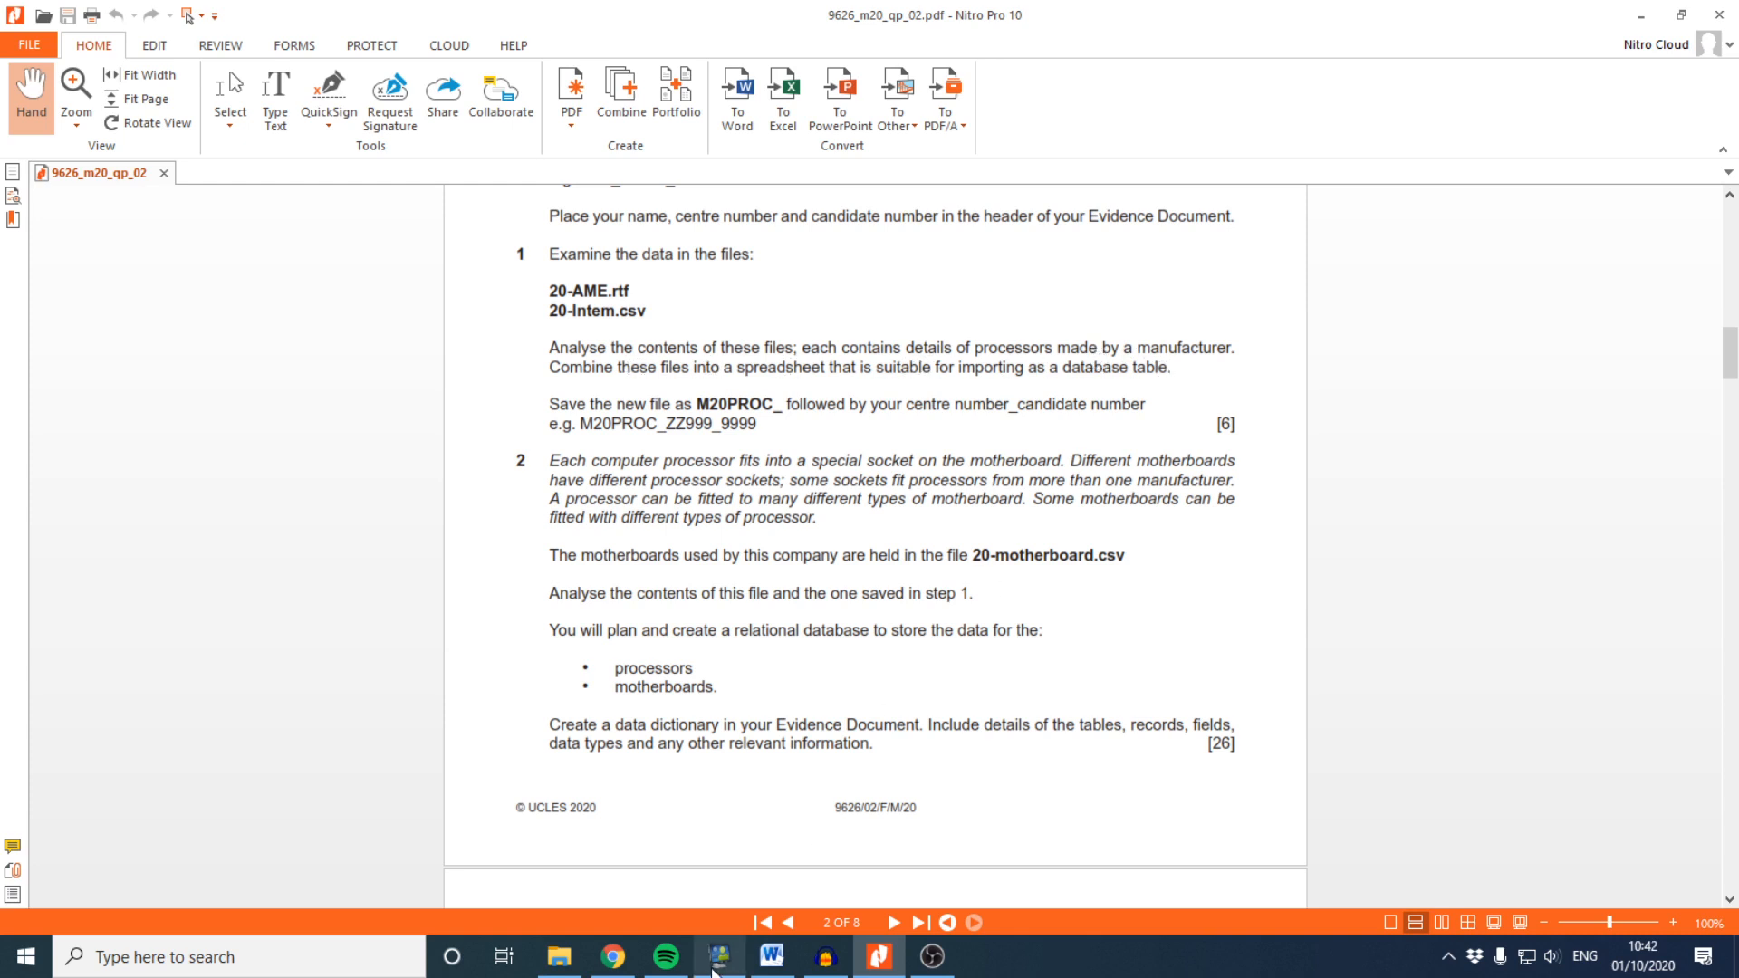
Open the 20-AME rich text file from the March 20 folder
click(559, 957)
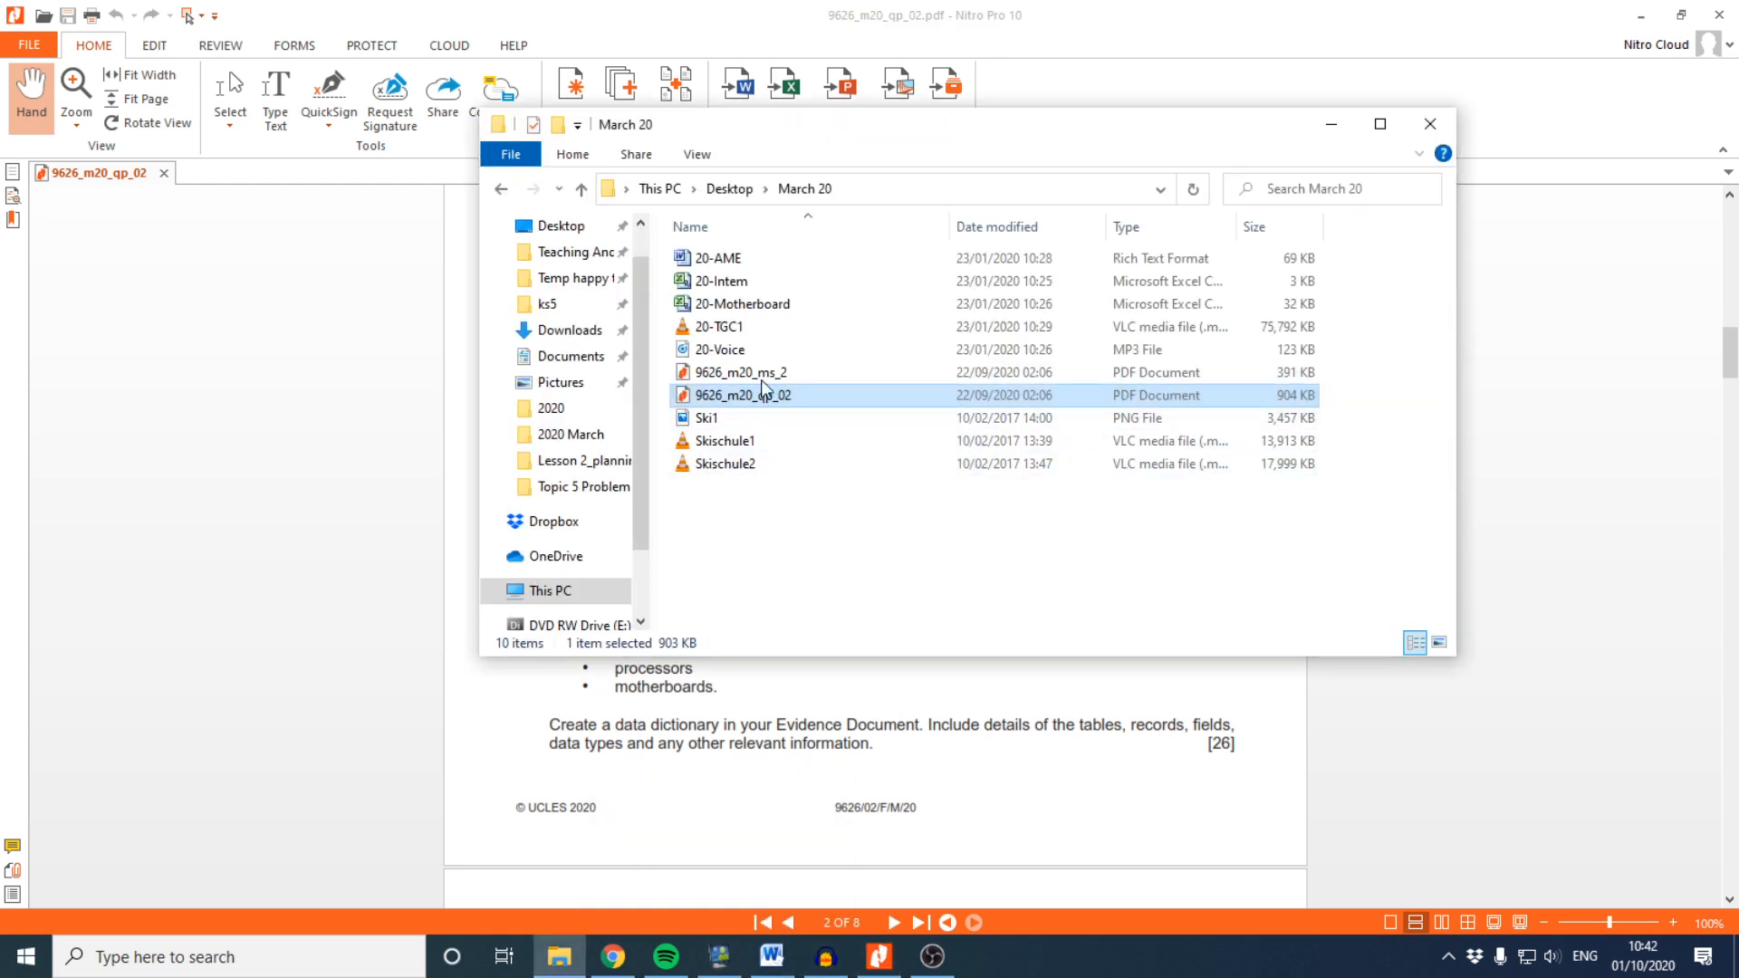
click(729, 260)
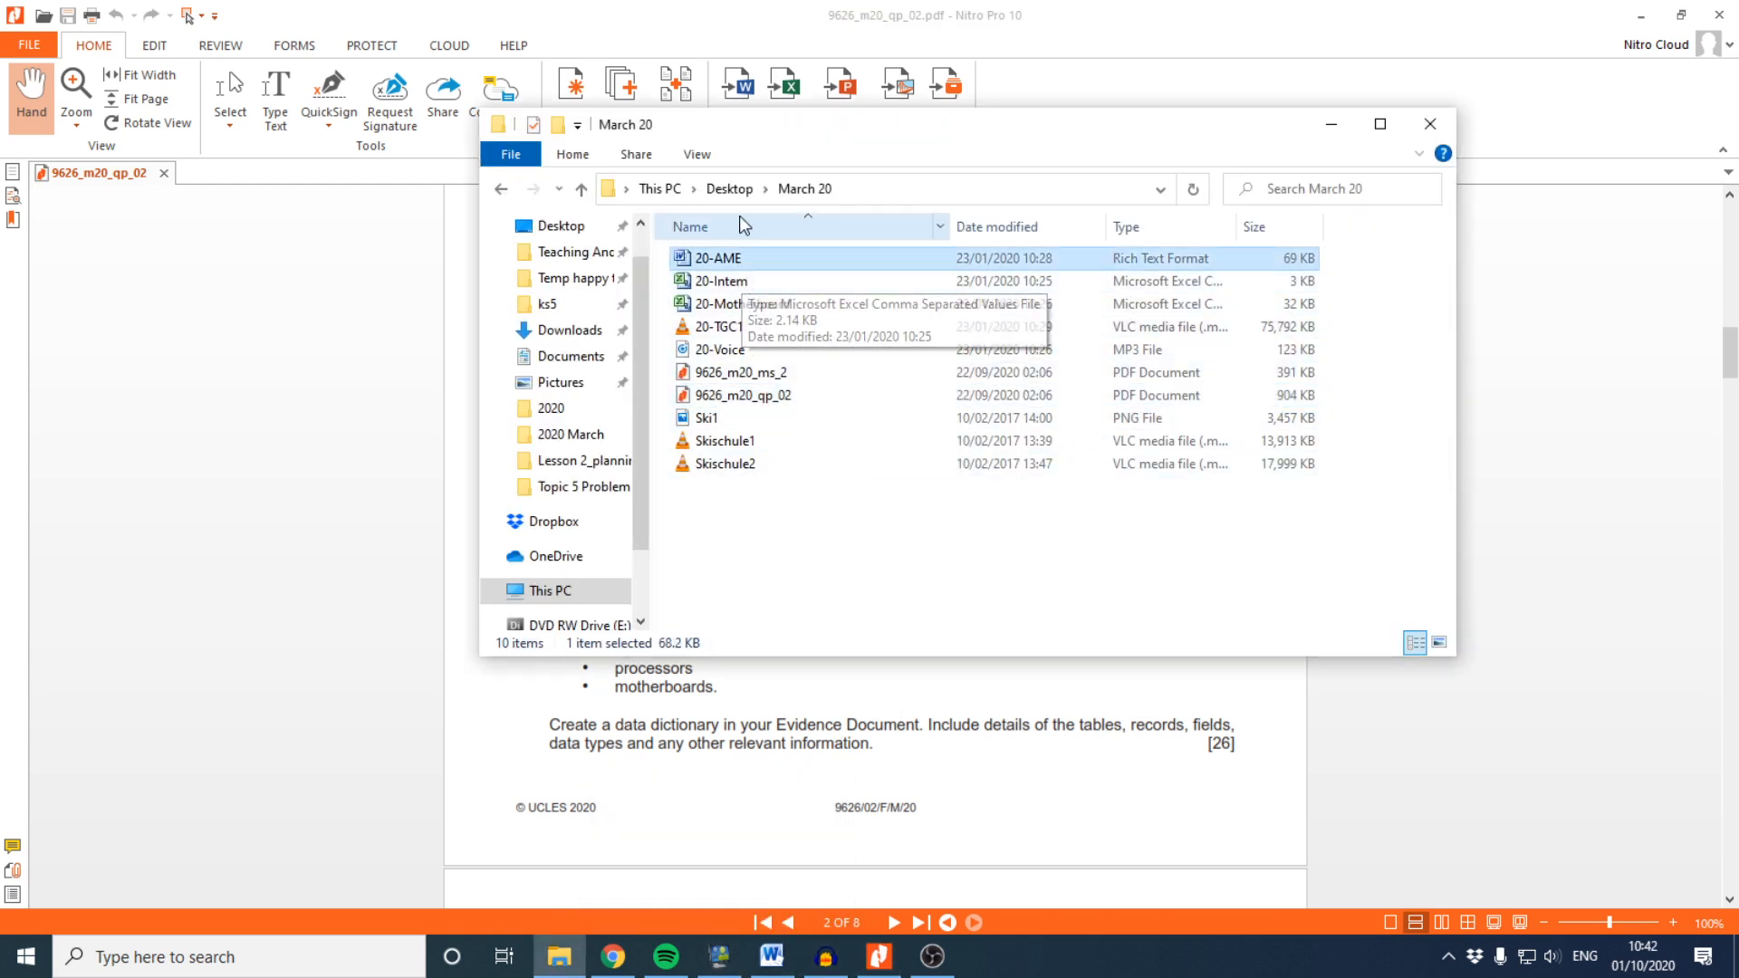
drag(759, 127, 1127, 228)
double_click(1088, 362)
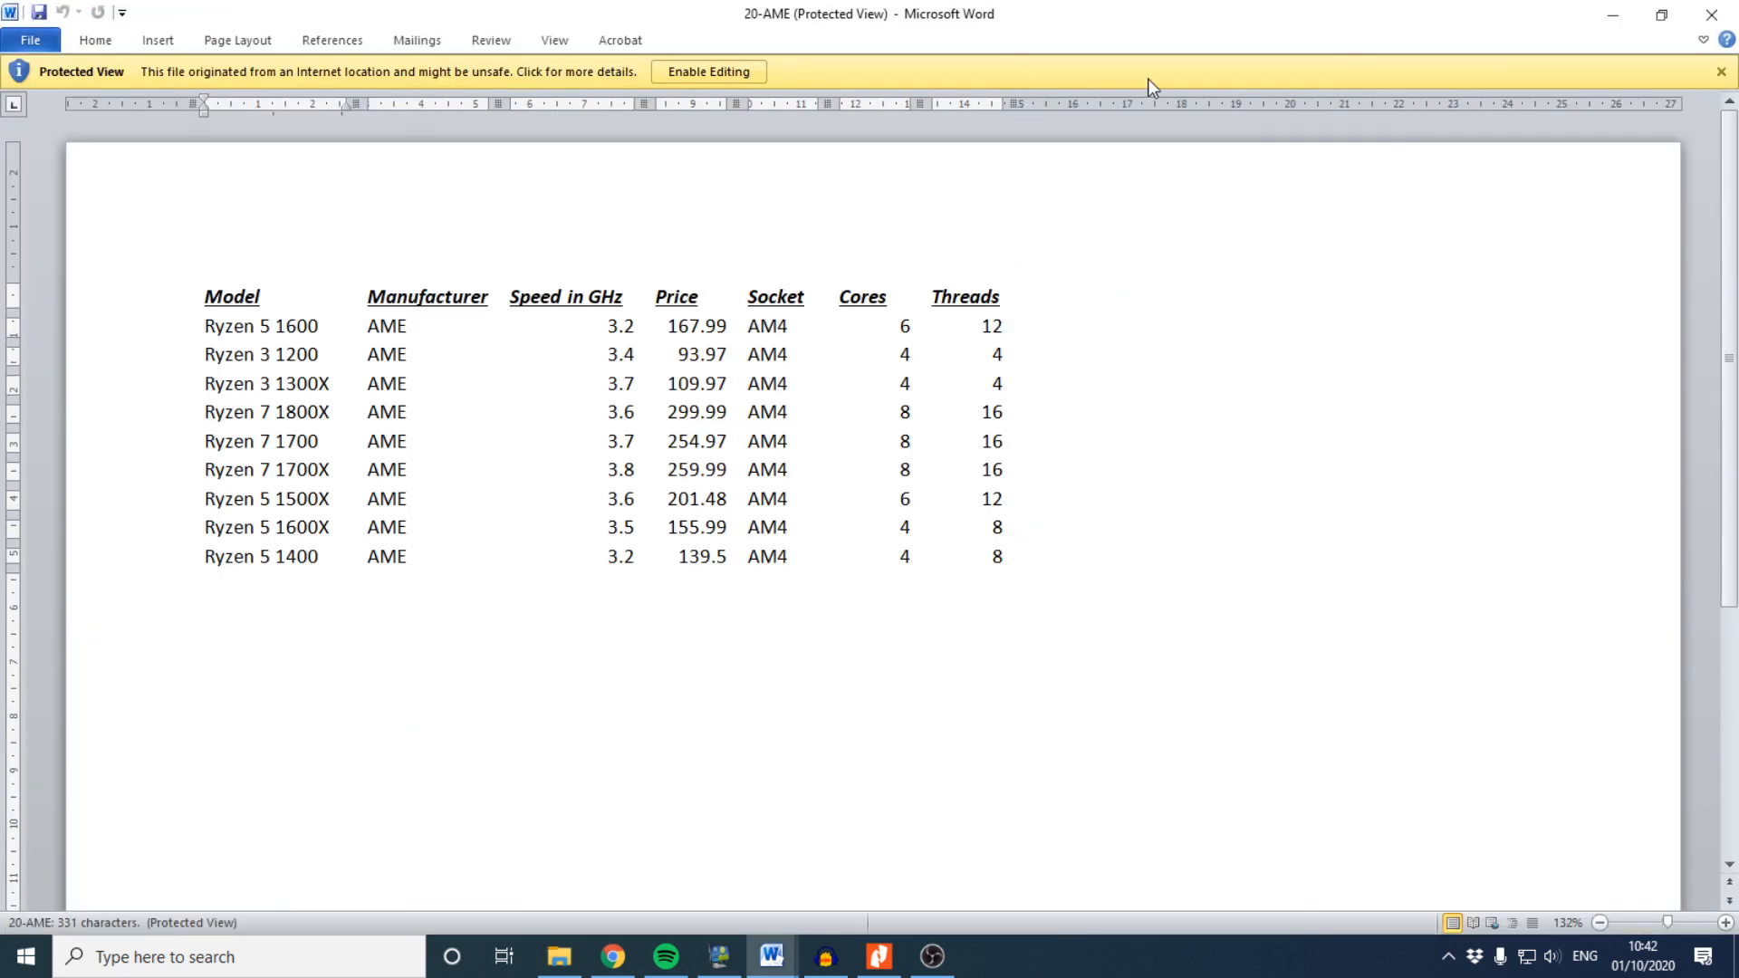
Close the unrelated "Planning your Add" document and maximize the 20-AME document to view its processor table
drag(1200, 14, 1207, 200)
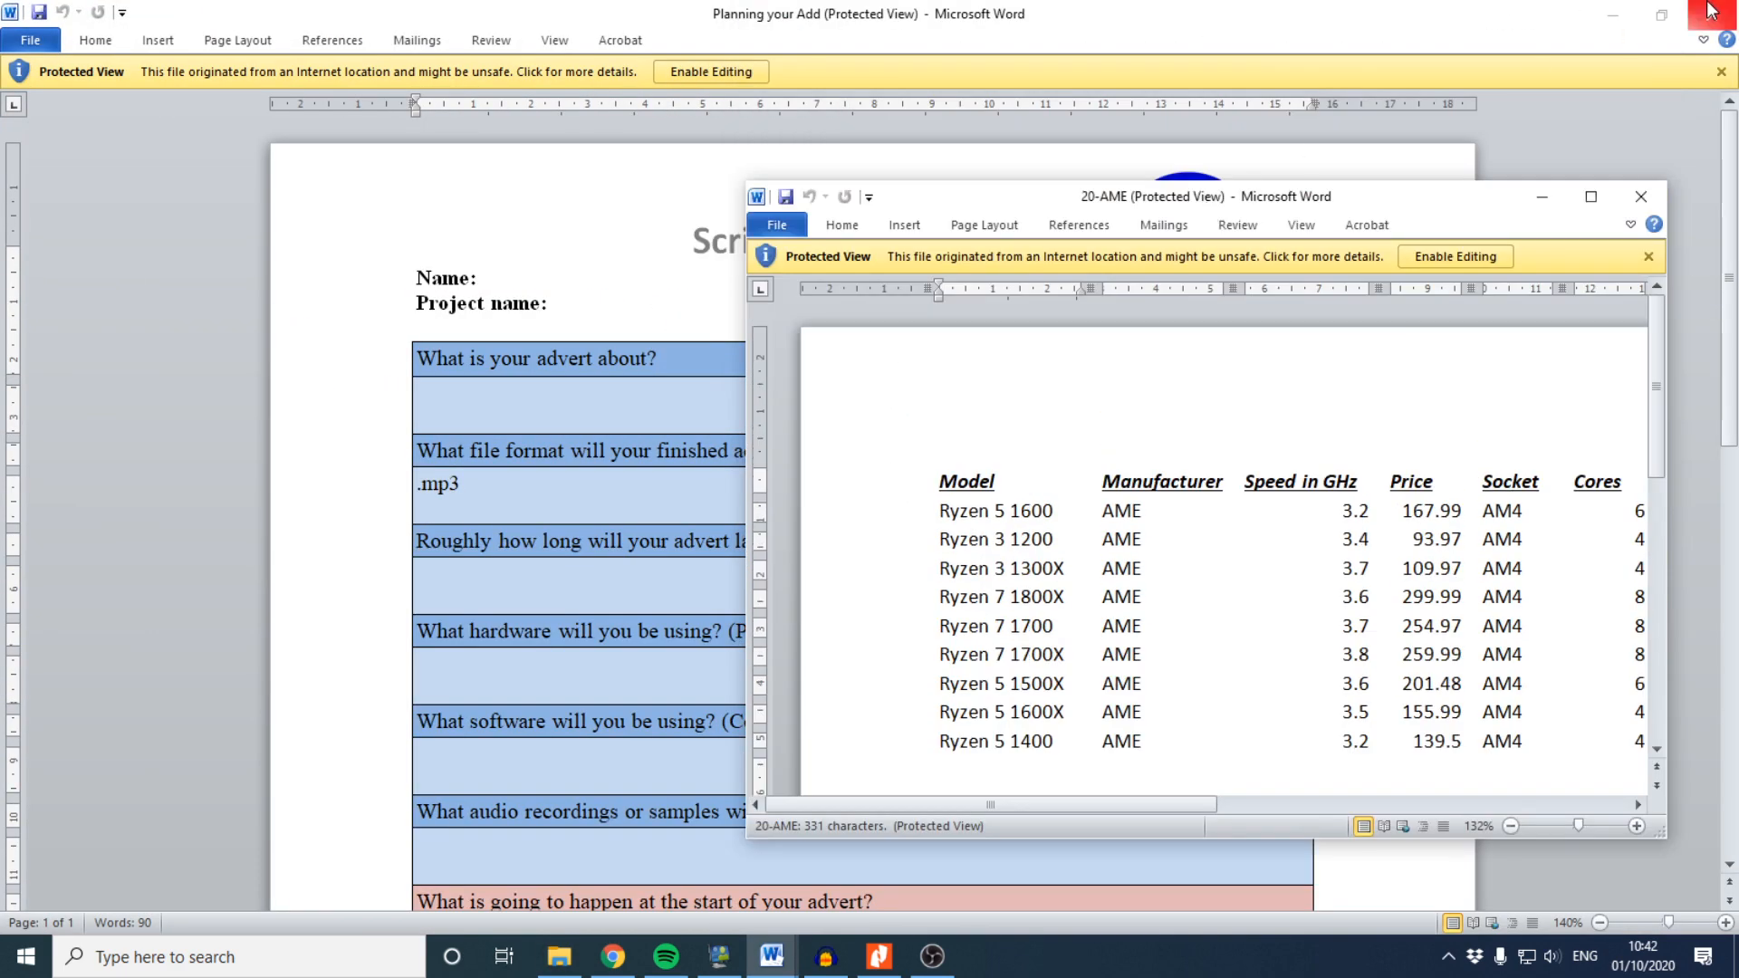
click(1715, 11)
click(1590, 197)
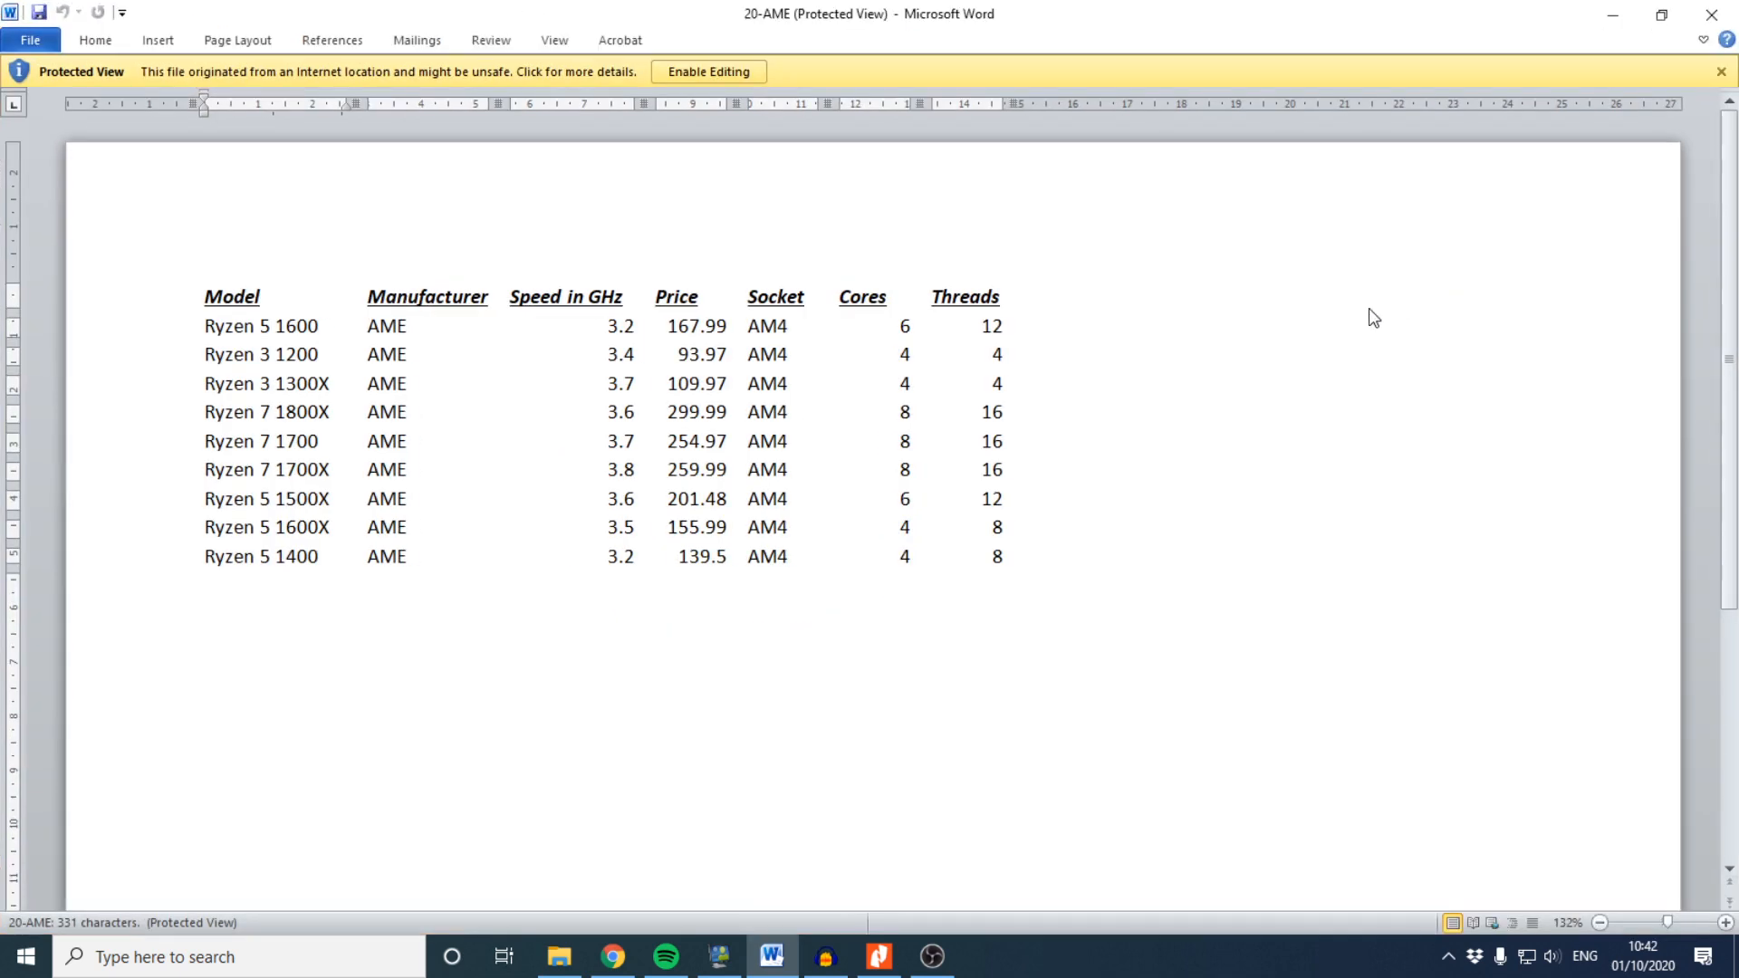
click(500, 326)
click(472, 322)
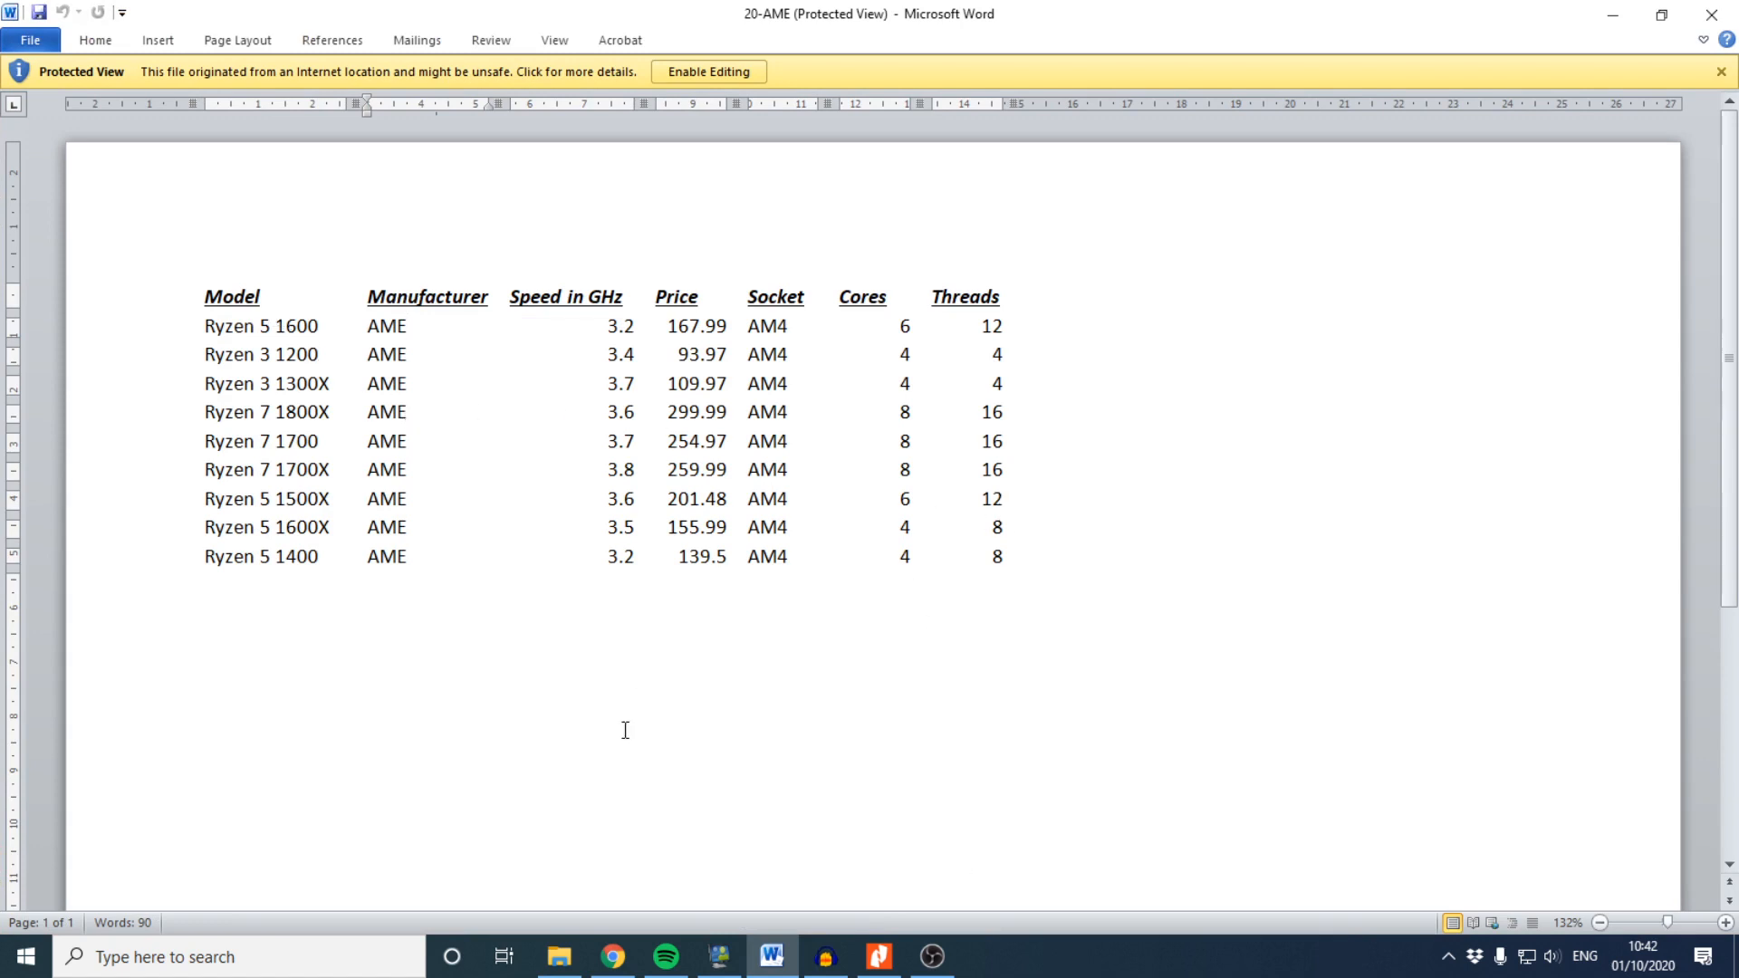
Open the 20-Intem CSV file from the March 20 folder in Excel
click(560, 957)
click(1147, 386)
double_click(1146, 386)
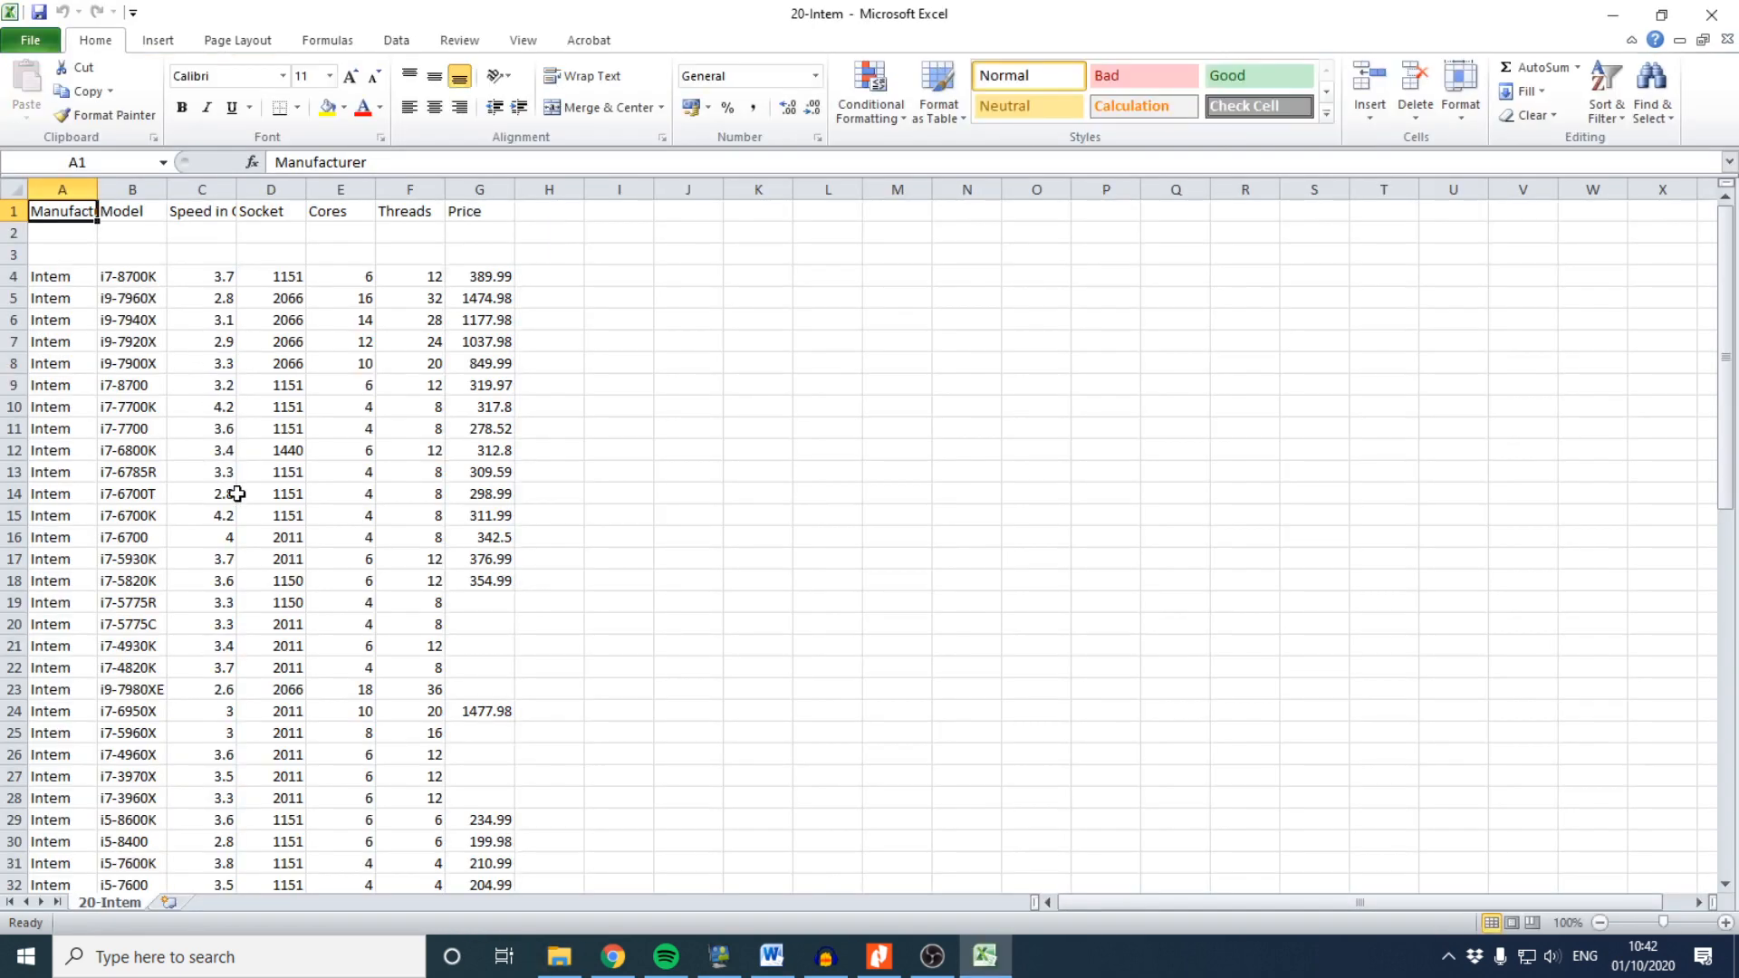
Arrange the 20-Intem spreadsheet and the 20-AME document side by side so both fill half the screen
drag(608, 11, 1181, 176)
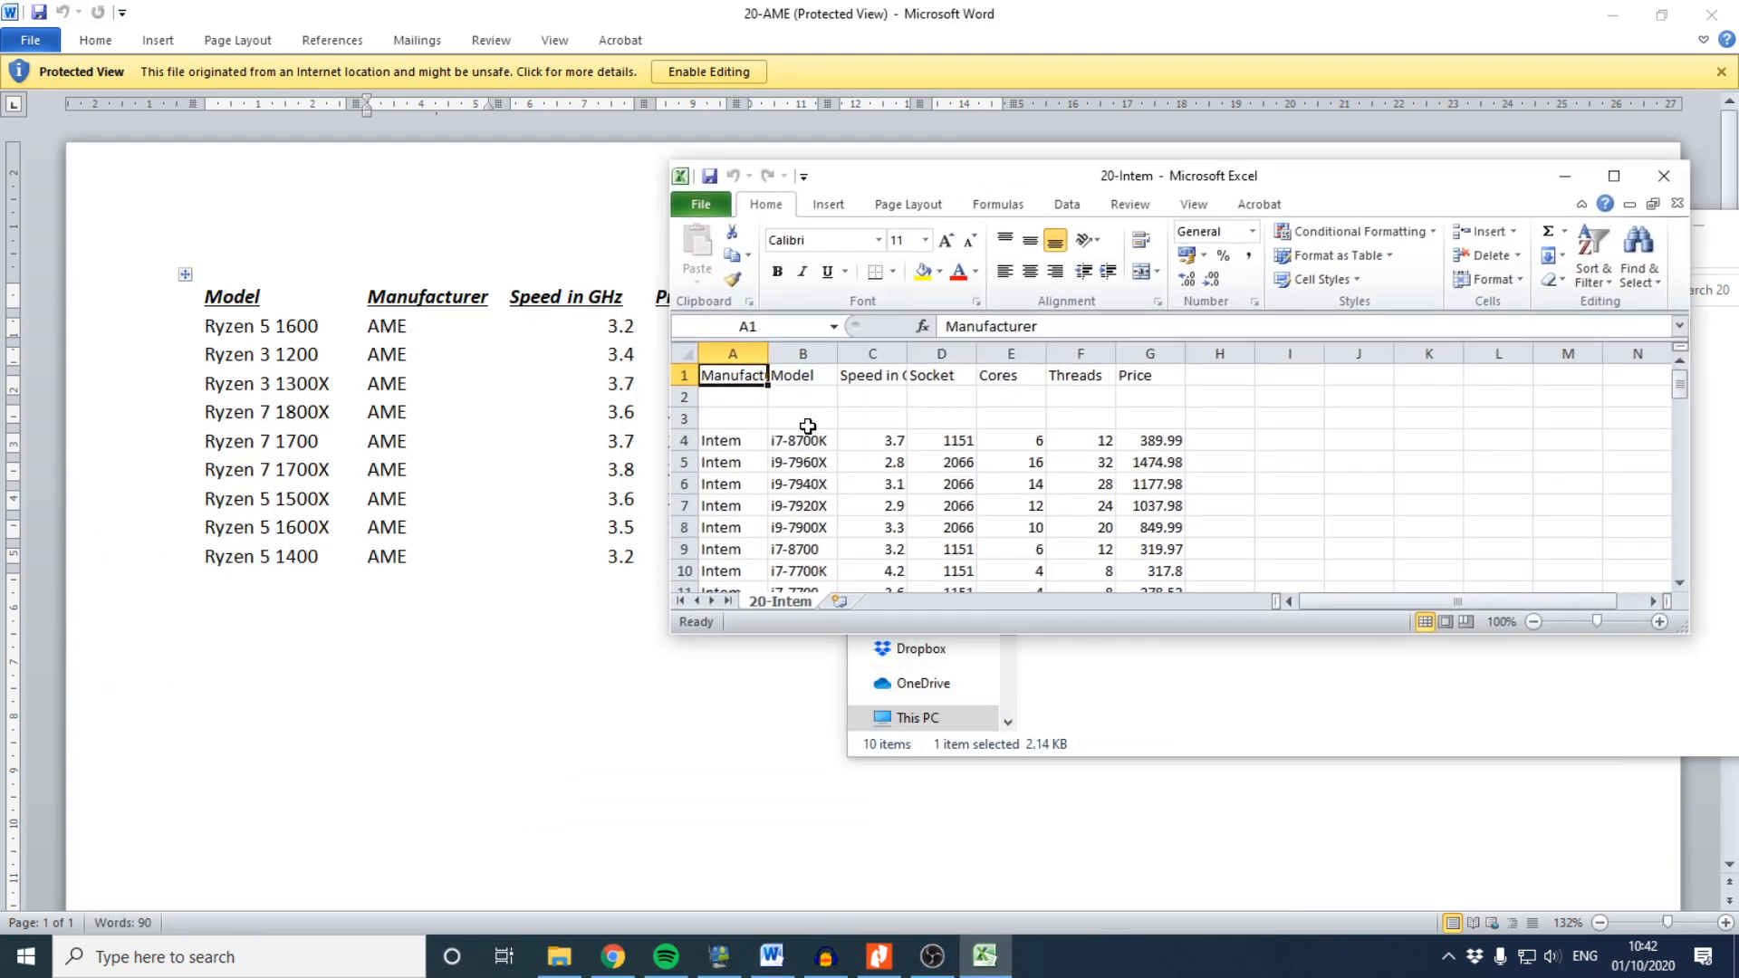
click(629, 390)
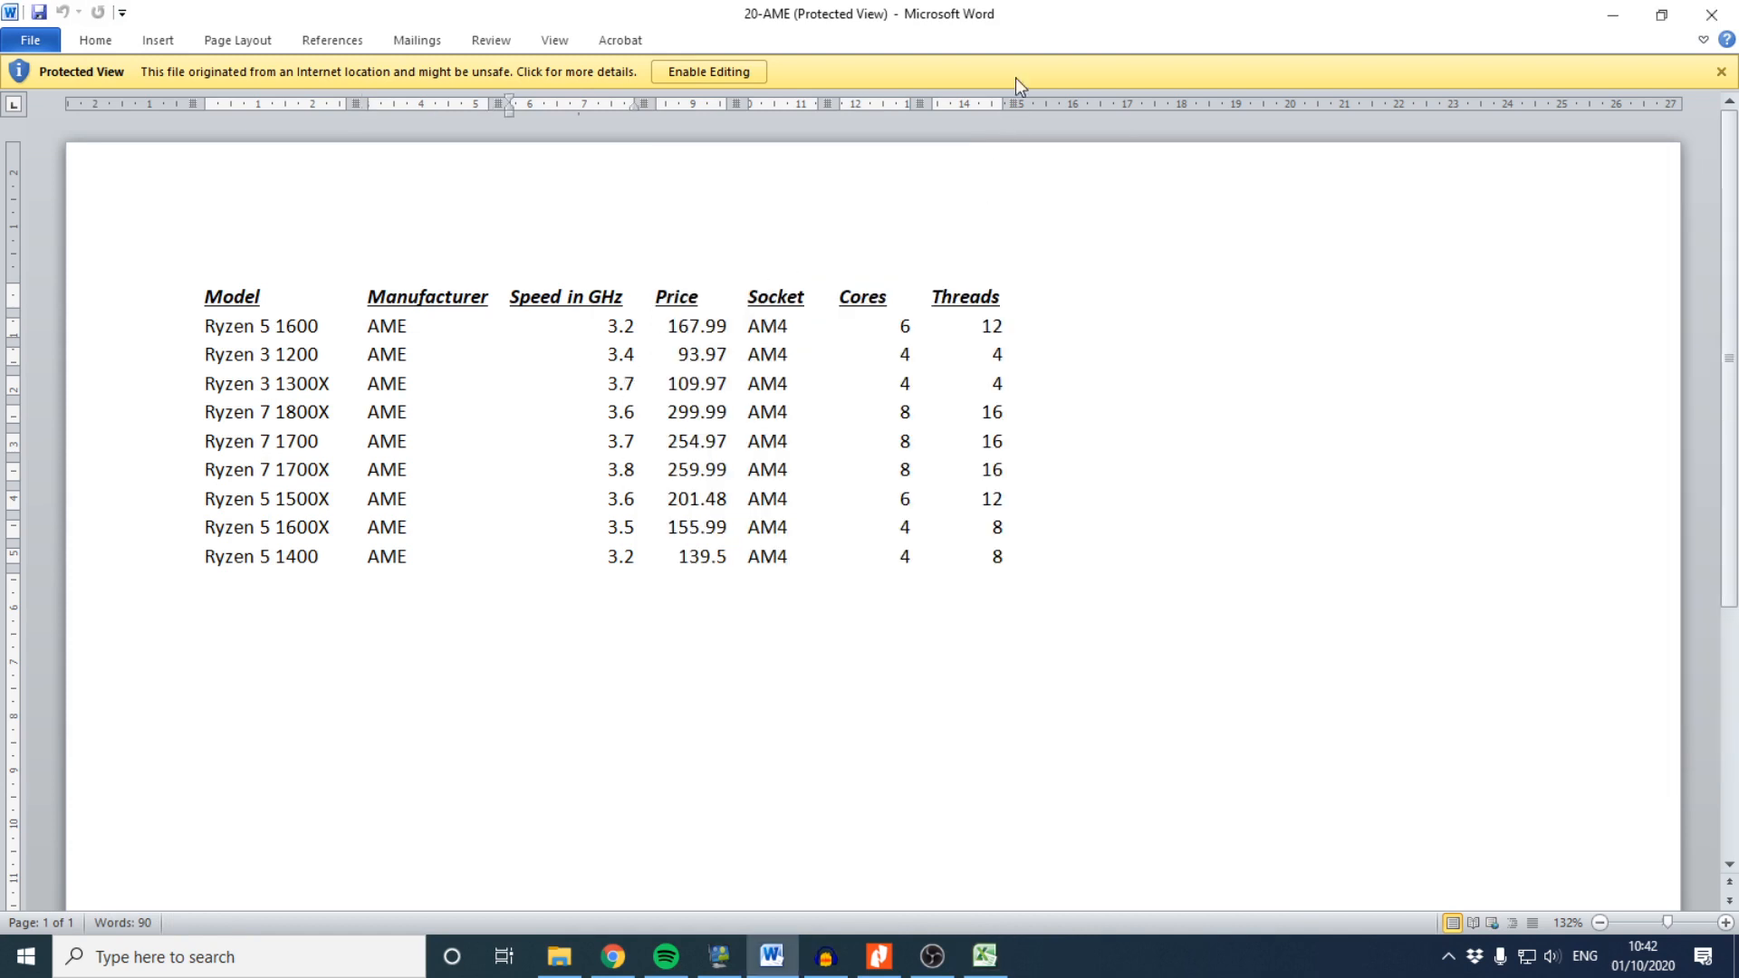
click(985, 956)
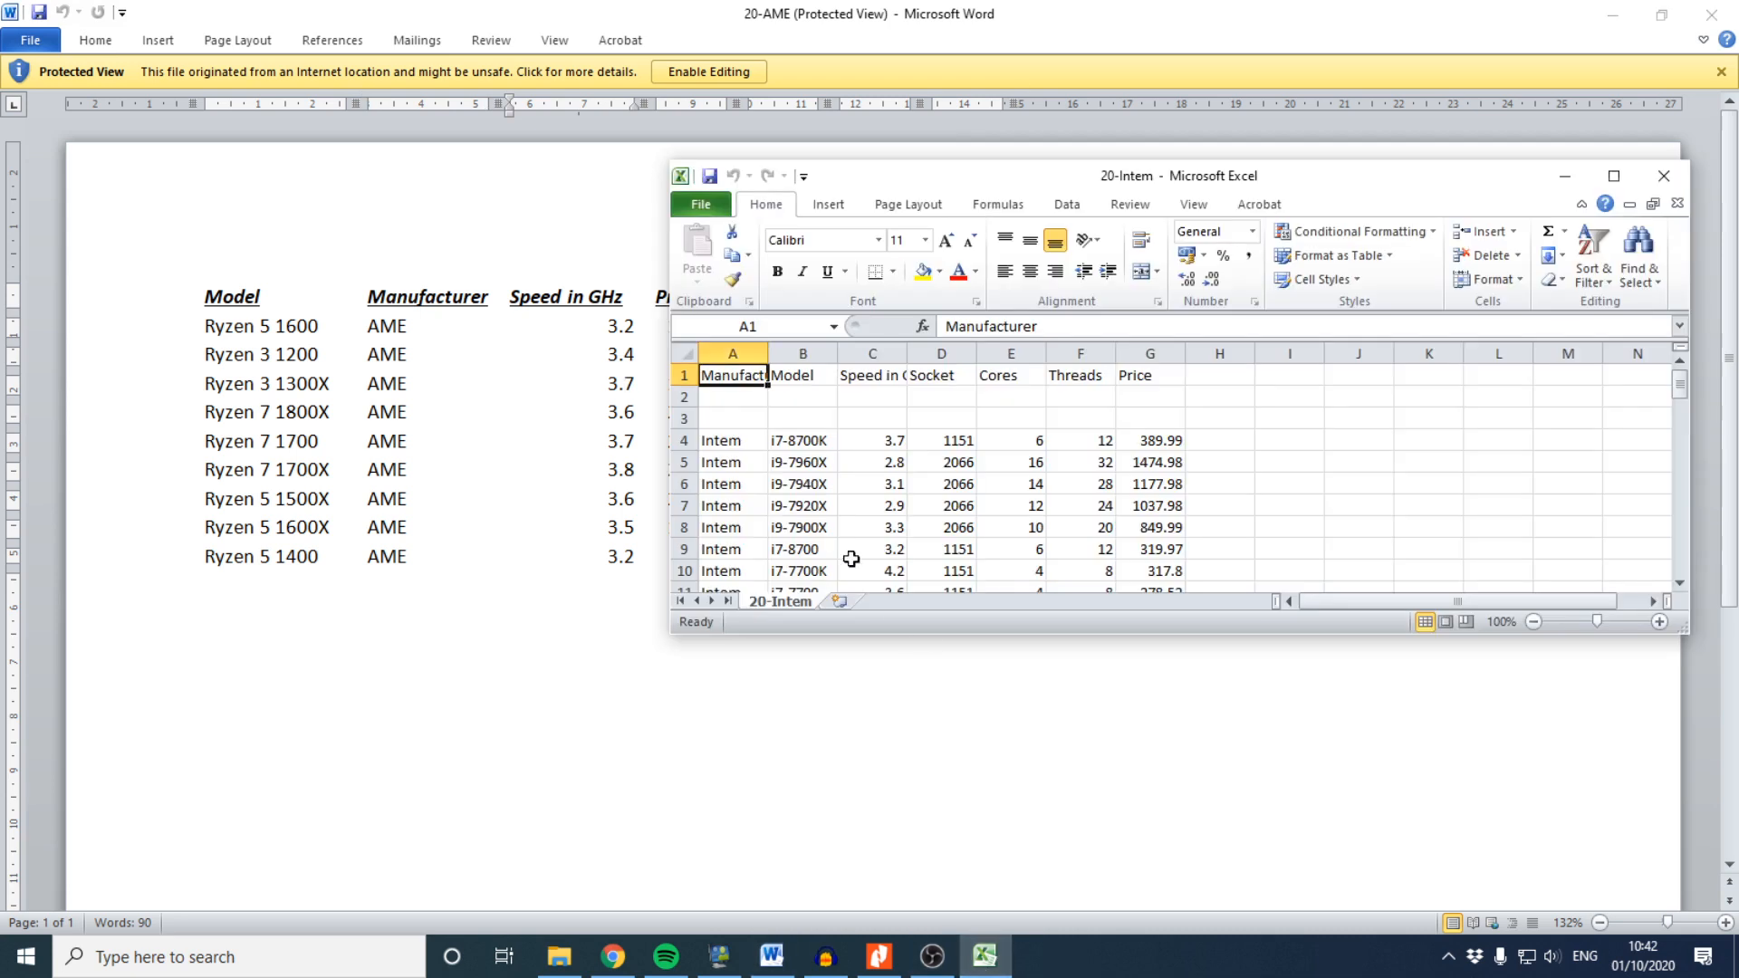
drag(991, 172, 786, 337)
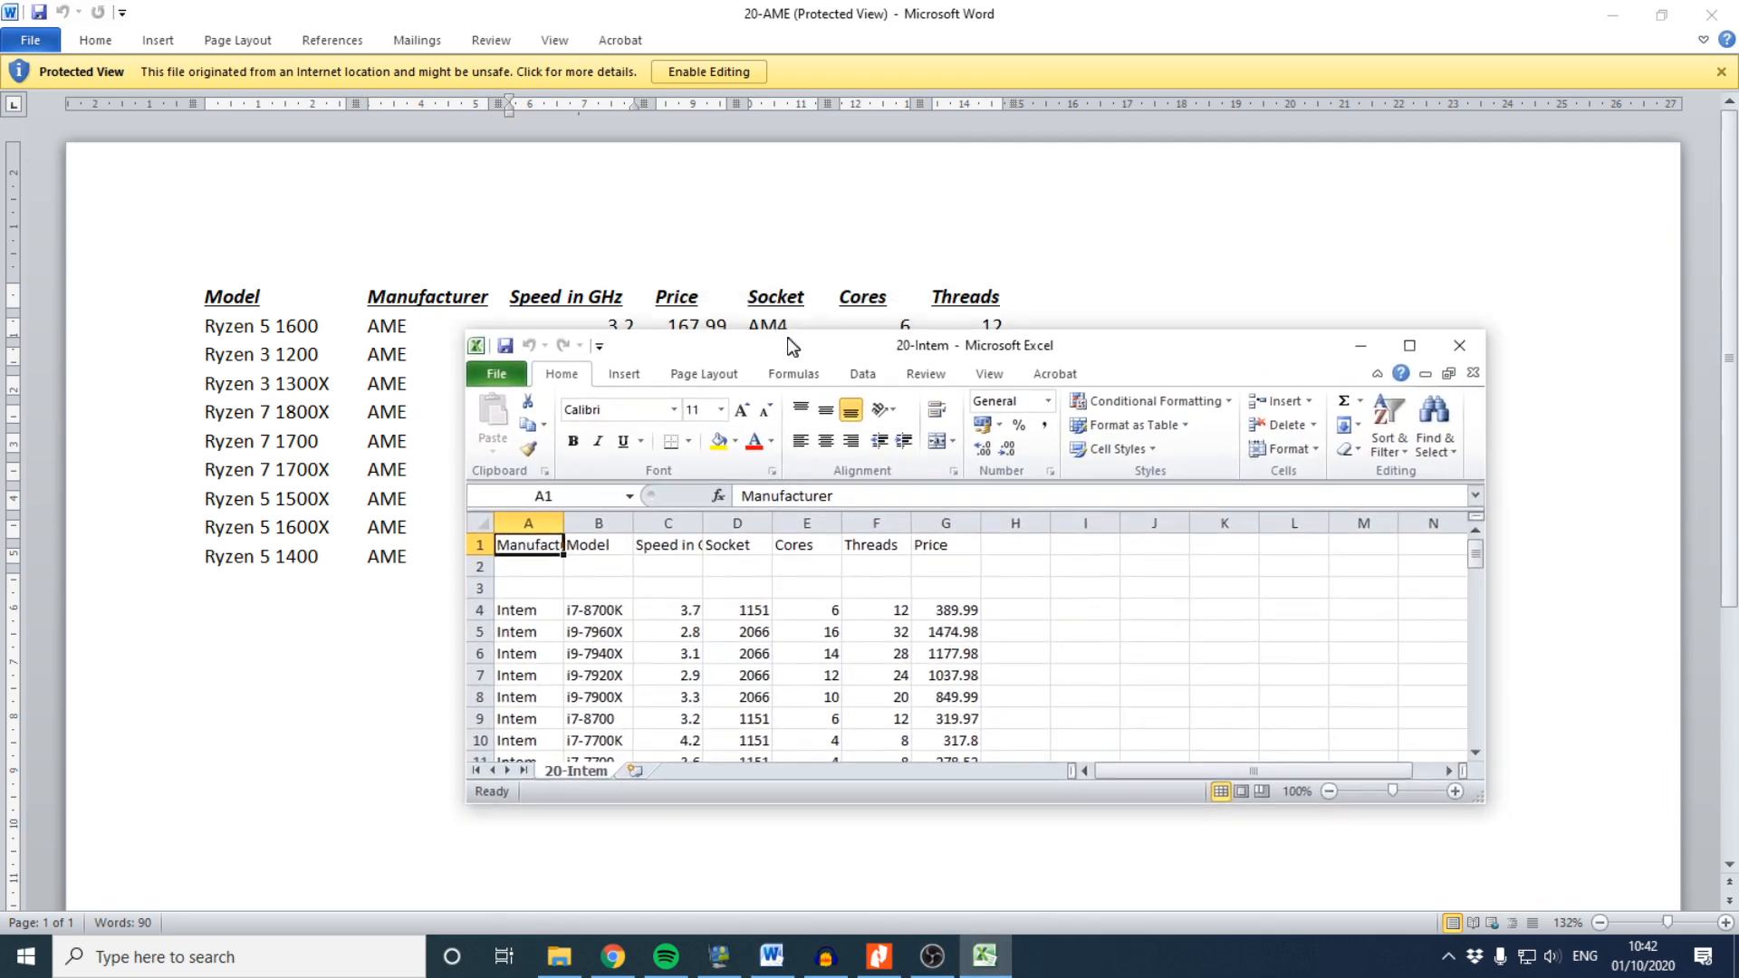
drag(913, 353, 1463, 110)
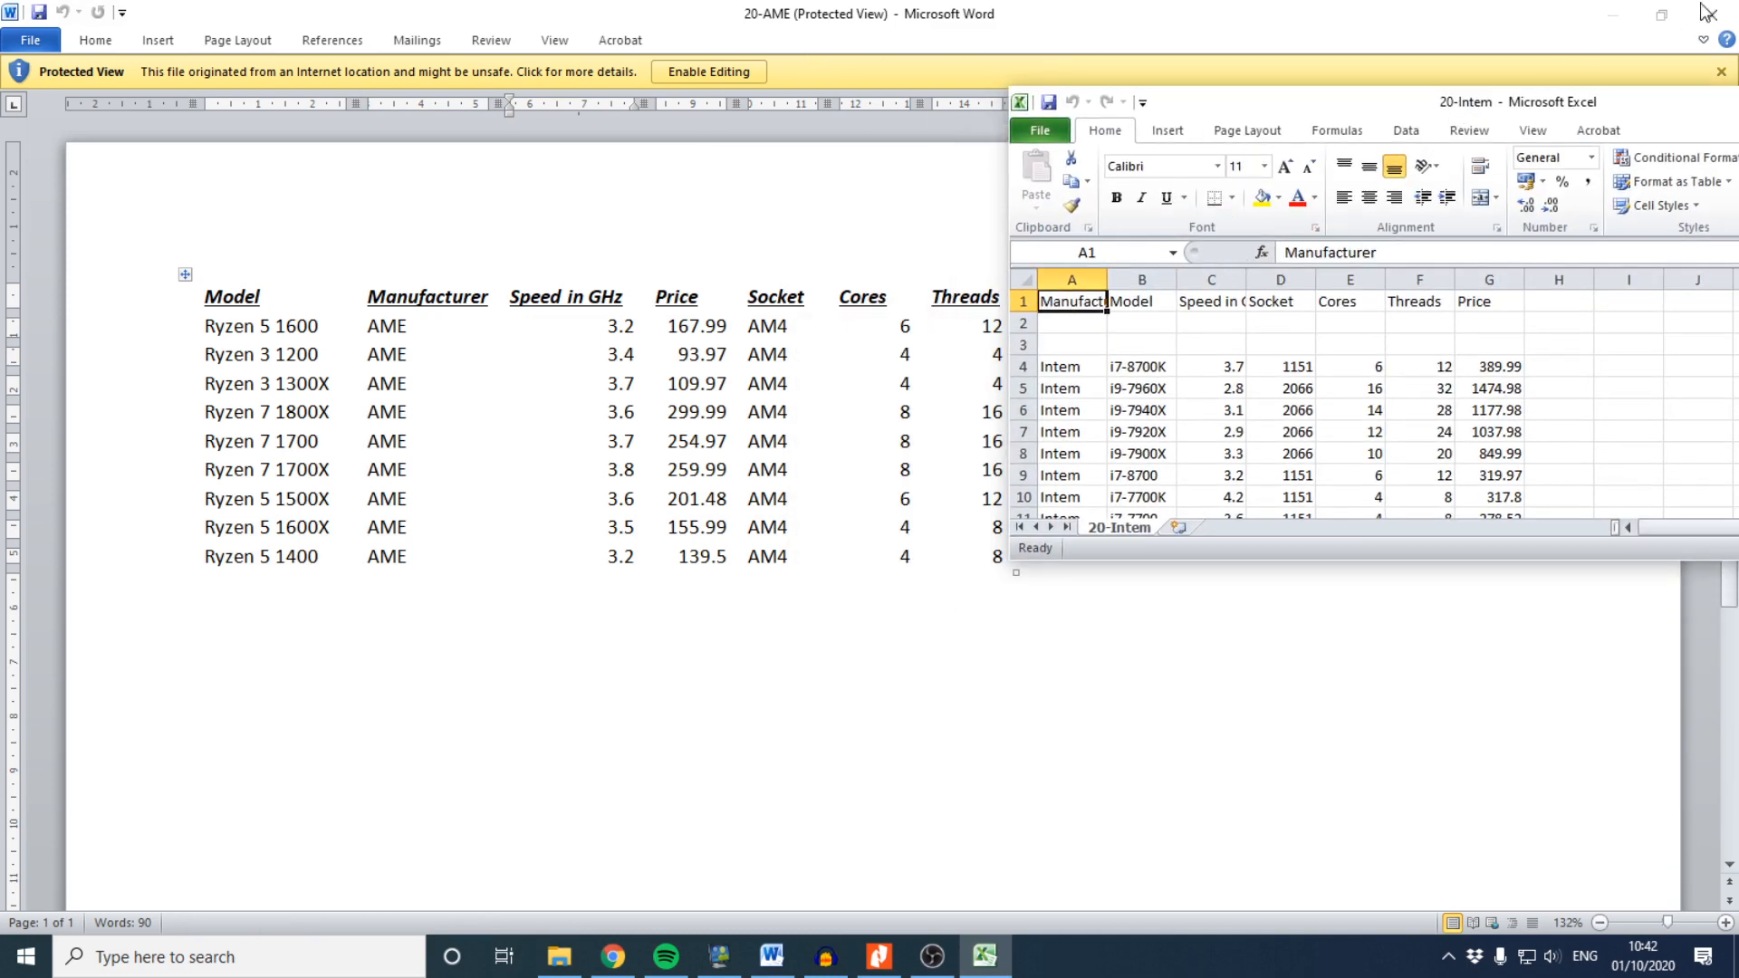
drag(1567, 105, 1734, 145)
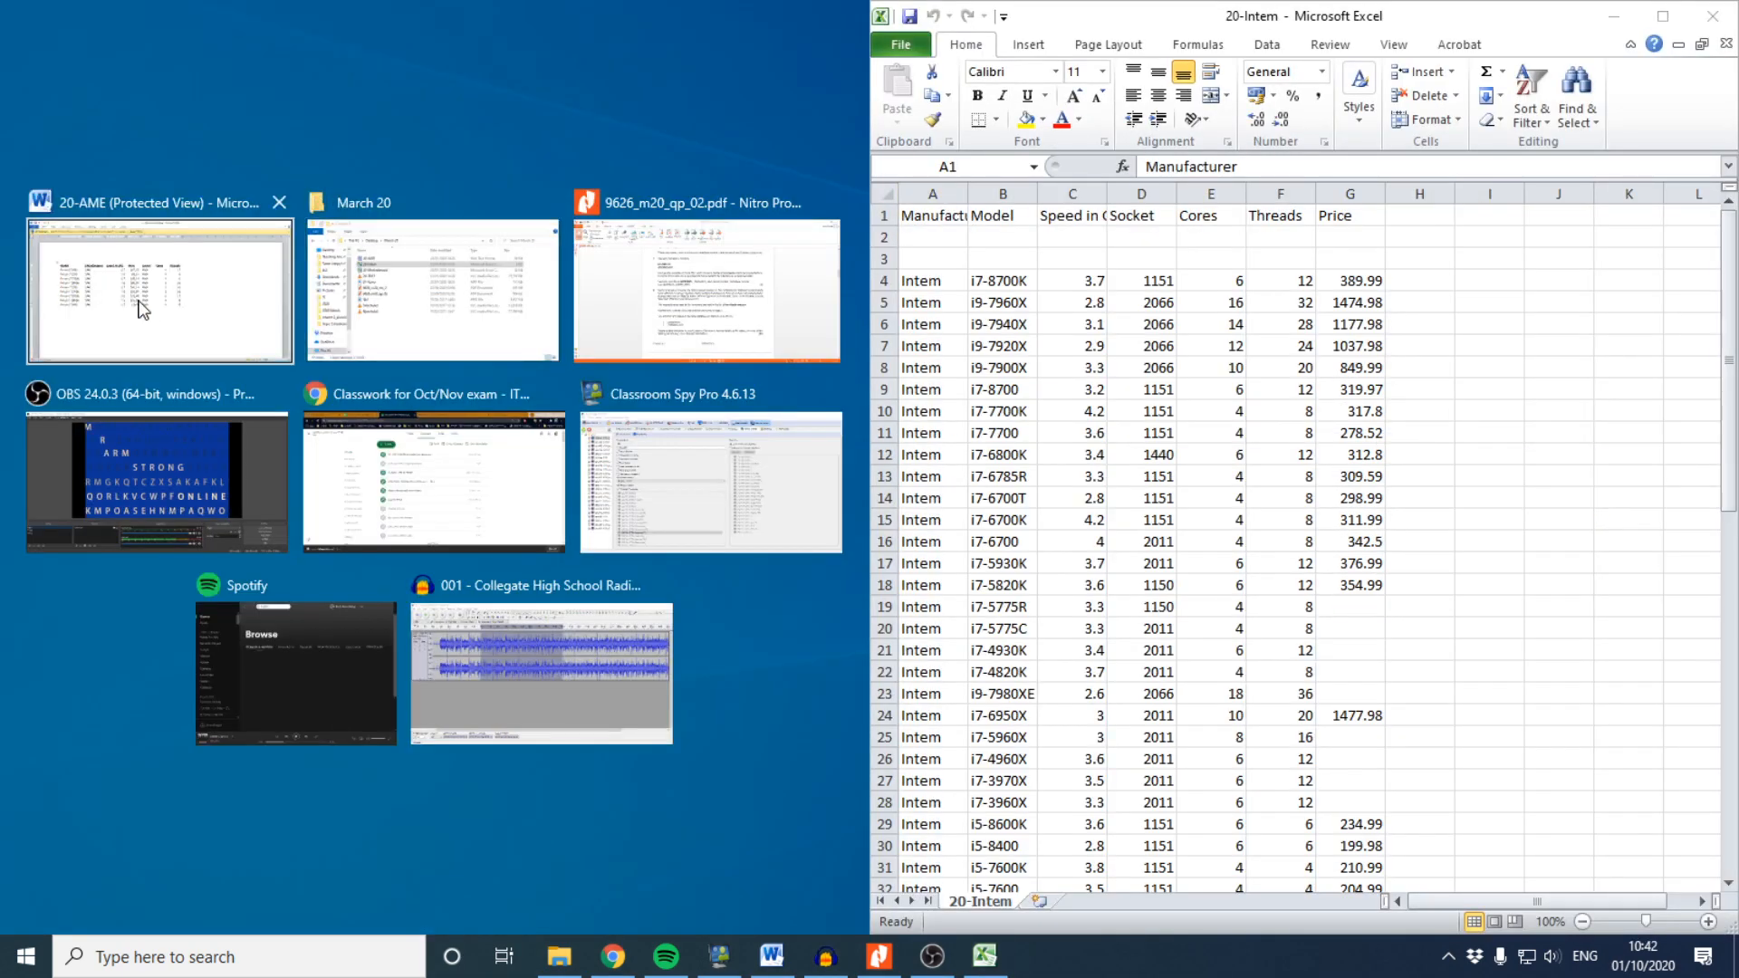
click(142, 310)
Copy the Model values without the heading from the 20-AME table into the 20-Intem sheet starting at B69
mouse_move(367, 901)
mouse_down()
mouse_move(476, 922)
mouse_move(355, 906)
mouse_up()
click(117, 354)
drag(223, 287, 240, 554)
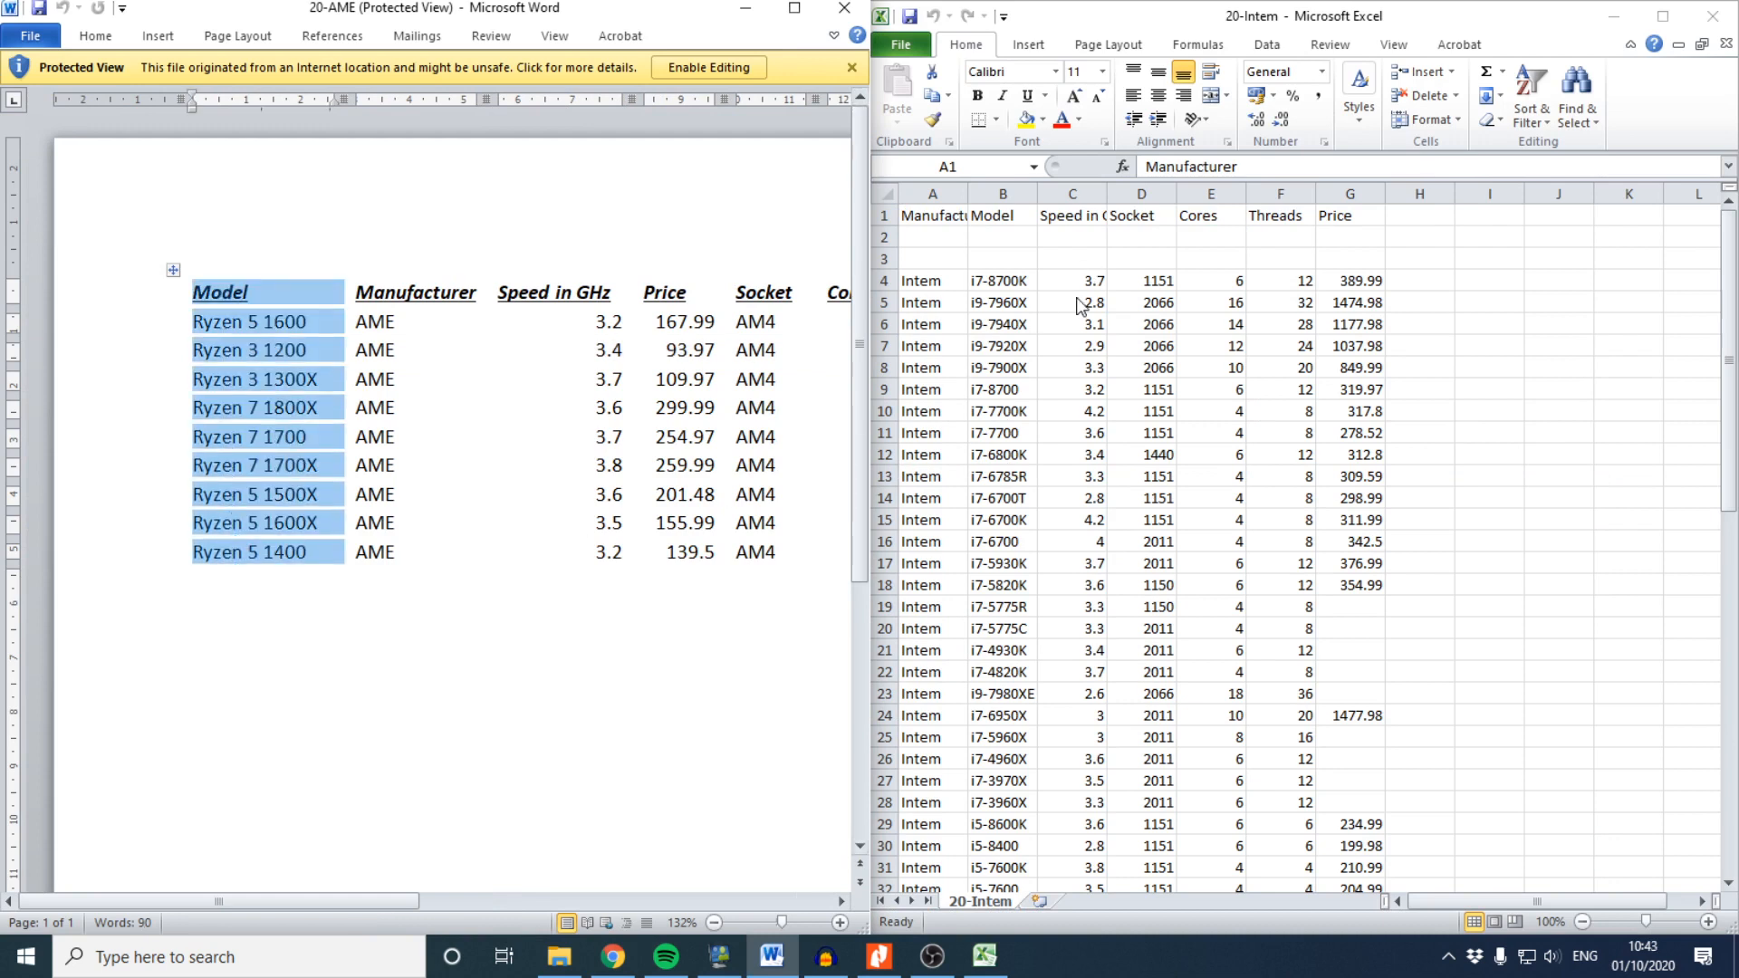
click(141, 378)
drag(220, 324, 229, 556)
key(ctrl+c)
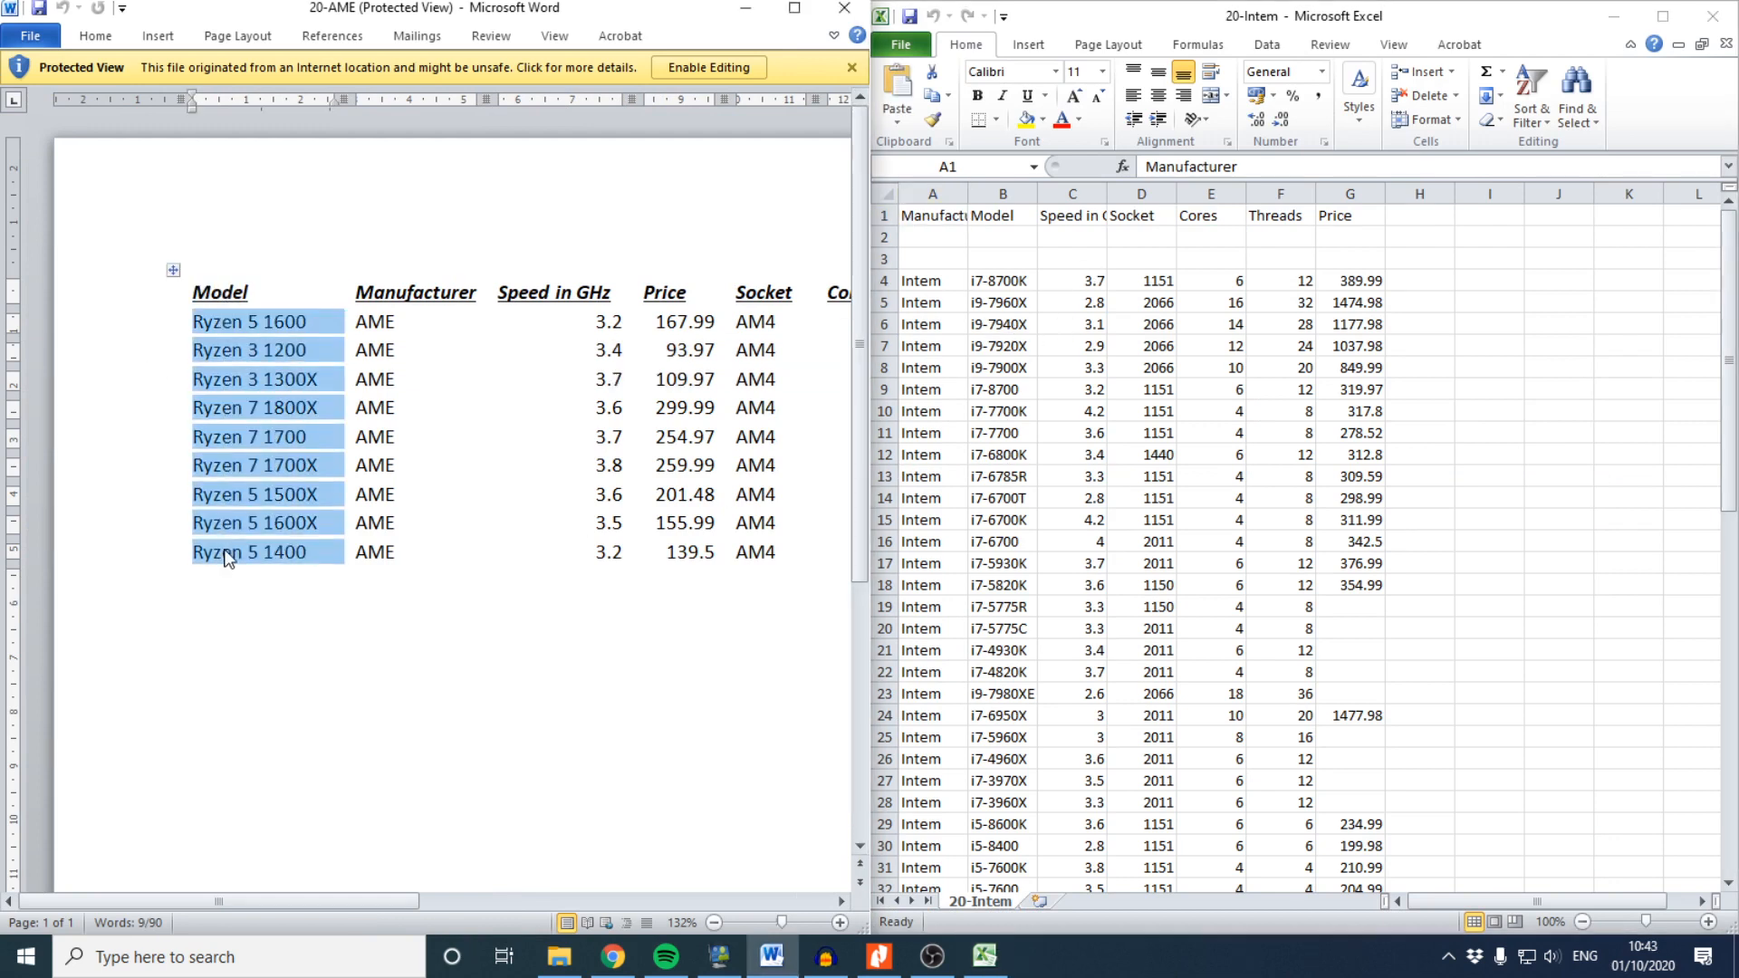
scroll(1041, 498, down, 20)
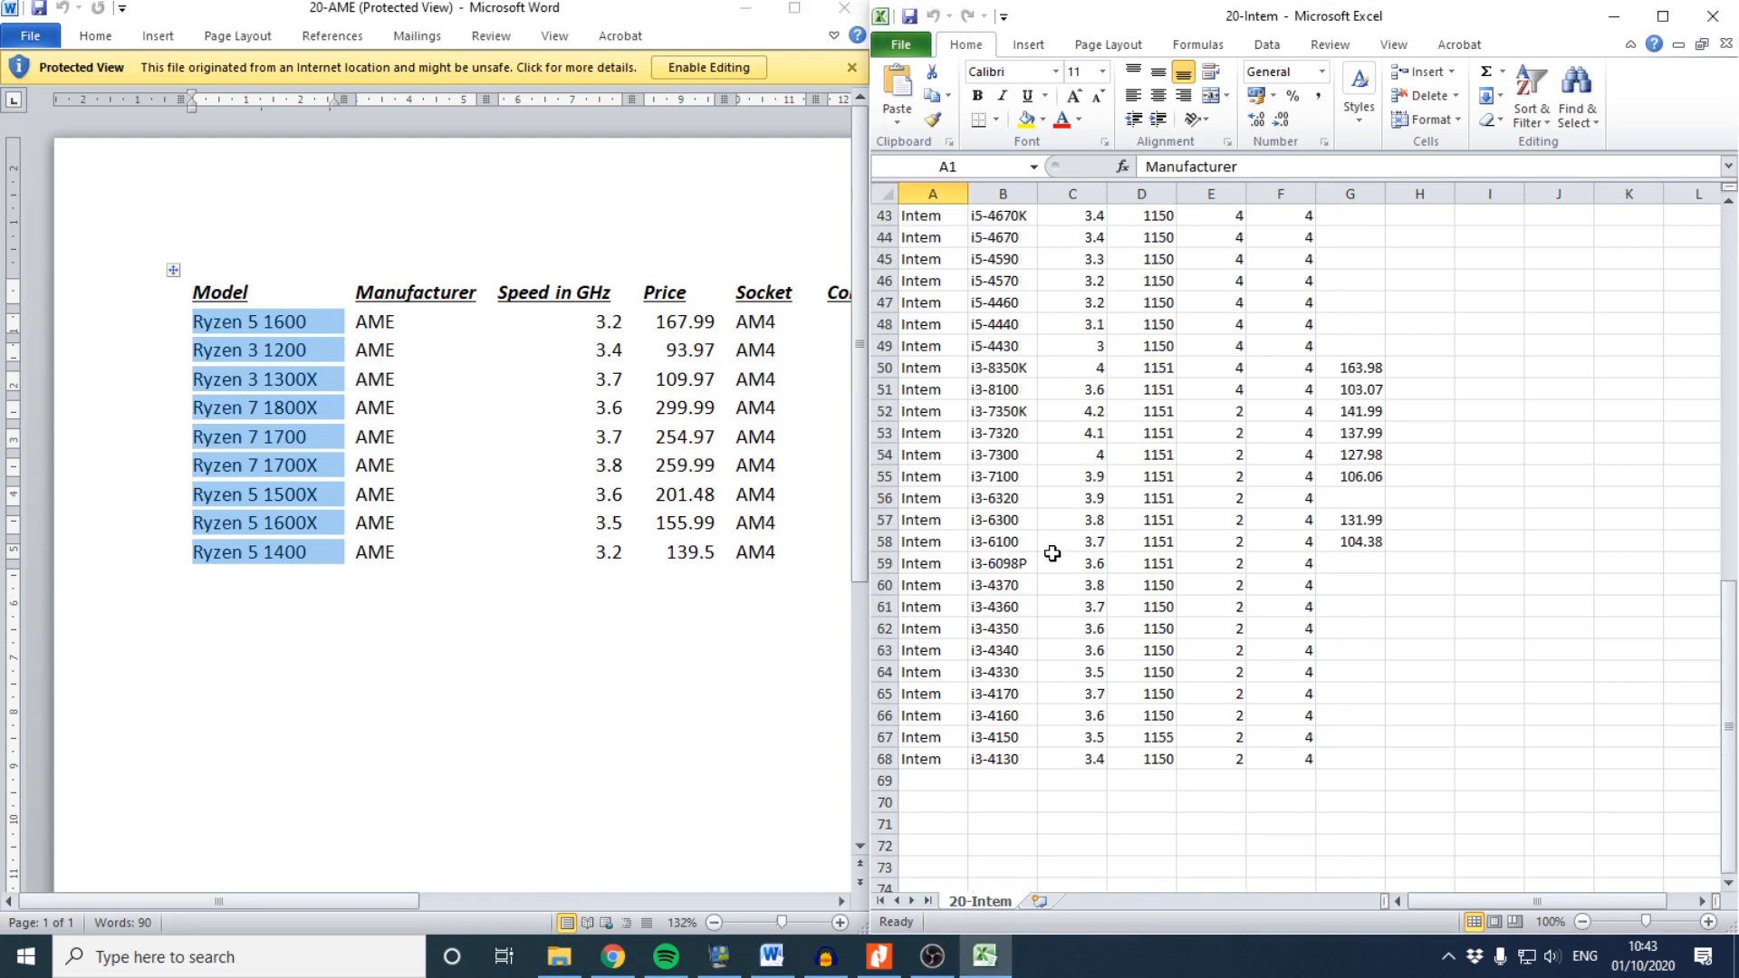
click(1001, 387)
key(ctrl+v)
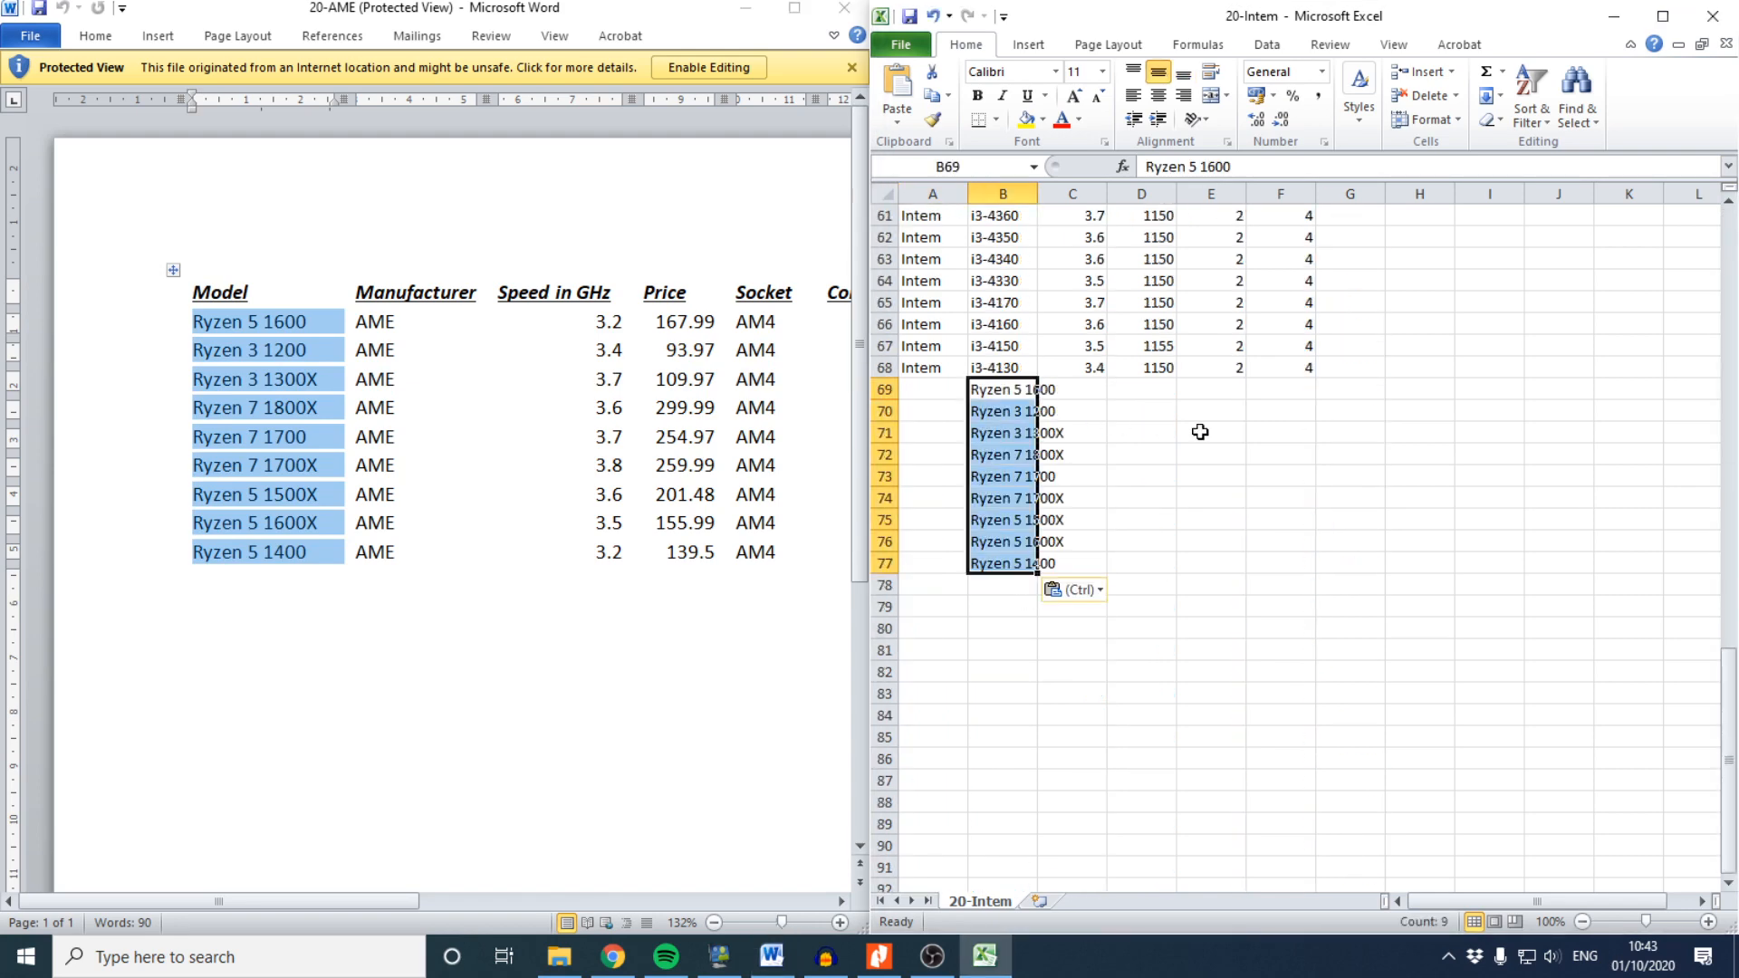
Copy the Manufacturer values from the 20-AME table into the spreadsheet's Manufacturer column starting at A69
drag(361, 314, 377, 555)
key(ctrl+c)
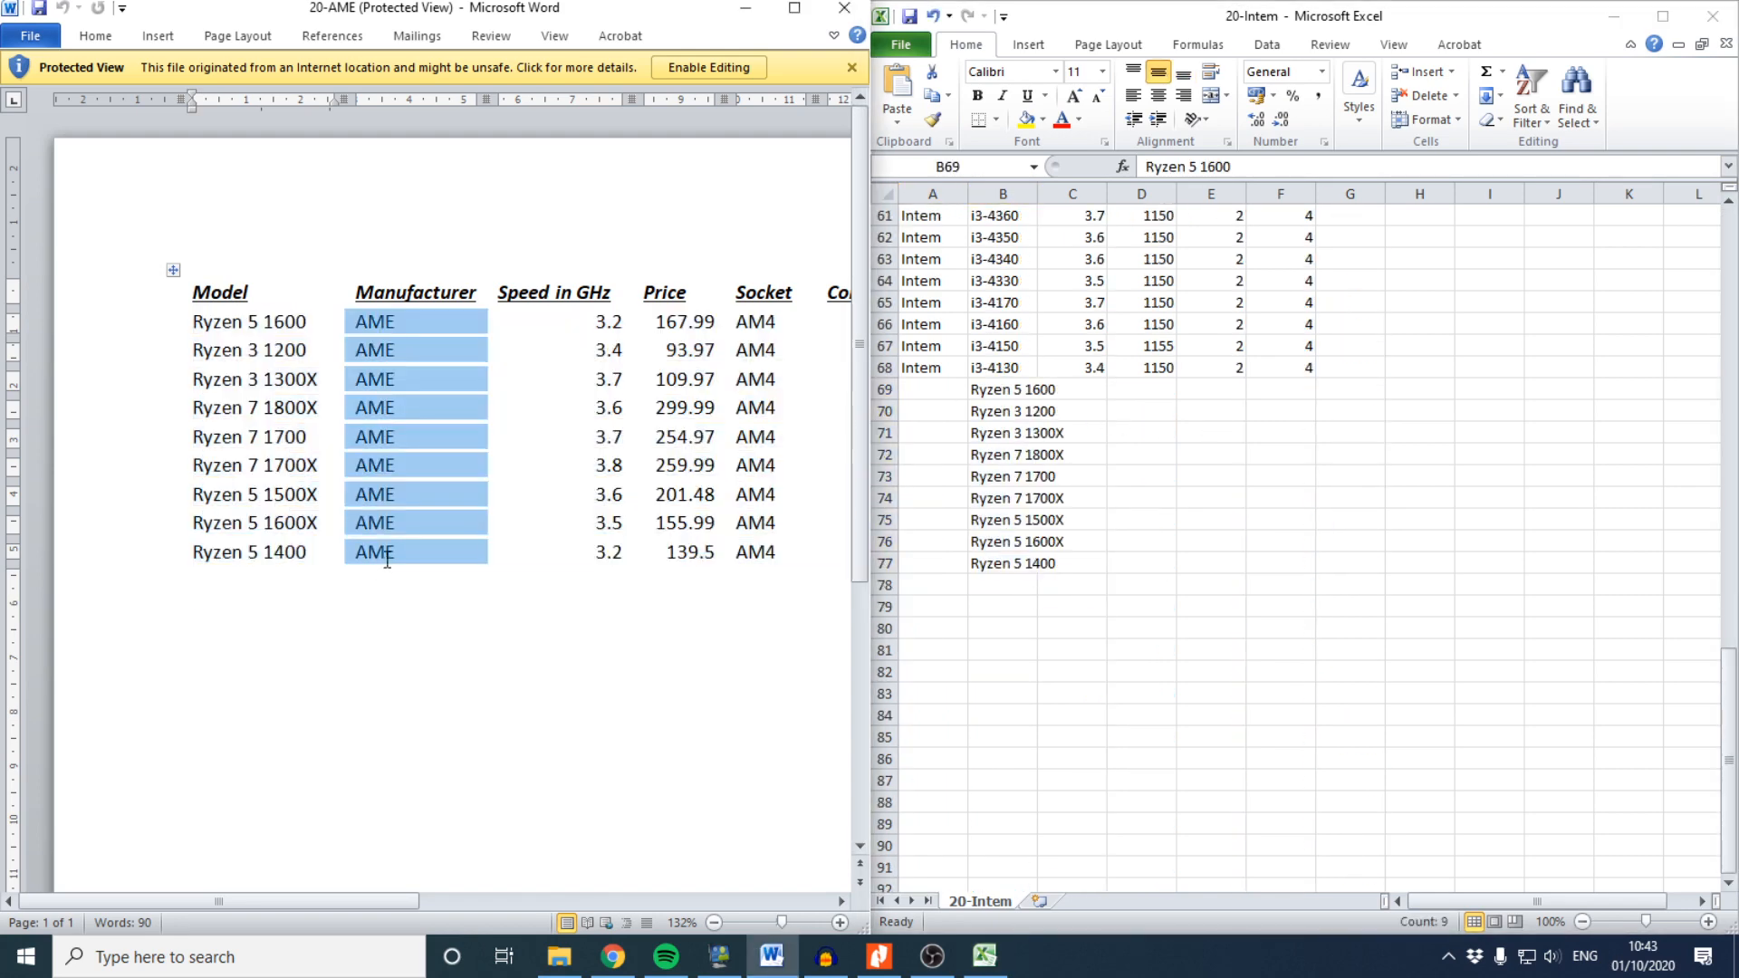
double_click(925, 382)
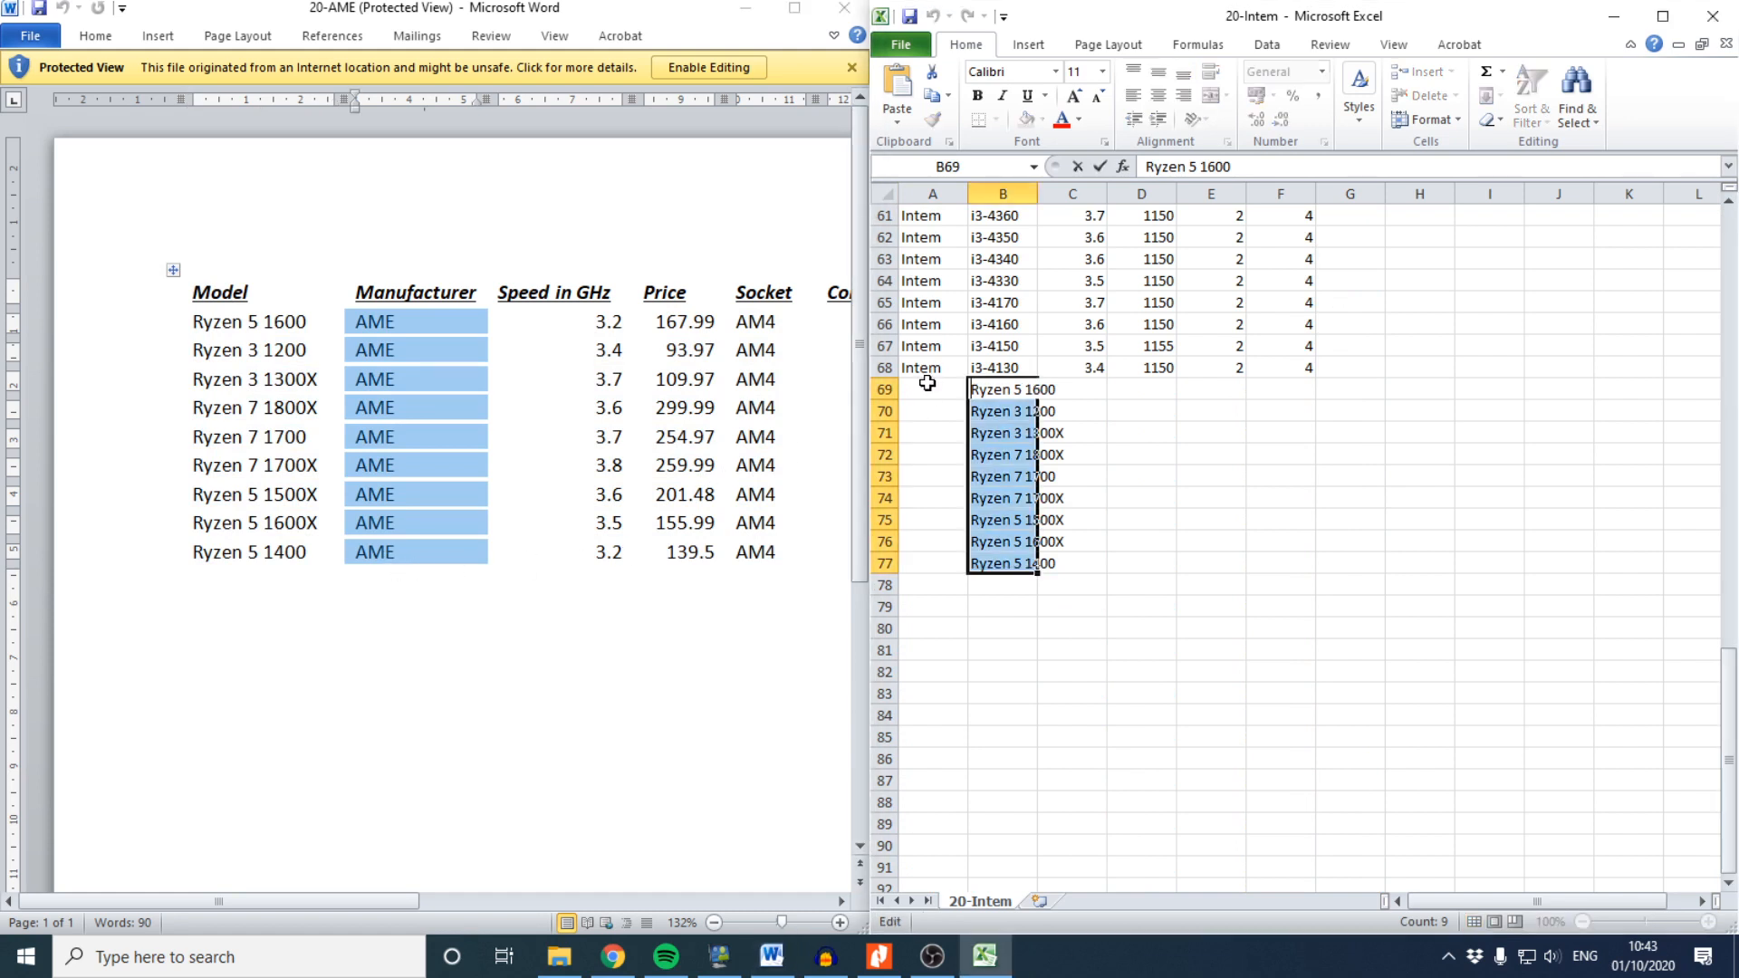
key(ctrl+v)
key(ctrl+z)
click(931, 393)
key(ctrl+v)
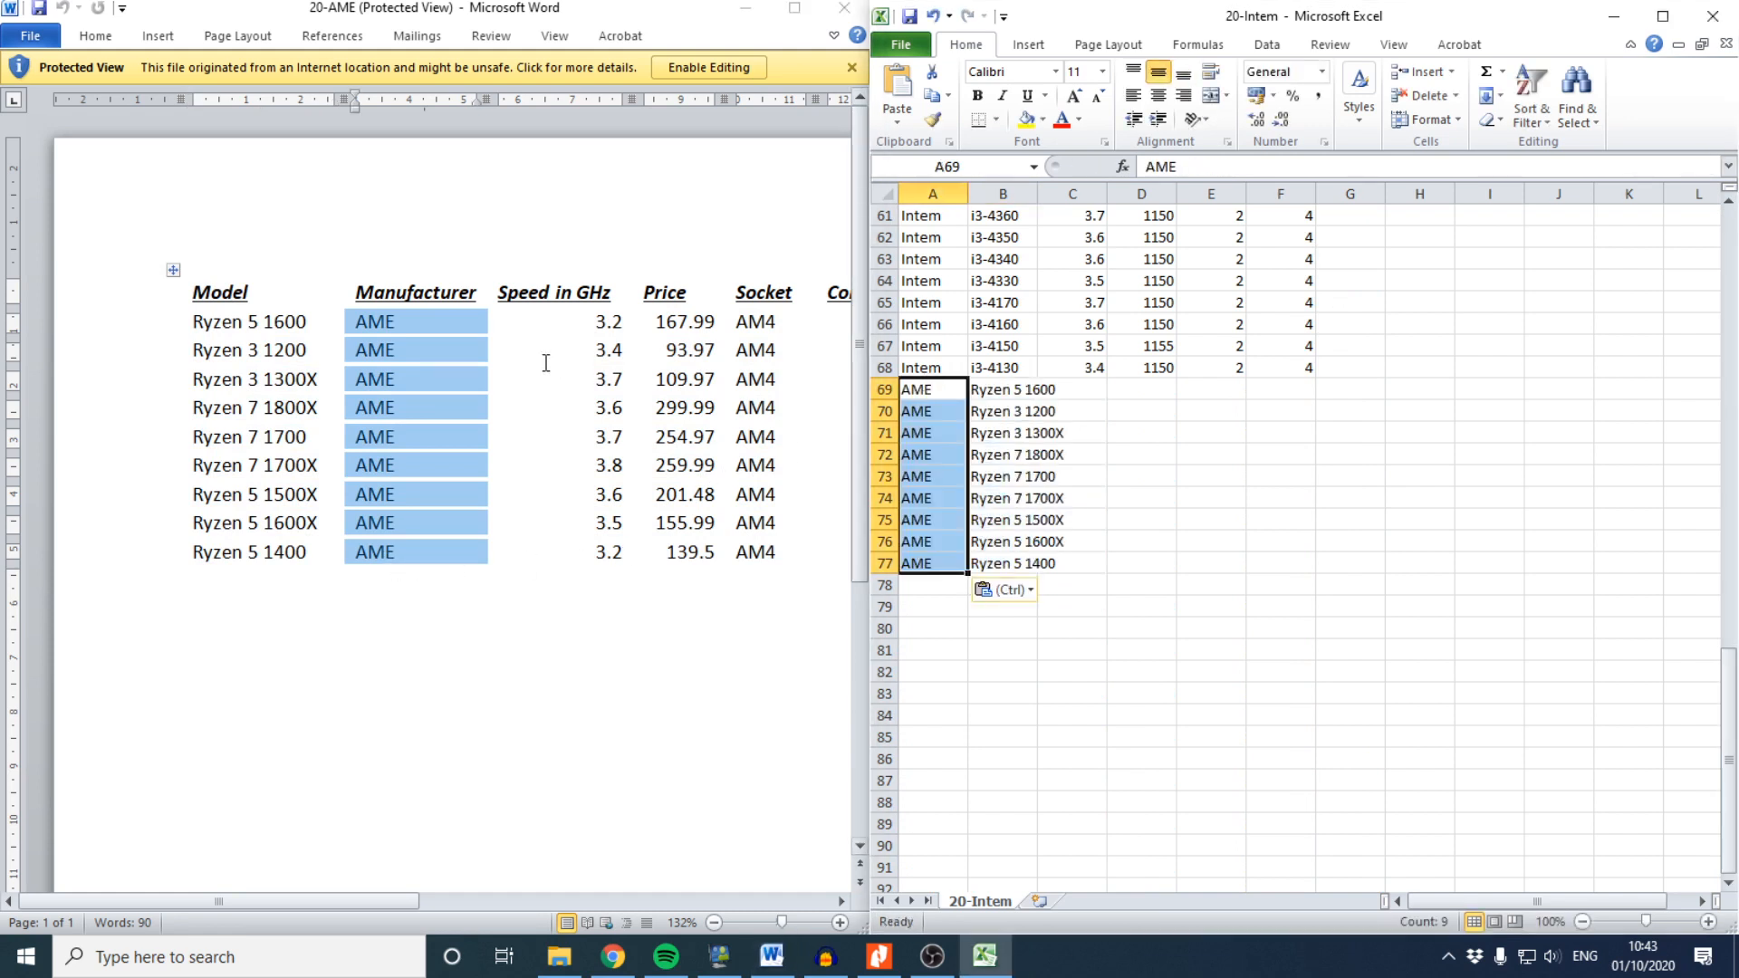
Copy the Speed in GHz values from the 20-AME table into the spreadsheet starting at C69
drag(569, 322, 576, 563)
key(ctrl+c)
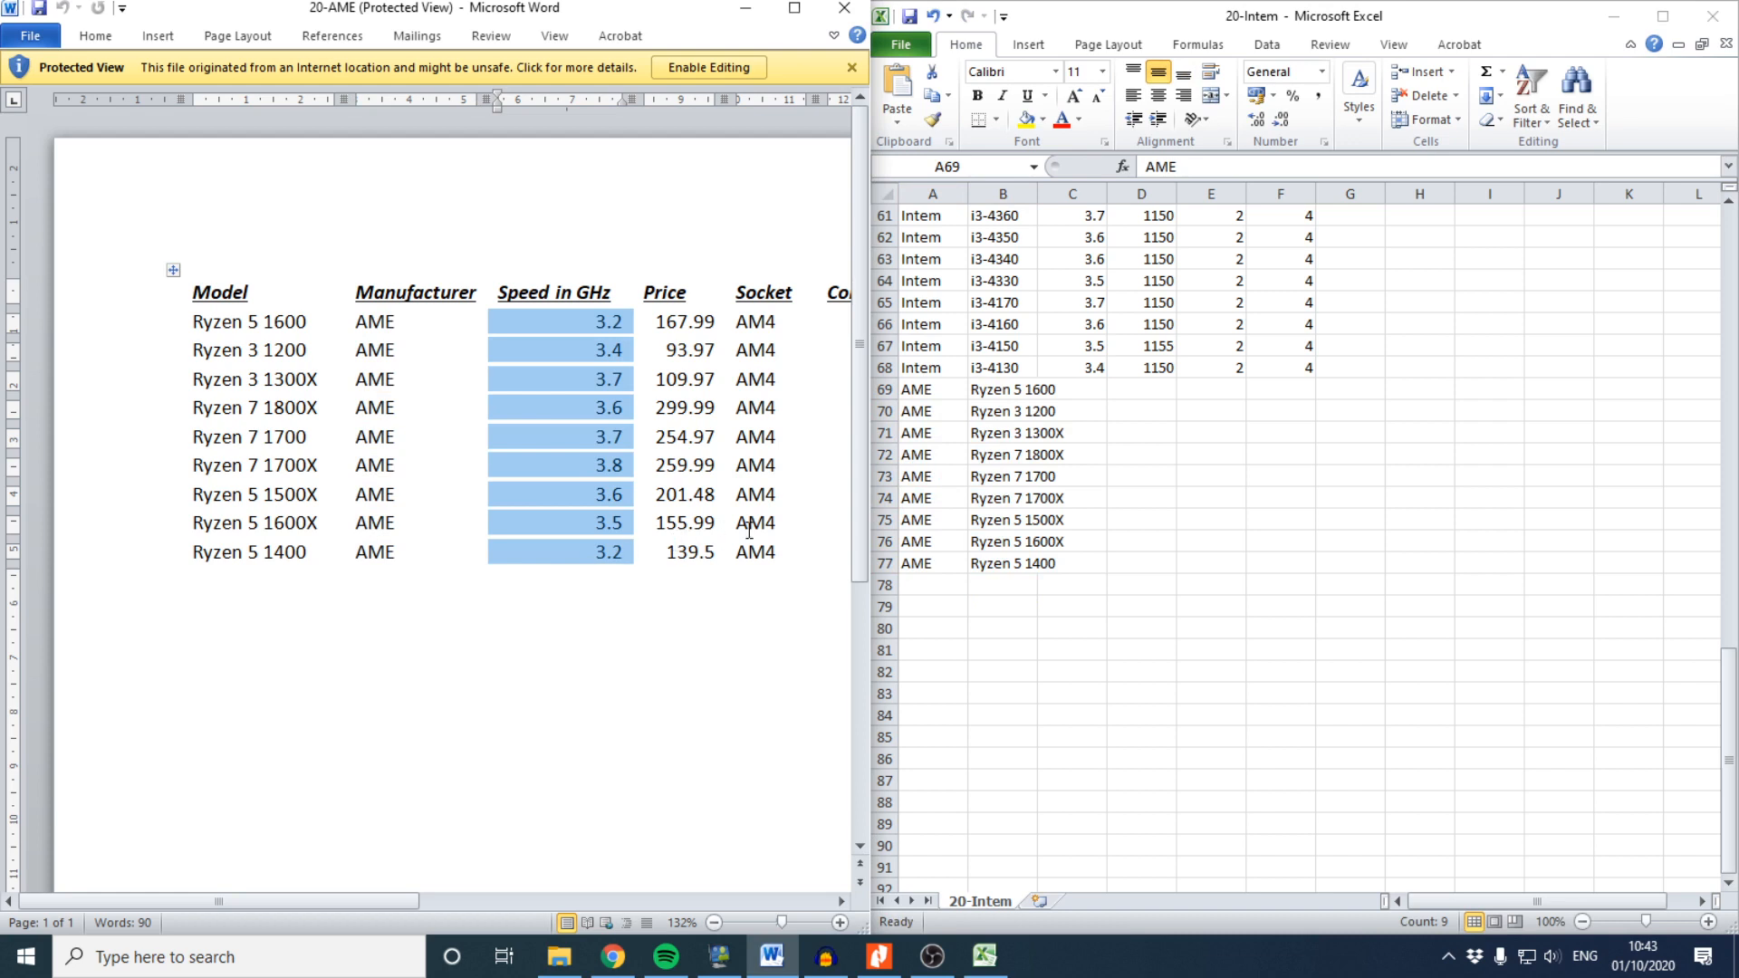
click(1094, 391)
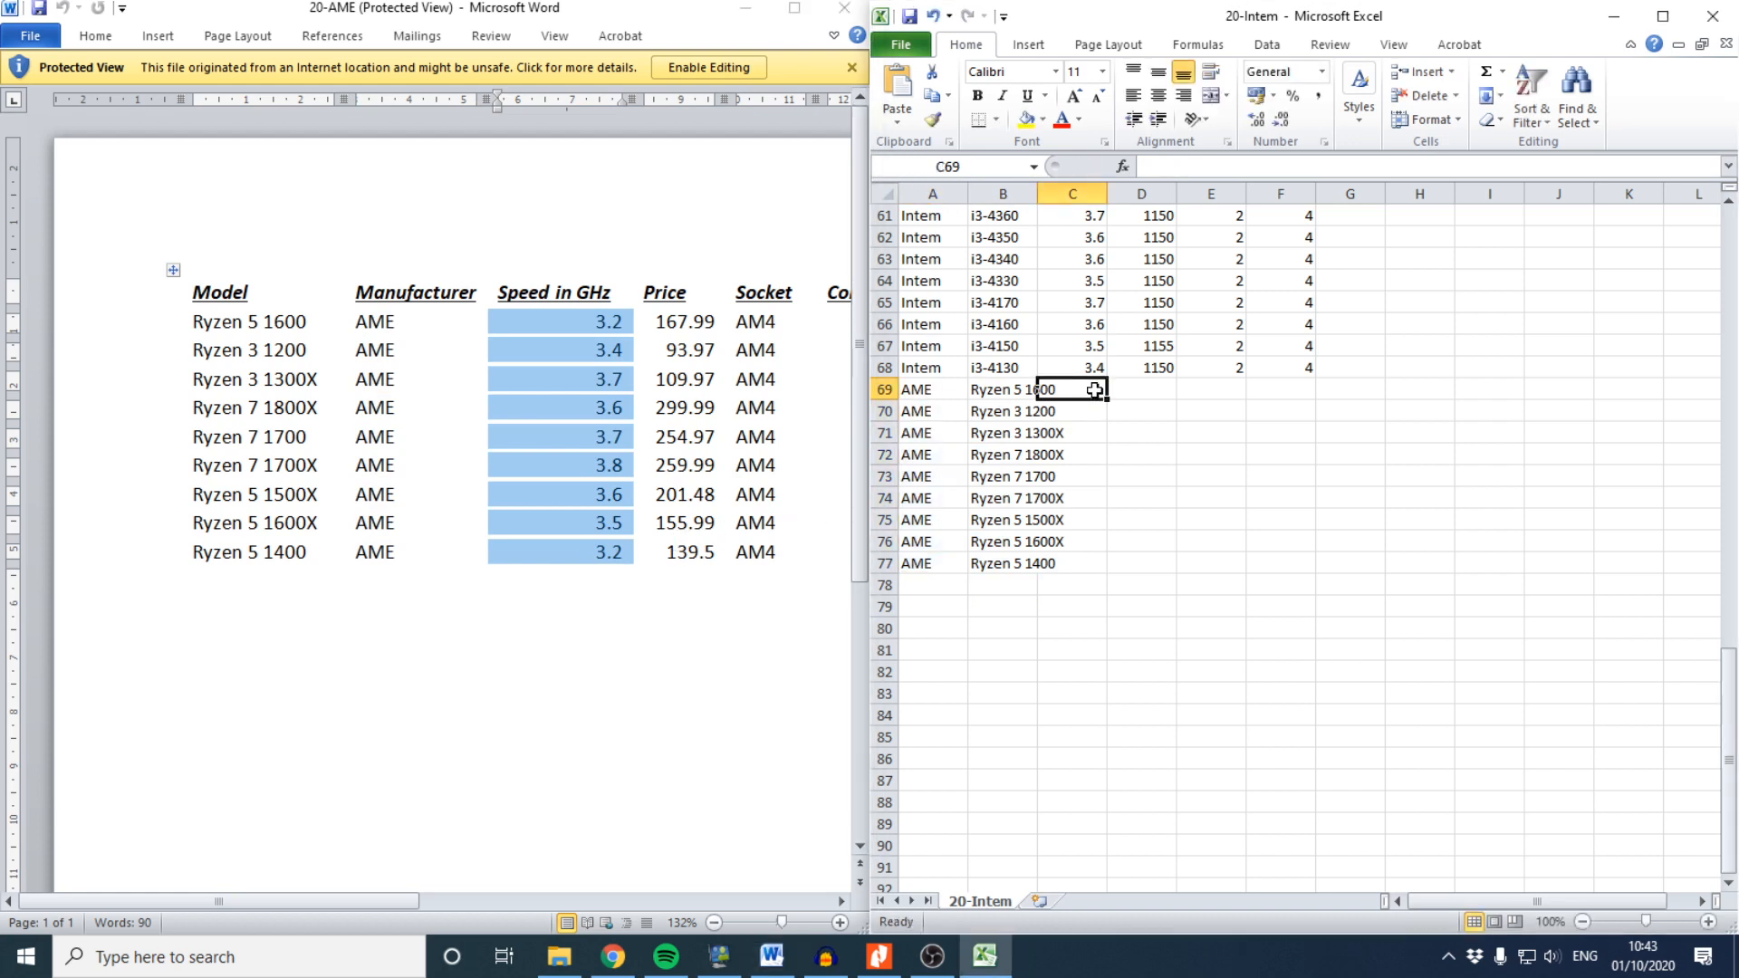
key(ctrl+v)
Copy the Price values from the 20-AME table into the spreadsheet's Price column starting at G69
drag(691, 313, 702, 554)
key(ctrl+c)
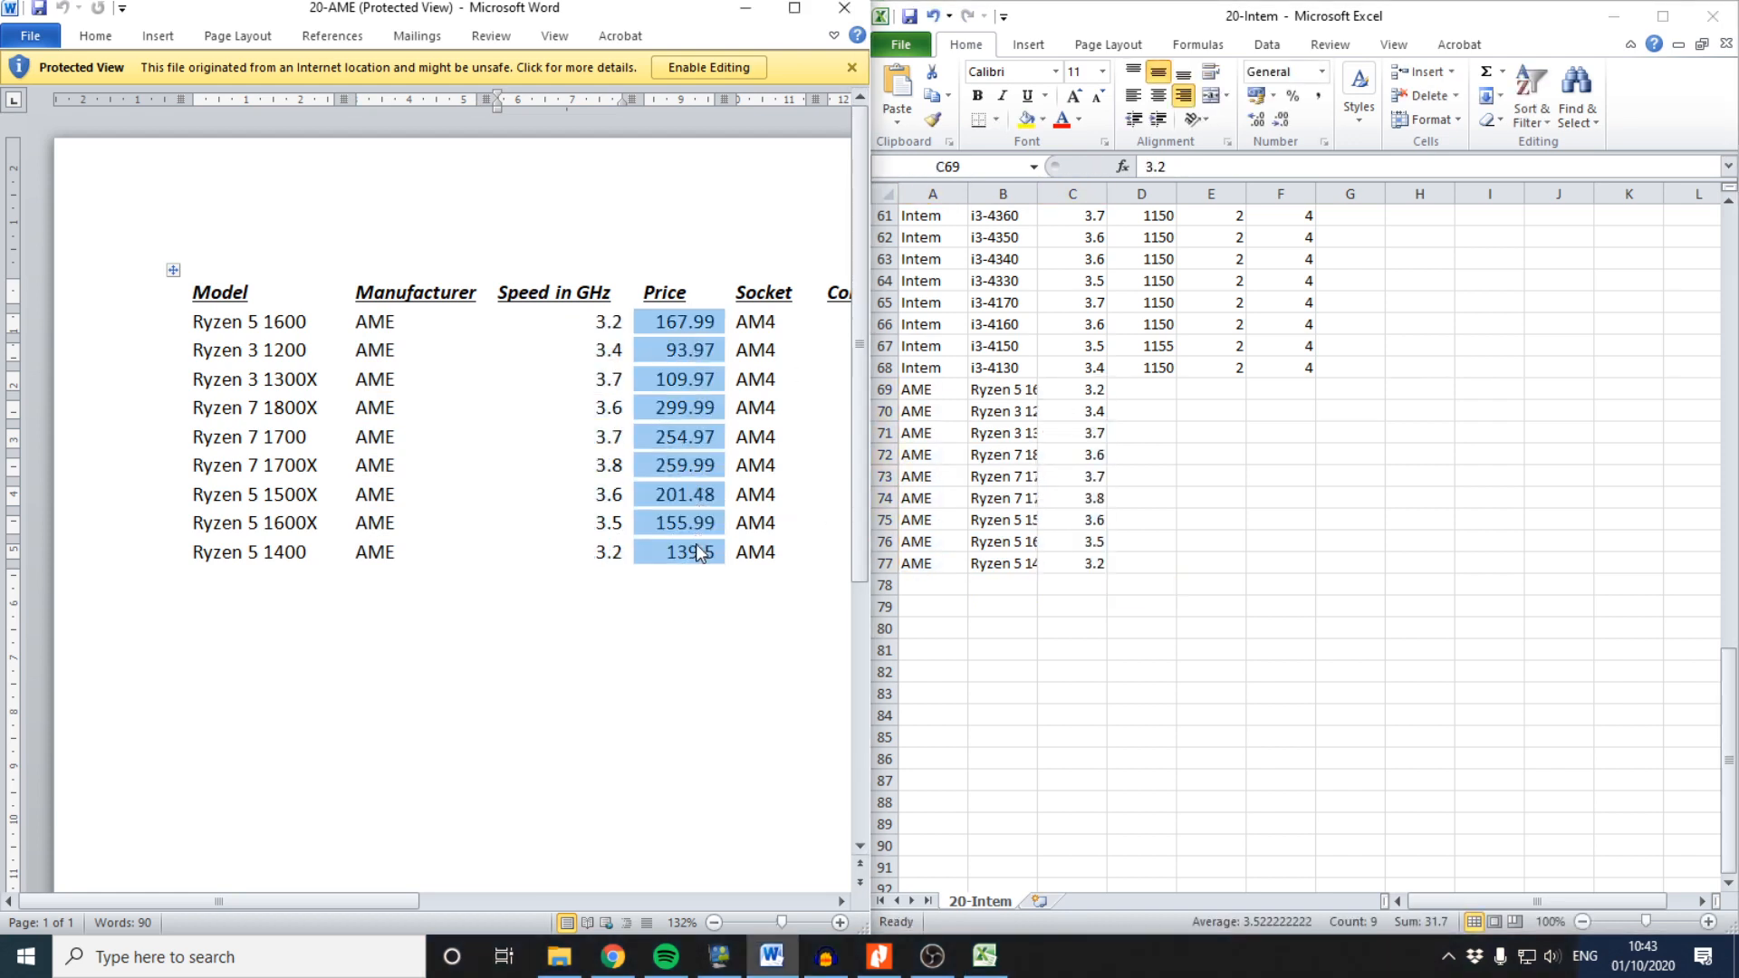
click(1352, 425)
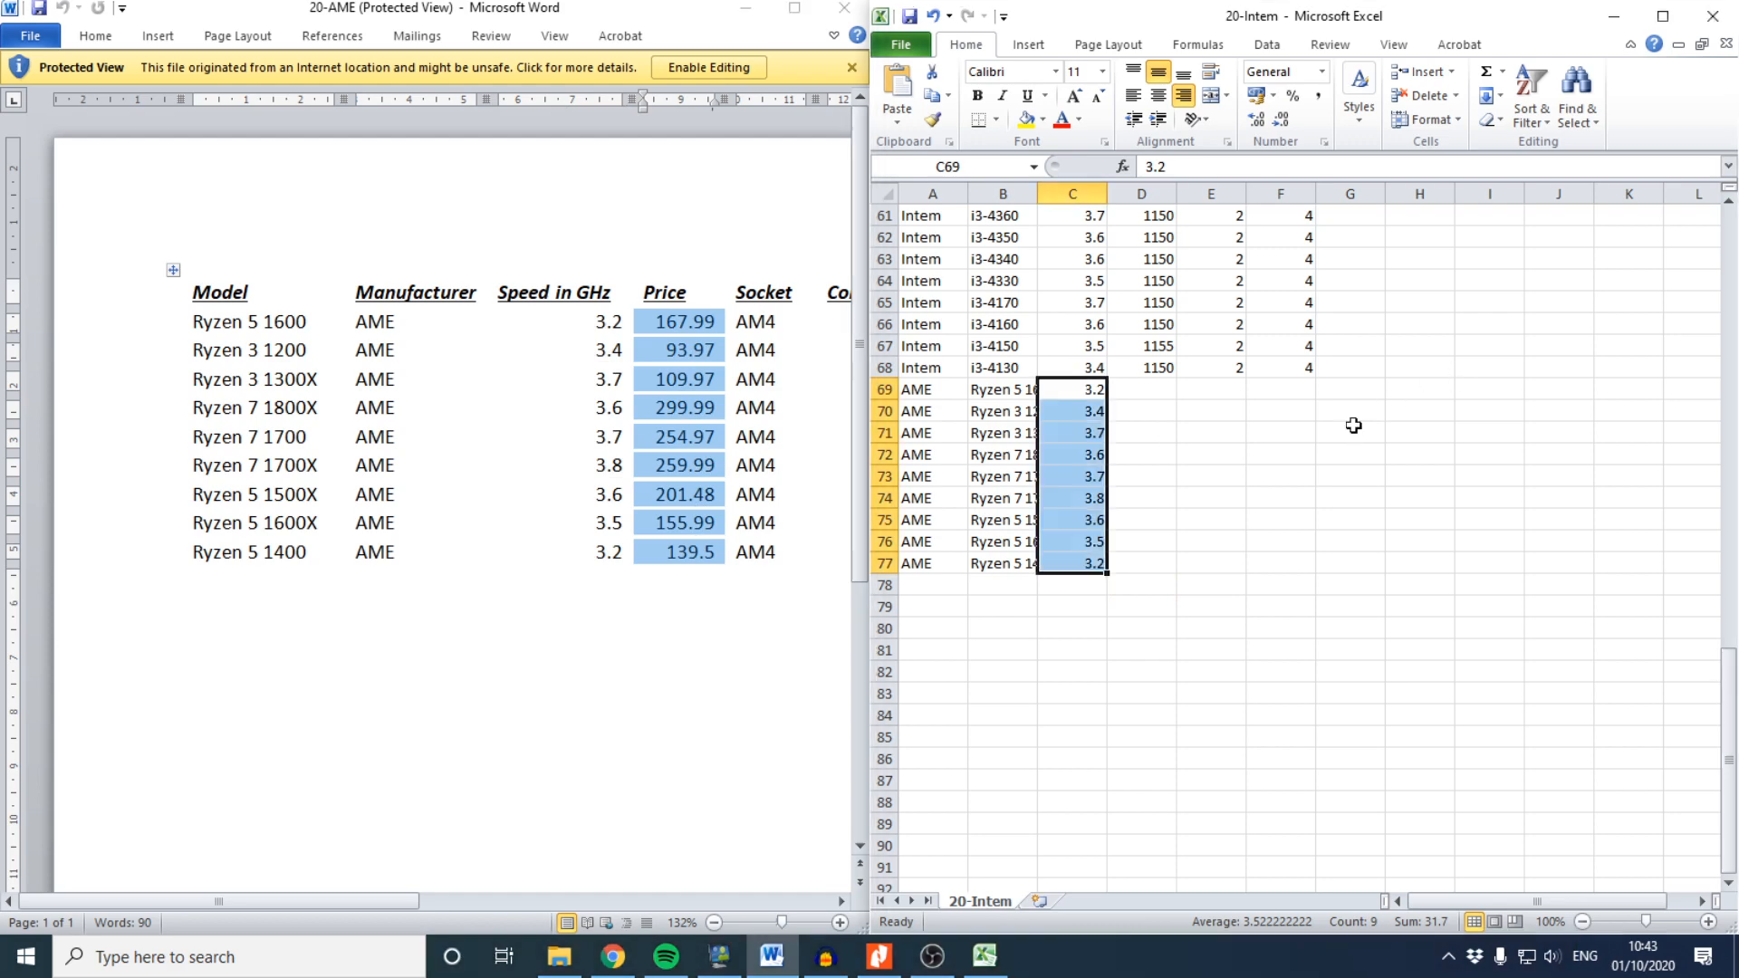
scroll(1352, 426, up, 14)
scroll(1352, 426, down, 9)
scroll(1349, 543, down, 4)
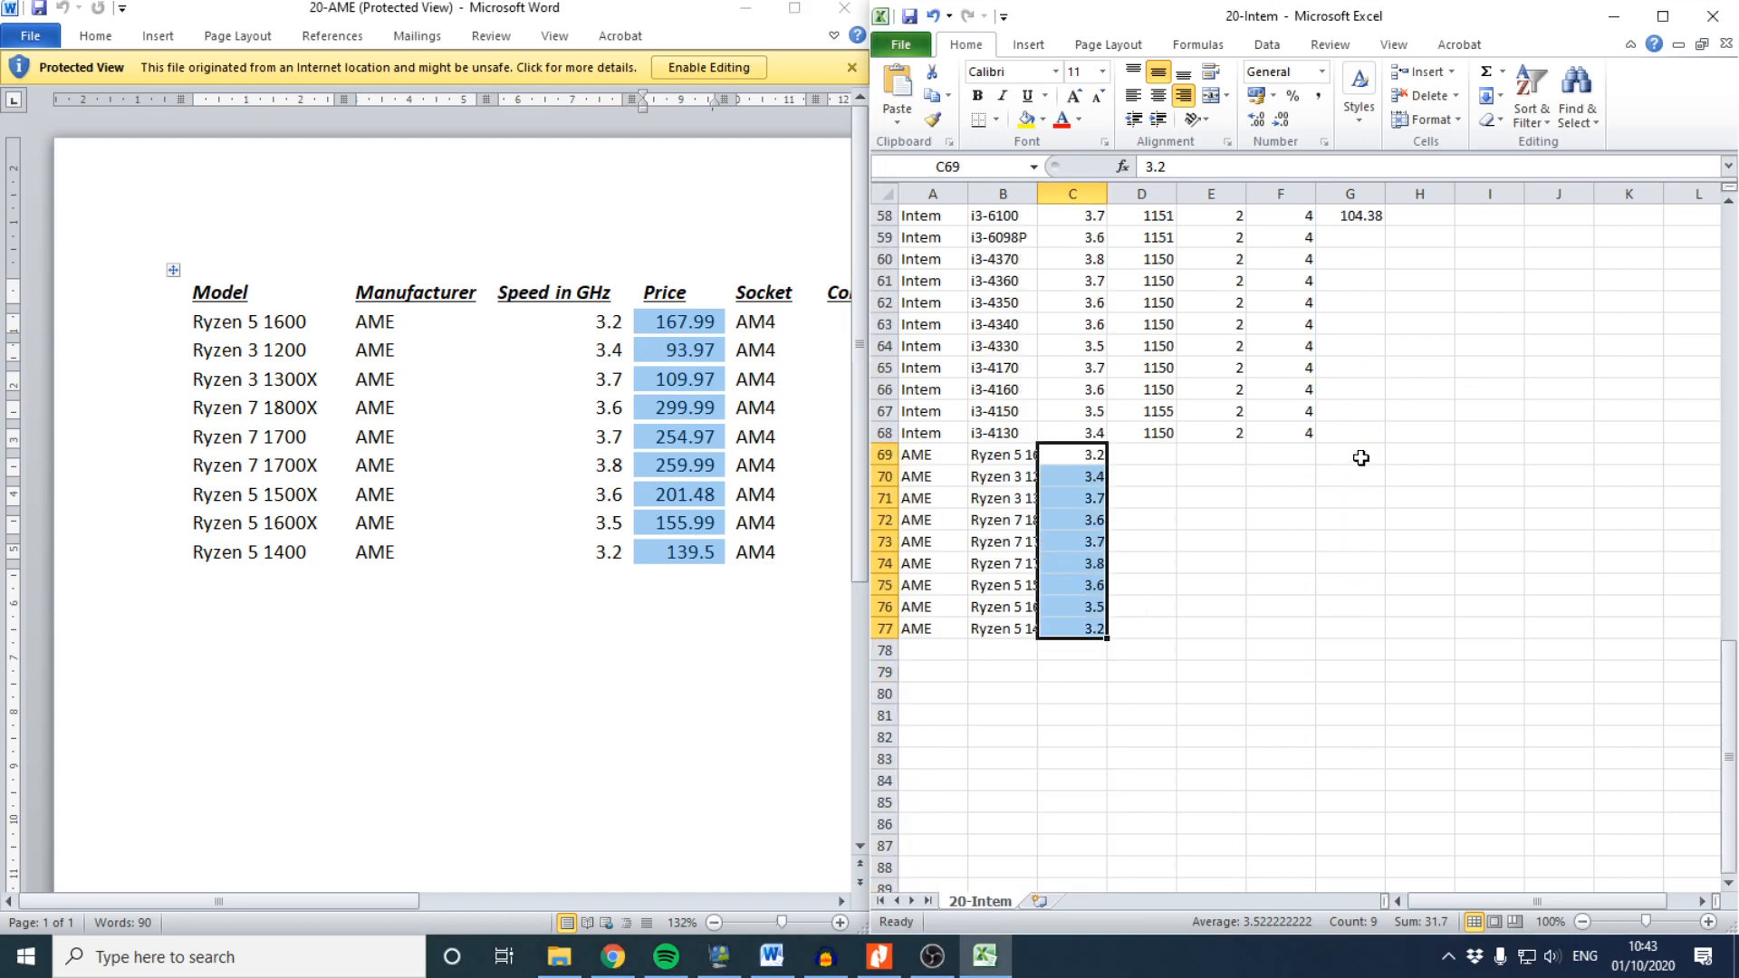
click(1358, 455)
key(ctrl+v)
Copy the Socket values from the 20-AME table into the spreadsheet's Socket column starting at D69
click(730, 297)
drag(752, 318, 751, 542)
key(ctrl+c)
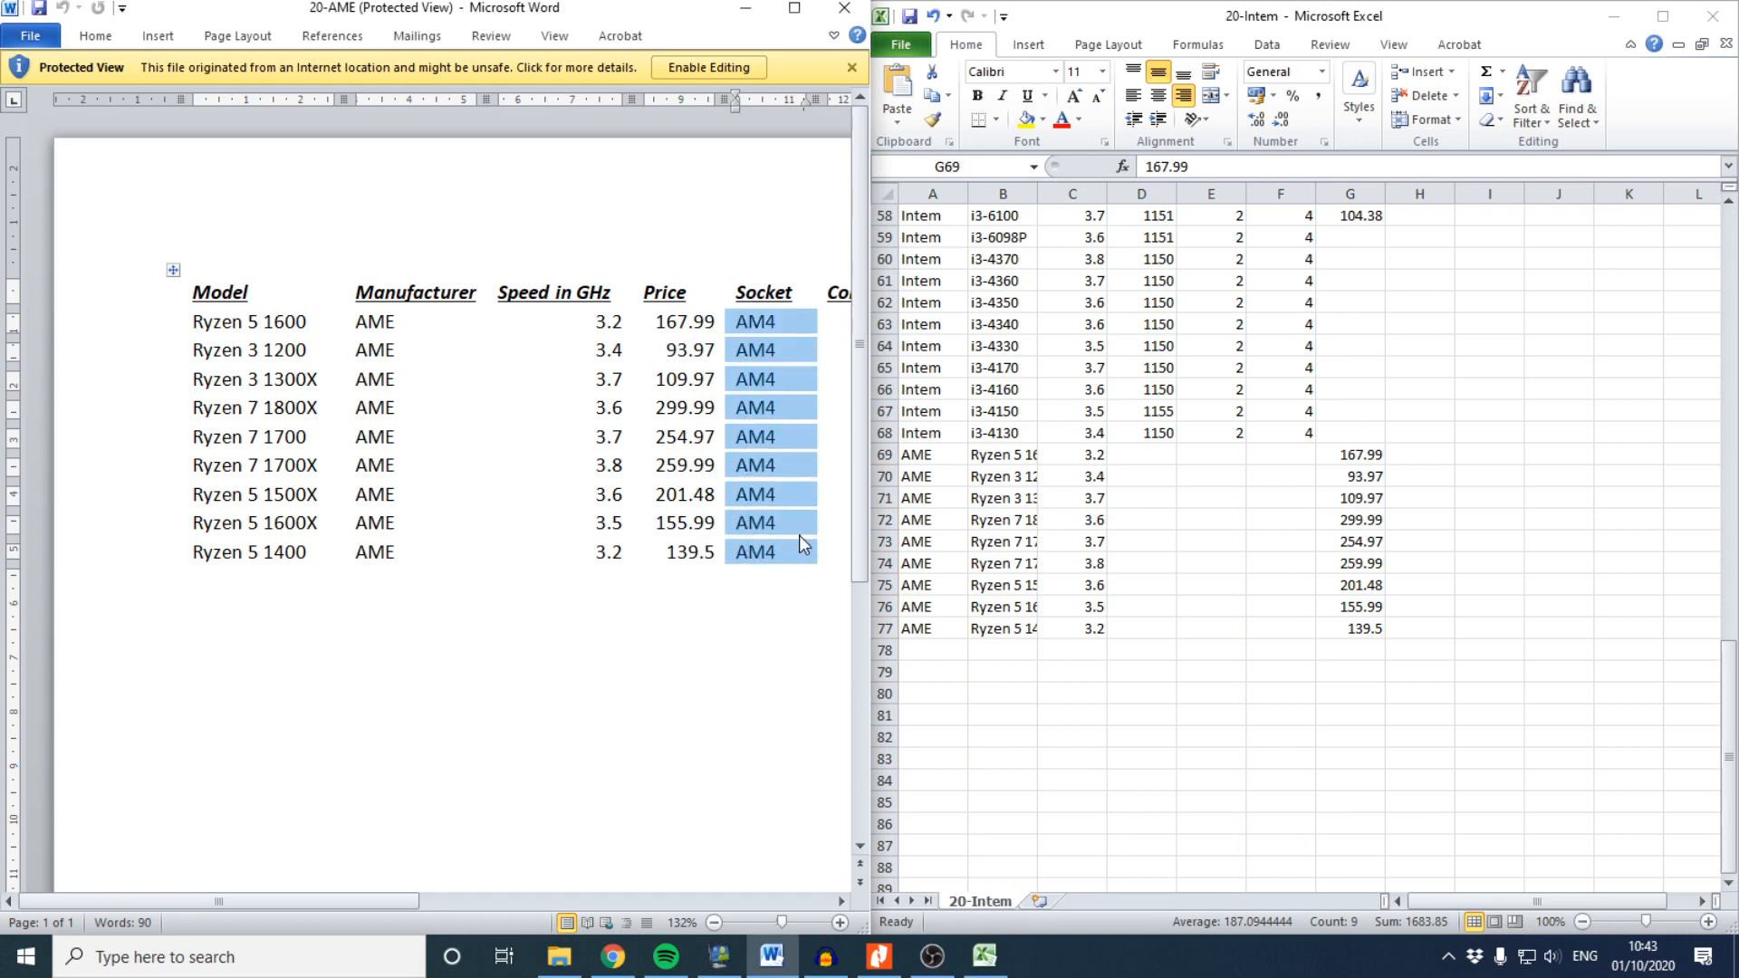
scroll(1234, 507, up, 9)
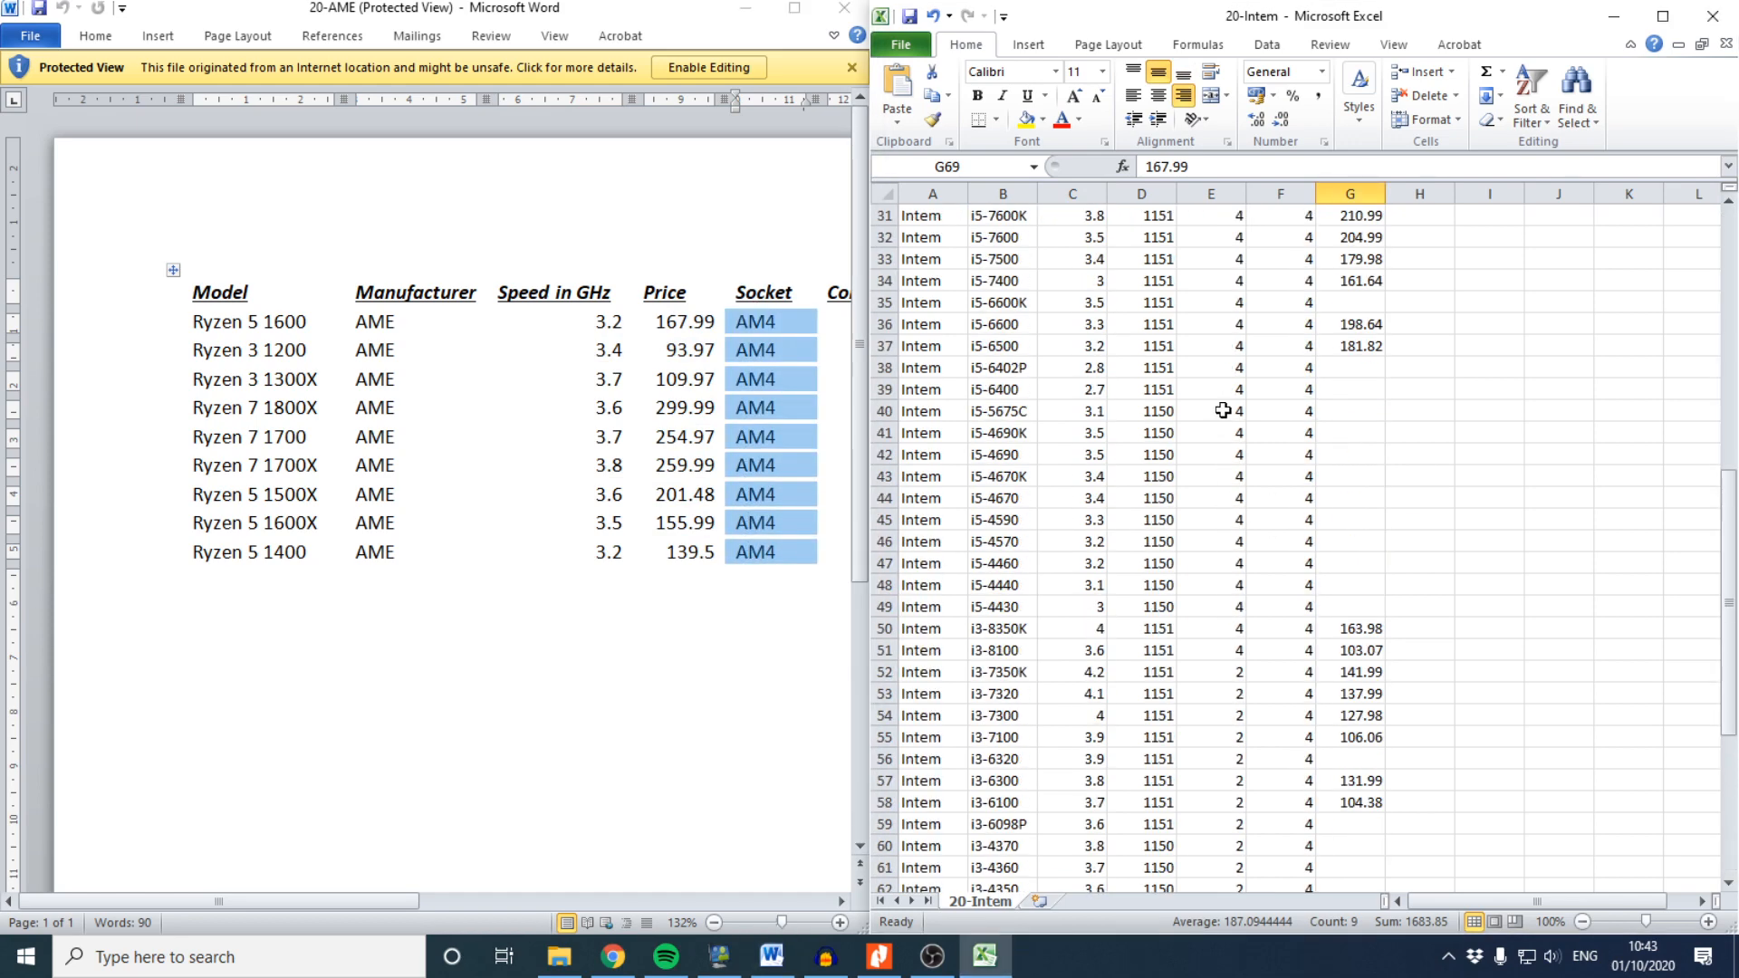
scroll(1223, 410, down, 14)
scroll(1137, 362, up, 3)
click(1147, 324)
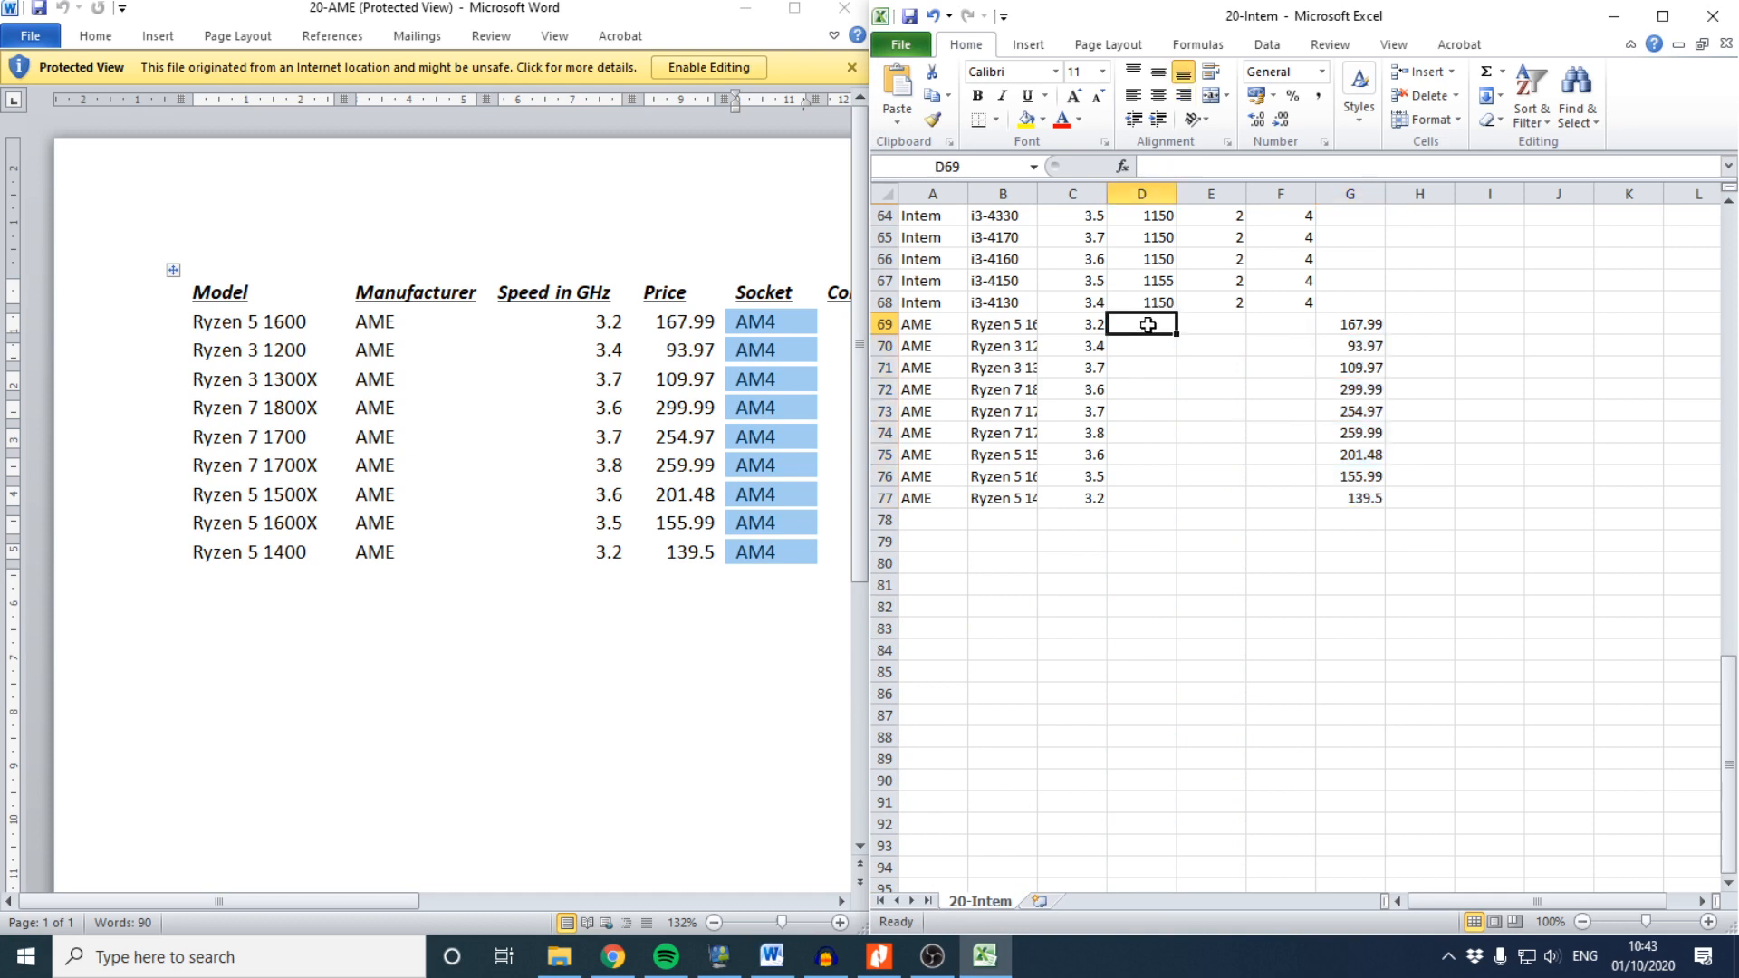
key(ctrl+v)
Copy the Cores values from the 20-AME table into the spreadsheet's Cores column starting at E69
click(361, 902)
drag(360, 902, 597, 918)
drag(414, 321, 408, 550)
key(ctrl+c)
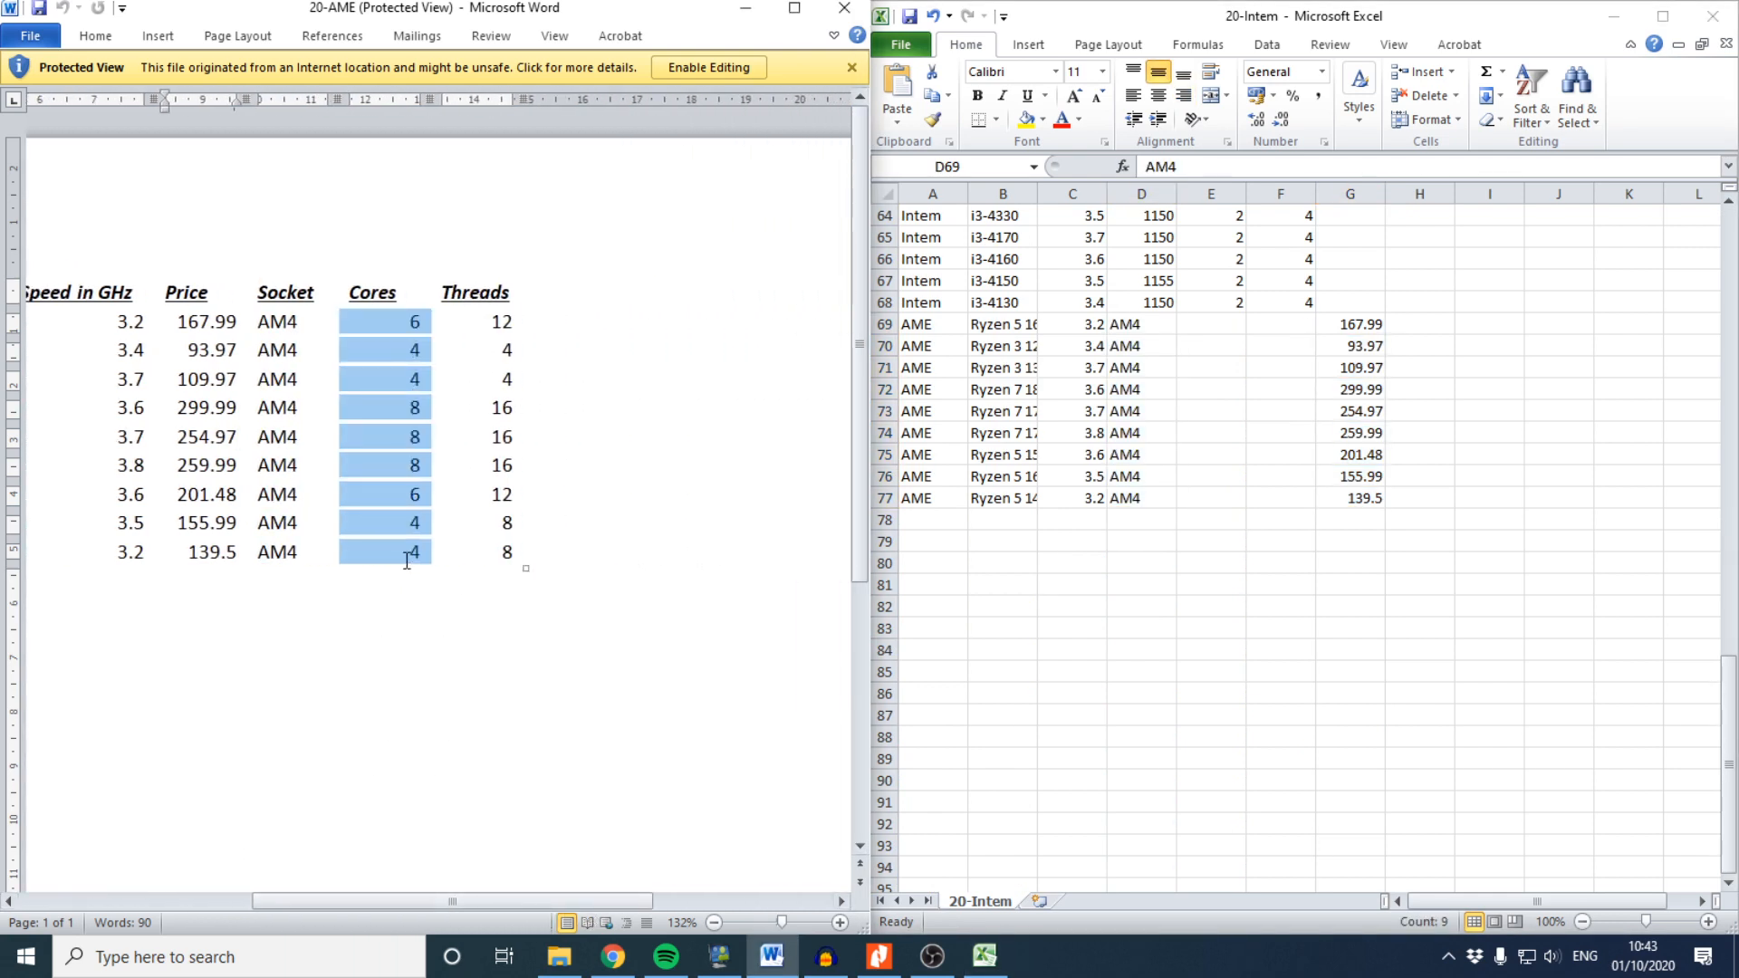
click(1244, 341)
scroll(1244, 341, up, 20)
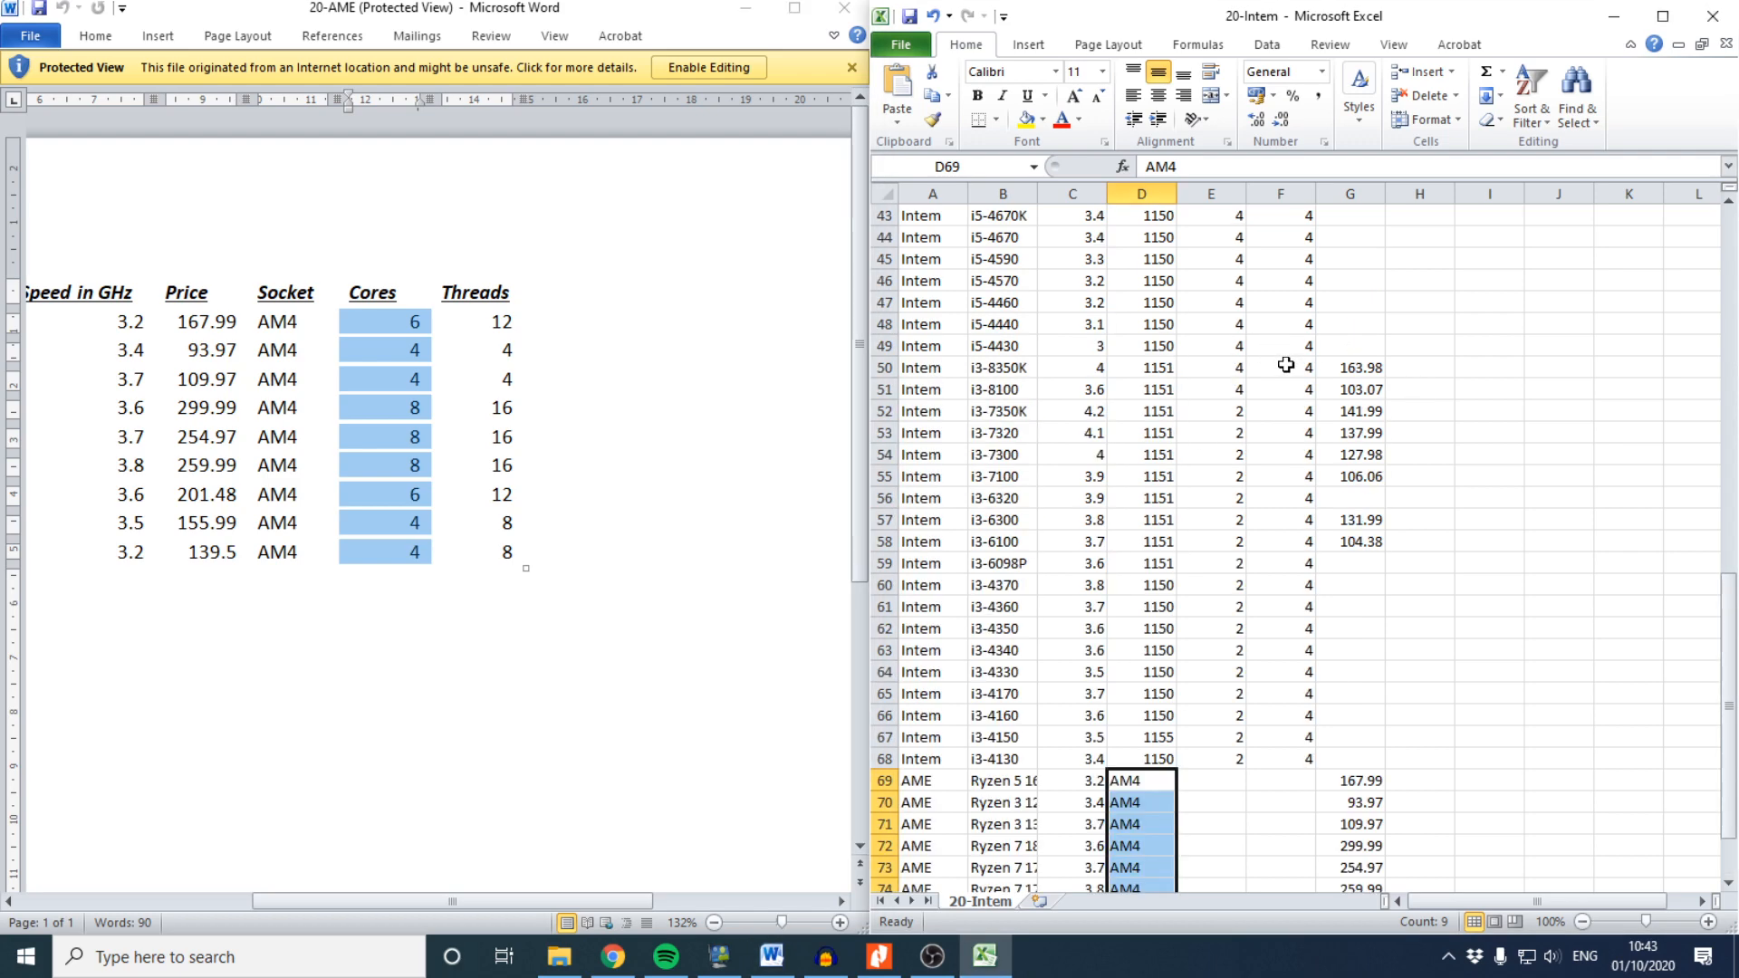
scroll(1286, 365, down, 20)
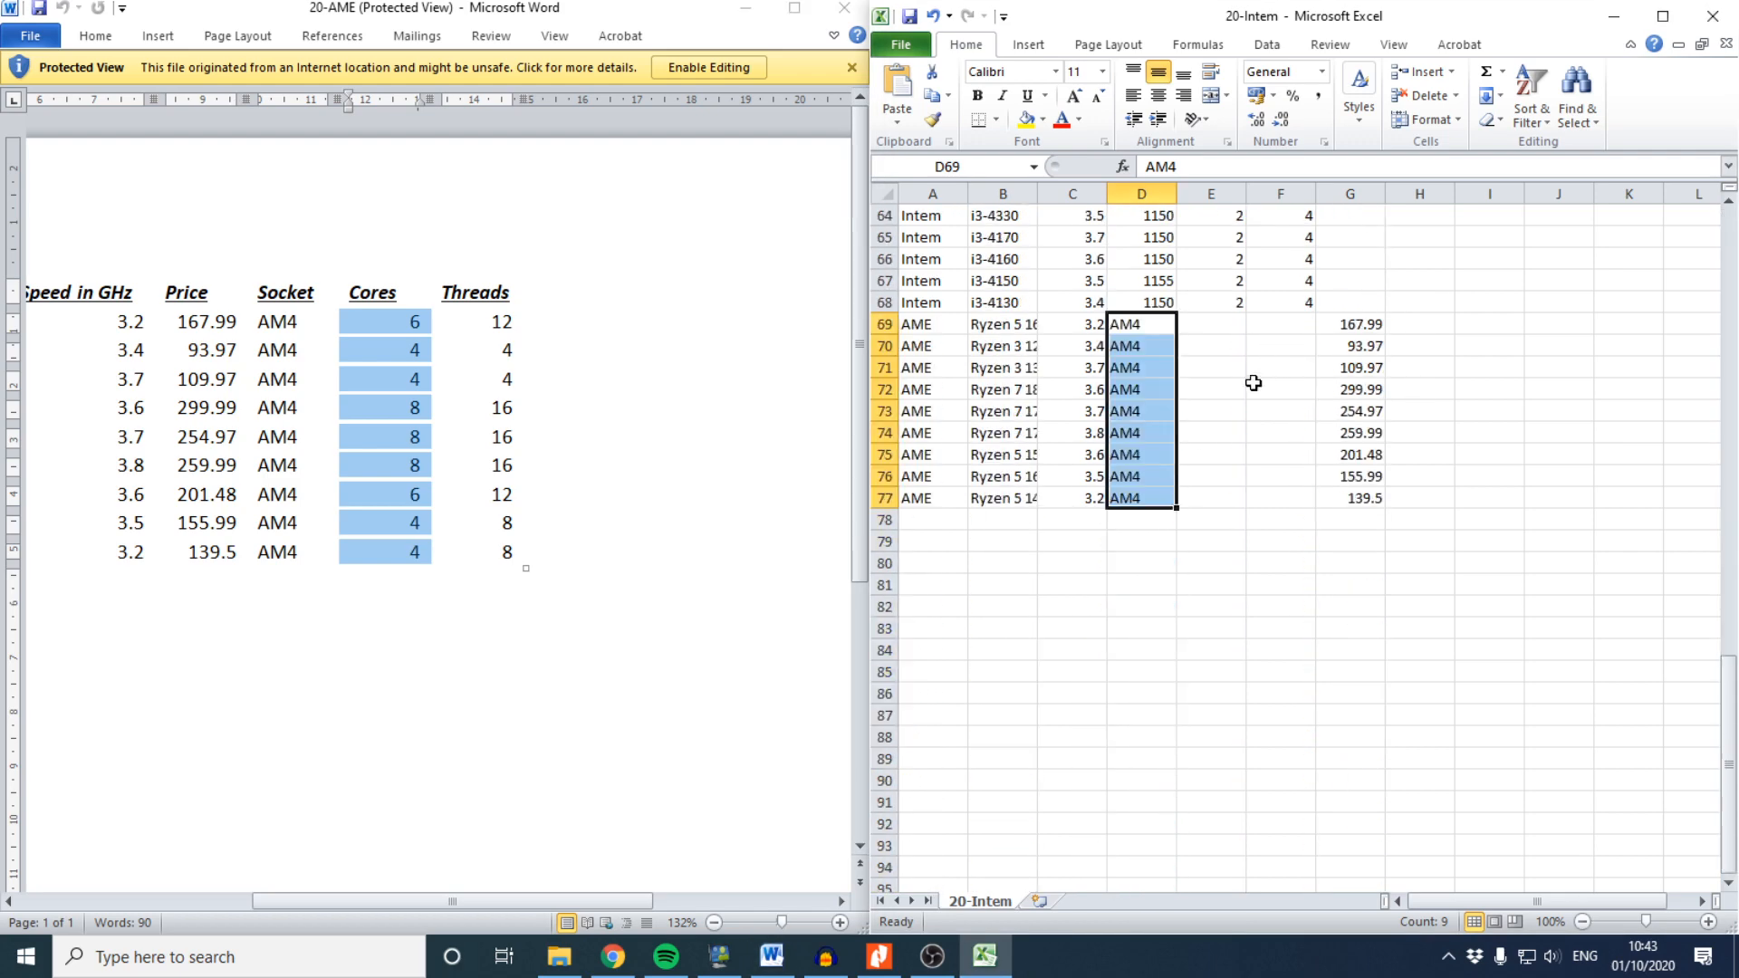
click(1218, 324)
key(ctrl+v)
Copy the Threads values from the 20-AME table into the spreadsheet's Threads column starting at F69
drag(485, 326, 504, 555)
click(1295, 324)
key(ctrl+v)
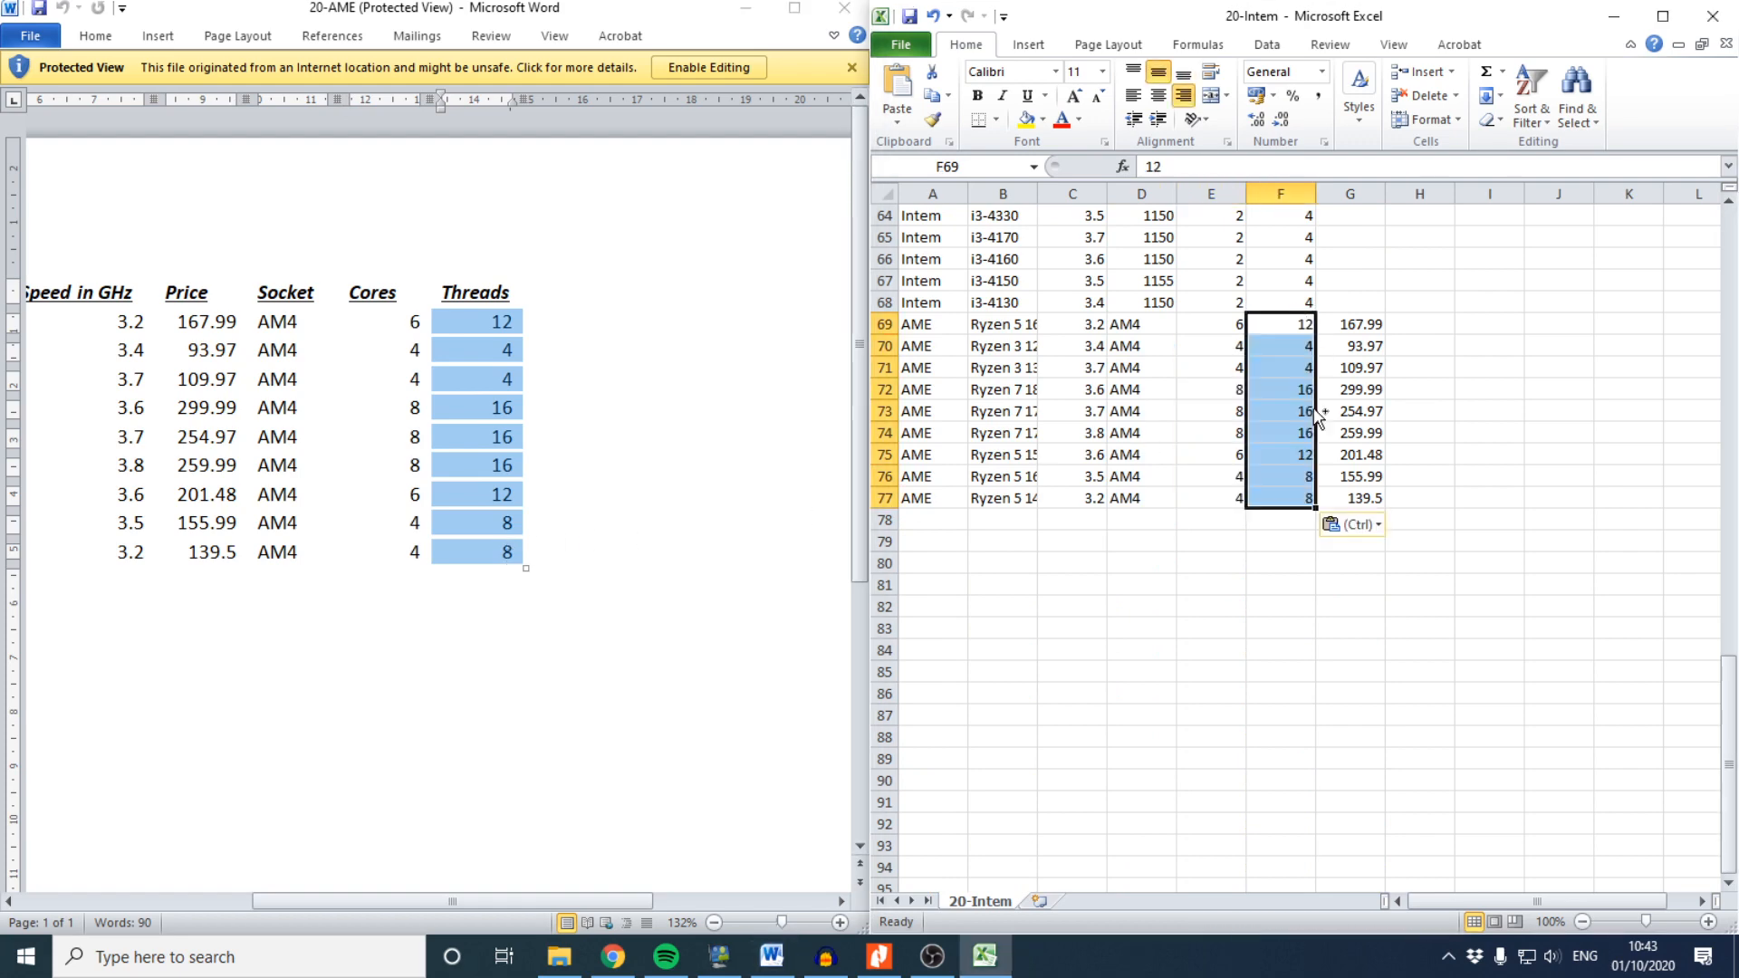
click(1419, 367)
Delete the two blank rows 2 and 3 beneath the header row, and check the combined list down to its last entry
scroll(1385, 387, up, 1)
scroll(1385, 387, up, 20)
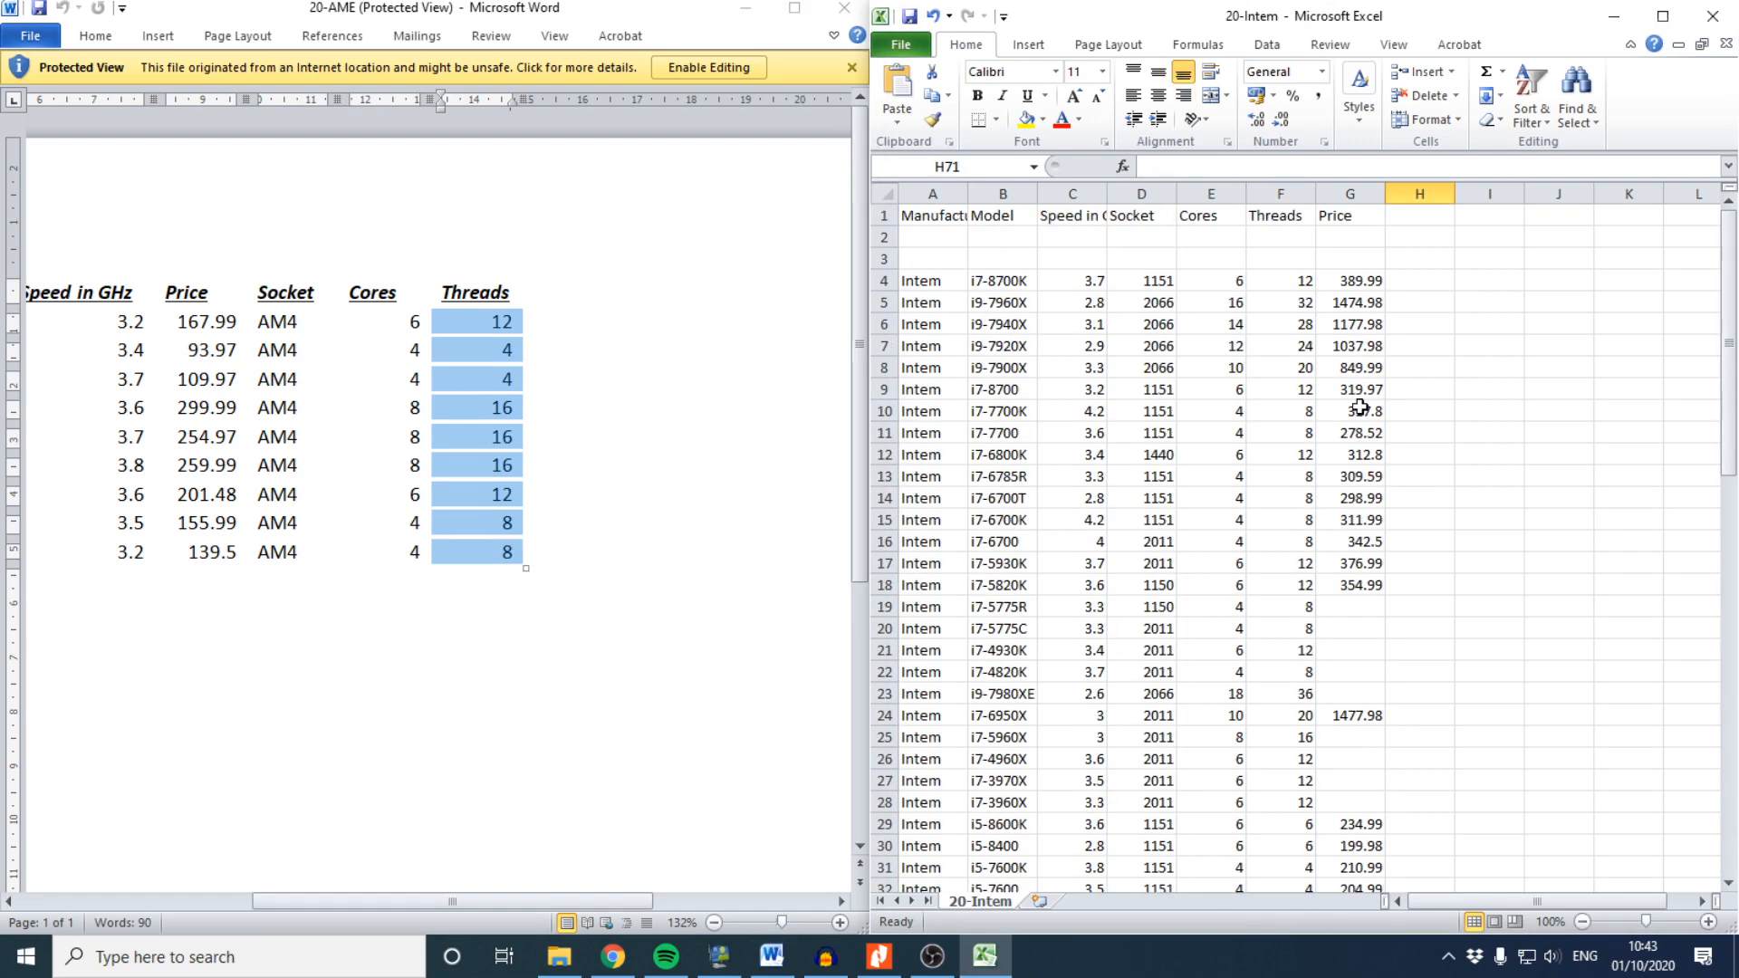
drag(1349, 406, 897, 426)
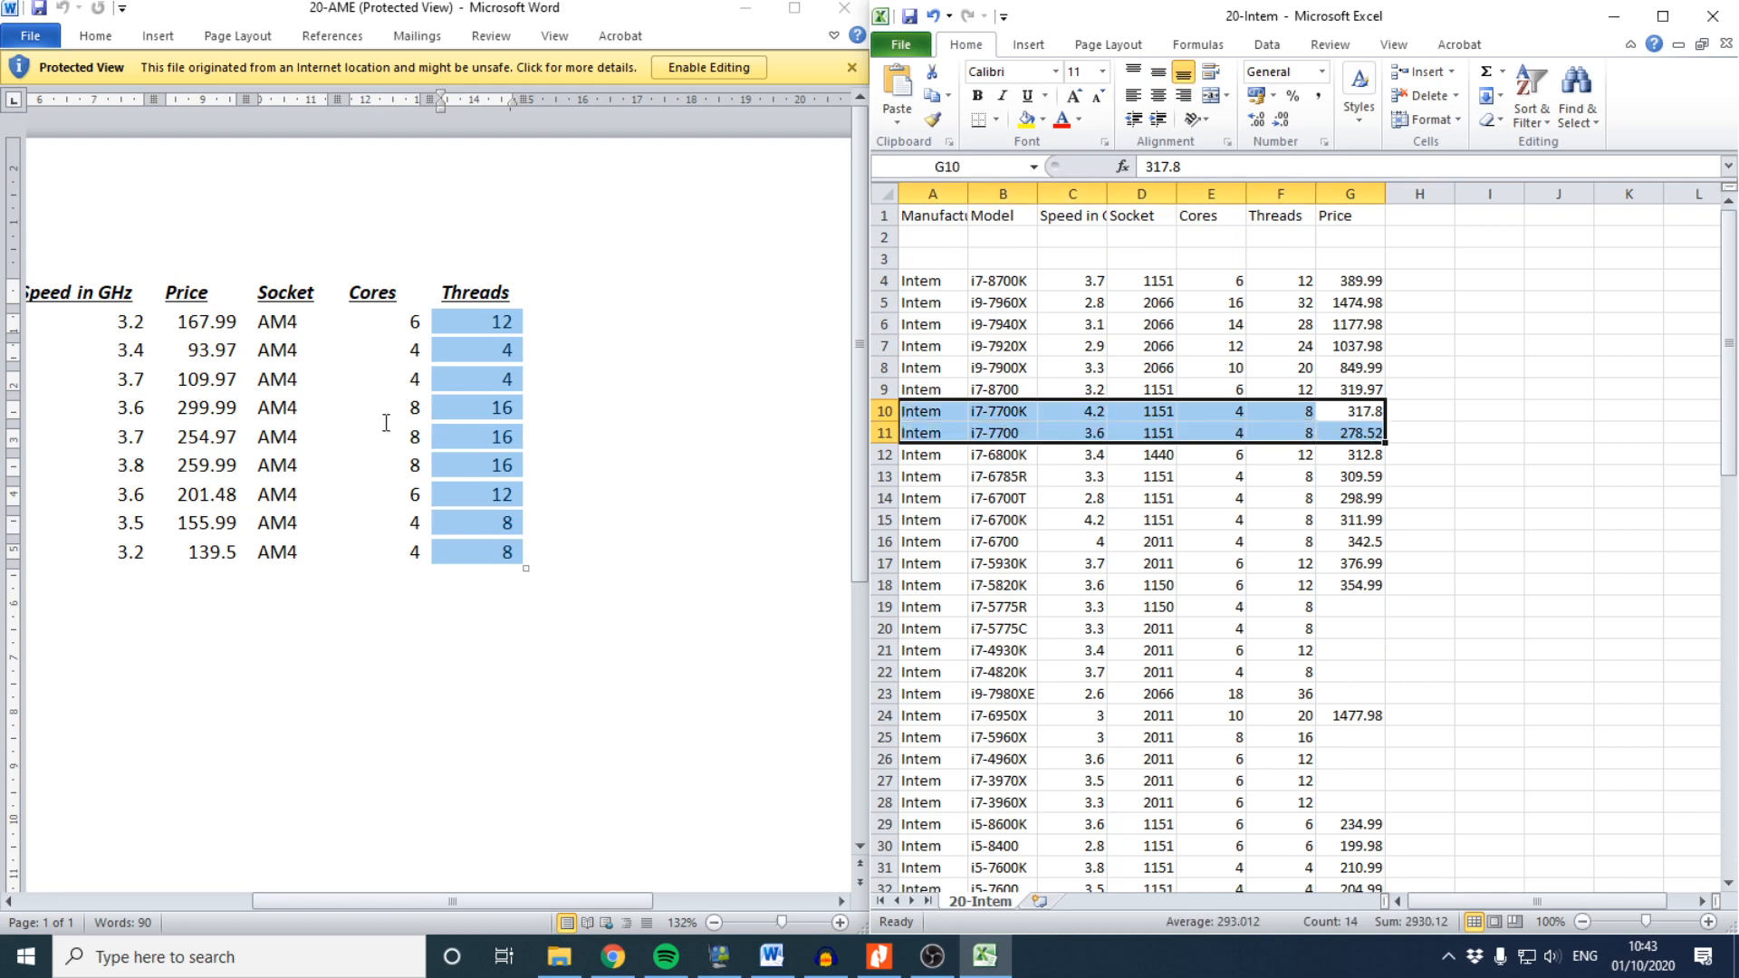
drag(1045, 316, 867, 302)
click(969, 263)
drag(883, 237, 883, 258)
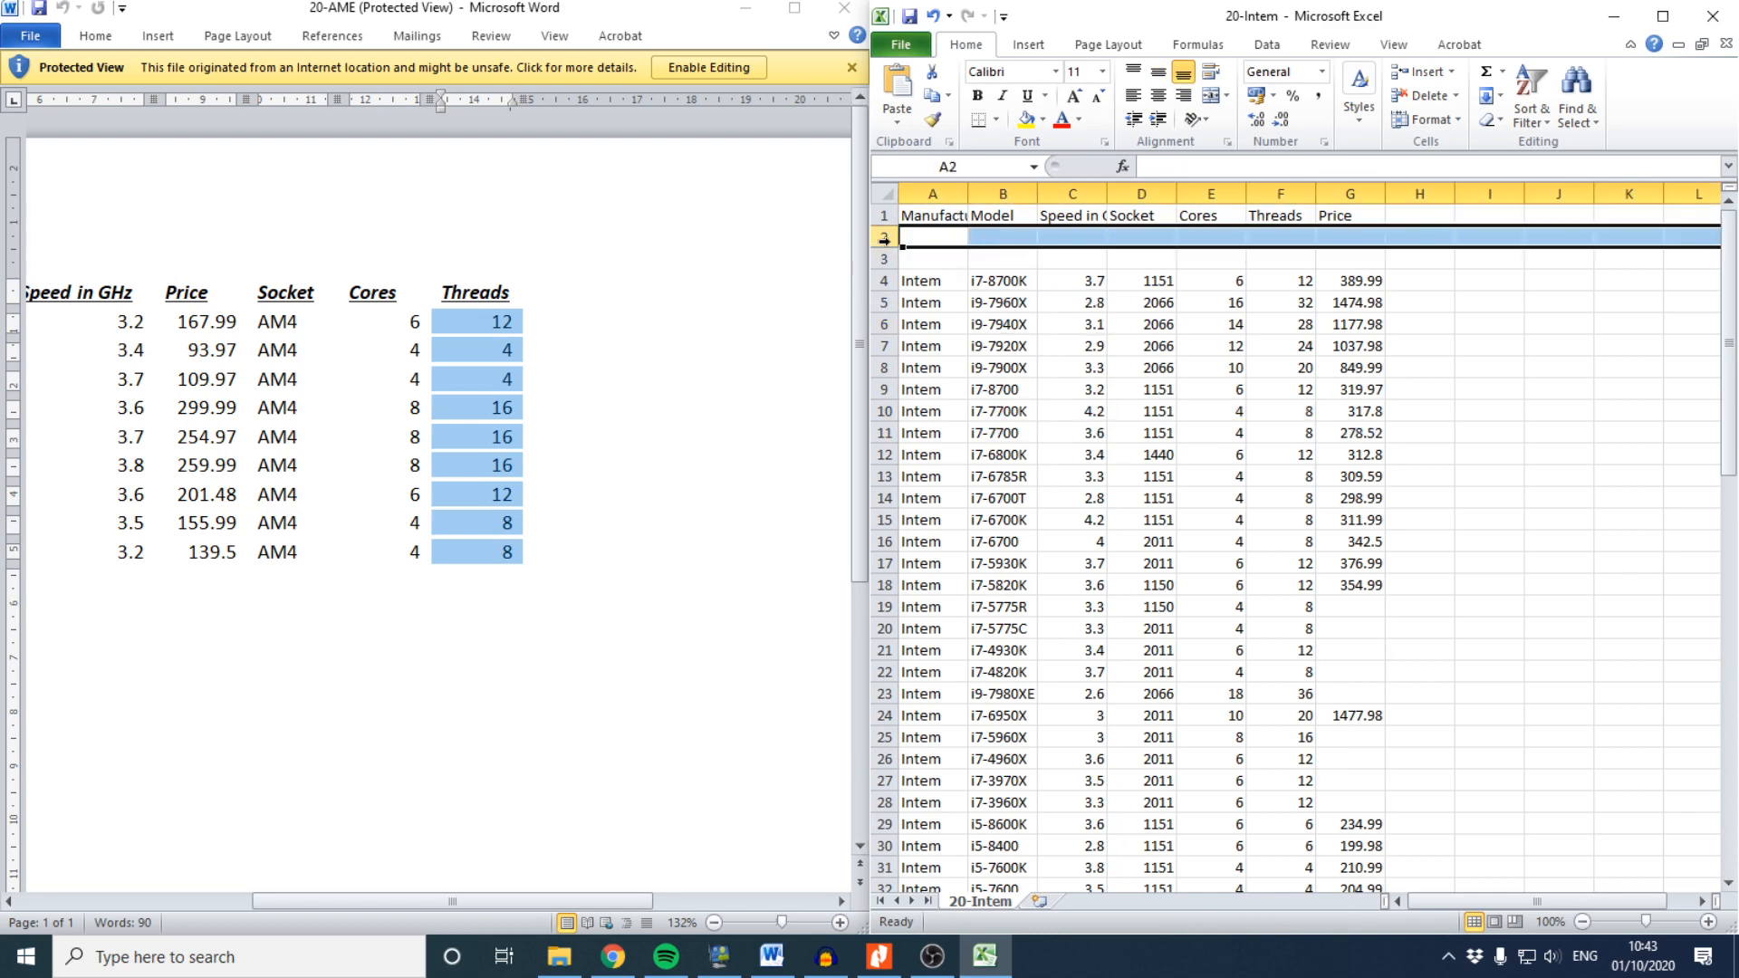
right_click(894, 258)
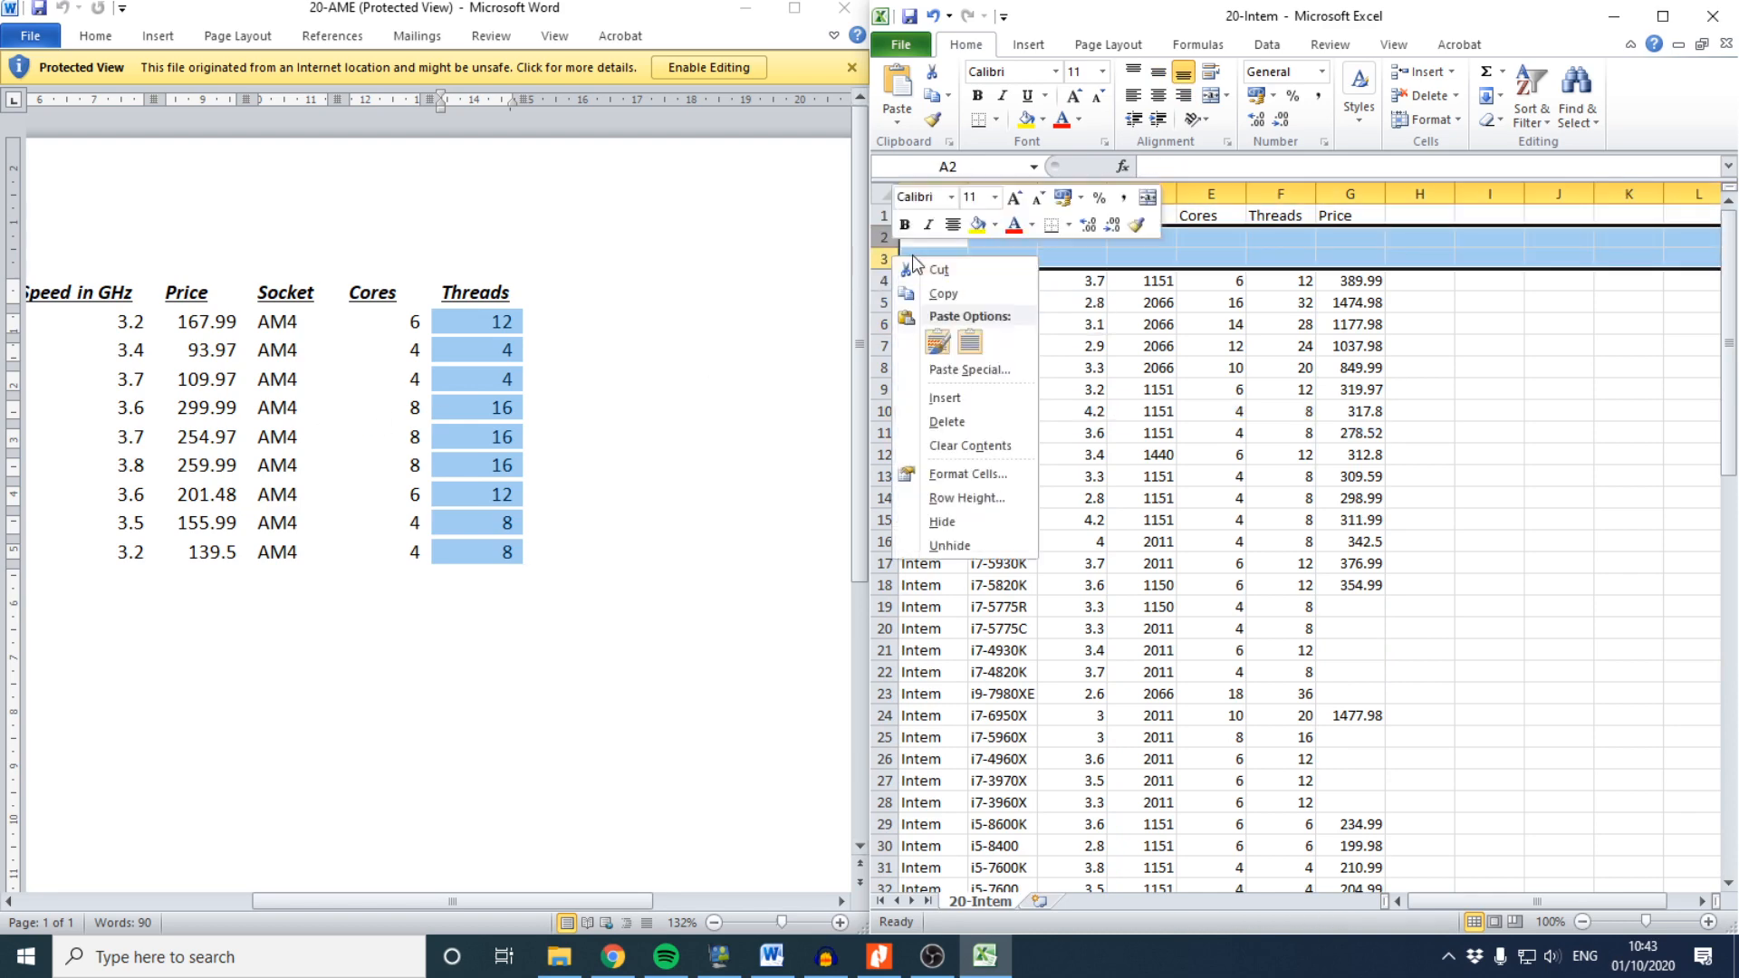
click(951, 423)
click(1348, 432)
scroll(1065, 413, down, 8)
scroll(1065, 411, down, 10)
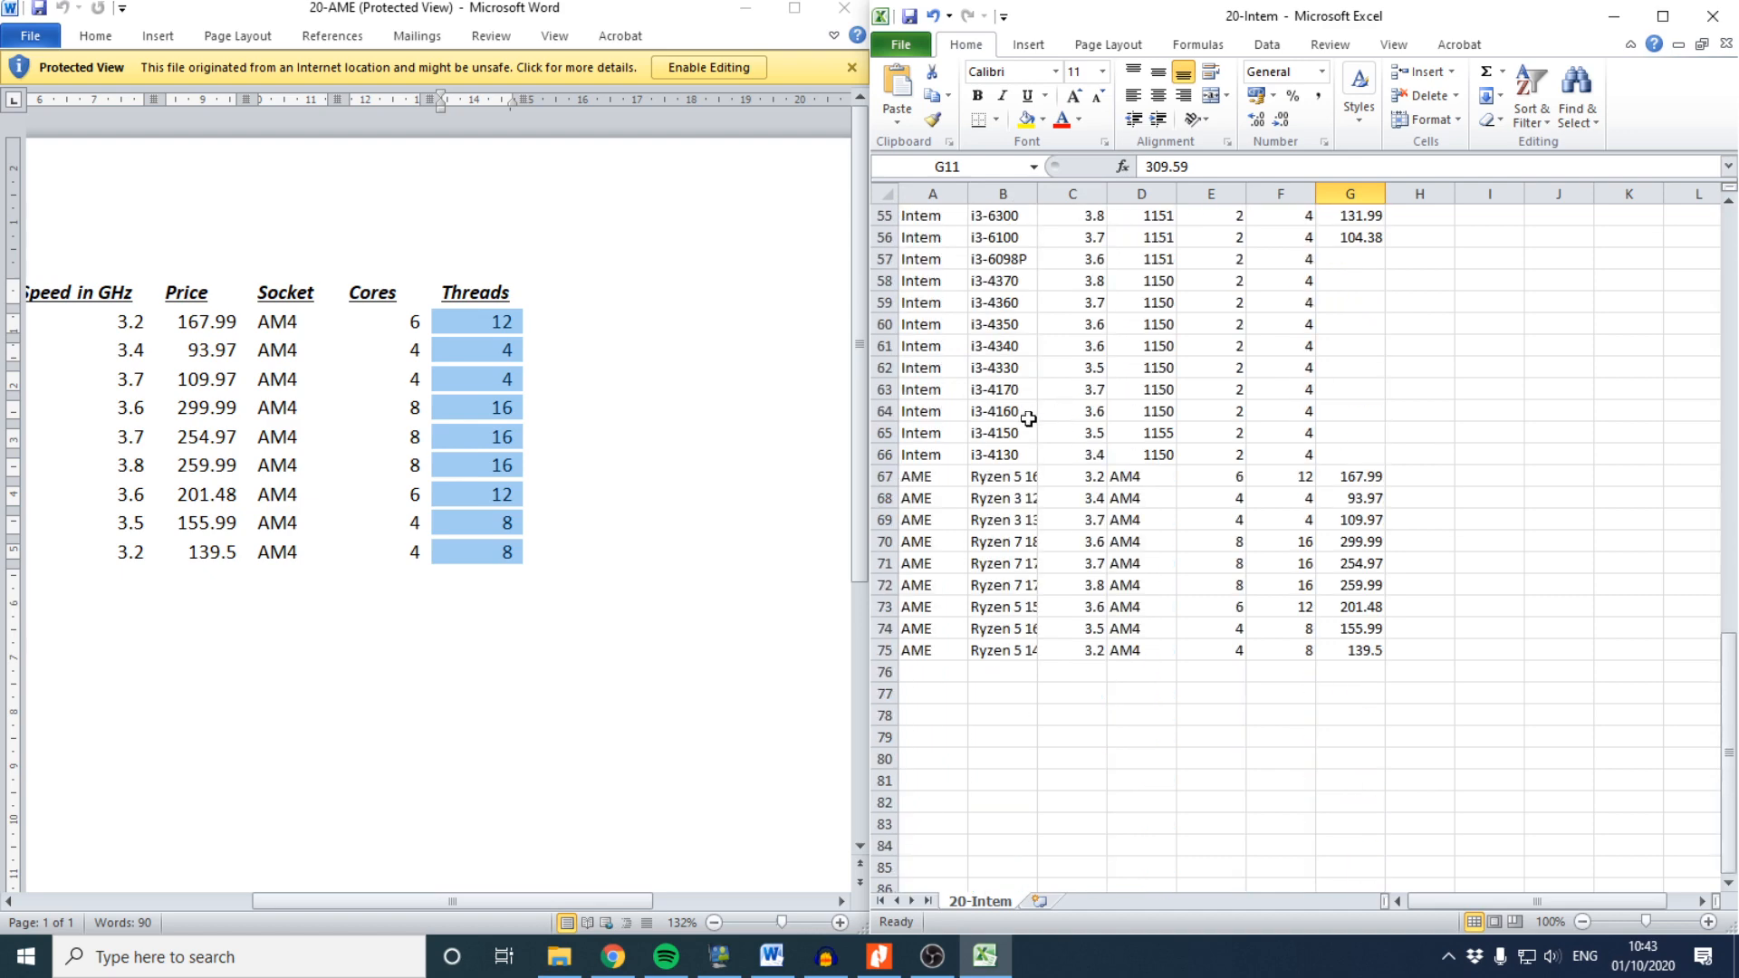
scroll(1051, 271, up, 18)
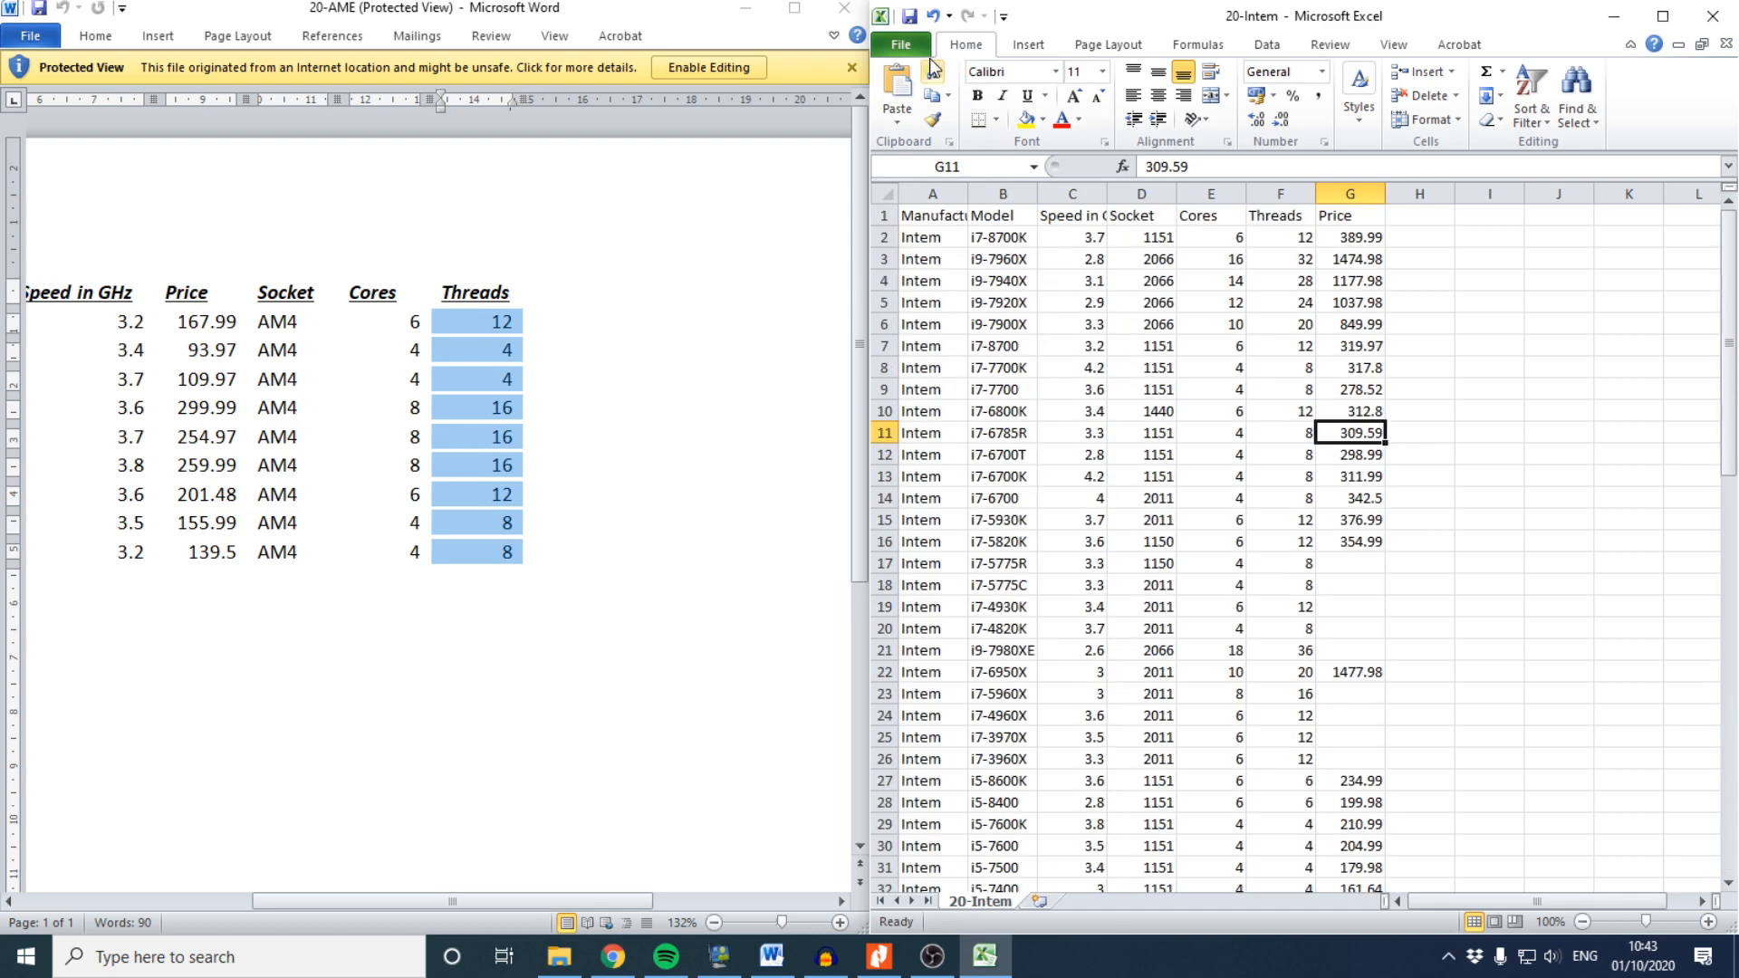
Save the combined spreadsheet under the name 20-Intem in the March 20 folder as an Excel Workbook
click(903, 47)
click(937, 110)
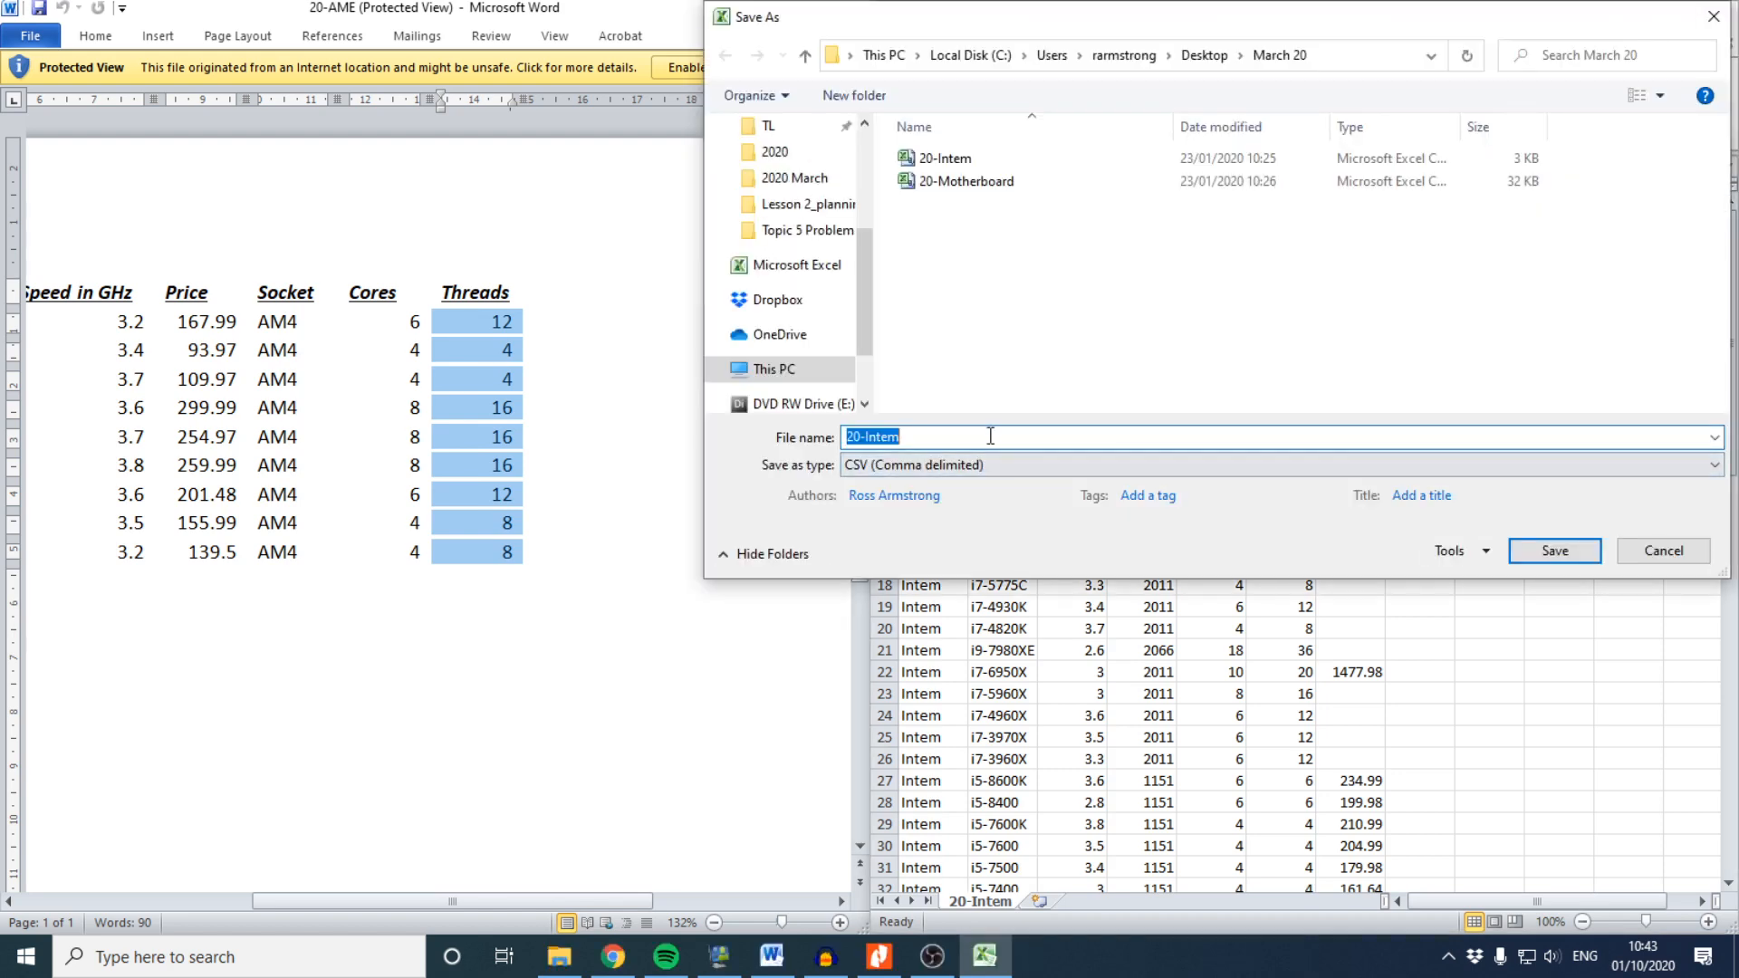
click(991, 435)
click(1042, 465)
click(969, 502)
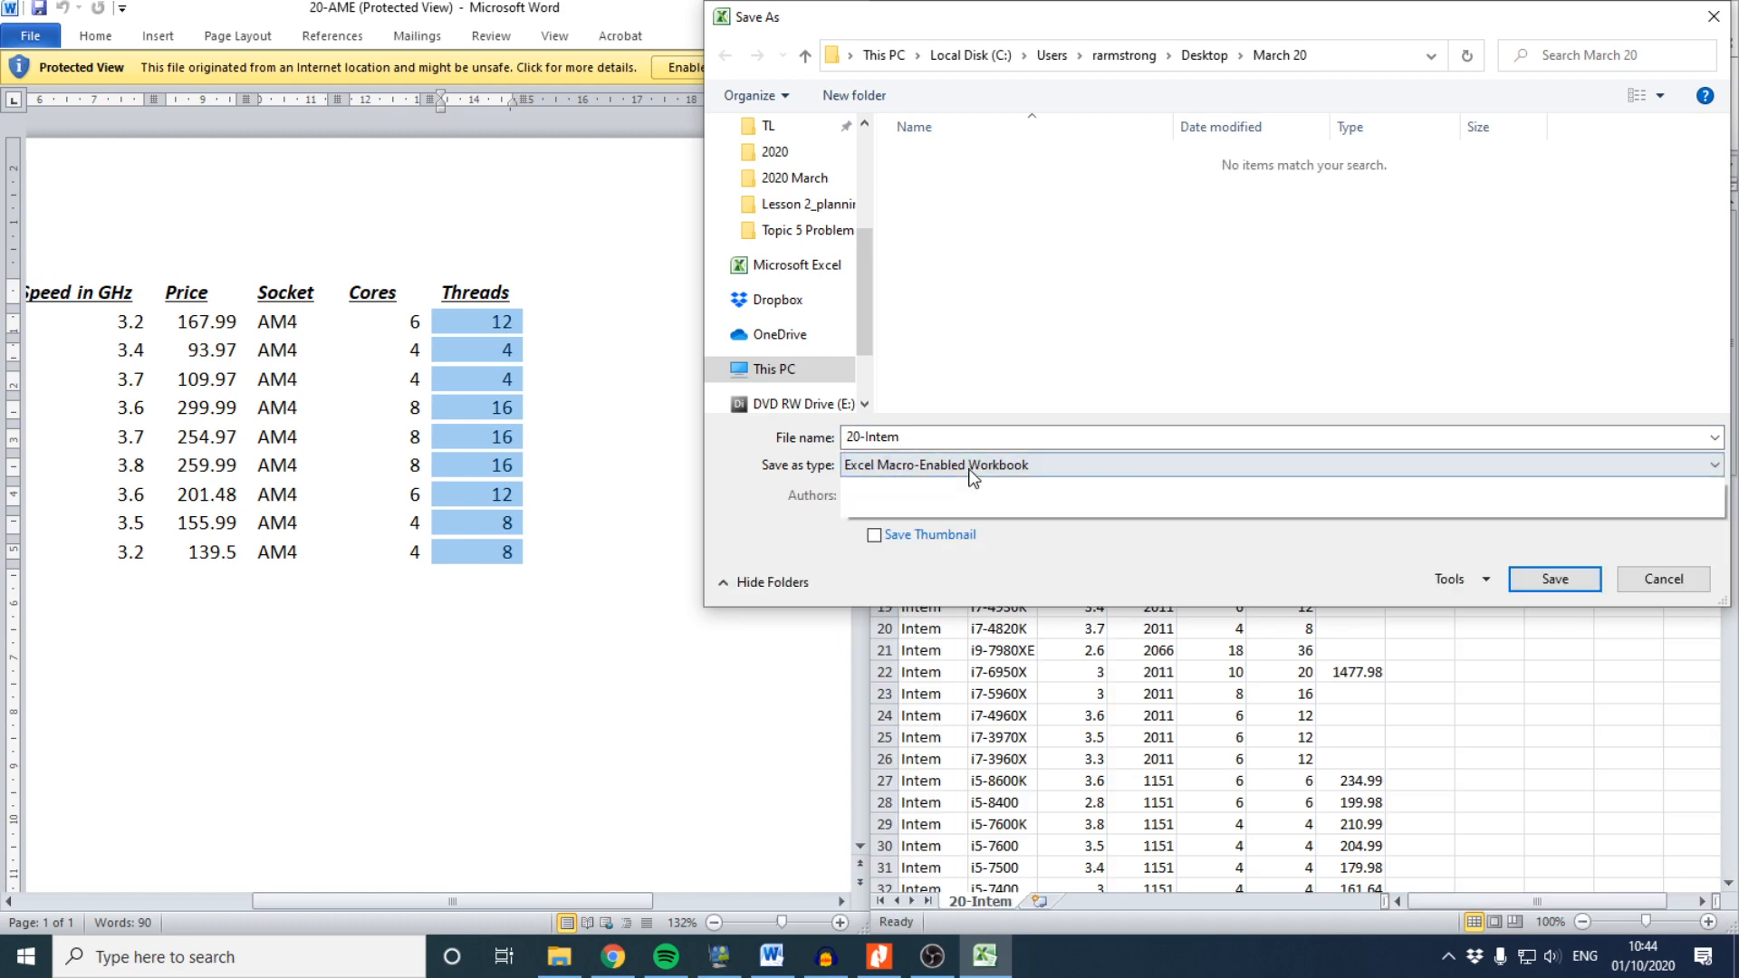
click(965, 465)
click(965, 486)
click(1545, 579)
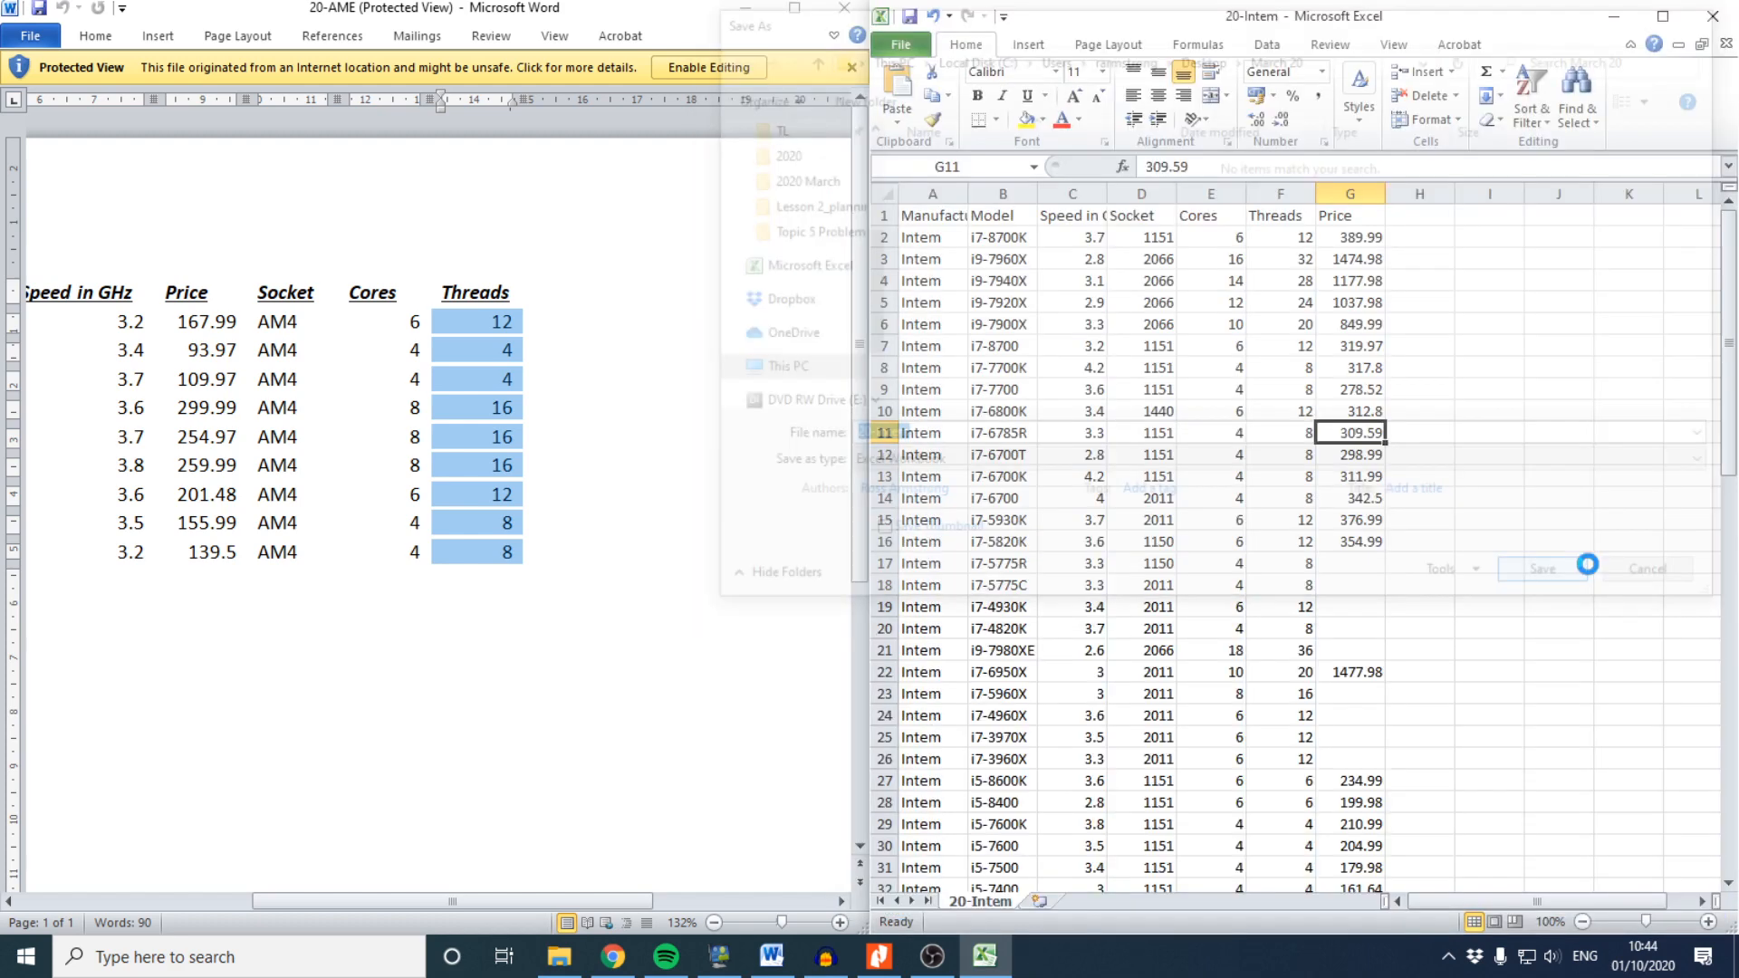
Switch to the 9626_m20_qp_02 exam paper in Nitro Pro and read task 2 on how processors relate to motherboards
click(883, 958)
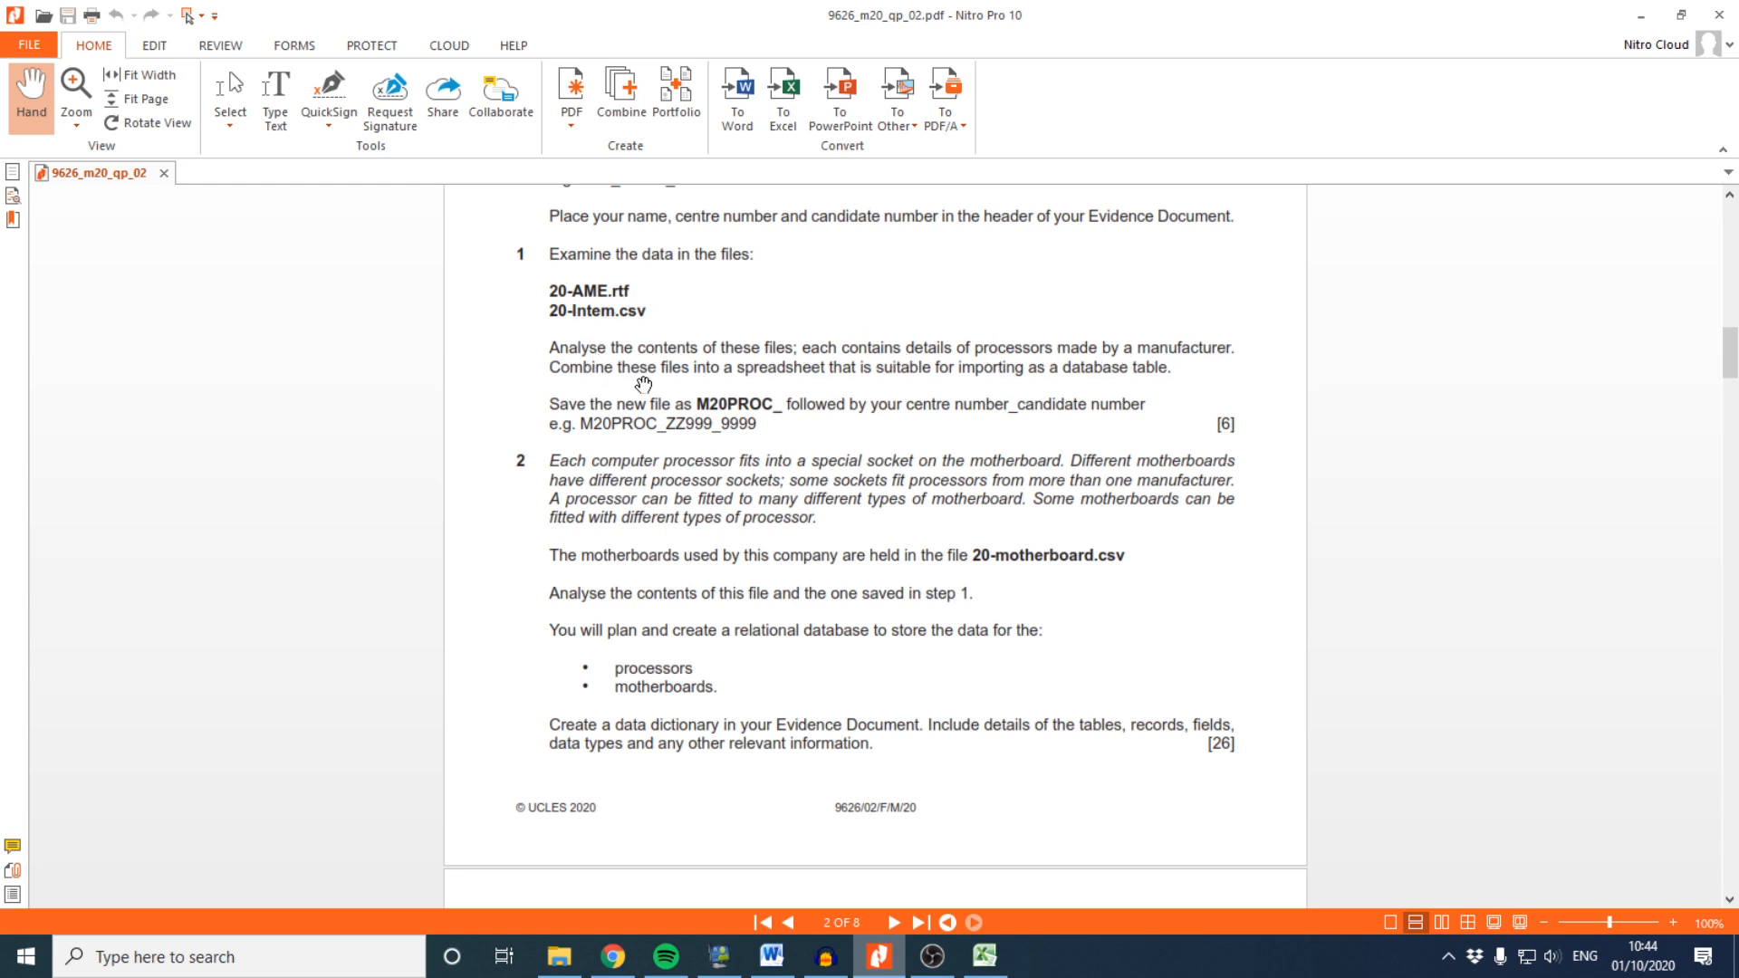
scroll(631, 462, down, 1)
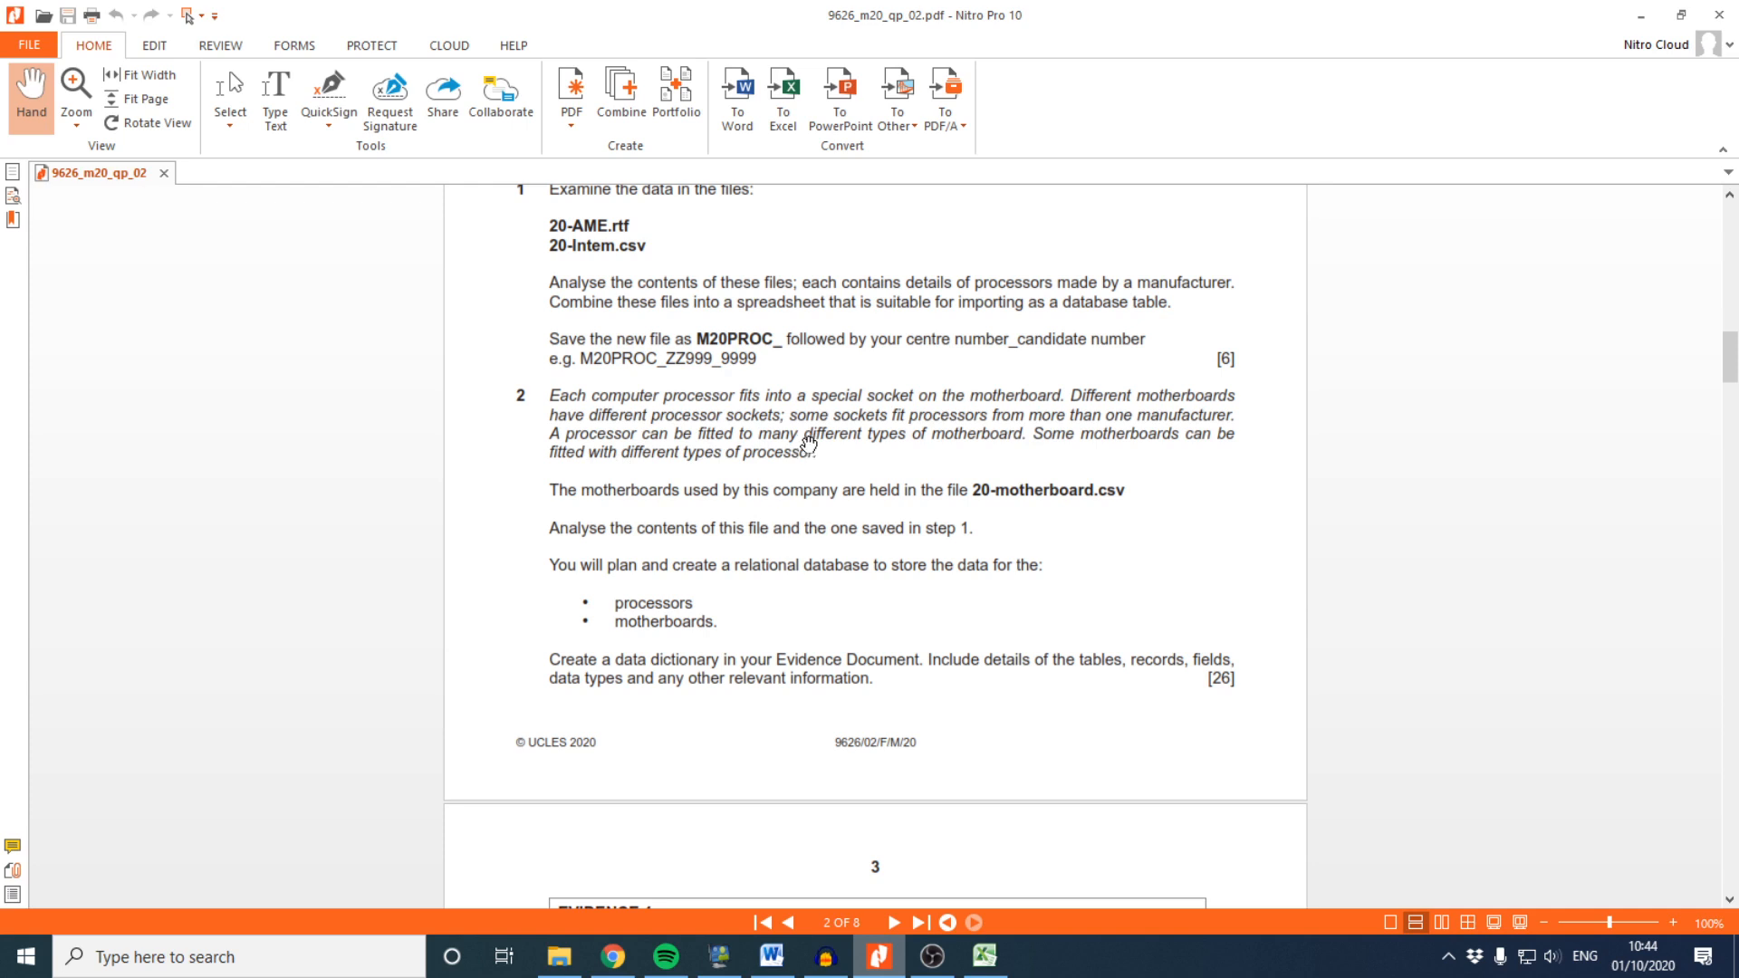
click(232, 96)
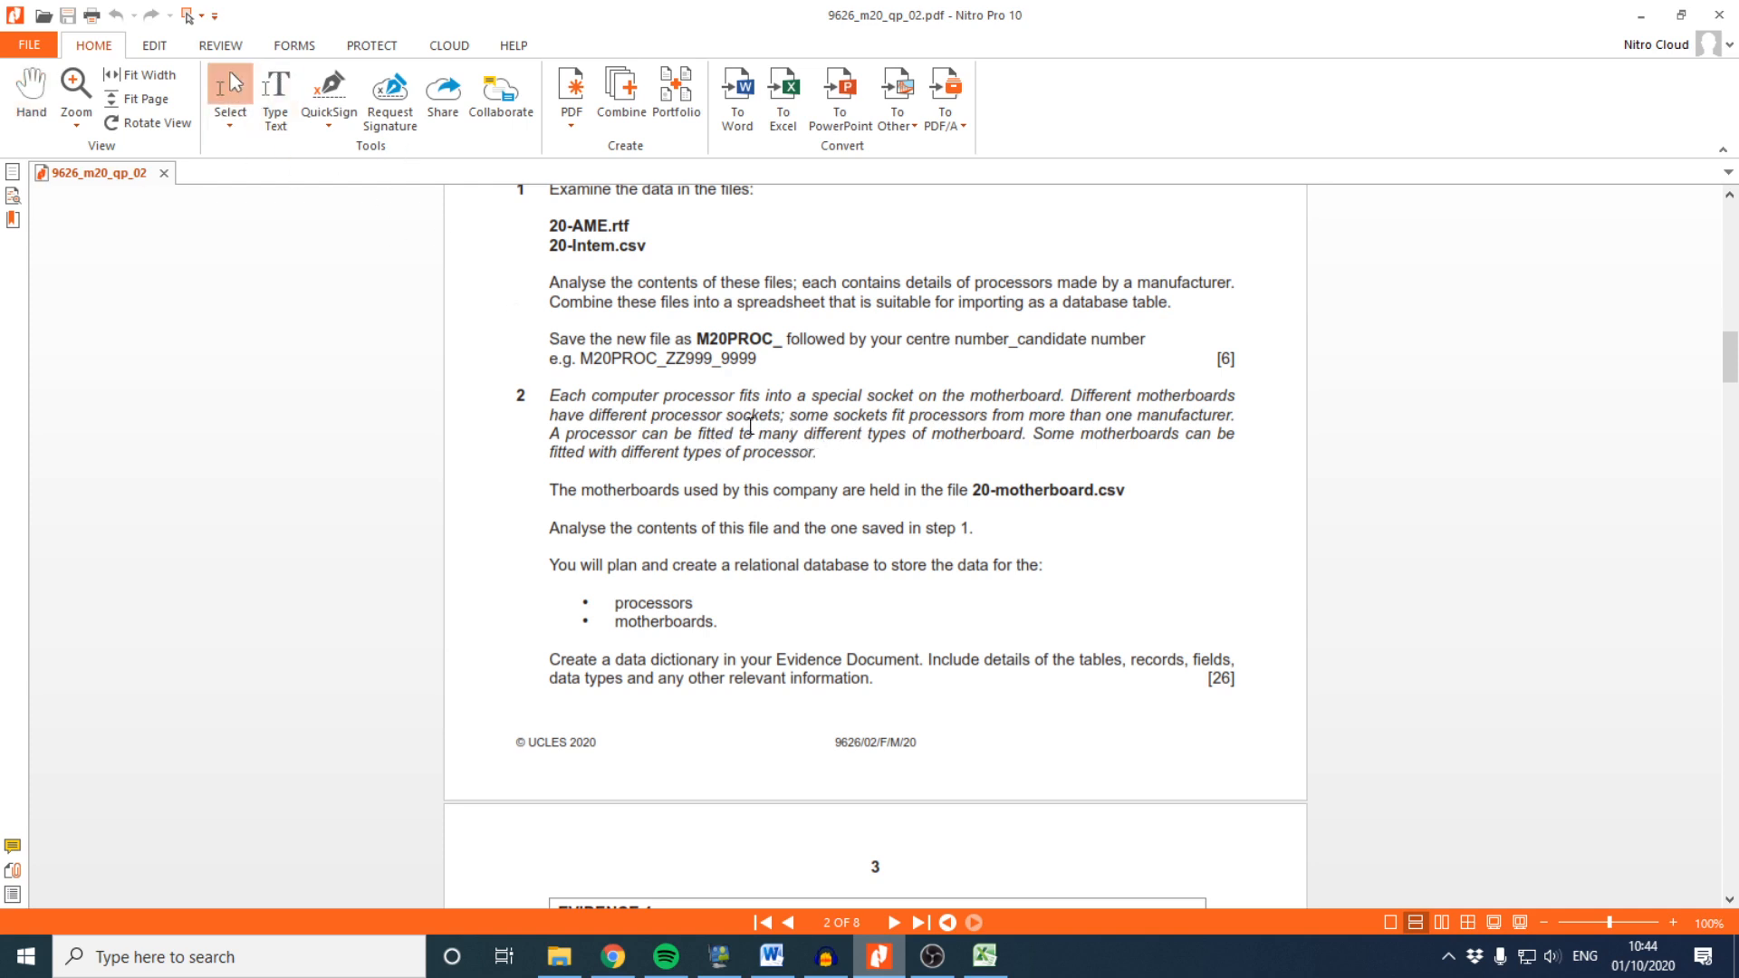
drag(751, 426, 819, 455)
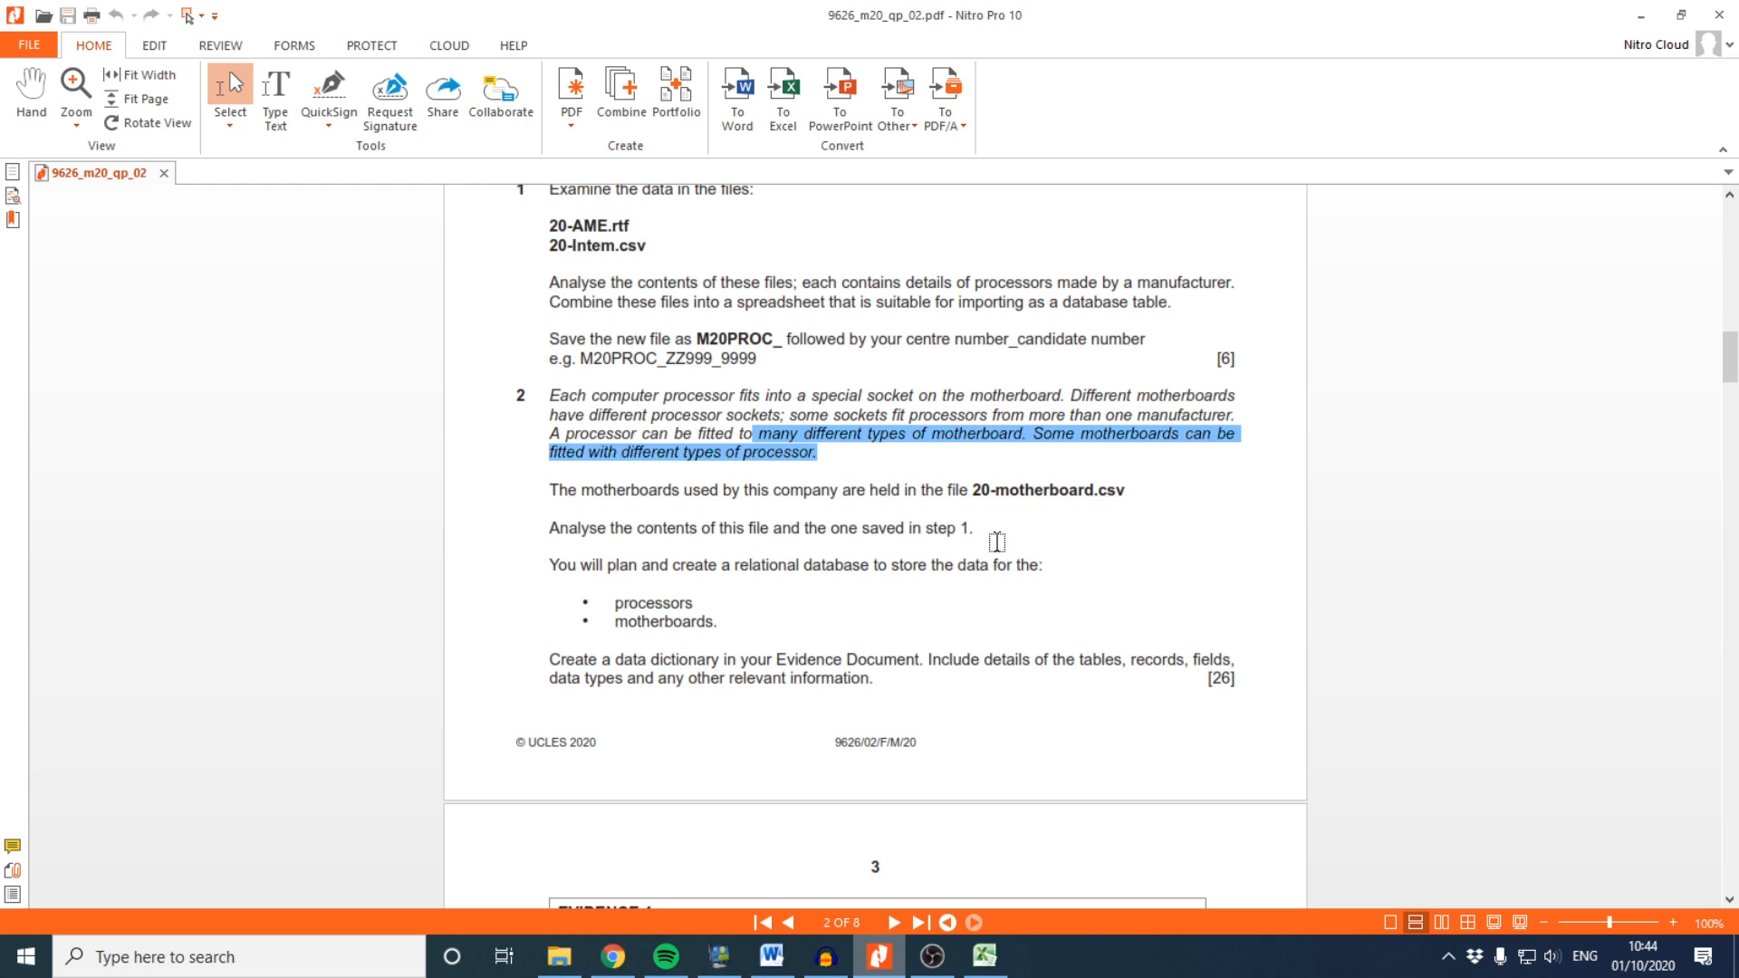
click(907, 435)
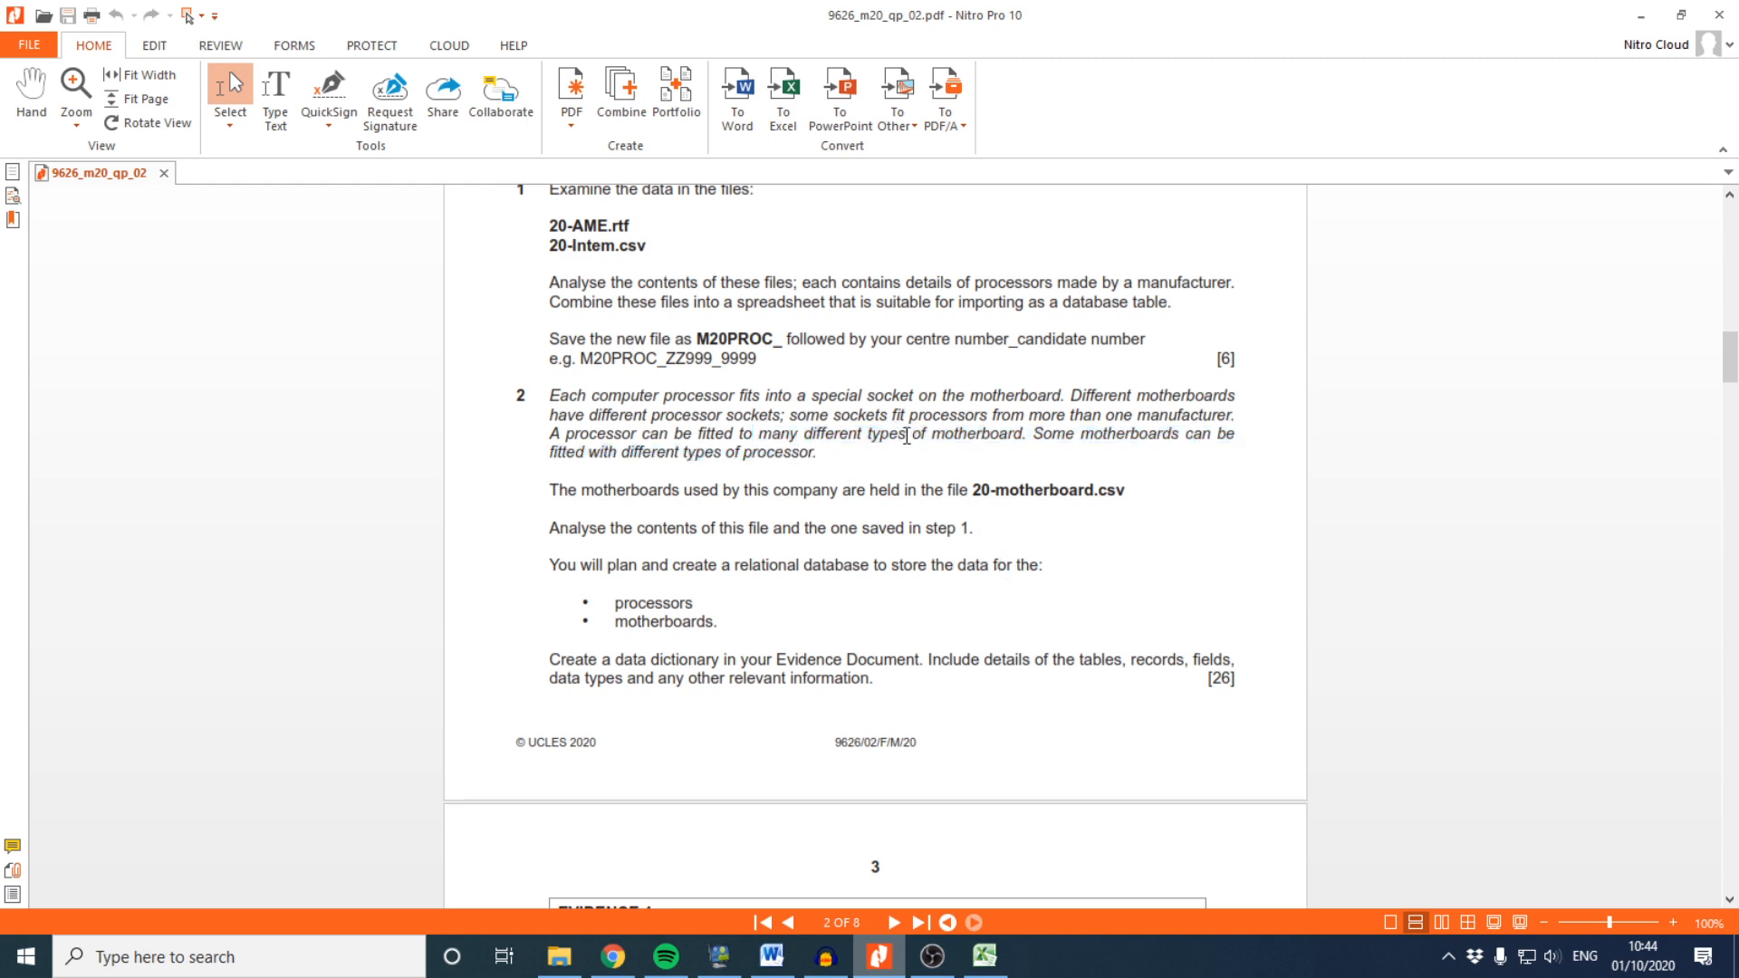
drag(911, 437, 1019, 445)
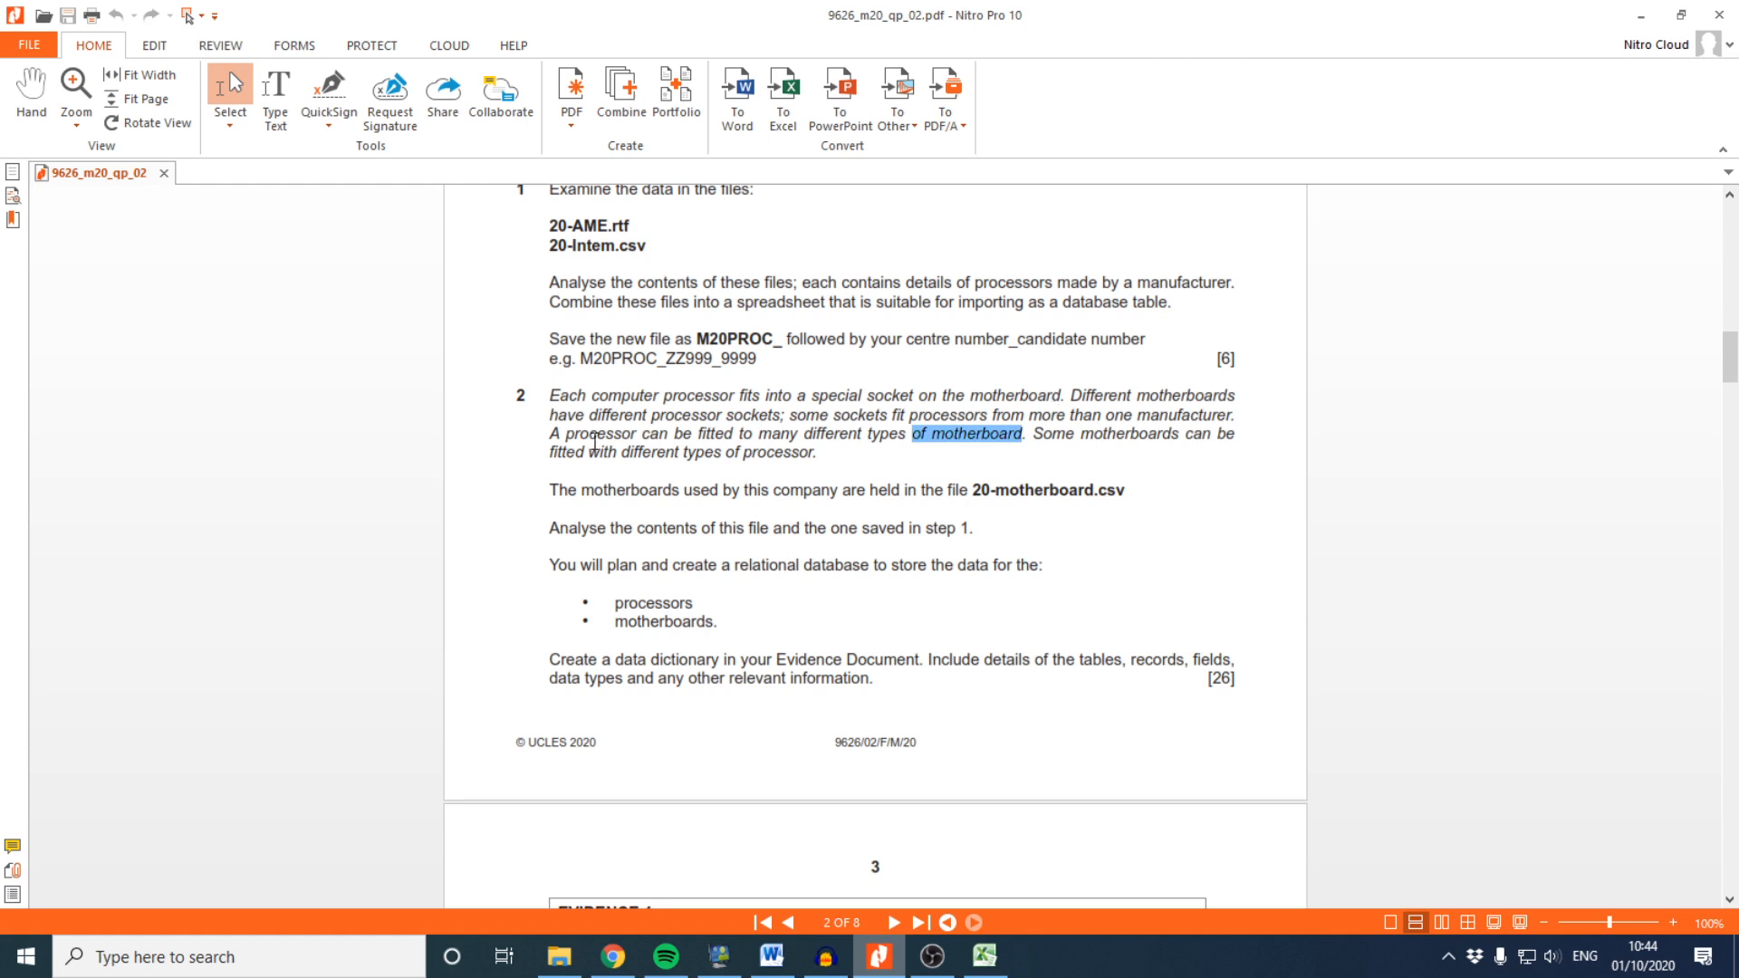
drag(715, 437, 996, 437)
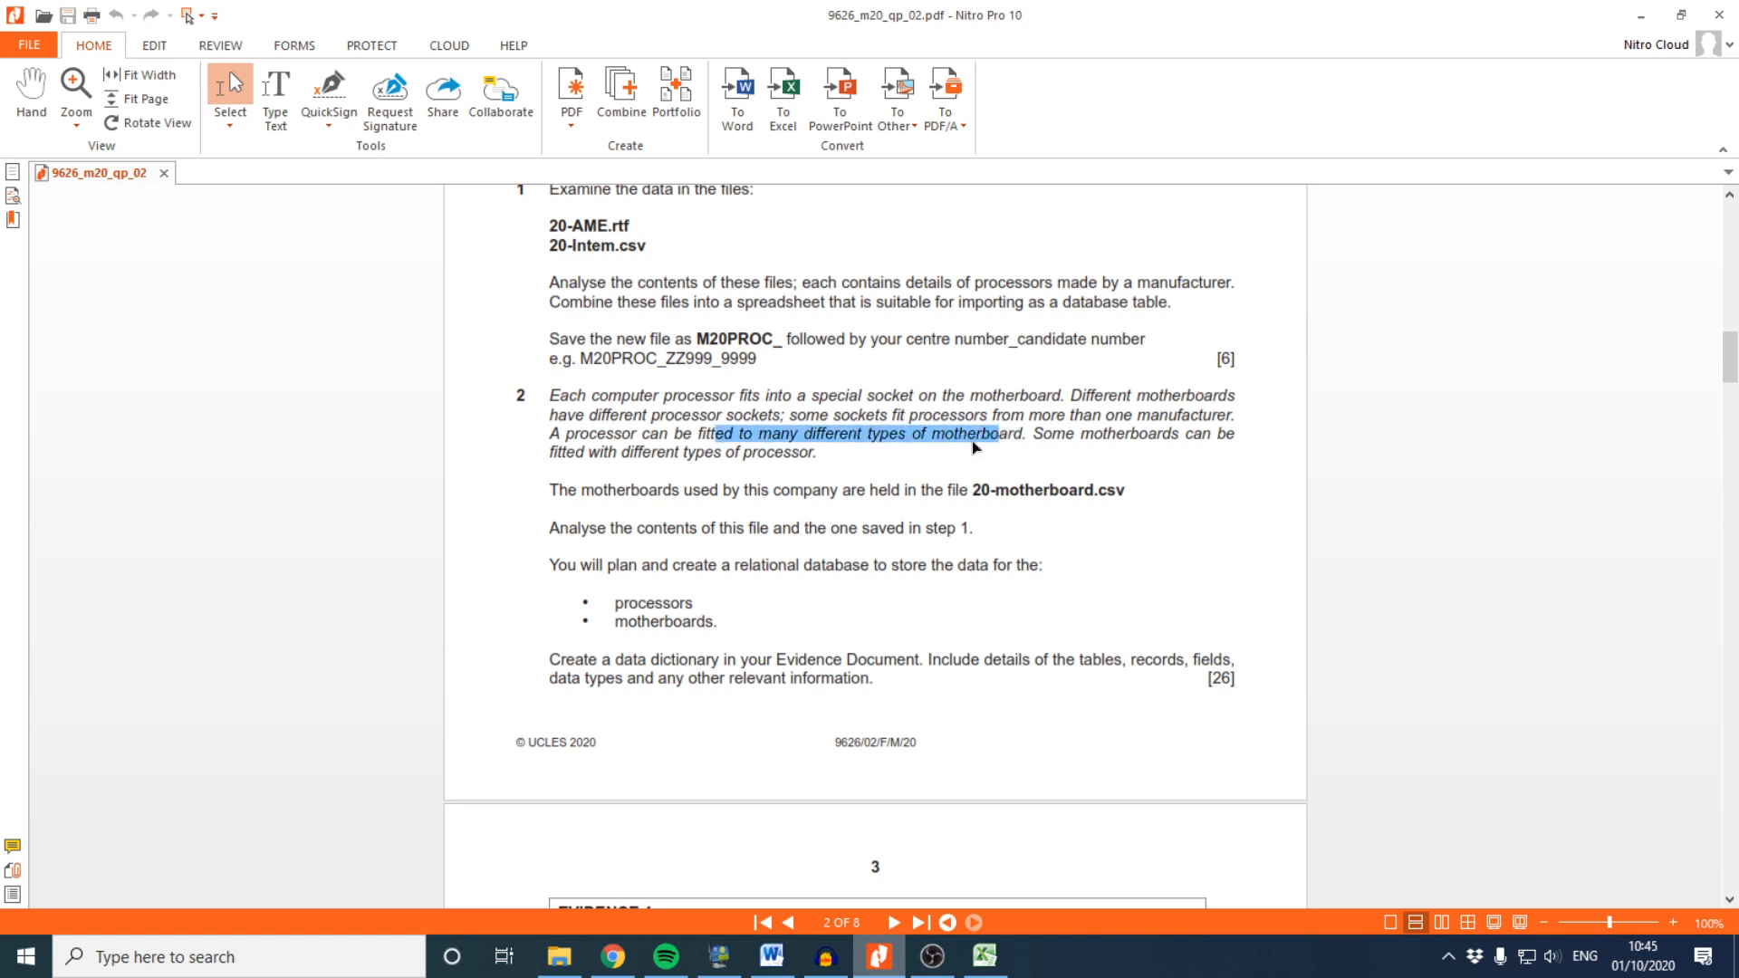
click(879, 472)
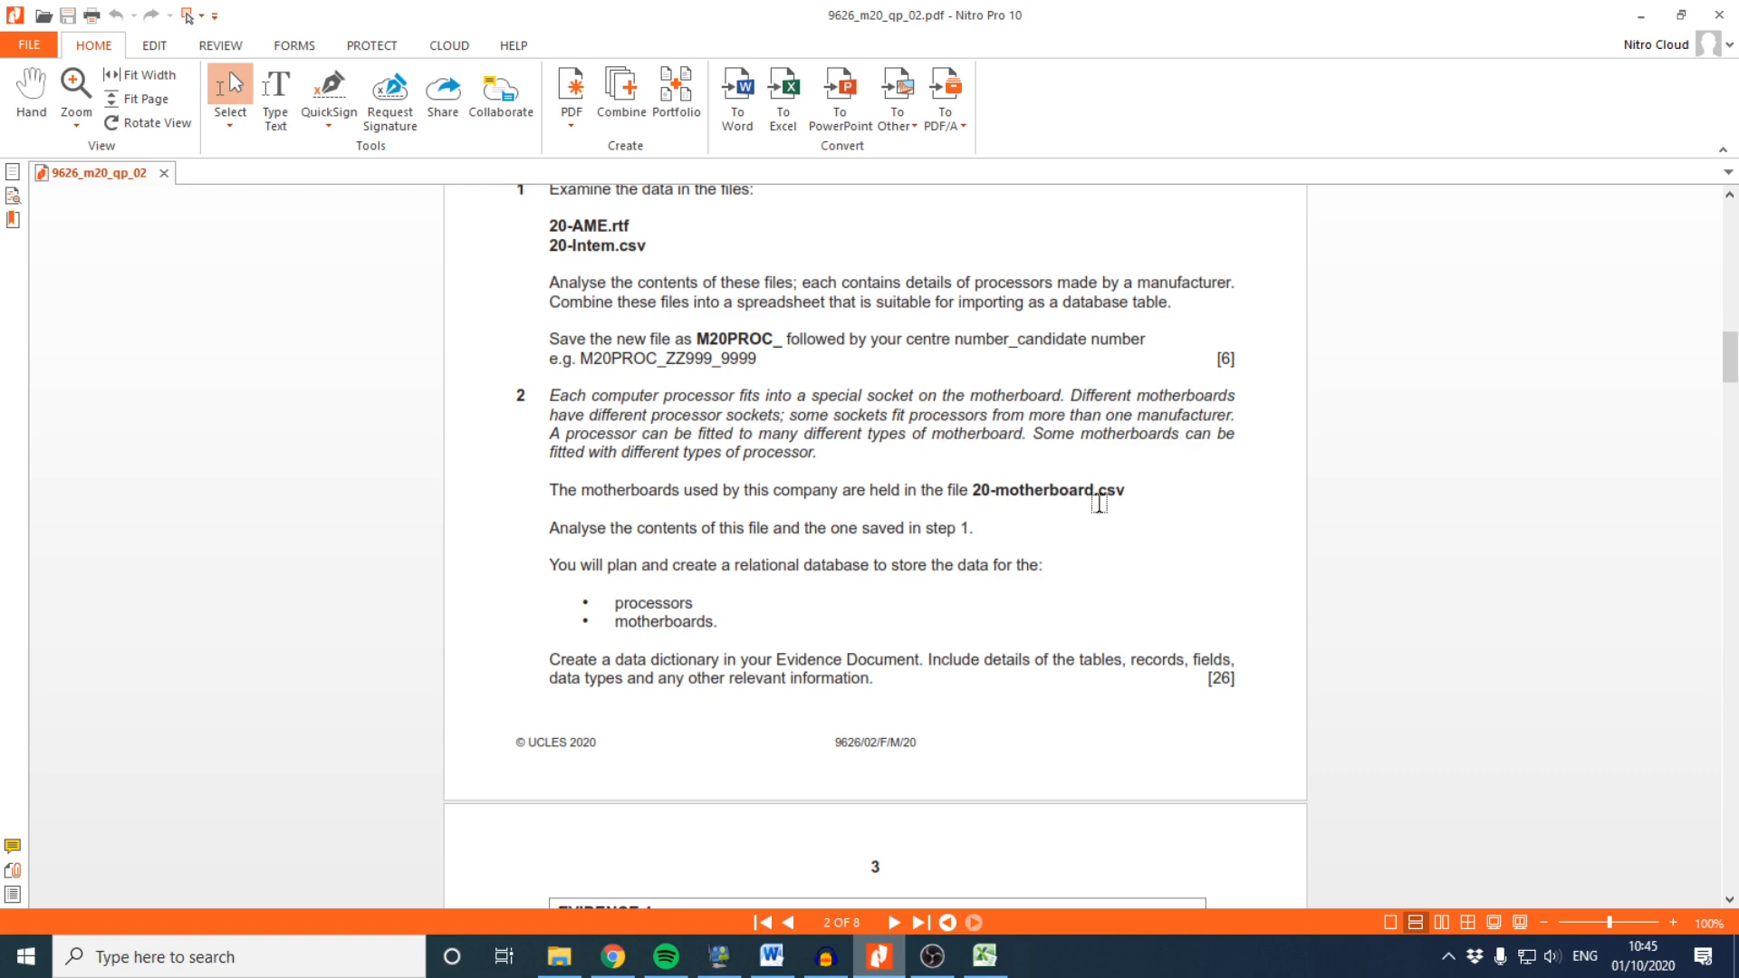
Open the 20-Motherboard file from the March 20 folder in Excel and look over its Socket column
click(559, 957)
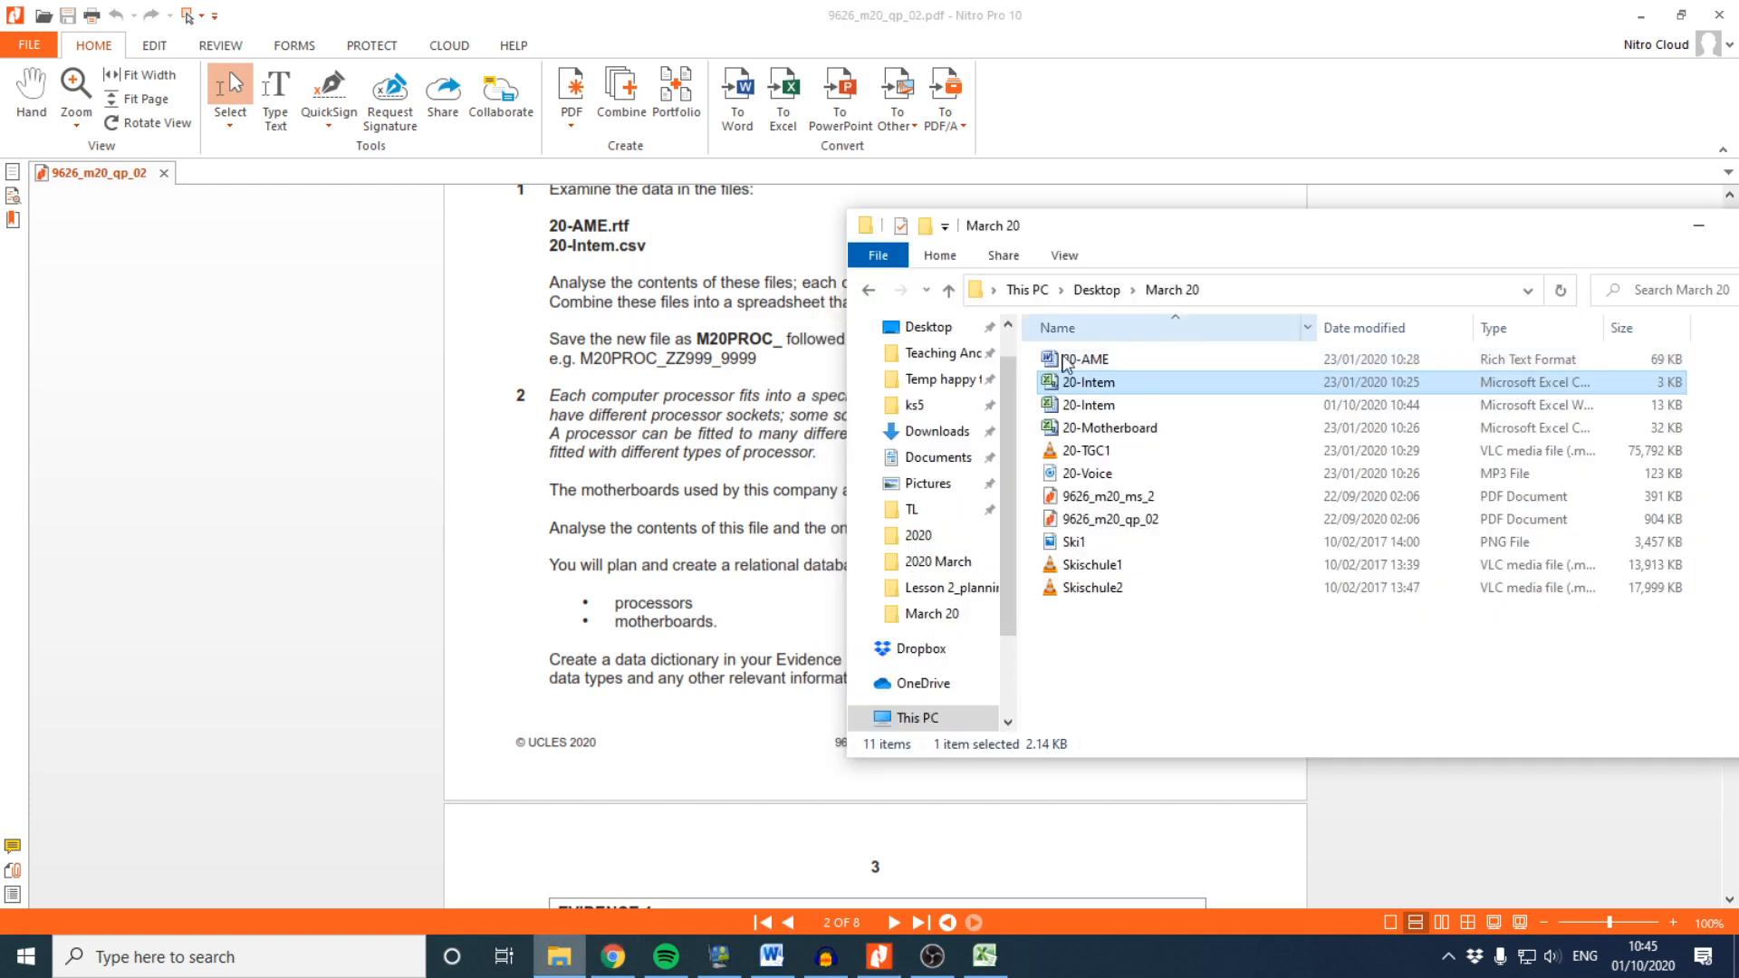
double_click(1100, 428)
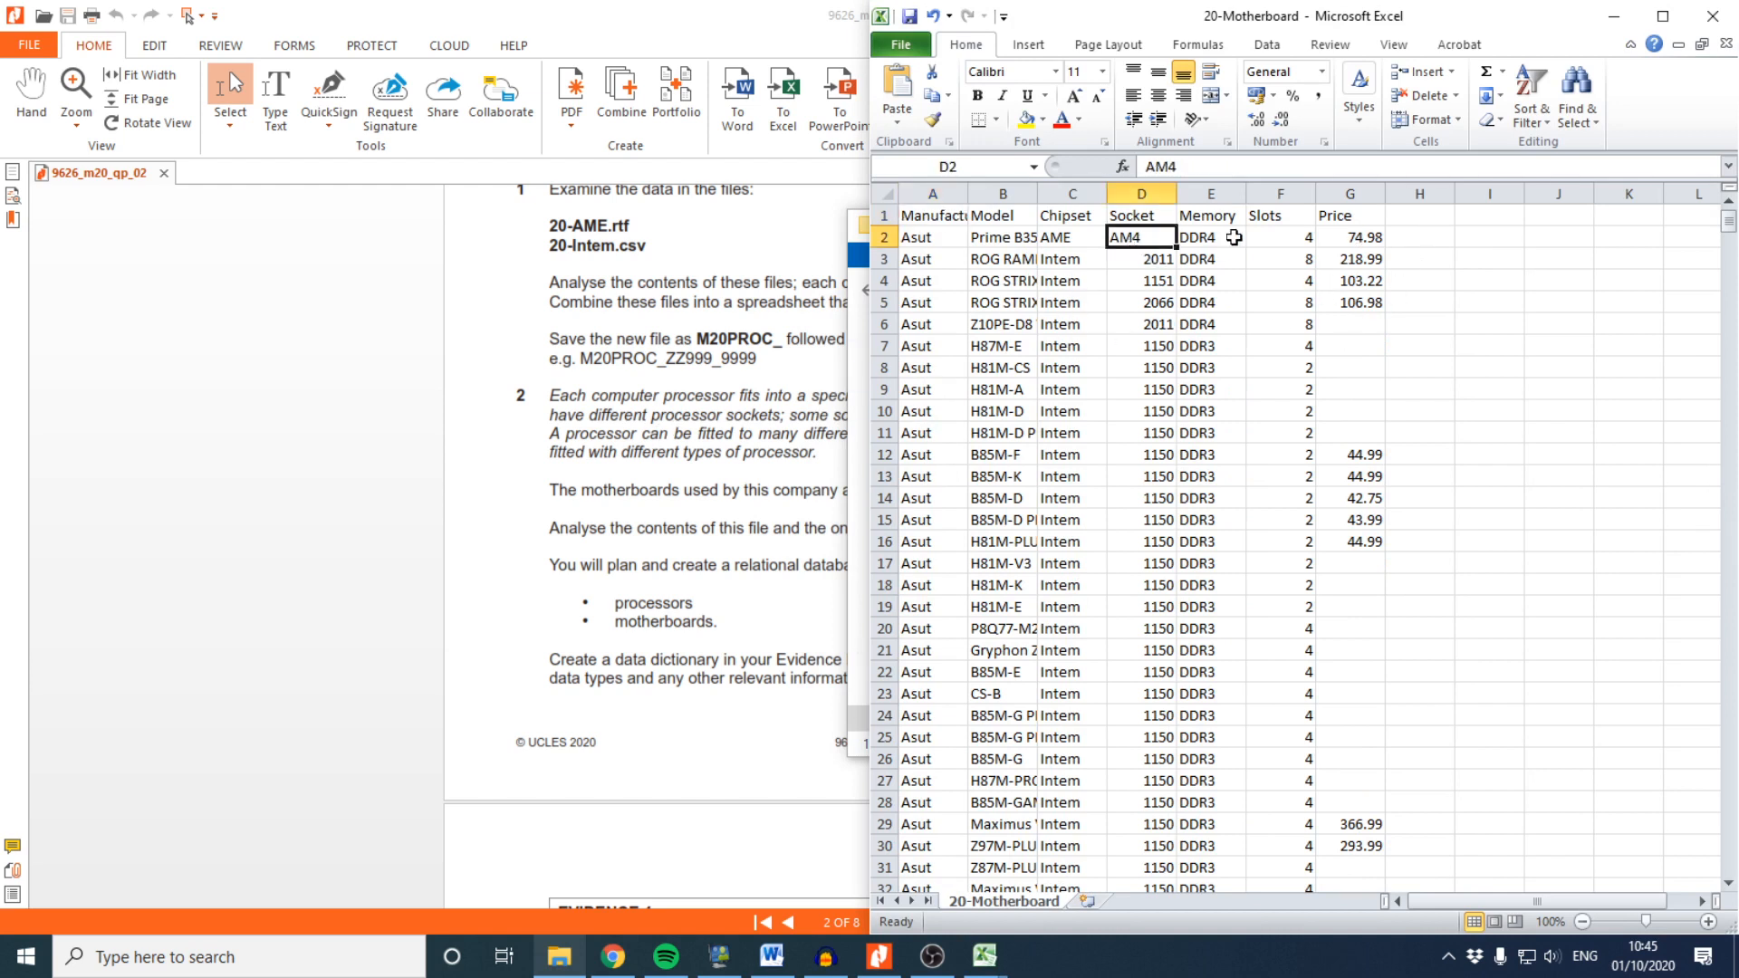
drag(1164, 264, 1155, 604)
click(1154, 604)
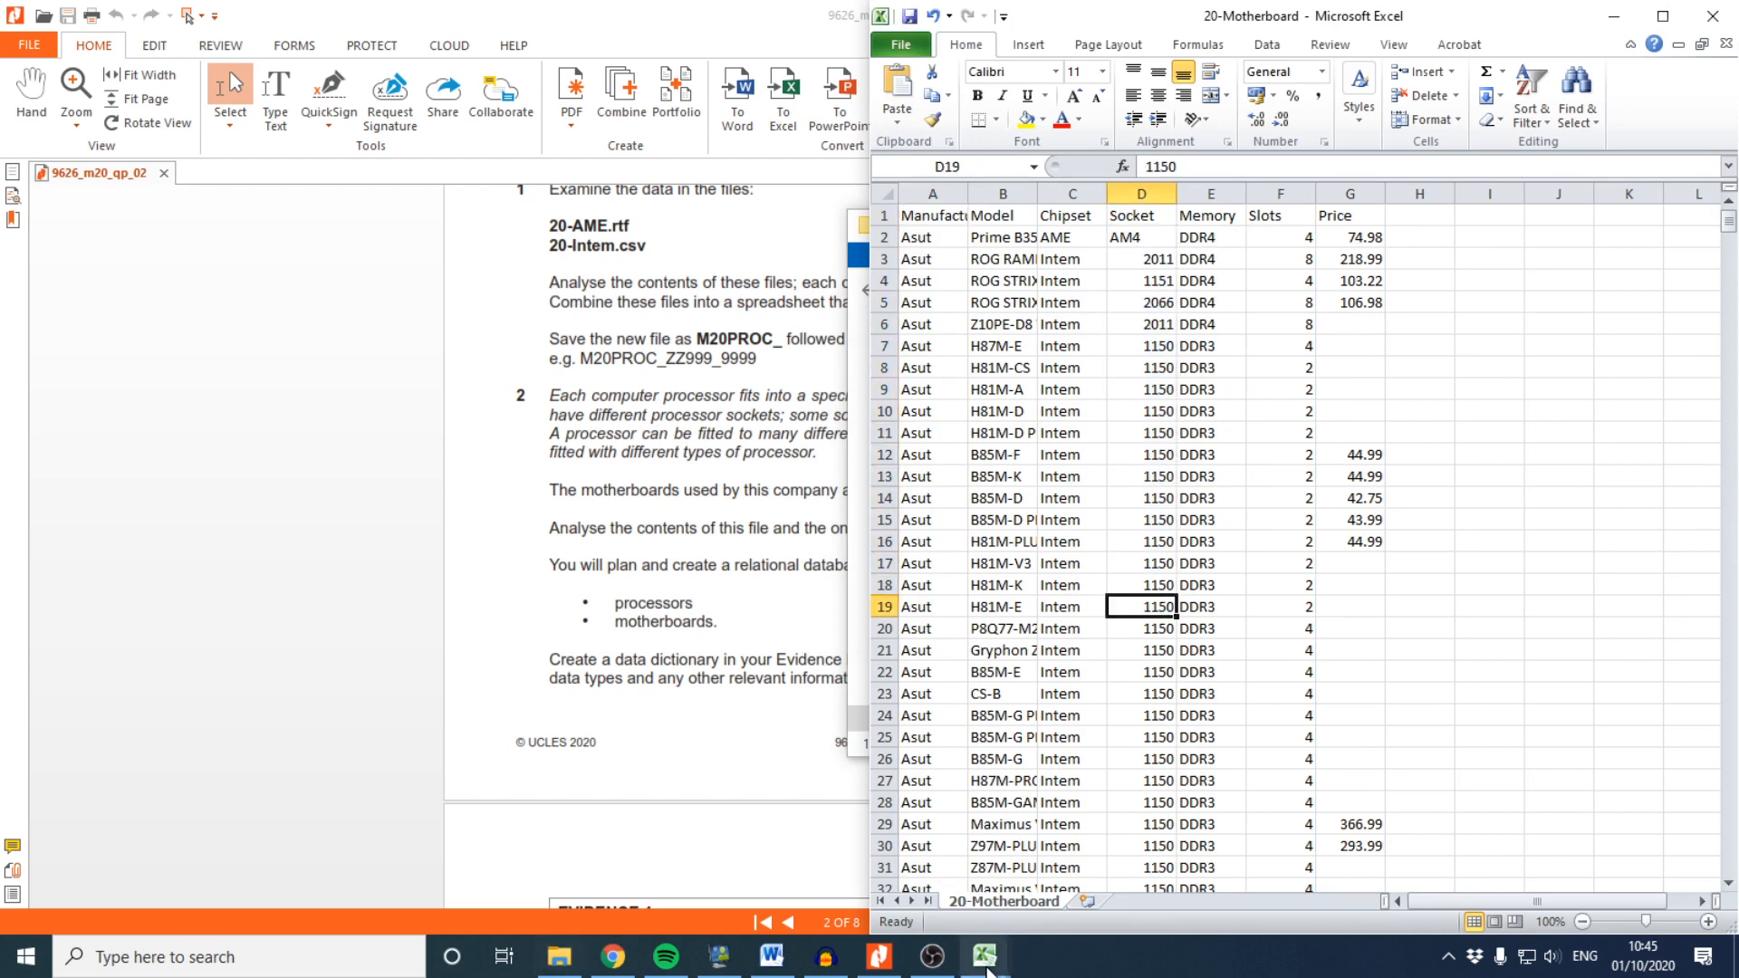
mouse_move(985, 953)
mouse_move(915, 897)
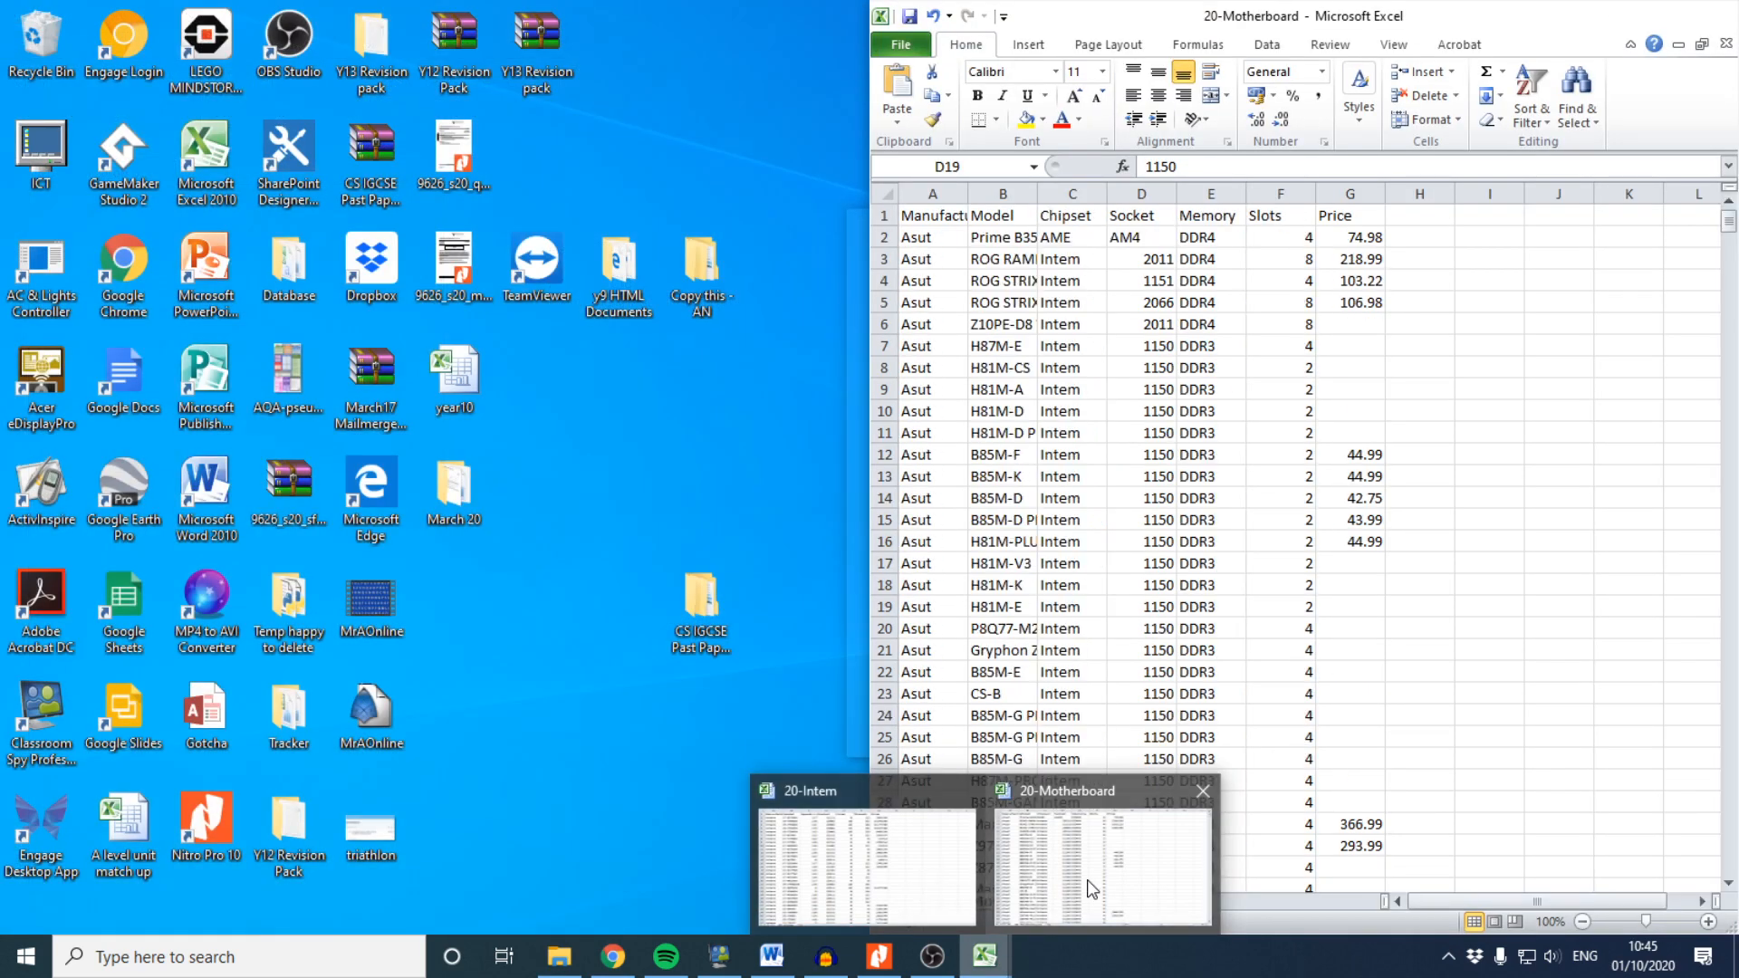
Return to the exam paper in Nitro Pro and read the task 2 instruction on creating the data dictionary
click(878, 955)
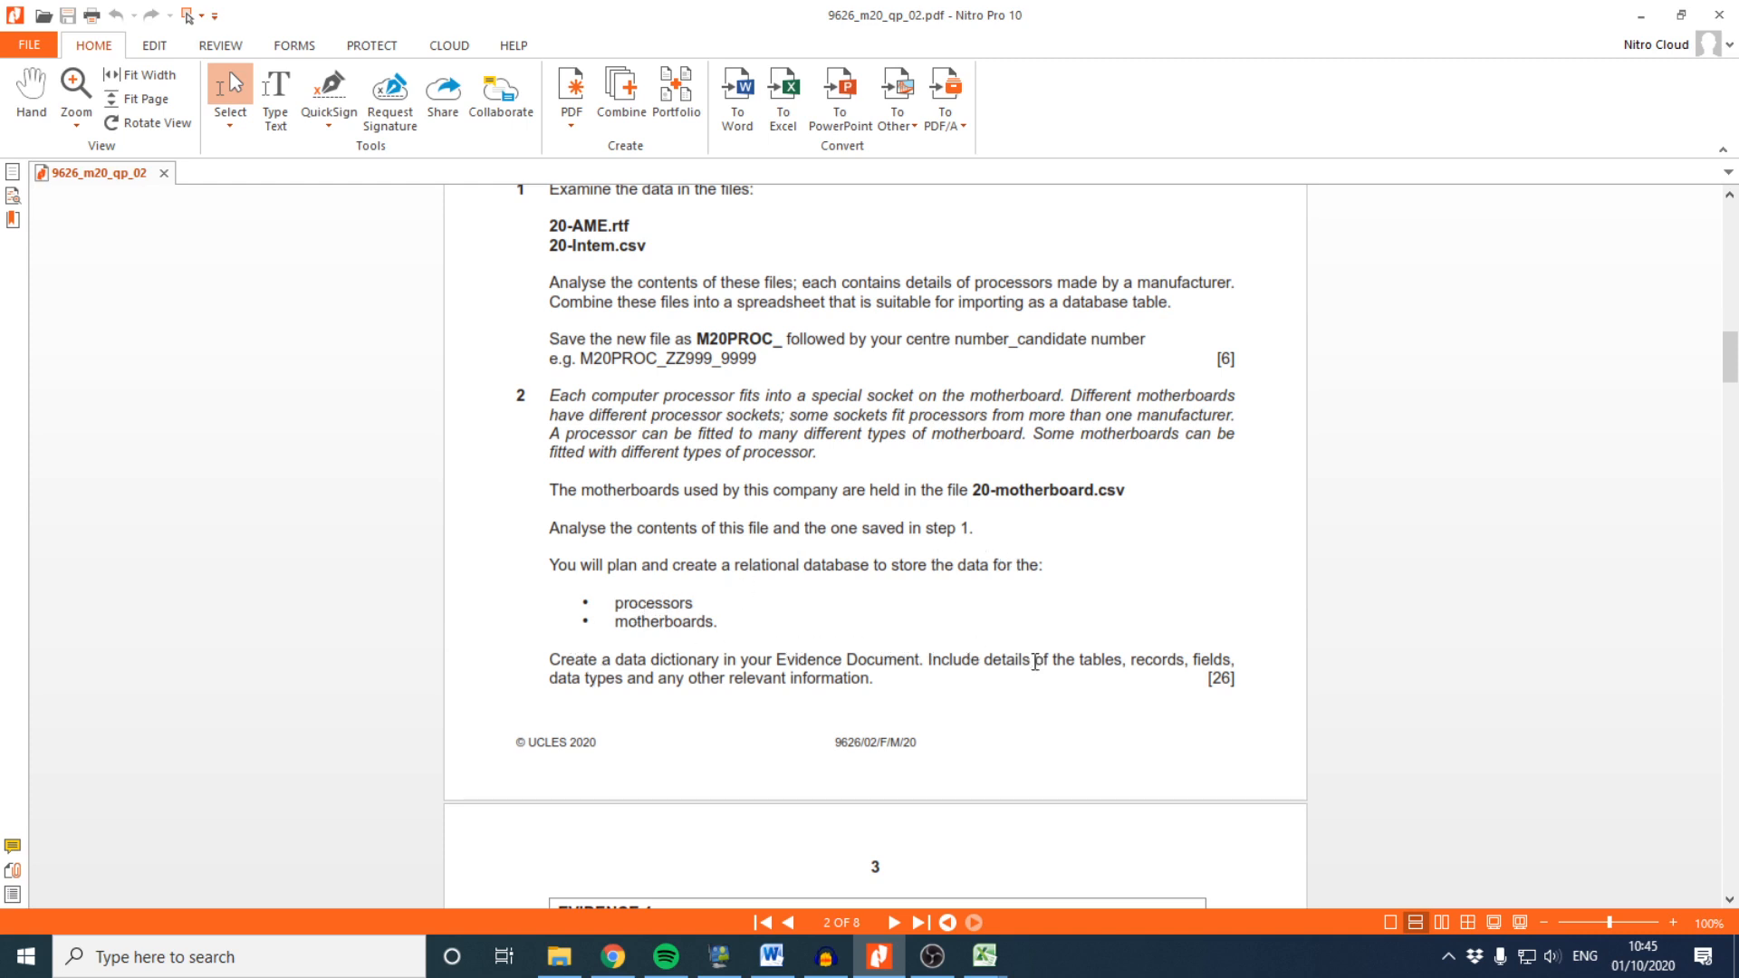
scroll(1032, 661, down, 3)
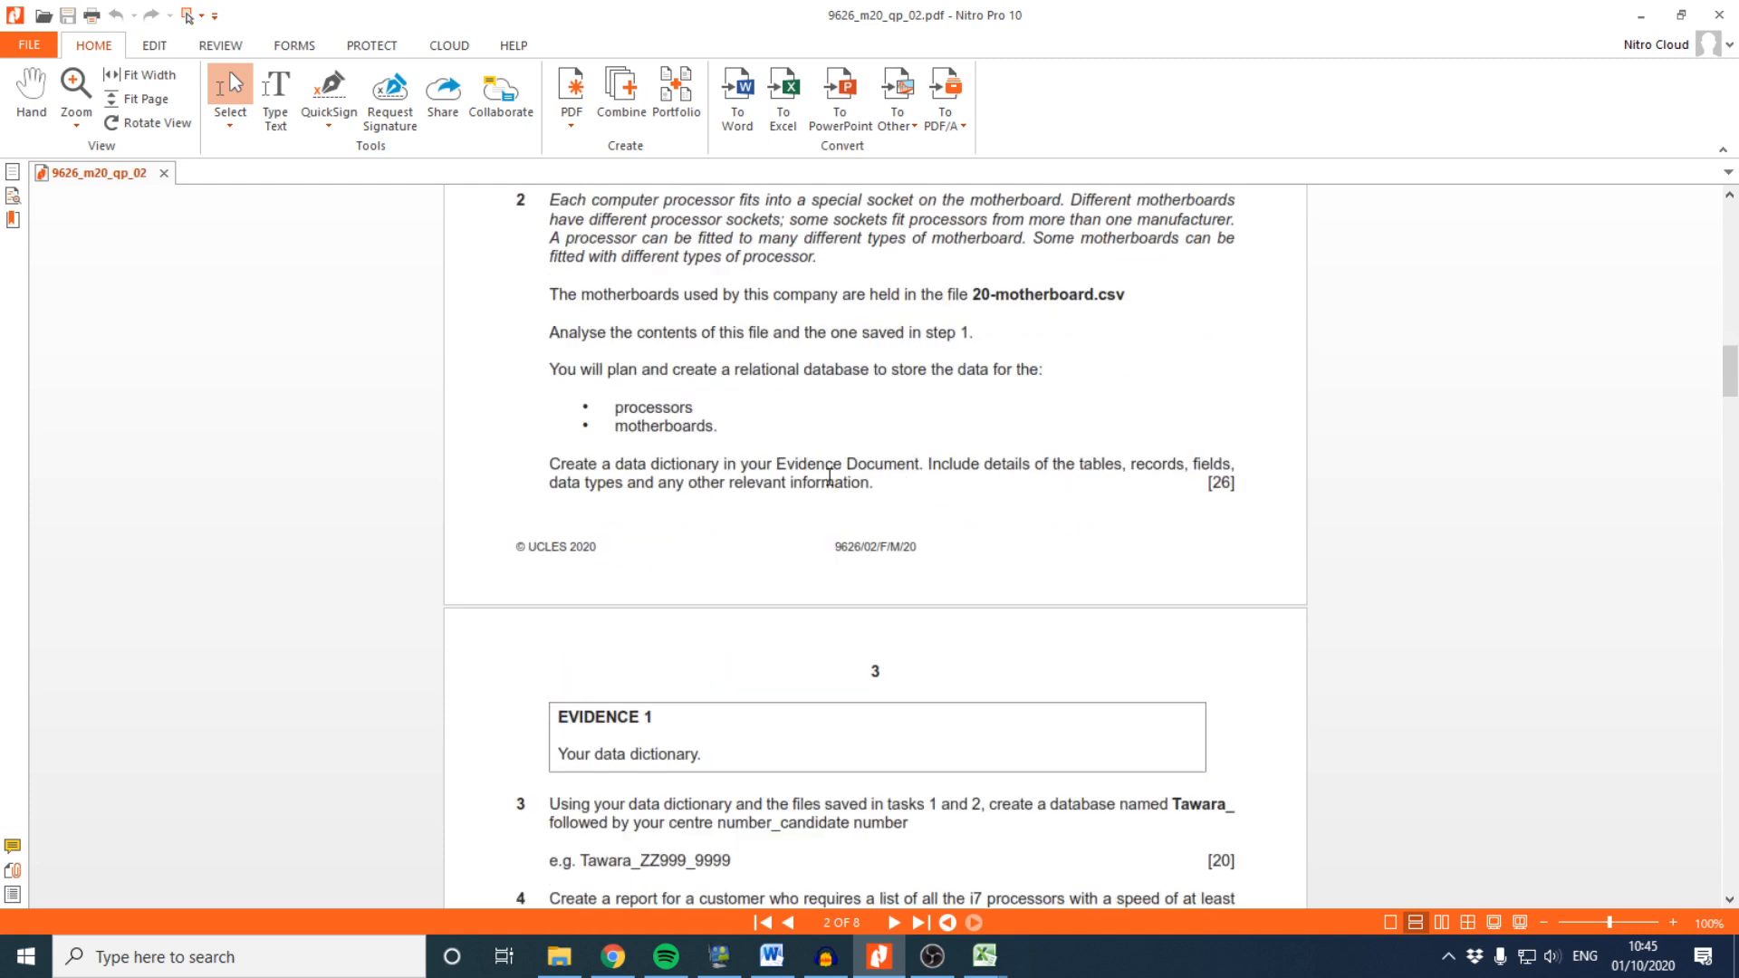
drag(879, 480, 502, 476)
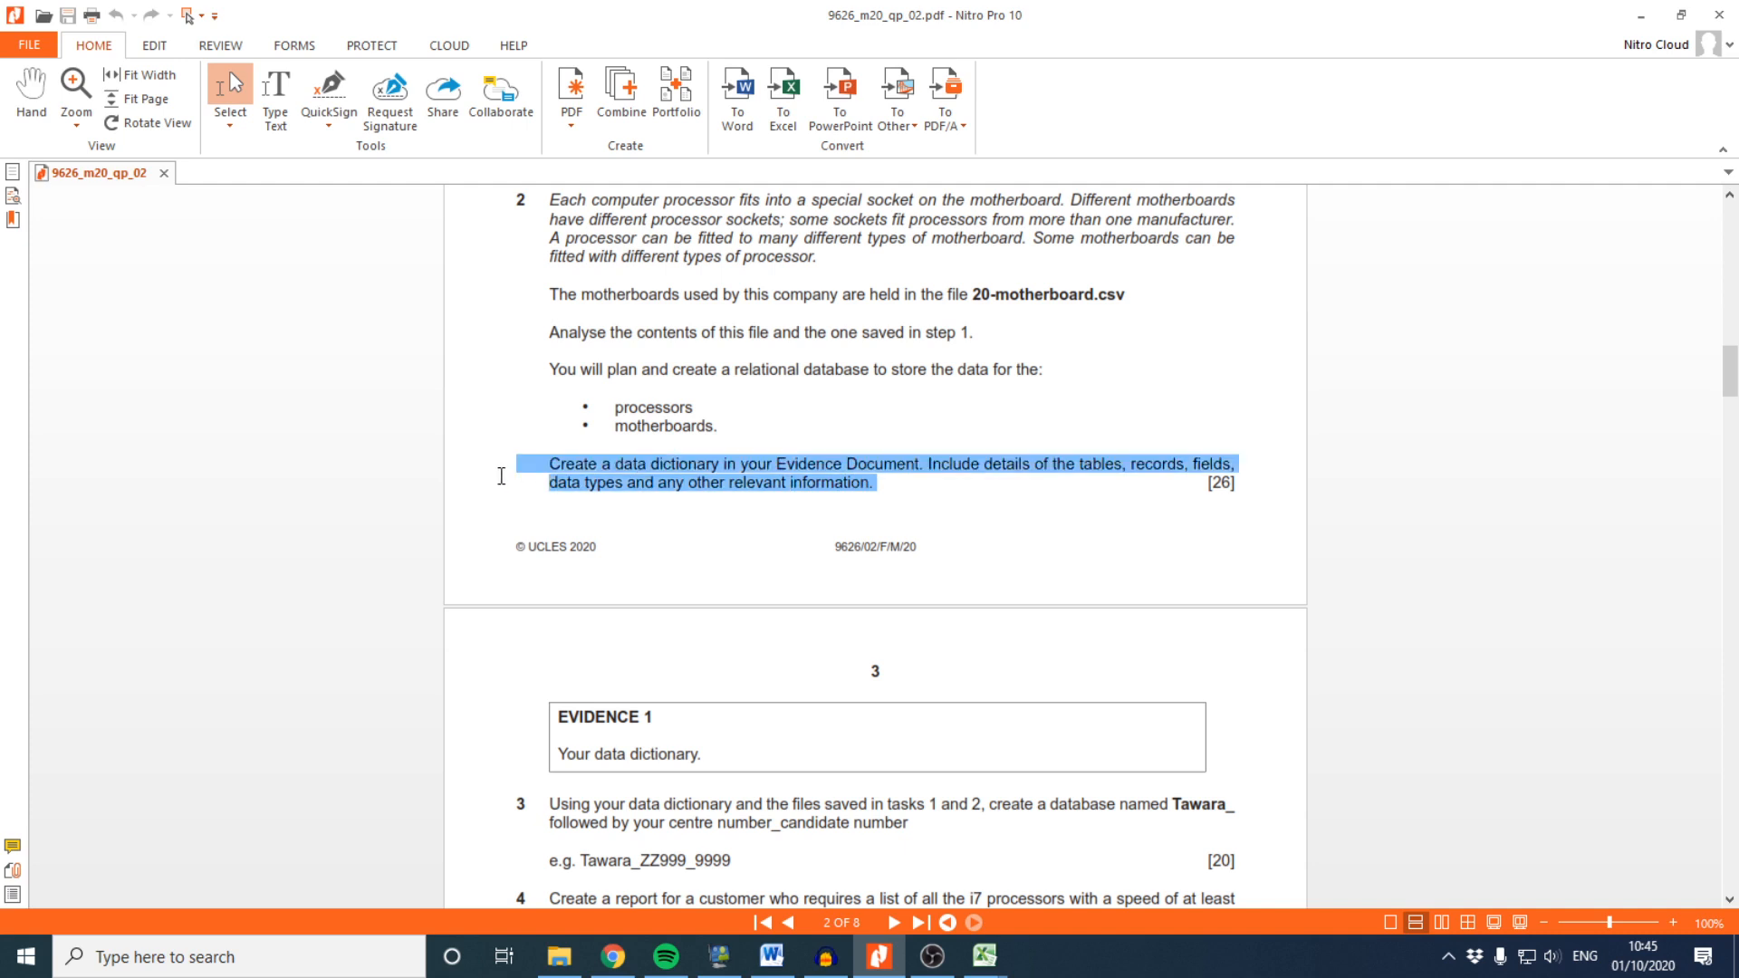
click(614, 479)
Switch to Word and create a new blank document in a maximized window
mouse_move(771, 953)
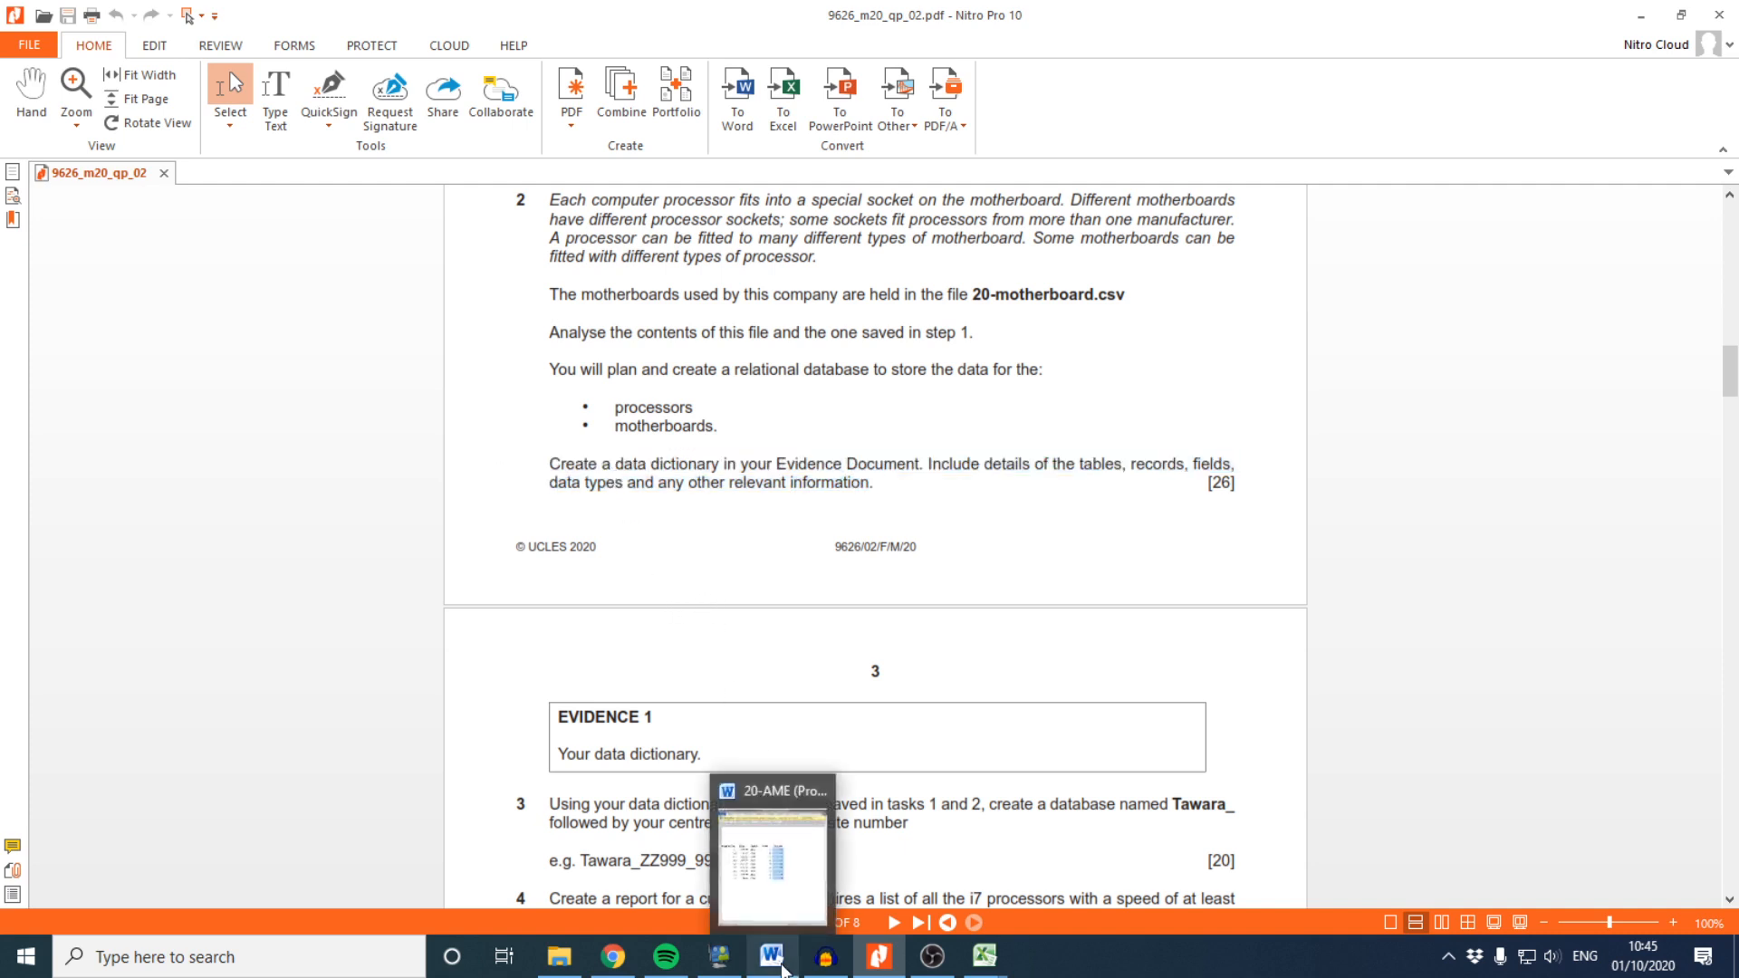
click(770, 855)
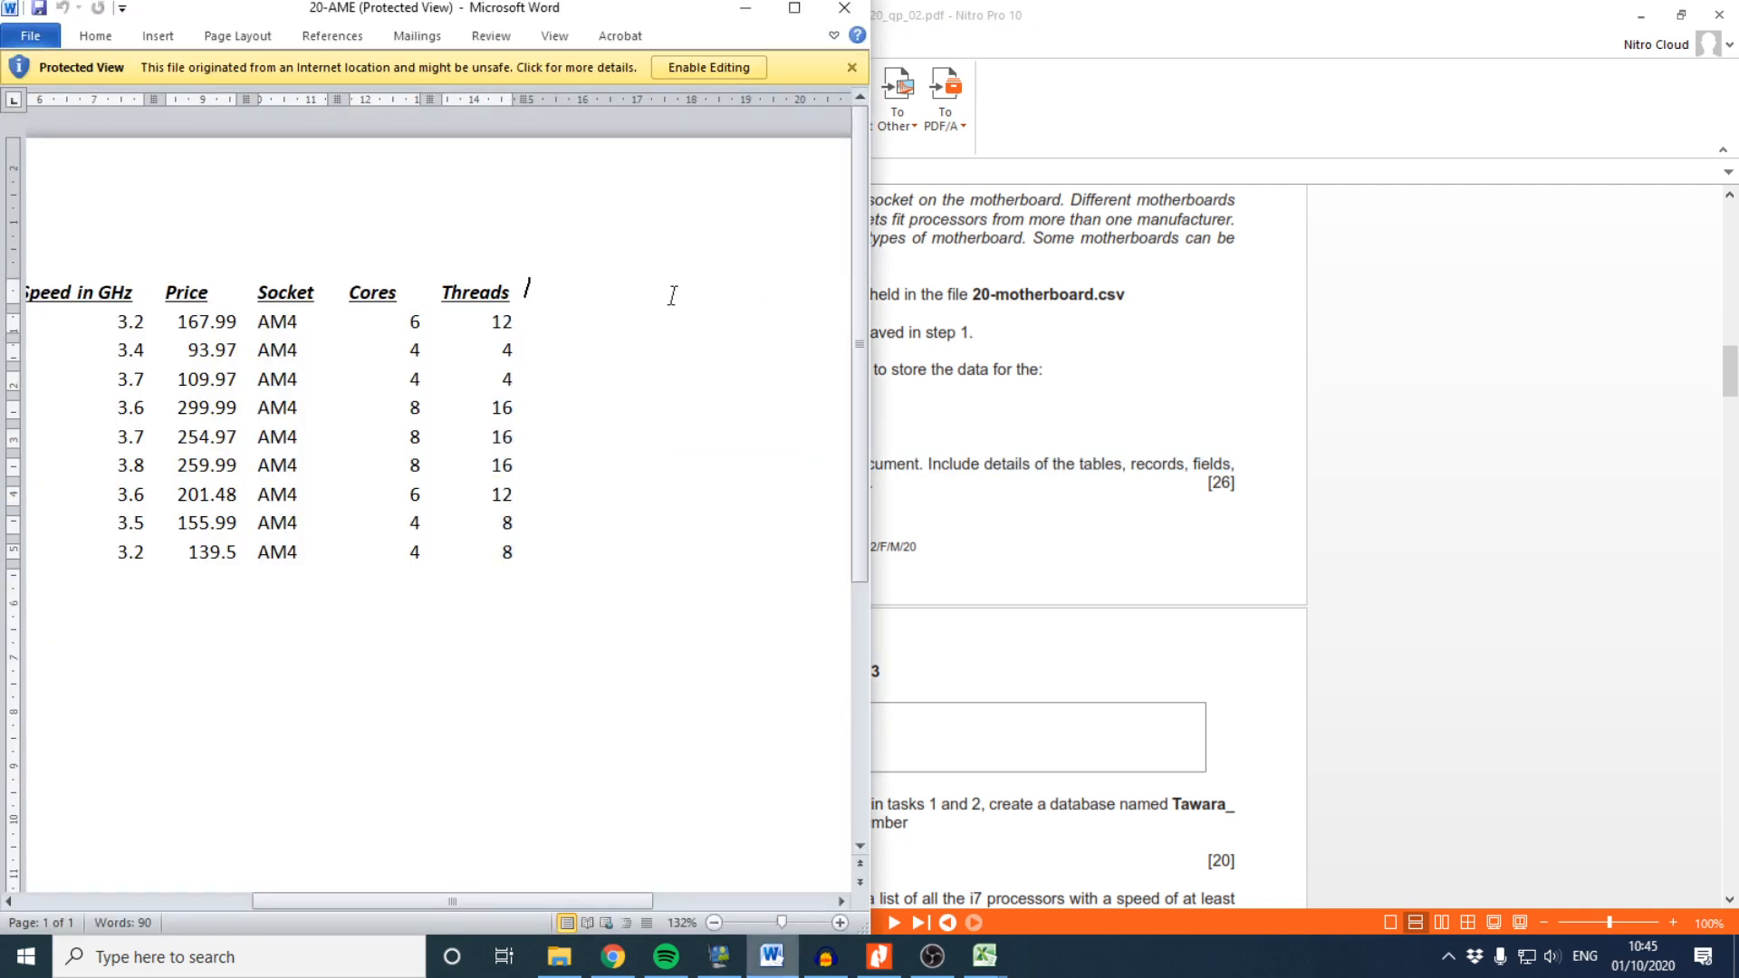
key(ctrl+n)
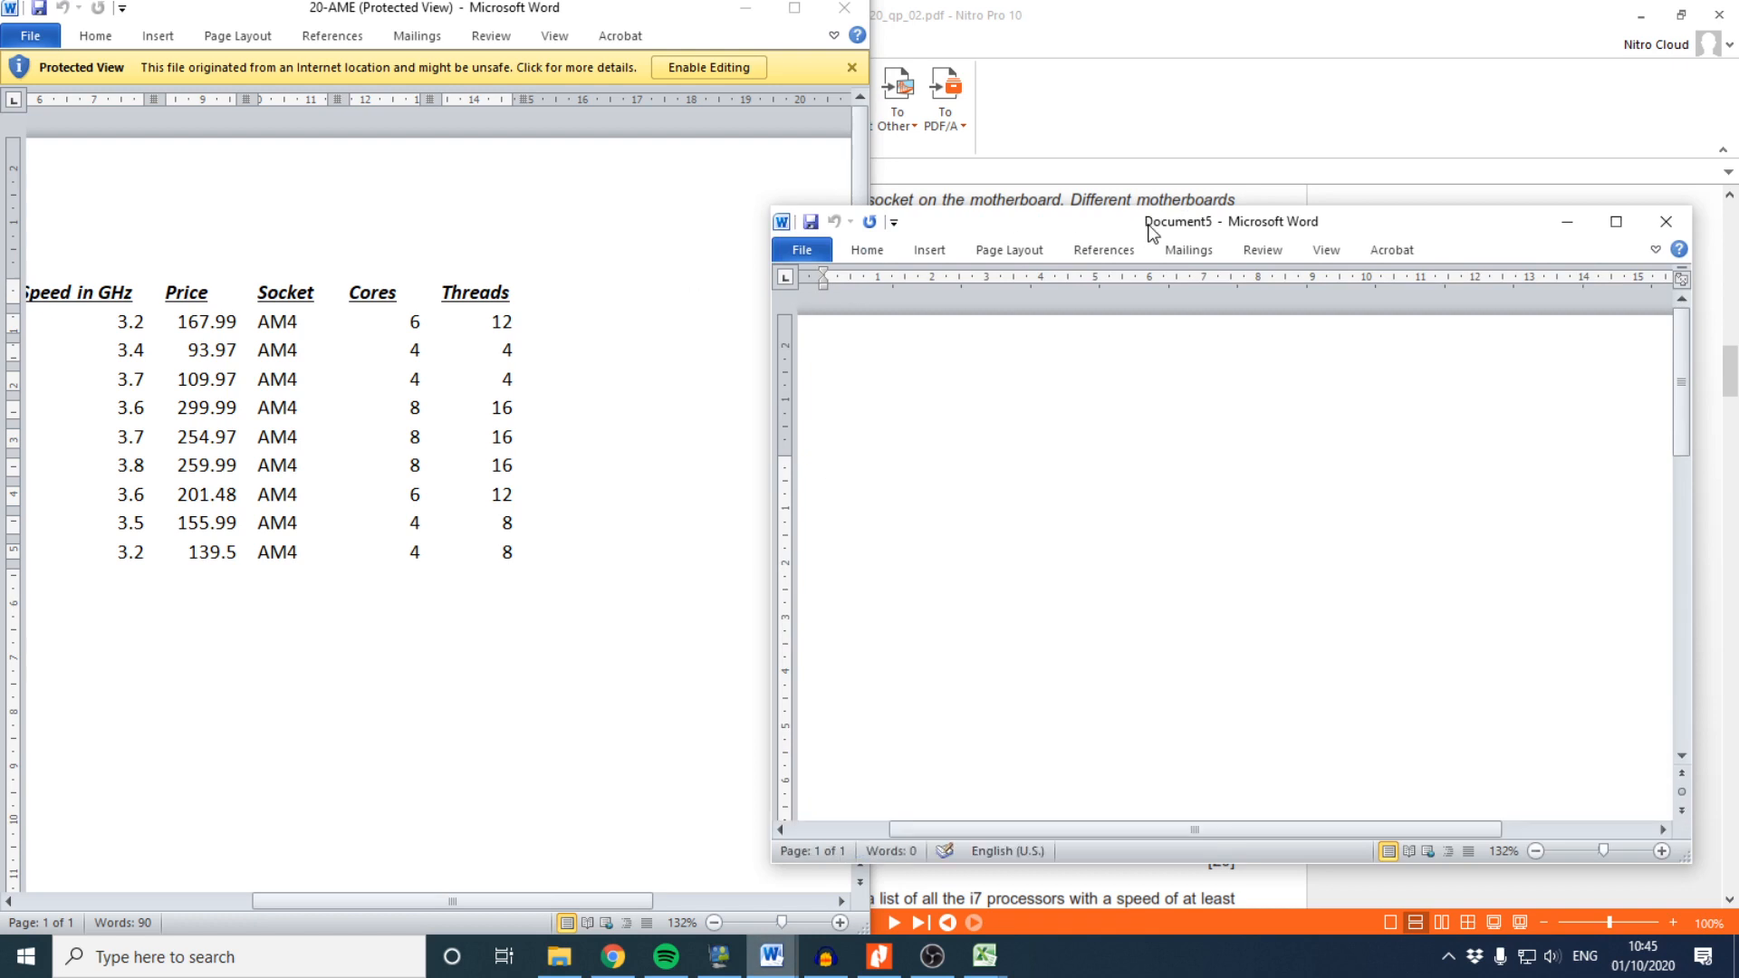
double_click(1148, 227)
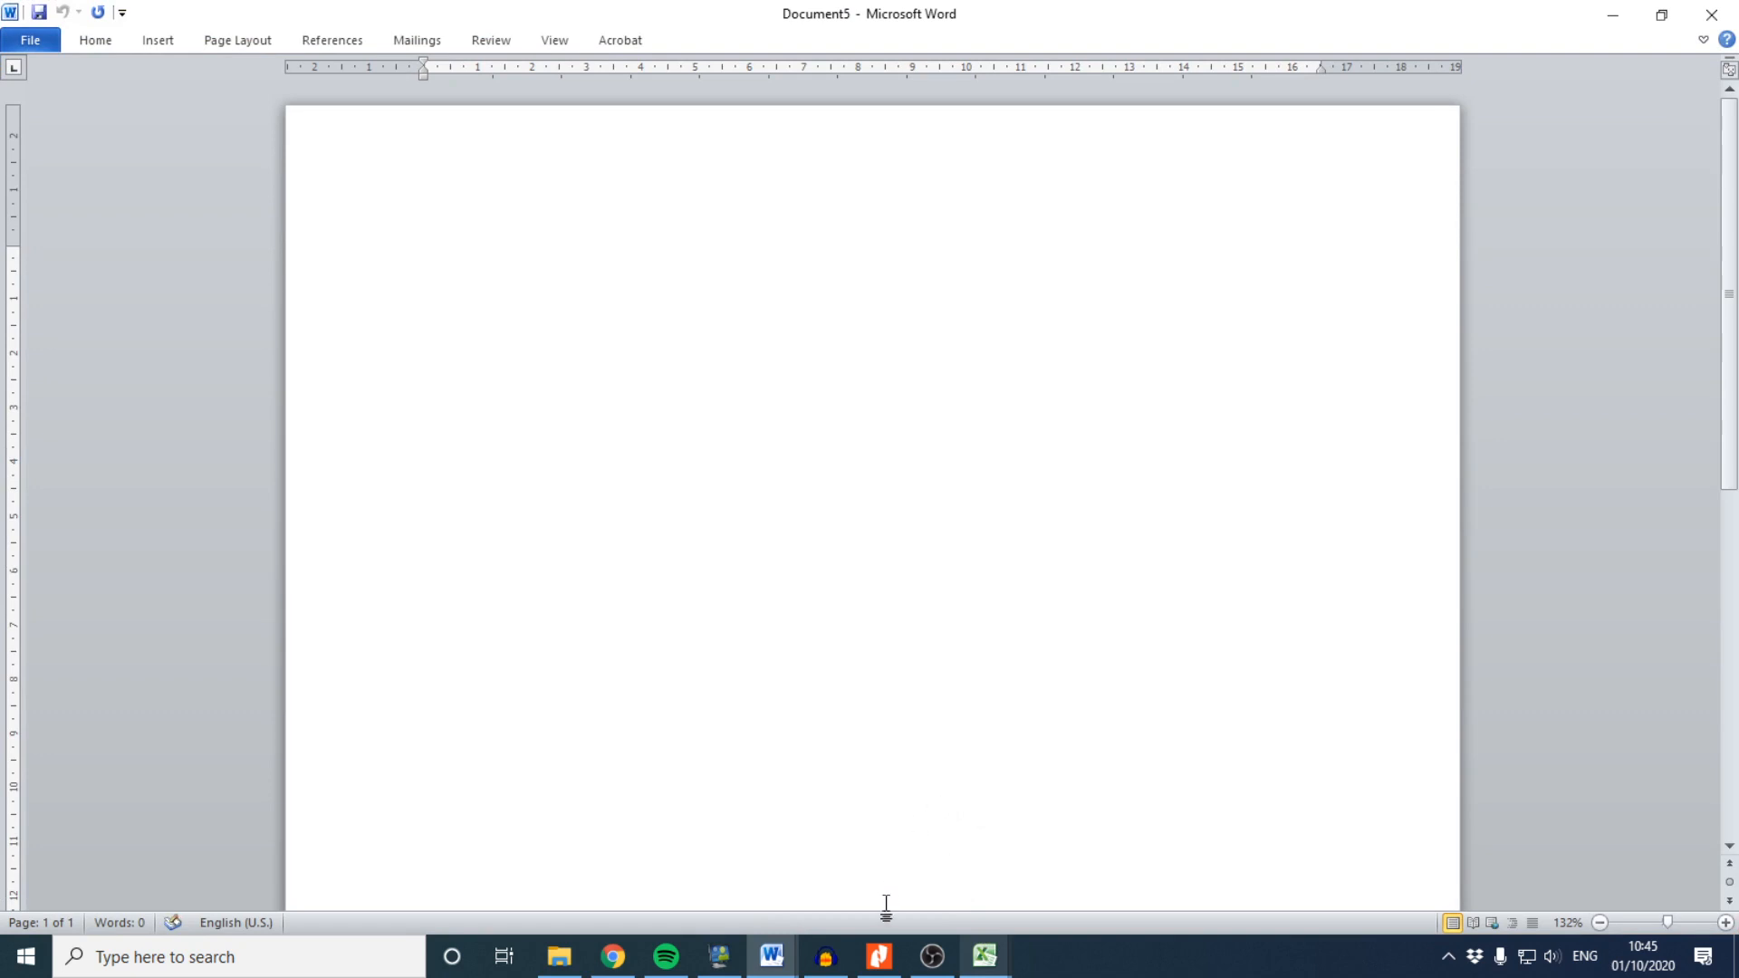
Insert a table with five columns and eight rows into the blank document
click(167, 42)
click(163, 83)
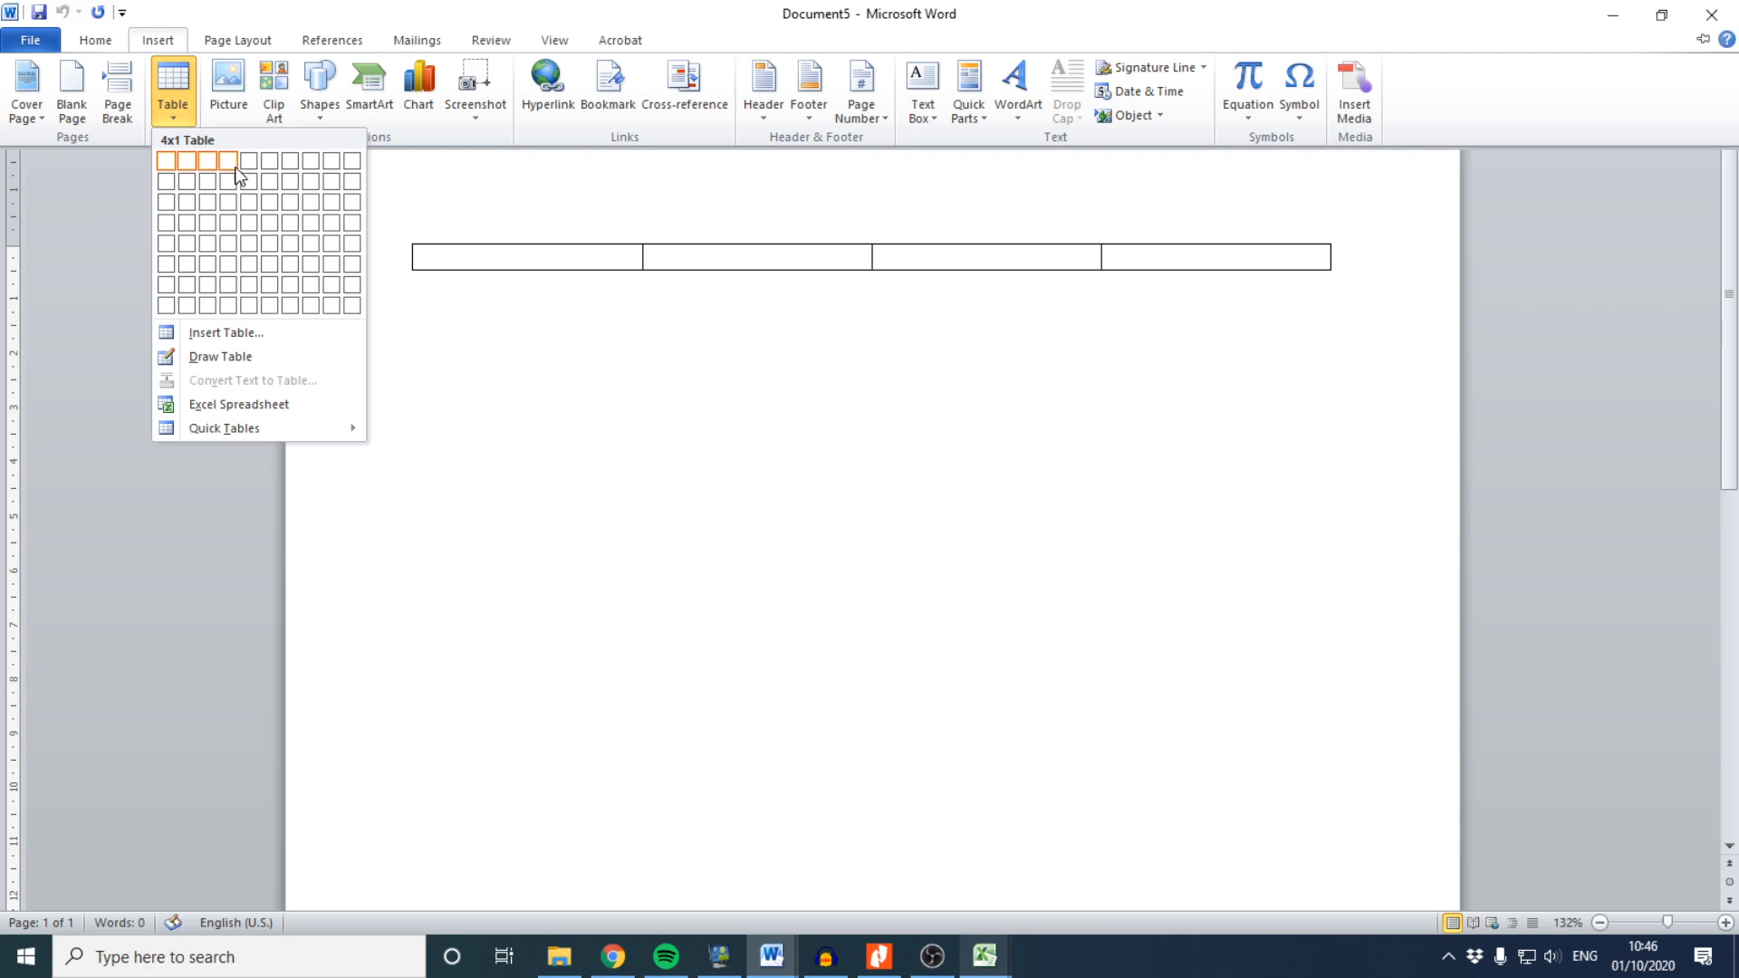
click(249, 305)
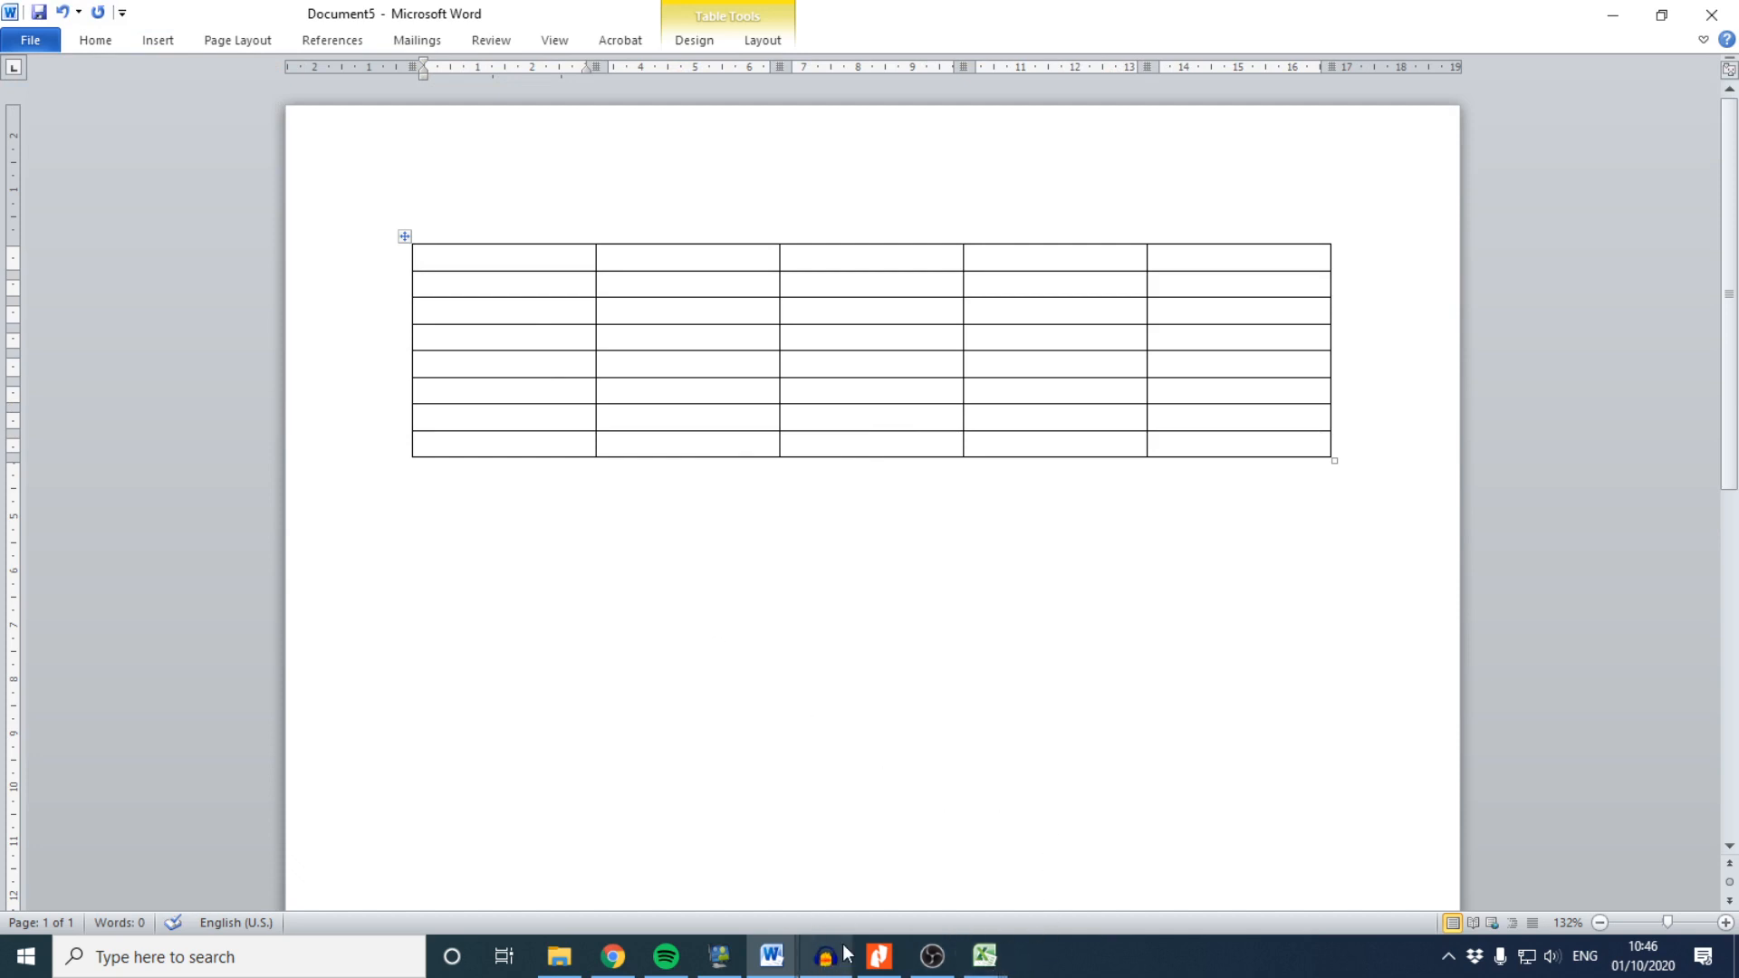
Restore the new document to a smaller window, switch to the 20-Motherboard workbook in Excel and examine the values under Socket
drag(1002, 11, 1150, 362)
mouse_move(996, 961)
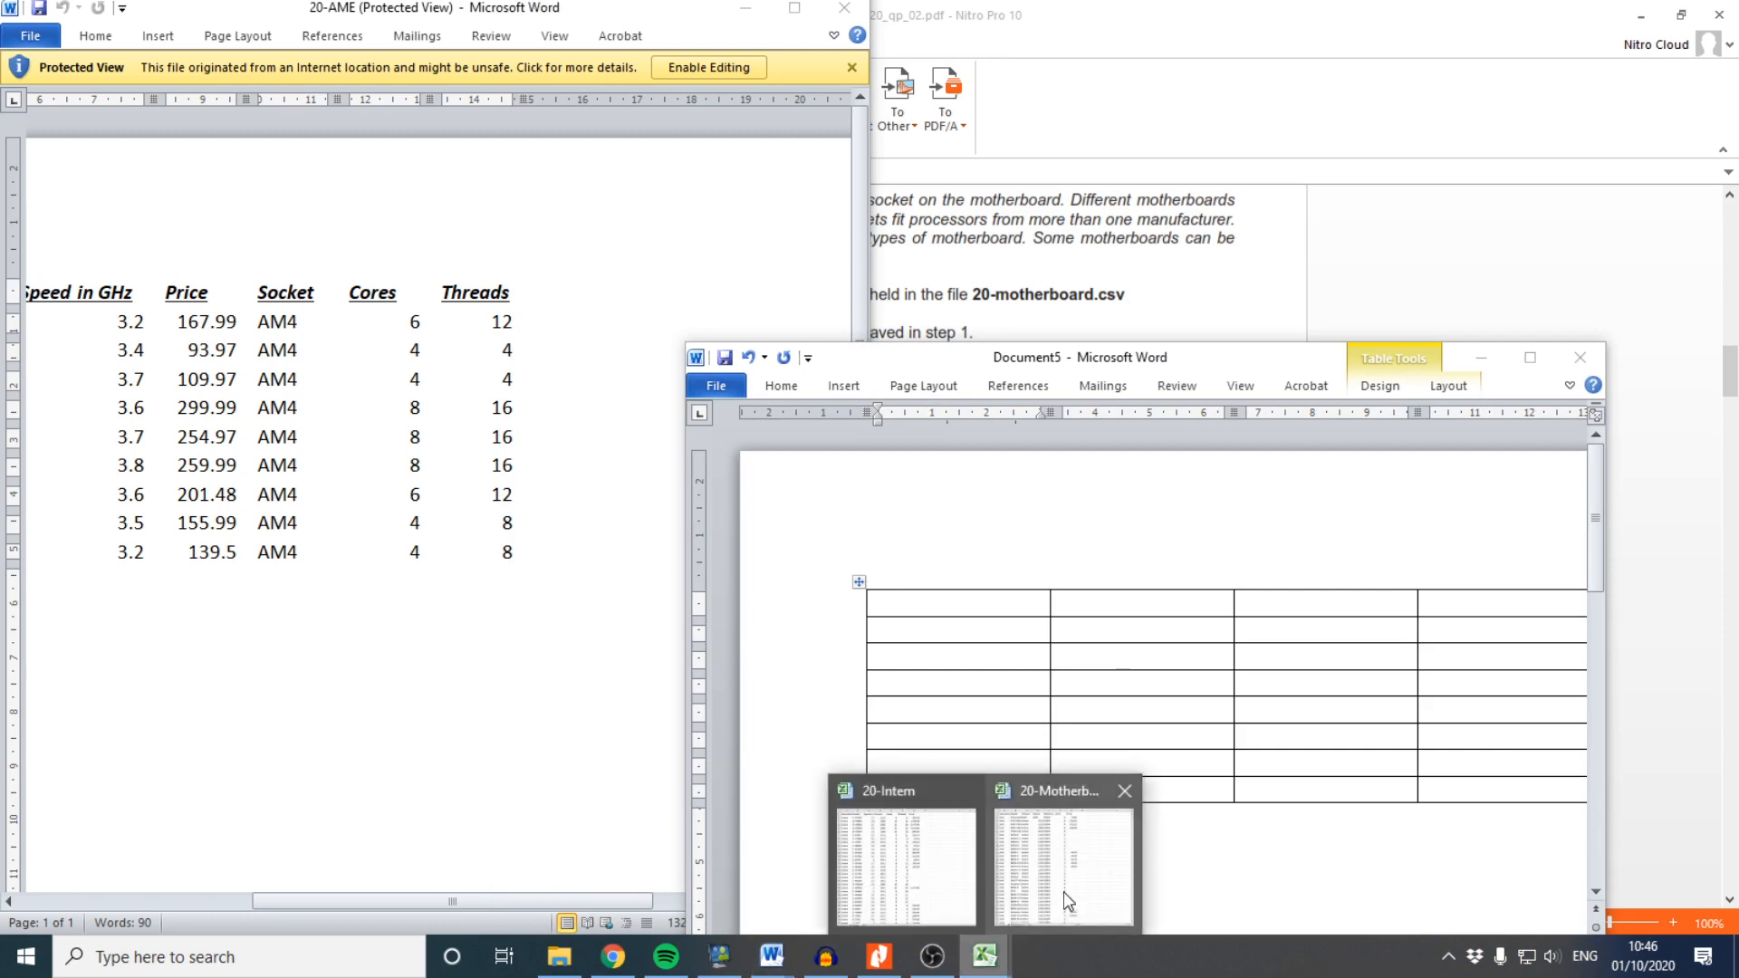
click(1060, 895)
click(1076, 437)
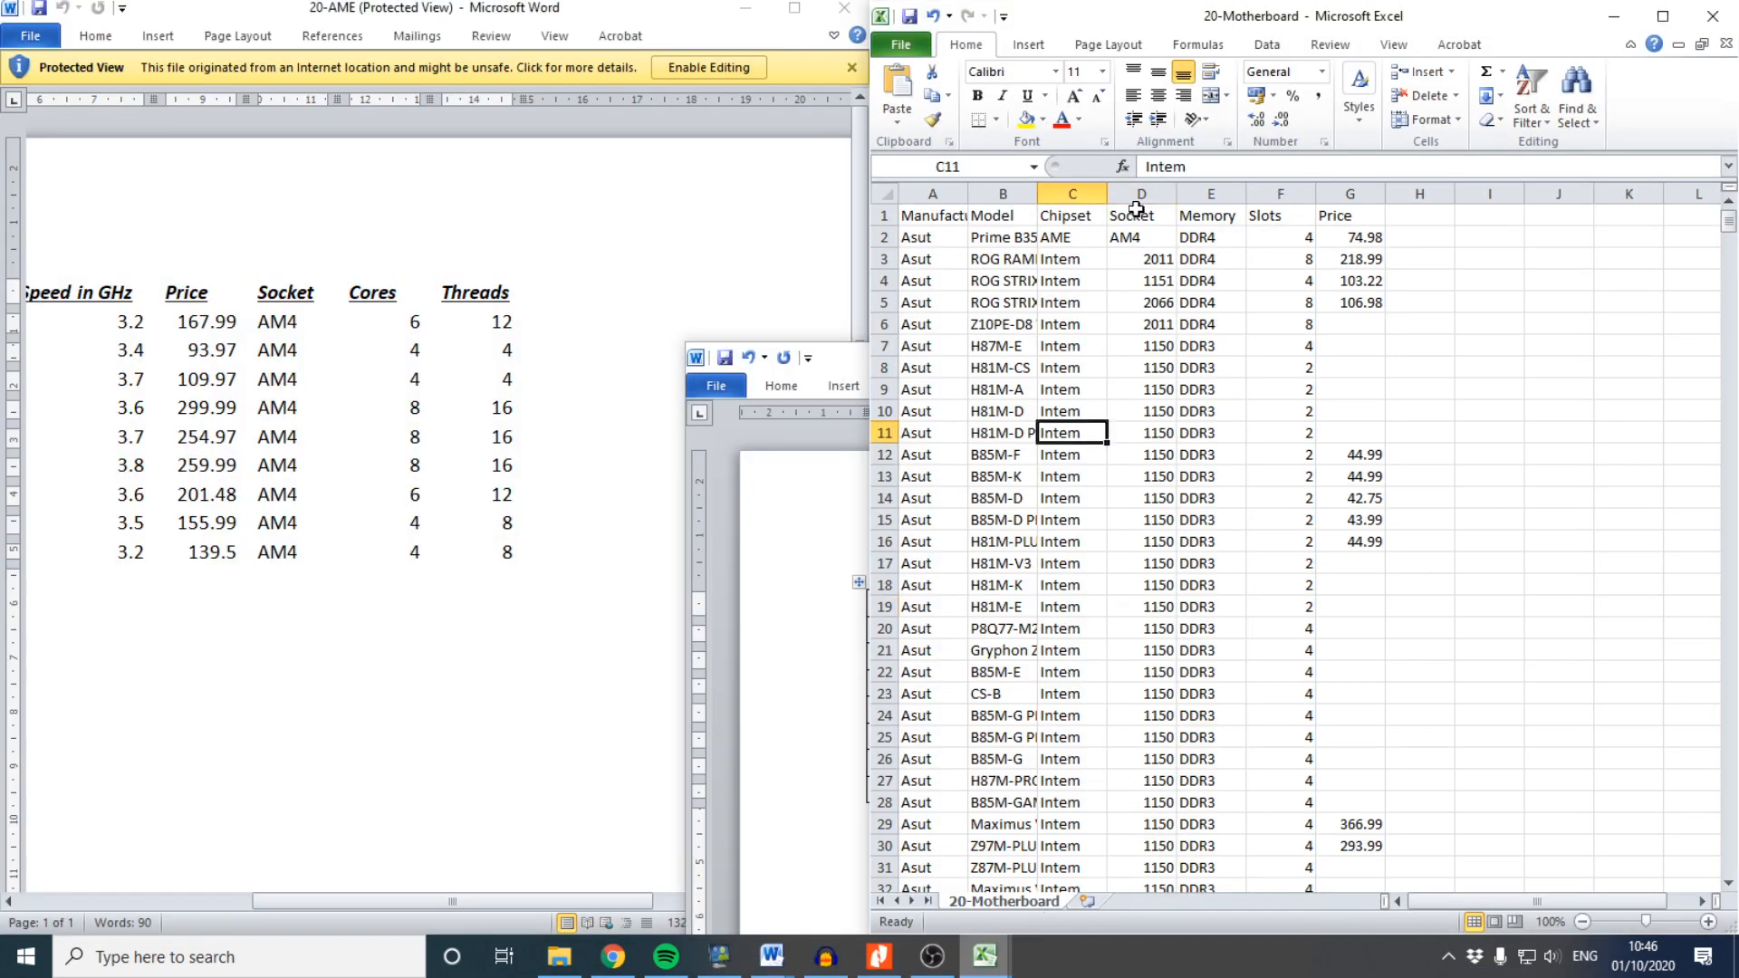
drag(1134, 237, 1140, 804)
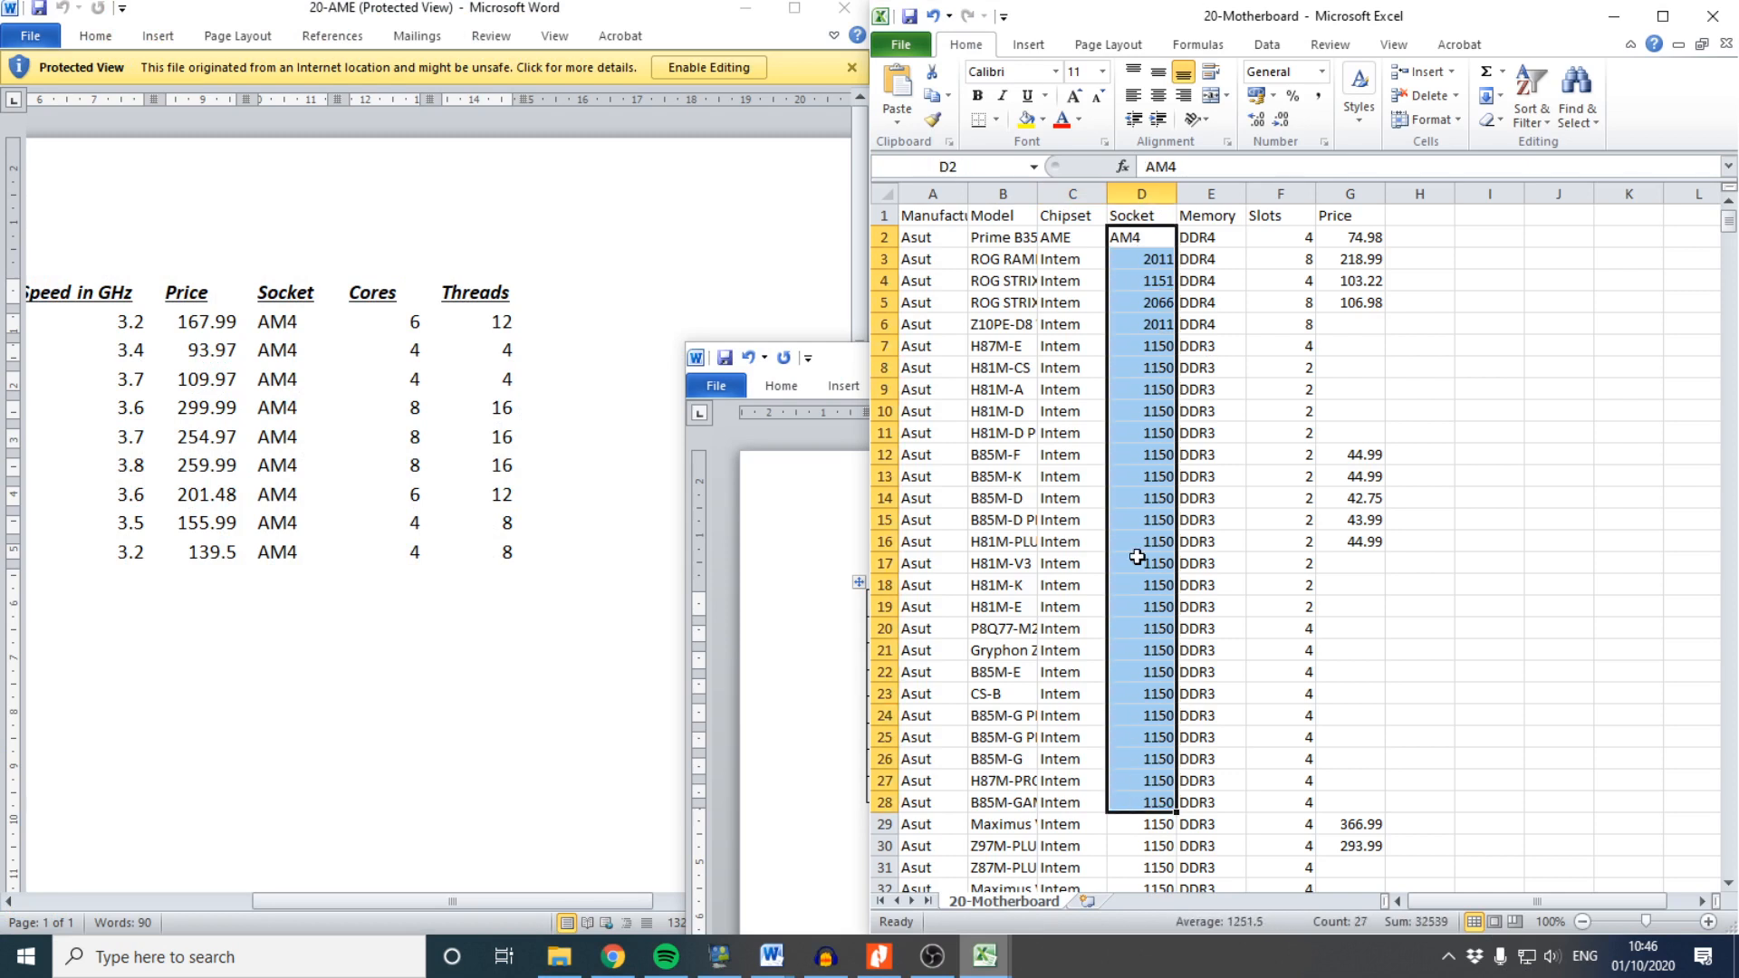
drag(1126, 215, 1161, 711)
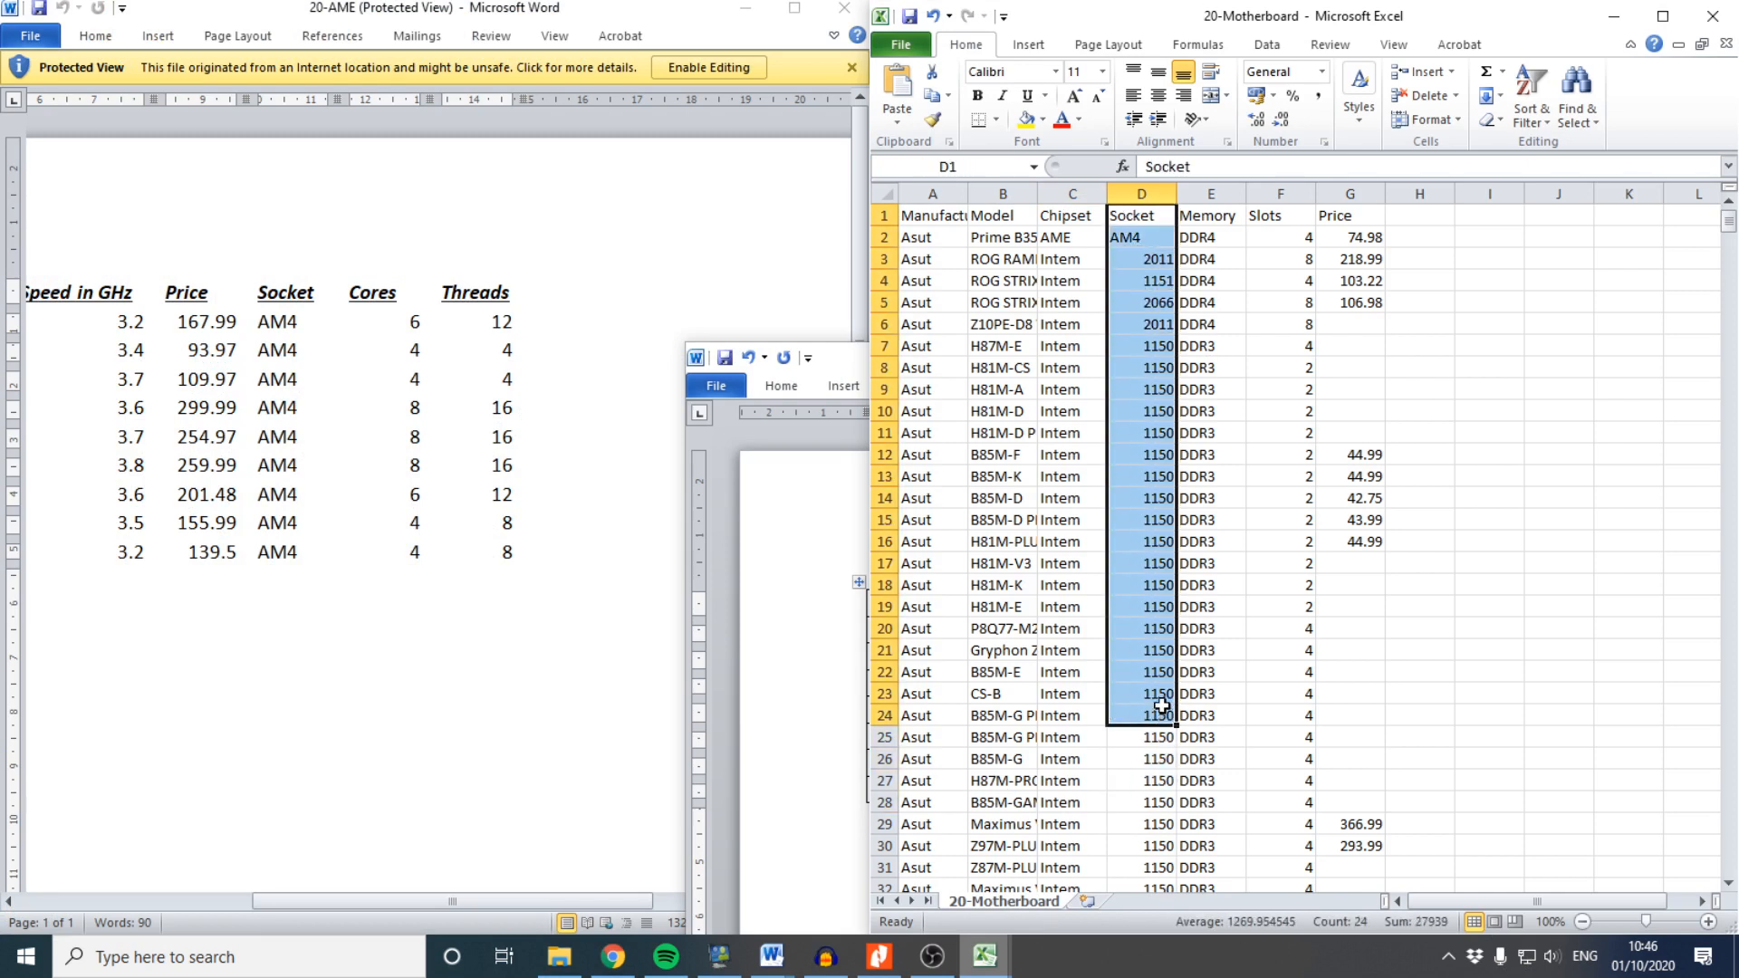
click(1133, 184)
click(1136, 297)
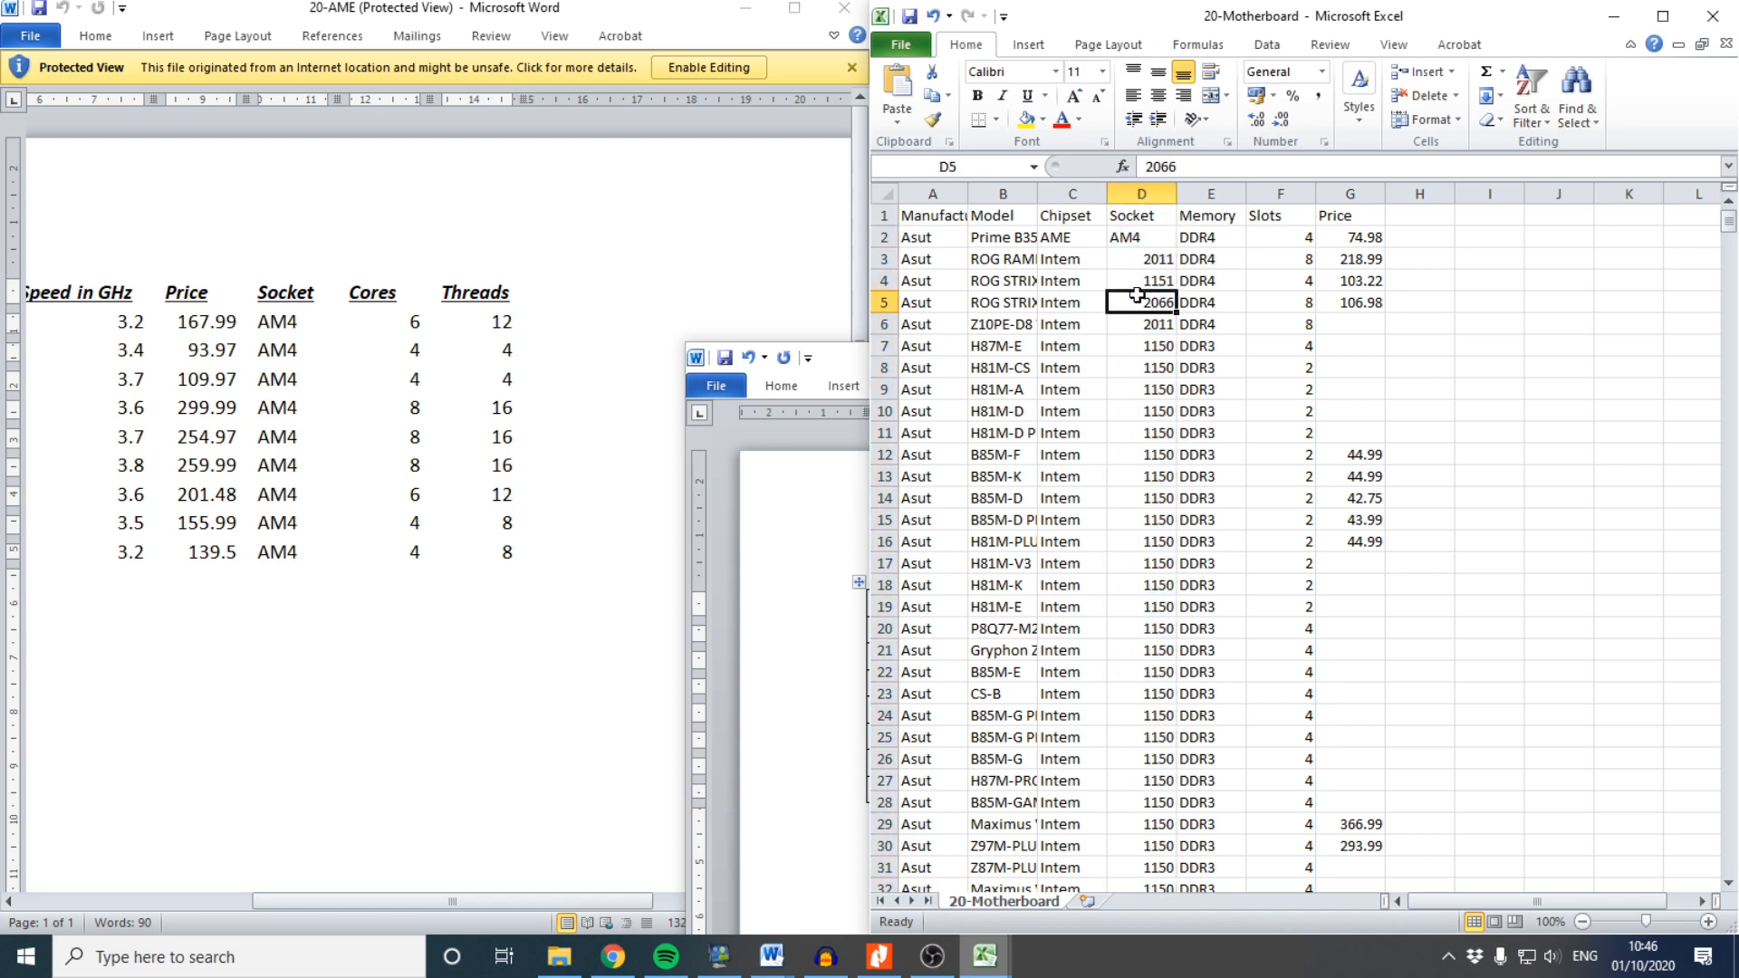
Switch to the new Word document, move its window into view and enter the table headers Field Name, Data type and Format
click(1121, 237)
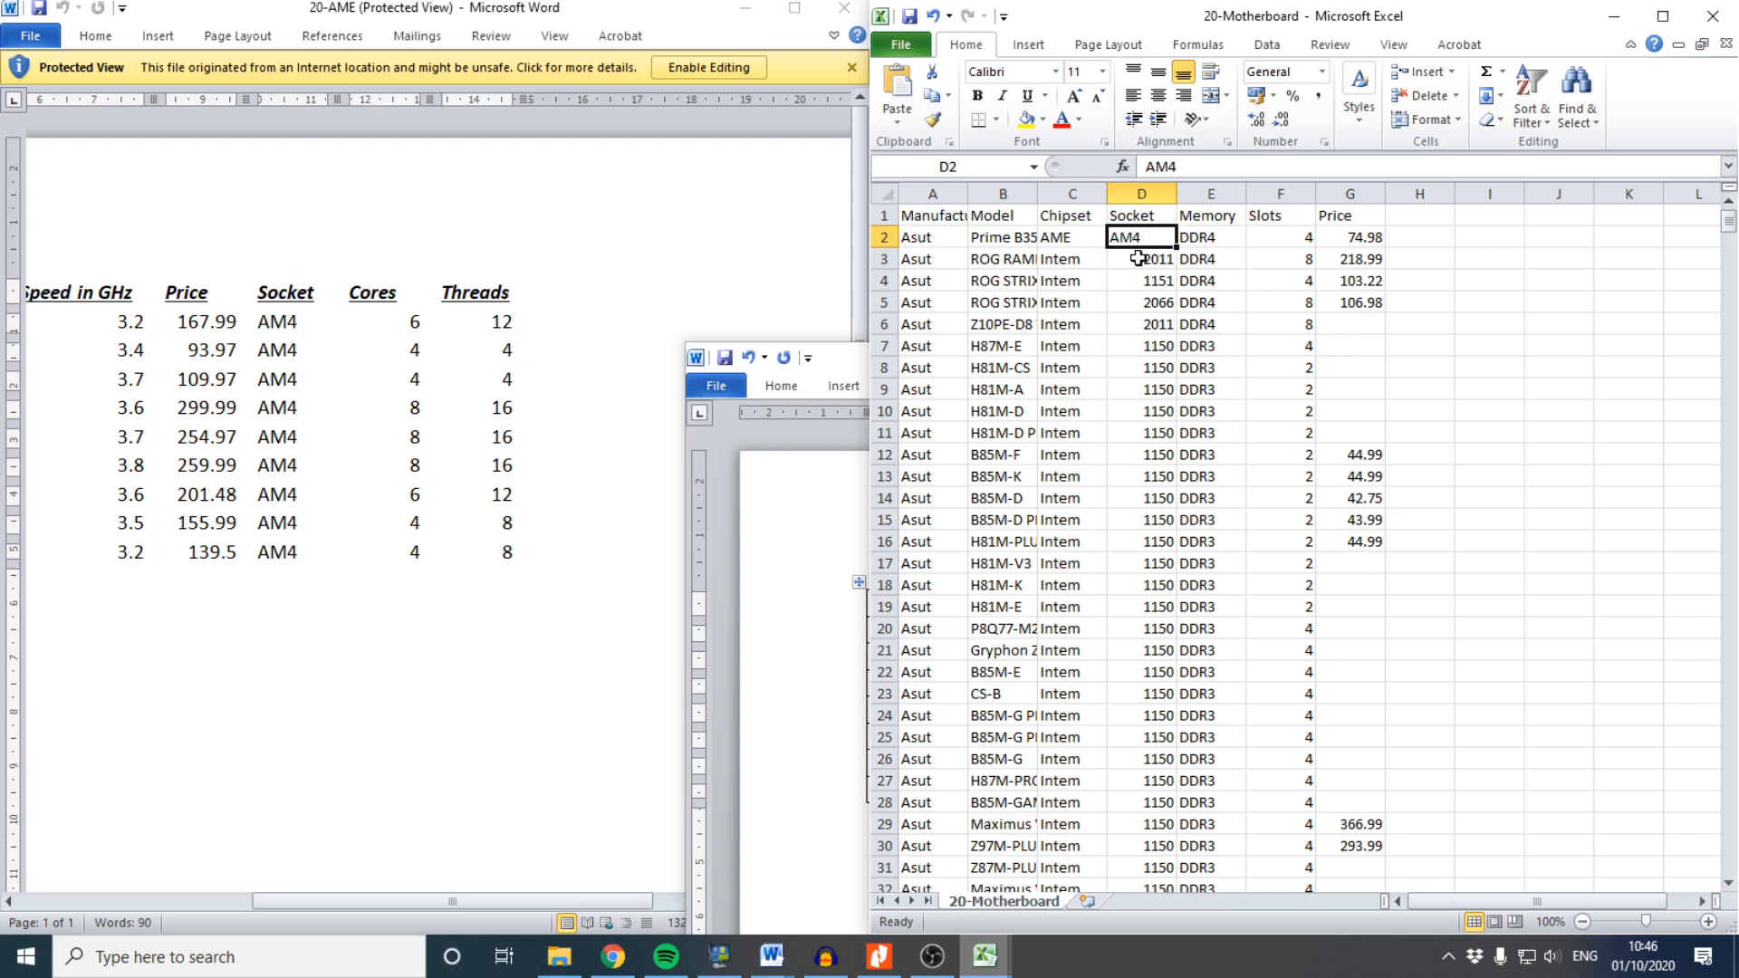
drag(852, 363, 295, 252)
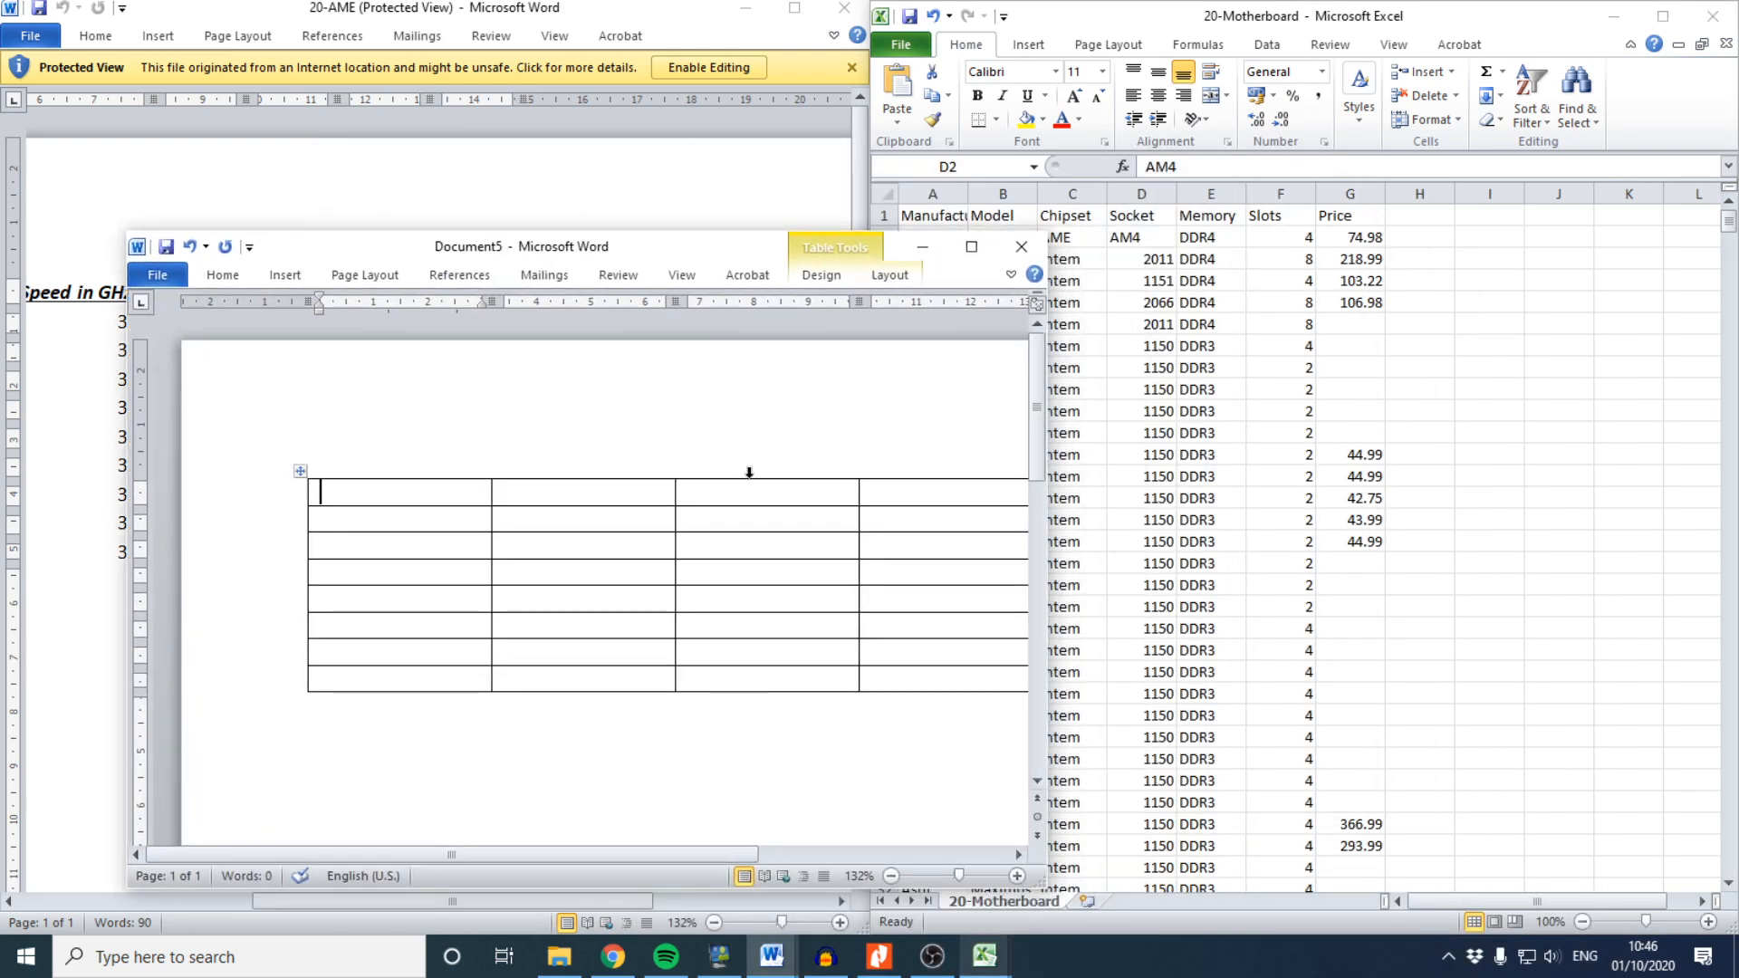
text(ield N)
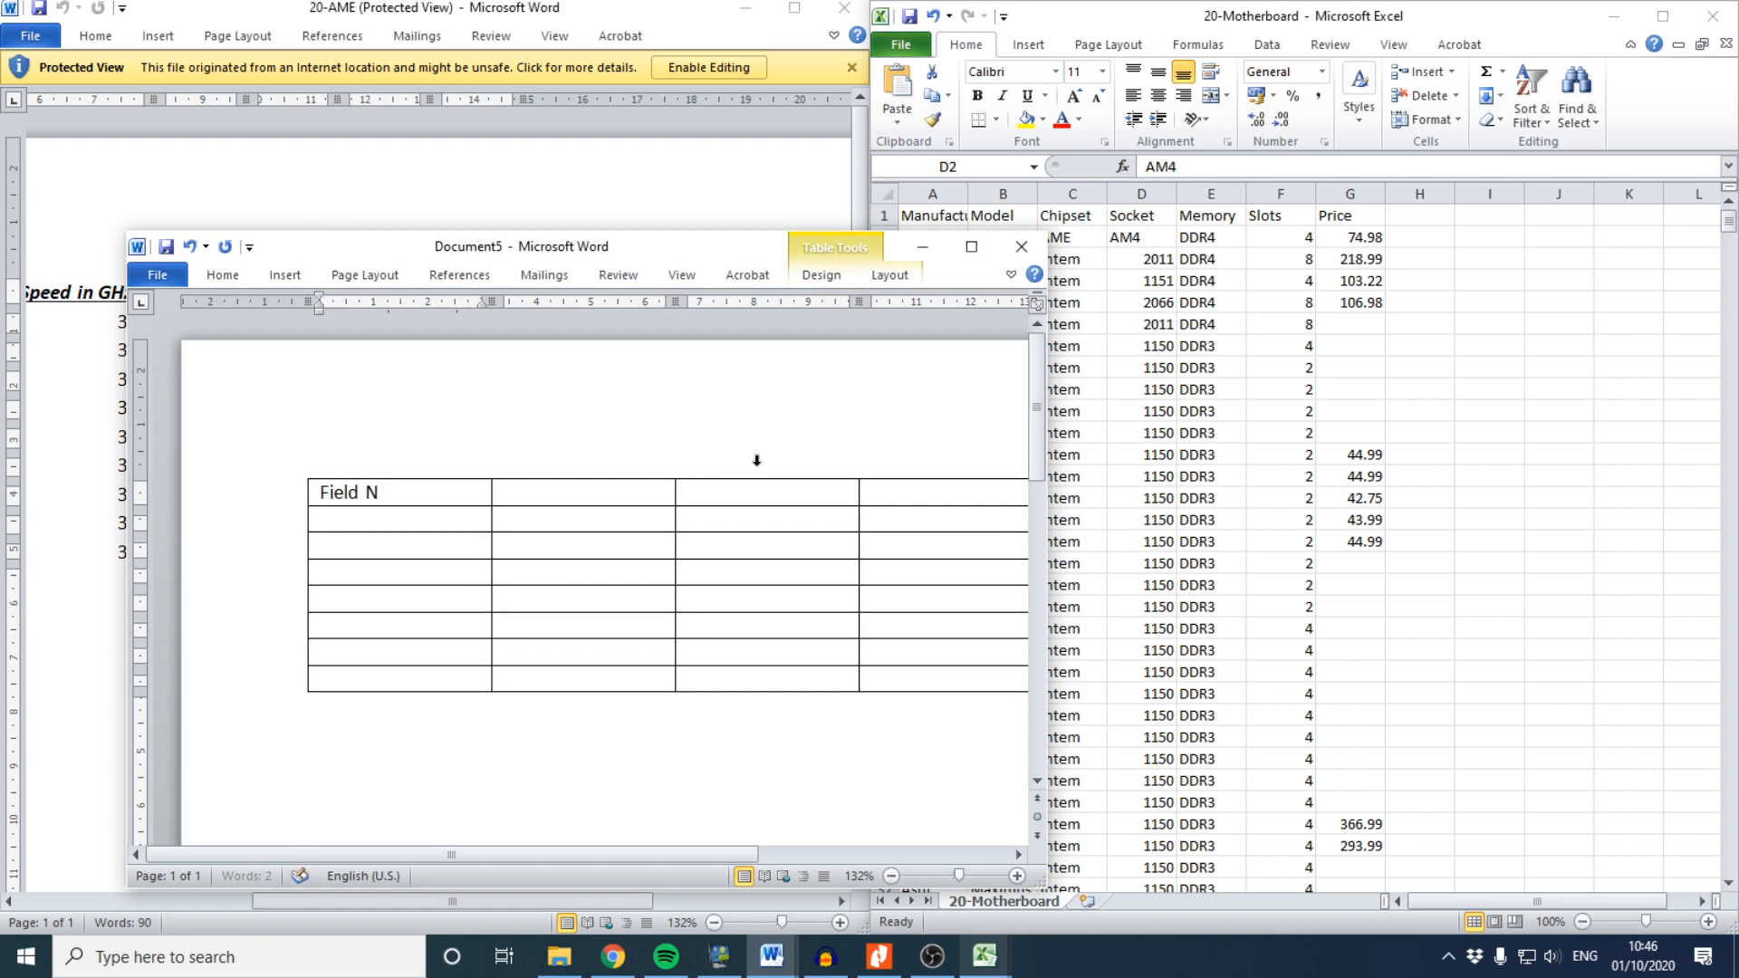
text(ame)
key(Tab)
text(Data type)
key(Tab)
text(Form)
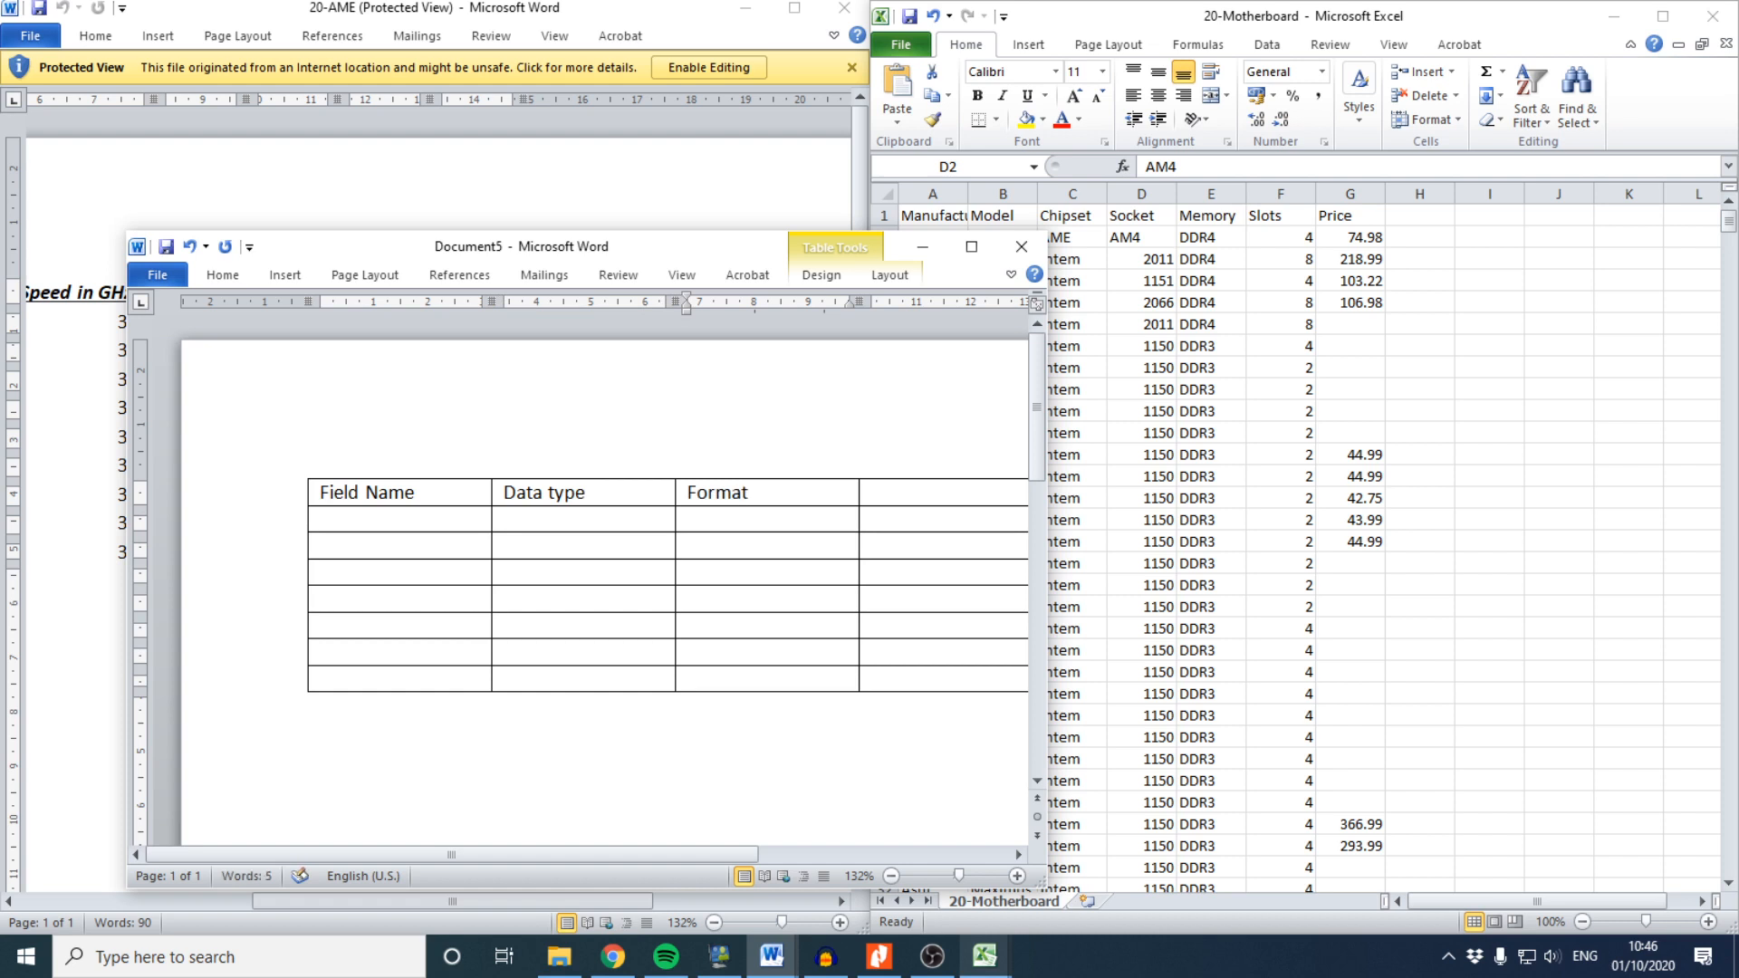
Widen the document window to show the whole table and enter "Other attributes (key)" as the fourth column header
key(Tab)
drag(1048, 318, 1585, 342)
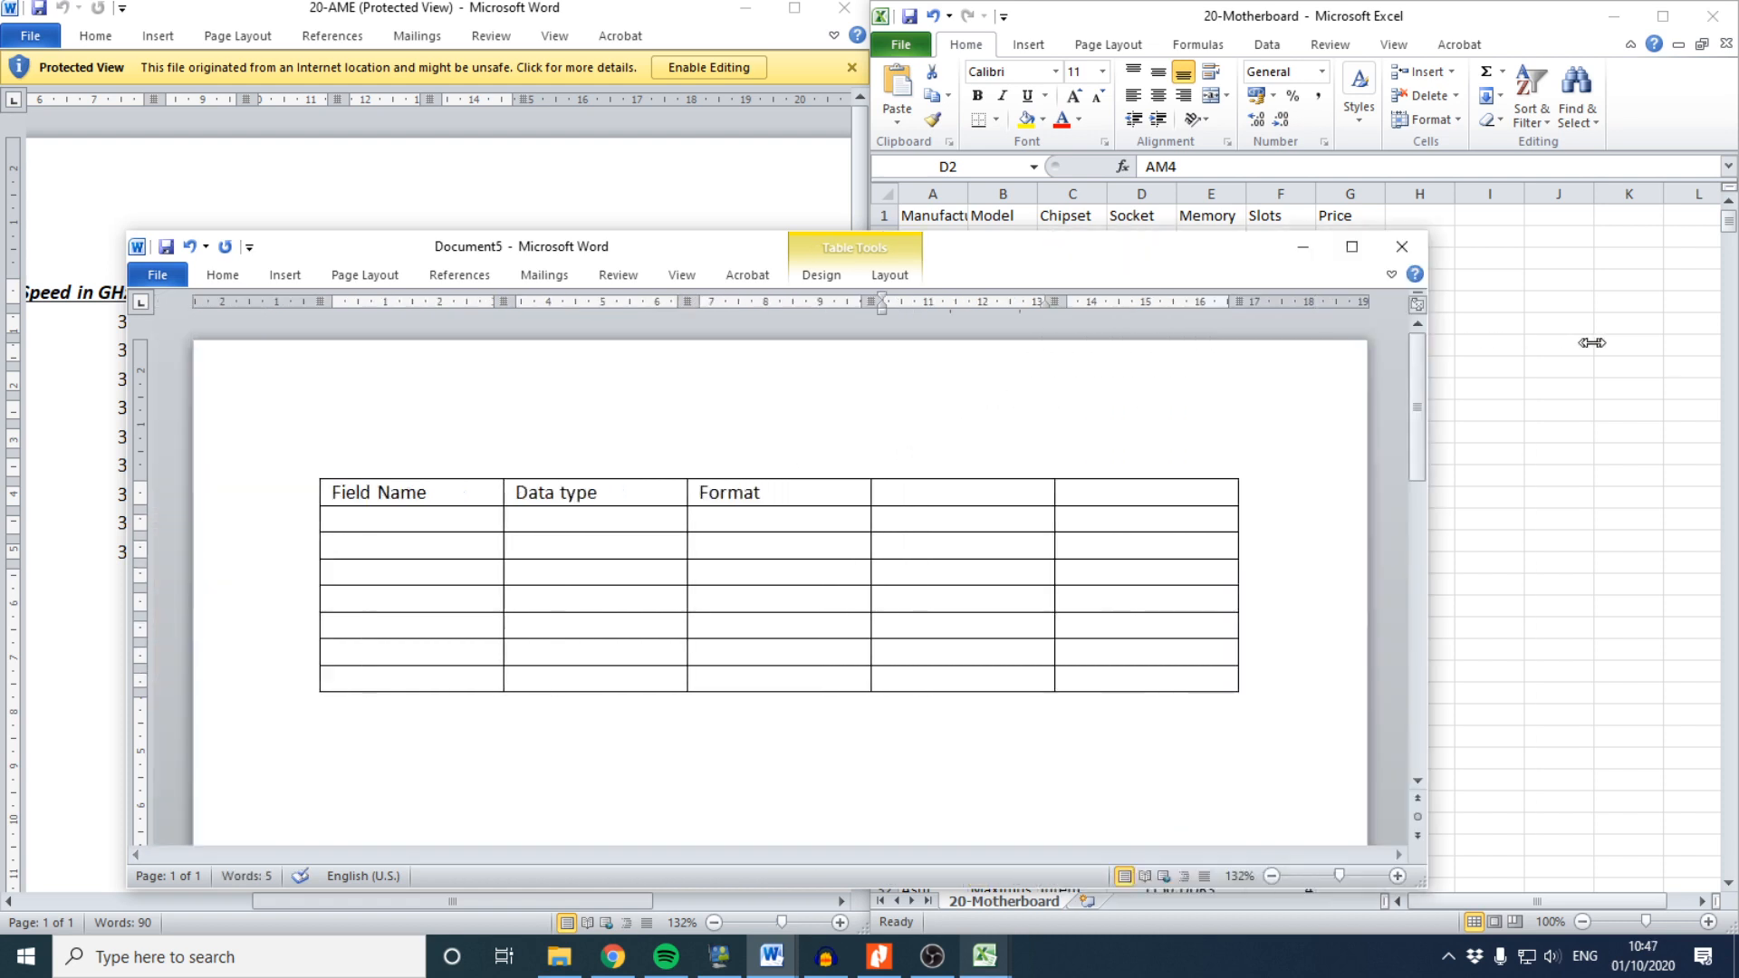
text(Ot)
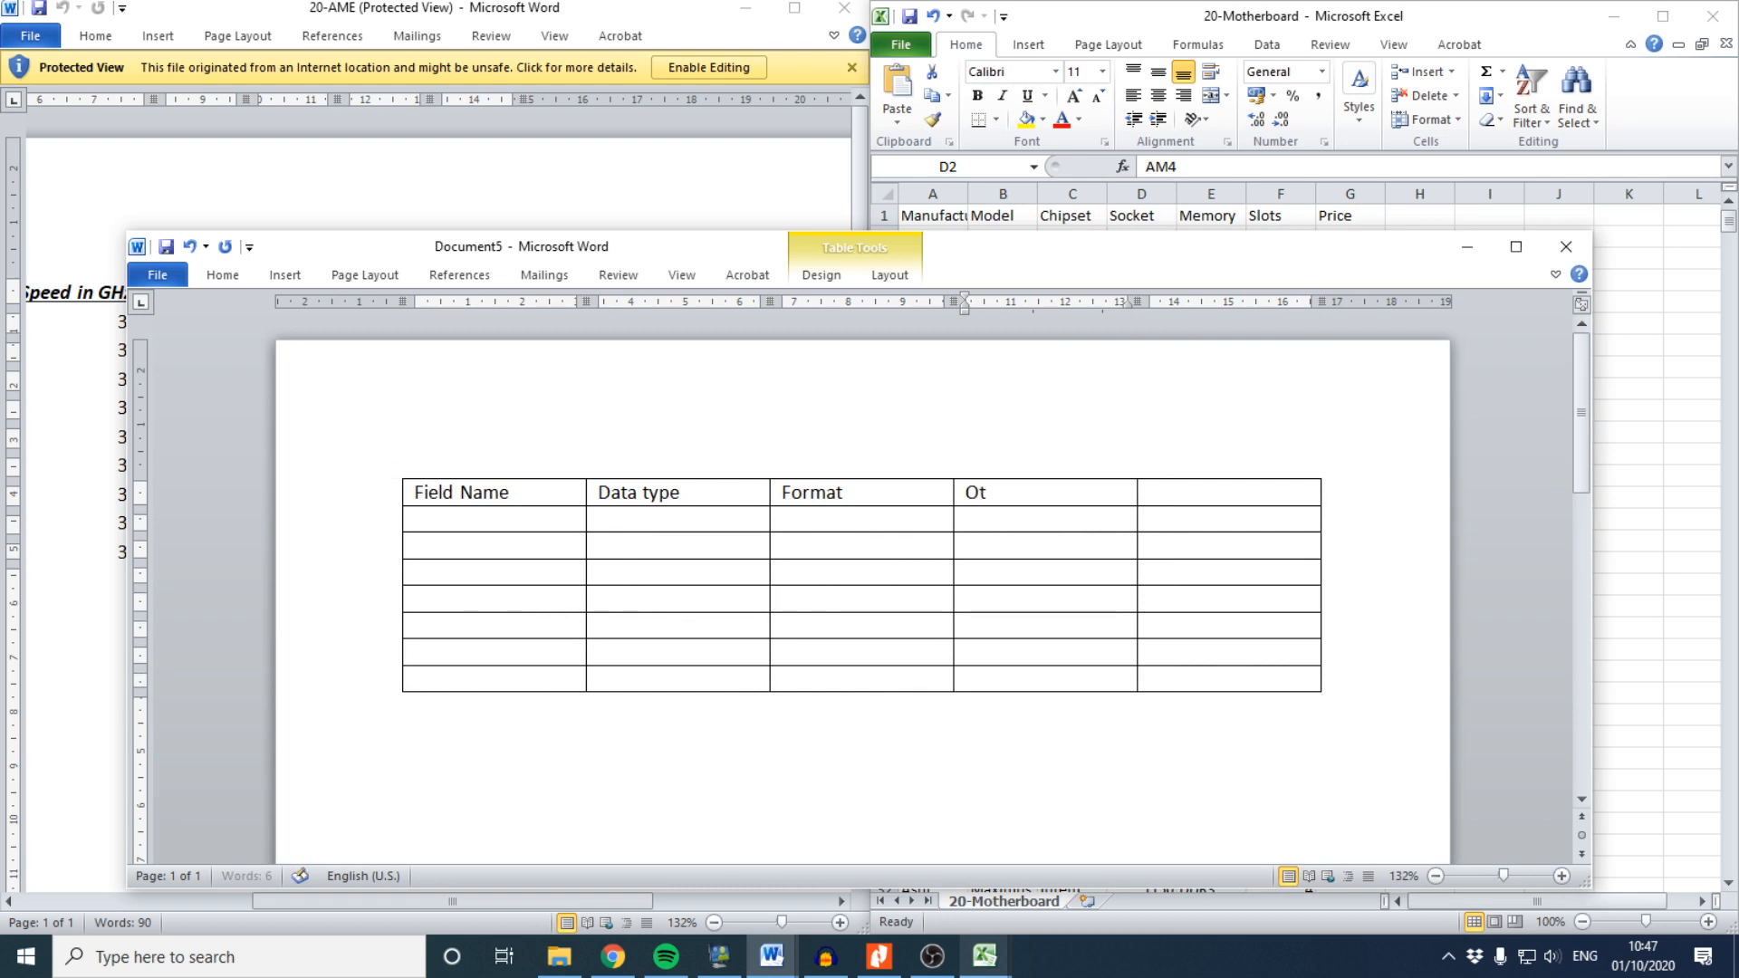
text(her attridu)
key(BackSpace)
text((key))
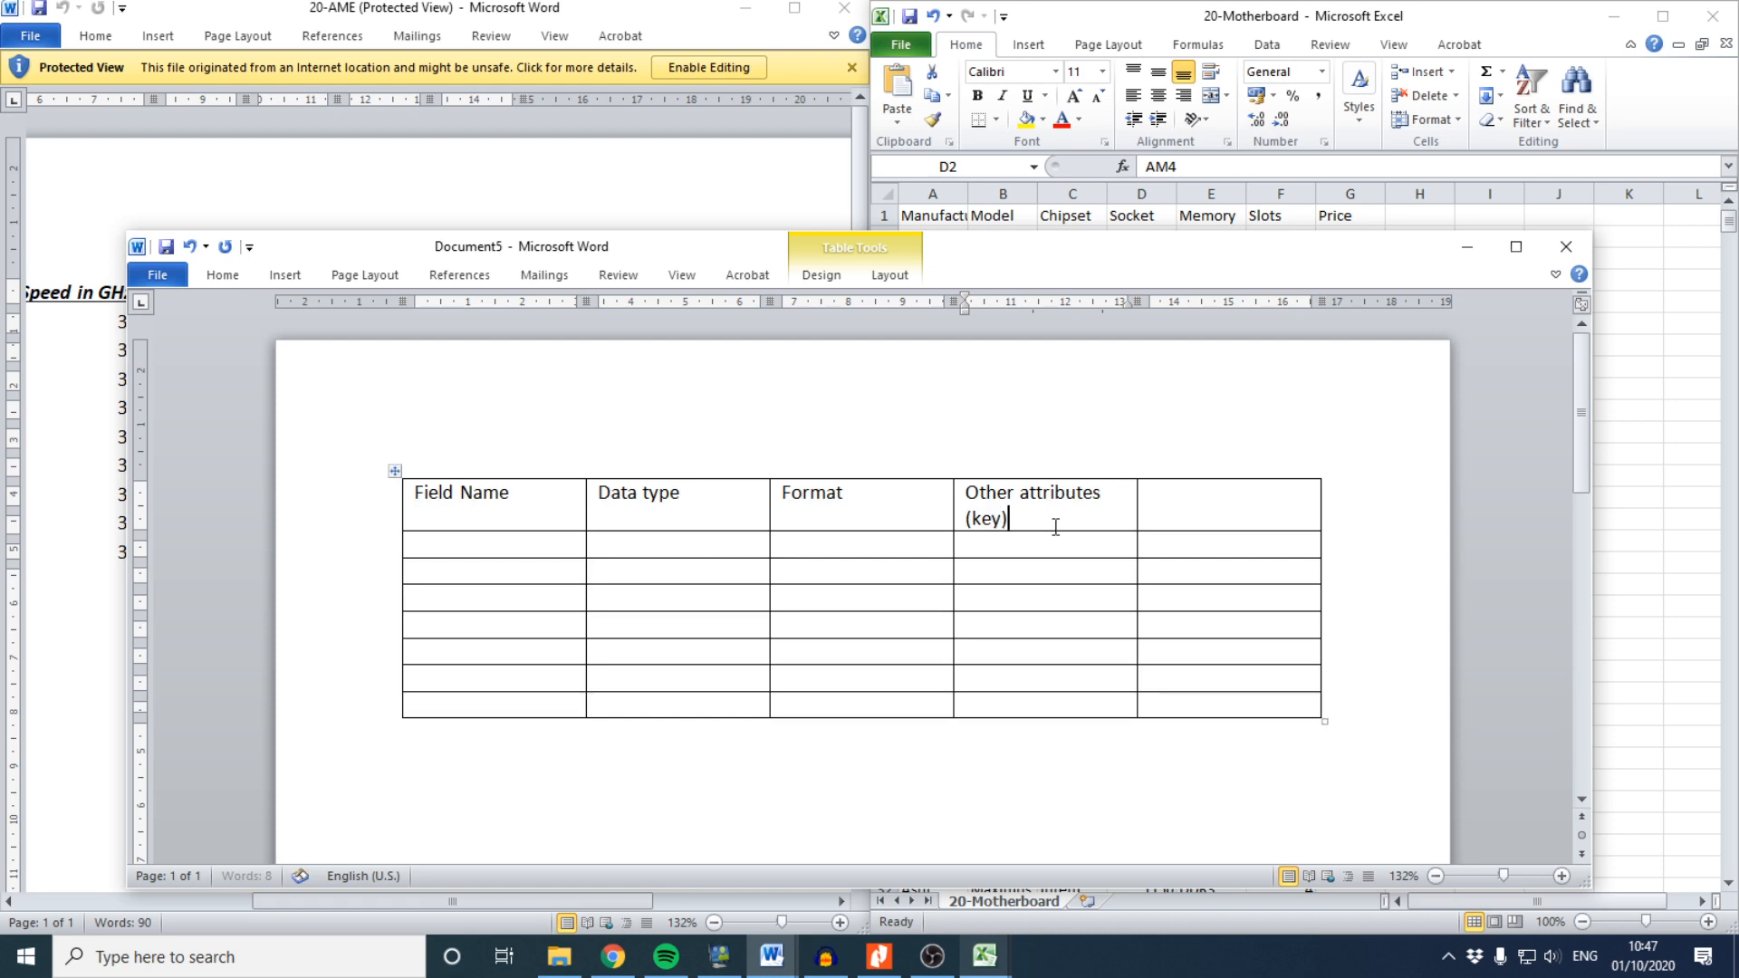
key(Tab)
Return to the 20-Motherboard workbook in Excel and widen the Model column to show the full model names
click(1150, 23)
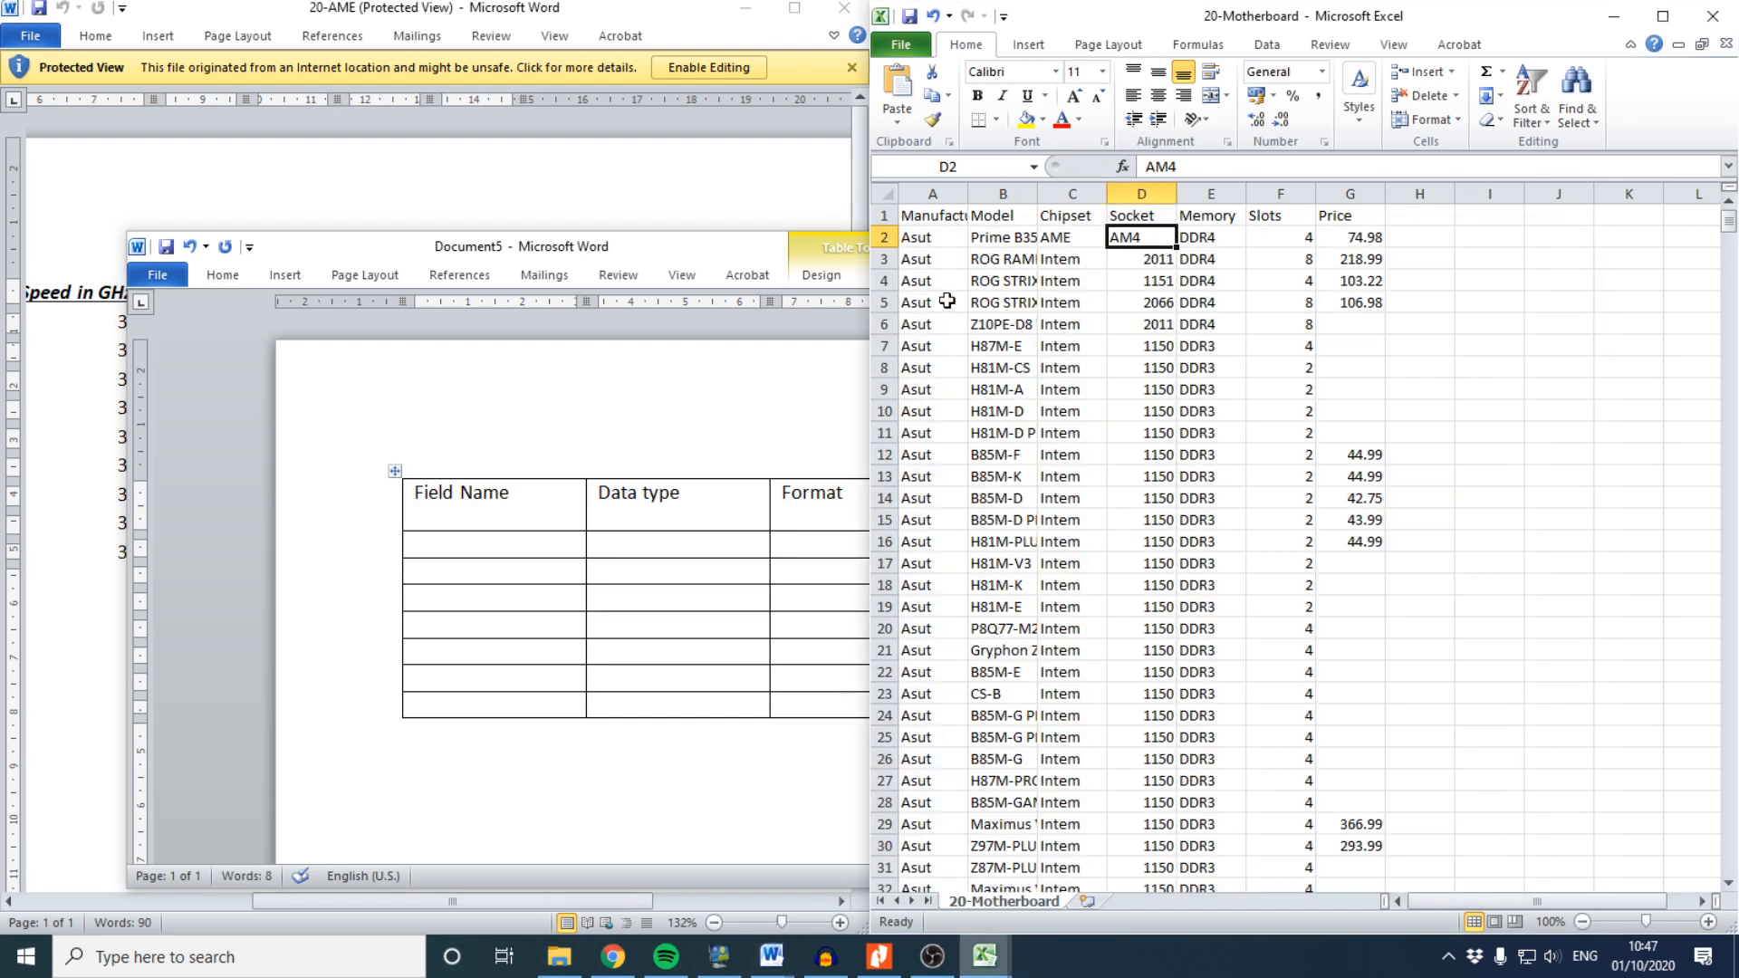
drag(1038, 194, 1177, 194)
click(1047, 243)
Maximize the workbook window and start a conditional formatting rule for duplicate values in the Model column
click(1072, 194)
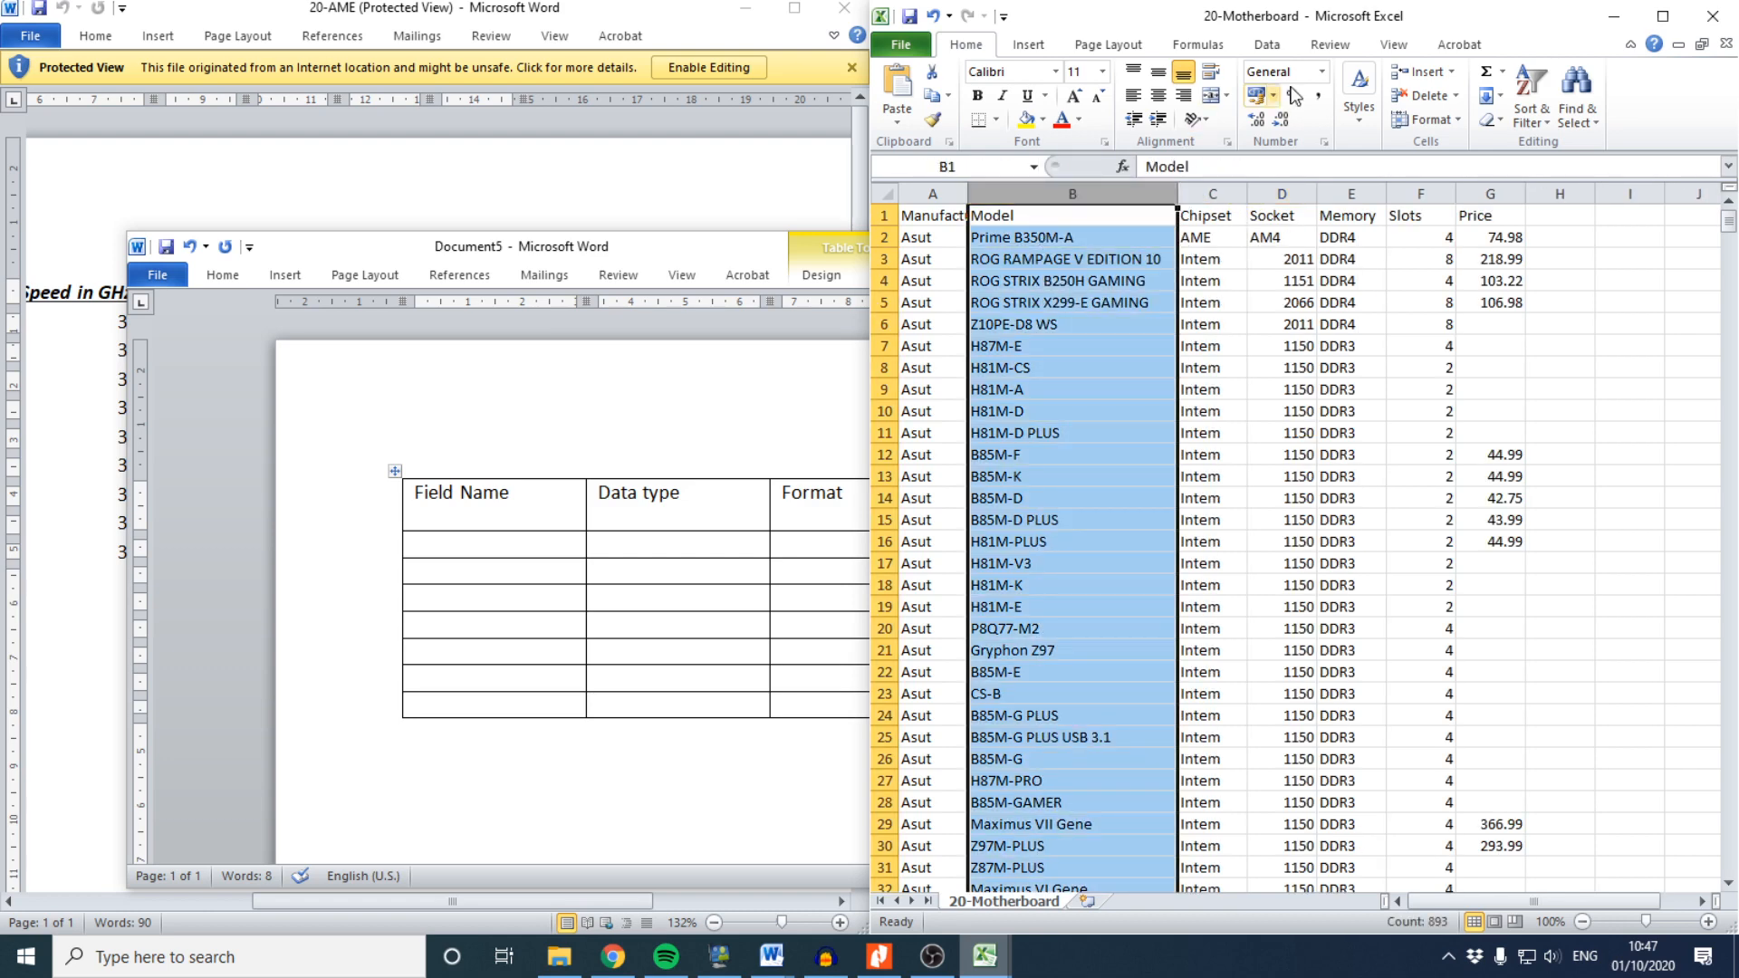
click(1266, 45)
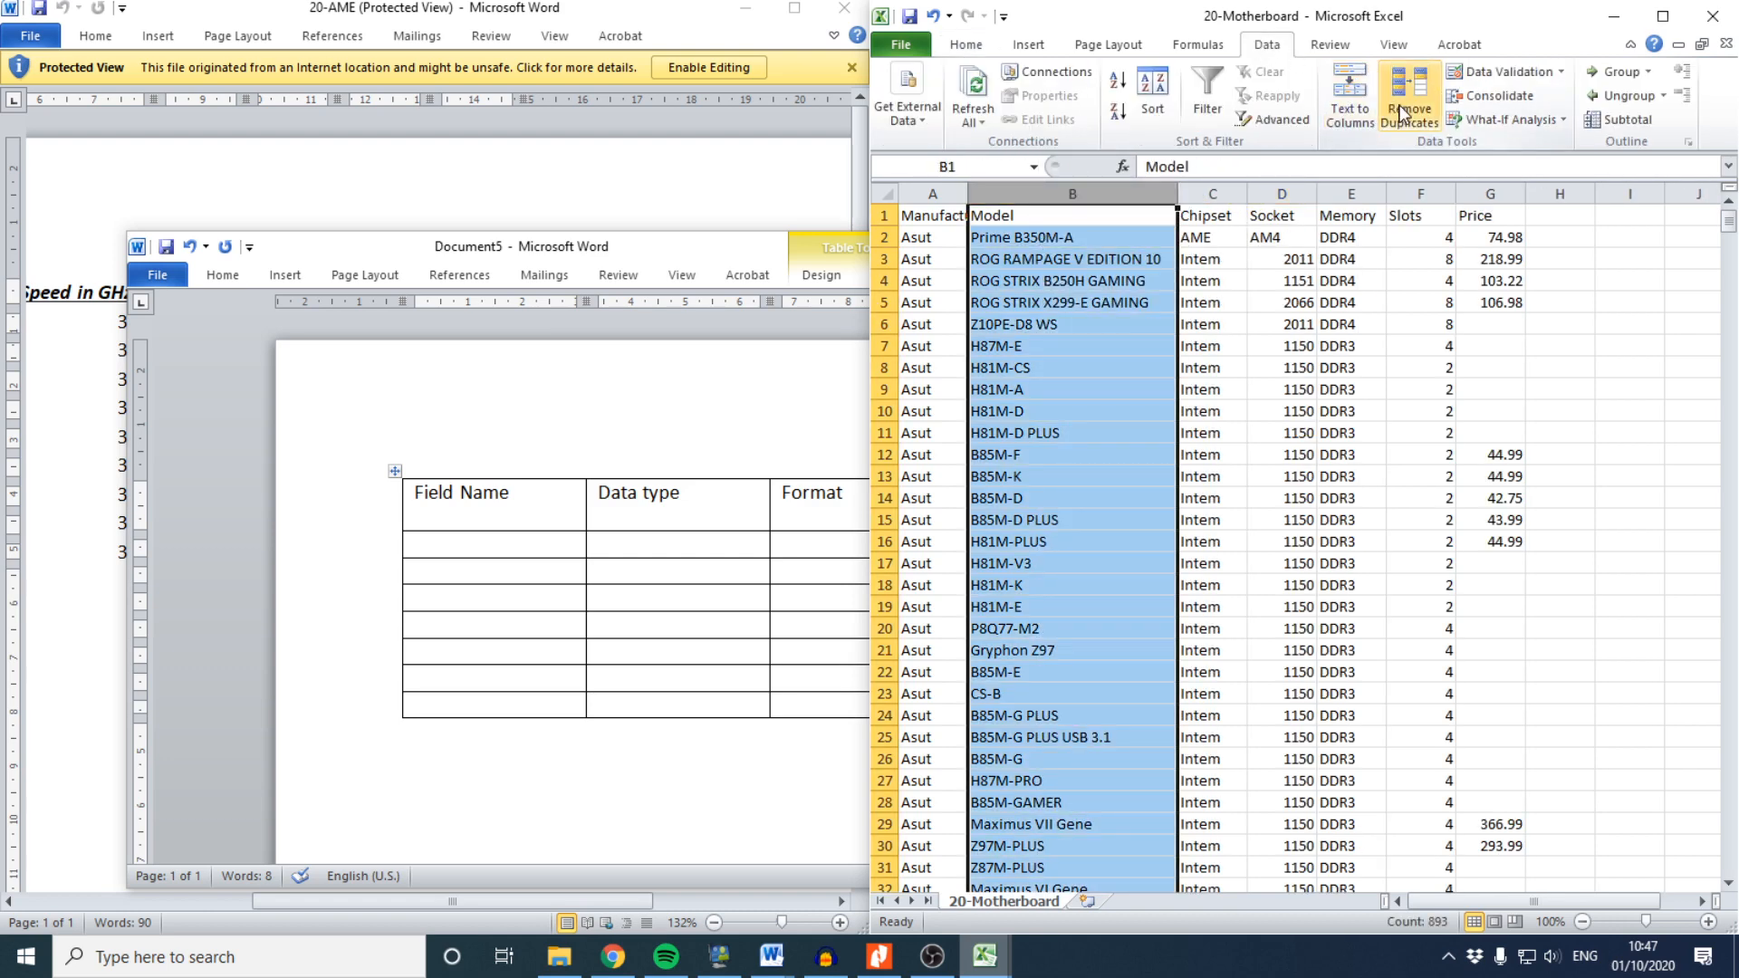
click(967, 44)
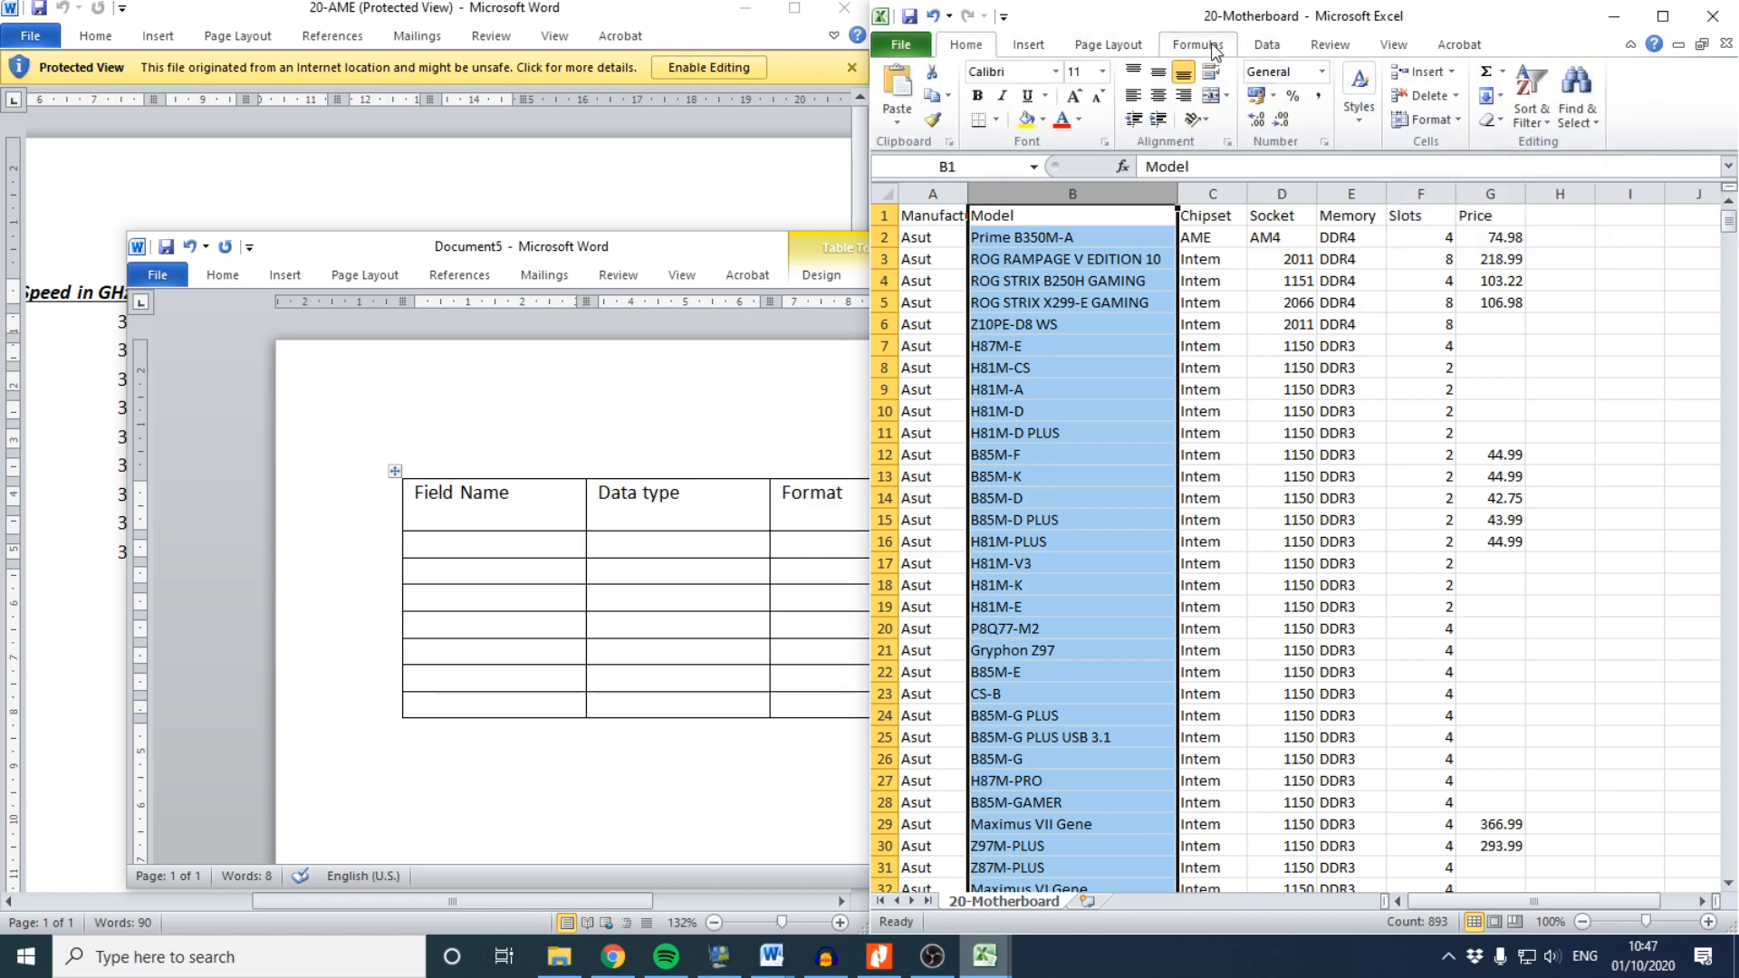
click(1662, 15)
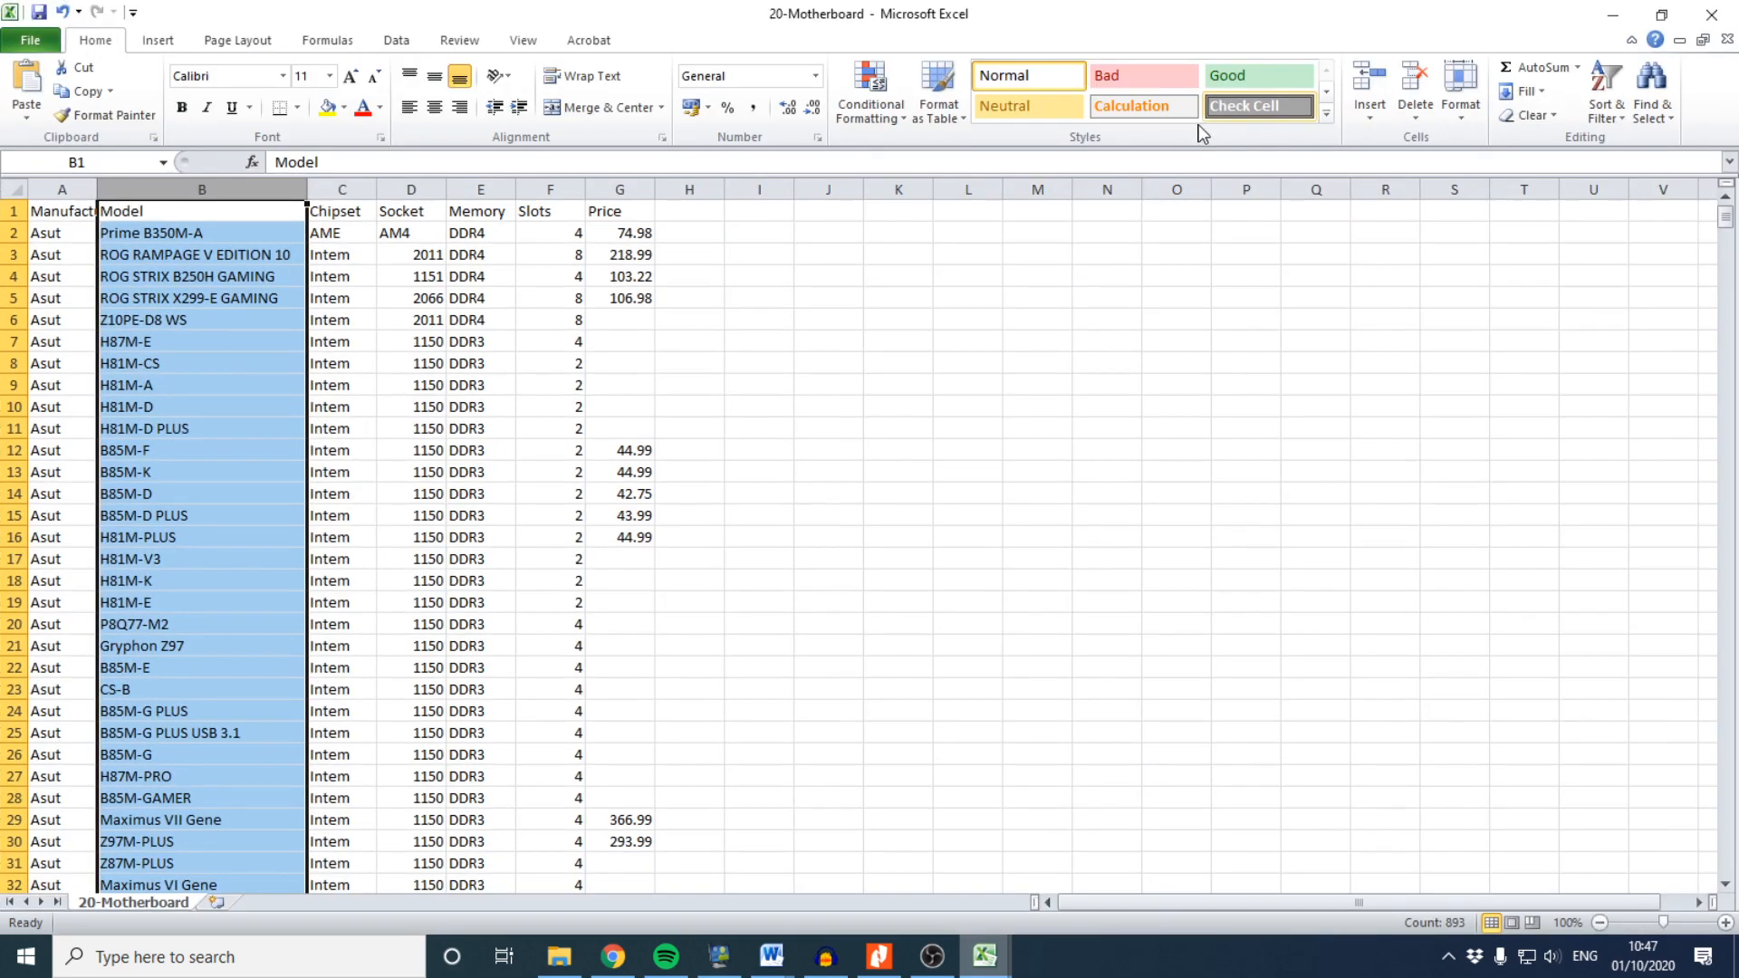
click(890, 107)
click(901, 387)
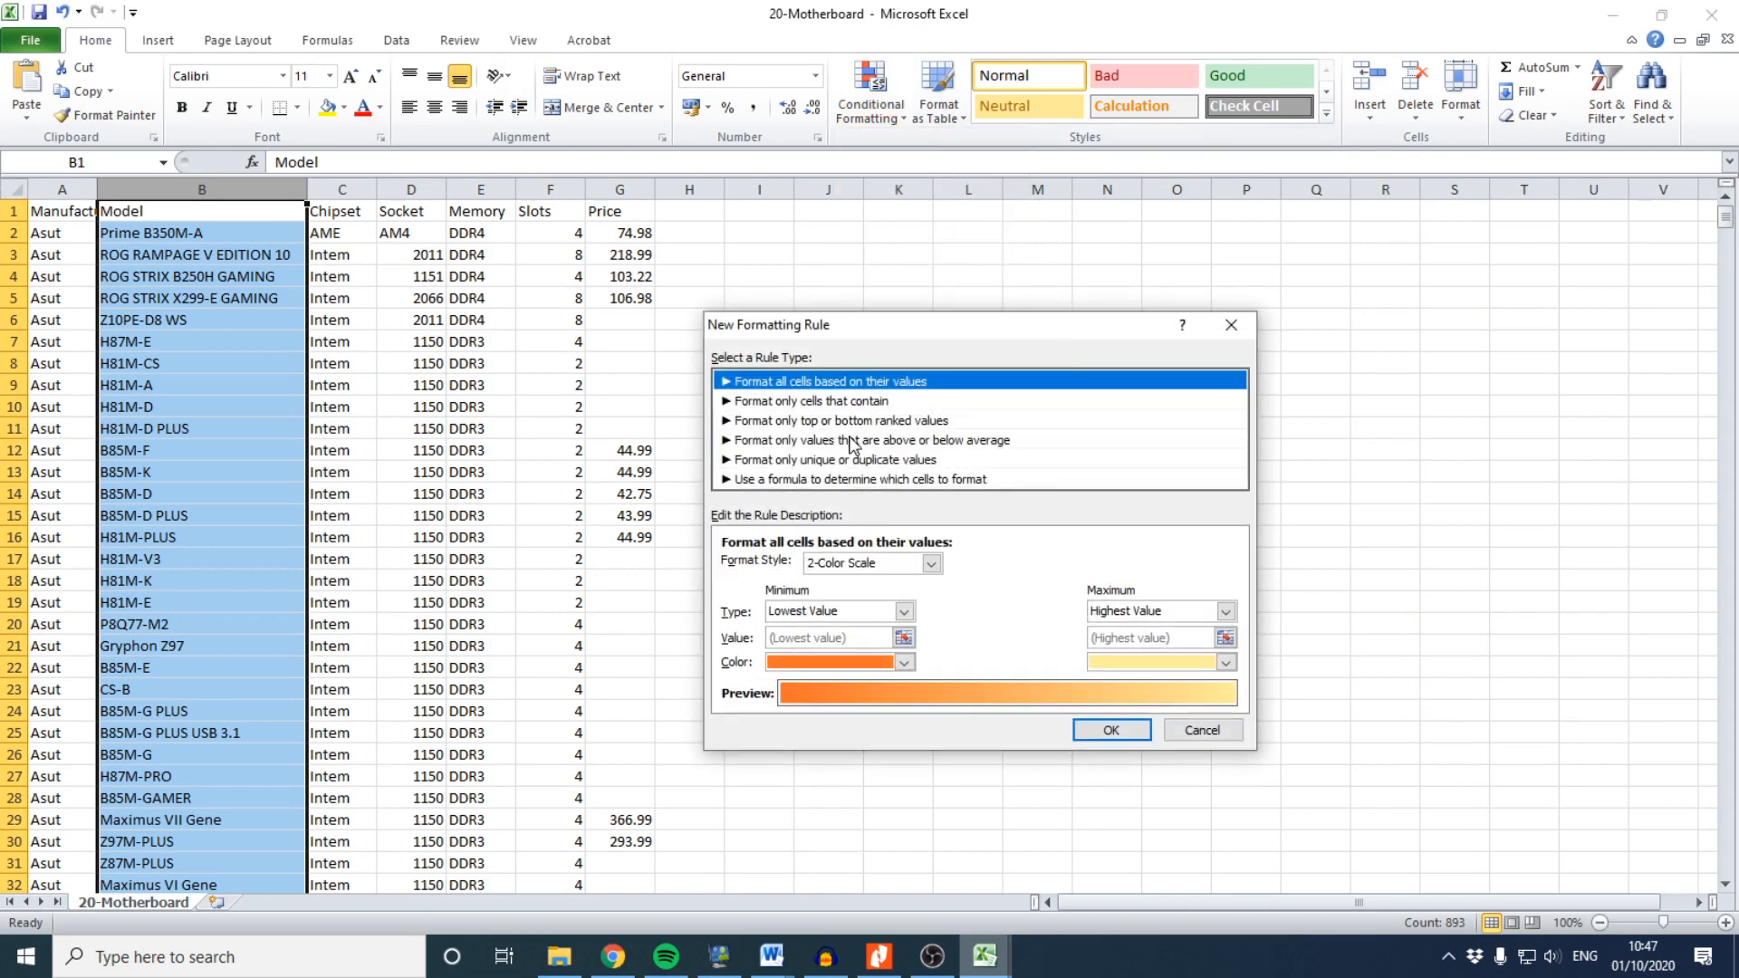
click(855, 459)
click(1057, 643)
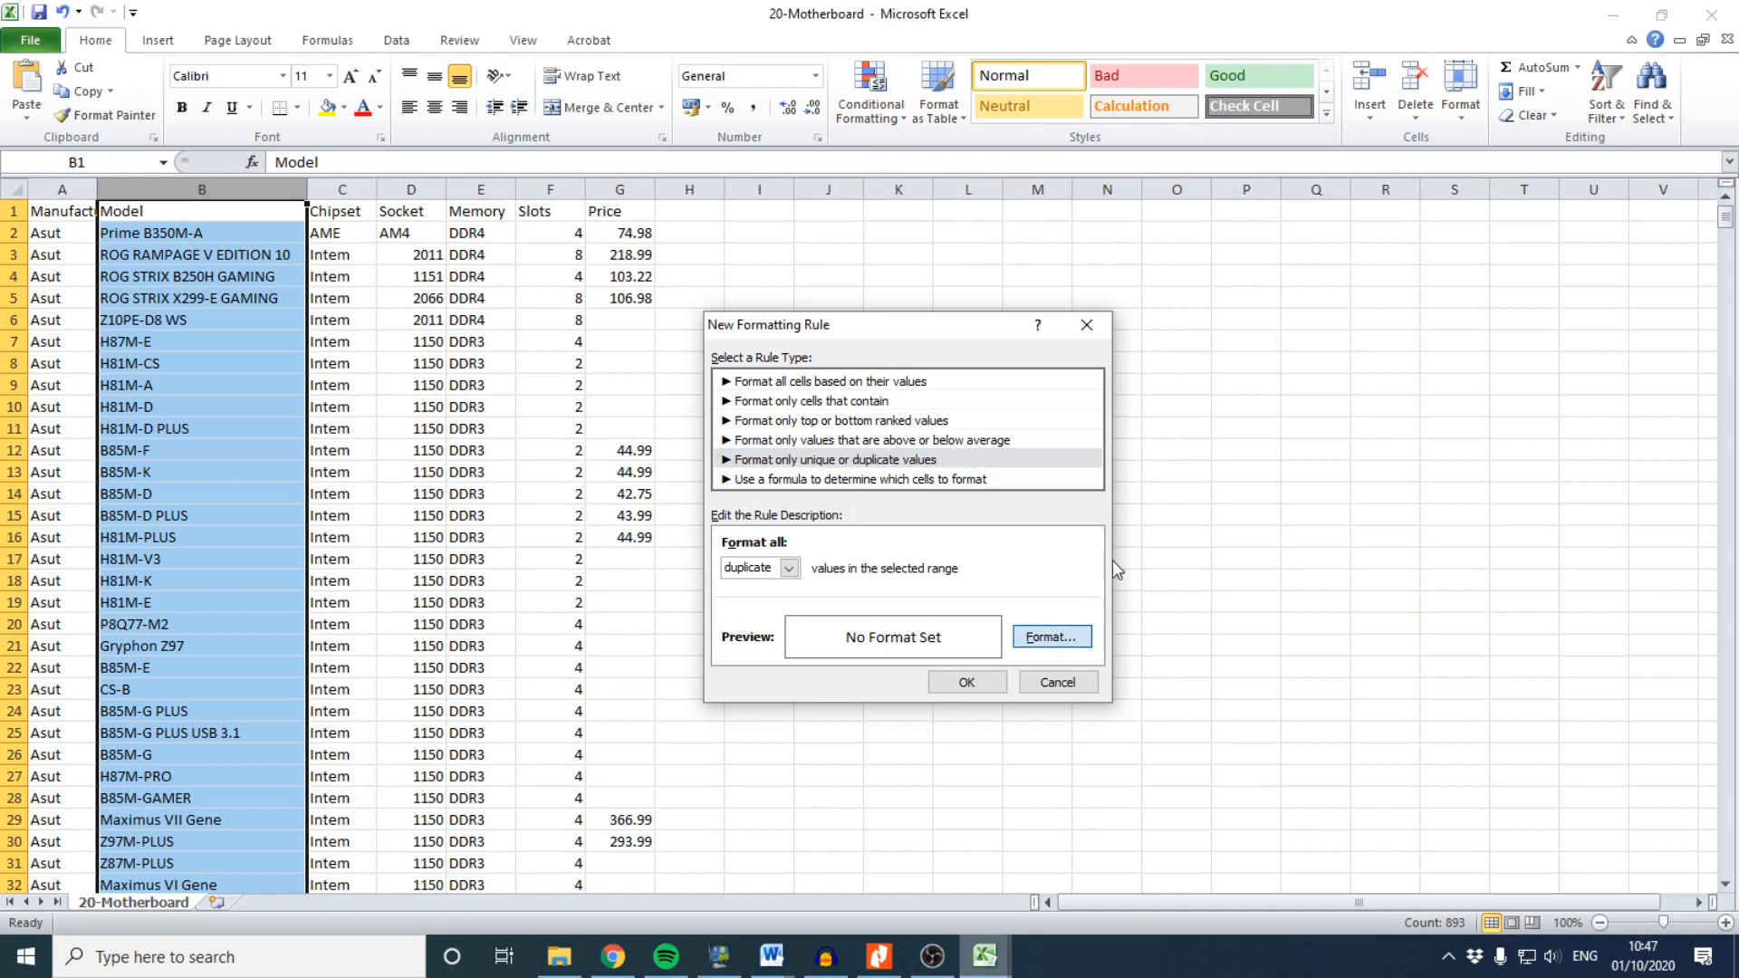
Give the duplicate-value rule an orange fill and apply it to the motherboard Model column
click(1055, 638)
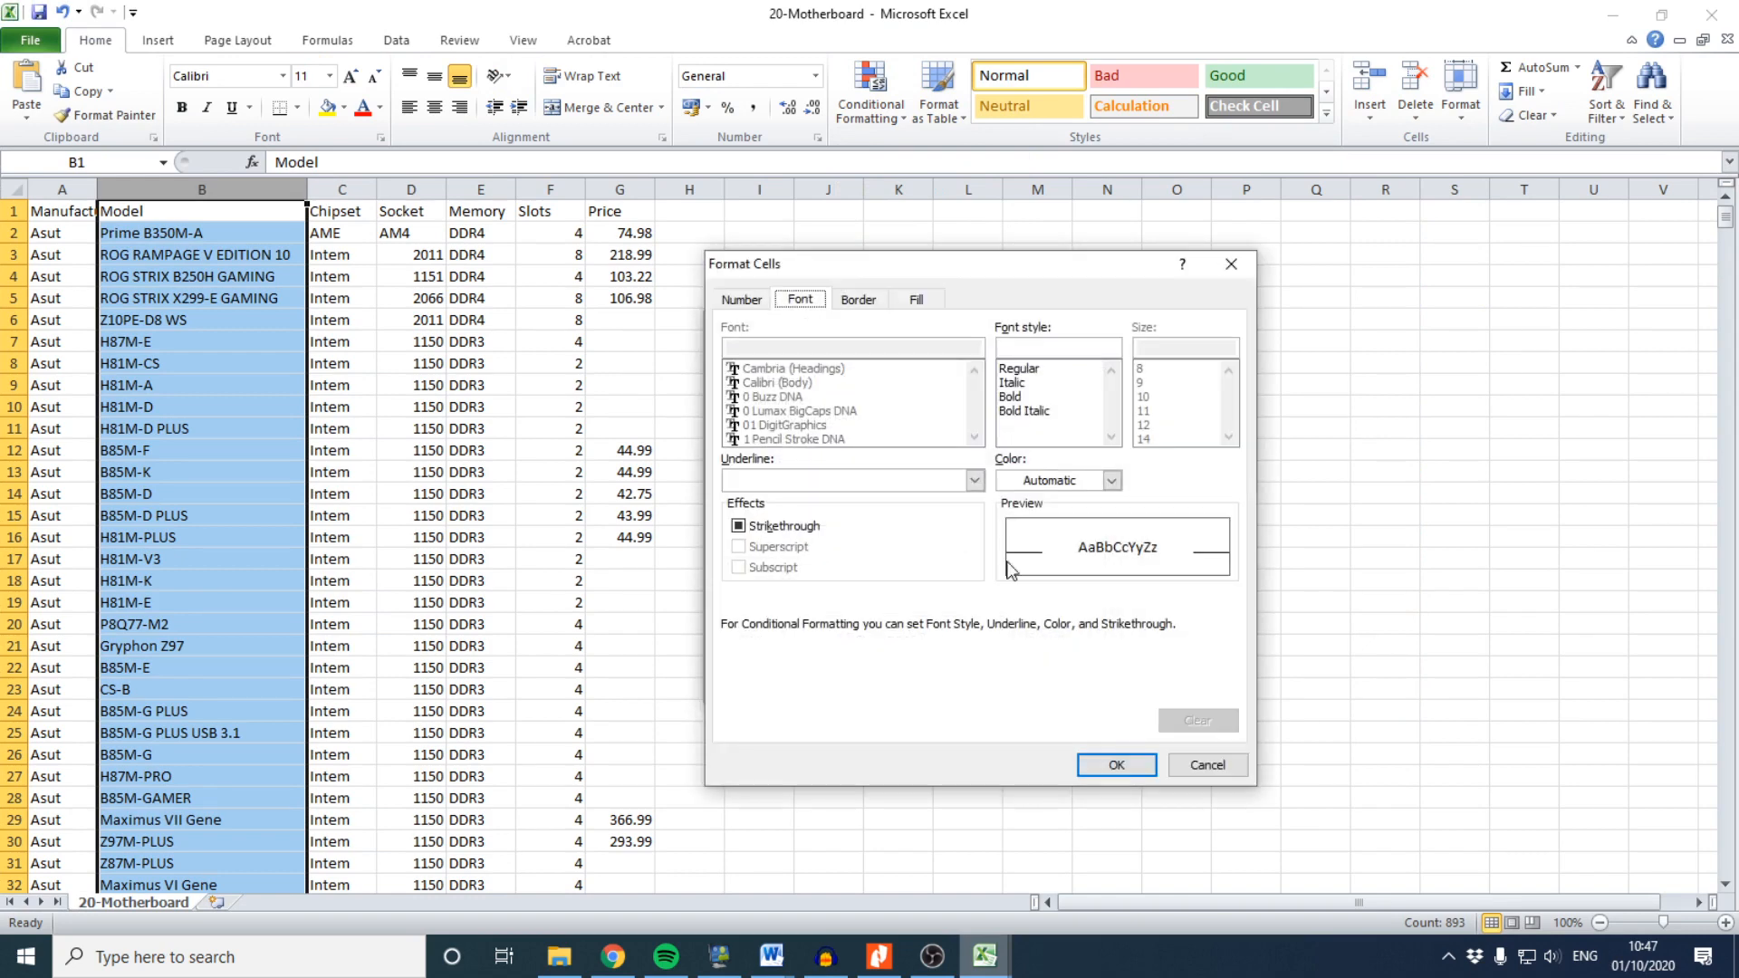
click(917, 299)
click(922, 467)
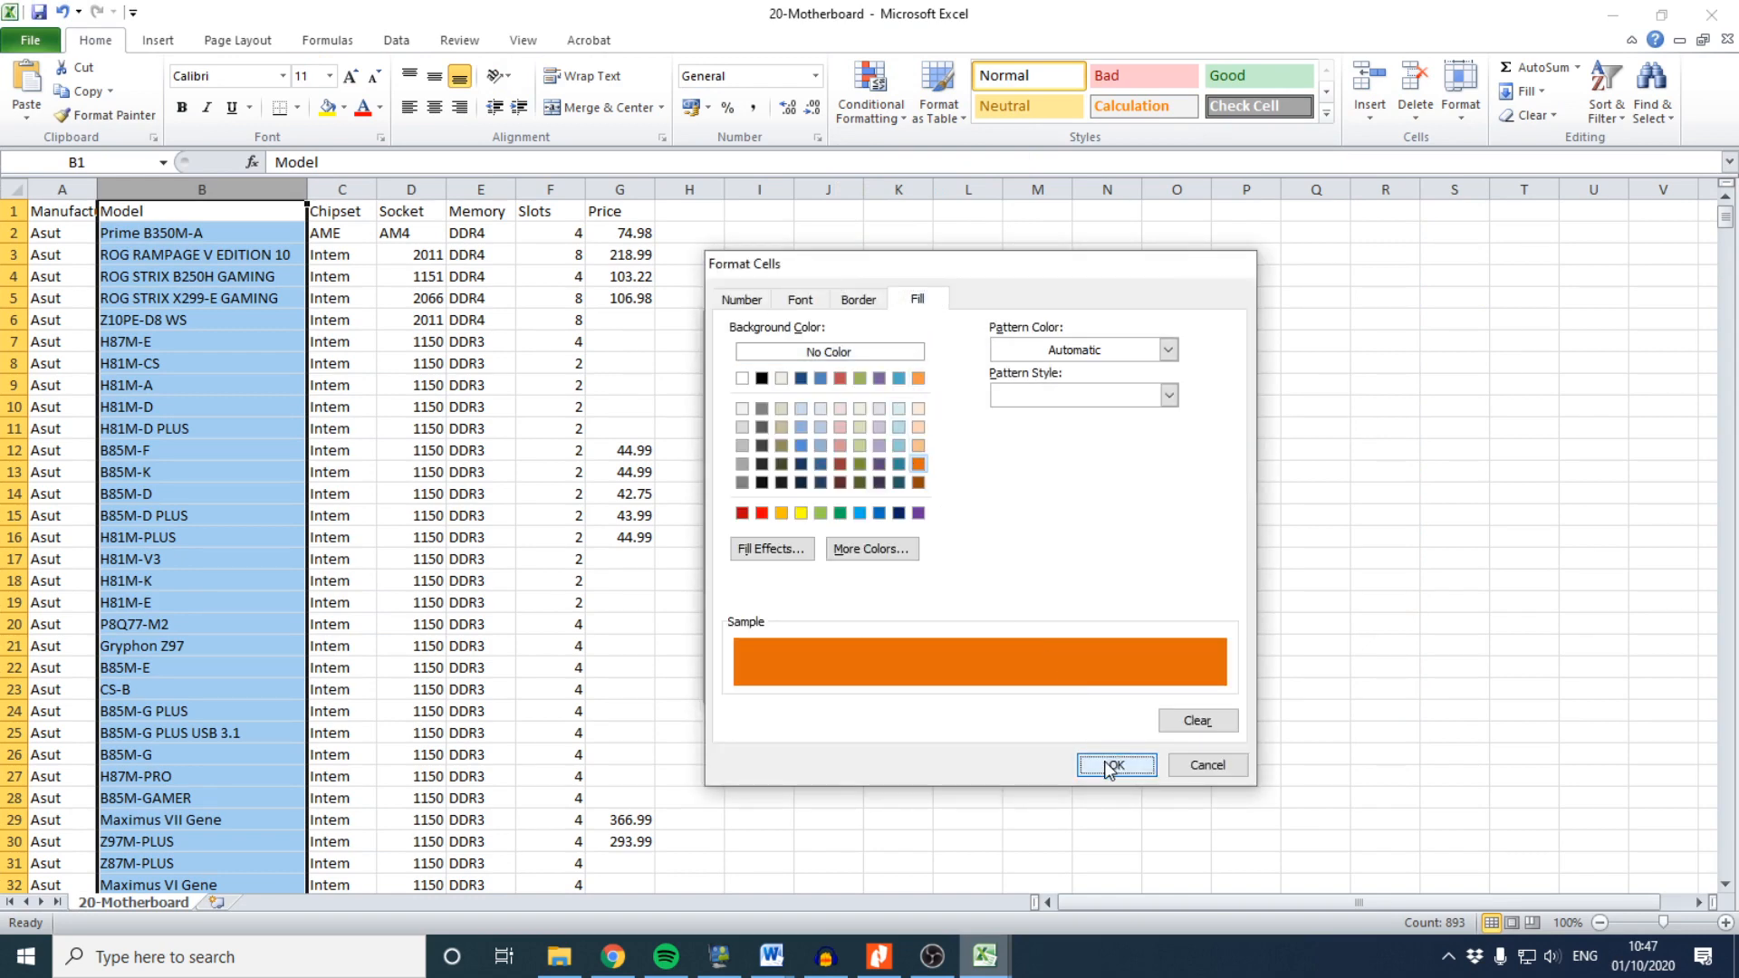
click(1099, 763)
click(1003, 688)
Examine the motherboard Model column down to its last row for highlighted duplicates, and return to the first row
scroll(272, 434, down, 20)
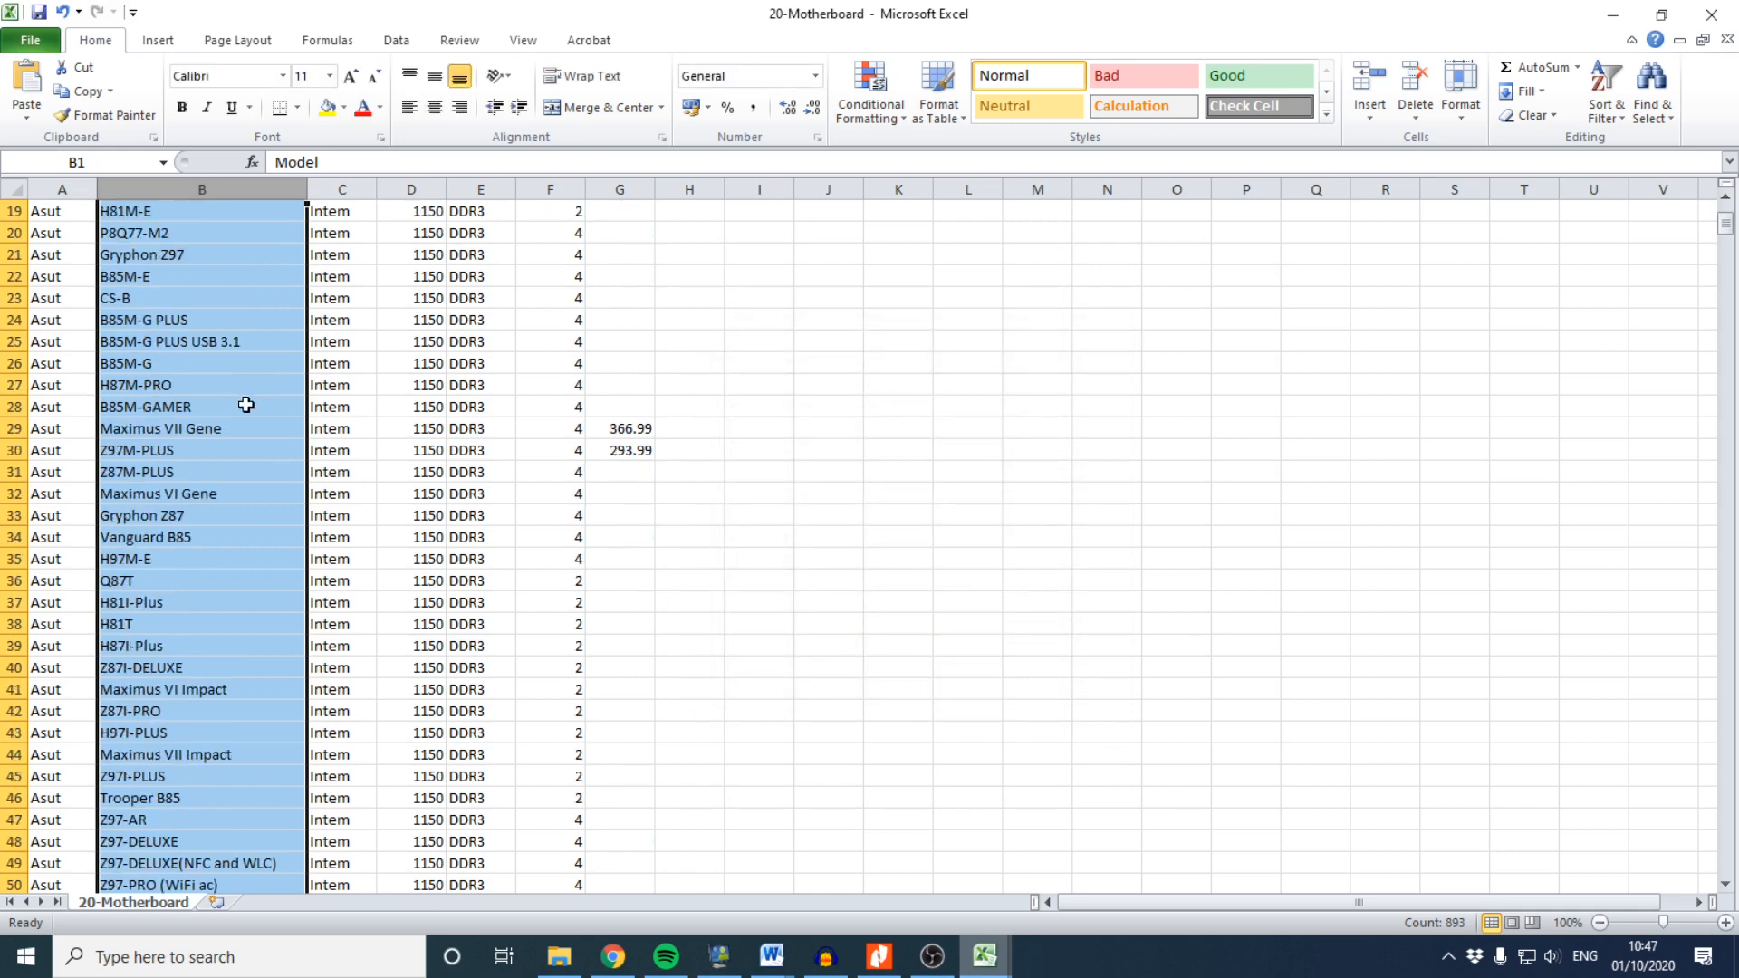
scroll(278, 451, down, 20)
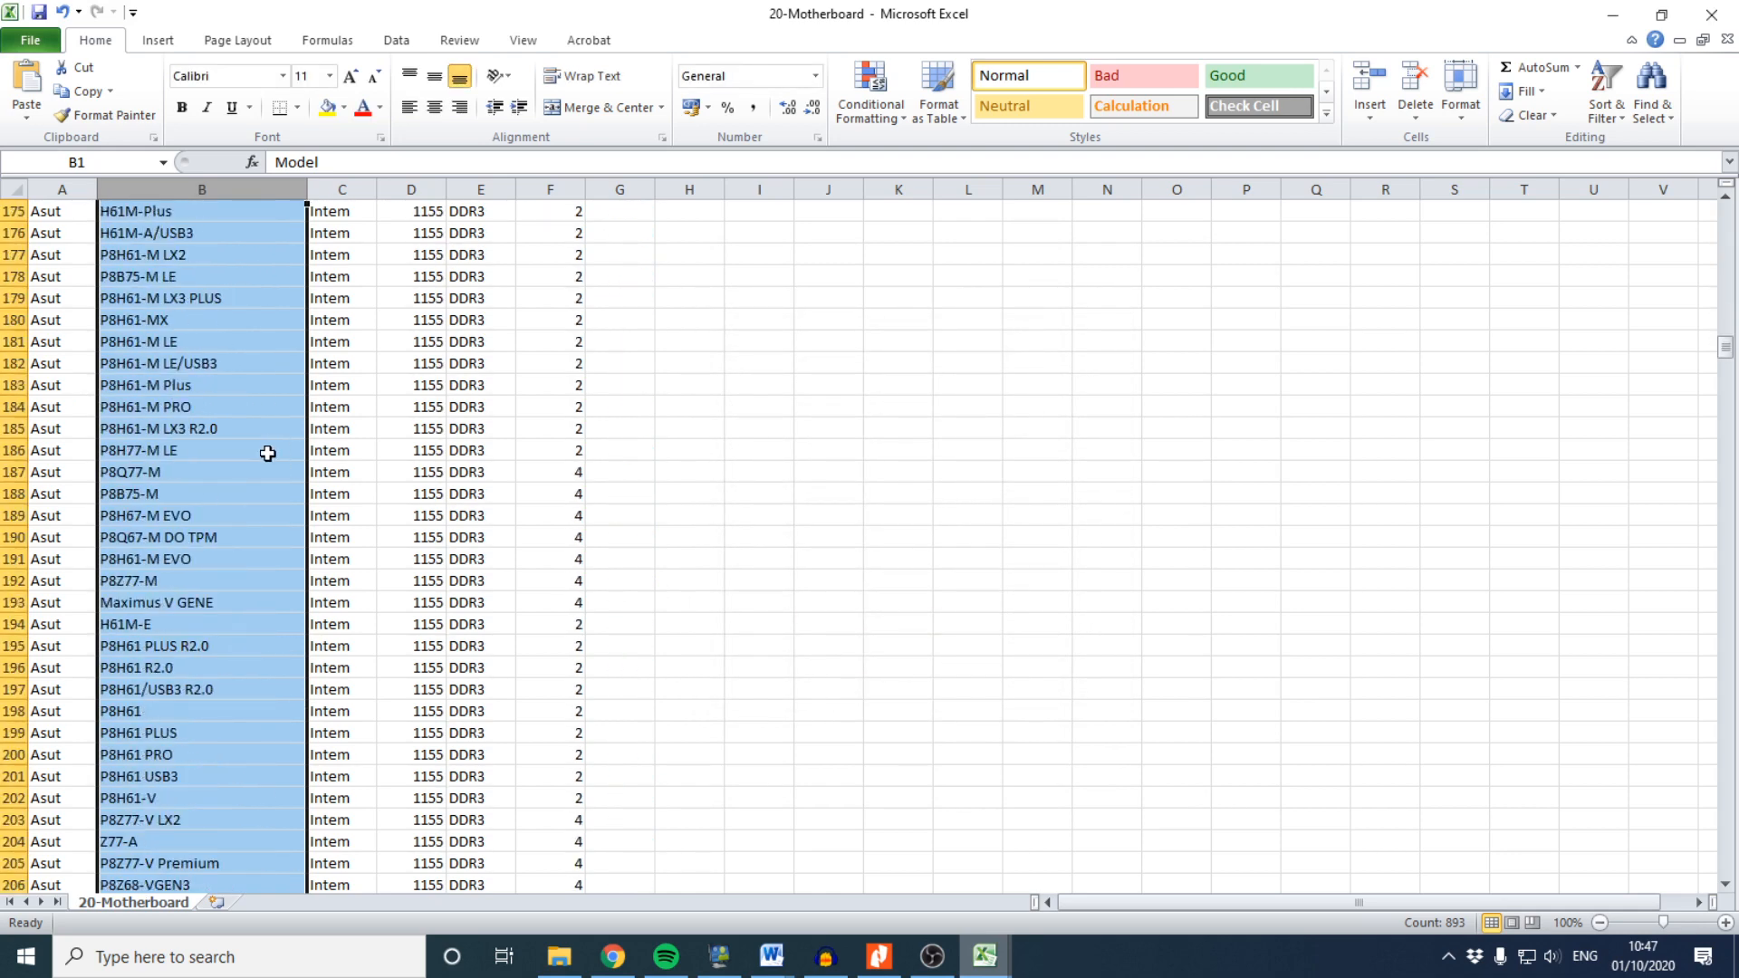
scroll(251, 464, down, 20)
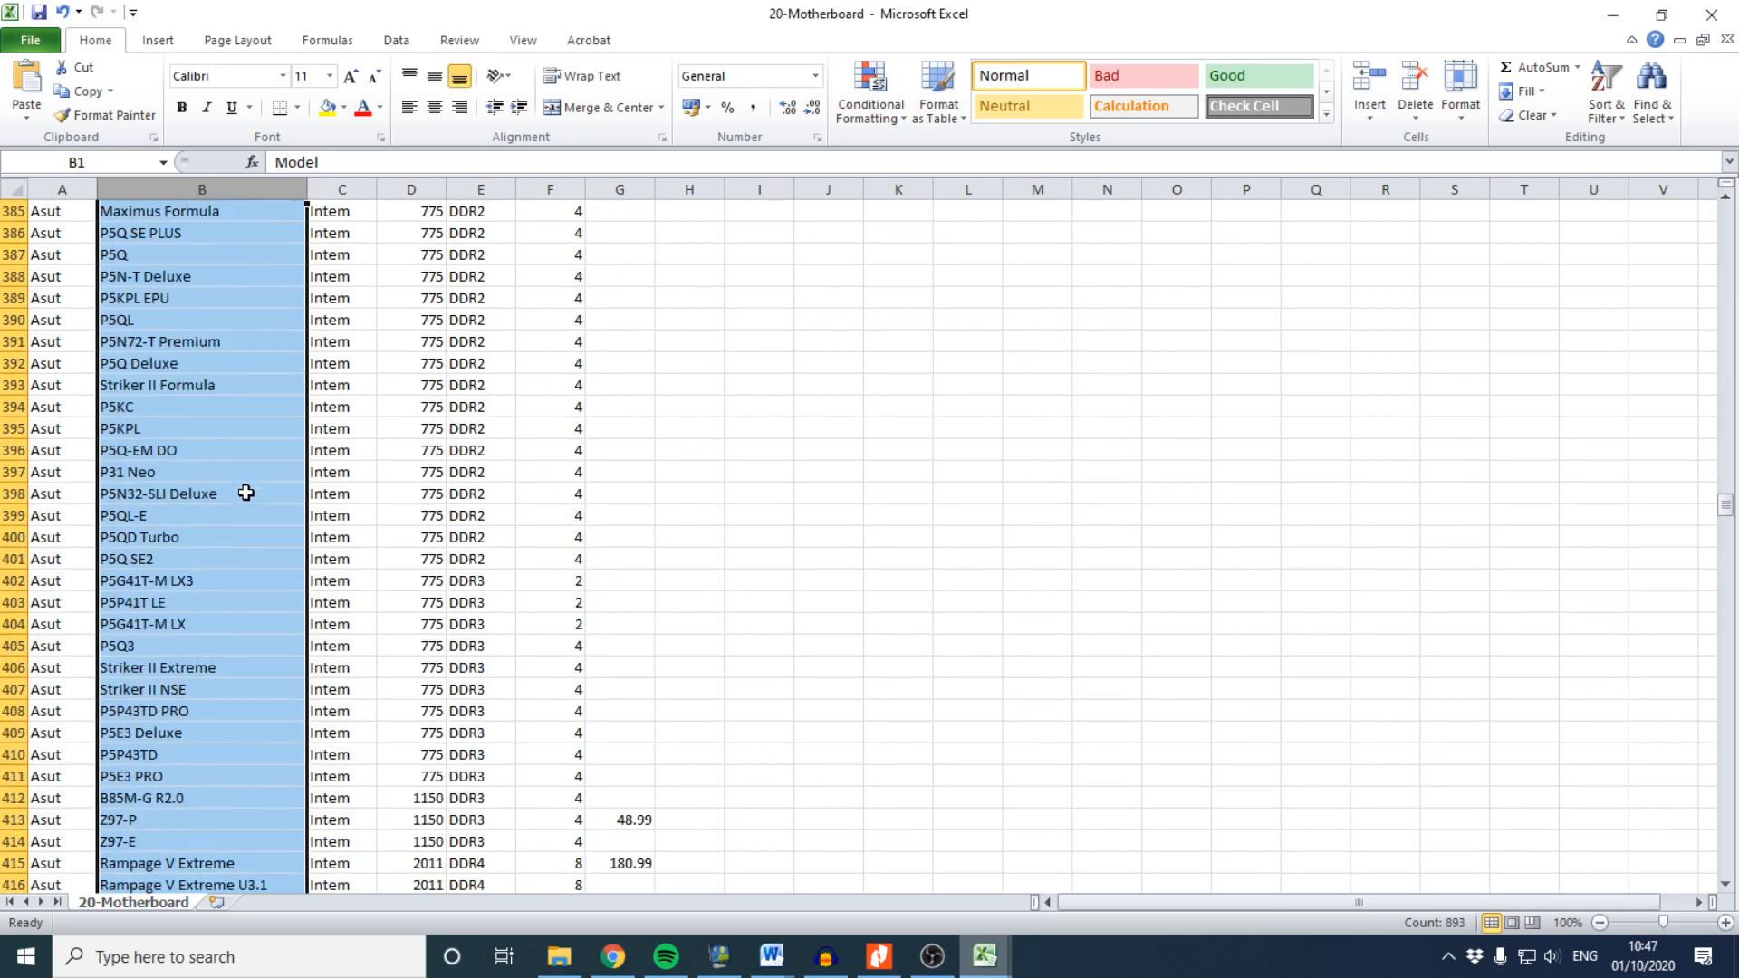
scroll(244, 500, down, 20)
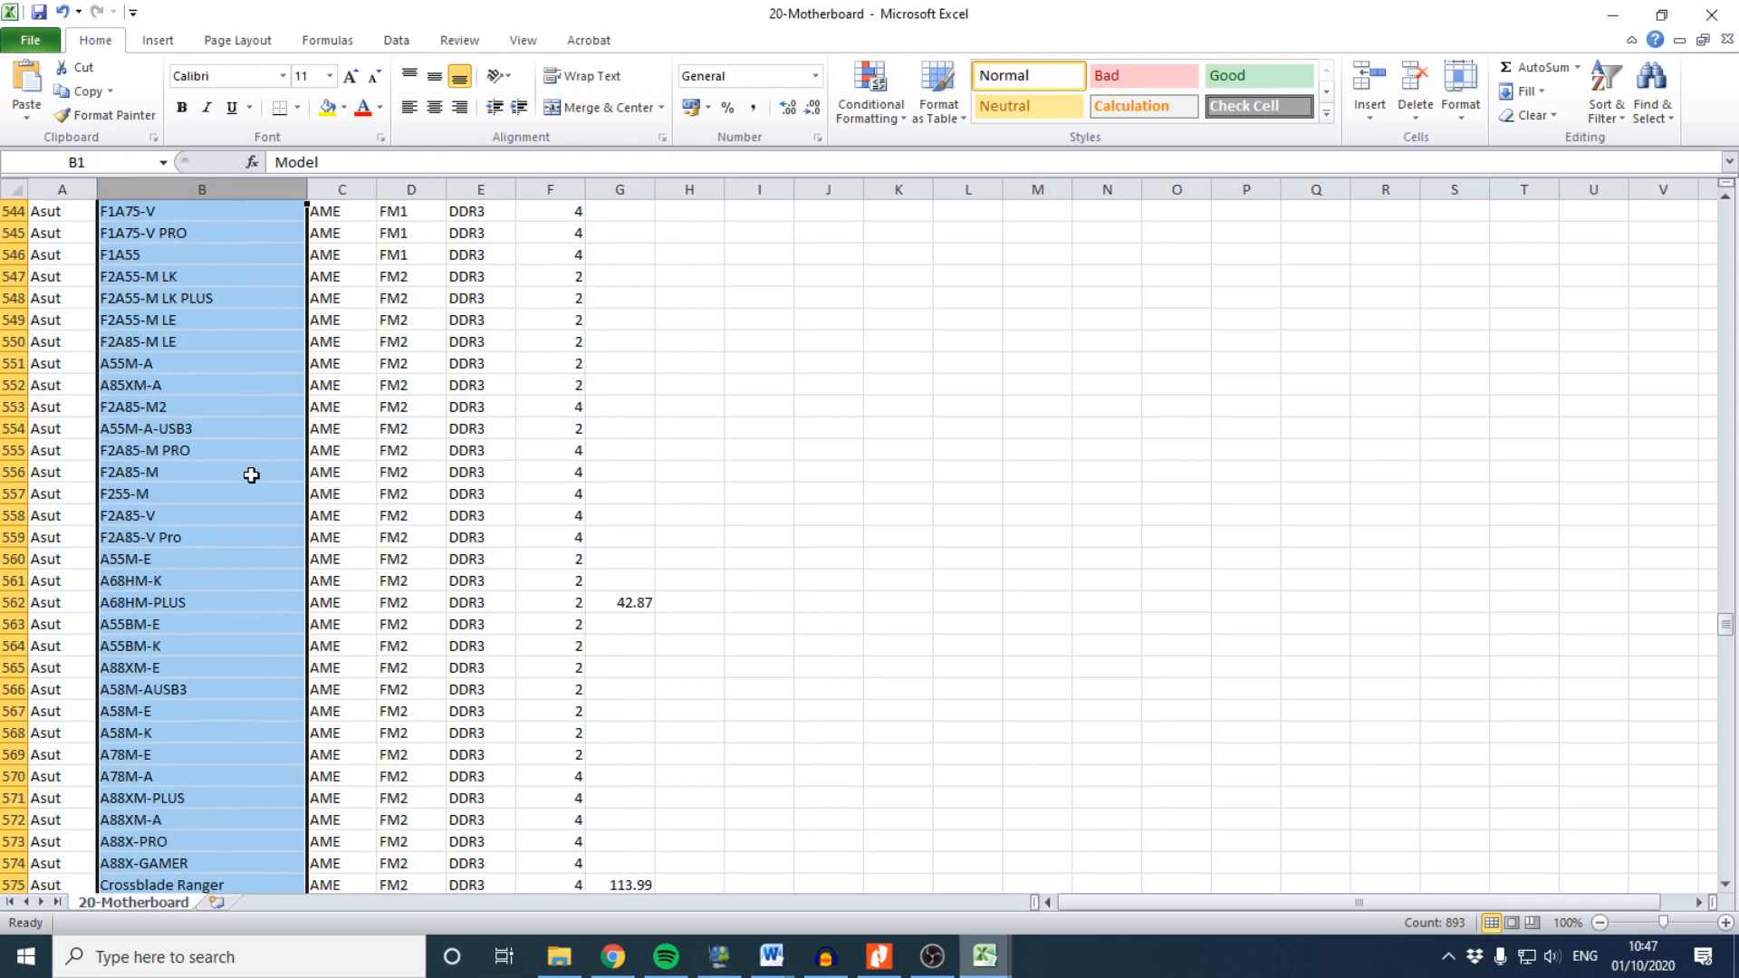
scroll(269, 451, down, 20)
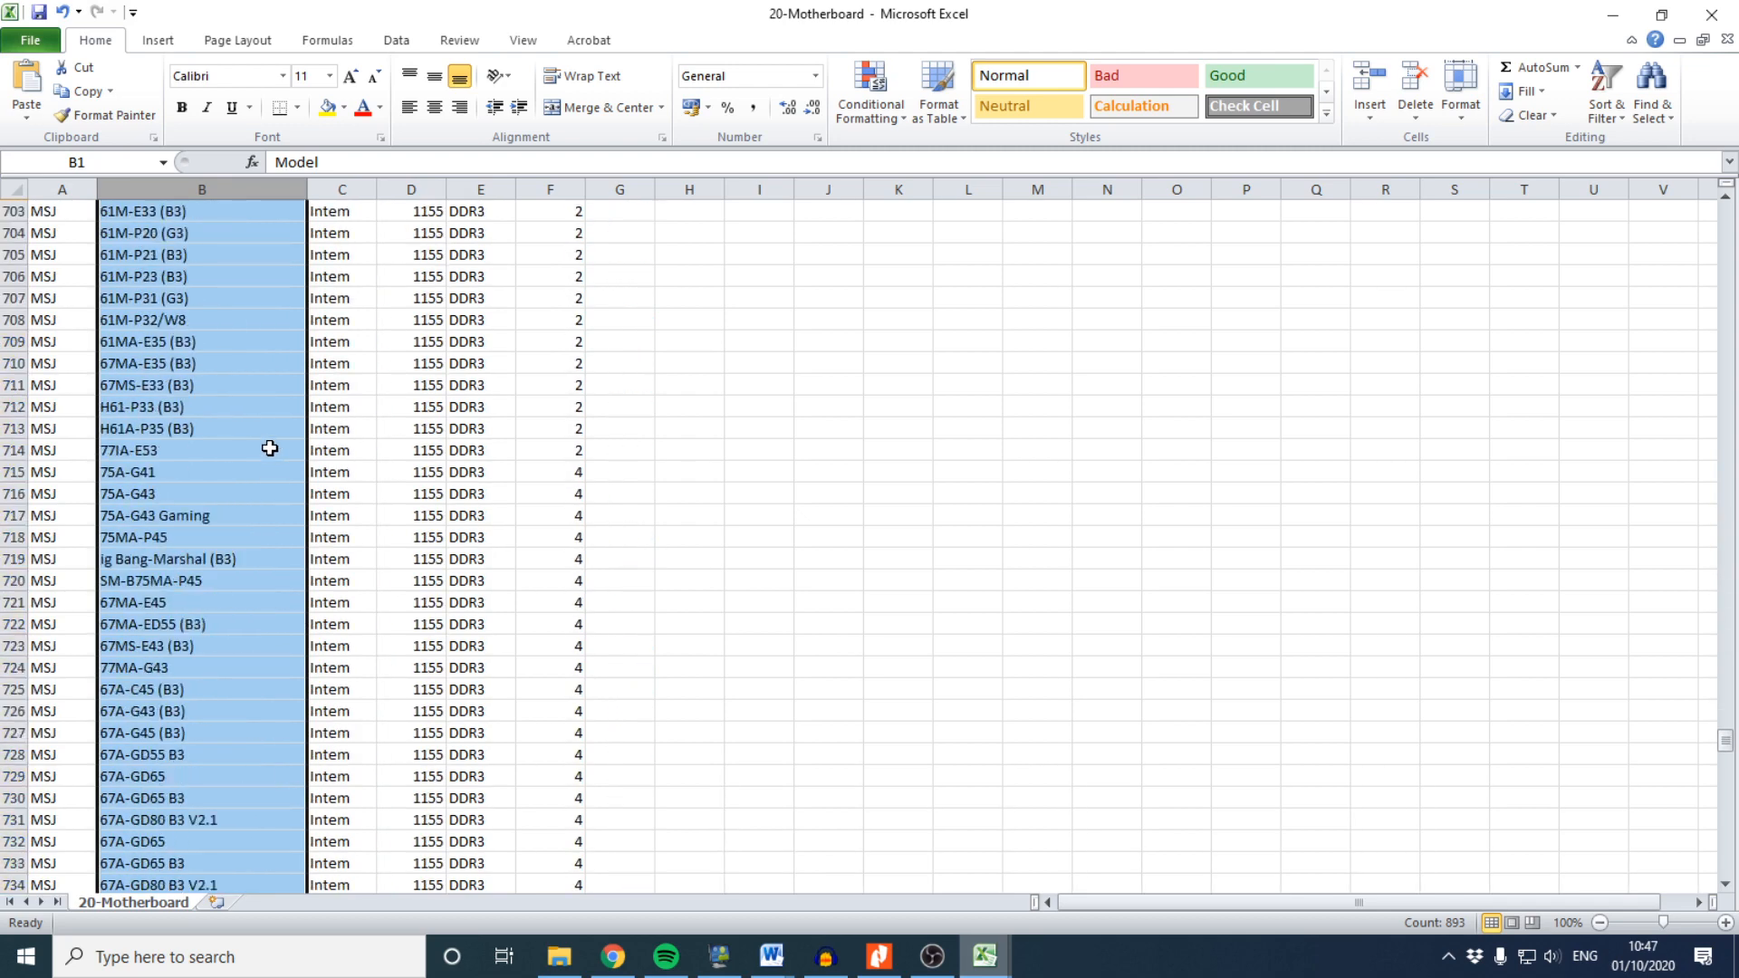
scroll(269, 452, down, 20)
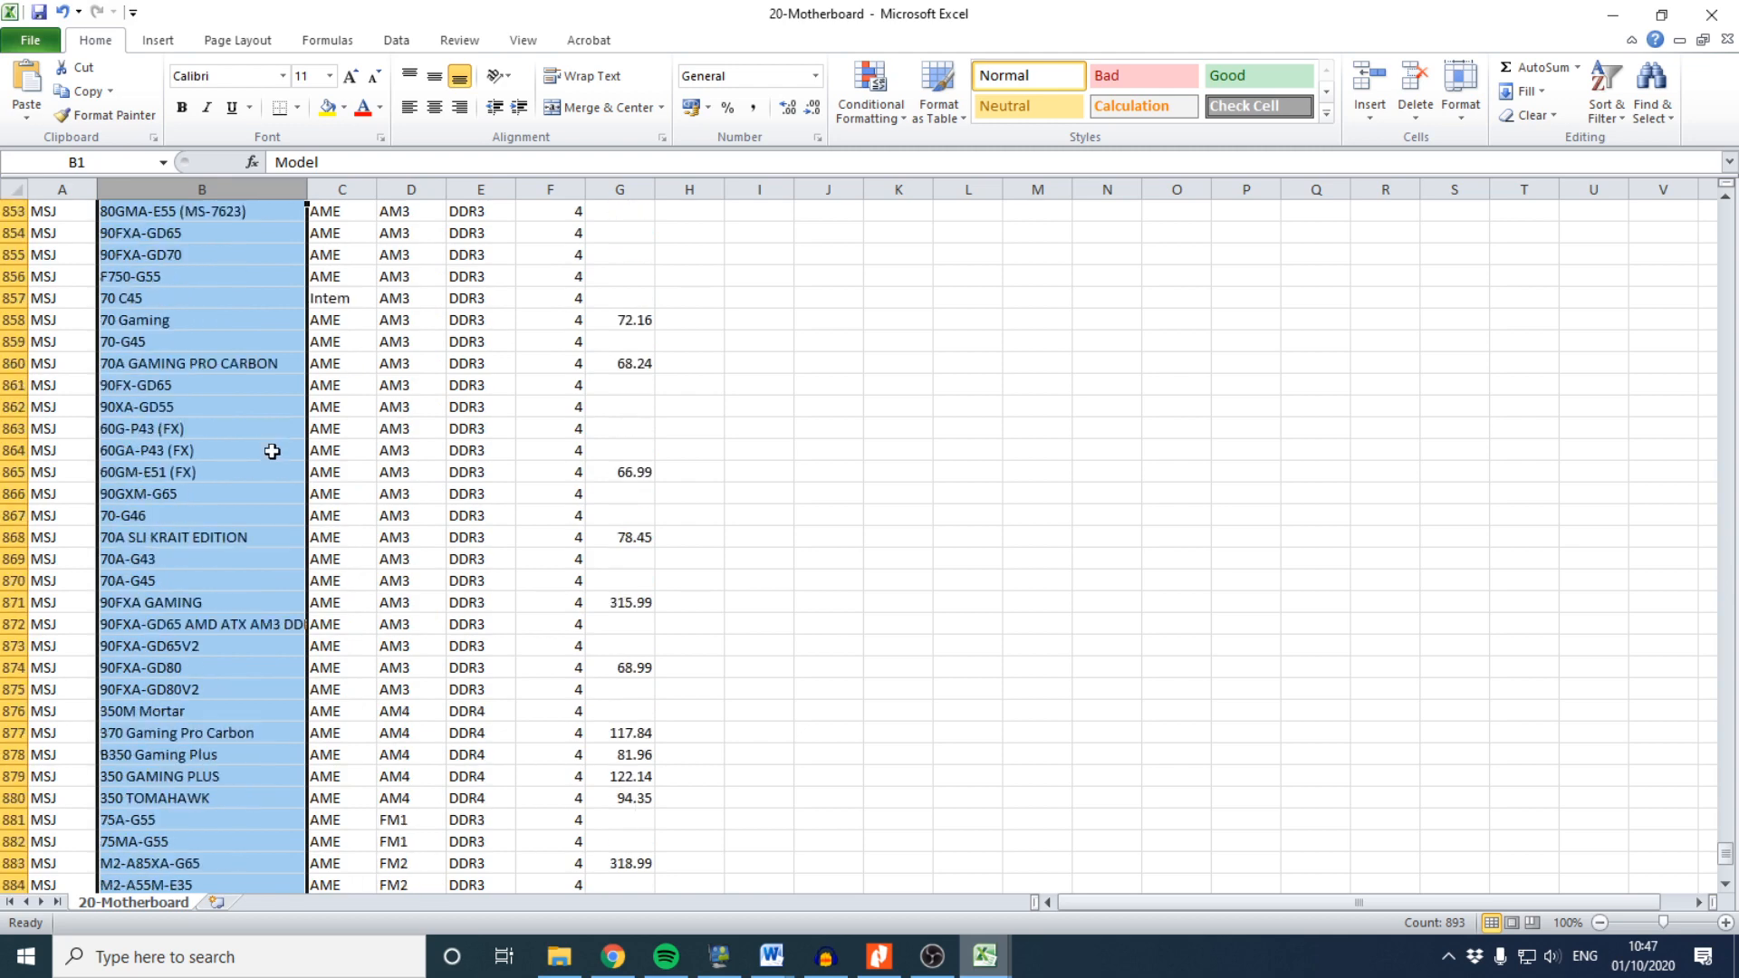
scroll(272, 453, up, 5)
click(220, 559)
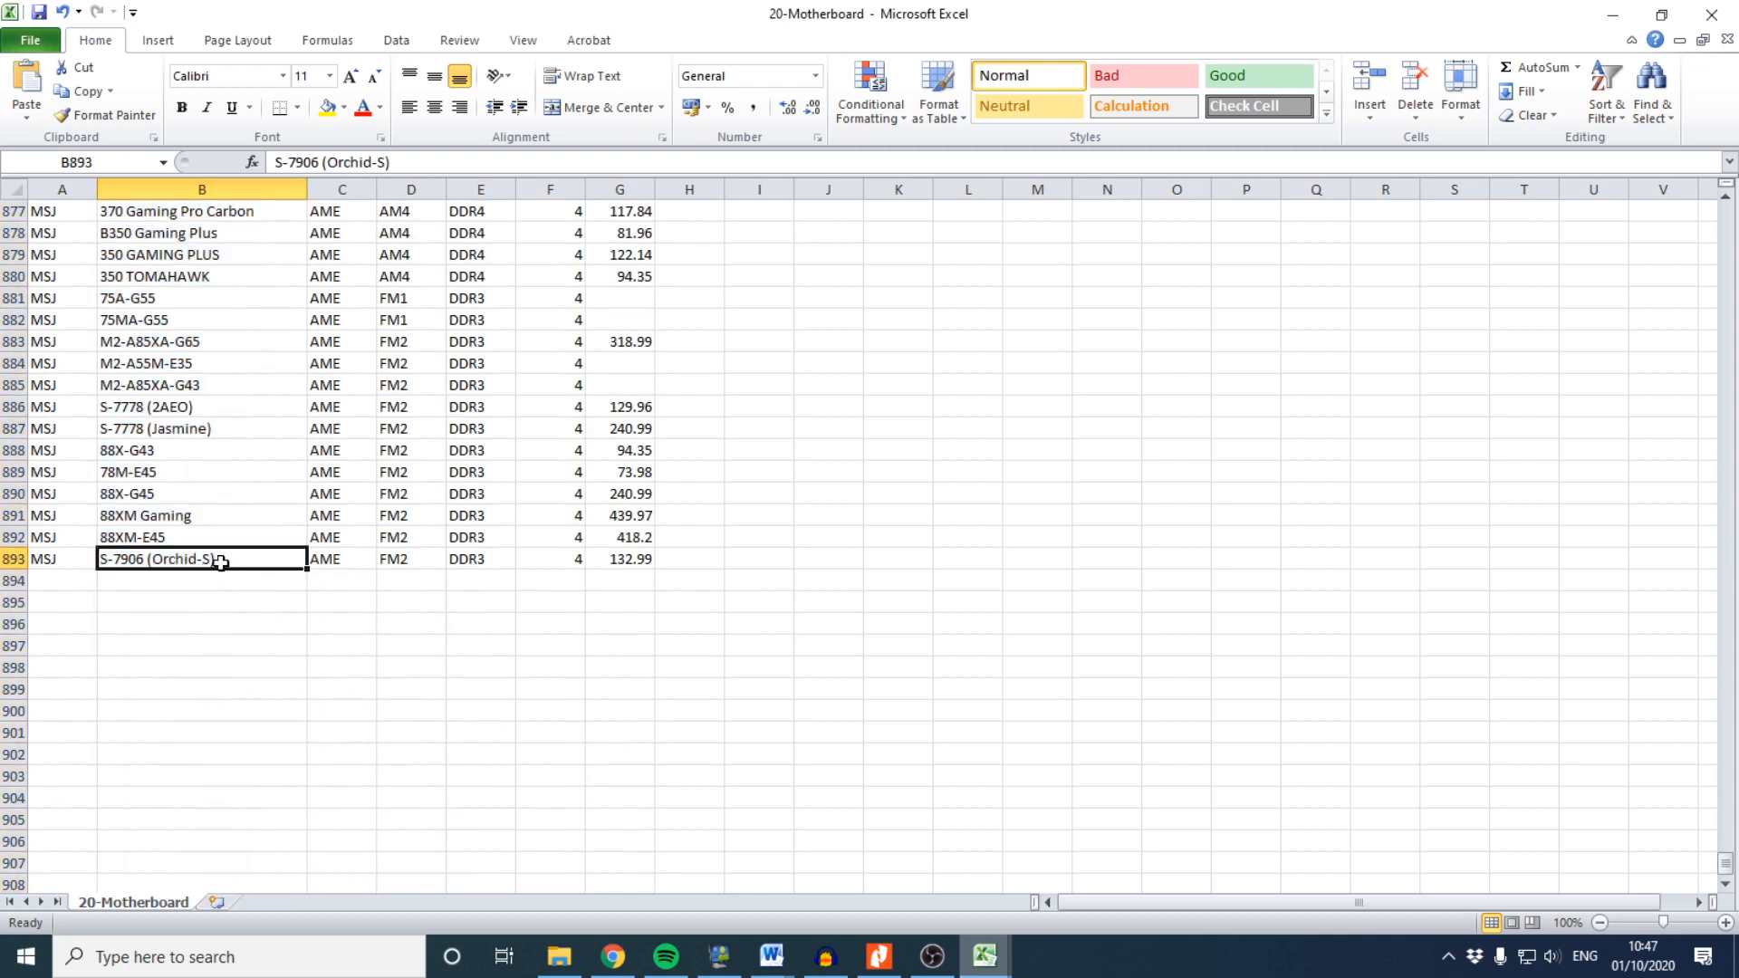
drag(1726, 865, 1724, 208)
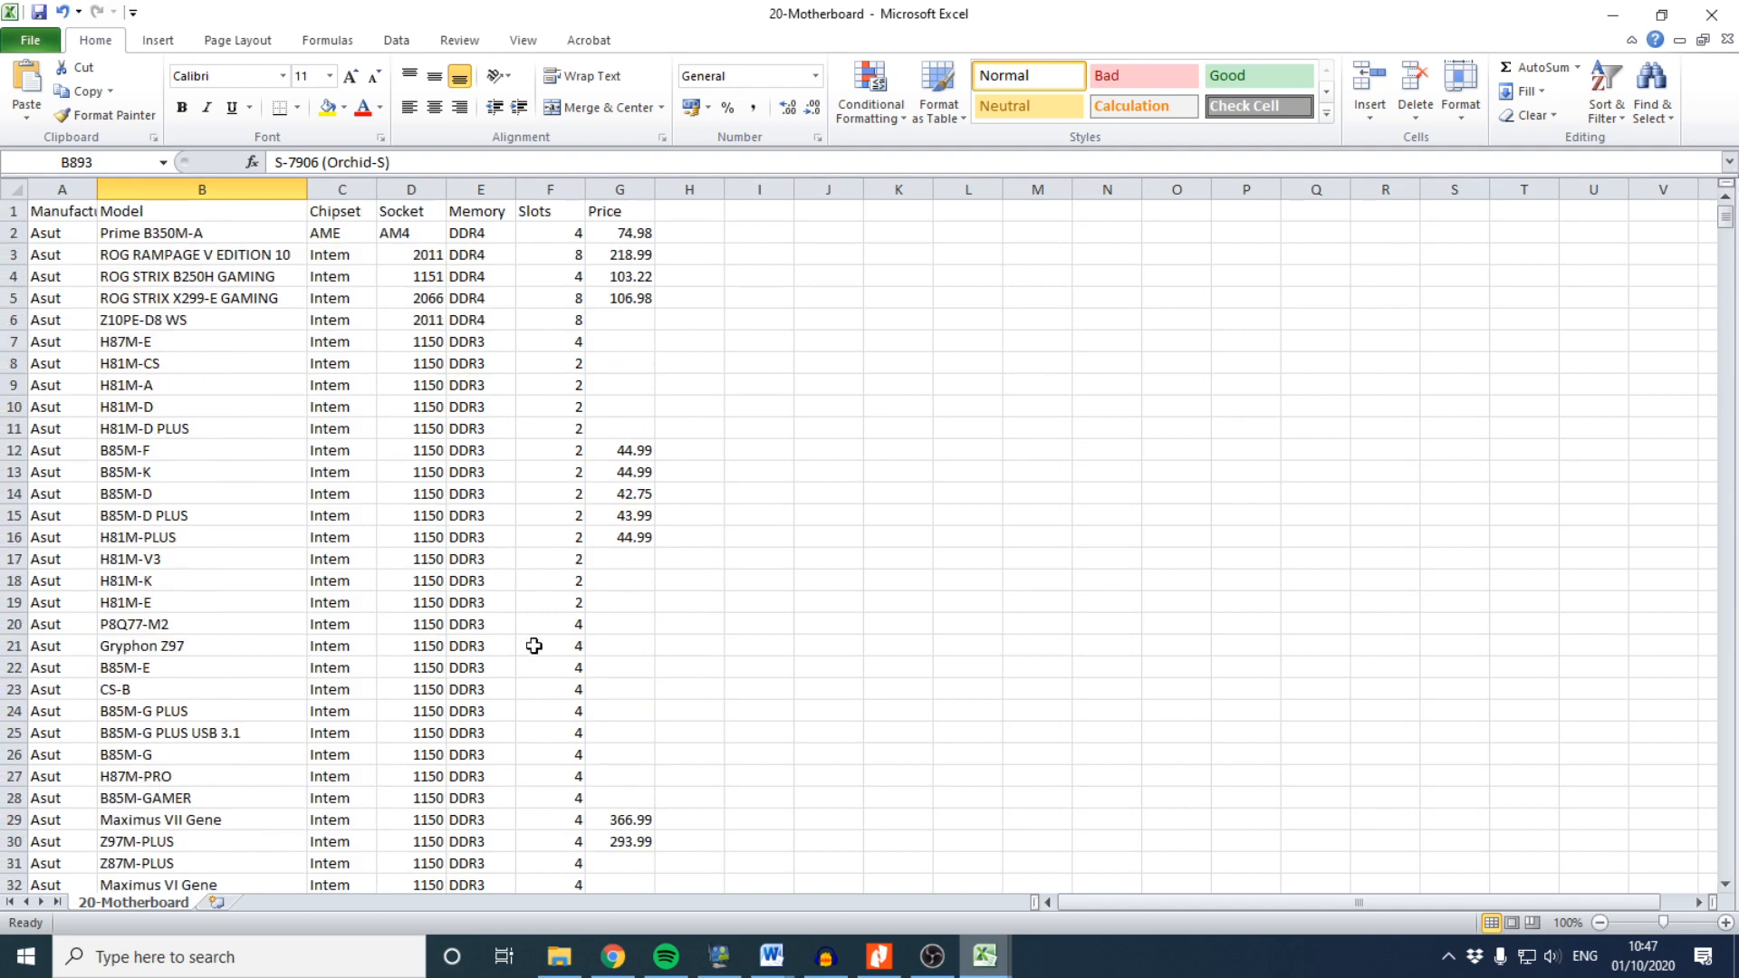
Switch to the 20-Intem workbook and start a conditional formatting rule for duplicate values in its Model column
mouse_move(984, 956)
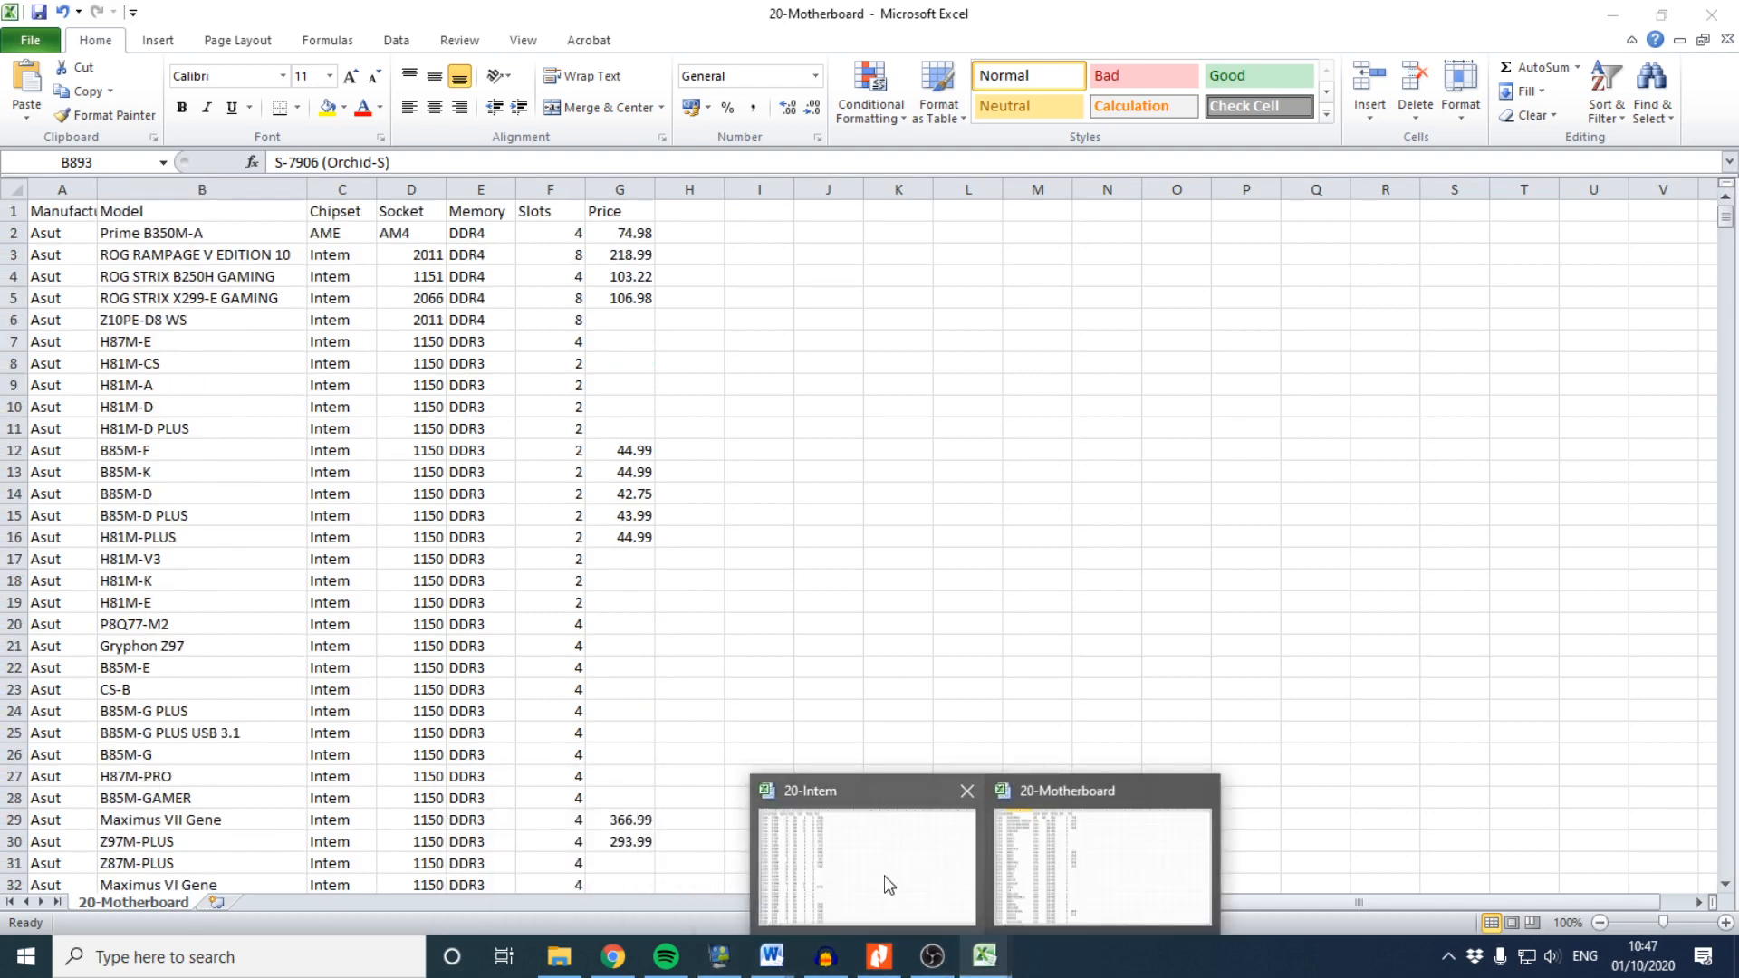
click(887, 883)
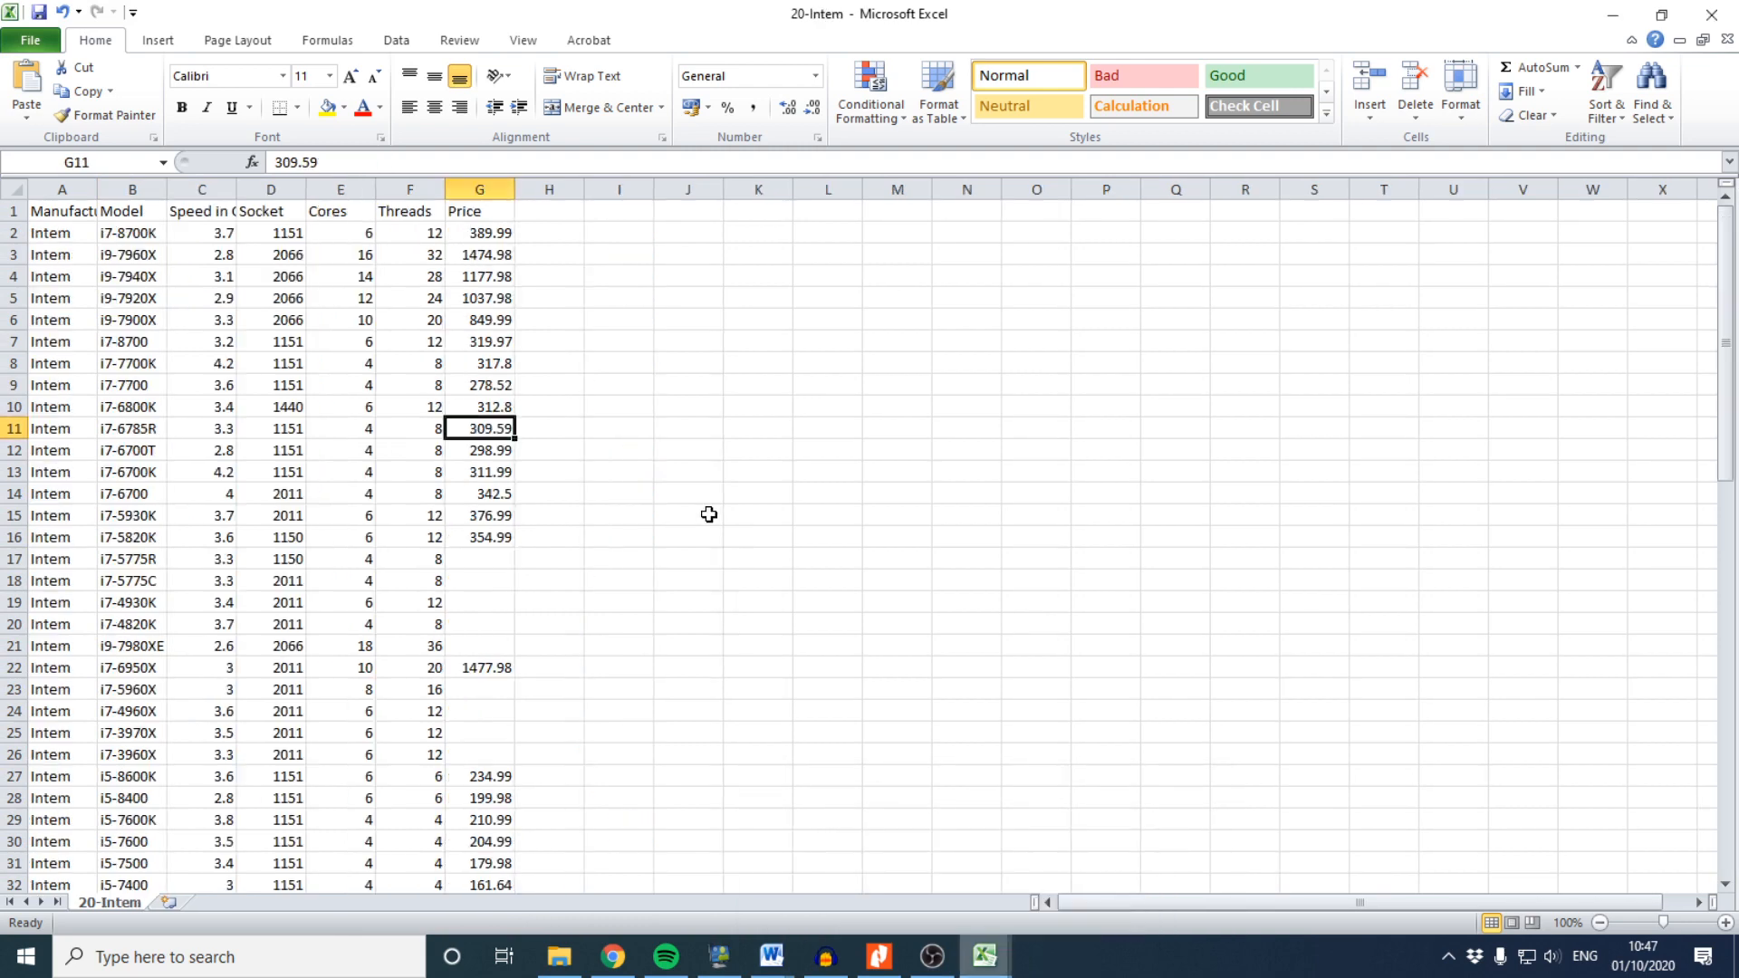
click(135, 232)
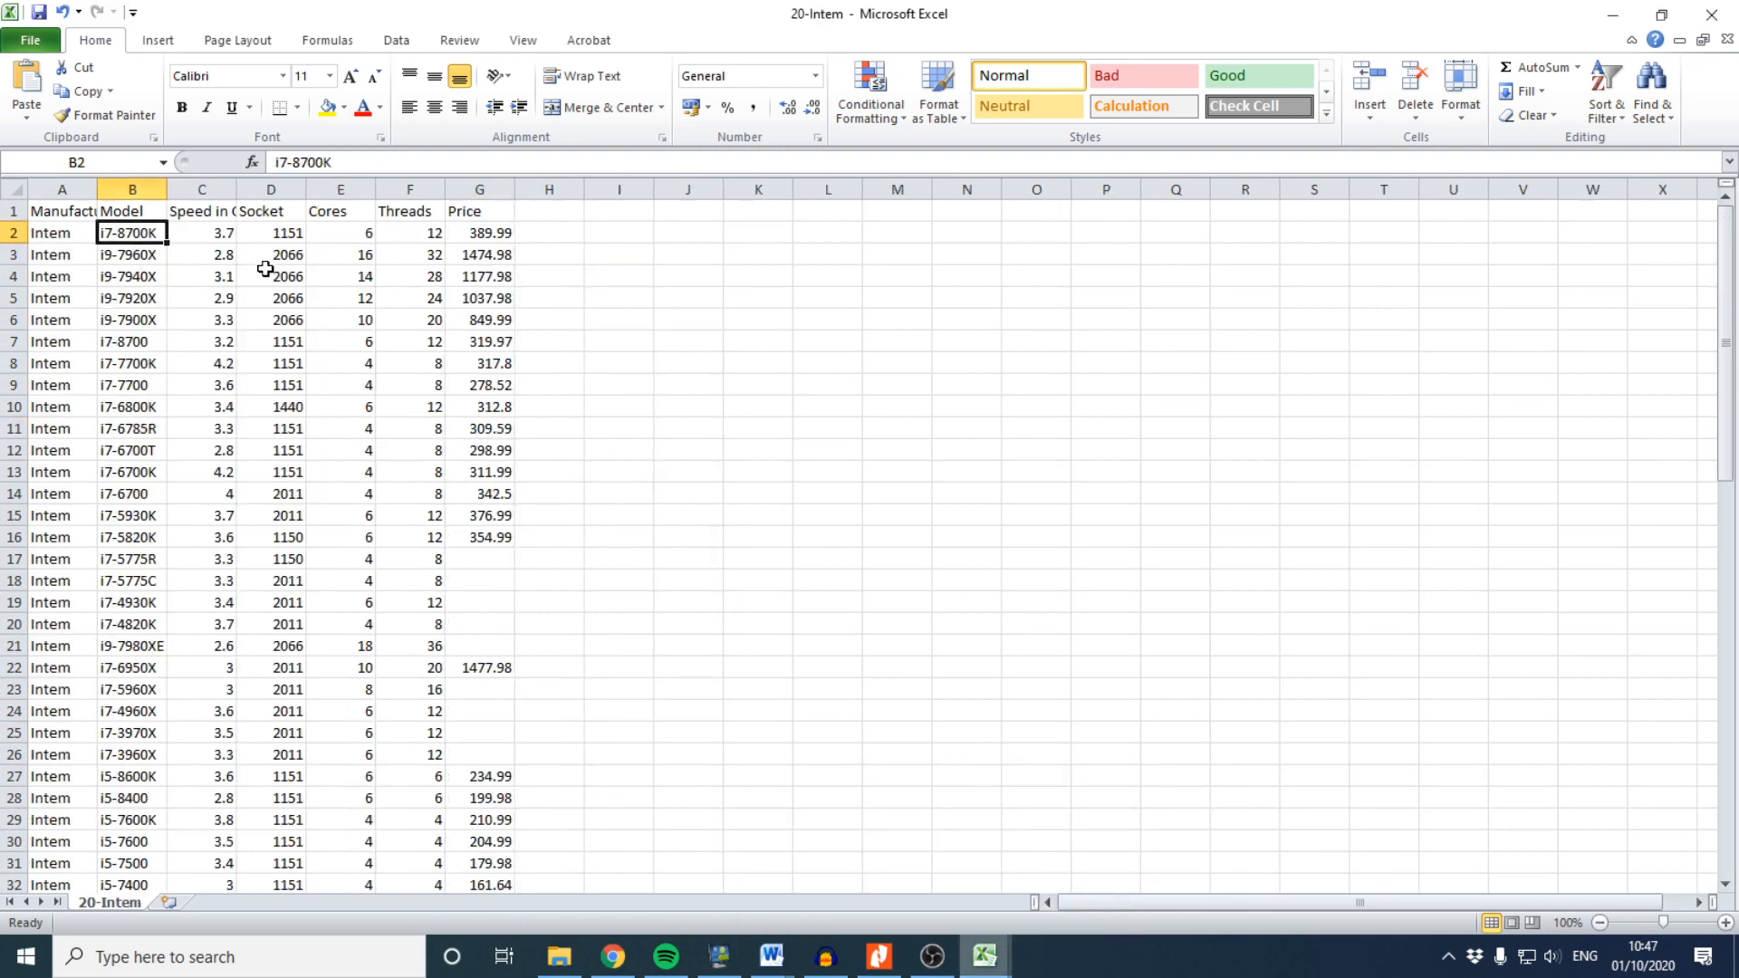
click(136, 210)
key(ctrl+shift+Down)
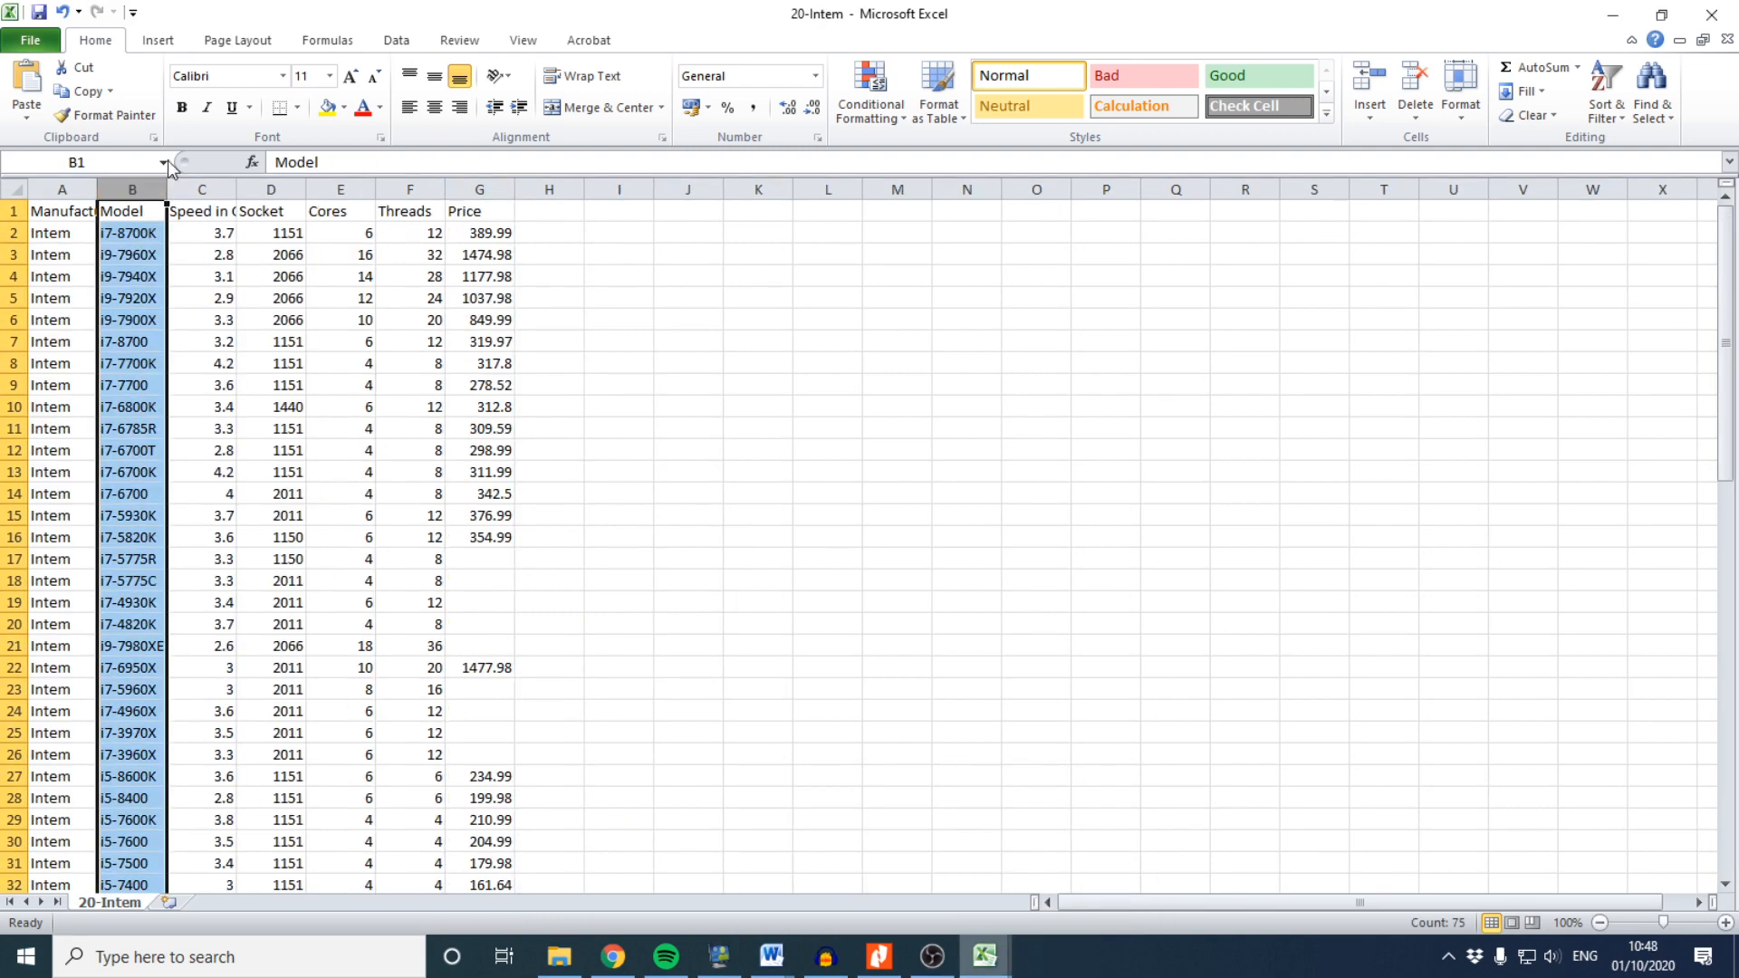
click(158, 39)
click(95, 40)
click(871, 95)
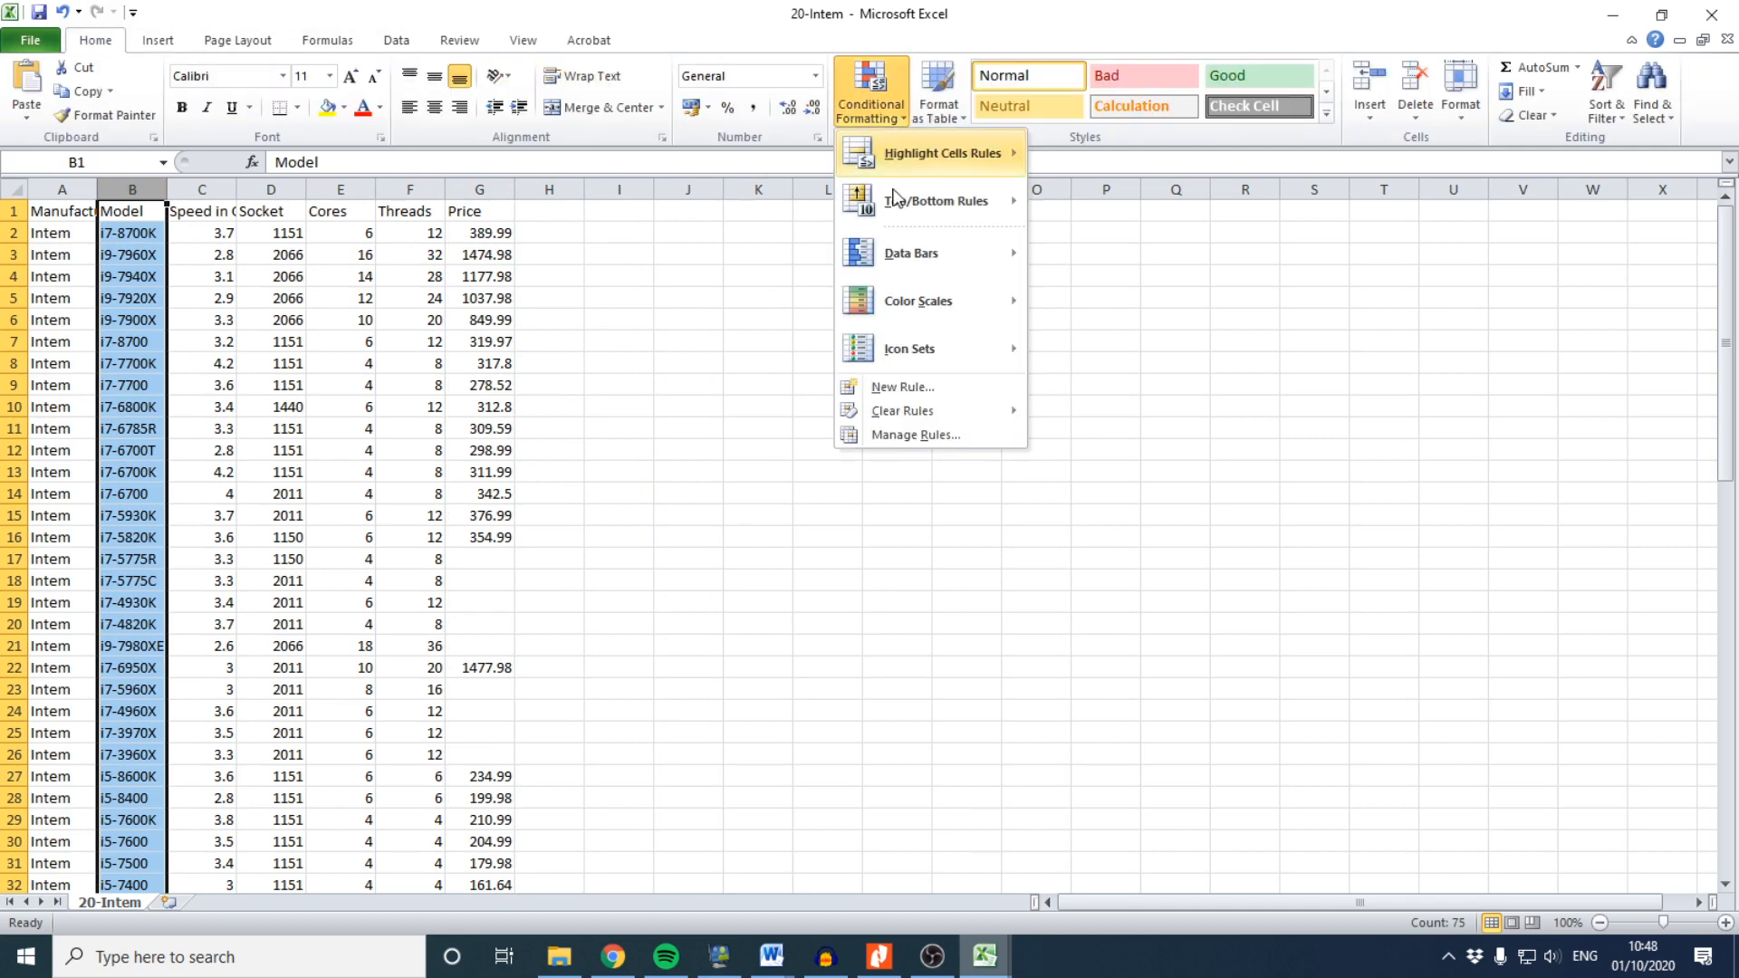
click(892, 389)
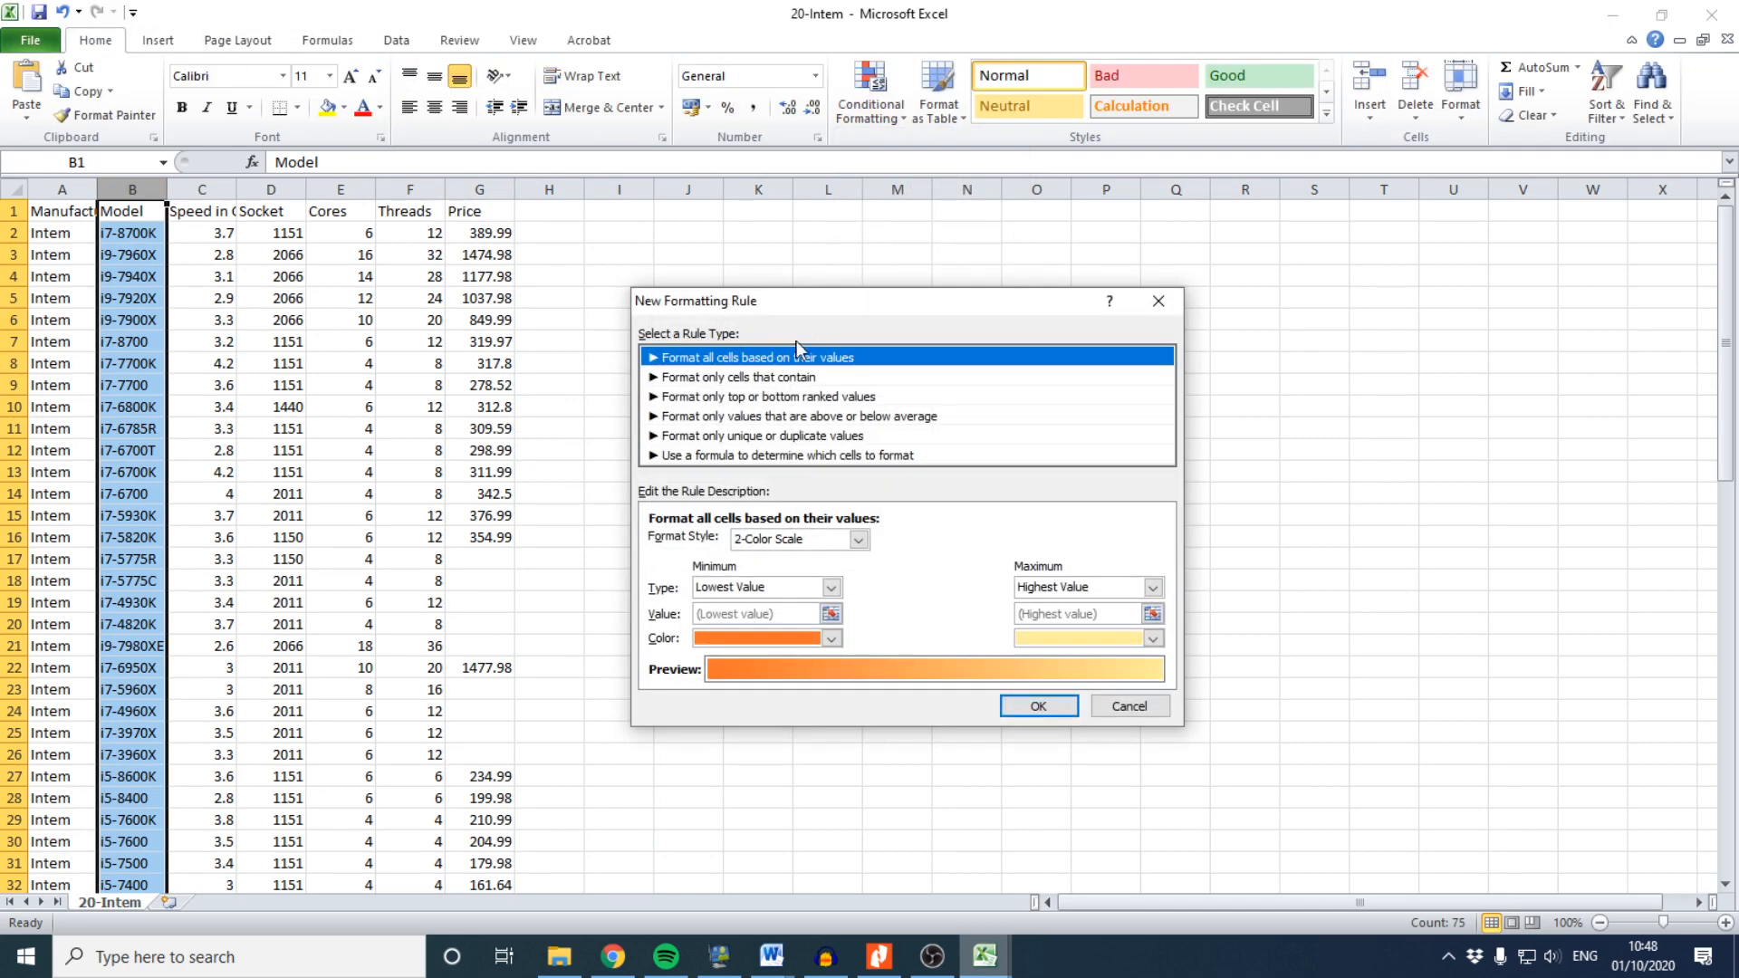
click(764, 436)
Apply the duplicate-value rule with an orange fill and check the processor models for highlighted entries
click(978, 616)
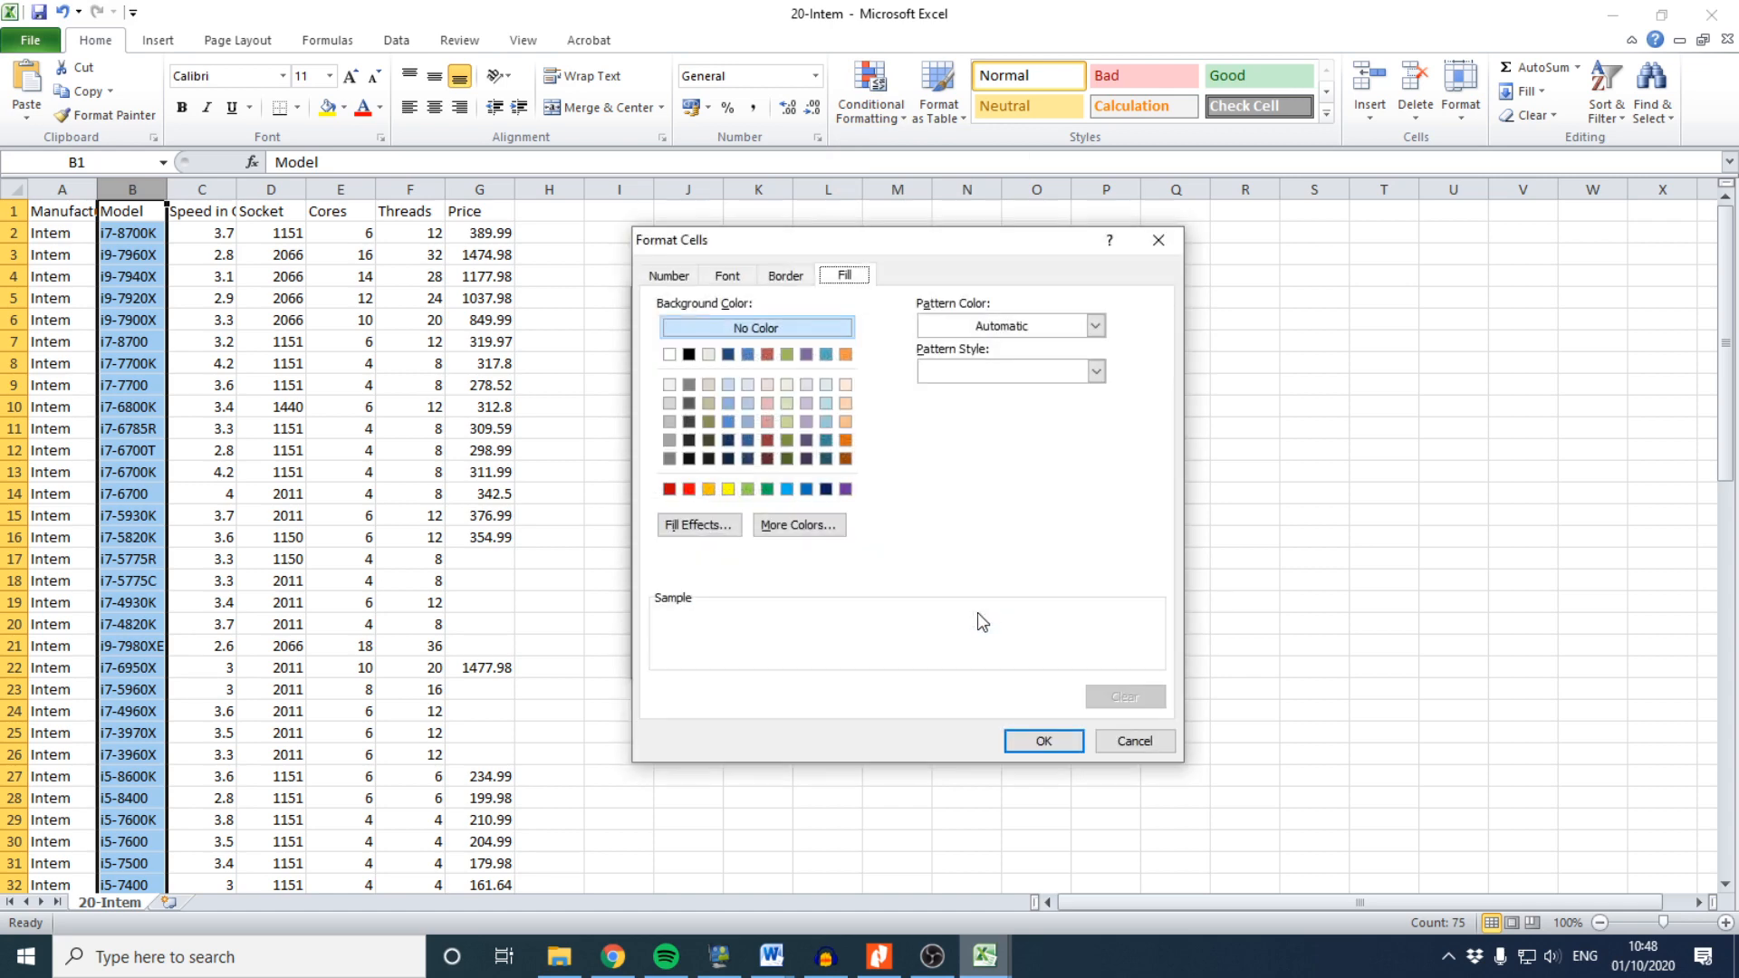
click(842, 441)
click(1043, 741)
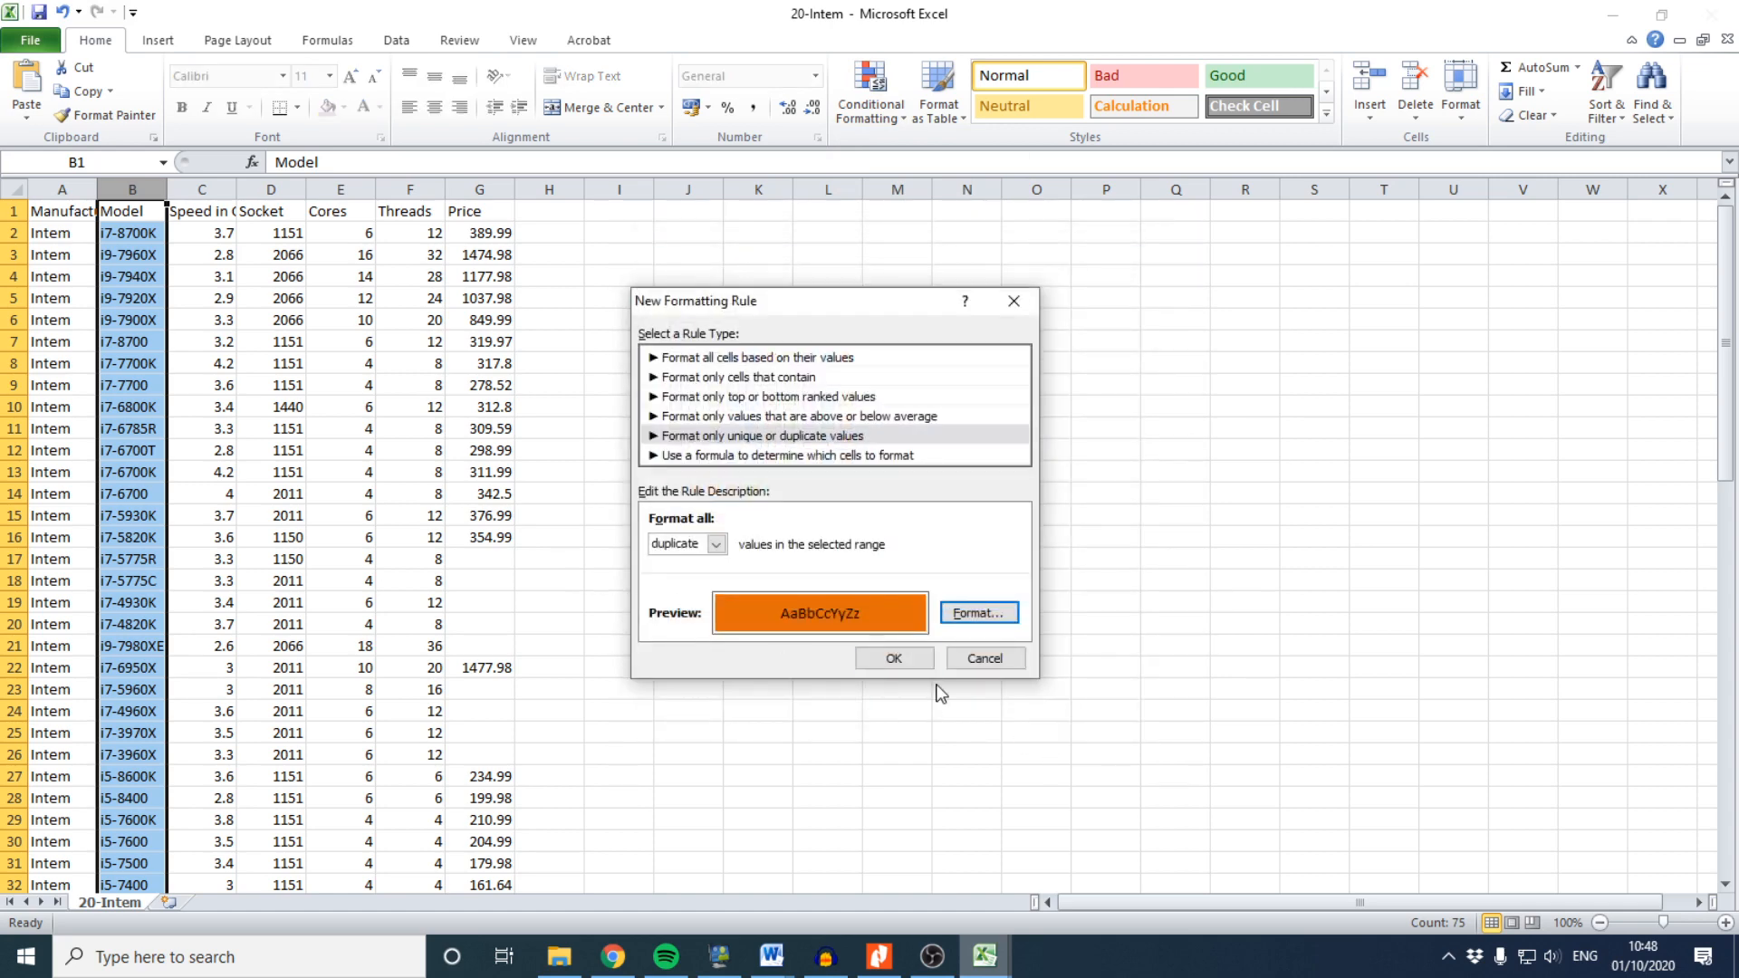
click(893, 659)
drag(1725, 258, 1735, 60)
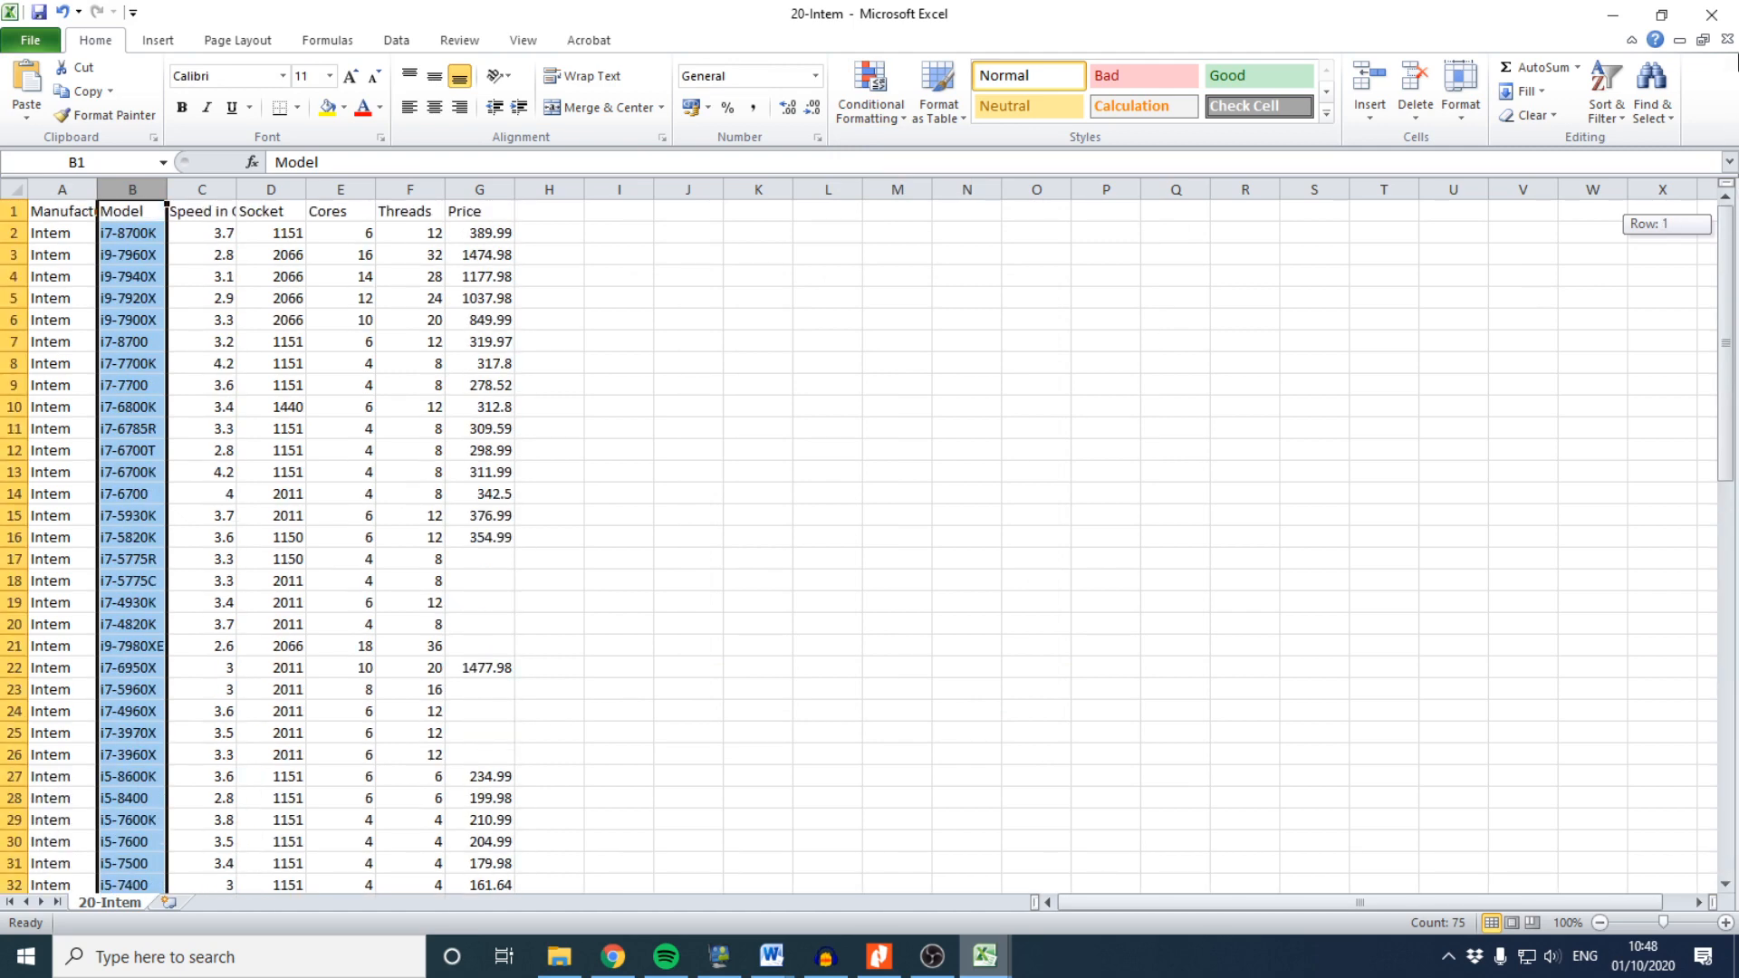
Run Remove Duplicates on the processor data, expanding the selection to every column with headers included, and reselect the Model column
click(357, 40)
click(399, 45)
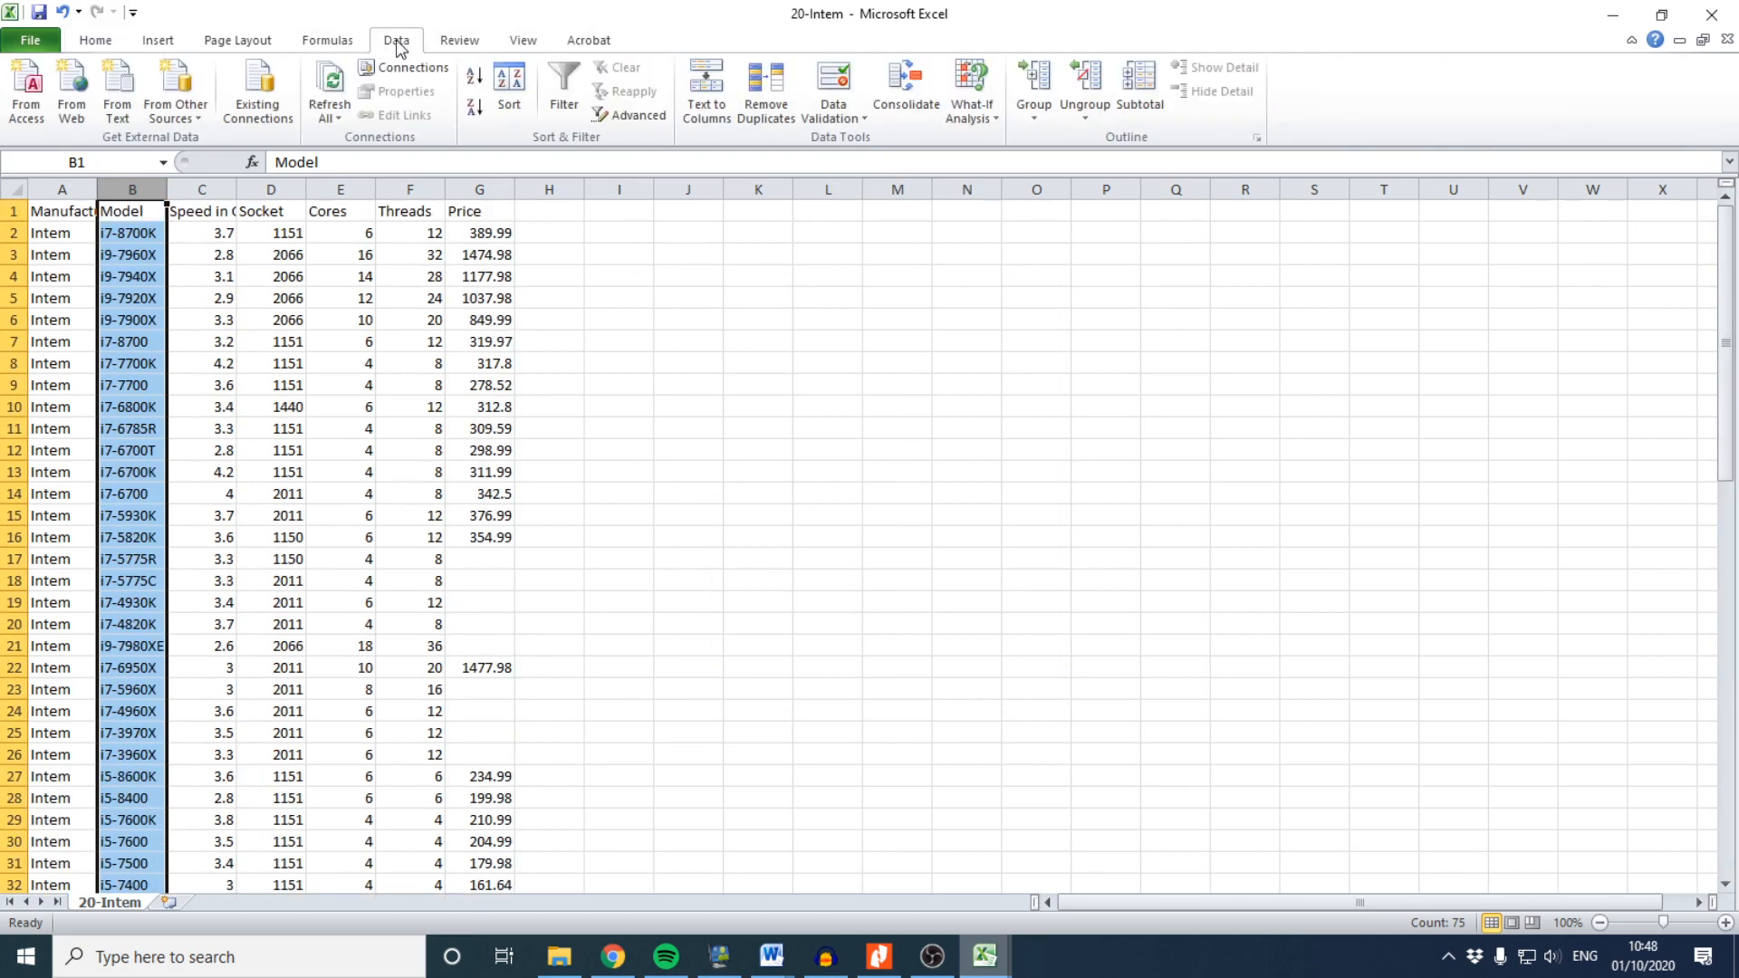
click(766, 95)
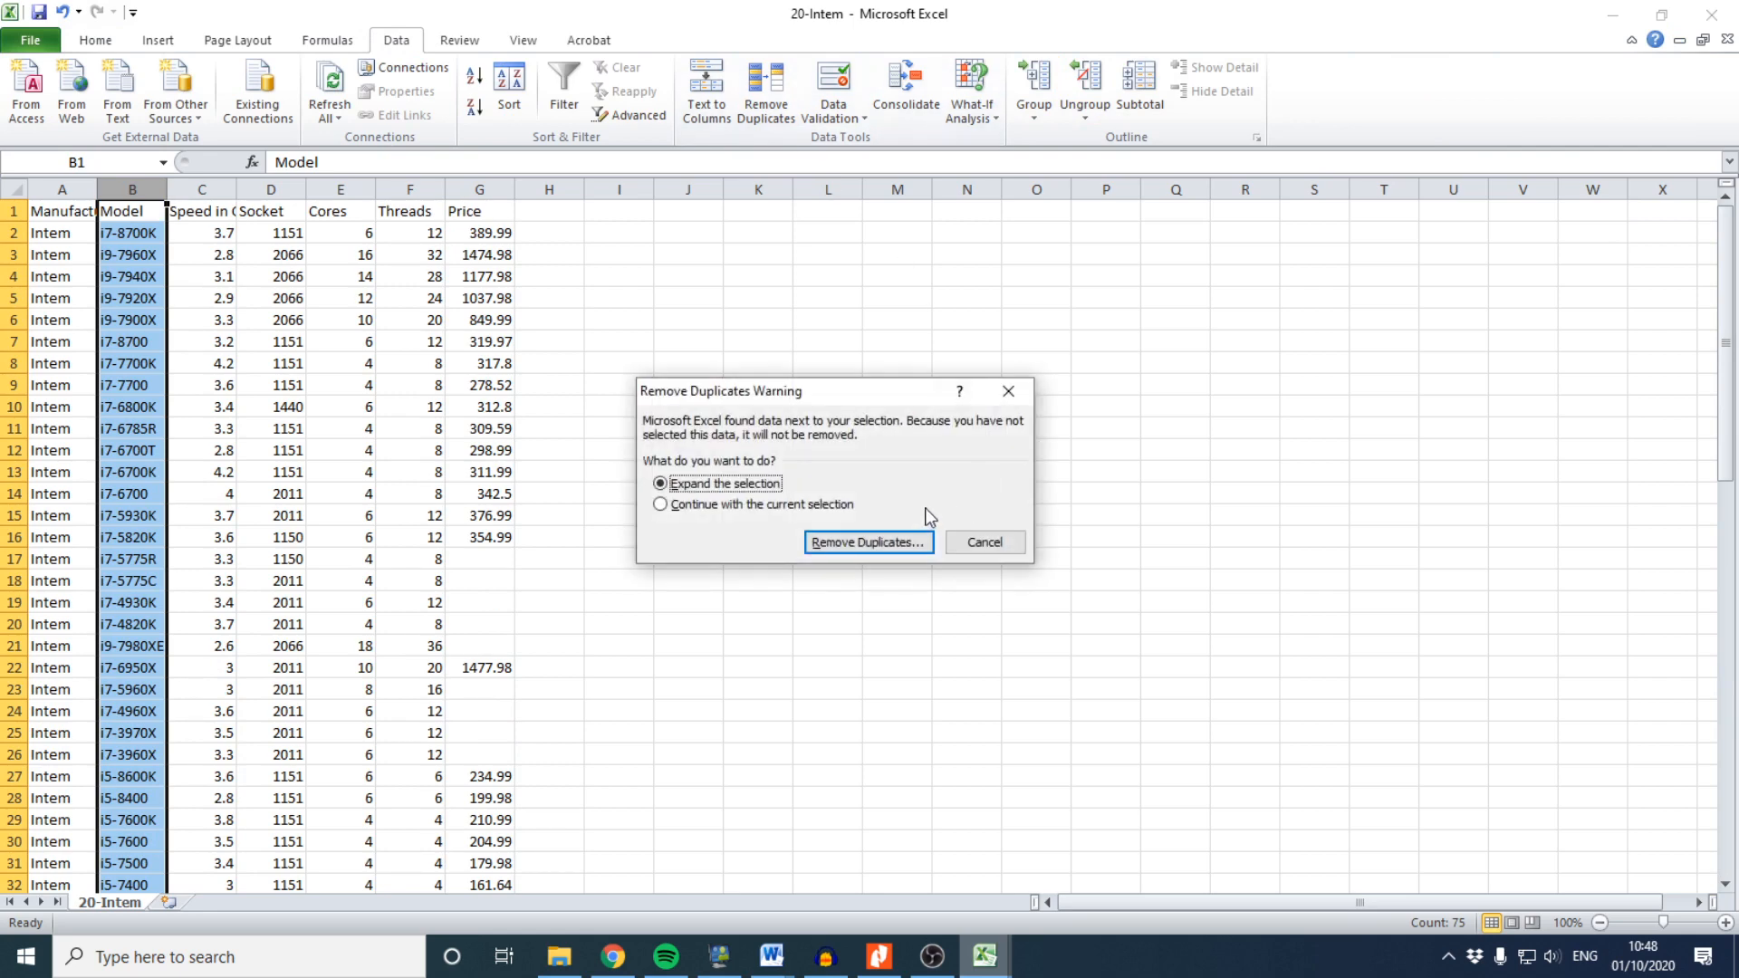
click(848, 543)
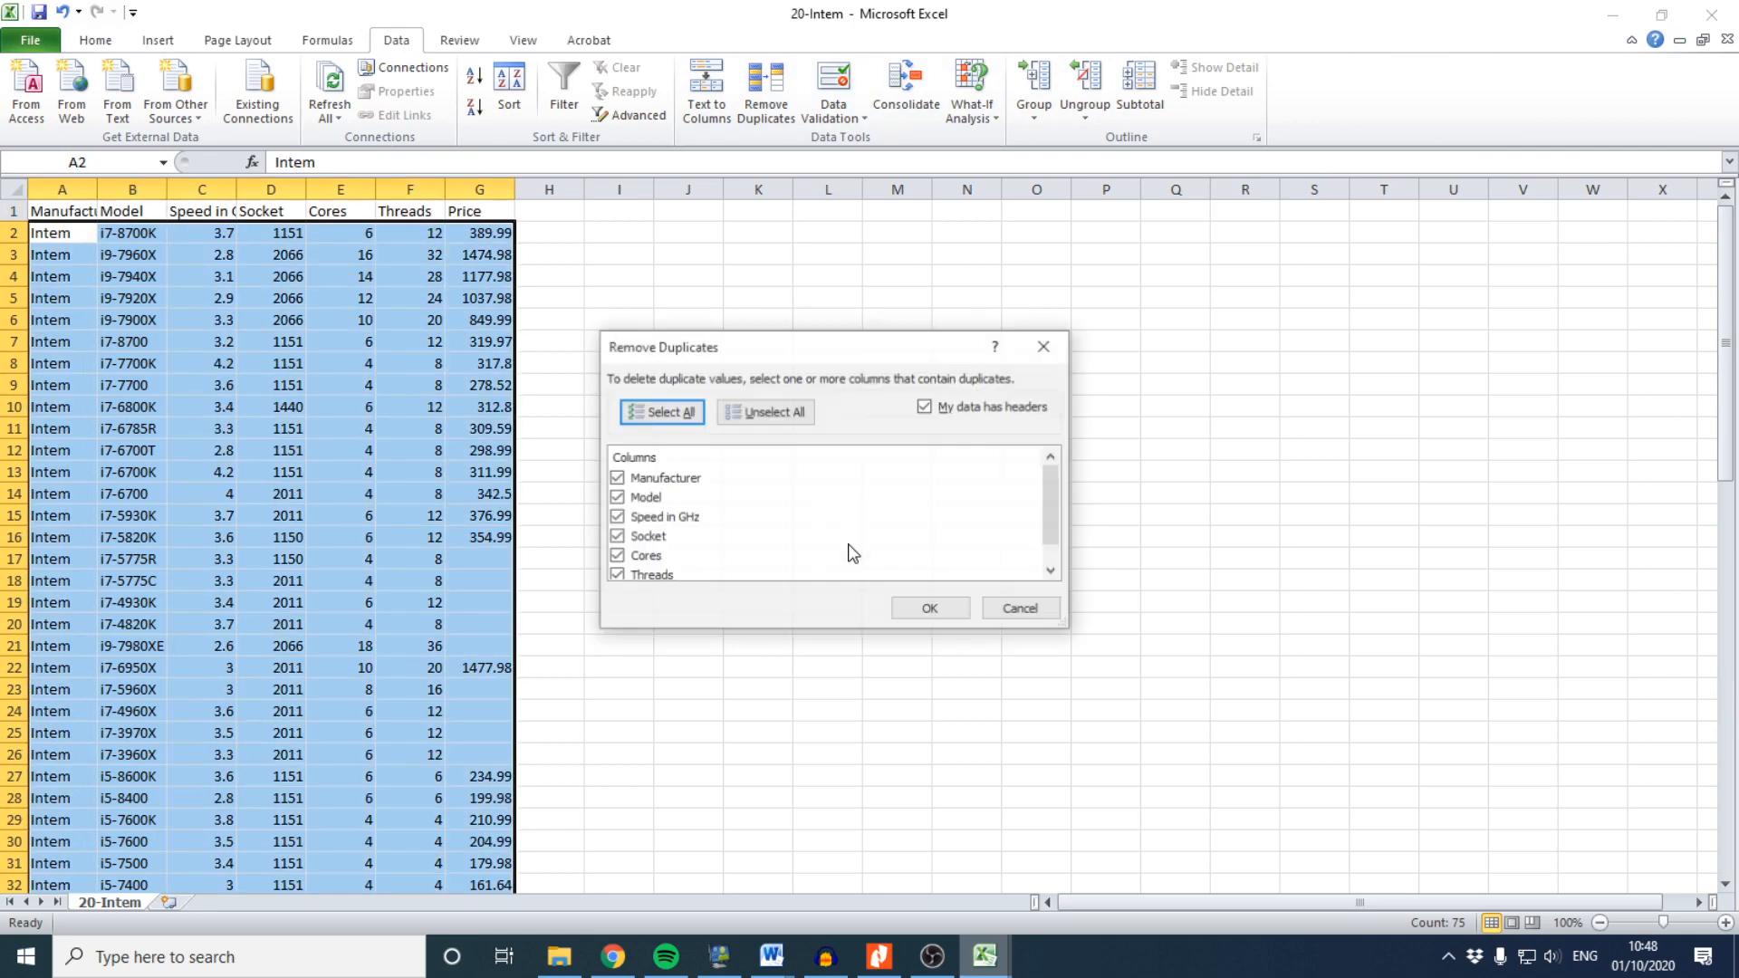
click(933, 610)
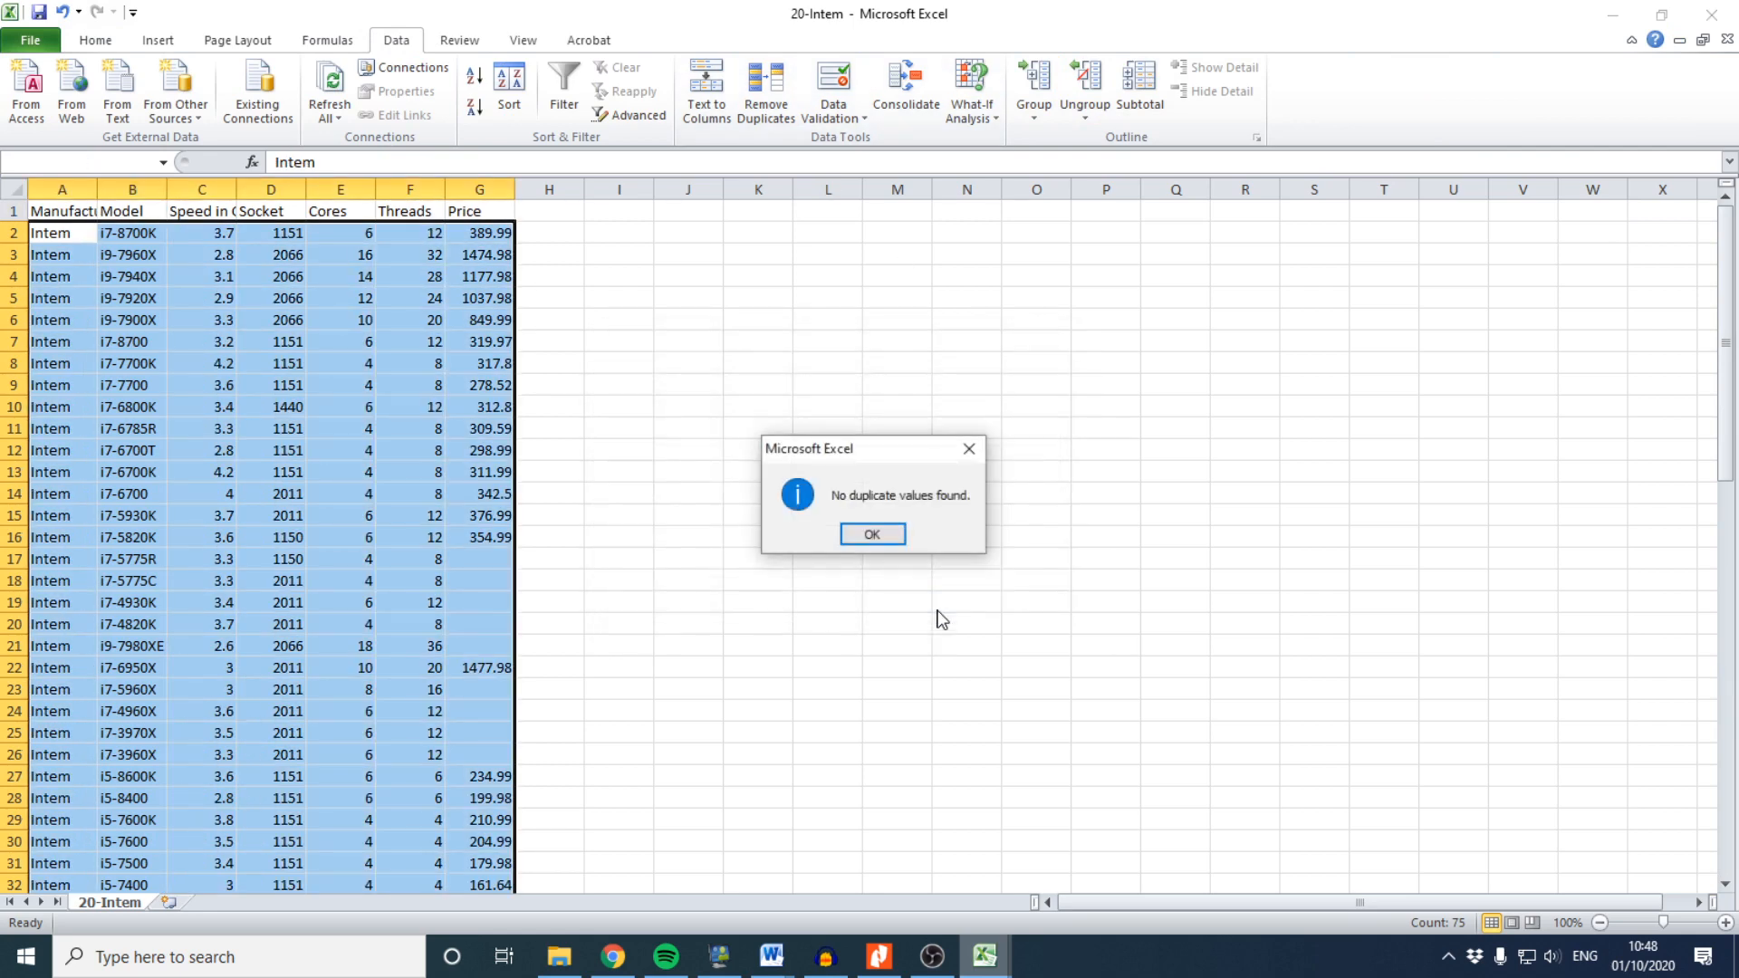
click(872, 534)
click(549, 407)
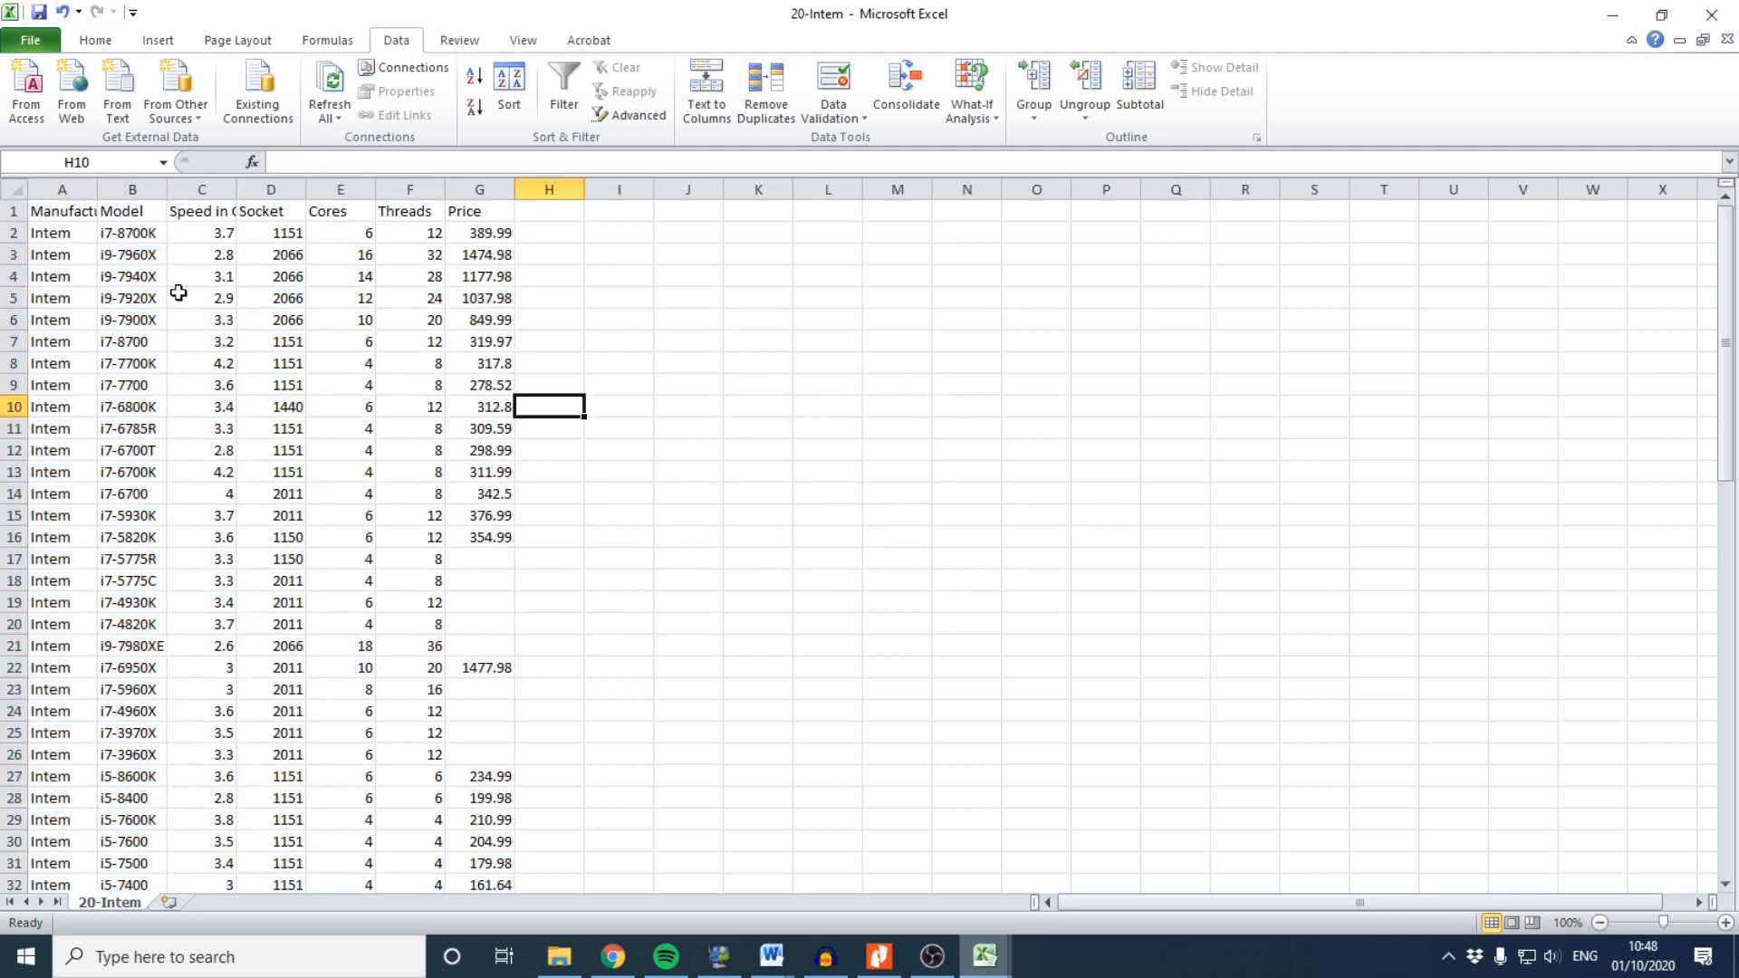
click(136, 192)
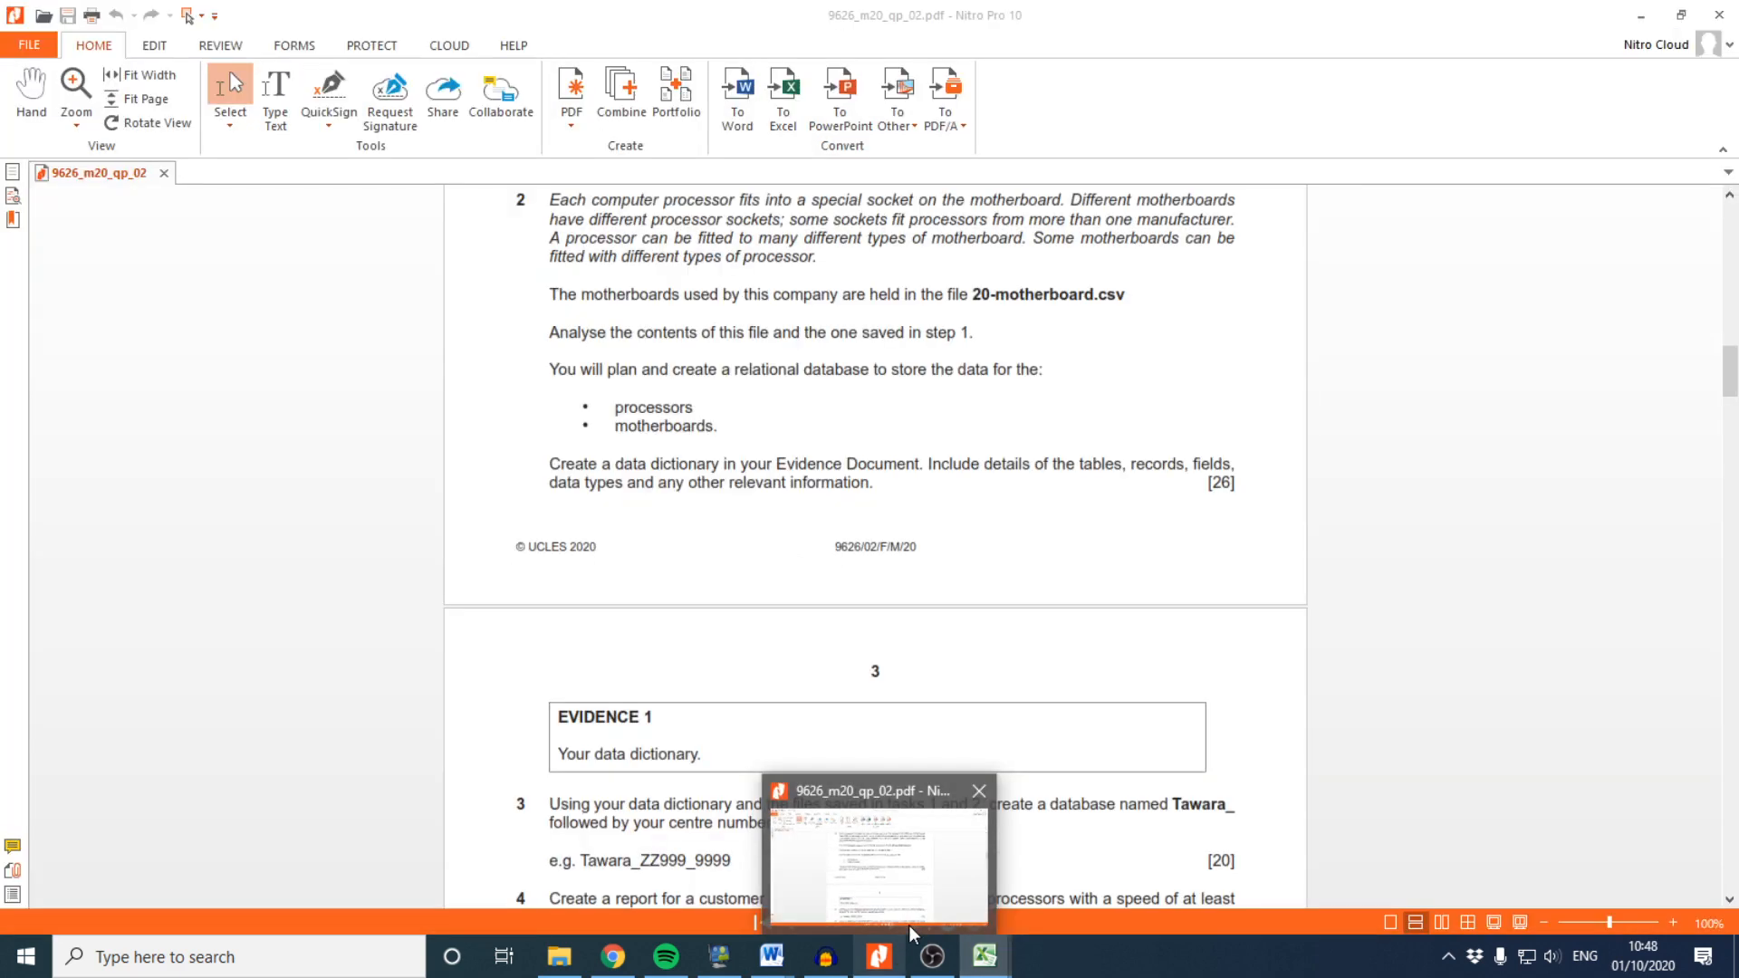
Check the data dictionary task in the question paper, switch to Document5 in Word and add a blank line above the table
click(913, 931)
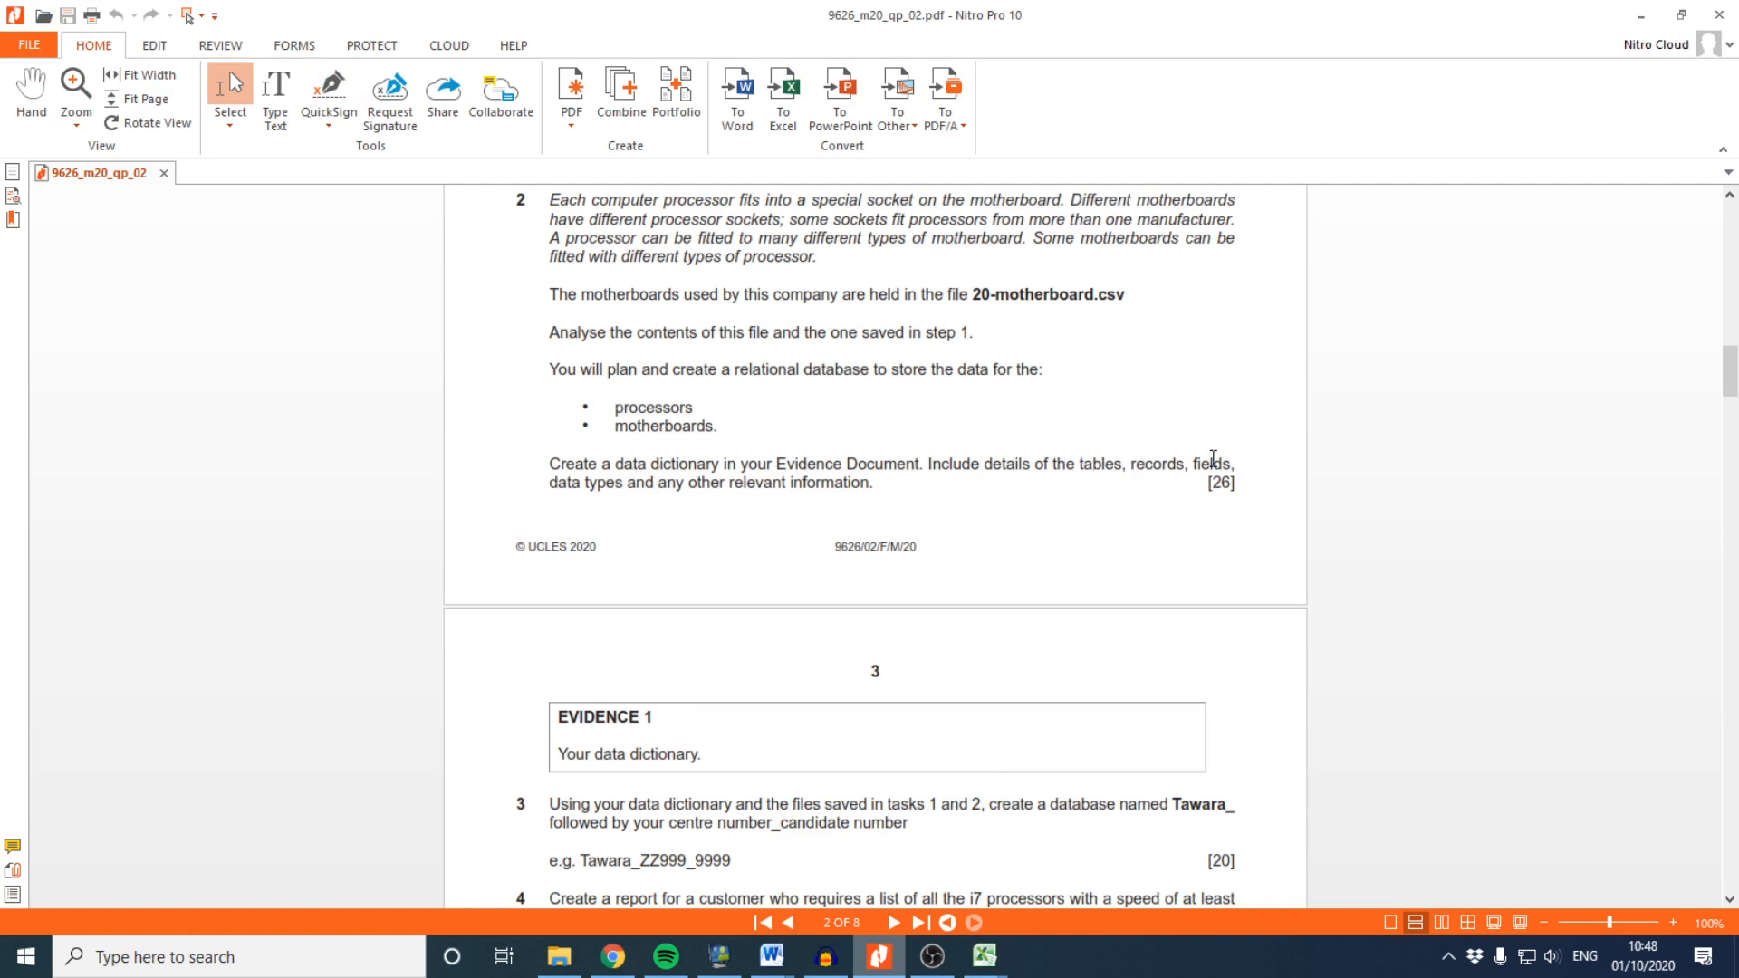
mouse_move(771, 957)
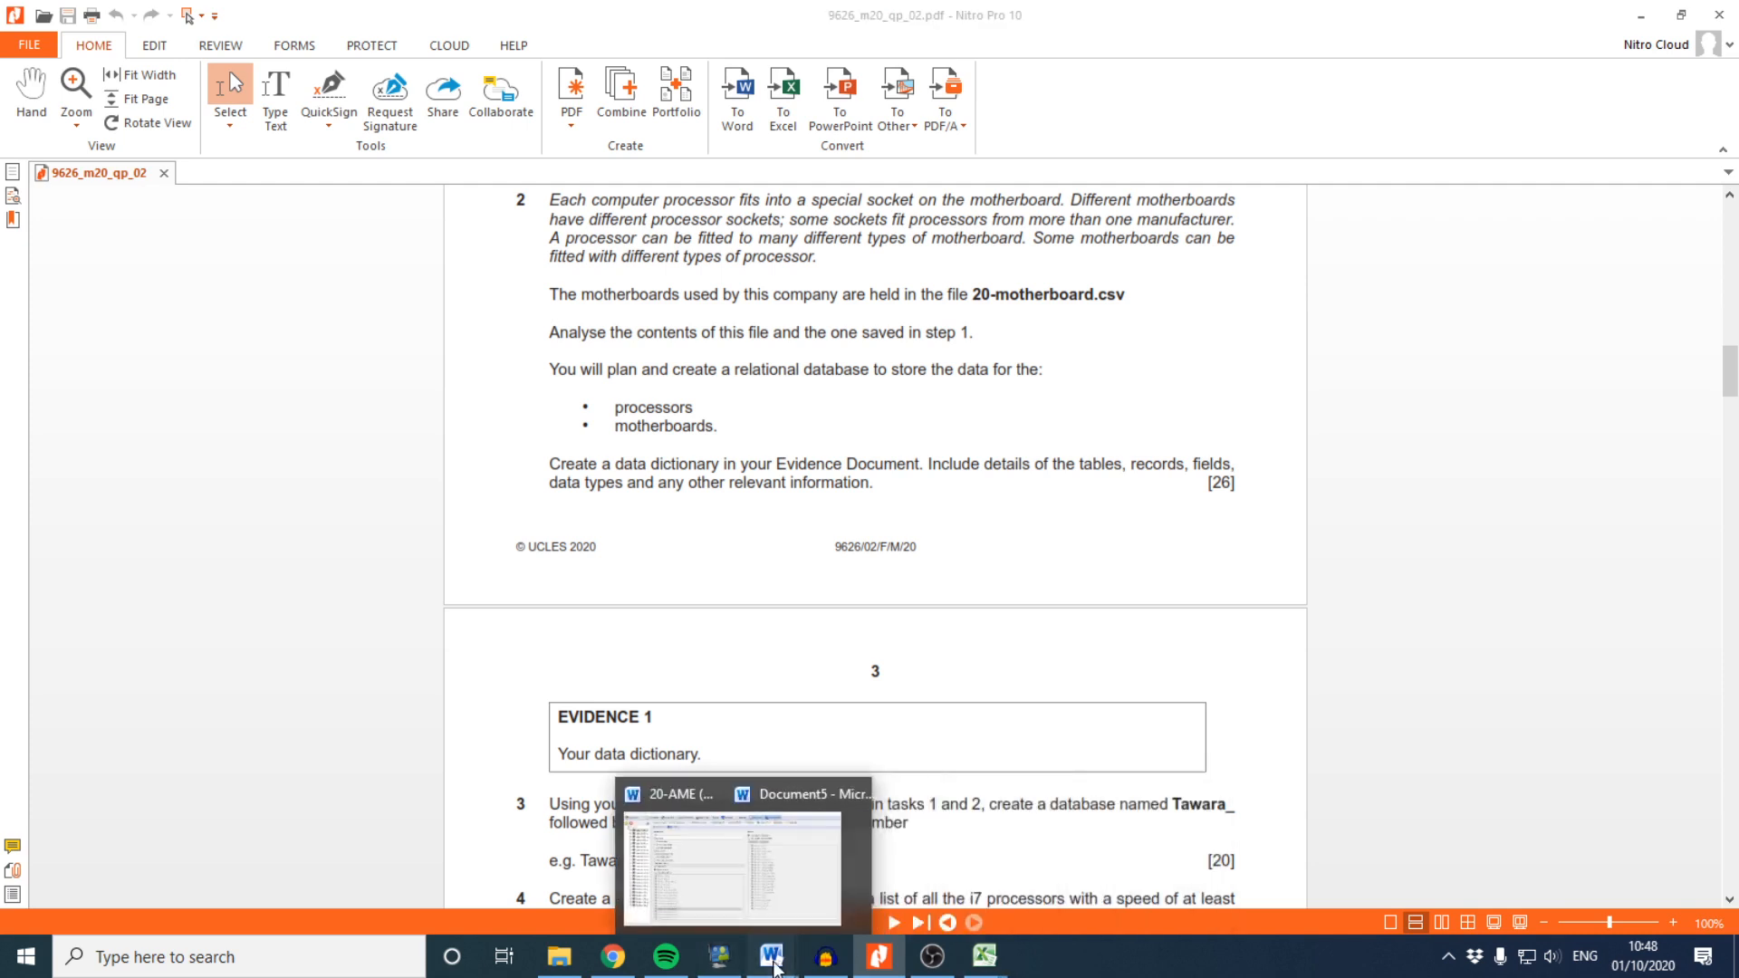
click(794, 895)
click(404, 465)
click(412, 498)
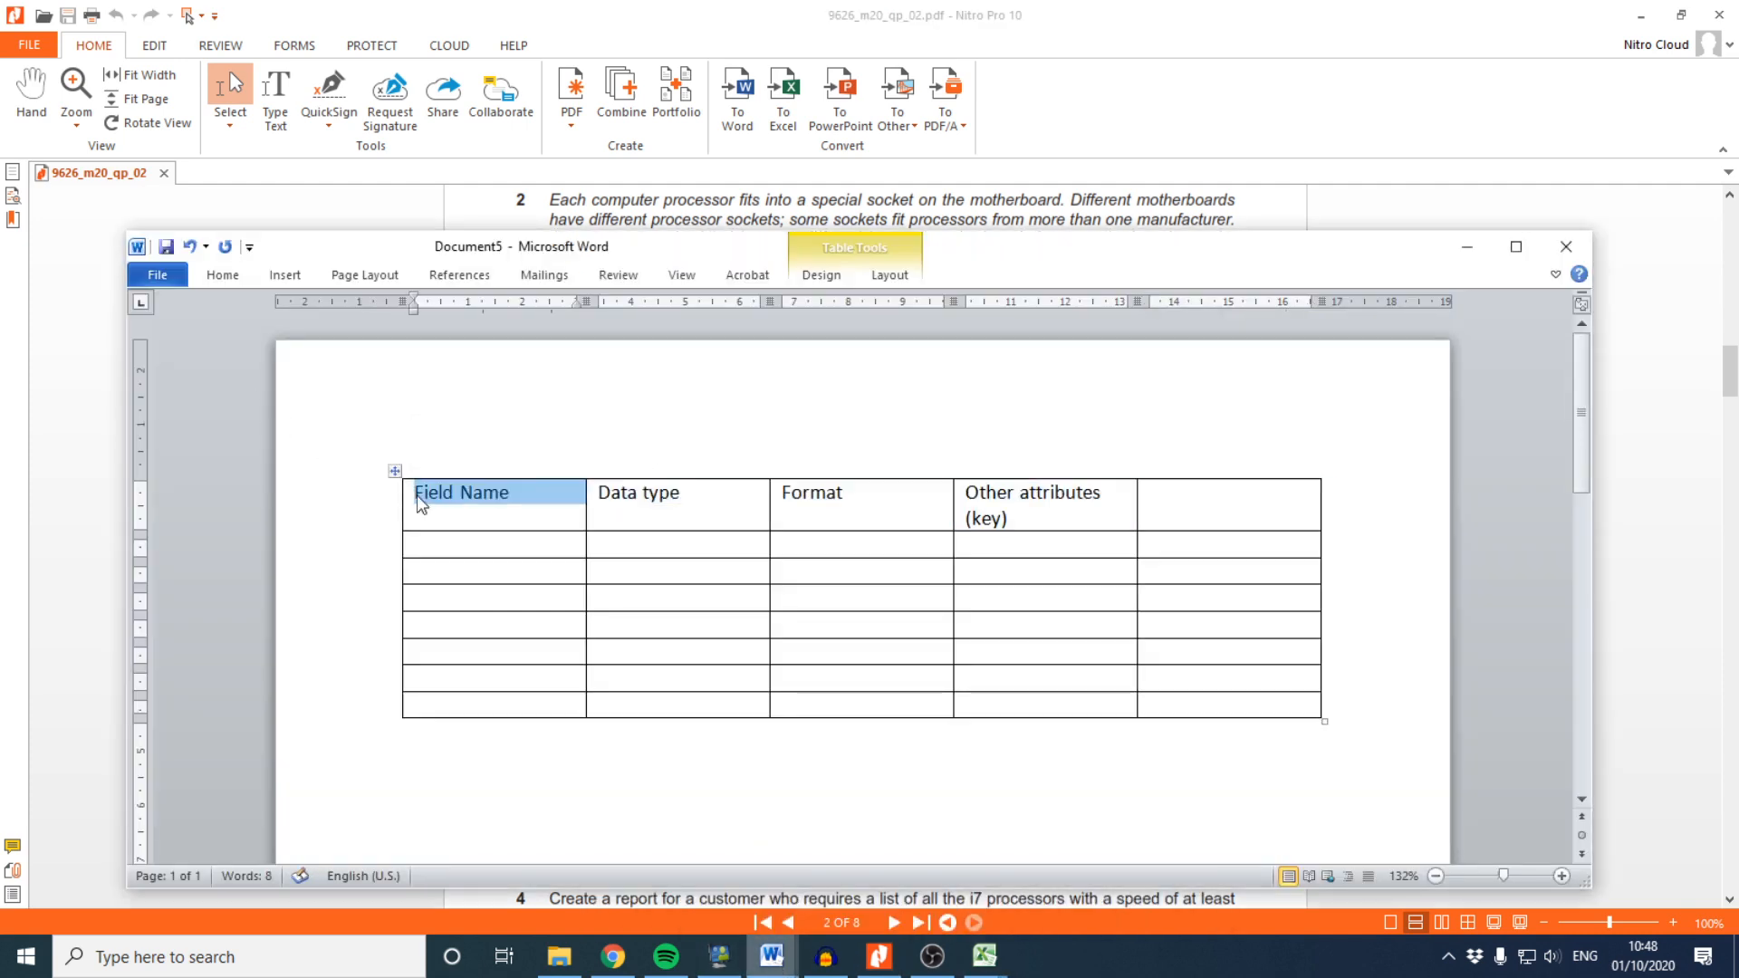
click(413, 496)
key(Return)
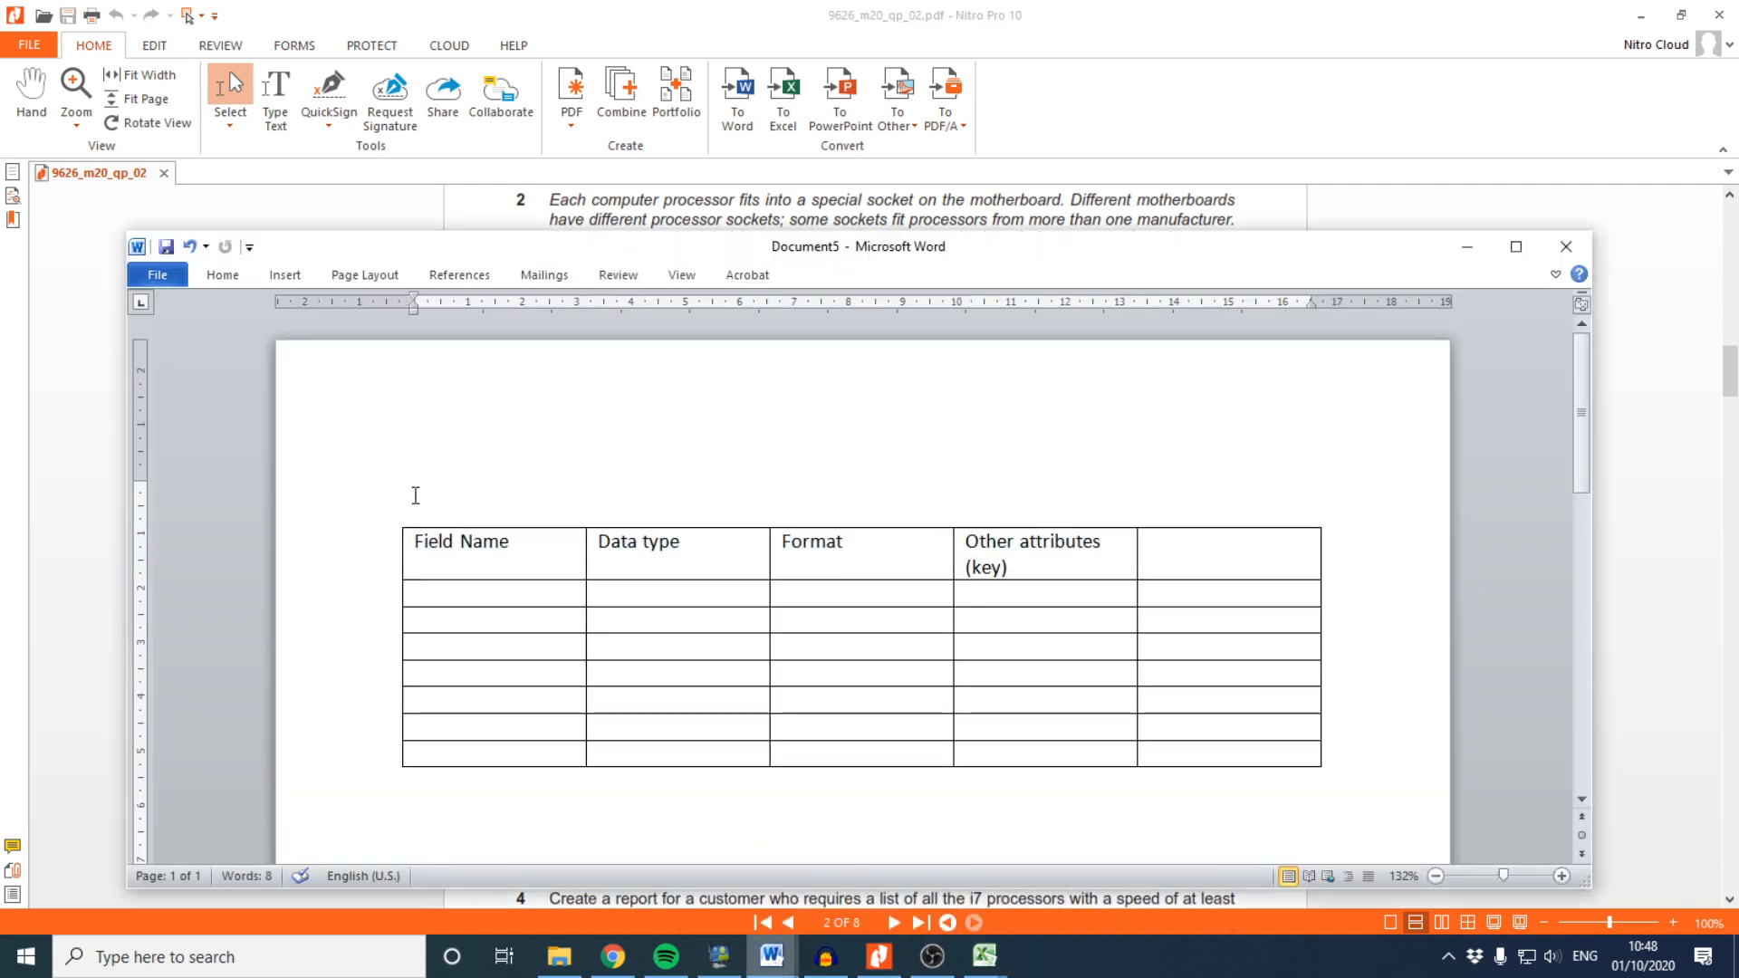
Title the data dictionary table "Motherboard" and place the cursor in the first empty Field Name cell
text(Mother)
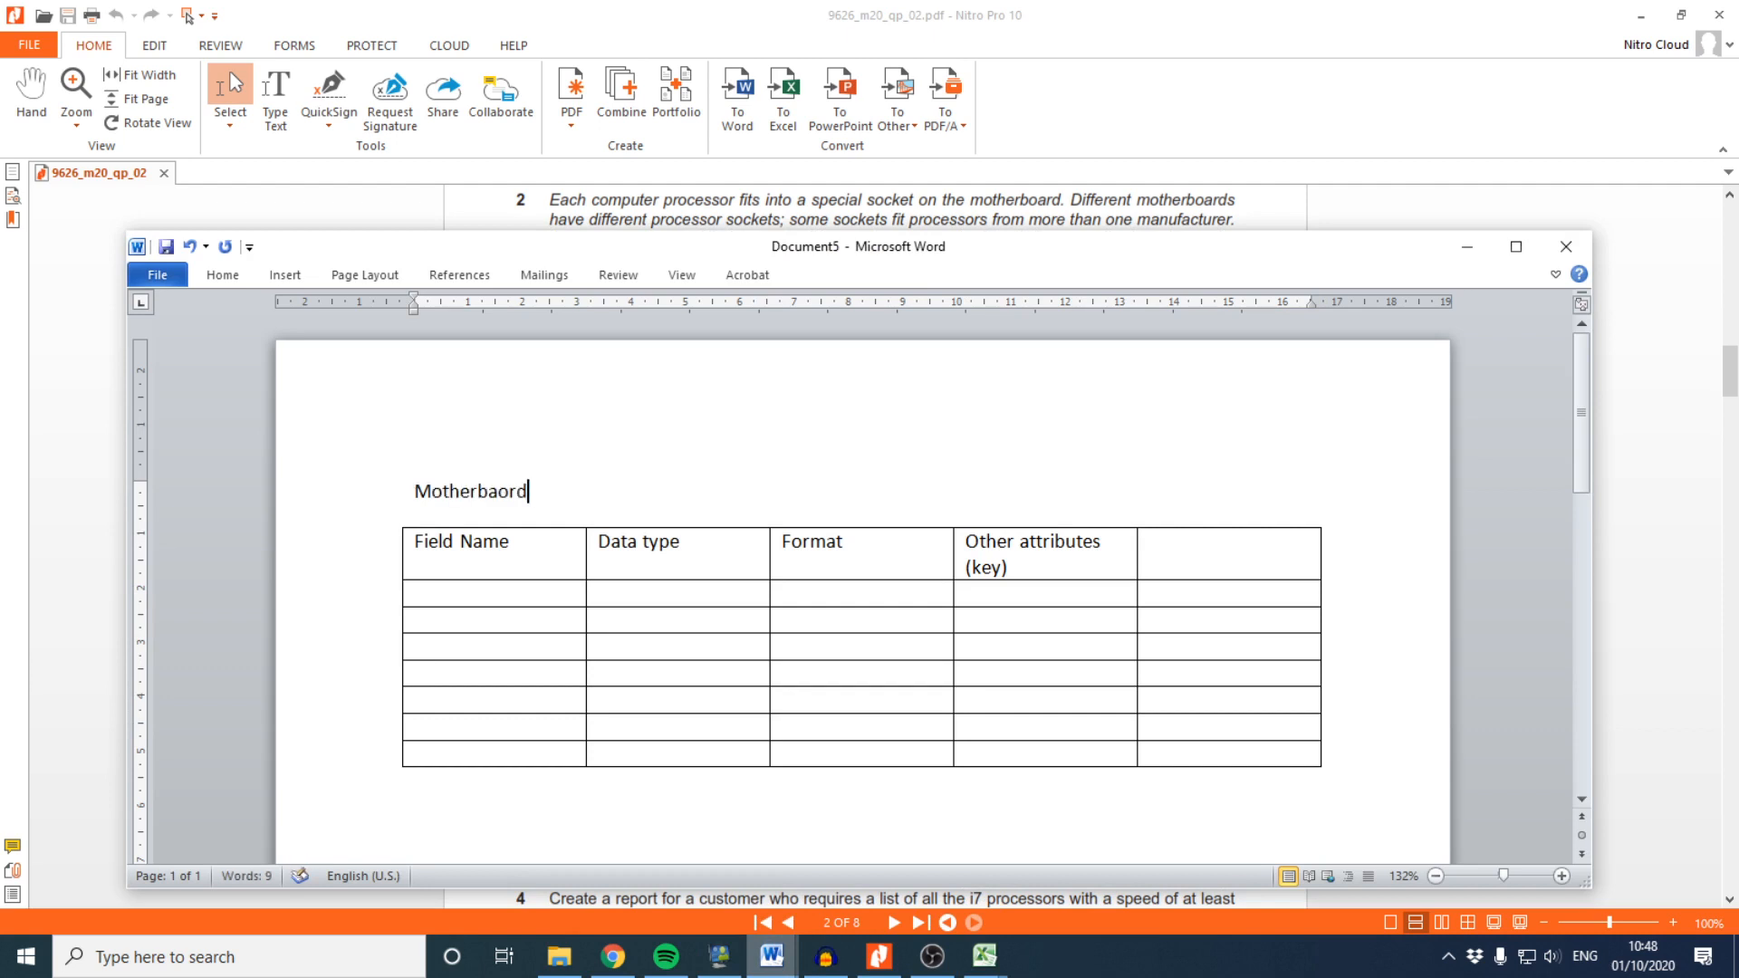
text(baord)
key(BackSpace)
key(BackSpace)
key(BackSpace)
text(rd)
click(421, 593)
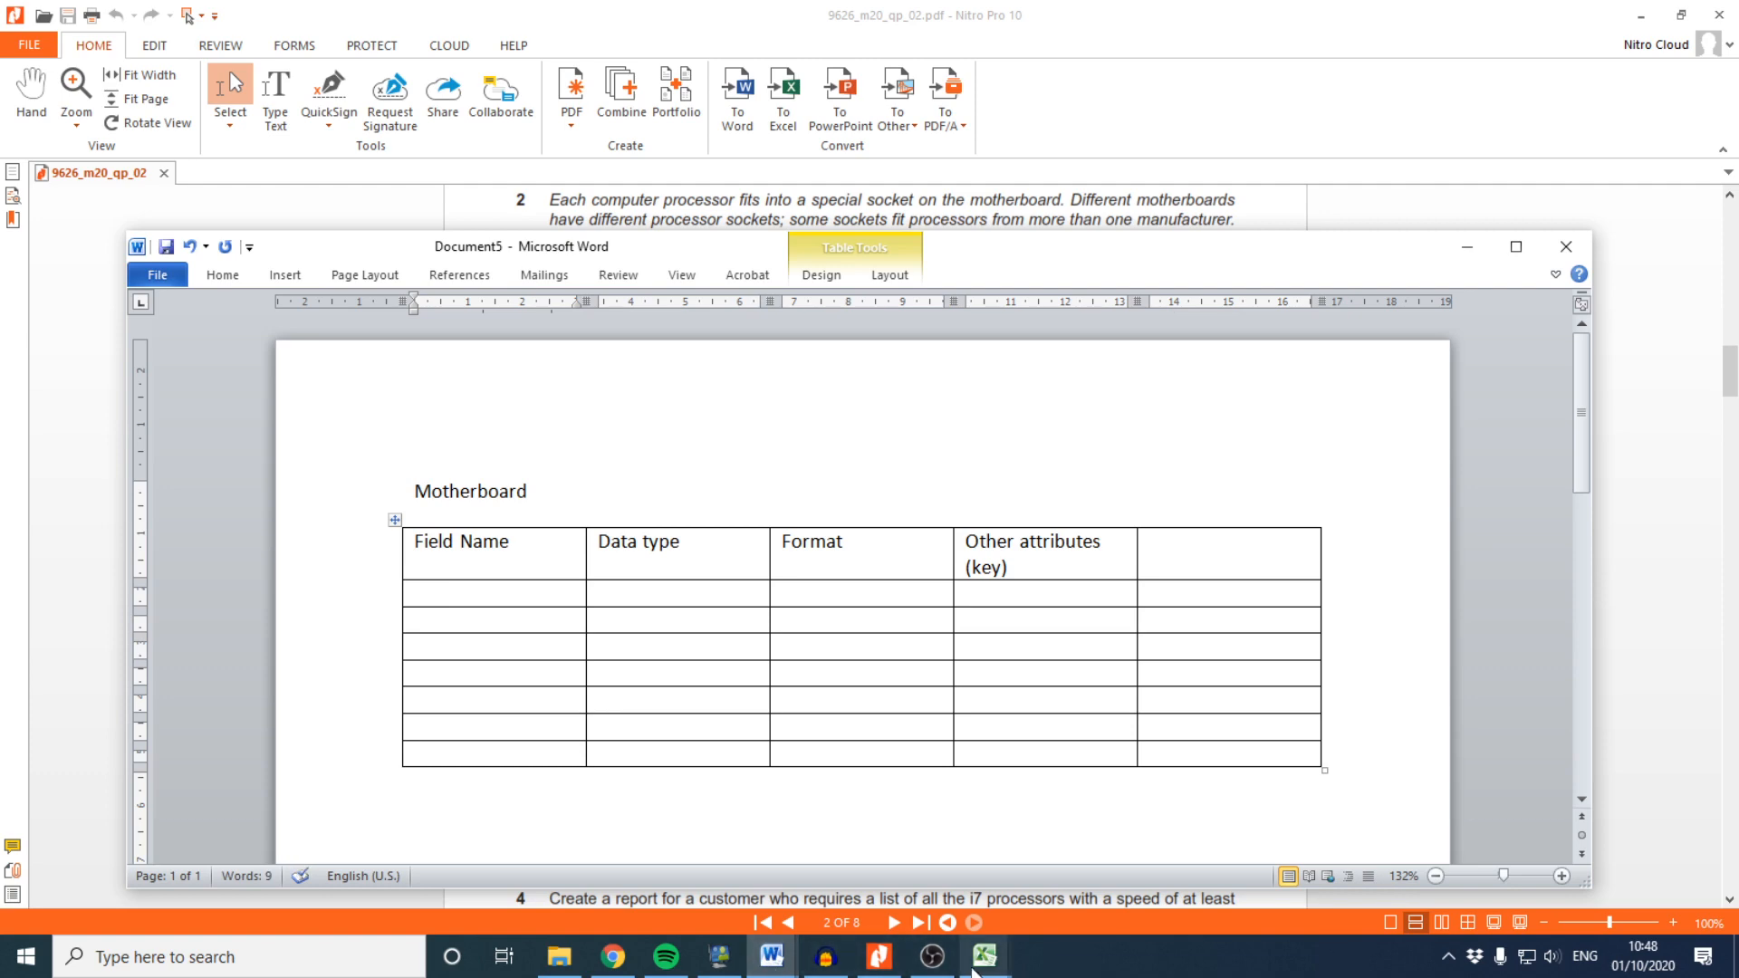
Arrange Document5 and the 20-Motherboard workbook side by side on the screen
click(972, 968)
click(1143, 860)
drag(1209, 13, 1736, 258)
drag(563, 265, 4, 329)
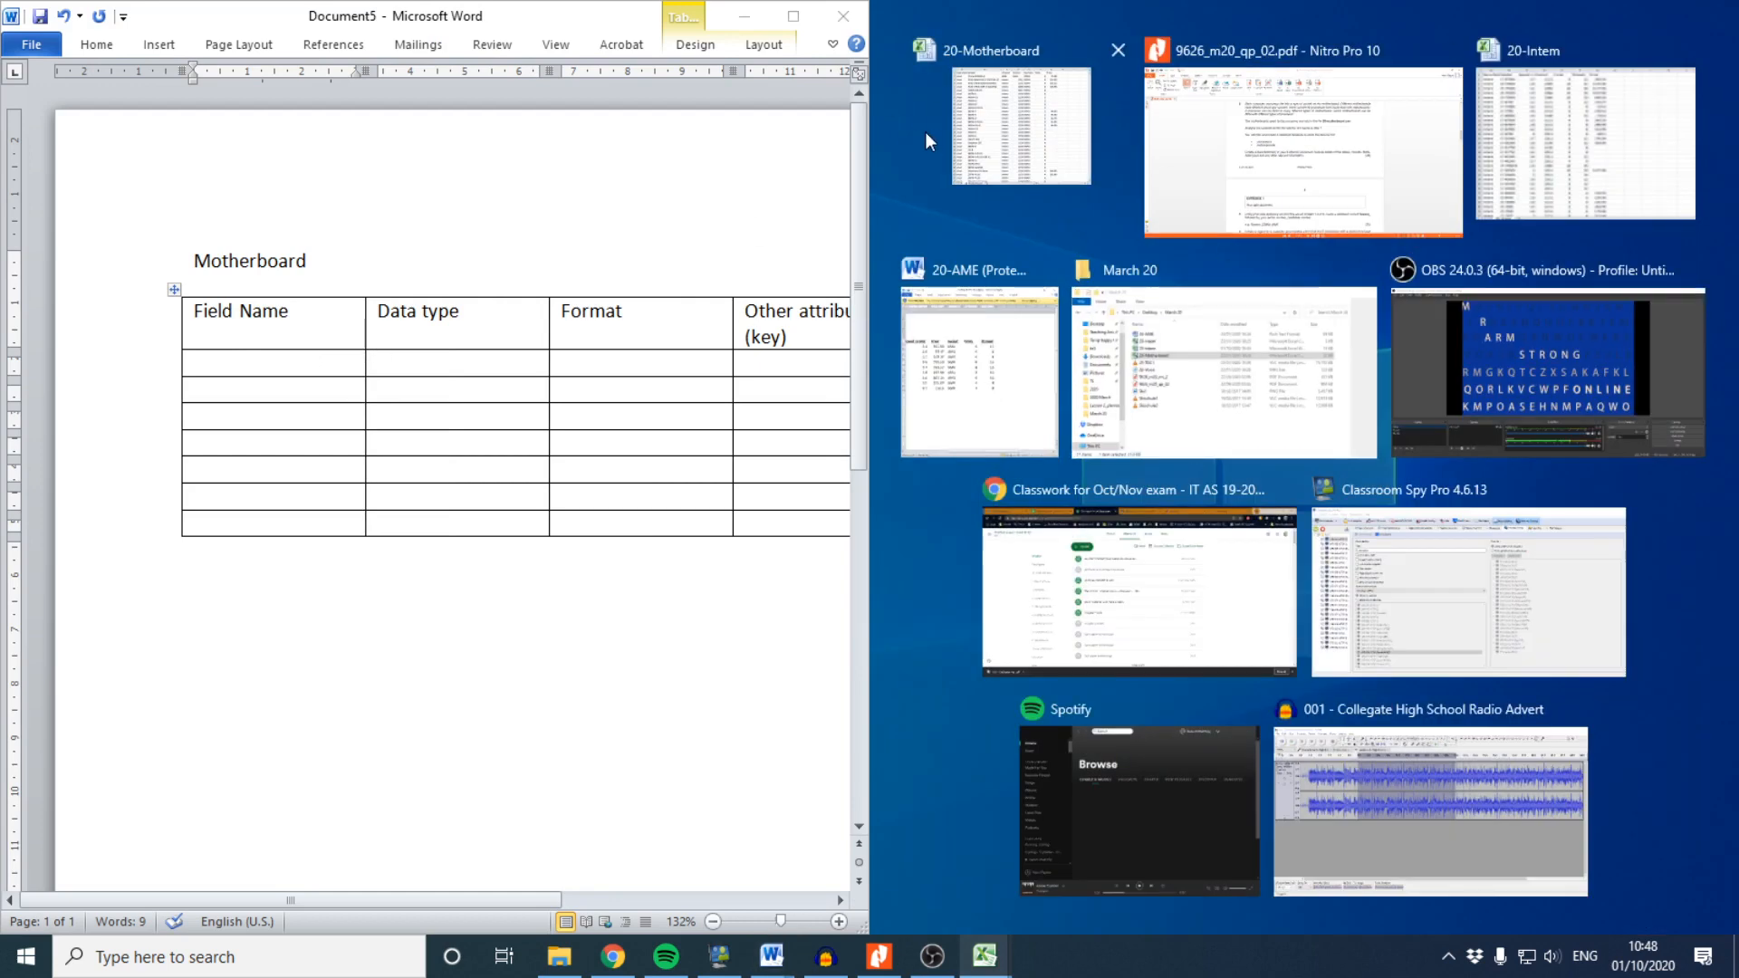
click(966, 123)
Copy the motherboard header cells A1:G1 and paste them as text only into the first empty Field Name cell
drag(944, 218, 1538, 220)
drag(928, 212, 1476, 217)
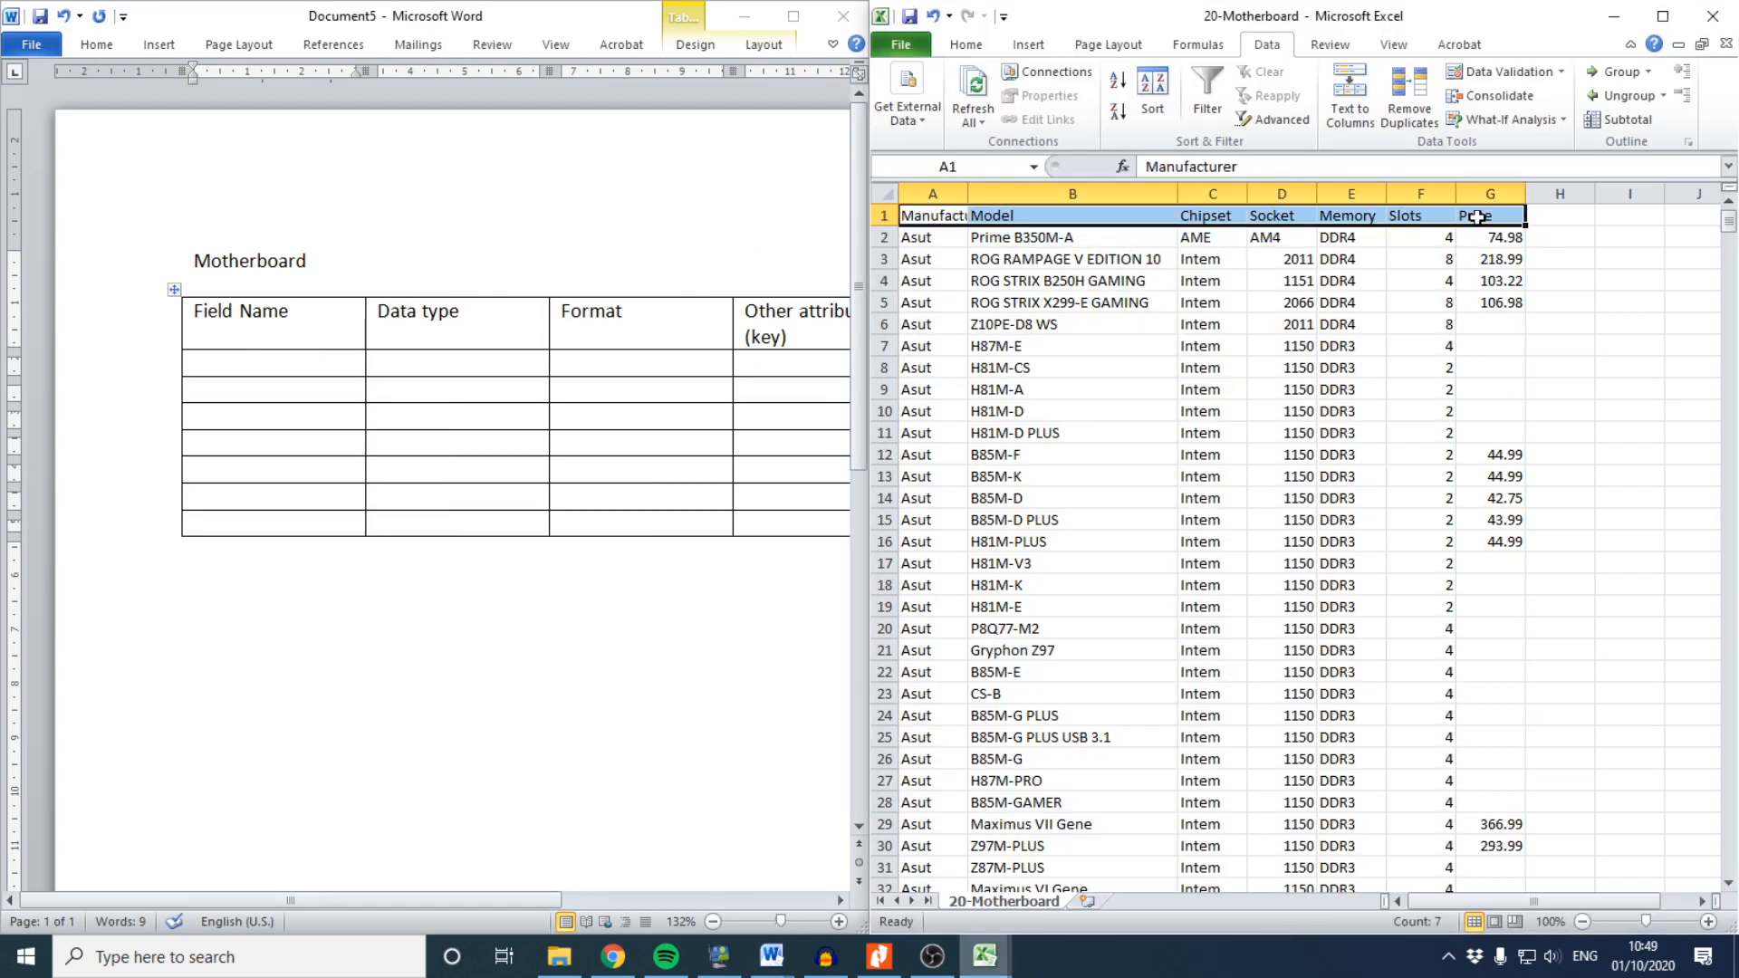
right_click(1477, 218)
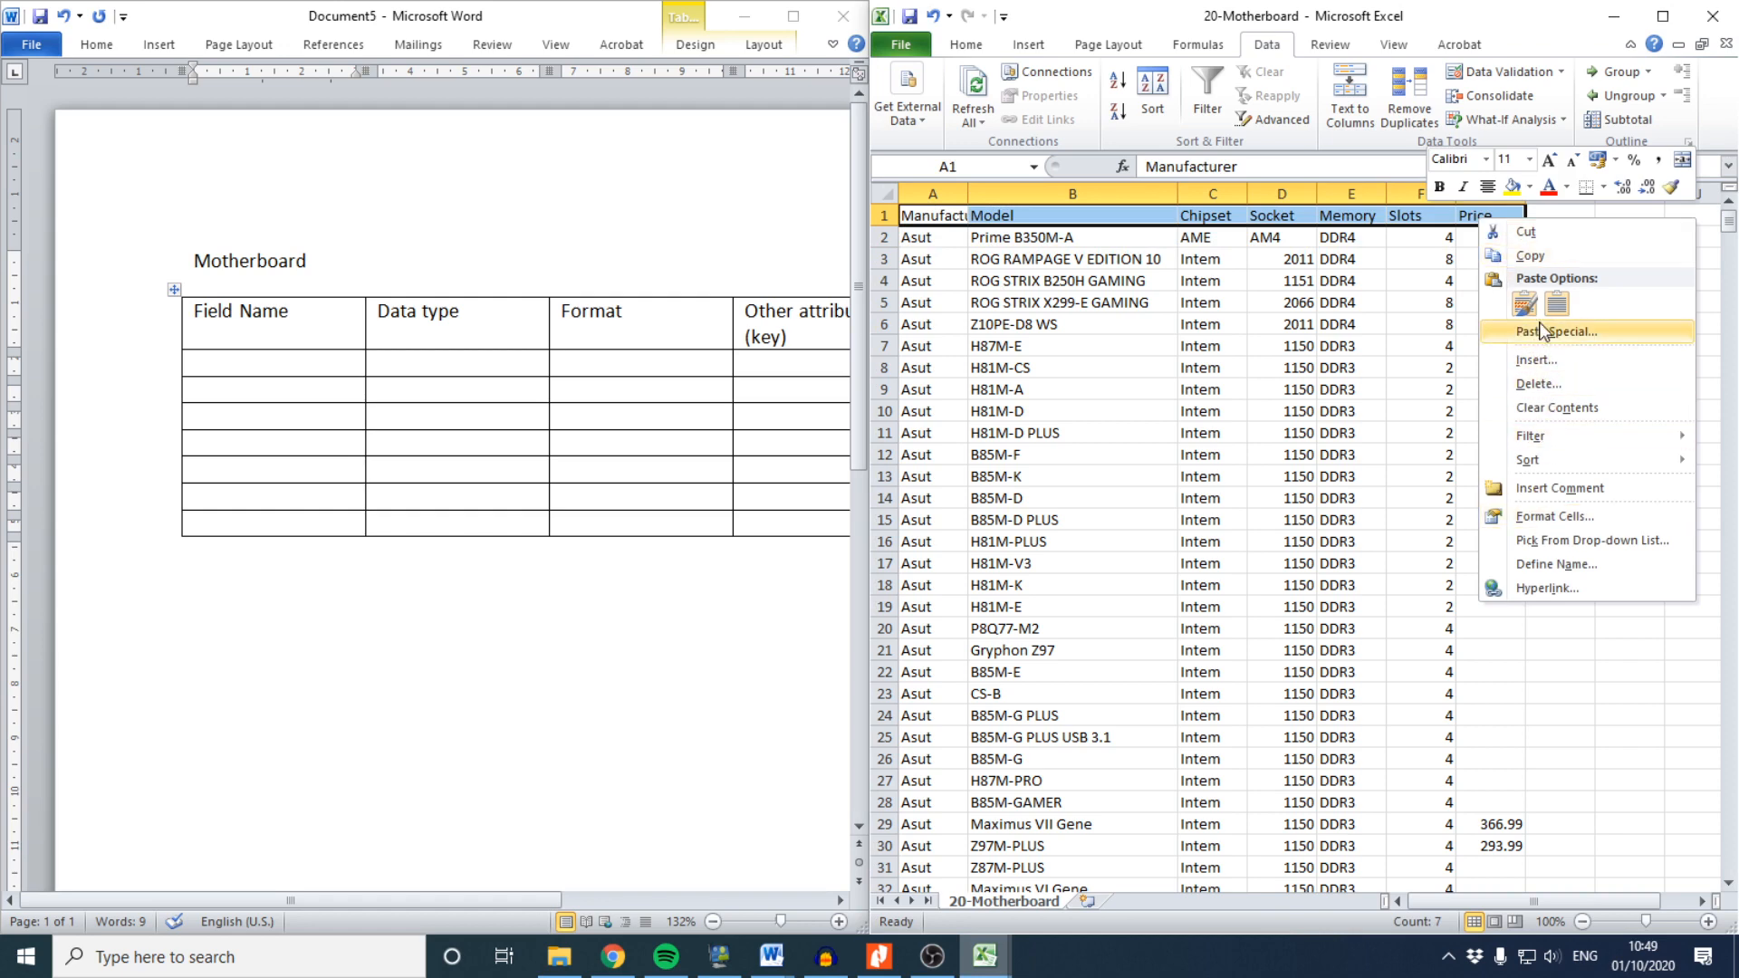
click(1530, 256)
click(240, 366)
right_click(239, 366)
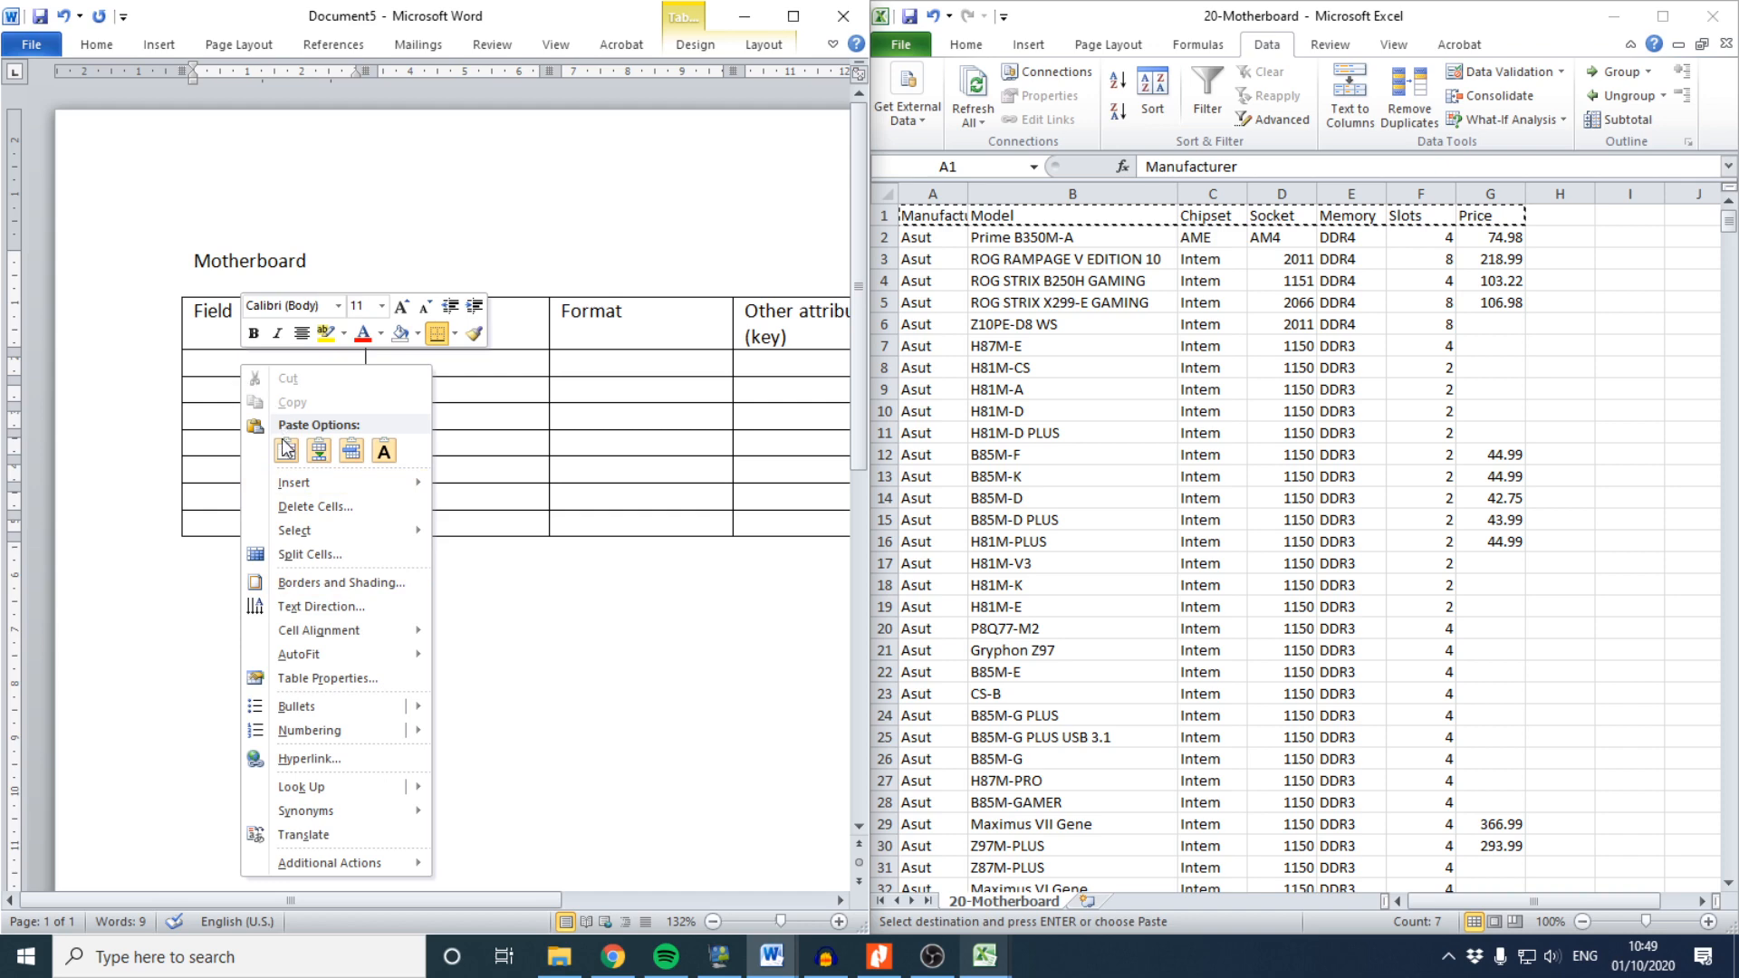
click(196, 361)
right_click(196, 361)
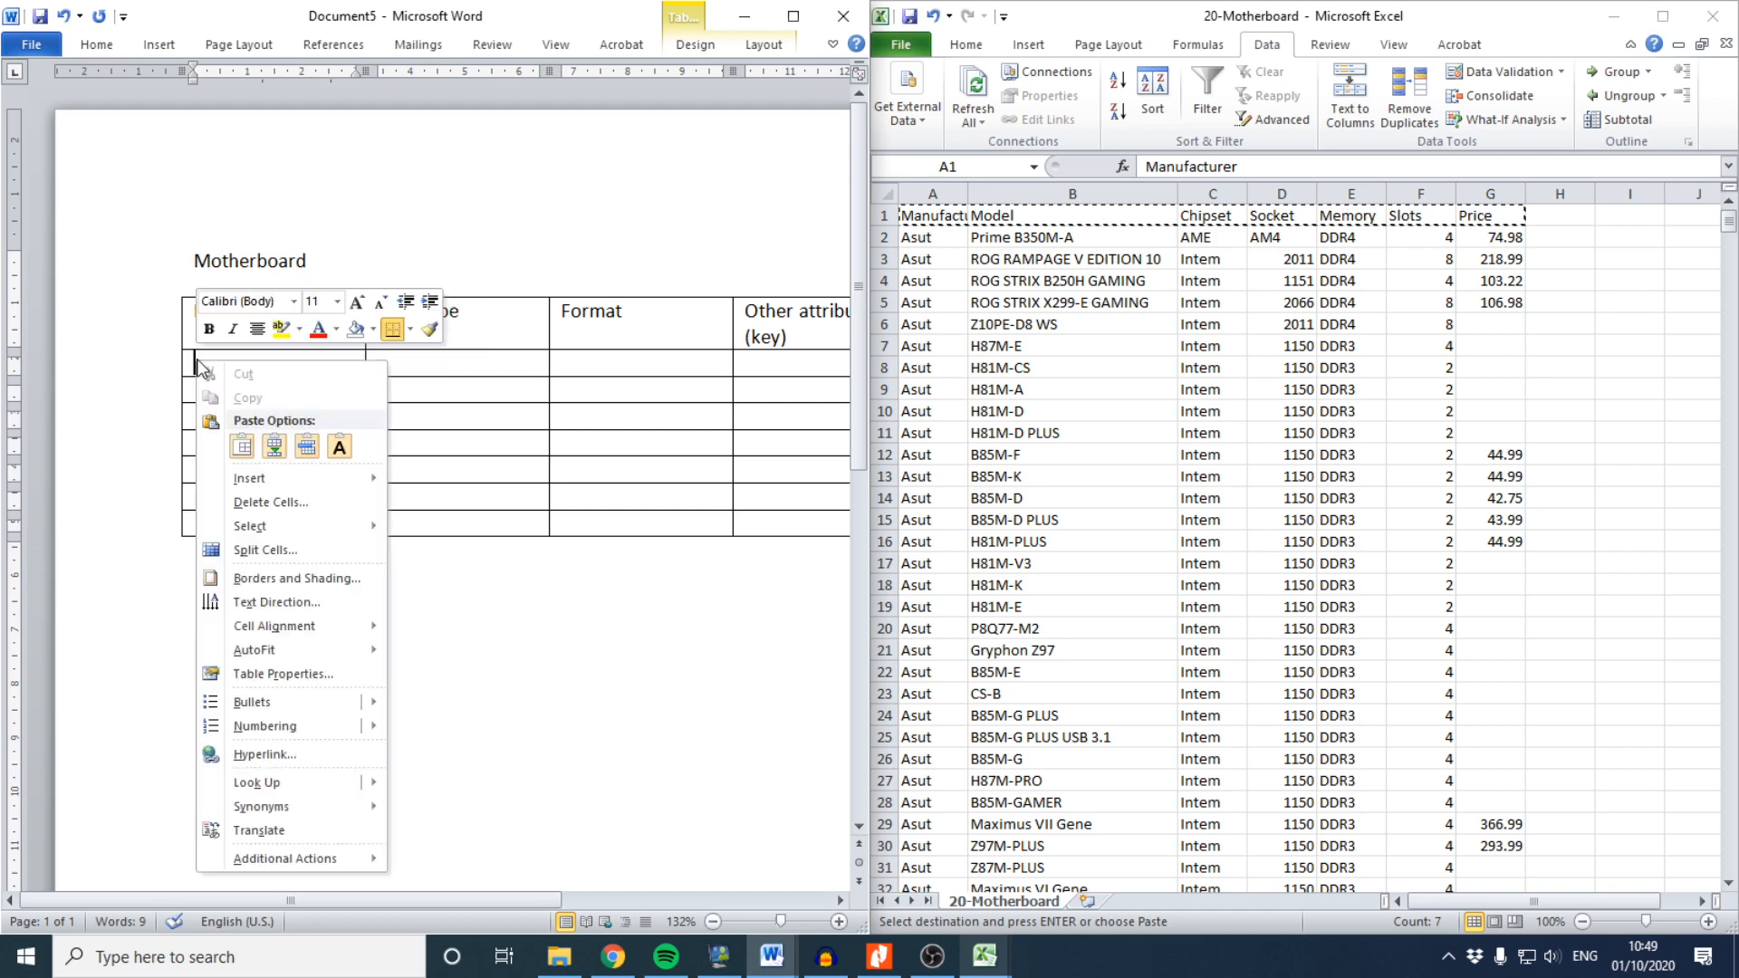
click(337, 447)
Move Model, Chipset and Socket from the pasted text into their own consecutive Field Name cells below Manufacturer
drag(263, 388, 319, 442)
key(ctrl+x)
key(Down)
key(Down)
key(Down)
key(Down)
key(Down)
key(ctrl+v)
key(ctrl+x)
key(Down)
key(Down)
key(Down)
key(Down)
key(Down)
key(Down)
key(ctrl+v)
key(ctrl+x)
key(Down)
key(Down)
key(Down)
key(Down)
key(Down)
key(Down)
key(ctrl+v)
key(ctrl)
Move Memory, Slots and Price from the pasted text into their own Field Name cells below Socket
click(266, 413)
key(ctrl+x)
key(Down)
key(Down)
key(Down)
key(Down)
key(Down)
key(Down)
key(ctrl+v)
key(ctrl+x)
key(Down)
key(Down)
key(Down)
key(Down)
key(Down)
key(ctrl+v)
key(ctrl+x)
key(Down)
key(Down)
key(Down)
key(Down)
key(Down)
key(Down)
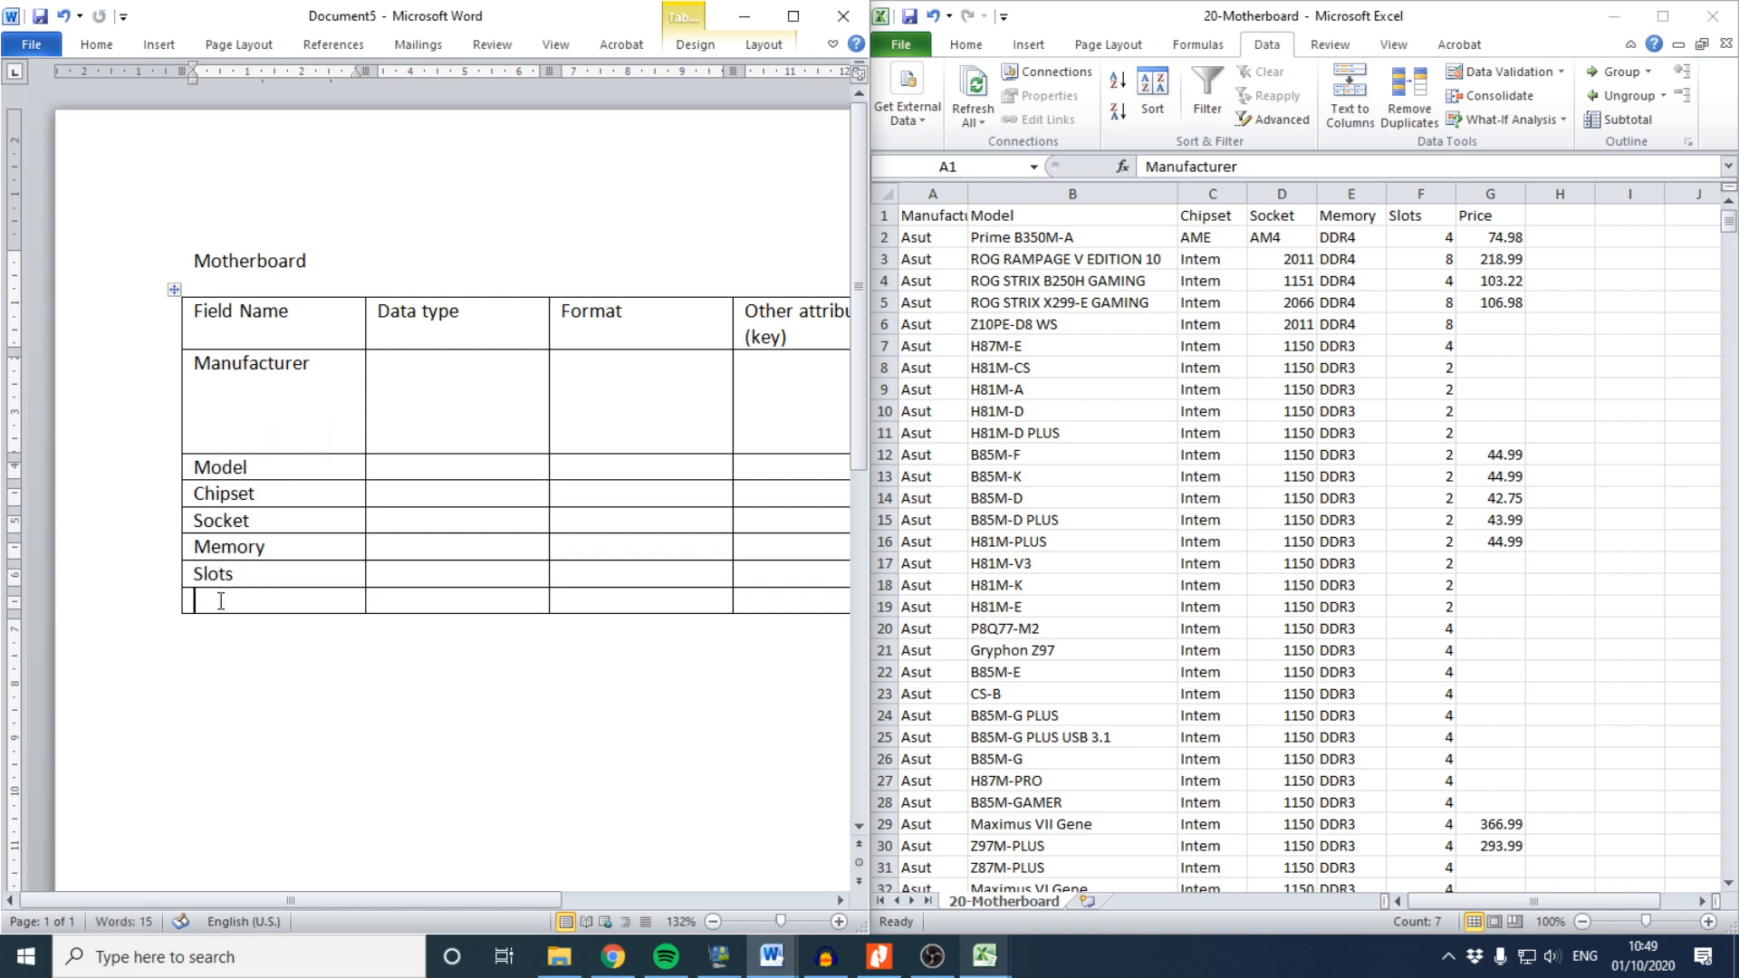
key(ctrl+v)
Delete the leftover blank lines below Manufacturer in its Field Name cell
click(417, 387)
drag(191, 453, 203, 384)
drag(314, 386, 307, 446)
key(Delete)
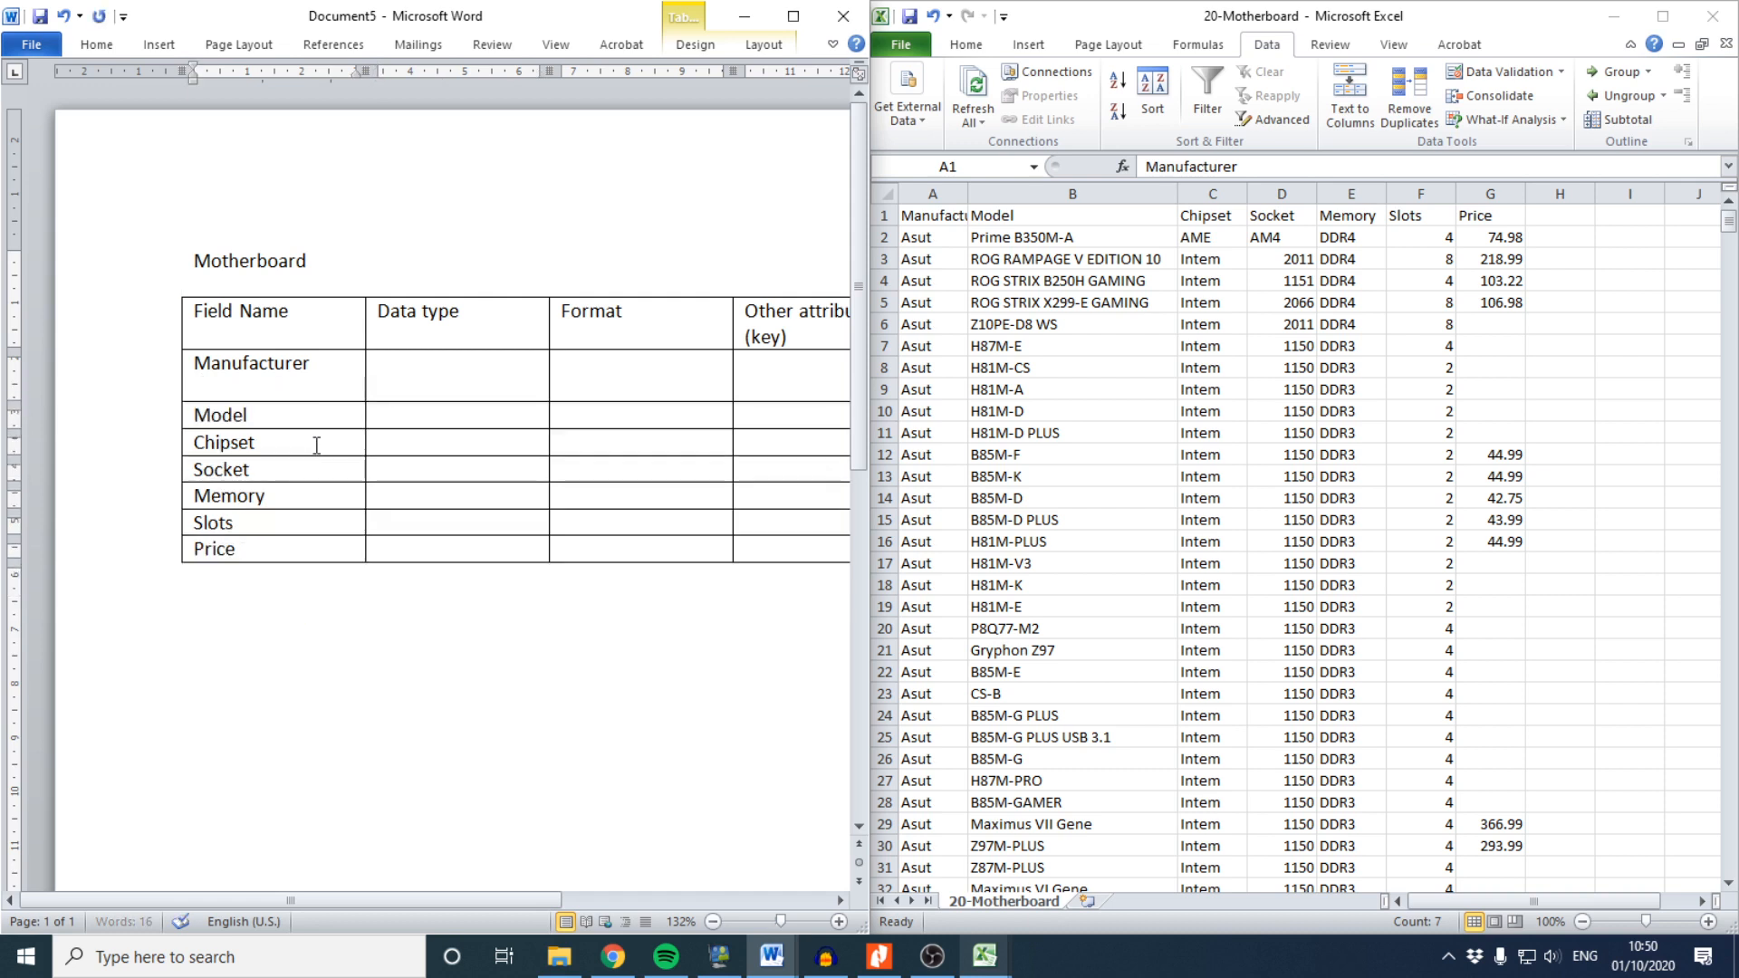
Enter "Short text" as the data type of the Manufacturer field
click(404, 359)
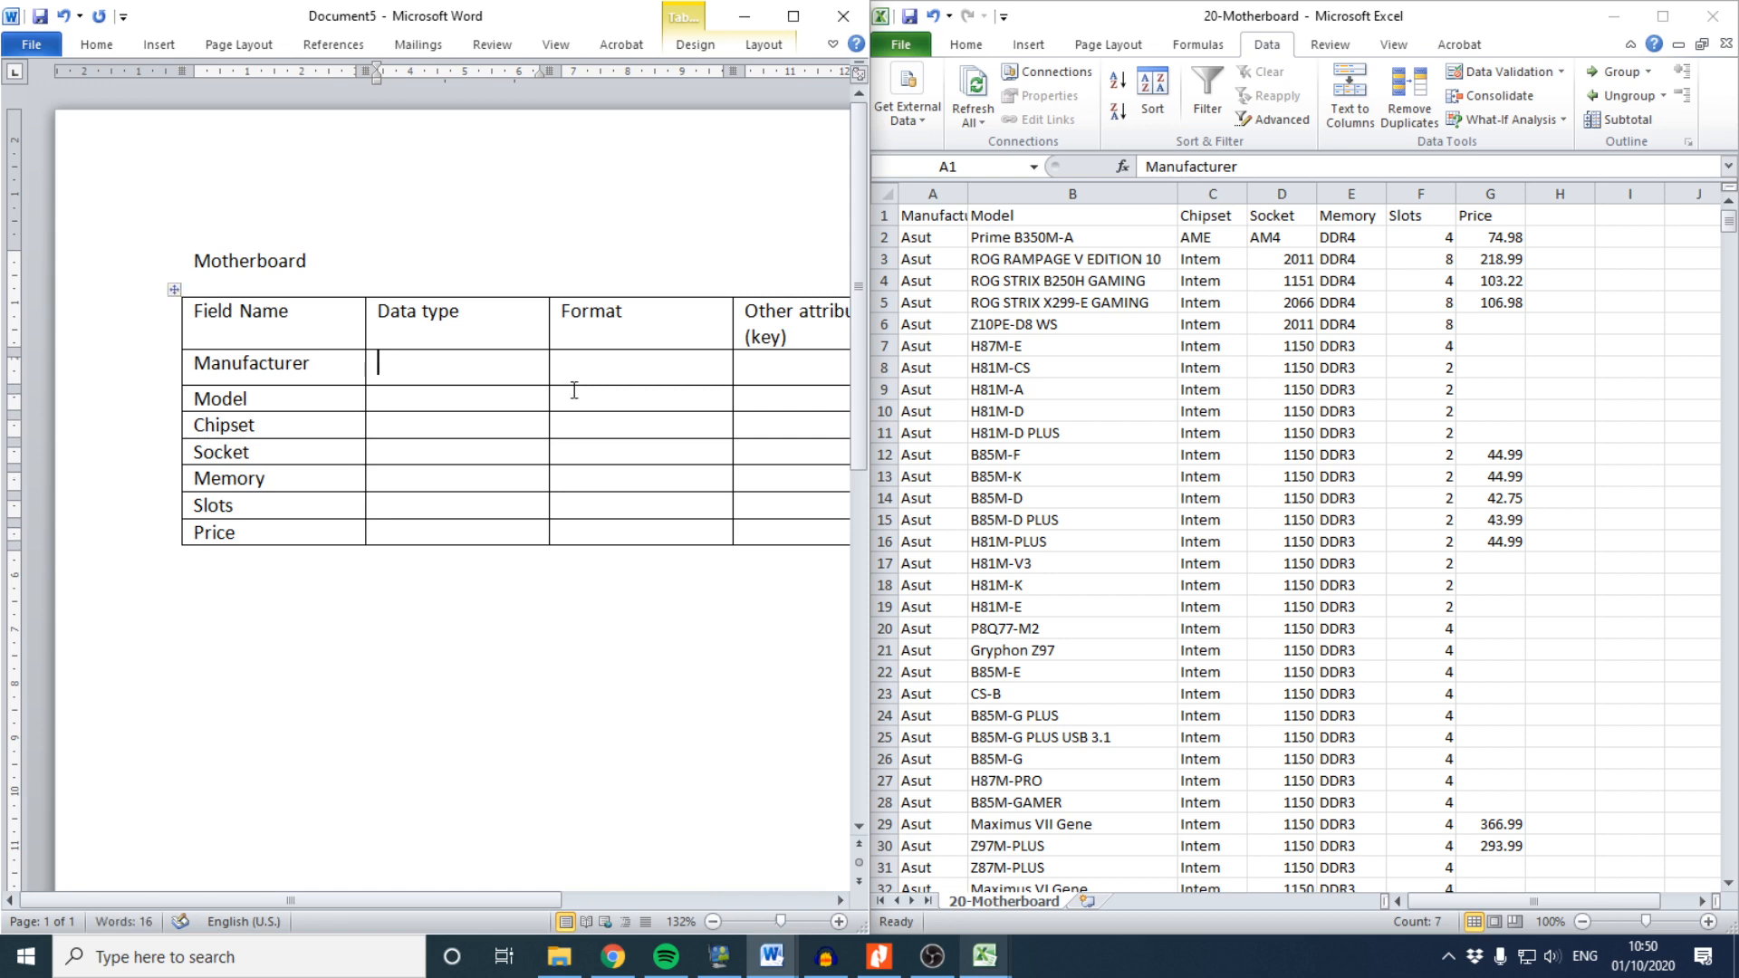
text(So)
key(BackSpace)
text(rt text)
Copy the "Short text" data type into the Model, Chipset and Socket rows
key(shift+Left)
key(shift+Left)
key(shift+Left)
key(shift+Left)
key(shift+Left)
key(shift+Left)
key(shift+Left)
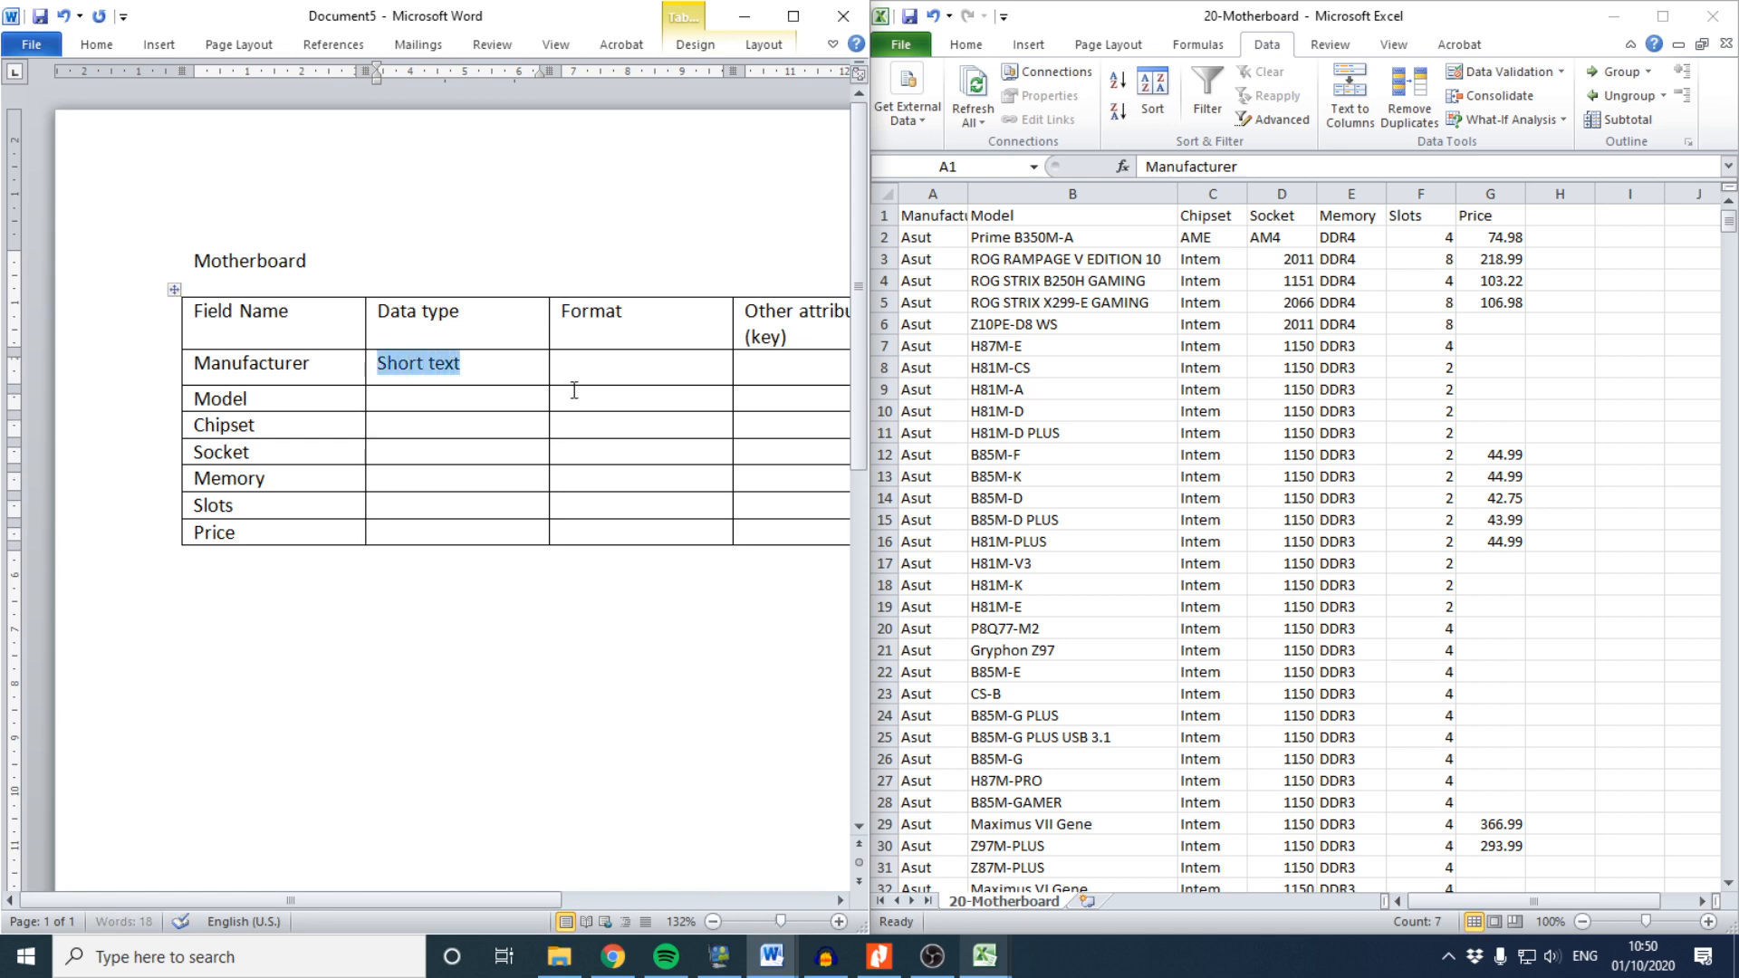
key(ctrl+c)
key(Down)
key(ctrl+v)
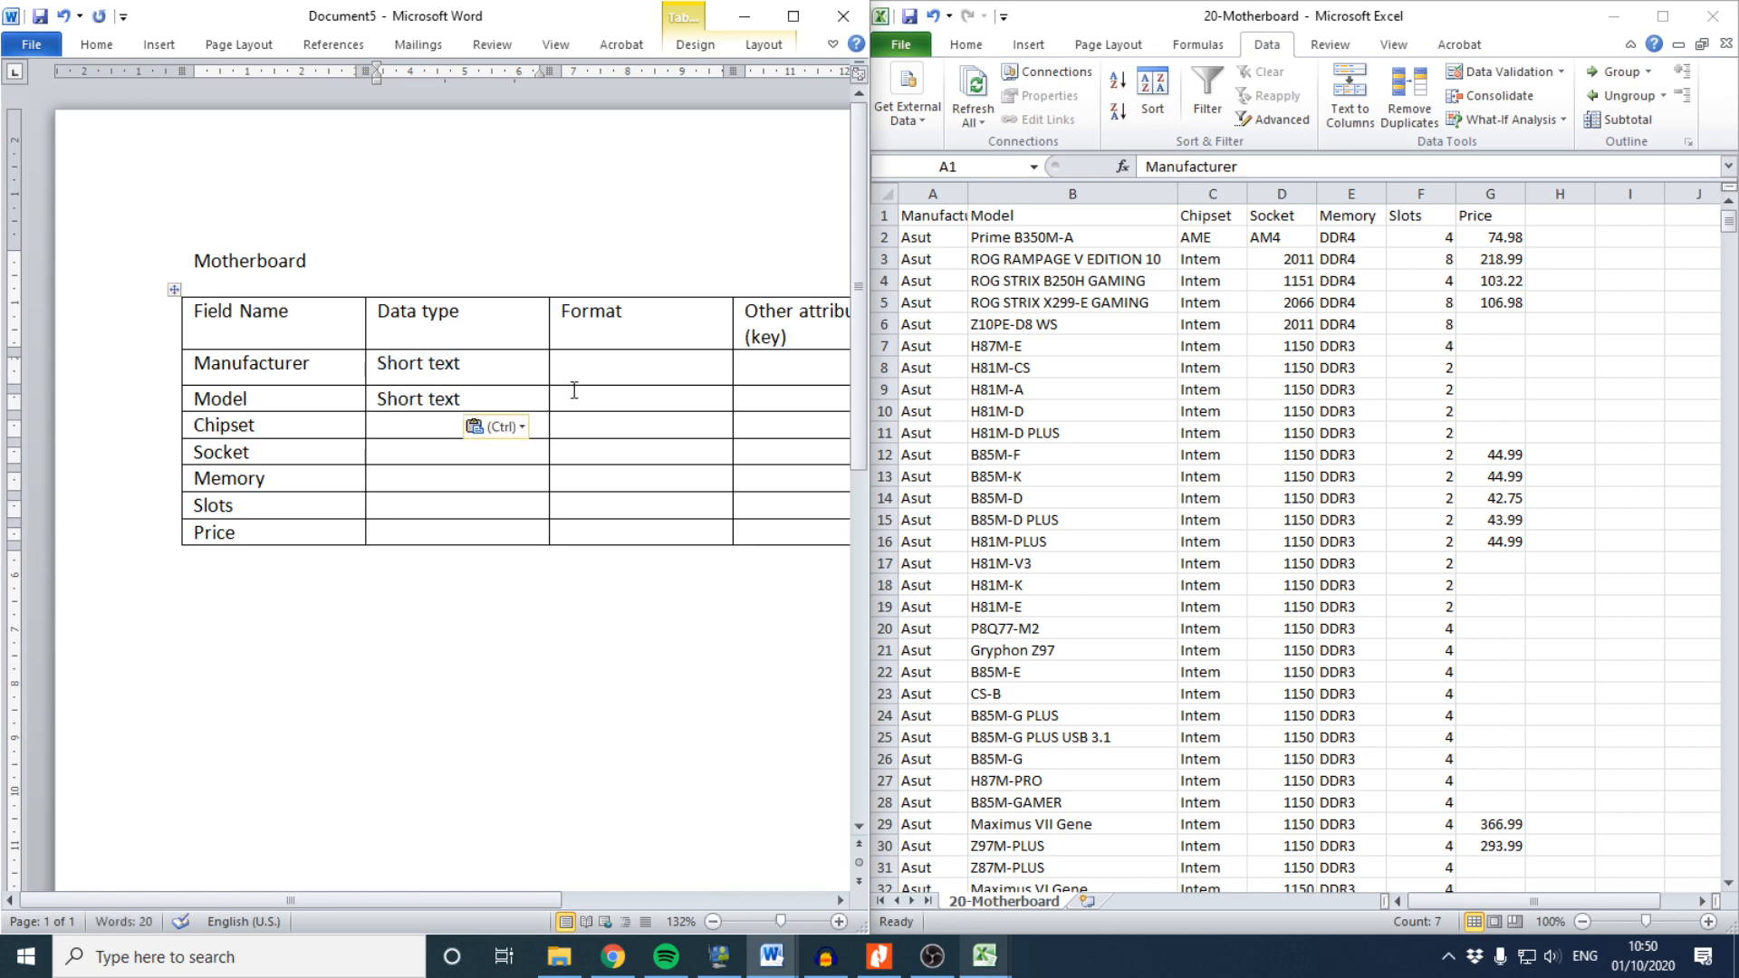
key(ctrl+v)
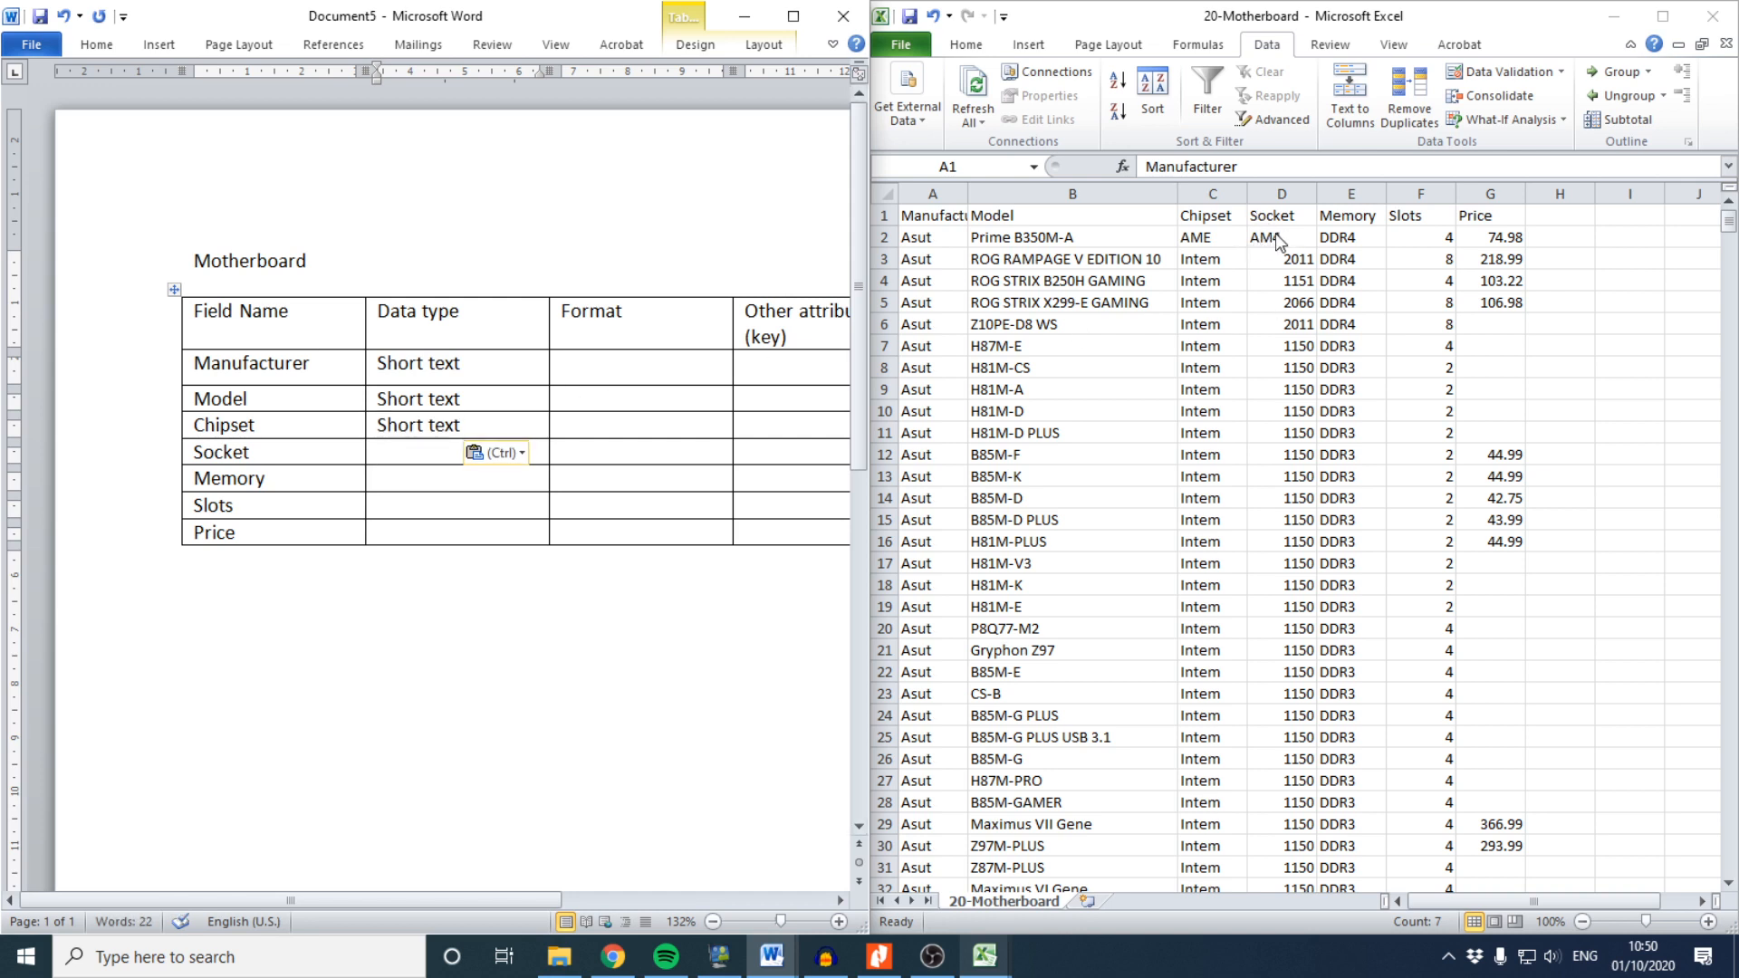
key(ctrl+v)
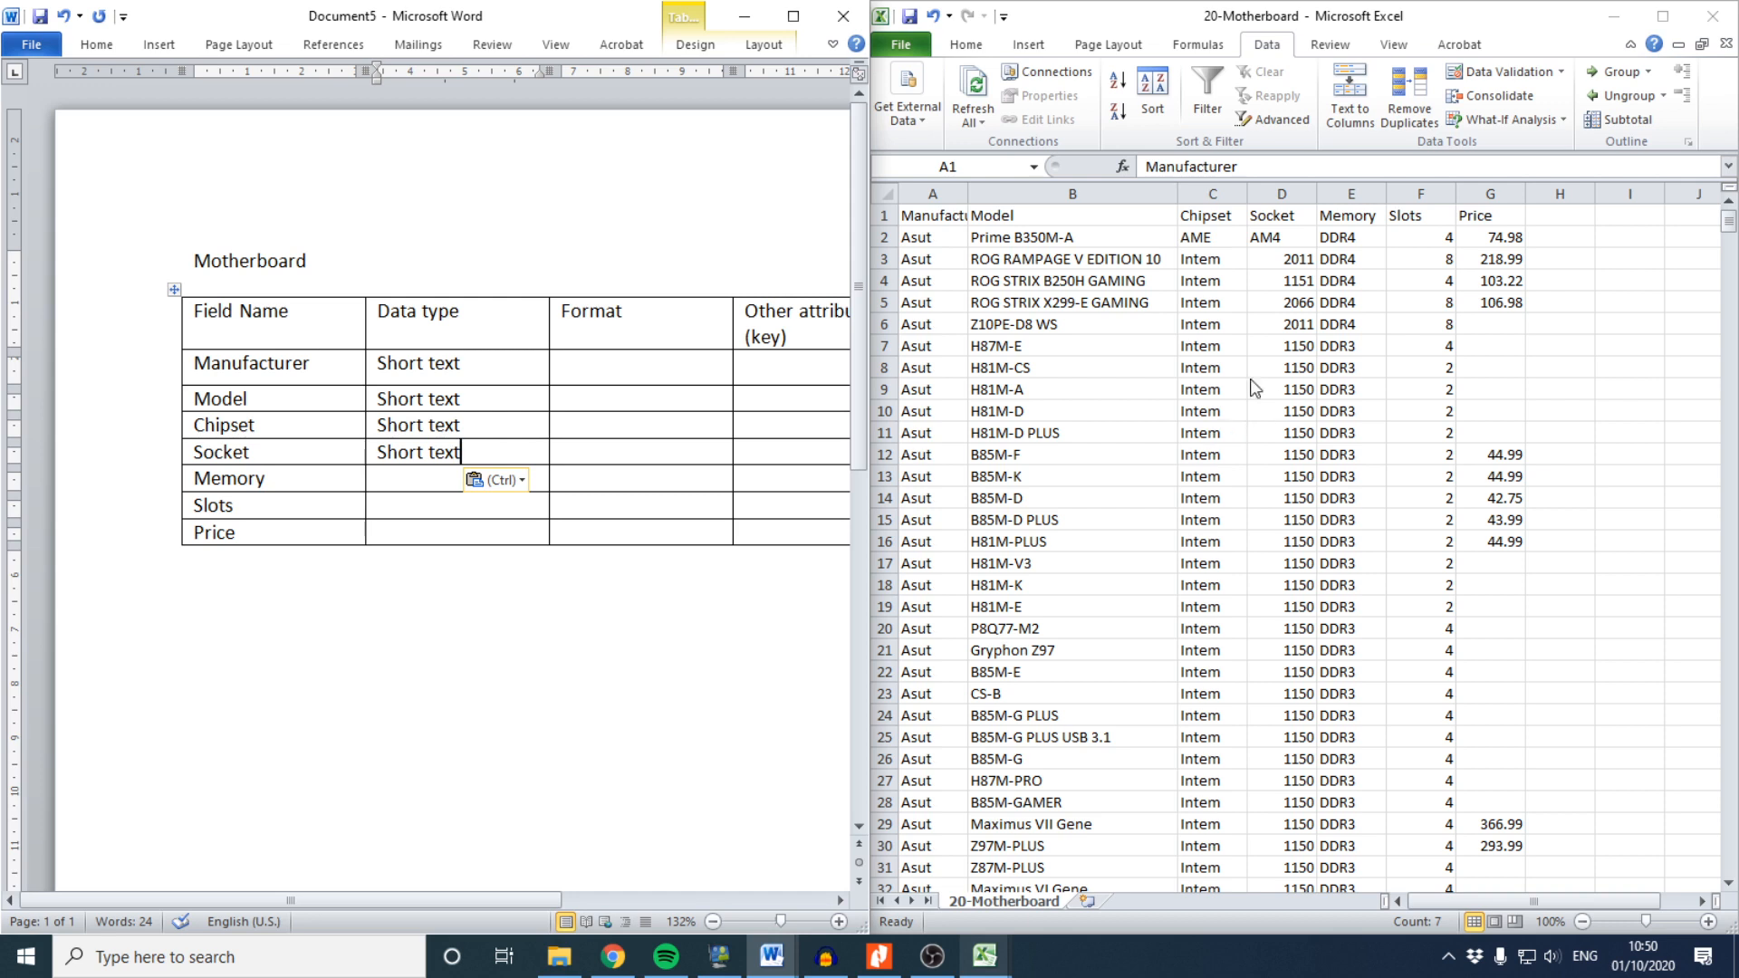
Replace the Socket data type with "Alphanumeric" and enter "Alphanumeric" for Memory as well
drag(465, 444, 396, 455)
text(A)
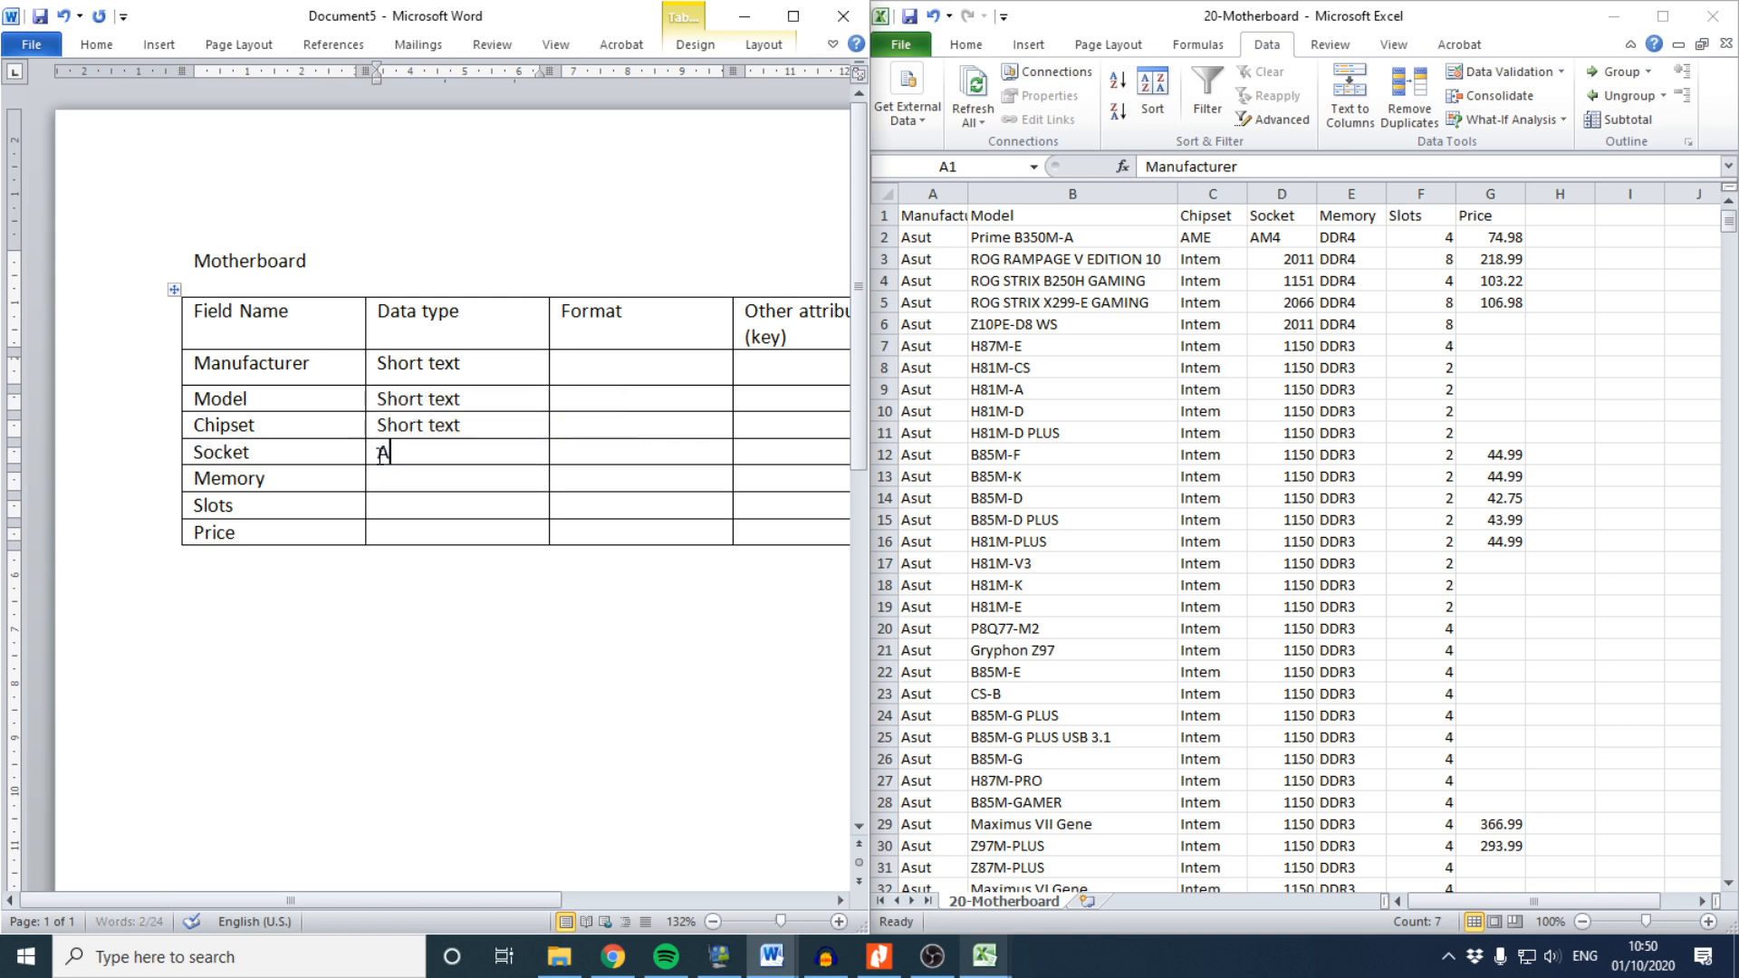
text(lphanumeri)
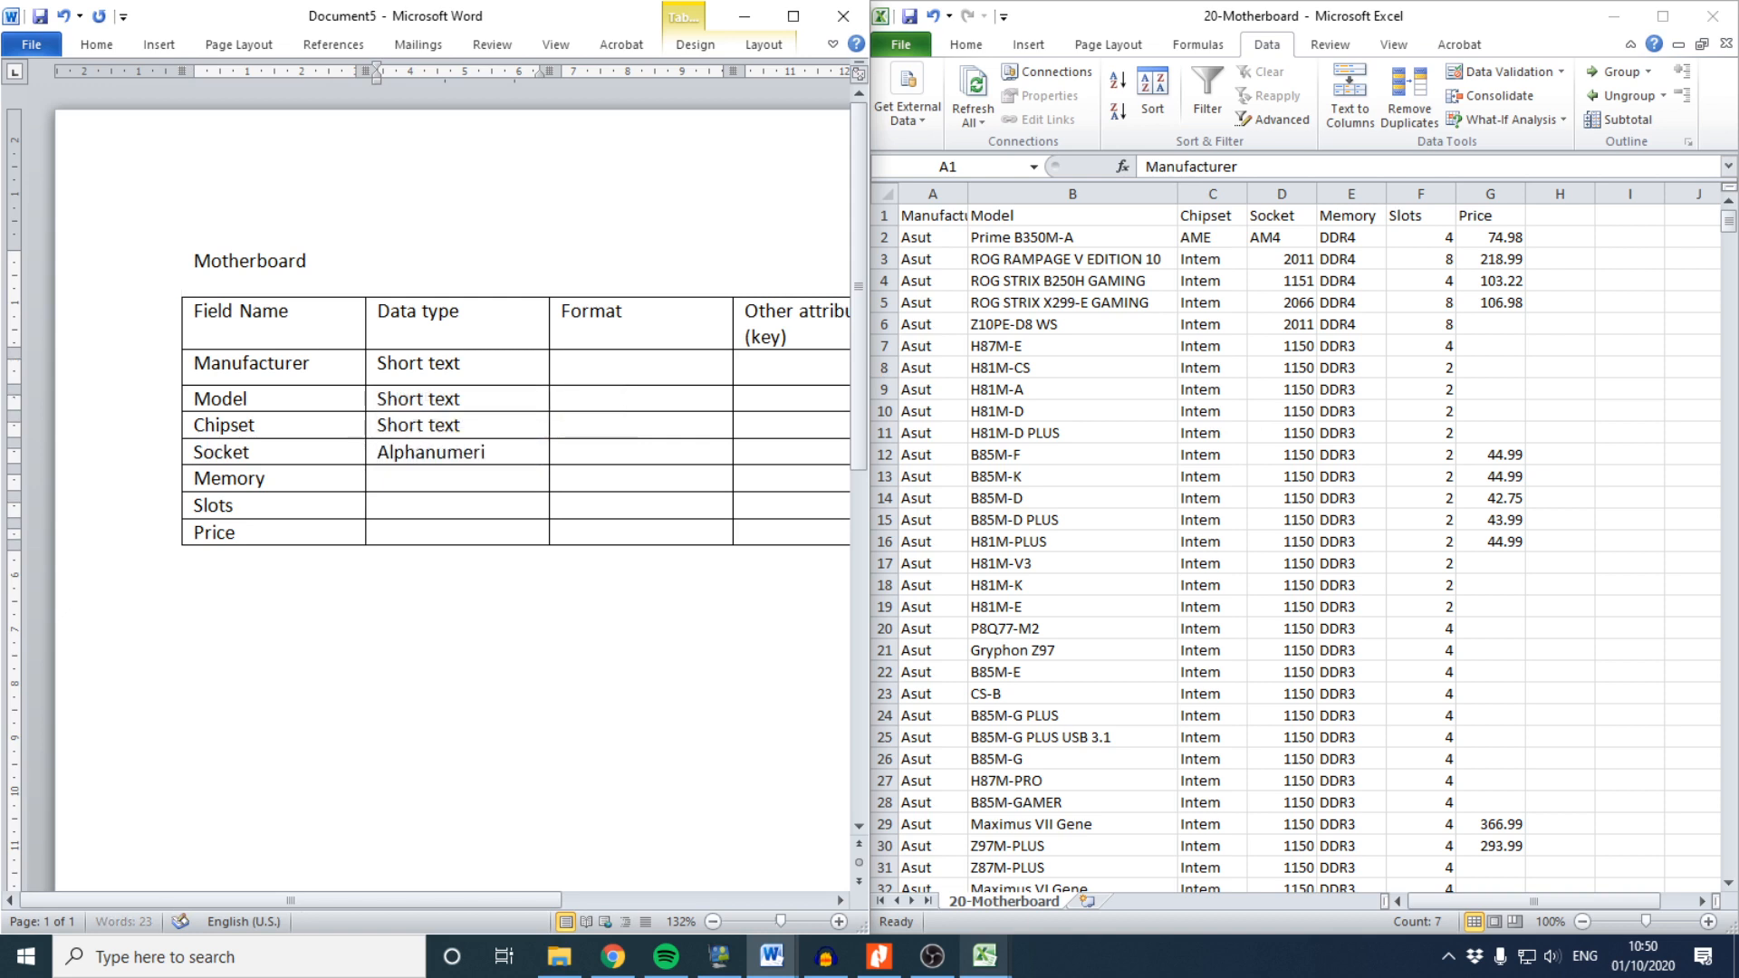
text(c)
click(450, 489)
text(Alphanumeric)
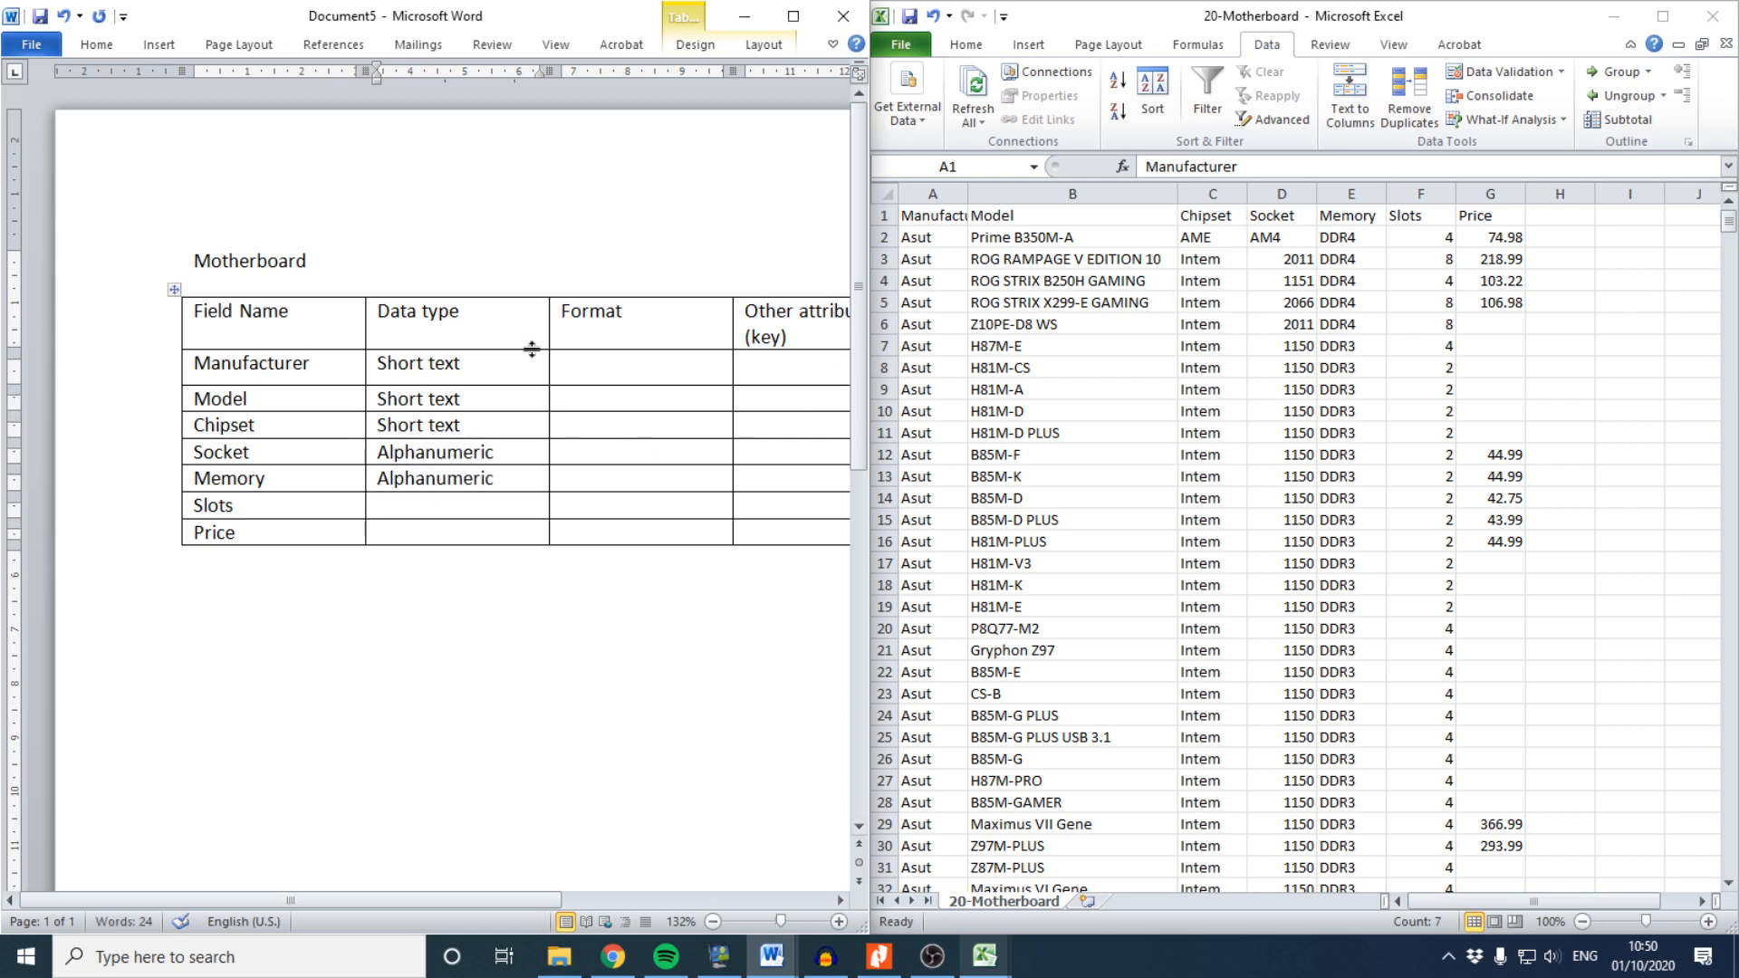
Make the table's header row bold and place the cursor in the Slots data type cell
drag(196, 311, 803, 303)
key(ctrl+b)
click(85, 505)
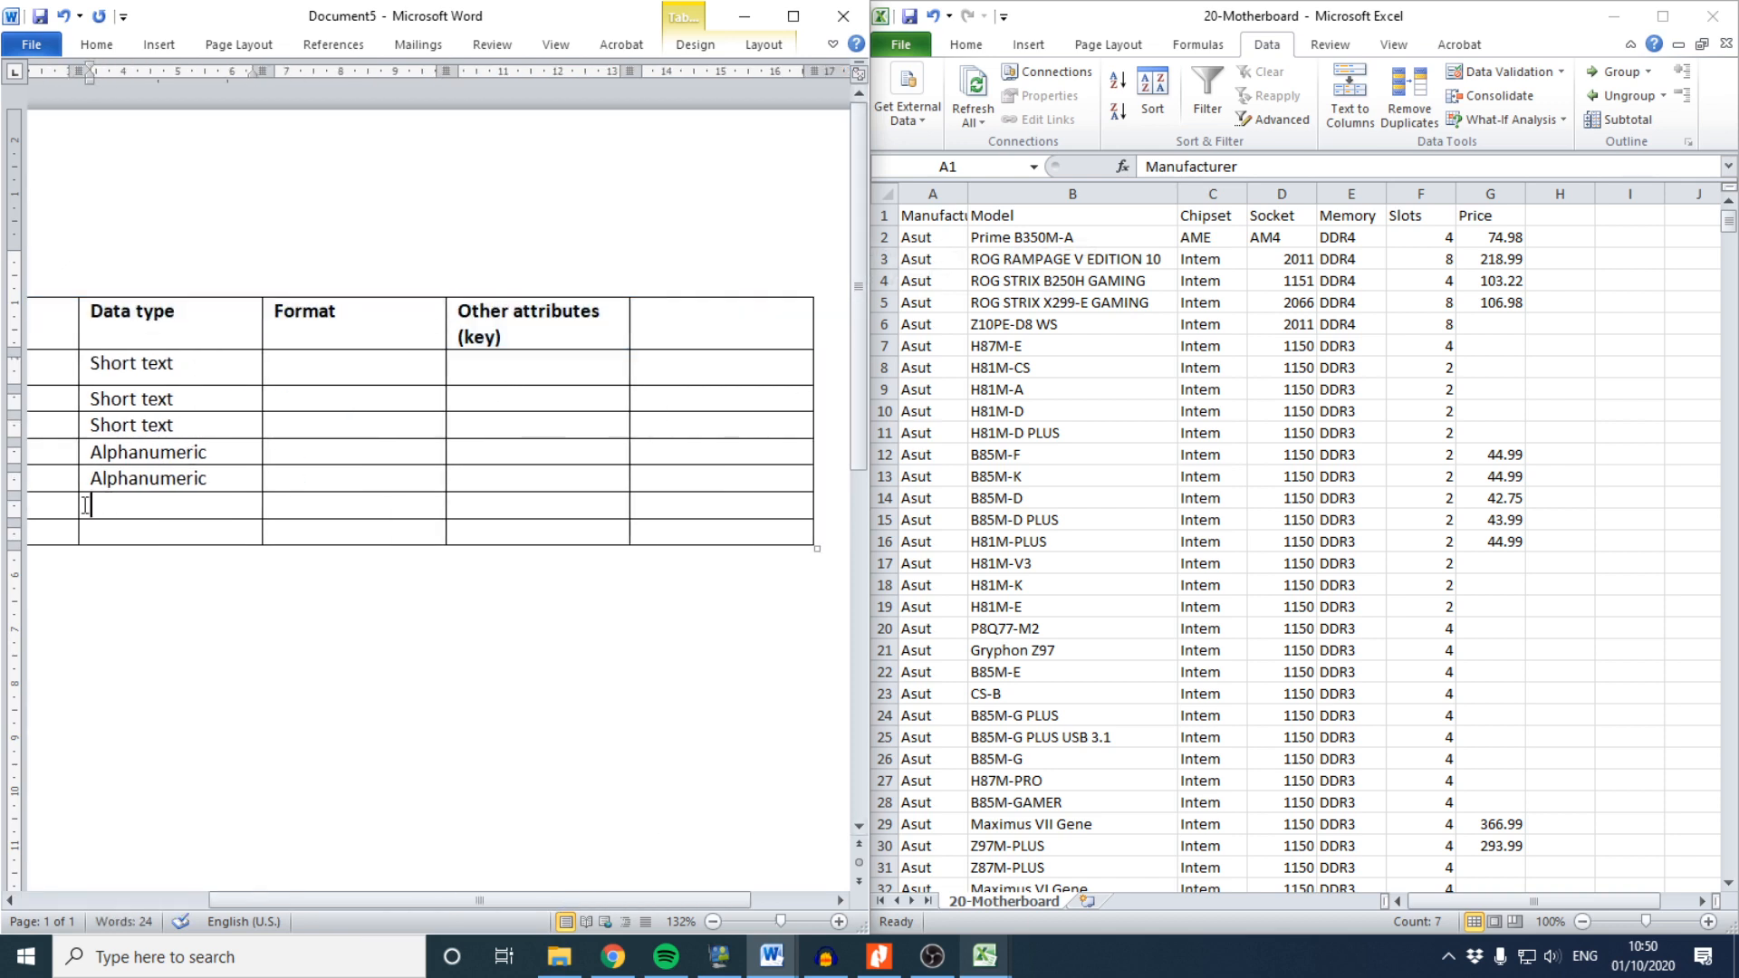
drag(85, 505, 98, 507)
click(303, 507)
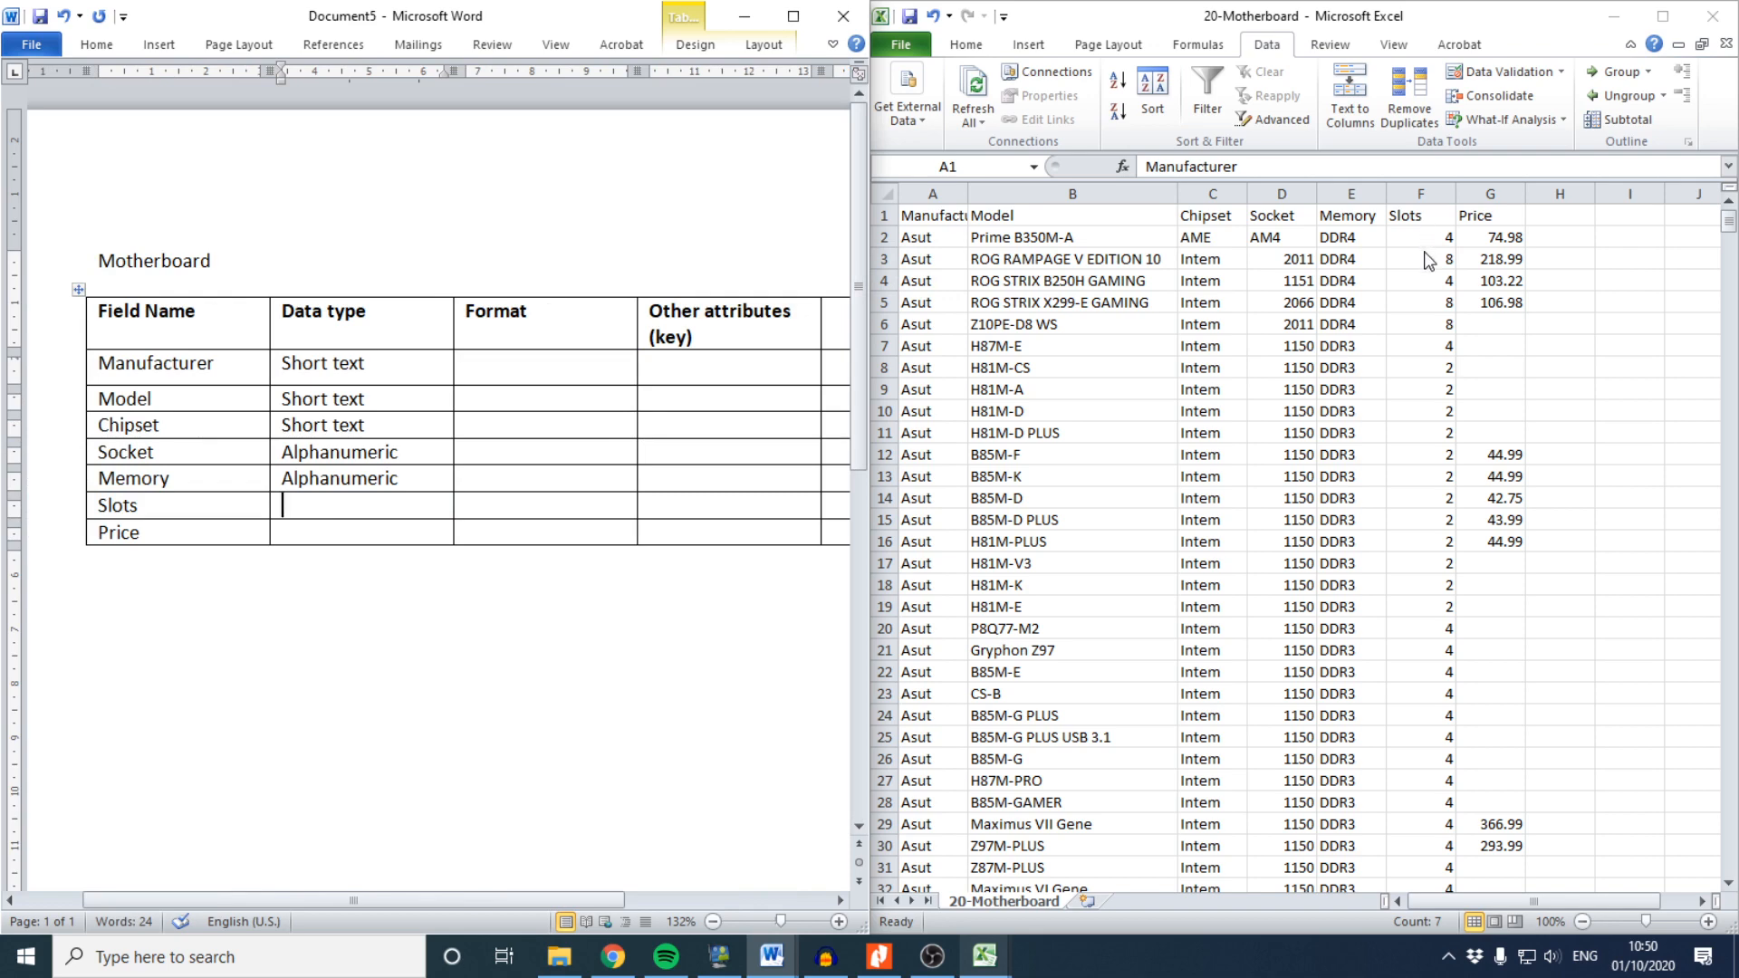
Examine the Slots values down the motherboard list to decide their data type, and return to the Slots row of the Word table
click(1426, 228)
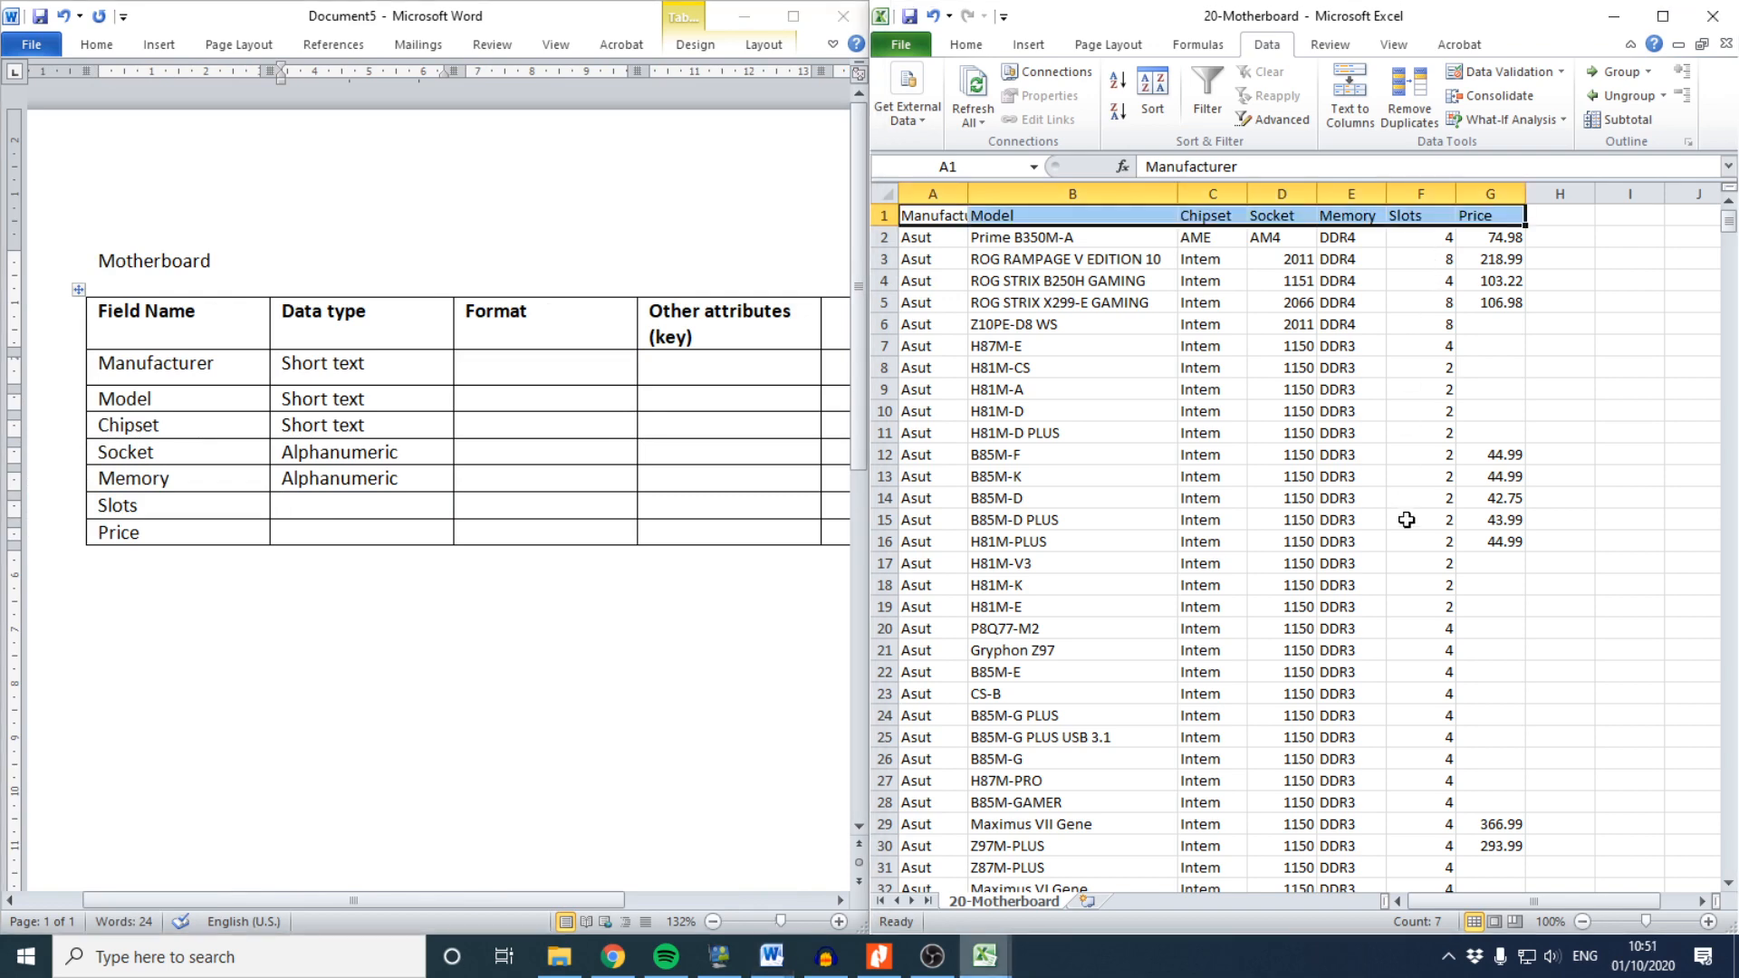
scroll(1412, 521, down, 9)
scroll(1421, 531, down, 20)
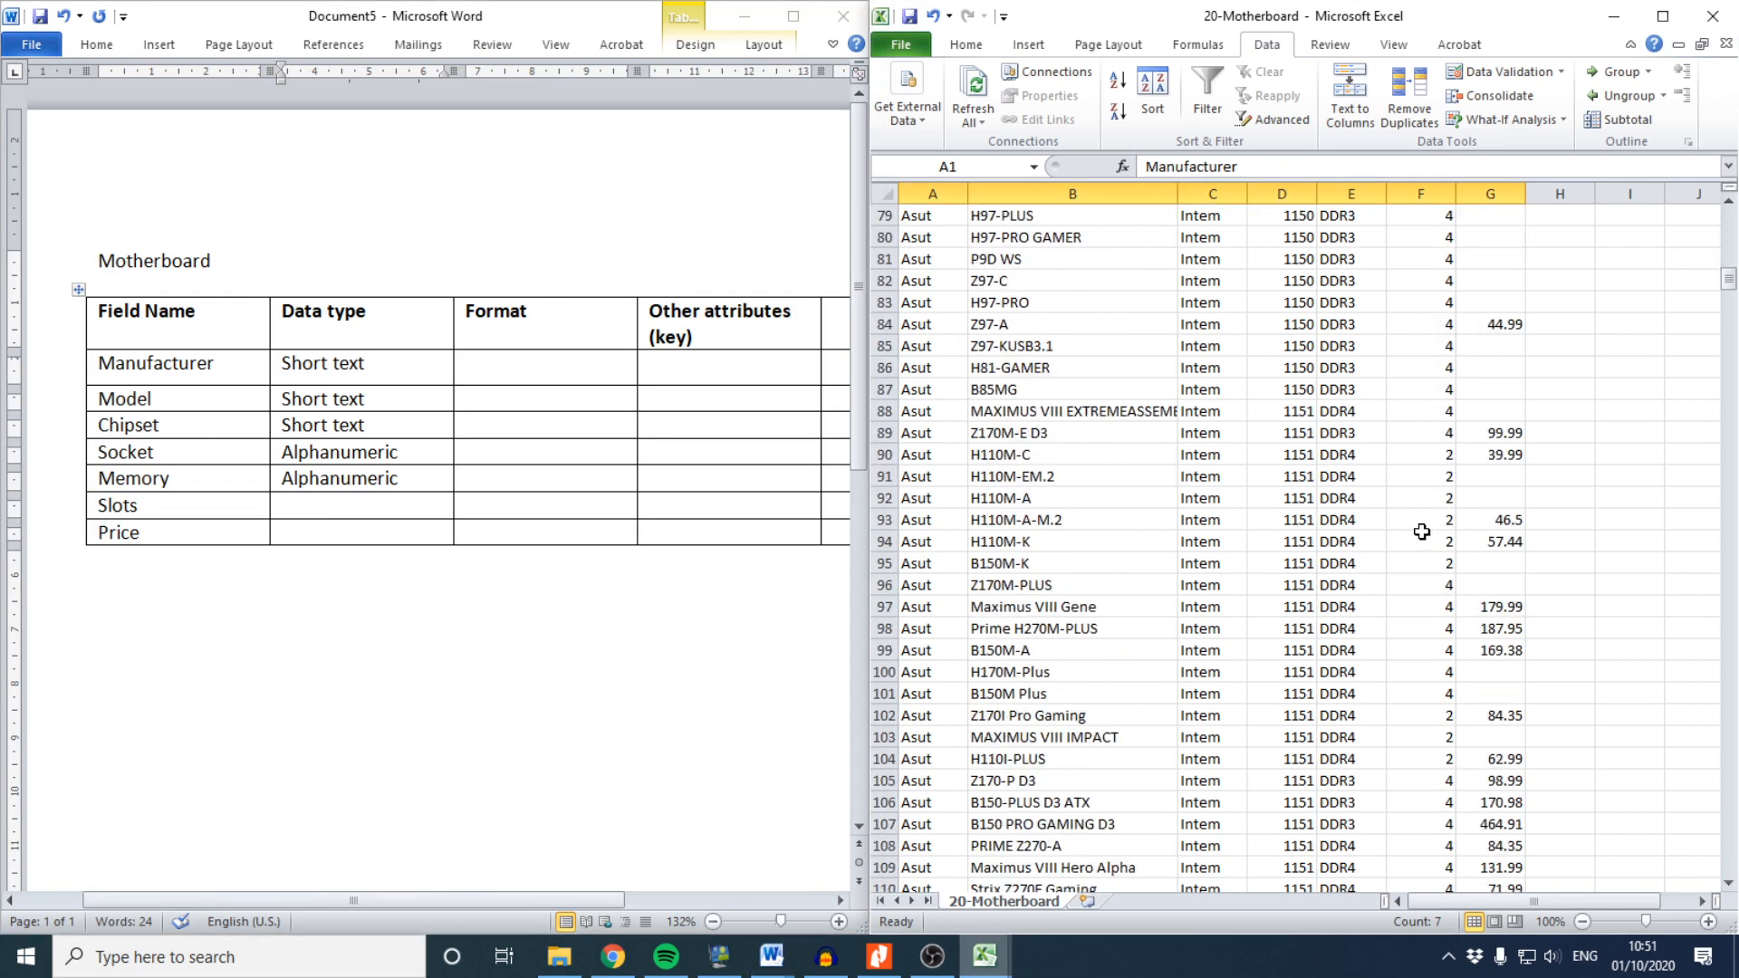
scroll(1421, 531, down, 16)
scroll(1420, 528, up, 20)
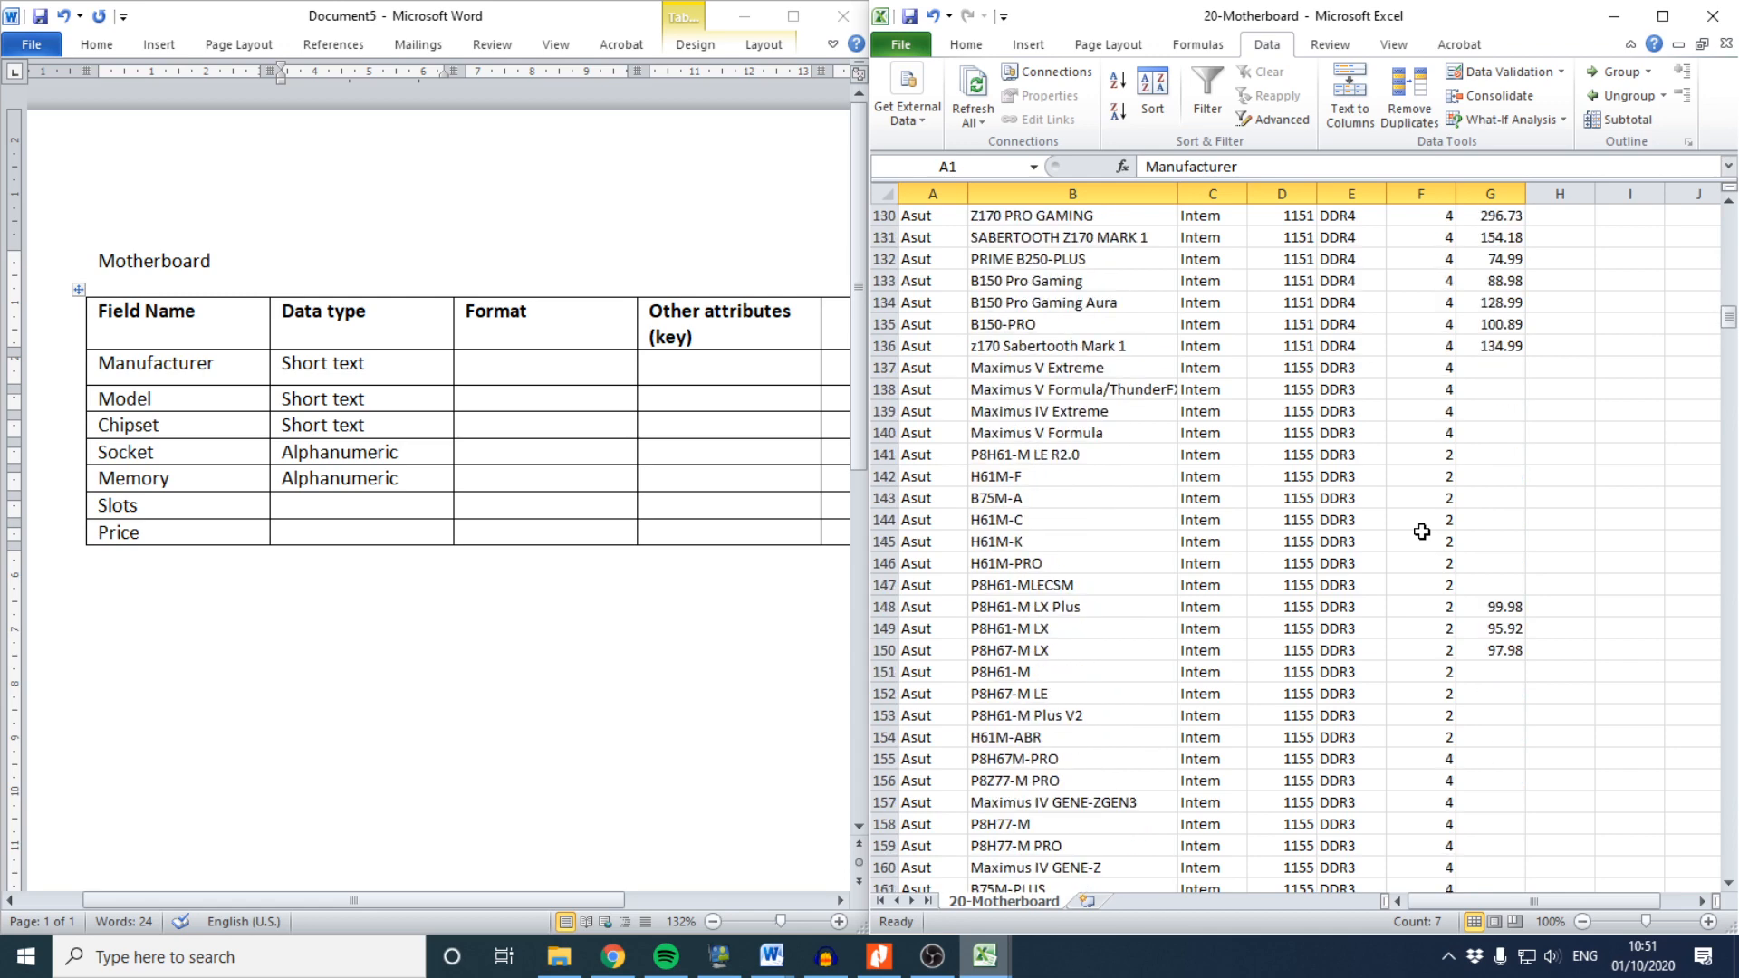
scroll(1420, 526, up, 20)
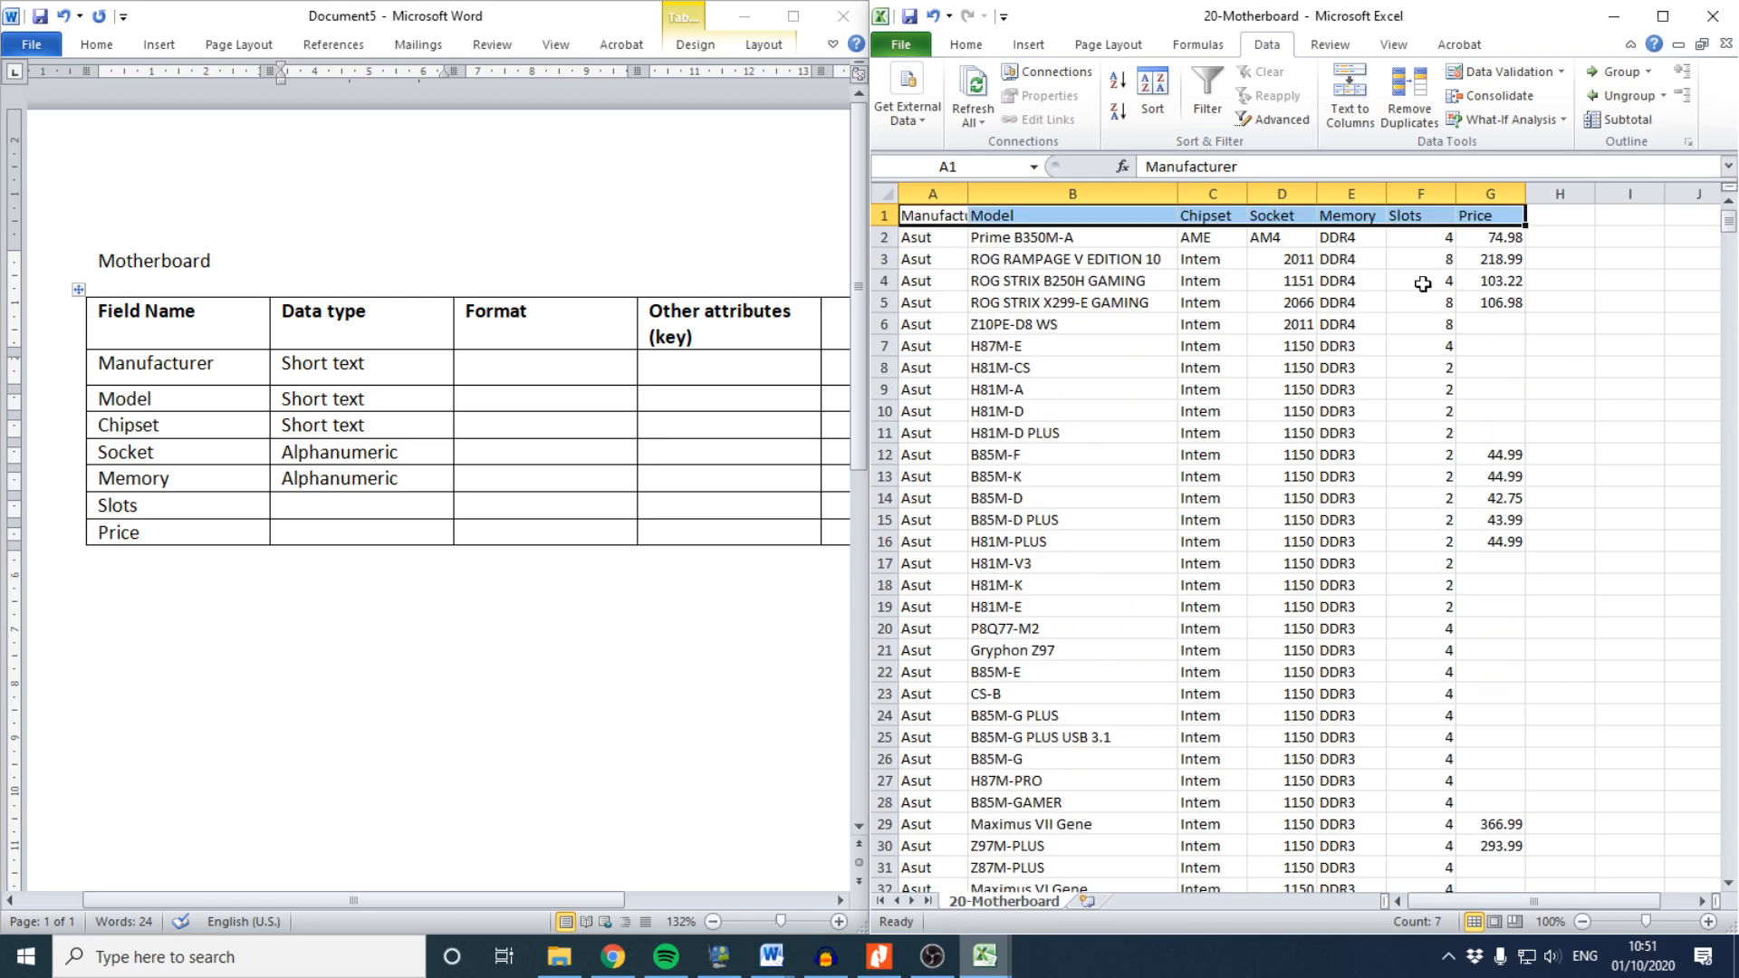
click(1420, 239)
click(965, 45)
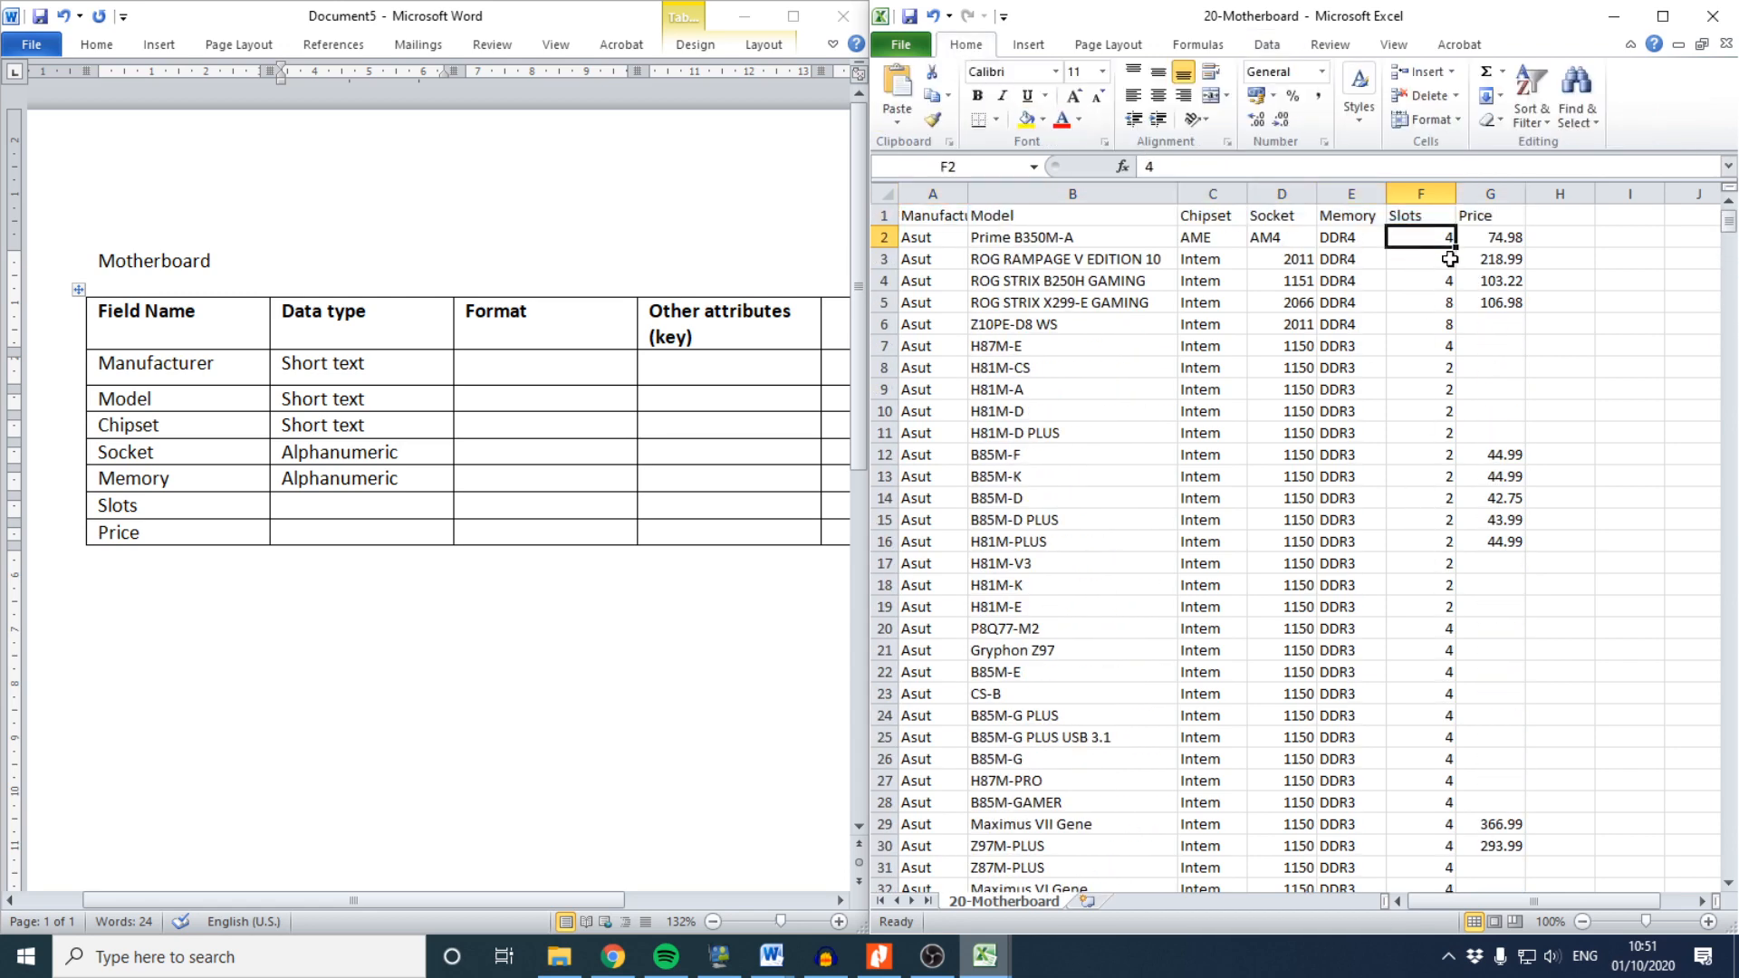
click(317, 510)
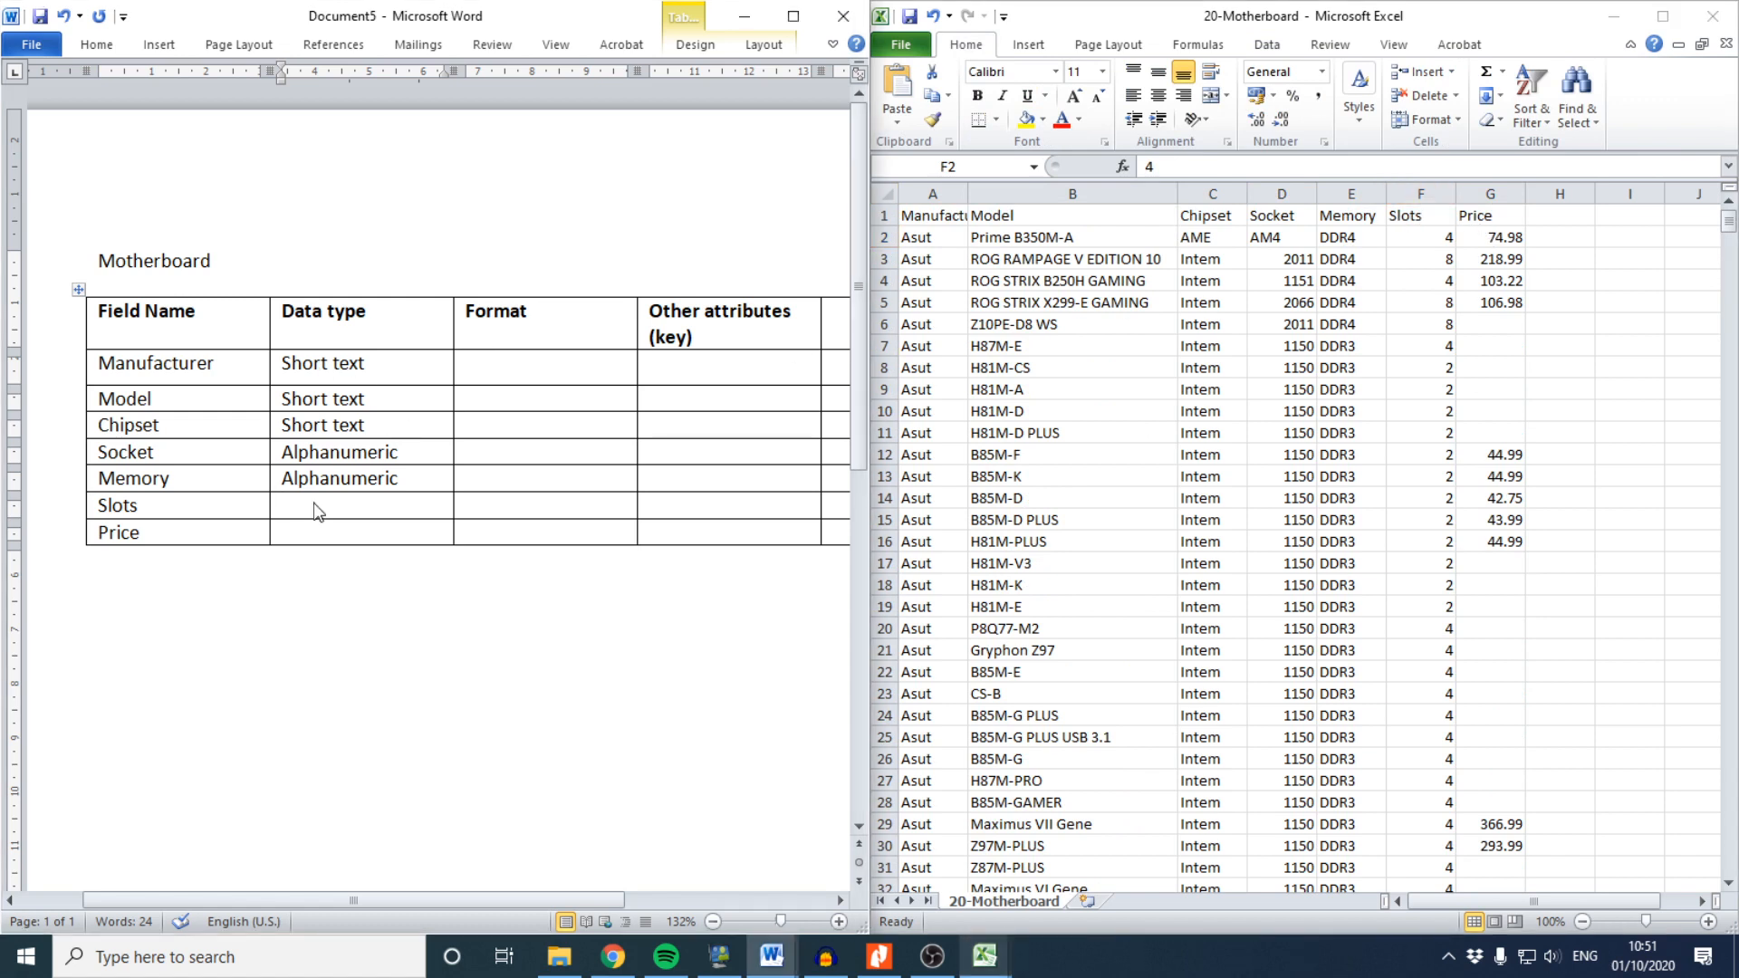
Fill in the Slots data type, first as "Alphanumeric" and finally as "Integer" after checking the first Slots value in the spreadsheet
text(Alphanumeric)
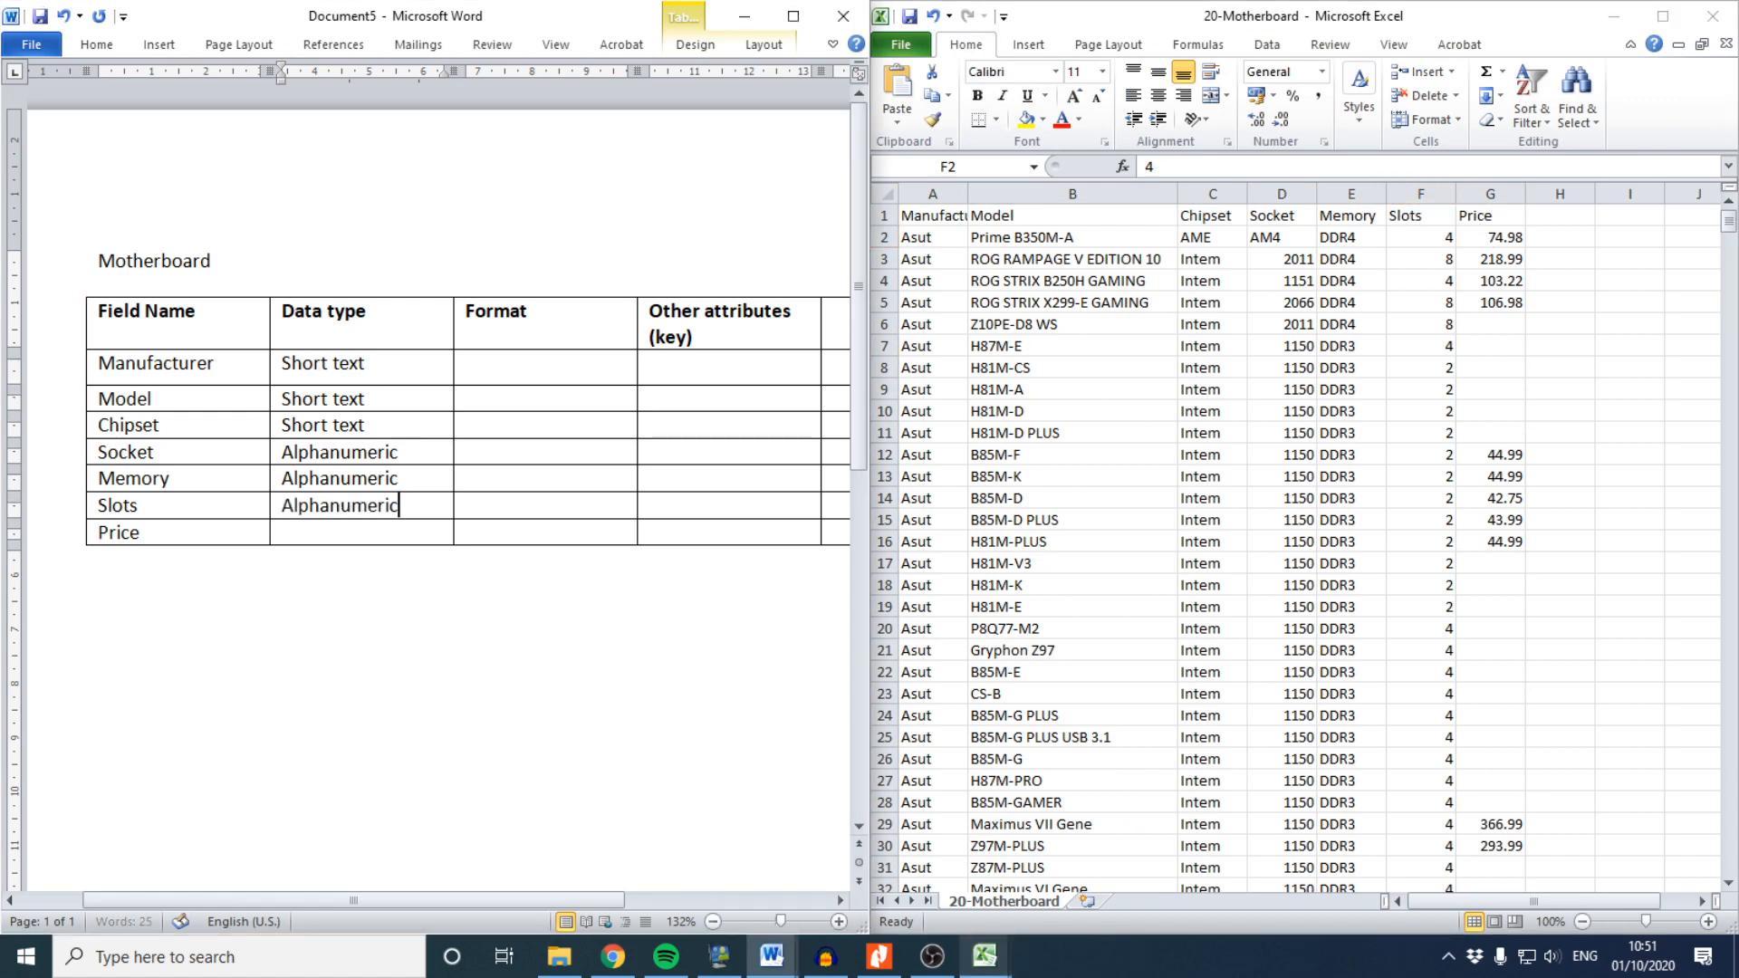
click(1433, 243)
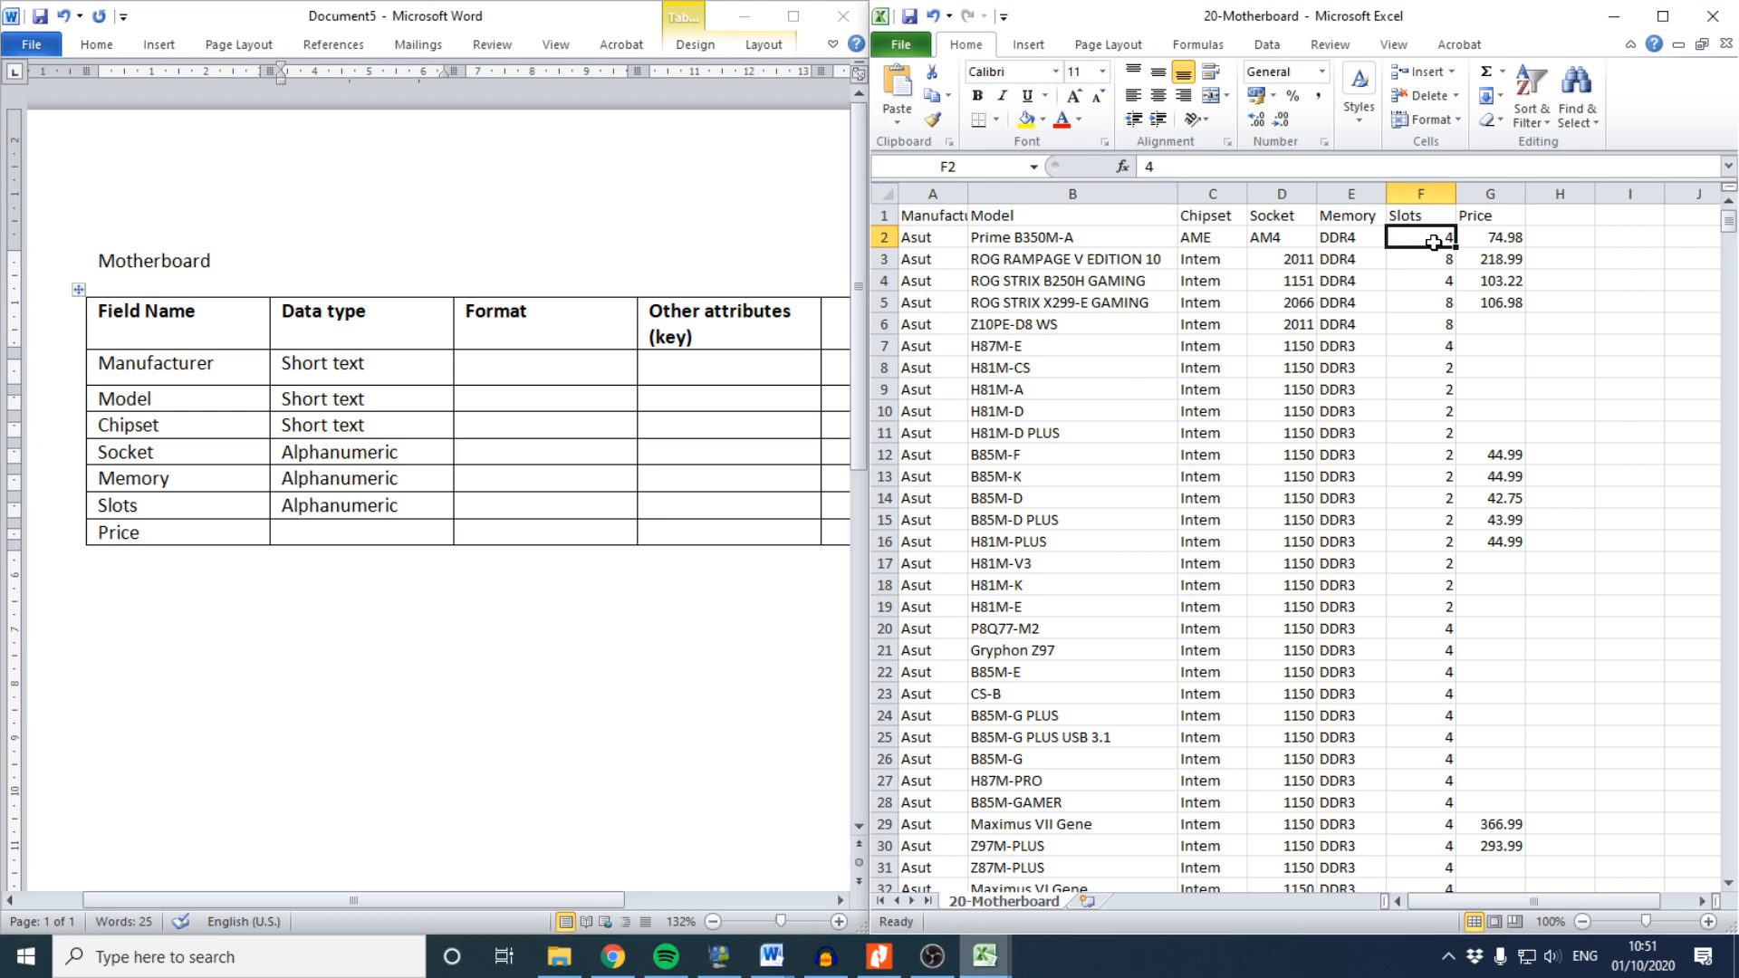
click(405, 505)
drag(405, 505, 280, 505)
text(Integer)
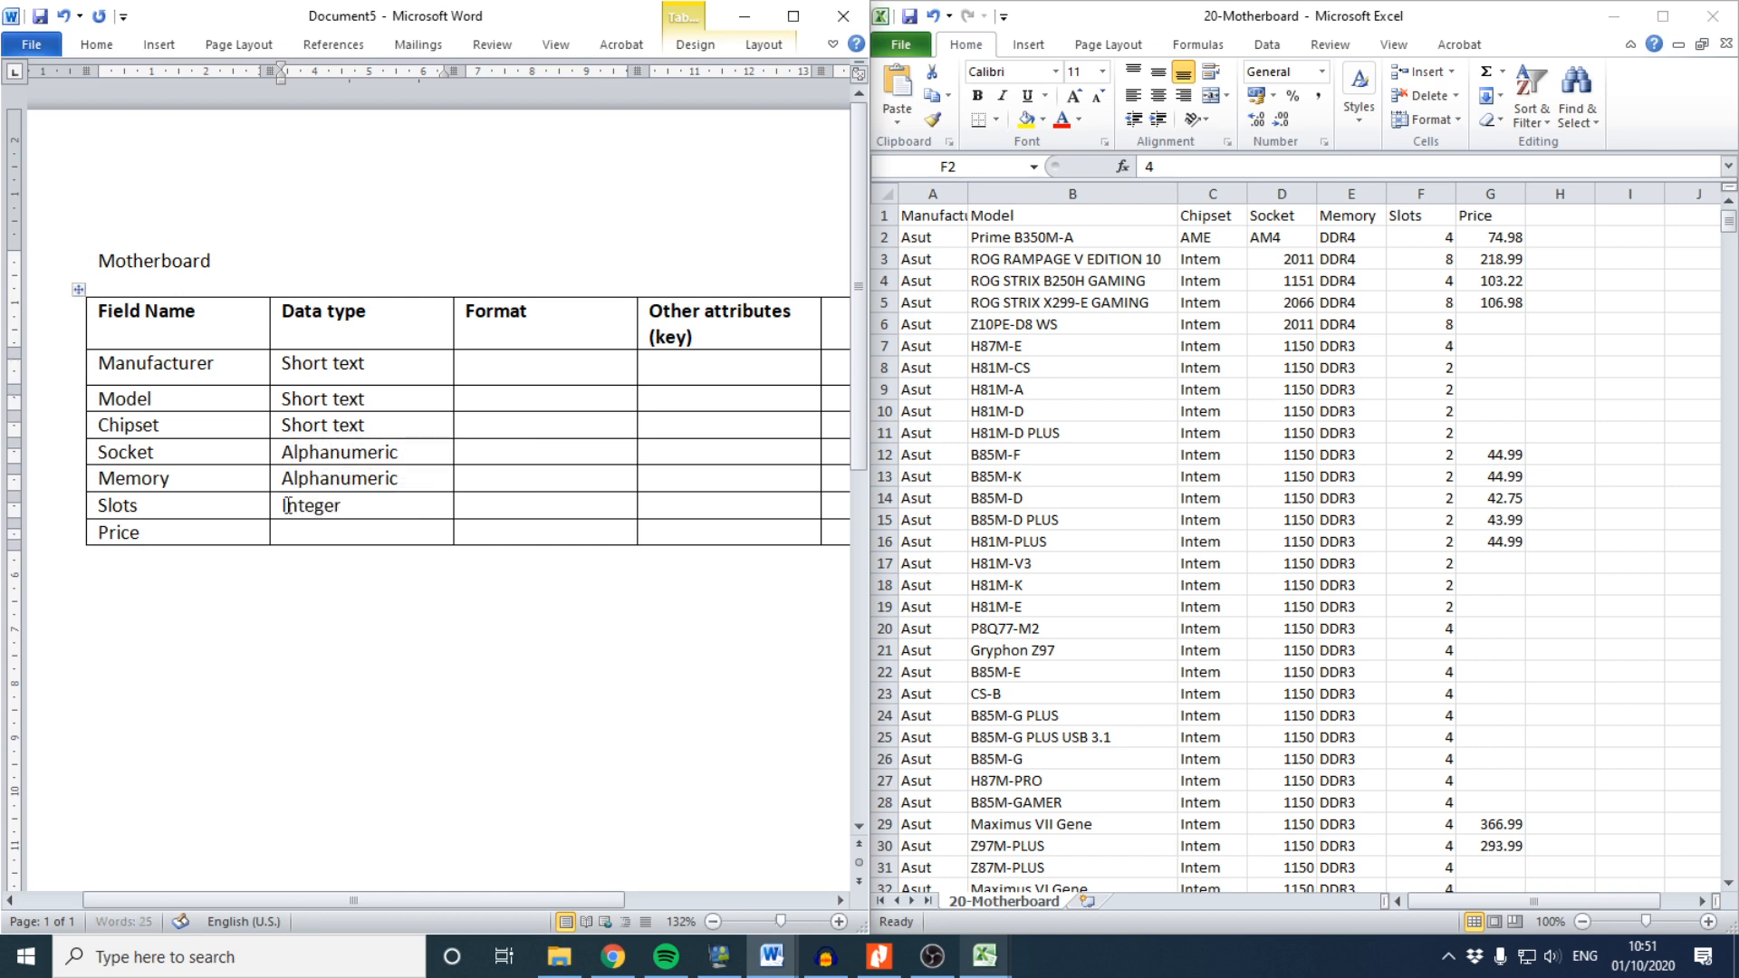
key(Tab)
click(382, 537)
Try the Number format on the first Slots value in the motherboard spreadsheet and undo it
click(1442, 239)
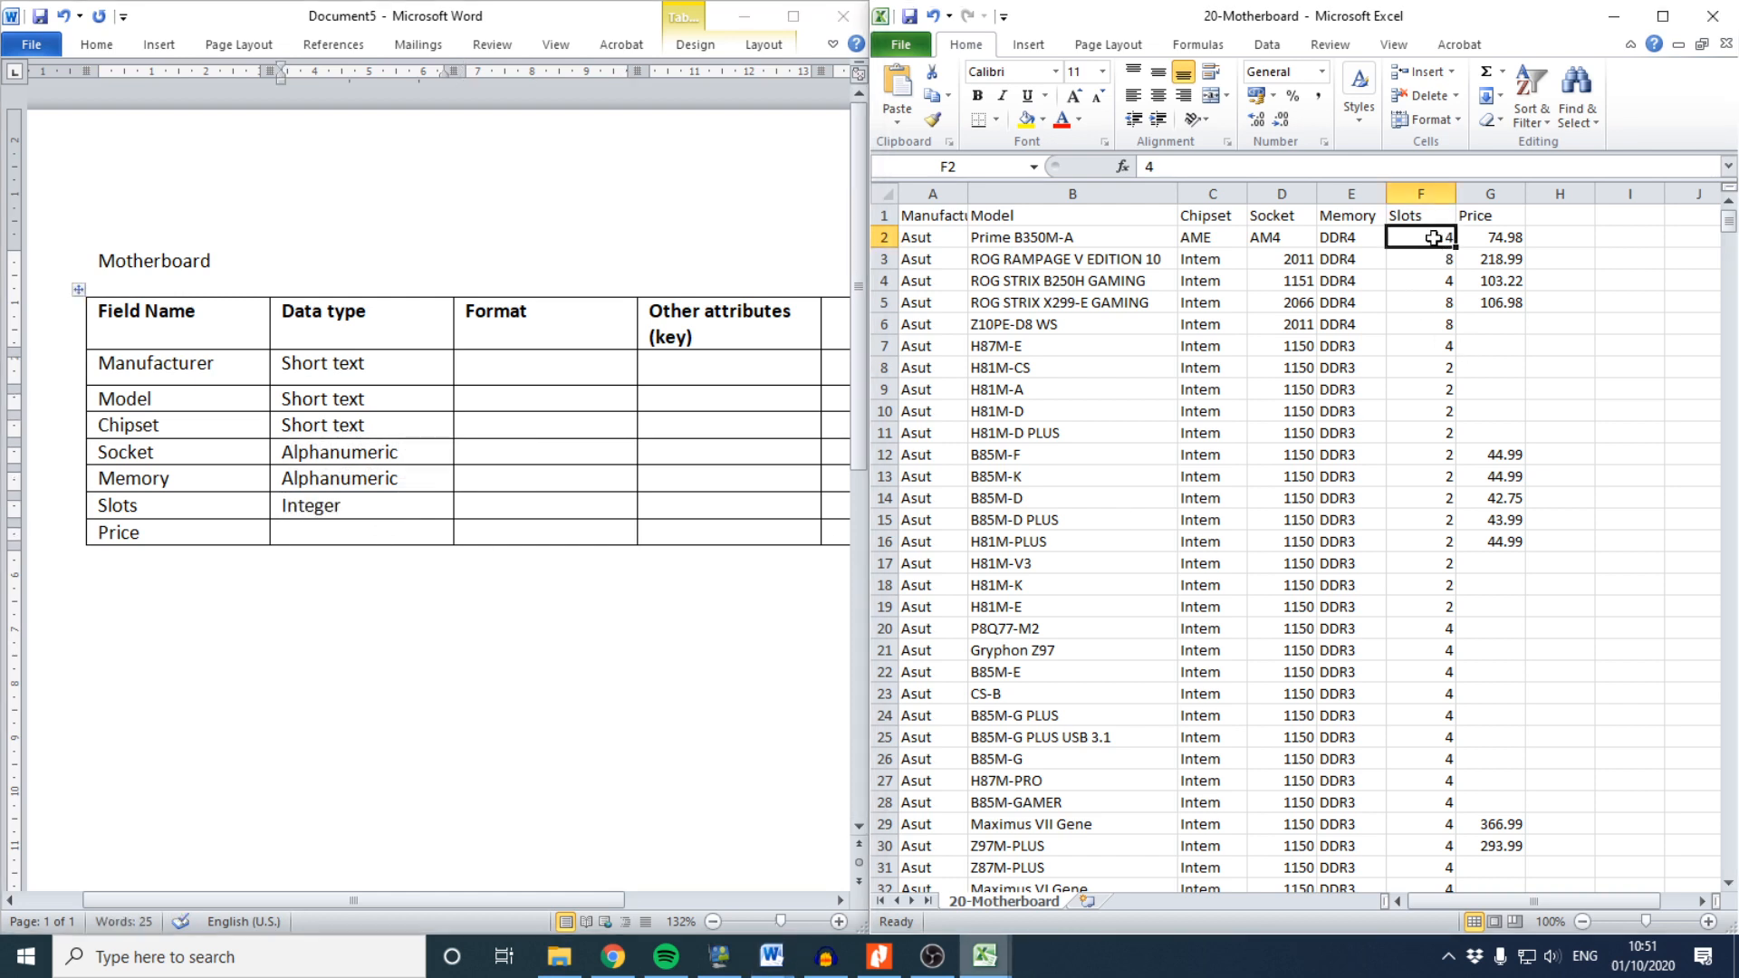
click(1321, 71)
click(1325, 152)
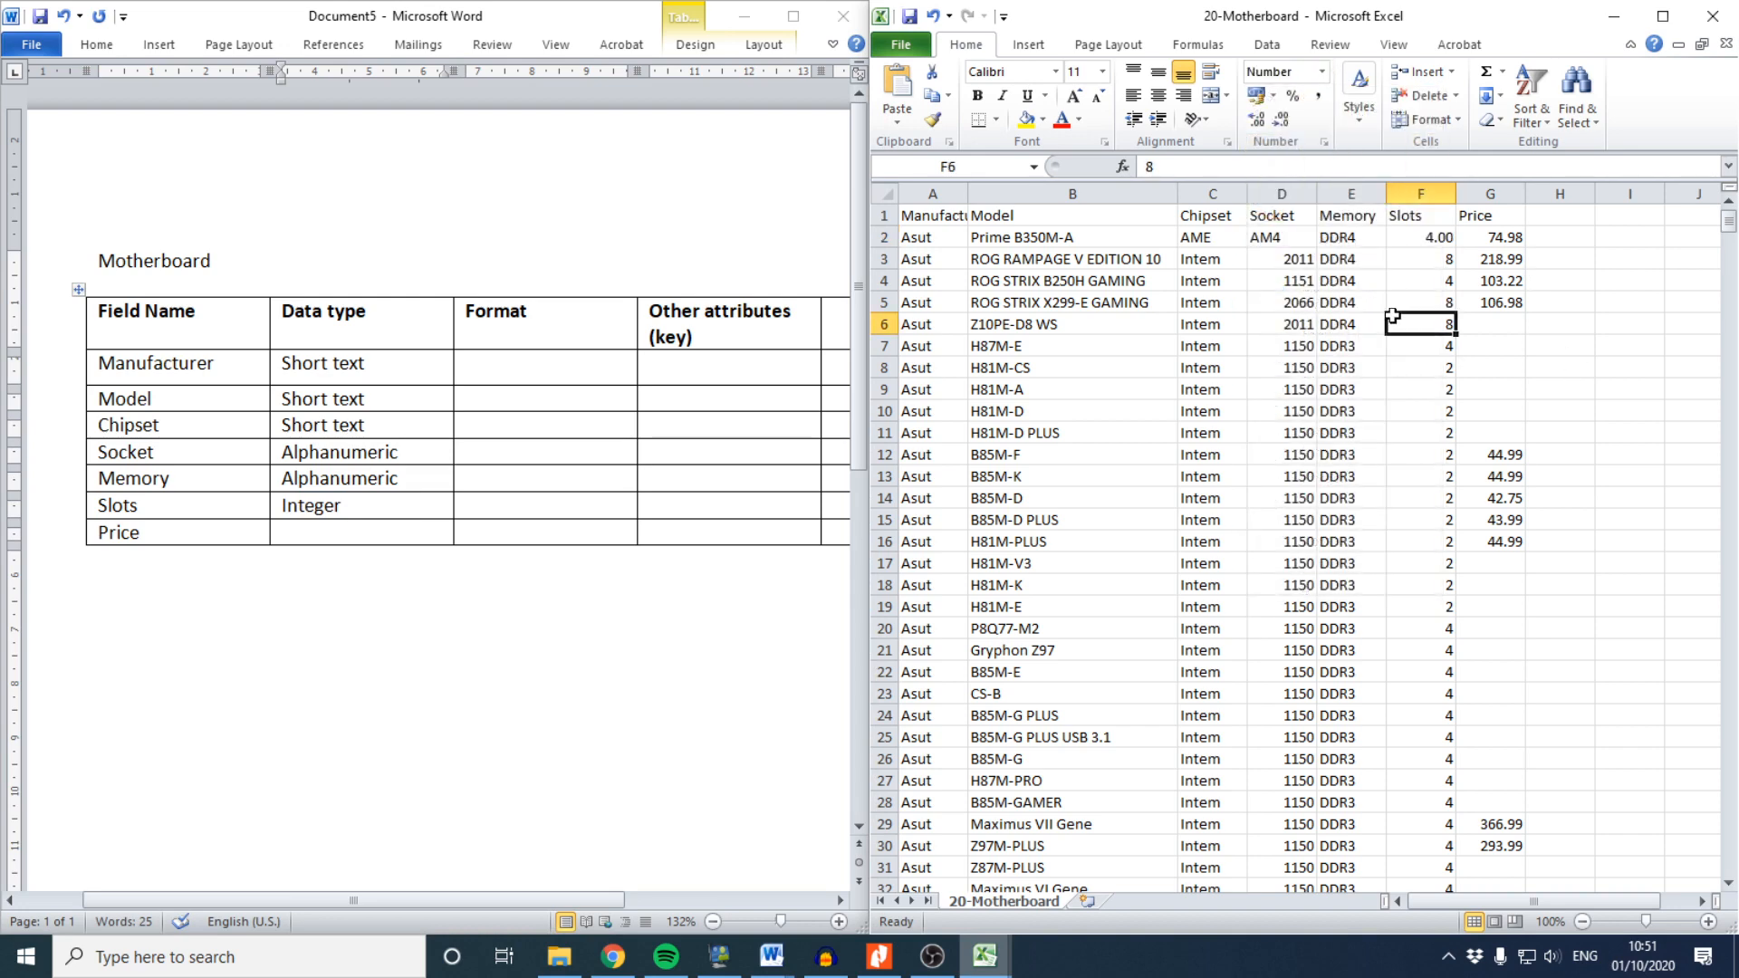
key(ctrl+z)
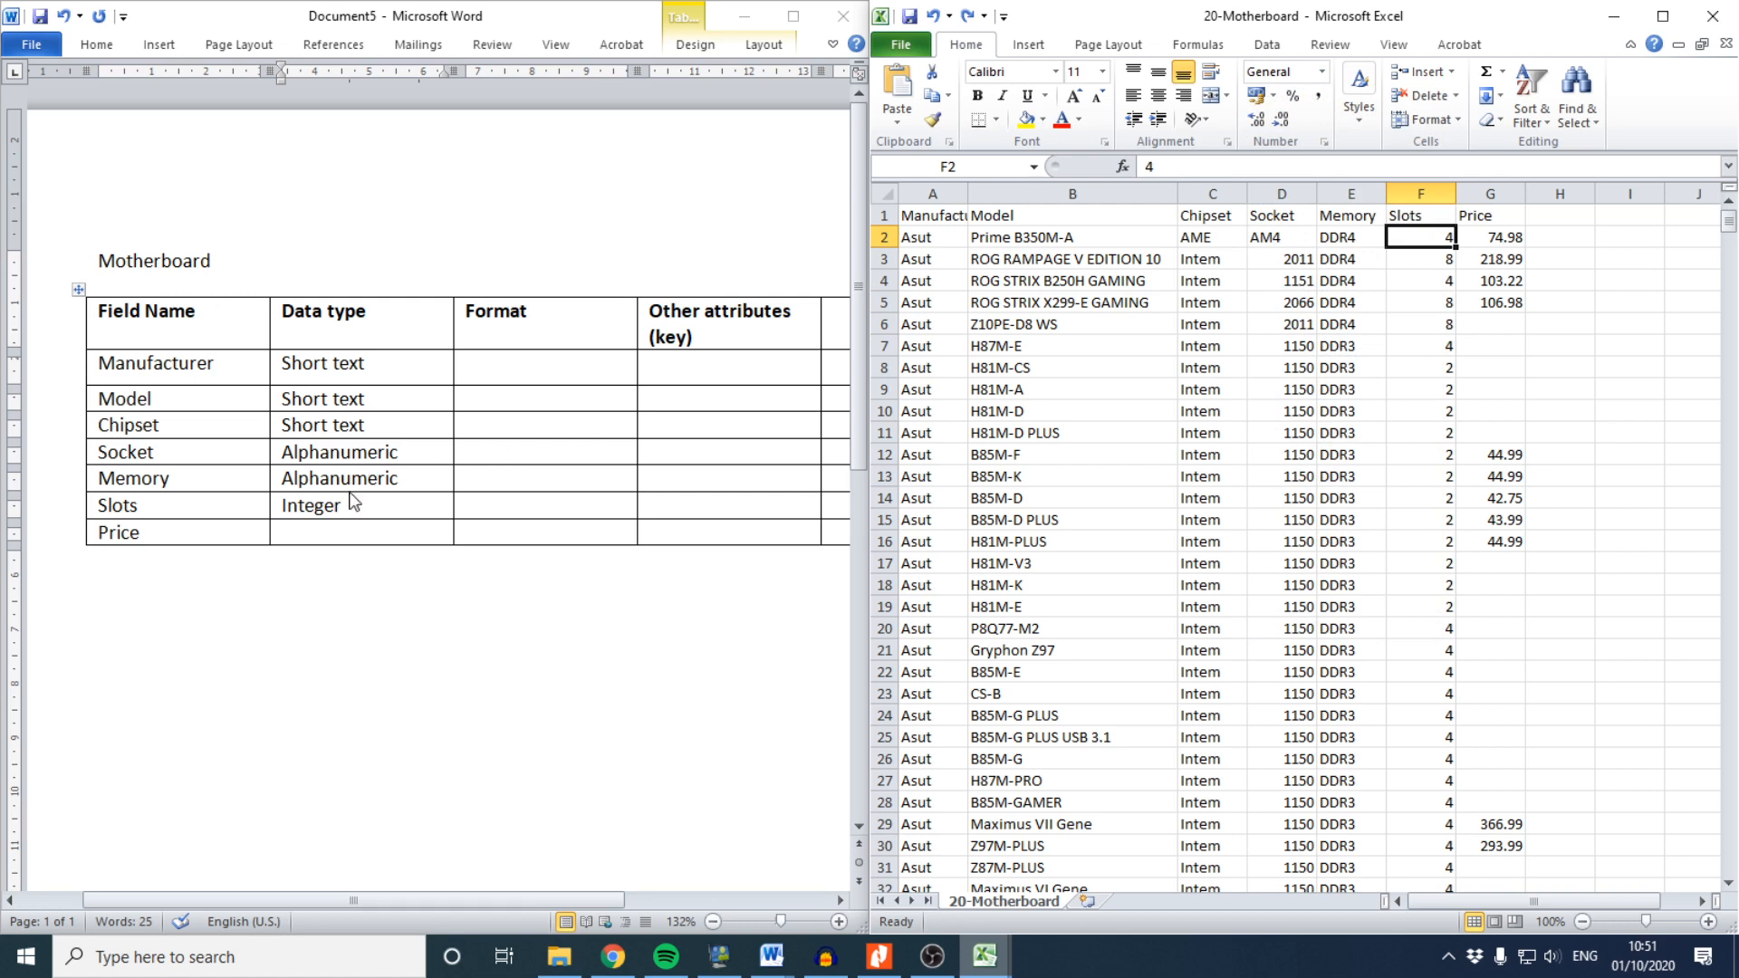
Set the Price row's data type to "Currency" and its format to "Thai baht 2dp"
click(330, 533)
text(C)
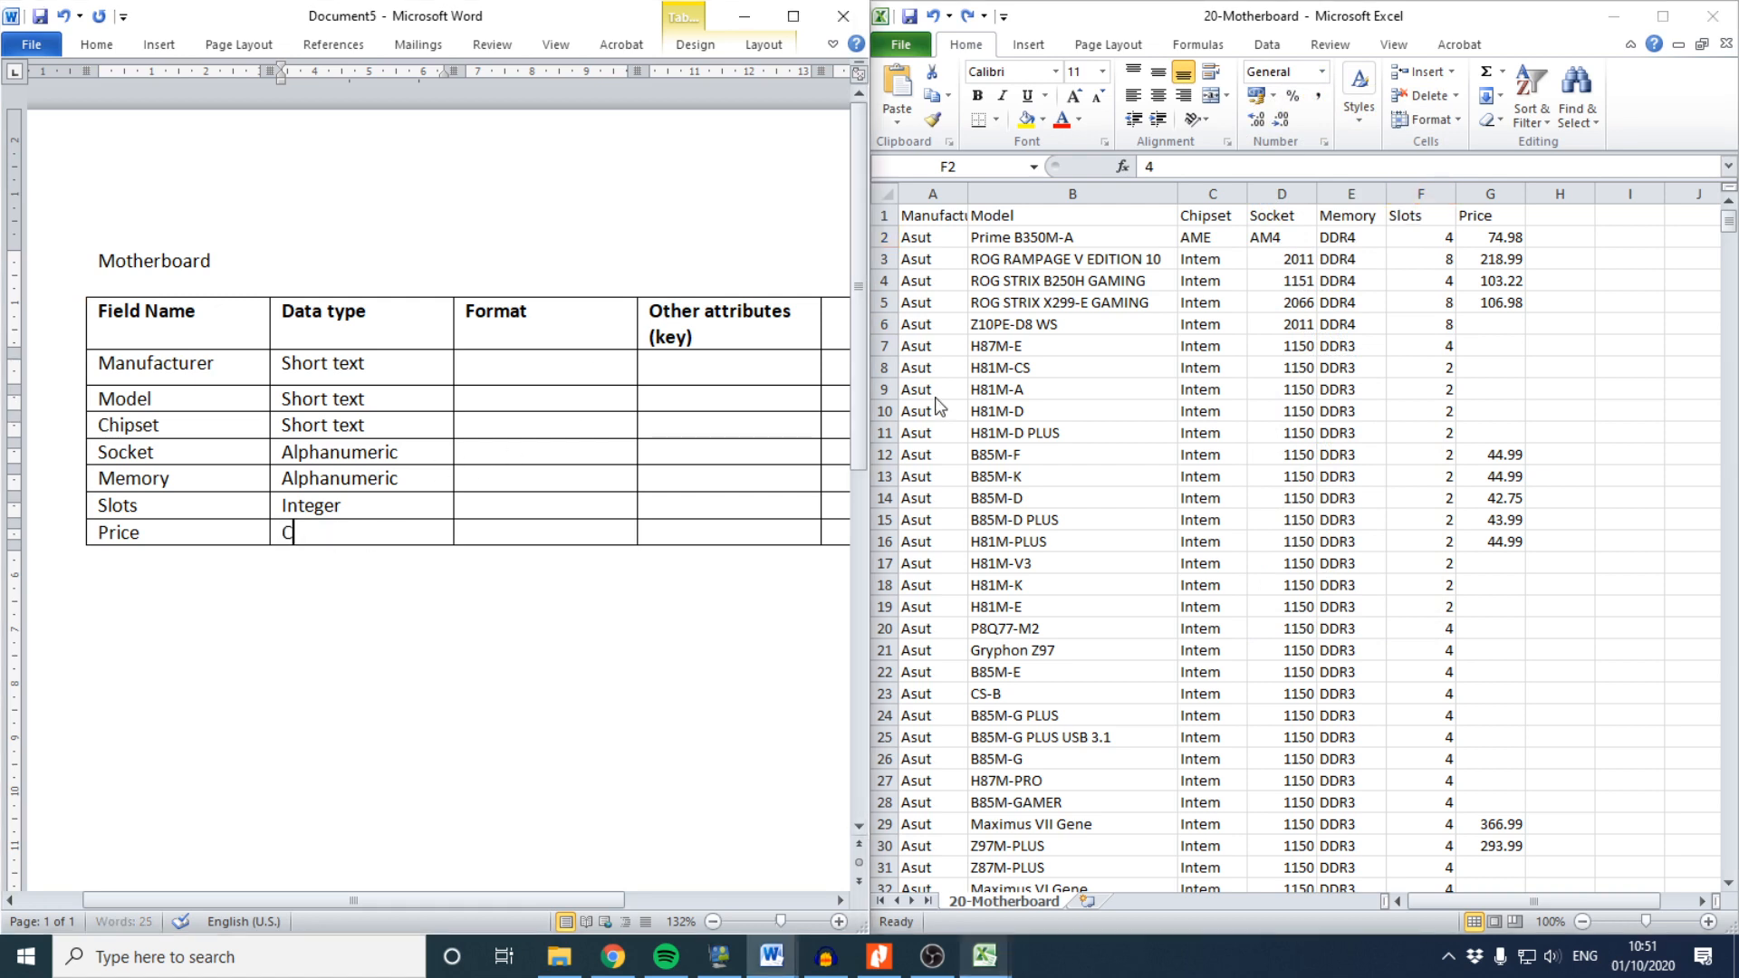
text(urrencyt)
key(Tab)
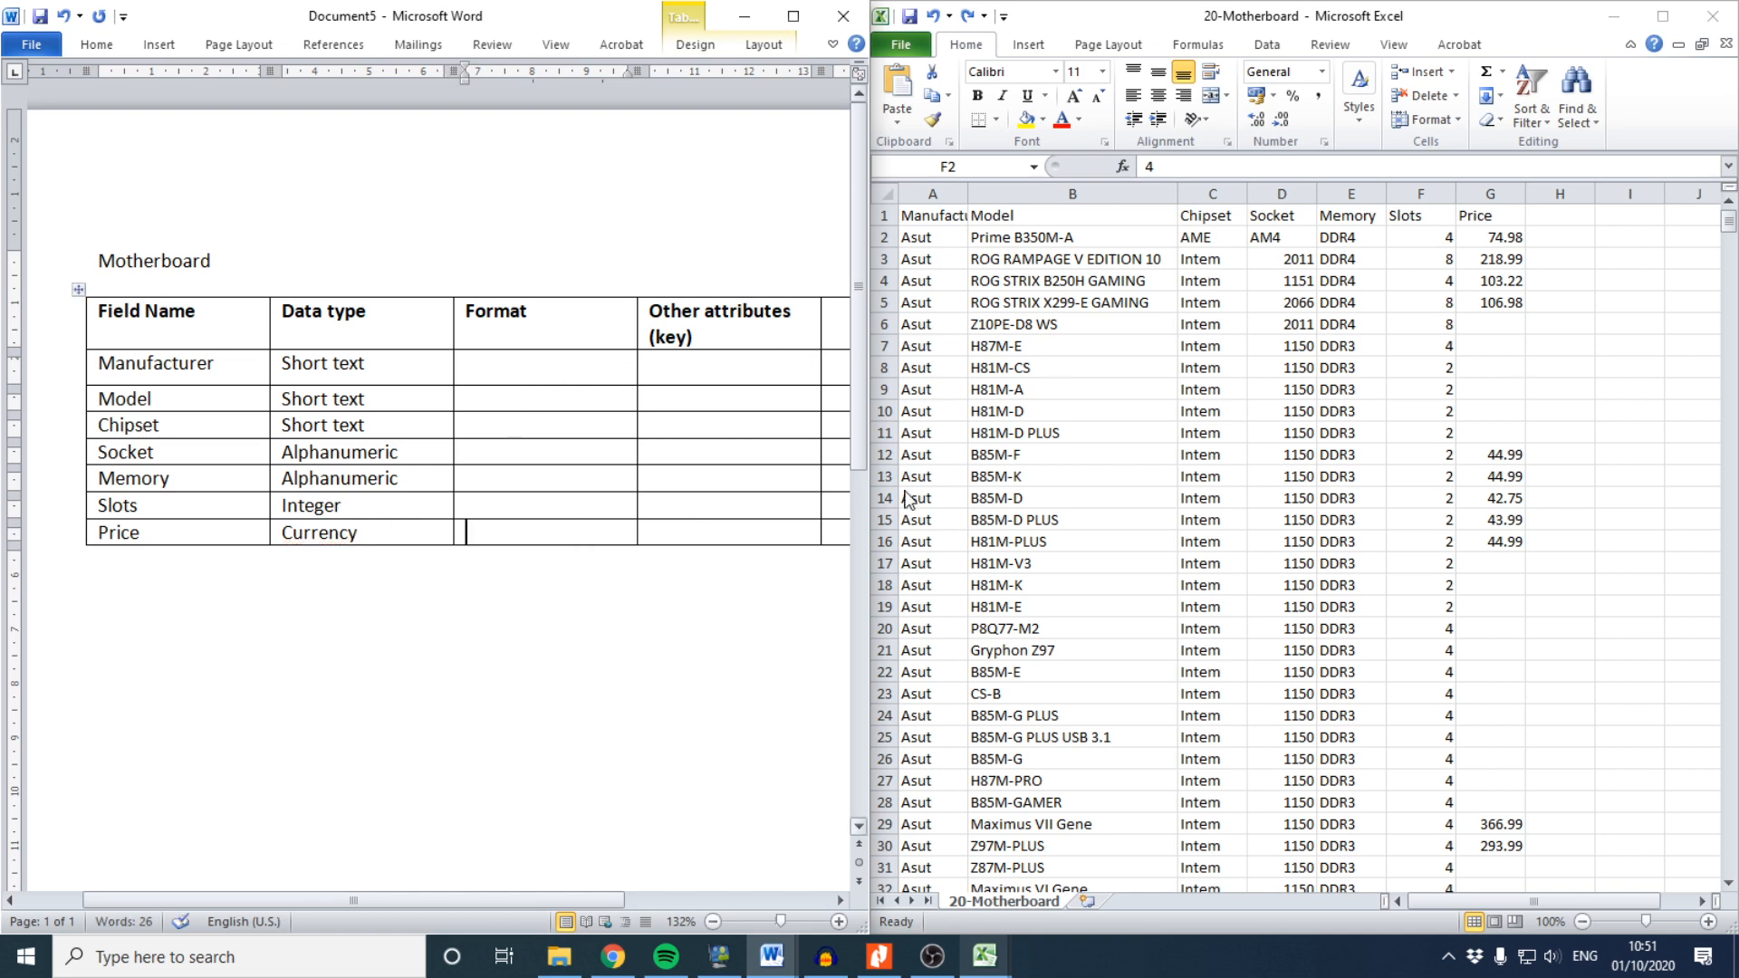
text(Thai)
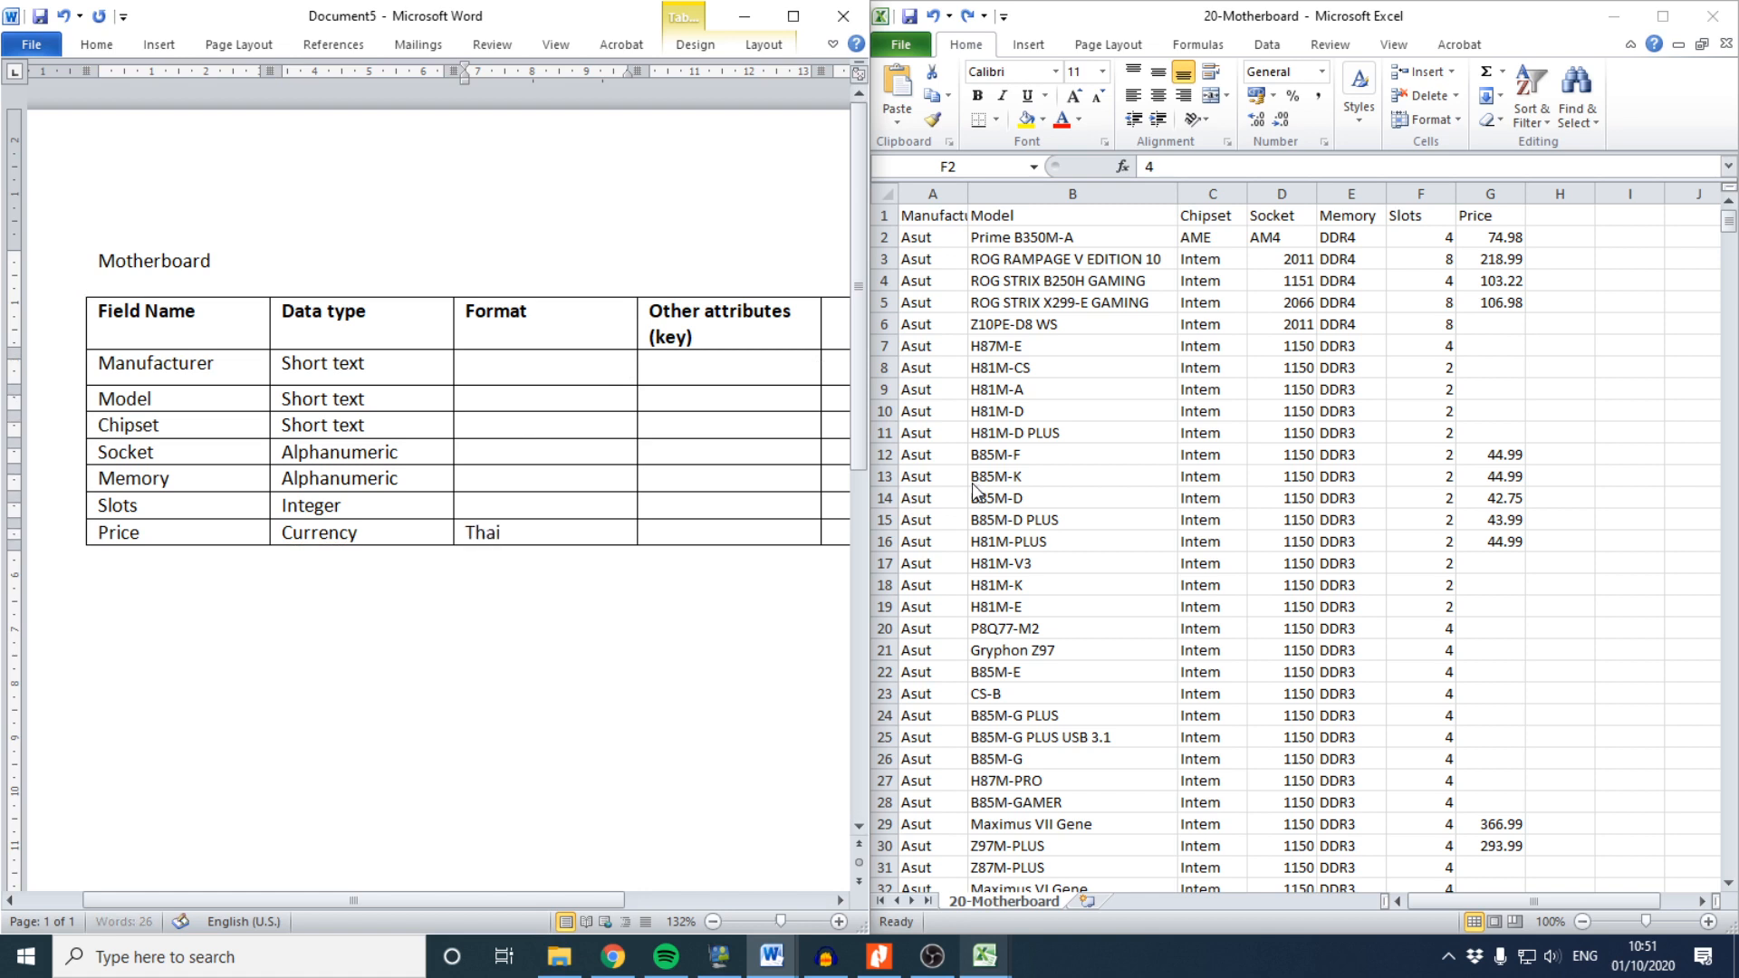
text( baht)
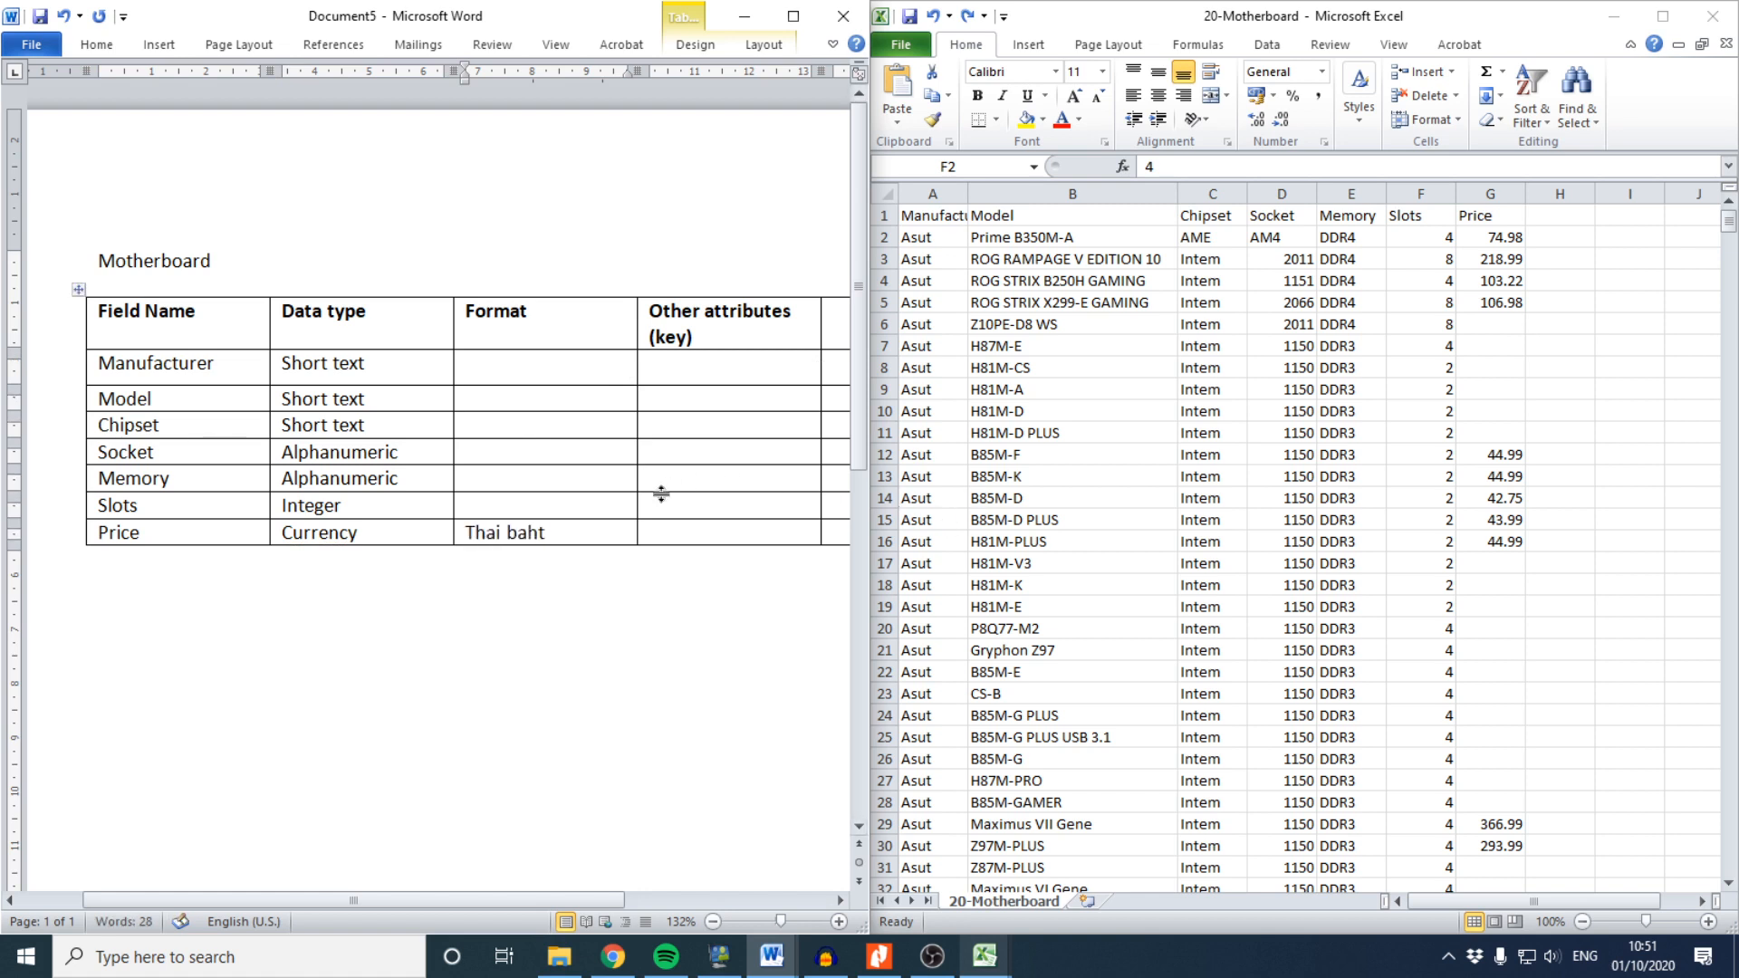
text( 2dp)
Enter "Primary key" as the key attribute of the Model field
click(535, 505)
click(711, 371)
click(716, 399)
text(PK)
key(BackSpace)
key(BackSpace)
text(Primar)
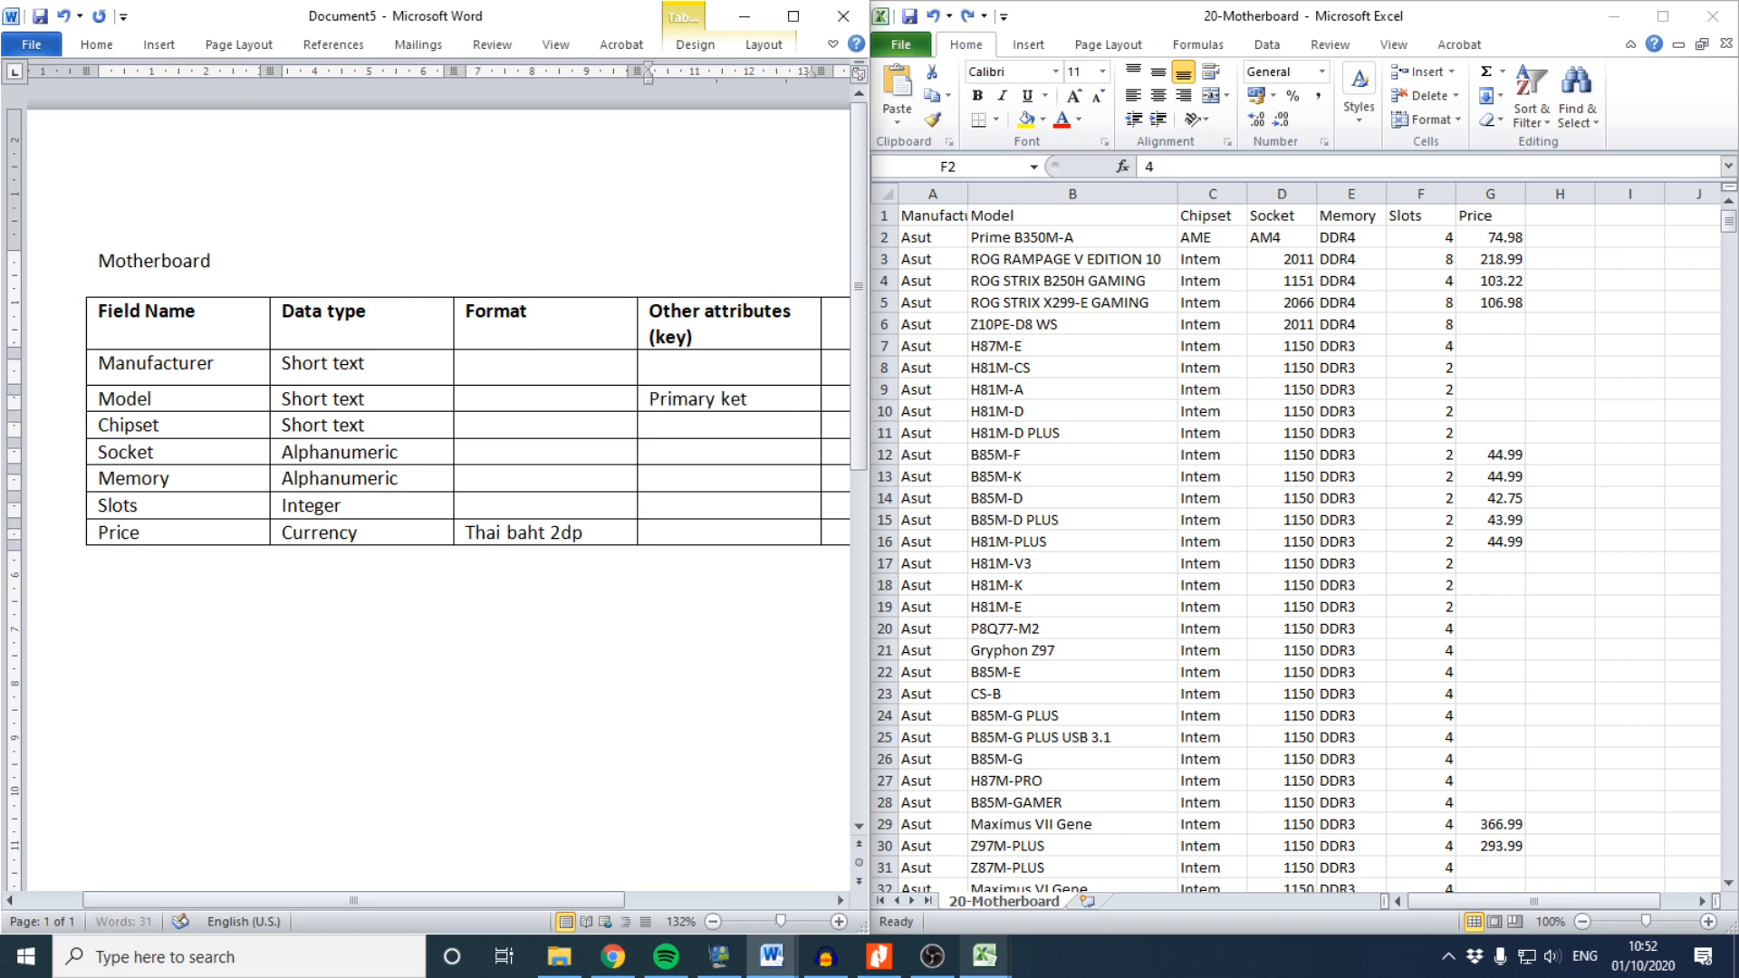
text(y ket)
key(BackSpace)
text(y)
Switch to the exam paper PDF in Nitro, reread what the data dictionary must include, and return to the Word document
click(878, 956)
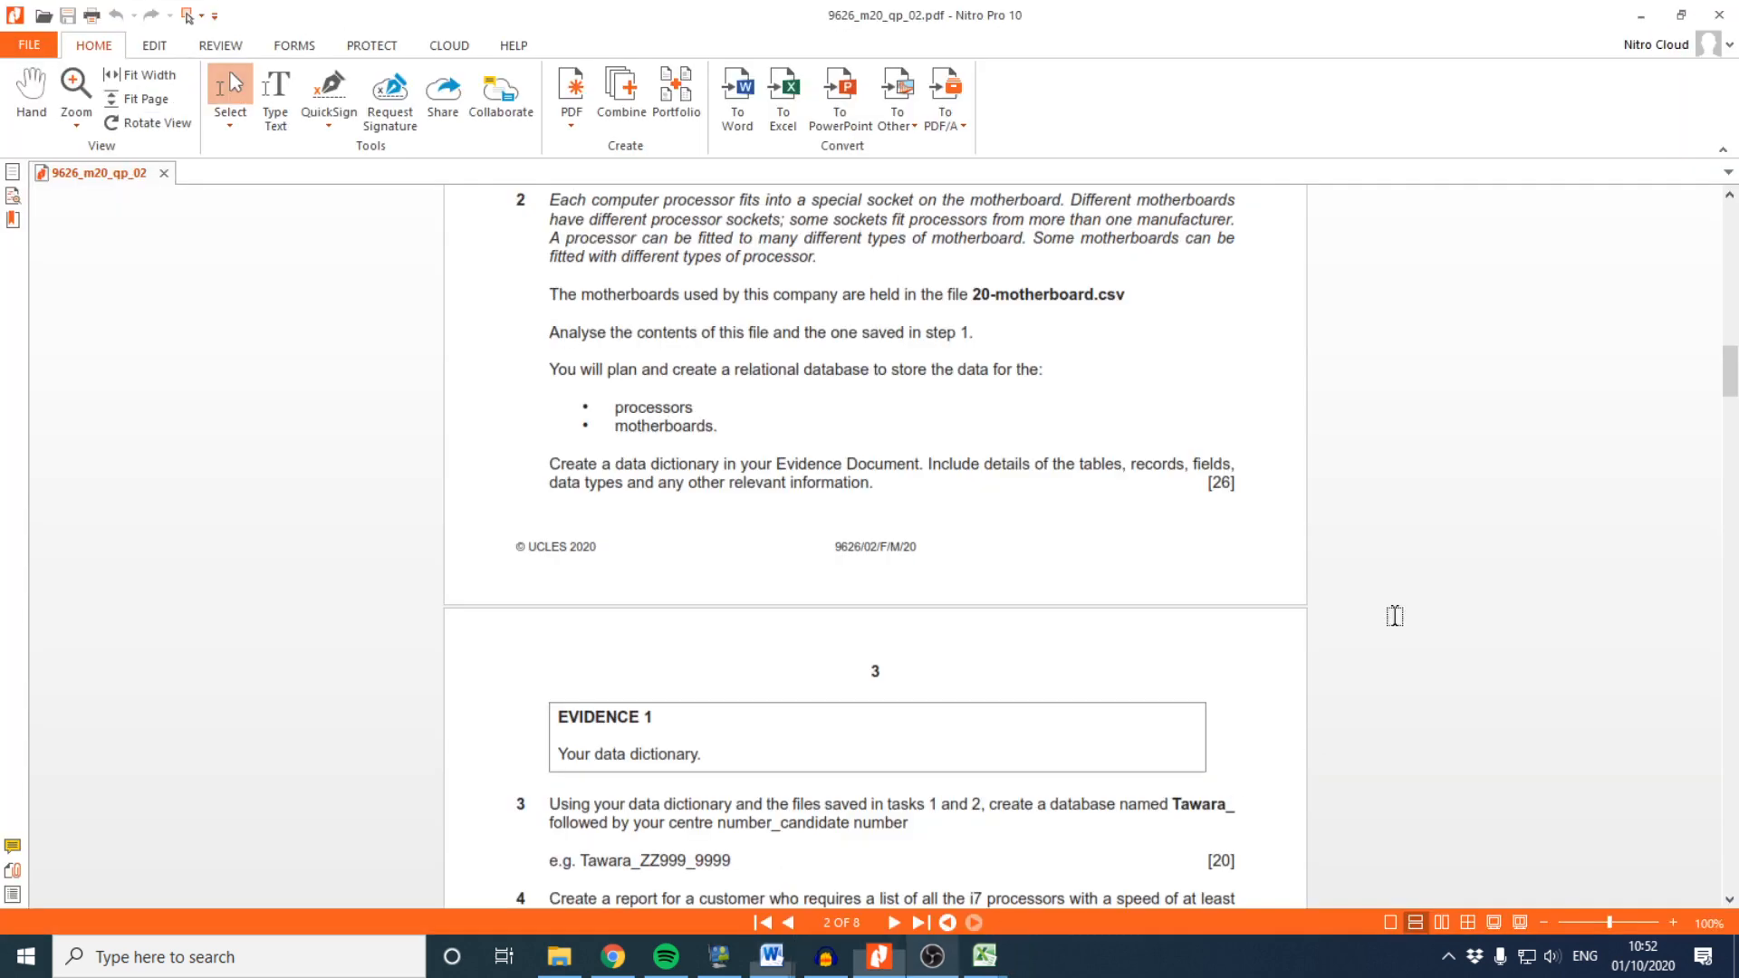
drag(1082, 464, 1240, 467)
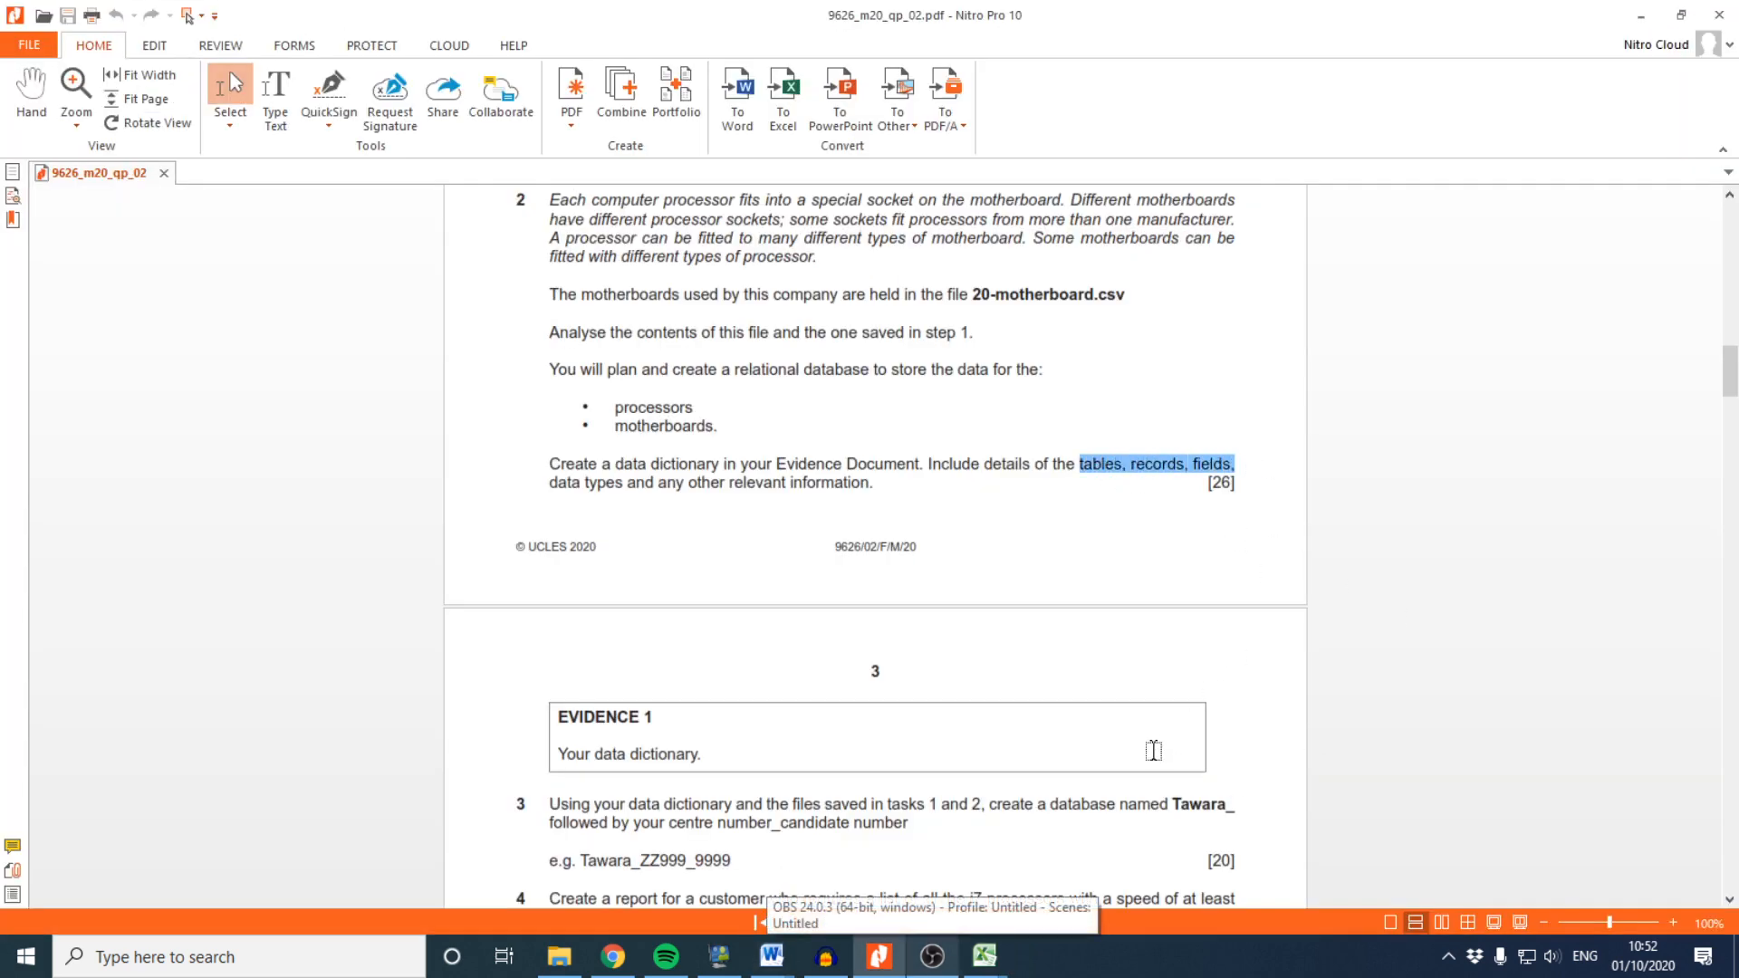
drag(547, 492, 916, 481)
click(973, 481)
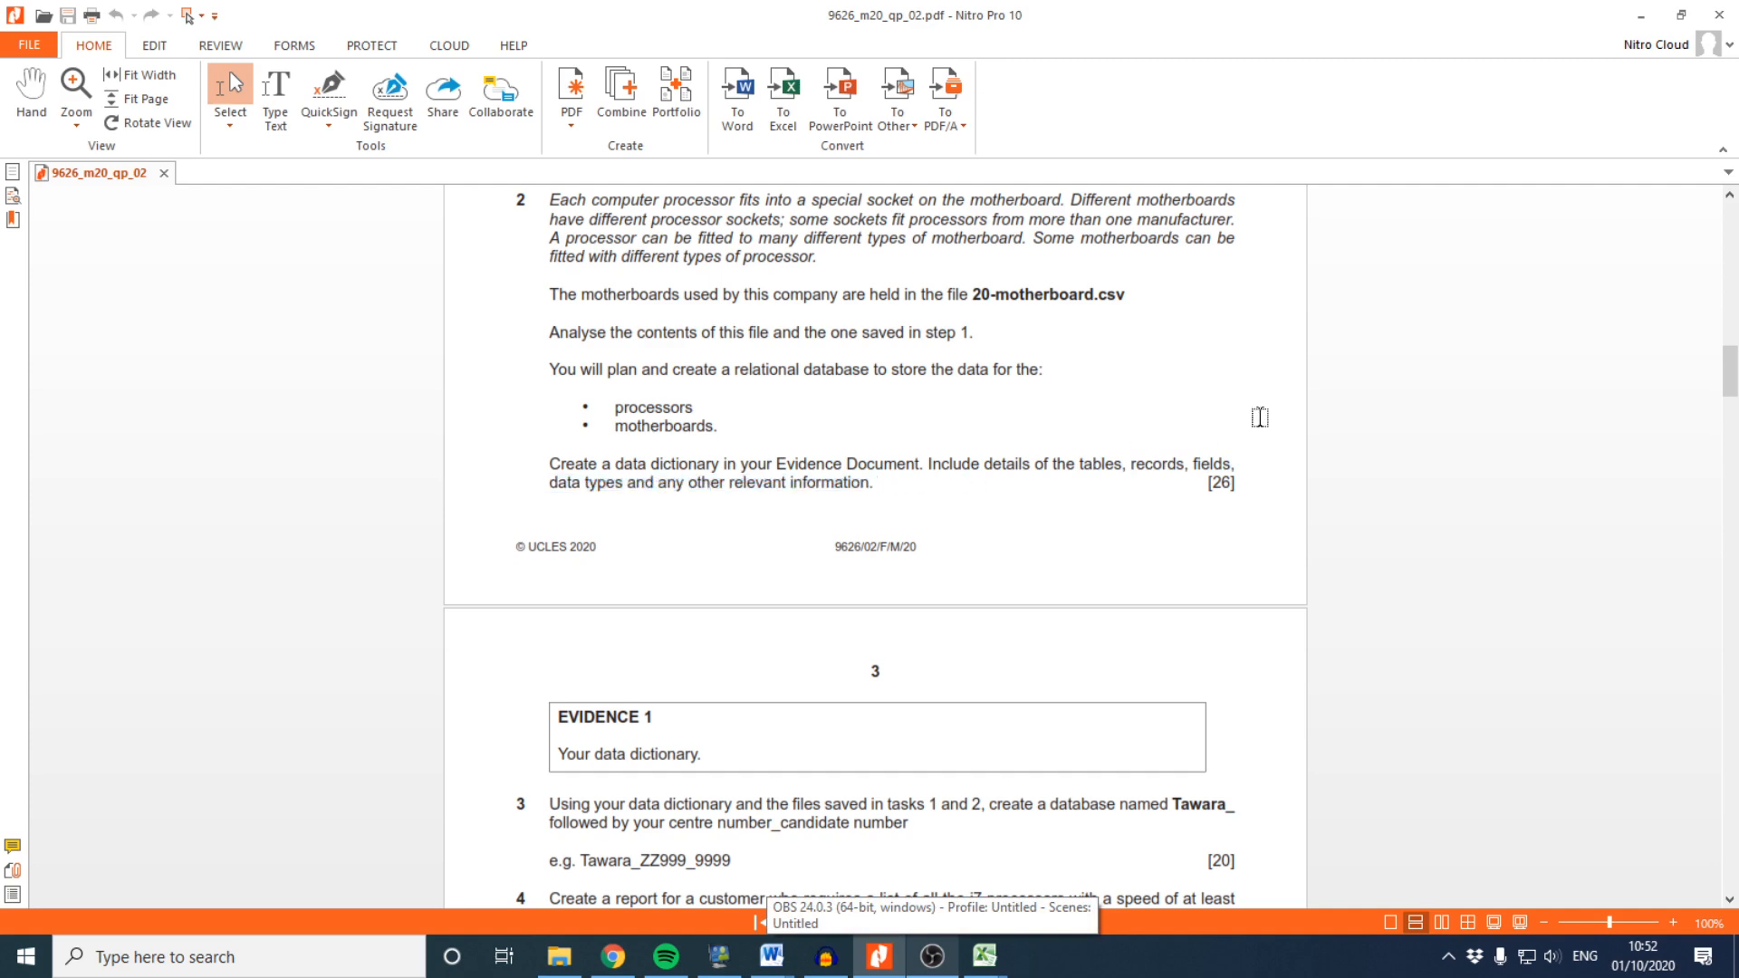
click(1630, 15)
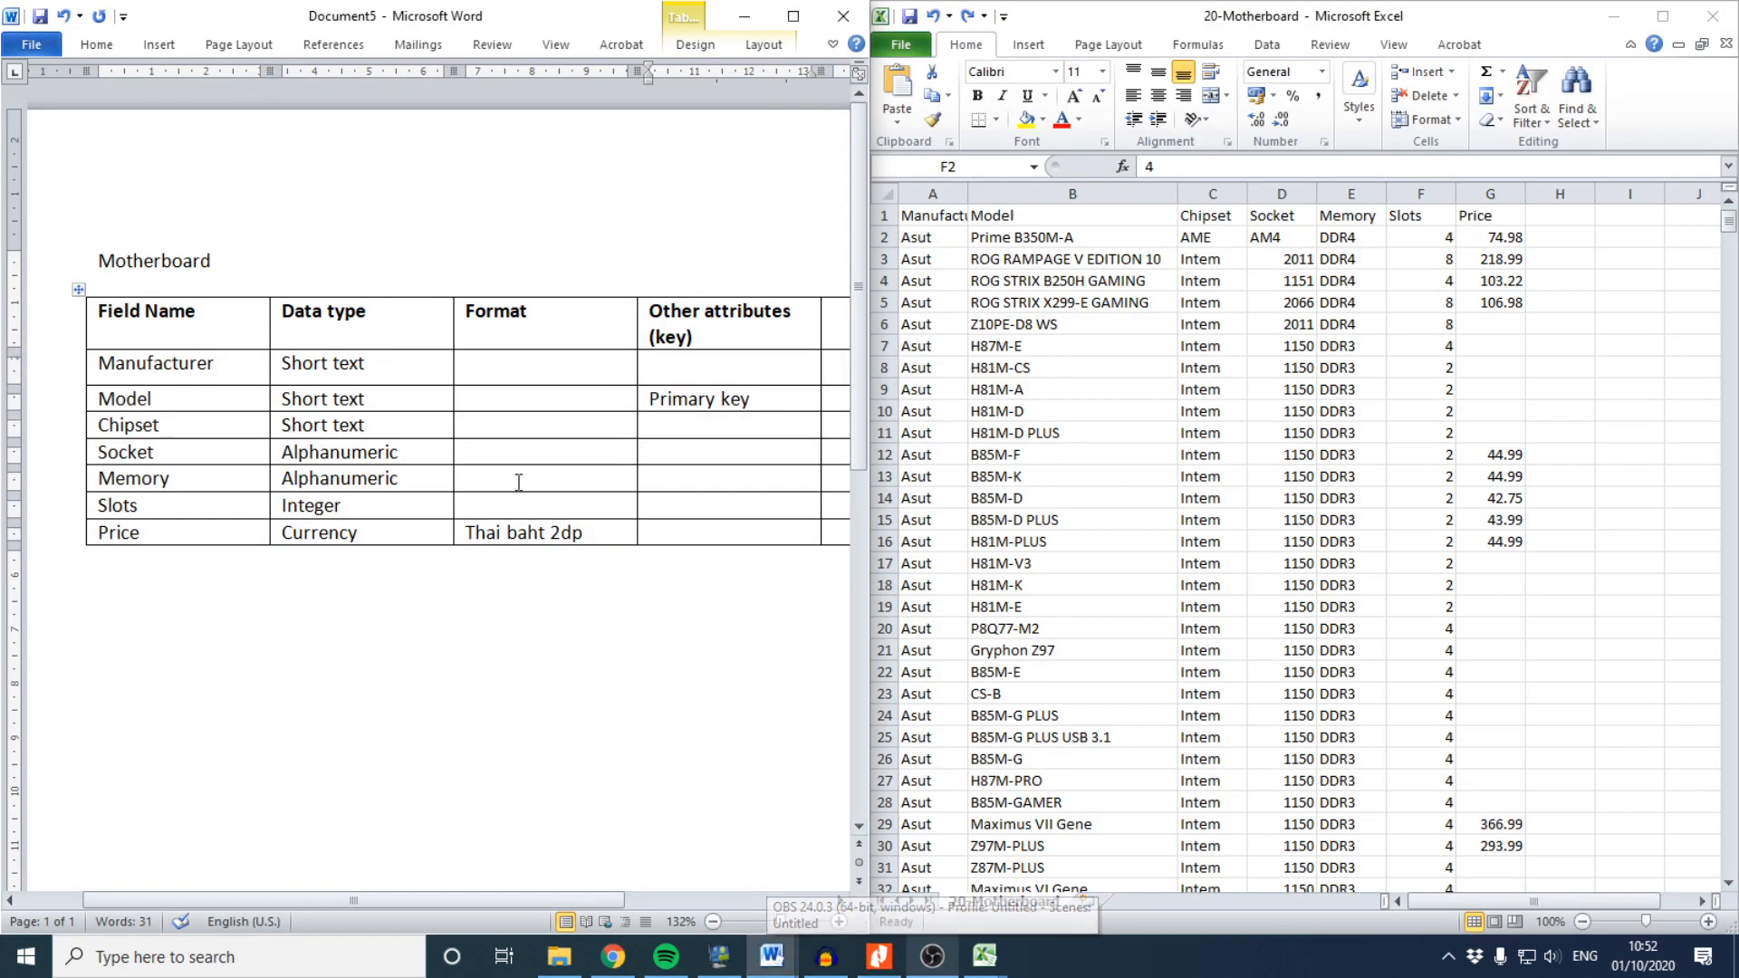
Enter "<=4 digits" as the format for the Manufacturer and Model rows, and look down the motherboard list in Excel
click(725, 480)
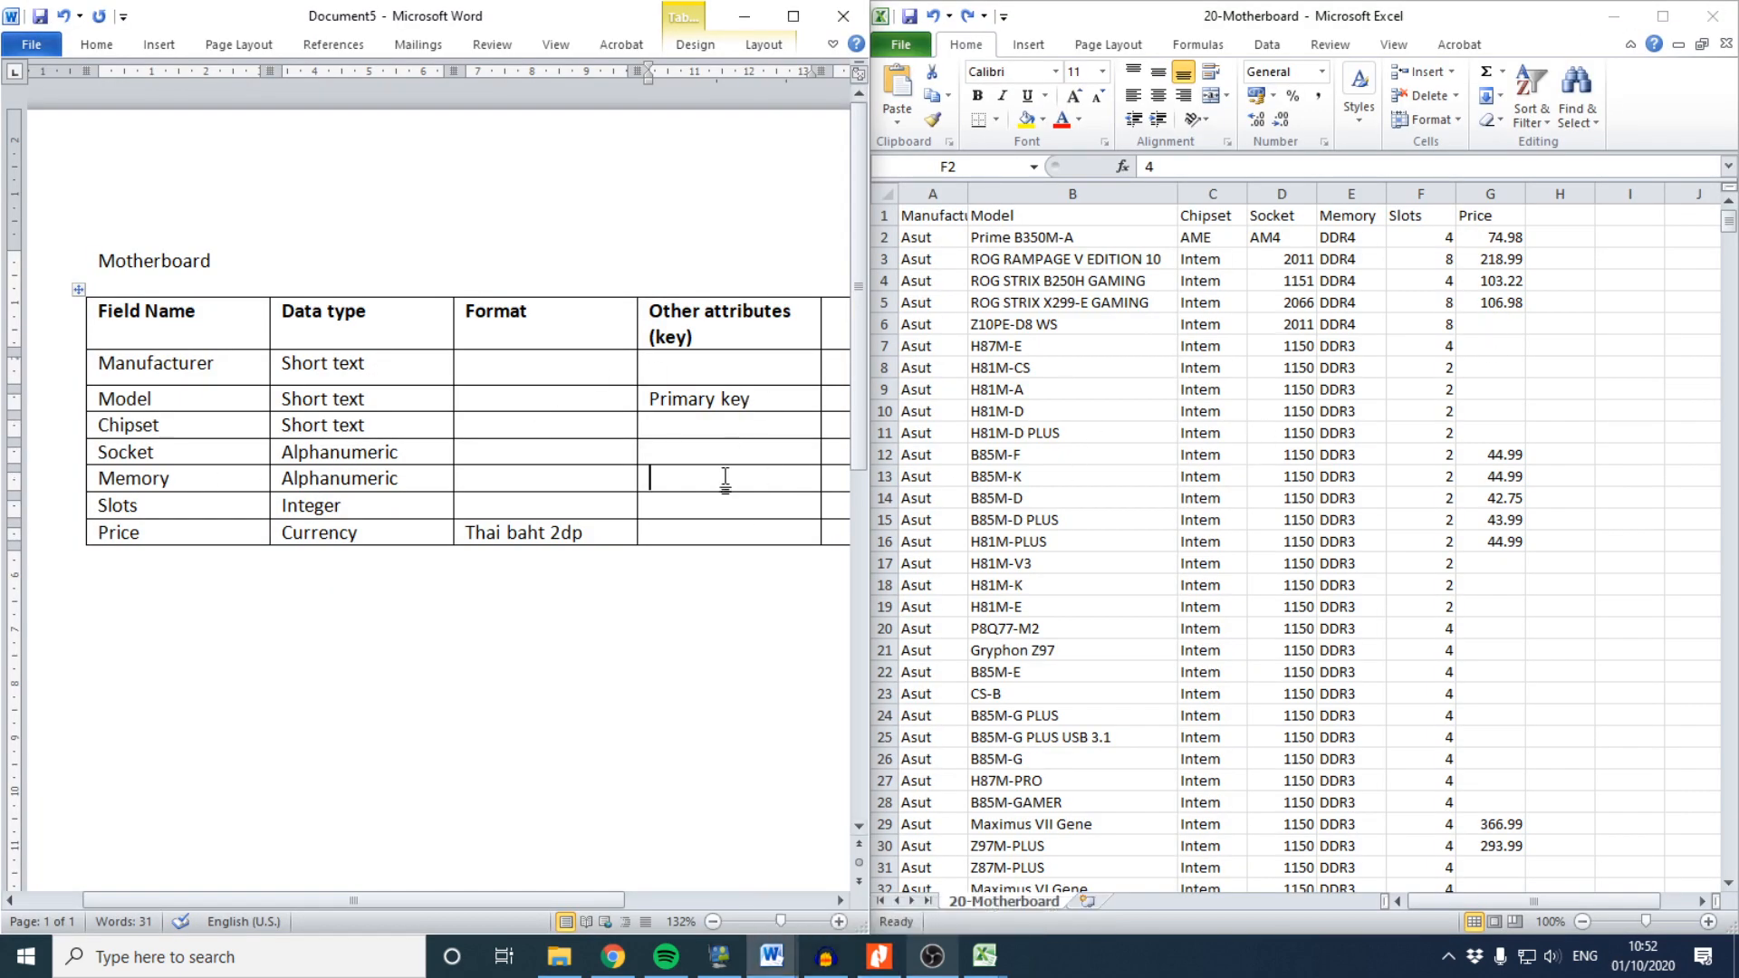
click(539, 365)
text(<)
key(BackSpace)
text(<=4 digits)
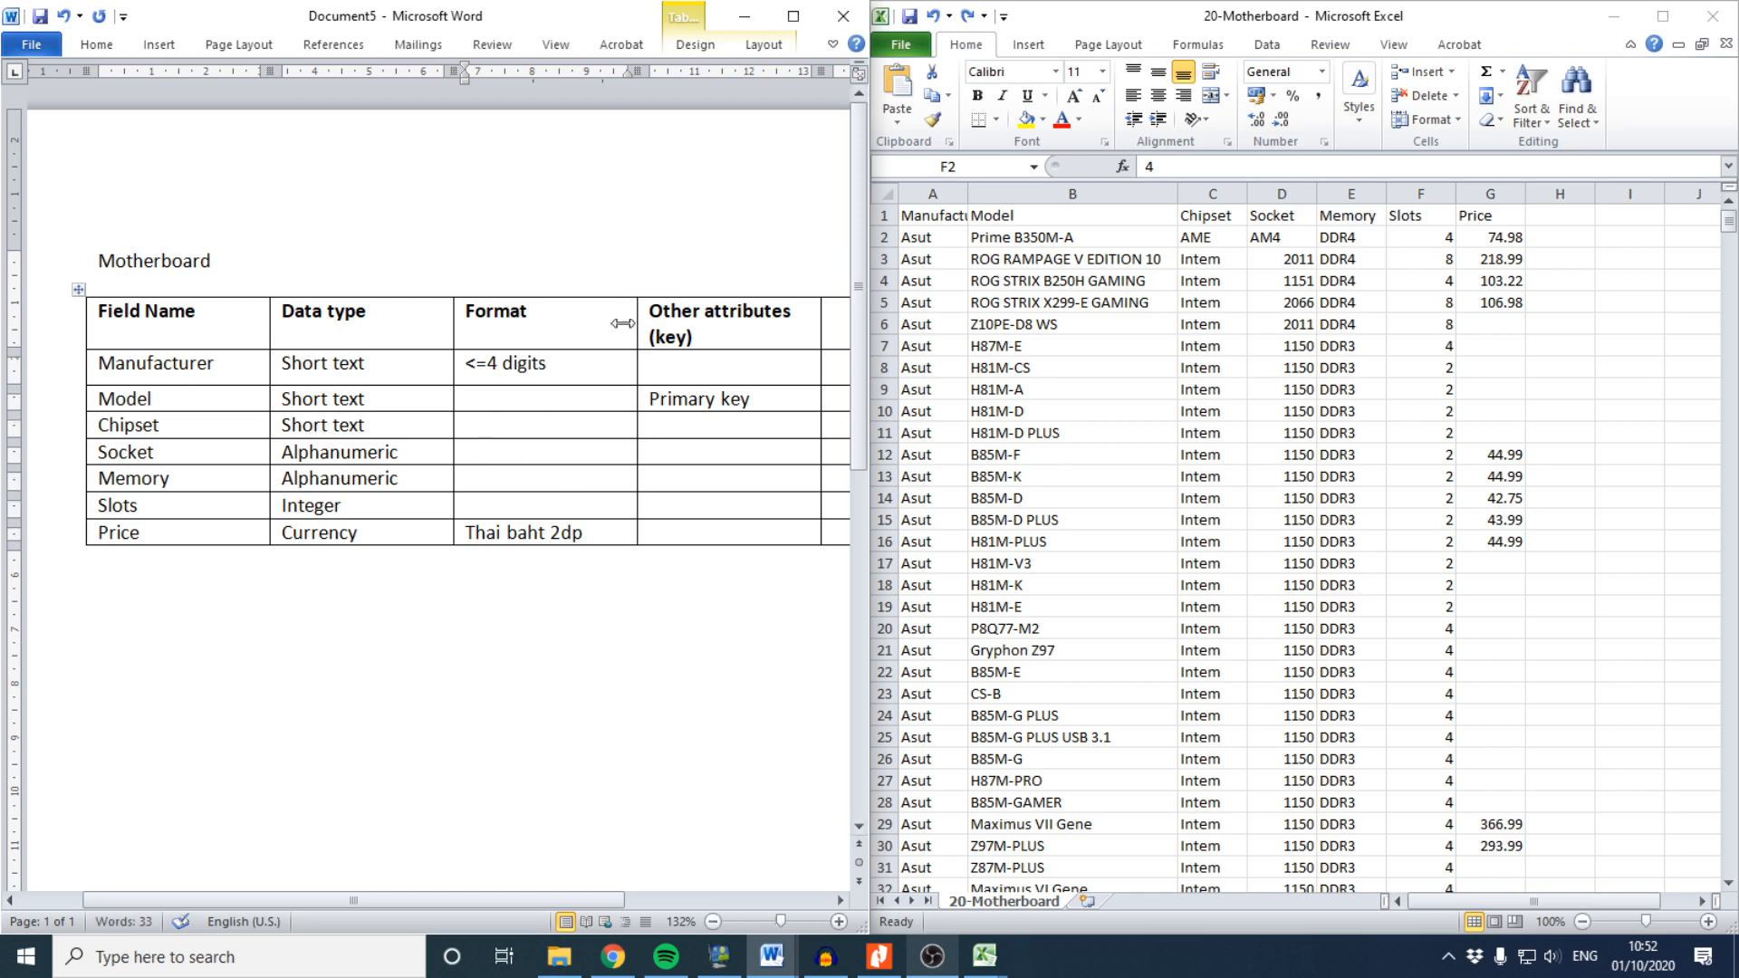
text(<=4 digits)
click(1420, 238)
scroll(1268, 453, down, 7)
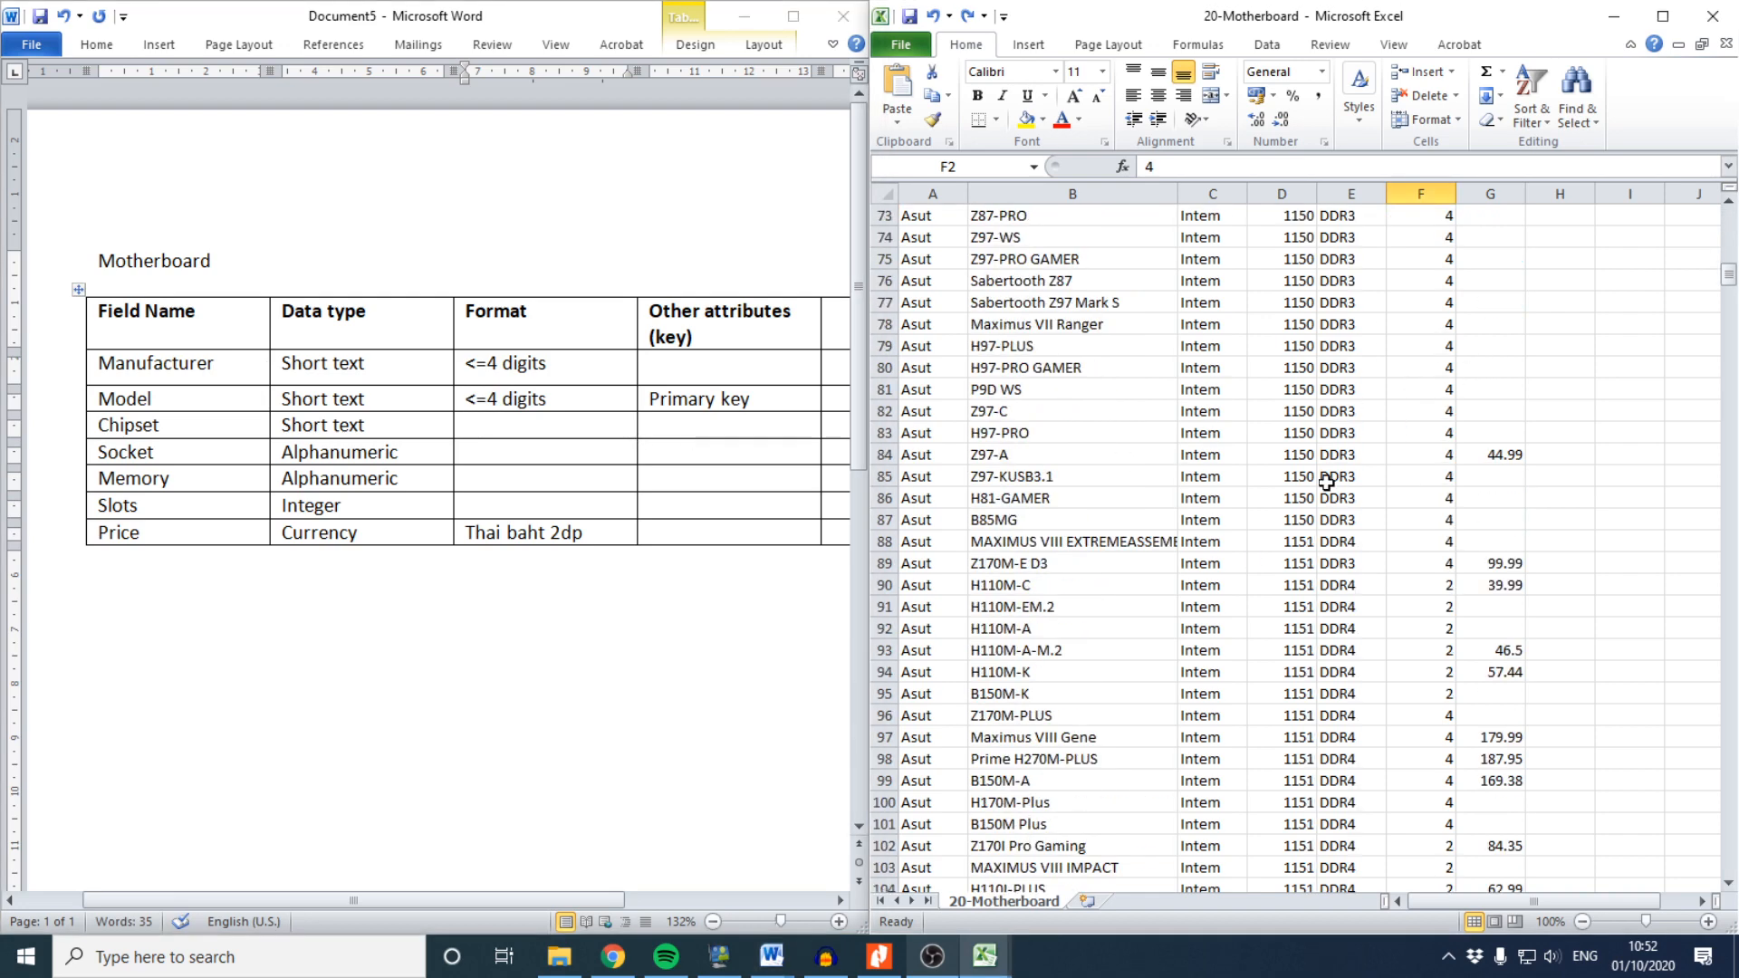
scroll(1130, 461, up, 6)
Make the "Motherboard" heading above the table bold
click(165, 253)
drag(218, 272, 81, 258)
key(ctrl+b)
click(128, 596)
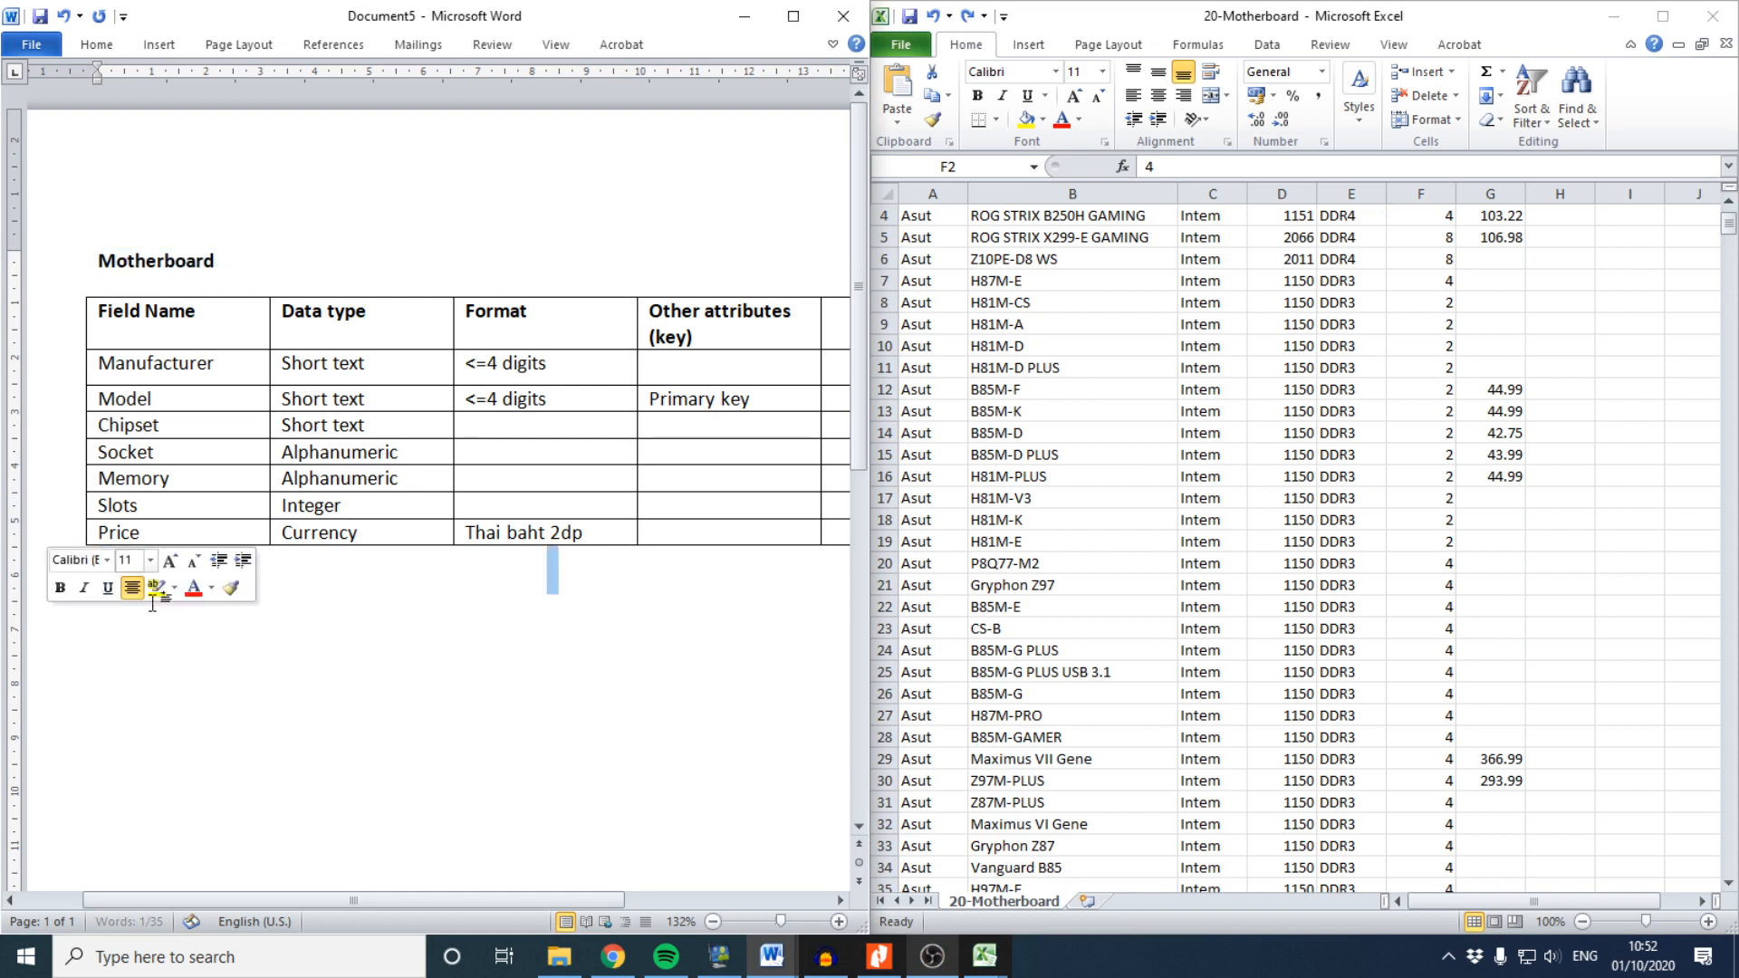
Duplicate the Motherboard heading together with its table directly below the original
drag(73, 260, 572, 554)
key(ctrl+c)
click(182, 676)
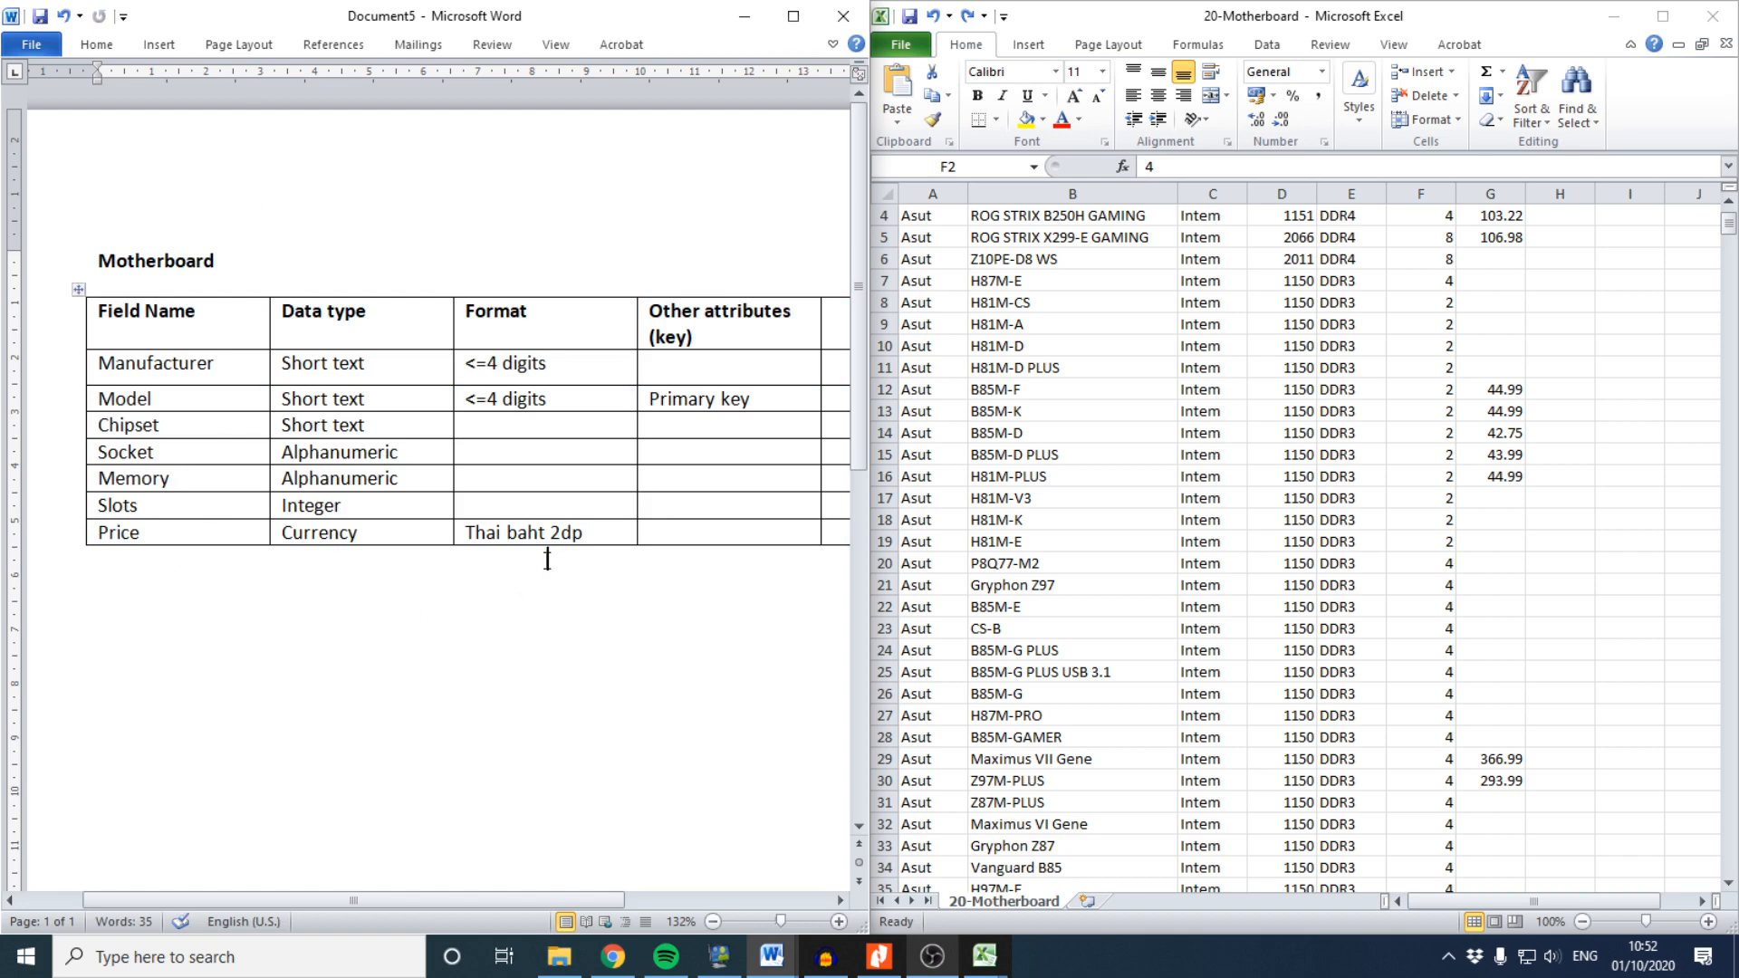
key(ctrl+v)
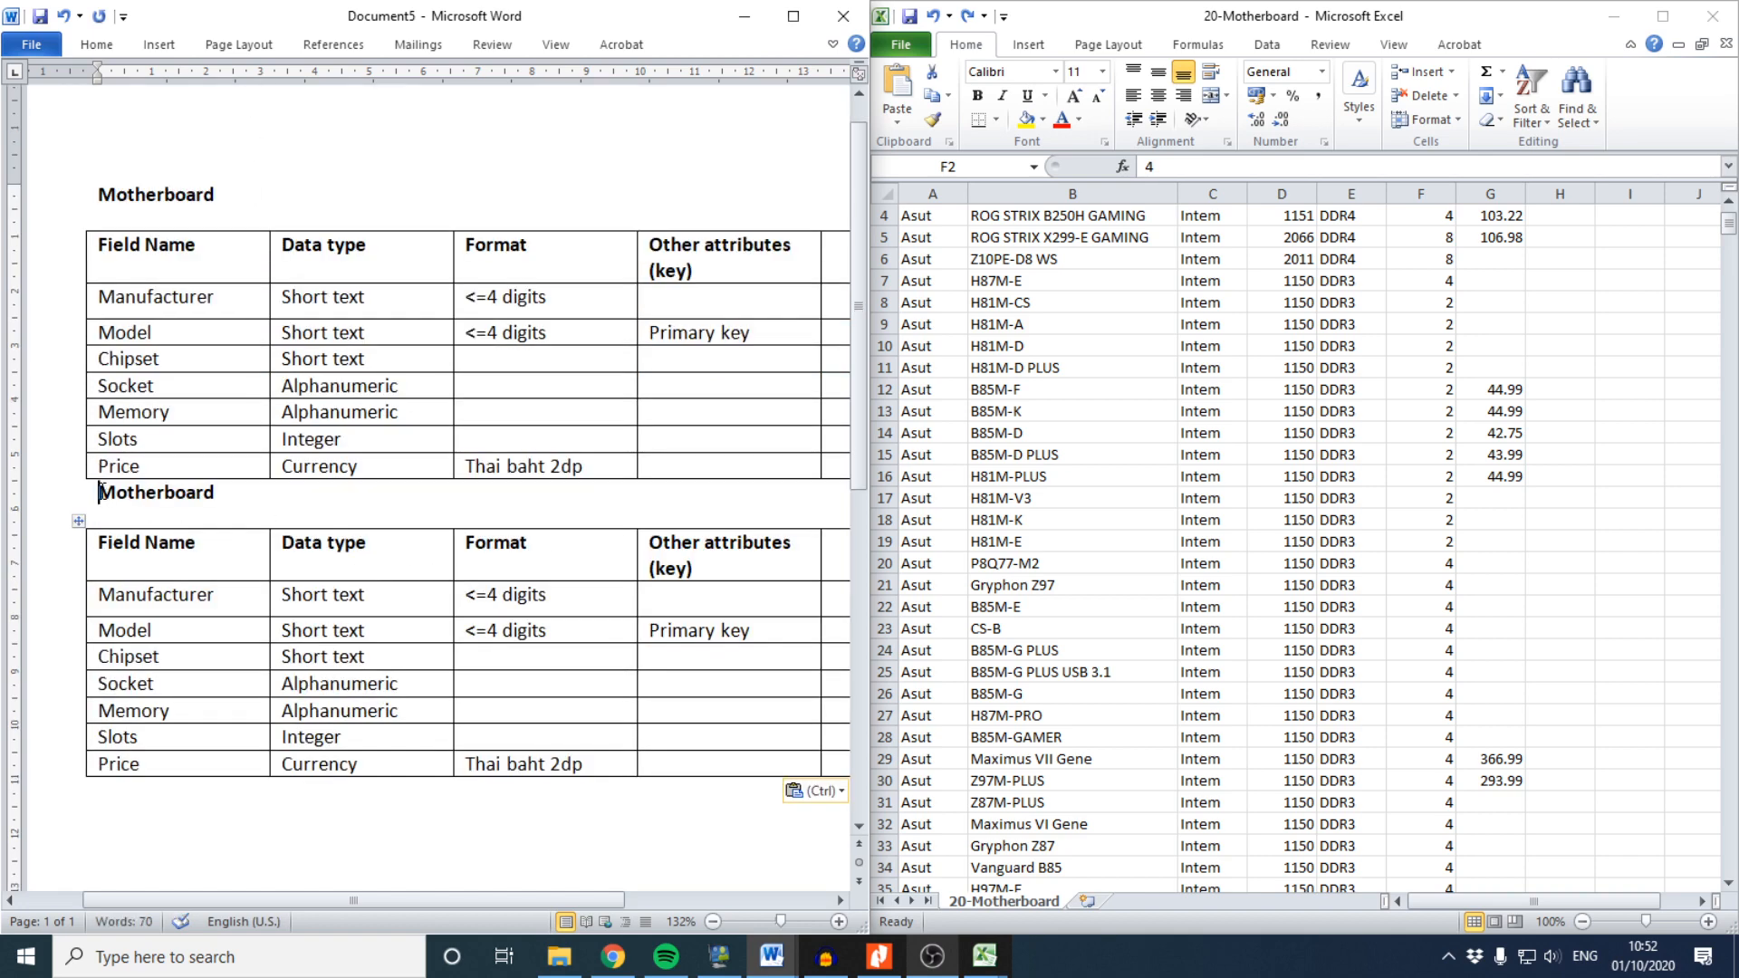
Insert a blank line before the copied heading and rename that heading "Processor"
key(Return)
drag(227, 543, 100, 545)
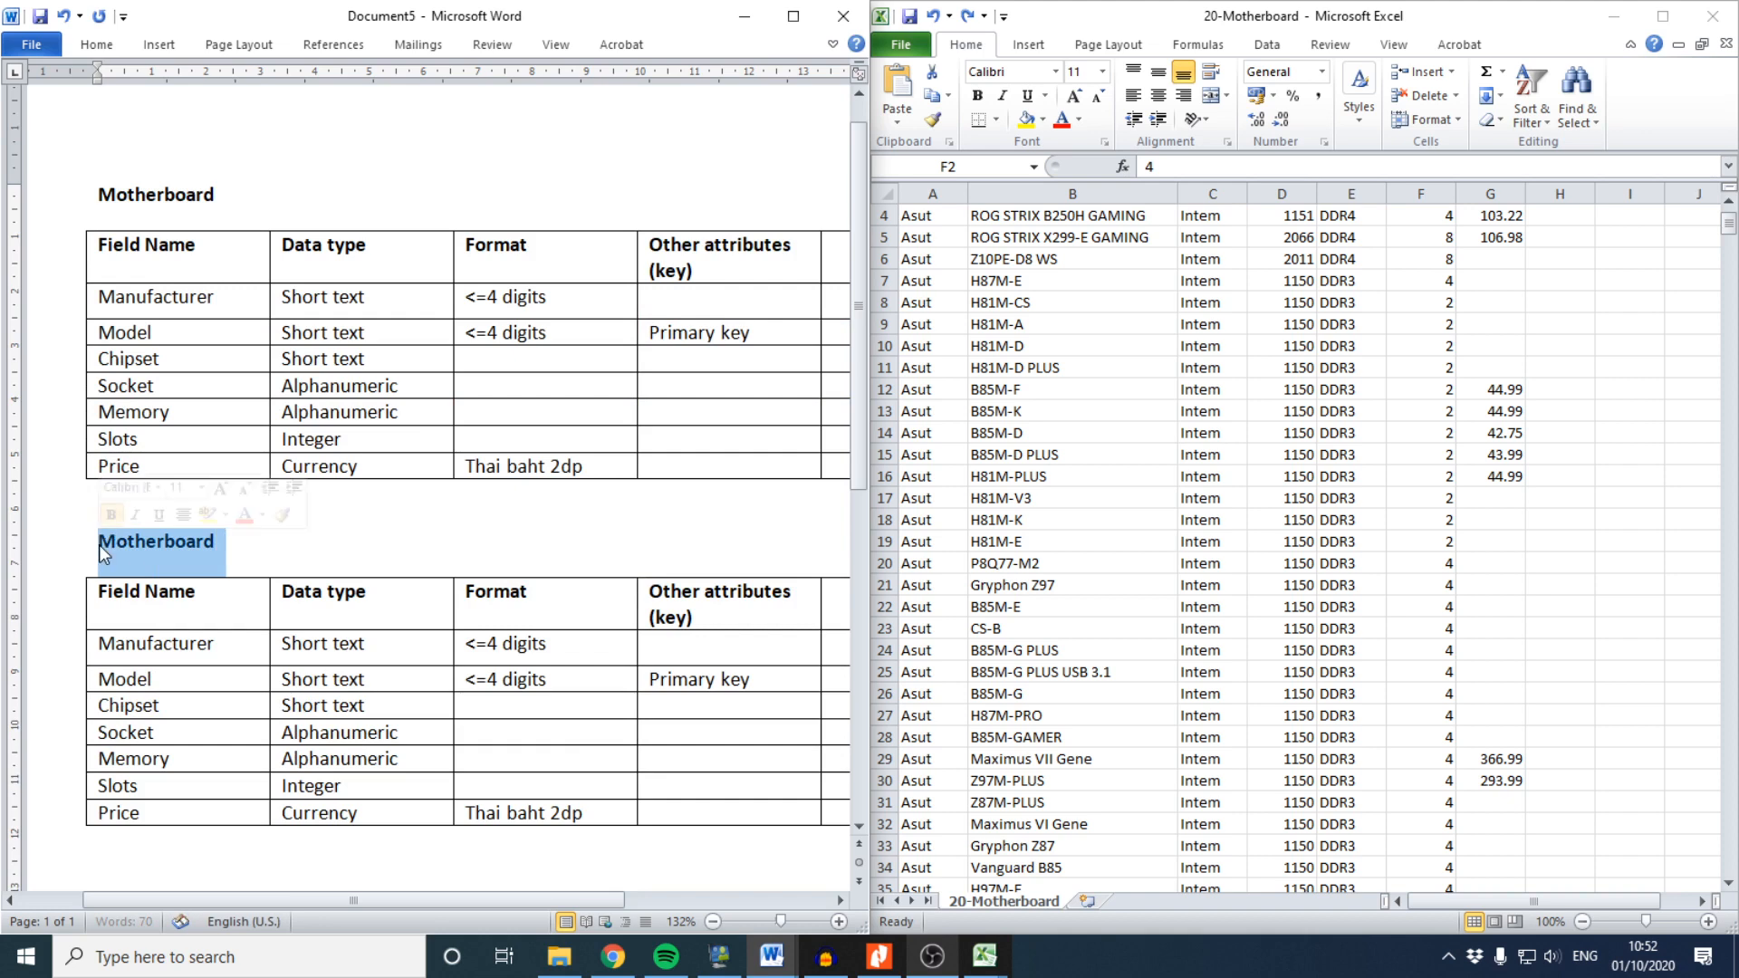
text(Processor)
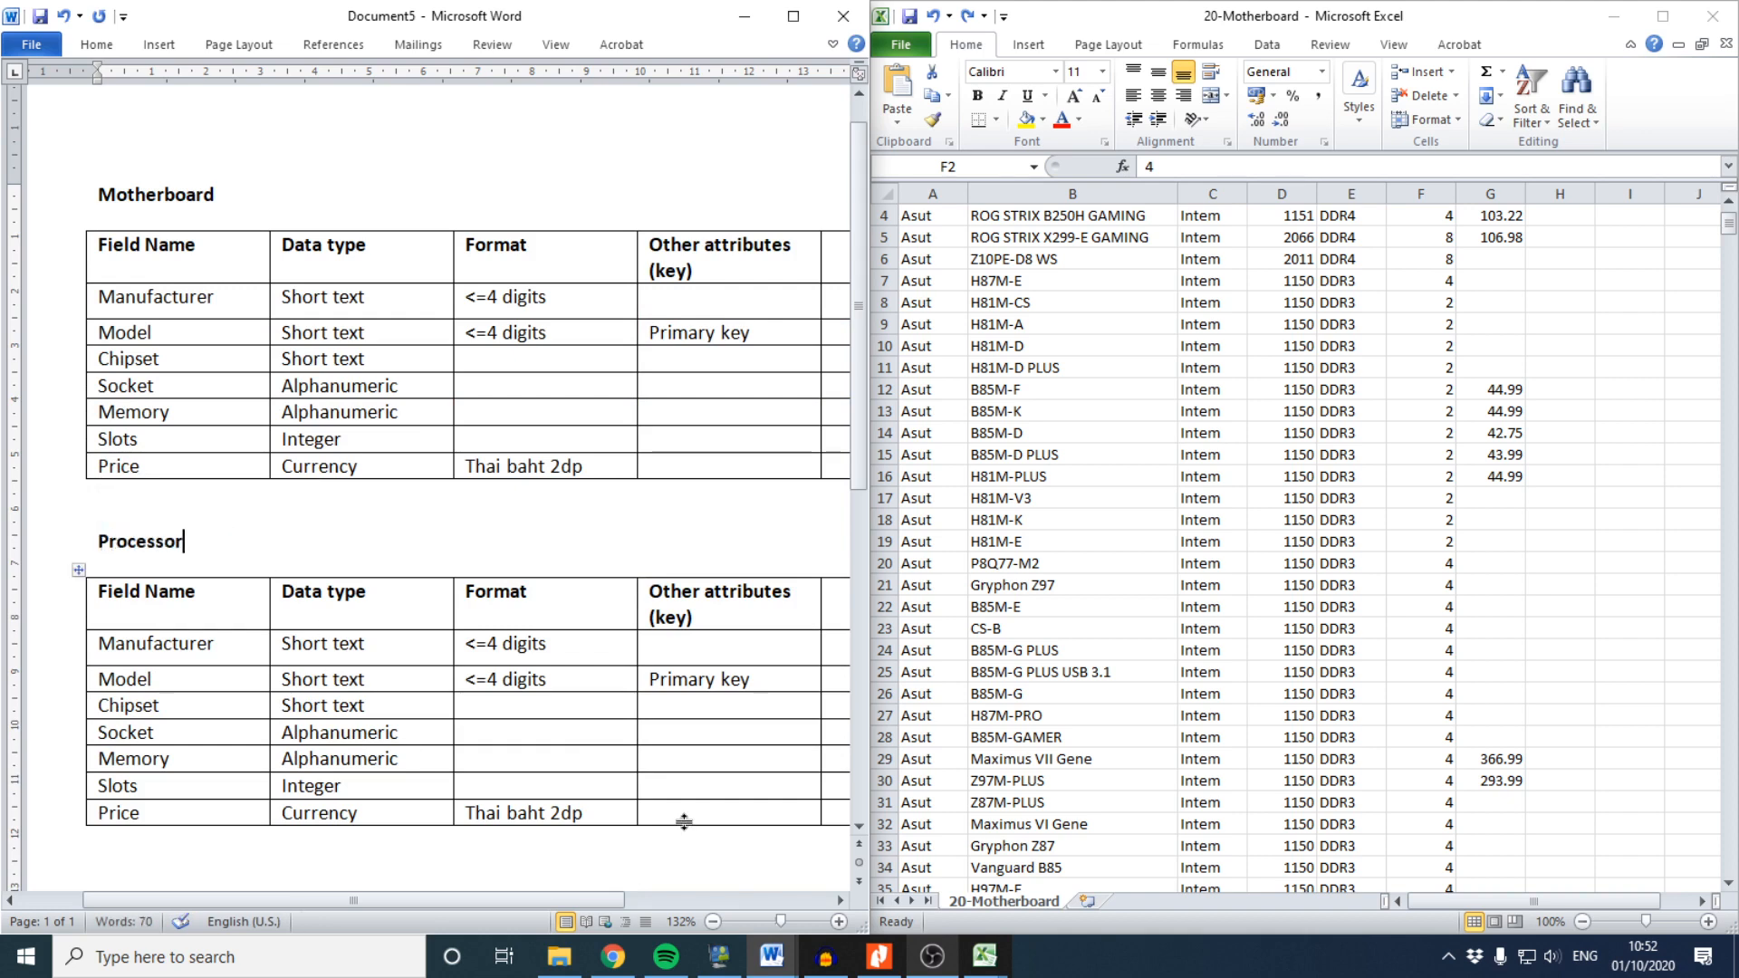
Bring up the 20-Intem workbook in Excel and widen column C so the full "Speed in GHz" header shows
scroll(683, 823, down, 3)
click(984, 957)
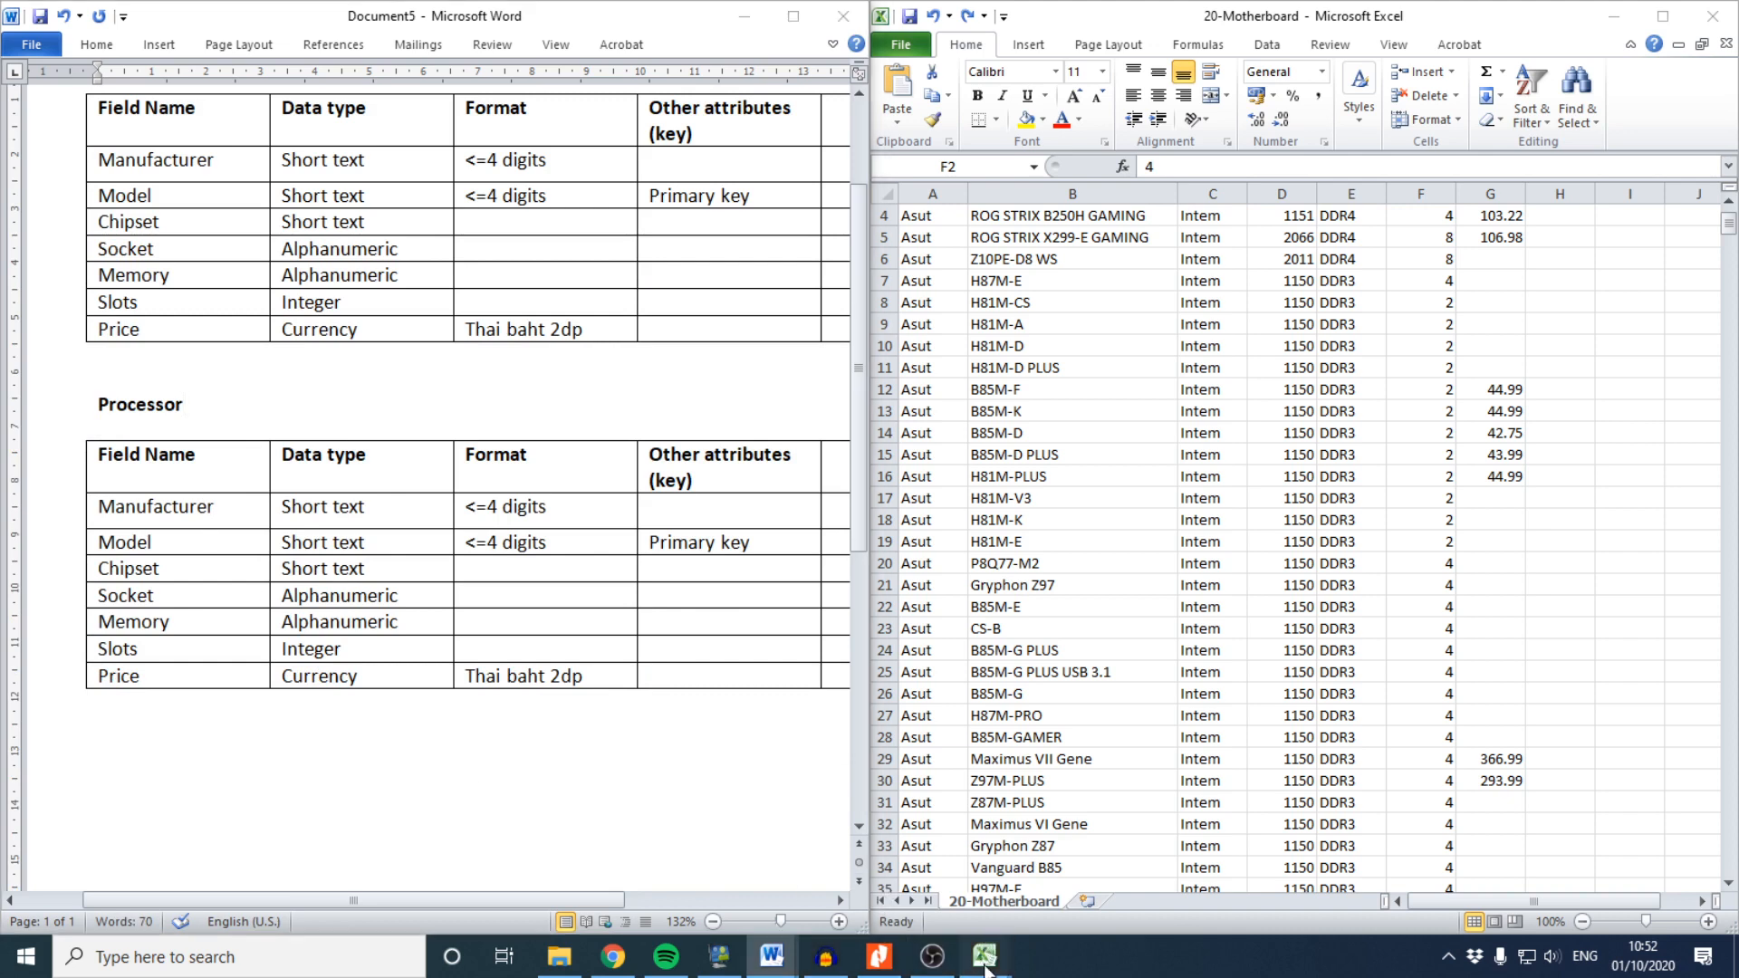
click(871, 851)
click(958, 211)
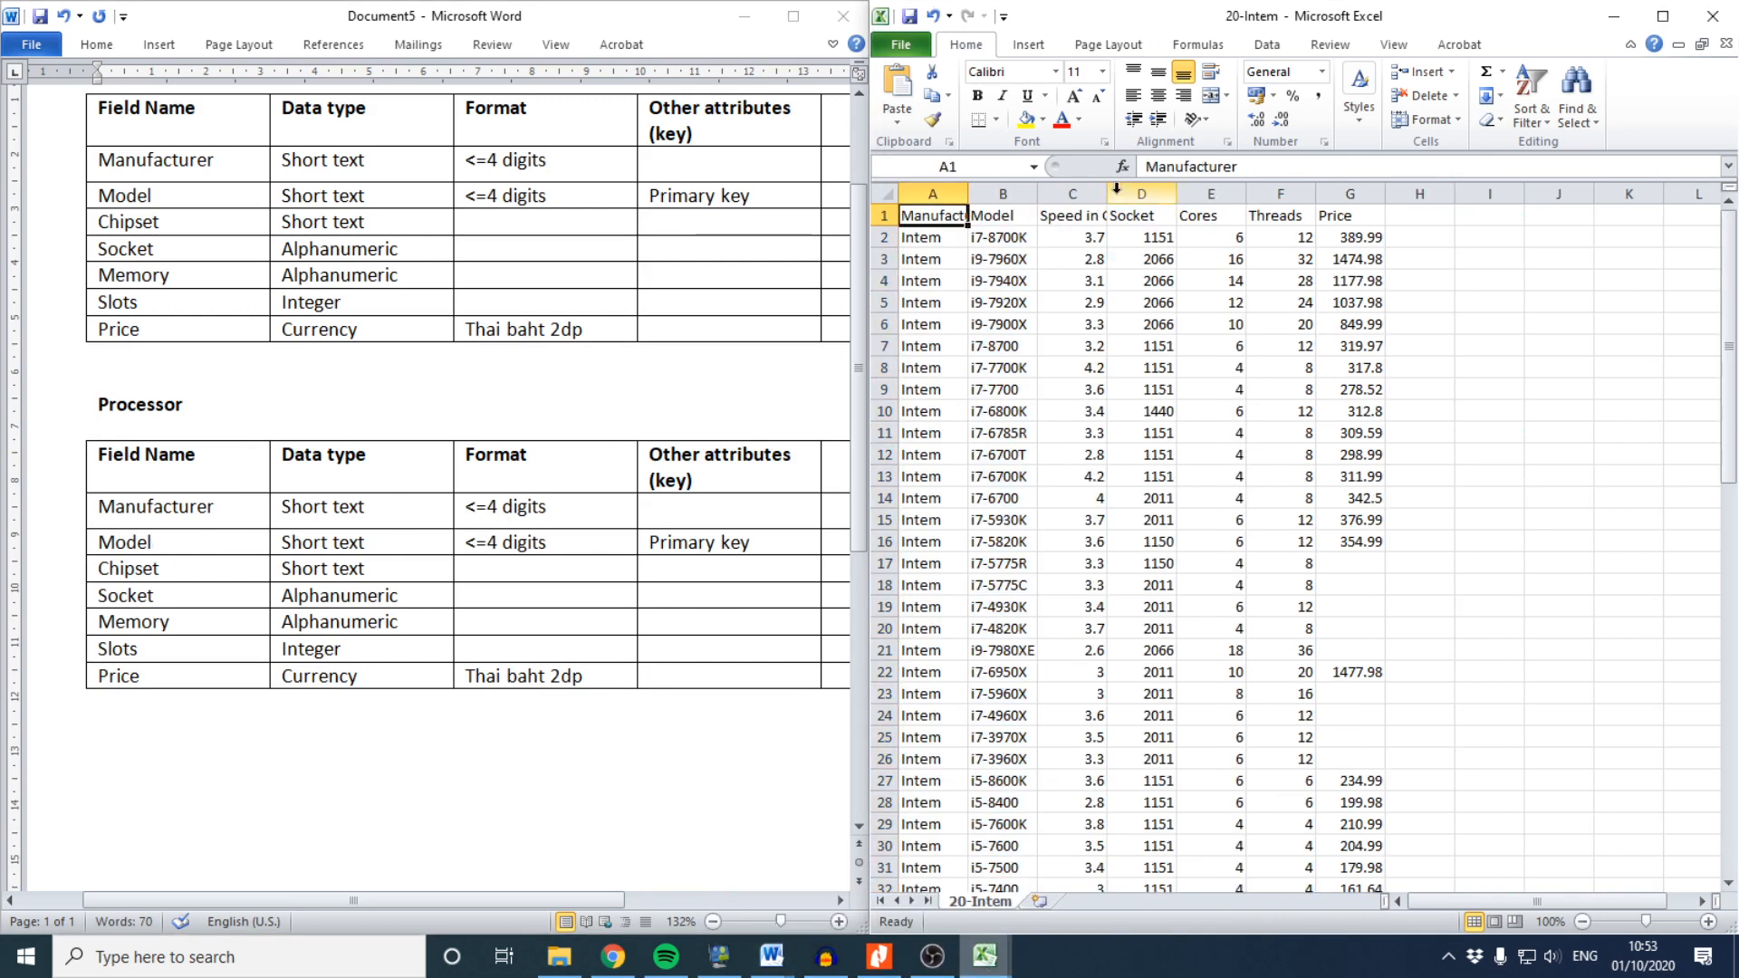
drag(1106, 193, 1218, 194)
Replace the Chipset field name in the Processor table with "SpeedInGhz"
drag(186, 567, 110, 572)
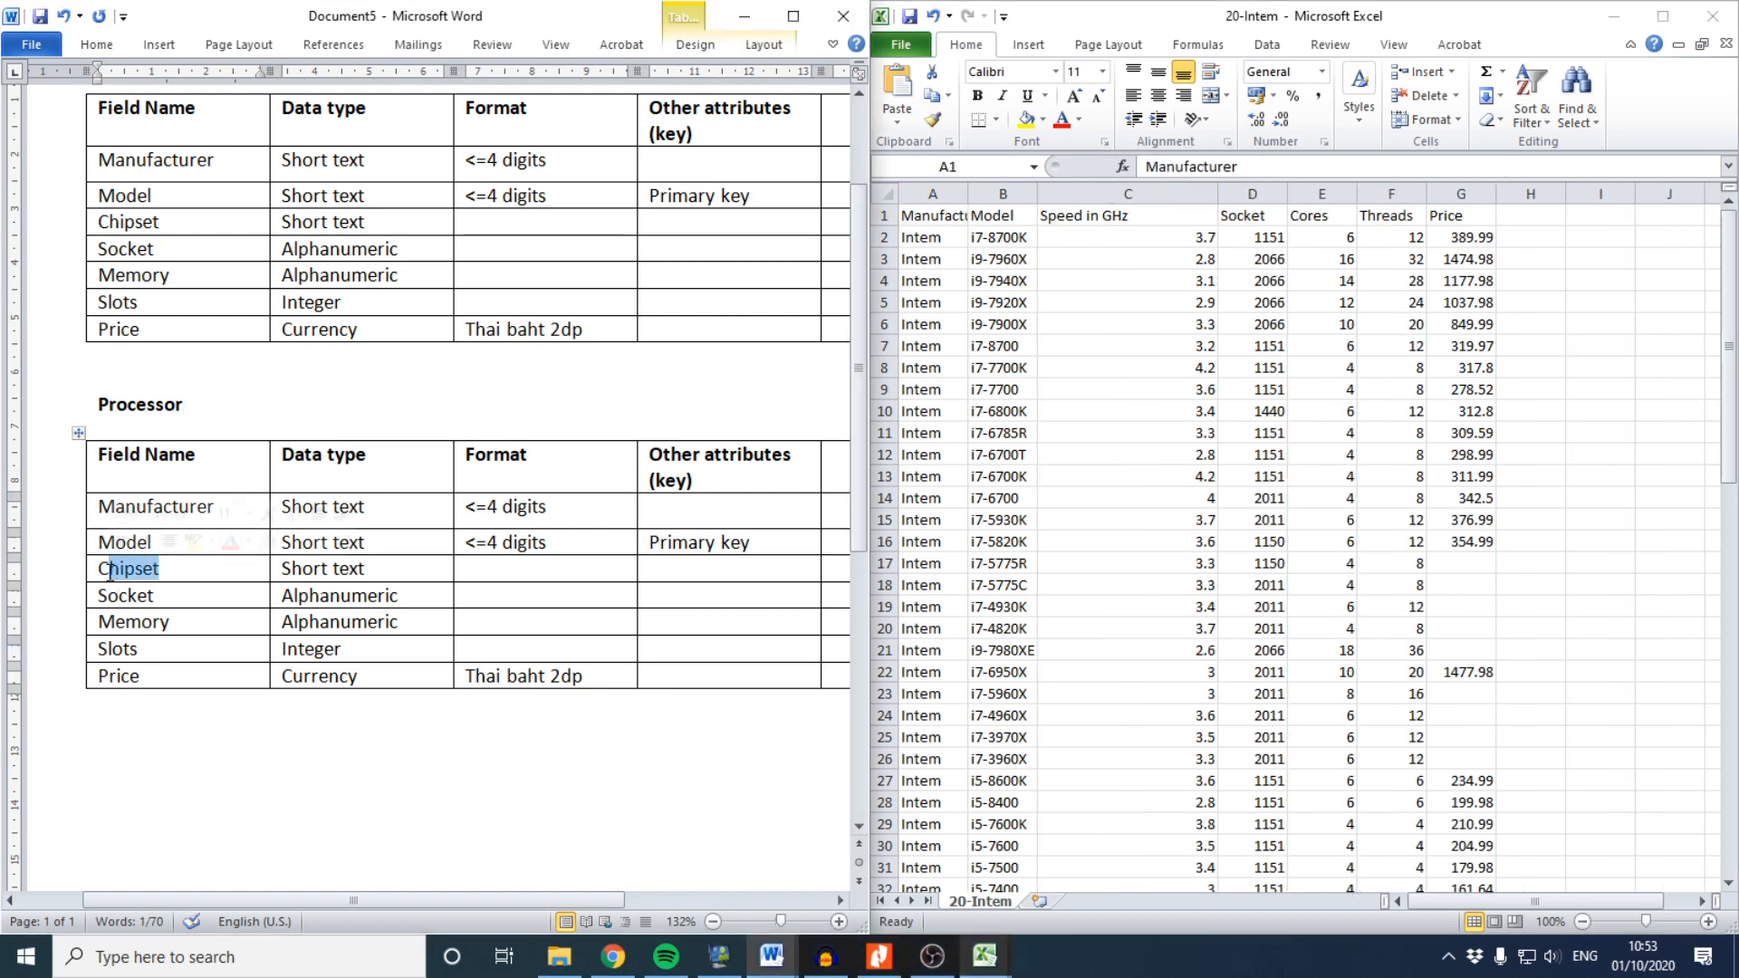
key(BackSpace)
key(BackSpace)
text(Speed i)
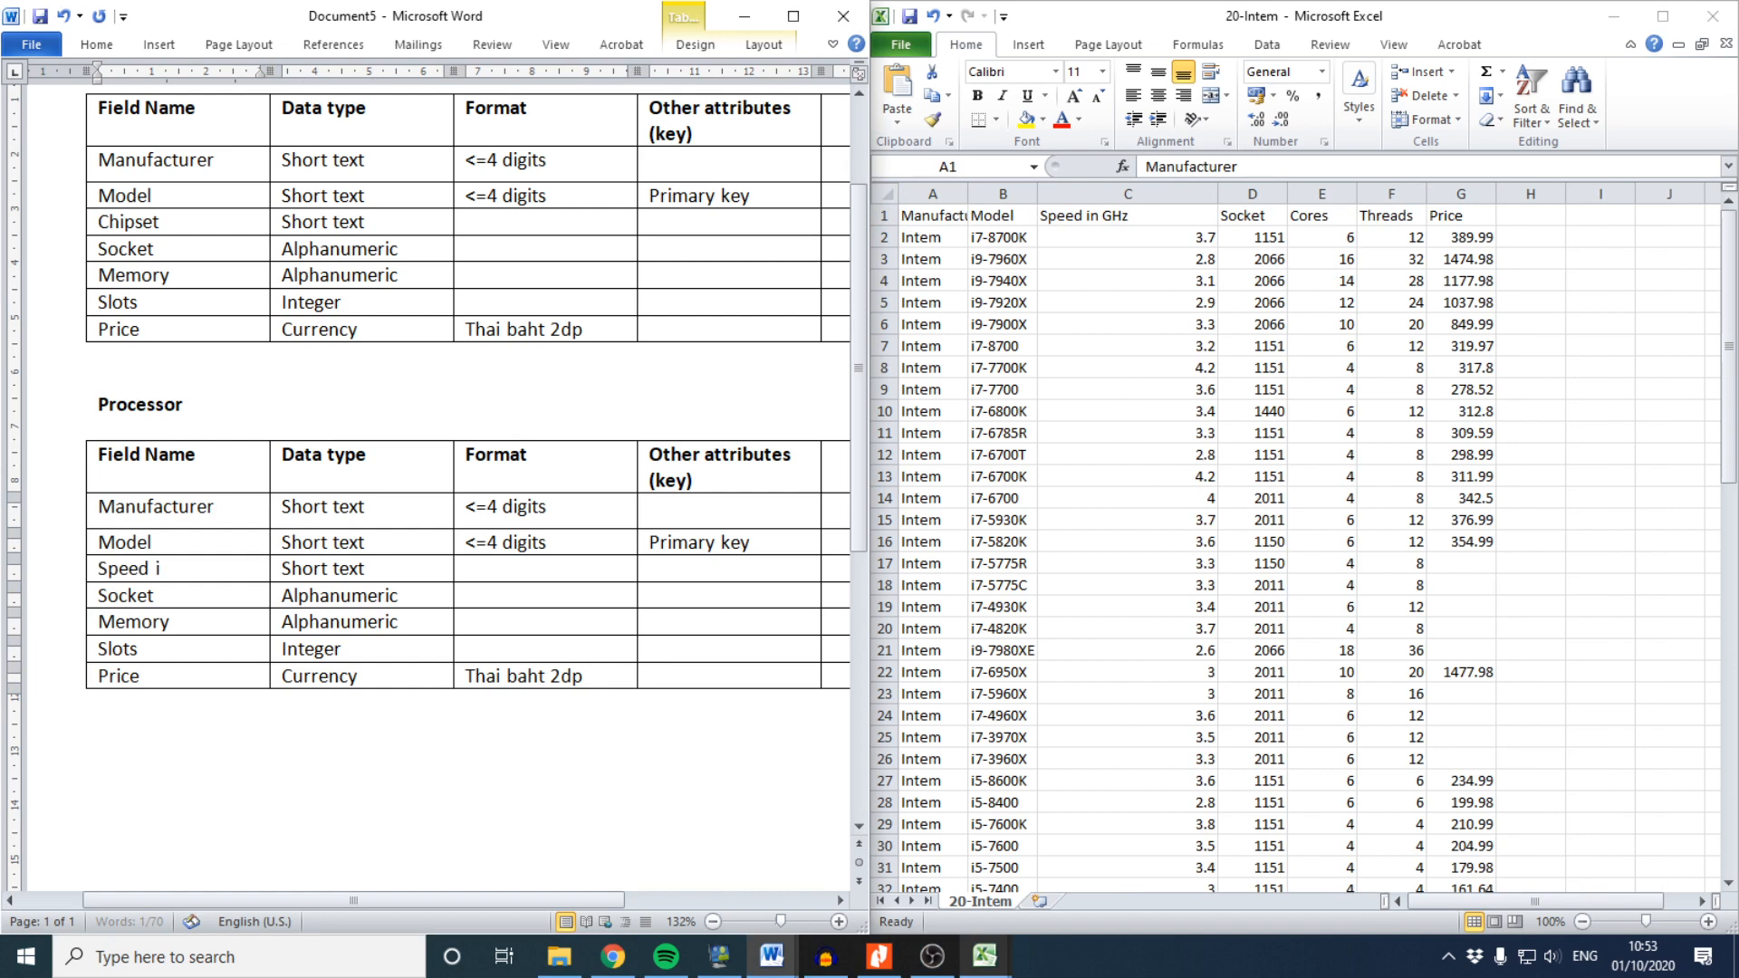
text(nGhz)
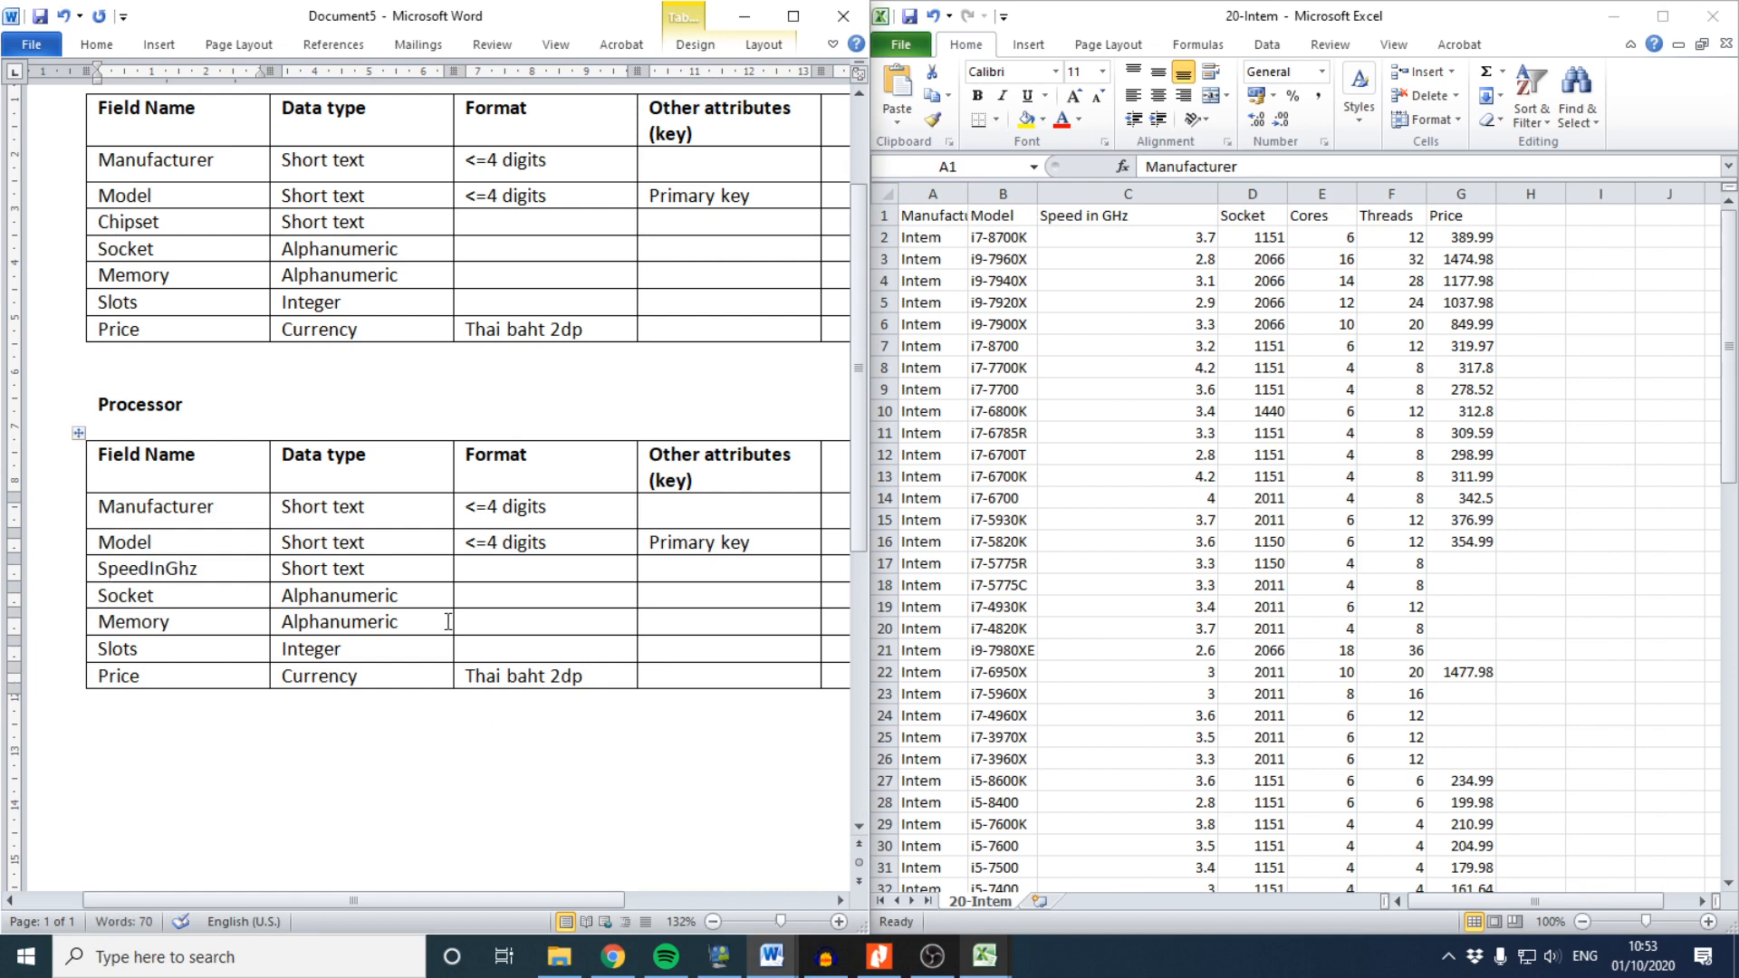
Set the SpeedInGhz data type to "Real / Float" and its format to "1 dp"
drag(399, 576, 302, 576)
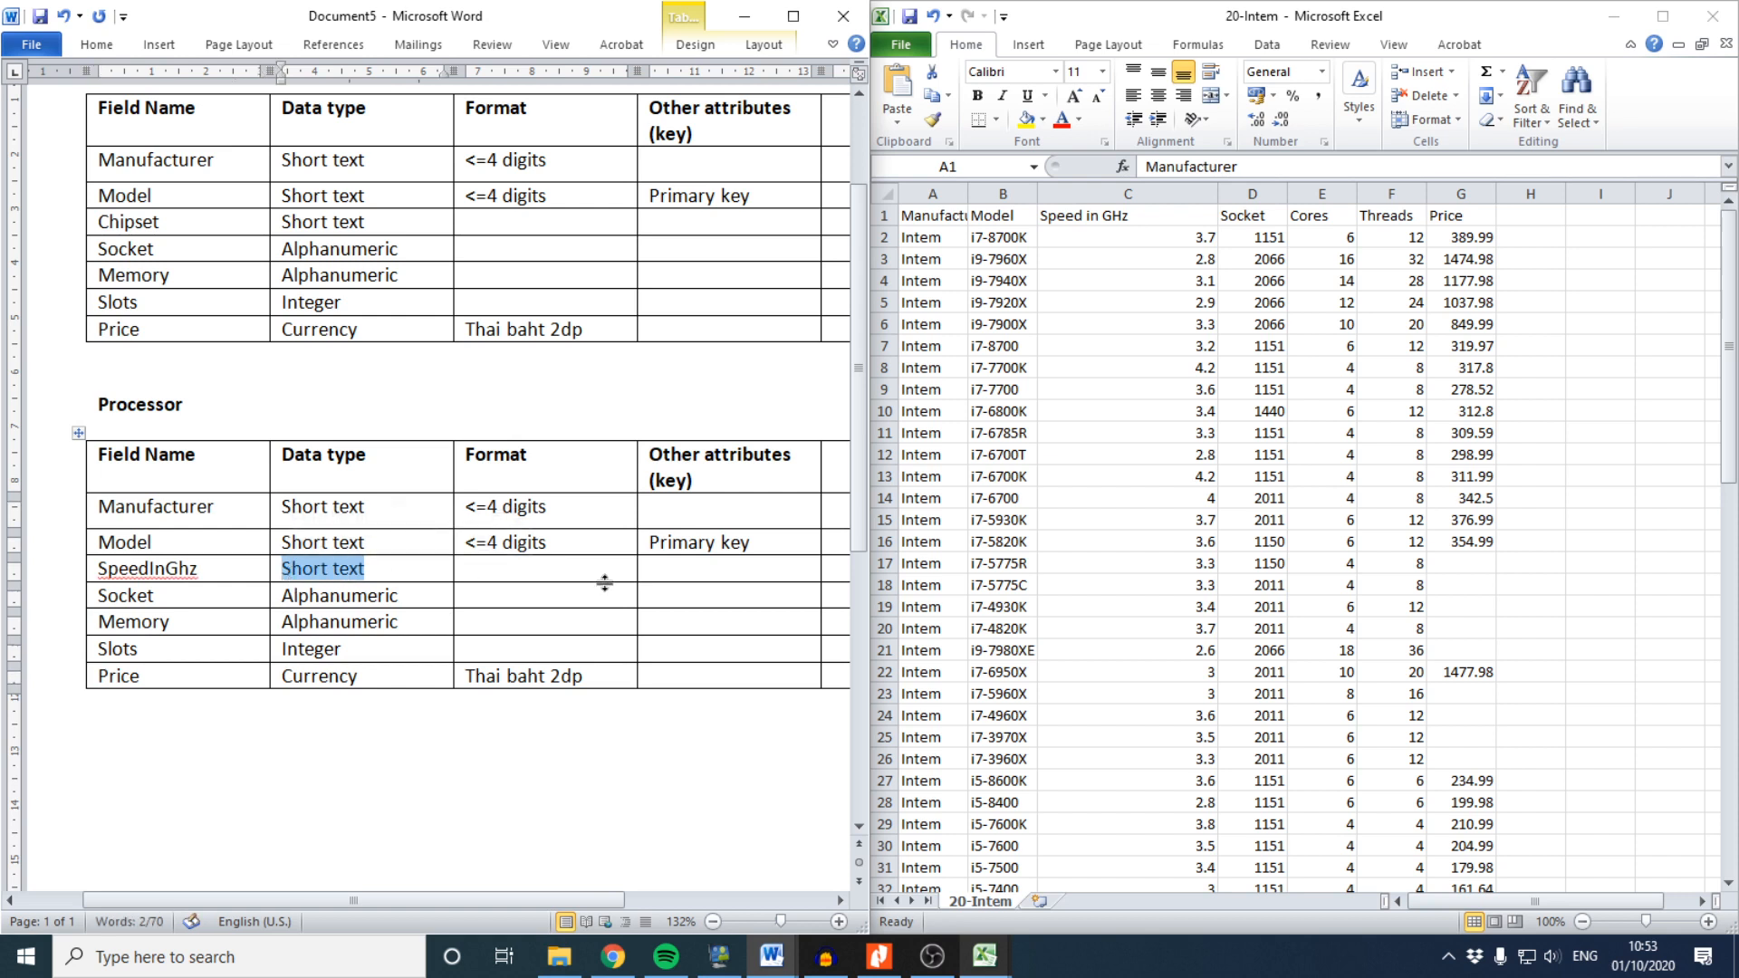
text(Real)
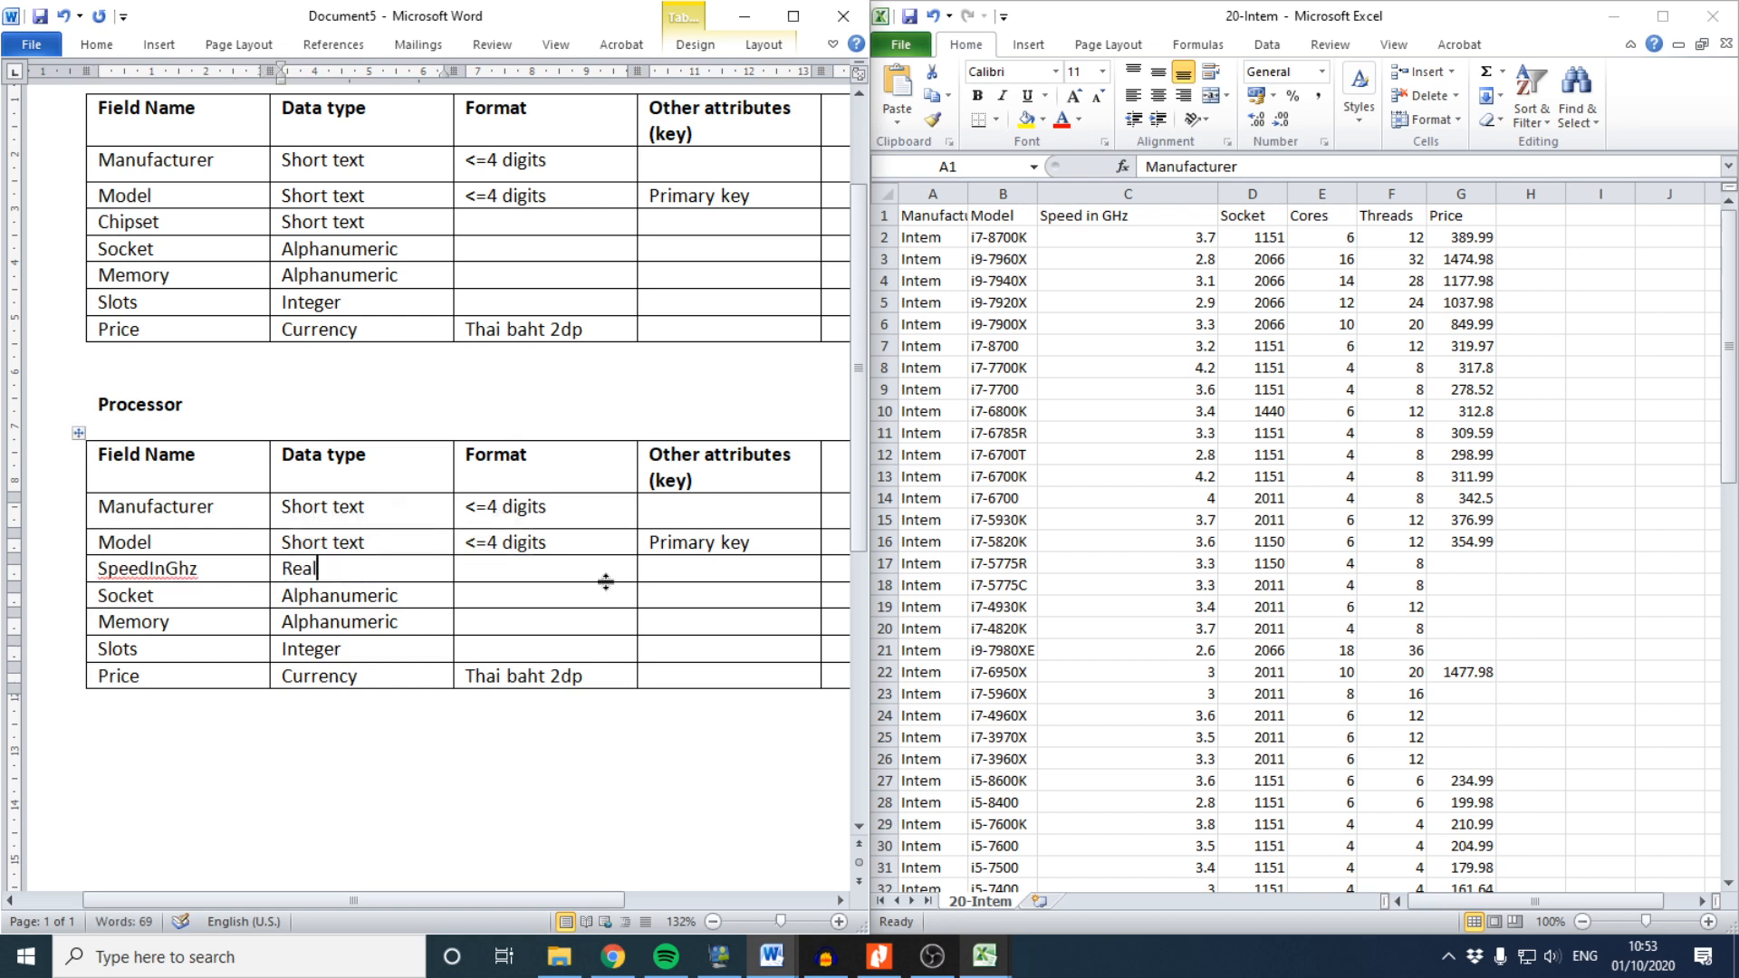
key(Tab)
text(1 dp)
drag(367, 574, 288, 570)
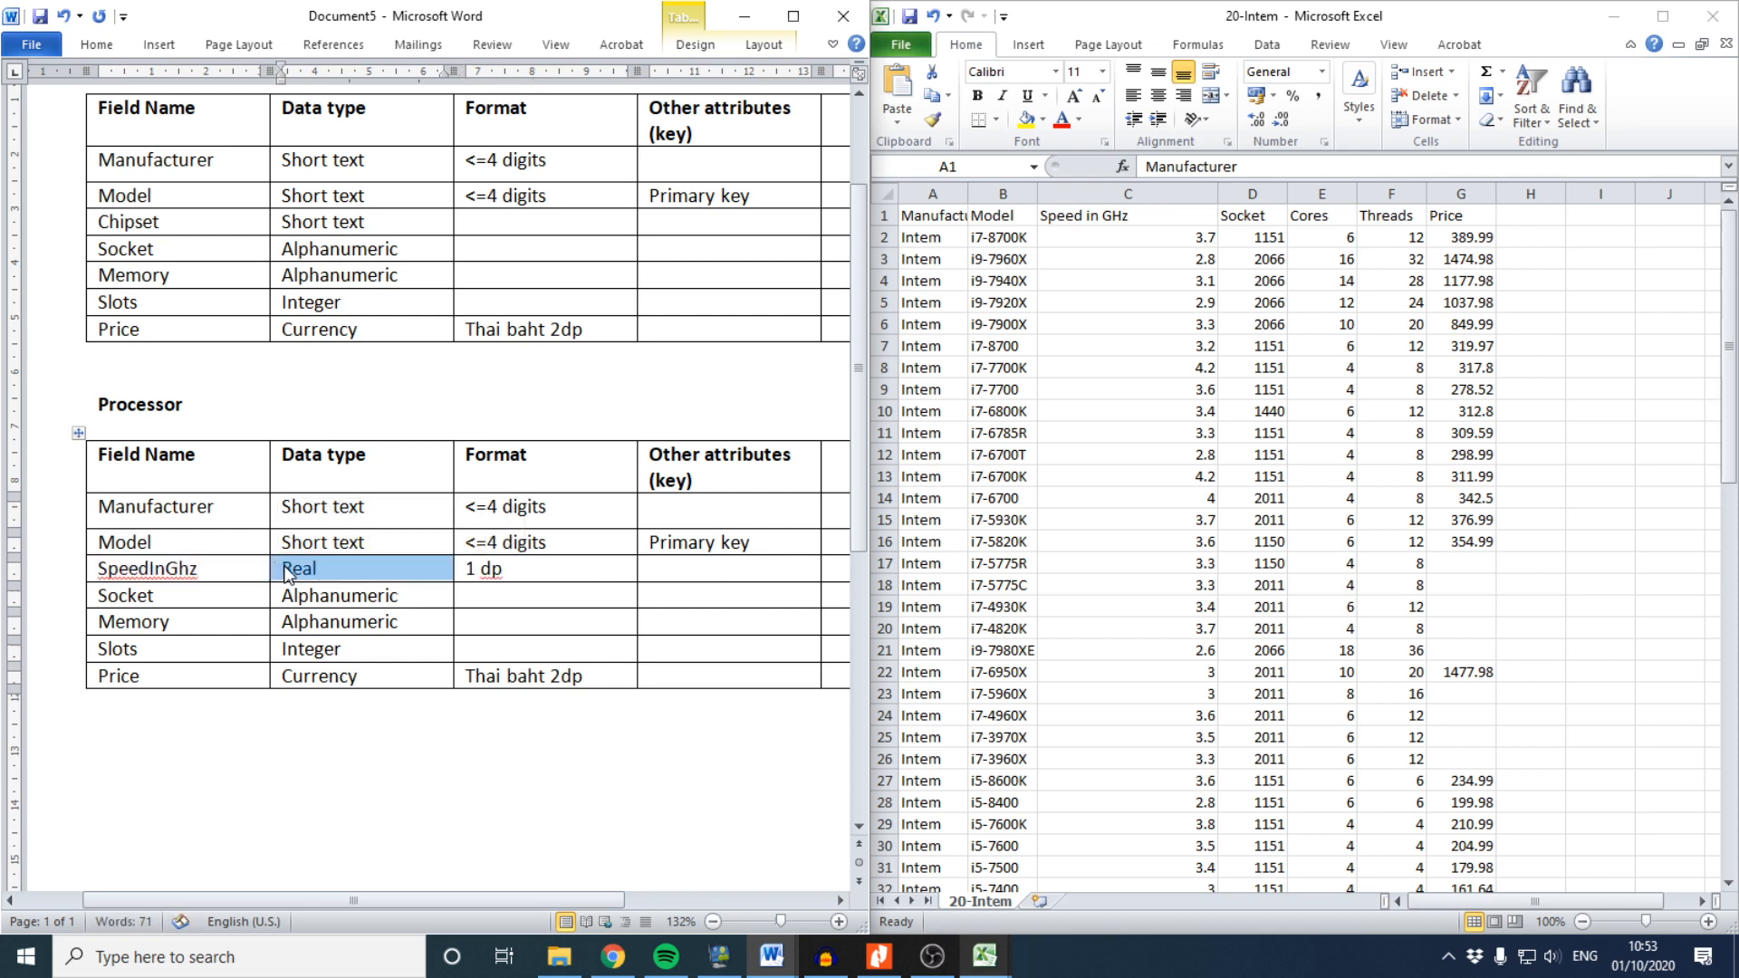
click(288, 567)
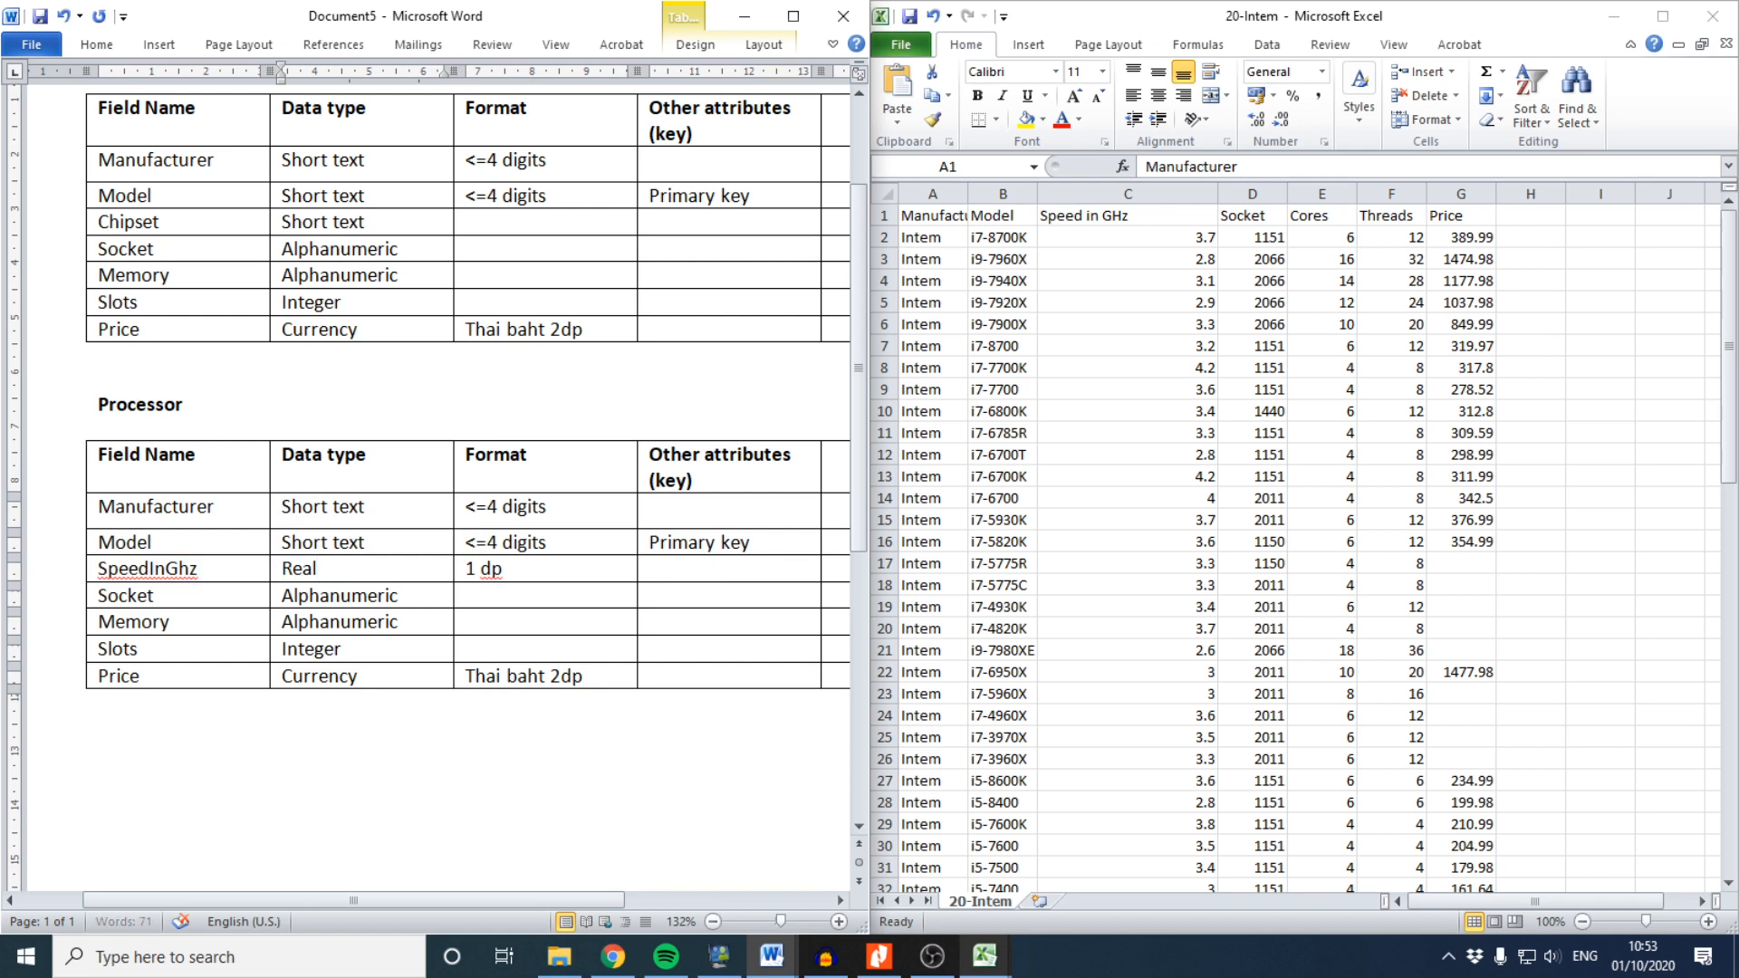
text(/ Float)
Check the first Speed in GHz value in the processor spreadsheet against the SpeedInGhz data type and format in Word
click(1209, 238)
double_click(1206, 236)
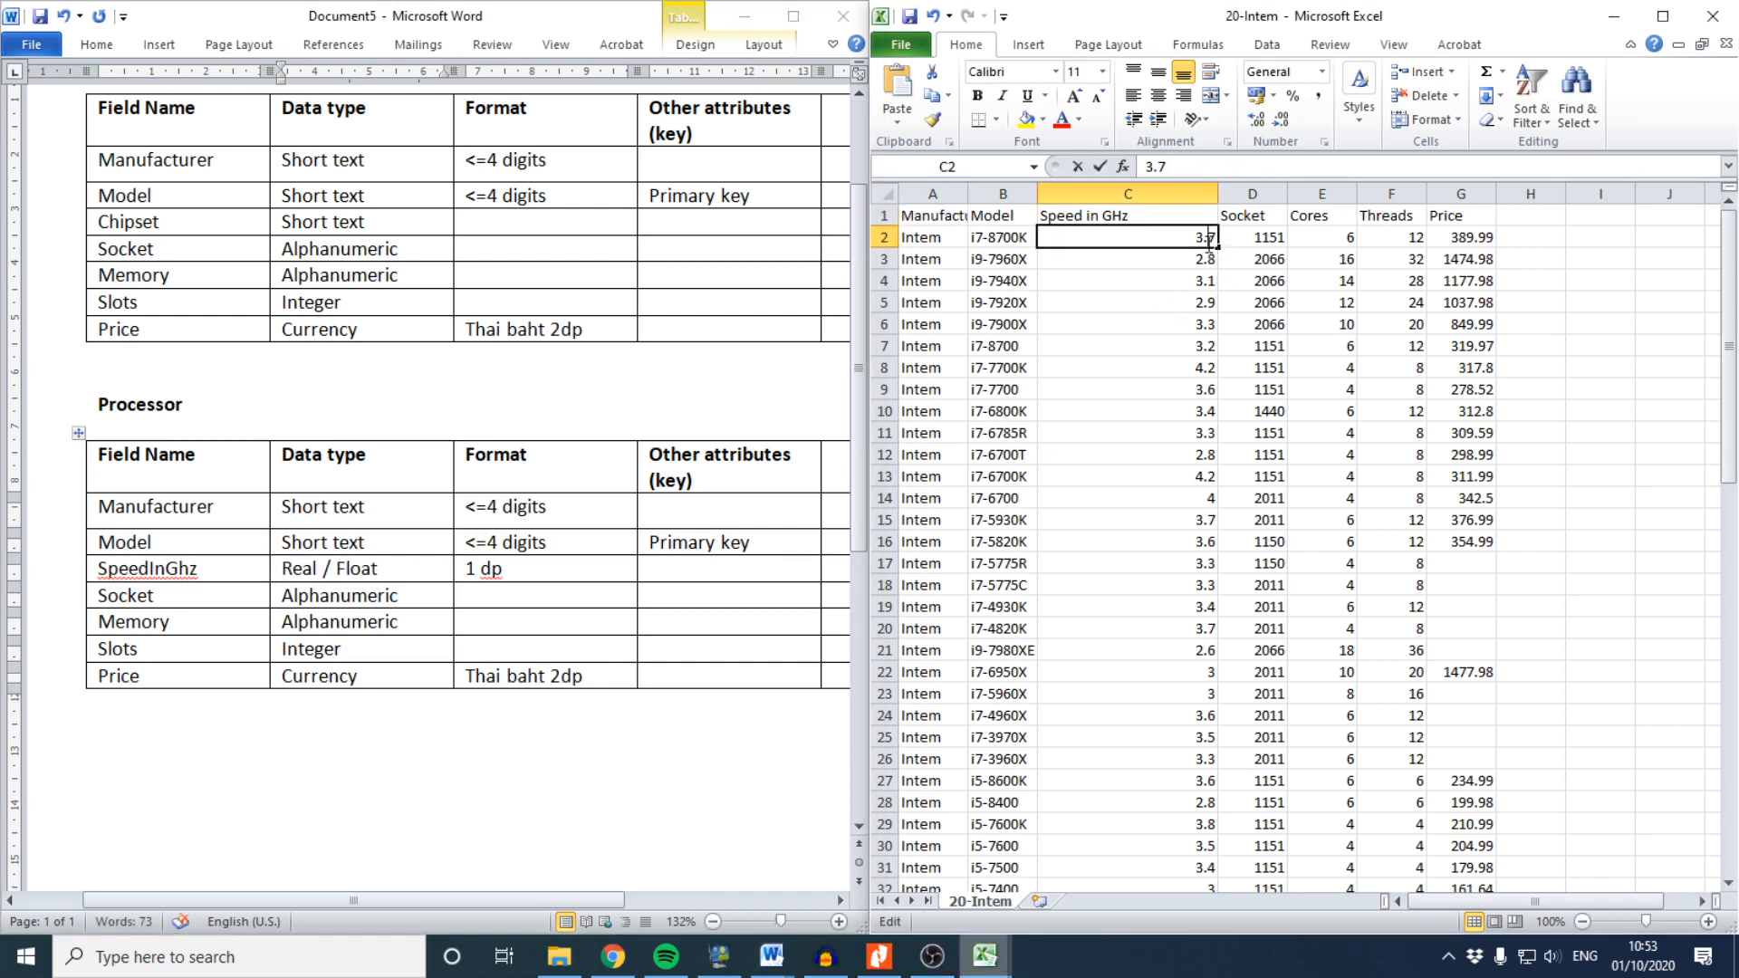
click(1222, 433)
click(340, 567)
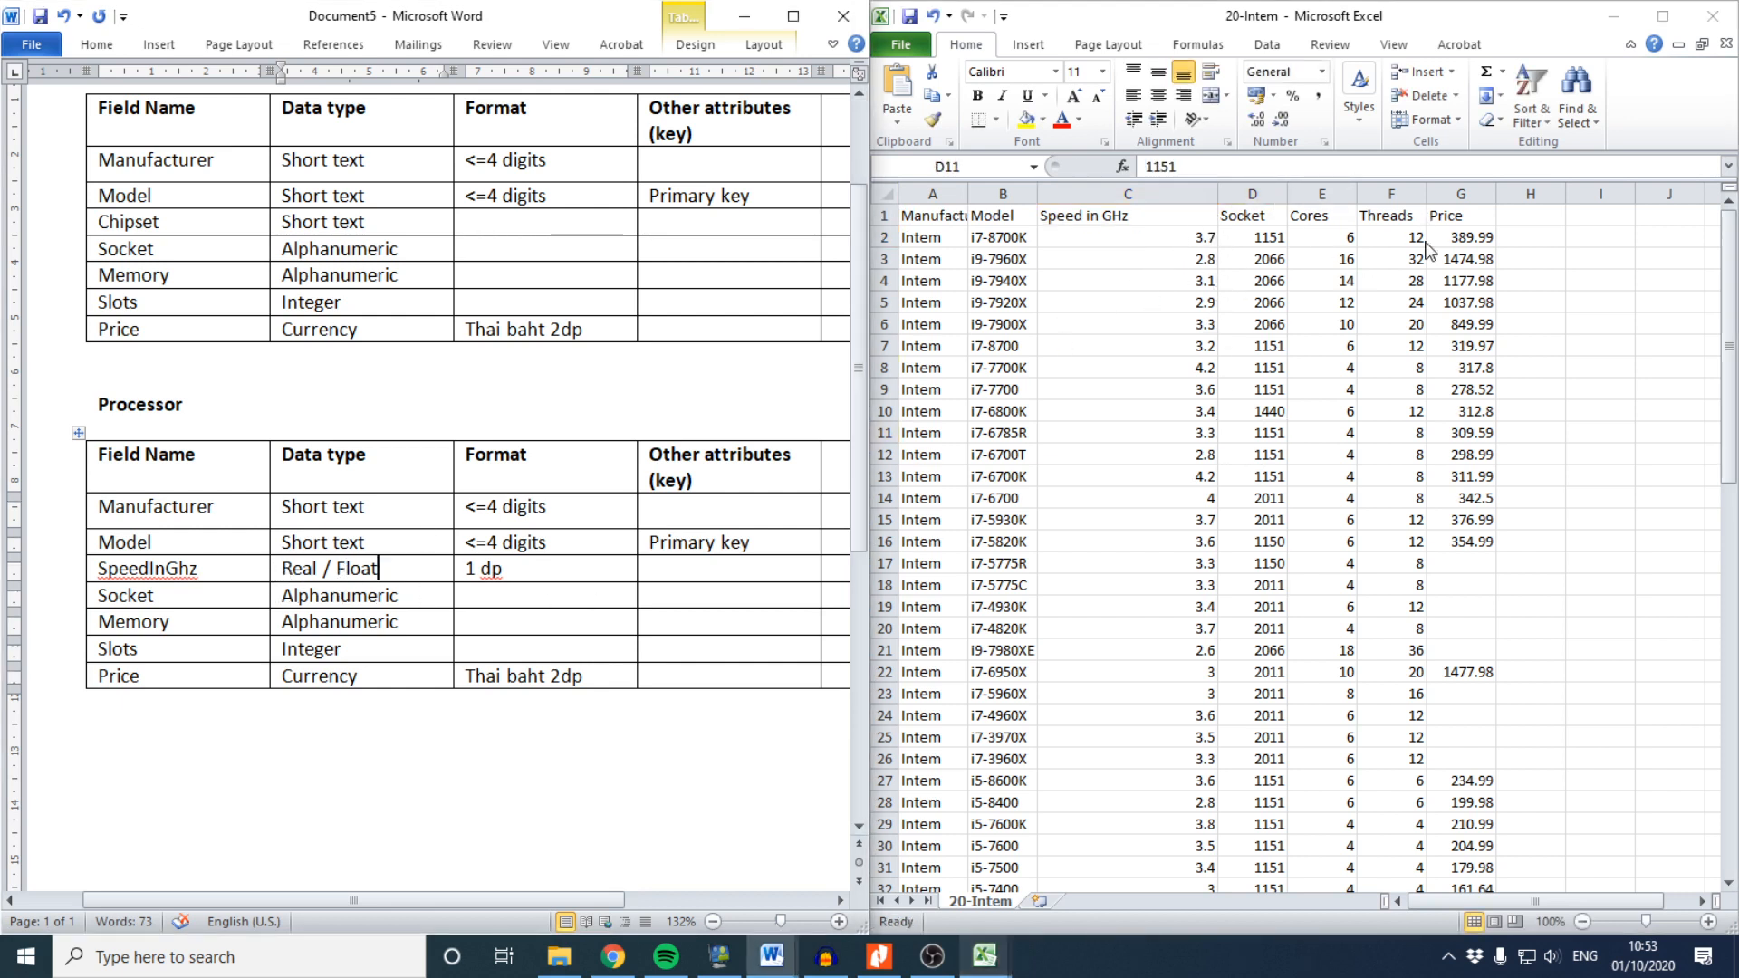
click(552, 569)
Replace the Memory and Slots field names in the Processor table with "Cores" and "Threads"
click(149, 597)
drag(172, 624, 112, 621)
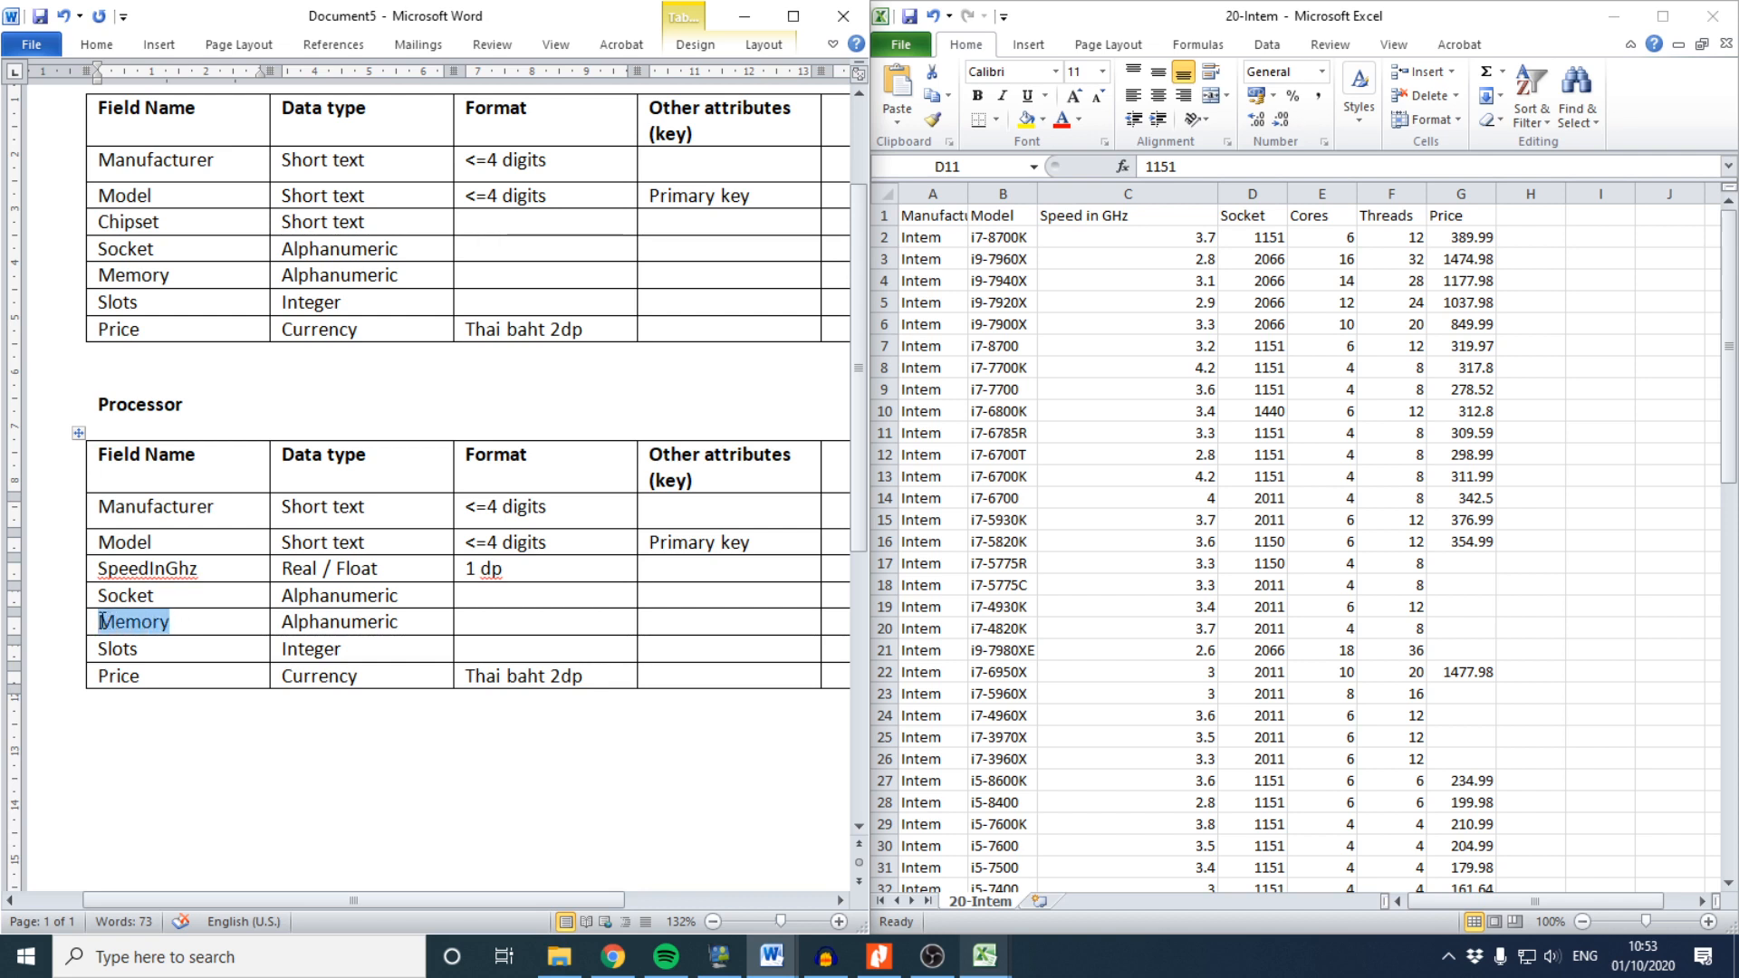
text(Cores)
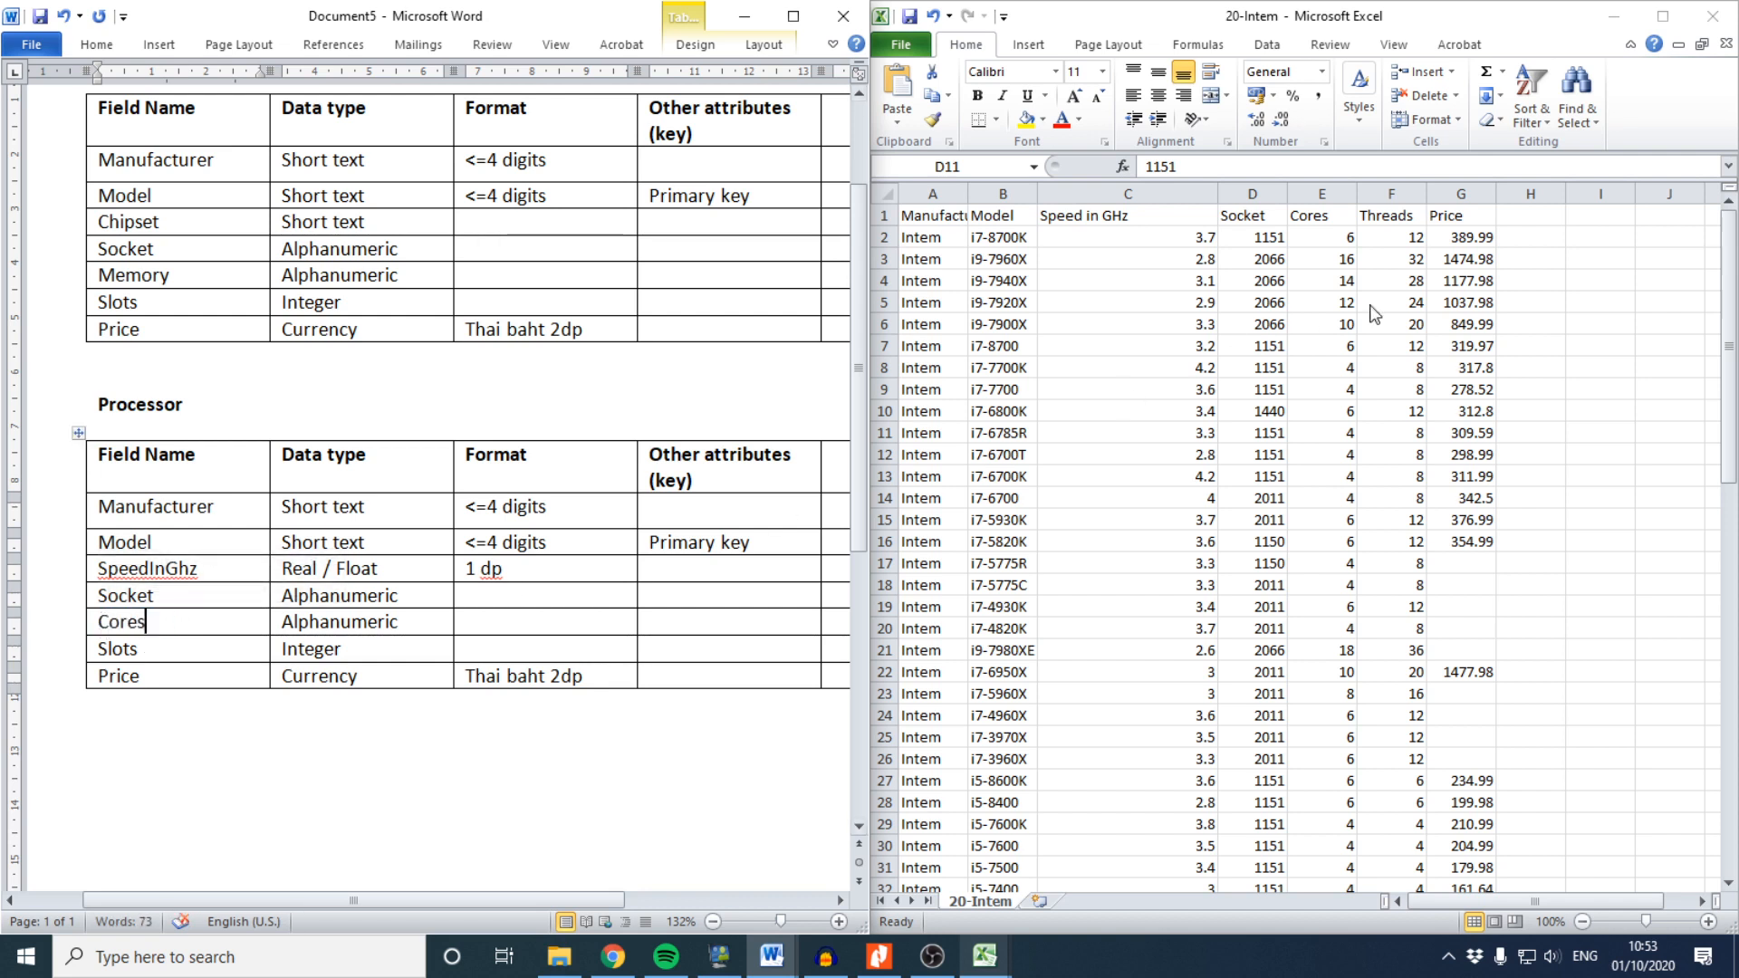
drag(167, 643, 100, 648)
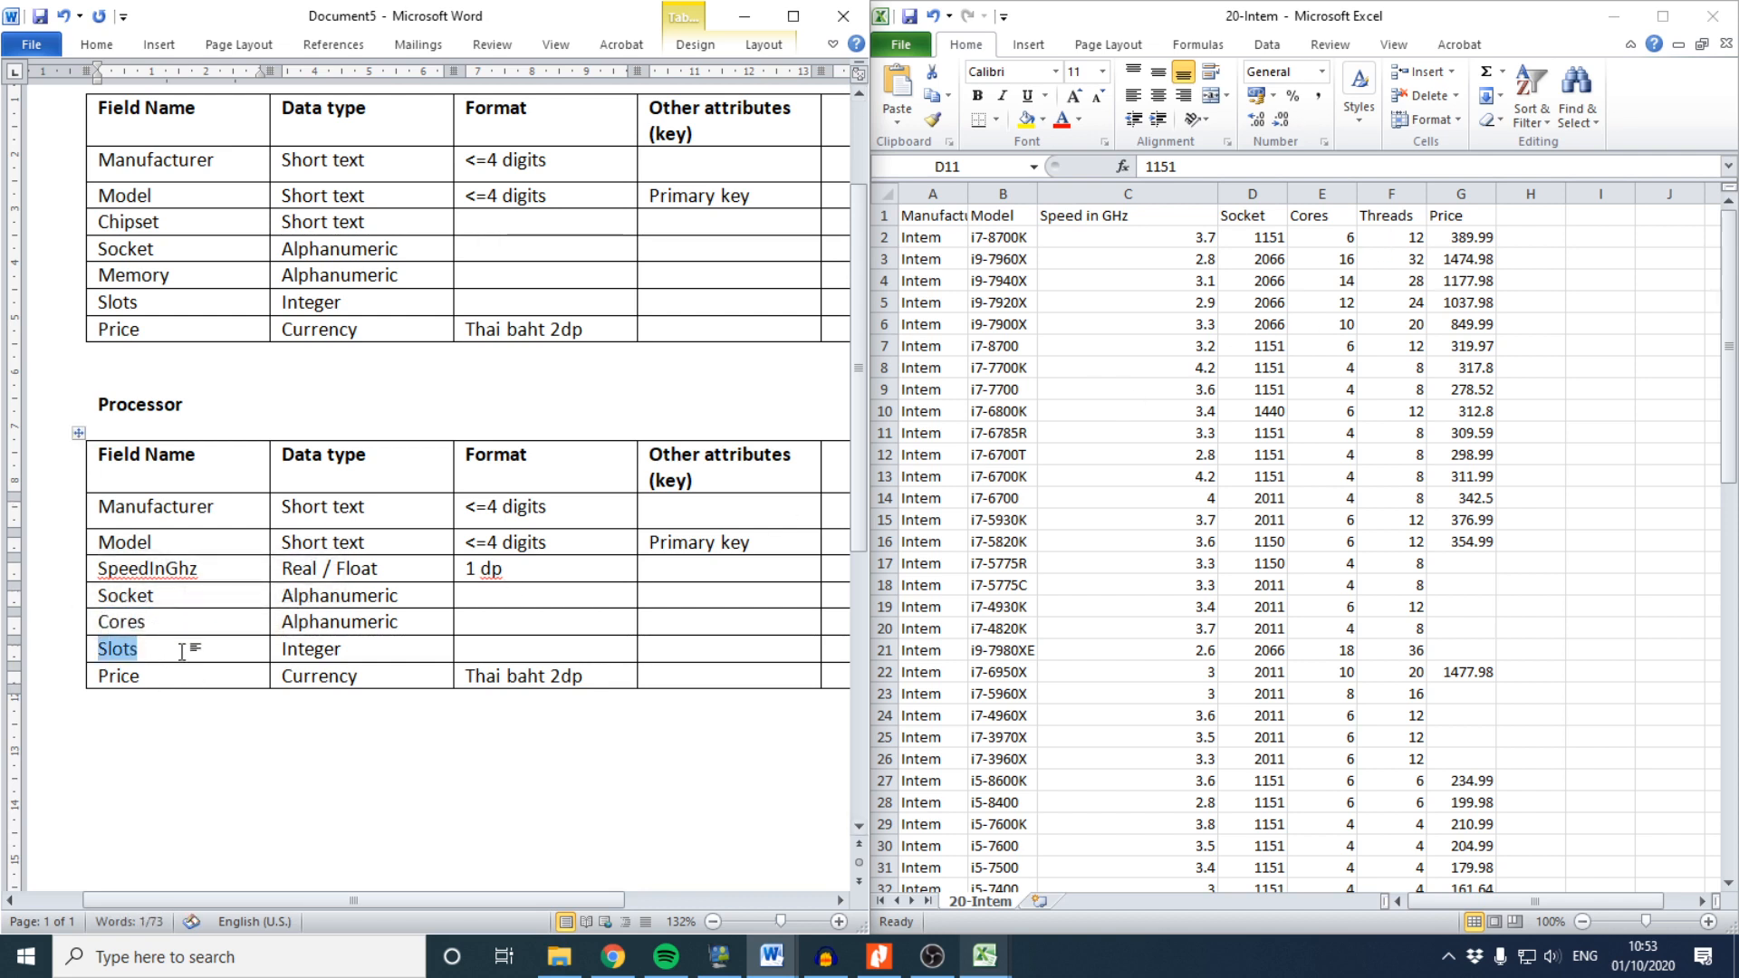
text(Threads)
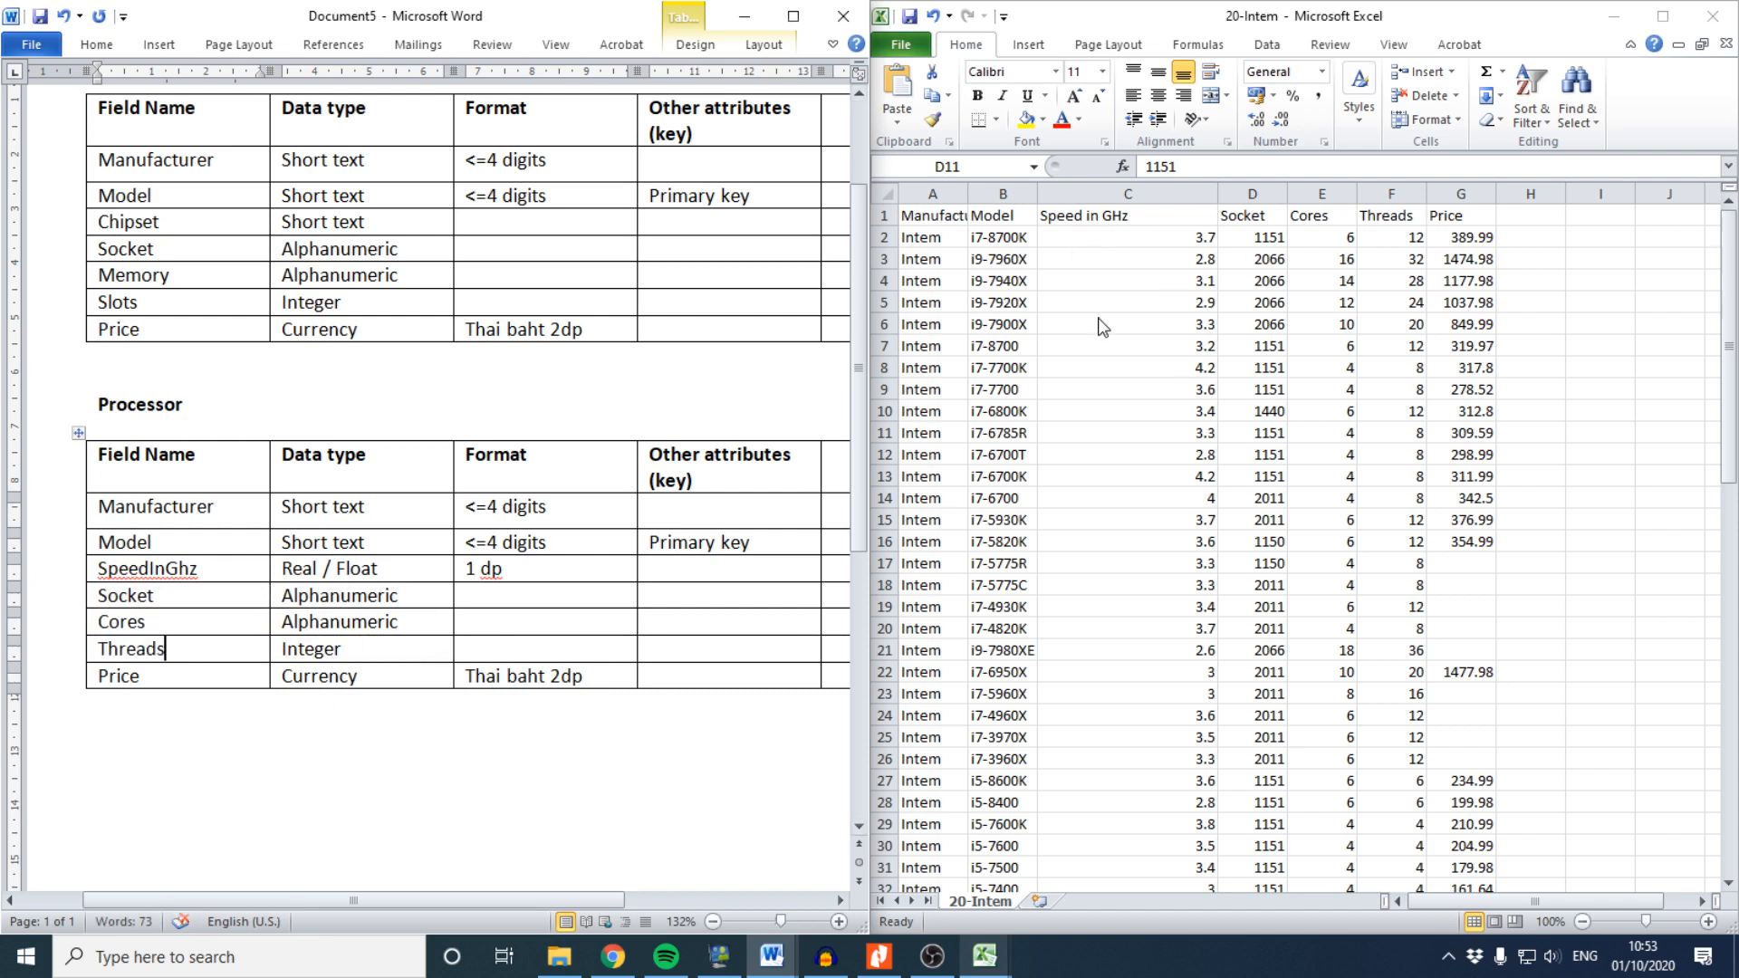
Compare the Socket field's data type in the Motherboard table with the one in the Processor table
drag(368, 623, 400, 622)
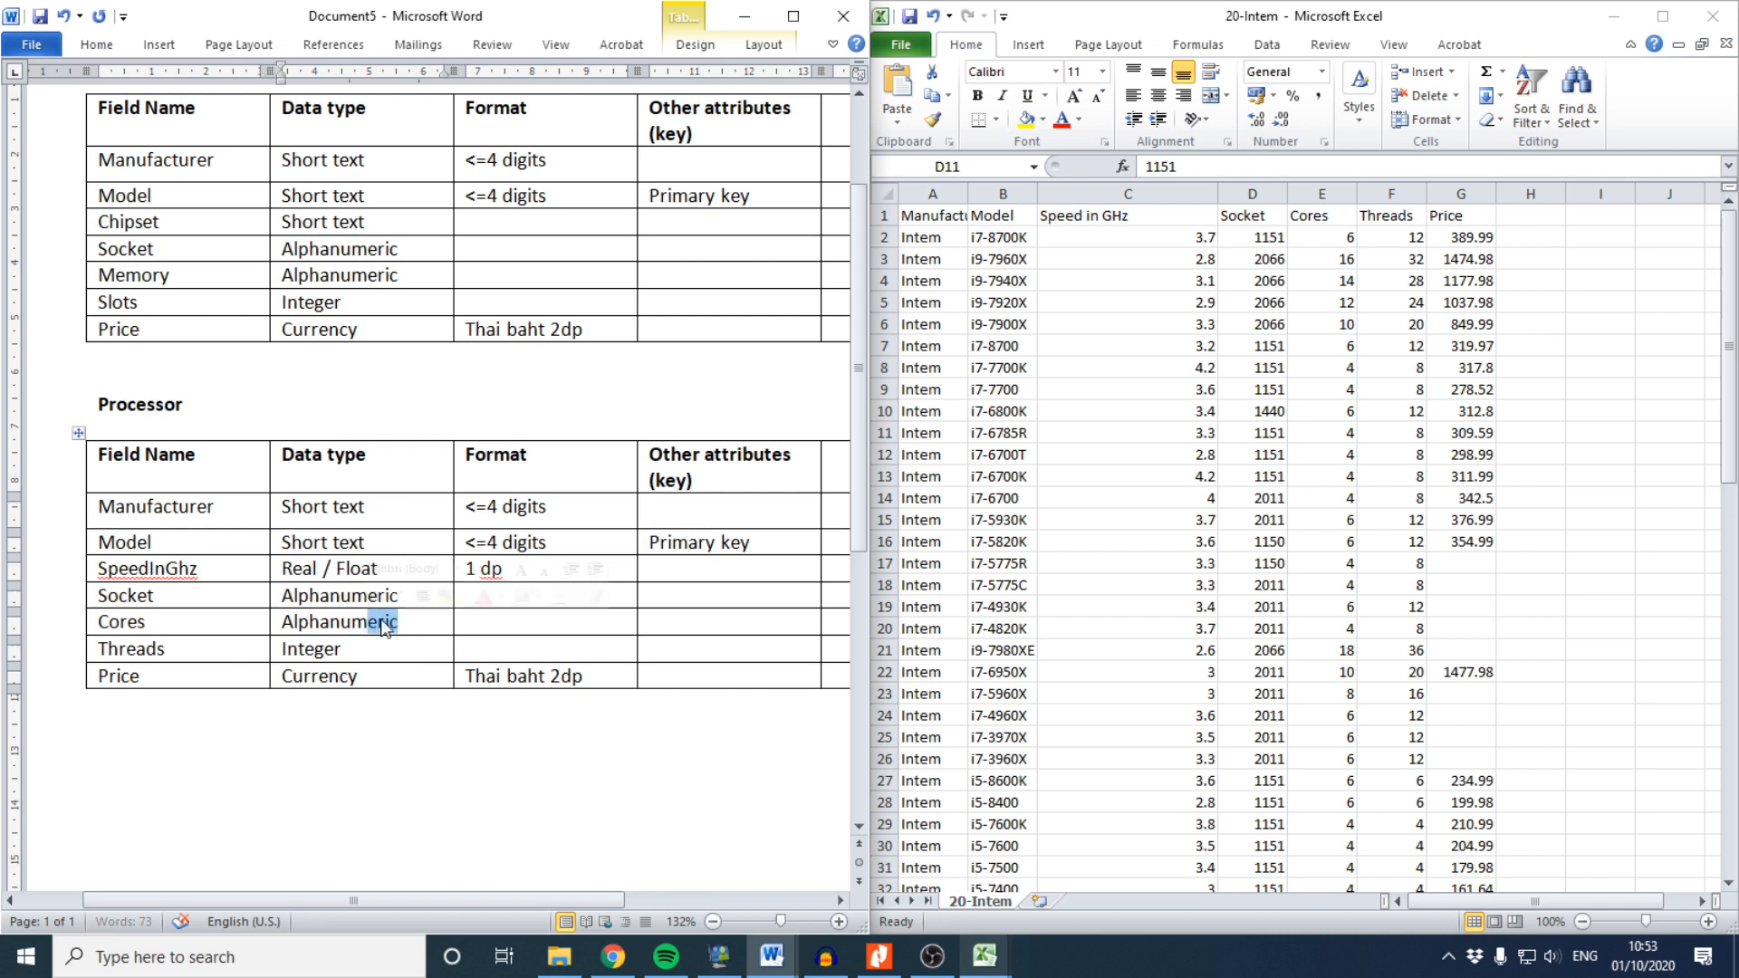
click(401, 623)
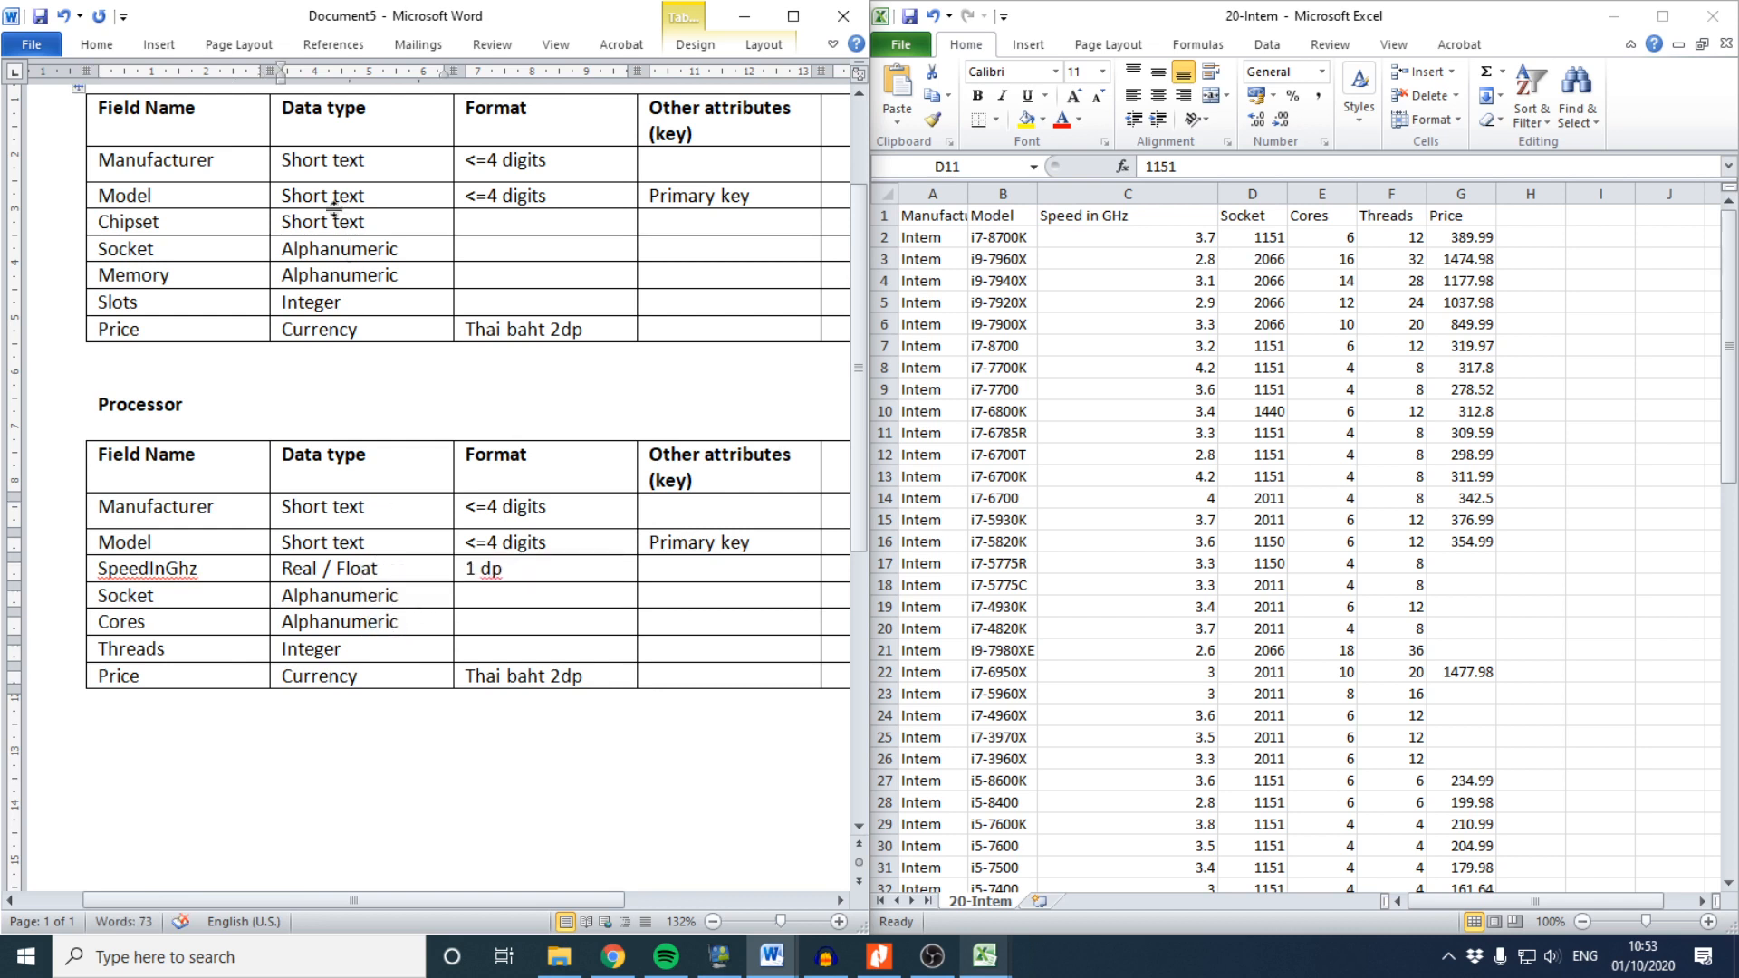
drag(99, 249, 419, 245)
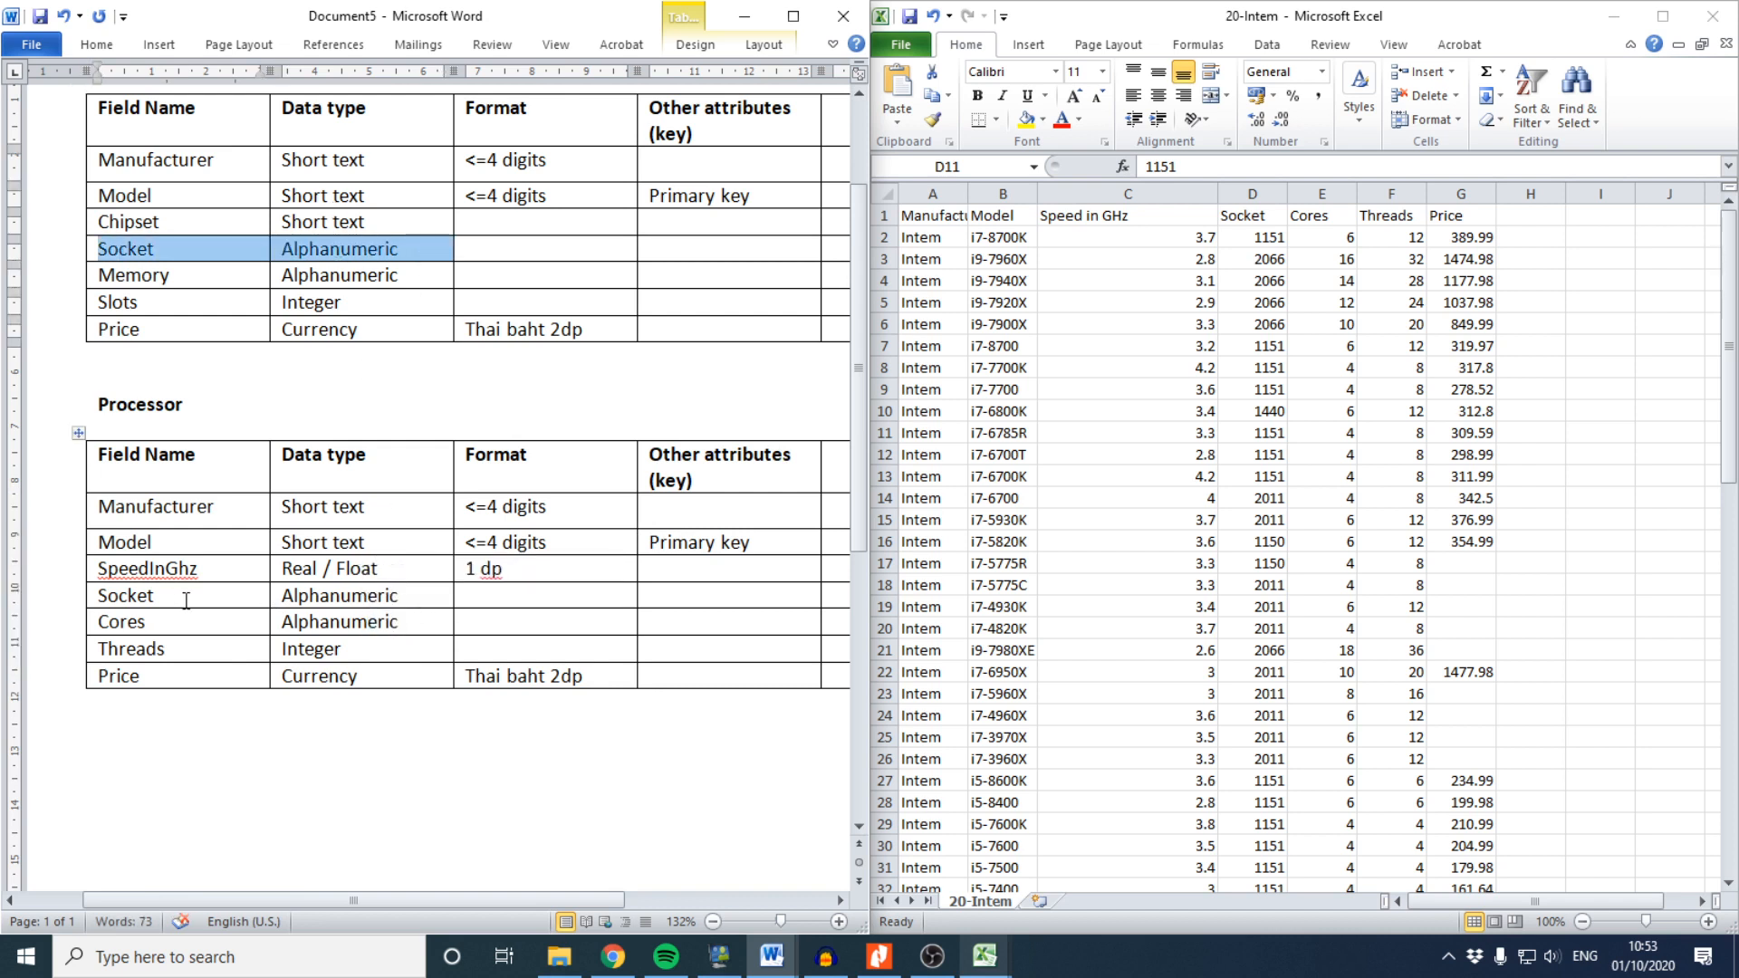
drag(186, 601, 408, 606)
drag(184, 244, 364, 252)
drag(241, 597, 398, 602)
Set the data type of the Cores field in the Processor table to "Integer"
click(352, 622)
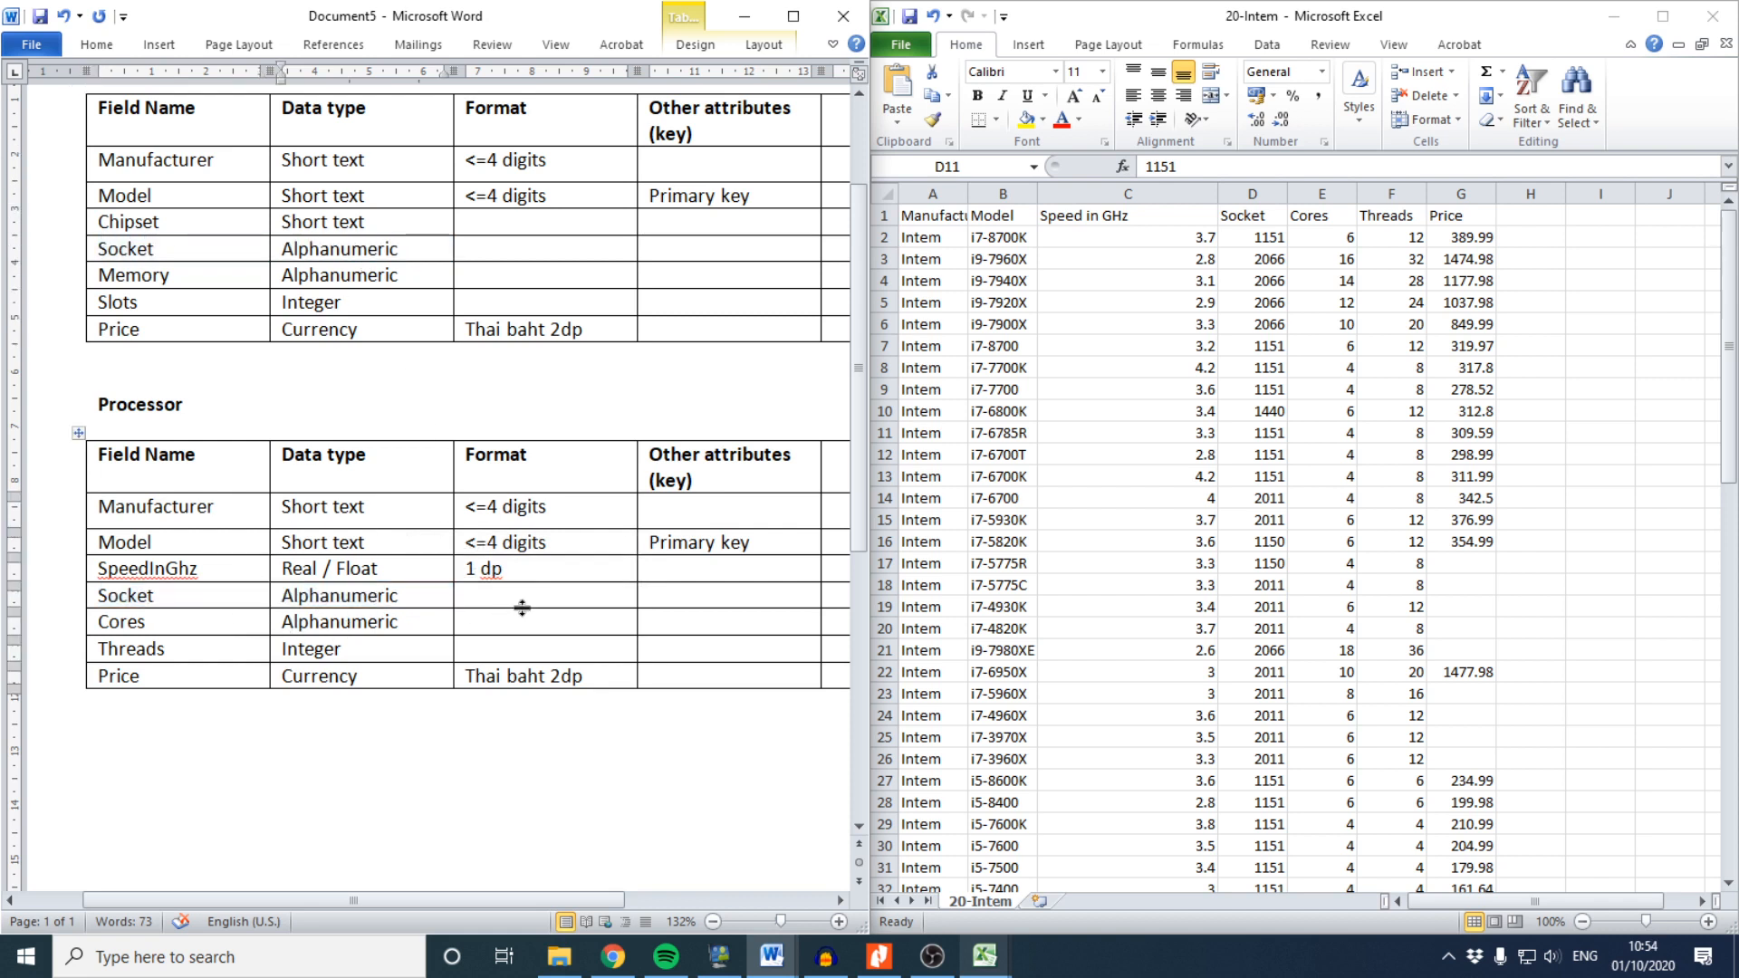
double_click(358, 625)
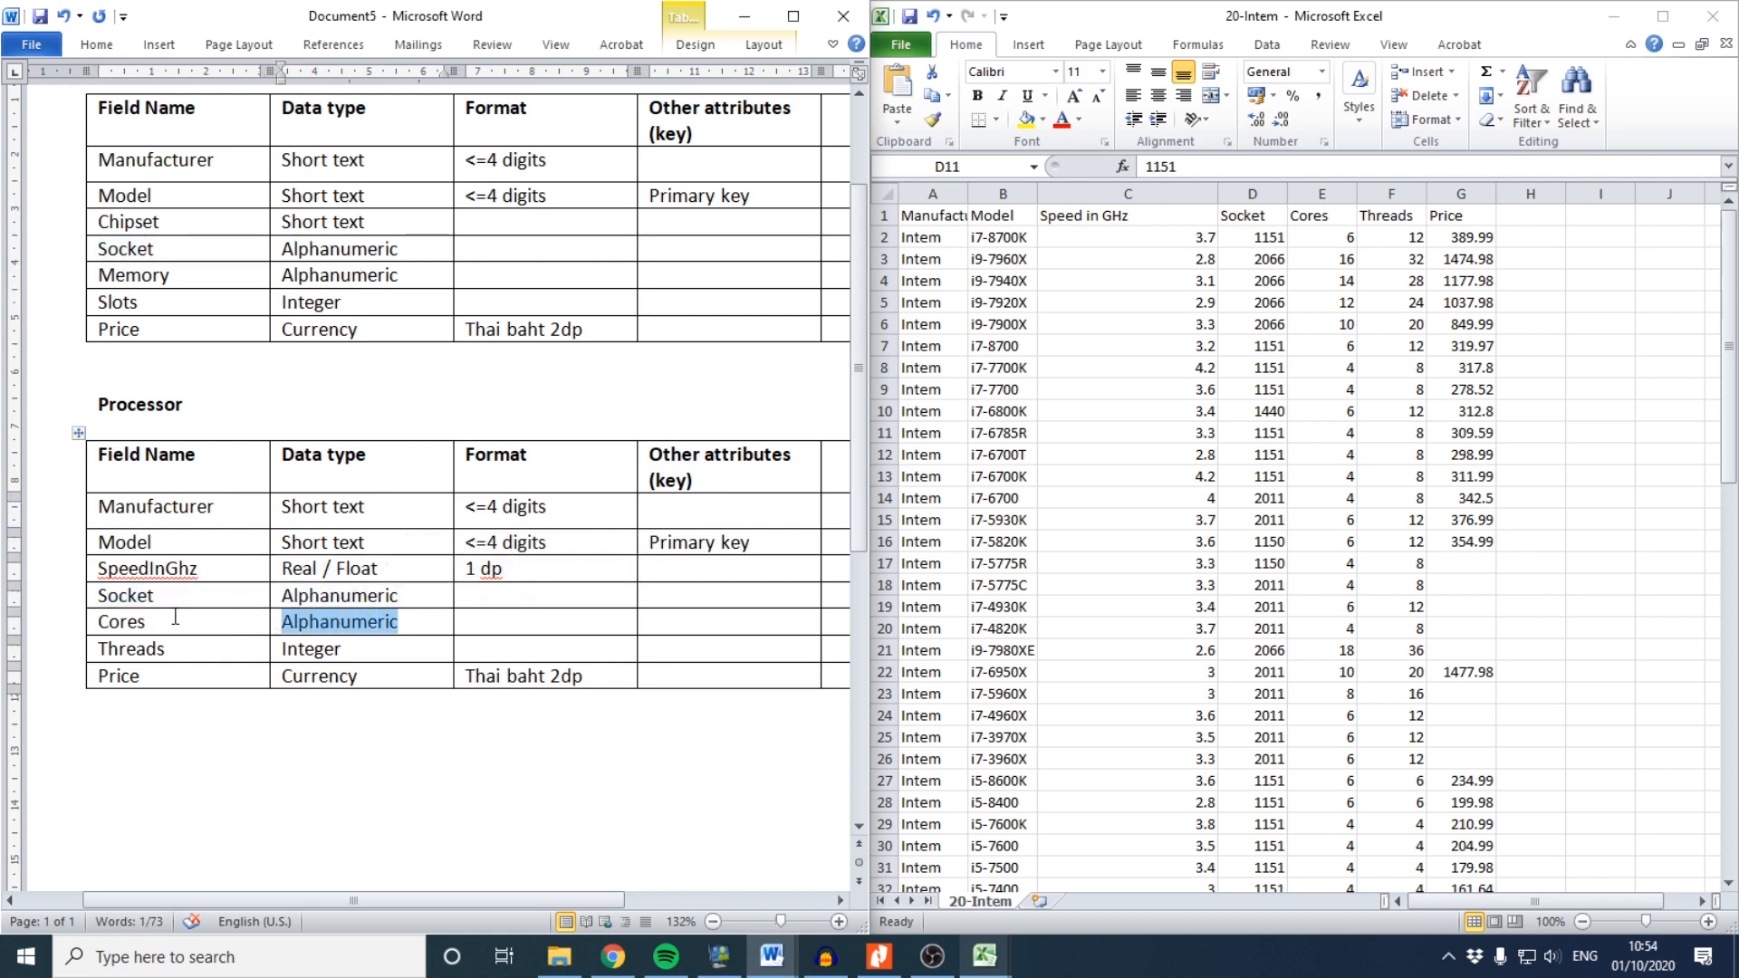
text(I)
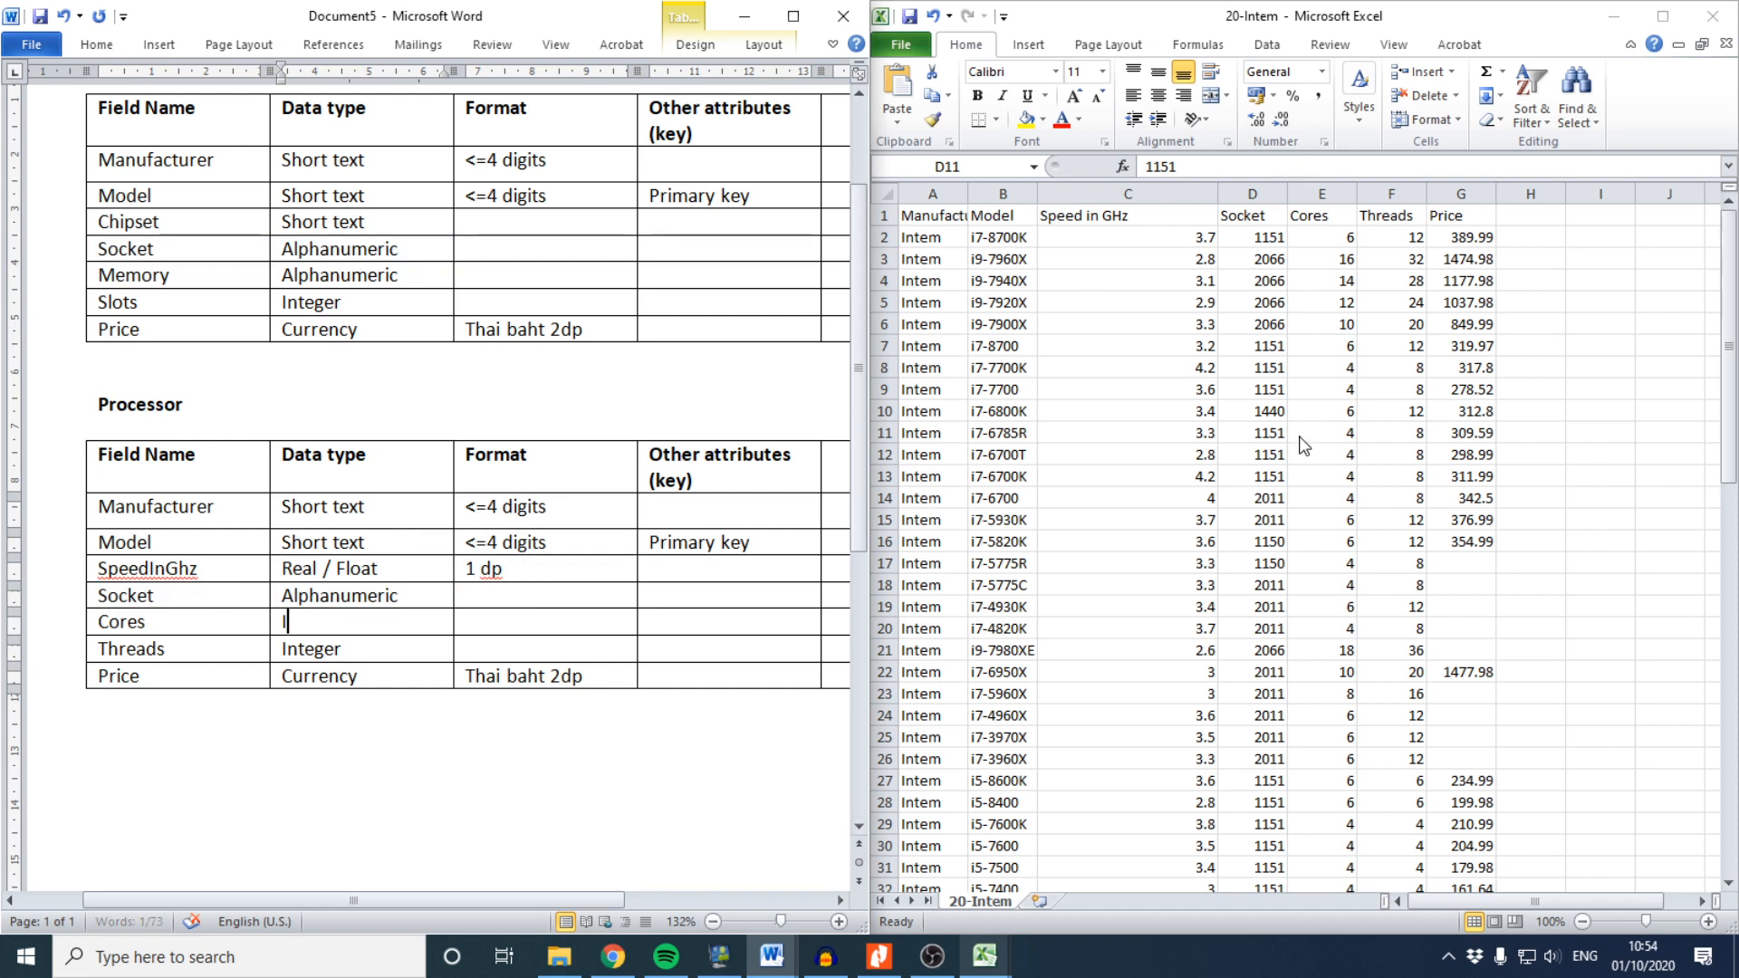
text(nteger)
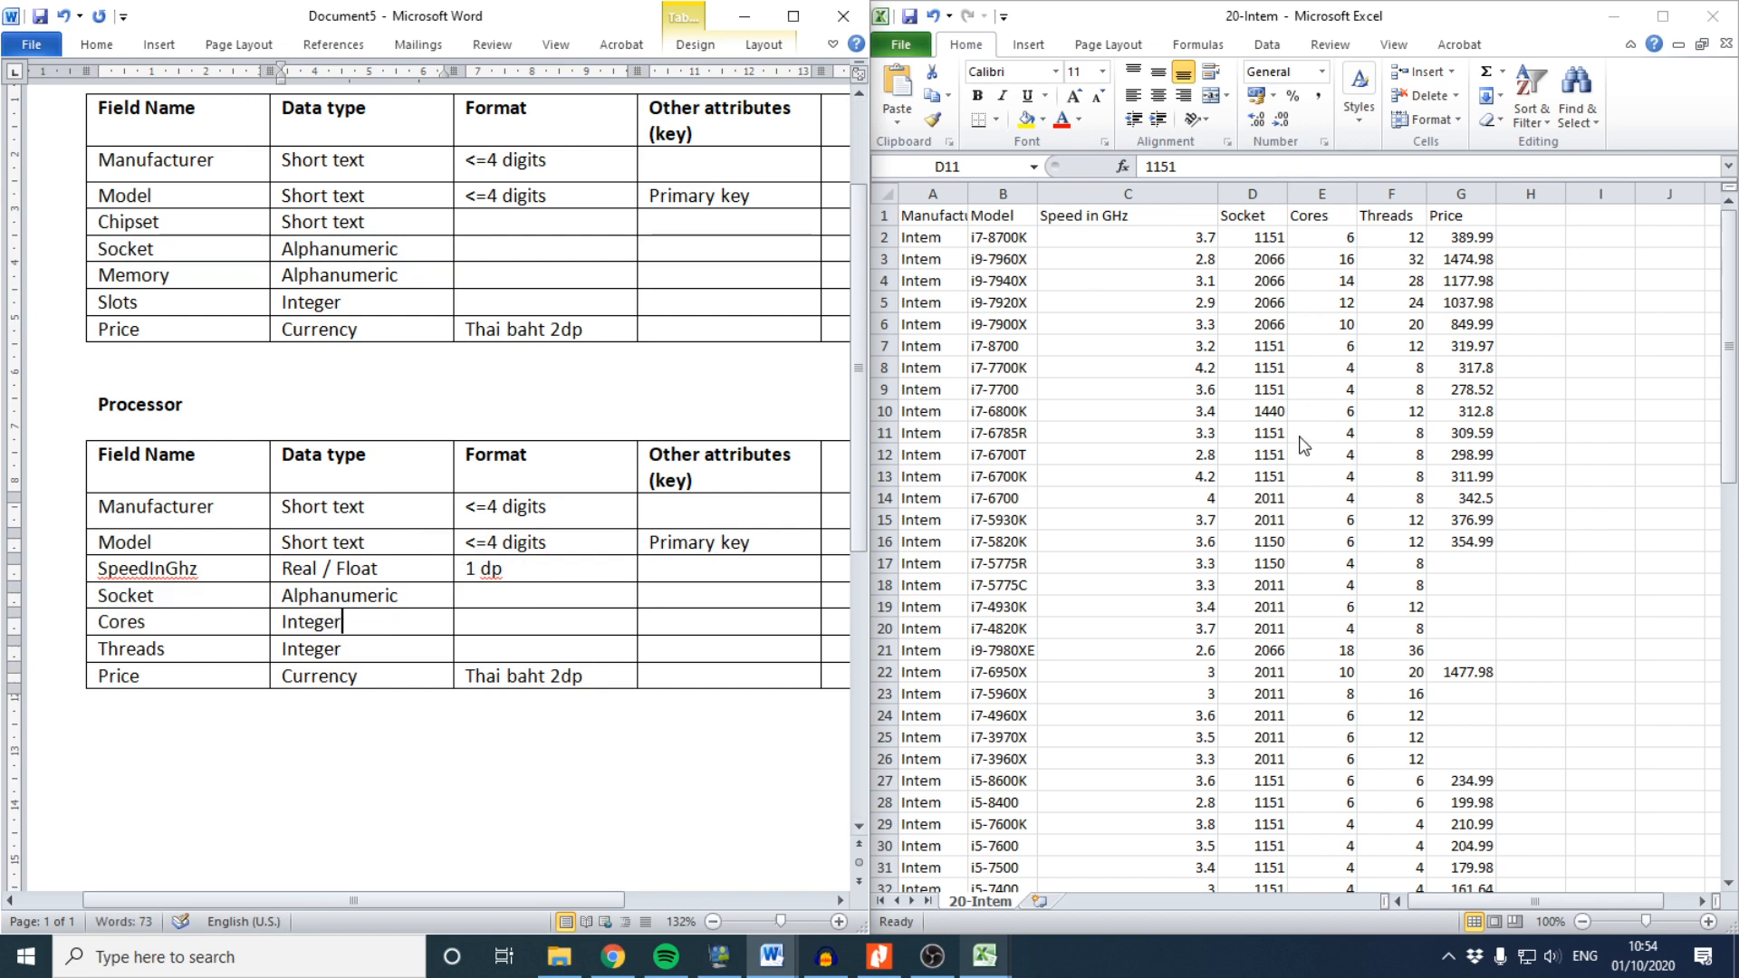
click(410, 653)
Switch to the 9626_m20_qp_02 question paper in Nitro Pro
scroll(570, 408, up, 3)
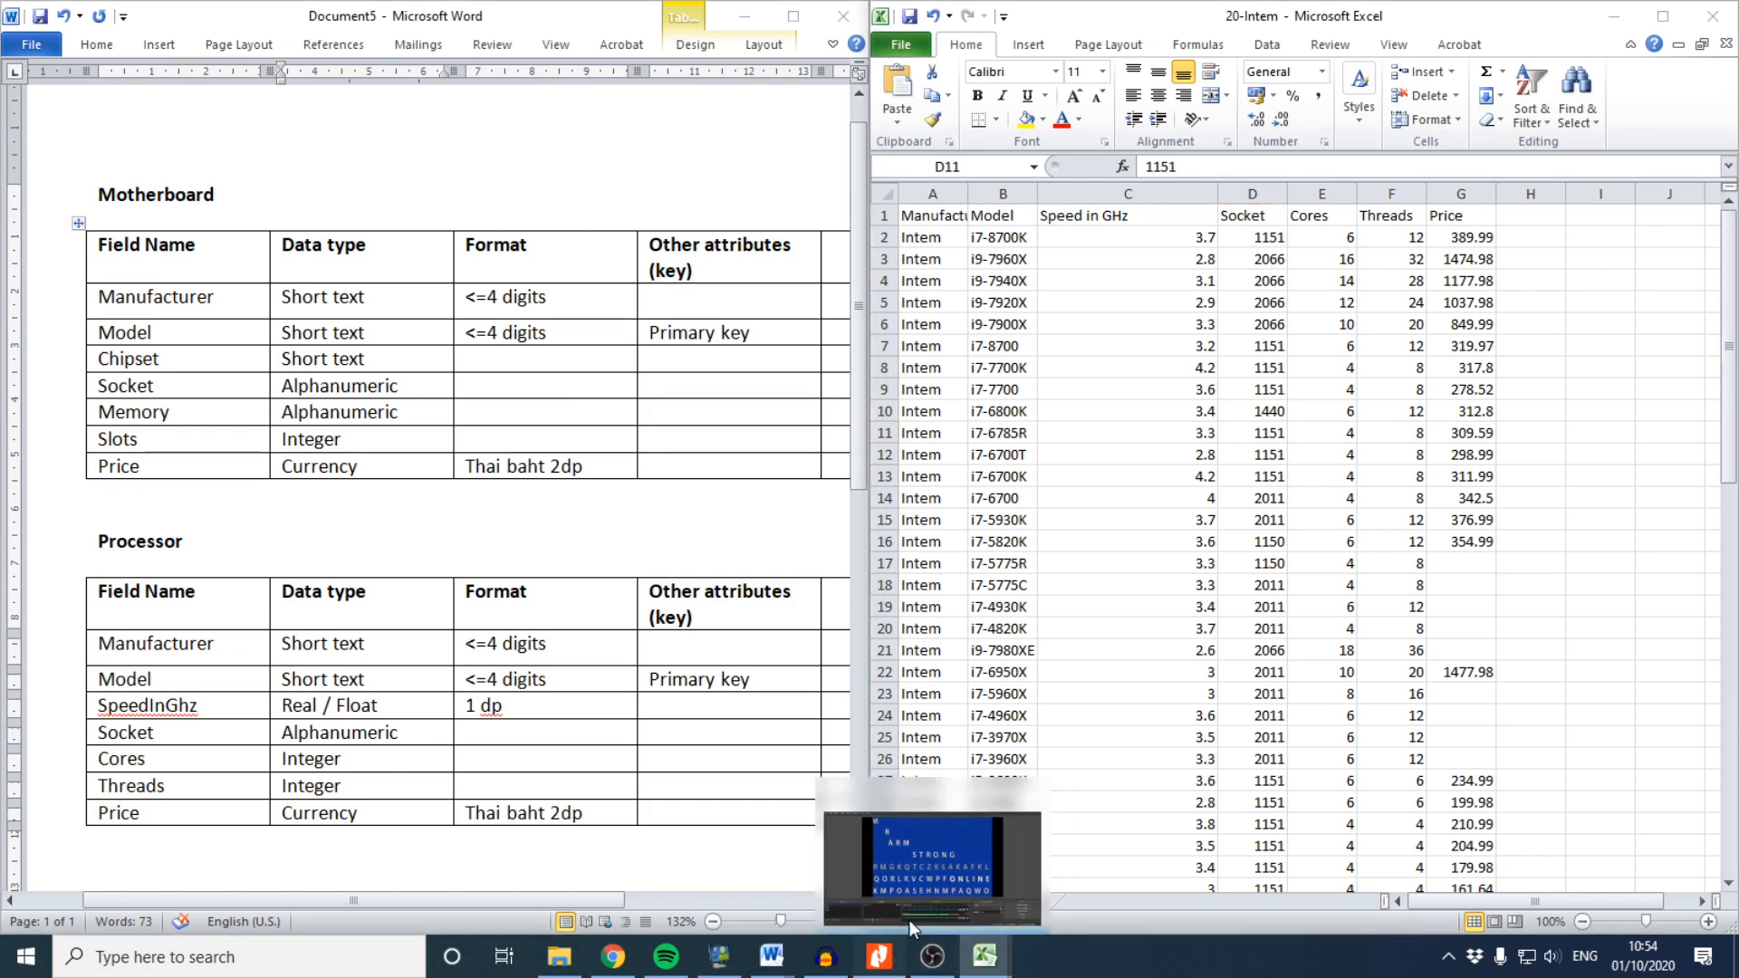
click(894, 892)
mouse_move(933, 955)
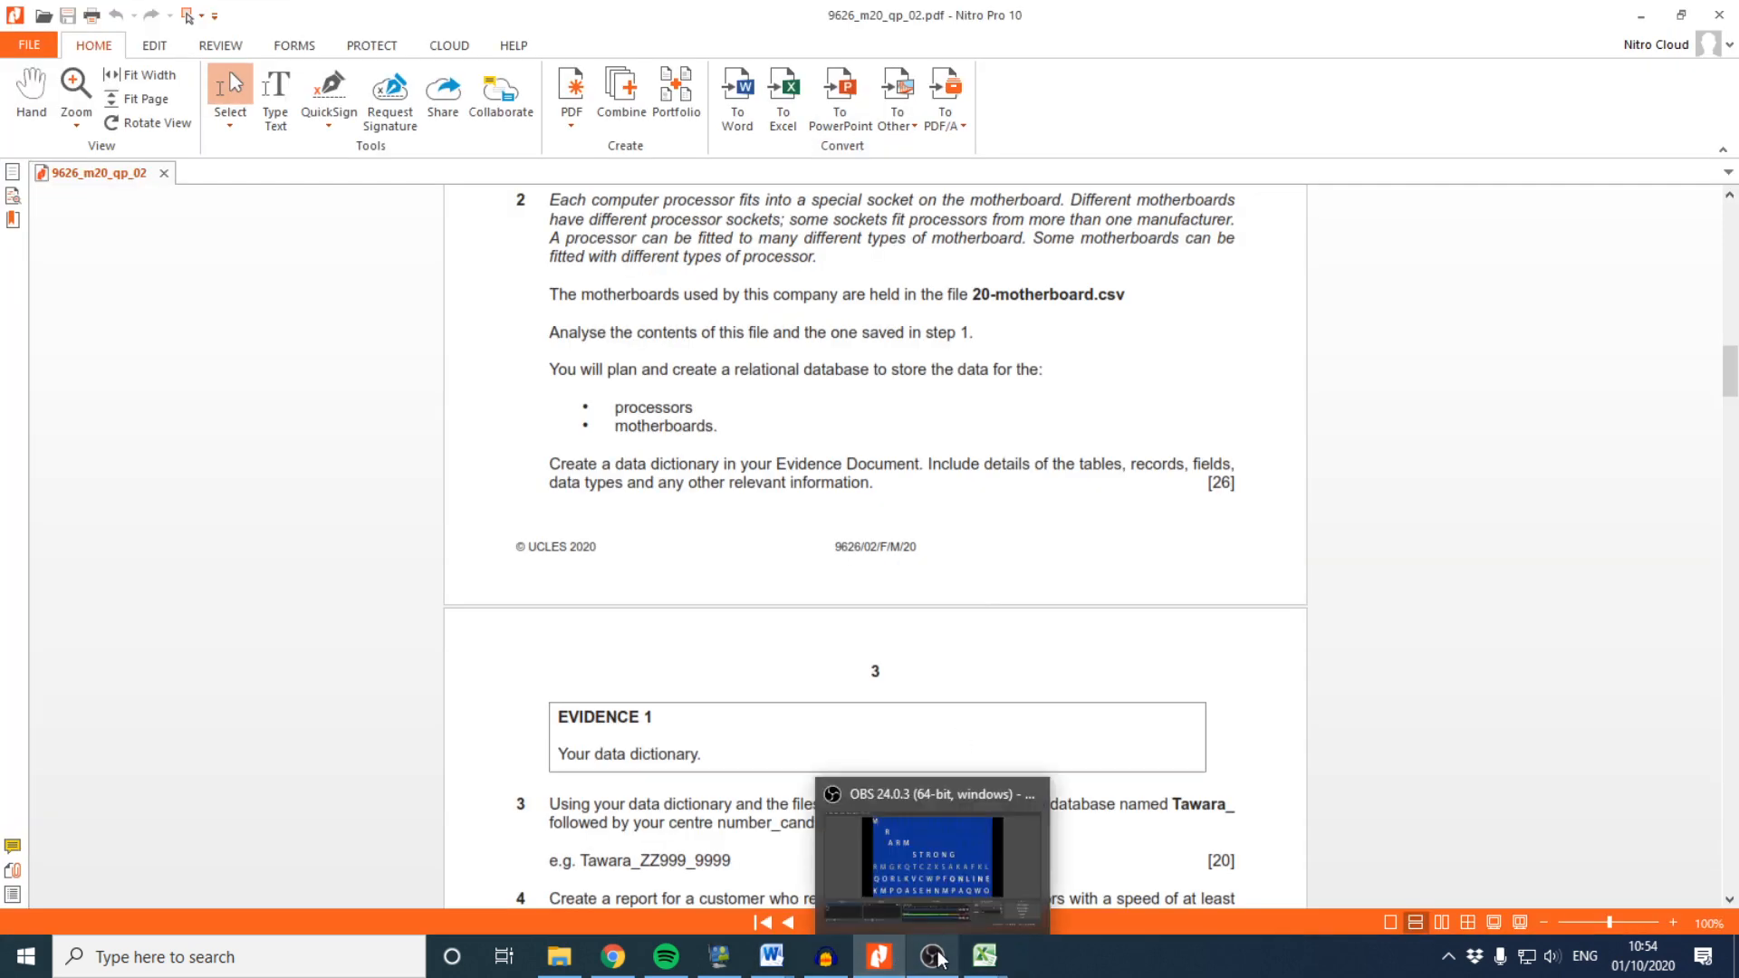
click(933, 864)
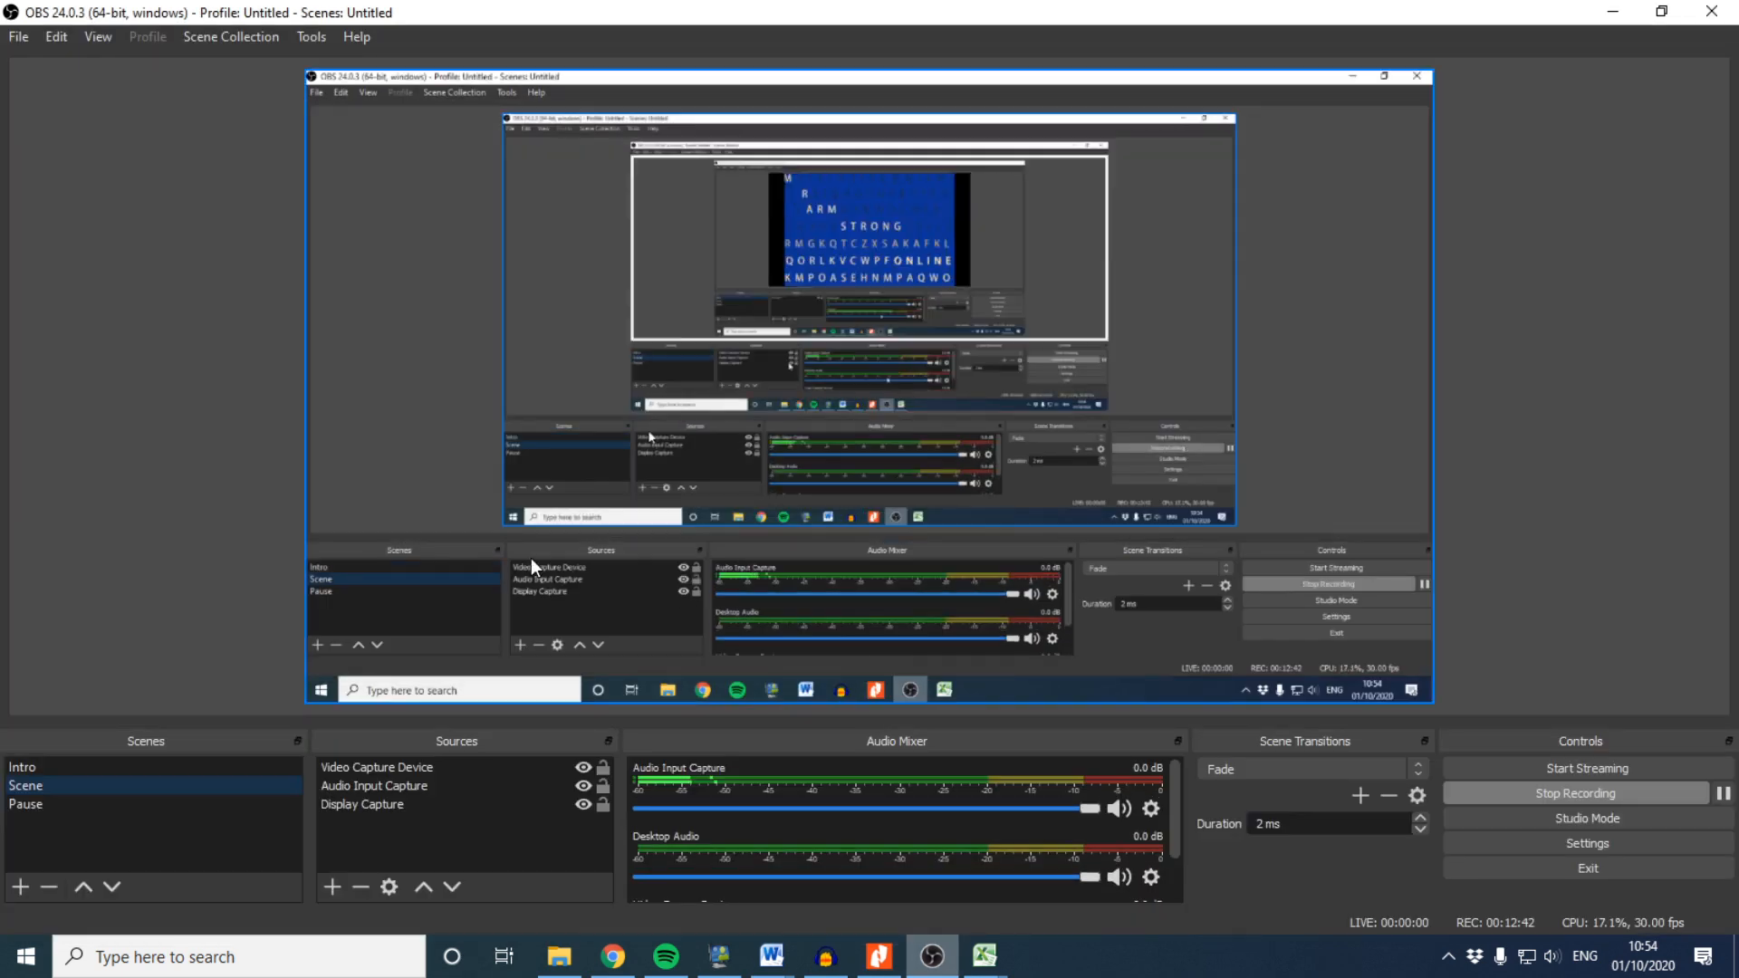
click(1616, 13)
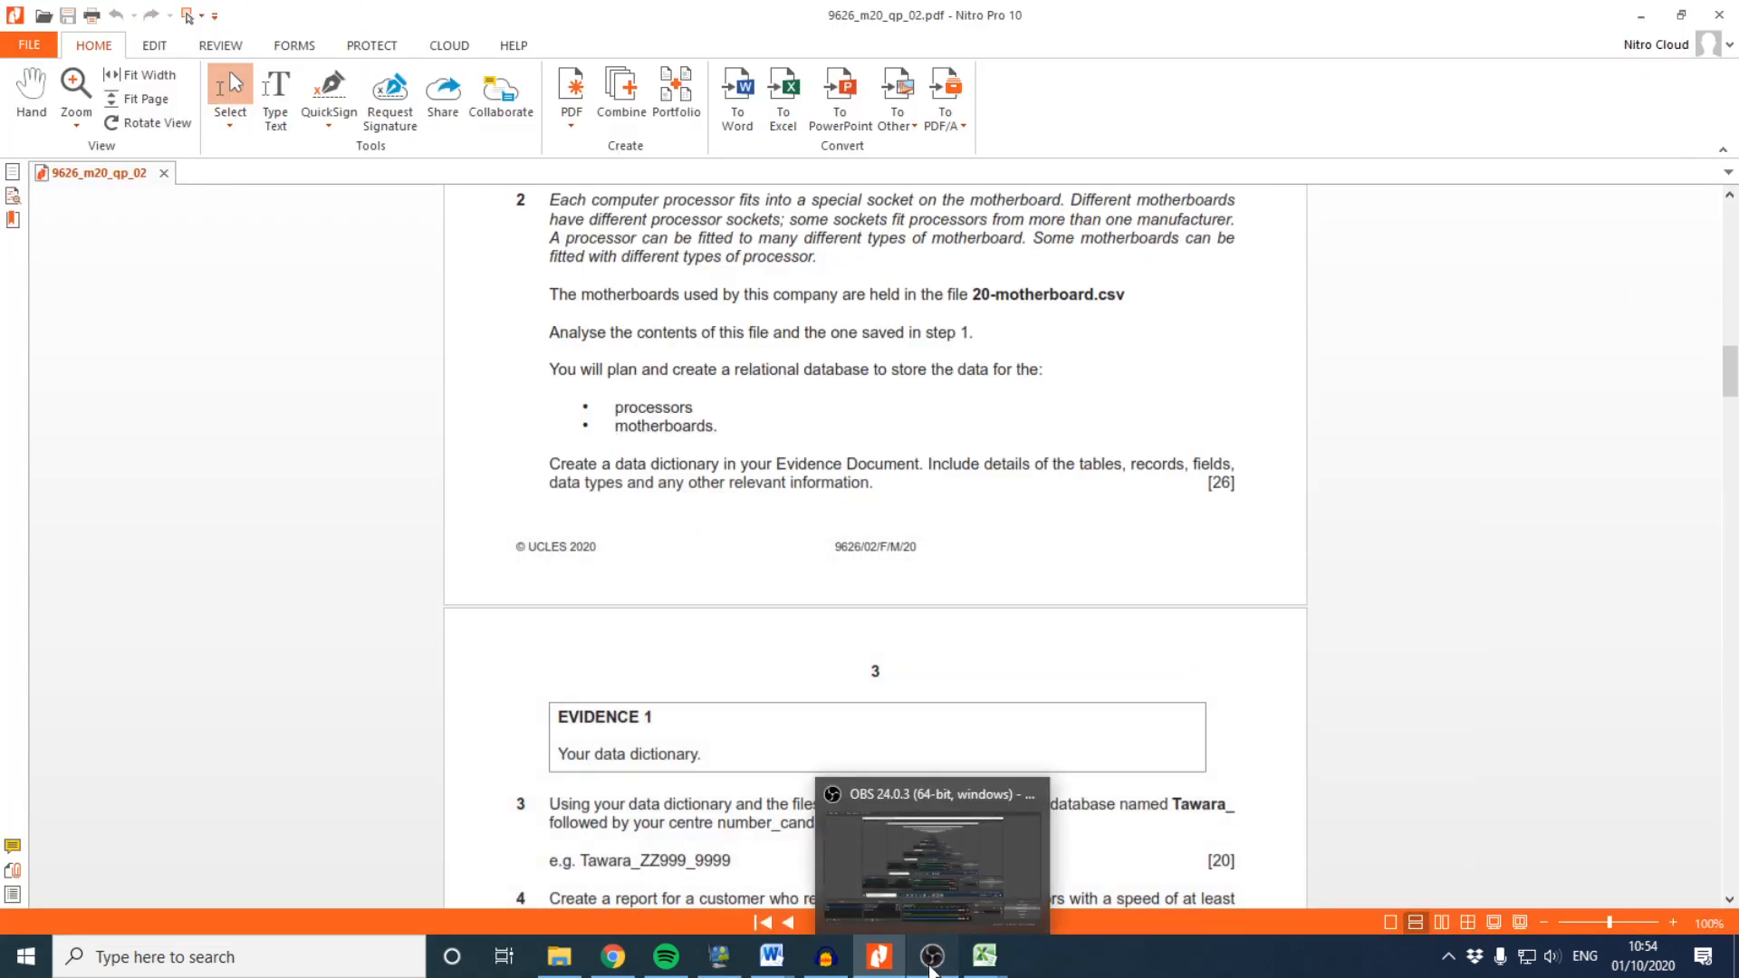
click(933, 967)
click(933, 967)
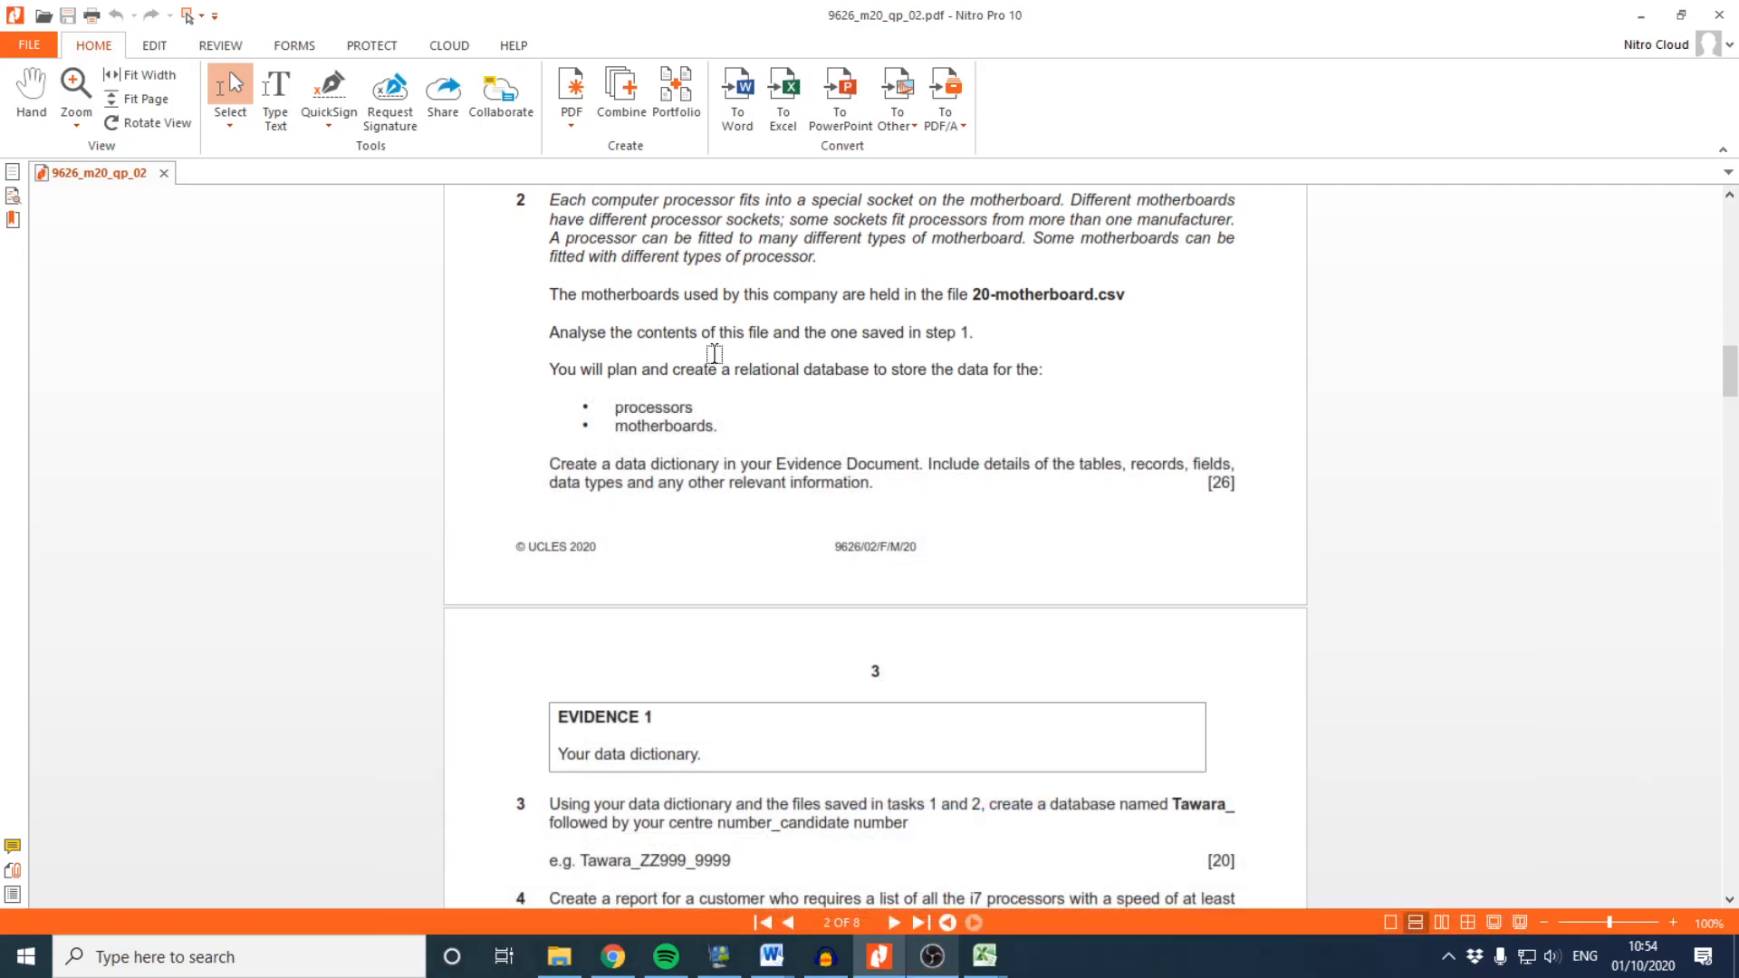
Read the sentences in task 2 about fitting processors to different types of motherboard
scroll(713, 353, up, 1)
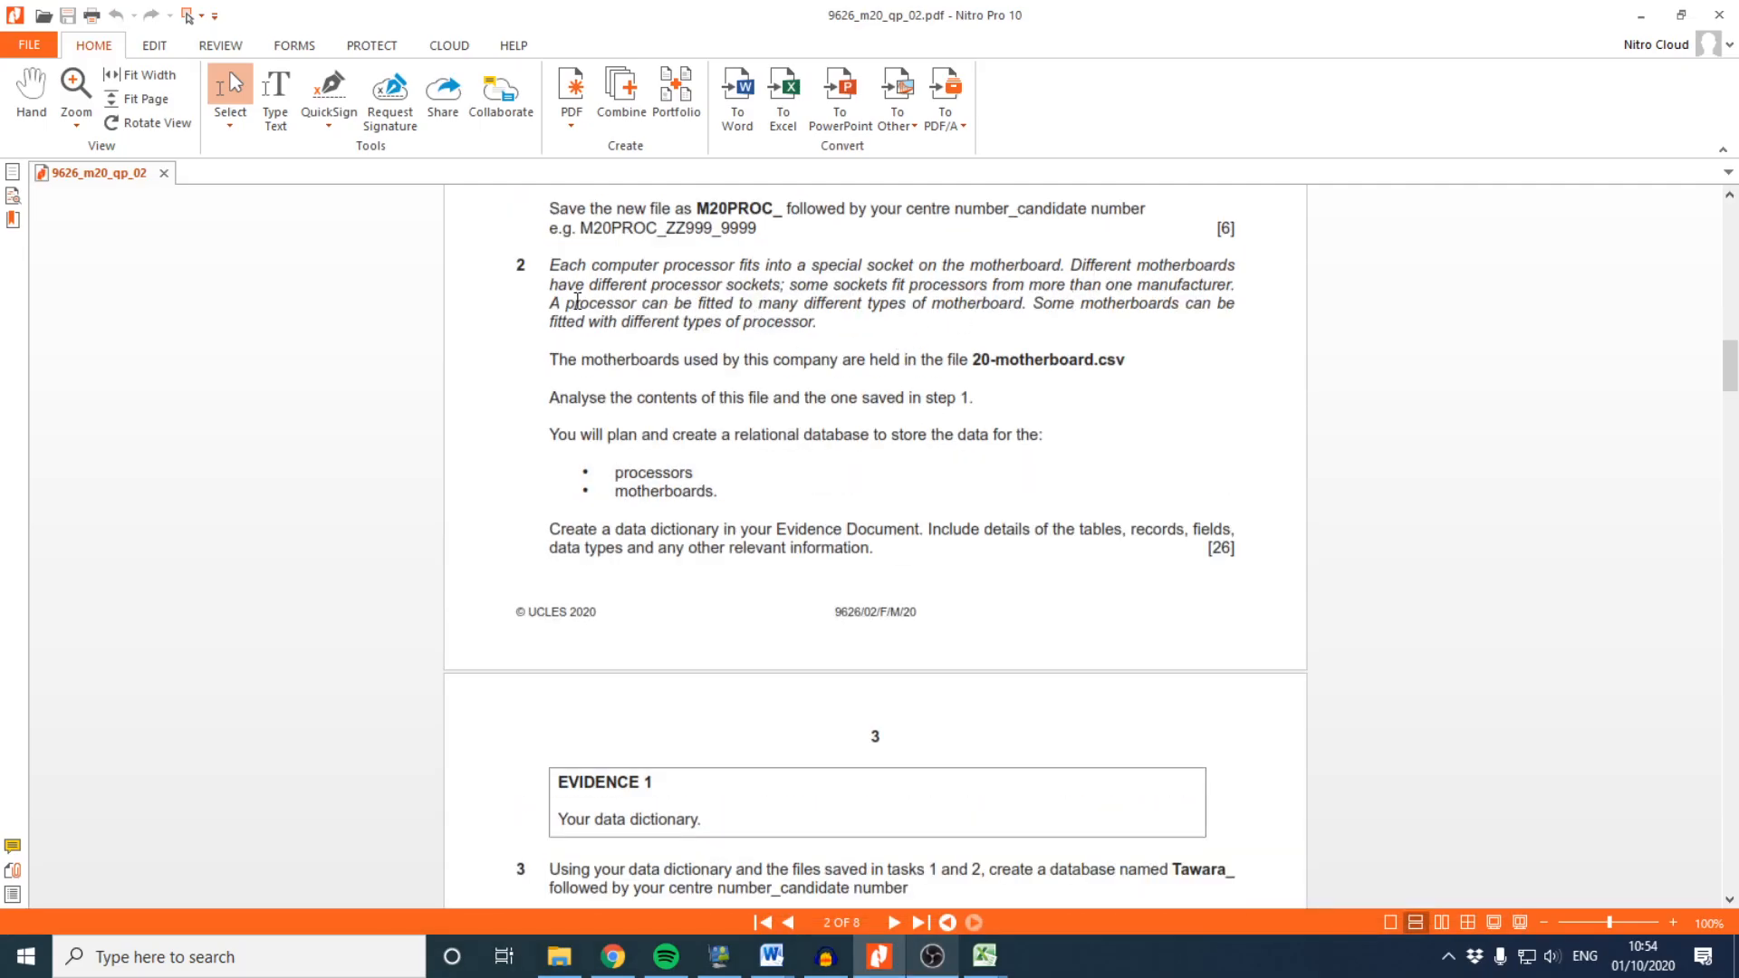
drag(575, 302, 798, 321)
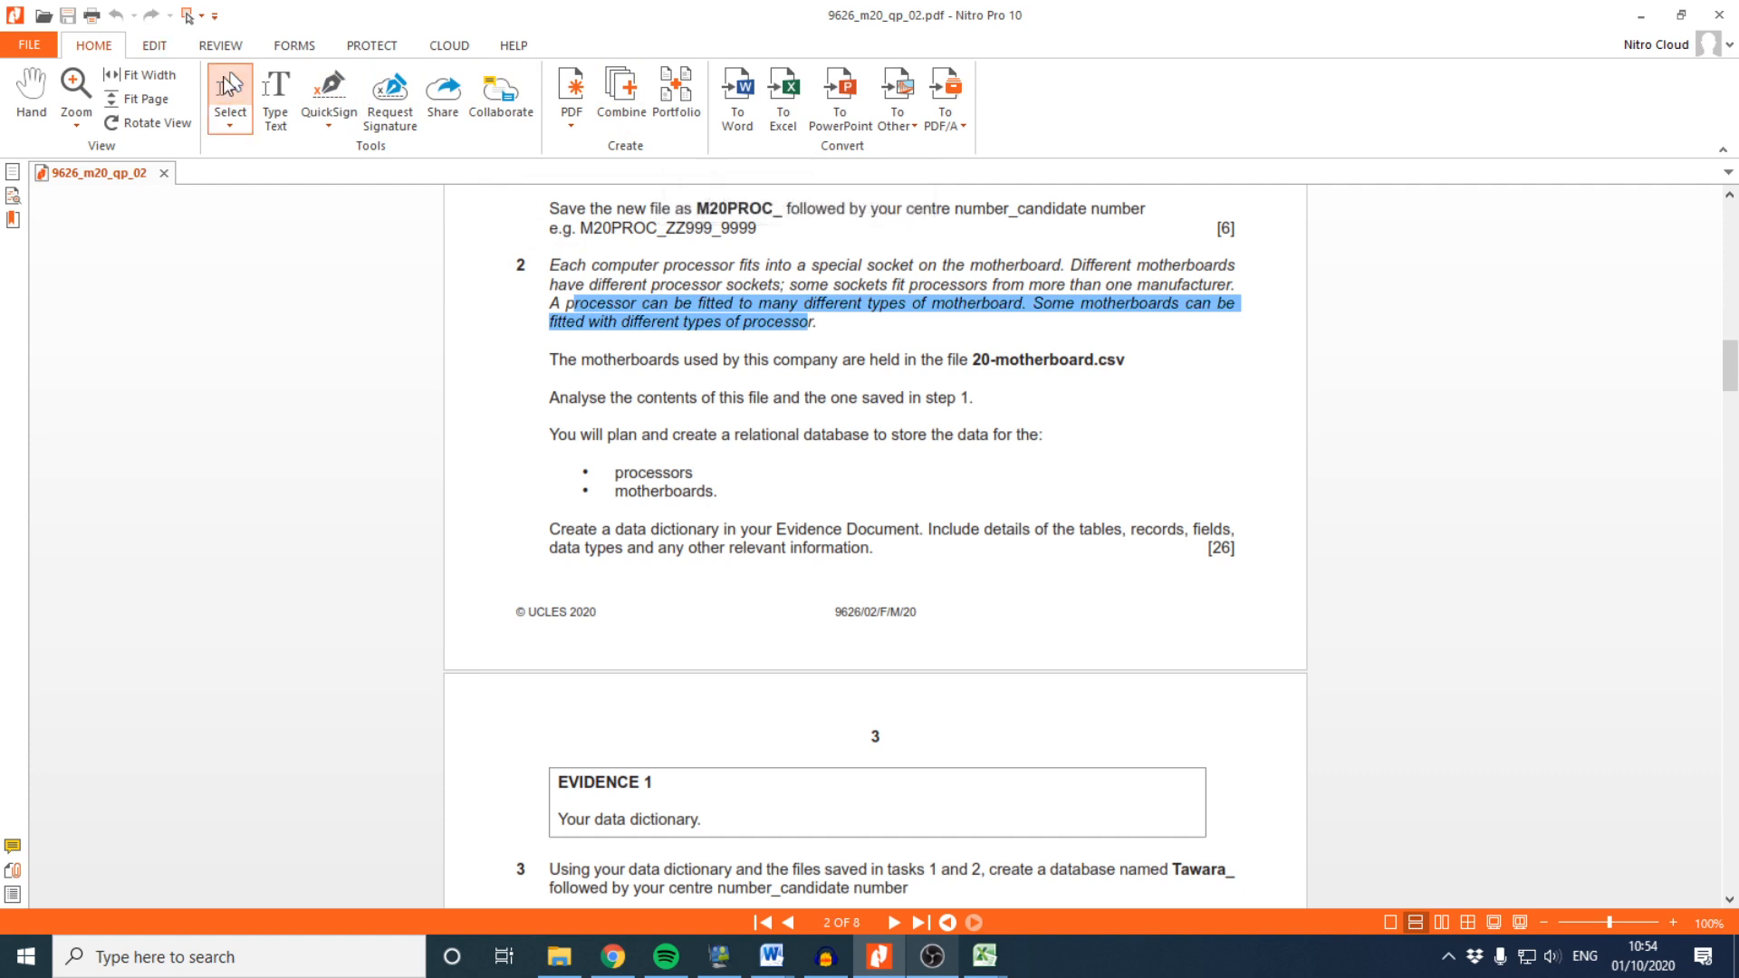
click(913, 324)
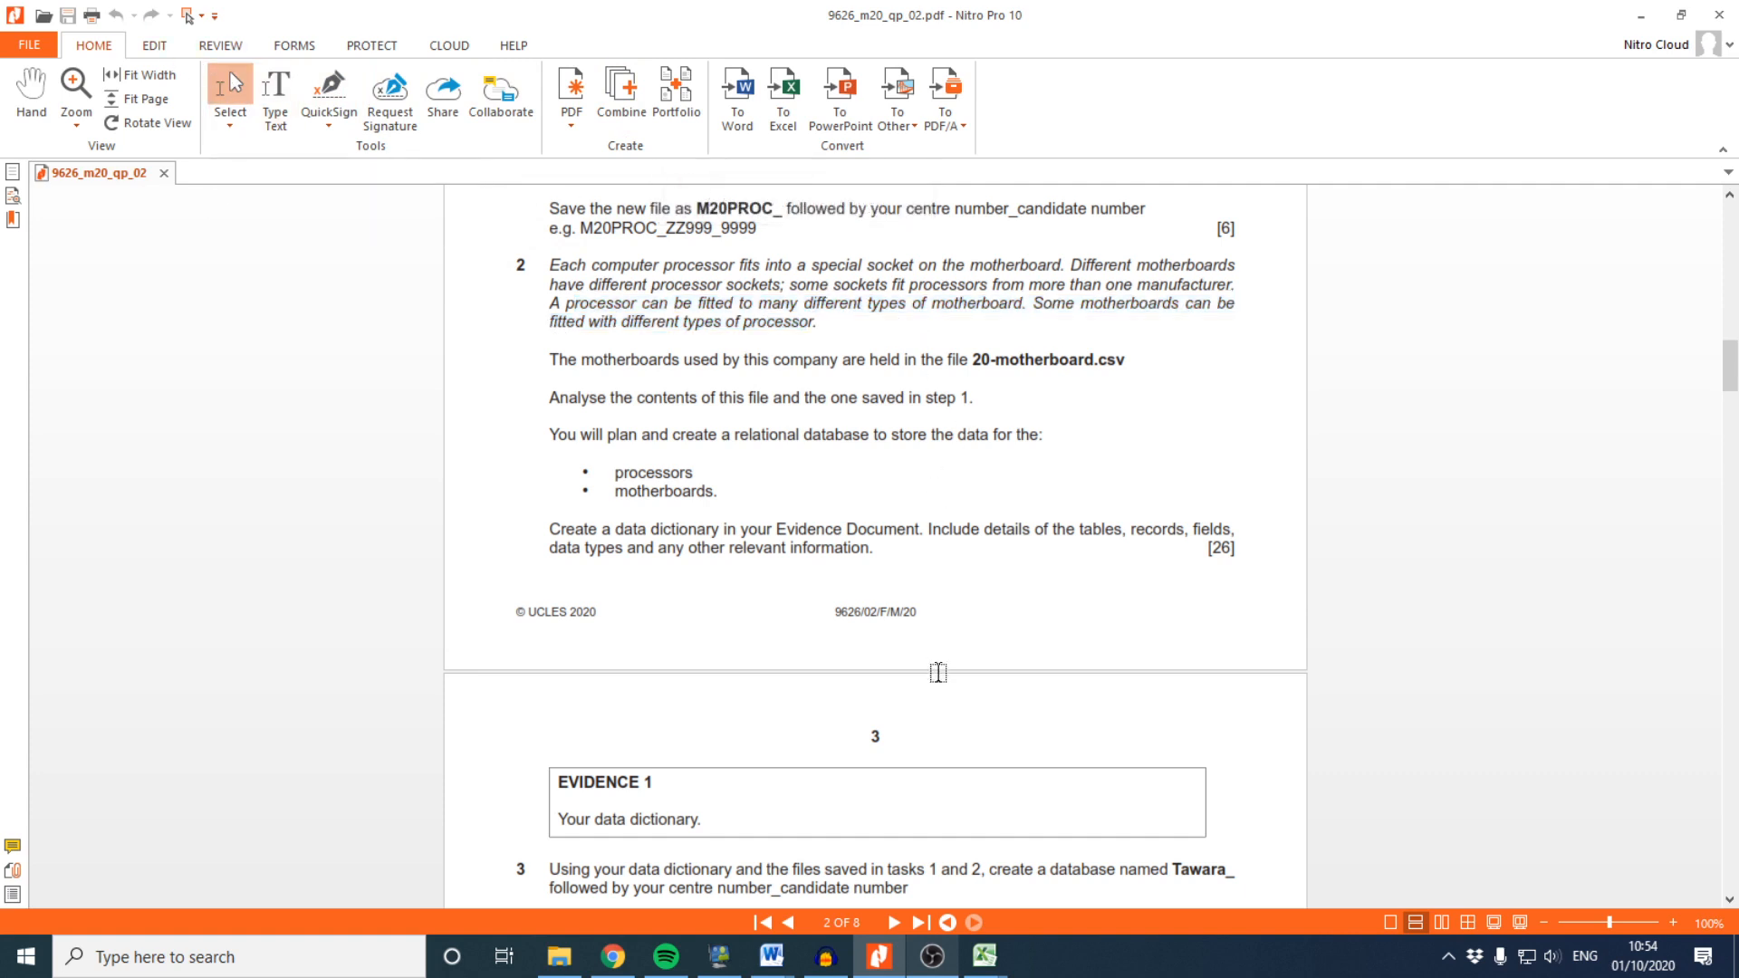
Return to Document5 in Word and add the heading text "Socket" below the Processor table
click(985, 955)
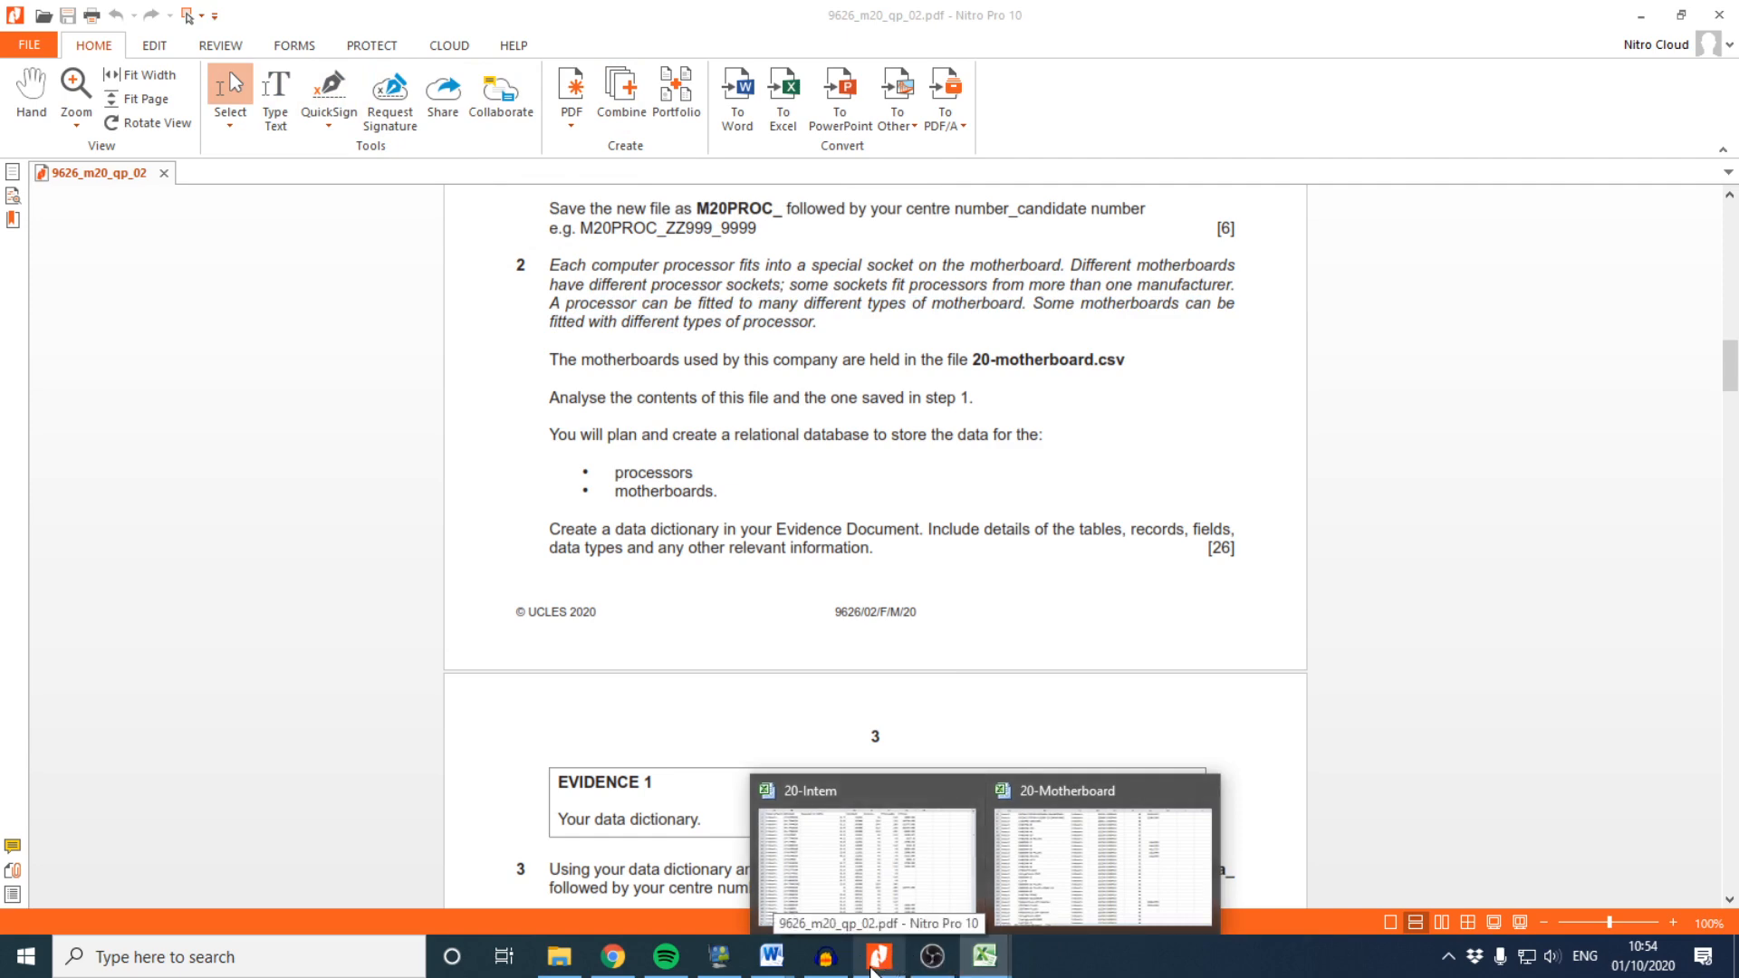
mouse_move(771, 957)
mouse_move(714, 874)
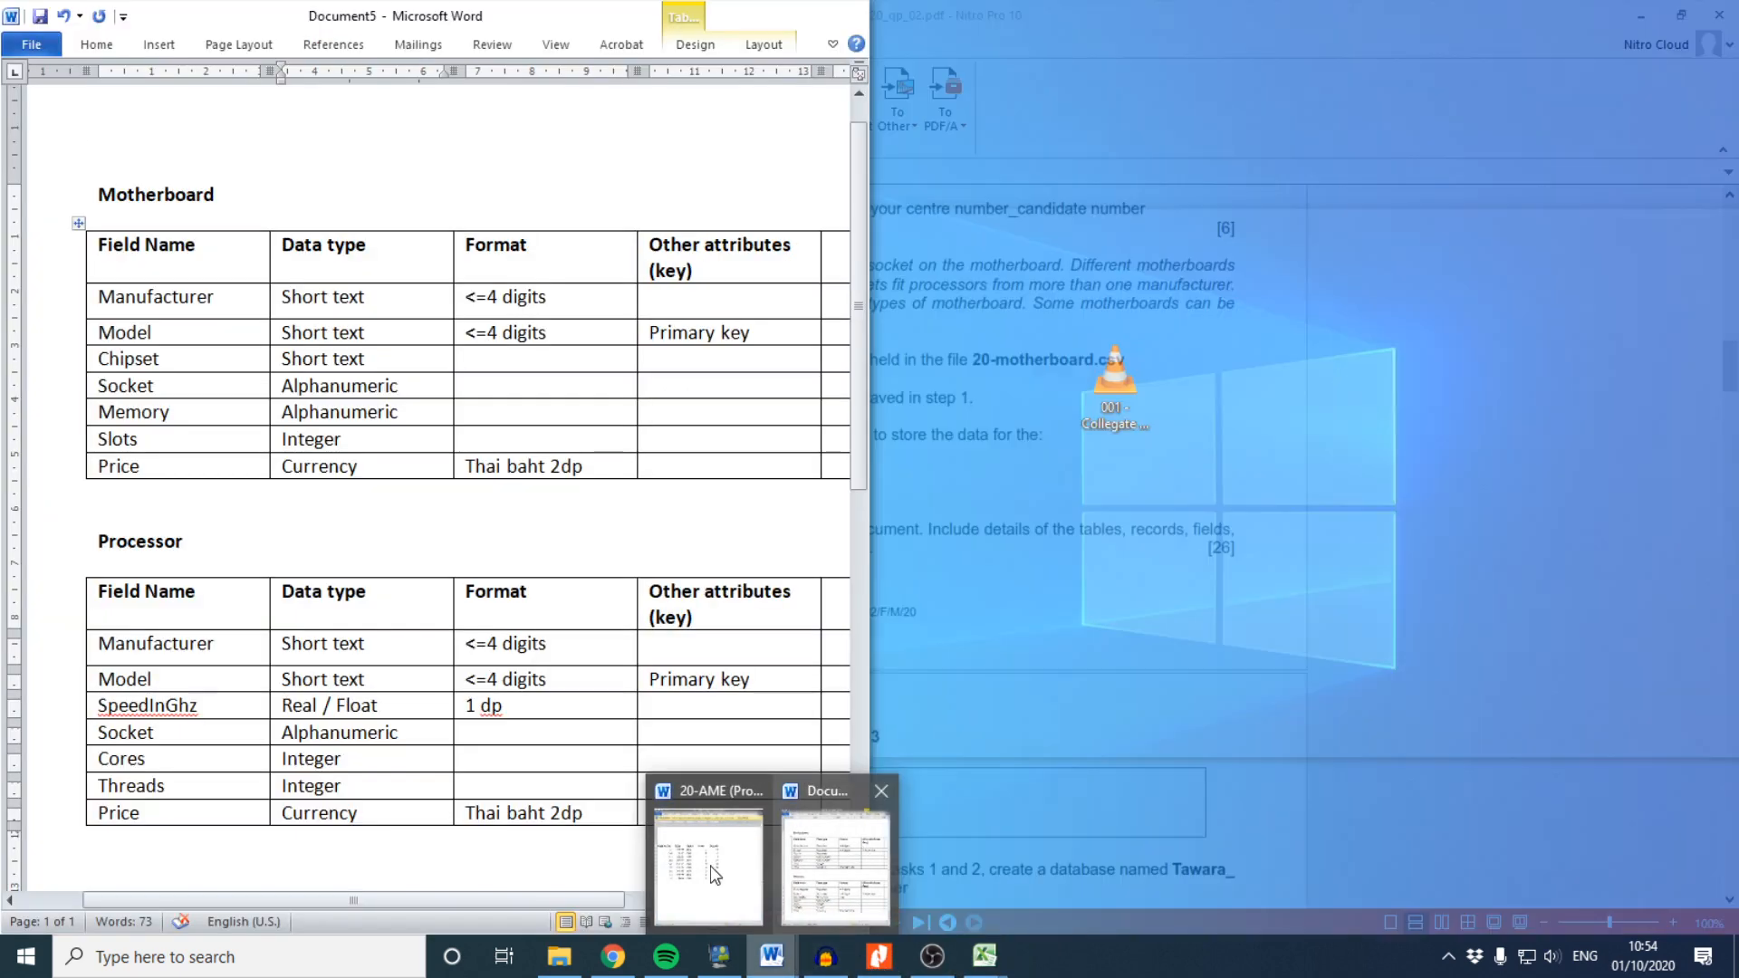
click(829, 853)
scroll(136, 819, down, 3)
click(127, 694)
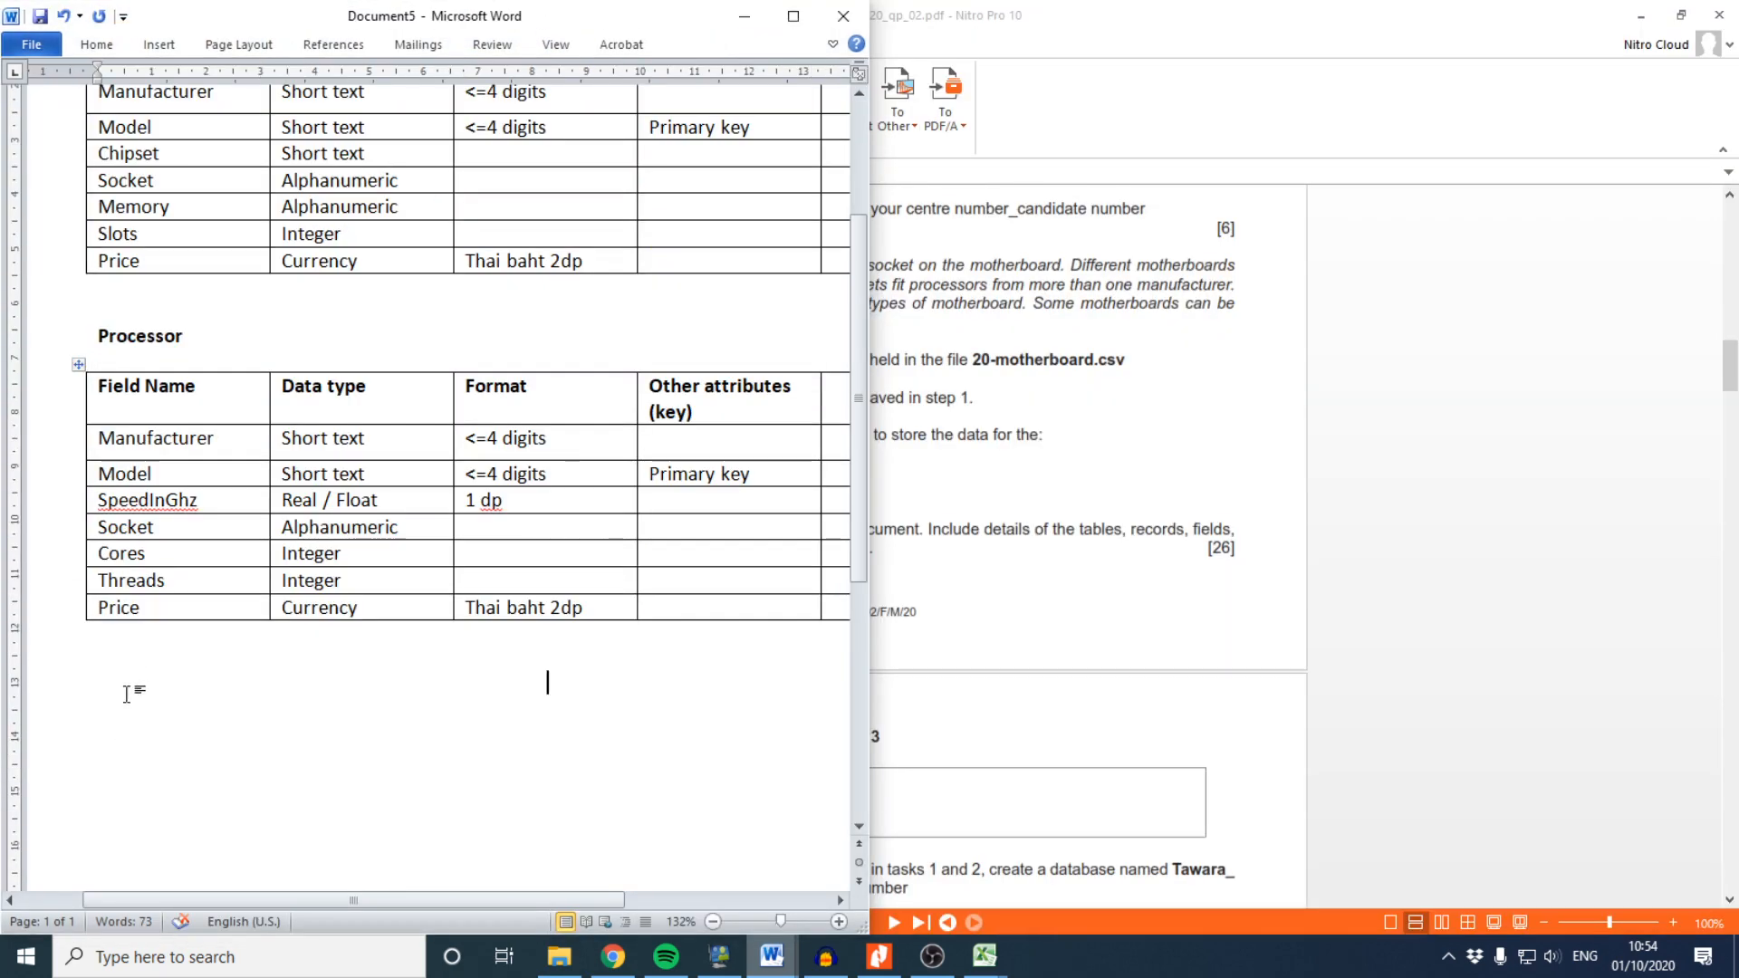
text(Socket)
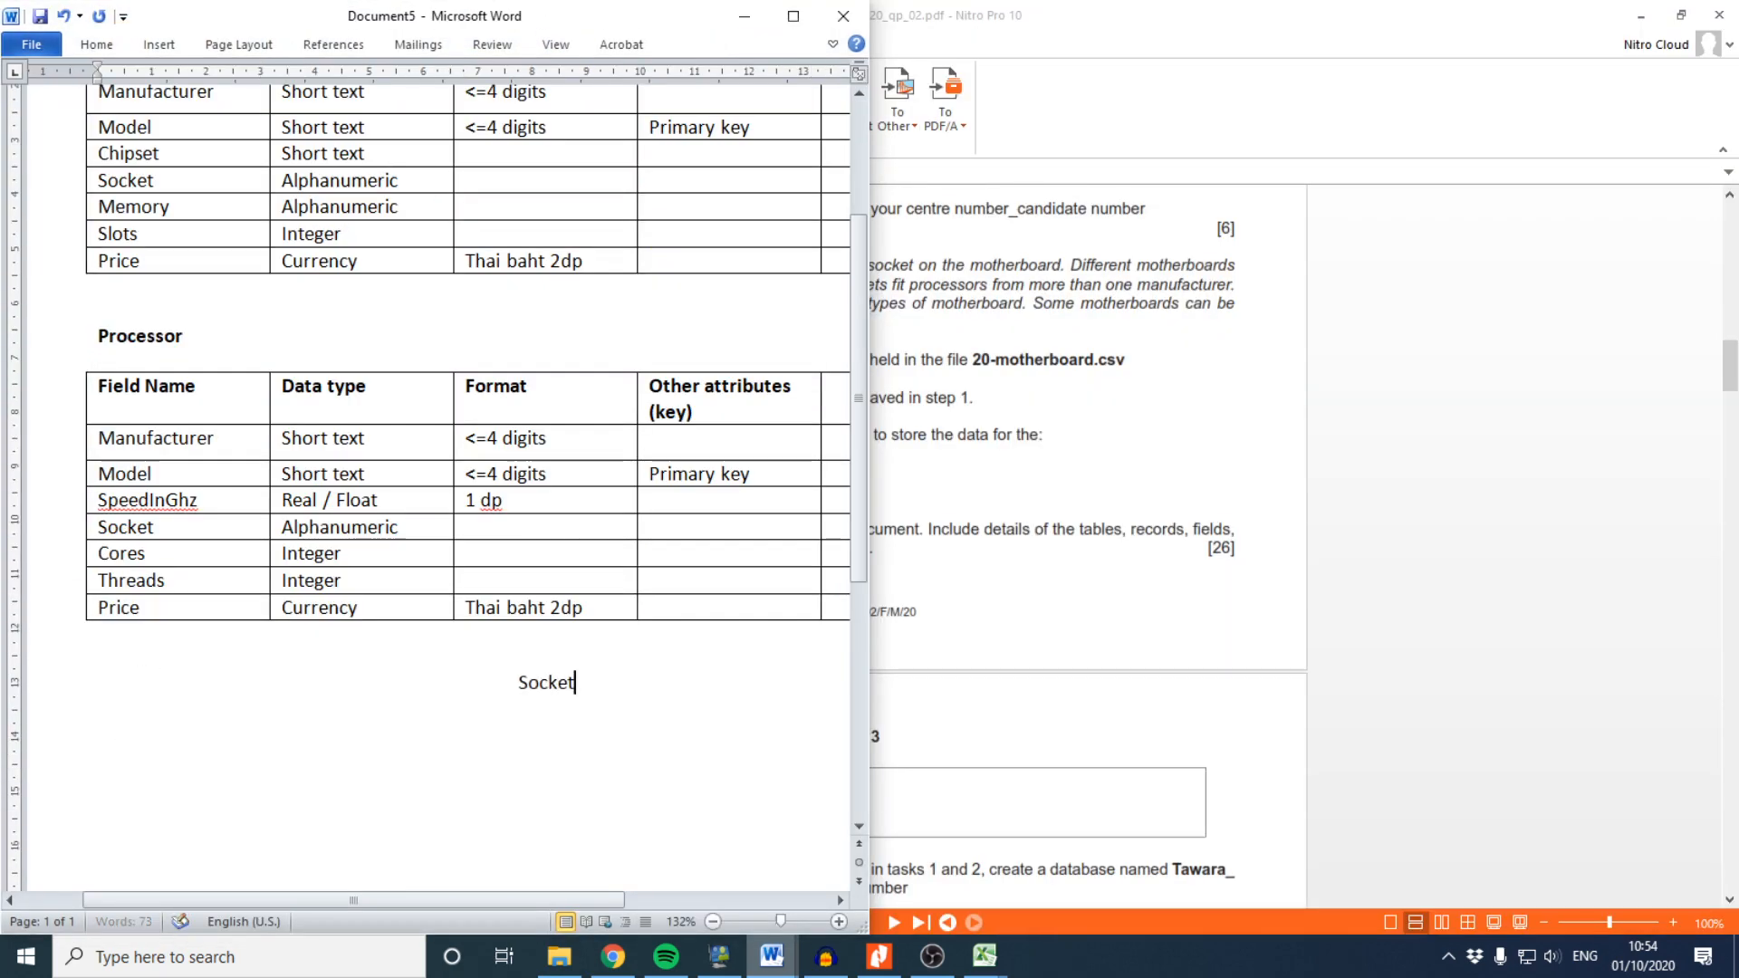
Left-align the Socket heading below the Processor table
key(shift+Home)
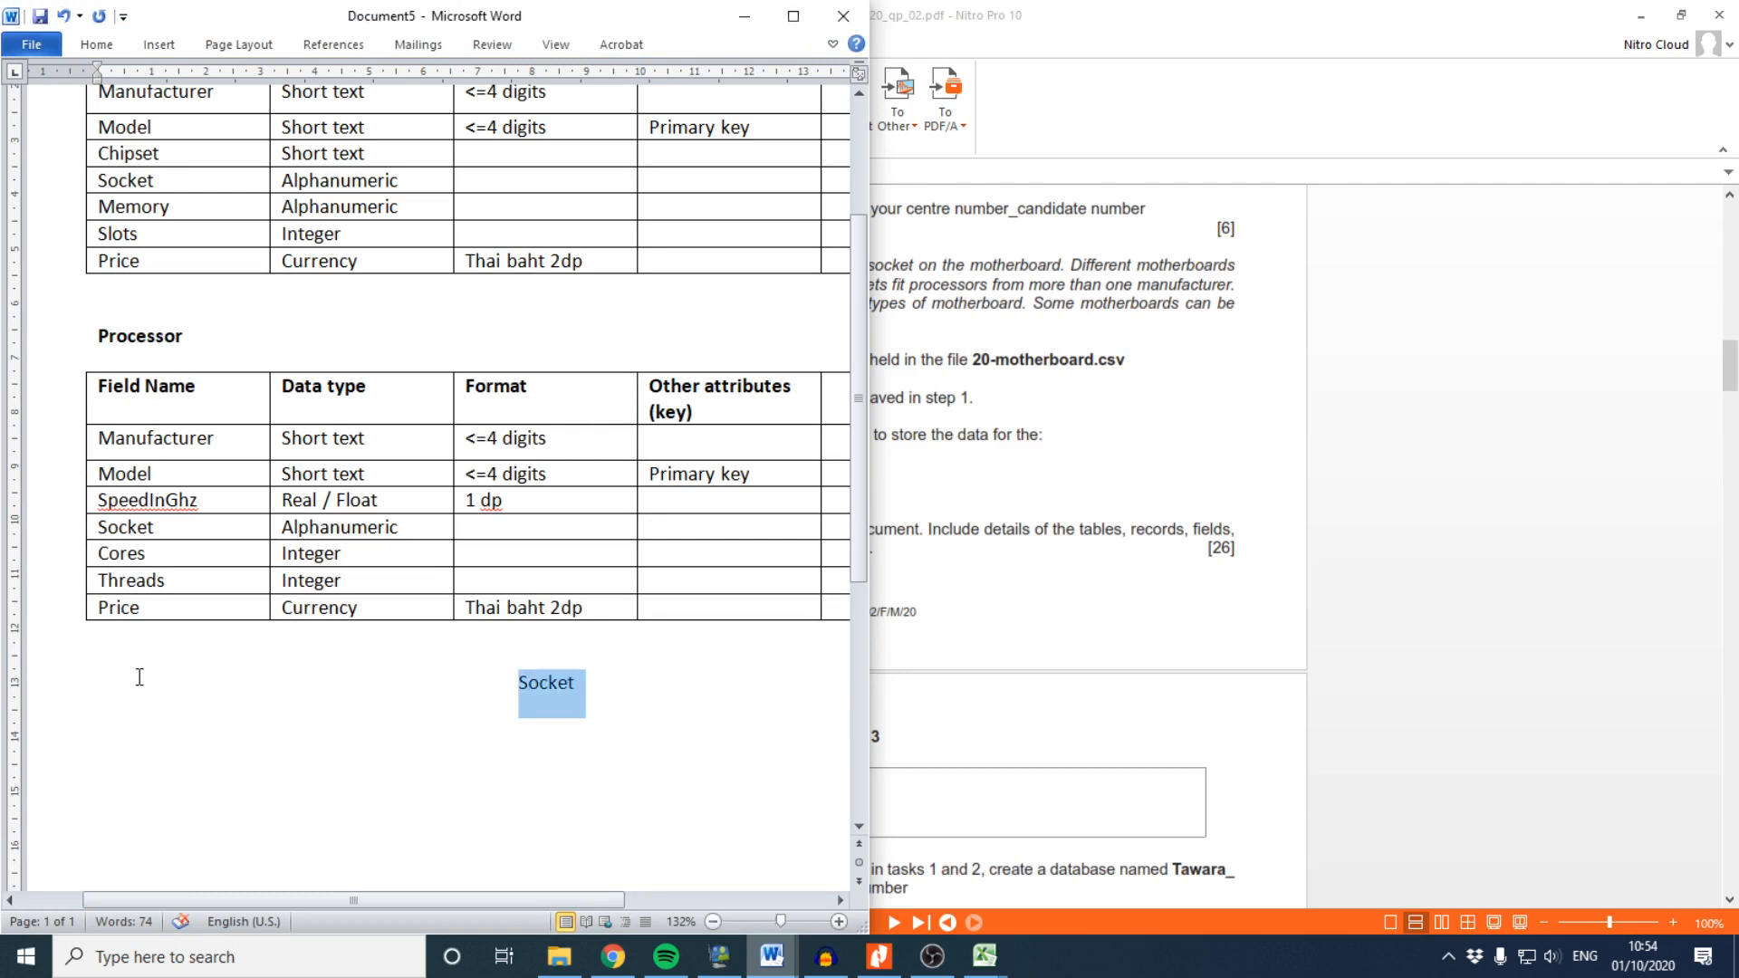
click(97, 44)
click(312, 96)
Insert a table with five columns and two rows beneath the Socket heading
click(212, 739)
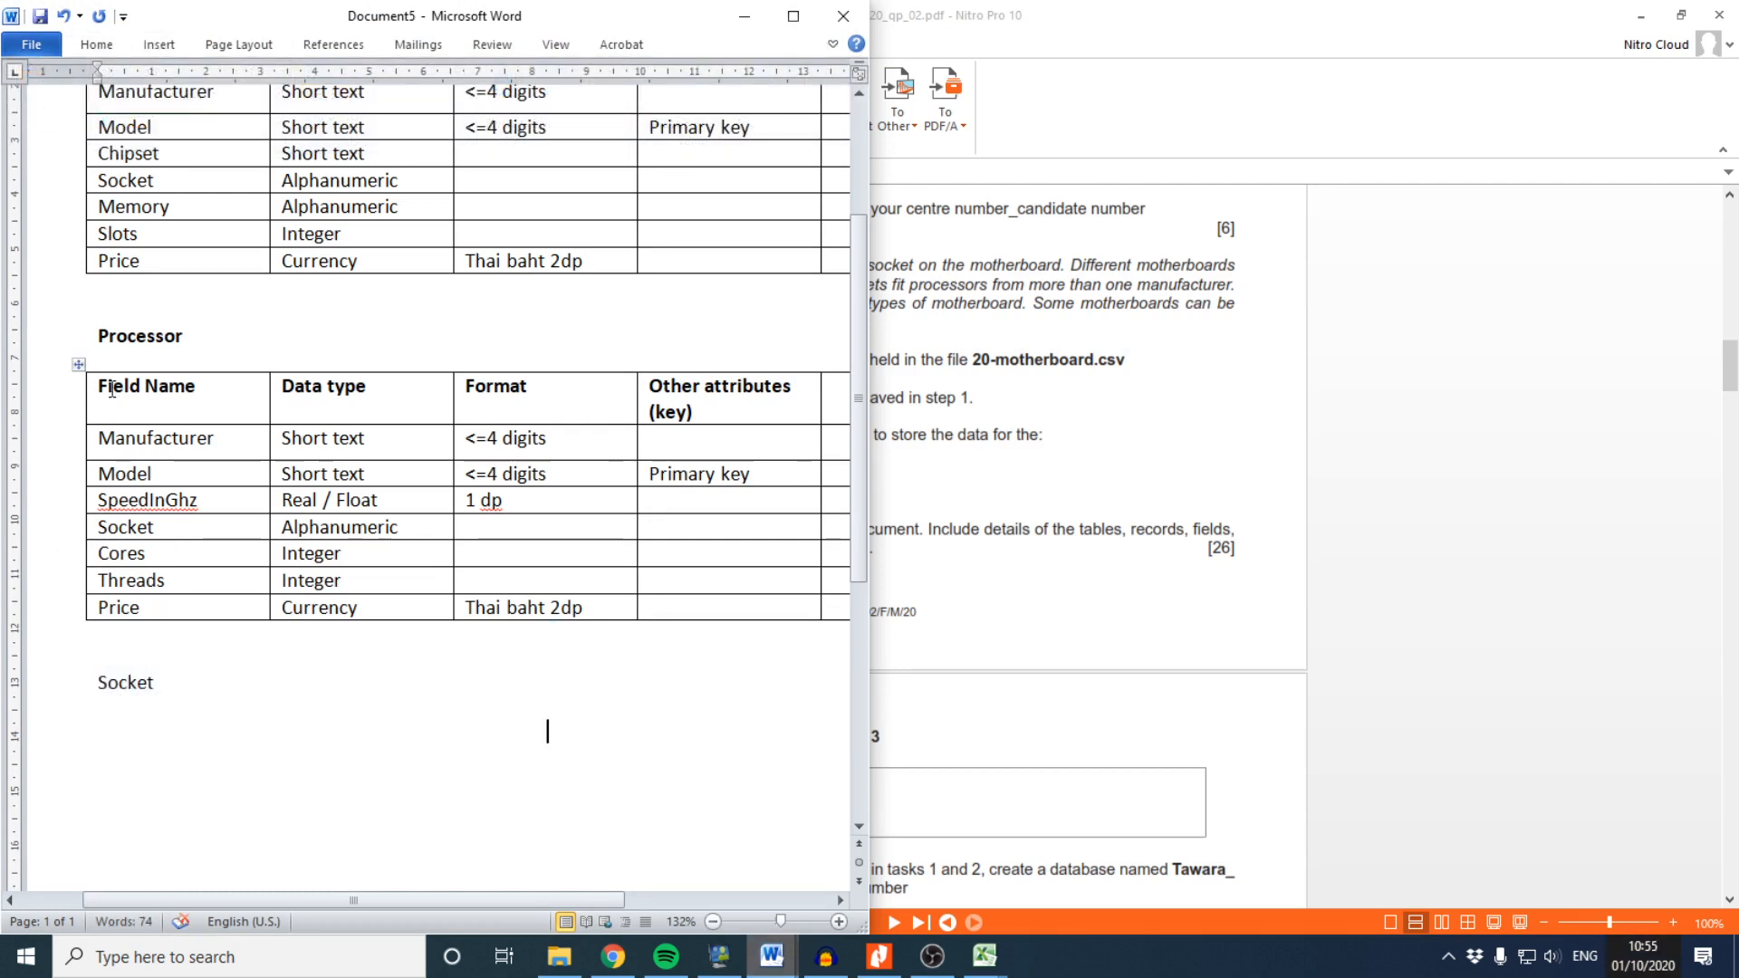
key(Return)
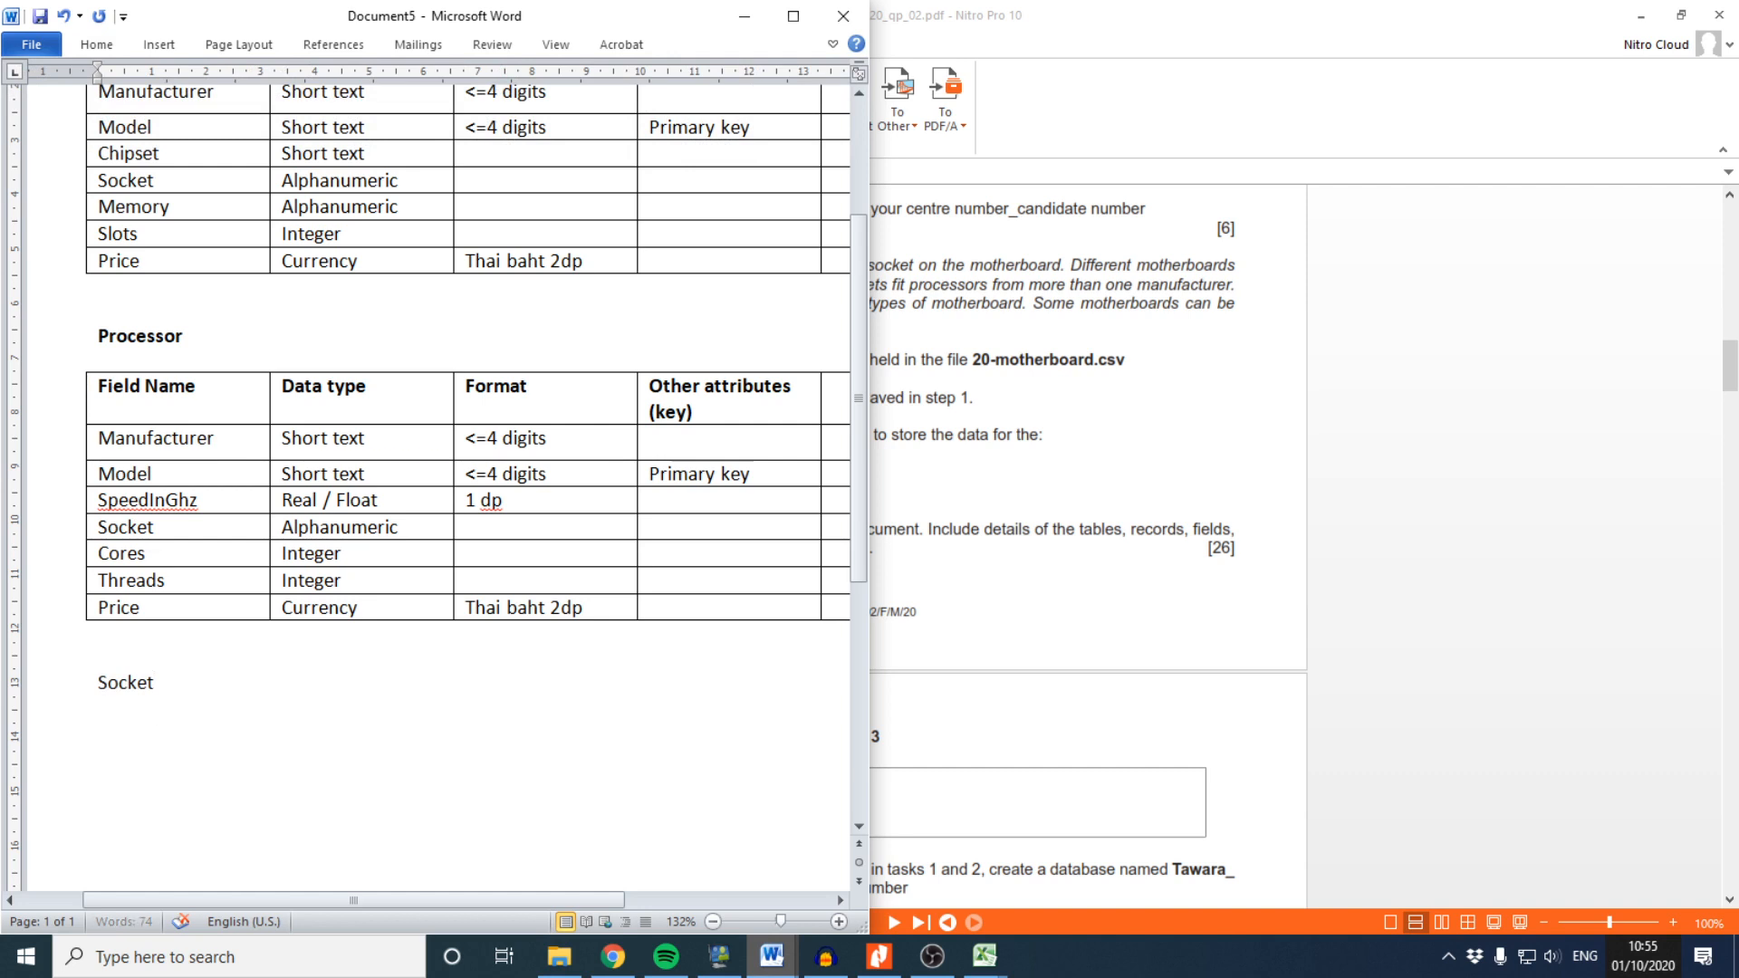
click(163, 45)
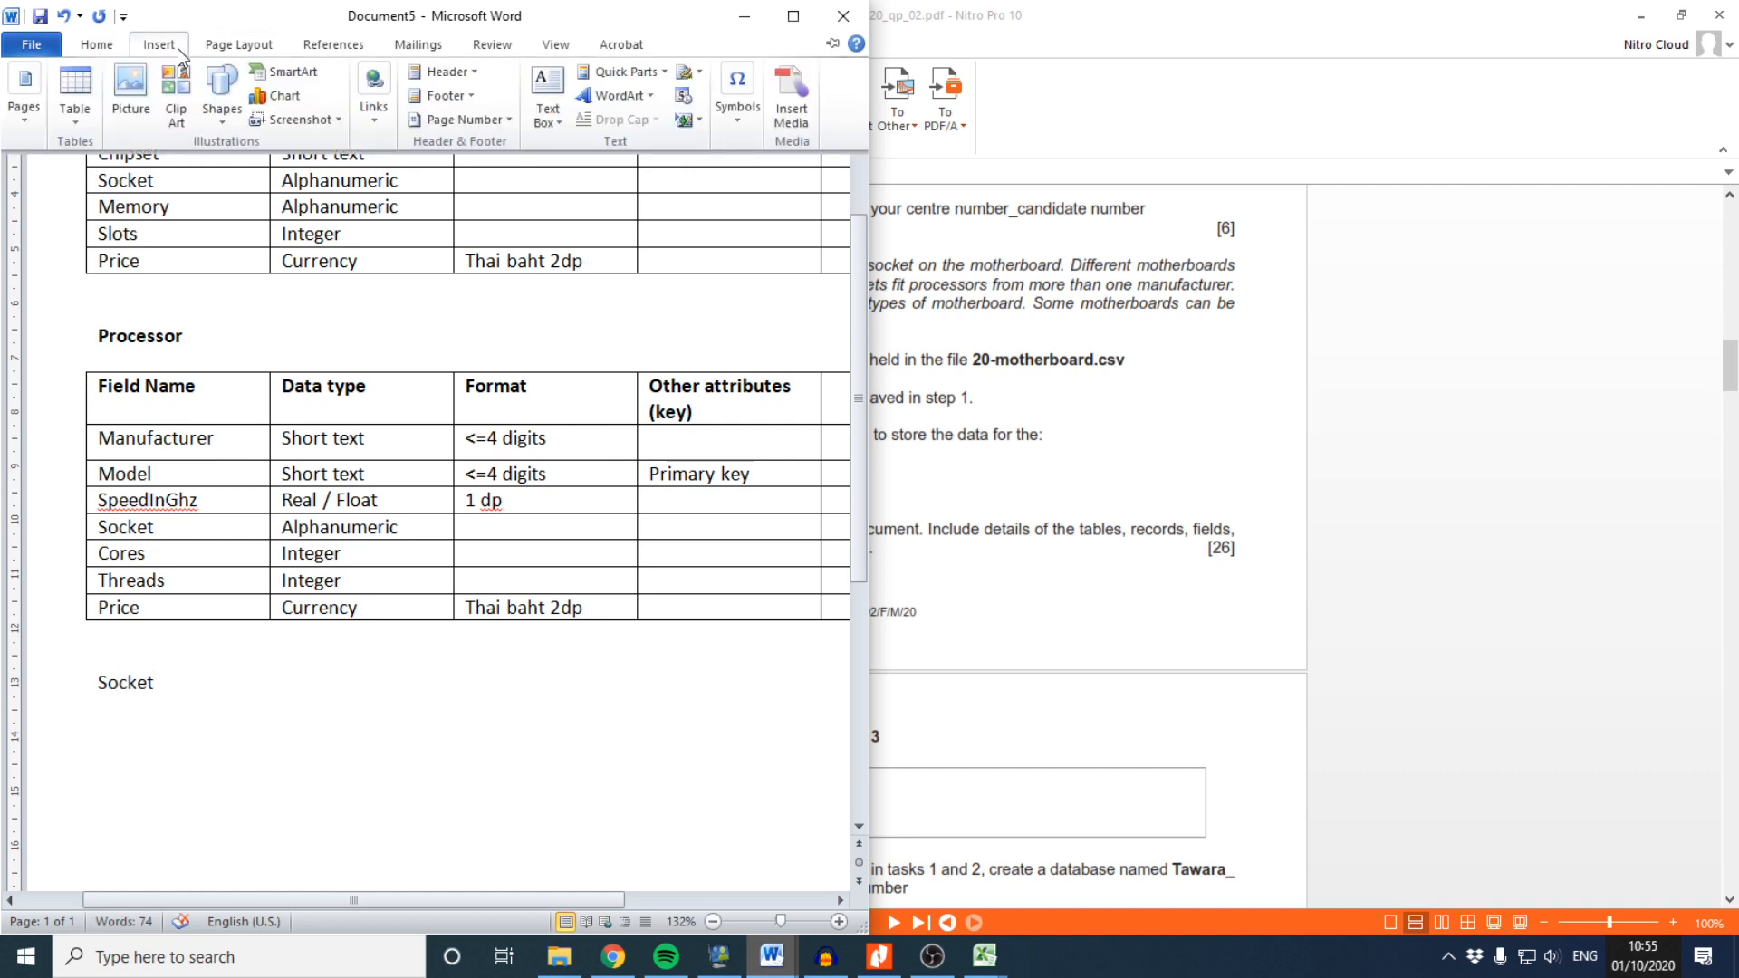
click(75, 95)
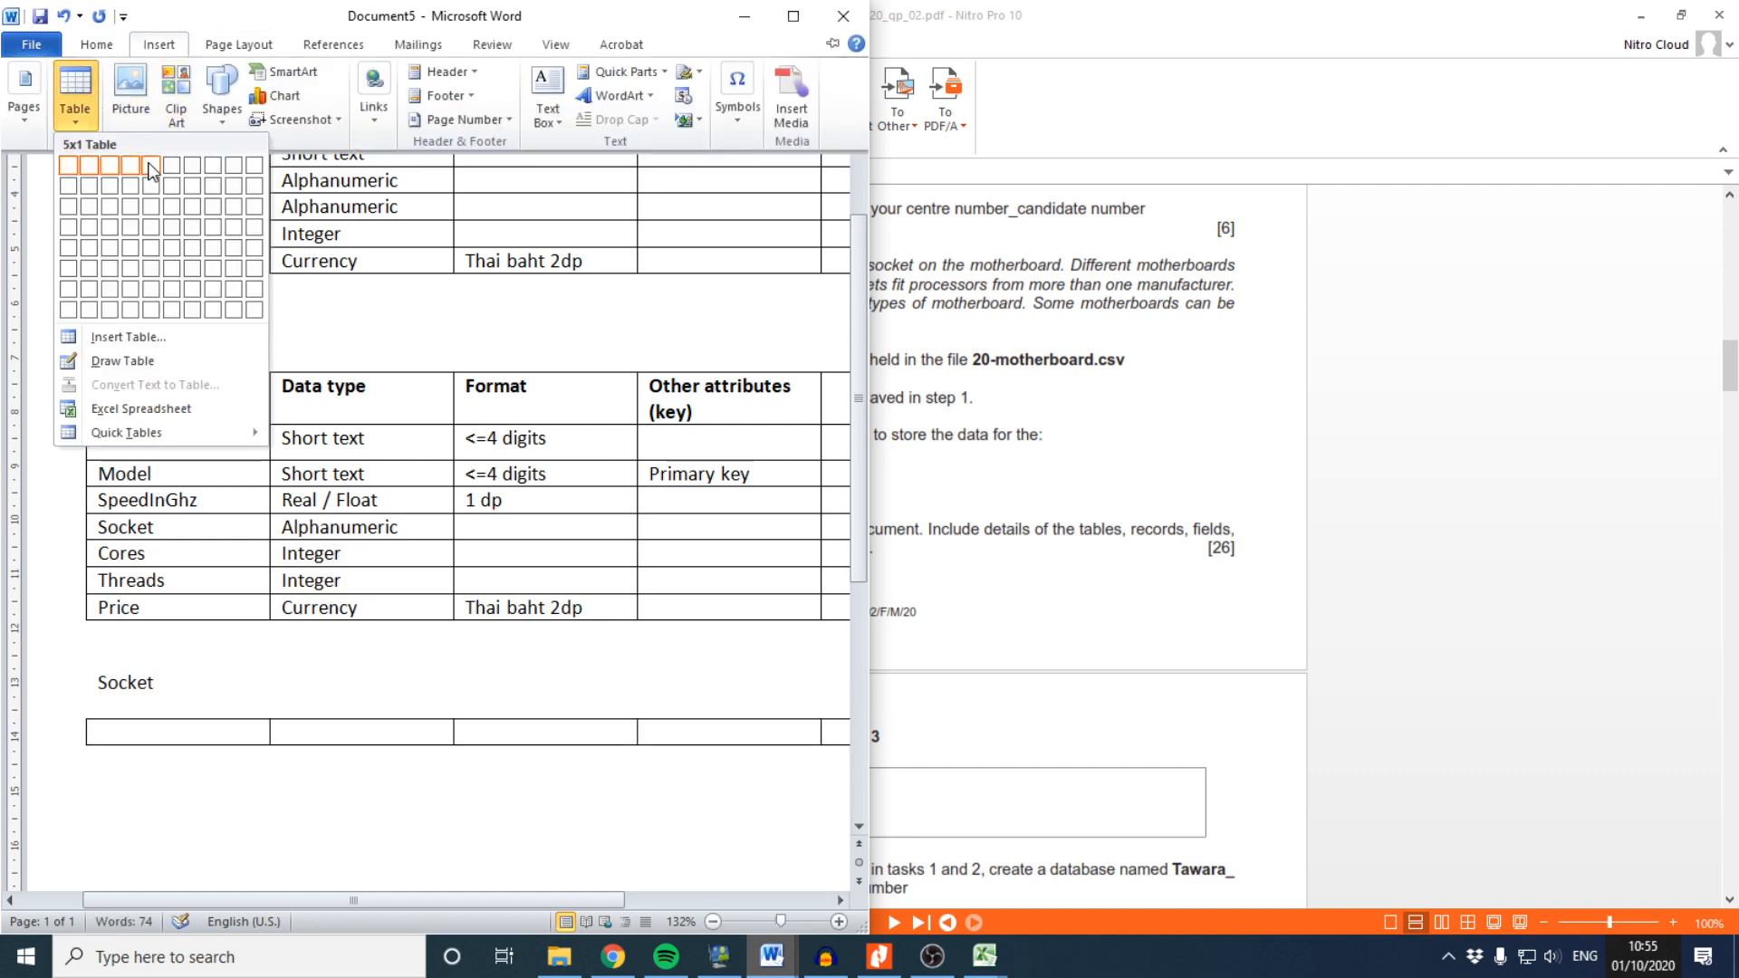
click(151, 184)
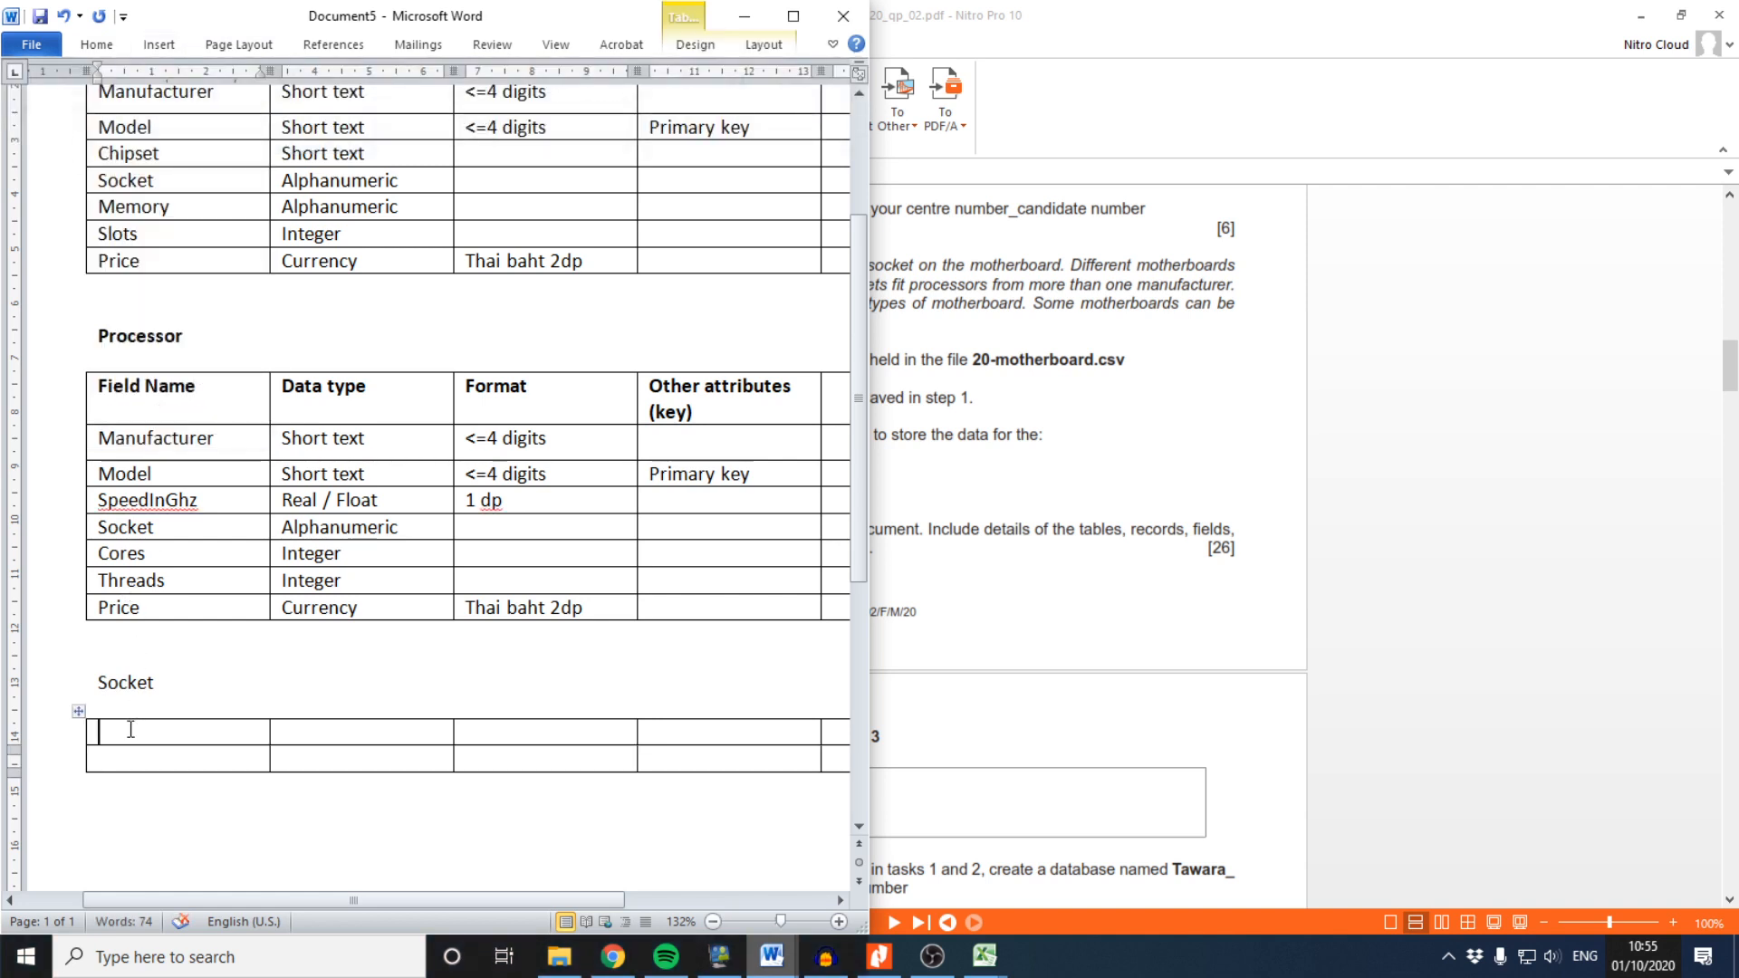
Copy the Processor table's header row into the first row of the new Socket table
drag(91, 388, 772, 382)
key(ctrl+c)
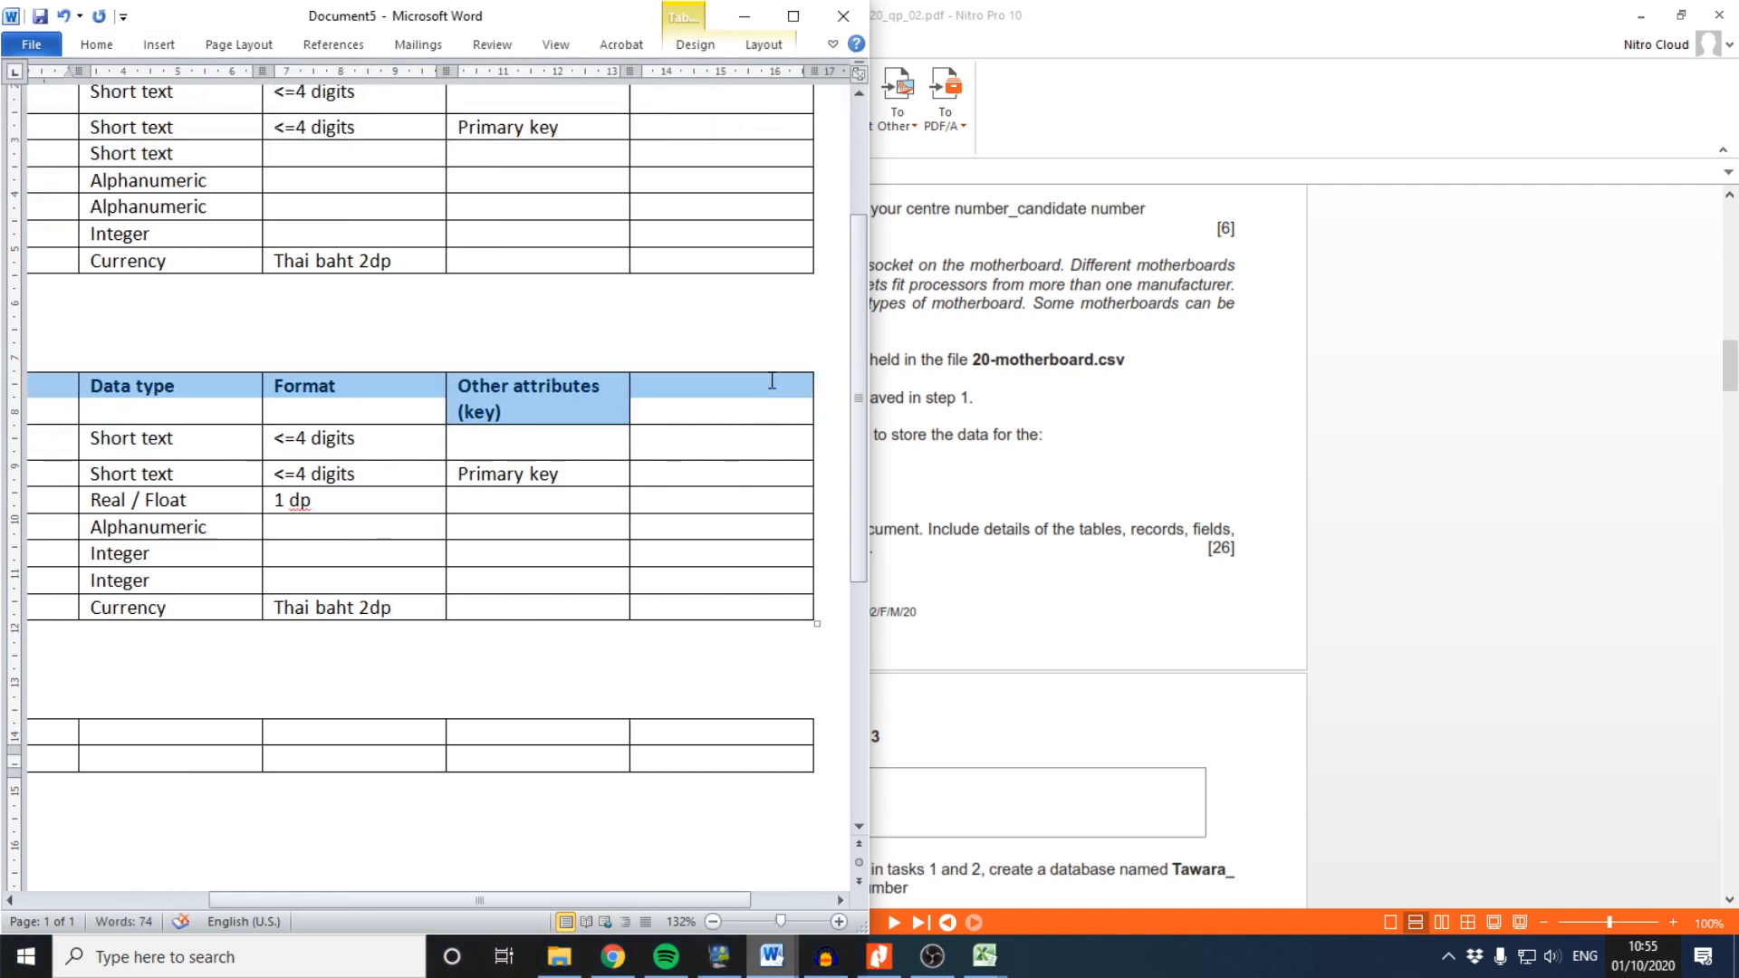
click(42, 737)
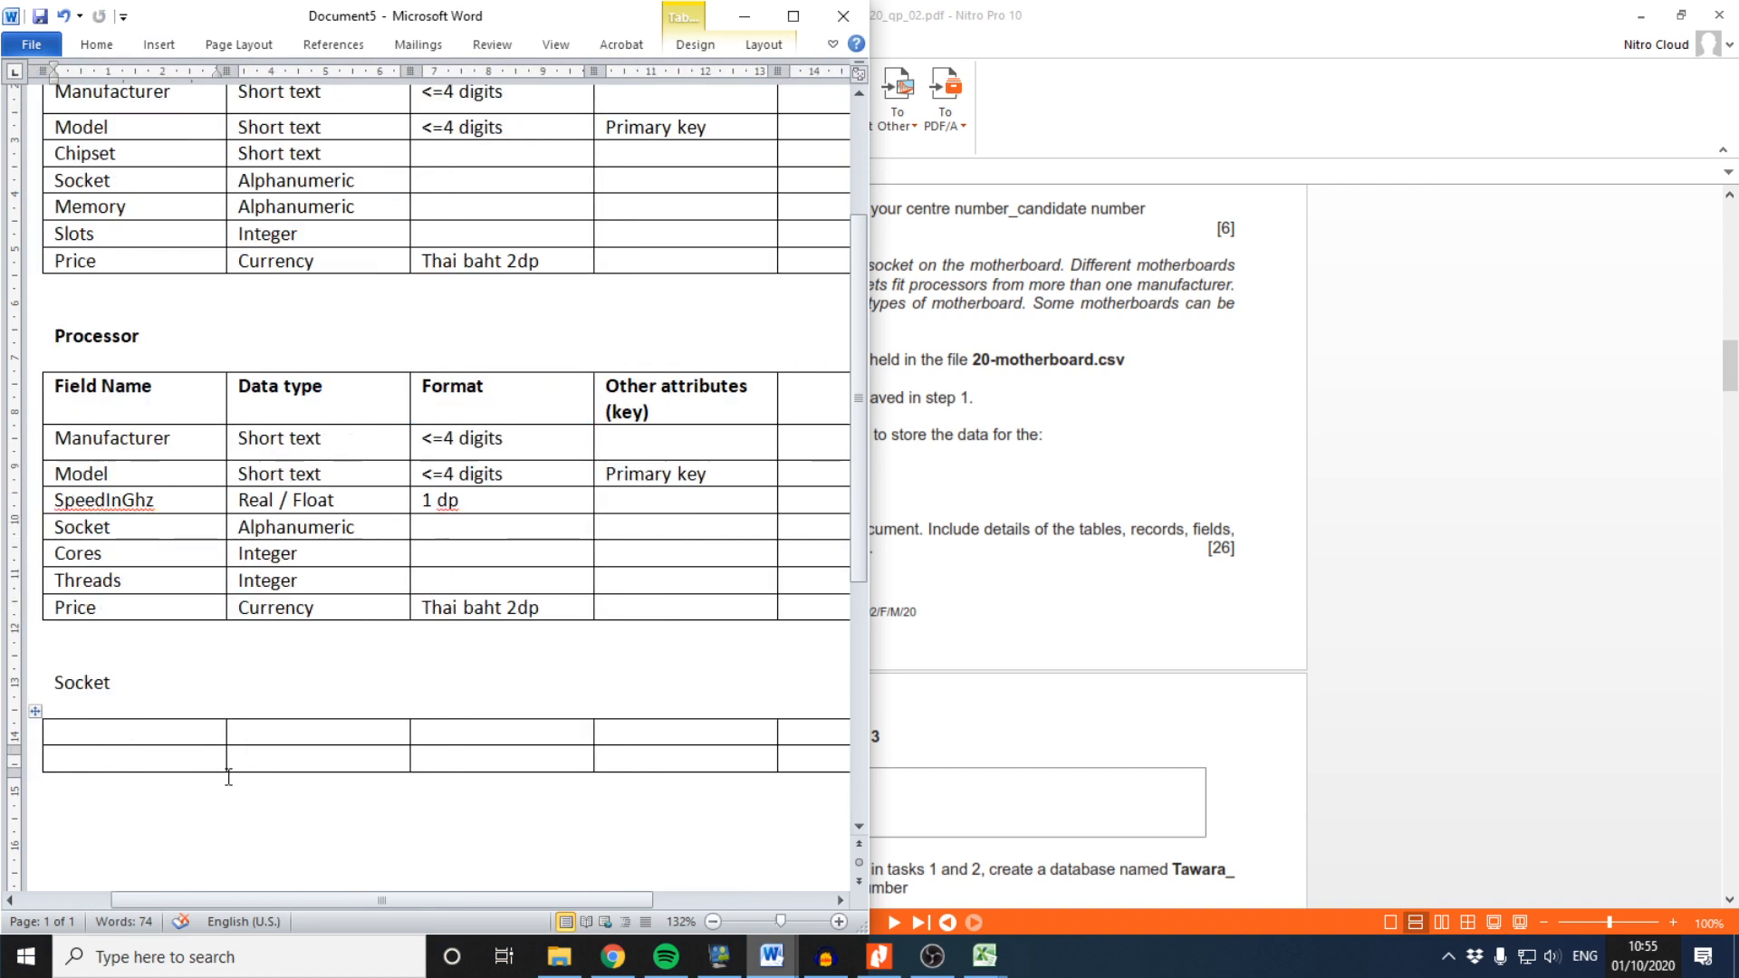
key(ctrl+v)
Enter "Socket" as the first field name in the Socket table
click(175, 786)
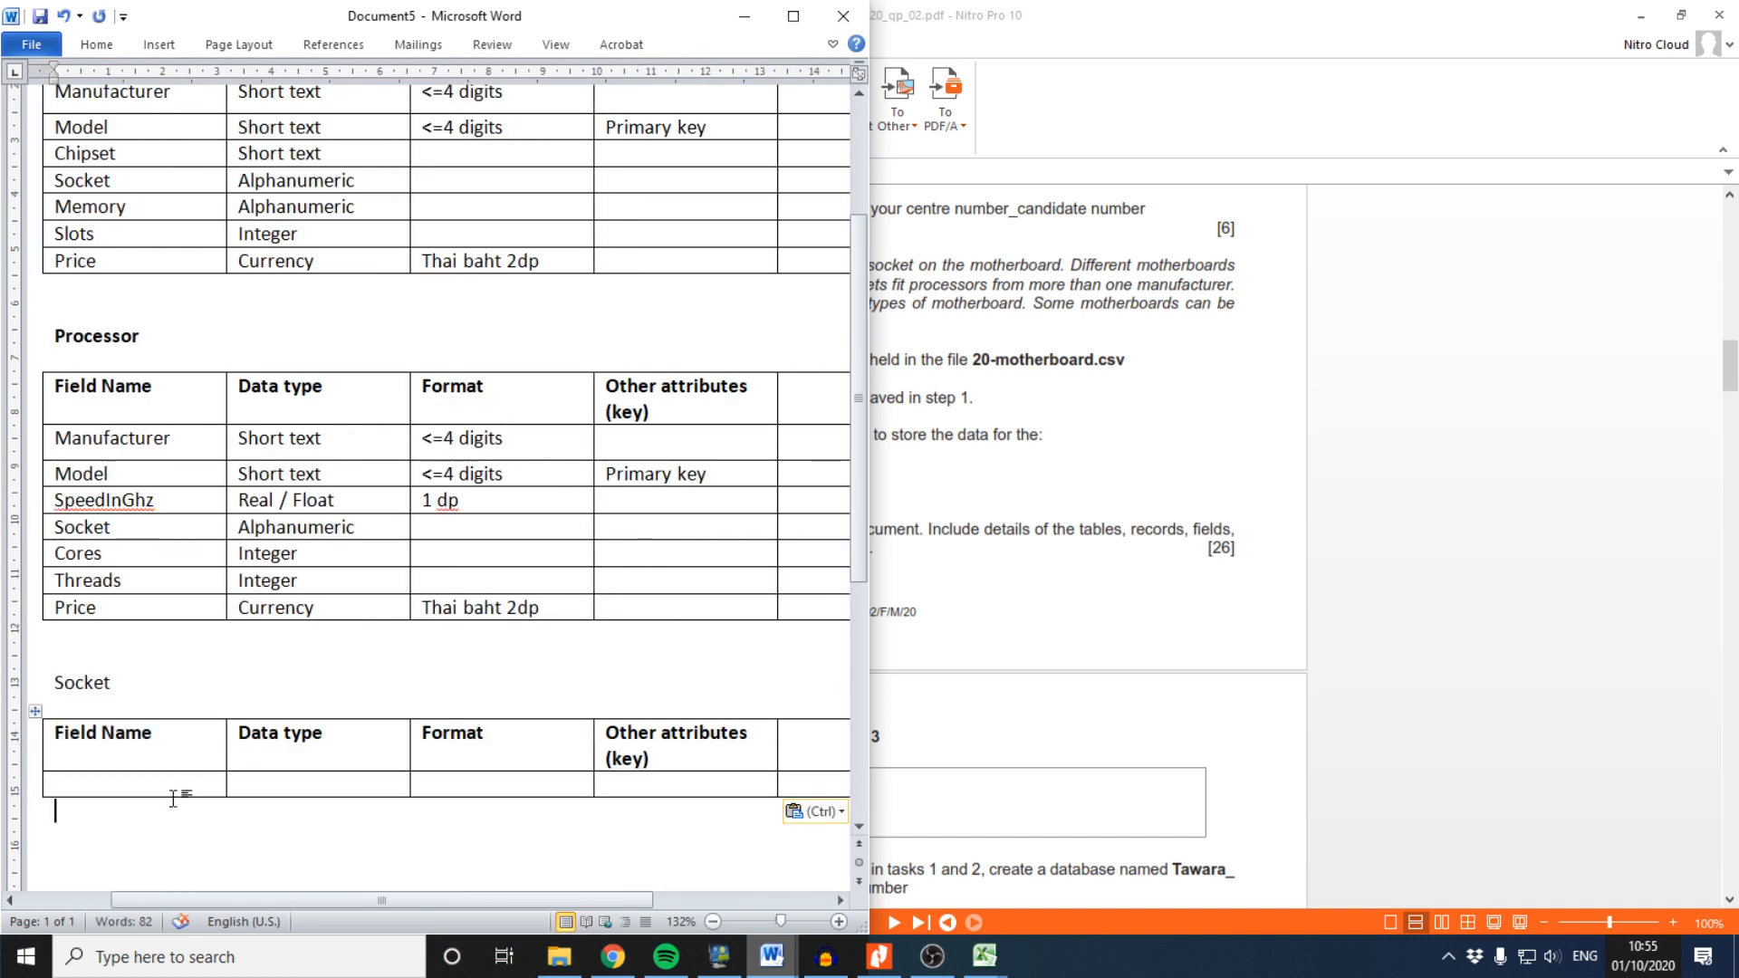
text(Sco)
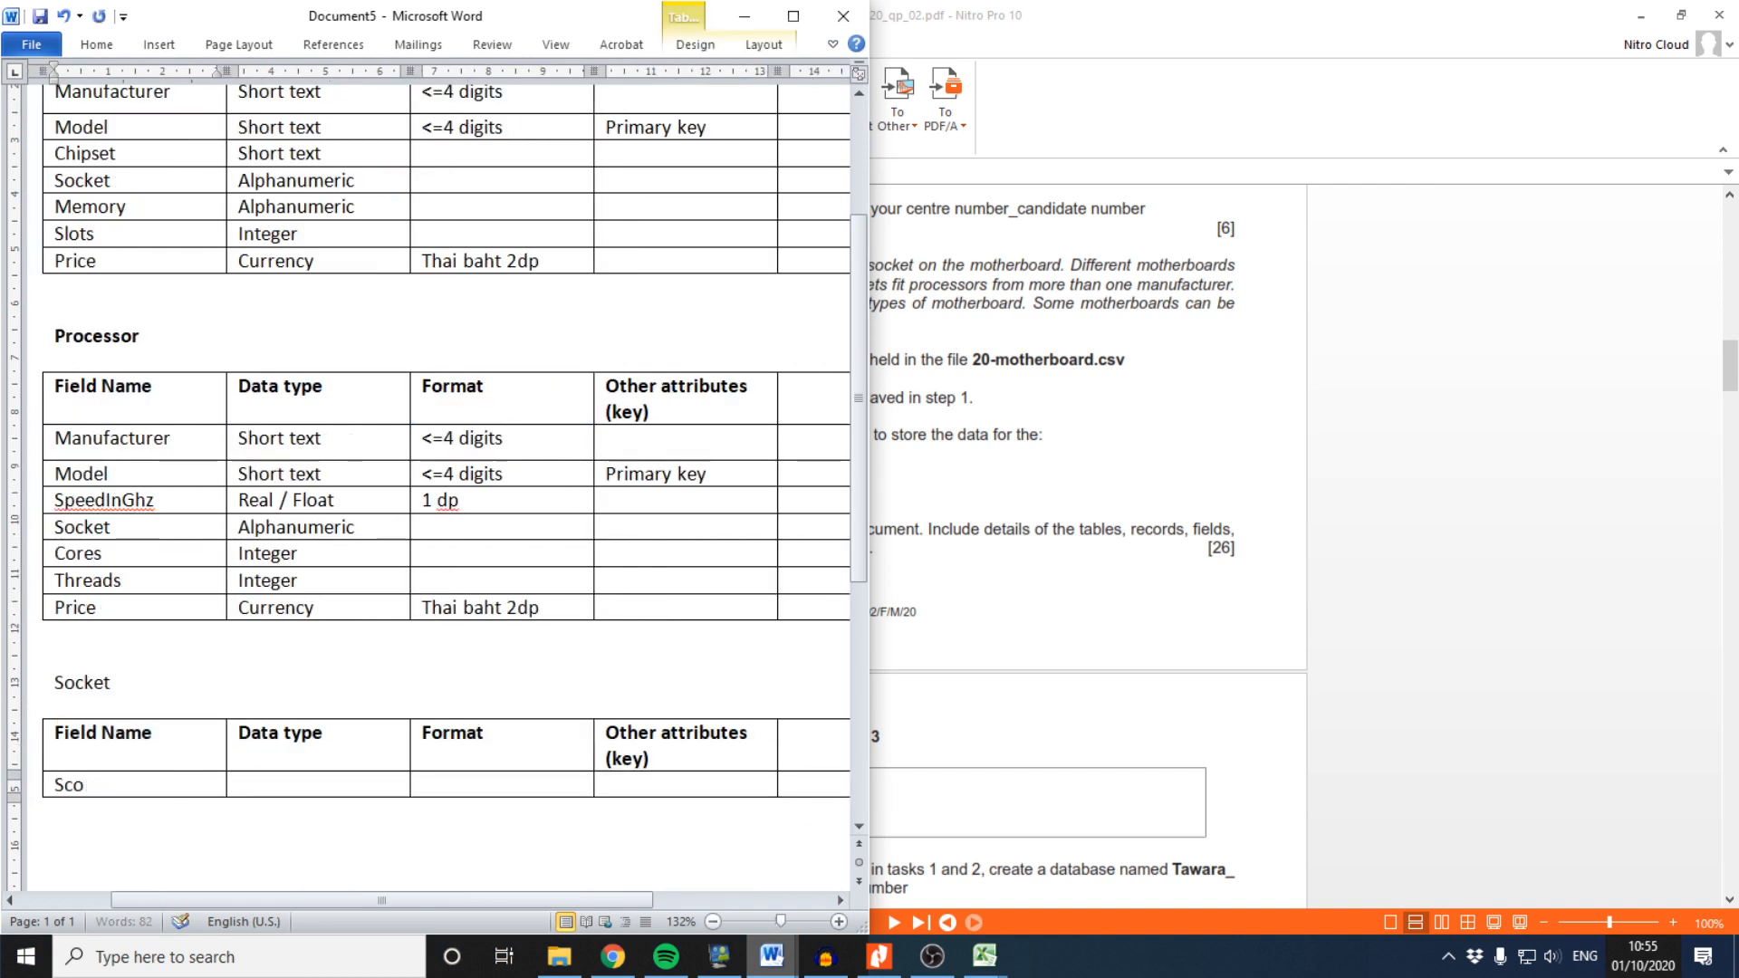
key(BackSpace)
key(BackSpace)
text(ocket)
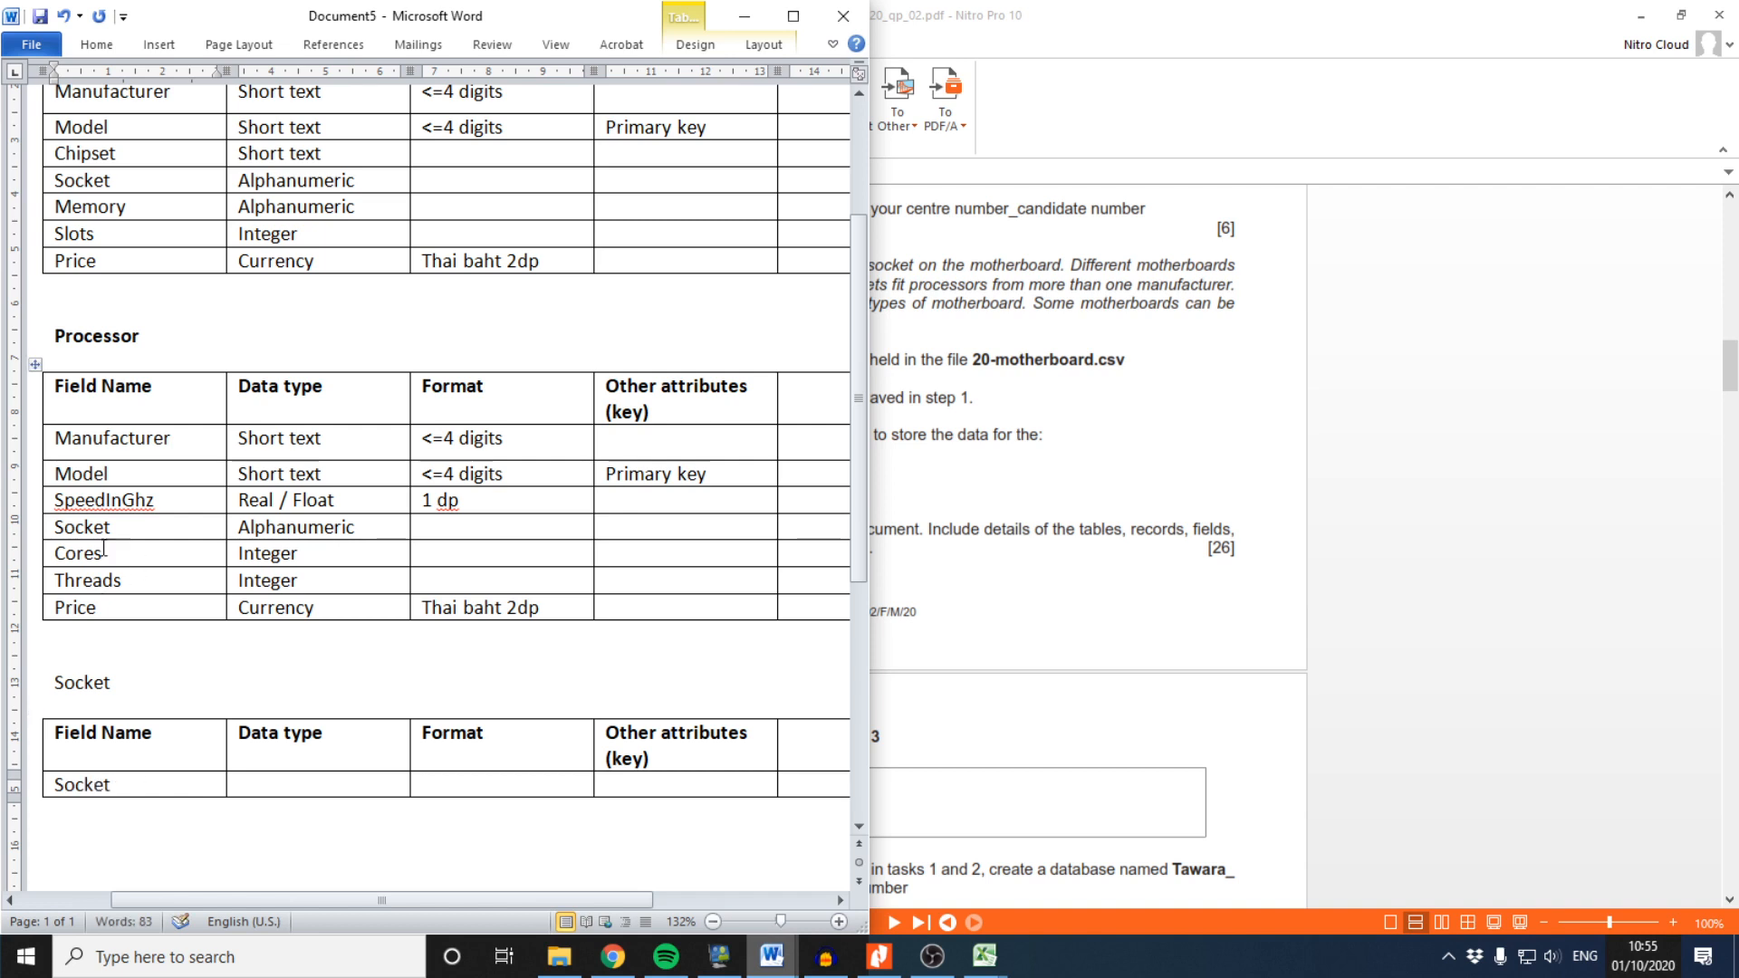
Give the Socket field in the Socket table the data type "Alphanumeric" and the key attribute "Primary Key"
drag(66, 525, 361, 551)
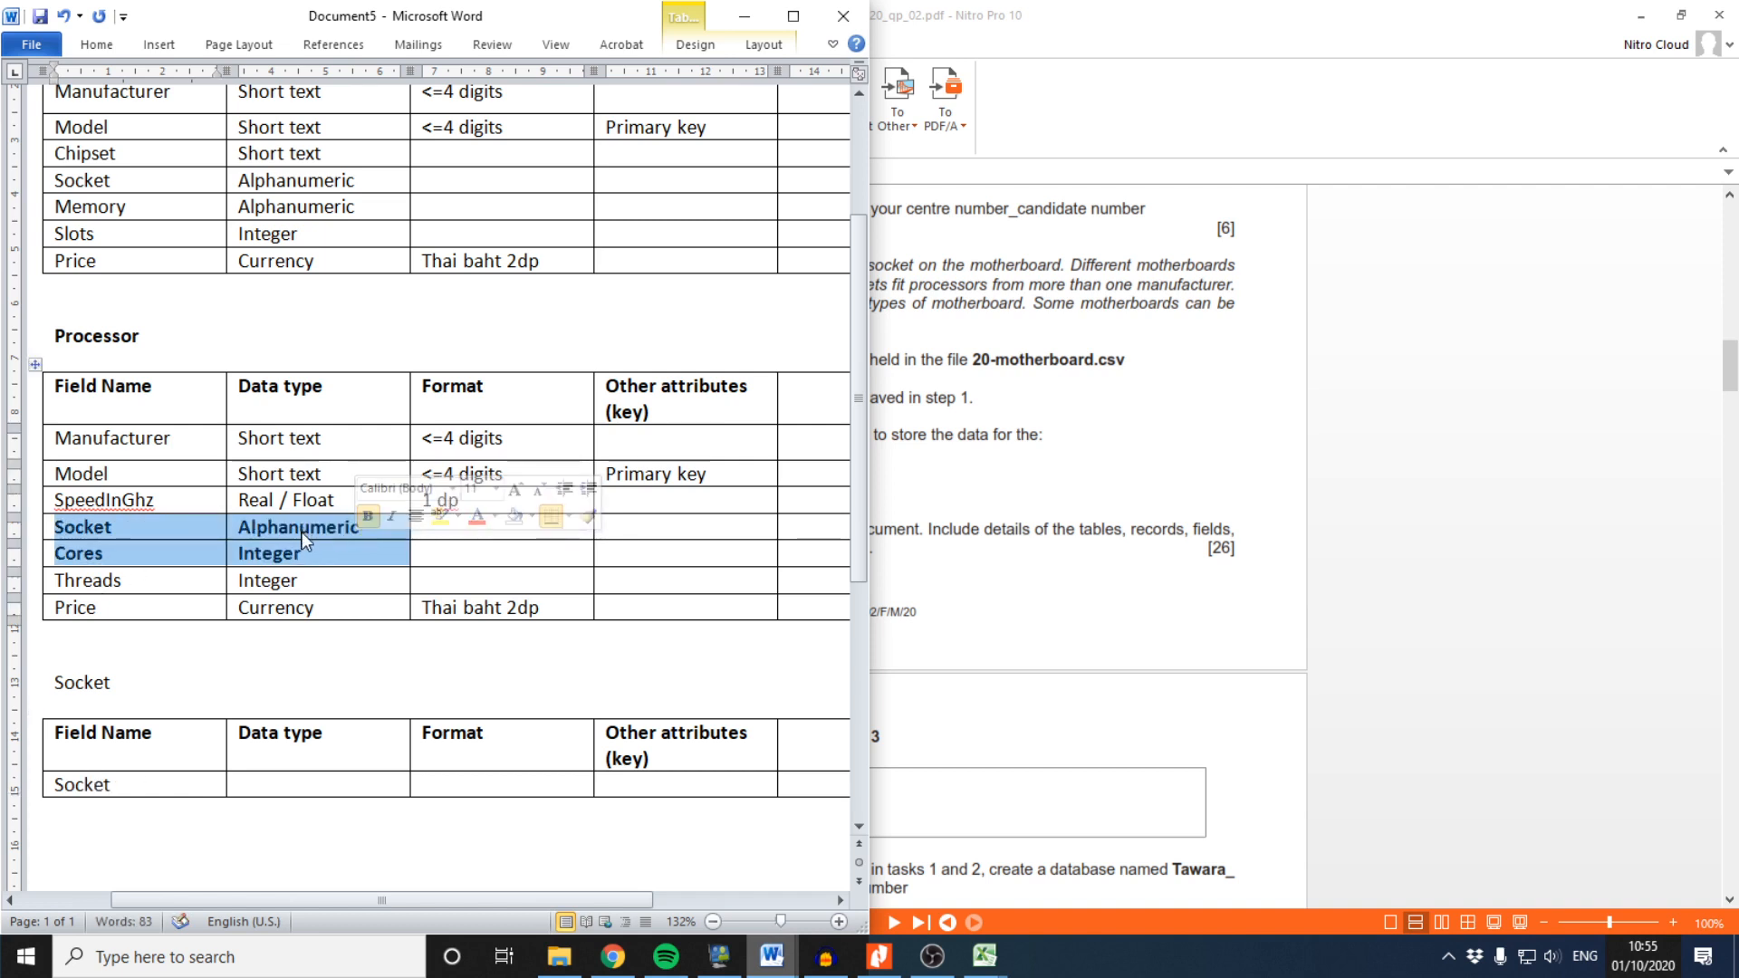
key(ctrl+z)
click(330, 786)
text(Alphanumeric)
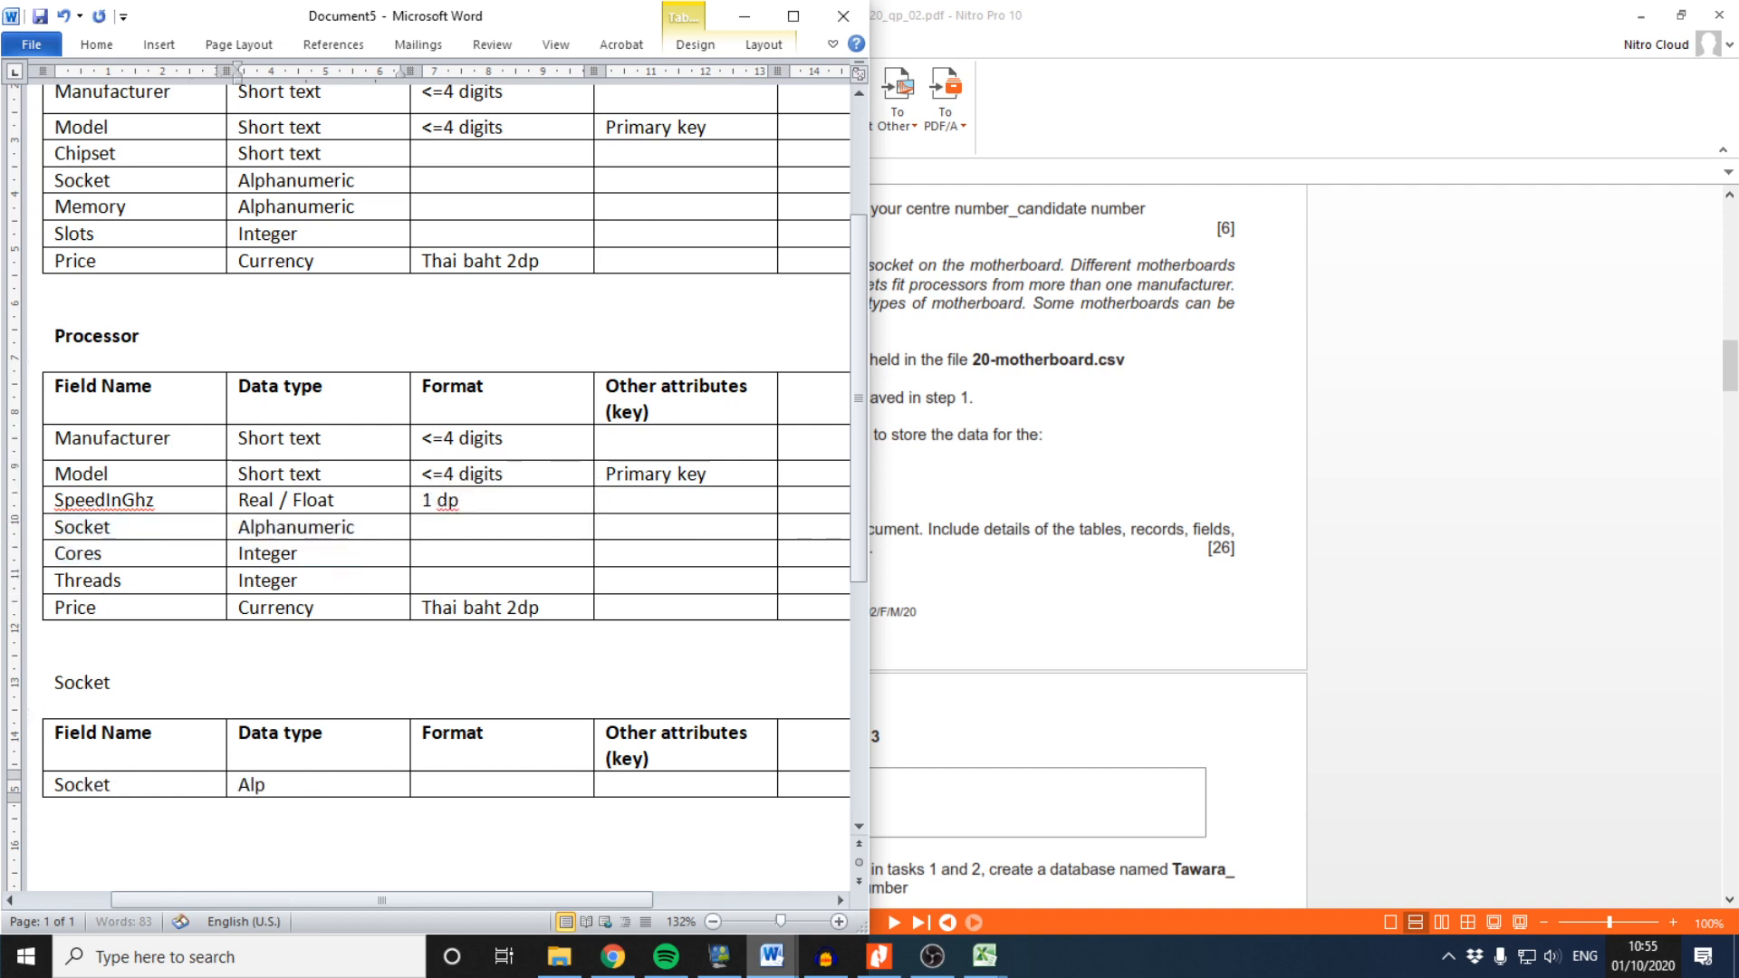
key(Tab)
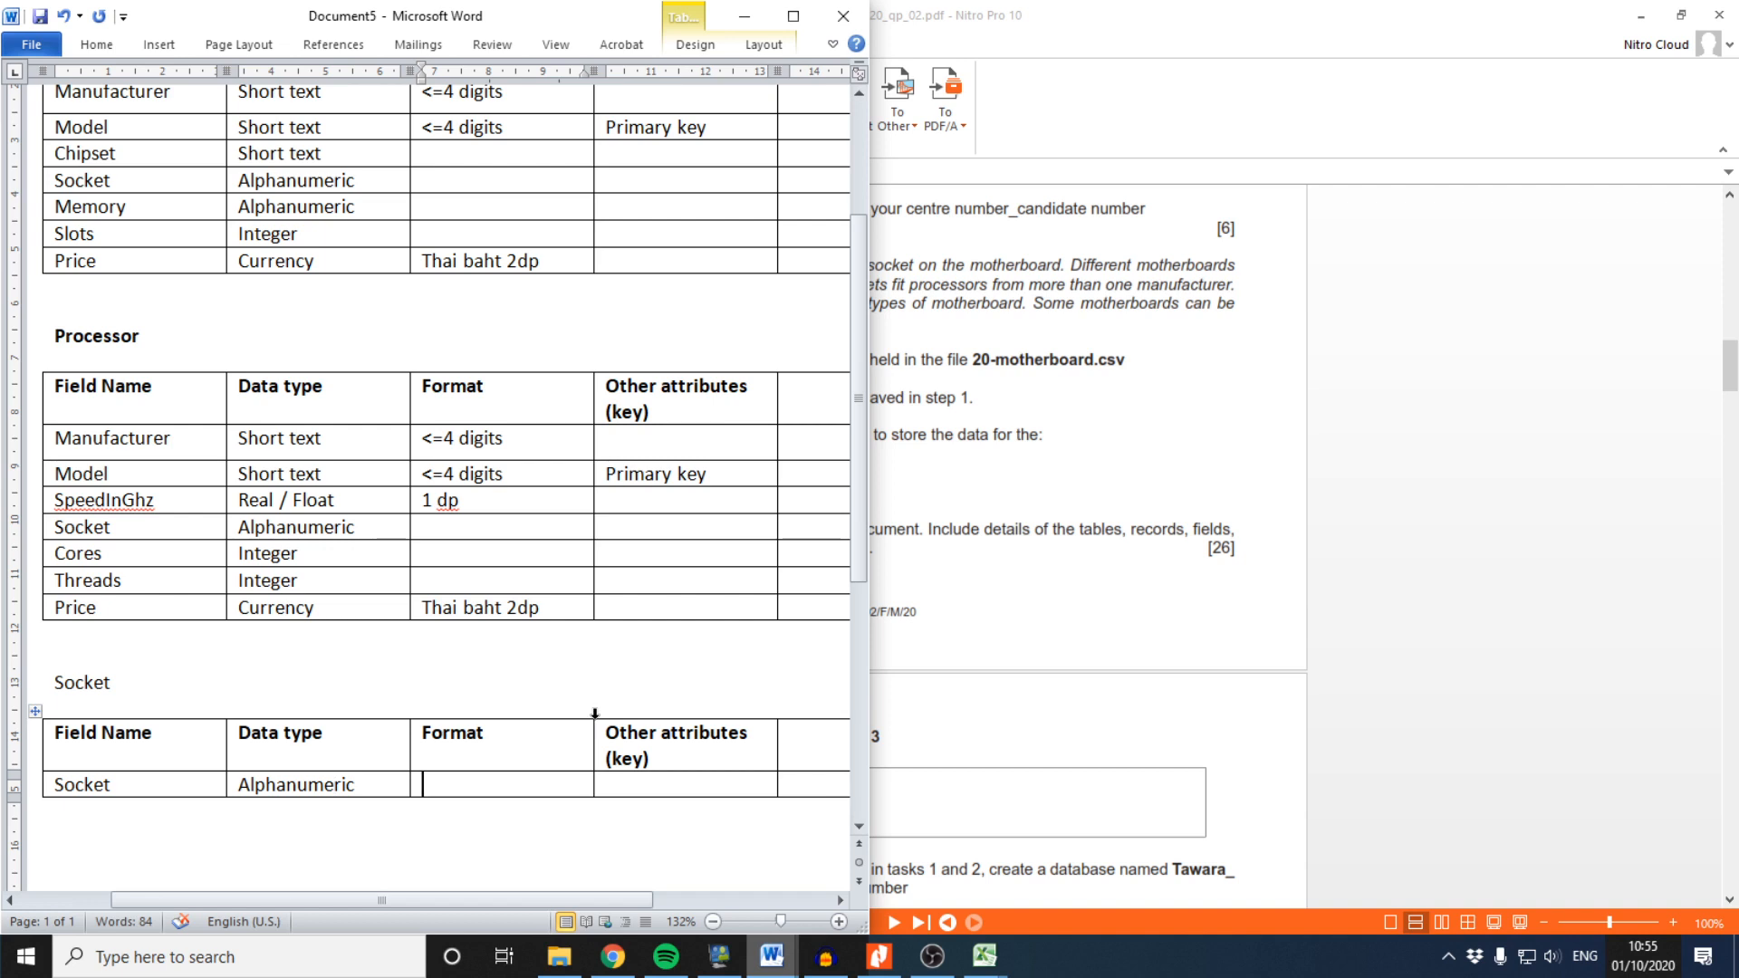
click(684, 784)
text(Primary Key)
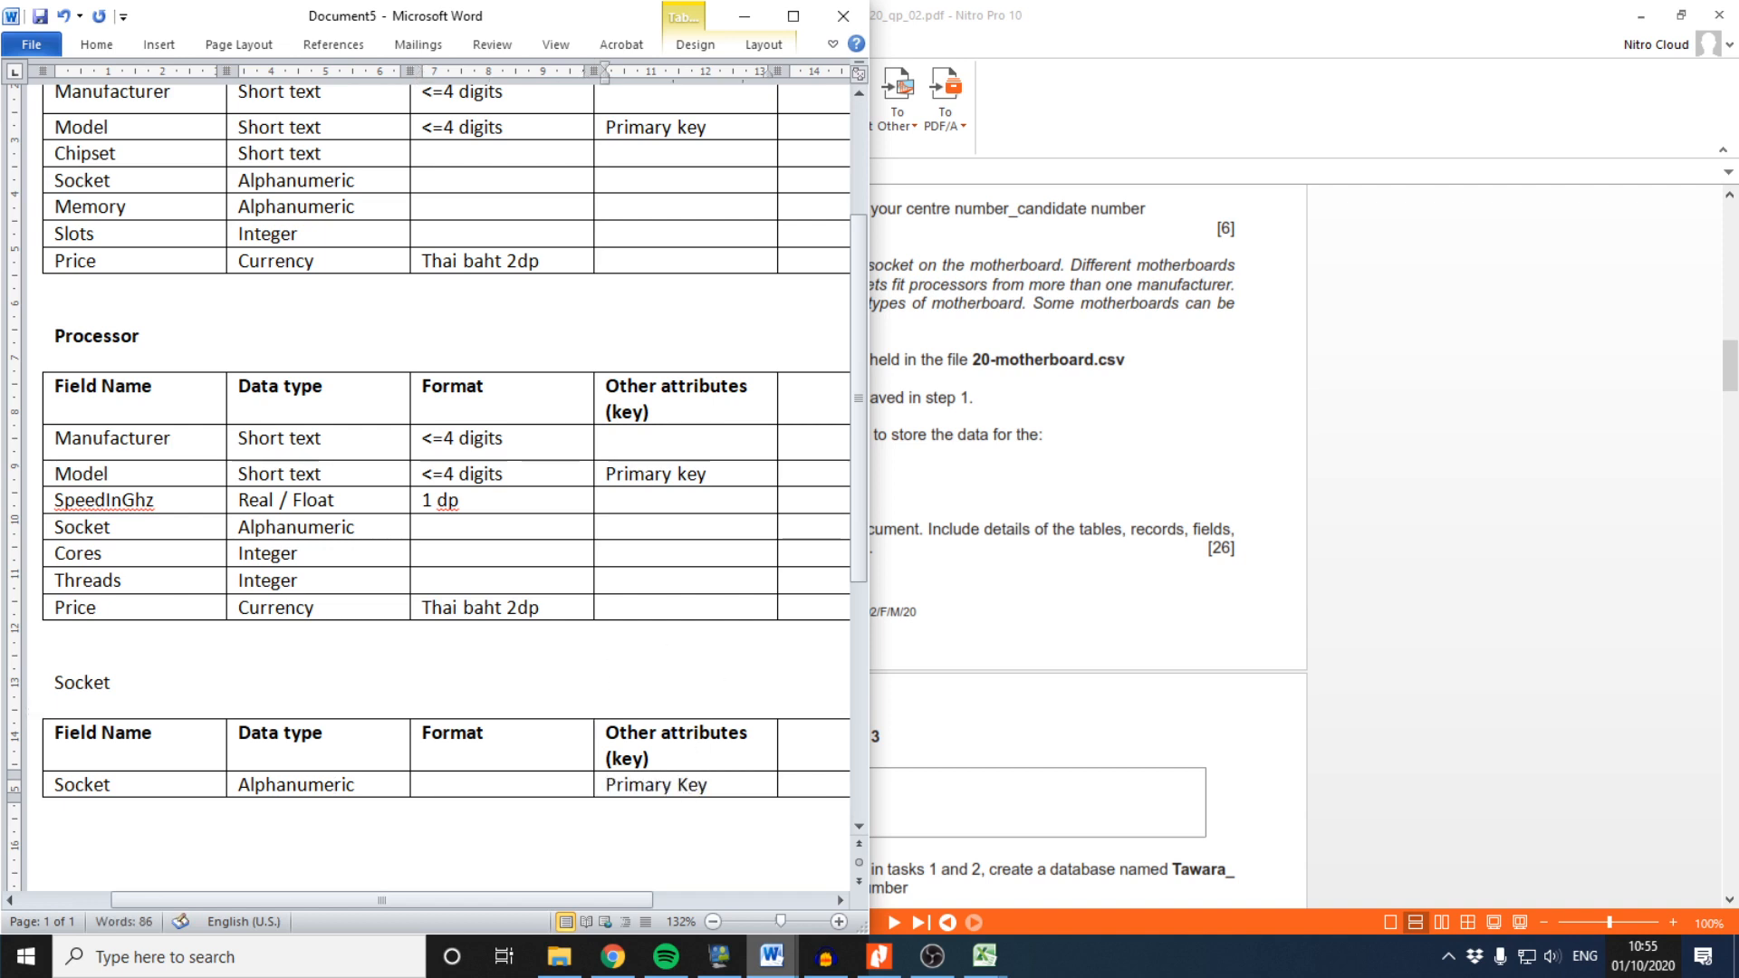
Enter the note "Relationship with two tables" in the last cell of the Socket table's field row
click(811, 784)
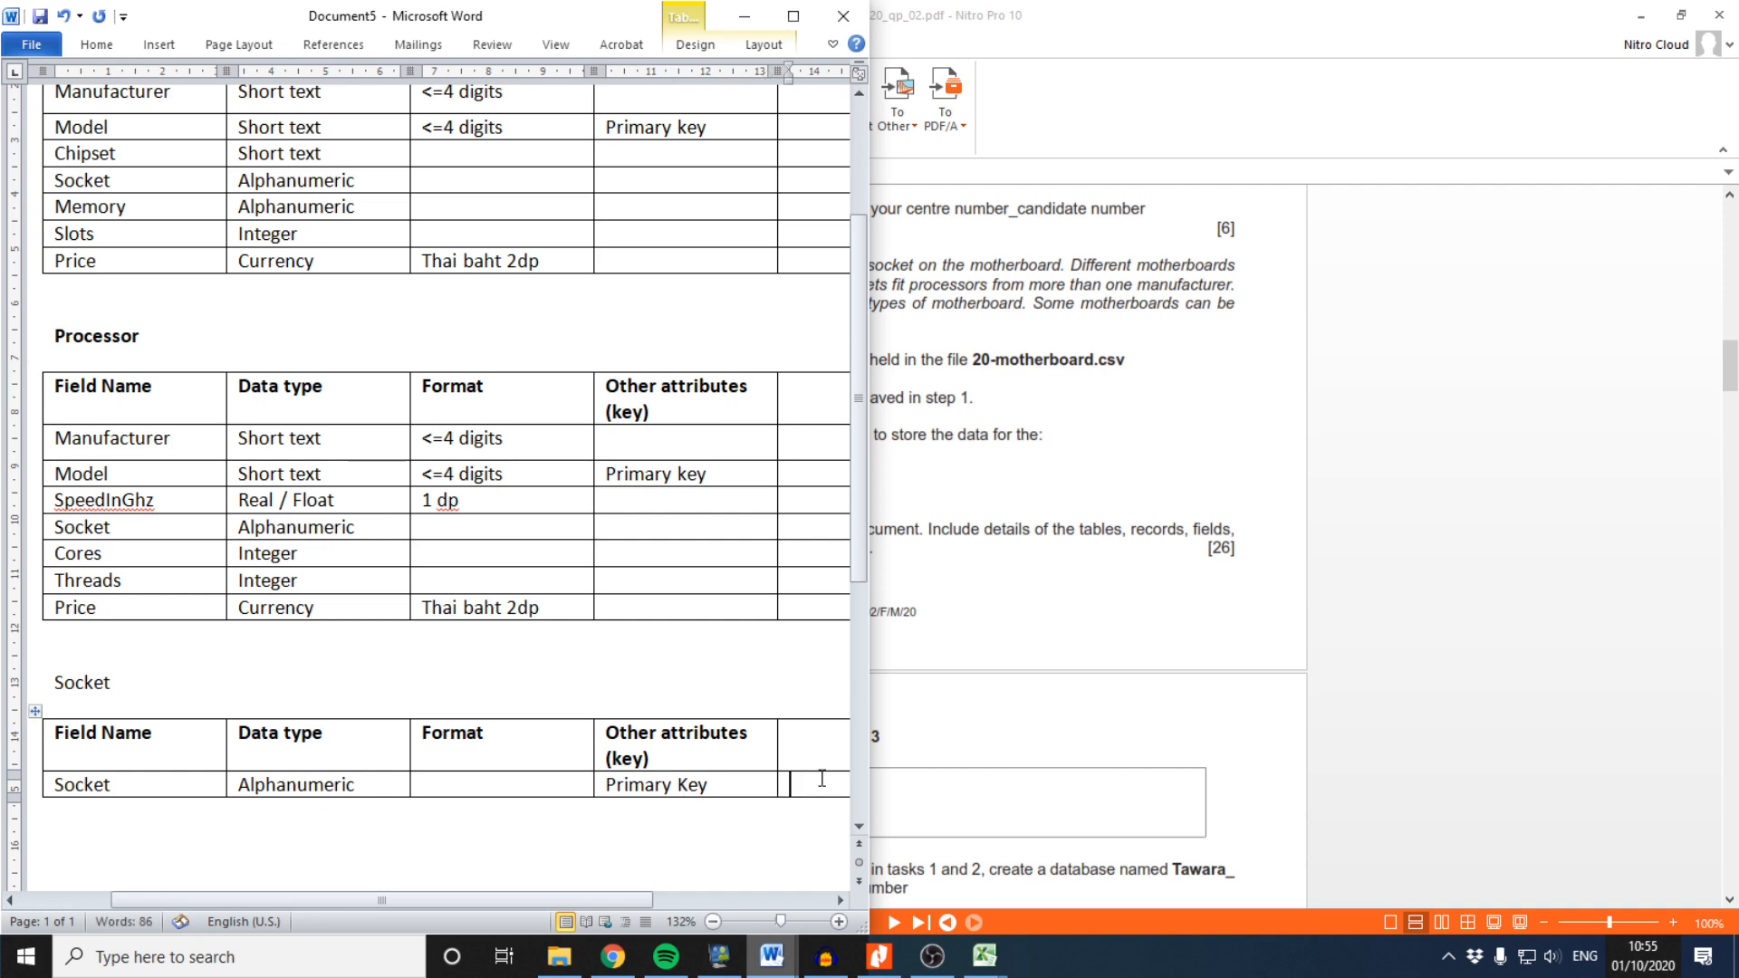
text(Relationa)
key(BackSpace)
text(ship)
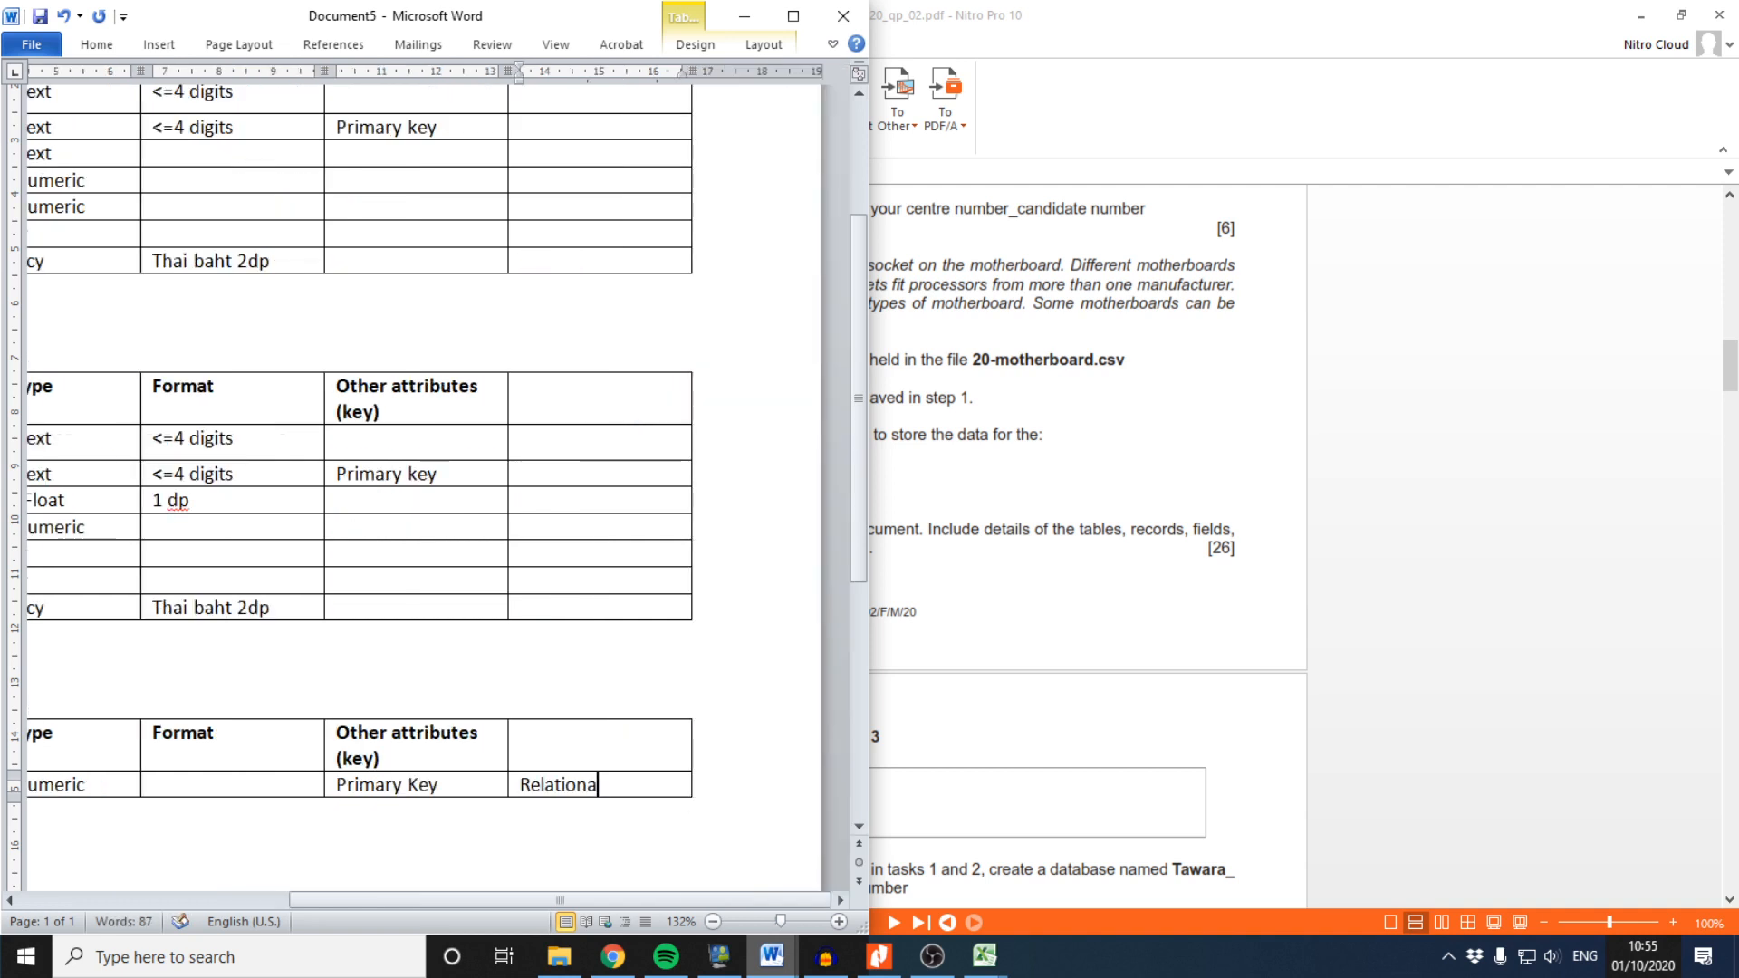
text(  with two ta)
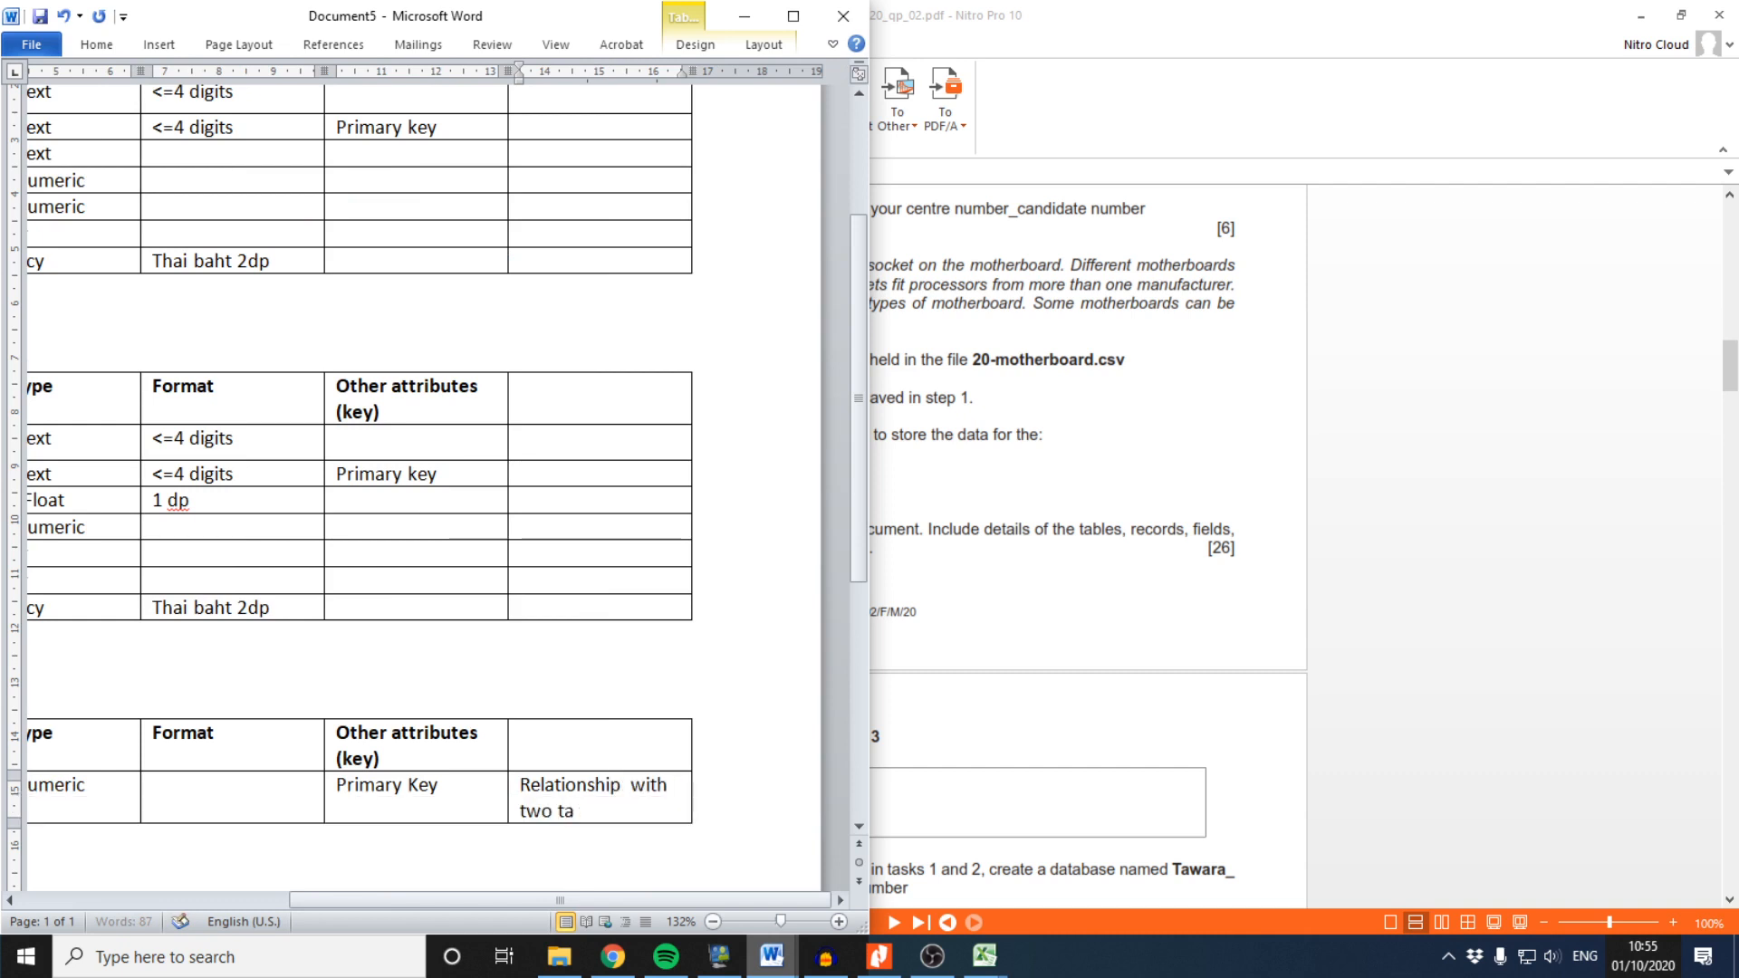
text(bl)
key(BackSpace)
text(les)
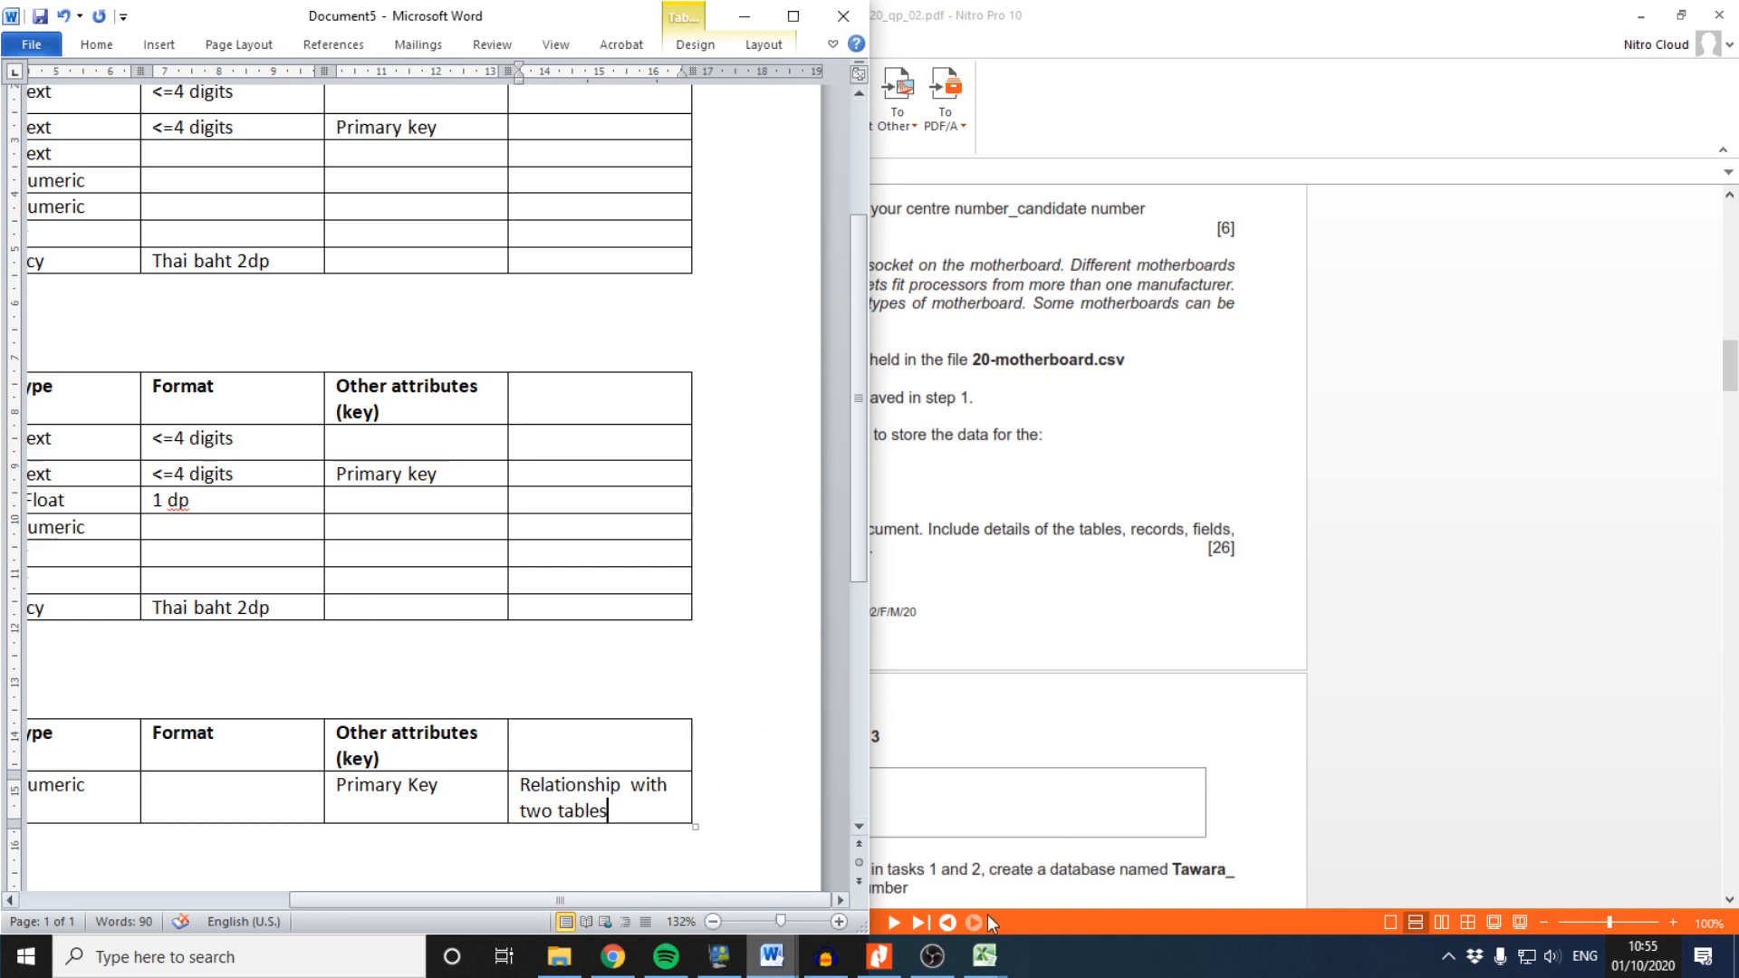
Switch to the 20-Motherboard workbook in Excel and examine the values in its Socket column
mouse_move(985, 956)
click(1040, 846)
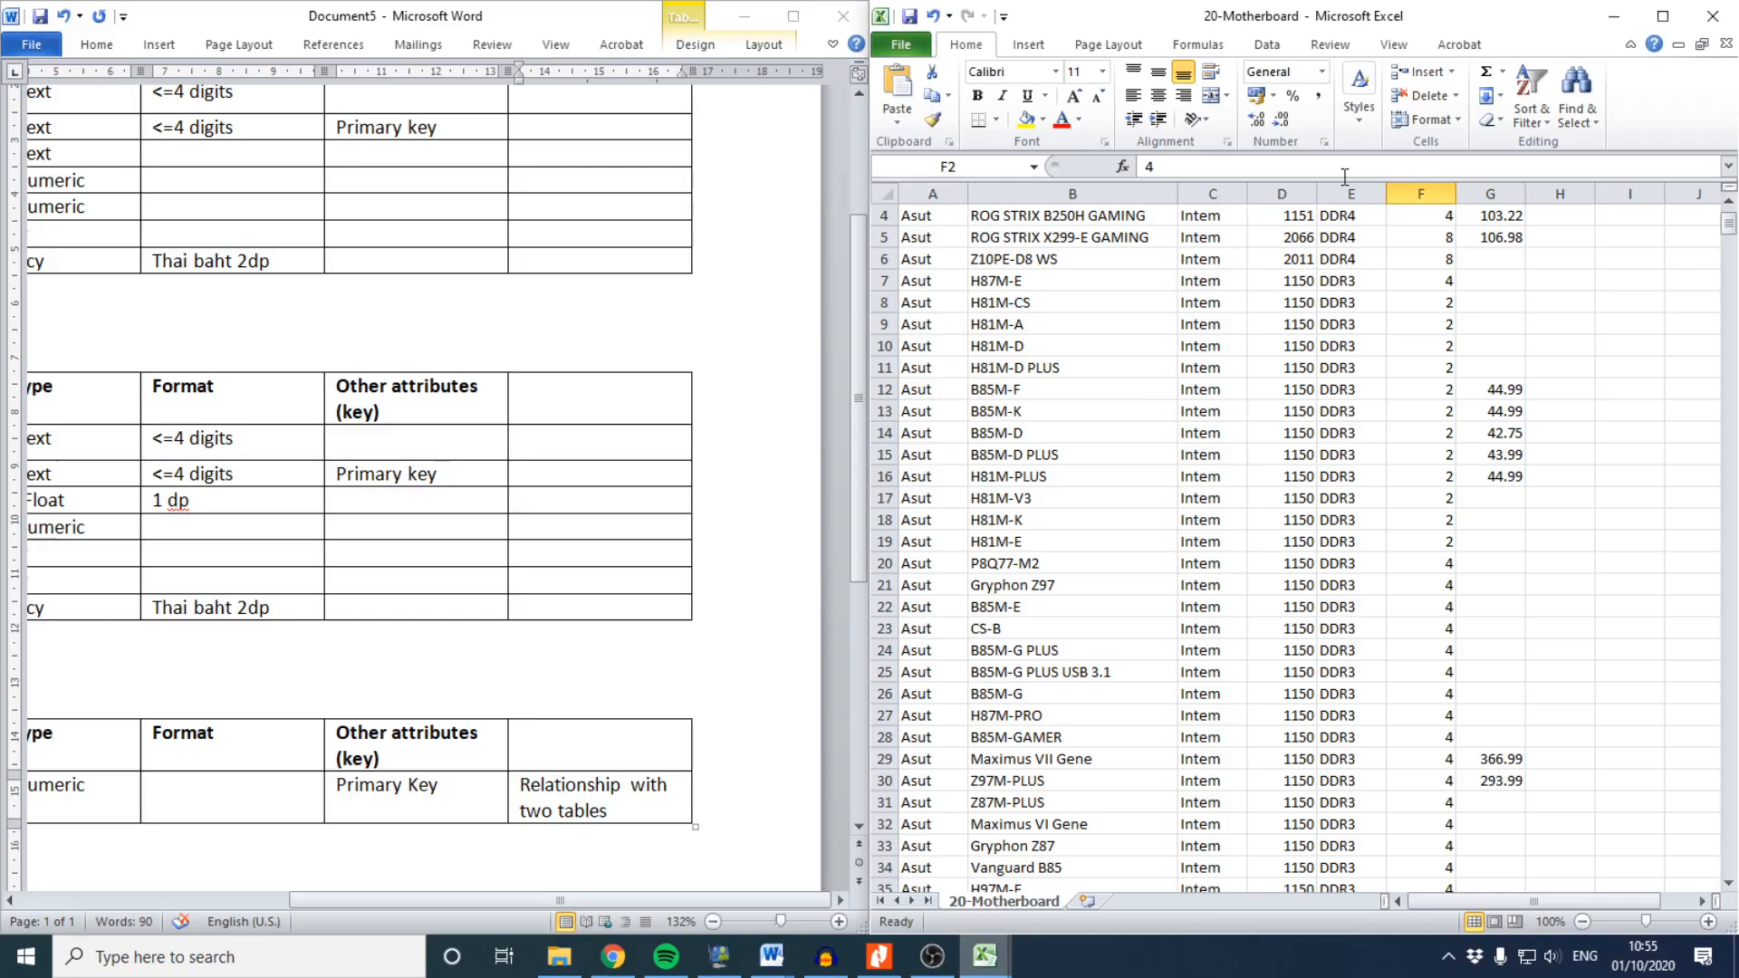
scroll(1295, 400, up, 1)
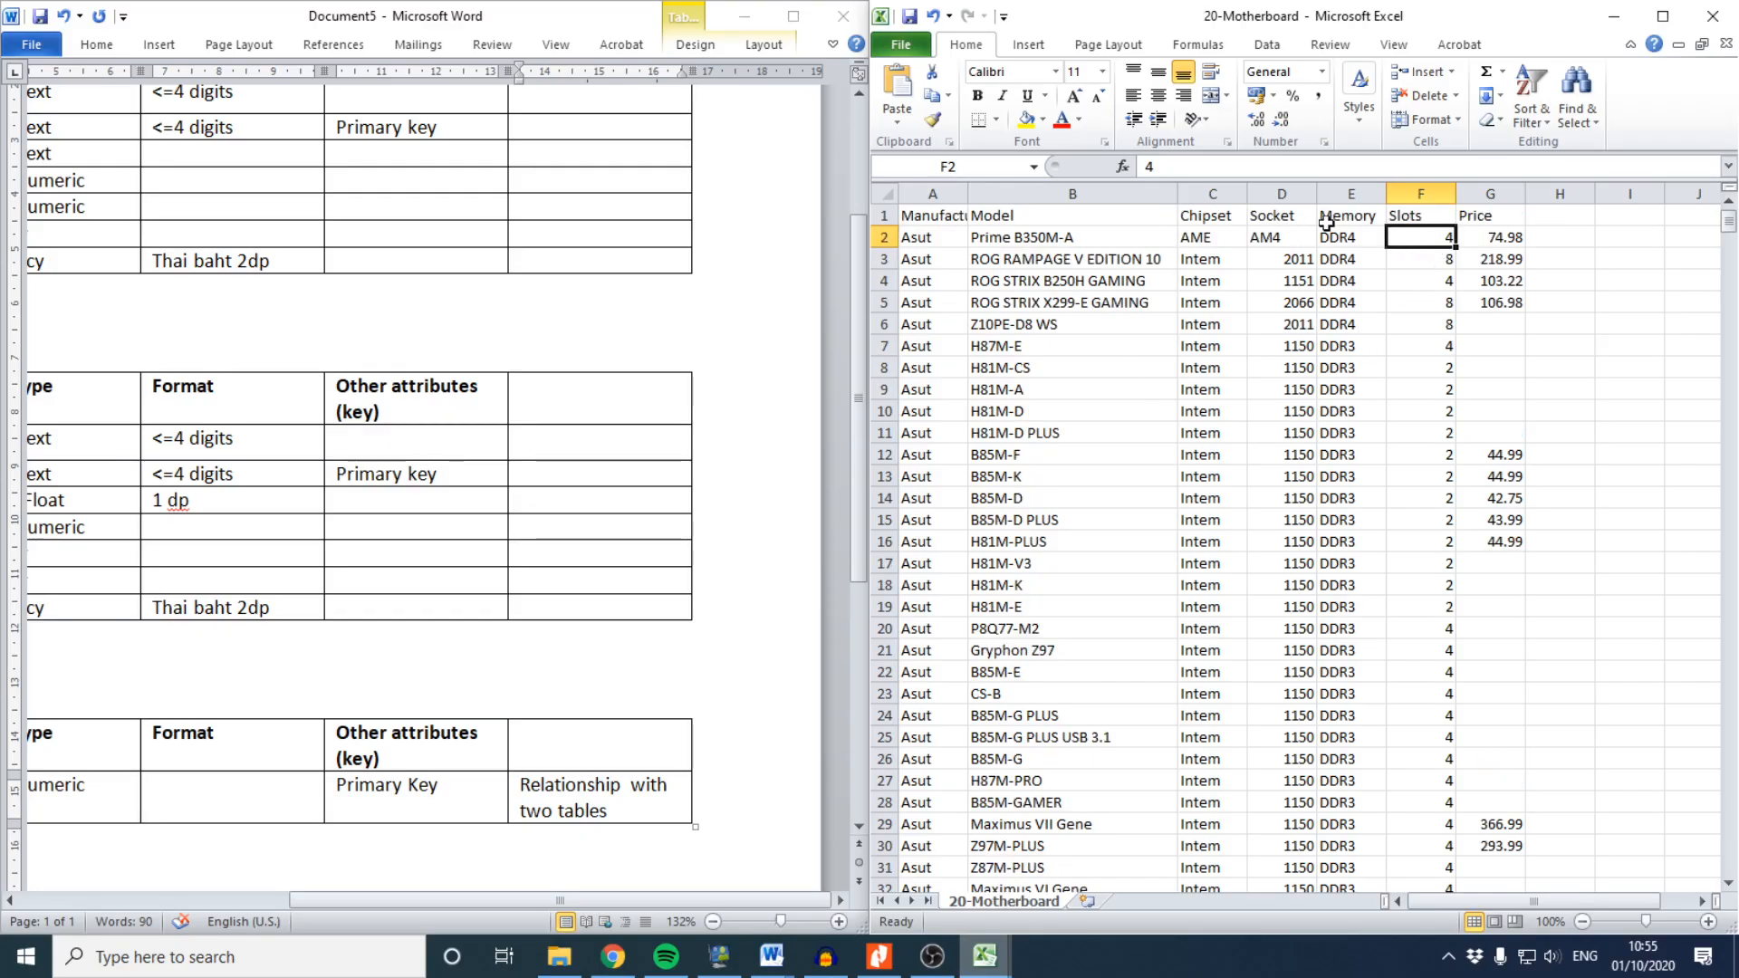
click(1279, 237)
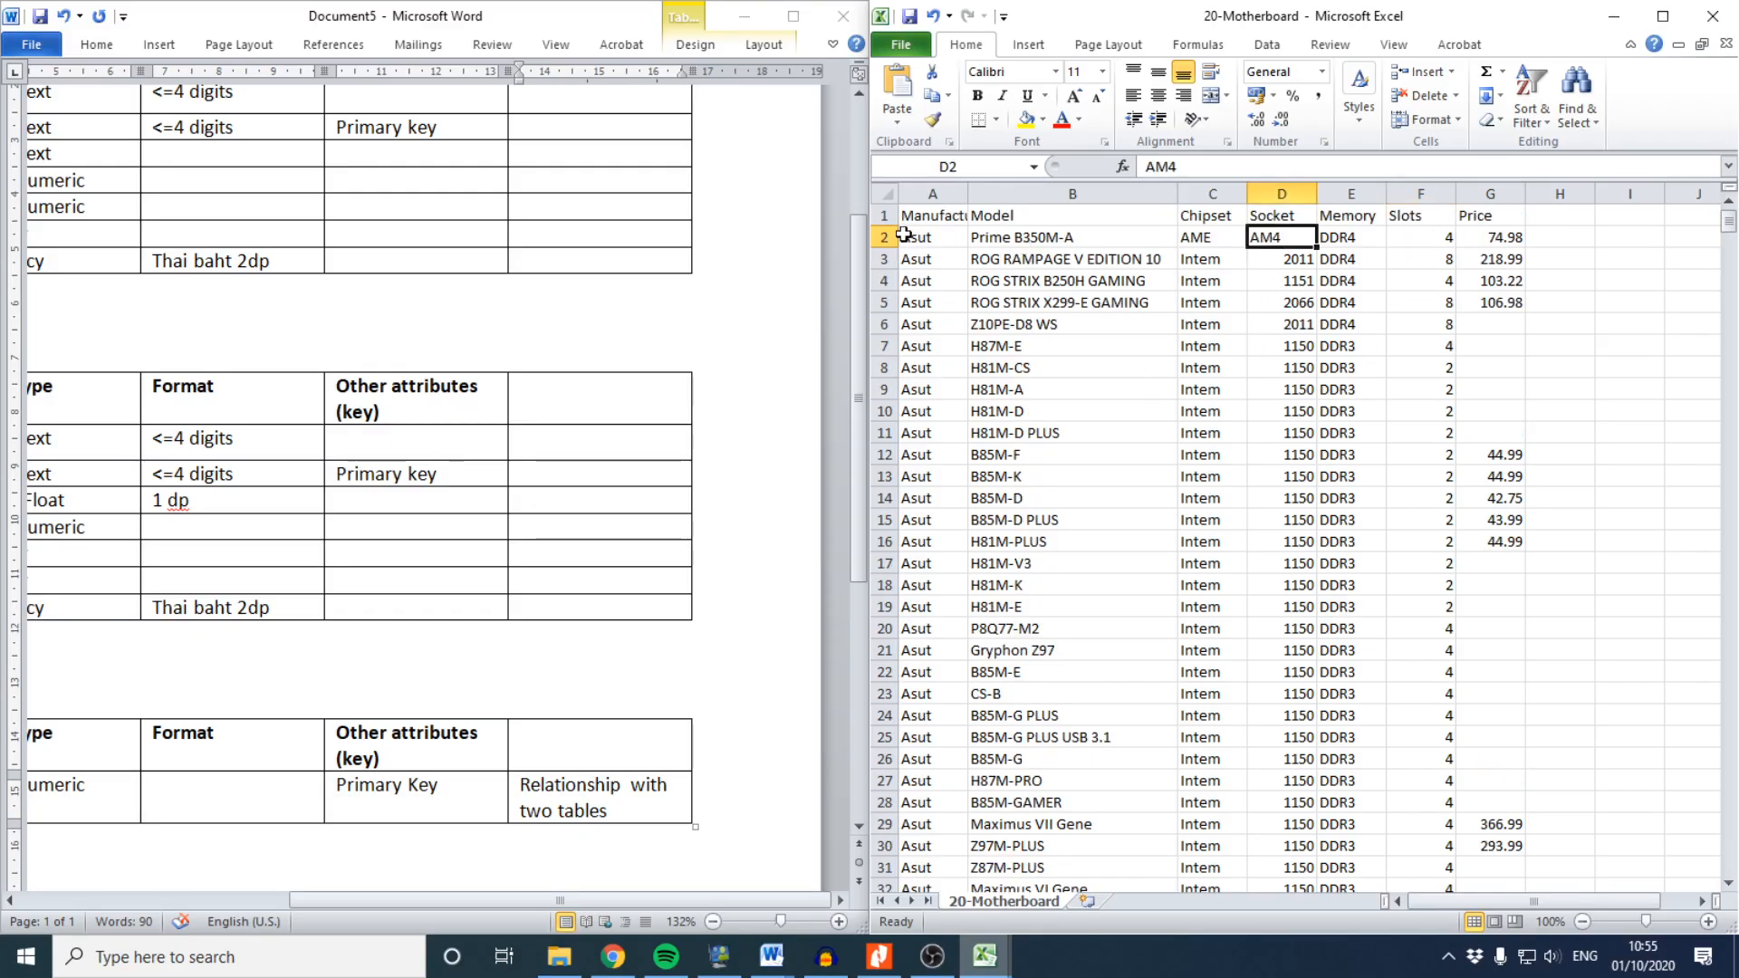
click(1279, 279)
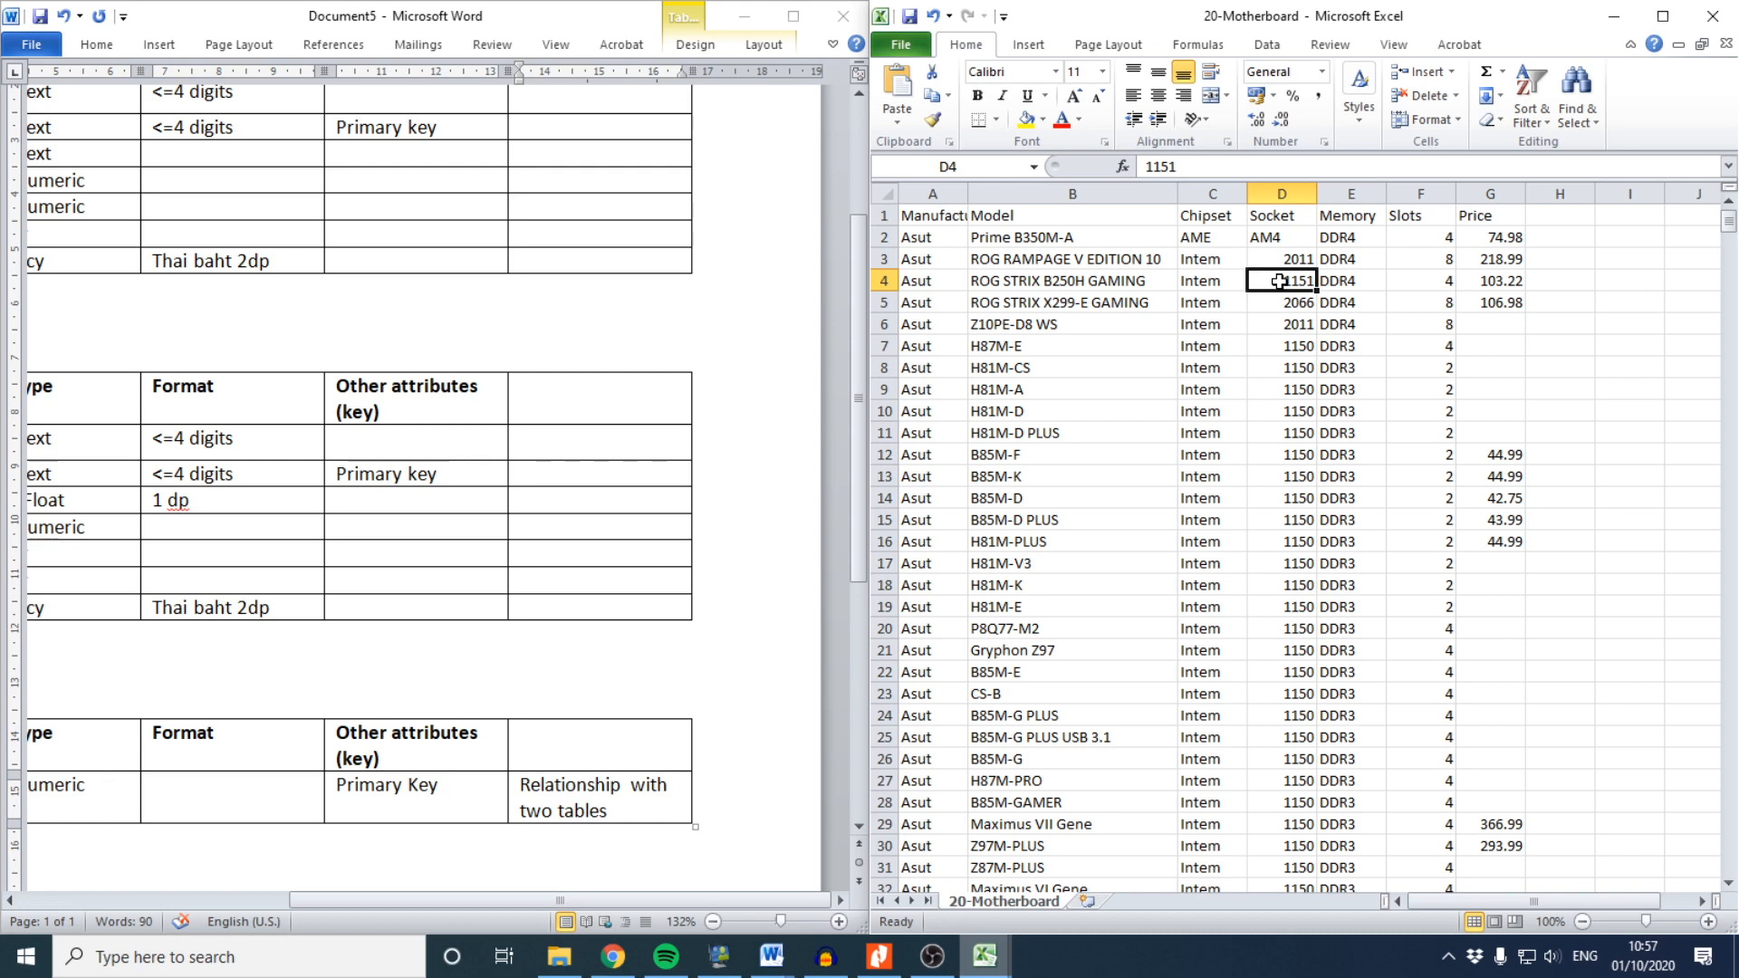
In Word, replace the note in the Socket table's last cell with "Relationship with Motherboard.socket and Processor.socket"
drag(447, 903, 486, 892)
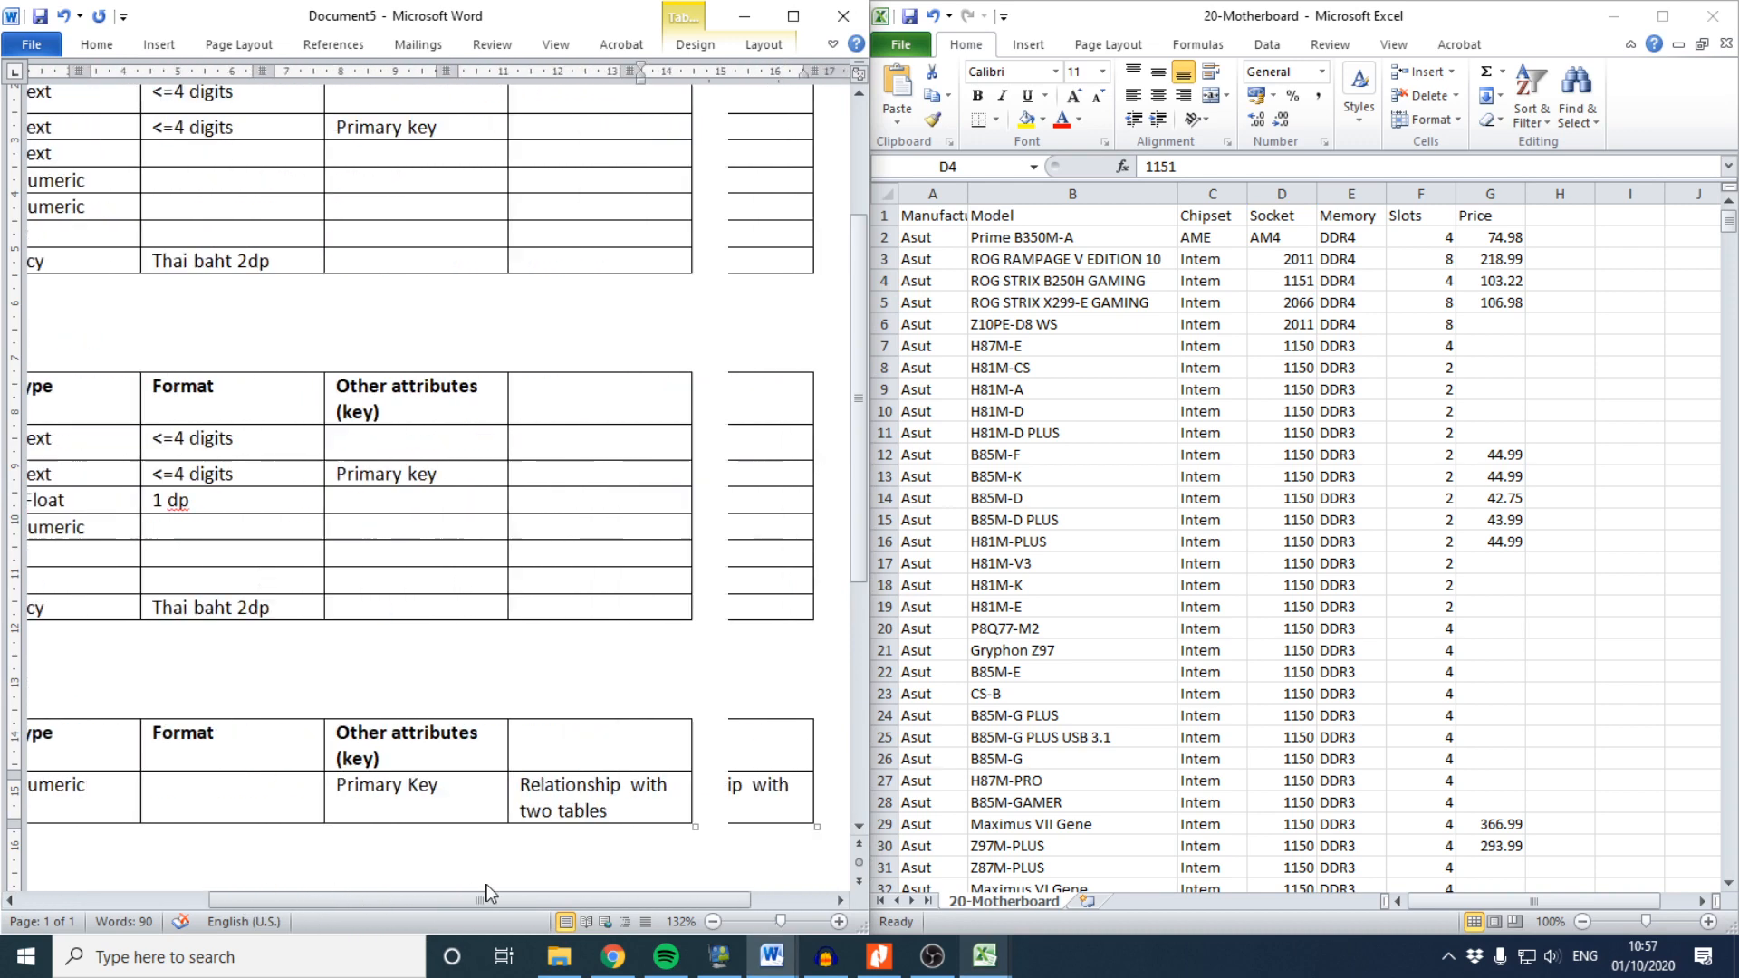
triple_click(626, 786)
key(BackSpace)
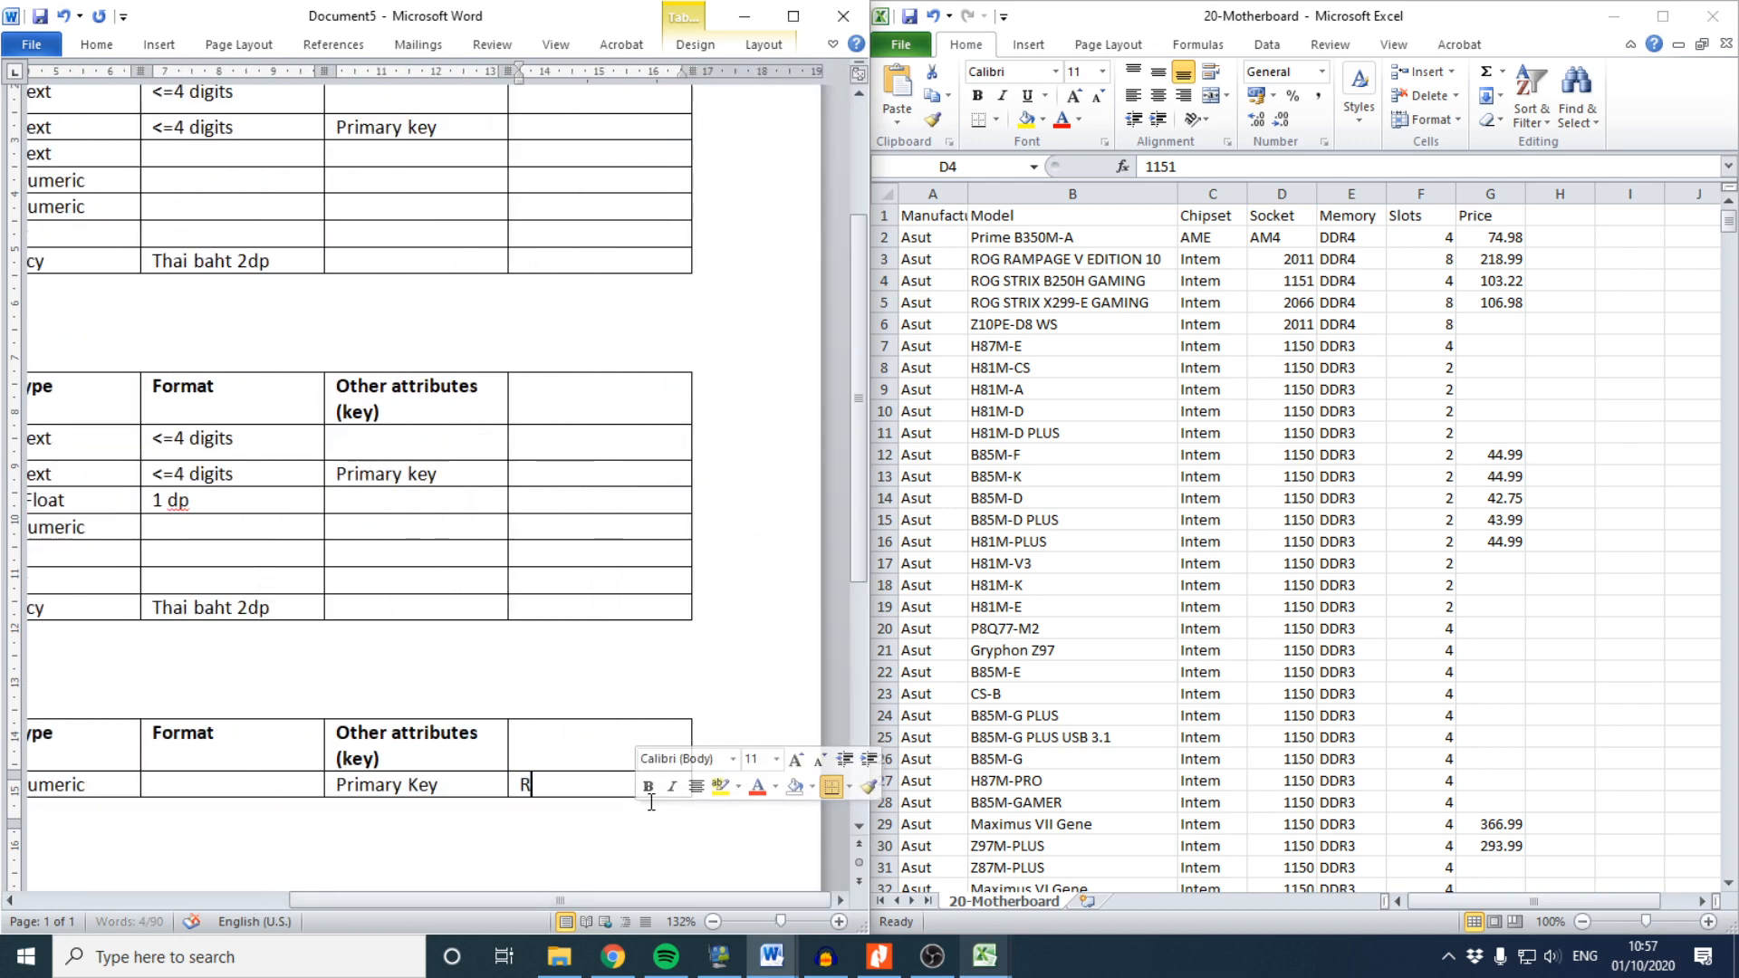
text(Relationship with)
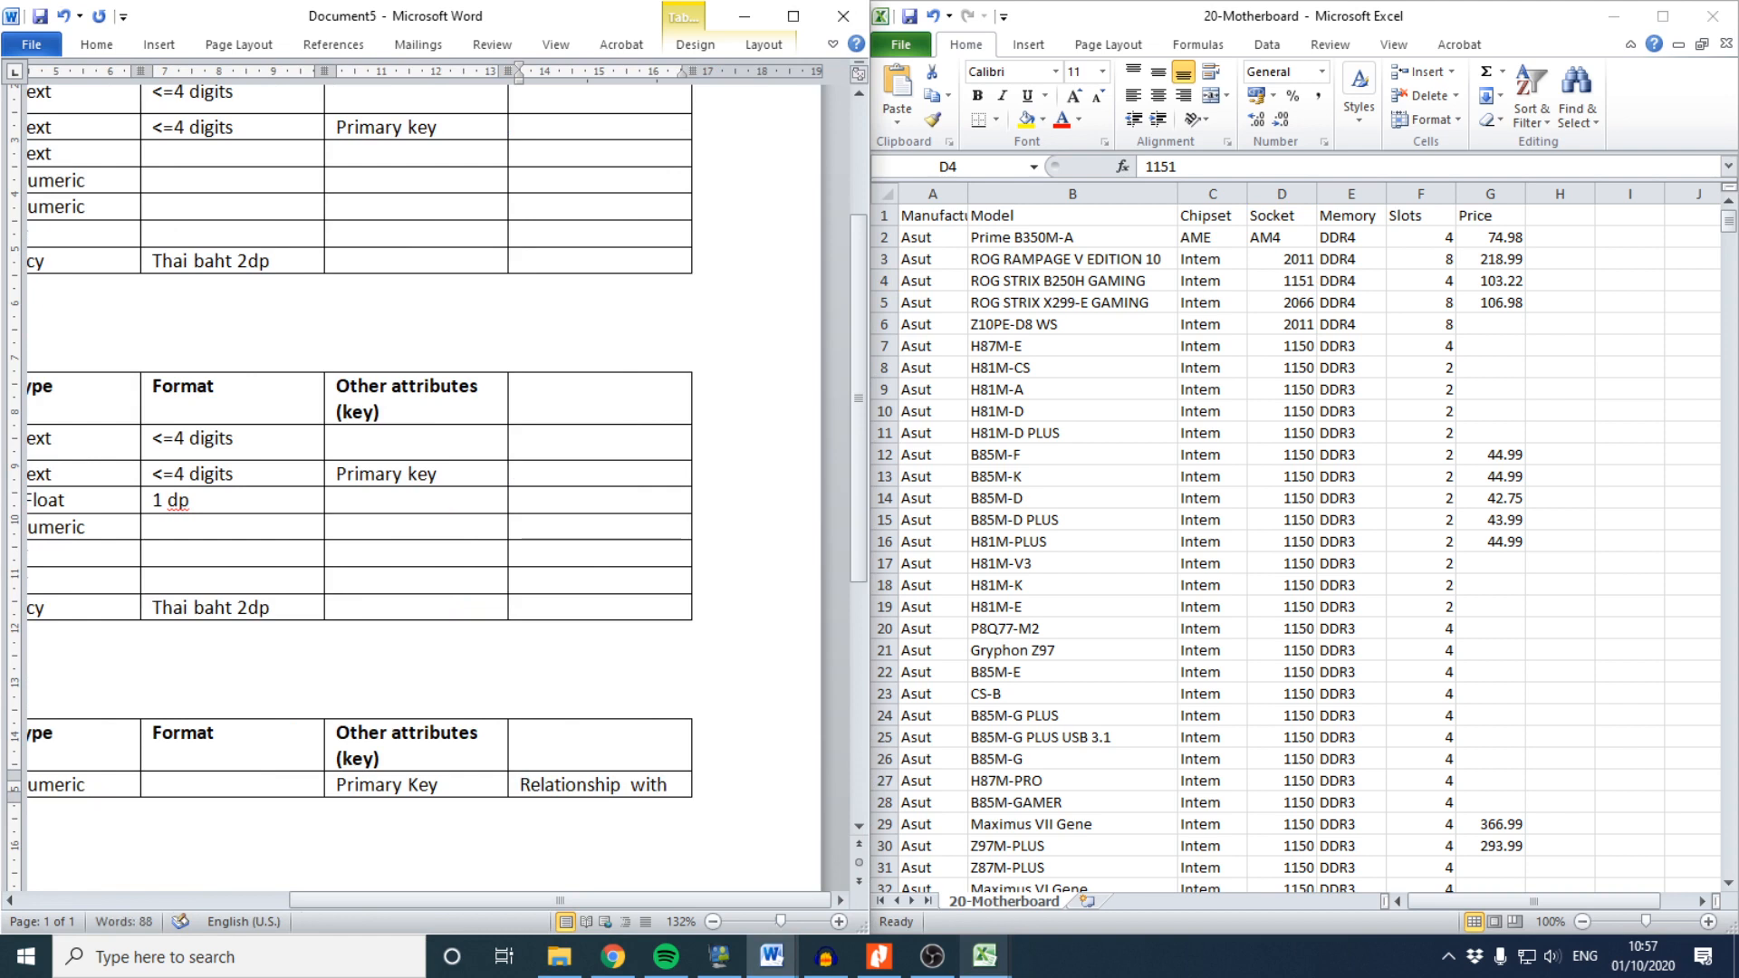
text( Motherboard)
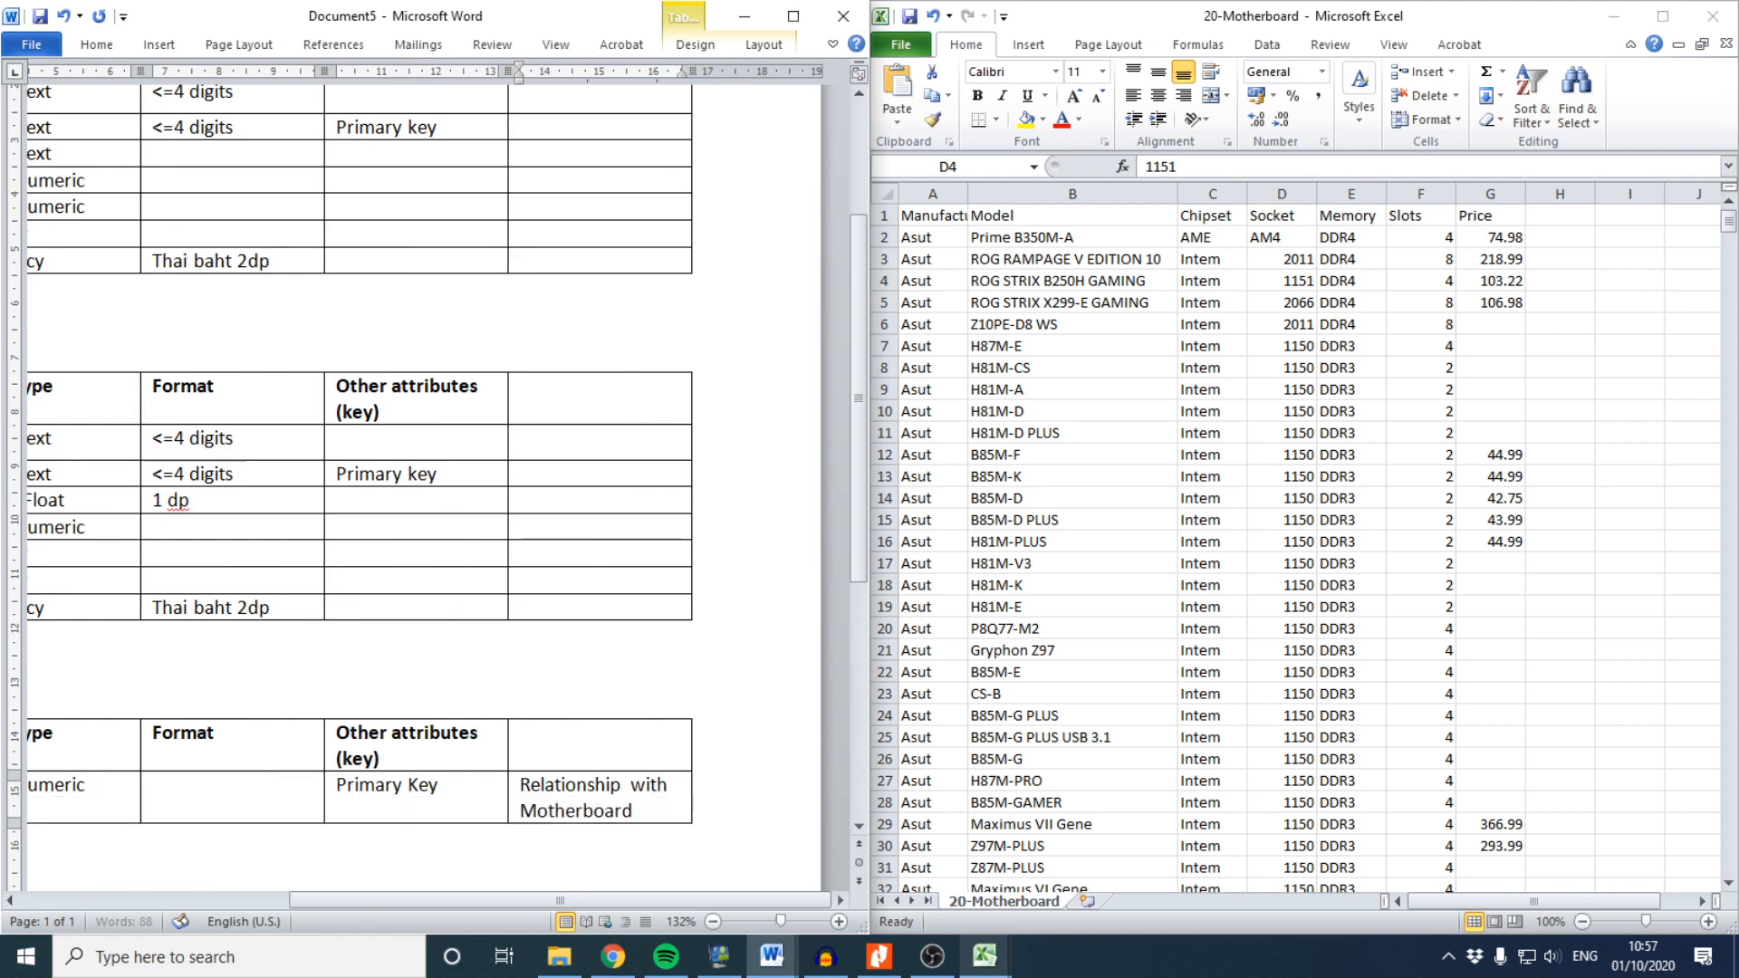
text(.socket and)
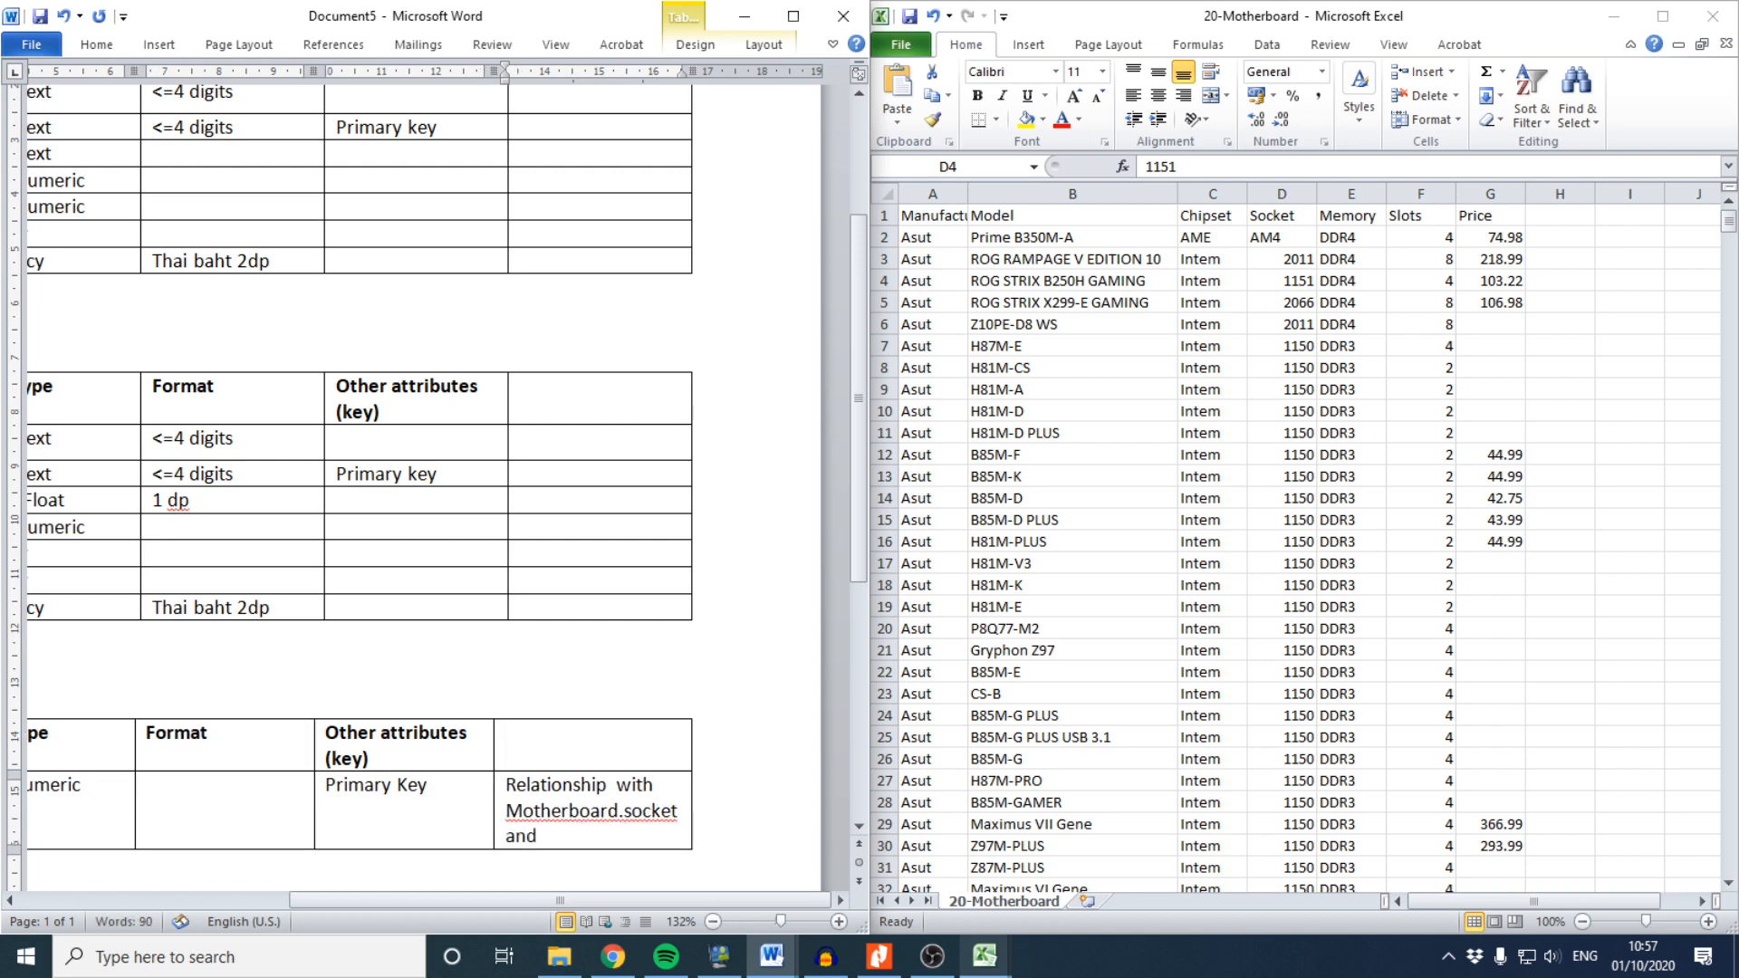
text( Processor.sicke)
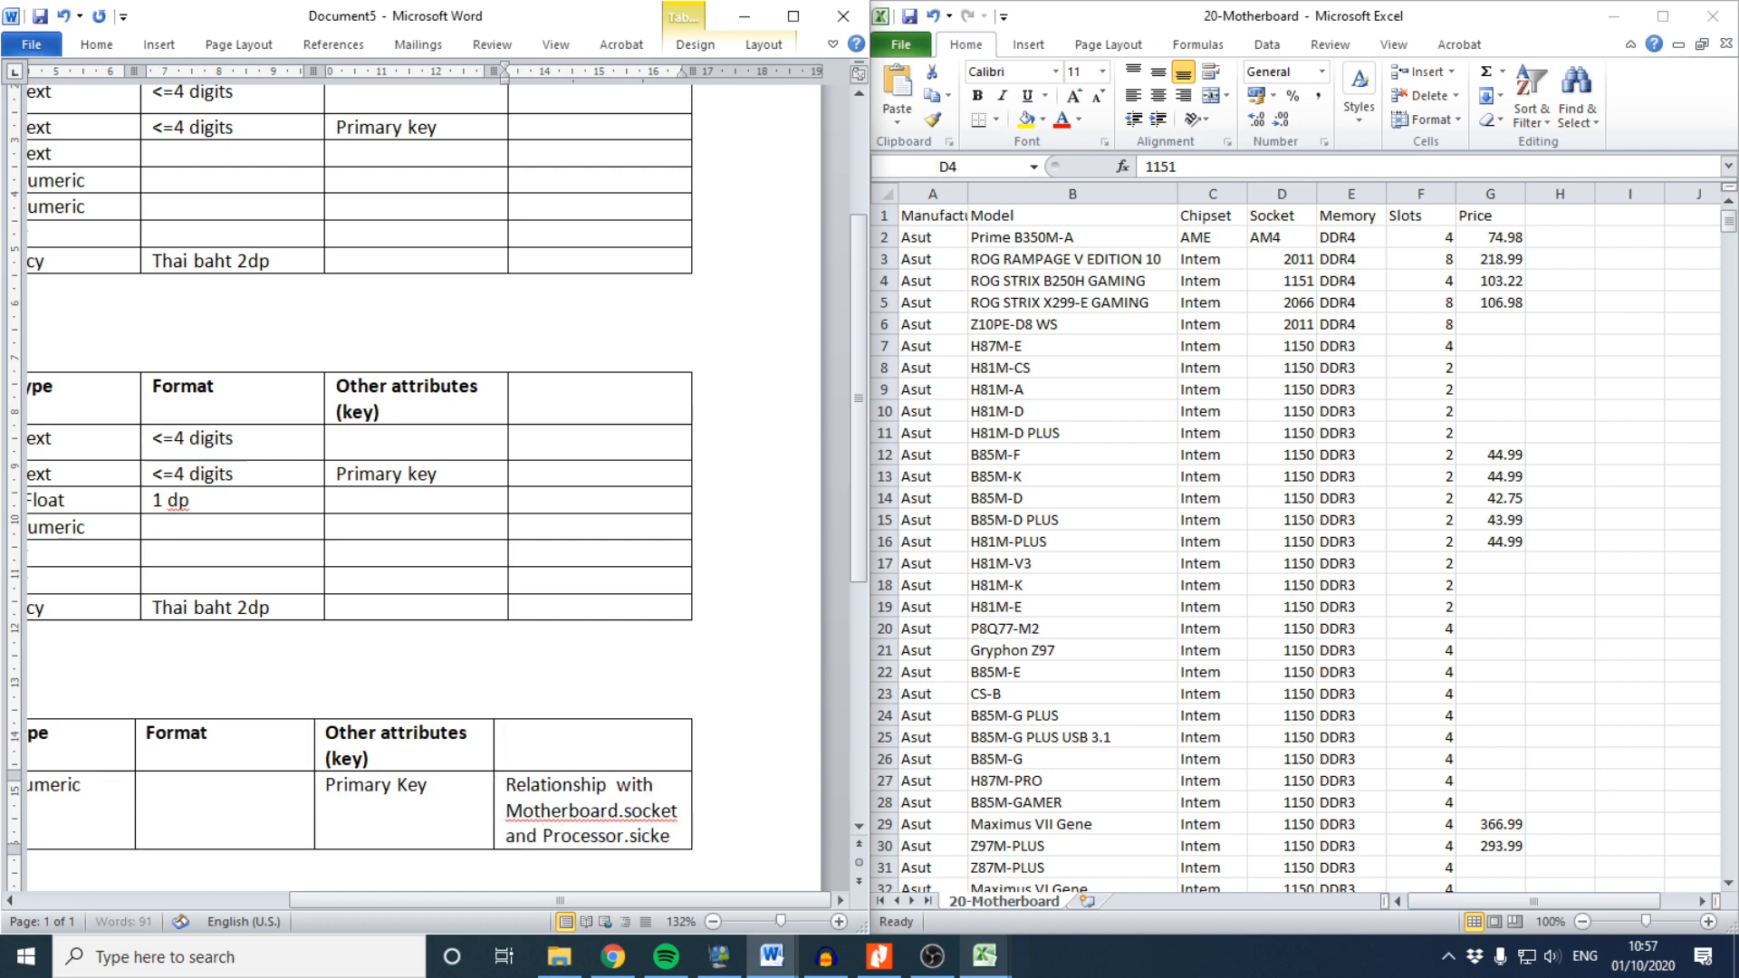
key(BackSpace)
key(BackSpace)
key(BackSpace)
text(ocket)
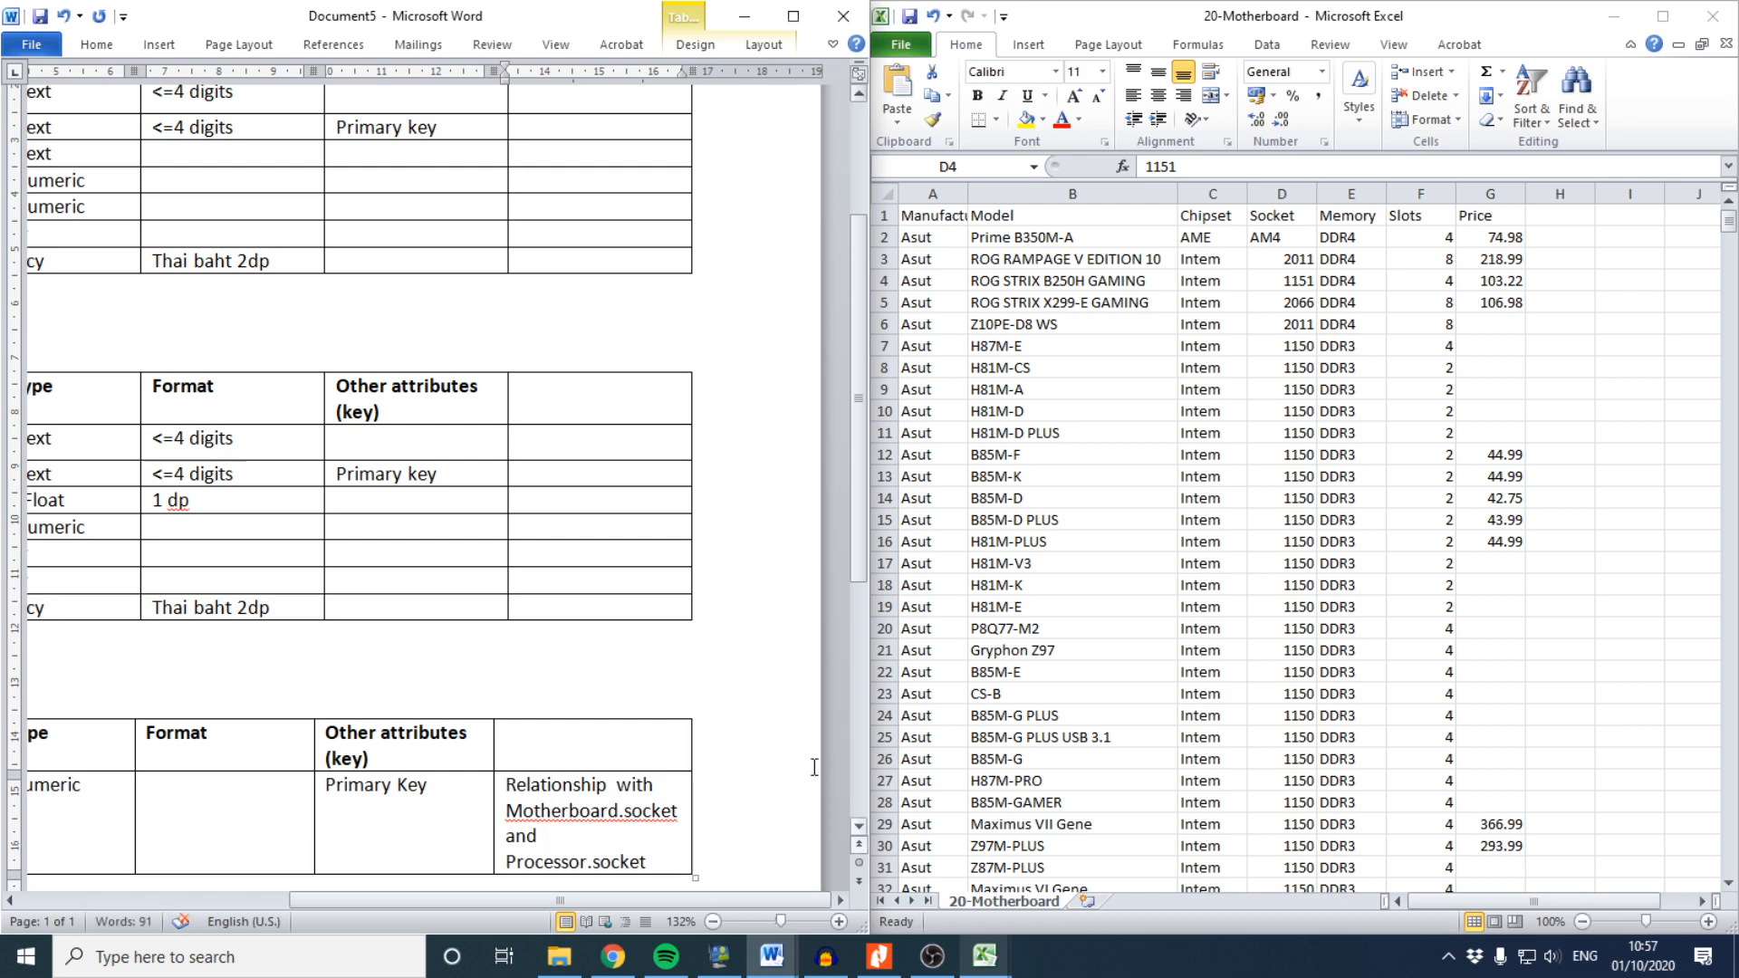
Save the Word document as "datadictionary" in the March 20 folder on the Desktop
click(879, 955)
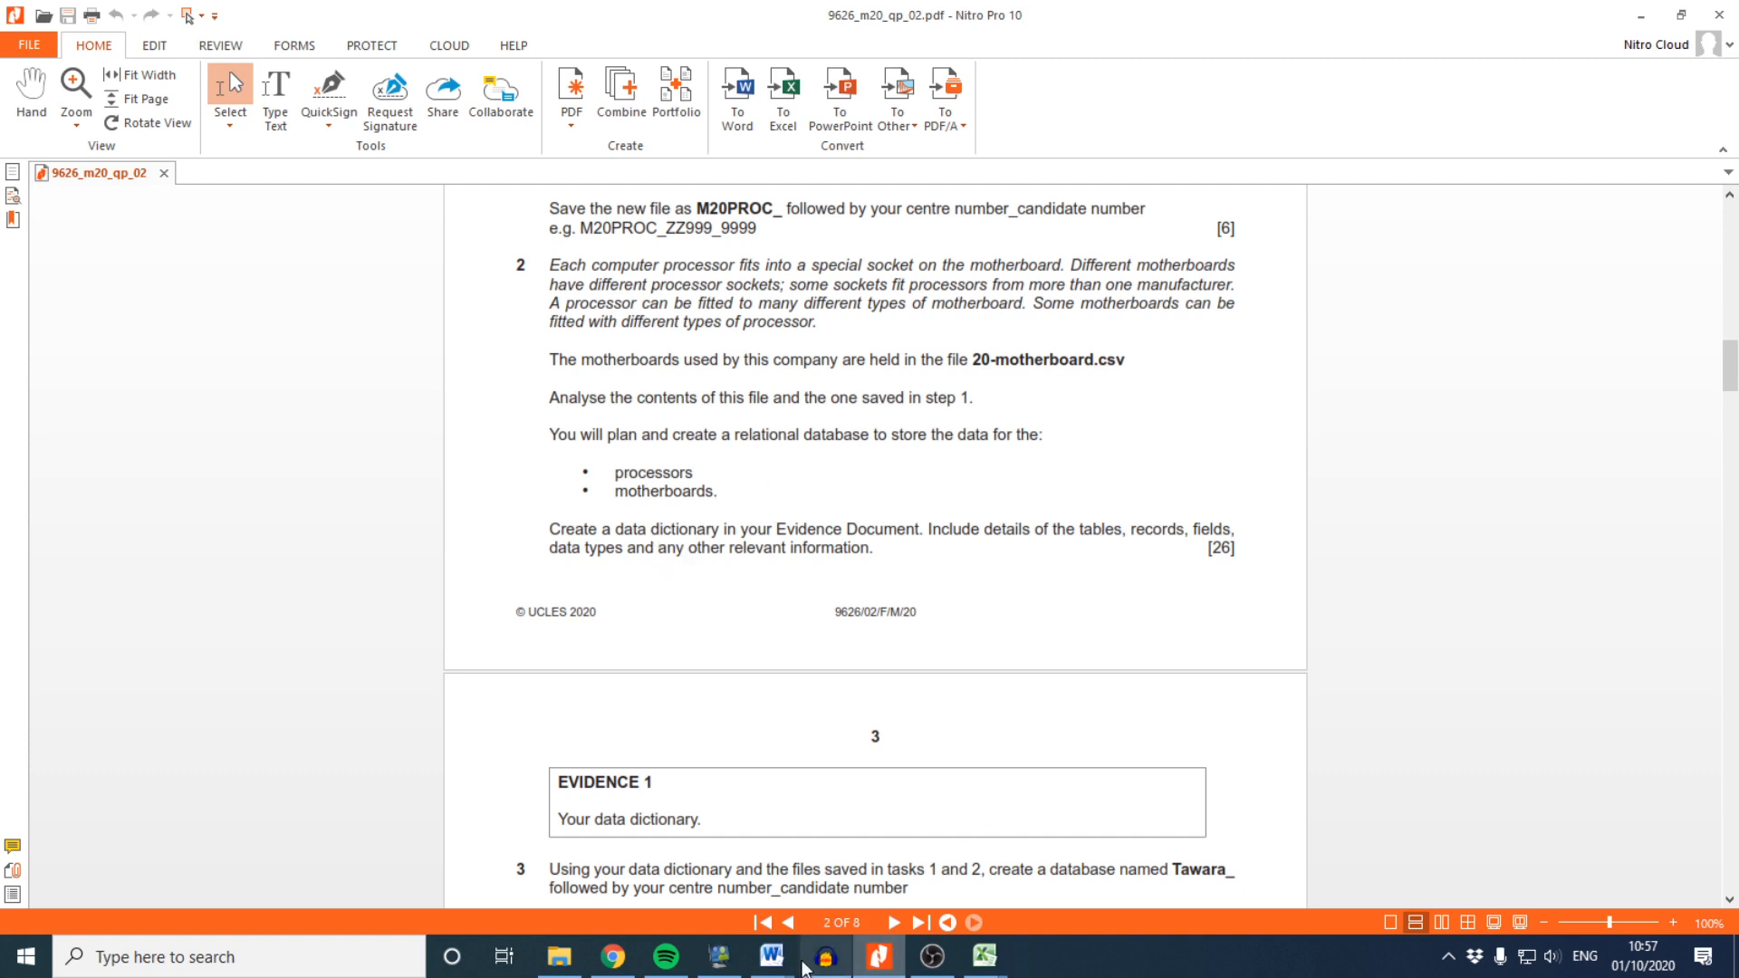
mouse_move(771, 955)
click(776, 873)
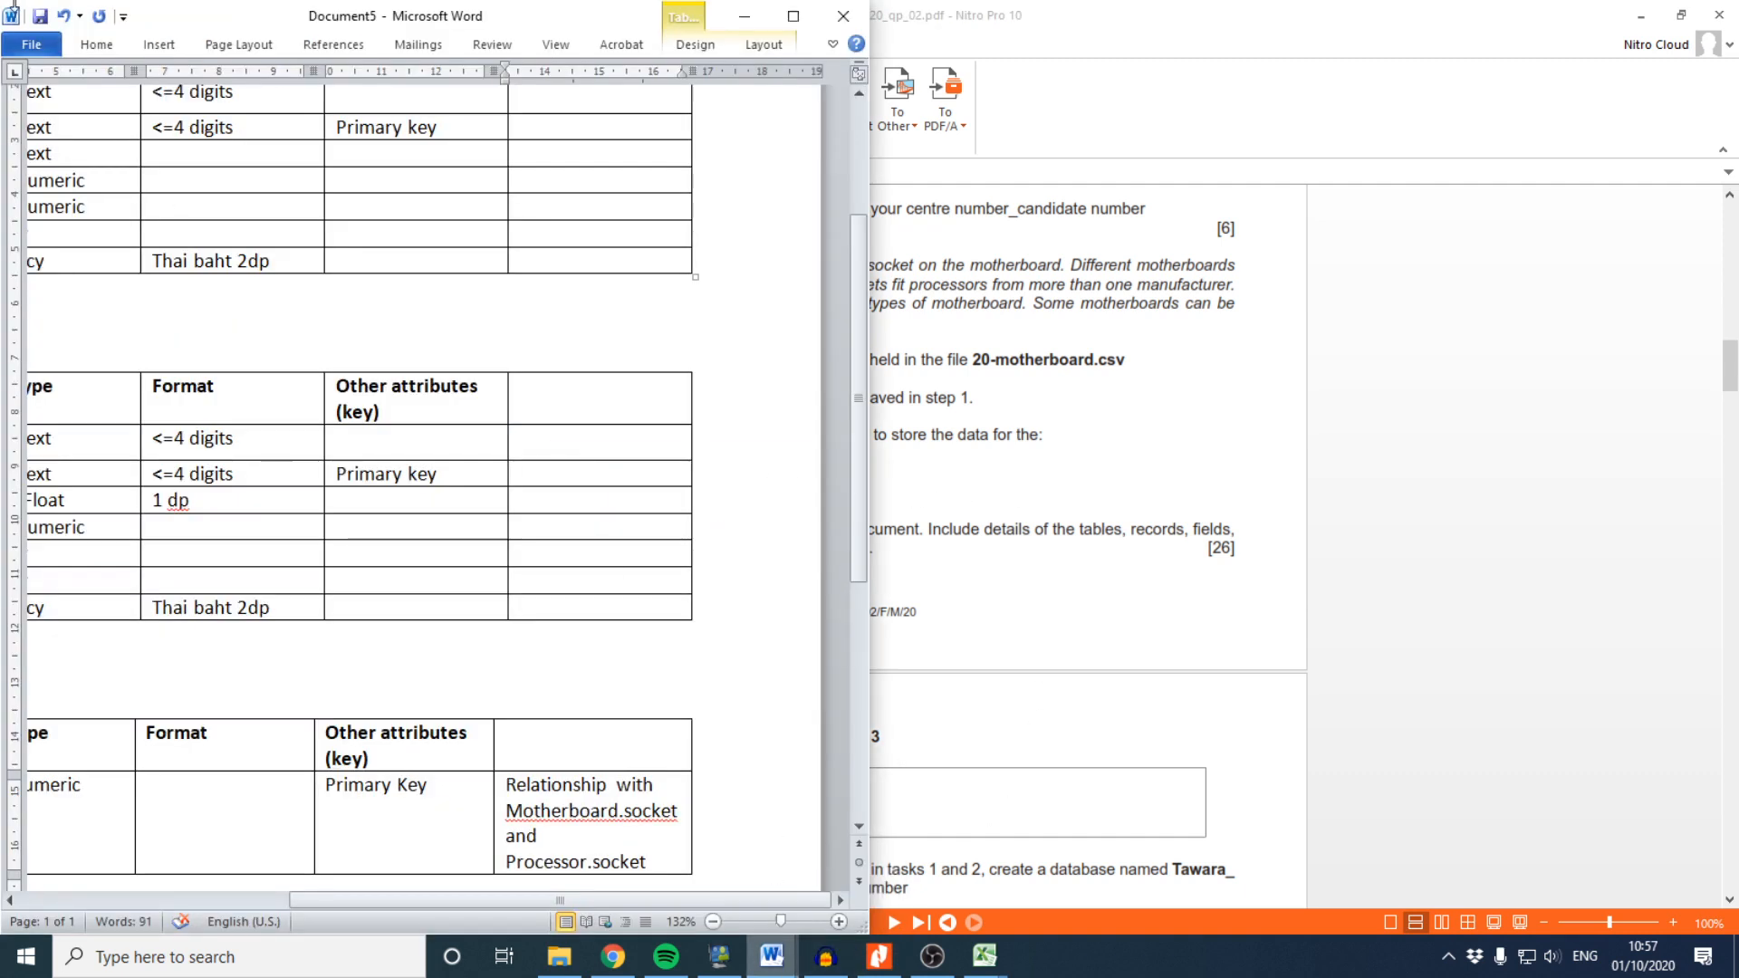
click(32, 45)
click(91, 117)
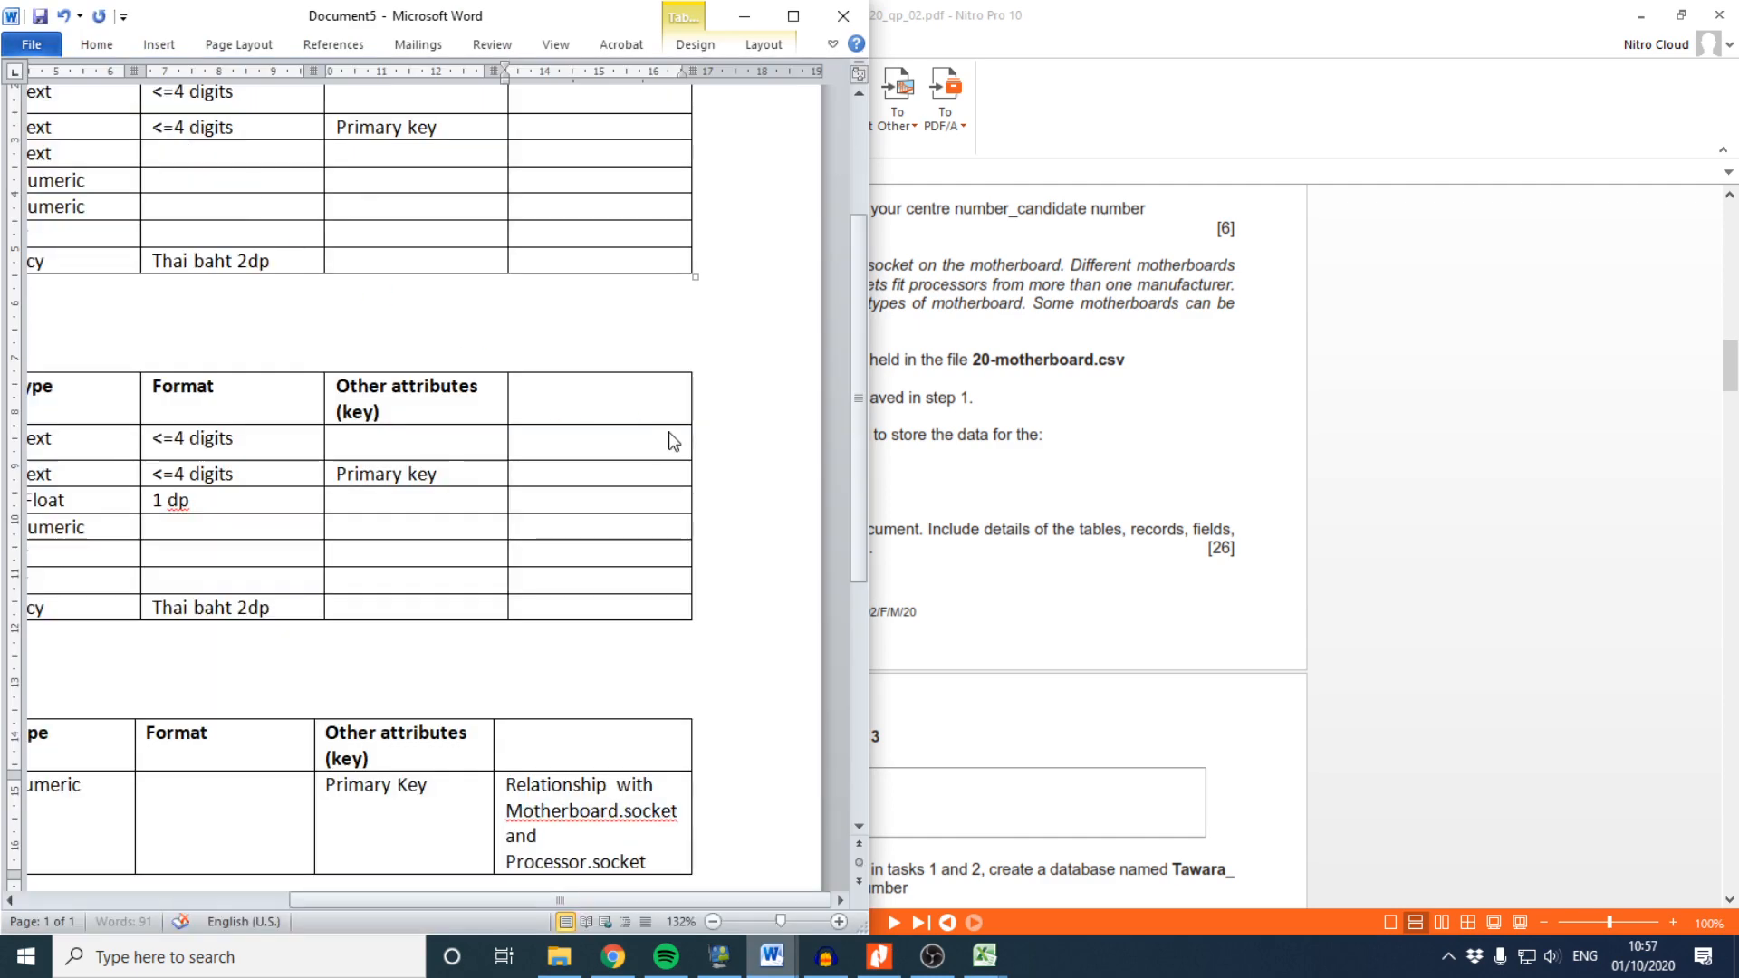
scroll(100, 235, up, 3)
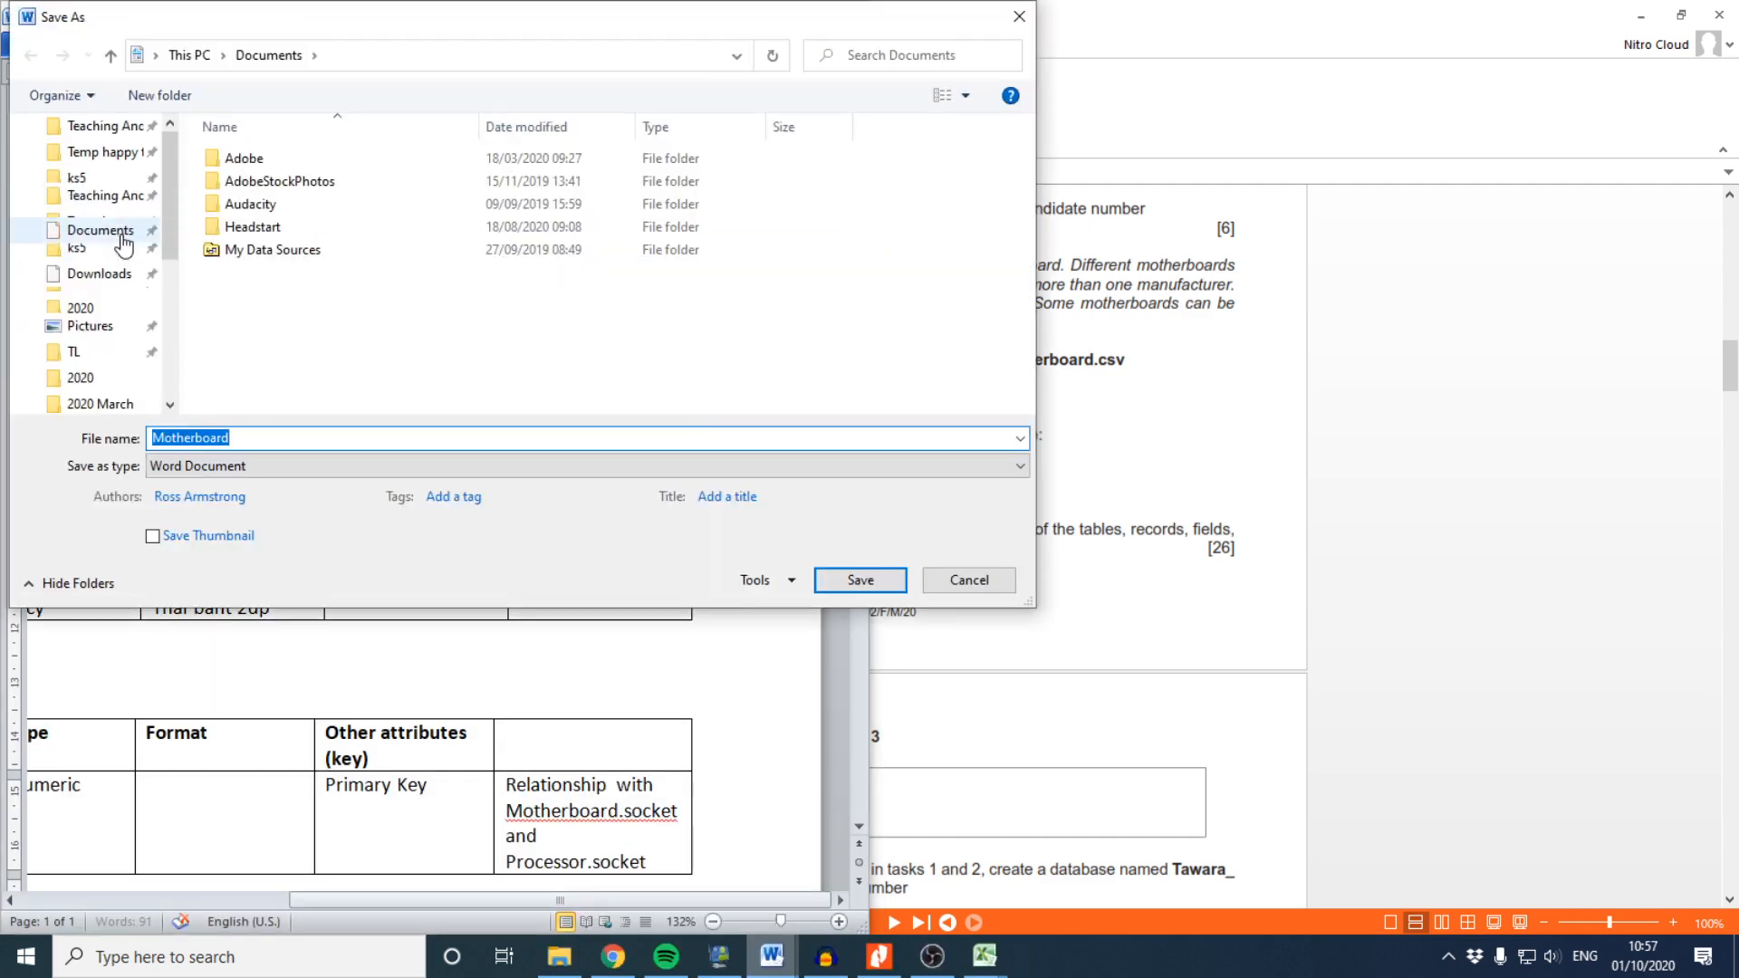
click(88, 169)
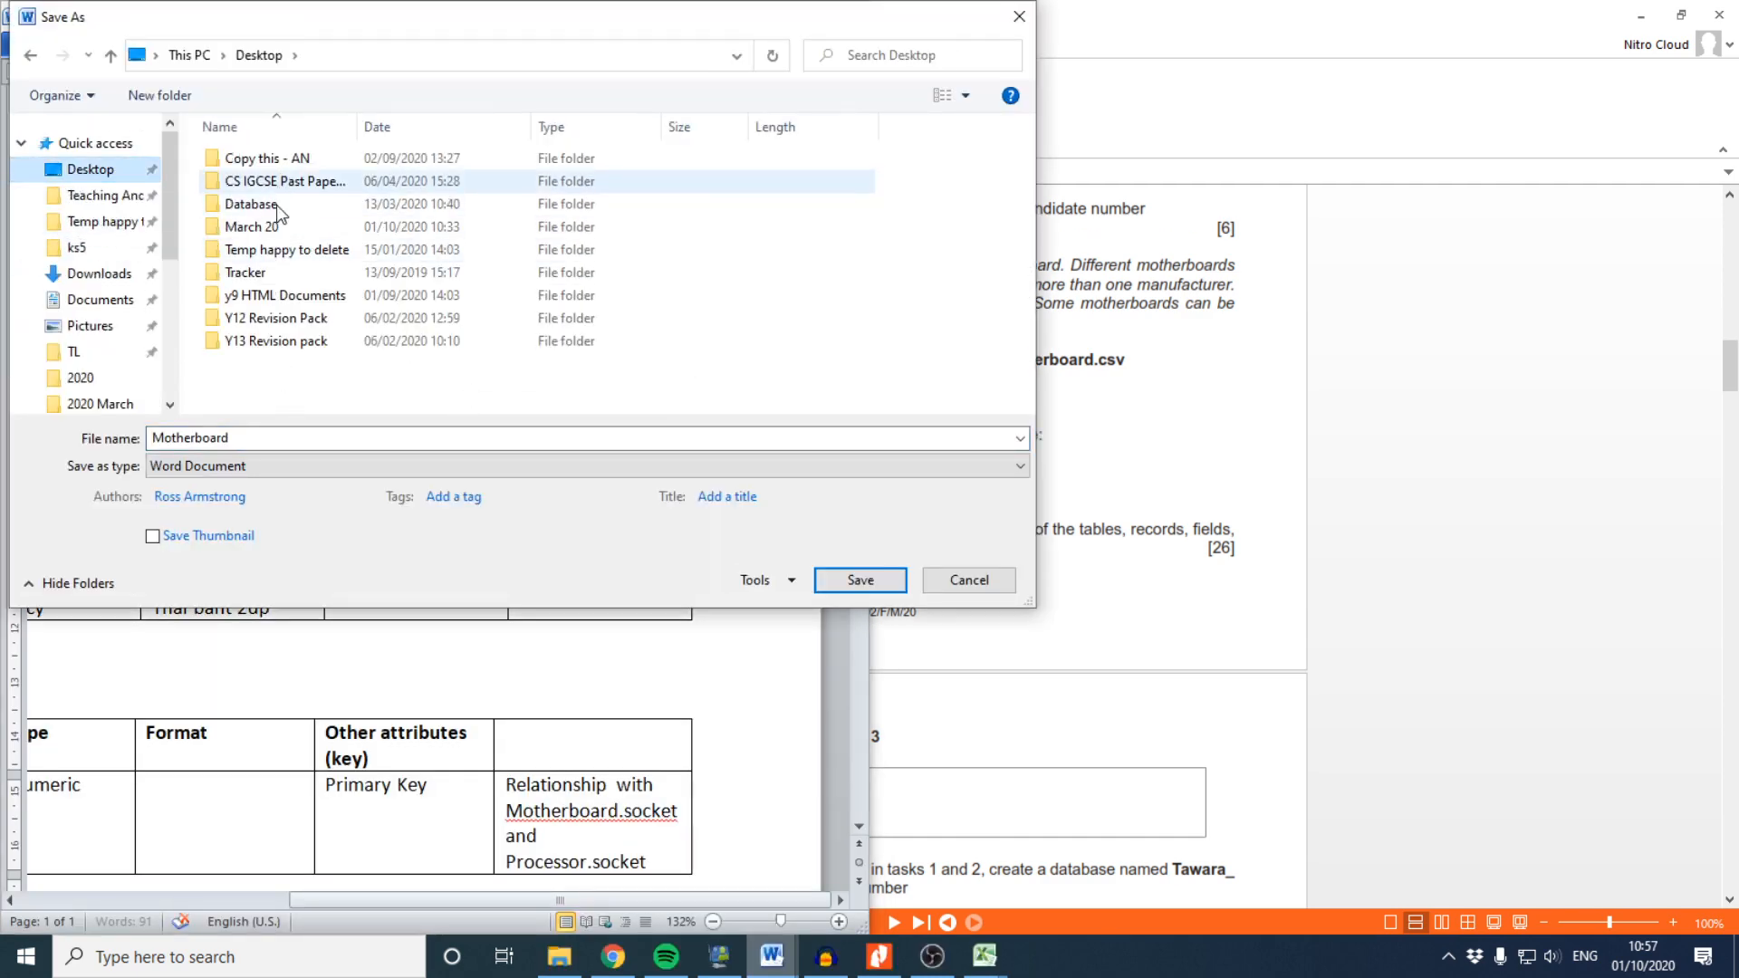
double_click(254, 227)
click(258, 436)
text(da)
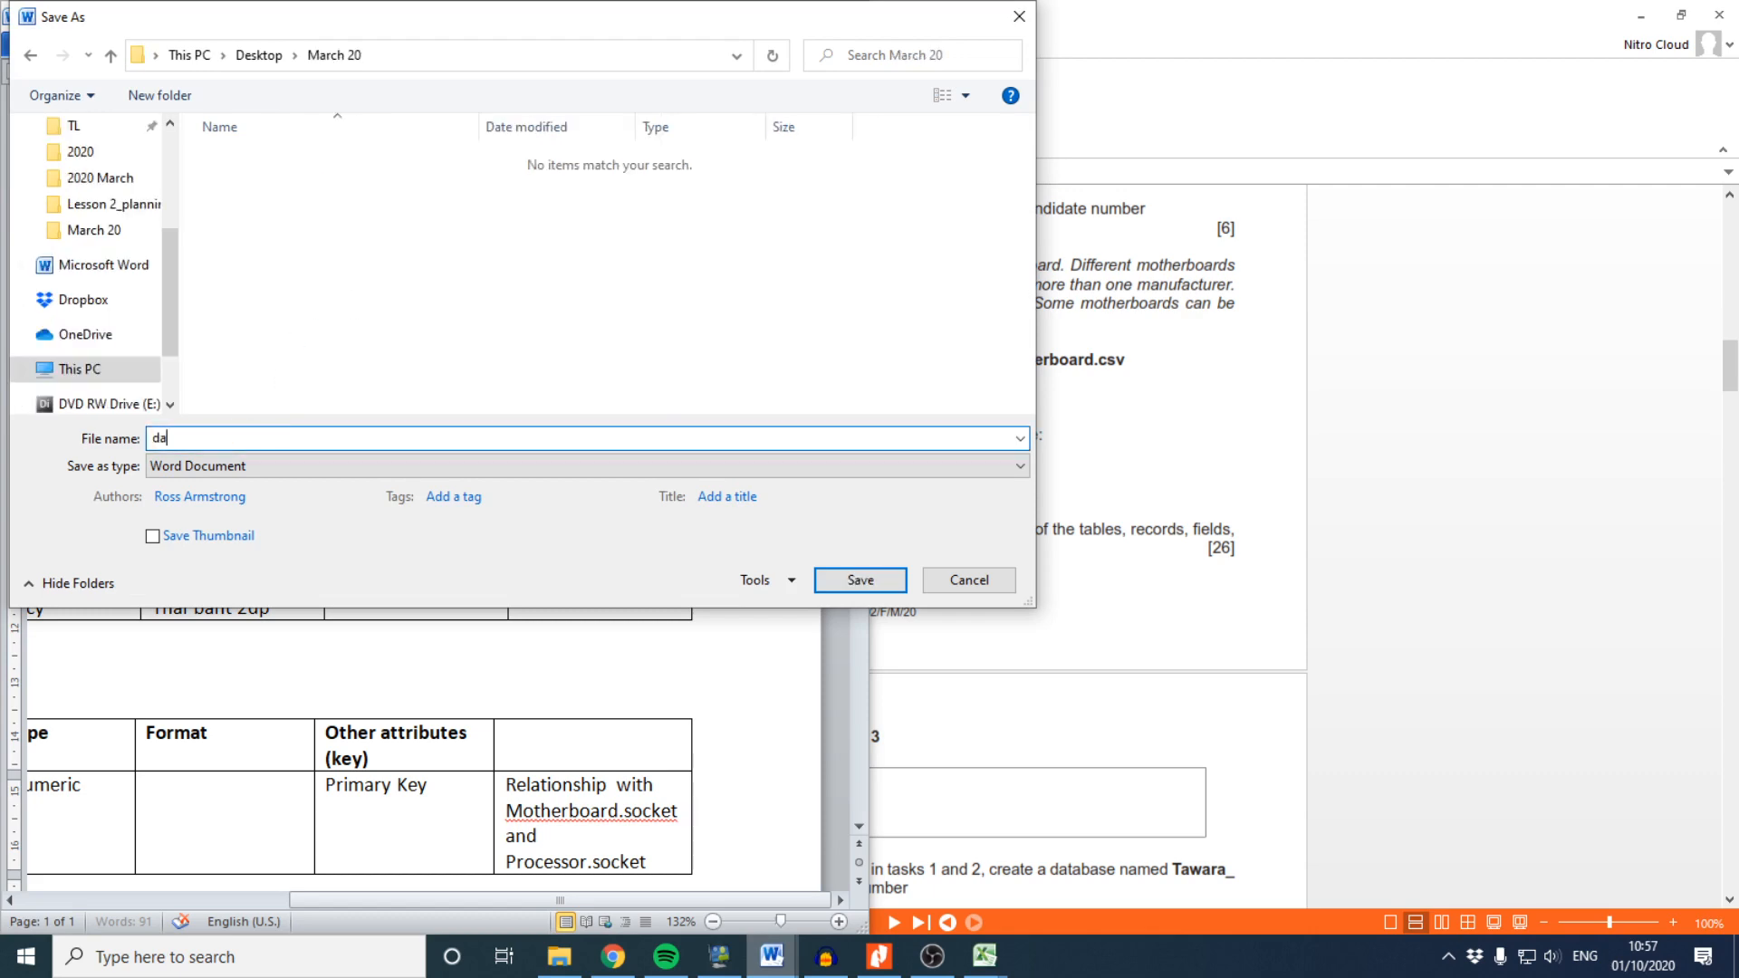
text(tadictionary)
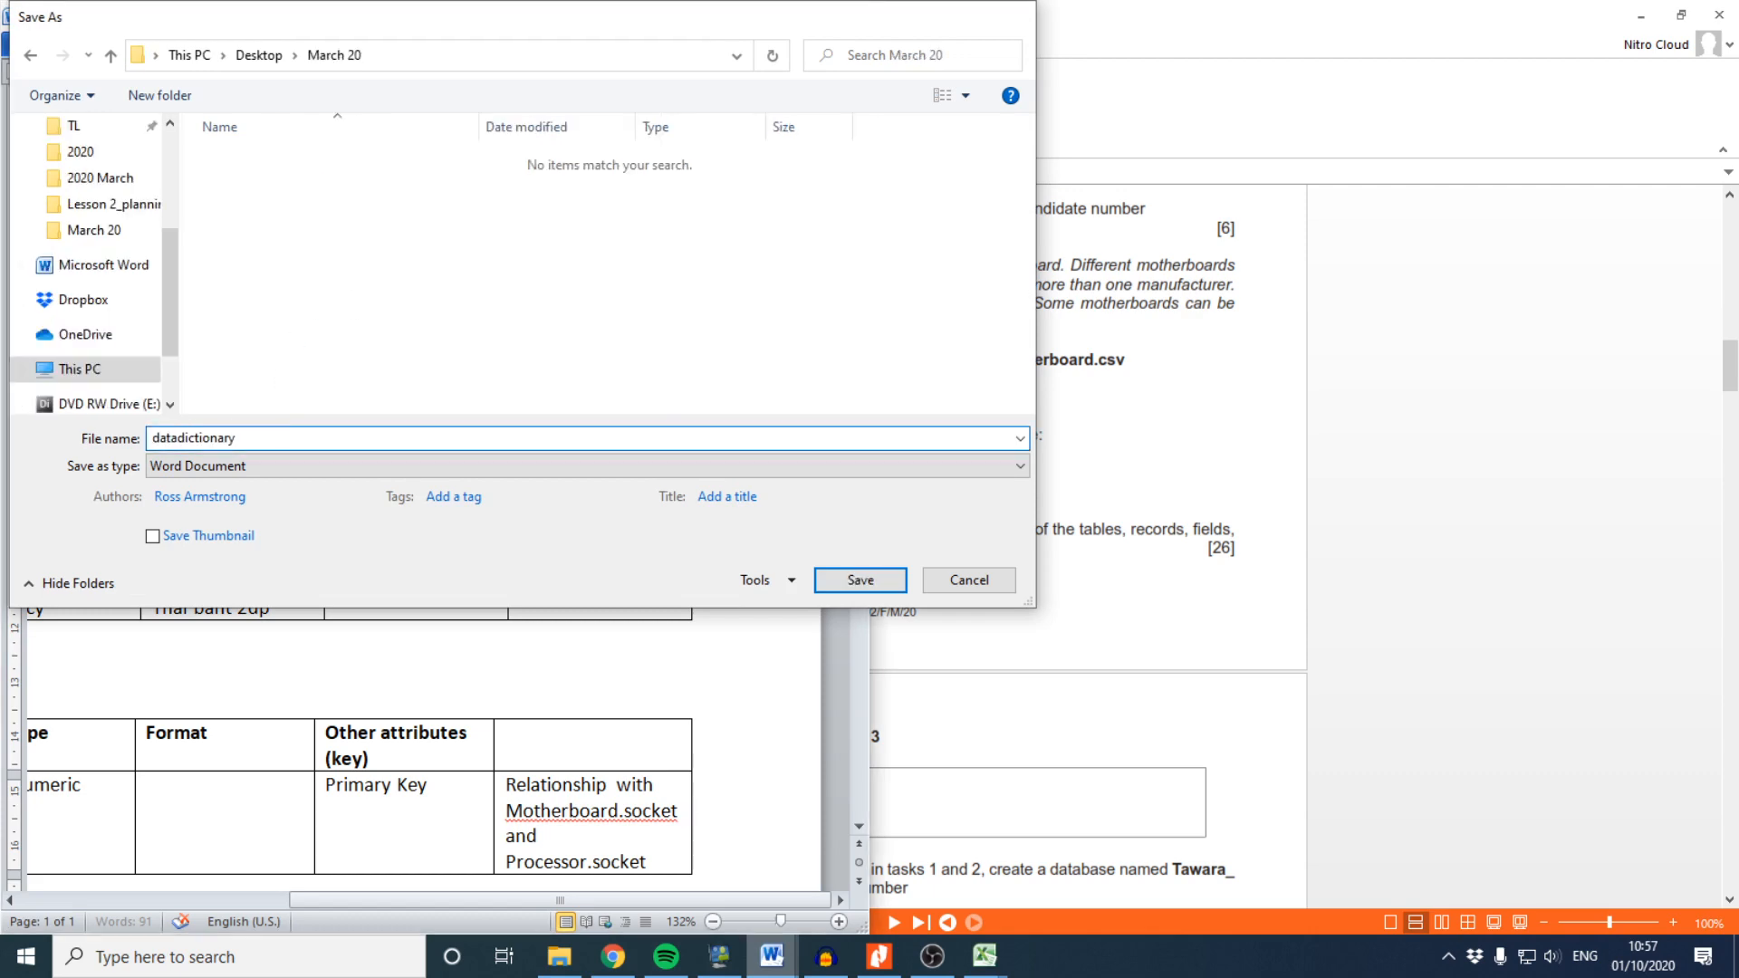
key(Return)
After reading task 3 in the question paper, copy the Socket column with its header from the 20-Motherboard workbook into column A of a new Excel workbook
click(1074, 478)
scroll(1075, 478, down, 6)
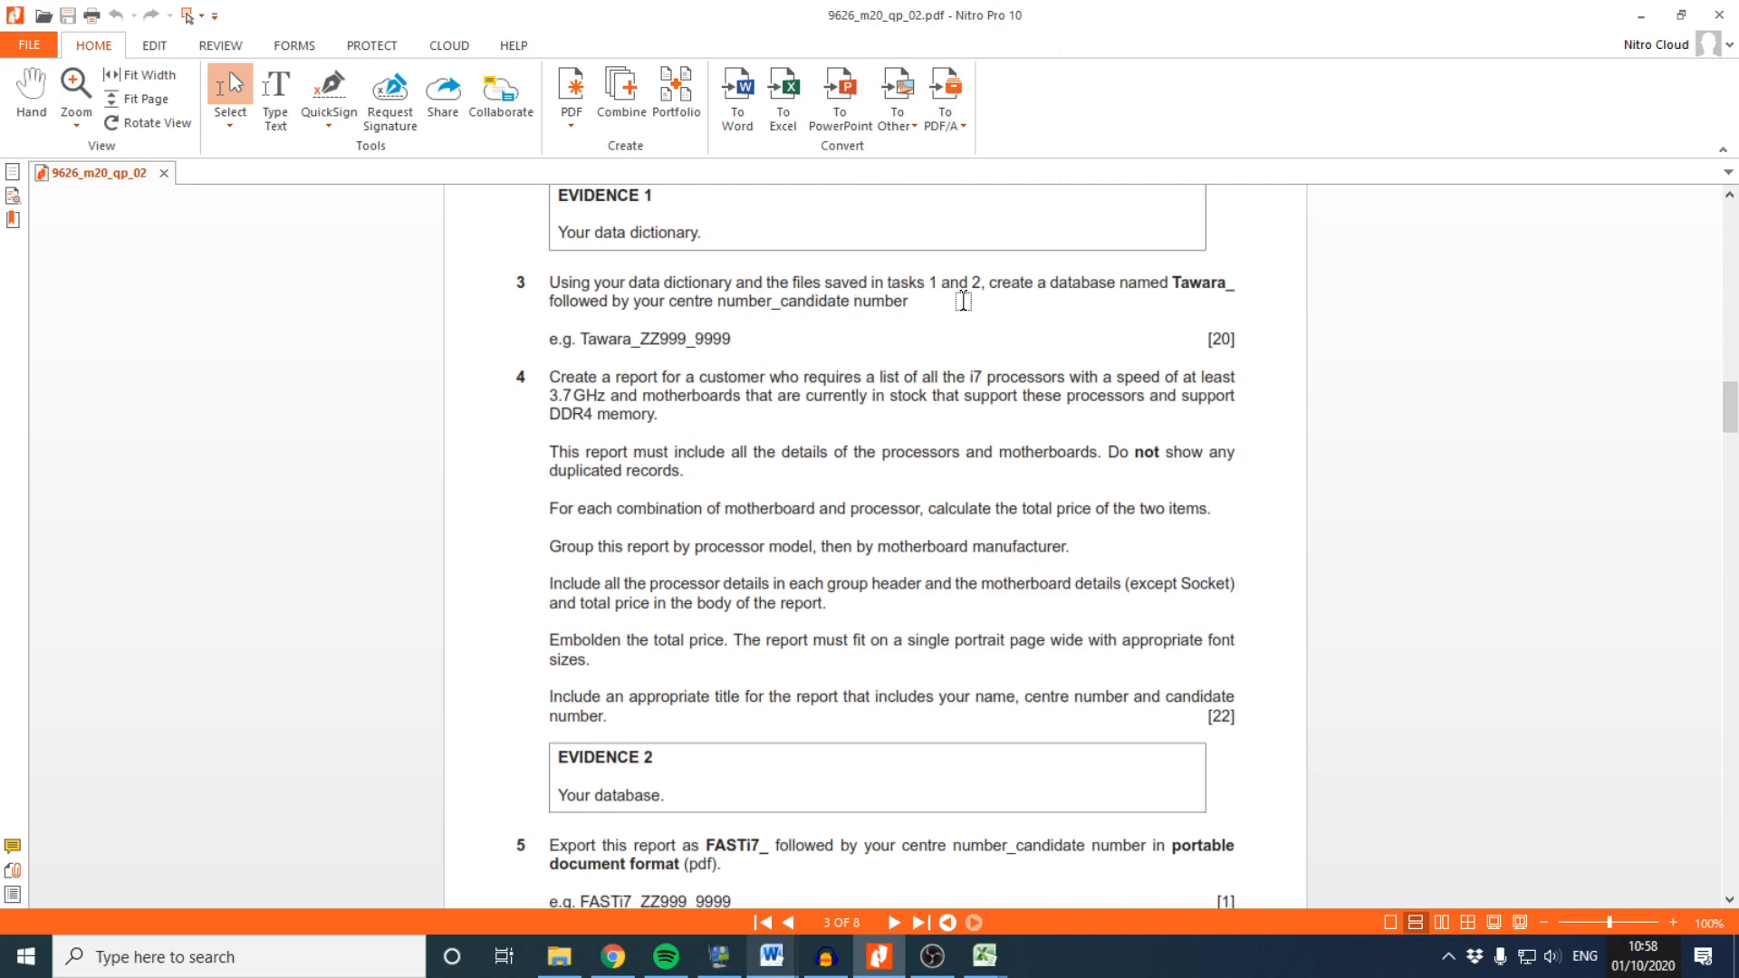
mouse_move(984, 955)
click(1156, 851)
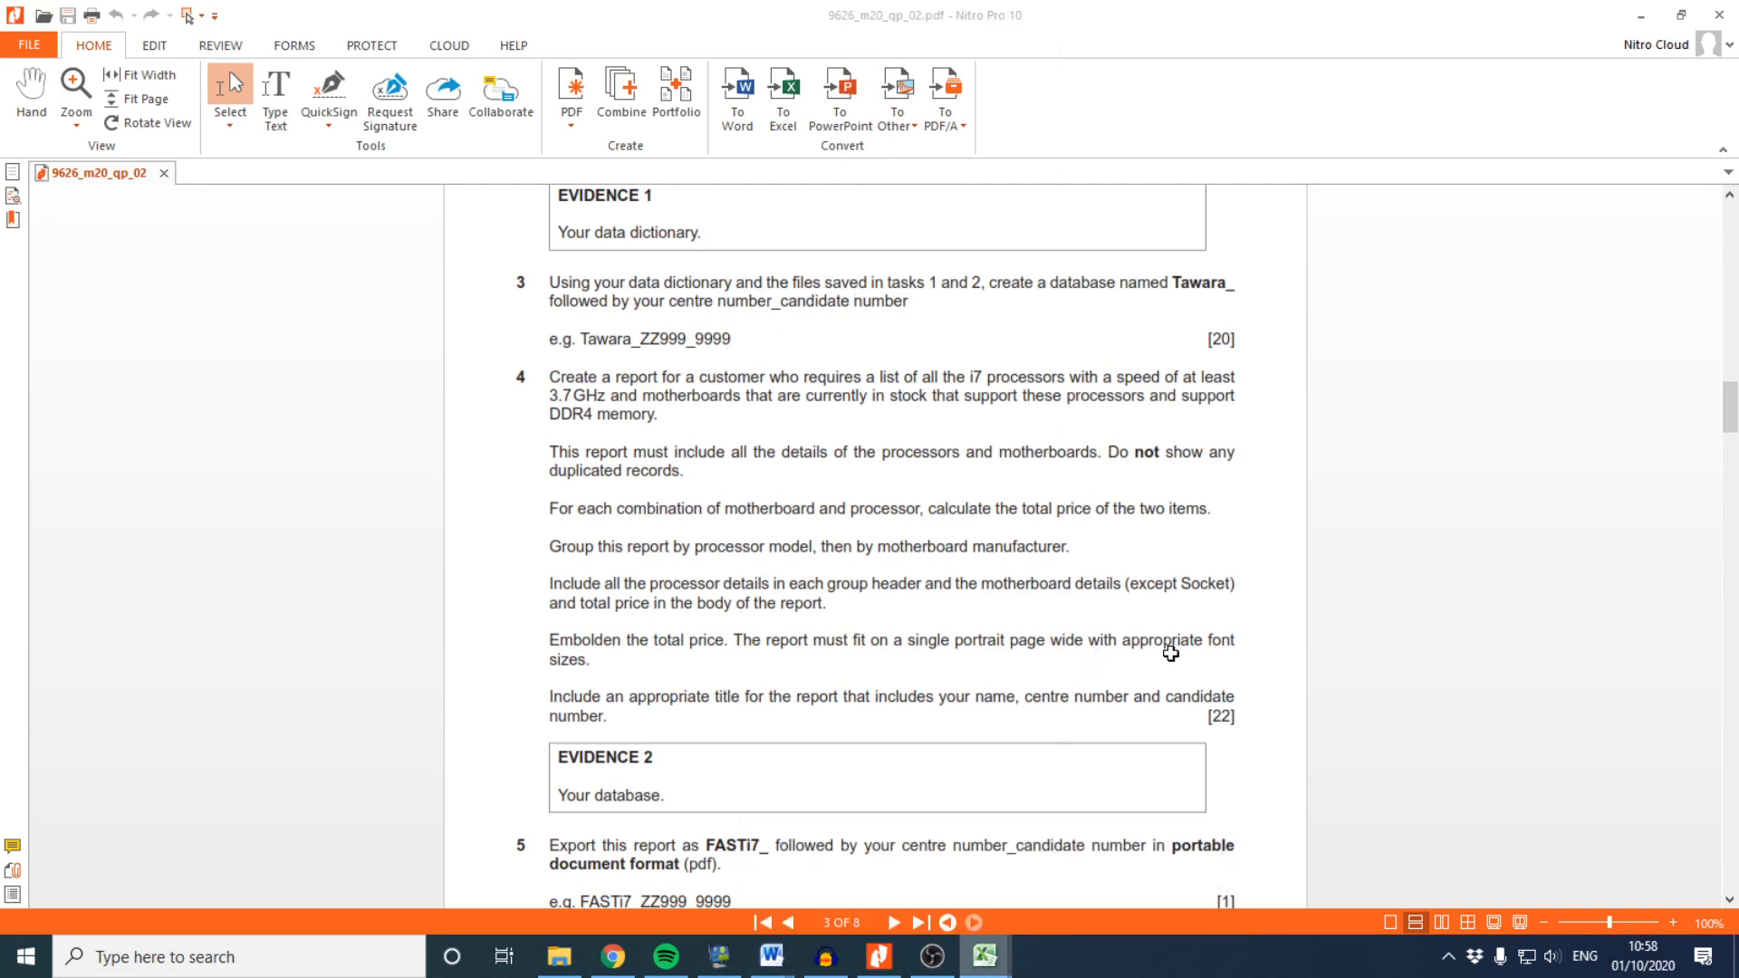
click(1281, 193)
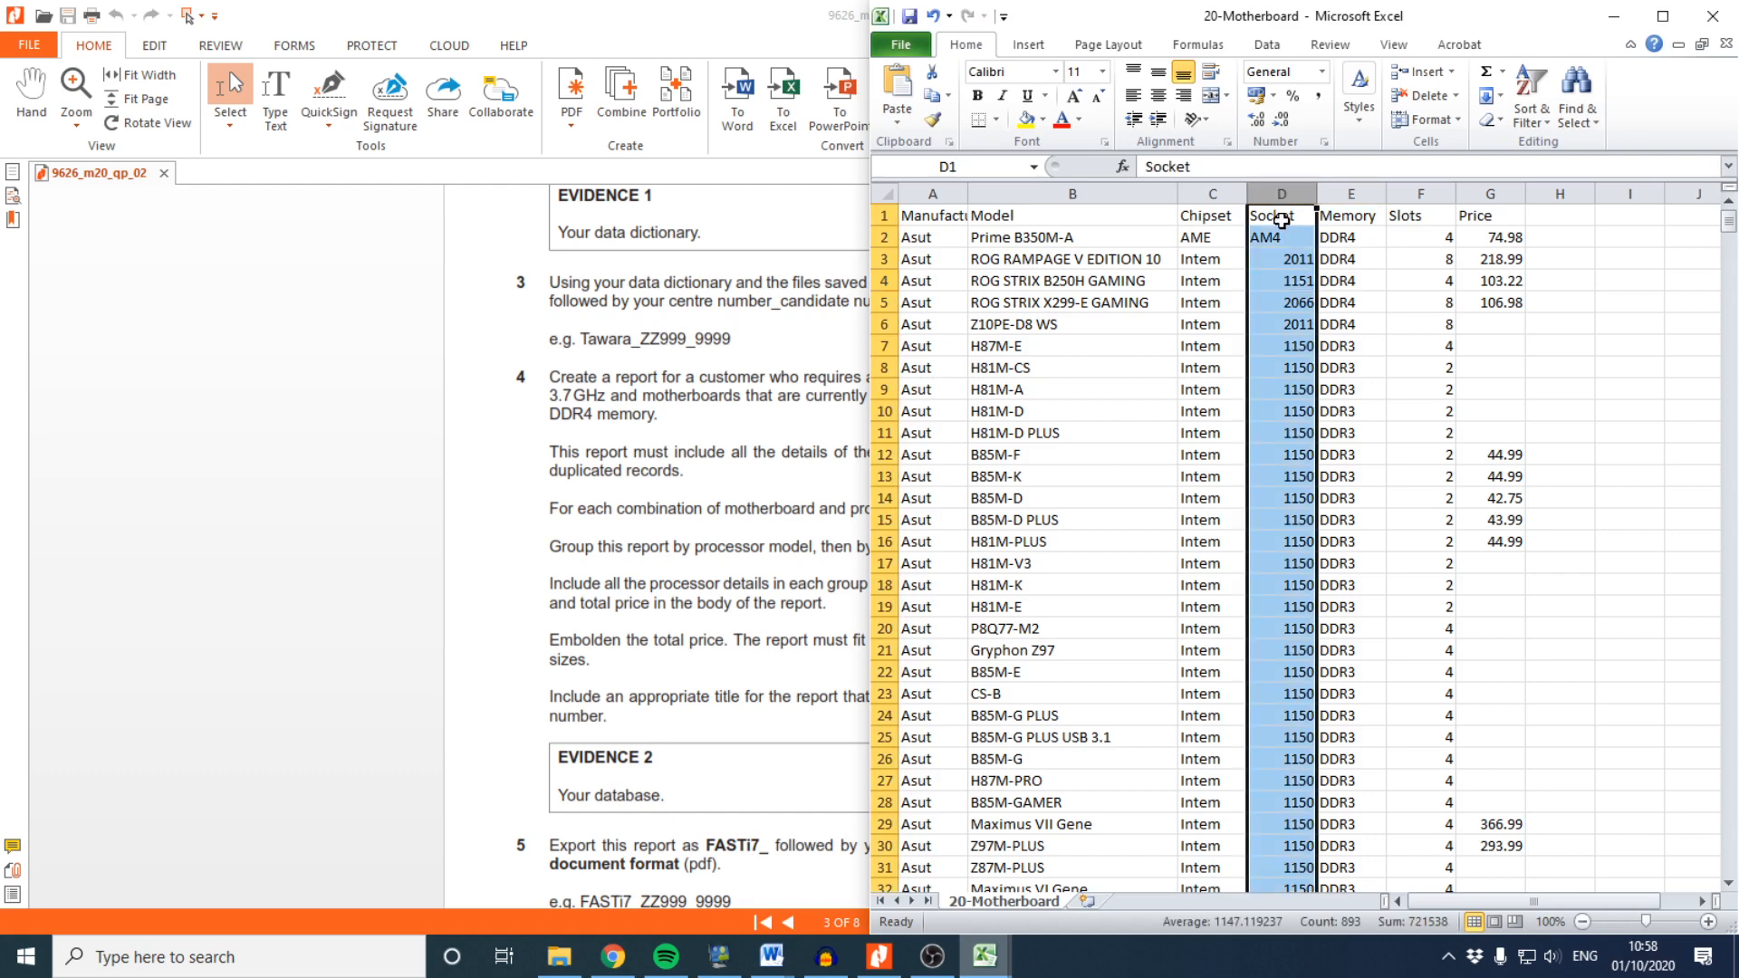
drag(1283, 221, 1292, 851)
right_click(1277, 696)
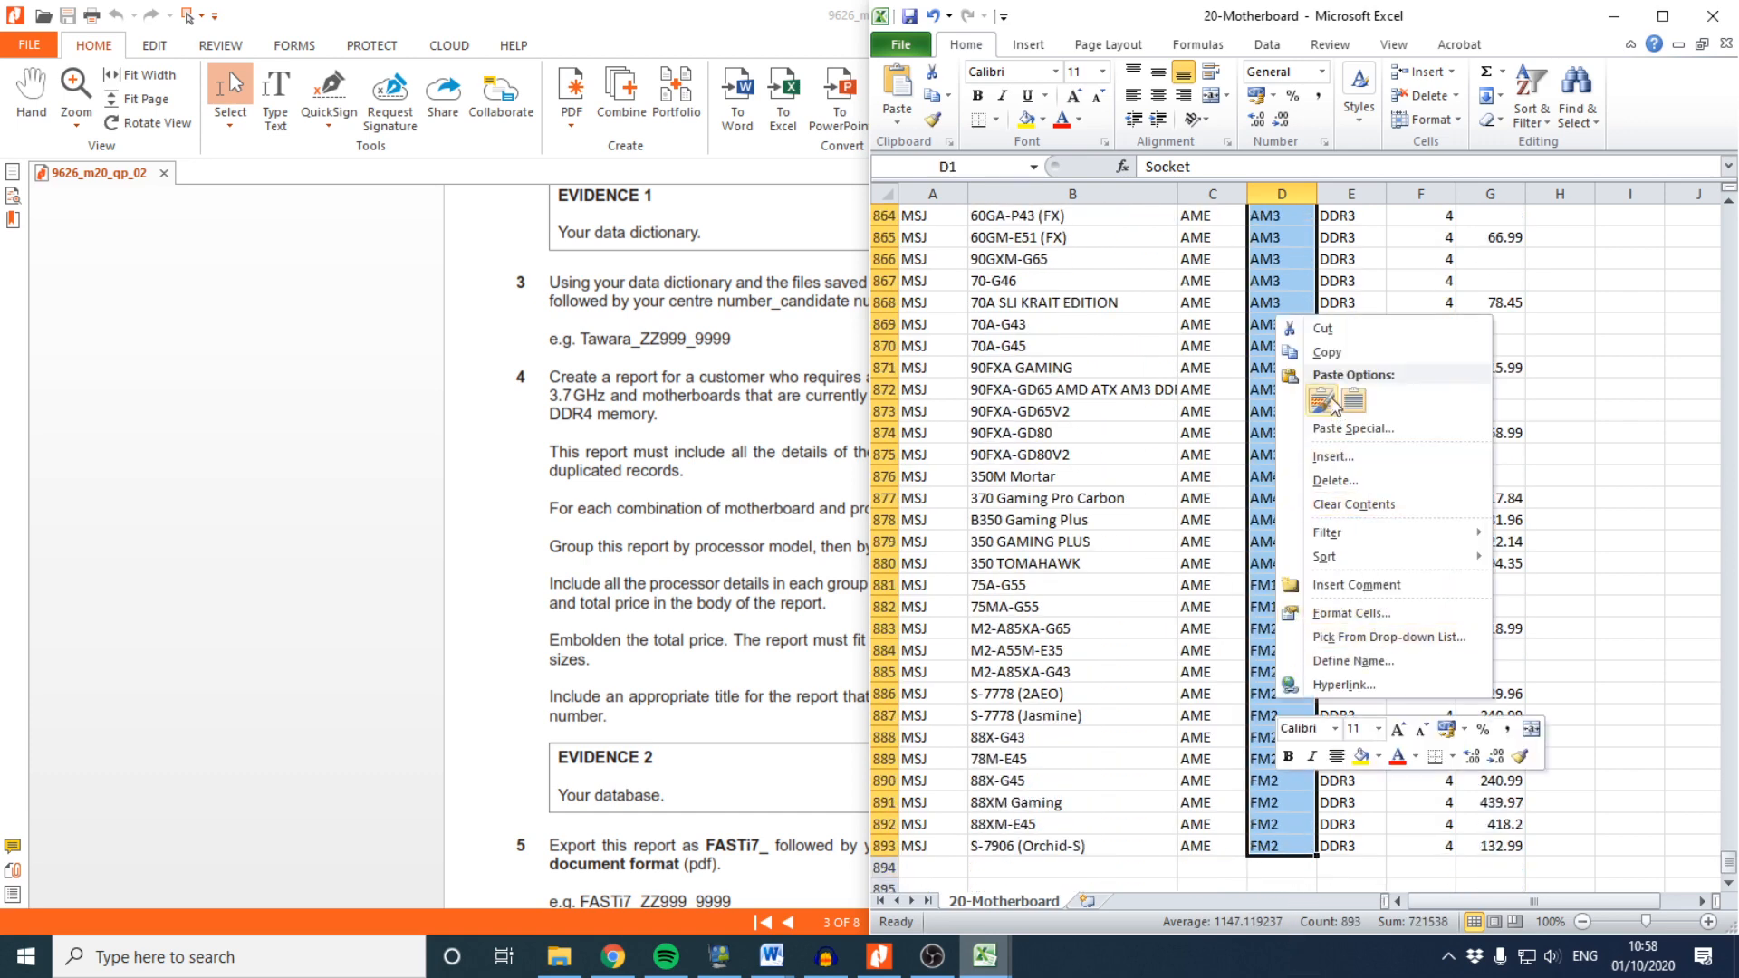
click(1316, 350)
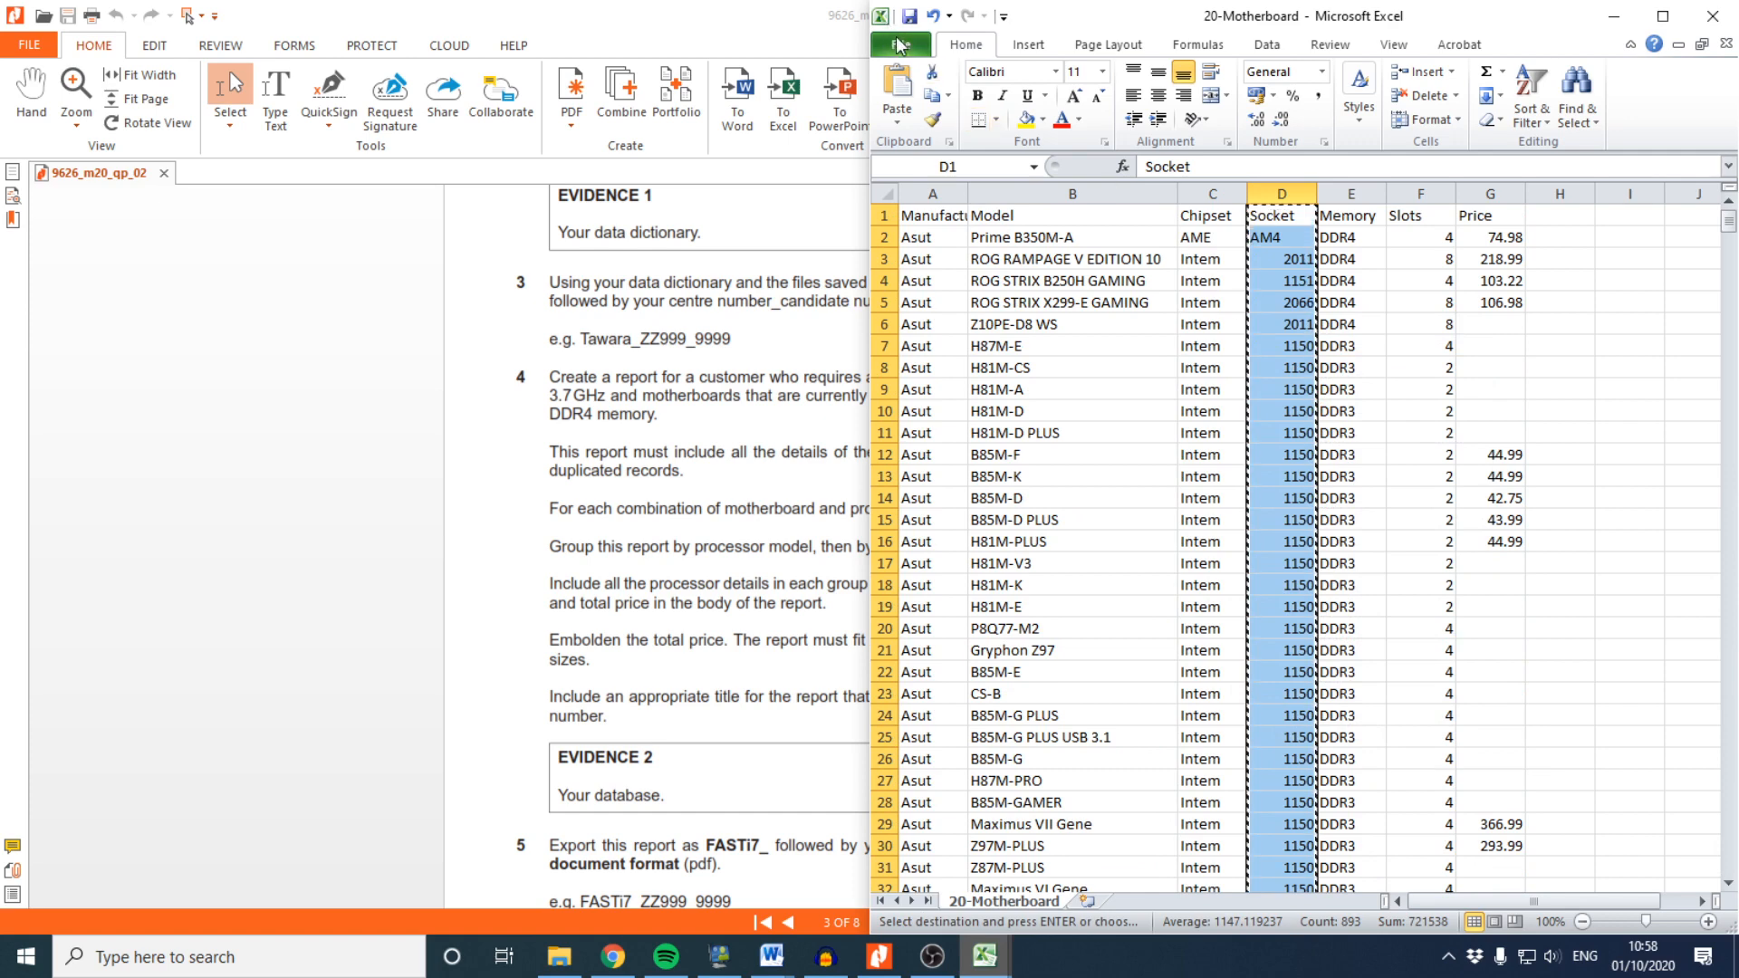
key(ctrl+n)
right_click(923, 218)
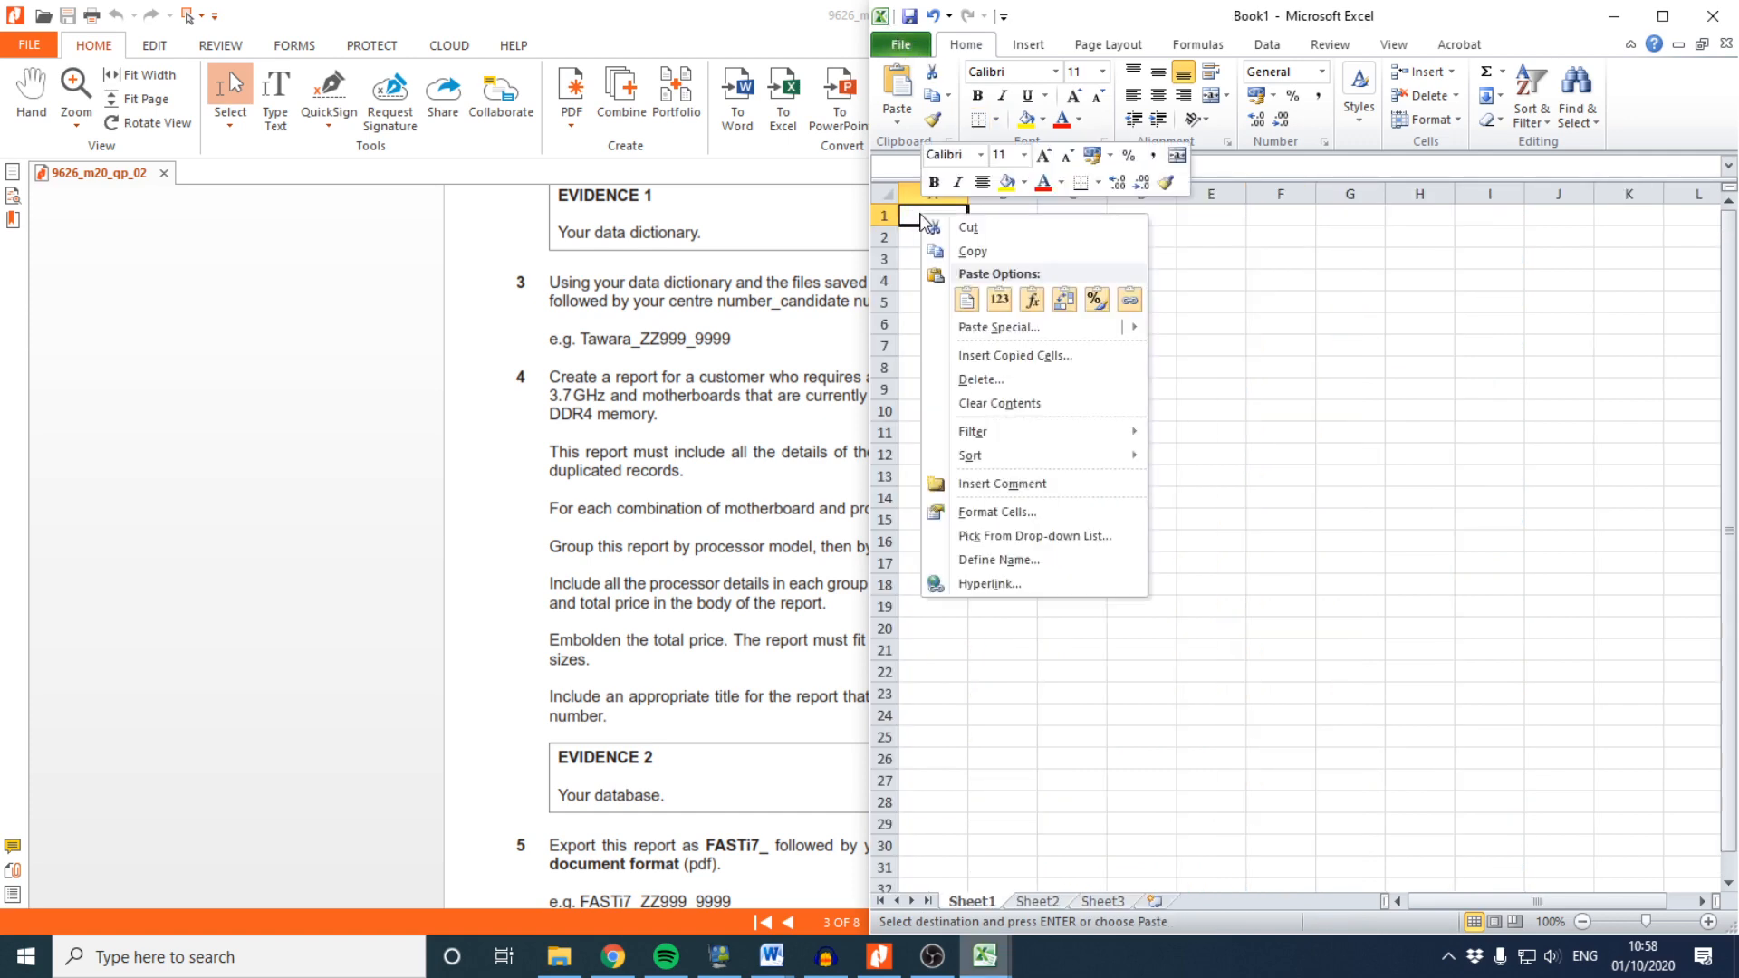
click(966, 303)
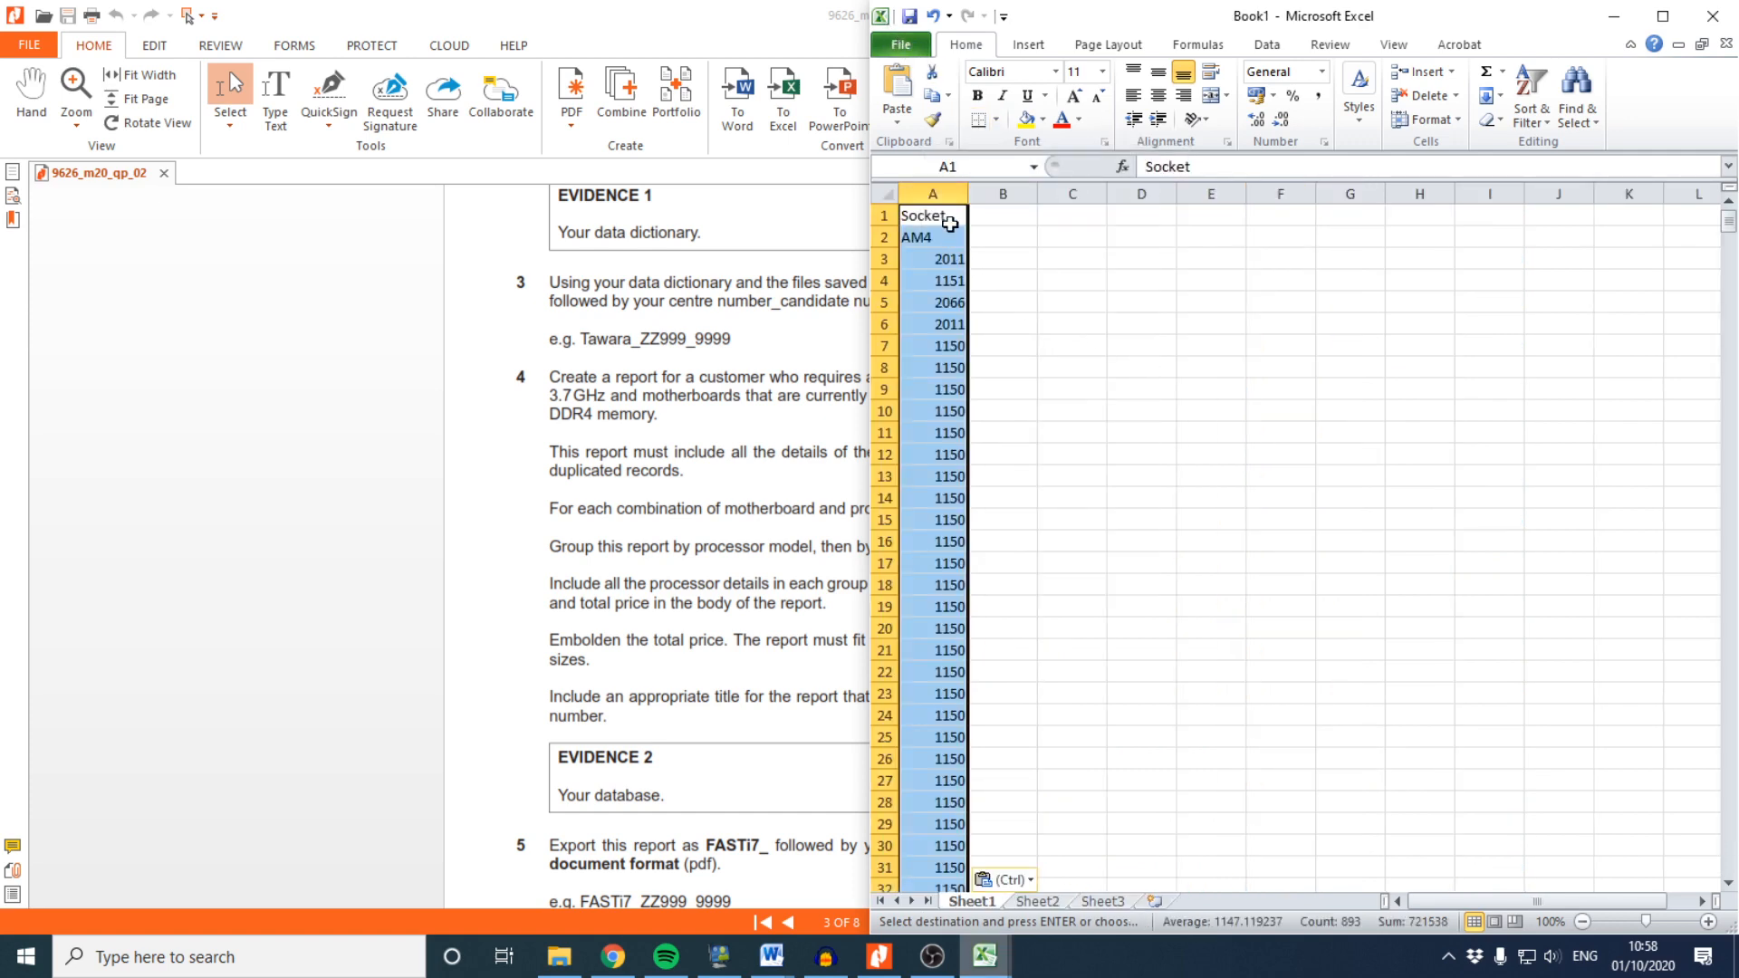
Remove the duplicate values from the Socket list in column A of the new workbook
click(1267, 45)
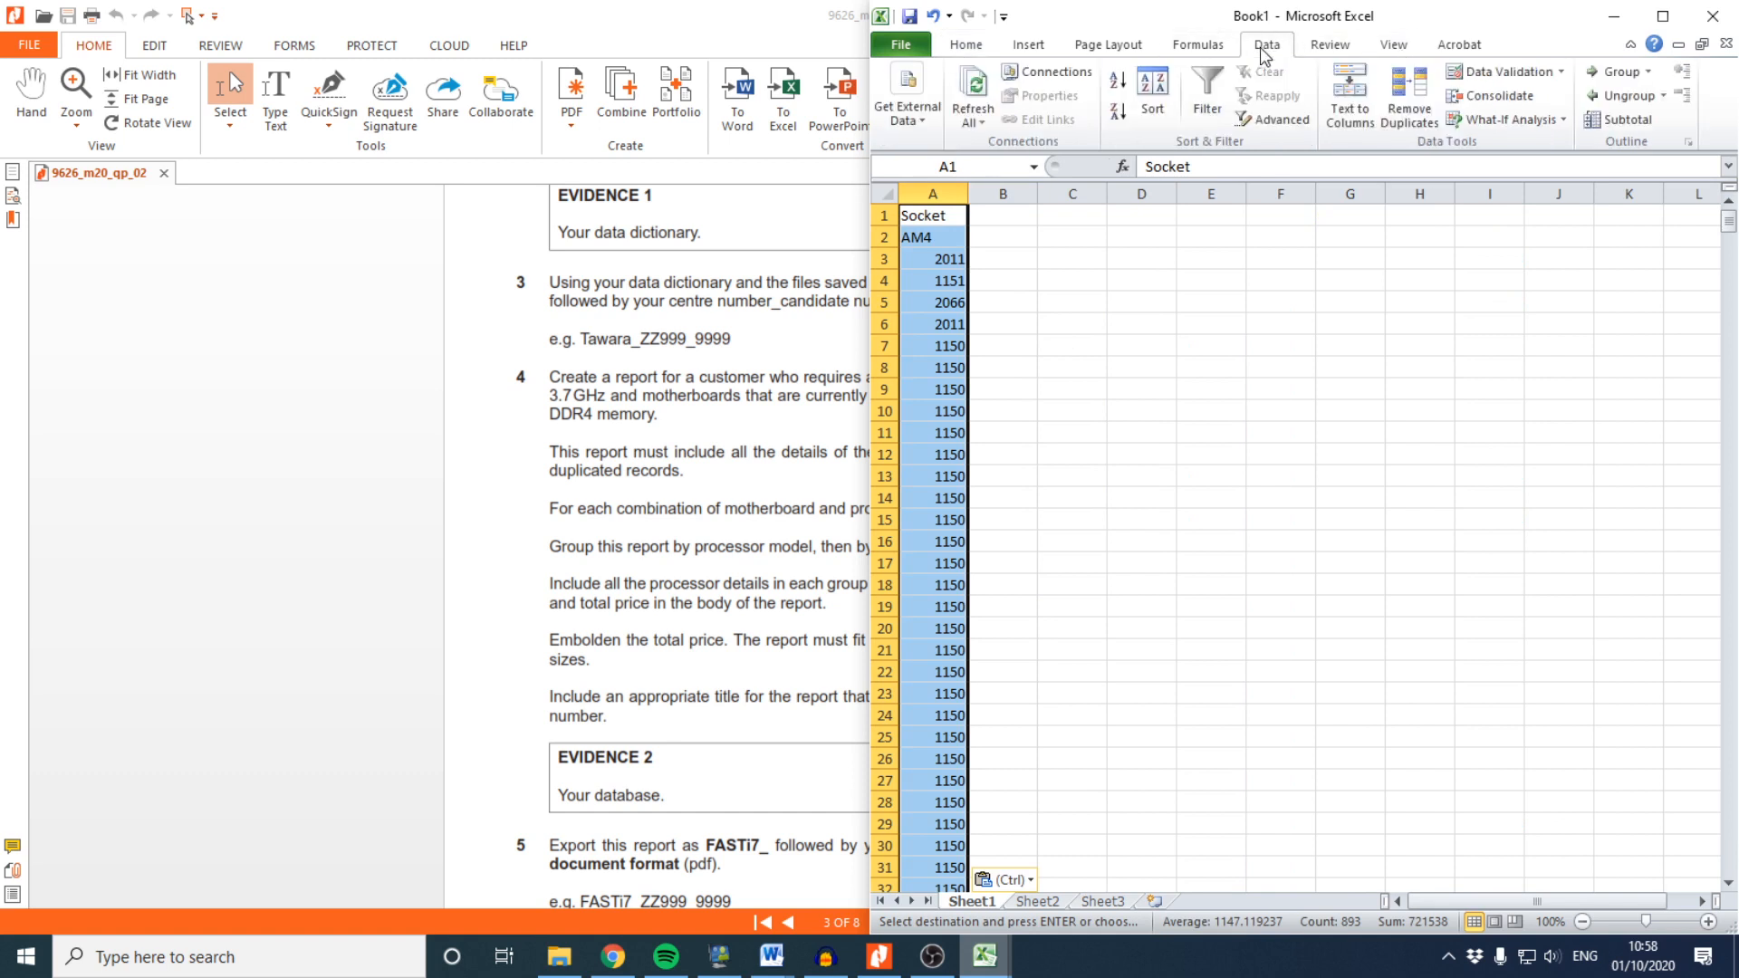
click(1399, 111)
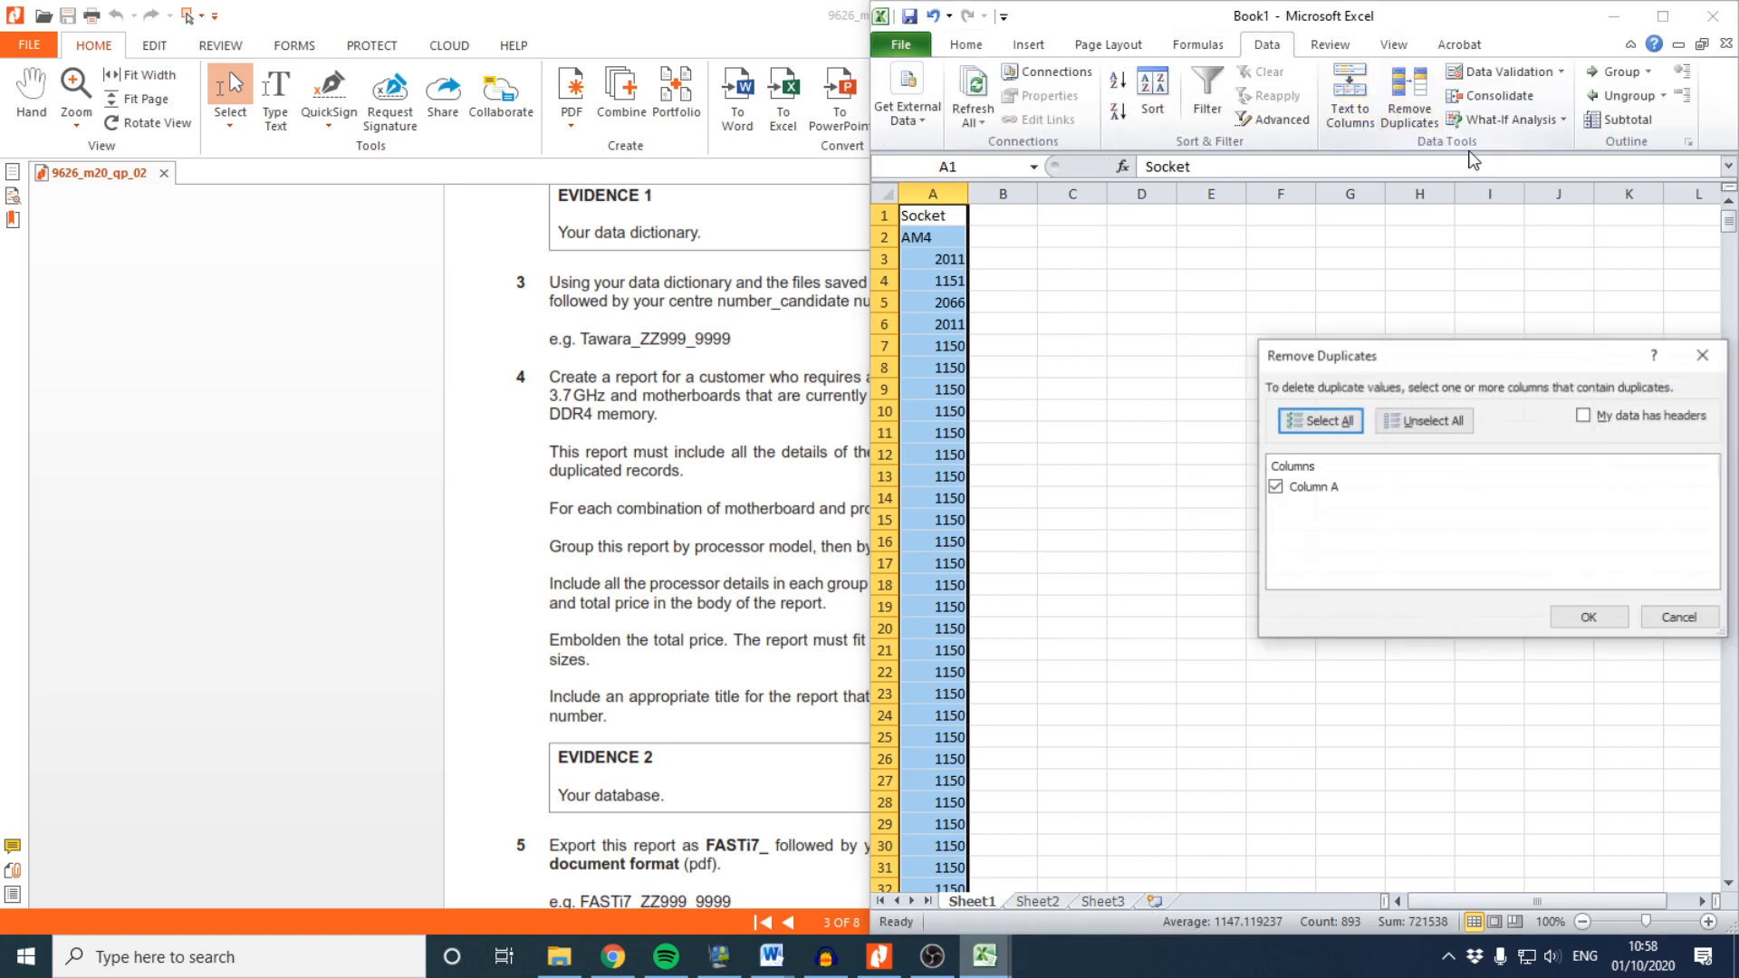
click(1588, 621)
click(893, 536)
click(1366, 583)
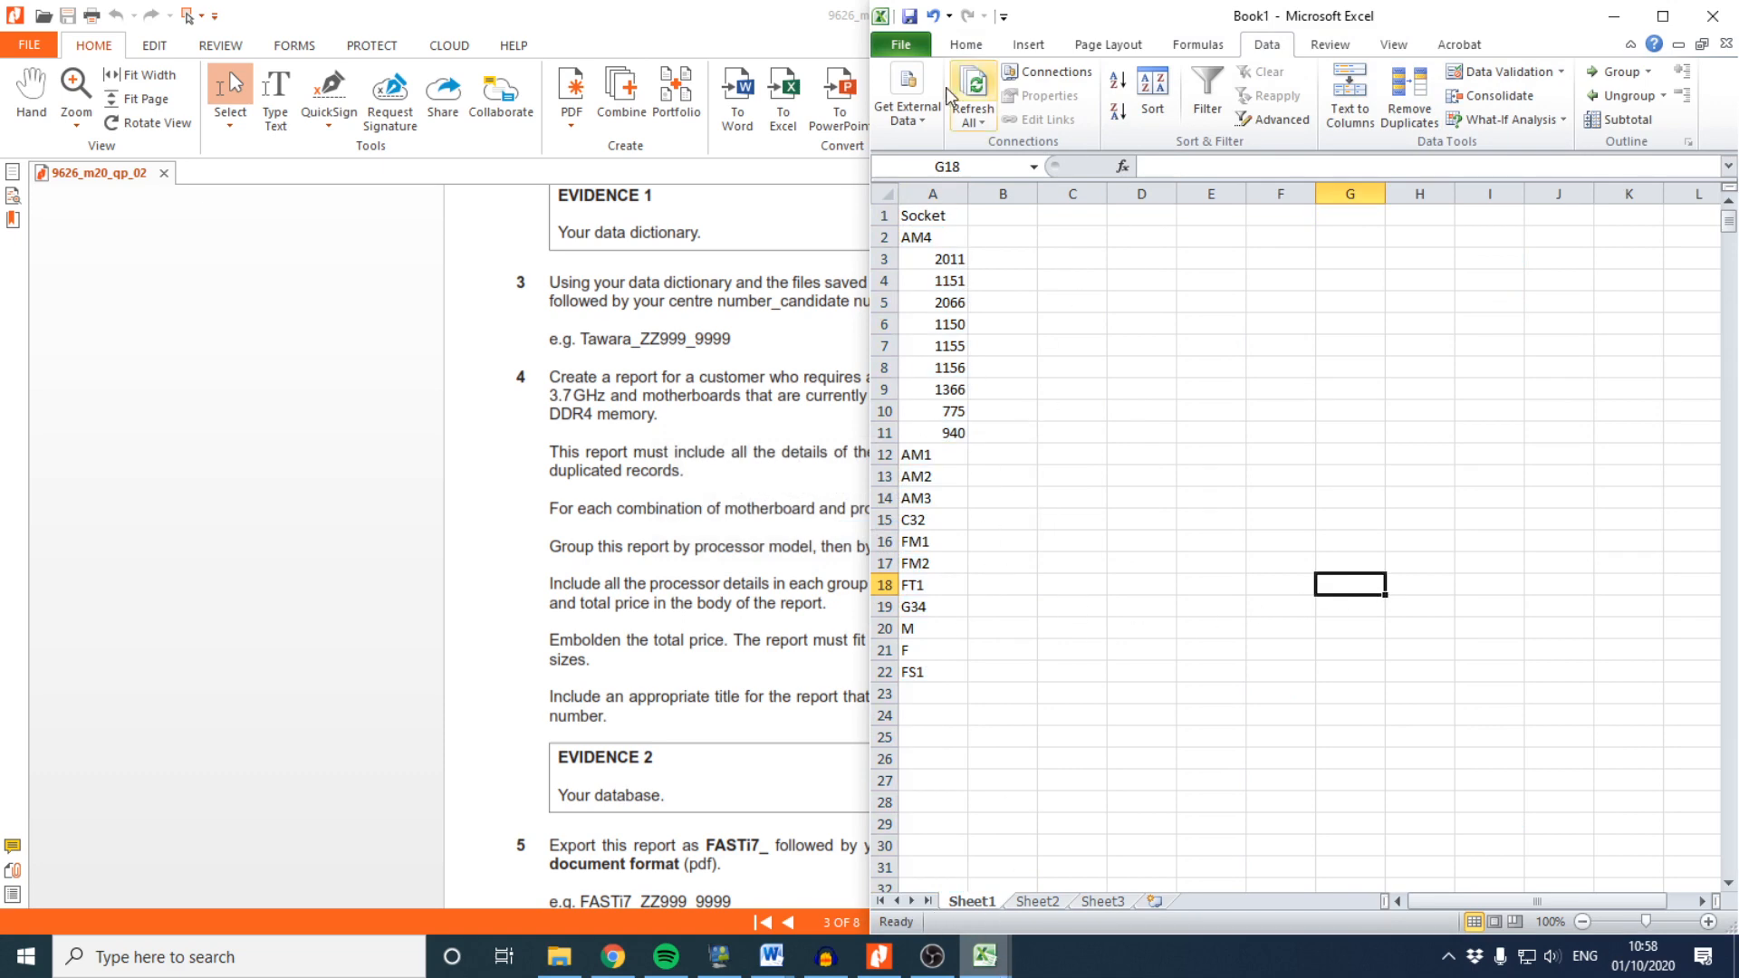
Copy the Socket column with its header from the 20-Intem workbook and paste it into column B of the new workbook
mouse_move(985, 955)
click(756, 869)
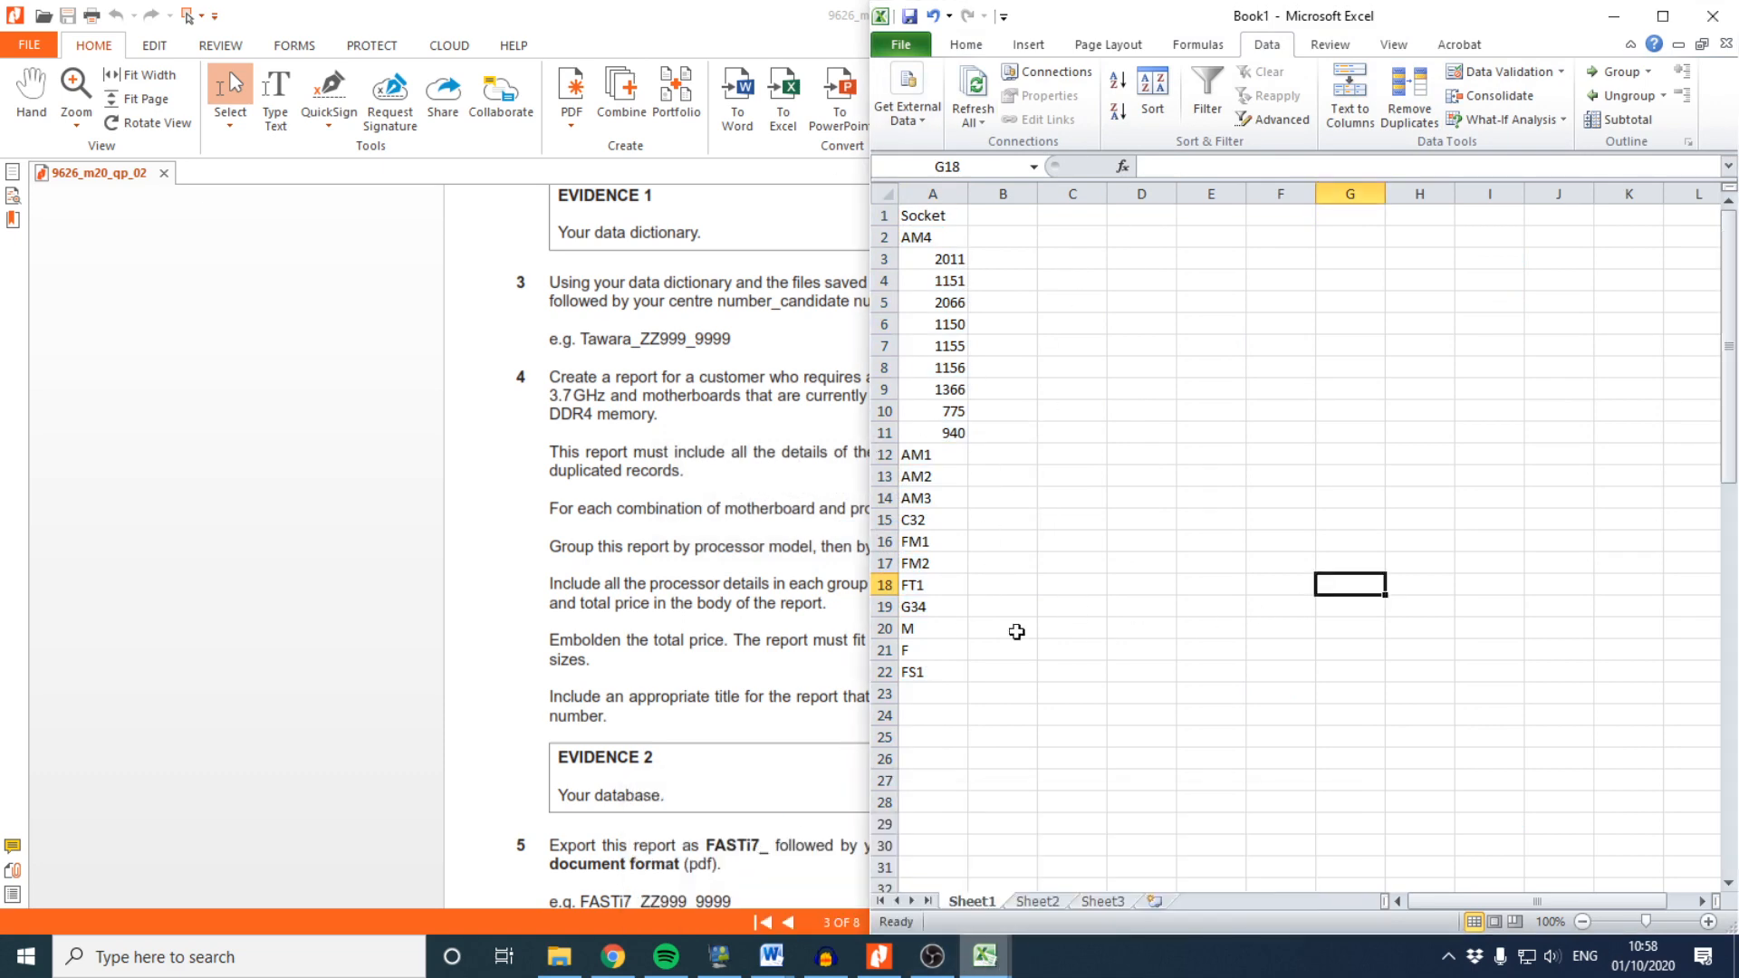
click(1259, 194)
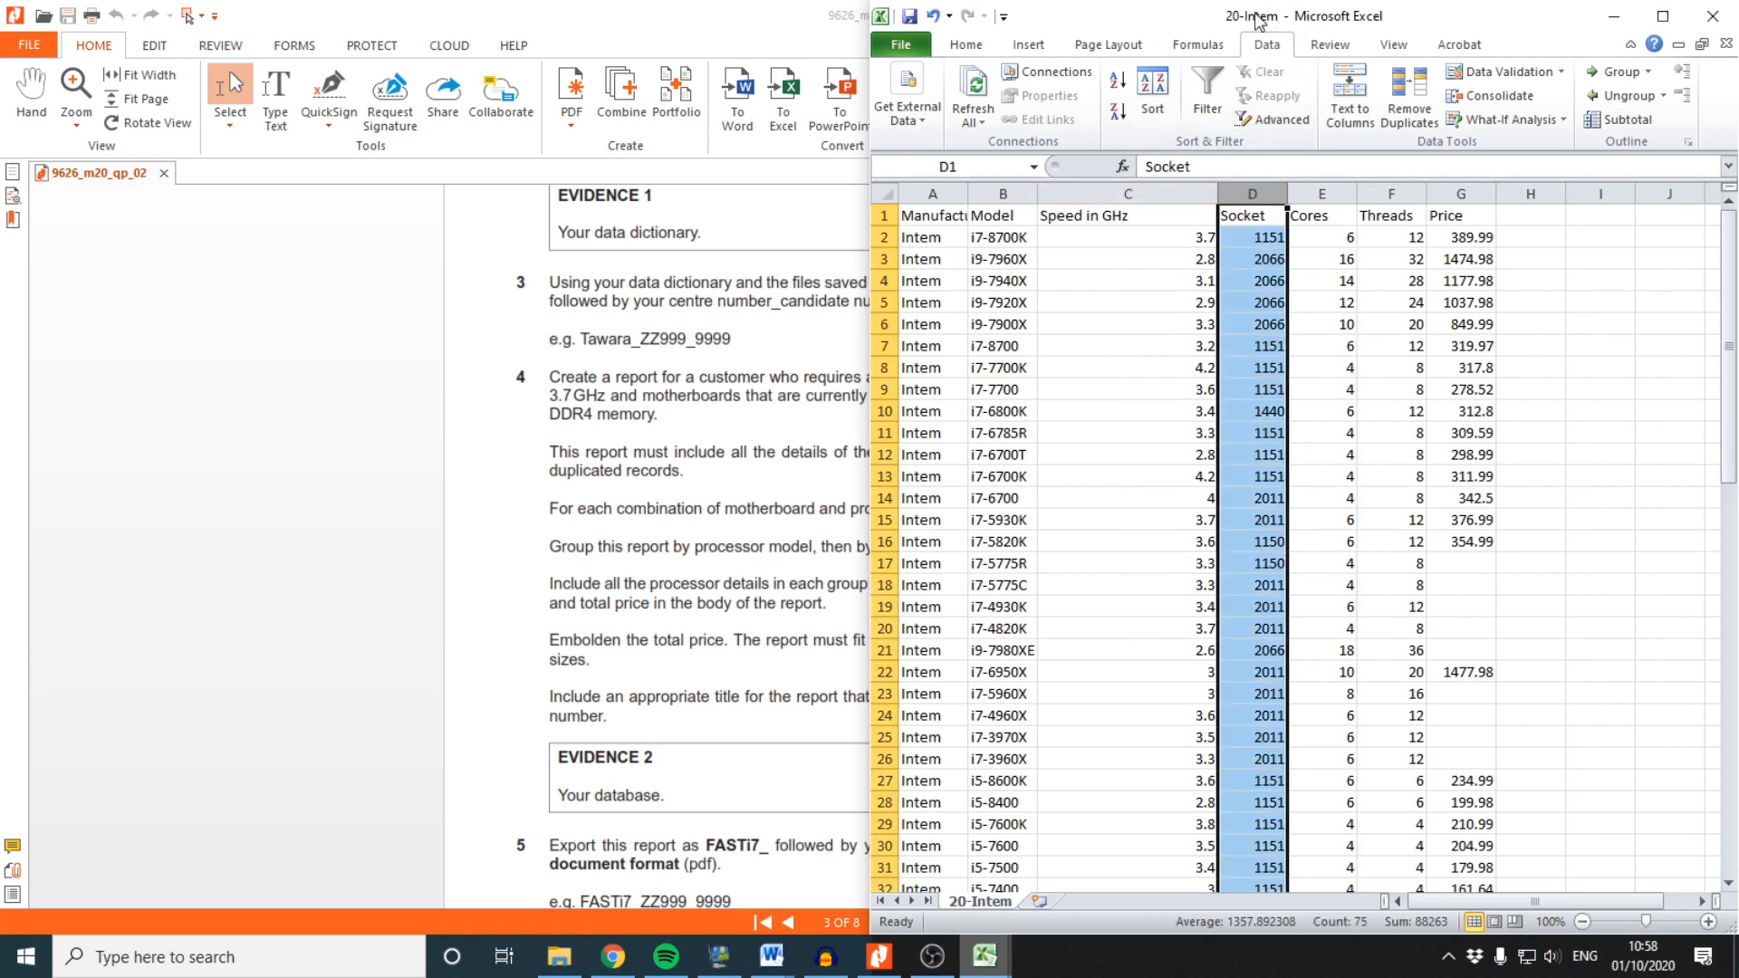
right_click(1251, 193)
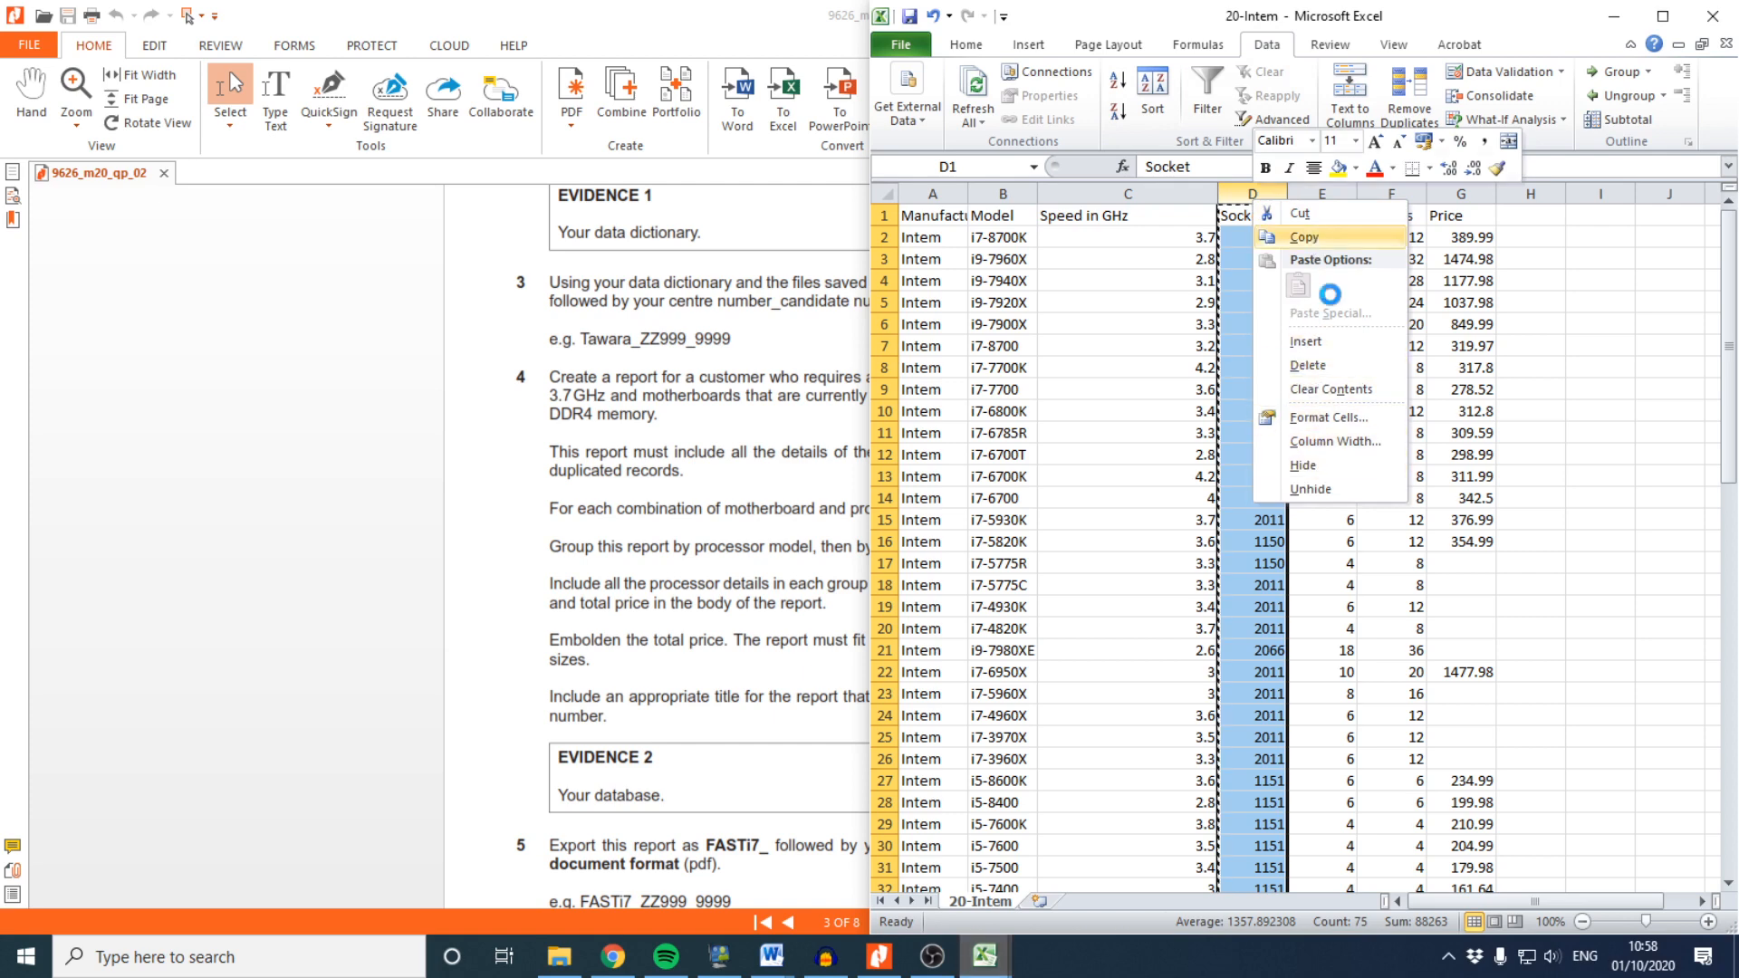
click(1304, 237)
mouse_move(1039, 951)
click(1221, 865)
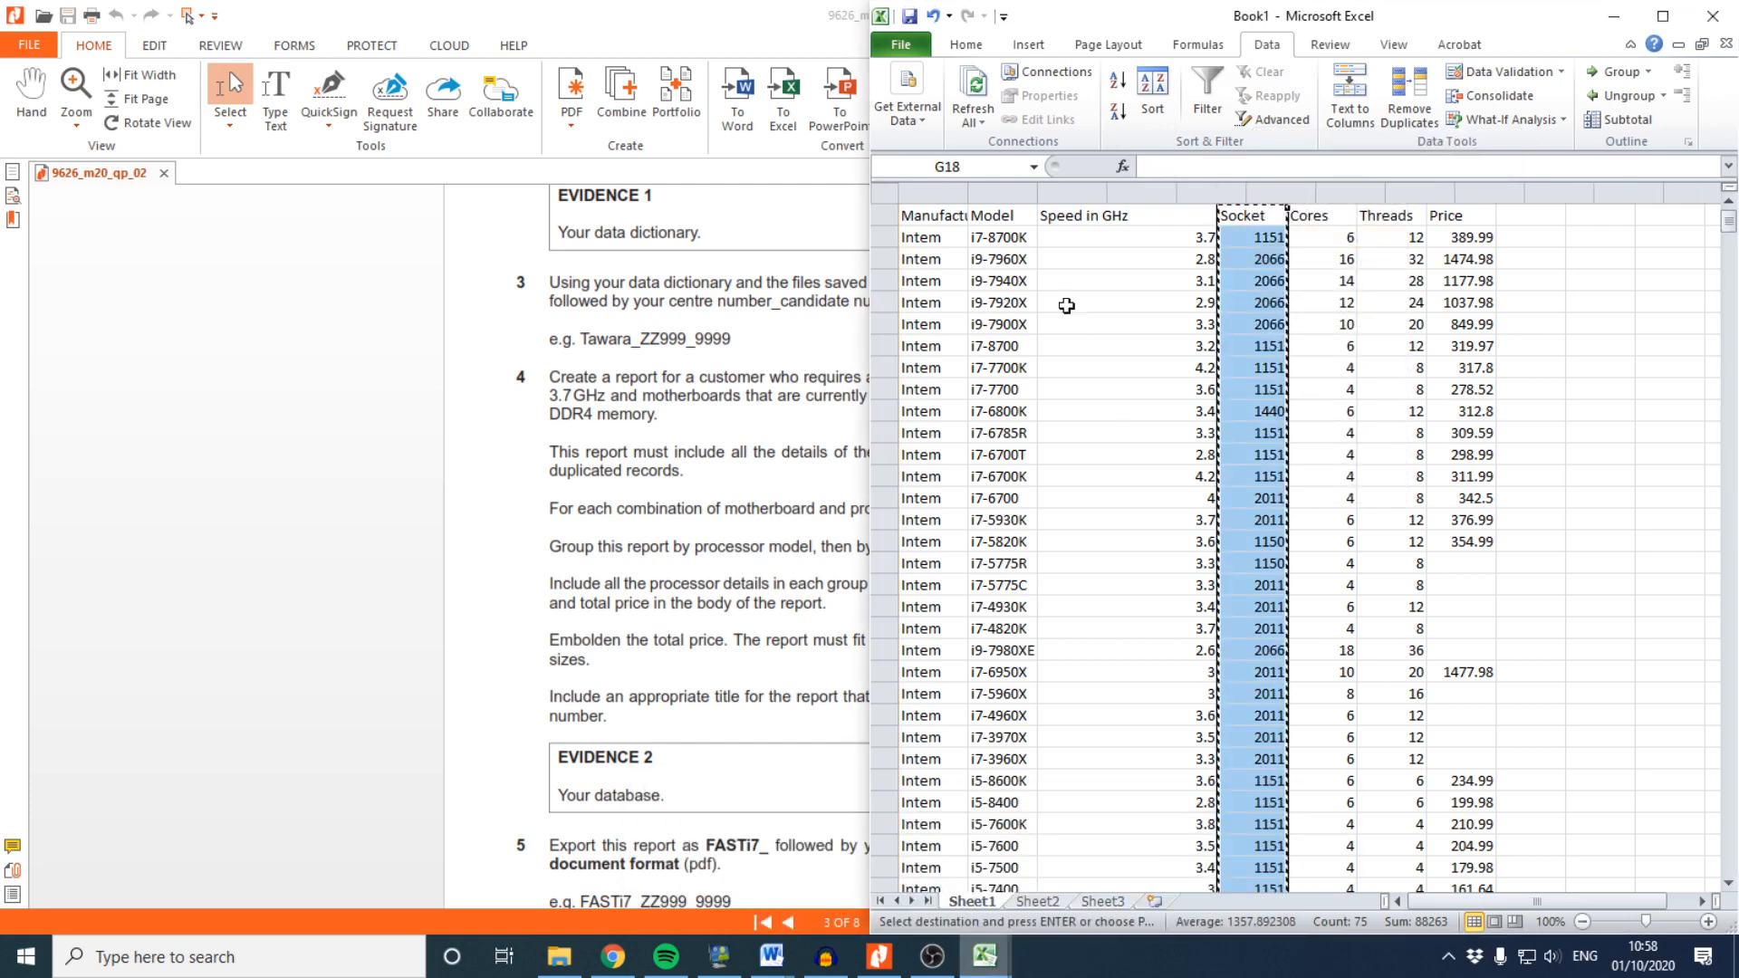
right_click(1002, 193)
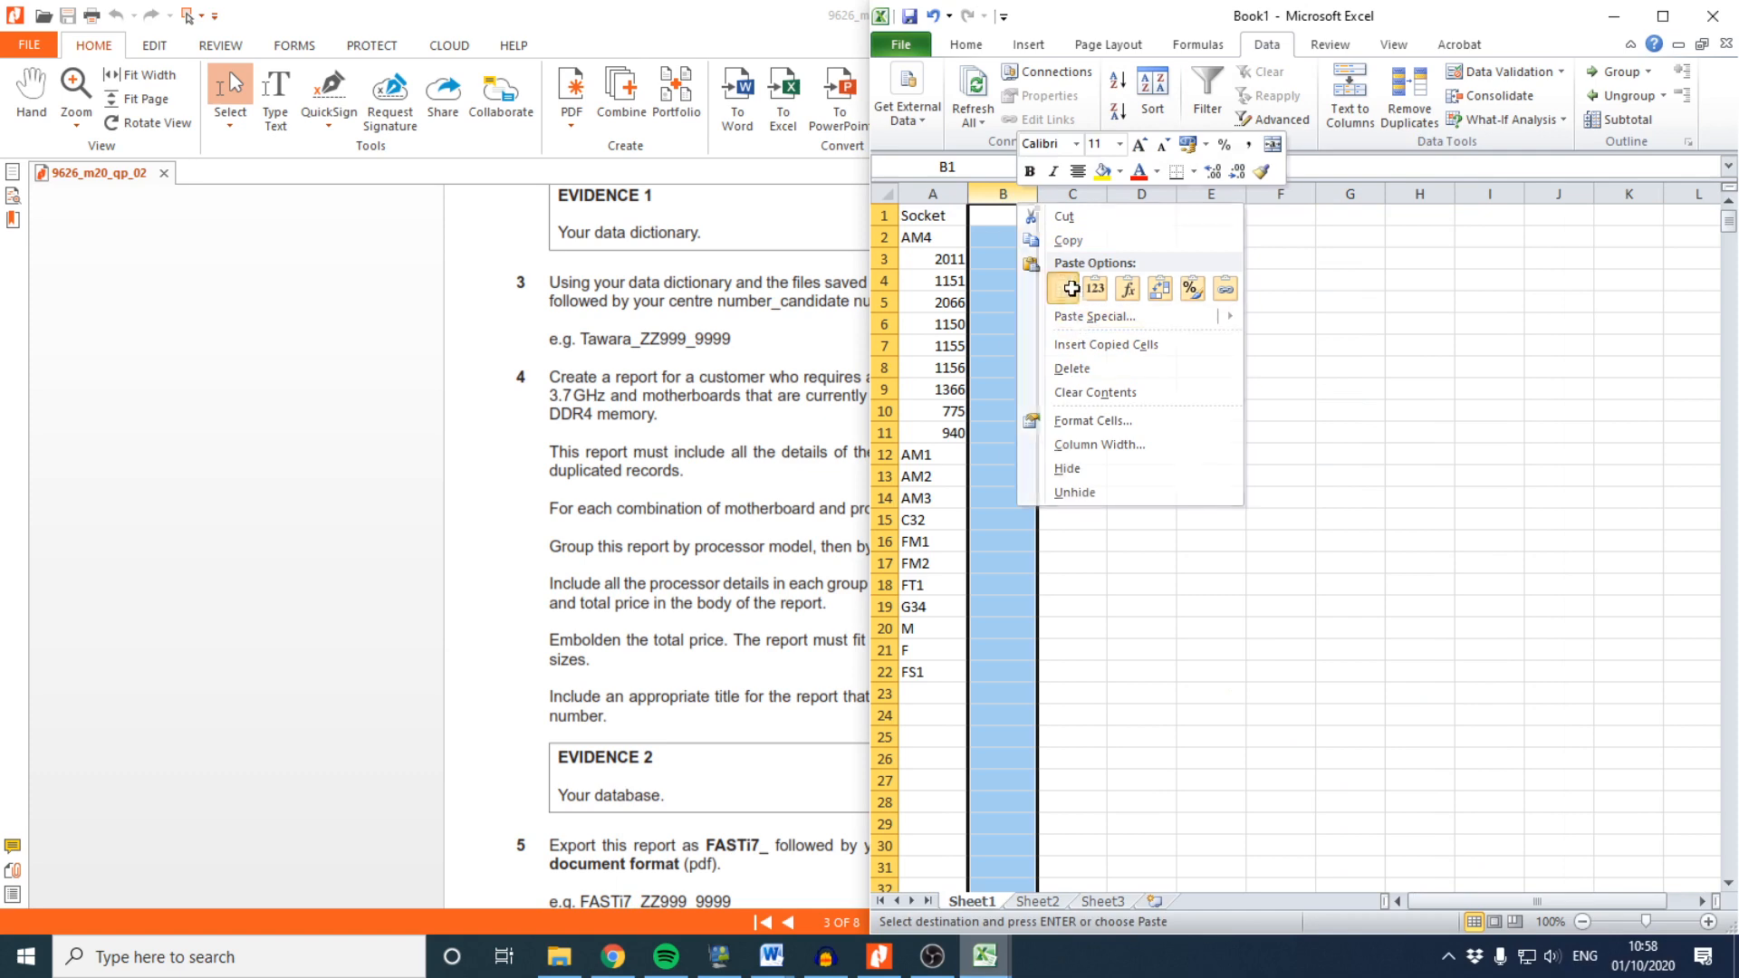
click(1093, 288)
Try to remove the duplicates from column B with the selection expanded to both Socket columns
click(1420, 95)
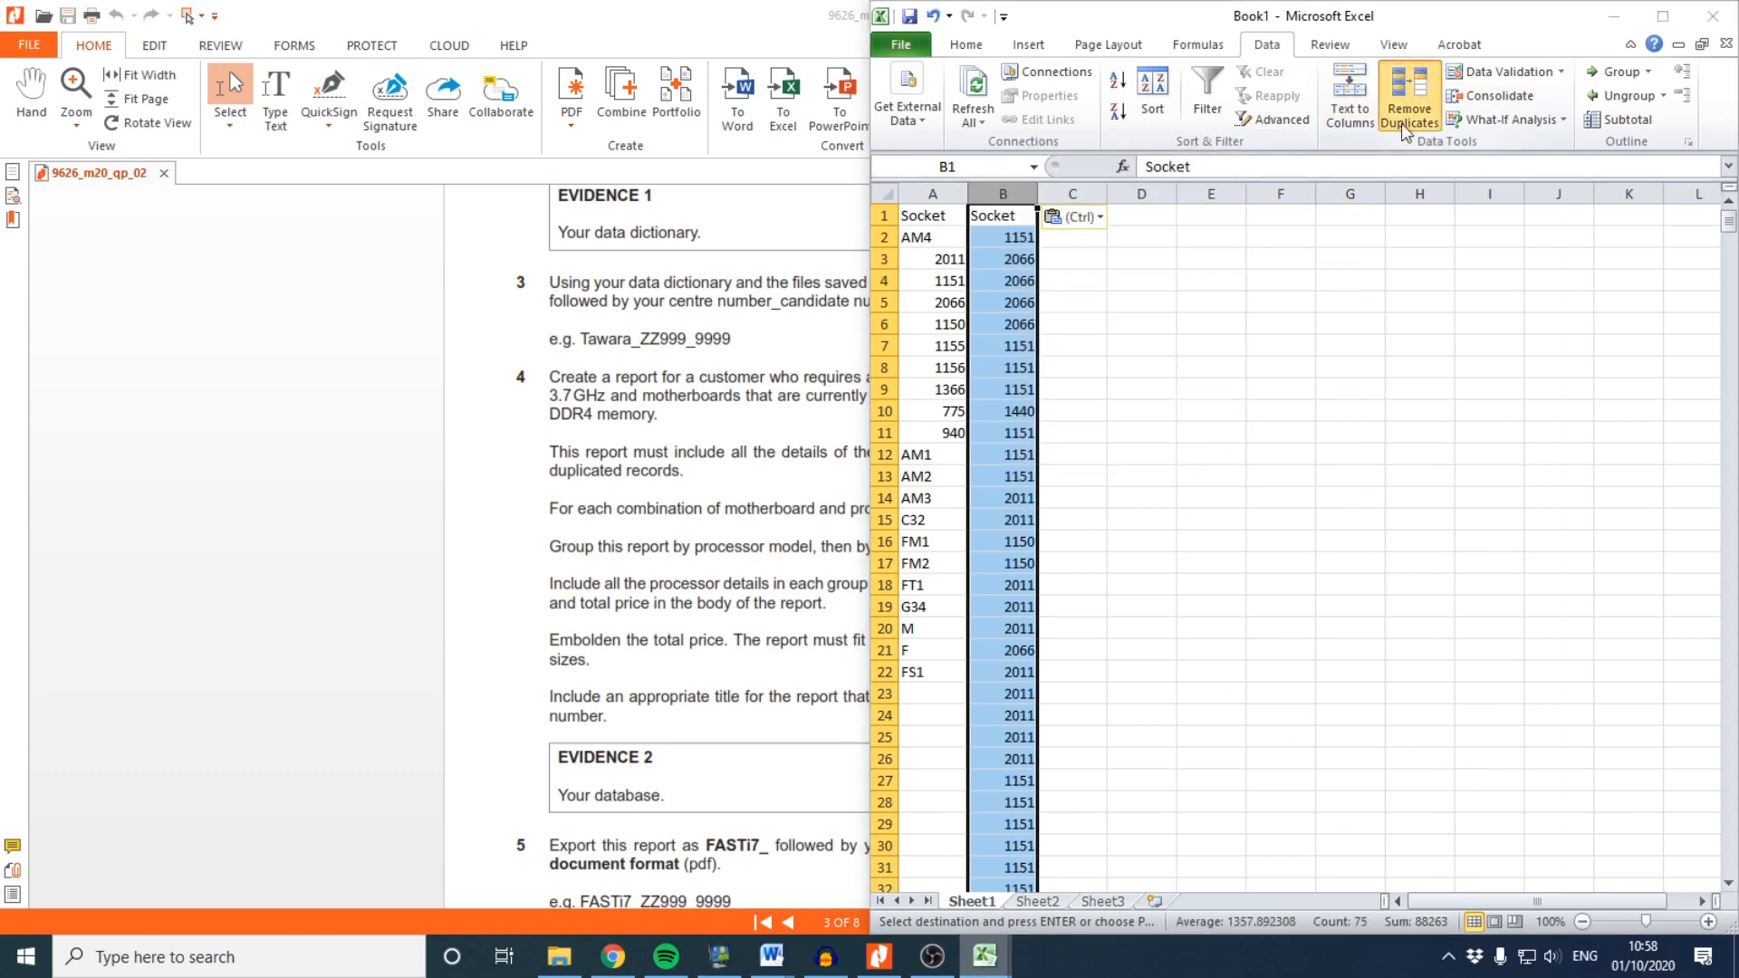
click(1527, 551)
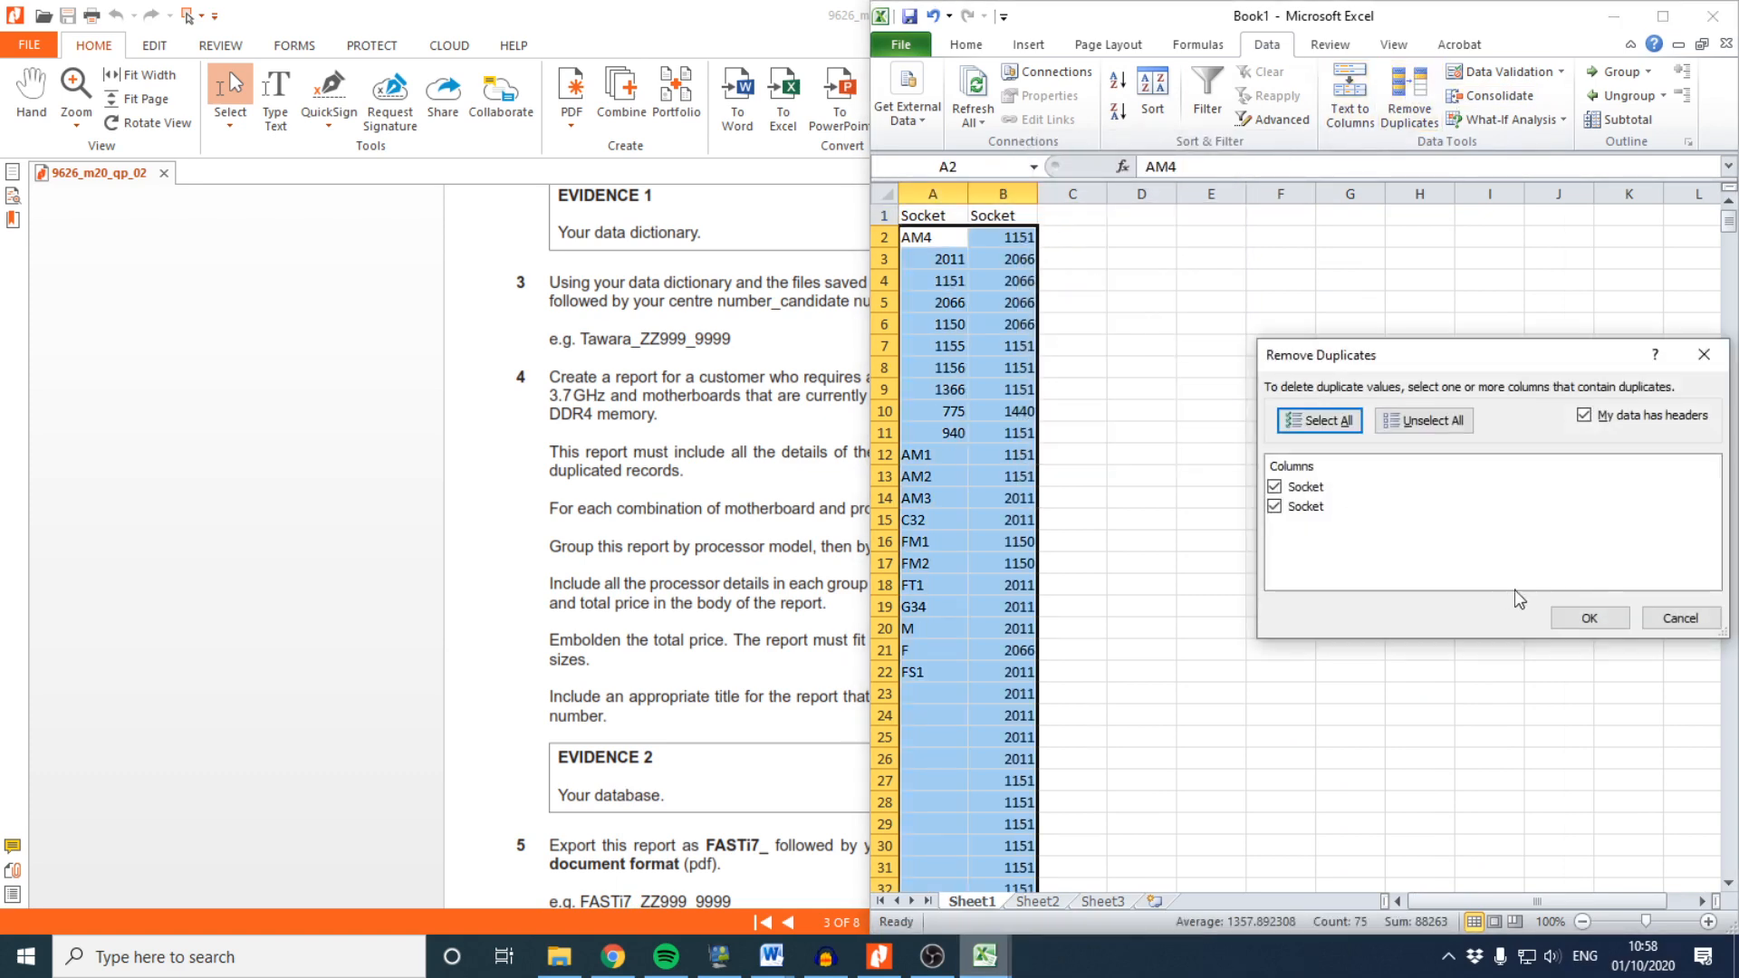
click(1591, 619)
click(869, 532)
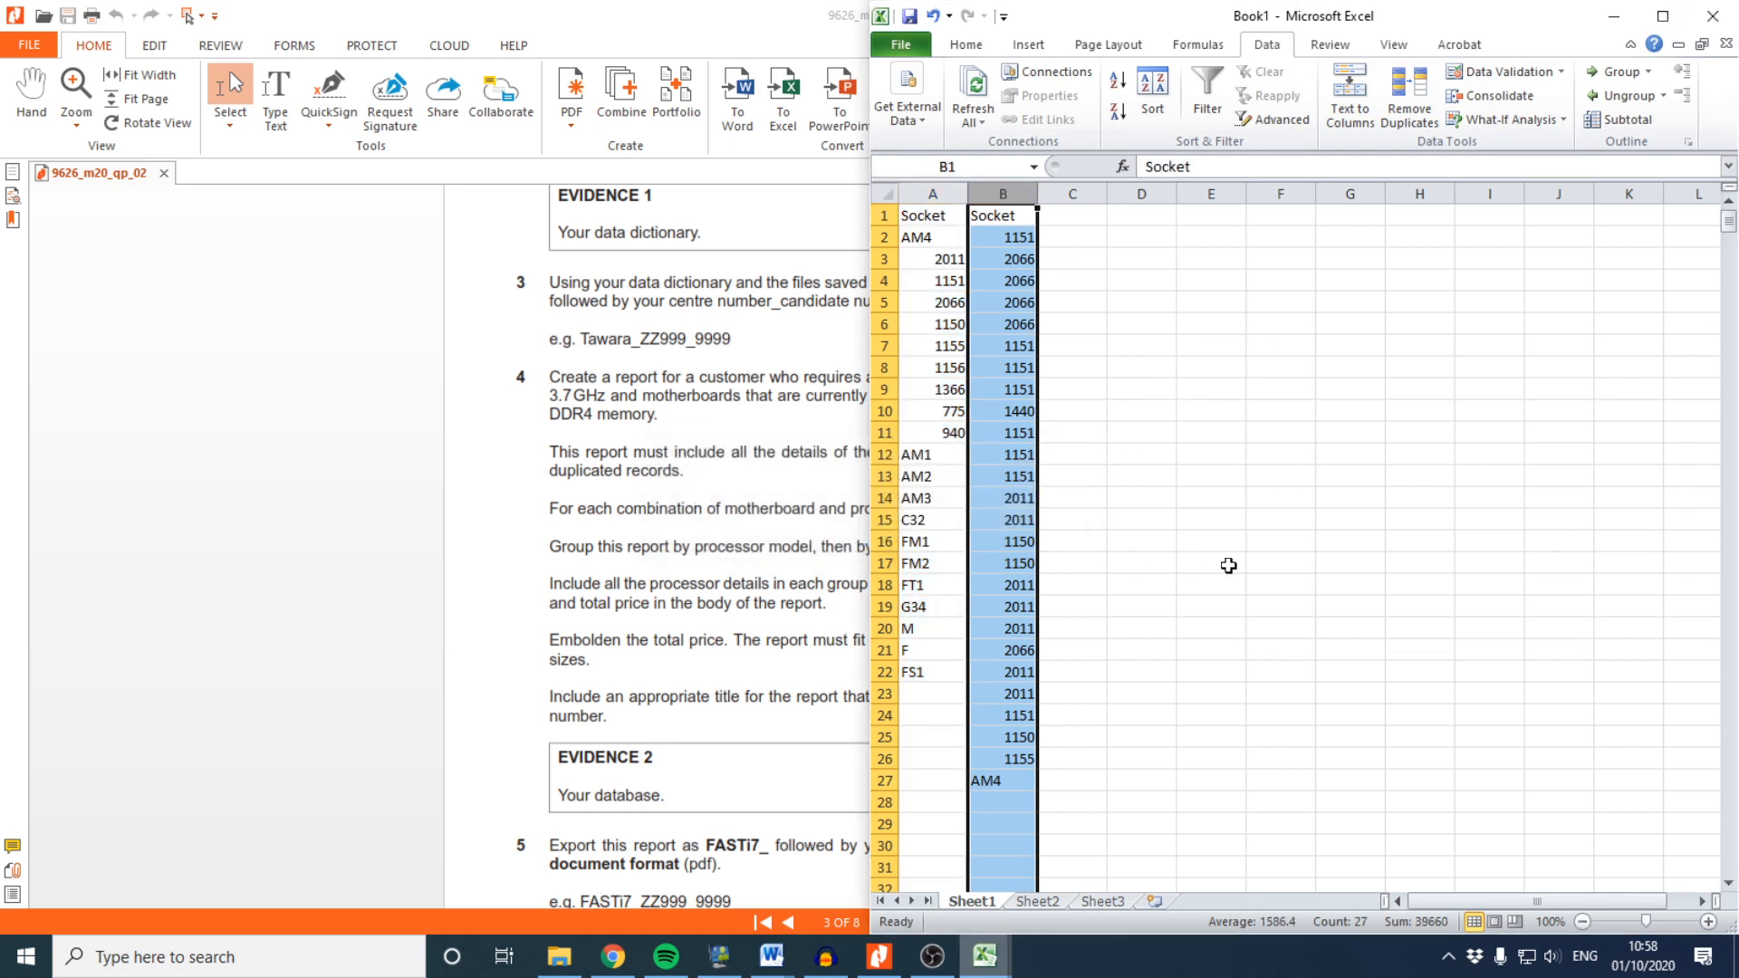
click(1226, 563)
Remove the duplicates from B1:B27 only, continuing with the current selection instead of expanding it to column A
drag(1026, 218, 1007, 760)
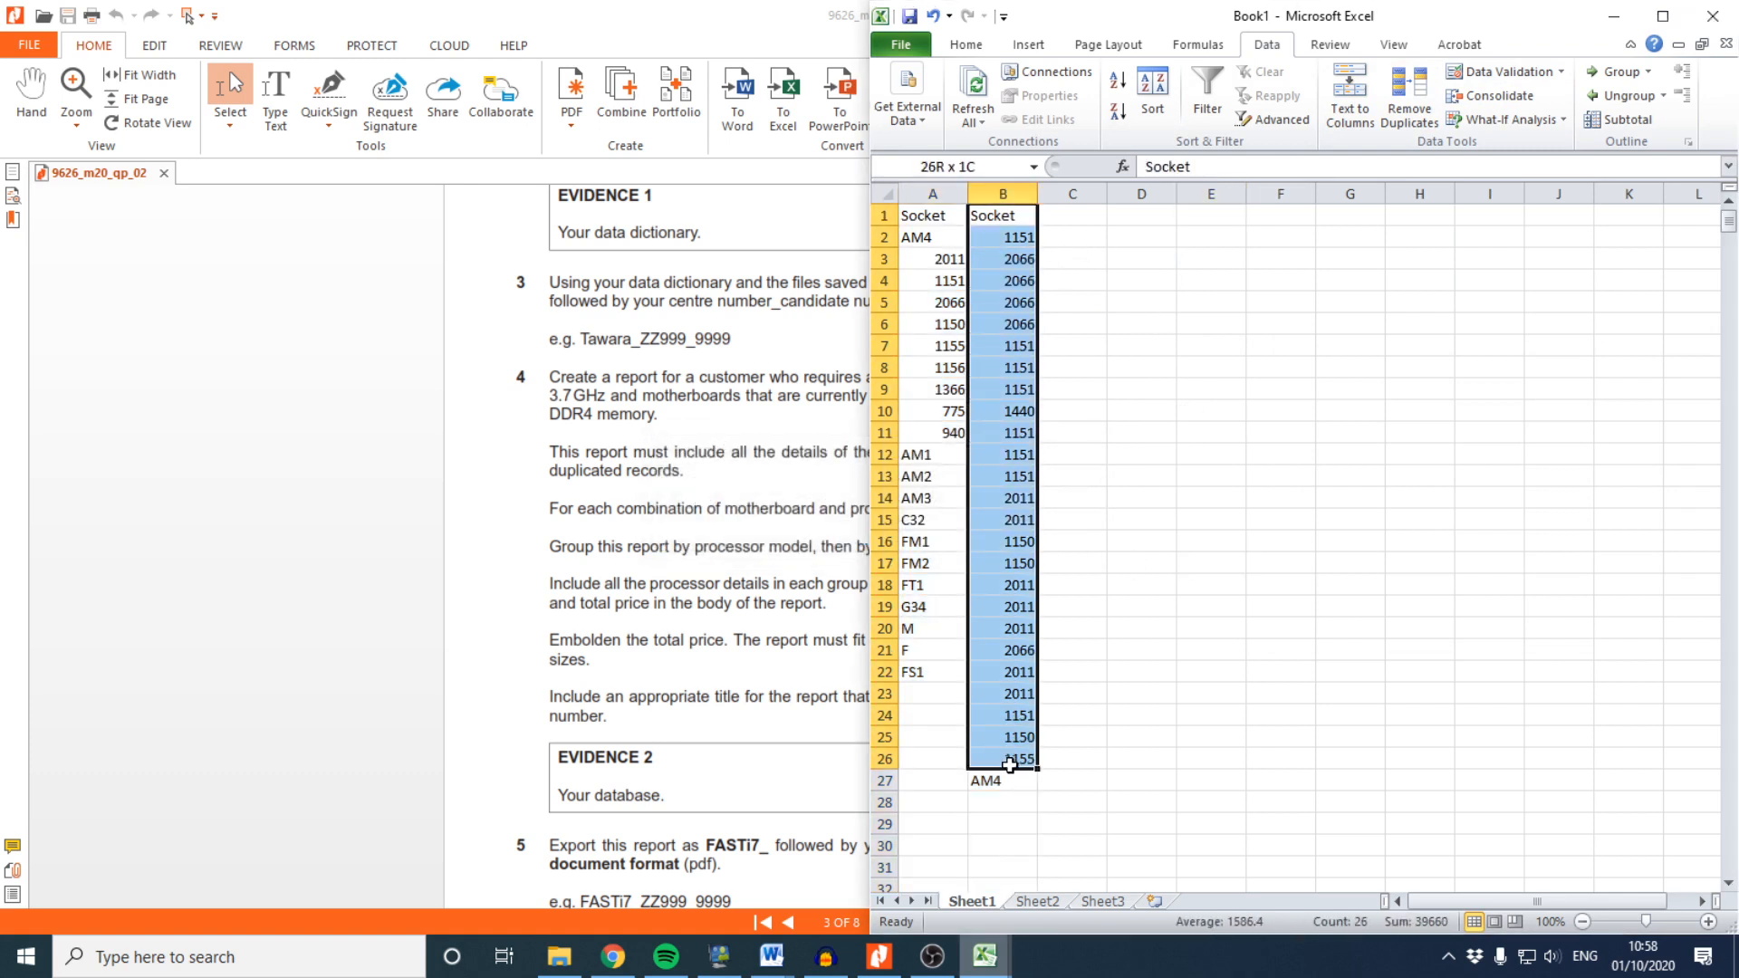
drag(1209, 715, 1251, 720)
drag(1005, 780, 1002, 217)
click(1409, 101)
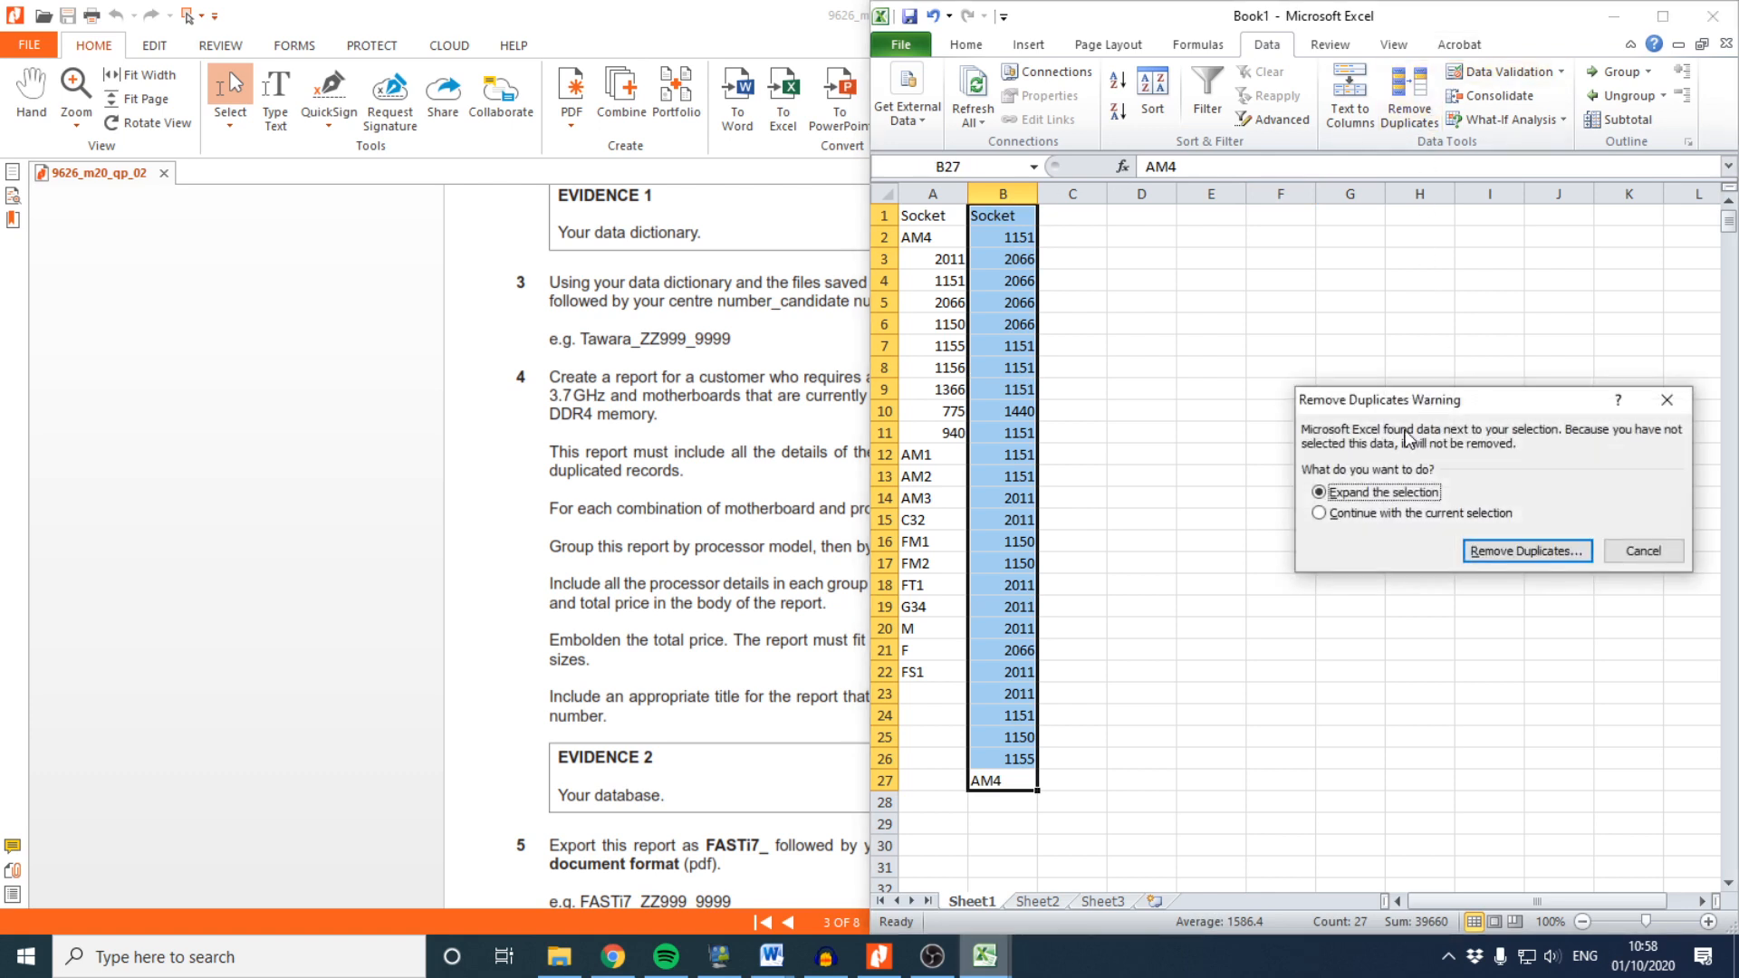
click(1394, 513)
click(1527, 550)
click(1577, 617)
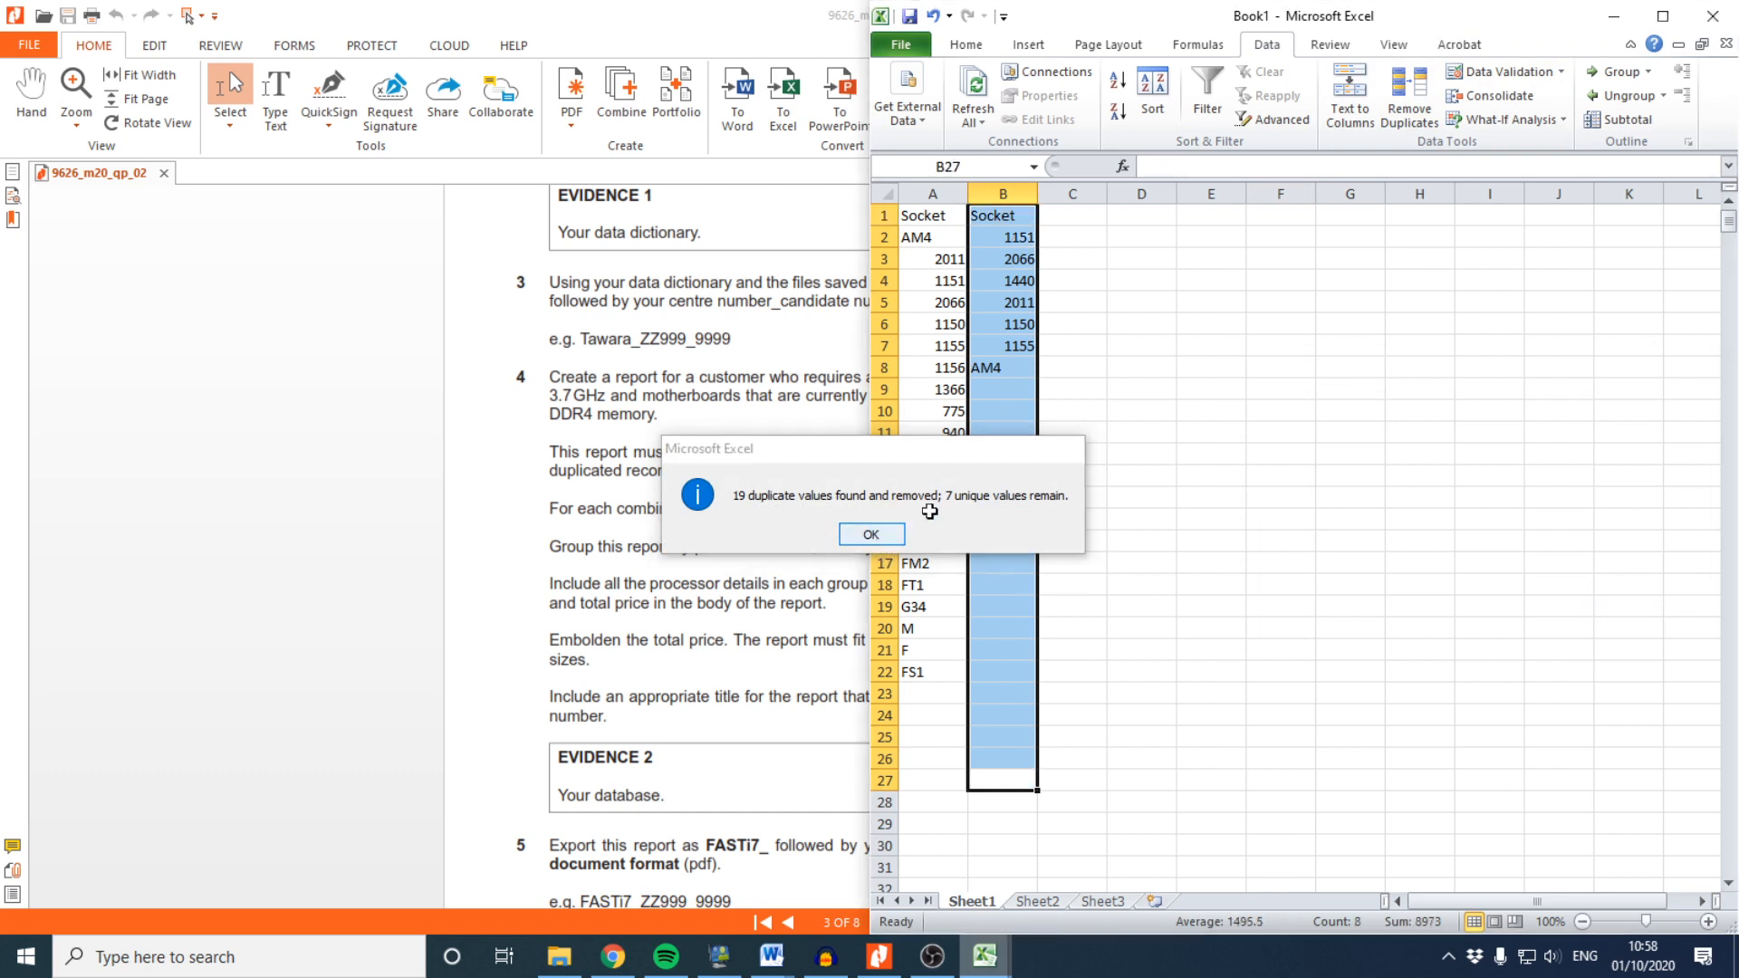
click(871, 535)
Compare the two Socket lists and copy the missing socket 1440 from column B into cell A23
click(1014, 359)
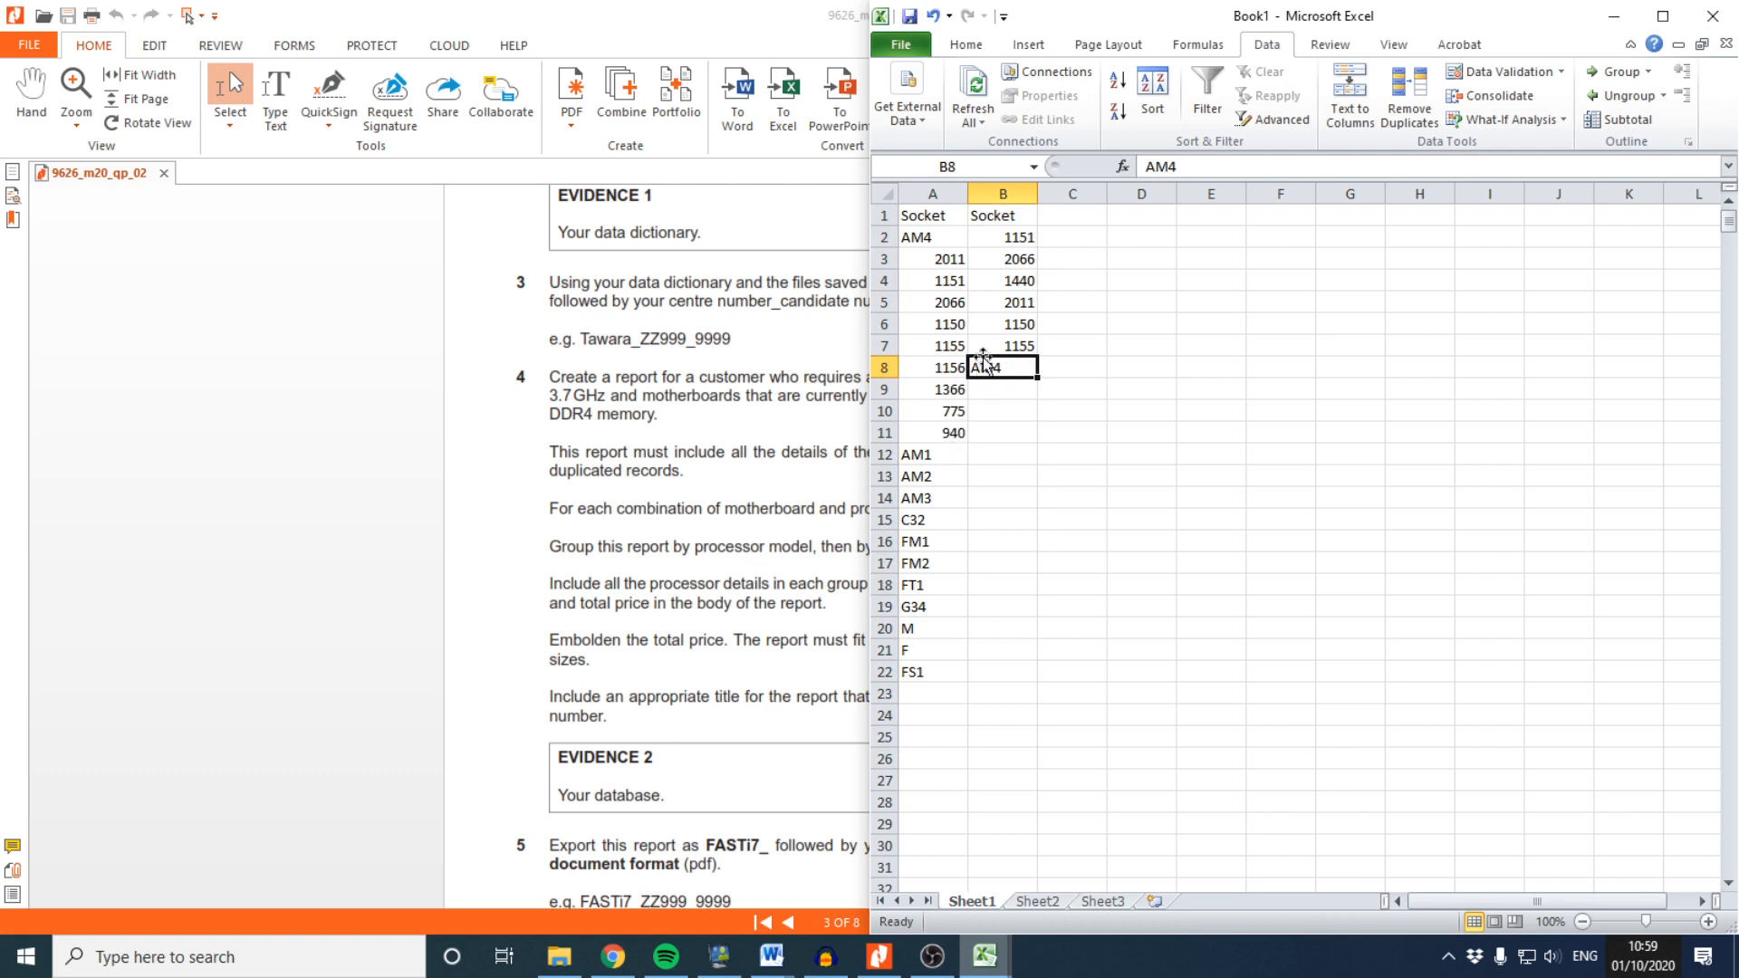
click(1014, 283)
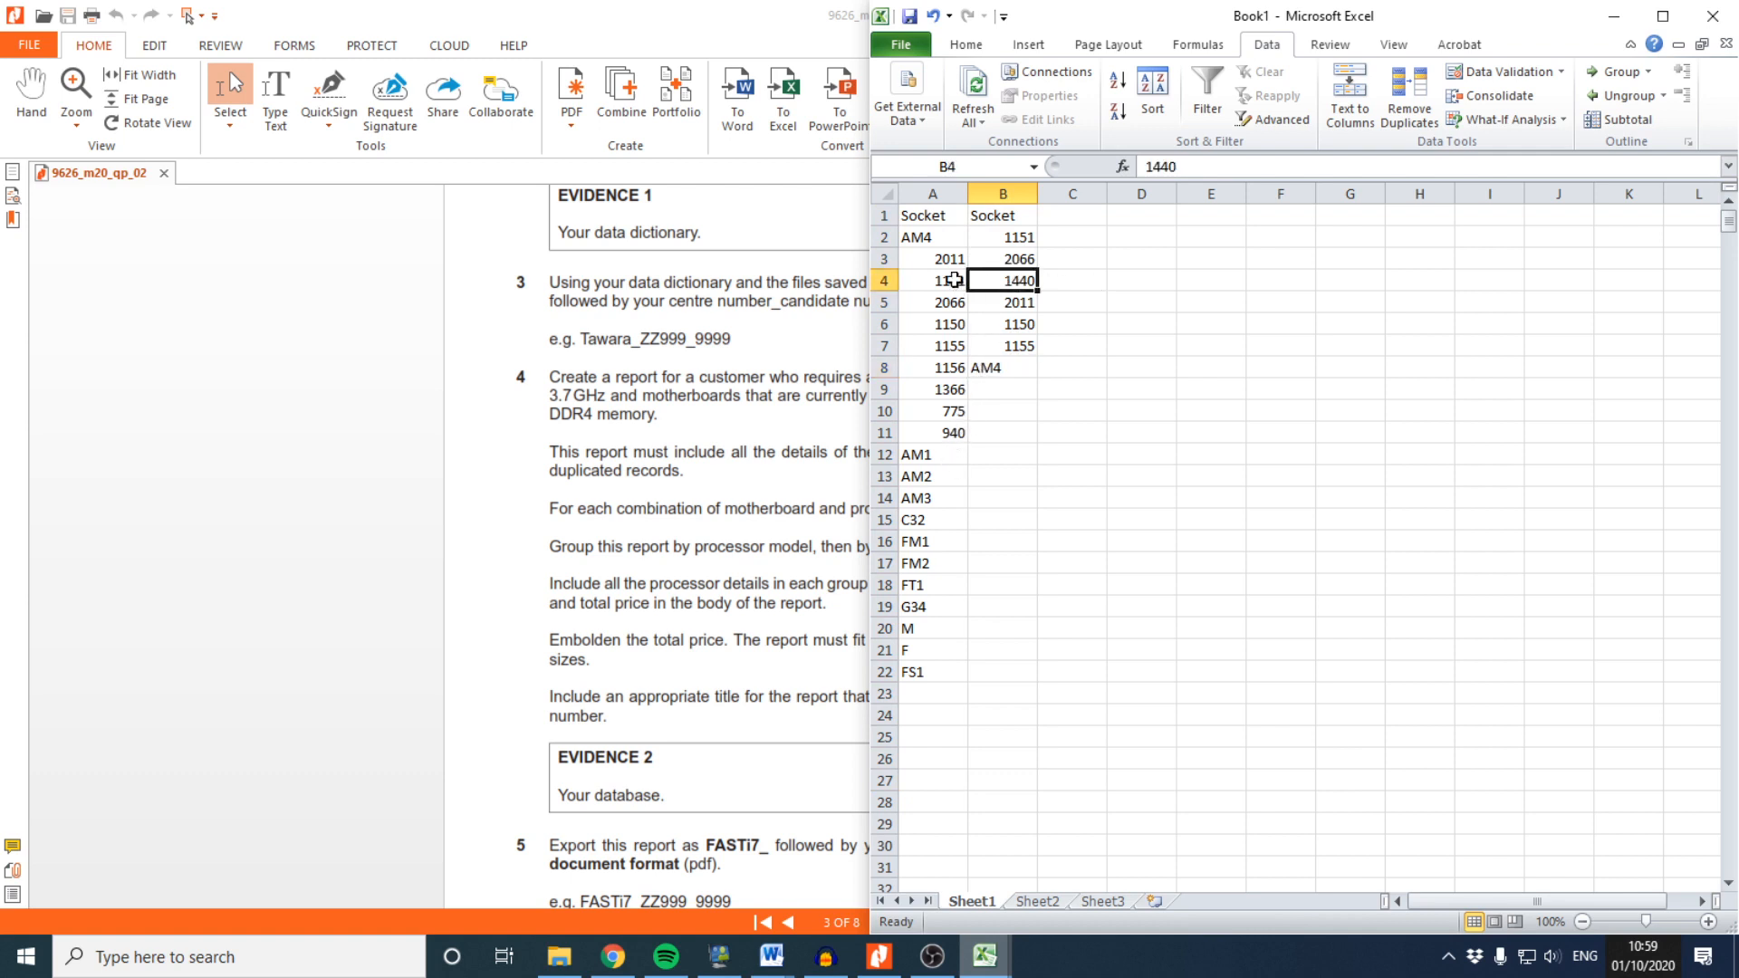
drag(931, 215, 922, 652)
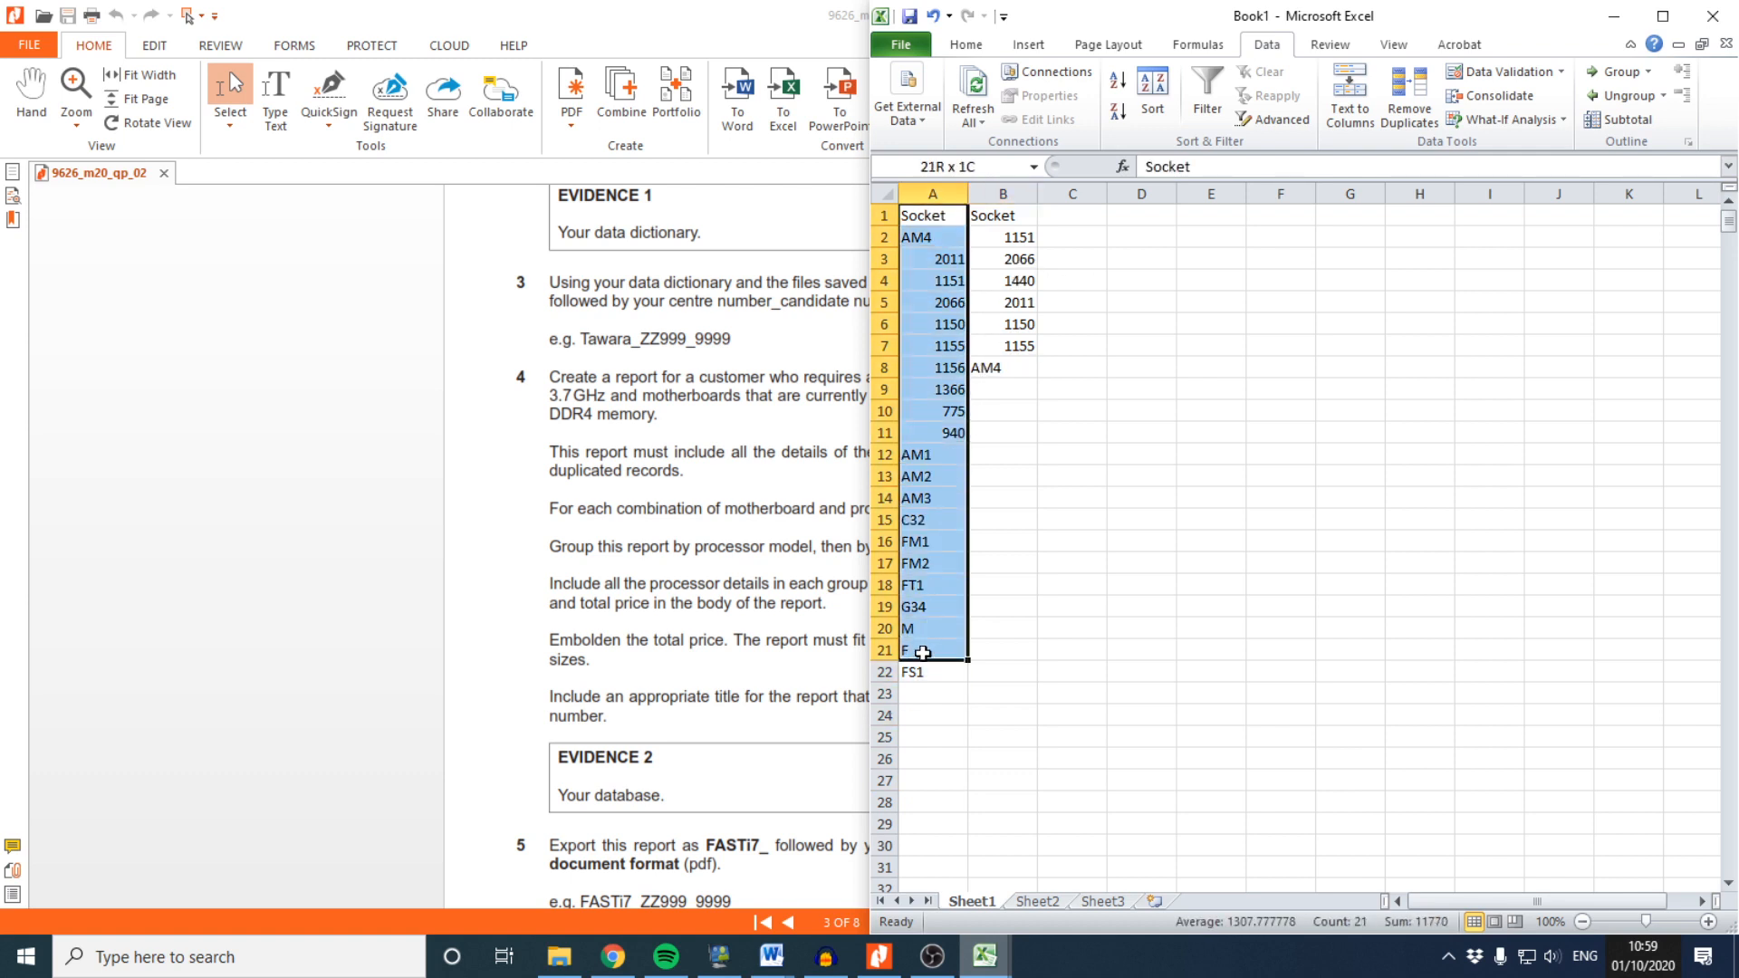
click(1003, 276)
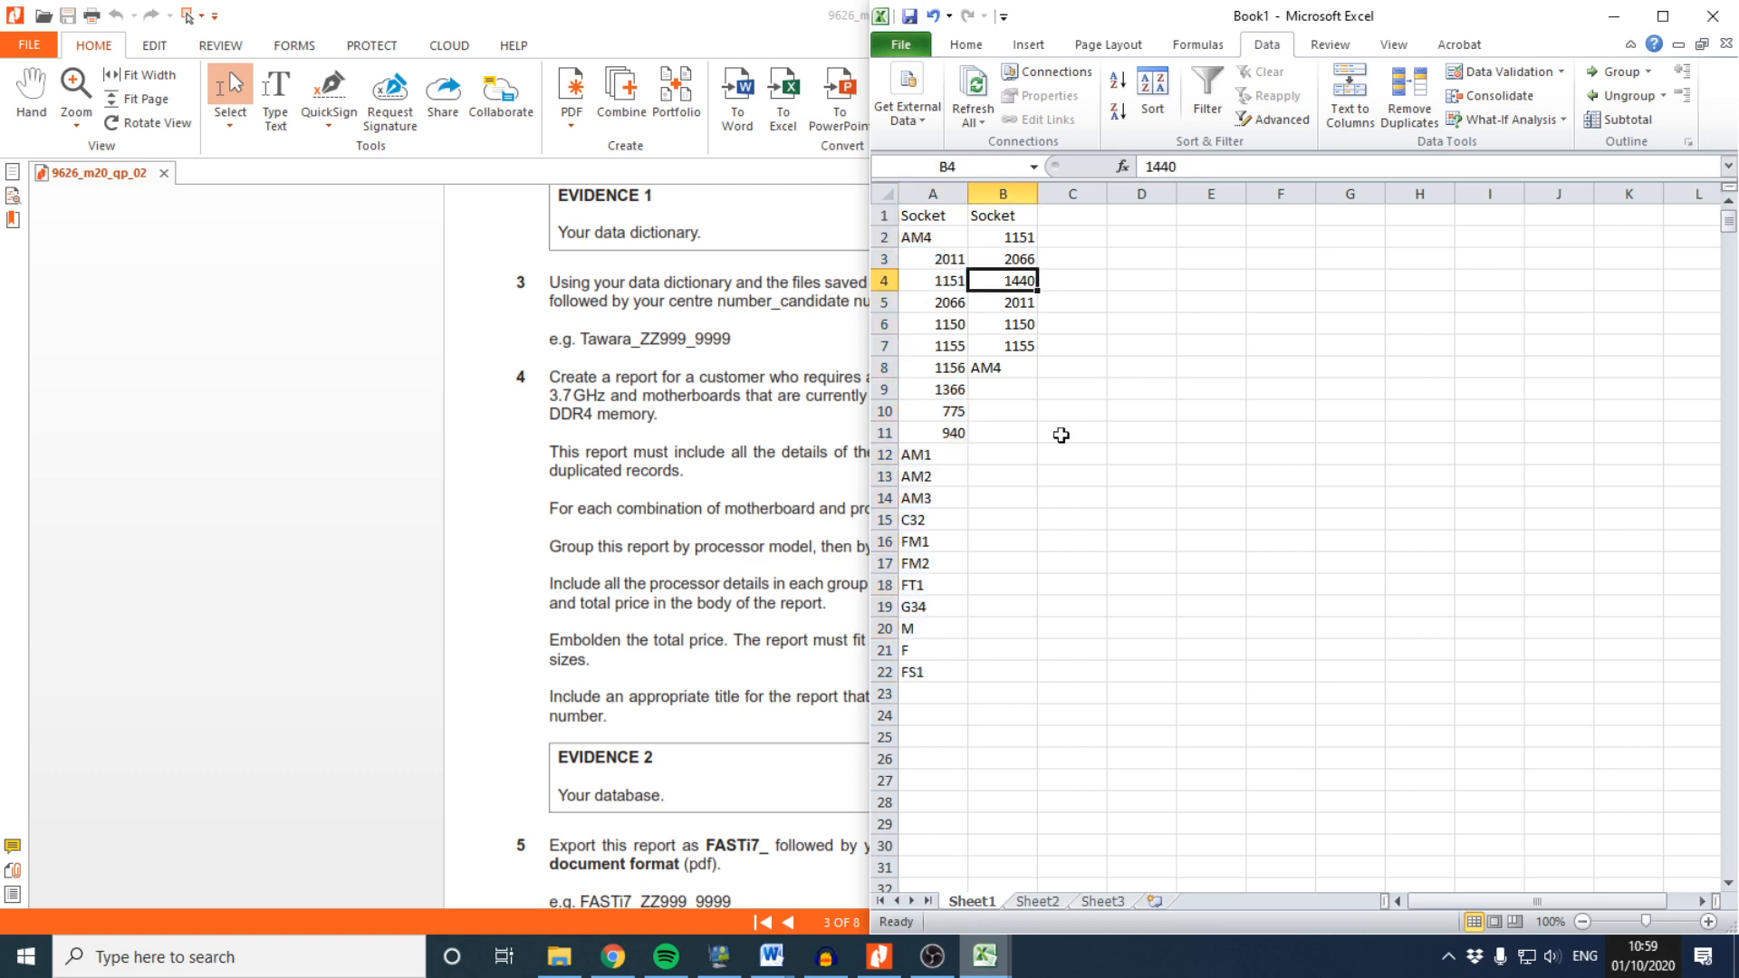
key(ctrl+c)
click(942, 691)
key(ctrl+v)
click(1139, 455)
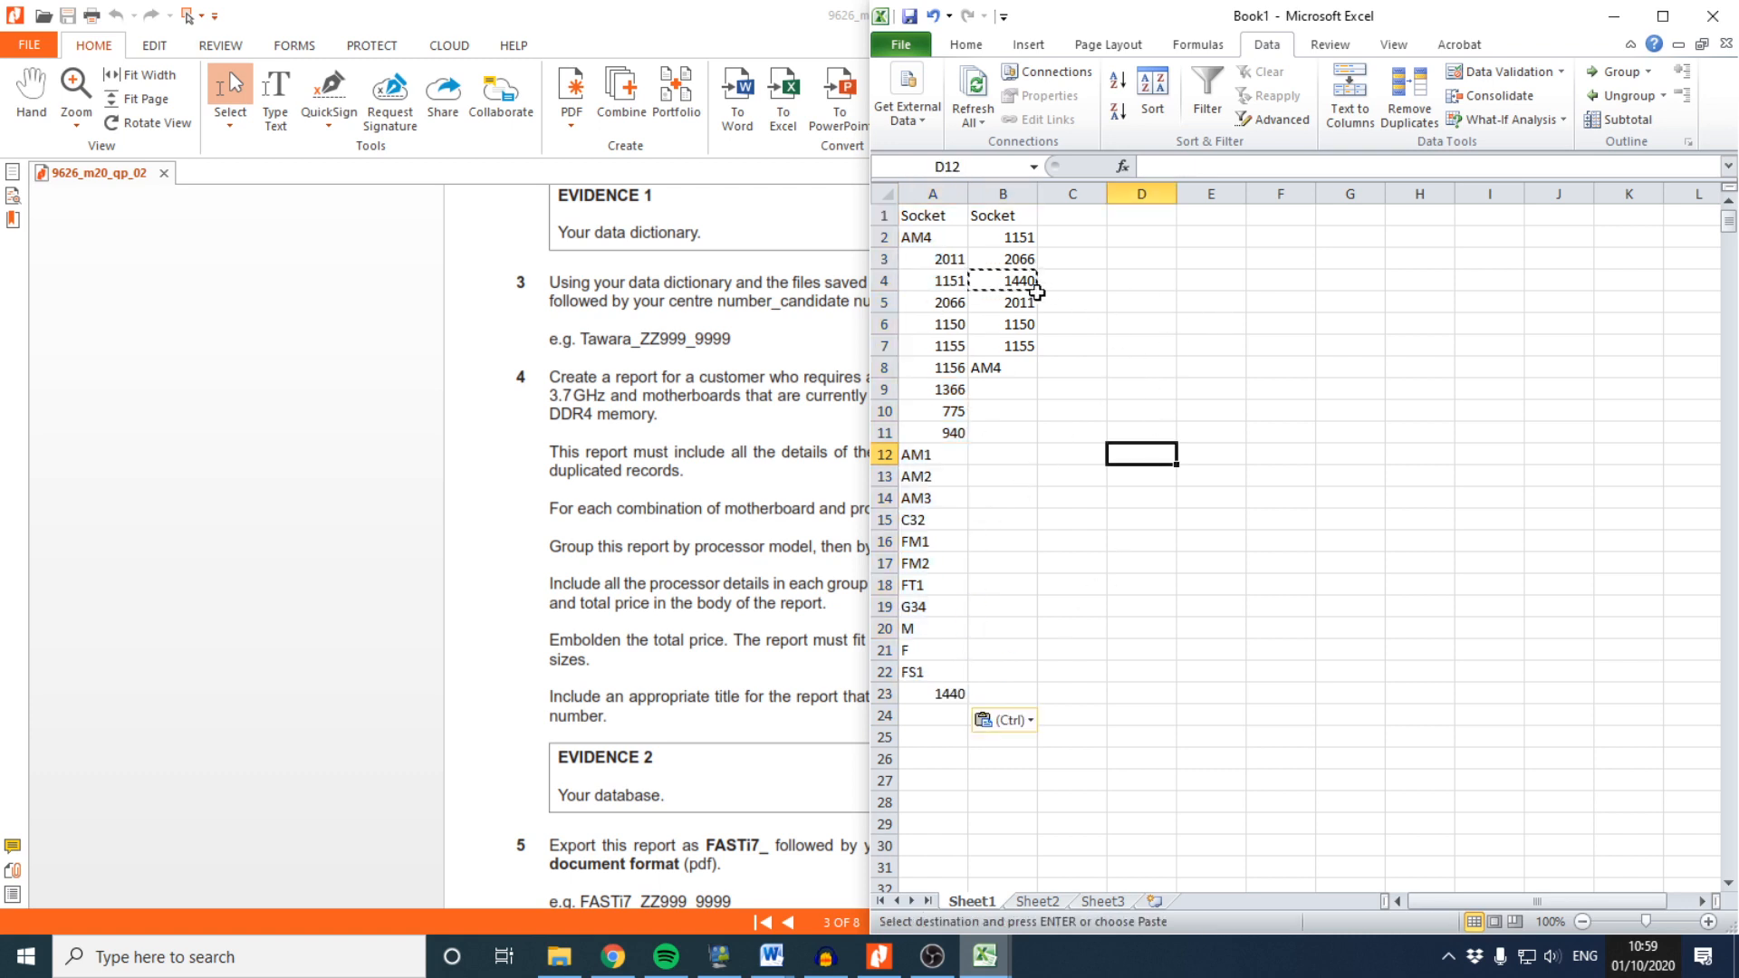
Check the remaining column B sockets against column A, and clear the contents of column B
click(1022, 299)
click(959, 256)
click(1000, 324)
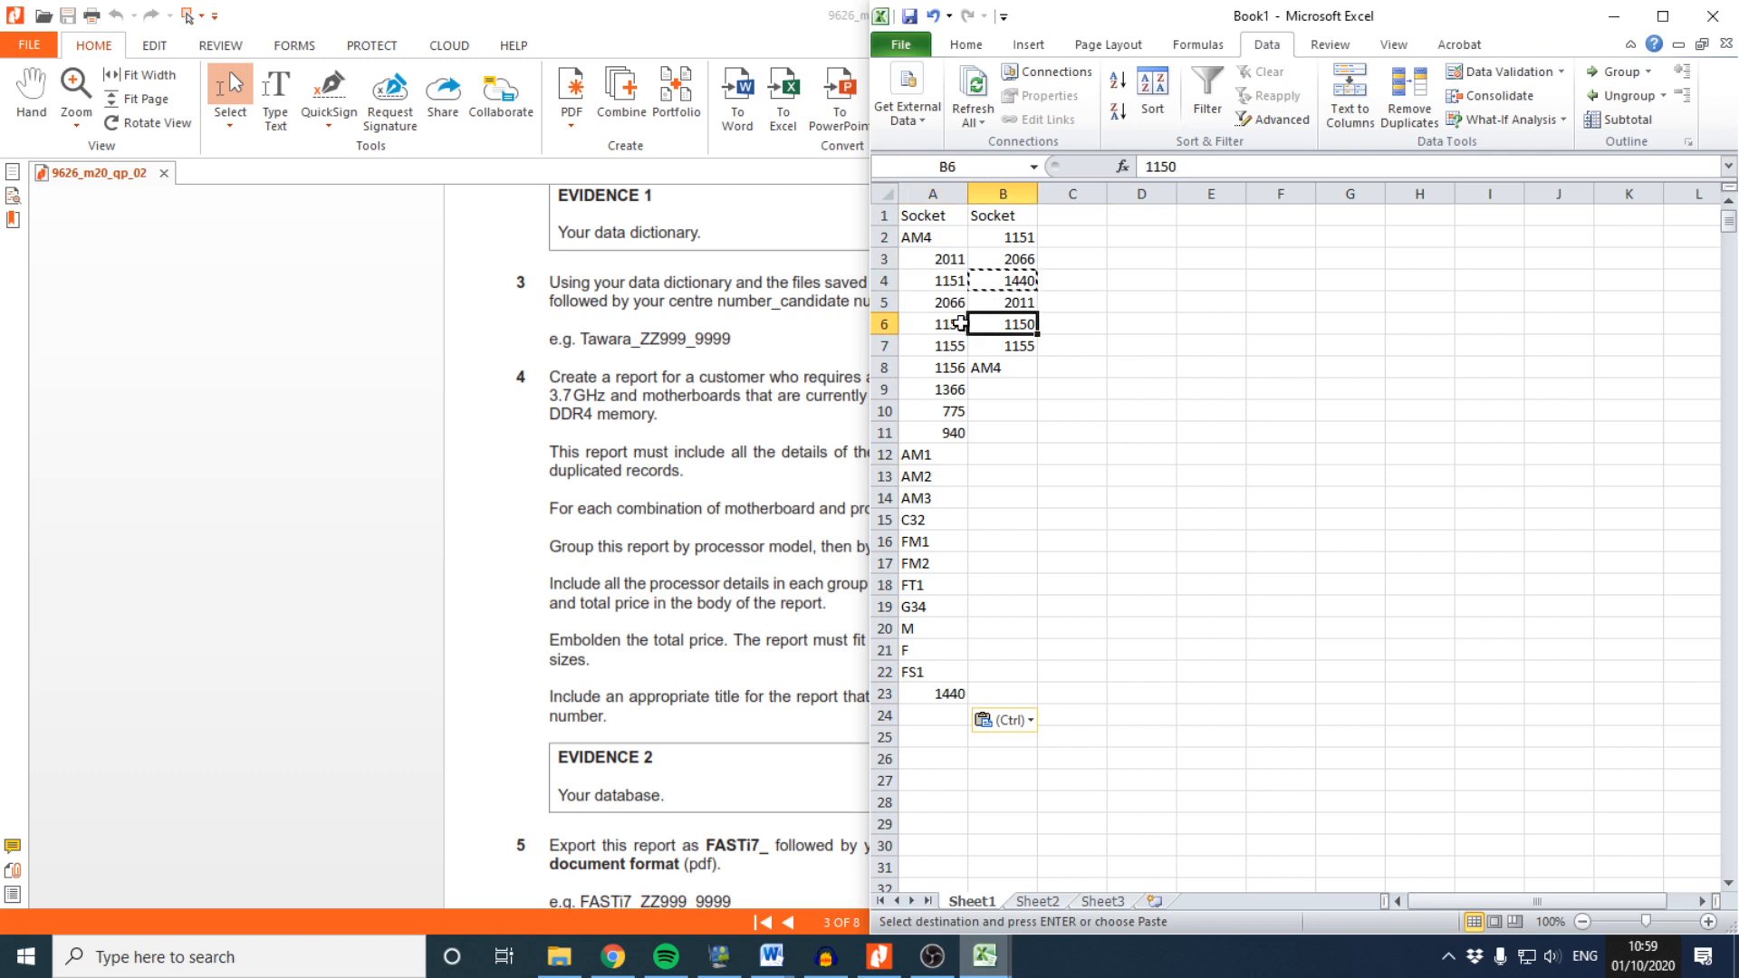
click(1024, 346)
click(955, 345)
click(1006, 359)
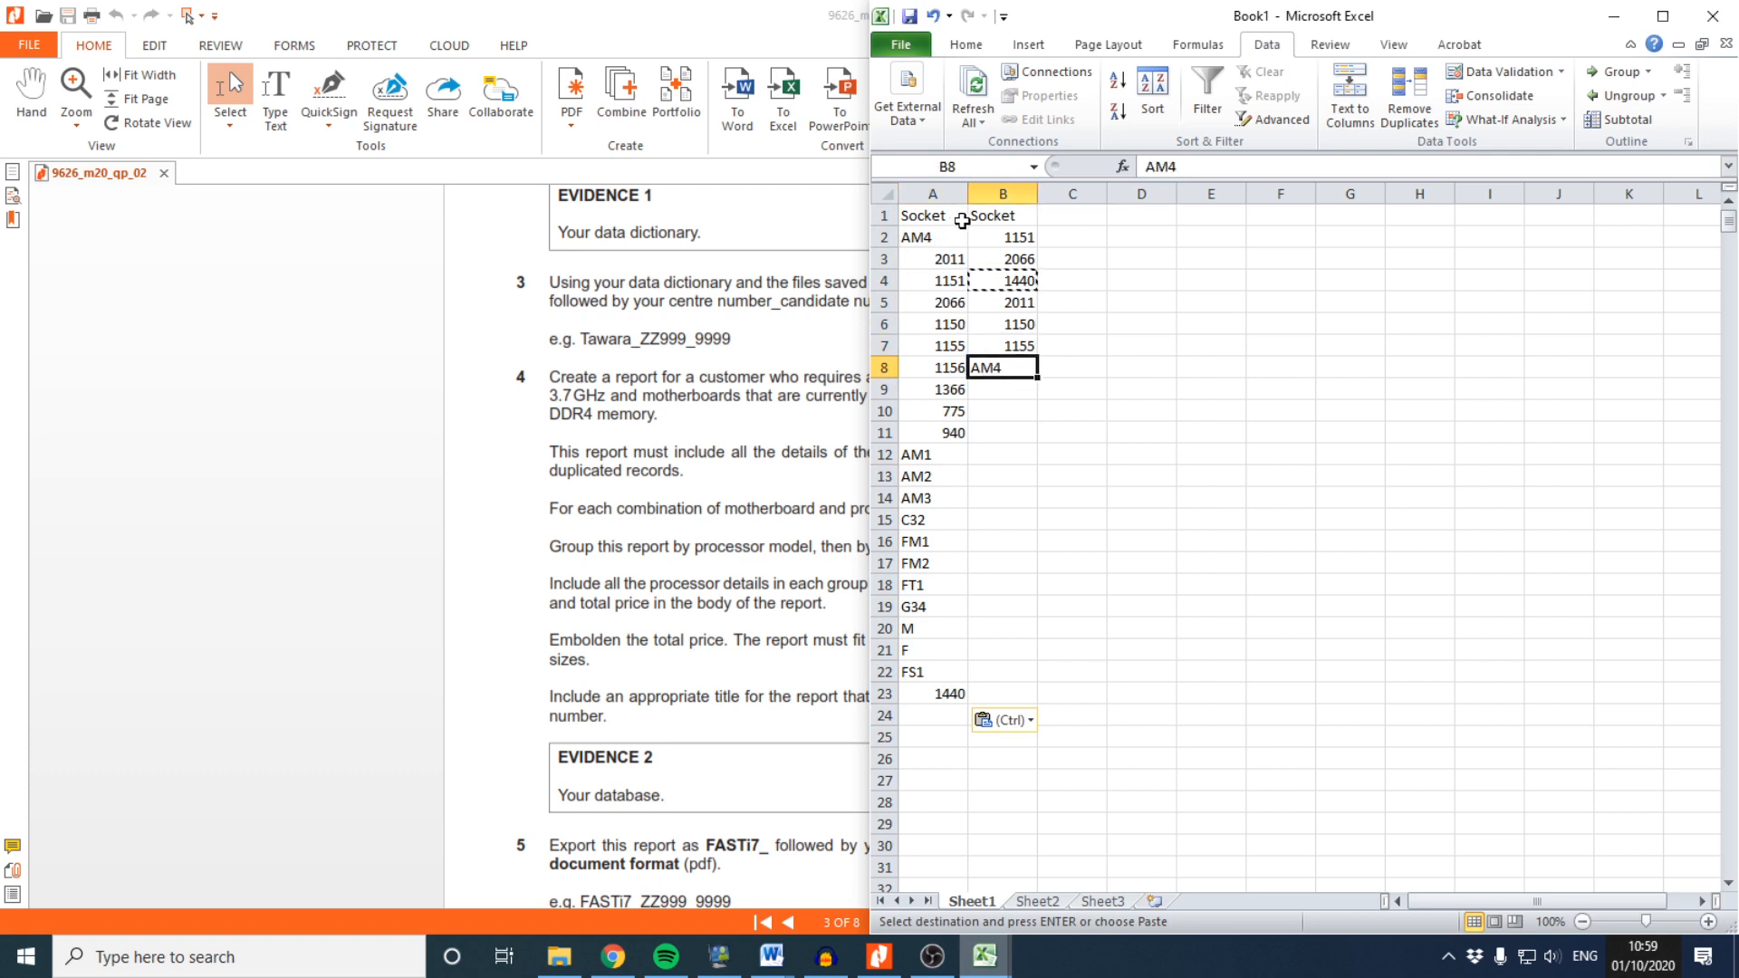
click(1015, 193)
key(Delete)
click(1072, 346)
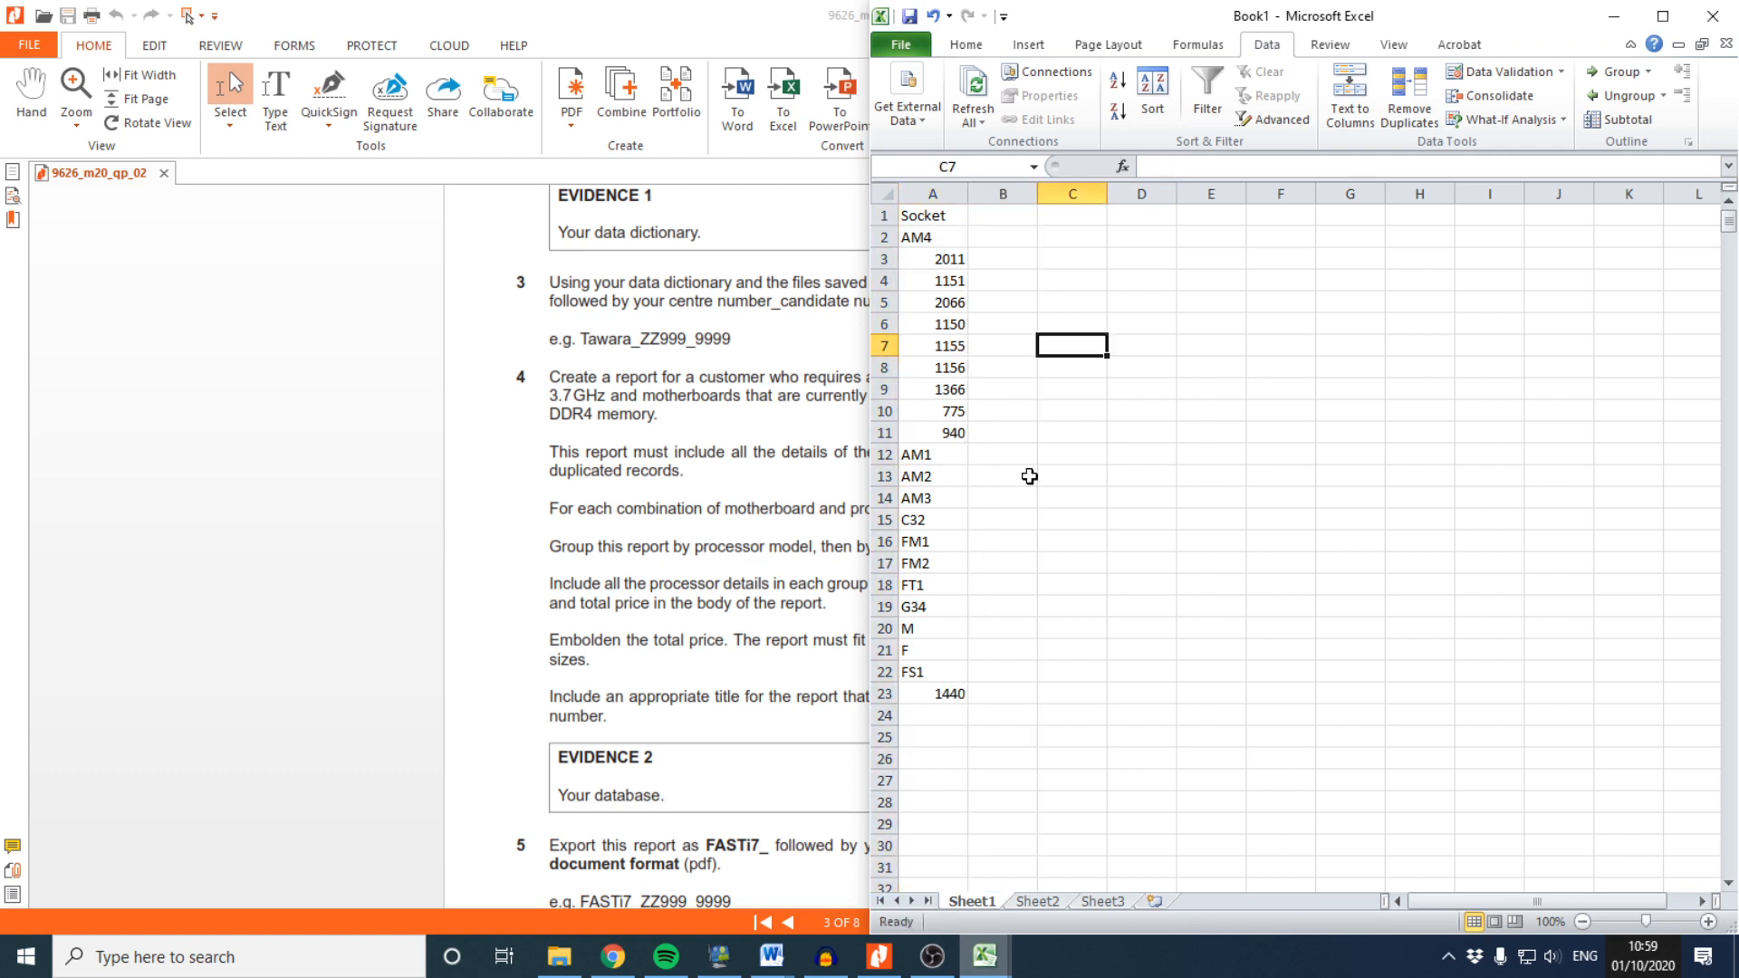
Make the Socket header in cell A1 bold
drag(951, 691, 903, 198)
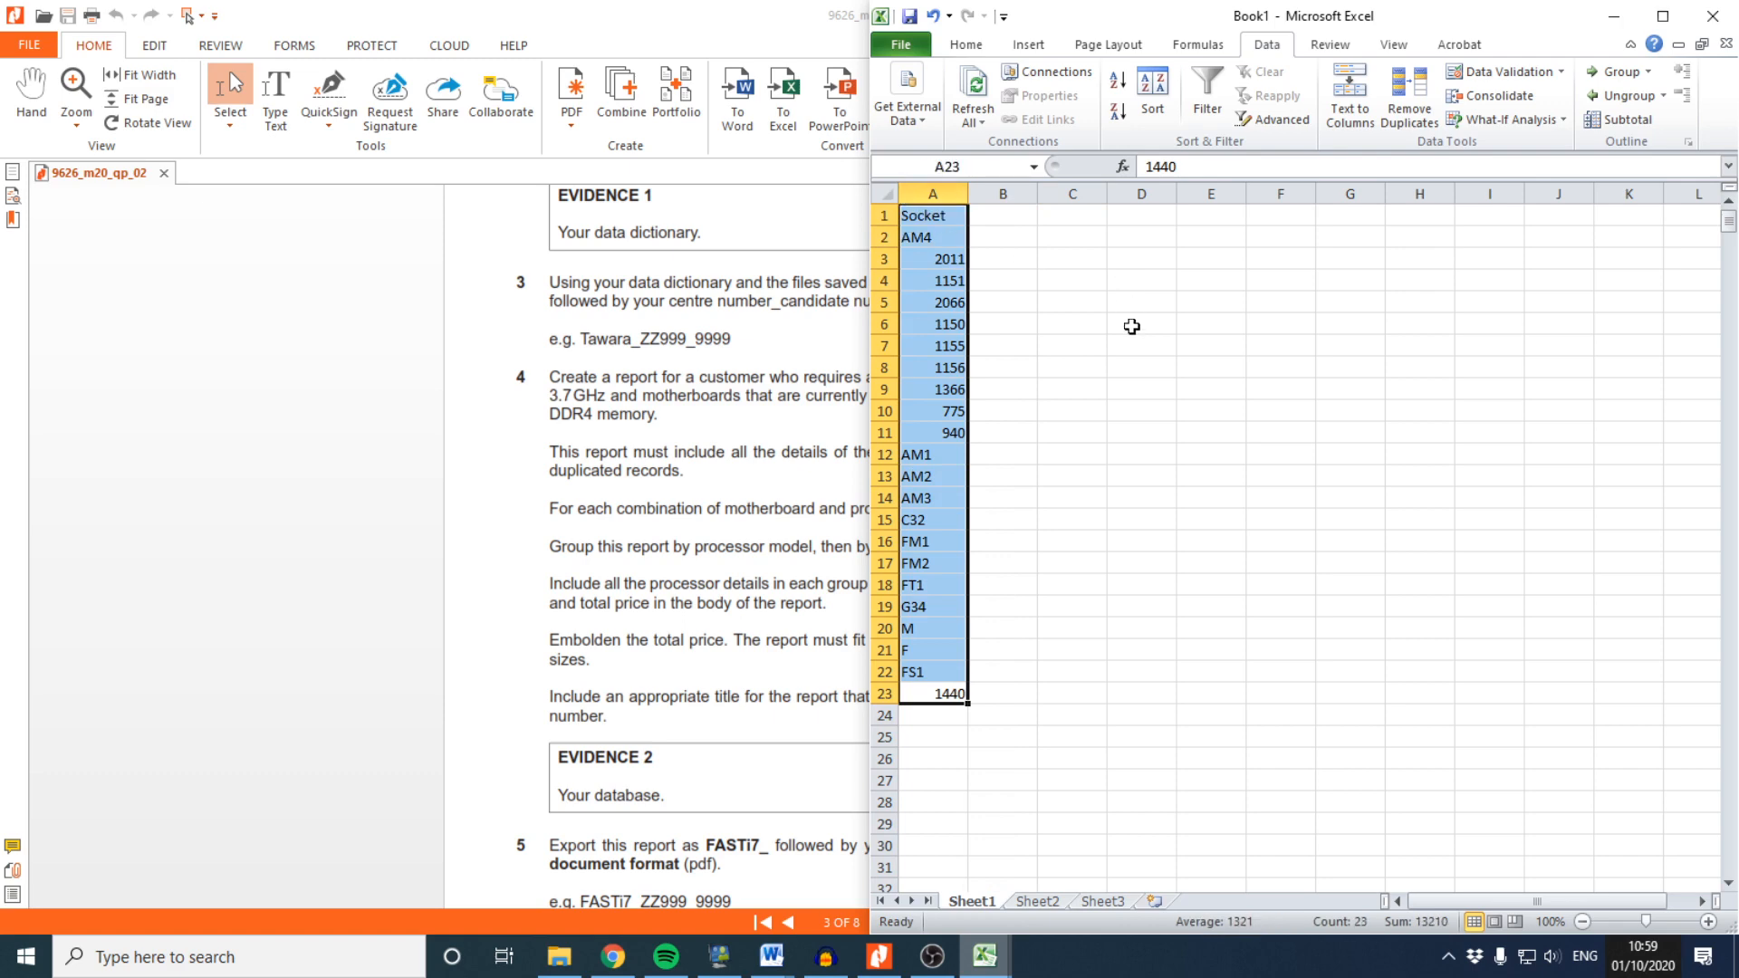
click(946, 213)
drag(1304, 388, 1362, 390)
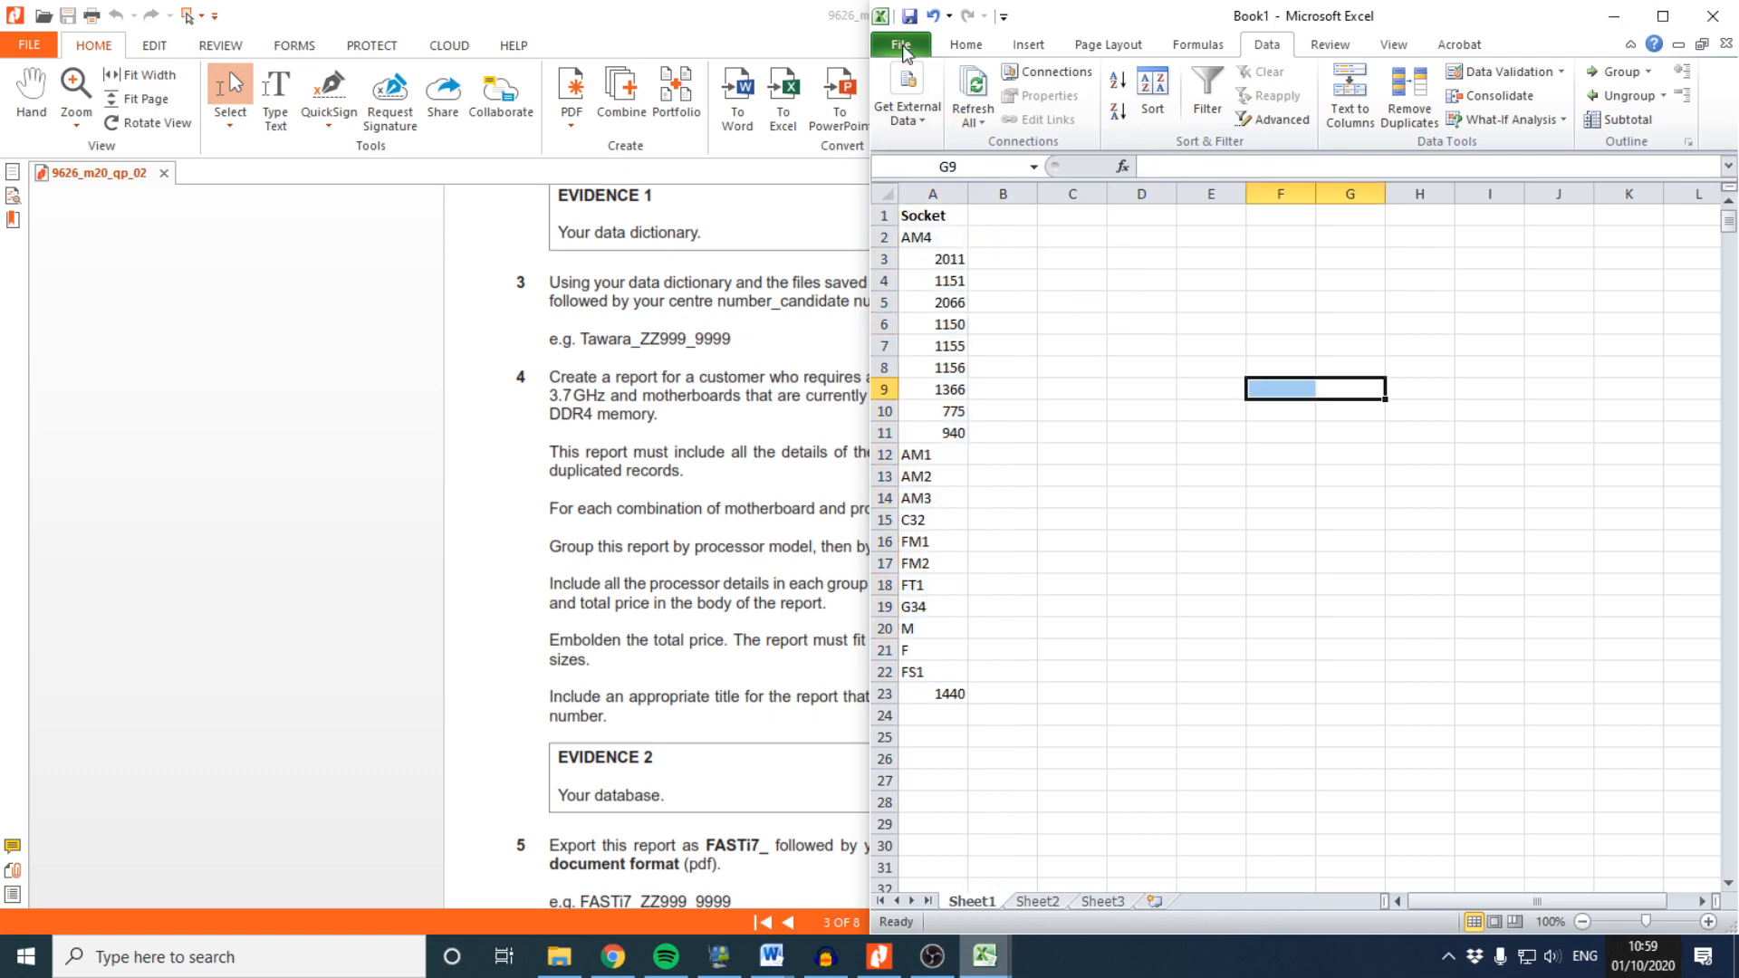
Save the active sheet as a CSV (Comma delimited) file named "socket" in the March 20 folder
click(900, 43)
click(937, 110)
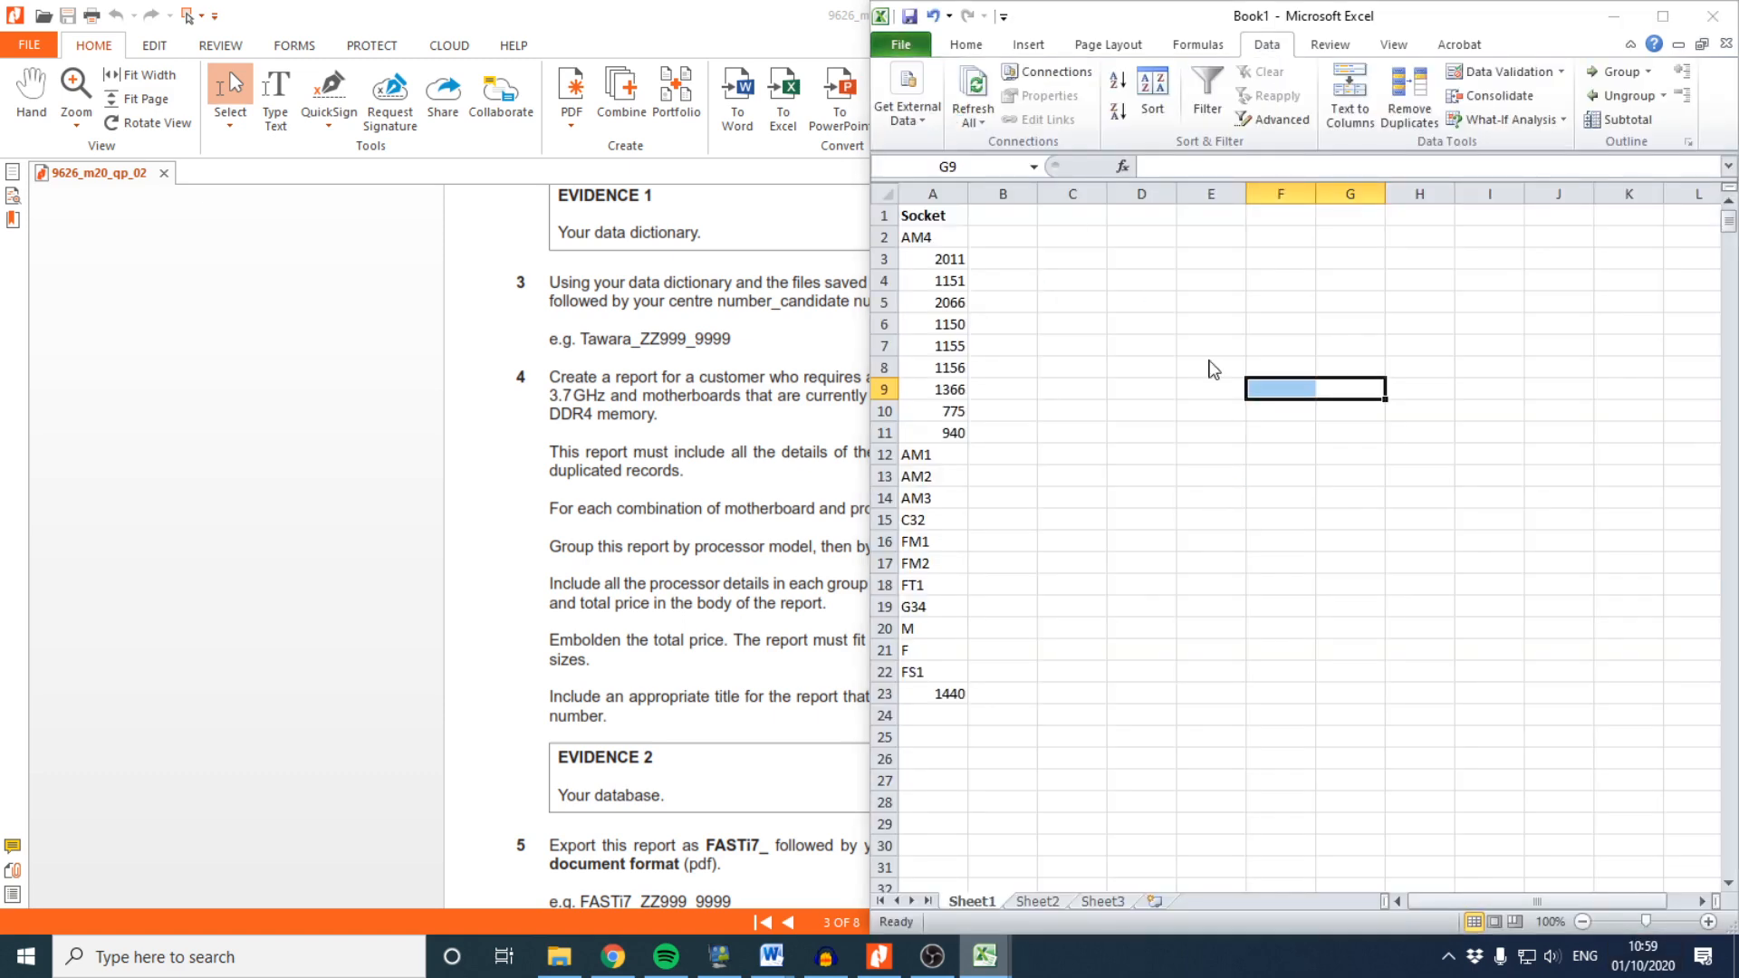
click(959, 465)
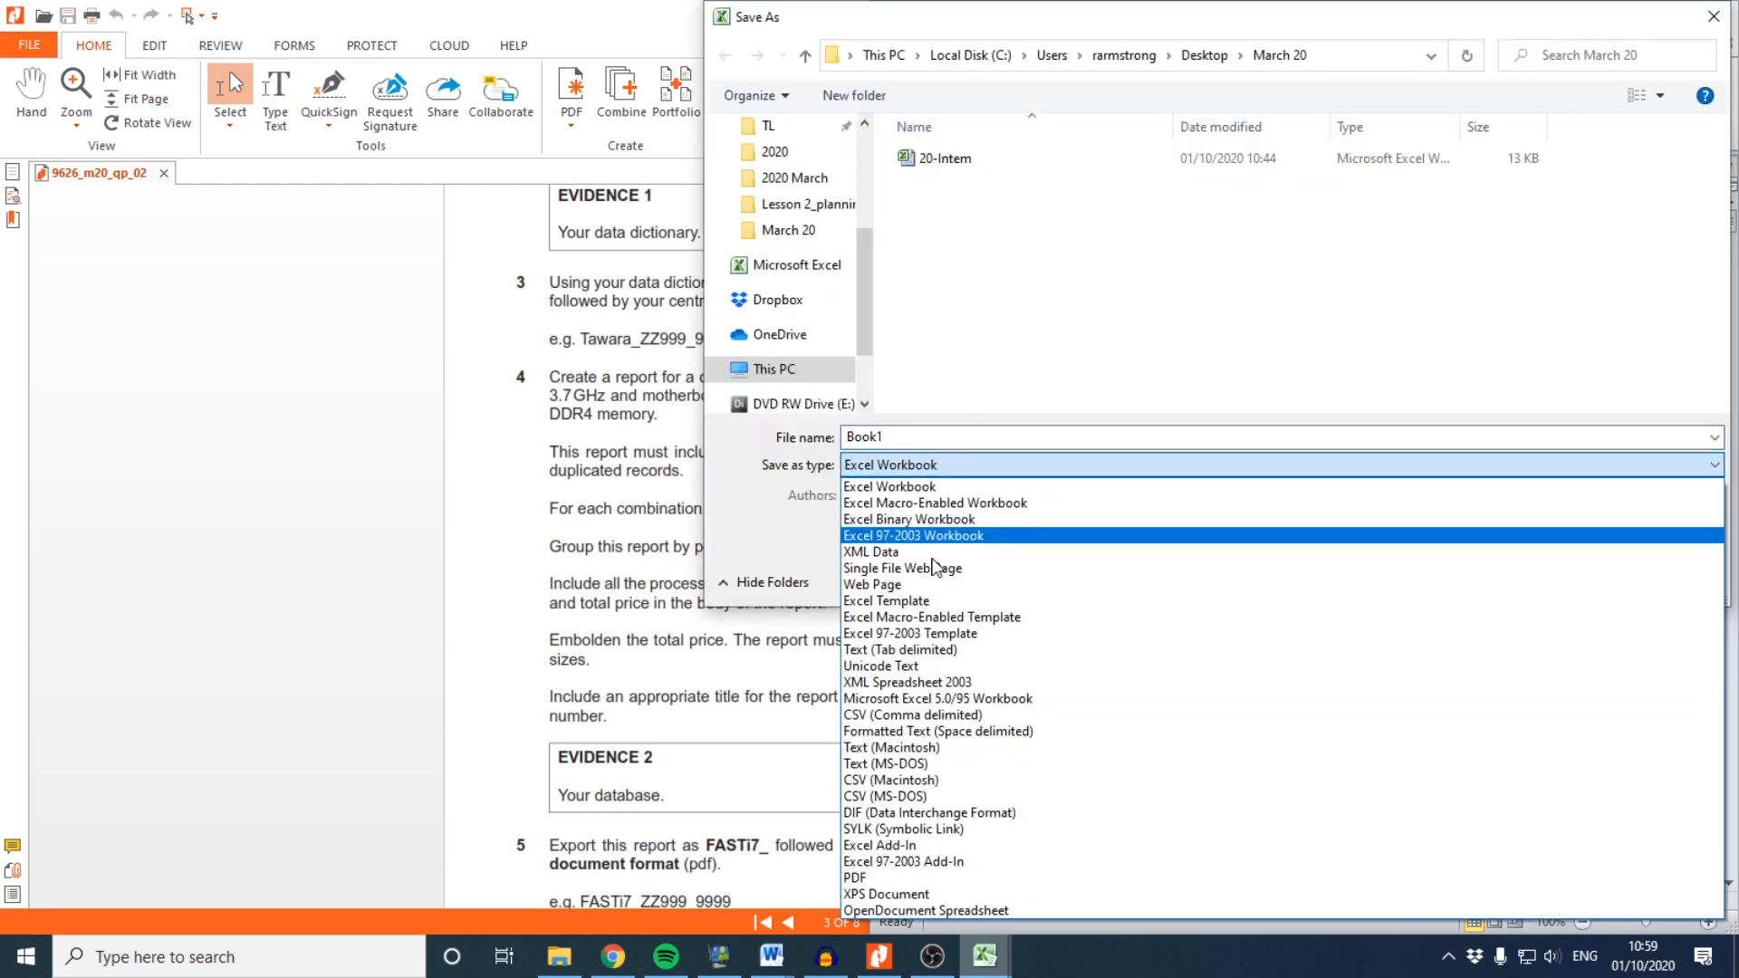
click(926, 718)
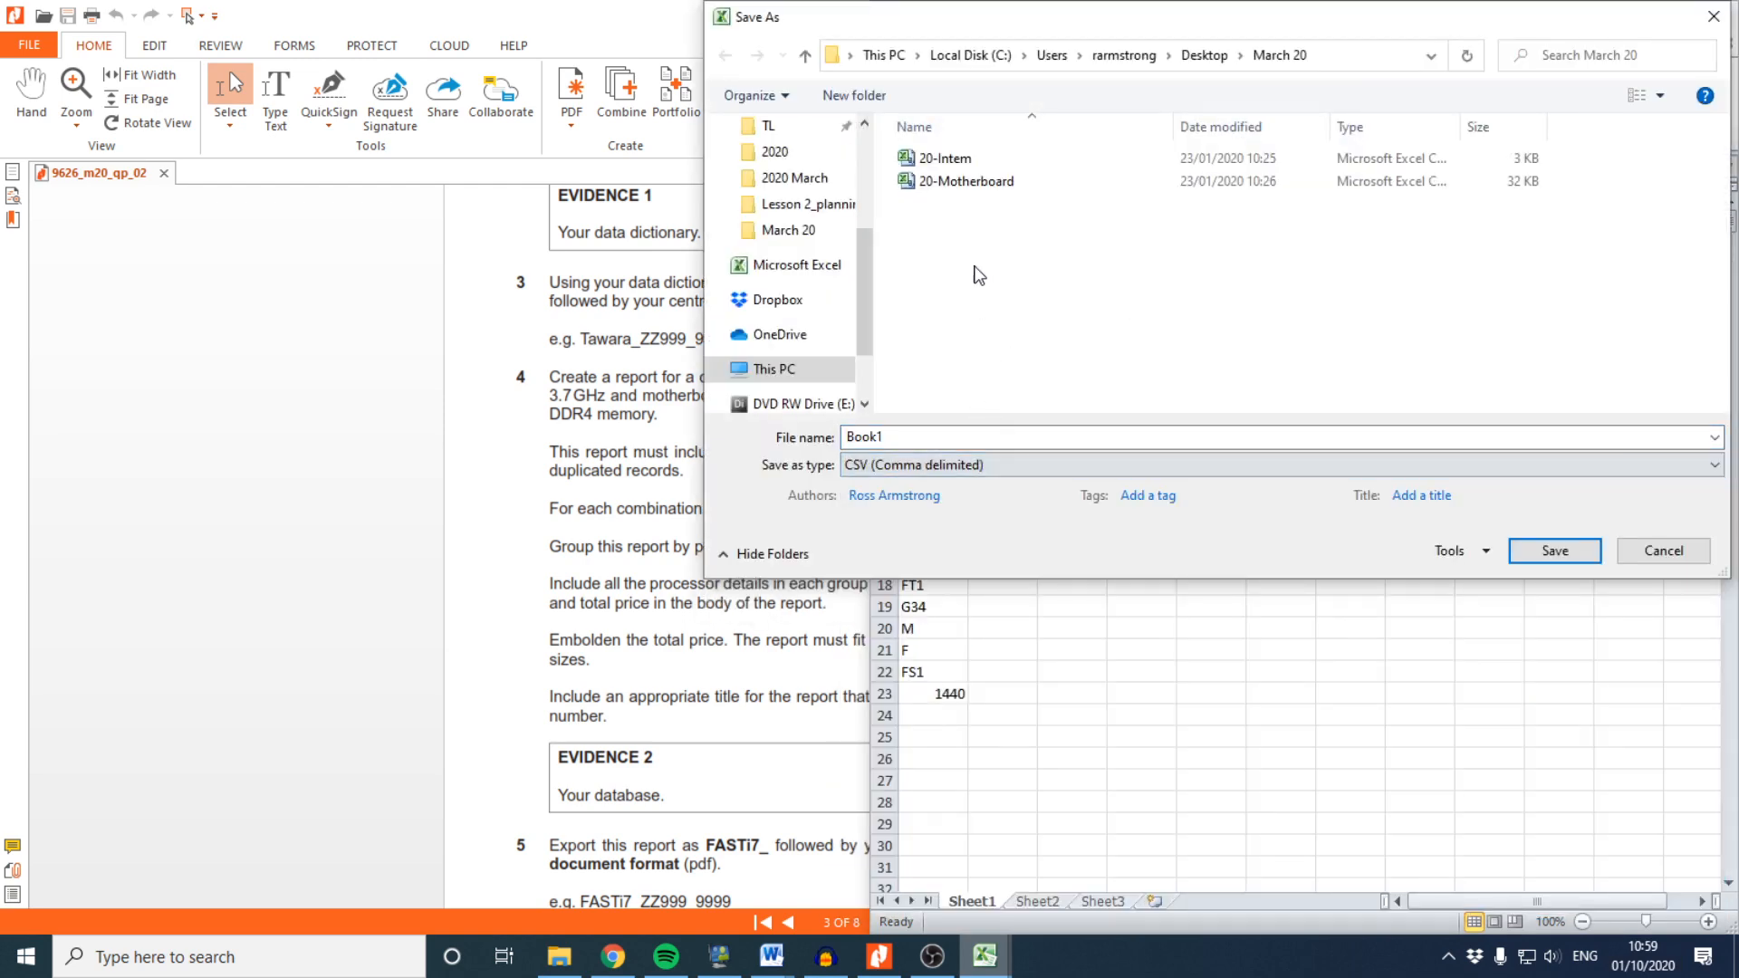
click(978, 438)
text(socket)
key(Return)
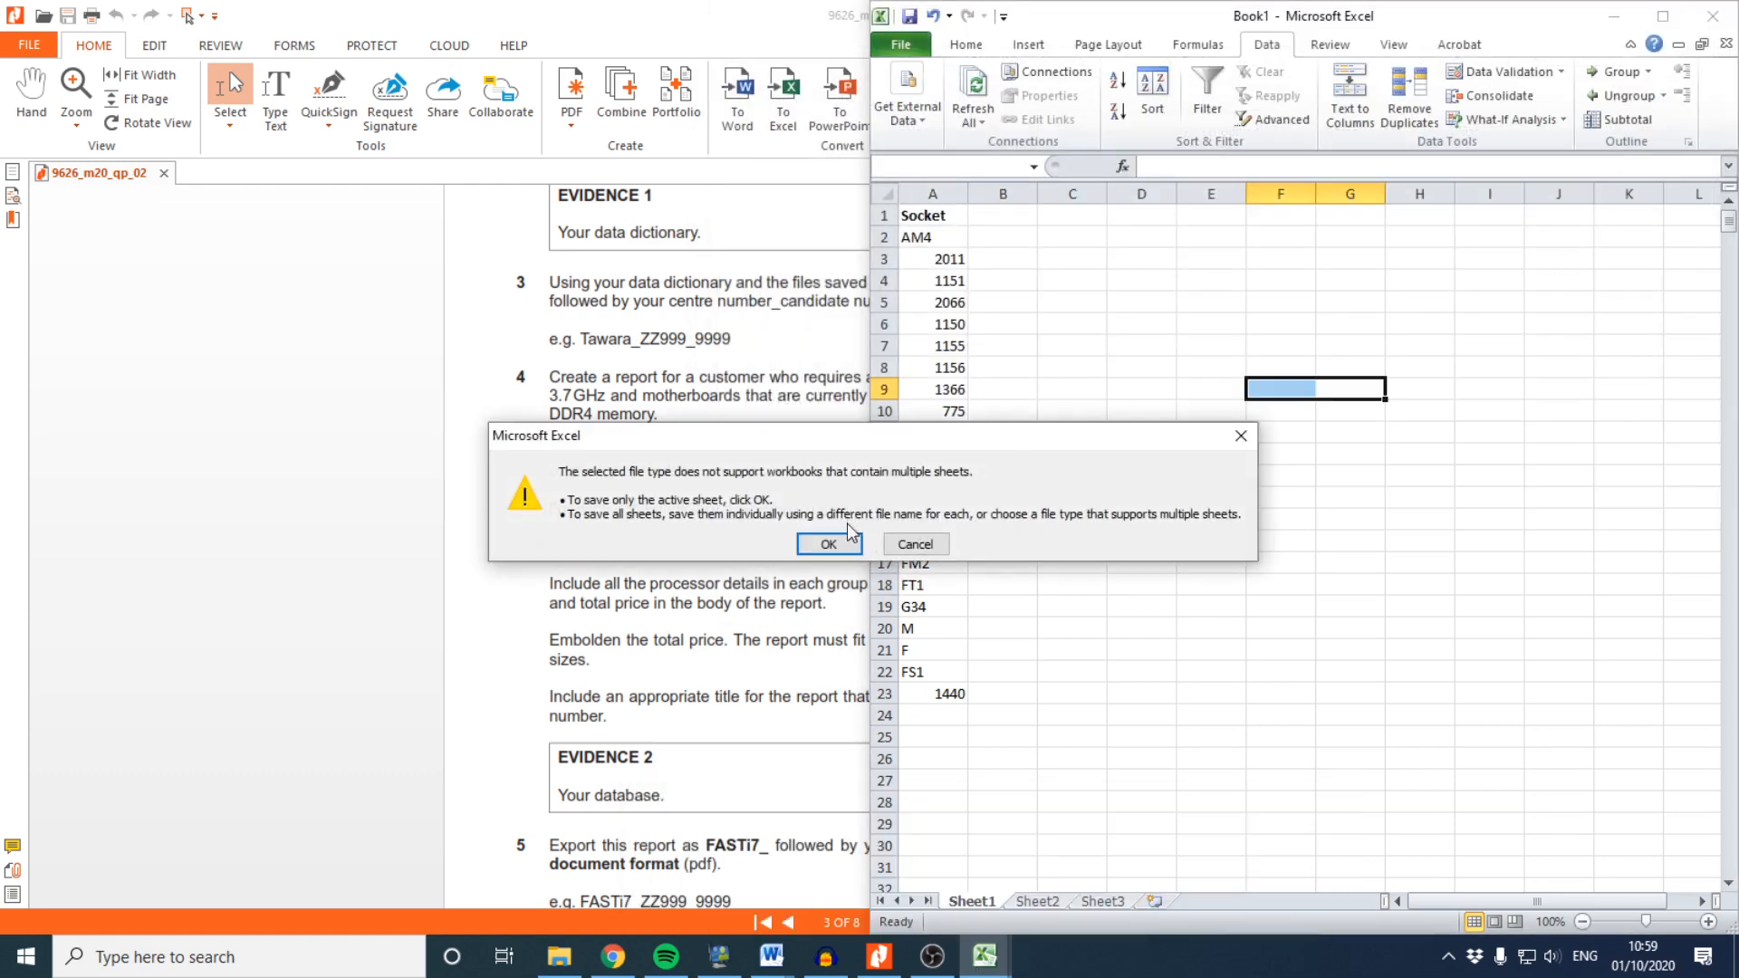
click(803, 546)
click(787, 554)
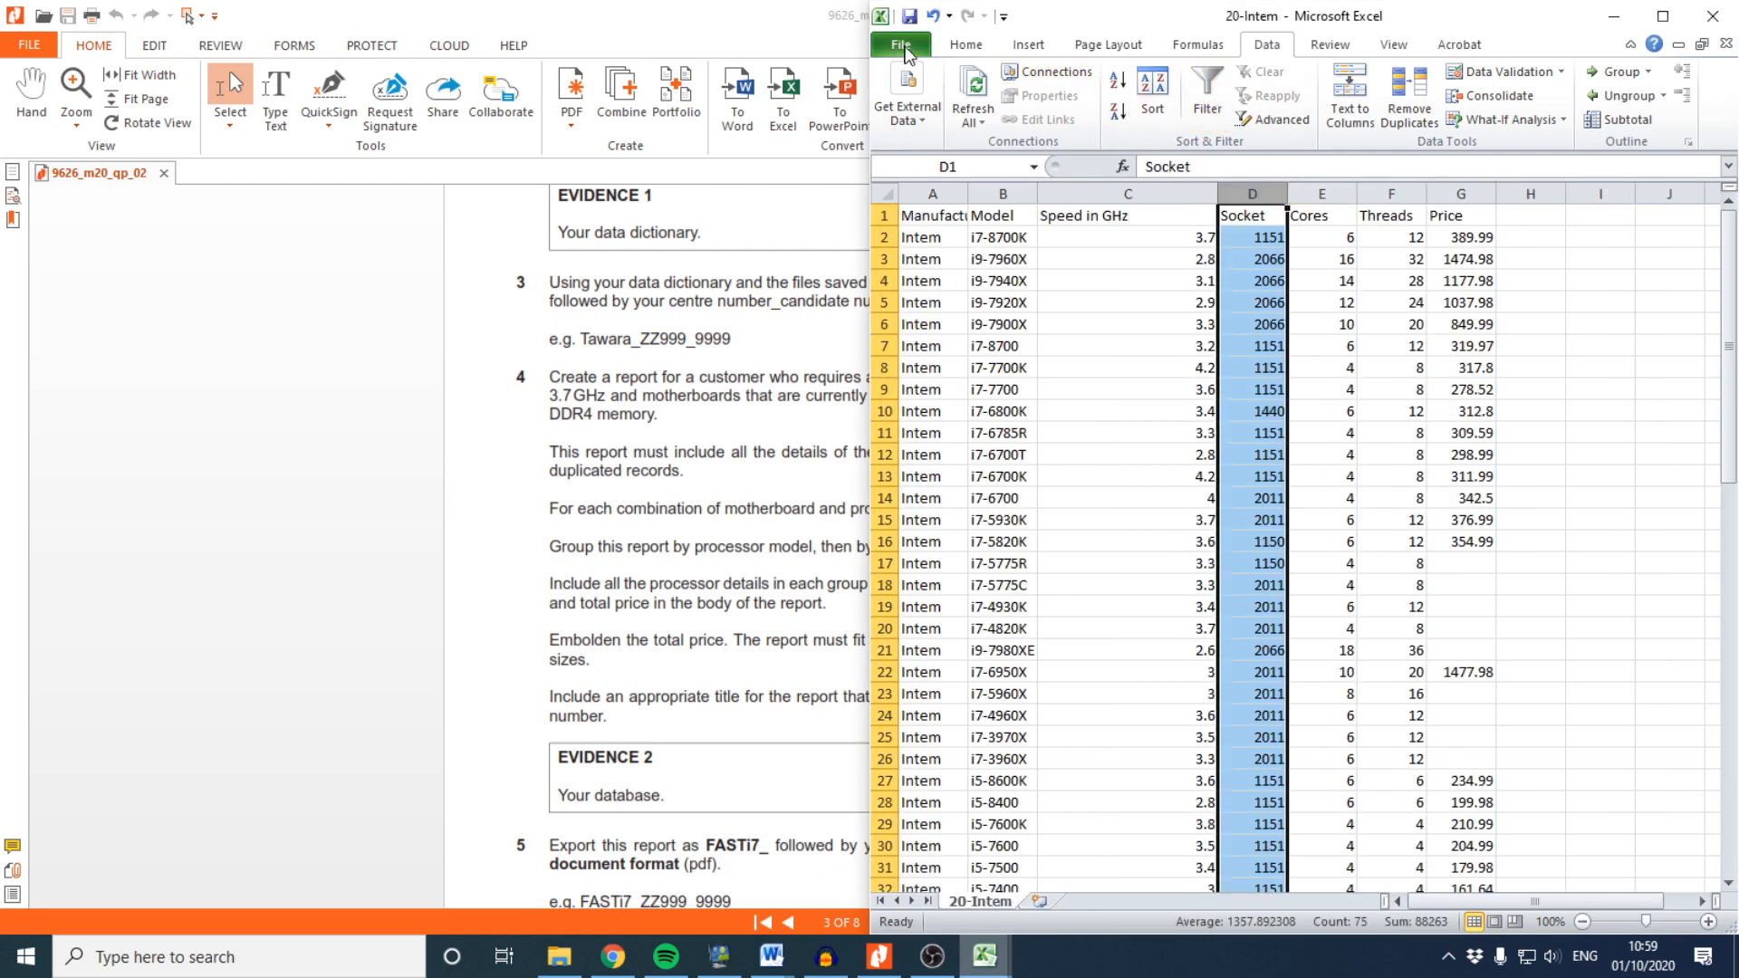
Save the 20-Intem workbook as a CSV (Comma delimited) file named "processor" in the March 20 folder
click(906, 46)
click(914, 111)
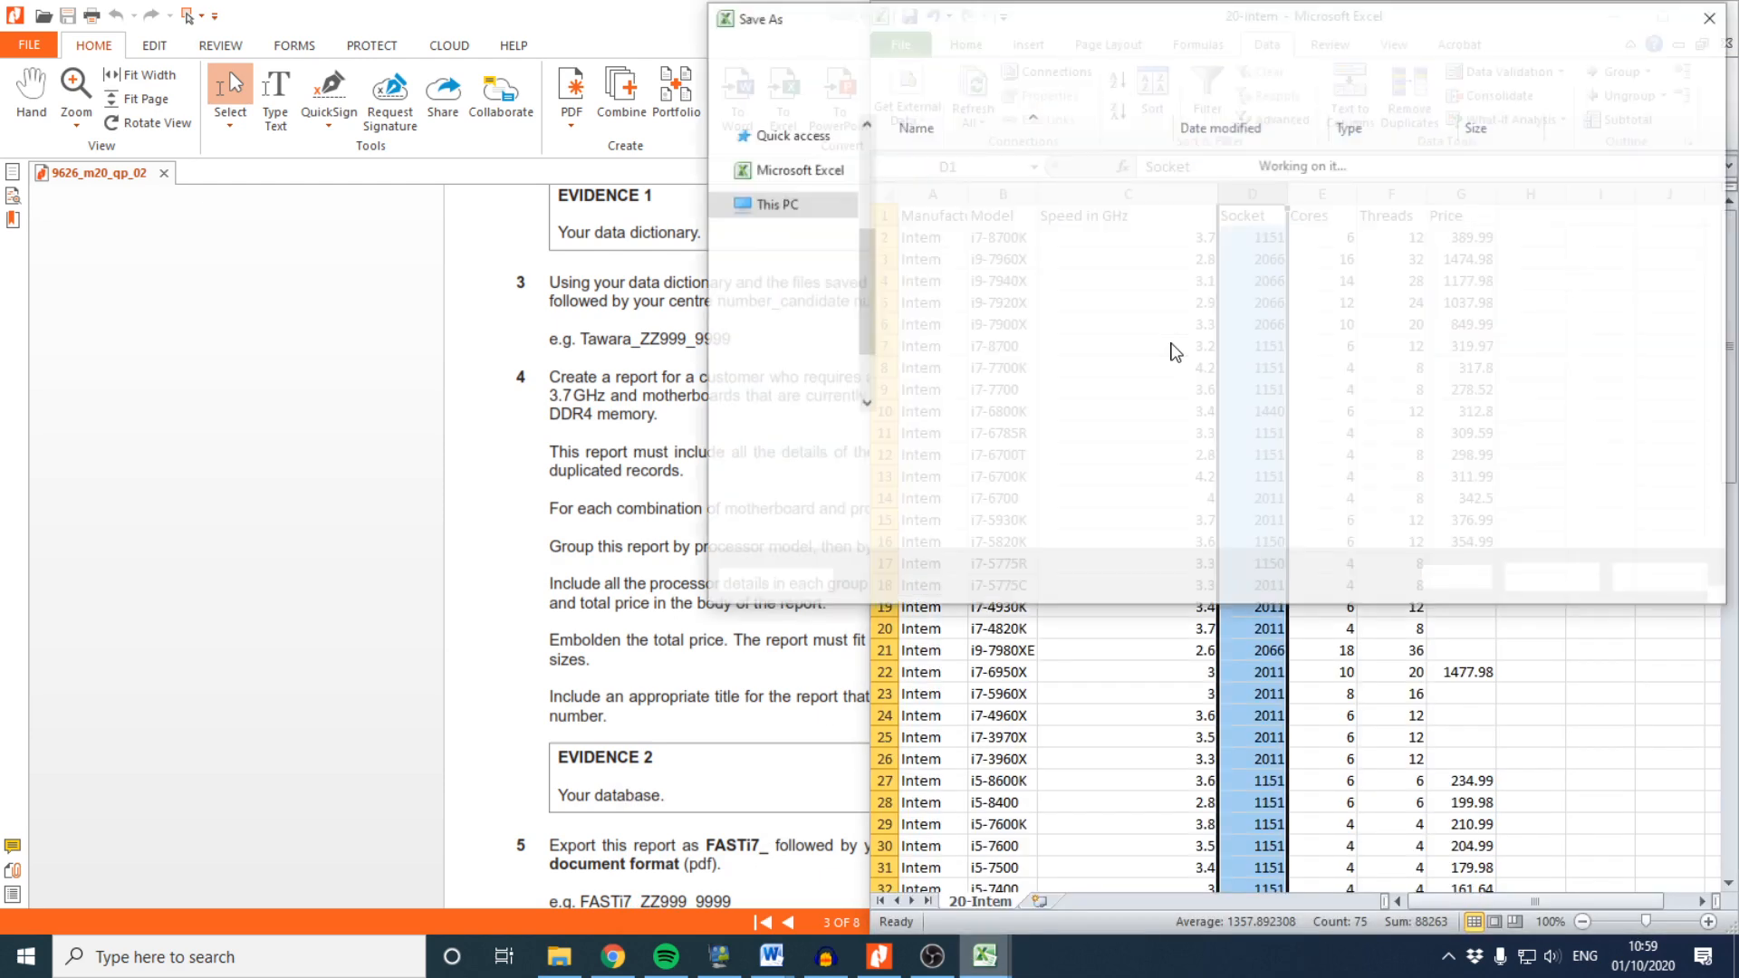
text(processor)
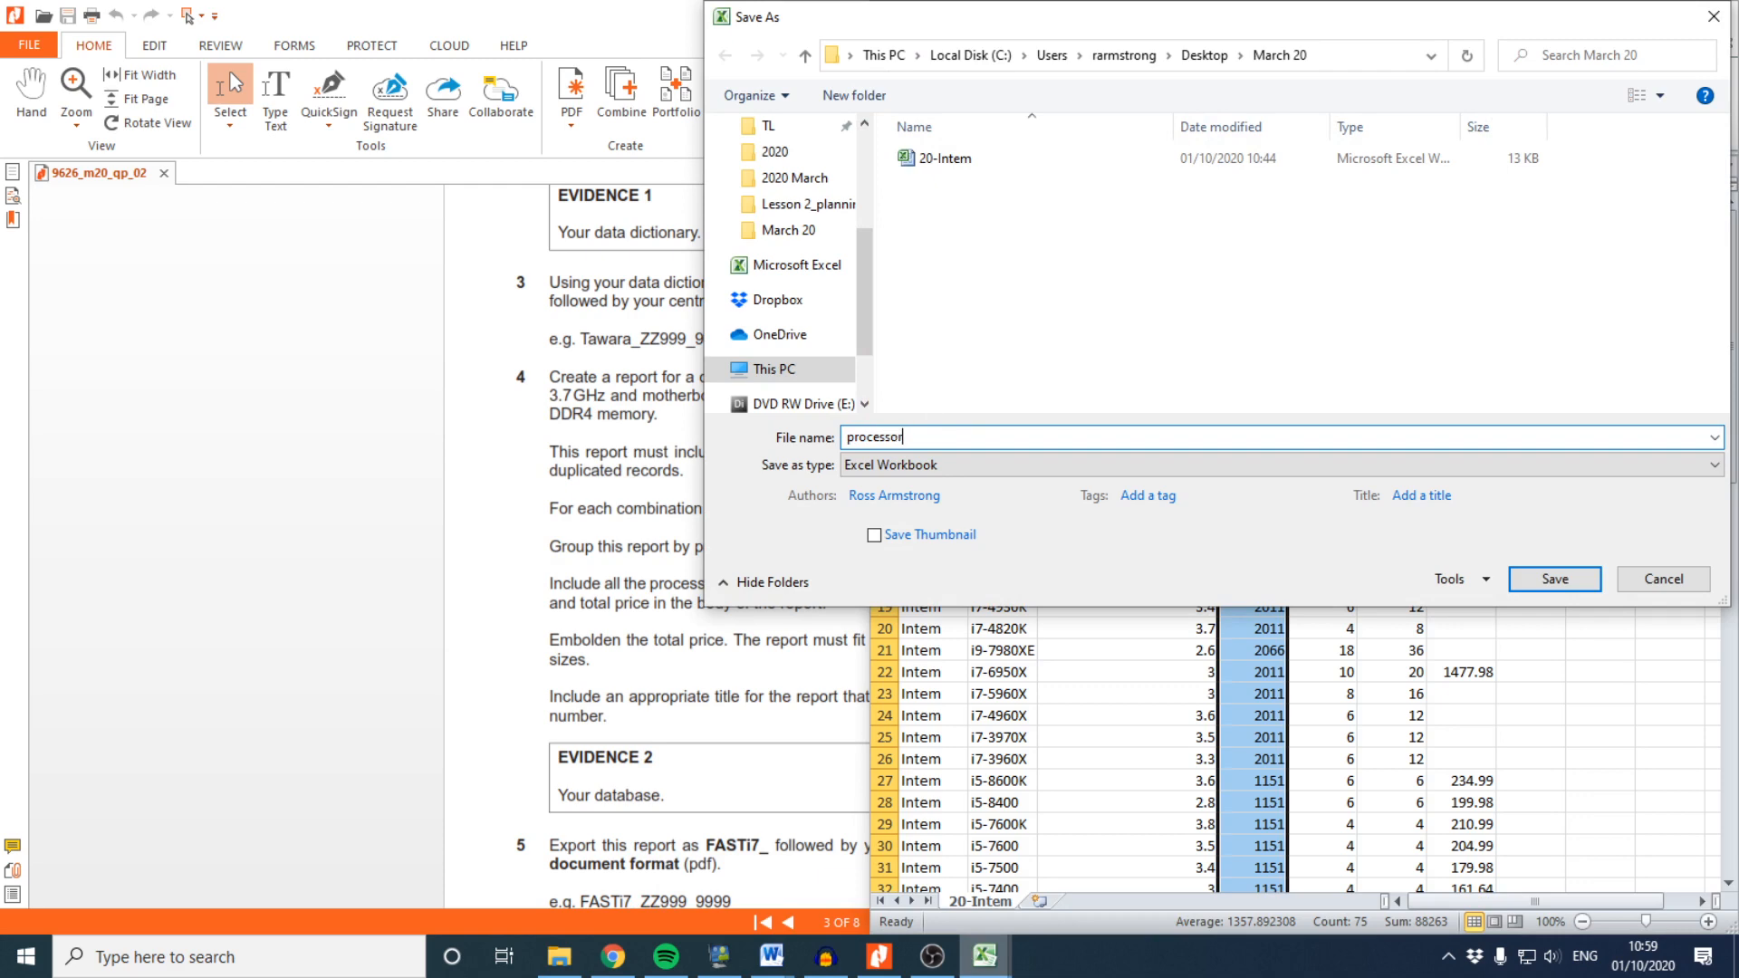
click(968, 465)
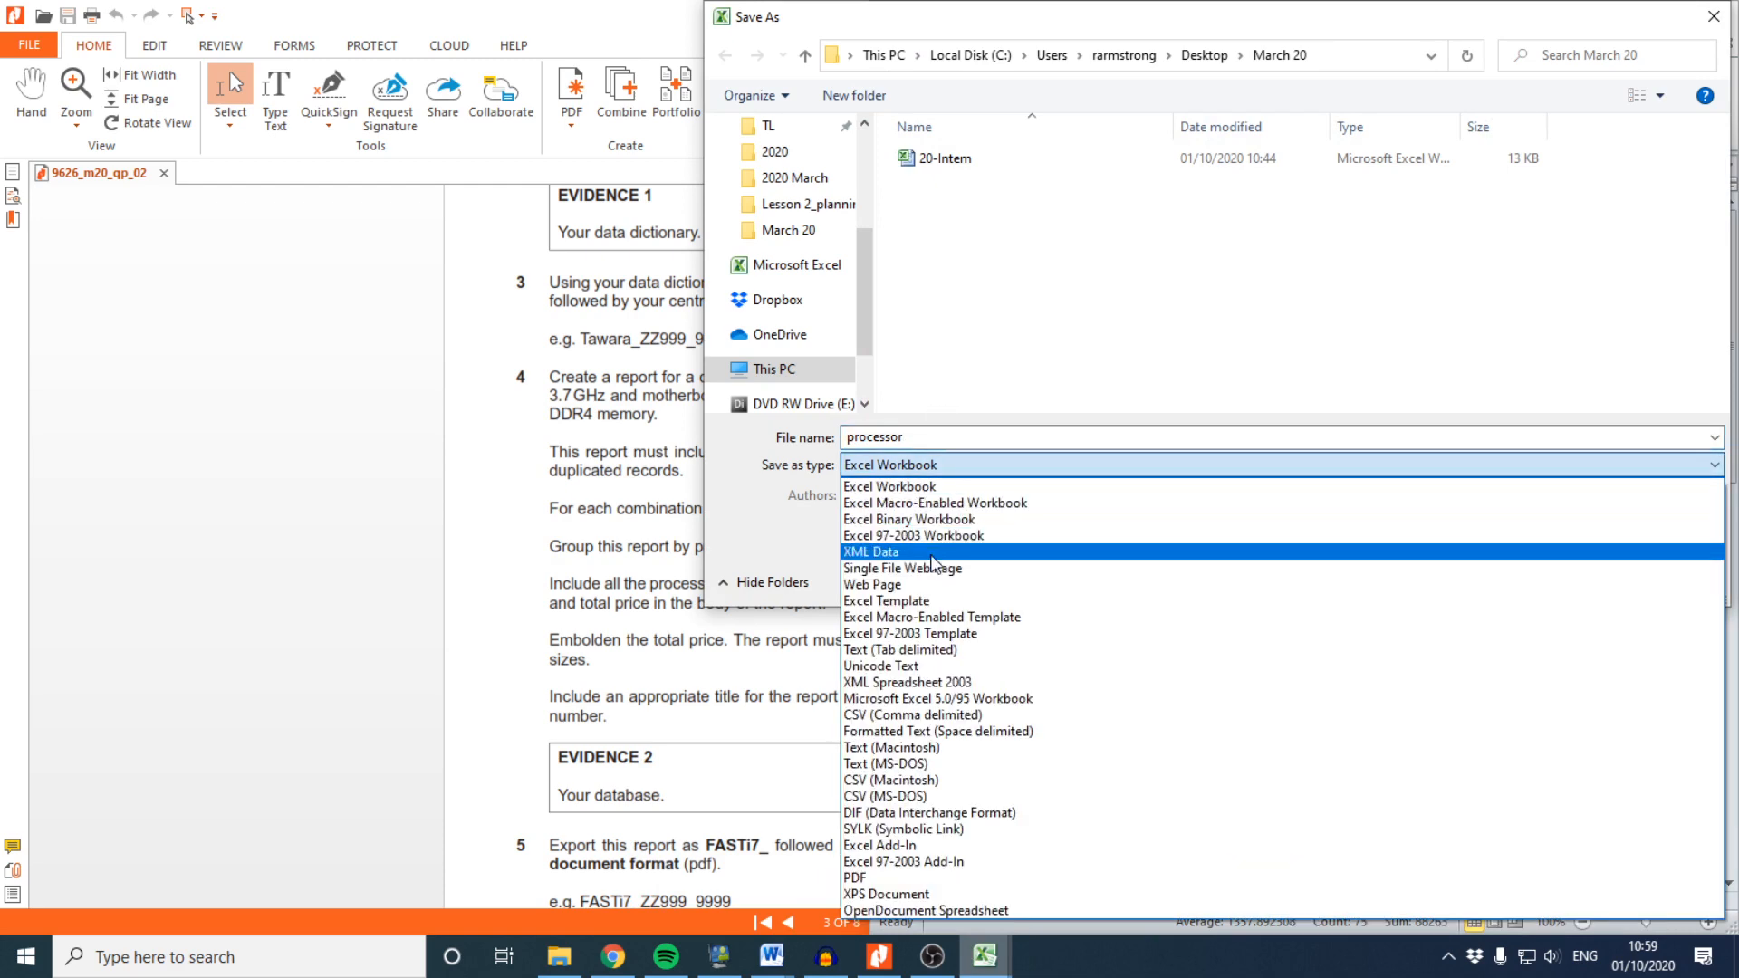
click(891, 714)
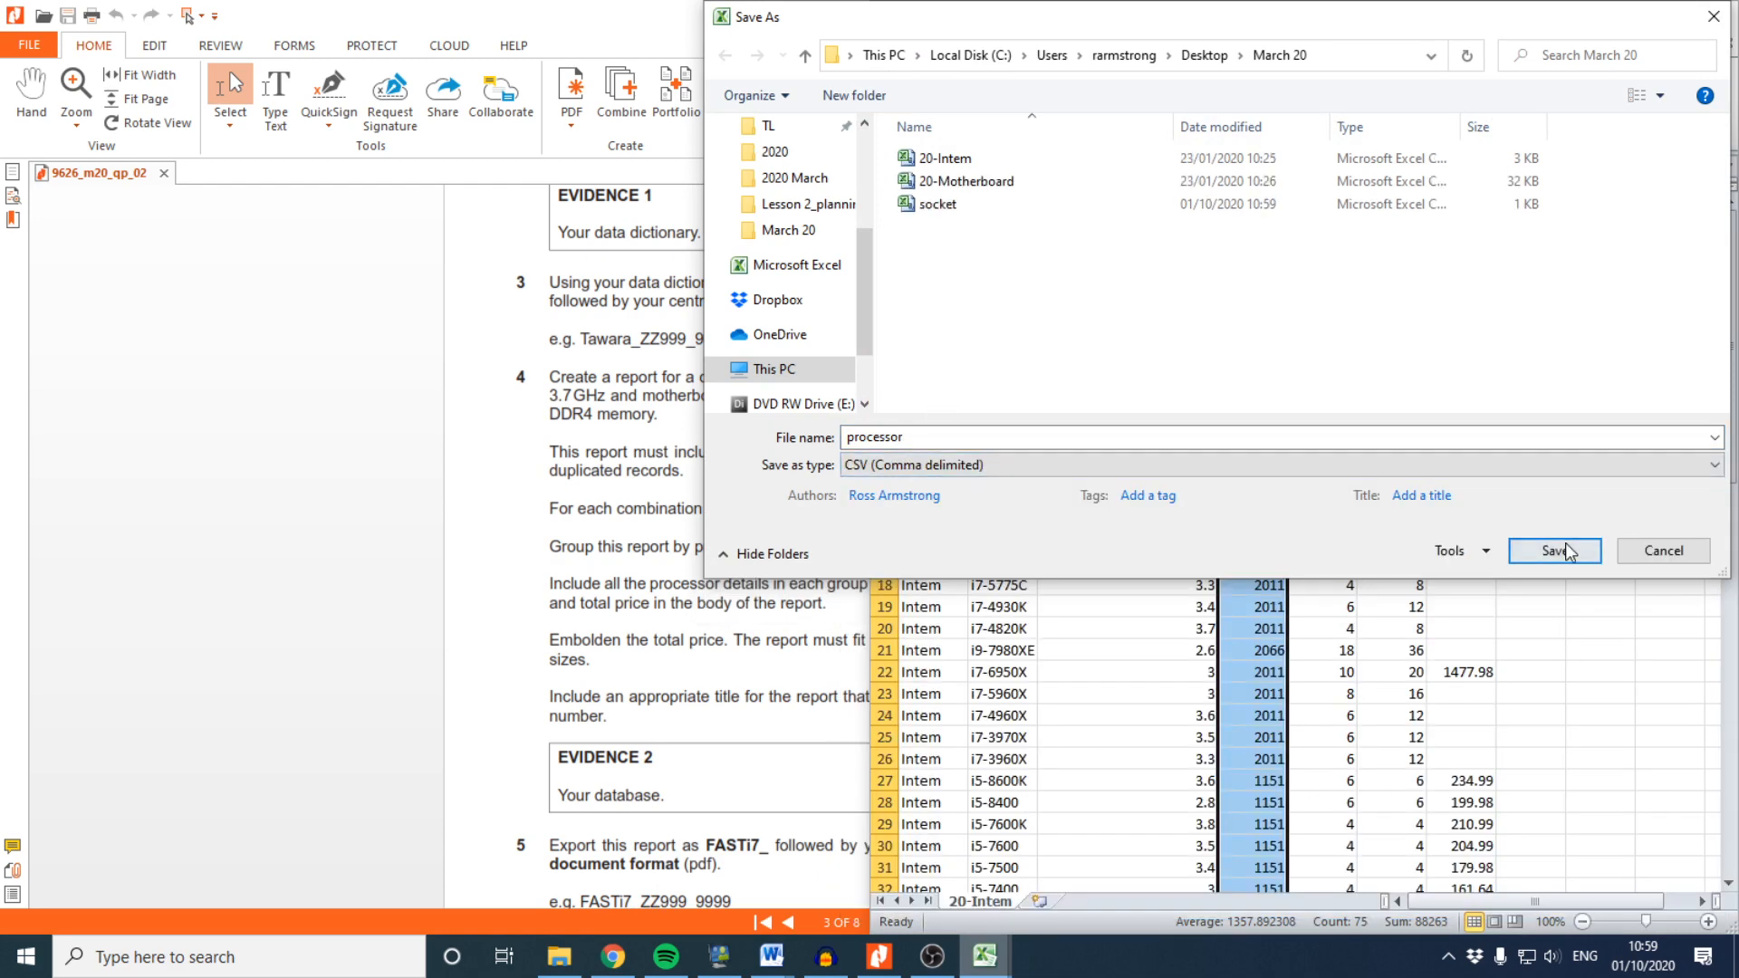
click(1554, 547)
click(766, 558)
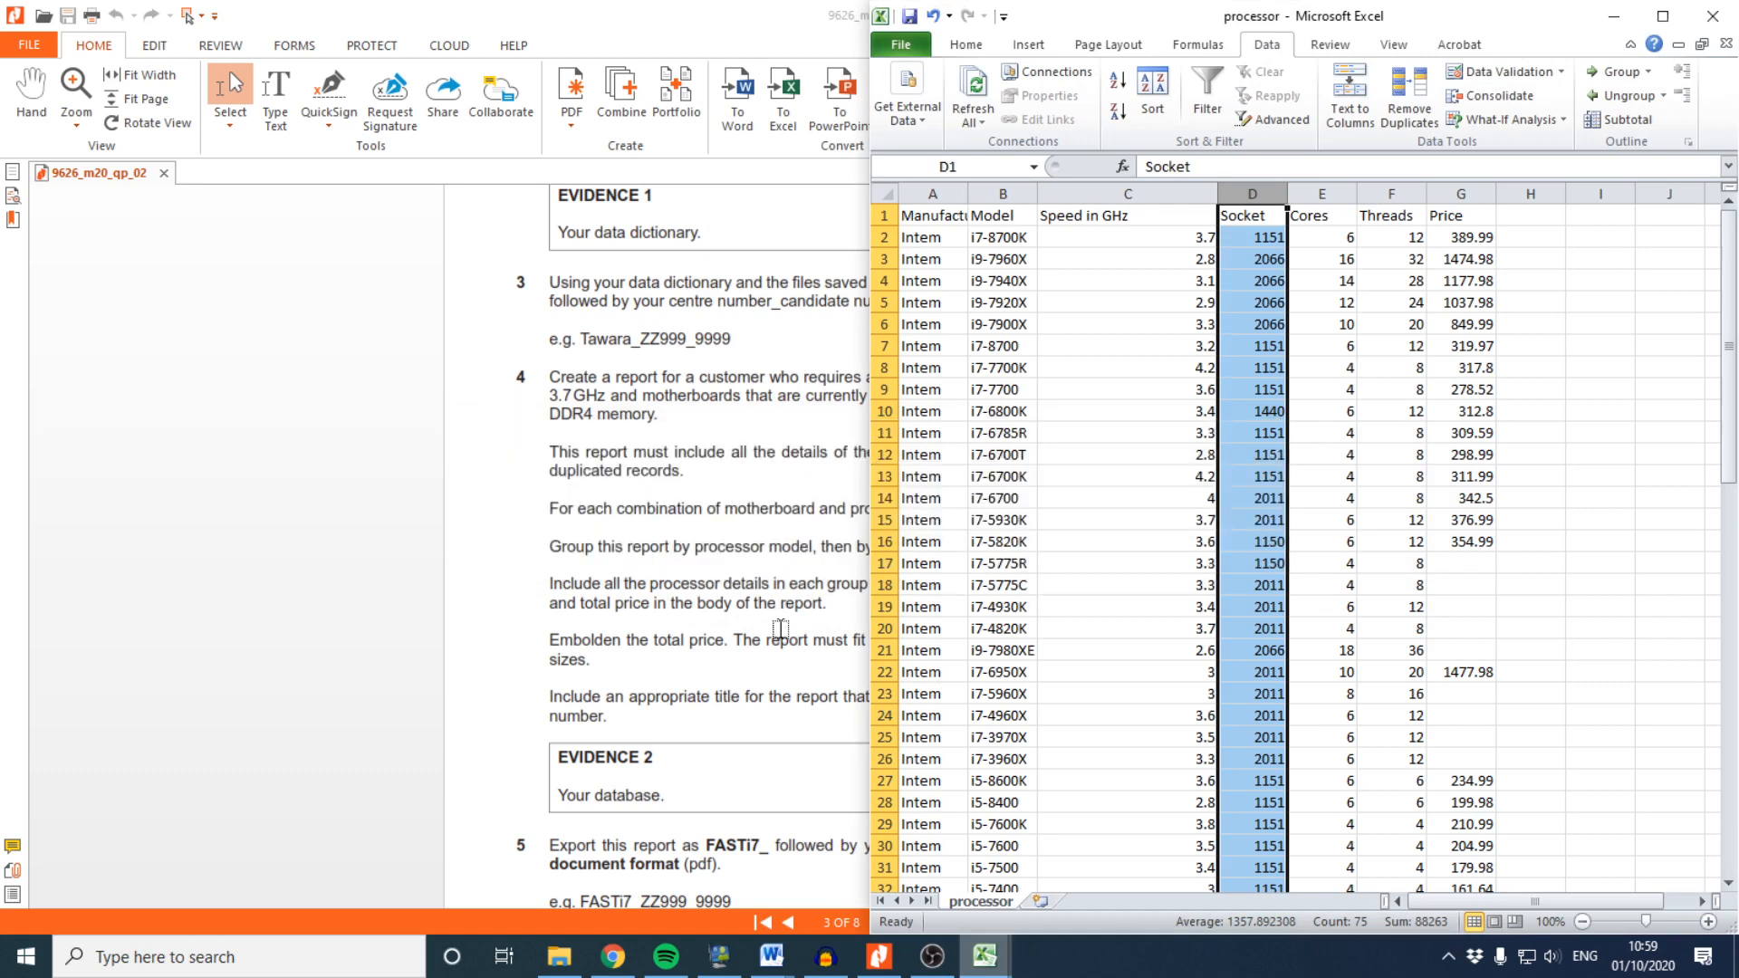
Search Windows for Access to launch the database program
click(2, 974)
text(acce)
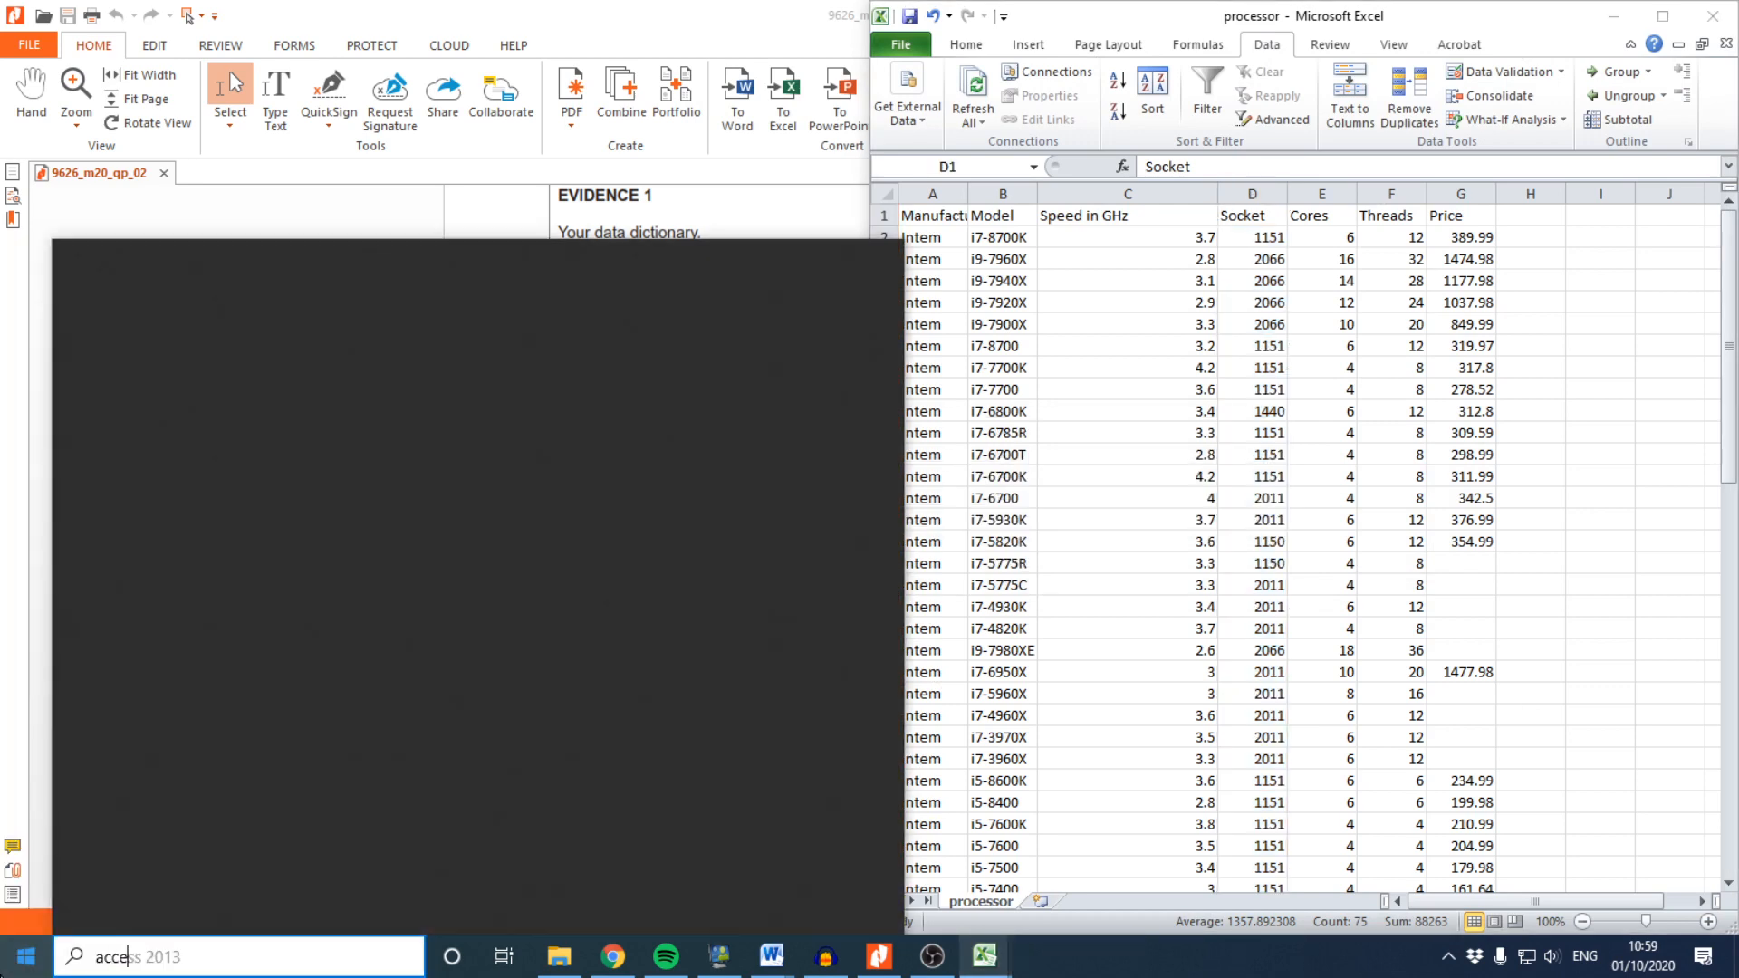
Open Access 2013 and create a blank desktop database
key(Return)
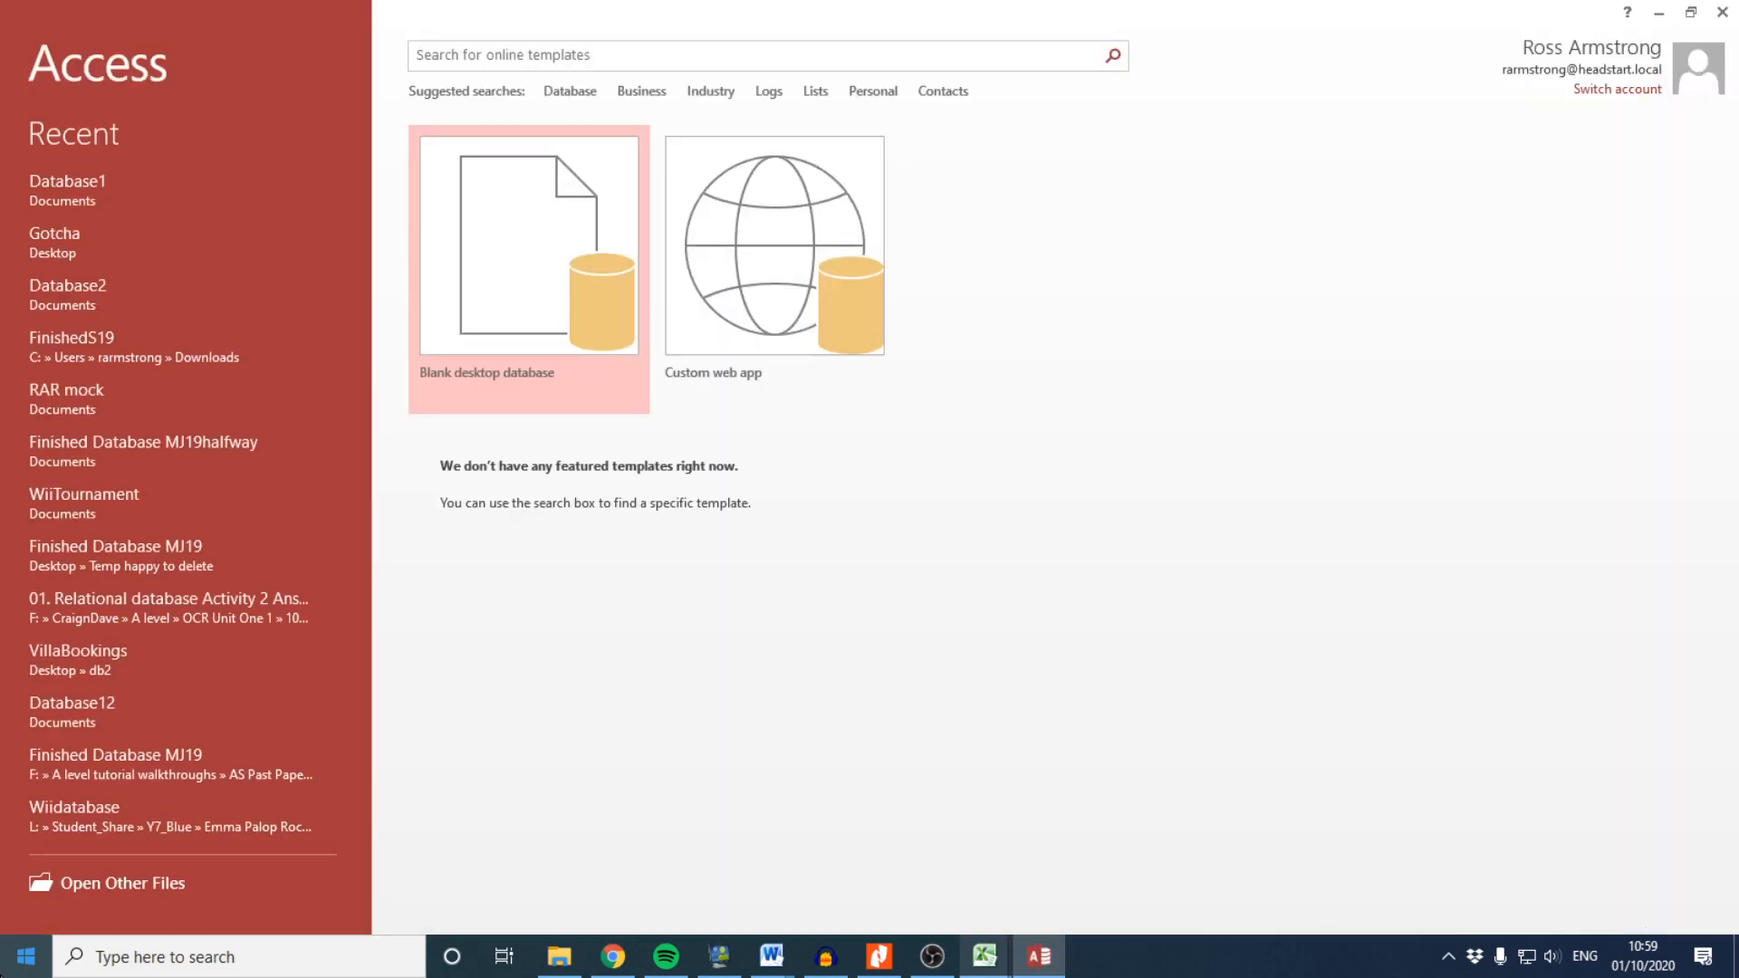
click(497, 241)
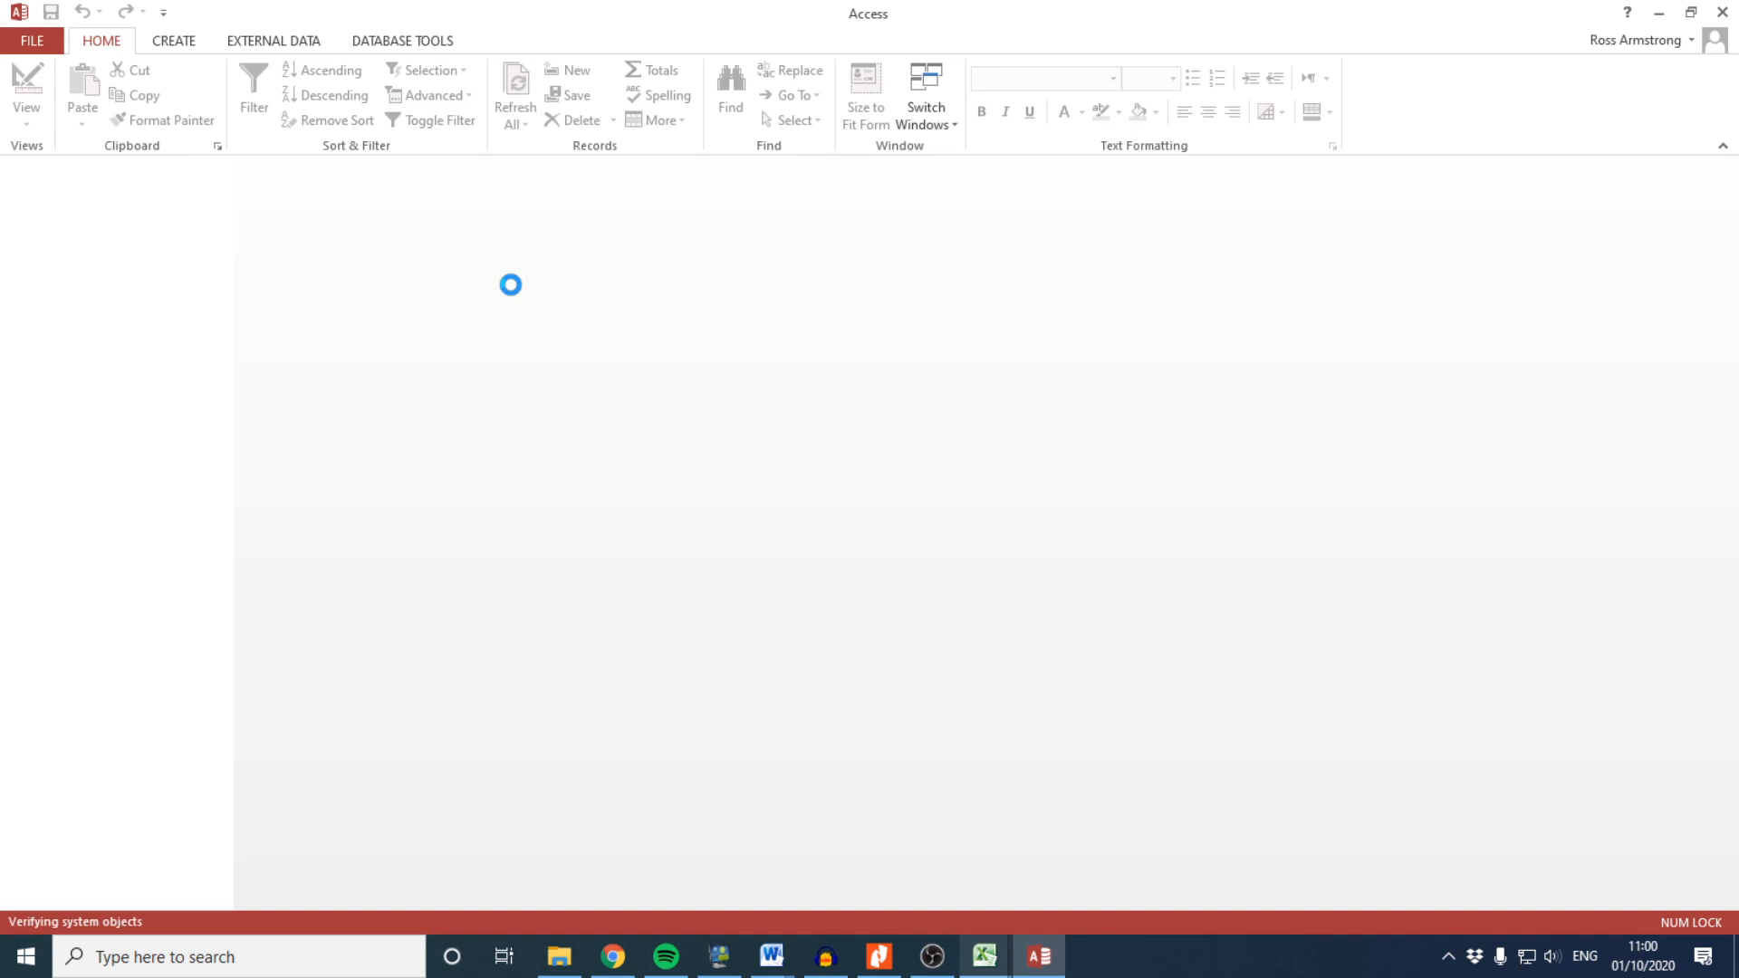
click(159, 49)
click(105, 45)
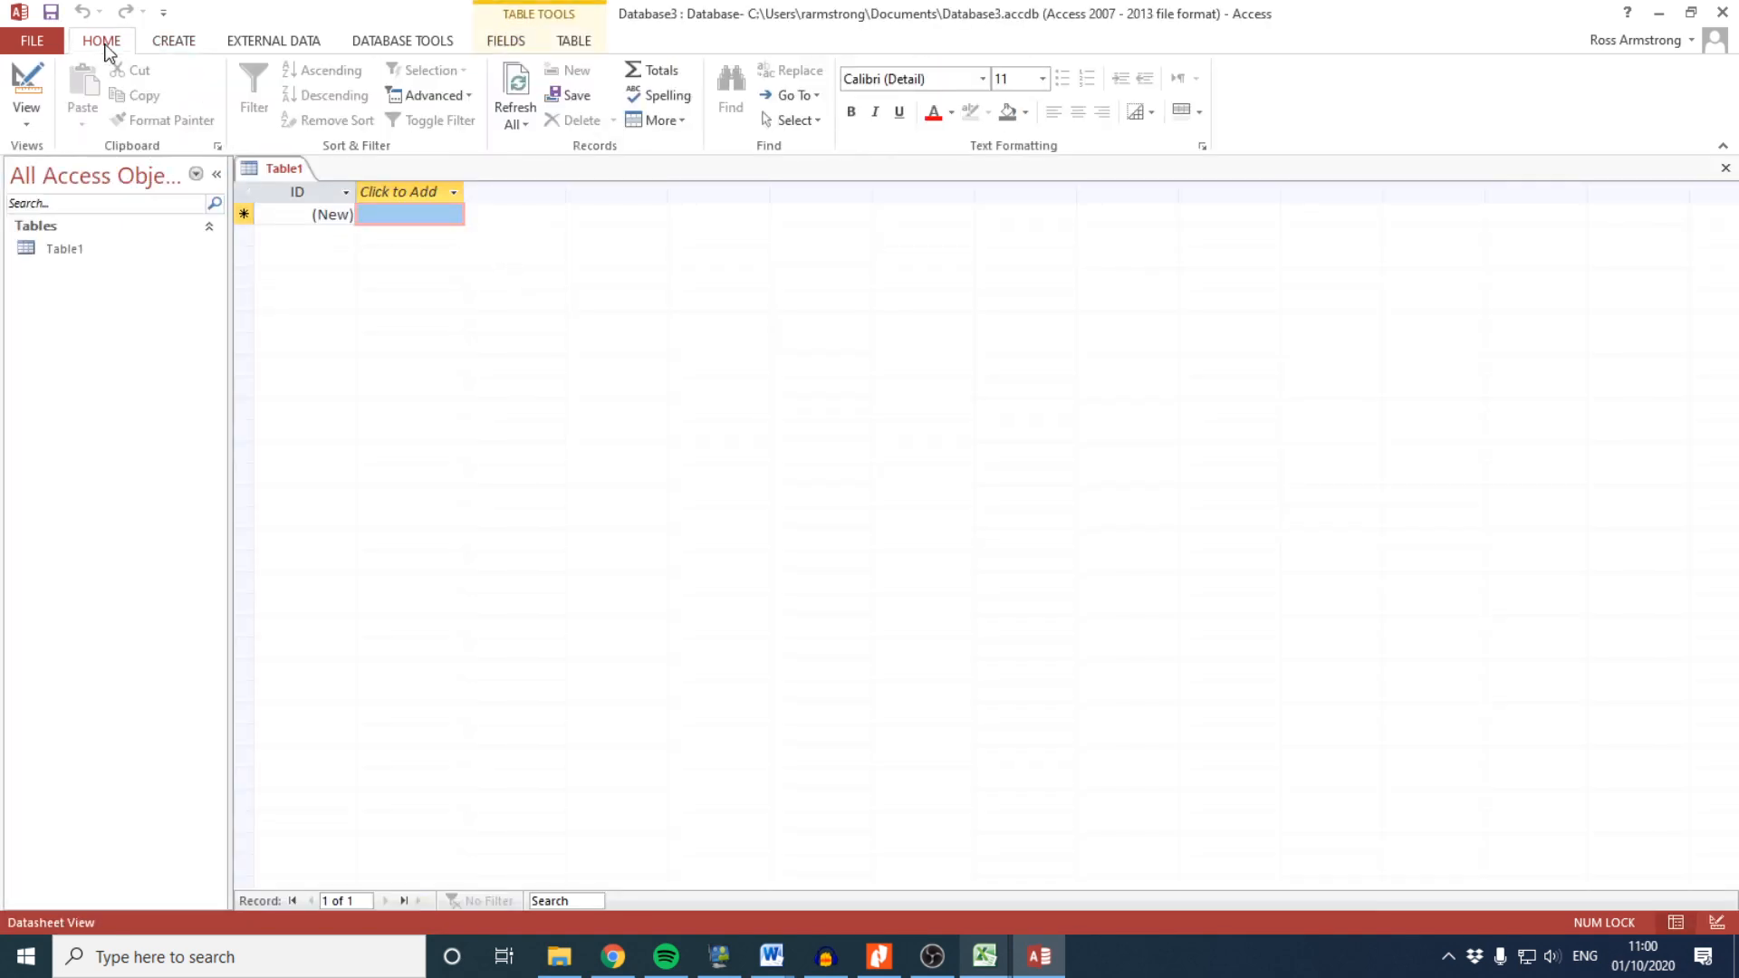
Try to import the text file 20-Motherboard.csv from the desktop folder March 20 into a new table
click(272, 42)
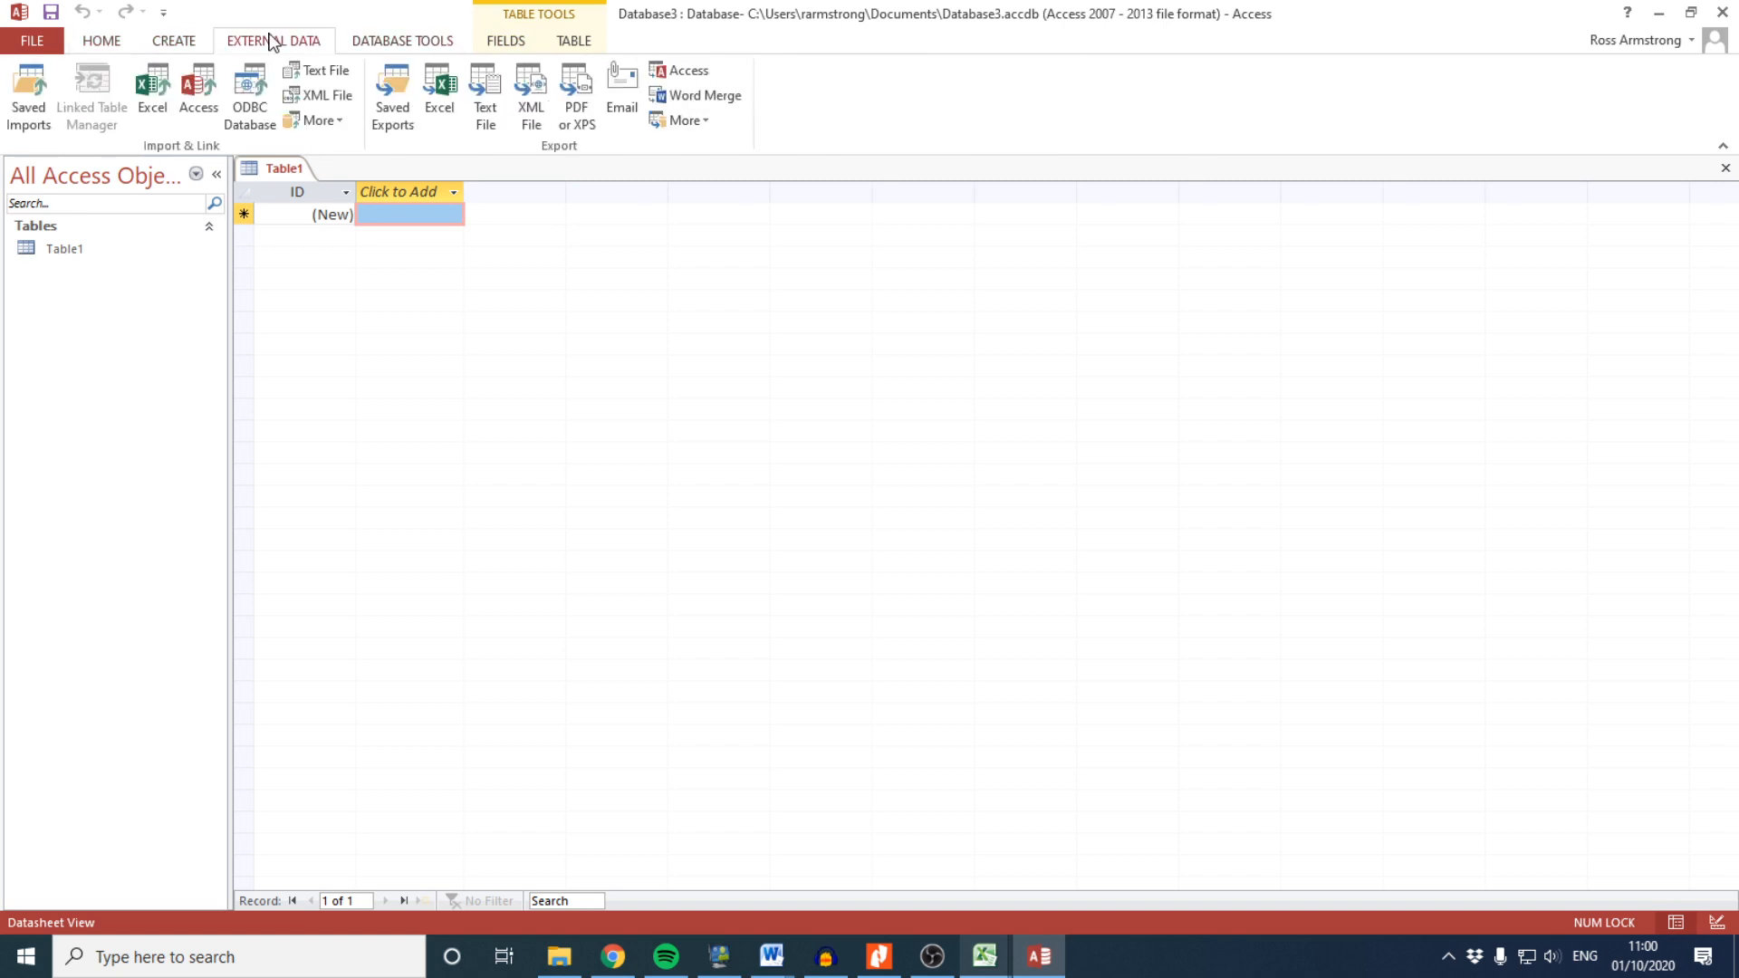
click(324, 73)
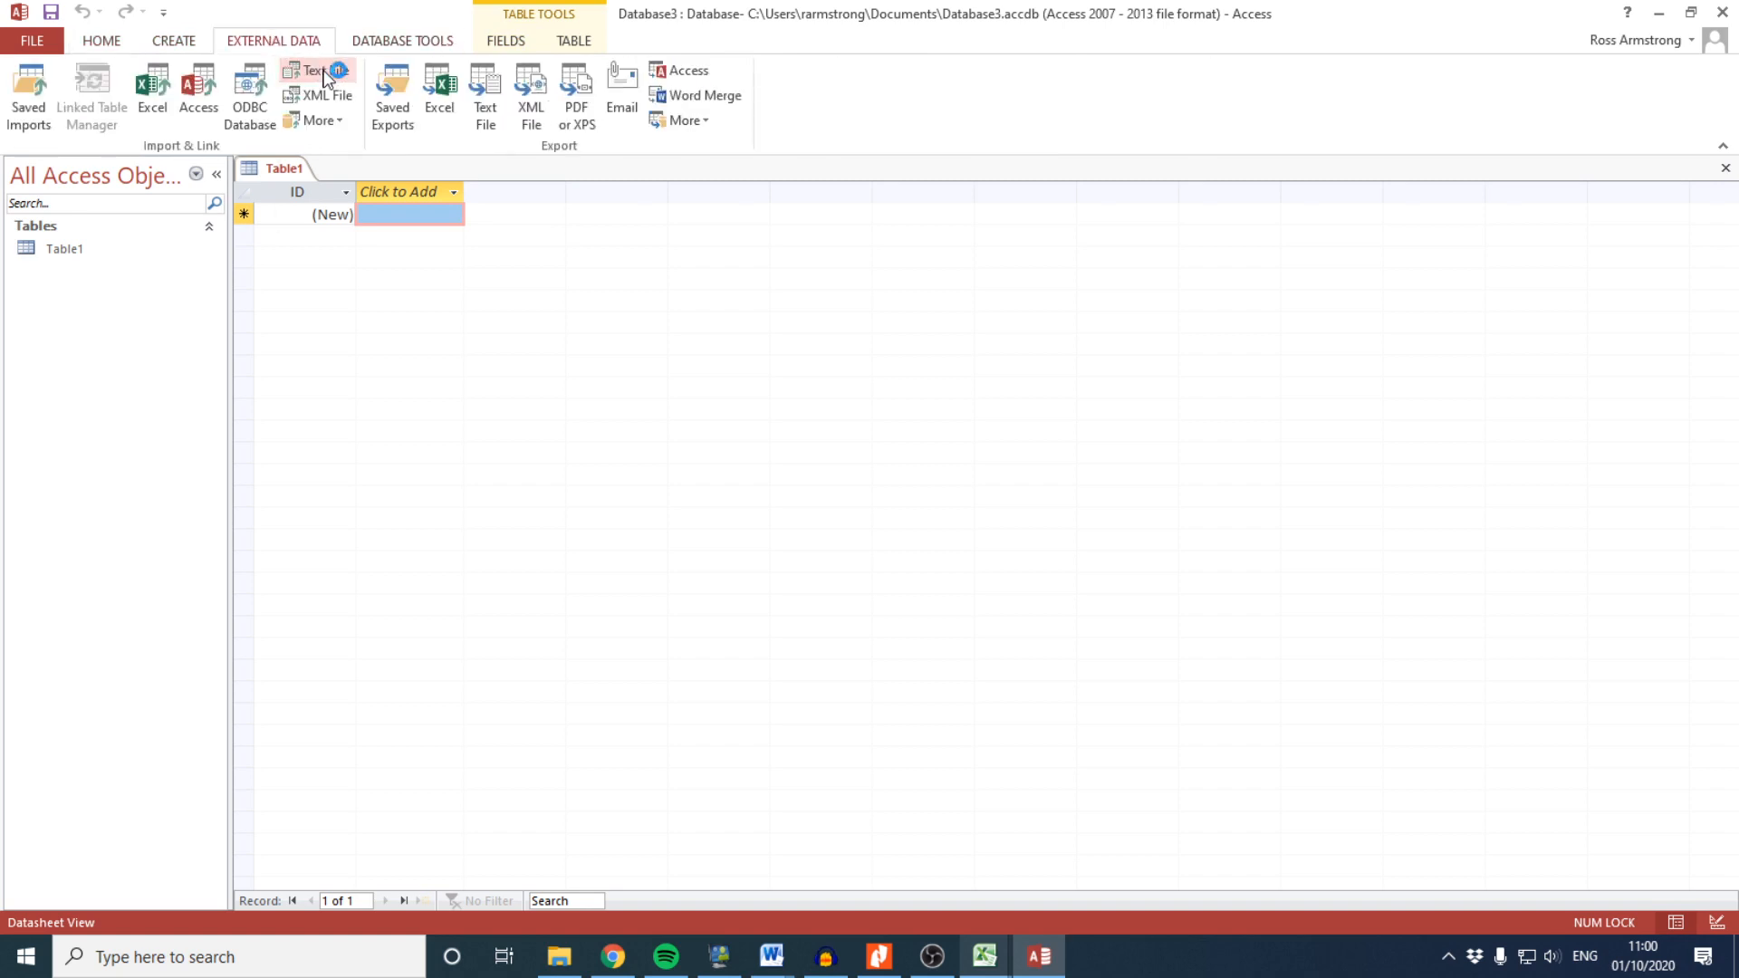
click(1172, 328)
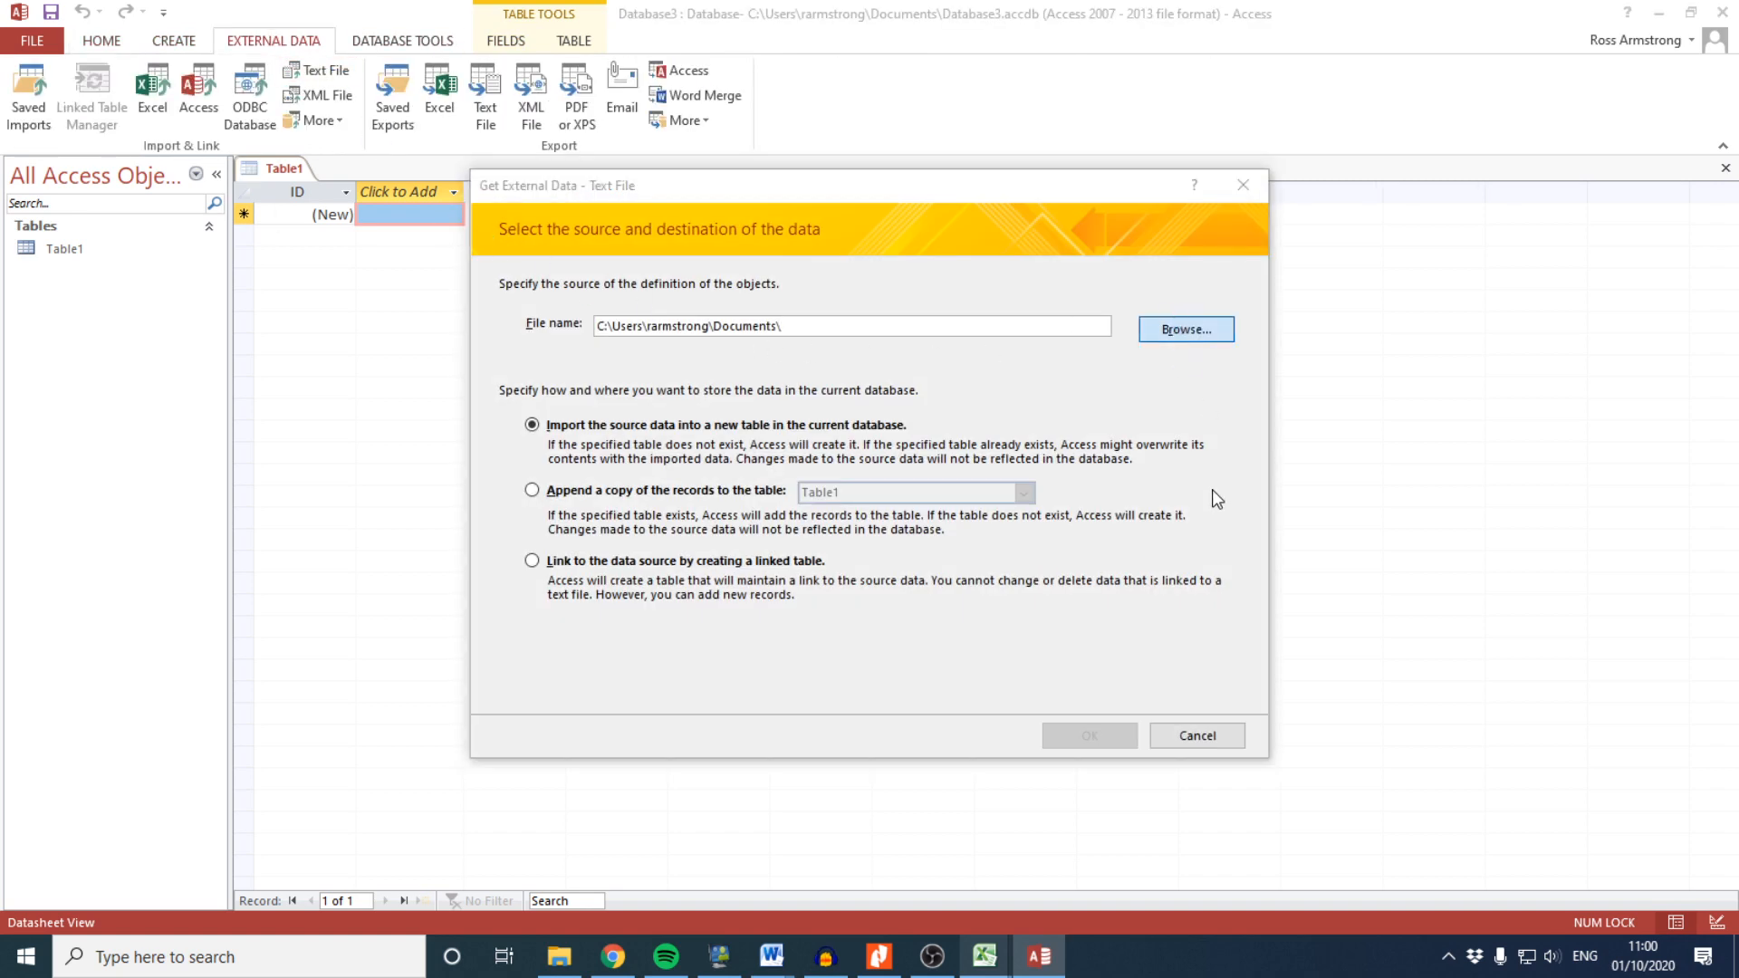
scroll(598, 484, up, 3)
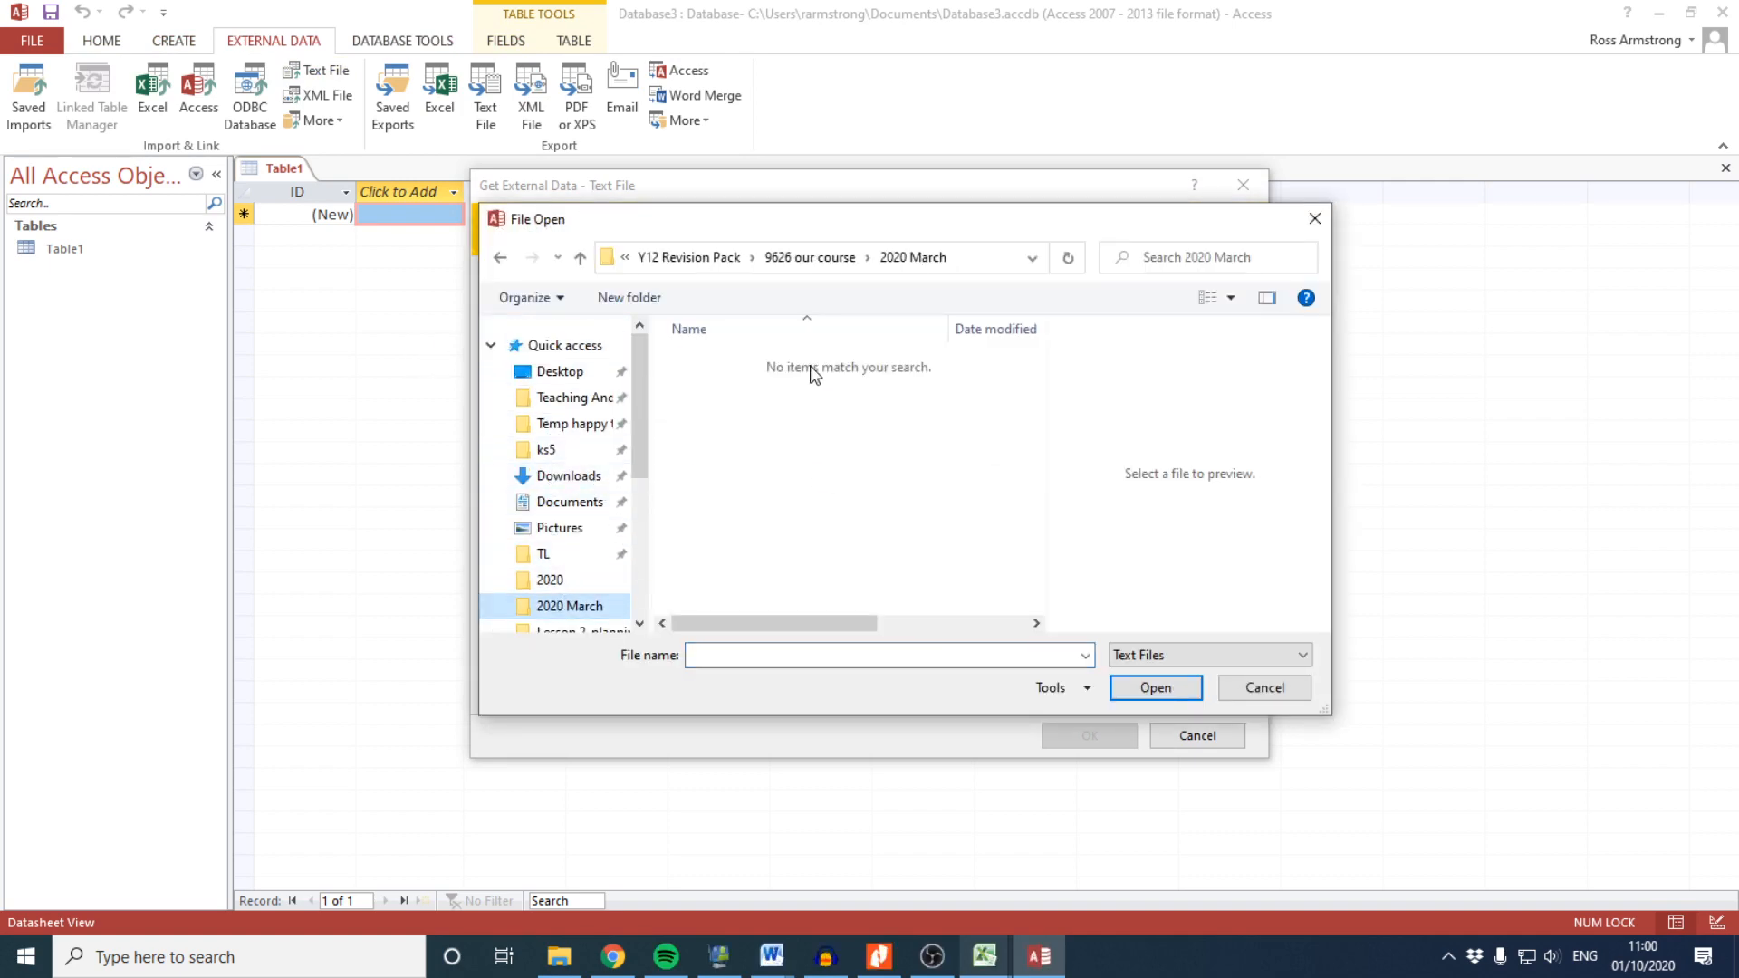
scroll(612, 454, down, 1)
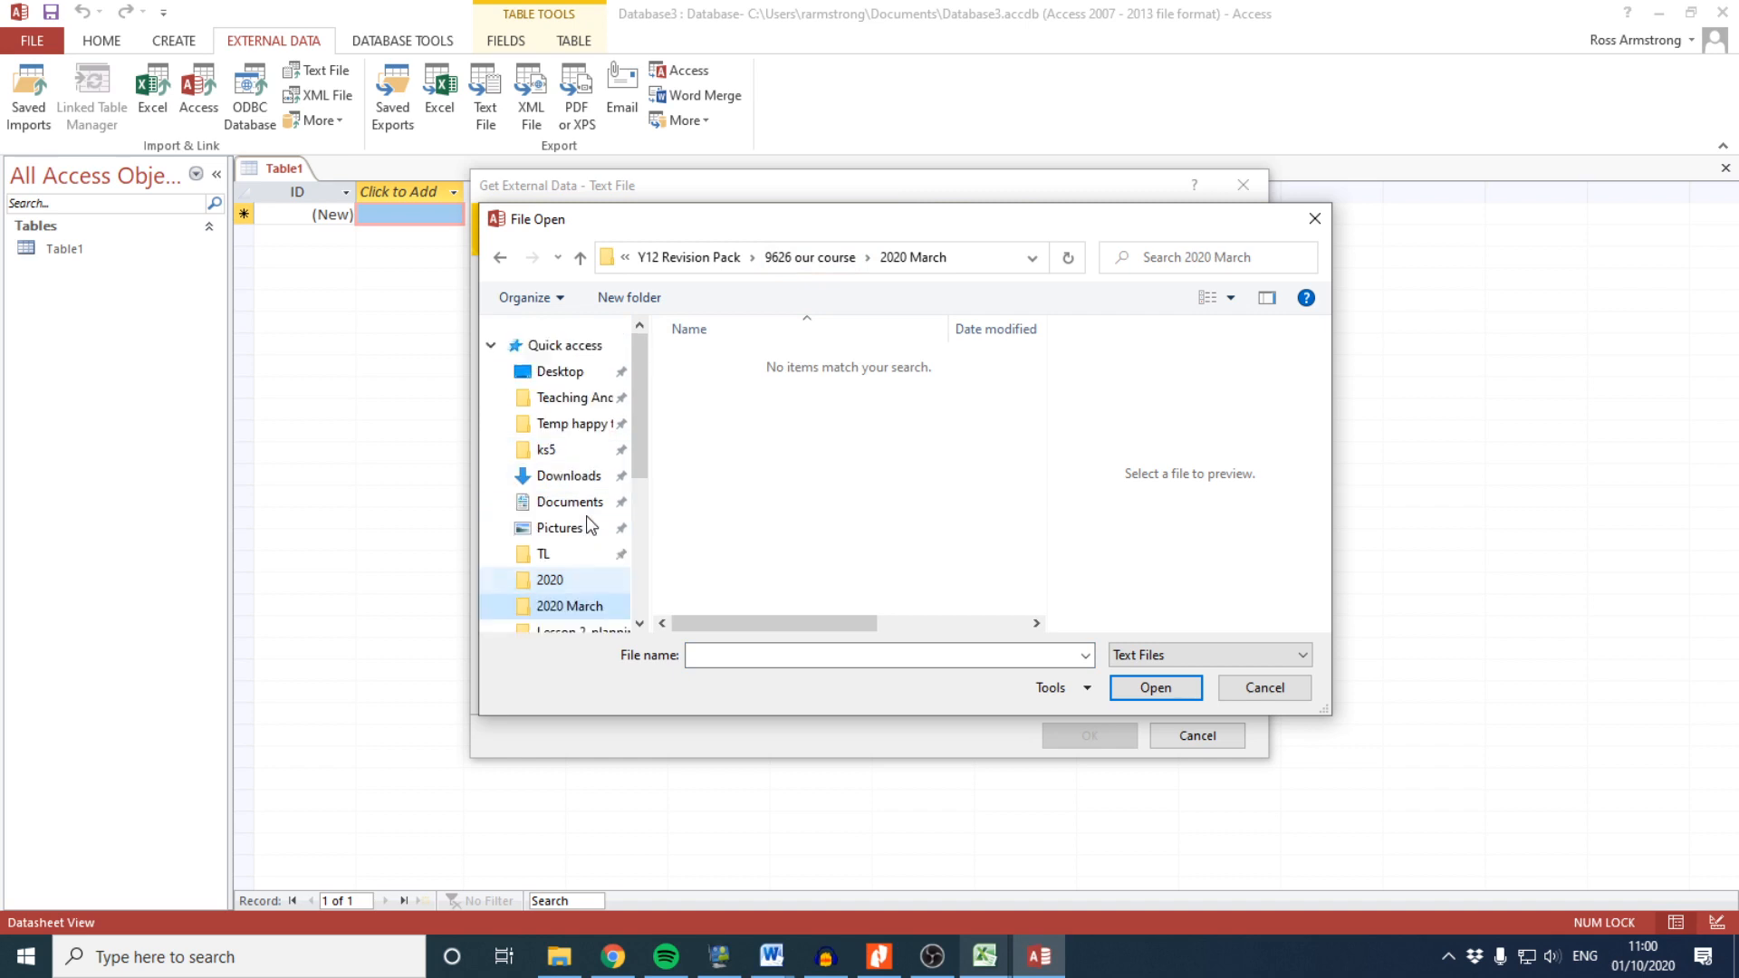
scroll(589, 507, up, 1)
click(557, 373)
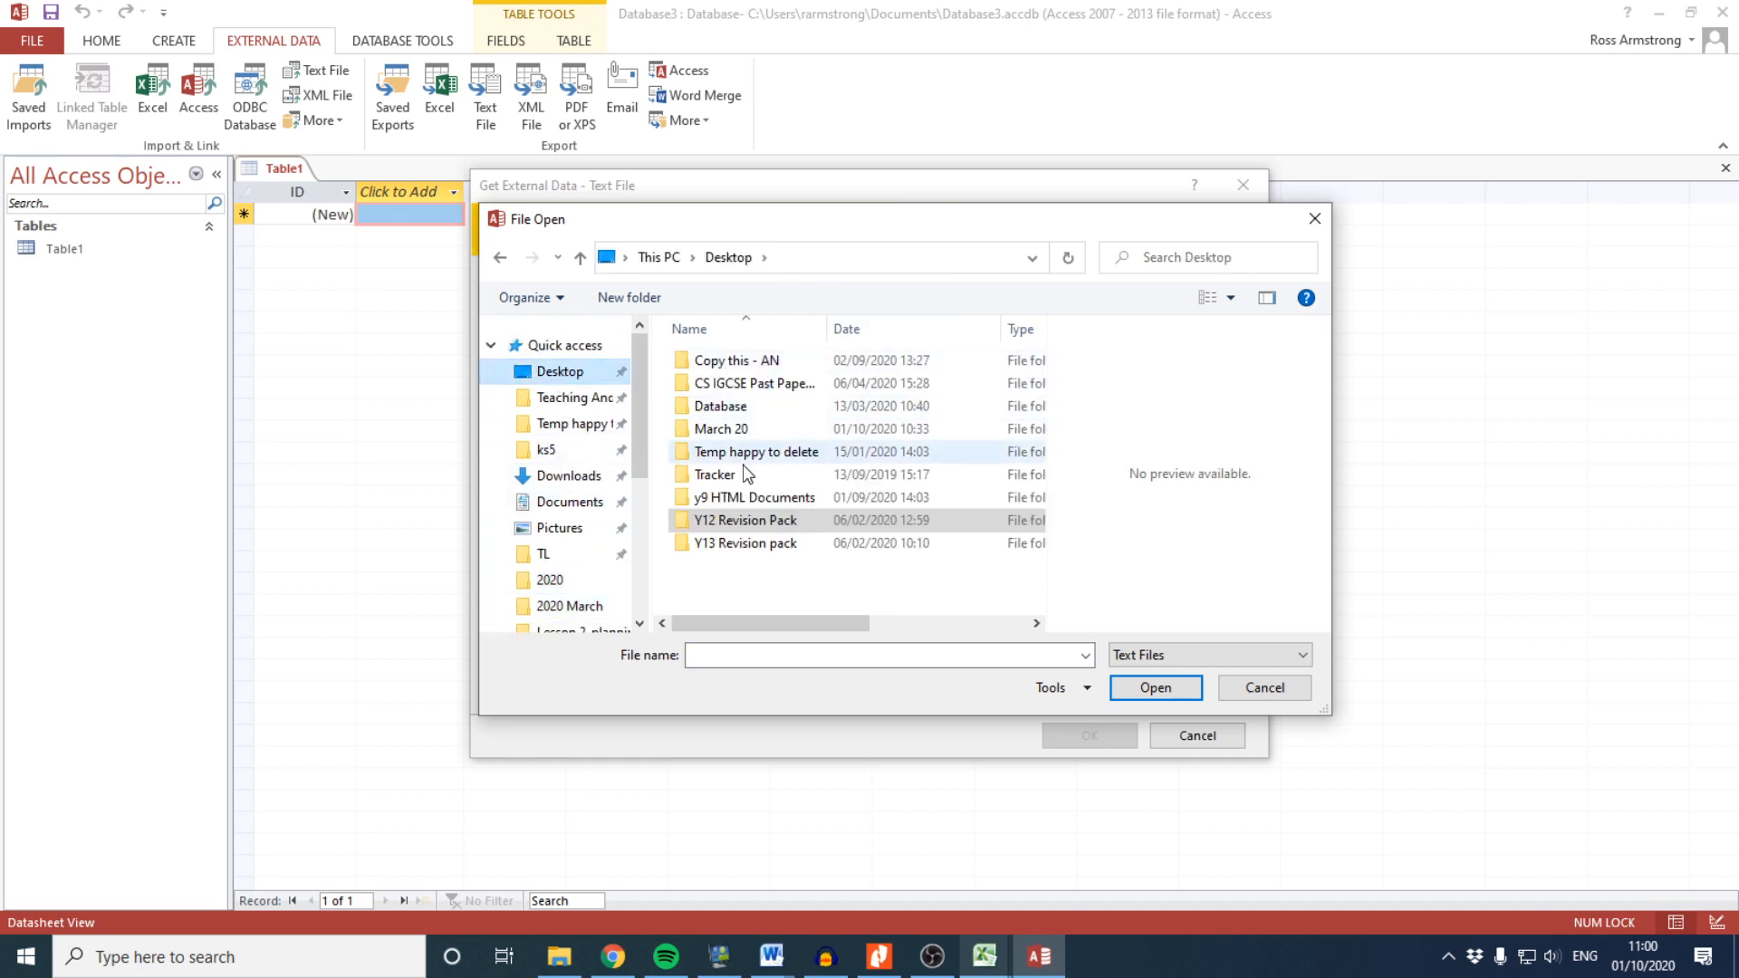
click(738, 428)
double_click(737, 428)
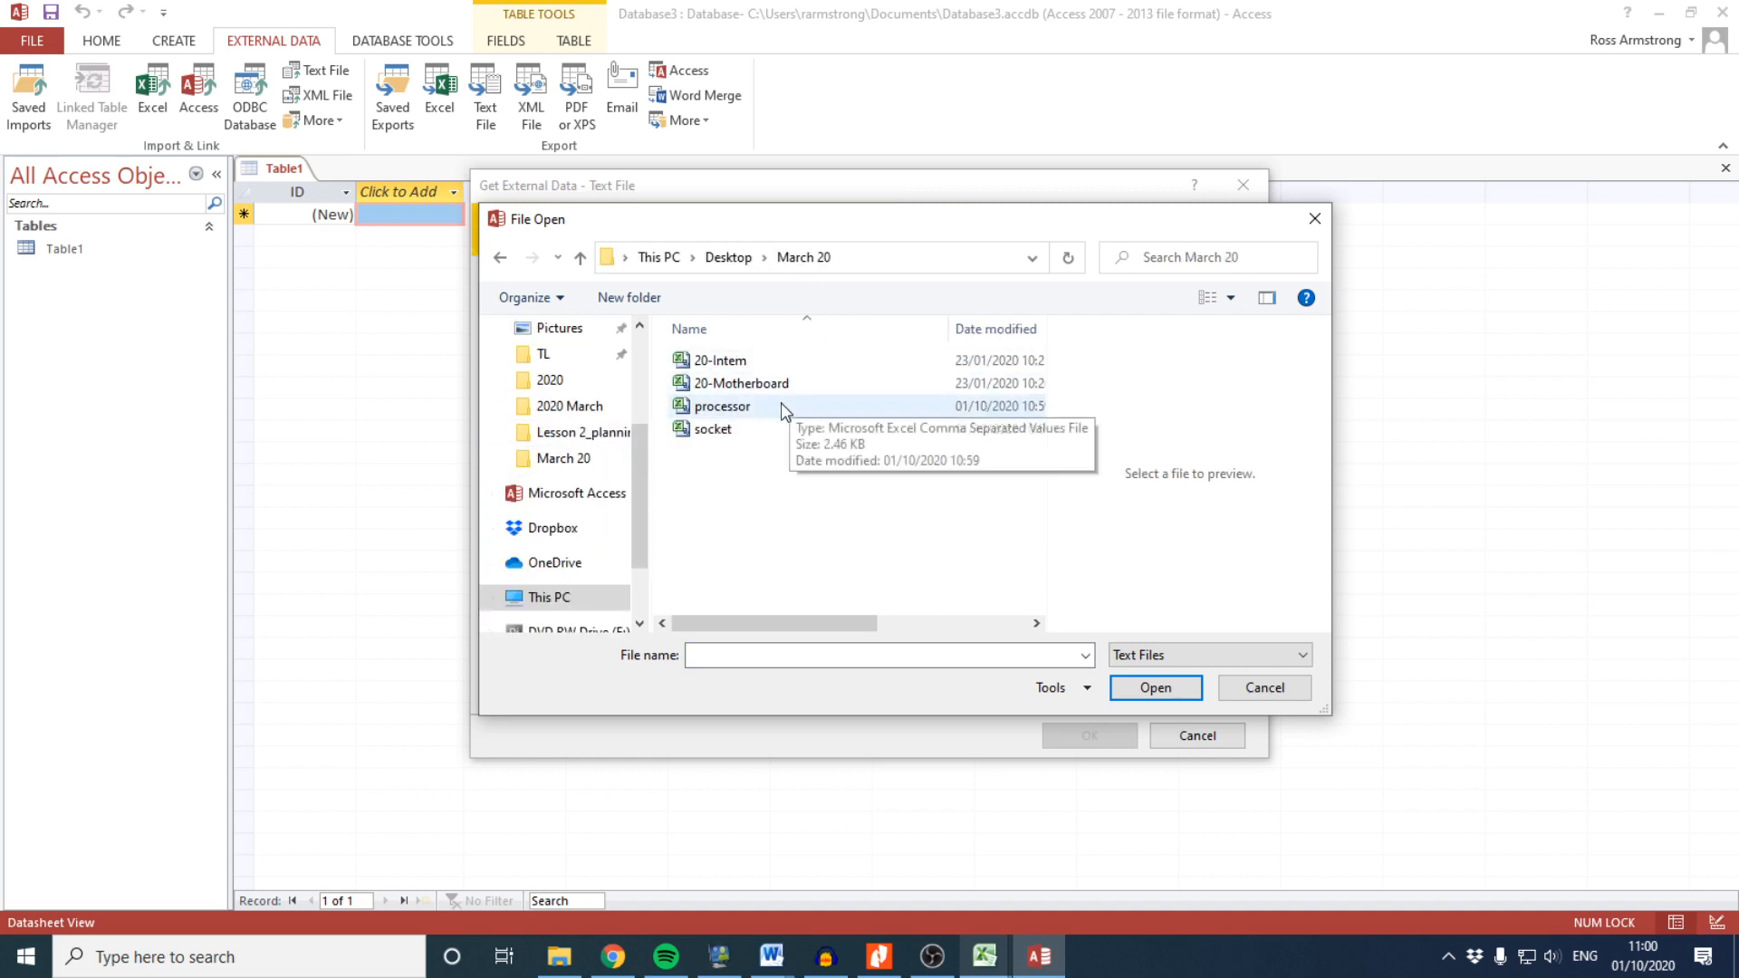
double_click(733, 382)
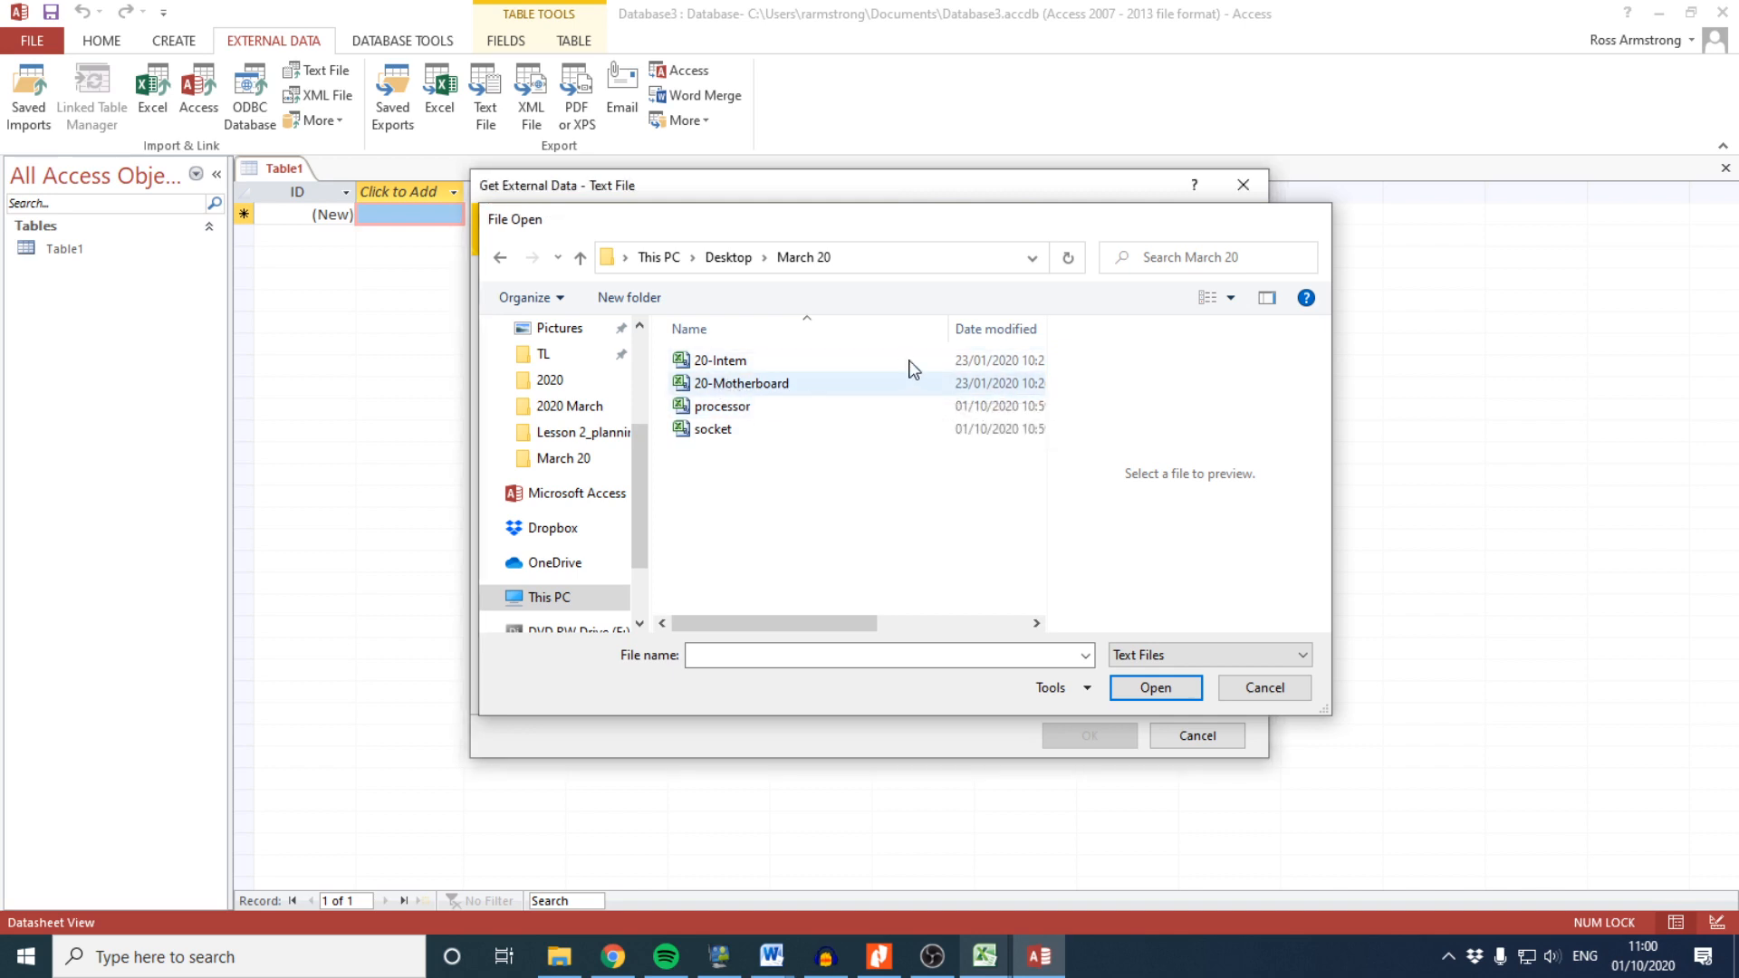
click(1096, 729)
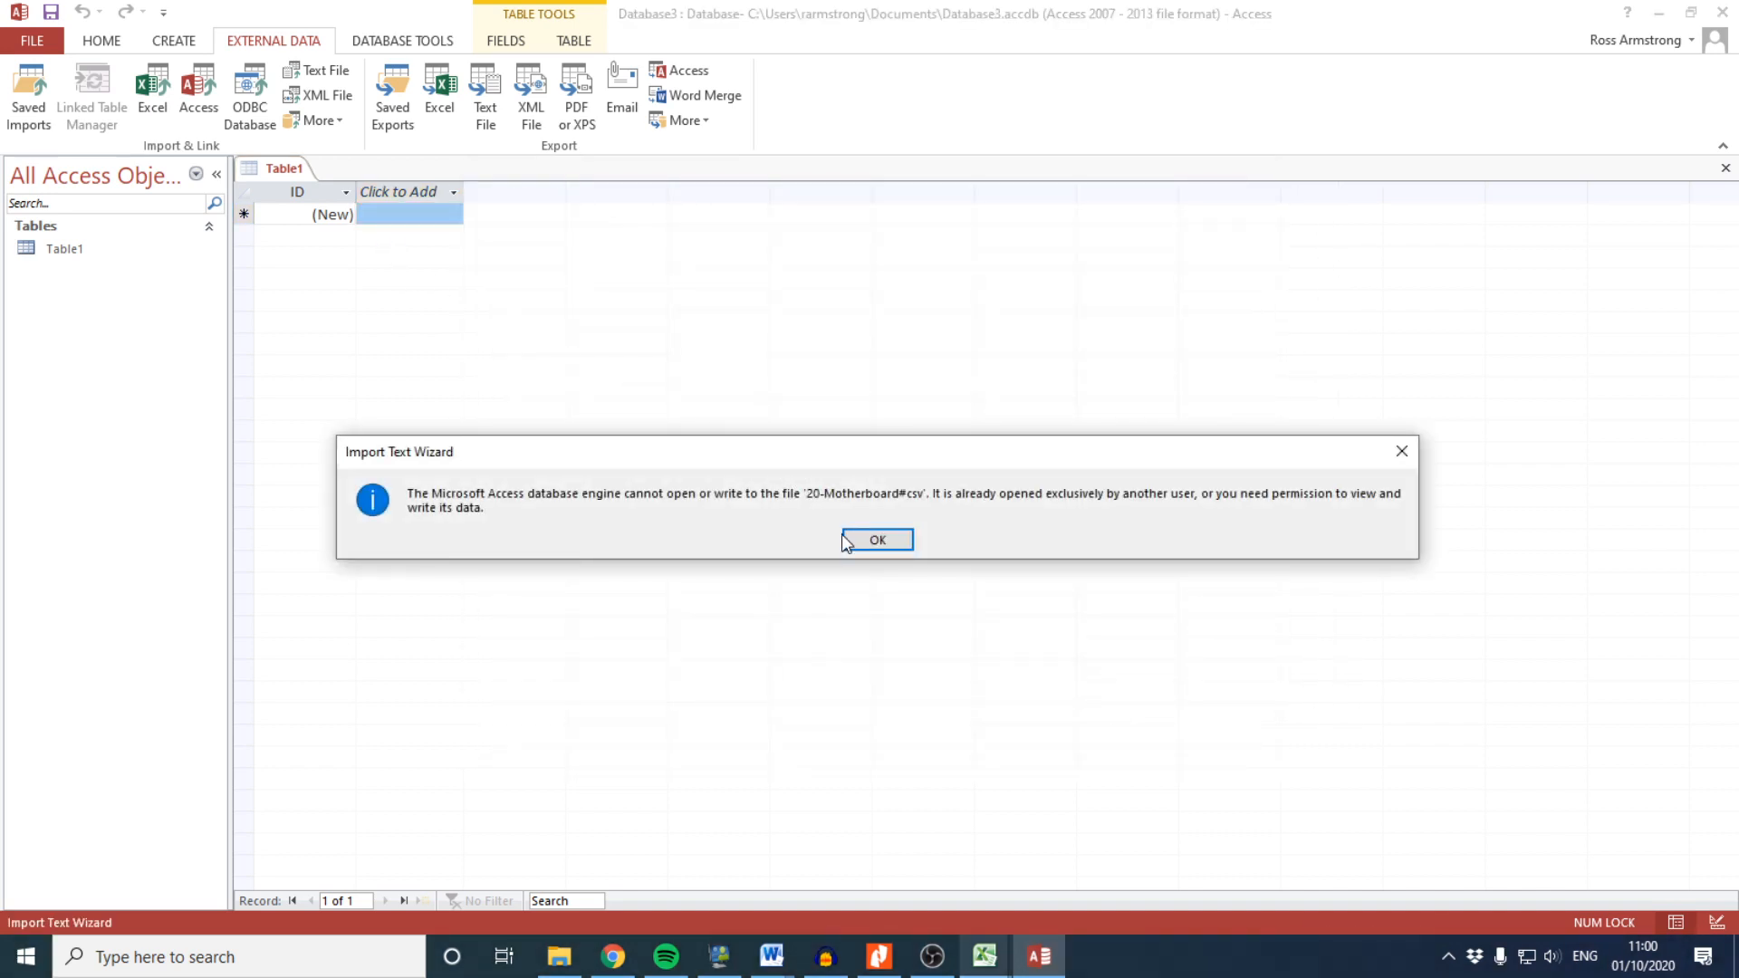
click(842, 537)
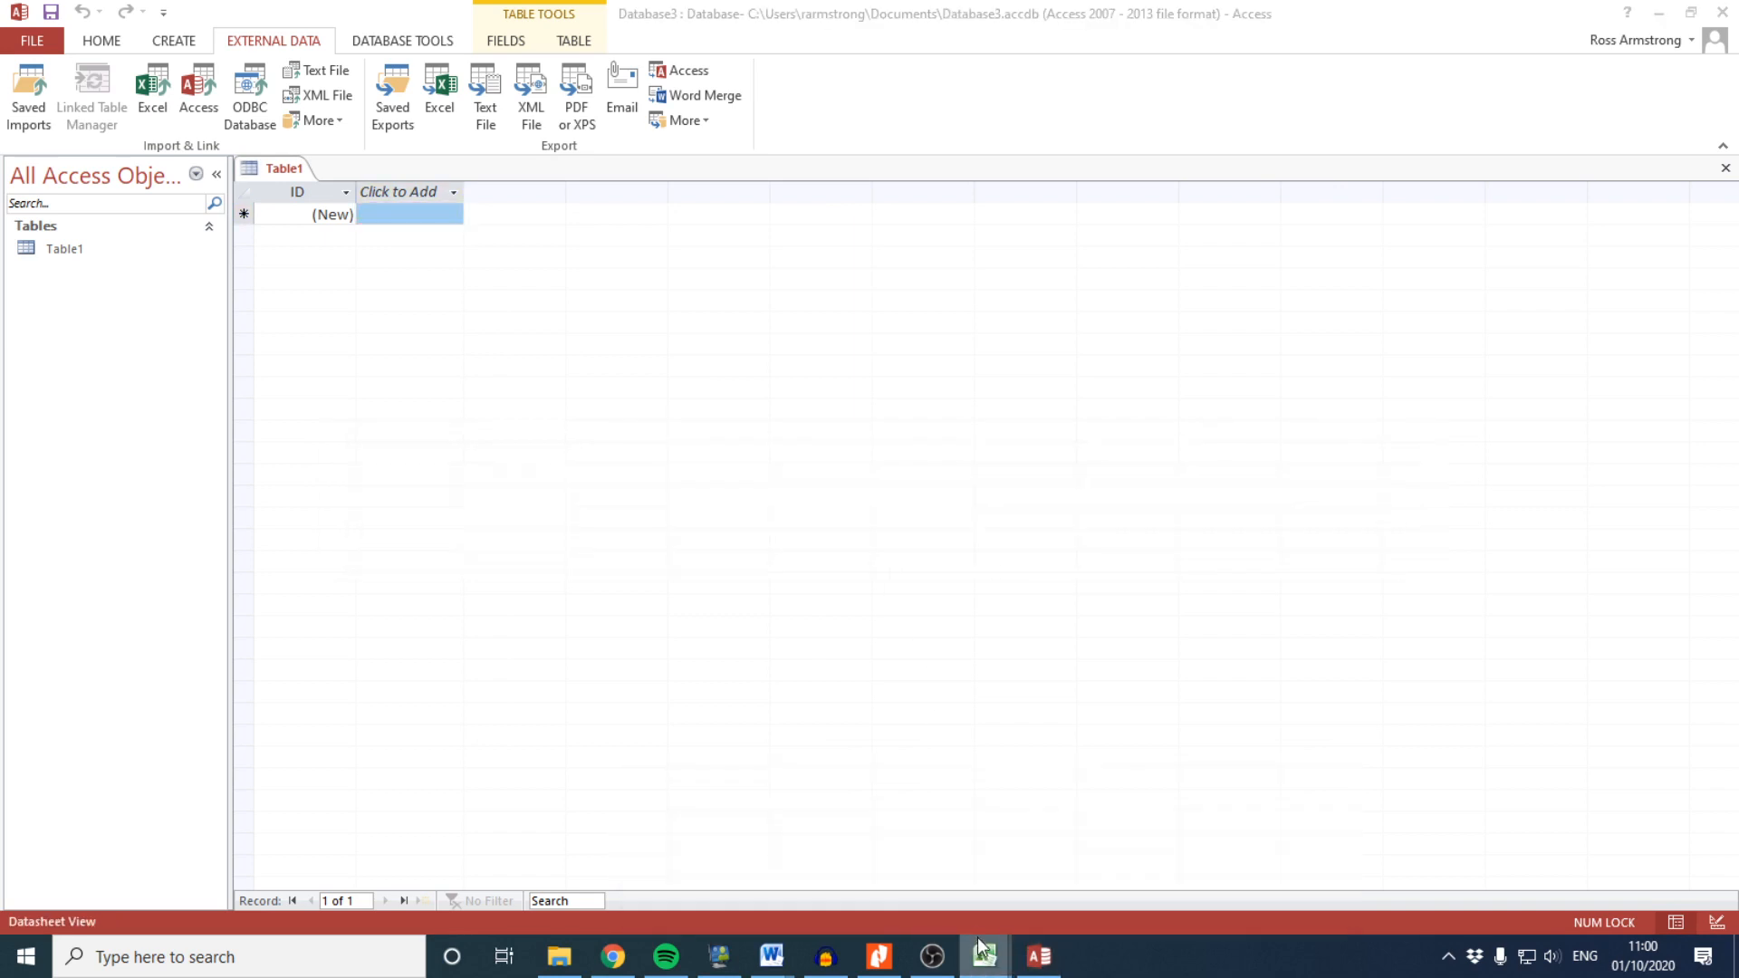
Close the processor, socket and 20-Motherboard workbooks in Excel, discarding the changes to processor and 20-Motherboard
right_click(976, 937)
click(978, 916)
mouse_move(993, 960)
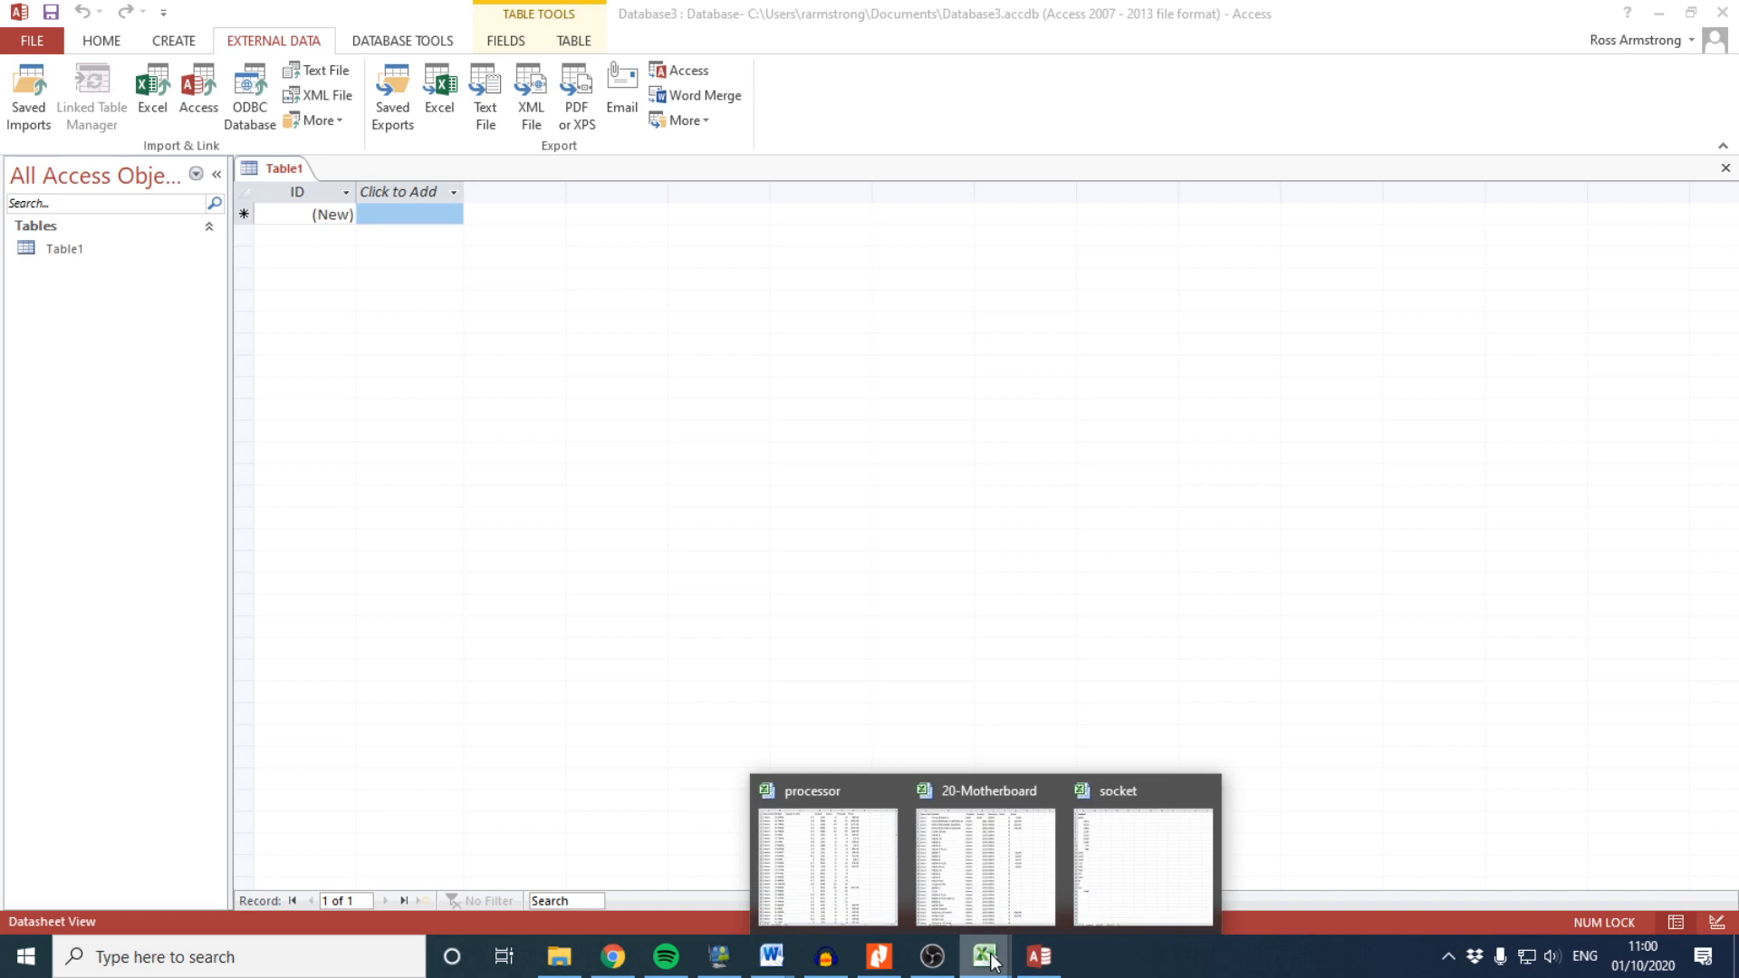
click(889, 887)
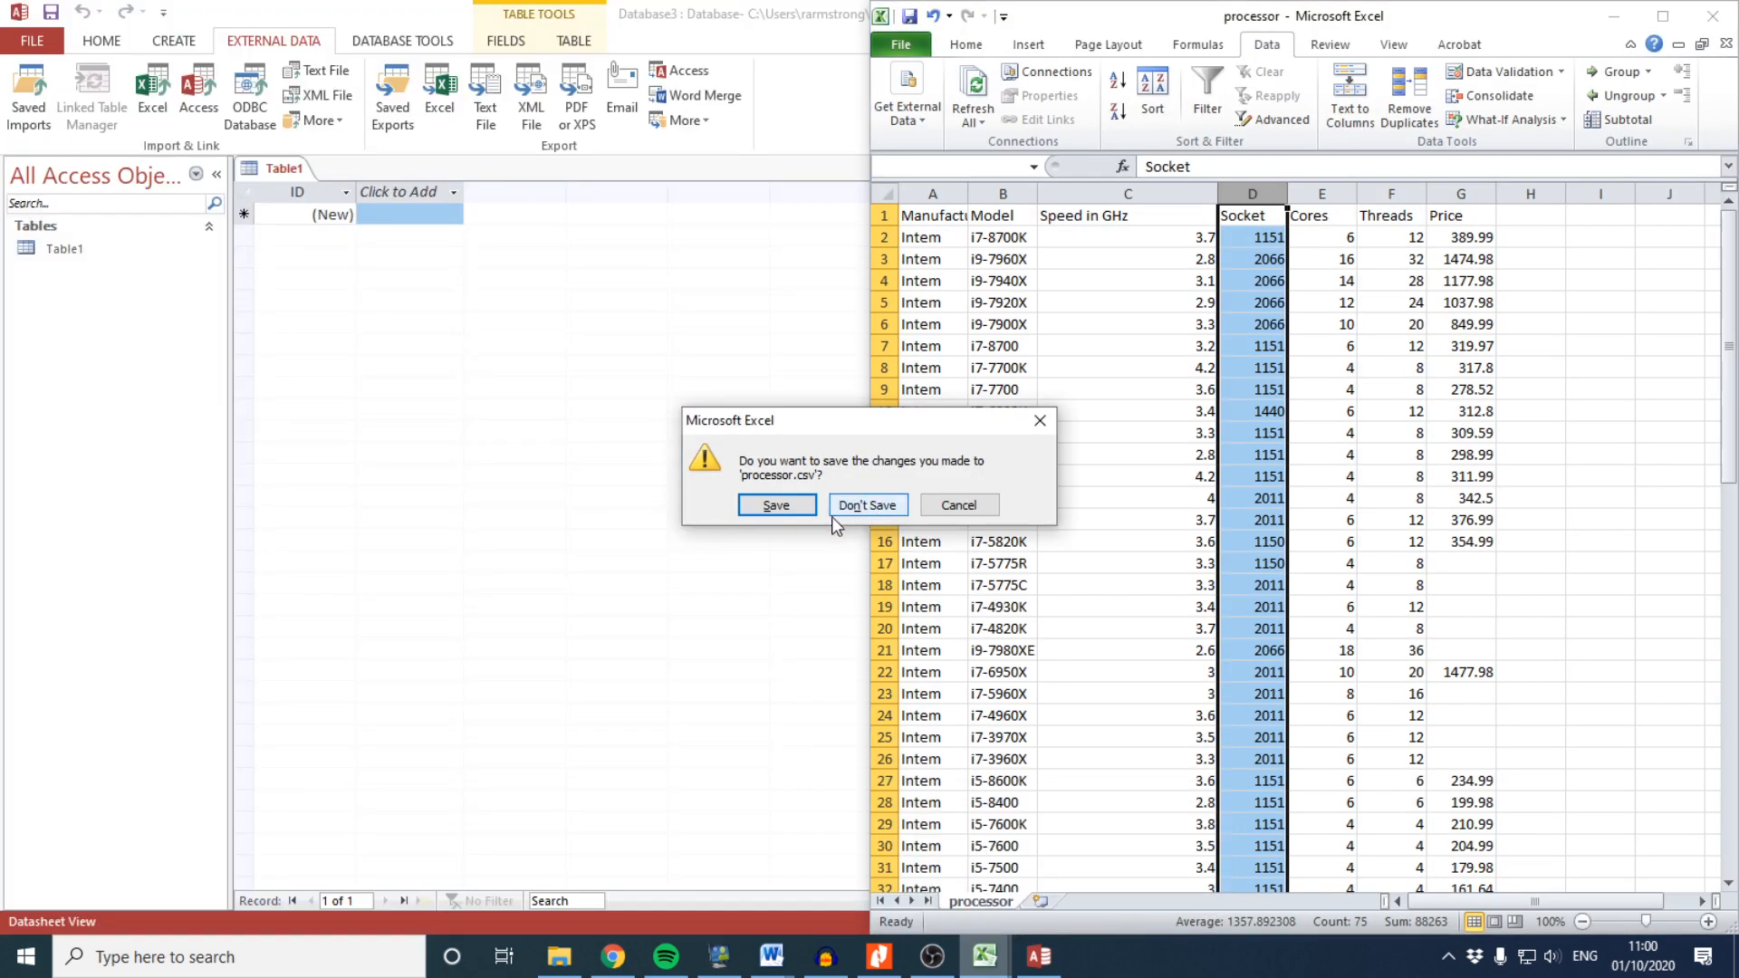
click(872, 507)
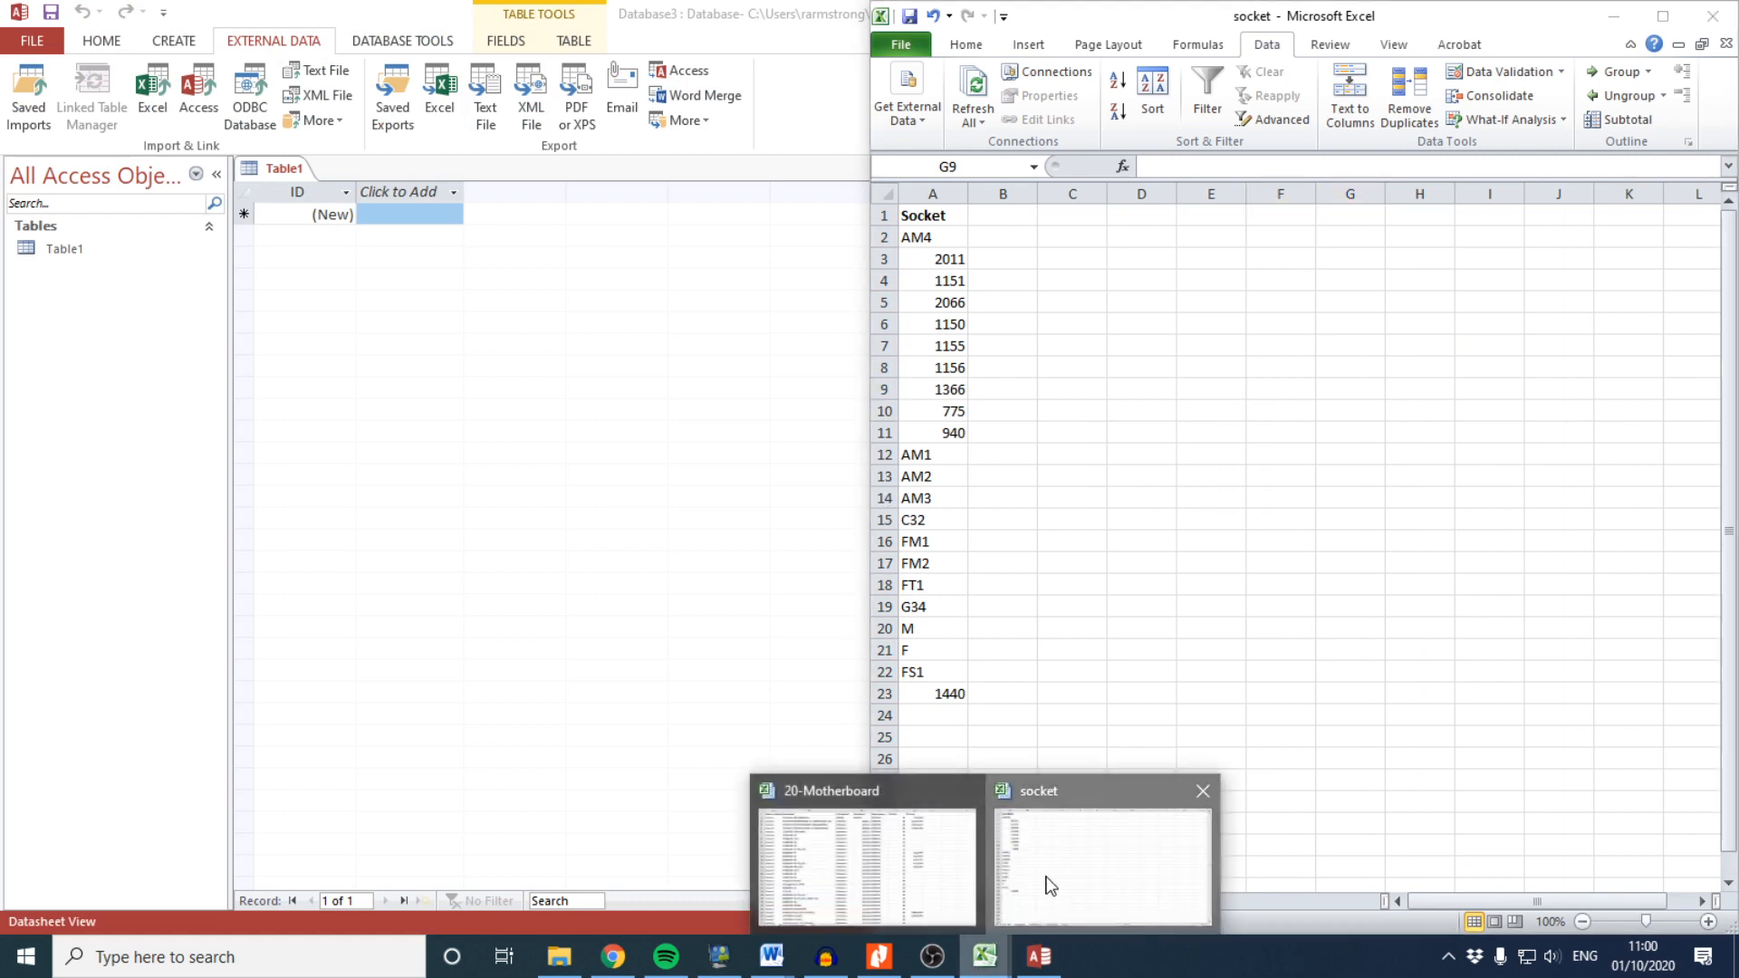
click(1711, 15)
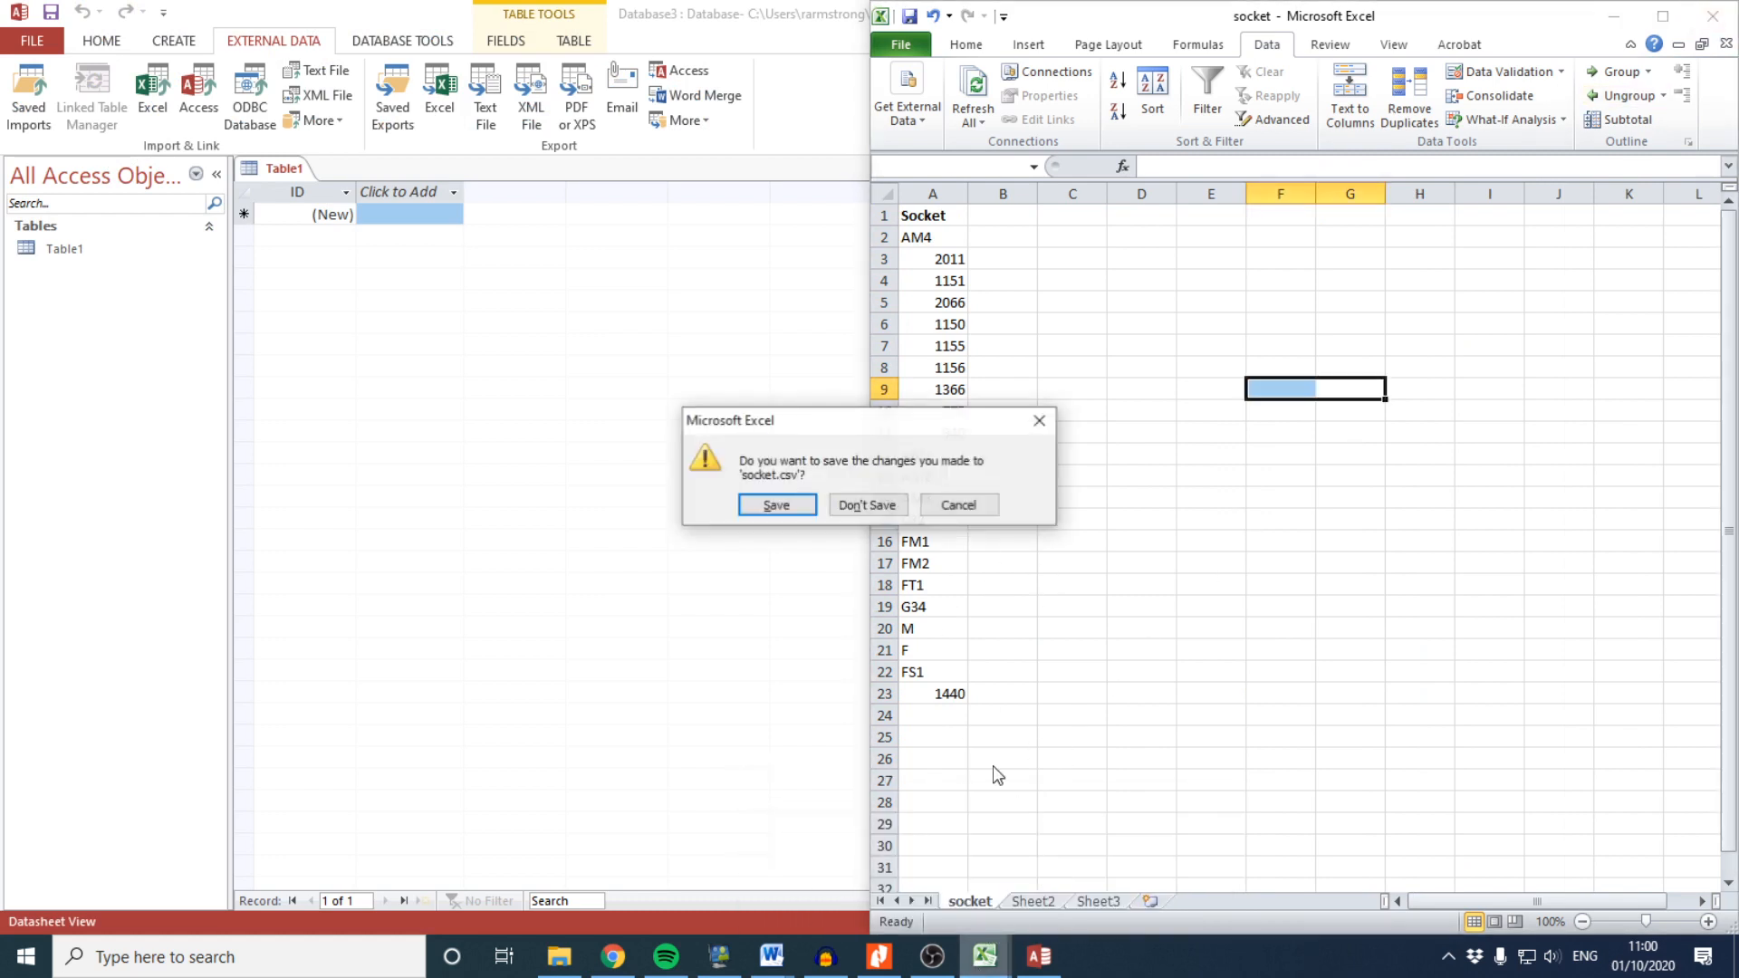
key(Return)
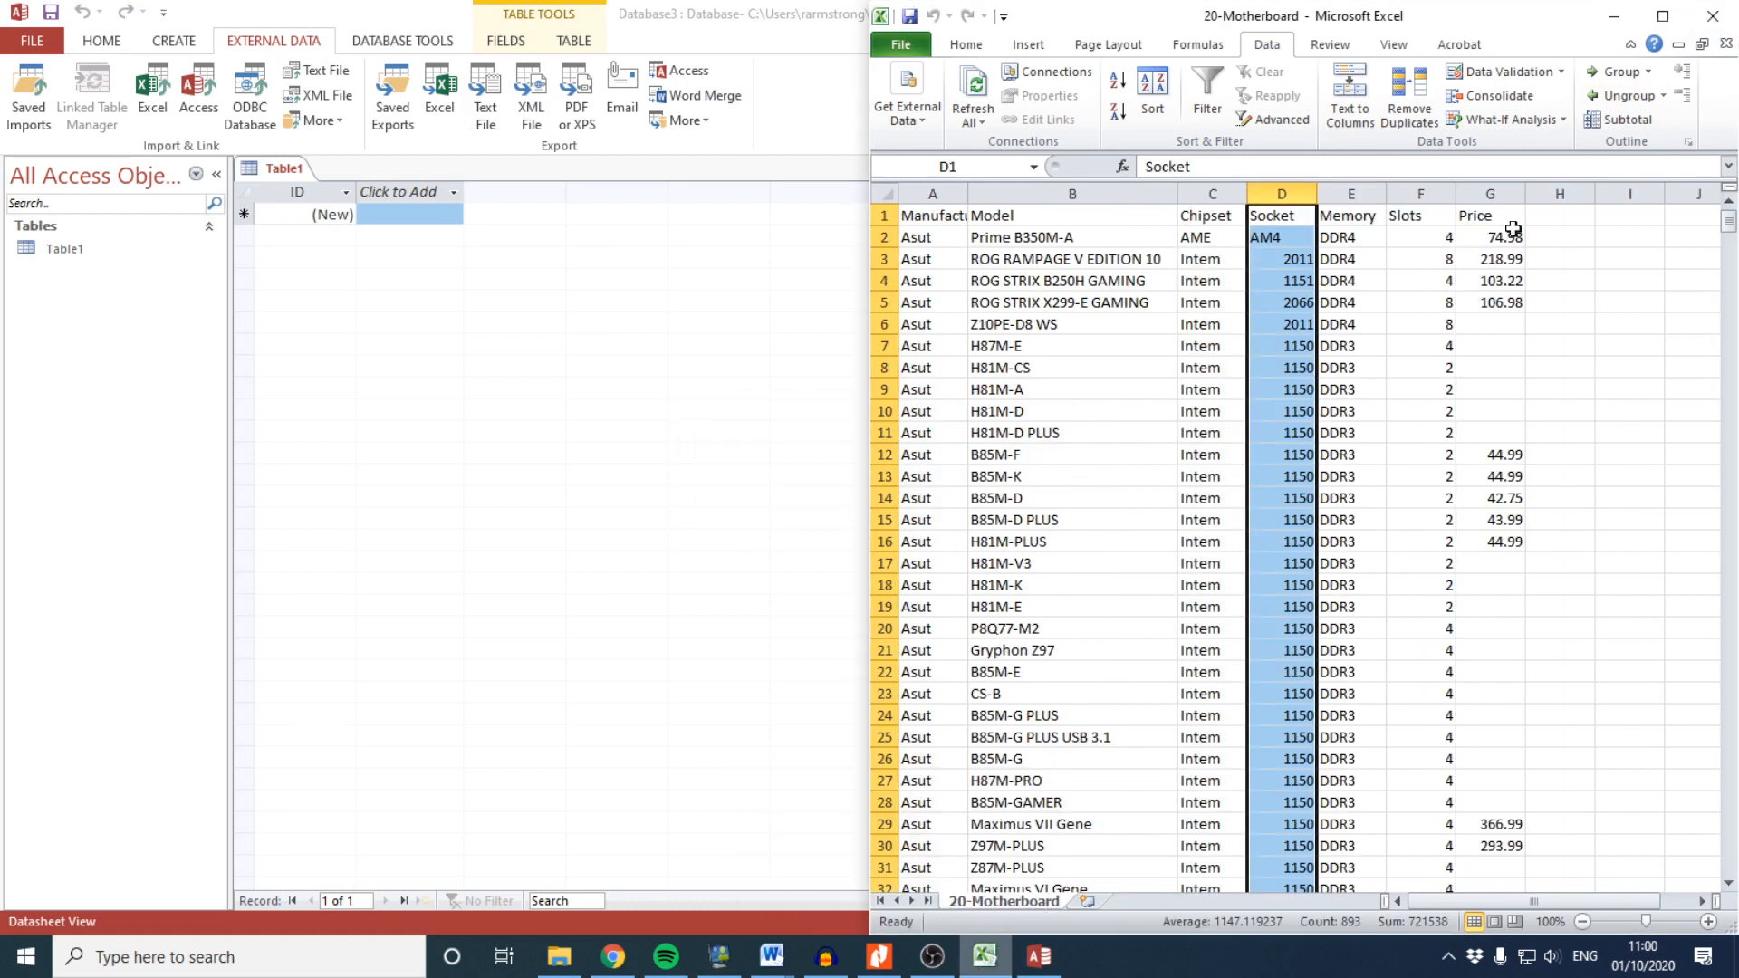
click(1711, 16)
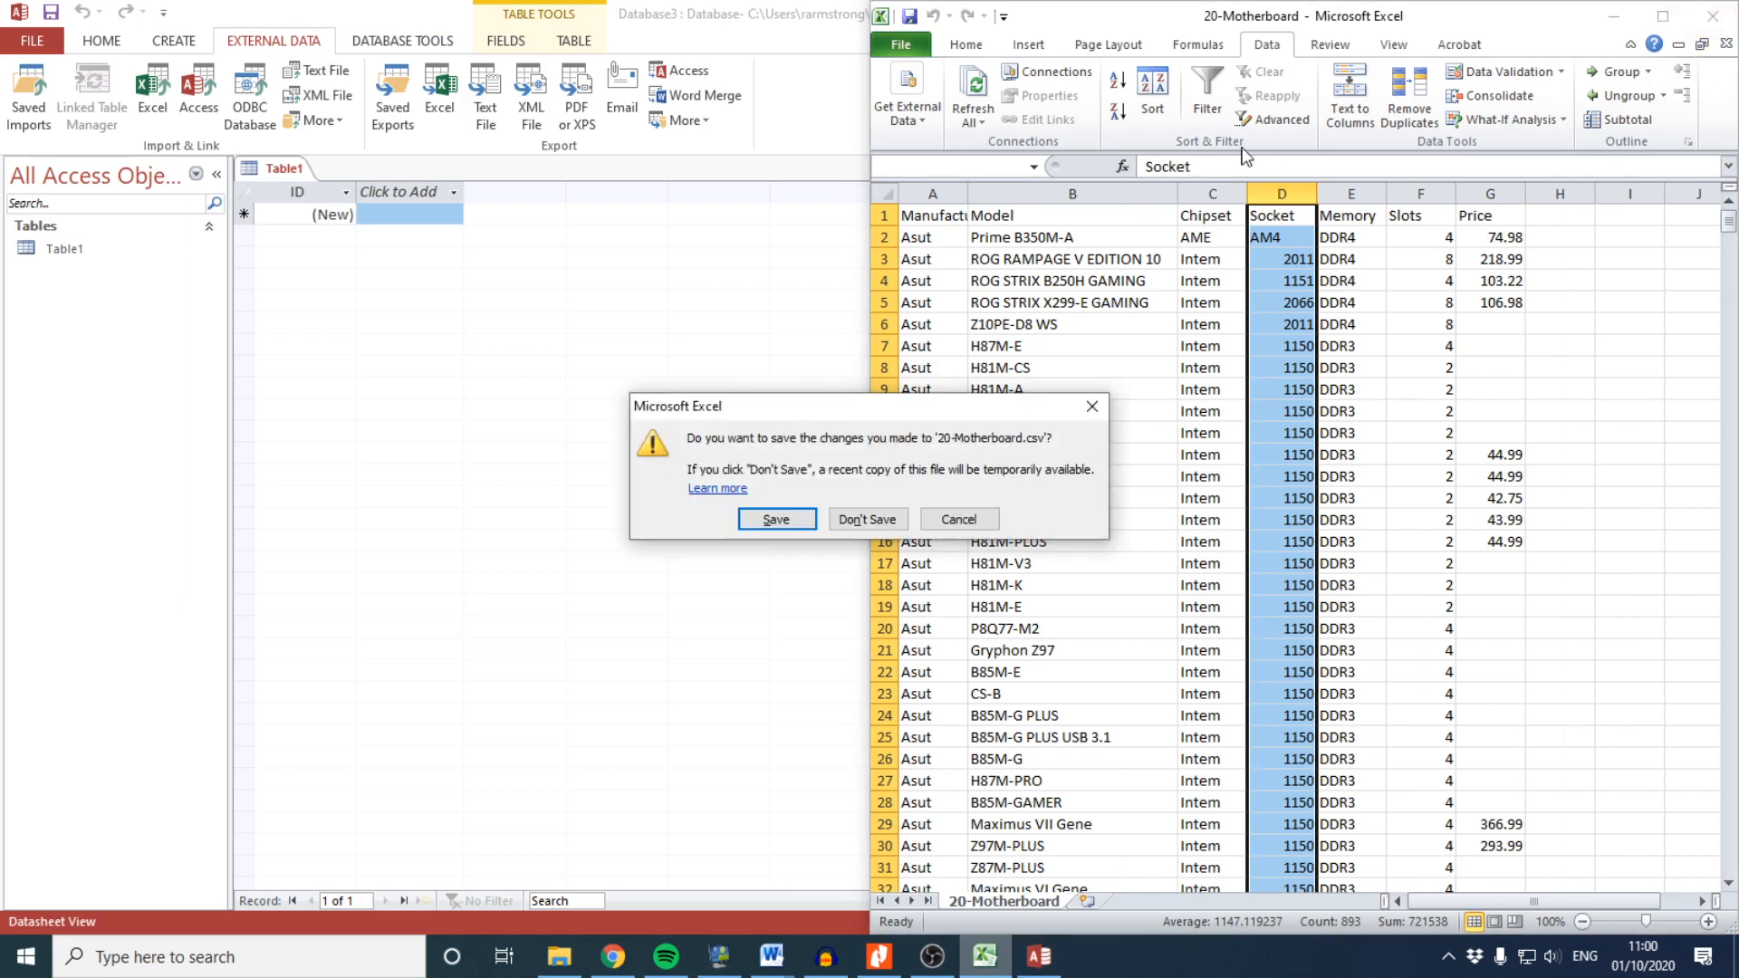
click(866, 519)
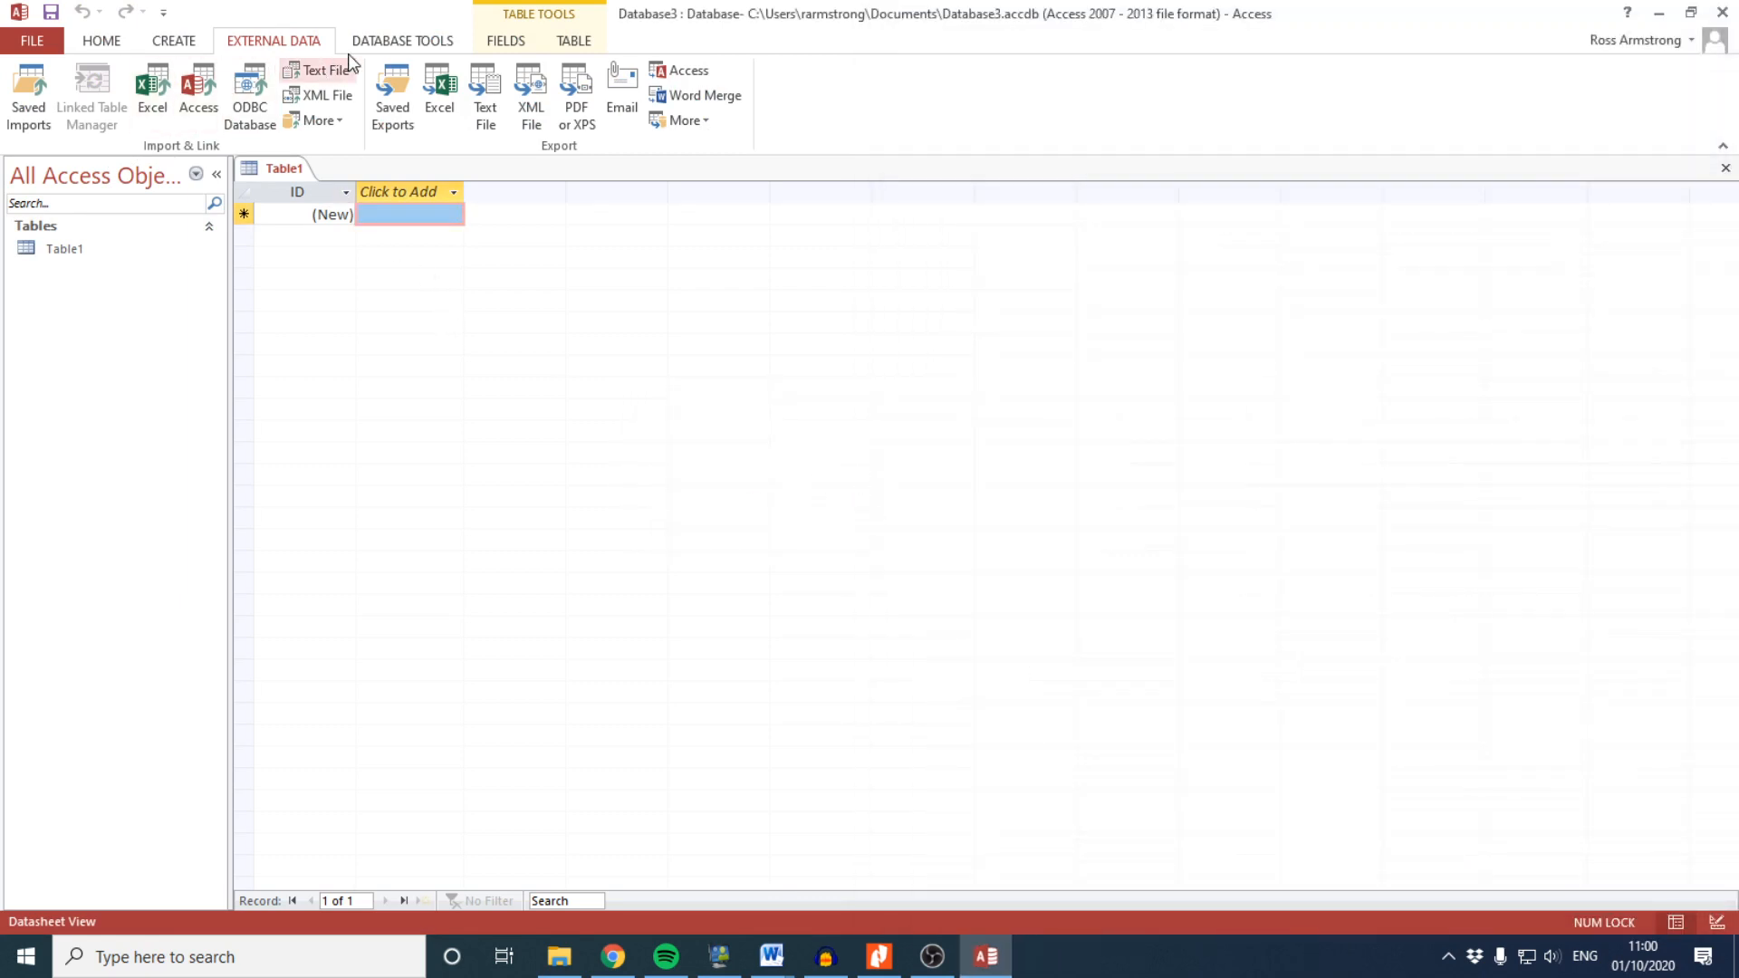
Start a text file import of 20-Motherboard.csv from the March 20 folder into a new table
click(324, 70)
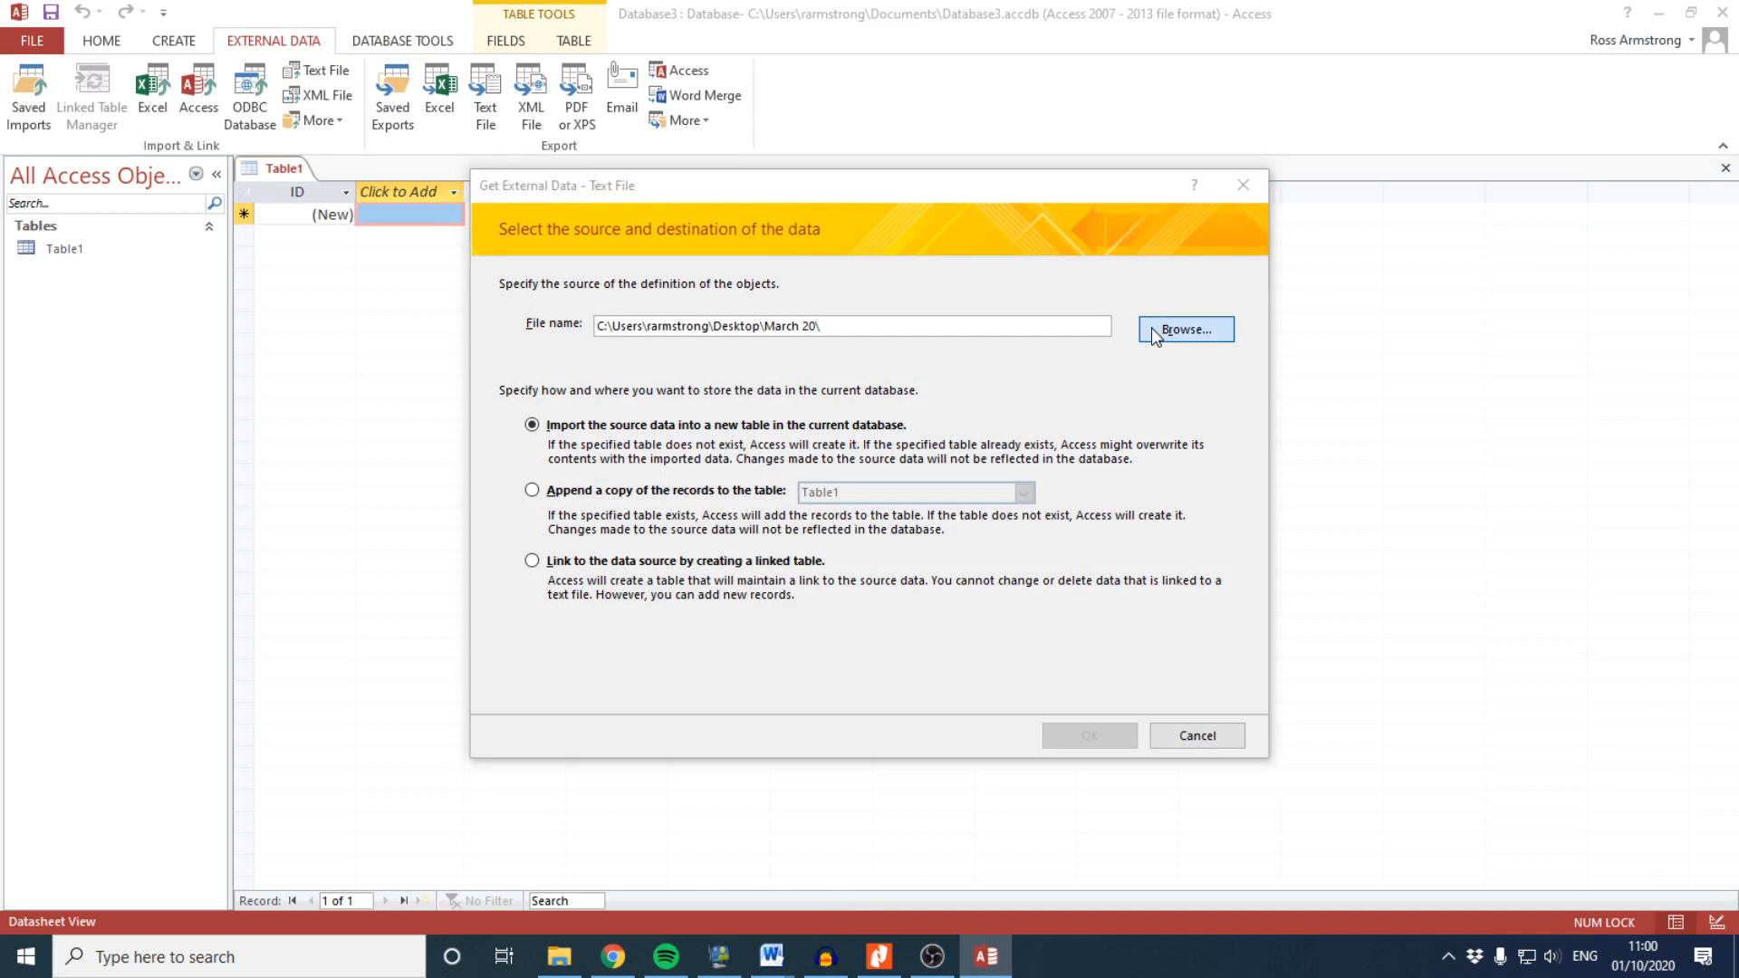
click(1150, 328)
double_click(733, 384)
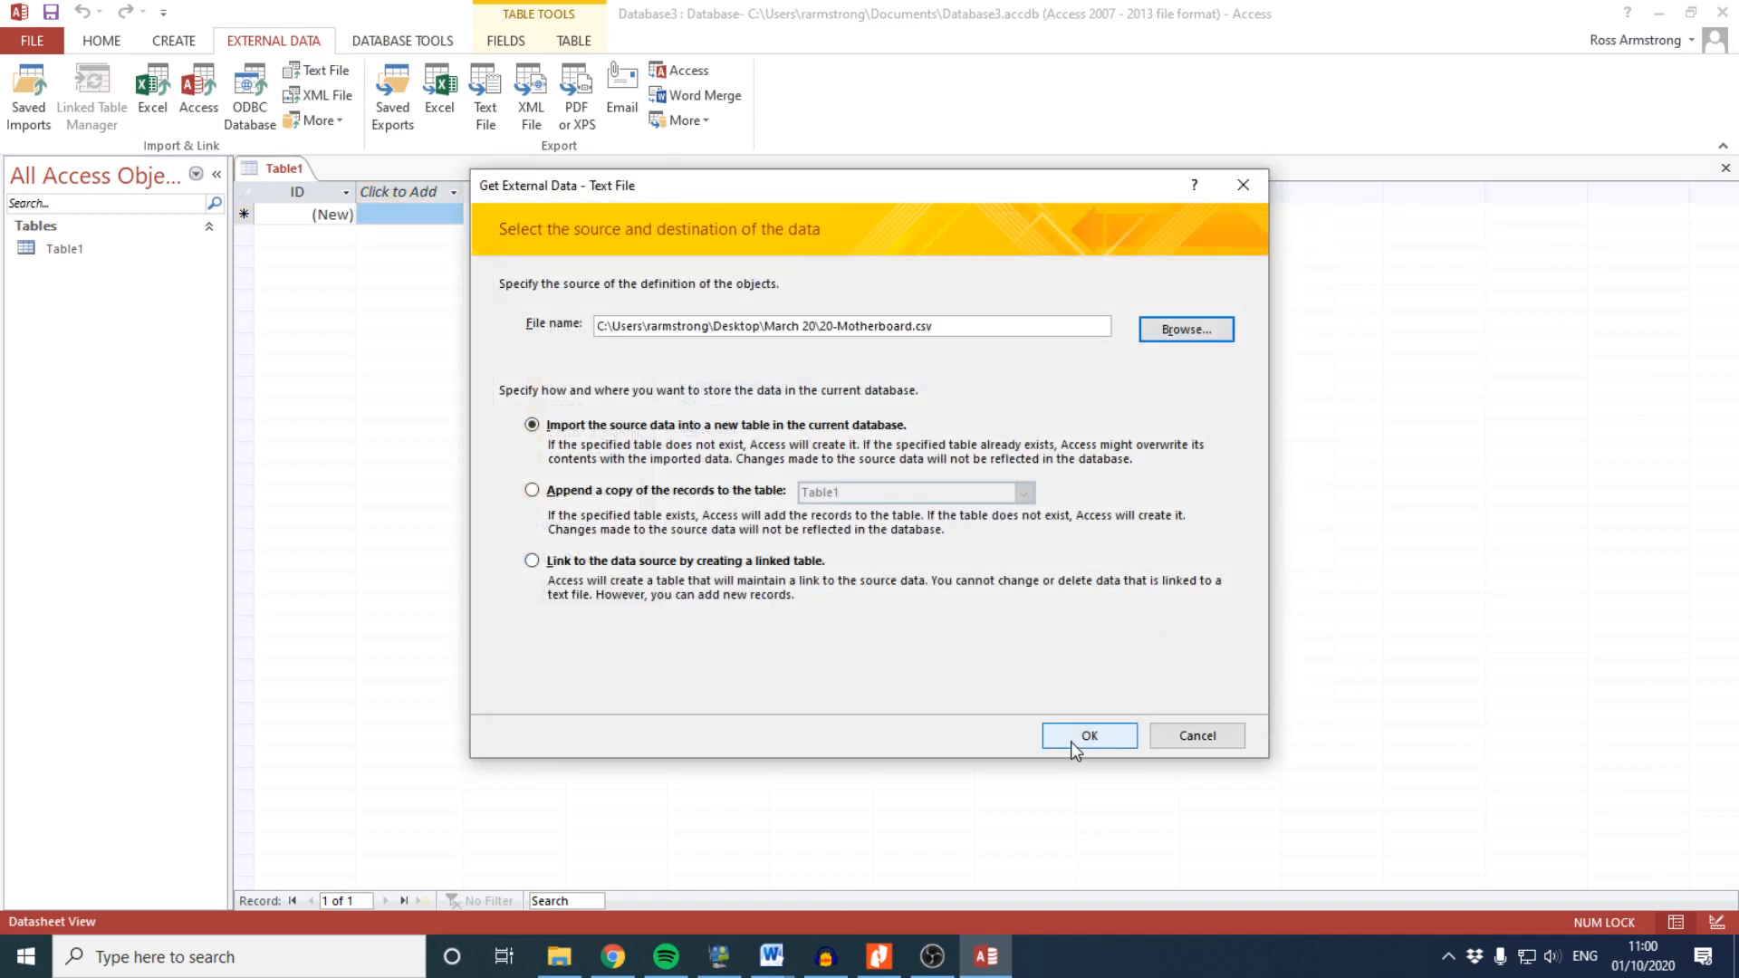
click(1075, 741)
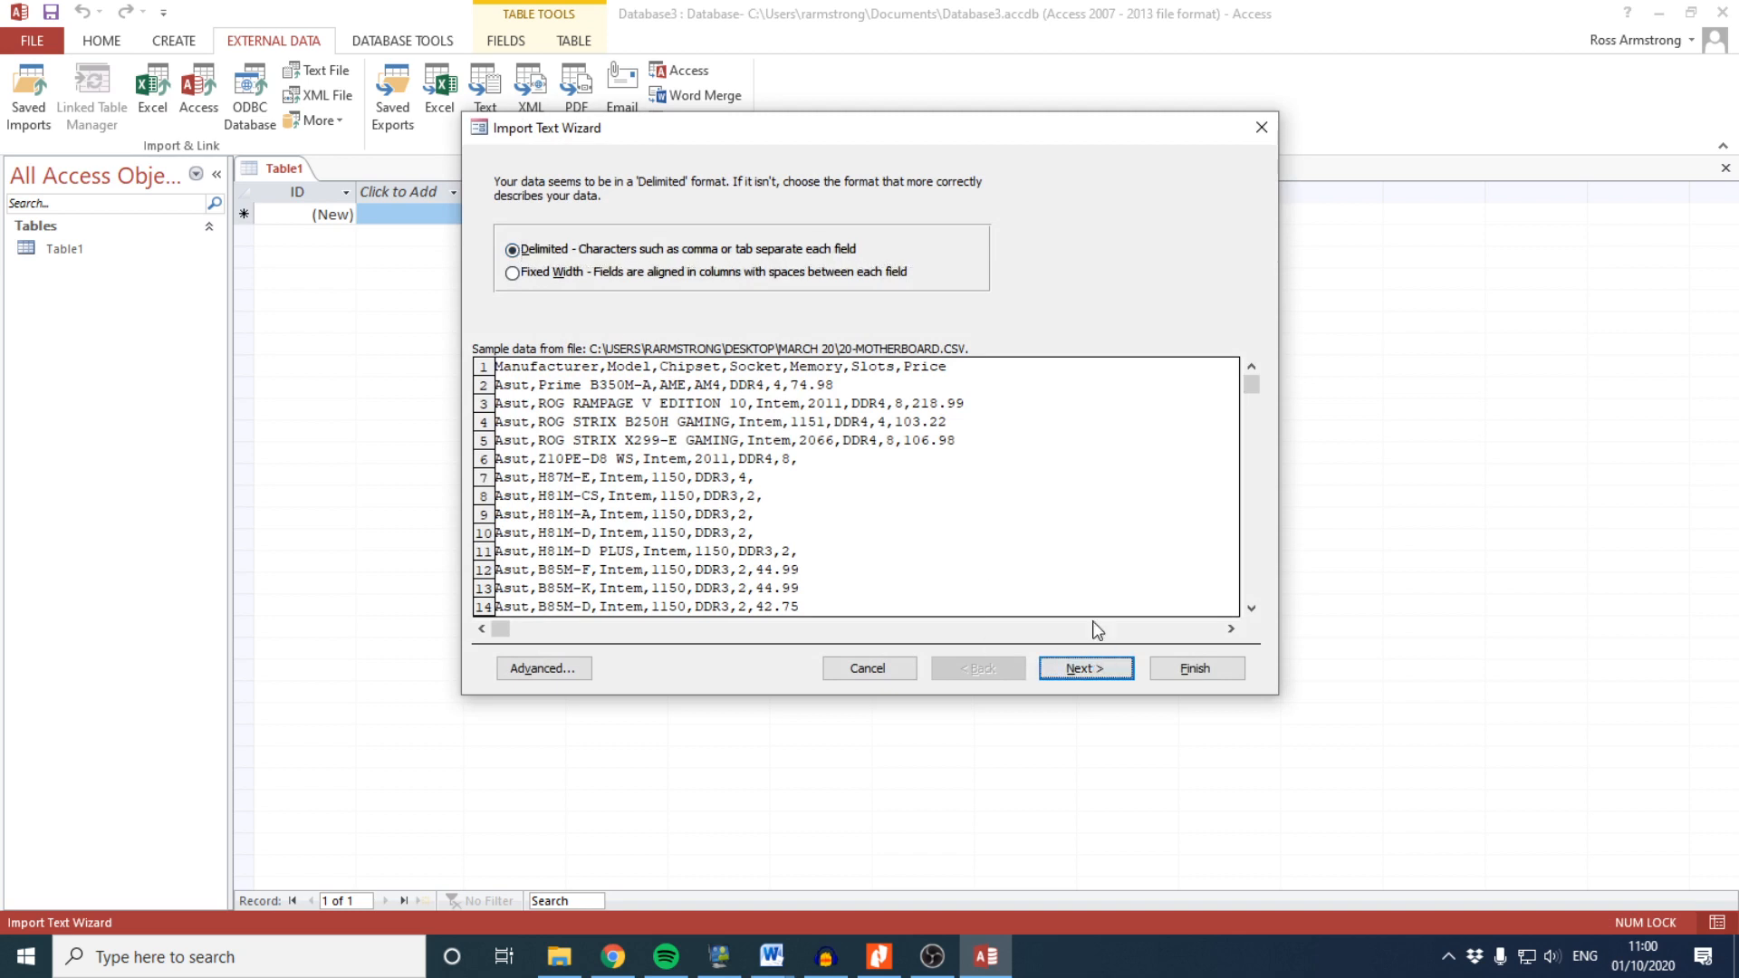
Accept the comma-delimited format for the import and mark the first row as containing field names
click(1086, 667)
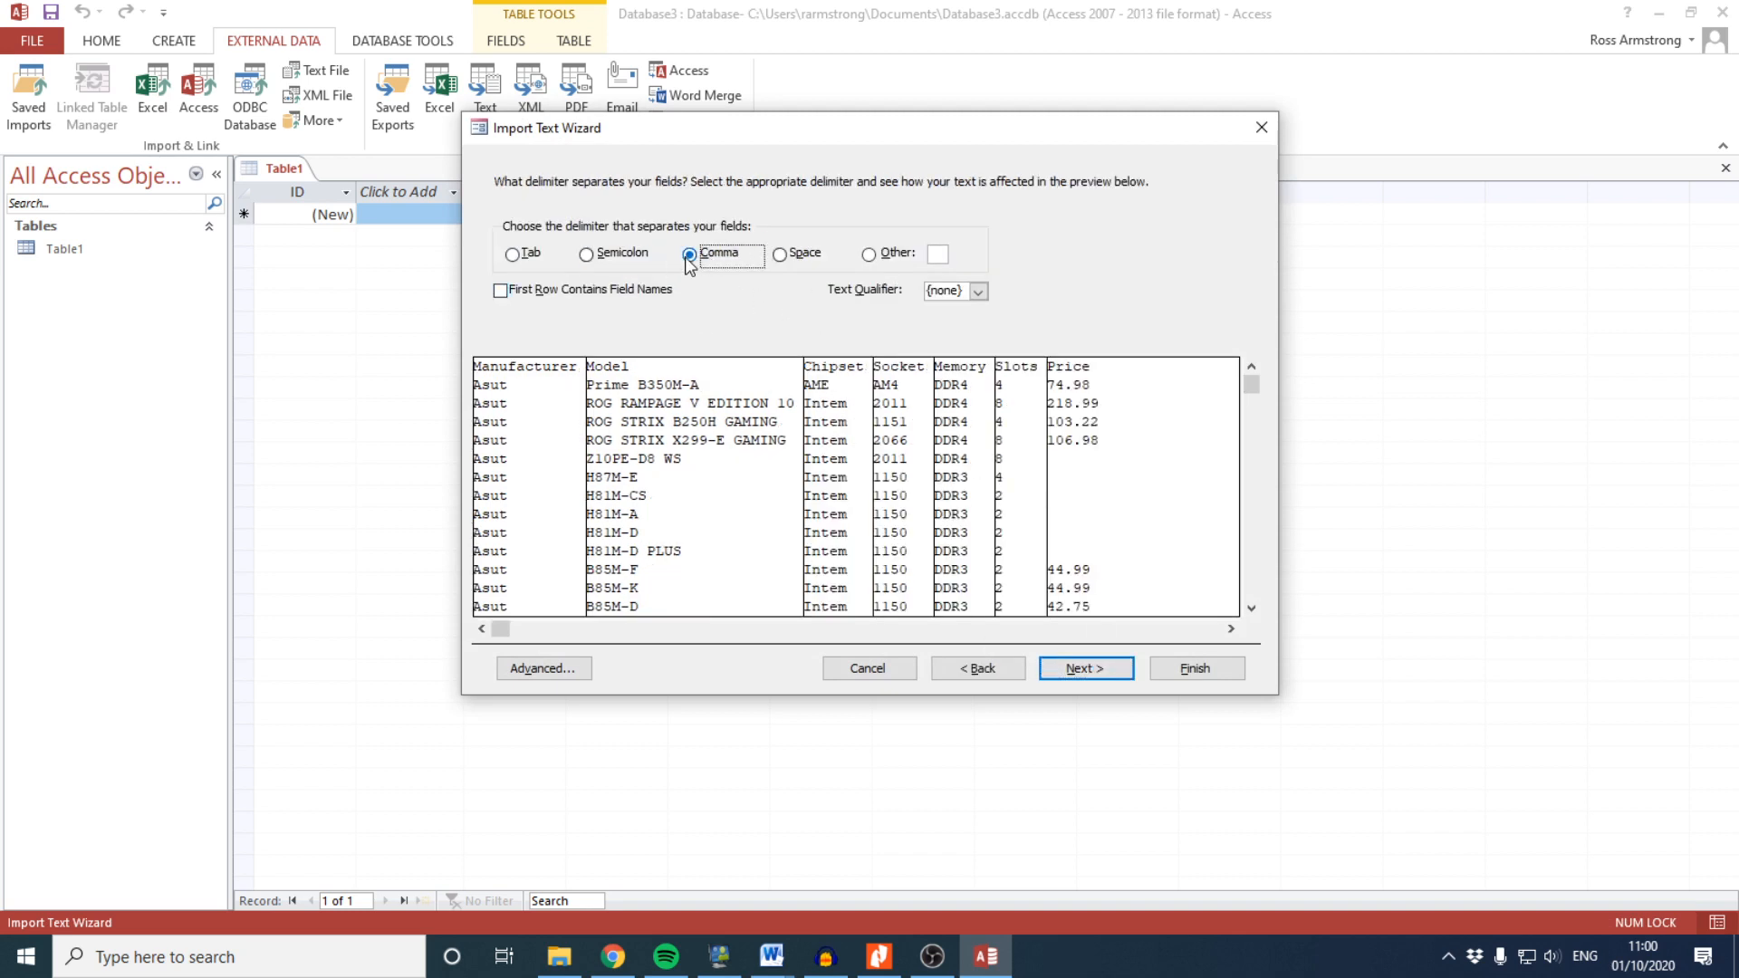
click(624, 289)
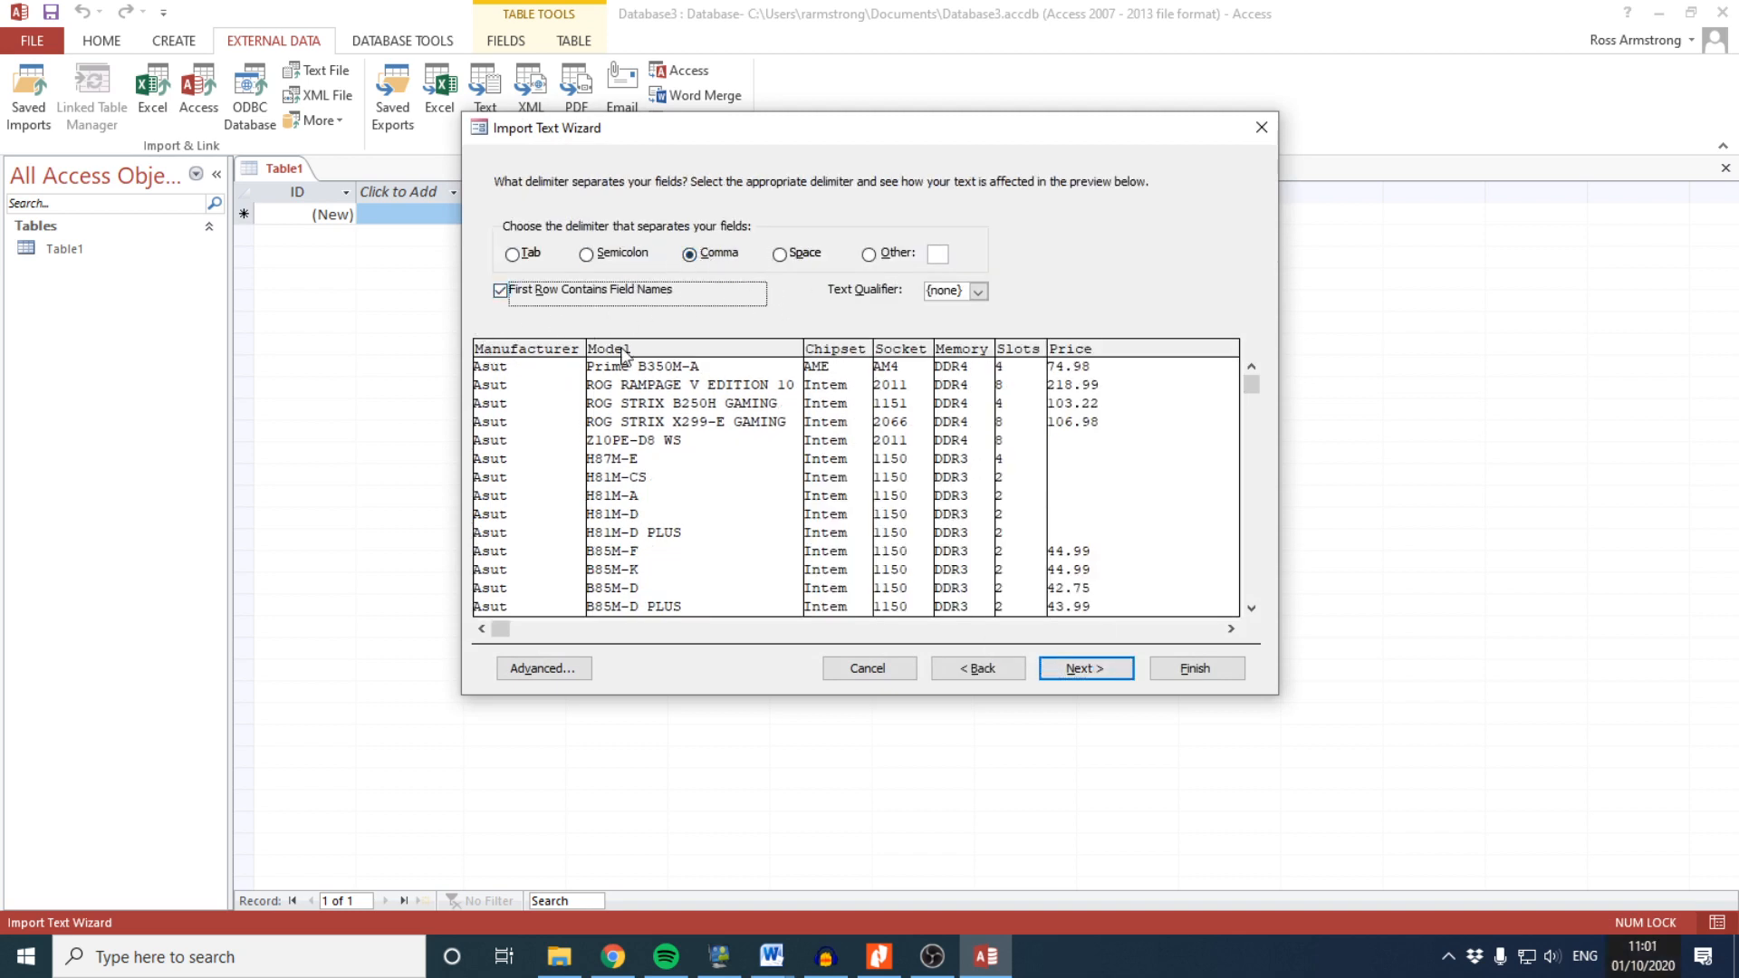
click(1079, 679)
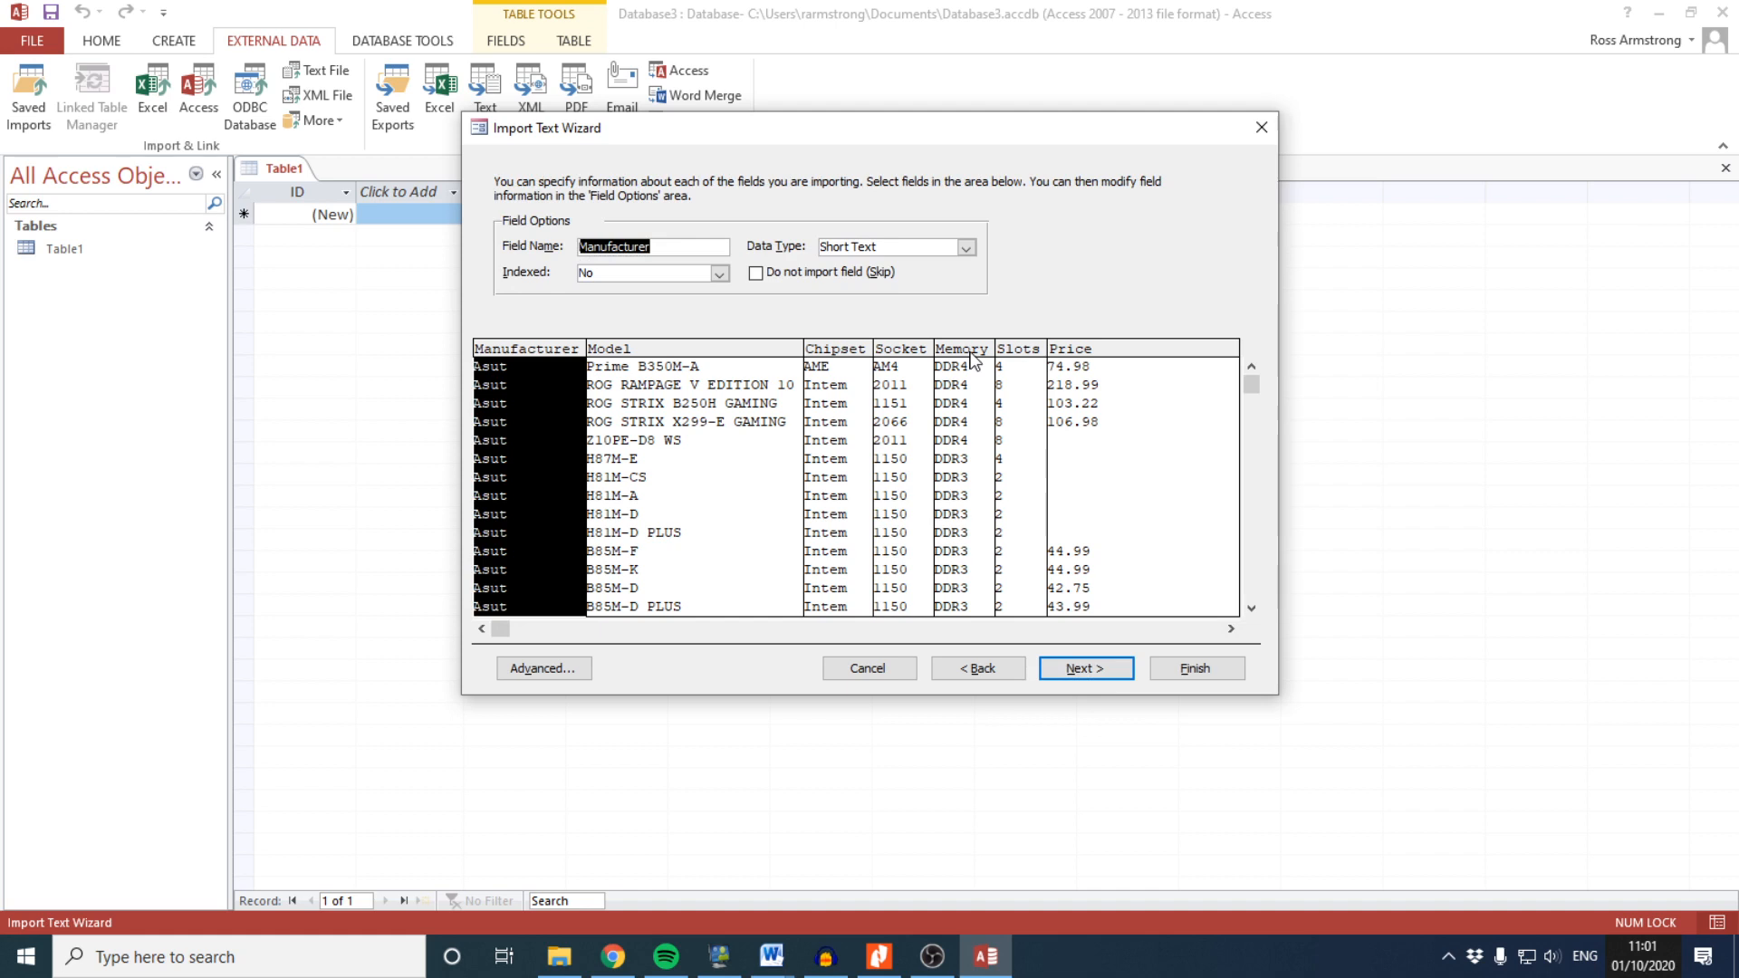
Review the import data types of the Price, Slots, Memory, Socket, Chipset, Model and Manufacturer fields
click(1086, 379)
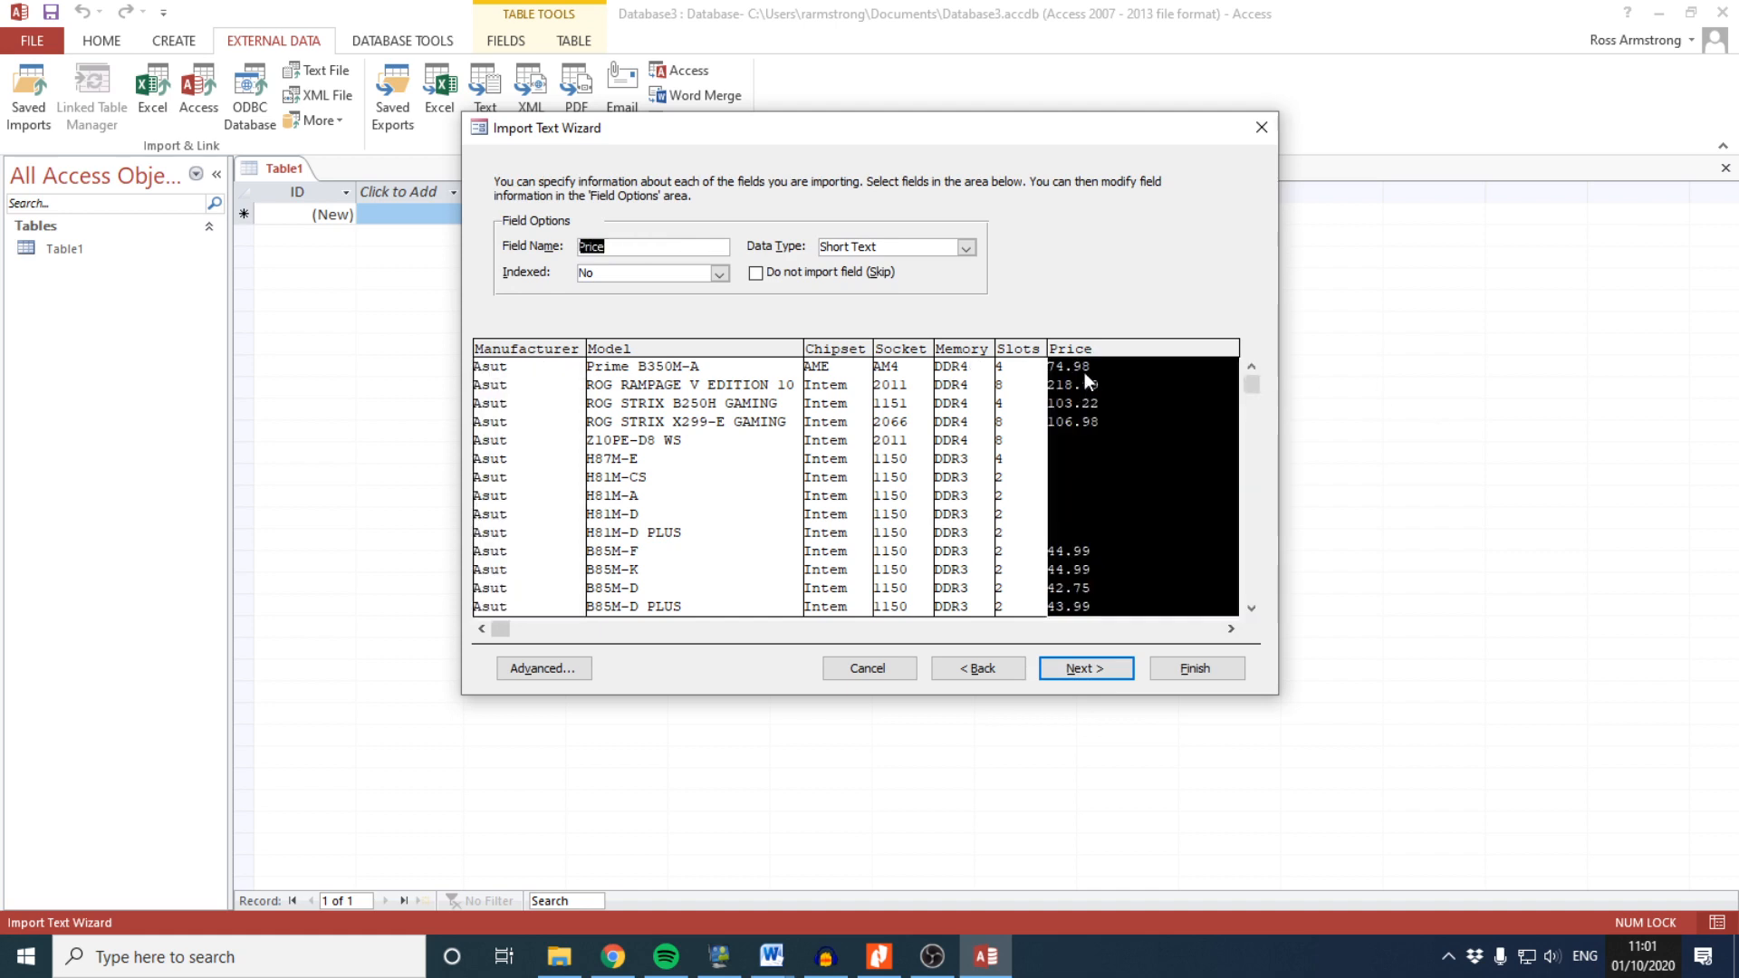
click(1019, 368)
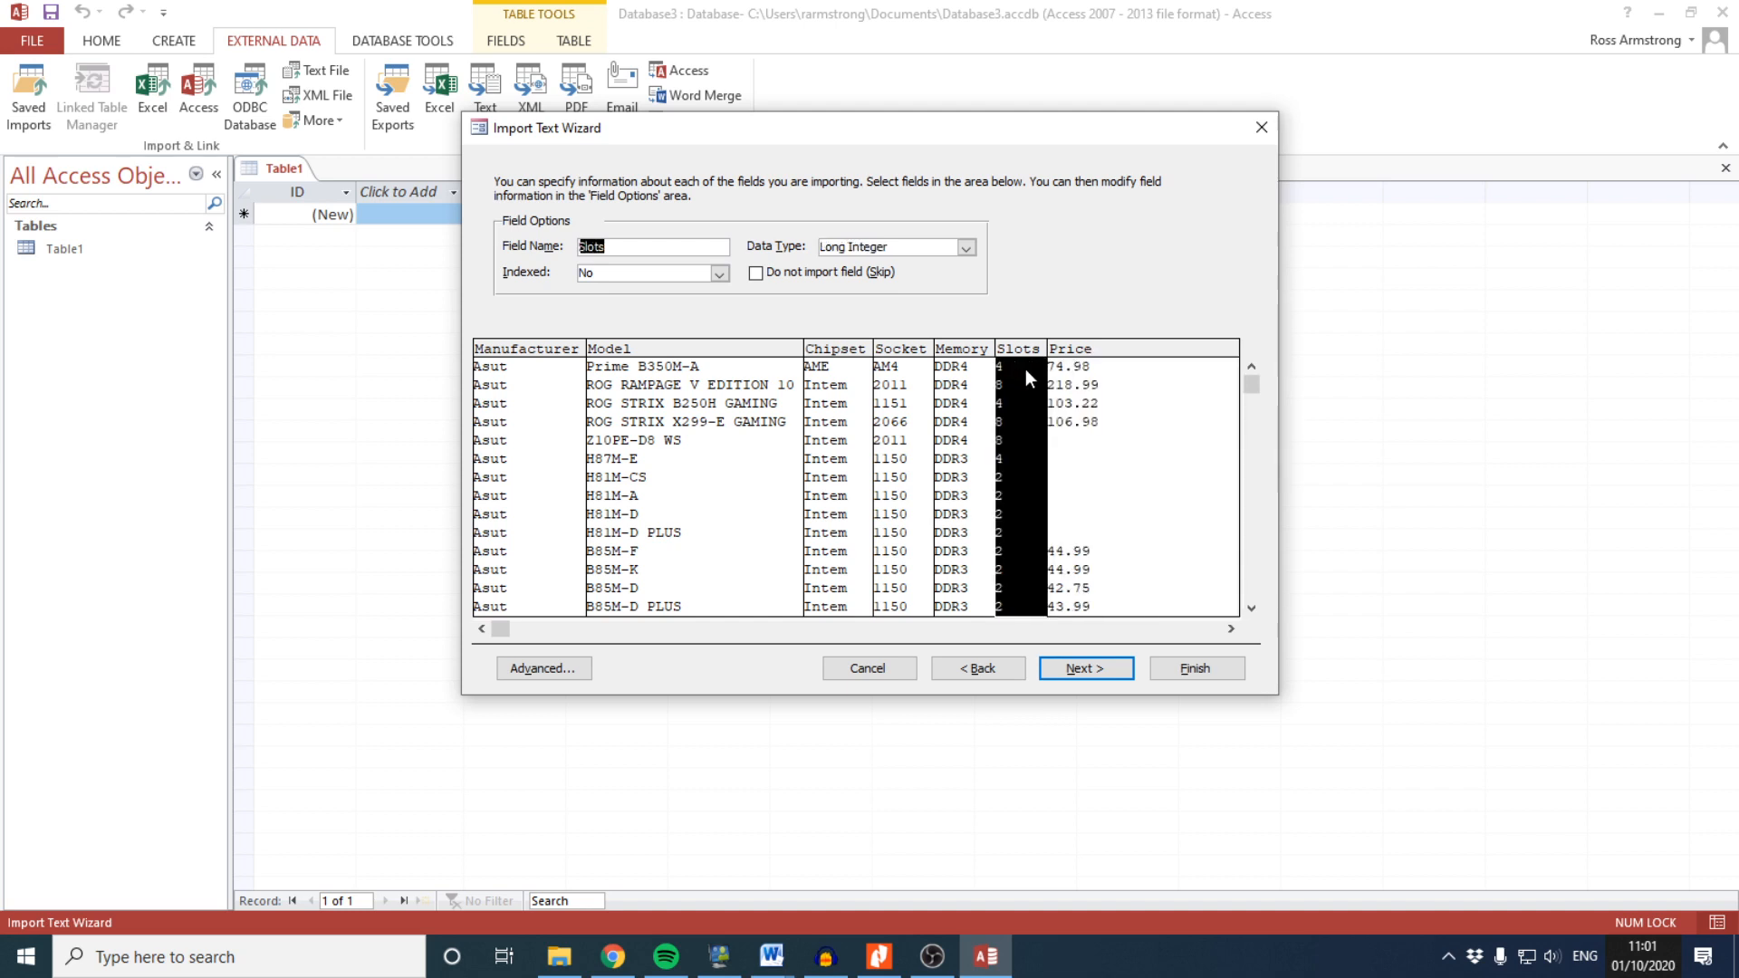
click(965, 247)
click(920, 288)
click(945, 389)
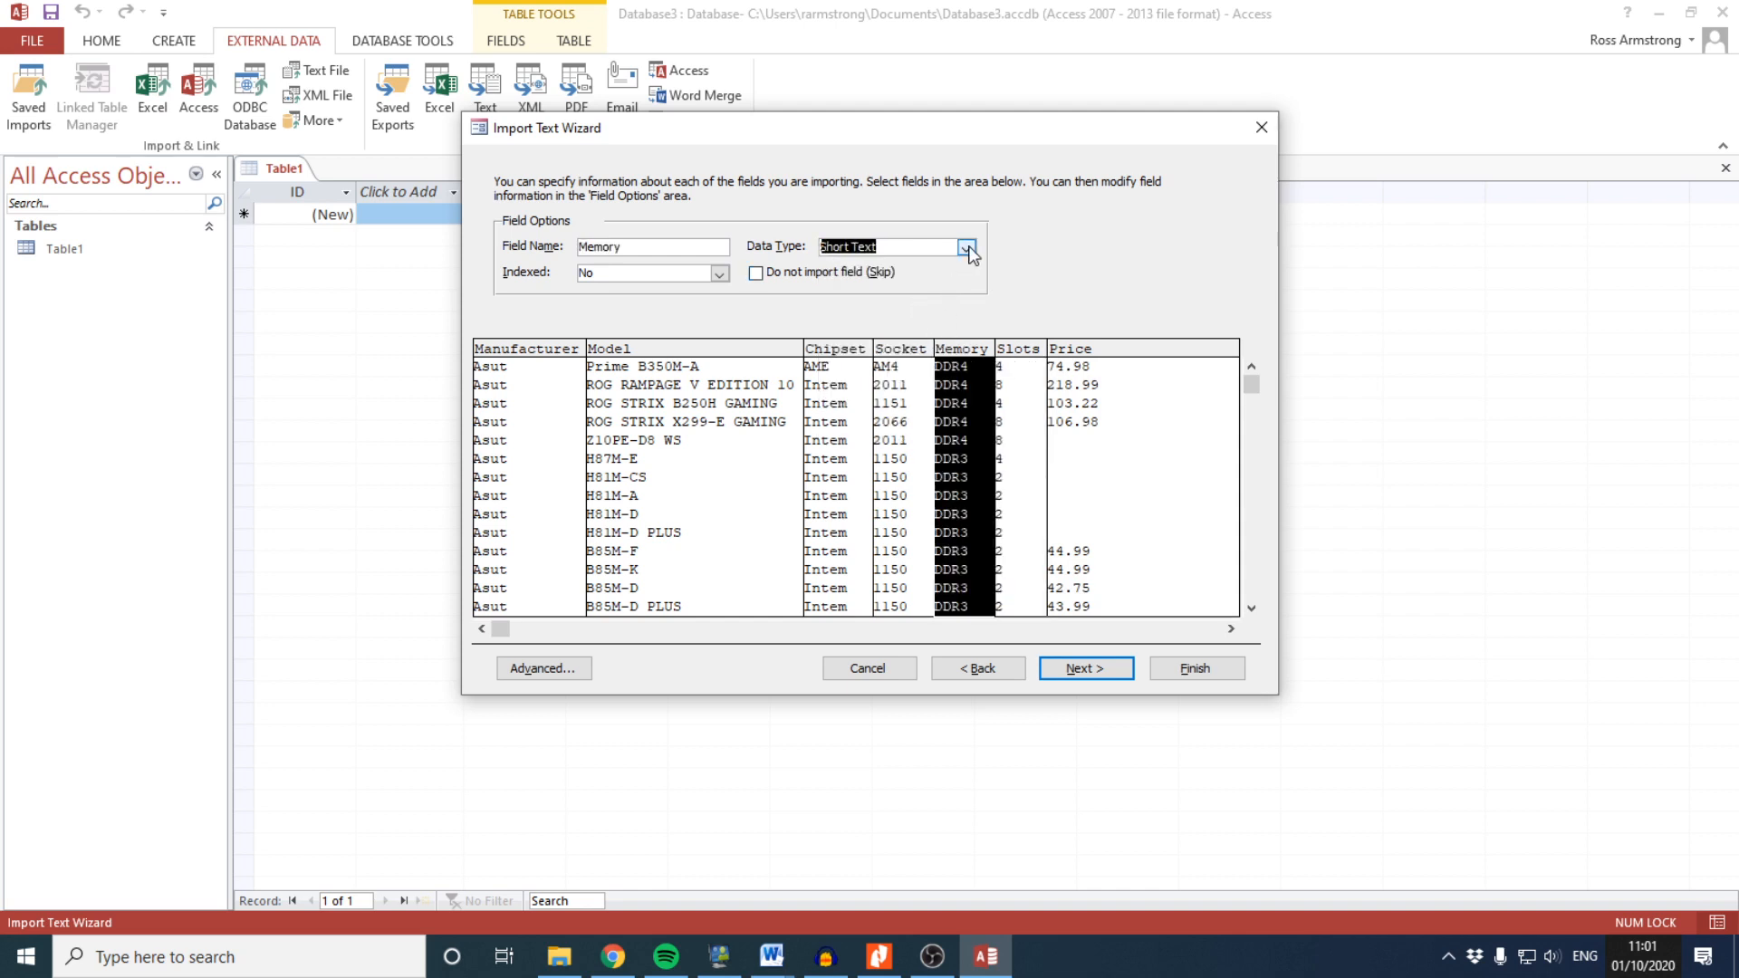
click(966, 247)
click(949, 431)
click(916, 438)
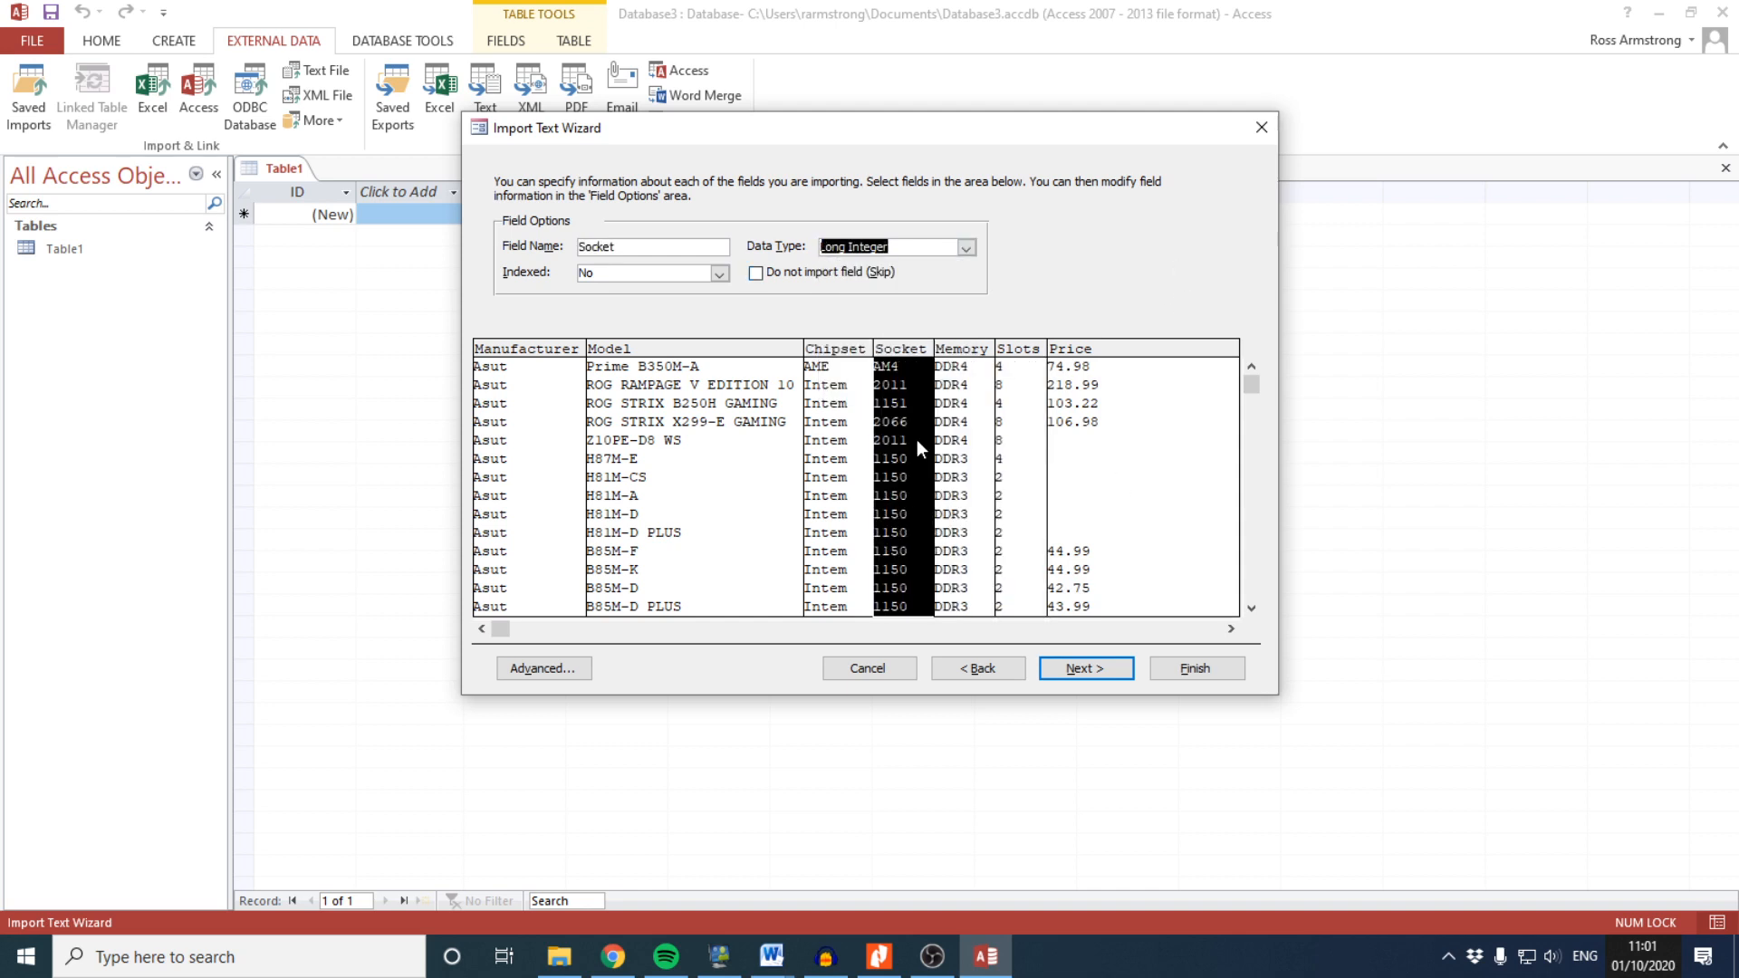
click(820, 393)
click(629, 378)
click(540, 404)
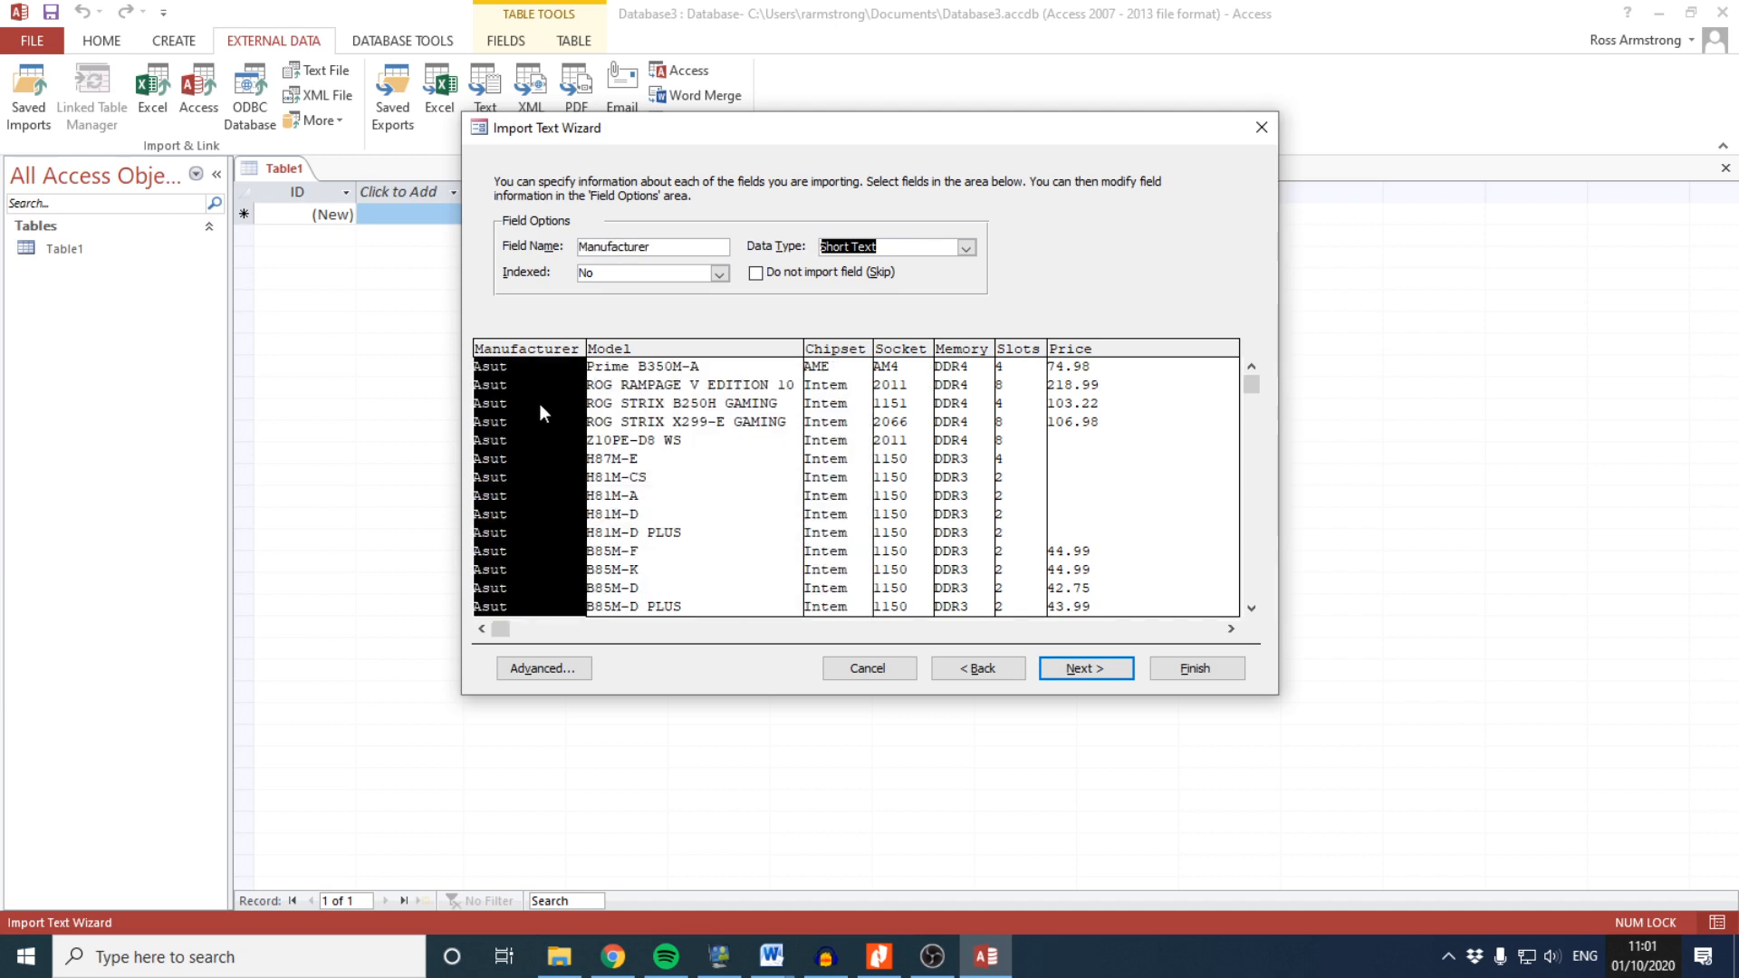
Choose Model as the primary key of the imported table
click(1084, 670)
click(722, 260)
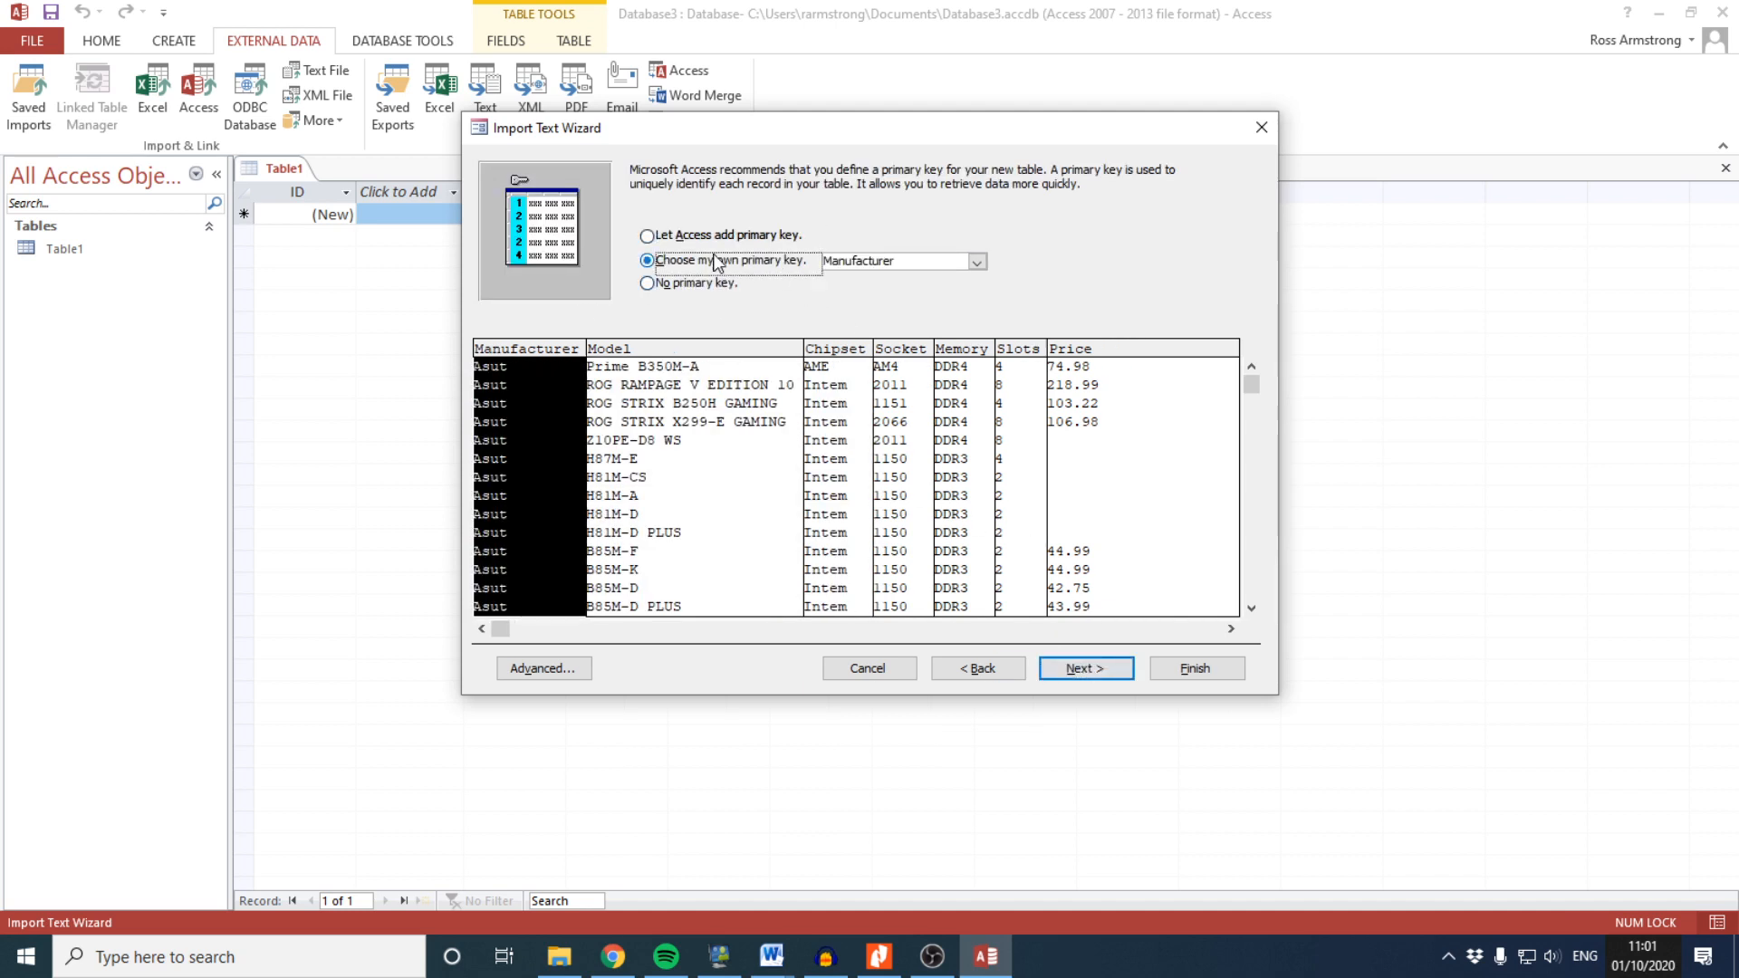
click(702, 380)
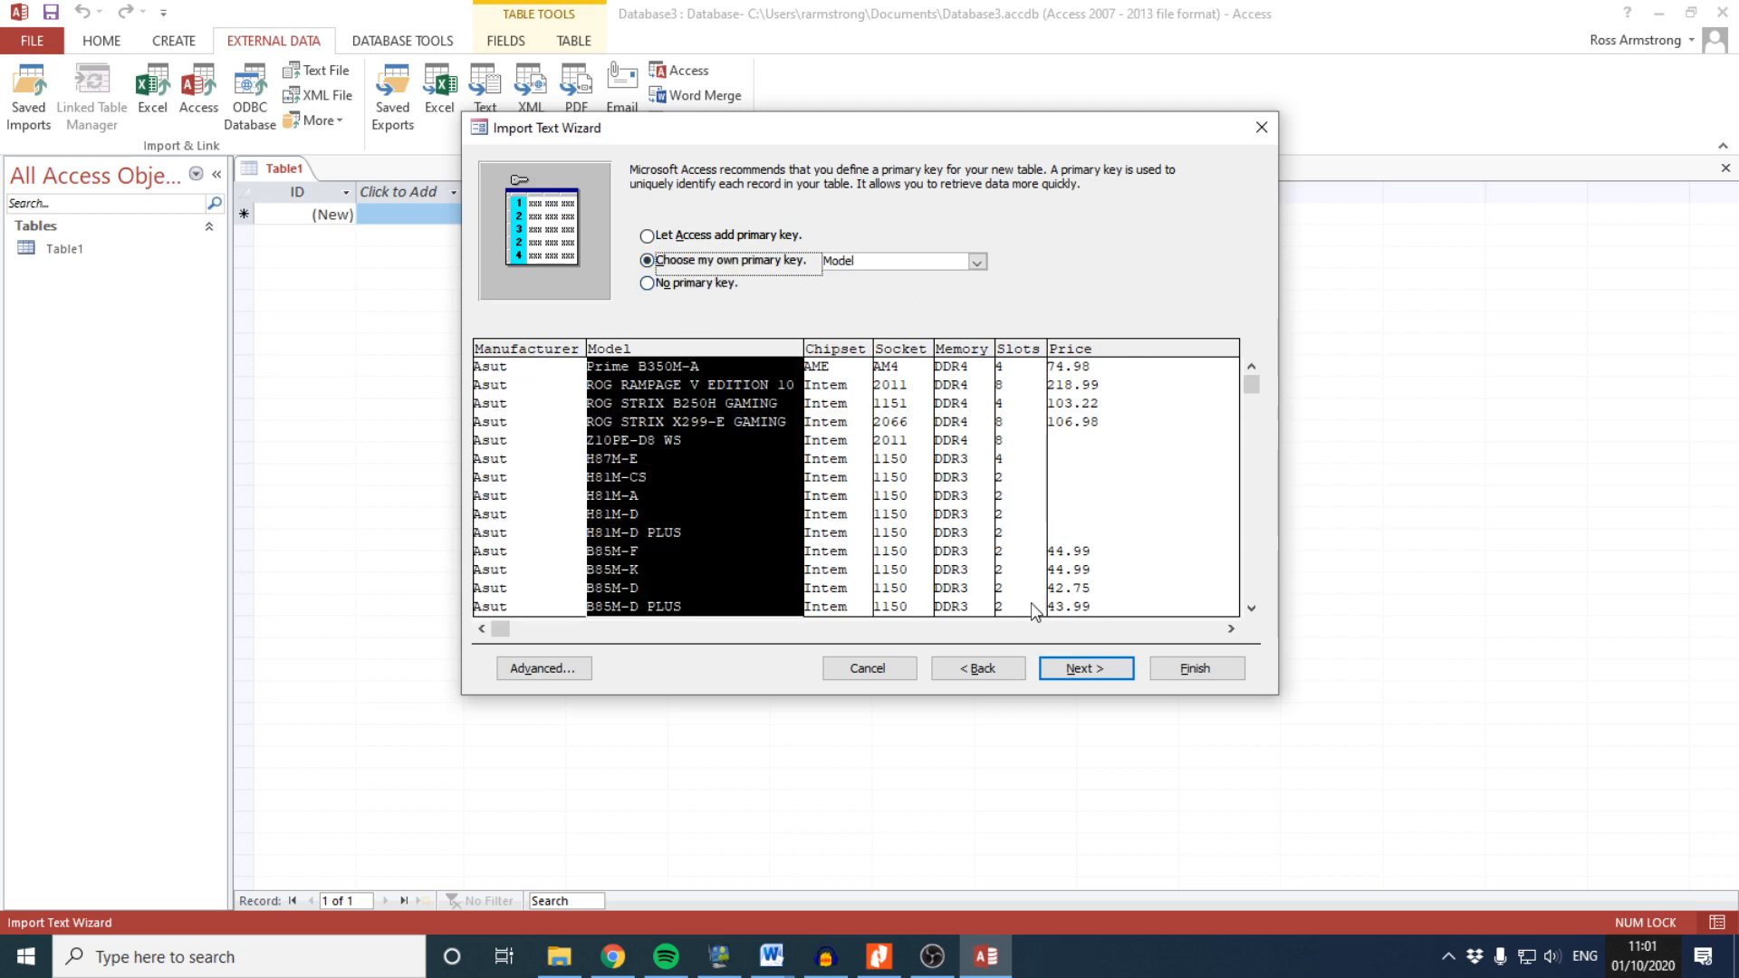
click(1065, 670)
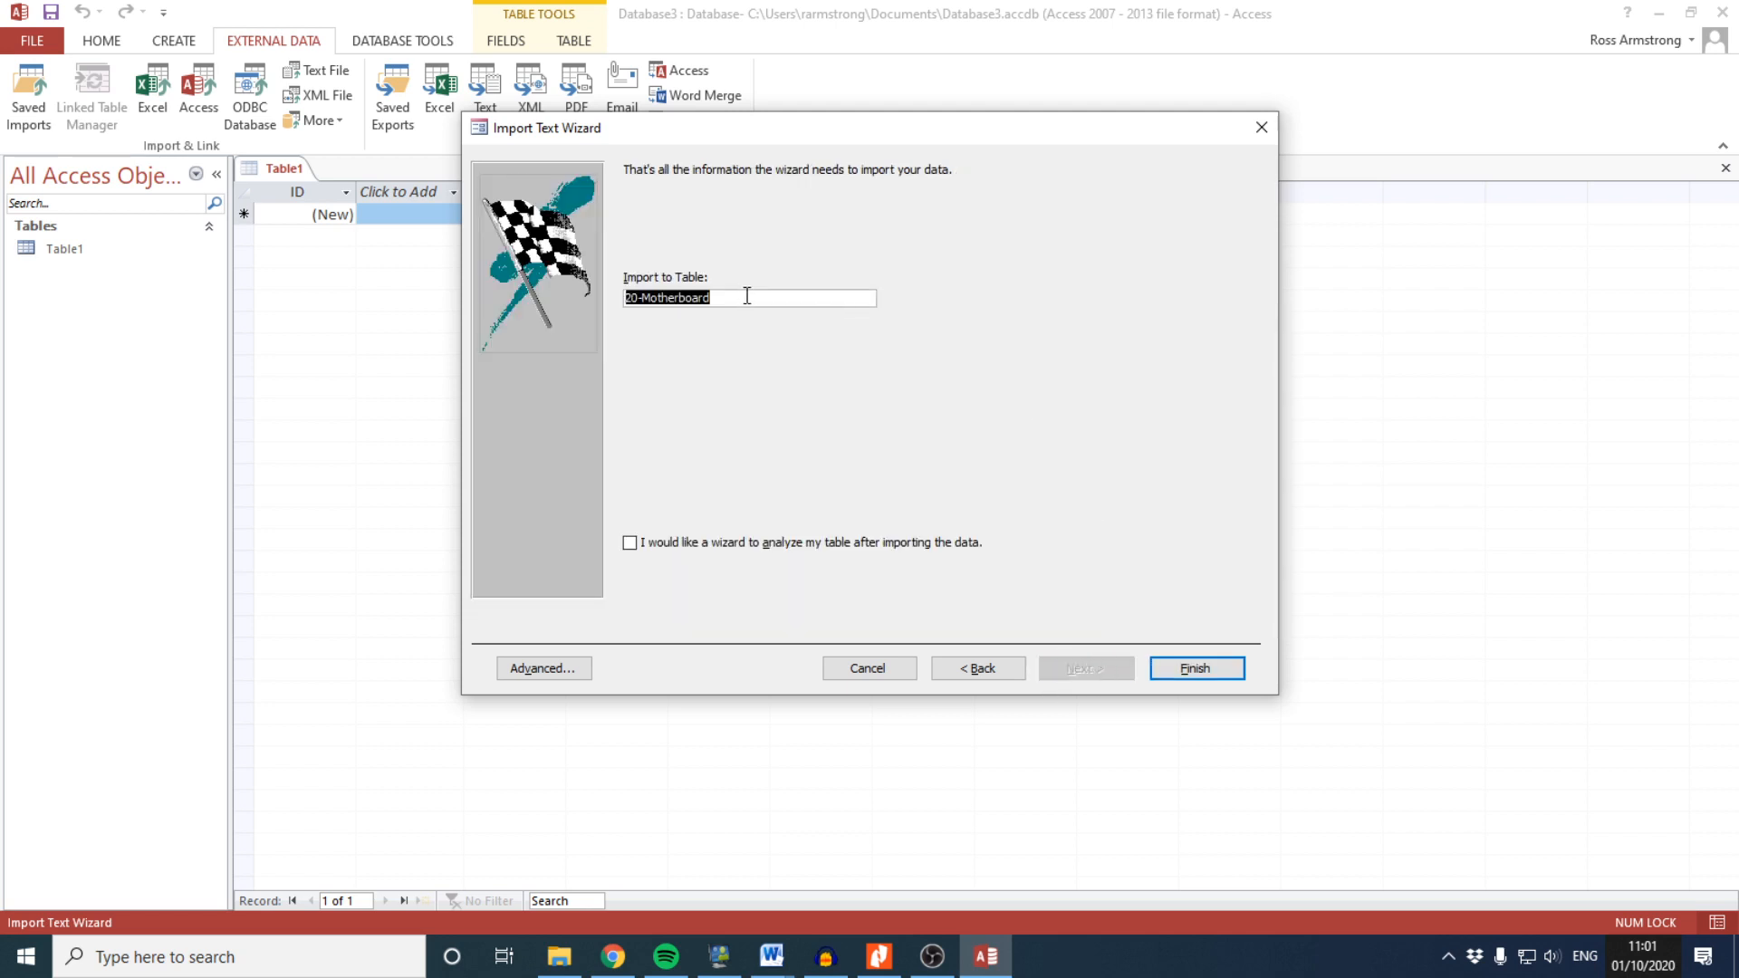
Name the destination table Motherboard and finish the import
text(M)
key(Caps_Lock)
text(oet)
click(1185, 674)
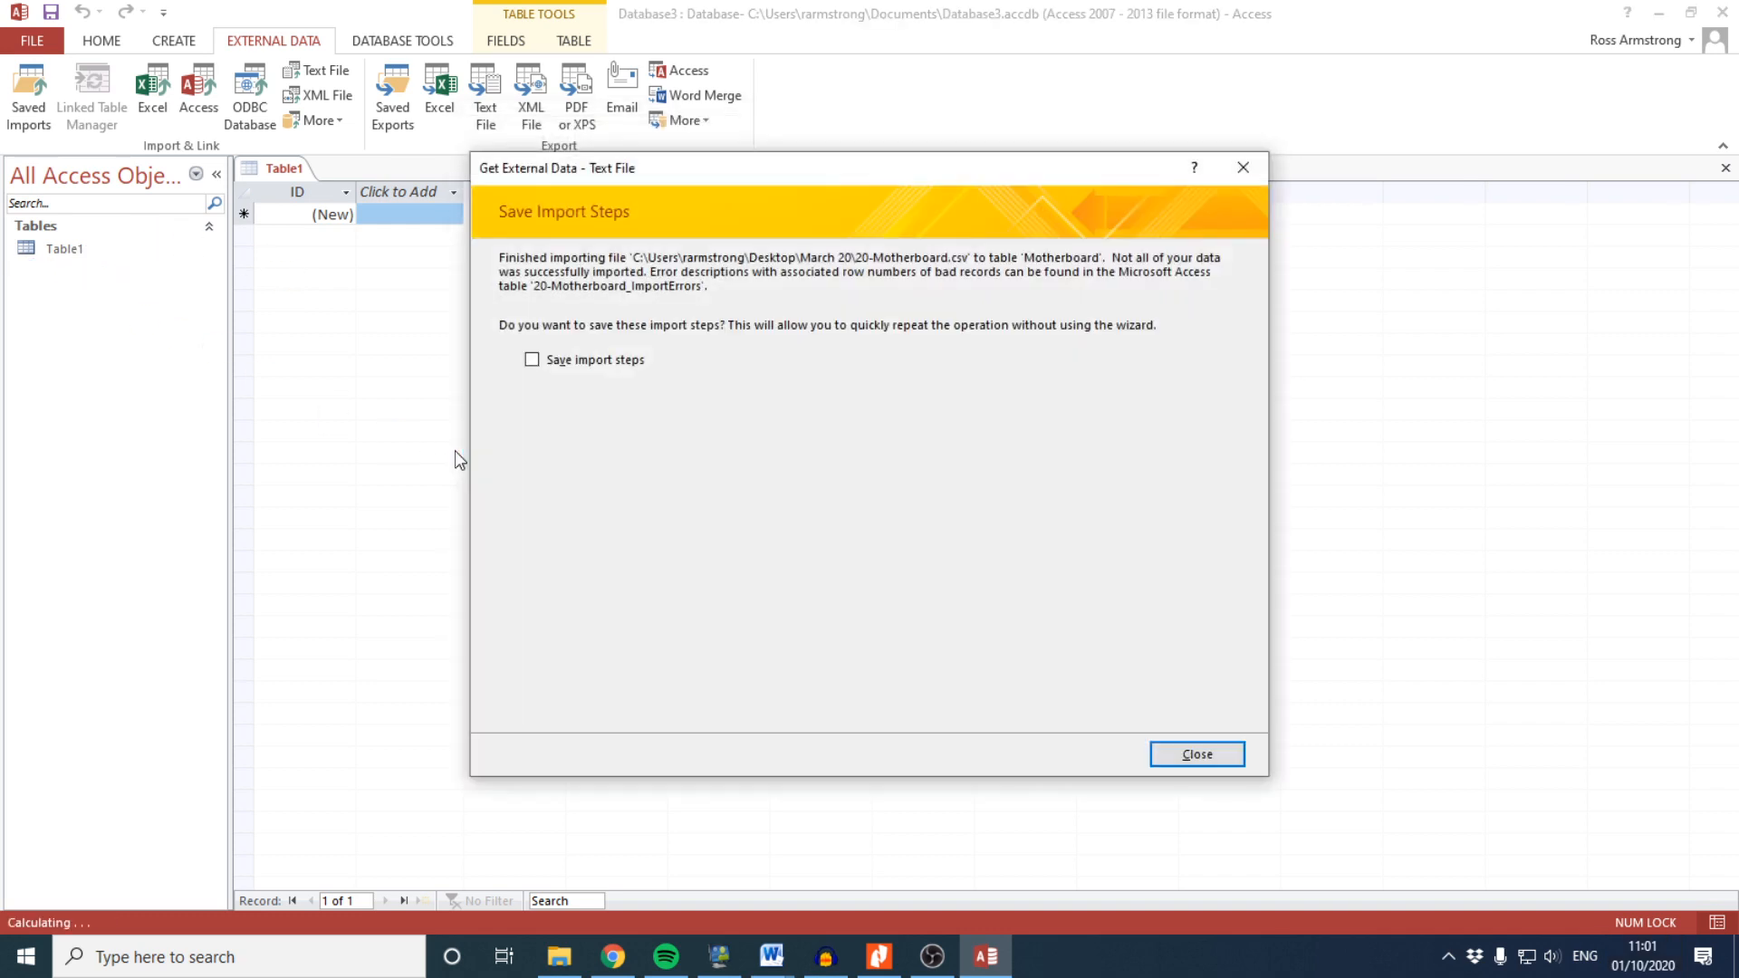
Close the completed import without saving its steps, and examine the 20-Motherboard_ImportErrors table with its Error column widened
click(1197, 755)
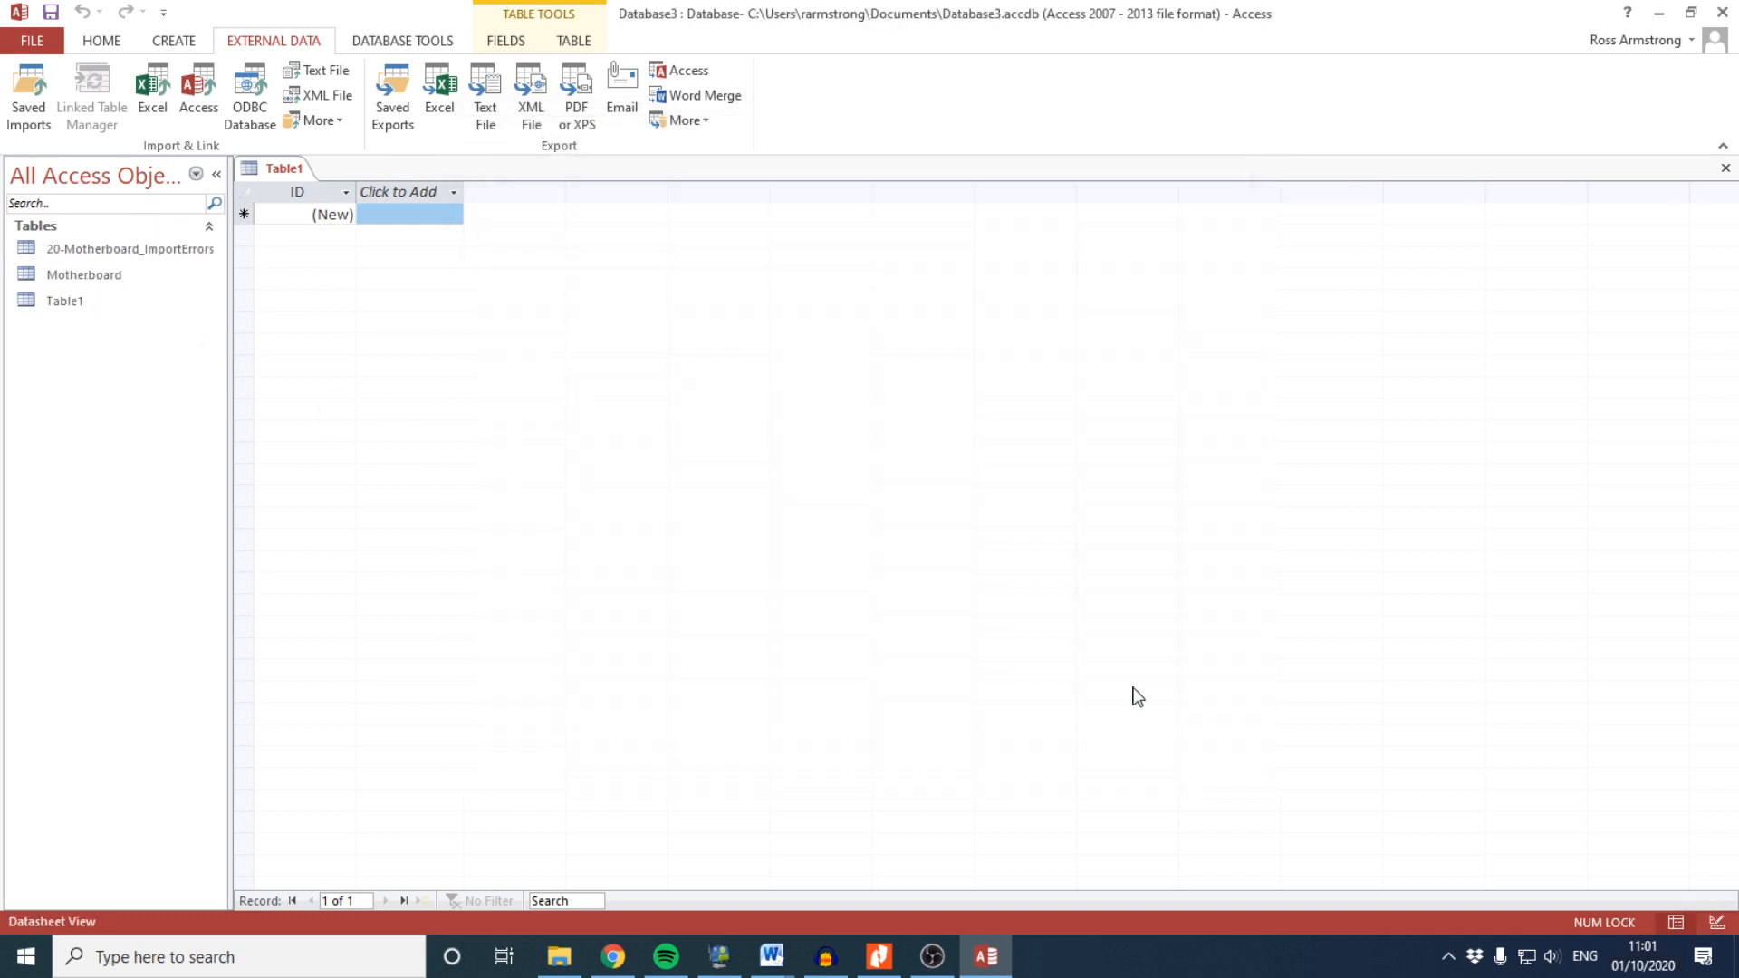
double_click(113, 249)
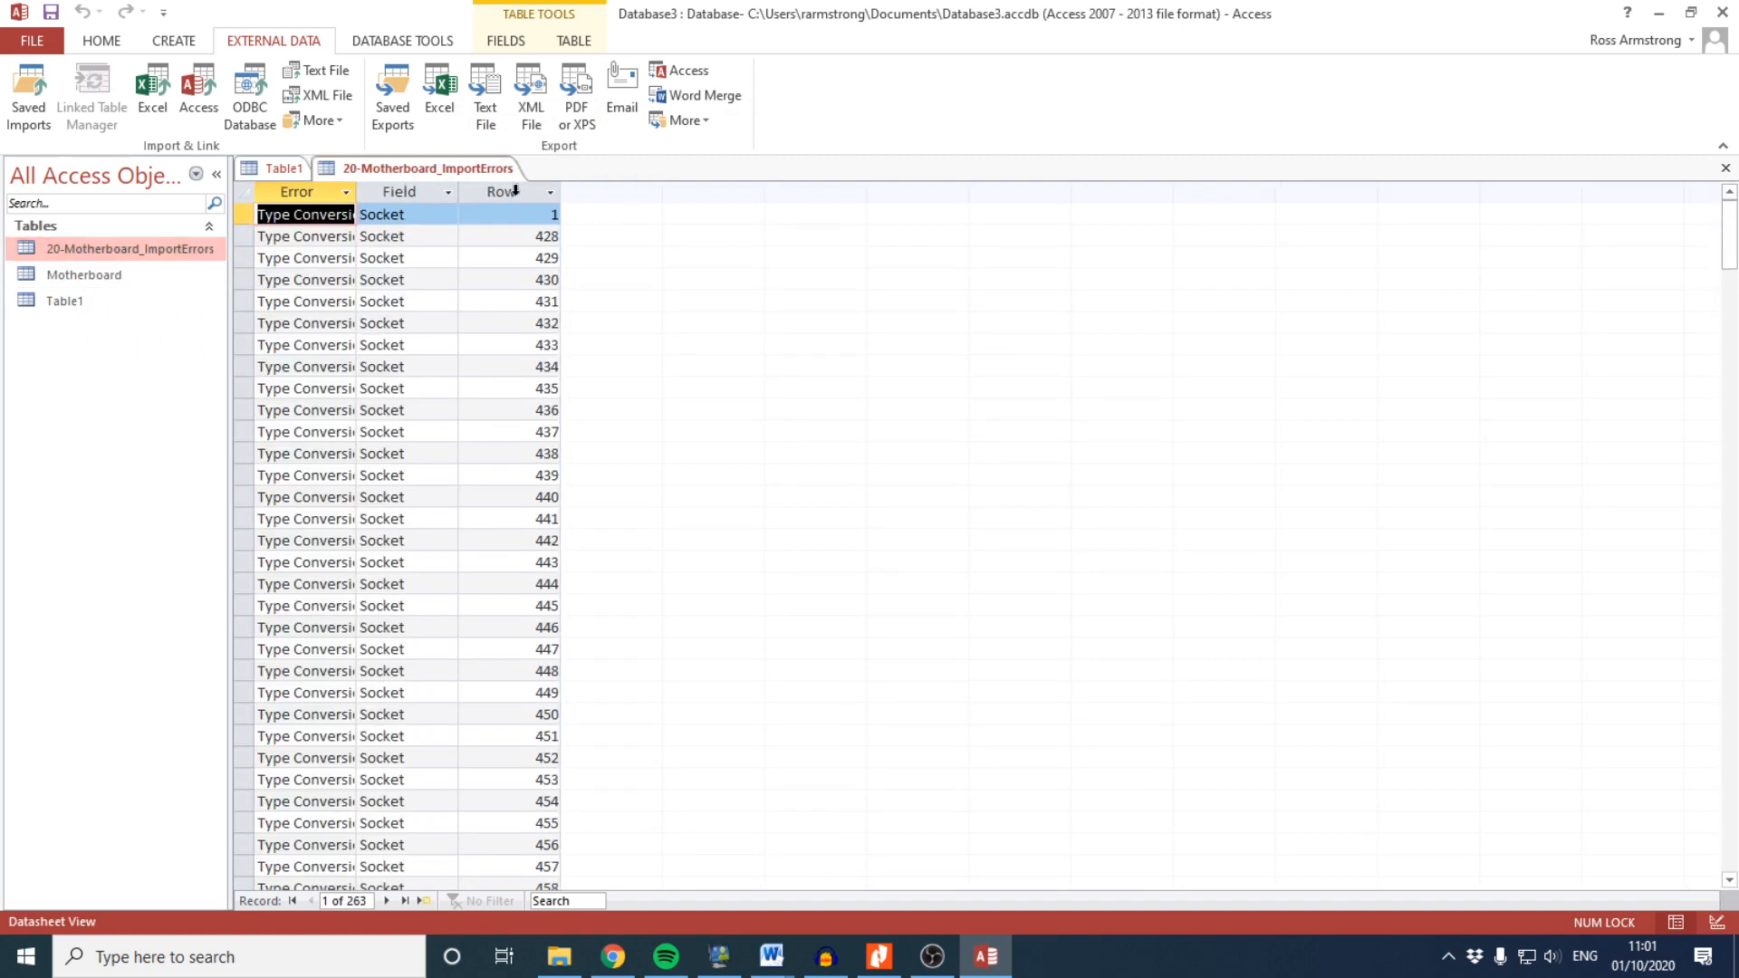
click(500, 192)
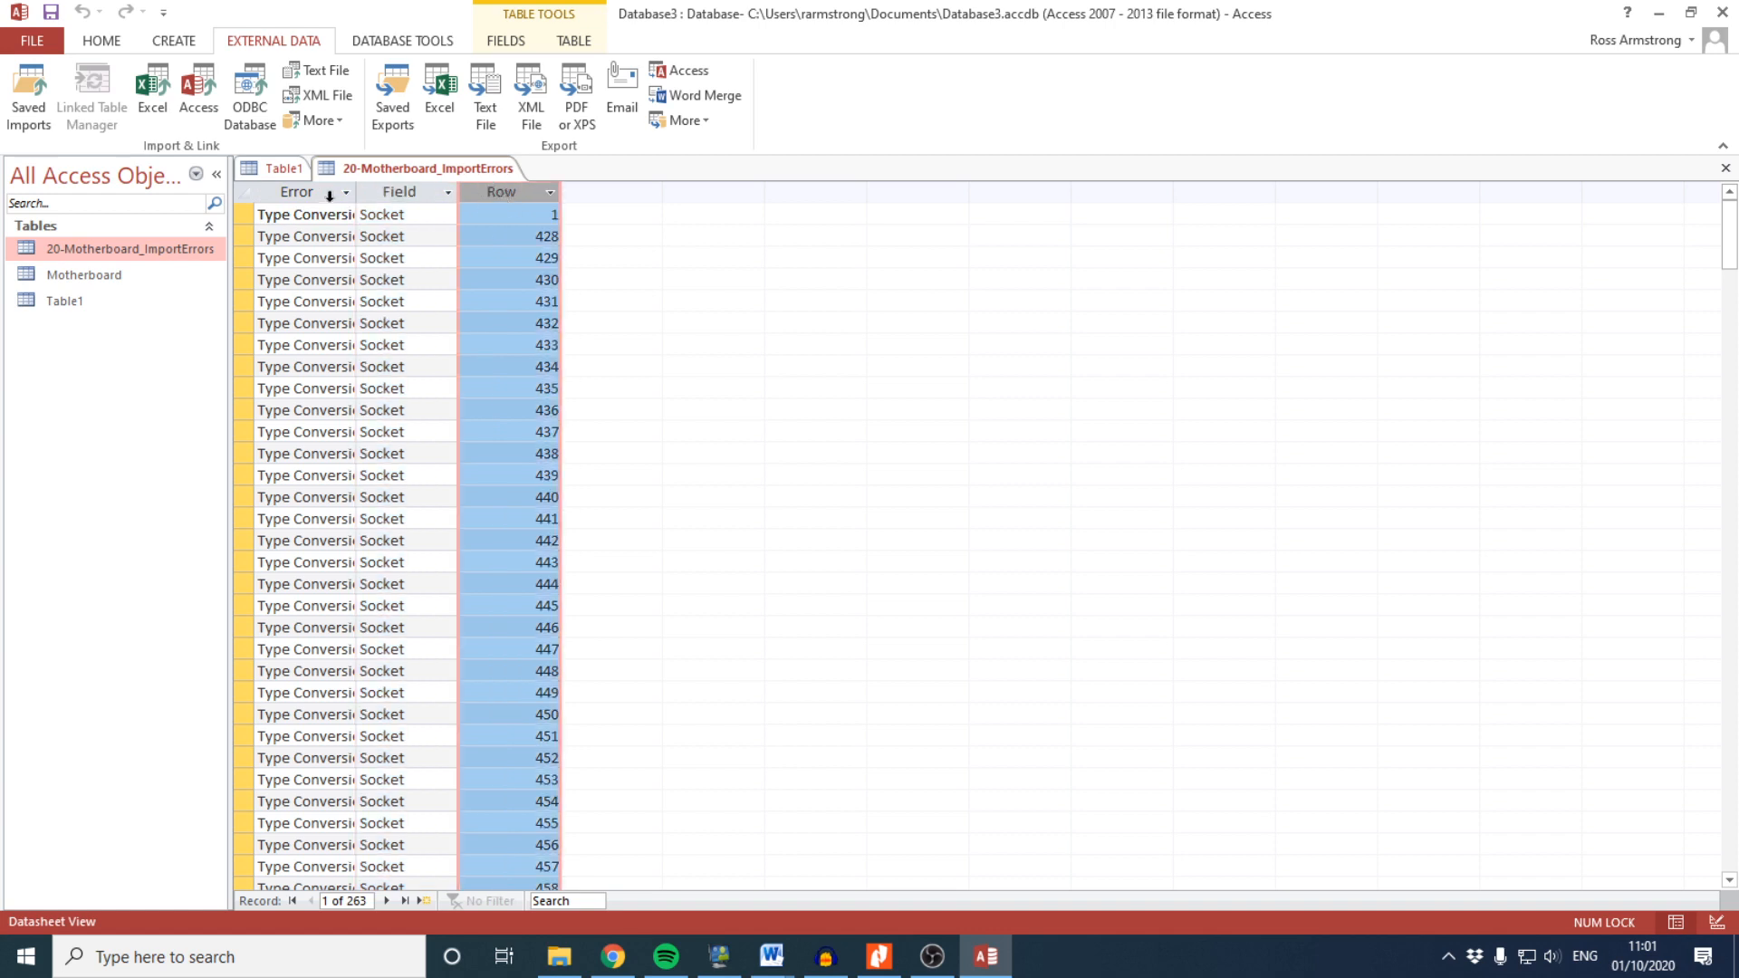
double_click(355, 193)
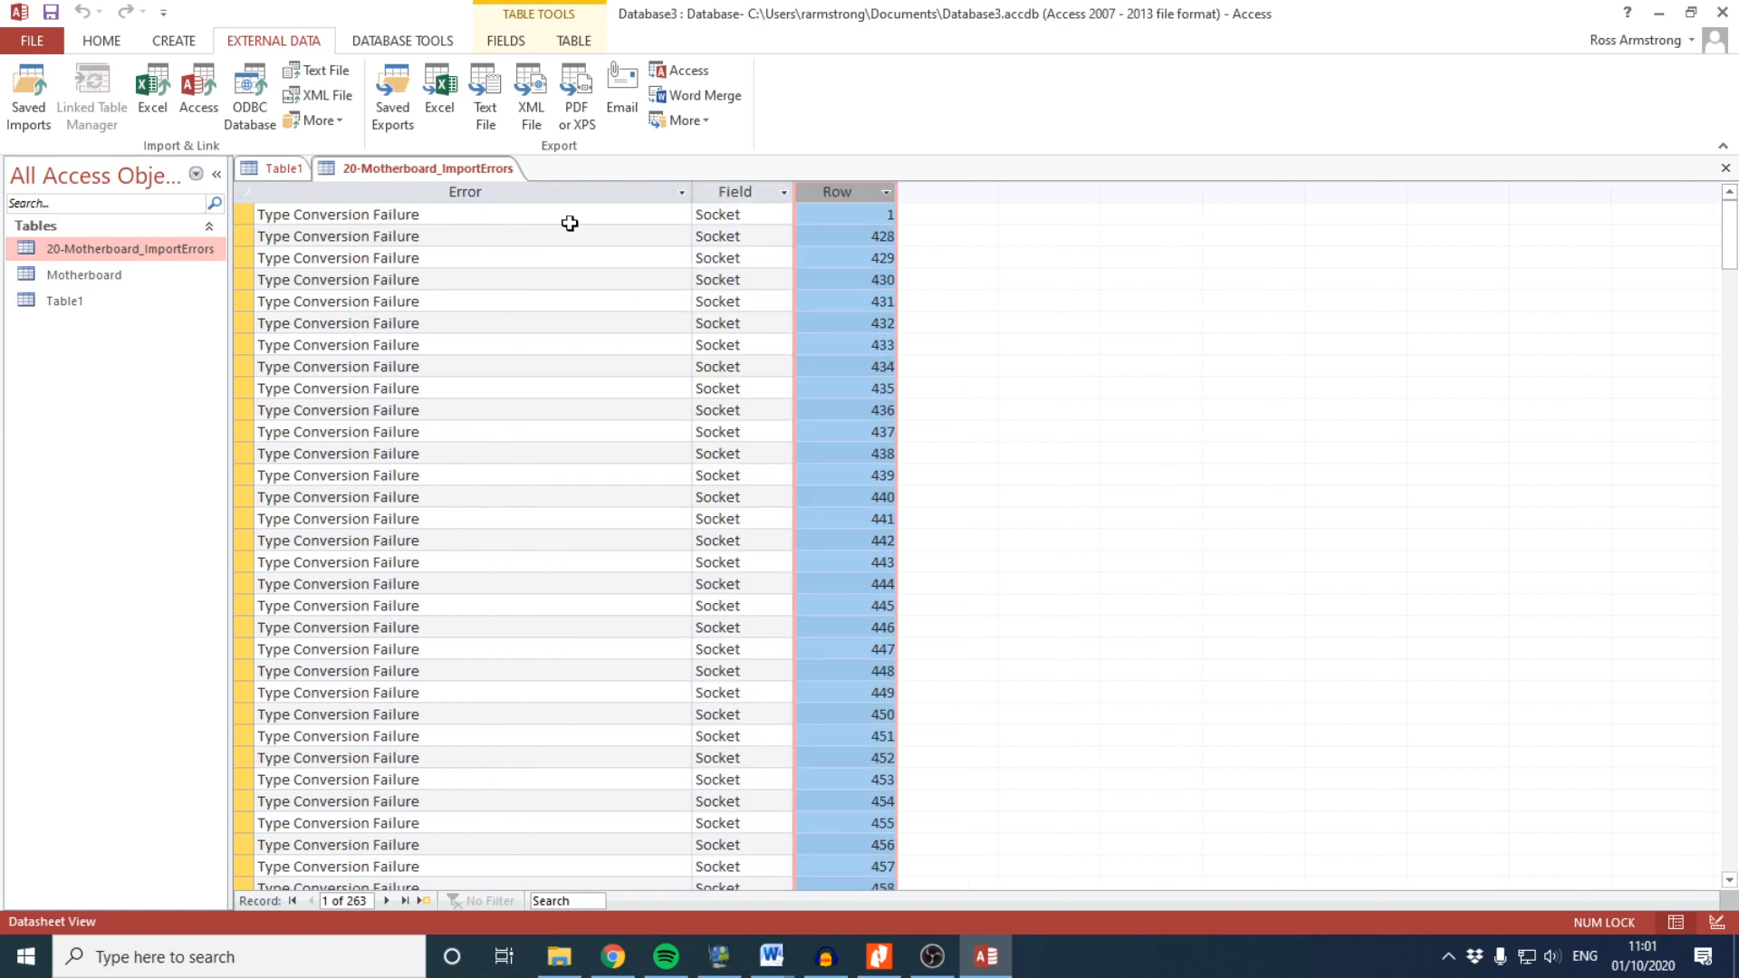
Open the Motherboard table in Design View and check the data type of the Socket field
click(118, 276)
double_click(129, 272)
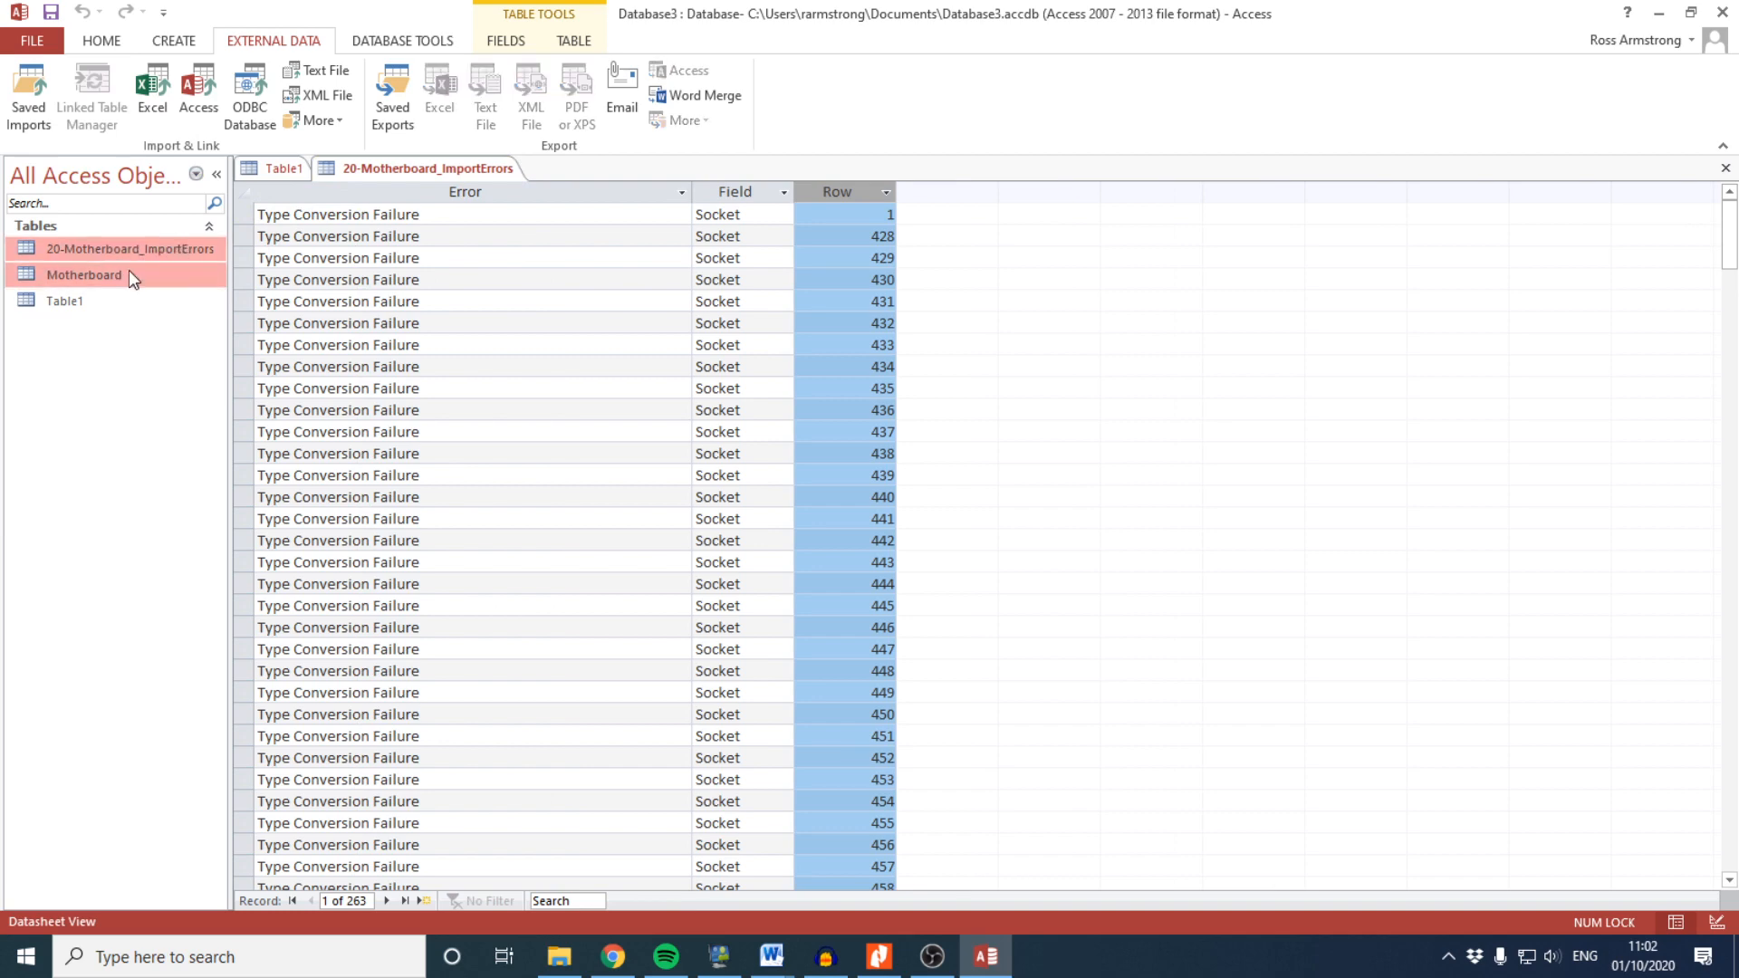
click(101, 41)
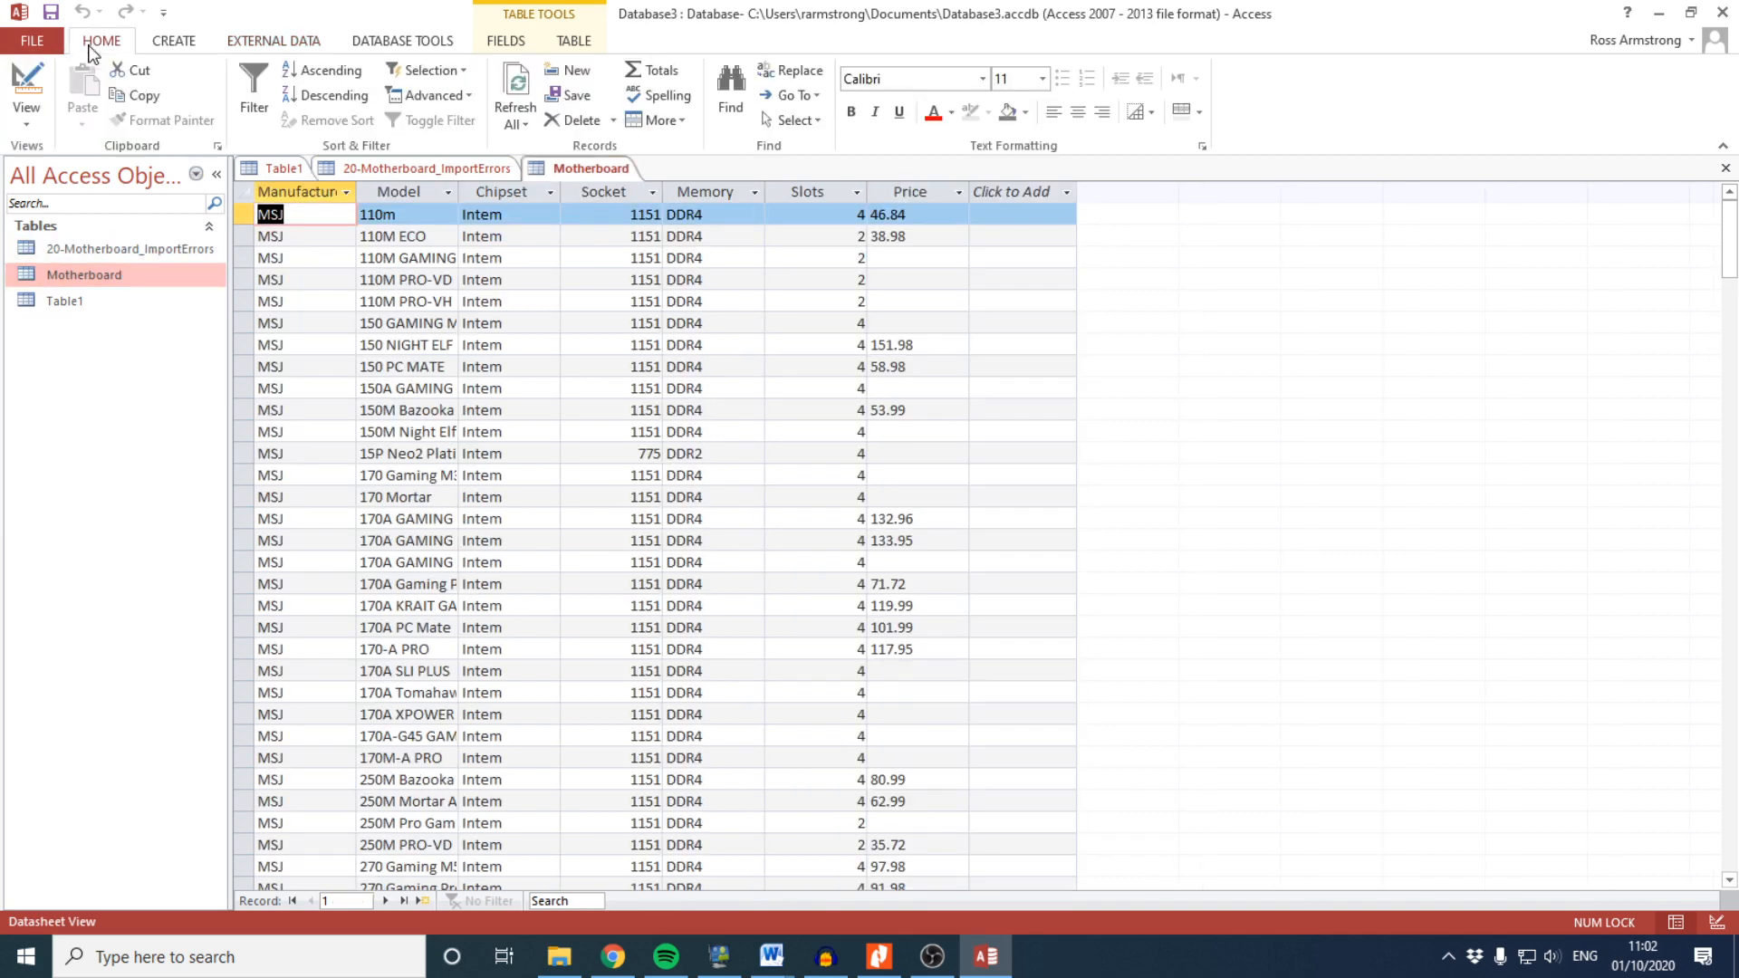
click(27, 118)
click(47, 217)
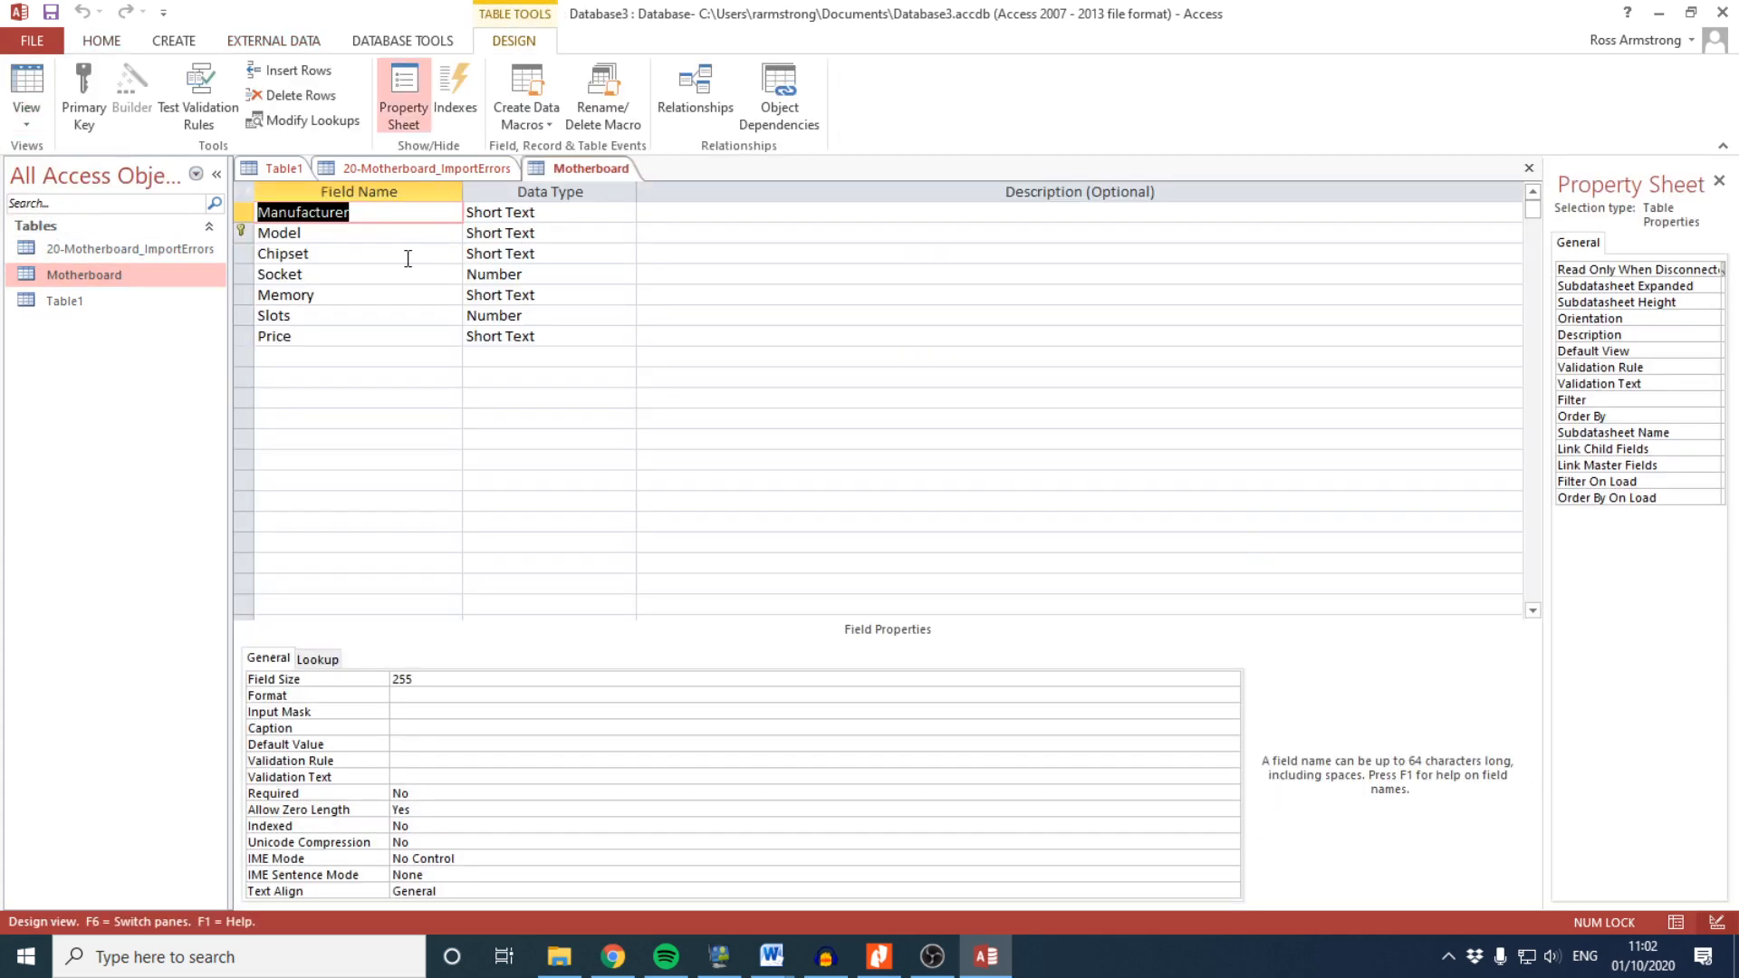
drag(468, 278, 584, 283)
drag(297, 275, 443, 455)
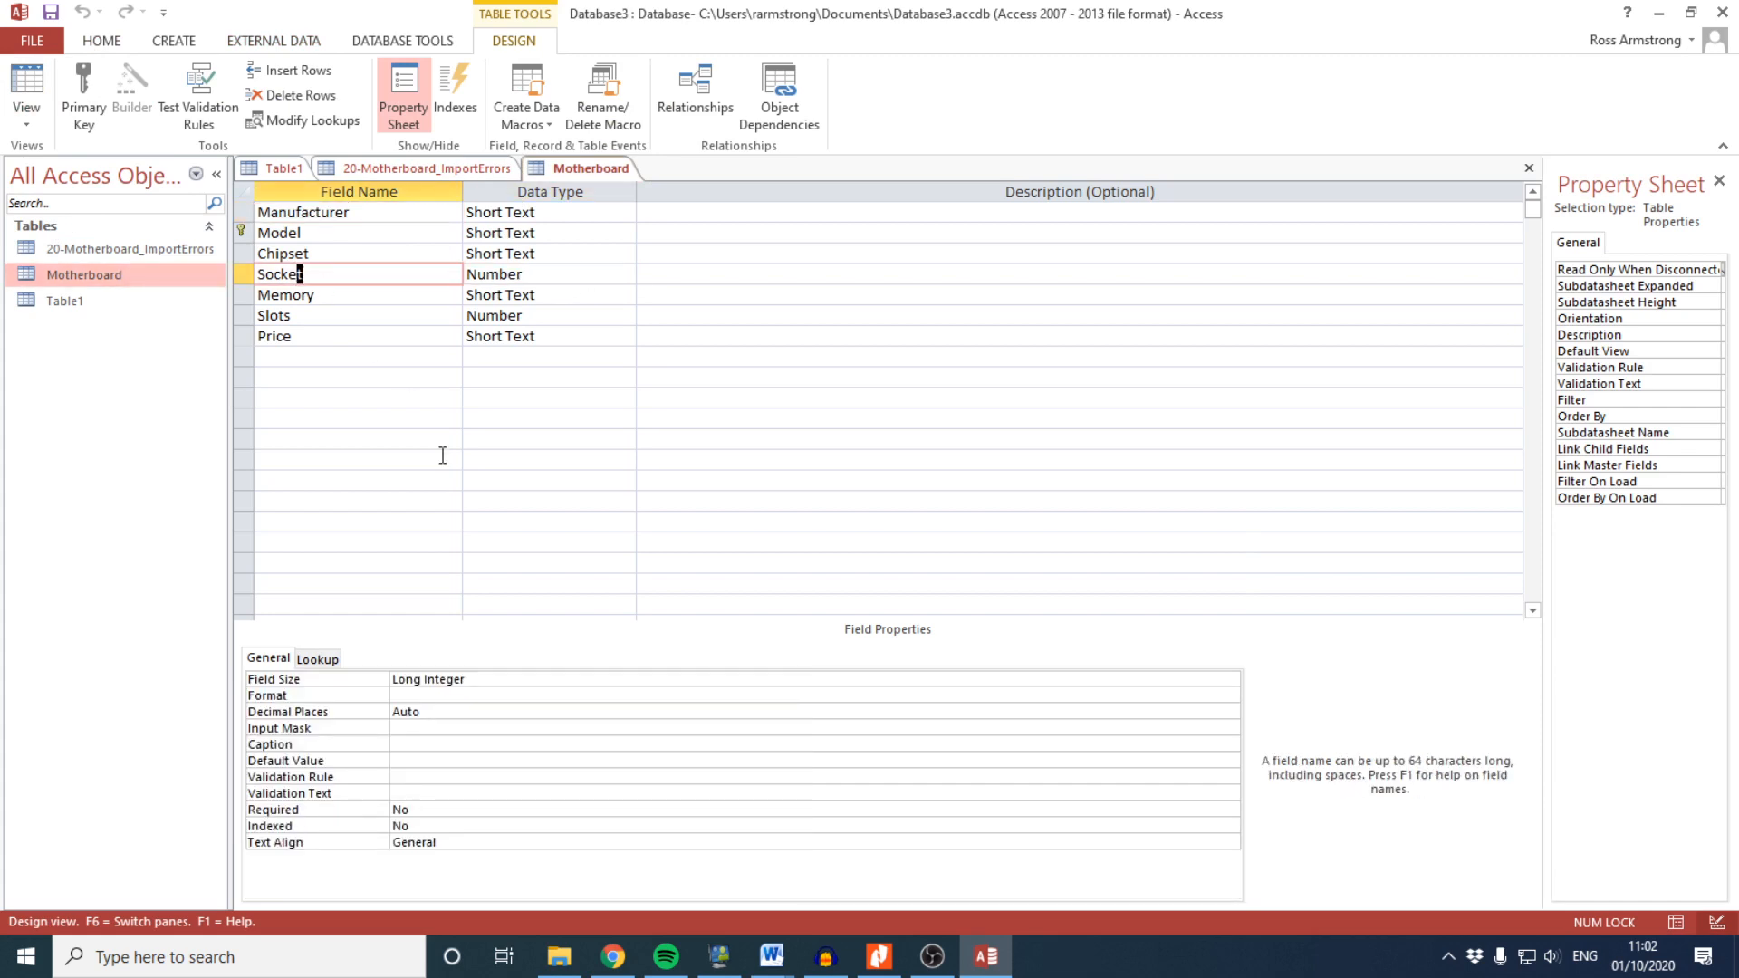
Try to delete the Motherboard and 20-Motherboard_ImportErrors tables while they are open
right_click(91, 270)
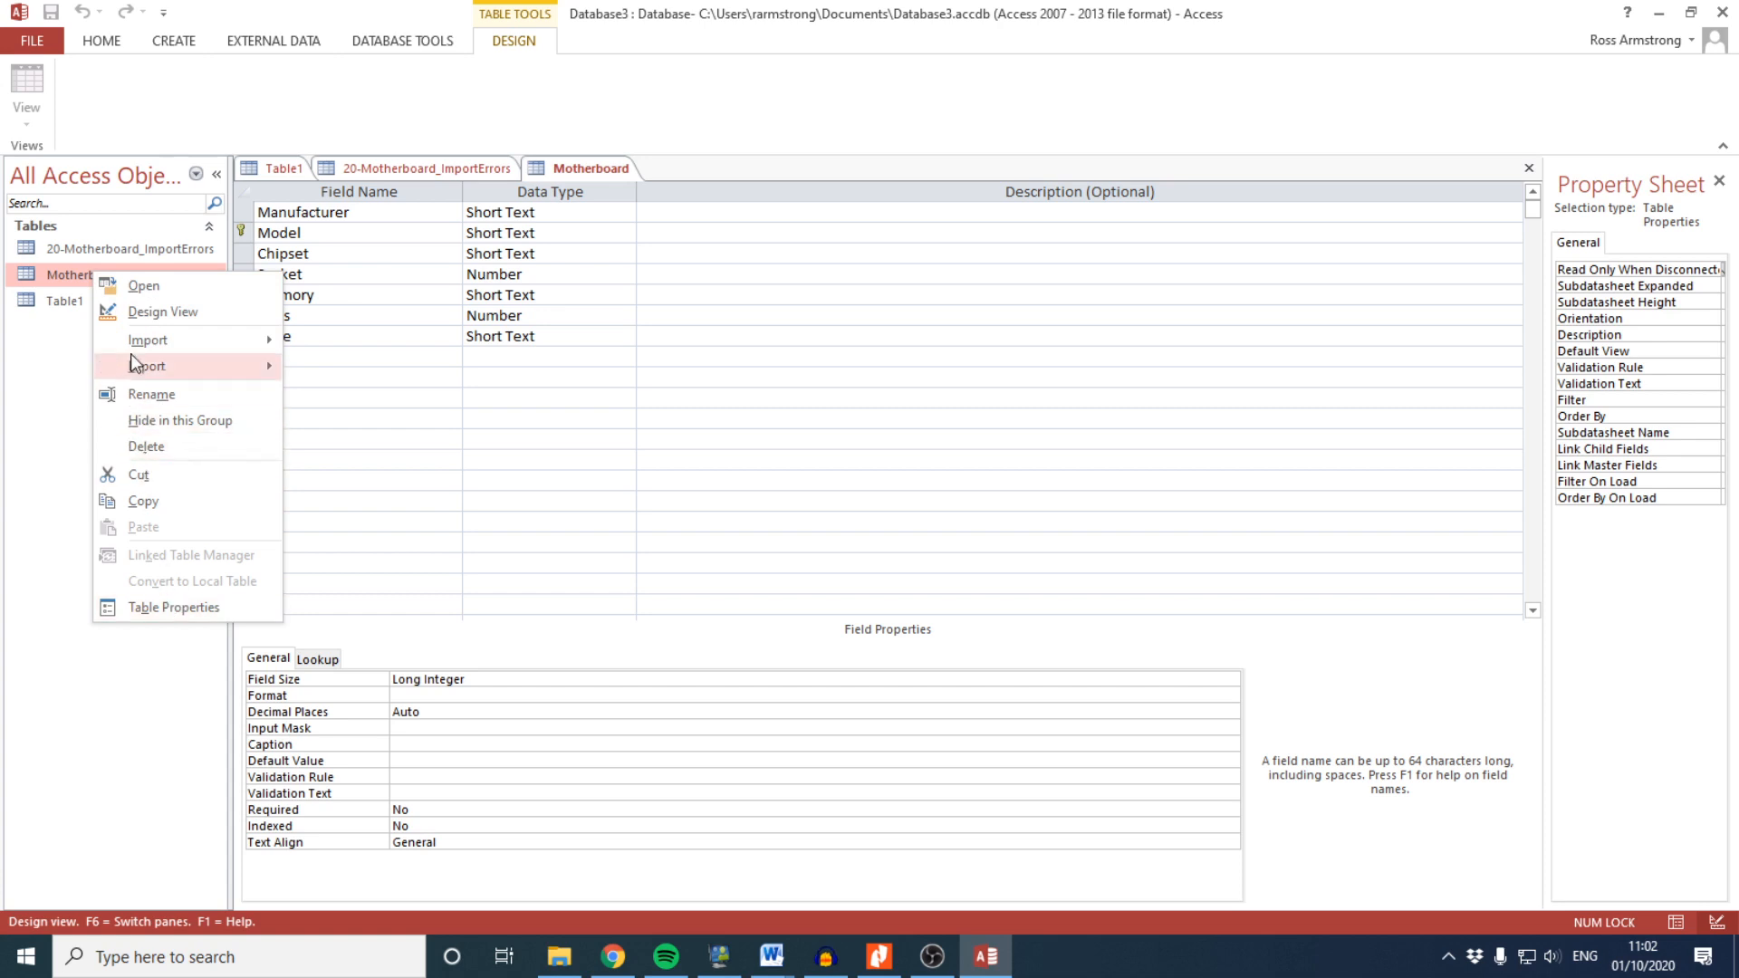
click(147, 446)
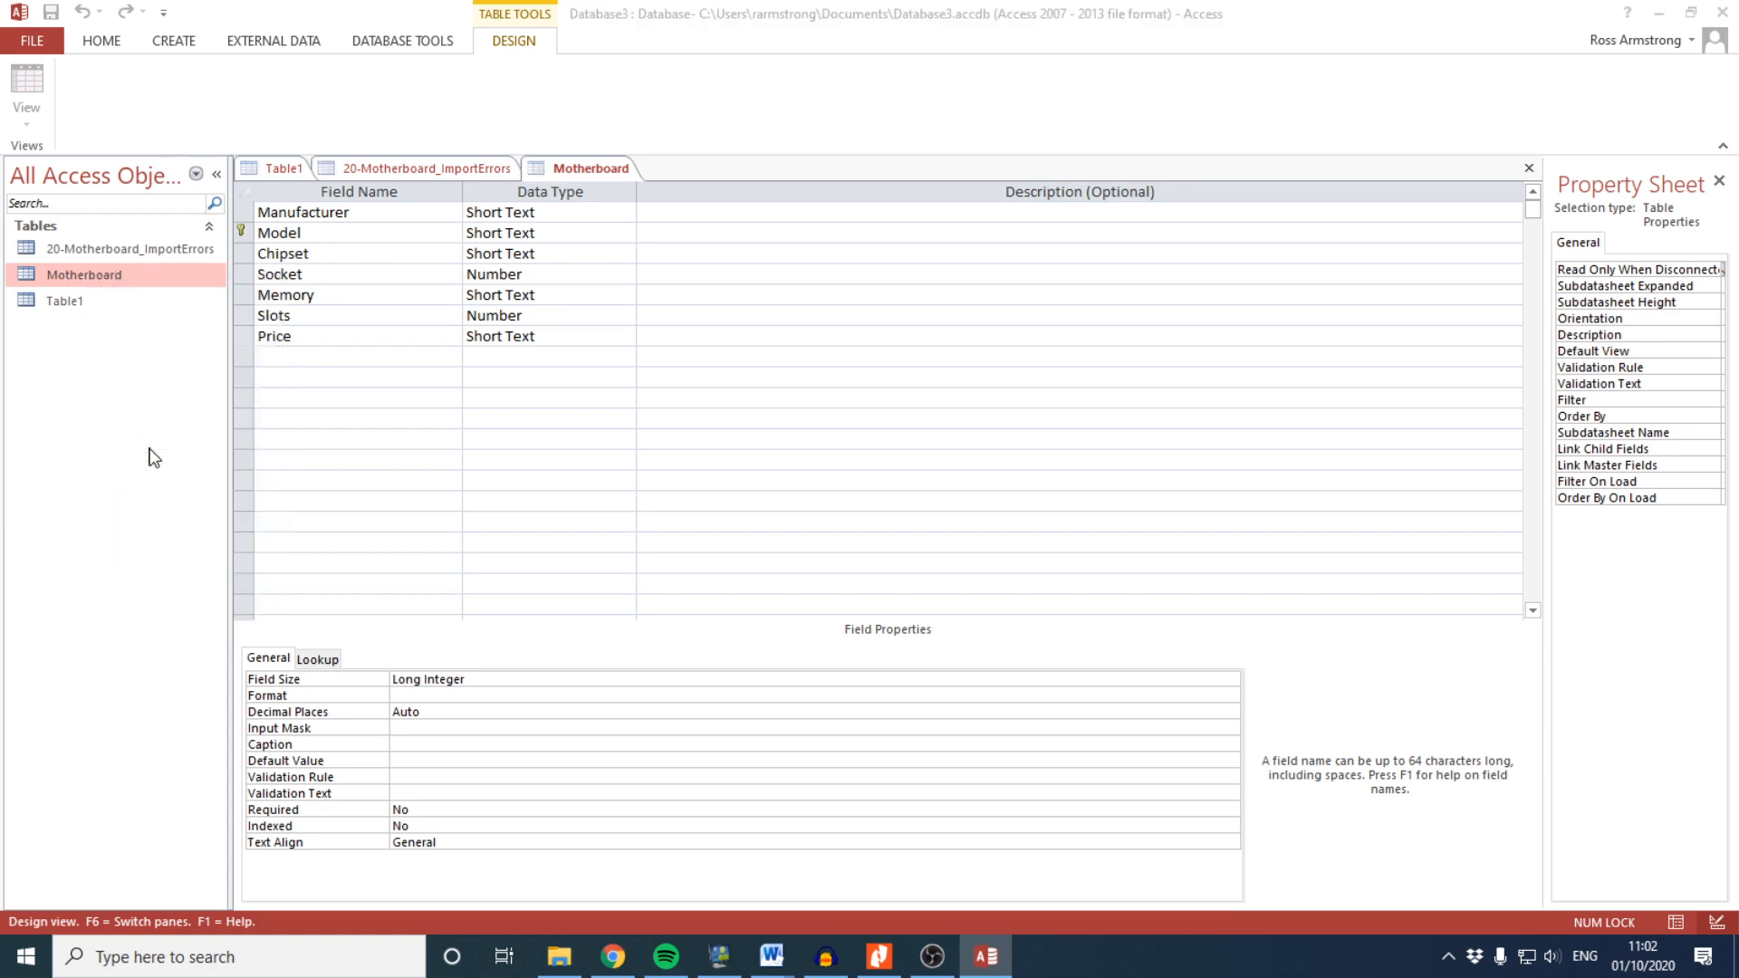
click(879, 544)
right_click(133, 253)
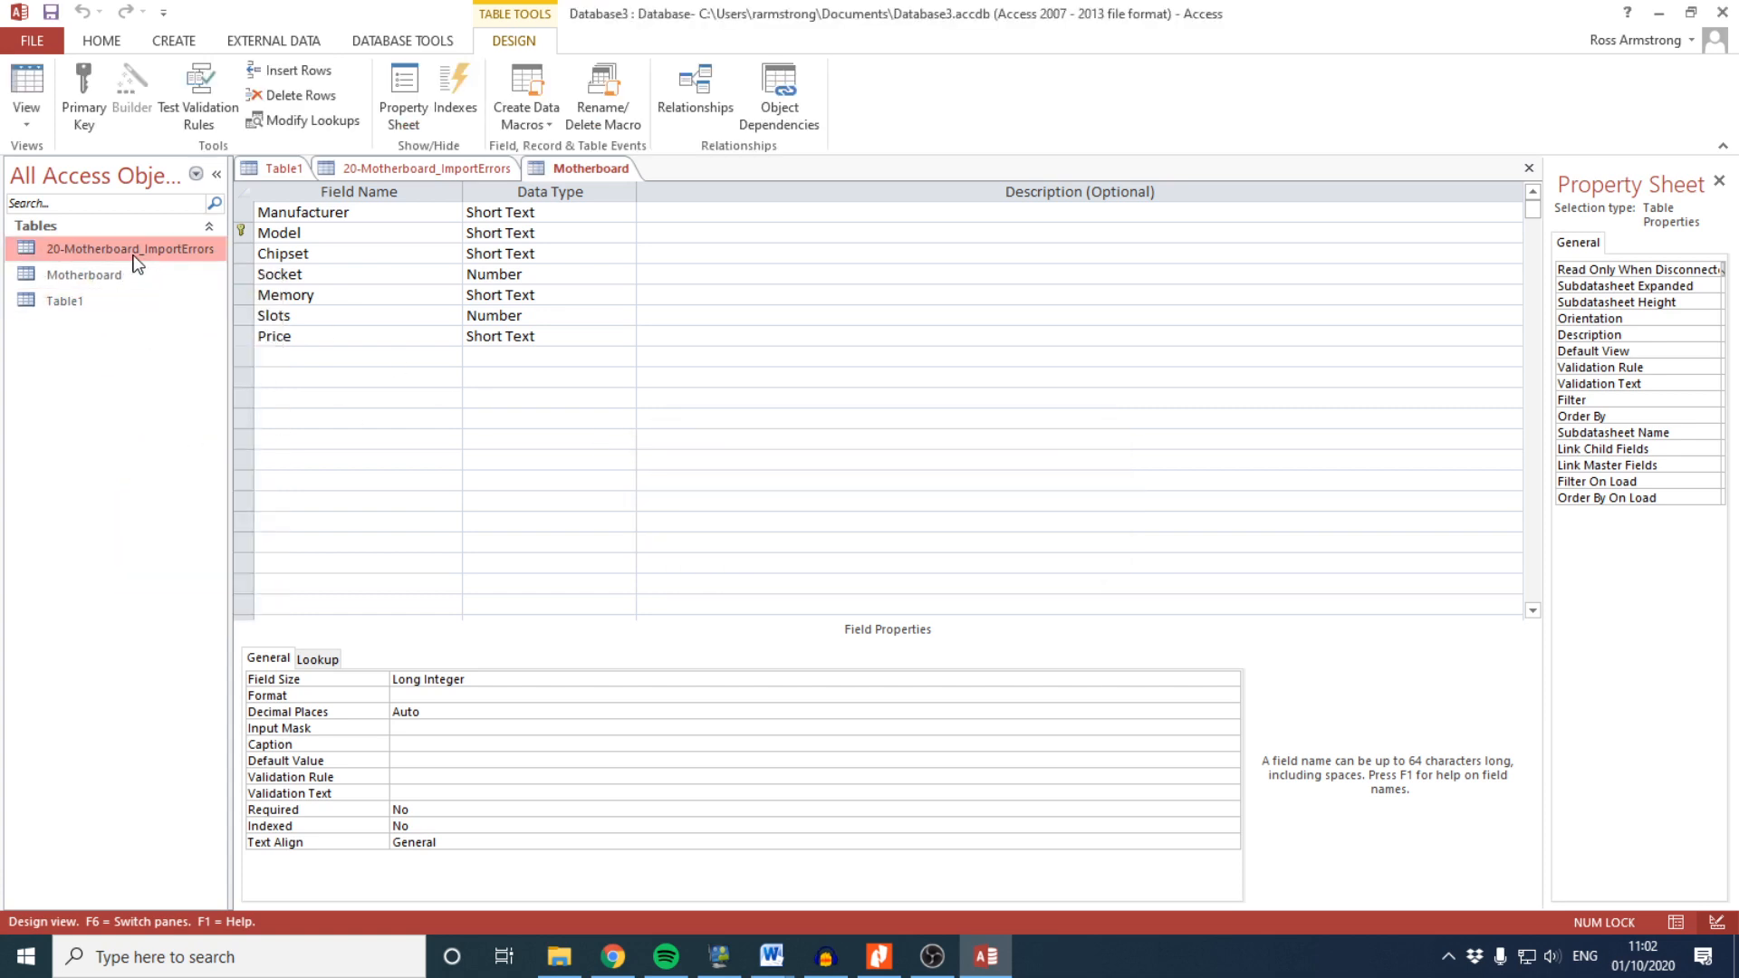
click(187, 431)
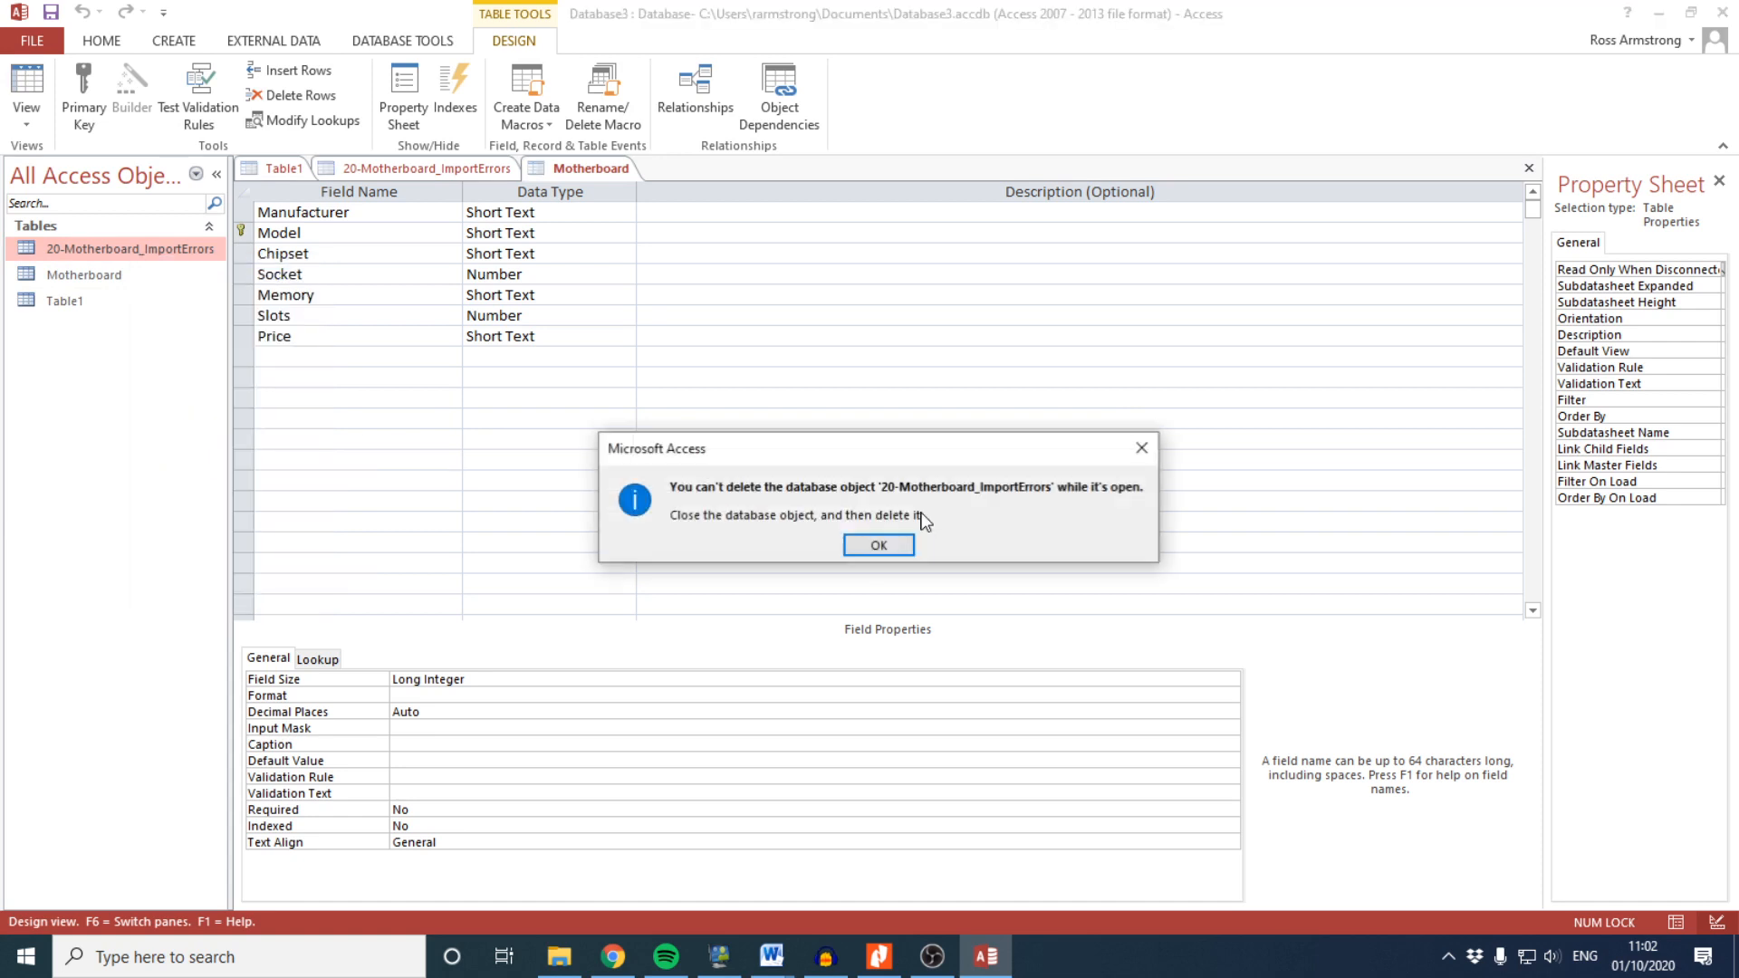
click(880, 544)
Close all open tables without saving the layout changes to the import errors table
right_click(373, 167)
click(419, 225)
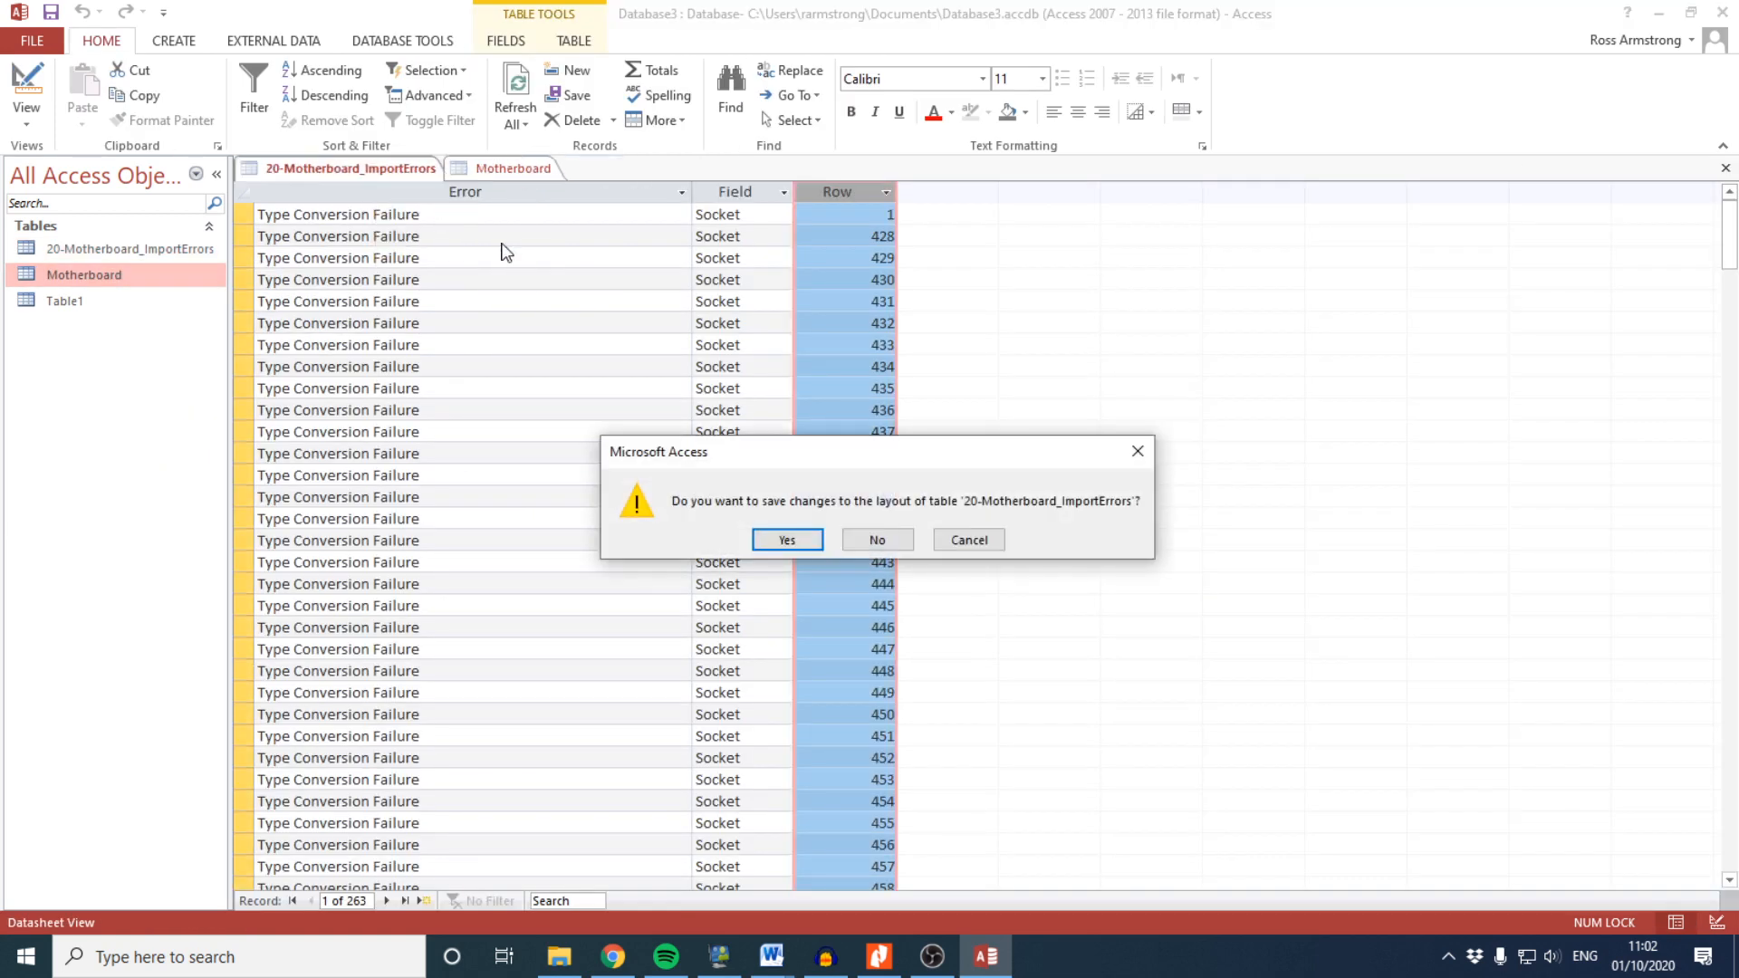
click(868, 541)
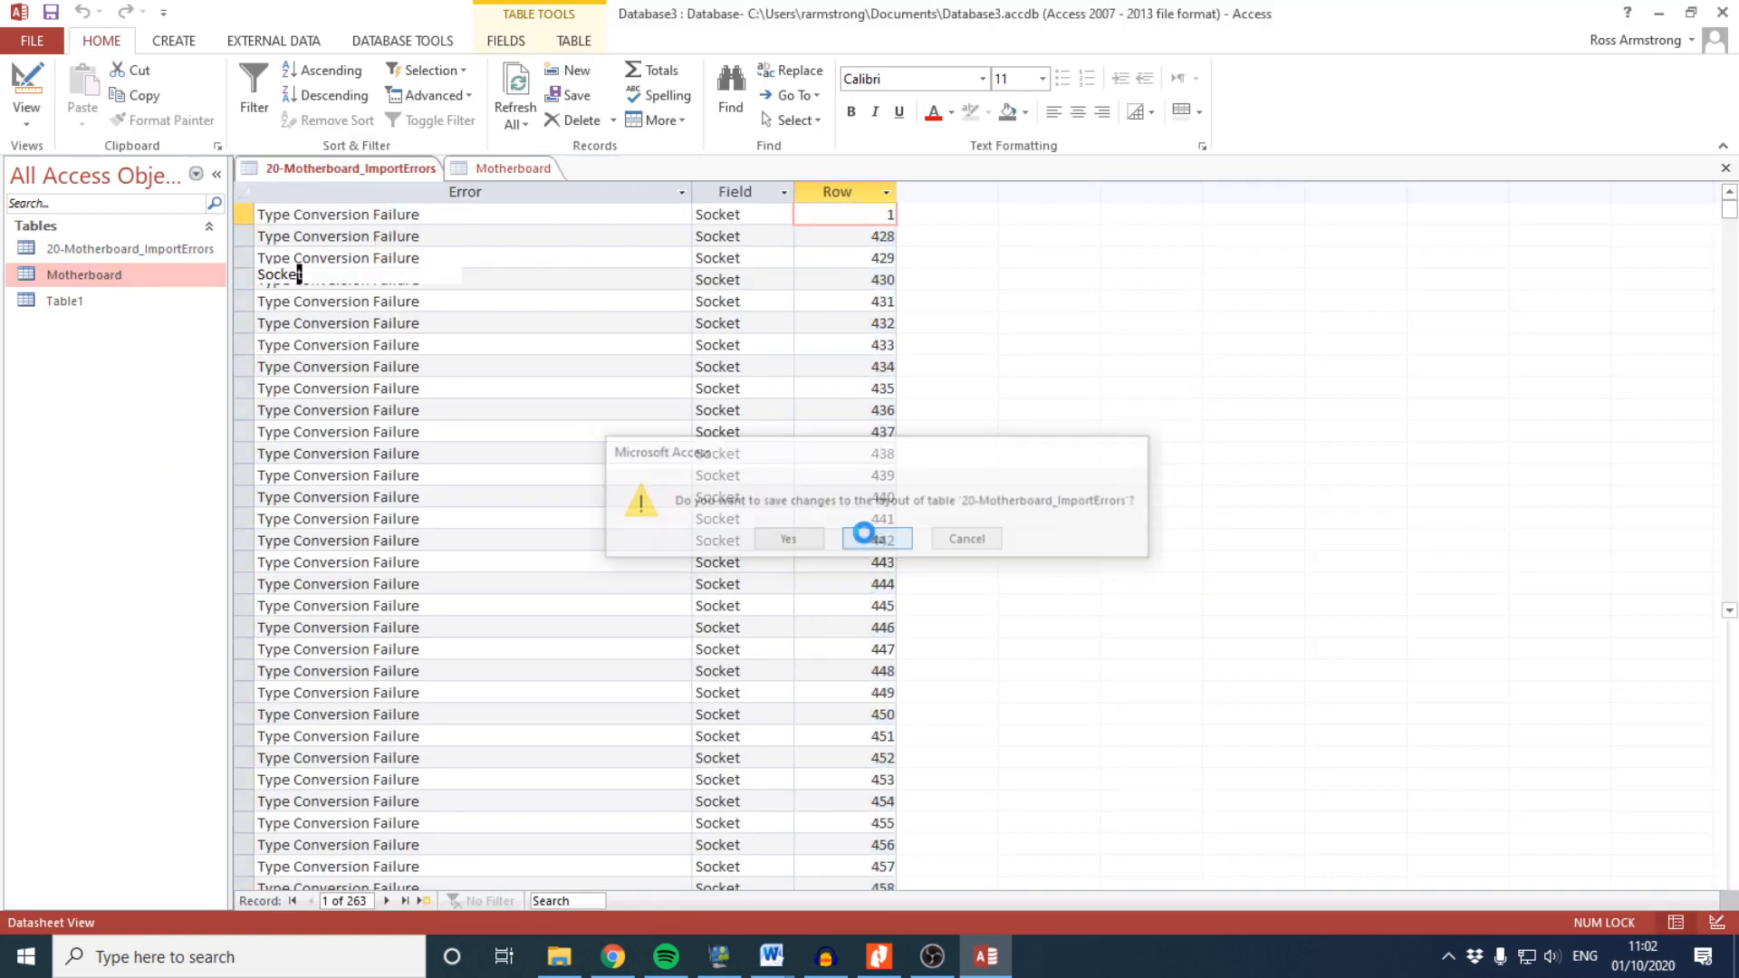
Delete the 20-Motherboard_ImportErrors table from the database
right_click(107, 256)
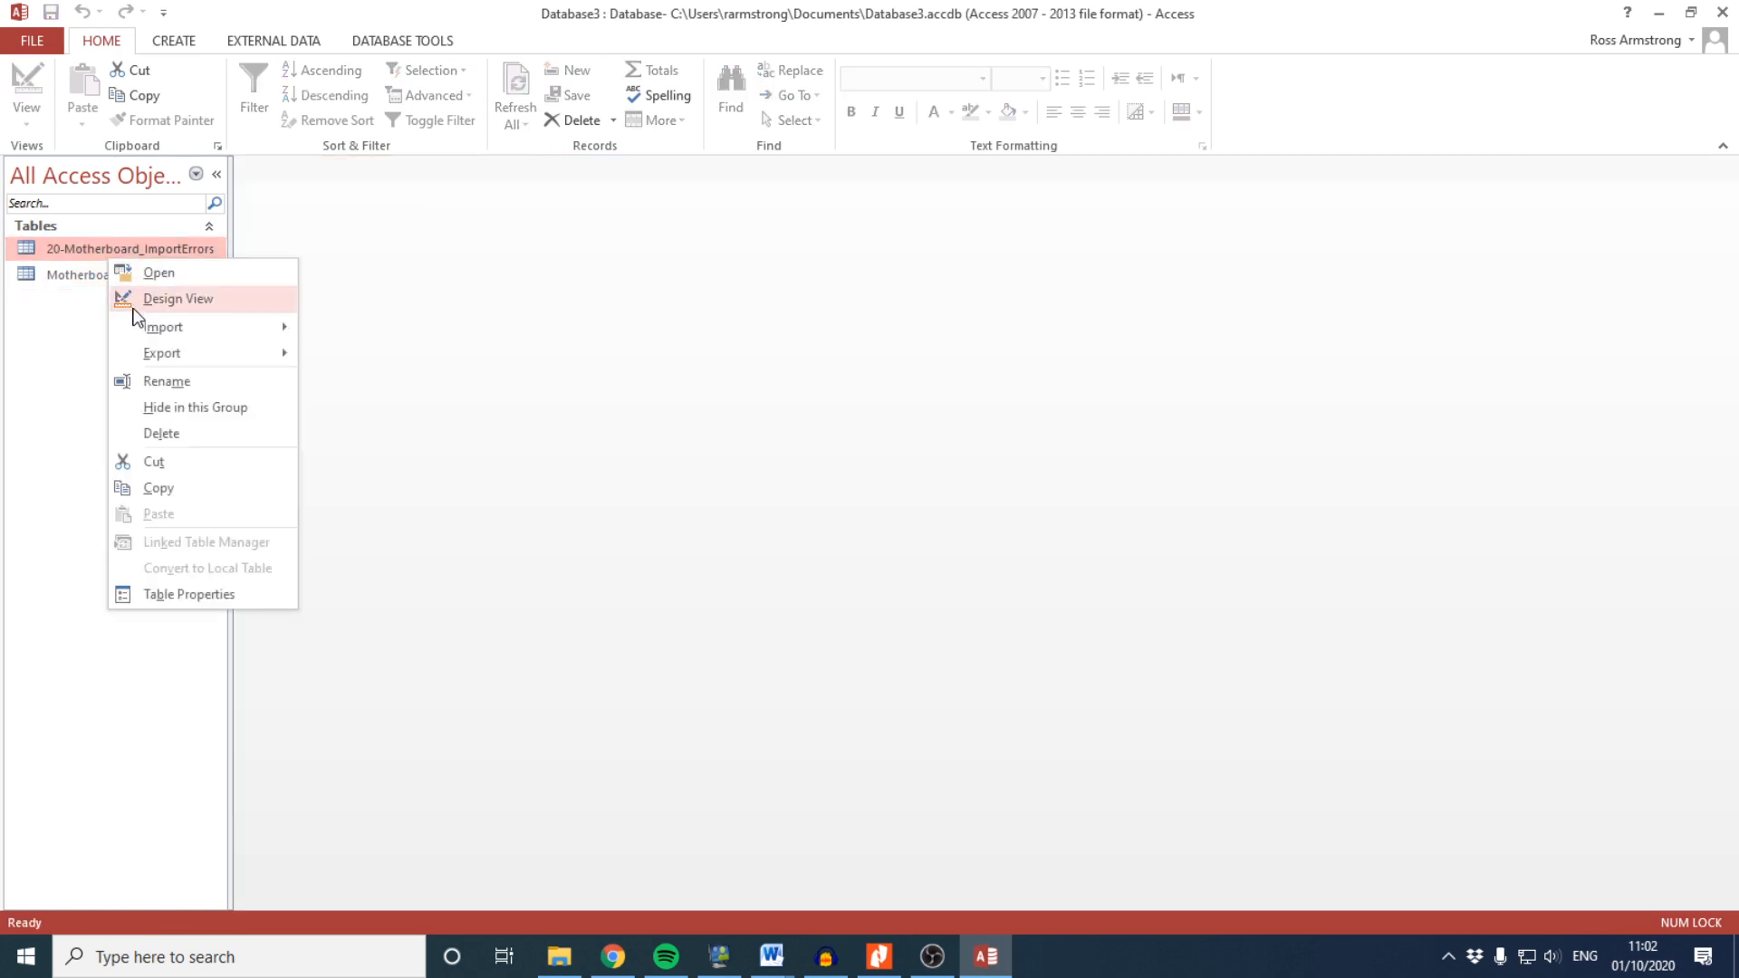
click(172, 429)
click(872, 543)
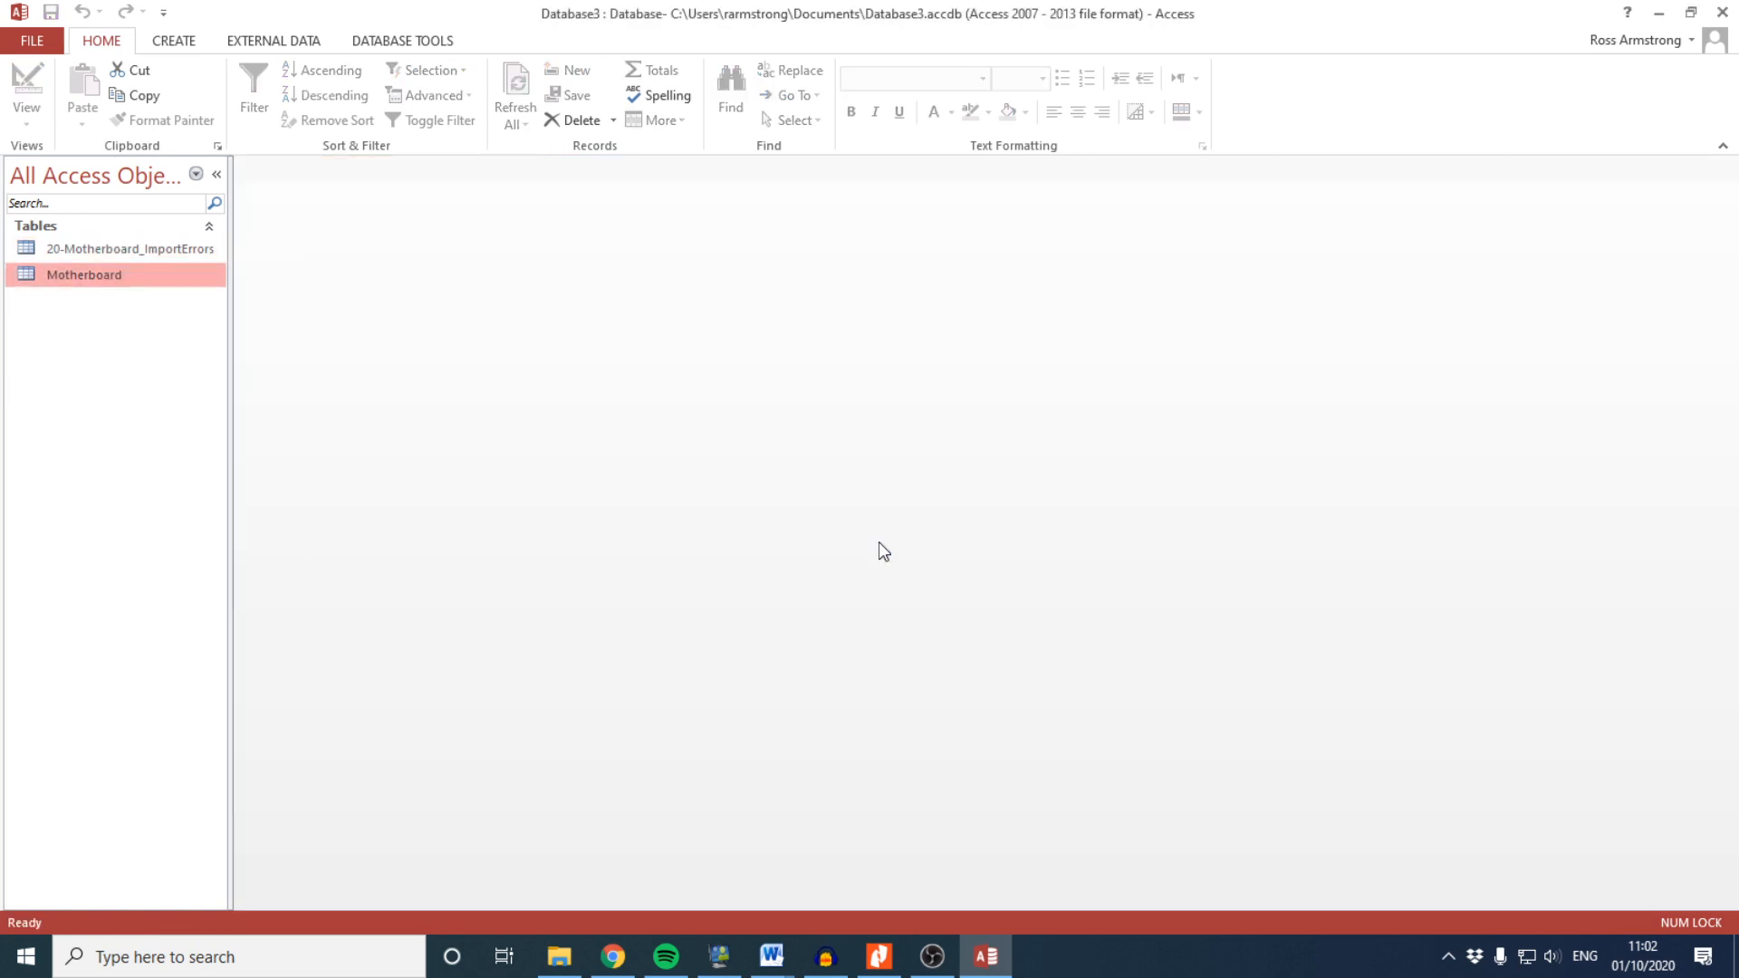
right_click(142, 246)
click(231, 424)
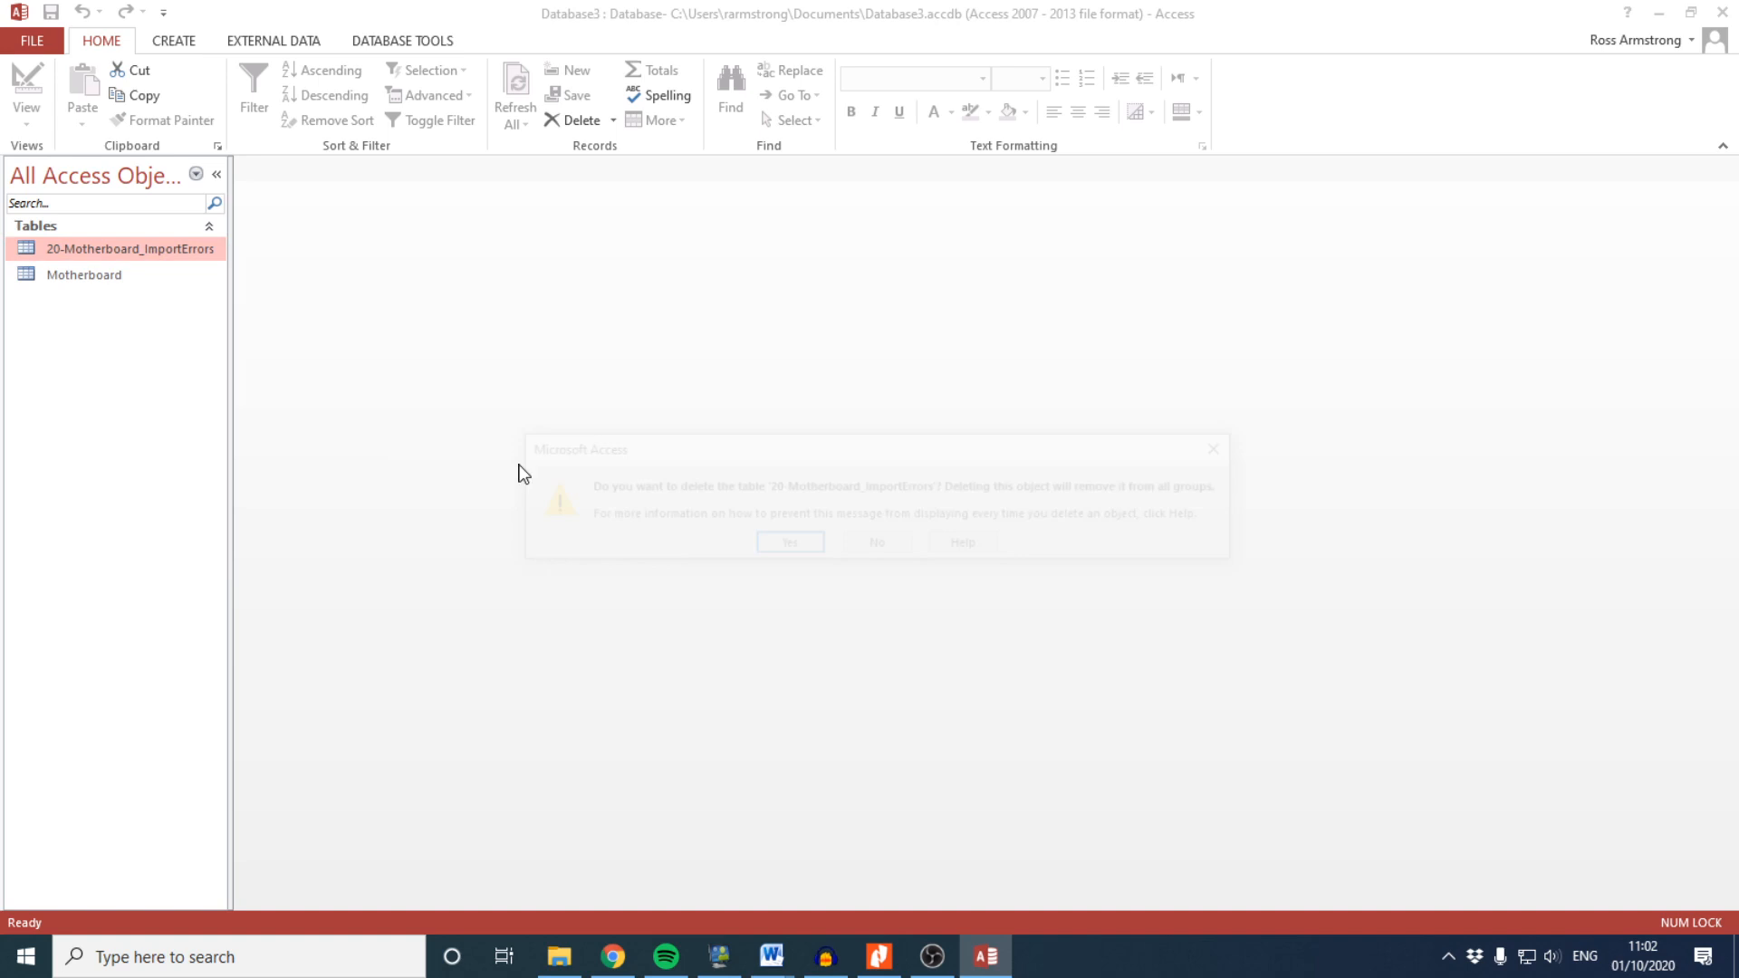
click(797, 544)
Hide the Motherboard table in its group
right_click(140, 246)
right_click(114, 246)
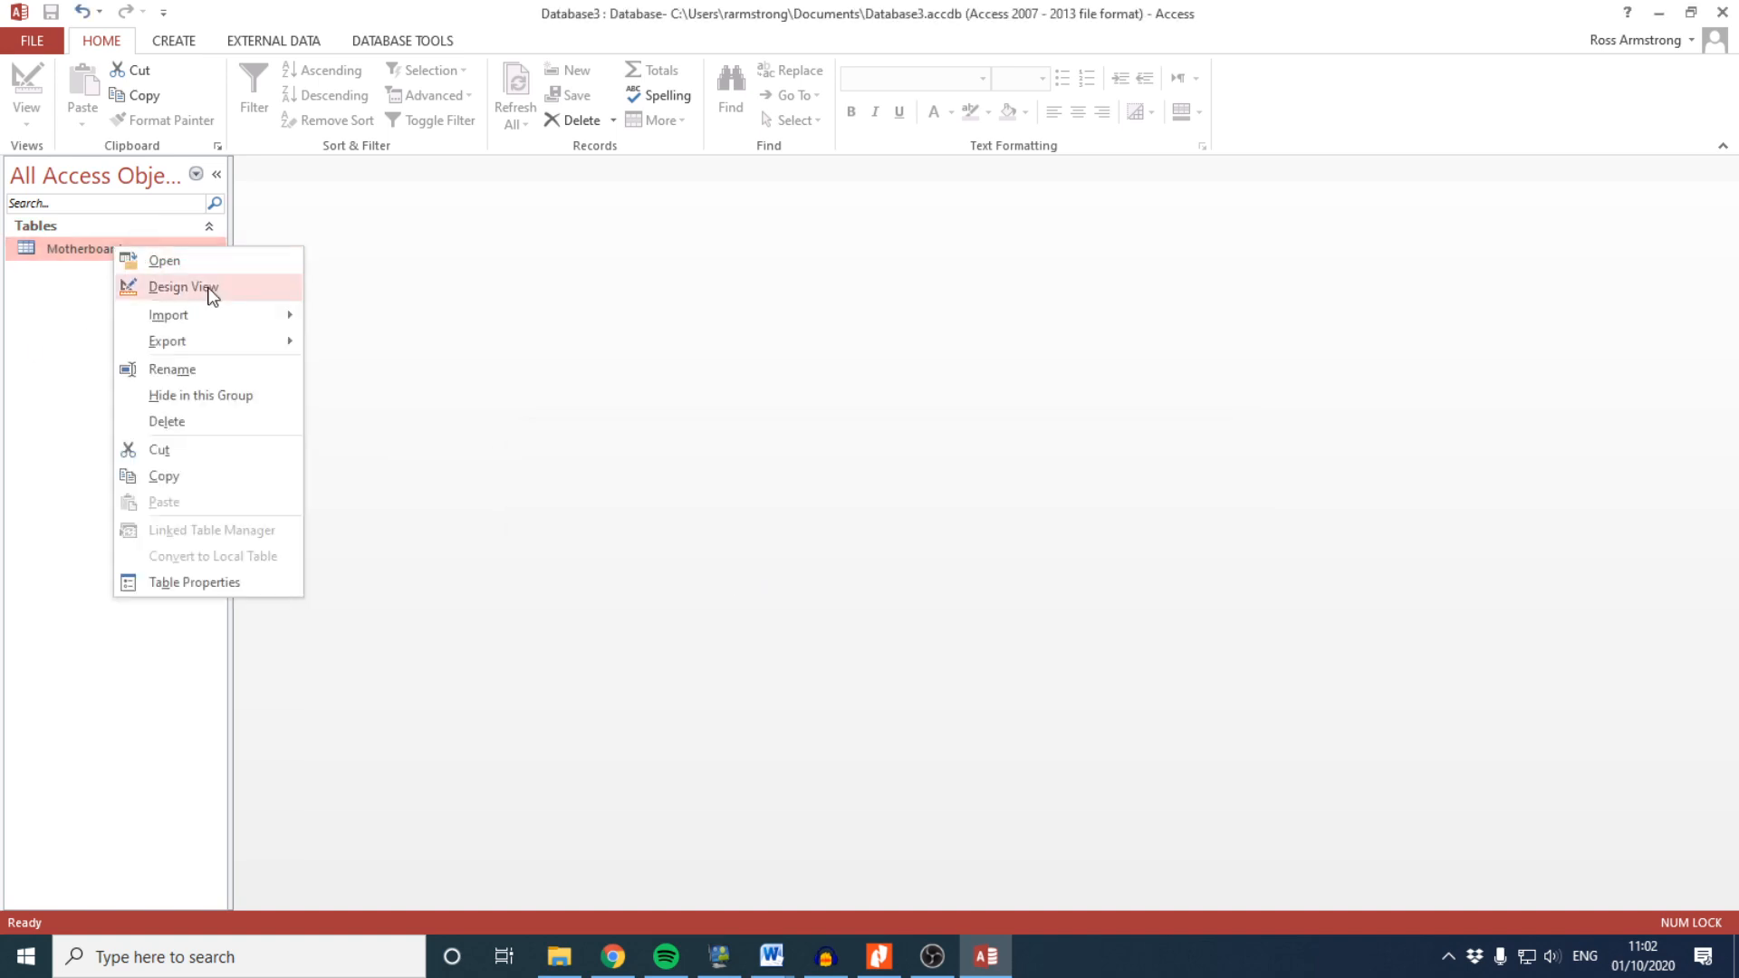
click(181, 397)
Turn on the display of hidden objects in the navigation options
click(215, 176)
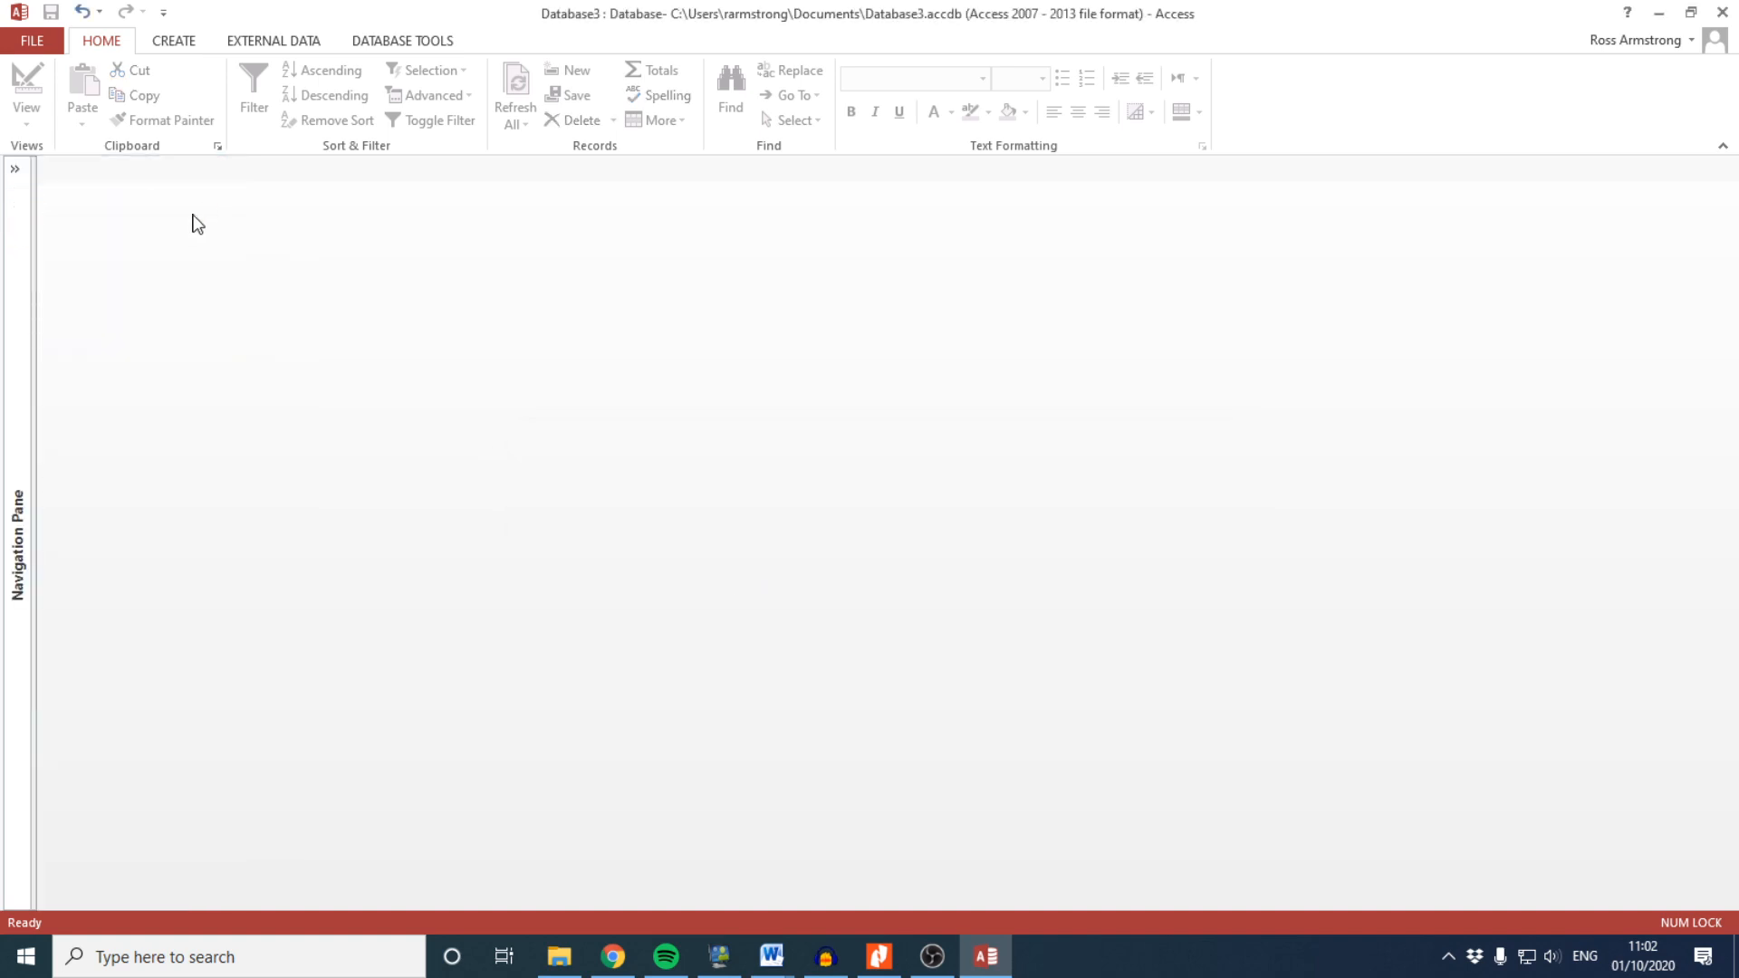
click(11, 178)
right_click(114, 266)
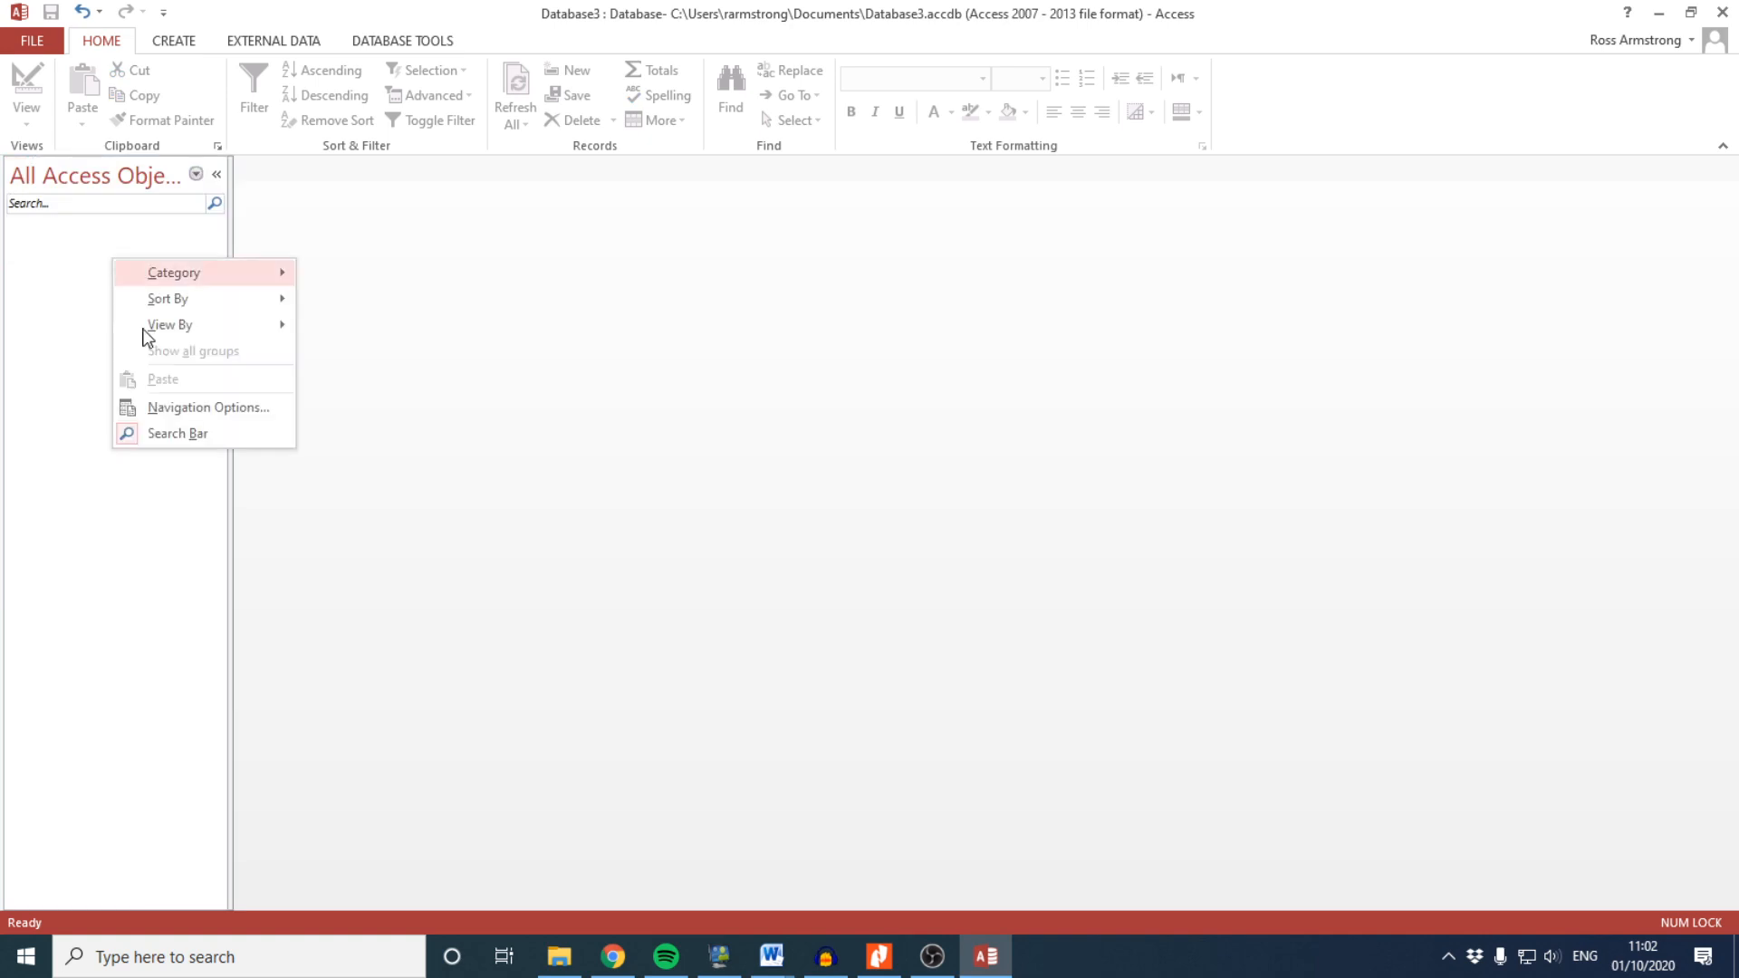
click(163, 412)
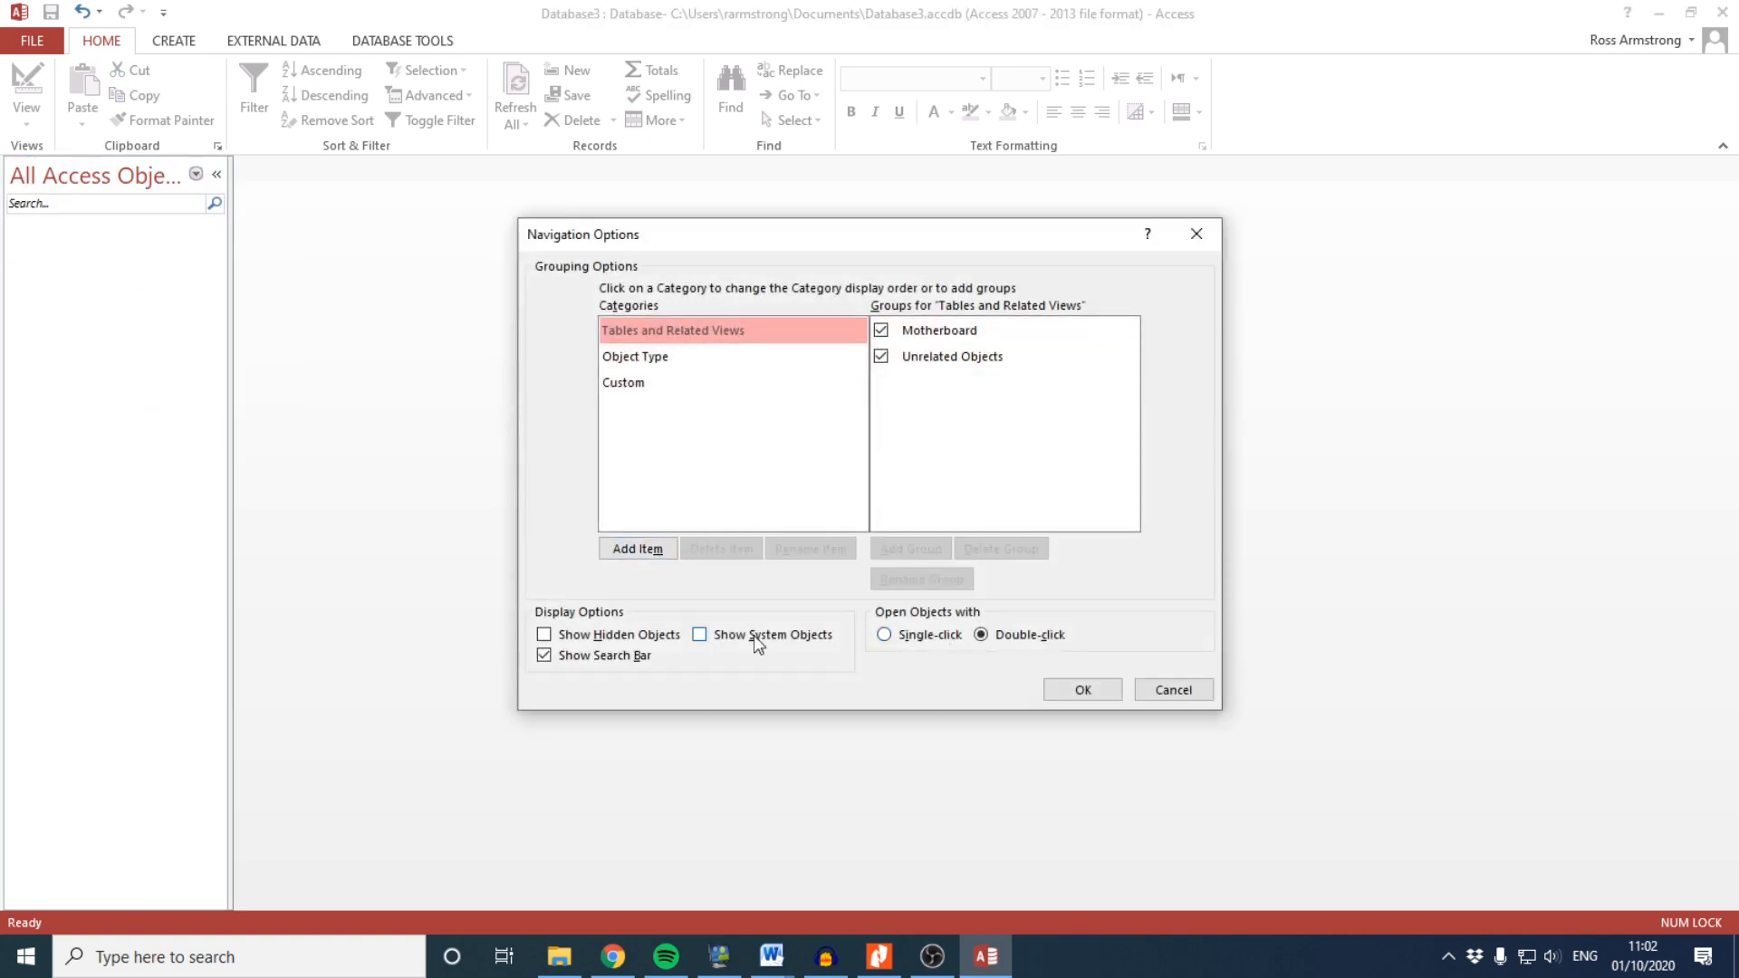
click(619, 637)
click(1080, 690)
Open and close the hidden Motherboard table, and unhide it in its group
double_click(90, 246)
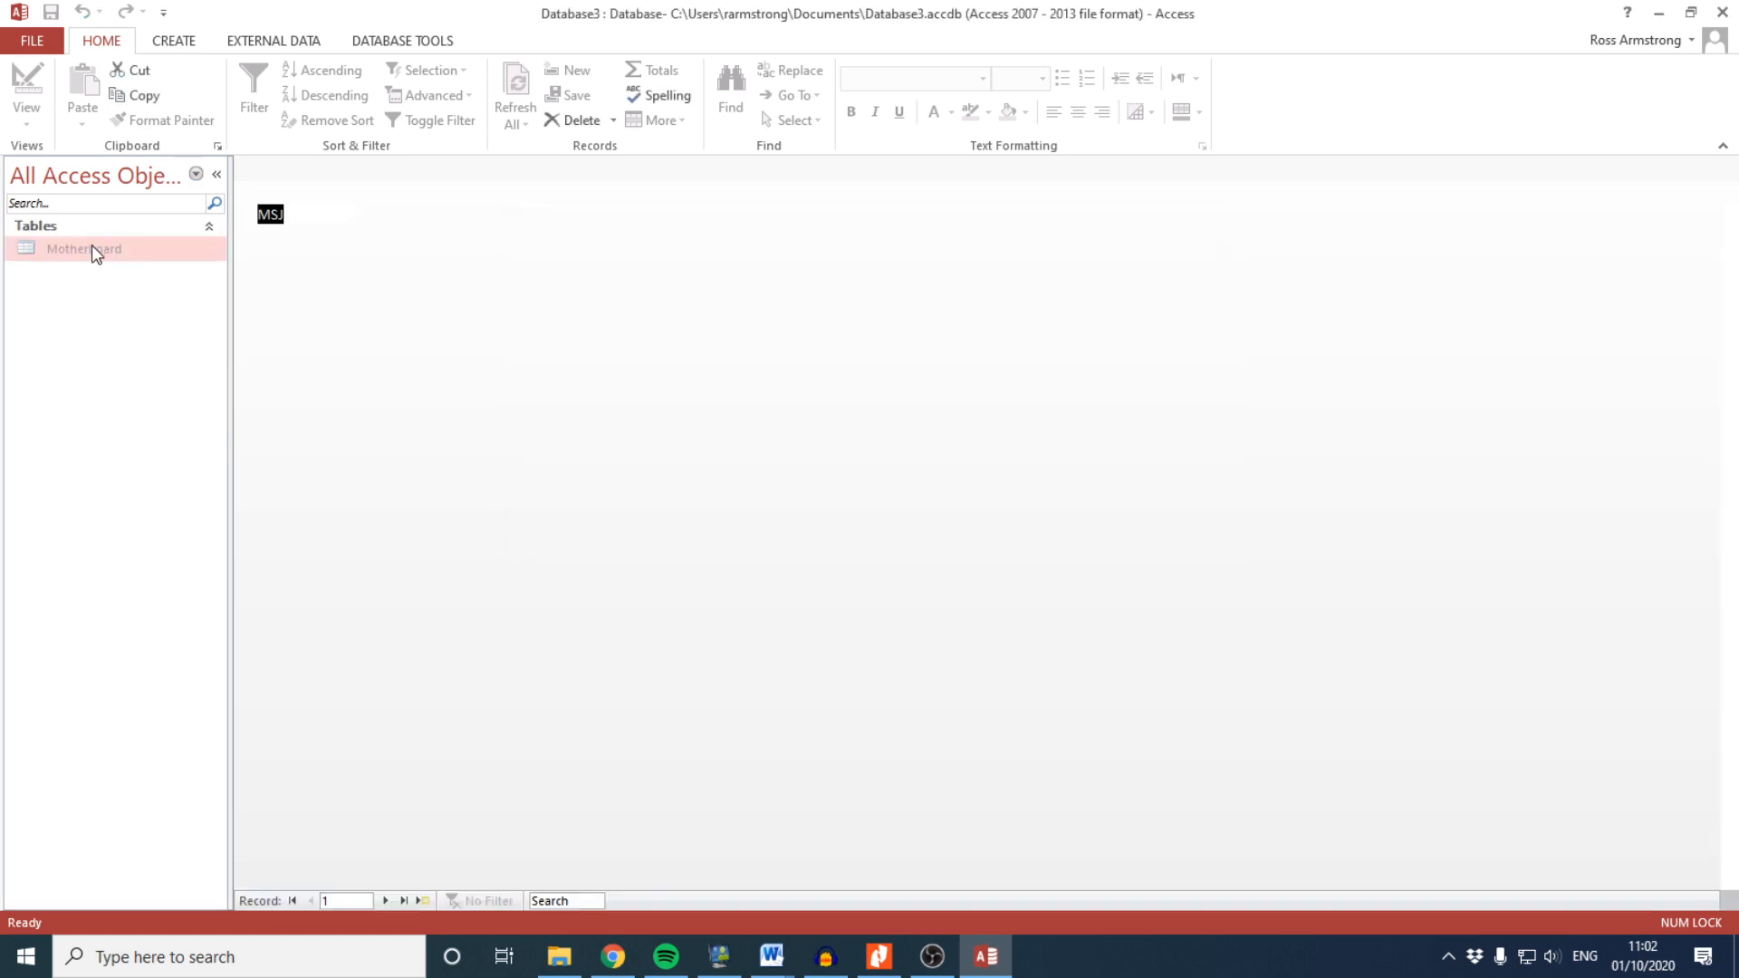
right_click(91, 246)
right_click(299, 167)
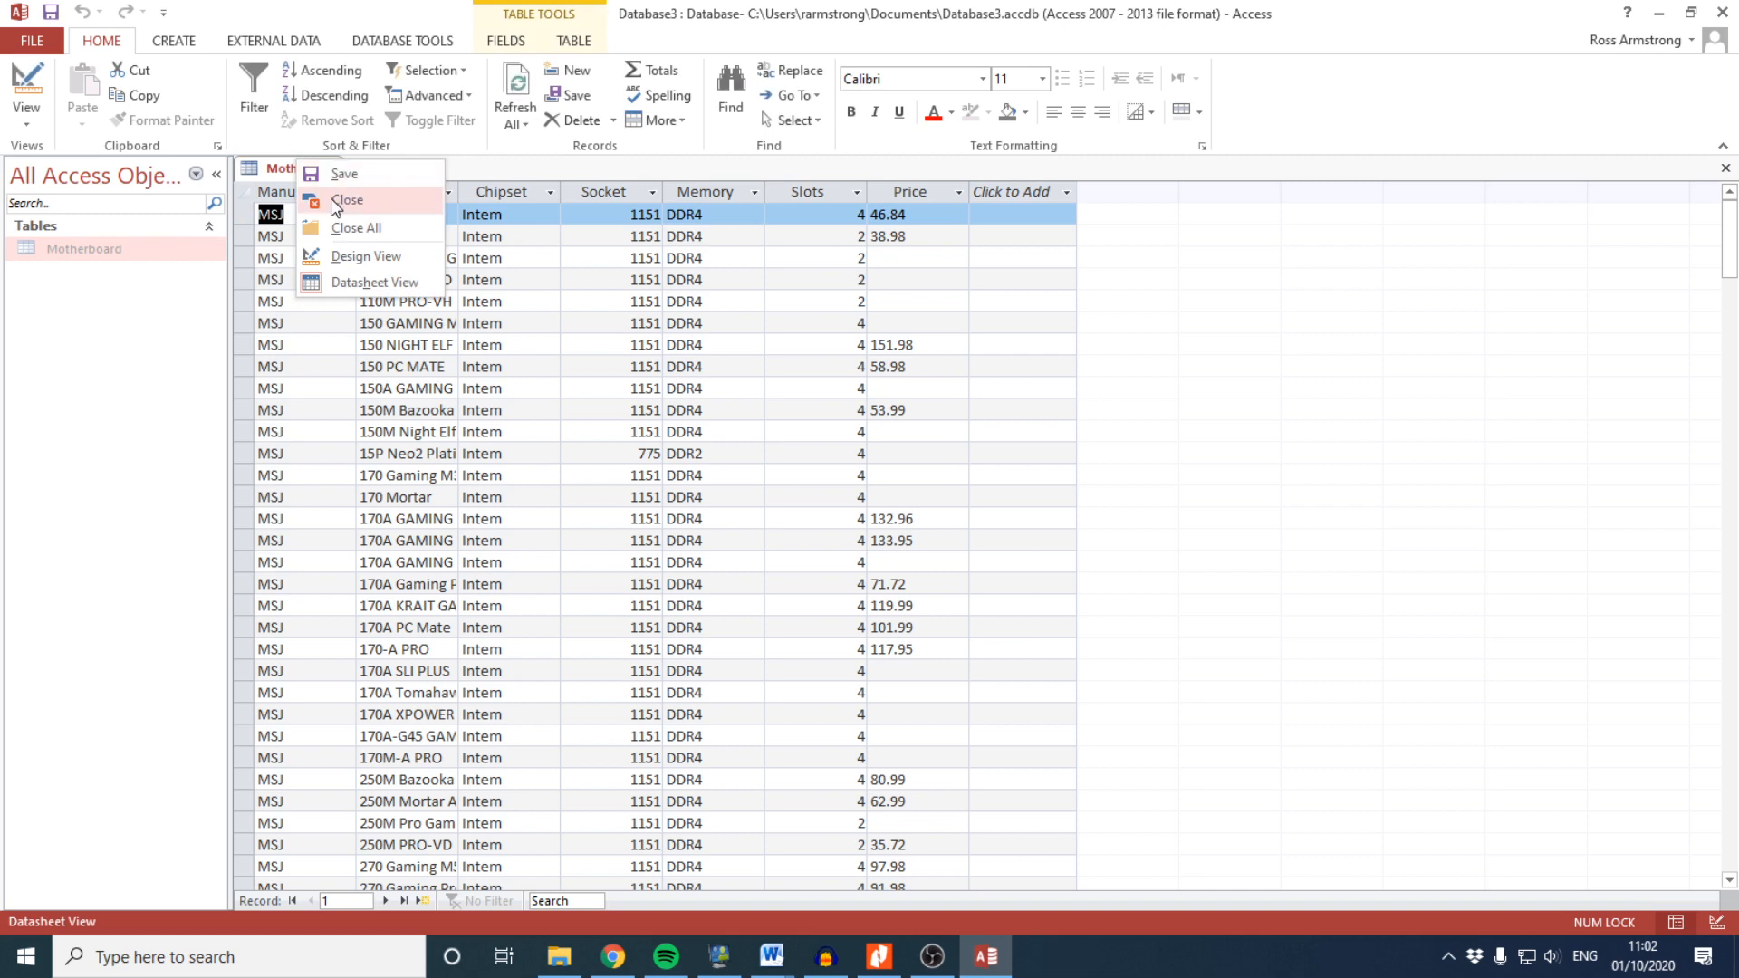
click(335, 207)
right_click(99, 262)
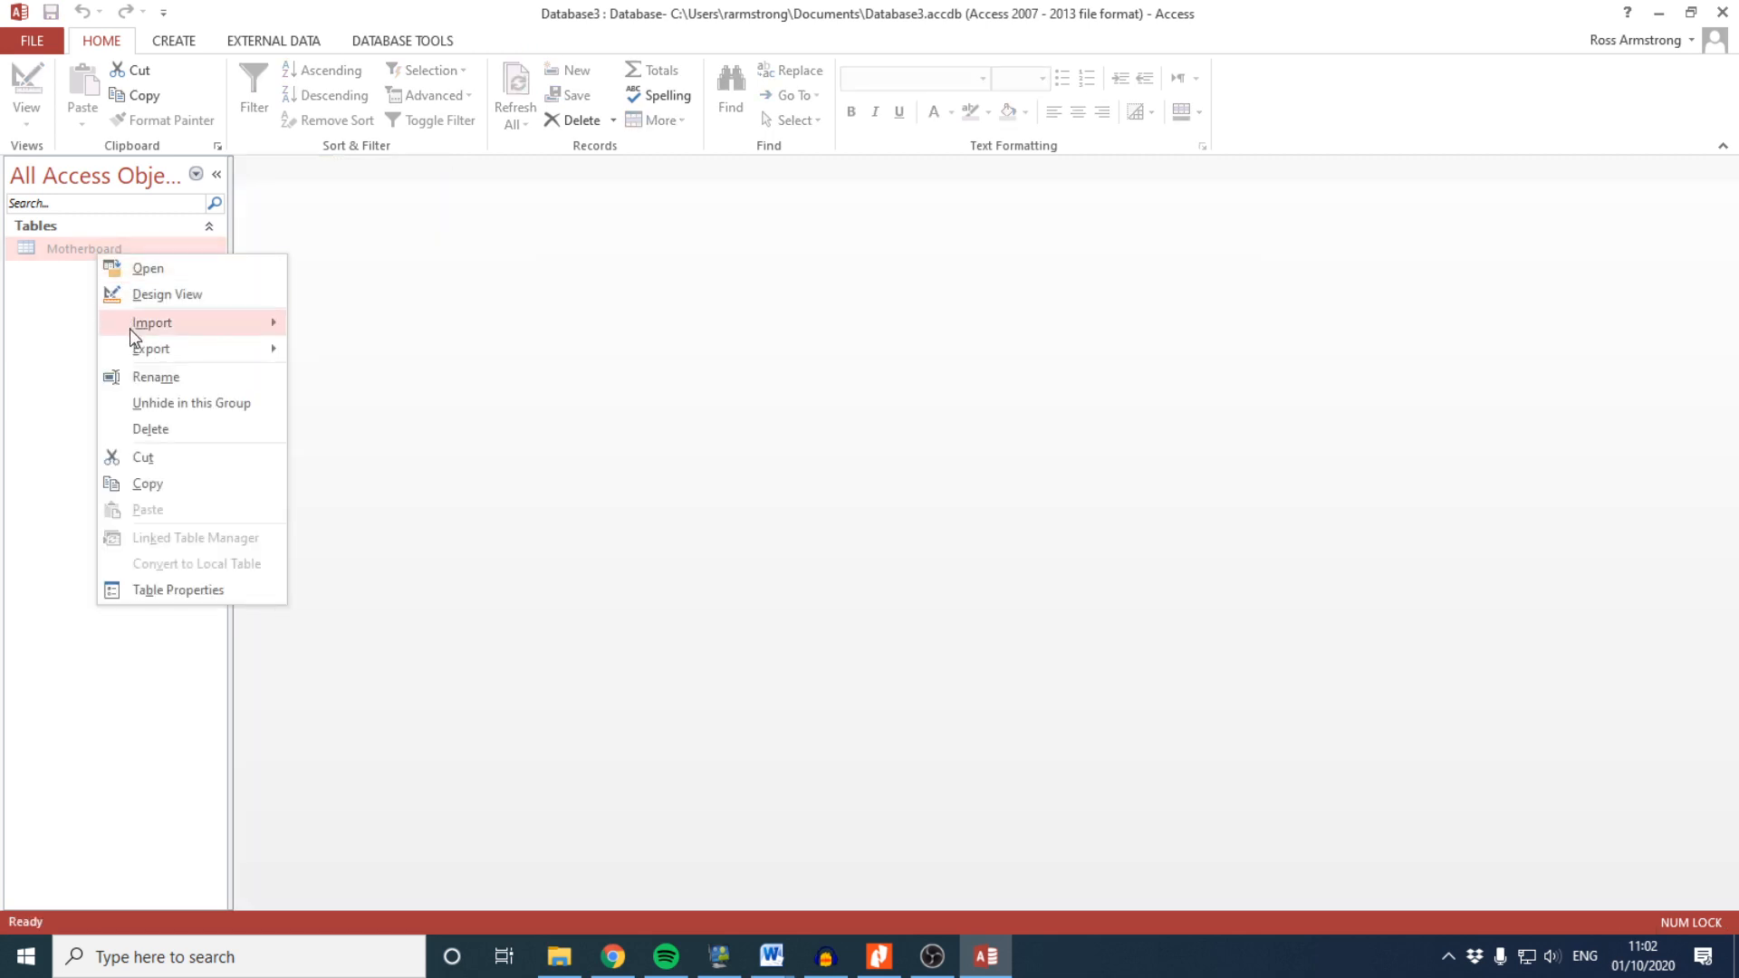
click(150, 403)
Delete the Motherboard table from the database and confirm its removal
right_click(107, 248)
click(149, 419)
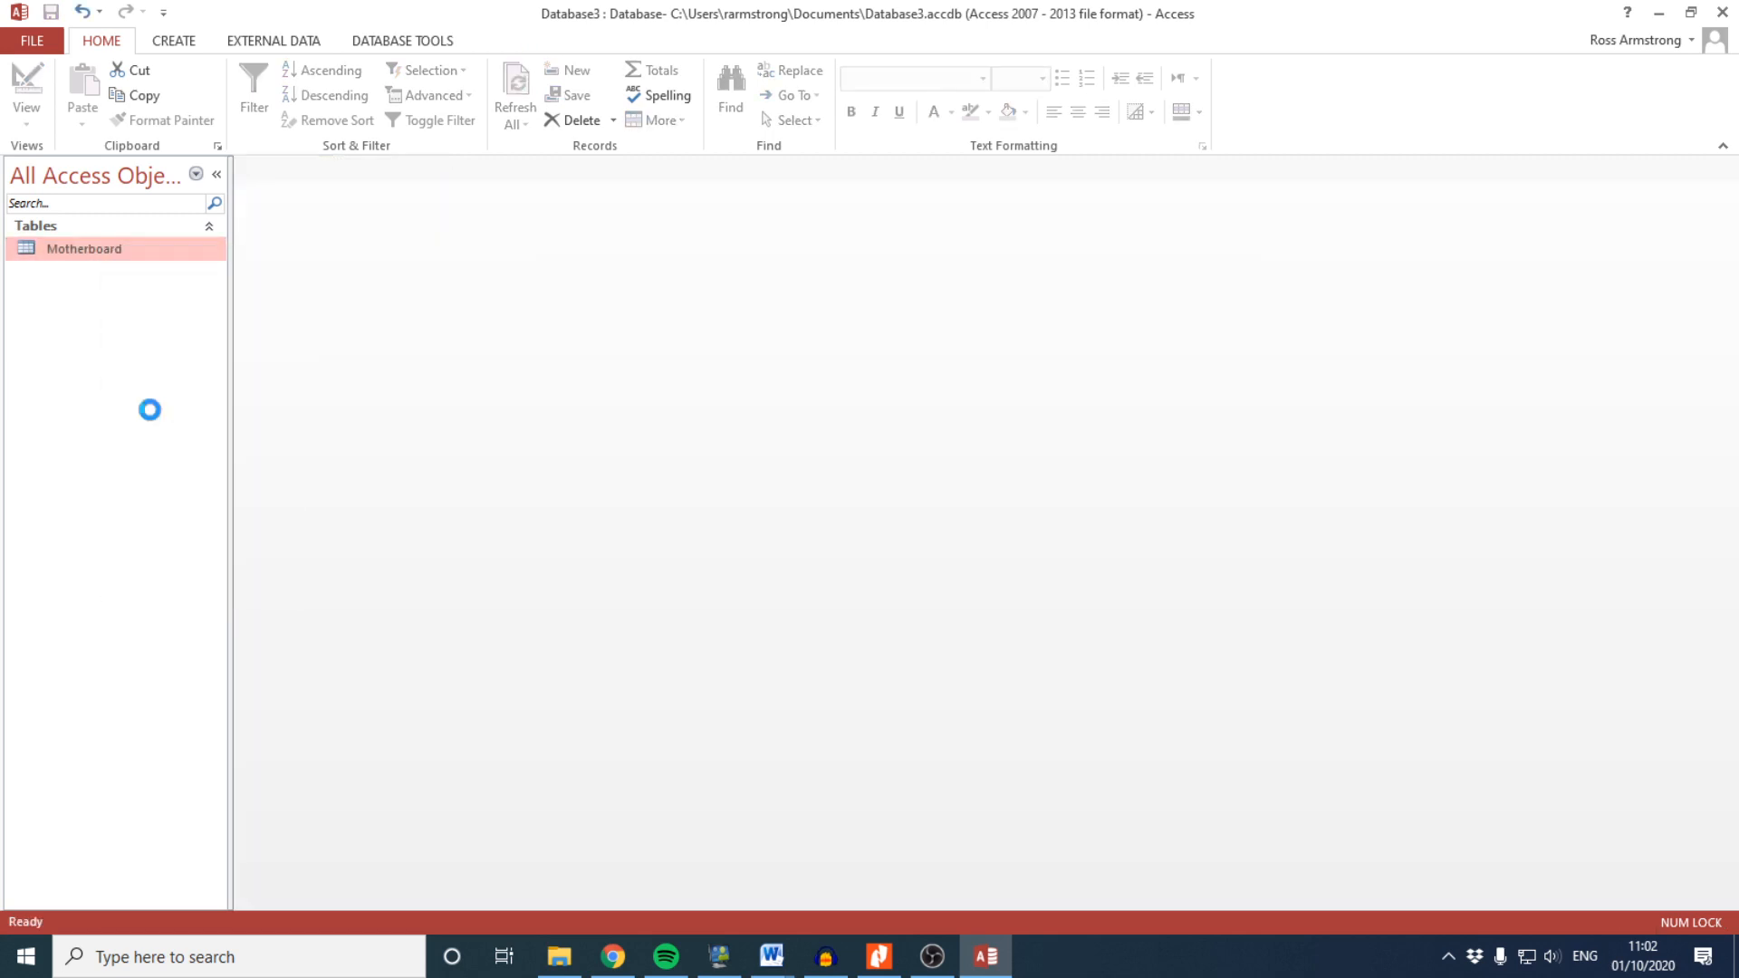
click(788, 545)
Start a text file import with 20-Motherboard from the March 20 folder as the source for a new table
click(175, 44)
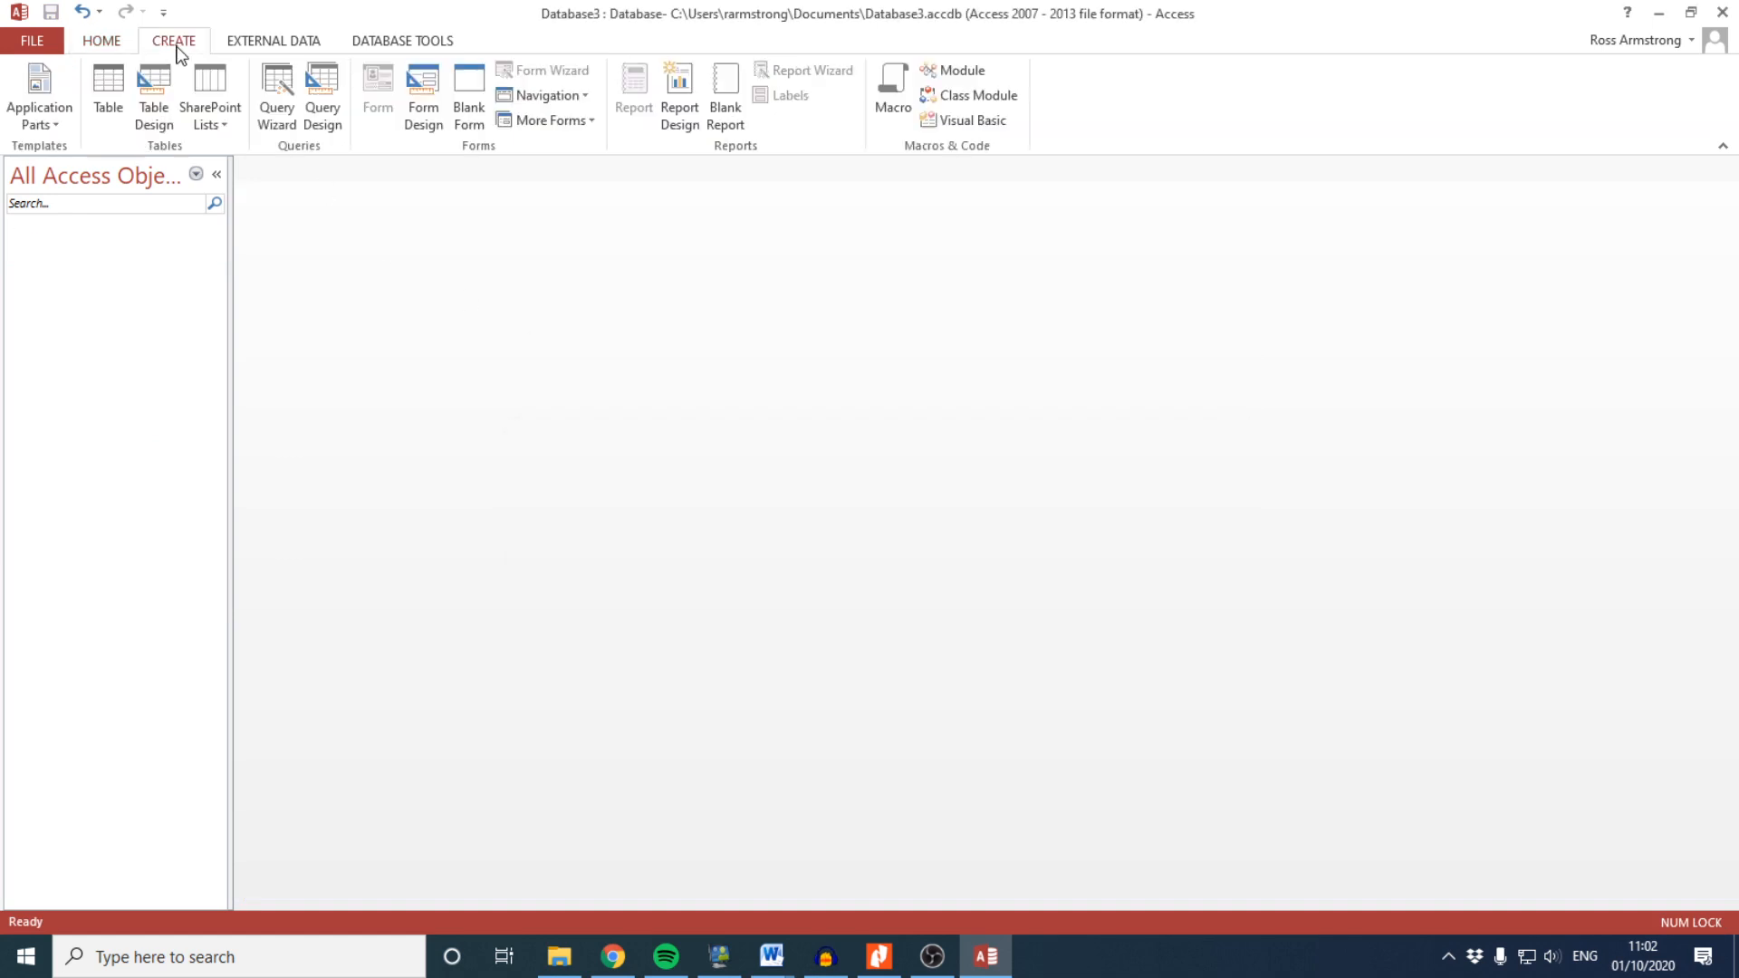
scroll(290, 52, up, 1)
click(290, 47)
click(317, 71)
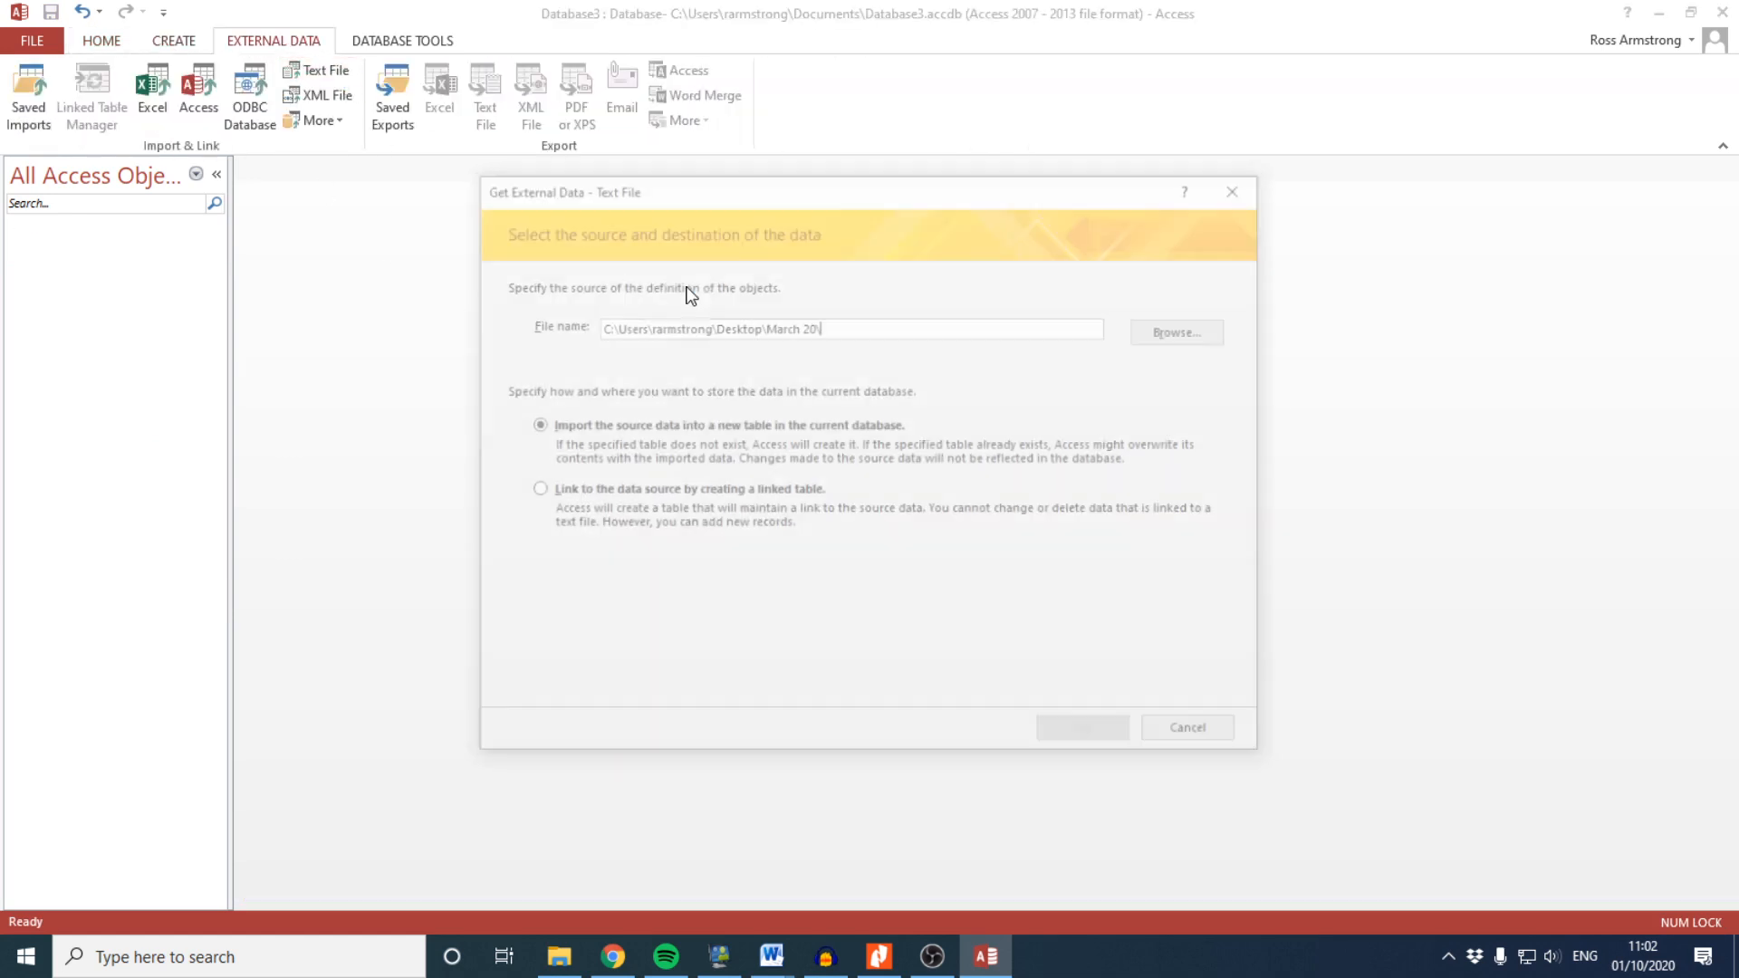
click(1191, 329)
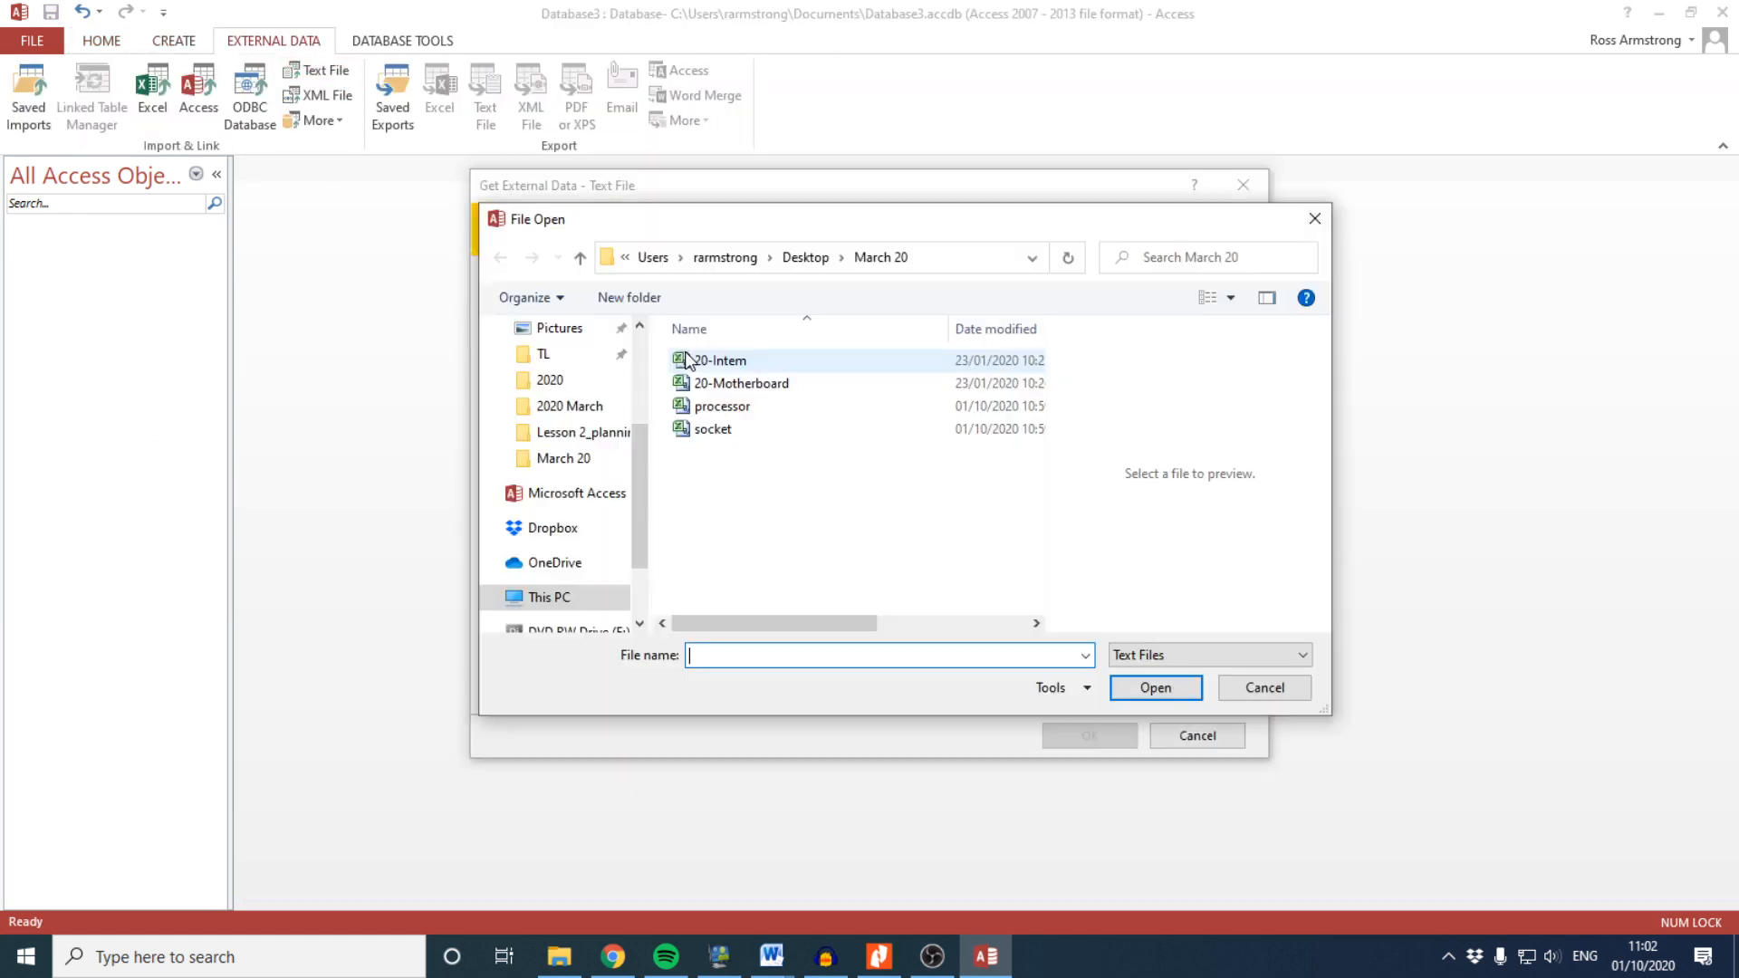
double_click(725, 384)
click(1091, 733)
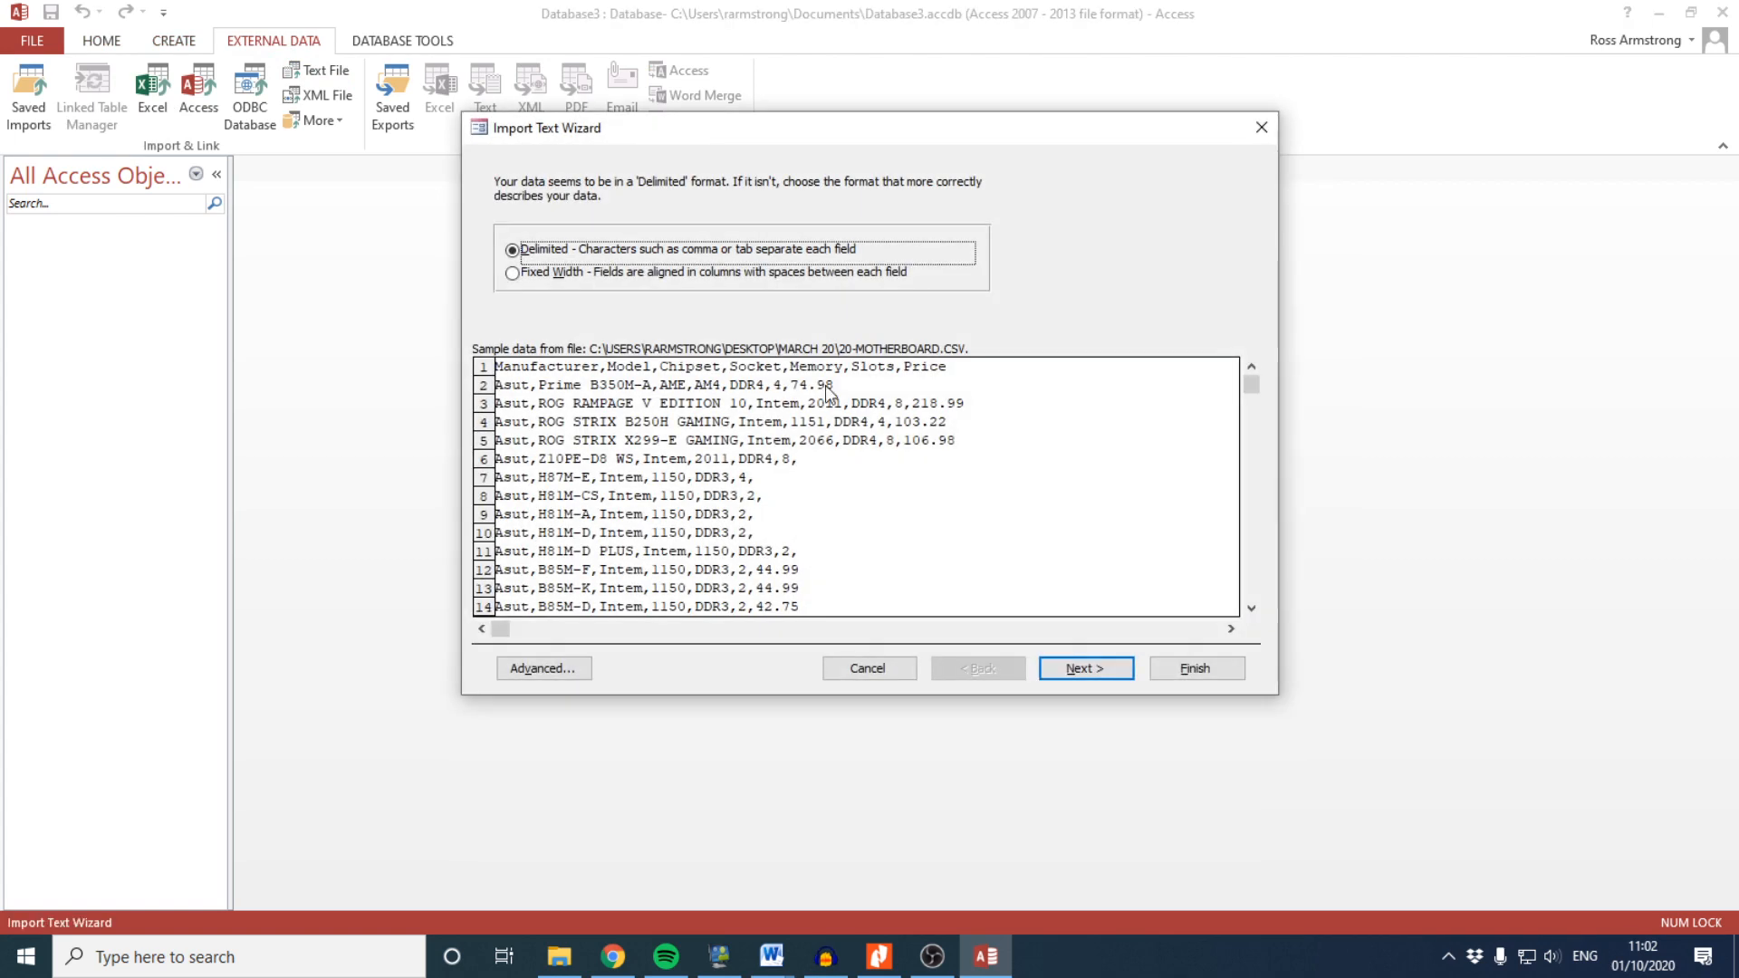
Accept the comma-delimited format and mark the first row of 20-Motherboard as containing field names
click(1086, 668)
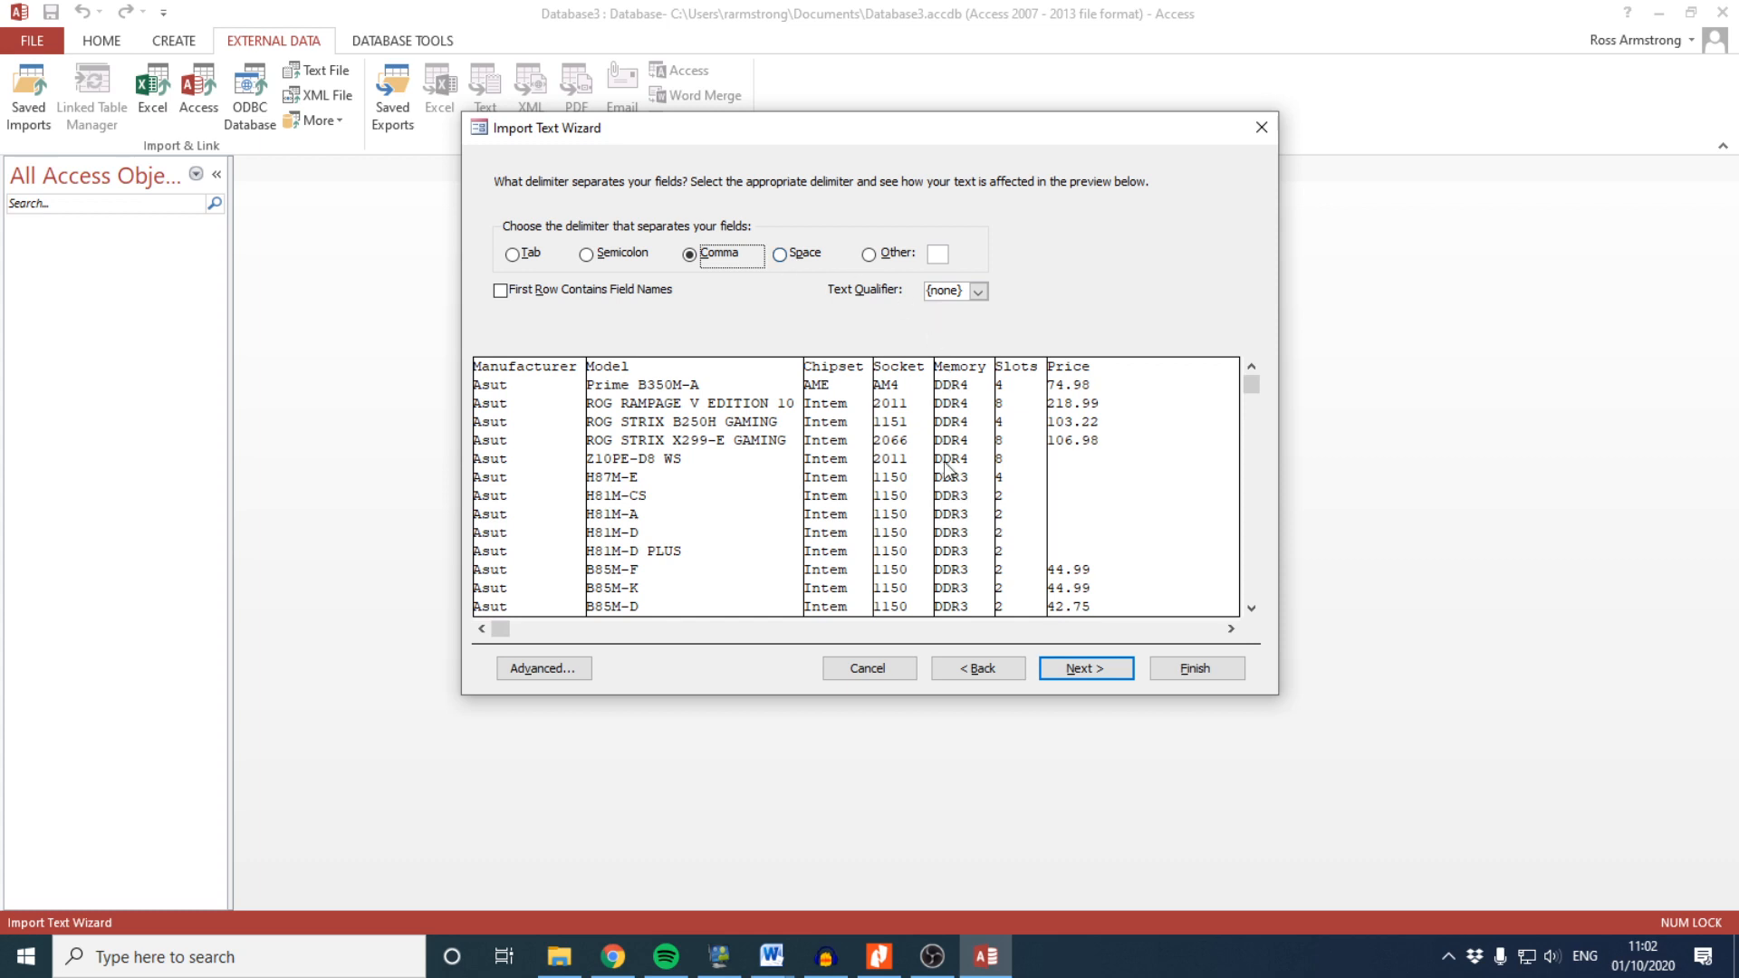
click(527, 291)
click(1086, 669)
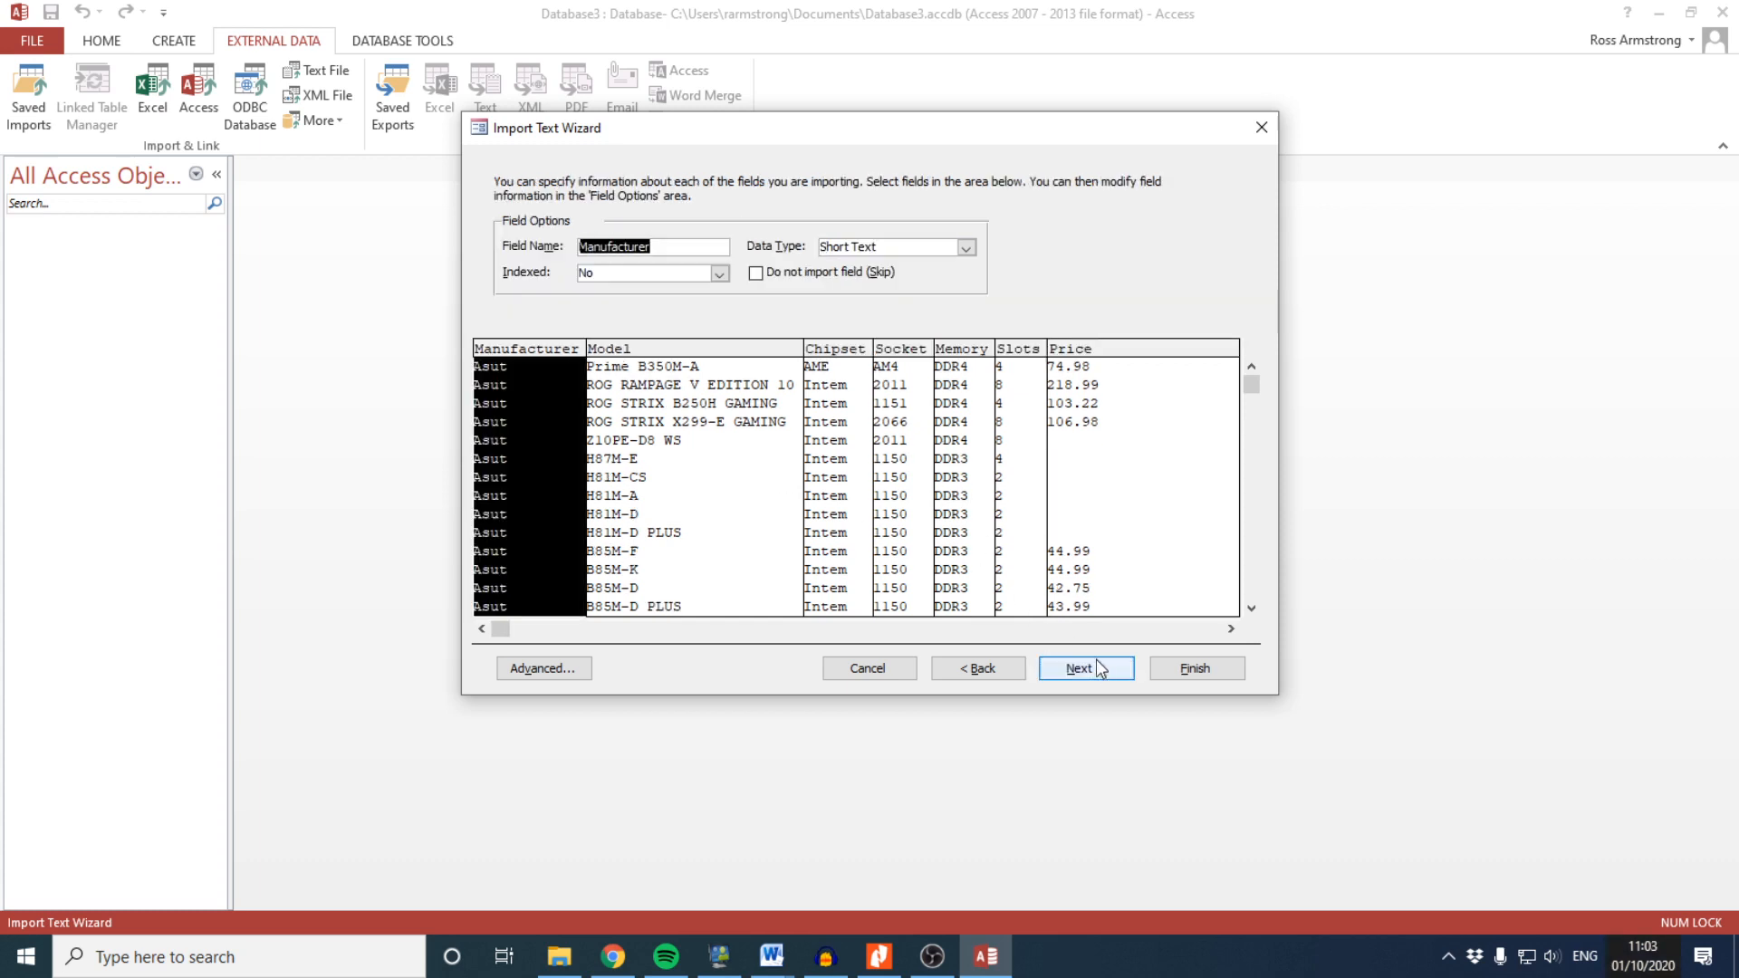
Check the Model and Chipset fields and set the Socket field's import data type to Short Text
click(693, 409)
click(838, 413)
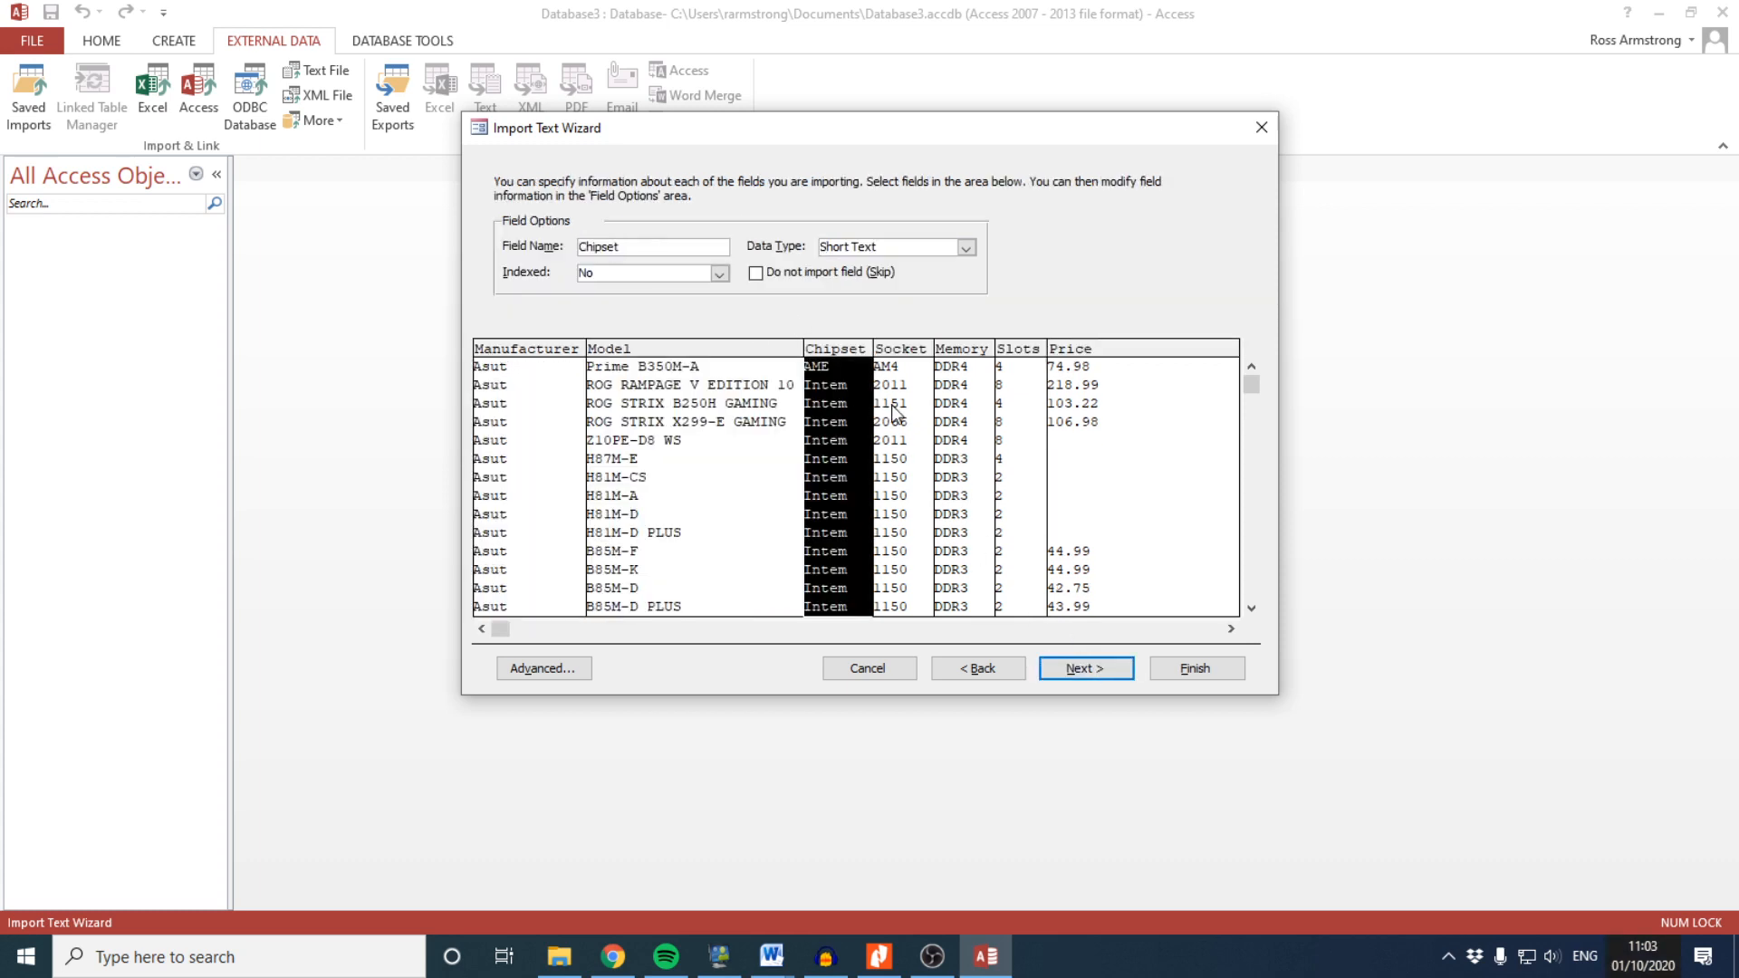
click(898, 380)
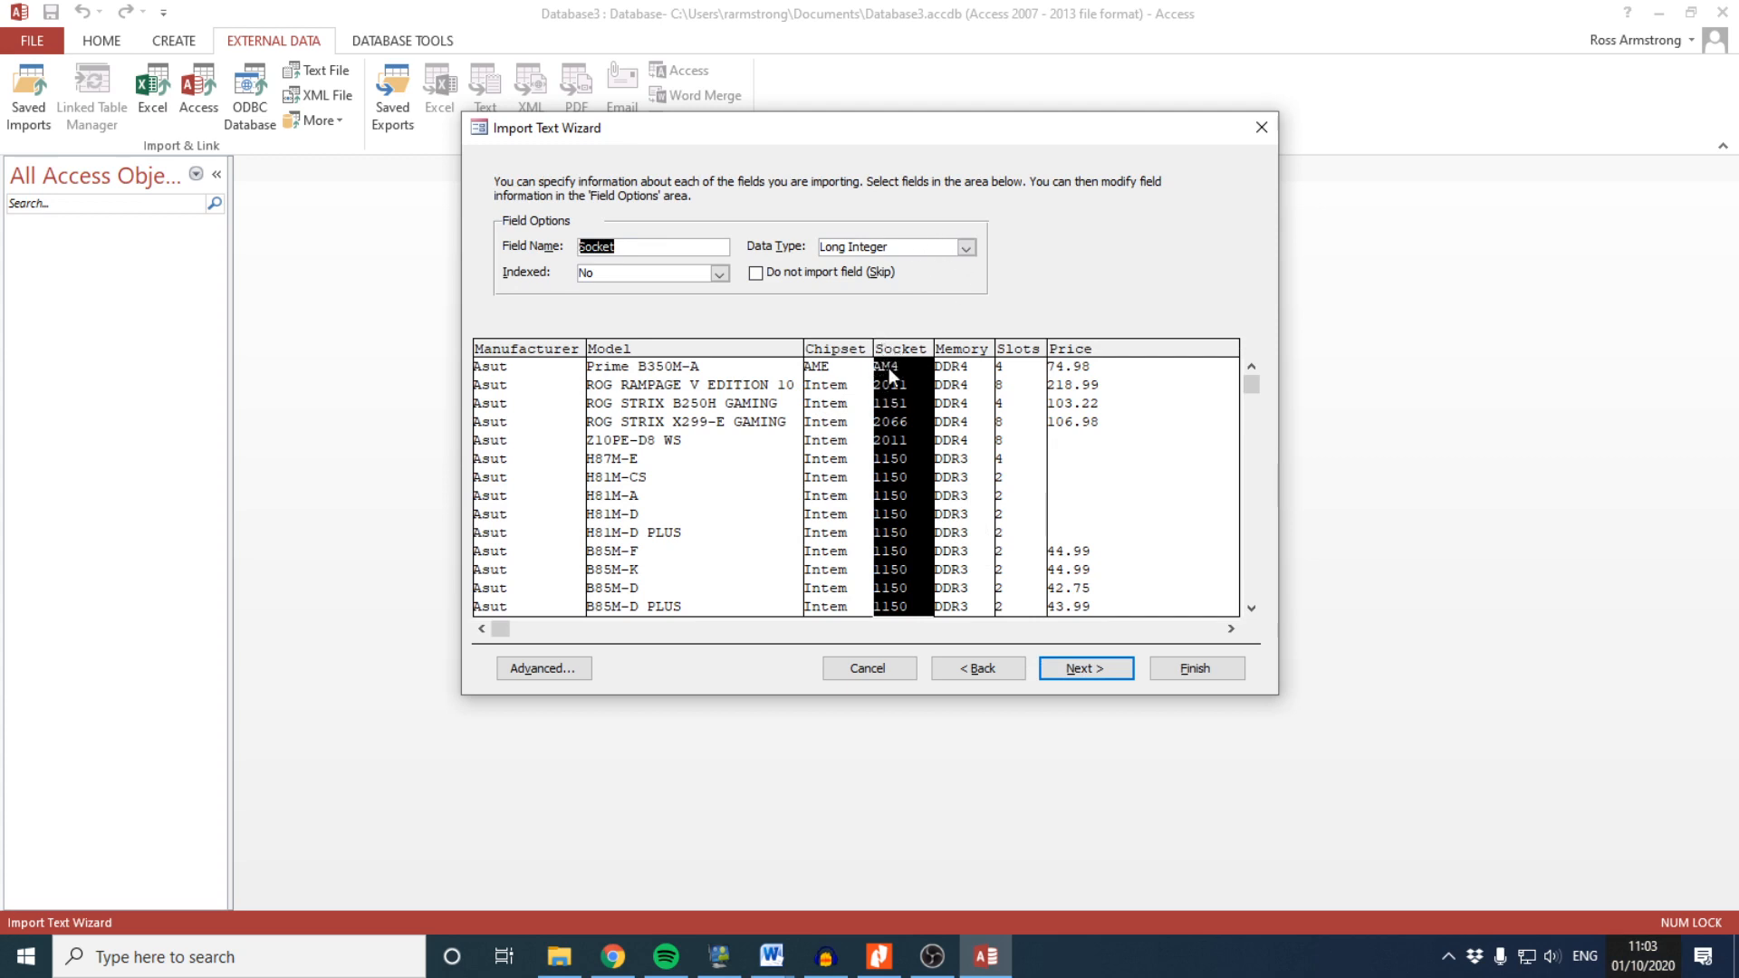
click(966, 247)
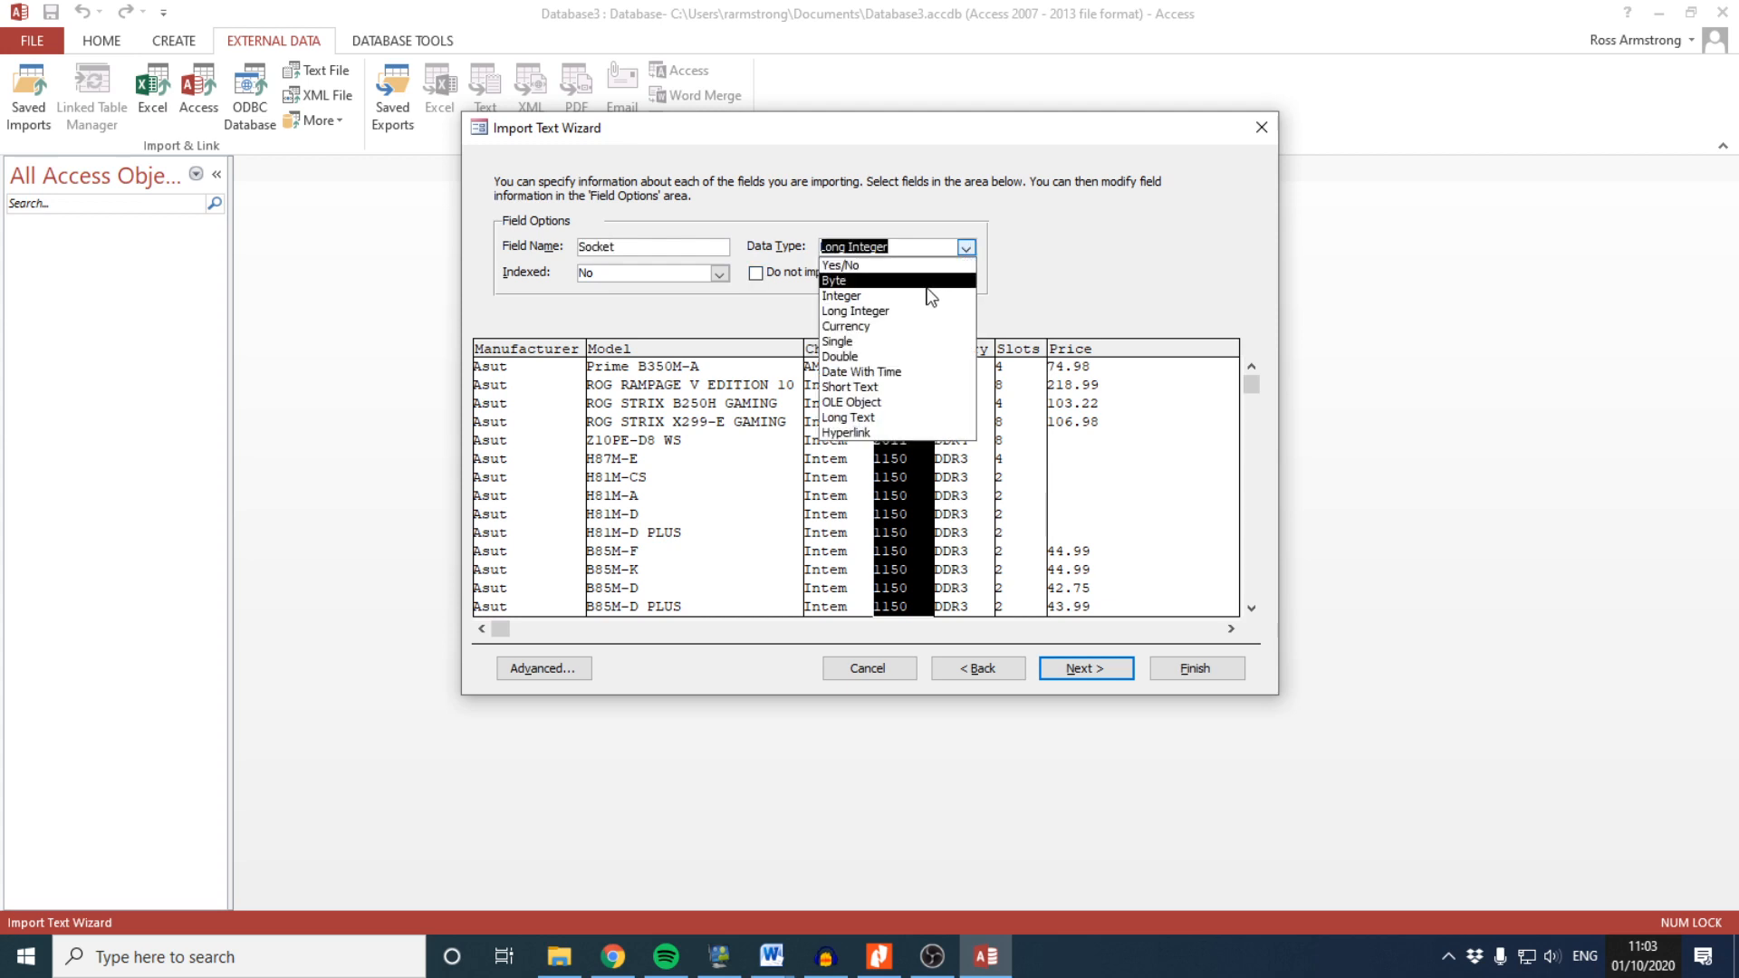
click(886, 387)
Check the Memory, Slots and Price field settings and choose Model as the primary key of the motherboard import
click(964, 366)
click(1034, 362)
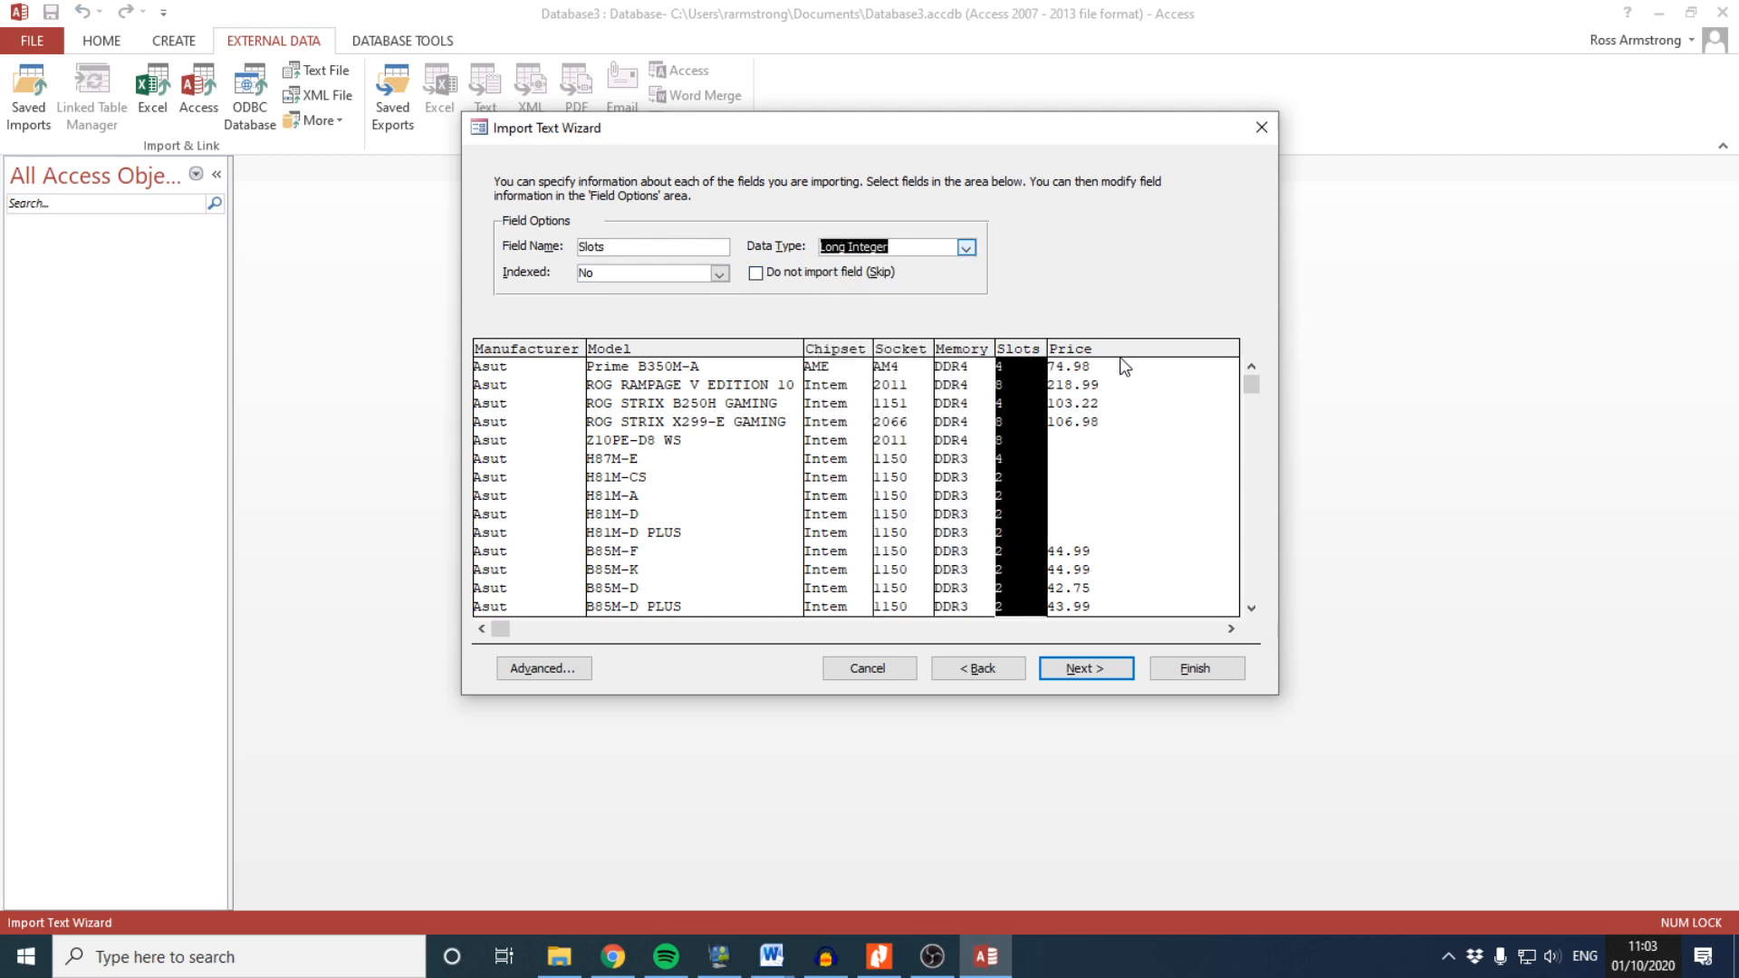
click(1129, 354)
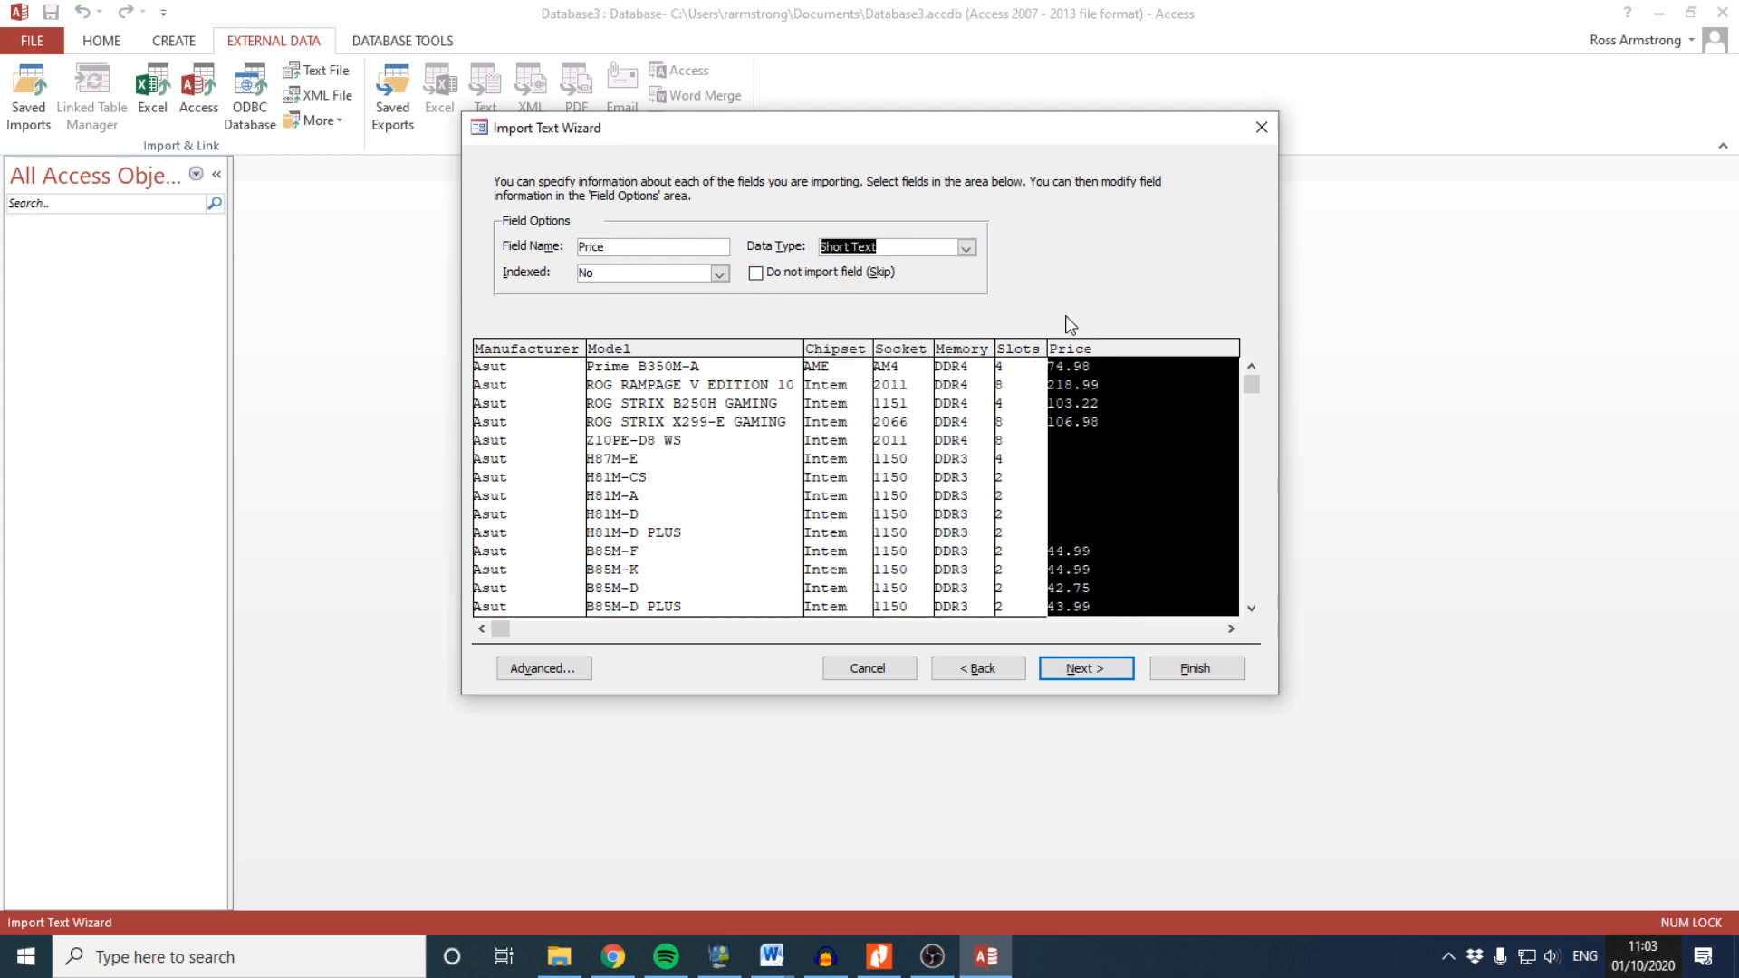
click(1057, 661)
click(730, 261)
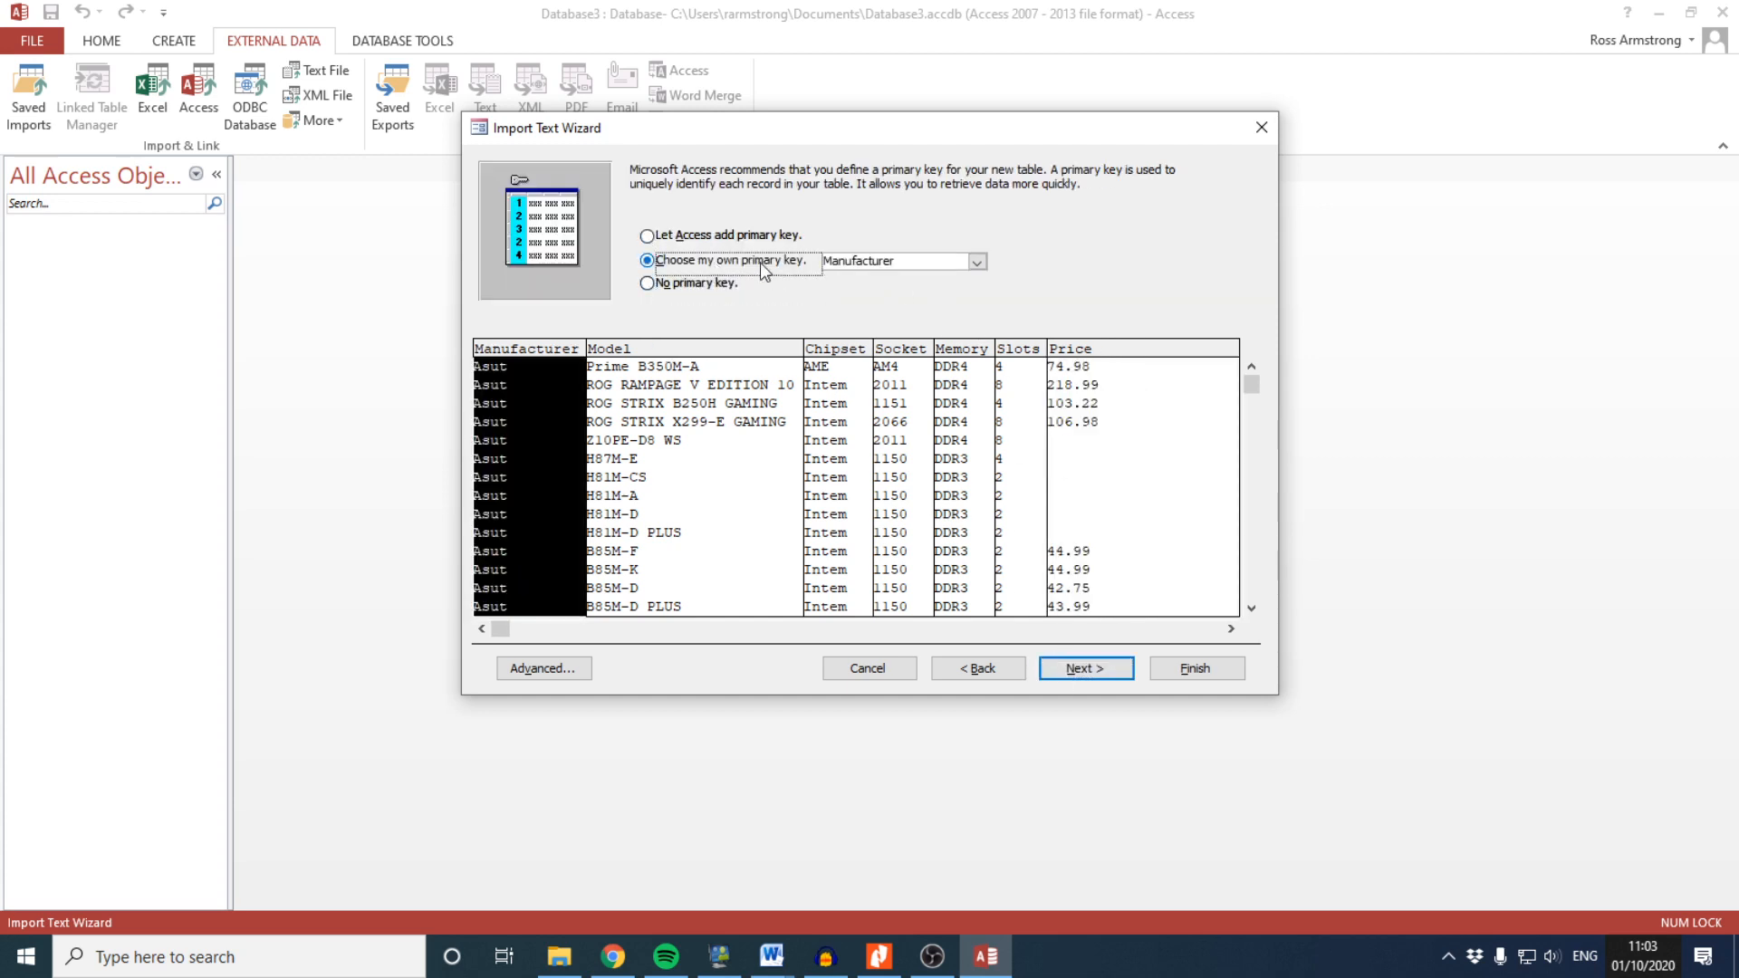
click(720, 366)
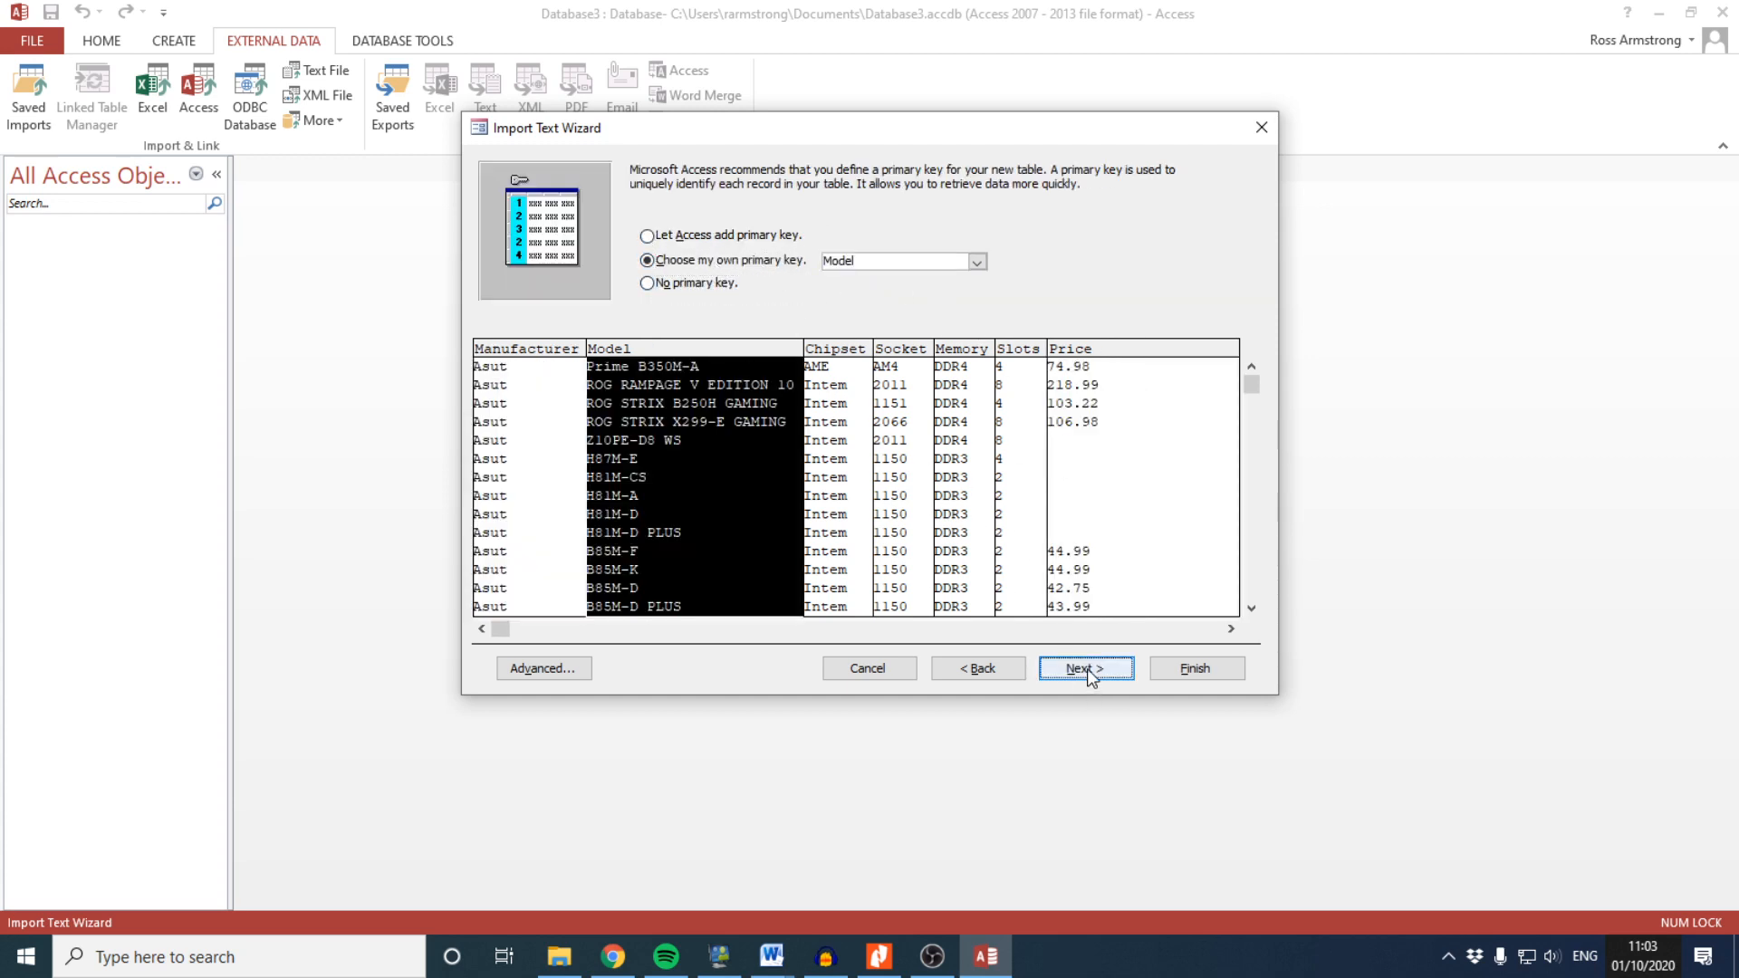
click(1086, 669)
Name the destination table Motherboard and finish the import without saving the import steps
key(Caps_Lock)
text(M)
key(Caps_Lock)
text(other)
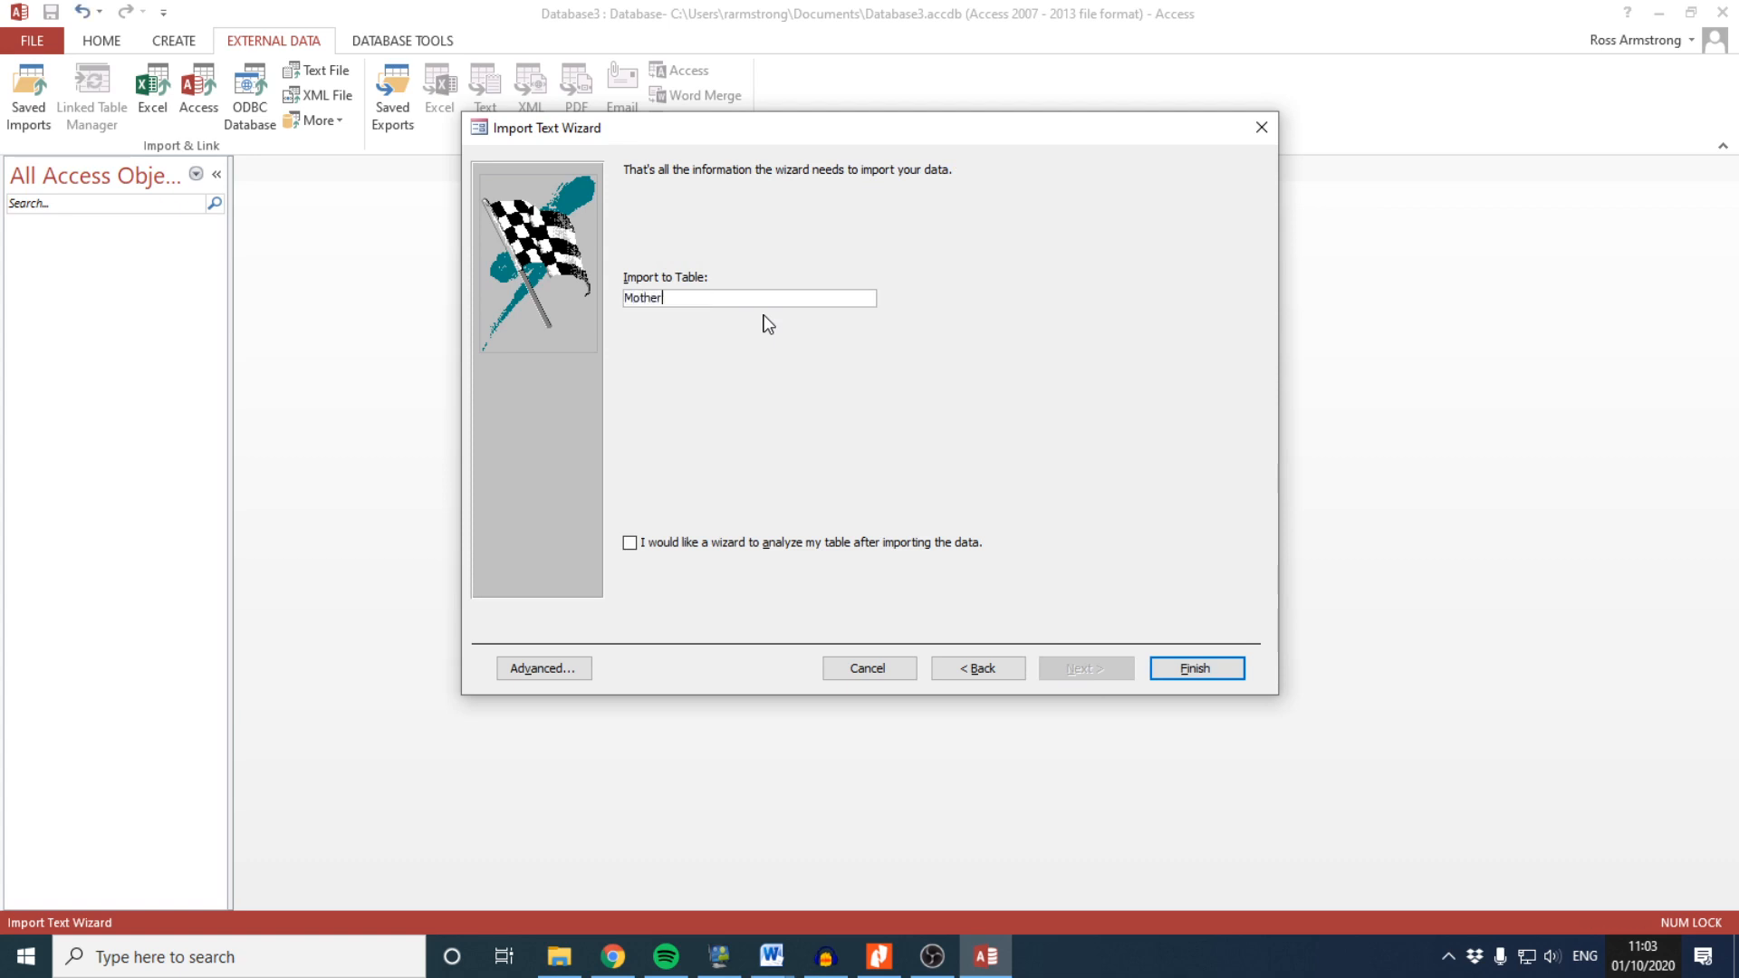
text(board)
key(Return)
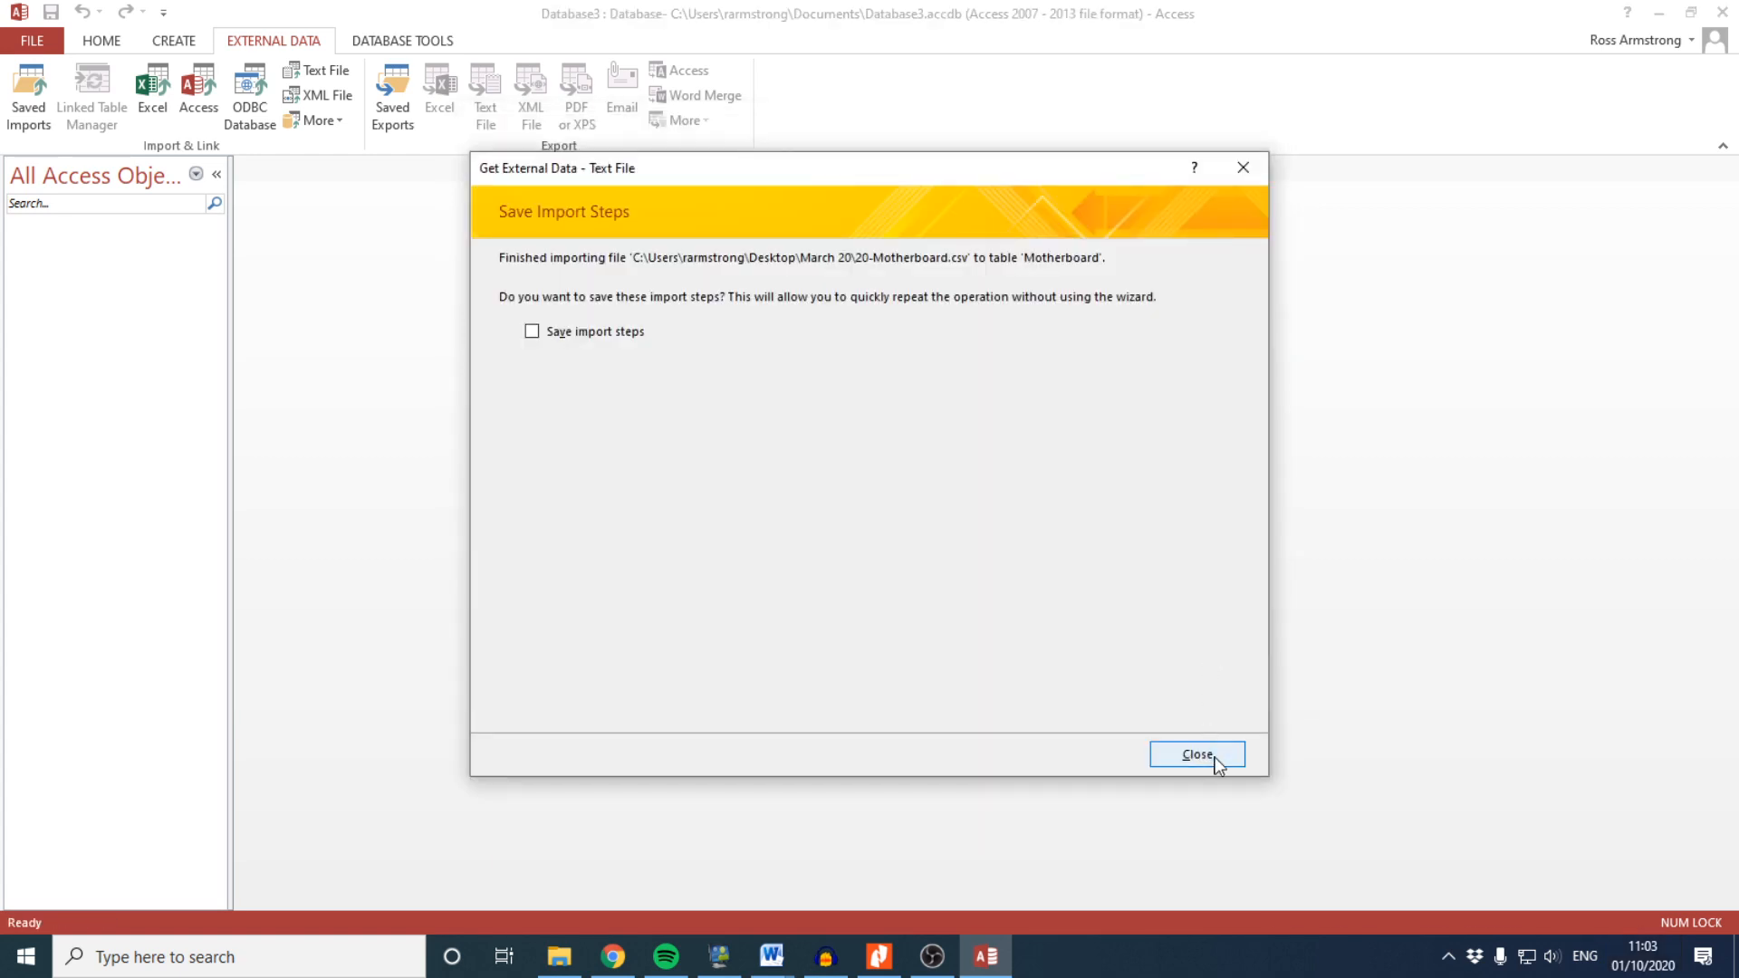
click(1197, 755)
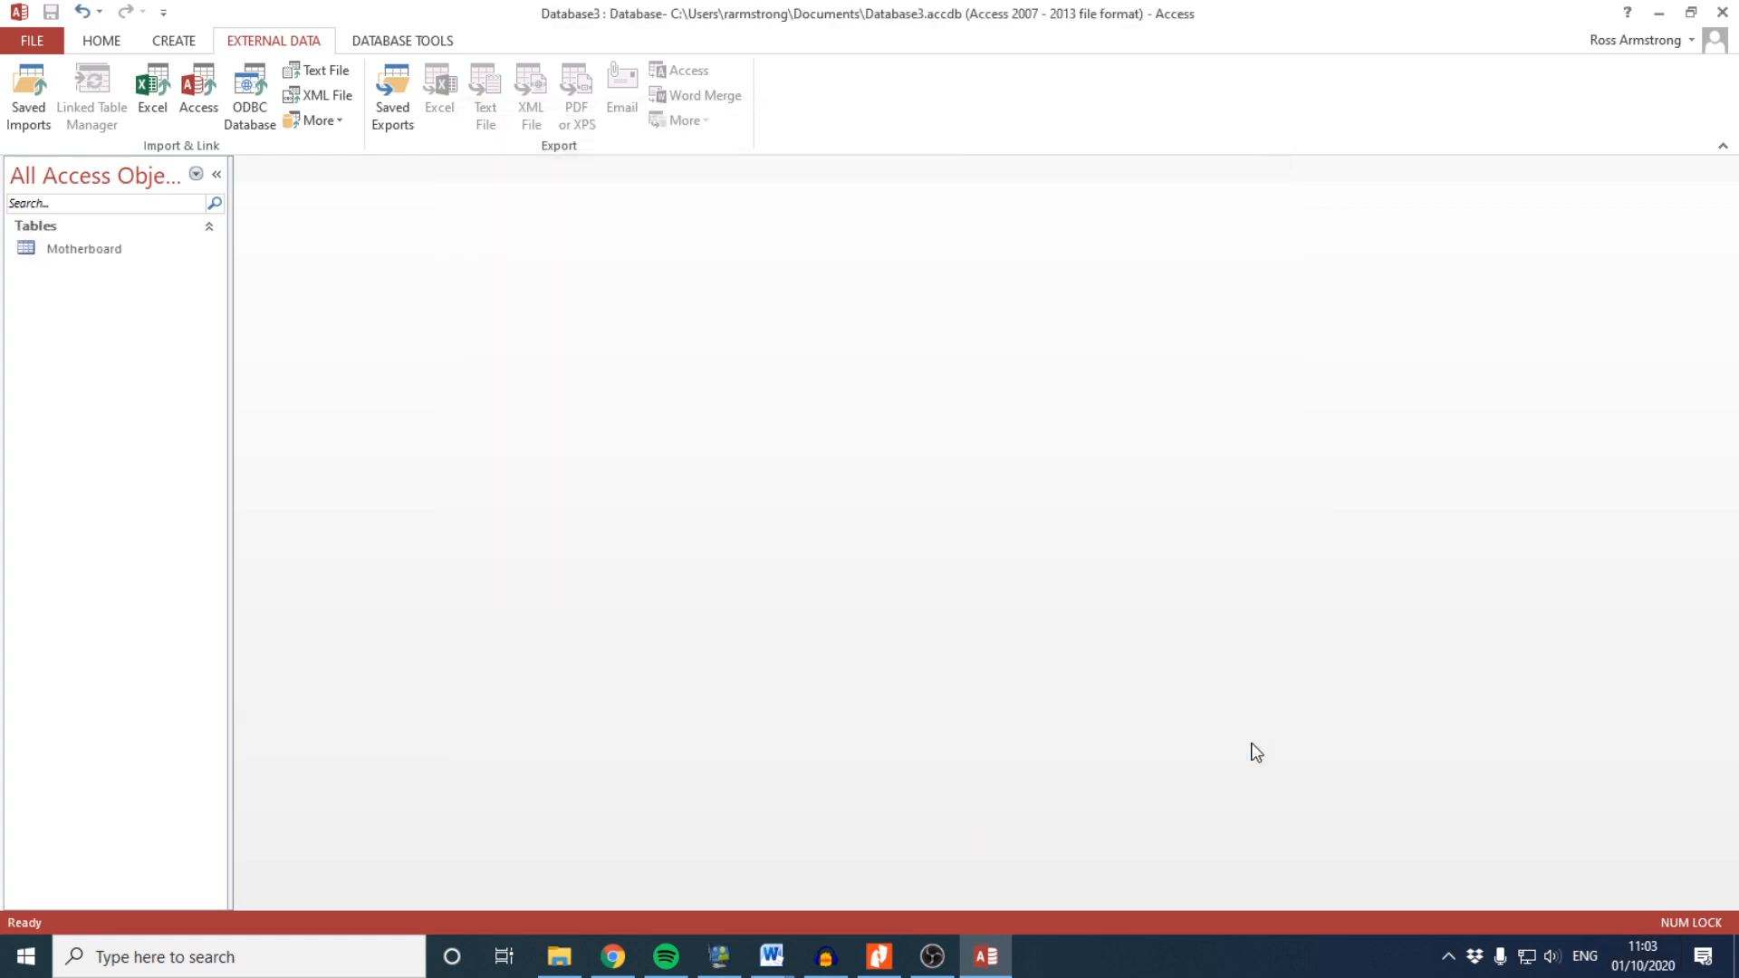
Open the Motherboard table and look through its records, checking the values in the Socket column
double_click(38, 253)
scroll(933, 352, down, 4)
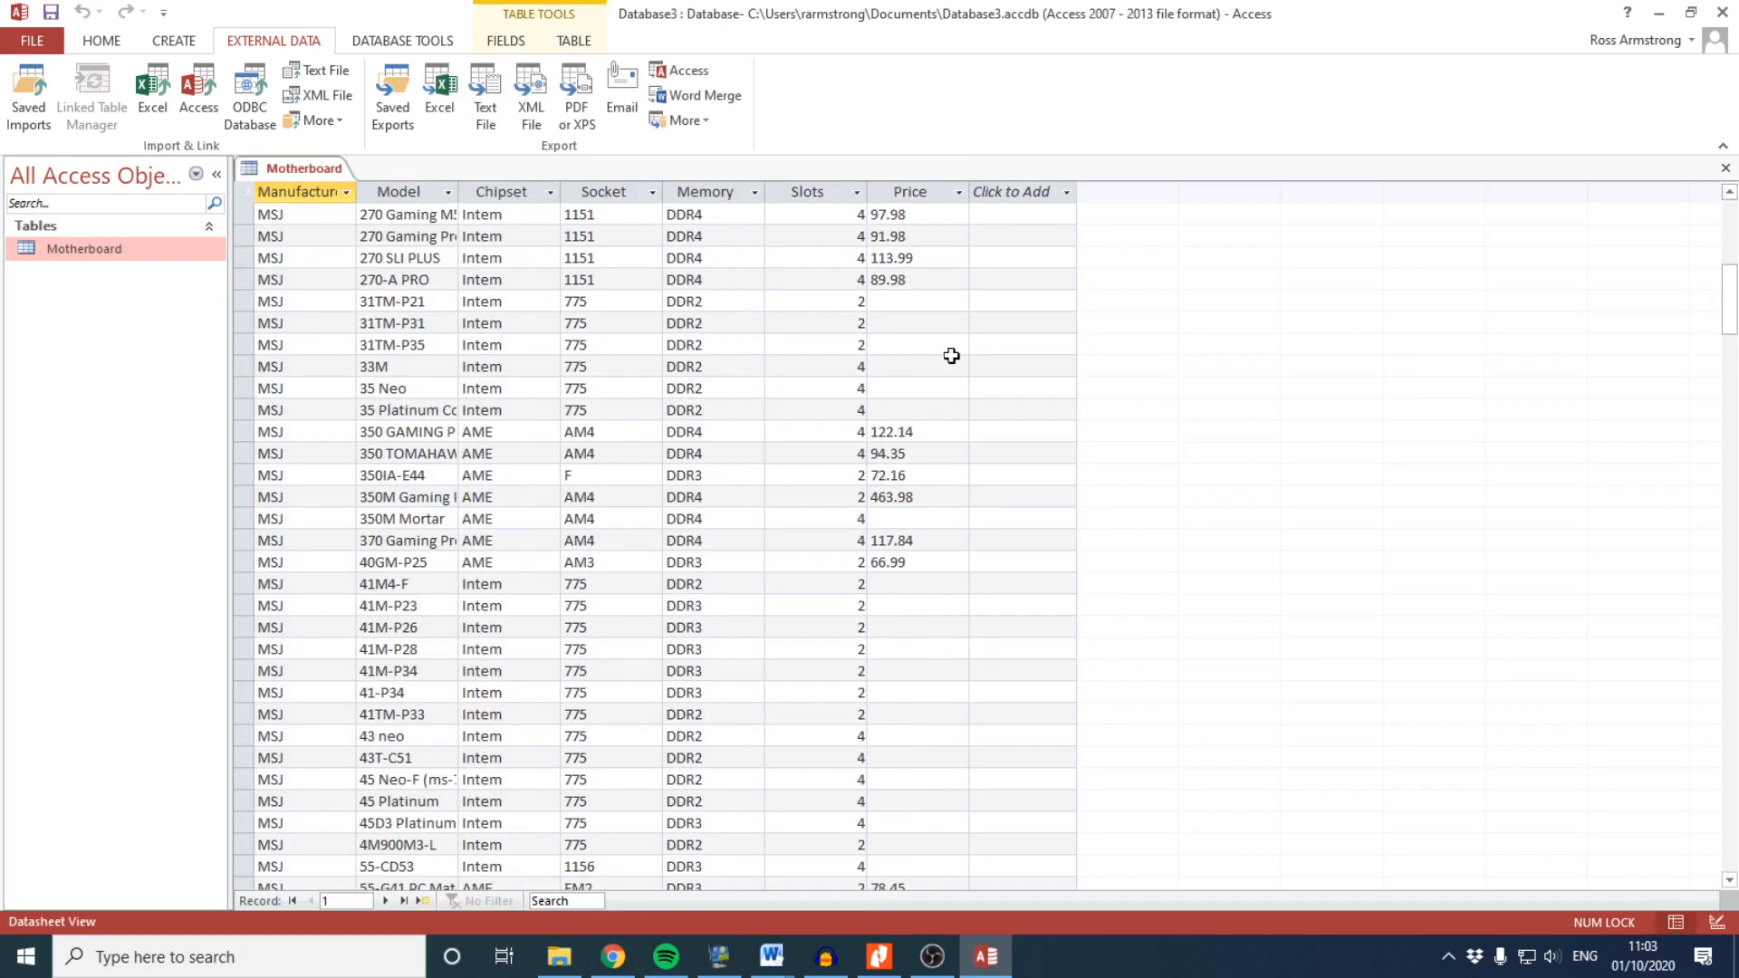
scroll(950, 353, up, 4)
scroll(861, 362, down, 20)
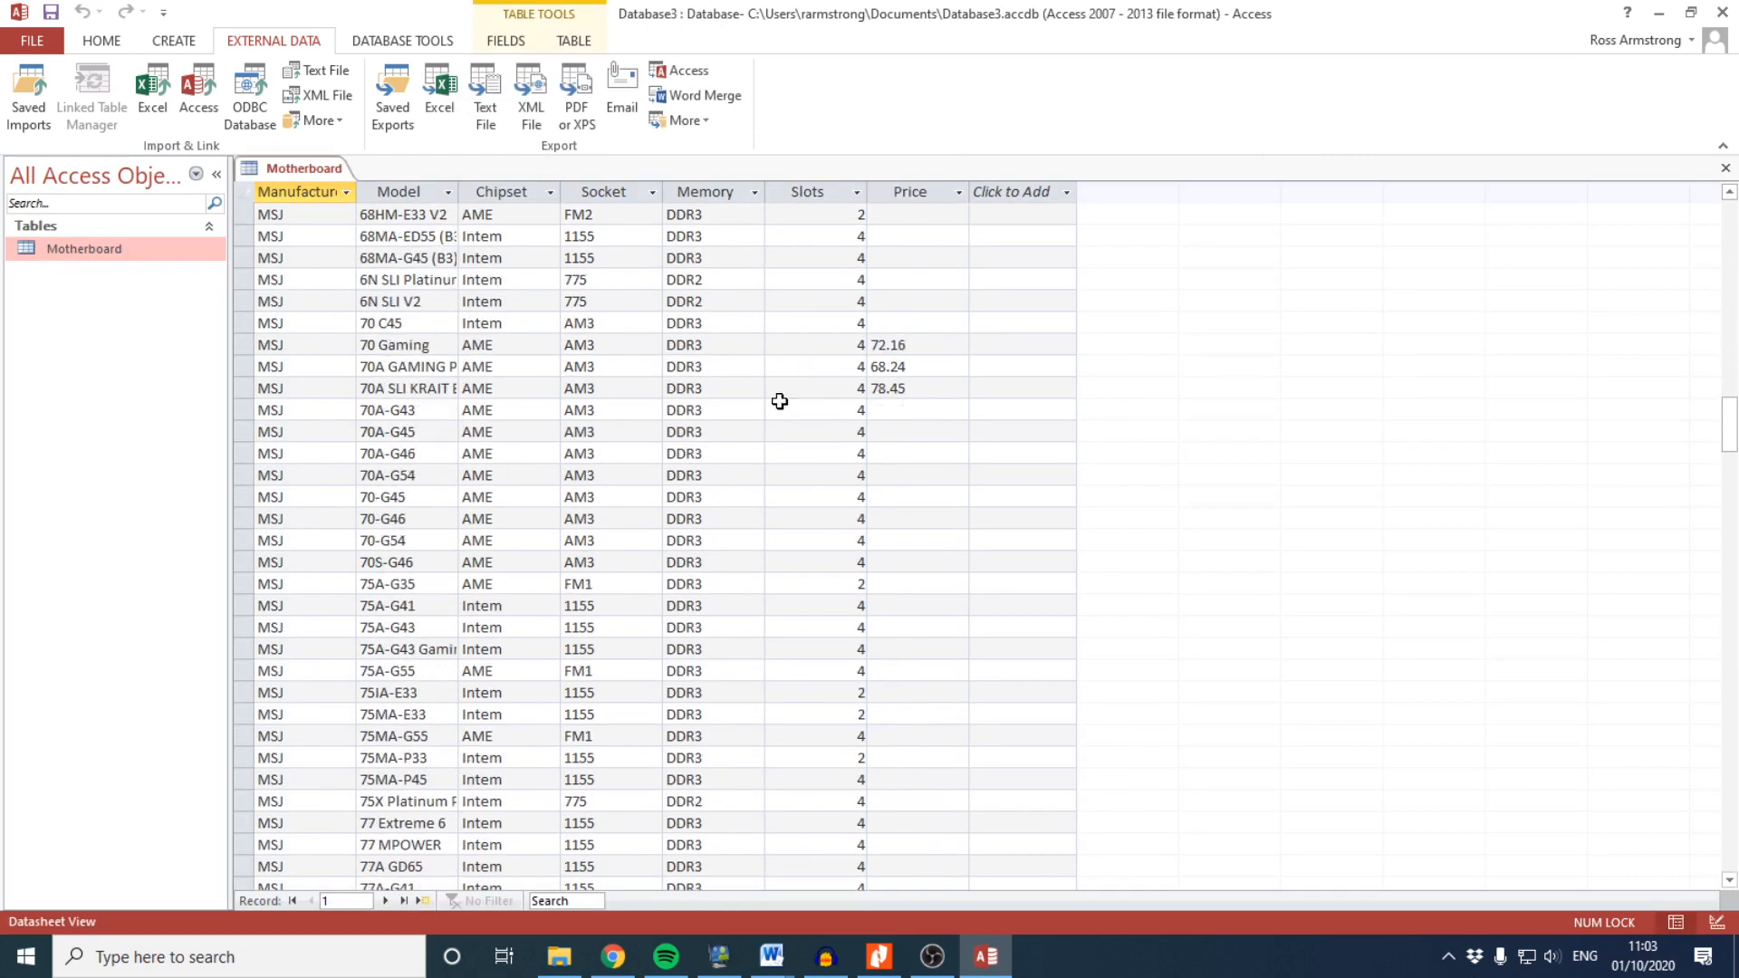
scroll(700, 405, up, 20)
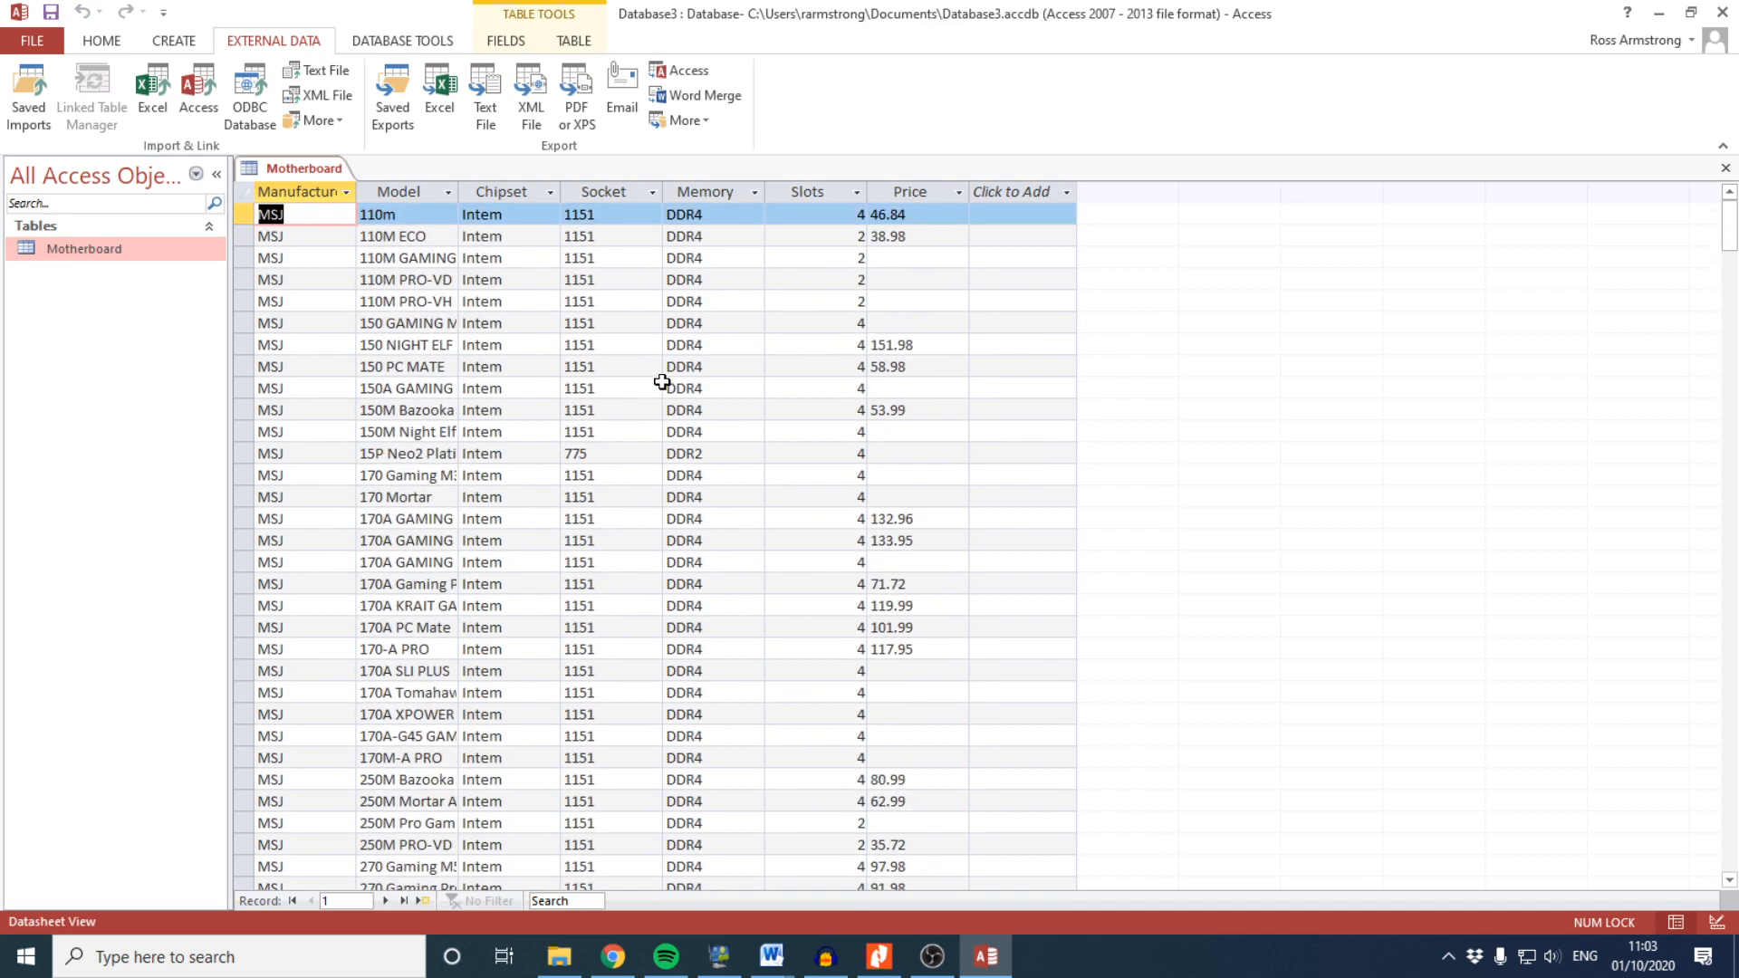
Start a text file import with processor.csv from the March 20 folder as the source for a new table
click(316, 71)
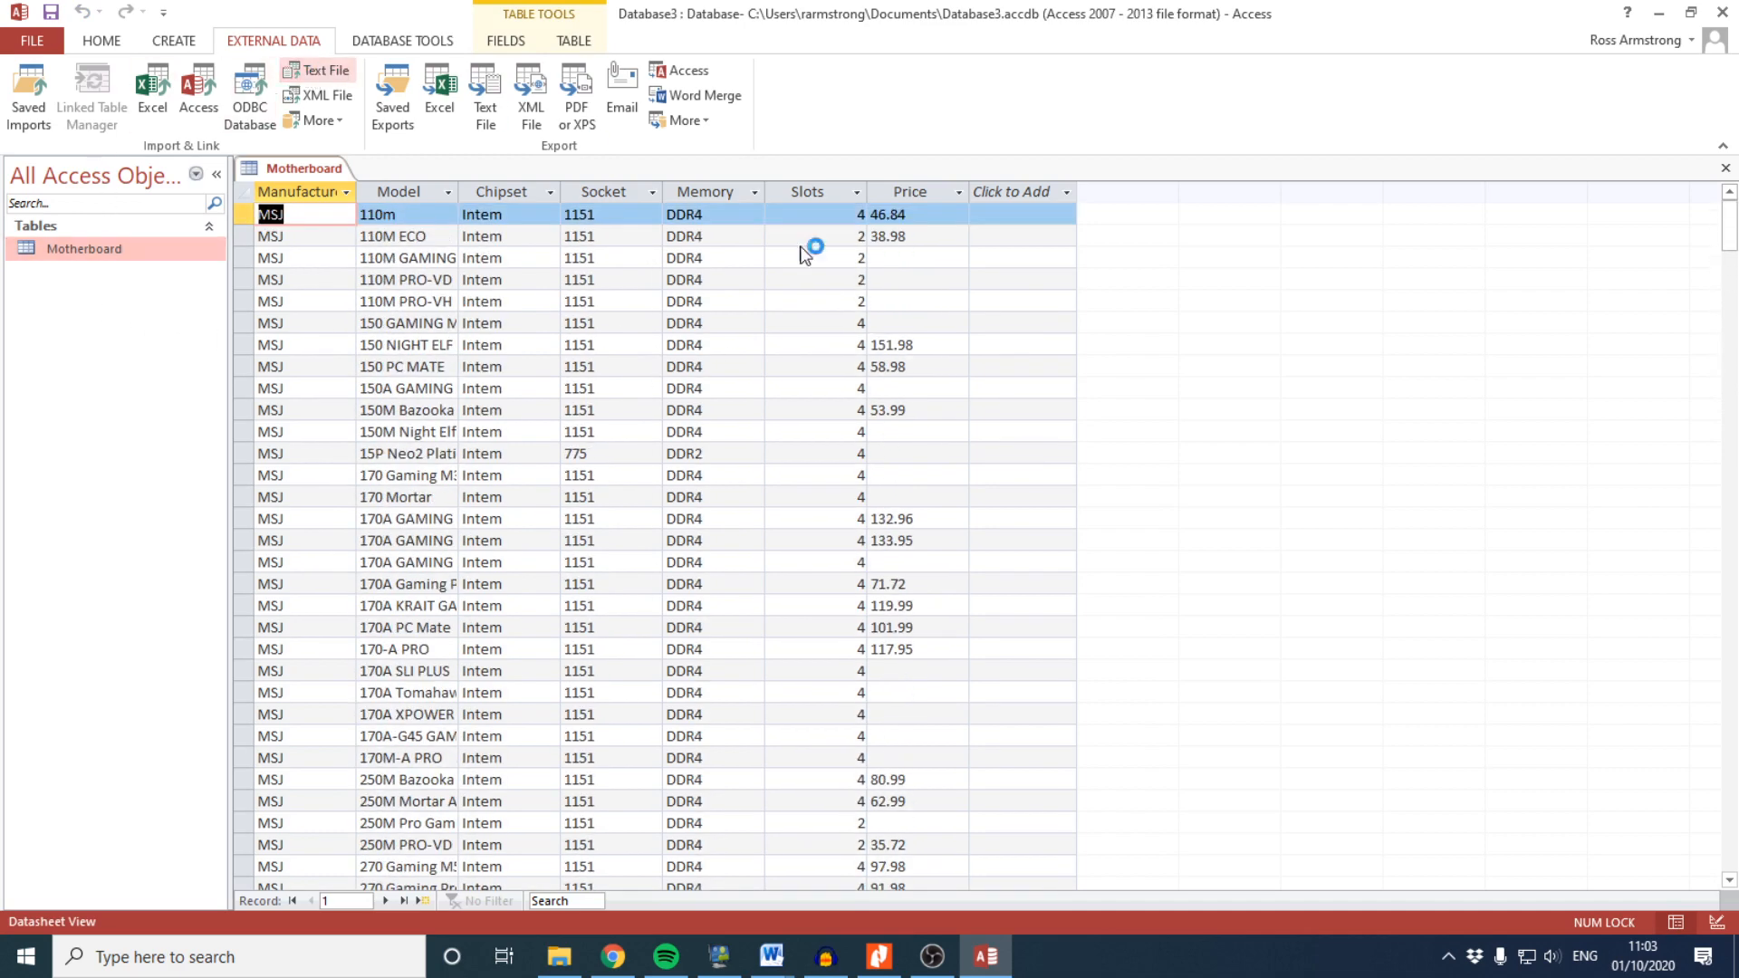
click(1156, 337)
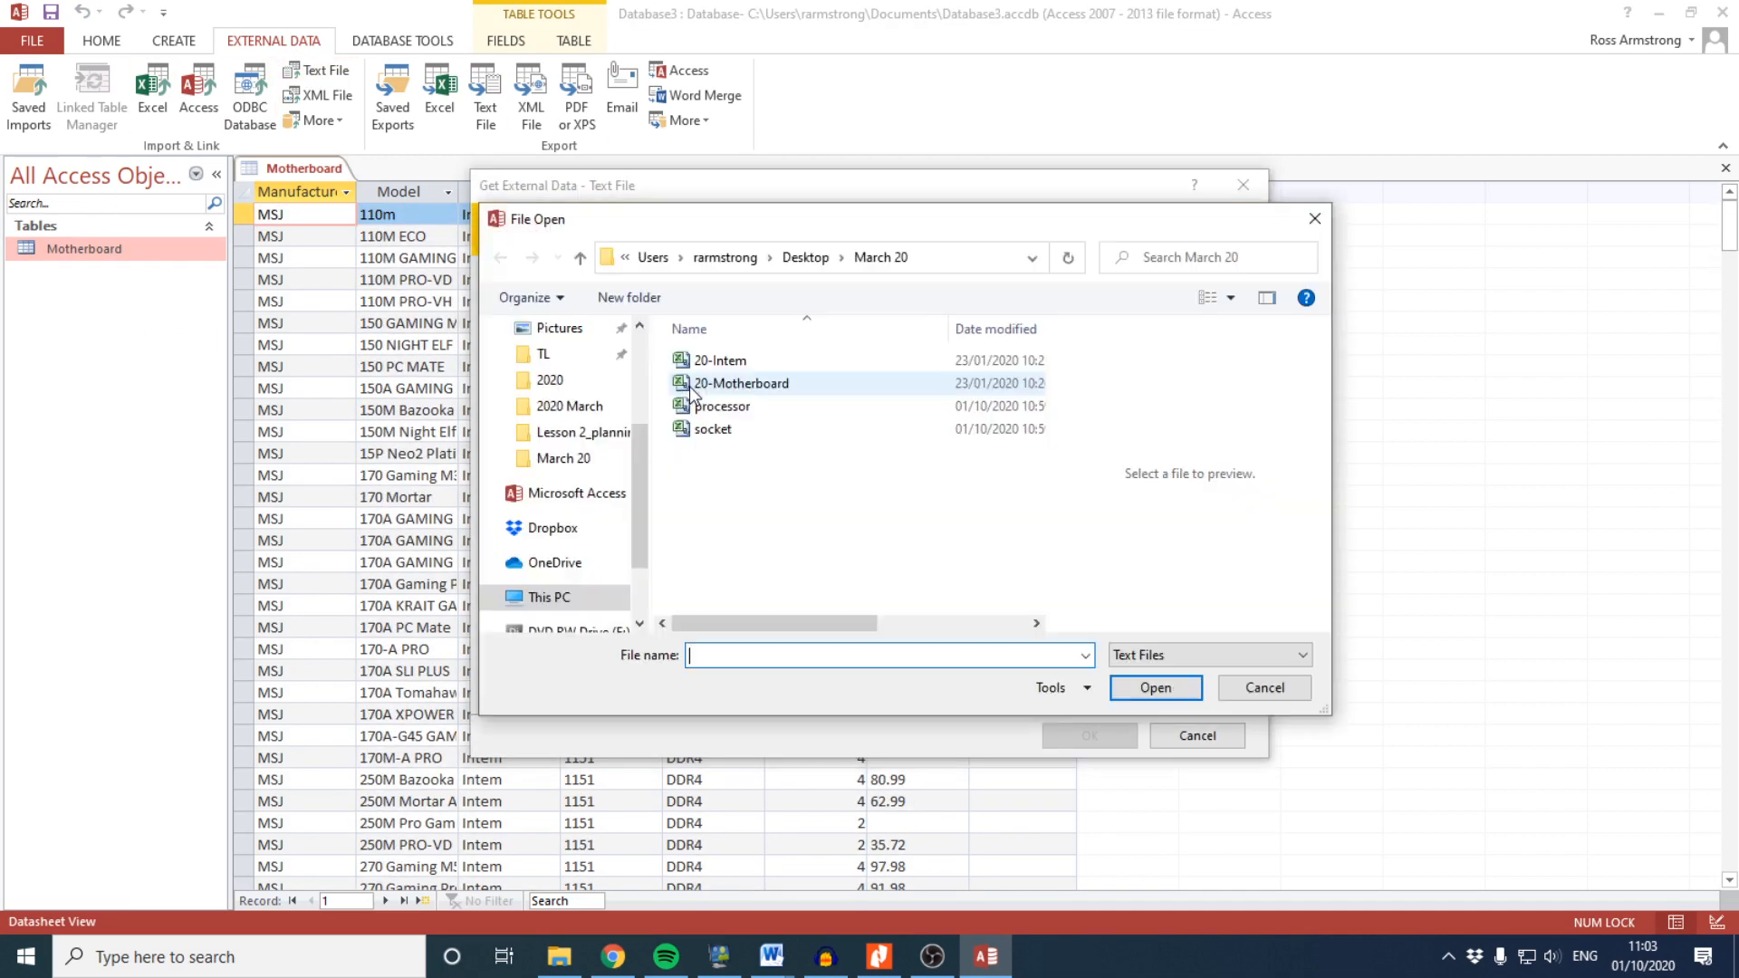
double_click(716, 406)
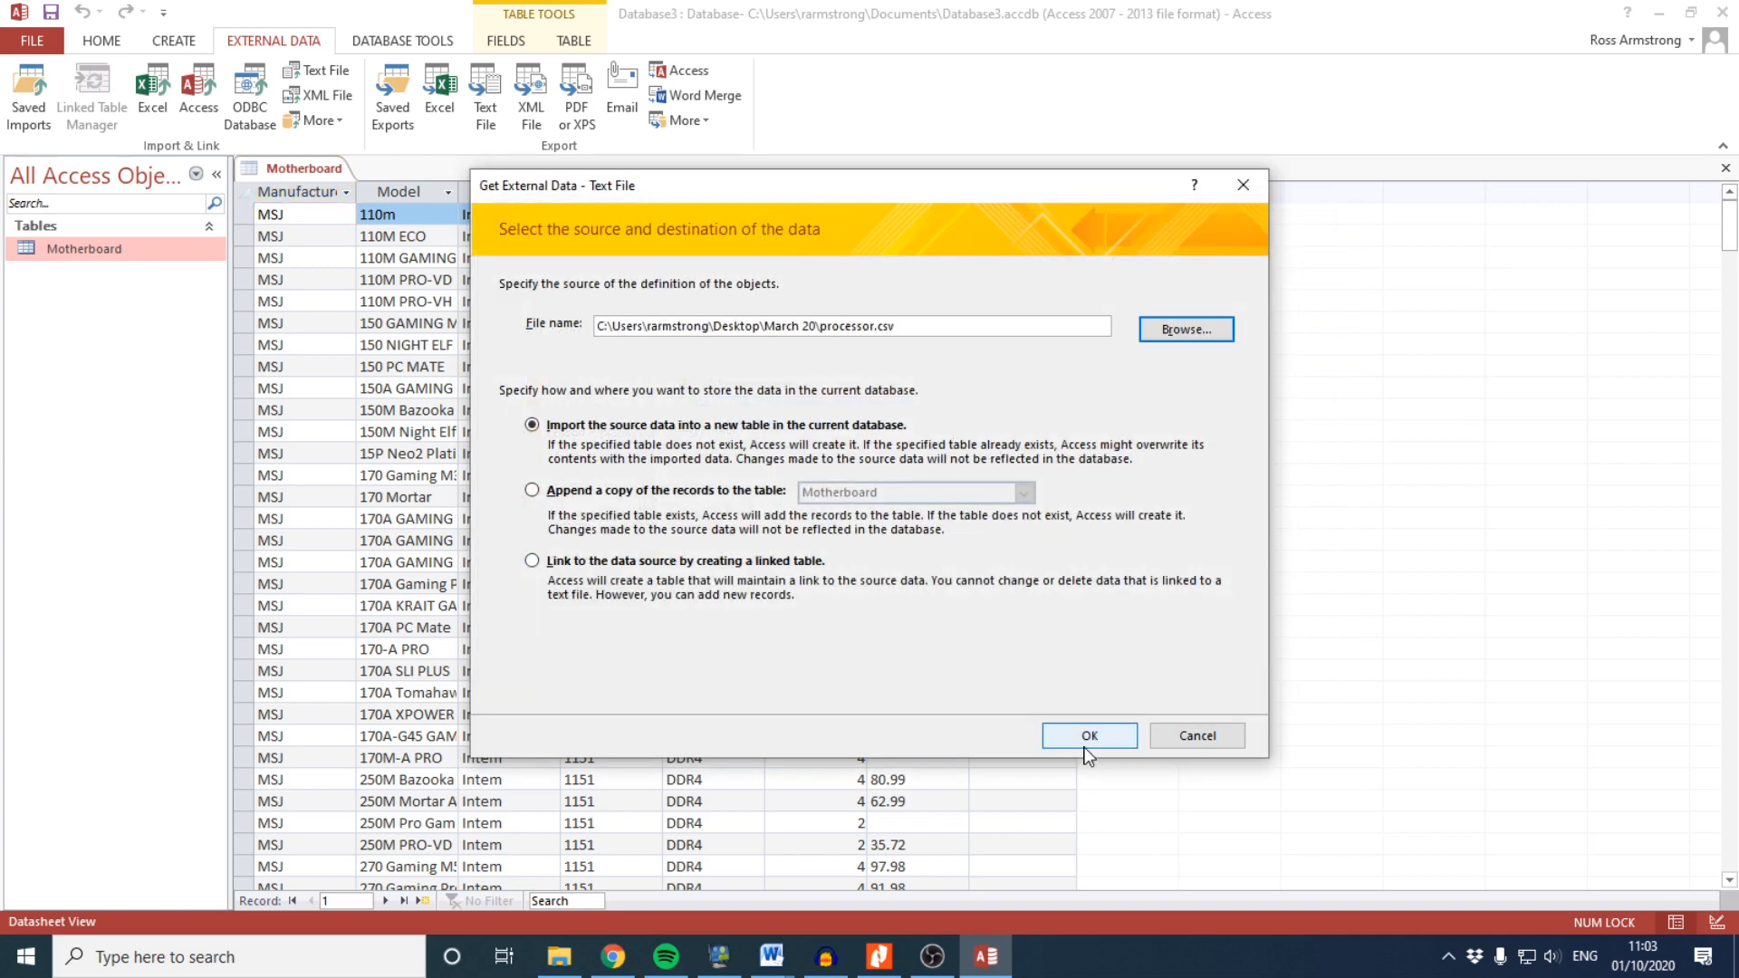
click(1089, 736)
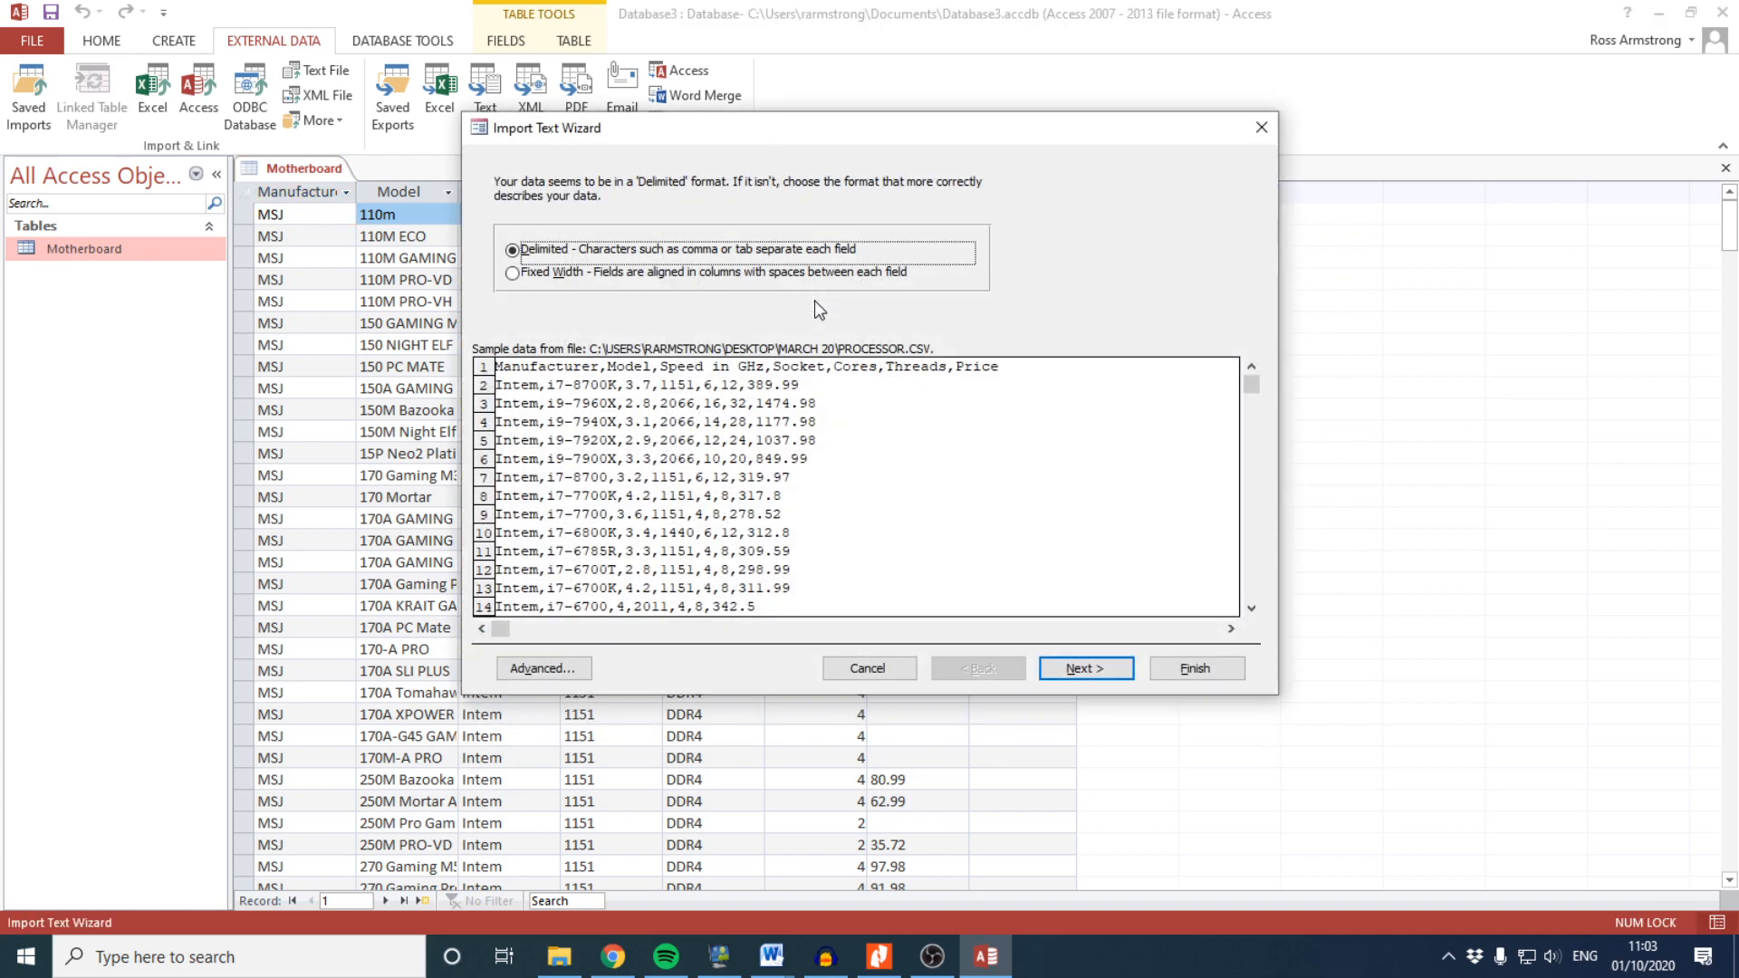
Accept the comma-delimited format and mark the first row of processor.csv as containing field names
click(1086, 669)
click(588, 295)
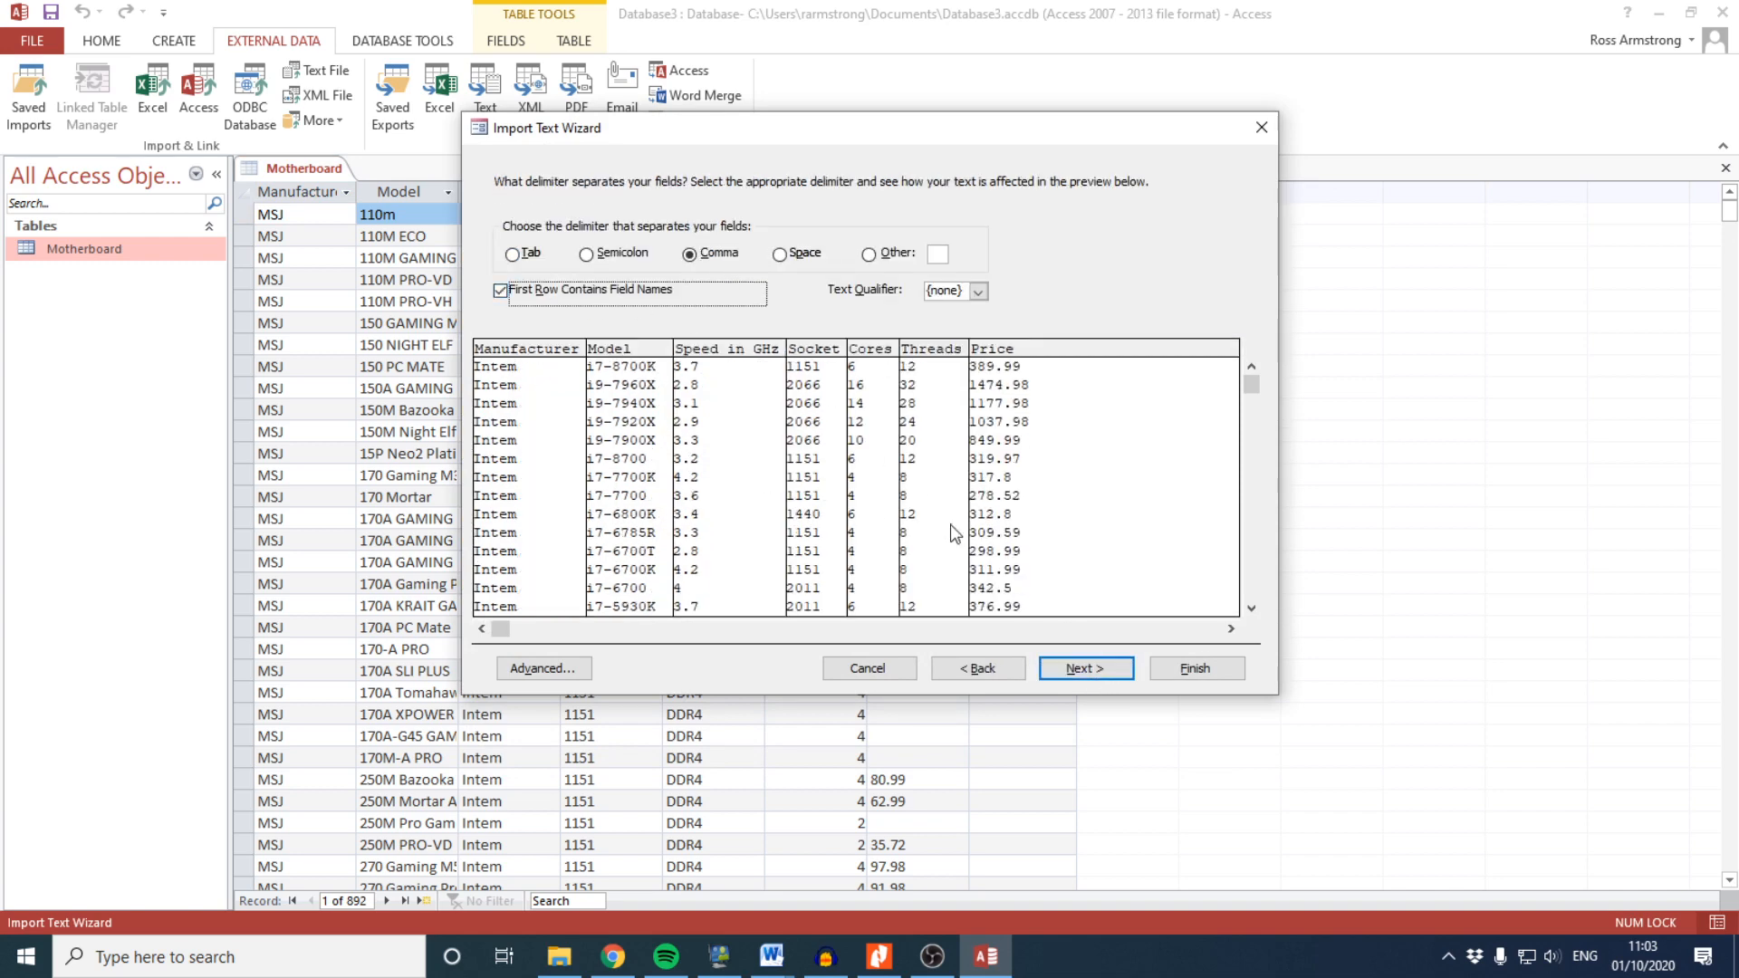
click(1096, 670)
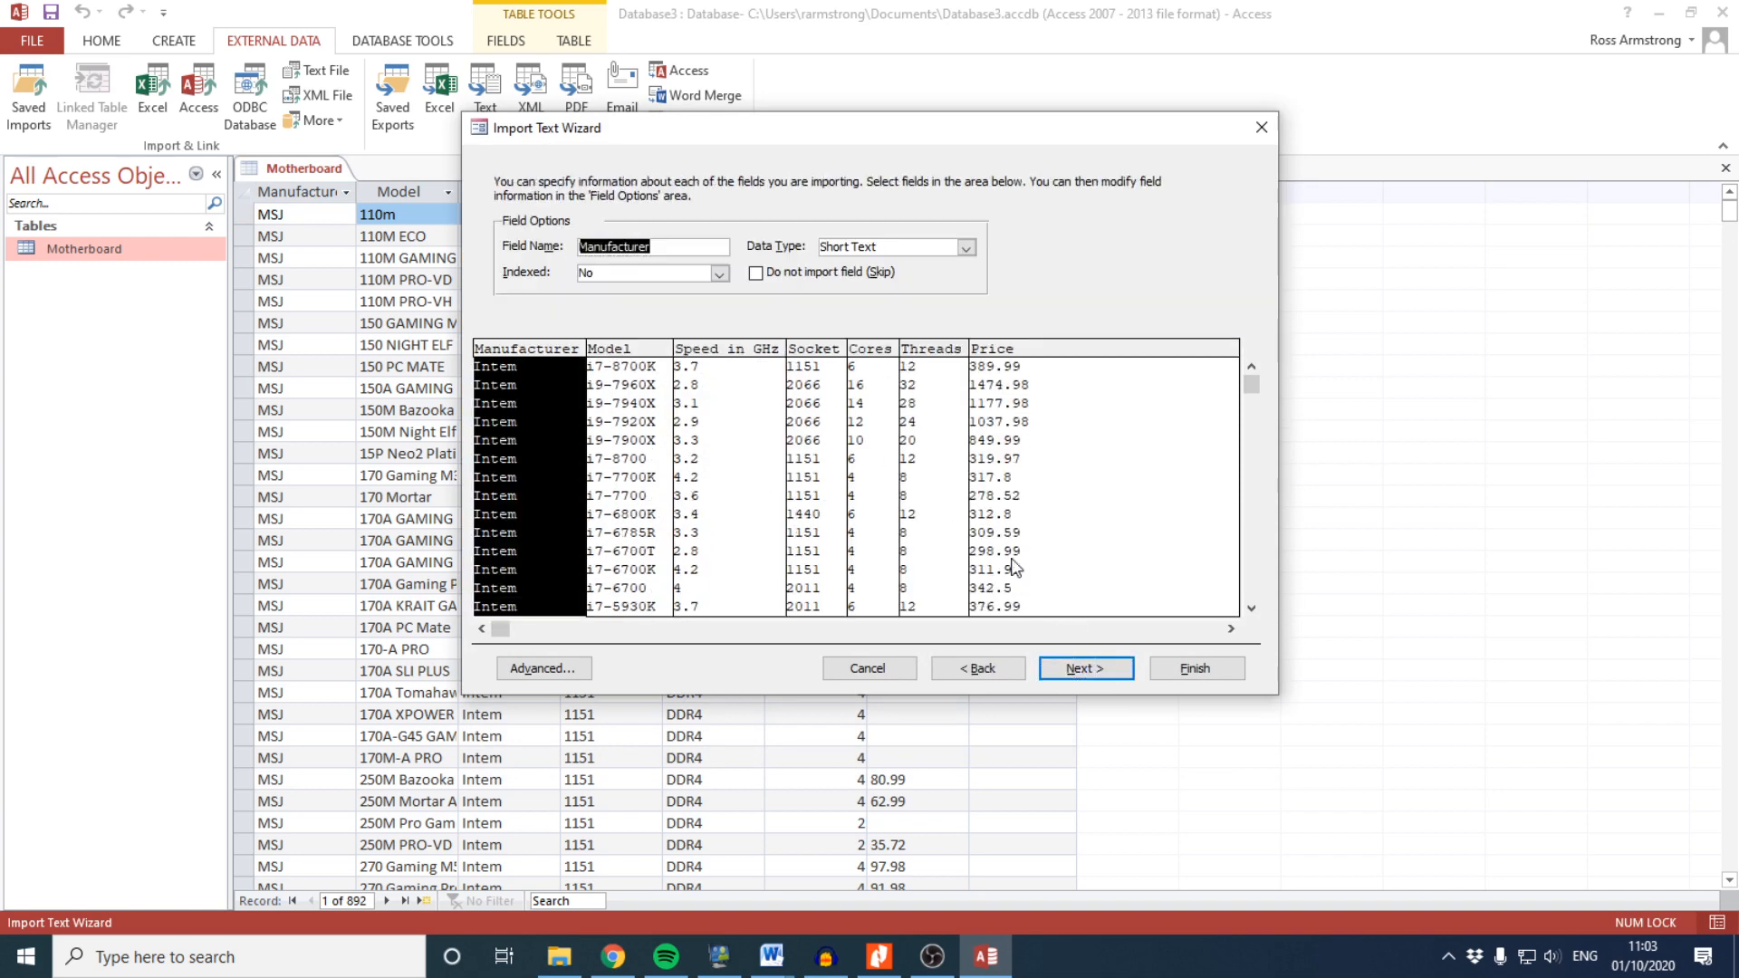
Check the processor file's Model and Speed in GHz fields and set the Socket field's data type to Short Text
click(605, 391)
click(705, 385)
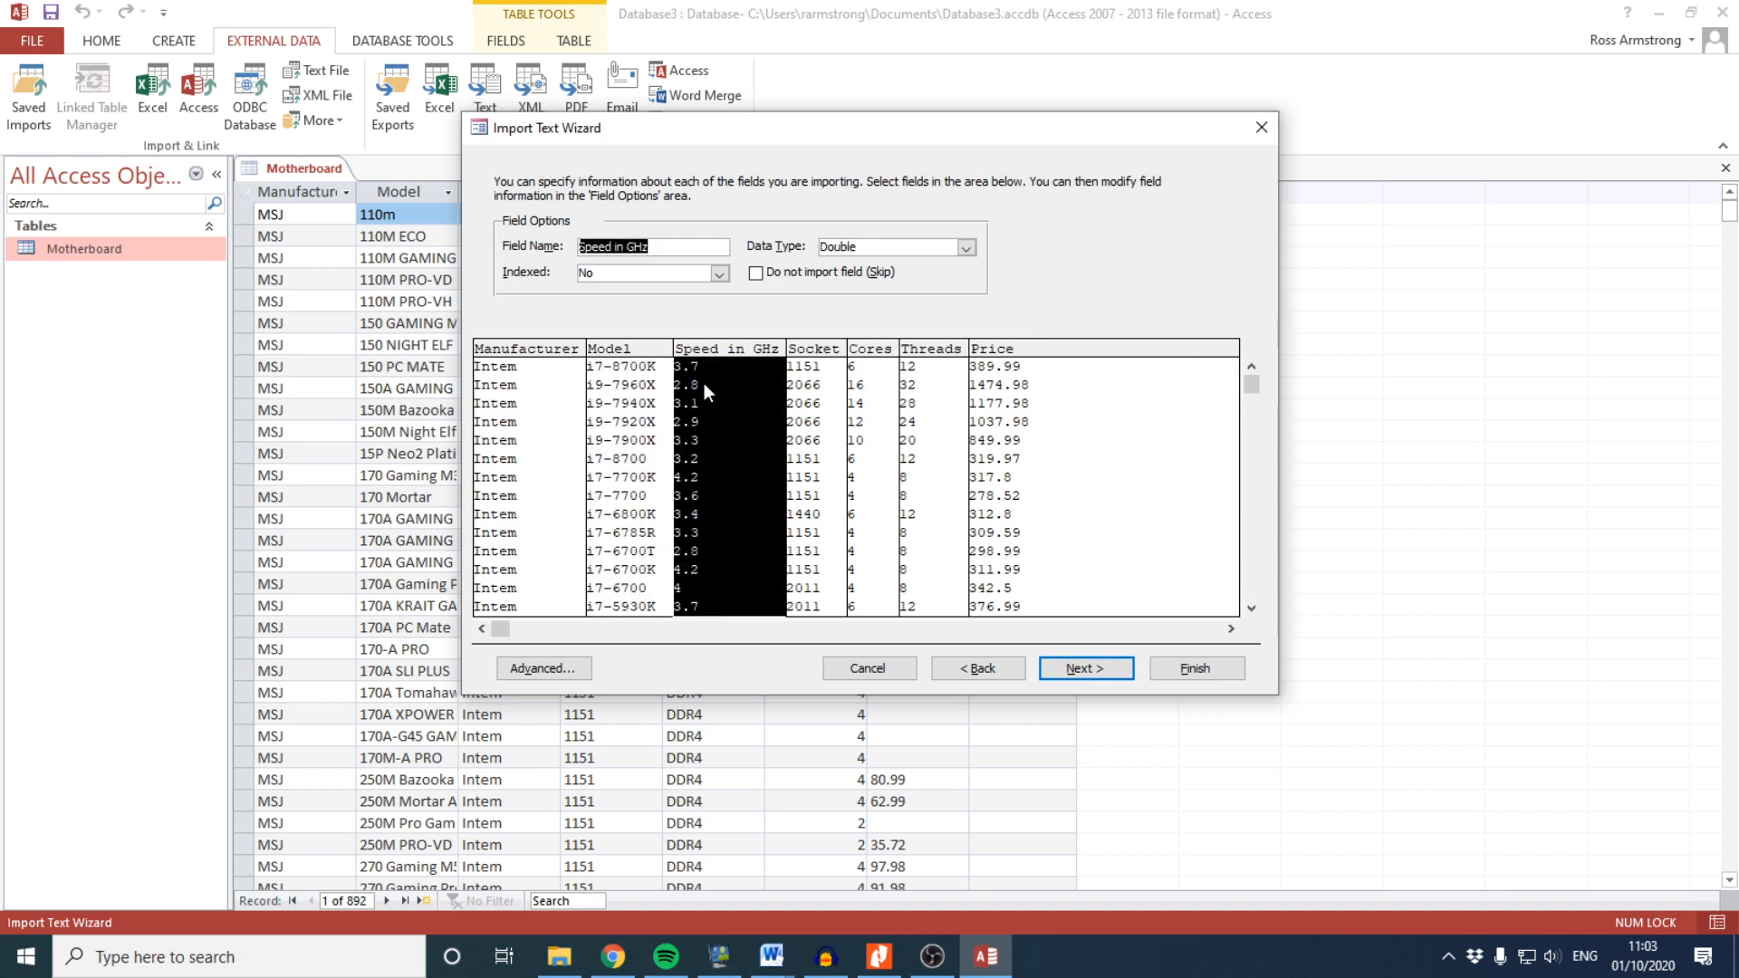
click(966, 247)
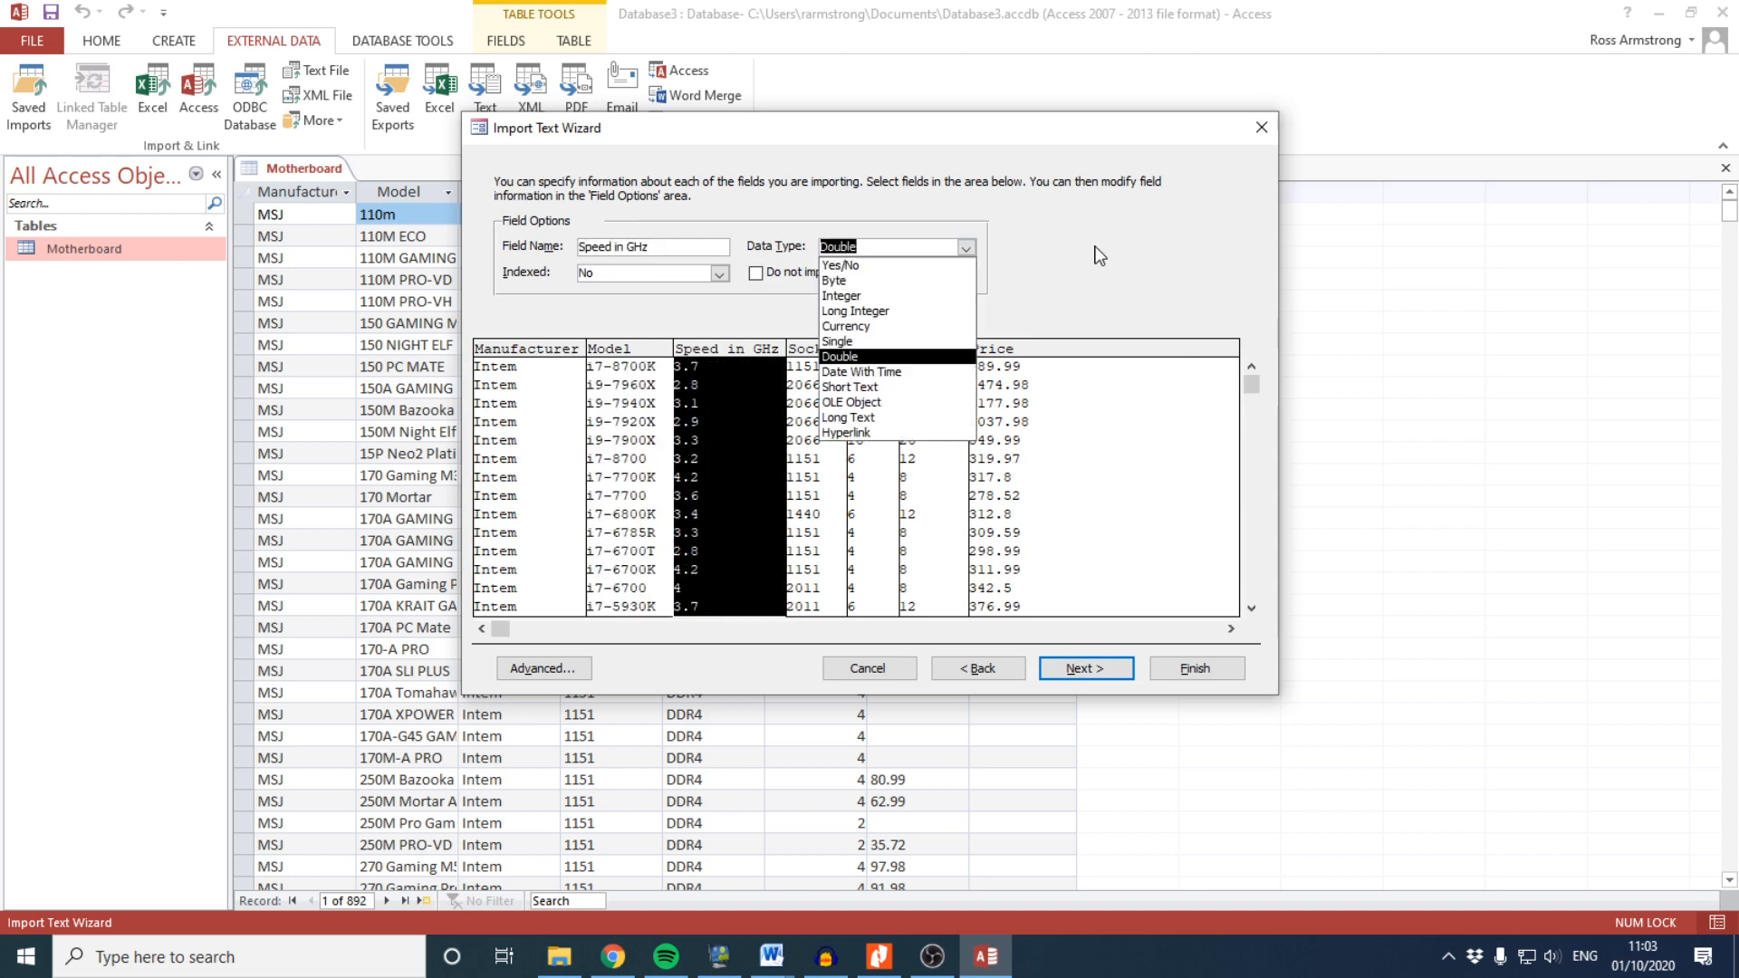
click(842, 442)
click(846, 442)
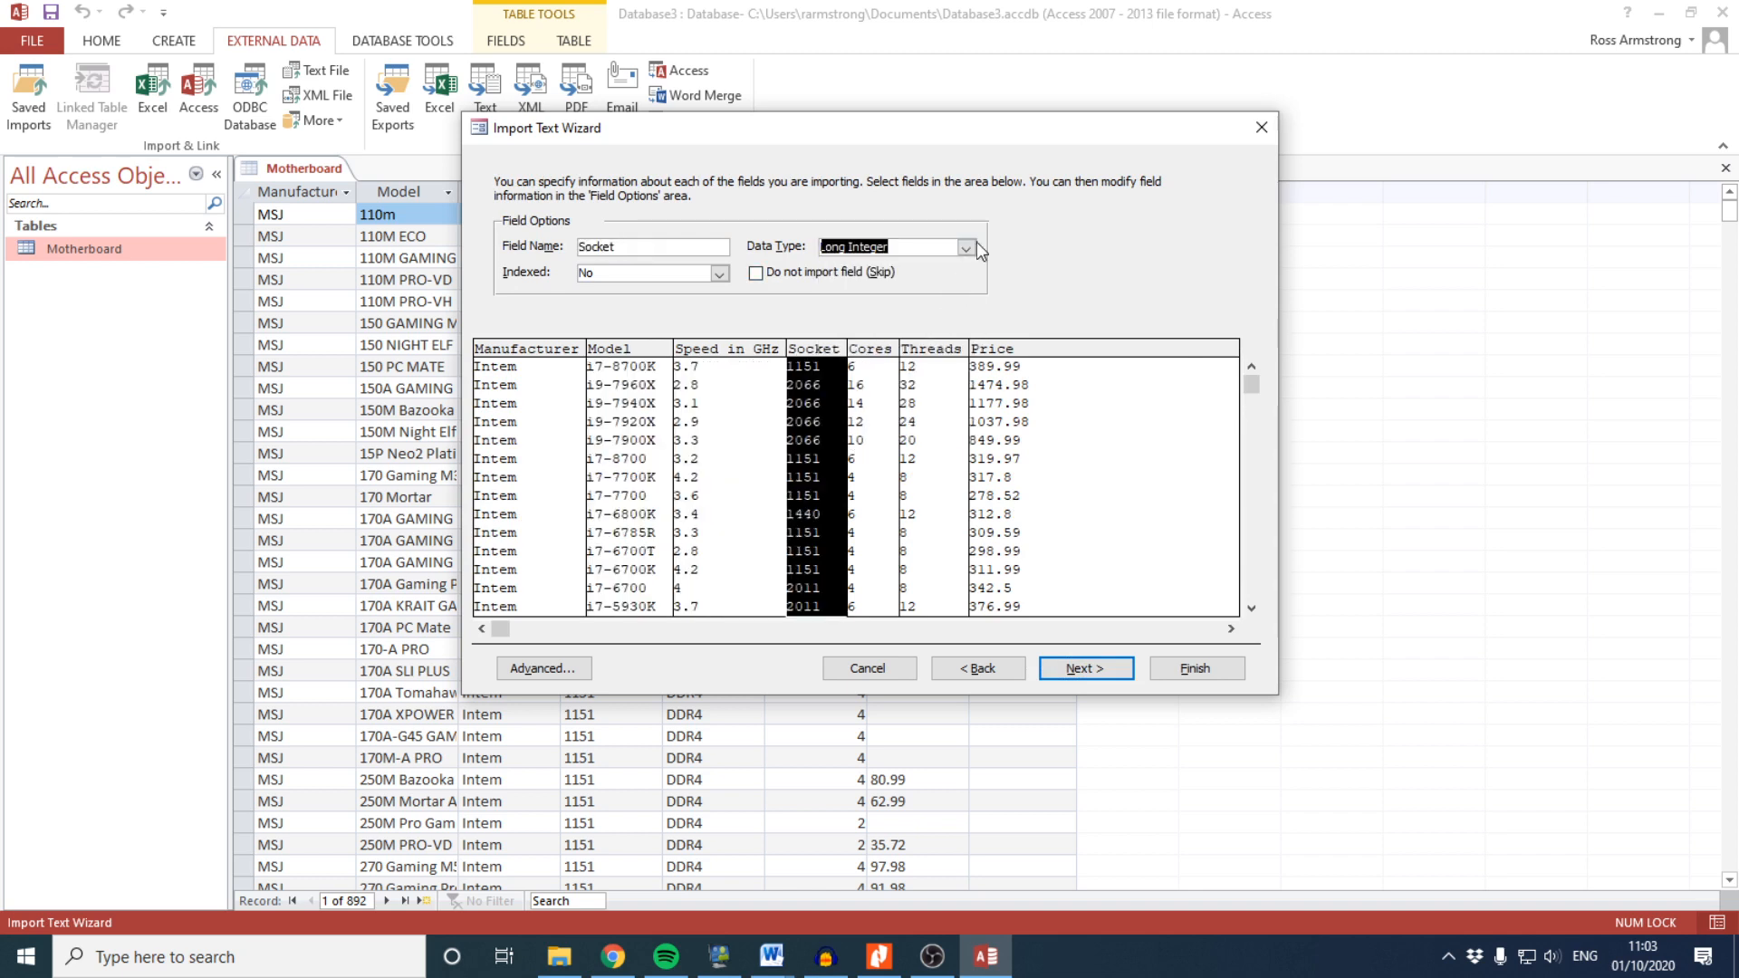
click(967, 247)
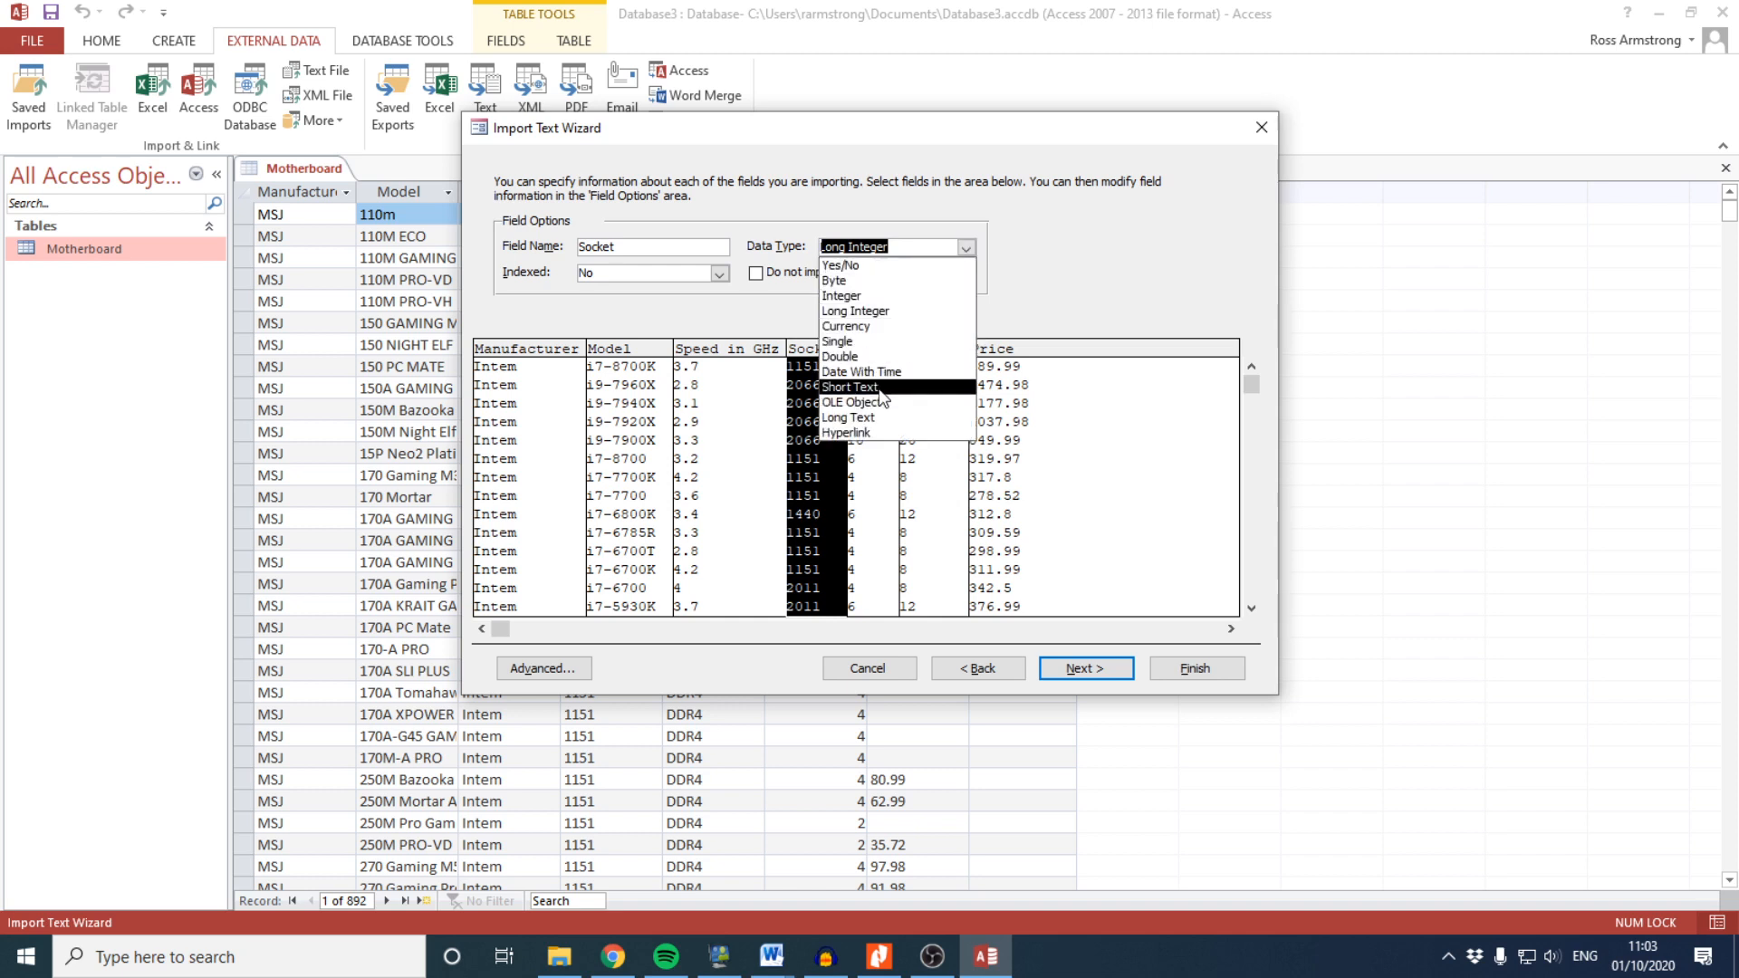
click(886, 419)
Keep Long Integer for the Cores and Threads fields, check the Price field and accept the processor field options
click(971, 248)
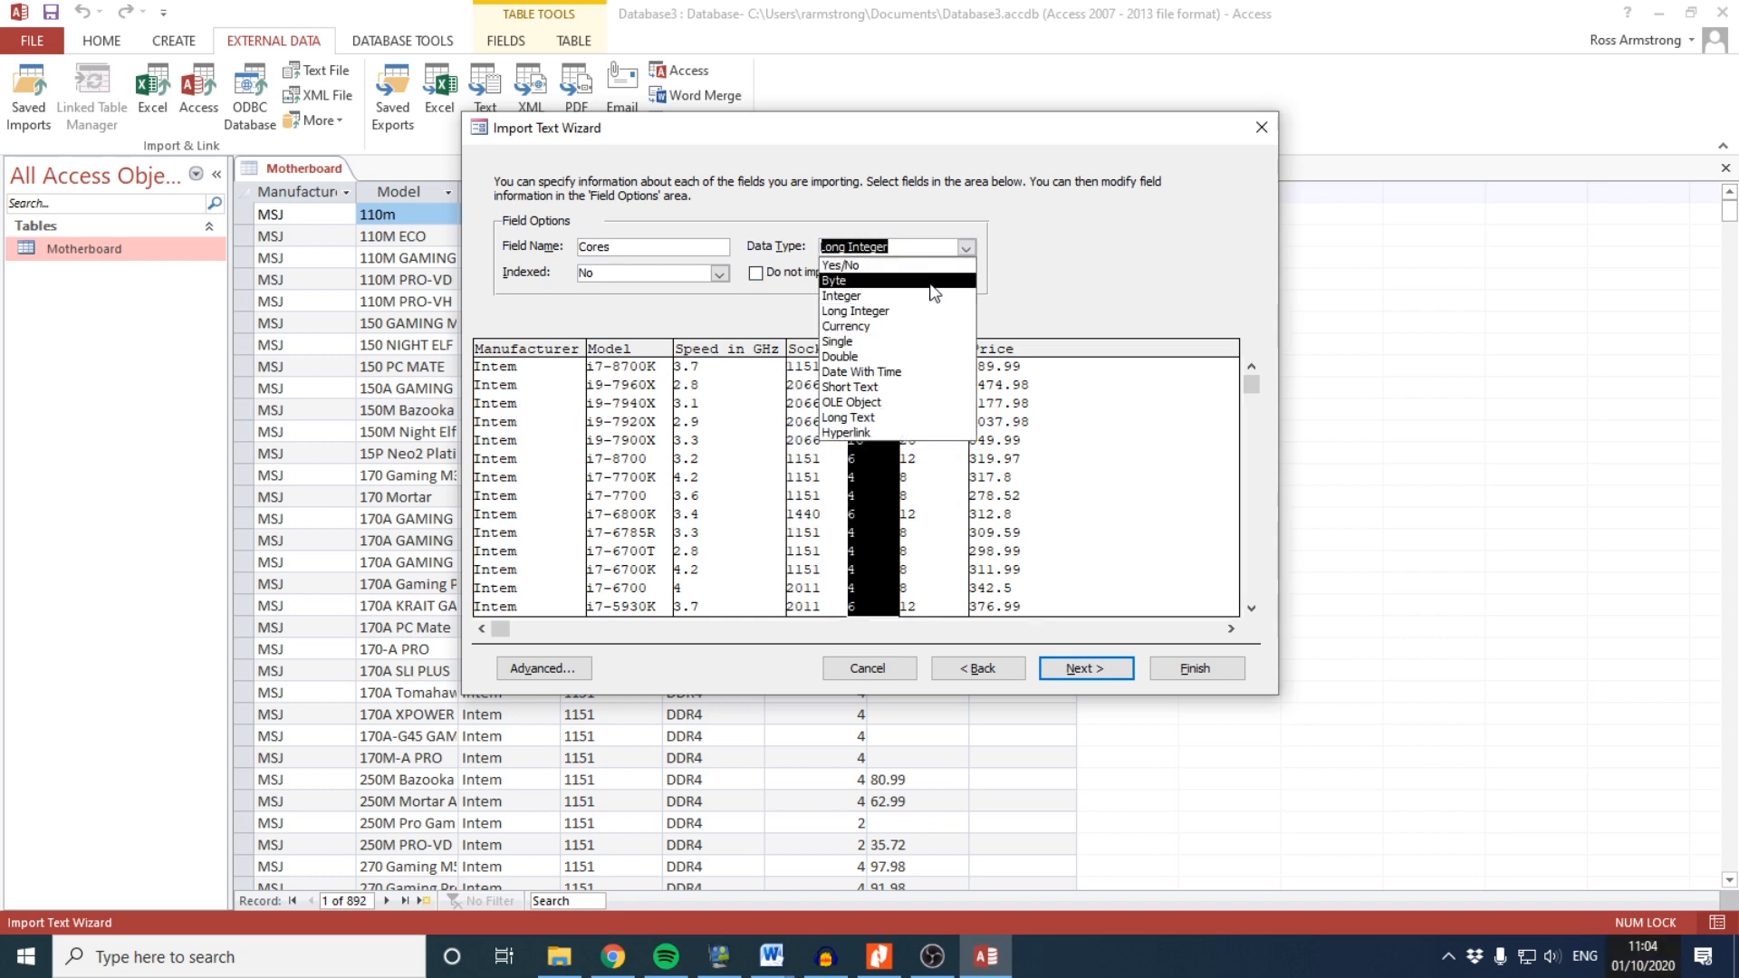
click(913, 311)
click(924, 380)
click(966, 248)
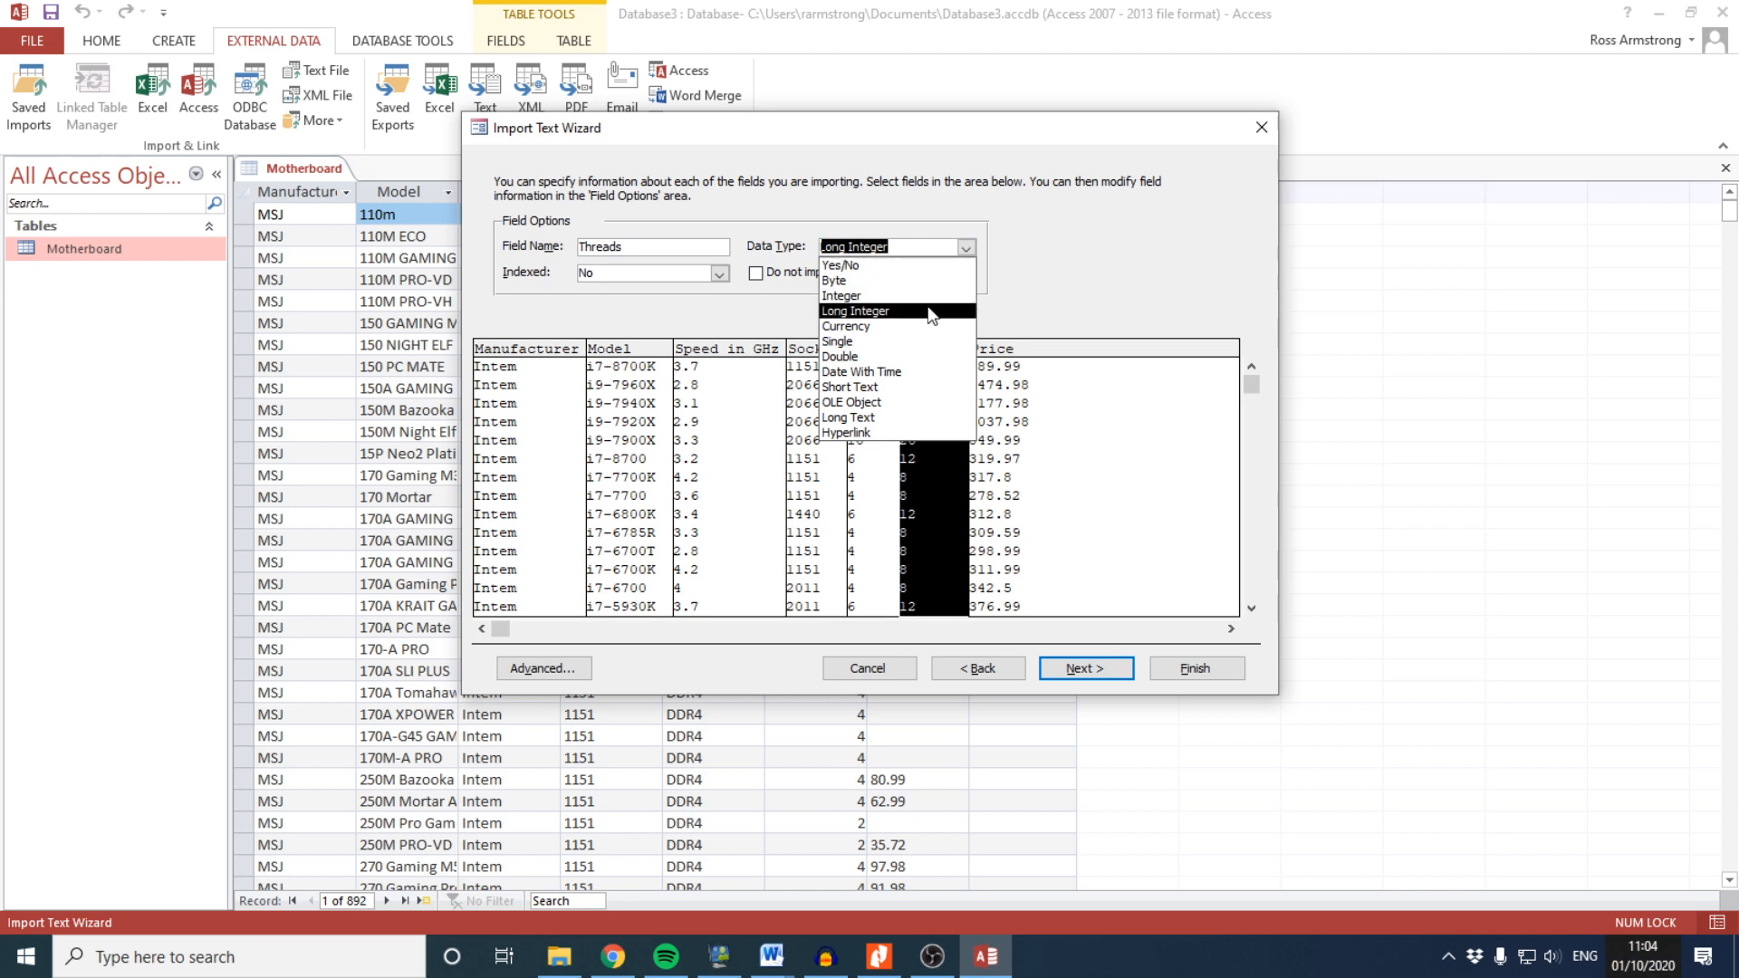
click(966, 248)
click(1042, 435)
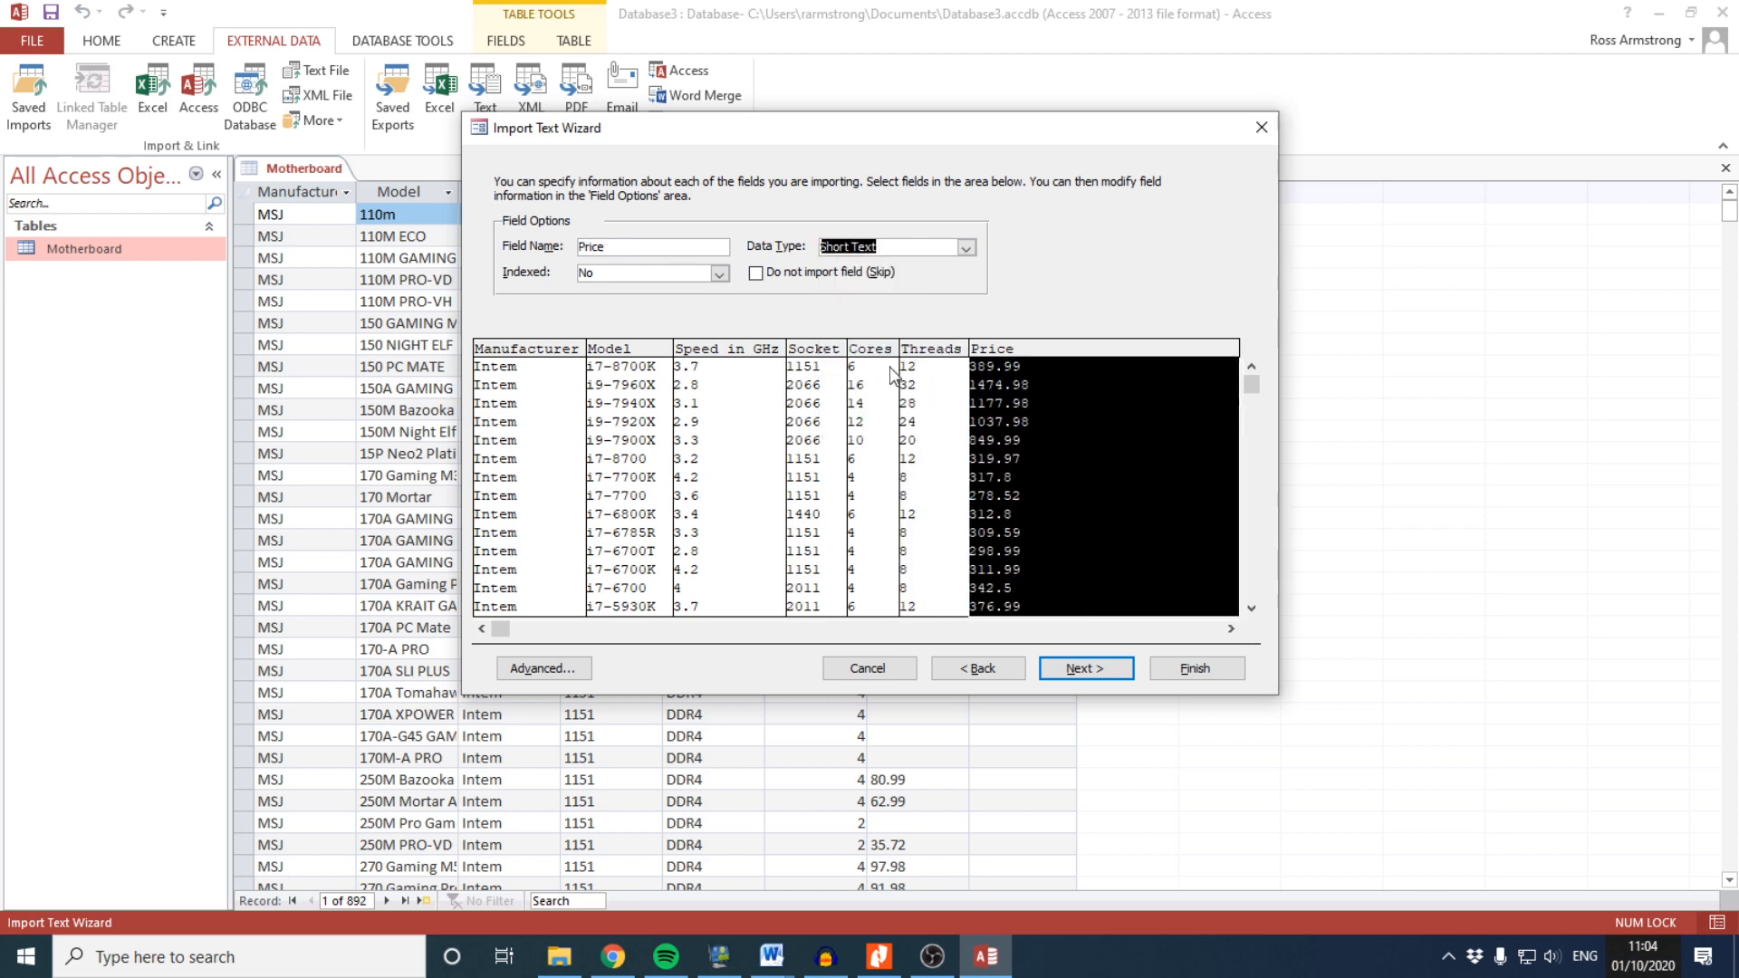
click(1100, 670)
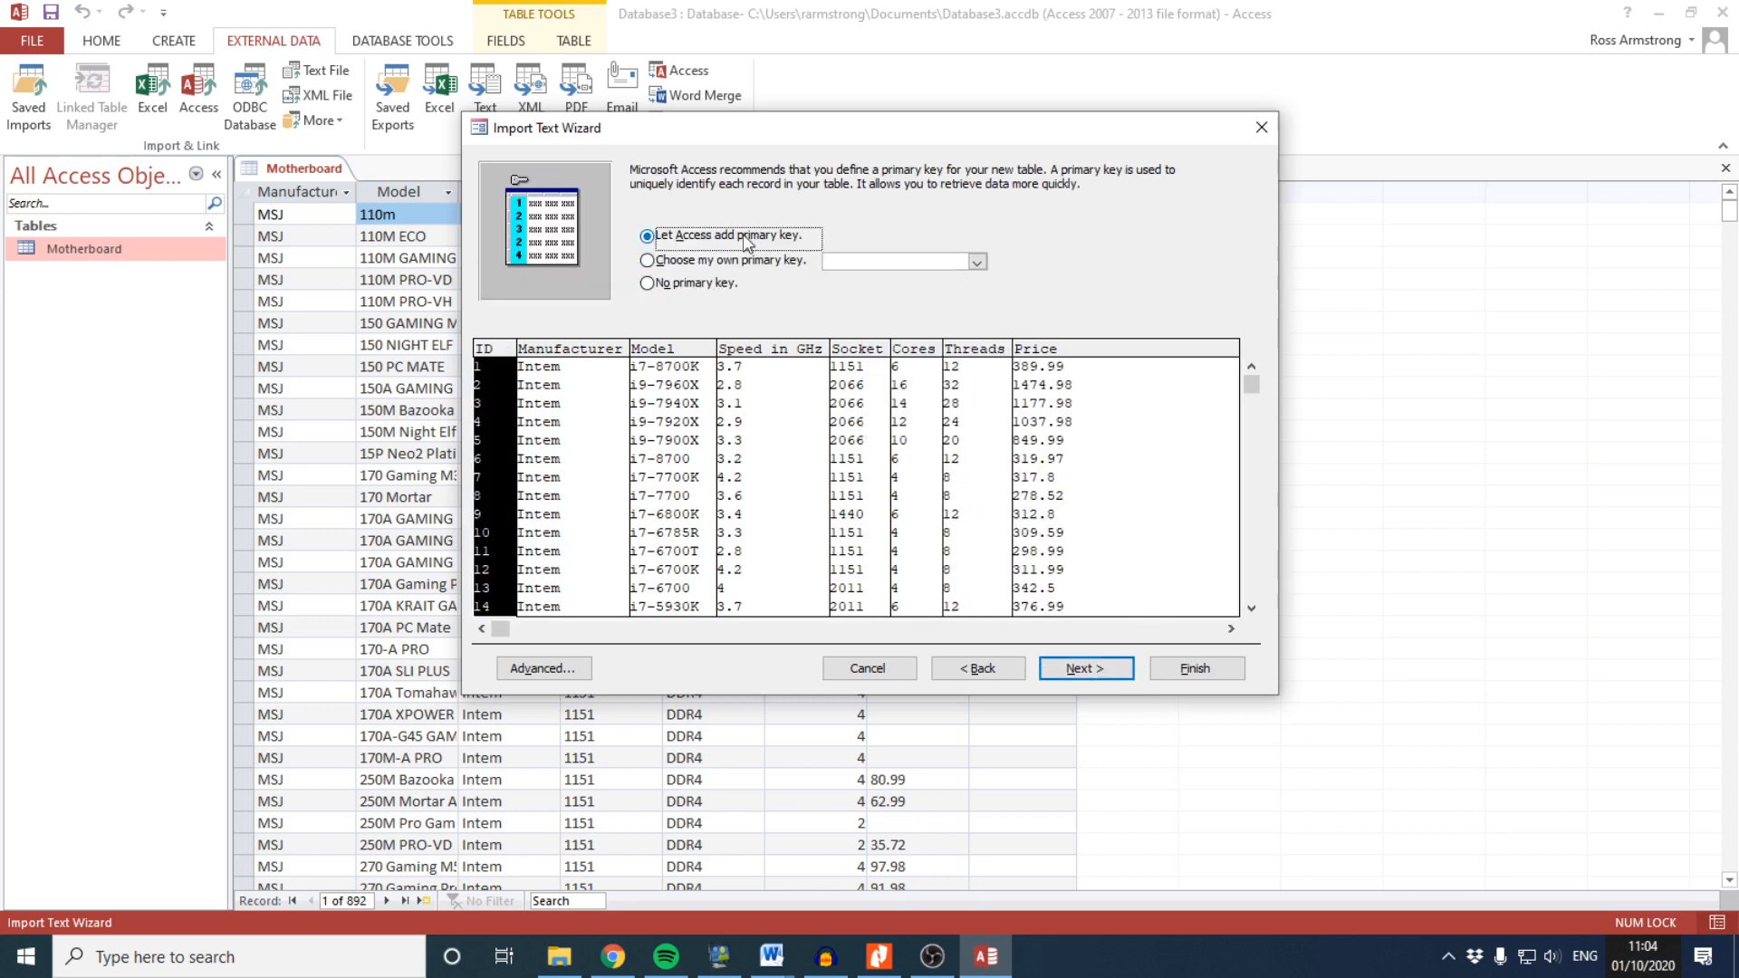
Choose Model as the primary key and finish importing to the Processor table without saving the import steps
click(713, 259)
click(646, 367)
click(1122, 671)
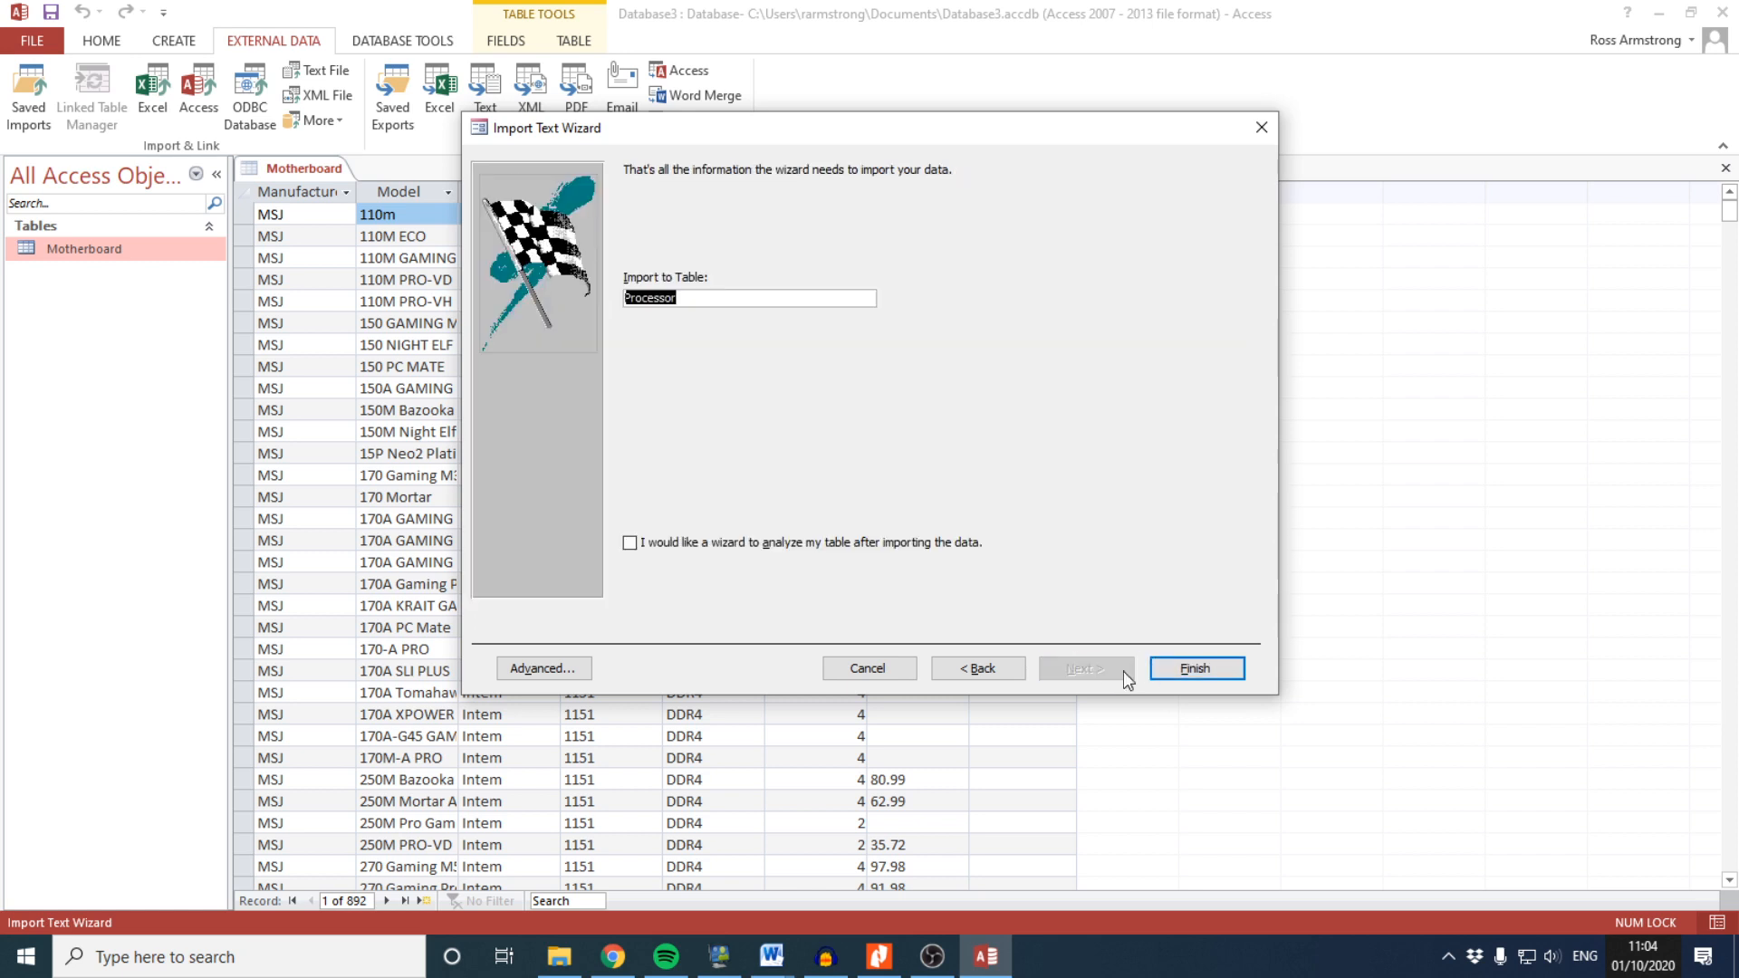
click(1197, 668)
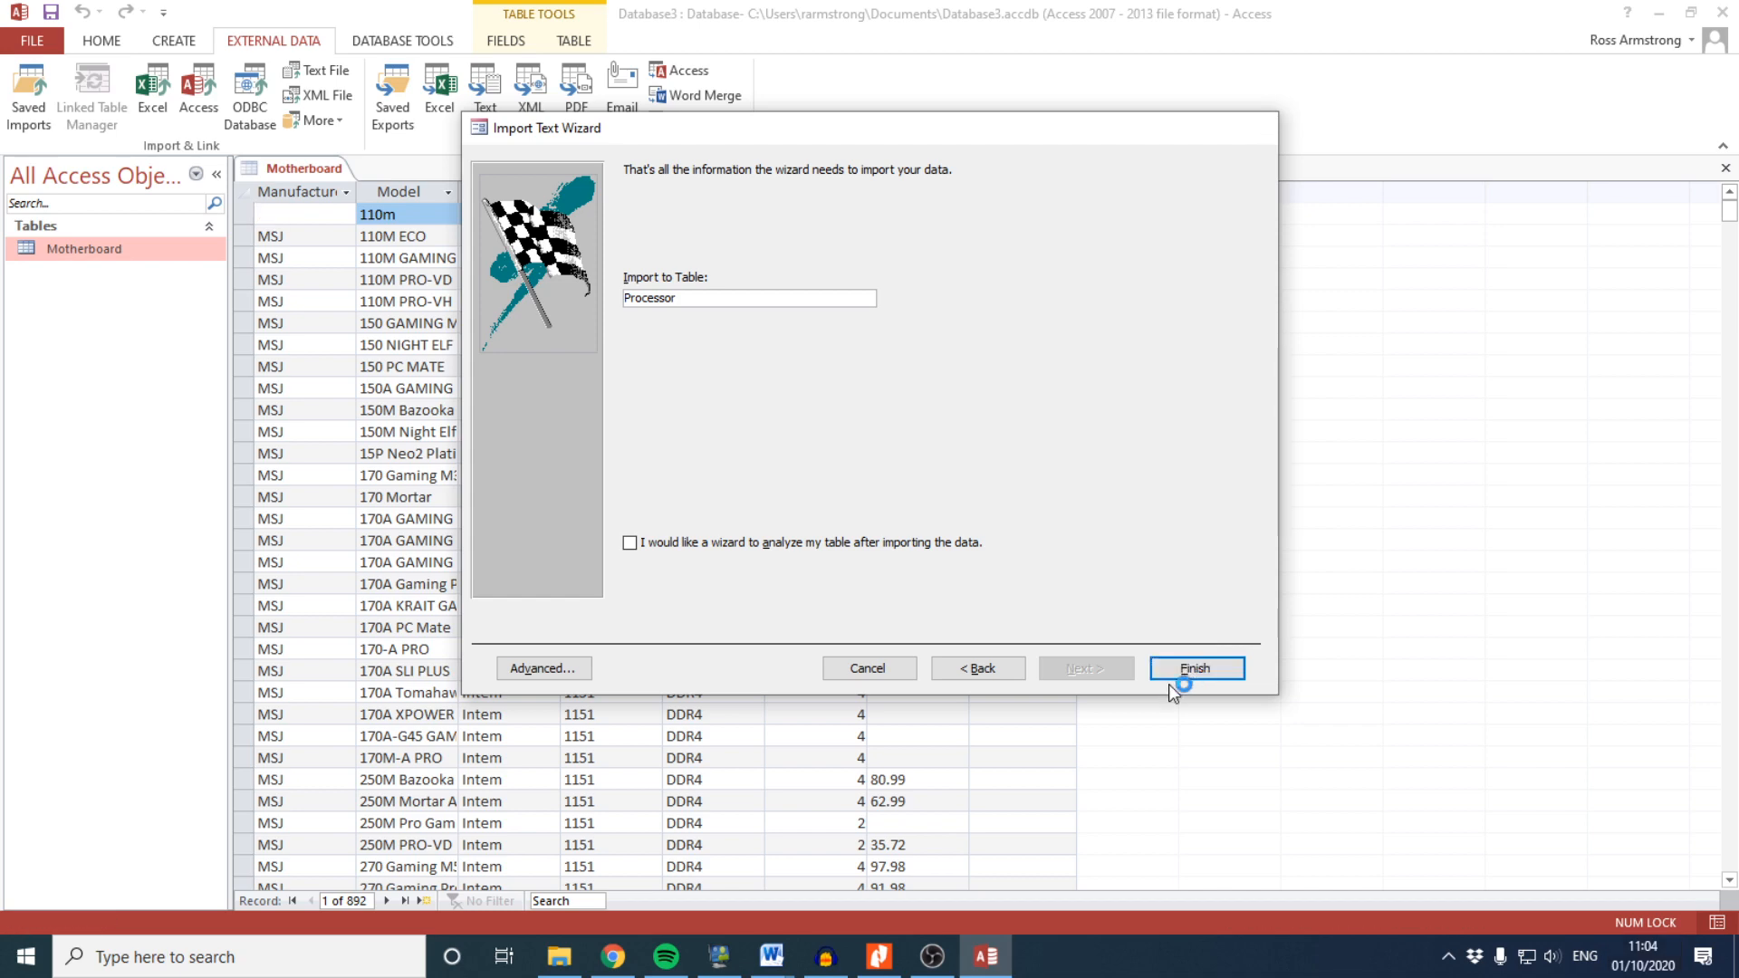
click(1170, 748)
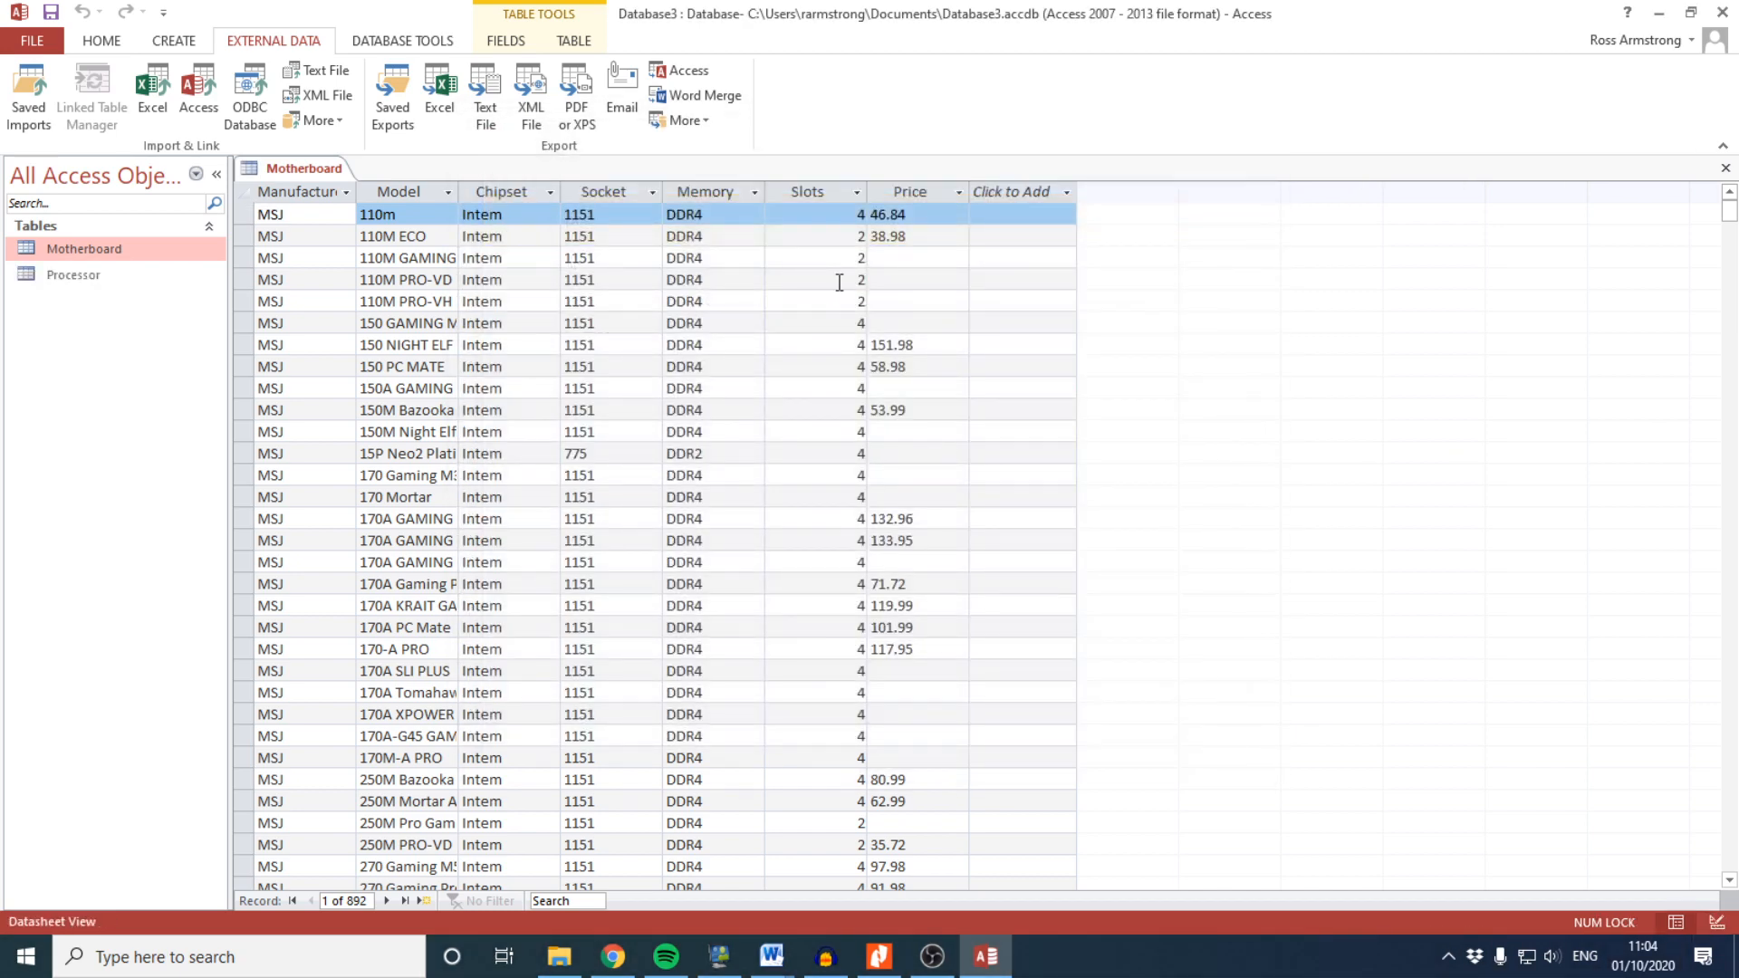
Examine the blank Price cells among the first records of the Motherboard table
click(891, 281)
click(888, 258)
key(Down)
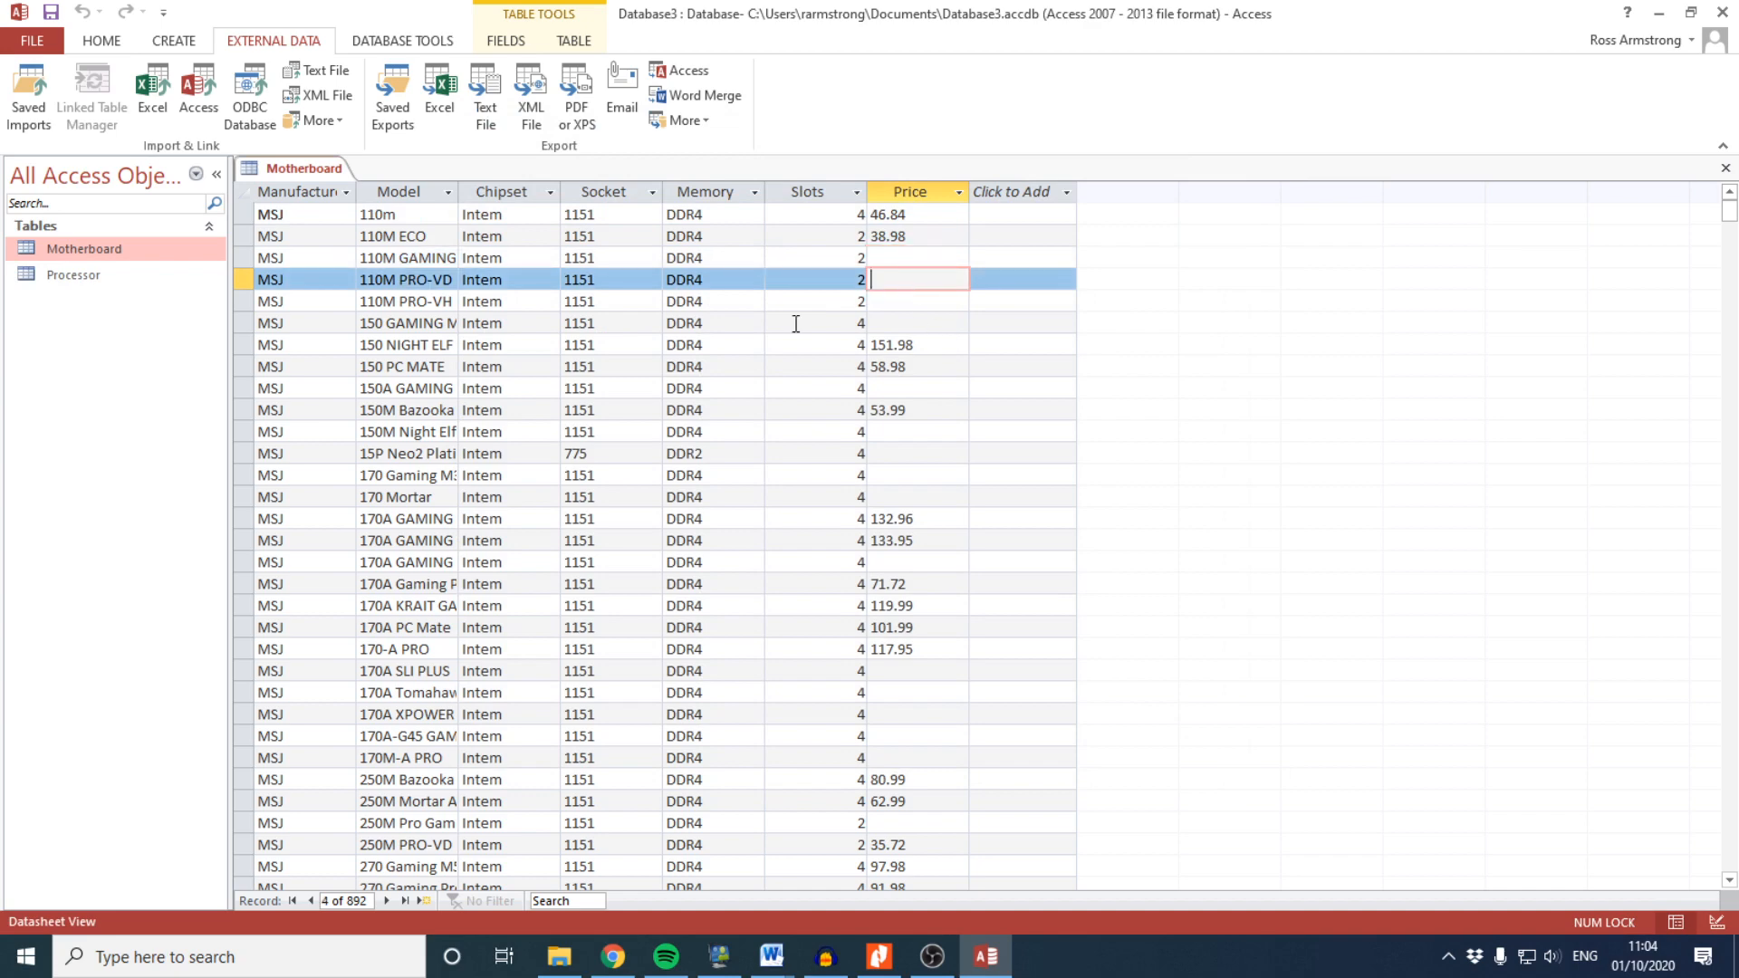
Start a text file import with socket.csv from the March 20 folder as the source for a new table
click(313, 73)
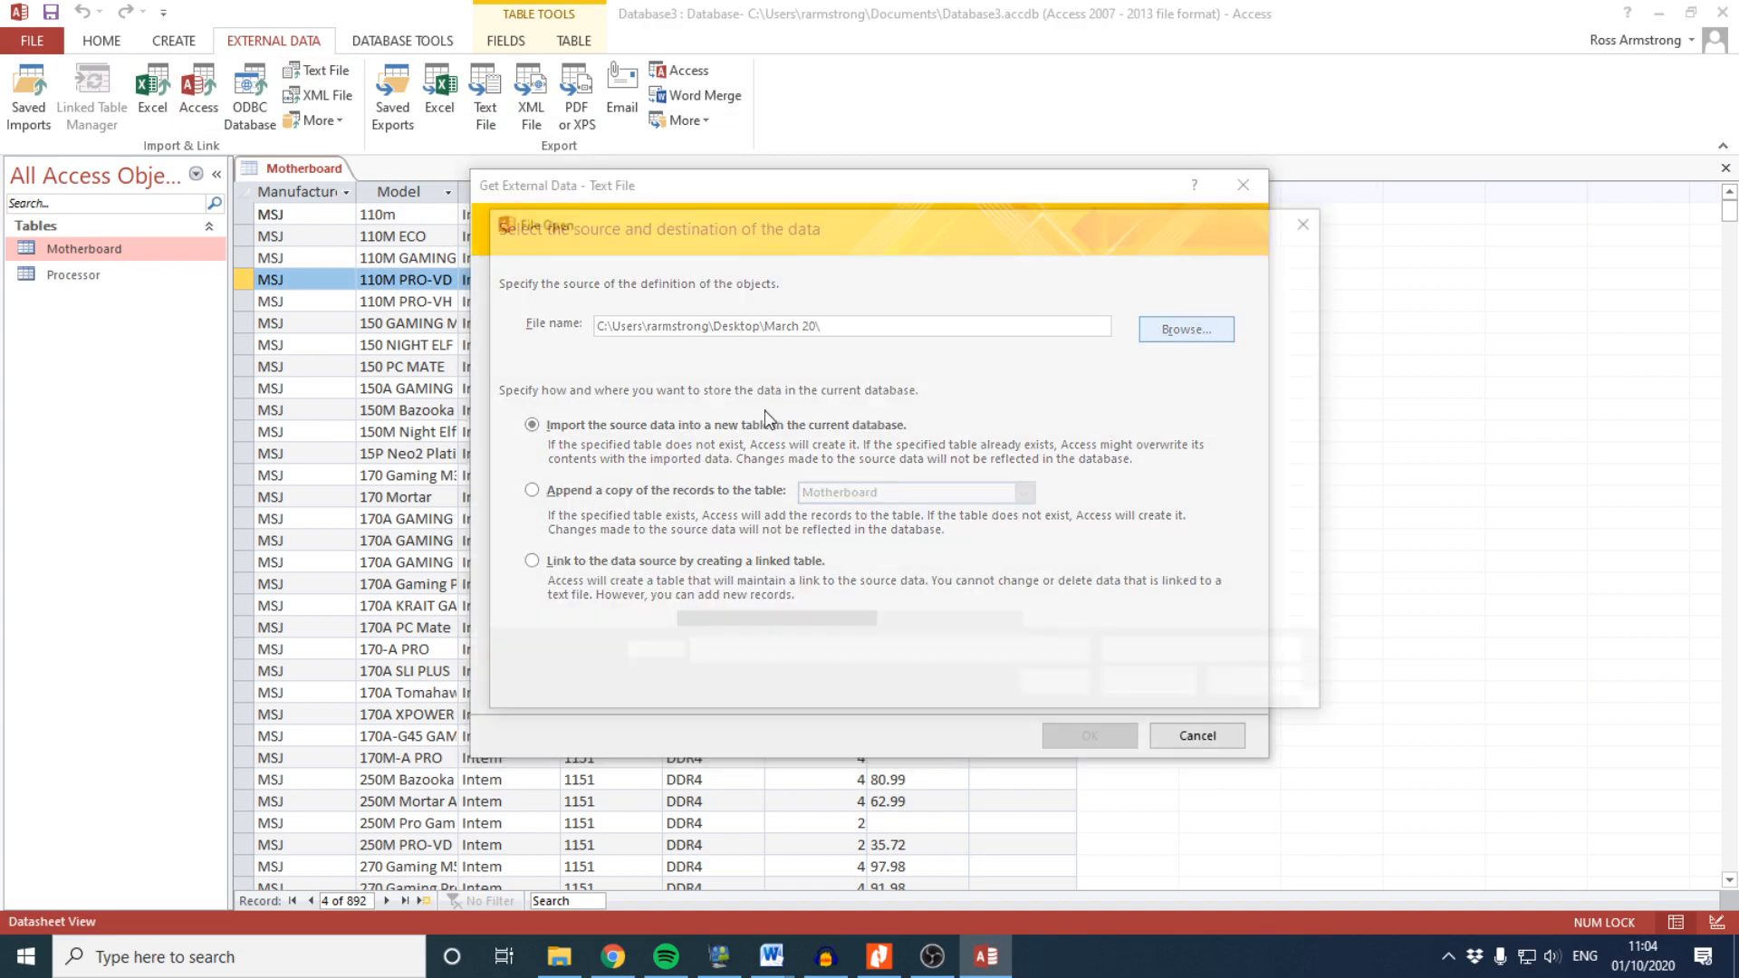
double_click(742, 428)
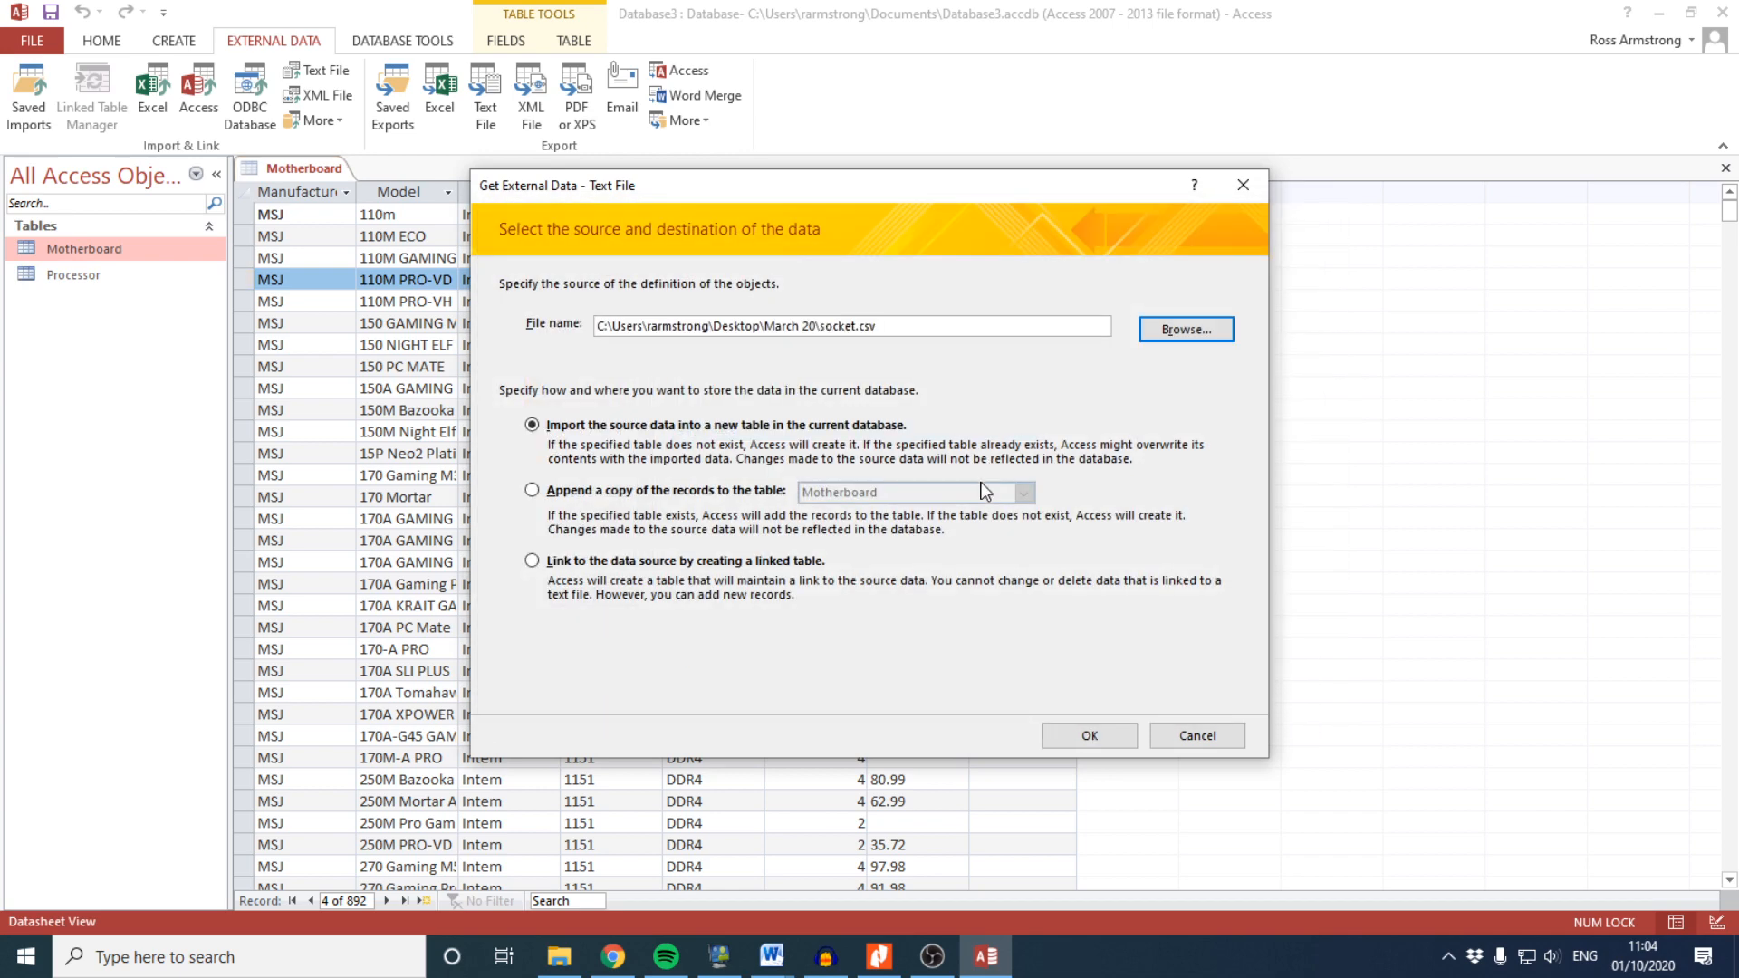
click(1094, 733)
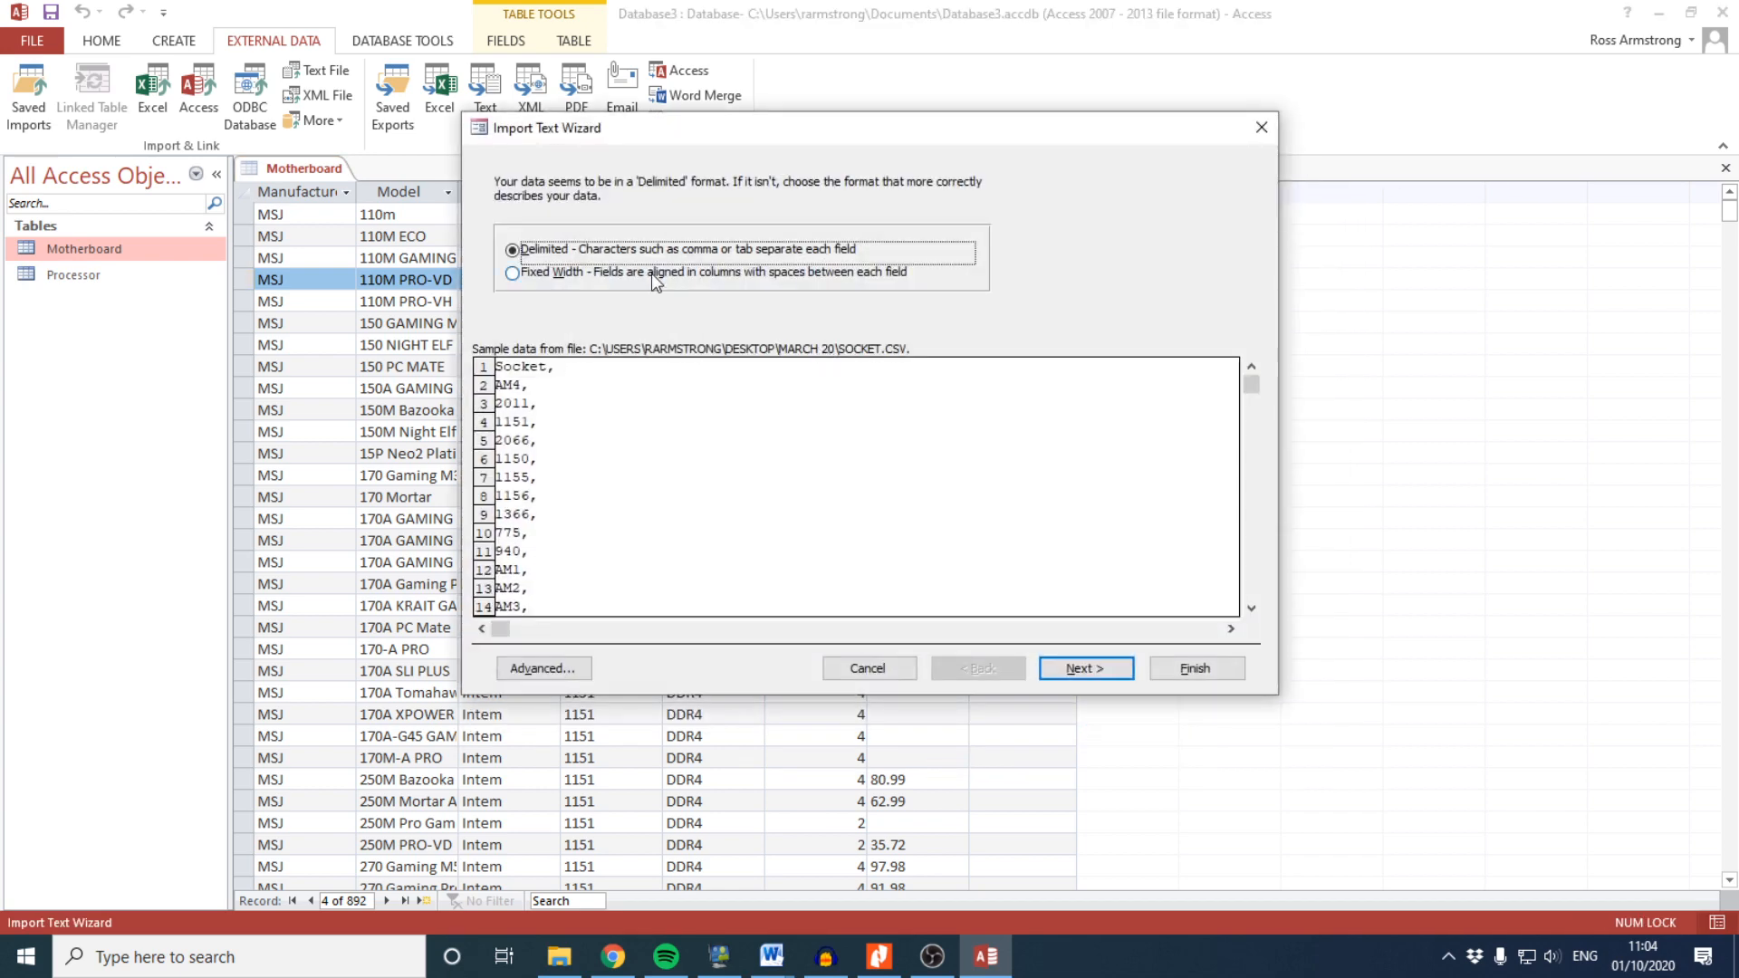
Accept the comma-delimited format and mark the first row of socket.csv as containing field names
click(1086, 669)
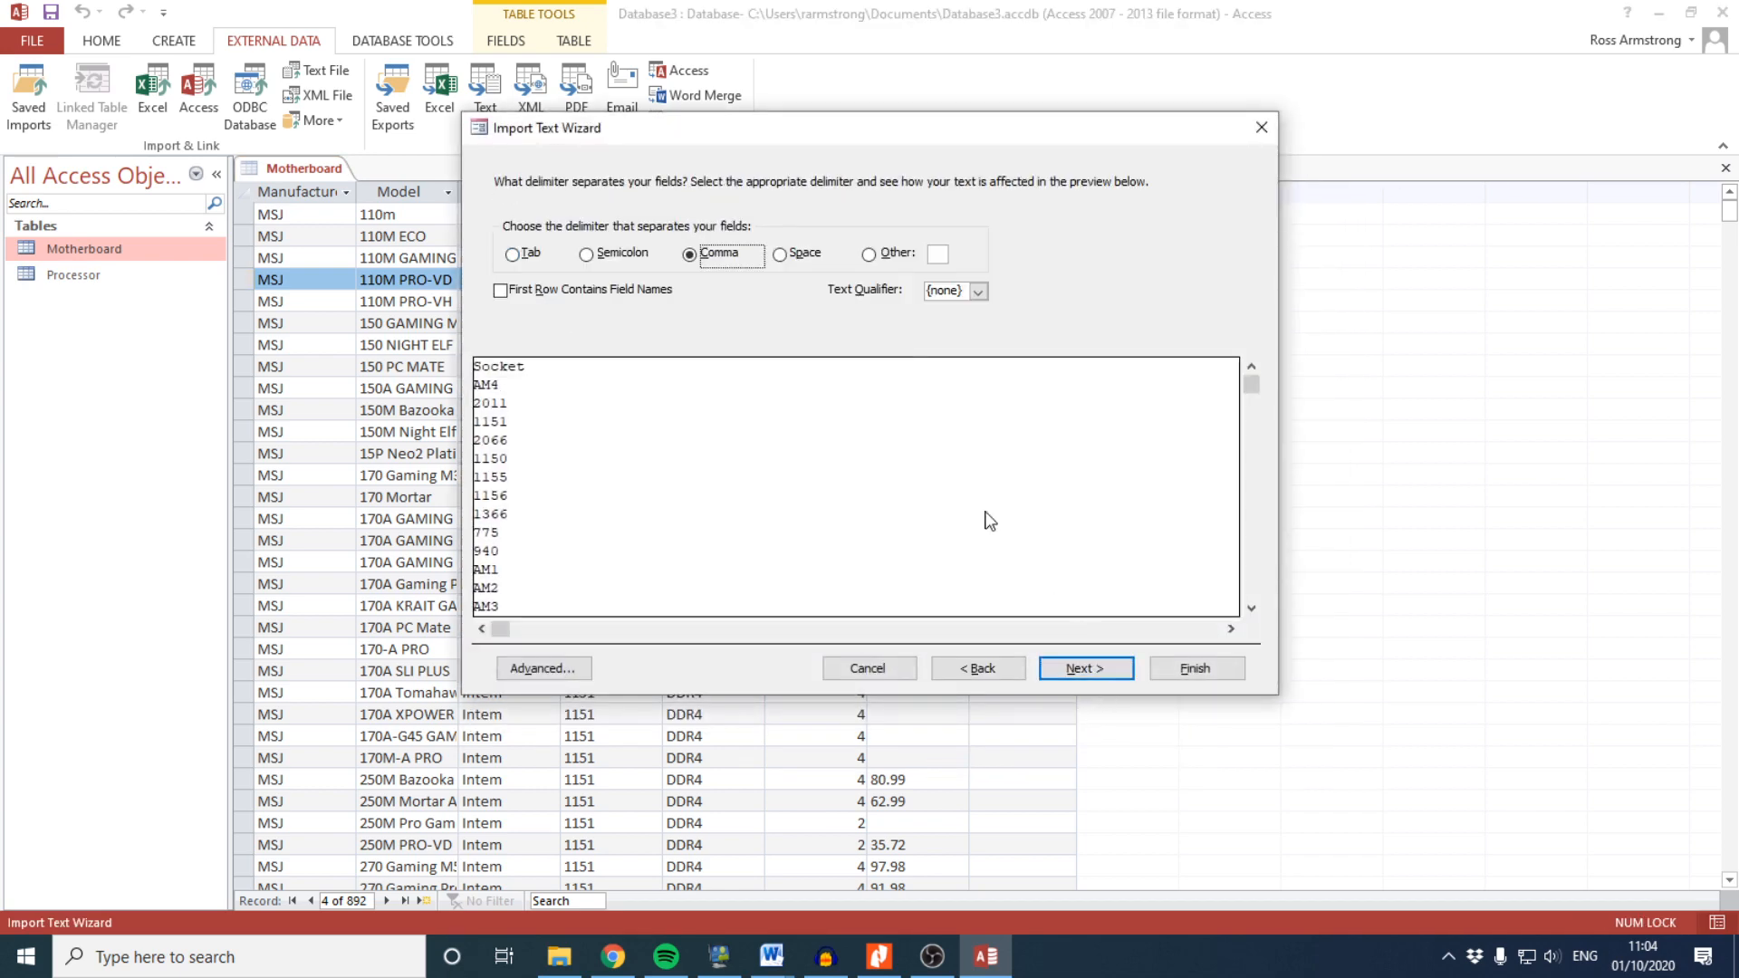
click(547, 294)
click(1099, 658)
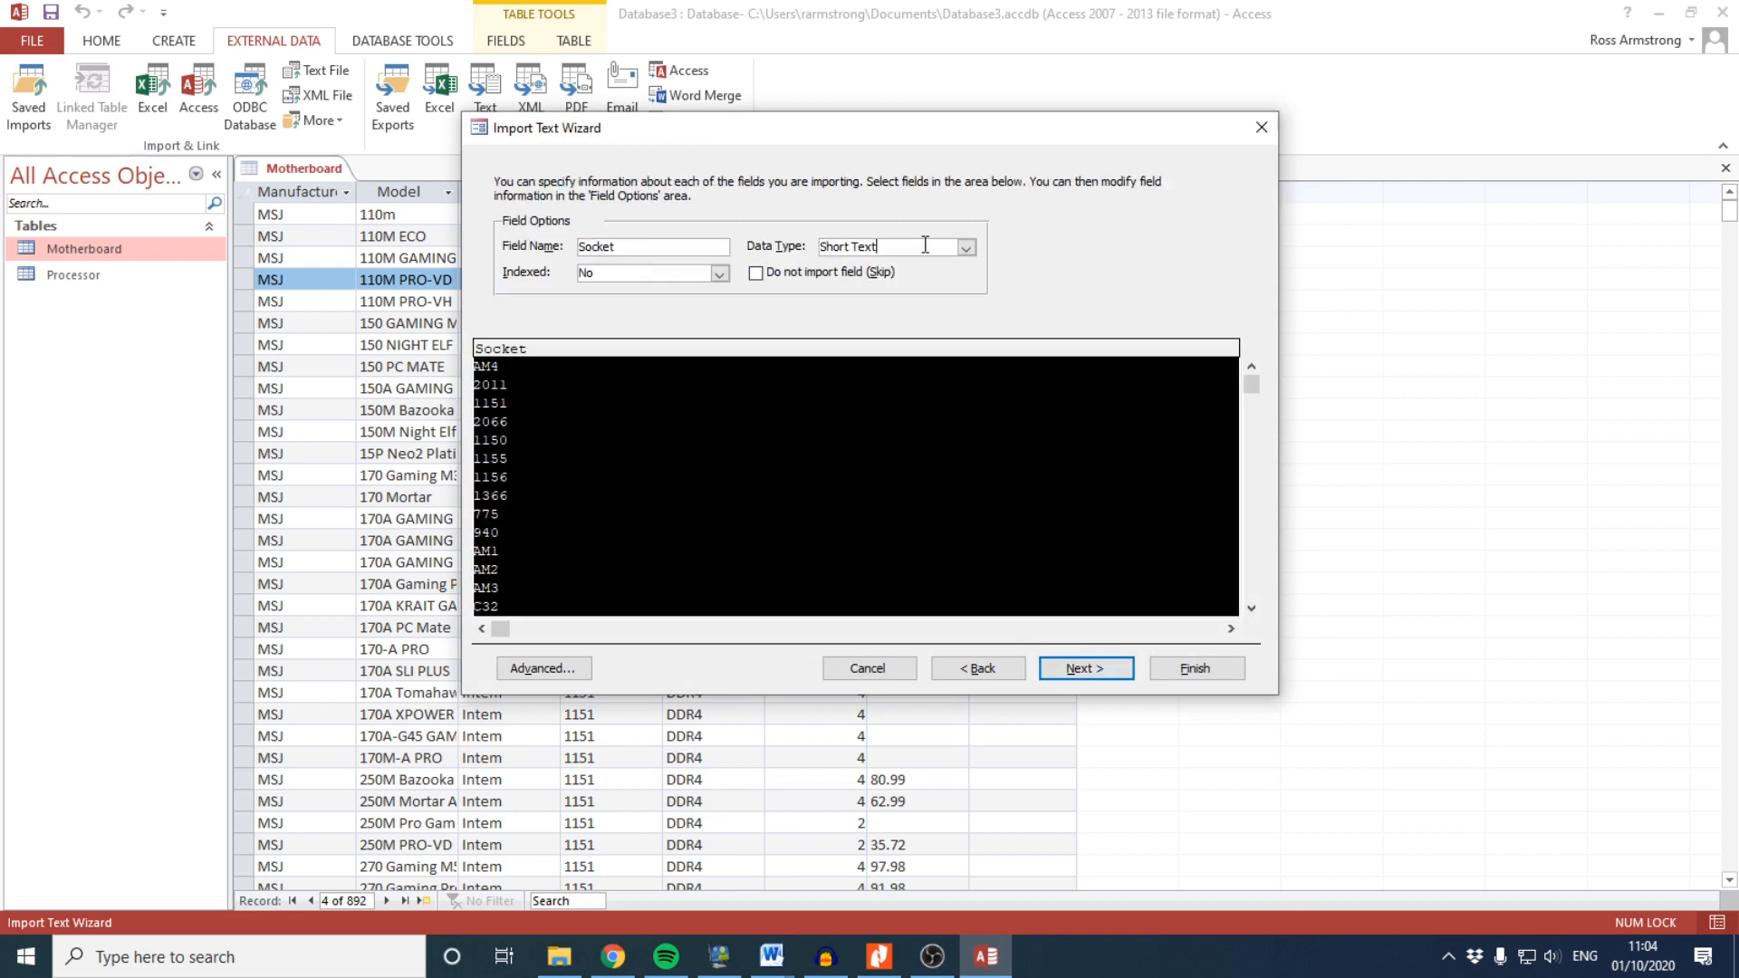
Keep the Socket field as Short Text and choose it as the primary key of the socket import
click(787, 247)
click(1086, 668)
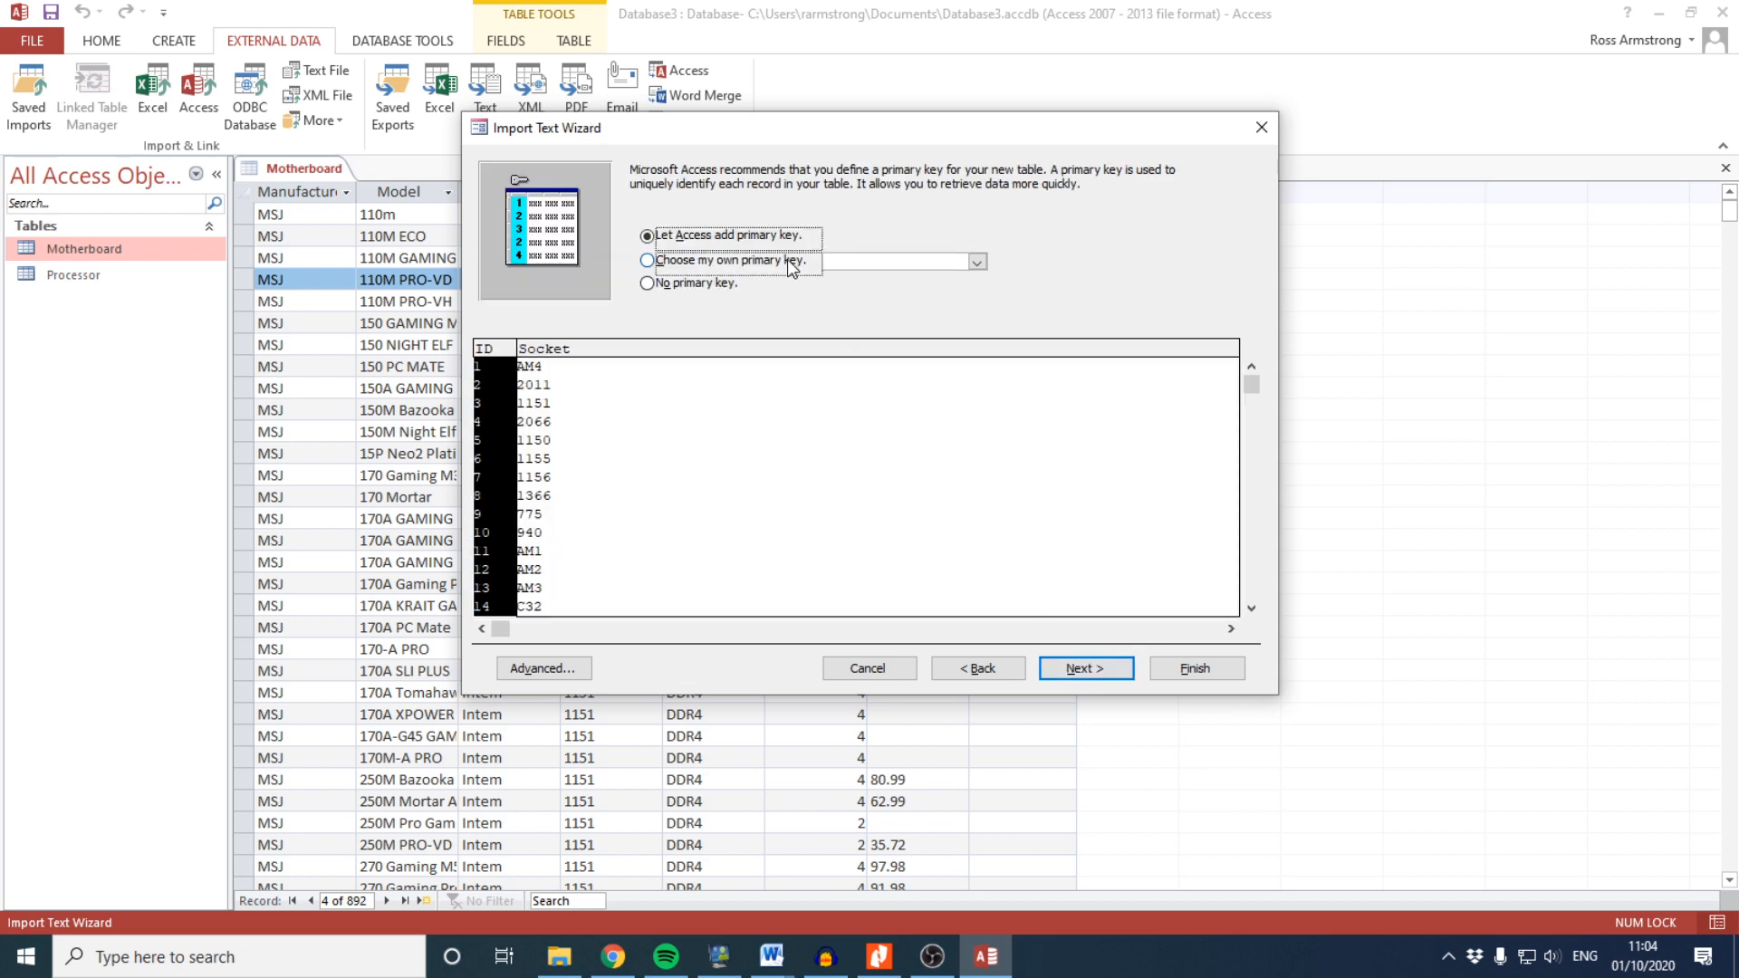
click(791, 266)
click(1081, 670)
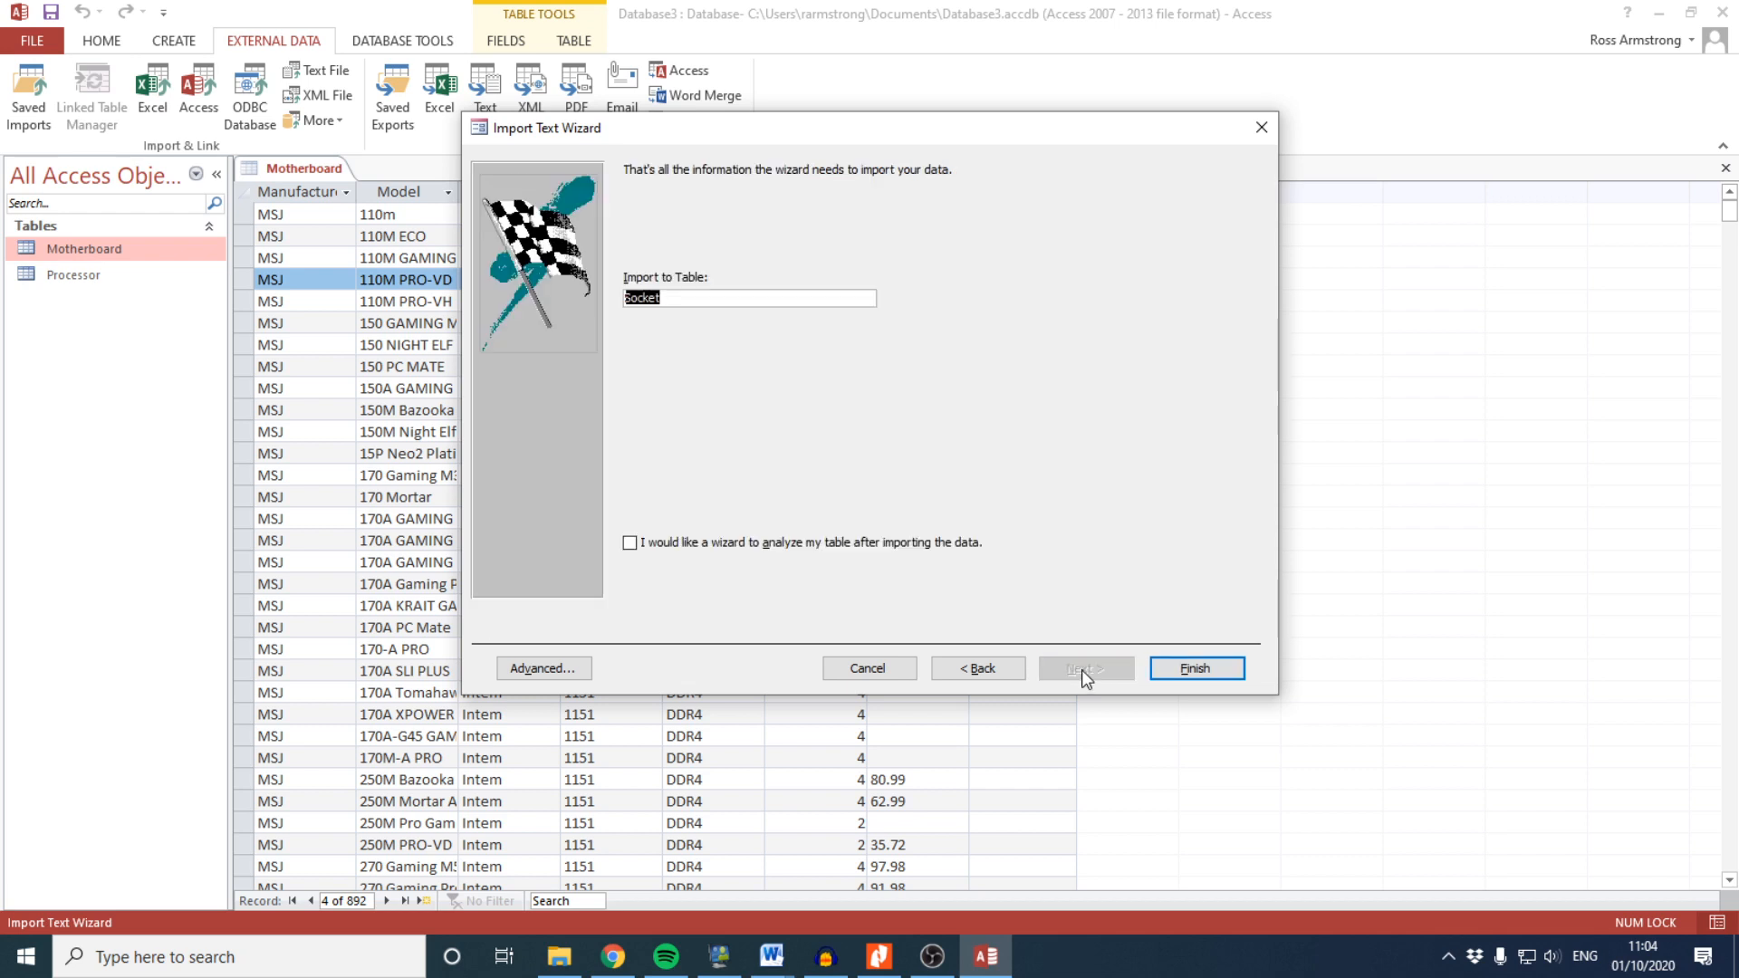
Finish importing socket.csv into a table named Socket without saving the import steps
click(1196, 668)
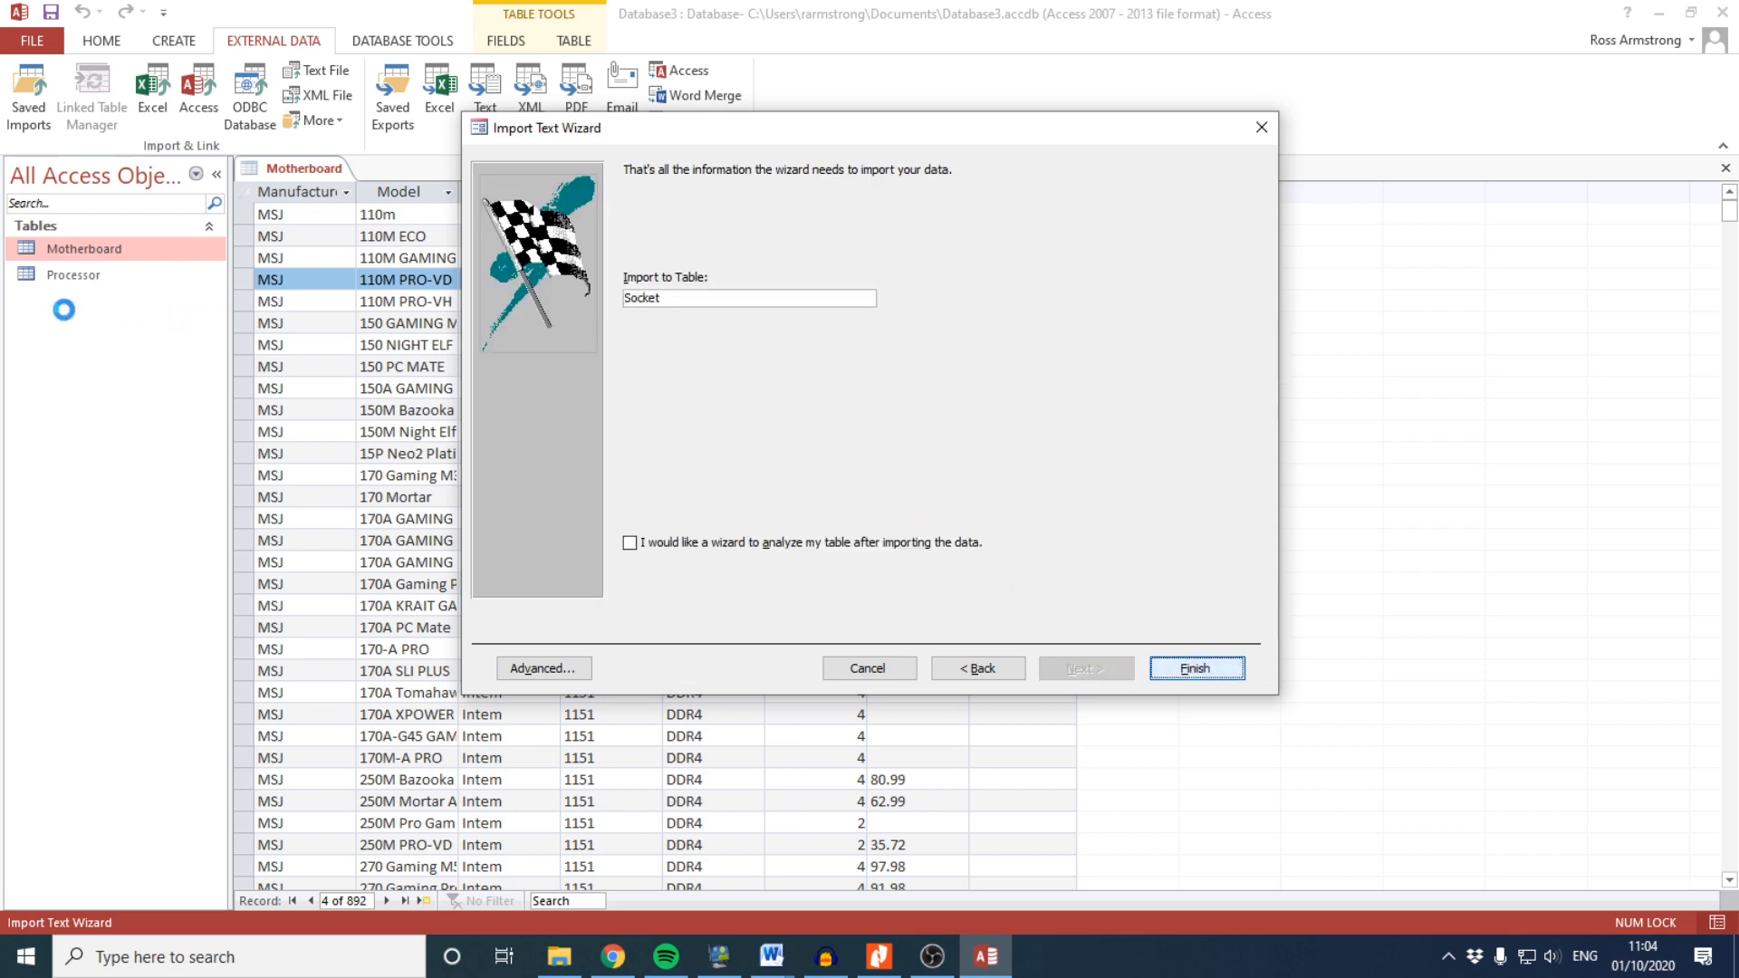
click(1209, 757)
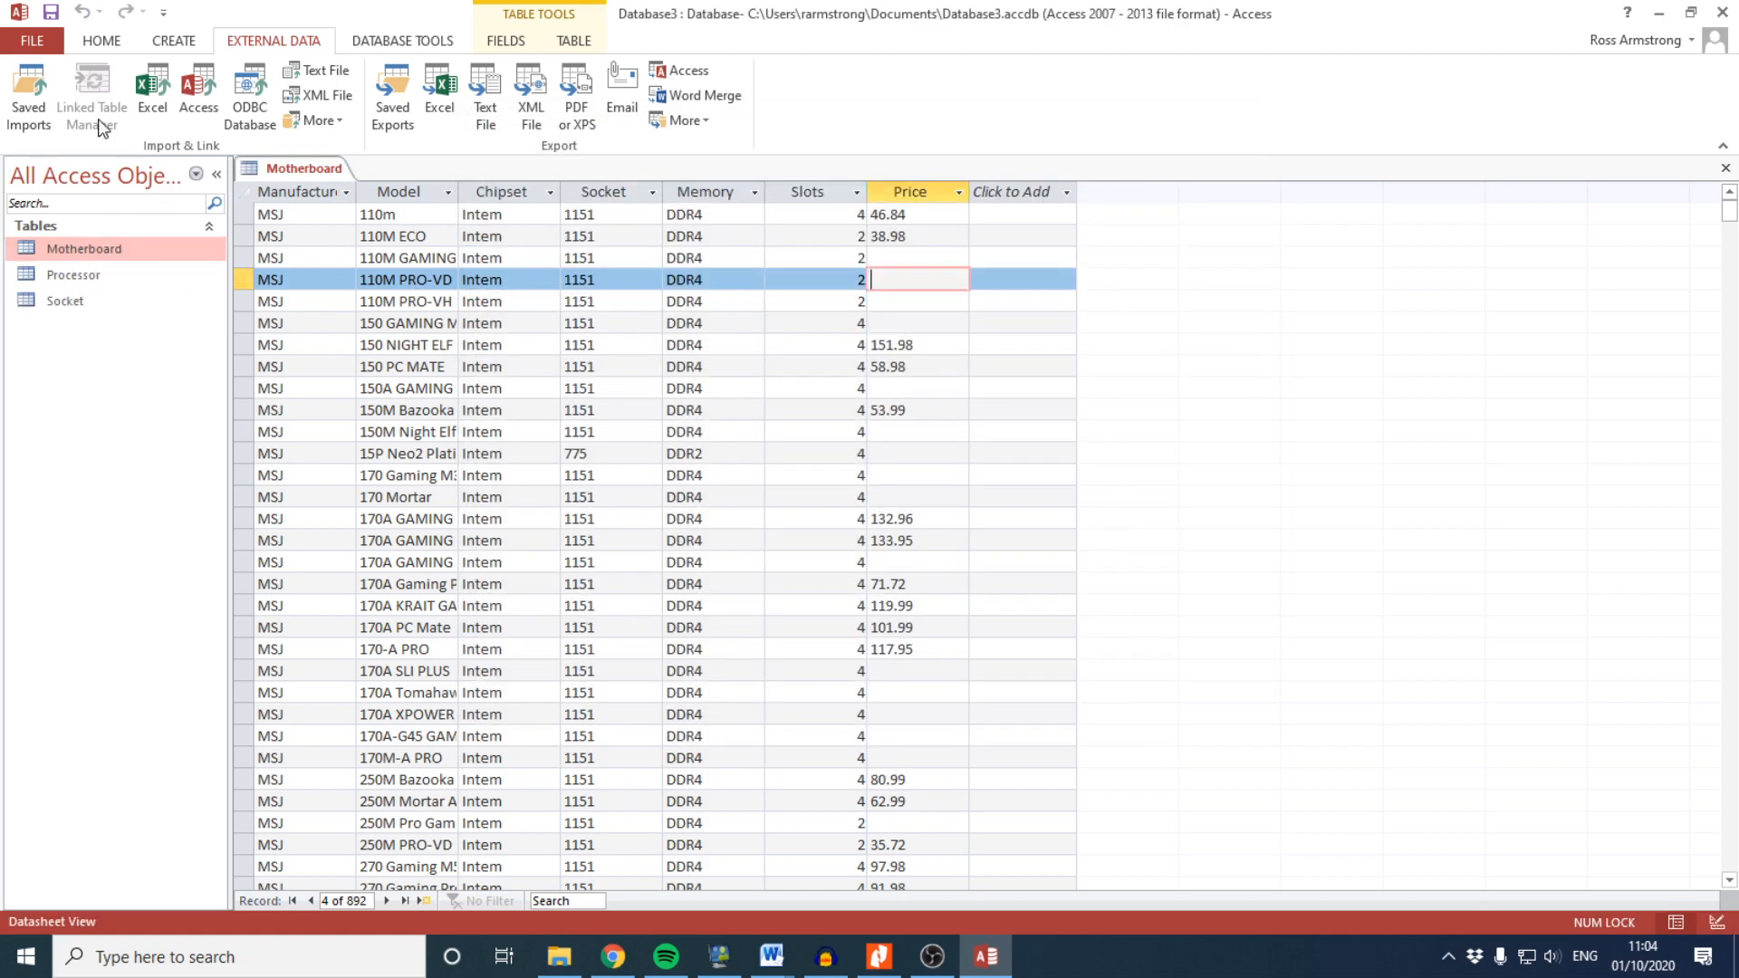
Set the data type of the Motherboard table's Price field to Currency and review its general and lookup properties
click(96, 41)
click(30, 85)
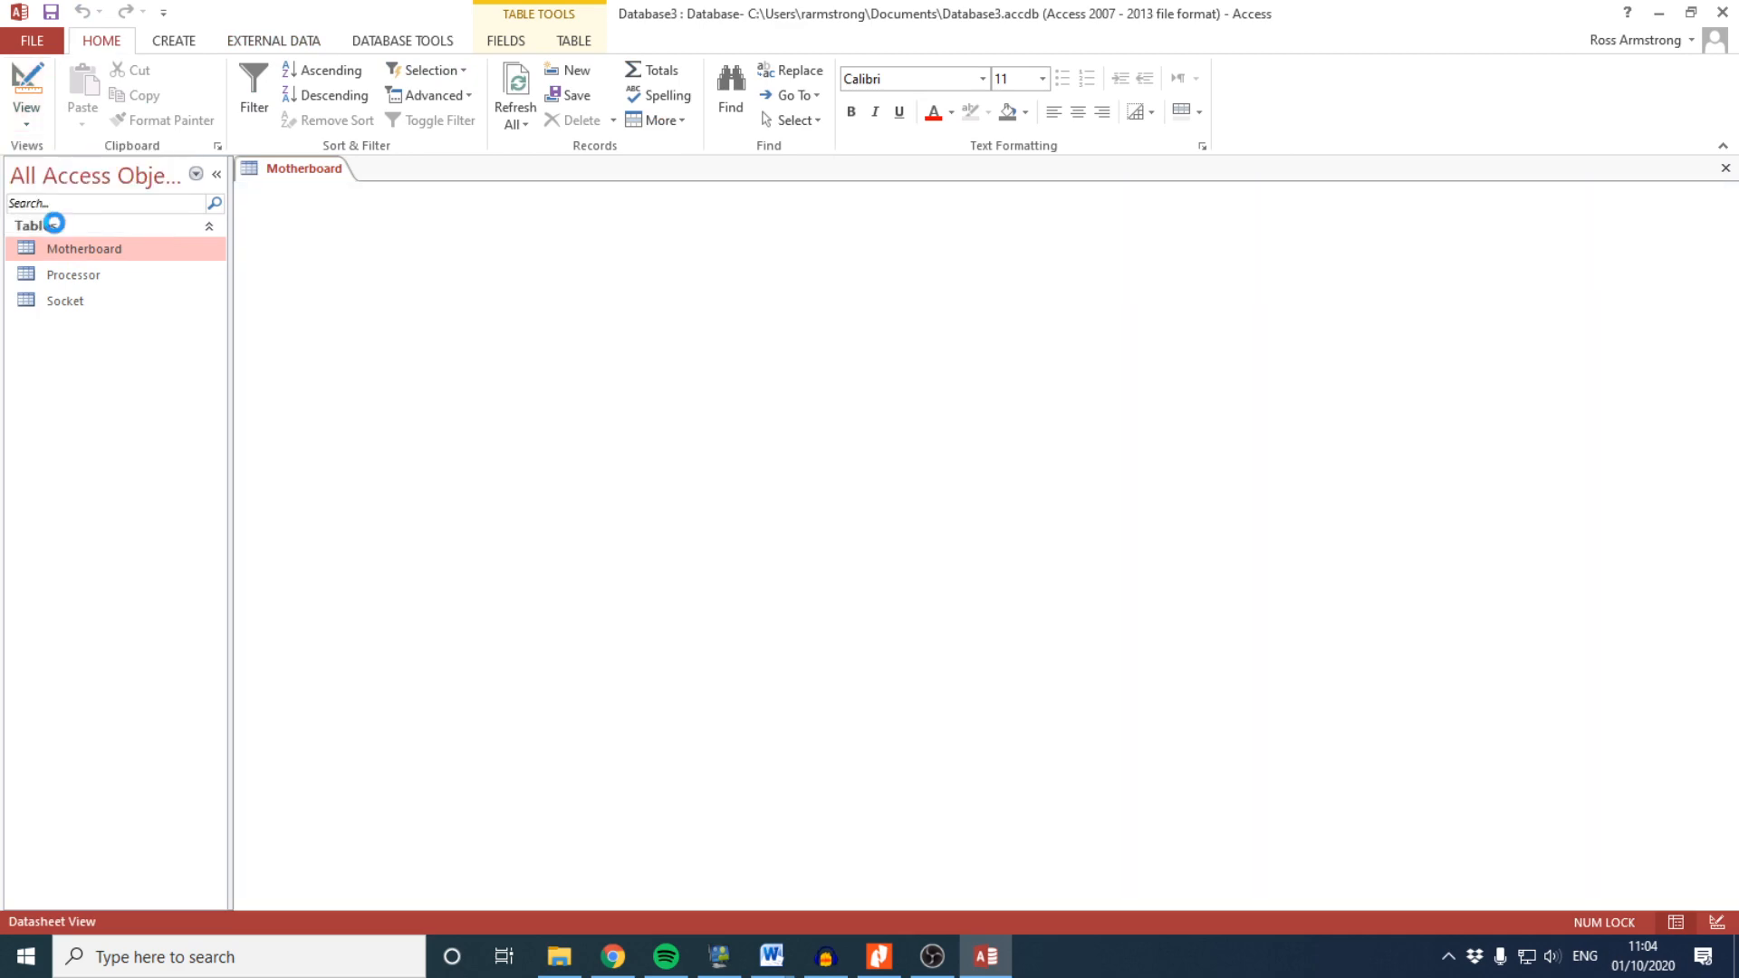
click(325, 337)
click(625, 340)
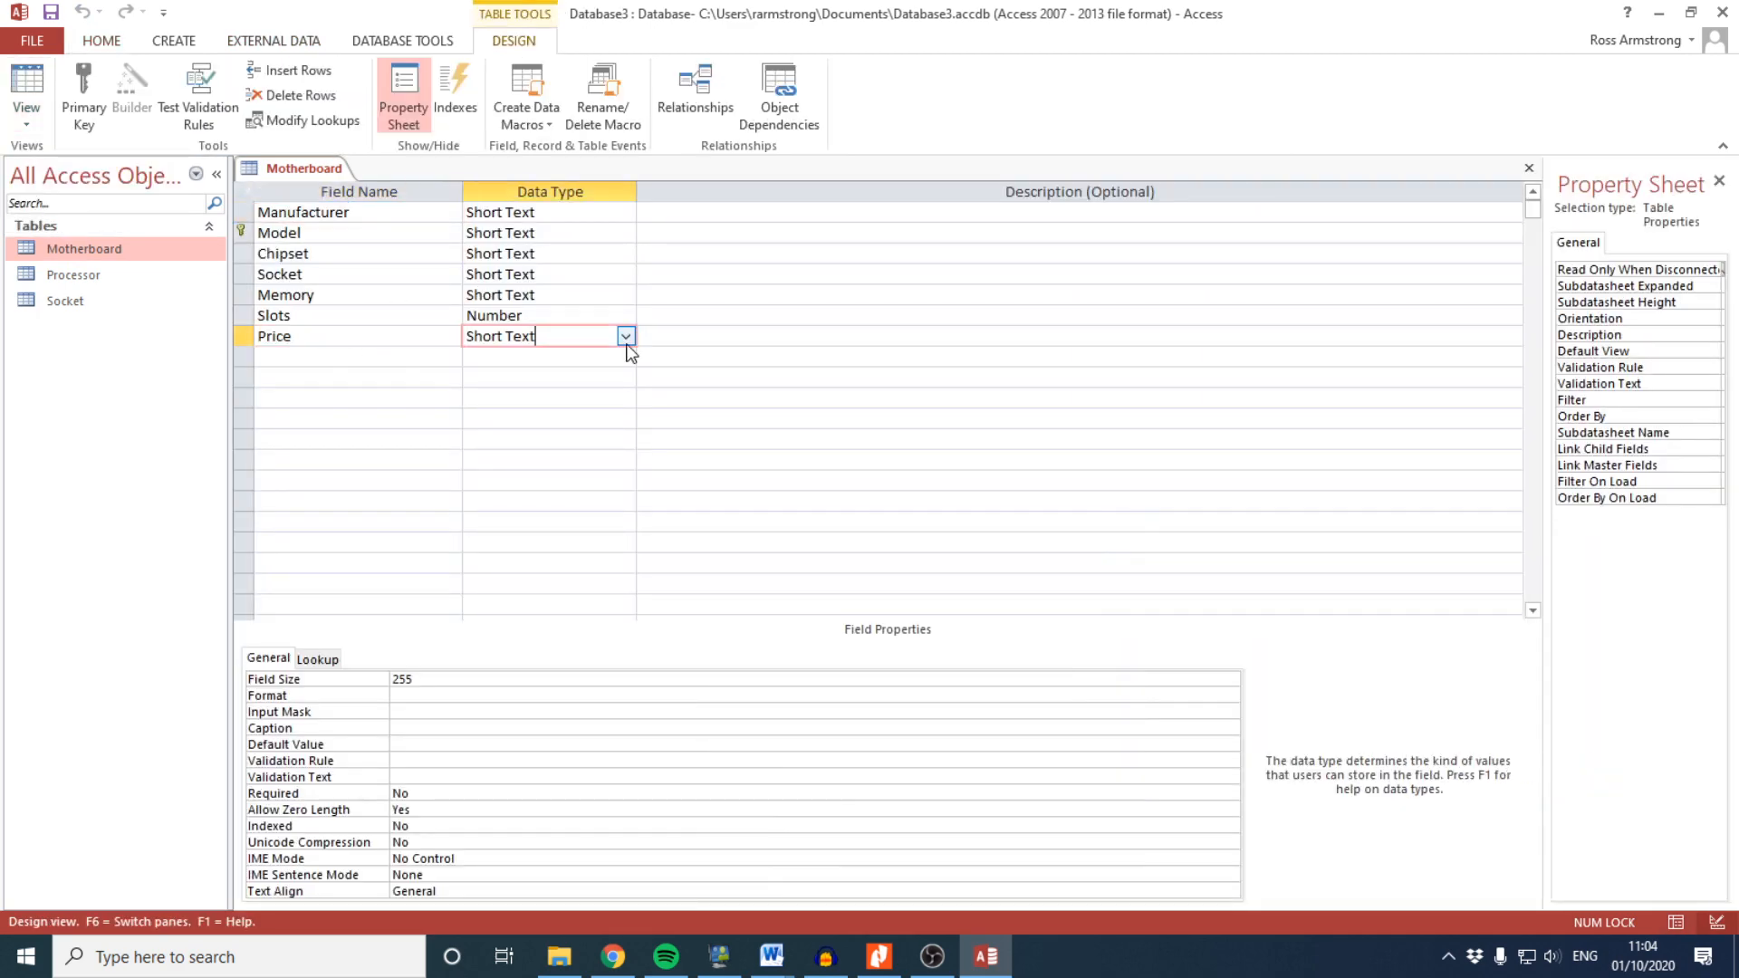
click(624, 340)
click(555, 438)
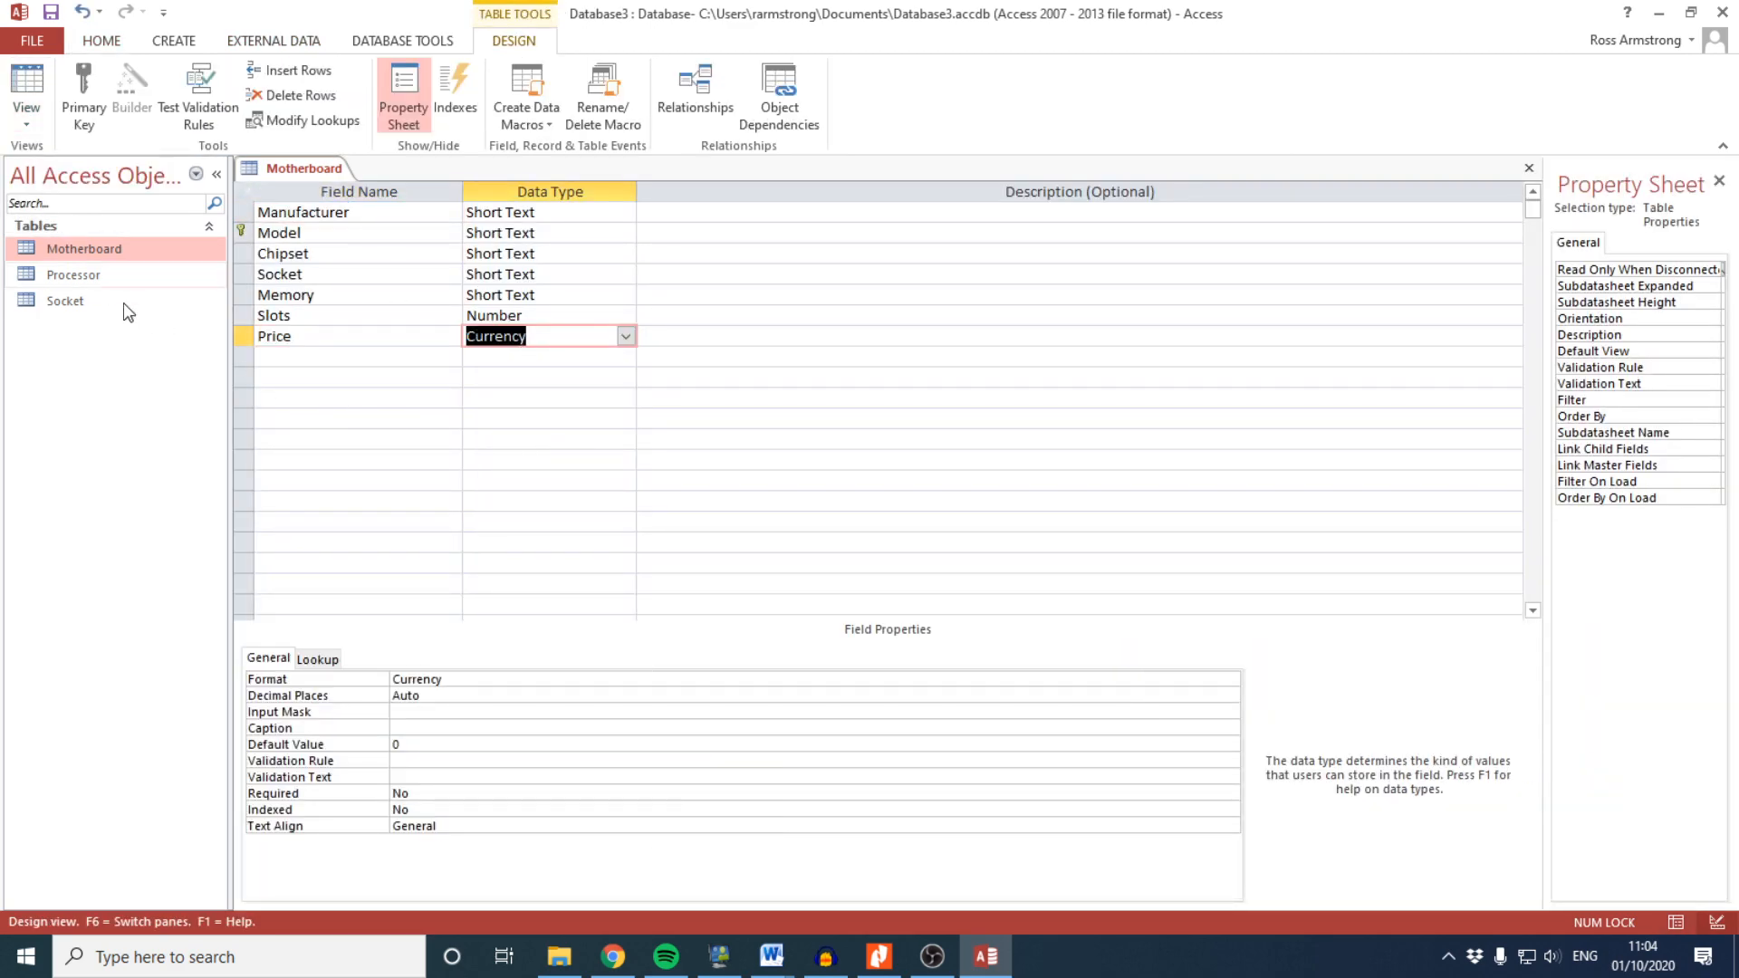
click(317, 659)
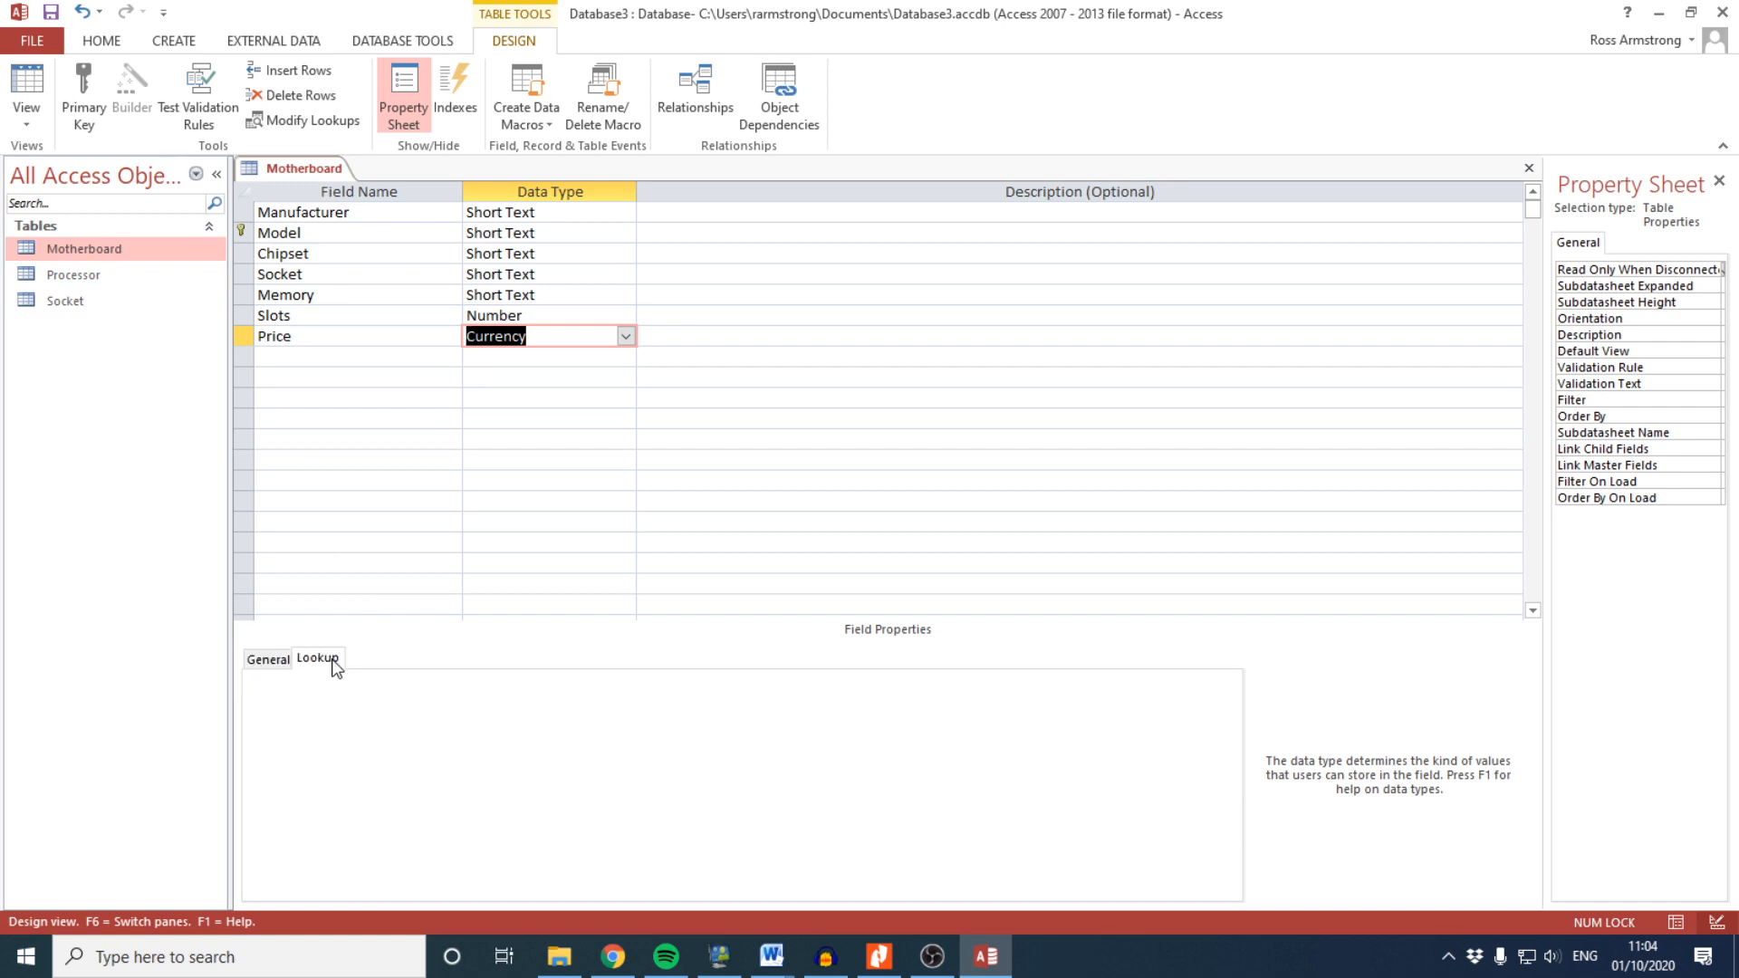
click(270, 661)
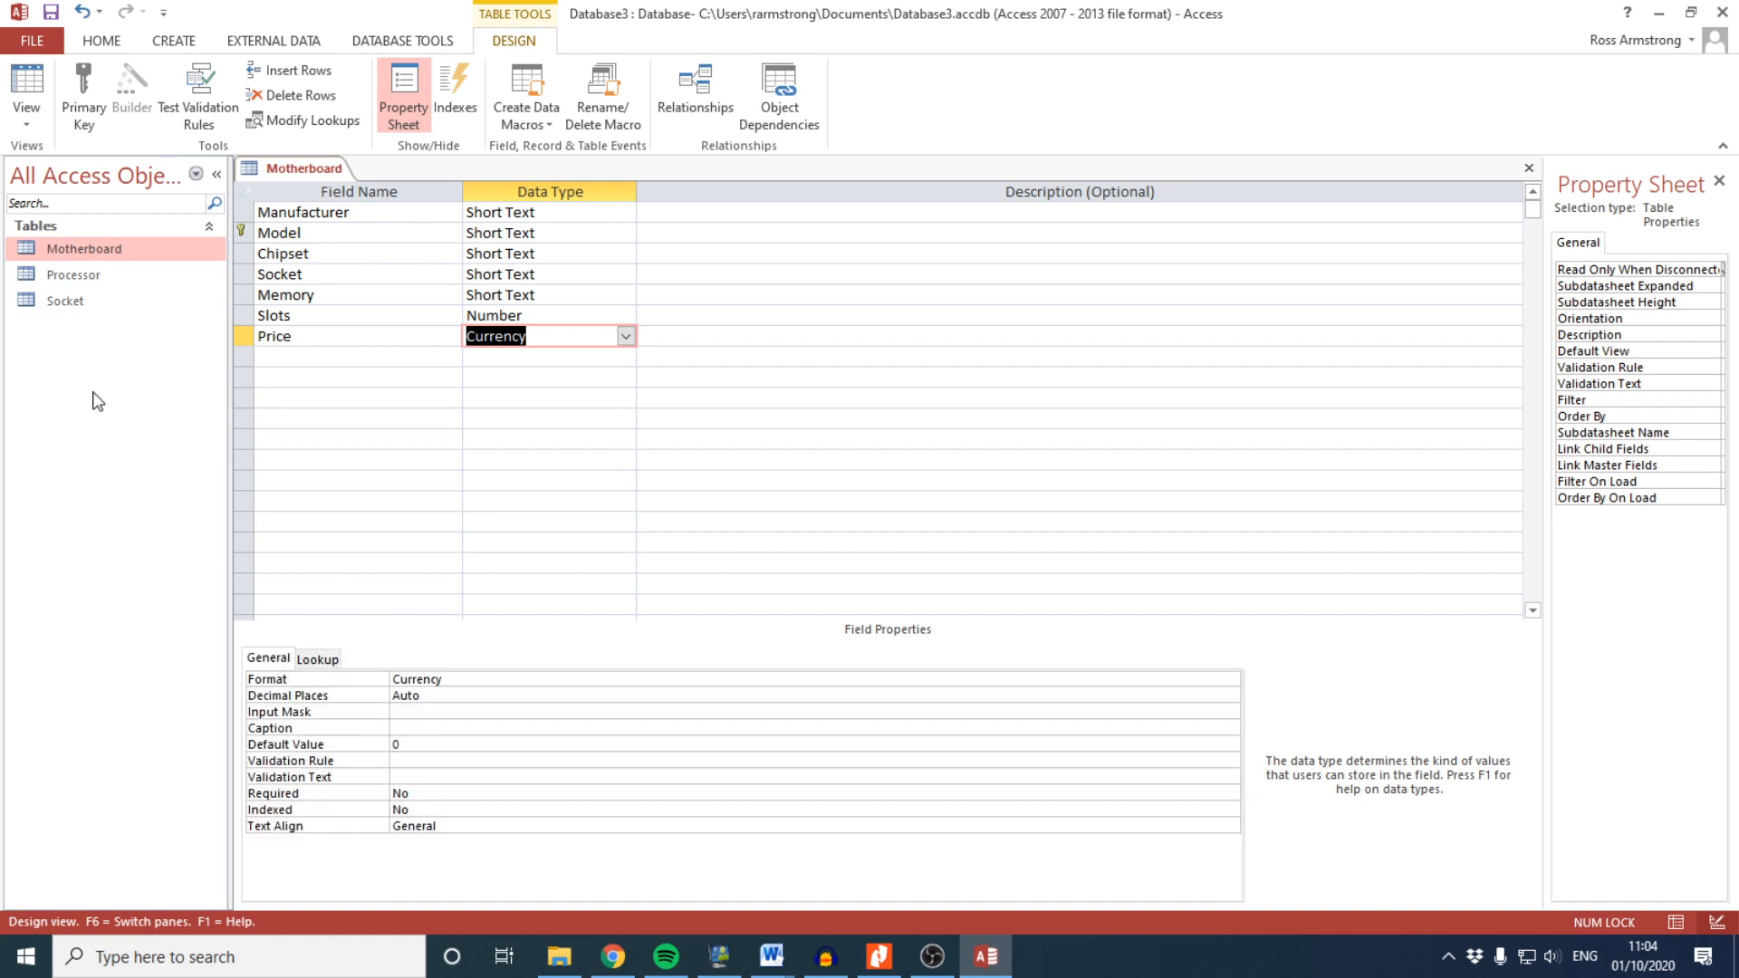
Open the Processor table's design and set the data type of its Price field to Currency
double_click(74, 274)
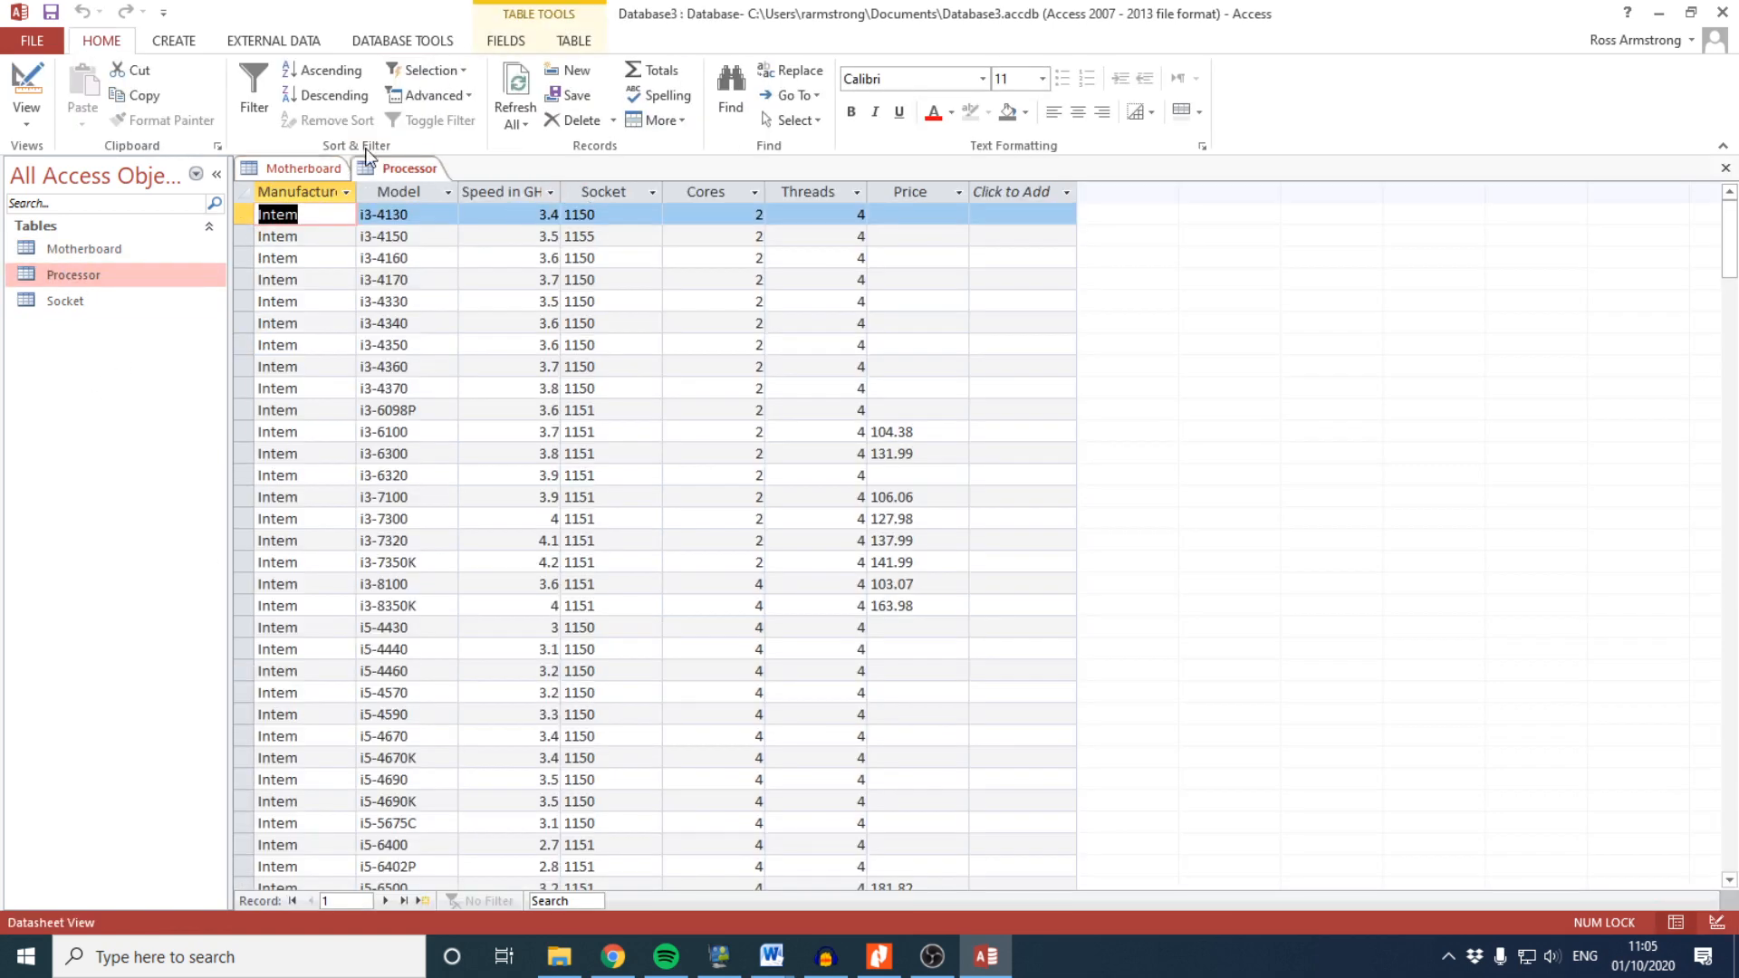
click(914, 192)
click(909, 302)
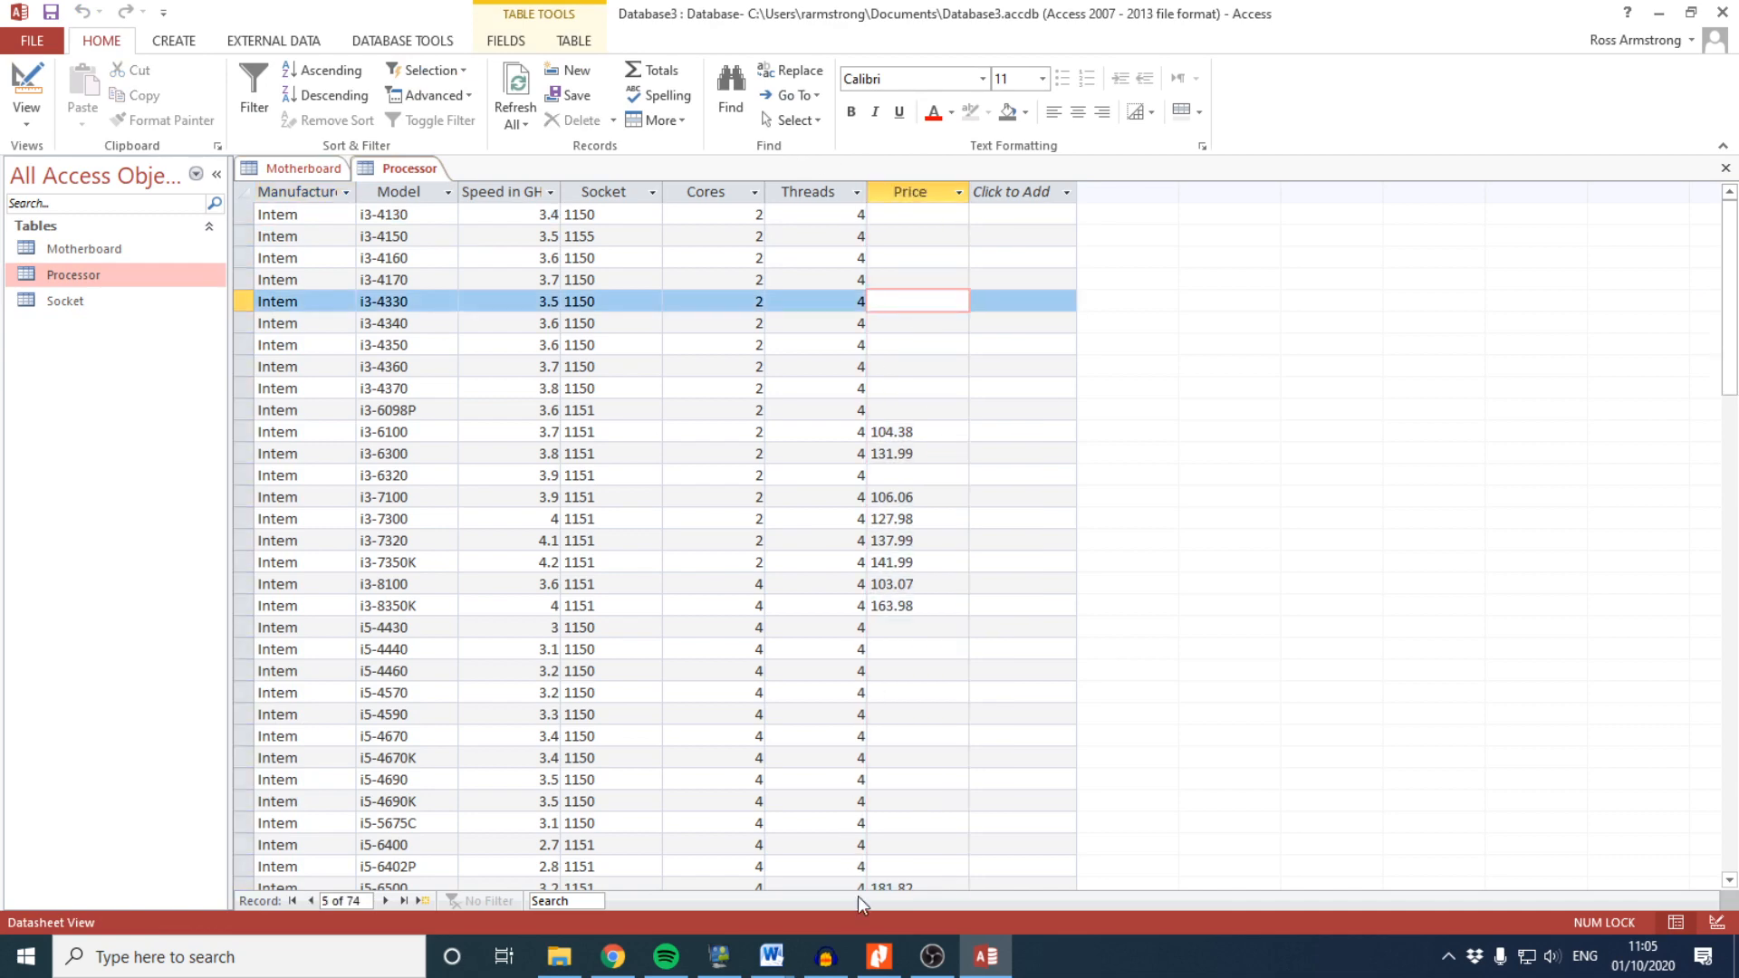
click(878, 956)
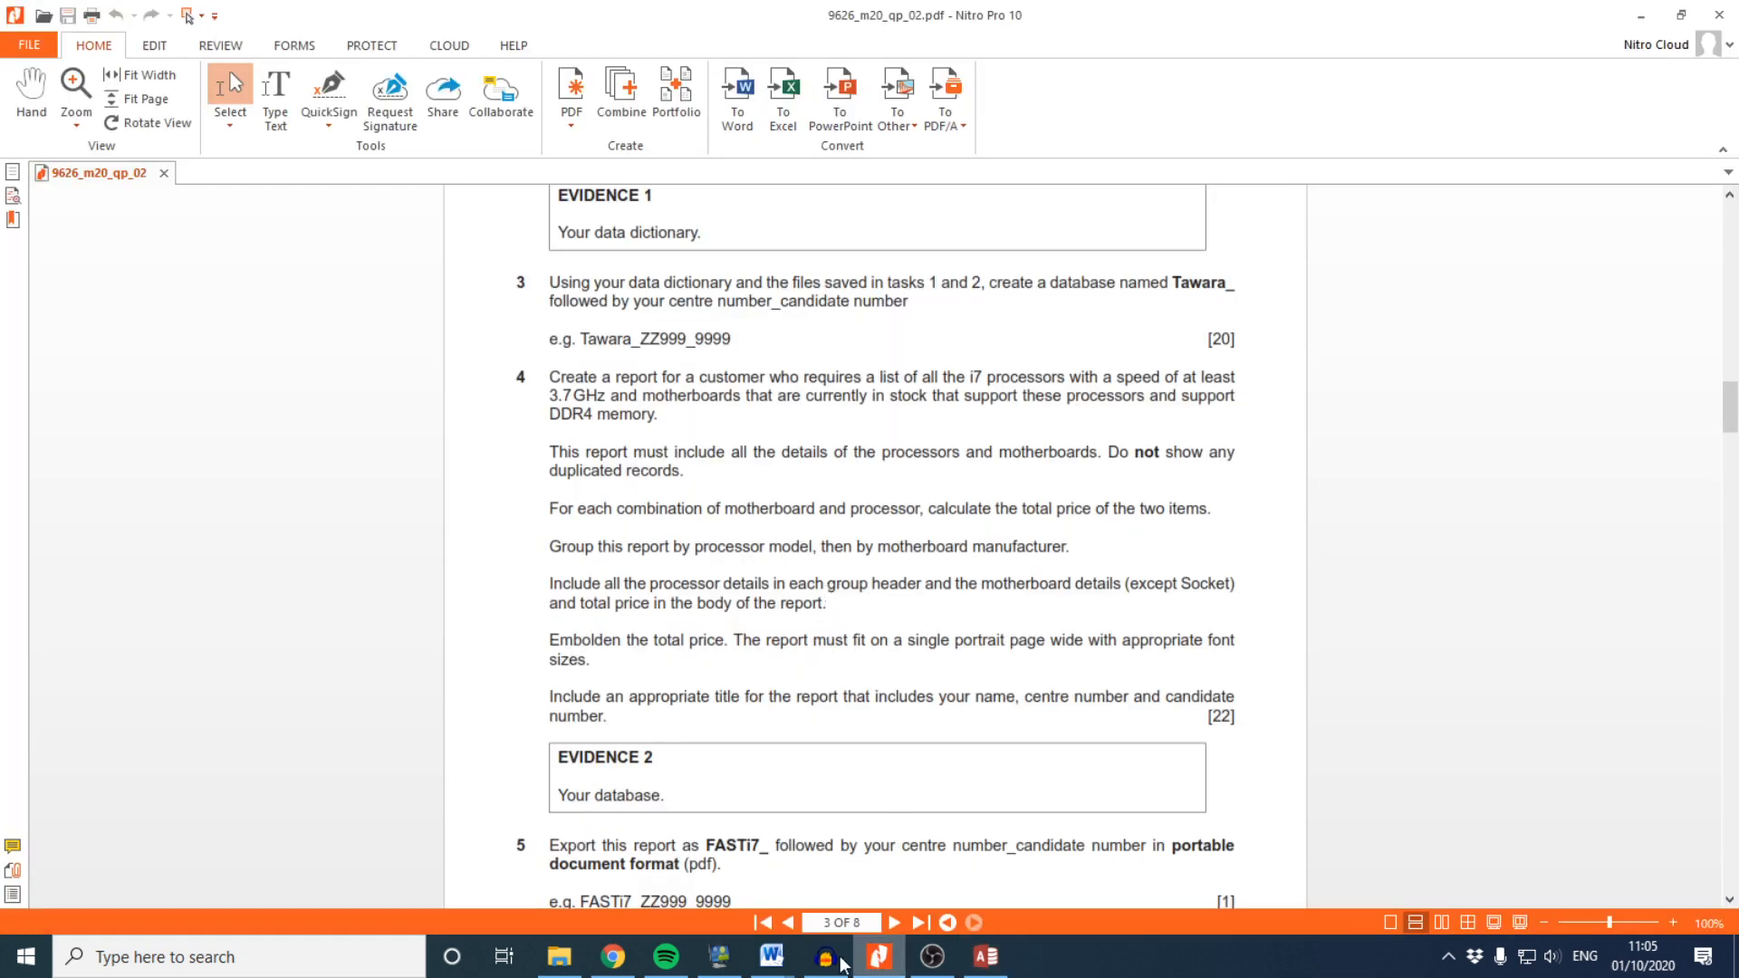
click(875, 957)
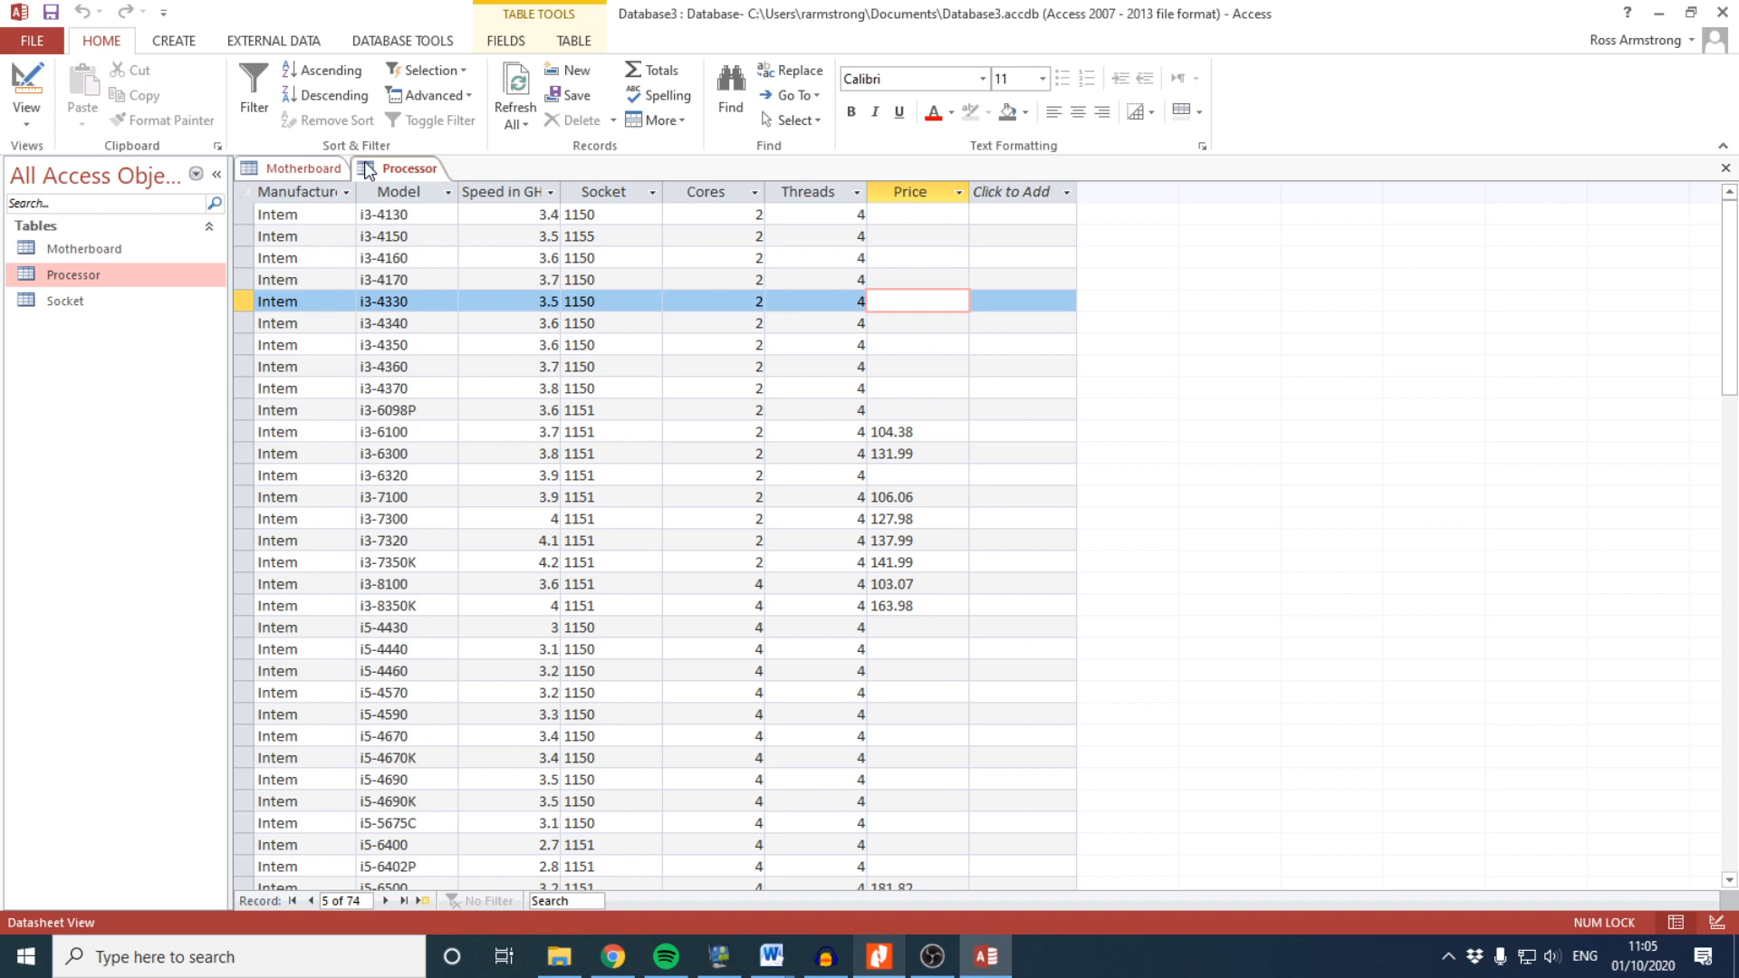
click(26, 116)
click(47, 198)
click(550, 315)
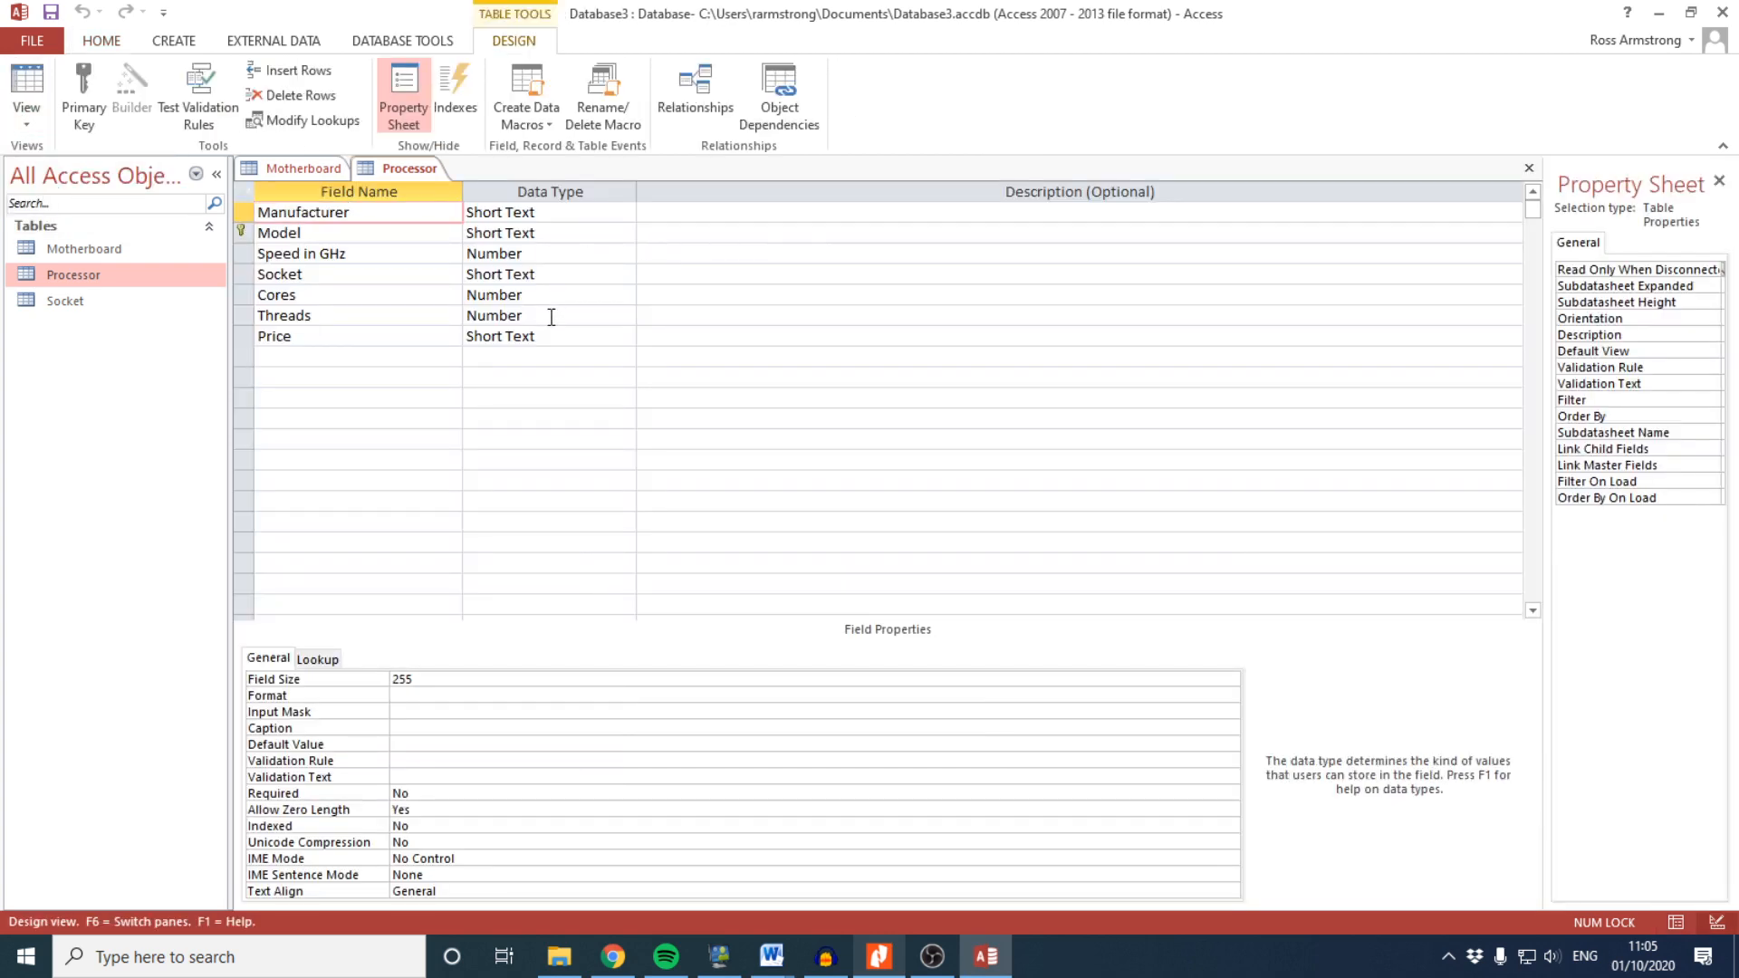
click(625, 336)
click(625, 336)
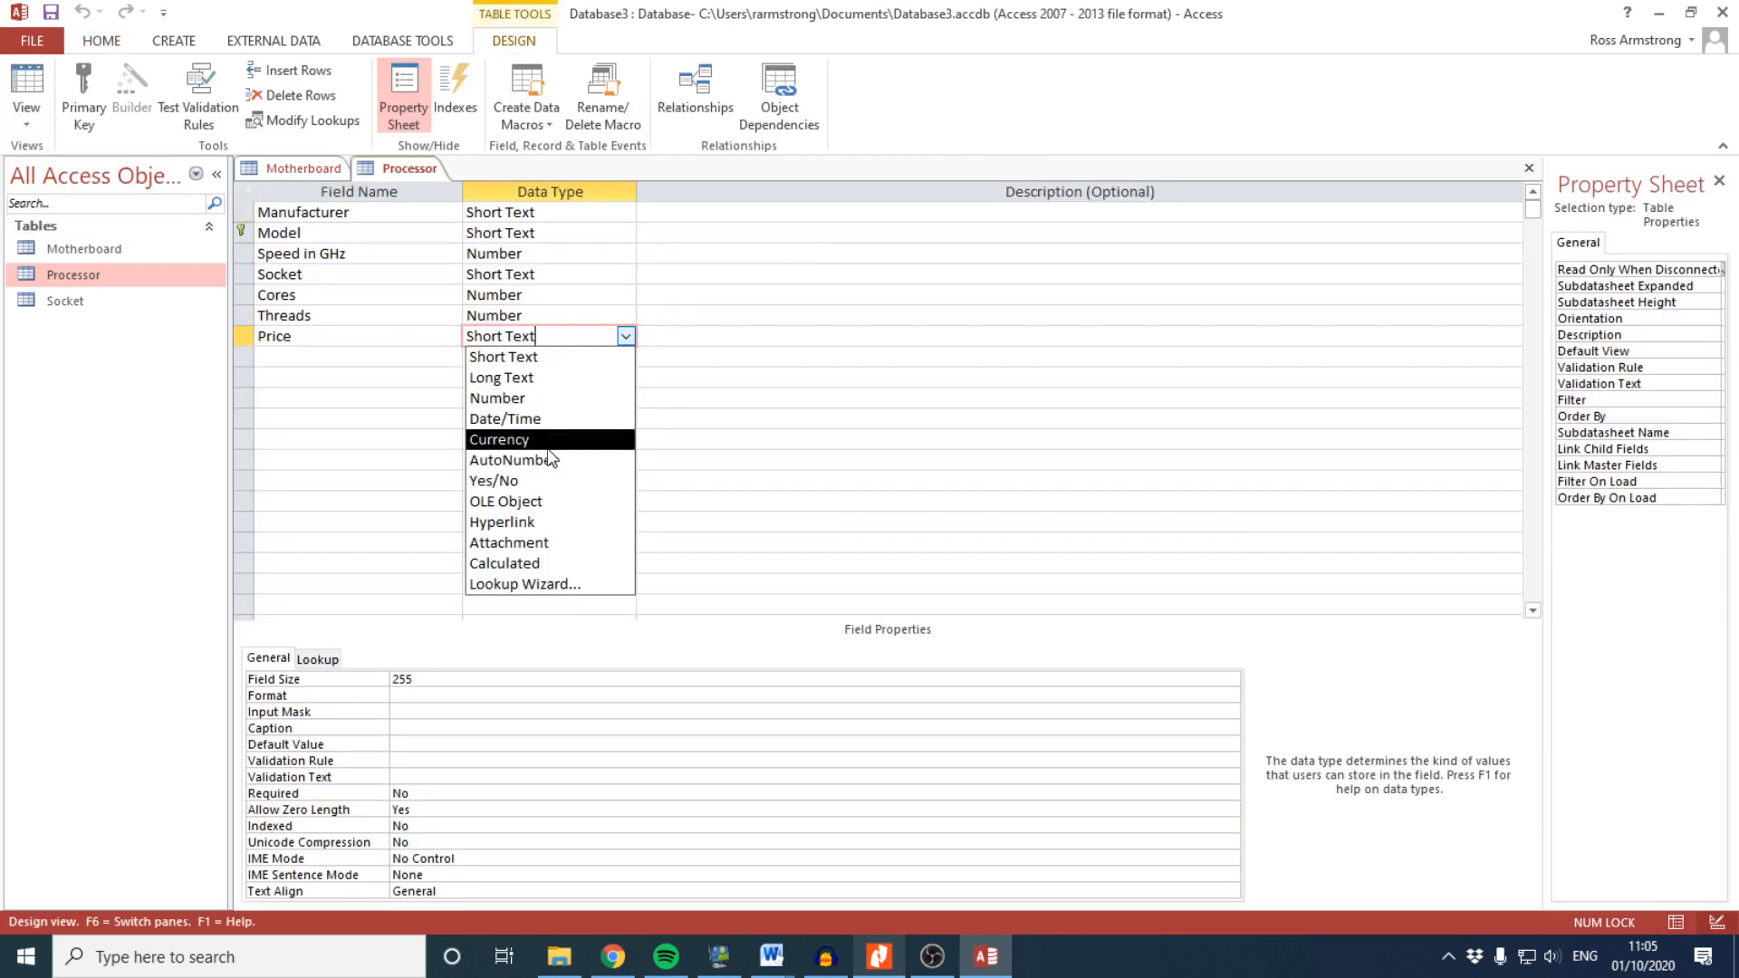
click(544, 440)
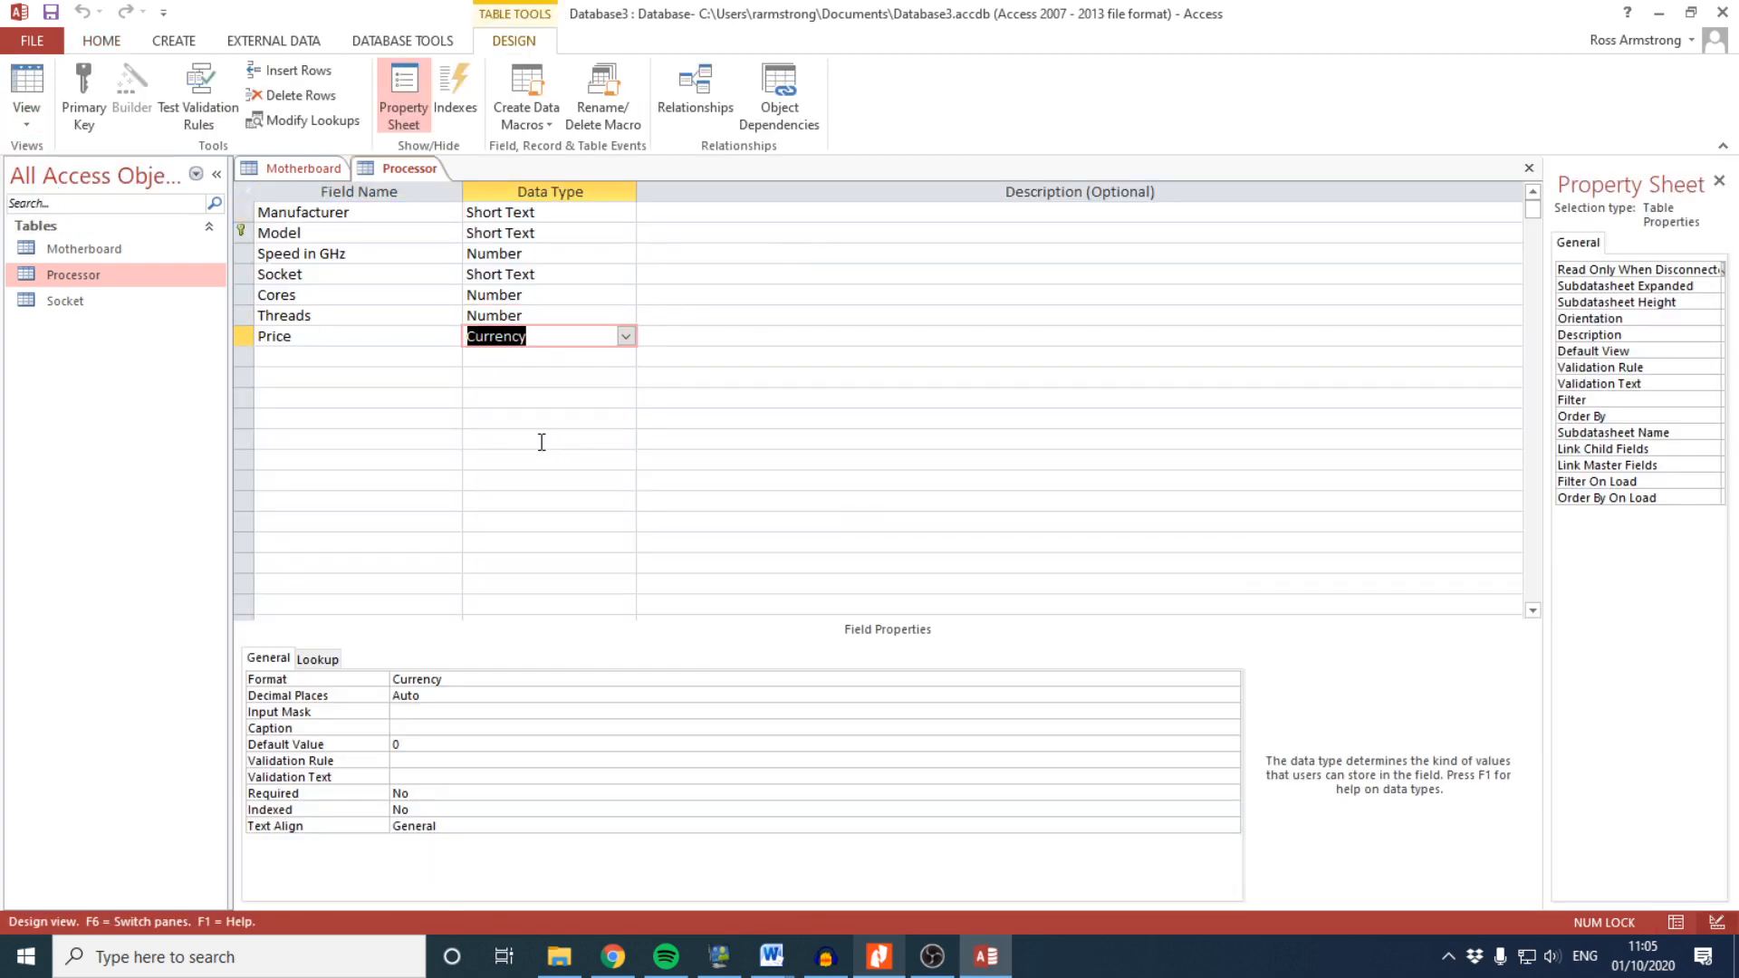
Open the Socket table and save the design changes to the Motherboard and Processor tables, accepting possible data loss
double_click(65, 300)
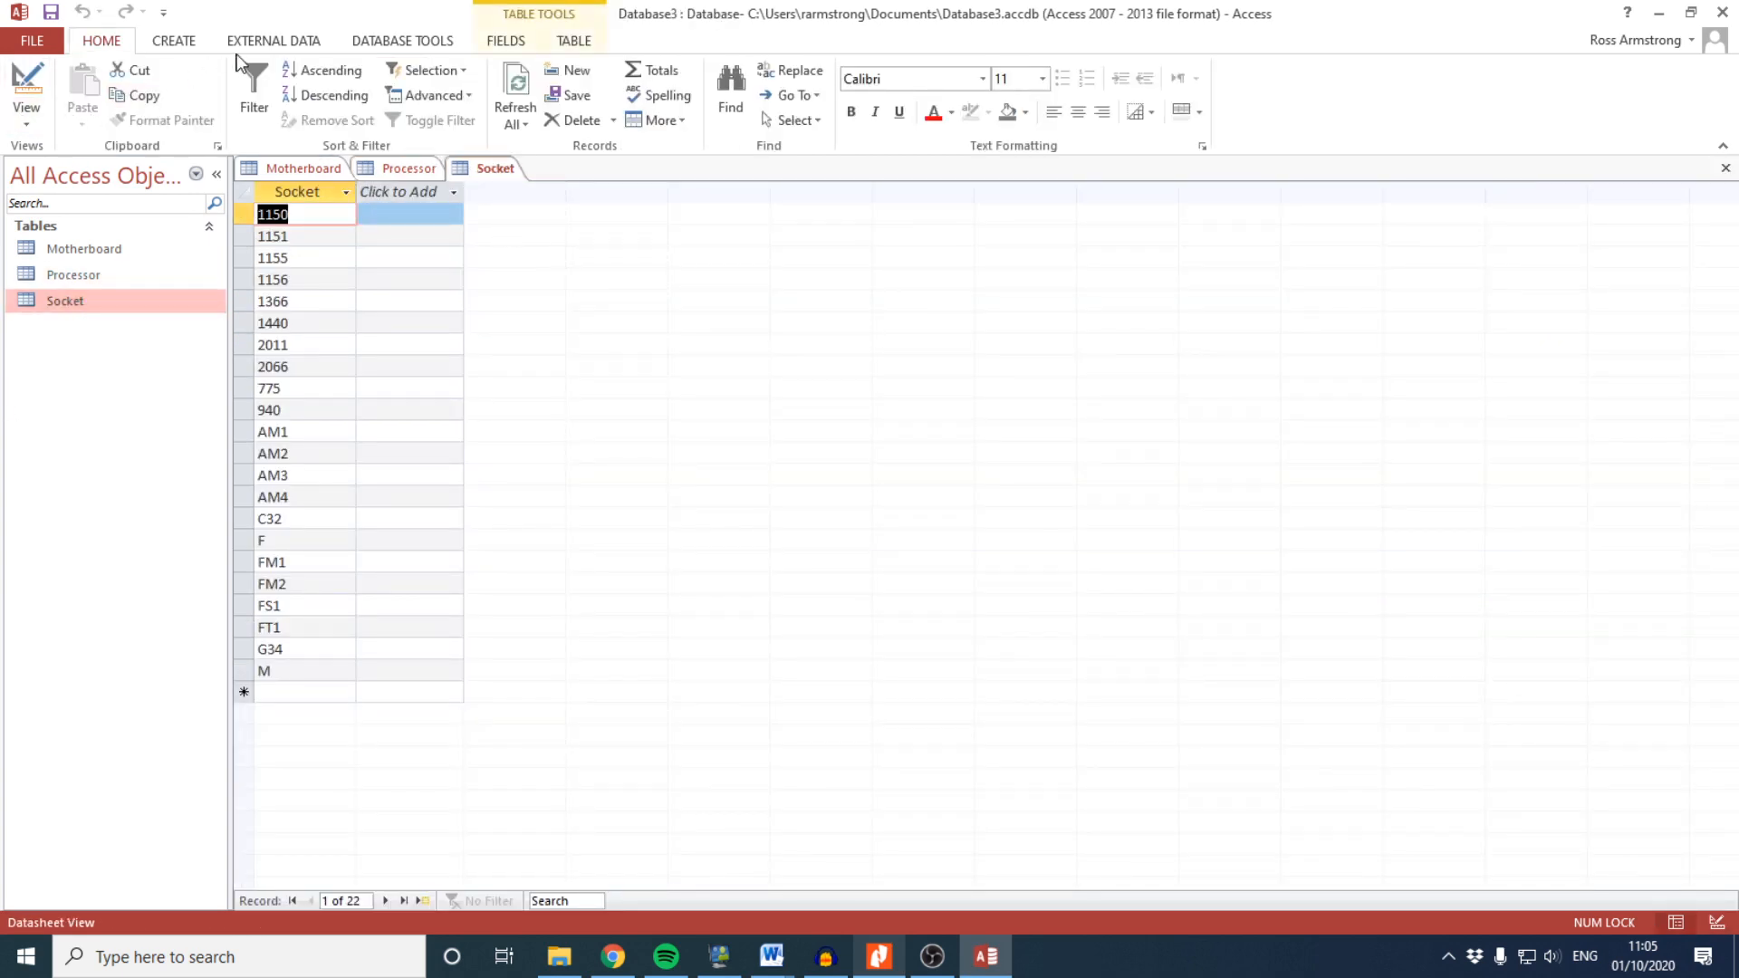
click(265, 40)
right_click(294, 165)
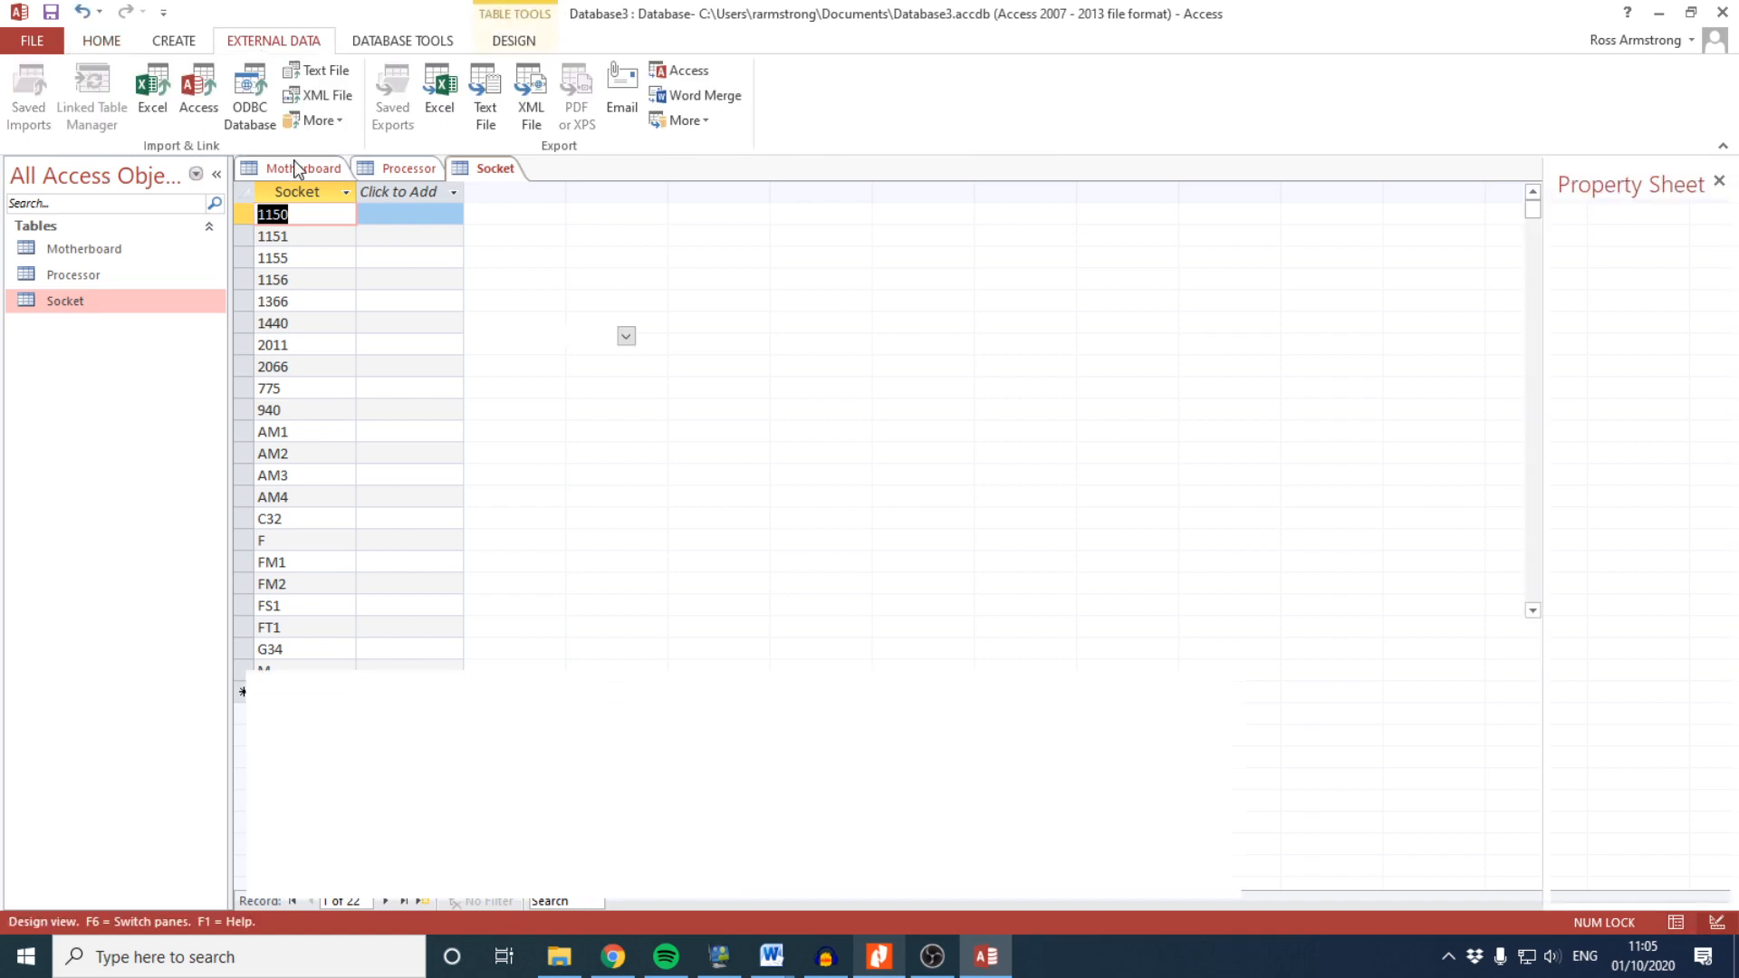
click(345, 178)
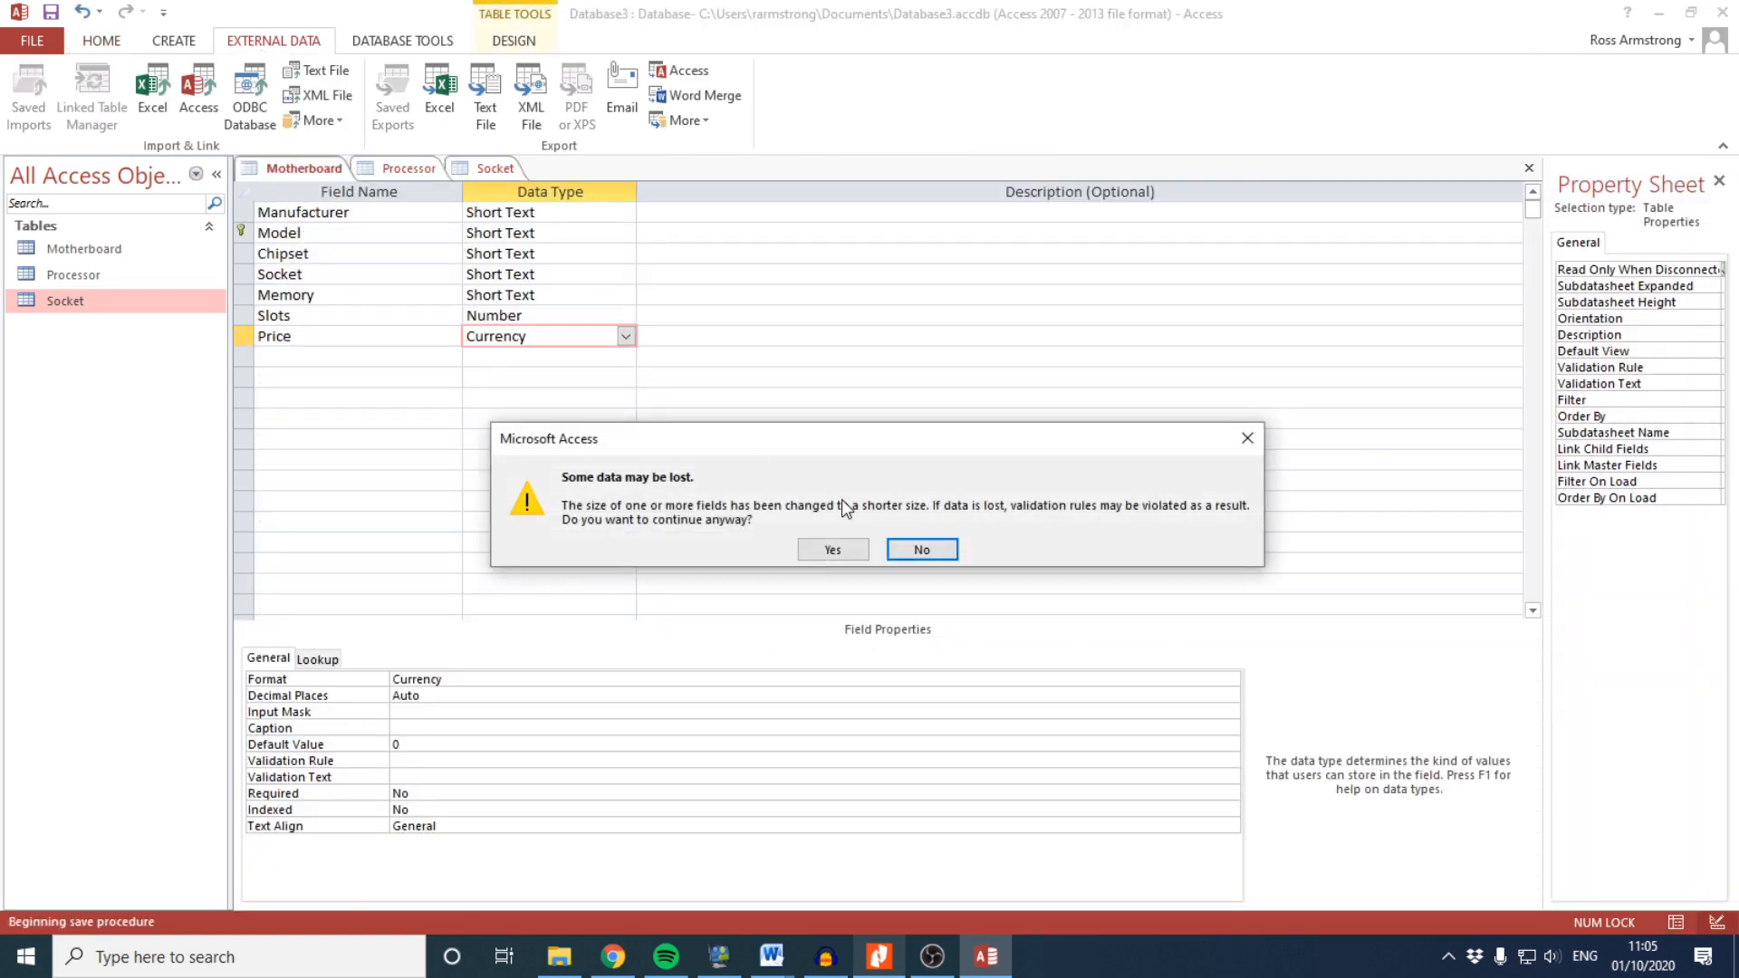
click(832, 549)
right_click(433, 170)
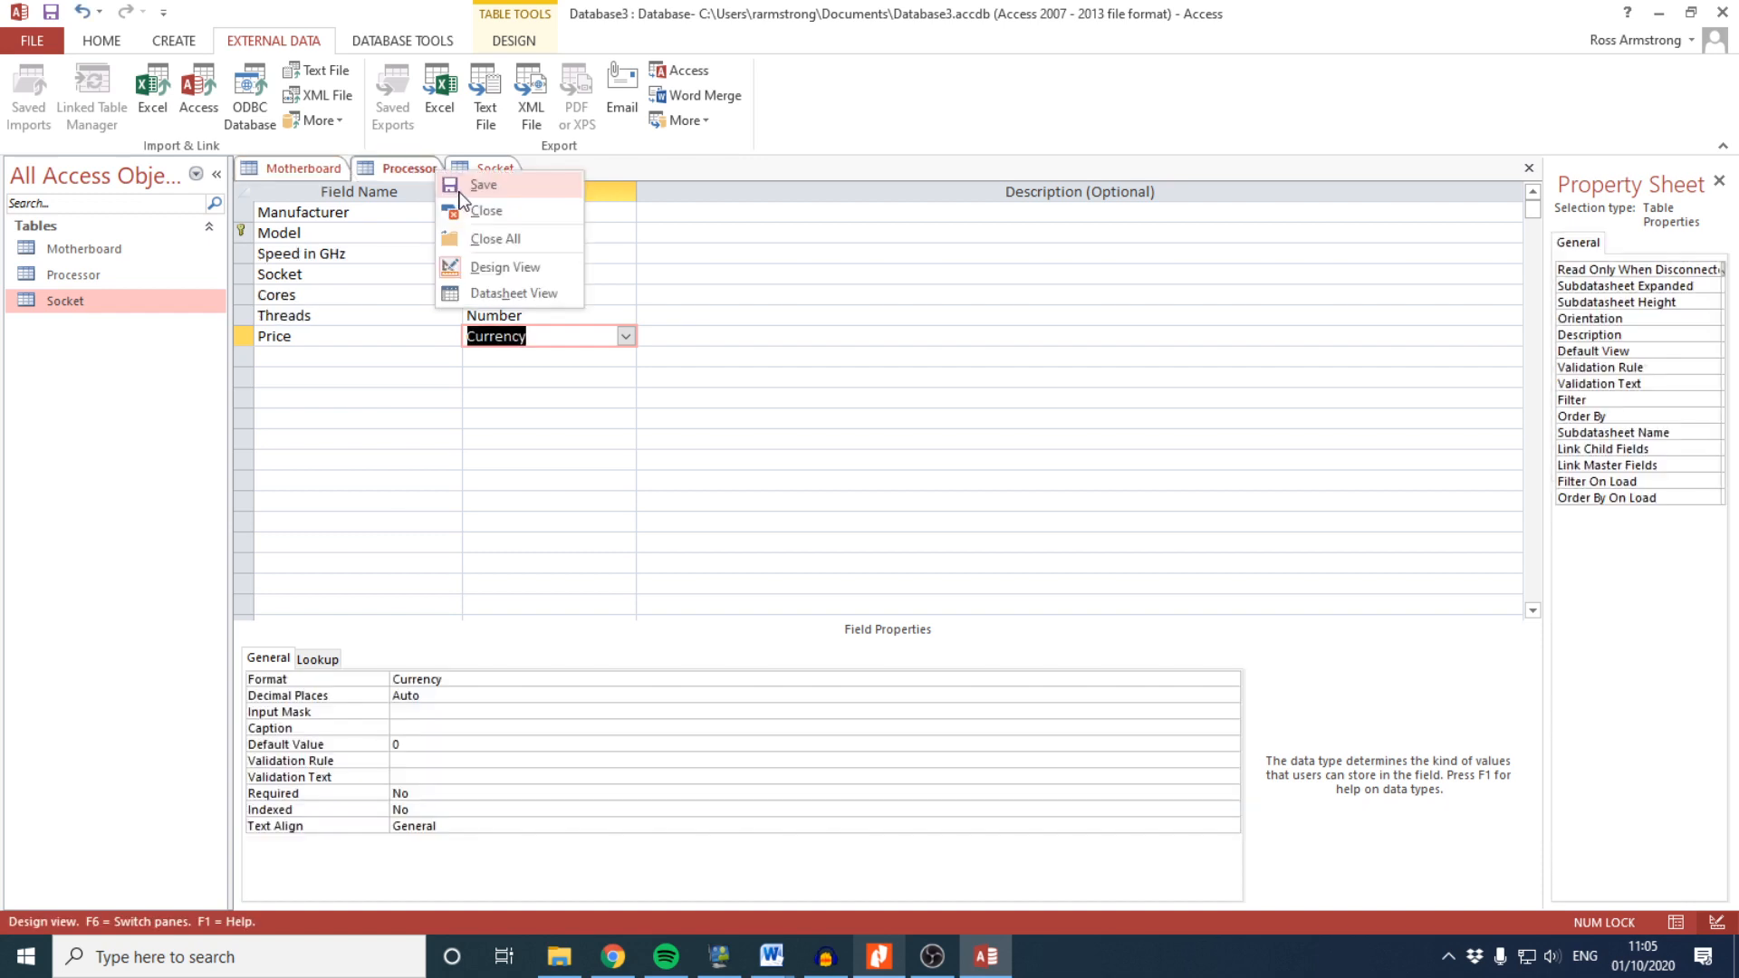
click(453, 181)
click(831, 546)
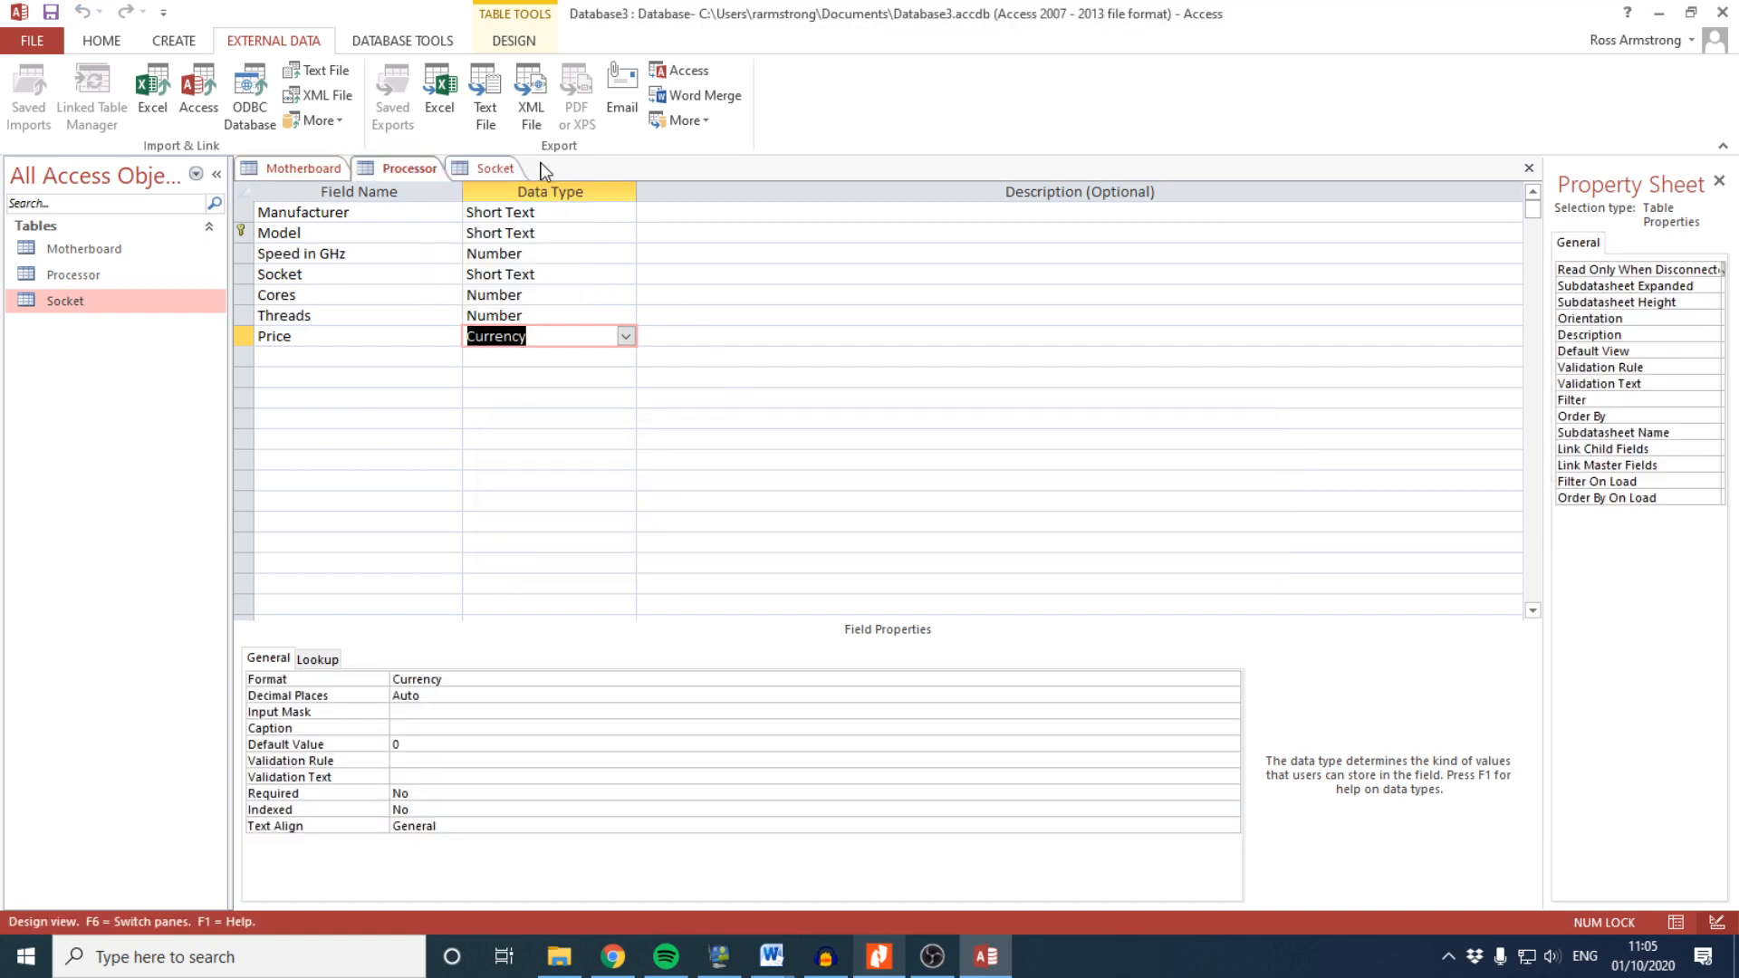
right_click(542, 170)
click(558, 186)
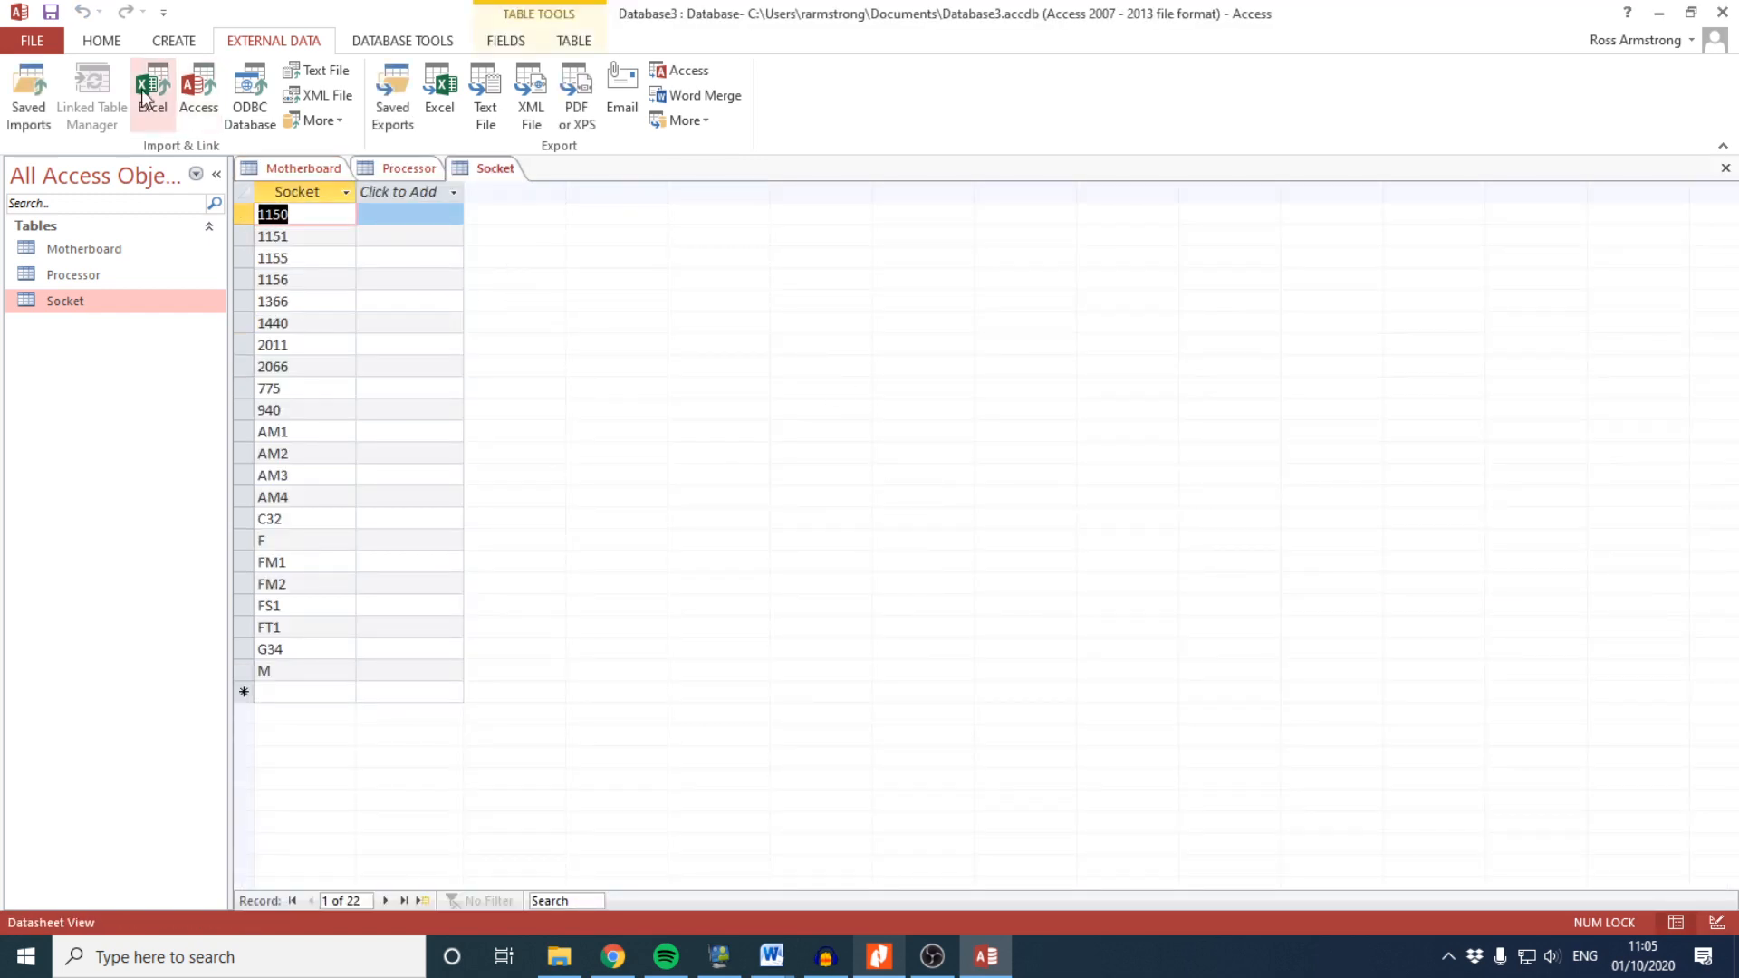
click(405, 46)
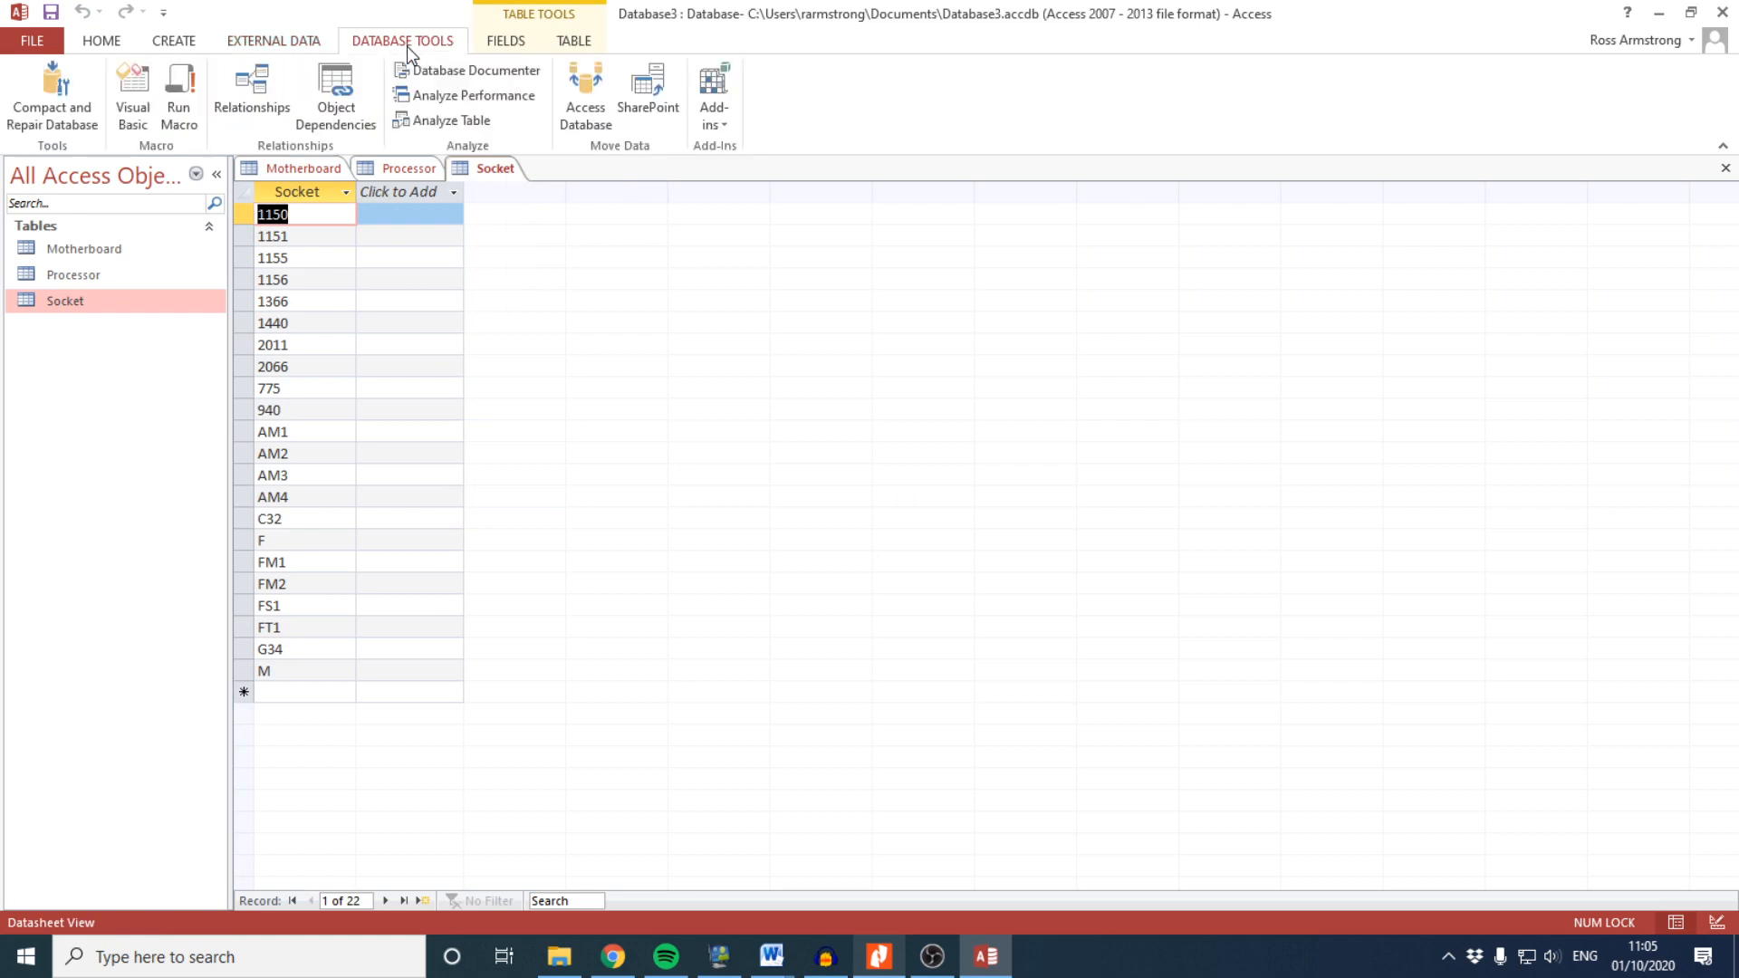
click(252, 91)
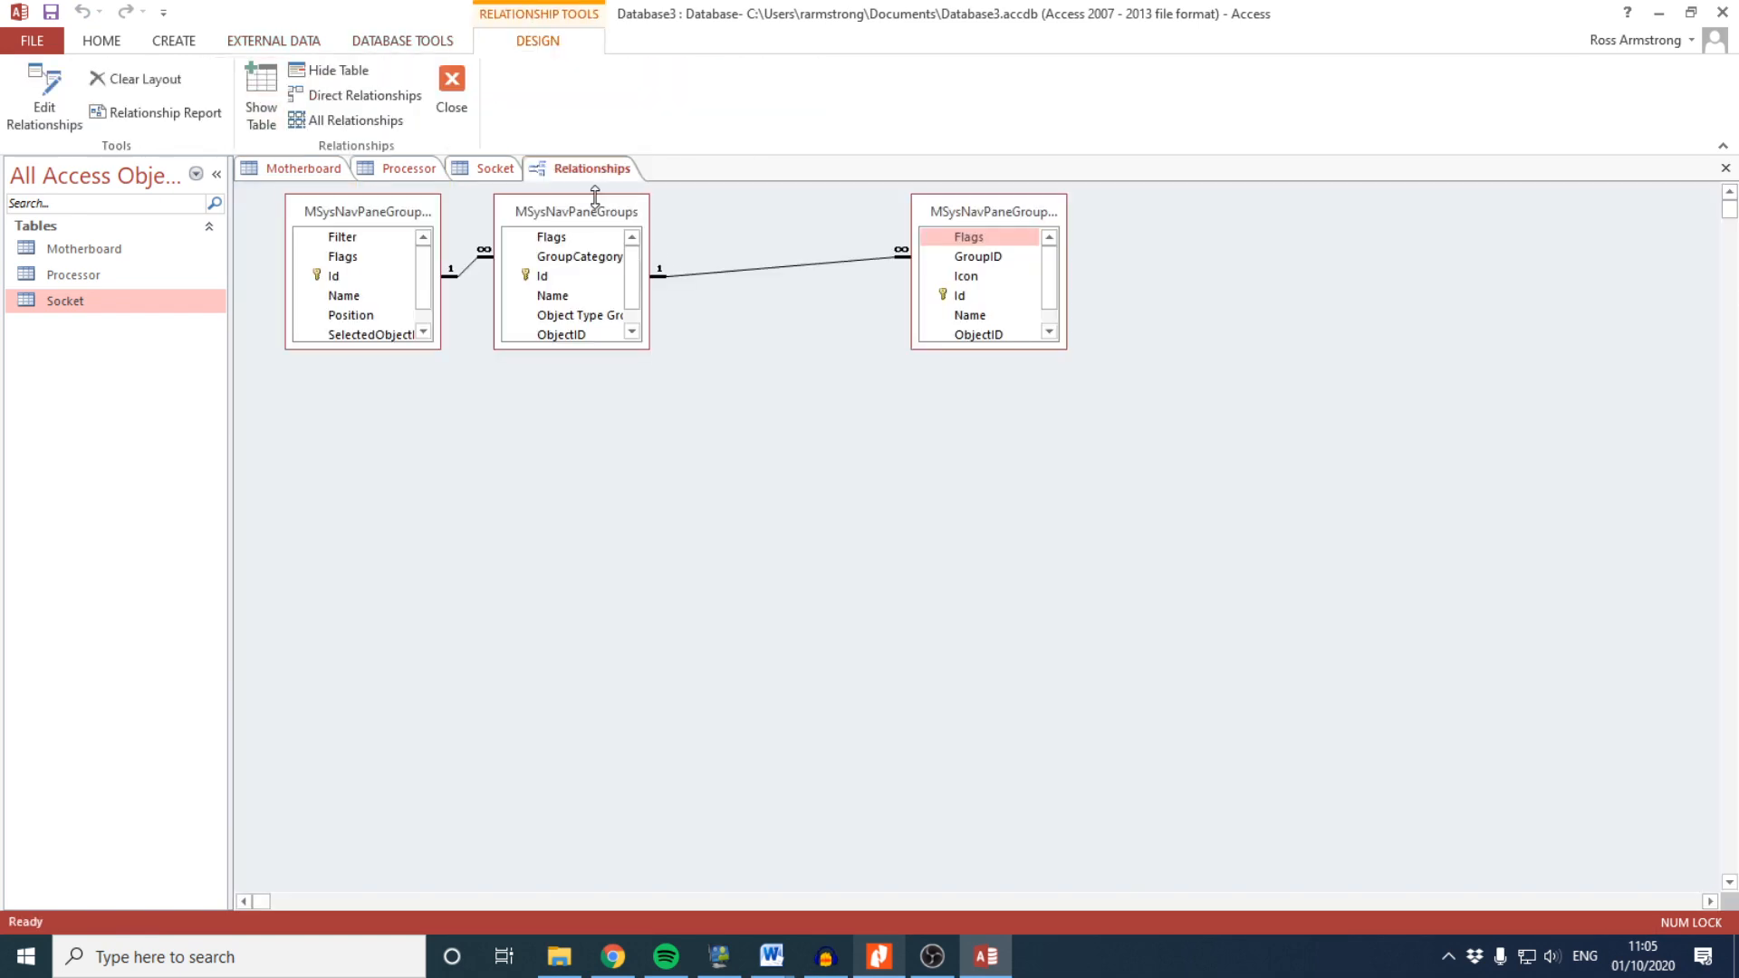
drag(583, 198, 693, 206)
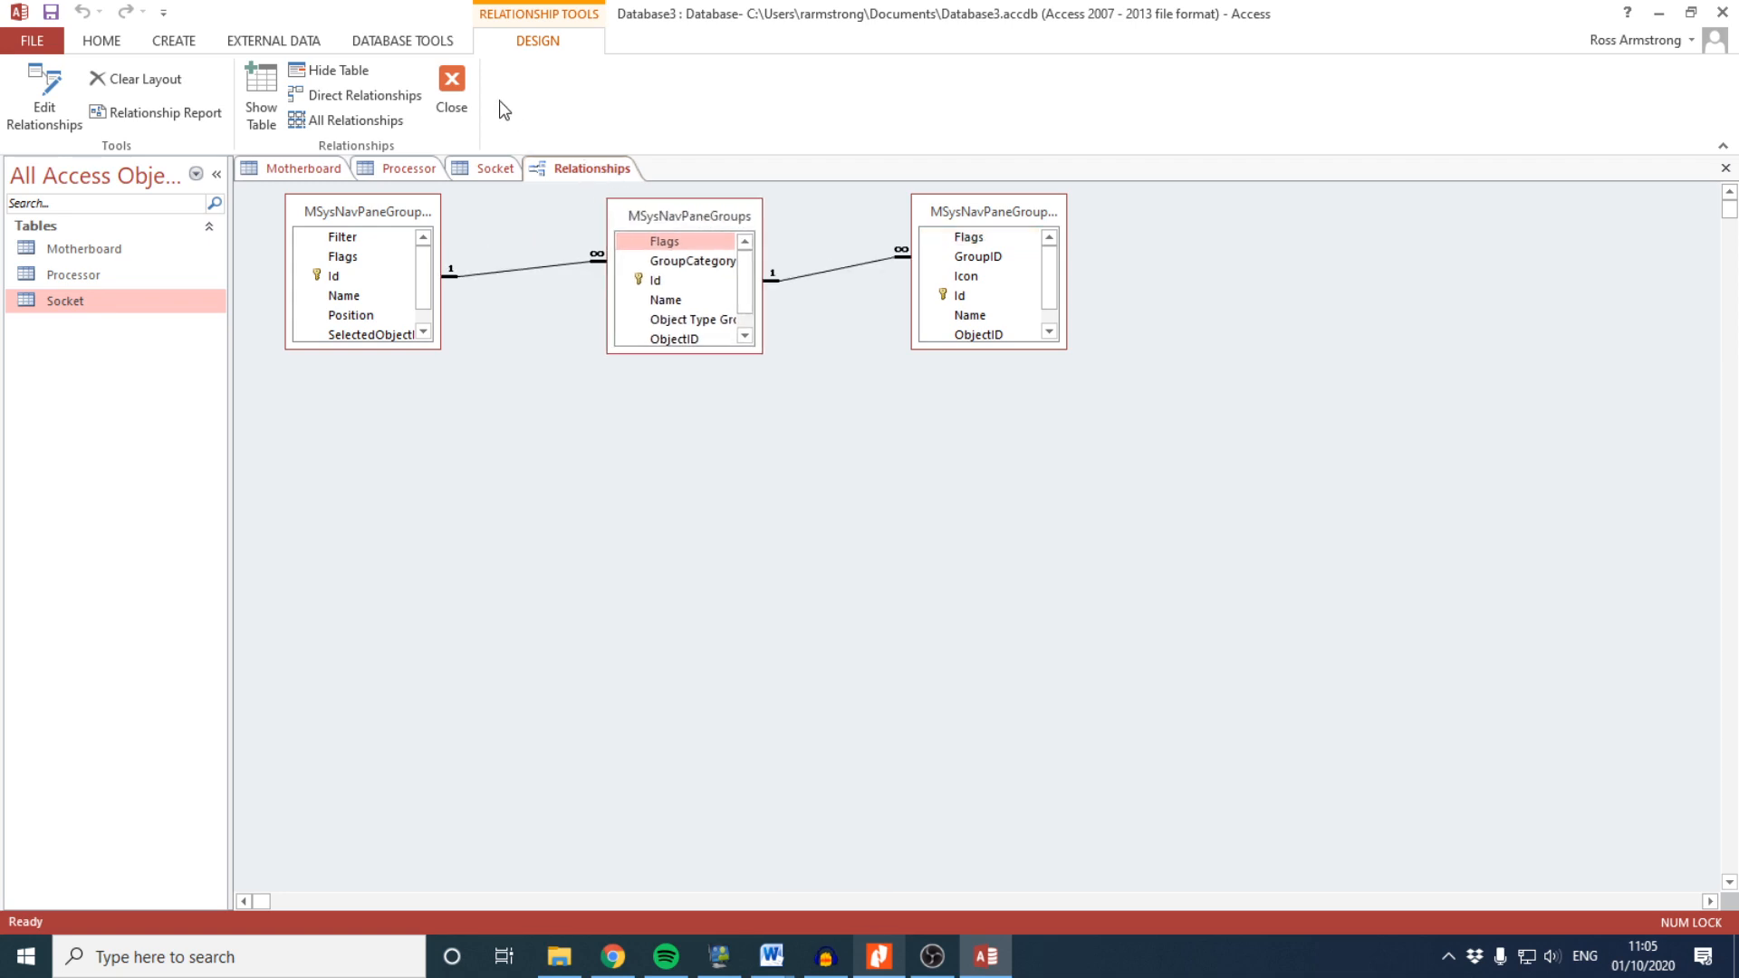
right_click(556, 165)
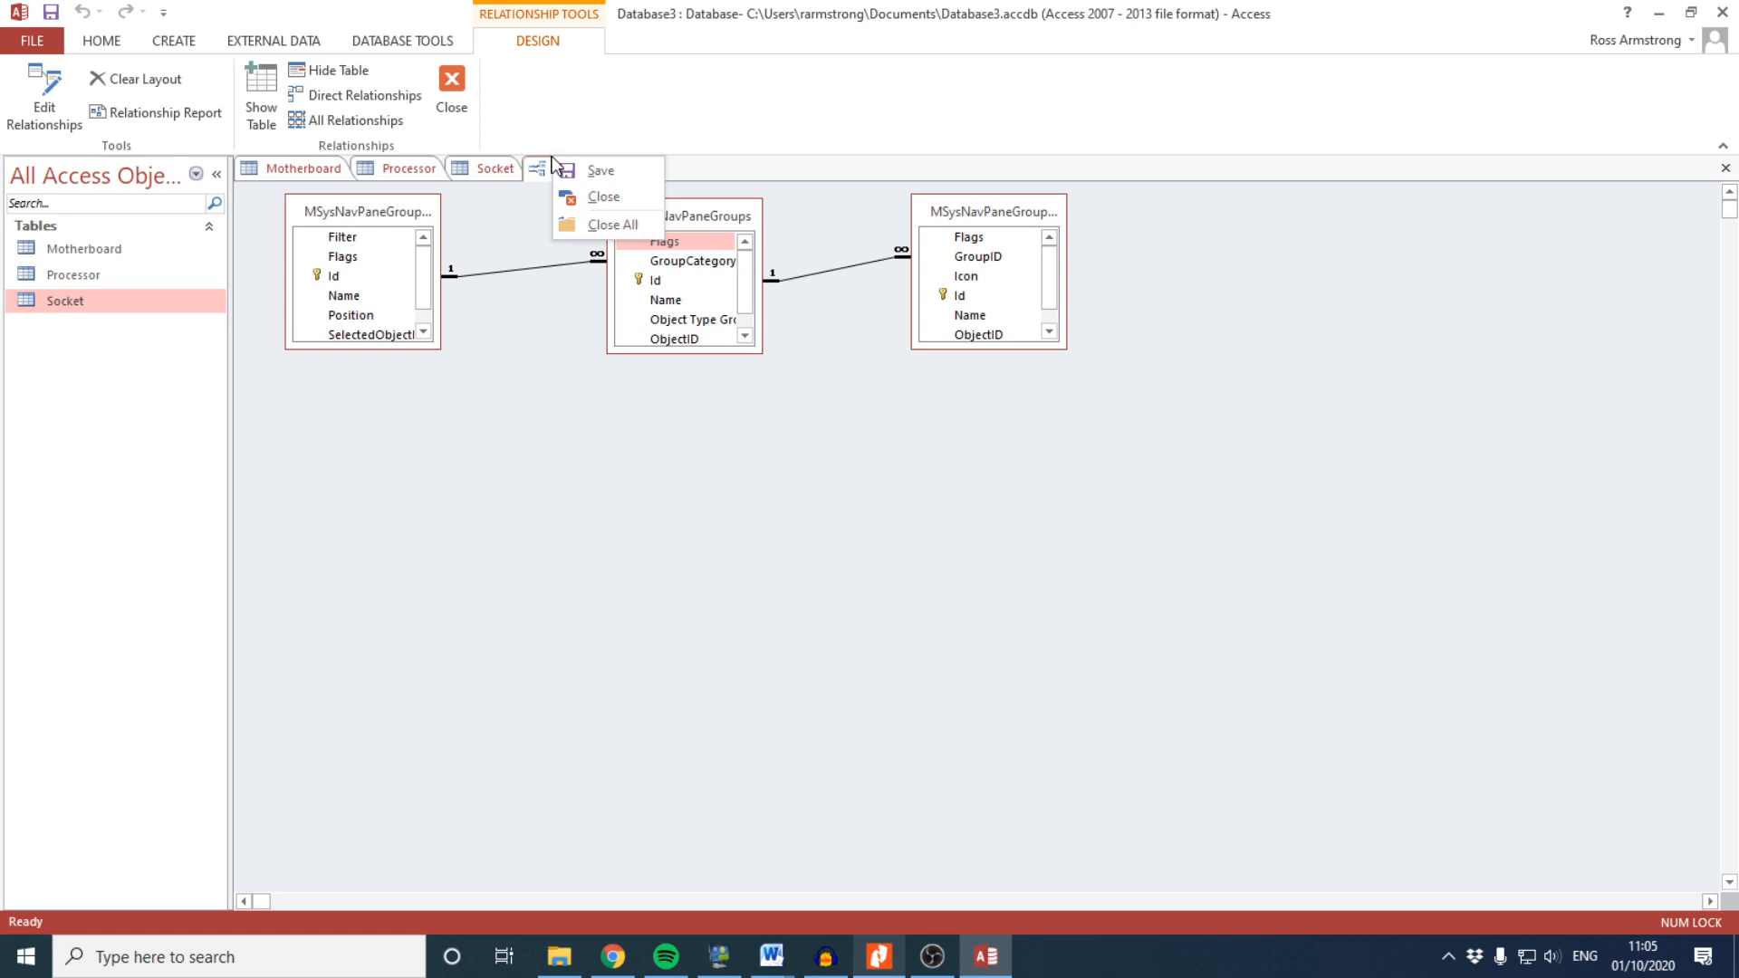
click(588, 196)
click(877, 540)
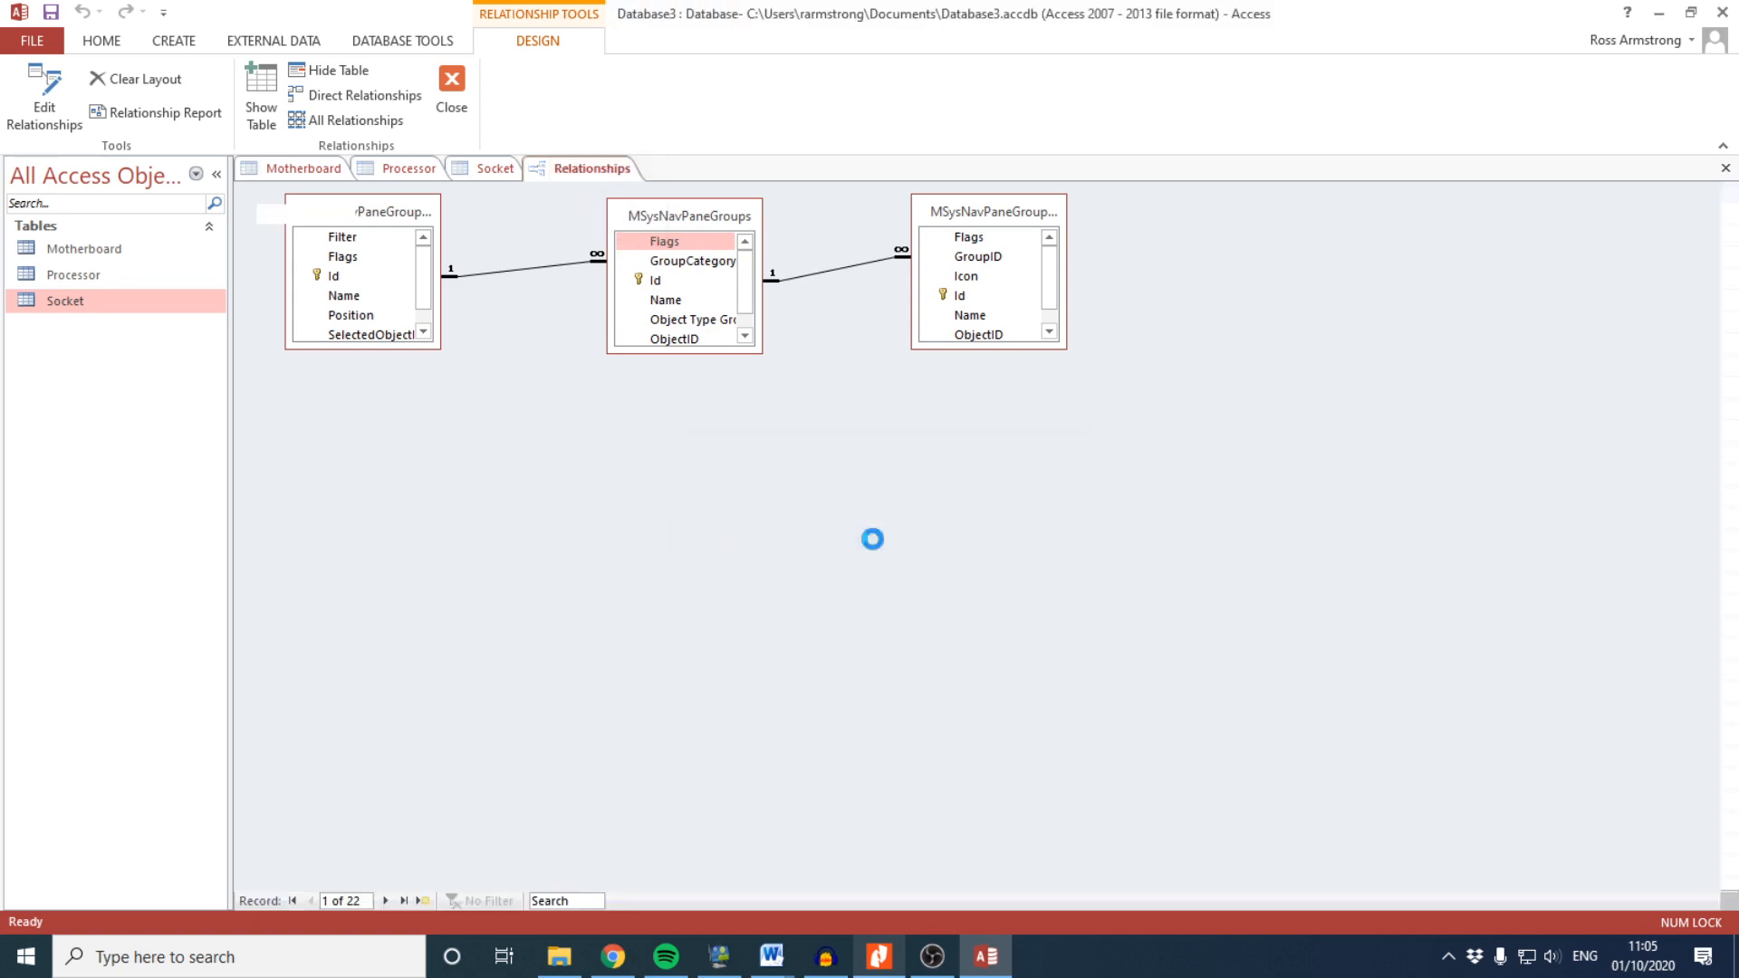
Add the Motherboard, Processor and Socket tables to the database's relationships layout
click(398, 41)
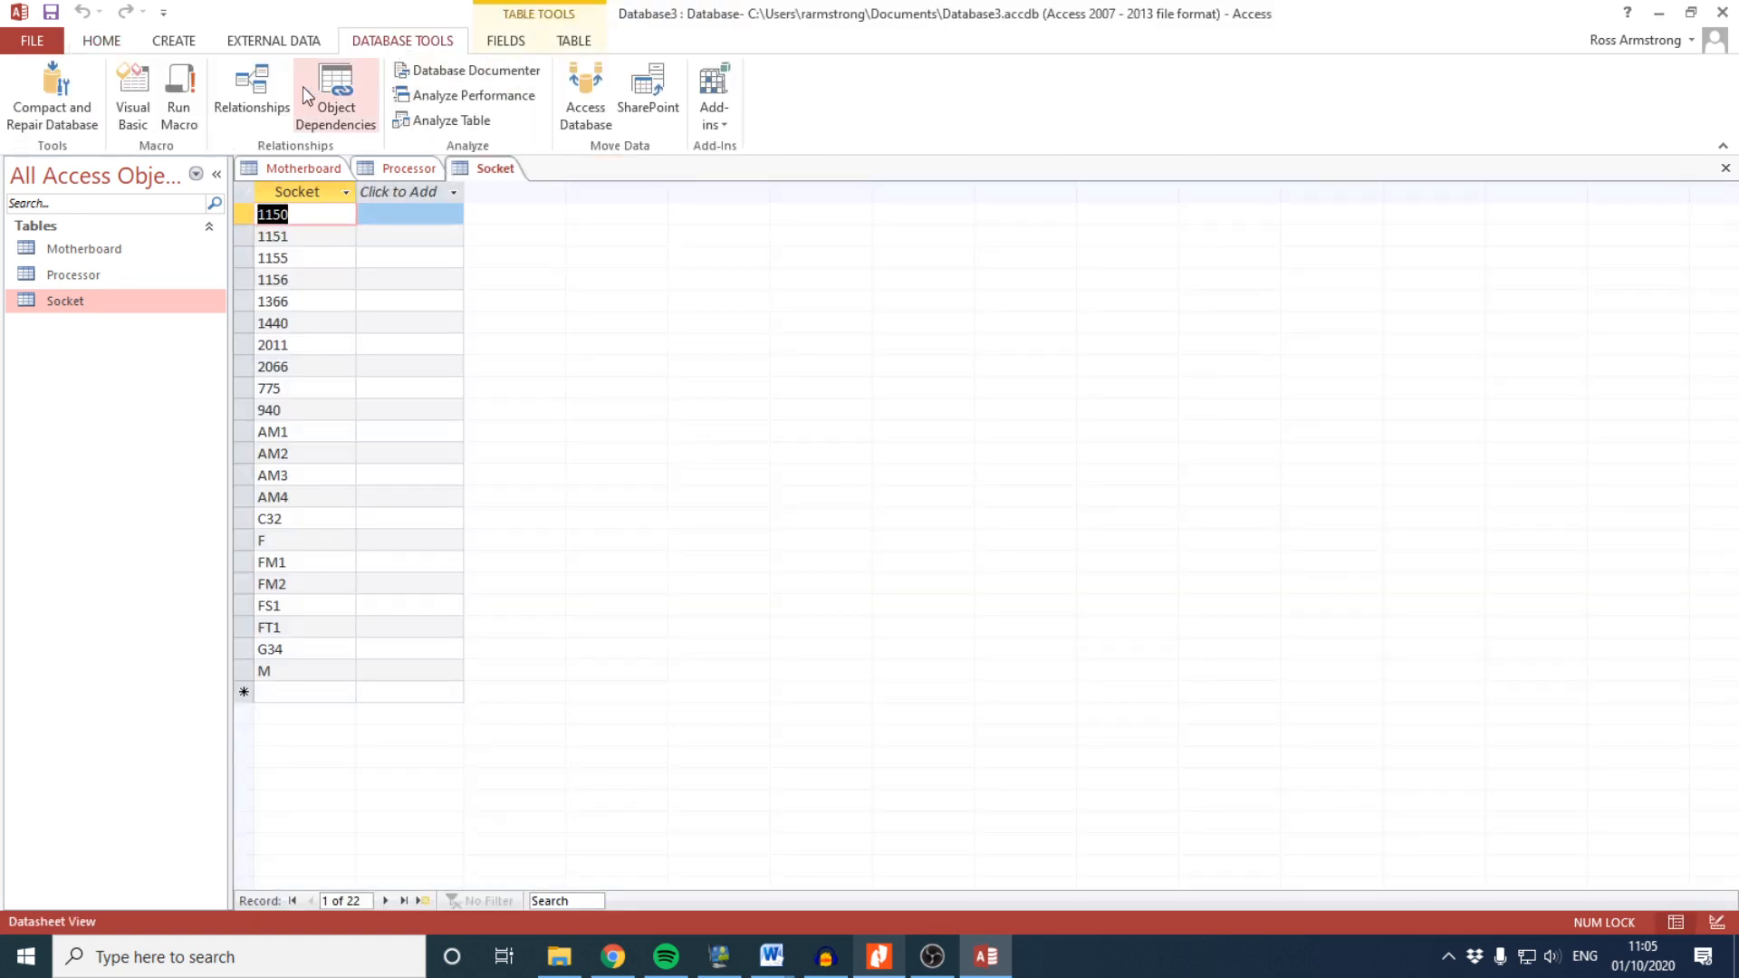
click(246, 105)
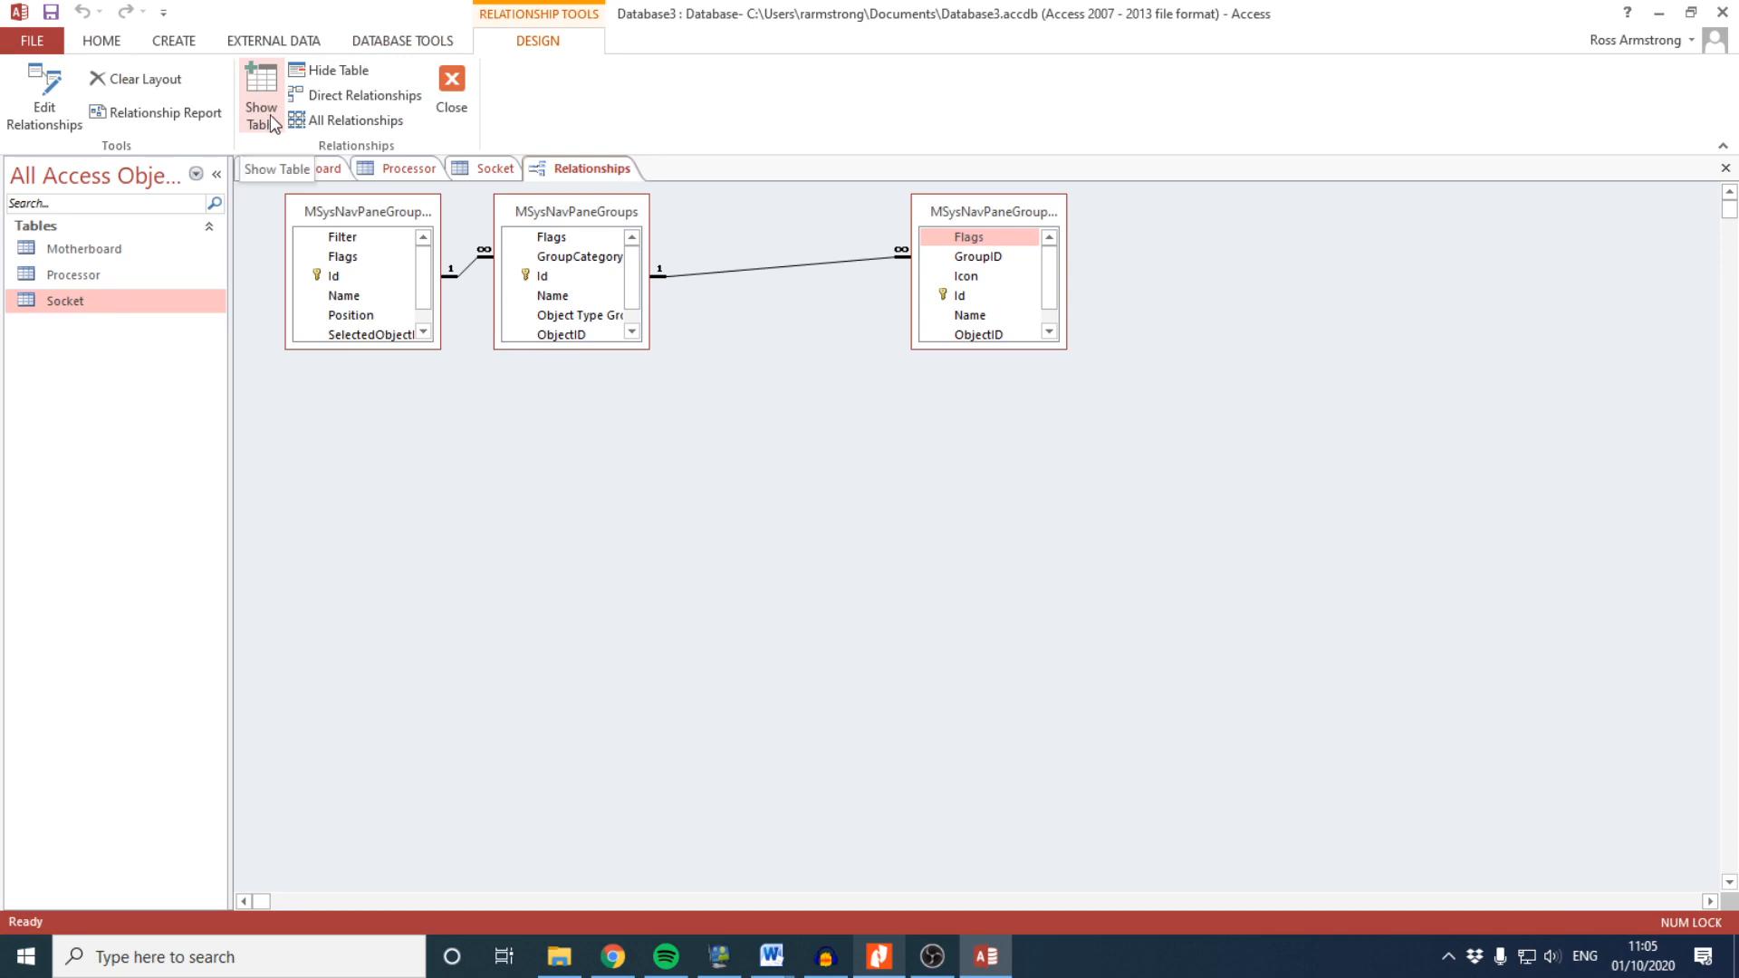
click(261, 90)
shift+click(778, 327)
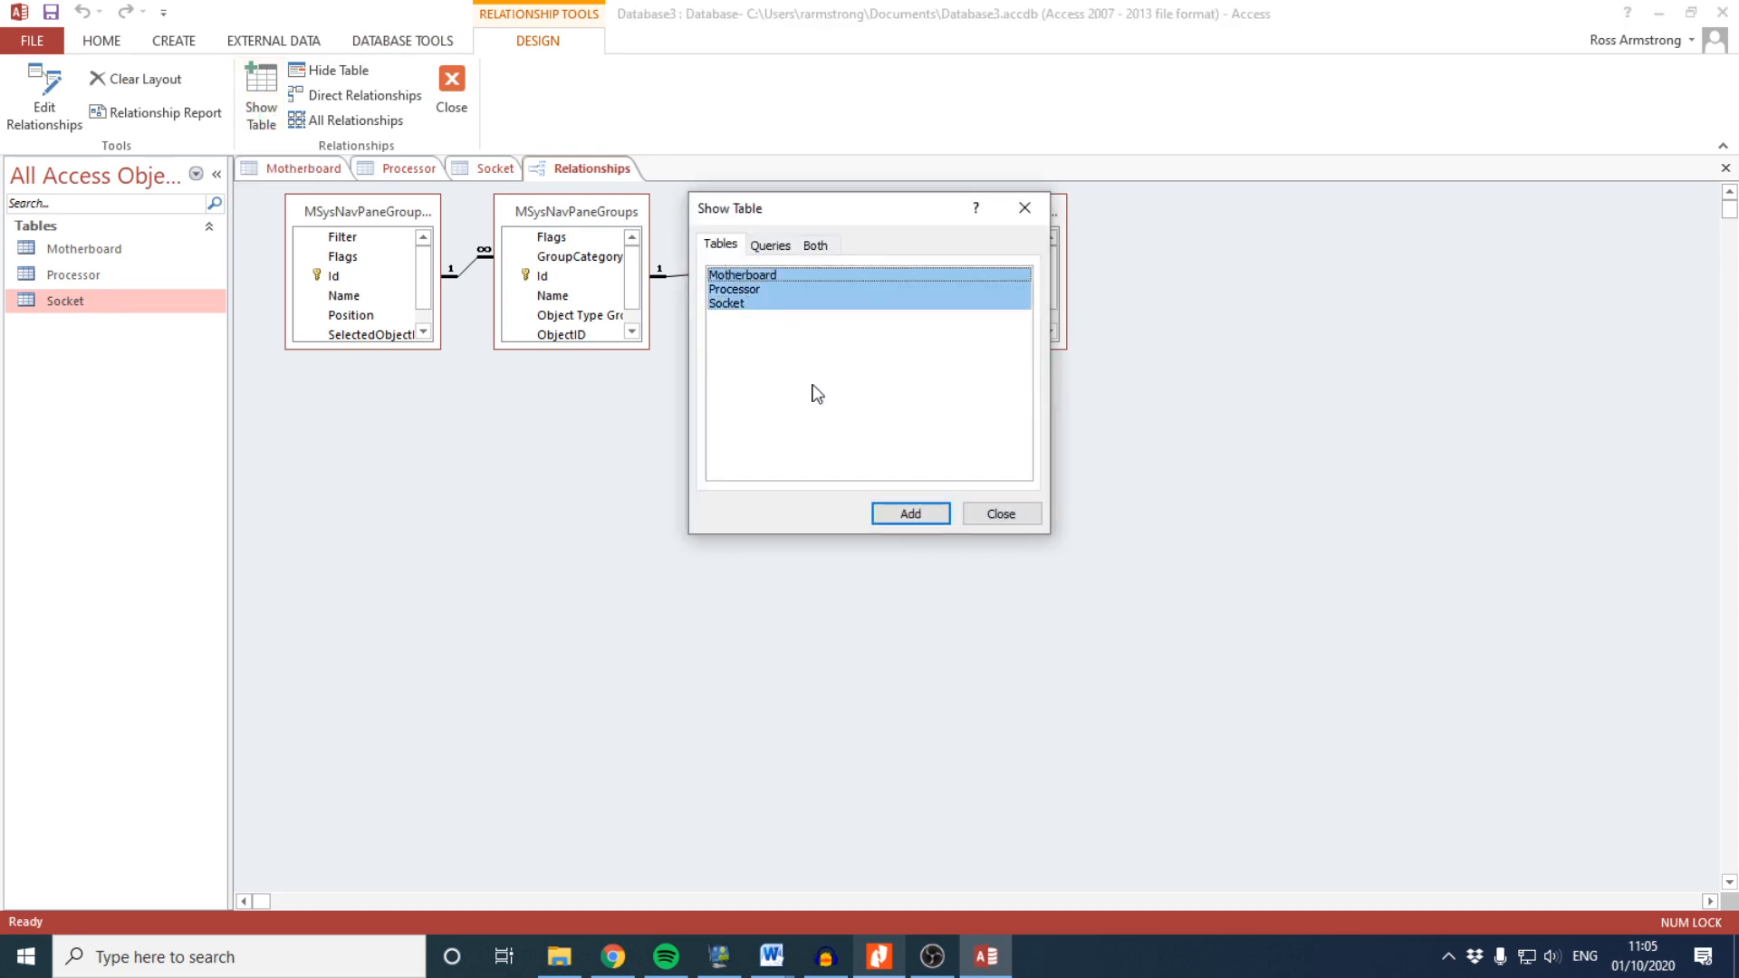
click(911, 514)
click(1024, 208)
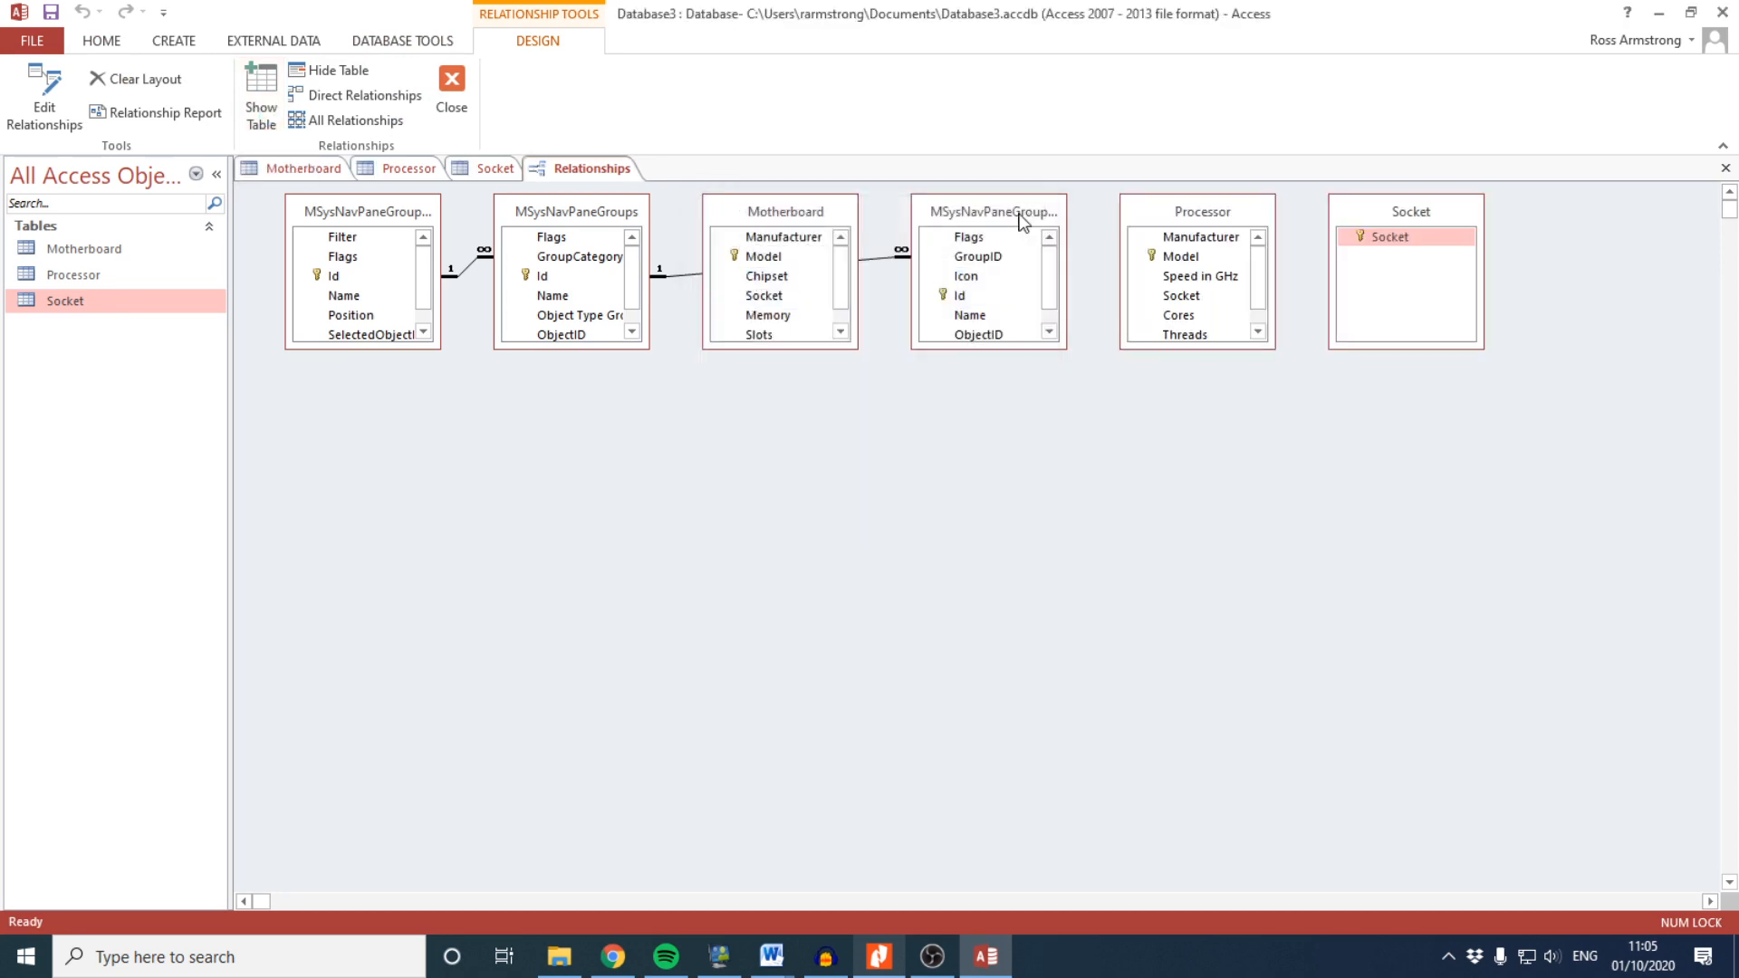
Separate the overlapping tables by moving Motherboard towards Processor, and hide the MSysNavPaneGroup table that stood between them
click(986, 214)
drag(989, 214, 619, 485)
drag(817, 217, 976, 230)
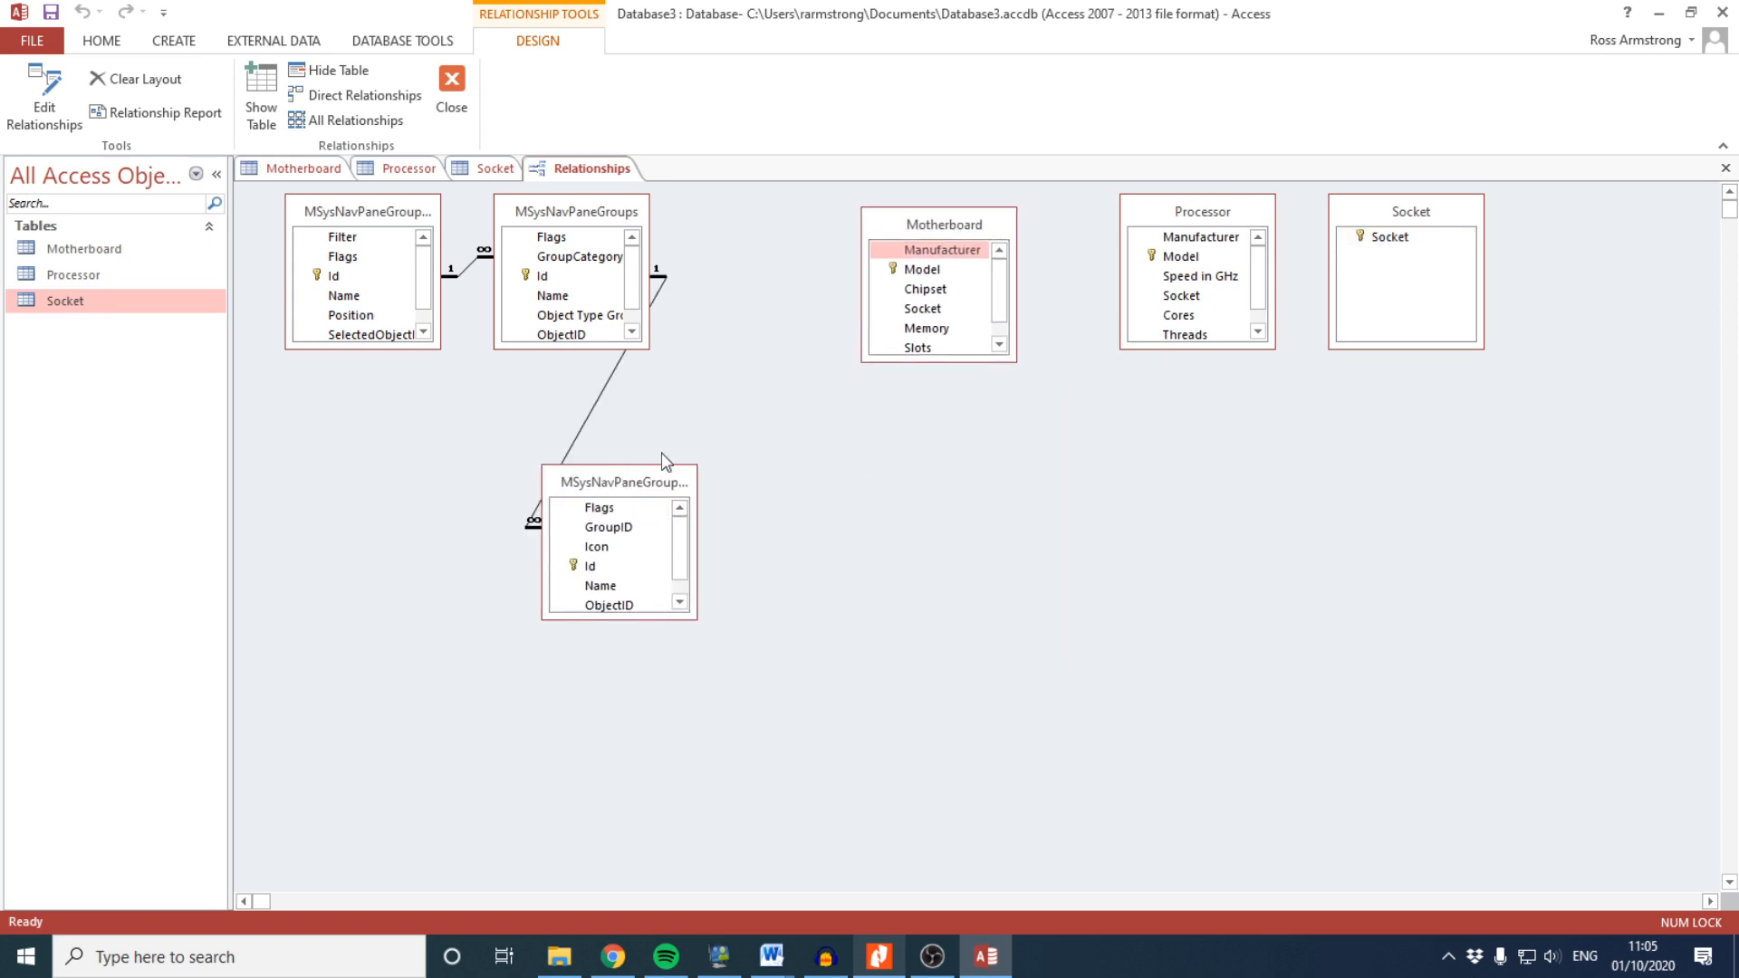
right_click(646, 482)
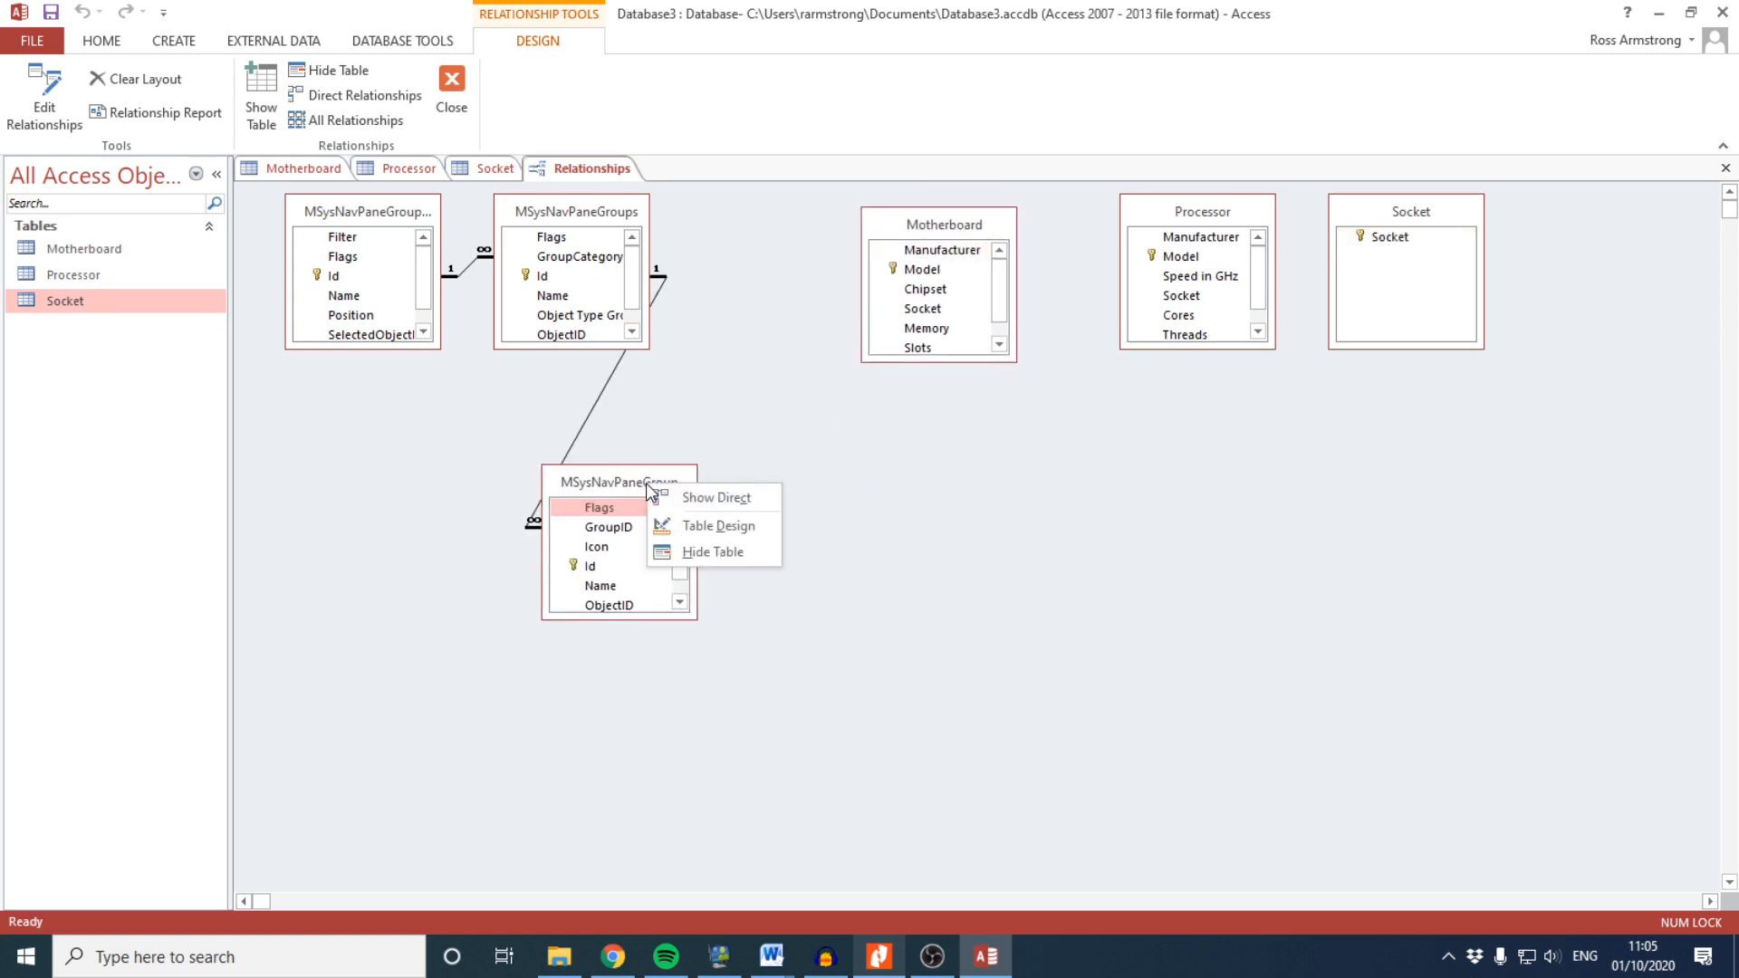
click(691, 551)
right_click(594, 239)
click(617, 262)
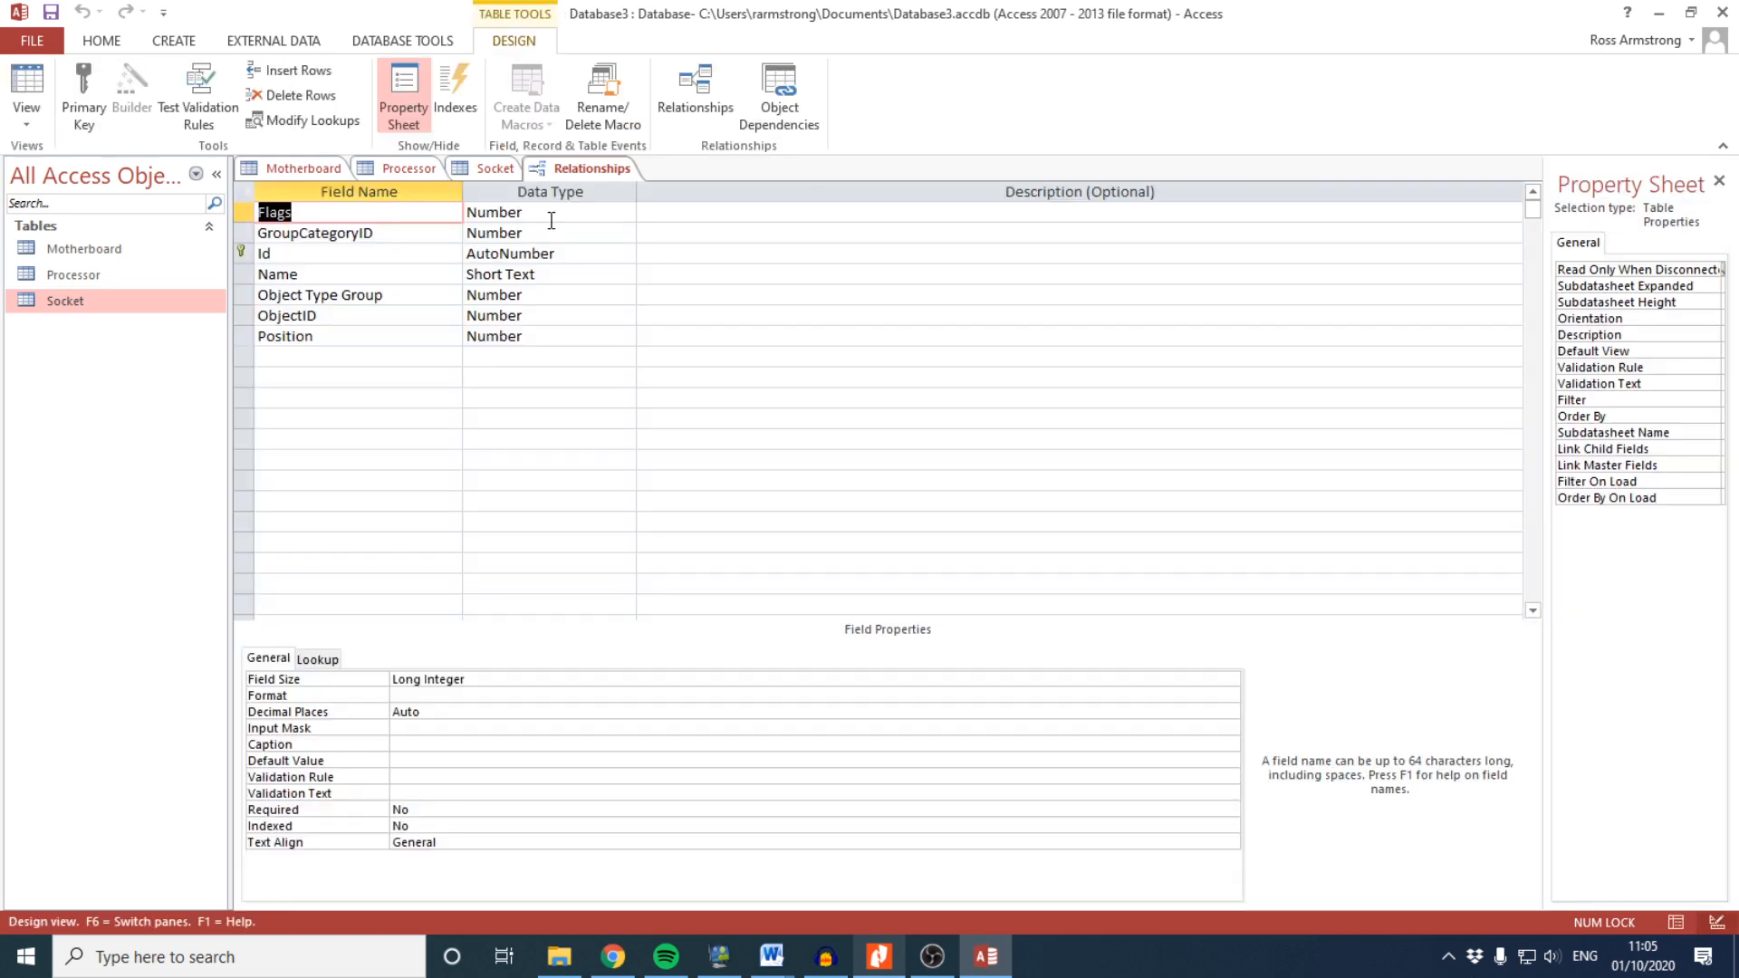
right_click(688, 169)
click(725, 216)
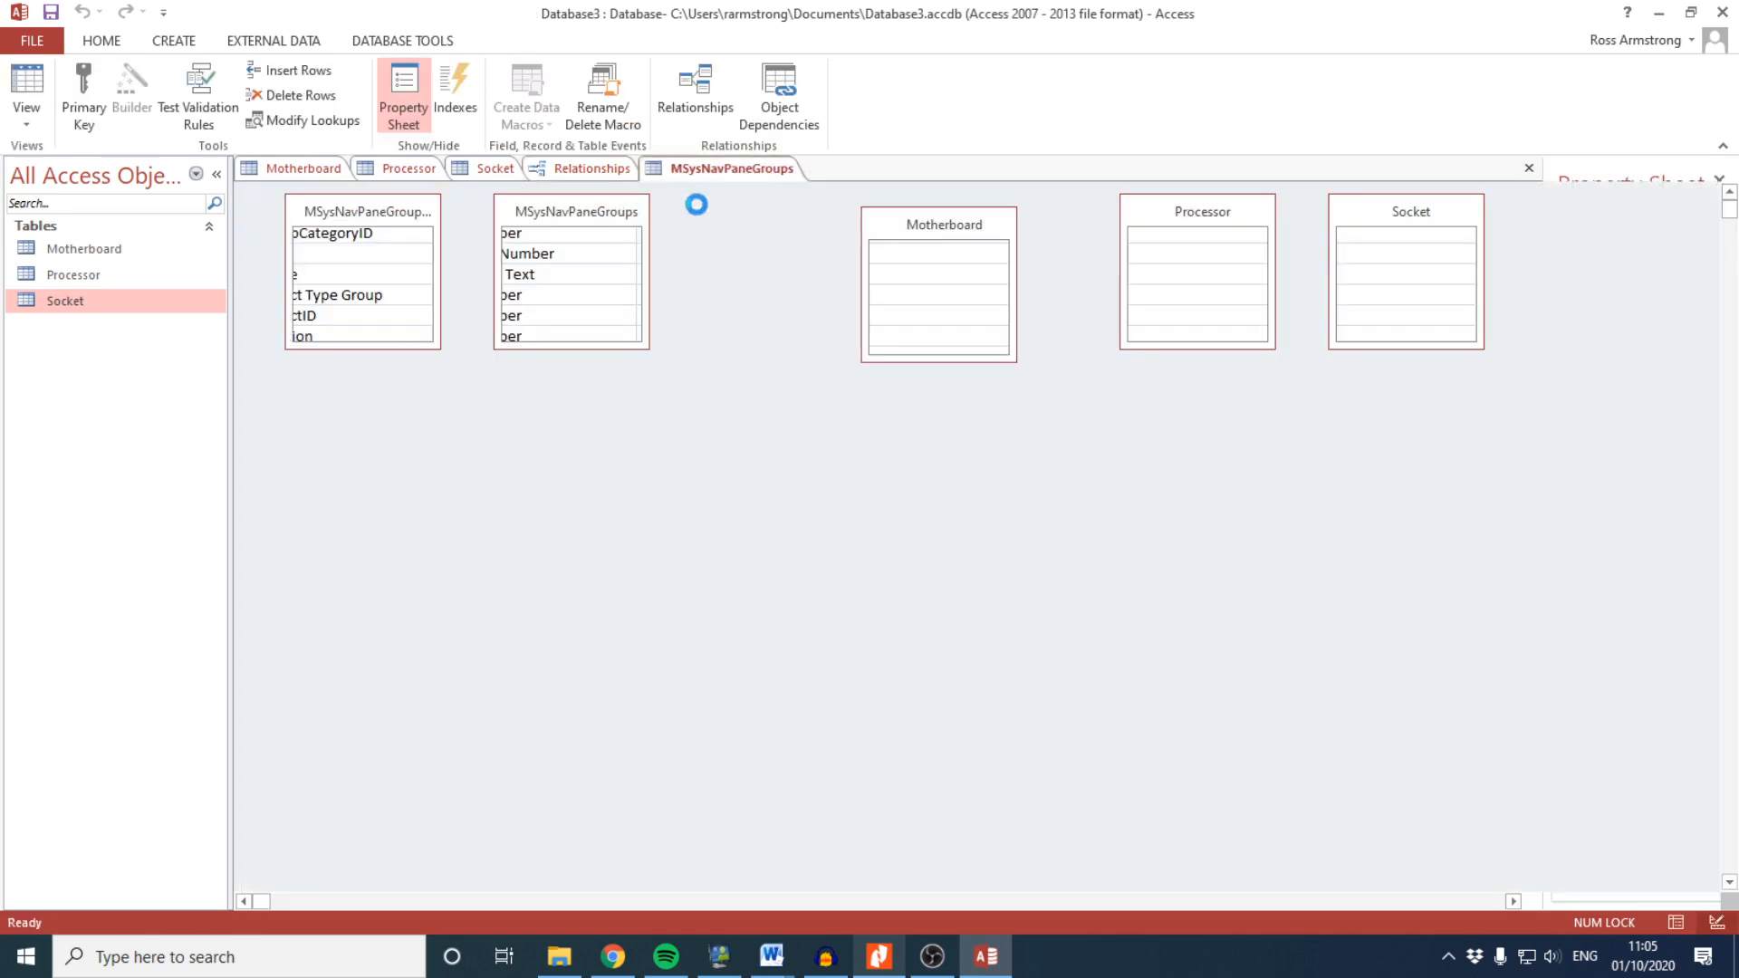
Hide the MSysNavPaneGroups table and the remaining MSysNavPane system table from the relationships layout
right_click(585, 194)
right_click(556, 212)
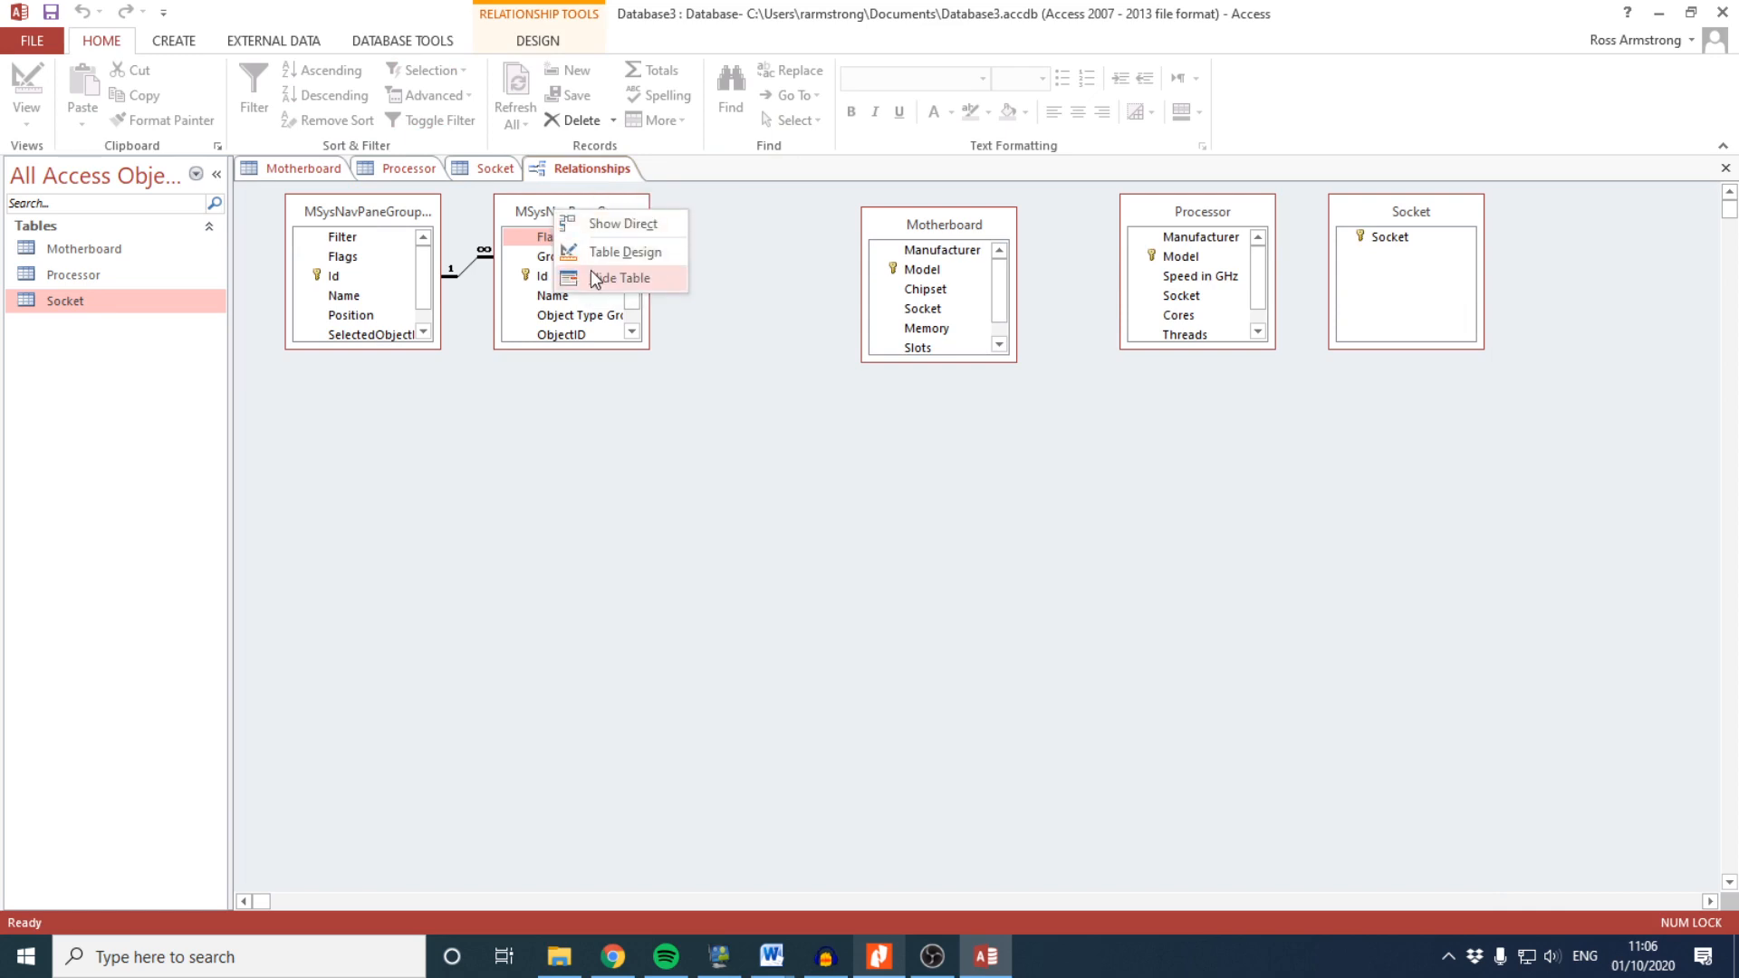
click(593, 276)
right_click(397, 229)
click(449, 290)
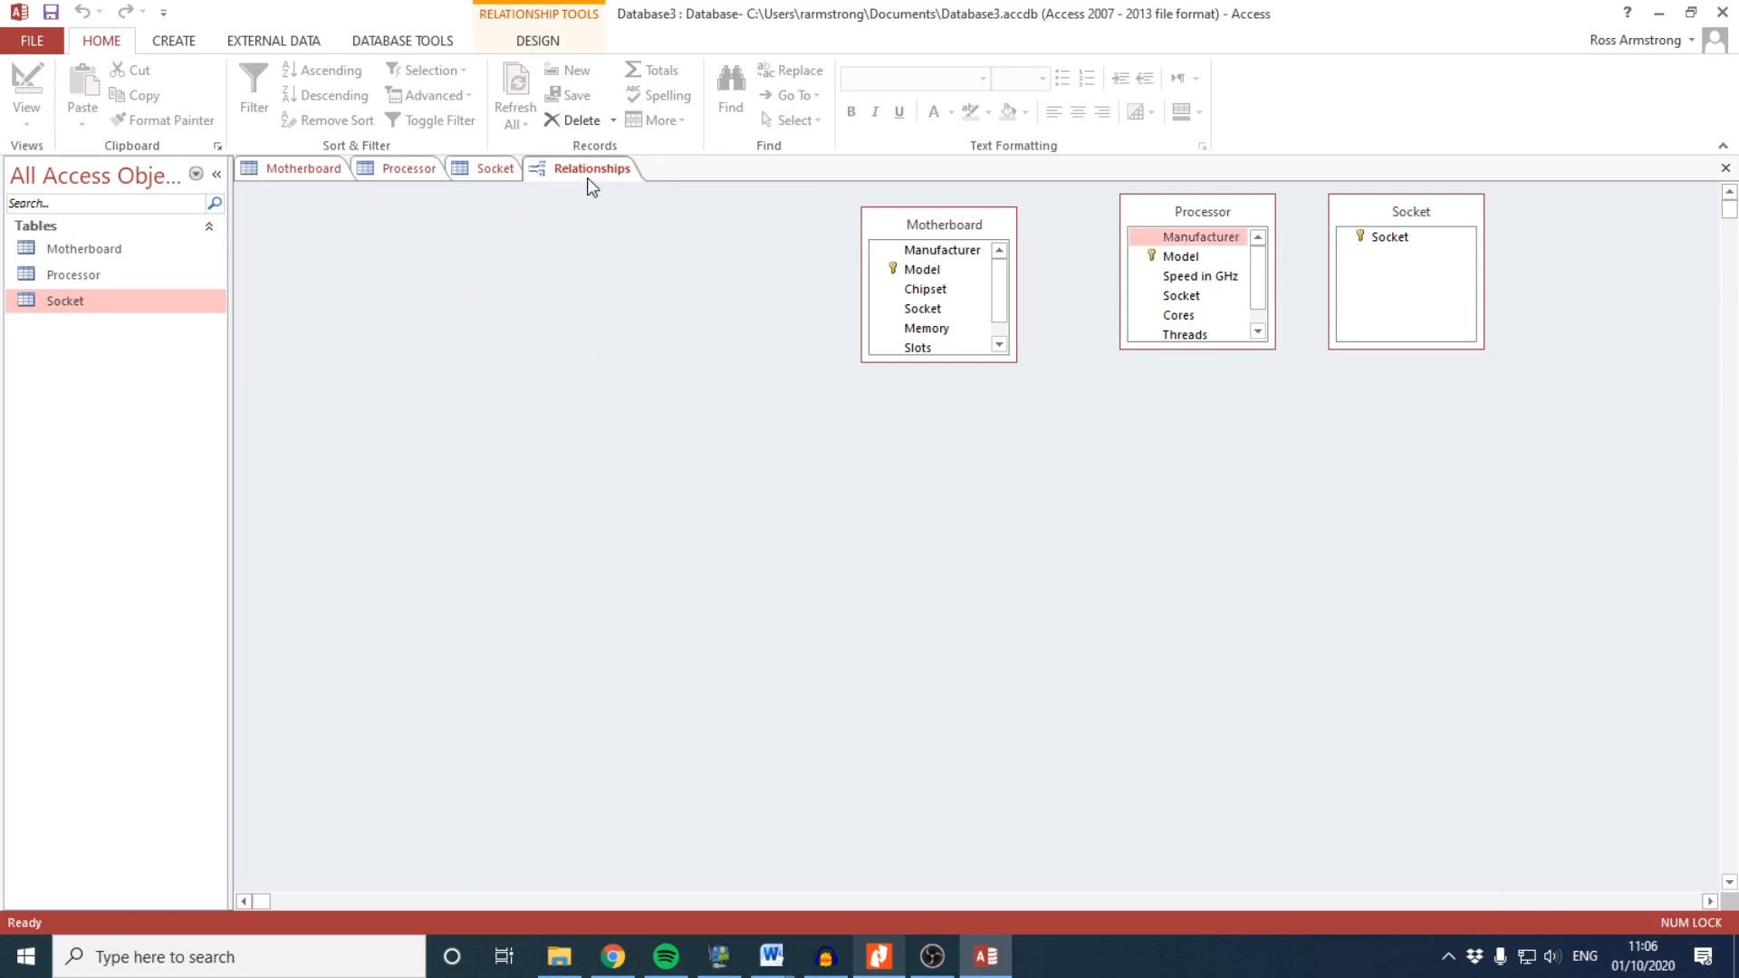
Rearrange the tables in the relationships layout so that Socket stands between Processor and Motherboard
drag(942, 225, 504, 230)
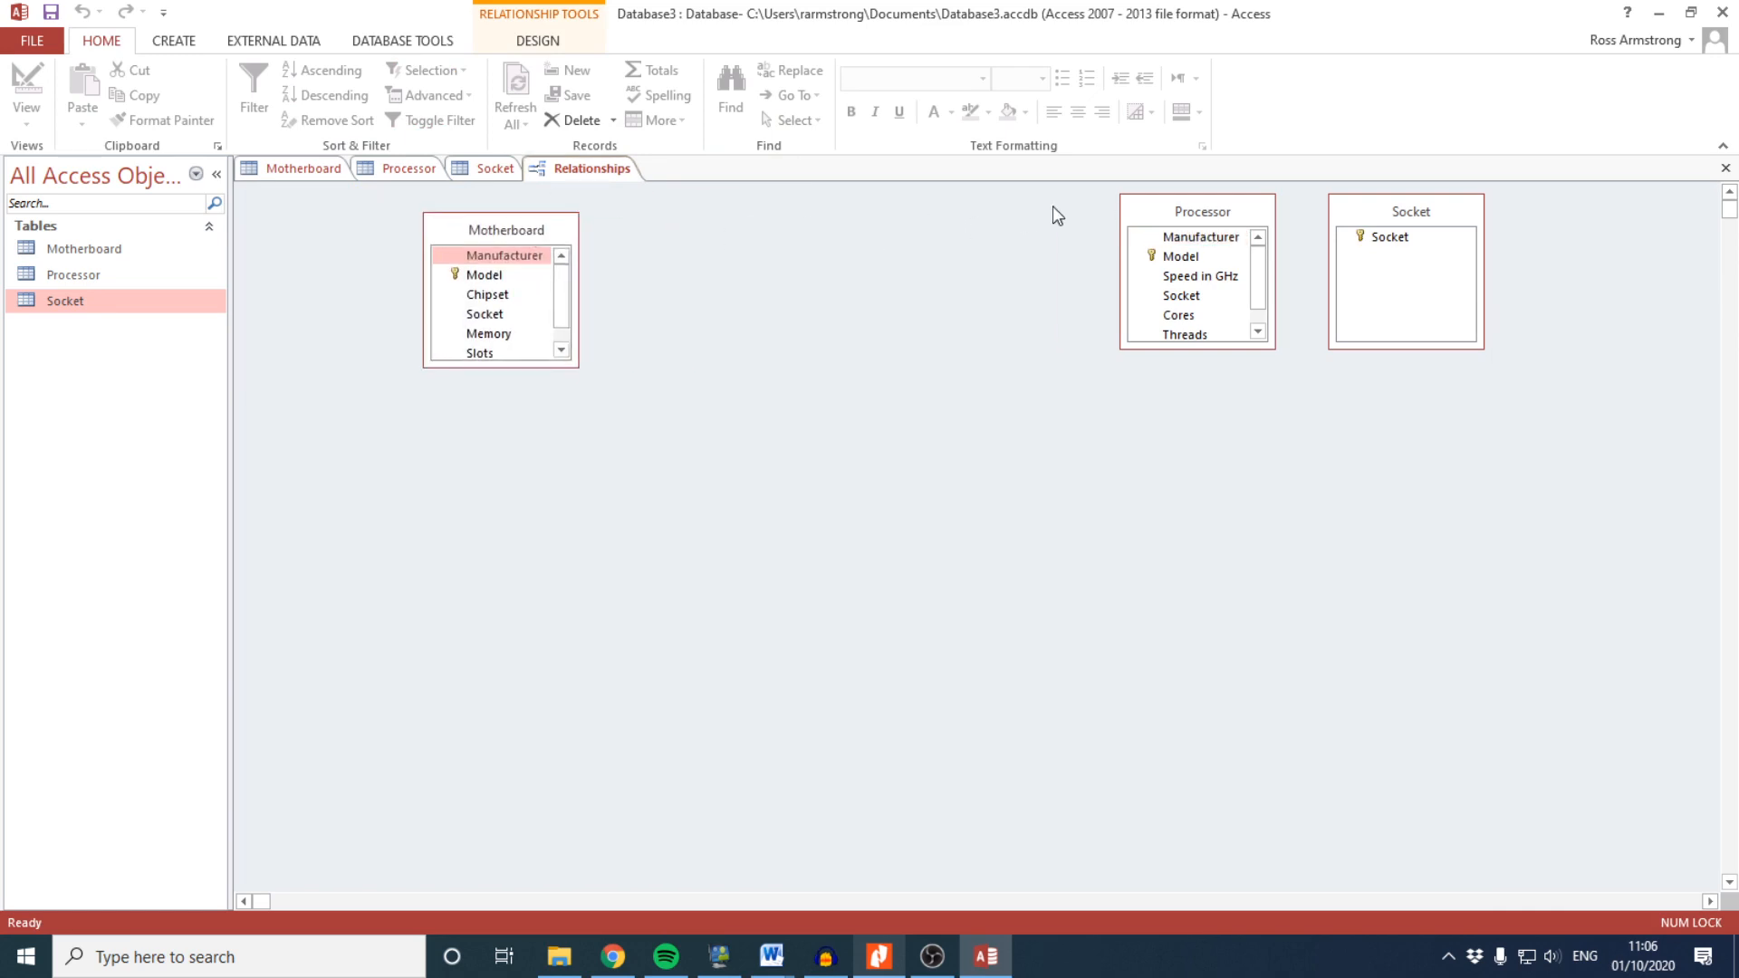
drag(1159, 211, 522, 420)
drag(520, 234, 1196, 326)
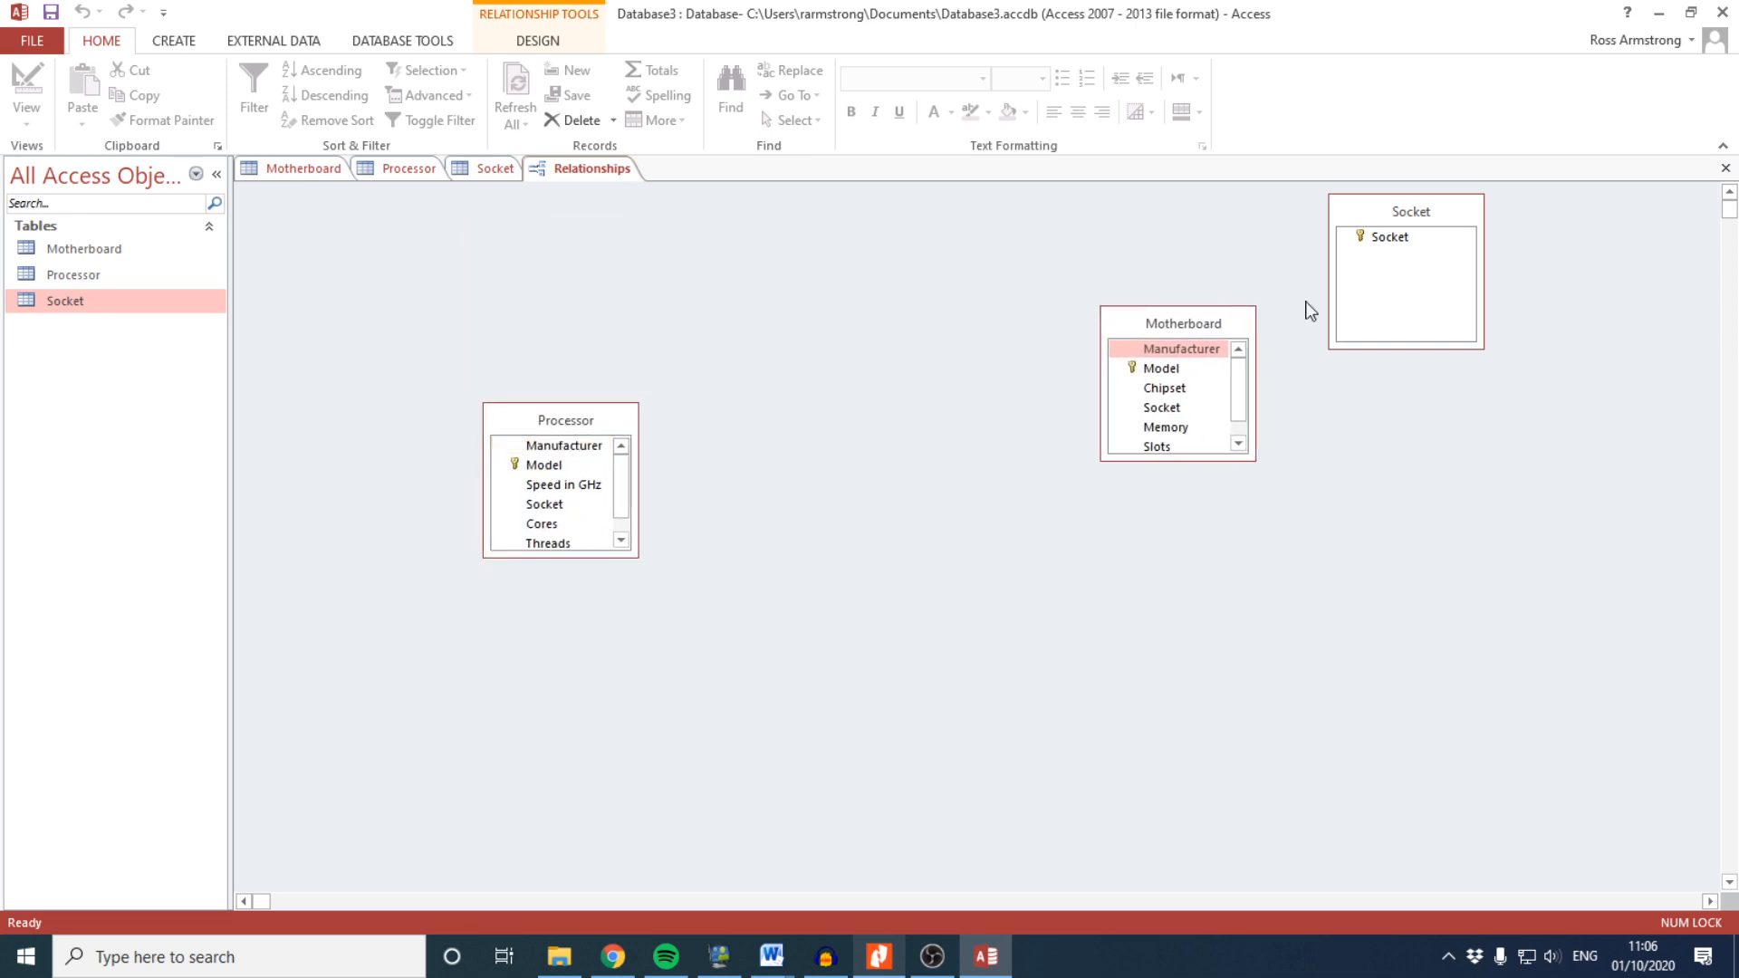
drag(1390, 226, 871, 362)
drag(563, 417, 592, 313)
Try to relate Processor's Socket field to the Socket table's Socket field with referential integrity enforced
drag(584, 399, 880, 375)
click(820, 381)
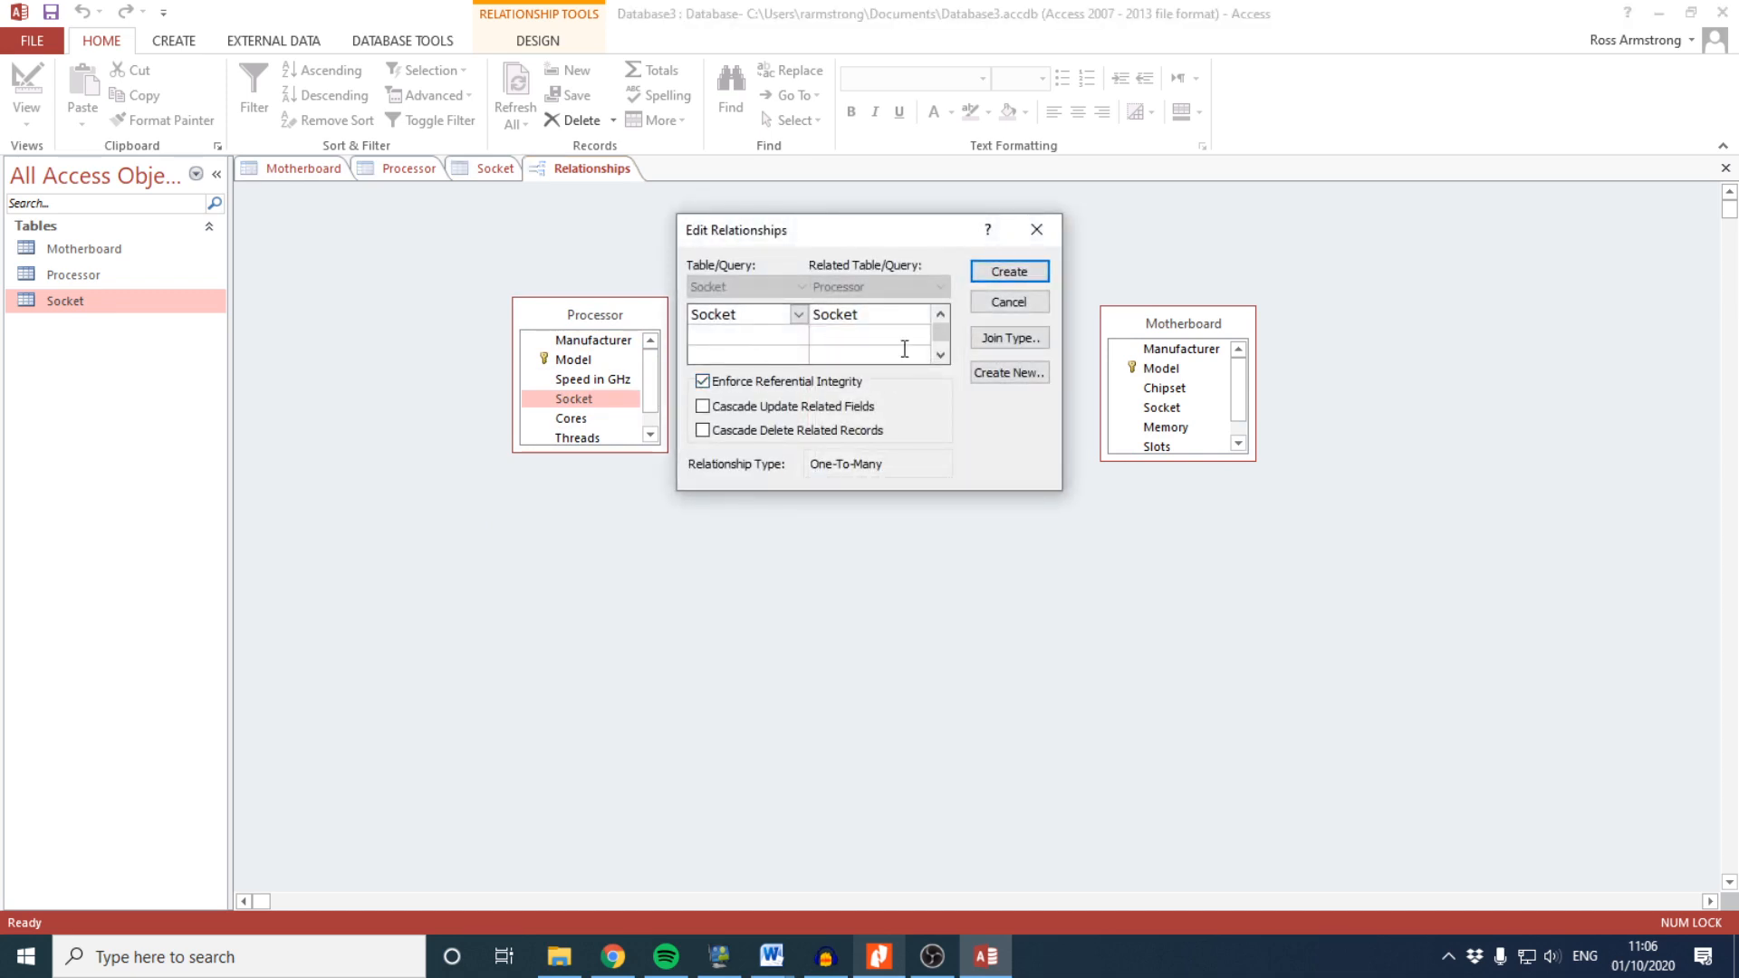
click(999, 270)
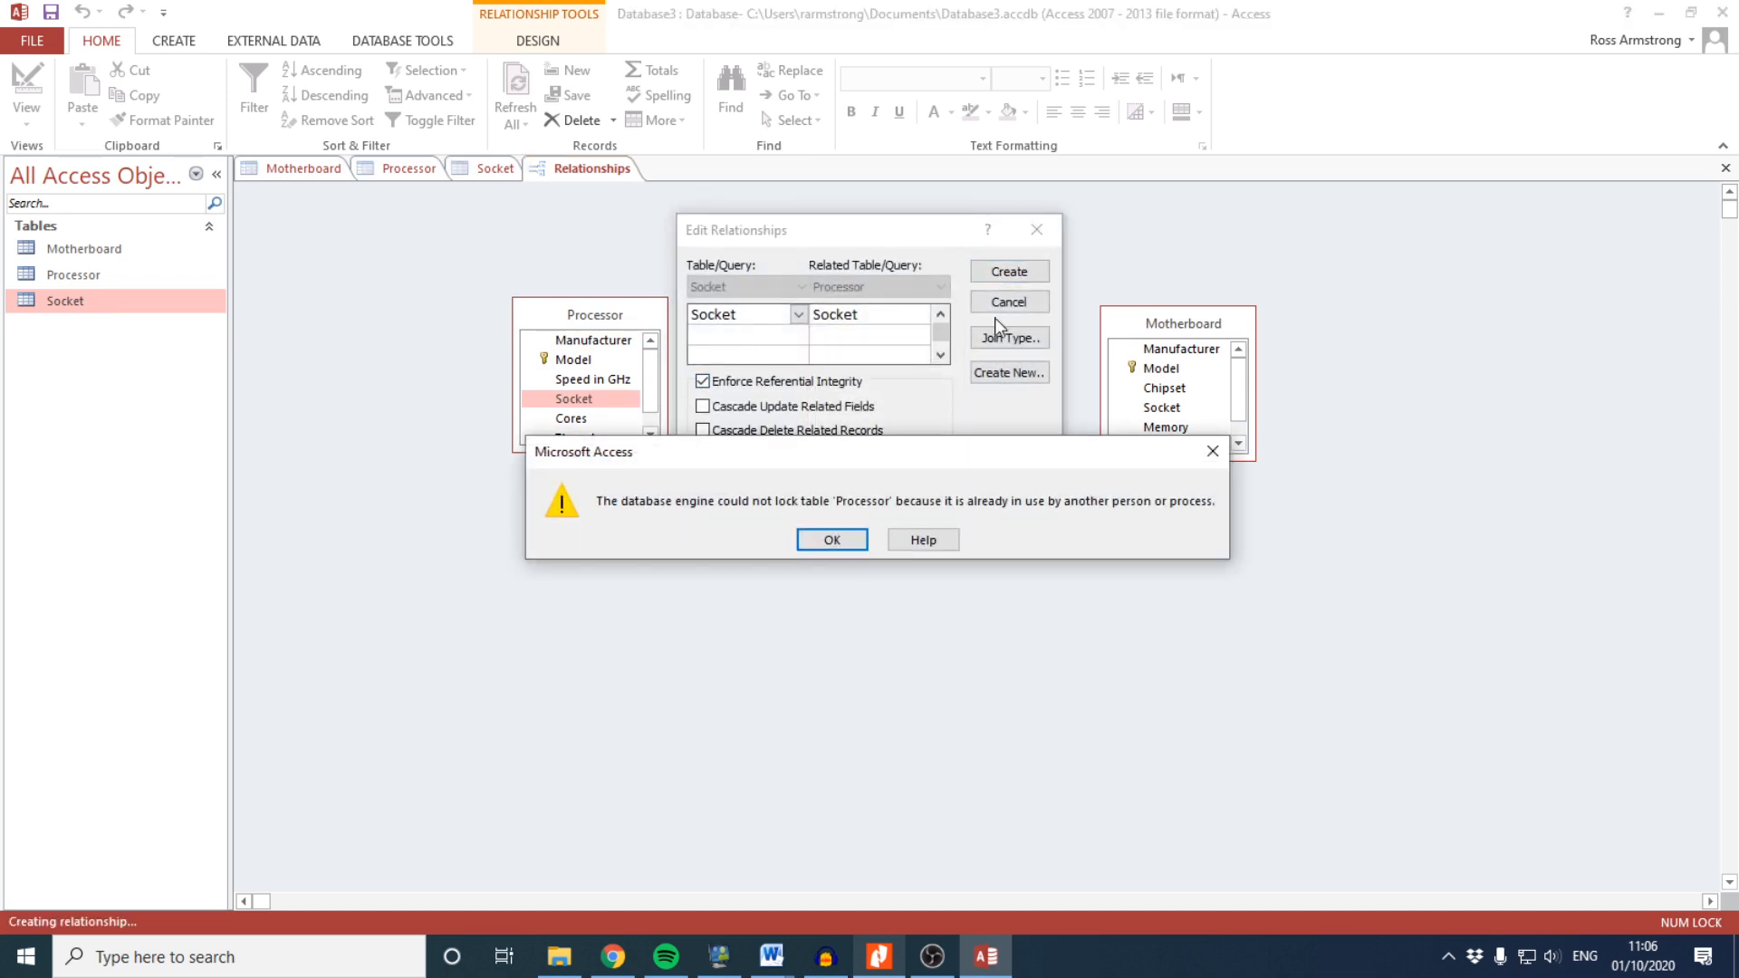
click(832, 541)
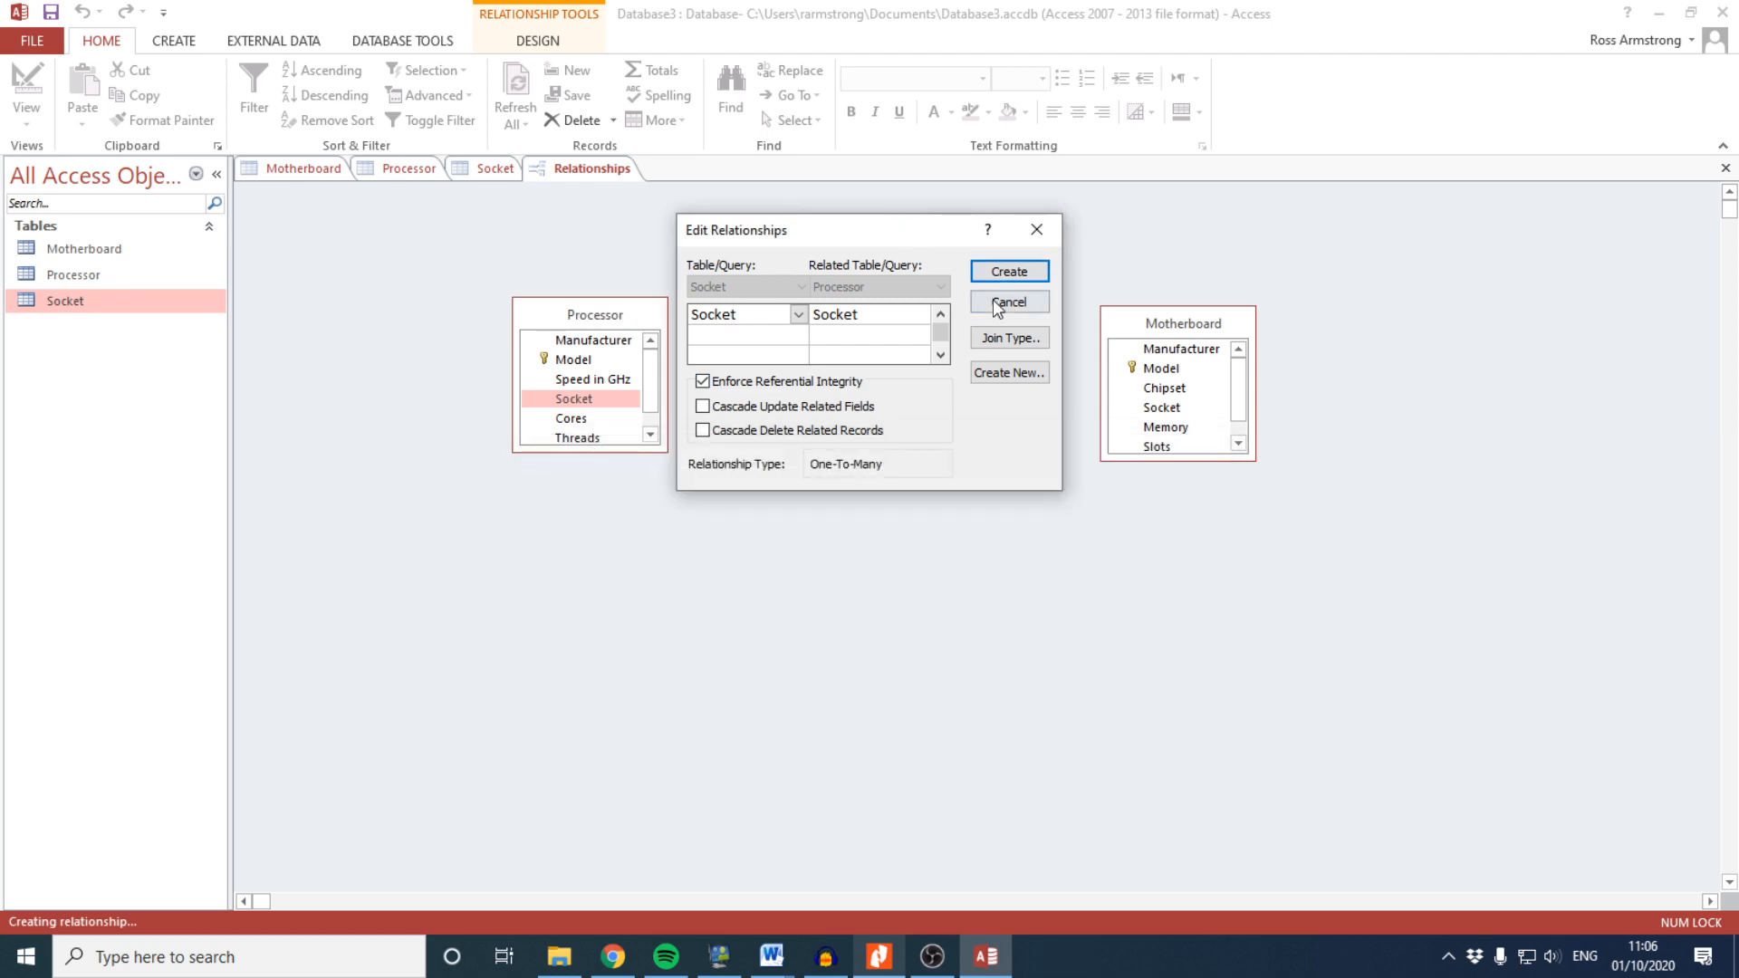
click(996, 300)
Close the open Processor, Socket and Motherboard tables, leaving the relationships layout open
right_click(403, 167)
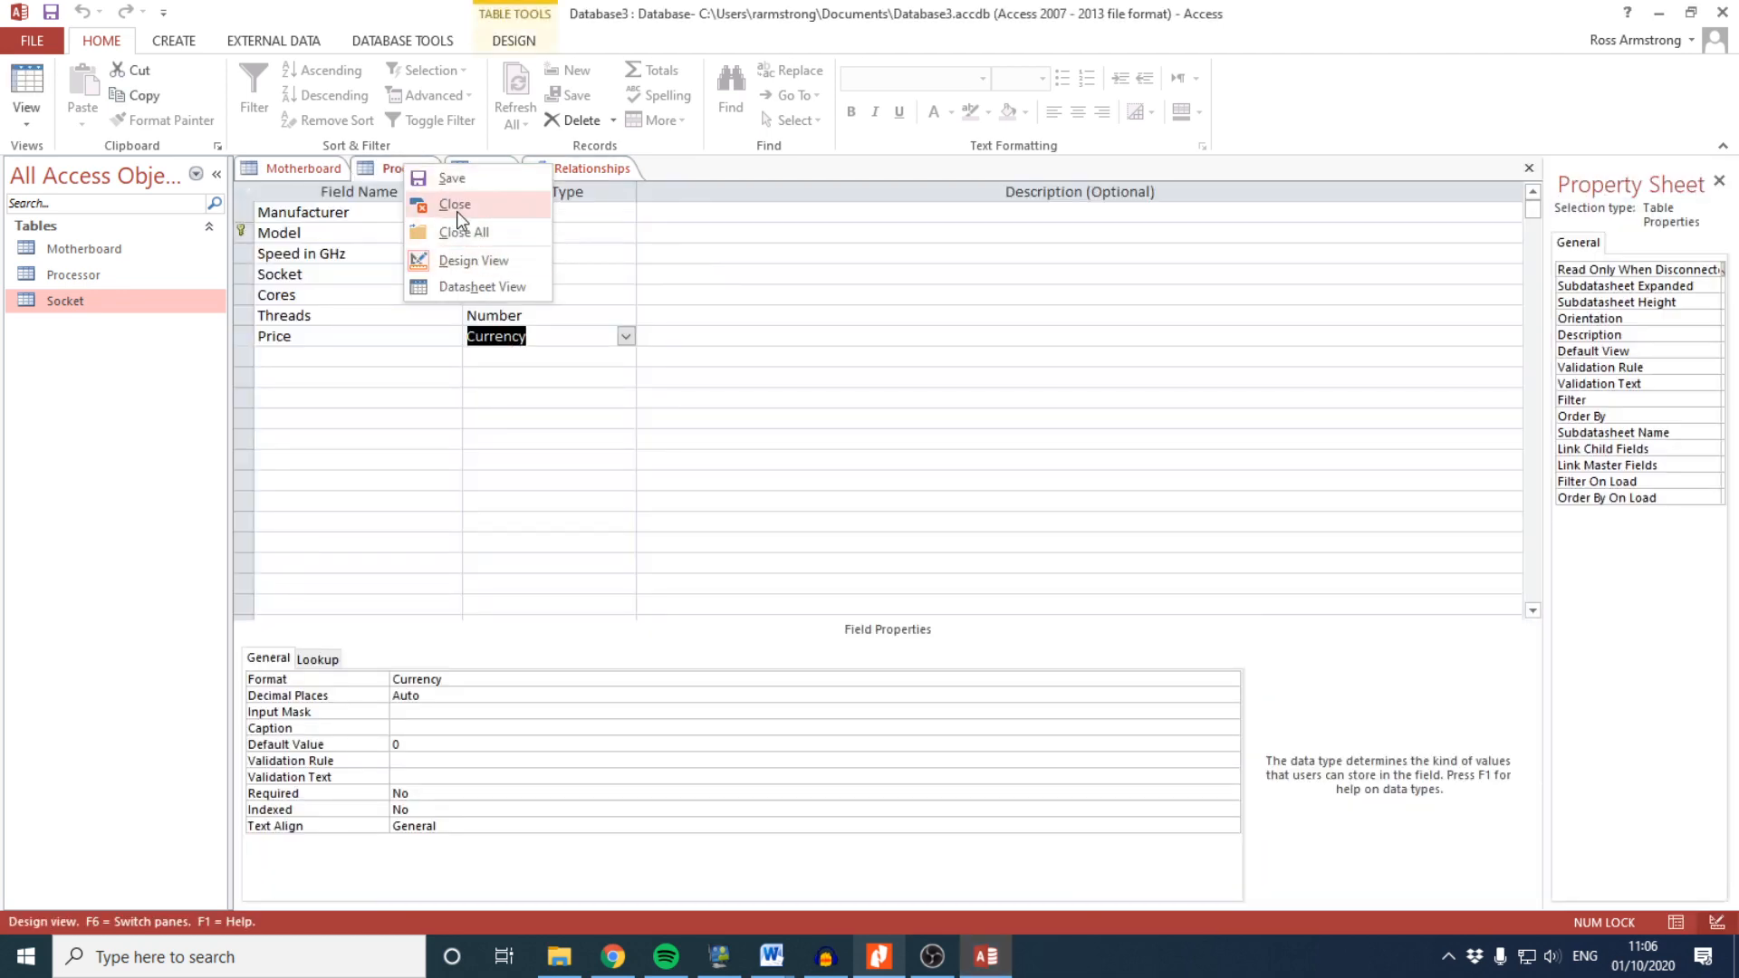
click(457, 205)
right_click(438, 182)
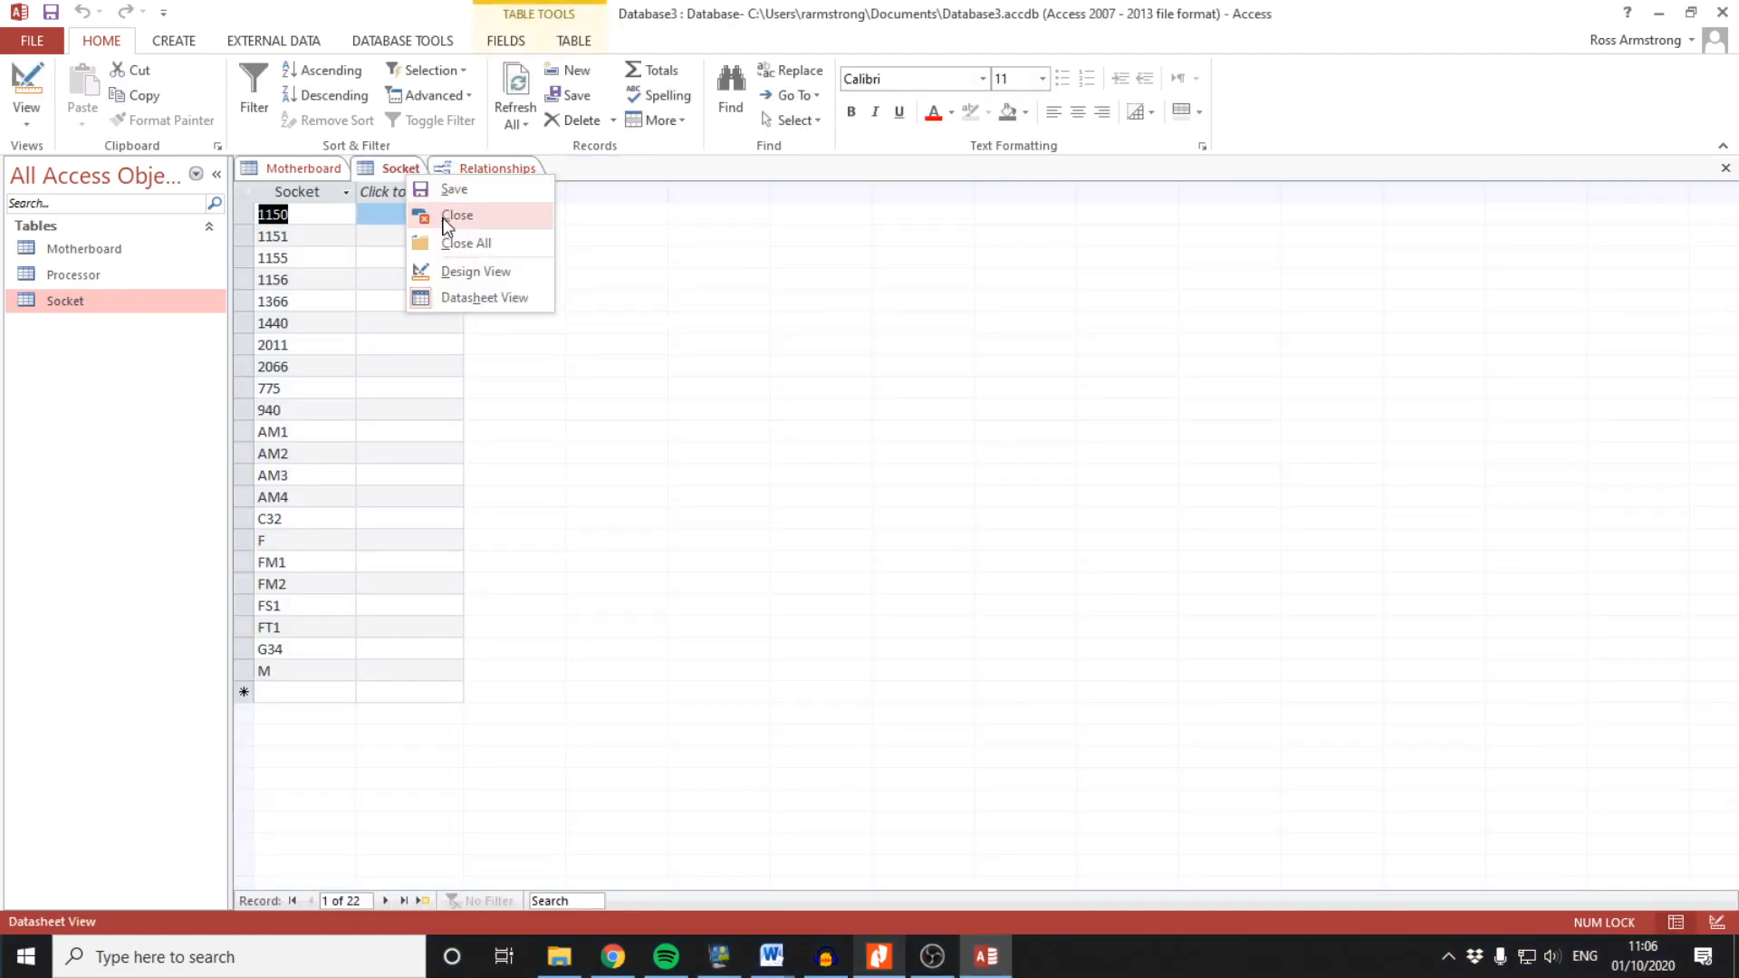
click(444, 215)
right_click(308, 181)
click(362, 202)
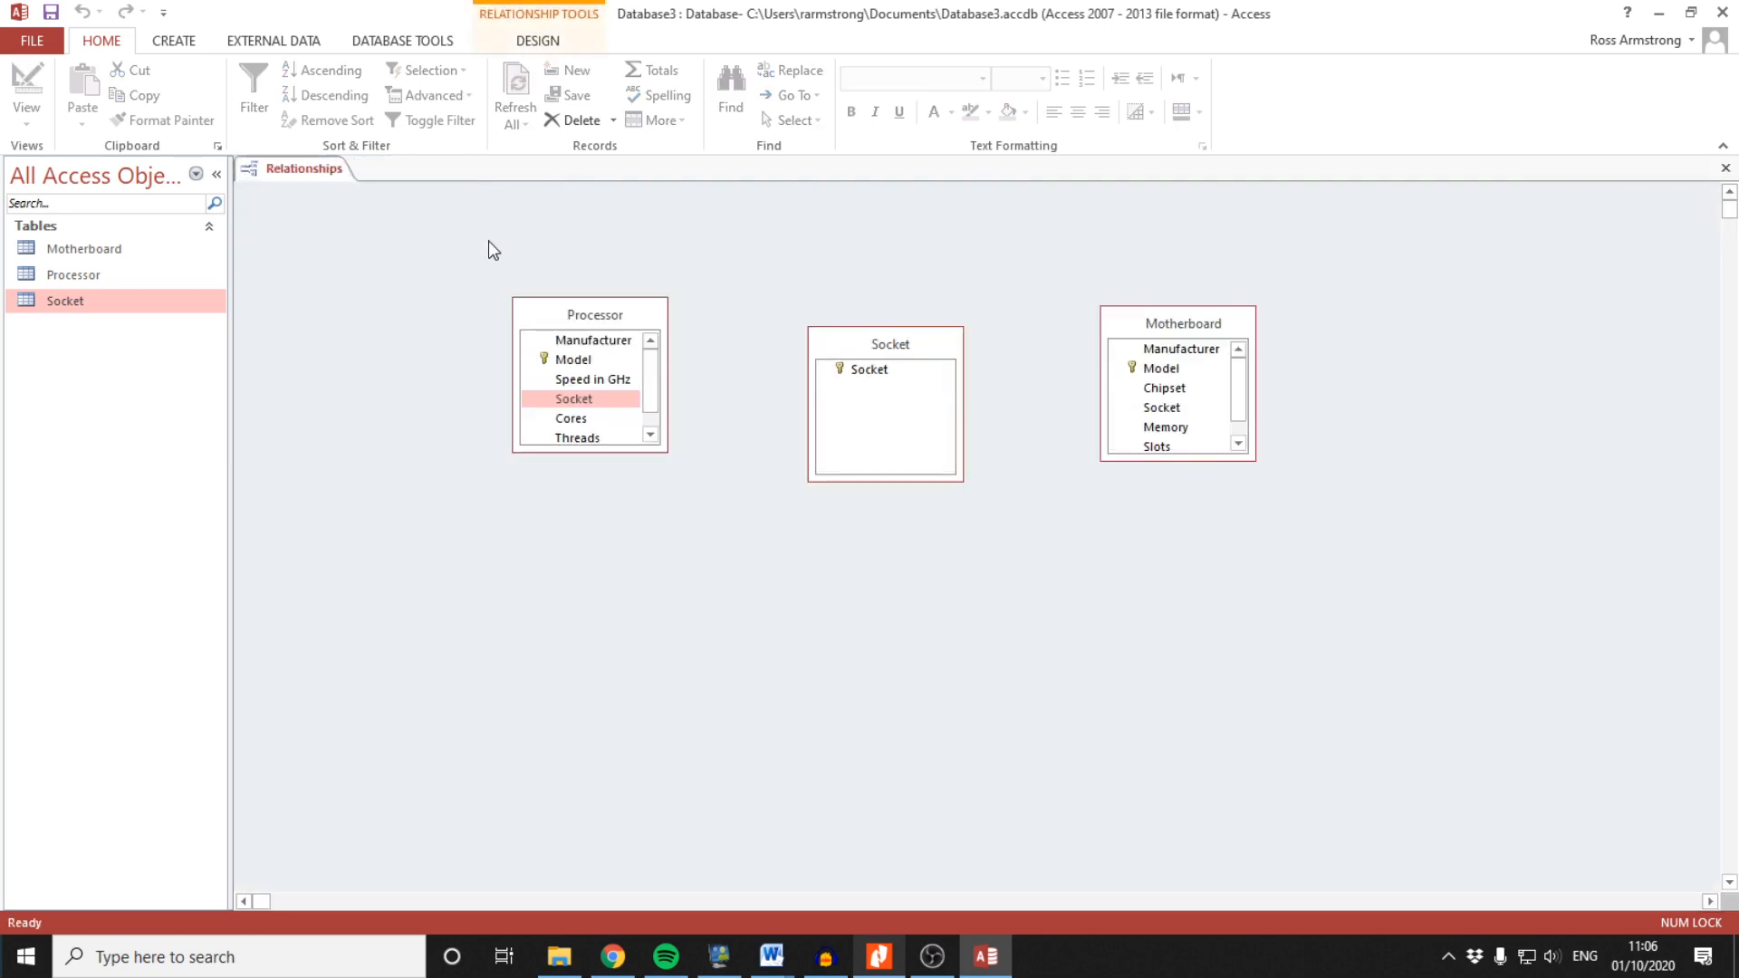
Create a one-to-many relationship between the Socket table's Socket field and Processor's Socket field, enforcing referential integrity
drag(563, 397, 856, 371)
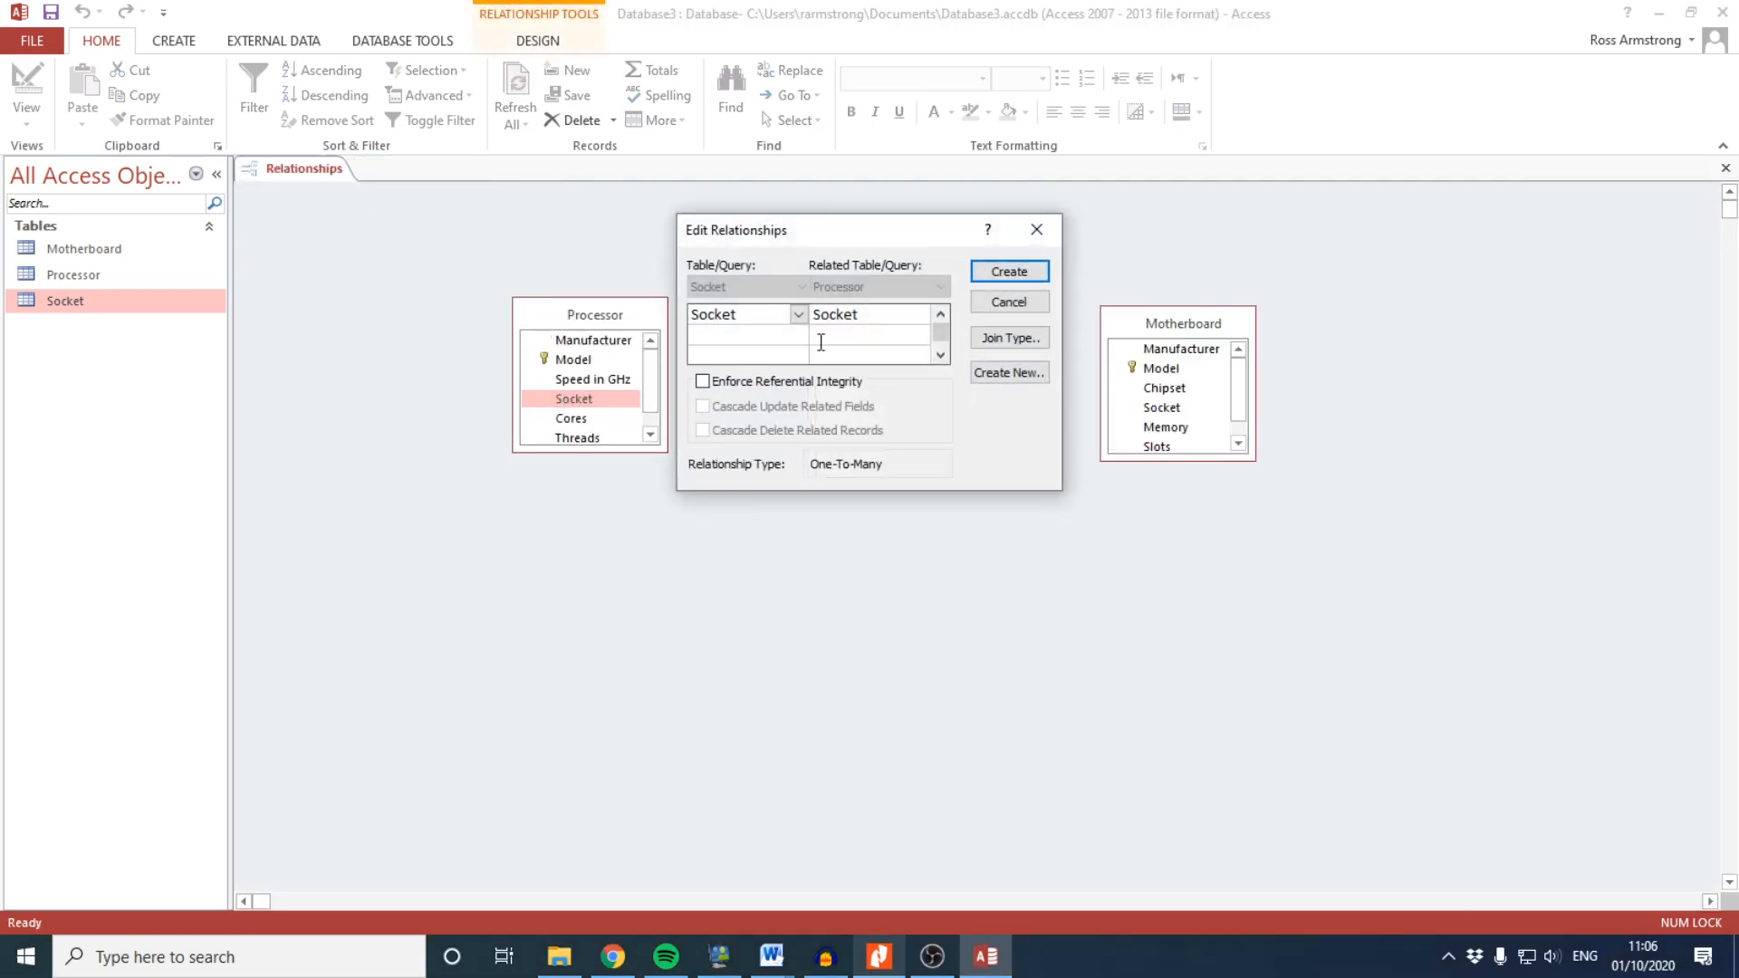
click(774, 384)
click(994, 280)
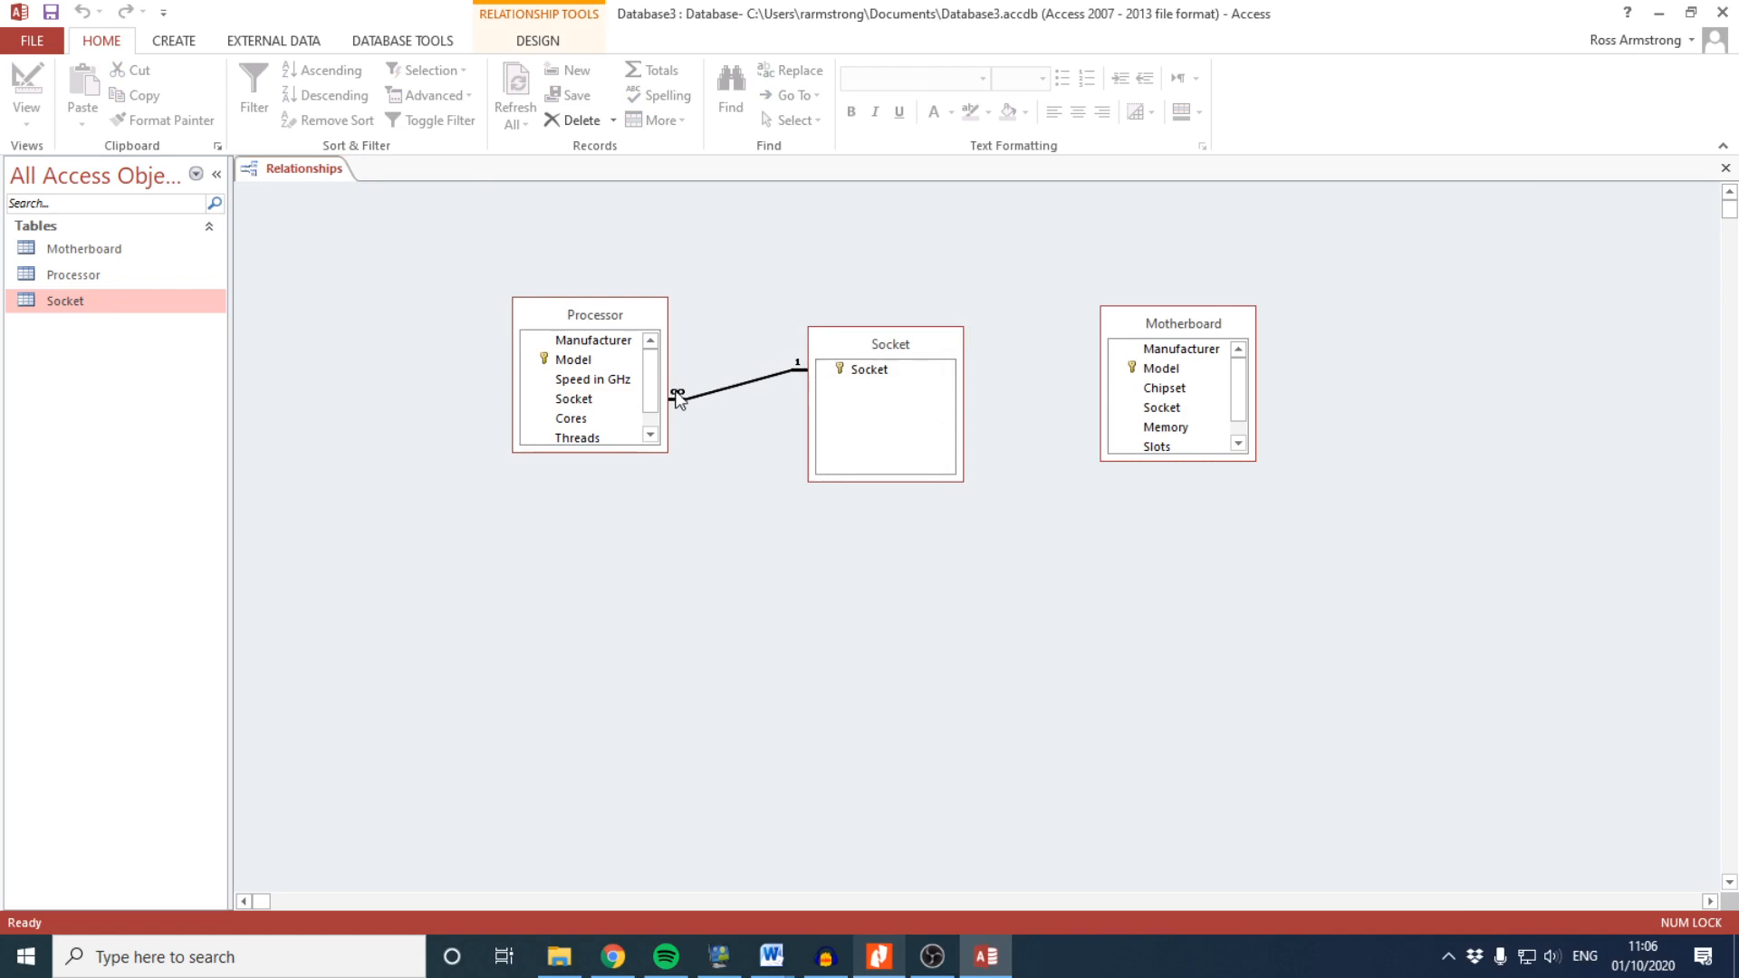
Relate the Socket table's Socket field to Motherboard's Socket field with referential integrity enforced, and save the relationships layout
drag(883, 373, 1169, 409)
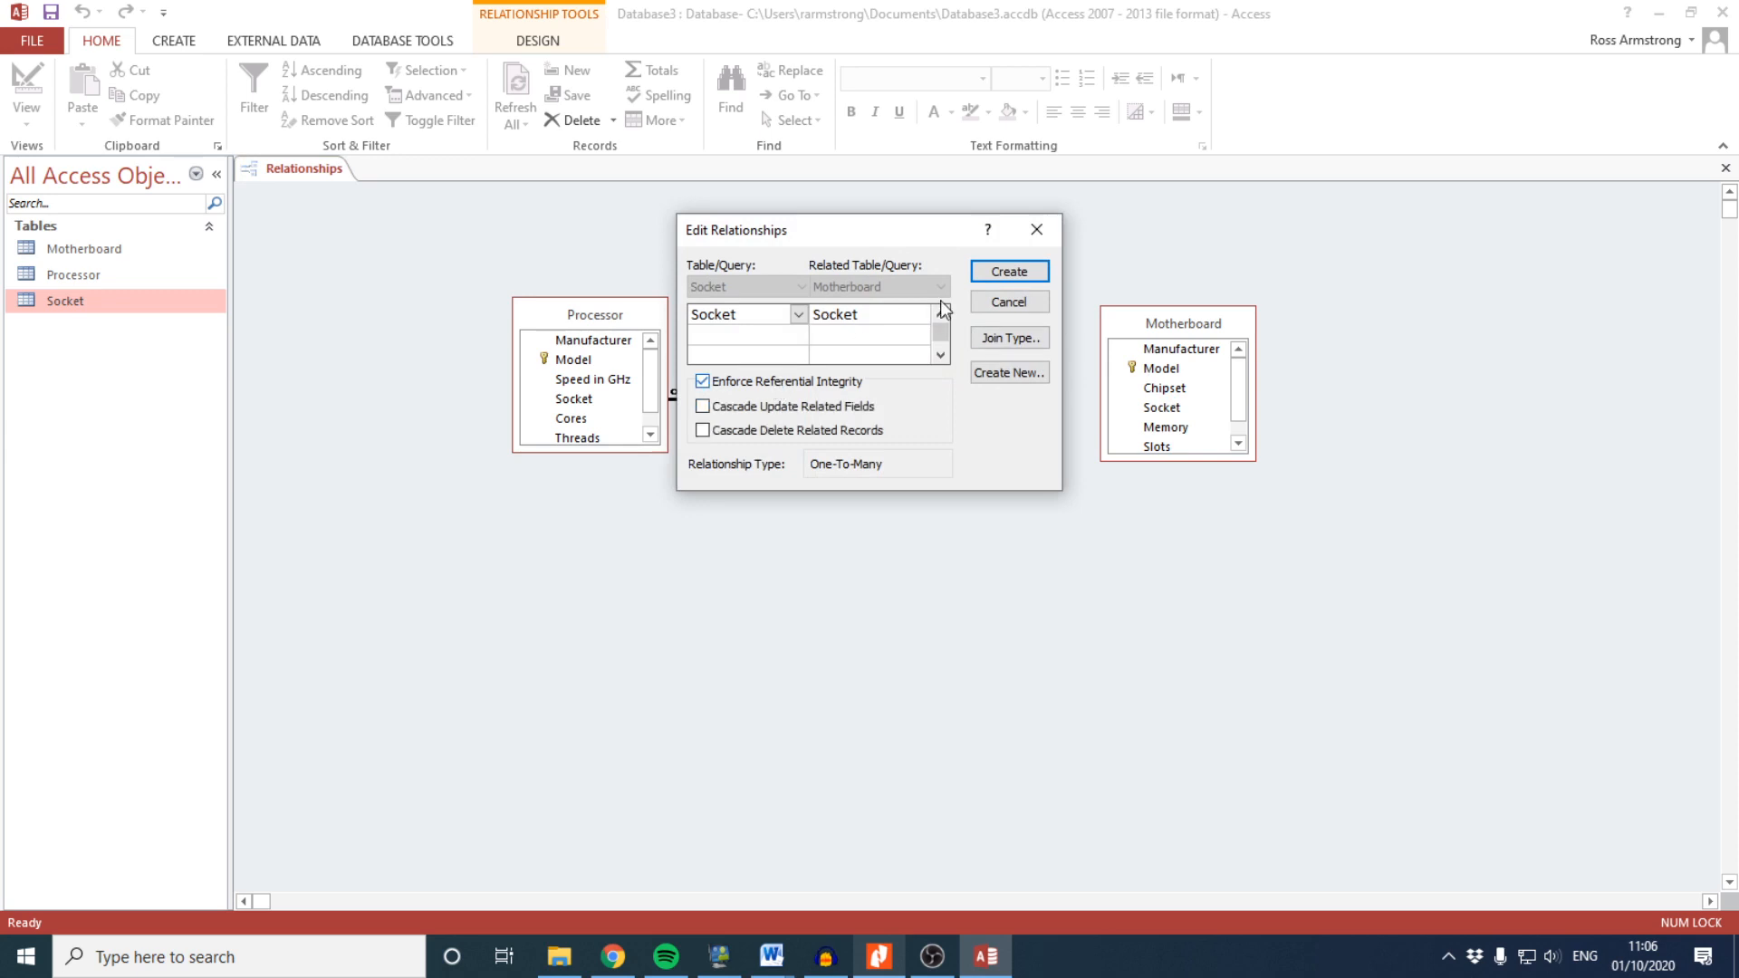
click(1000, 275)
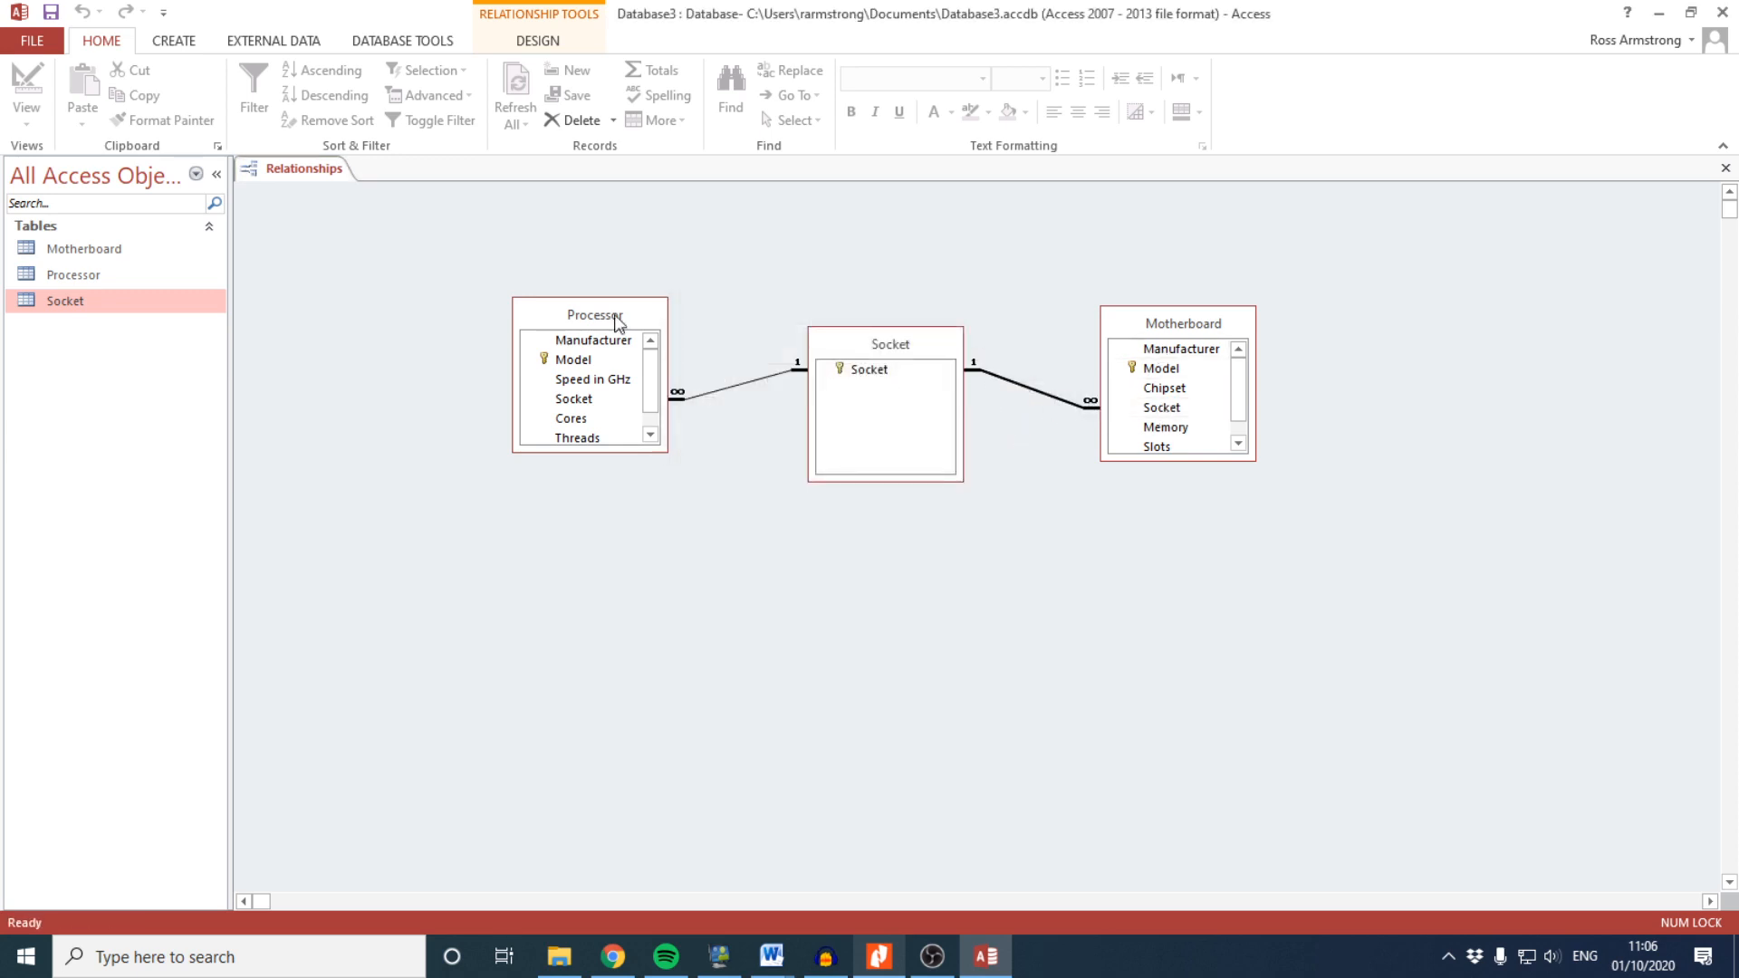
right_click(326, 172)
click(352, 184)
Review the task 4 report criteria in the 9626_m20_qp_02 PDF in Nitro Pro, then return to Access and close the relationships layout
click(878, 956)
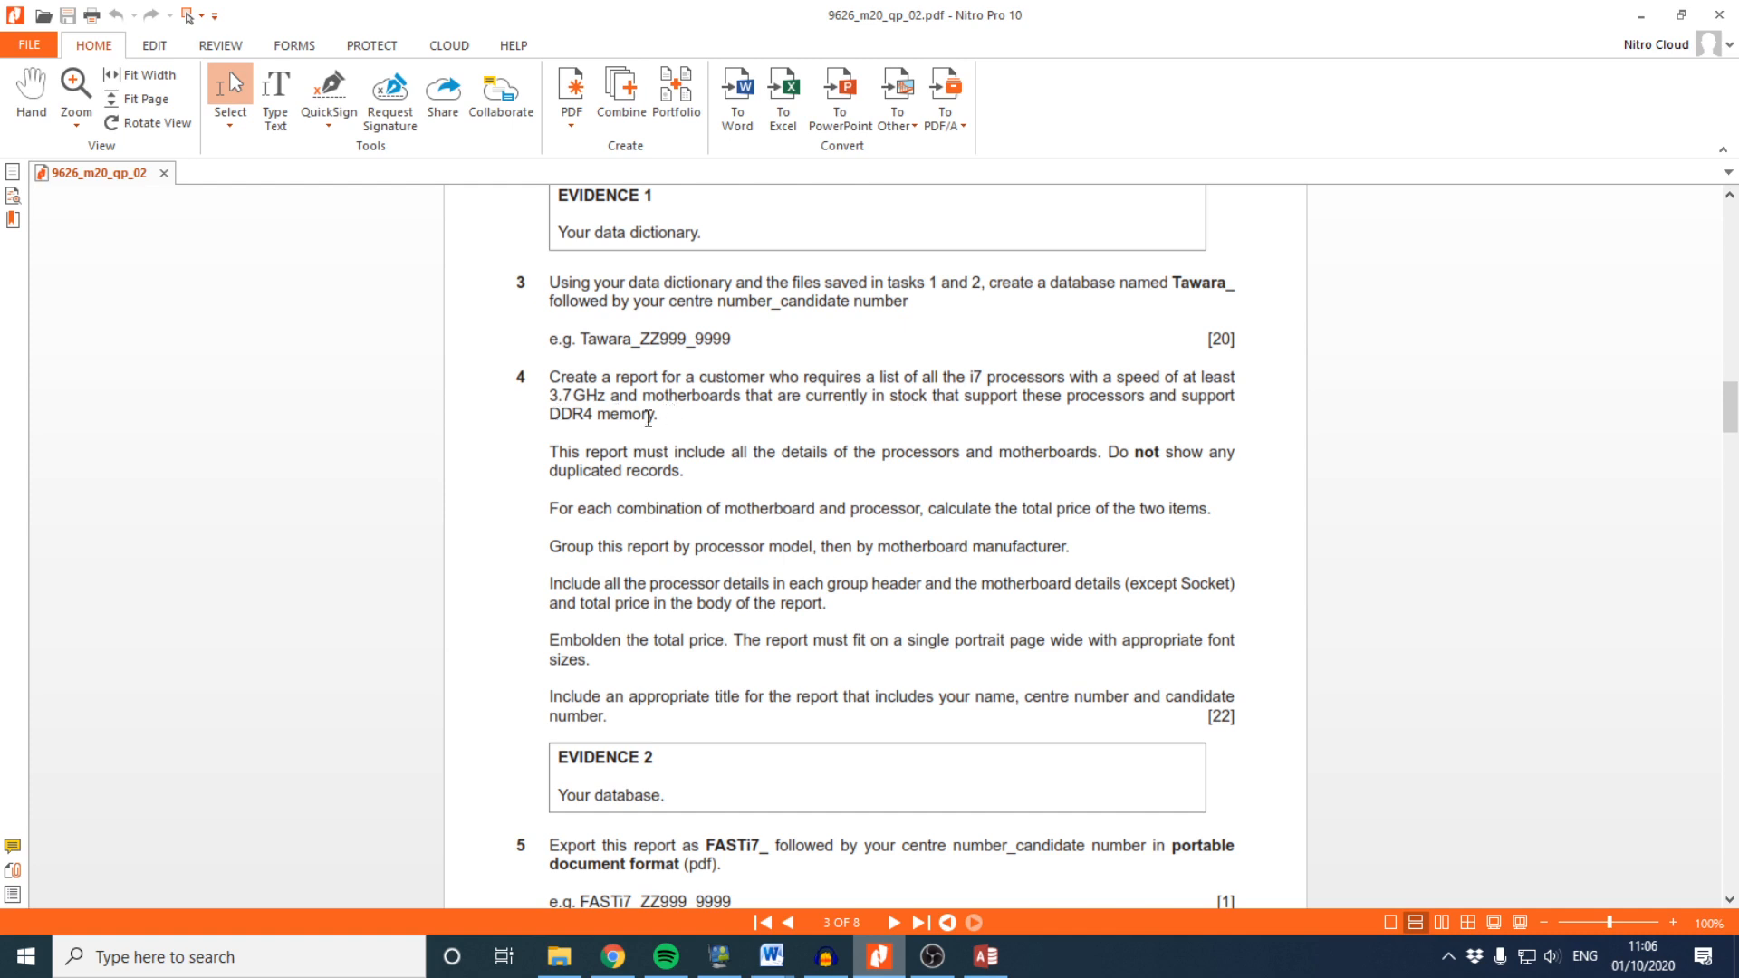
drag(648, 418, 546, 372)
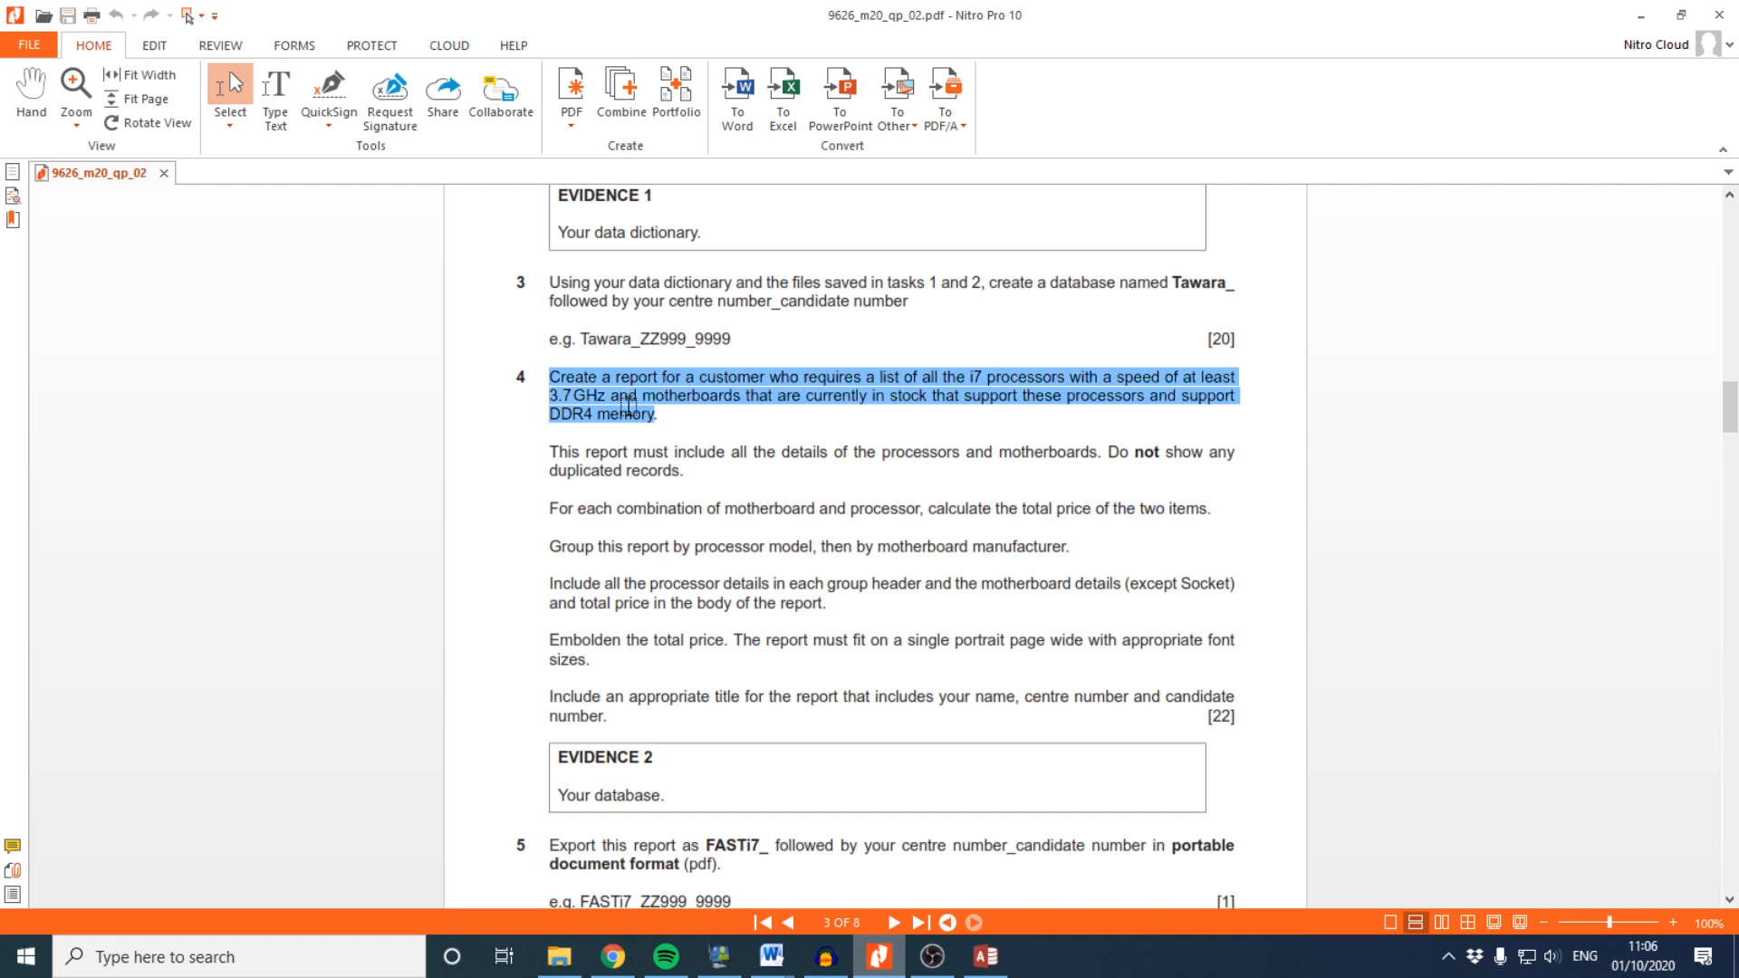
click(985, 956)
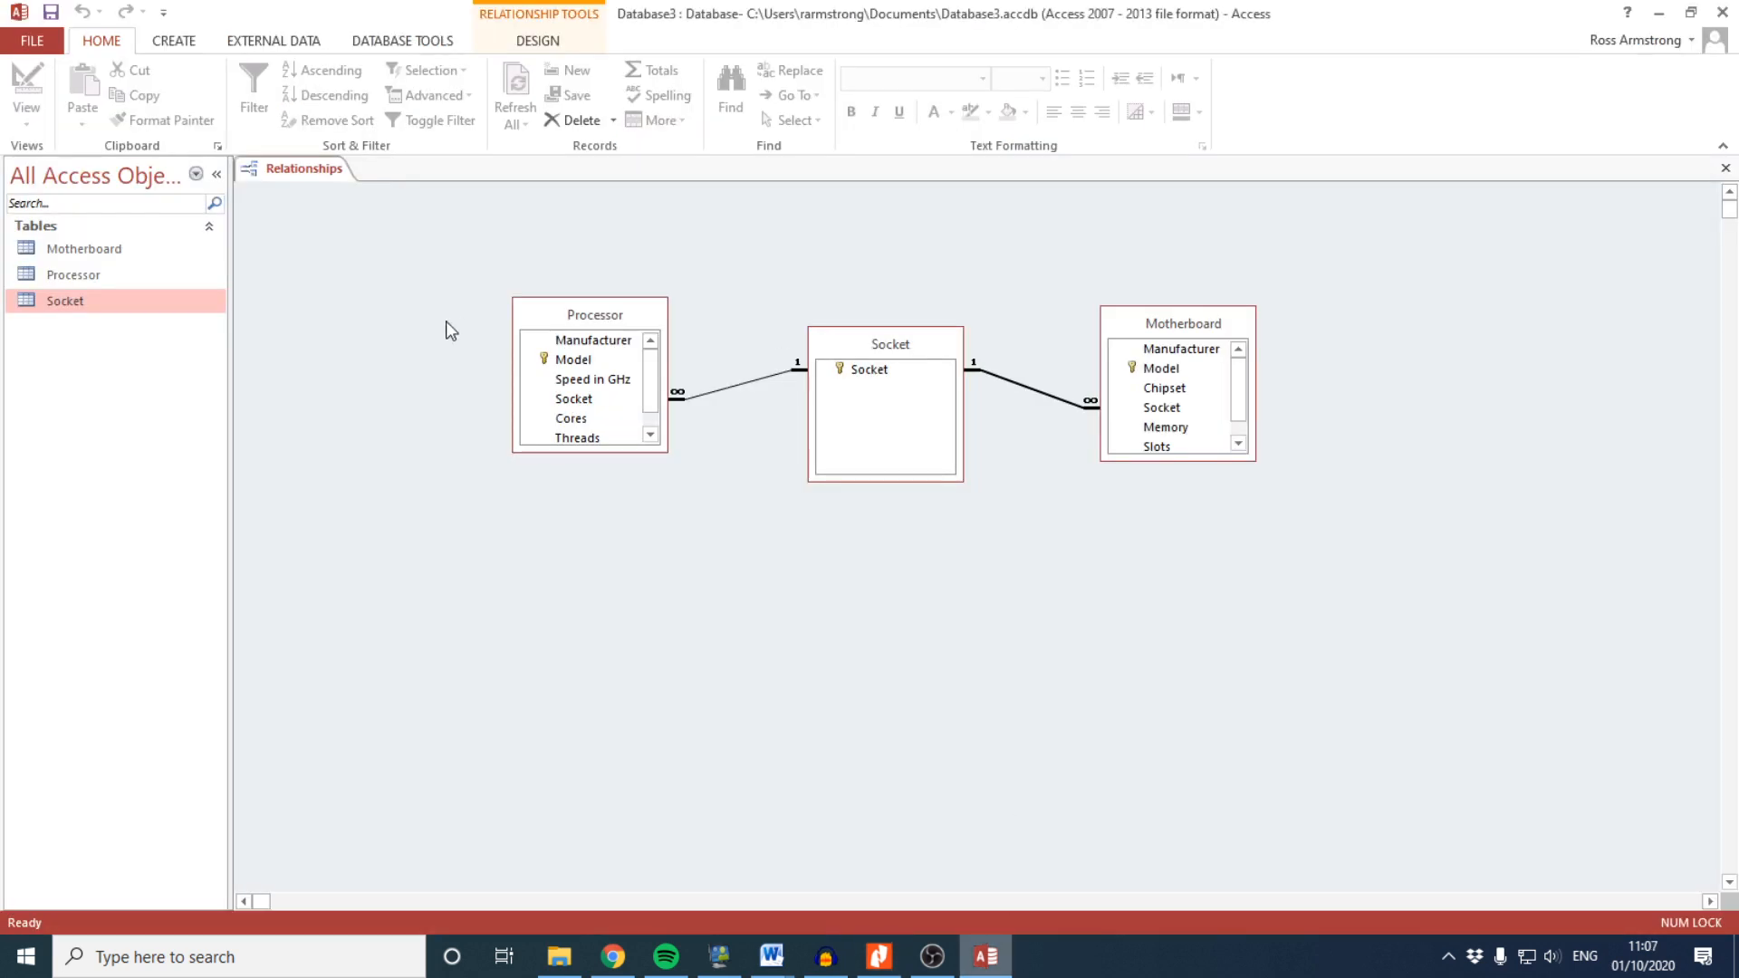
right_click(339, 181)
click(367, 215)
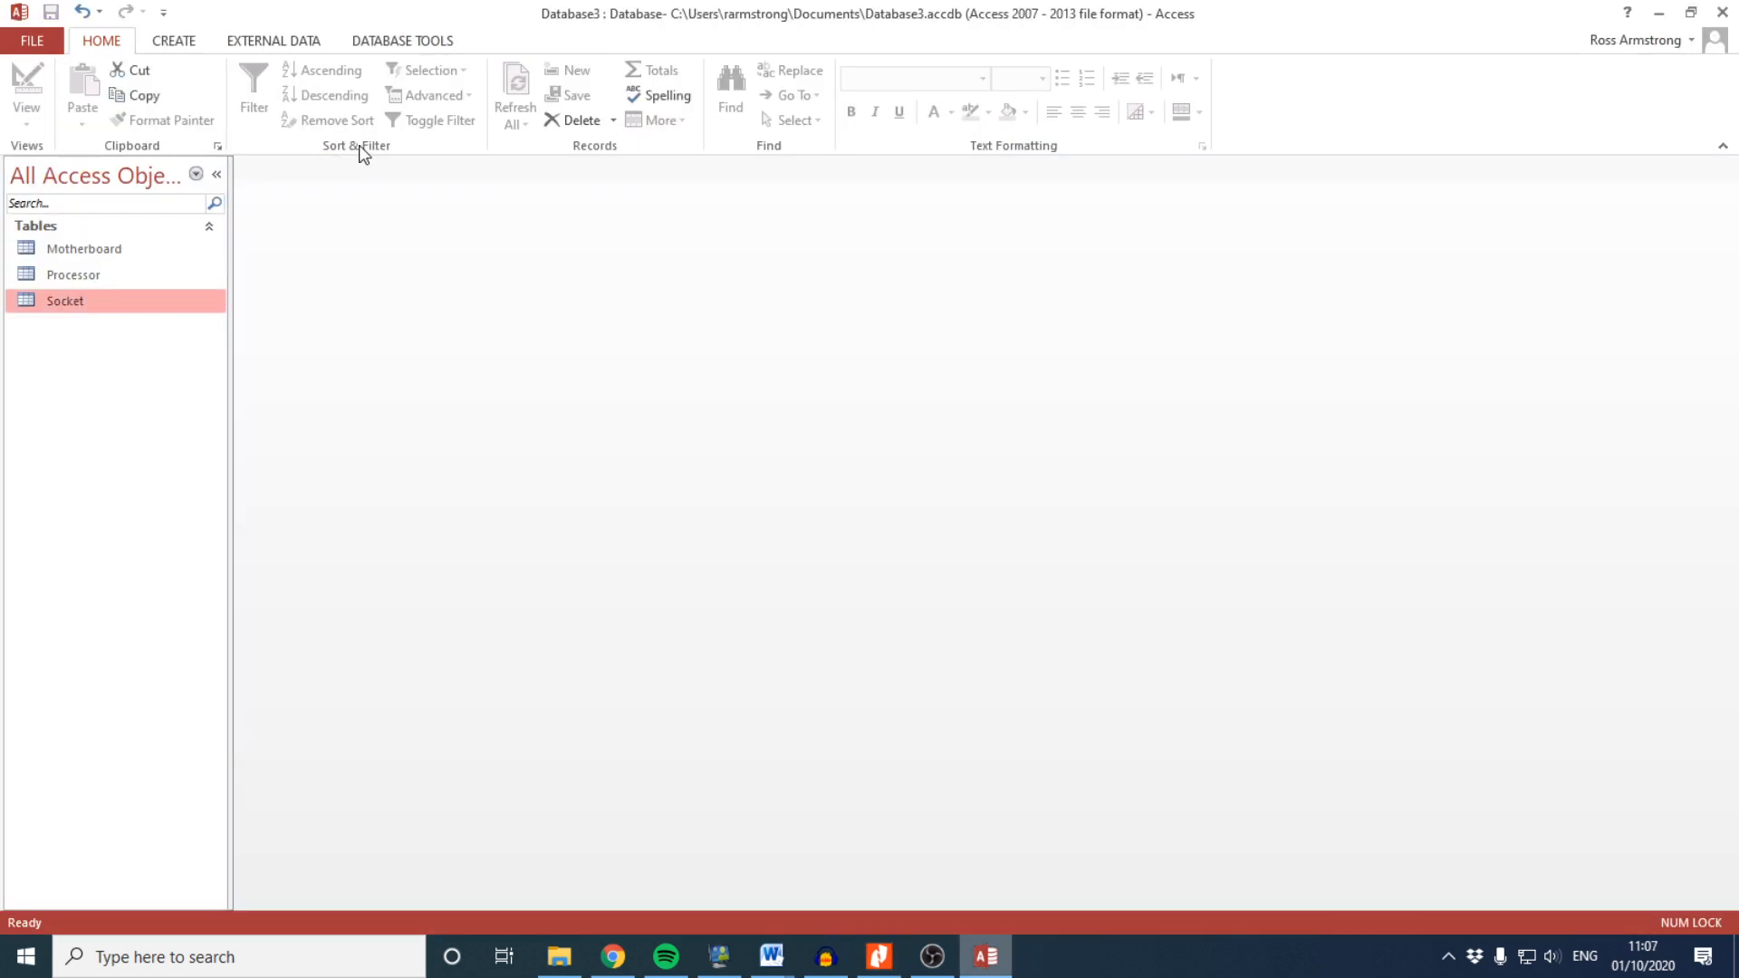
Start a new query in Query Design with the Motherboard, Processor and Socket tables added
click(183, 43)
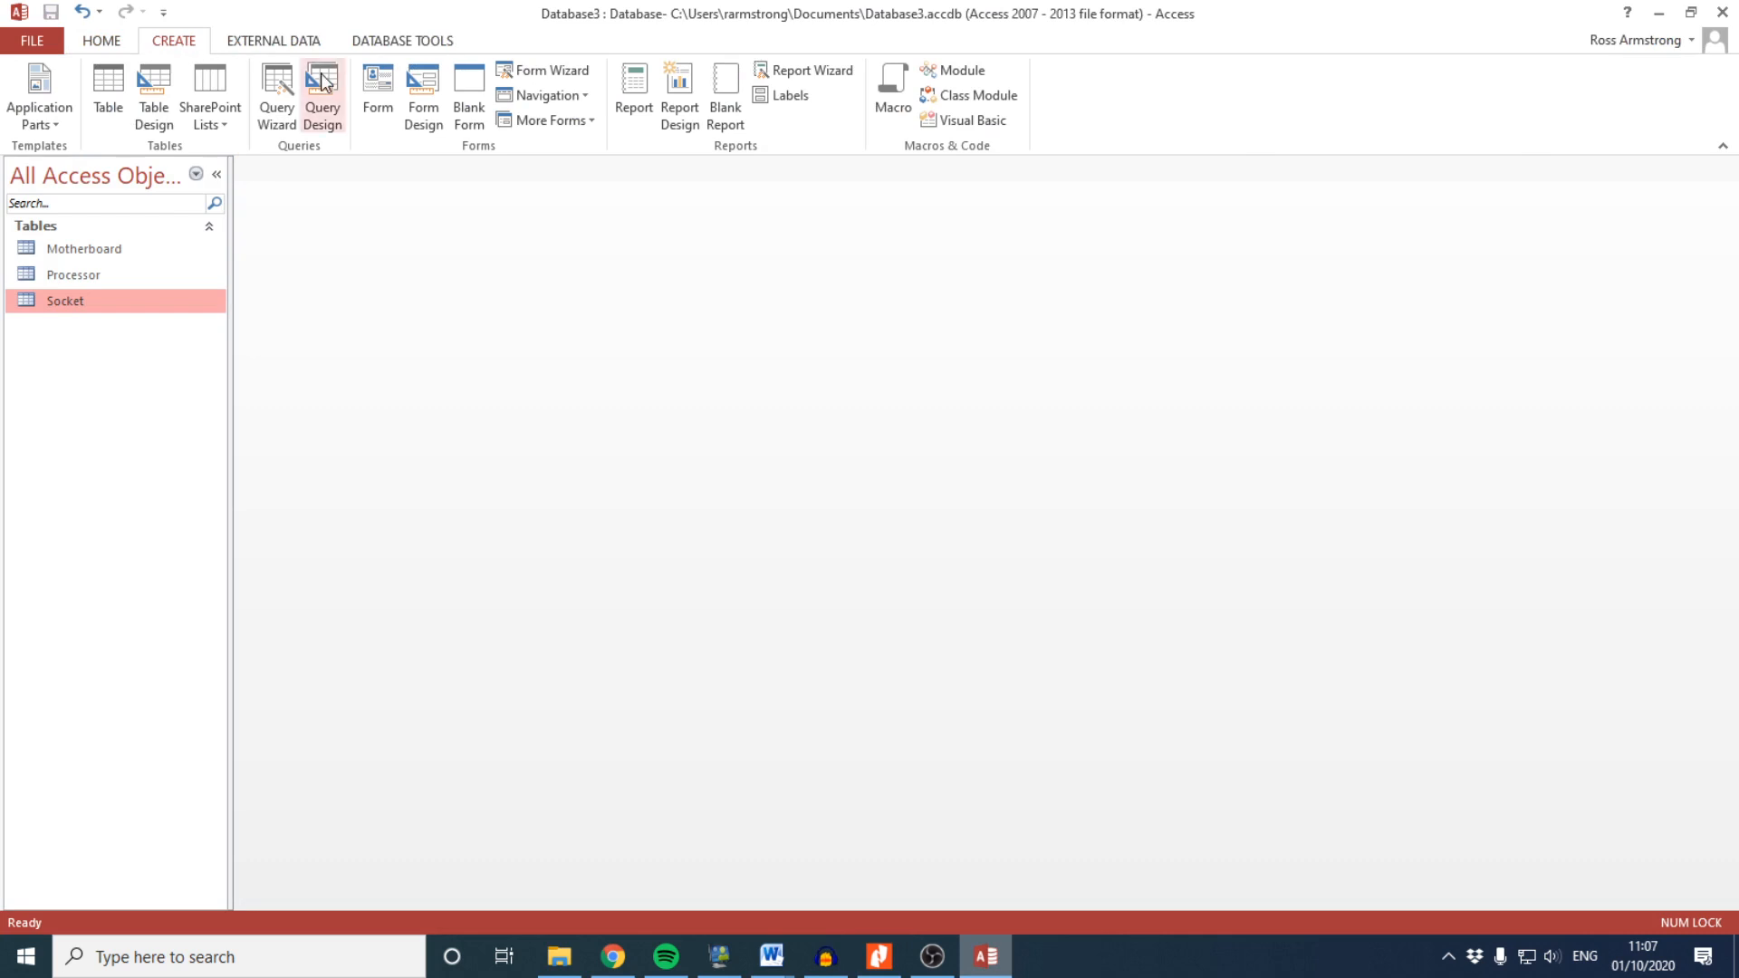
click(302, 94)
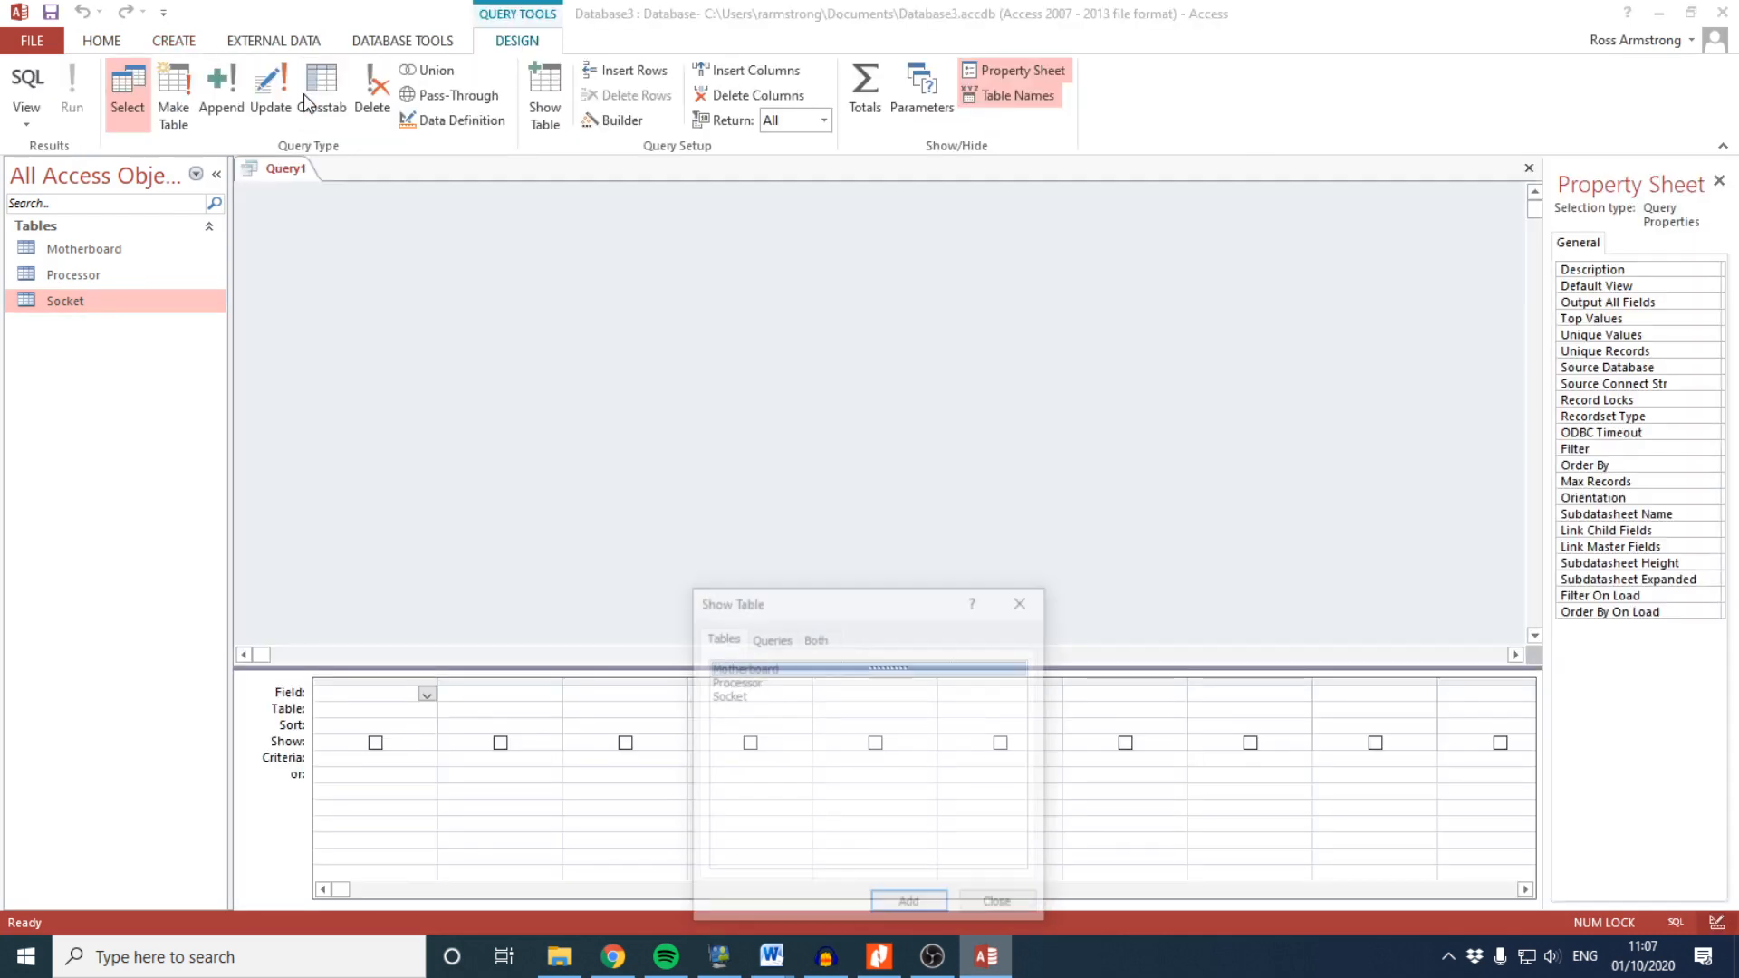
shift+click(761, 697)
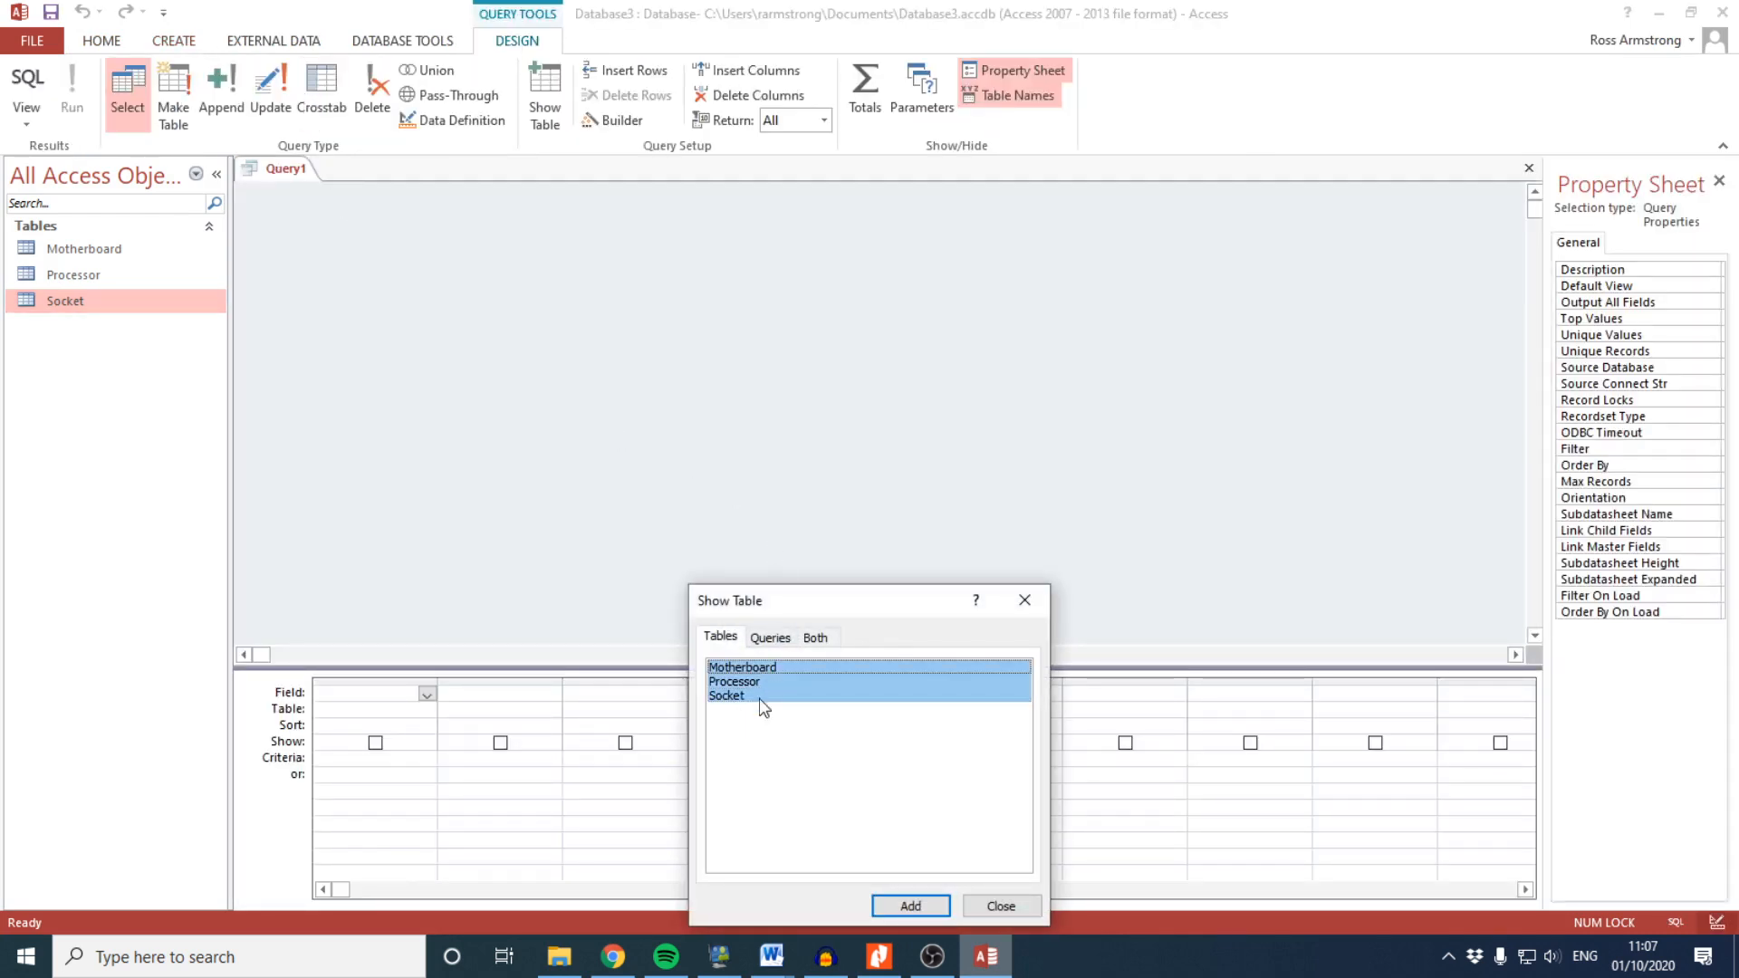
click(910, 905)
click(997, 905)
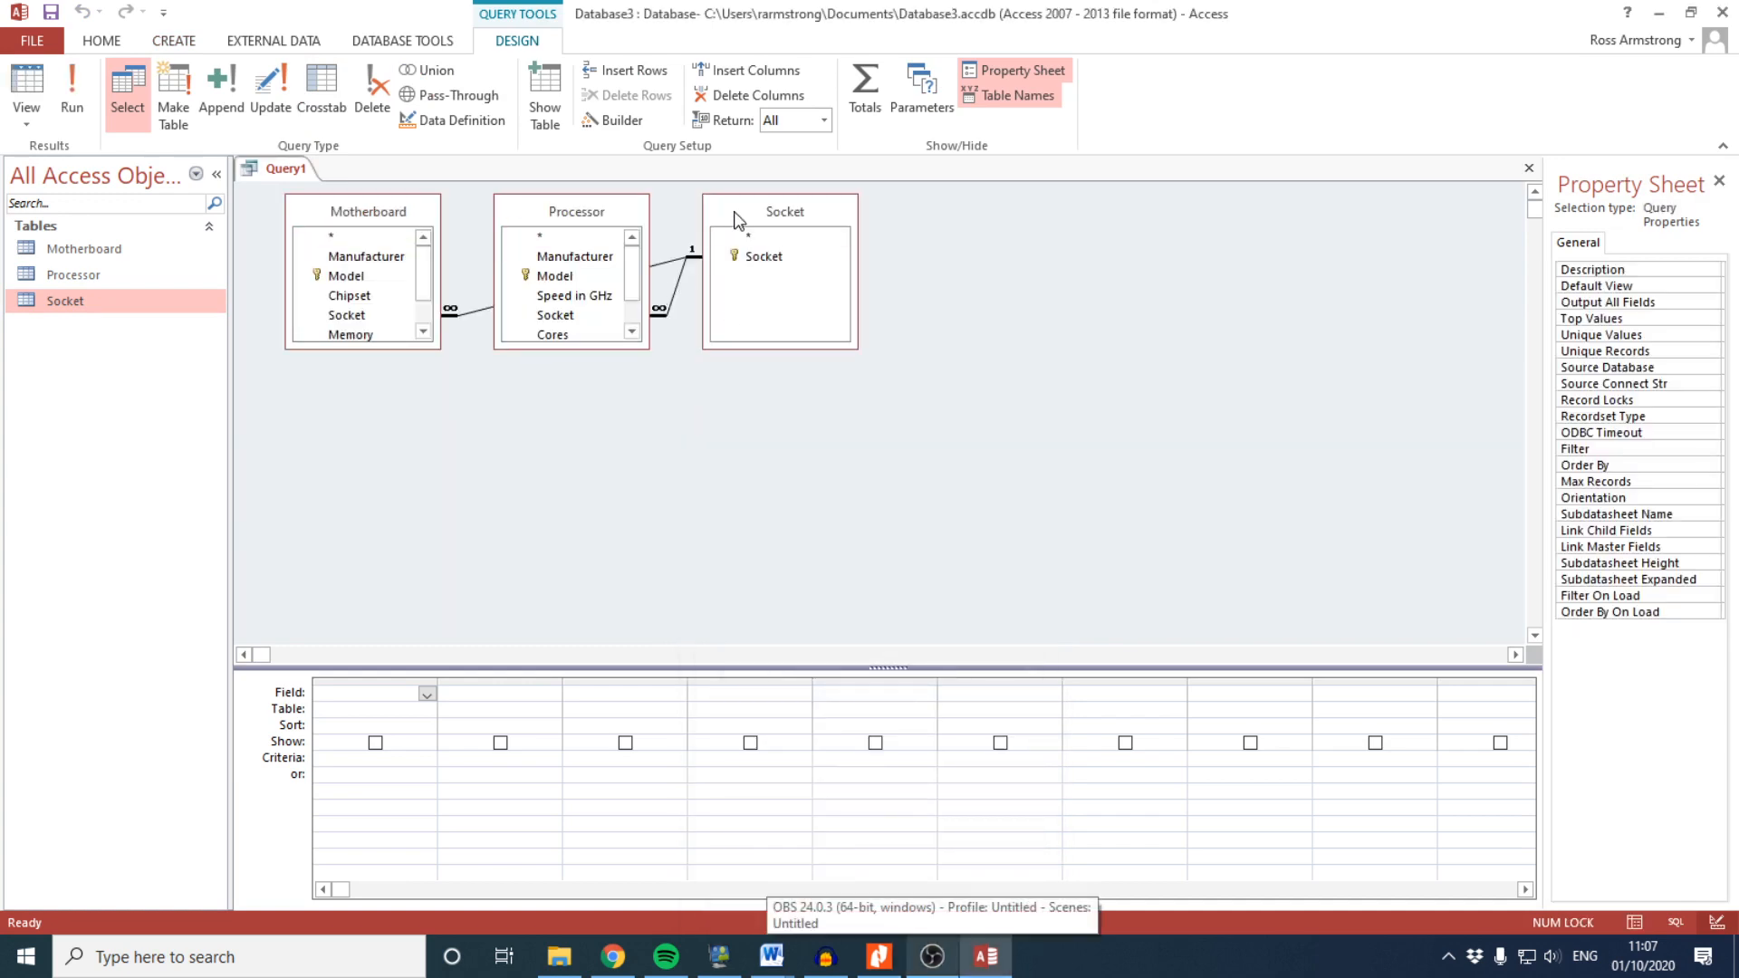
Rearrange the query's tables so that Socket sits between Processor and Motherboard with clear join lines
drag(562, 216, 1001, 263)
drag(780, 217, 596, 227)
drag(374, 210, 1091, 341)
drag(1040, 267, 381, 295)
drag(619, 219, 726, 217)
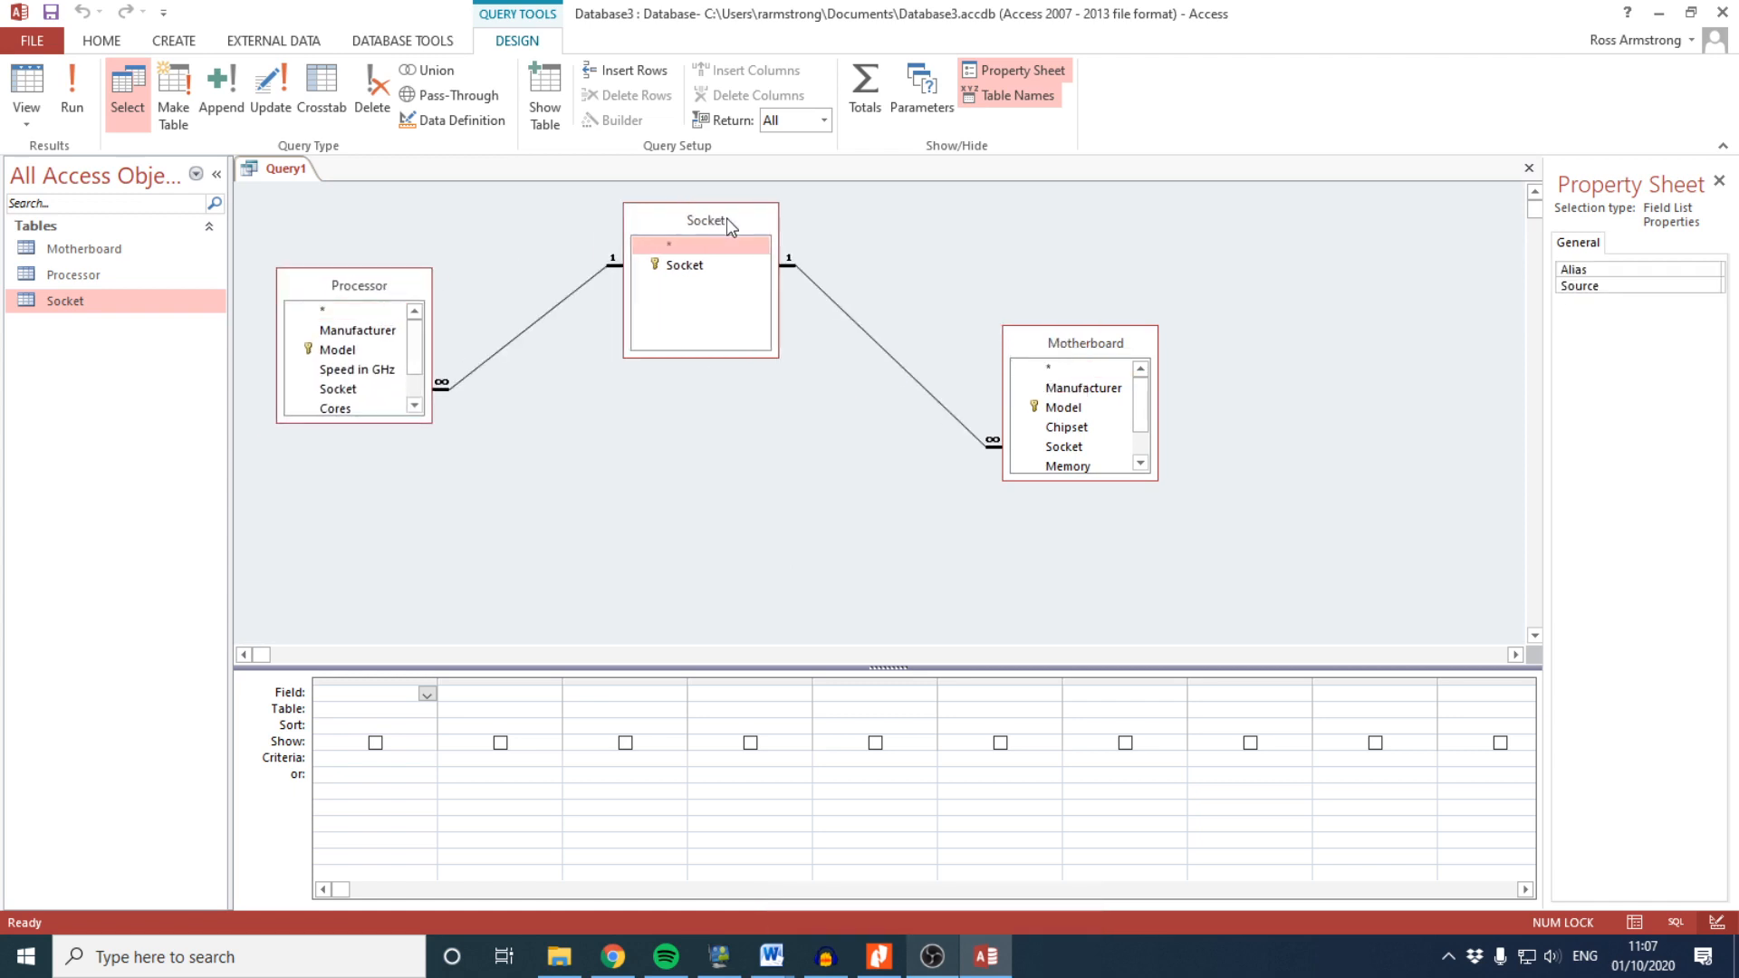
Check the required report details in the PDF in Nitro Pro, then add all Processor fields from Manufacturer to Price to the Access query
click(878, 956)
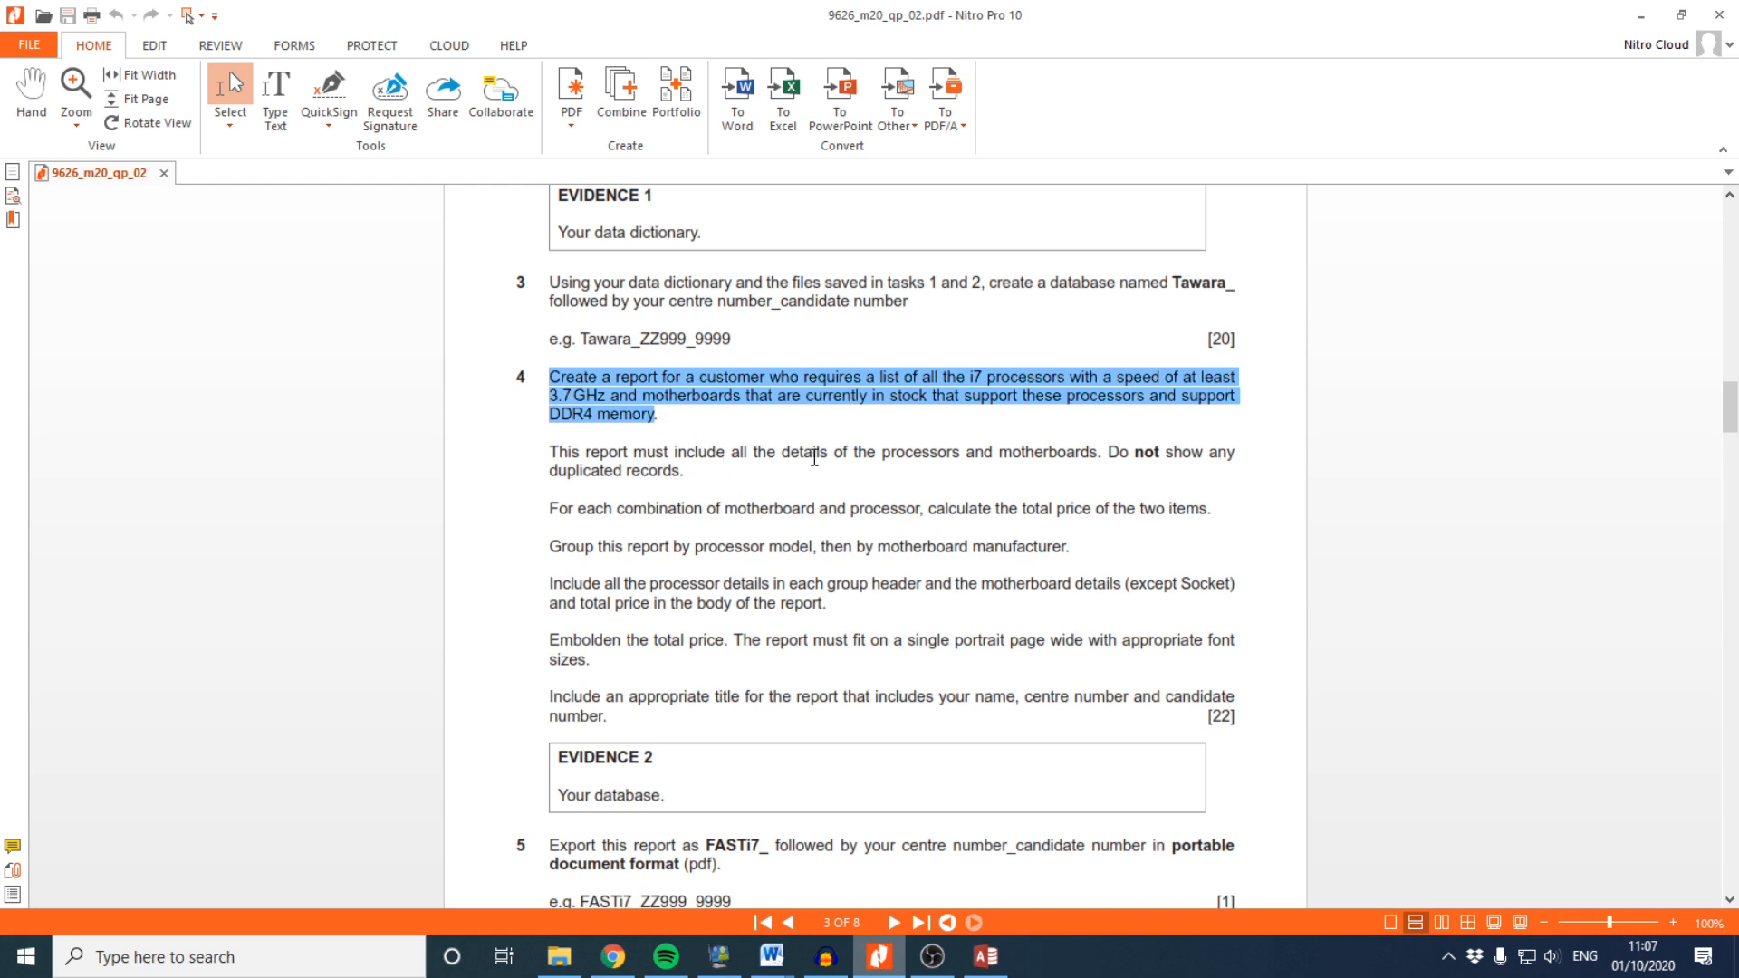
drag(781, 451, 1098, 452)
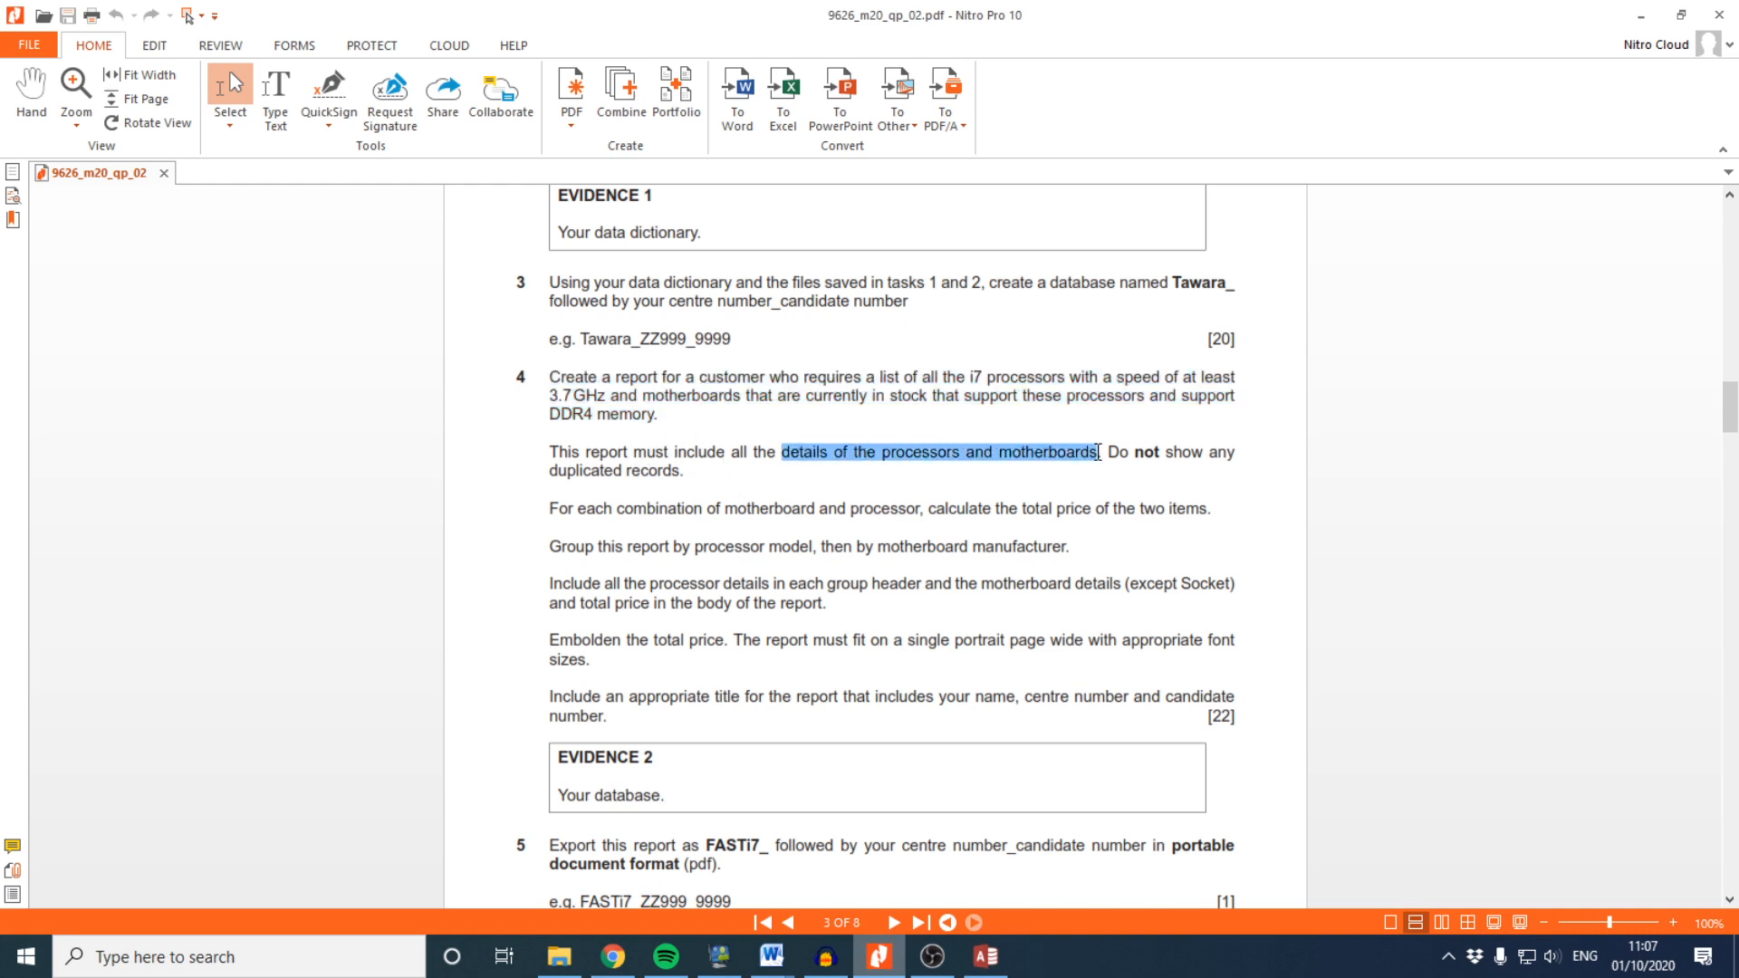
click(986, 956)
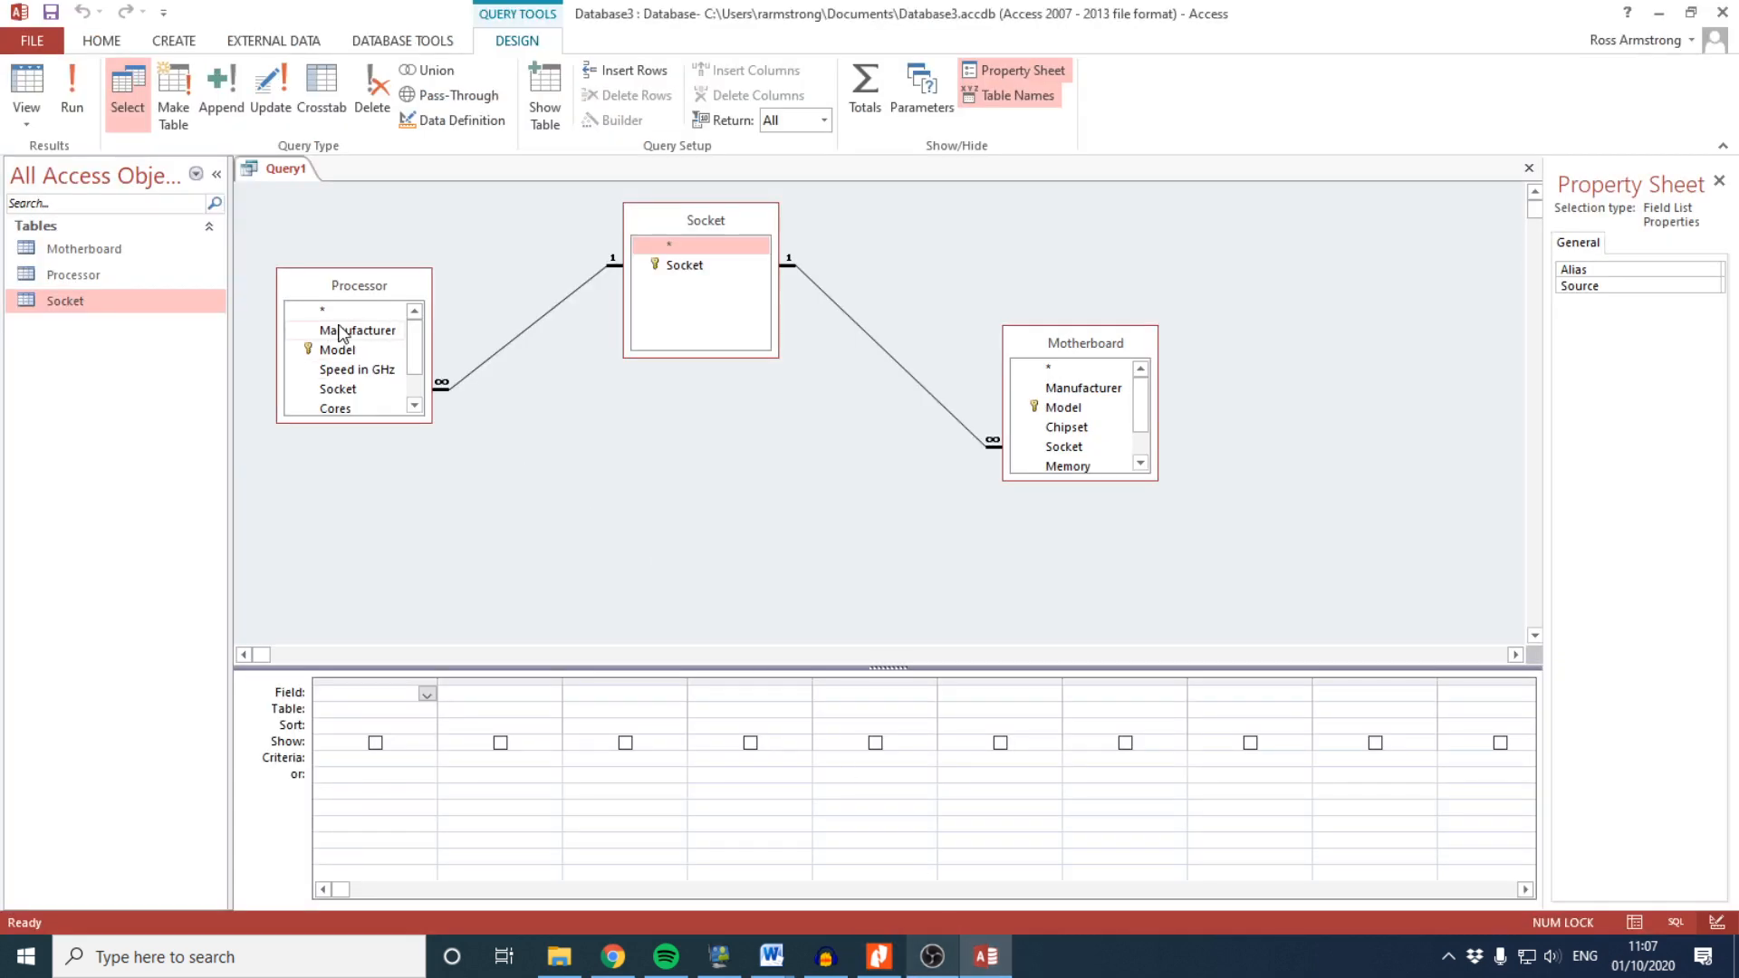
scroll(344, 353, down, 1)
click(347, 403)
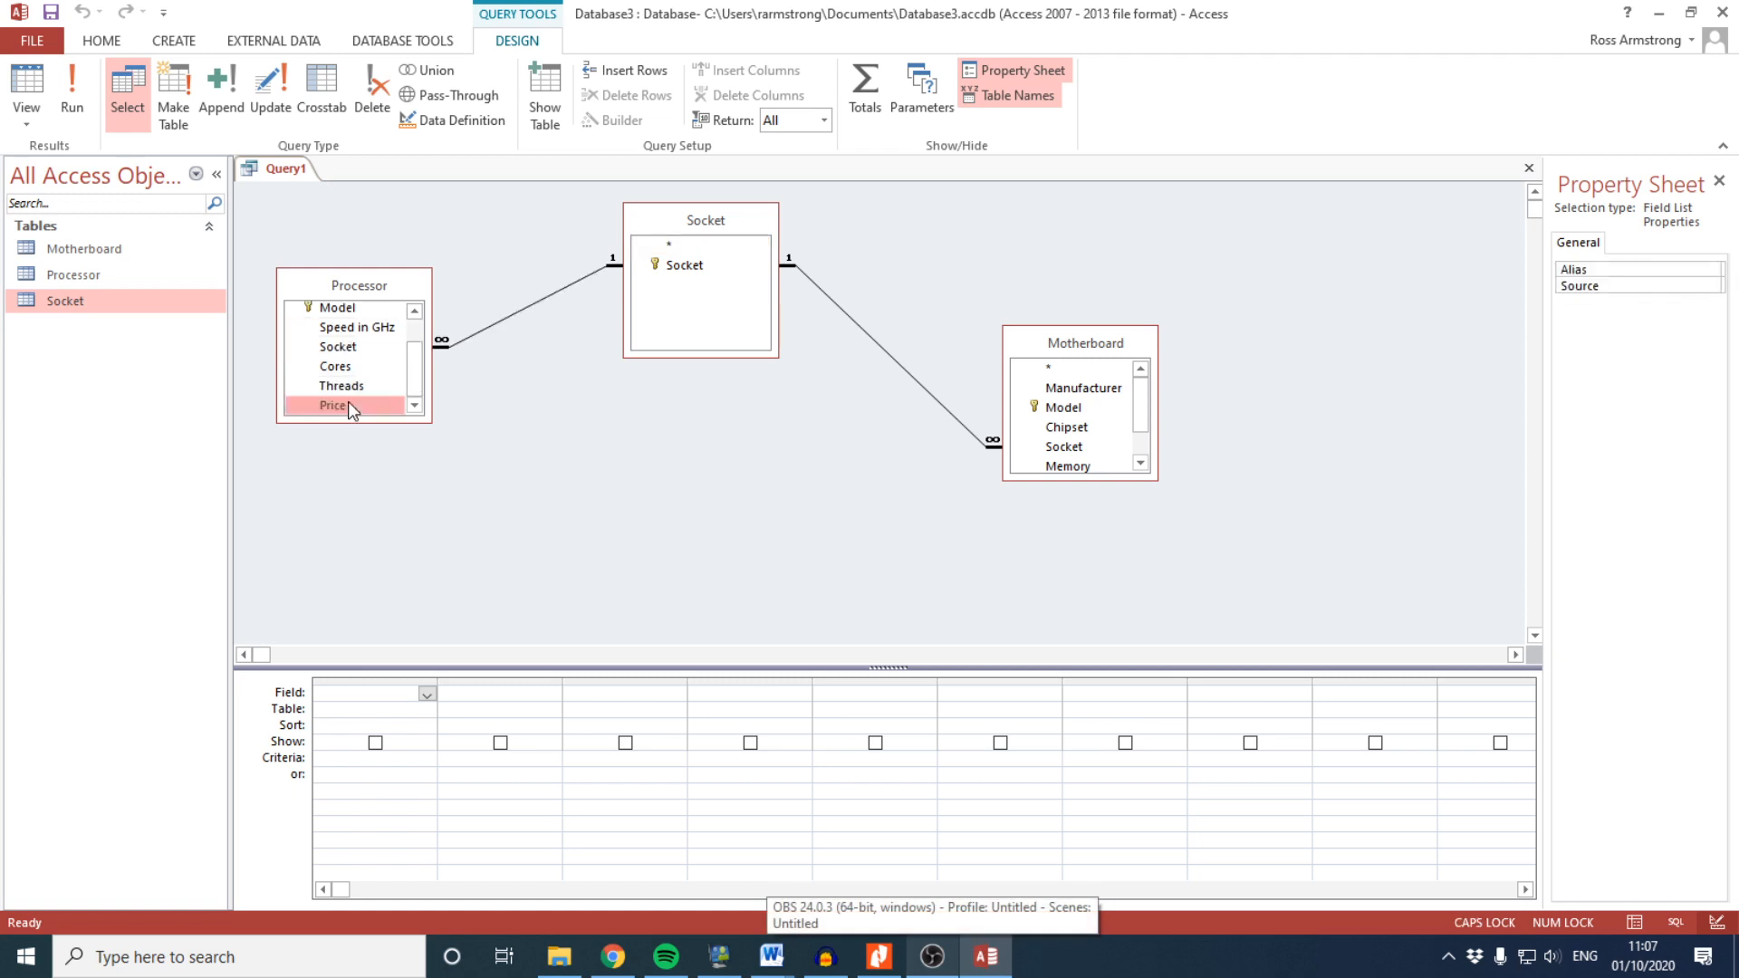
scroll(361, 371, up, 1)
shift+click(356, 337)
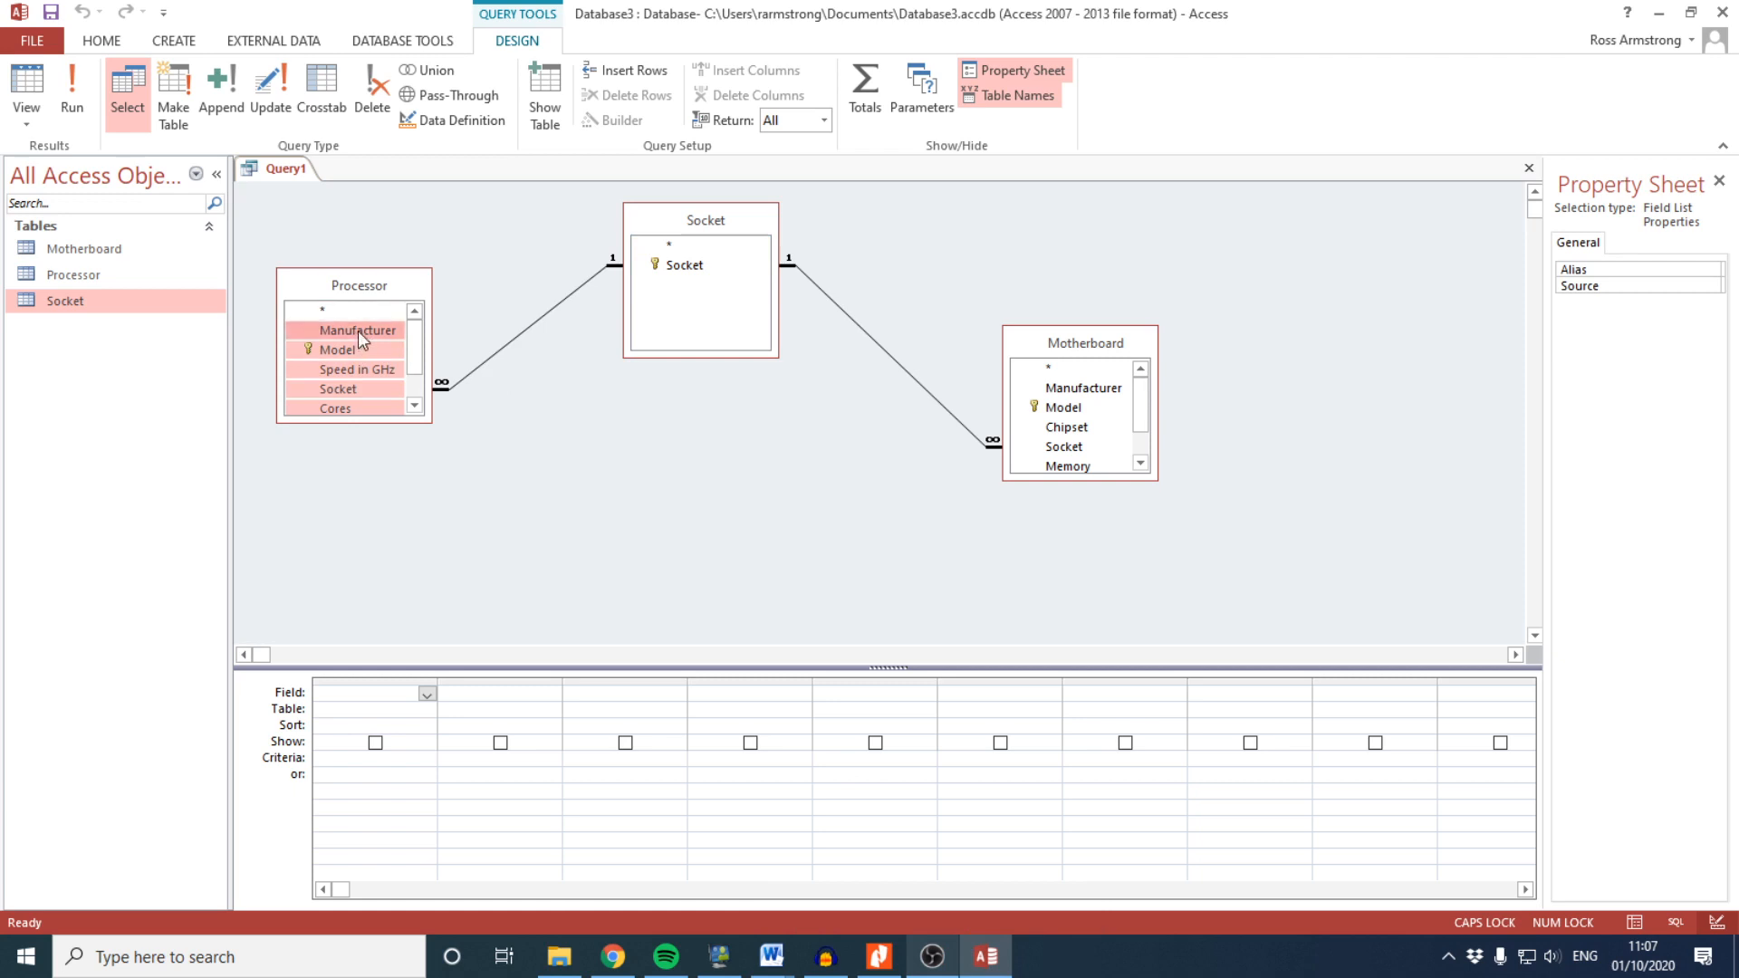
drag(357, 330, 391, 689)
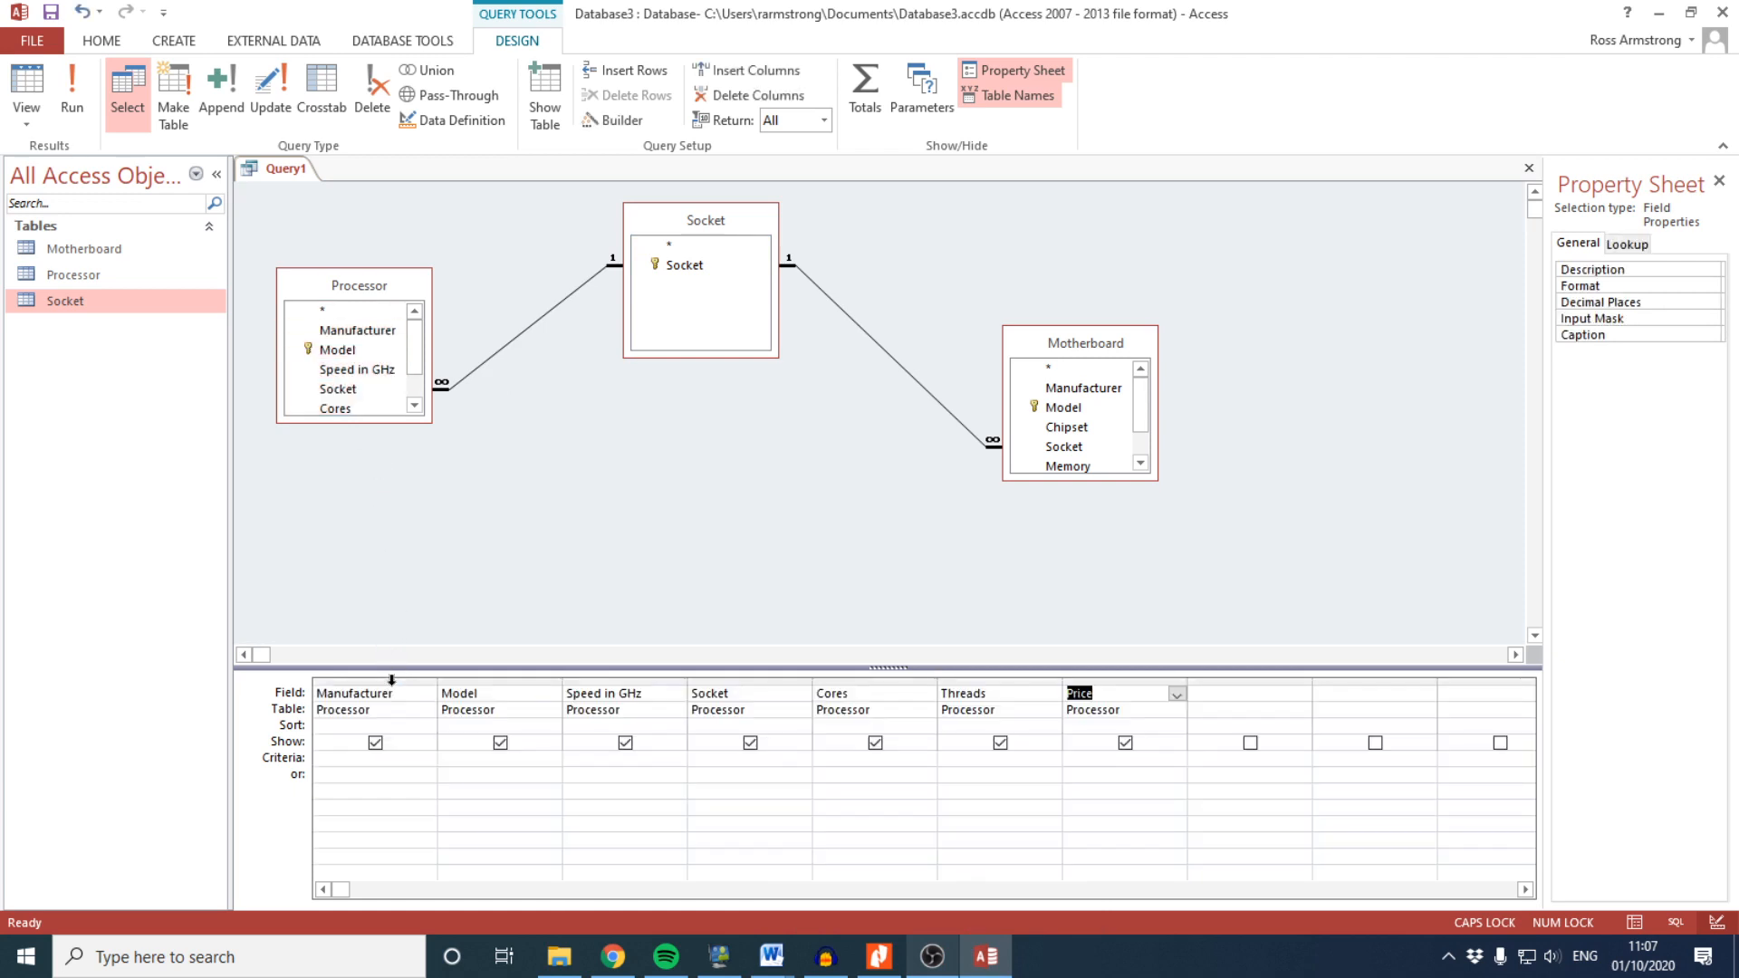
Add all Motherboard fields from Manufacturer to Price to the query after the Processor fields
click(1086, 391)
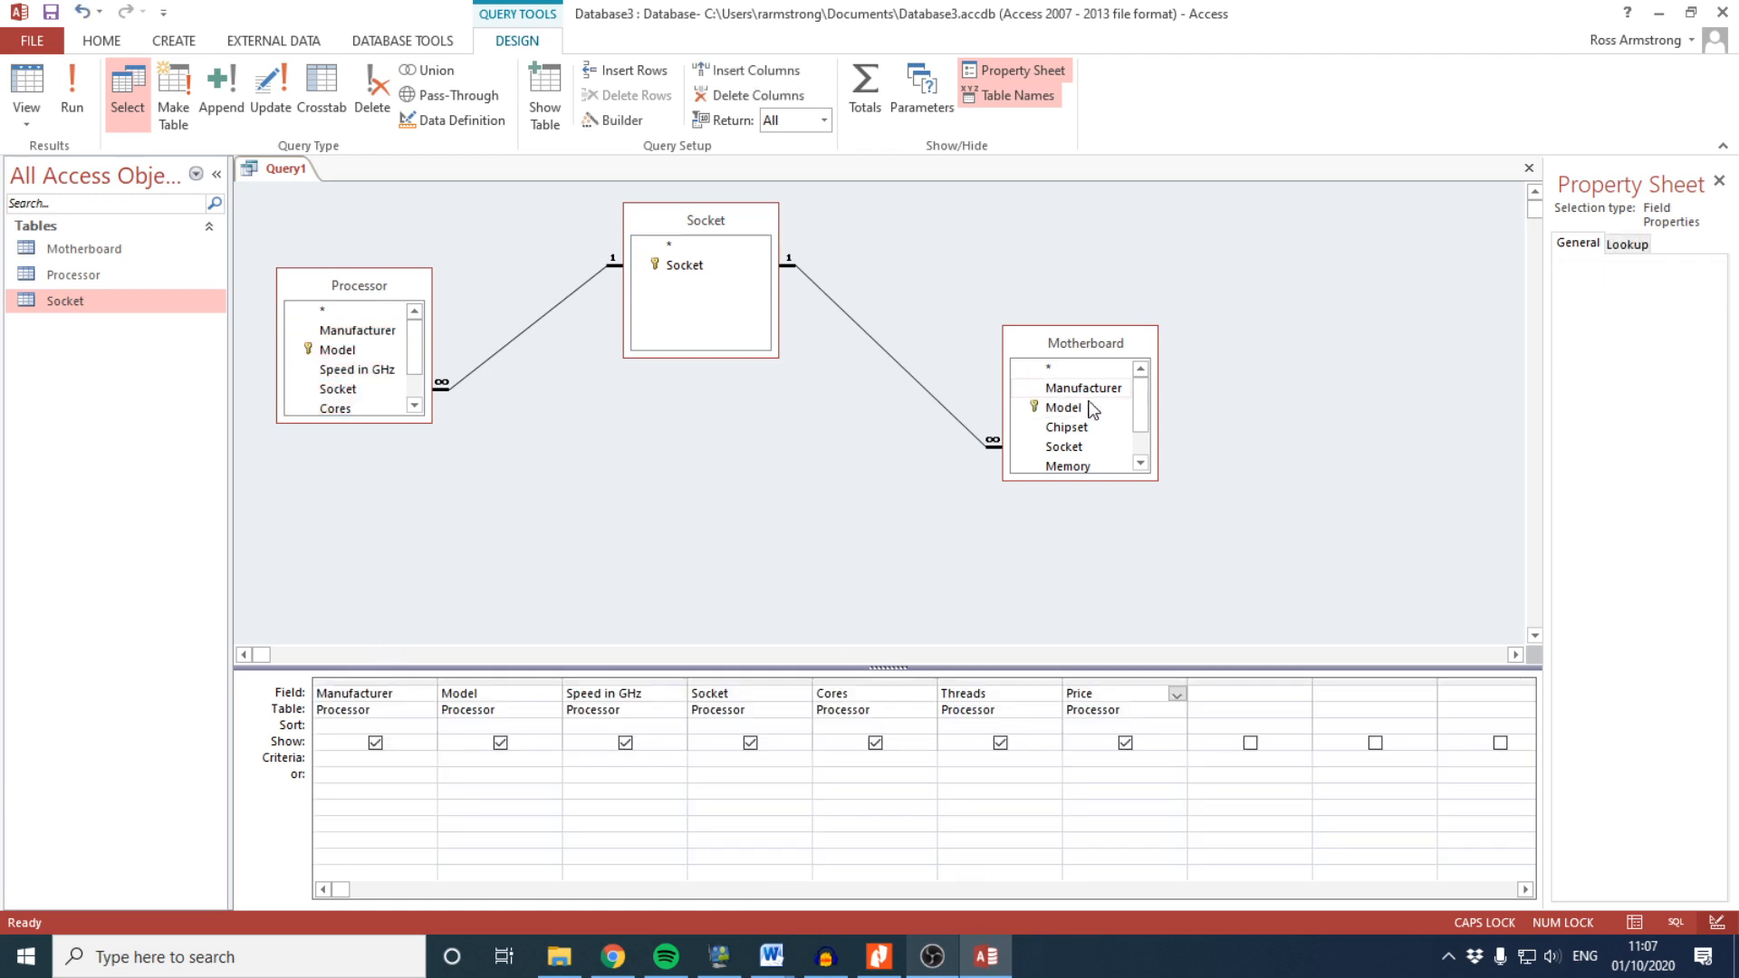
scroll(1096, 412, down, 1)
shift+click(1082, 461)
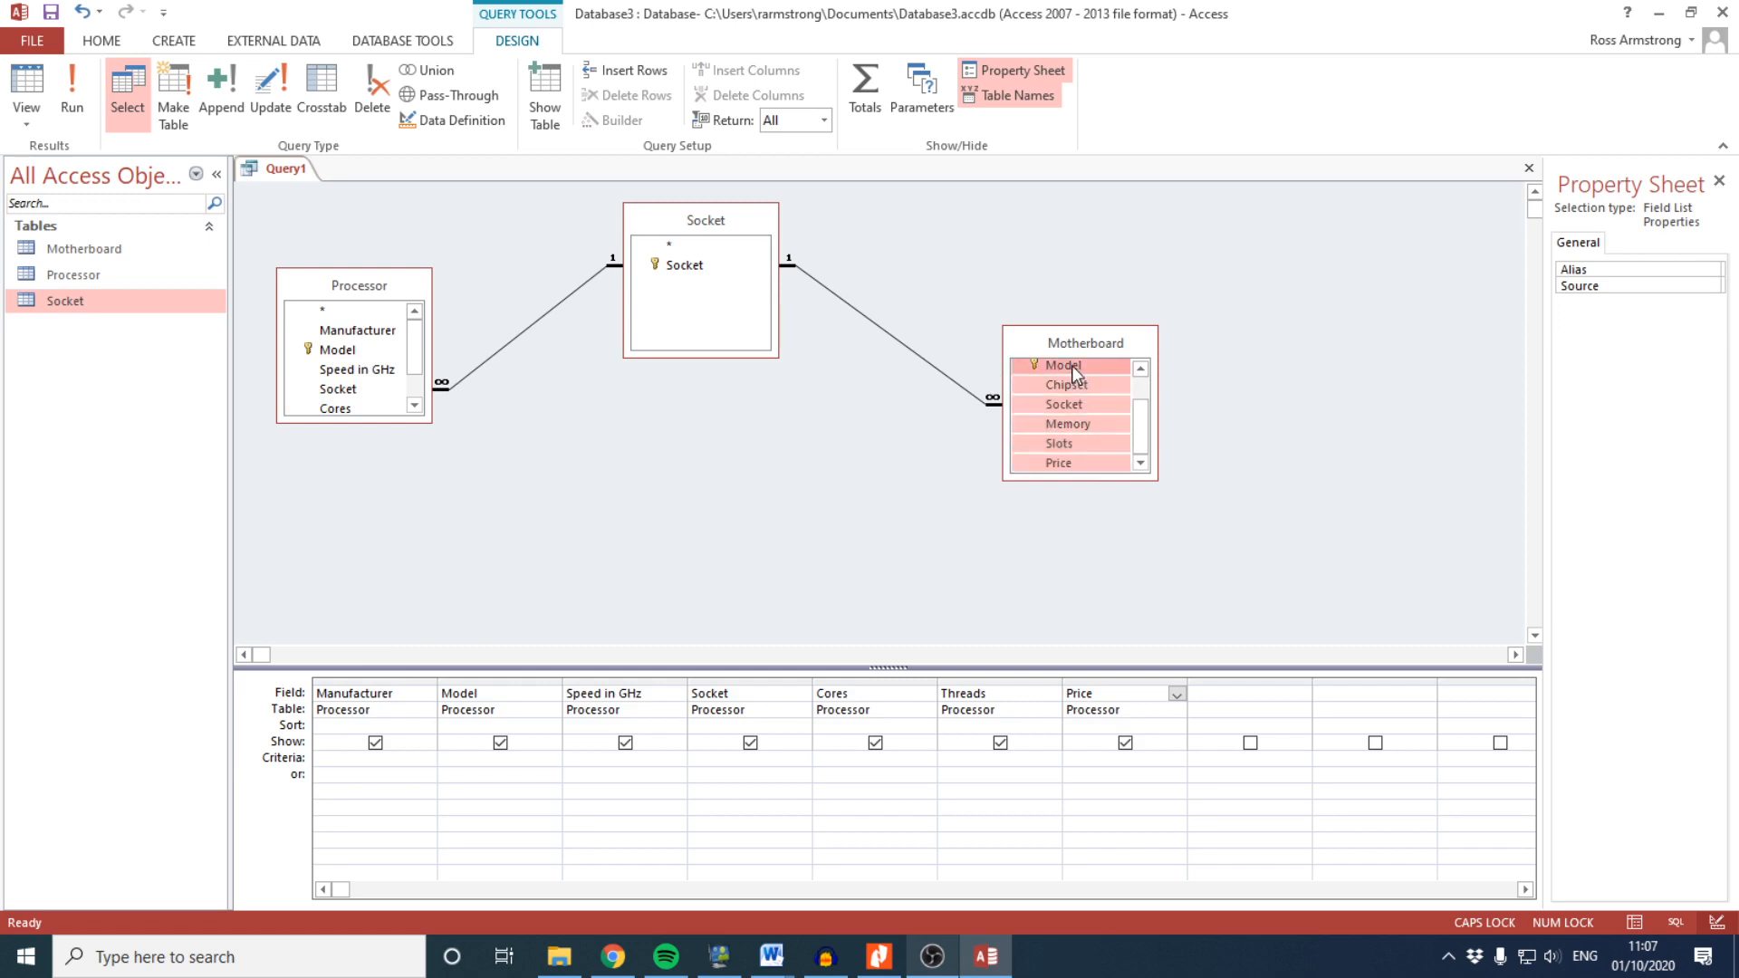
scroll(1076, 376, up, 1)
drag(1075, 390, 1251, 705)
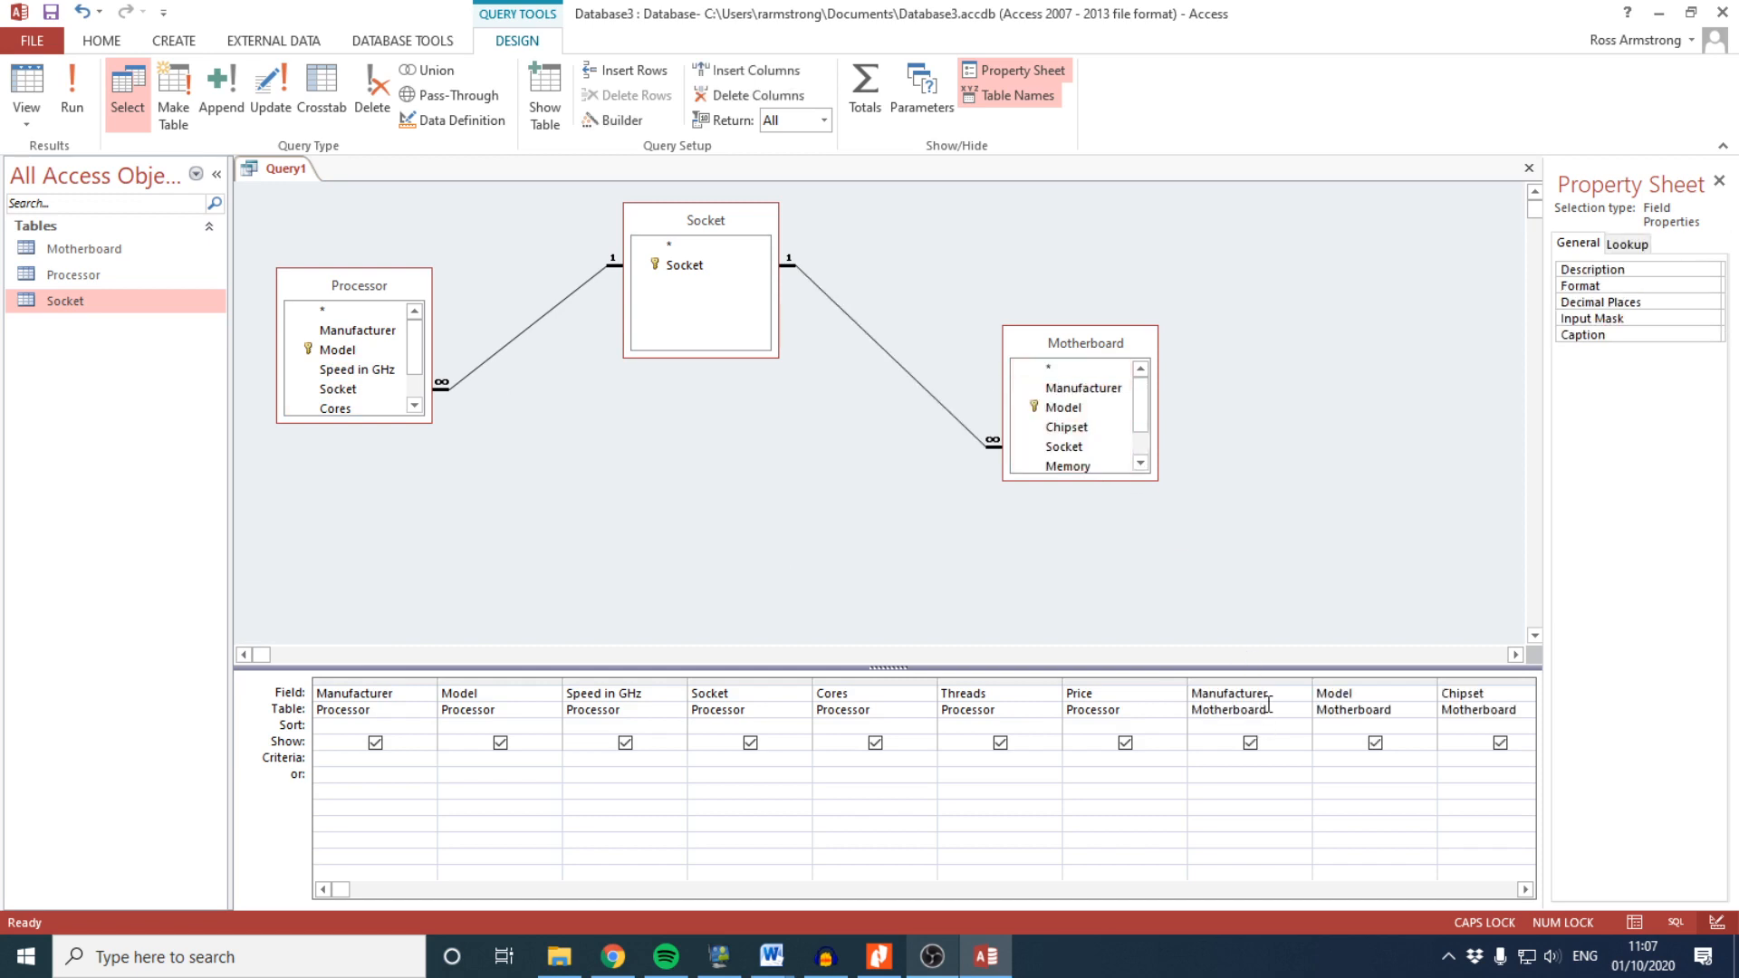
Review the total price and i7 processor requirements in the Nitro Pro PDF, and open the Processor table in Access to examine its model names
click(878, 956)
click(672, 503)
drag(634, 506, 1143, 506)
click(1092, 503)
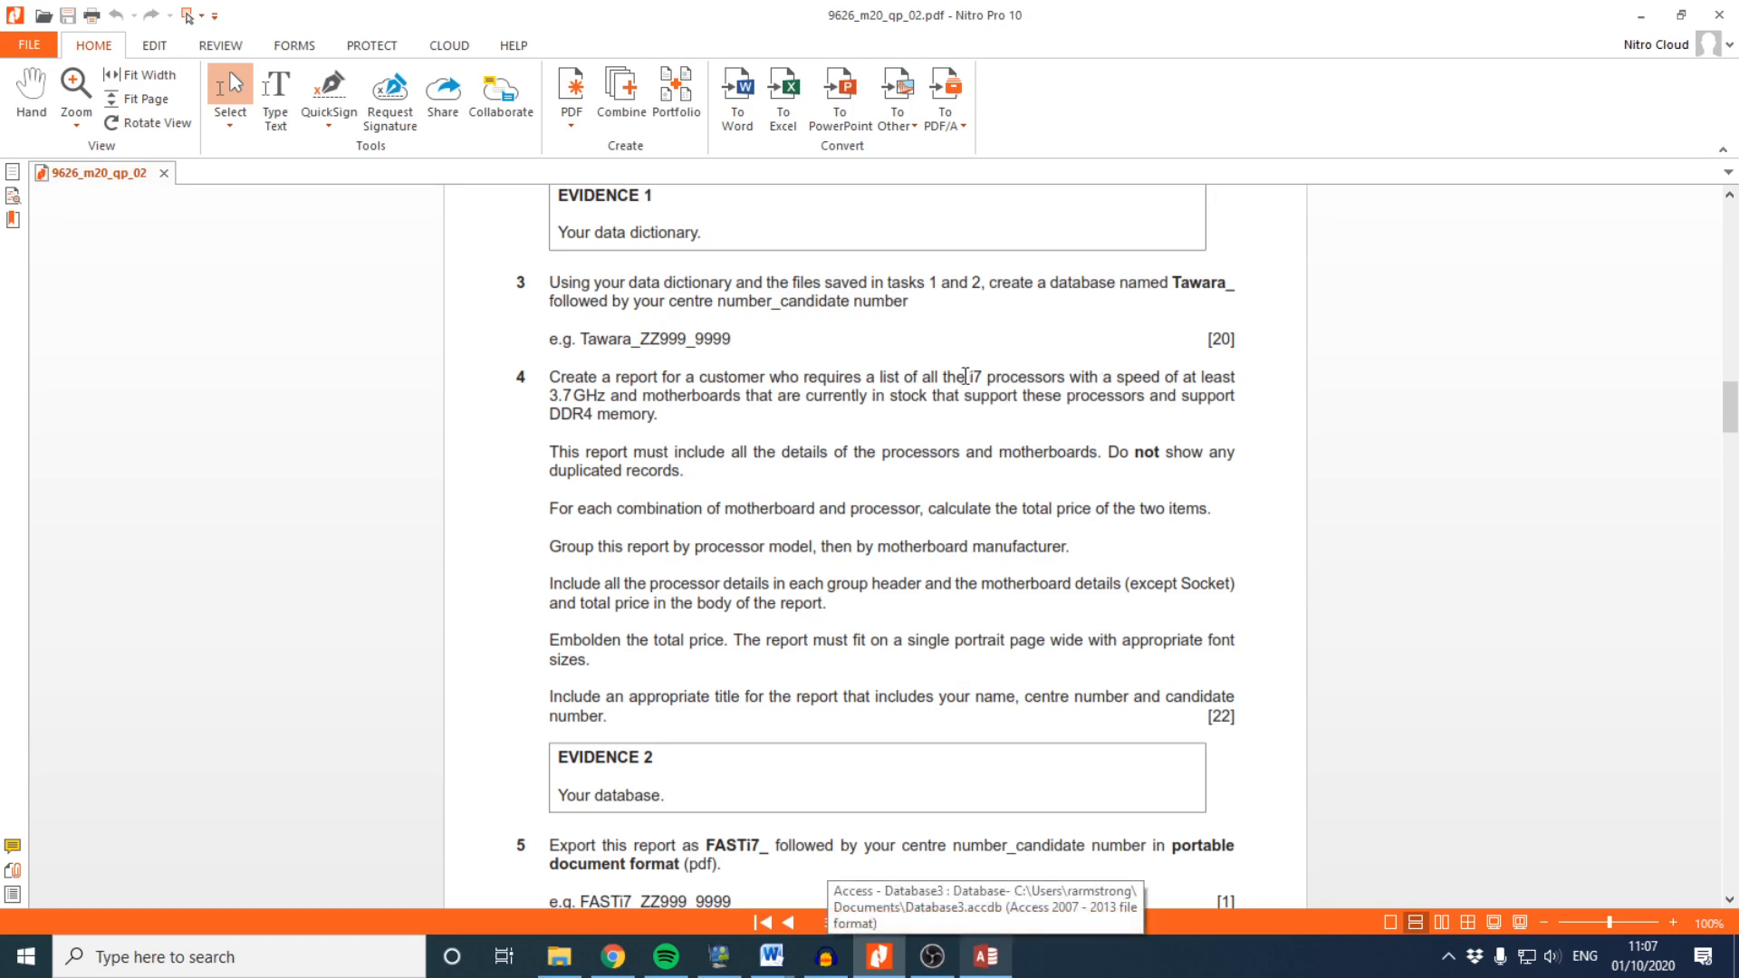
drag(960, 377, 1059, 377)
click(999, 953)
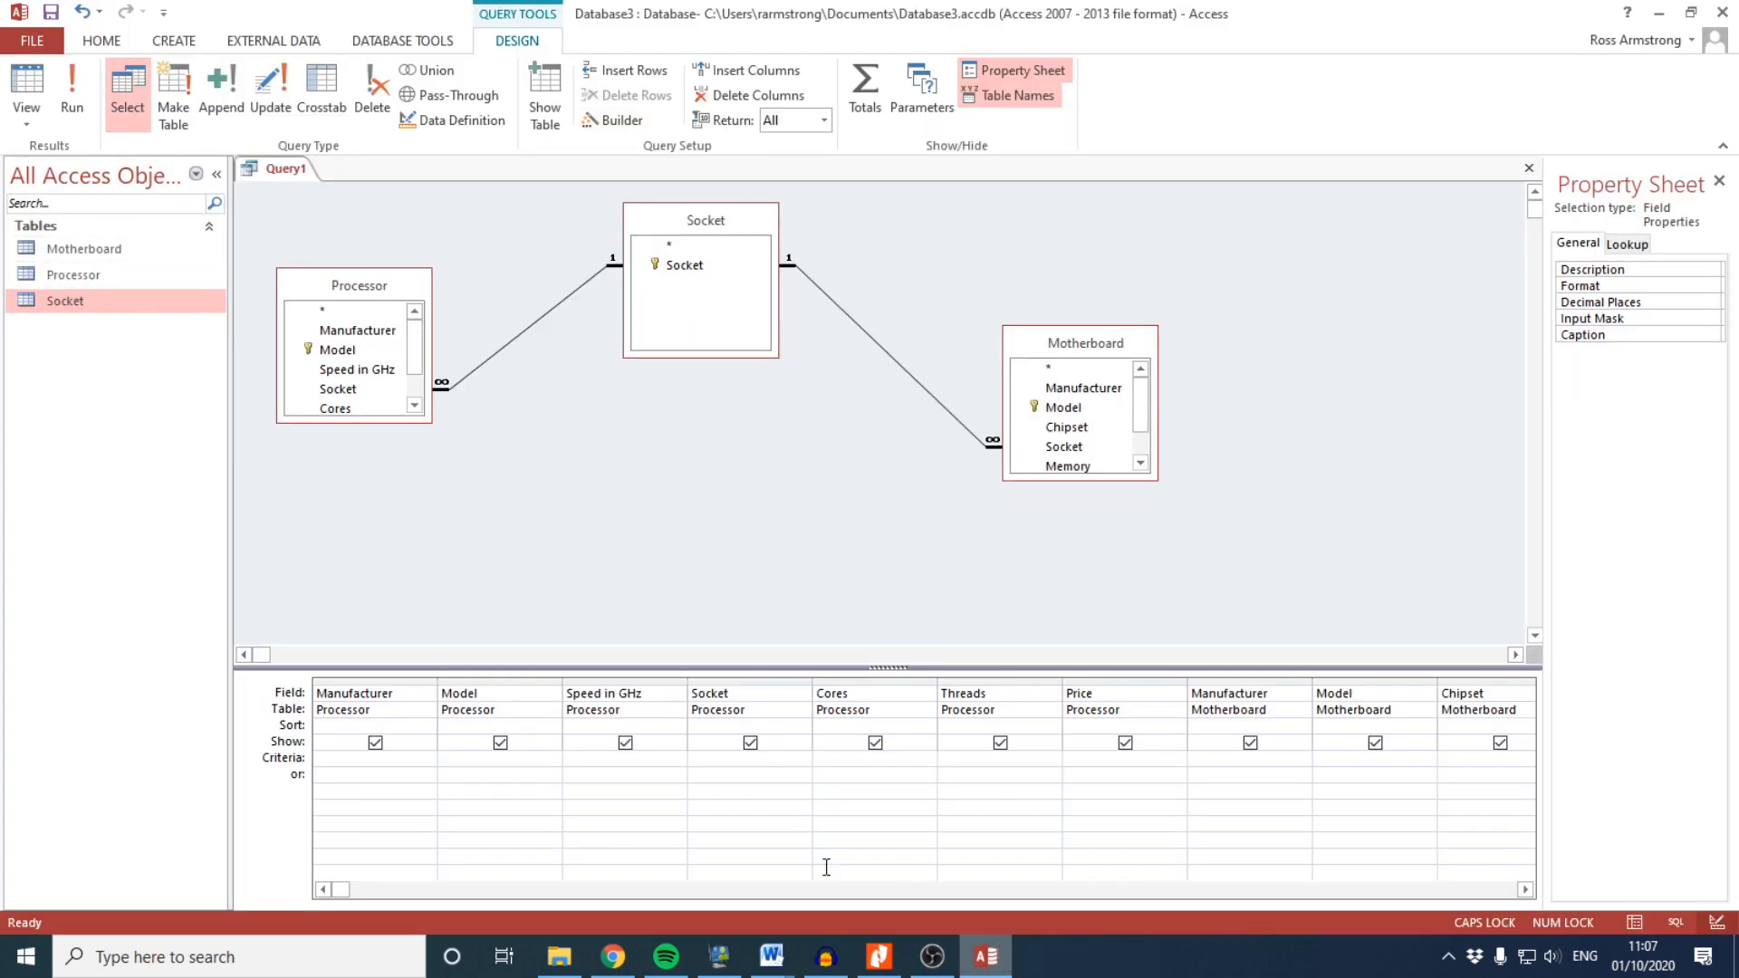
click(985, 956)
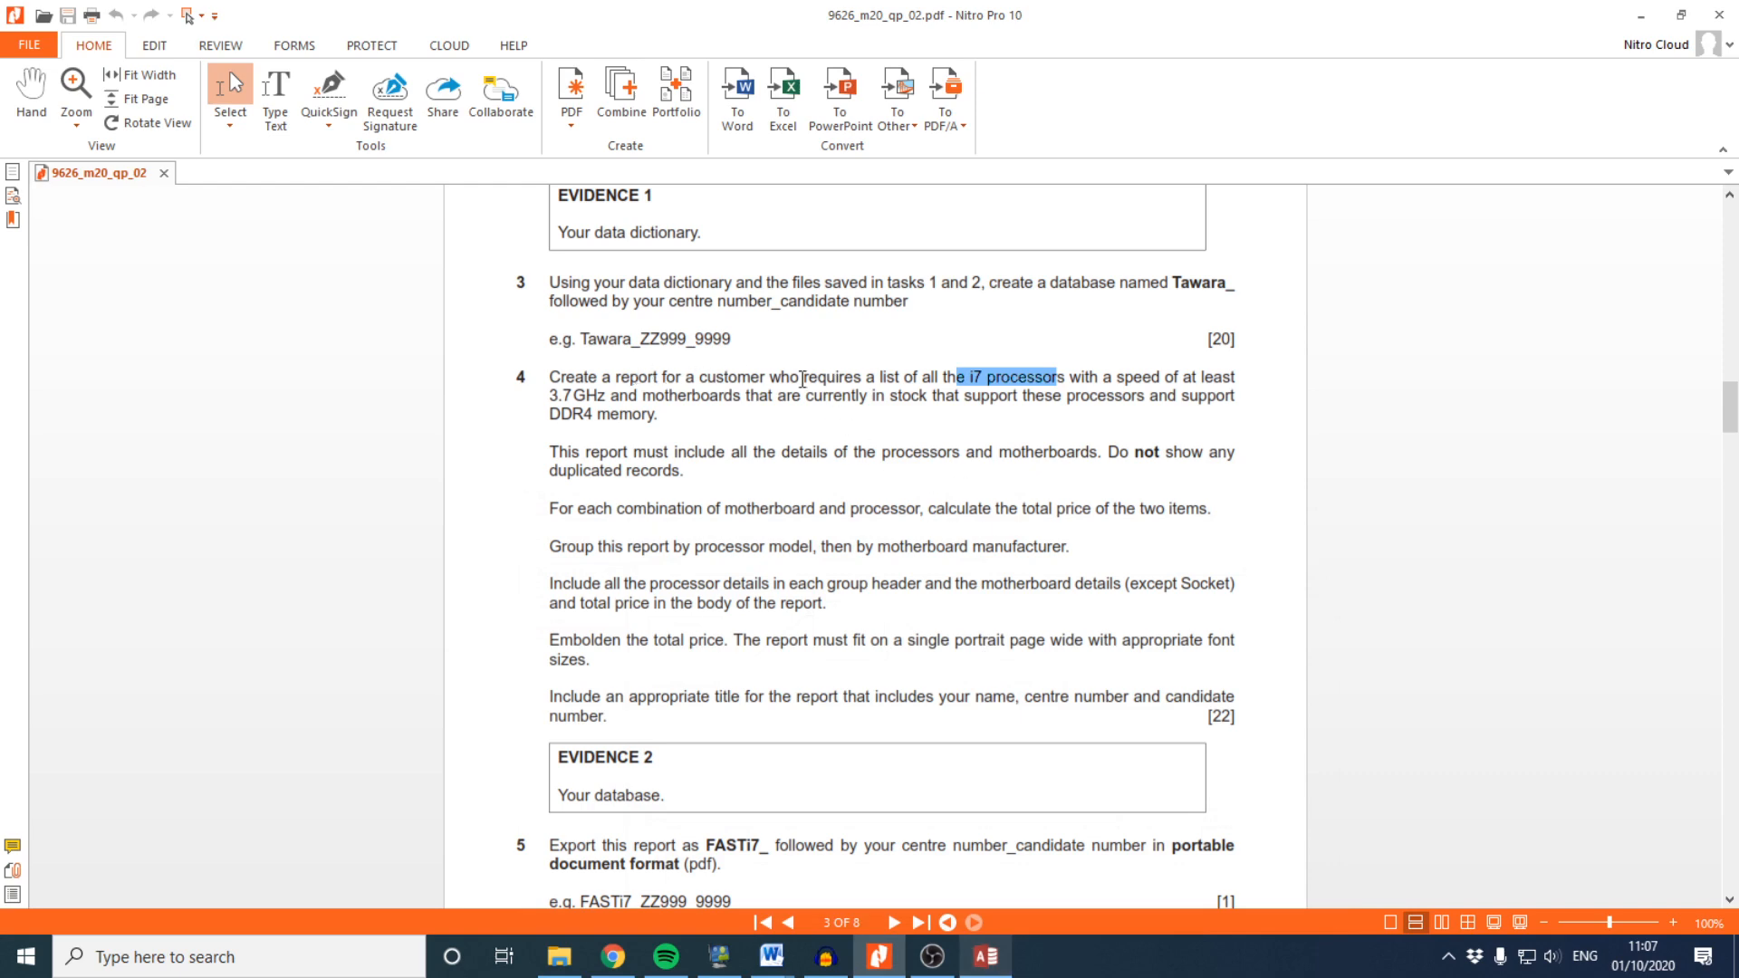
click(985, 956)
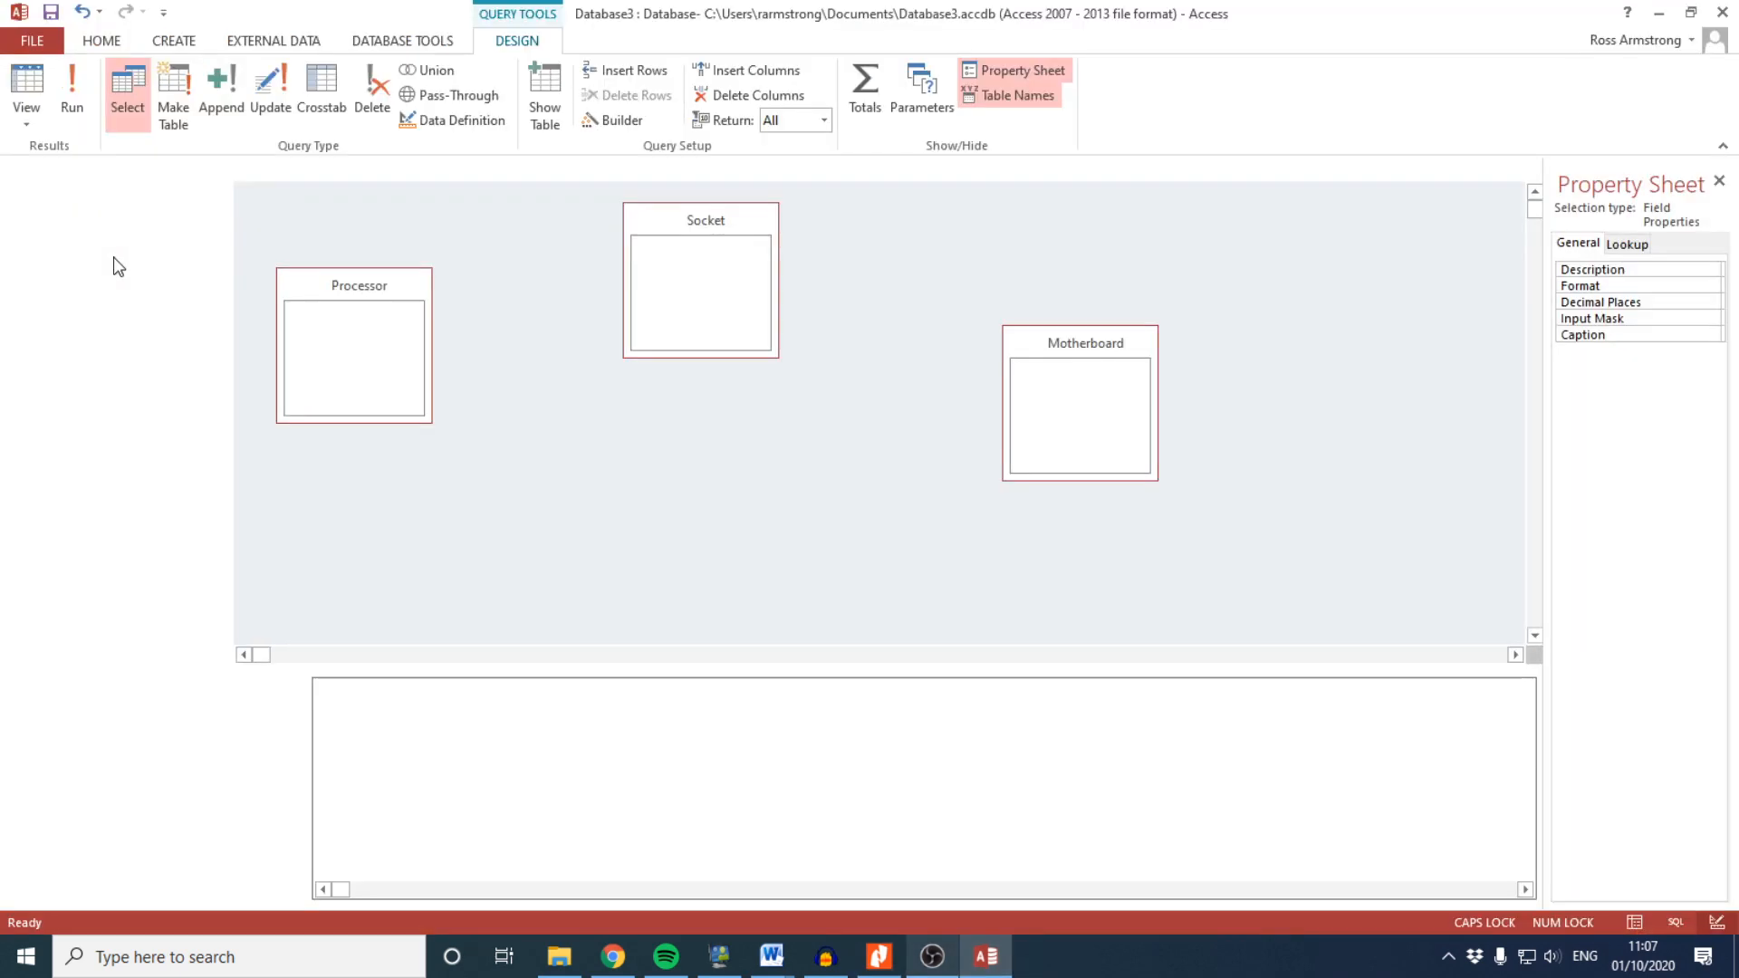
double_click(80, 276)
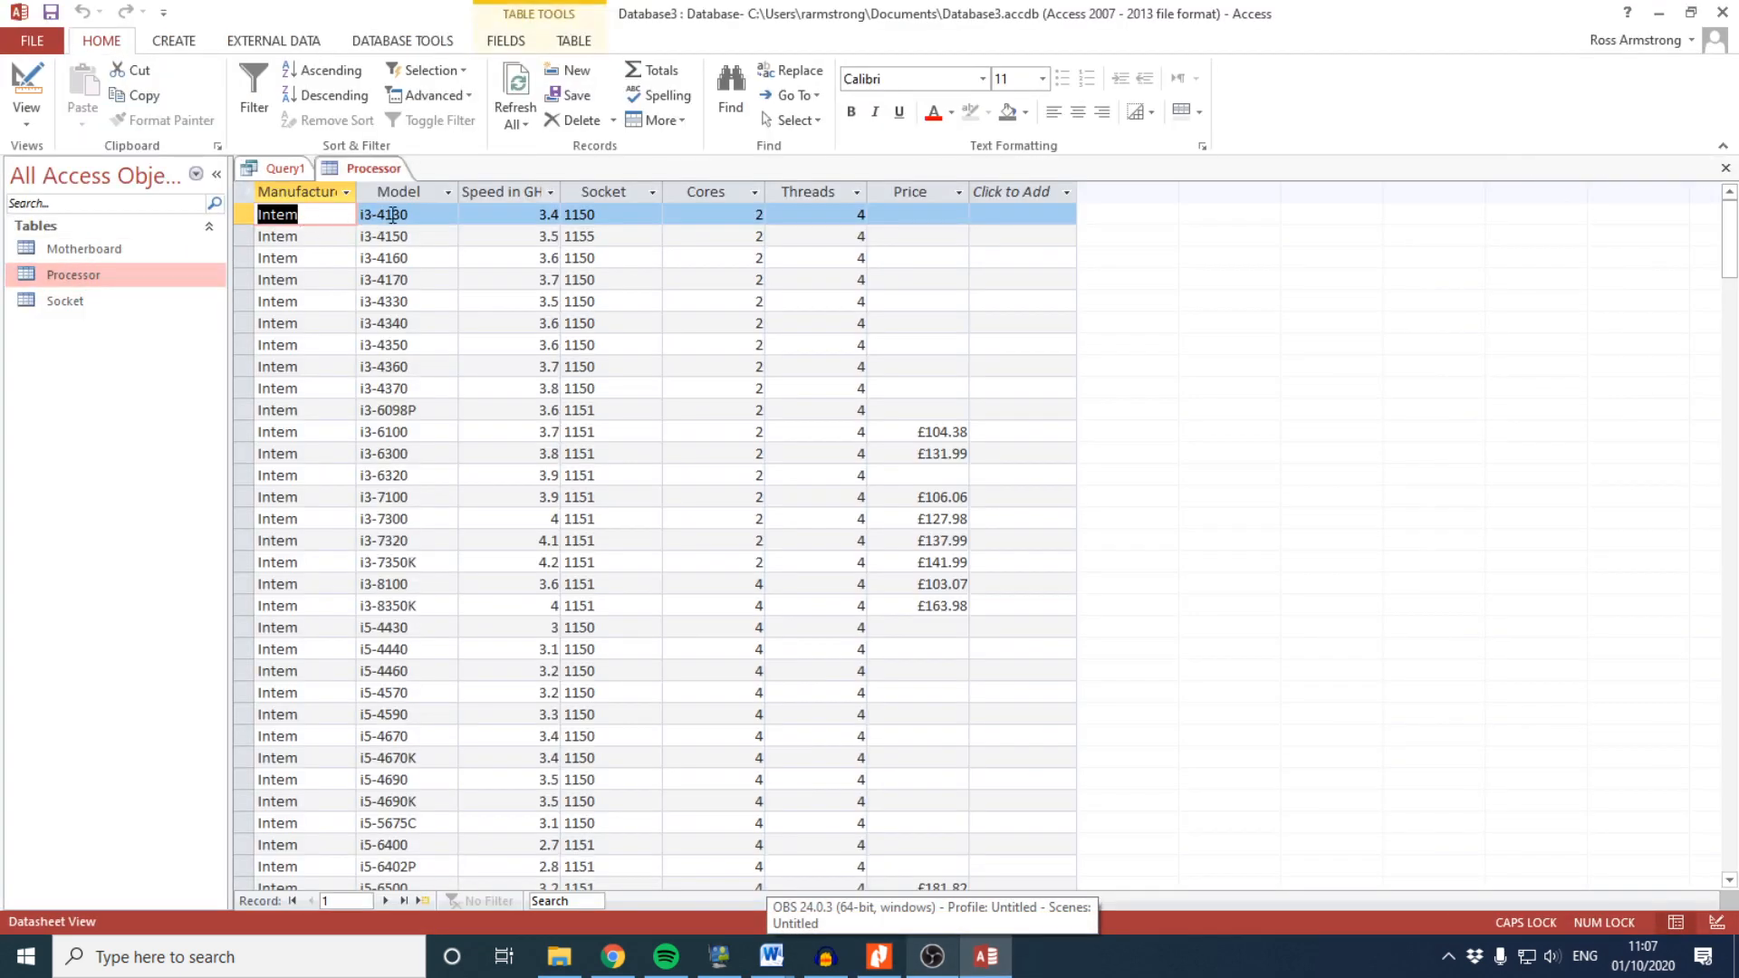
Examine the Model names in the Processor table to see how the i7 processors are written
scroll(403, 497, down, 16)
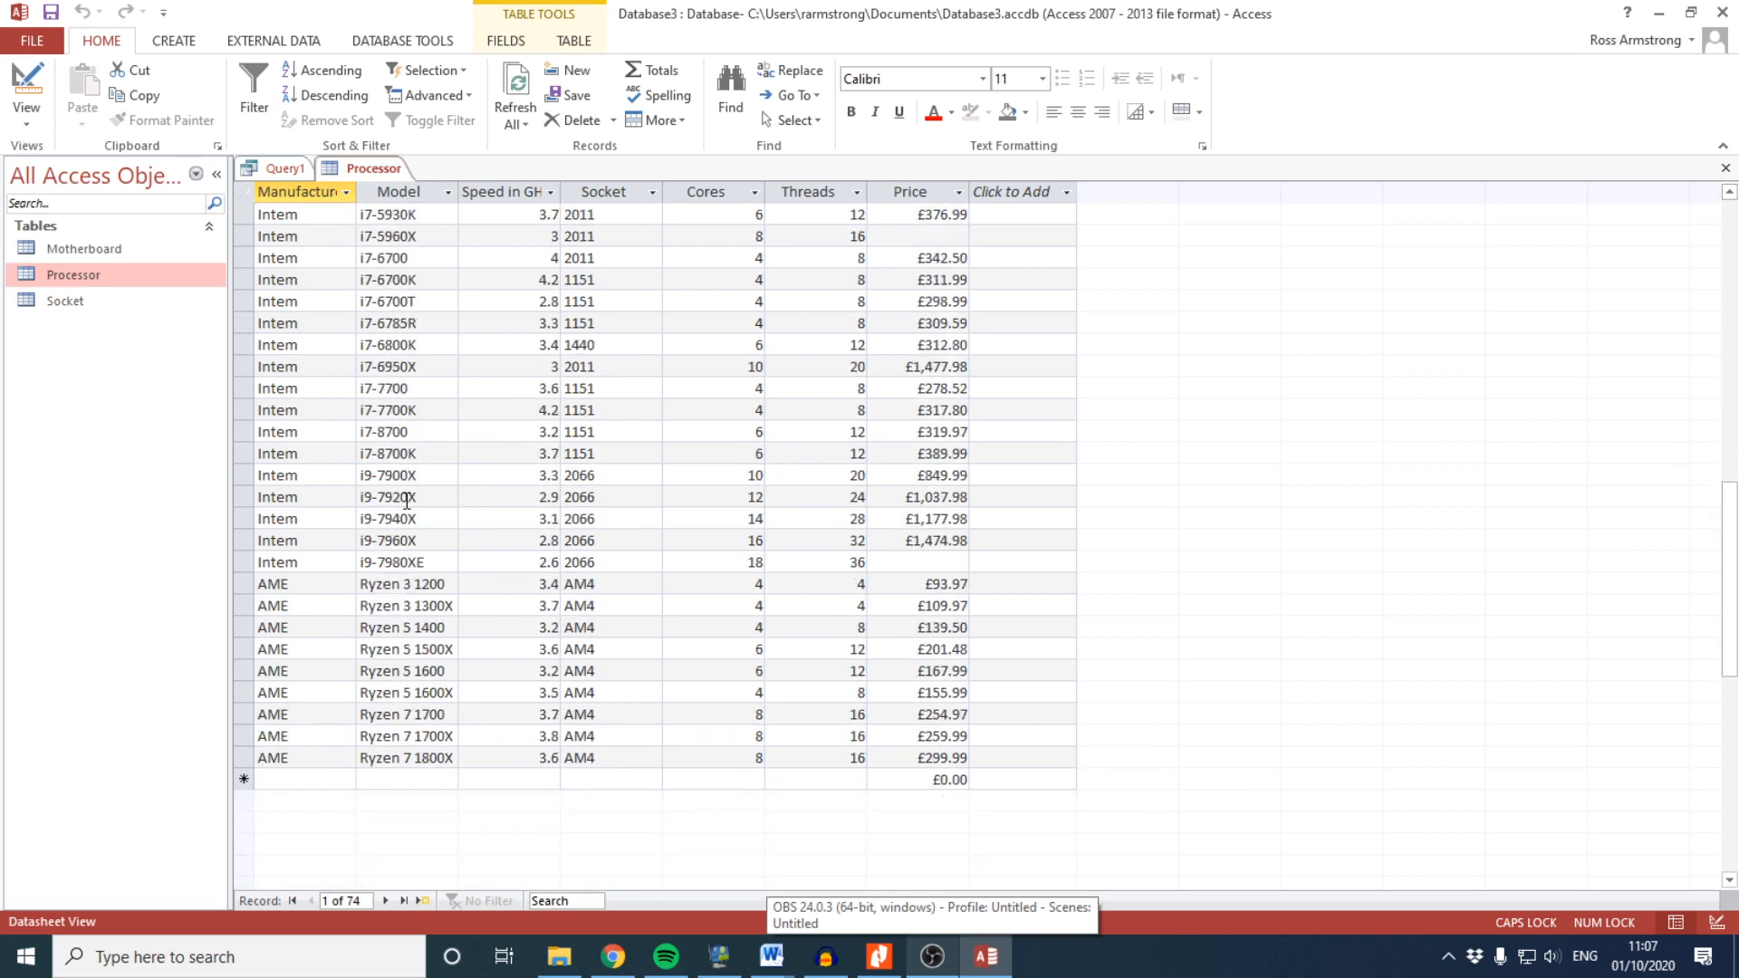
drag(368, 460, 446, 454)
scroll(380, 396, up, 2)
scroll(380, 396, up, 14)
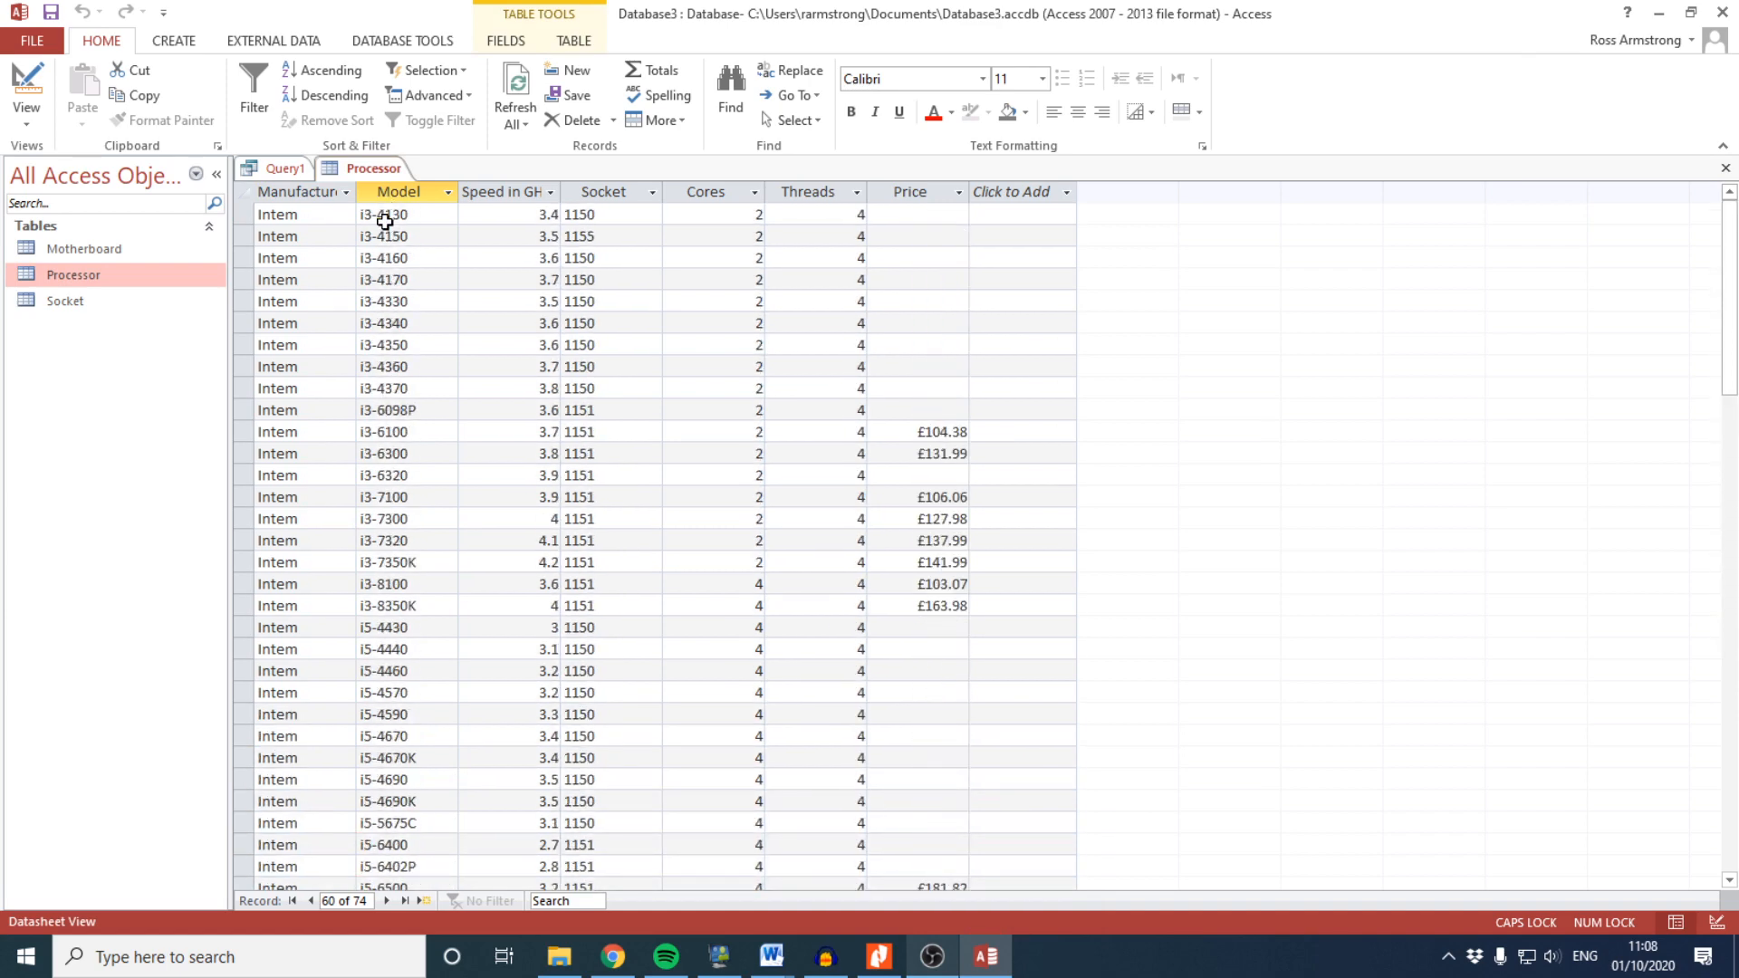
scroll(399, 325, down, 18)
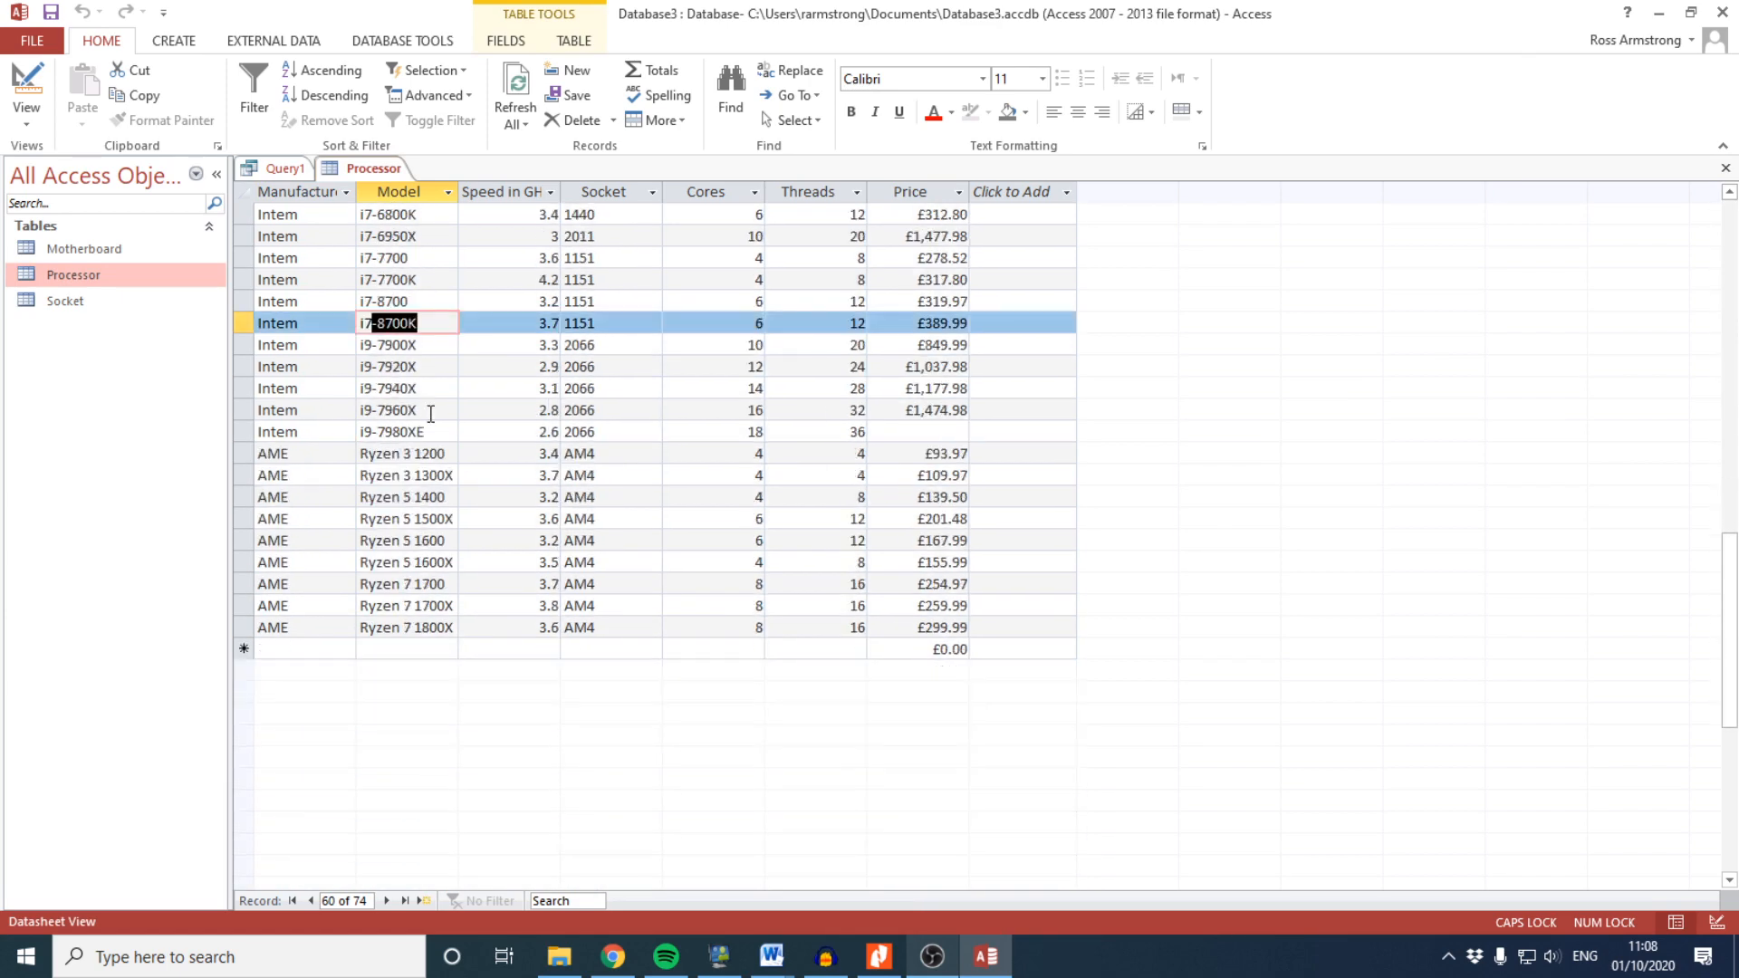
scroll(435, 411, down, 2)
scroll(438, 443, up, 6)
scroll(439, 443, down, 4)
scroll(420, 562, up, 6)
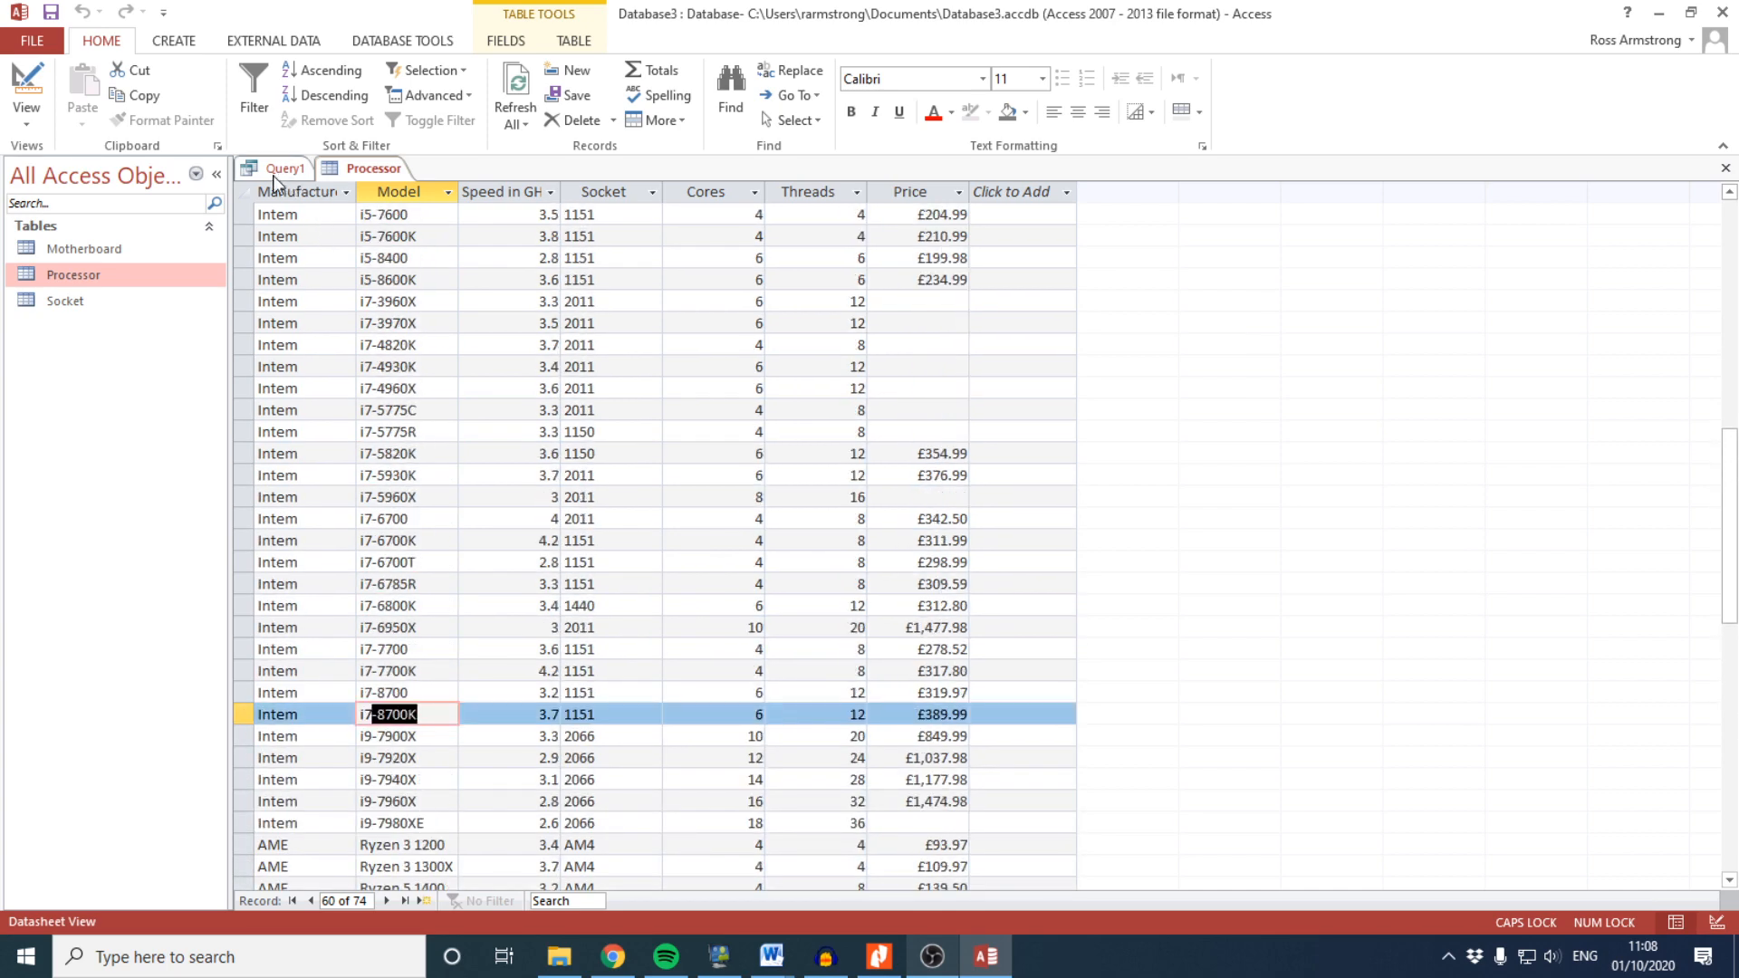
Try the criterion ="I7*" on the Processor Model field of Query1 and view the results
click(277, 170)
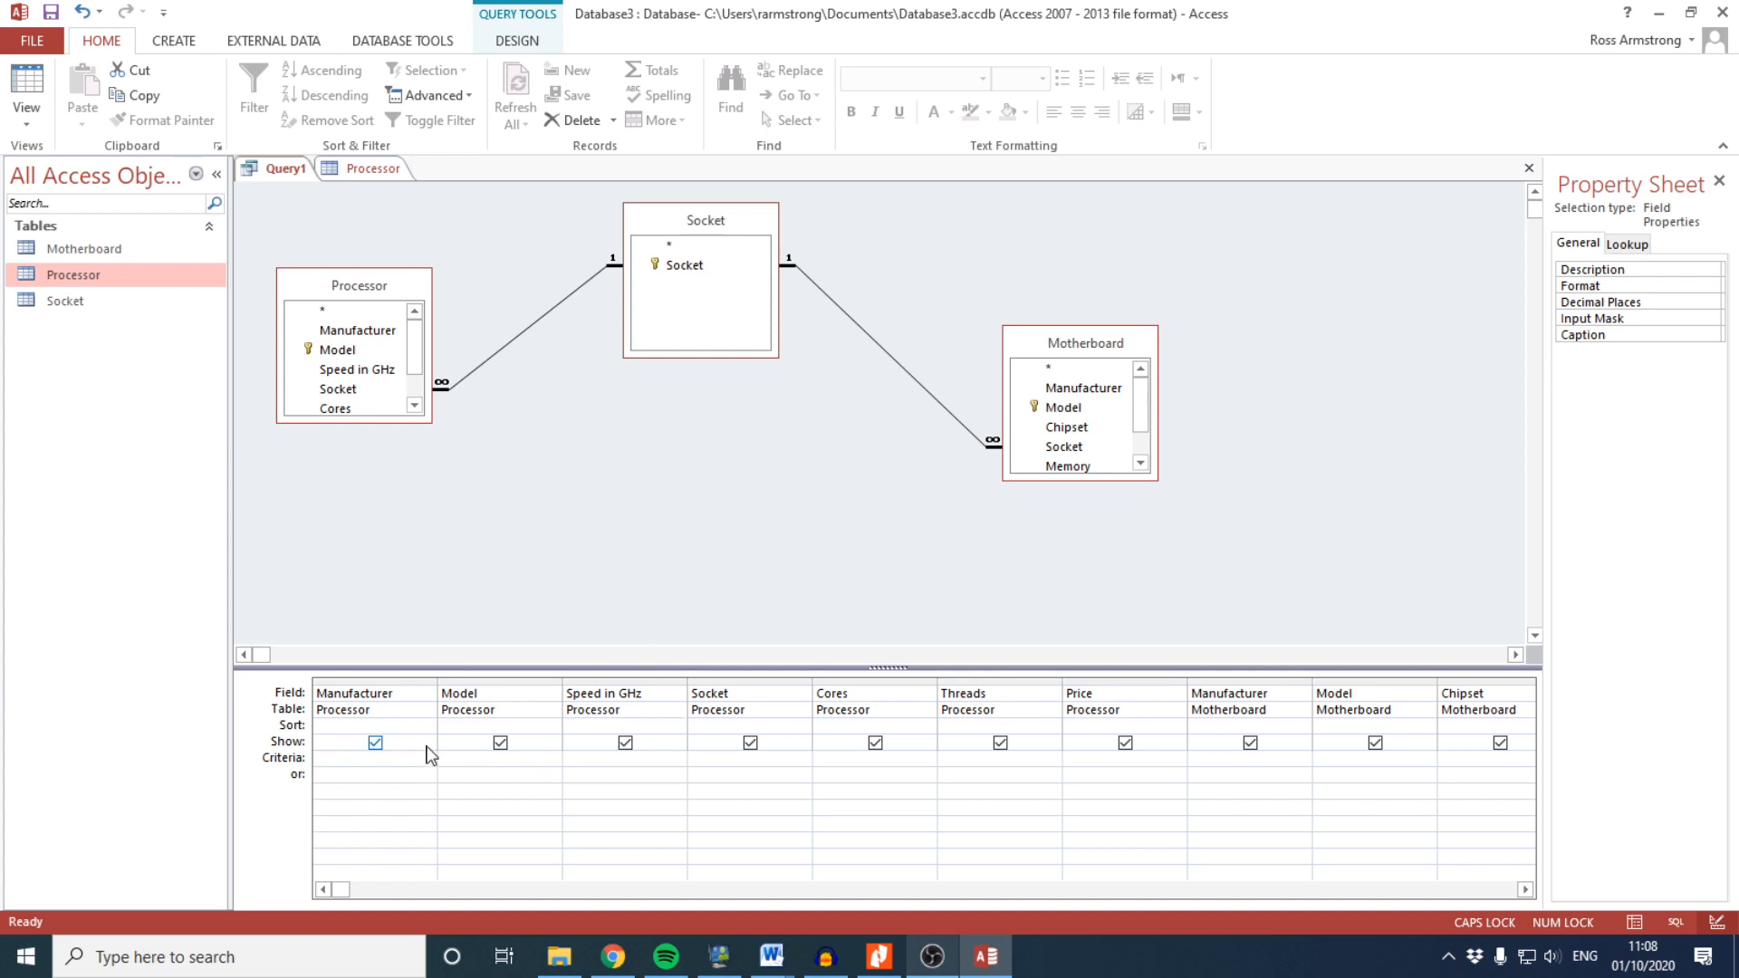
click(324, 171)
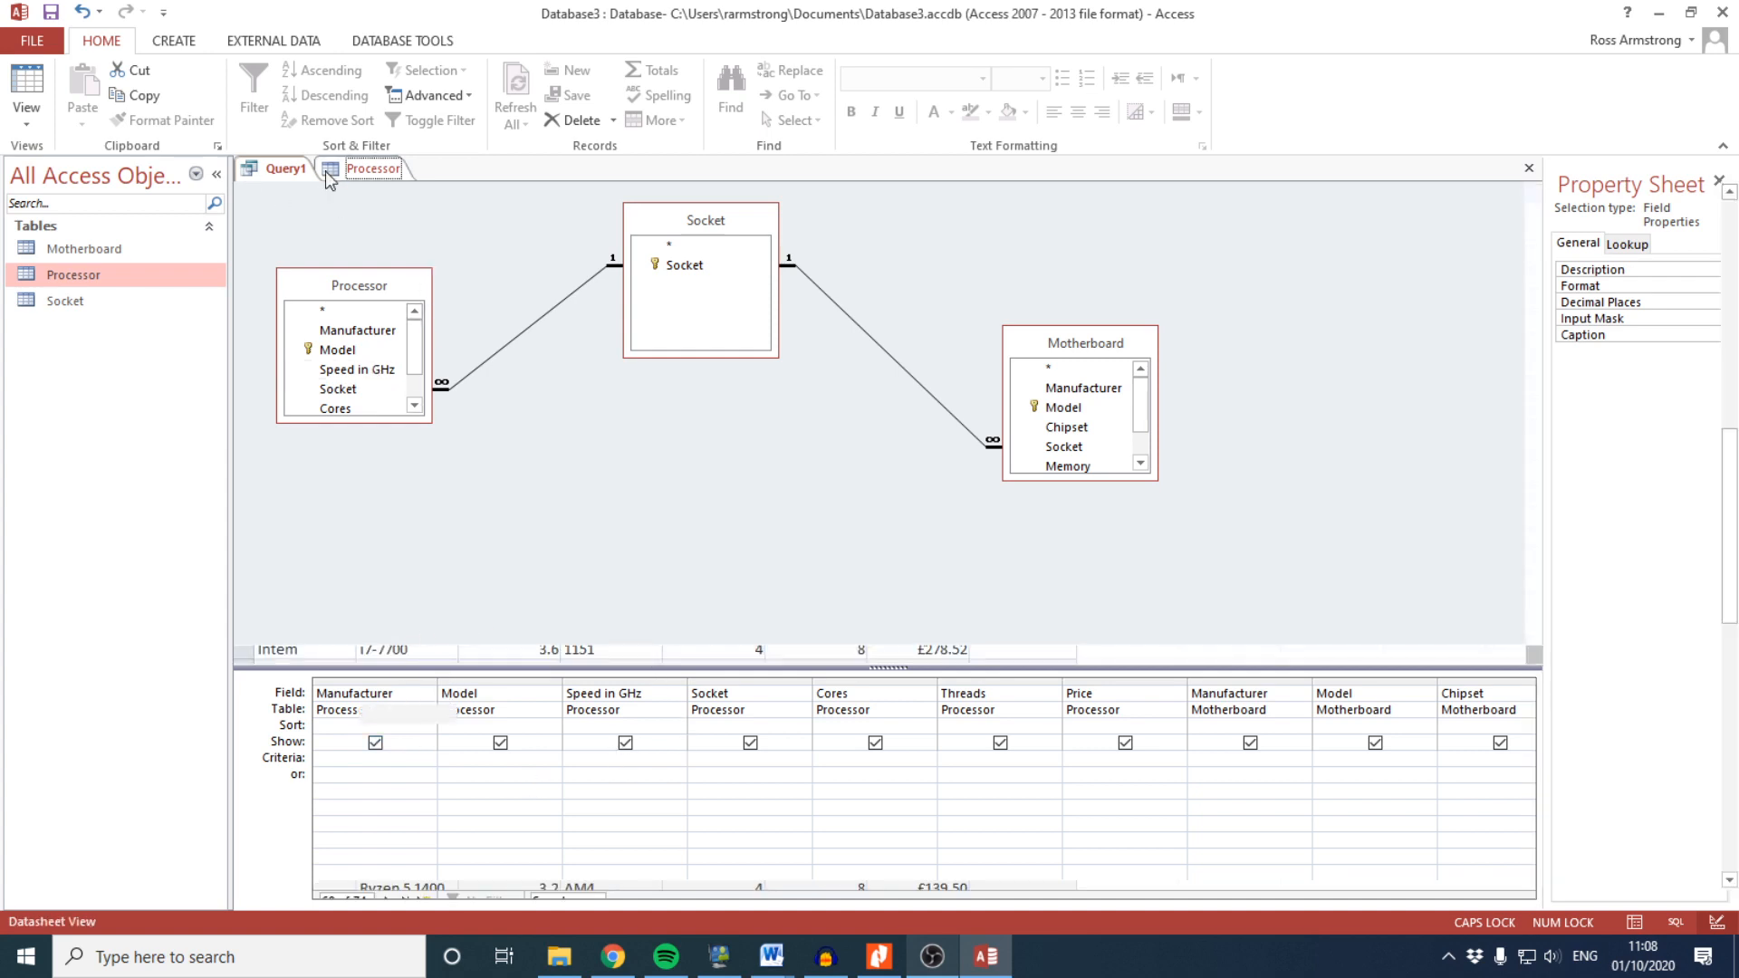
click(279, 170)
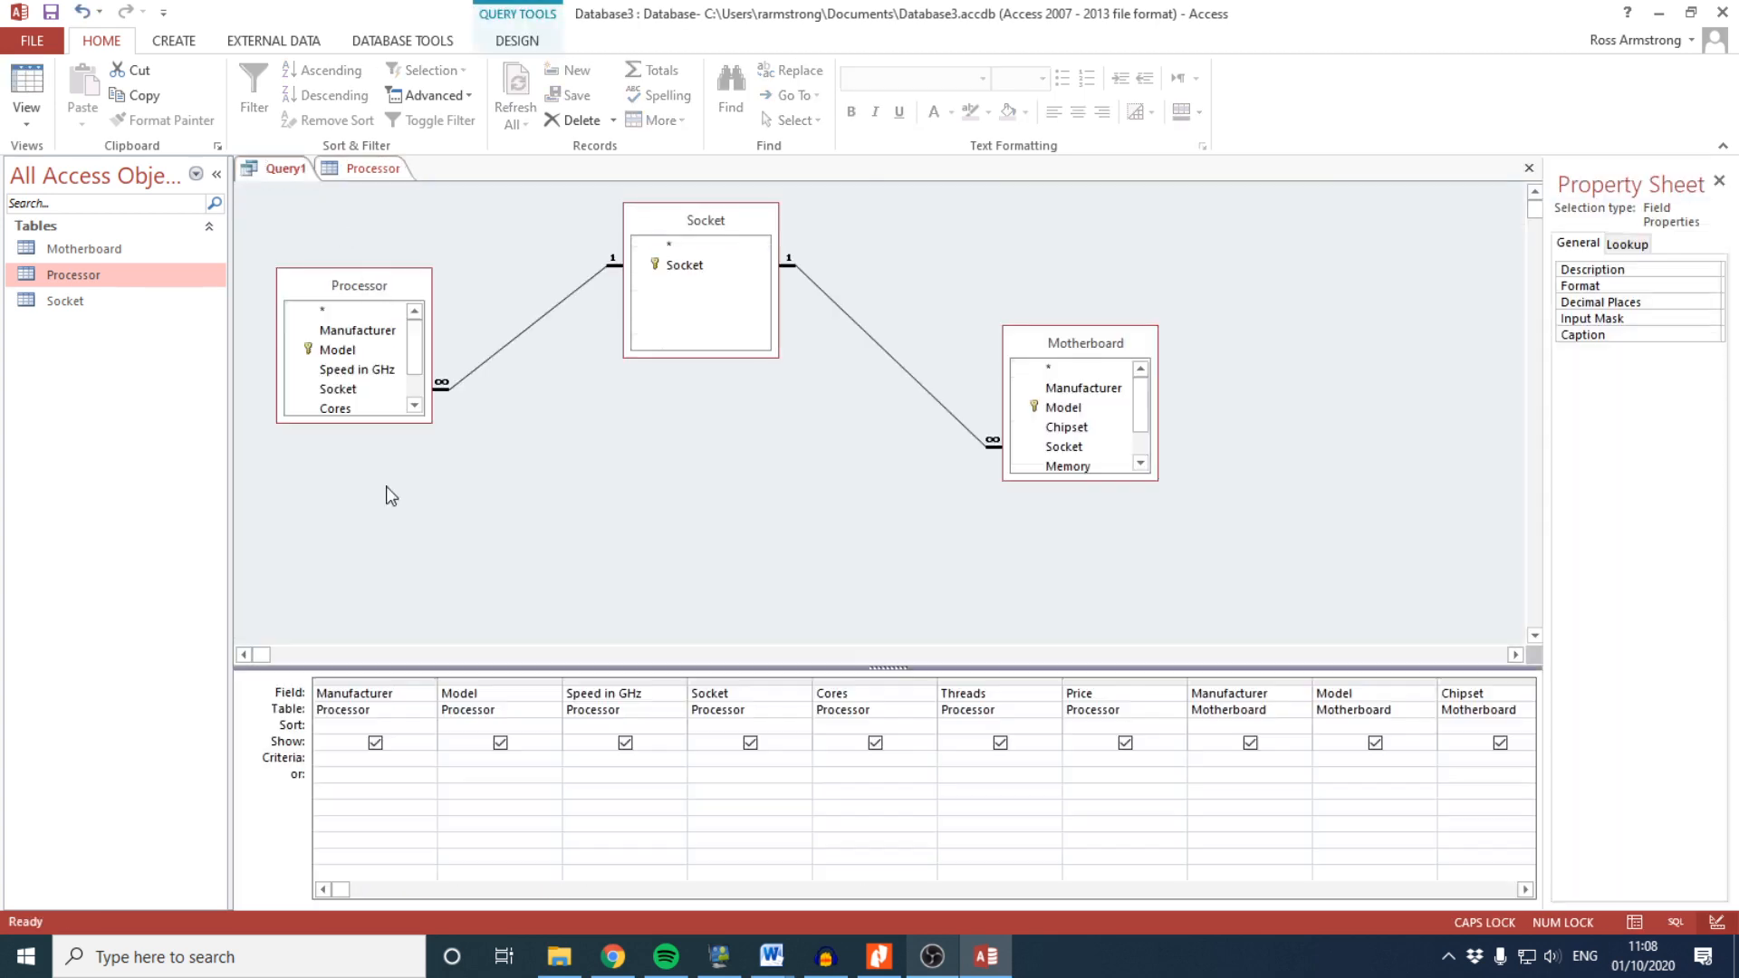
click(452, 762)
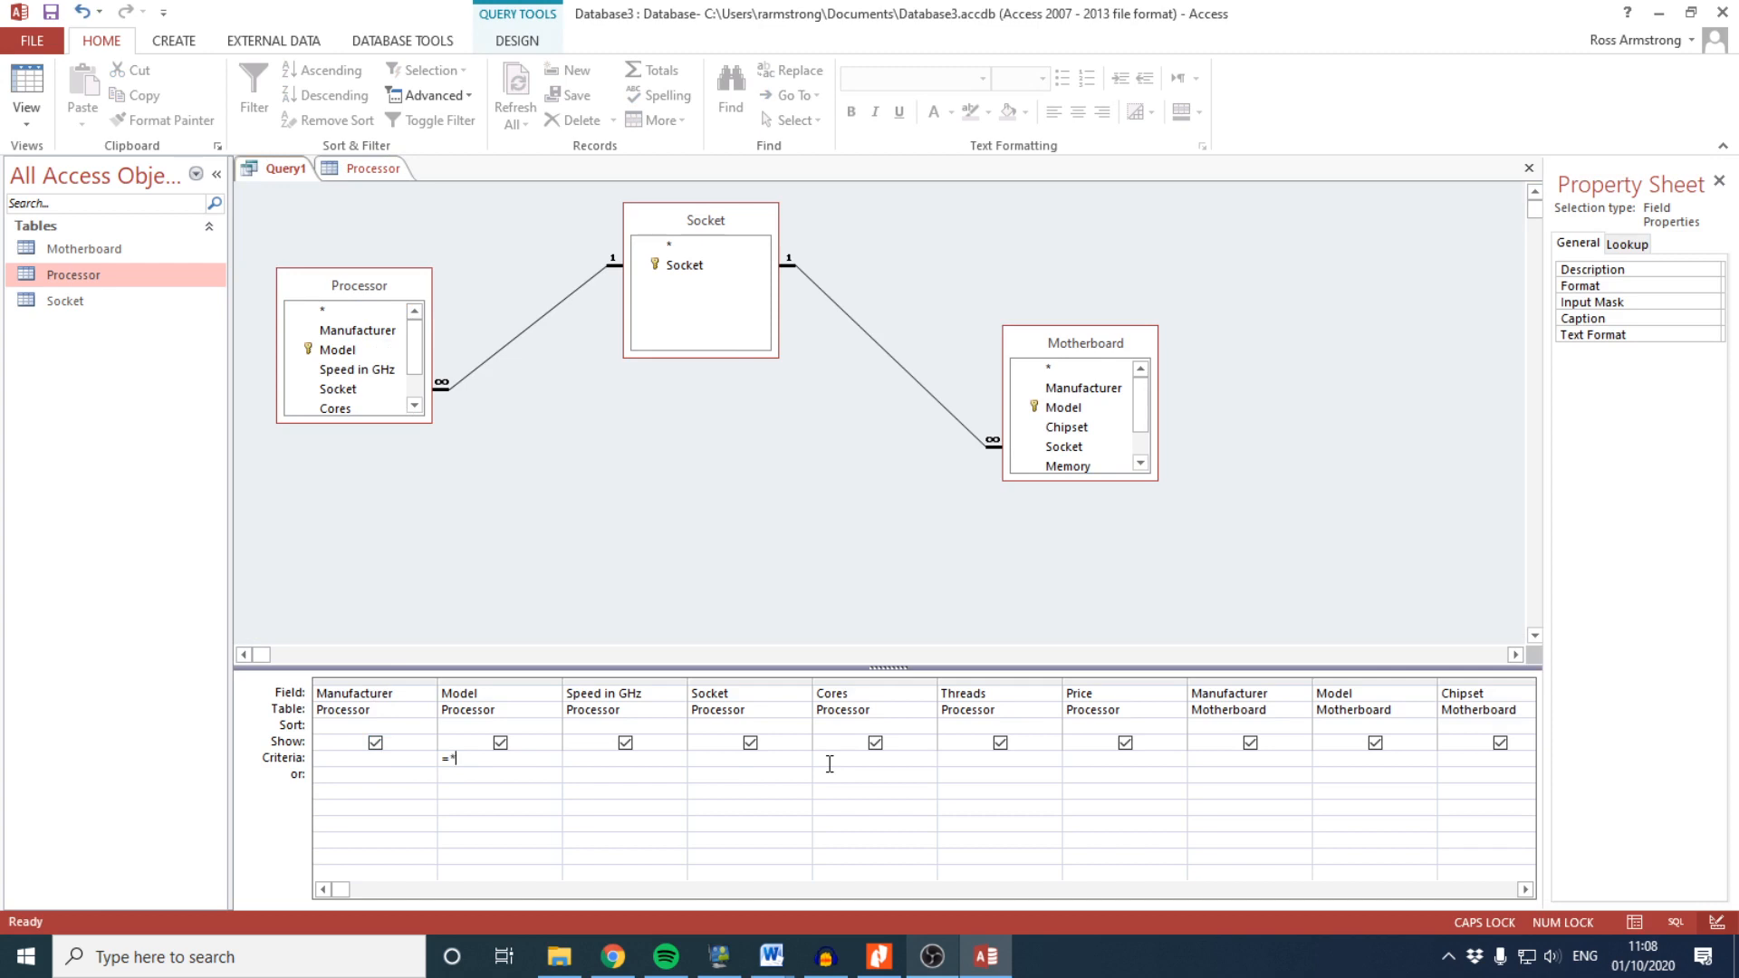
text(I7*)
click(144, 43)
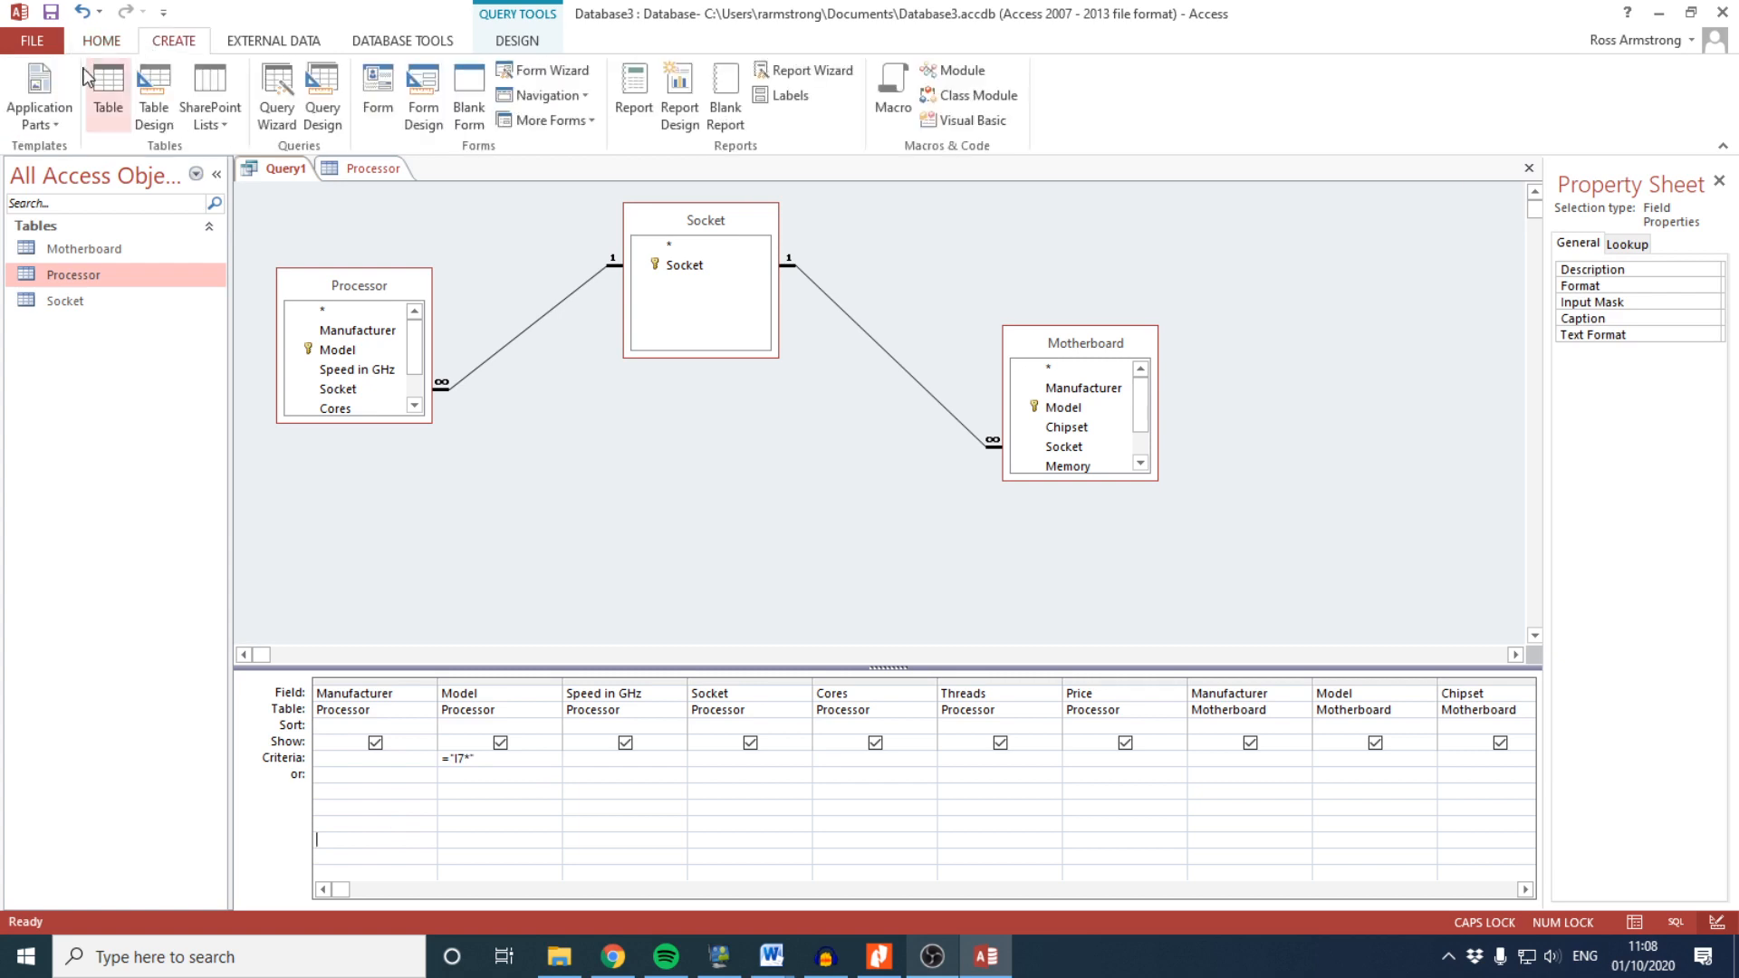
click(101, 41)
click(27, 116)
click(63, 158)
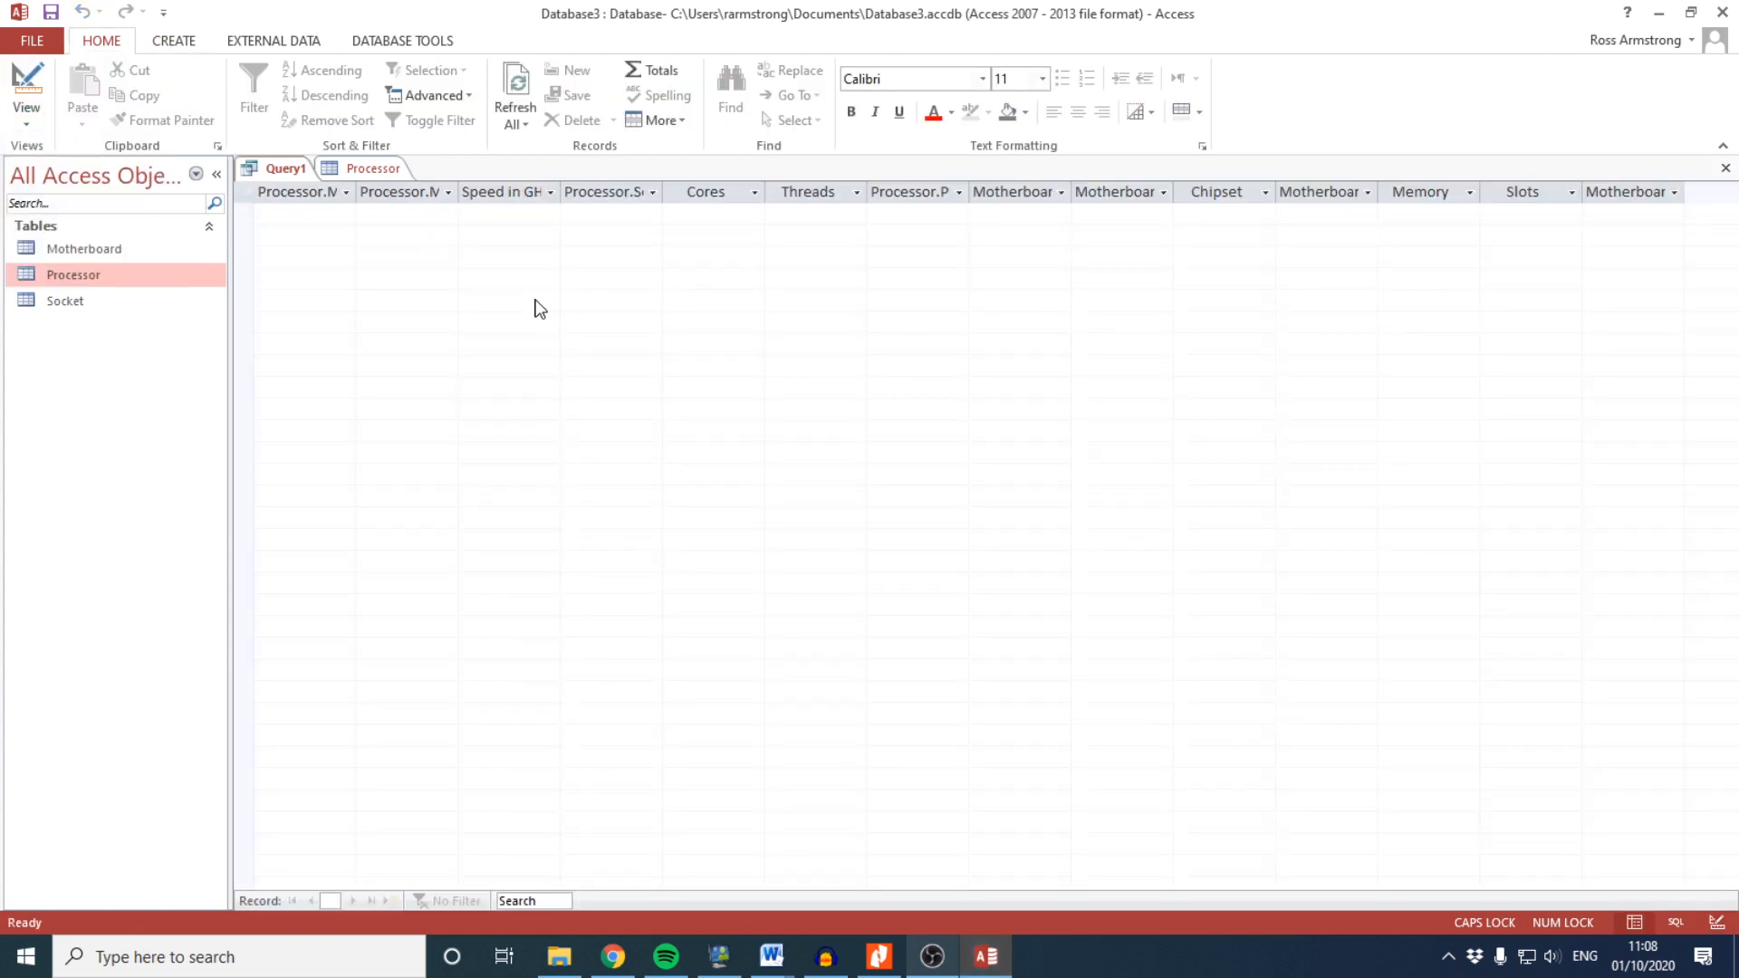
Return to the query design, try the Model criterion as lower-case ="i7*" and run the query
click(20, 127)
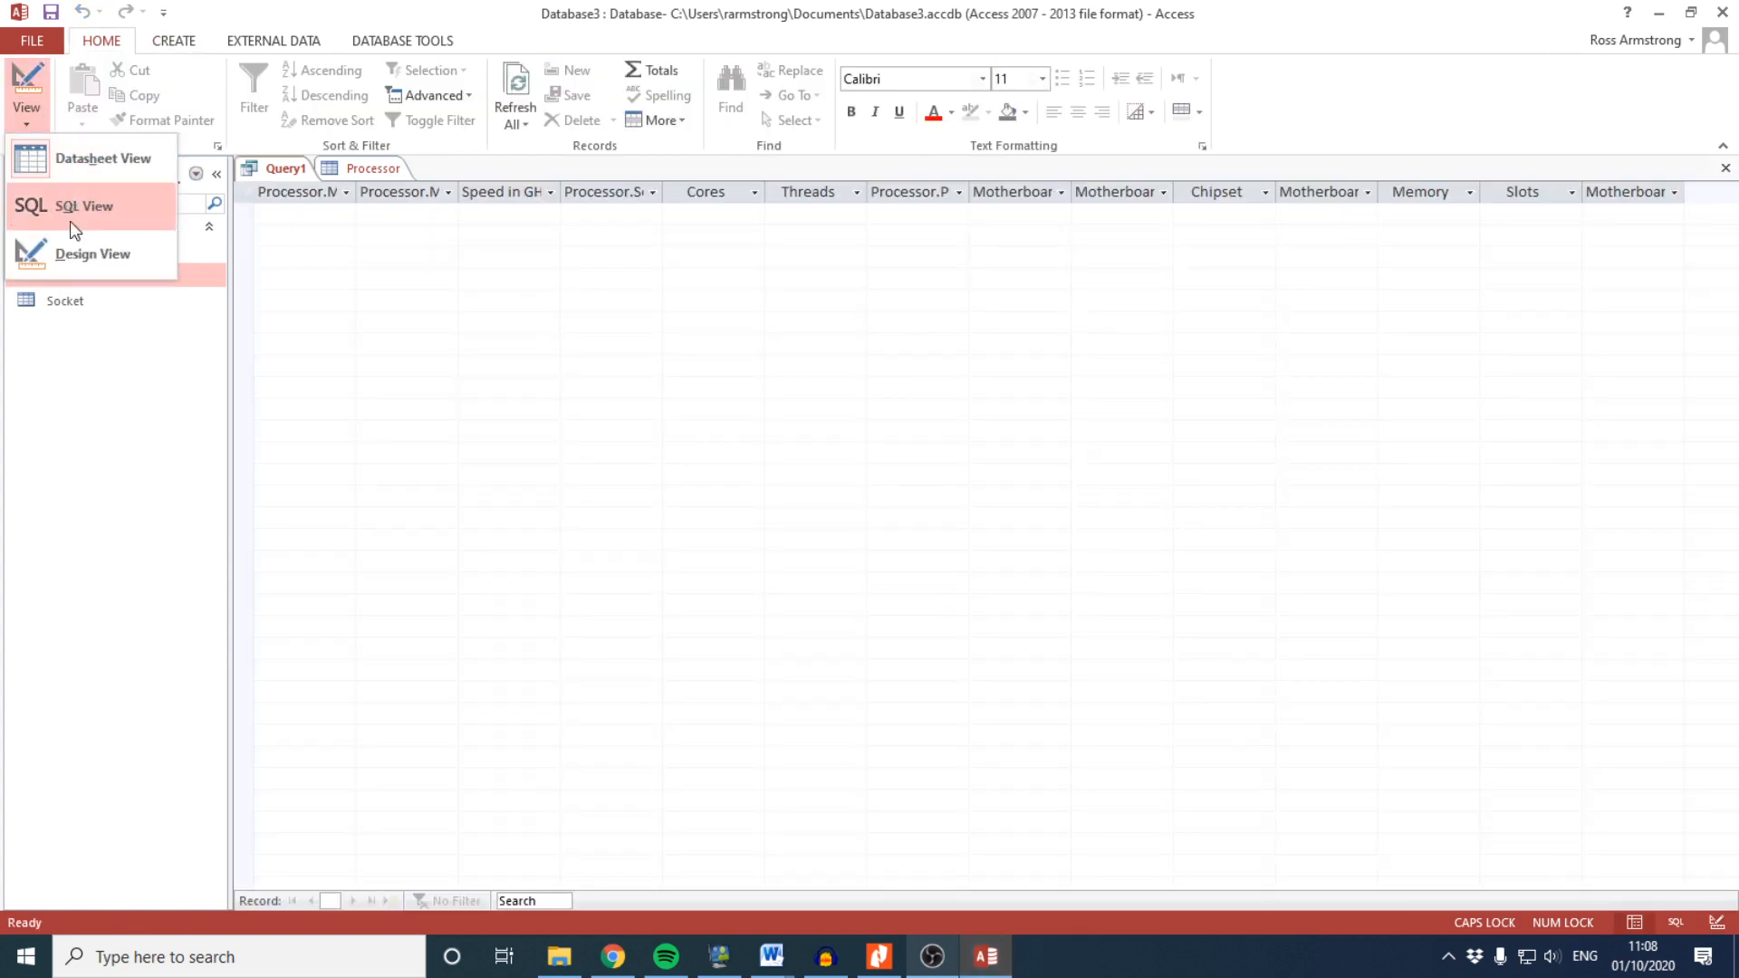
click(63, 256)
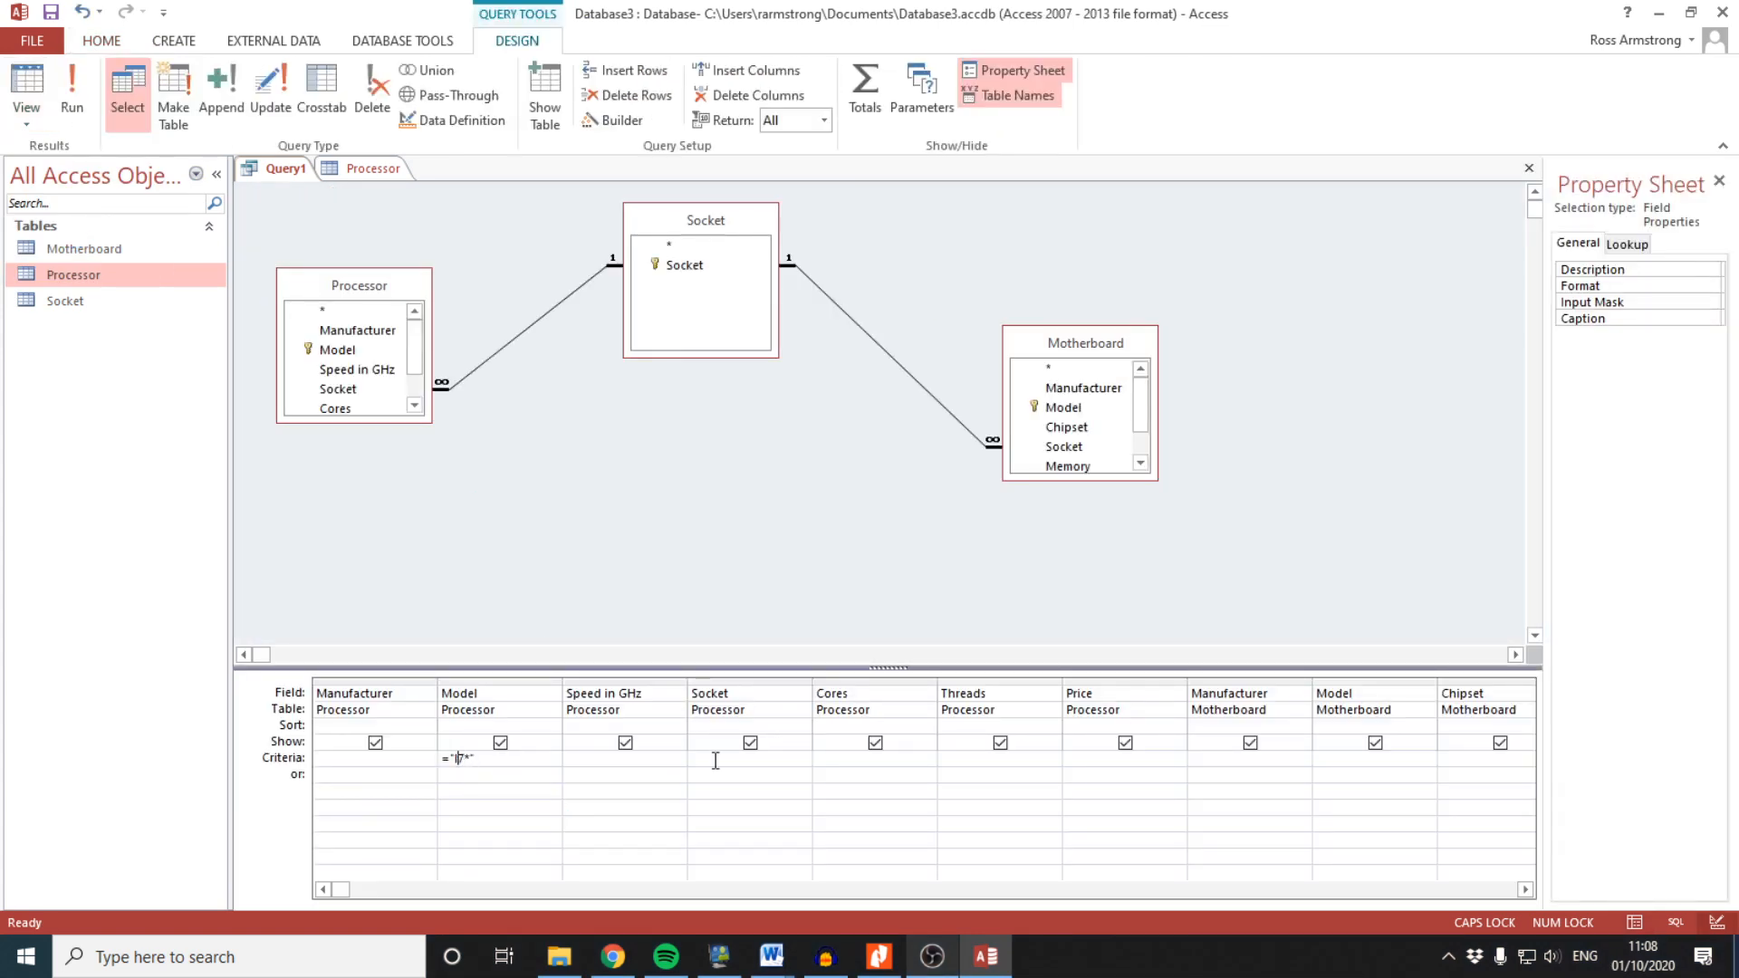
key(Caps_Lock)
click(72, 91)
Reopen the query design, change the Processor Model criterion to Like "i7*" and run the query
click(26, 113)
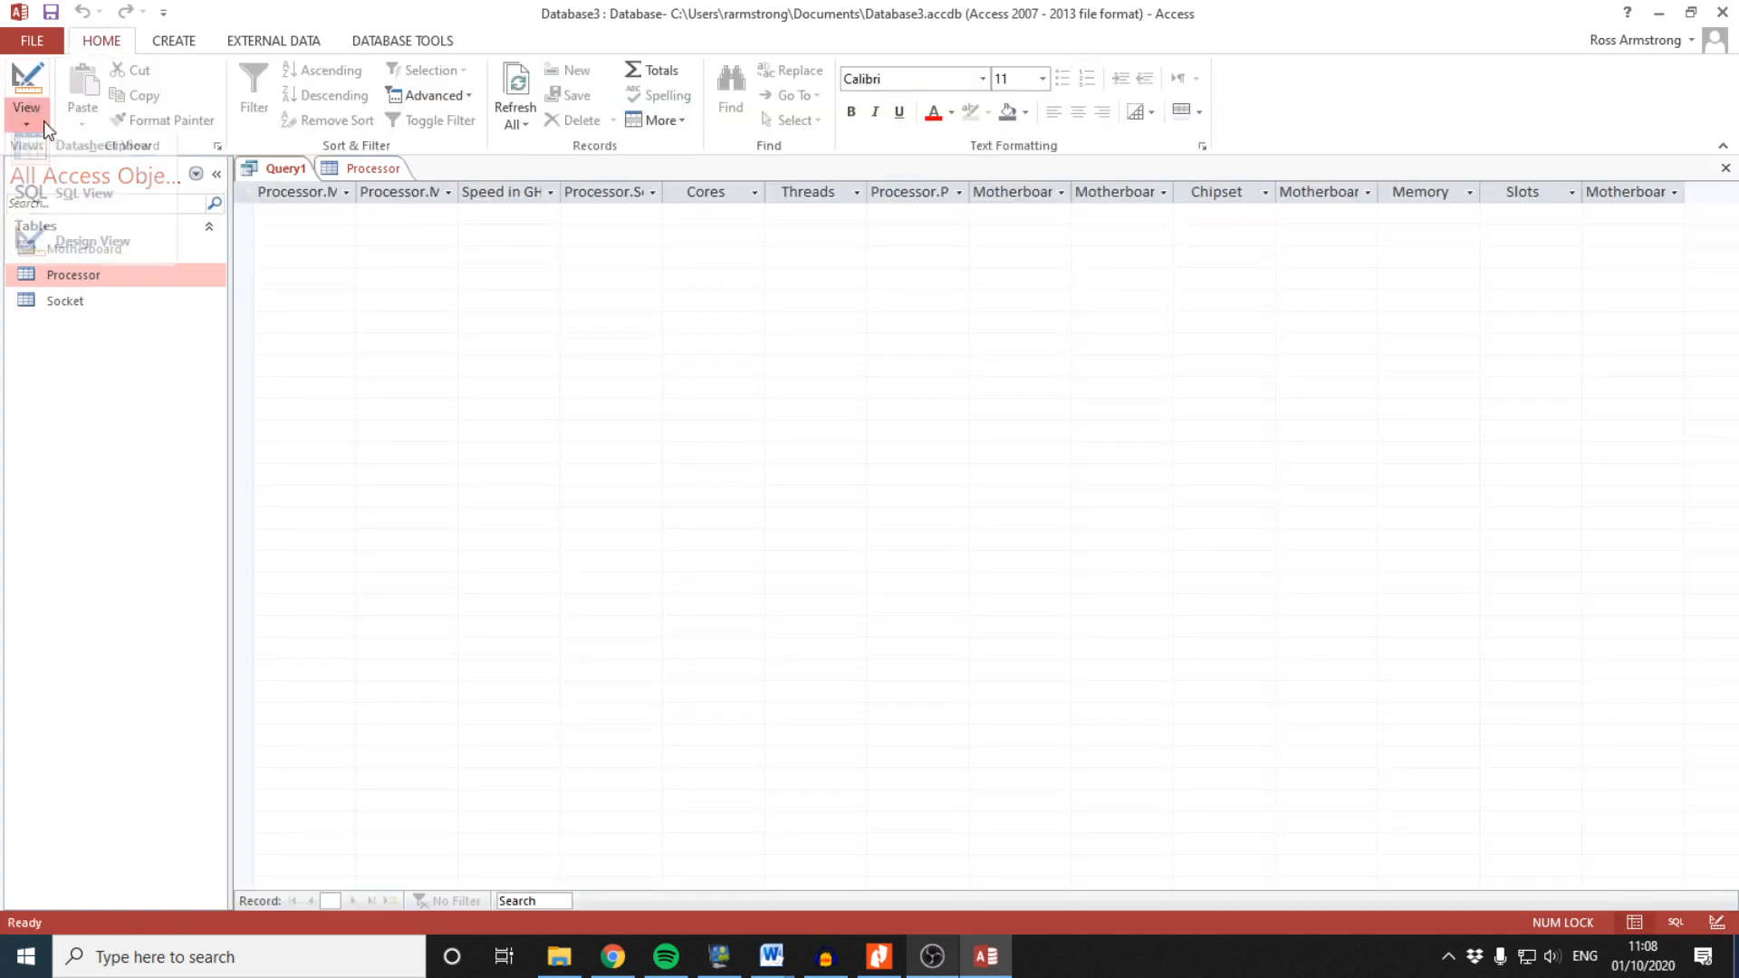
click(68, 245)
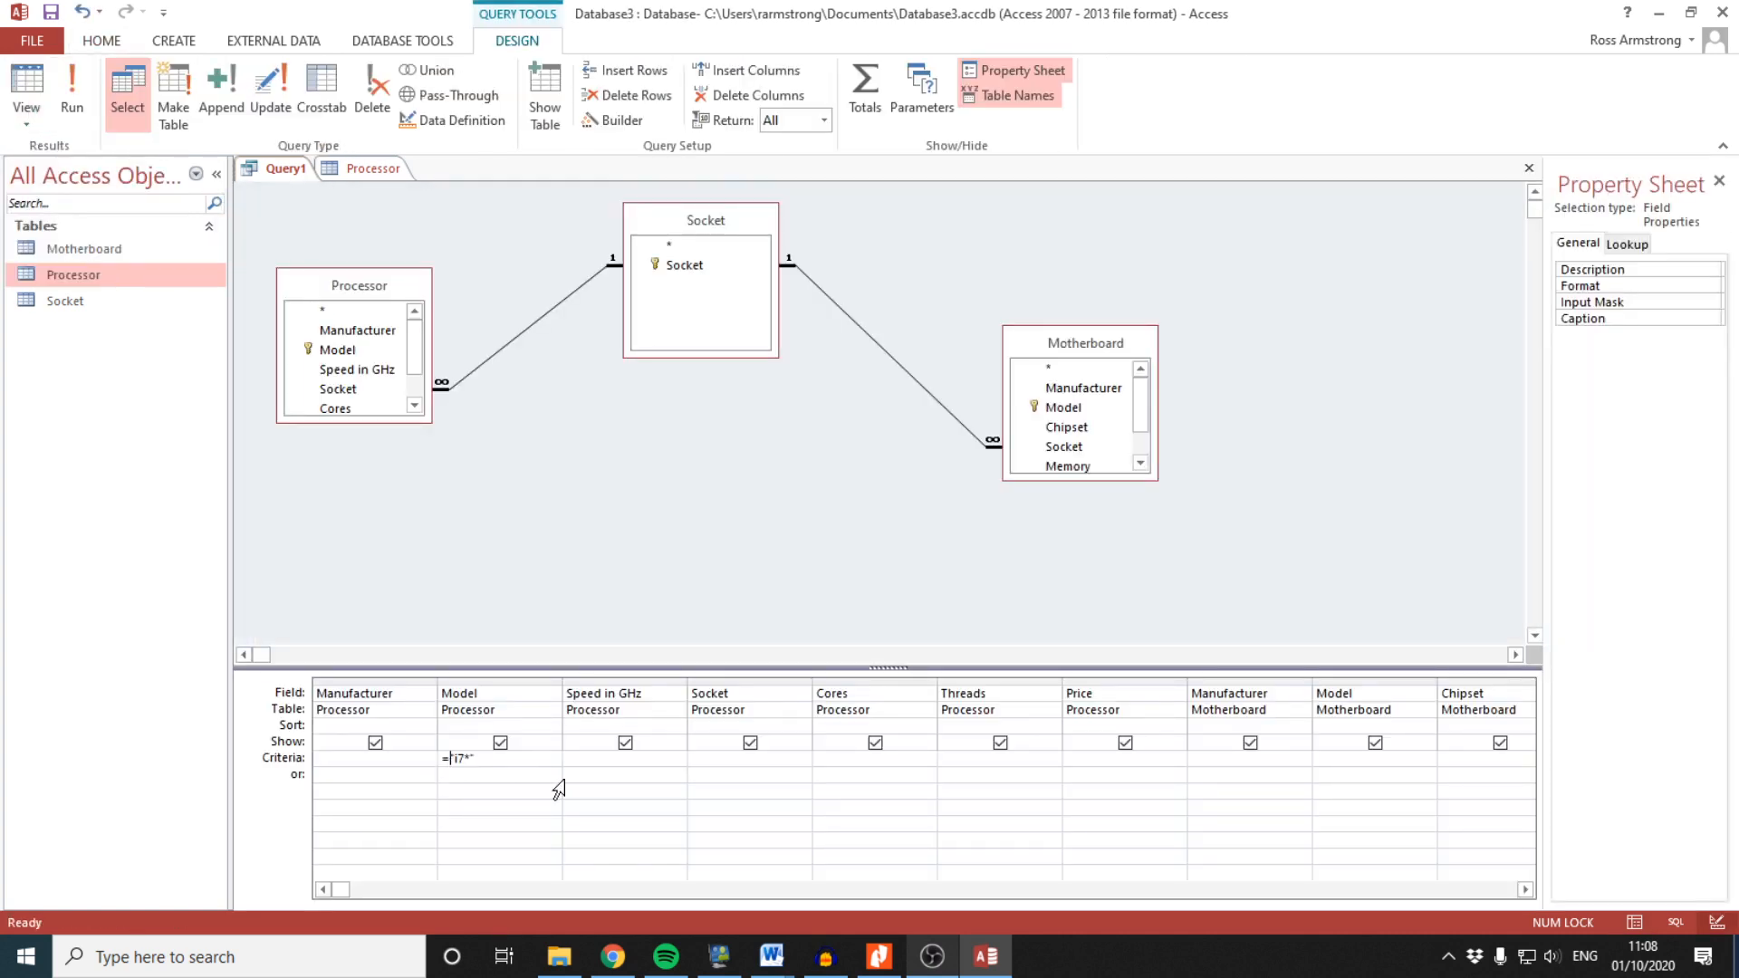
click(72, 91)
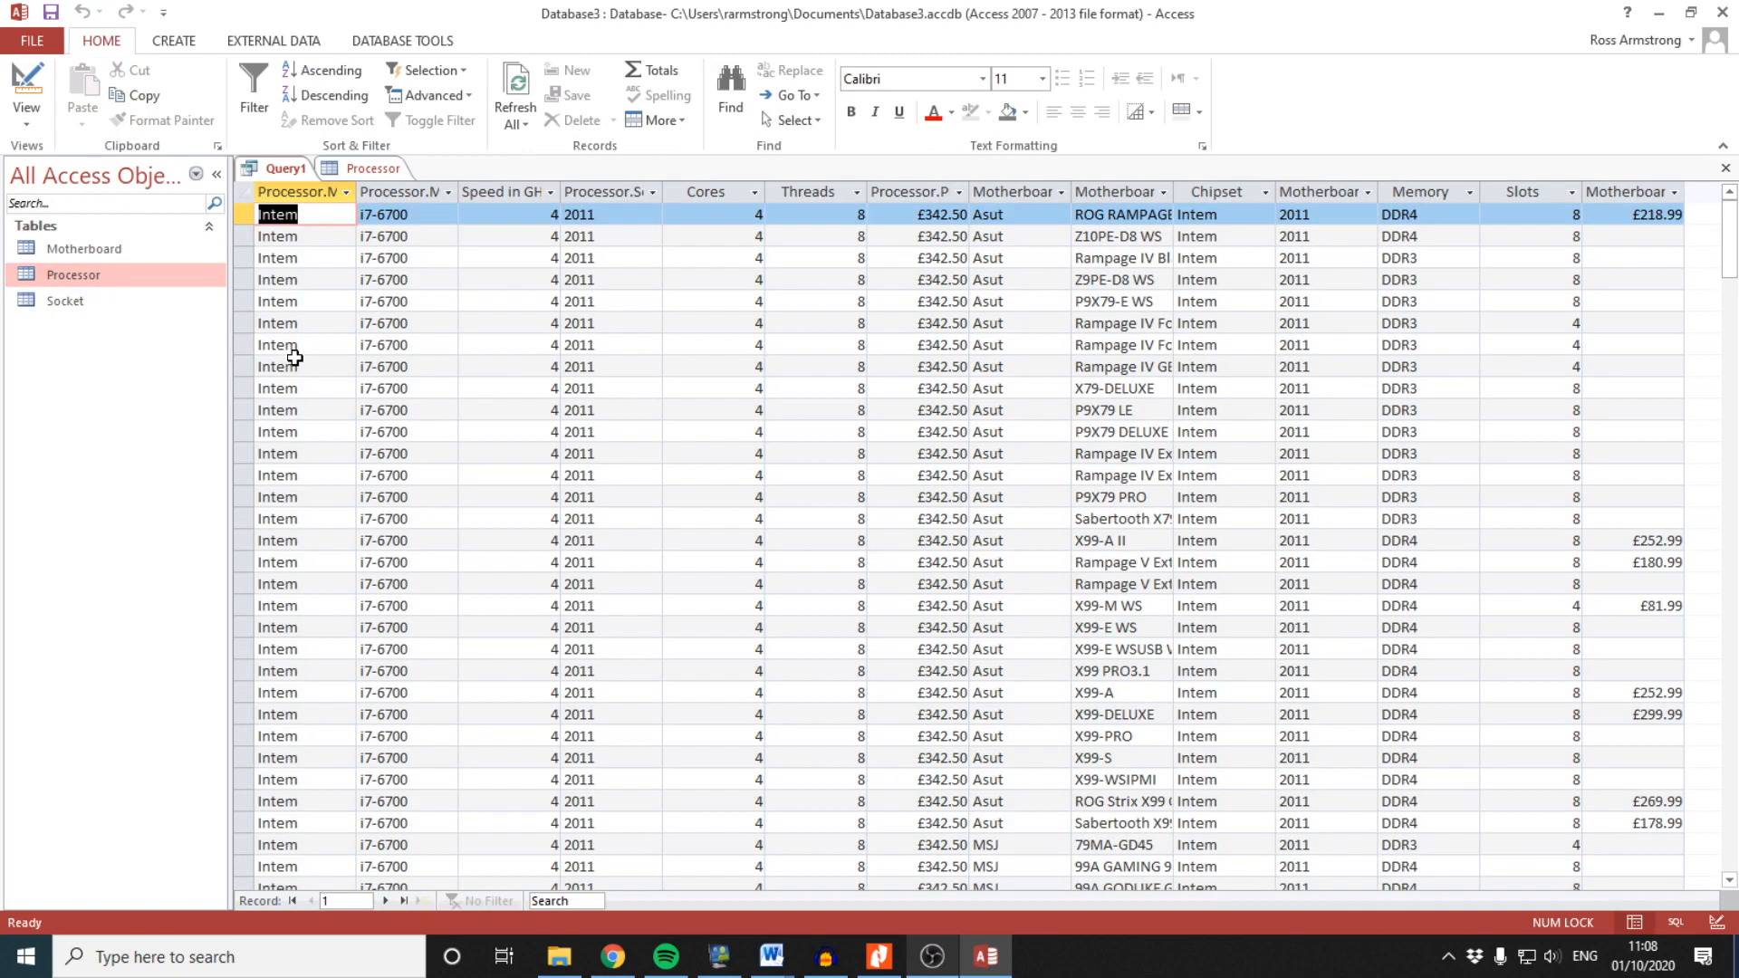
Examine the query results to check the processor models and sockets paired with each motherboard
scroll(461, 511, down, 10)
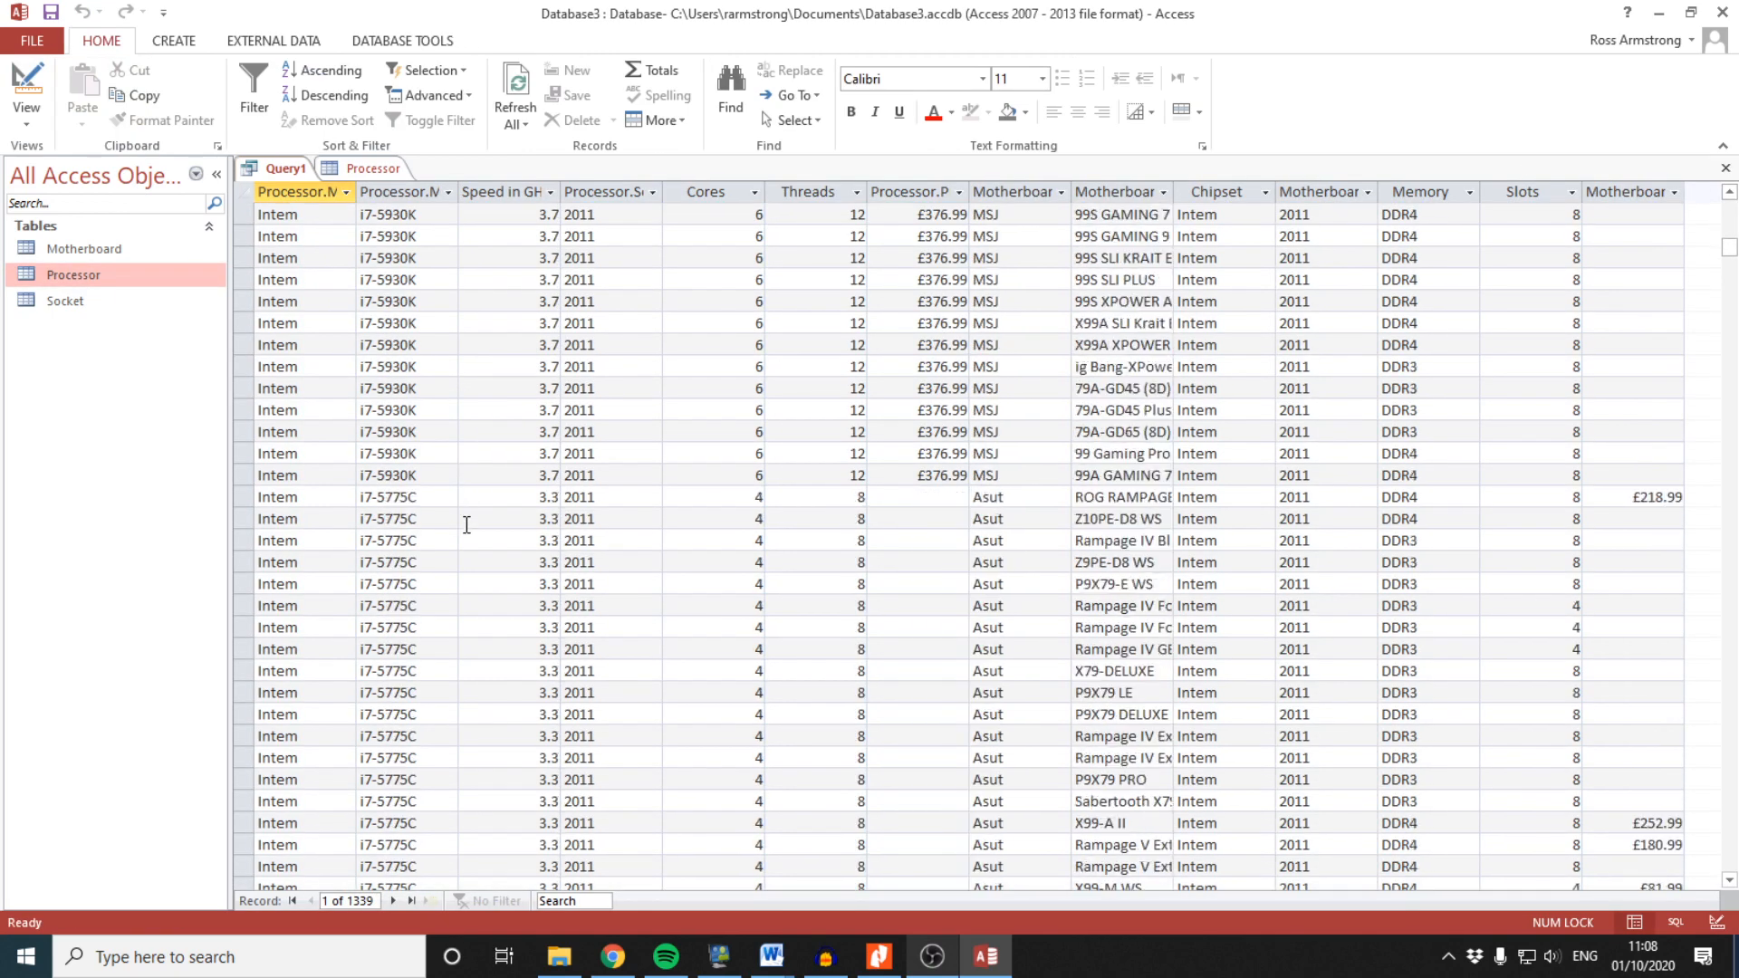
scroll(466, 525, down, 10)
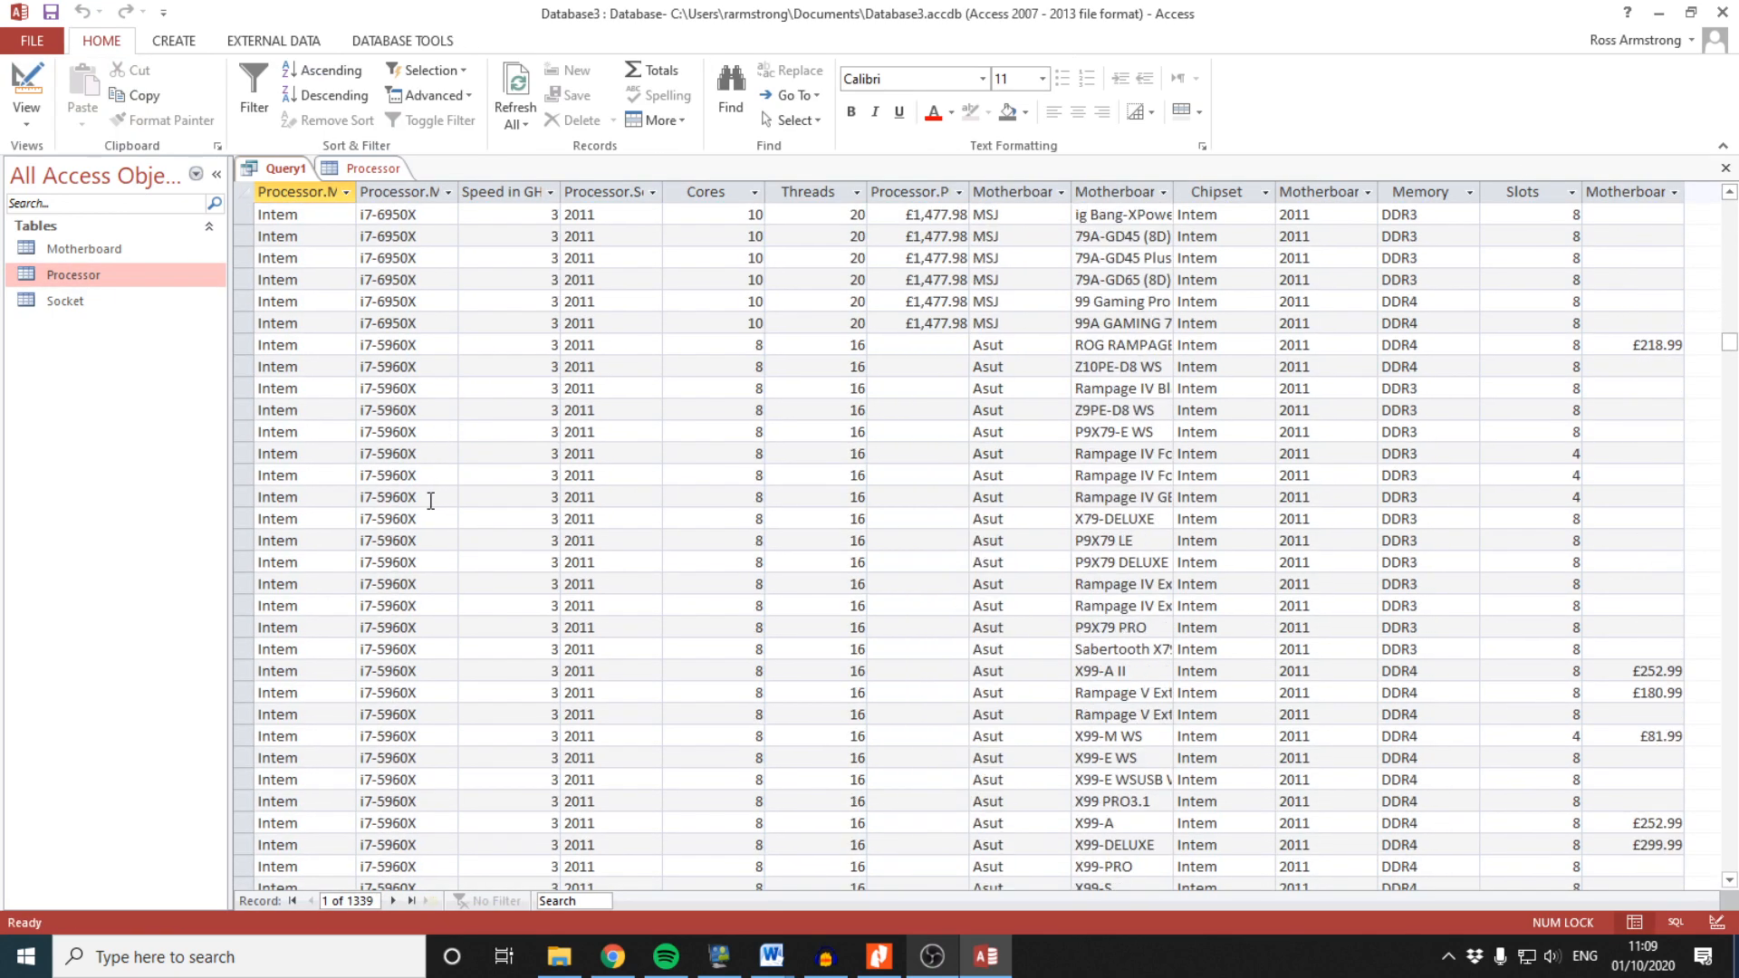
scroll(431, 516, down, 10)
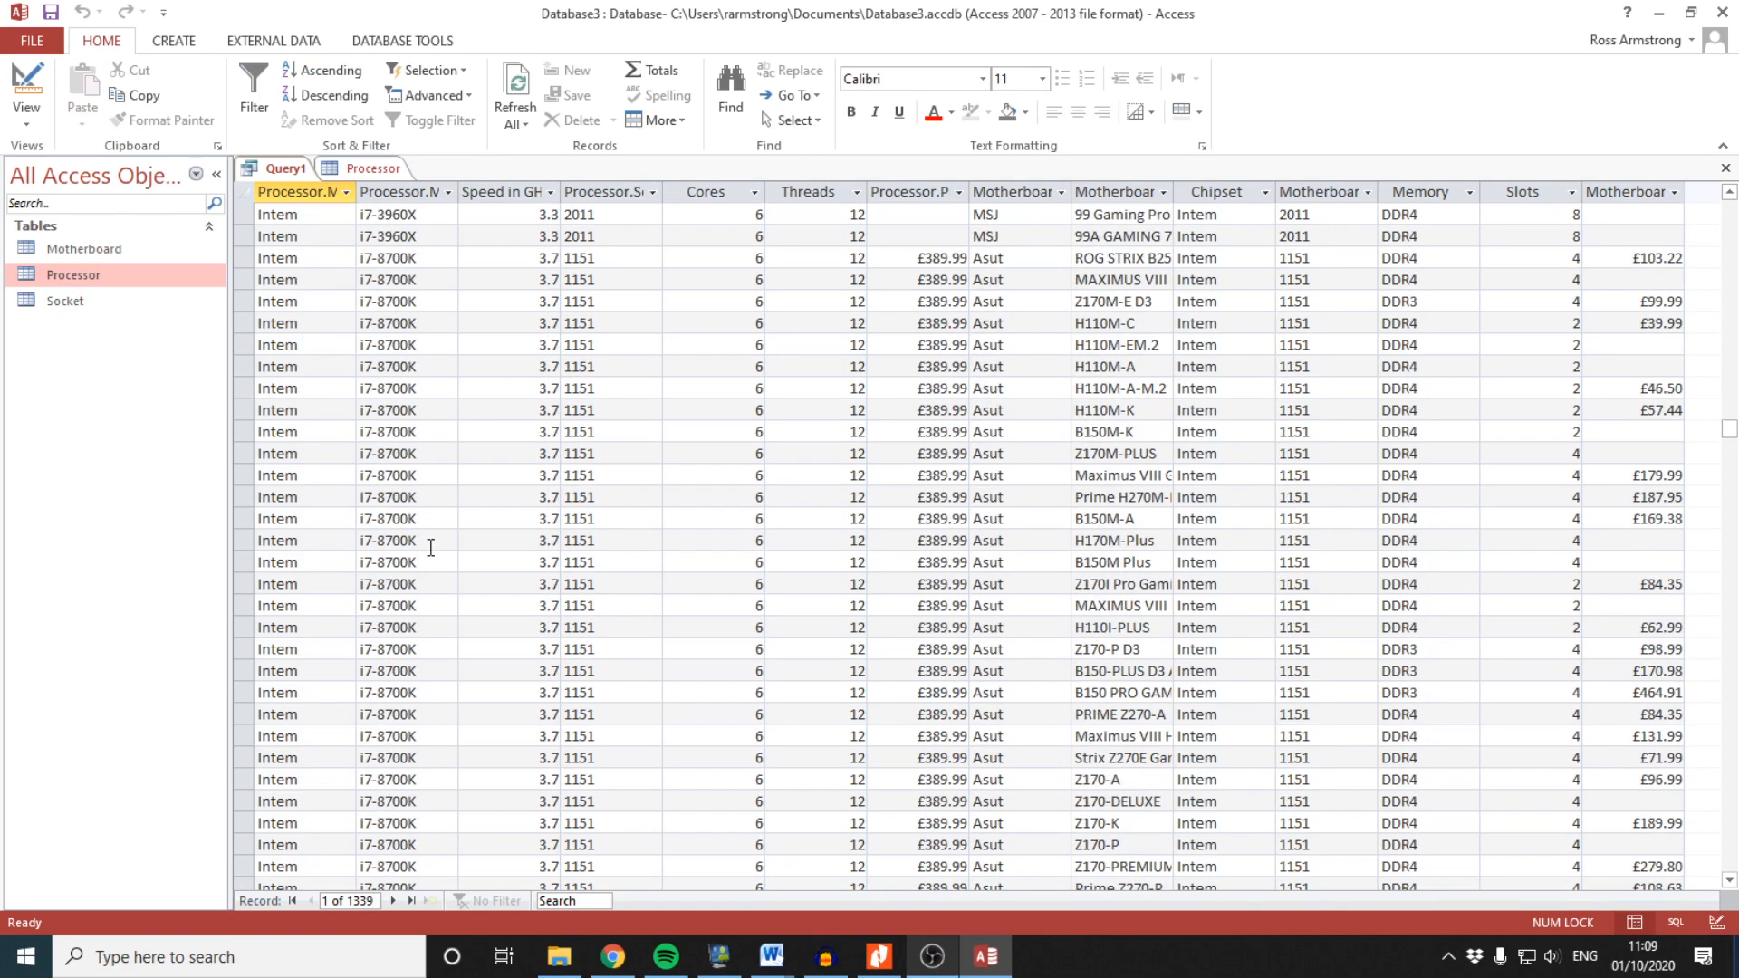
scroll(431, 547, down, 10)
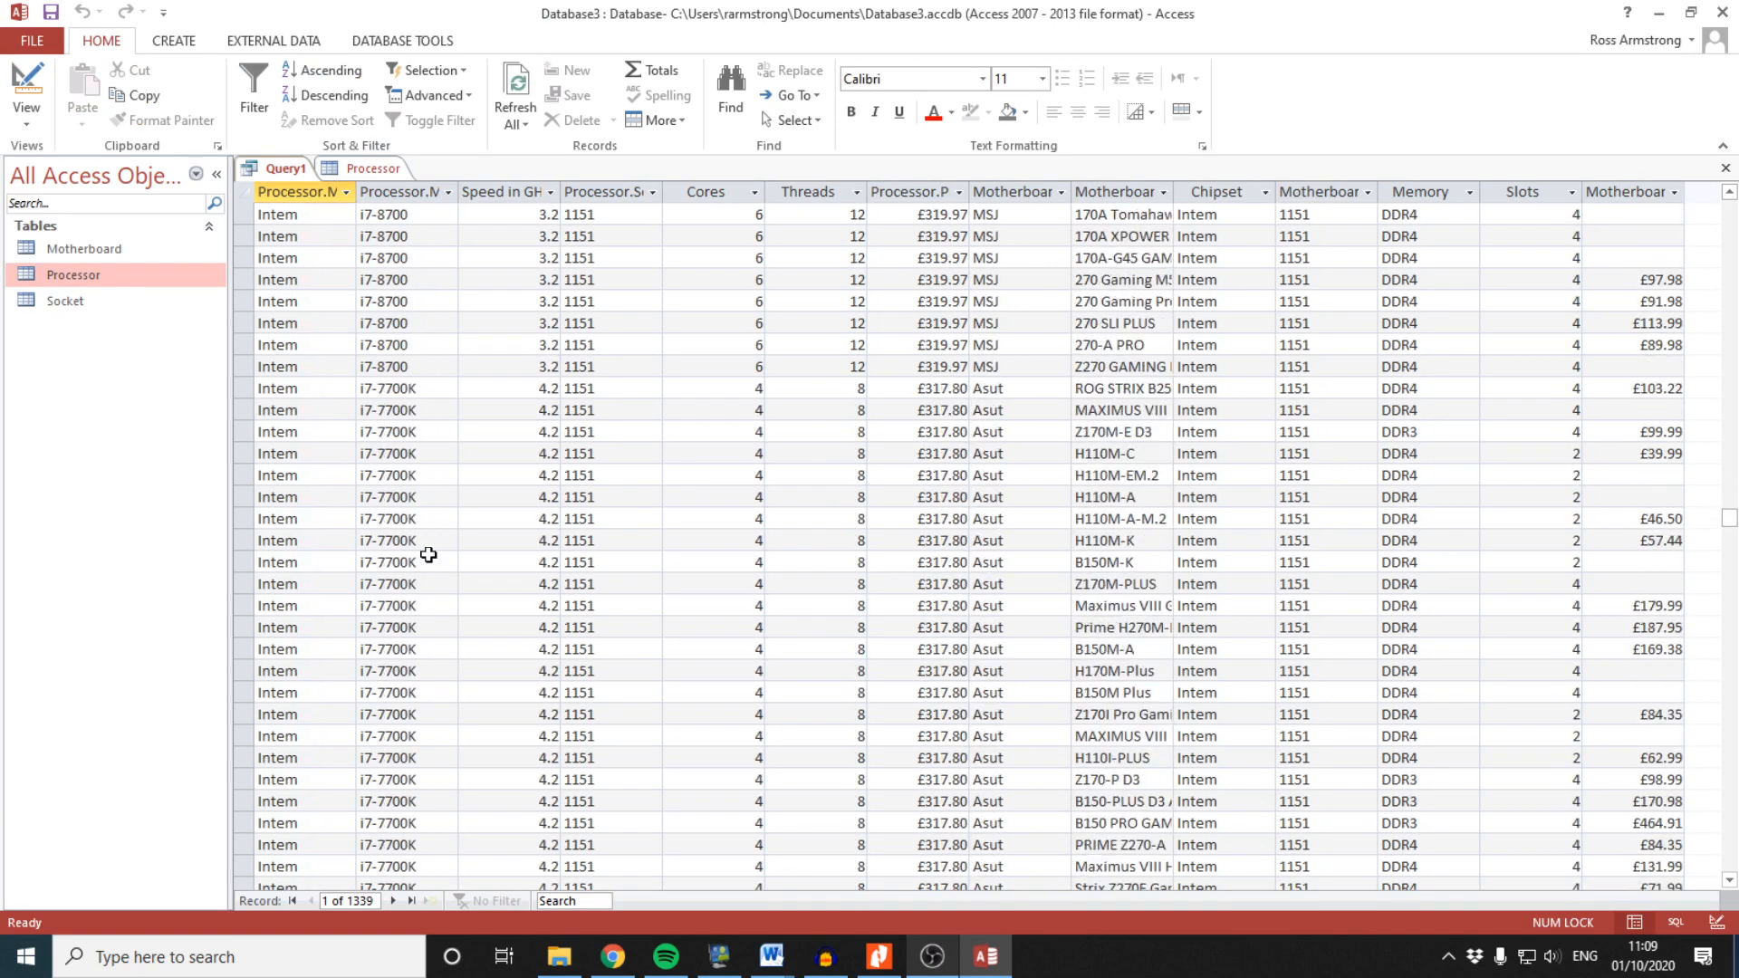
scroll(428, 555, down, 10)
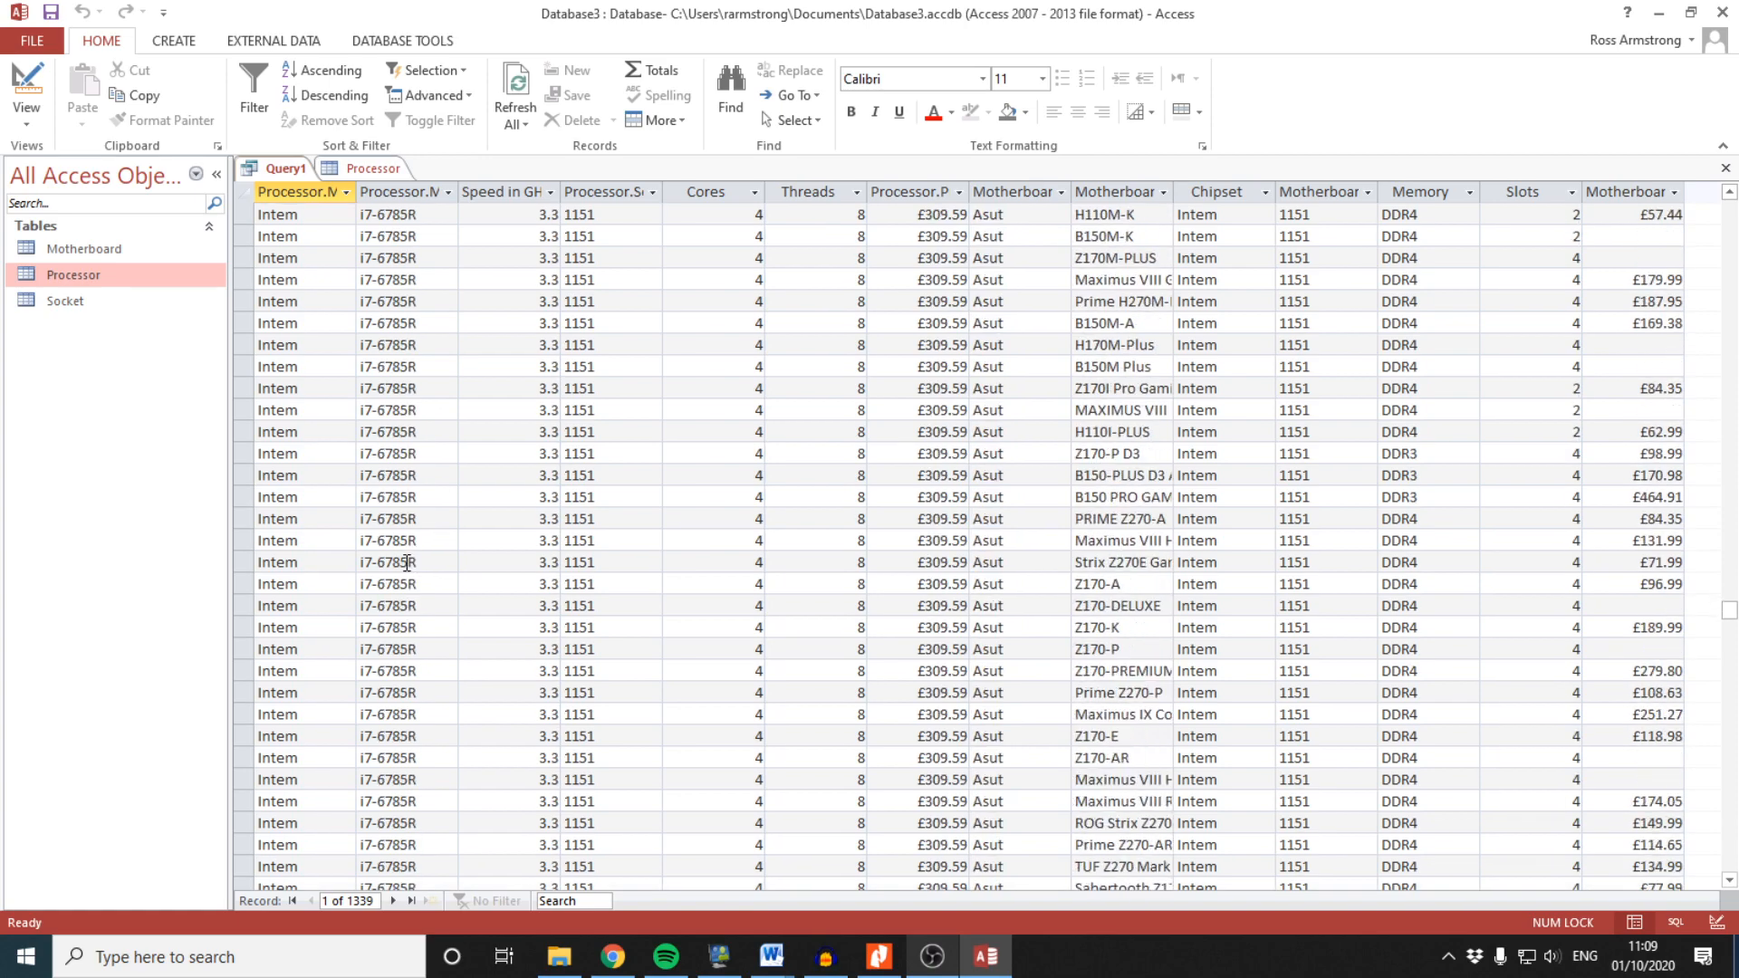
scroll(408, 563, down, 10)
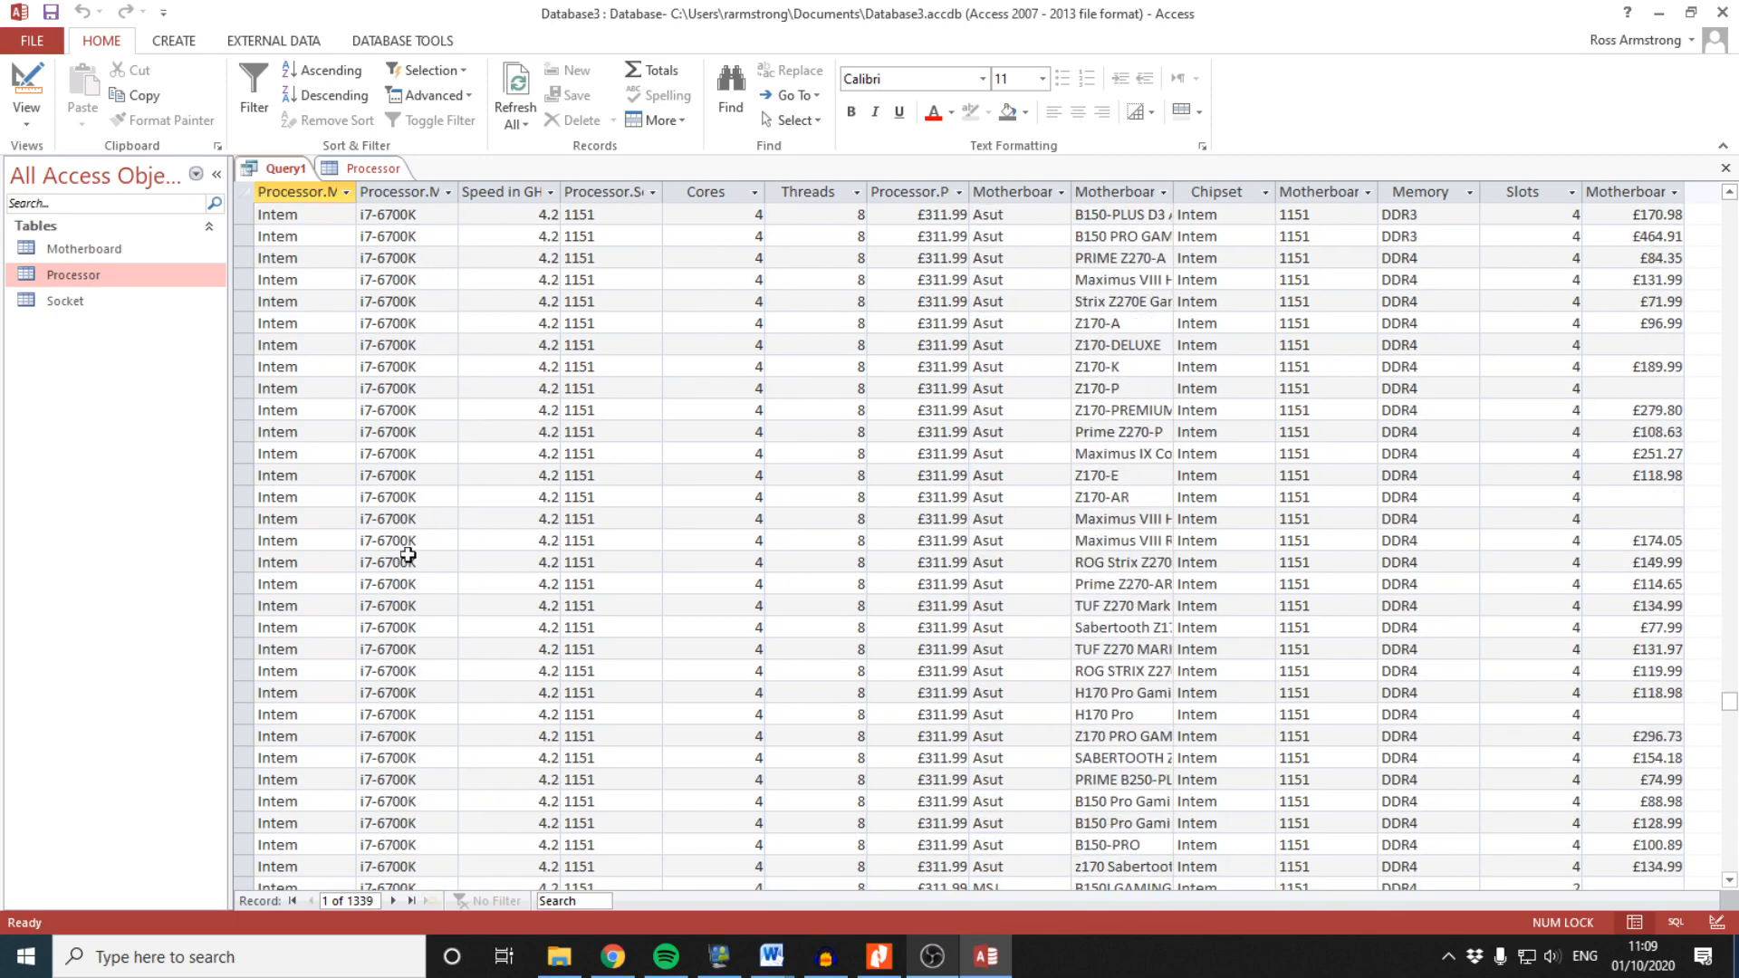
scroll(408, 555, down, 10)
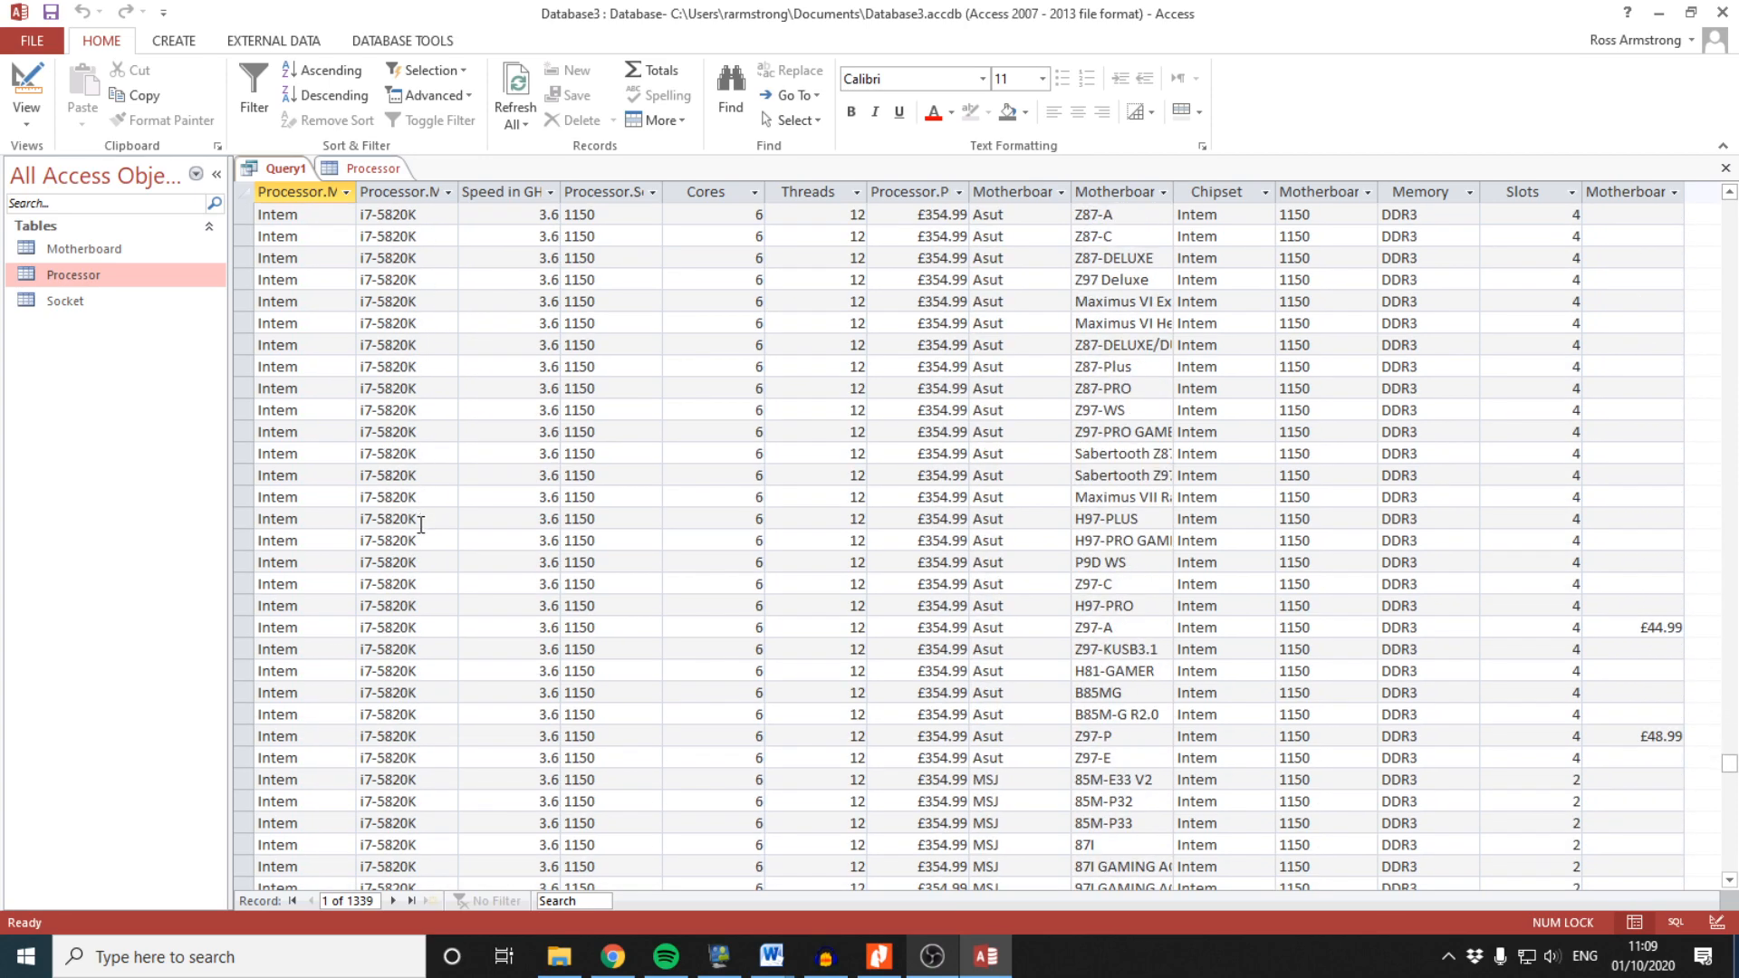
scroll(424, 523, down, 10)
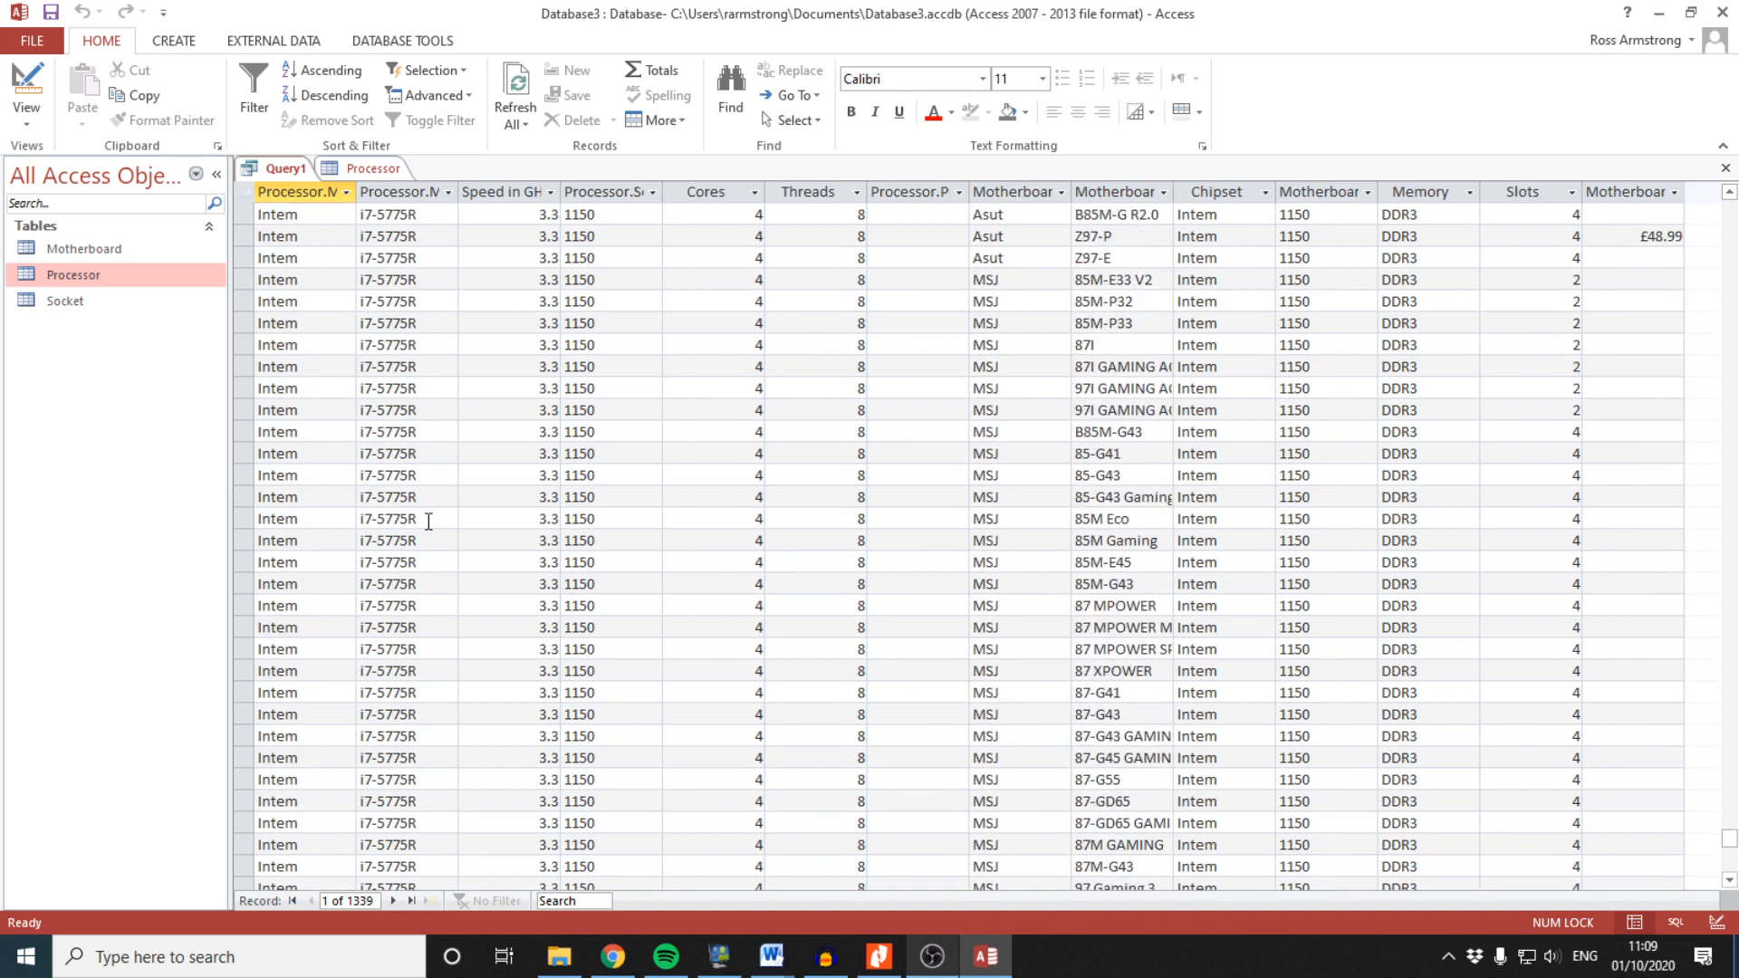
Check the minimum processor speed in the Nitro Pro PDF, then set the Access query's Speed in GHz criterion to >3.7
click(26, 116)
click(63, 248)
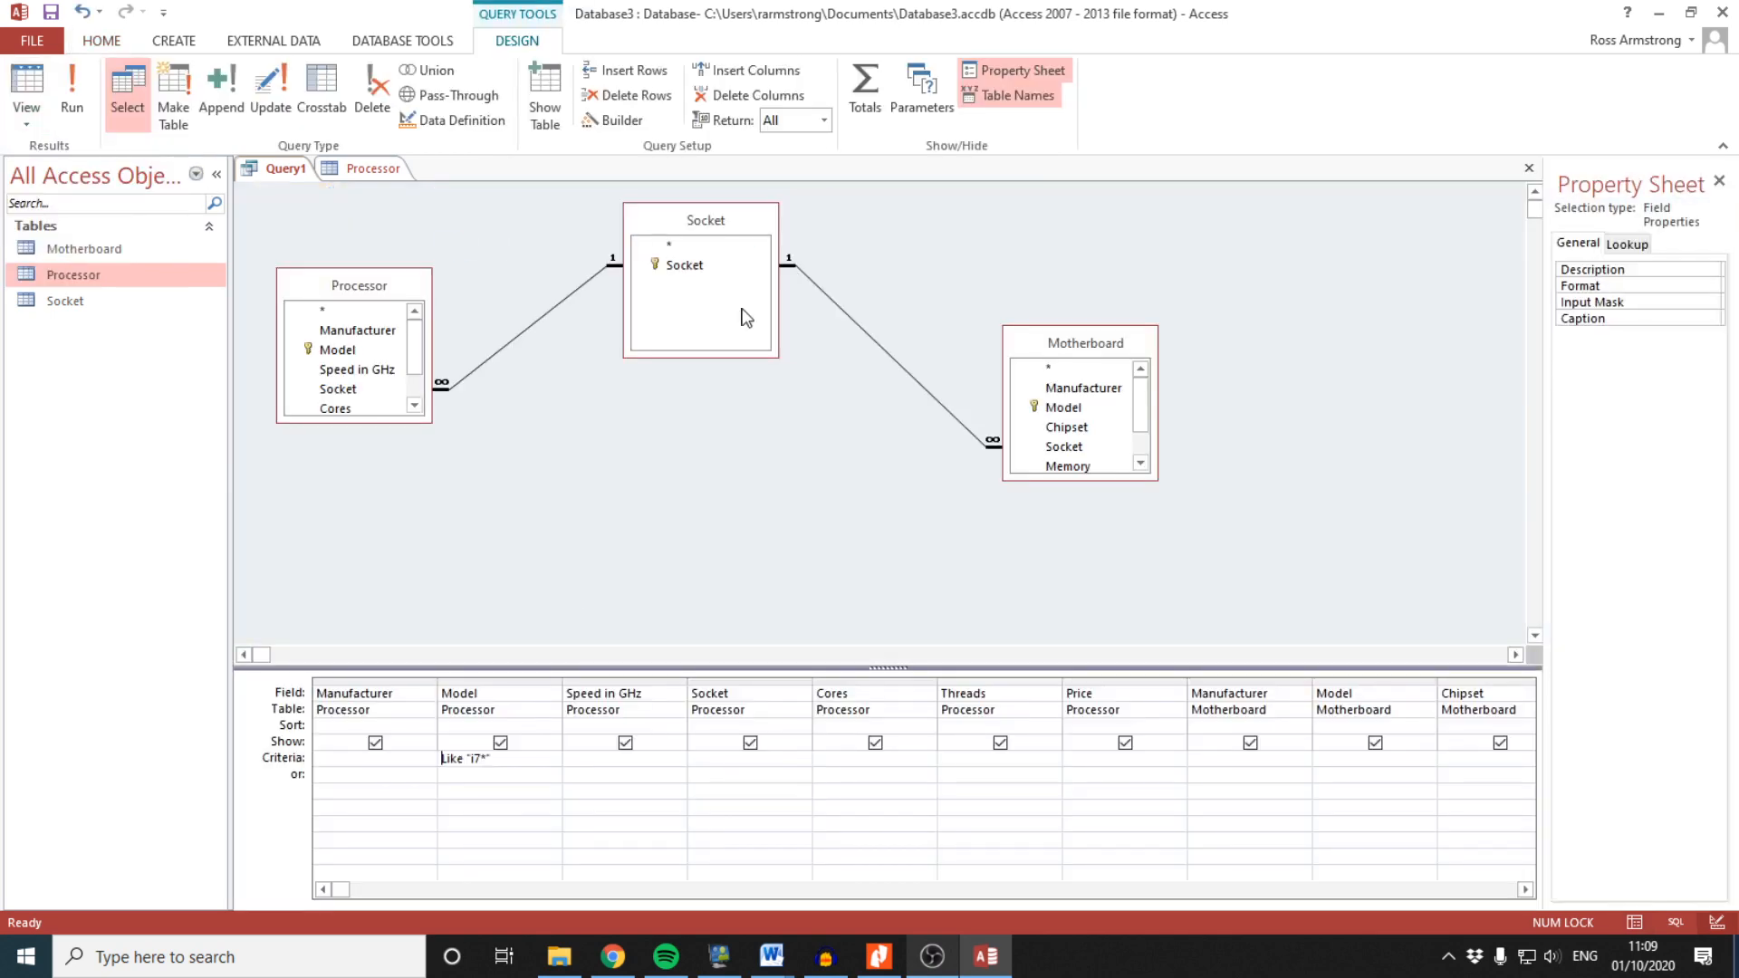
click(878, 955)
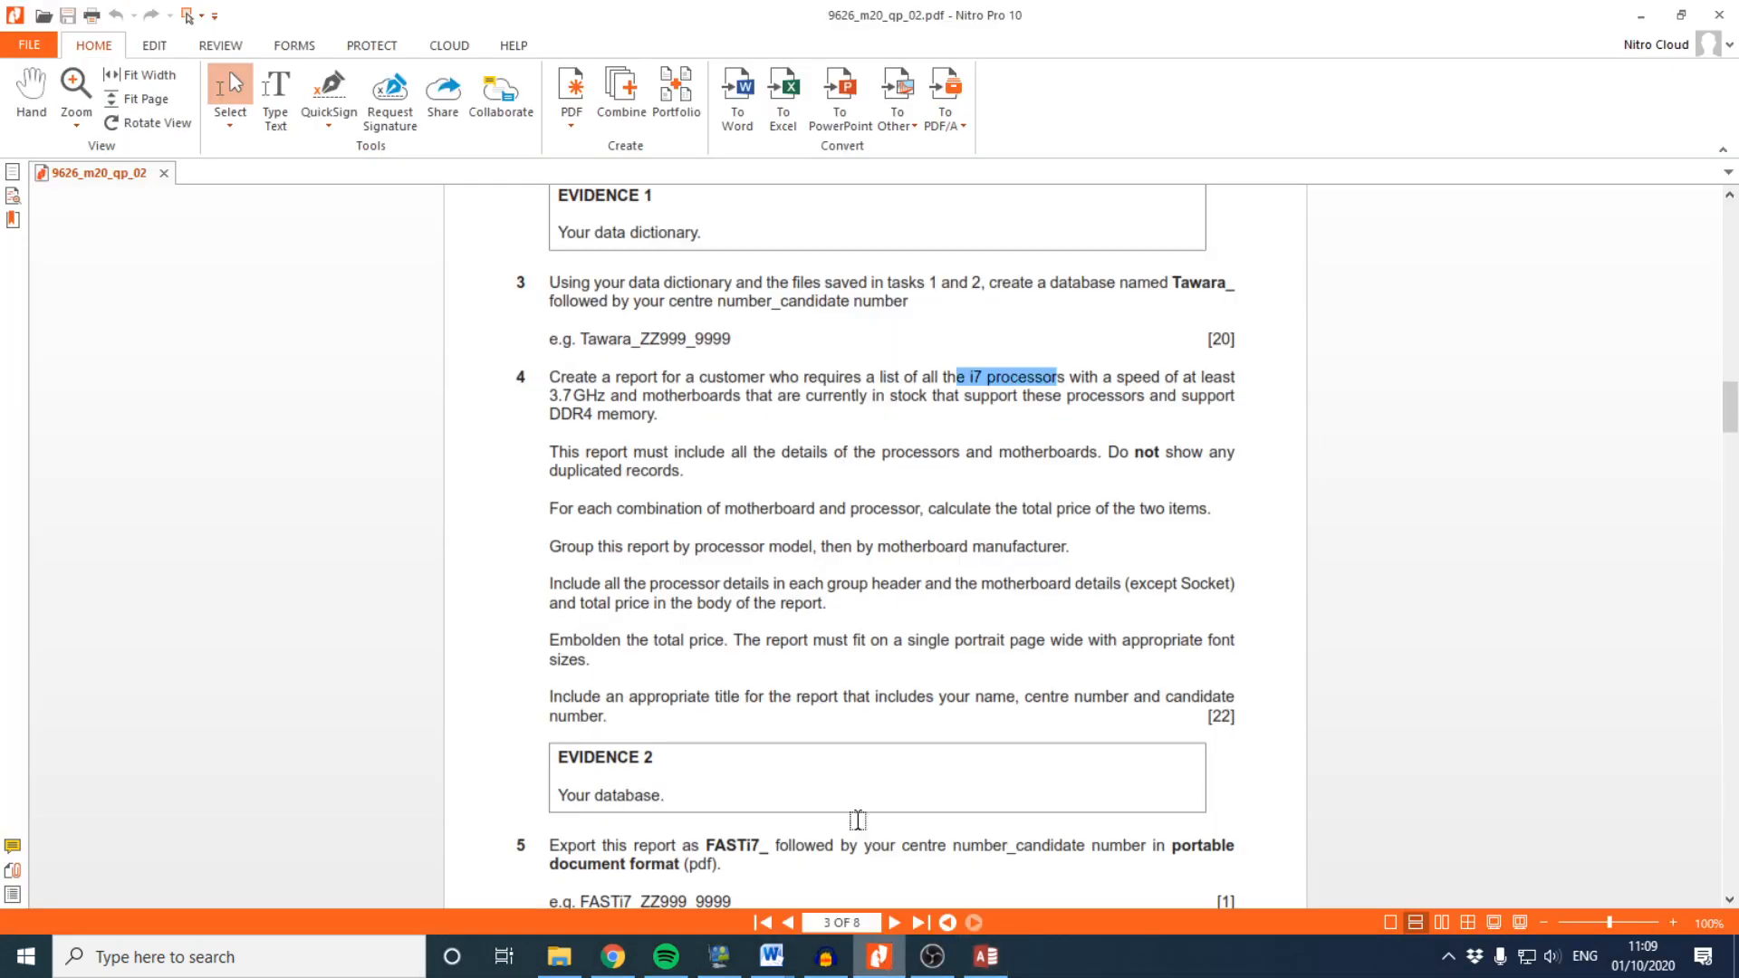
drag(553, 395, 605, 396)
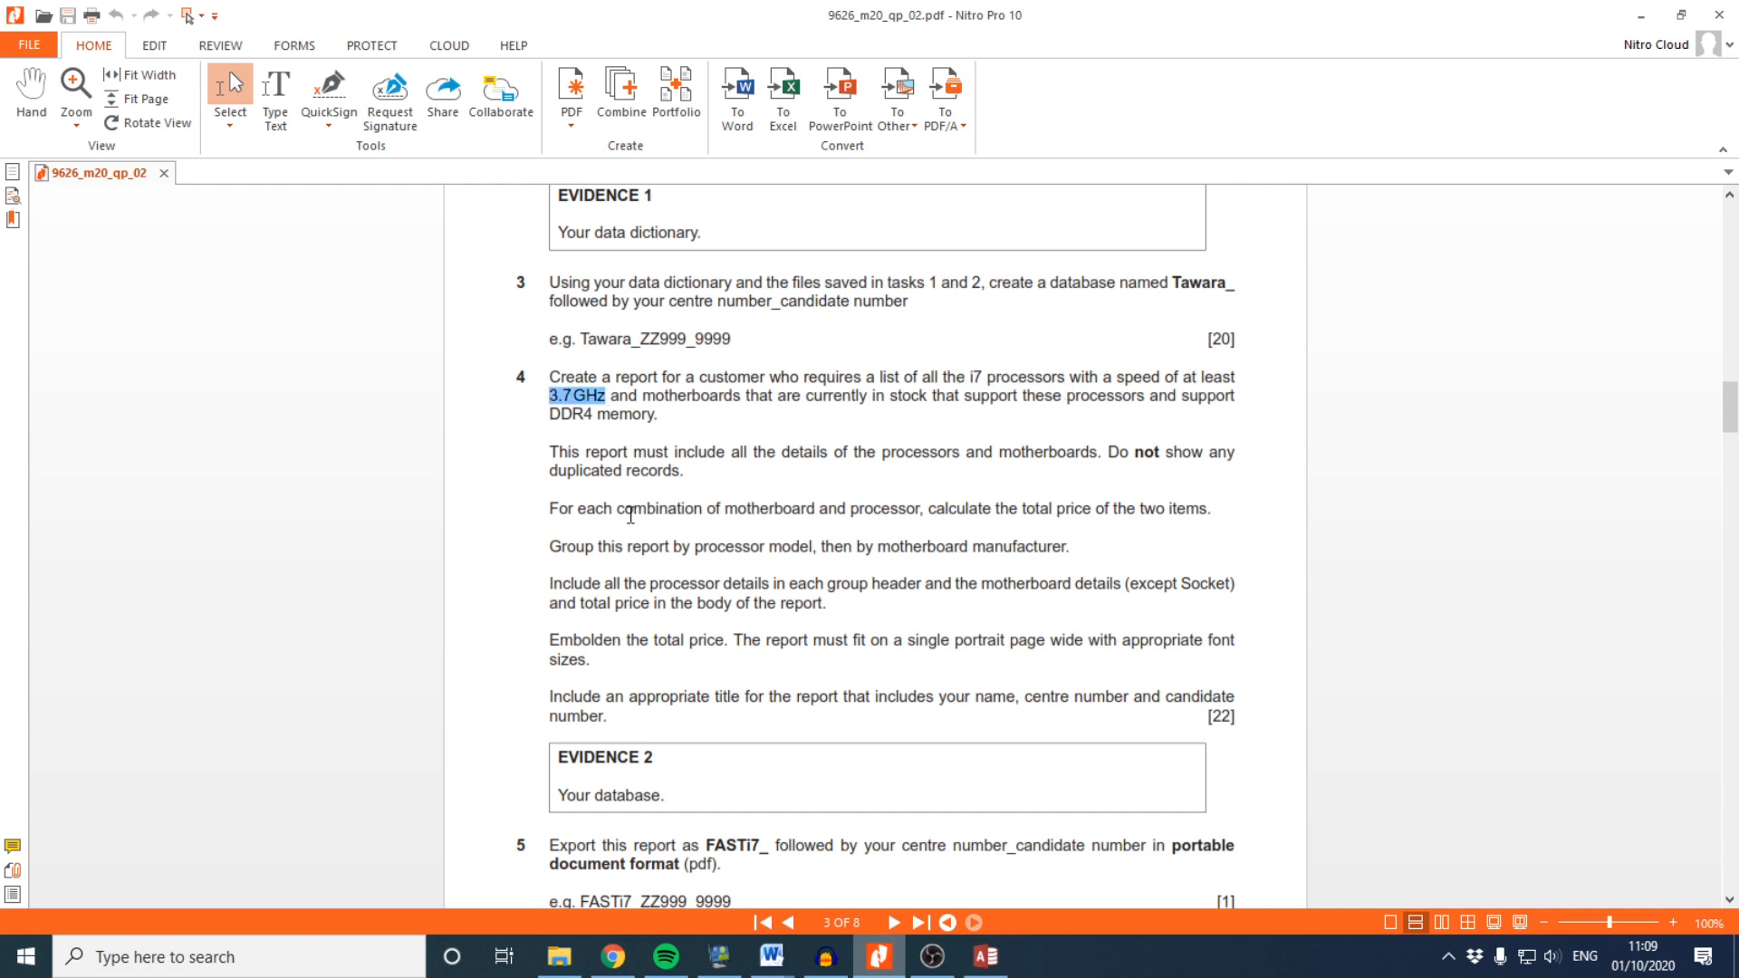
key(alt+Tab)
click(590, 758)
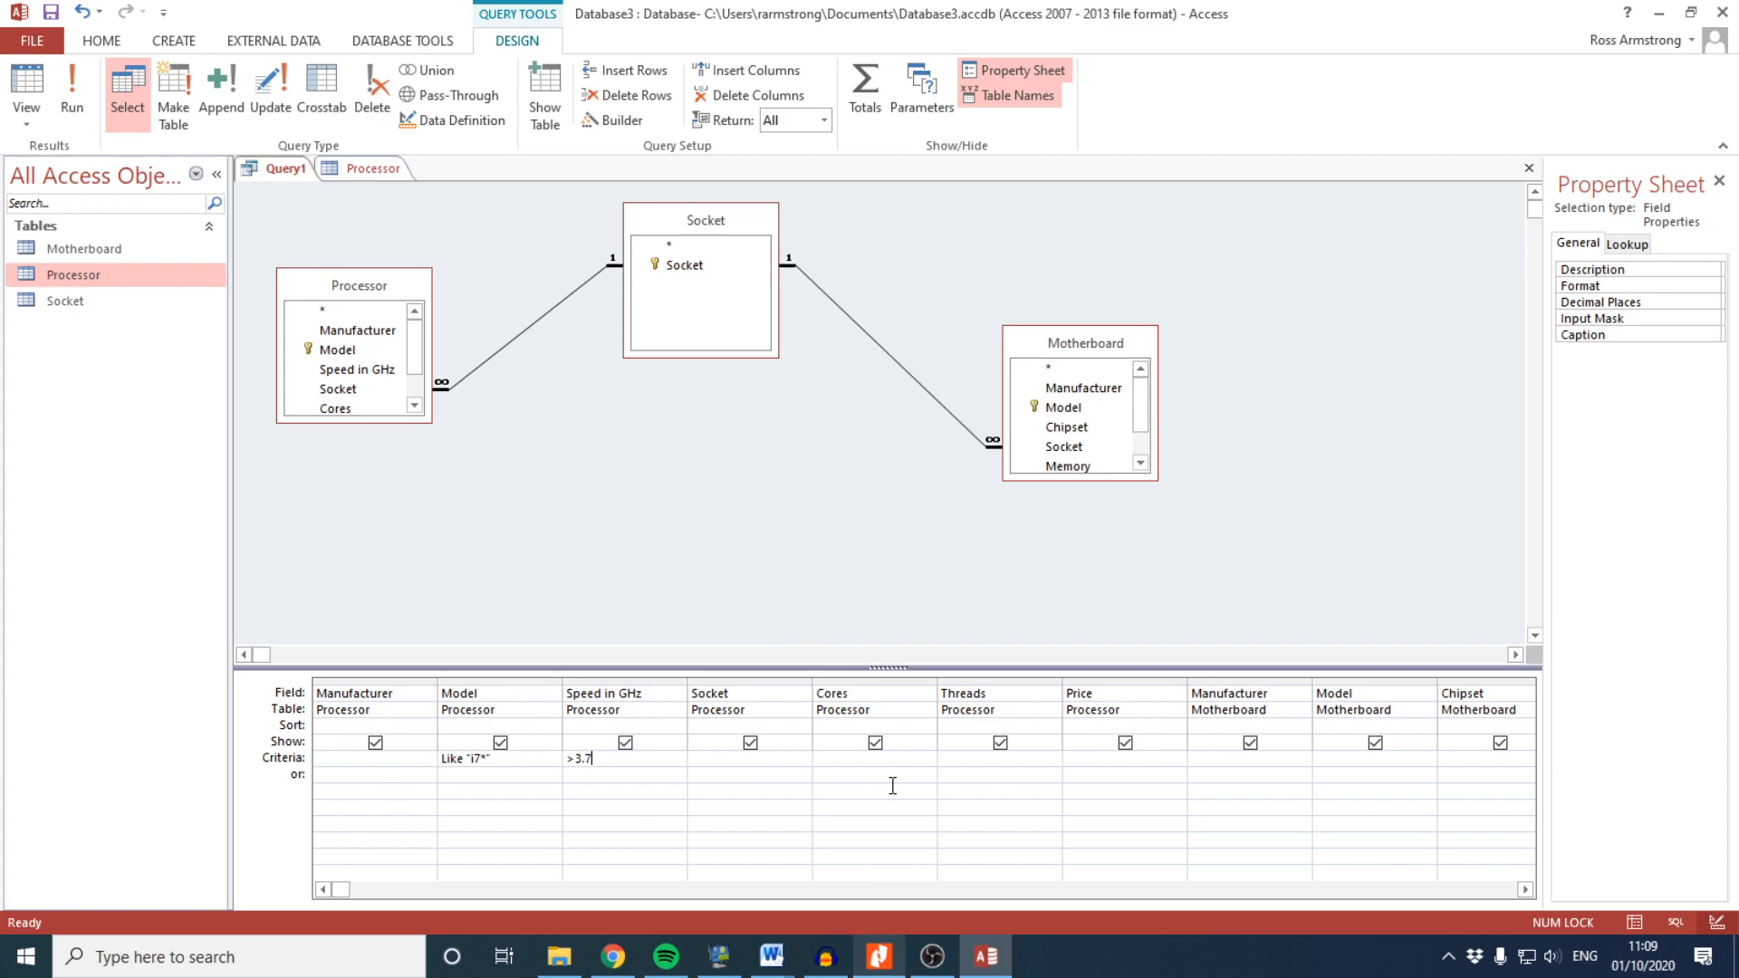
Recheck the speed requirement in the Nitro Pro PDF and change the Speed in GHz criterion in Access to >=3.7
click(879, 955)
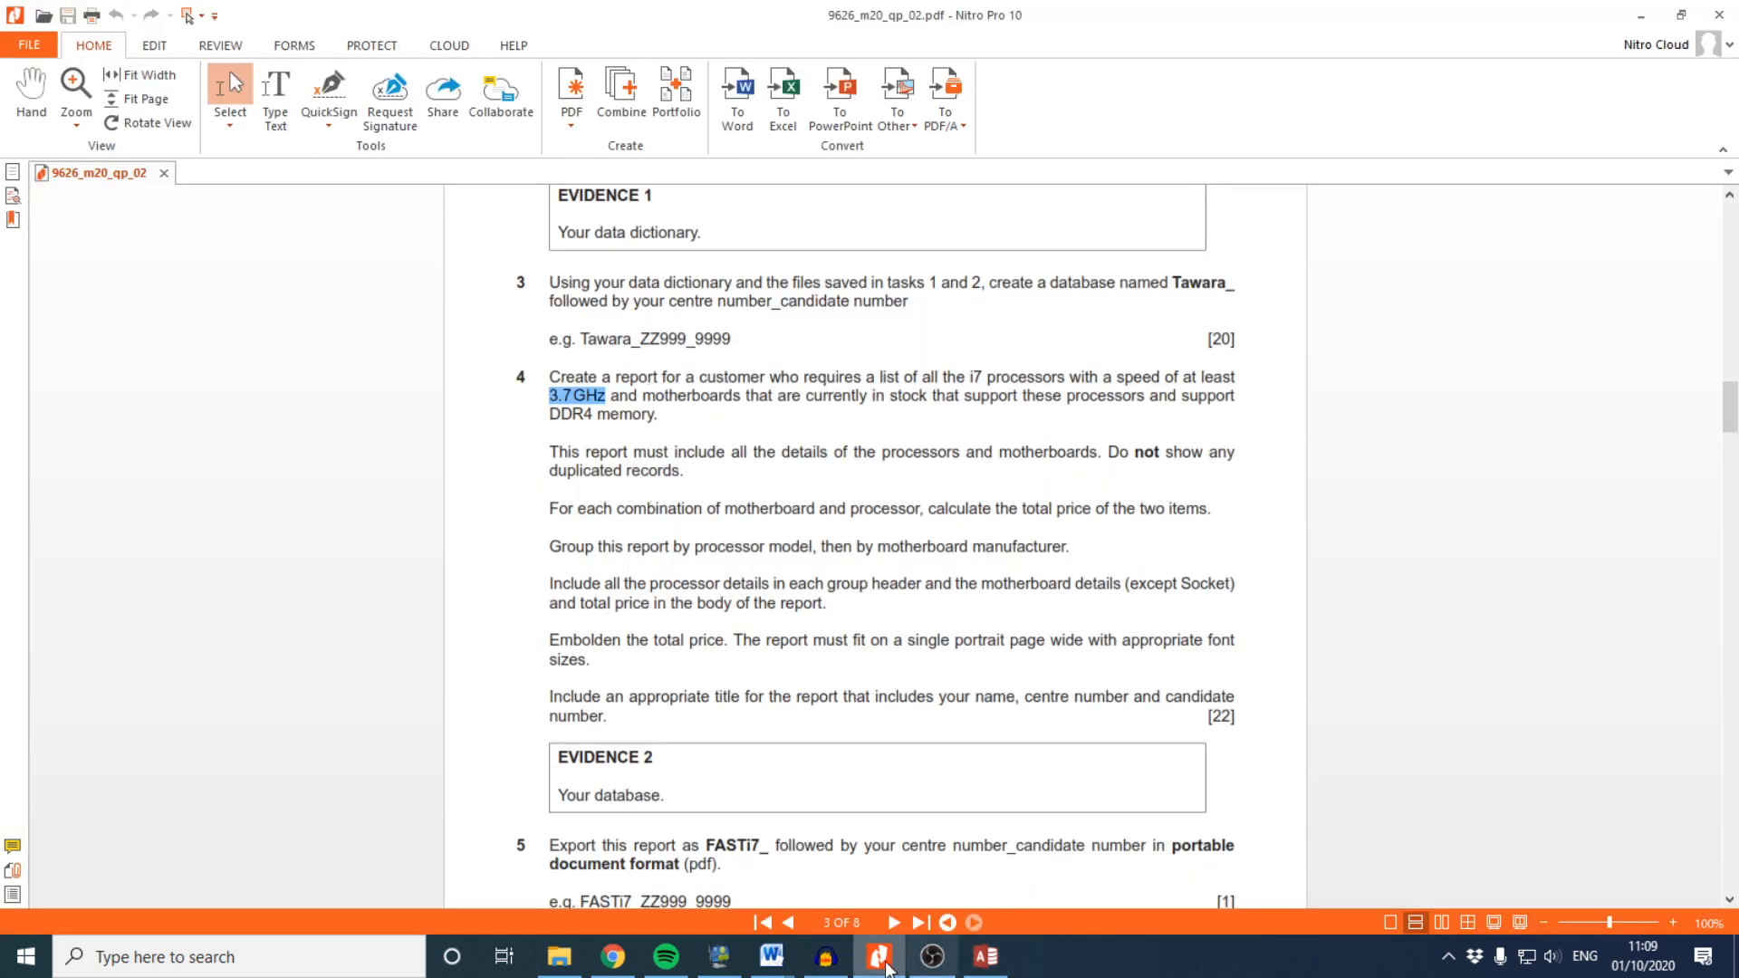
key(alt+Tab)
click(603, 789)
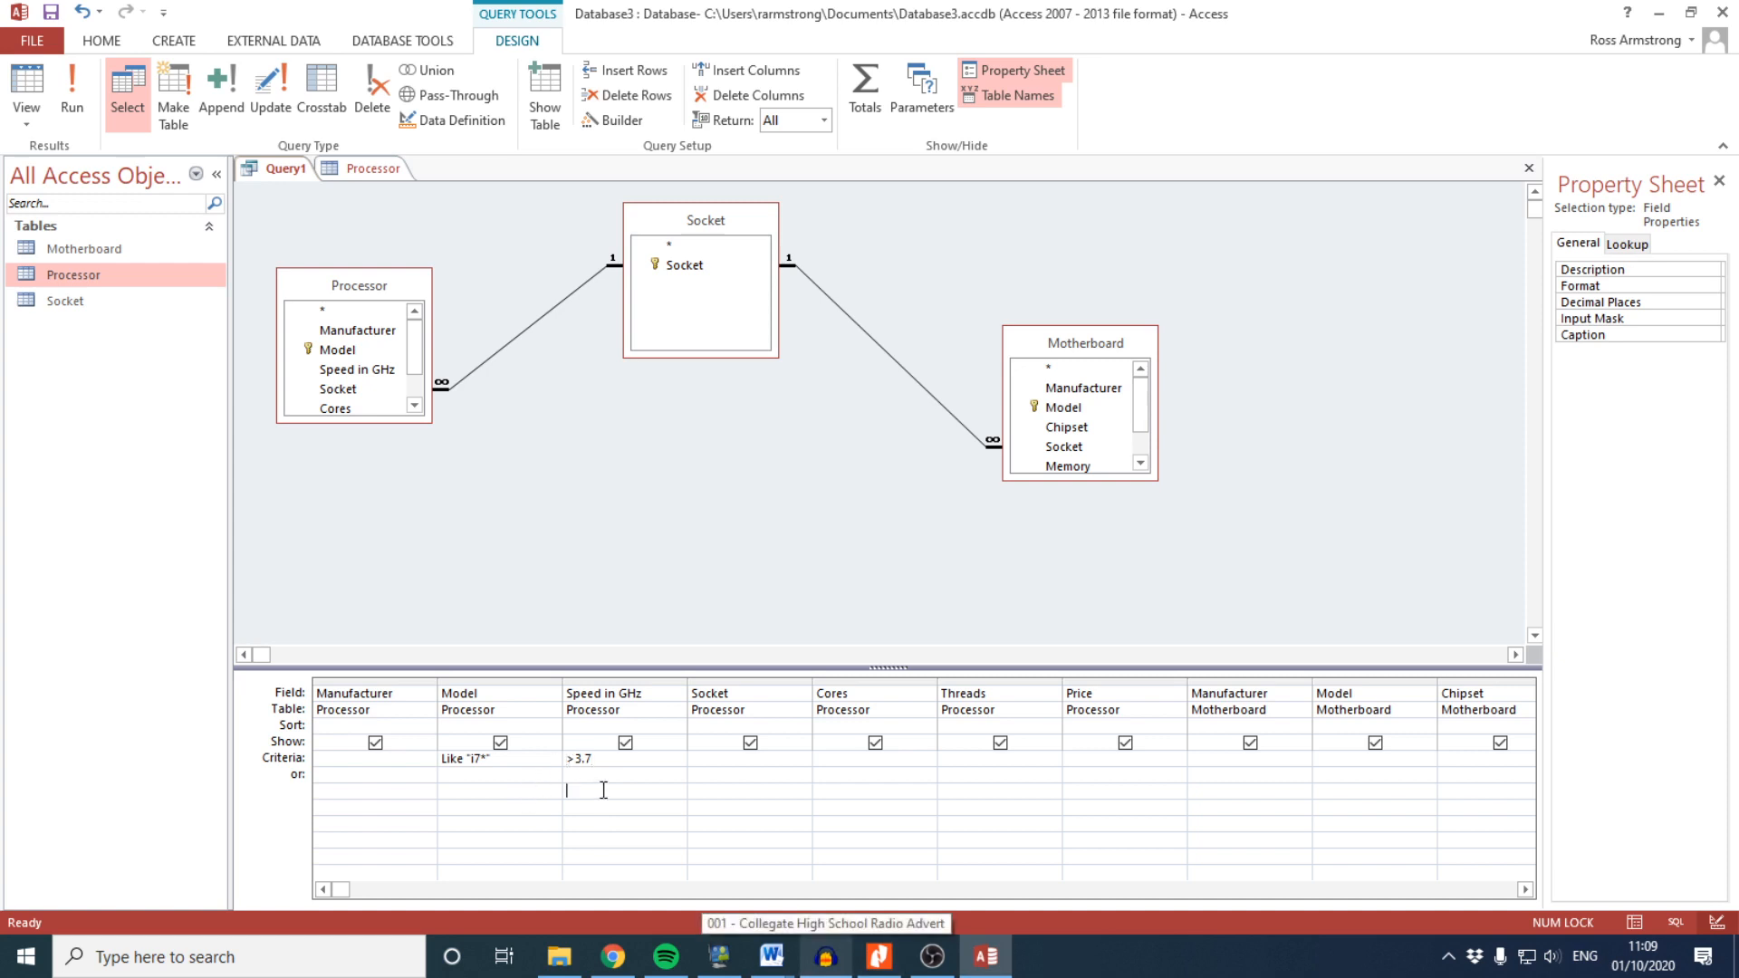
click(876, 956)
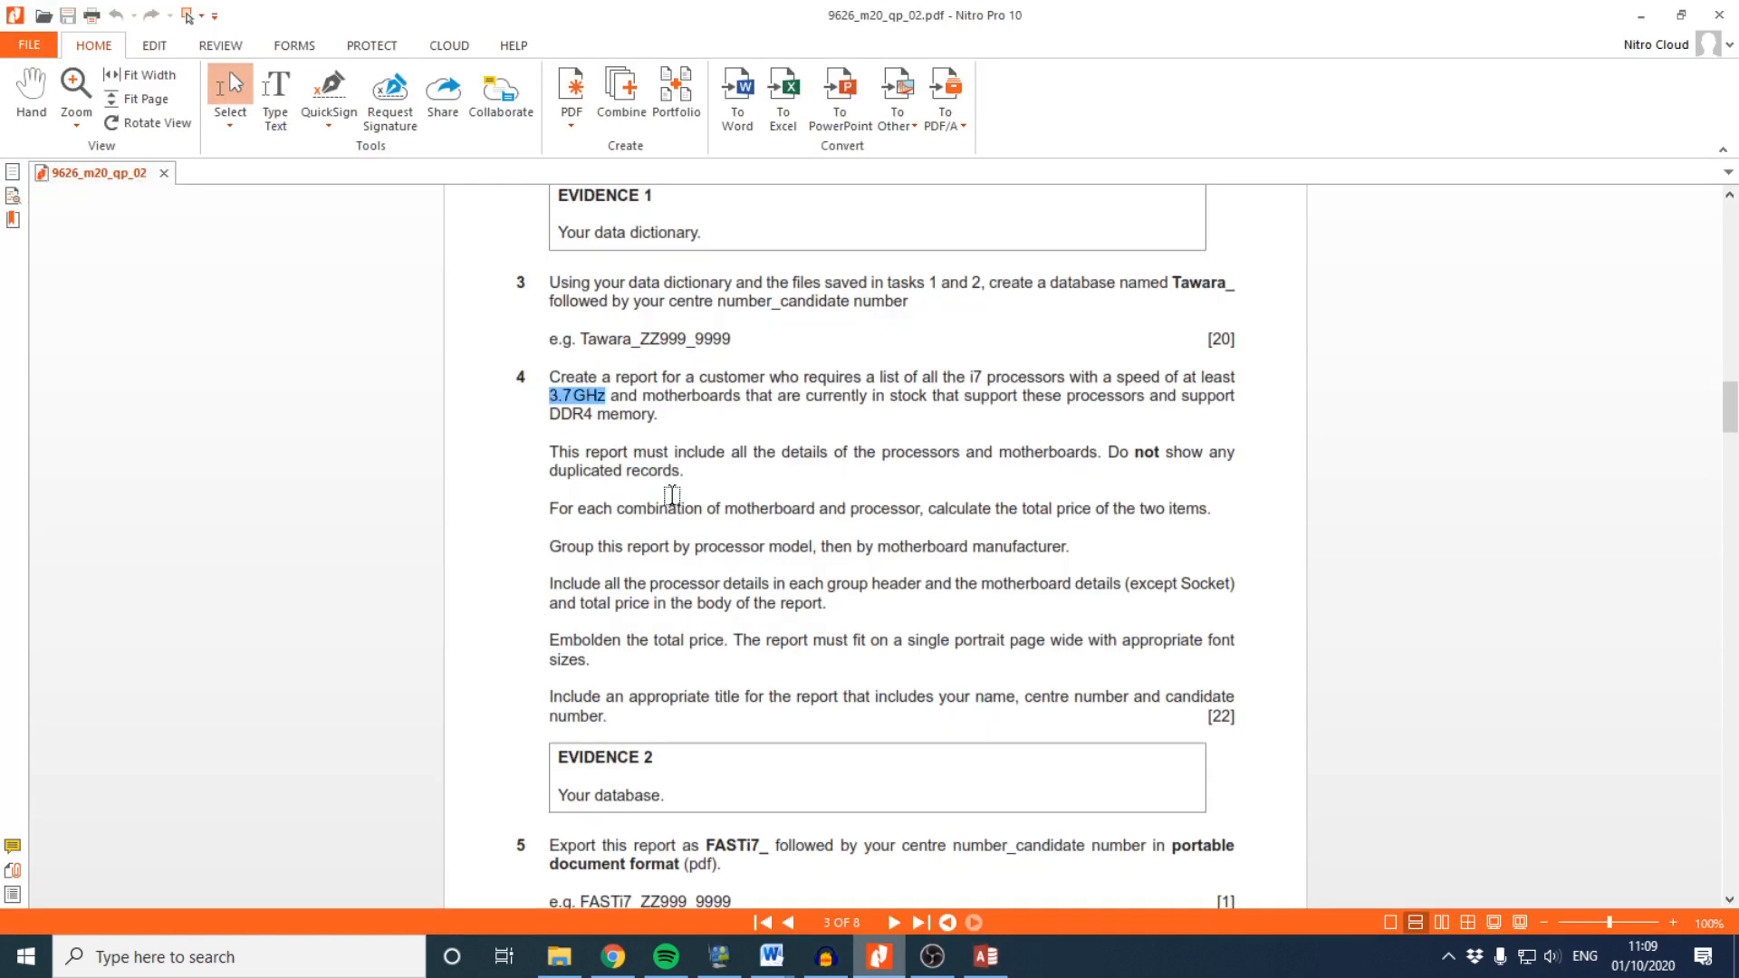
key(alt+Tab)
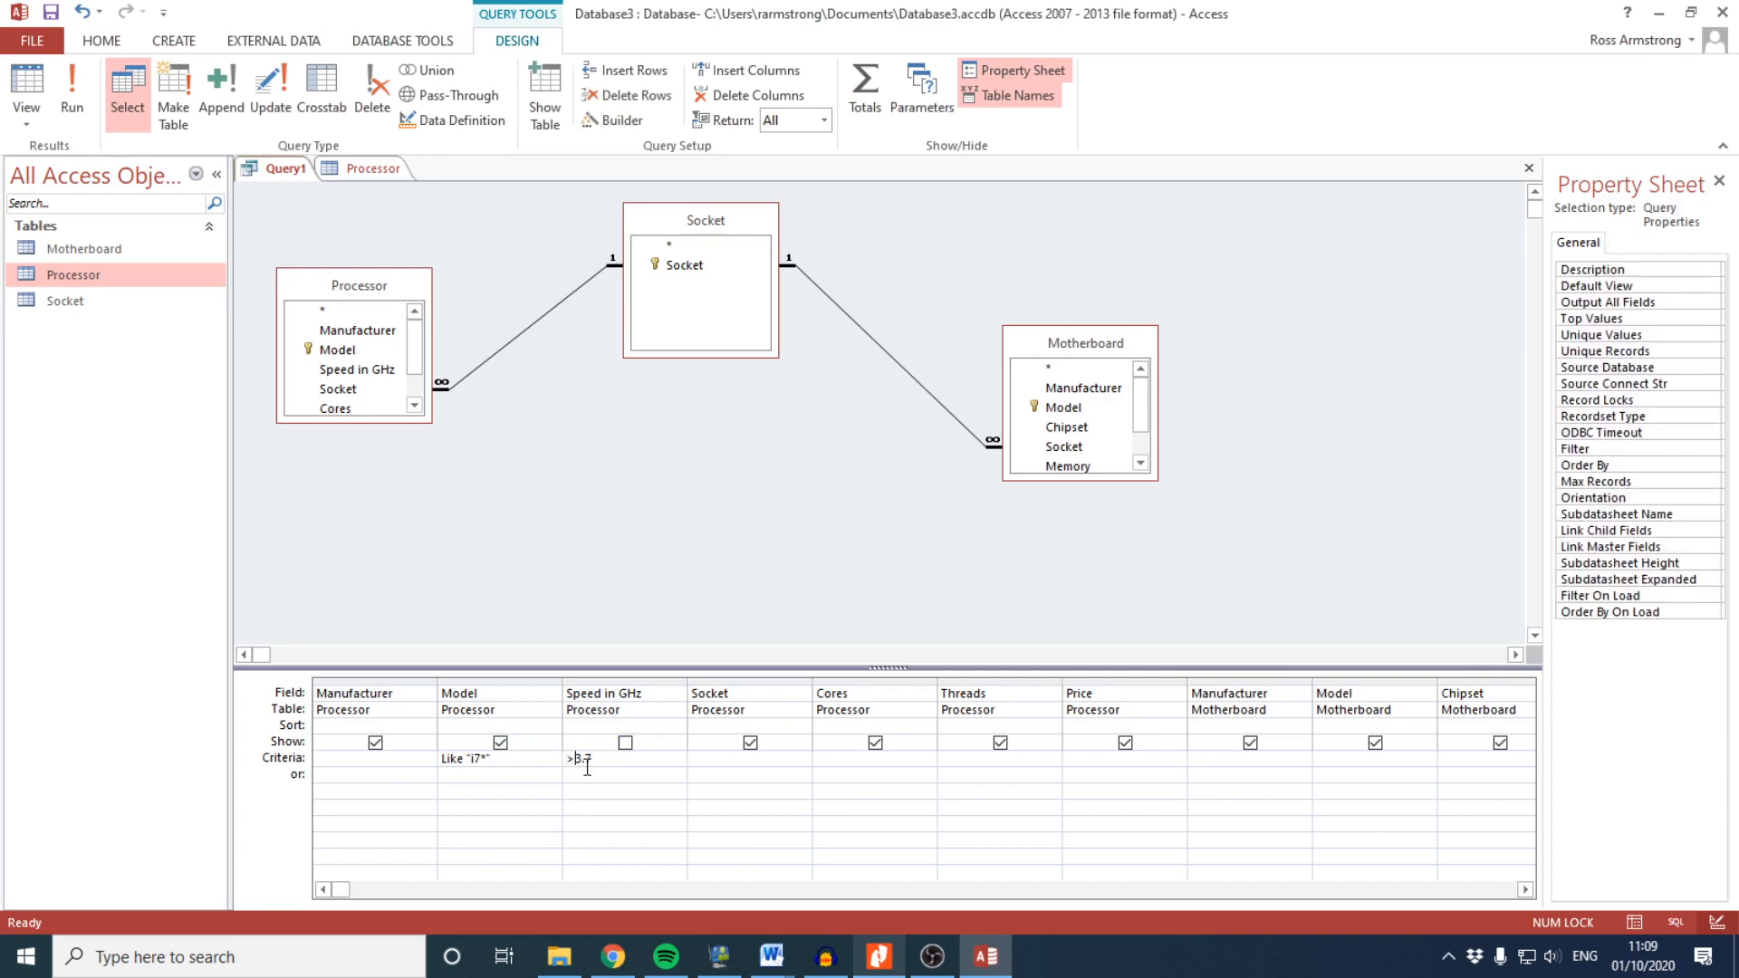
click(733, 797)
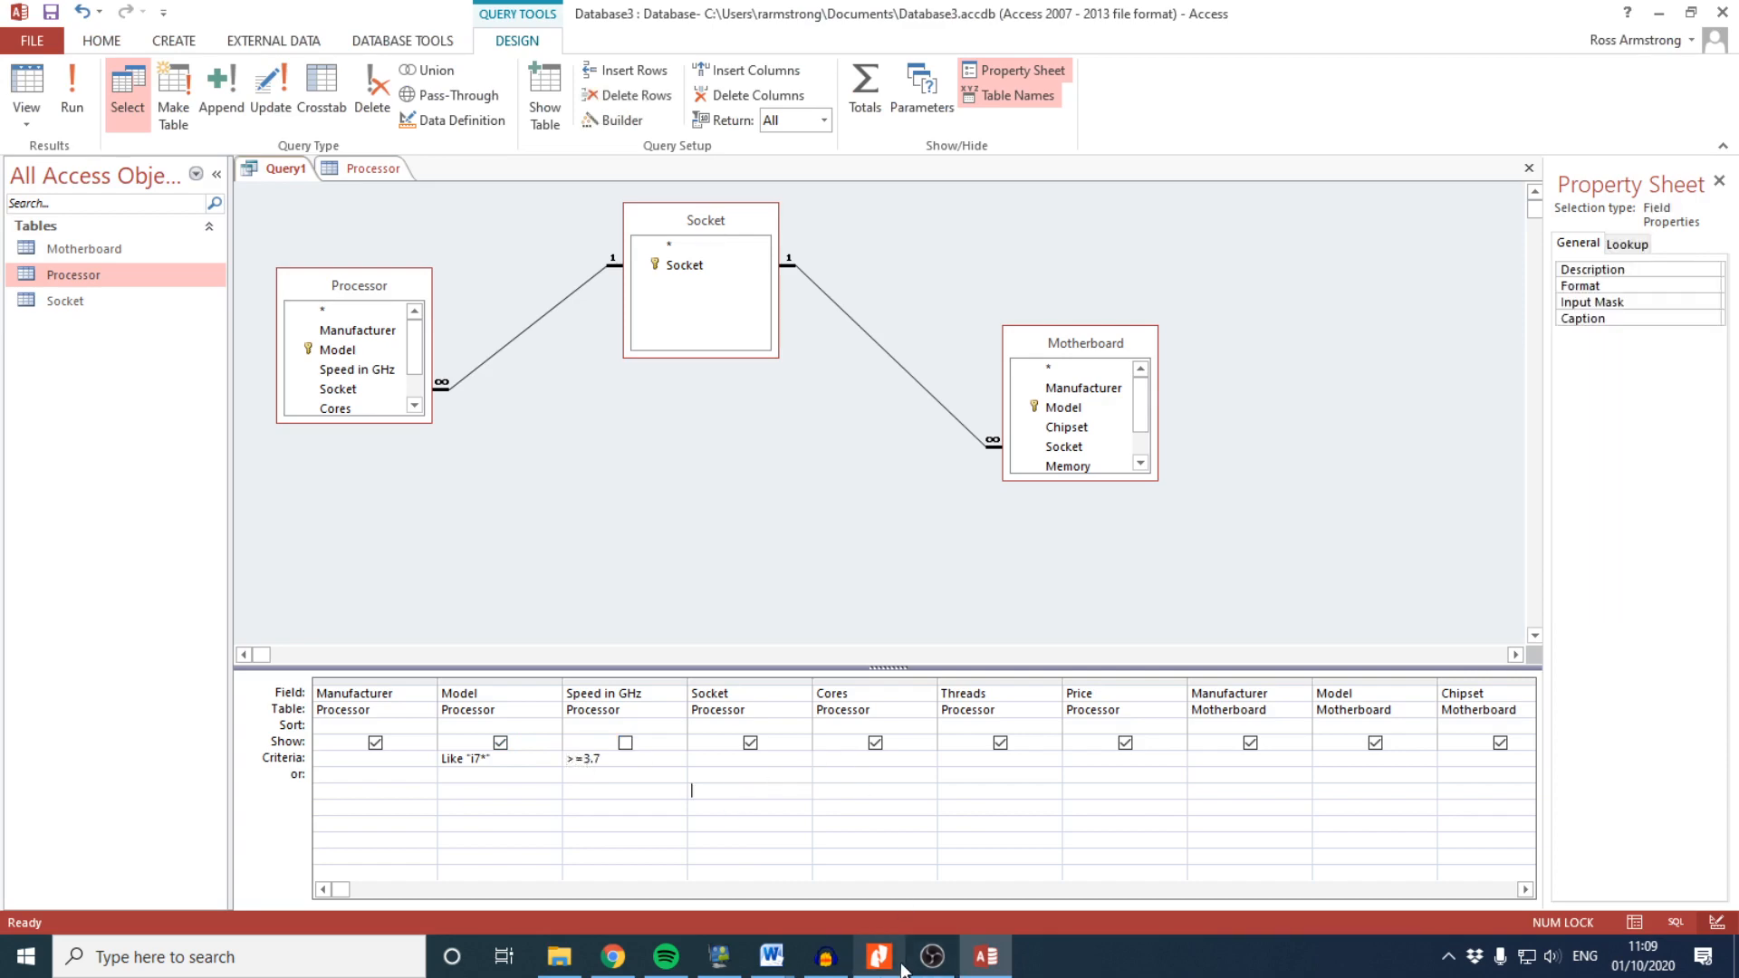
Review the remaining task 4 conditions in the Nitro Pro PDF, then set the Processor Price criterion in the Access query to >1
click(891, 961)
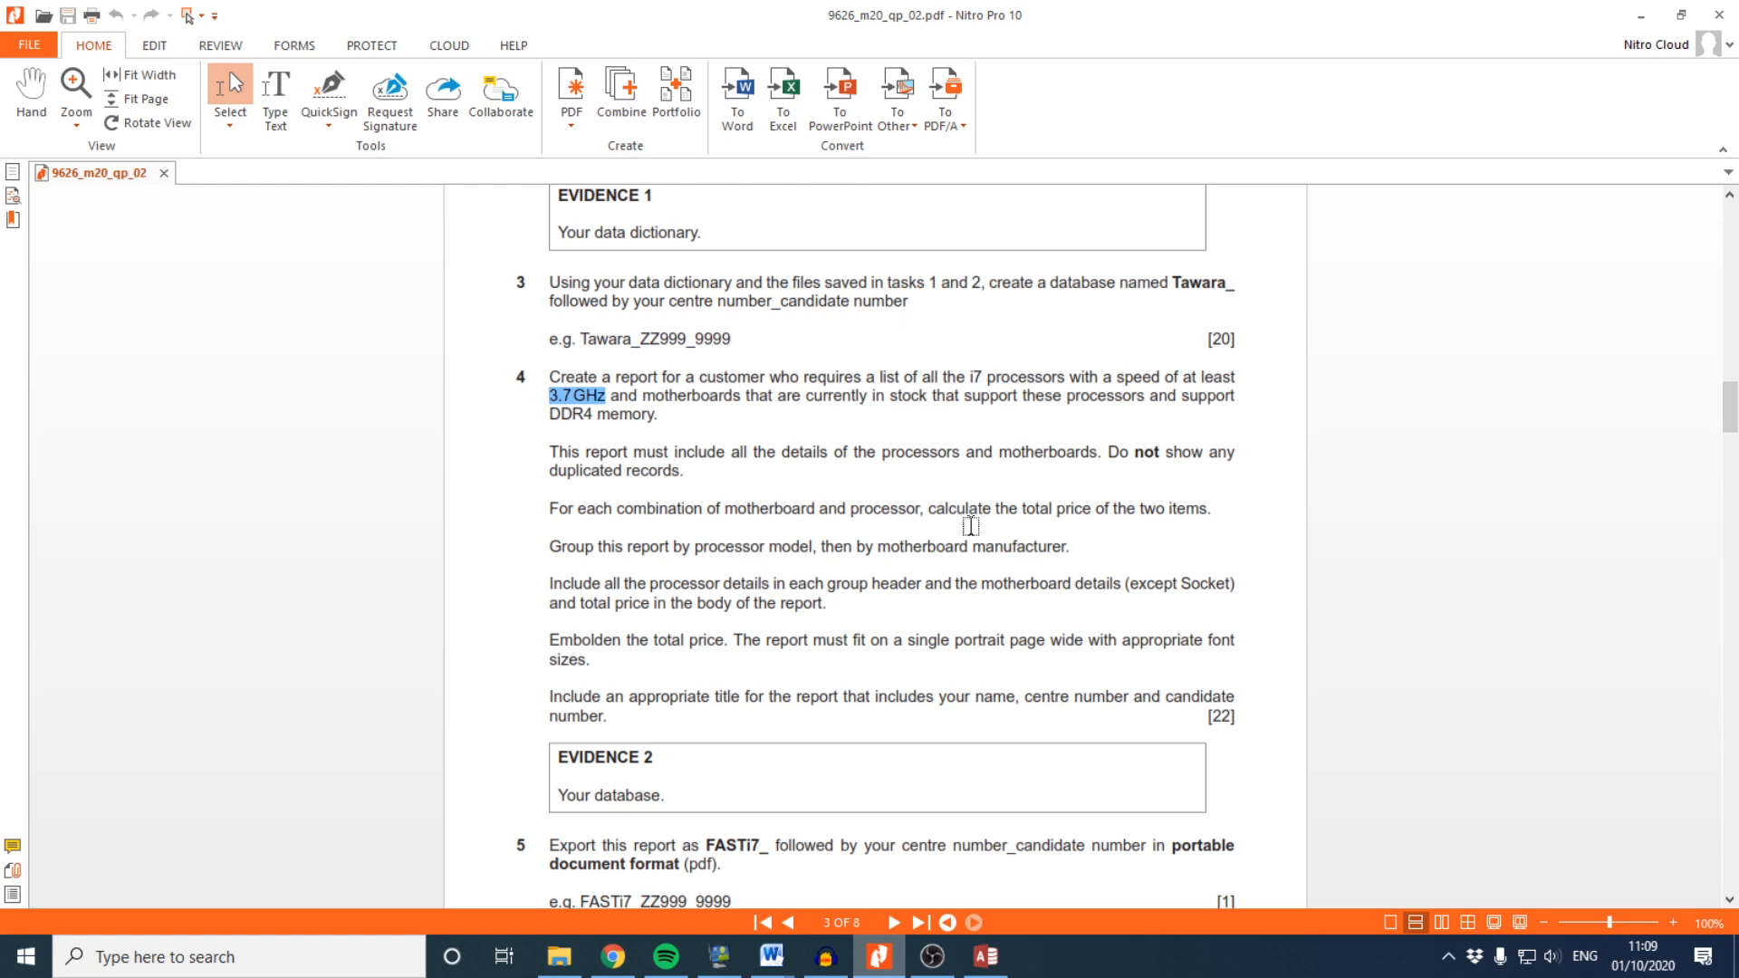
click(878, 960)
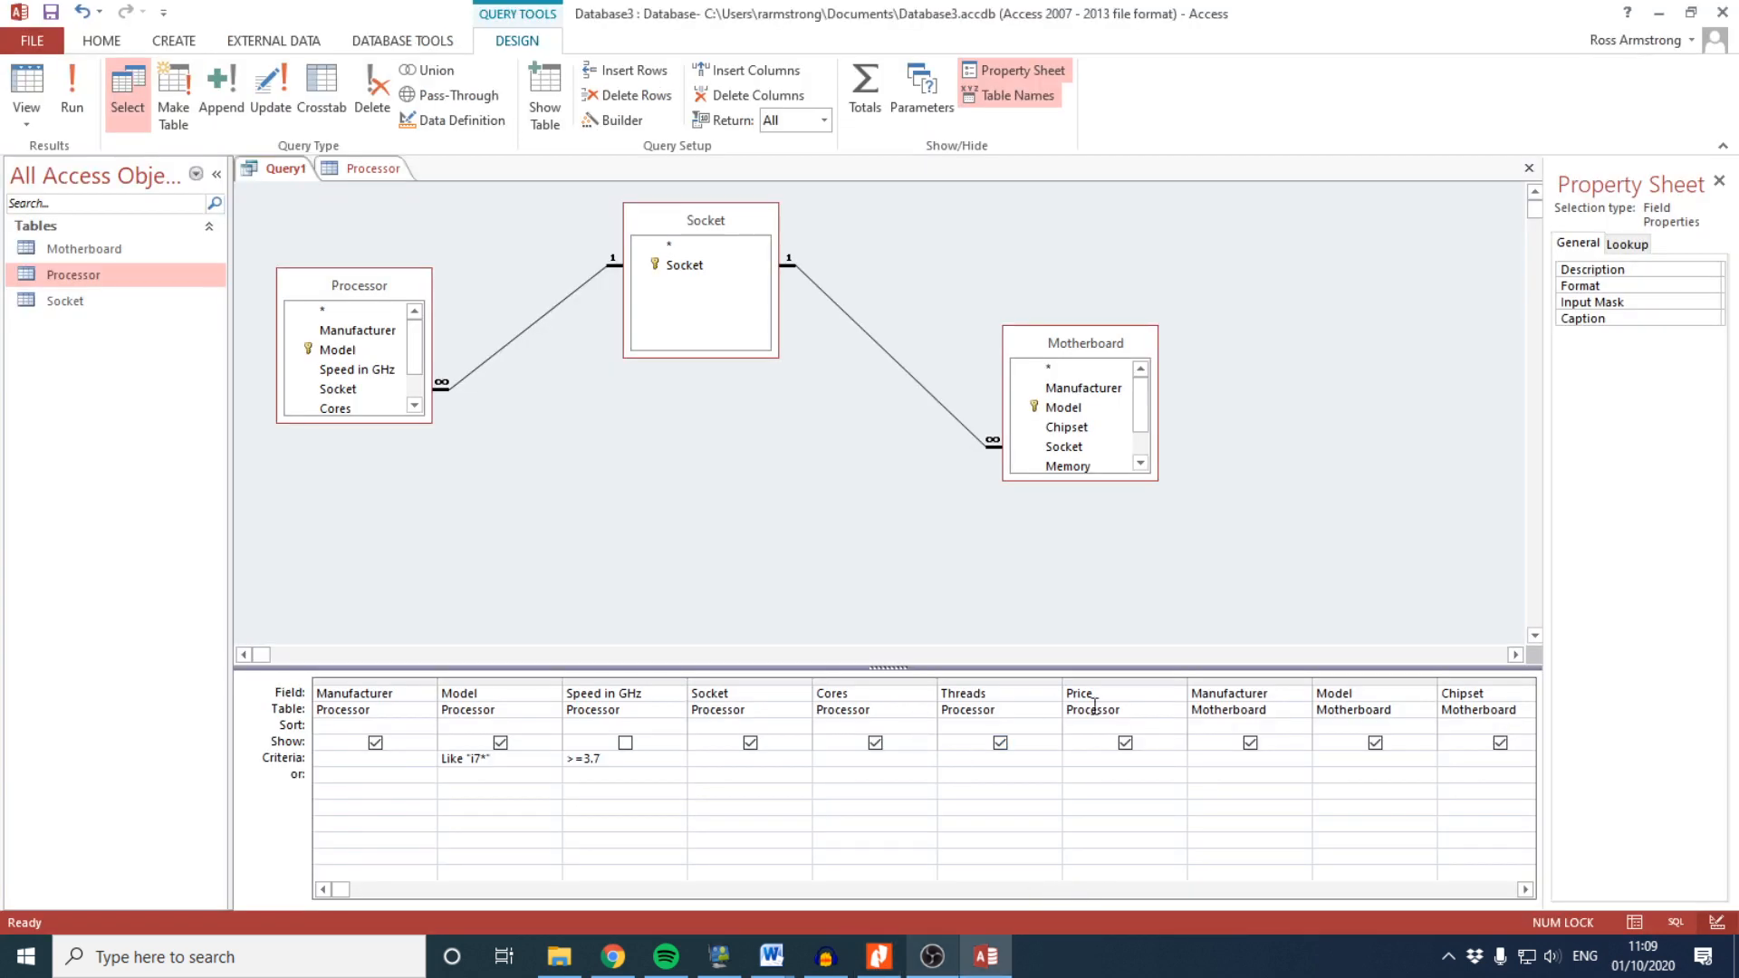
click(1142, 758)
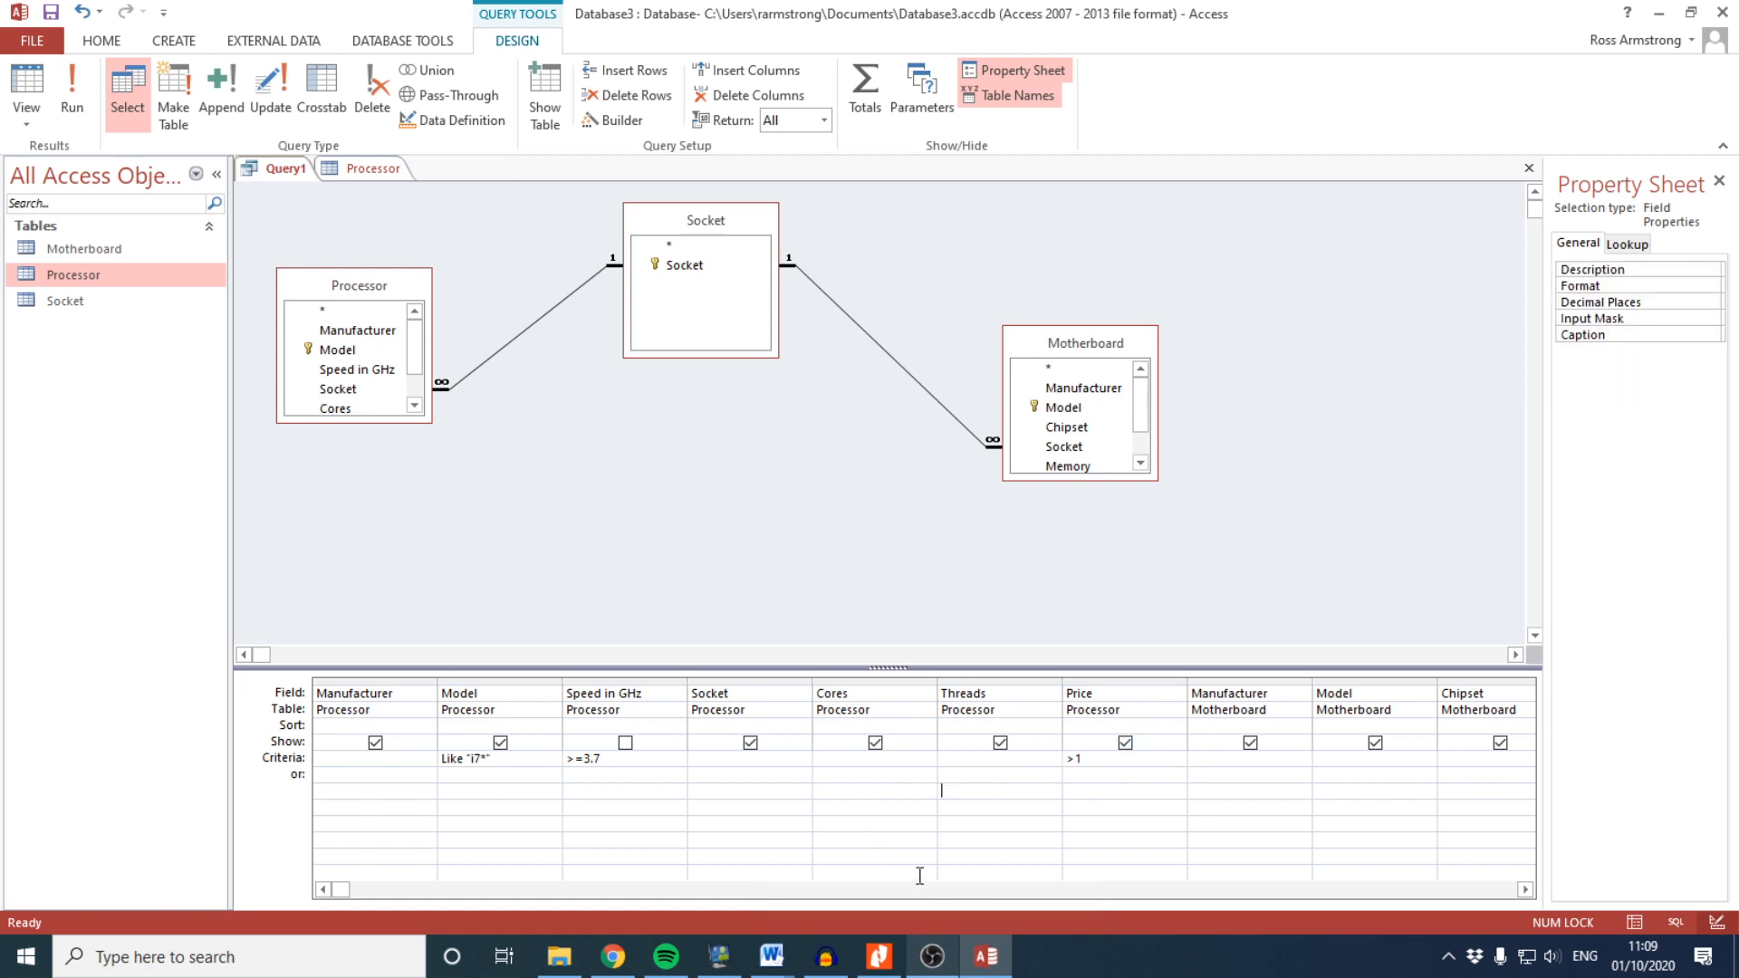
Change the Processor Price criterion to >0 and check the required memory type in the Nitro Pro PDF
key(BackSpace)
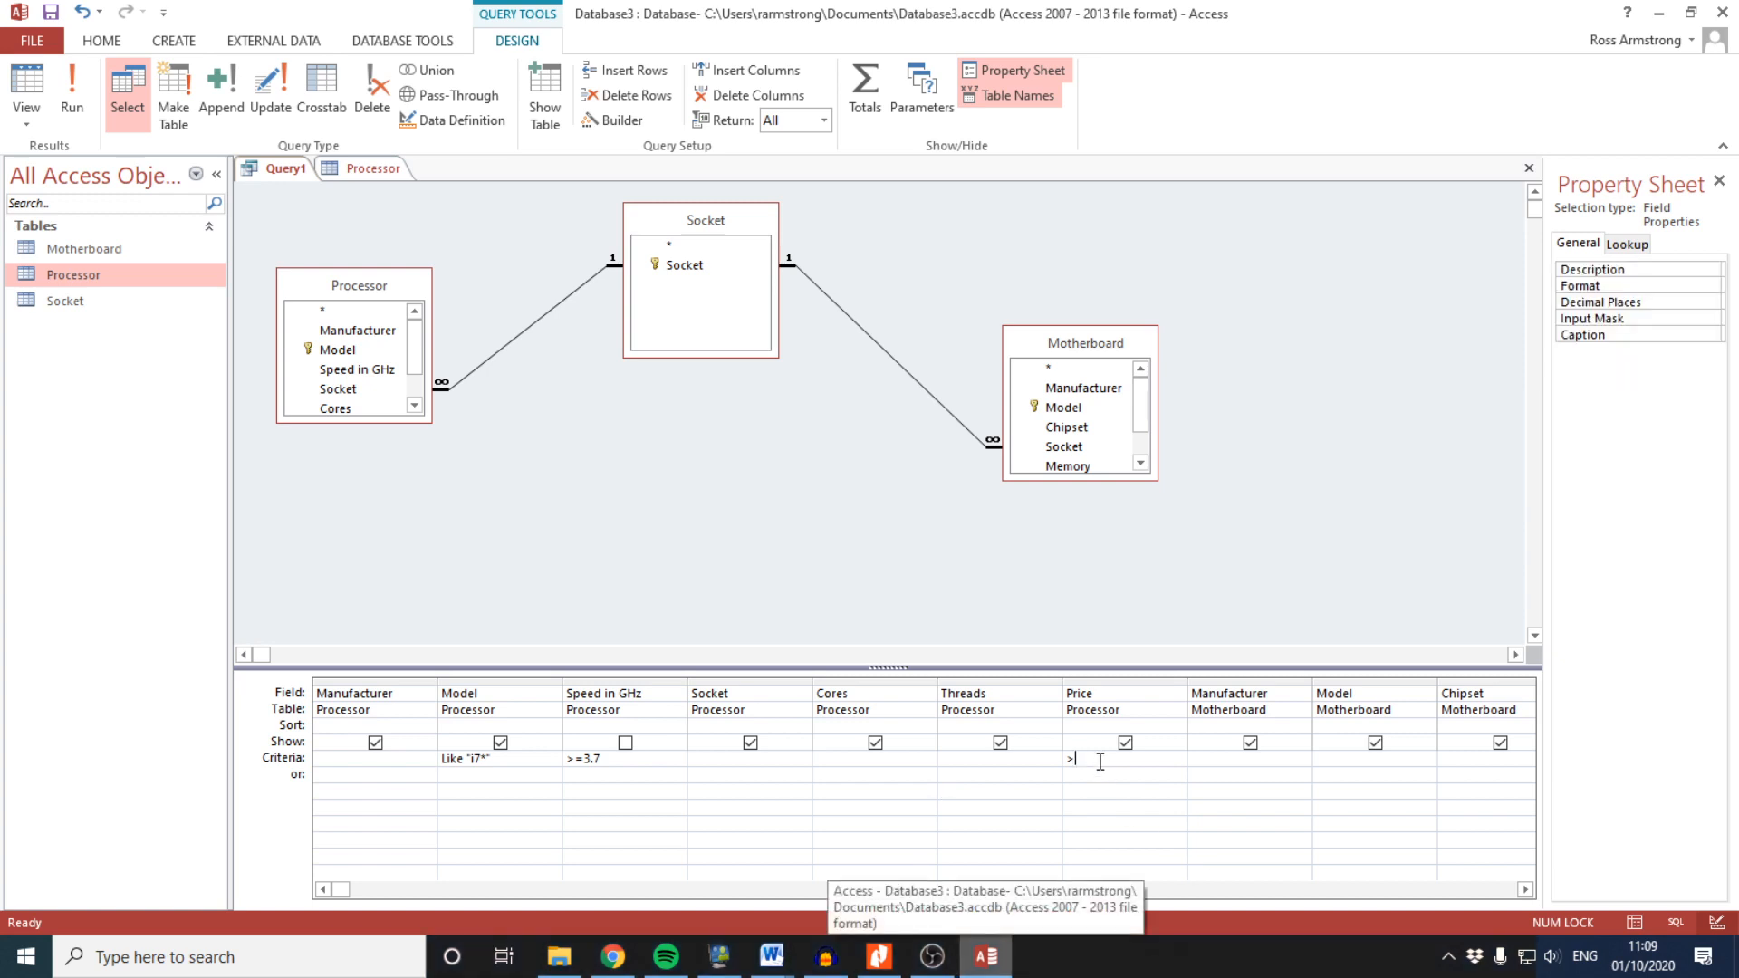
click(878, 957)
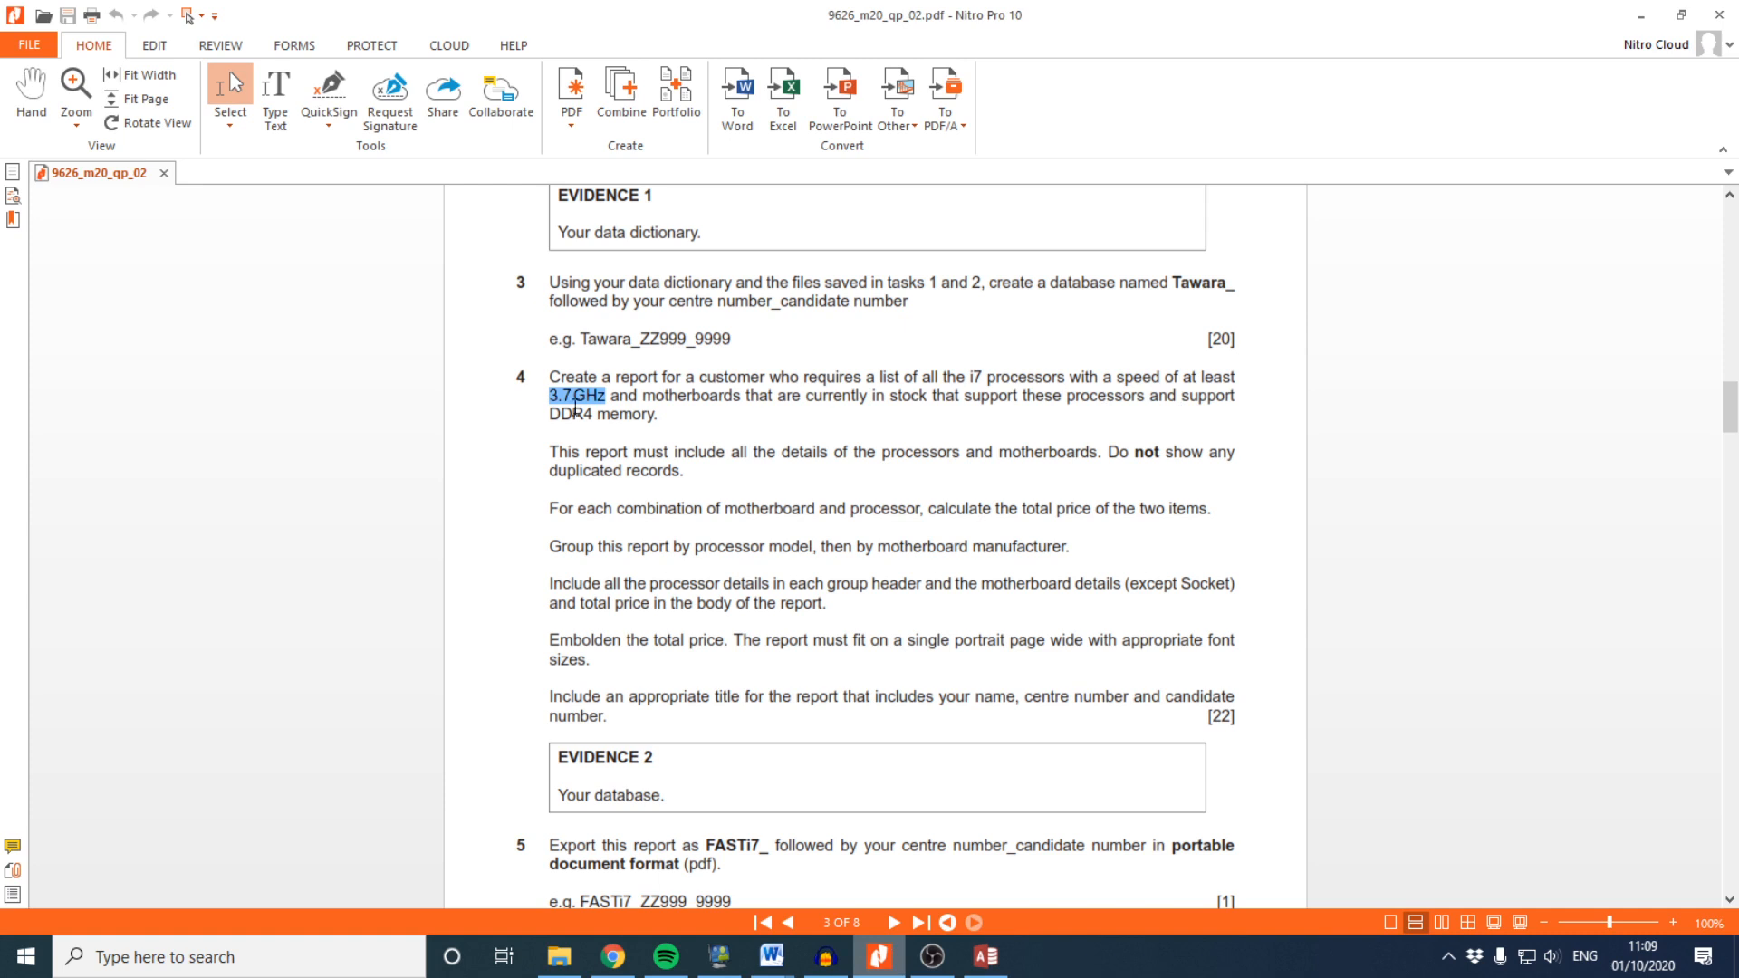
drag(548, 414, 658, 414)
Set the Motherboard Memory criterion in the Access query to DDR4, then run the query and look through its records
key(alt+Tab)
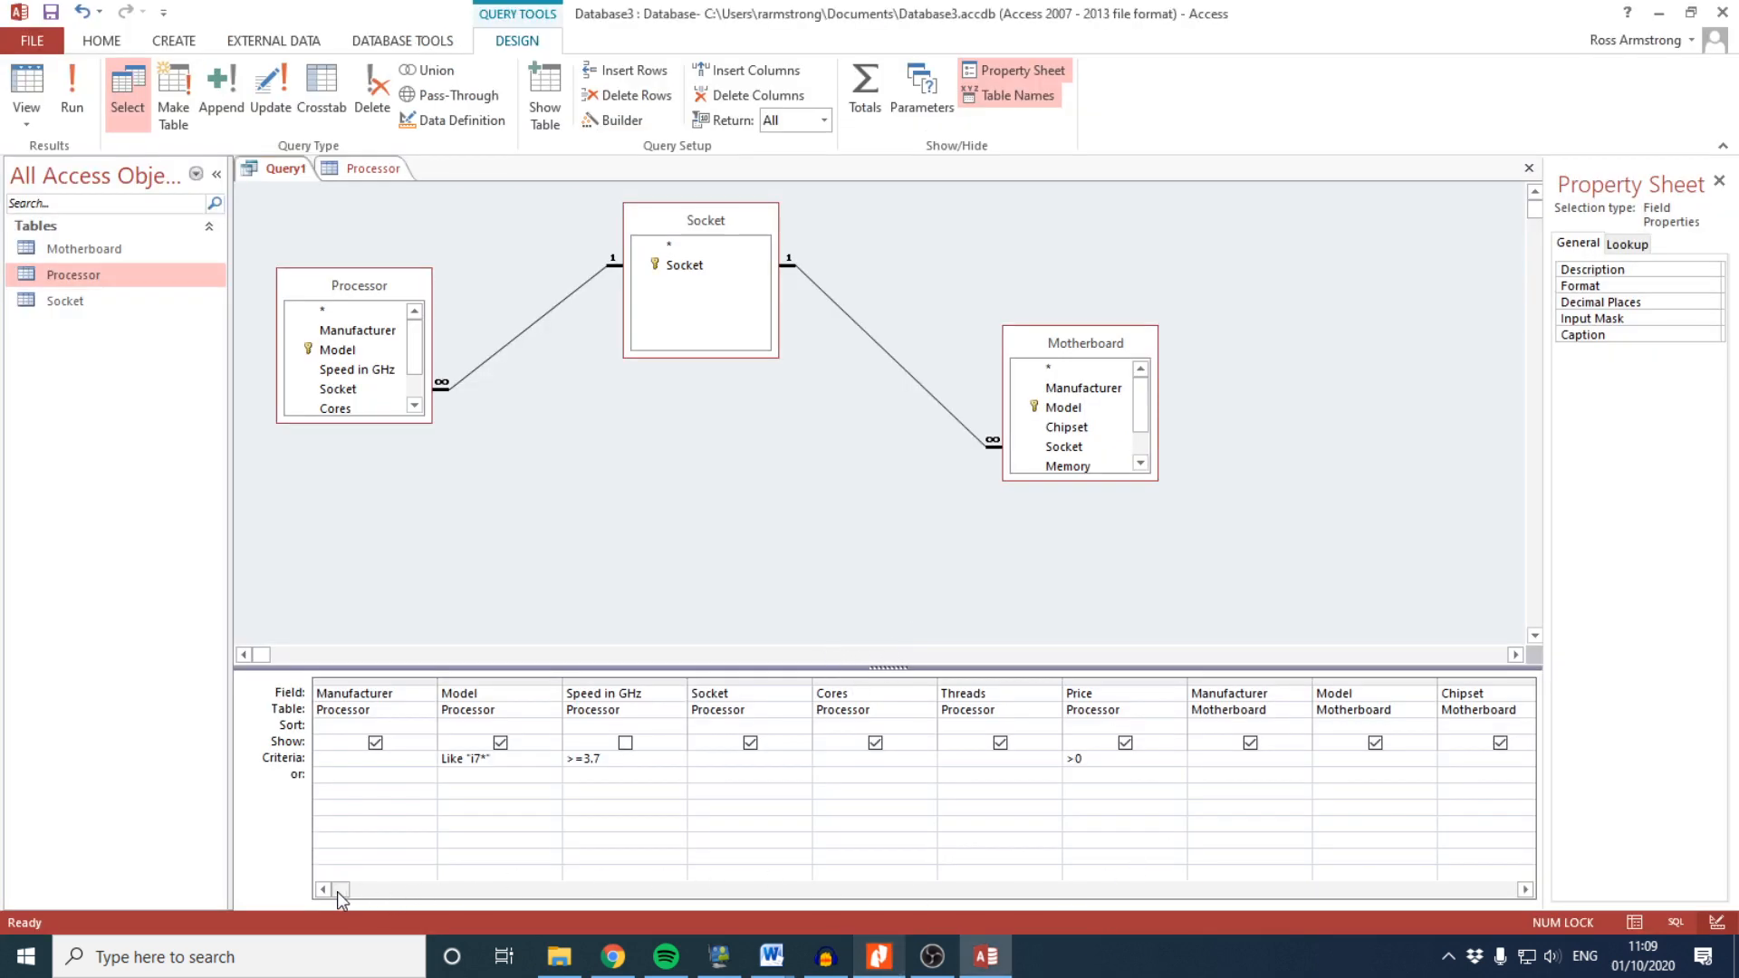
drag(336, 891, 888, 900)
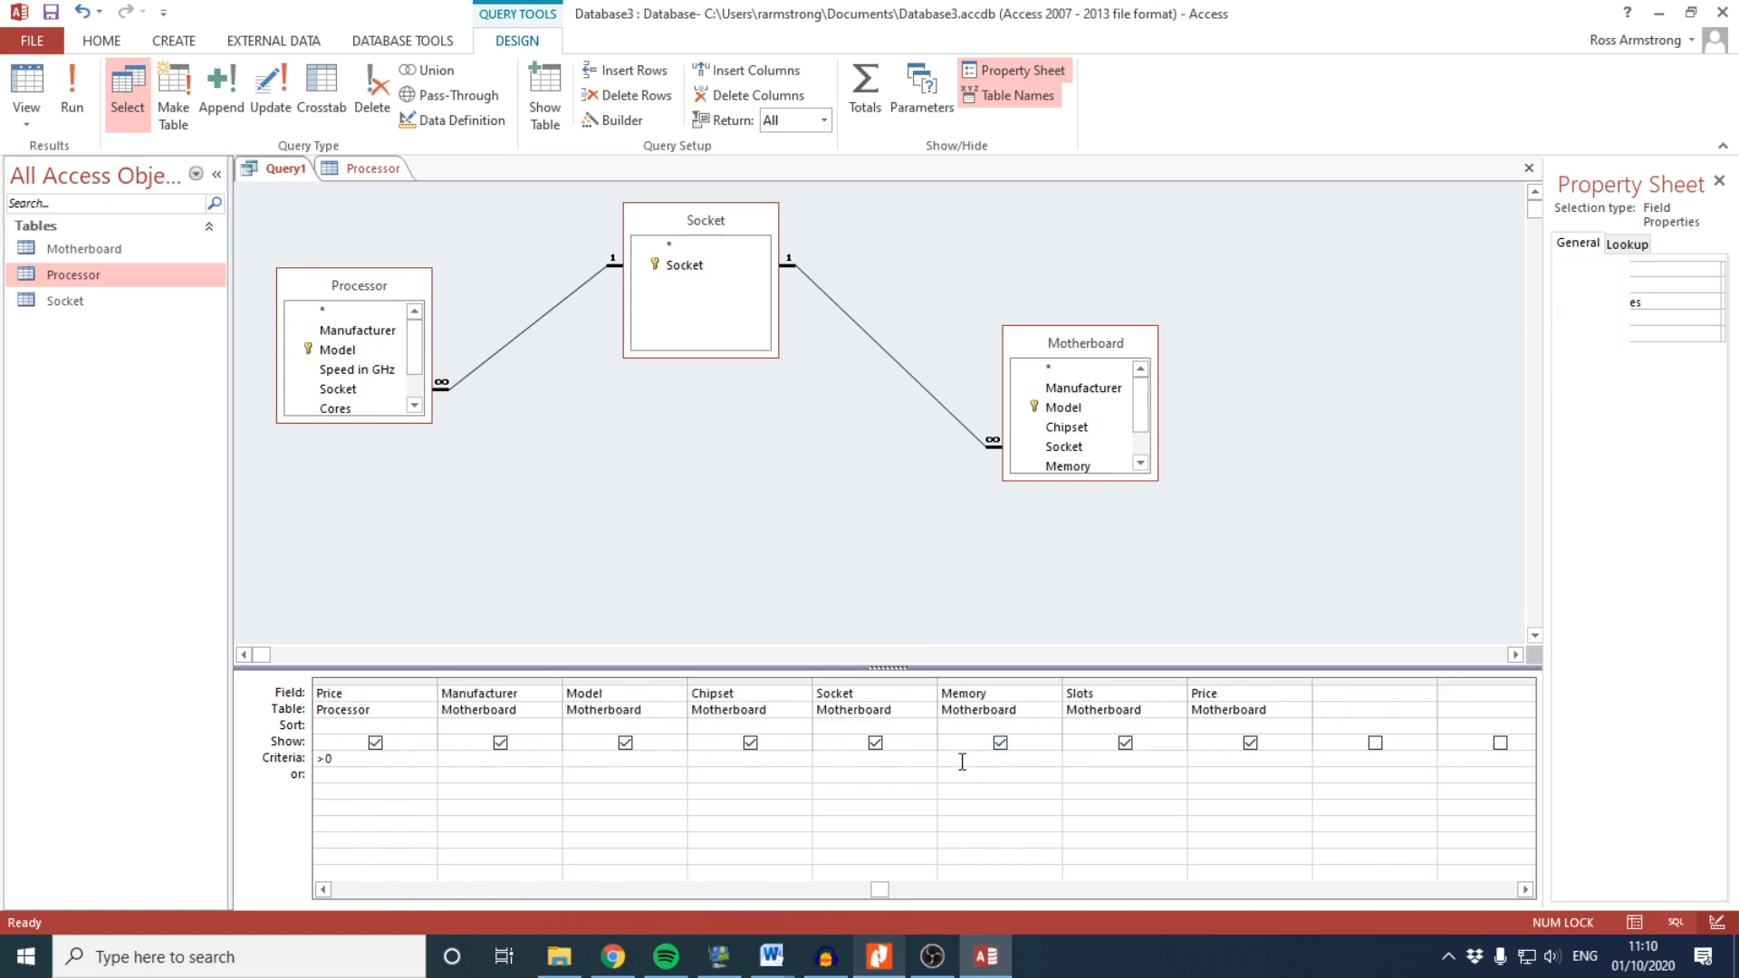
key(Caps_Lock)
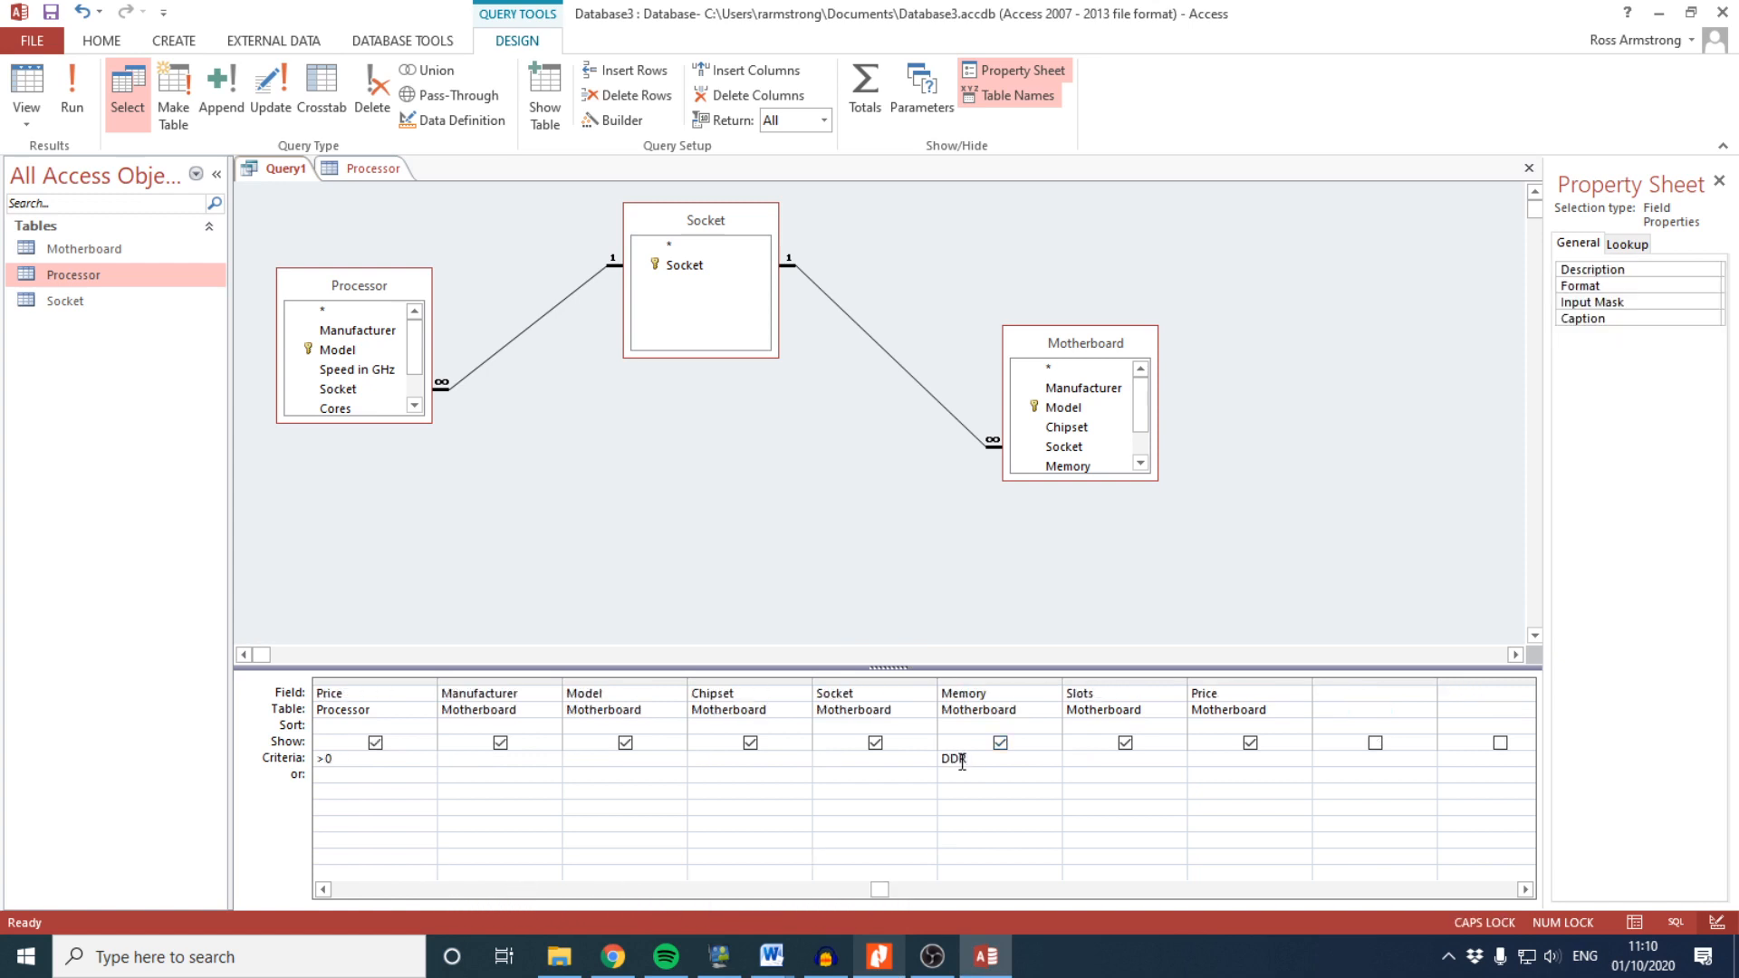
click(72, 90)
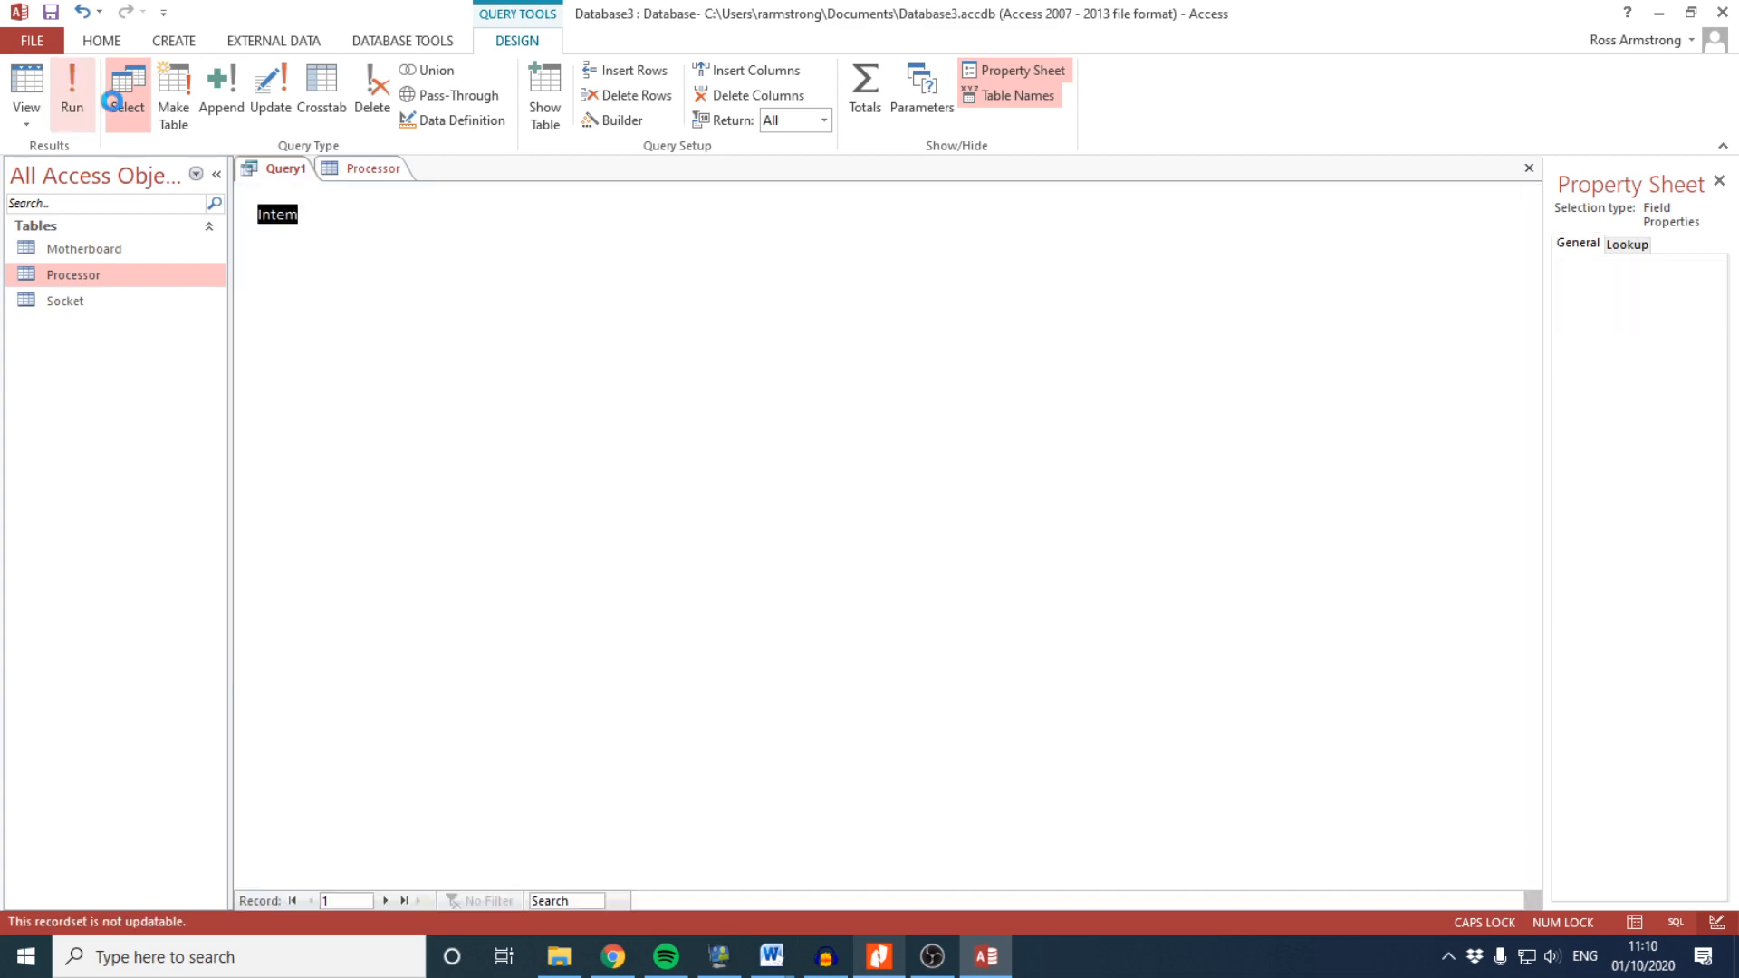
scroll(851, 416, down, 20)
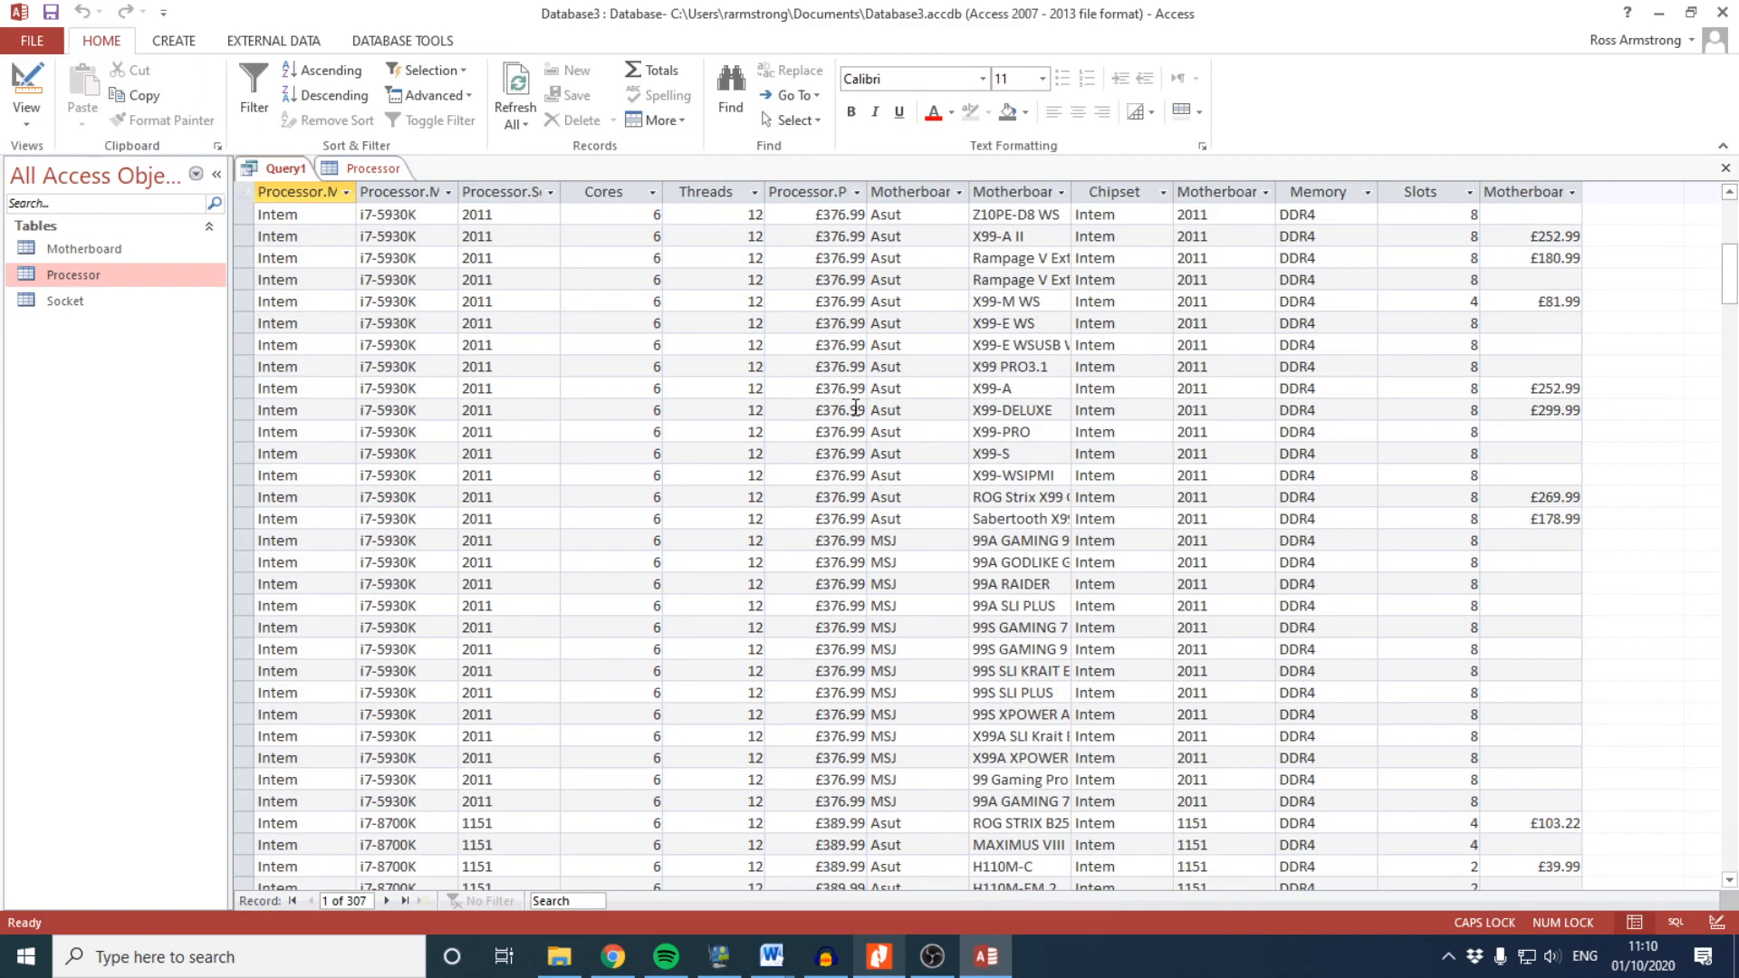
scroll(851, 444, down, 15)
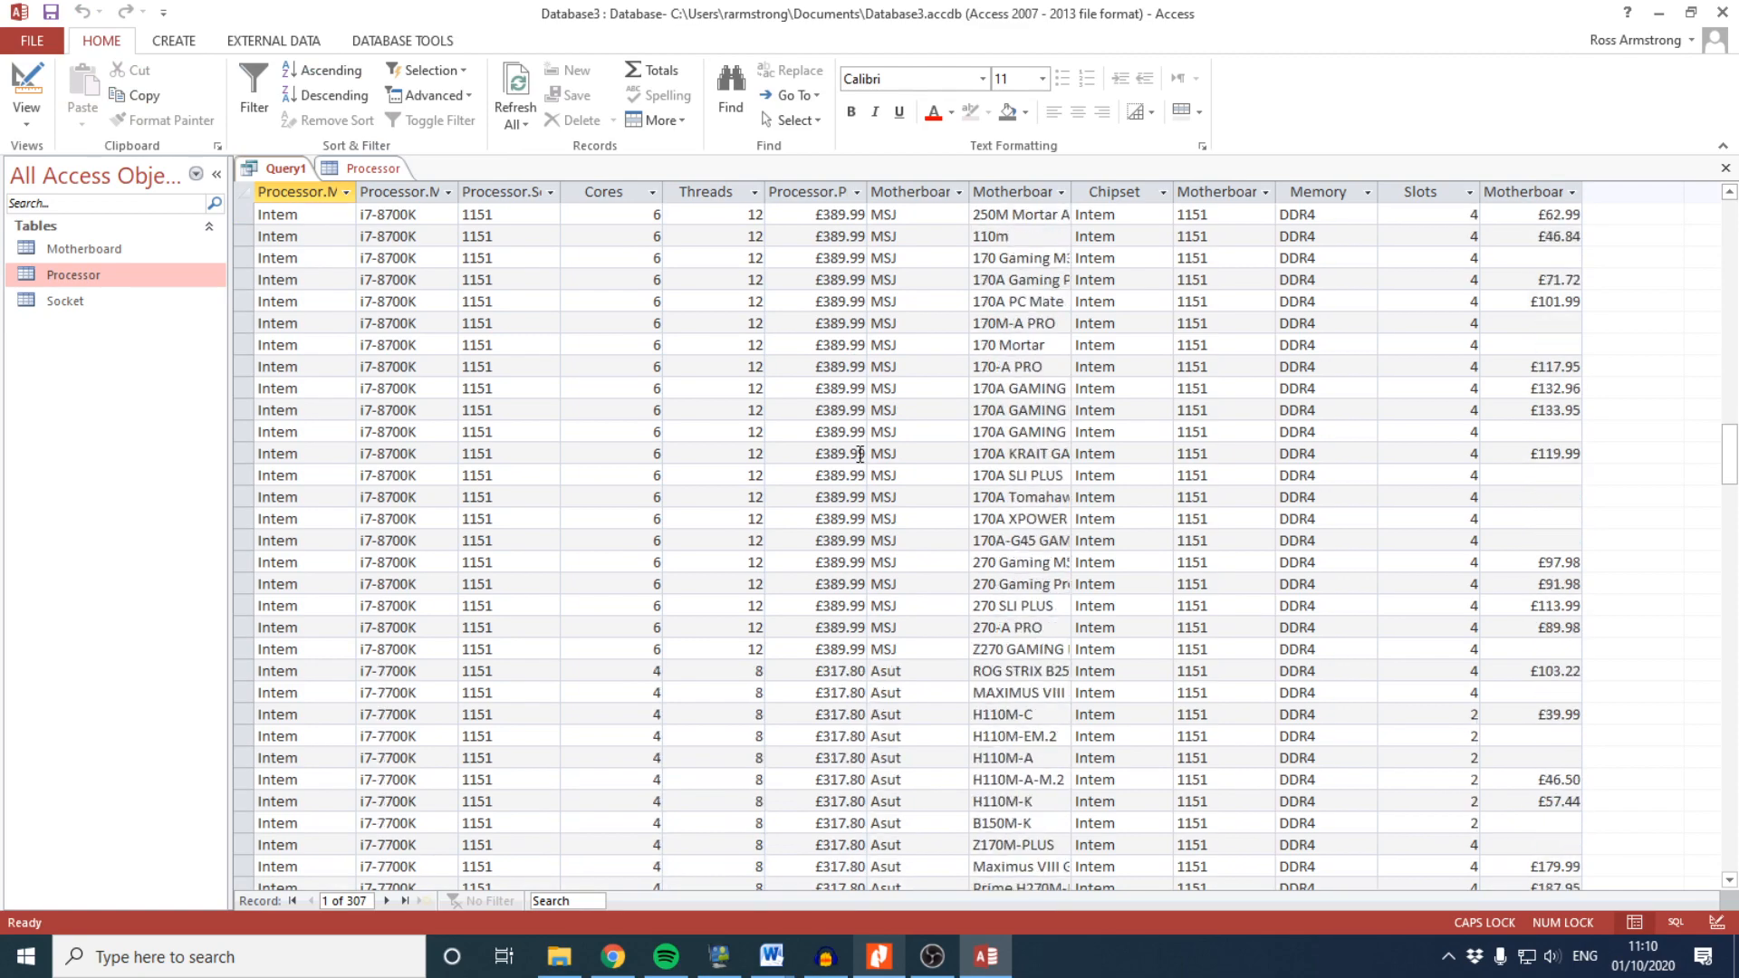
scroll(844, 451, up, 20)
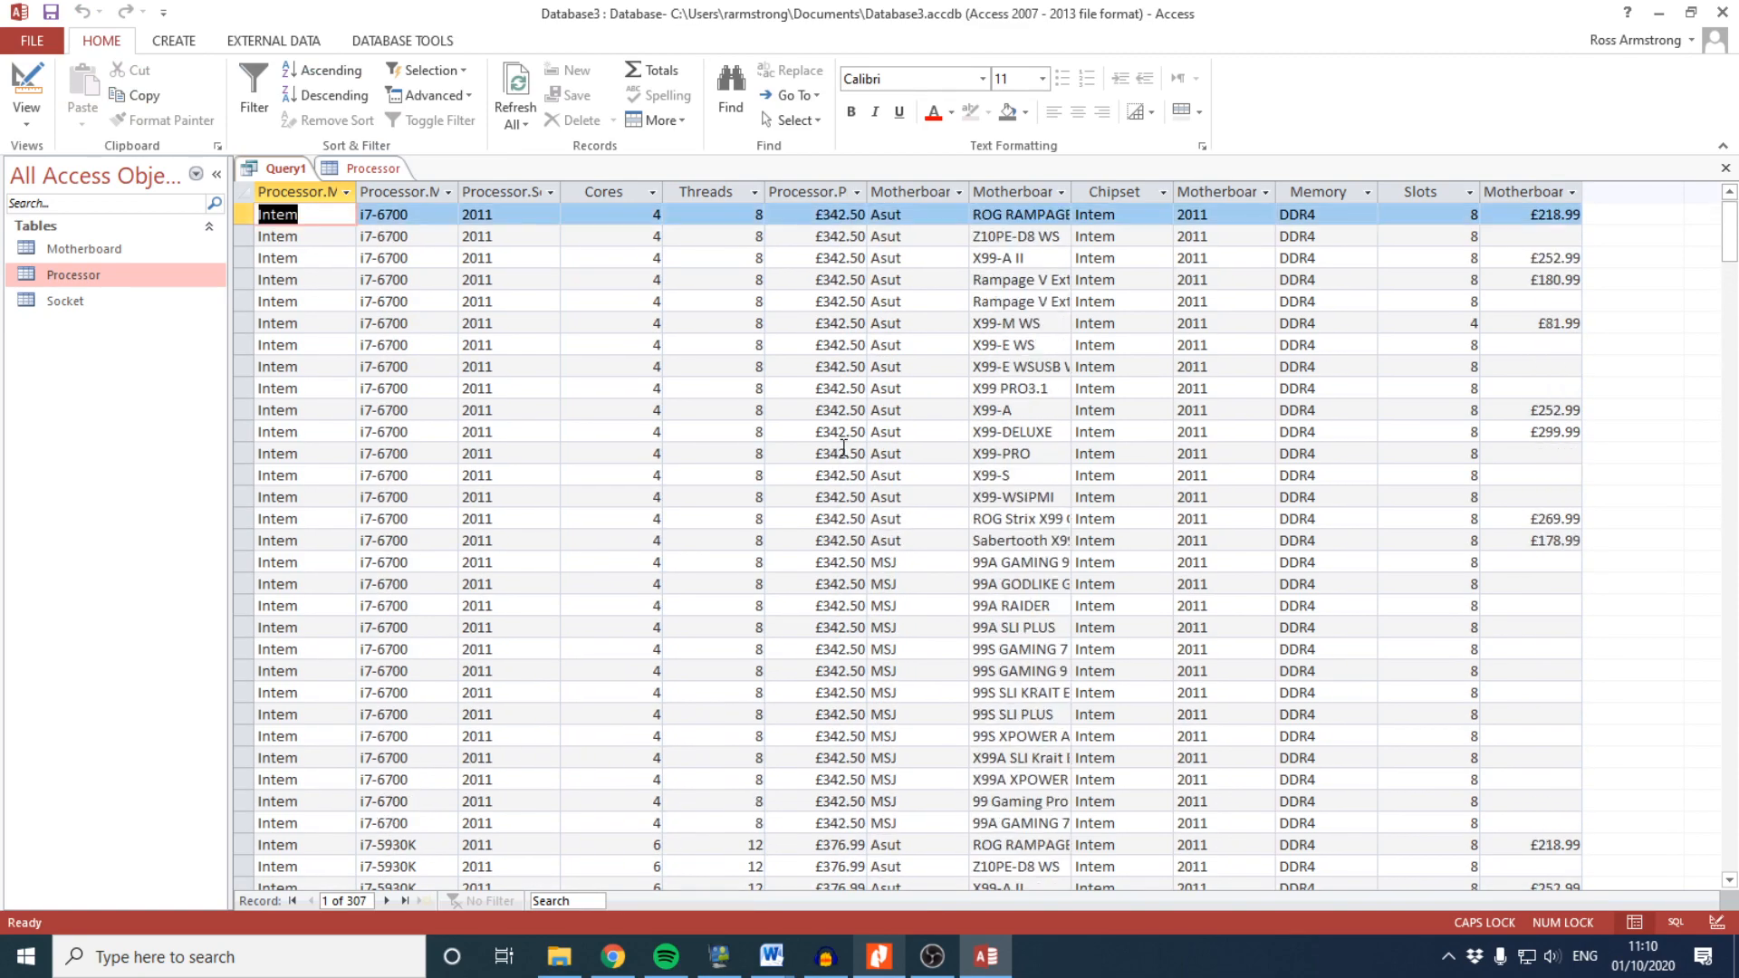
Recheck the in-stock condition for motherboards in the Nitro Pro PDF, then set the Motherboard Price criterion in the Access query to >0
click(880, 949)
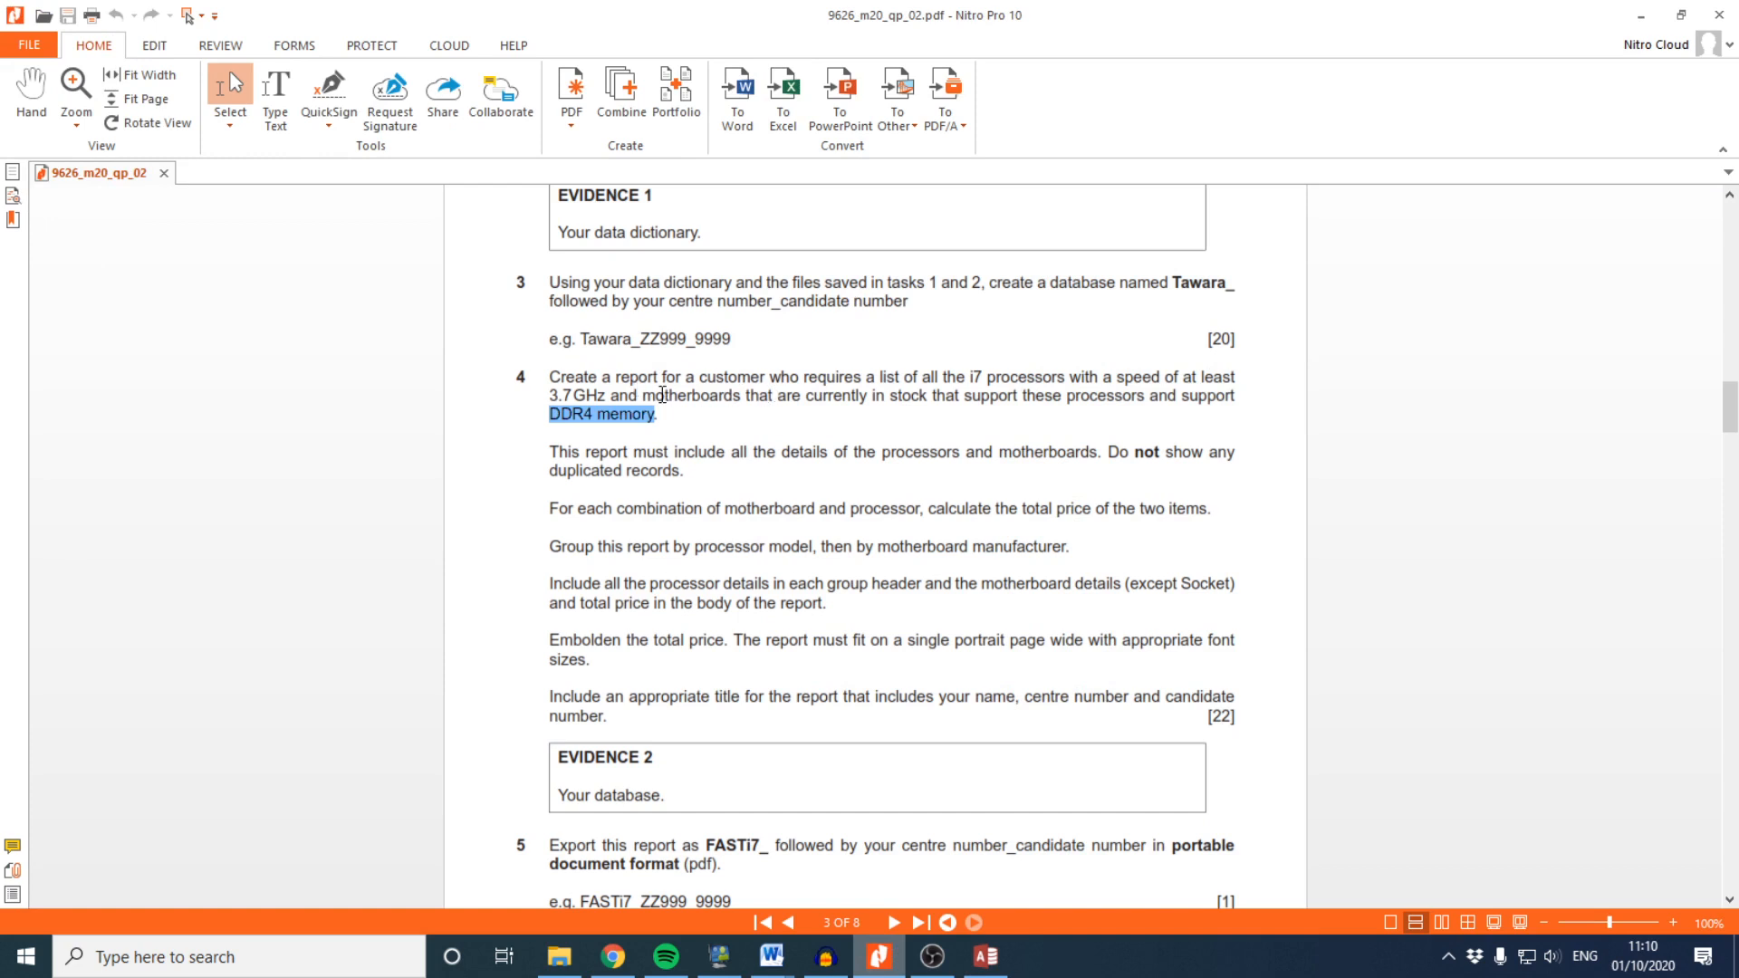
drag(1000, 376, 1199, 376)
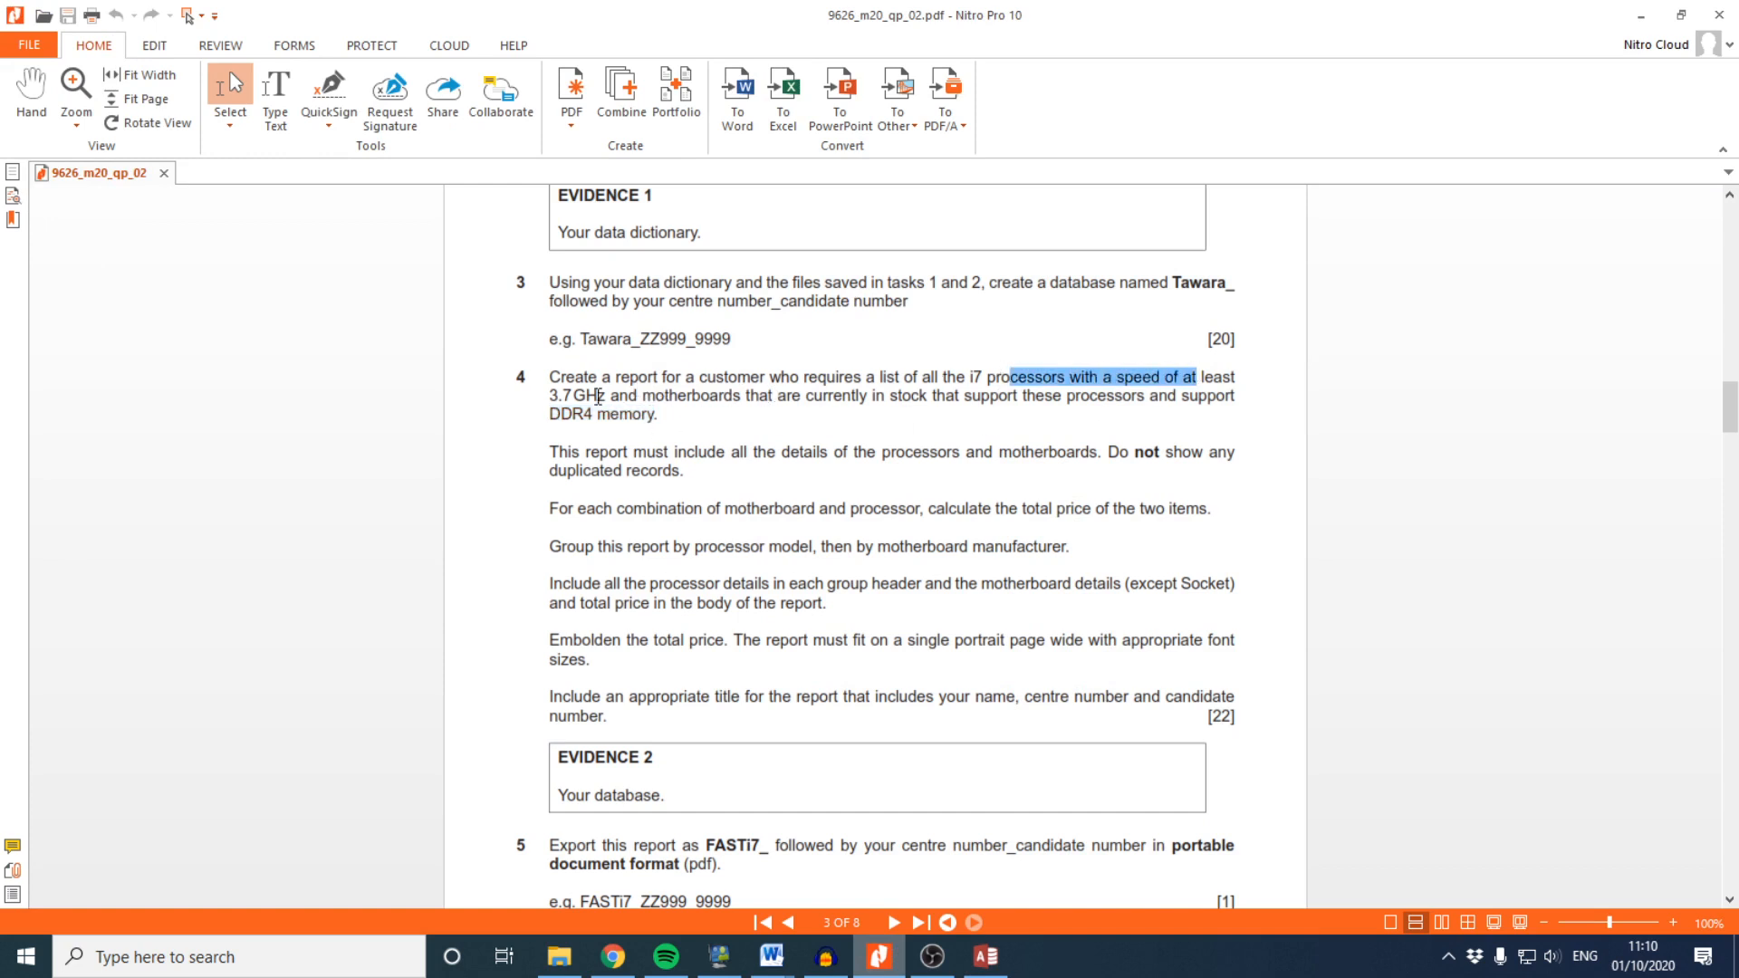
drag(601, 397, 833, 399)
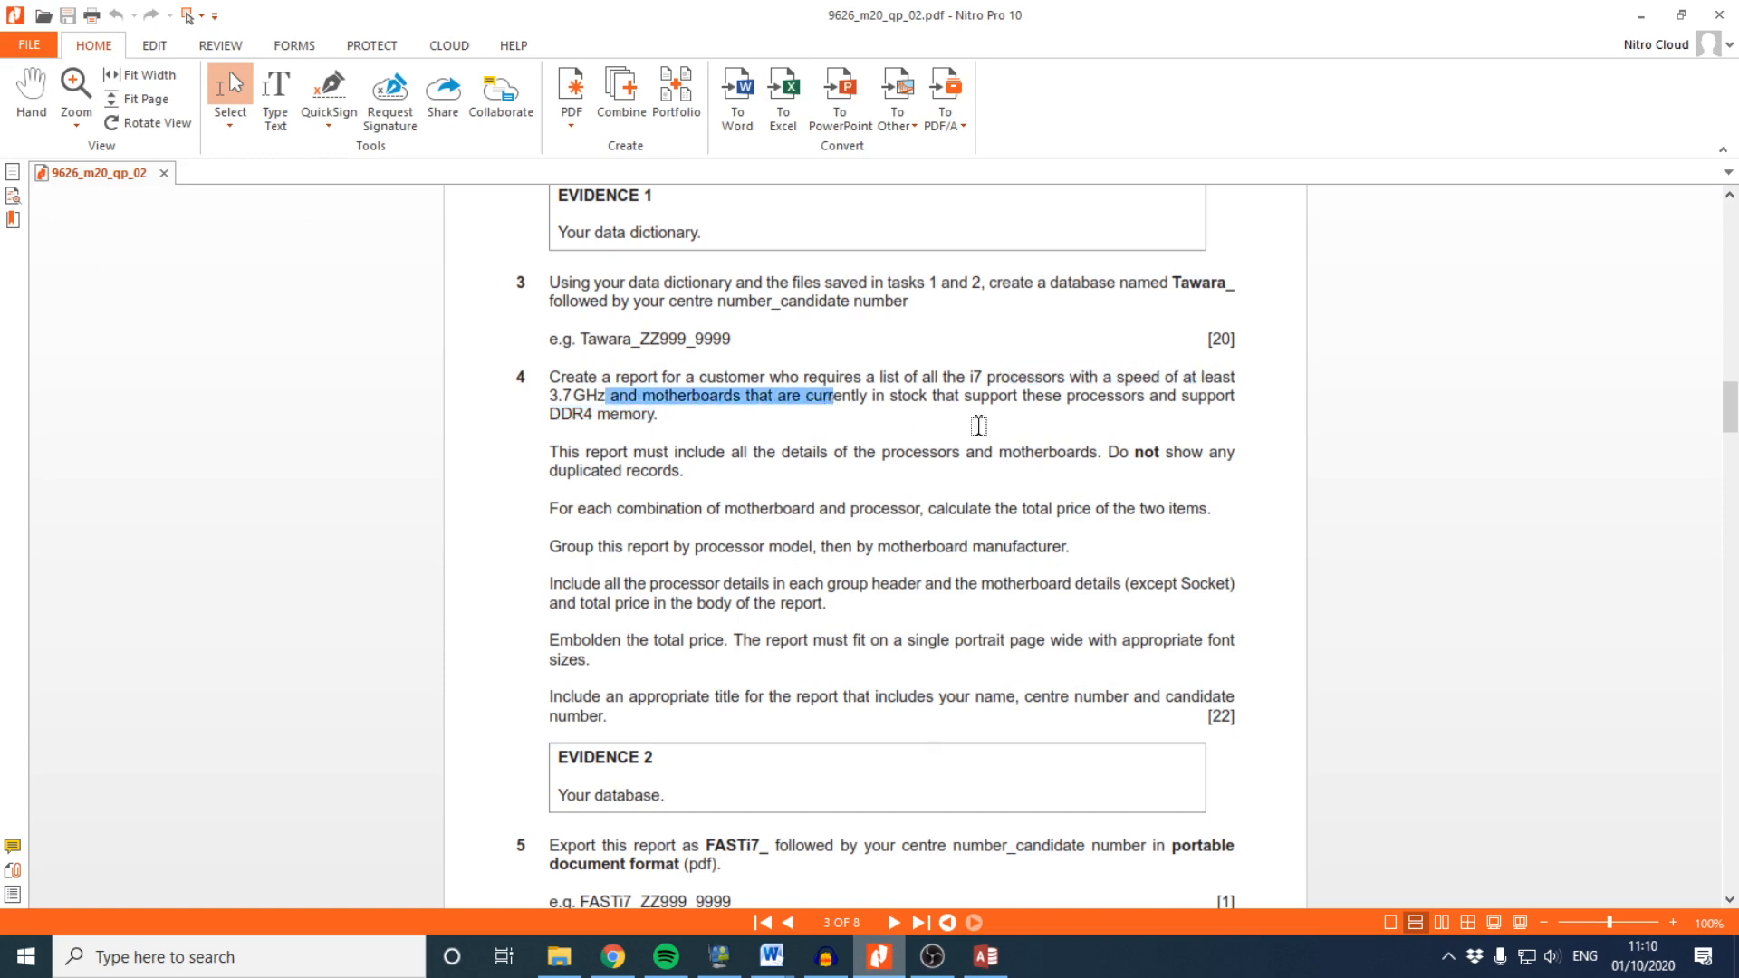
click(985, 955)
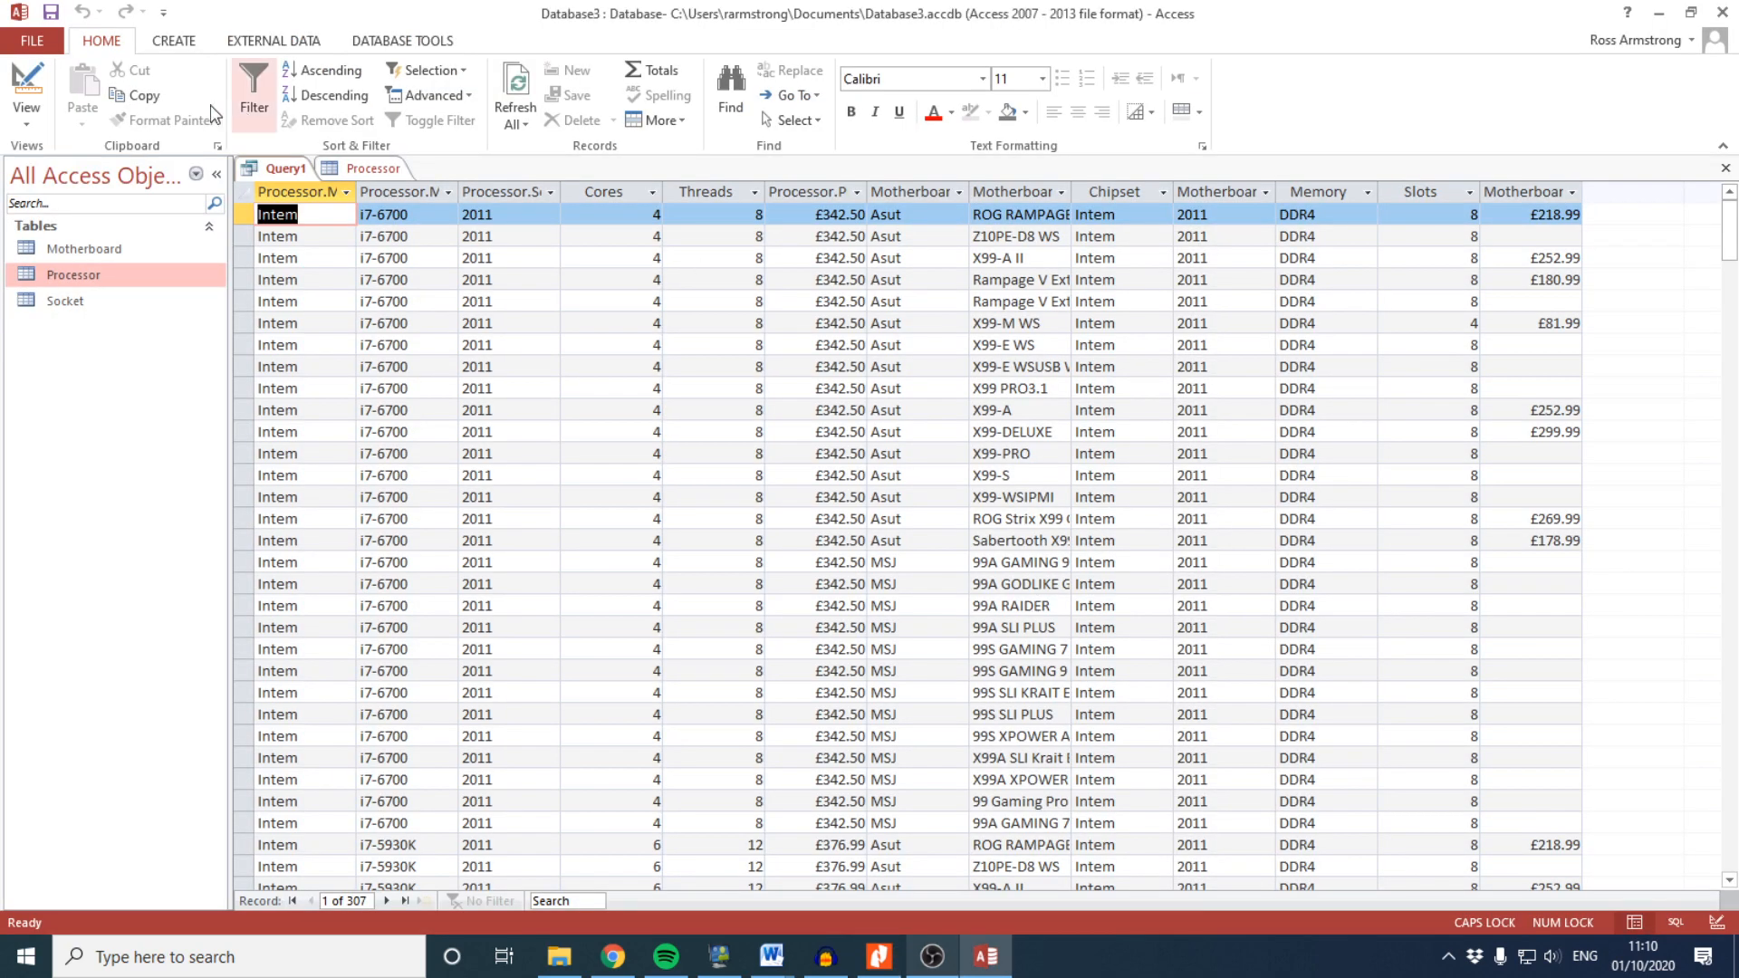
click(36, 113)
click(55, 251)
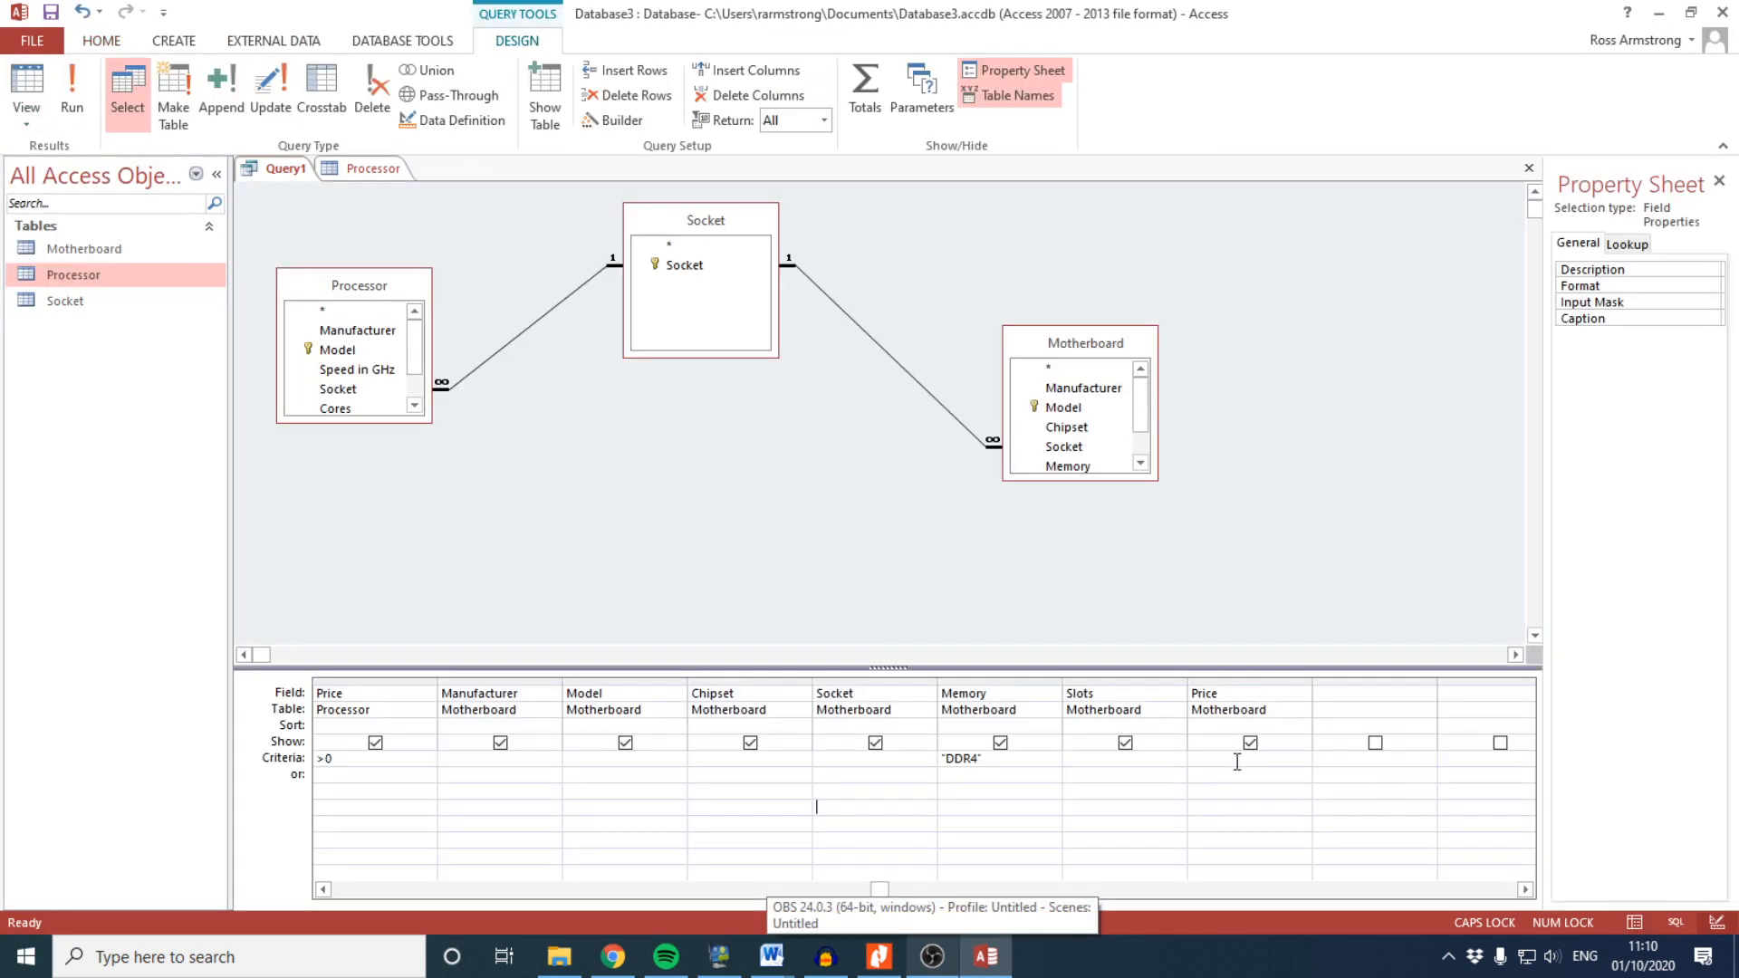
click(1208, 760)
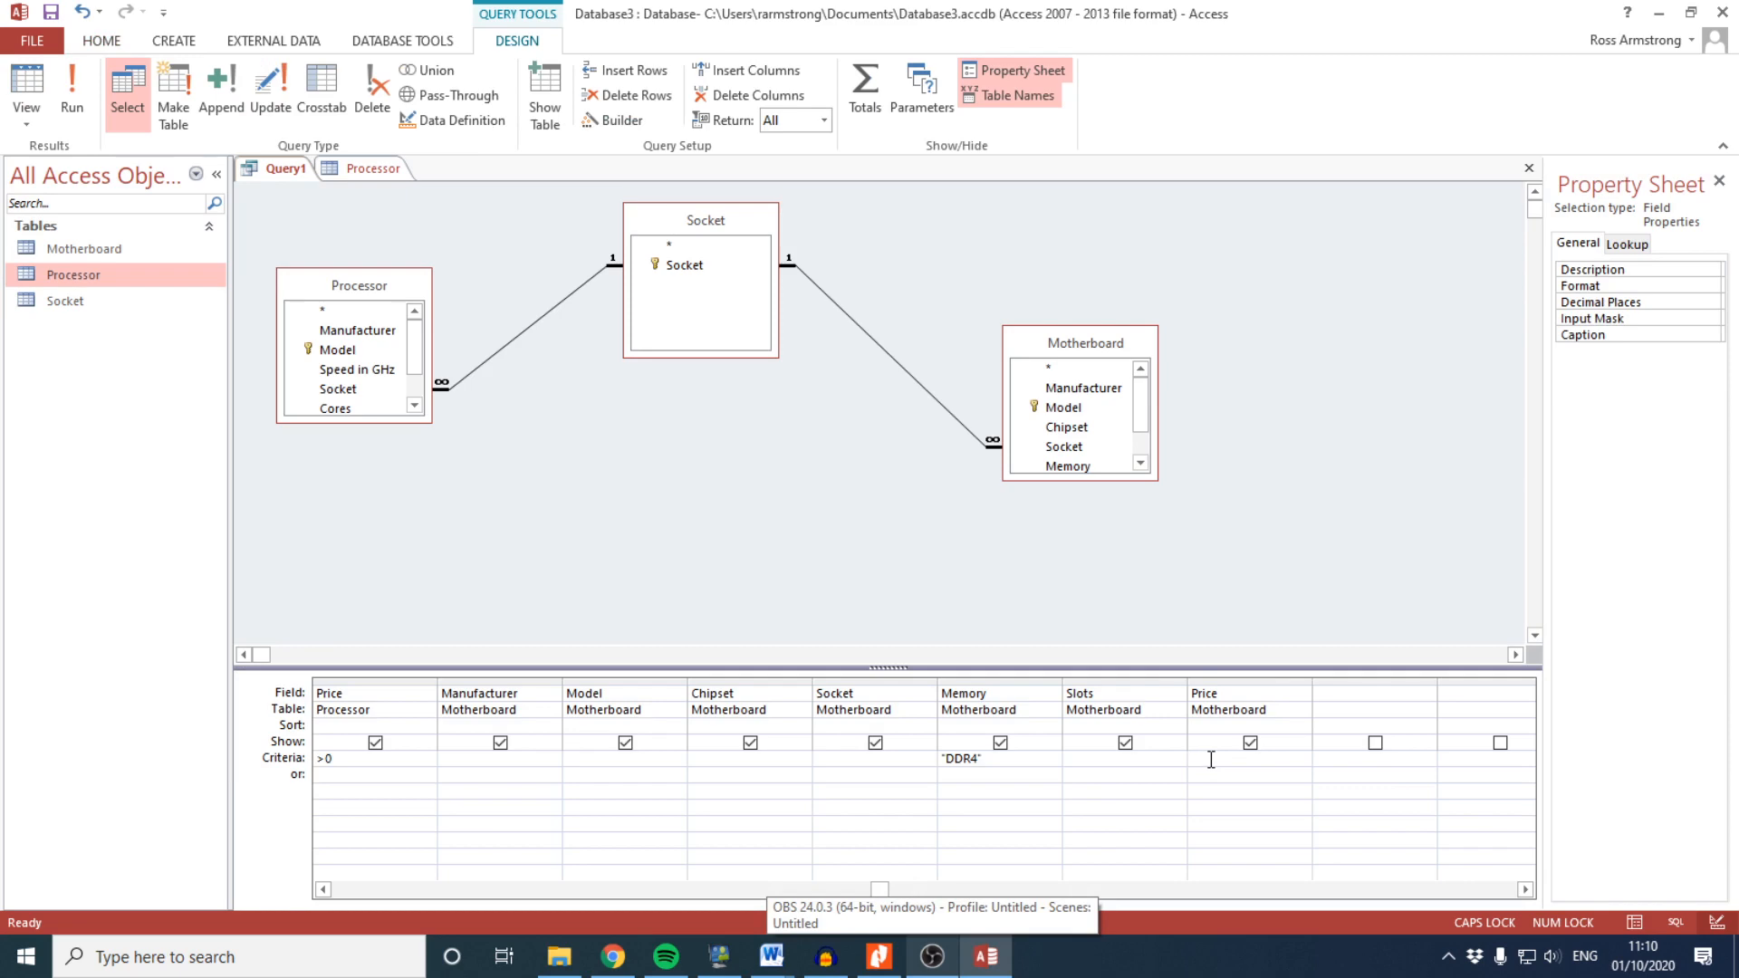
Run the query to review the motherboard prices in its records, then return to the query design
click(72, 91)
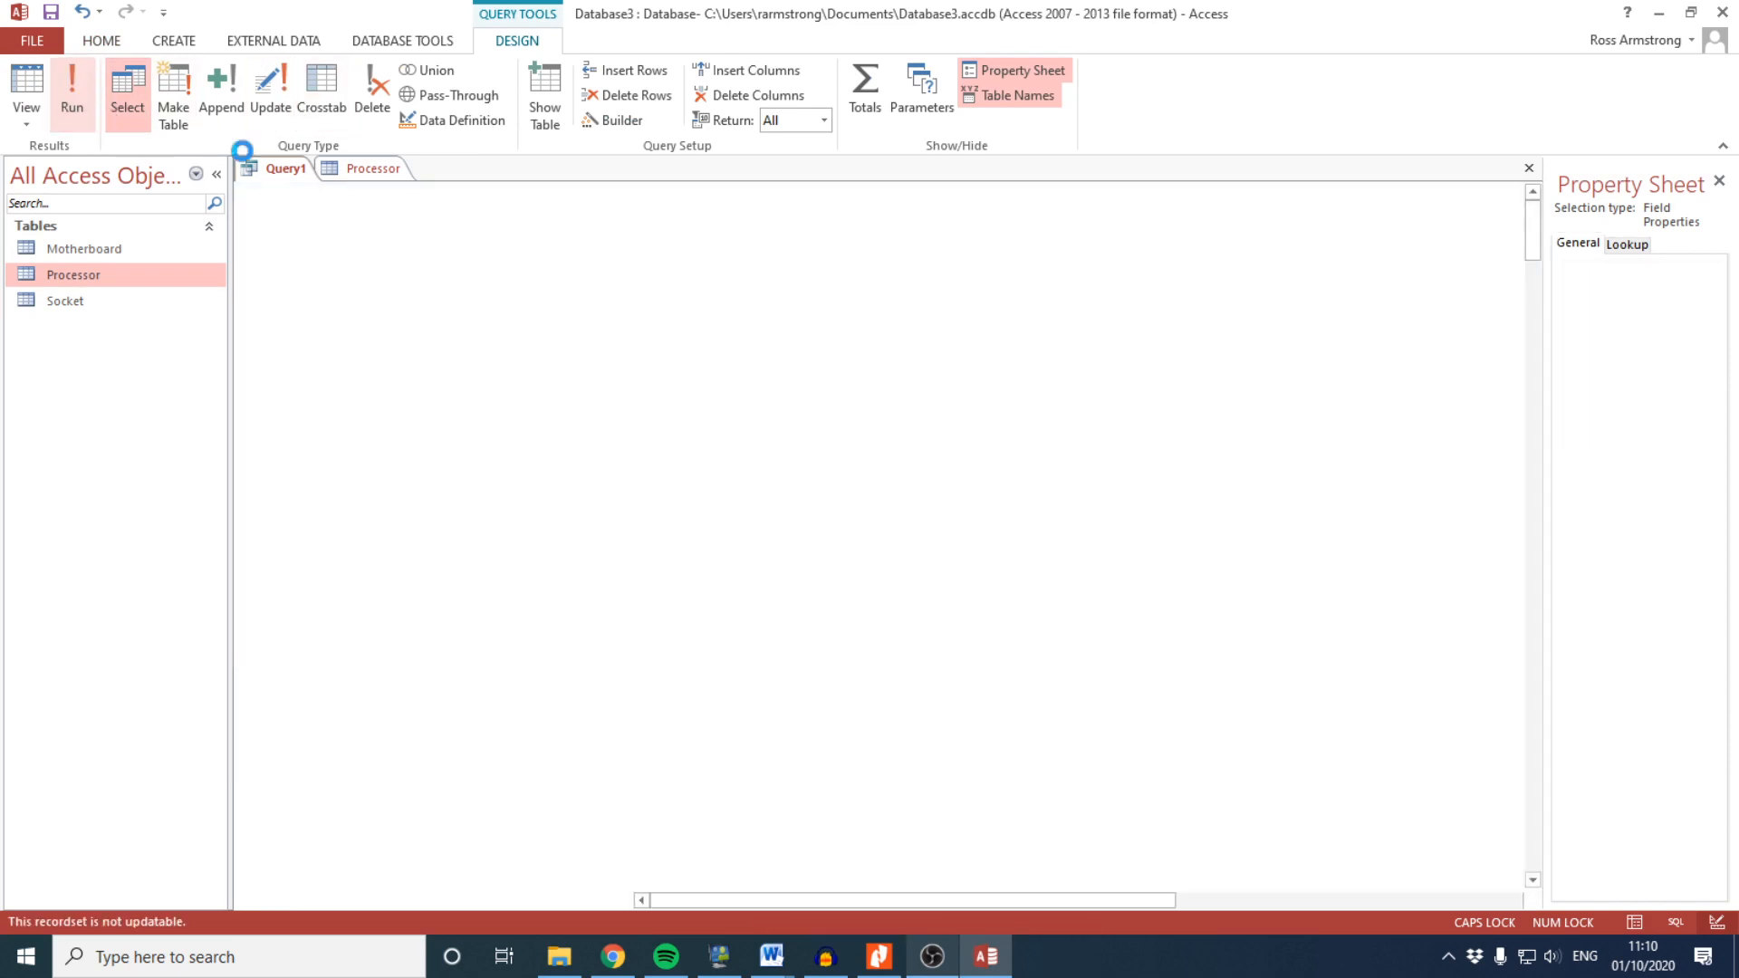
scroll(895, 364, down, 18)
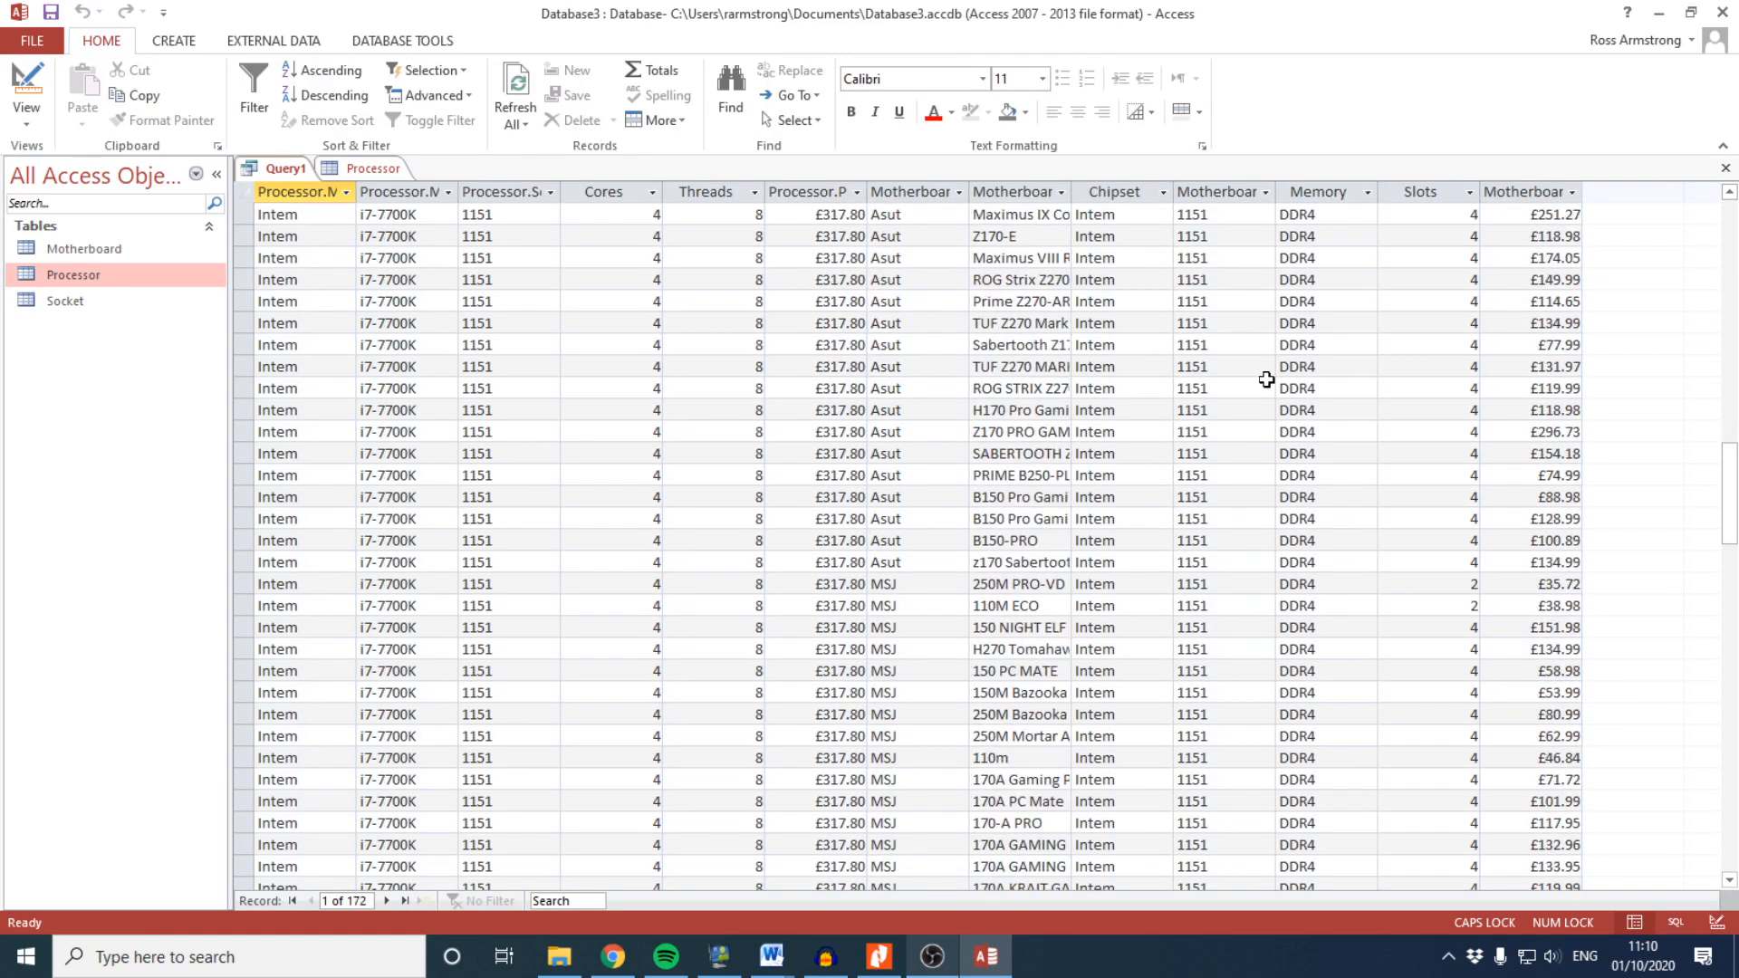
scroll(1243, 370, up, 7)
scroll(1244, 371, up, 12)
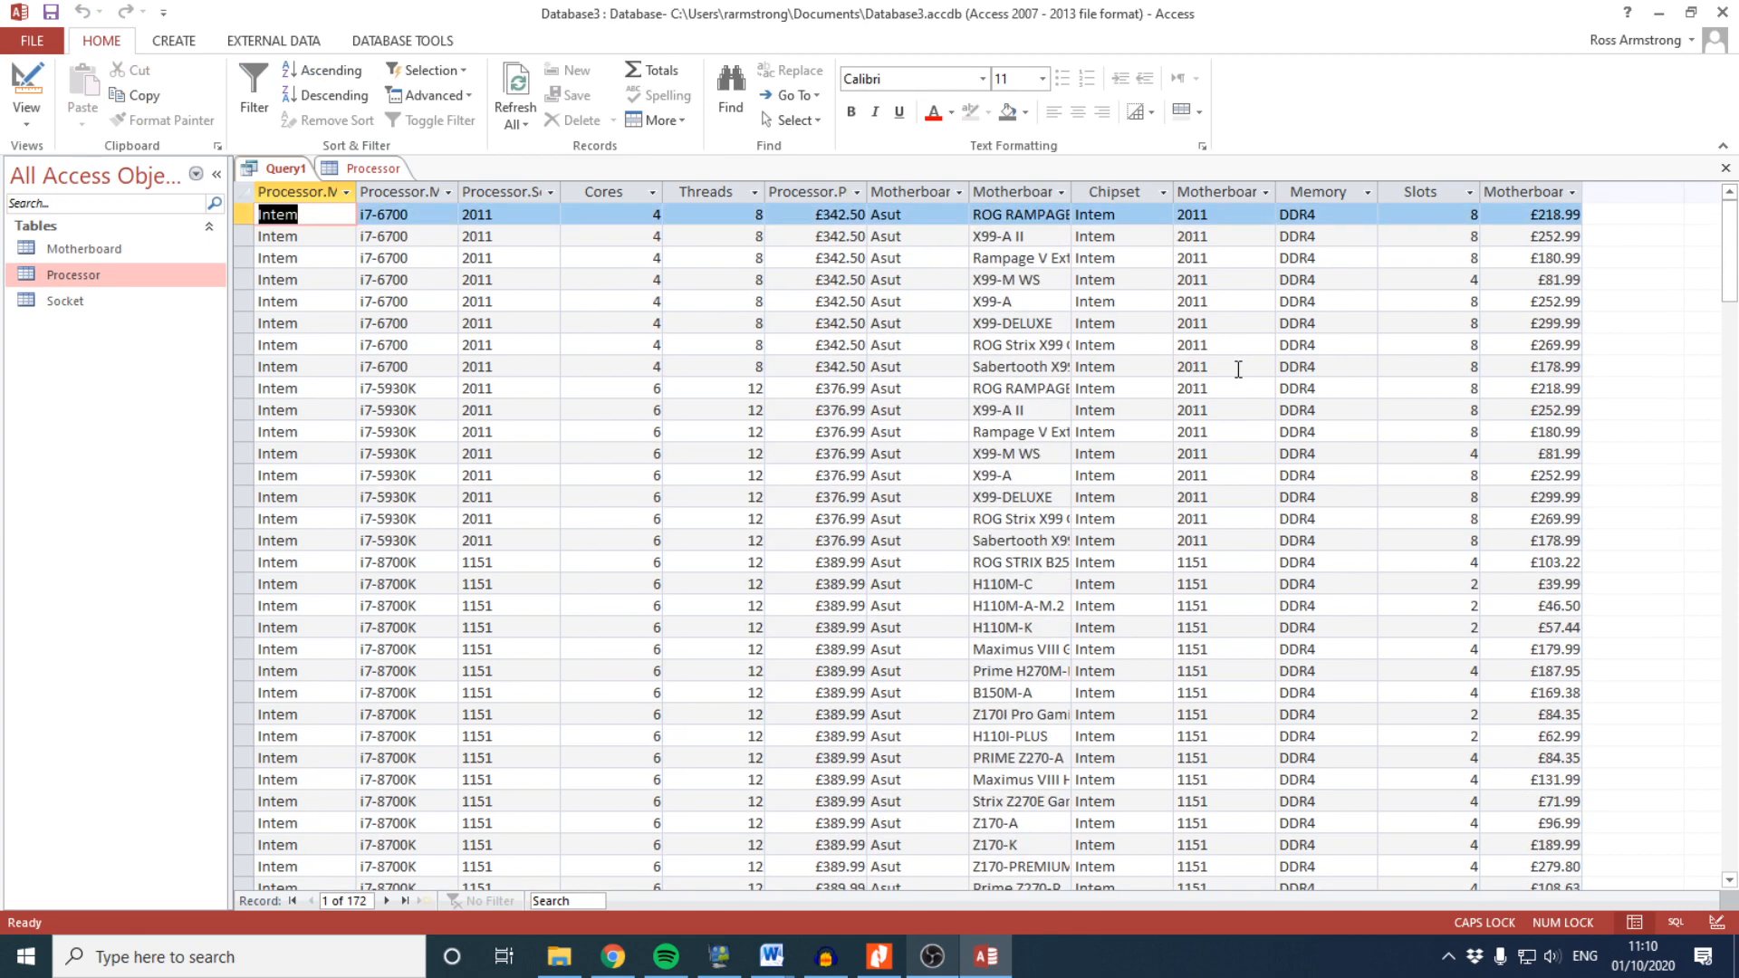
click(36, 118)
click(81, 246)
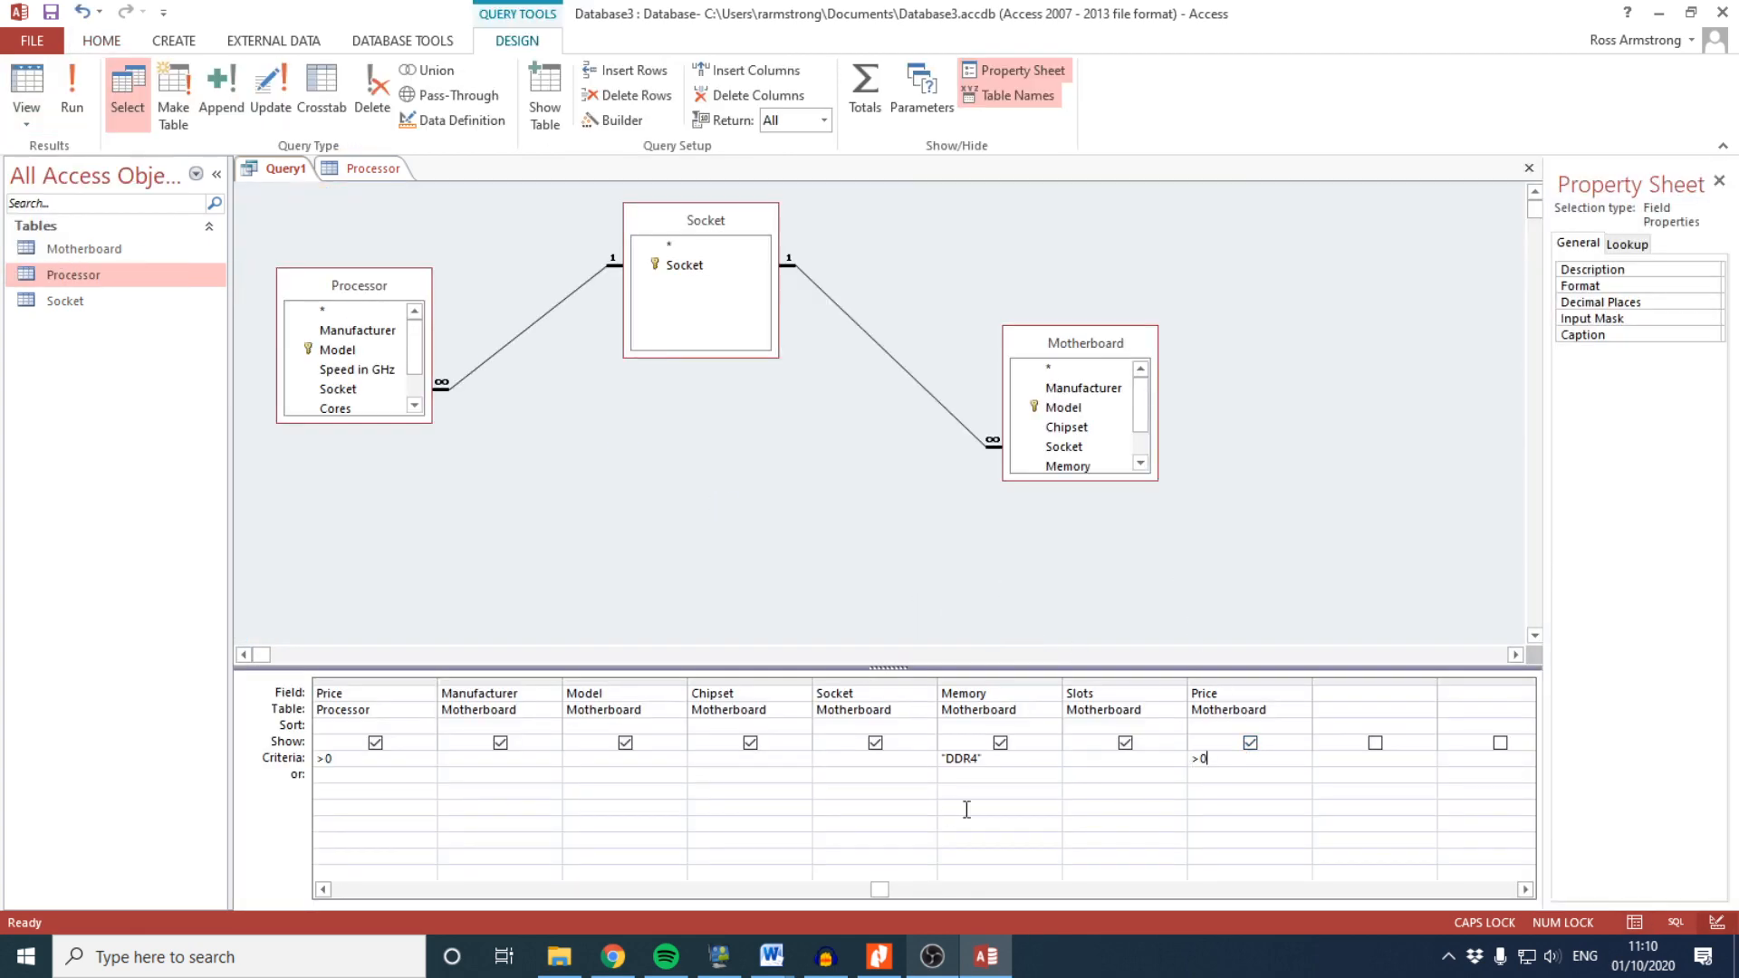
Read the task 4 requirements on included details and duplicated records in the Nitro Pro PDF, then return to Access
click(878, 956)
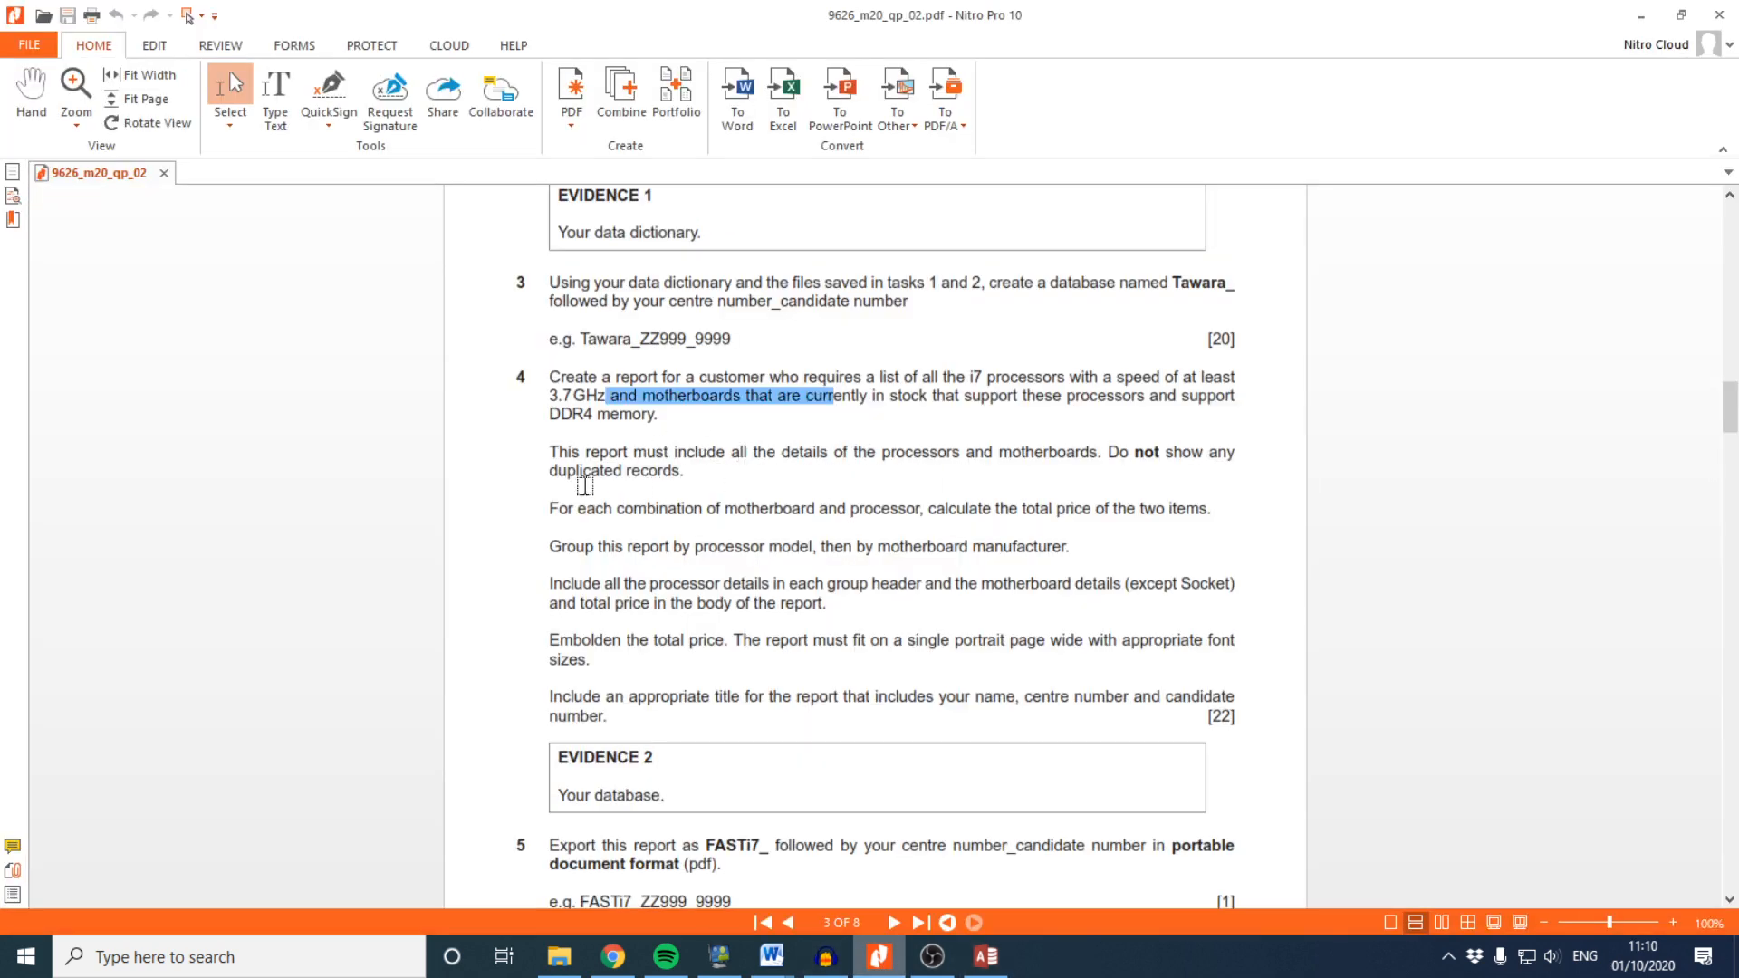
drag(702, 472, 1123, 475)
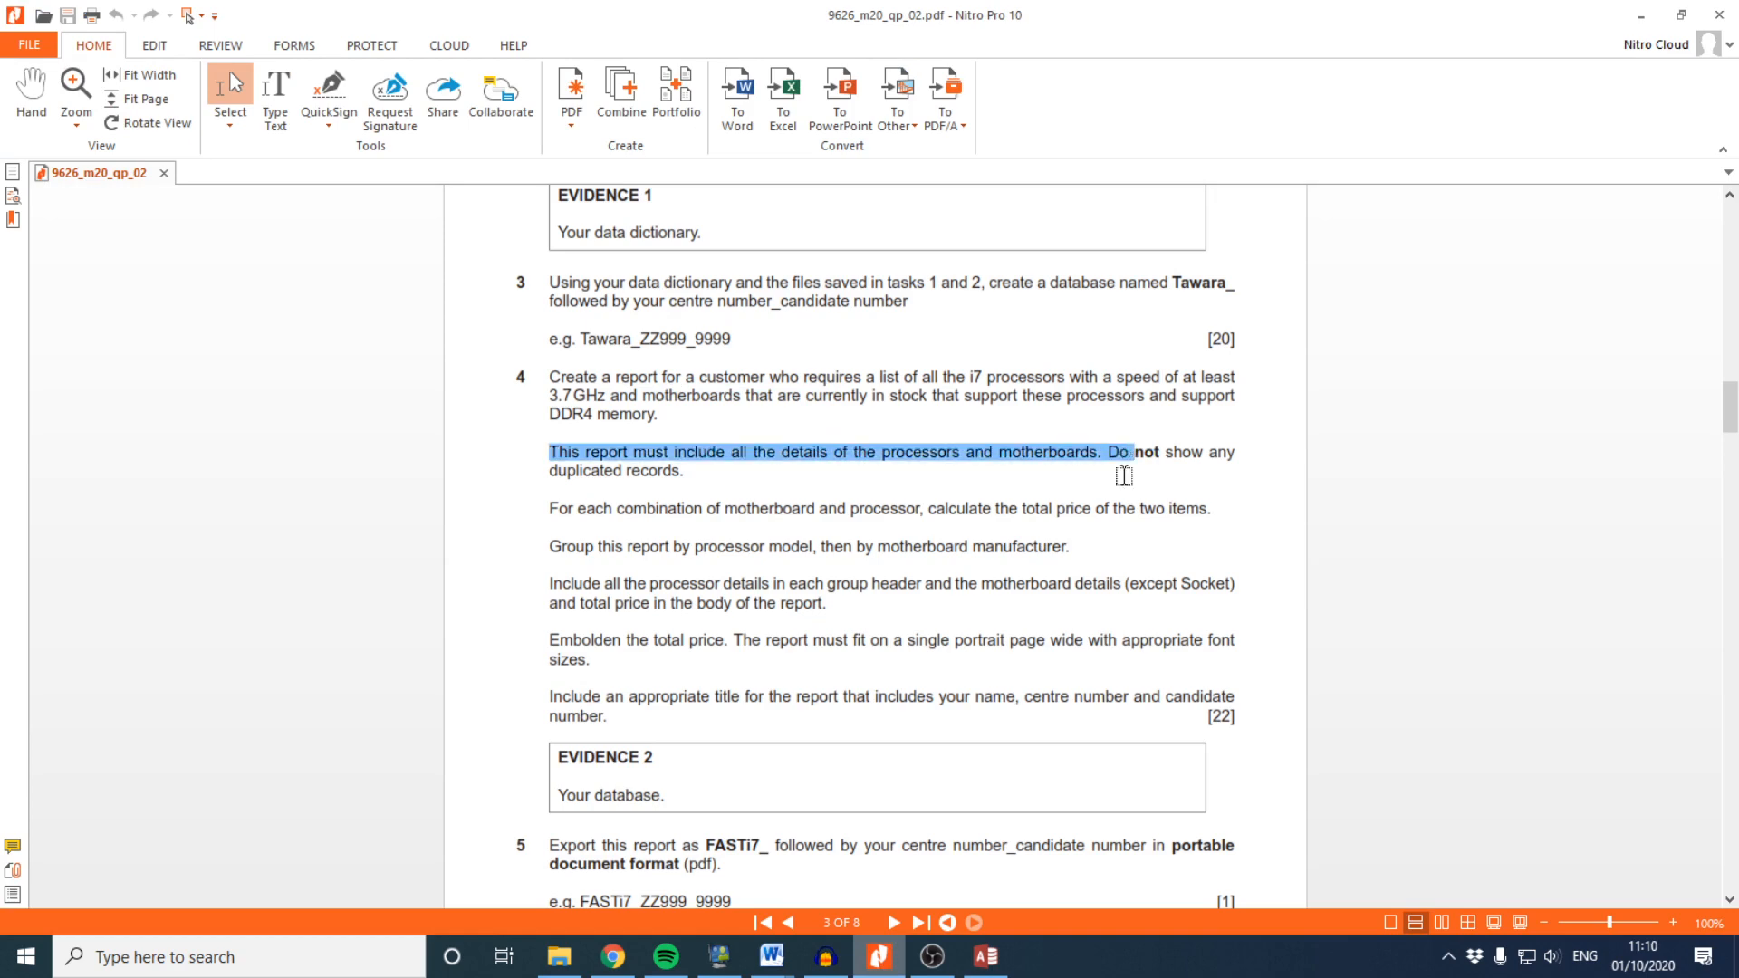
click(983, 956)
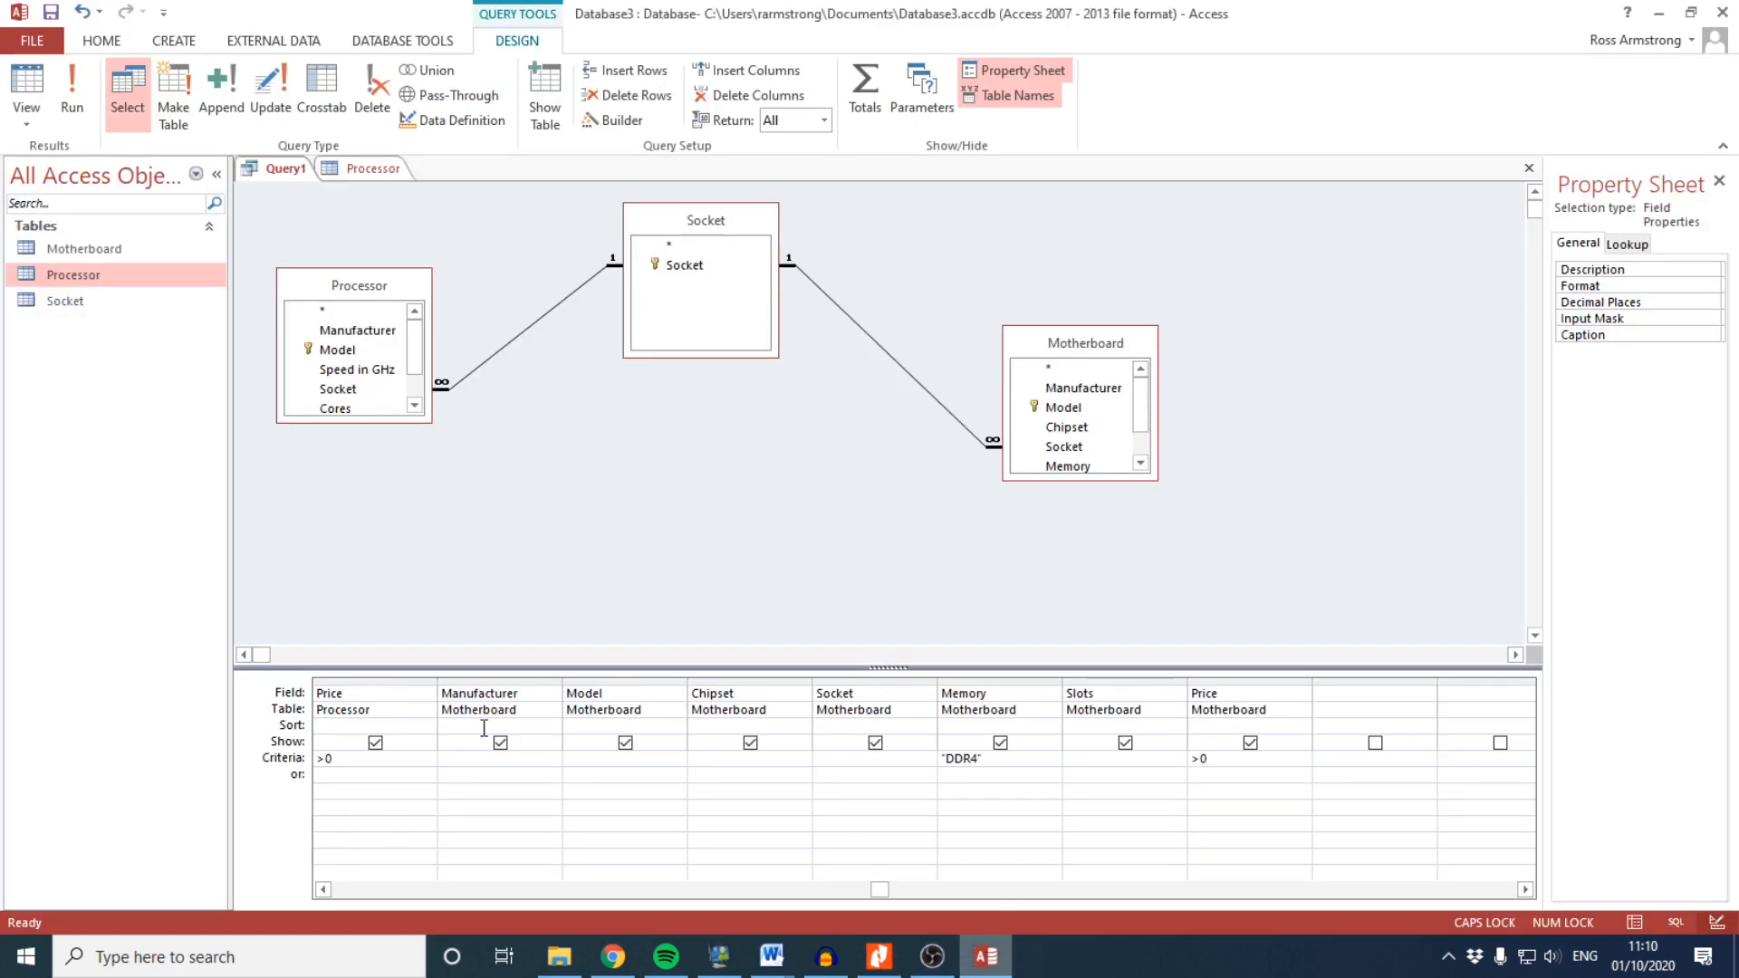
Run the query again and examine the full list of records for duplicates
click(72, 90)
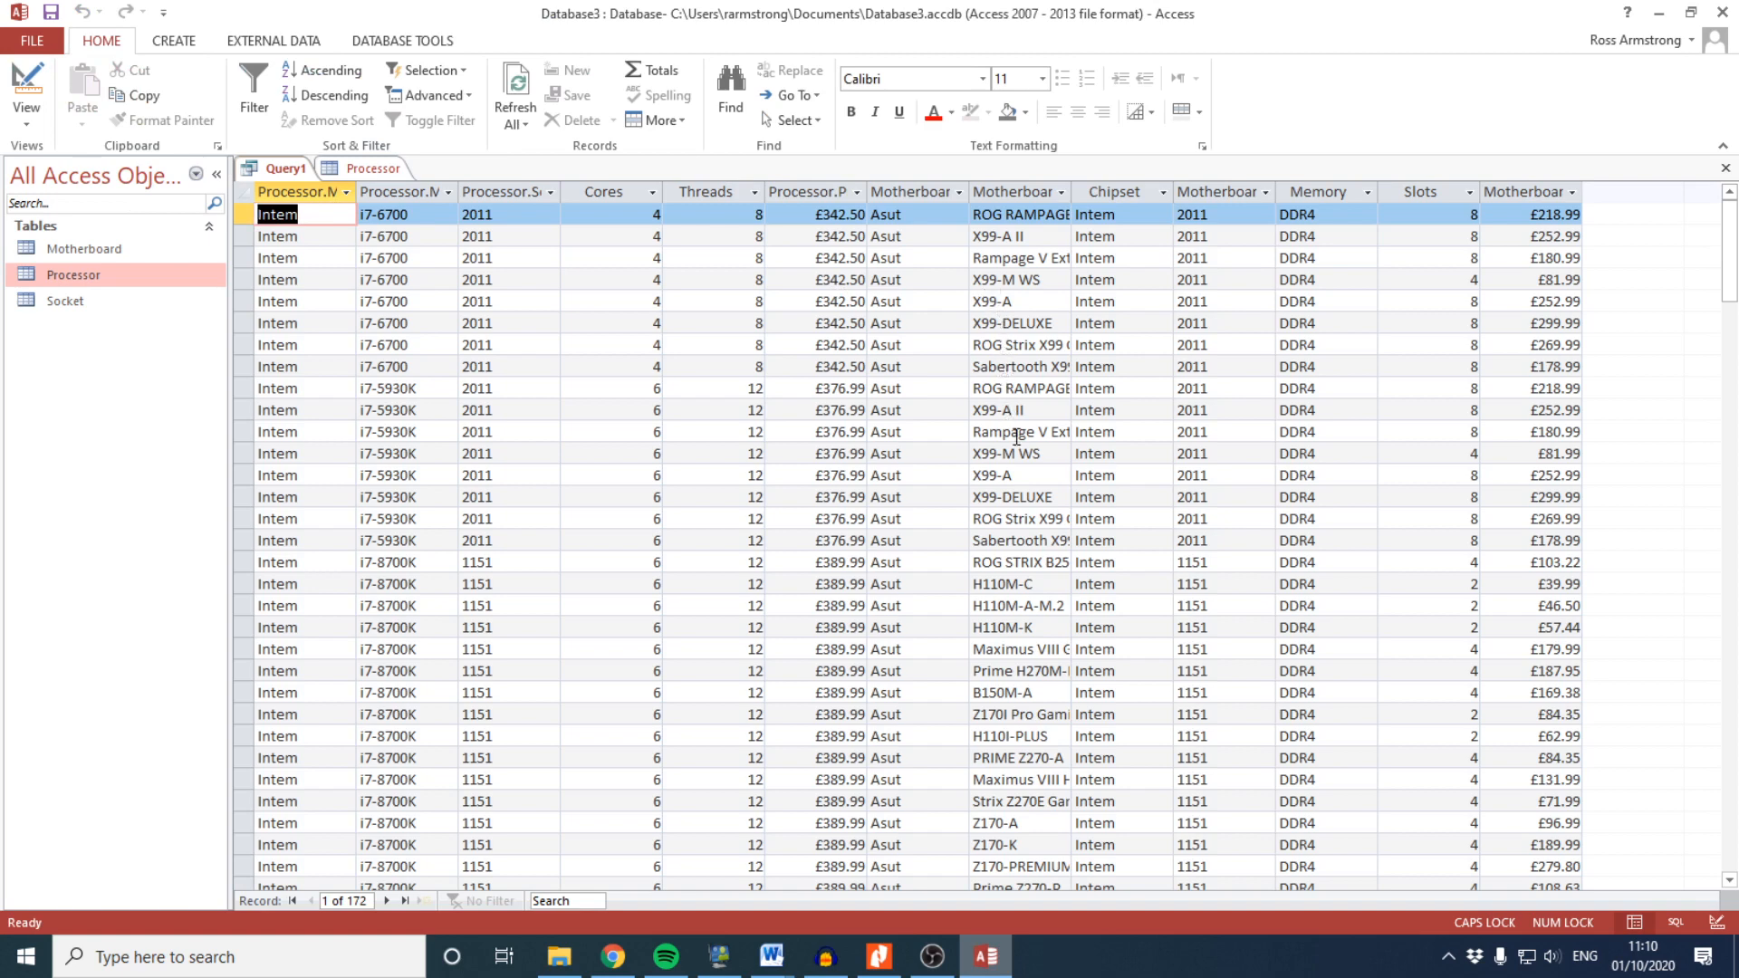
scroll(1017, 477, down, 9)
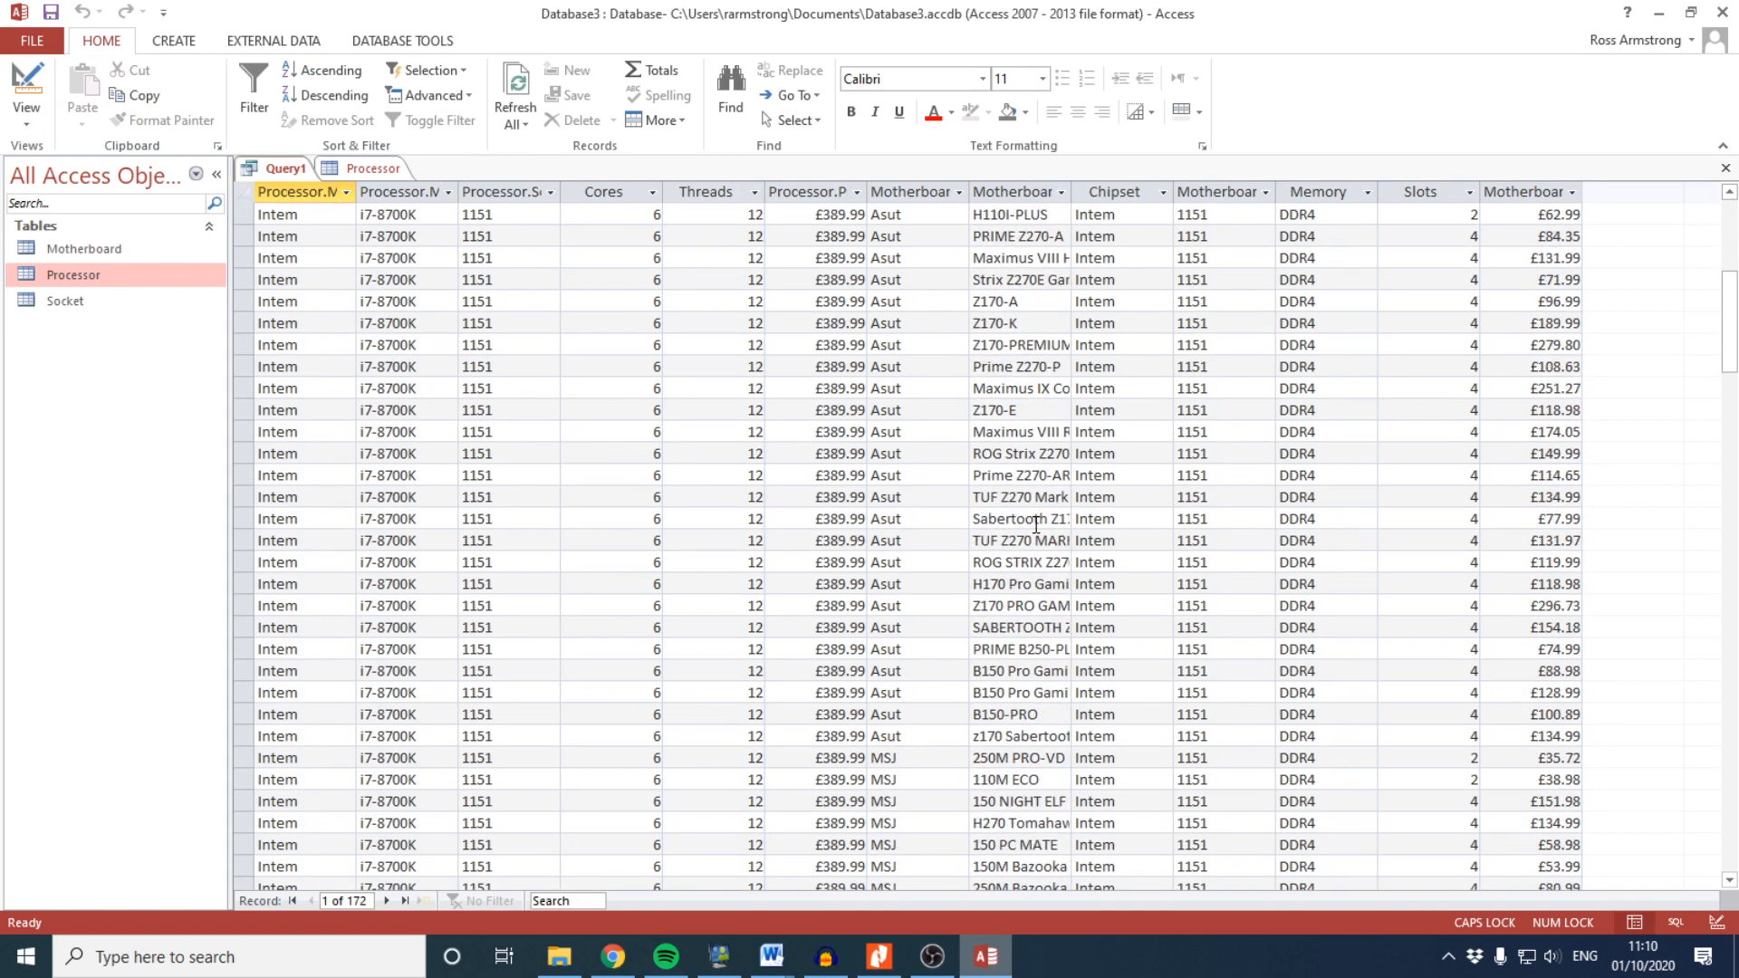
scroll(1036, 525, down, 15)
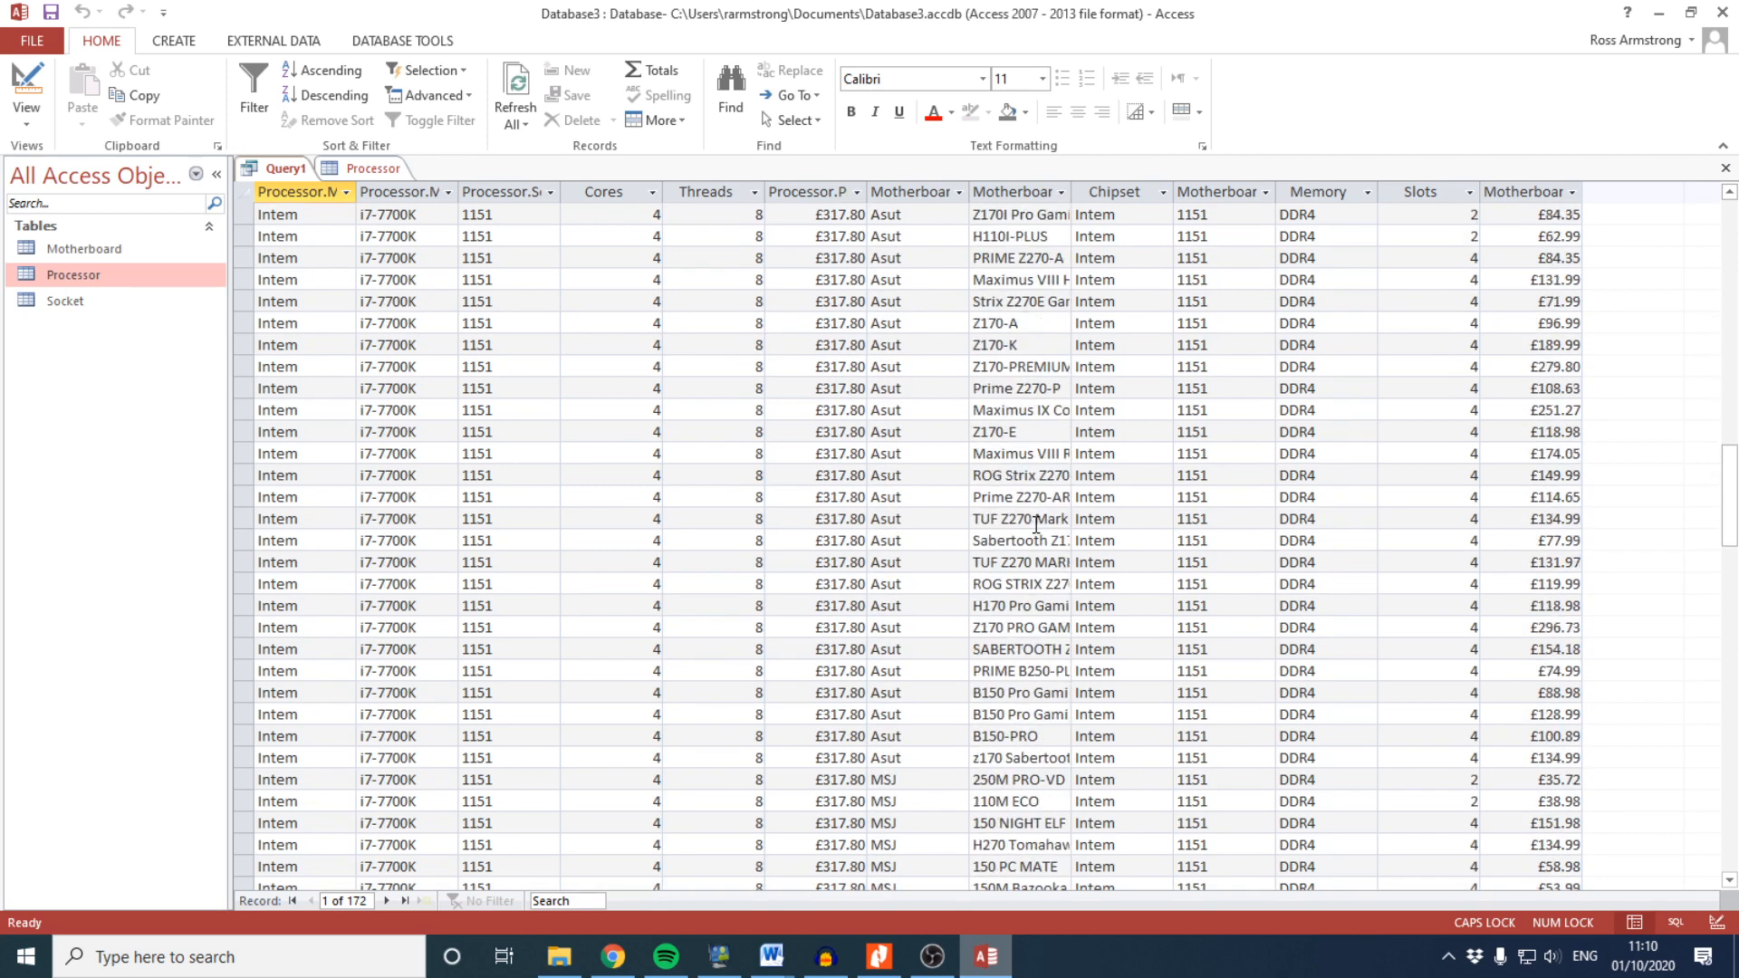
scroll(1035, 525, down, 13)
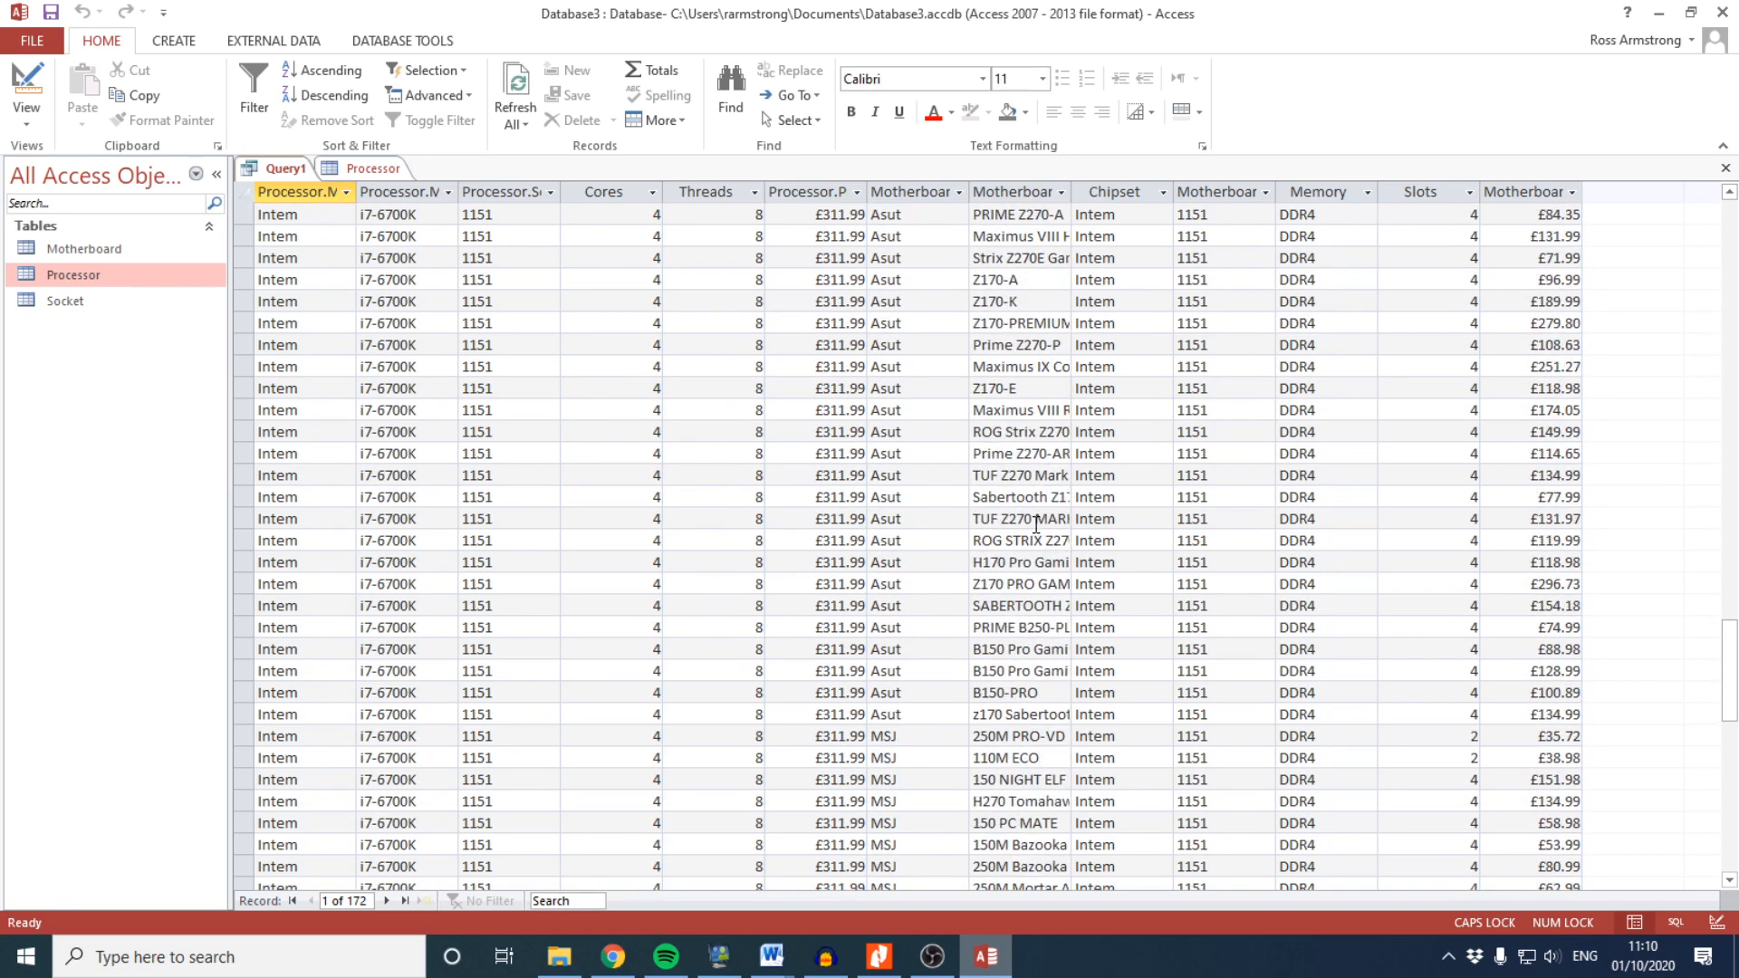
scroll(1036, 526, down, 5)
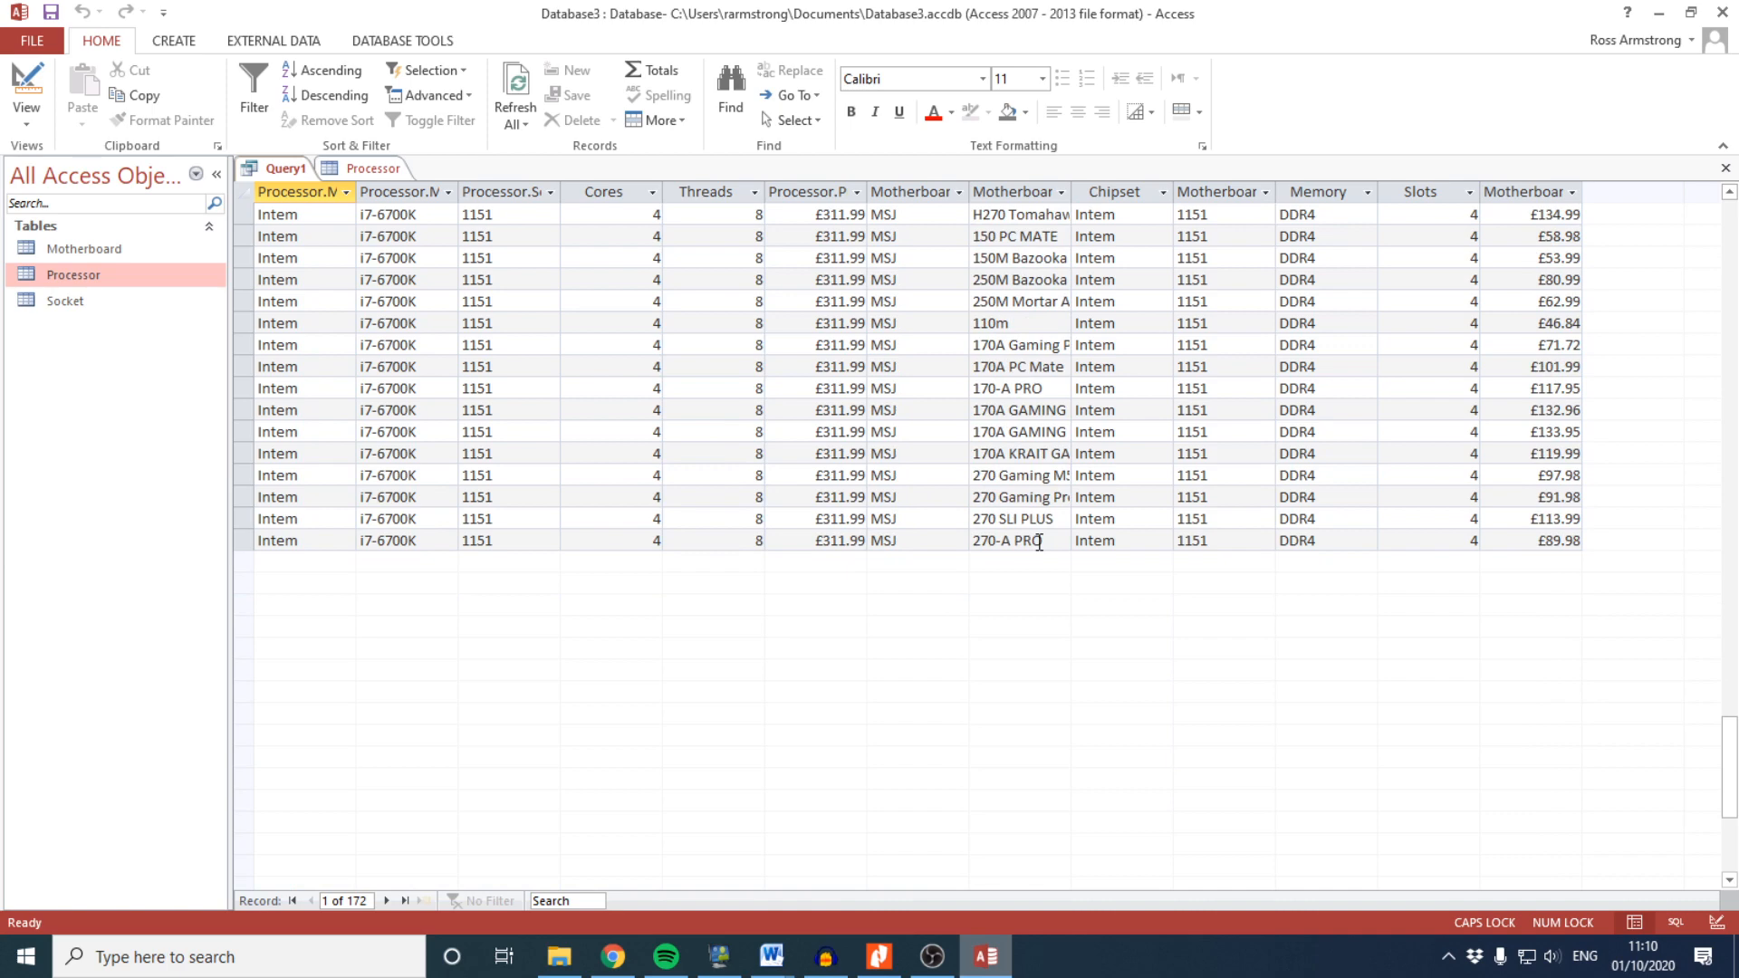
scroll(1049, 371, up, 20)
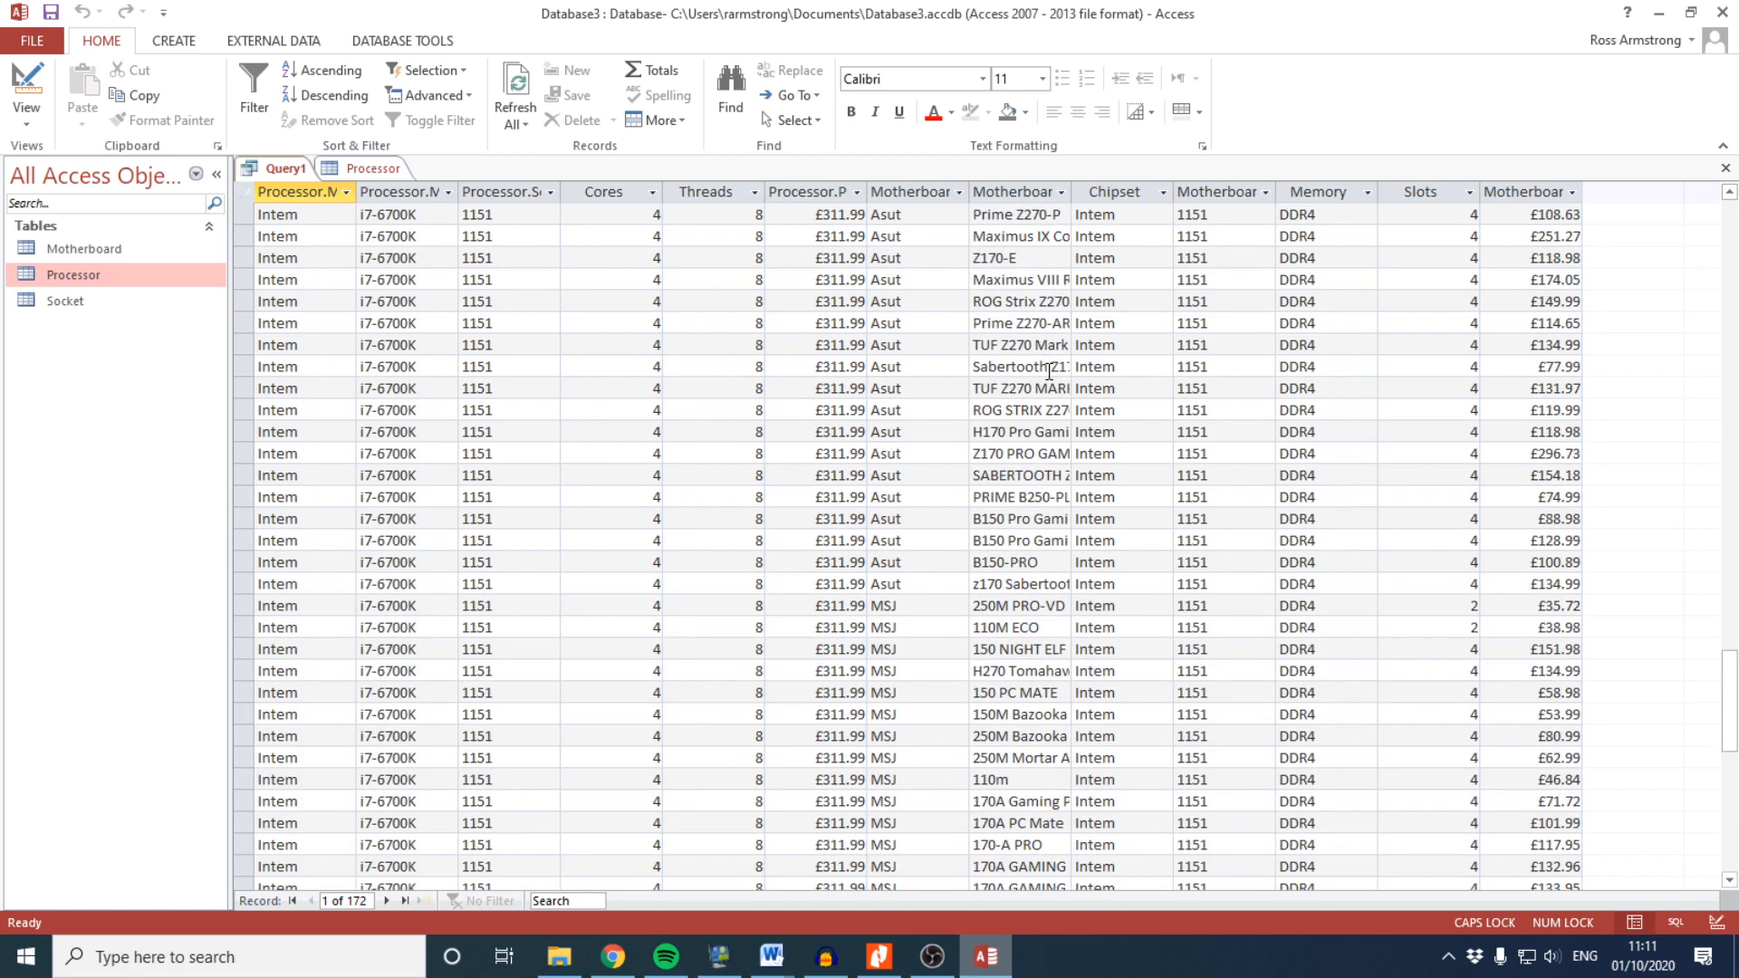
scroll(1015, 329, up, 6)
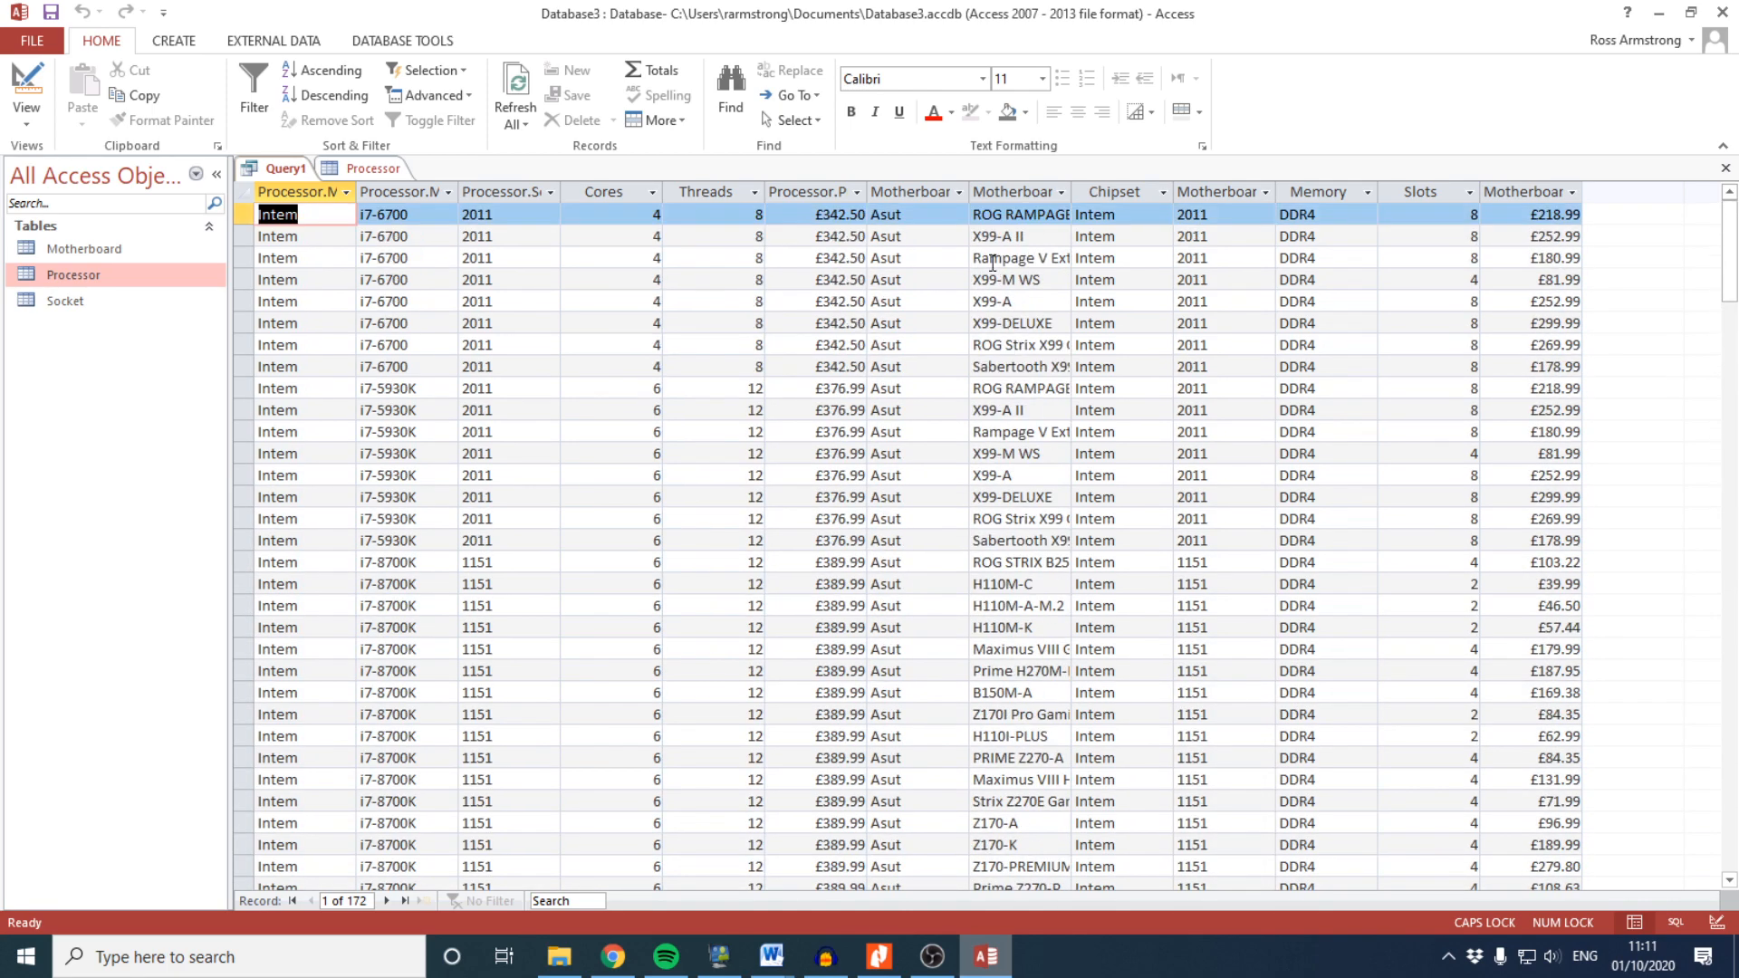
Compare the processor and motherboard model columns and the first record's fields to check whether any processor and motherboard combination repeats
click(1004, 192)
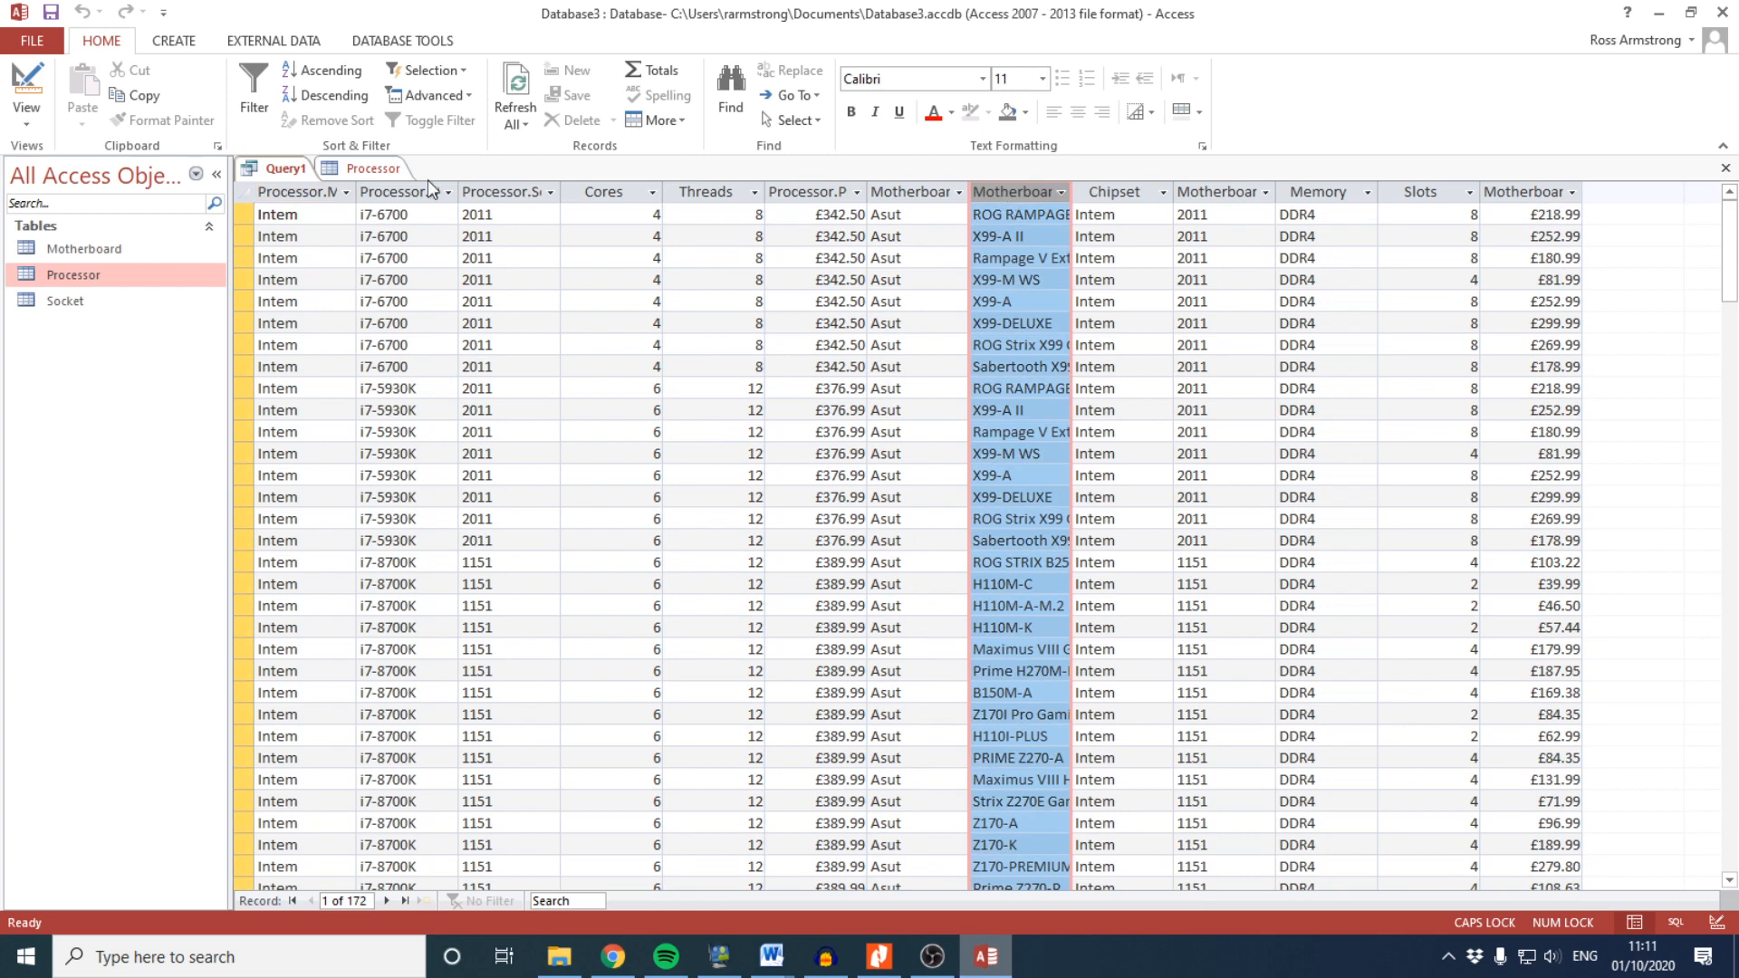
click(384, 190)
click(1049, 194)
click(413, 190)
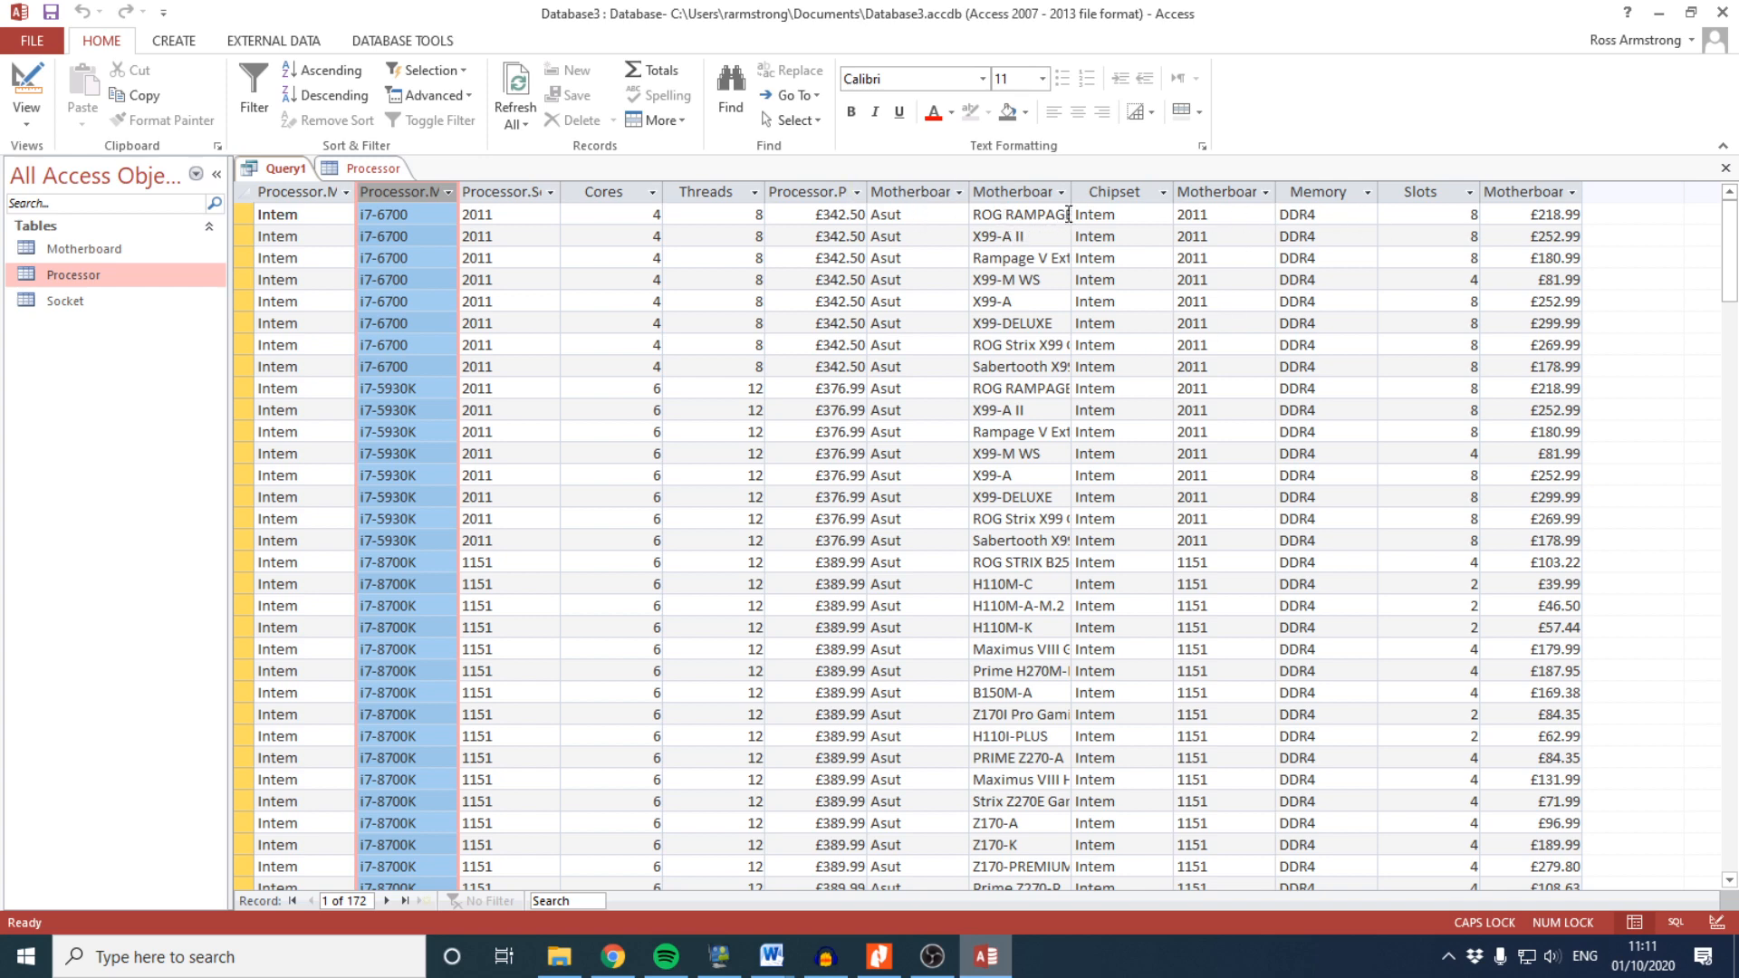
drag(1037, 214, 860, 212)
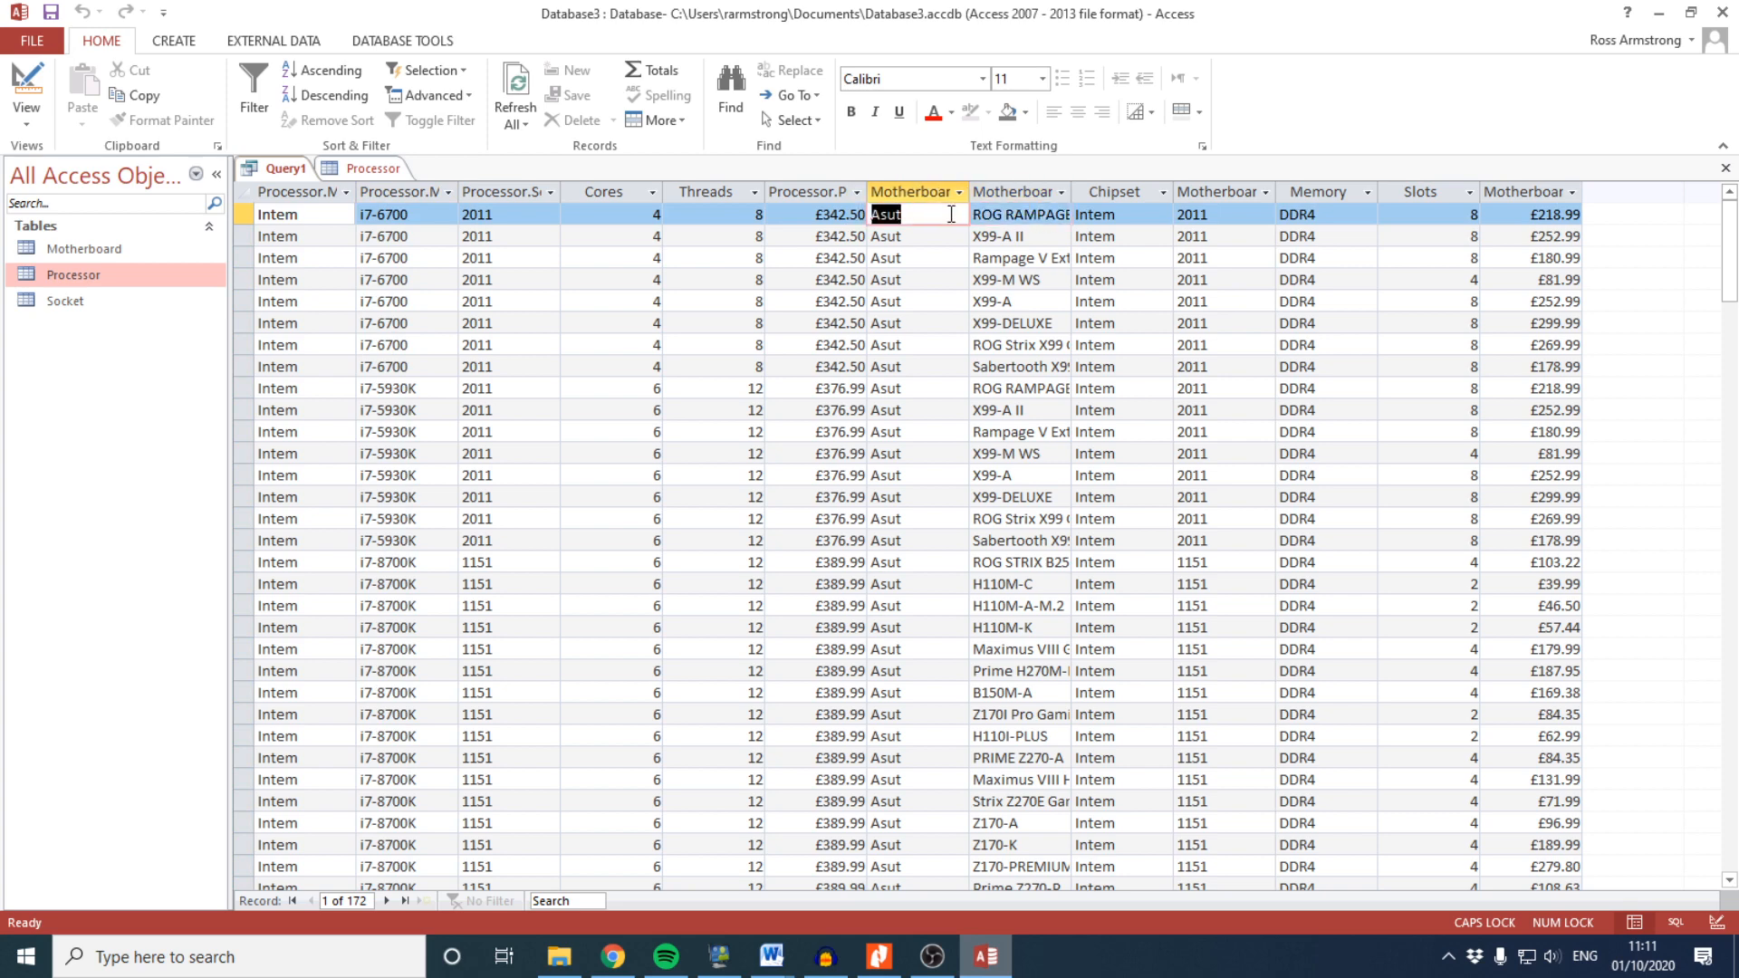
click(1061, 212)
drag(1008, 214, 974, 214)
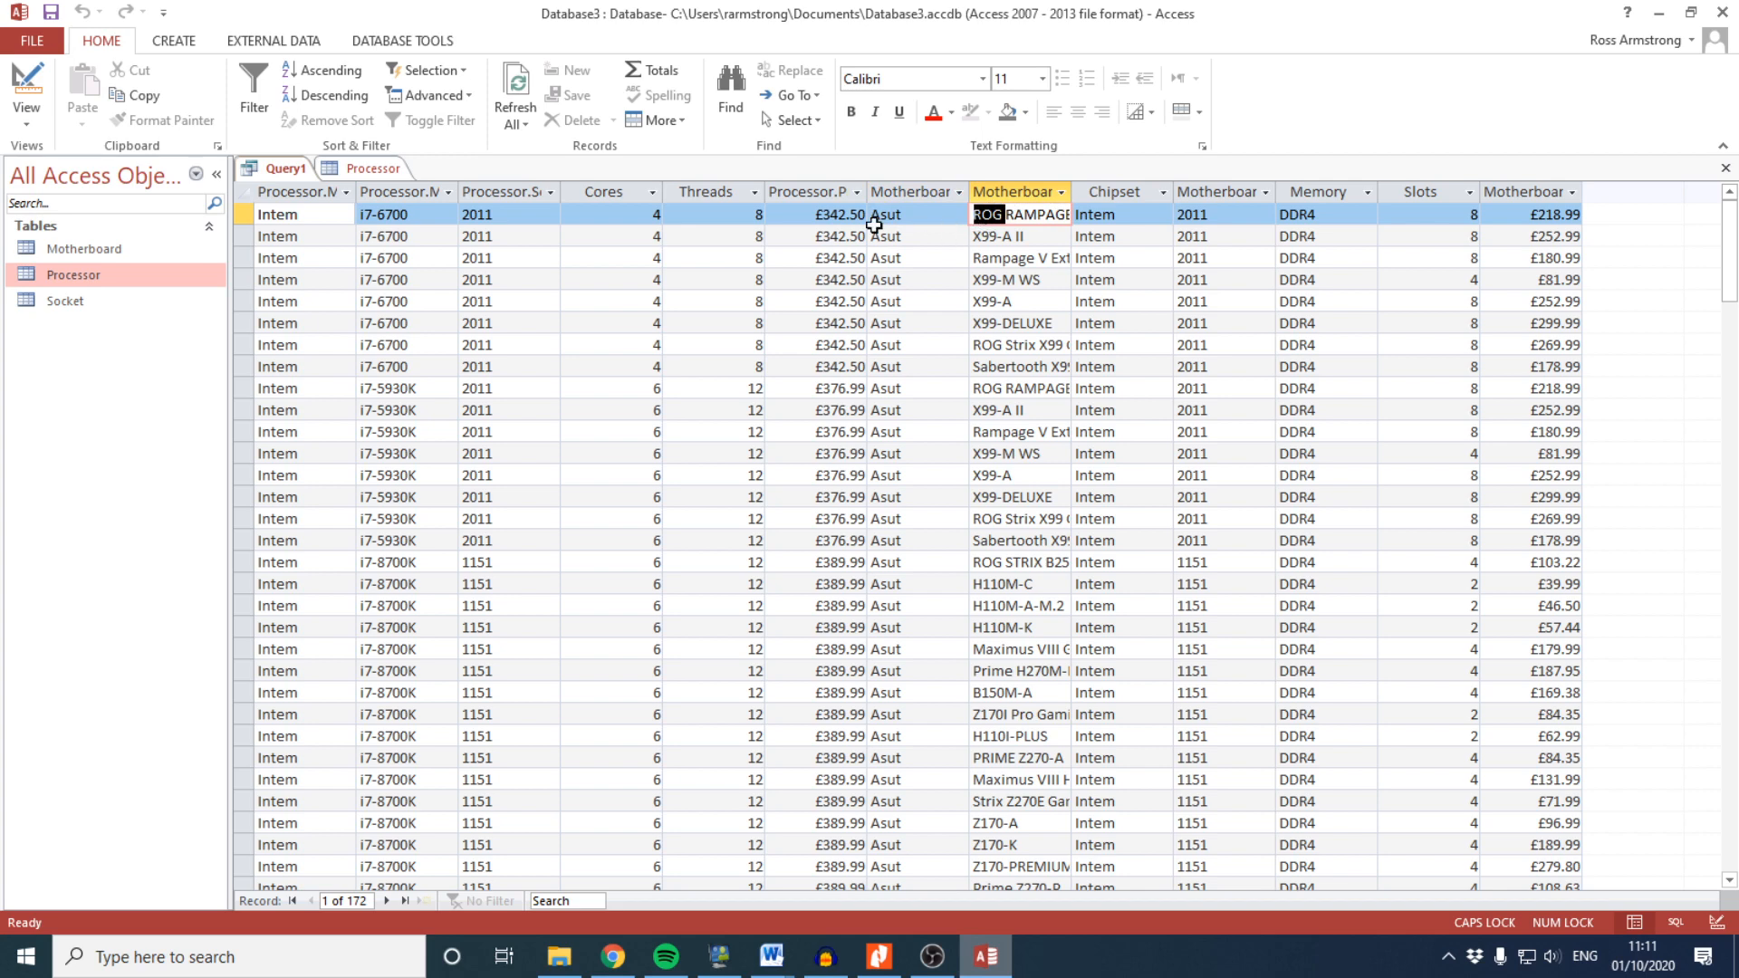
mouse_move(884, 214)
mouse_down()
mouse_move(1116, 208)
mouse_move(919, 214)
mouse_up()
drag(880, 214, 831, 212)
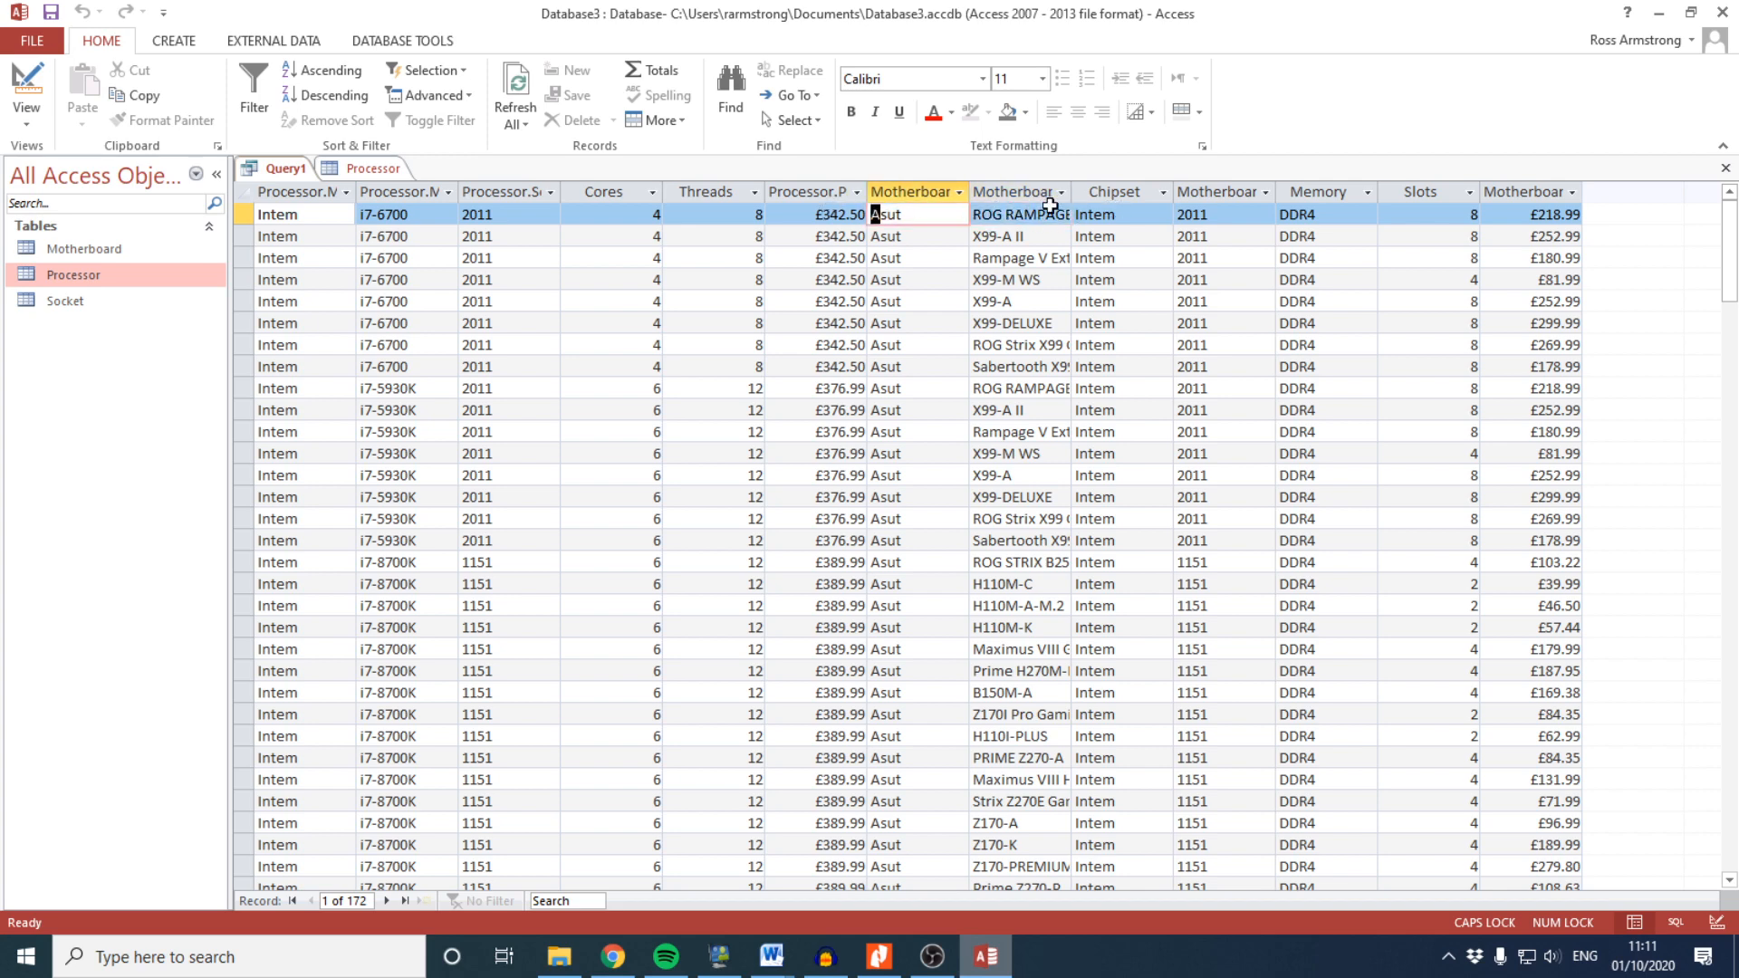
drag(1047, 207, 727, 207)
drag(261, 213, 1530, 212)
drag(415, 211, 234, 209)
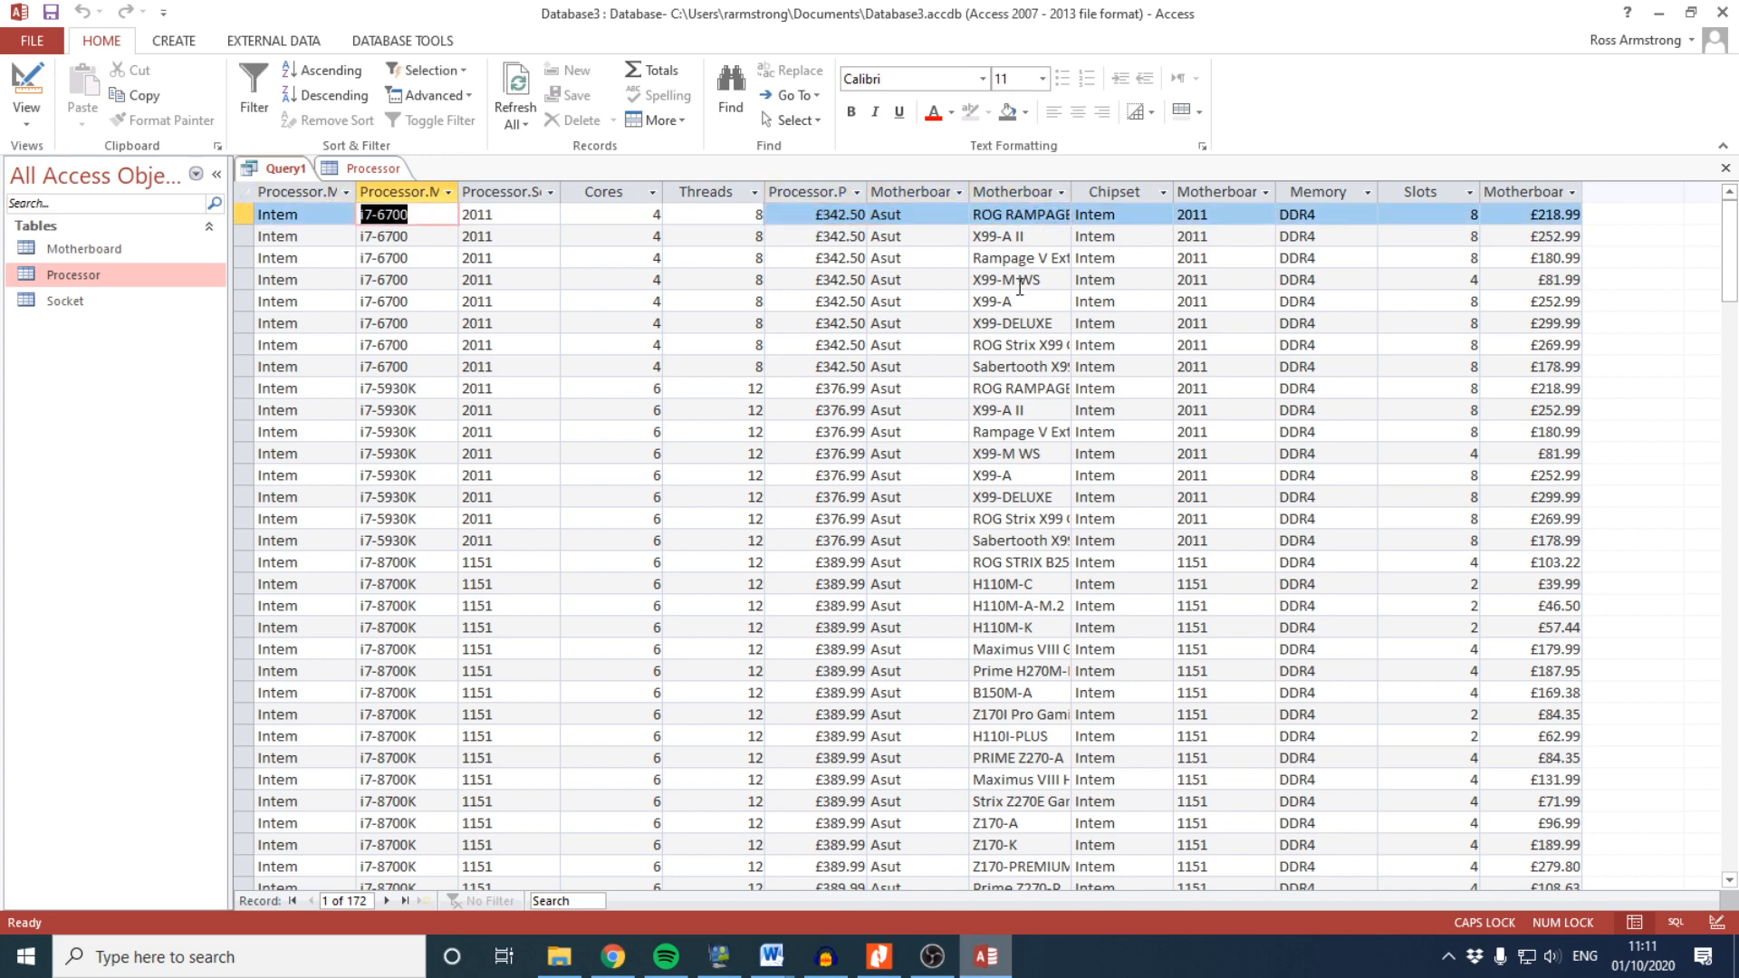
Compare the motherboard models listed for the different processors, then read the total price requirement in the Nitro Pro PDF and return to Access
click(1018, 348)
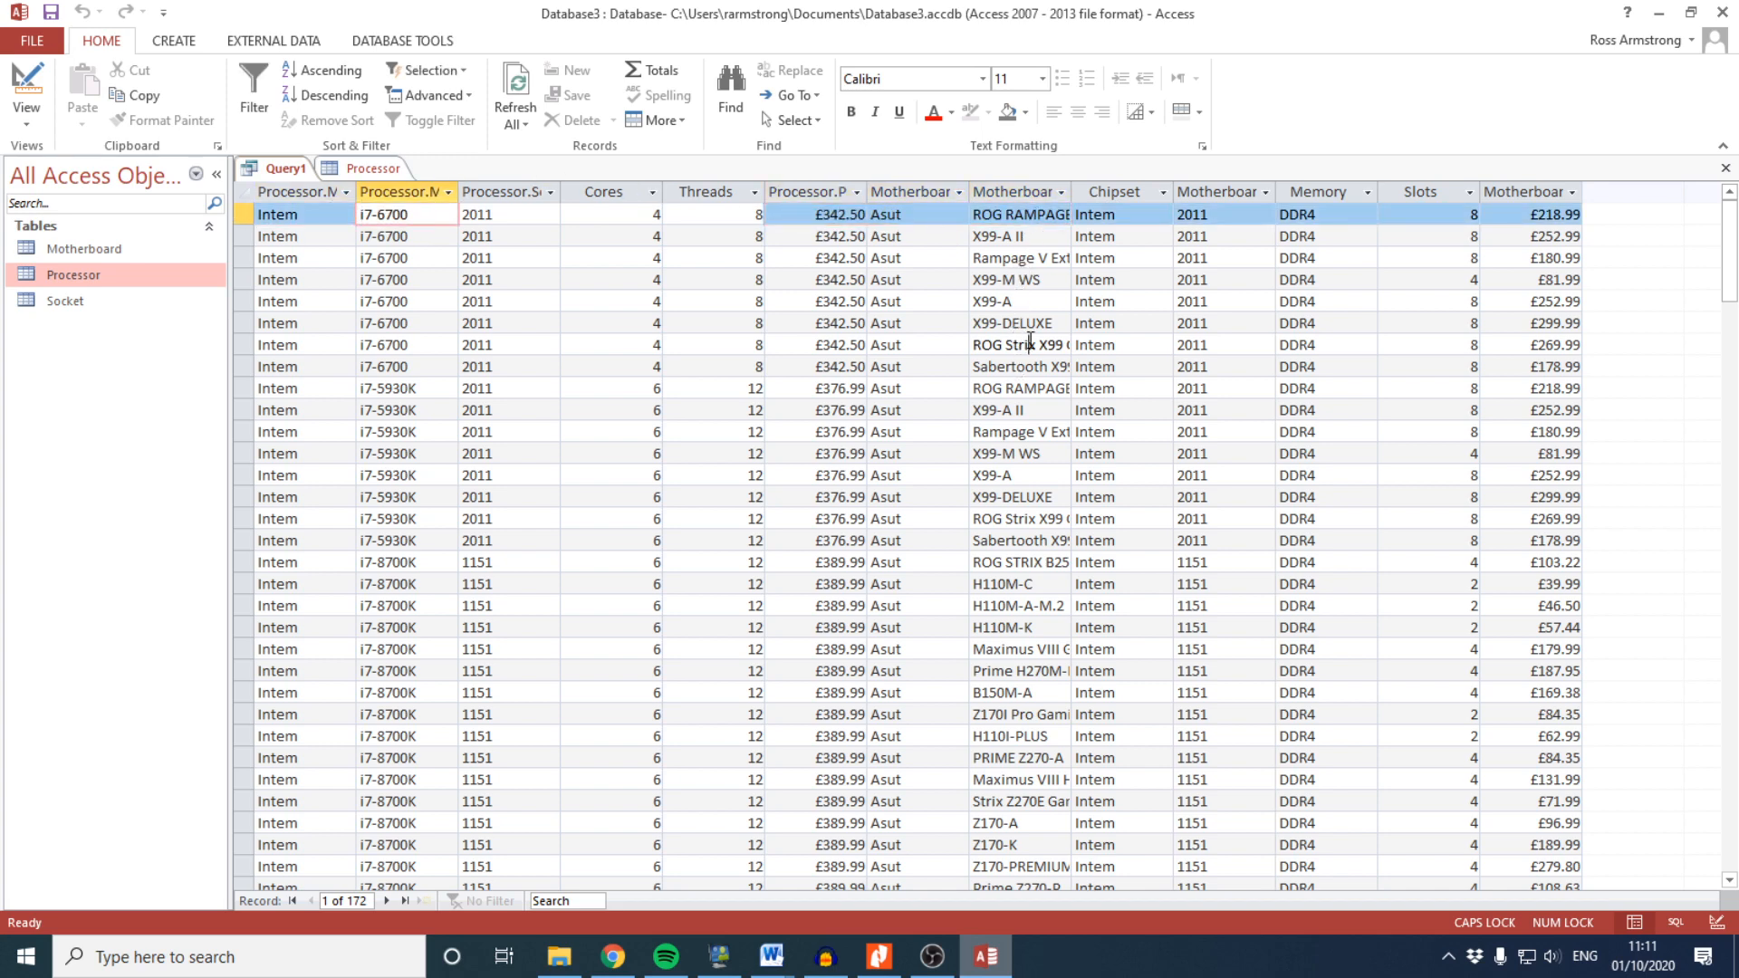
click(1026, 392)
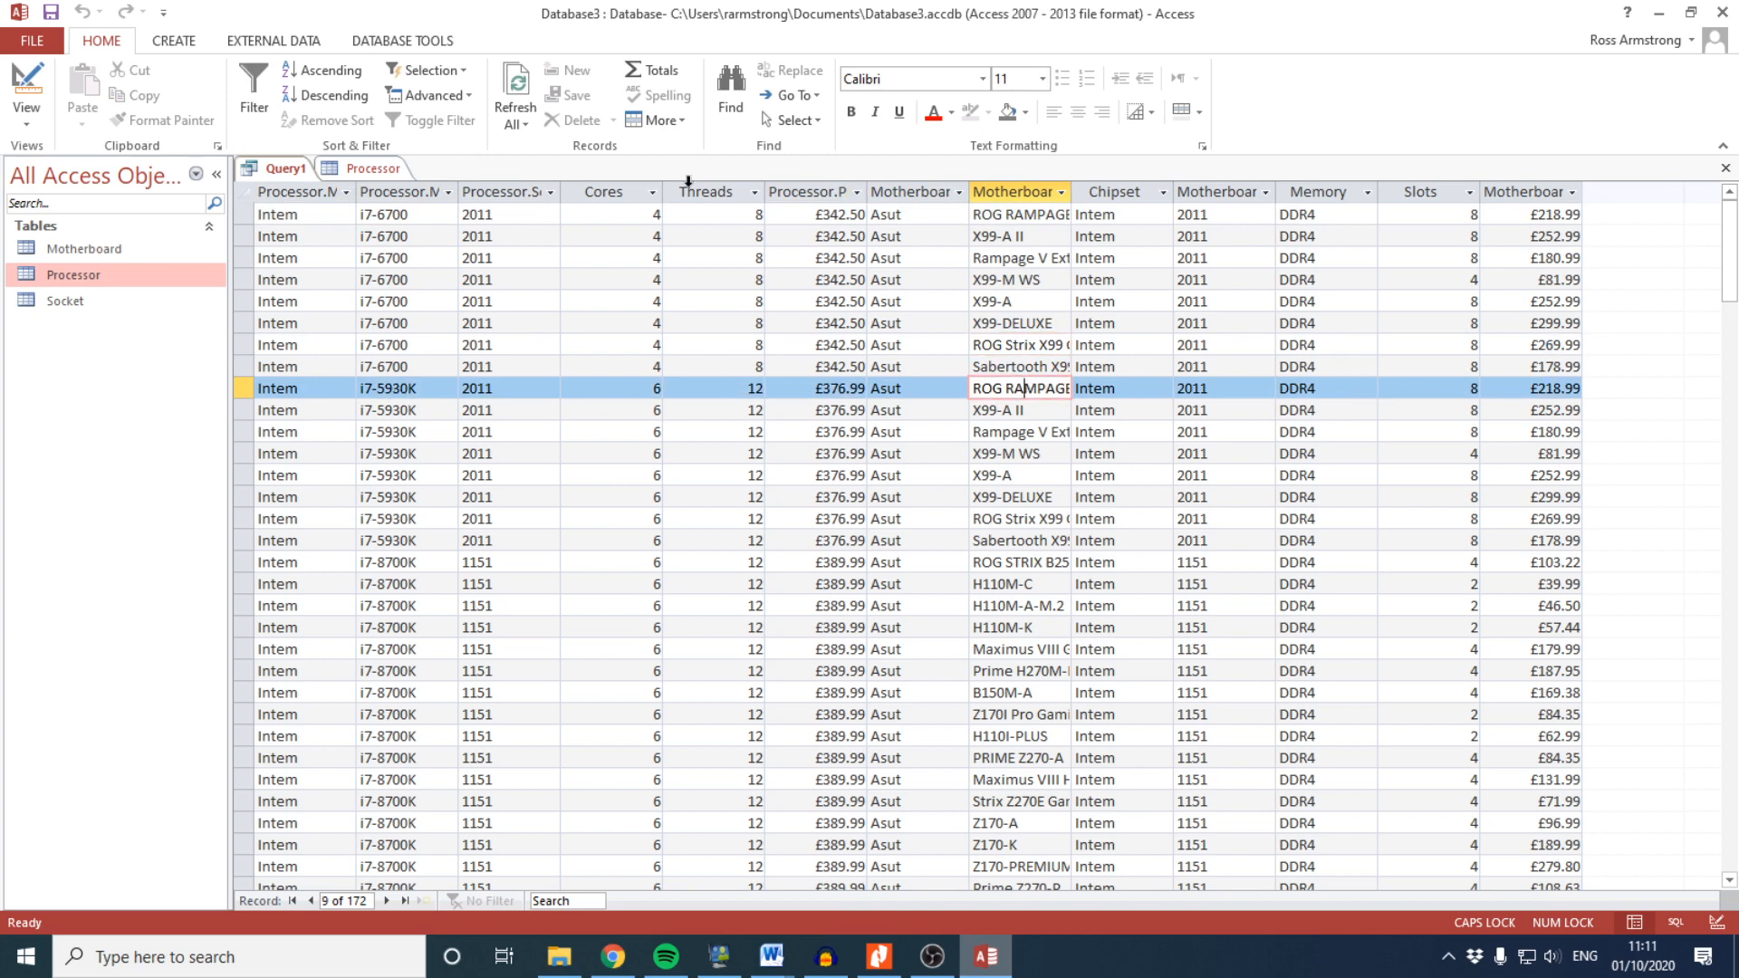
click(876, 957)
click(922, 499)
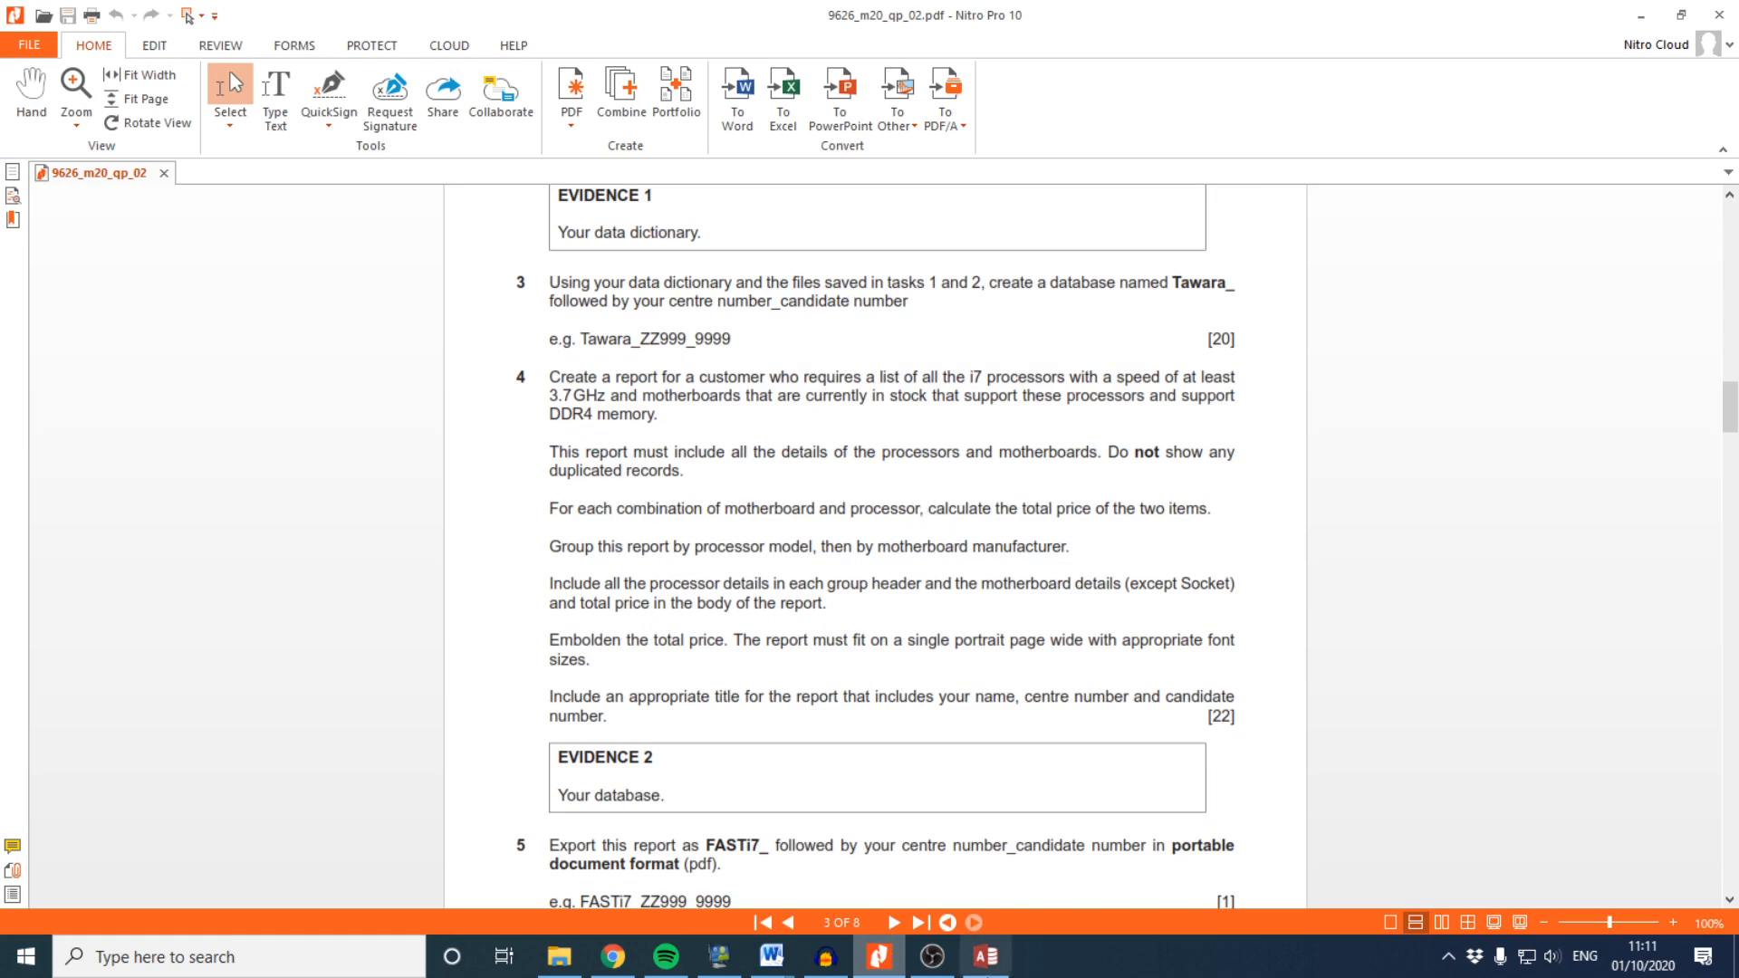
click(985, 956)
In the query design, add a calculated field TotalPrice: [Motherboard.Price]+[Processor.Price] after the motherboard Price field
click(40, 108)
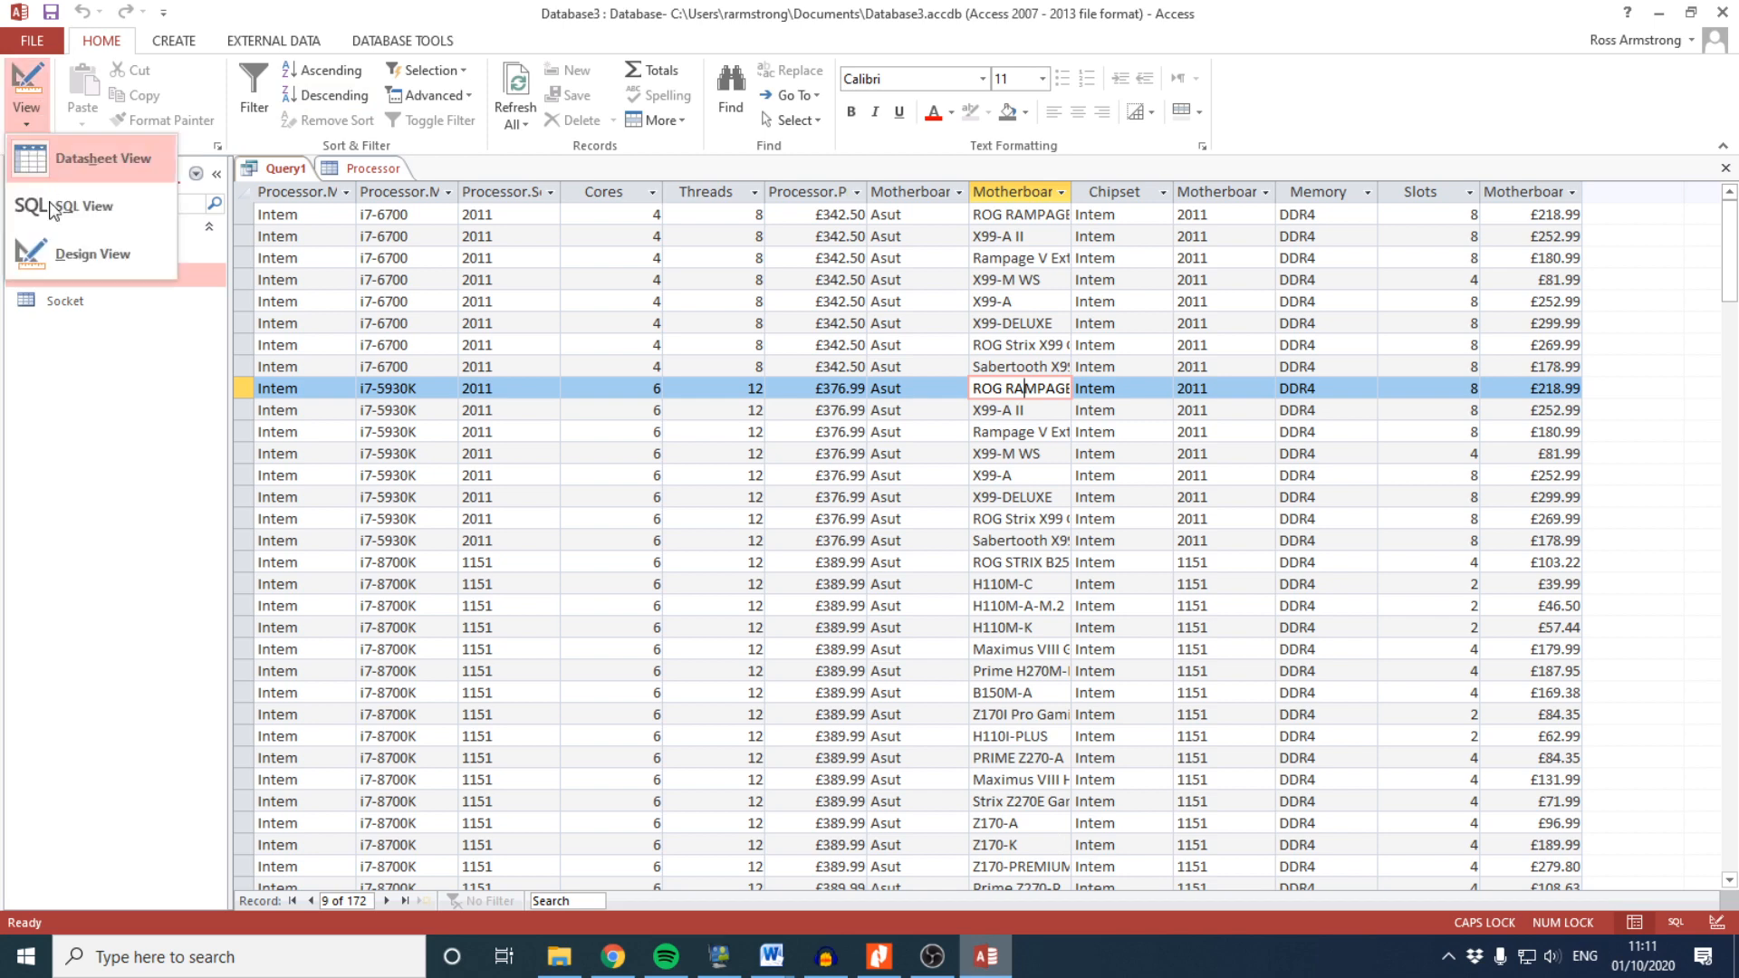
click(72, 208)
click(26, 107)
click(91, 253)
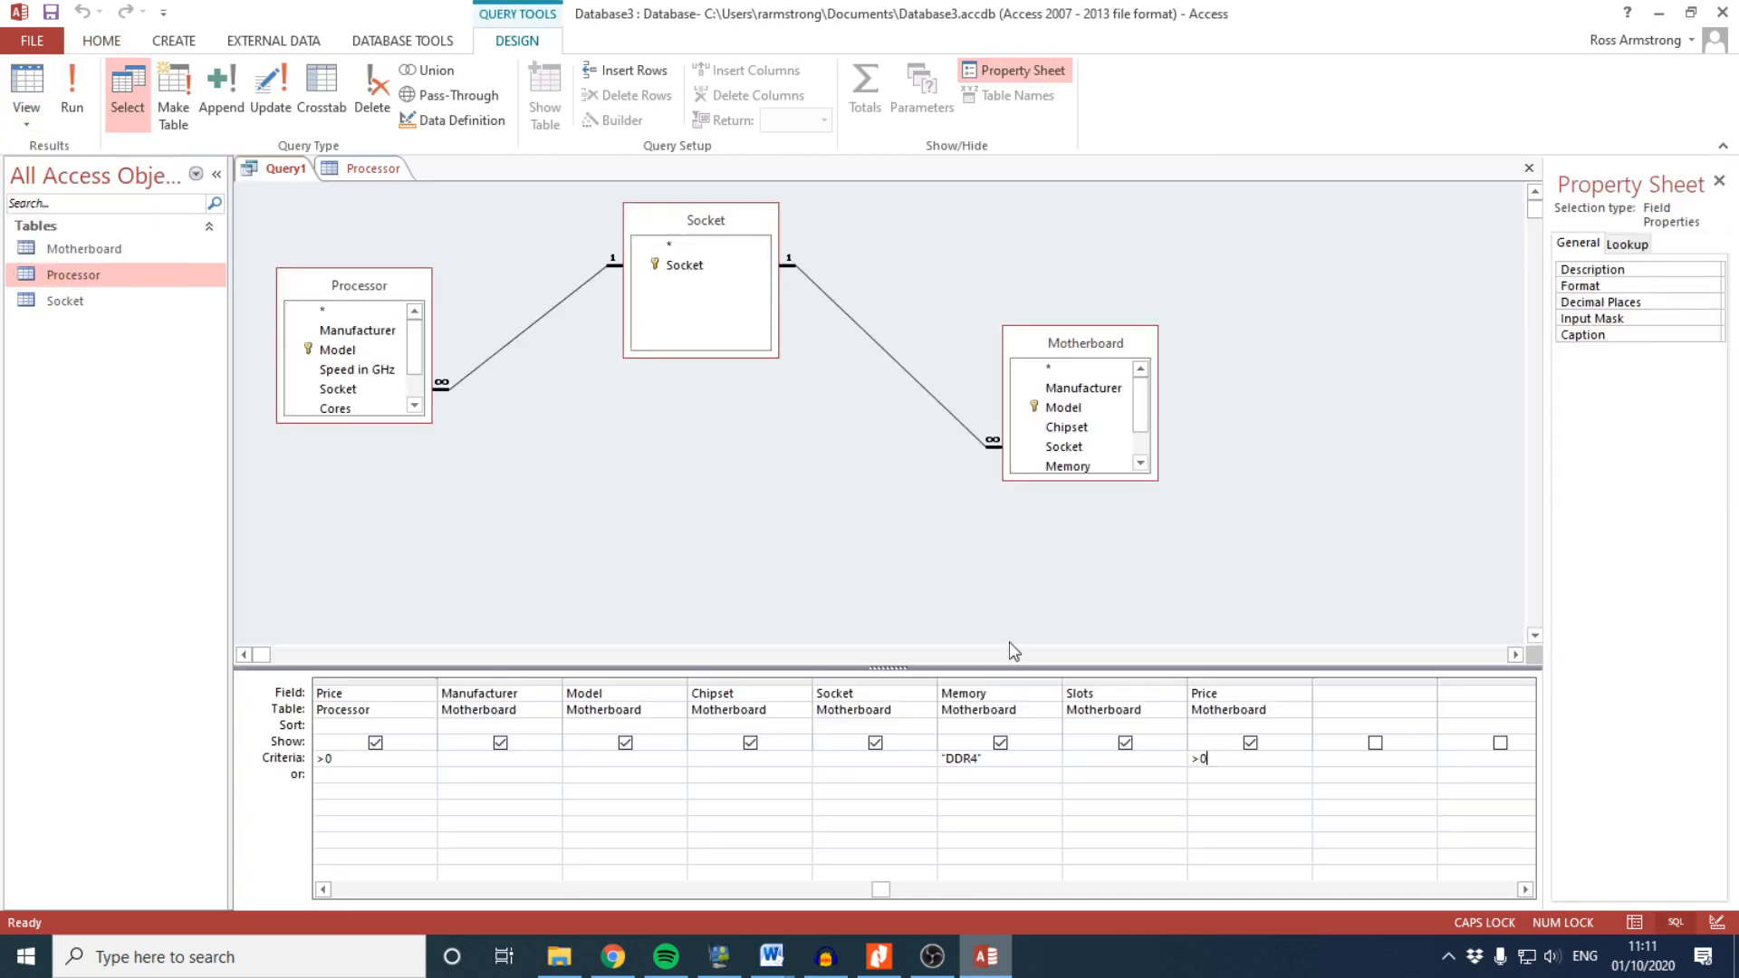
click(1331, 691)
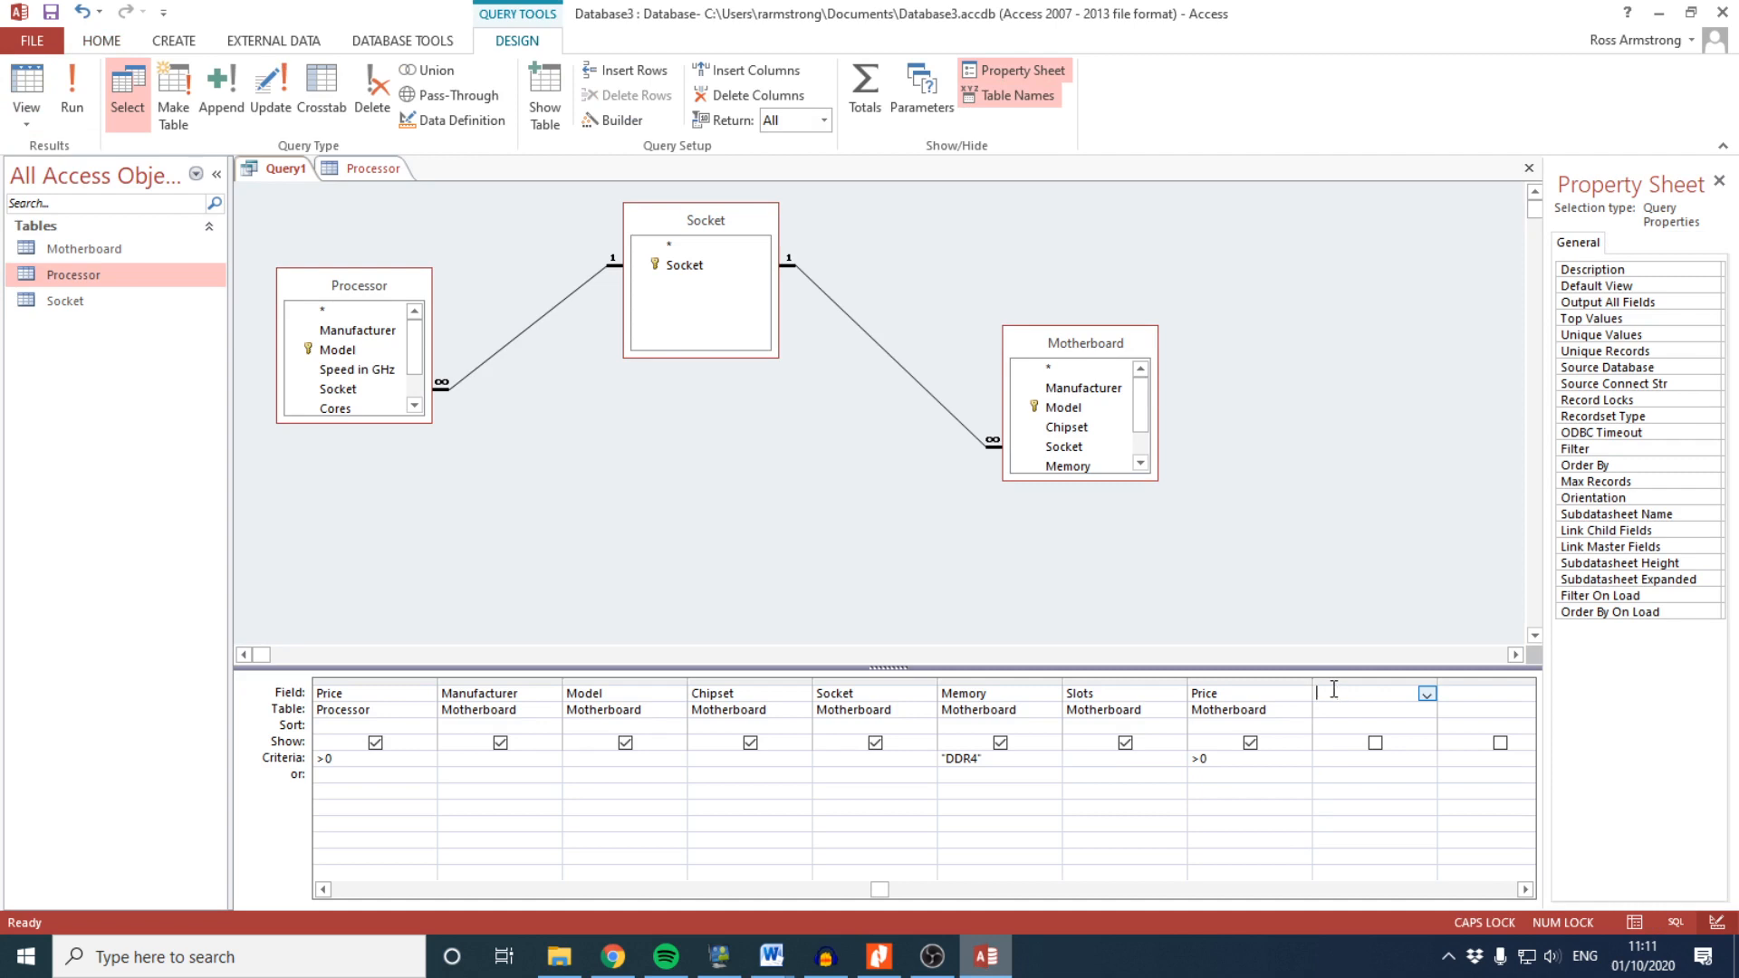
text(T)
key(Caps_Lock)
text(to)
text(alPri)
text(Mother)
text([Motherboard)
text(.Pr)
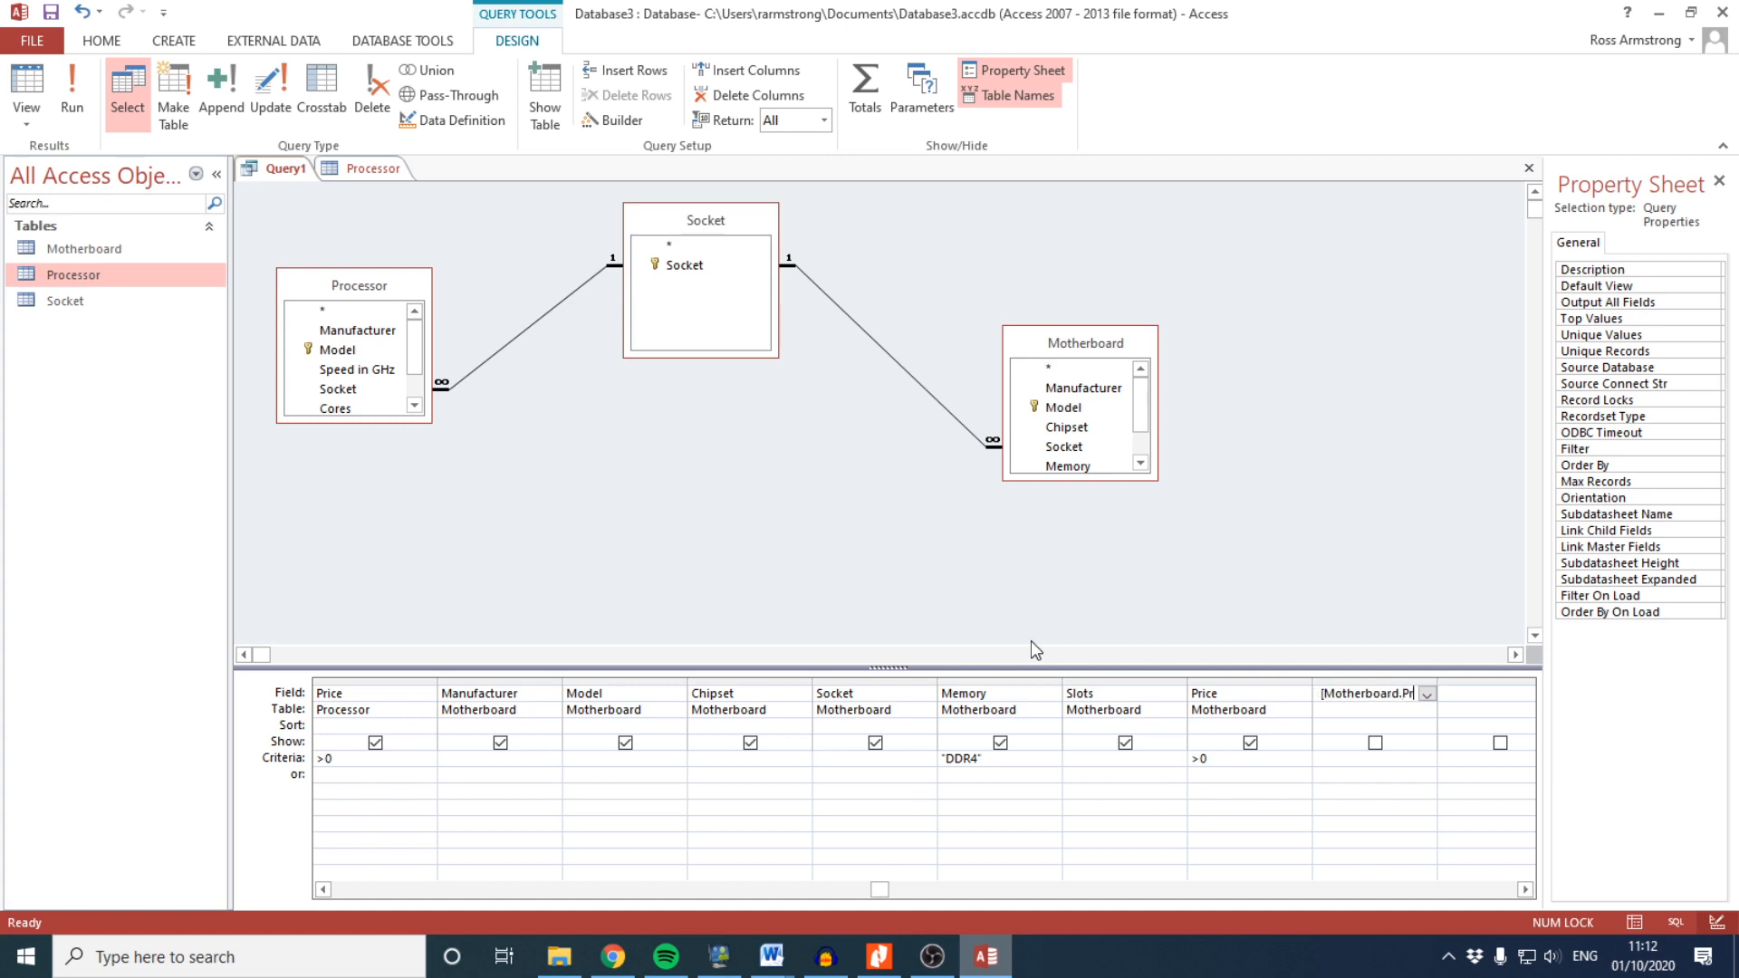
text(ice]+[Processor.pricP)
Check the TotalPrice expression for errors, then run the query and look through its records for the calculated column
drag(1379, 692, 1141, 665)
click(1326, 700)
click(1313, 698)
text(()
key(BackSpace)
click(1372, 738)
click(1375, 692)
click(72, 91)
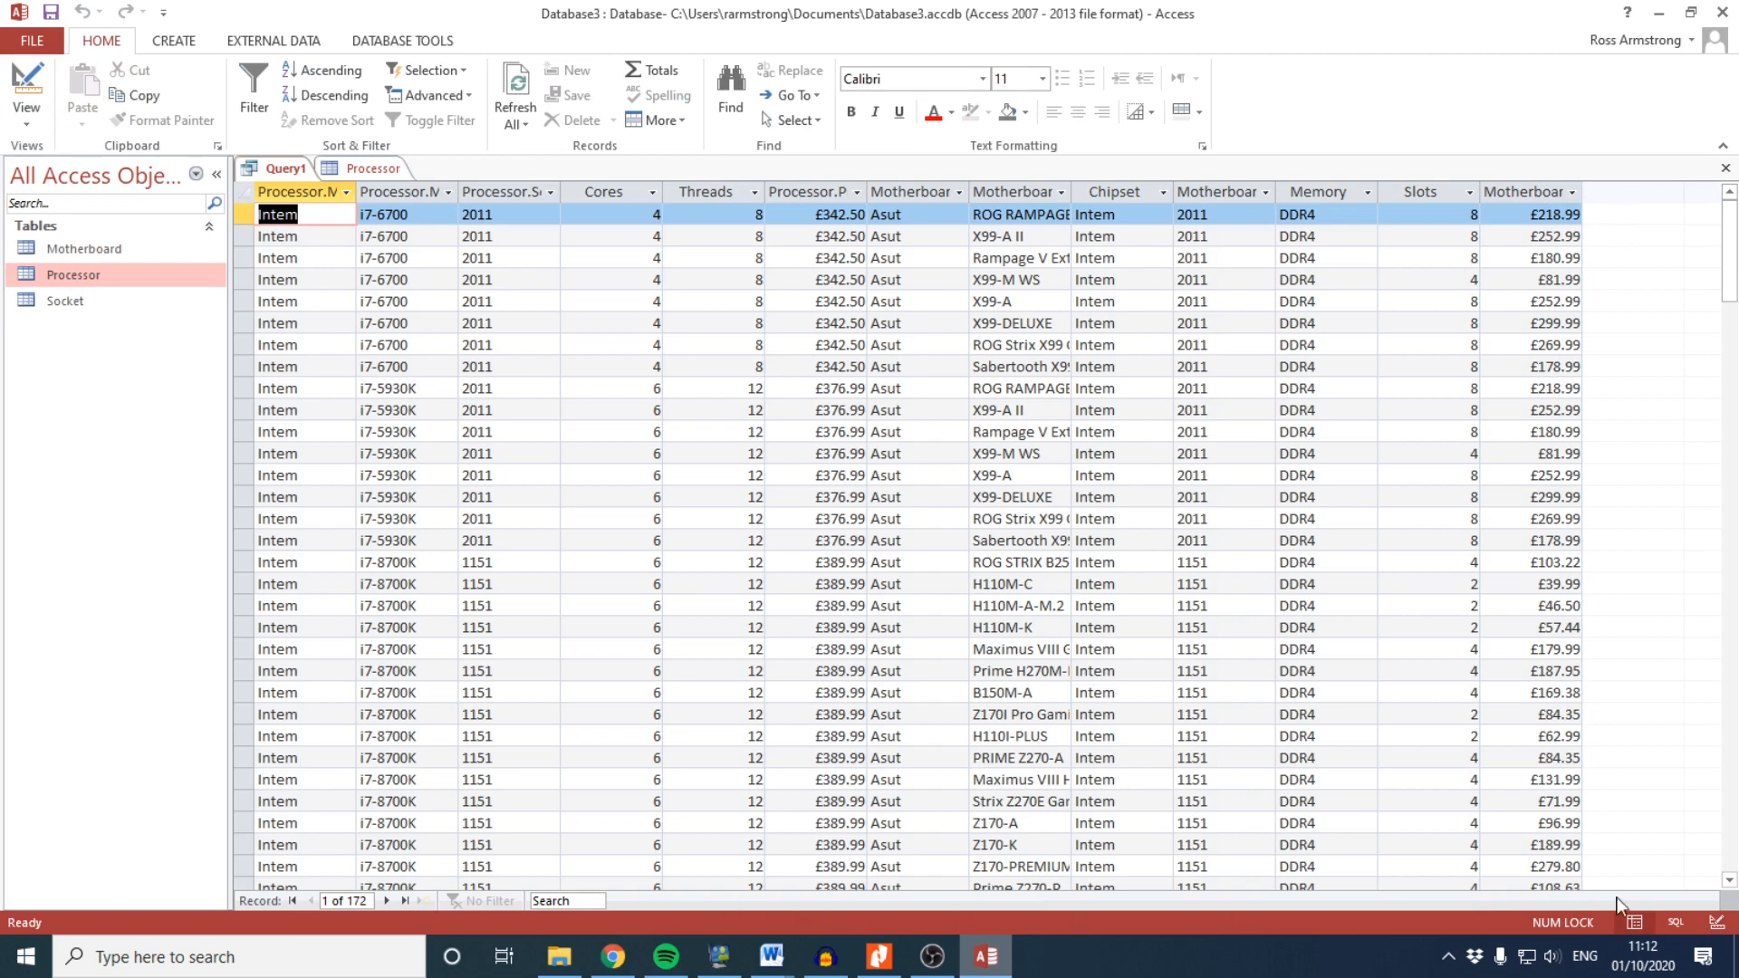
scroll(1669, 531, down, 6)
scroll(1668, 532, up, 7)
Set the TotalPrice field to show in the query design and run the query again
click(26, 115)
click(90, 254)
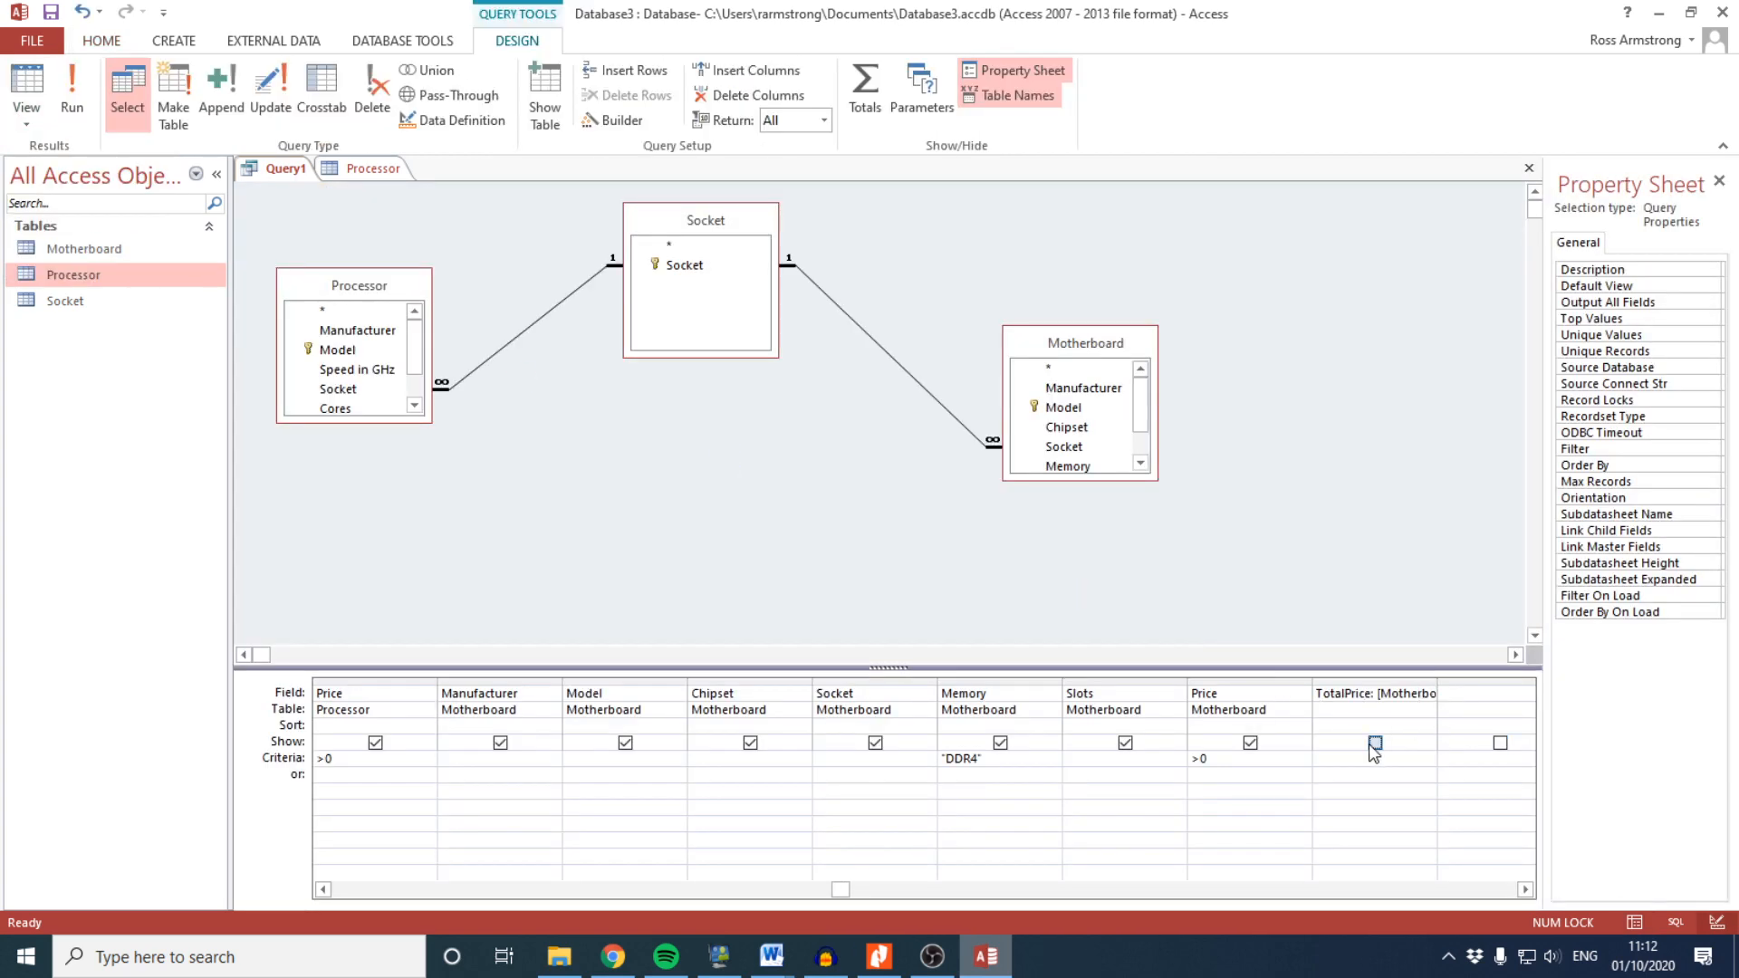
click(1375, 744)
click(72, 91)
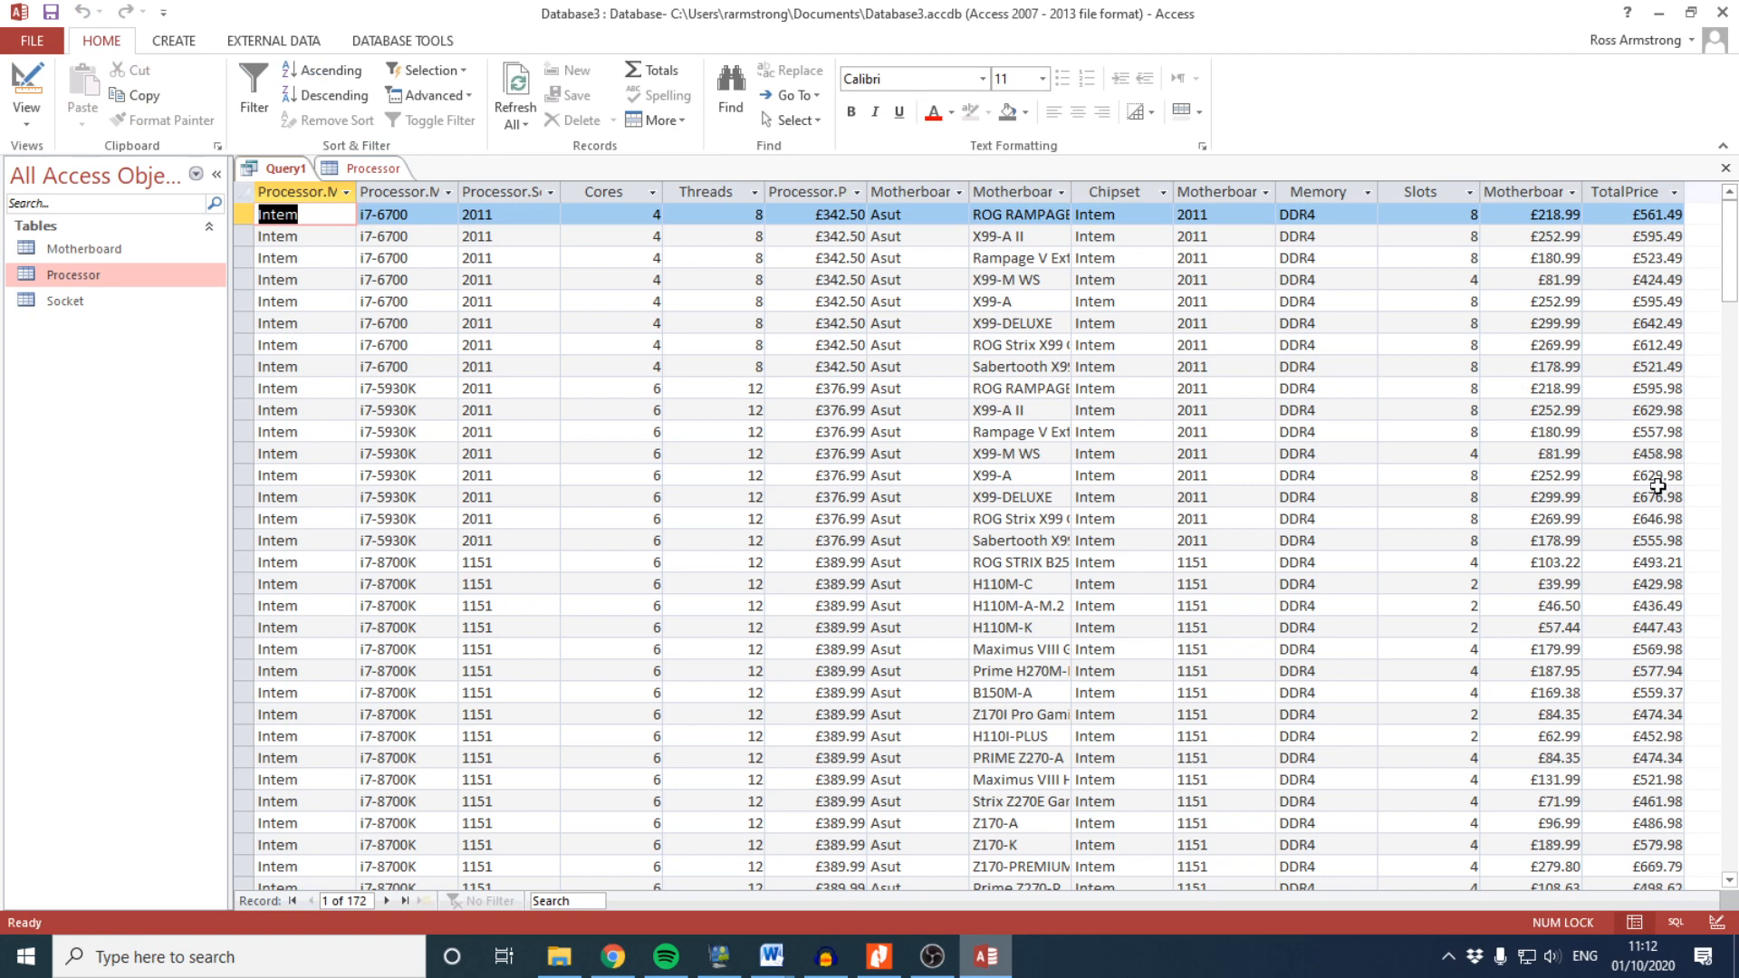
Check in several records that TotalPrice equals the motherboard price plus the processor price
click(1536, 497)
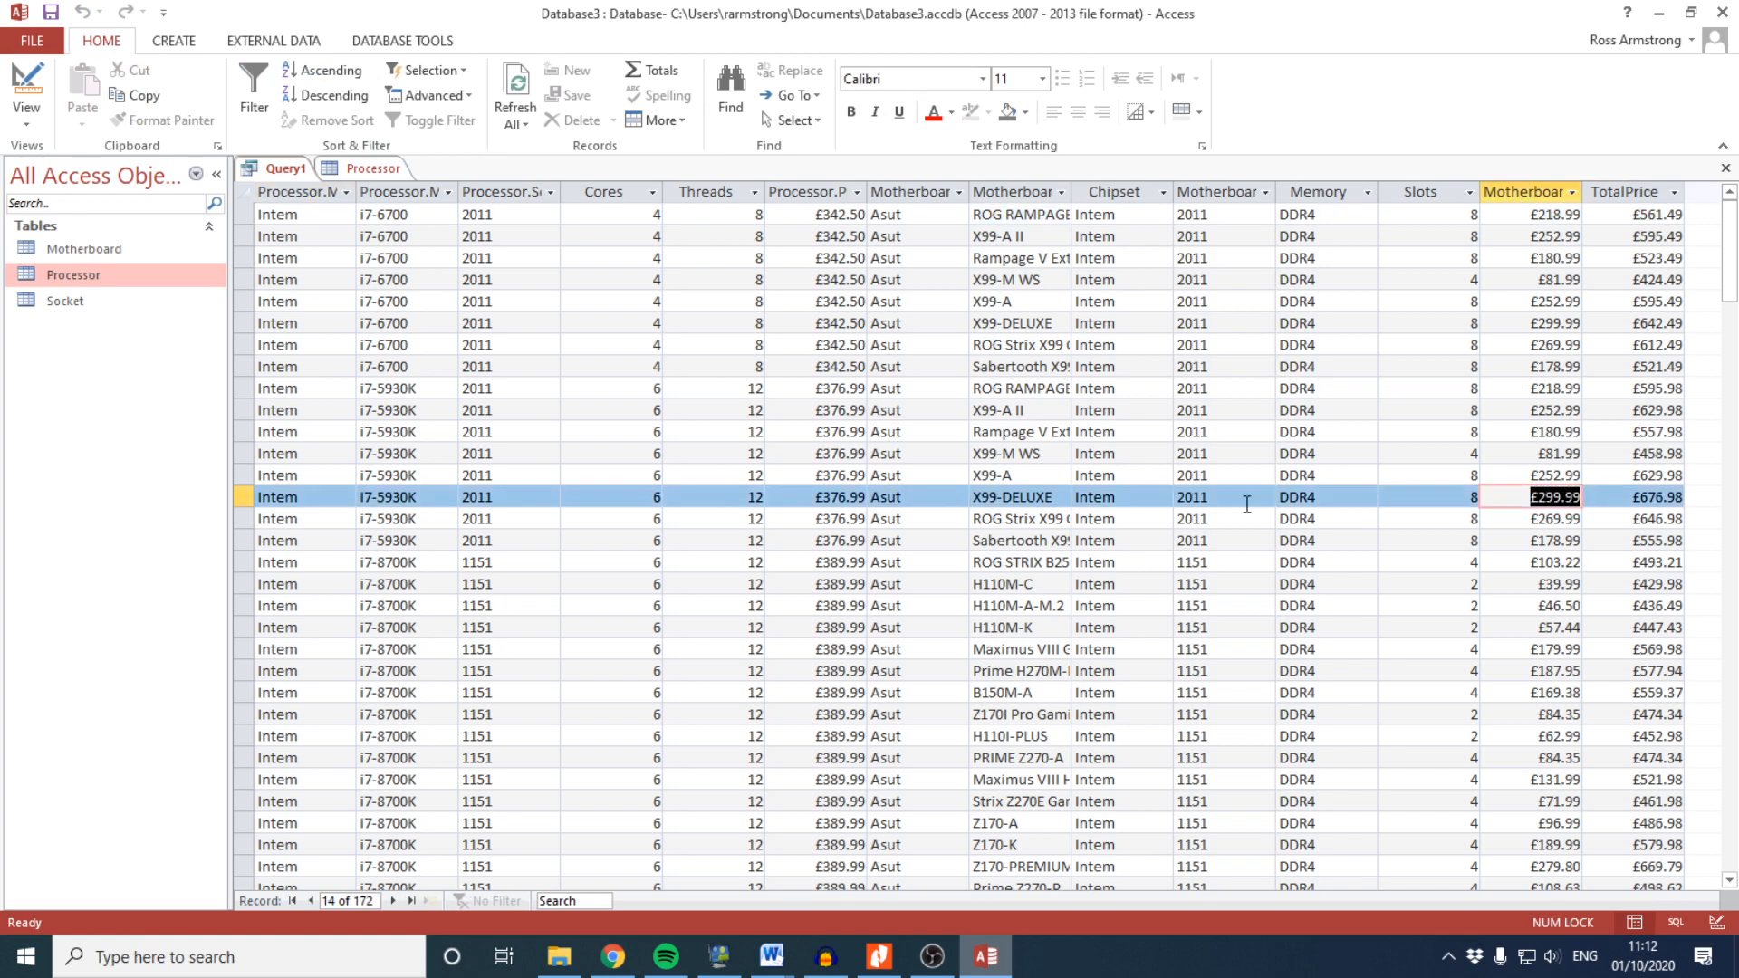
click(816, 499)
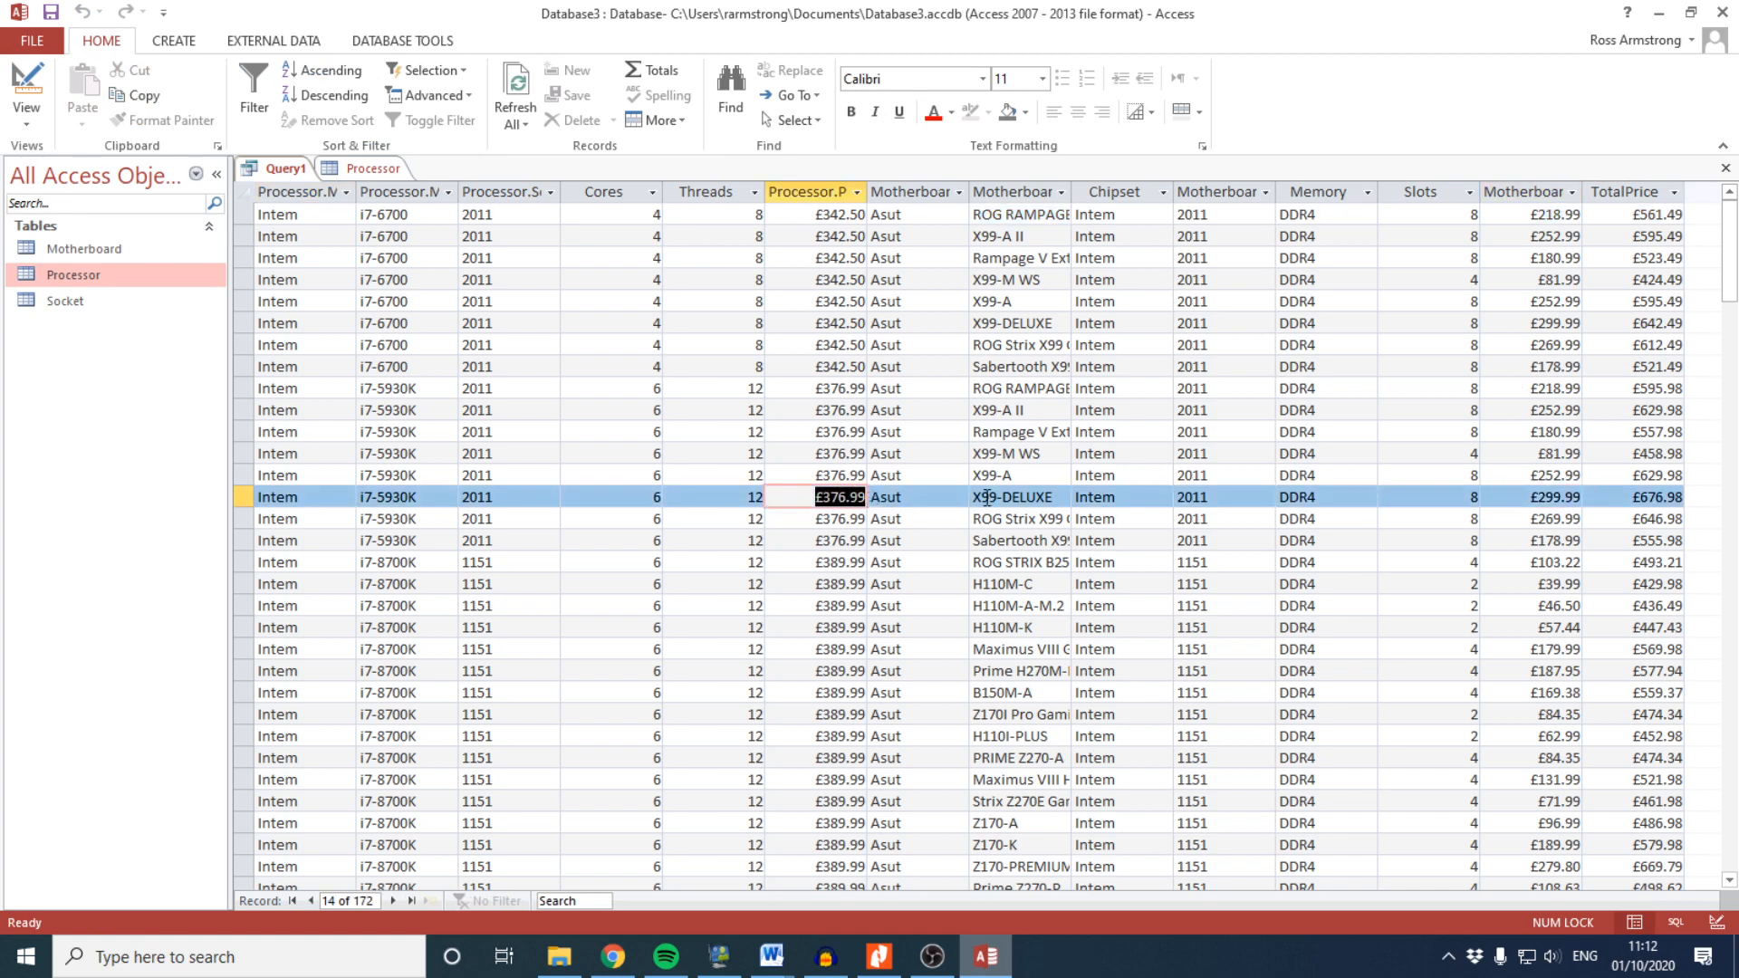
click(1635, 497)
click(1665, 561)
scroll(1669, 570, down, 20)
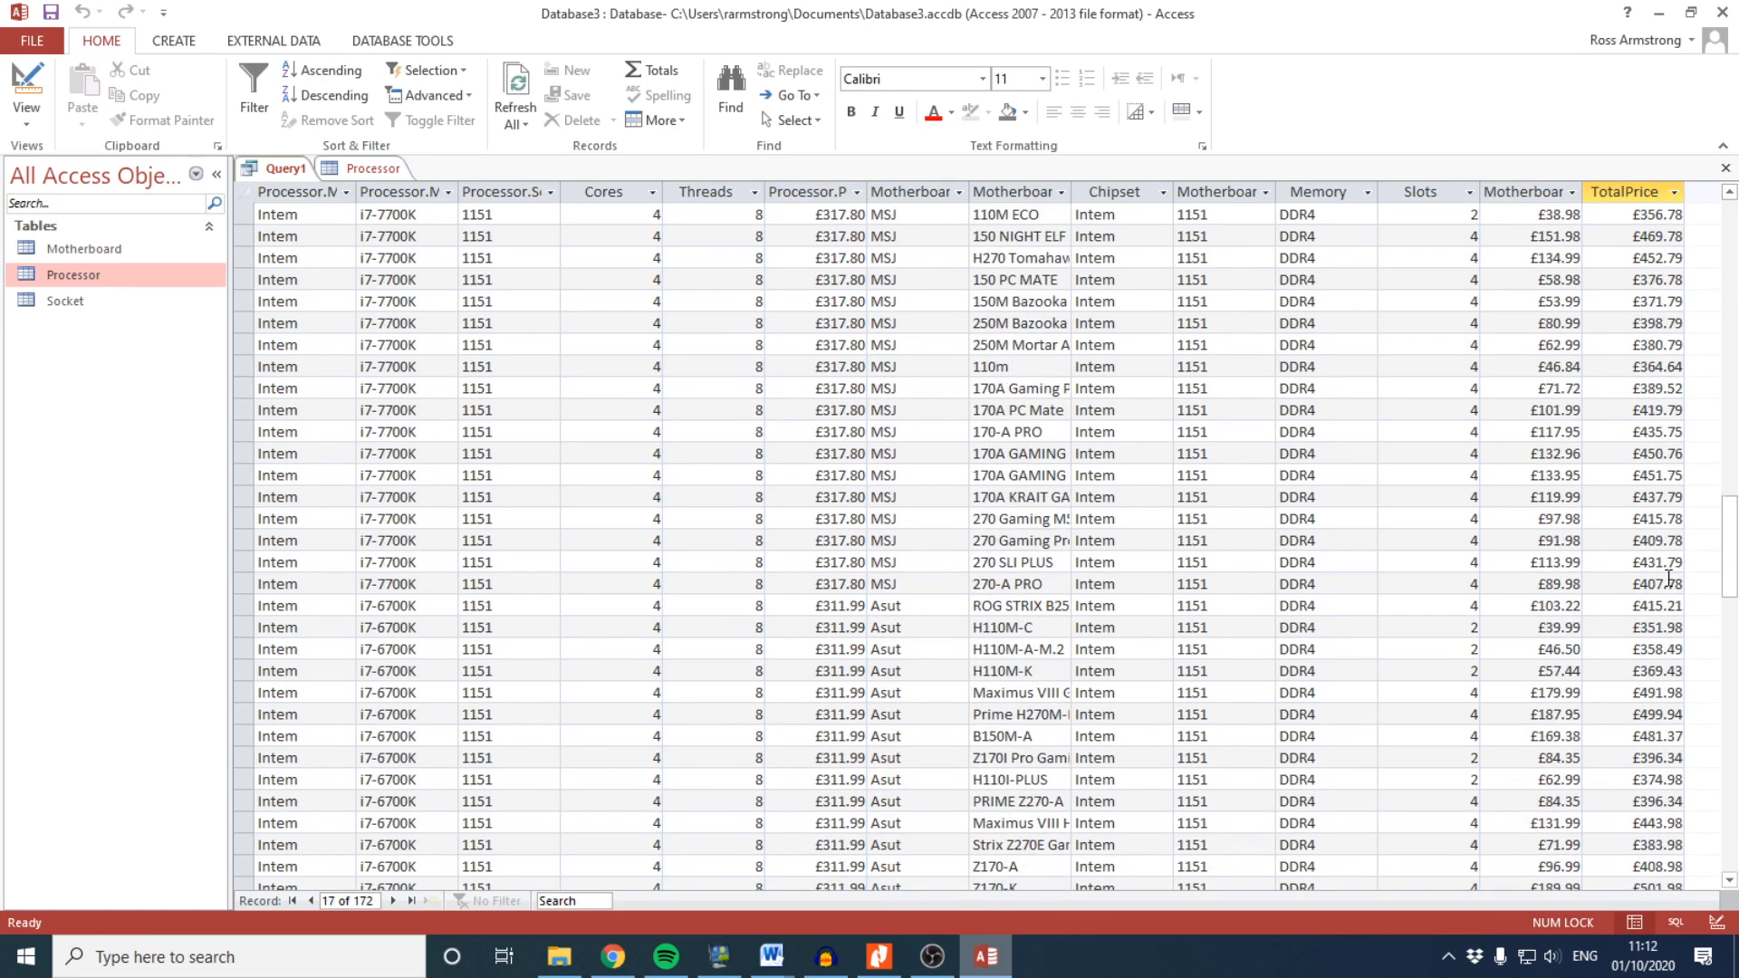
drag(1667, 563, 1481, 565)
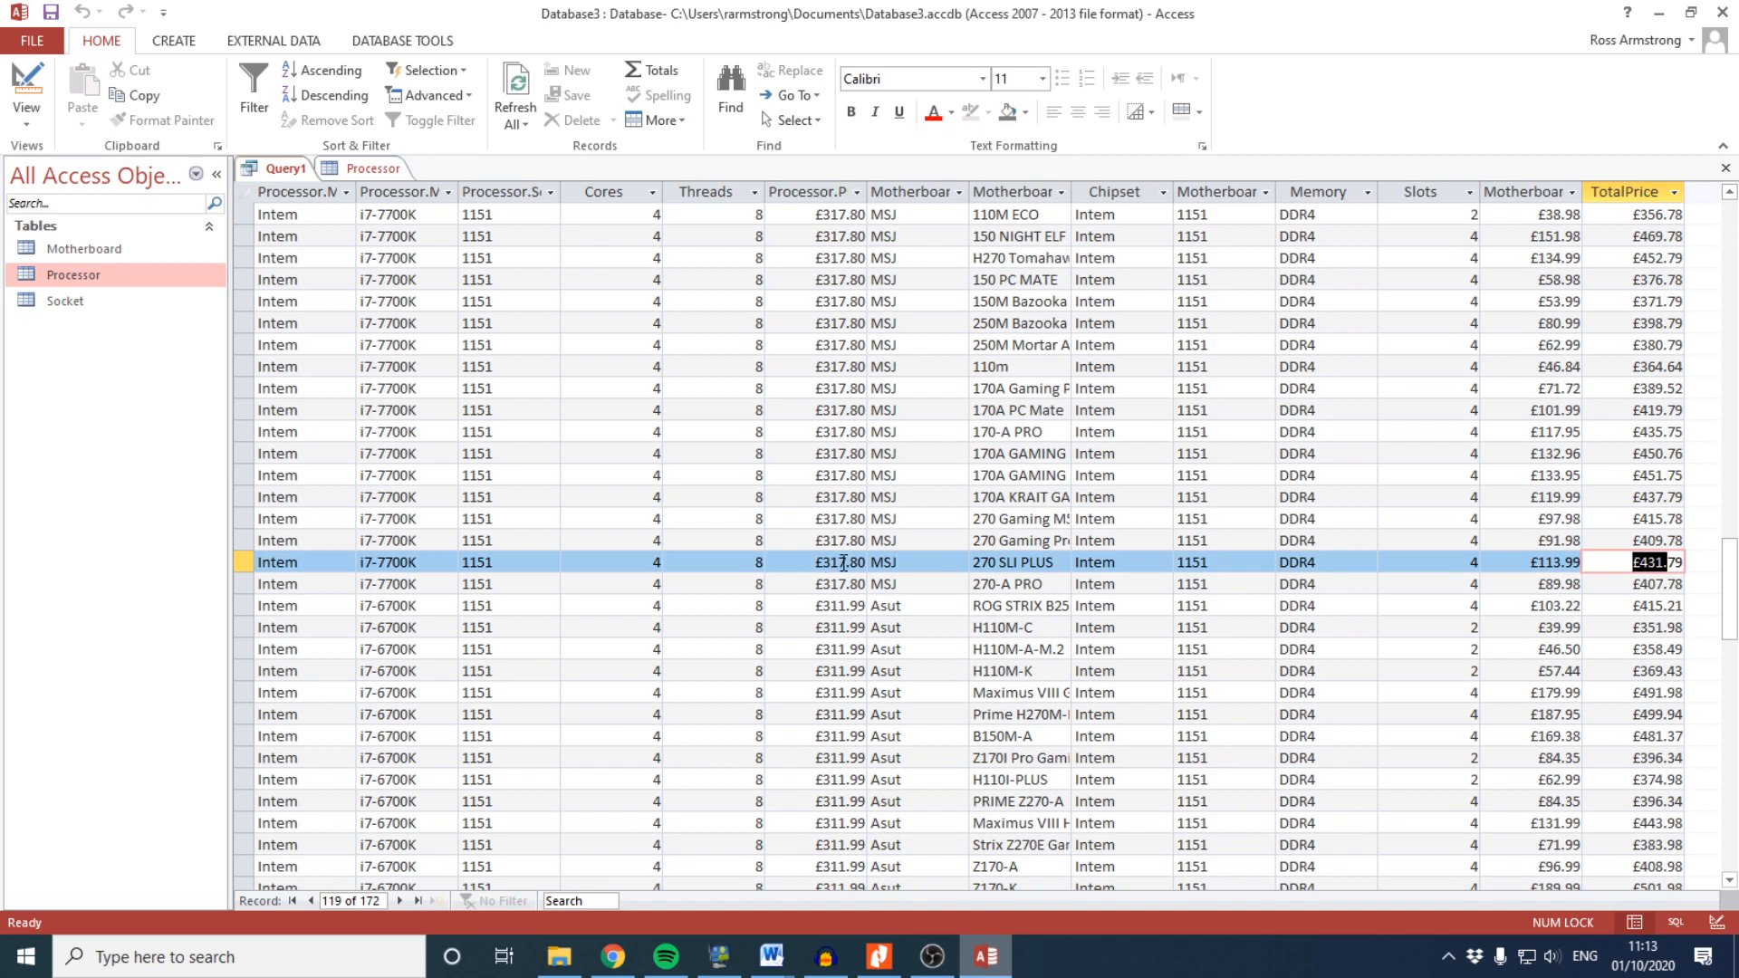
click(1671, 541)
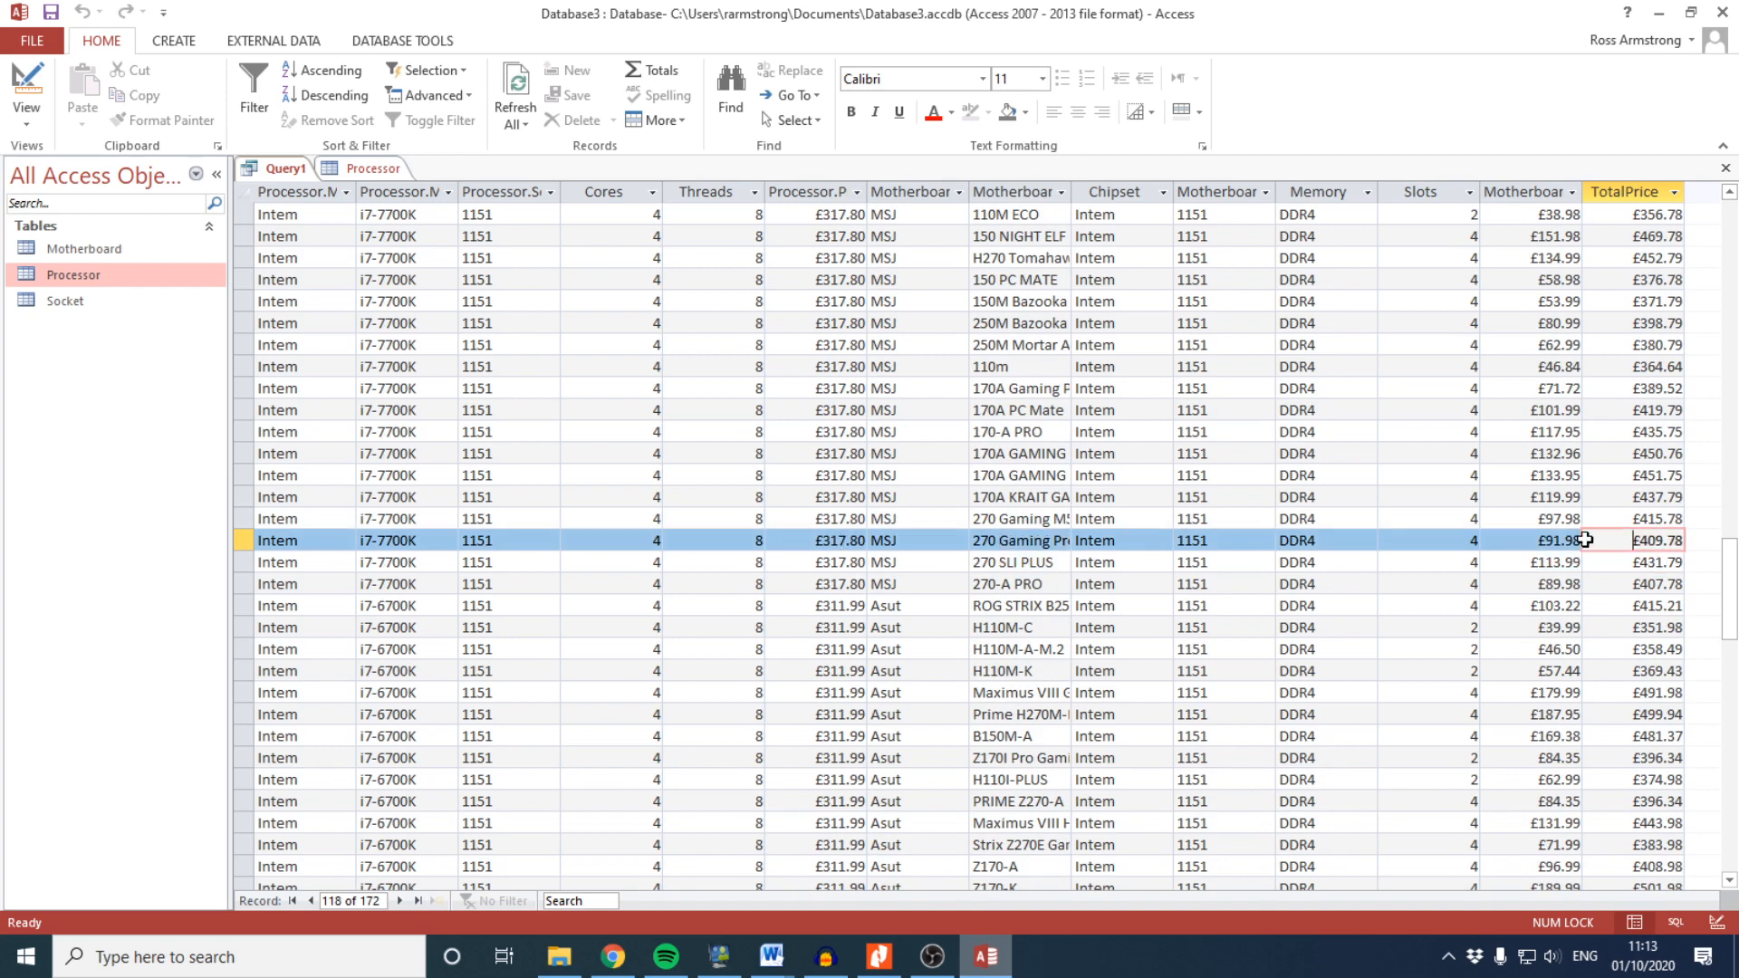
scroll(1575, 521, up, 20)
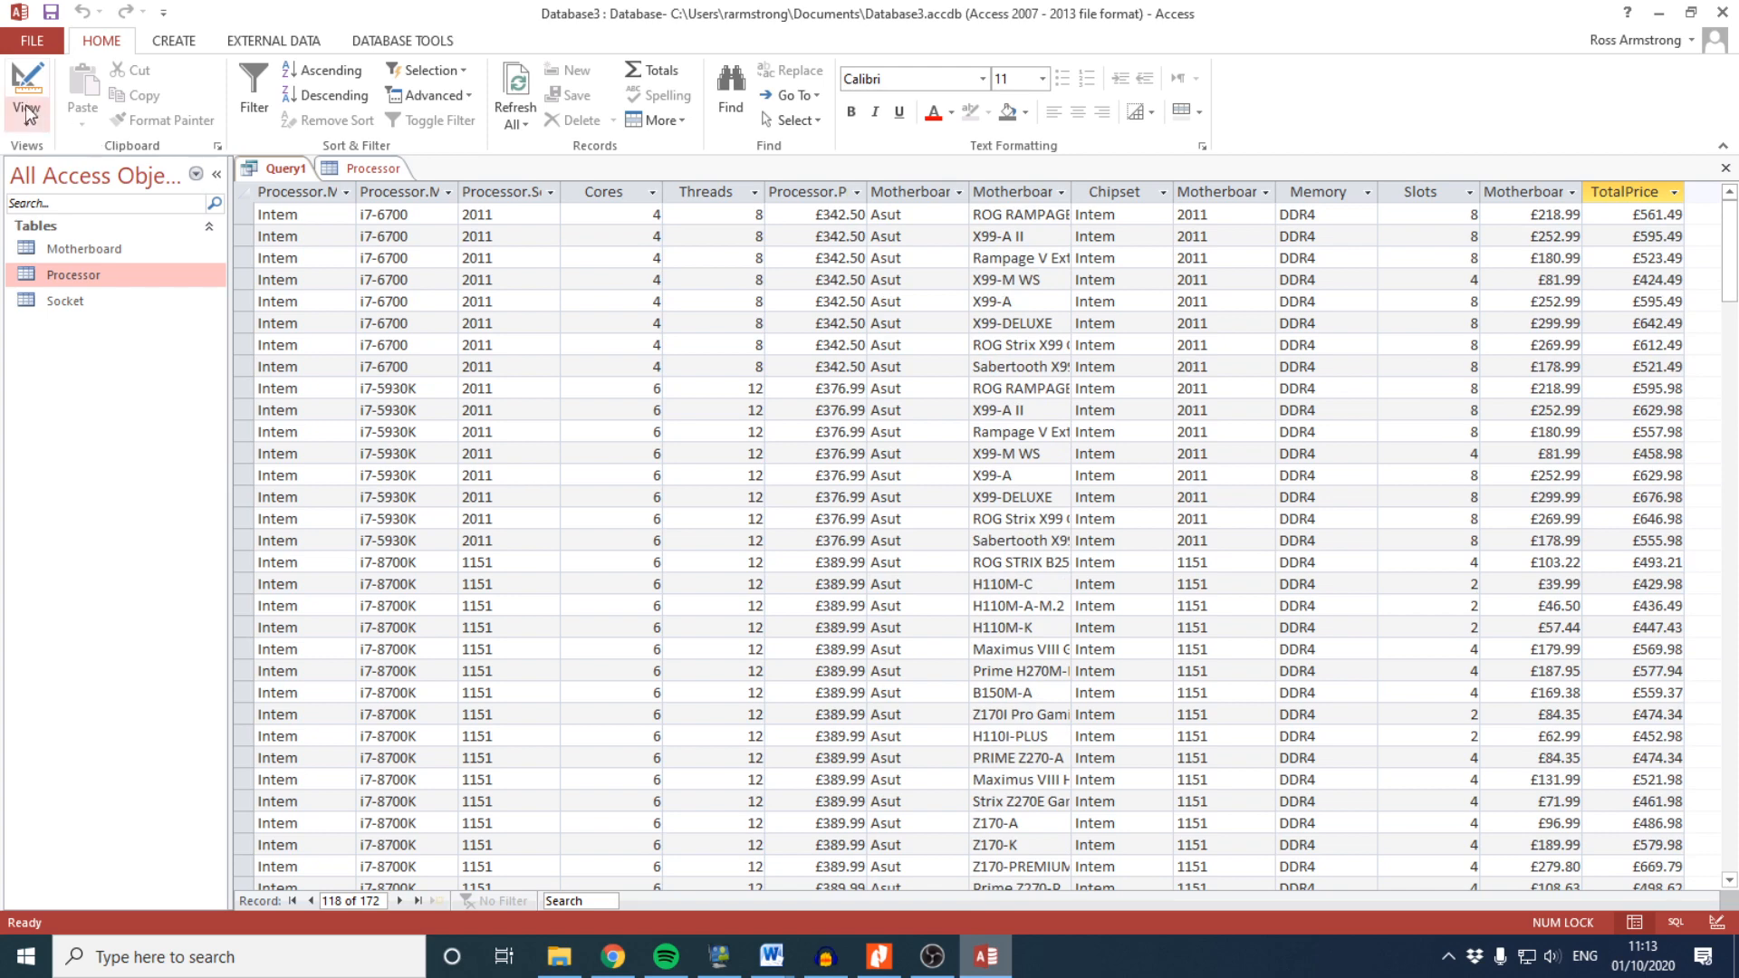
Try enclosing the TotalPrice field name in parentheses in the query design and run the query
click(26, 114)
click(72, 254)
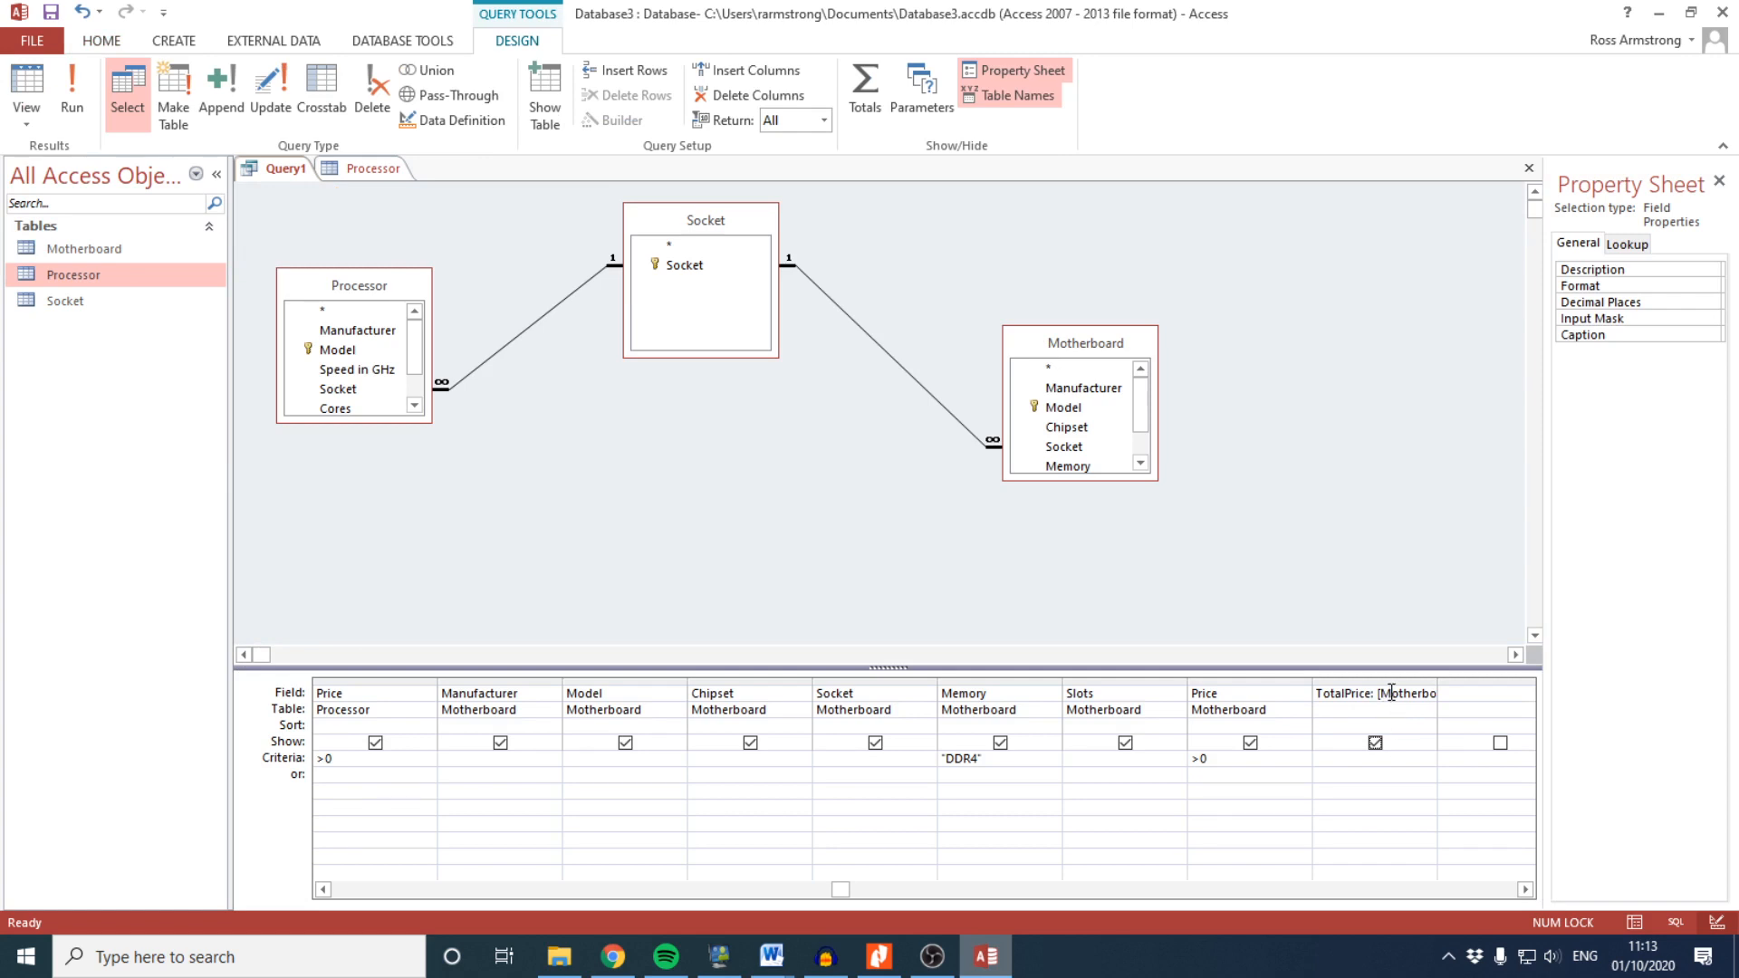
click(1371, 692)
text())
text(()
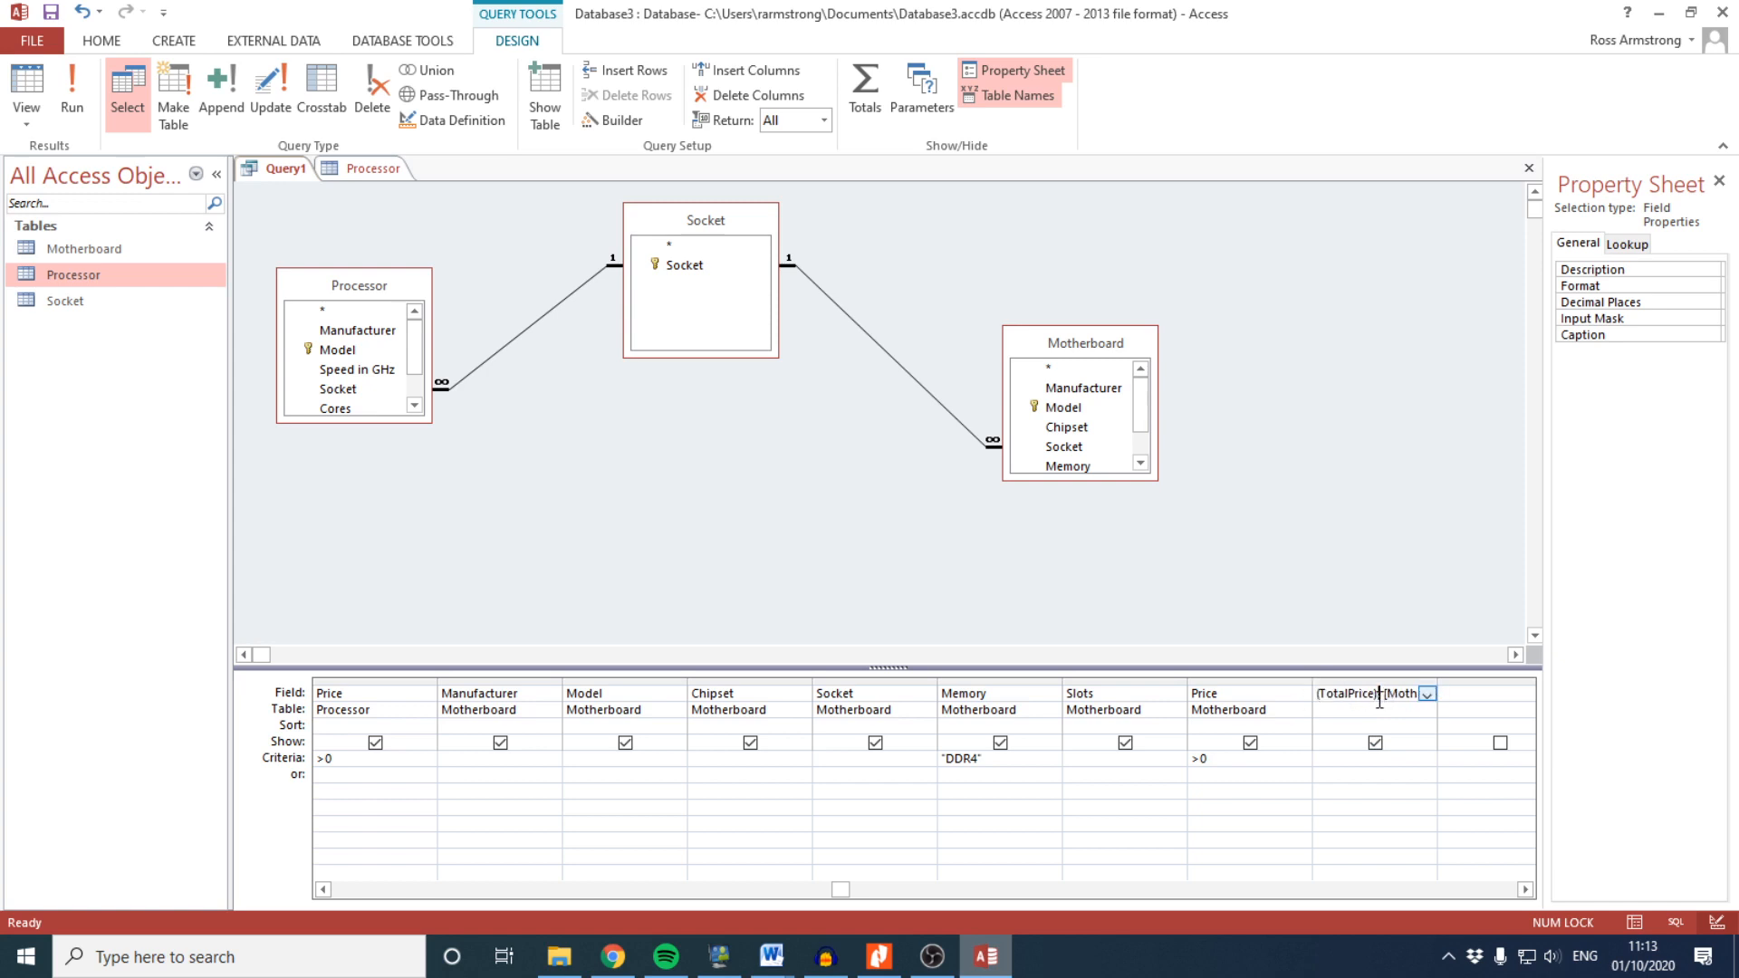
click(72, 91)
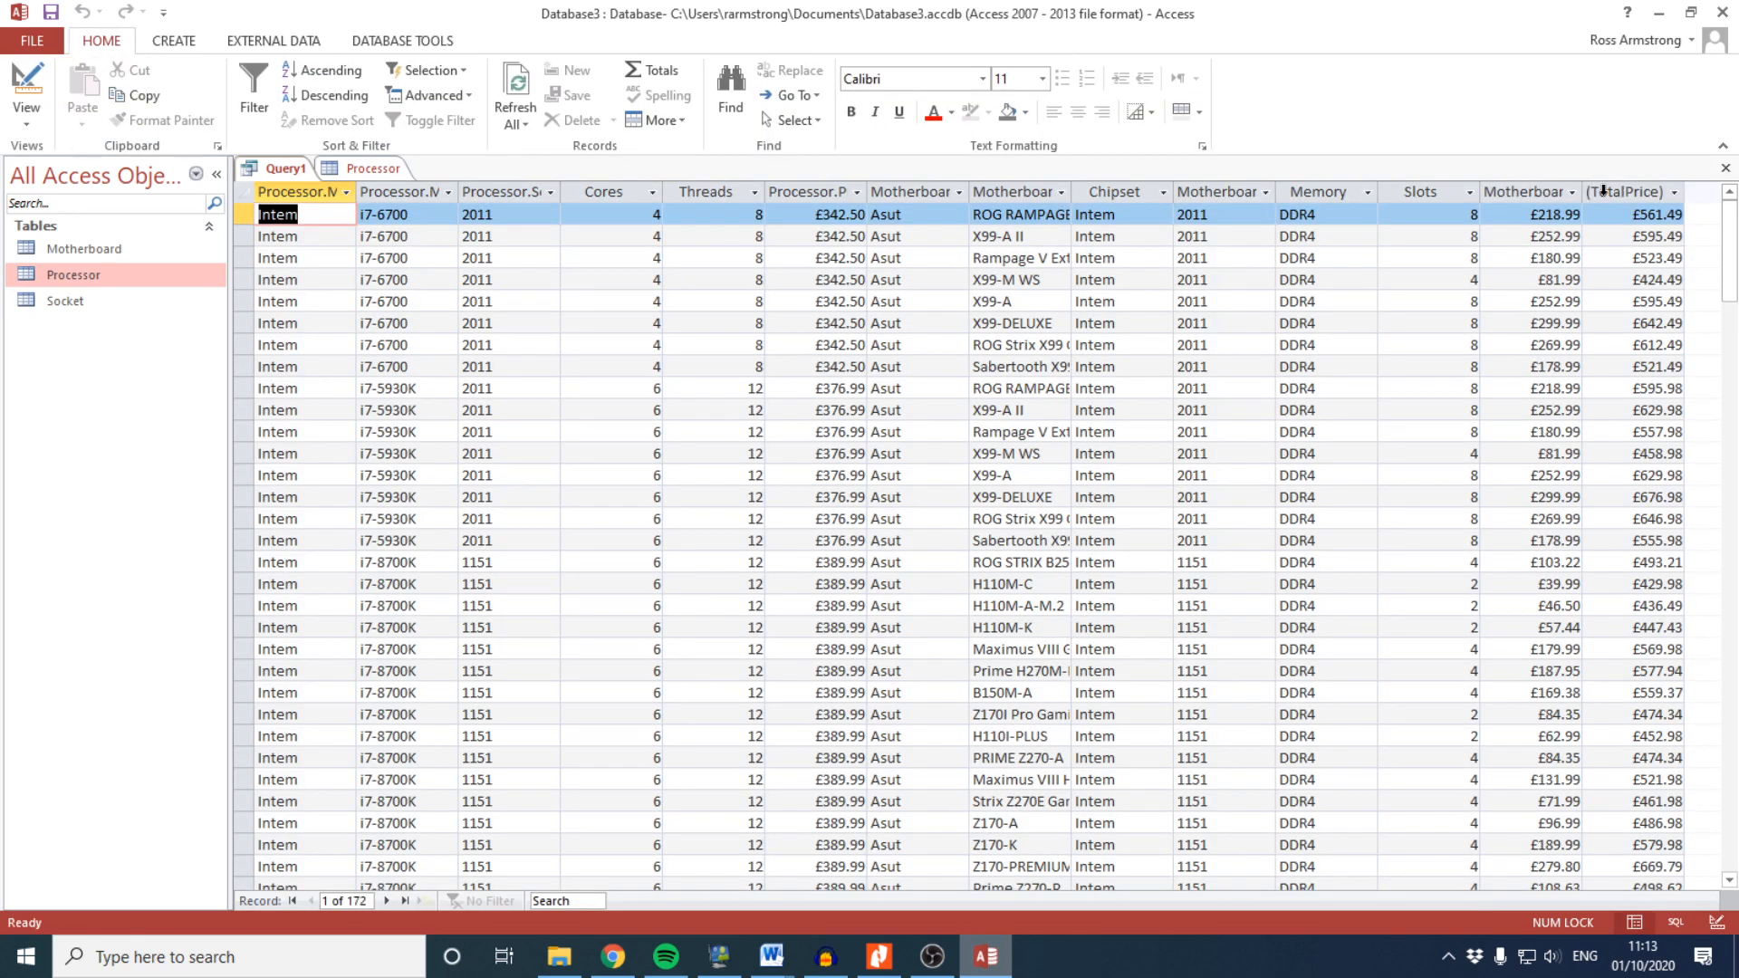
Remove the parentheses from the TotalPrice field name in the query design and rerun the query
click(34, 113)
click(90, 253)
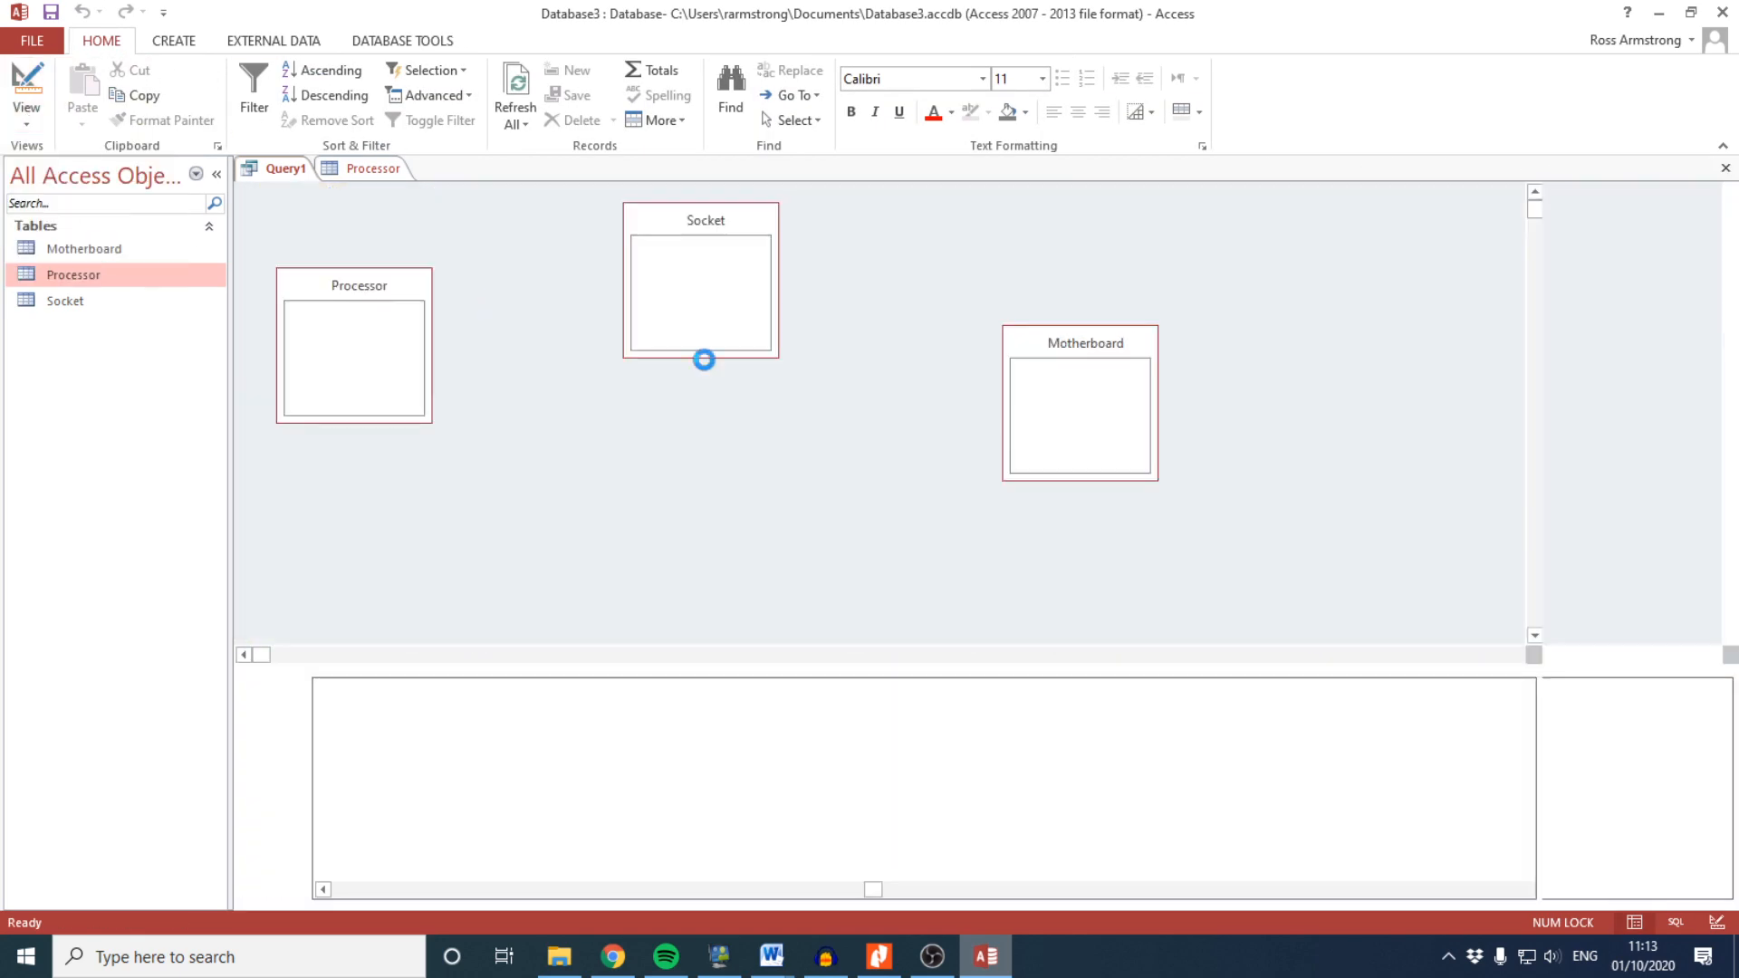
click(1323, 695)
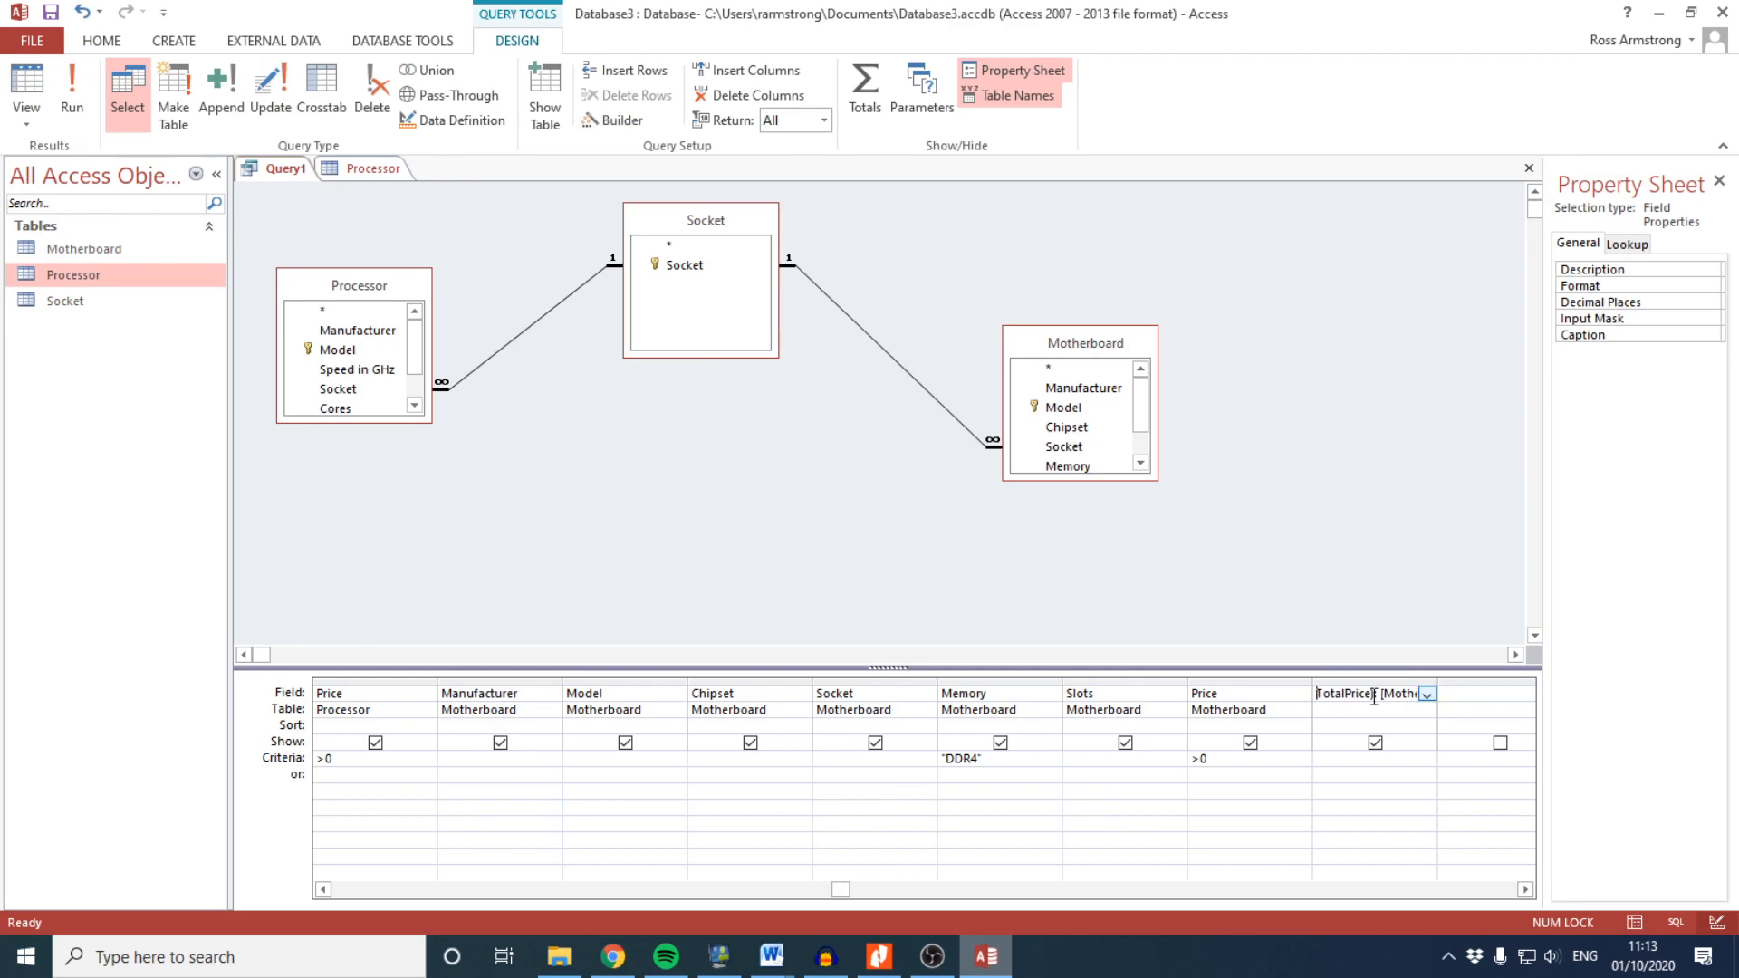
click(71, 91)
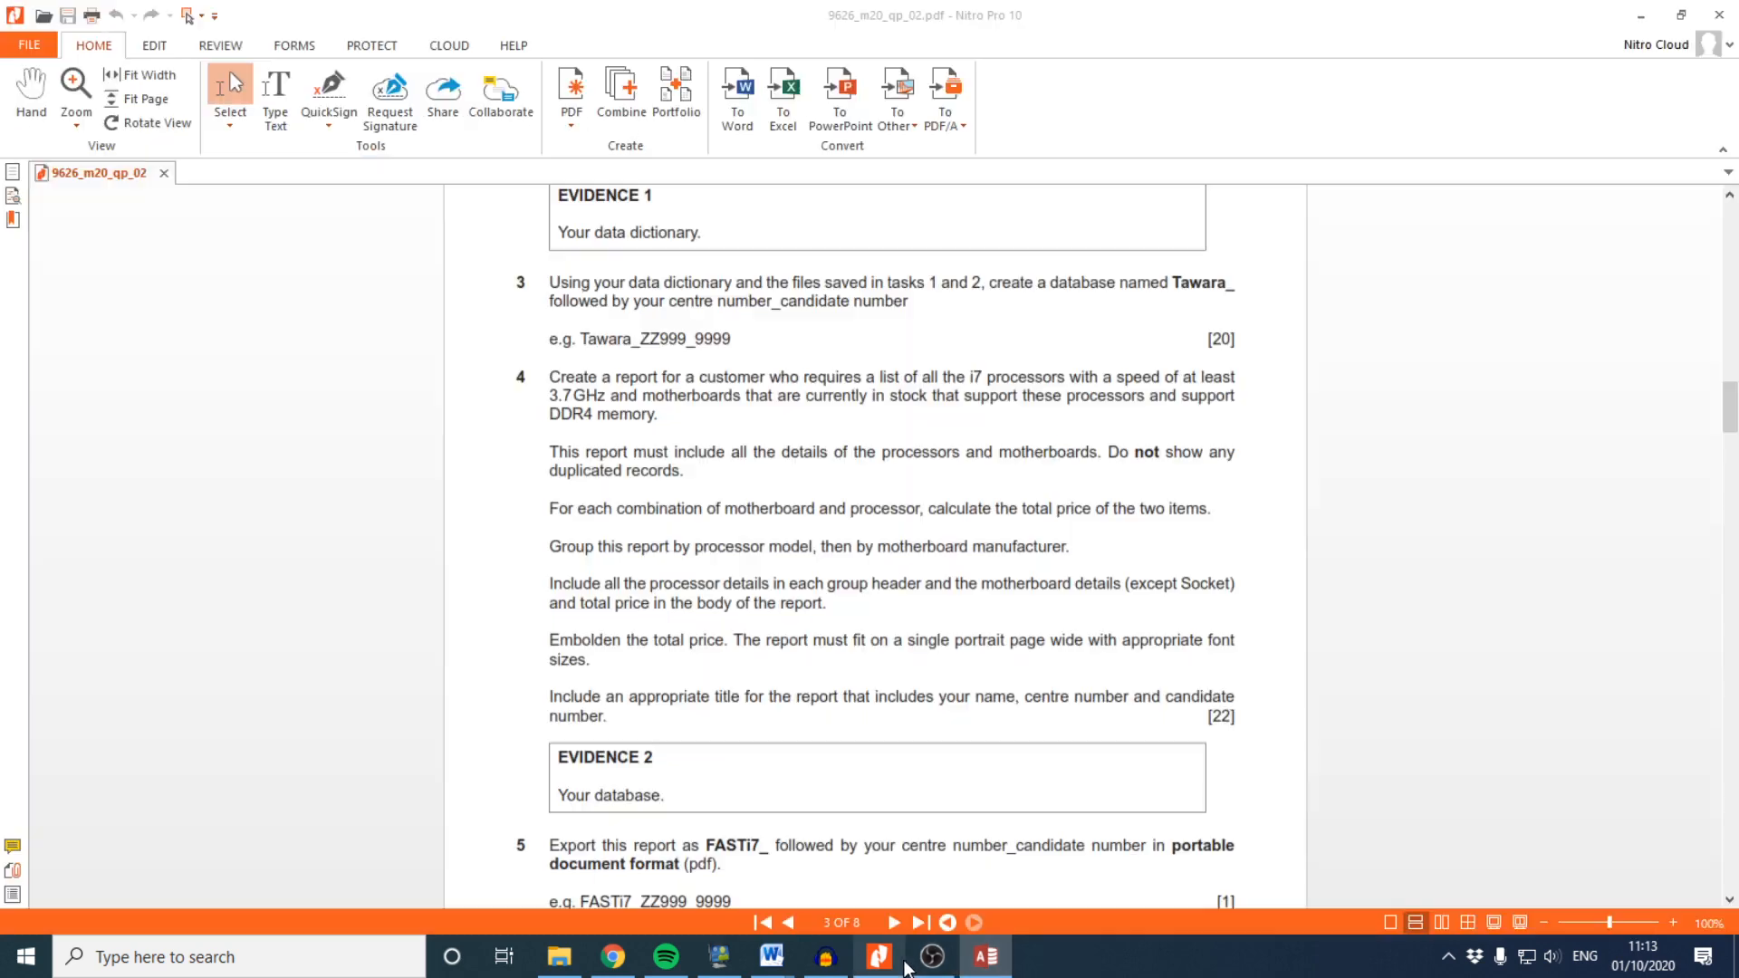
Read the task 4 total price and report grouping requirements in the Nitro Pro PDF, then return to Access
click(878, 956)
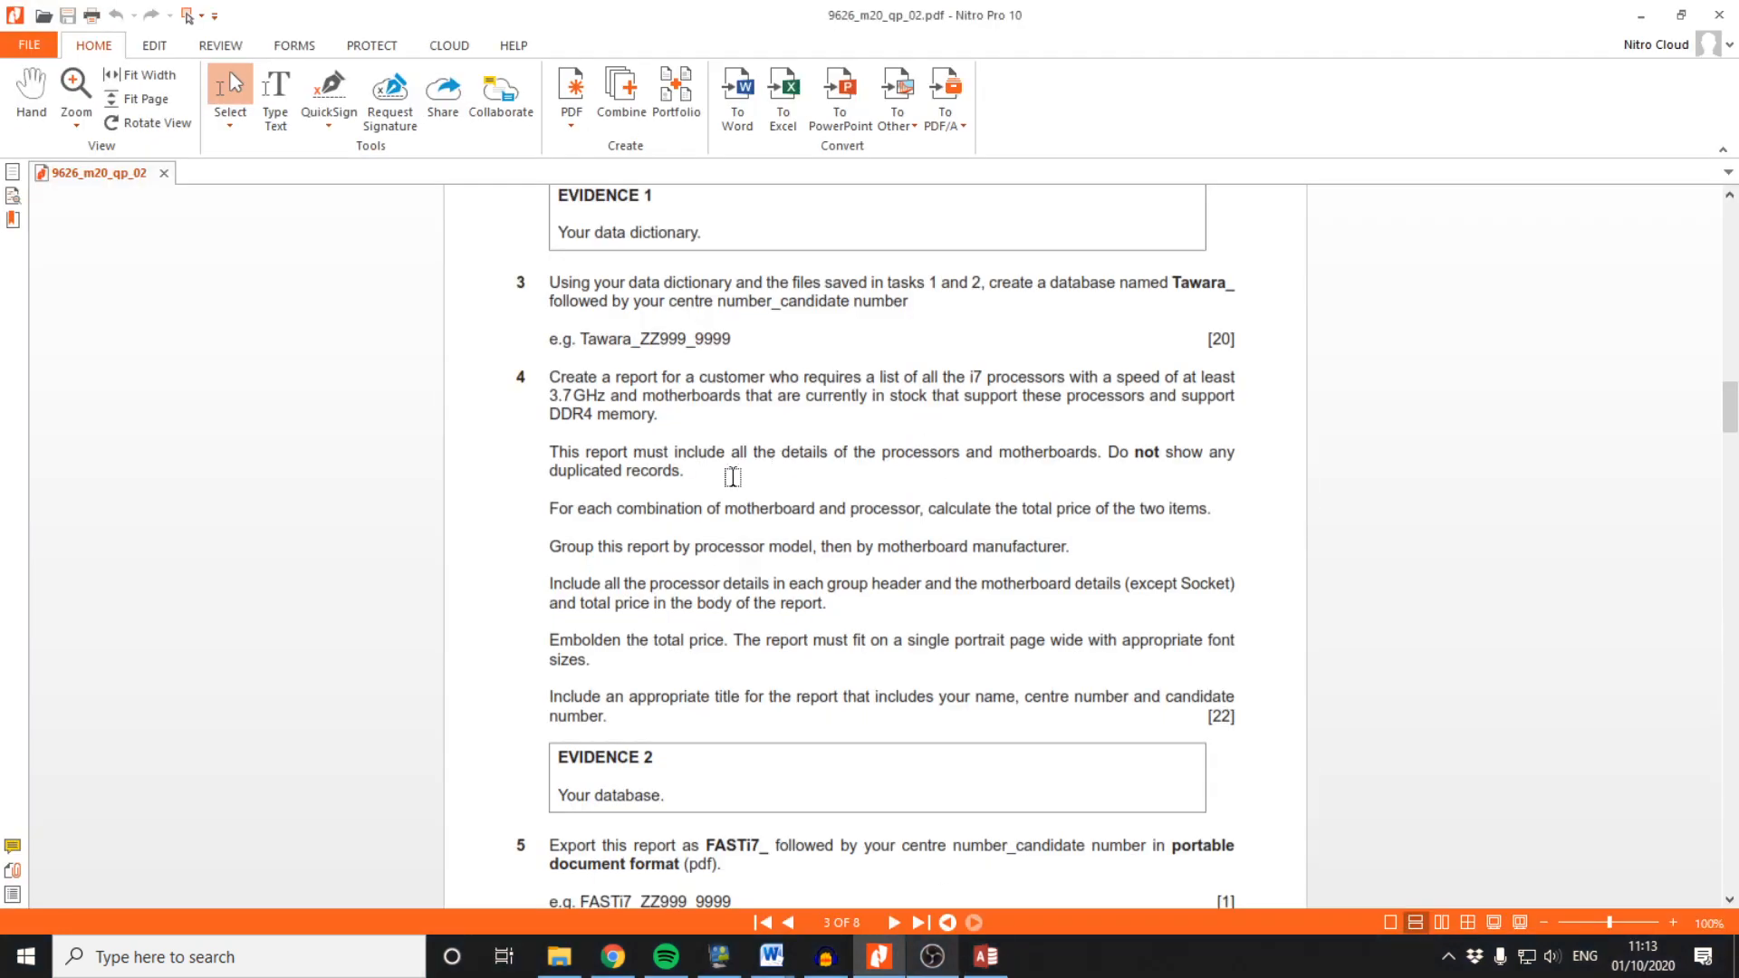
drag(729, 509, 1184, 514)
drag(567, 545, 1051, 550)
click(985, 956)
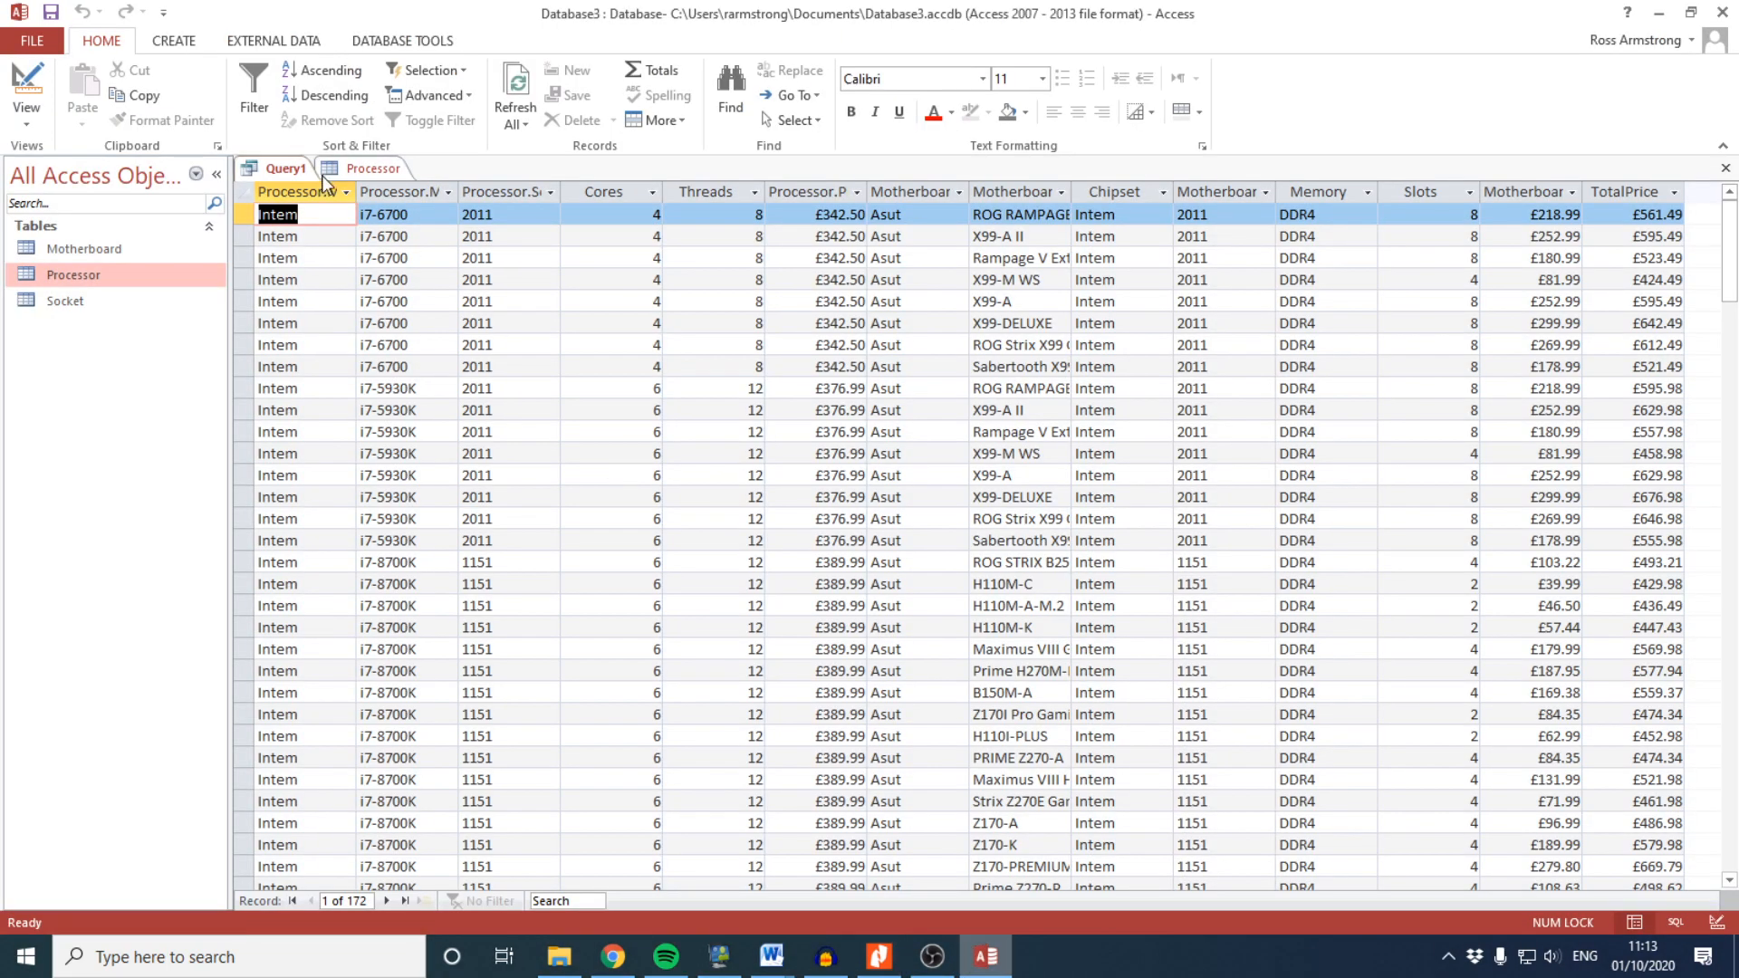
Save the query under the name DDR4 i7 query
right_click(288, 168)
click(333, 209)
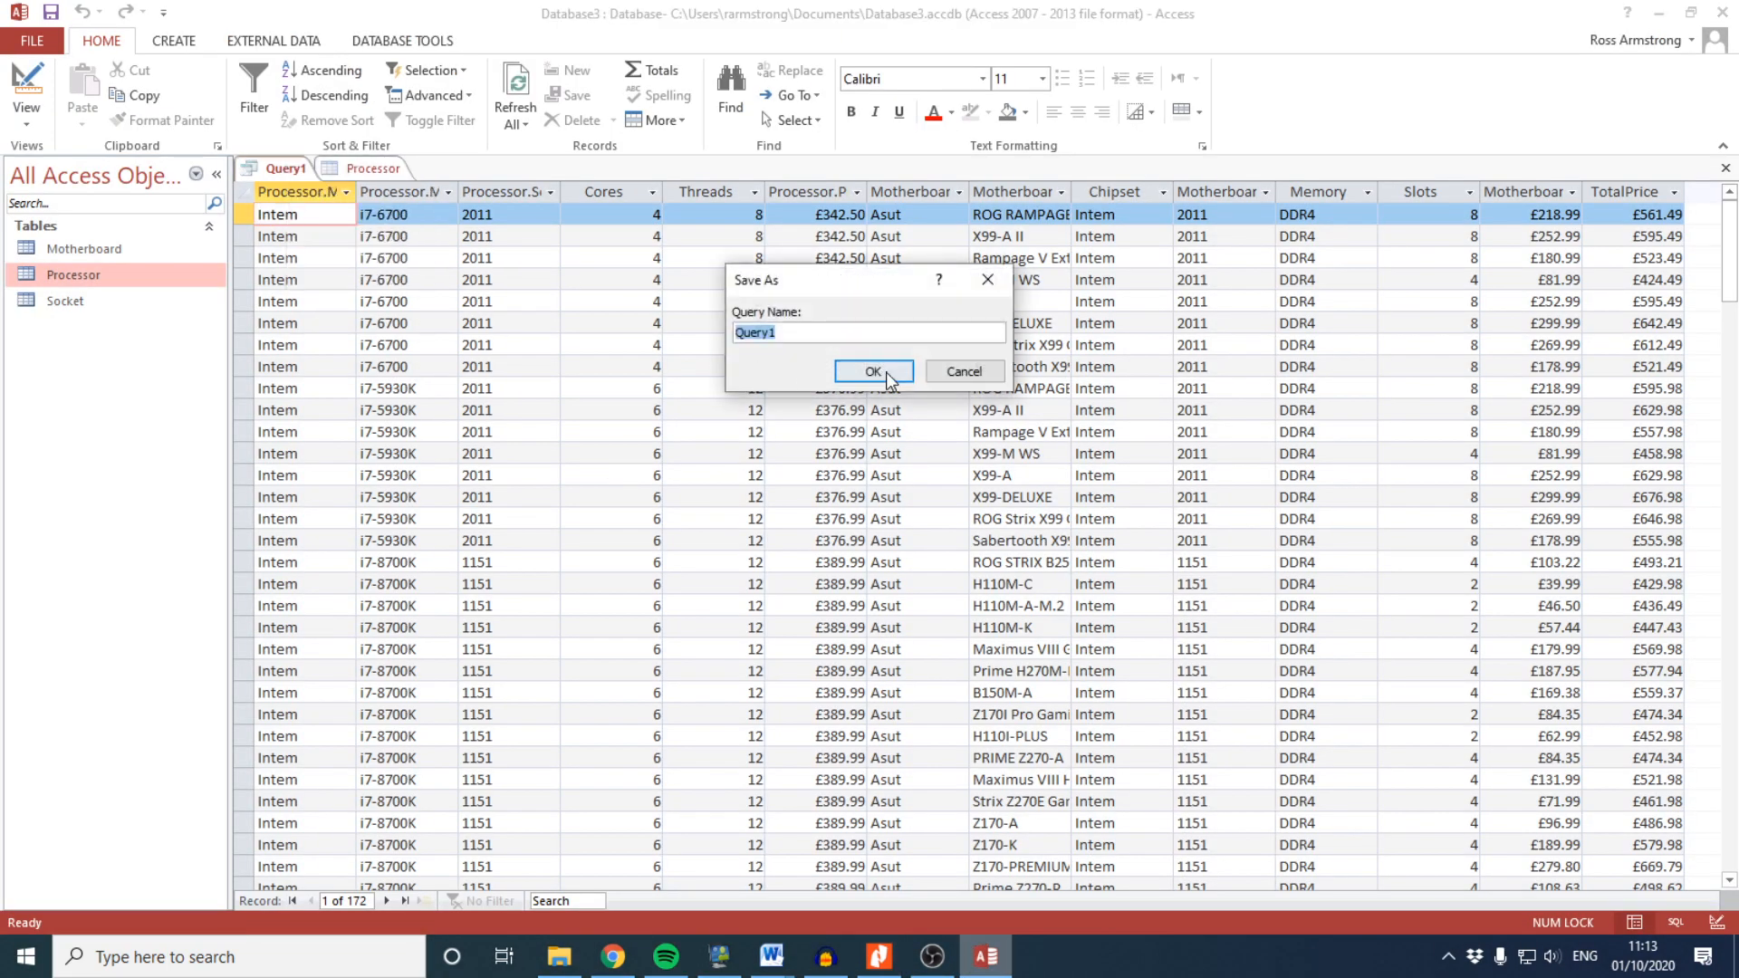
key(Caps_Lock)
text(DDR43)
key(Caps_Lock)
text(i7 query)
key(Return)
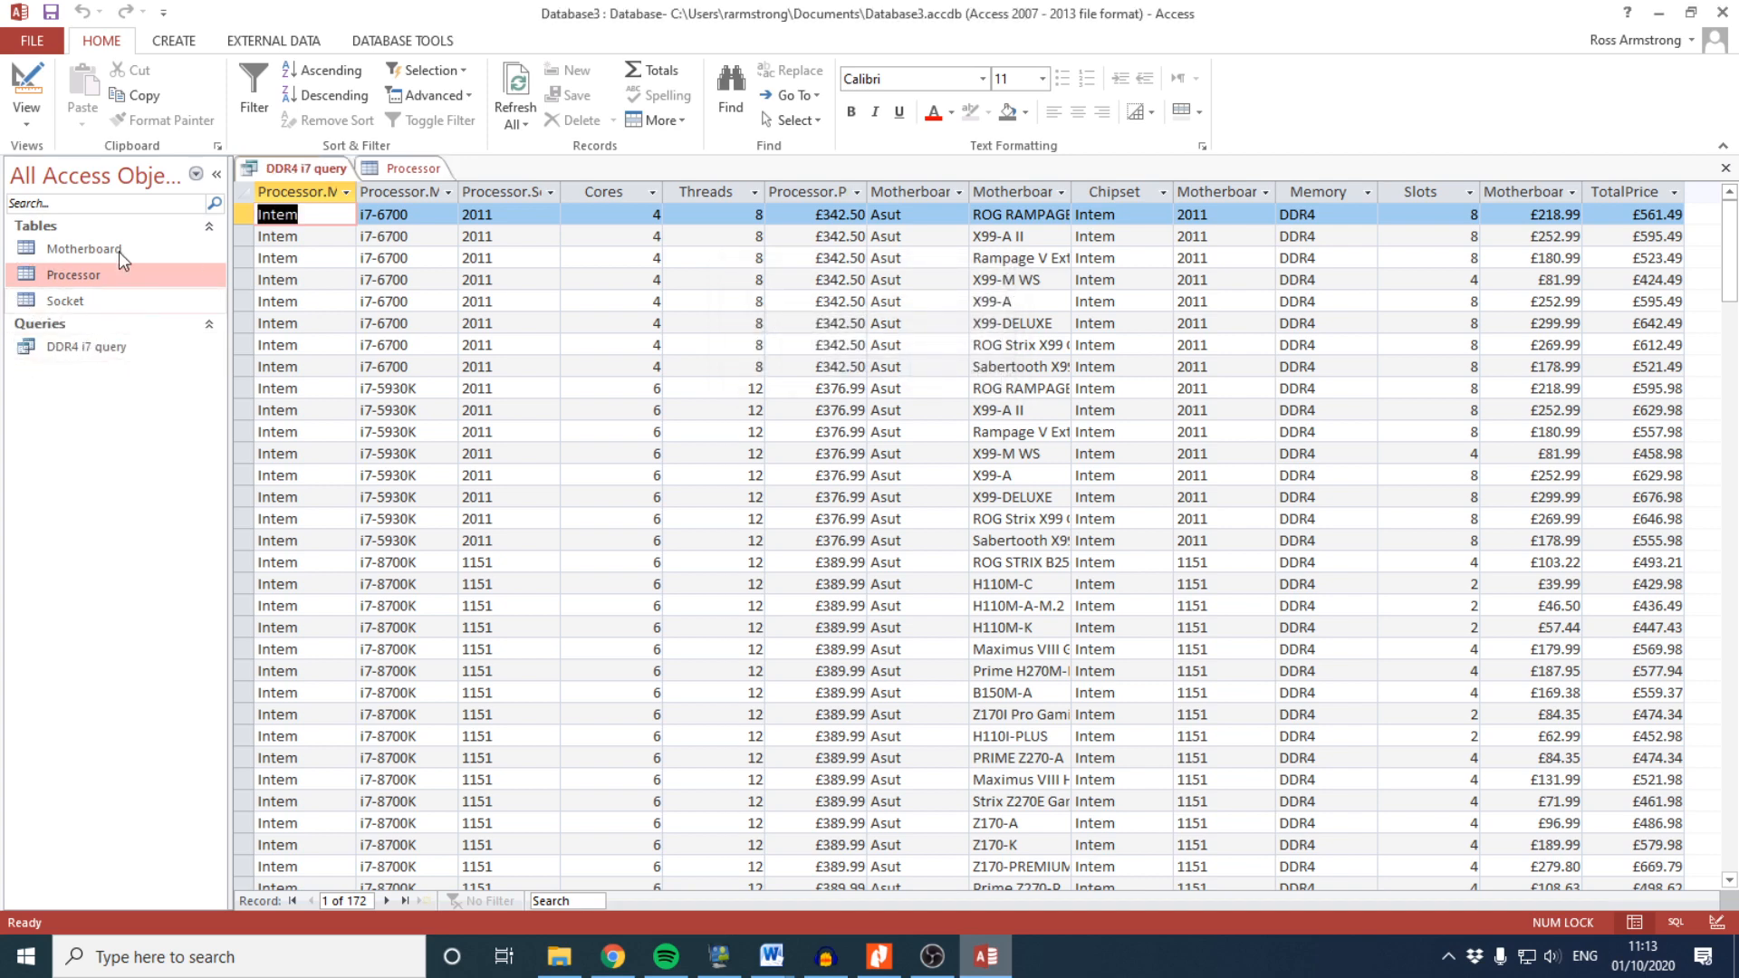
Bring up the options for creating a new report
click(159, 40)
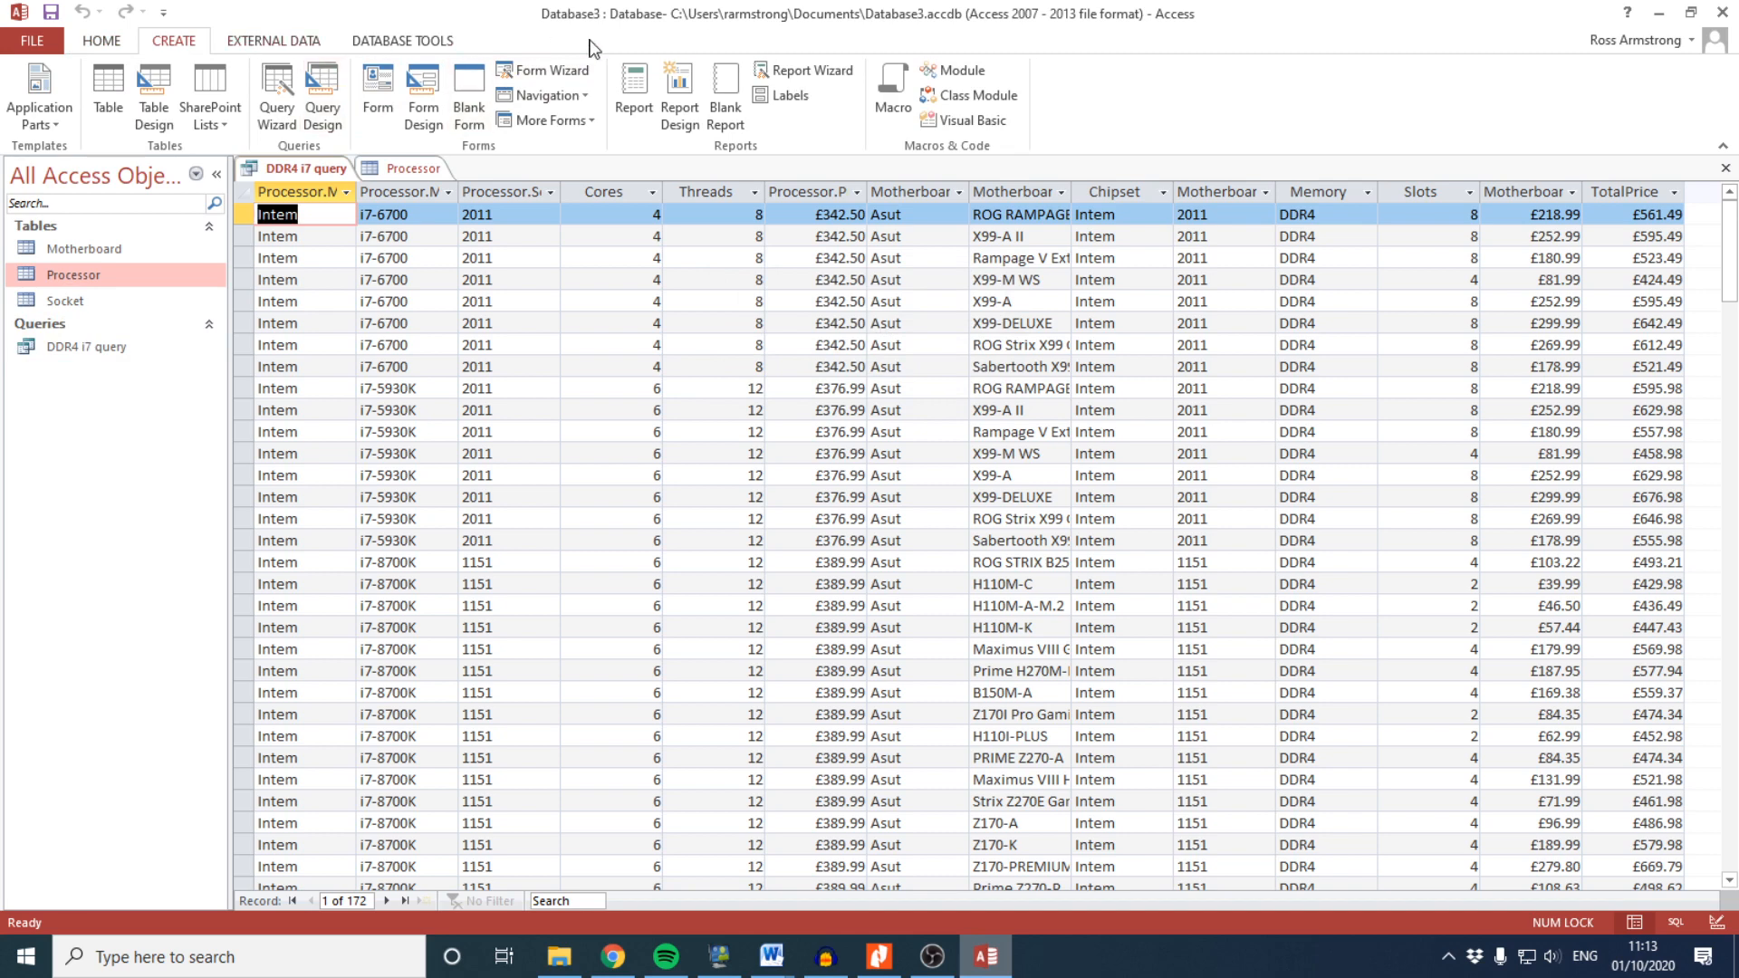
Start a report with the Report Wizard, including all fields from the DDR4 i7 query
click(786, 69)
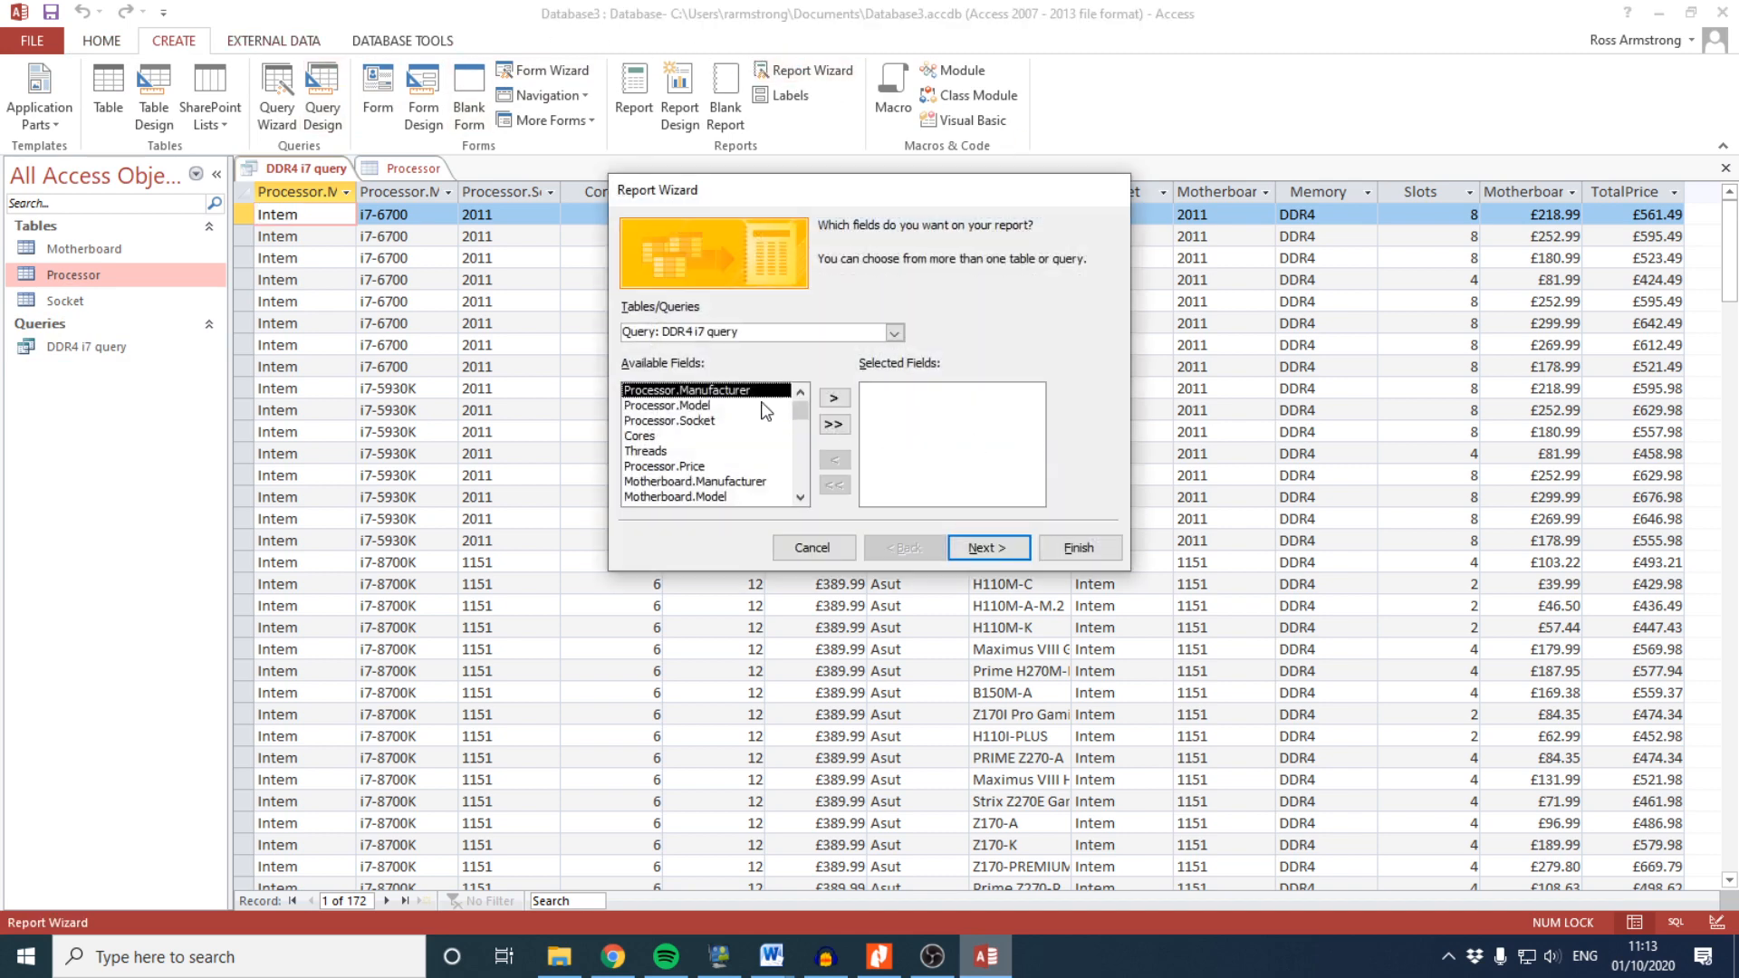
click(833, 424)
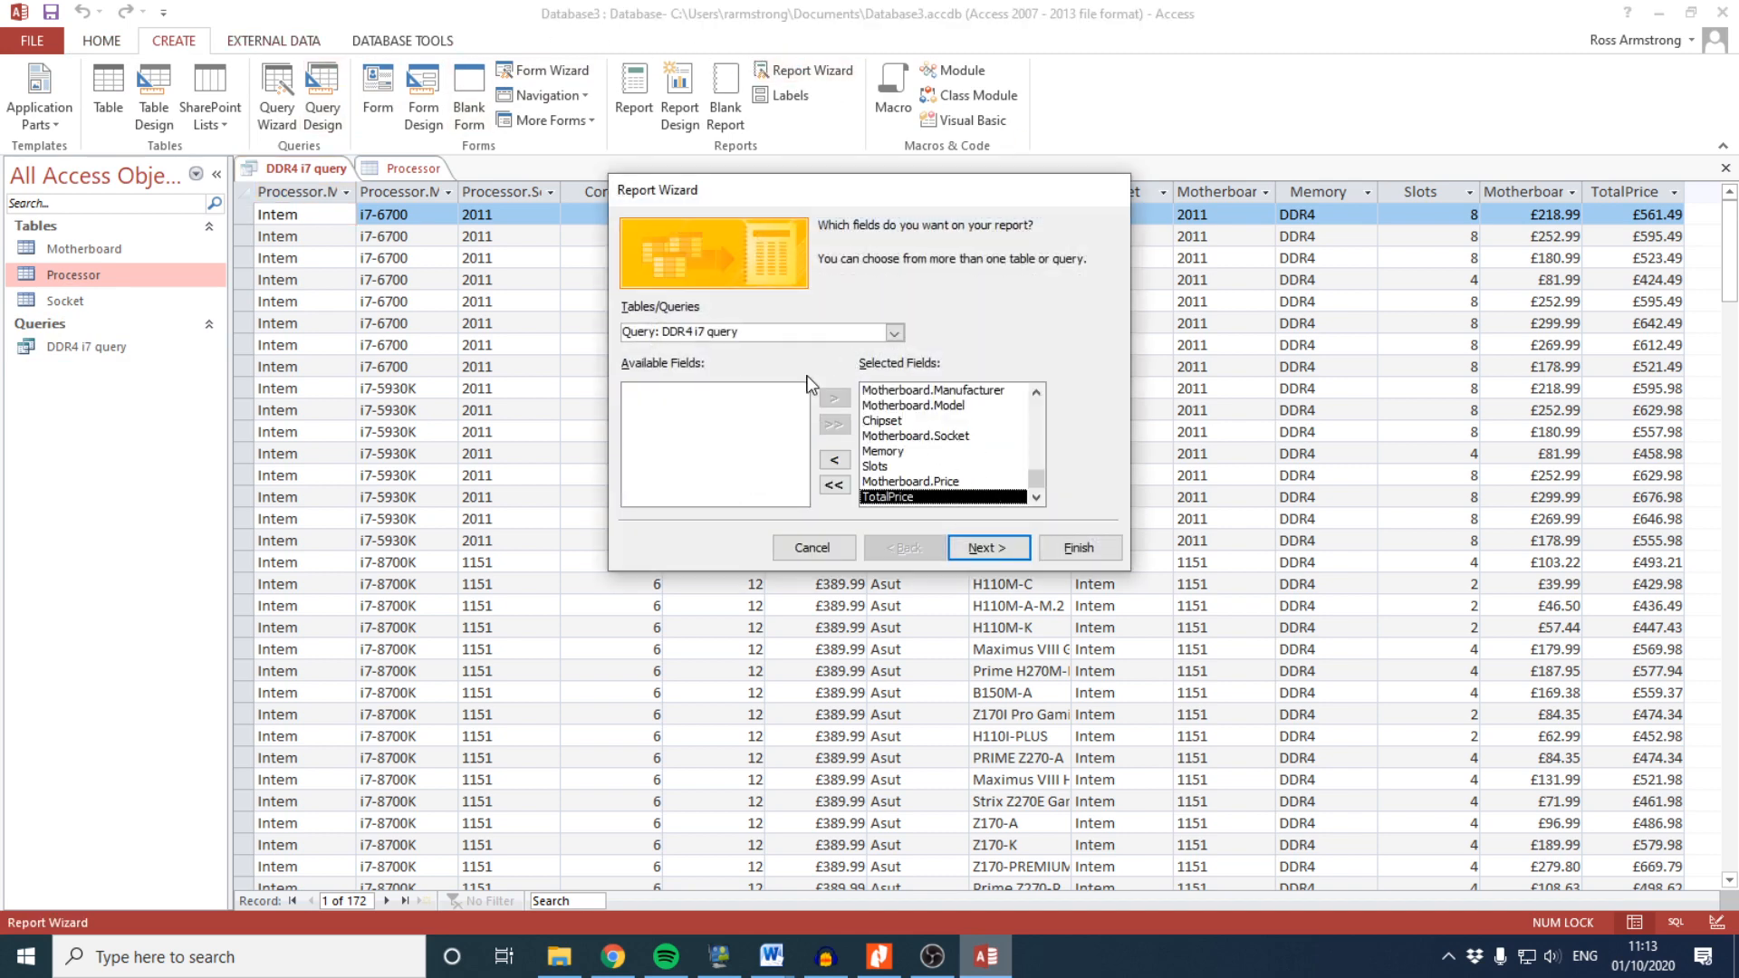
click(987, 547)
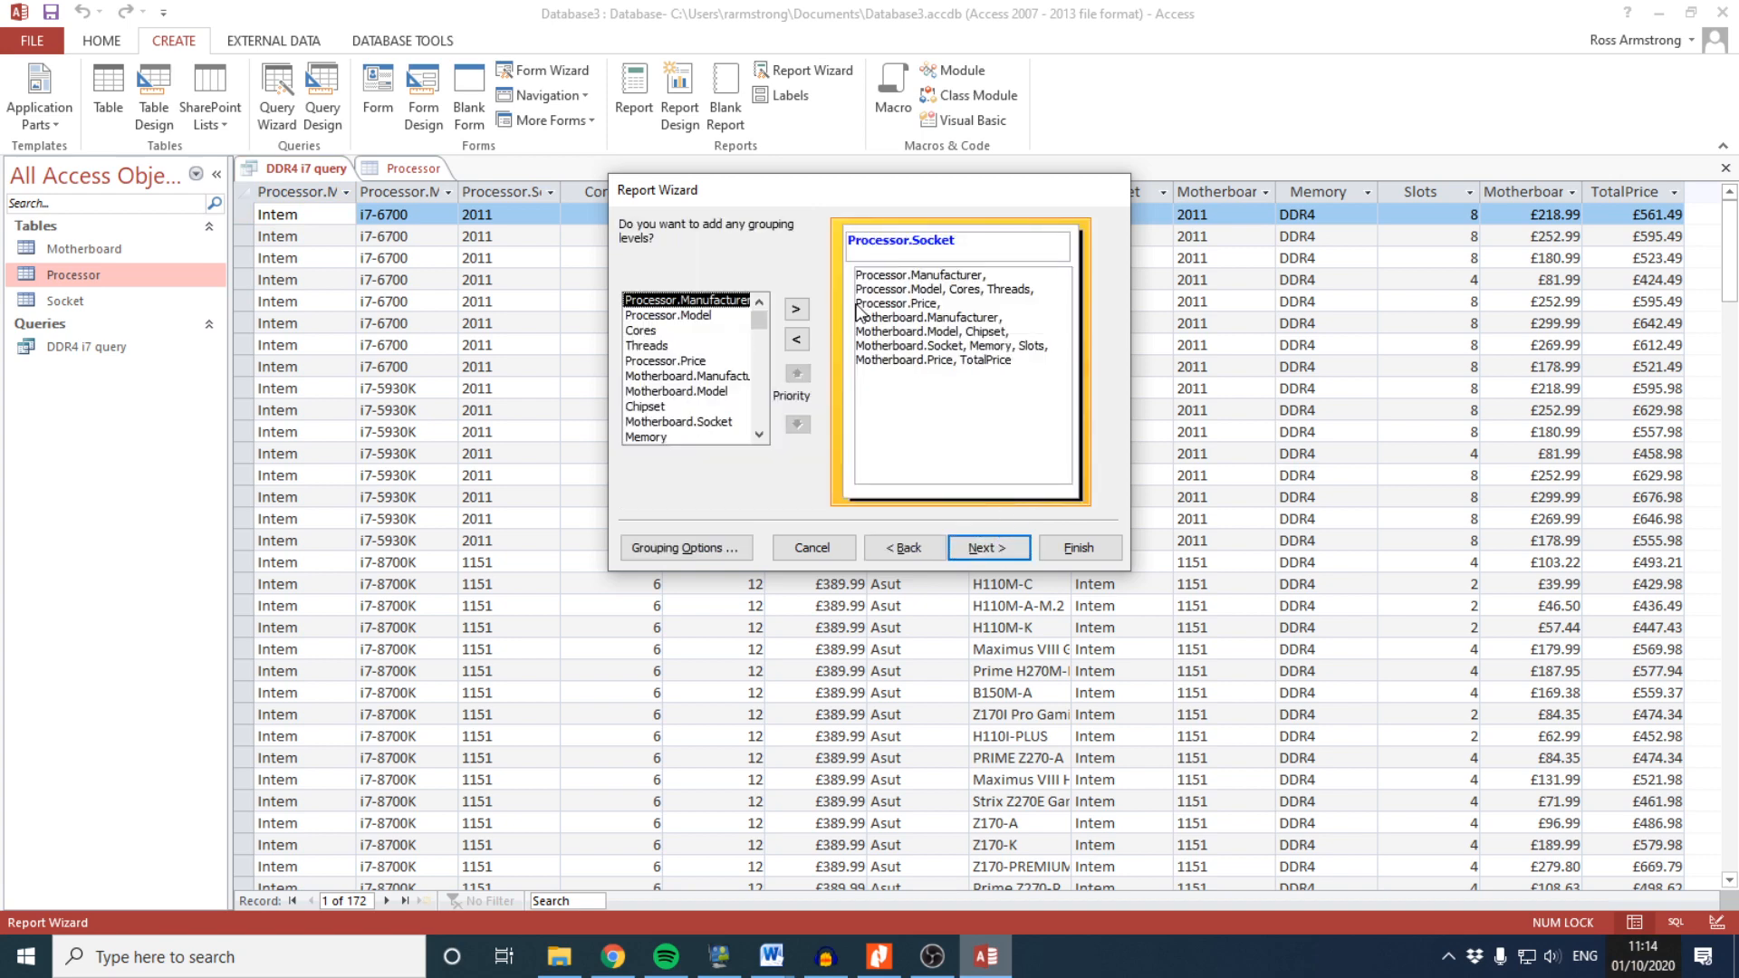
Switch to the 9626_m20_qp_02 PDF in Nitro Pro and examine task 4's grouping, field, formatting and title requirements, returning to Access
click(879, 956)
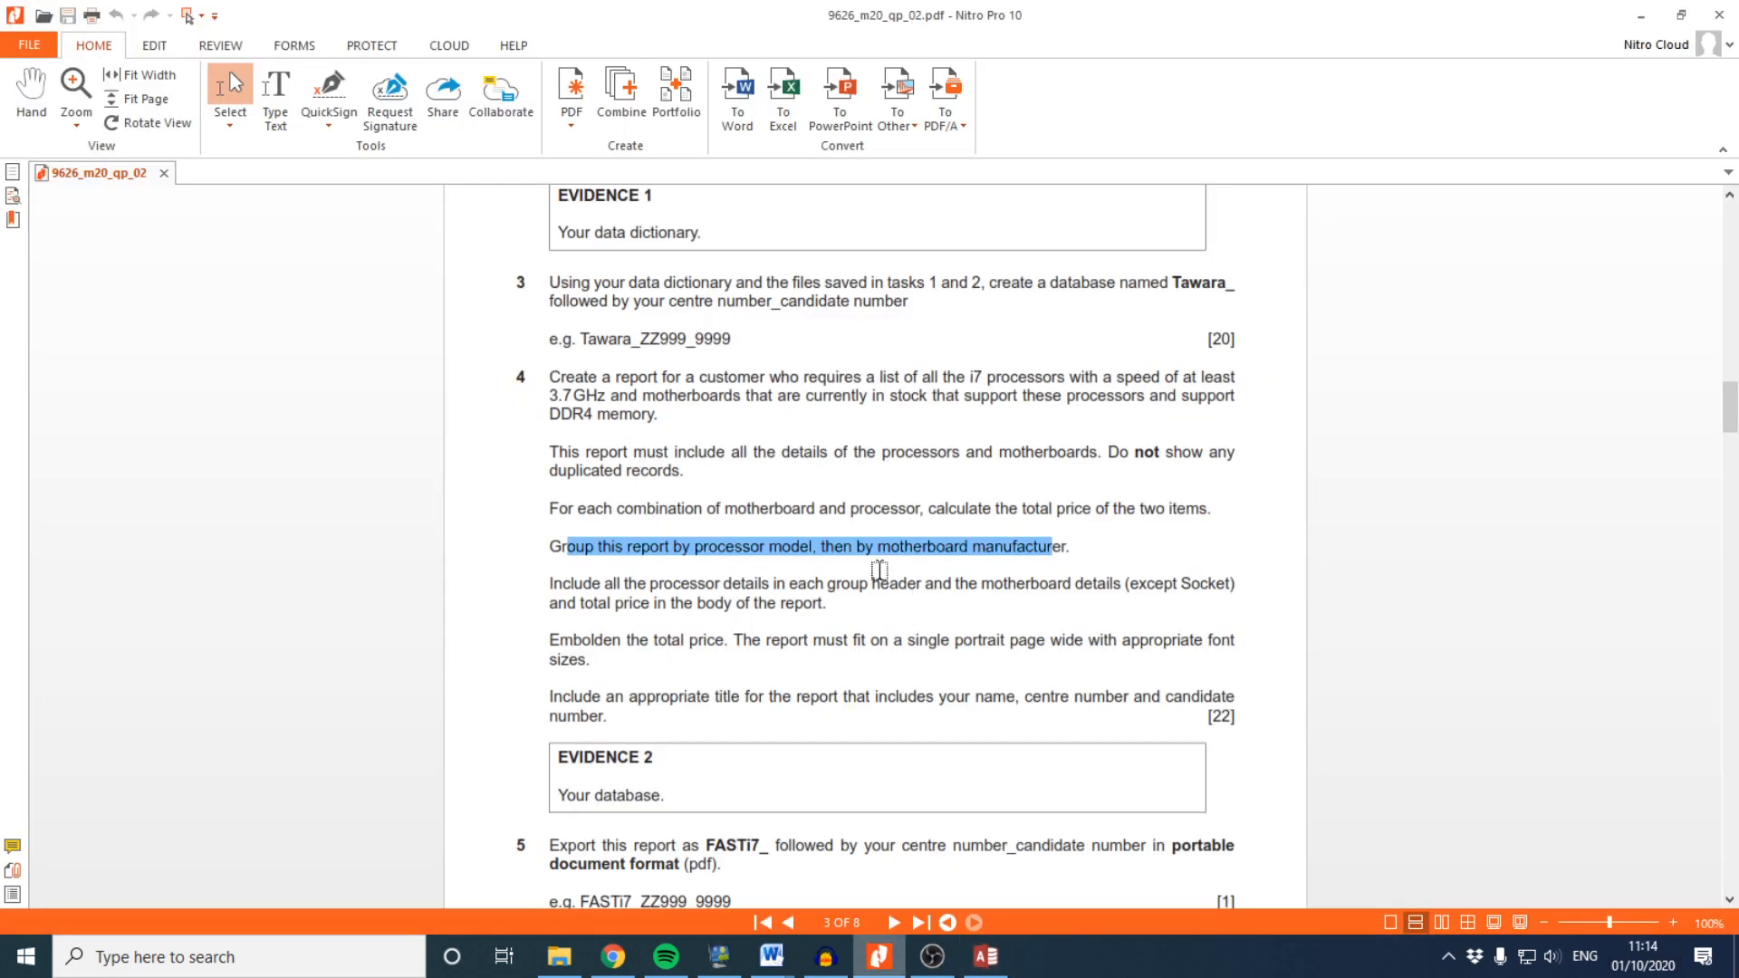
drag(1112, 585, 1226, 589)
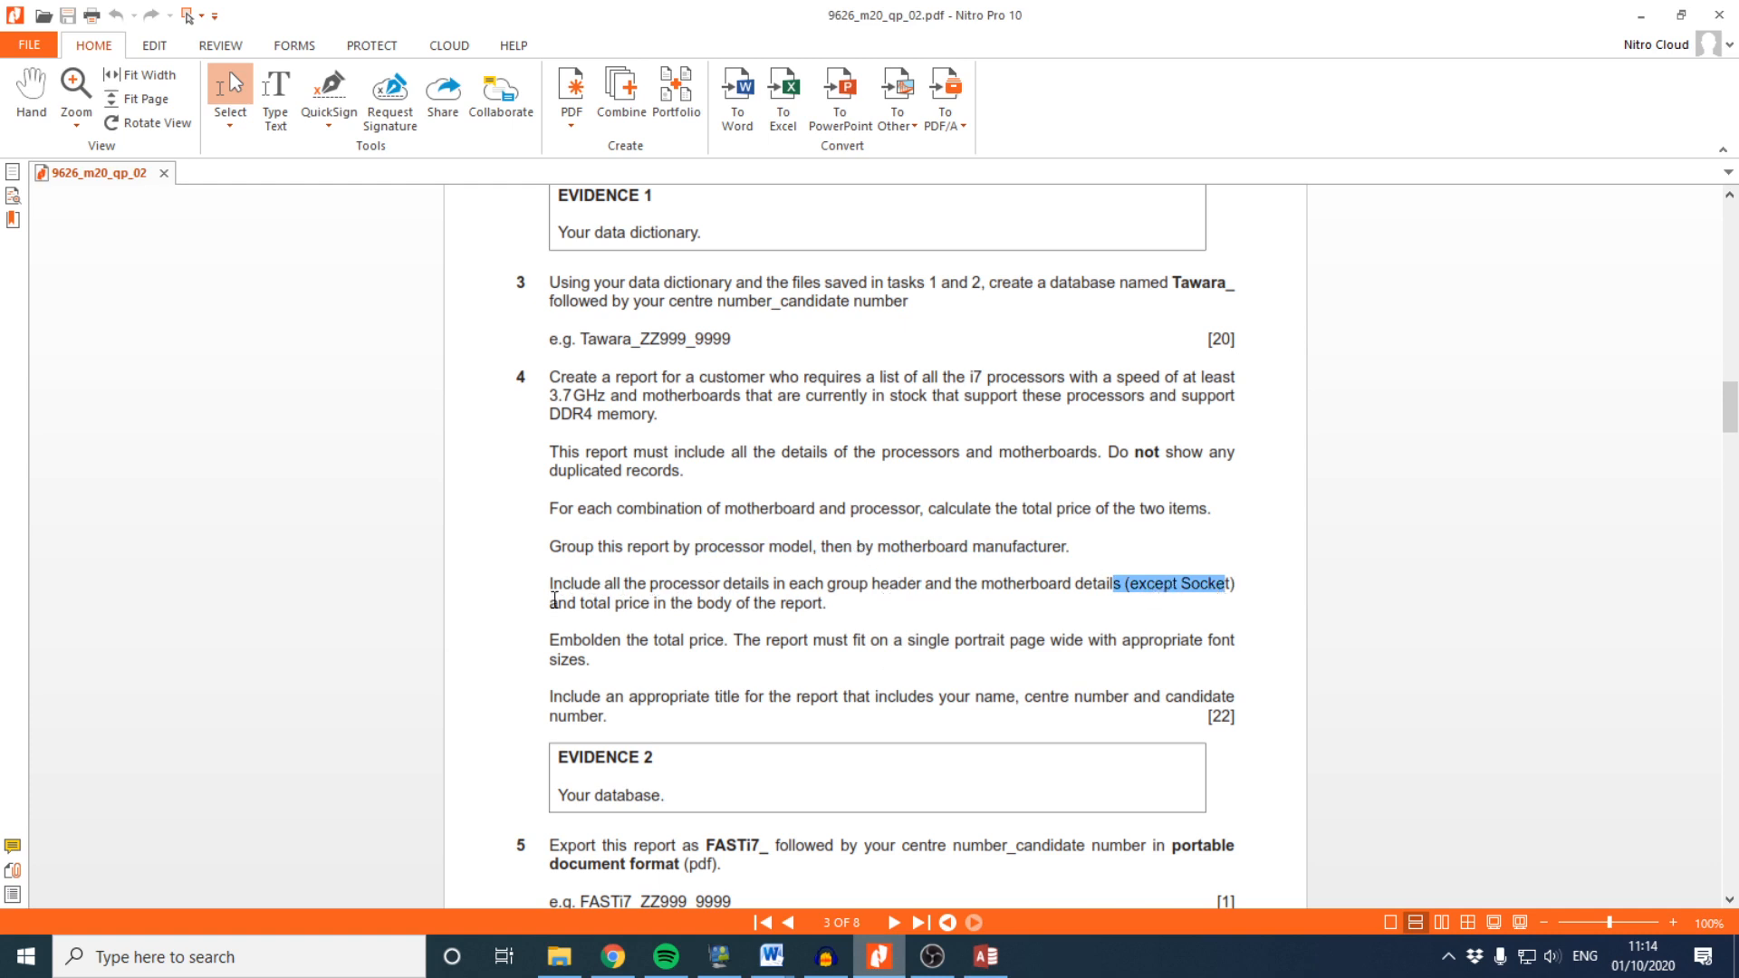
scroll(788, 602, down, 3)
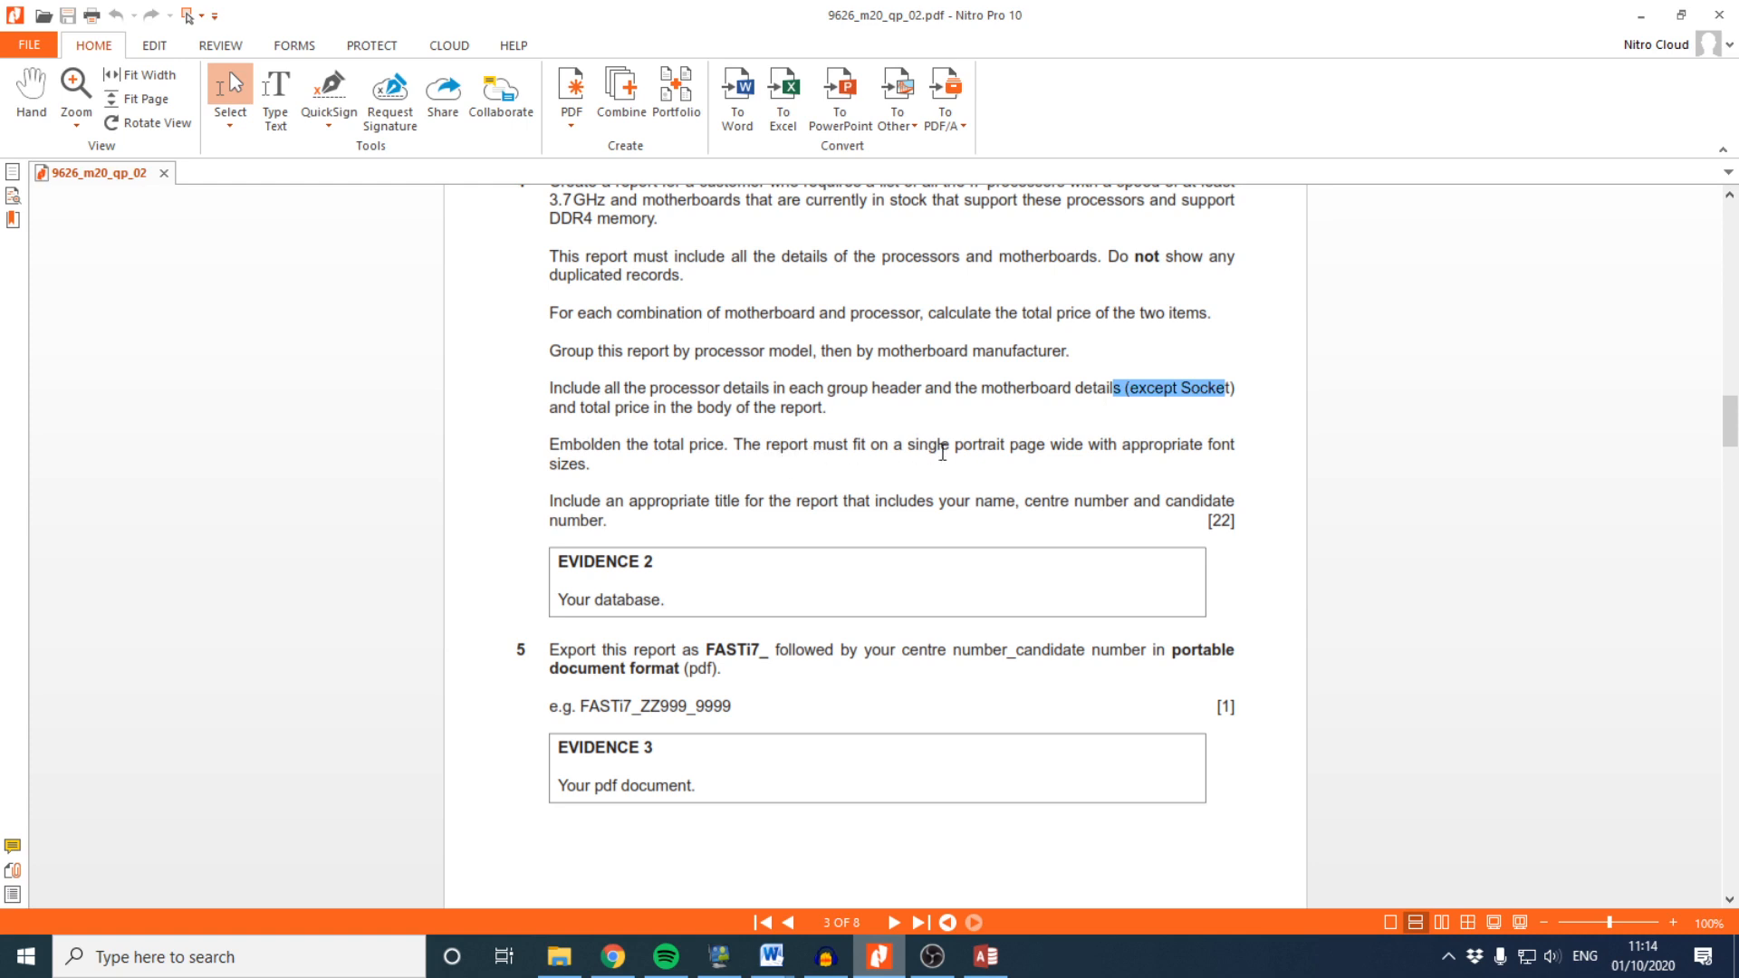
drag(582, 445, 735, 453)
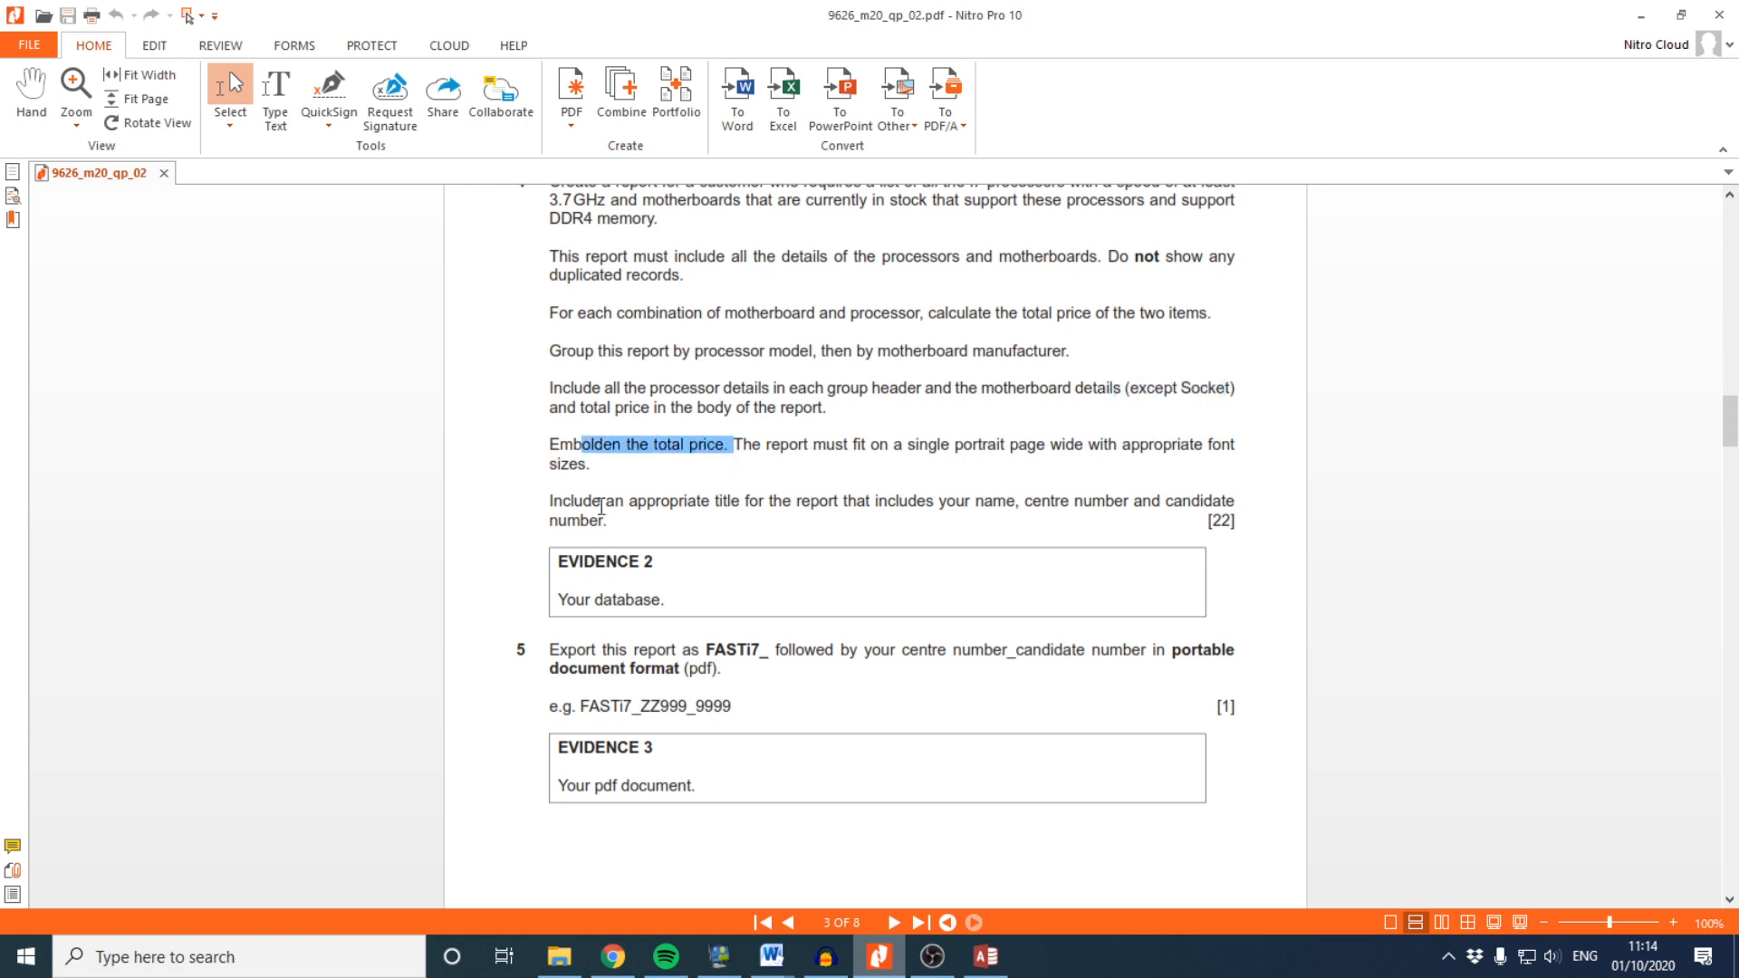
drag(591, 503, 1193, 508)
click(620, 521)
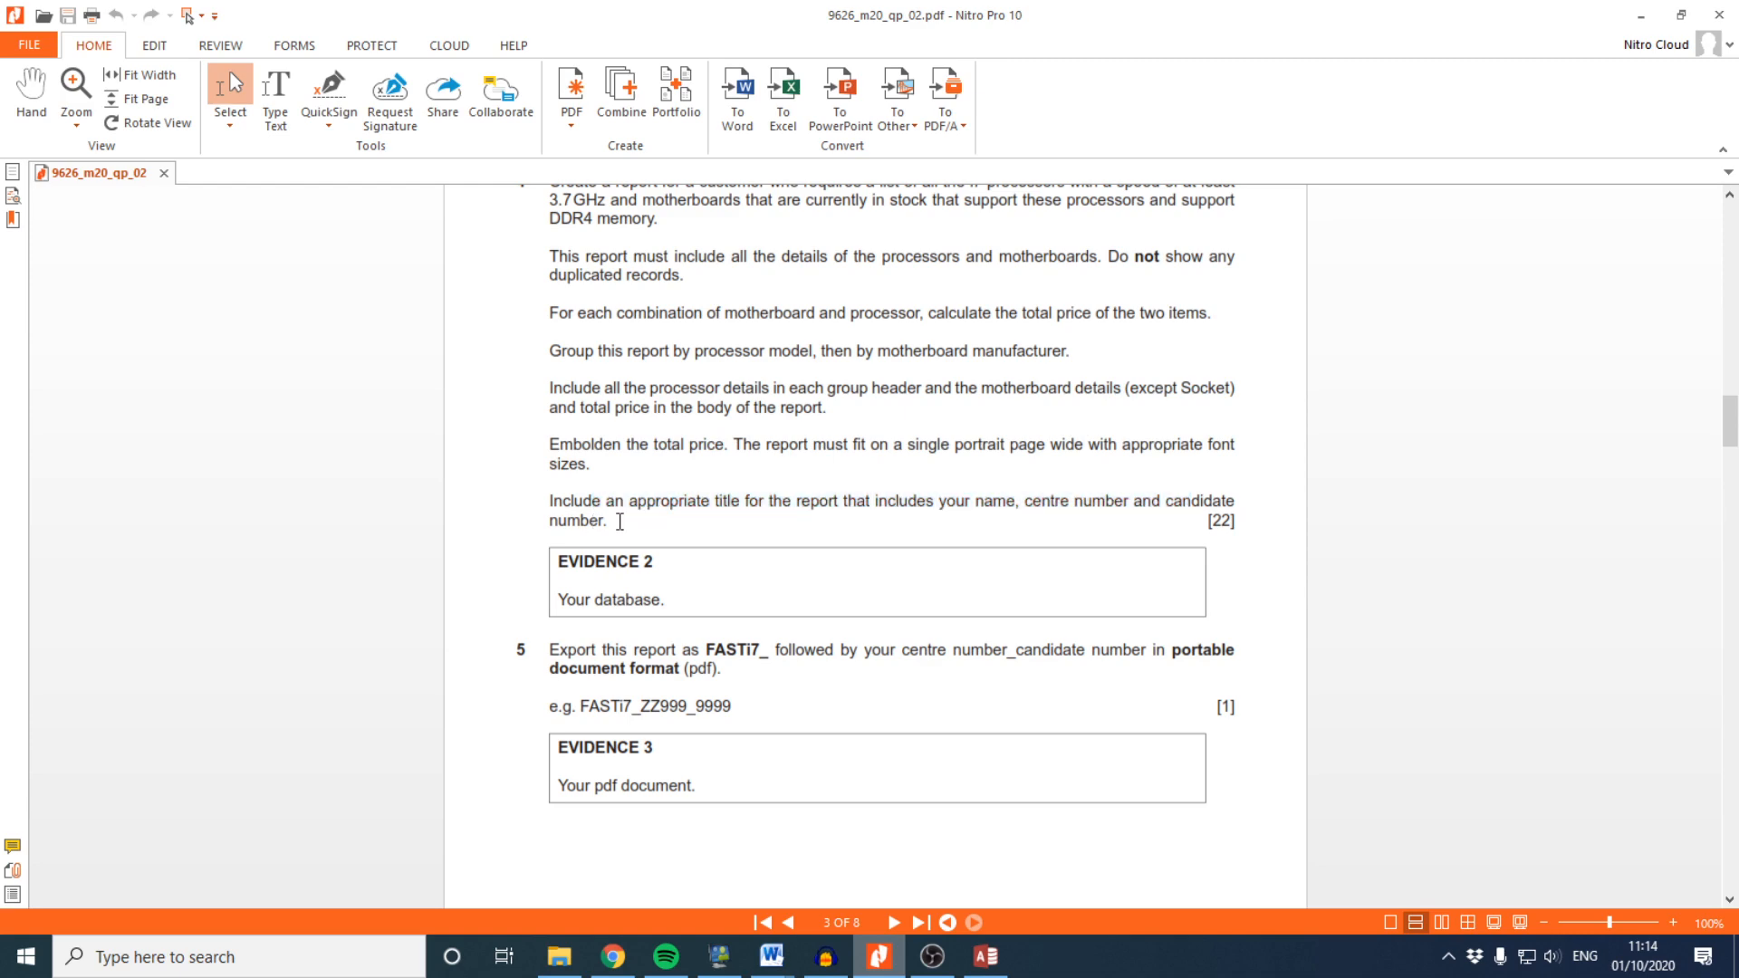
click(989, 971)
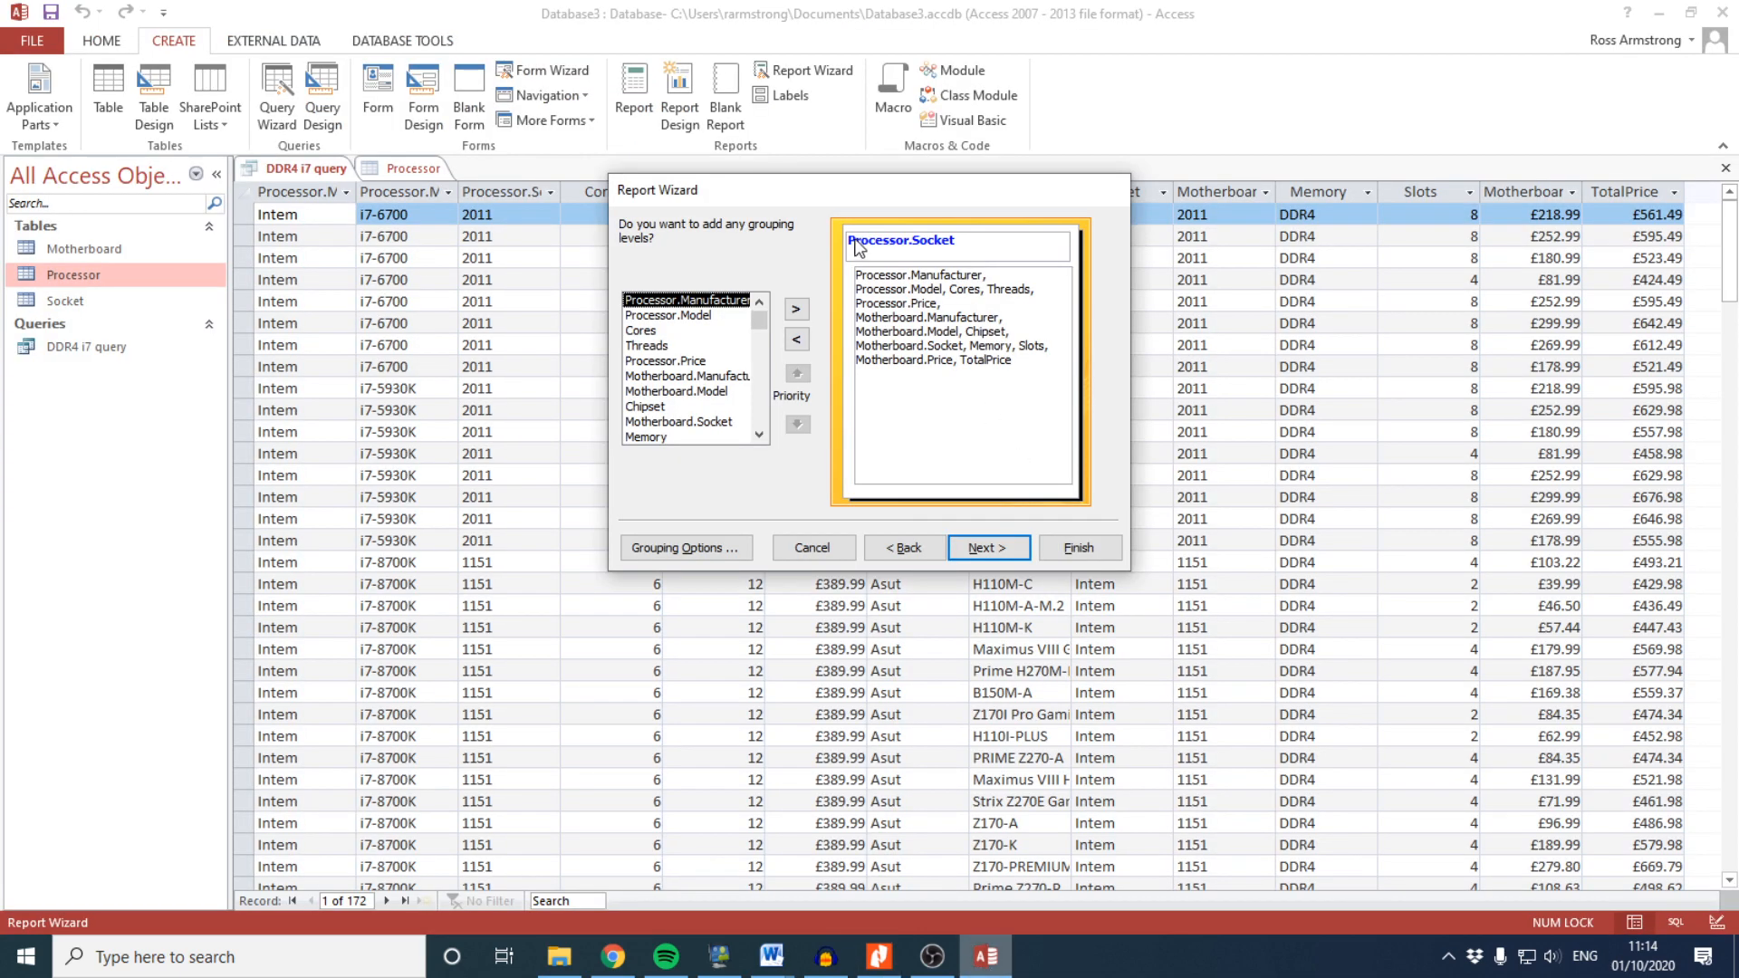
click(869, 961)
drag(716, 351, 1071, 353)
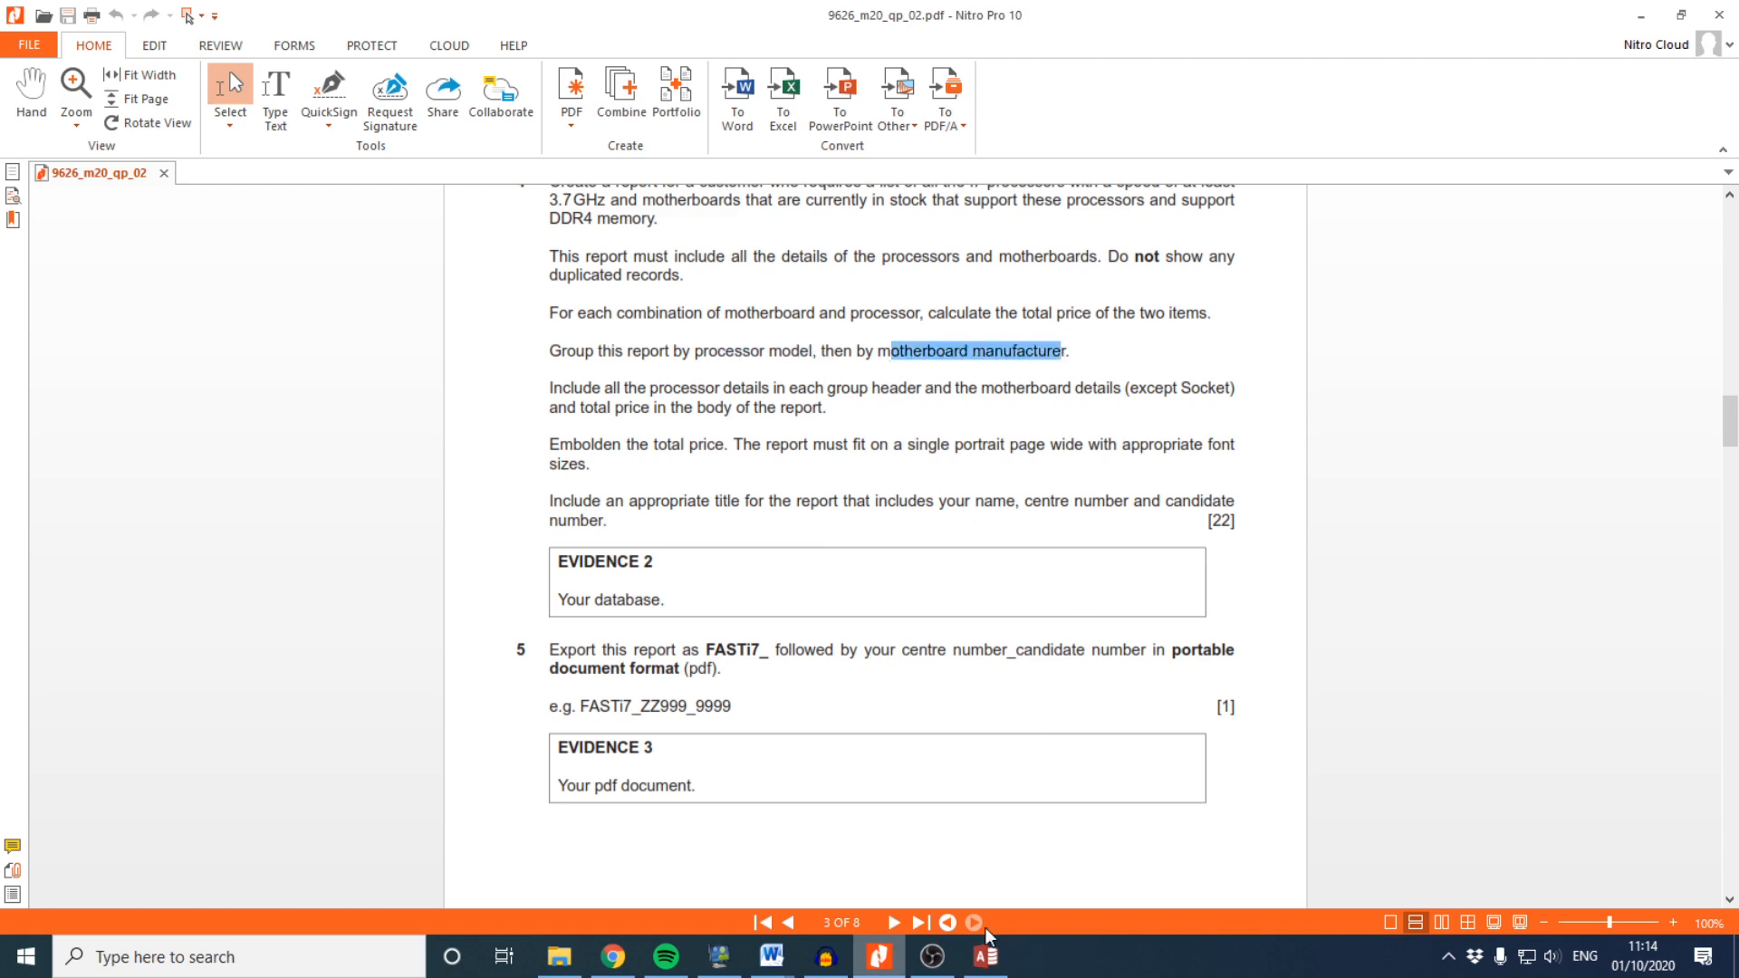
click(985, 957)
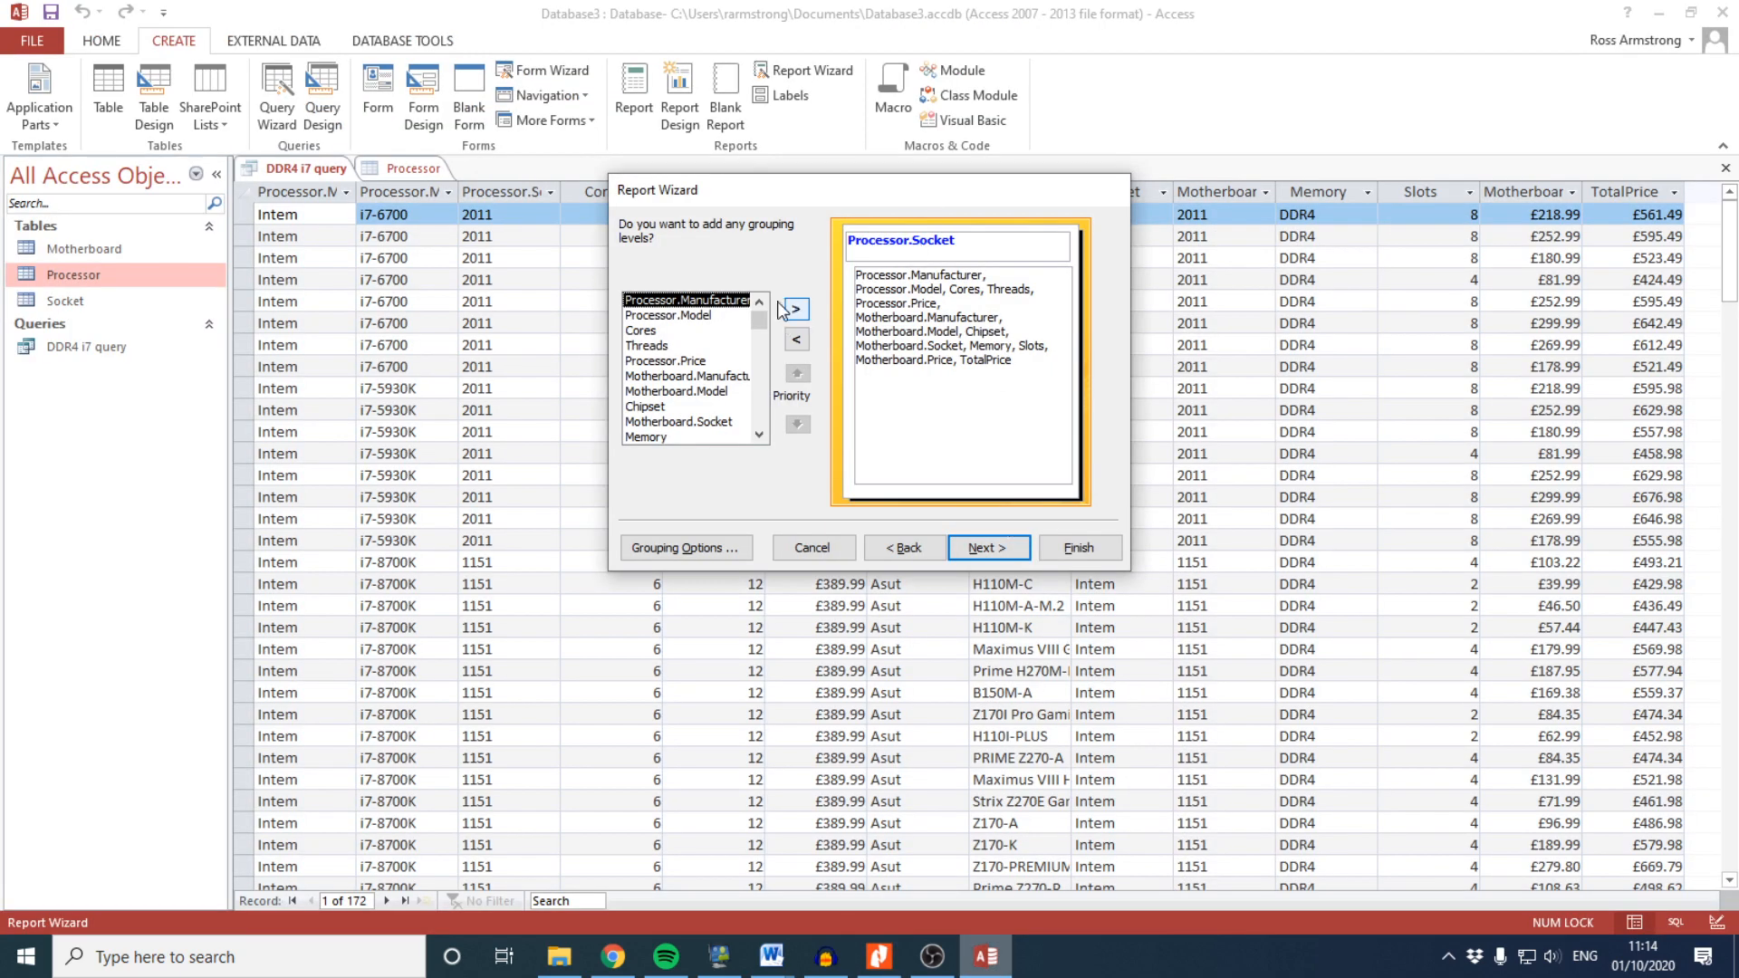
Replace the report's Processor.Socket grouping with Processor.Model, and add Motherboard.Manufacturer as the second grouping level
click(735, 317)
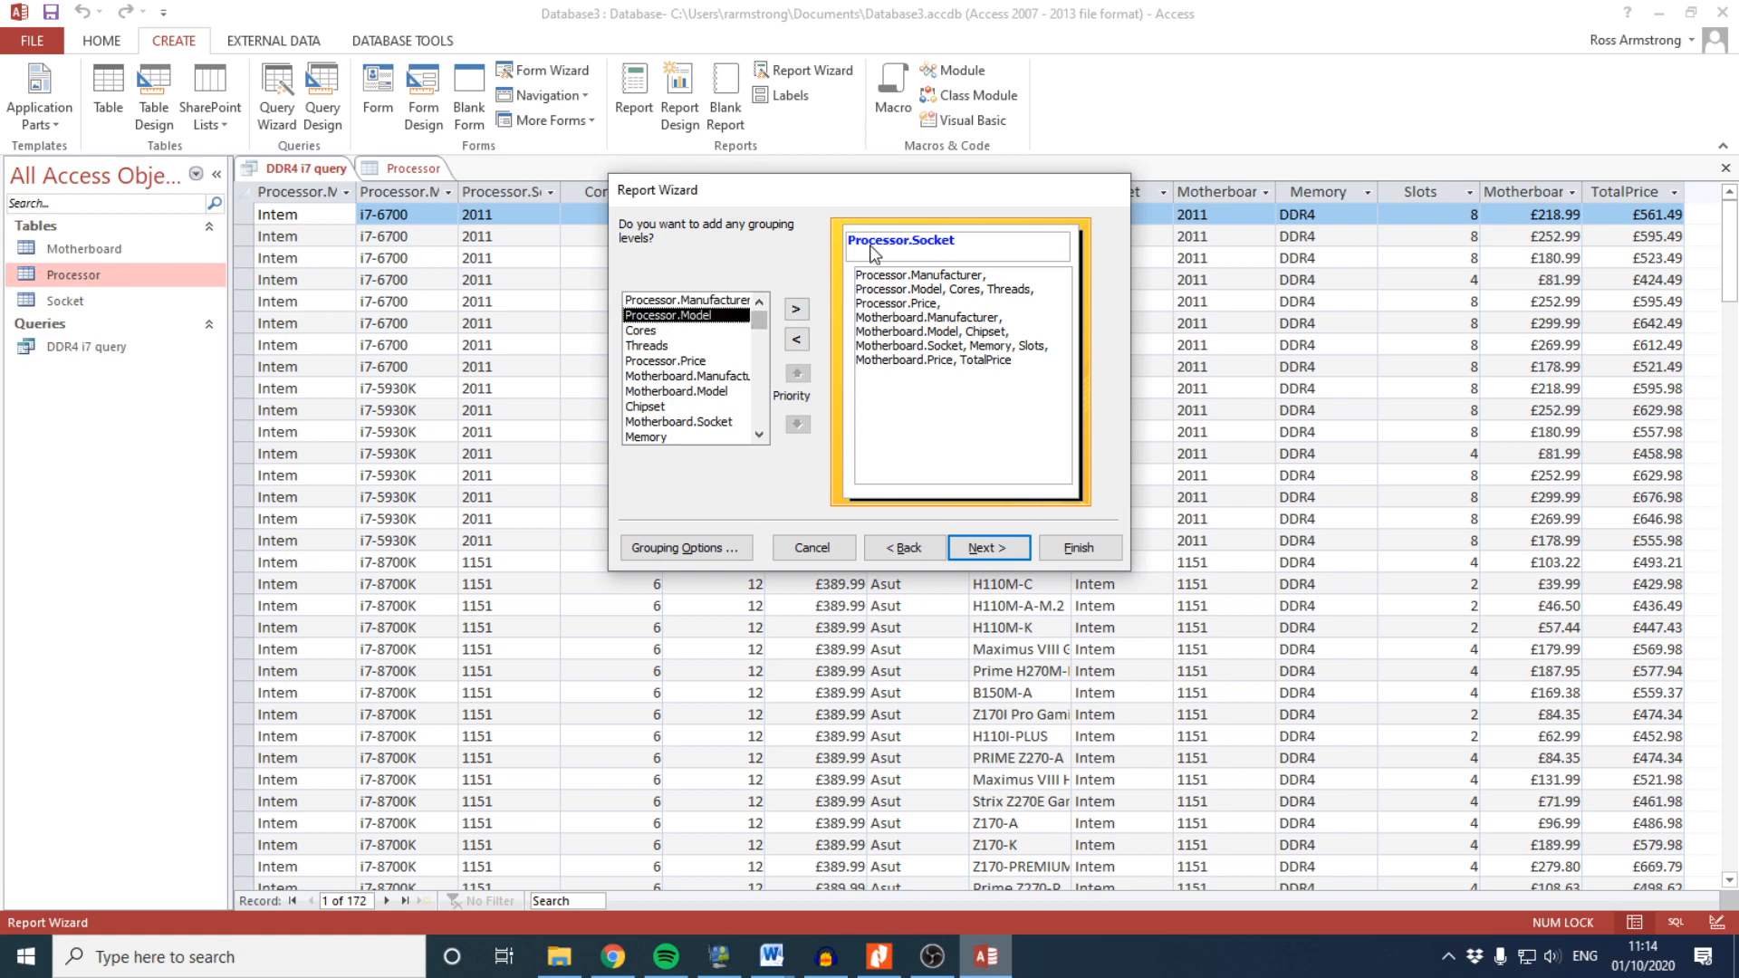
click(796, 306)
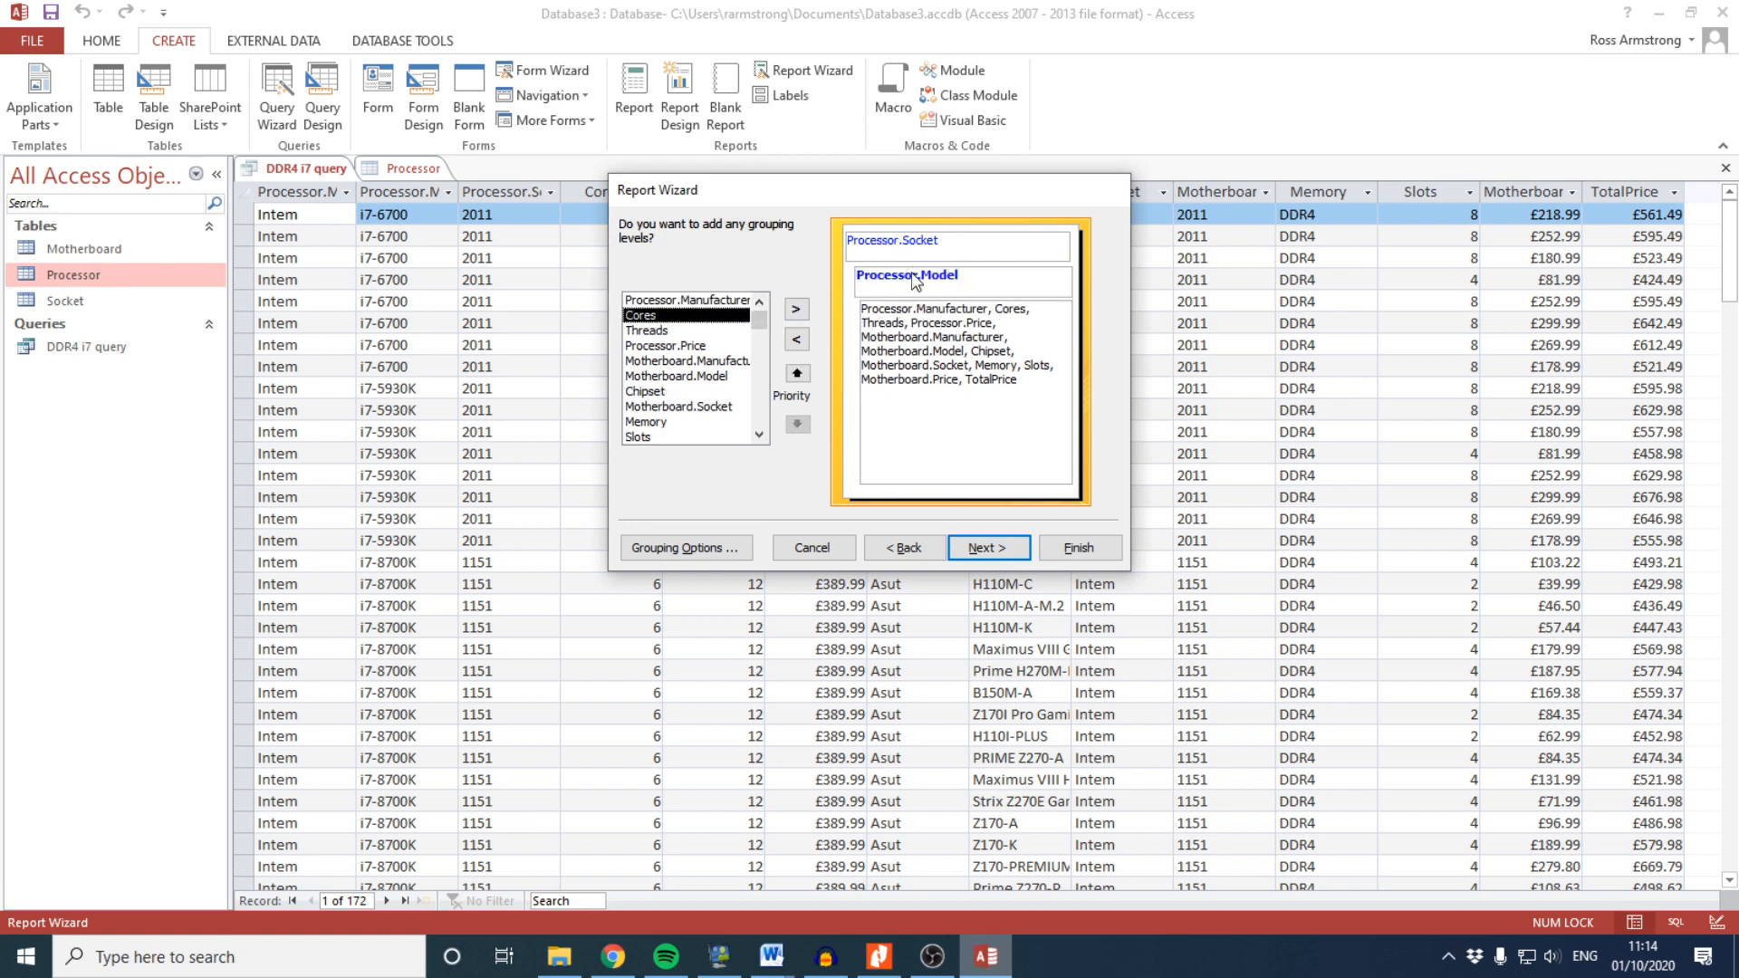
click(796, 339)
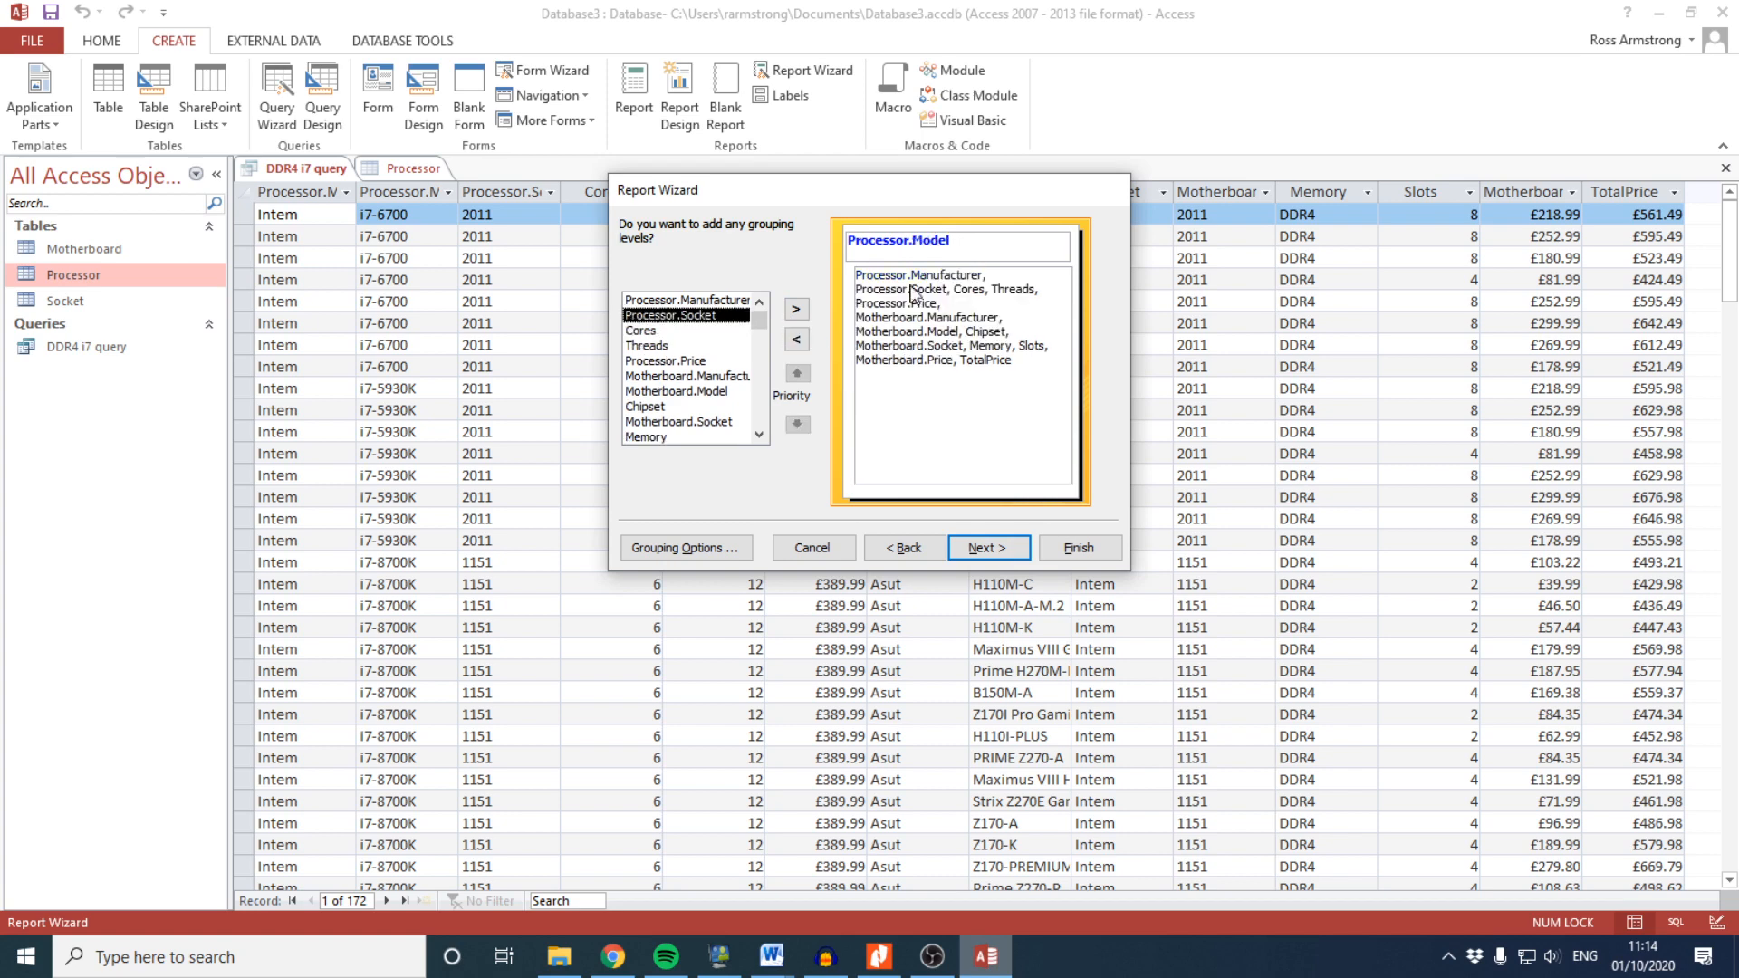
click(688, 376)
click(796, 309)
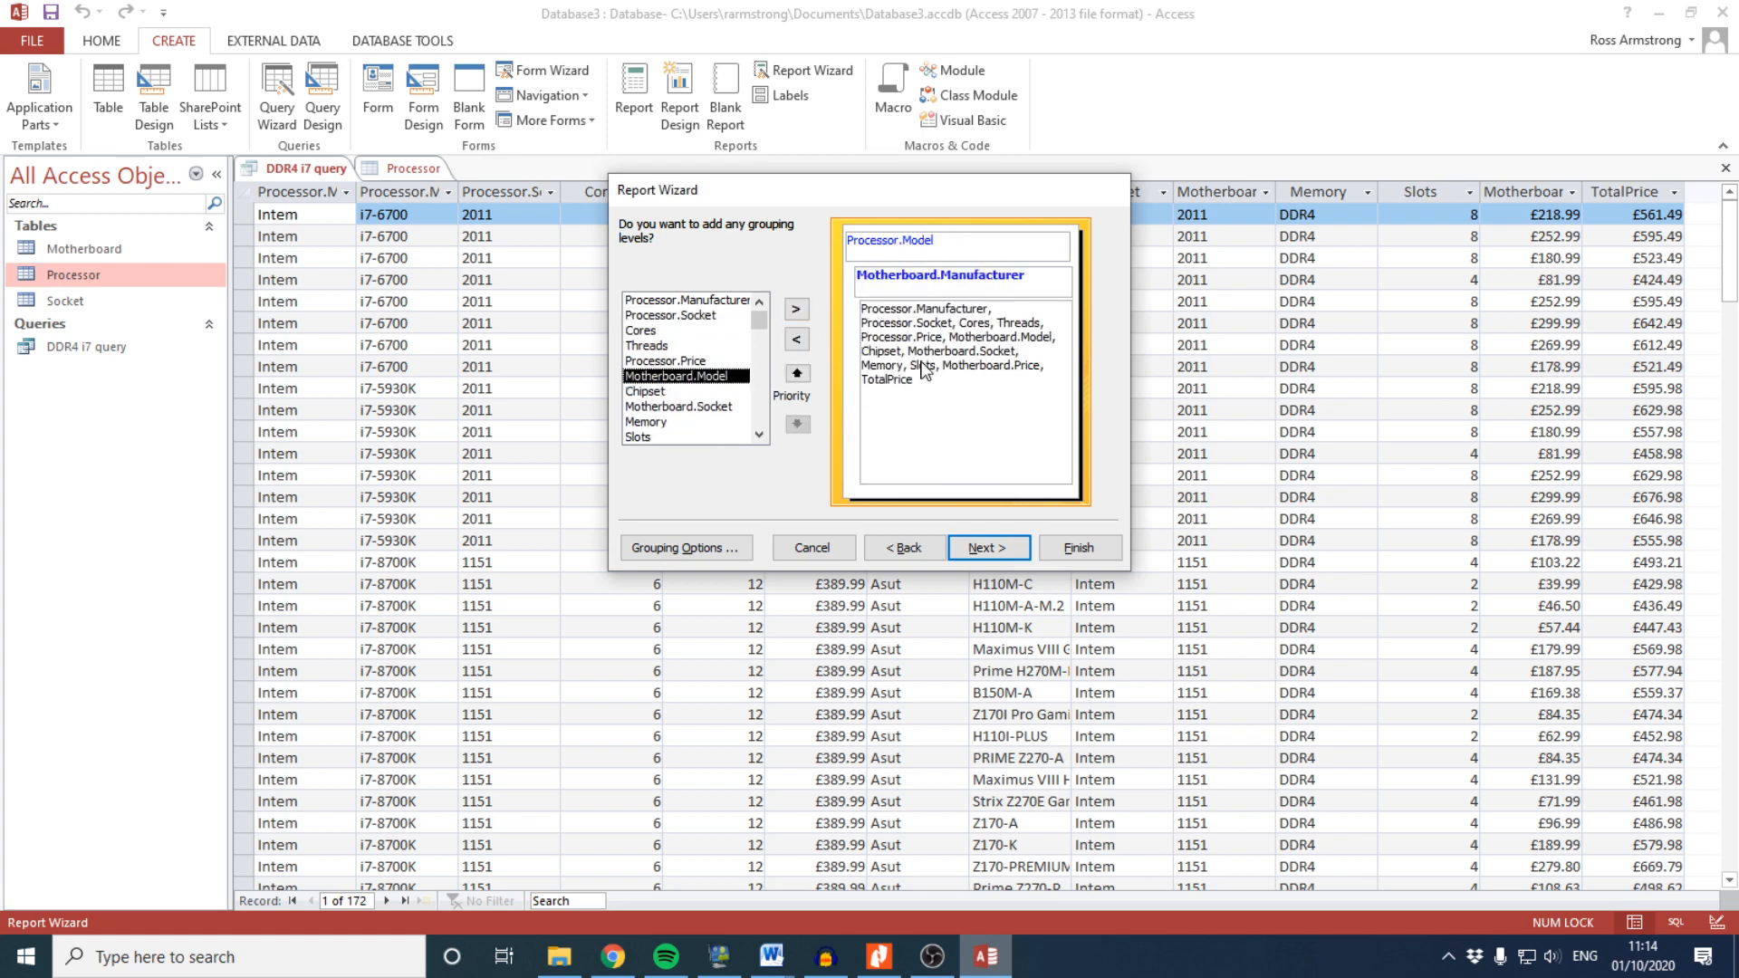
scroll(715, 399, down, 1)
Go back to the report's field selection and remove Processor.Socket and Motherboard.Socket from the selected fields
click(905, 546)
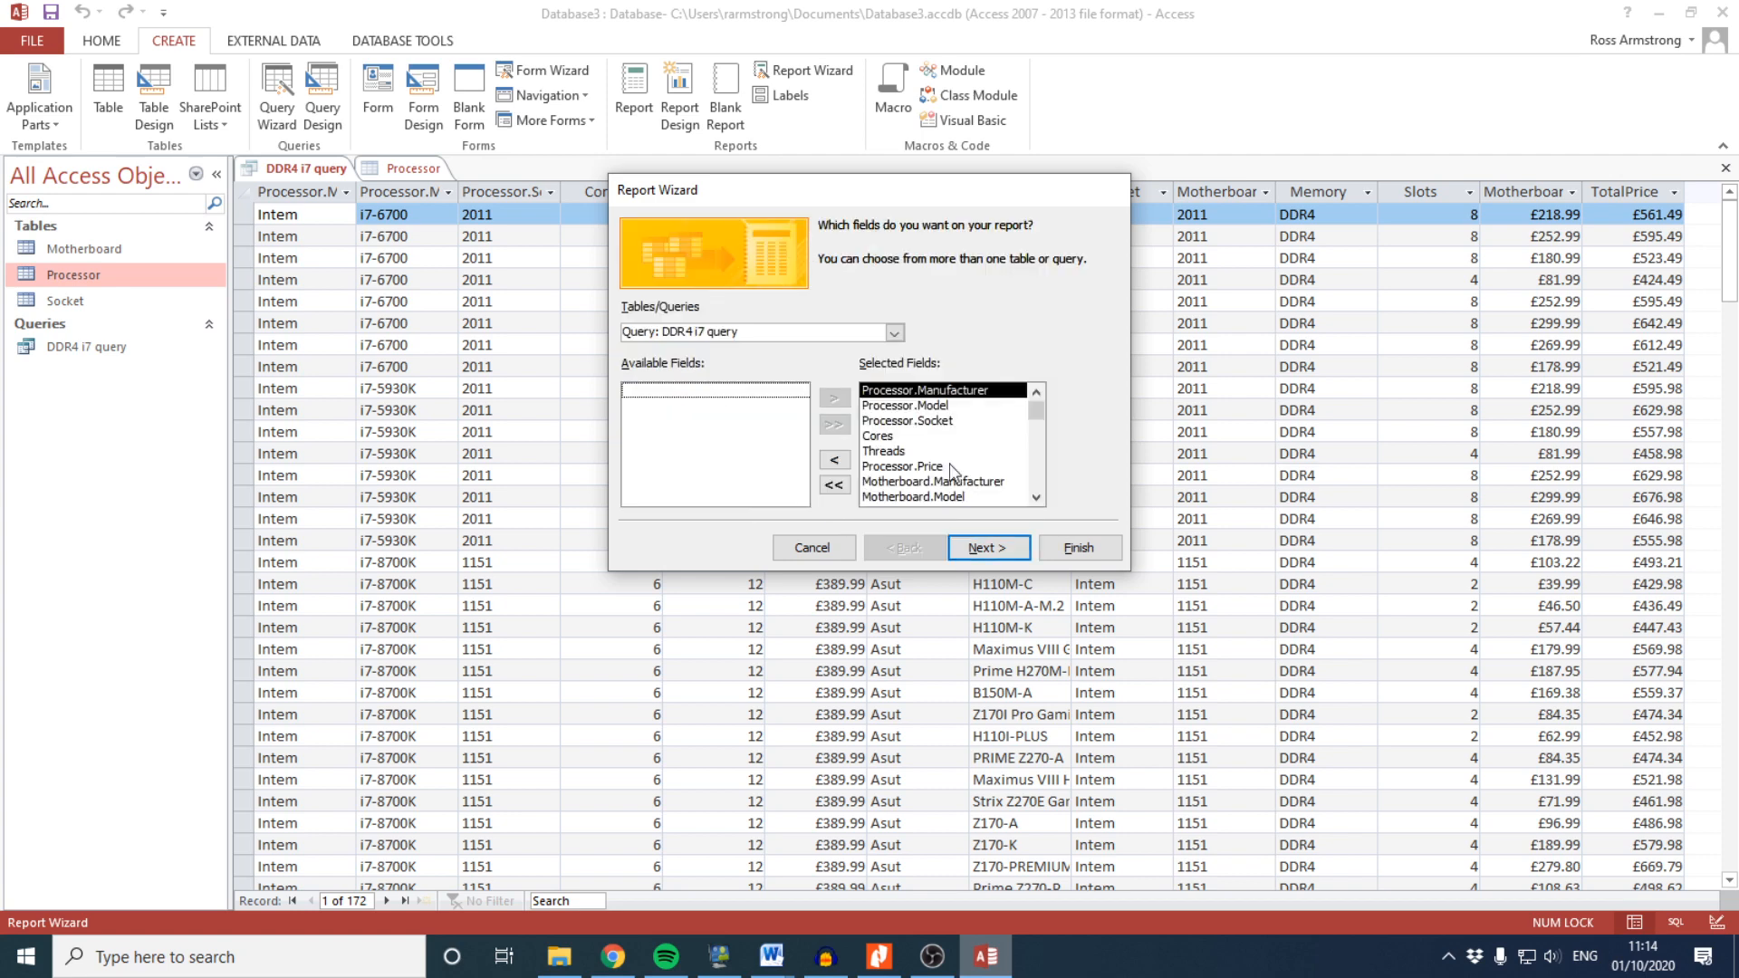
click(941, 422)
click(834, 459)
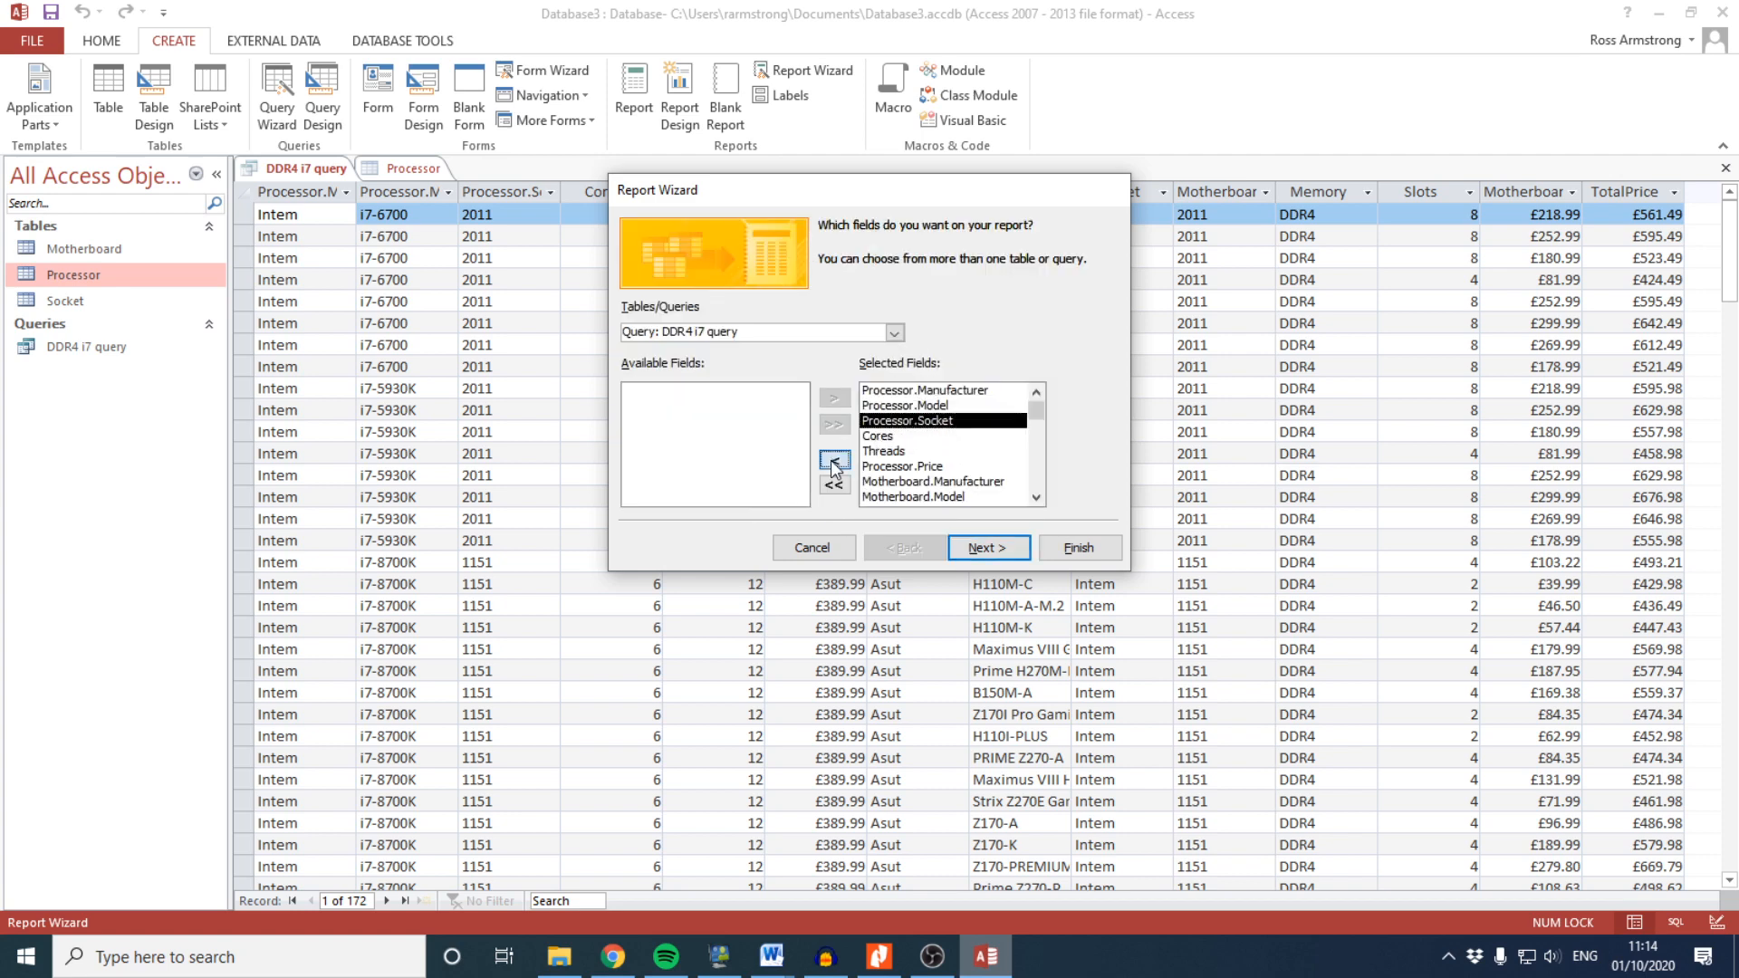
scroll(937, 450, down, 1)
click(963, 481)
click(834, 459)
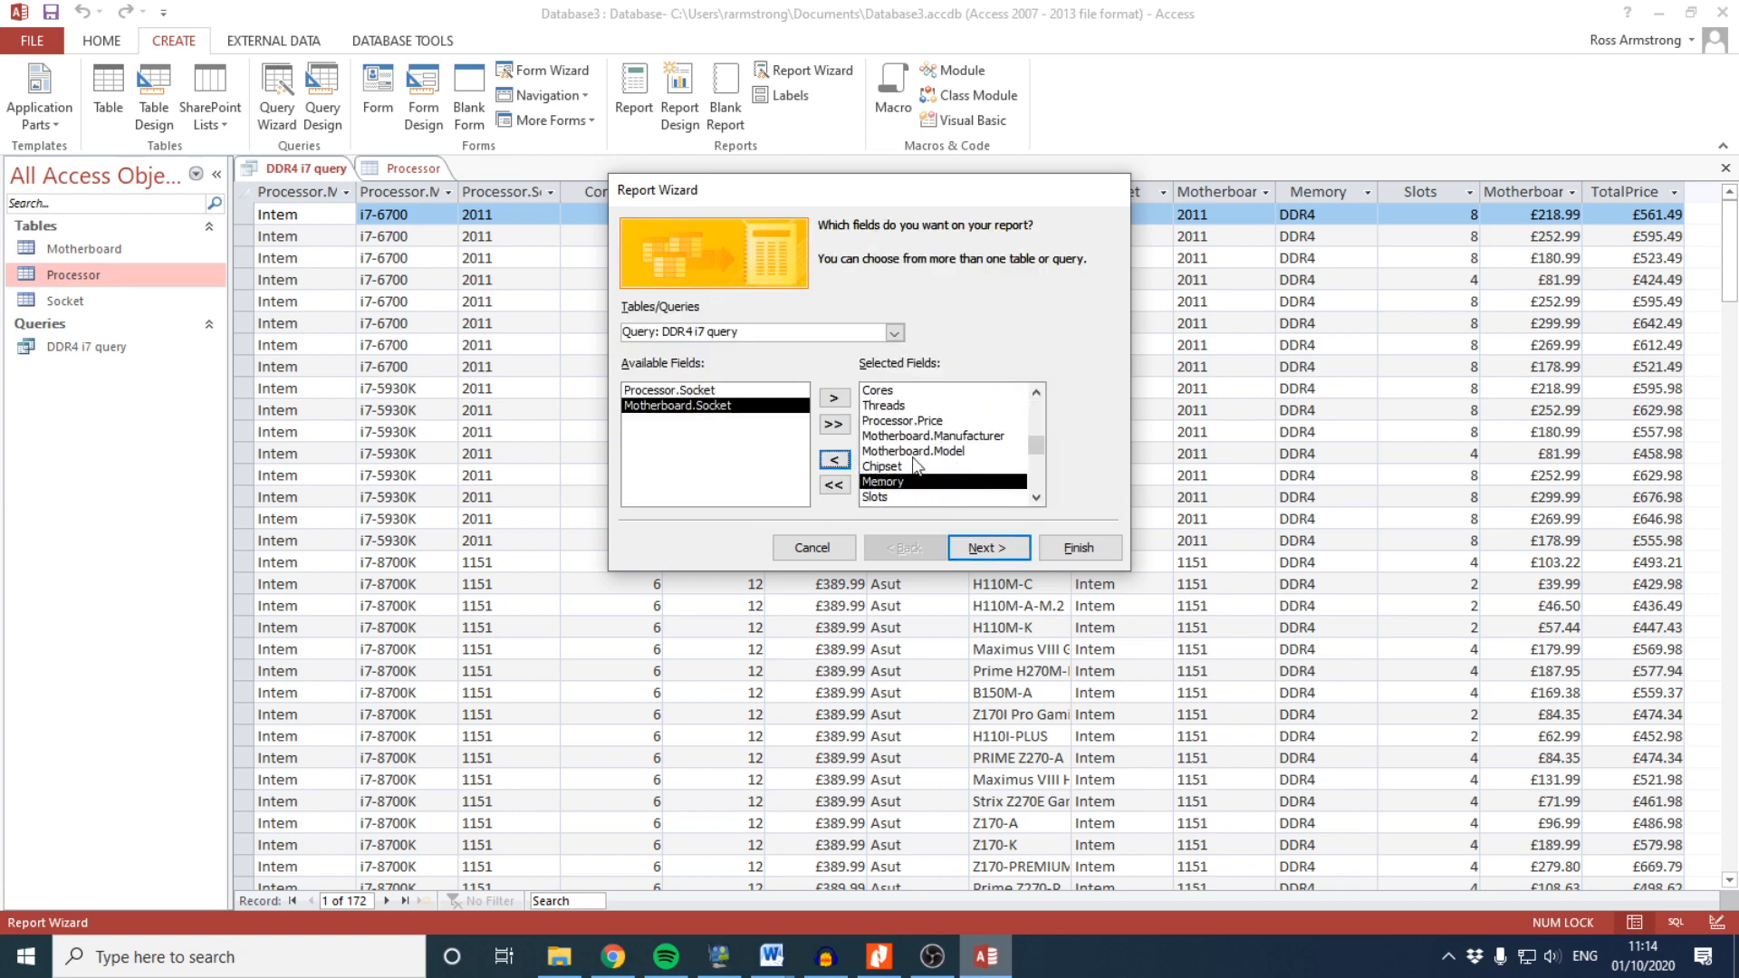
click(973, 543)
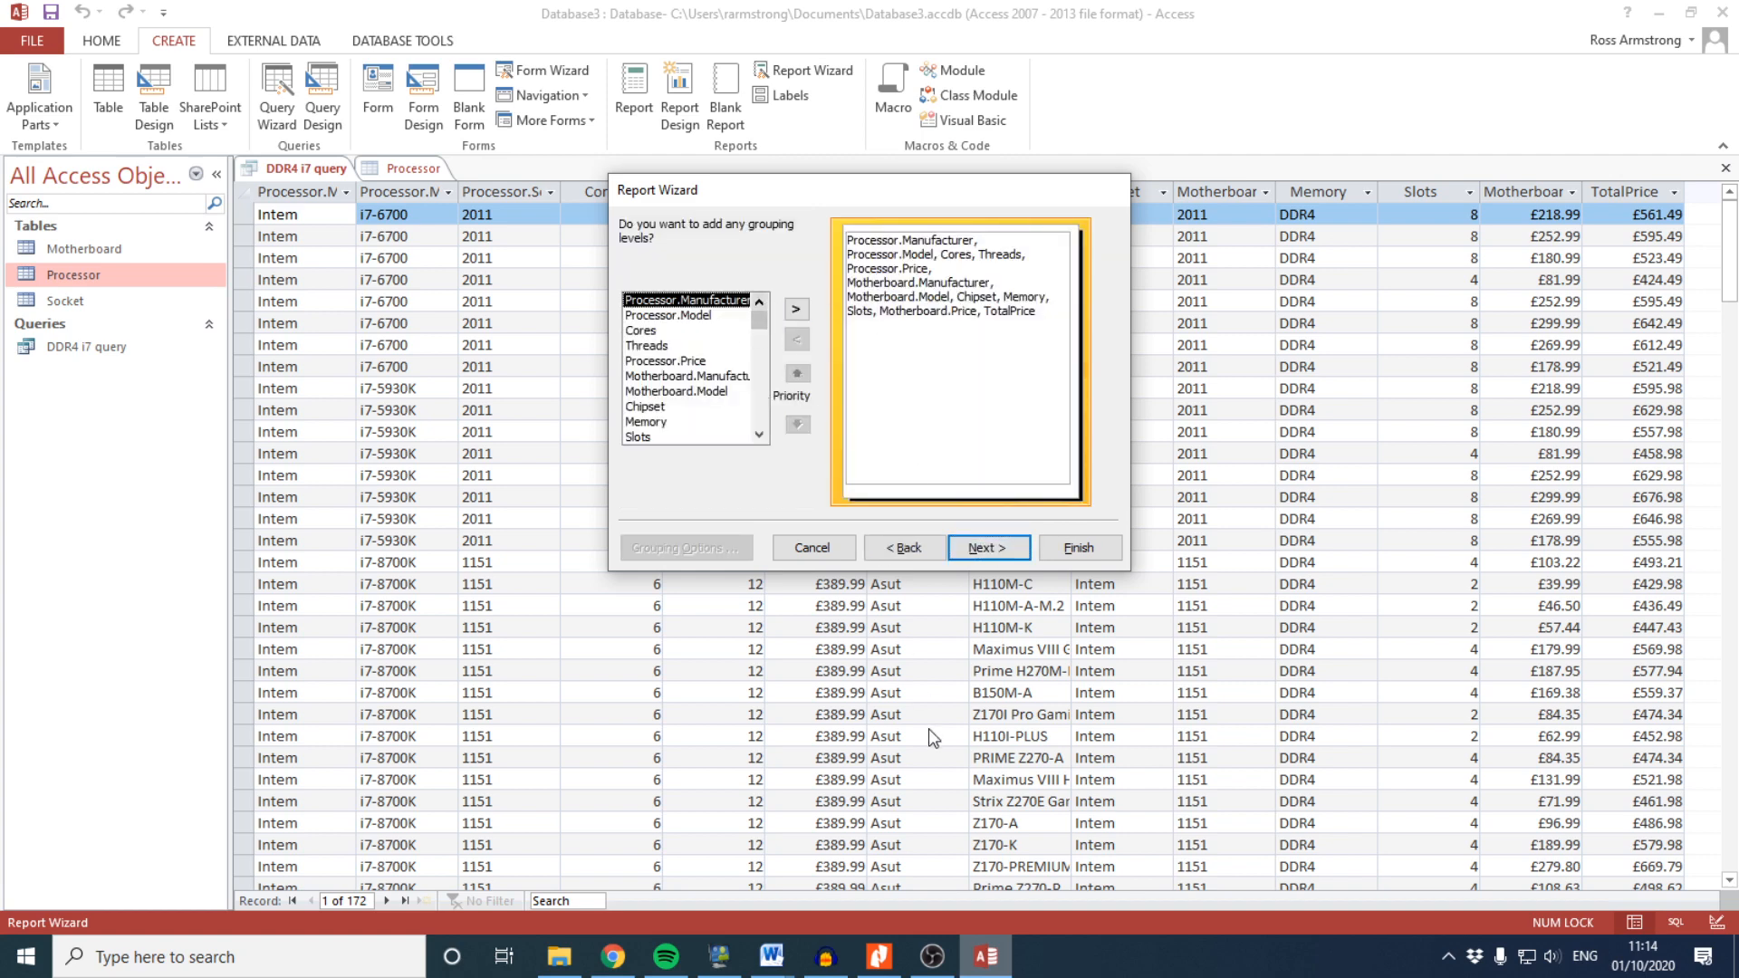
Recheck the socket exception in the exam PDF and group the report by Processor.Model, then by Motherboard.Manufacturer
click(878, 956)
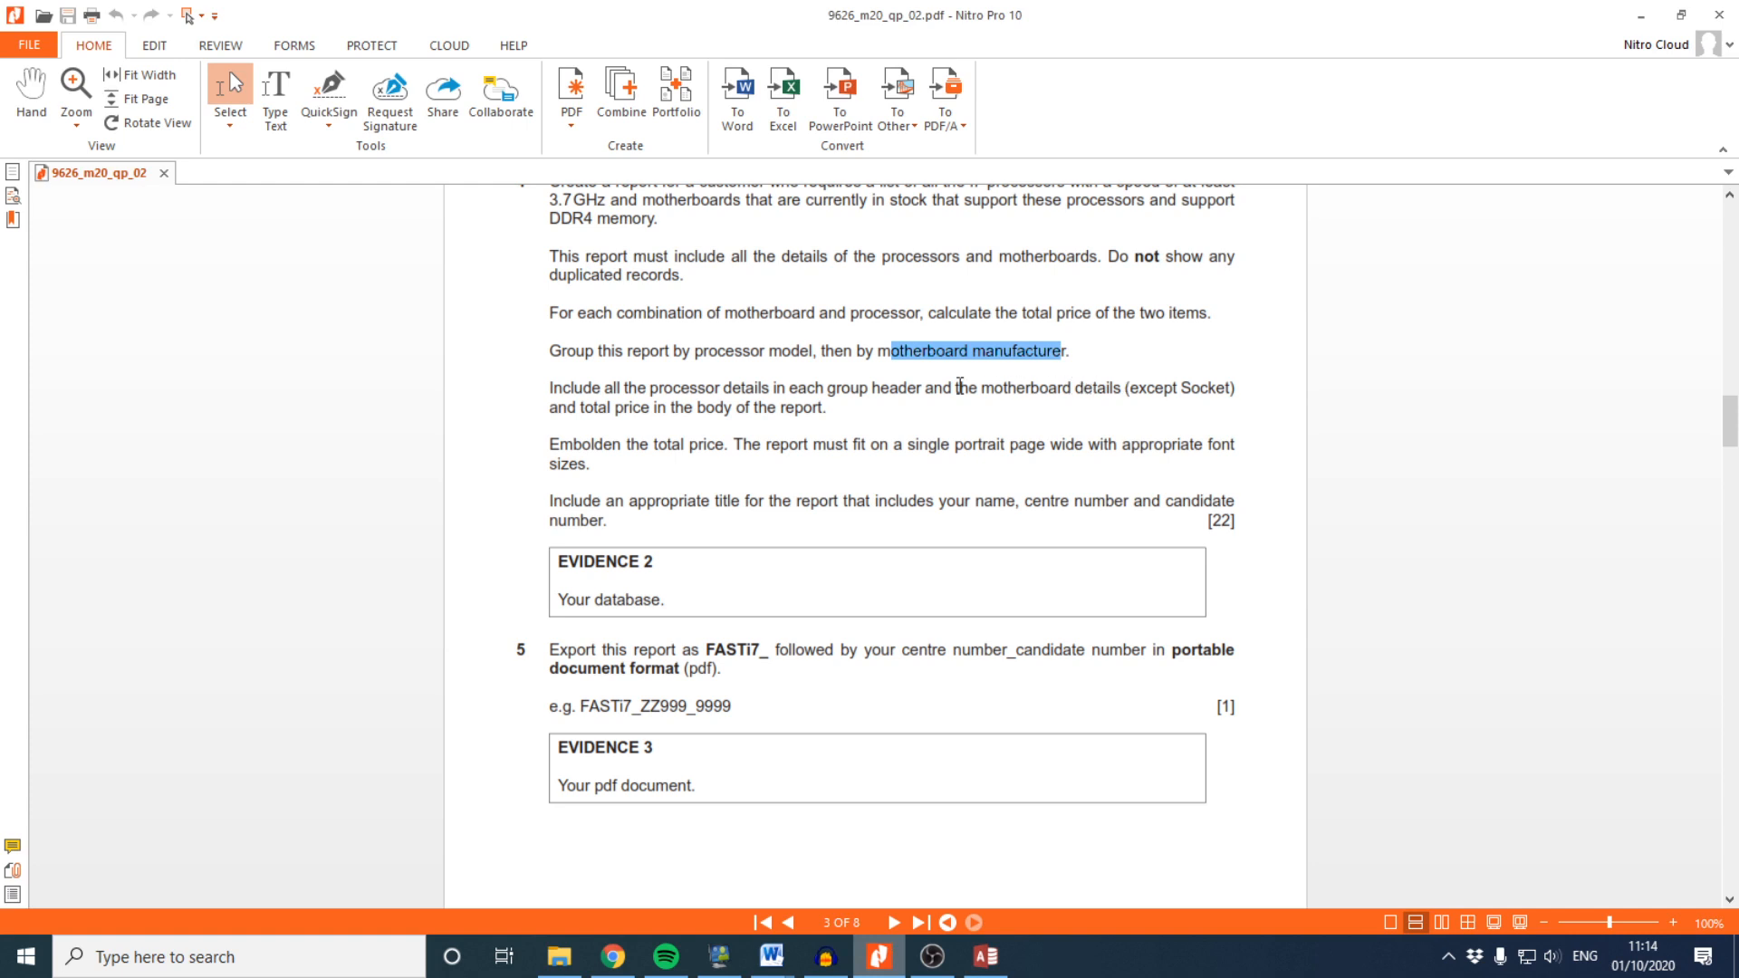
drag(1111, 389, 1249, 391)
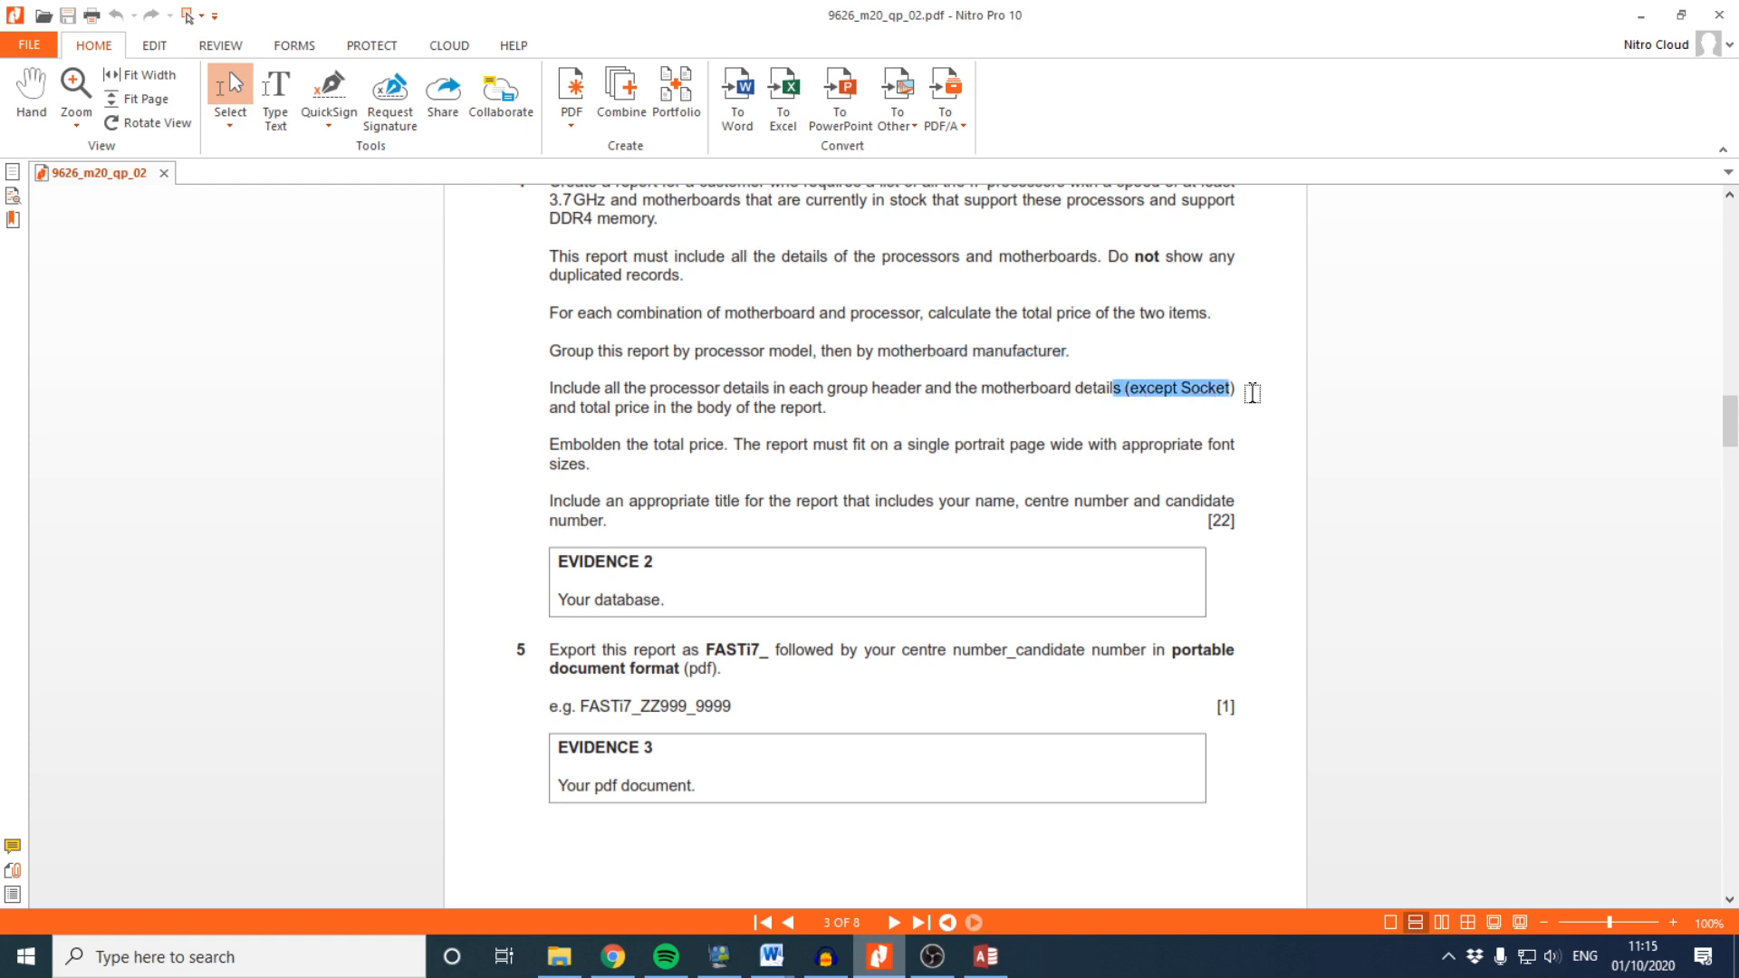
click(985, 956)
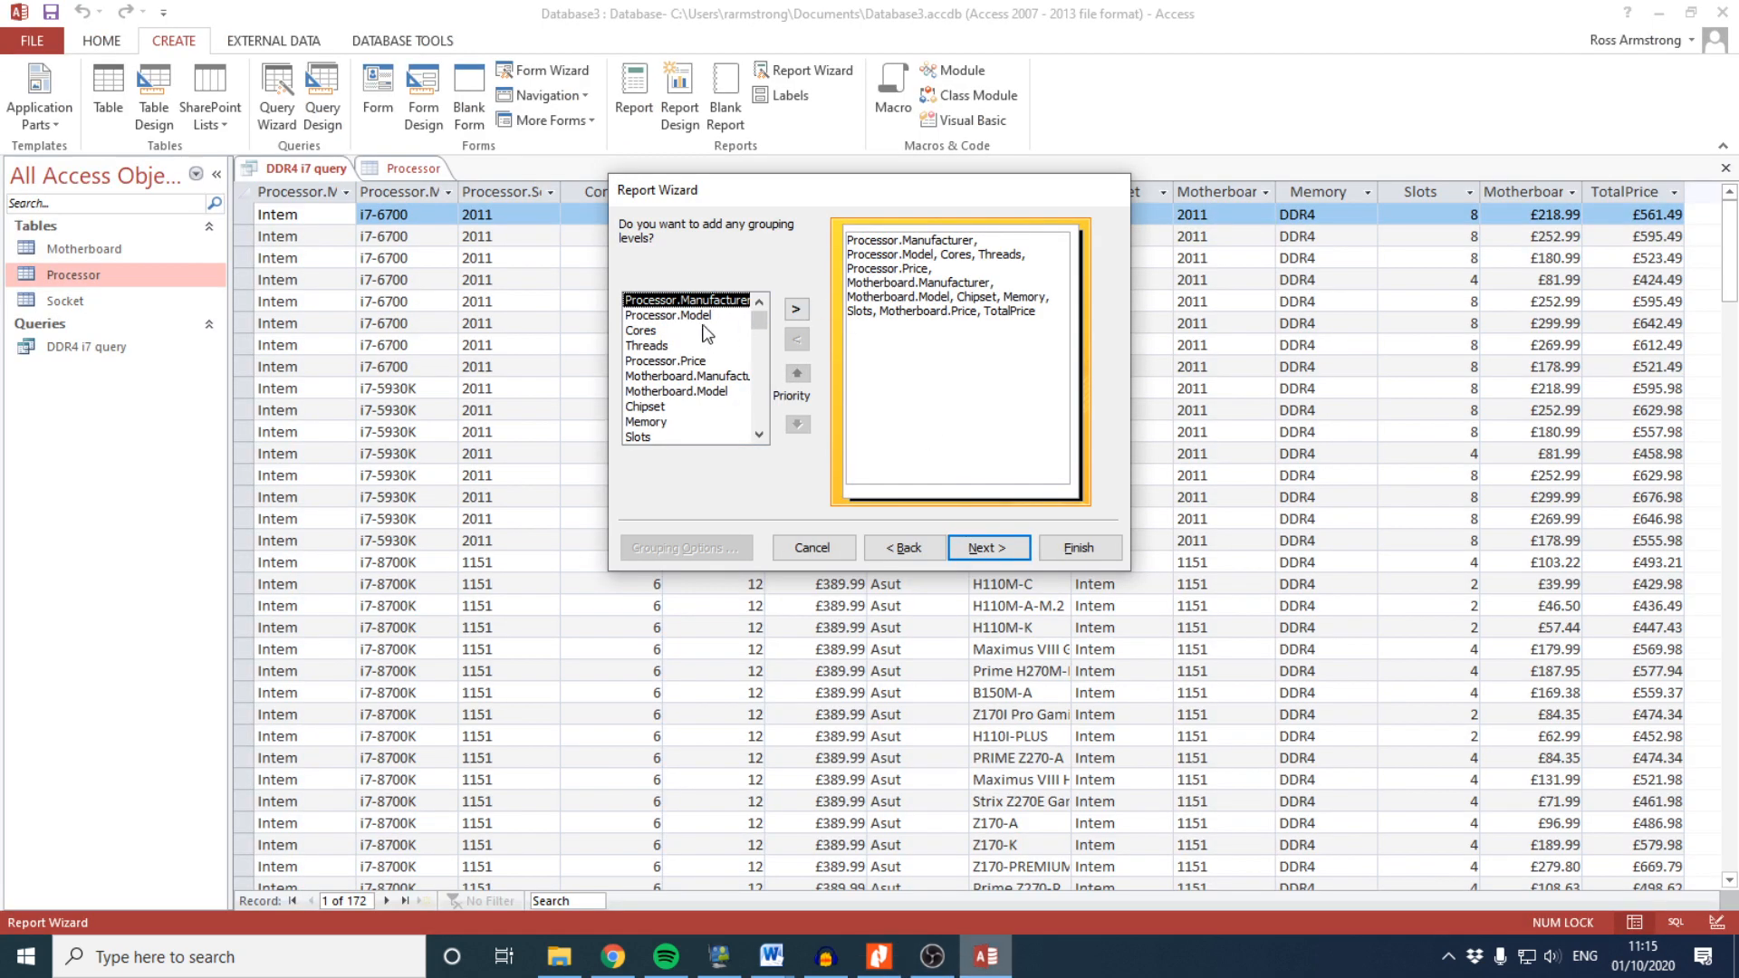
click(724, 315)
click(796, 309)
click(741, 361)
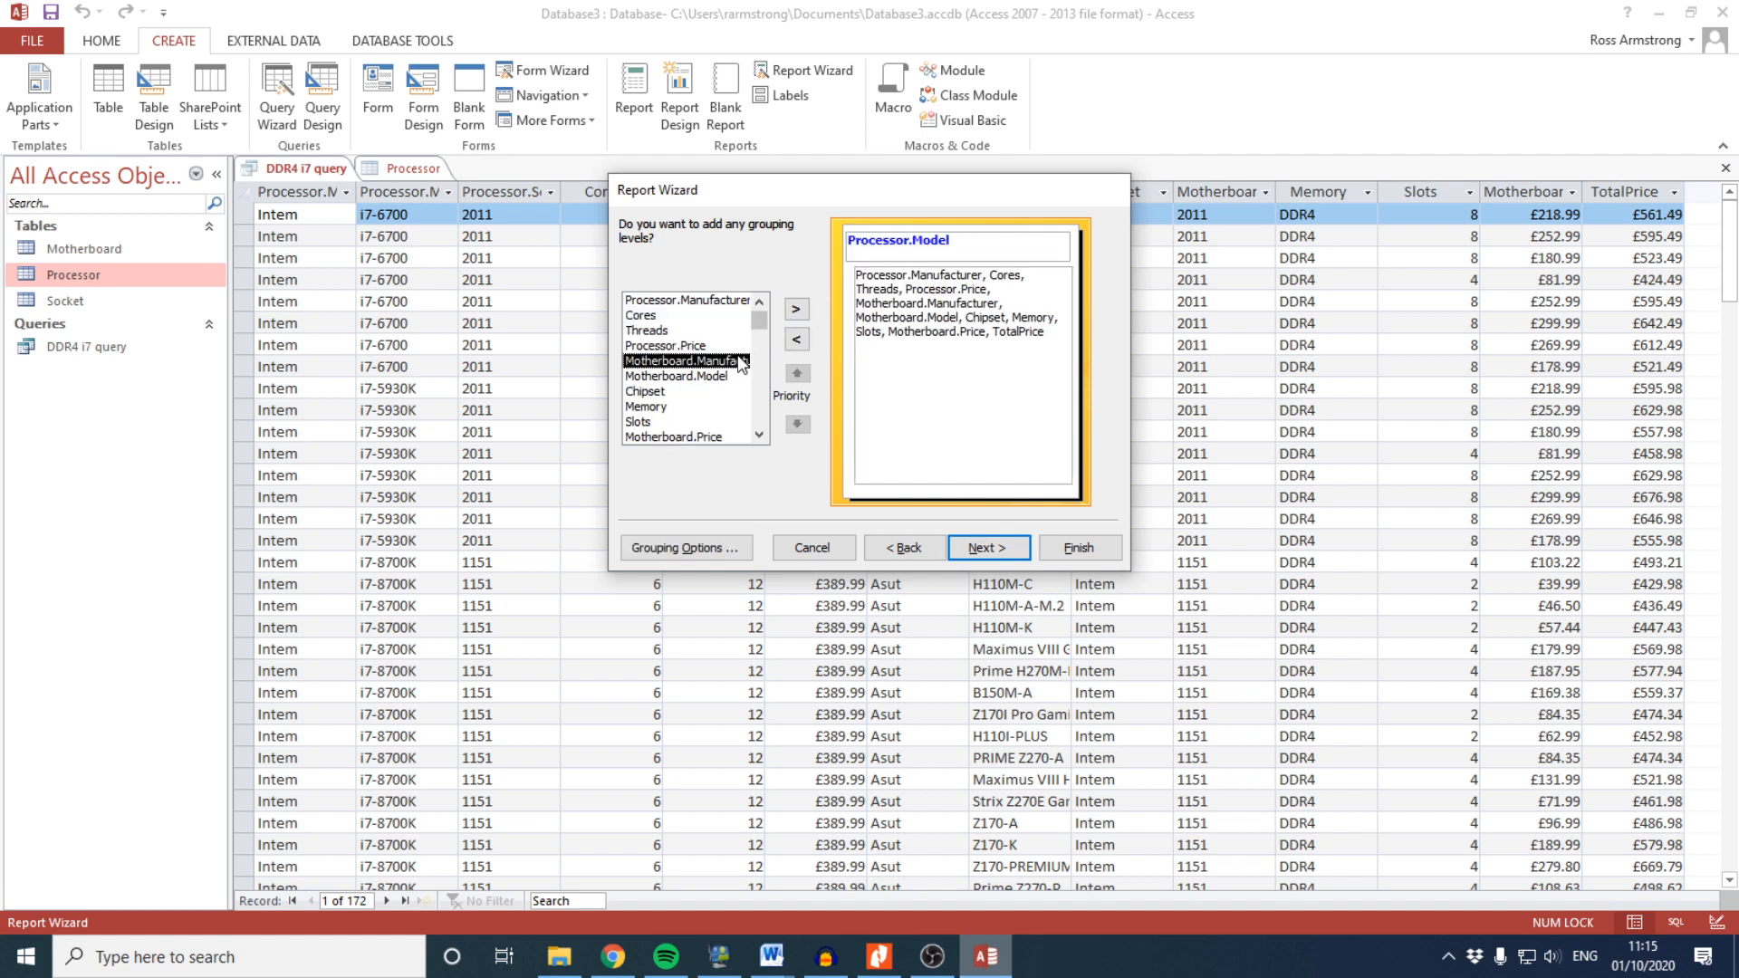
click(796, 309)
click(1005, 547)
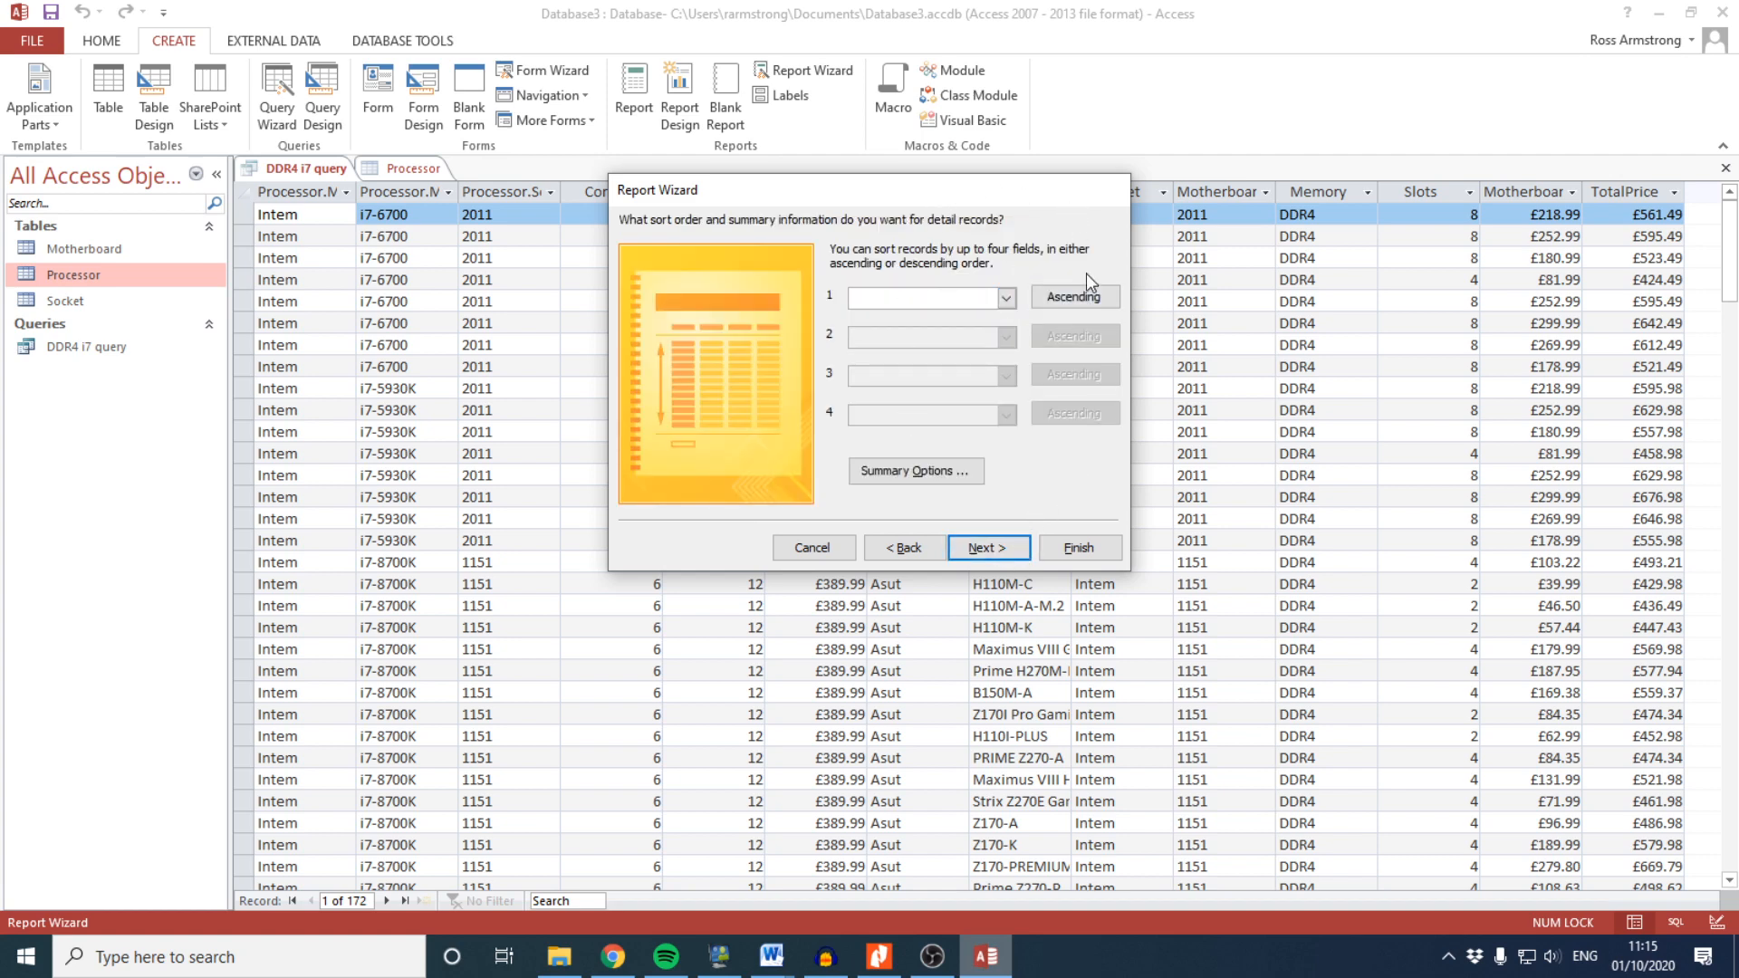
Finish the wizard without sorting, using the Stepped layout, Portrait orientation and the title DDR4 i7 query
click(1004, 549)
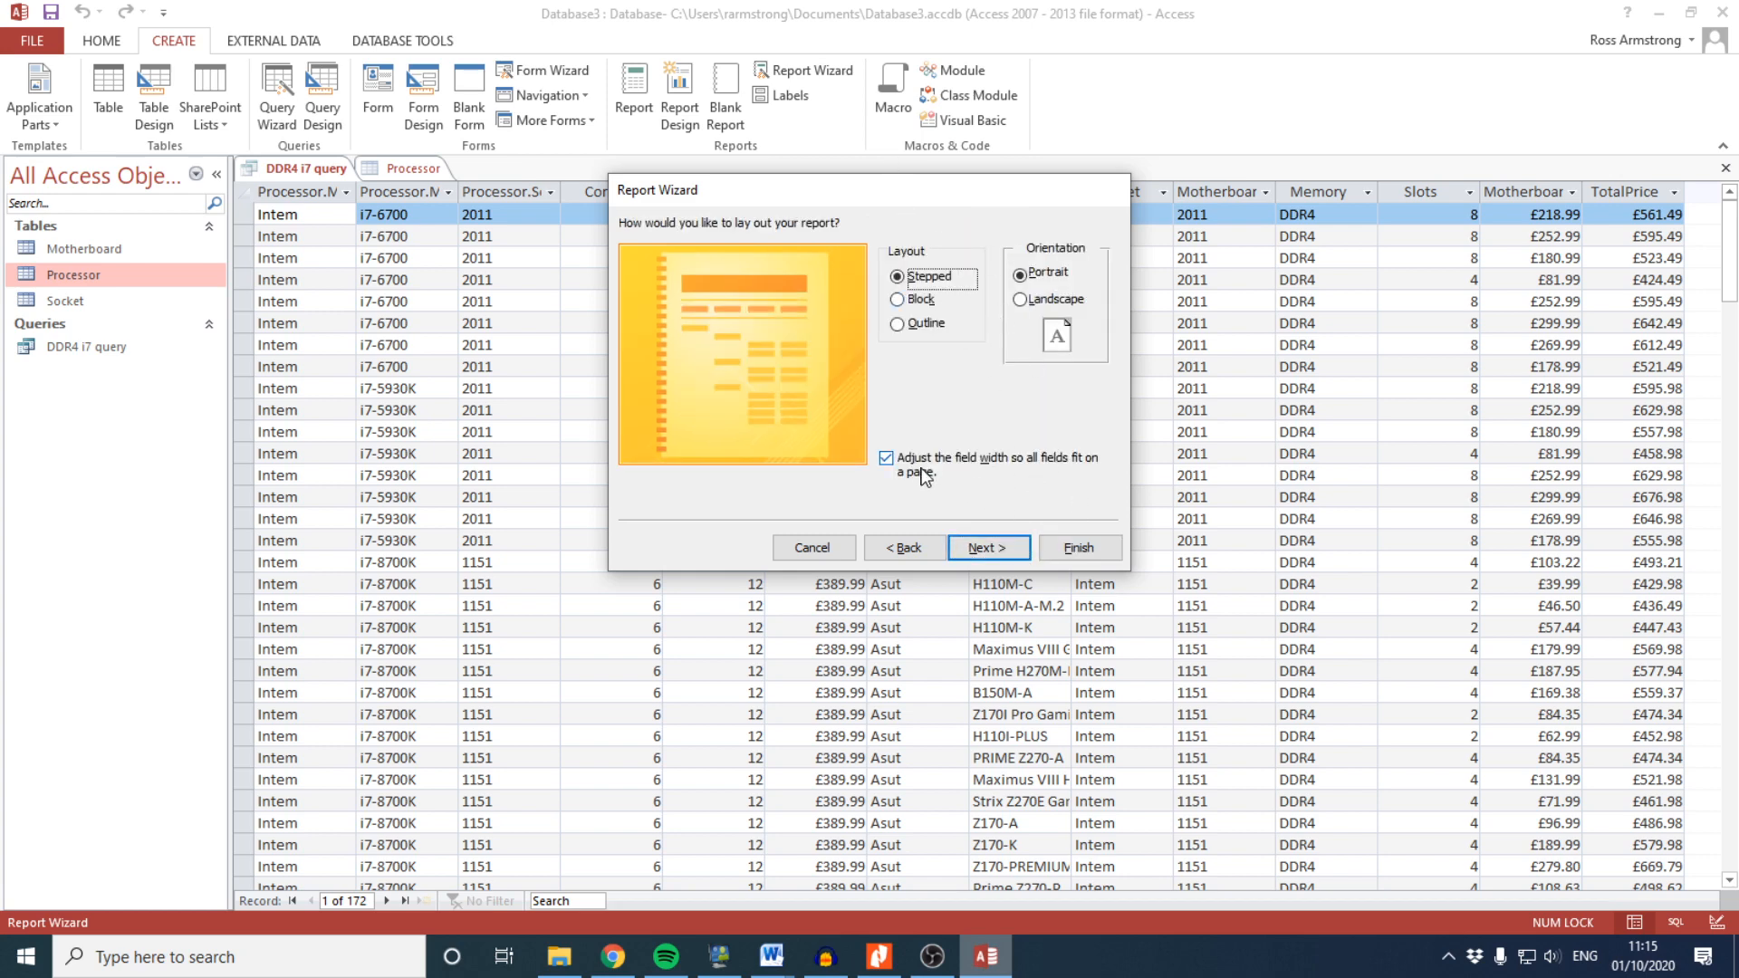
click(1001, 543)
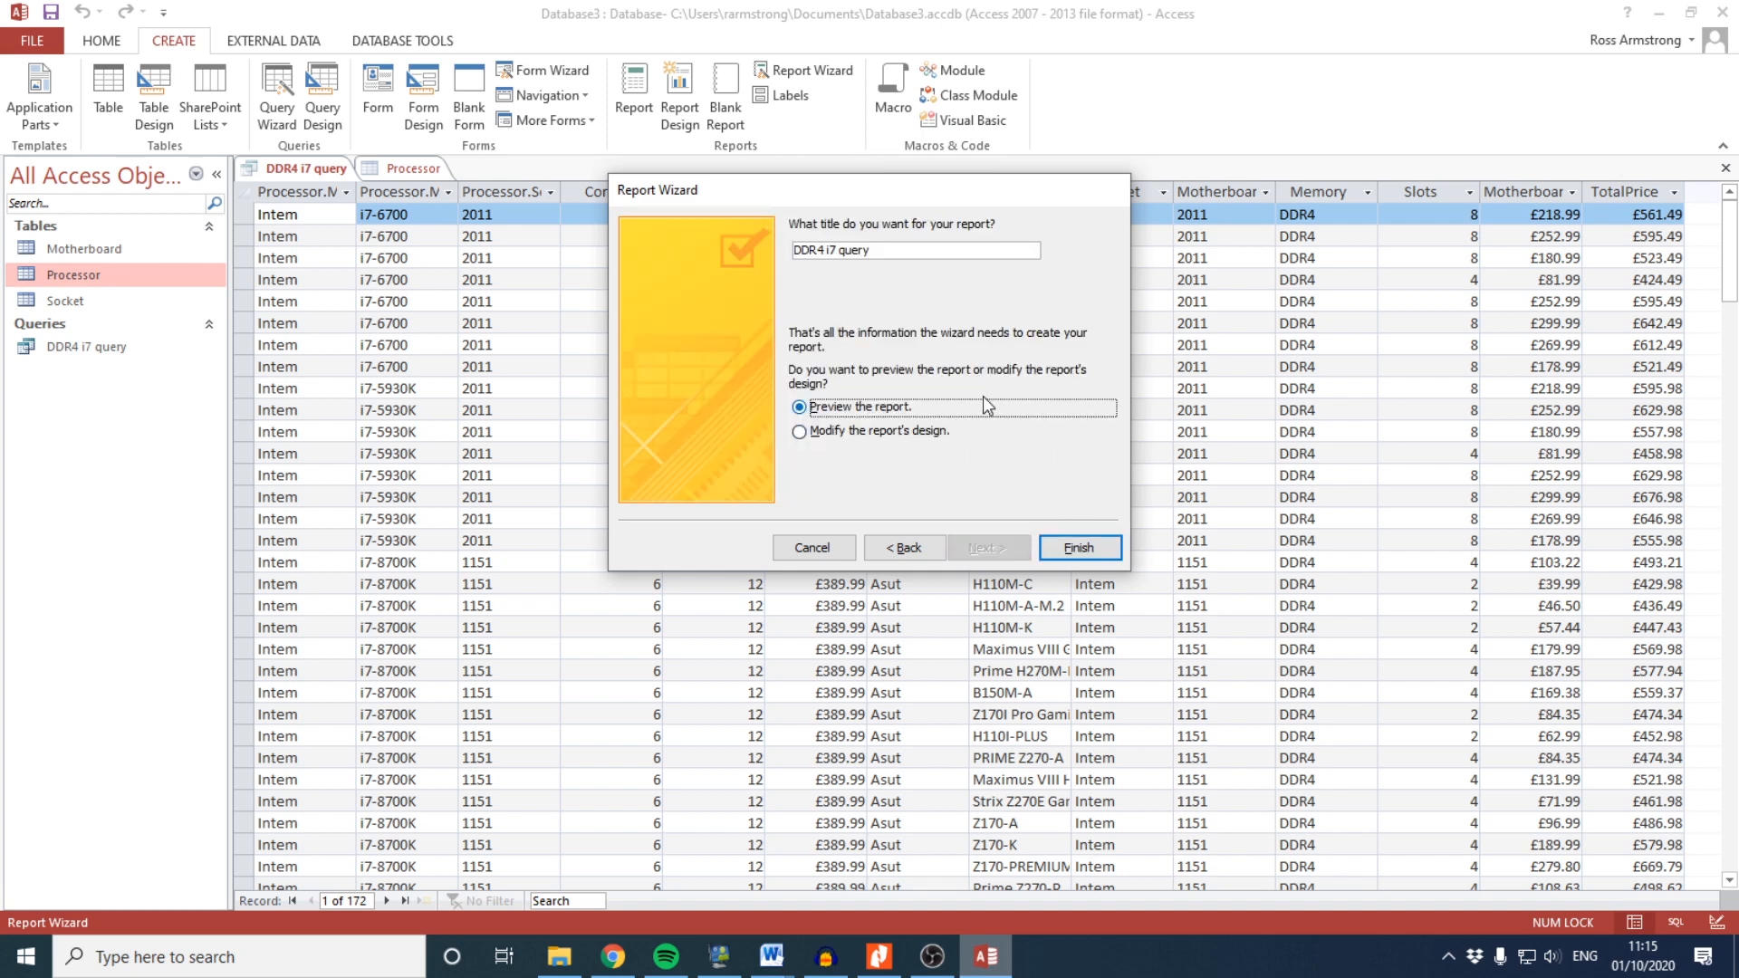
click(906, 431)
click(1080, 546)
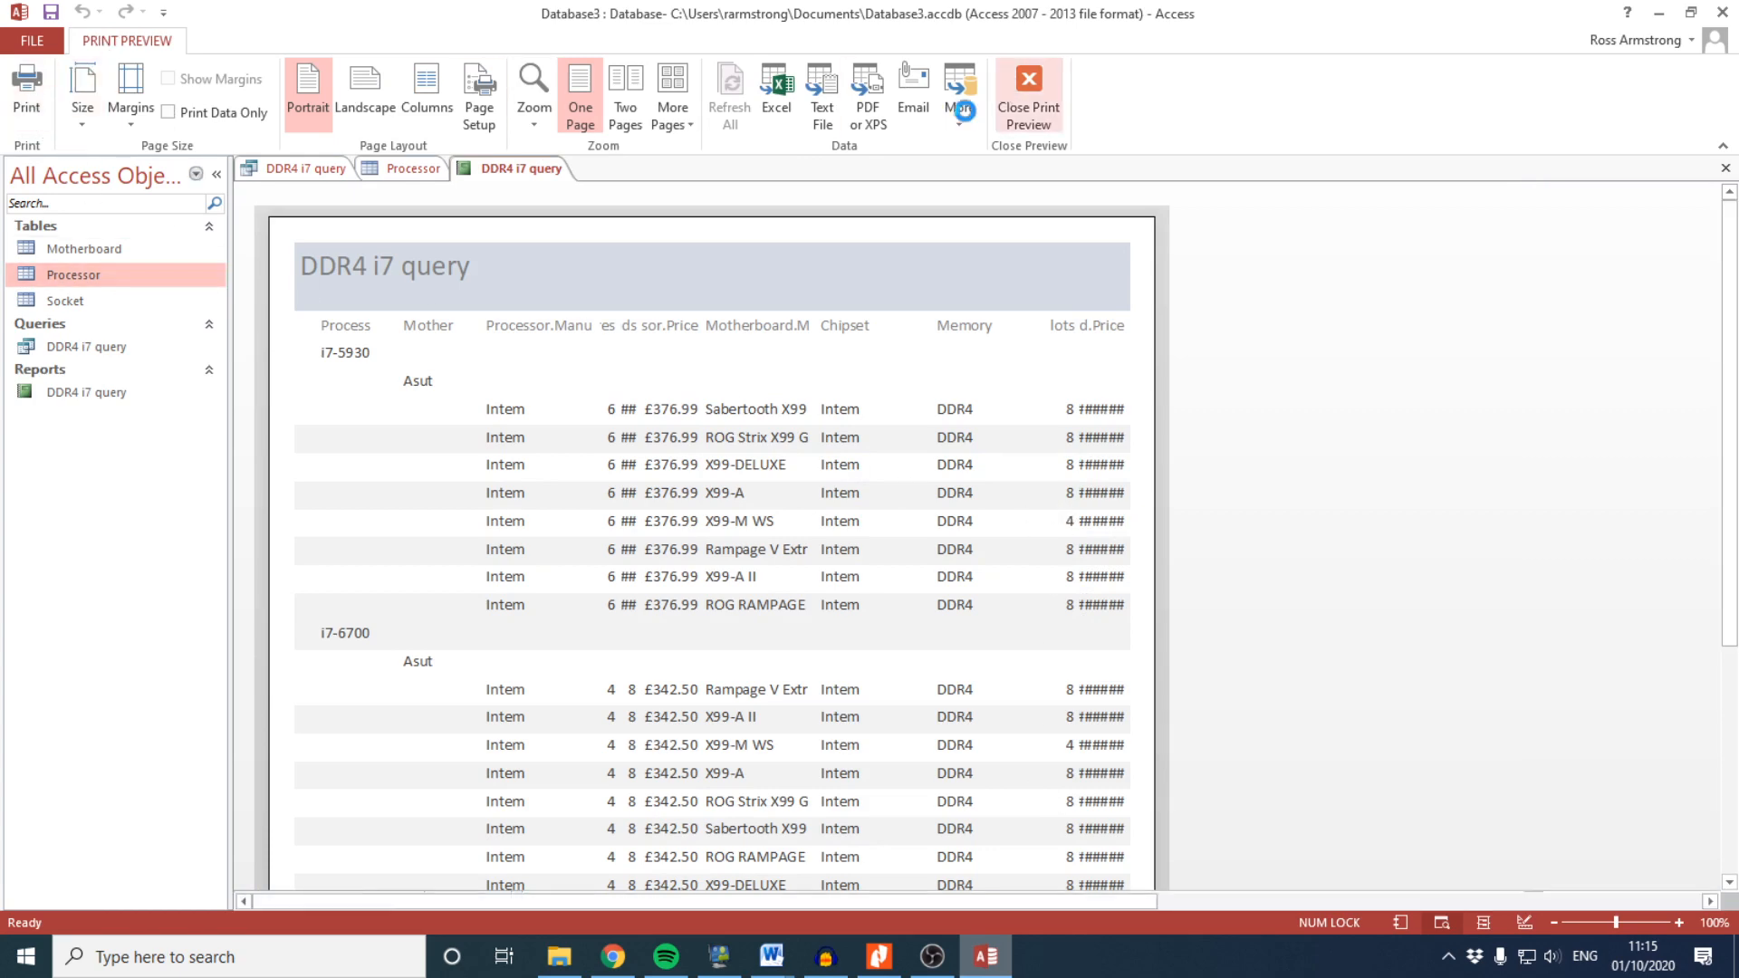
Close the print preview and view the DDR4 i7 query report in Design View and Report View
click(1027, 91)
click(25, 117)
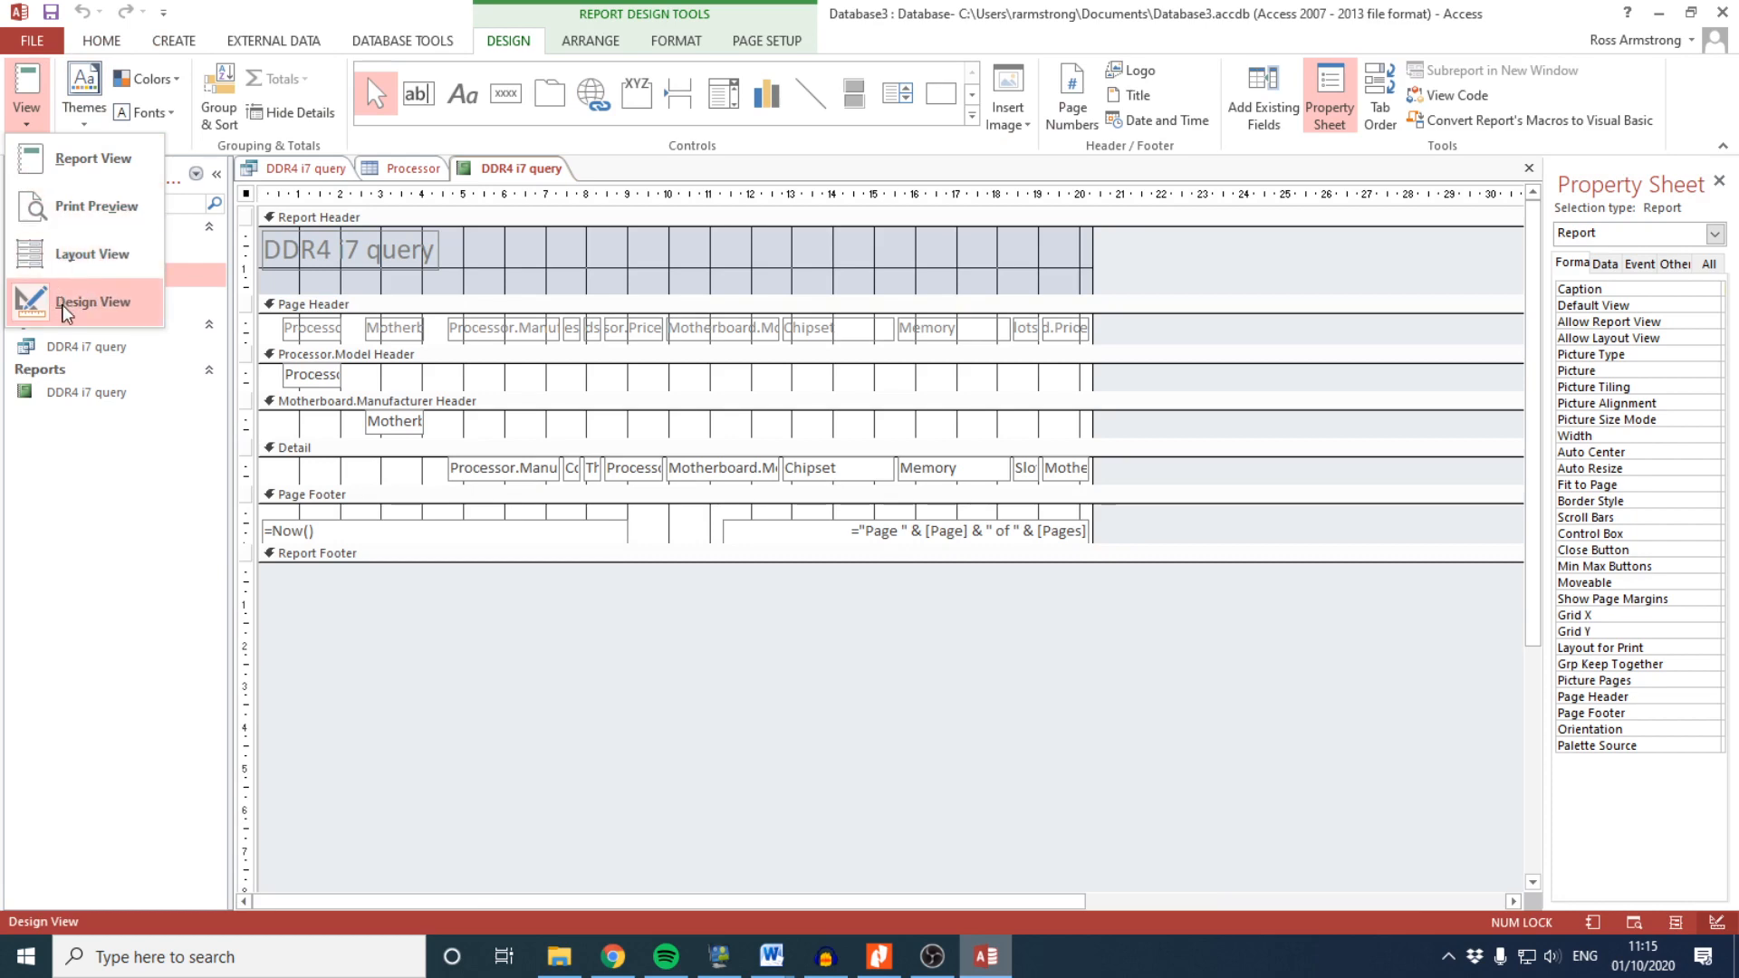
click(1159, 332)
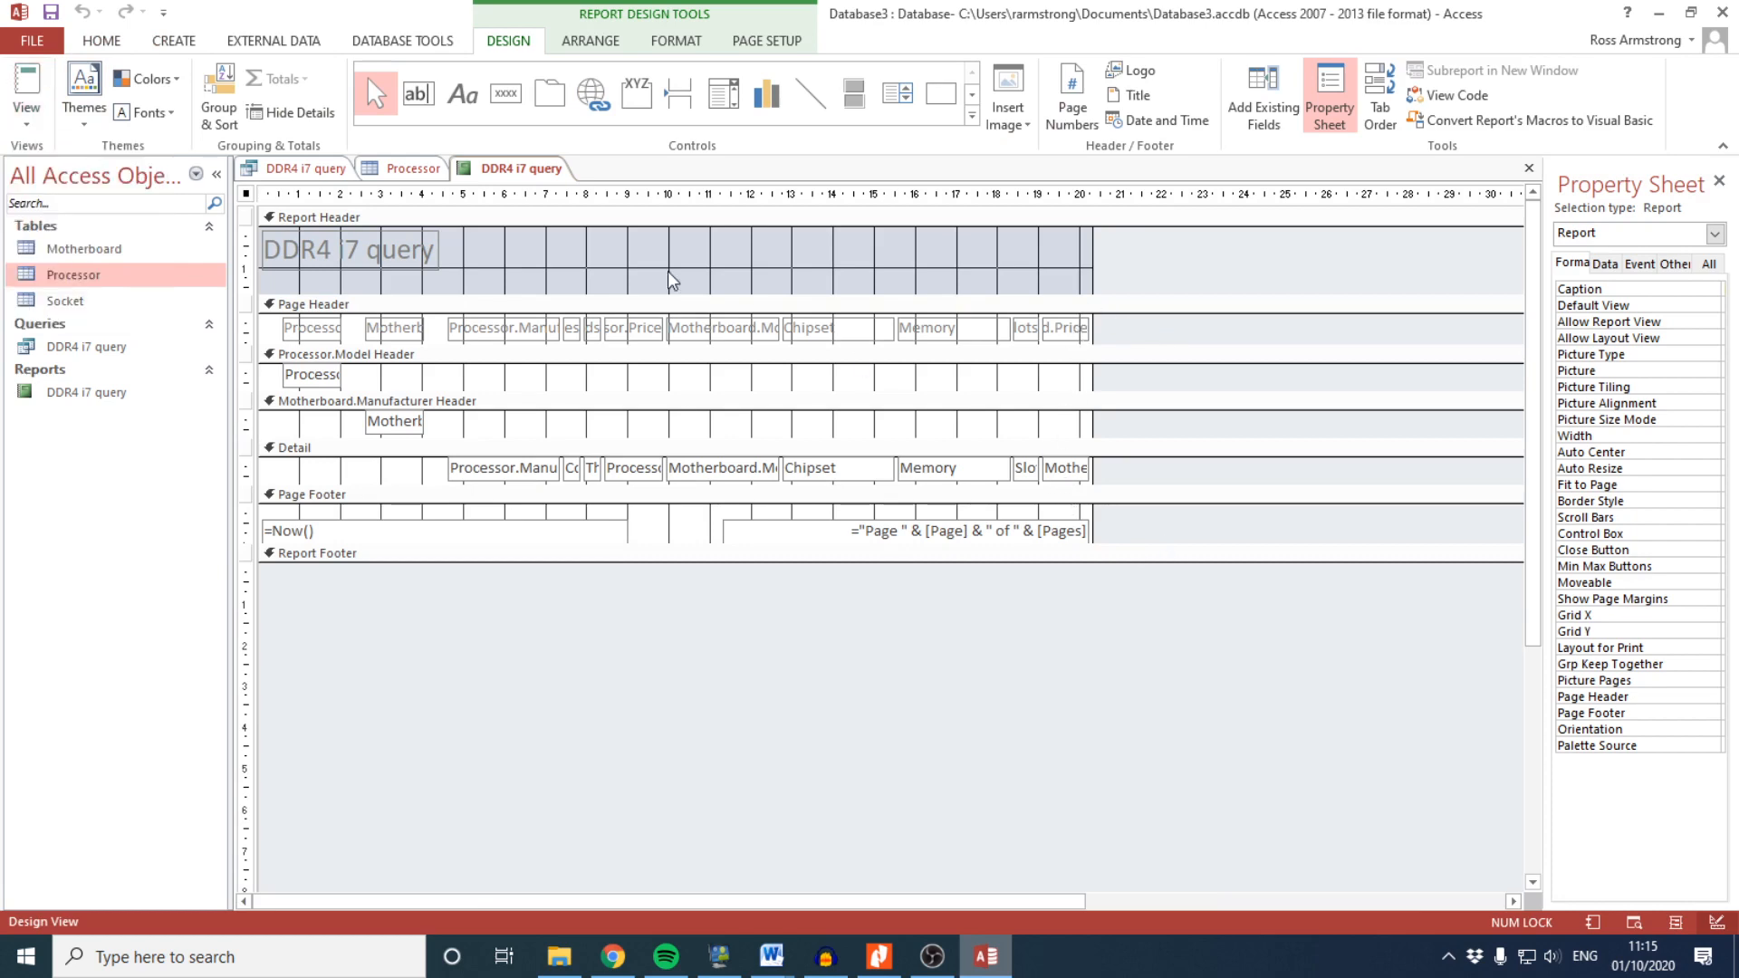
click(26, 91)
click(63, 159)
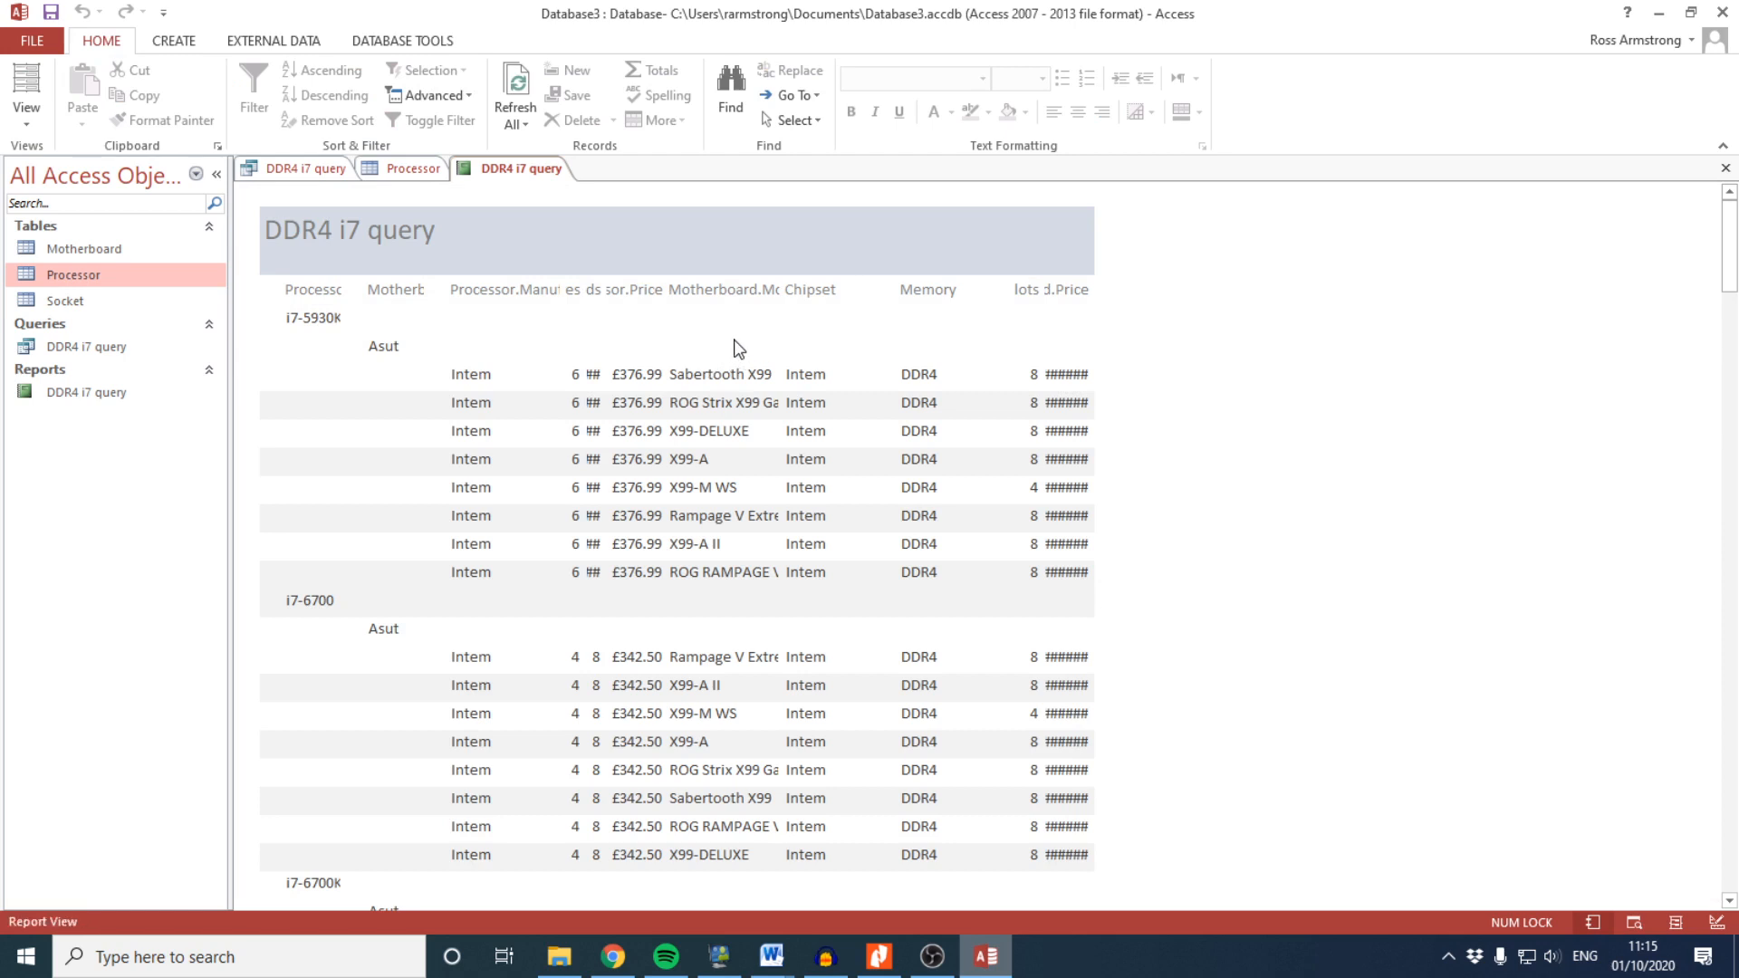
Check the group header requirement in the exam PDF, and select the Processor.Model Header section in the report's Design View
click(878, 959)
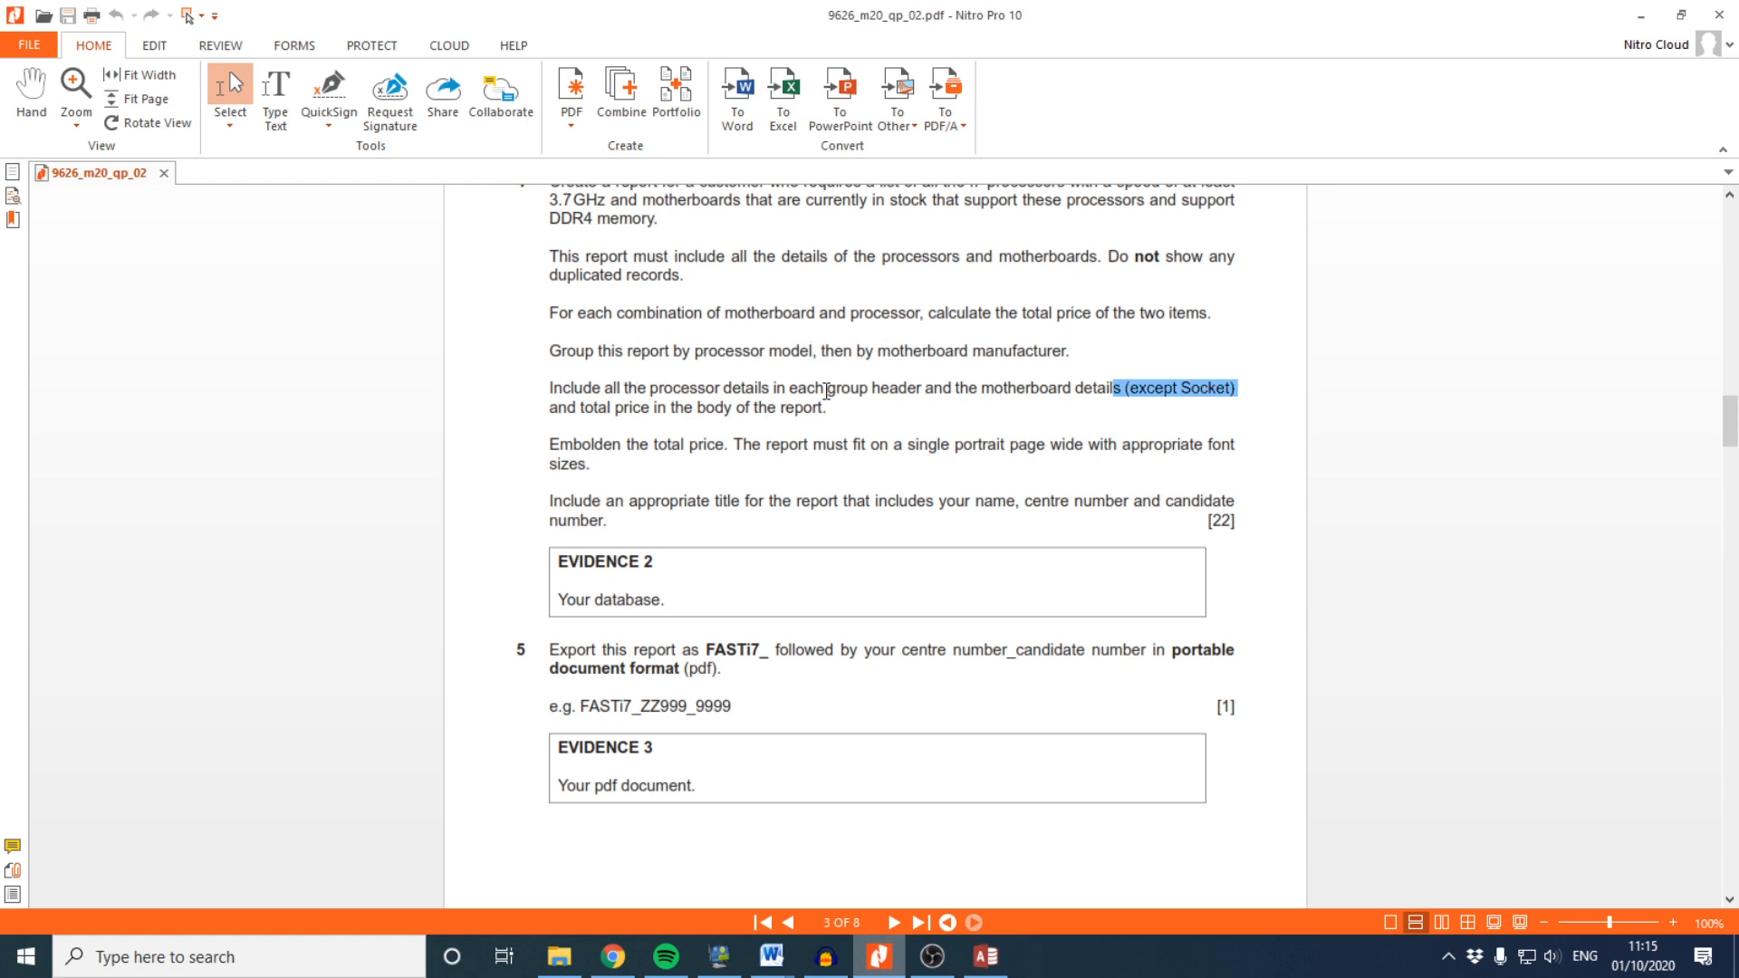
drag(606, 389, 924, 391)
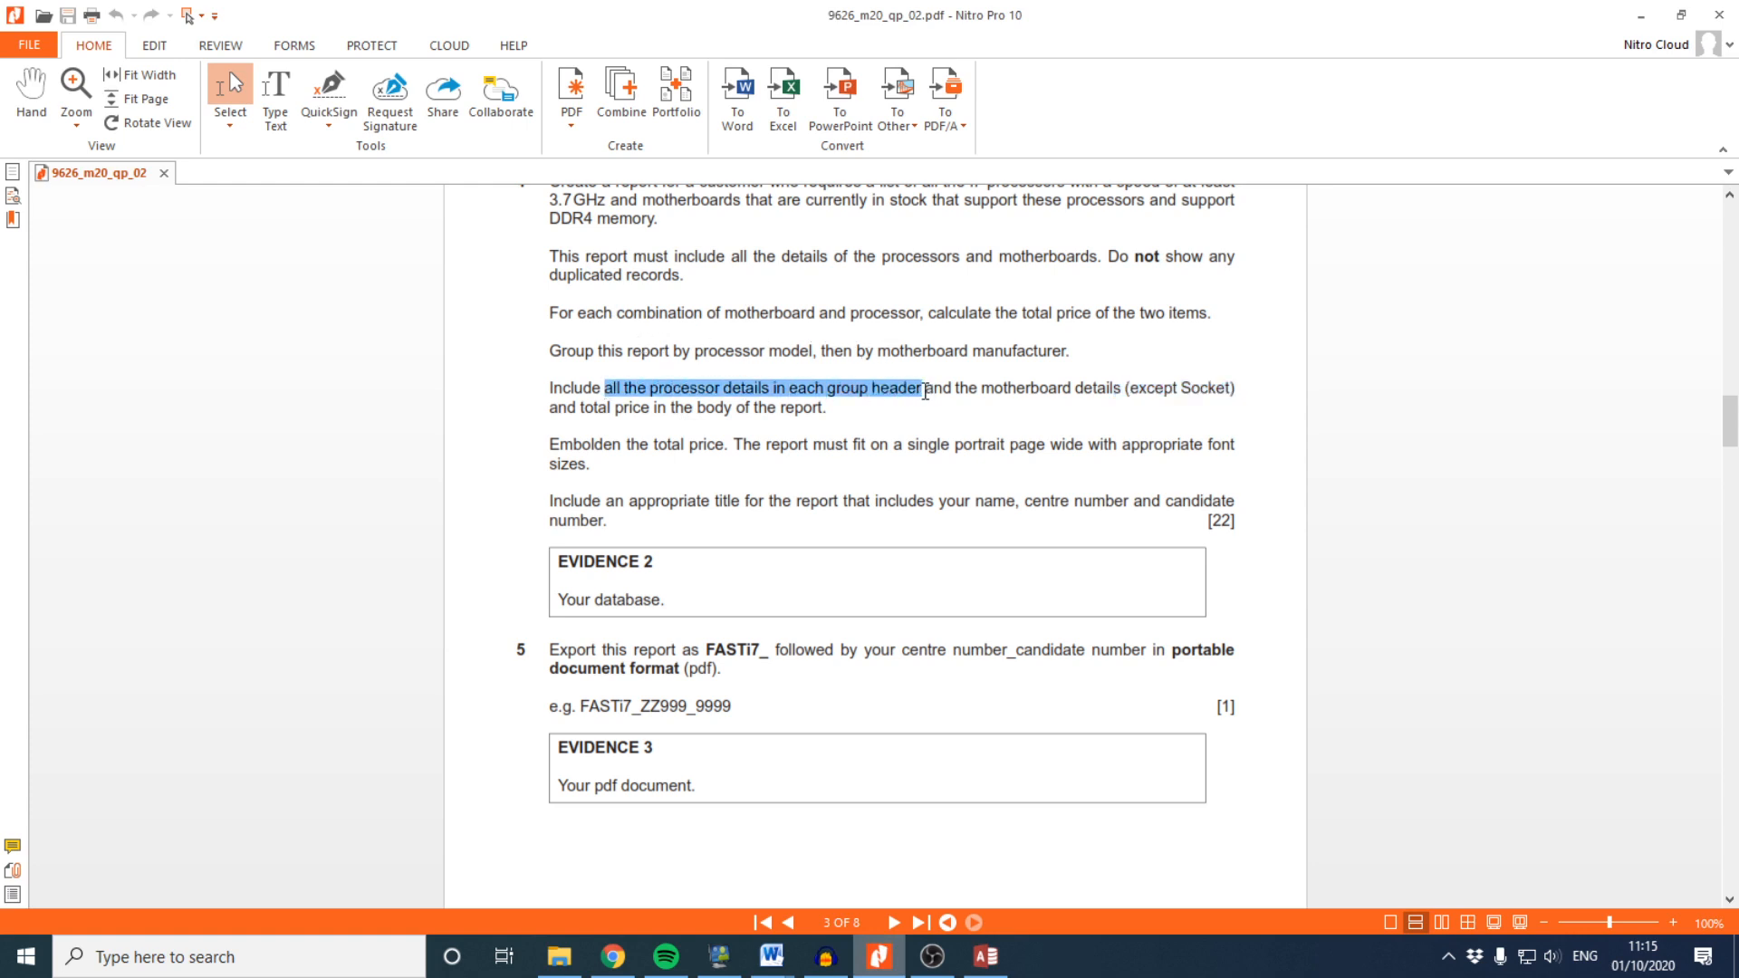
click(987, 958)
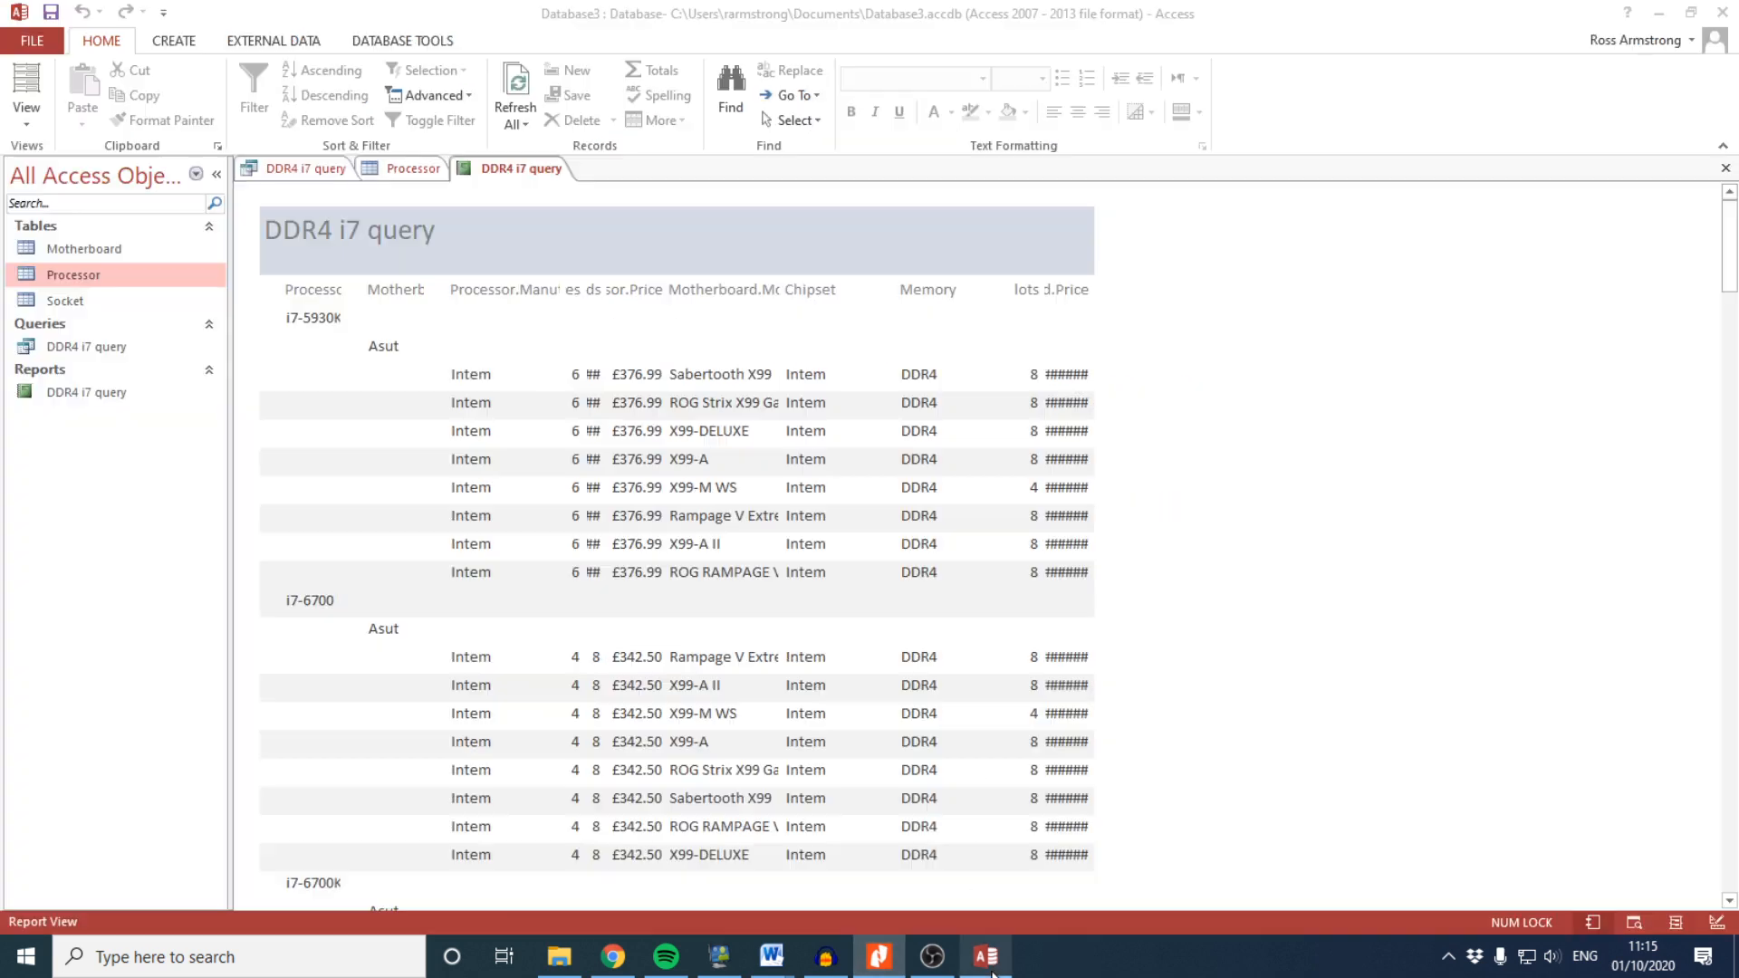
click(27, 116)
click(68, 297)
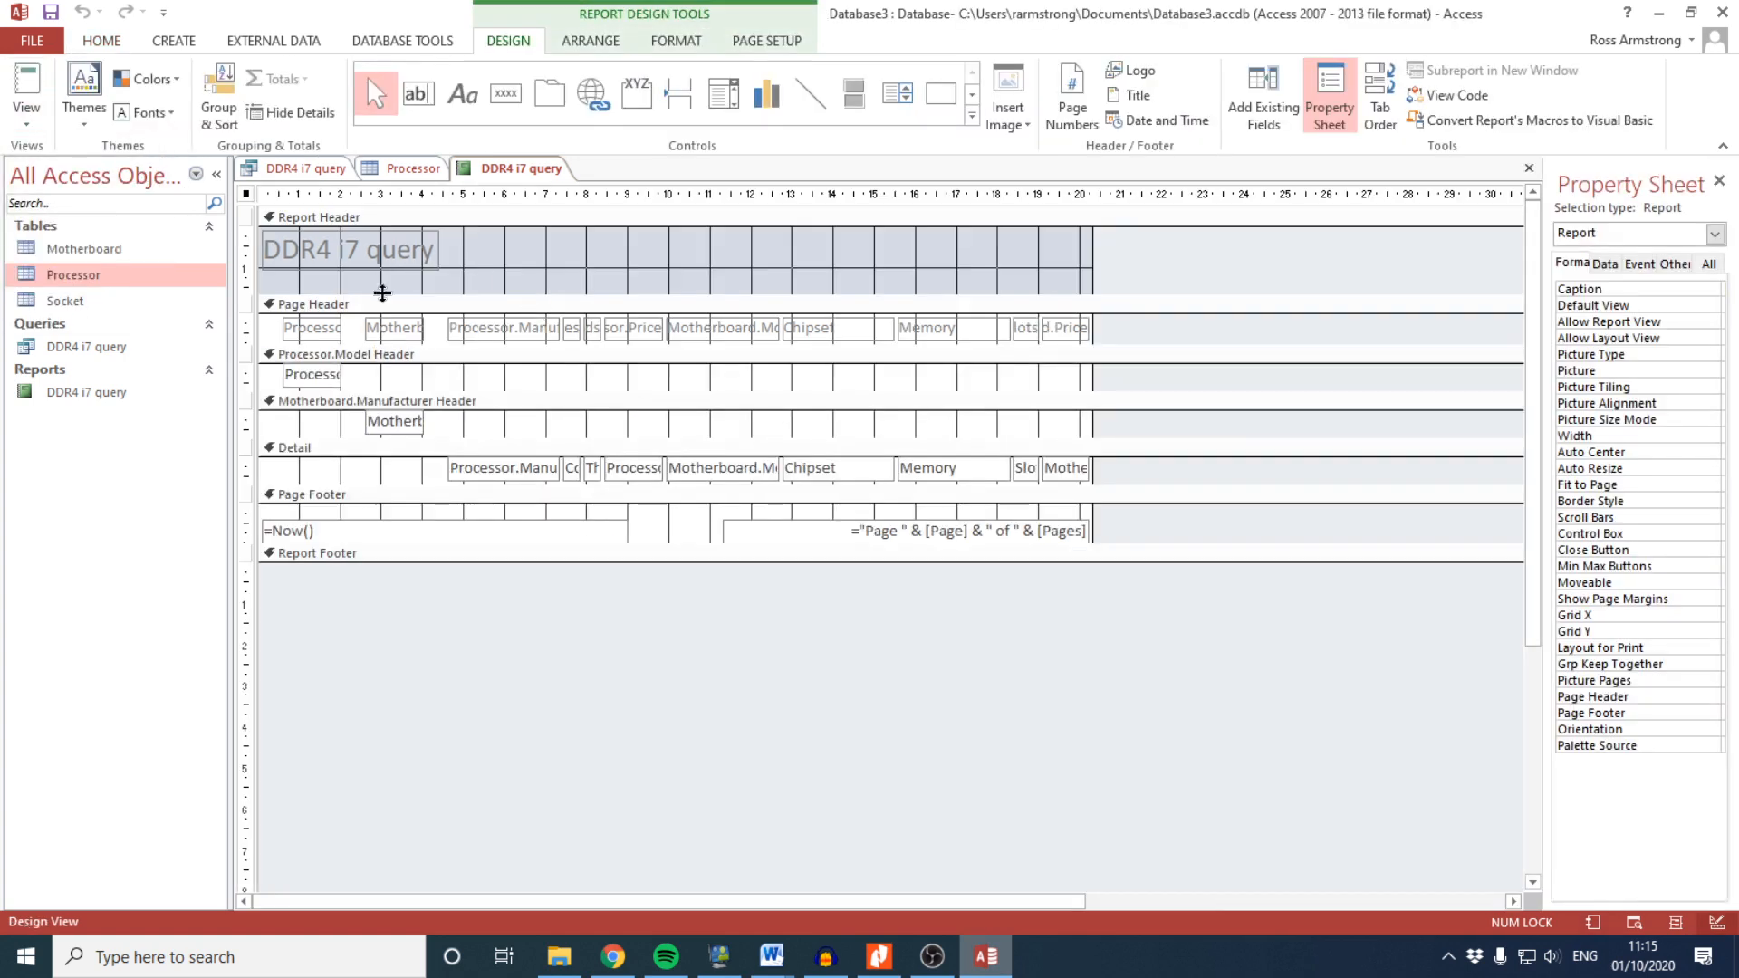
click(404, 353)
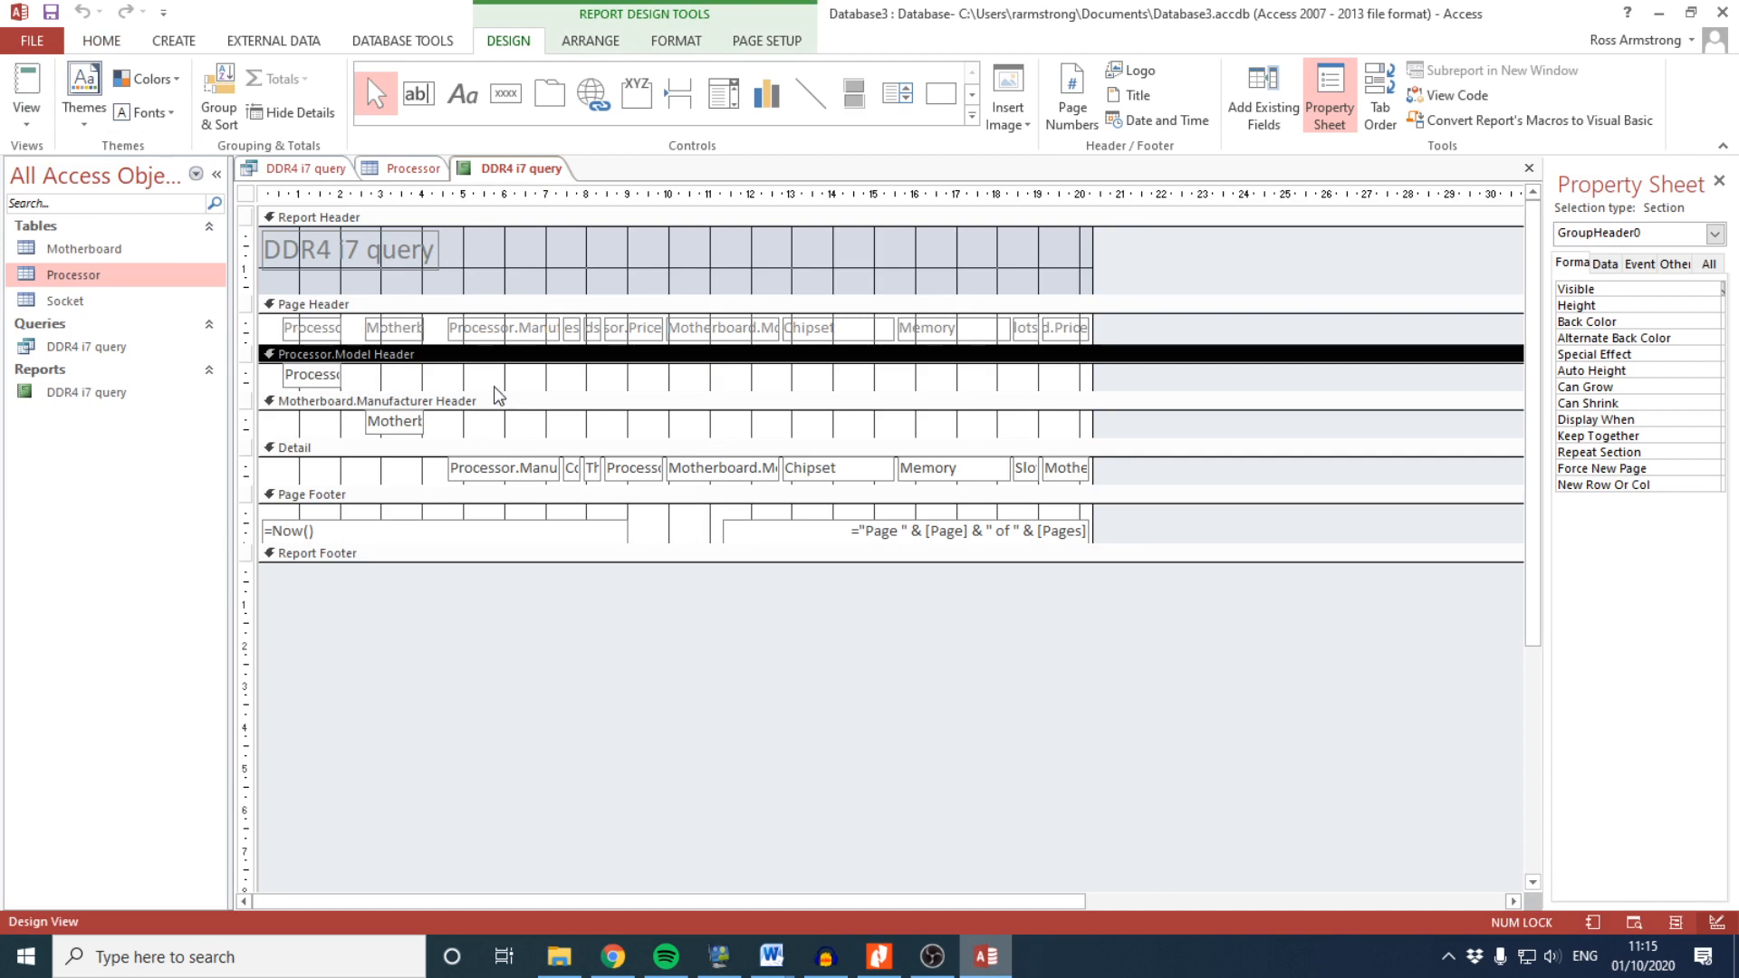
click(520, 466)
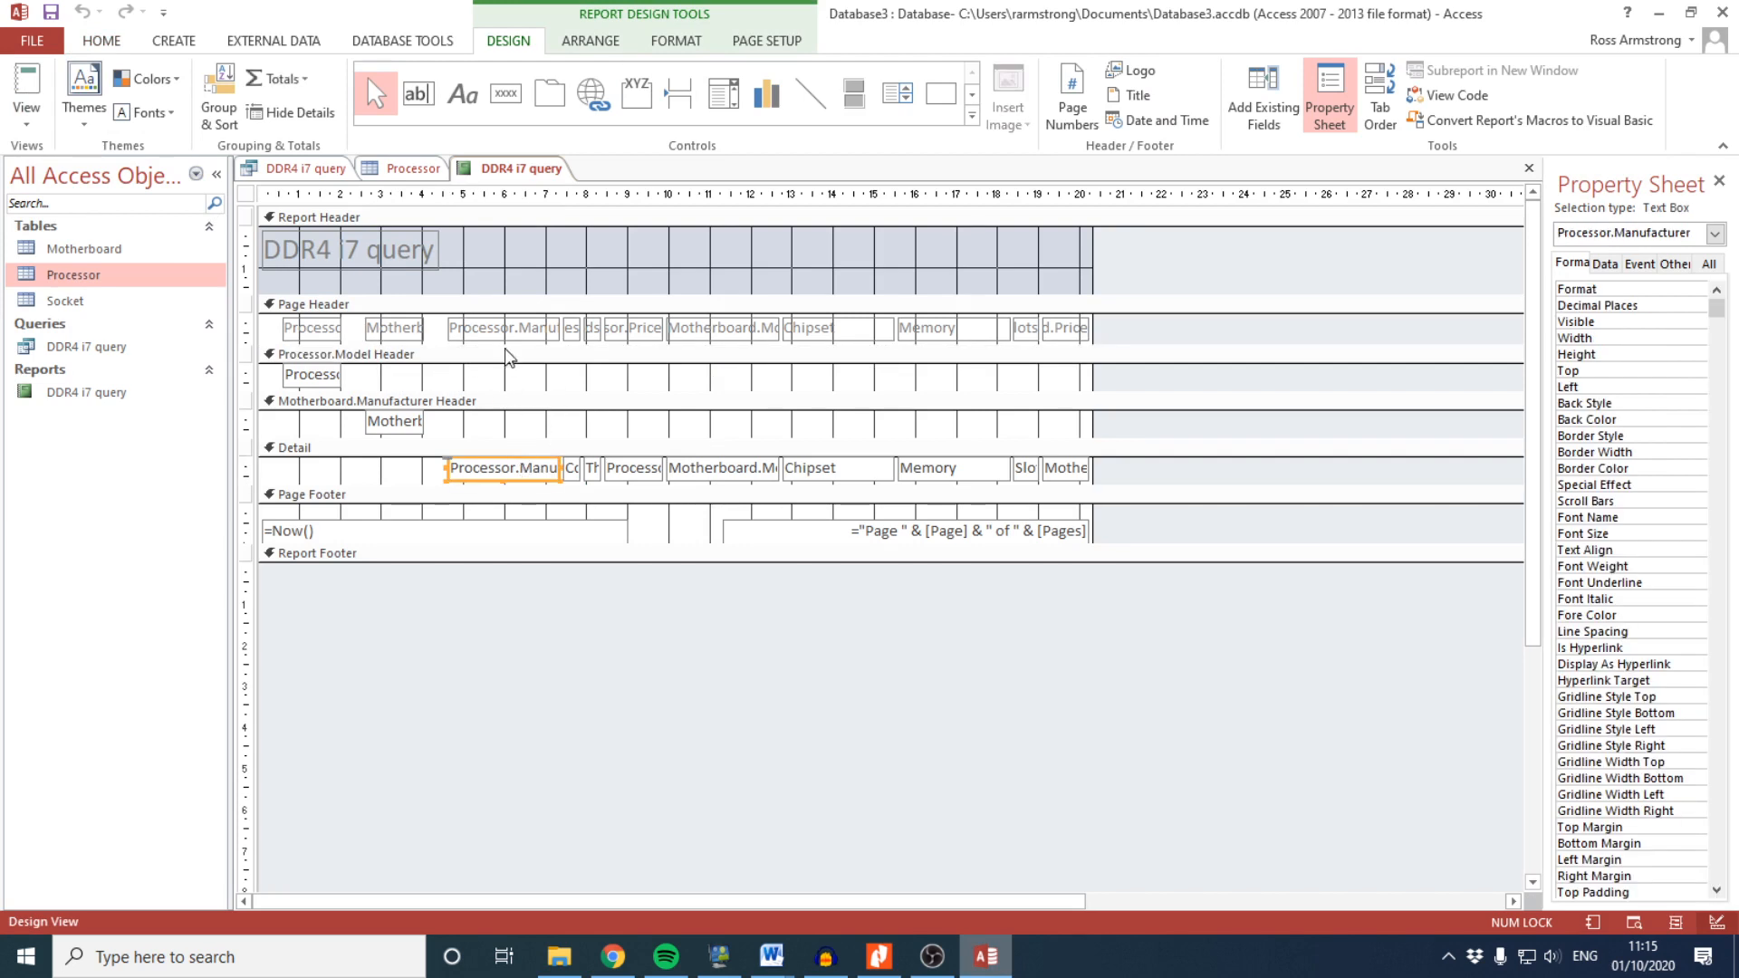
click(576, 329)
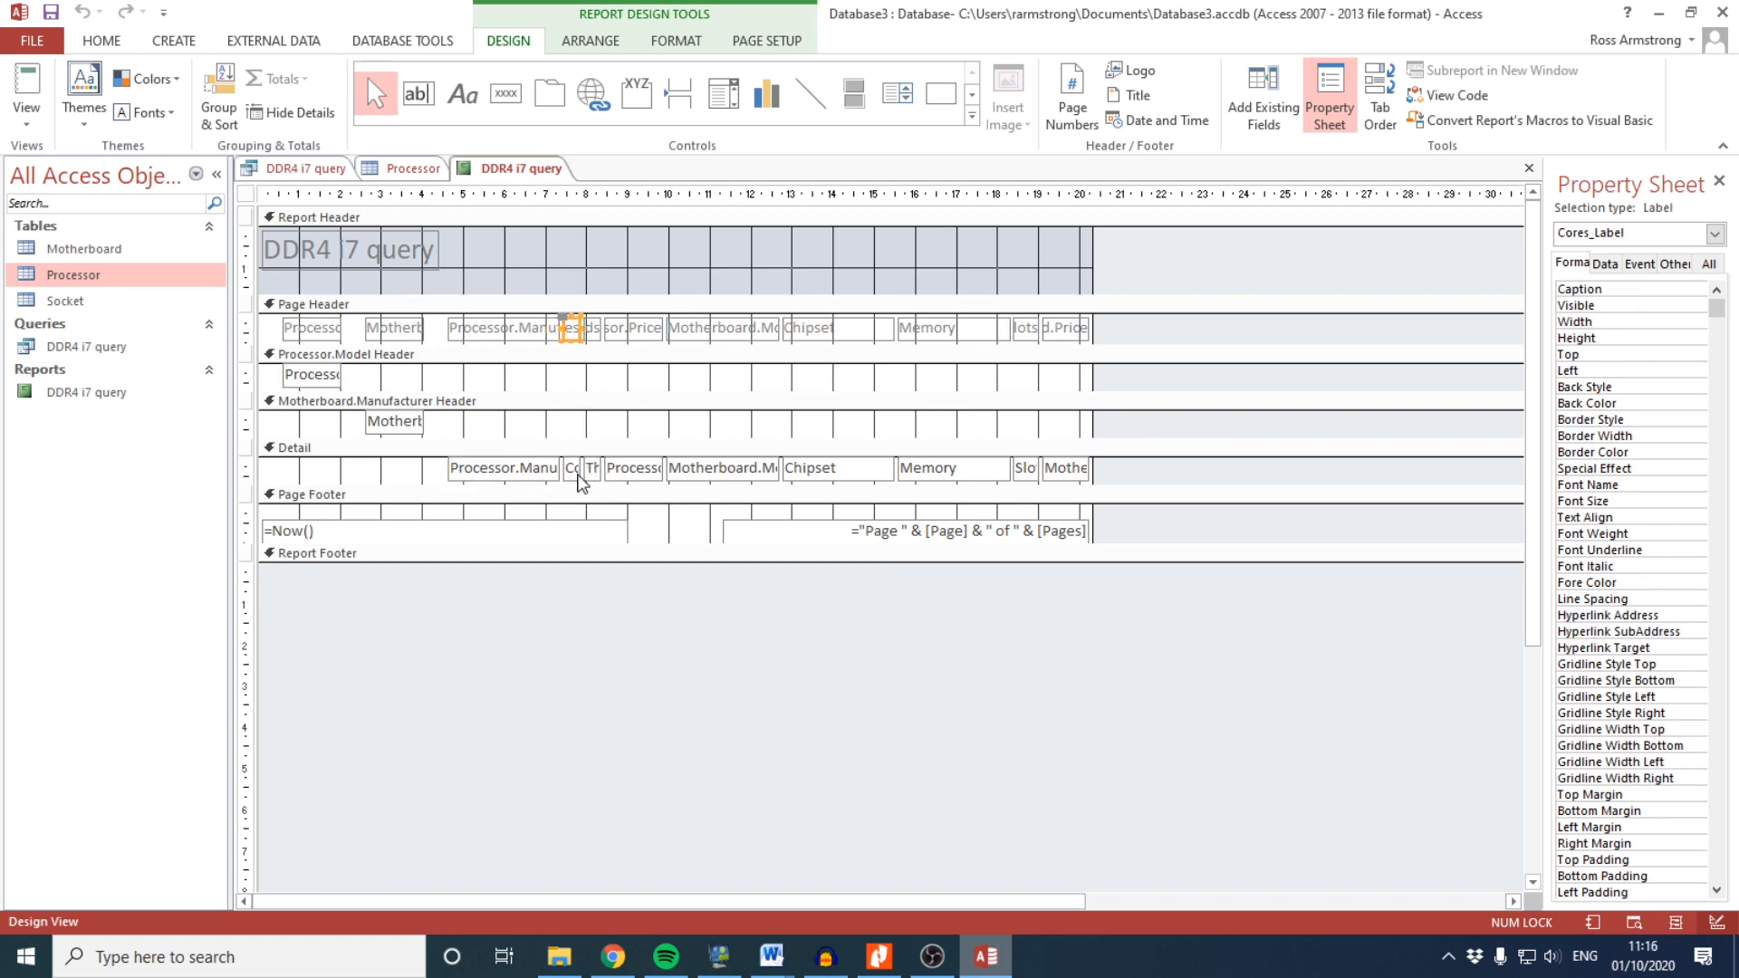
click(641, 469)
shift+click(638, 328)
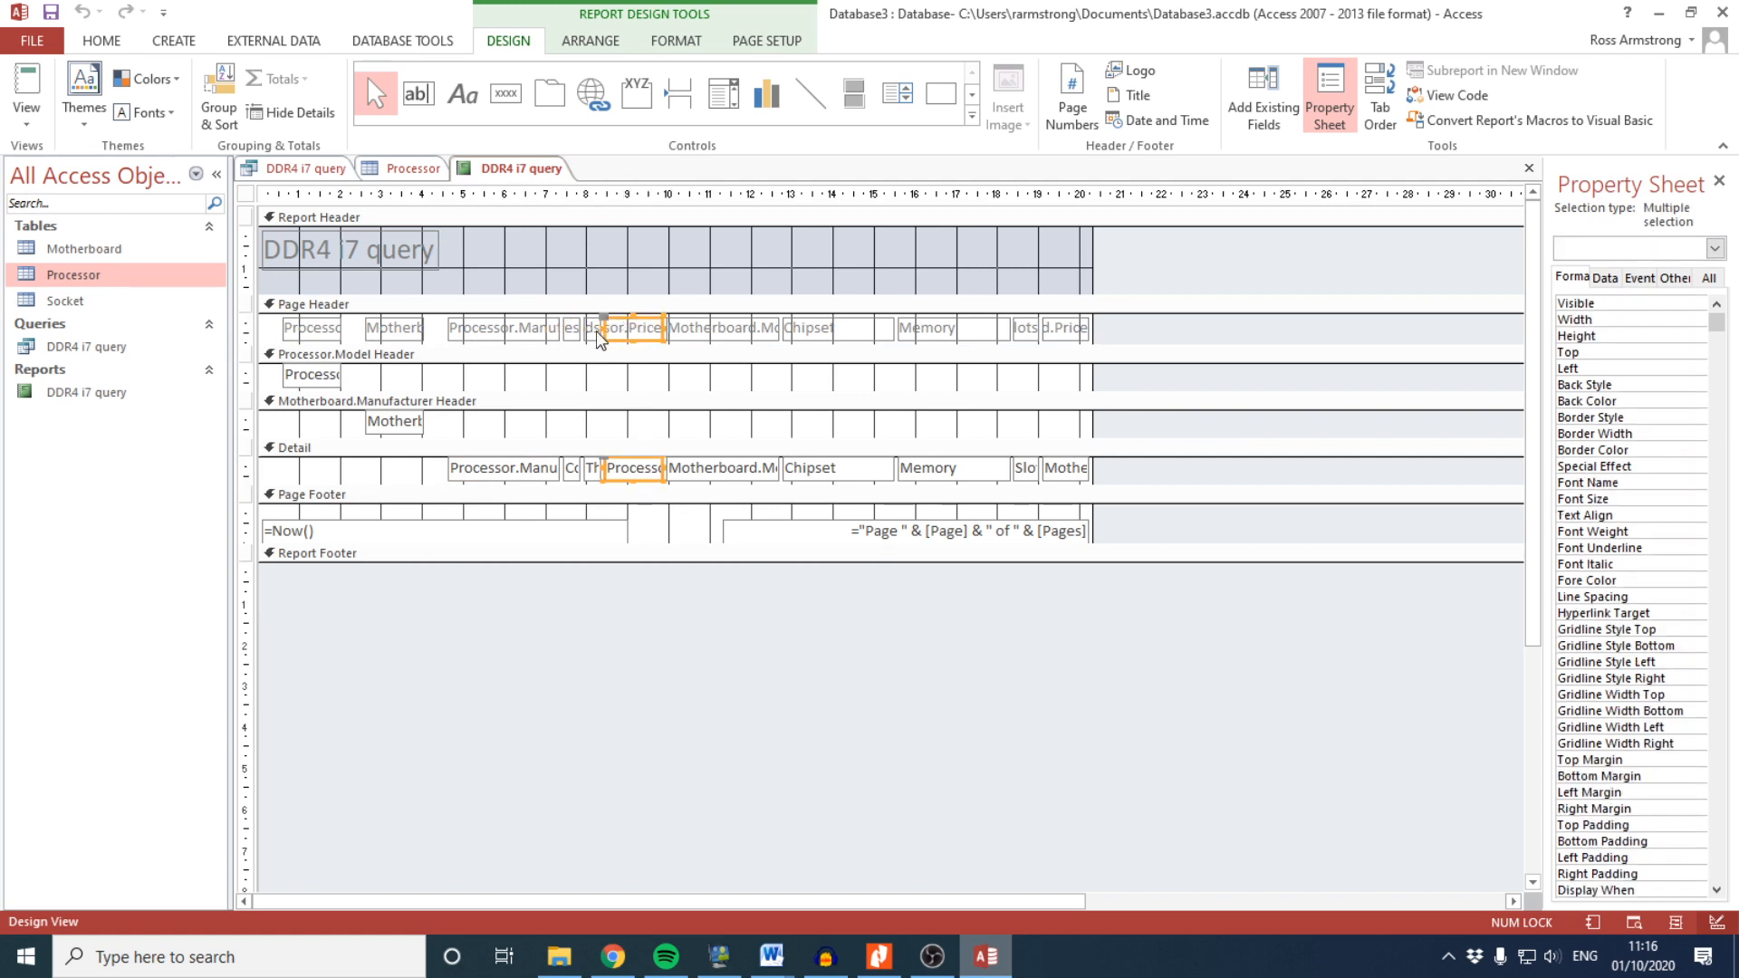
click(42, 113)
click(90, 118)
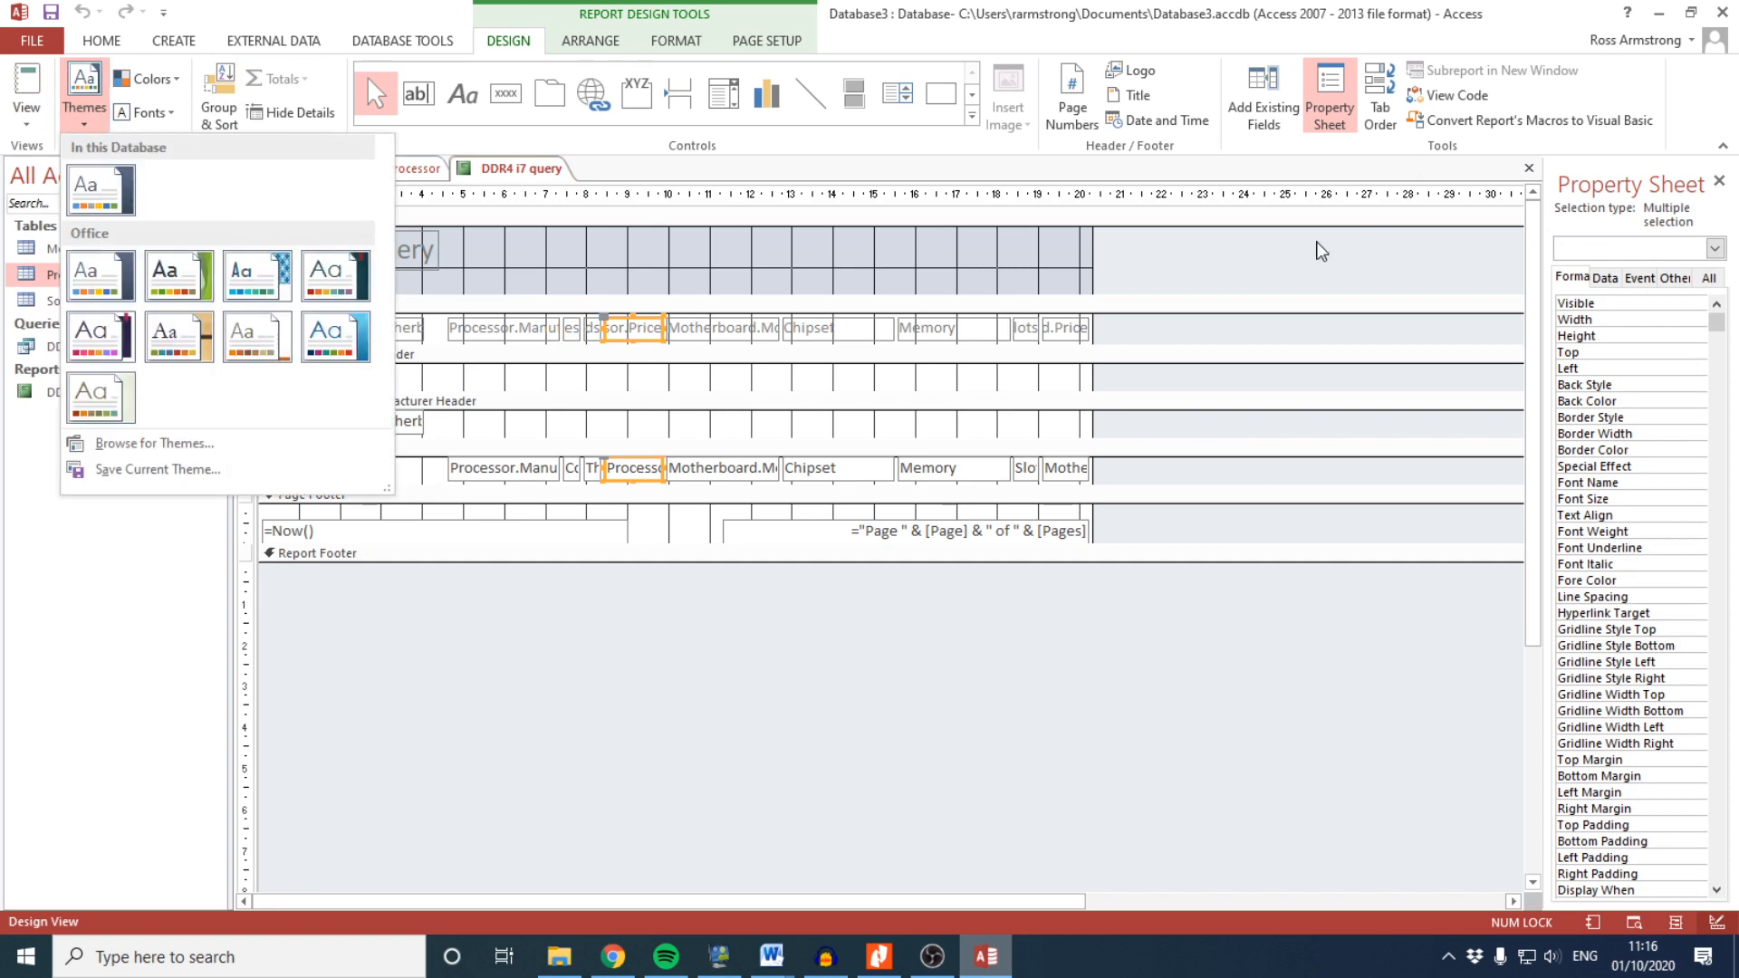
click(1210, 161)
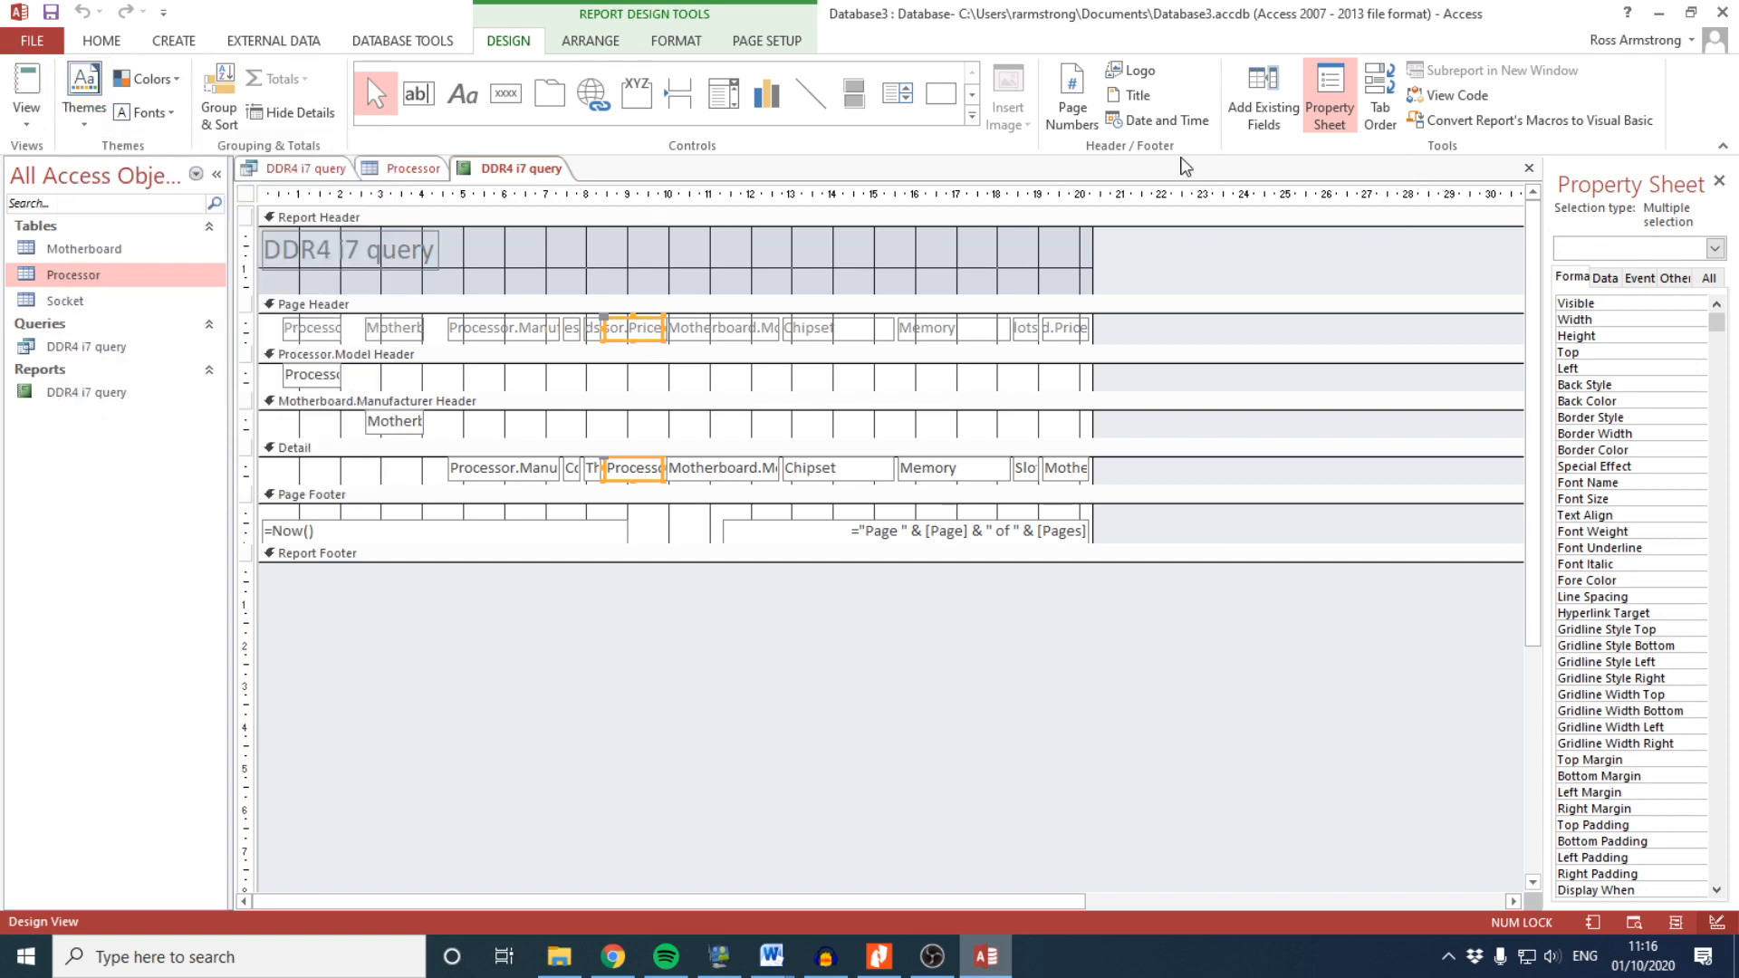
click(662, 47)
click(748, 42)
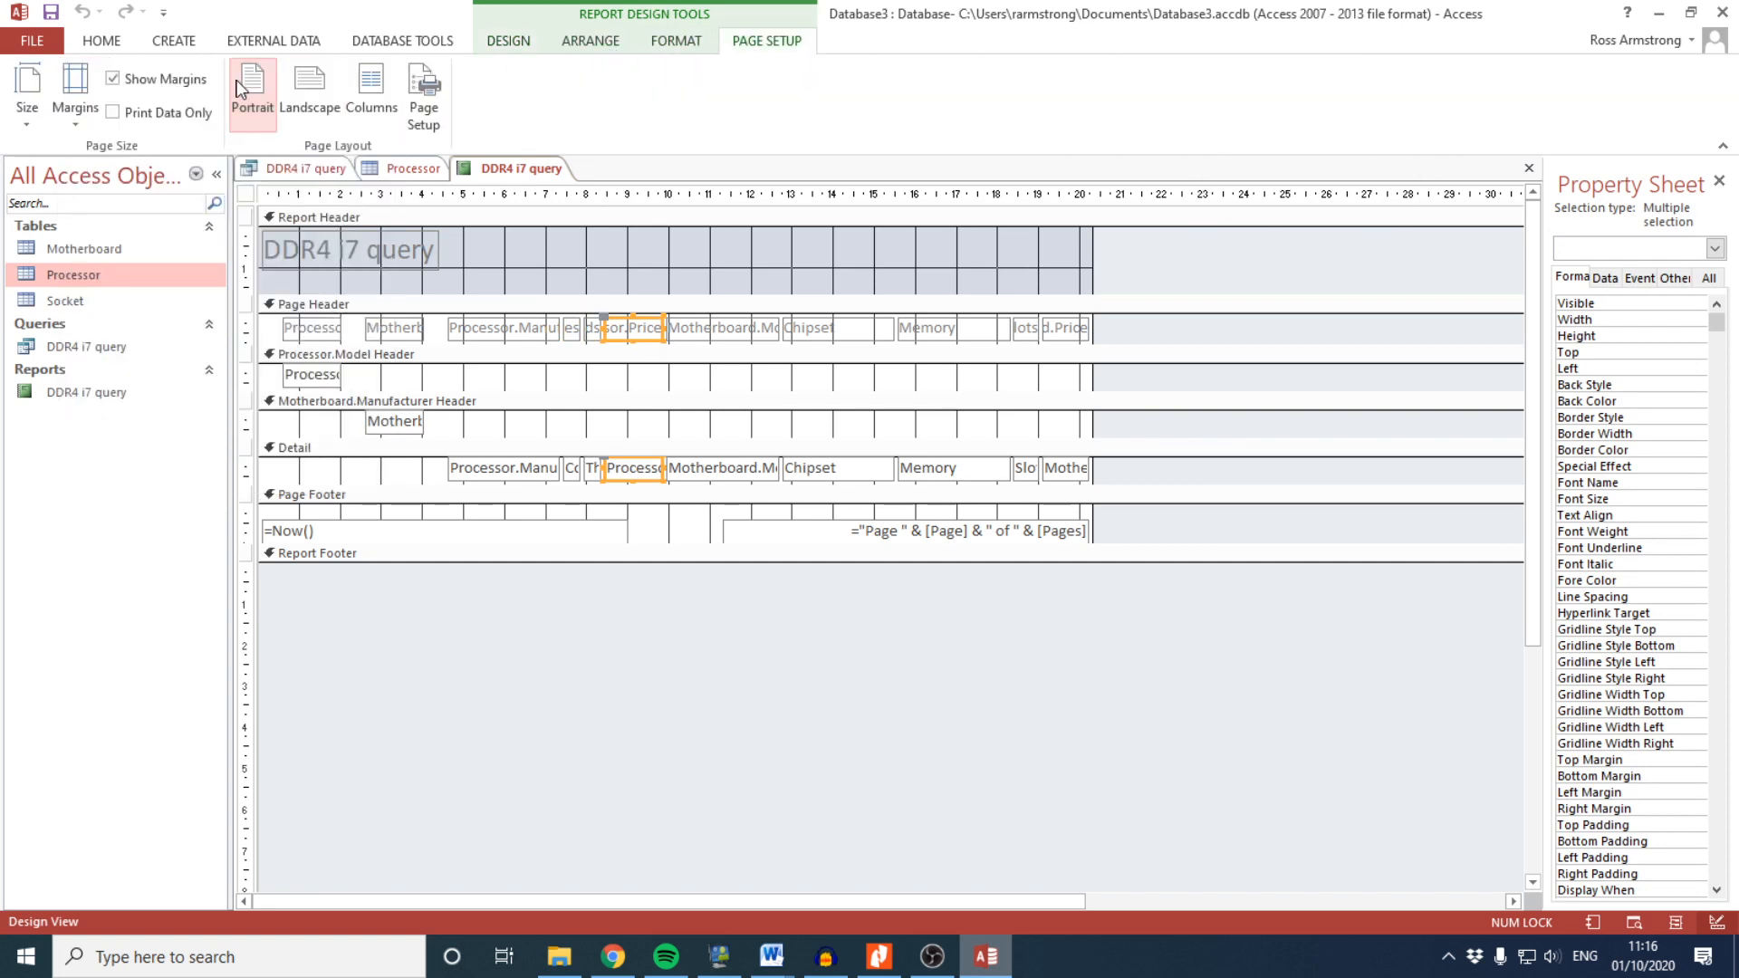
click(335, 95)
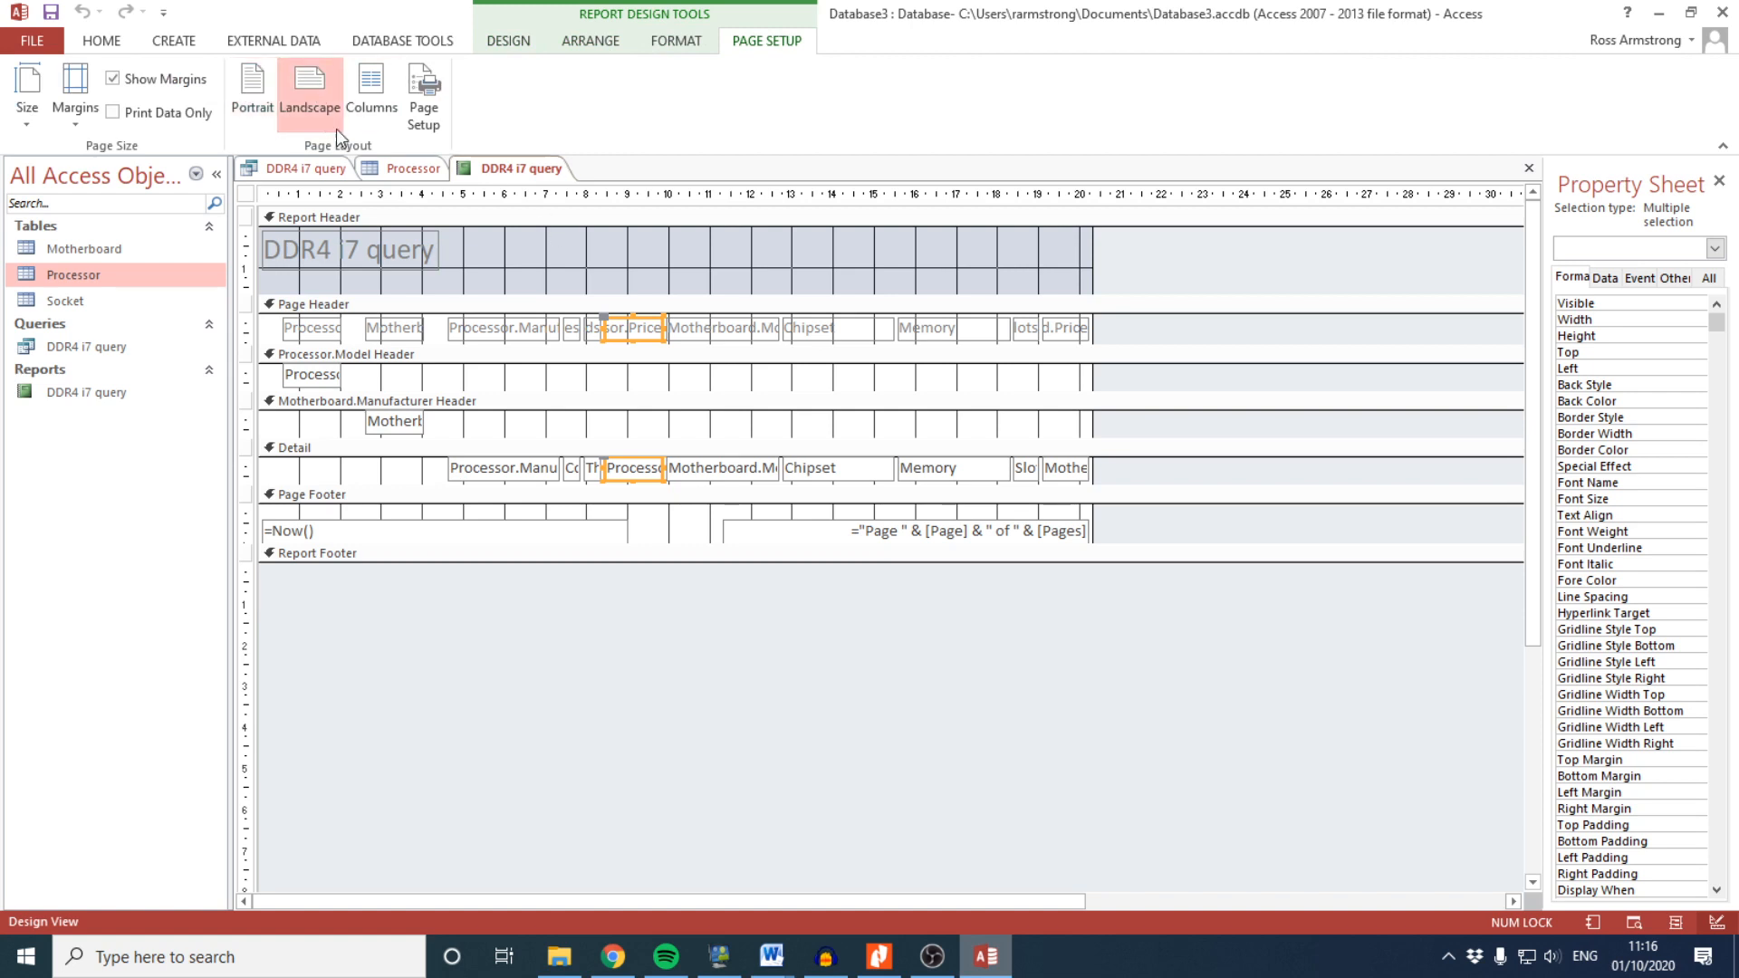
click(253, 91)
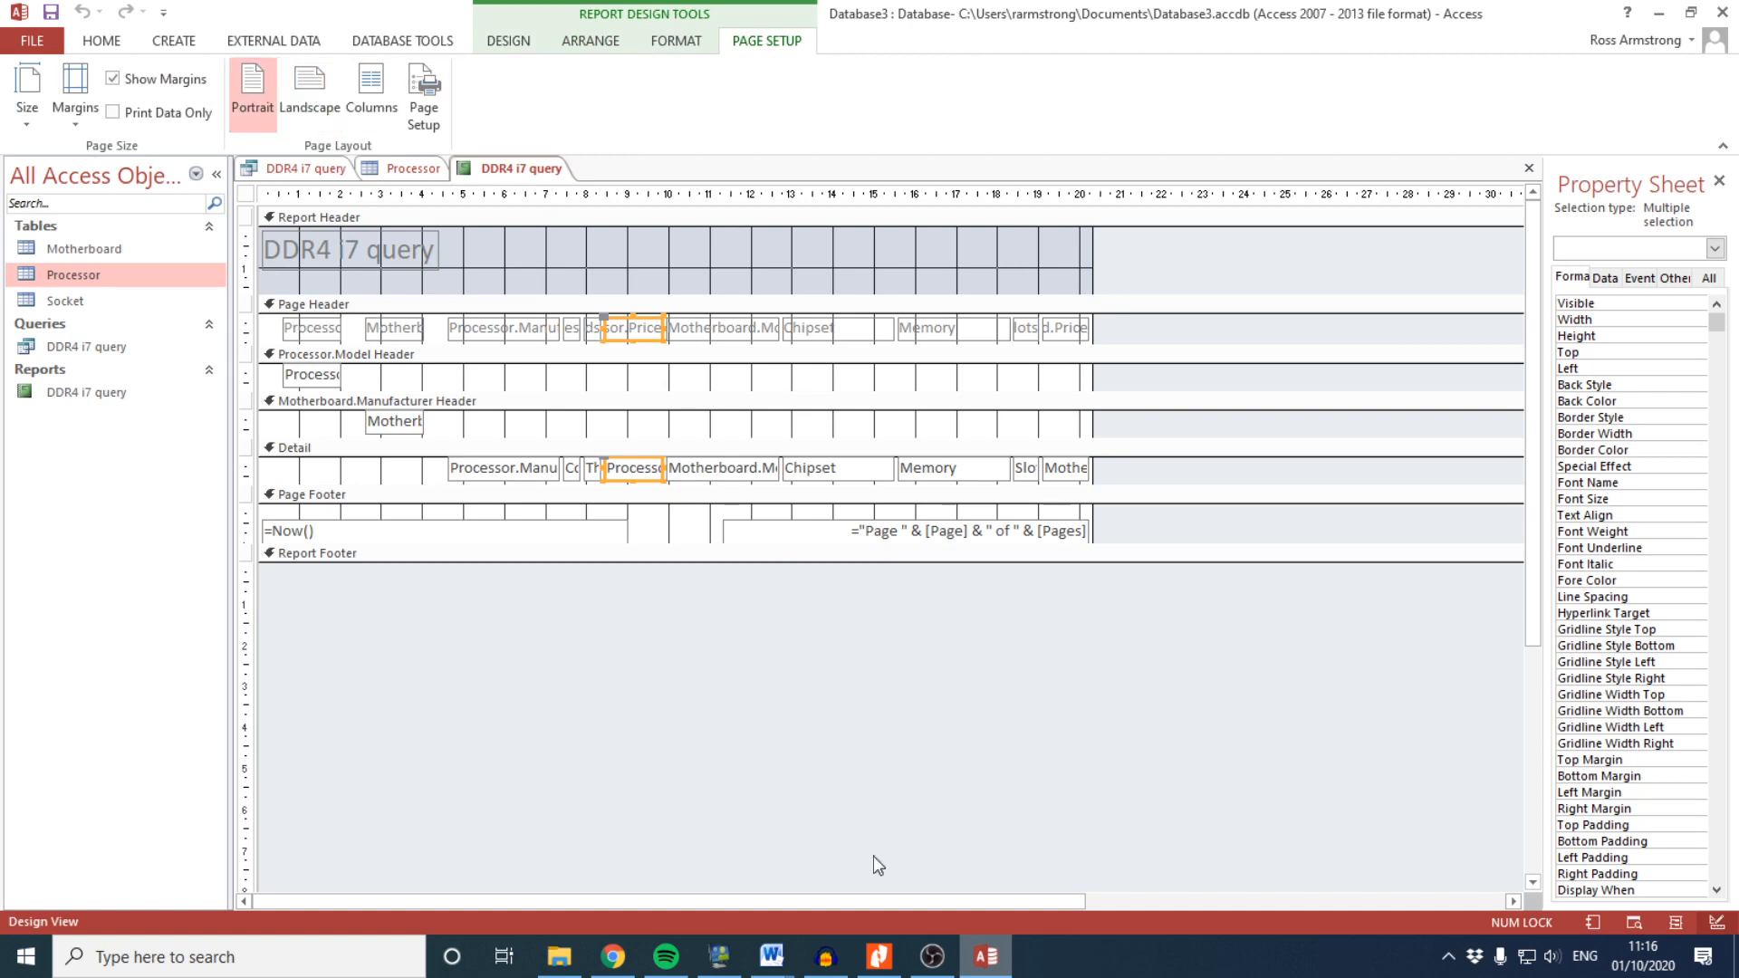
Check the single portrait page width requirement in the exam PDF and return to the report design in Access
click(878, 955)
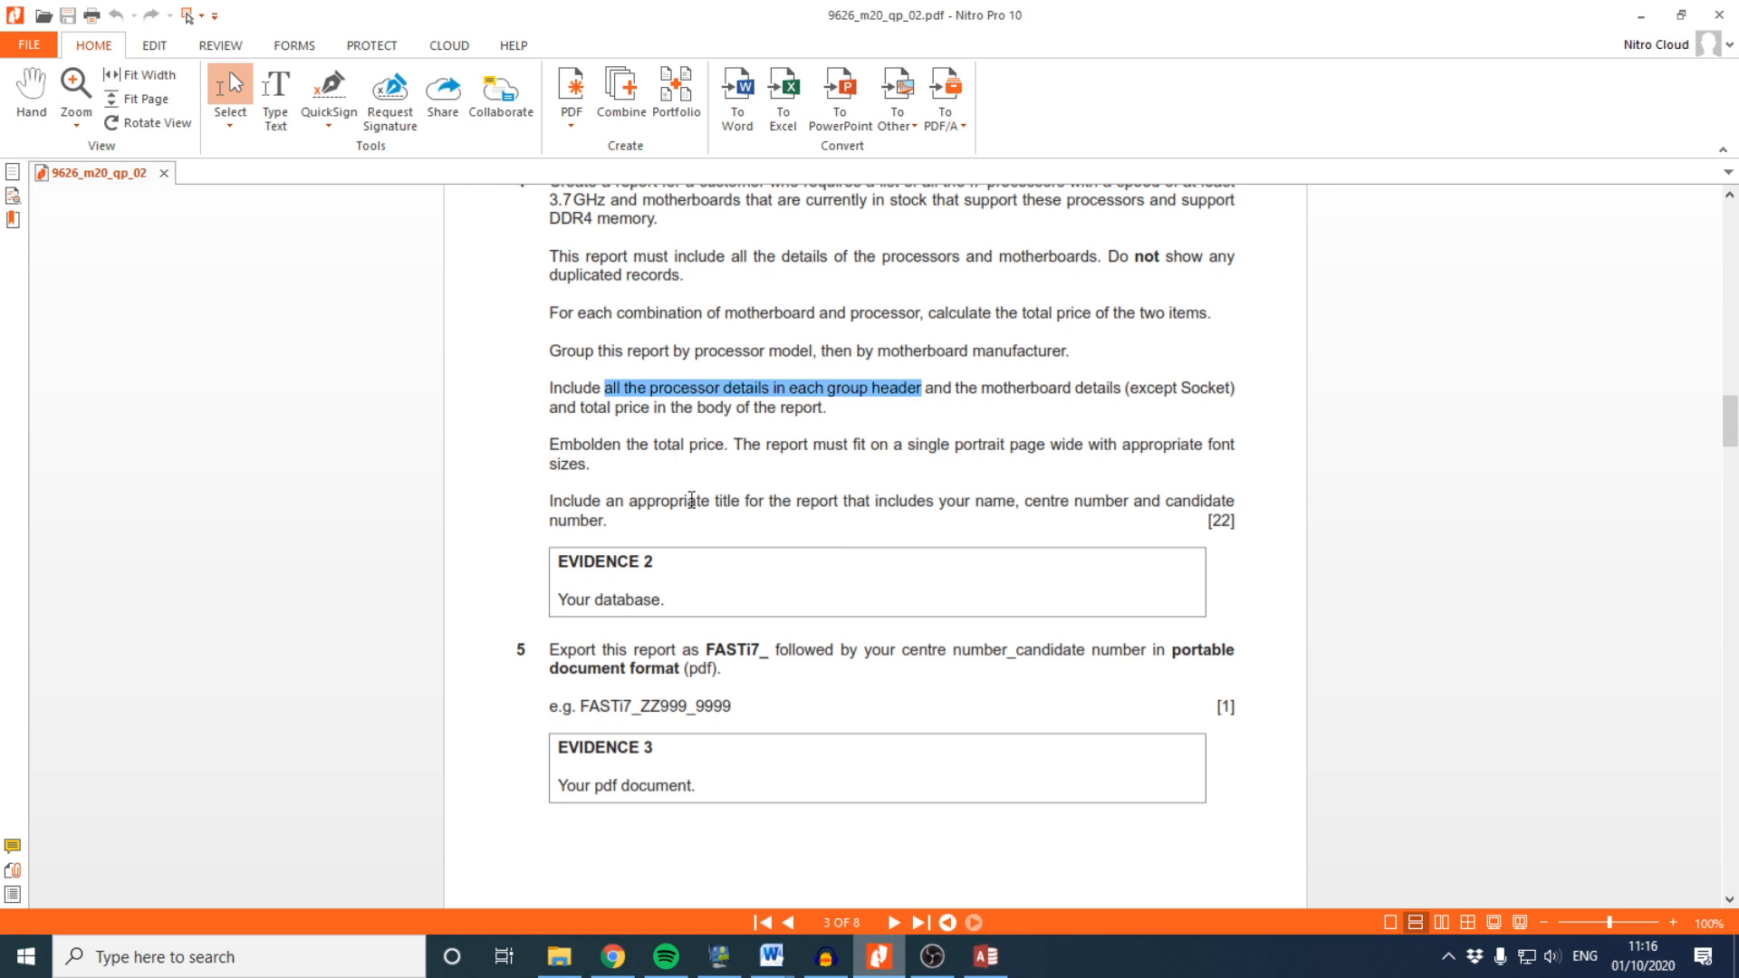
drag(904, 443, 1121, 444)
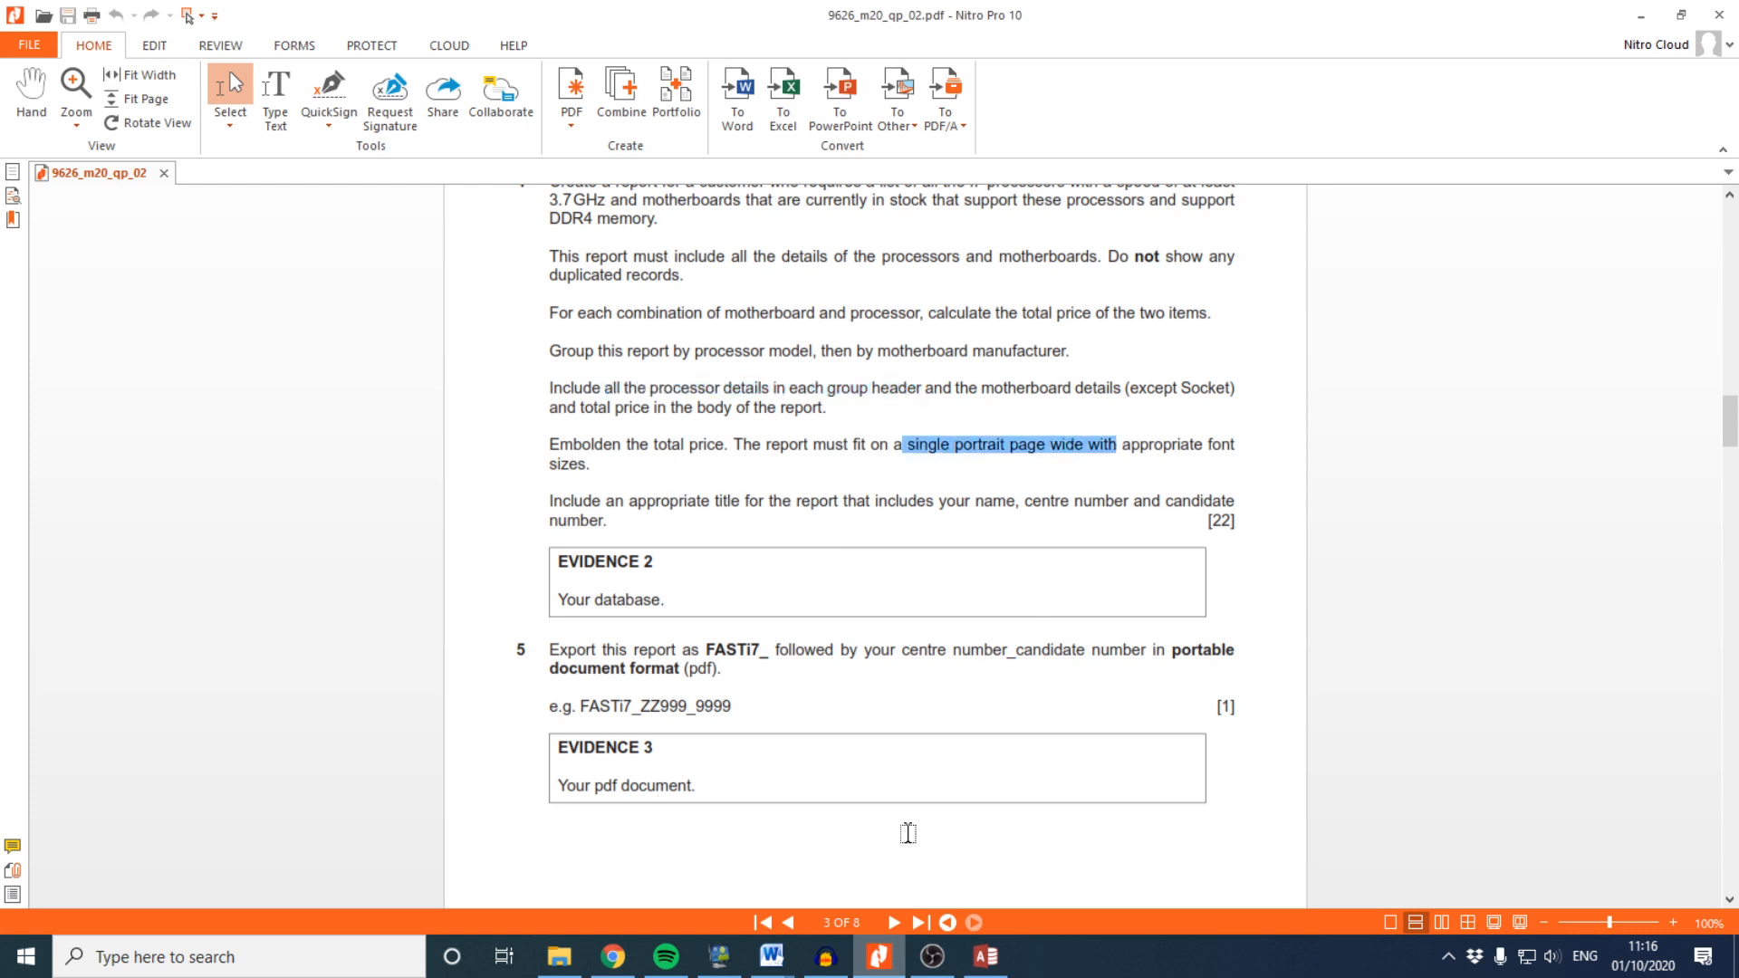
click(985, 955)
shift+click(589, 470)
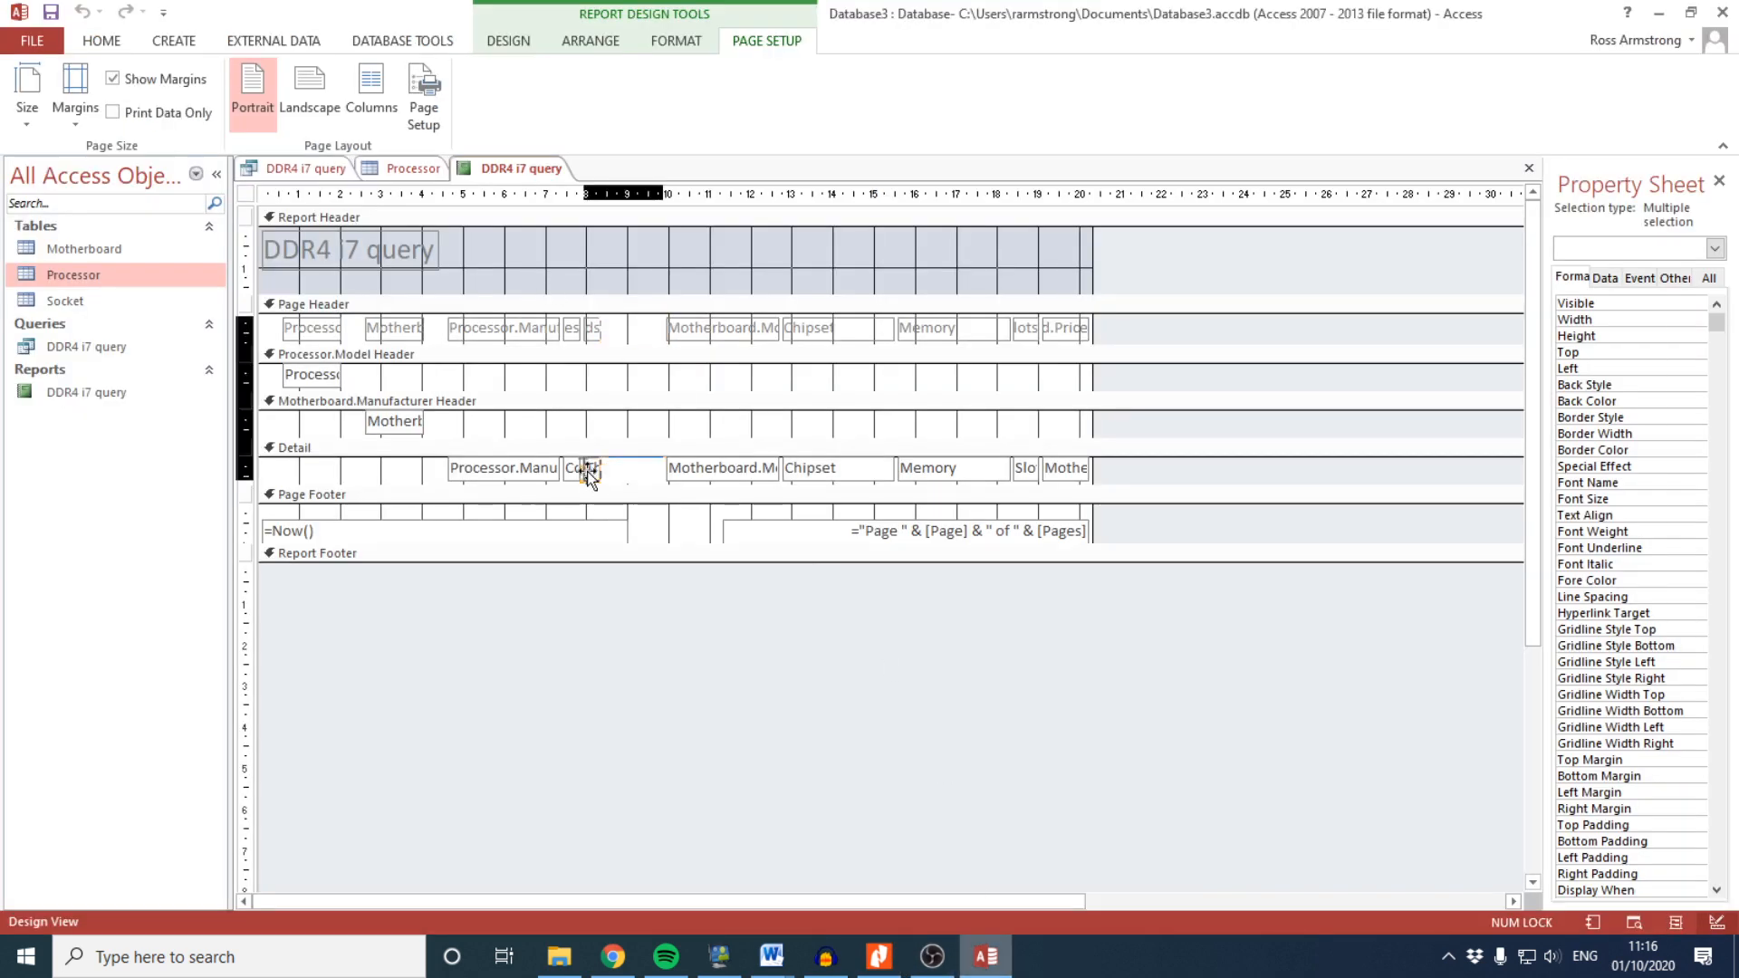
shift+click(591, 327)
shift+click(572, 330)
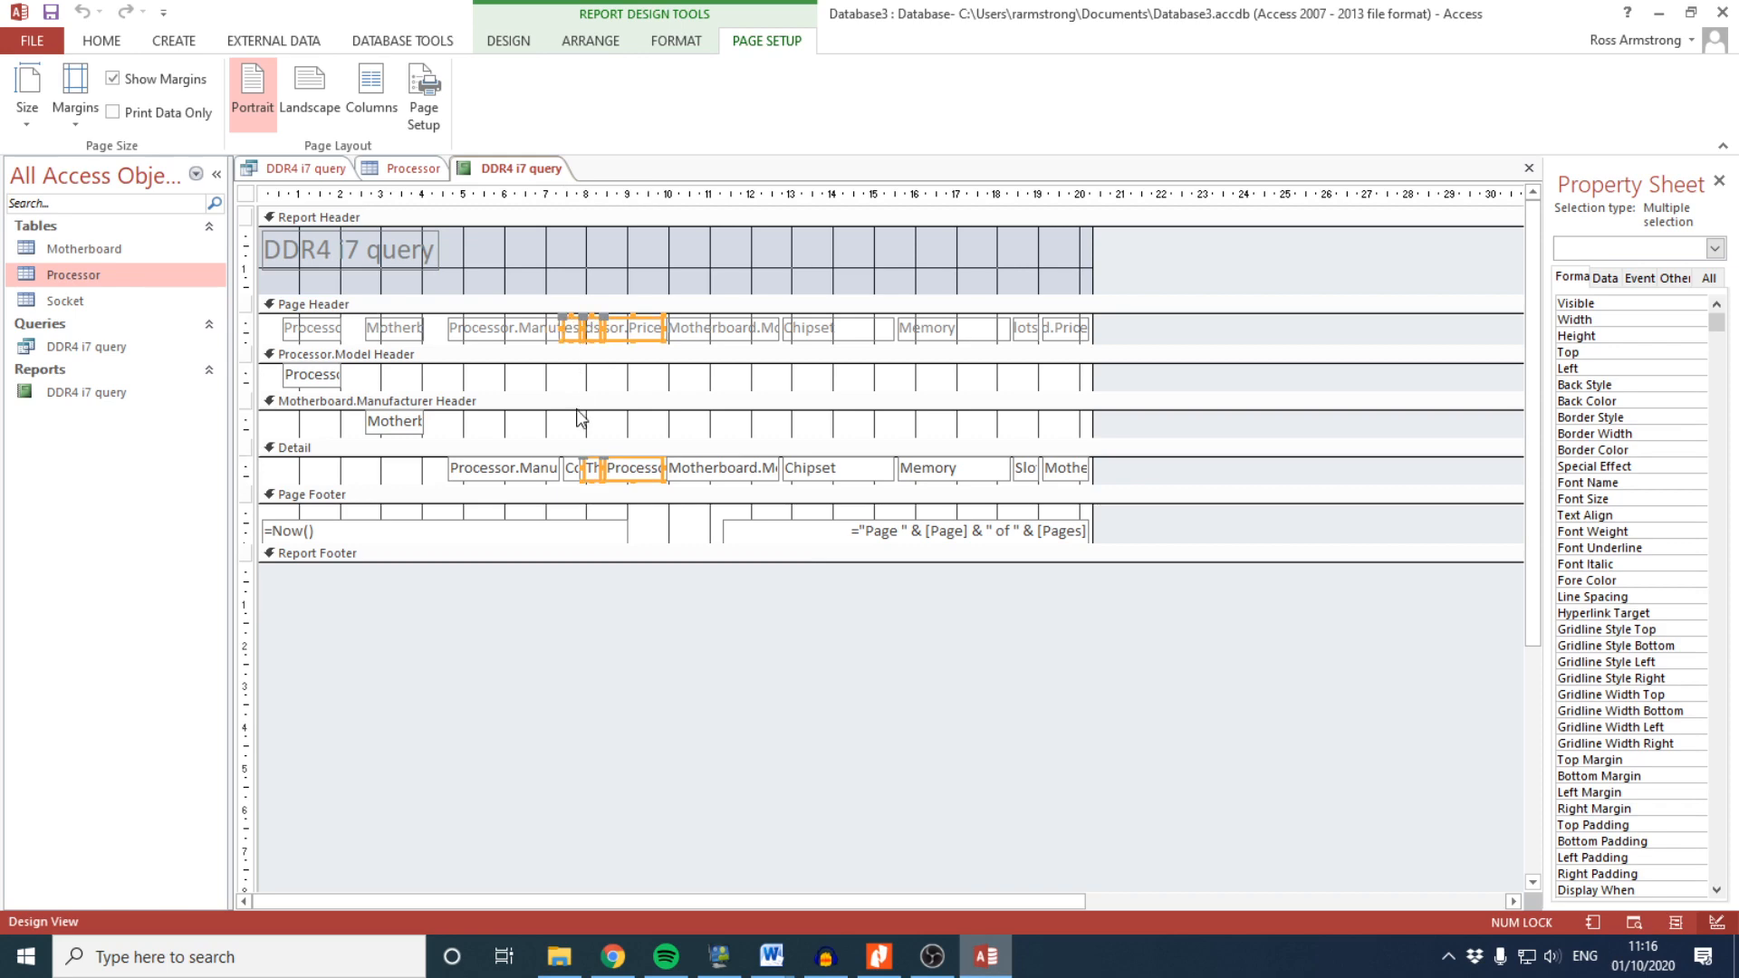
shift+click(571, 471)
Move the processor manufacturer, cores, threads and price text boxes from the Detail section into the Processor.Model Header section
click(542, 473)
shift+click(573, 470)
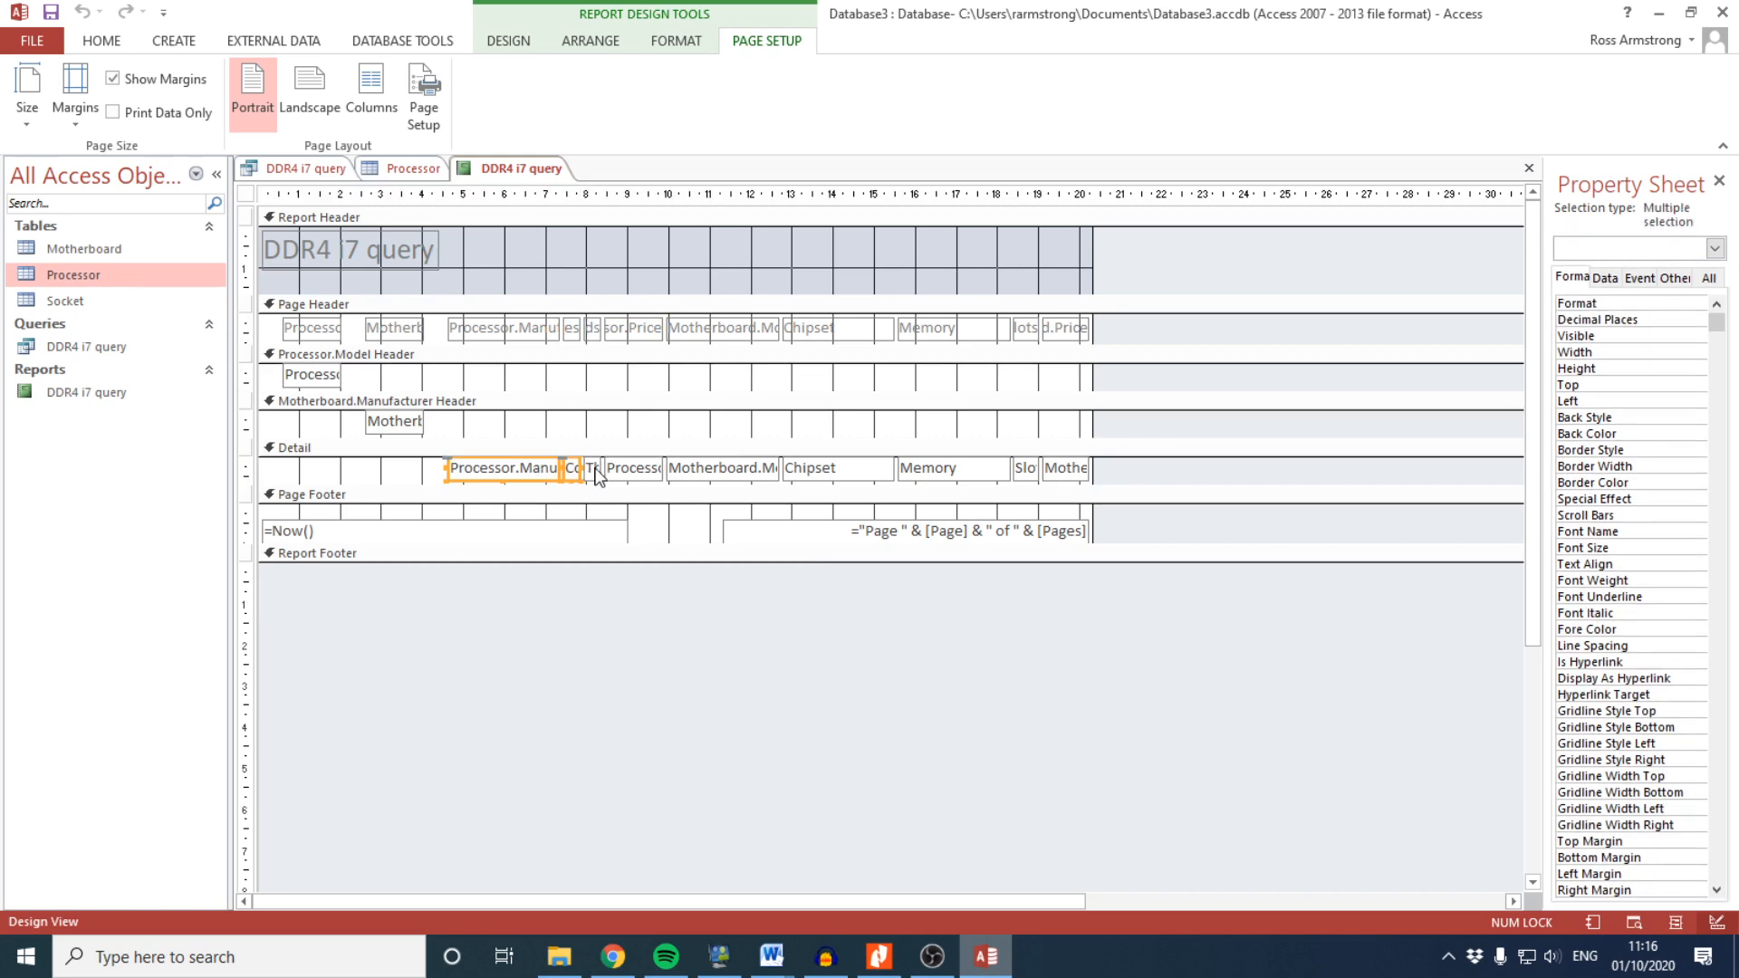
shift+click(592, 465)
shift+click(617, 469)
drag(617, 469, 608, 378)
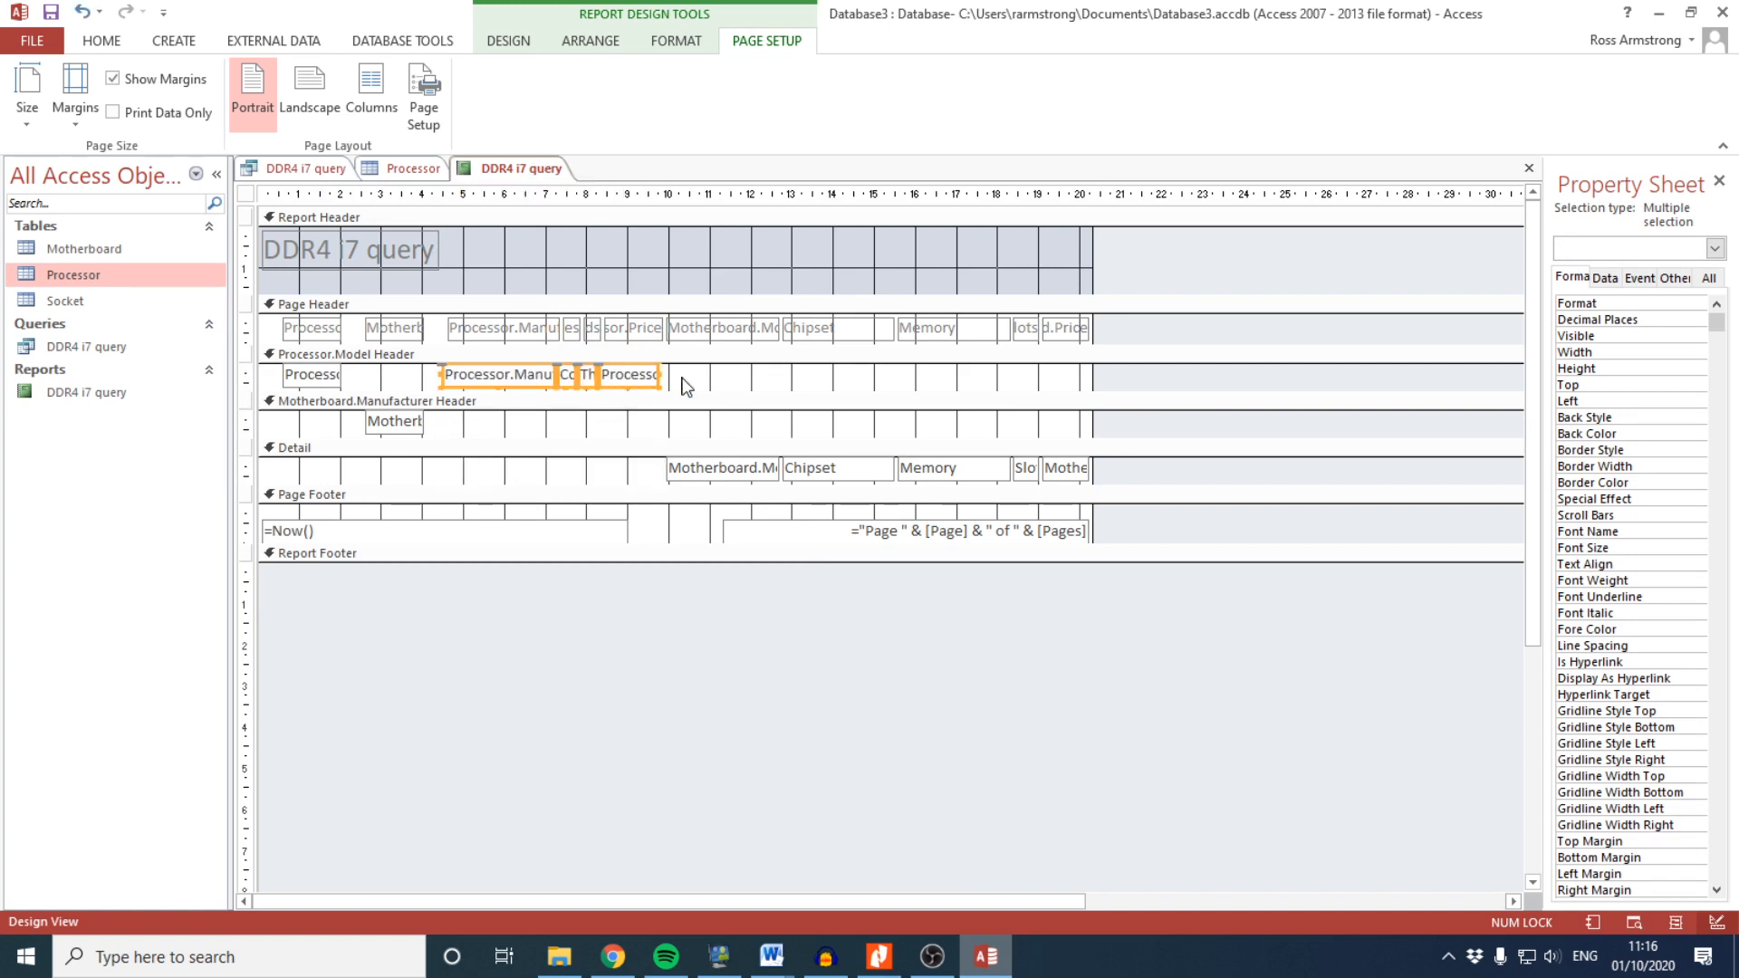
Move the motherboard model, chipset, memory, slots and price labels from the Page Header into the Motherboard.Manufacturer Header, beside the manufacturer field
click(724, 332)
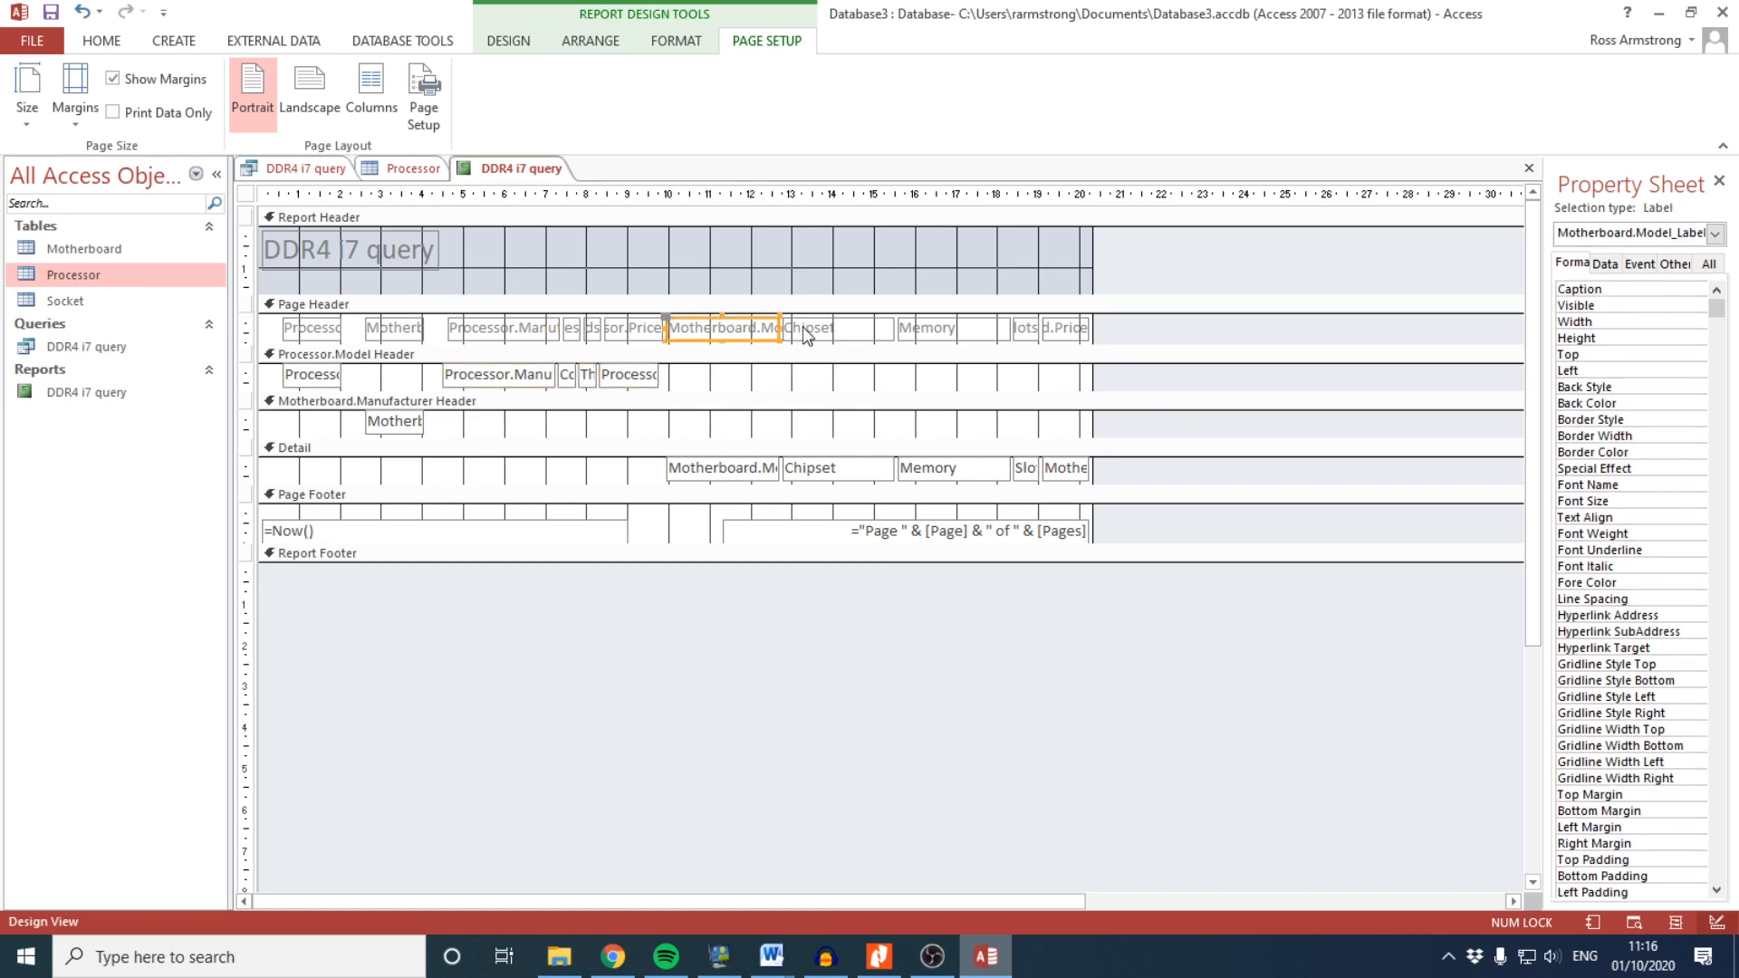
shift+click(833, 328)
shift+click(942, 328)
shift+click(1029, 328)
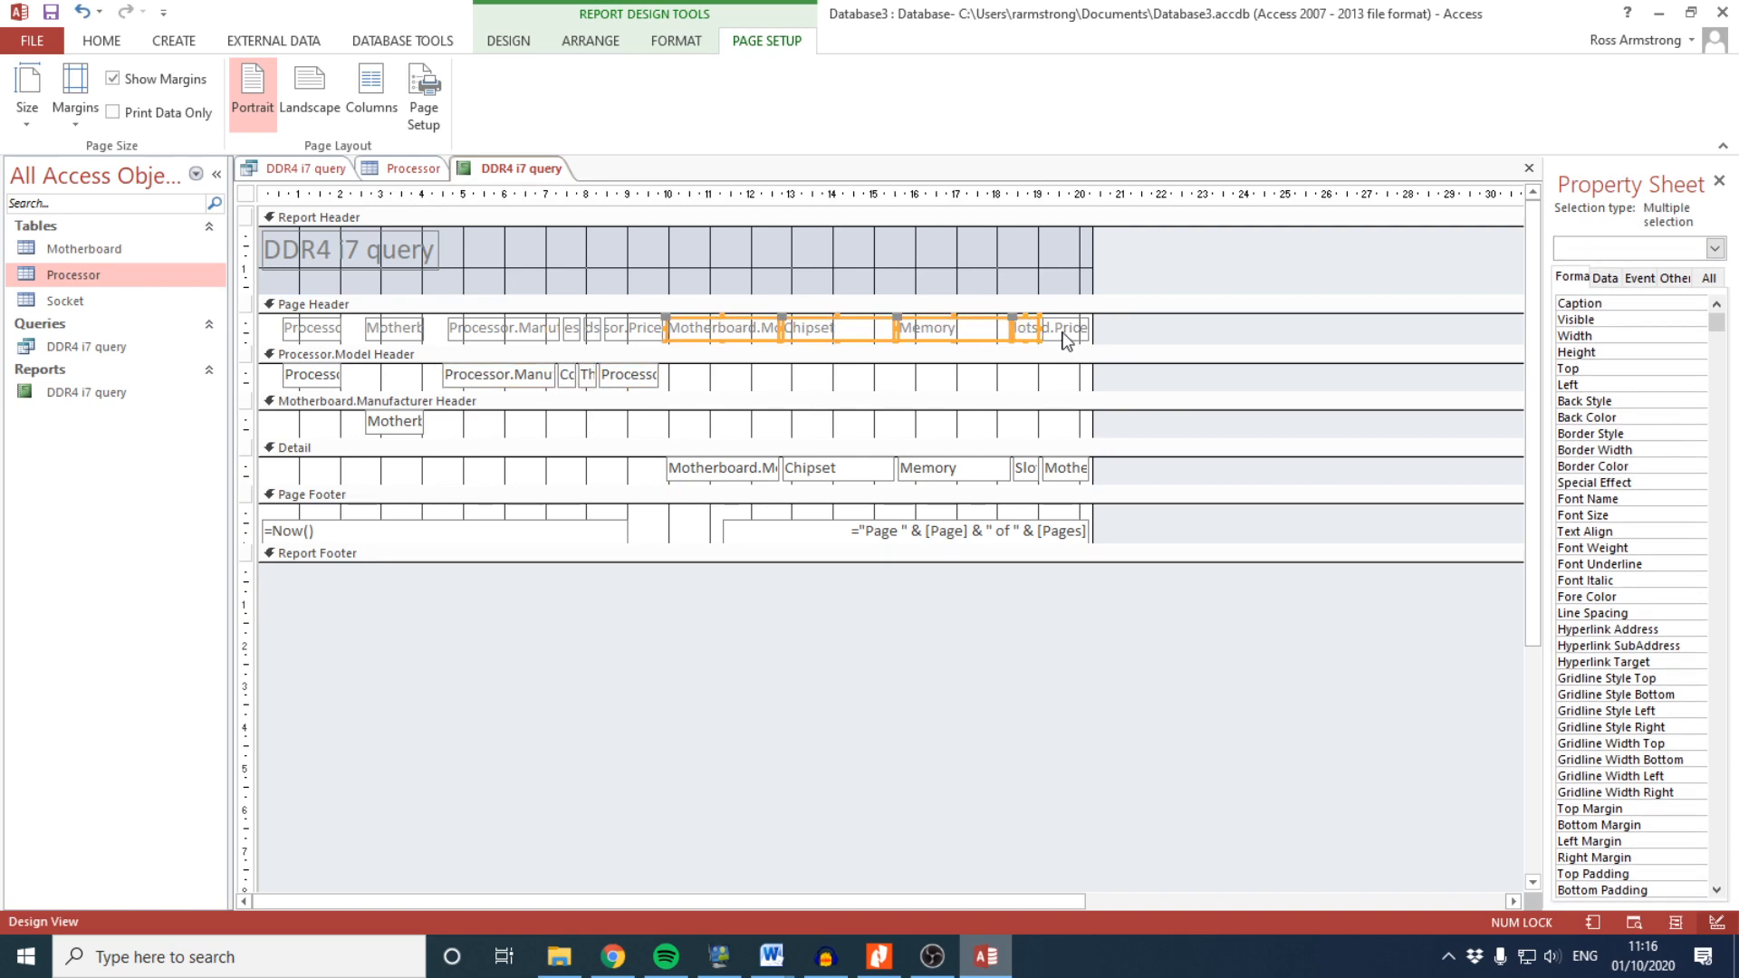
shift+click(1064, 328)
drag(753, 335, 525, 431)
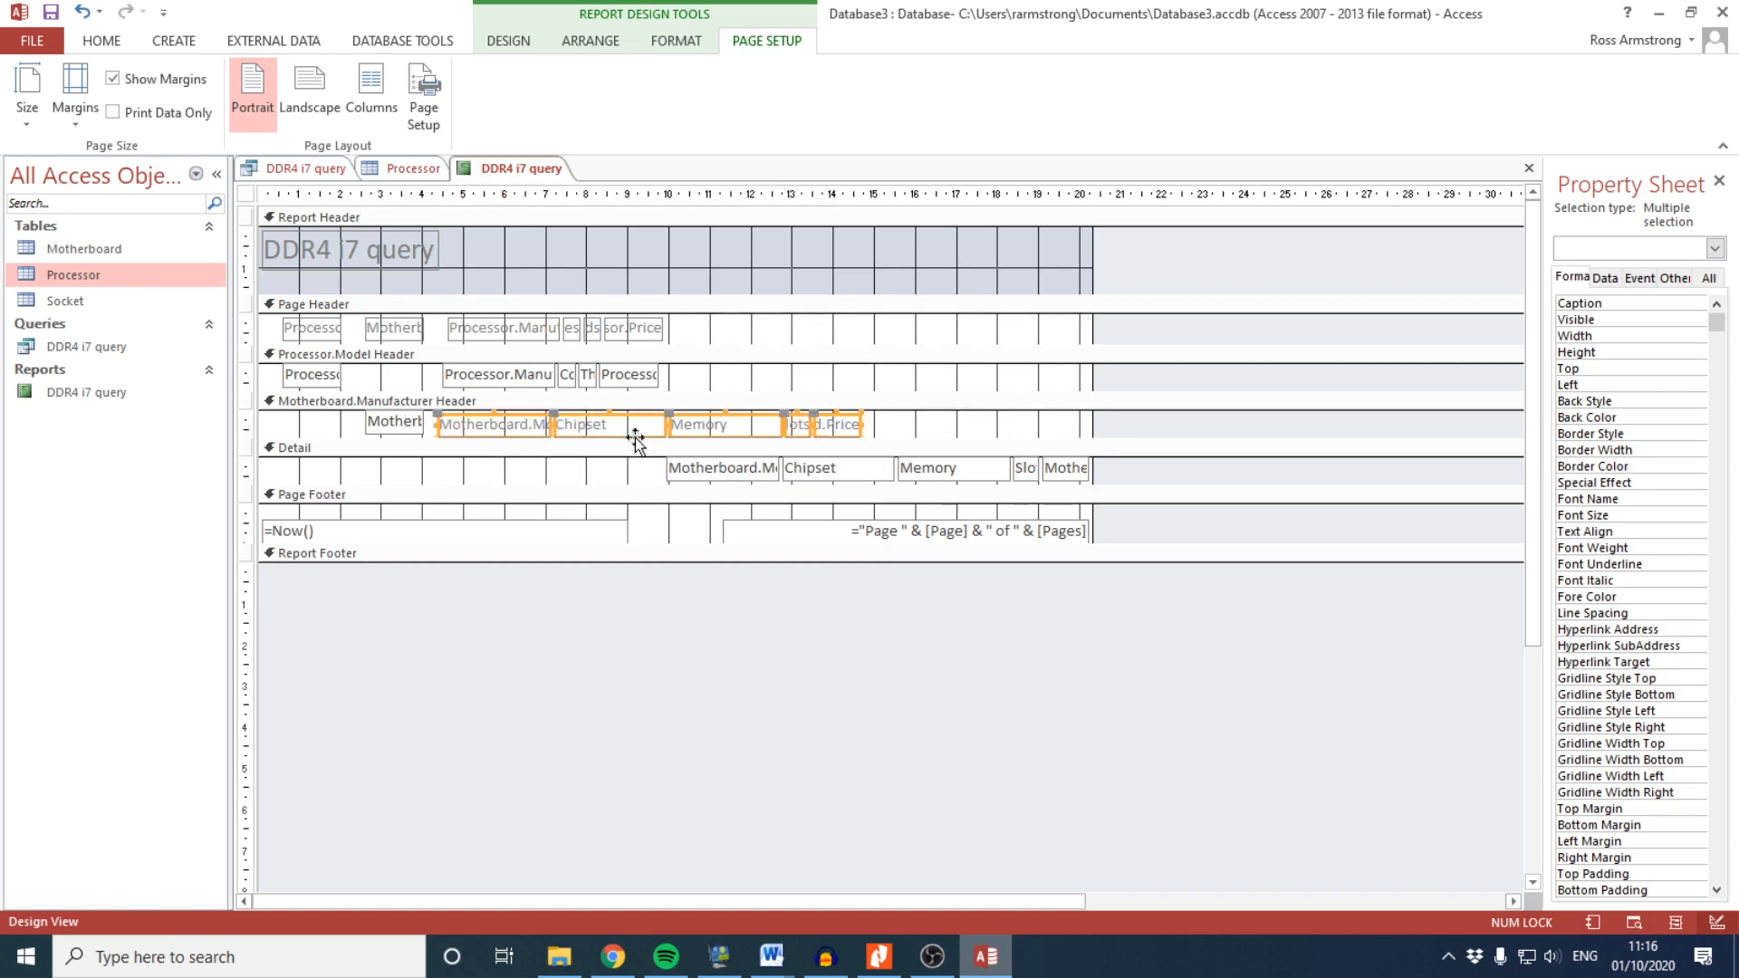
Shift the motherboard model, chipset, memory, slots and price text boxes in the Detail section left beneath their matching labels
click(737, 472)
shift+click(843, 468)
shift+click(1026, 468)
shift+click(1066, 468)
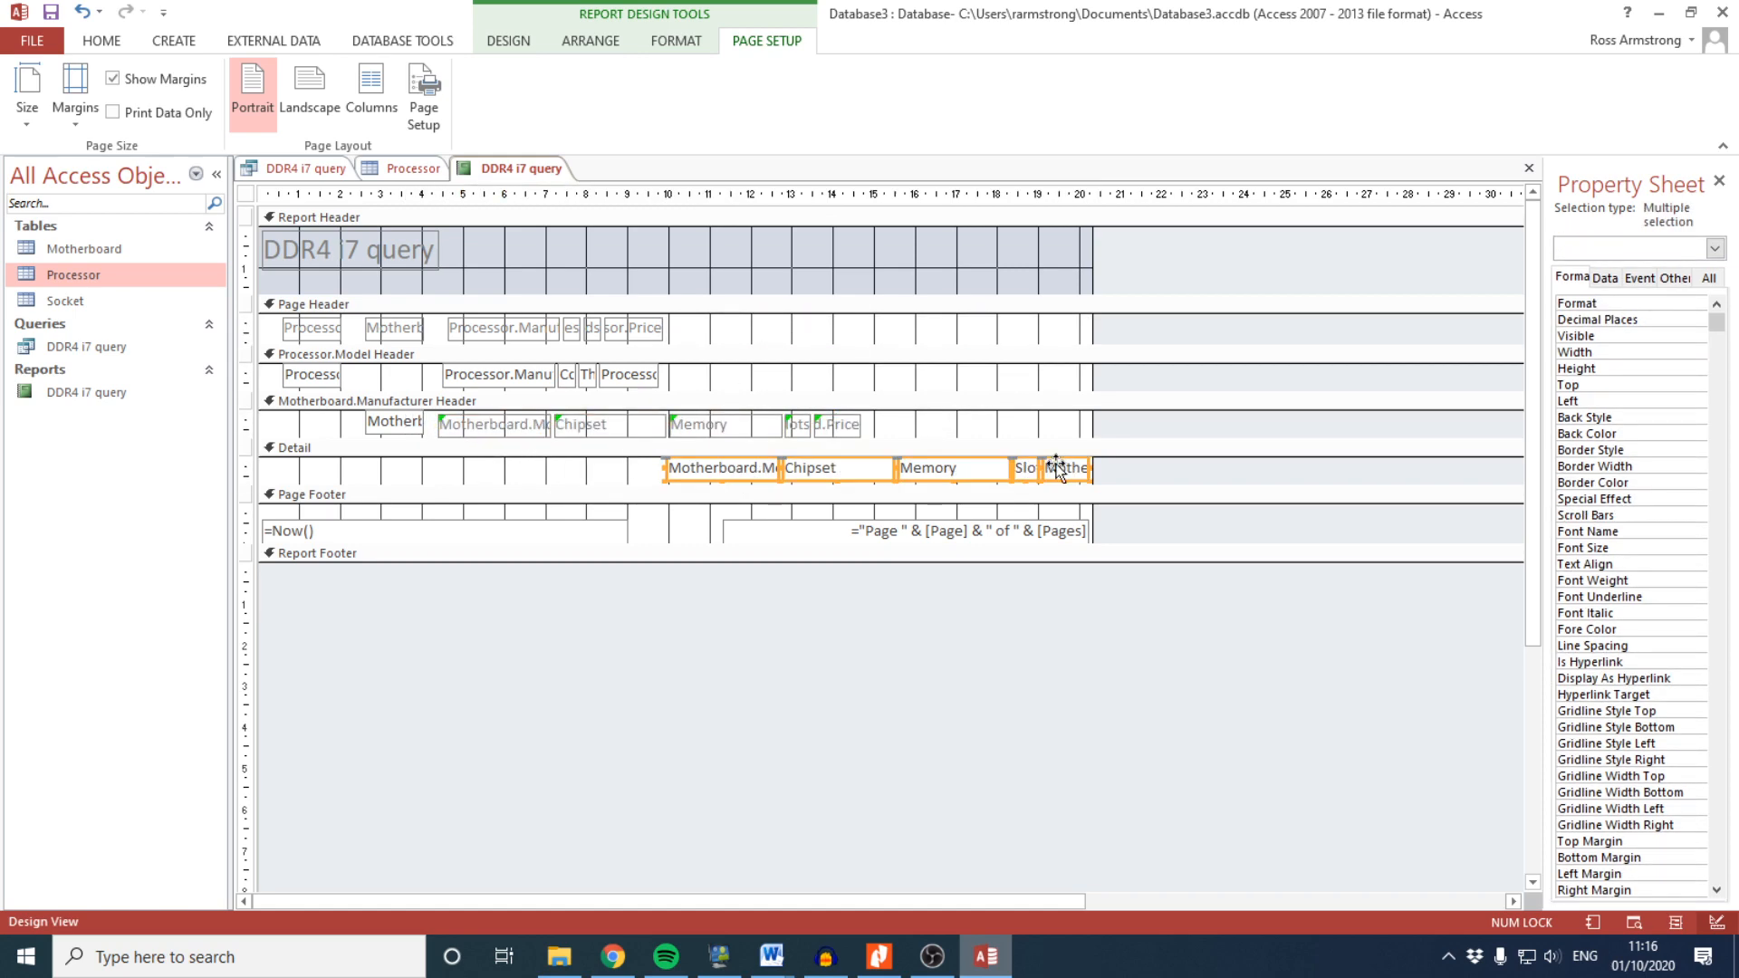
drag(742, 467, 467, 464)
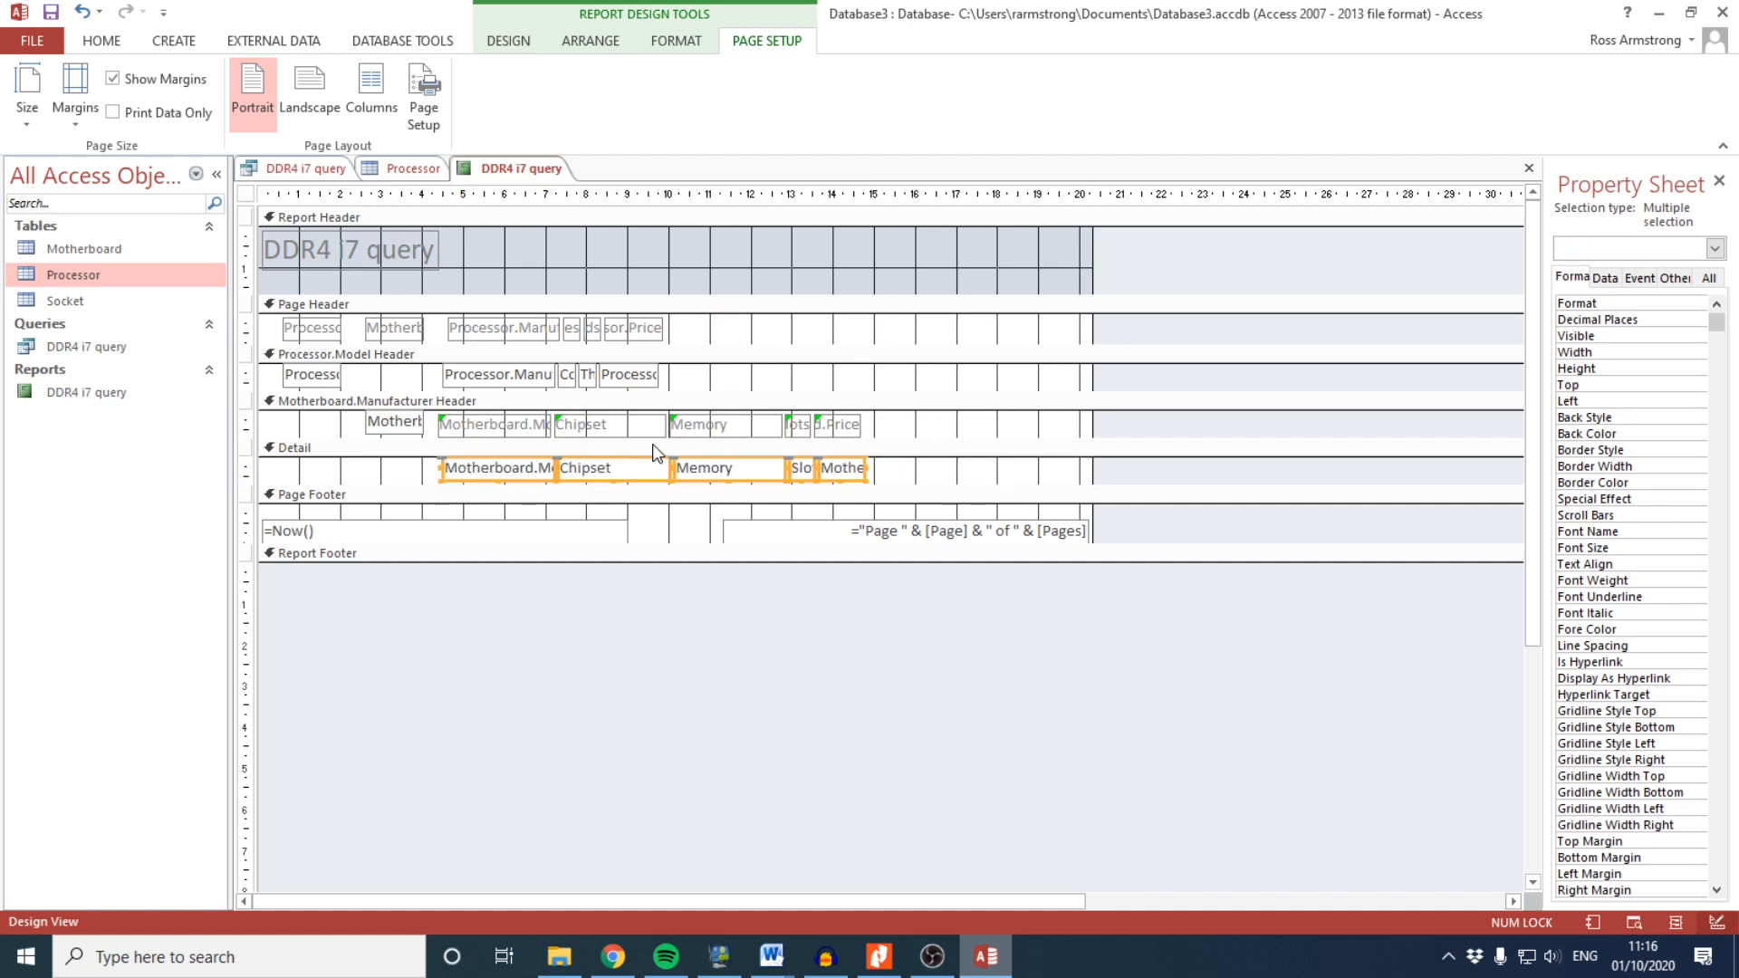
Recheck the processor details requirement for group headers in the exam PDF and compare it with the report's page and group headers
click(879, 956)
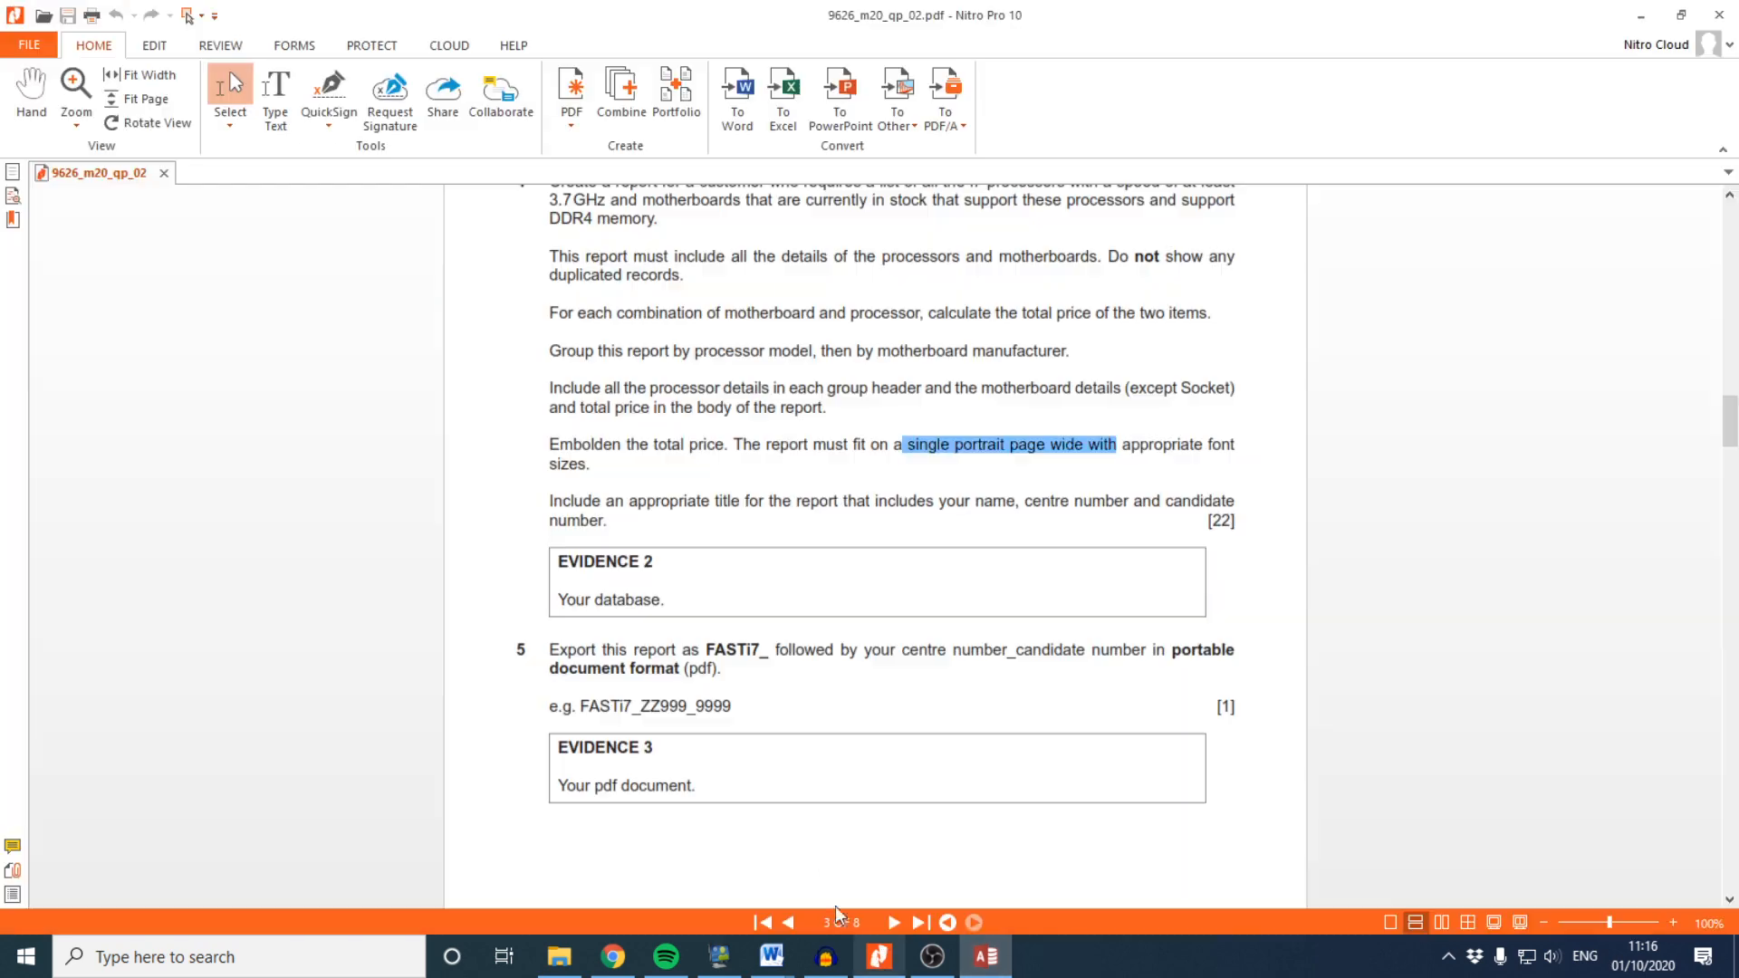
click(632, 456)
drag(594, 388, 933, 391)
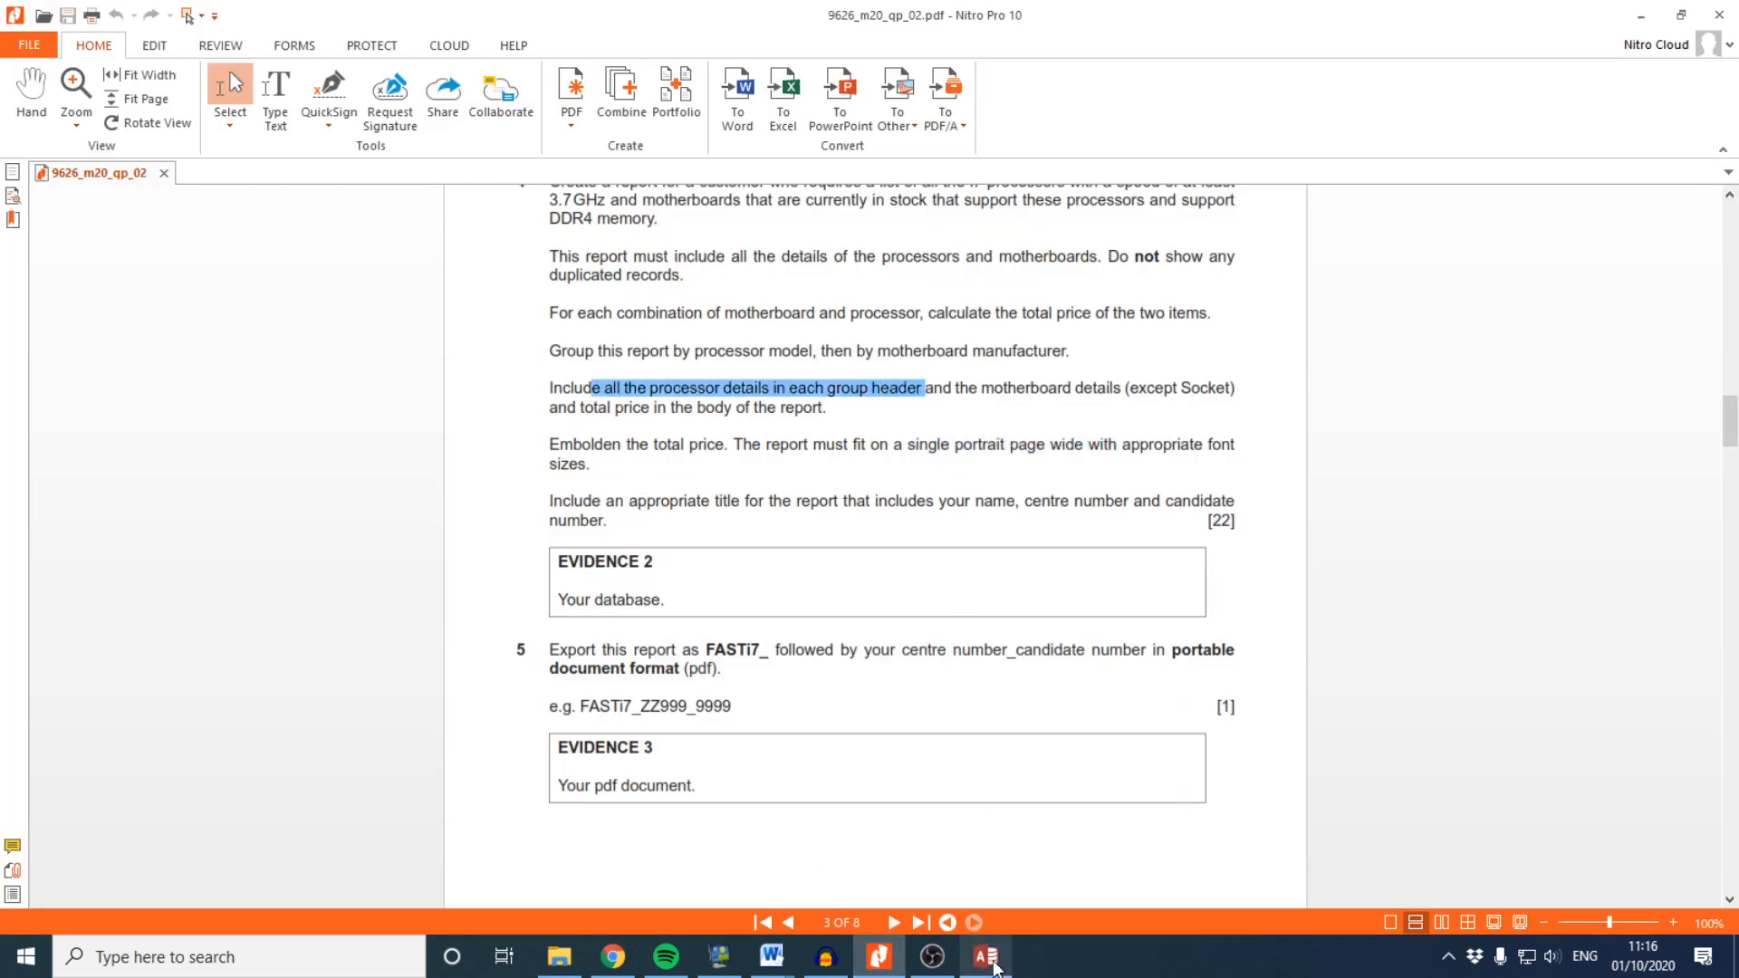
click(986, 956)
click(345, 308)
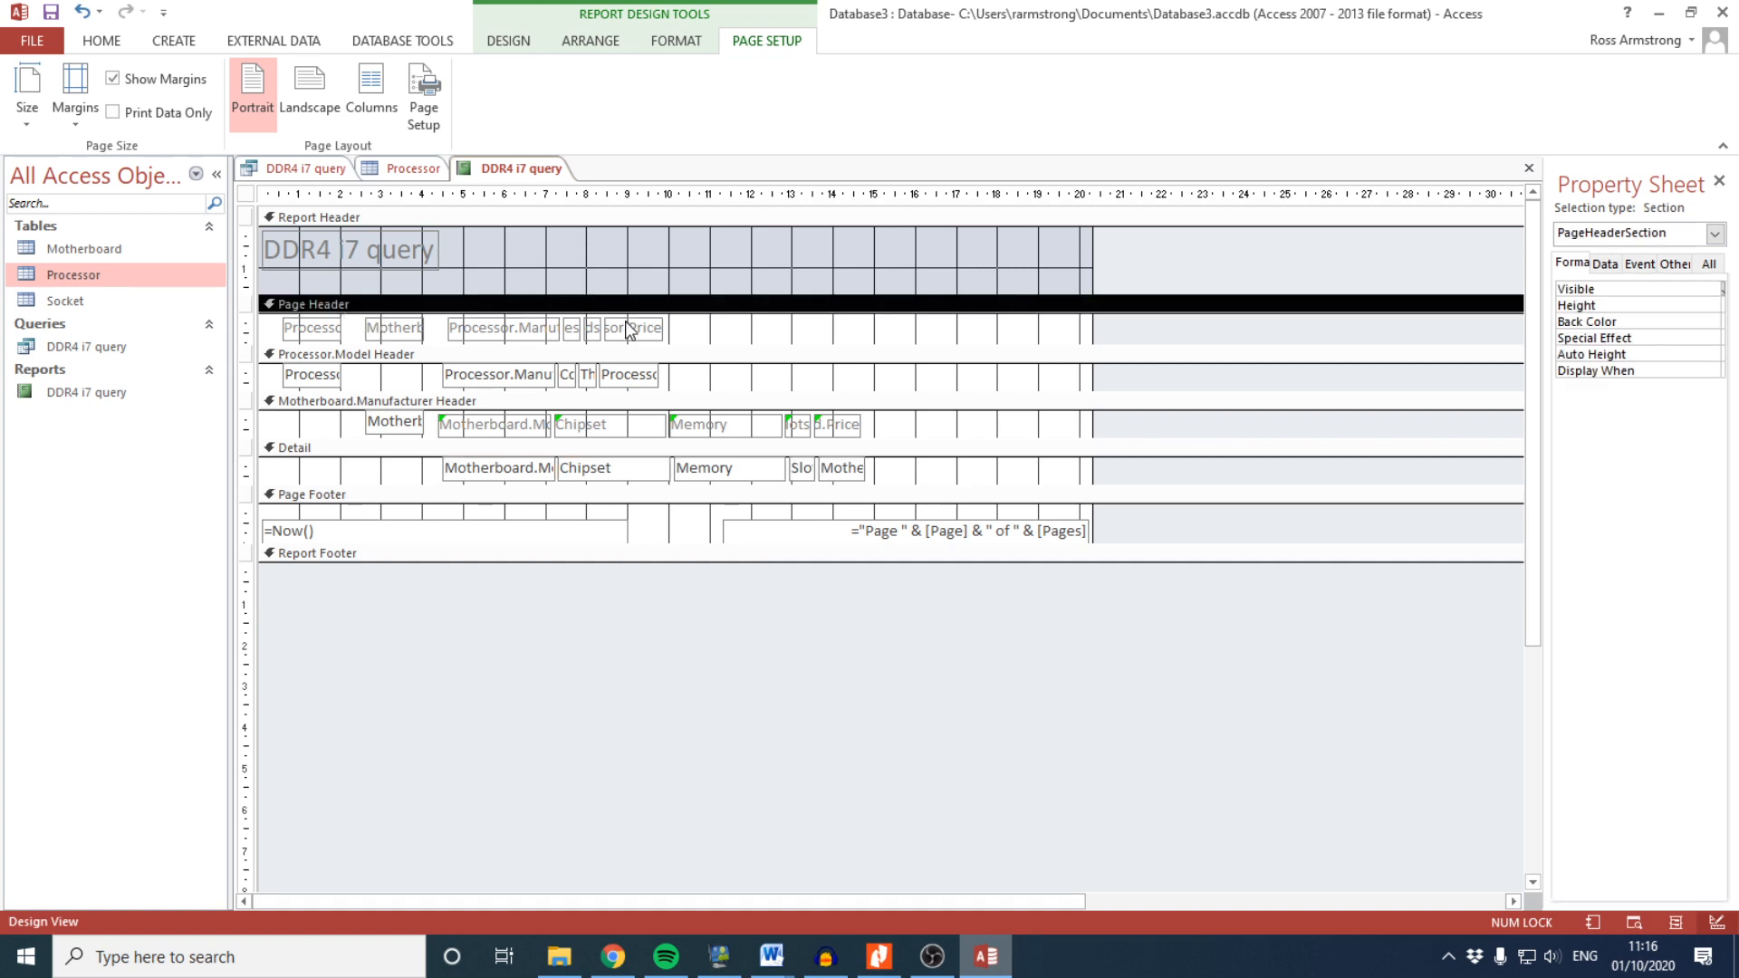
click(415, 374)
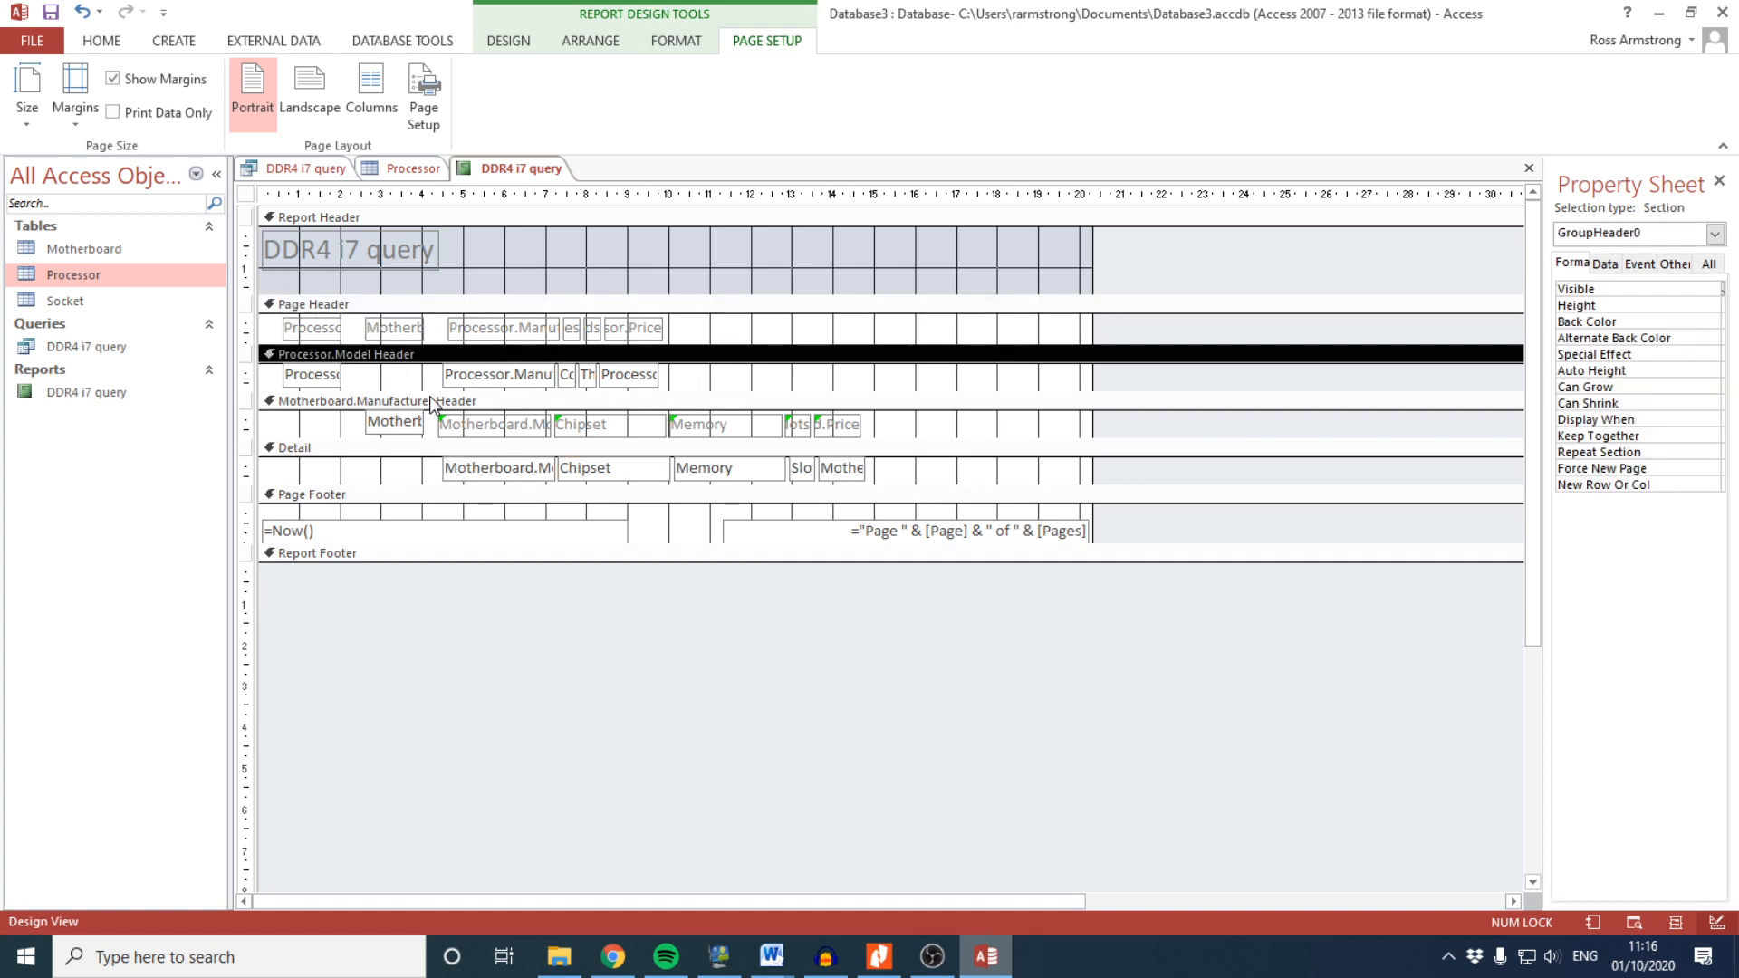
click(410, 331)
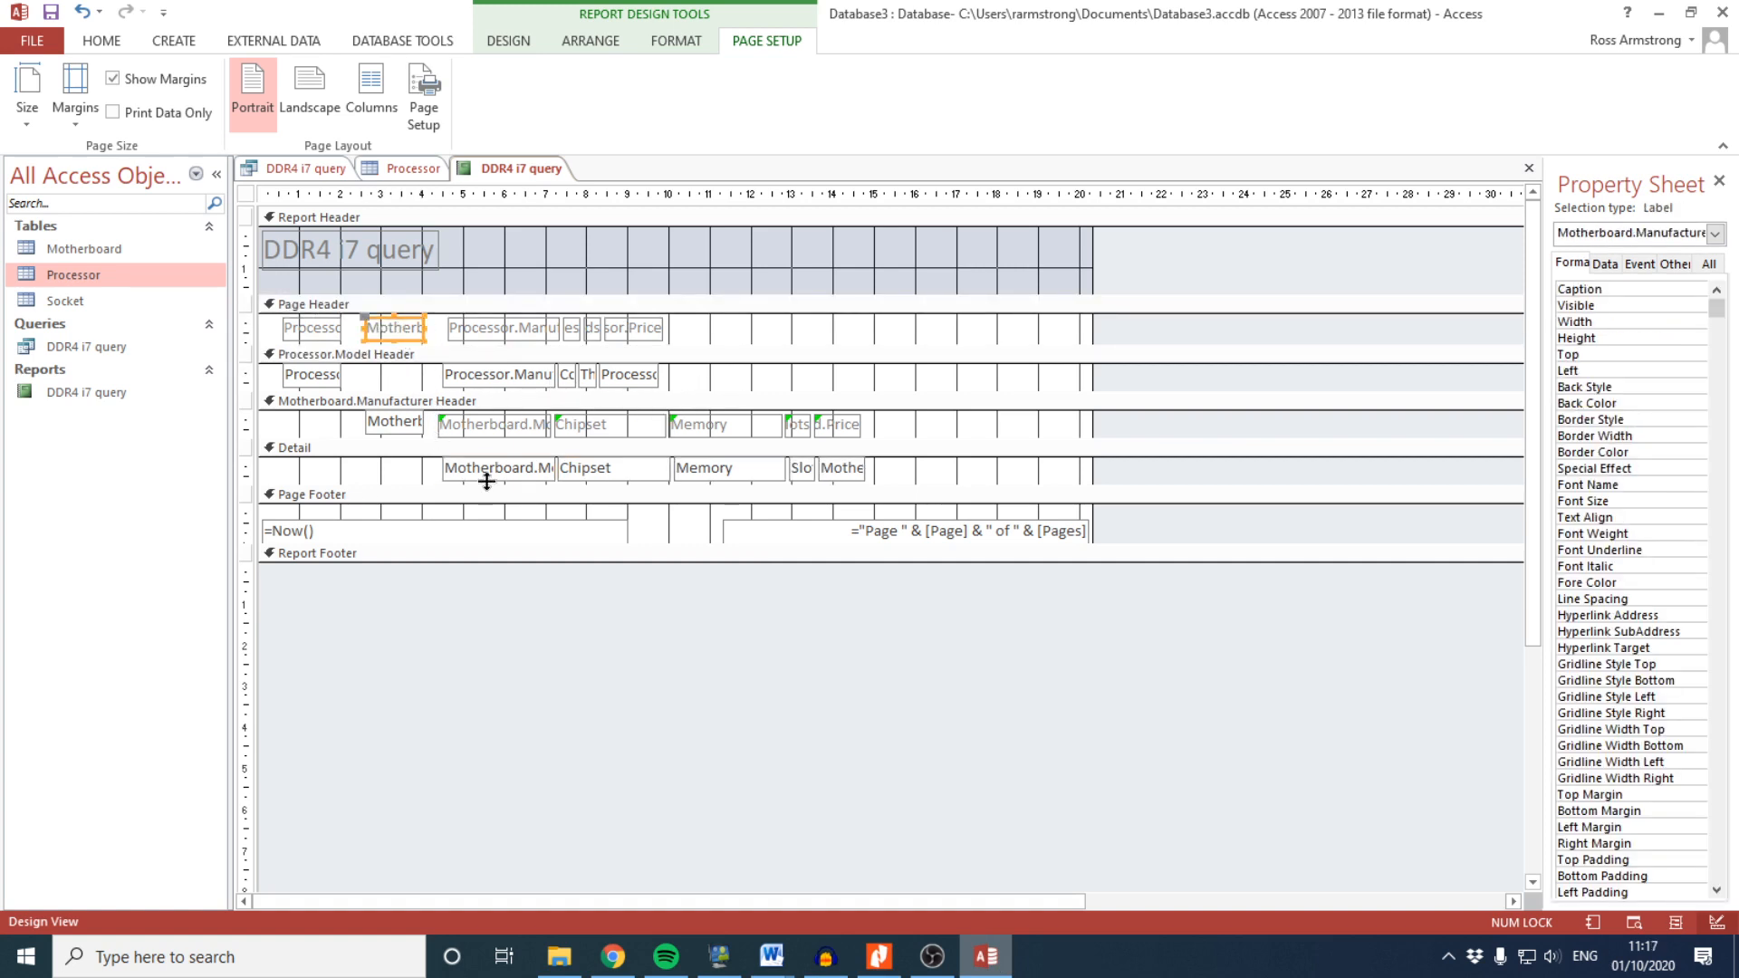
Check in the exam PDF where the motherboard details and total price belong, and return to the report in Access
click(875, 956)
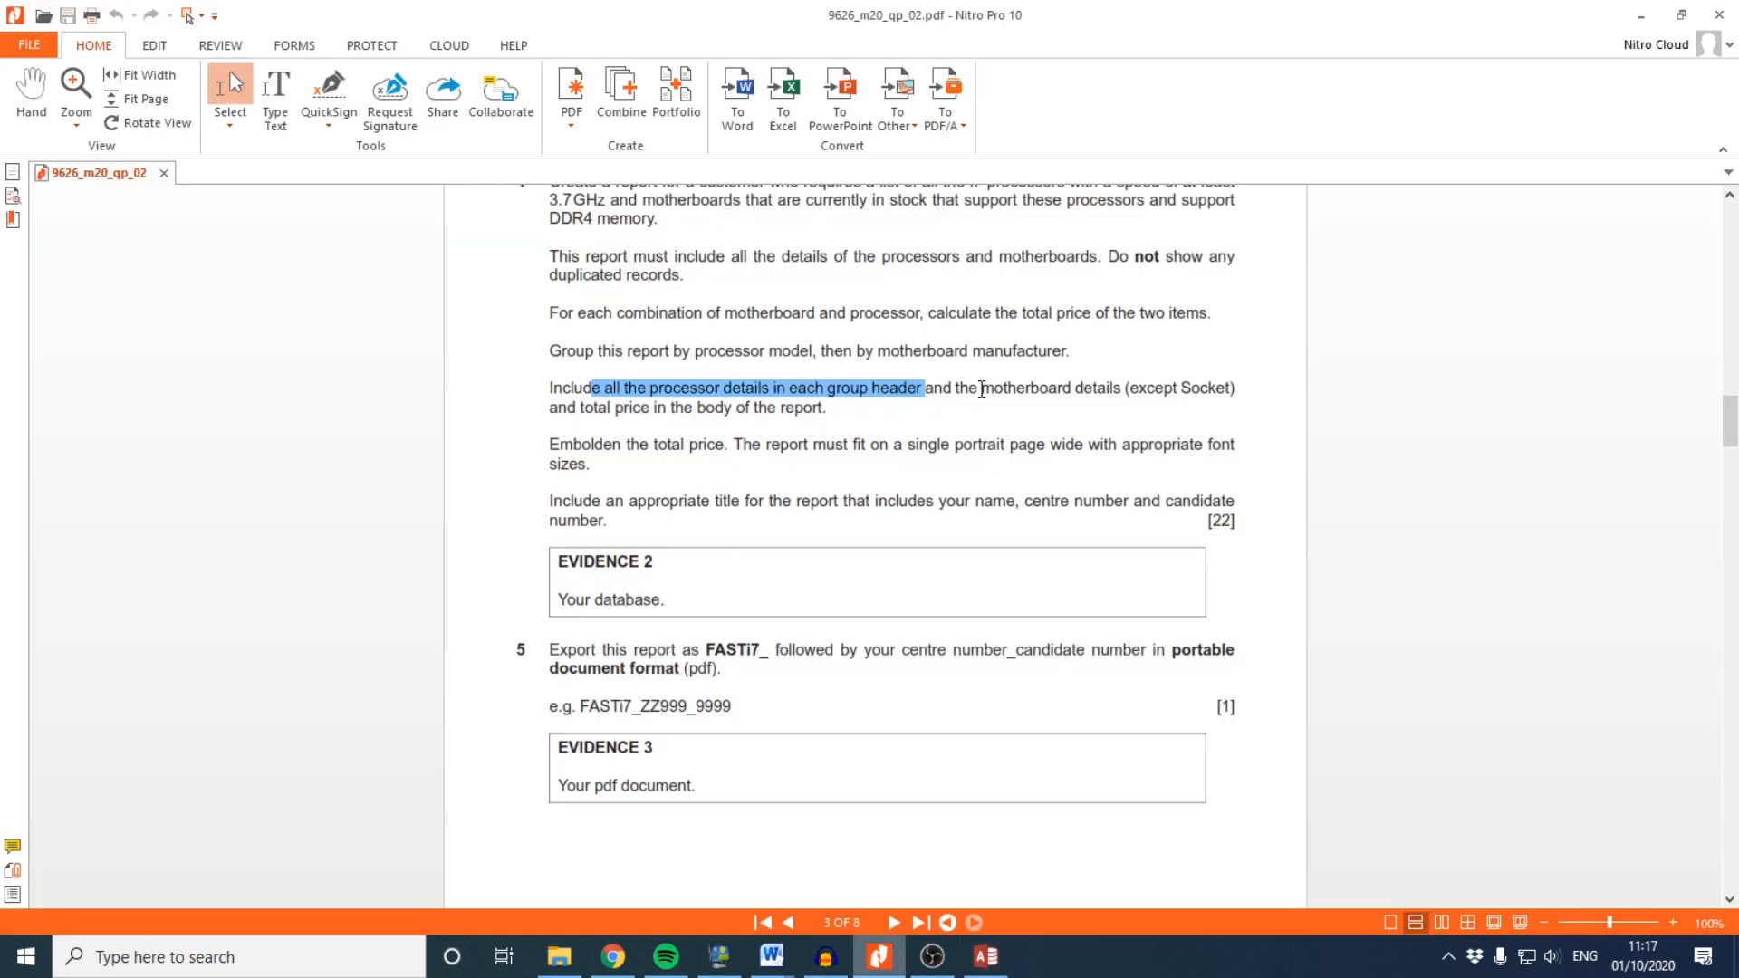
drag(982, 389, 1130, 404)
drag(578, 407, 826, 410)
click(985, 957)
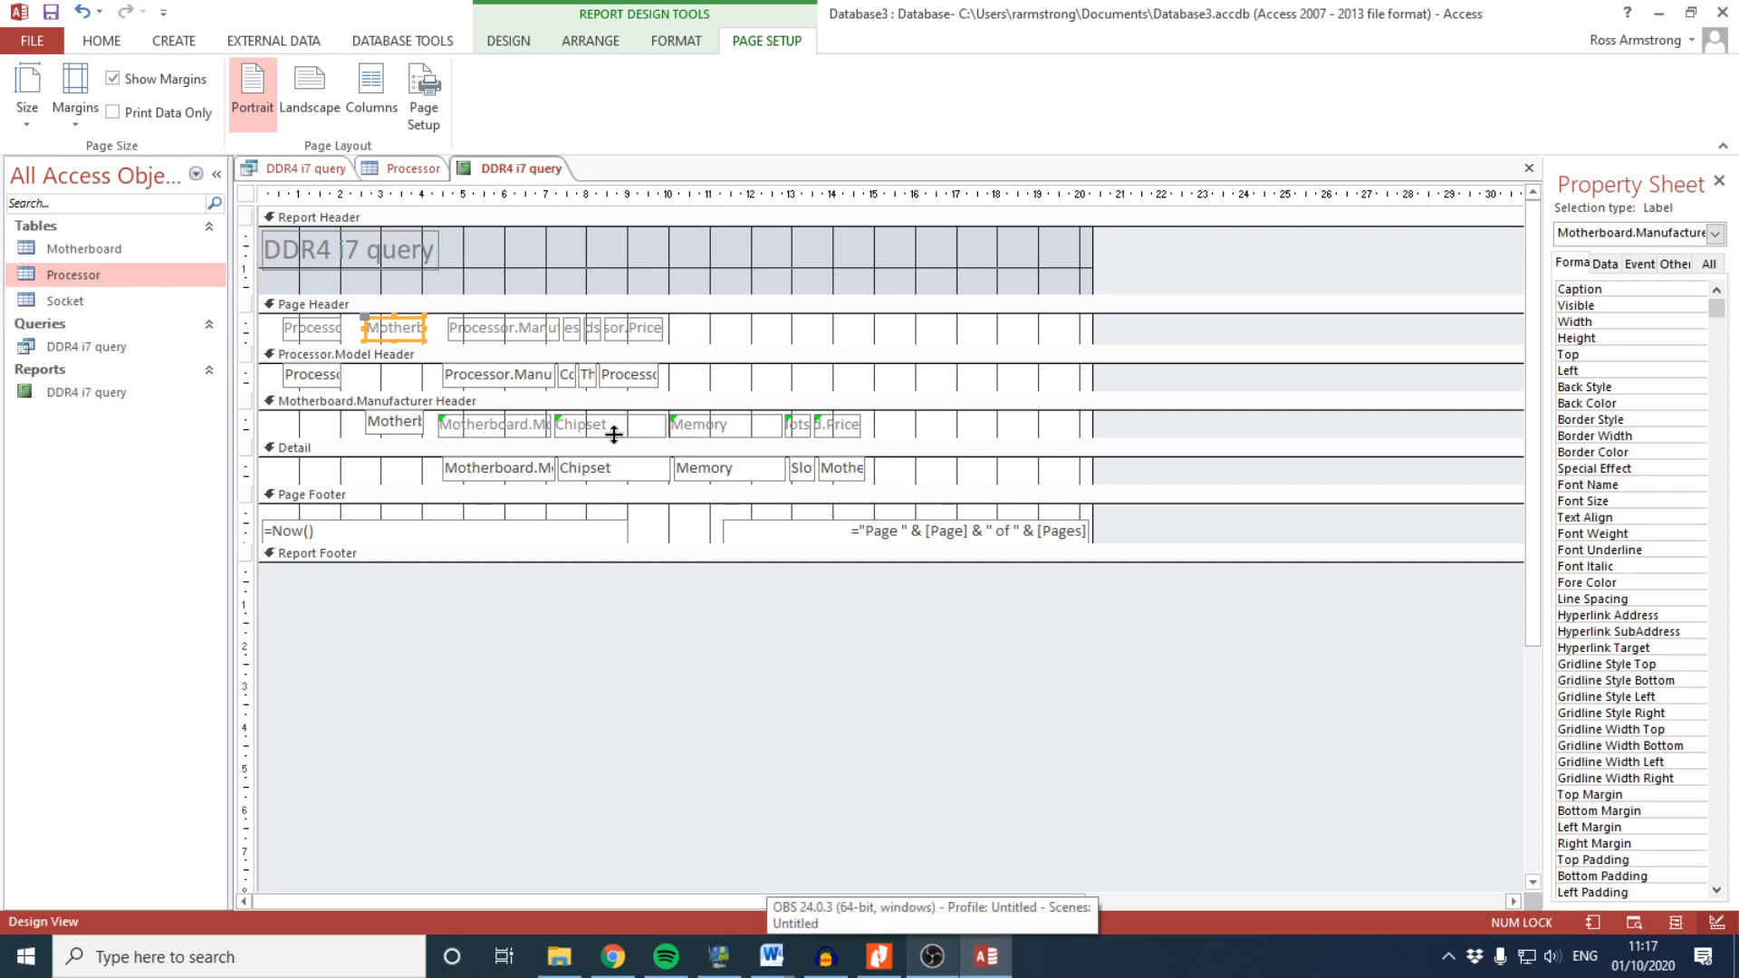
Examine how fields and labels are arranged across the Page Header, Processor.Model Header, Motherboard.Manufacturer Header and Detail sections
click(316, 336)
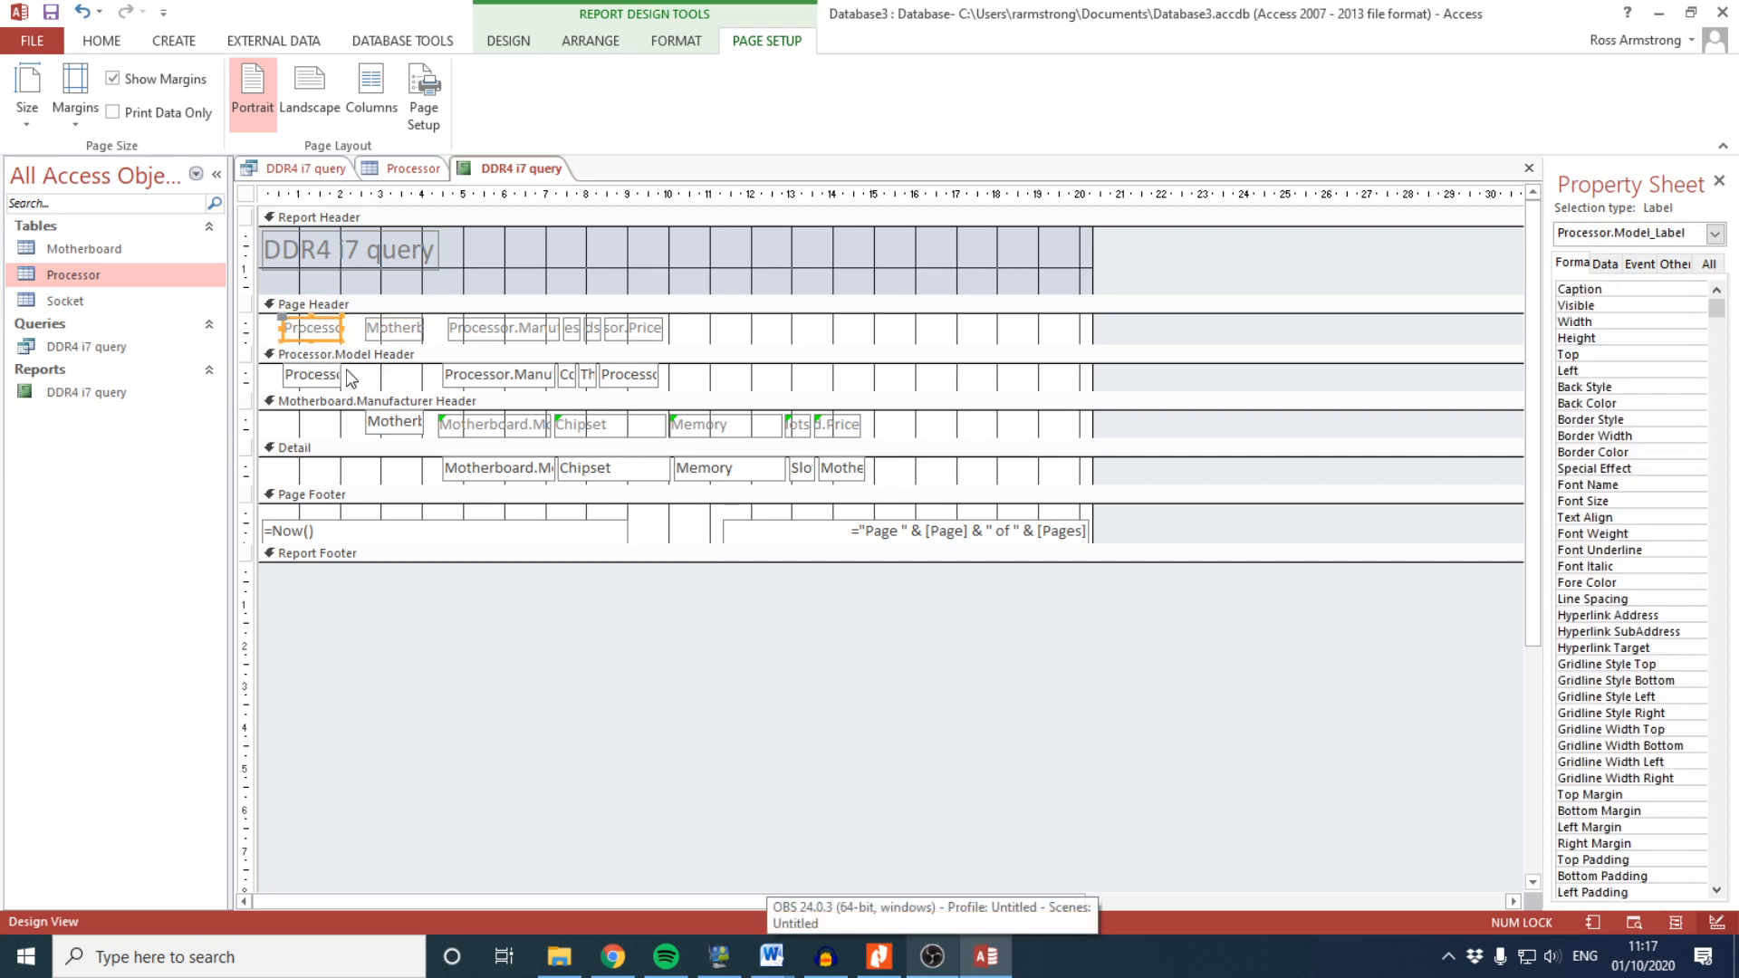
click(350, 370)
click(358, 333)
click(361, 372)
click(359, 334)
click(364, 374)
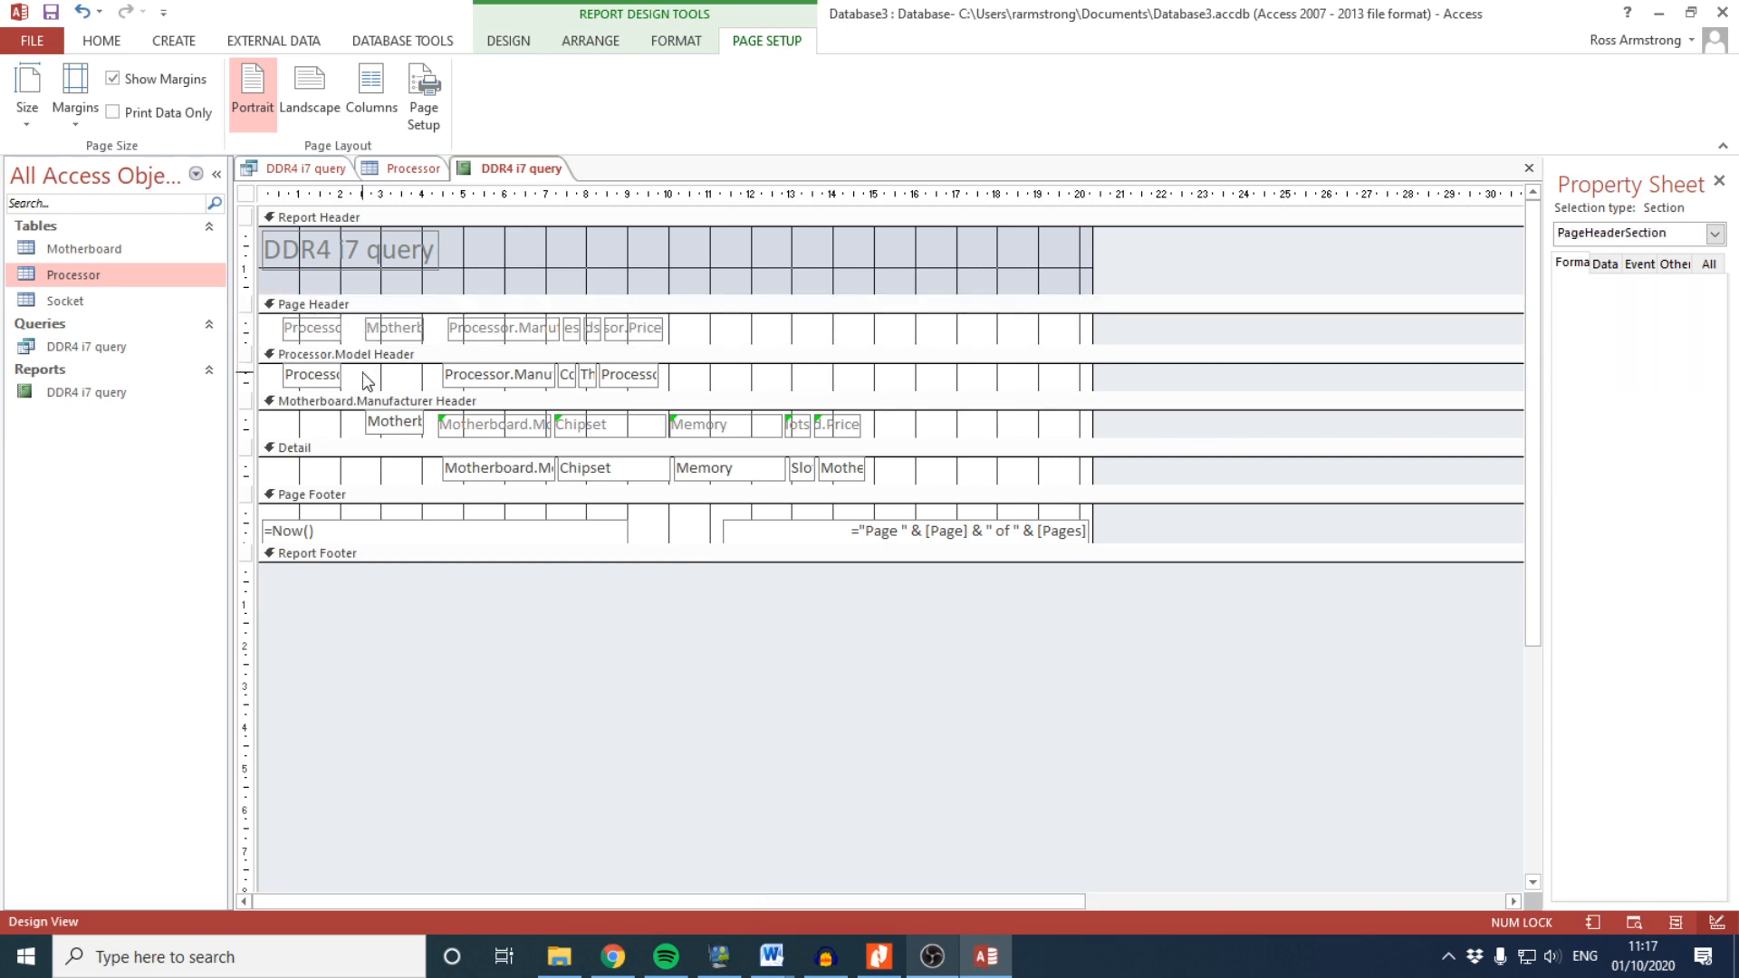
click(357, 334)
click(373, 384)
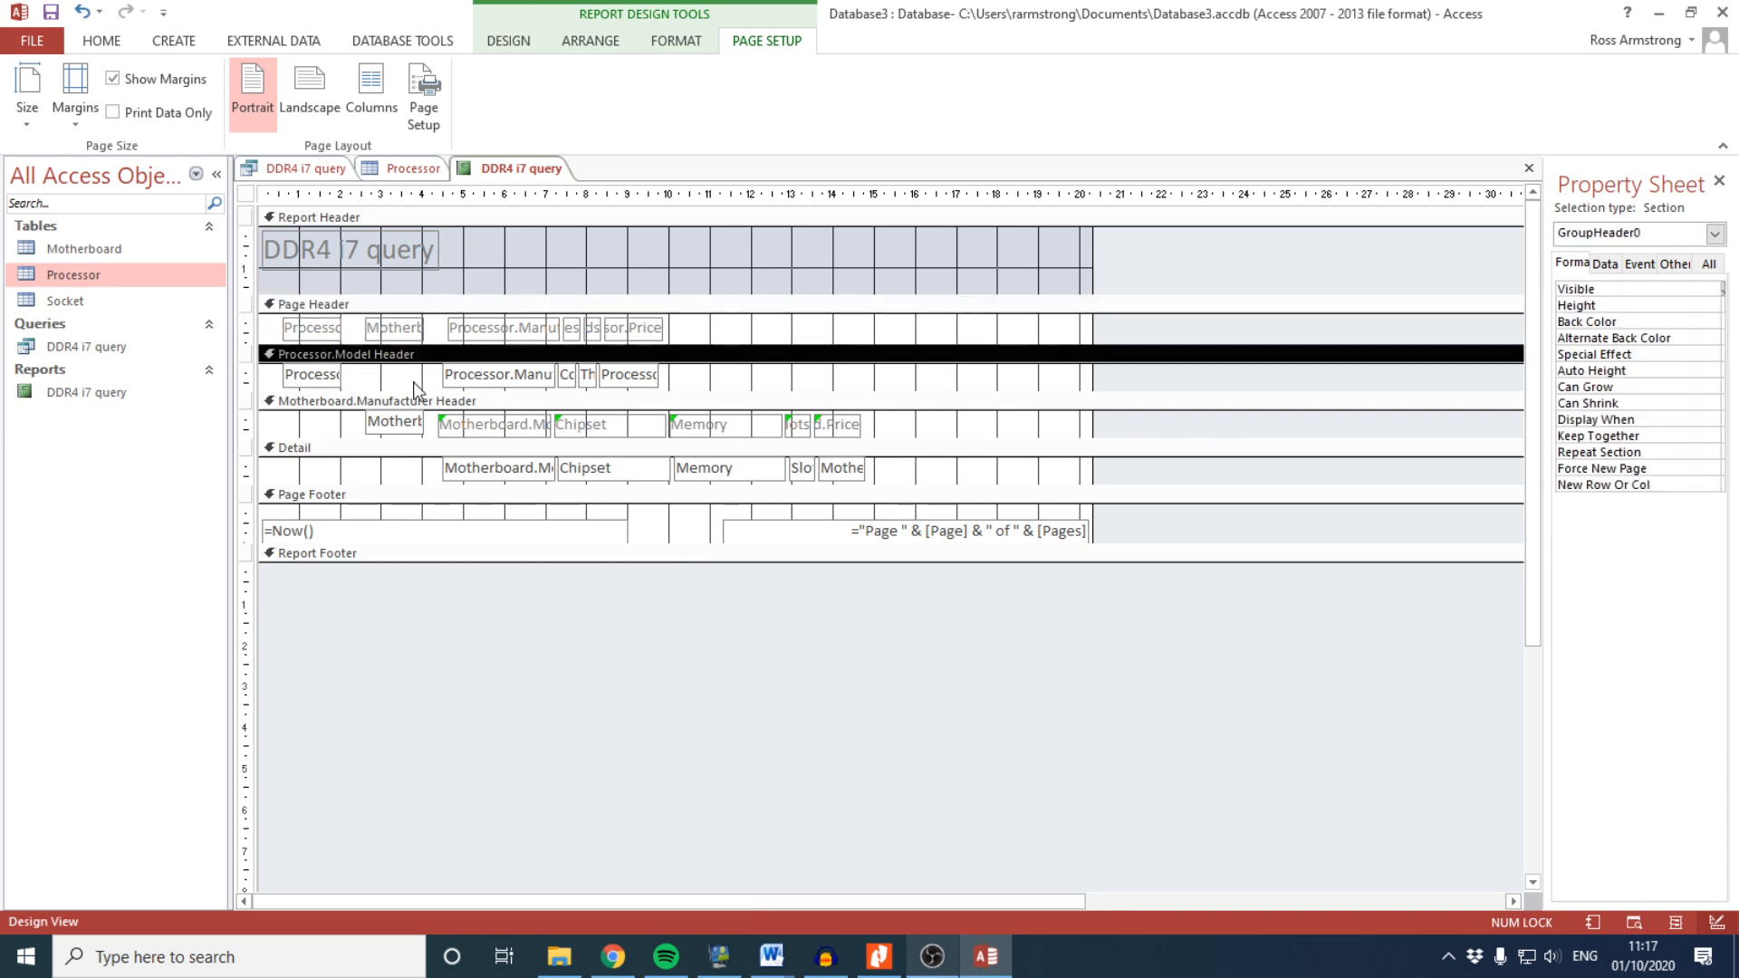
click(349, 436)
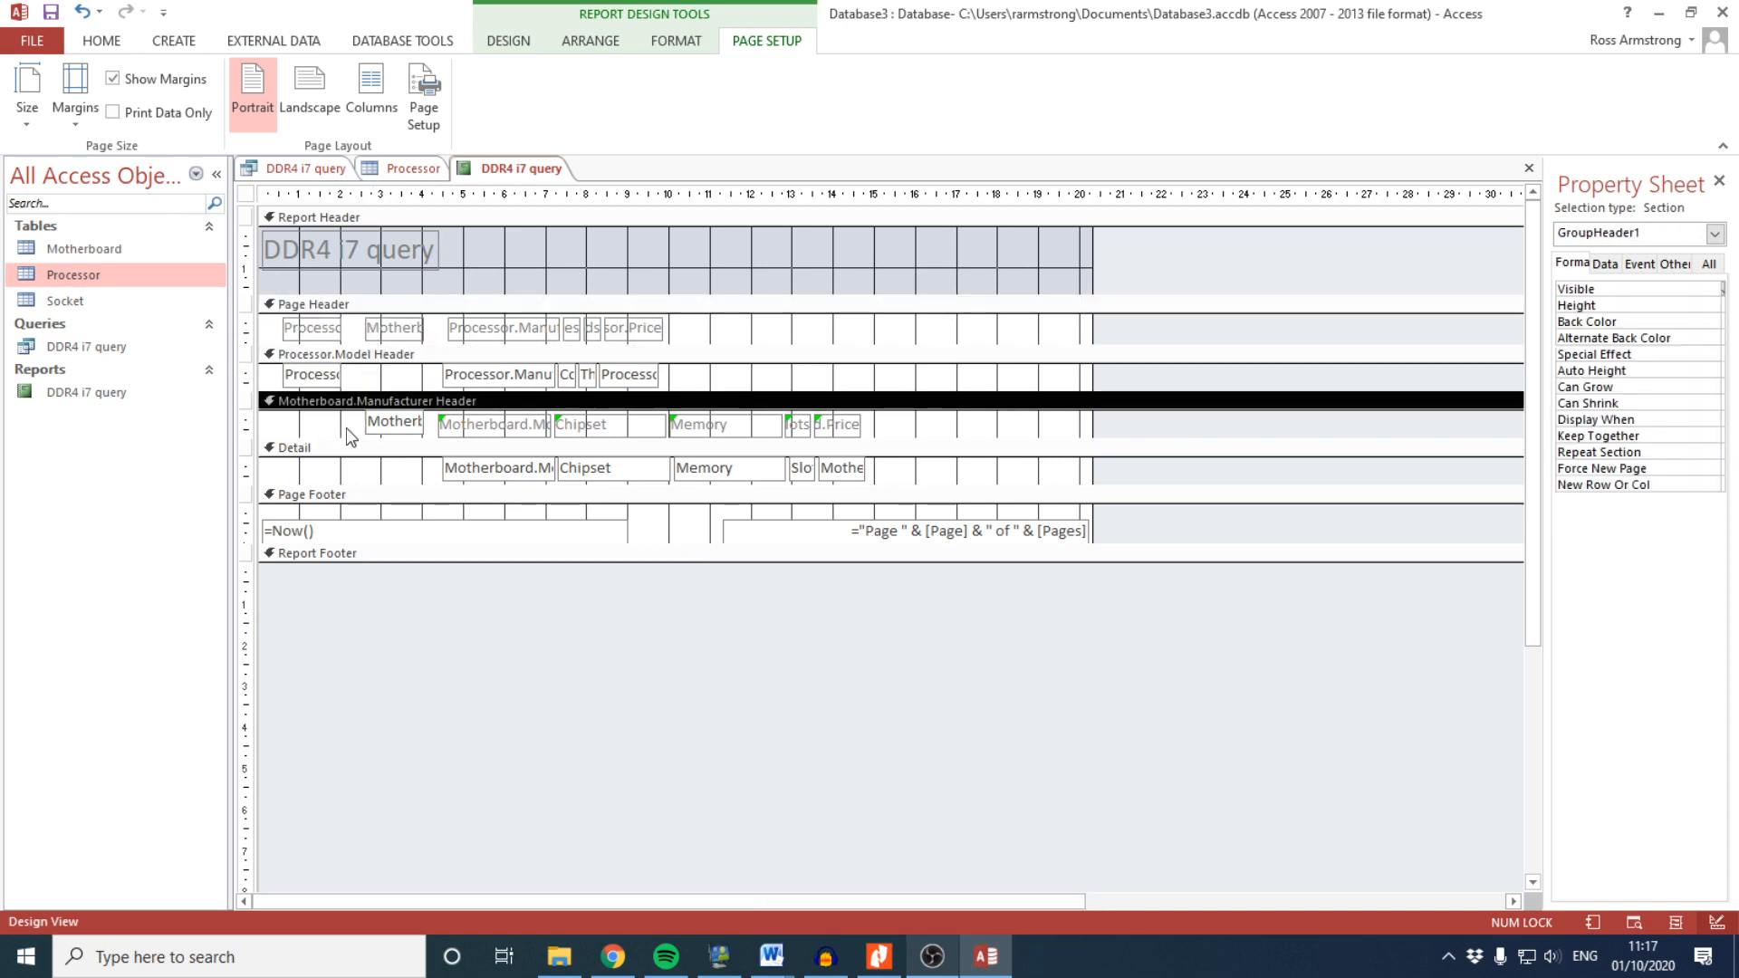
click(362, 467)
click(349, 433)
click(314, 470)
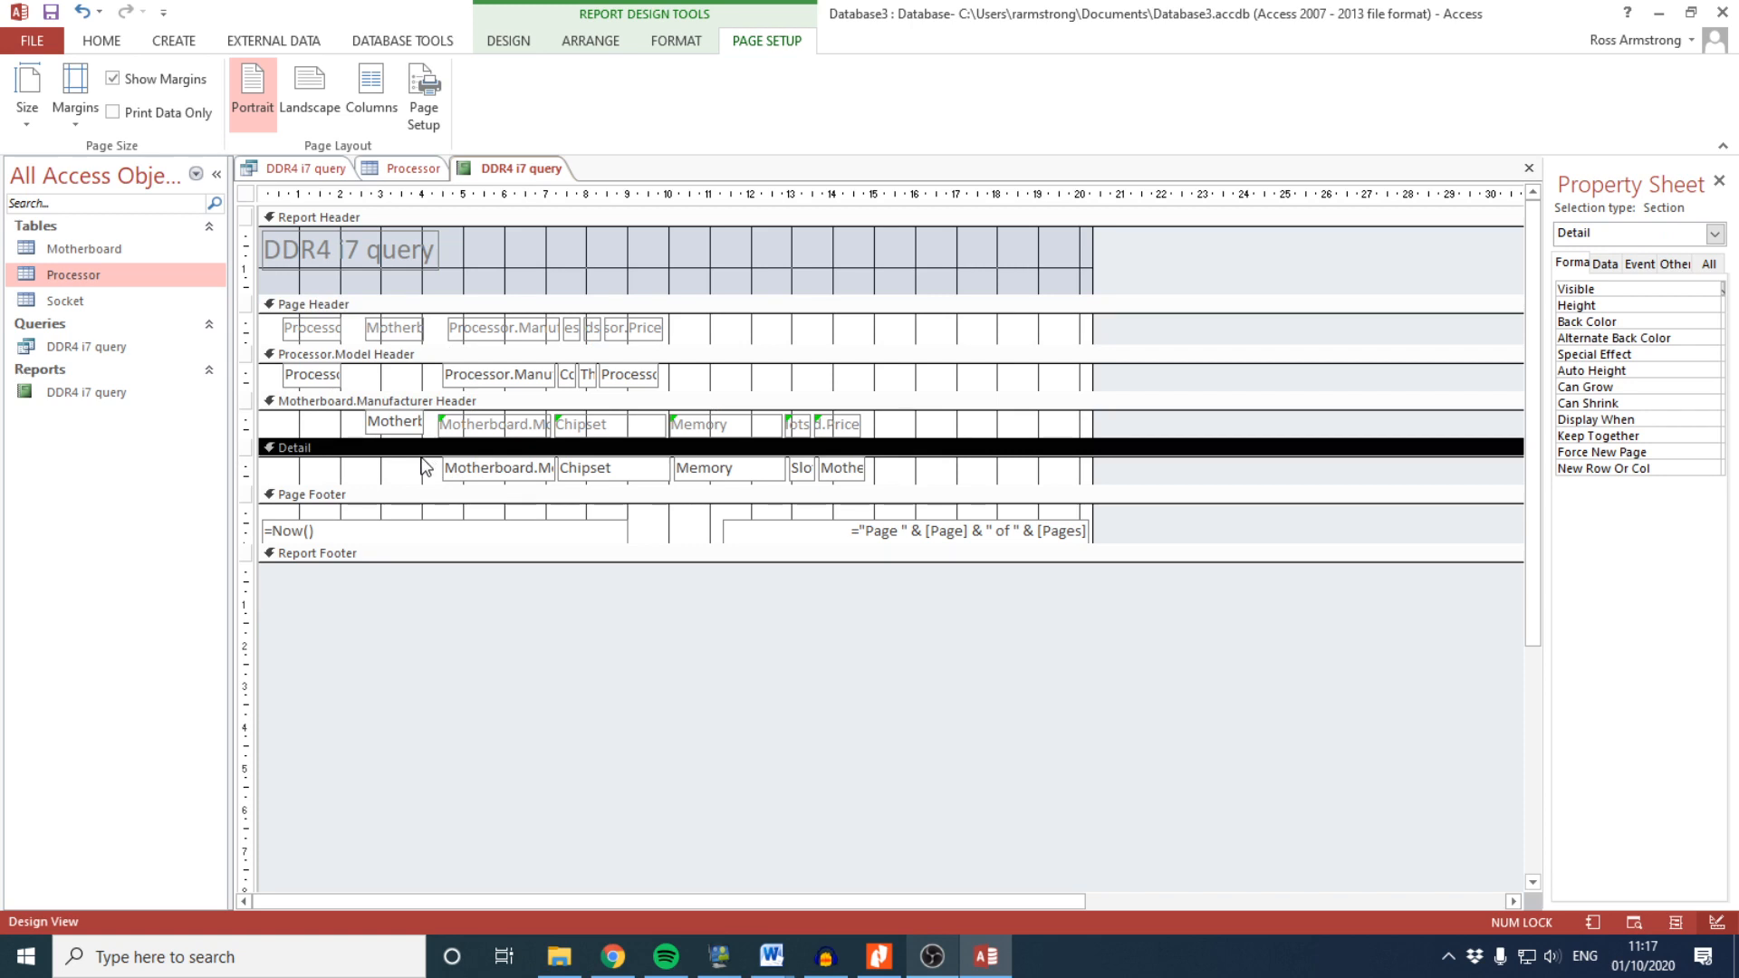
click(340, 401)
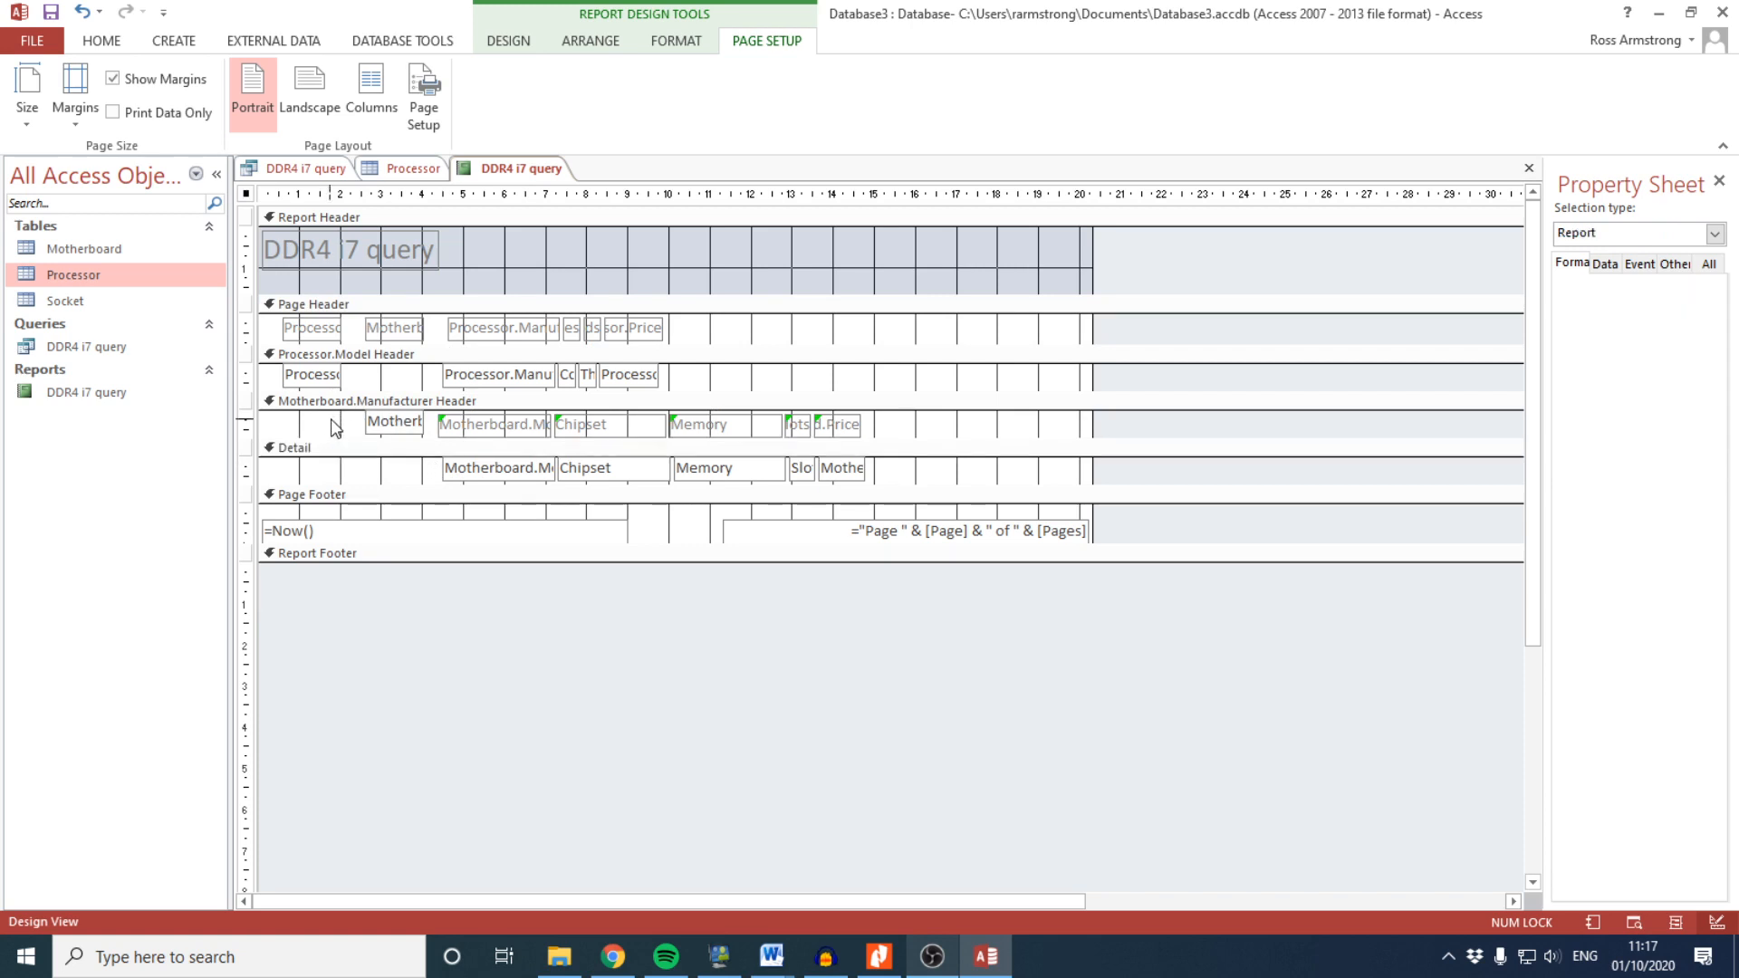
Display the report in Report View and inspect the processor and motherboard groups
click(101, 41)
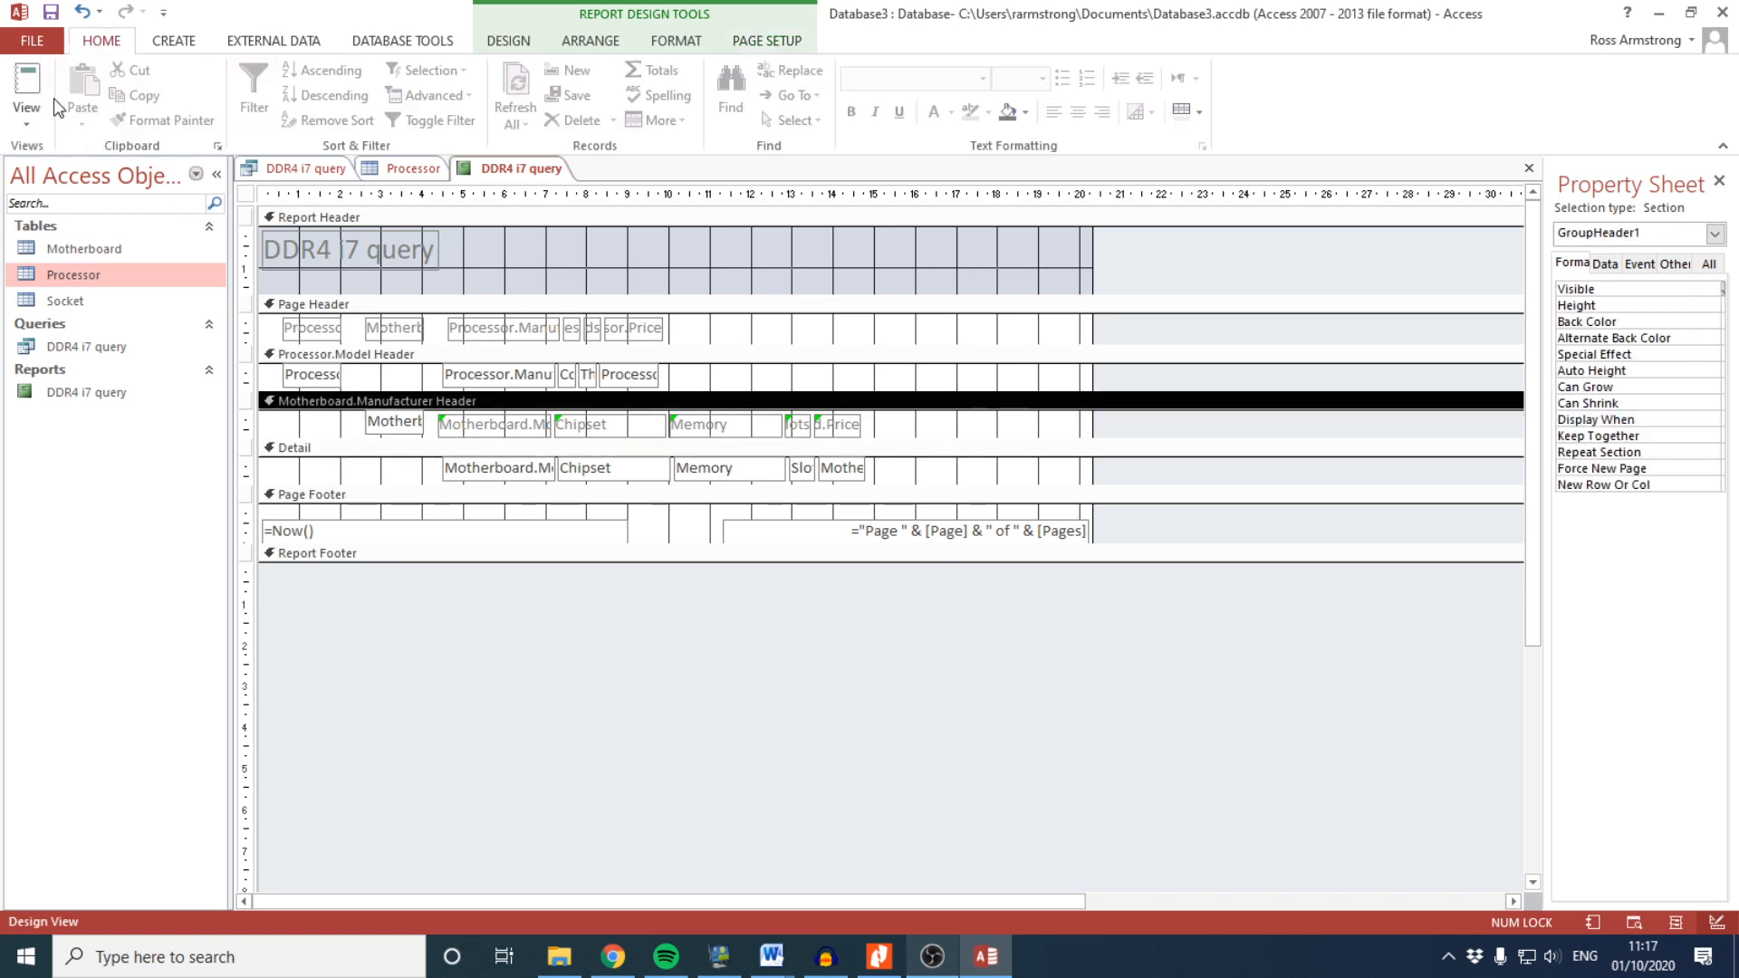
click(27, 106)
click(83, 172)
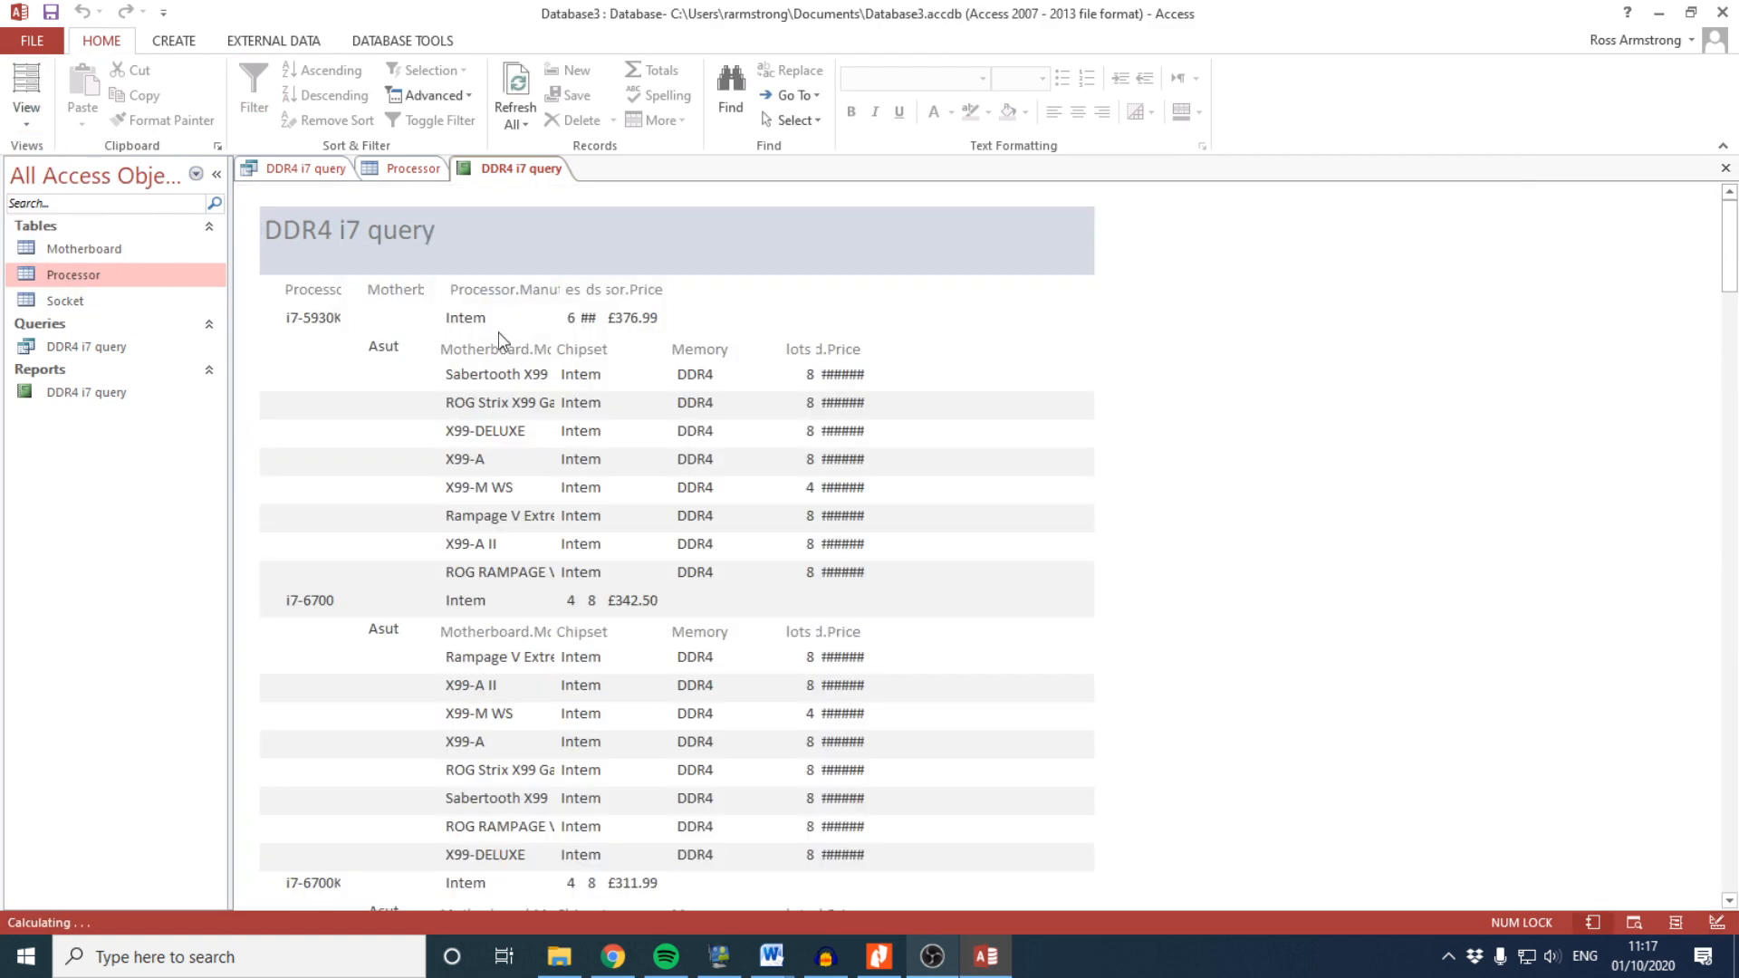
click(628, 315)
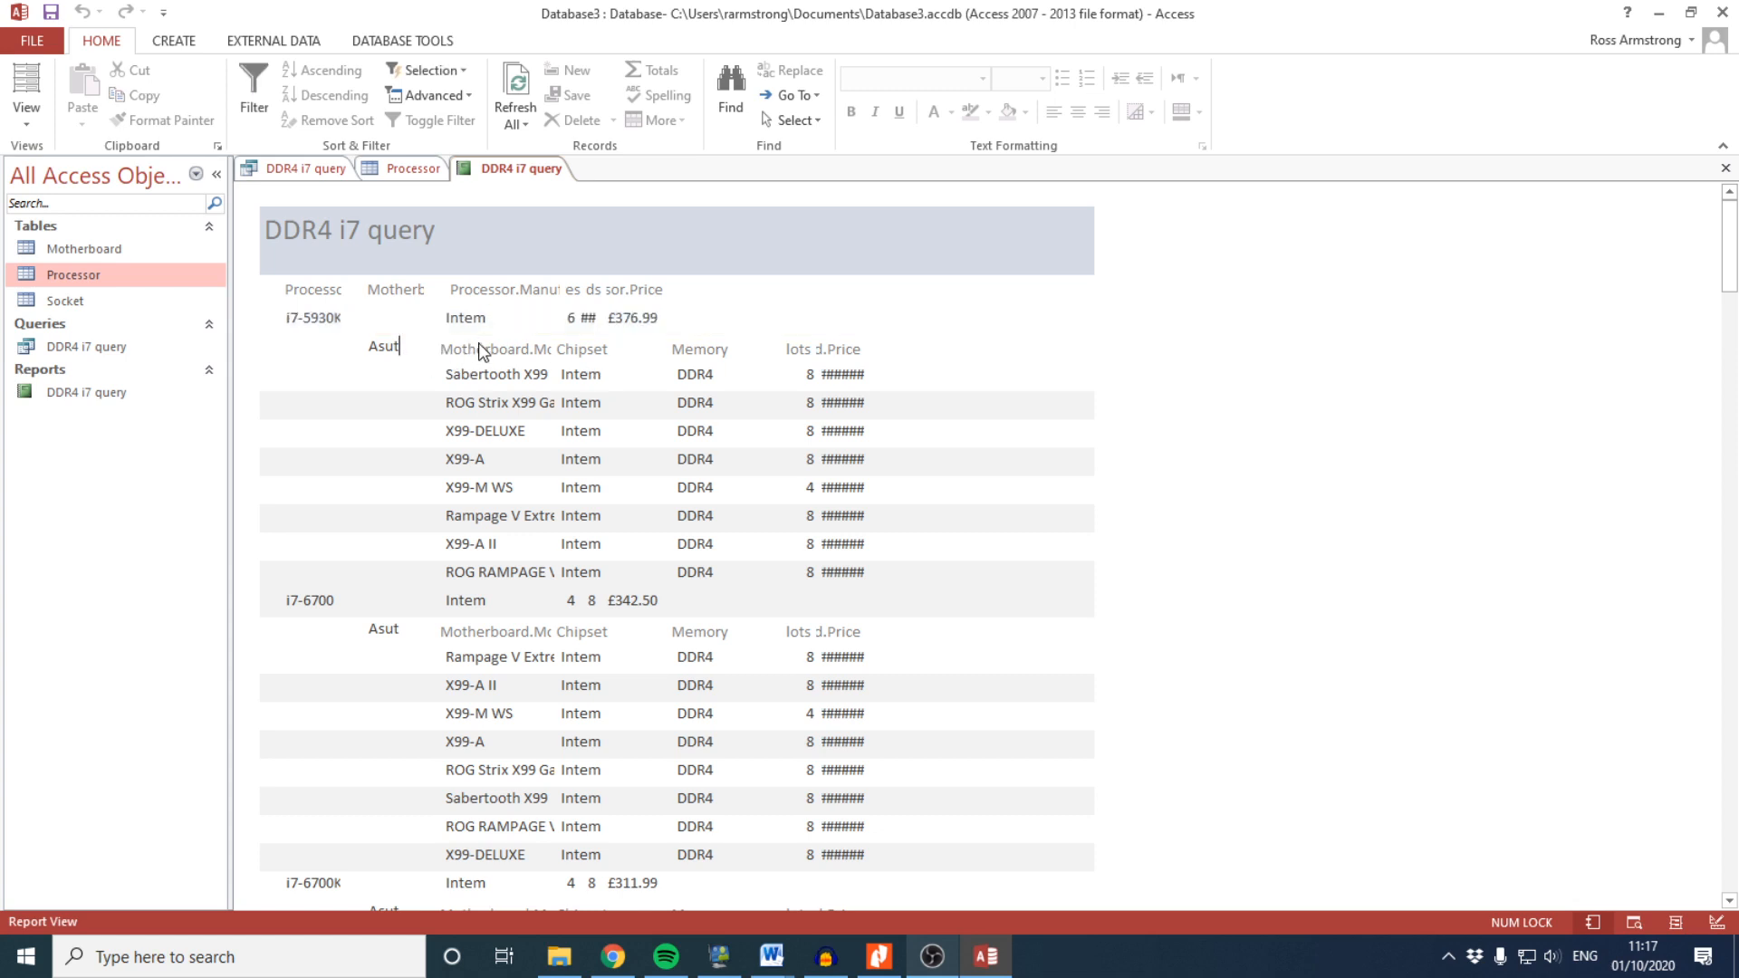
Examine the manufacturer values and motherboard column headings in Report View to see which need more room
click(604, 357)
click(557, 374)
click(399, 297)
click(374, 348)
click(399, 354)
click(377, 290)
click(381, 342)
click(821, 353)
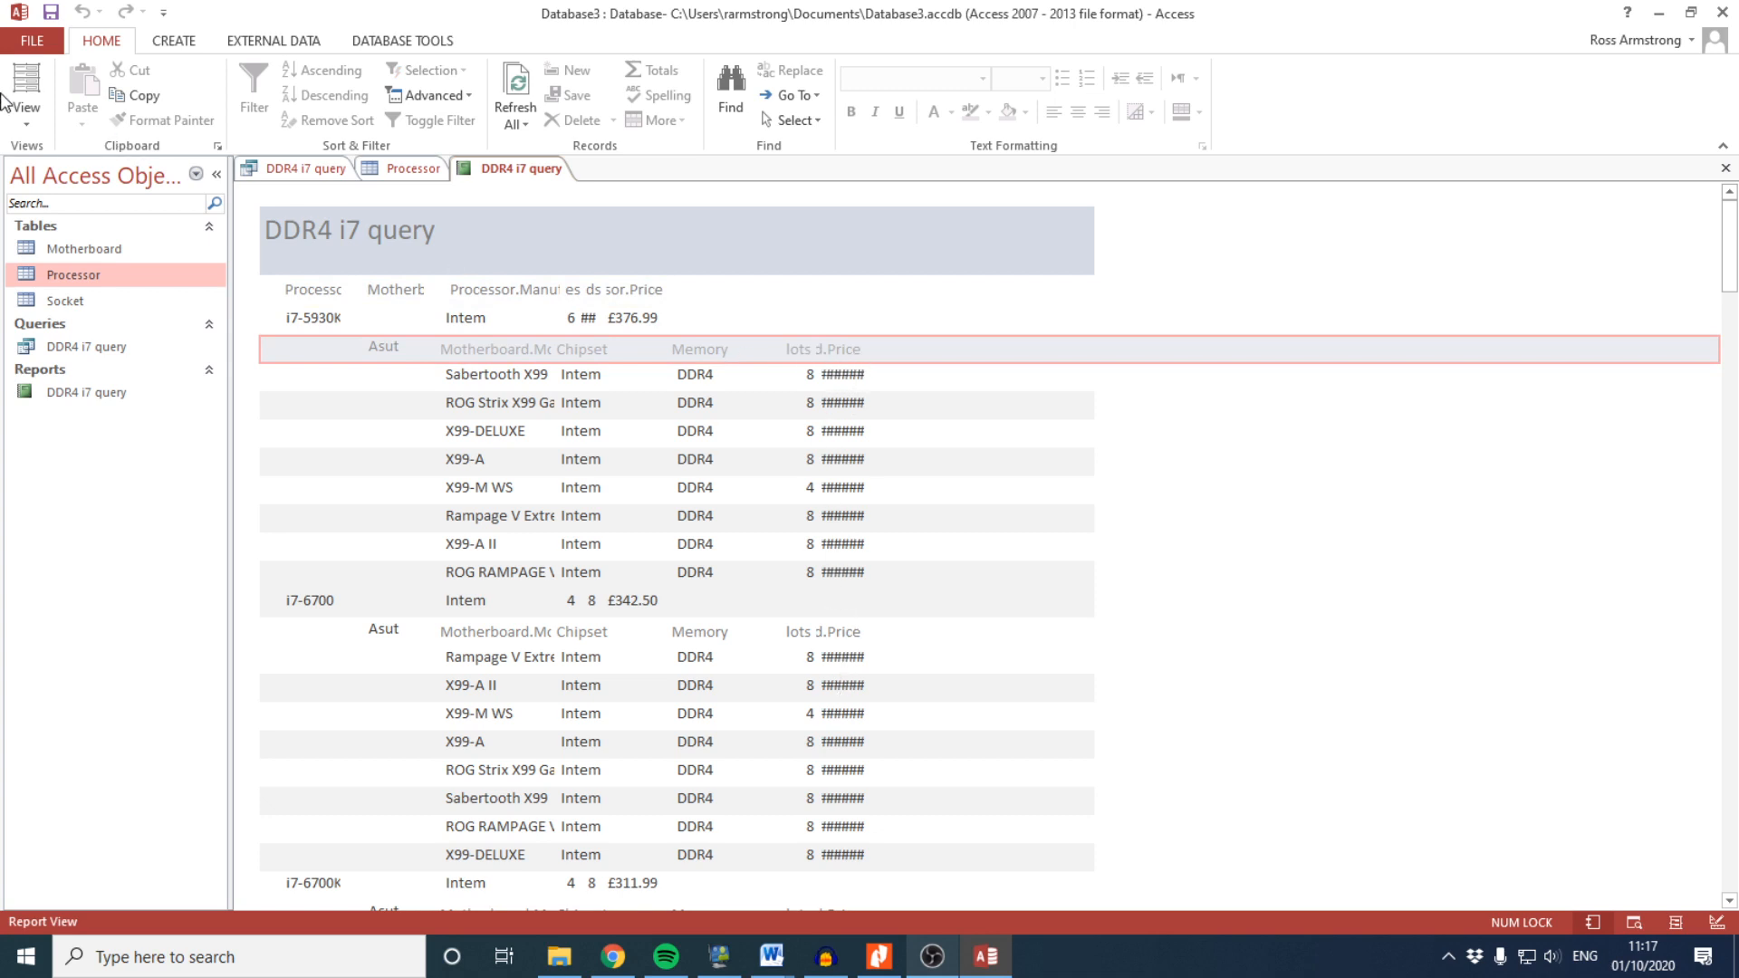
Open the report in Design View and widen the Motherboard.Price label in the Motherboard.Manufacturer Header to fit its full caption
click(23, 113)
click(129, 298)
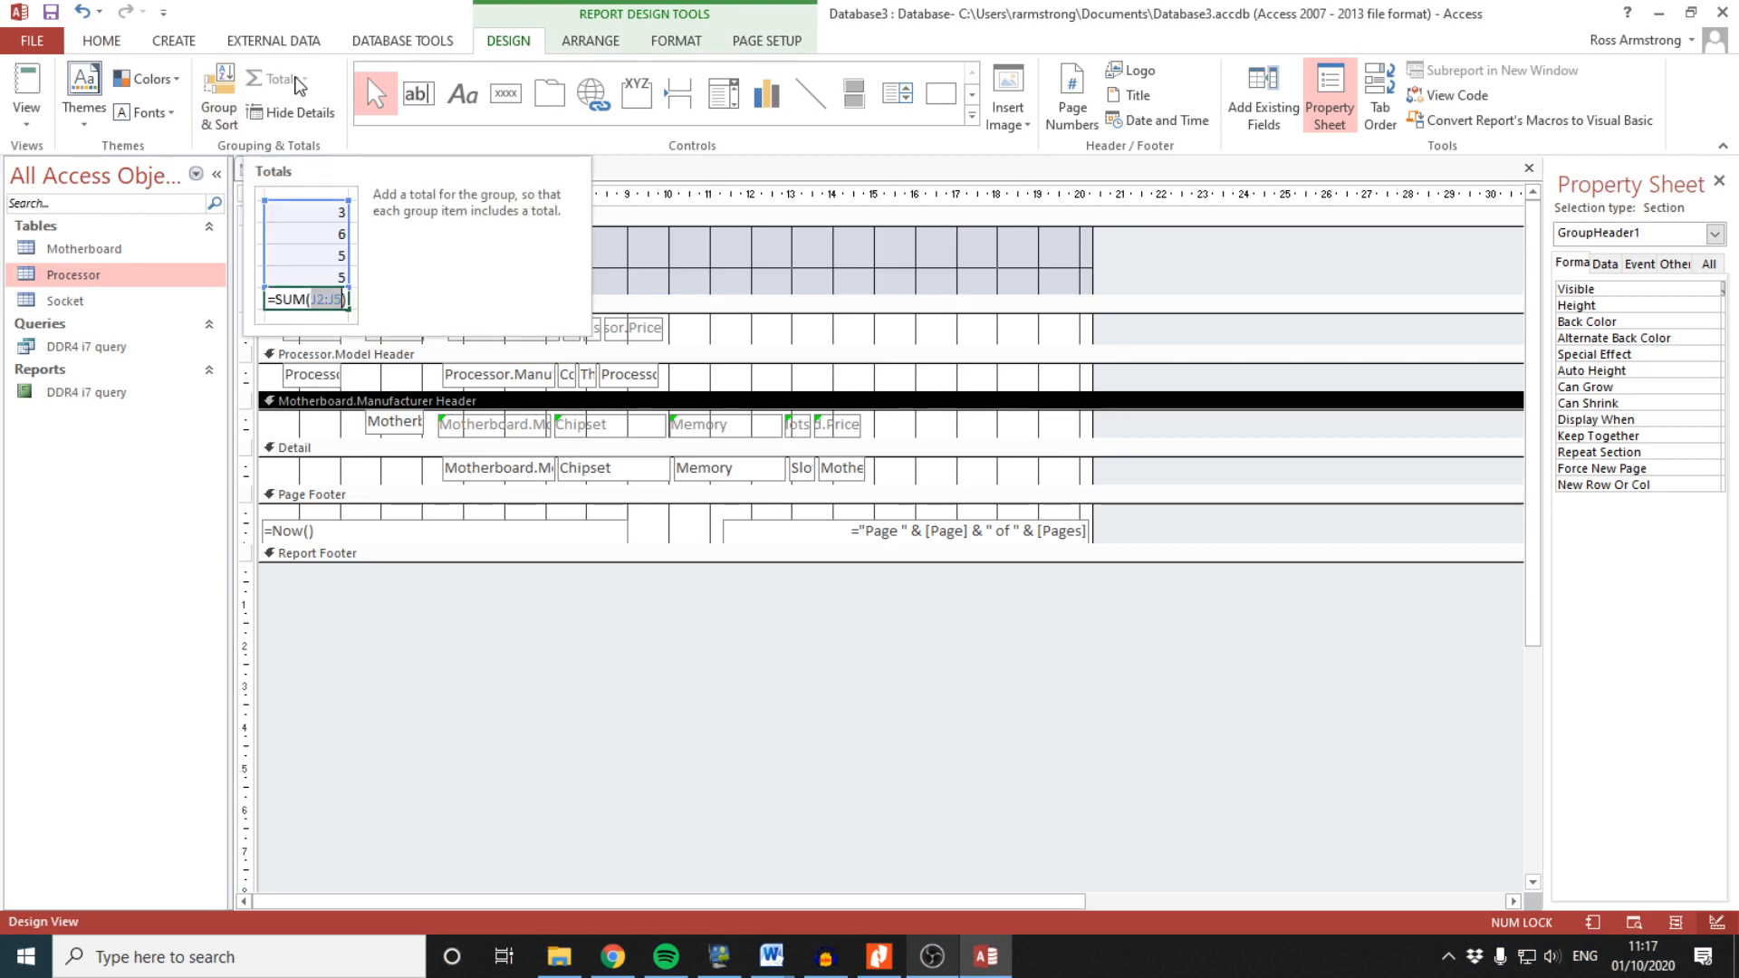
click(1312, 412)
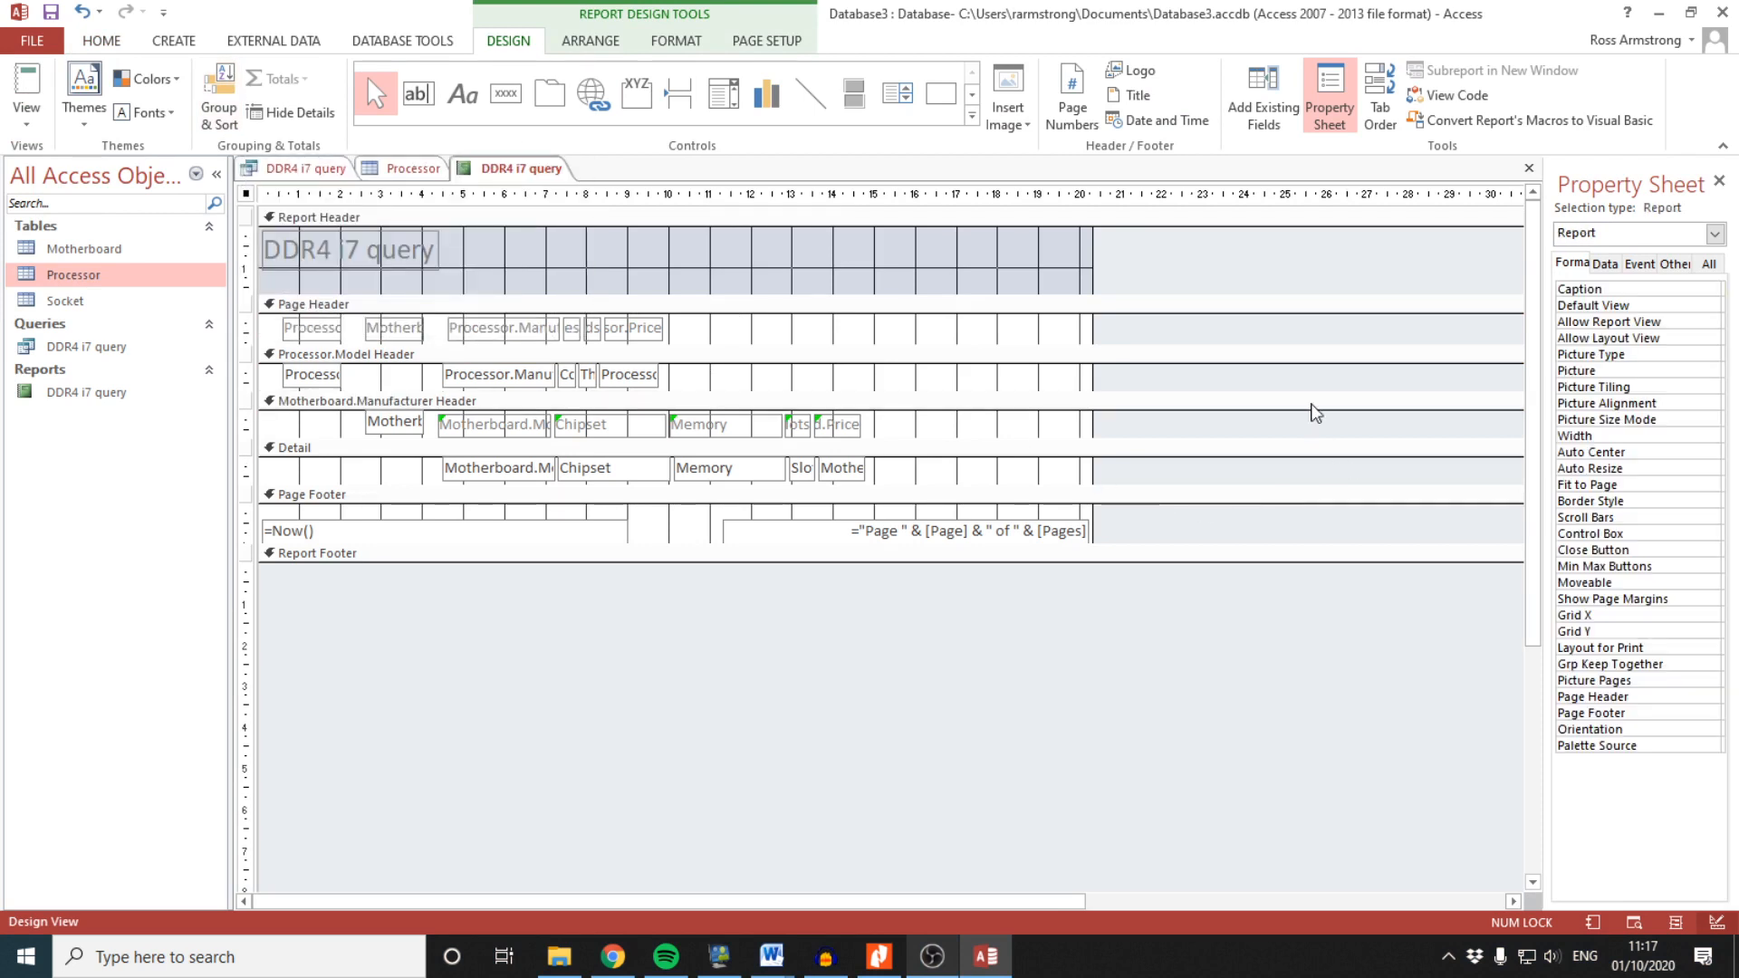
click(850, 426)
drag(859, 424, 986, 425)
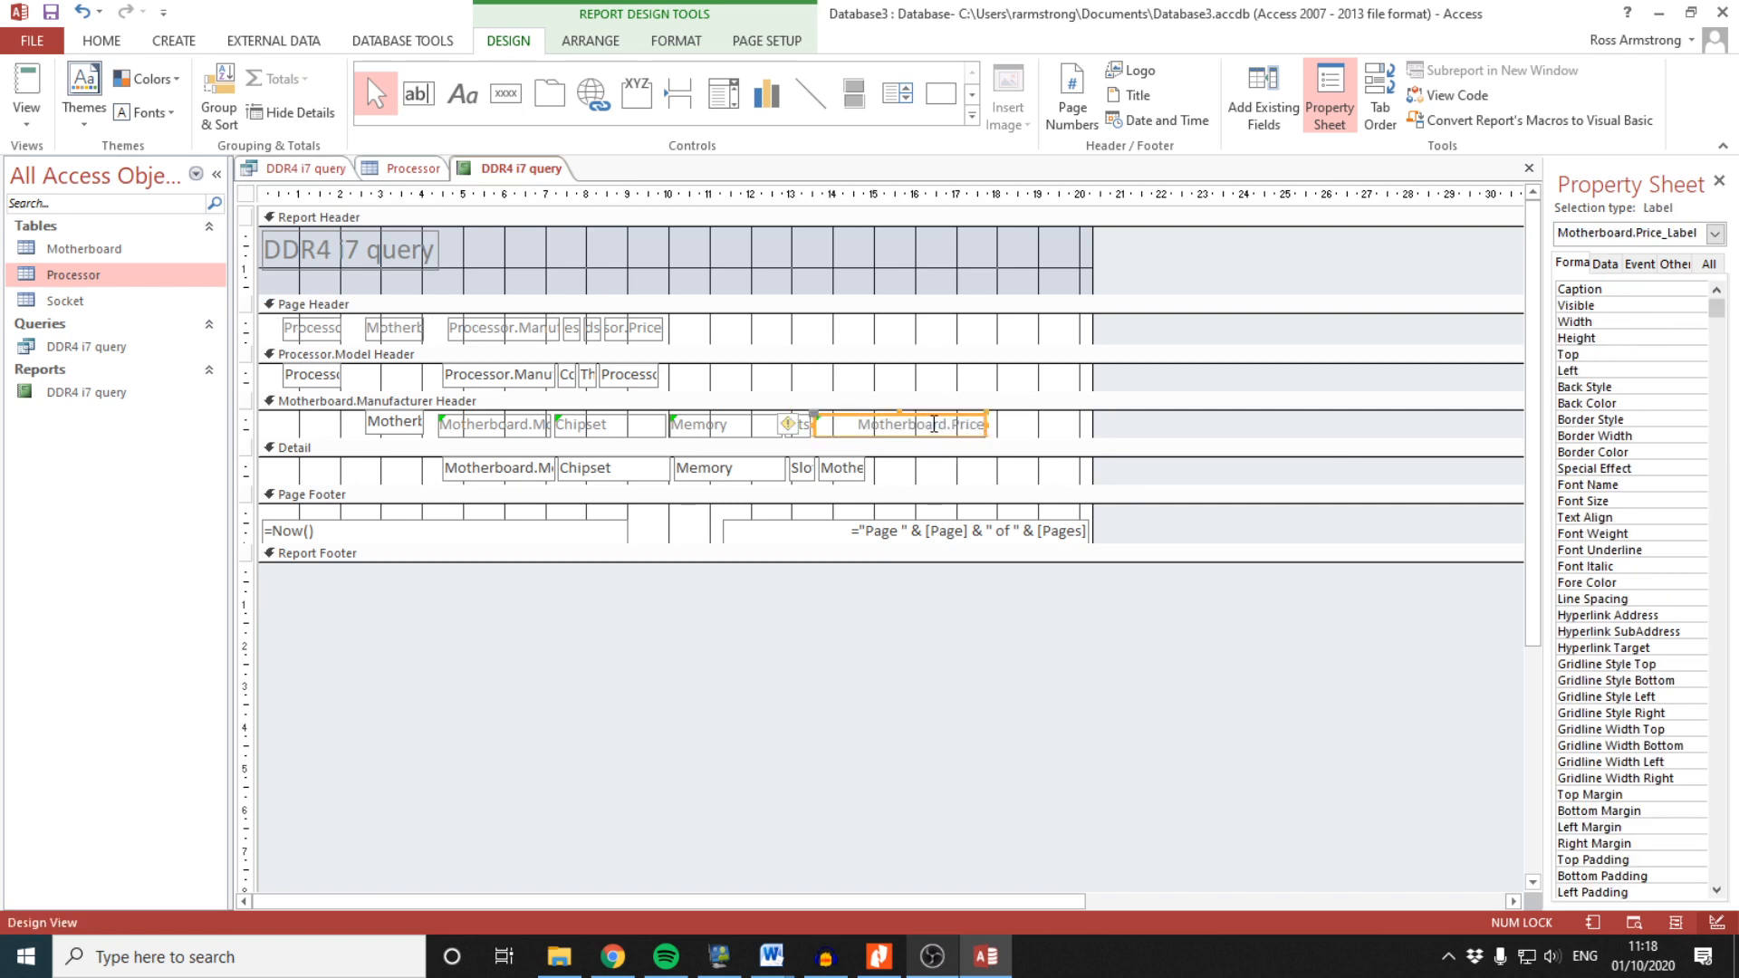
click(933, 425)
Widen the Processor.Price label and text box and move both further right to leave space beside Threads
click(652, 328)
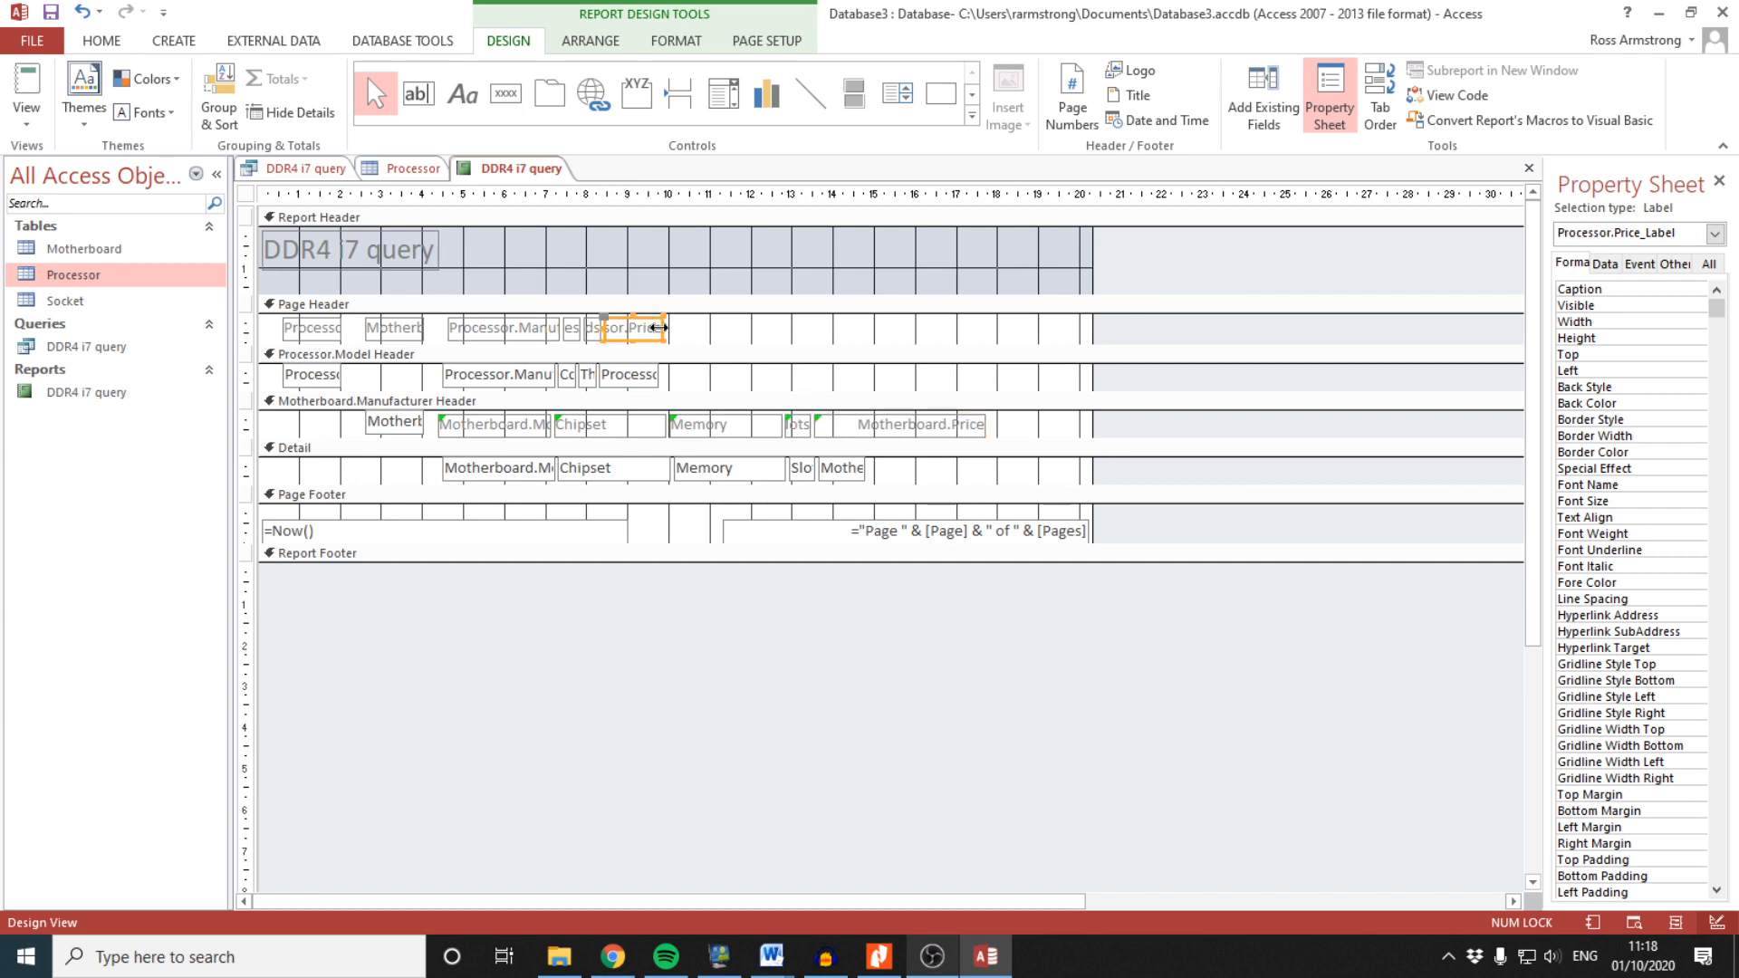
drag(659, 328, 739, 328)
click(652, 374)
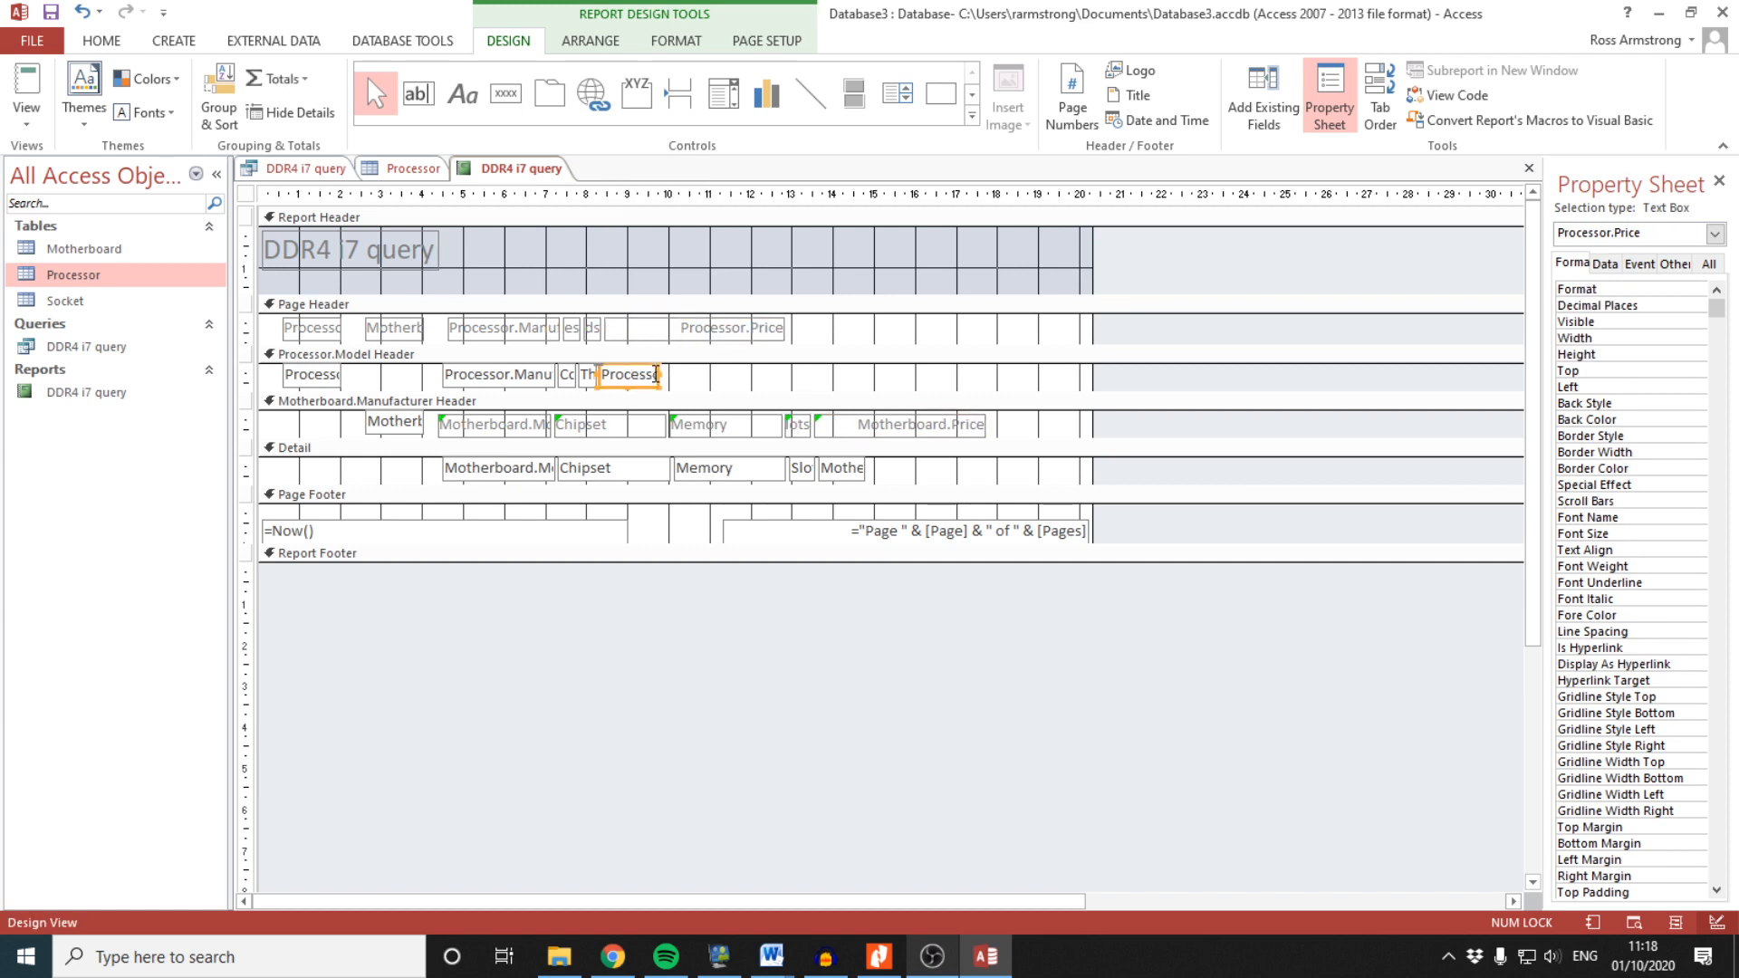
drag(661, 374, 783, 376)
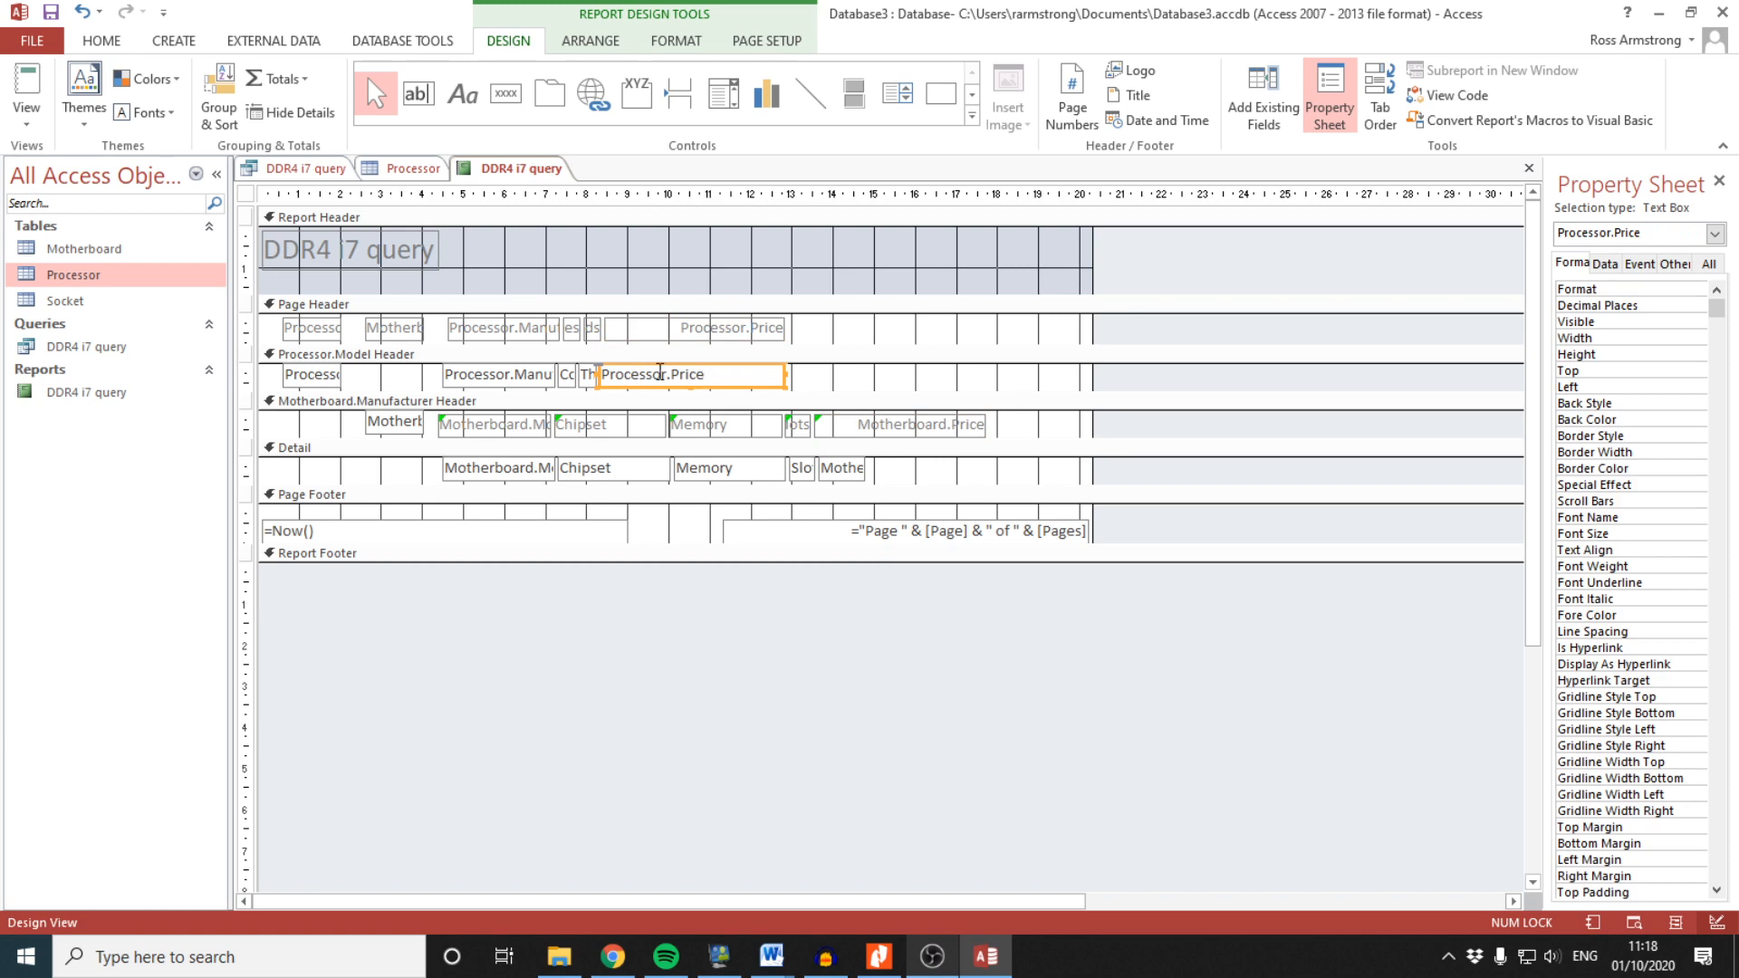
drag(648, 379, 818, 339)
click(749, 337)
Move and widen the Threads label and text box, and line up the Processor.Price text box with its Page Header label
click(597, 327)
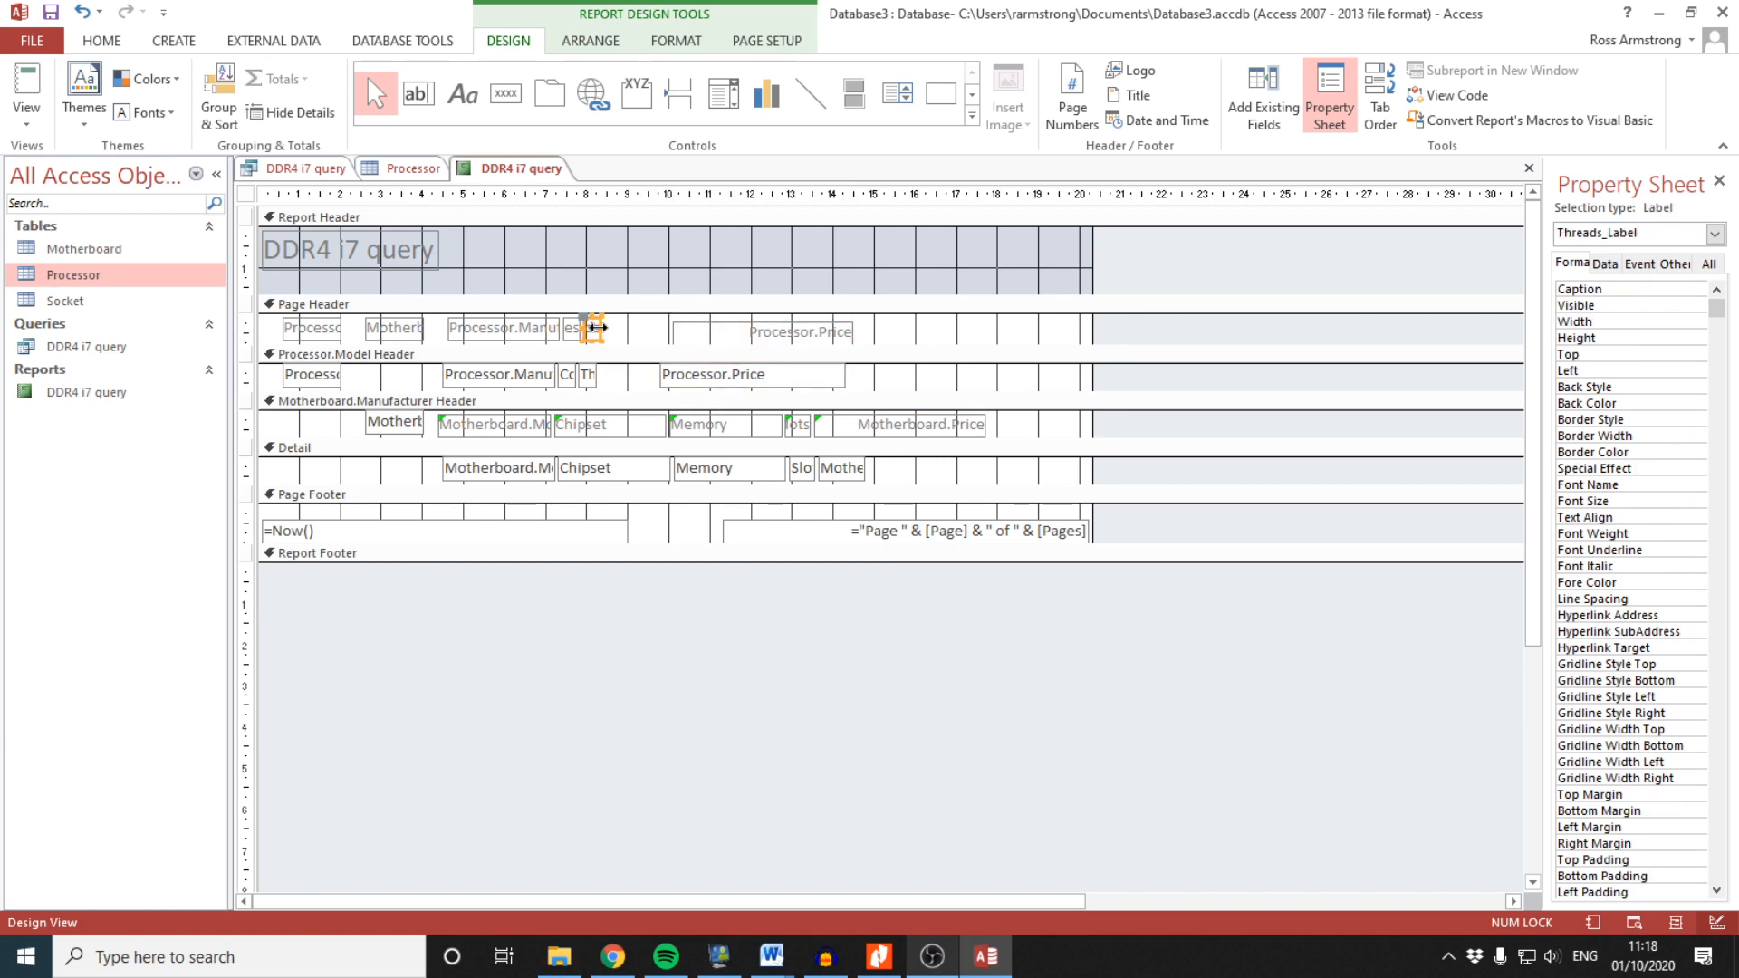
drag(596, 327, 631, 340)
click(660, 331)
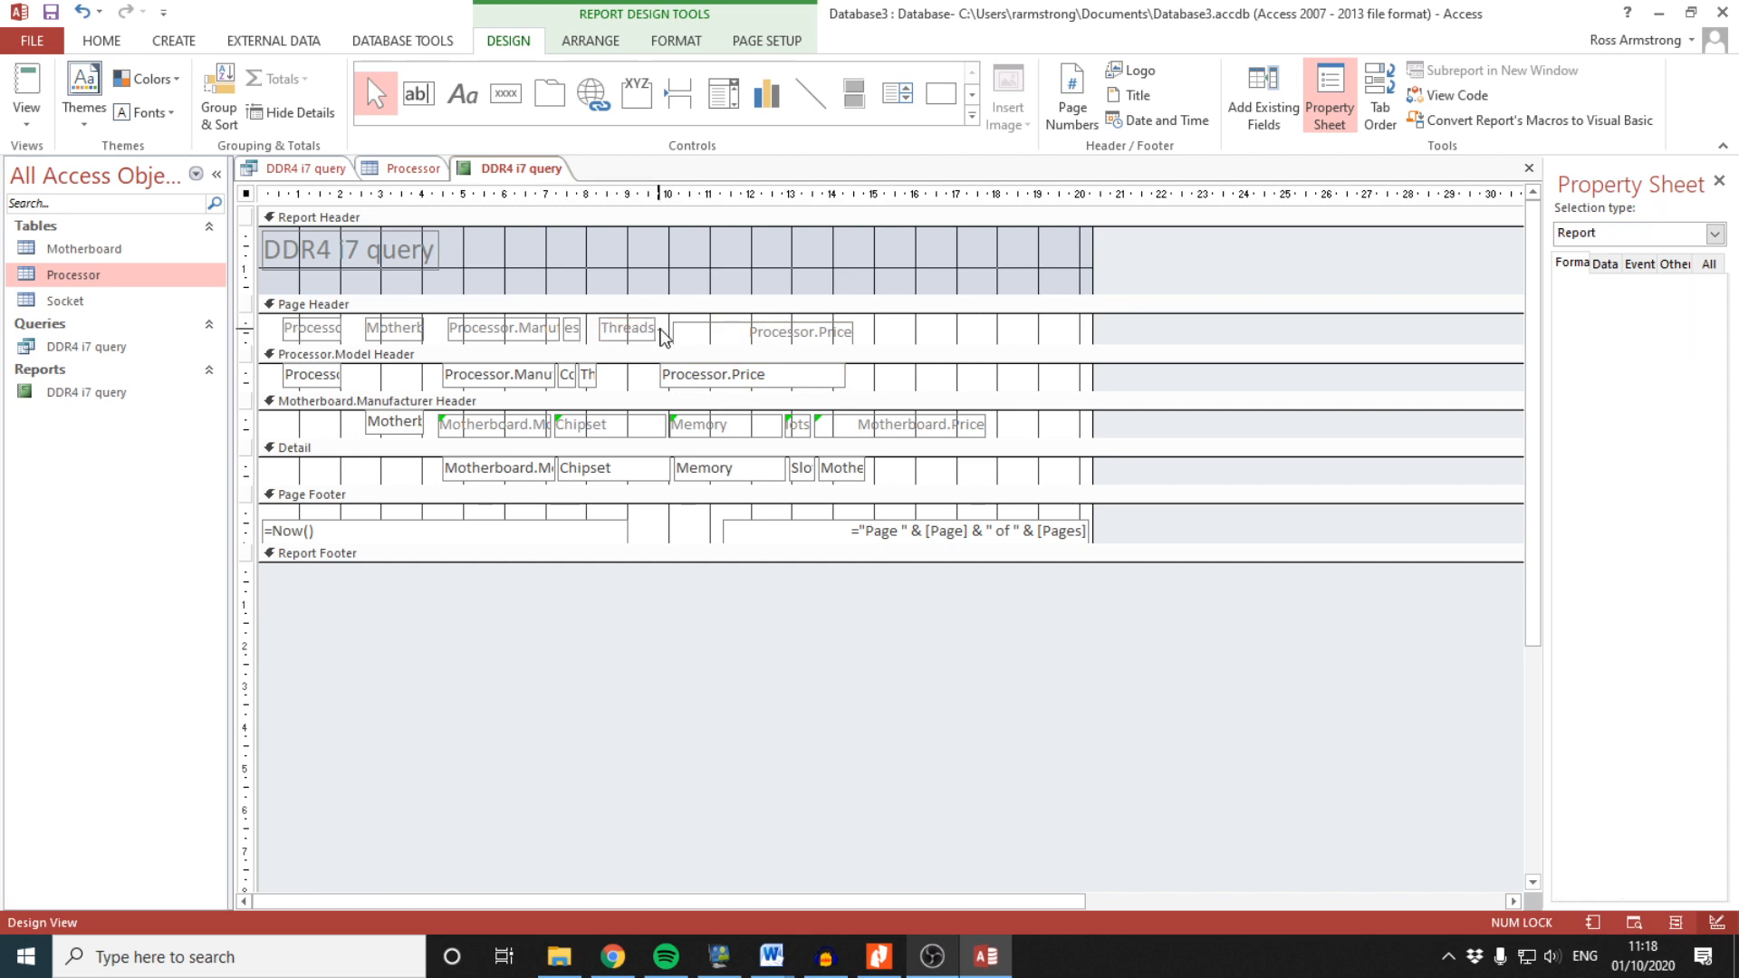
click(649, 328)
drag(655, 327, 660, 327)
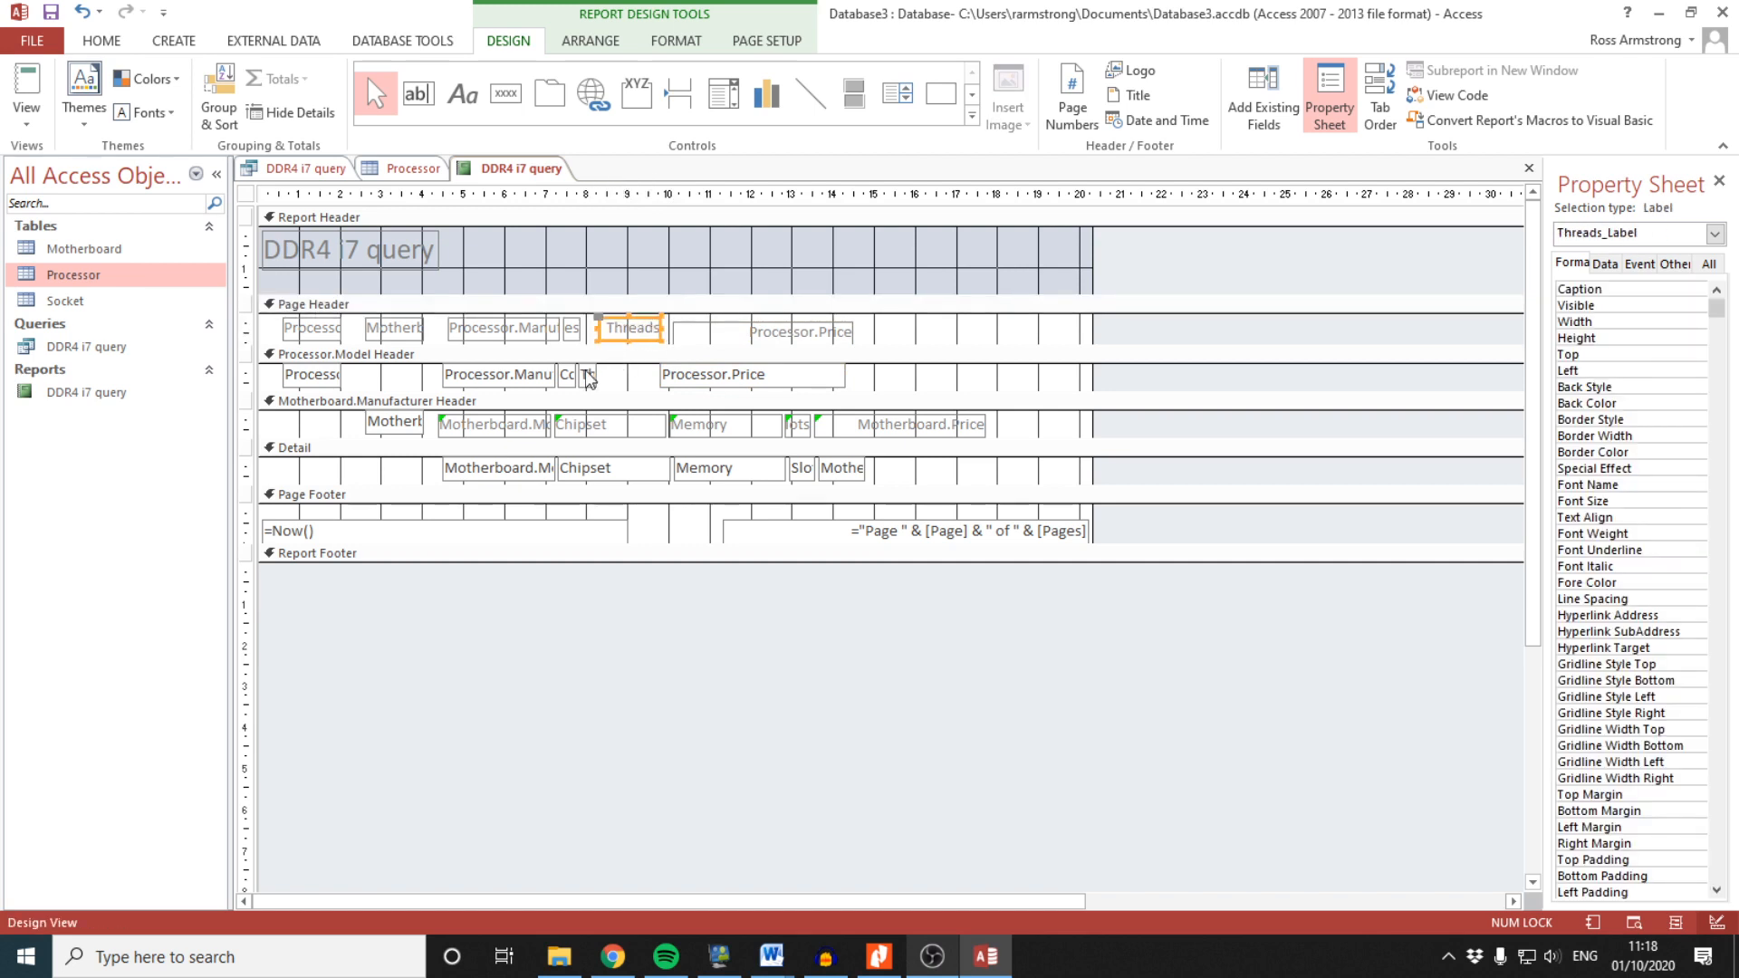
click(588, 374)
drag(595, 374, 715, 384)
click(656, 331)
click(699, 376)
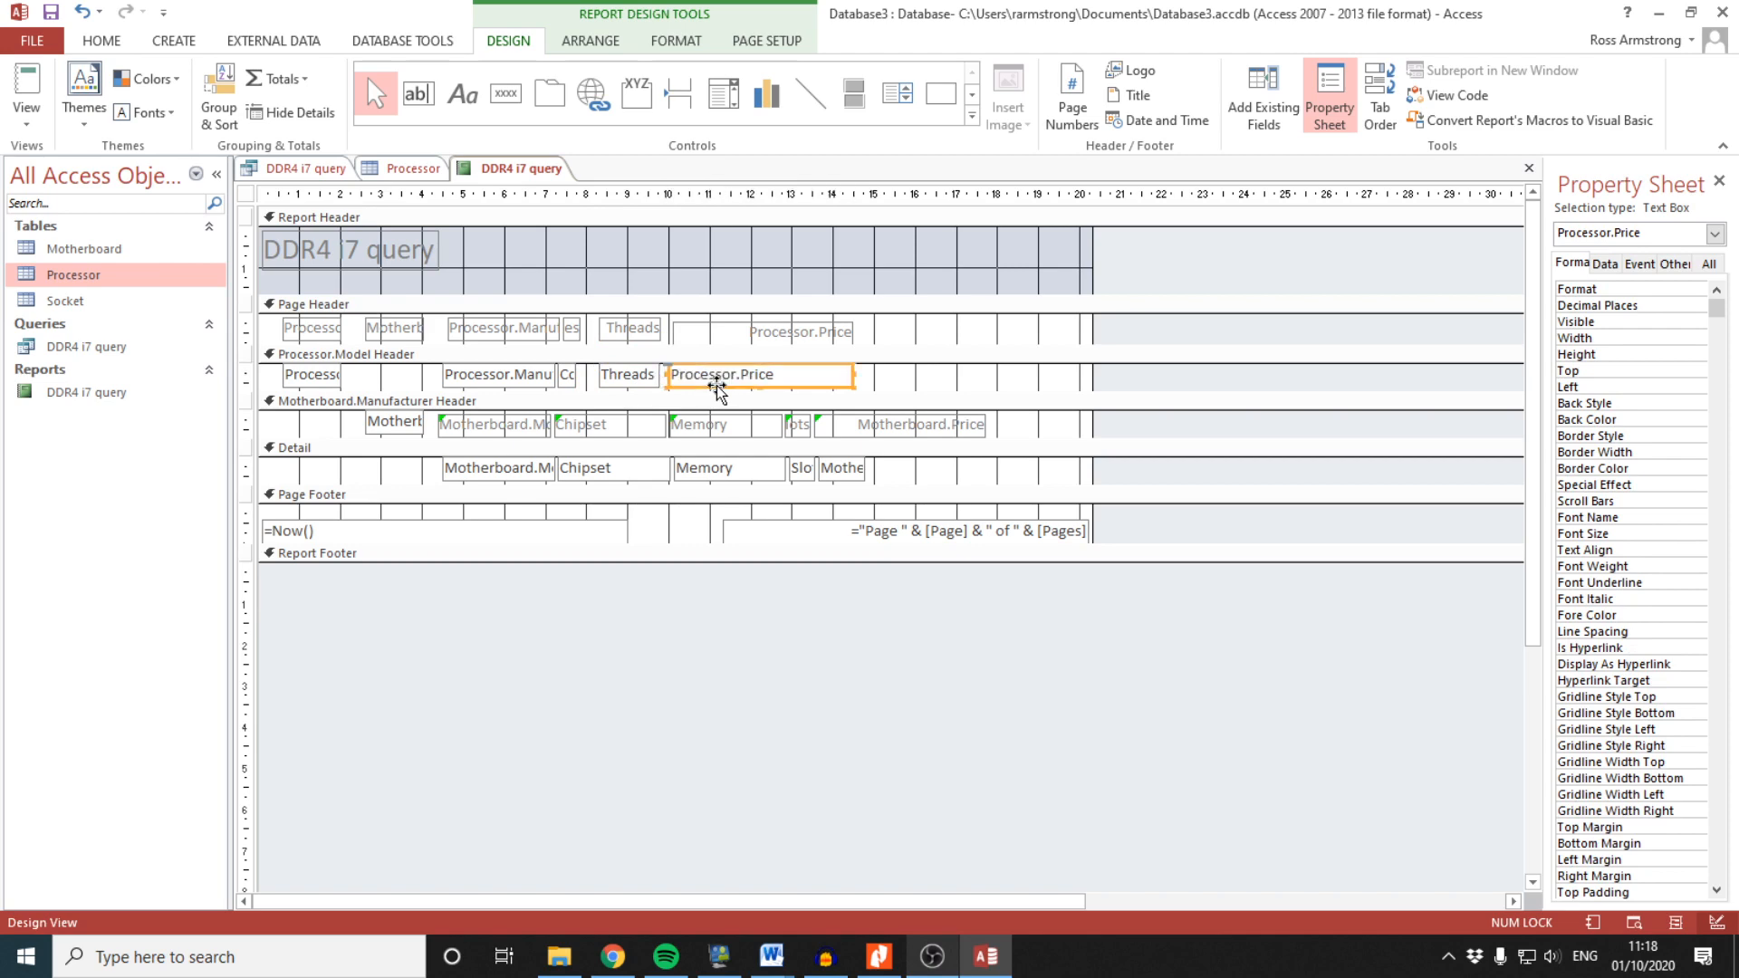
Widen the Cores label in the Page Header and shift the Processor.Price label and text box slightly further right
click(575, 328)
drag(600, 329, 599, 329)
click(624, 332)
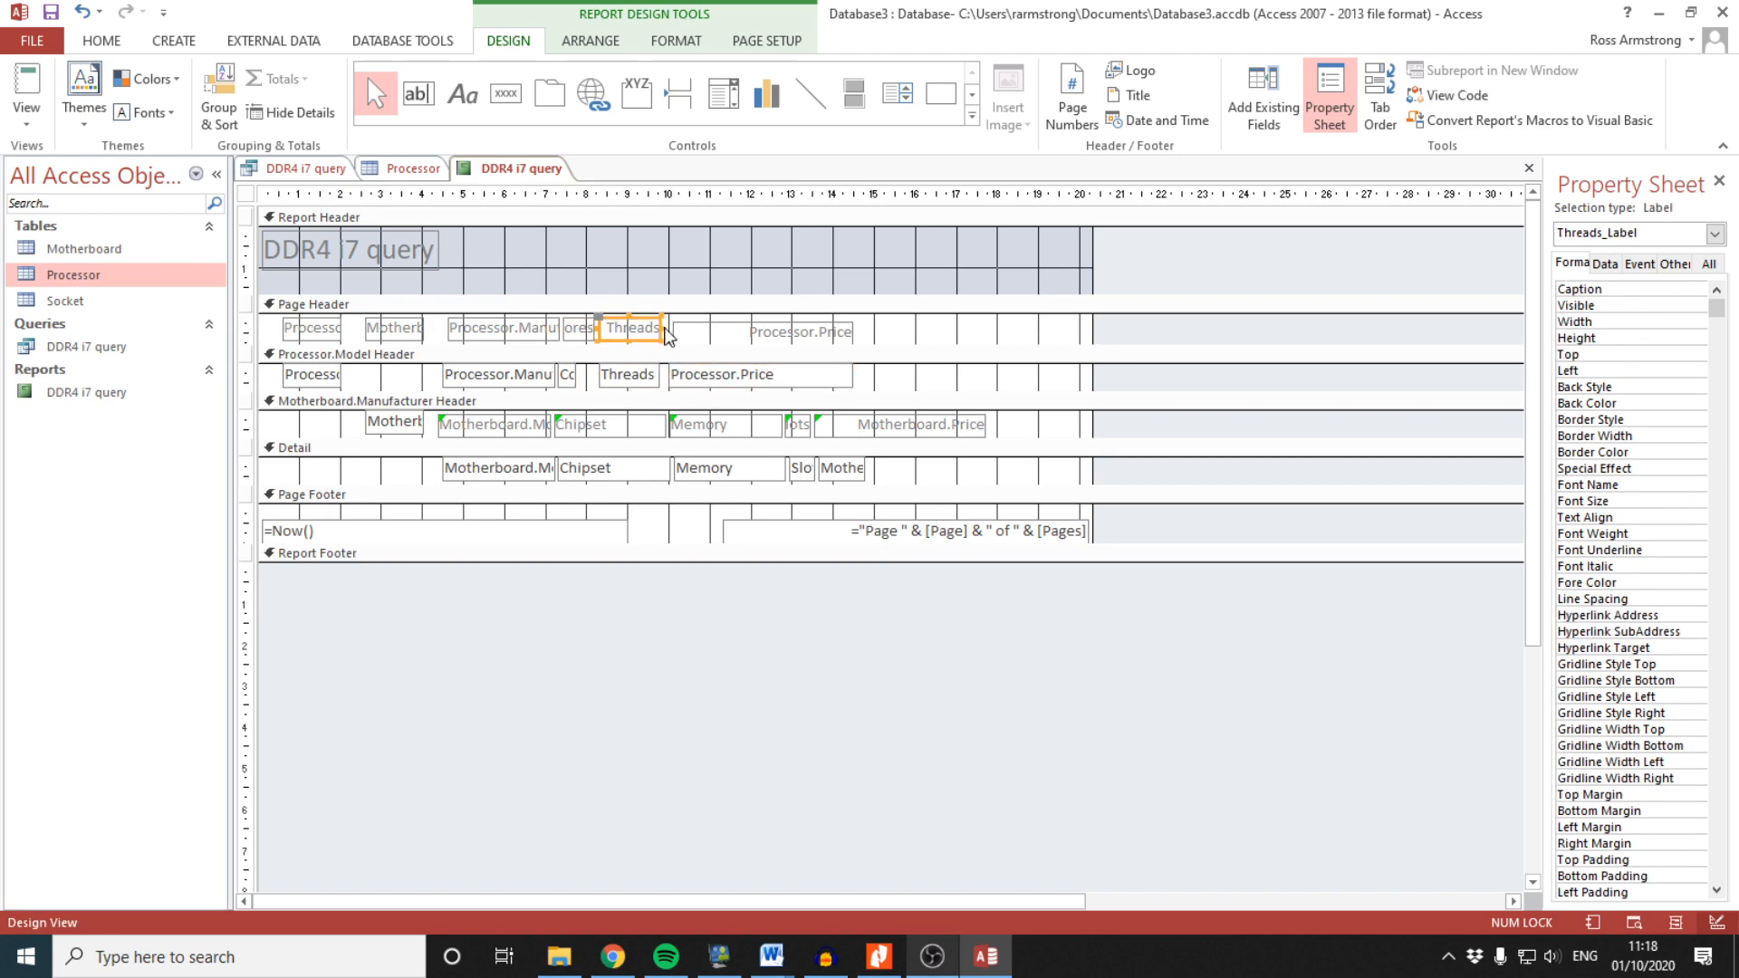
click(667, 330)
click(803, 332)
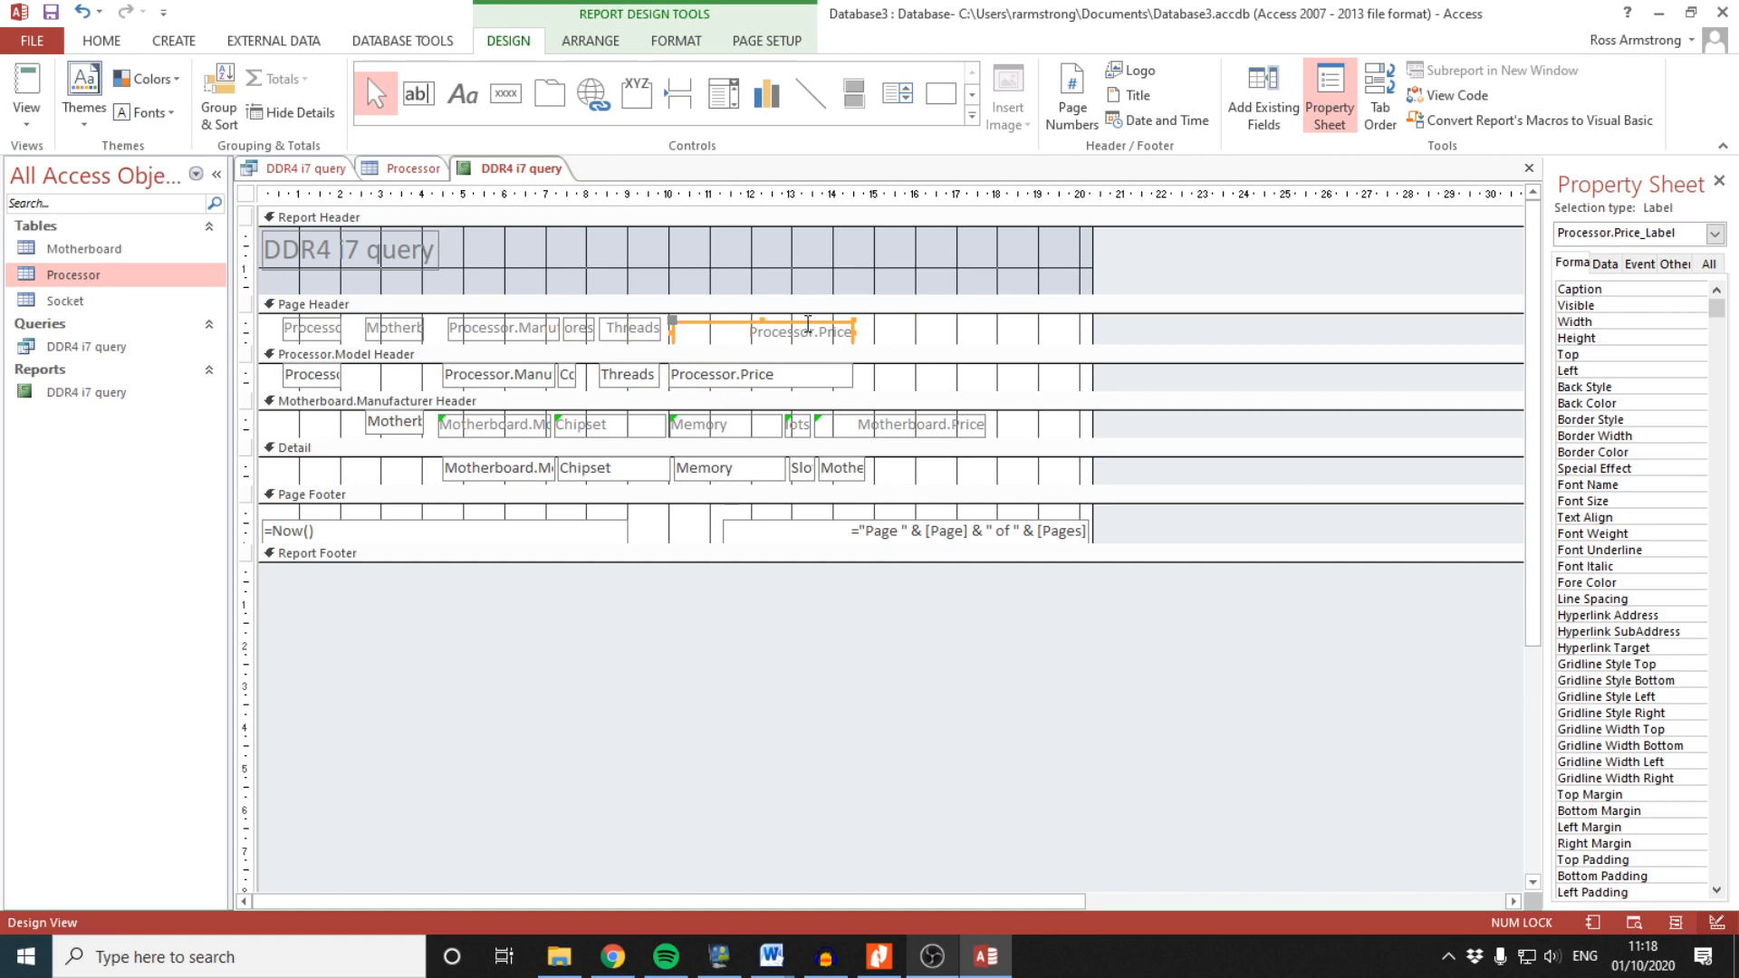
click(803, 325)
drag(795, 322, 837, 363)
click(815, 371)
Move the Threads label and text box right, and widen the Cores label and text box to show their full names
click(654, 320)
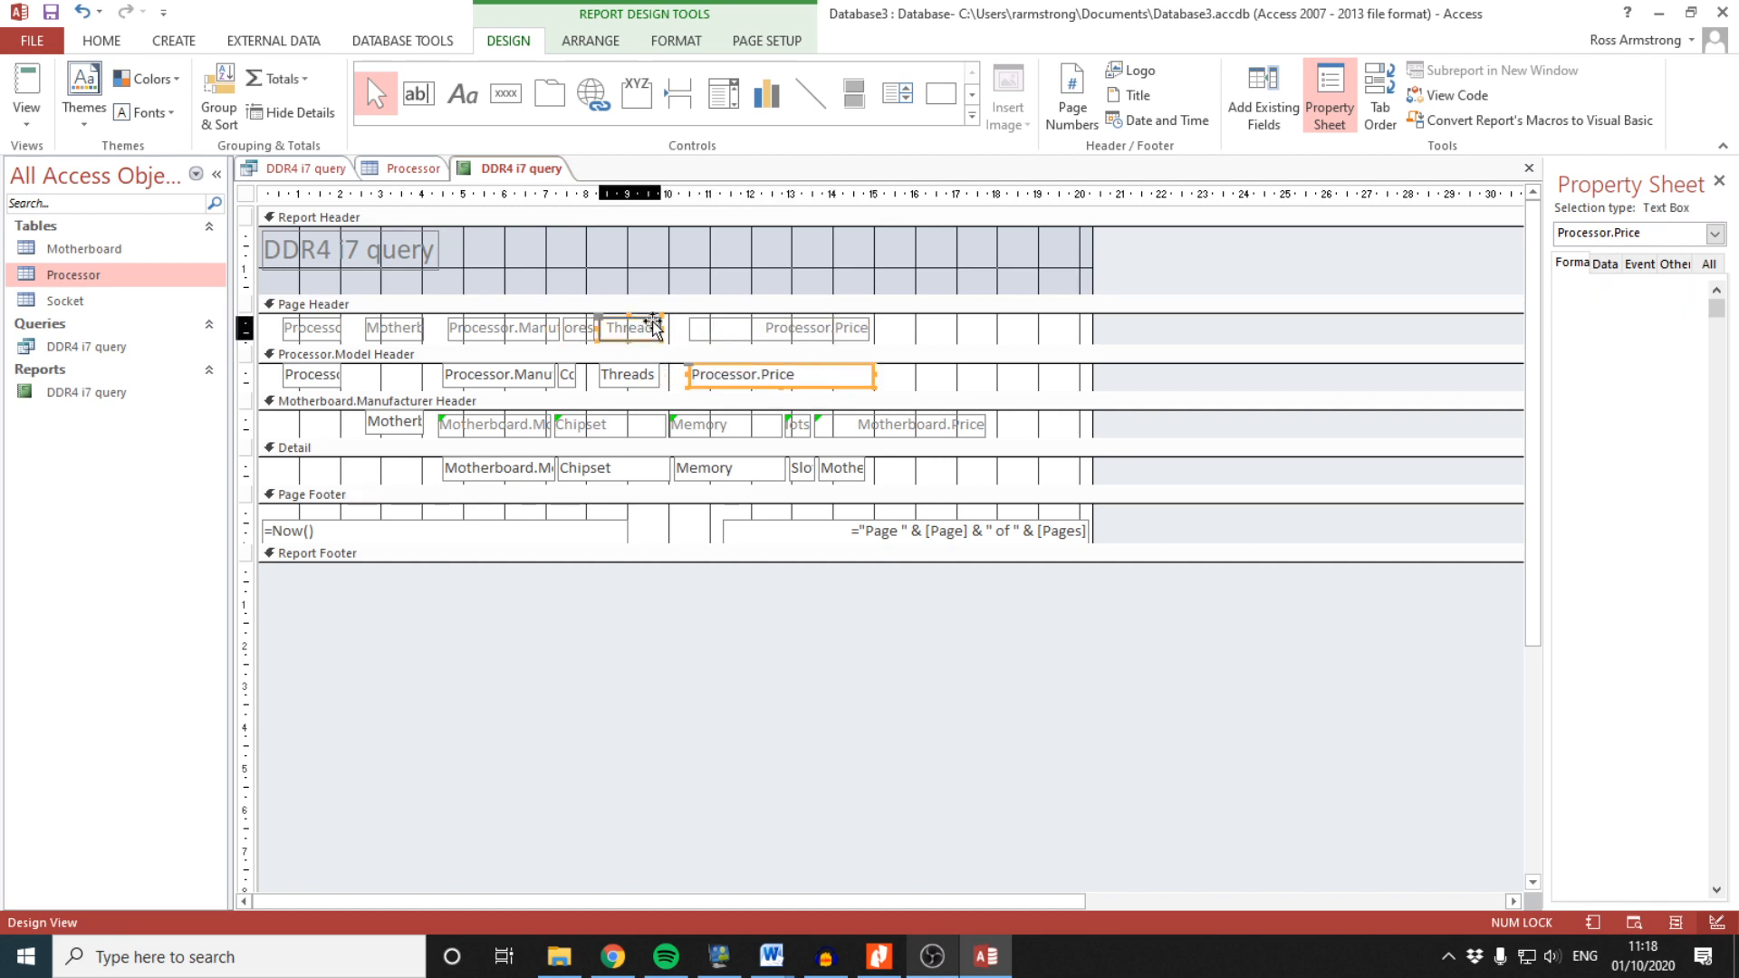
drag(650, 321, 566, 374)
click(645, 377)
click(589, 328)
click(599, 331)
click(590, 328)
click(584, 373)
click(570, 374)
Enlarge the Processor.Model Header section and move the motherboard manufacturer label from the Page Header to its lower part
click(396, 330)
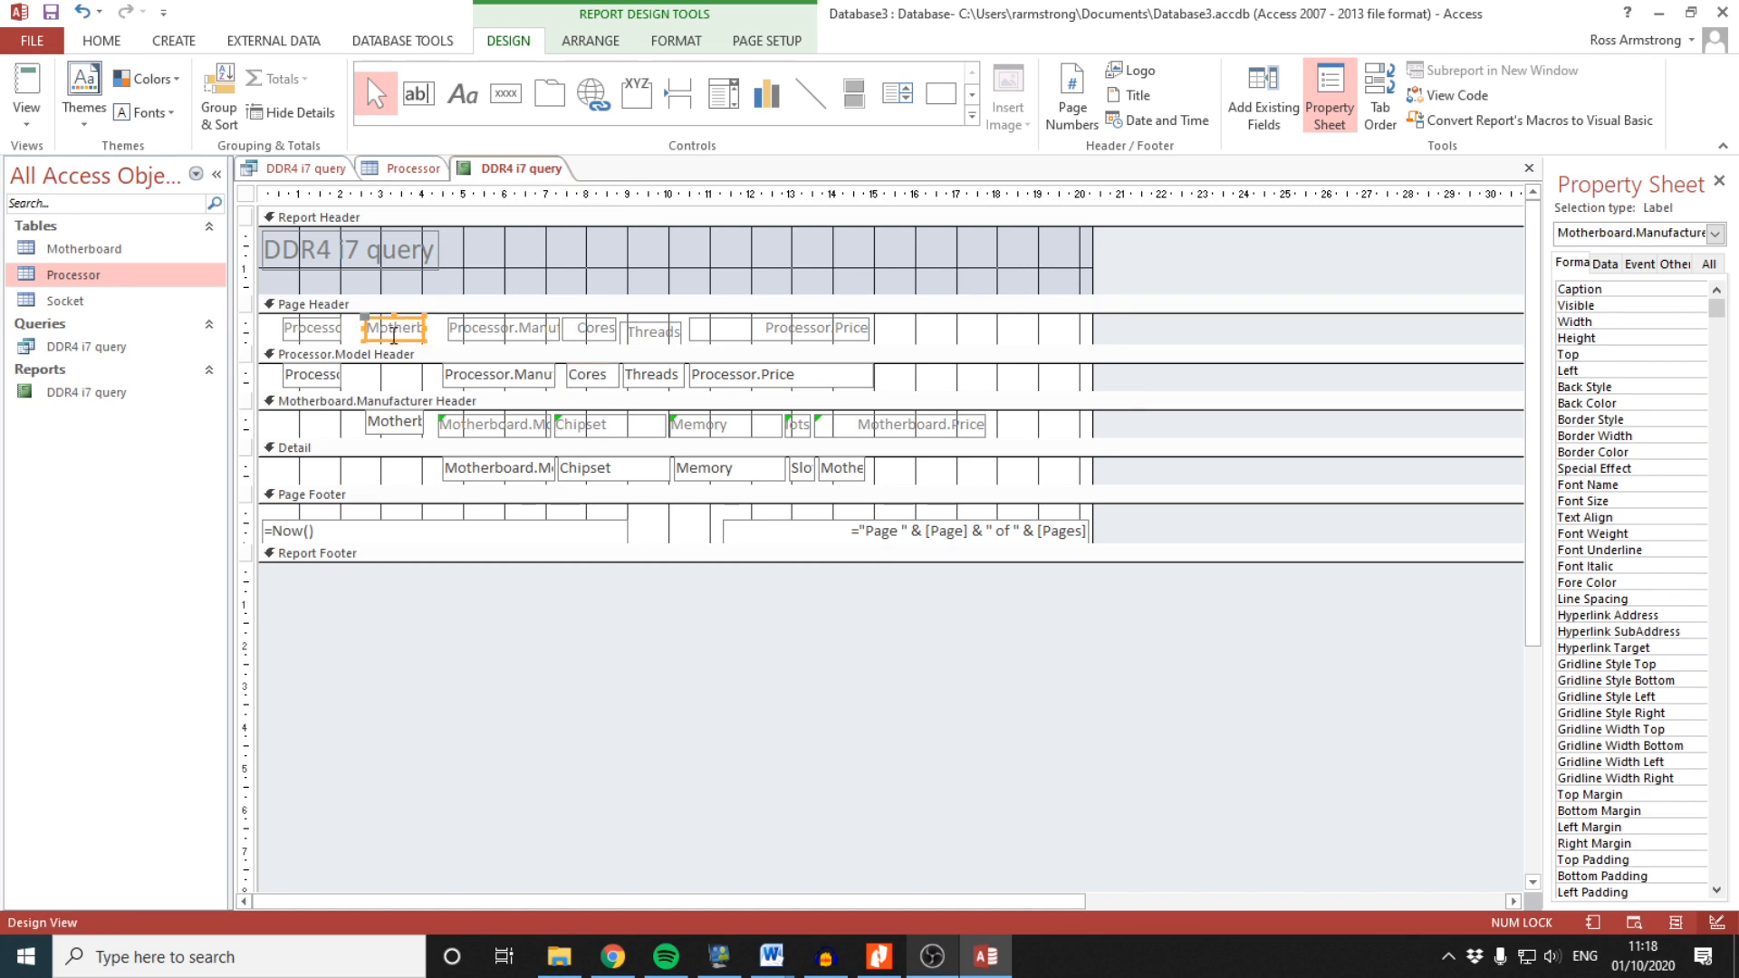
drag(413, 387, 424, 451)
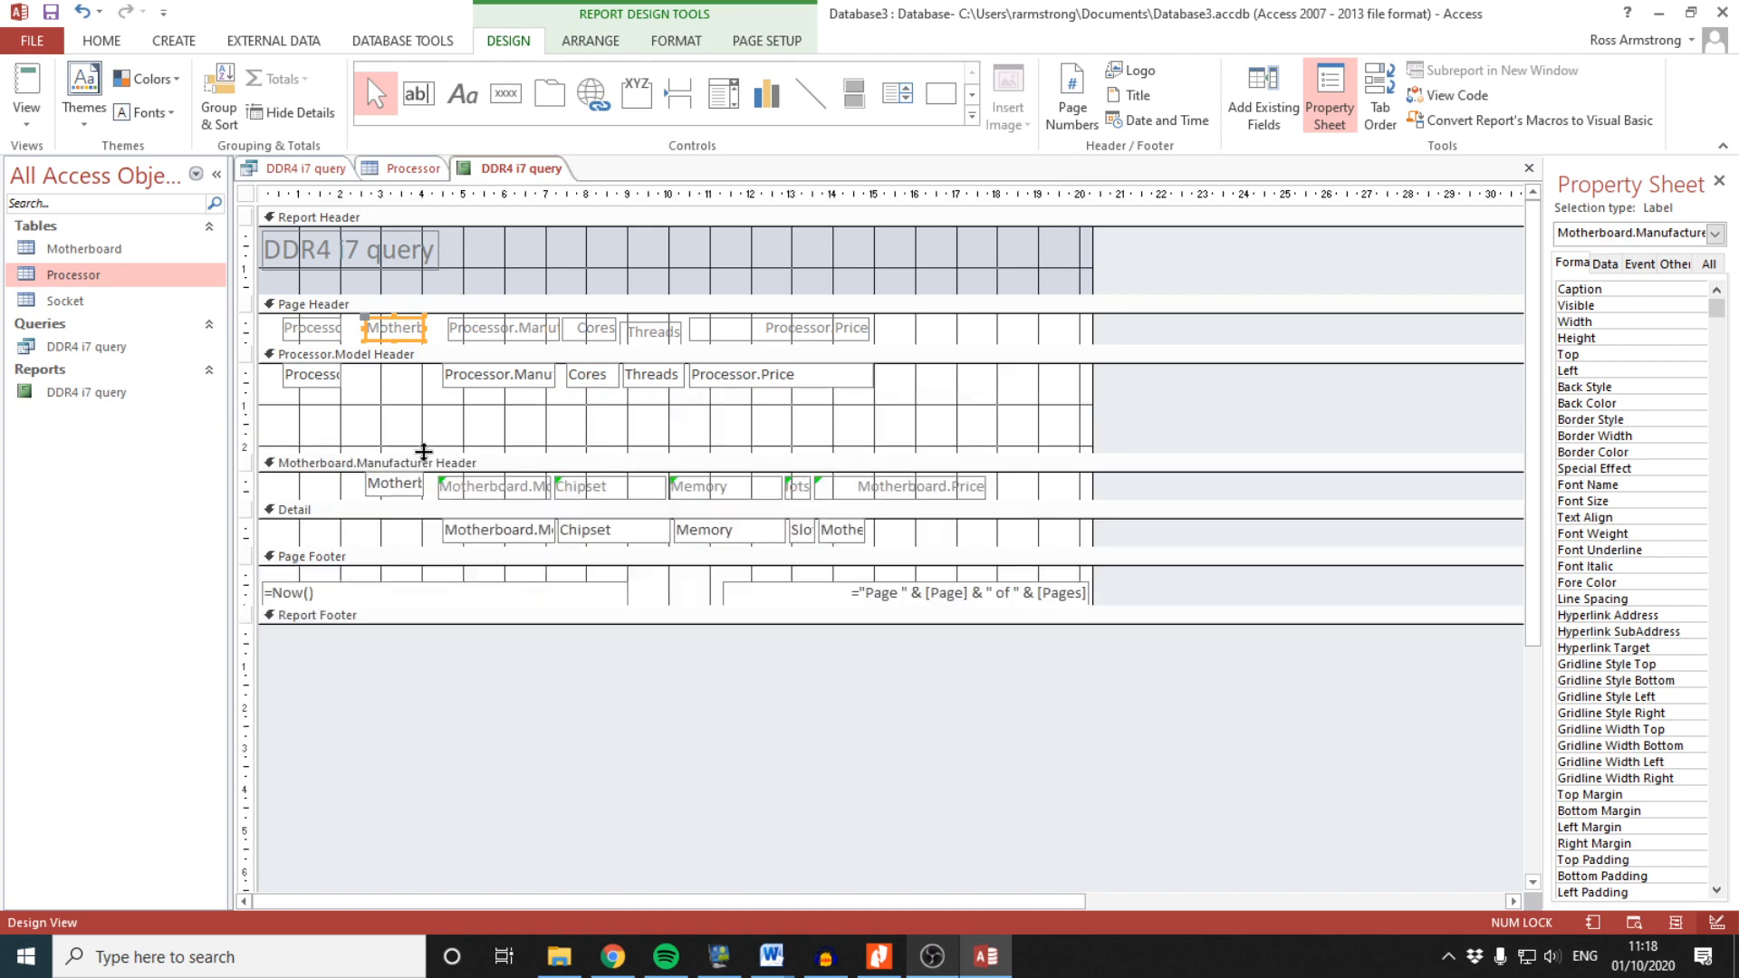
click(414, 441)
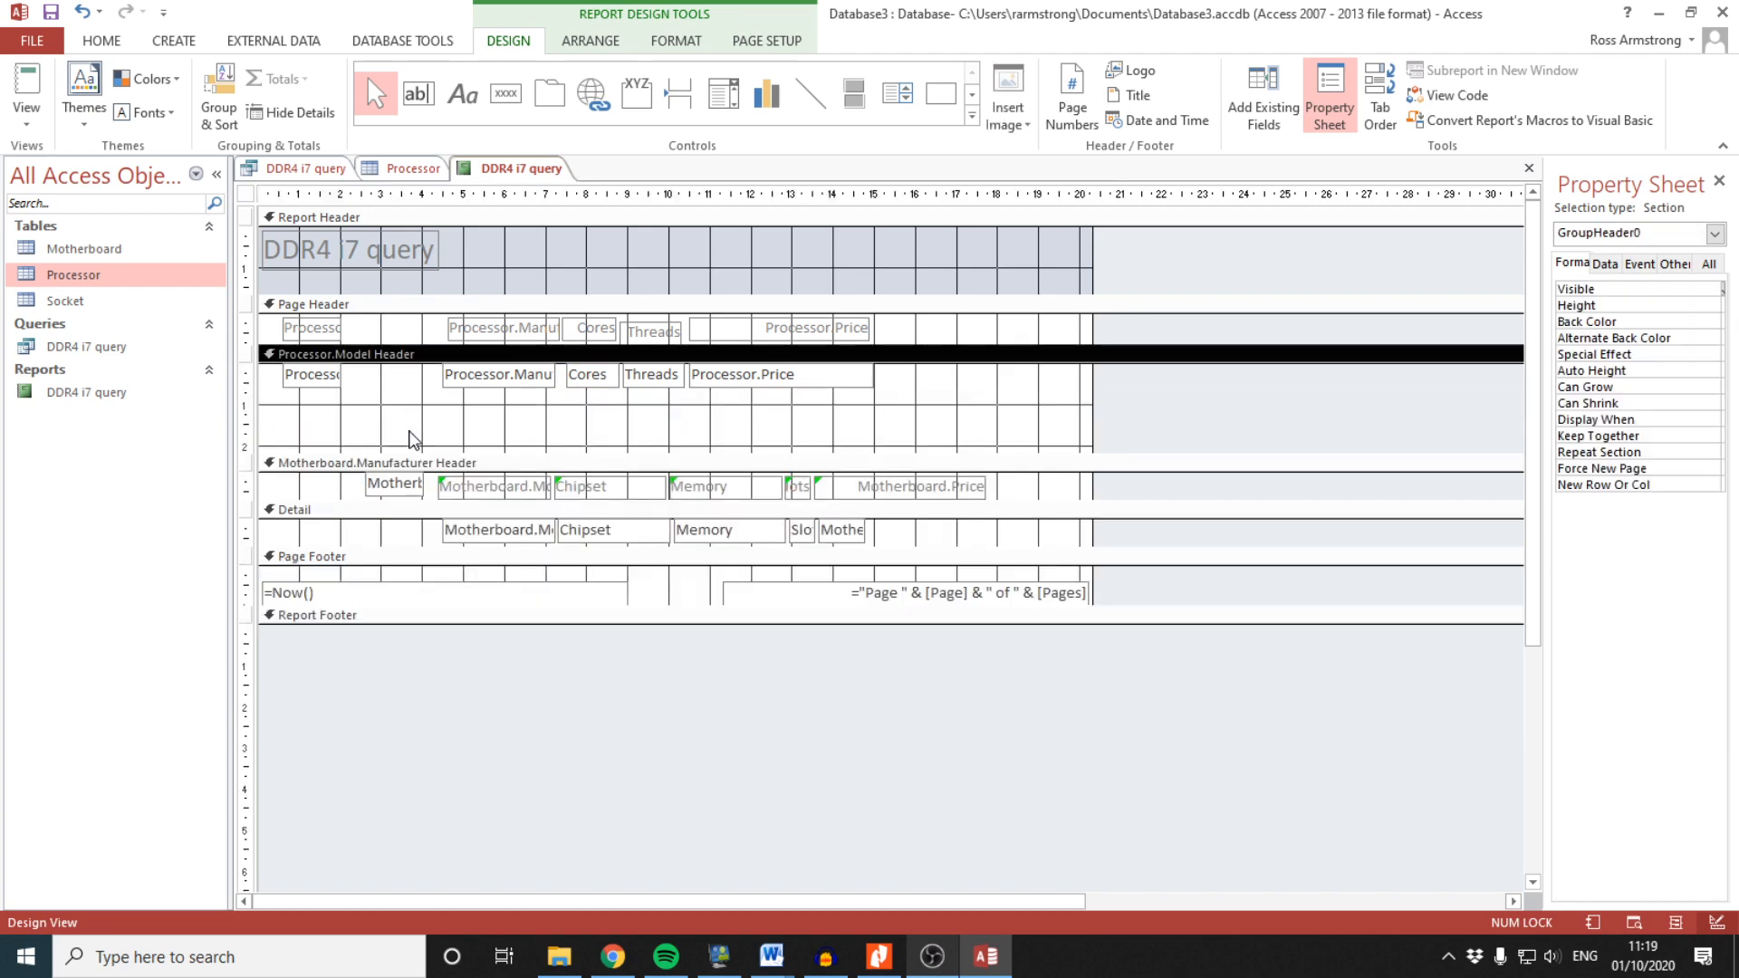
key(ctrl+v)
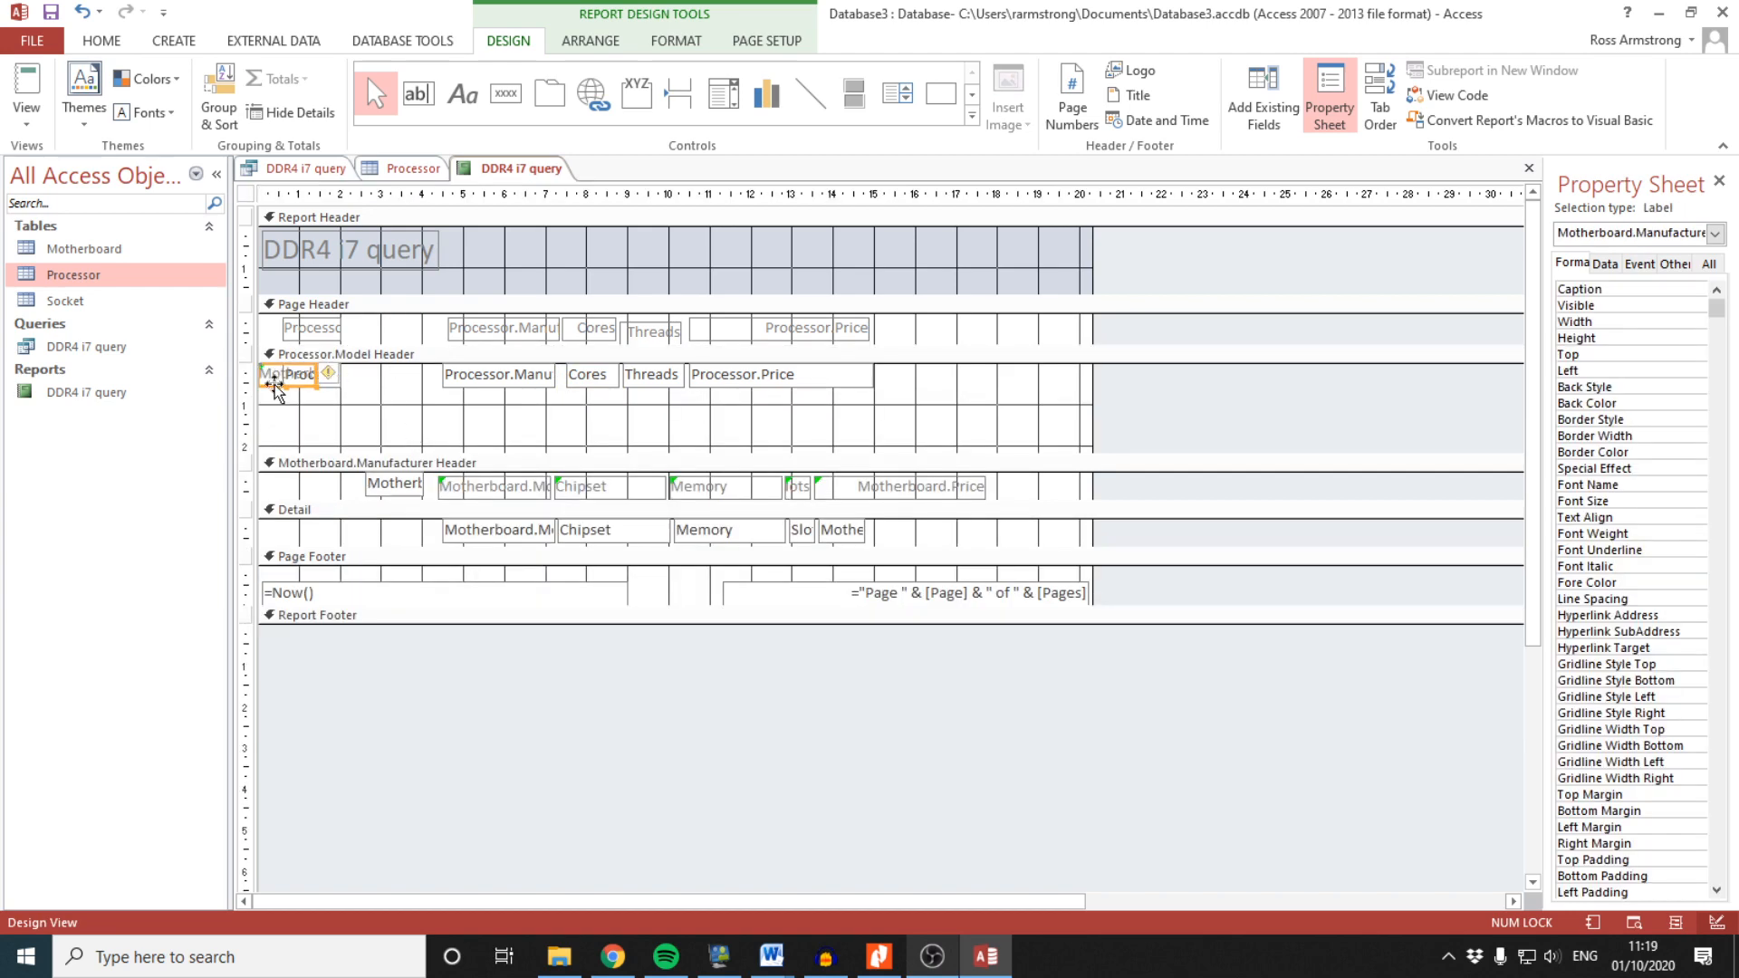
drag(274, 384, 374, 451)
Widen the Motherboard.Manufacturer label to fit its caption, shift it left, and extend the manufacturer text box to align beneath it
click(422, 448)
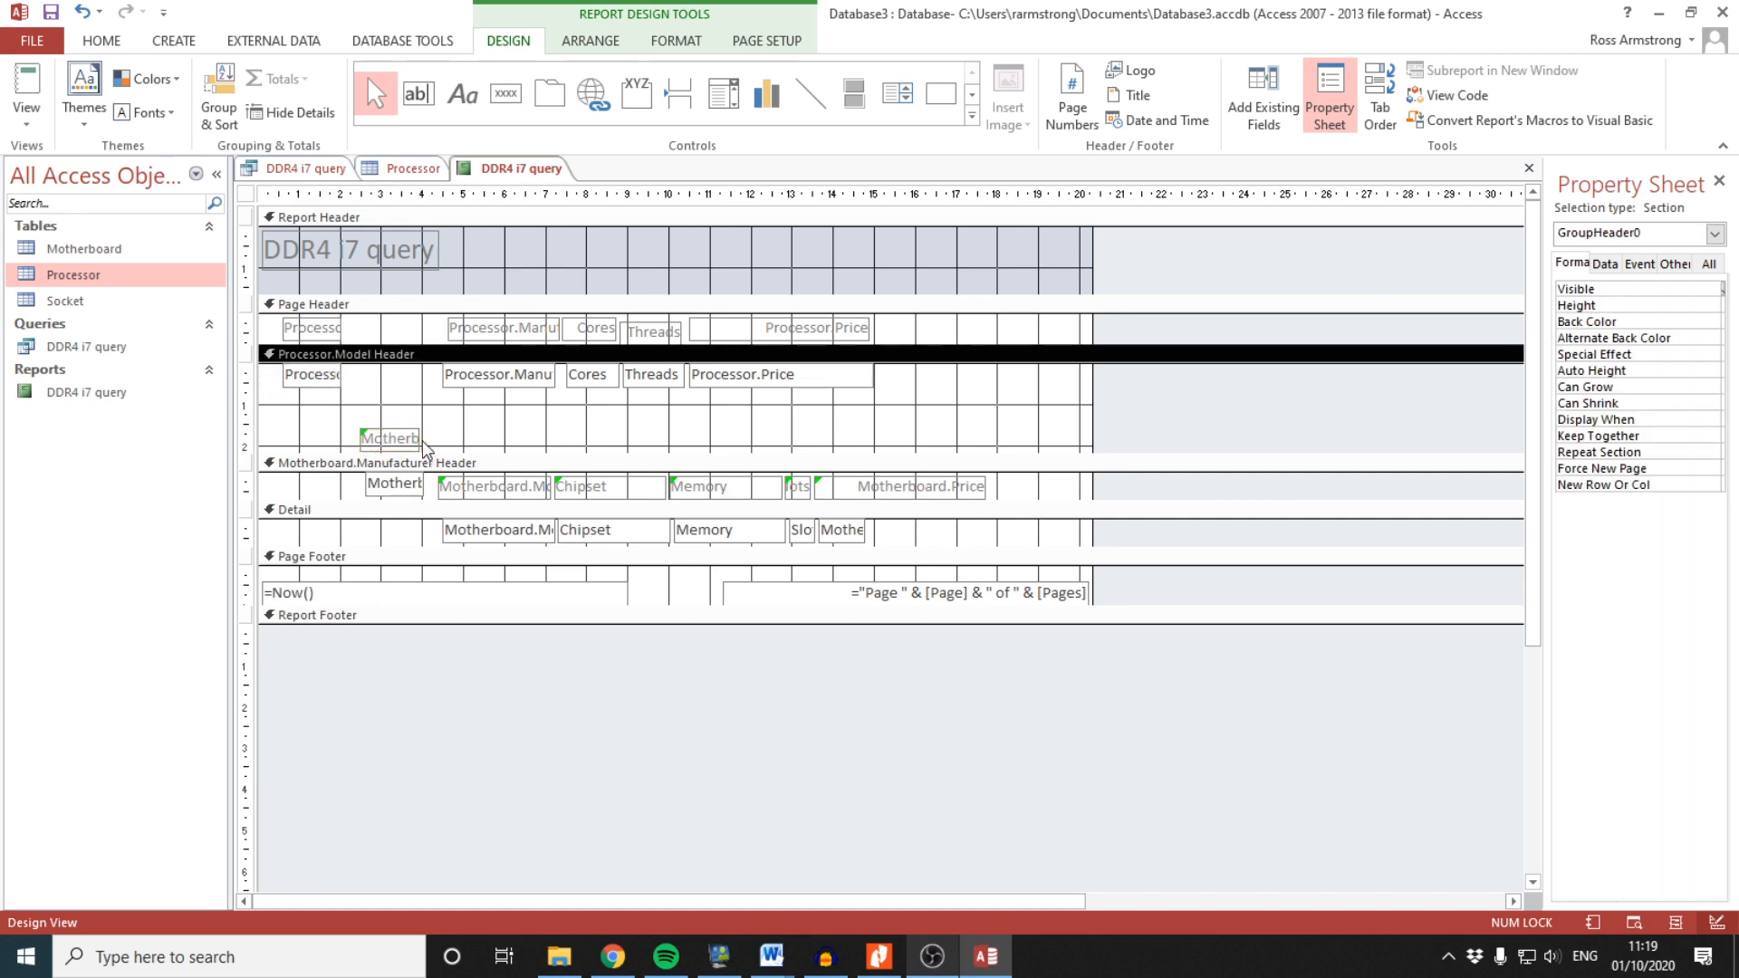
click(421, 447)
double_click(419, 447)
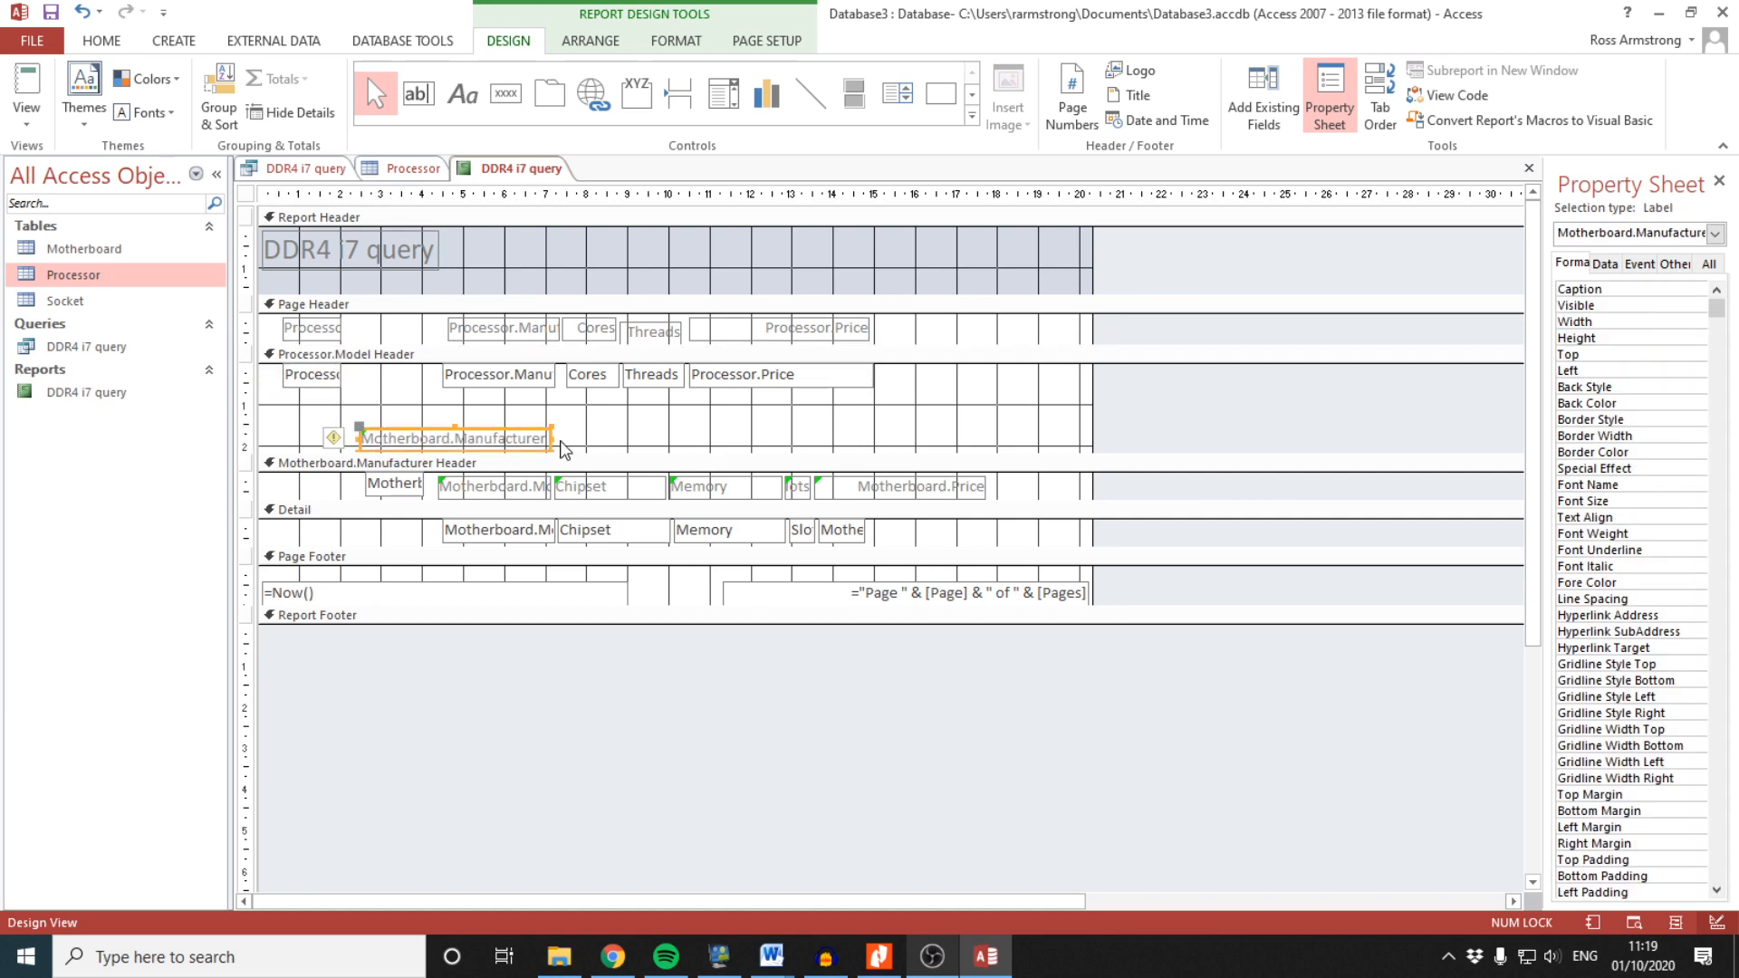
drag(513, 433, 466, 428)
click(407, 481)
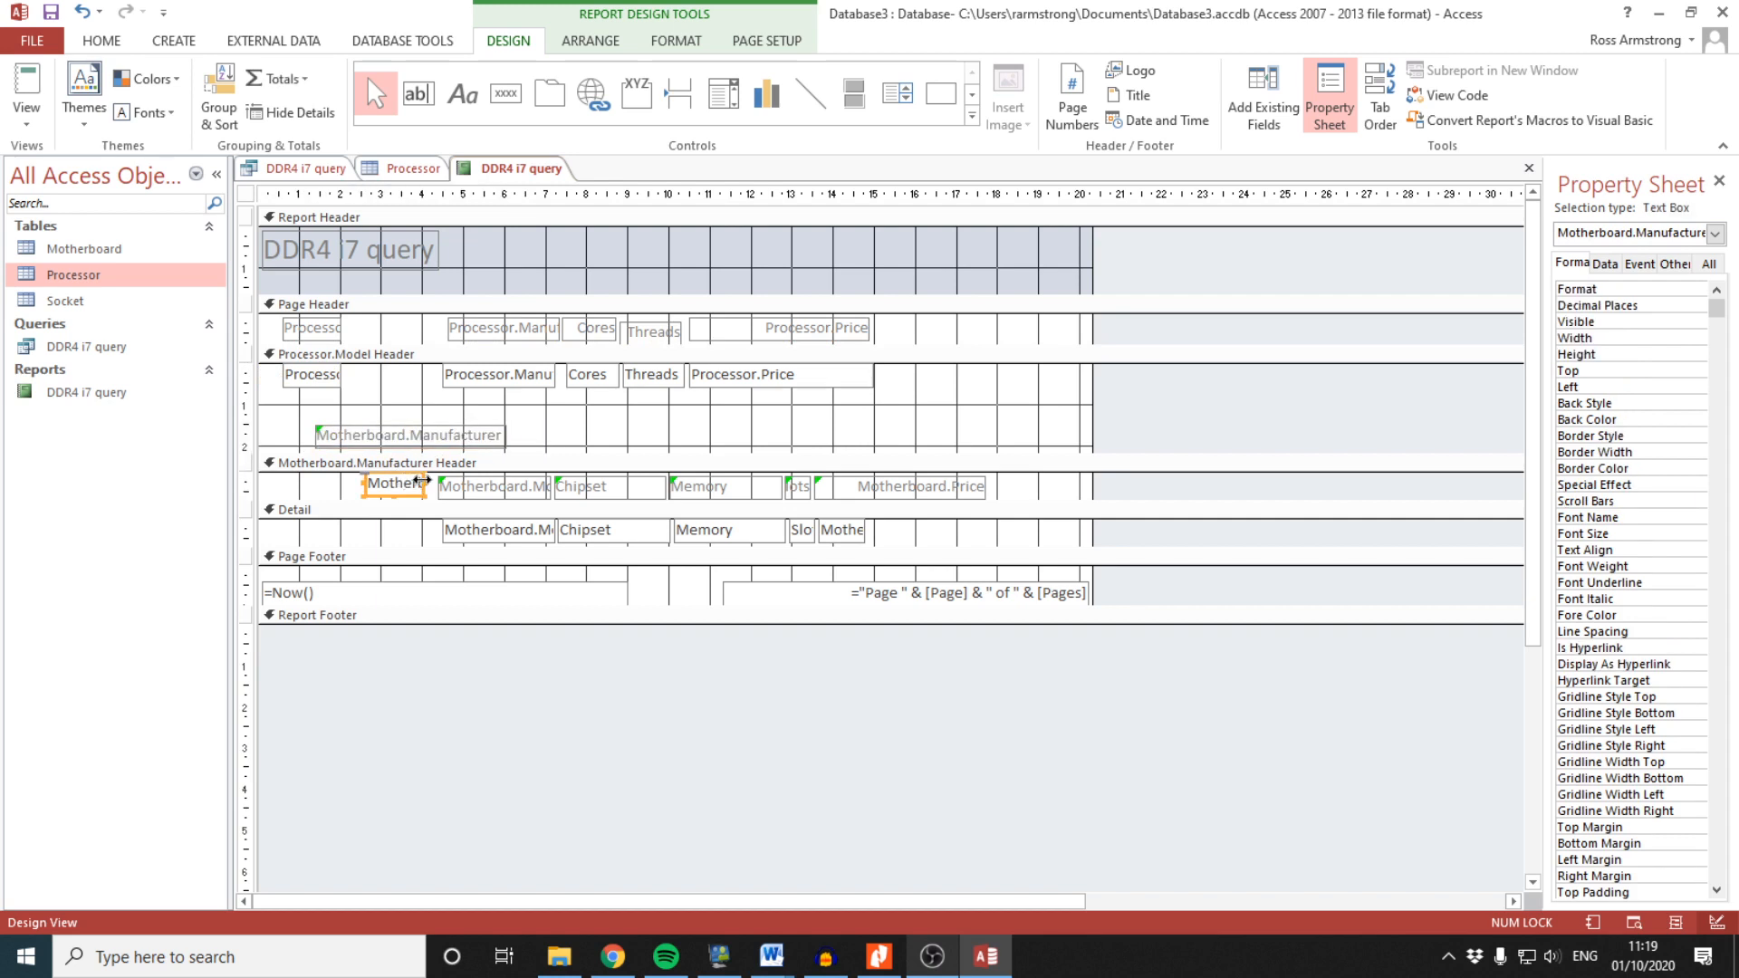
drag(371, 484, 317, 484)
Shift the motherboard model, Chipset, Memory, Slots and Price labels and their Detail text boxes together about 2 cm right
click(501, 493)
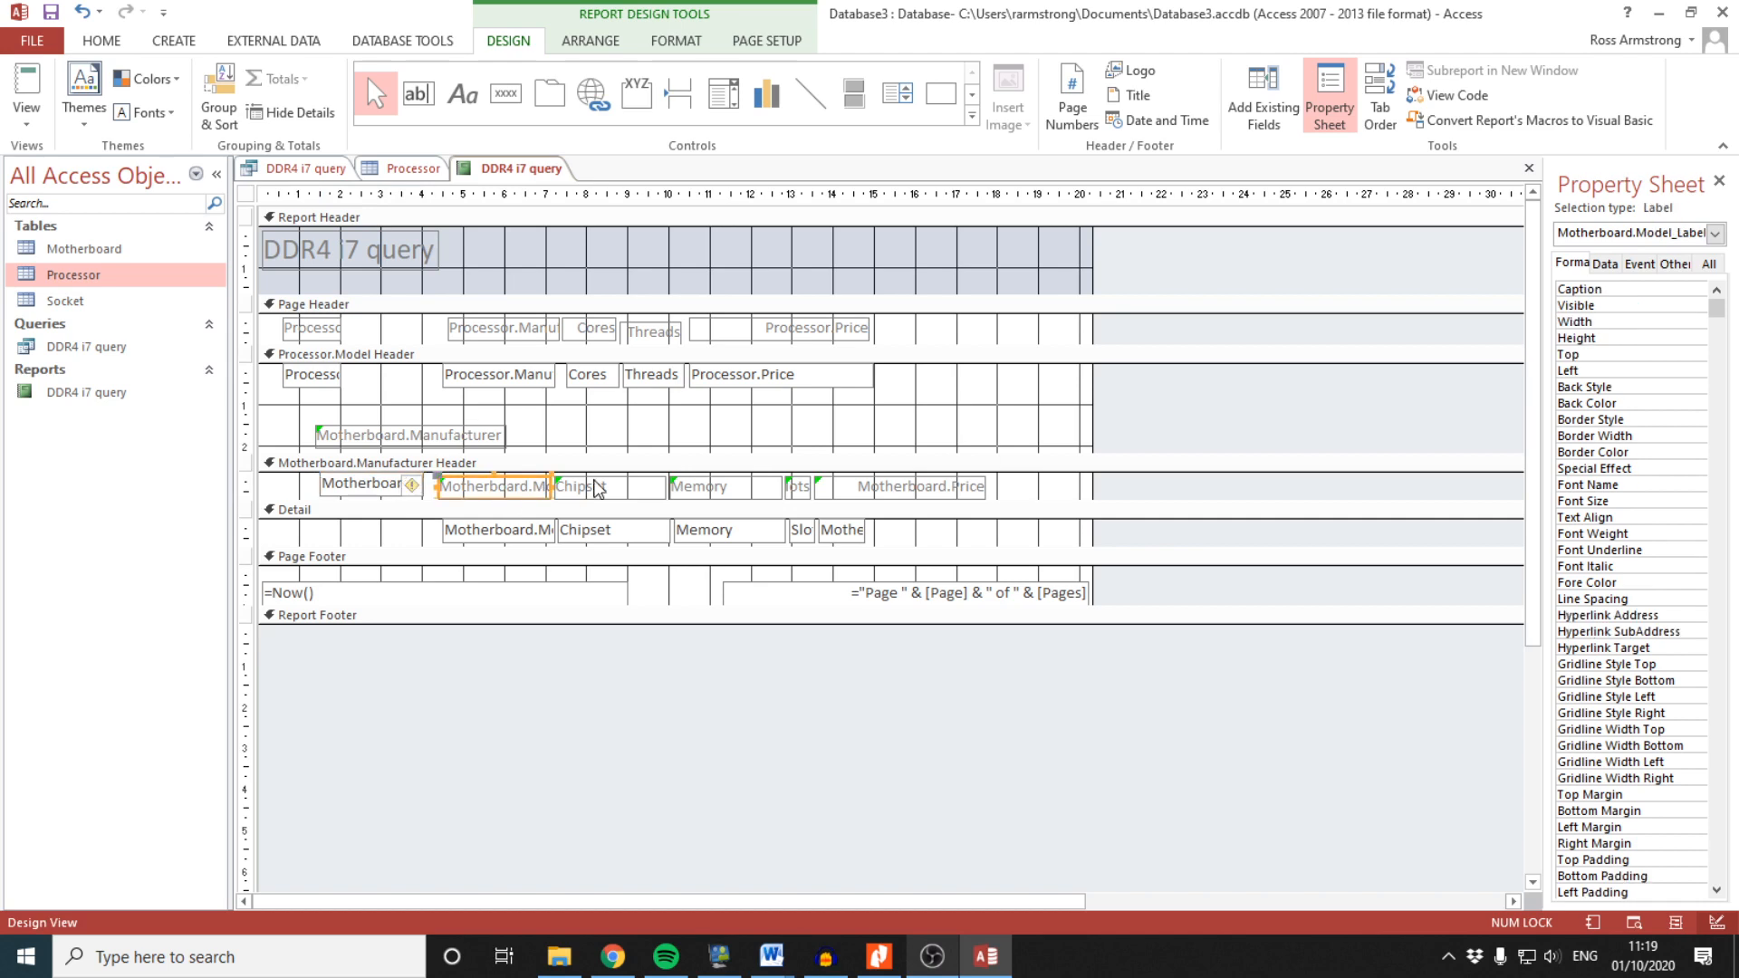
shift+click(605, 489)
shift+click(708, 488)
shift+click(799, 489)
shift+click(870, 489)
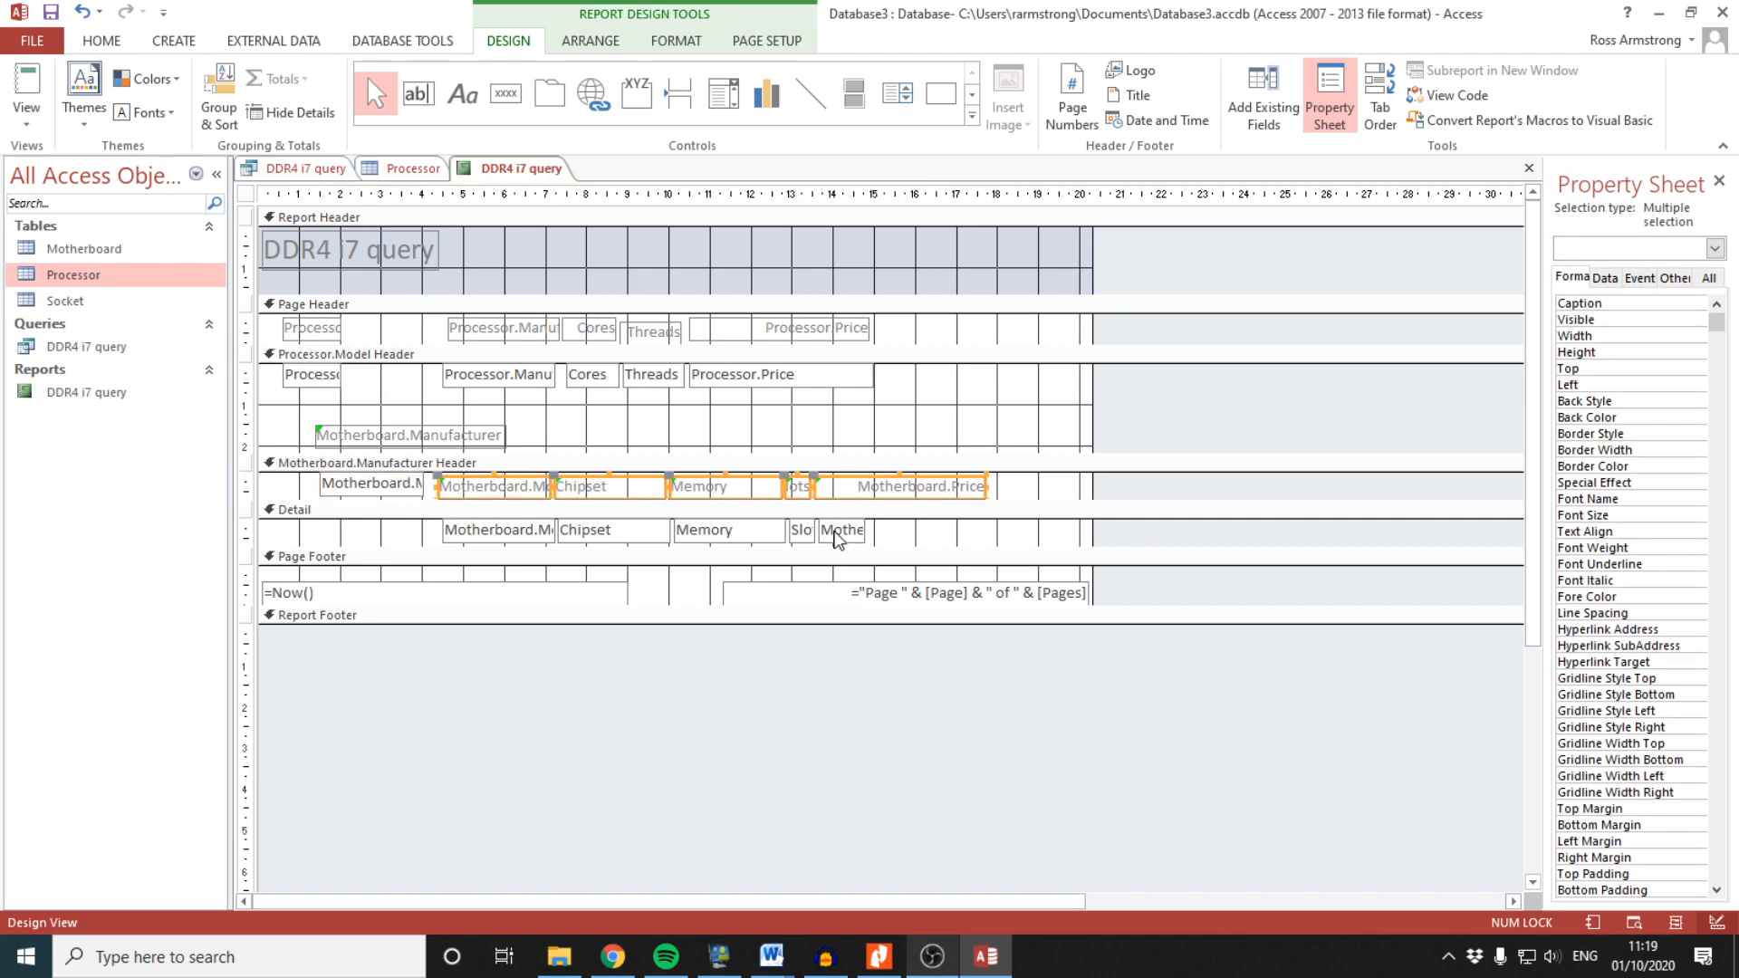
shift+click(842, 532)
shift+click(798, 535)
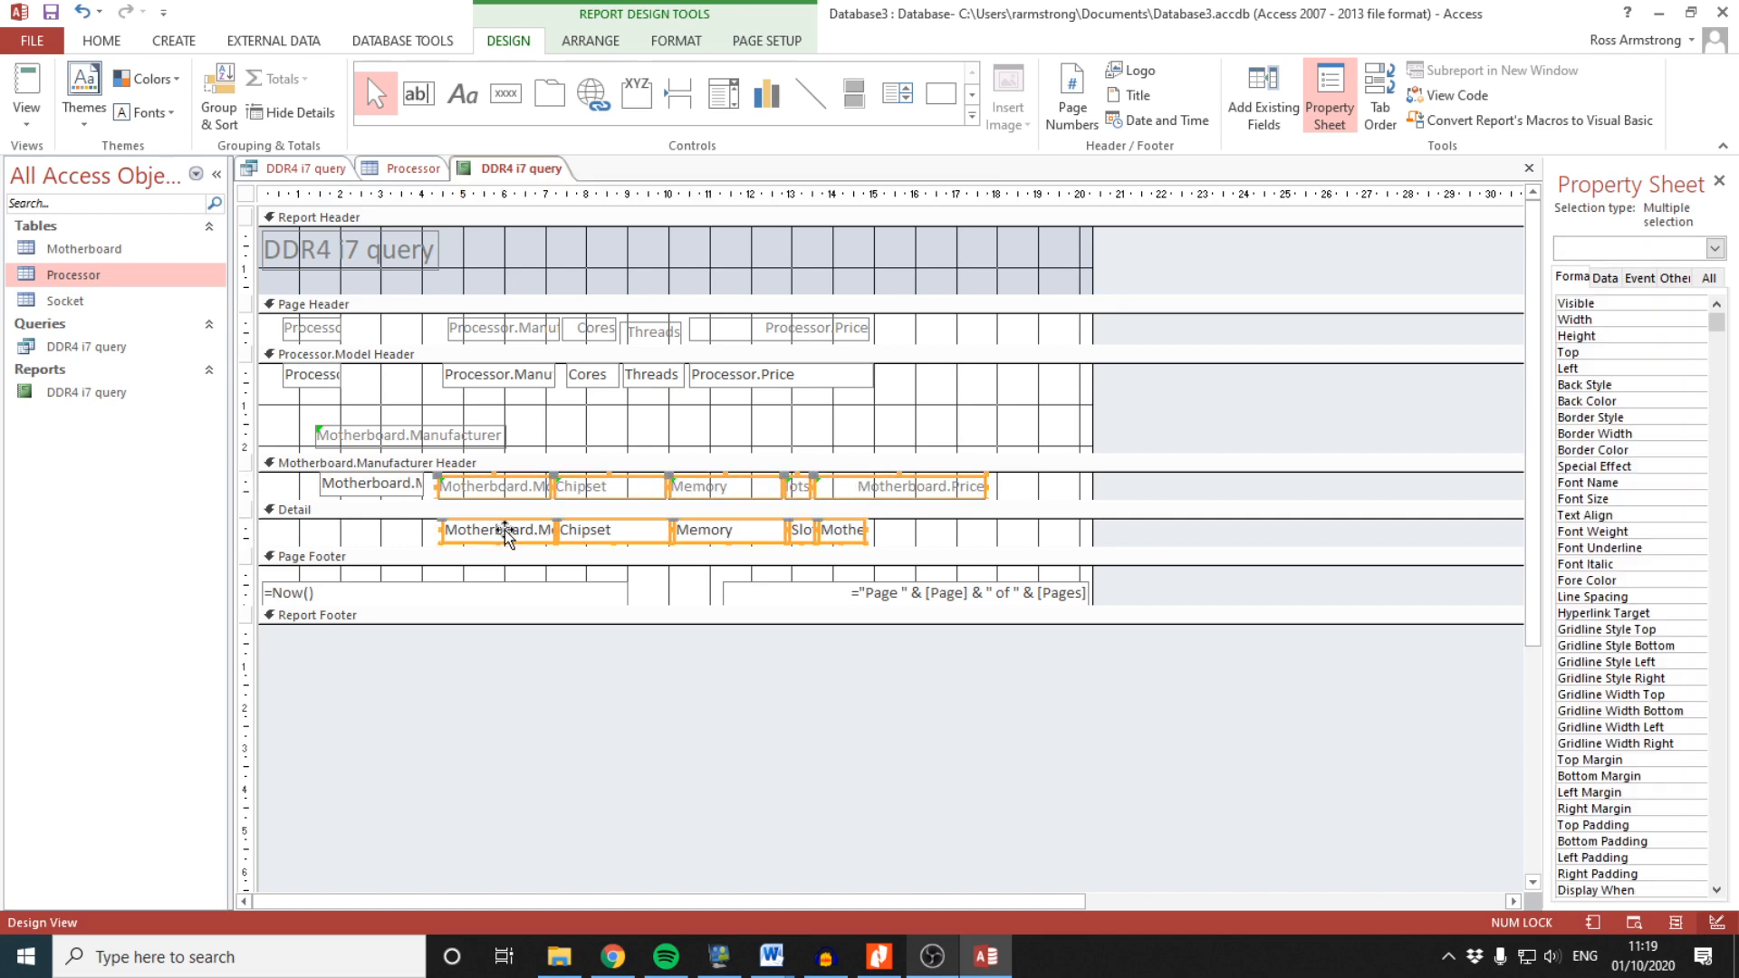
drag(503, 529, 582, 537)
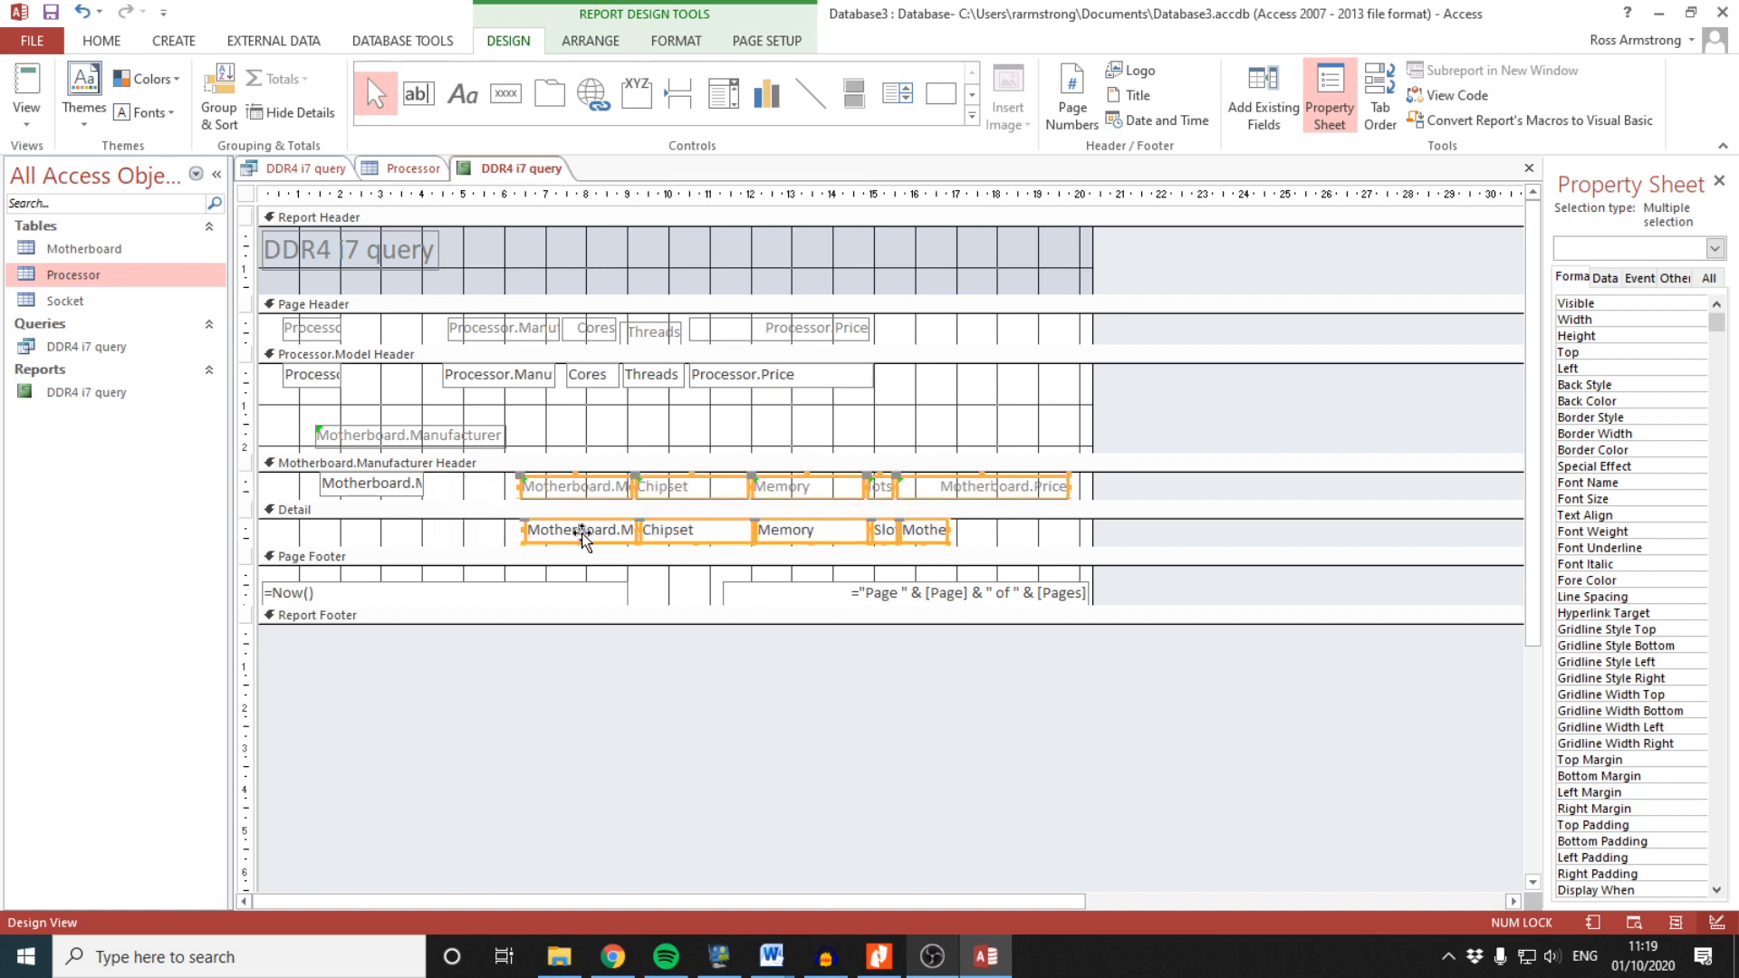
Resize the Motherboard.Price text box and label to matching widths, and widen the Slots label into the space freed beside them
click(928, 531)
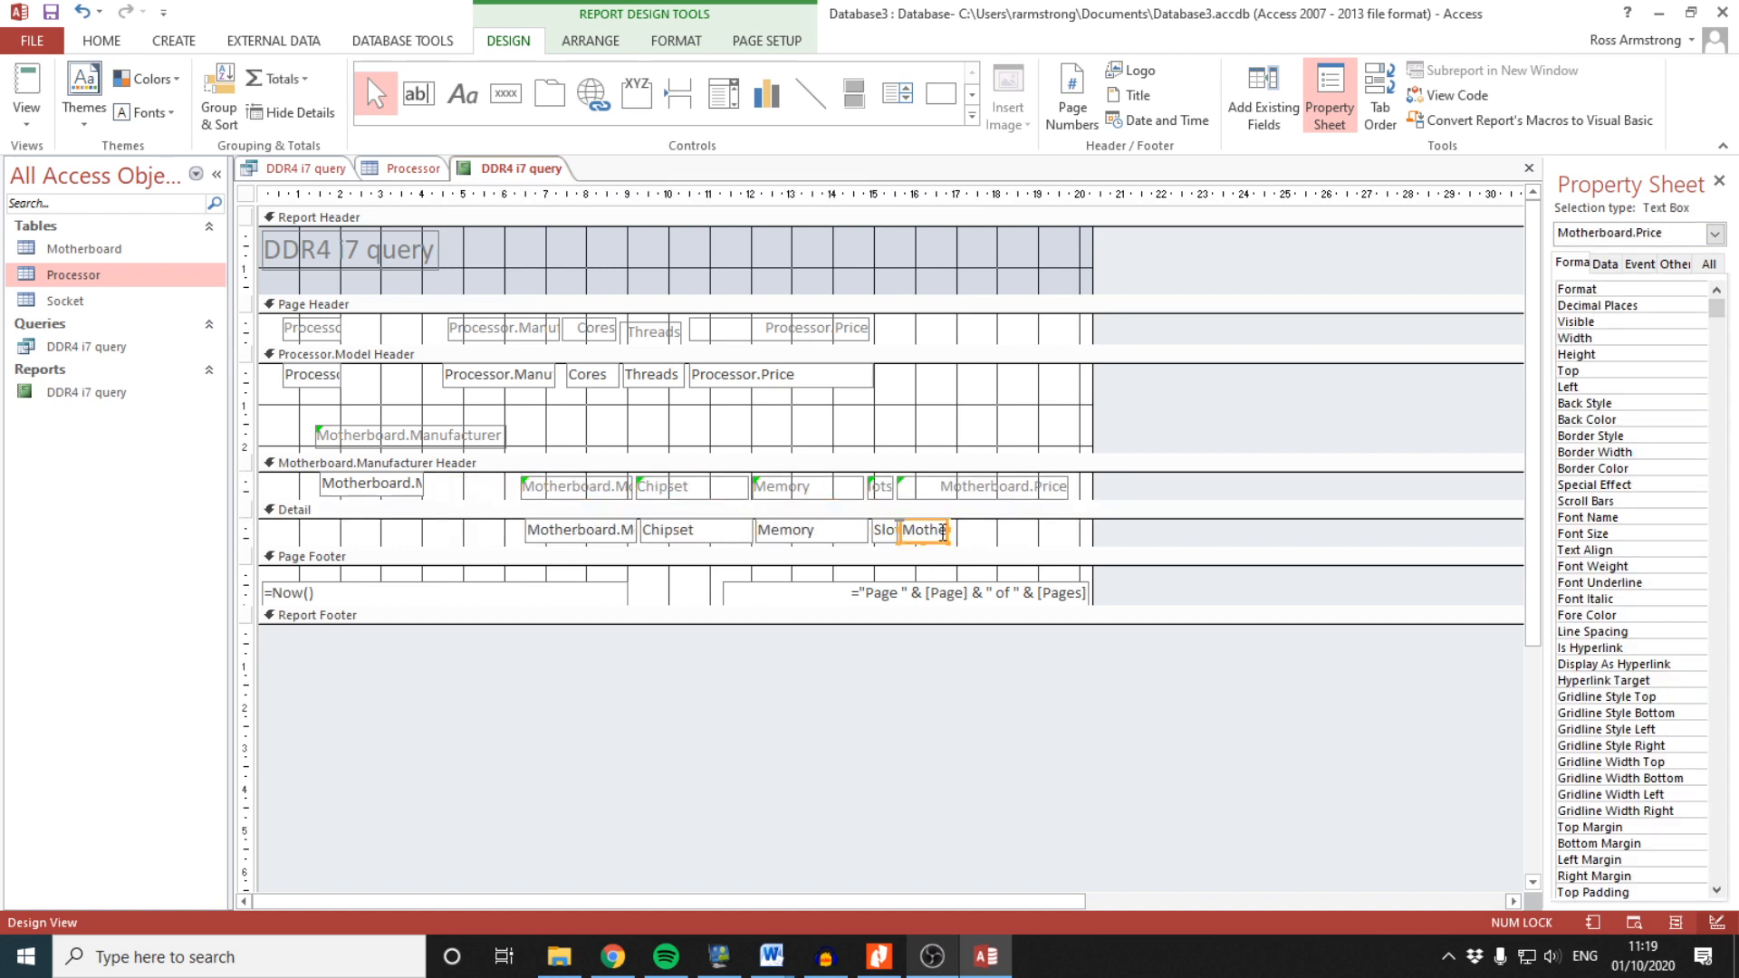
drag(942, 530, 1046, 530)
drag(906, 540, 922, 487)
click(885, 536)
click(883, 488)
click(928, 490)
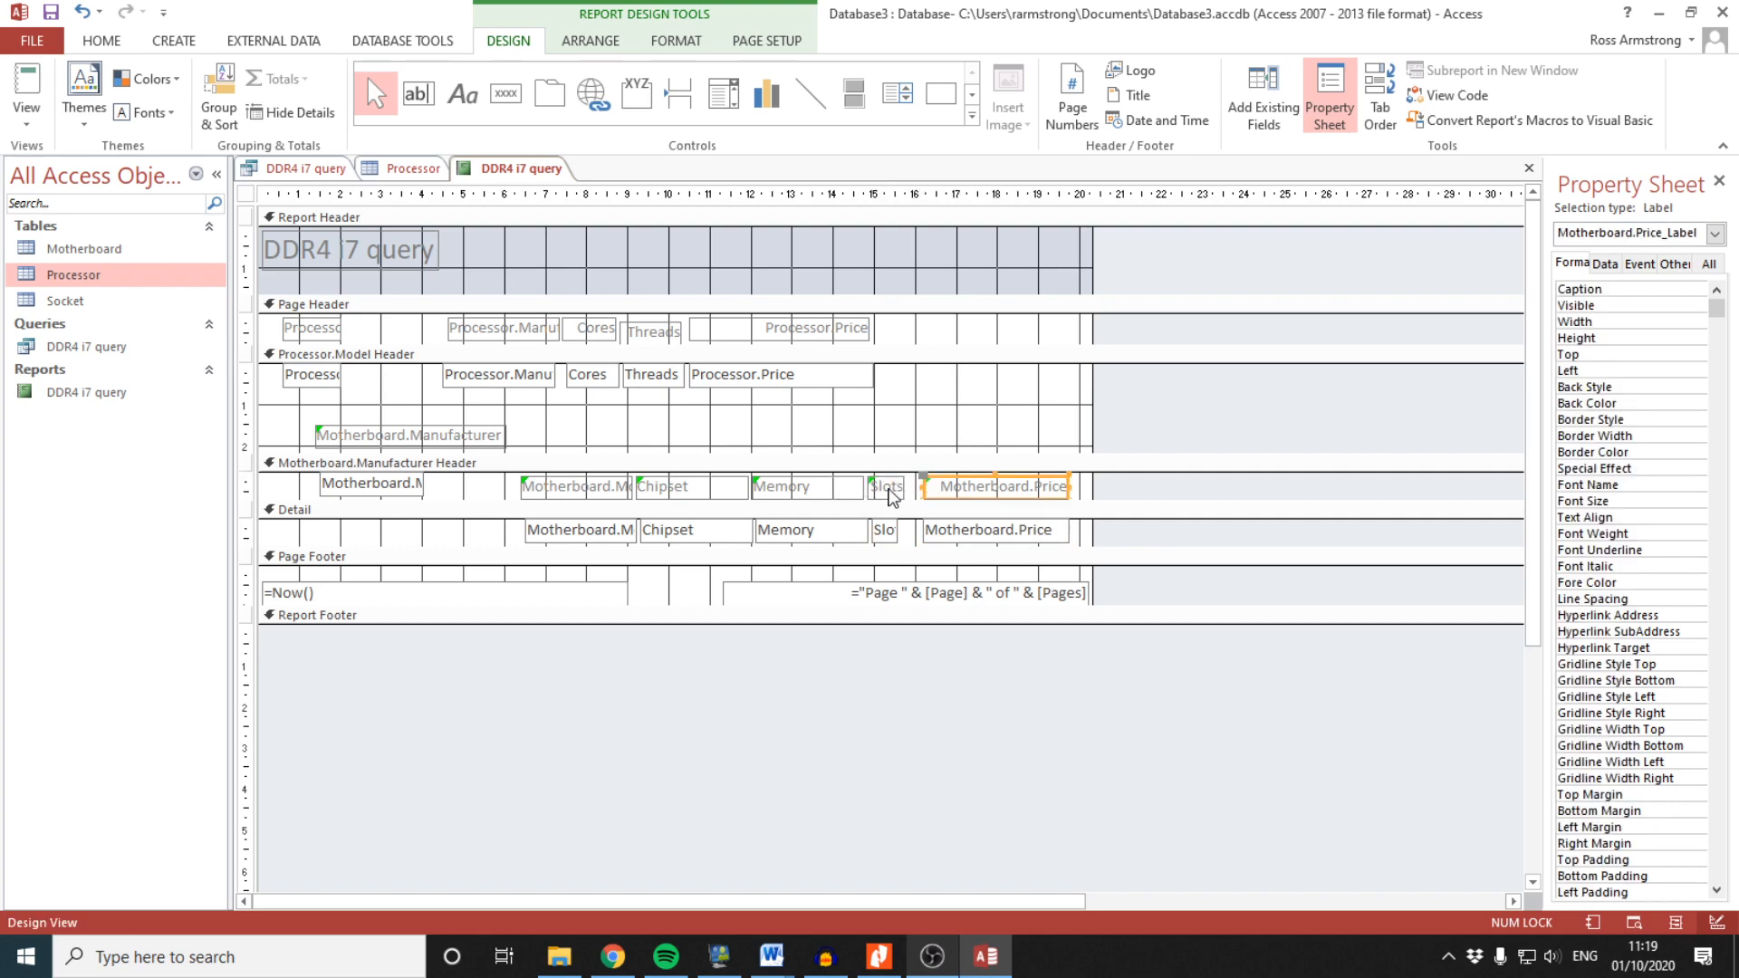
Widen the Slots text box in the Detail section to match its label
click(891, 489)
click(892, 534)
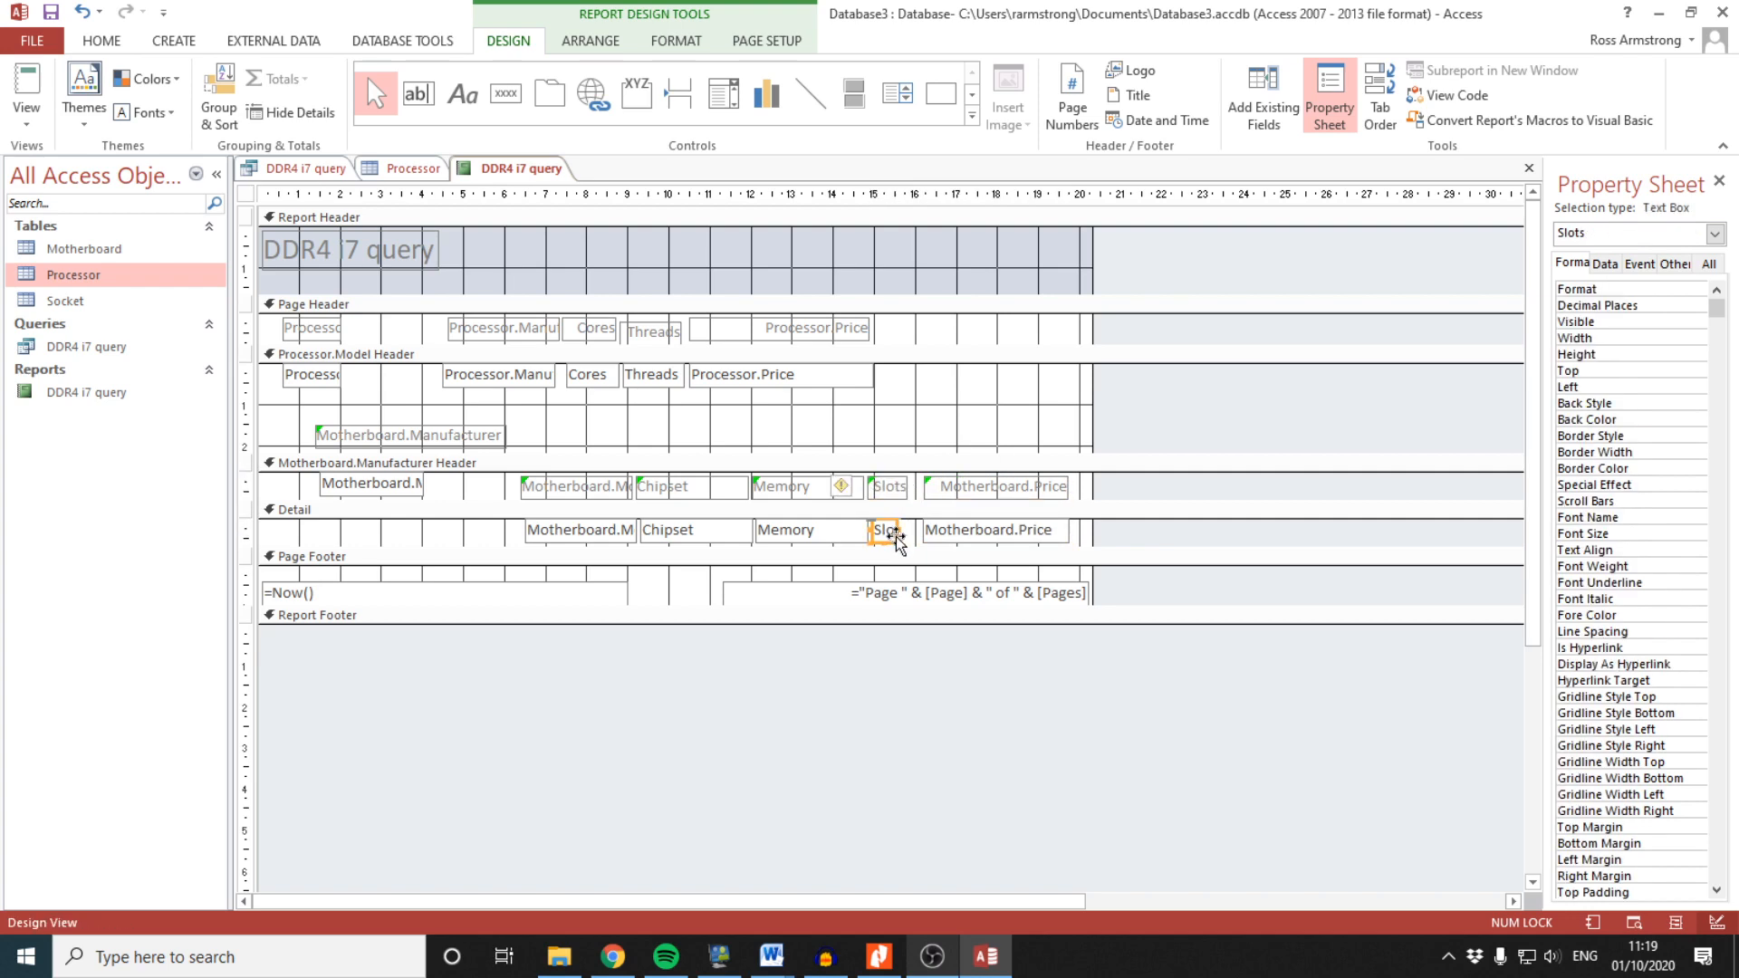
drag(897, 529, 906, 530)
click(835, 490)
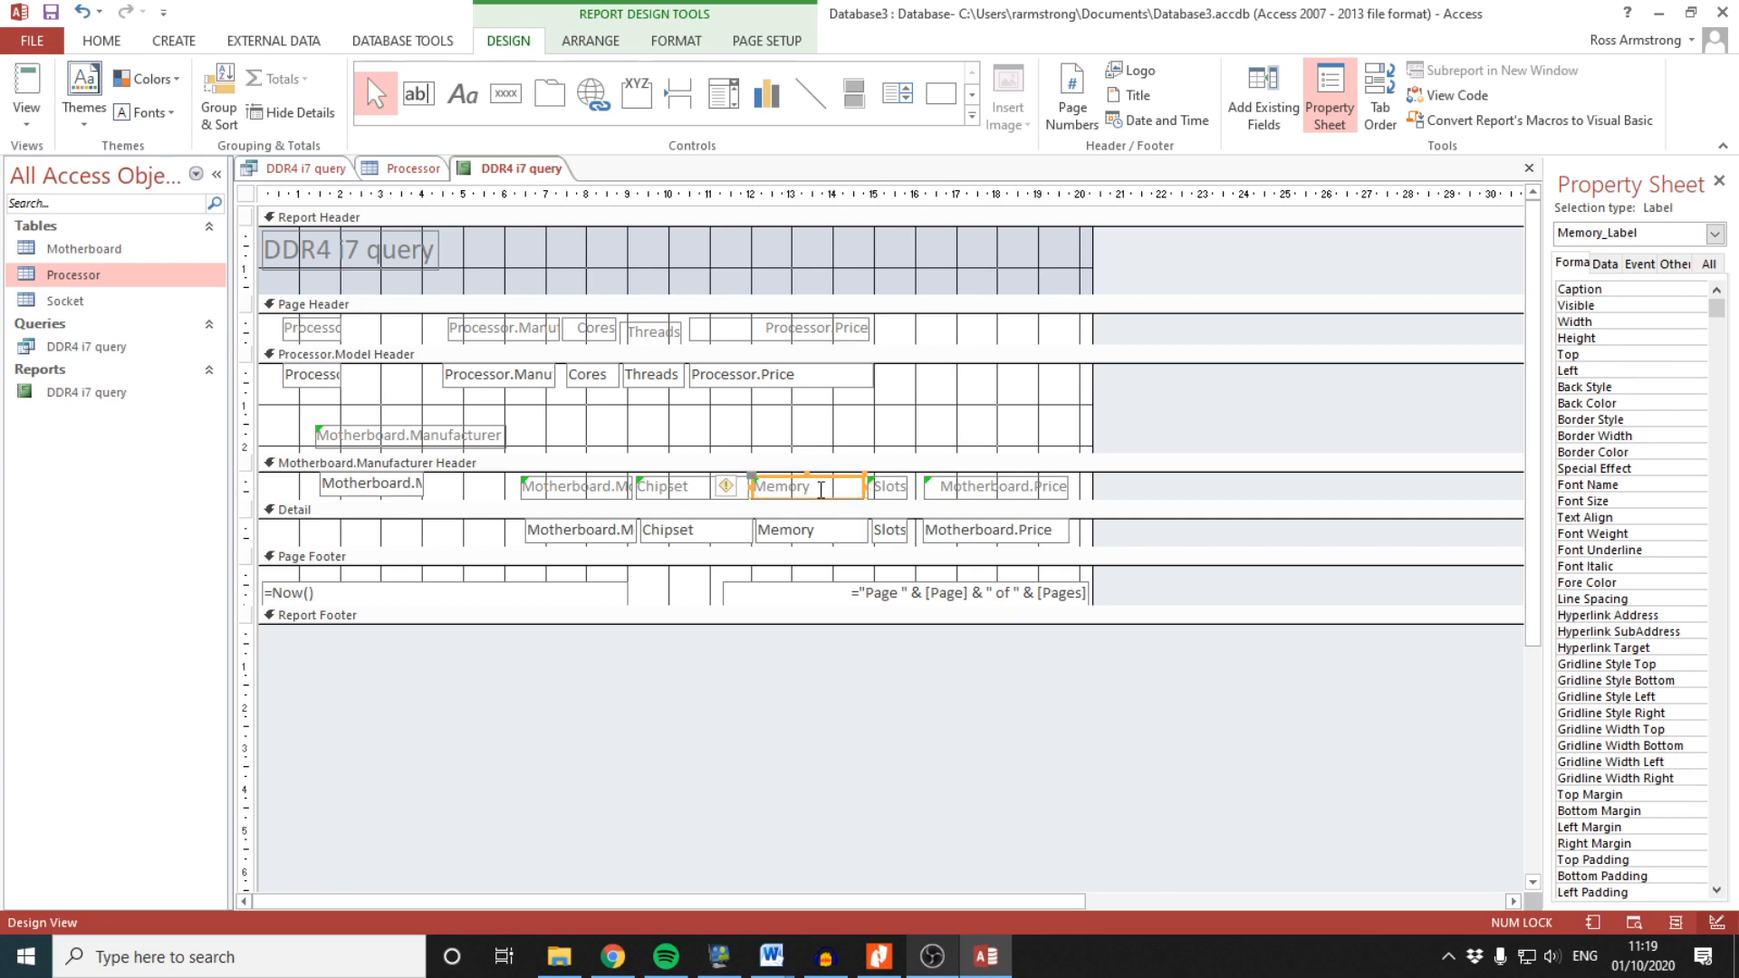
click(823, 486)
click(819, 533)
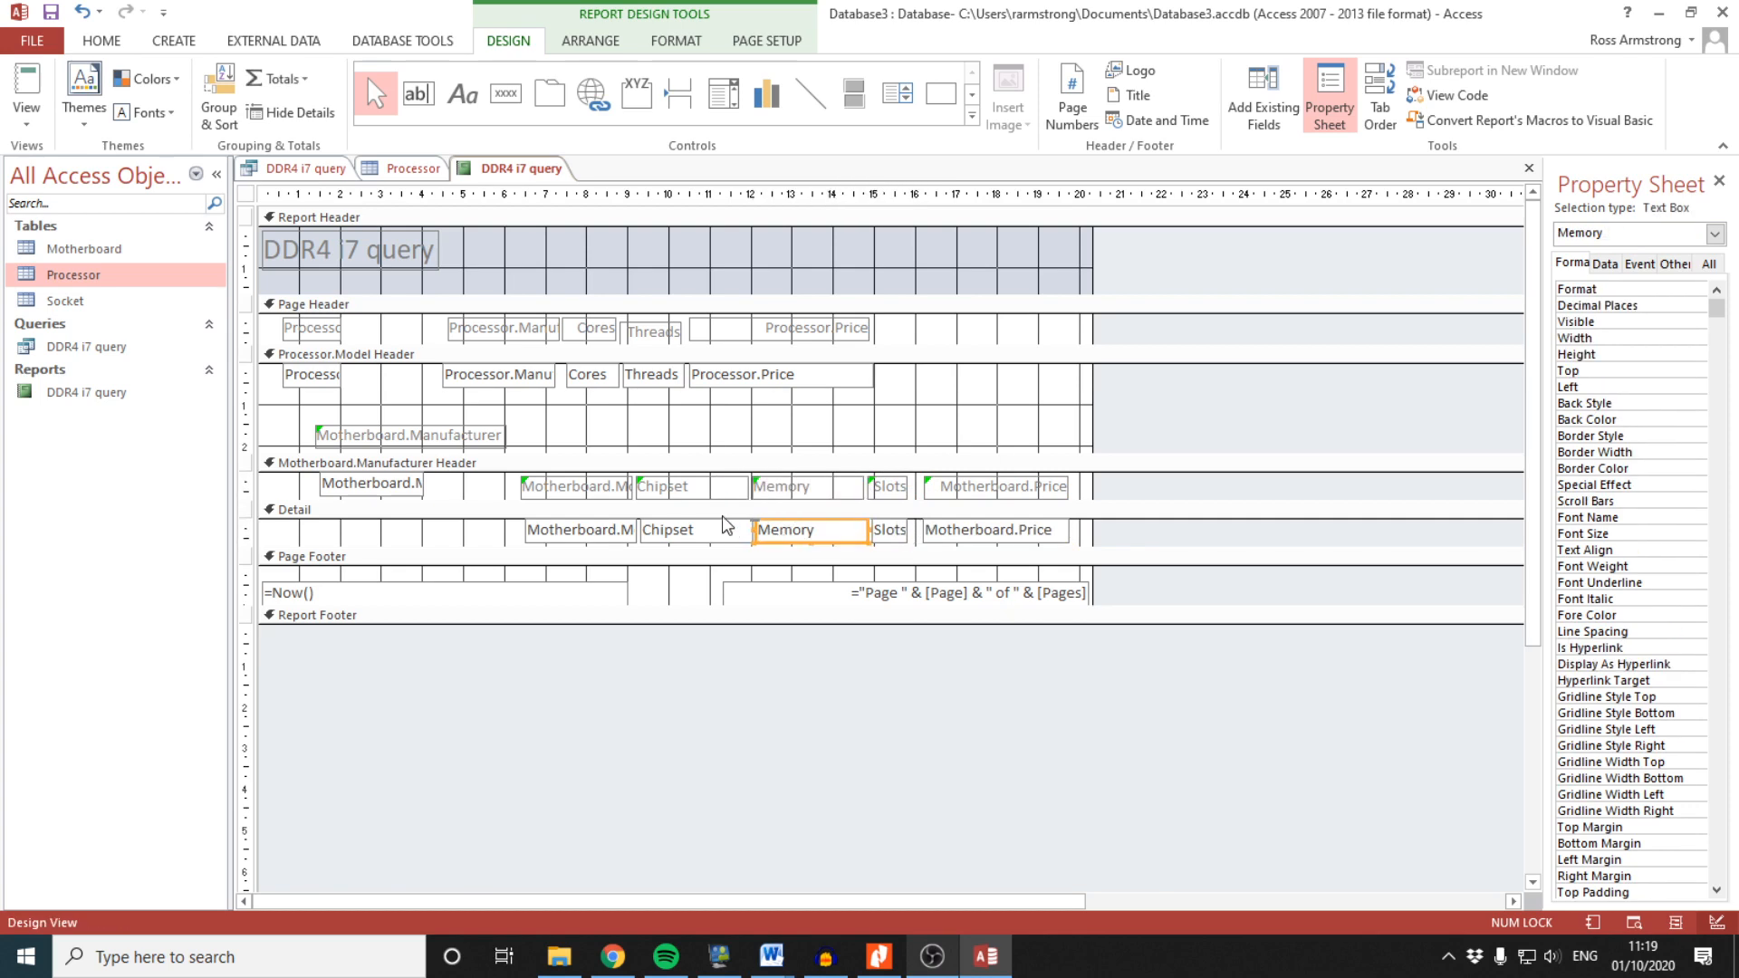
Preview the column layout in Report View and return to Design View
click(26, 118)
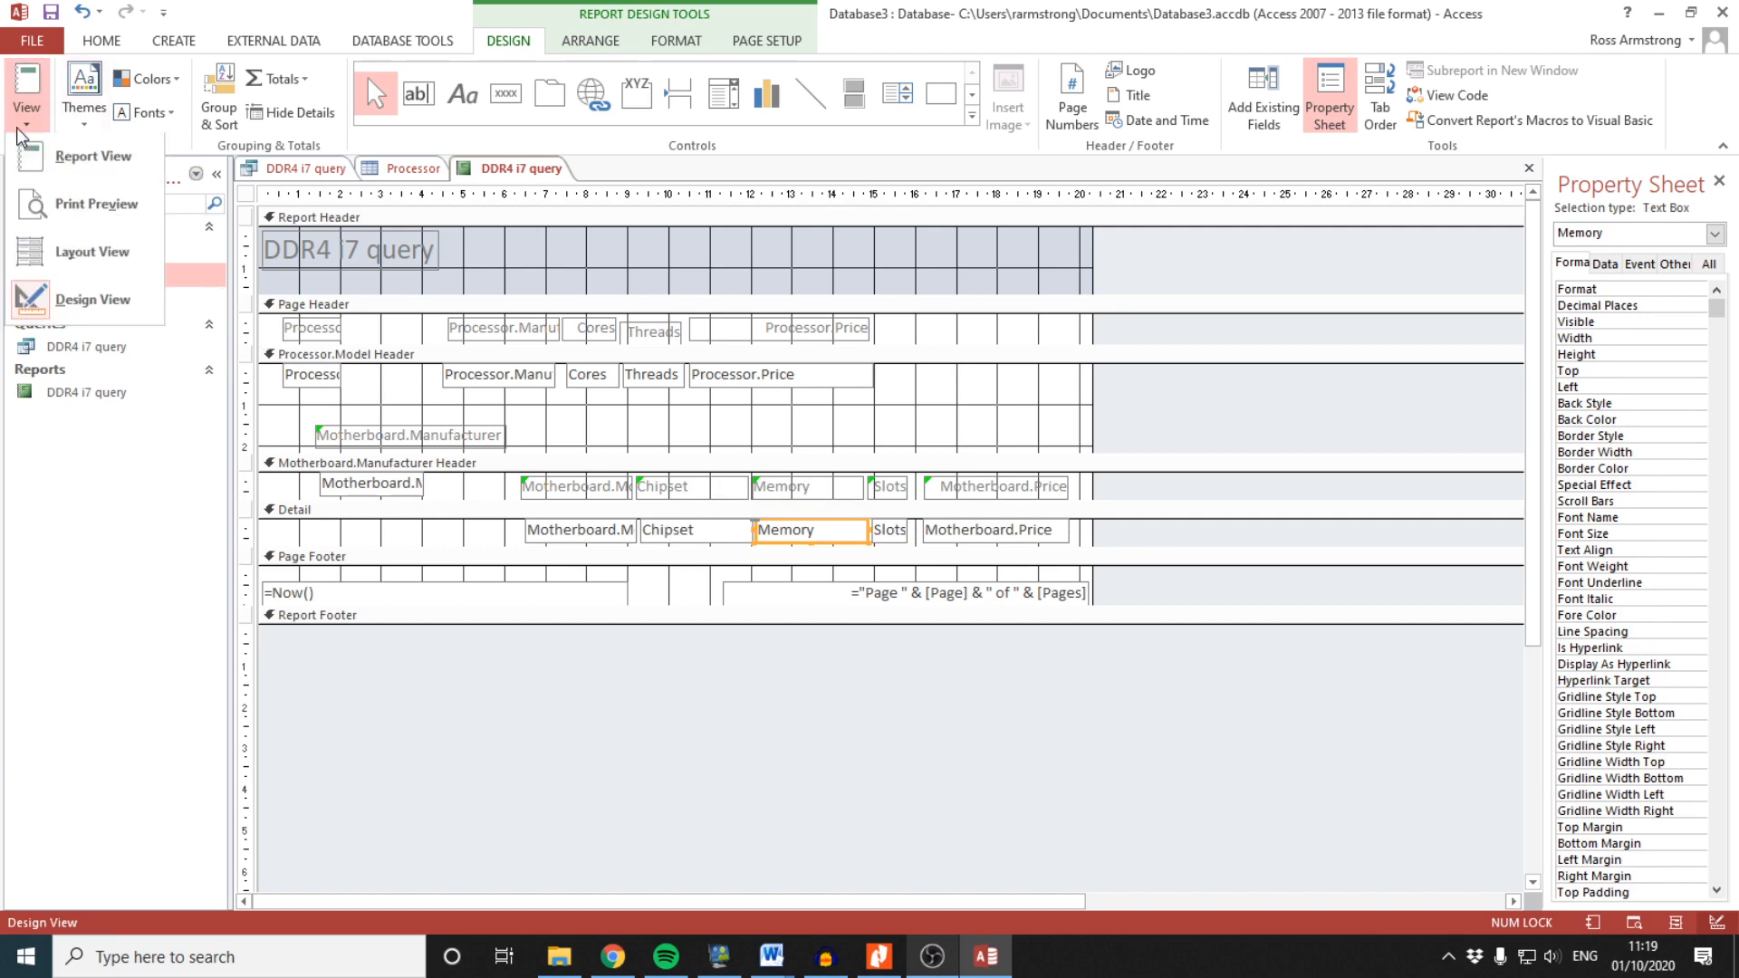
click(37, 168)
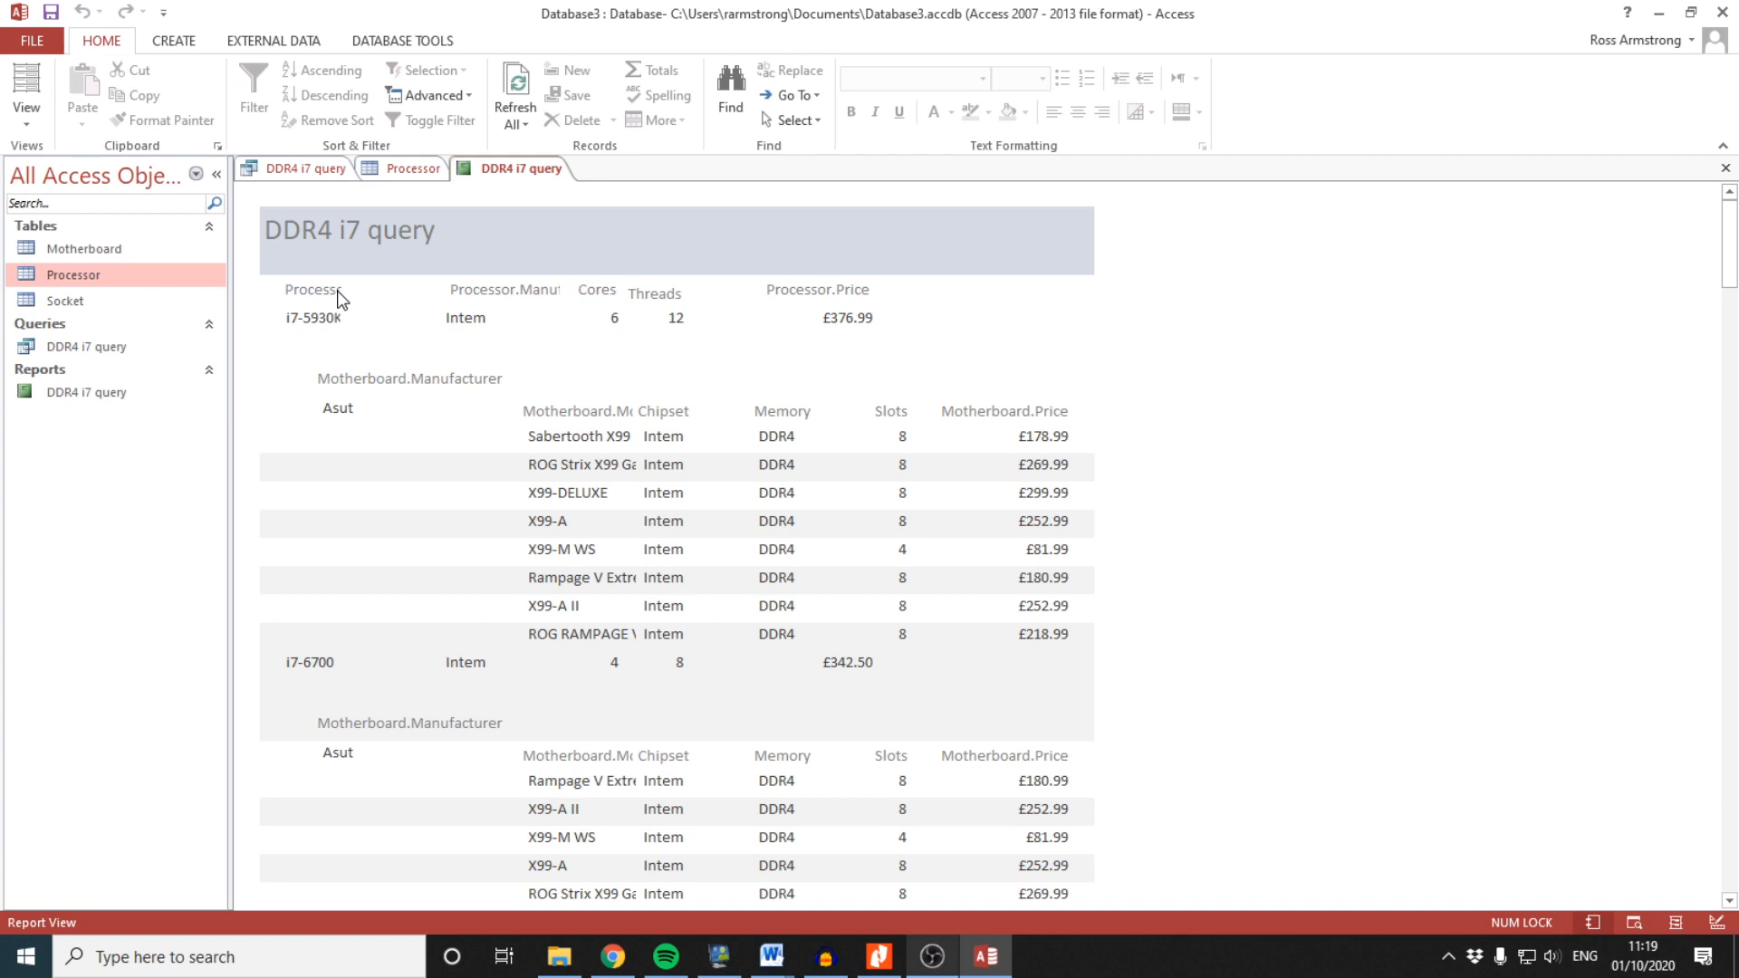
click(26, 118)
click(57, 294)
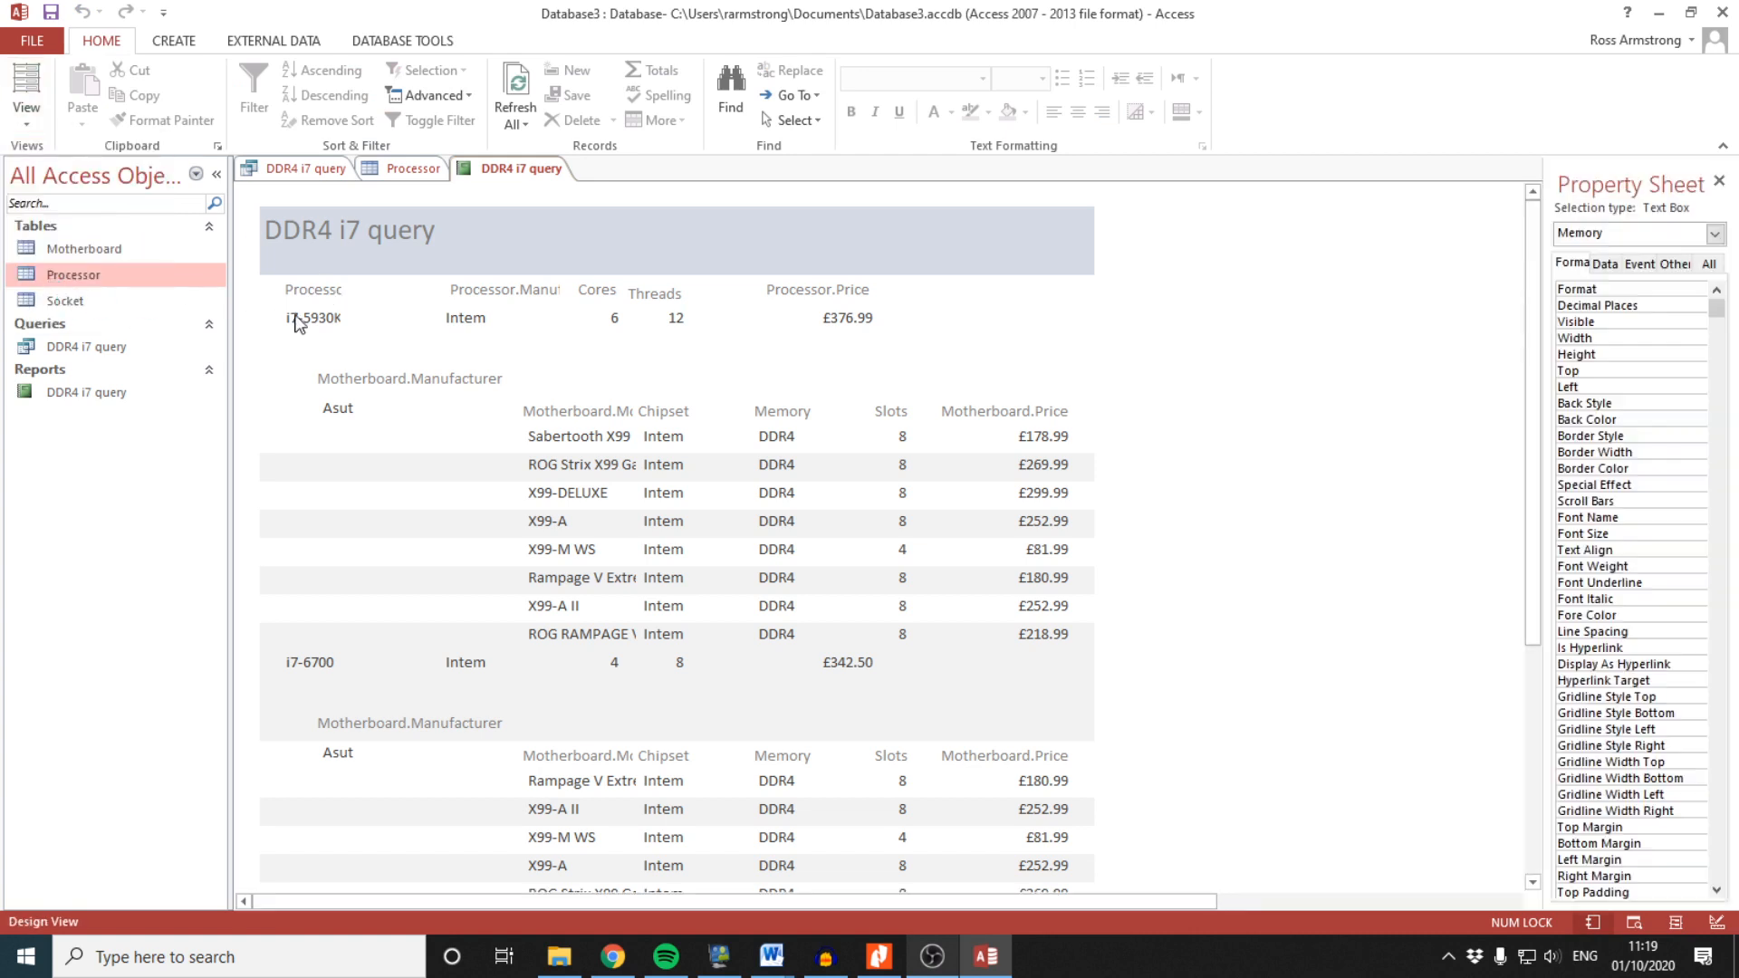
Widen the Processor.Model label in the Page Header and its text box in the Processor.Model Header to show the full name
click(349, 330)
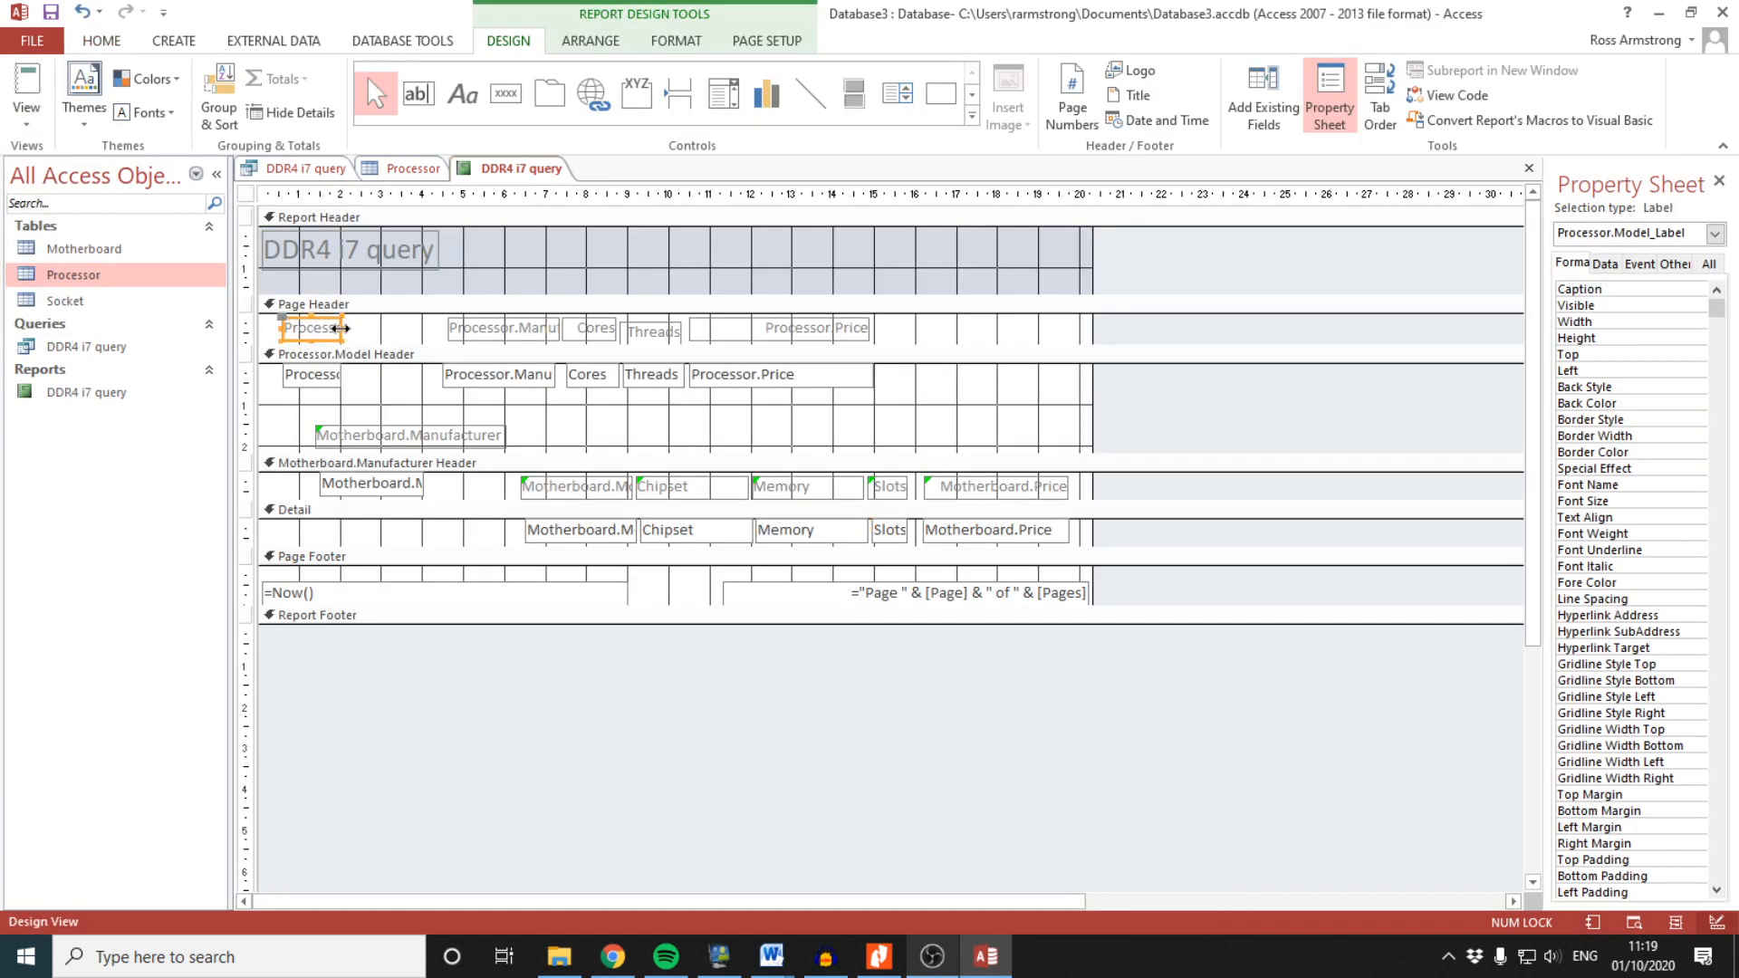
click(317, 381)
drag(341, 377, 417, 372)
click(375, 323)
click(396, 386)
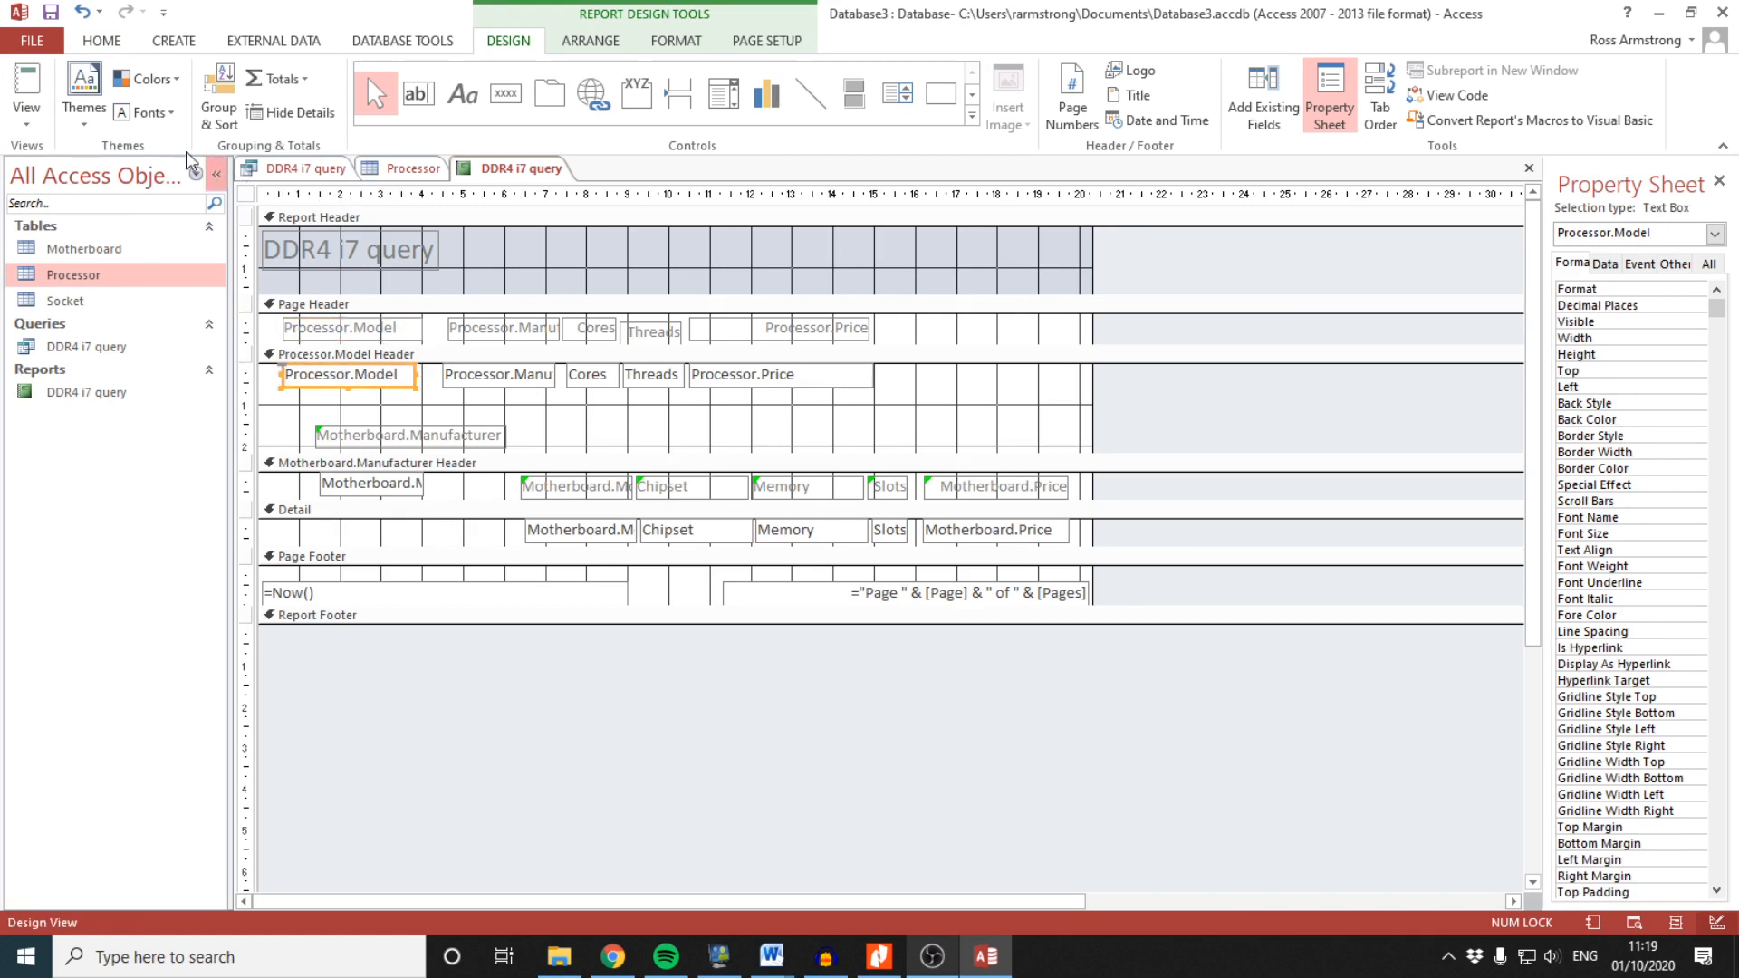
Preview the processor and motherboard rows in Report View and return to Design View
click(28, 118)
click(158, 167)
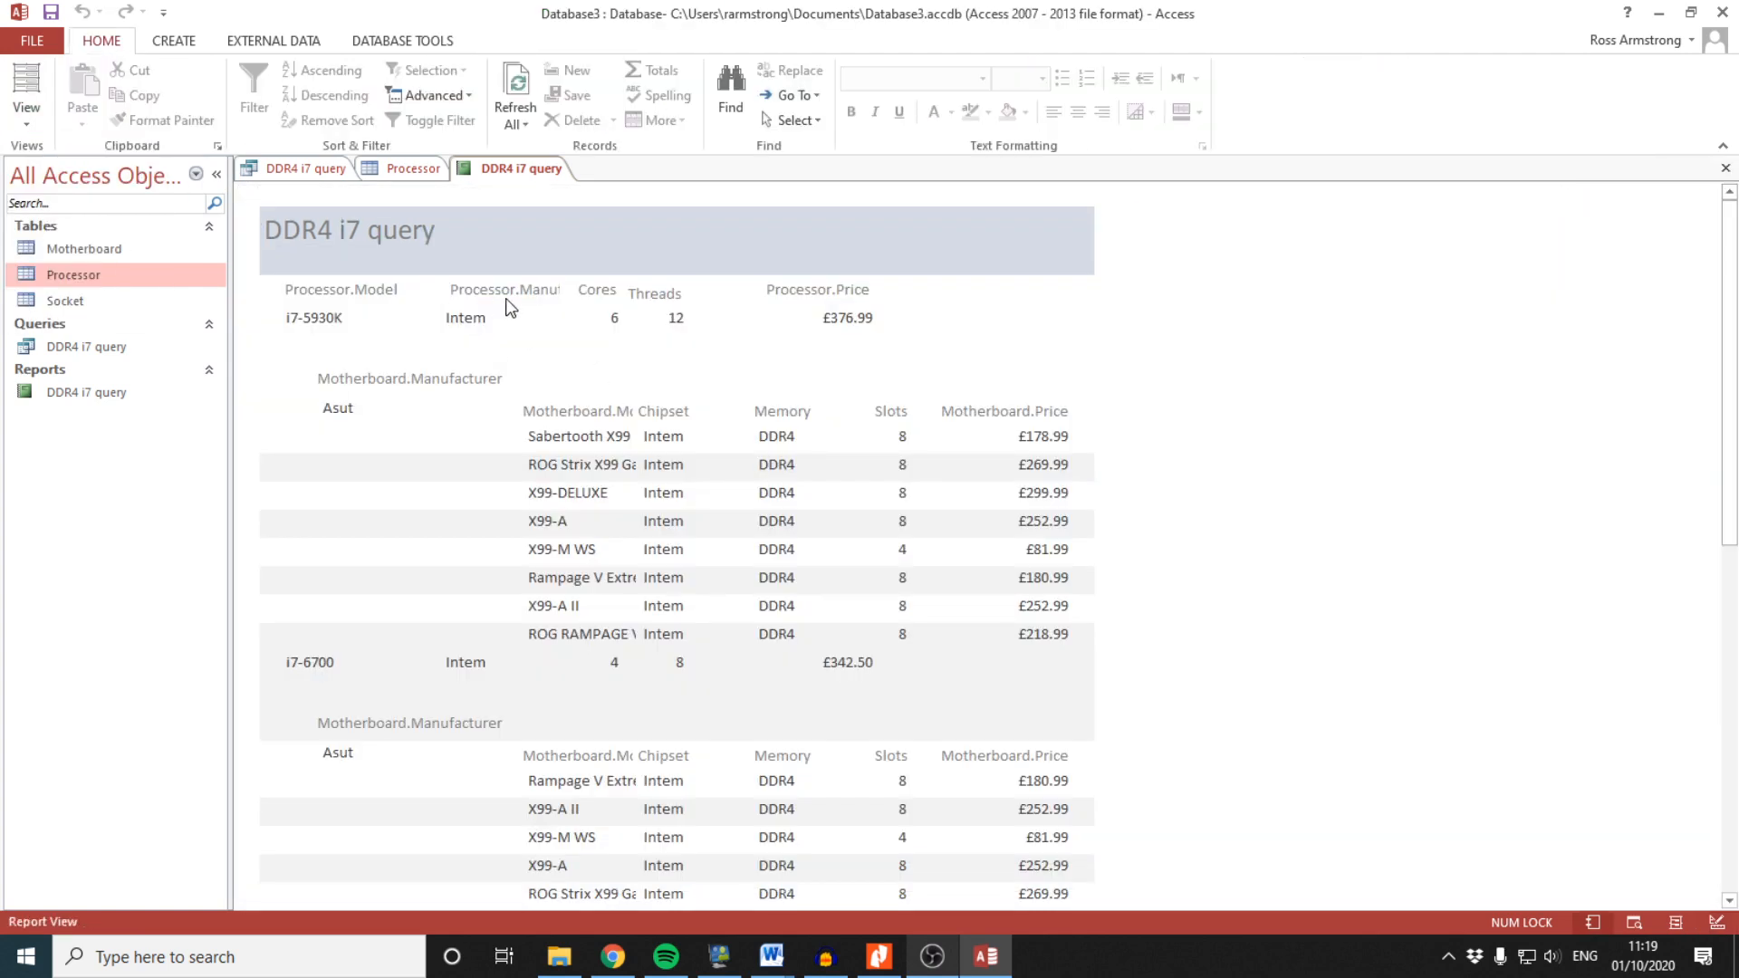
click(580, 312)
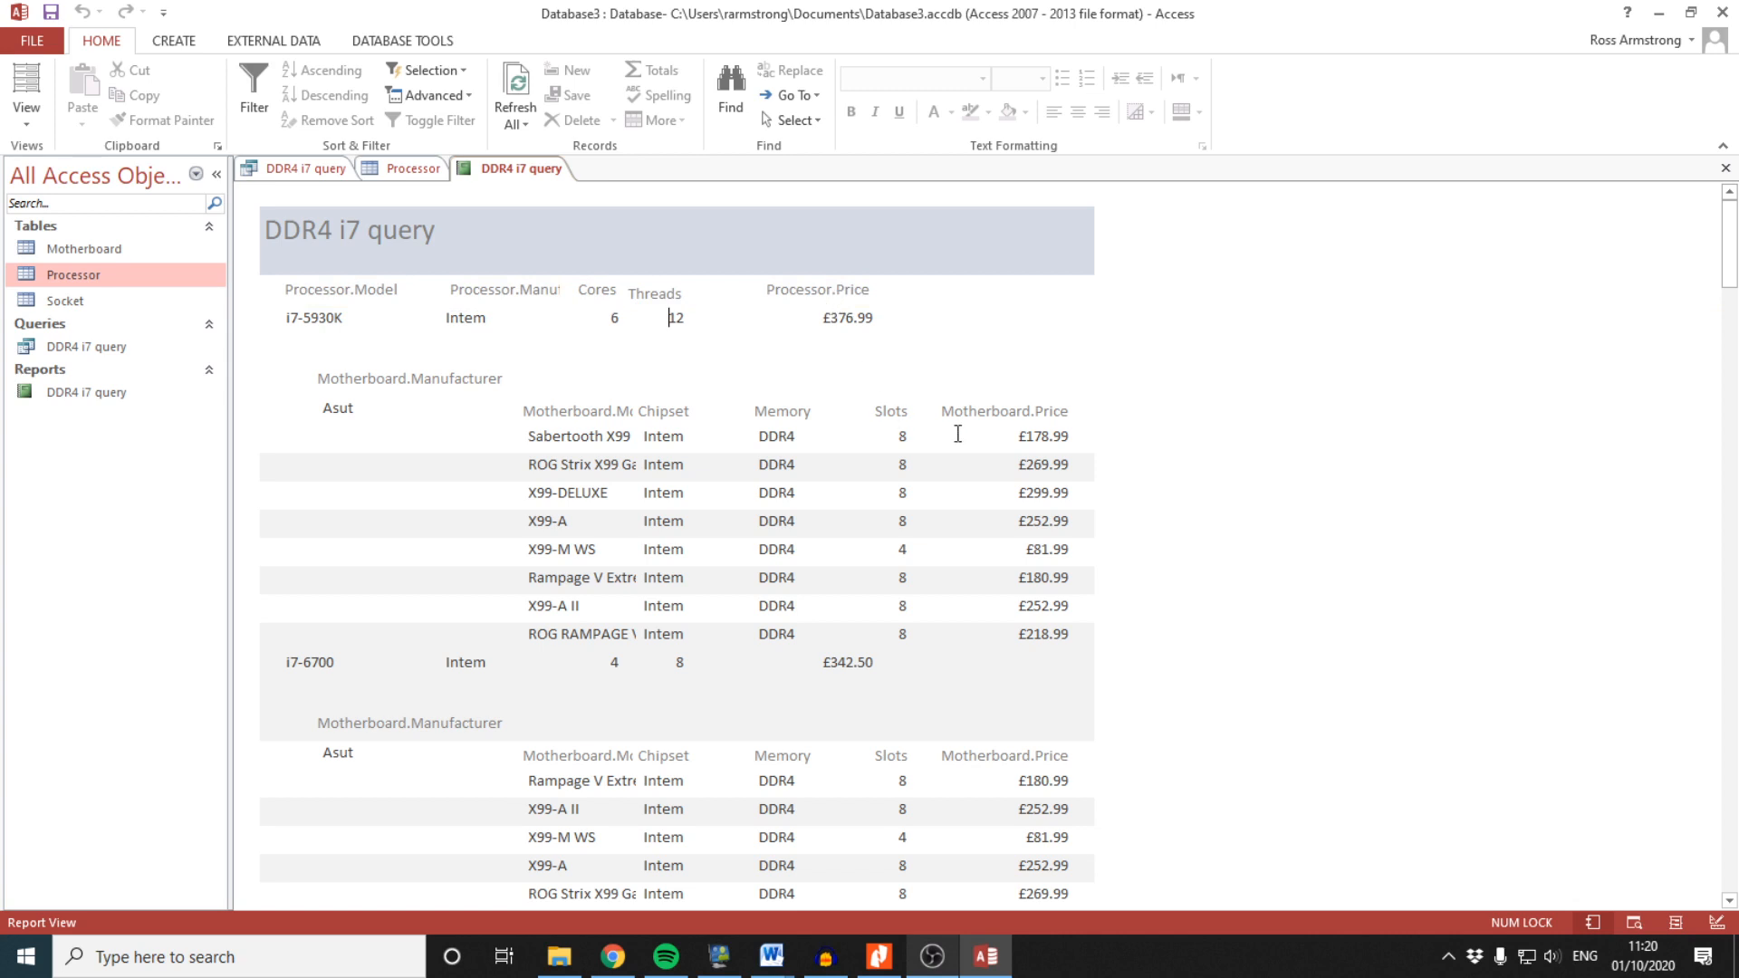
click(324, 666)
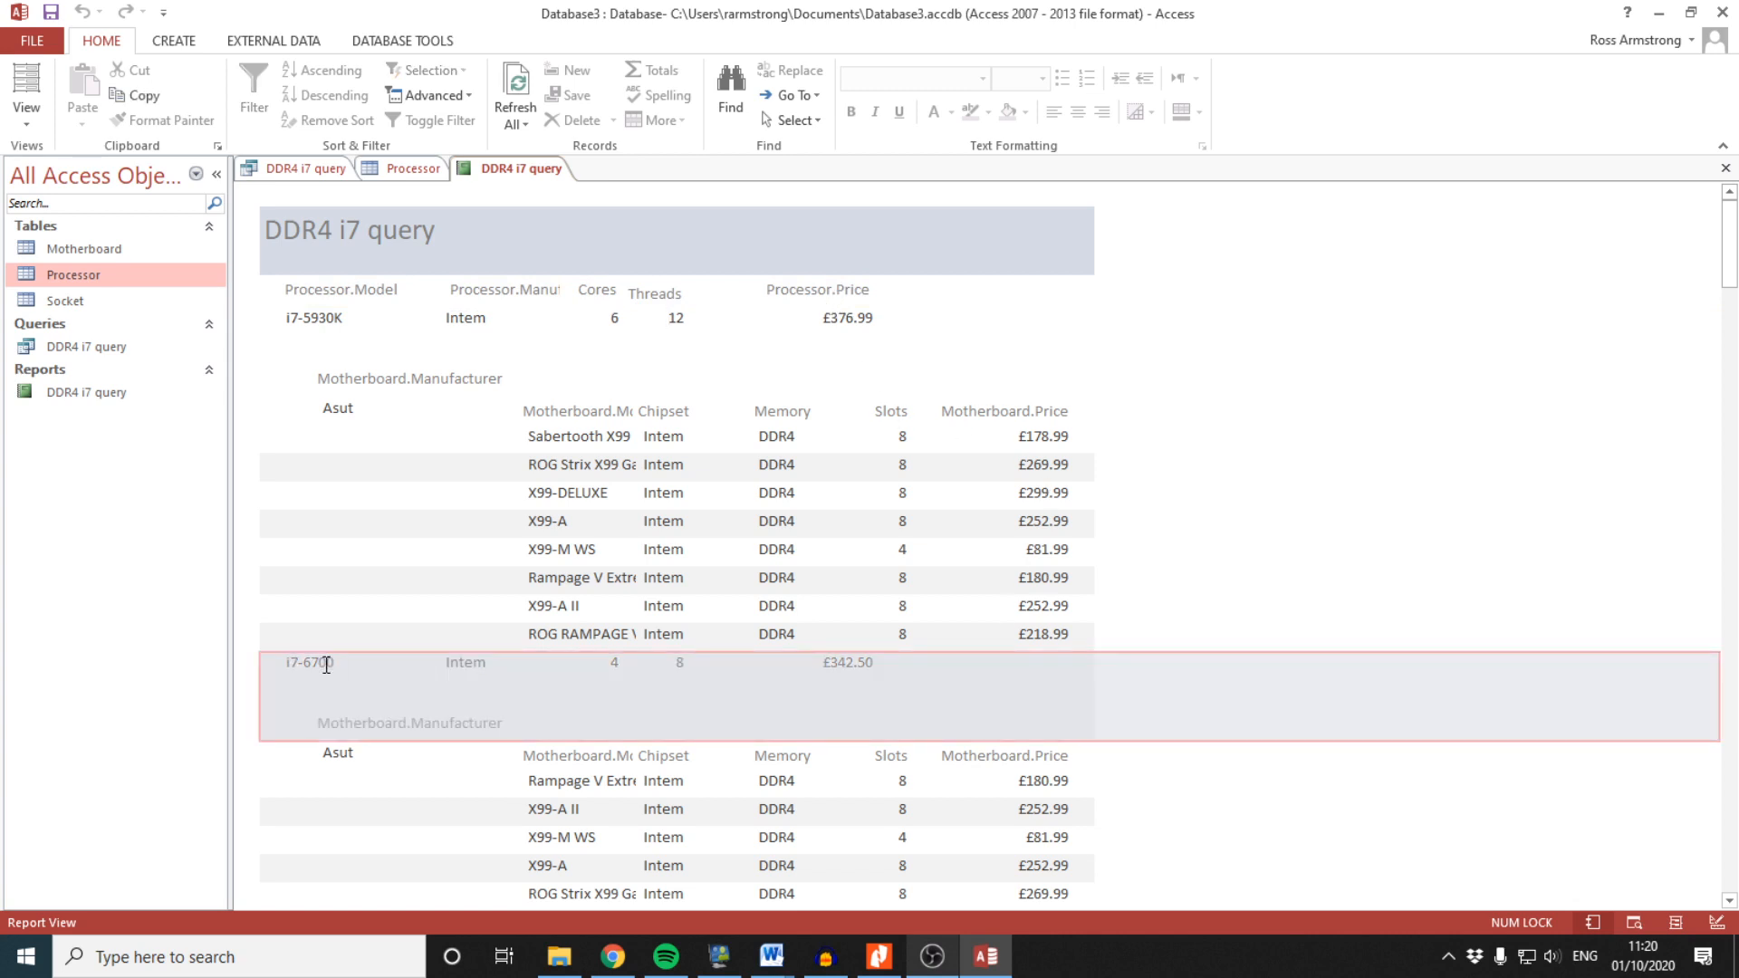
click(276, 674)
click(26, 113)
click(91, 301)
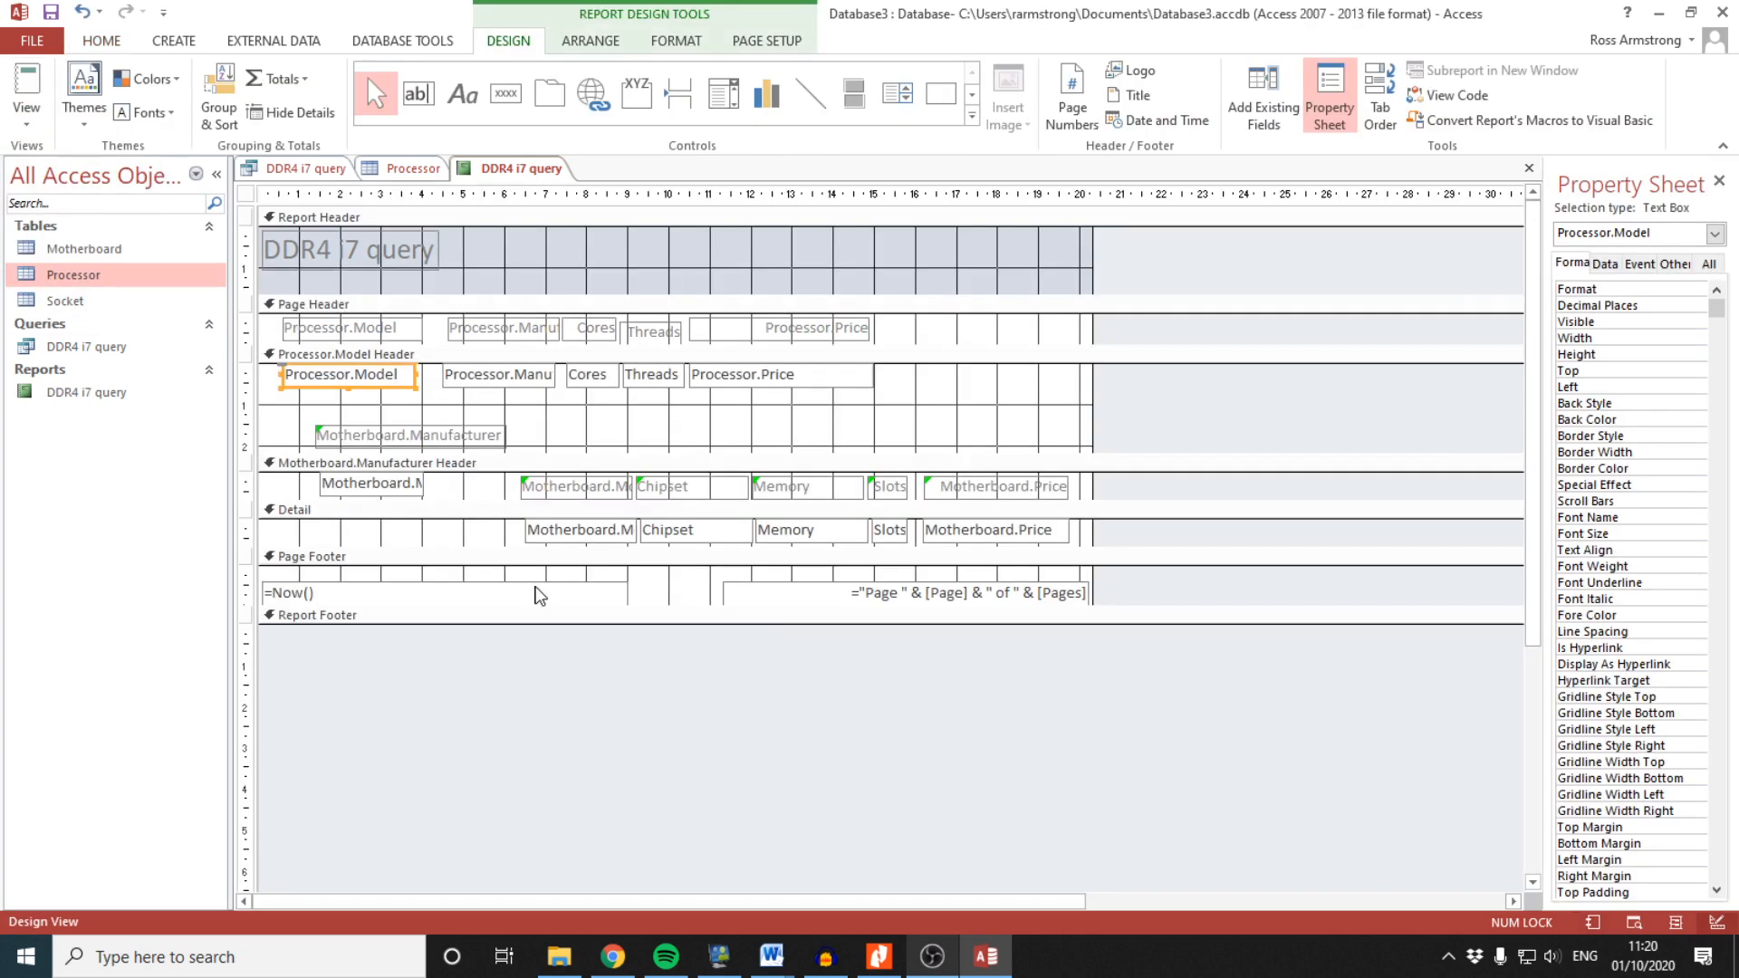
Try a taller Detail section of about 2 cm, check the row spacing in Report View and return to Design View
drag(547, 508, 546, 566)
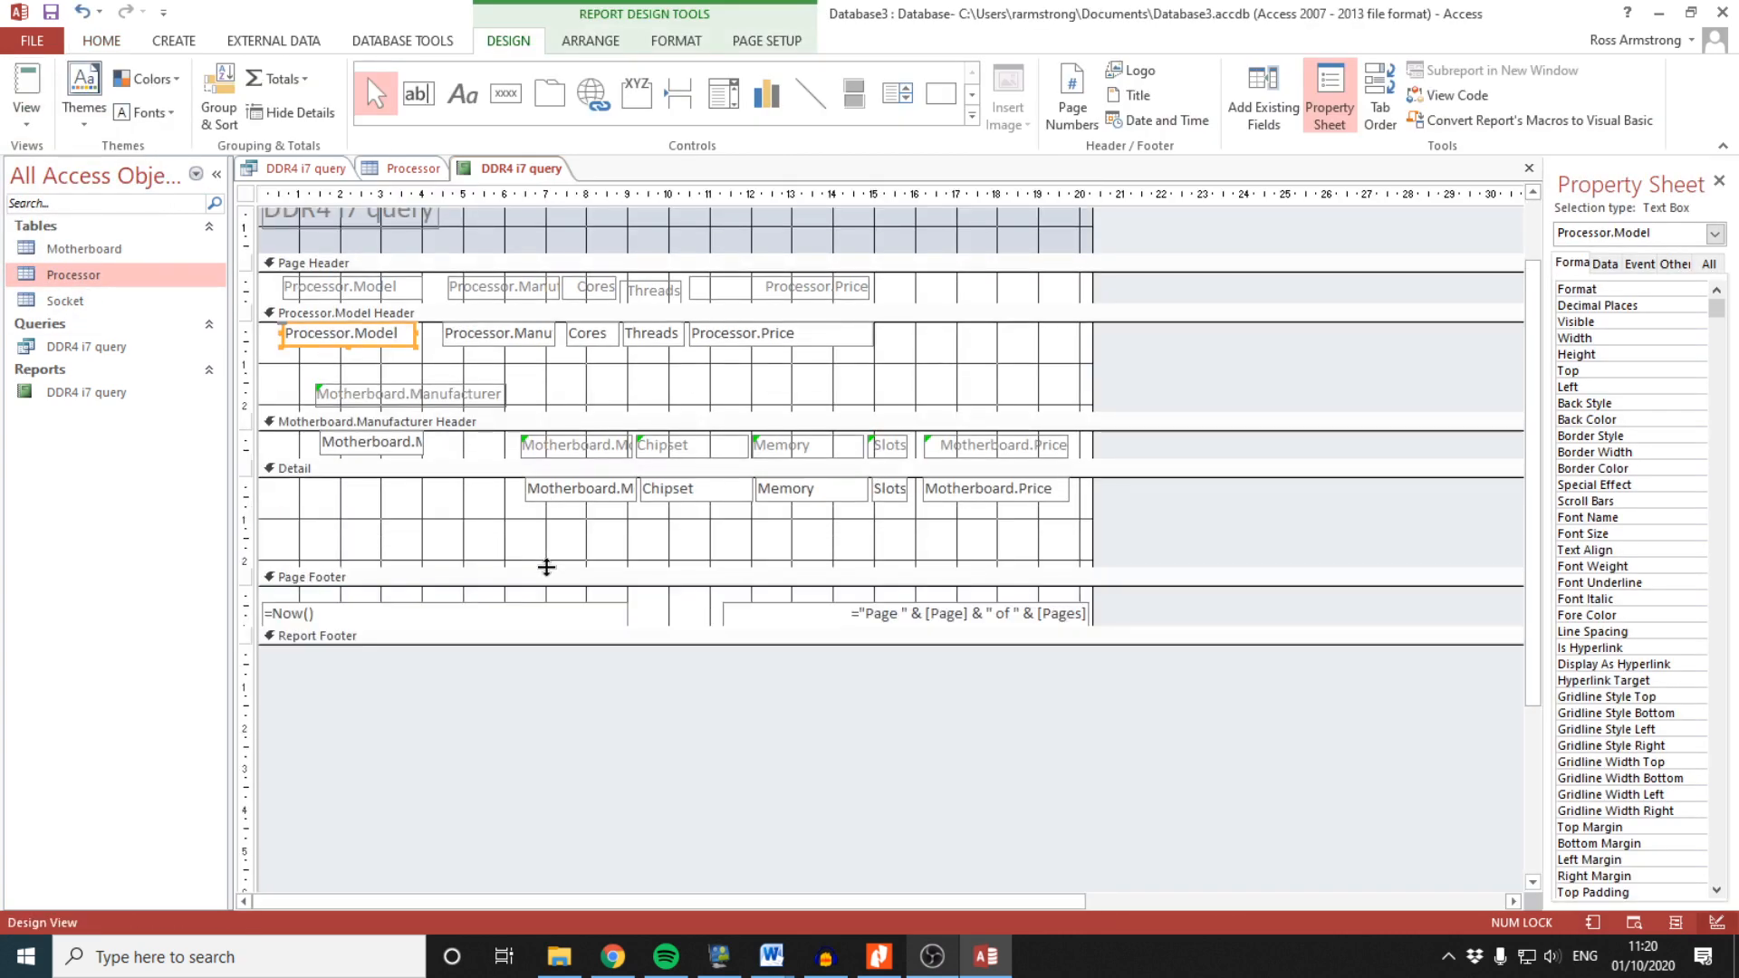
click(22, 126)
click(49, 155)
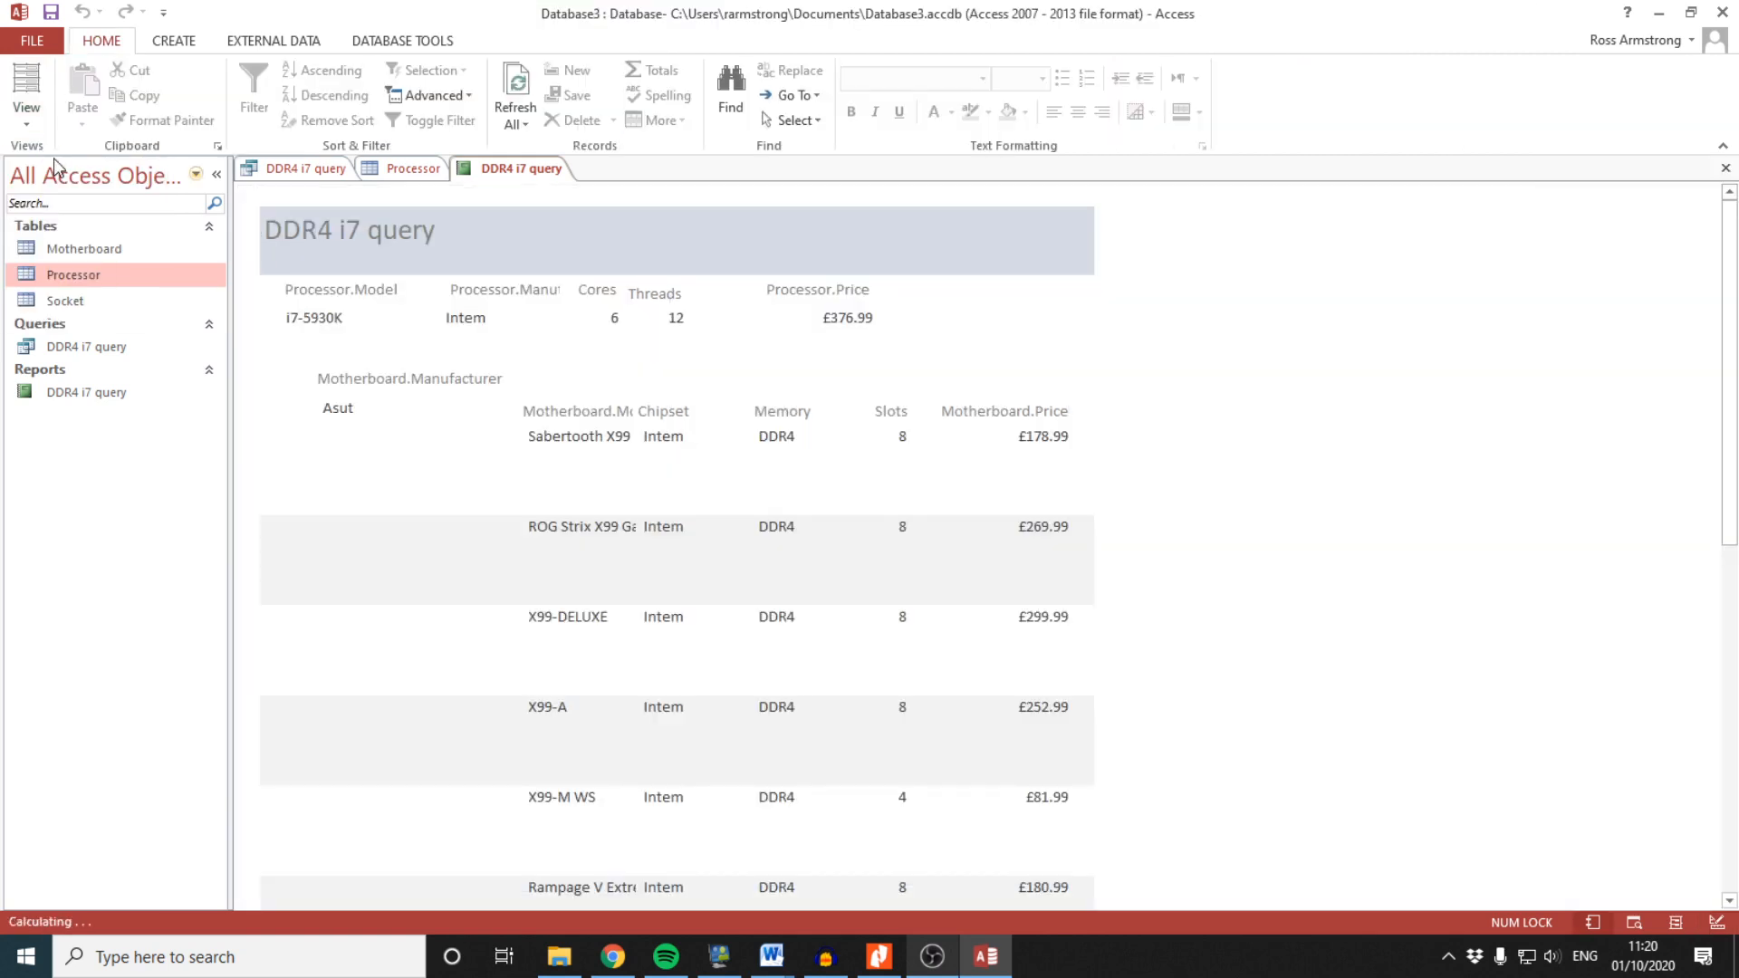
click(26, 122)
click(89, 299)
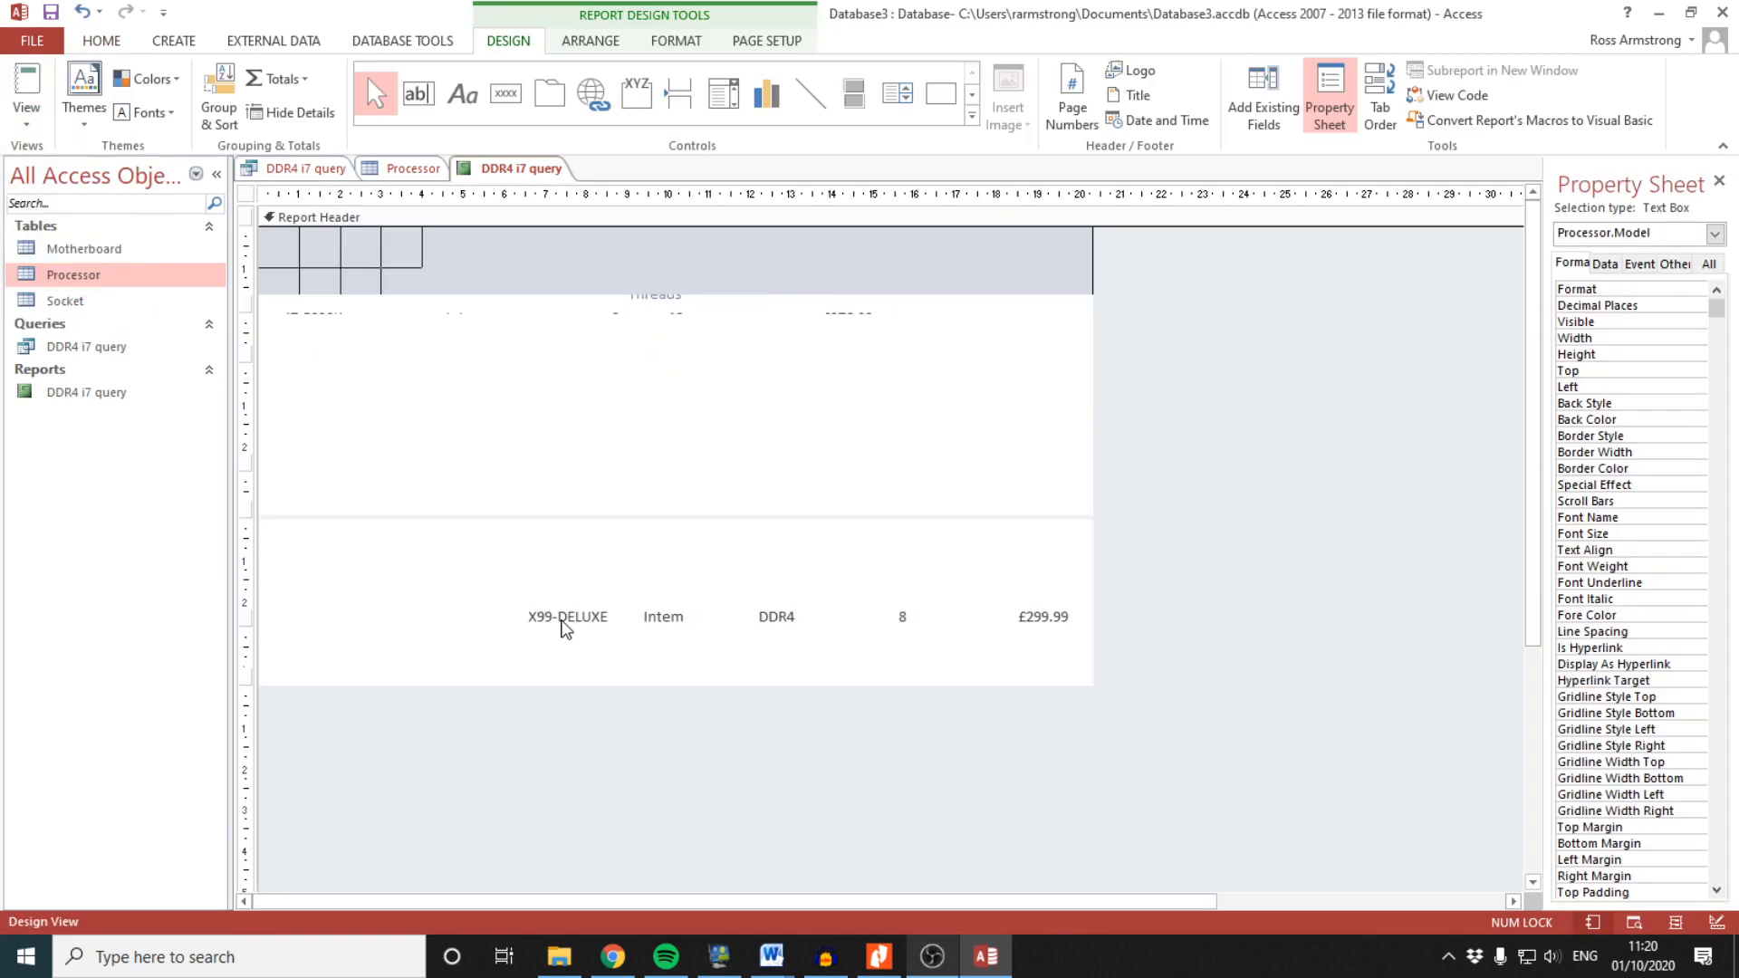
Set the Detail section to about 1.3 cm high, open a small Report Footer, and enlarge the Report Header and Page Header slightly
drag(507, 604, 518, 558)
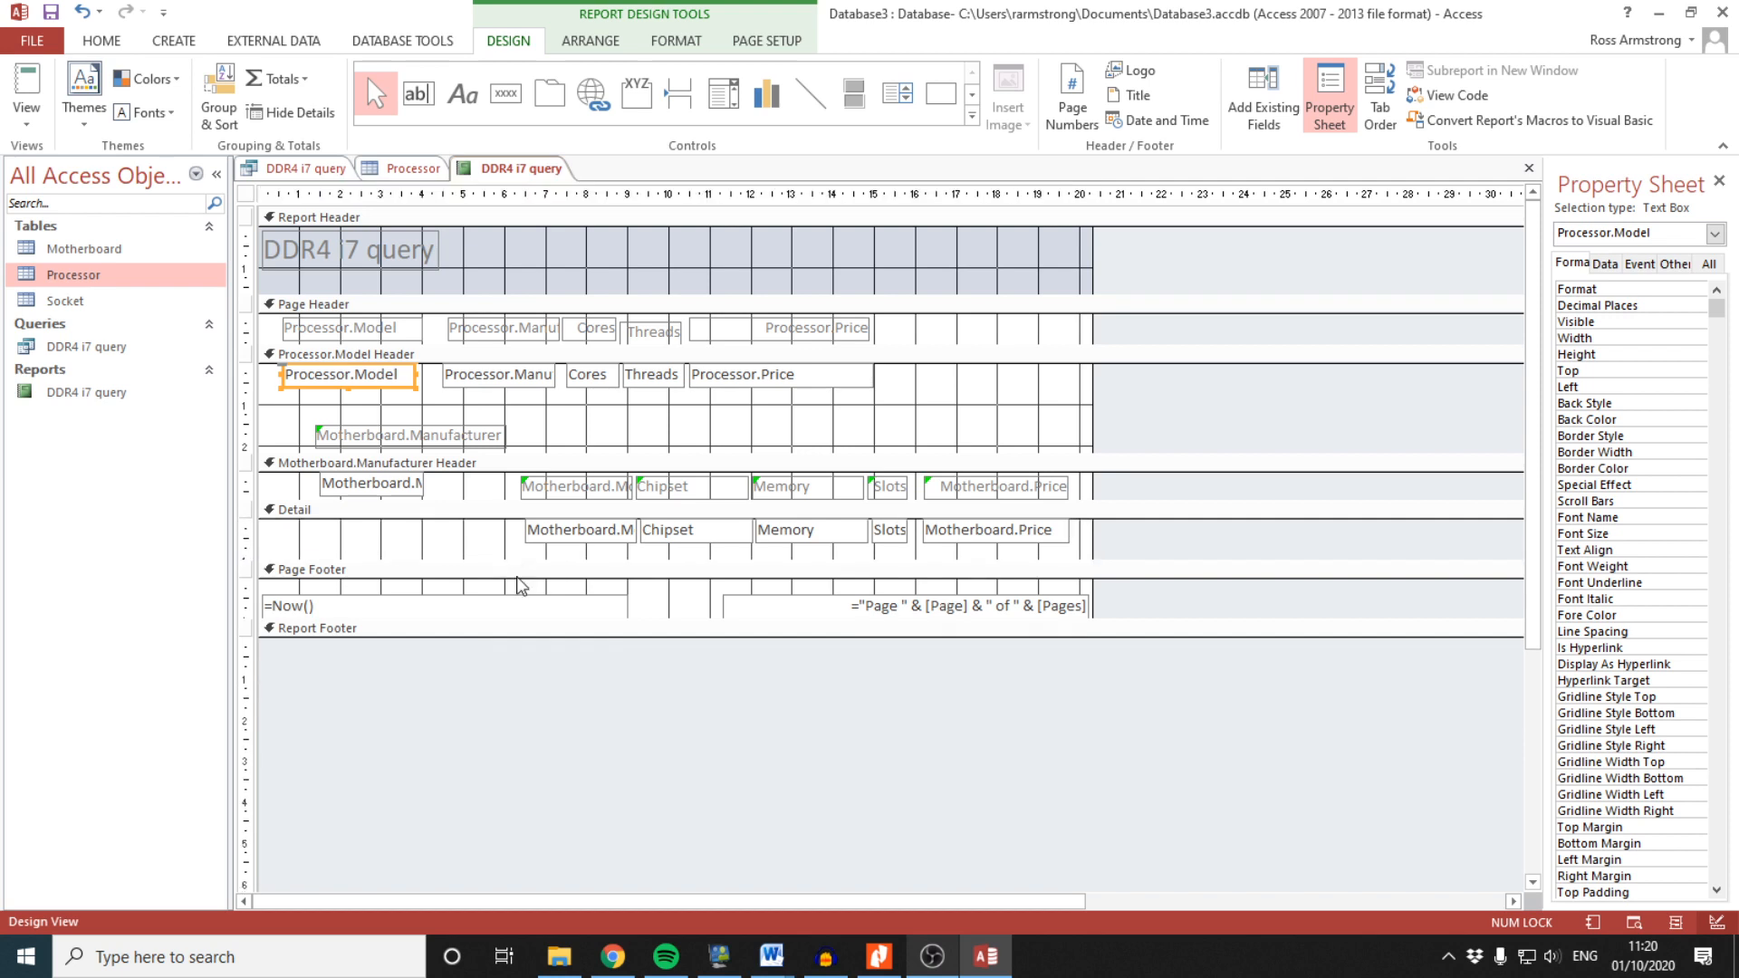
drag(417, 637, 424, 658)
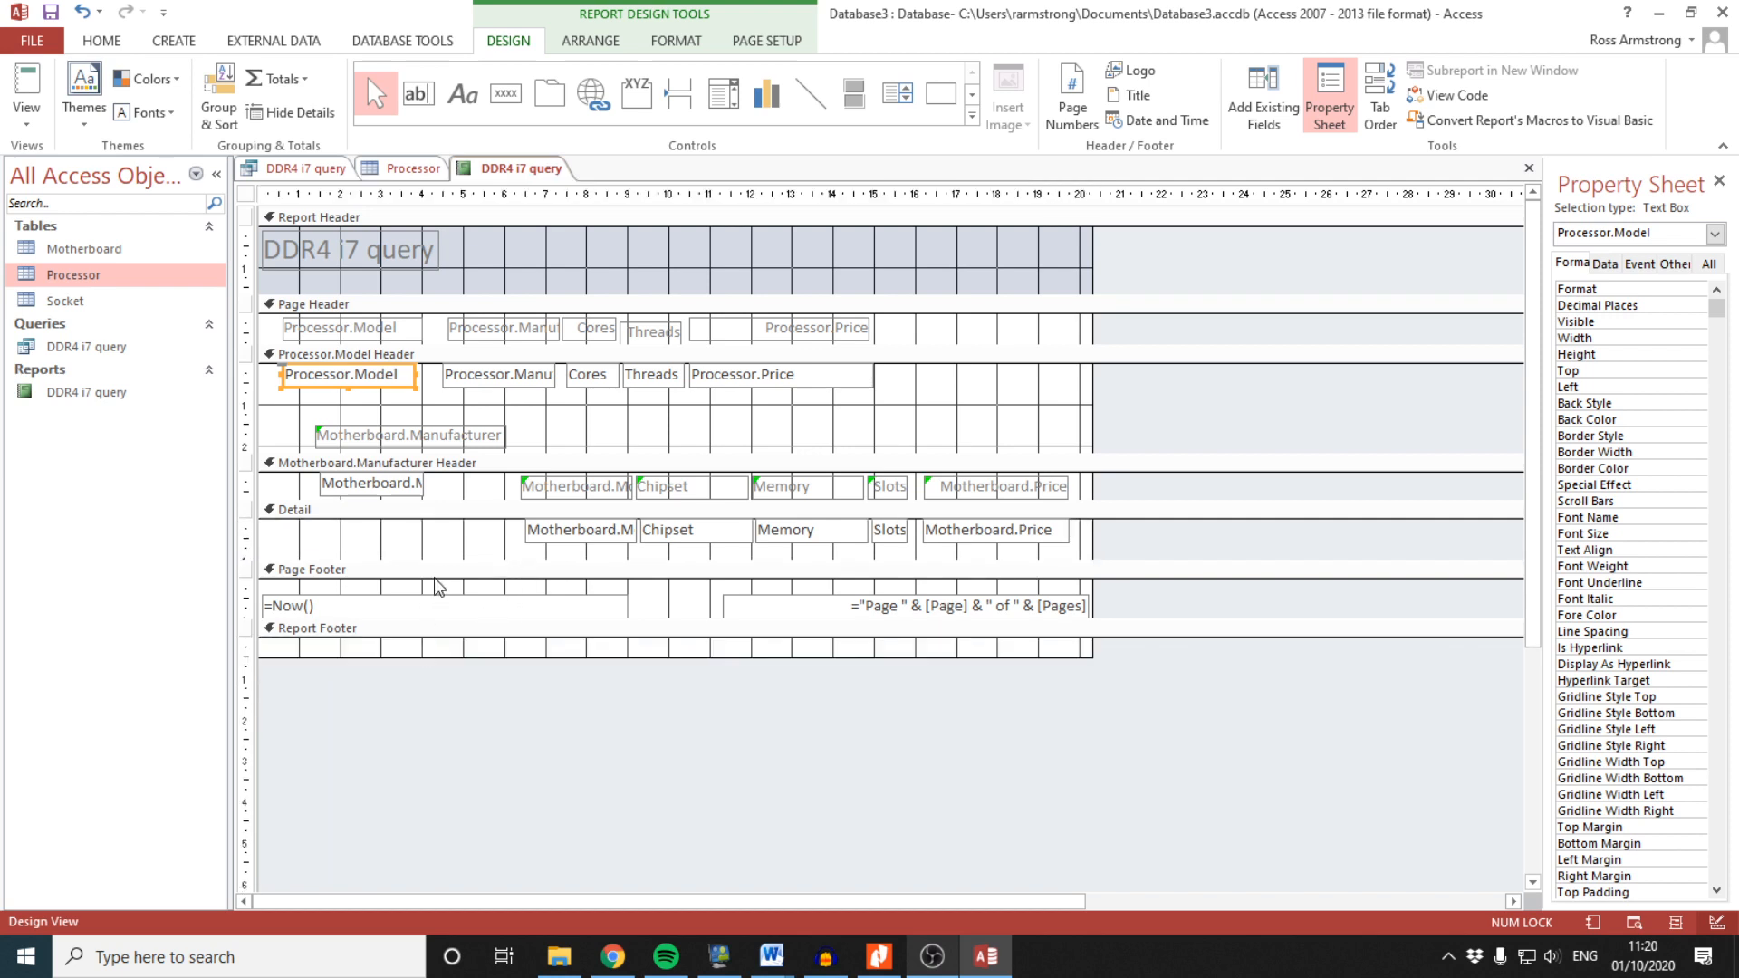
drag(443, 559, 443, 570)
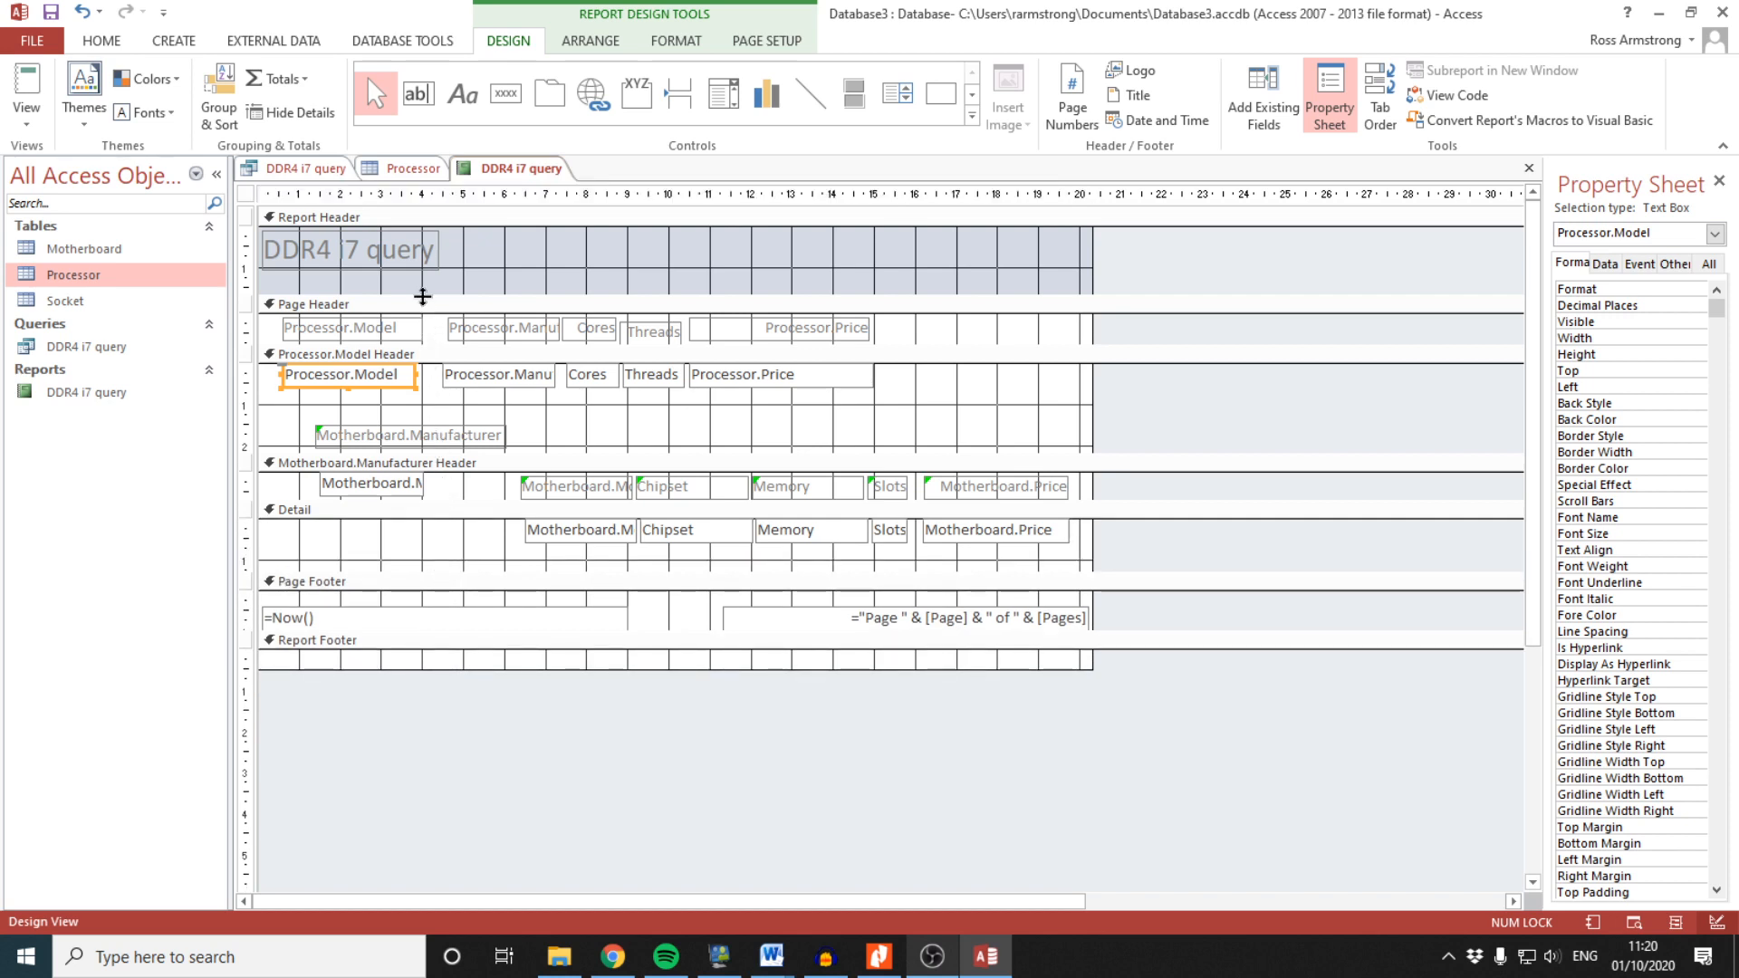
drag(422, 296, 424, 379)
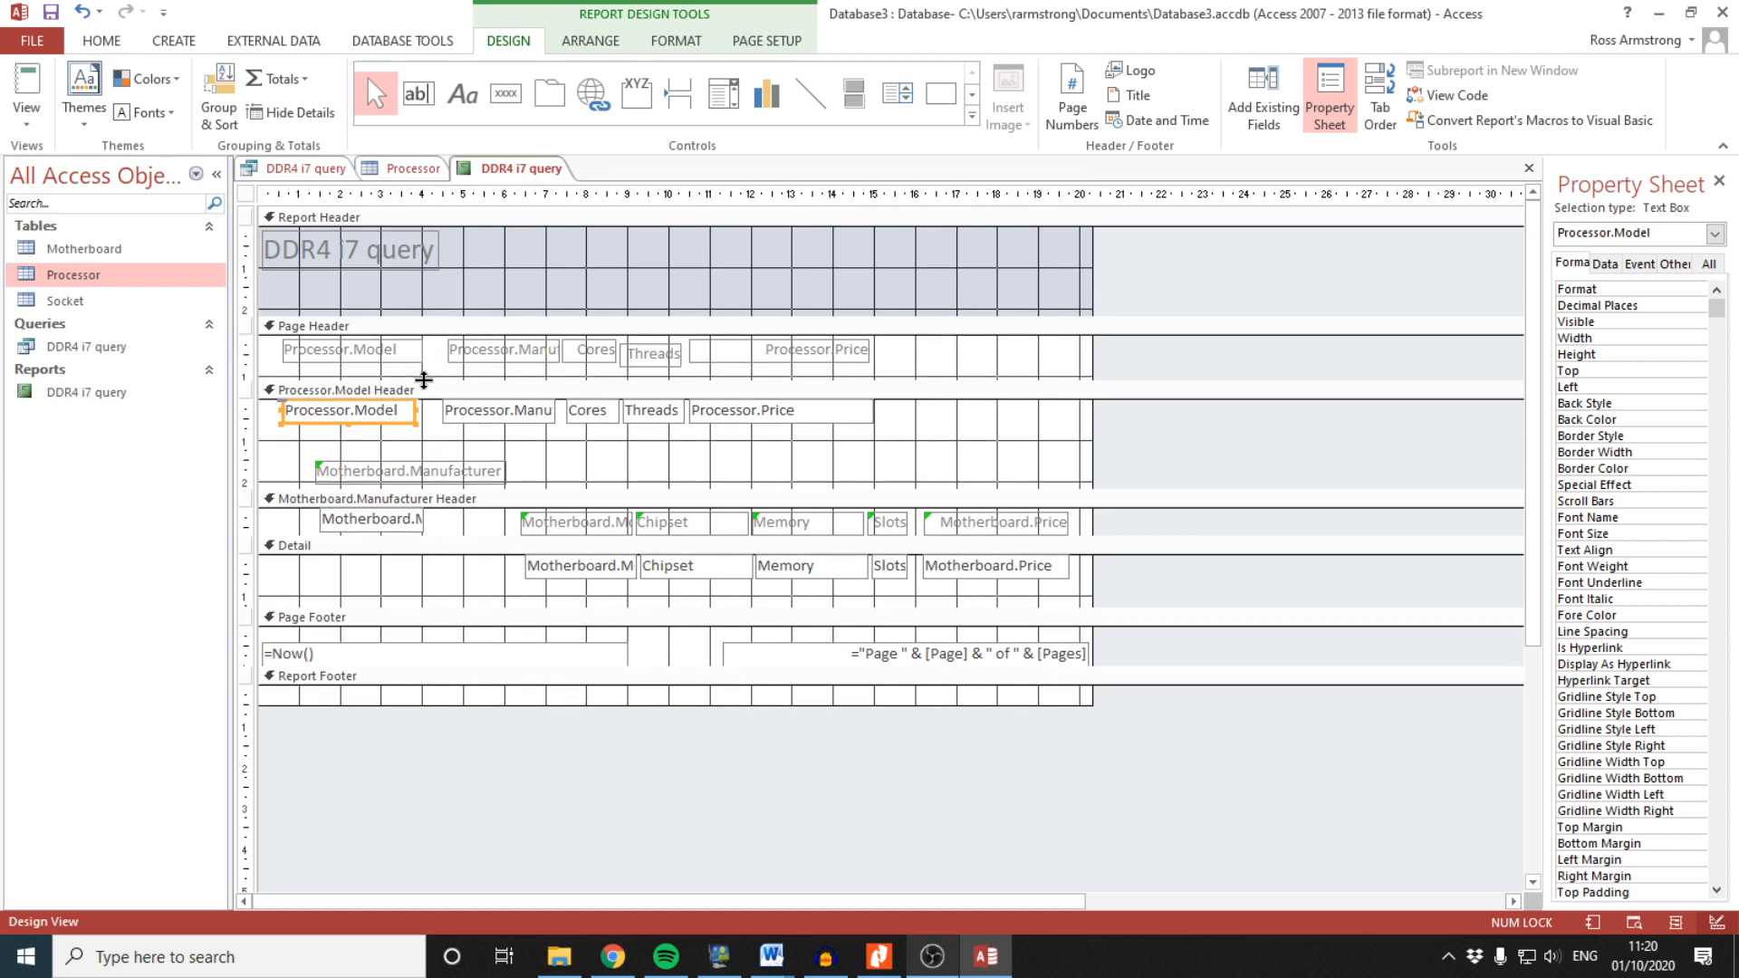
Review the section spacing throughout the report in Report View and return to Design View
click(26, 116)
click(54, 156)
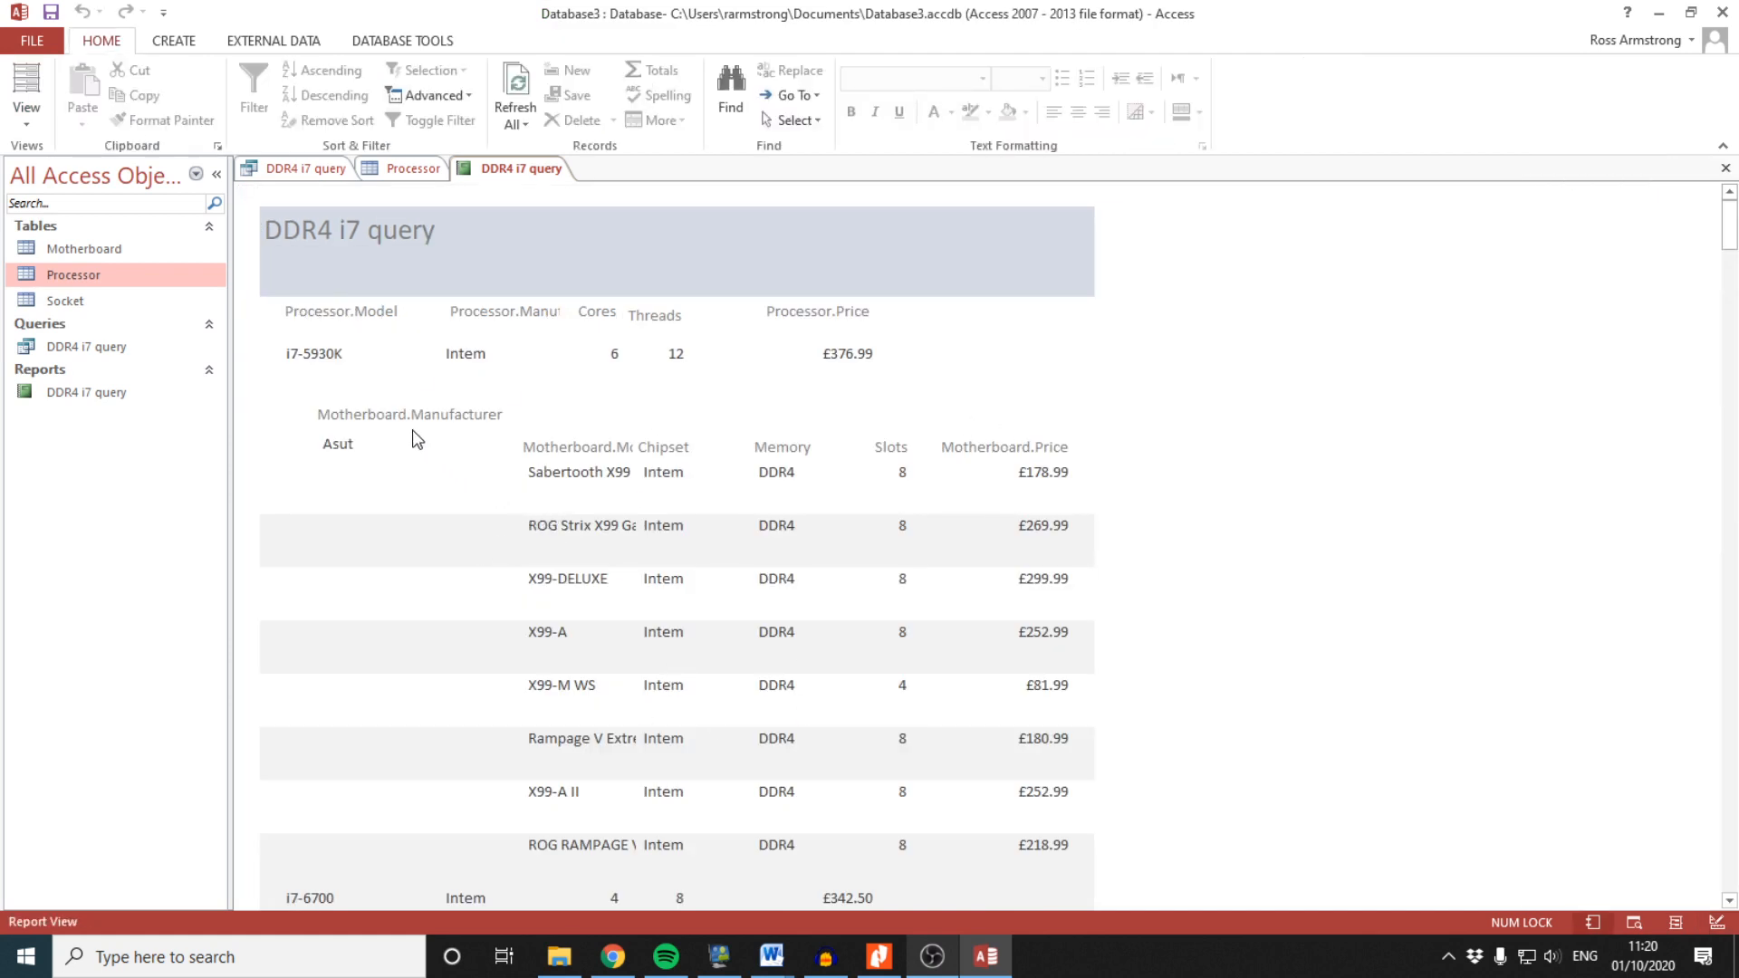
scroll(460, 718, down, 15)
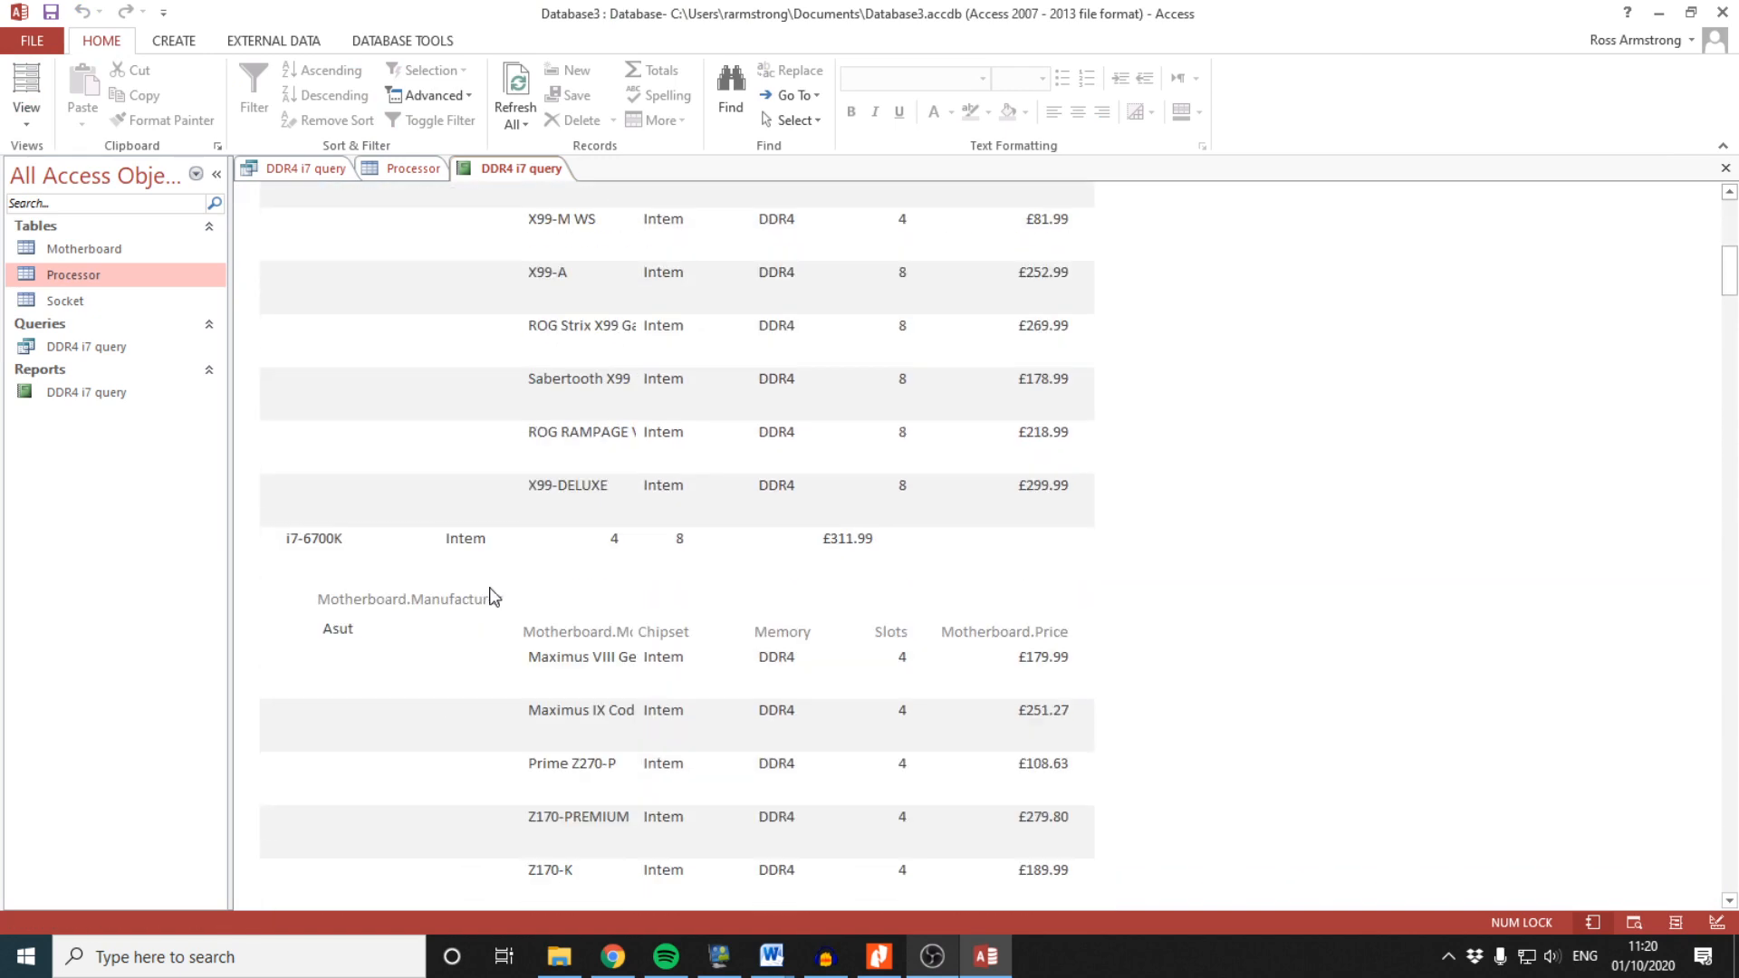
scroll(494, 580, down, 15)
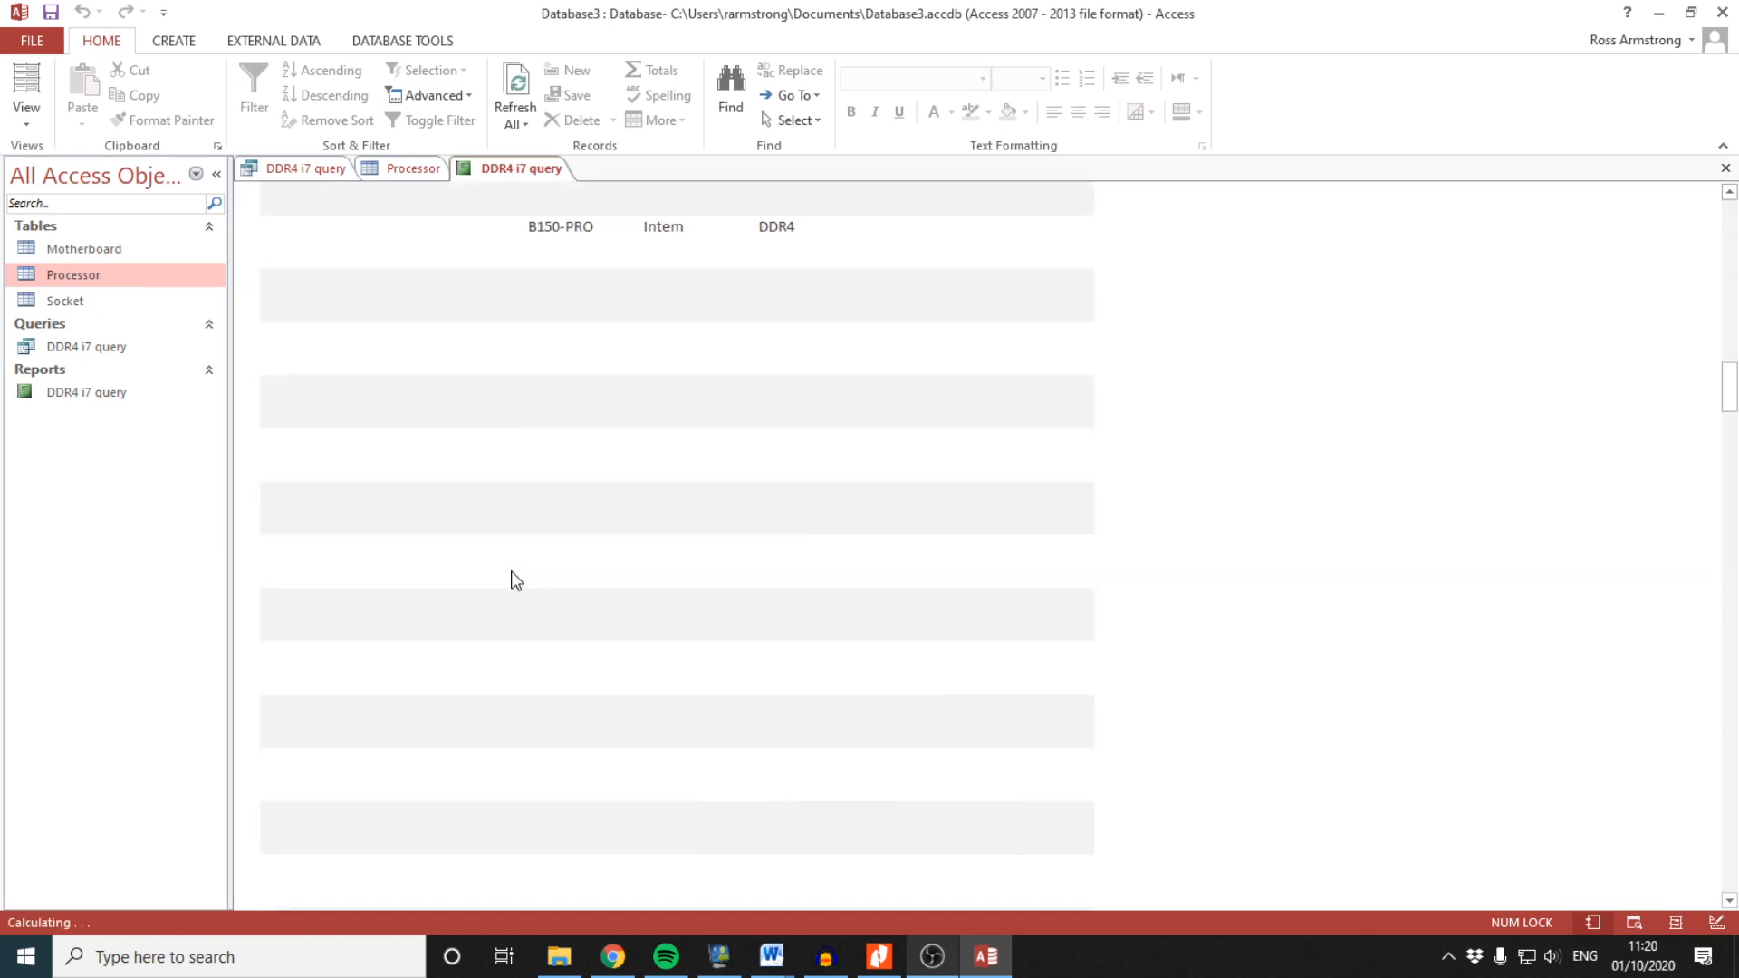
scroll(528, 568, down, 15)
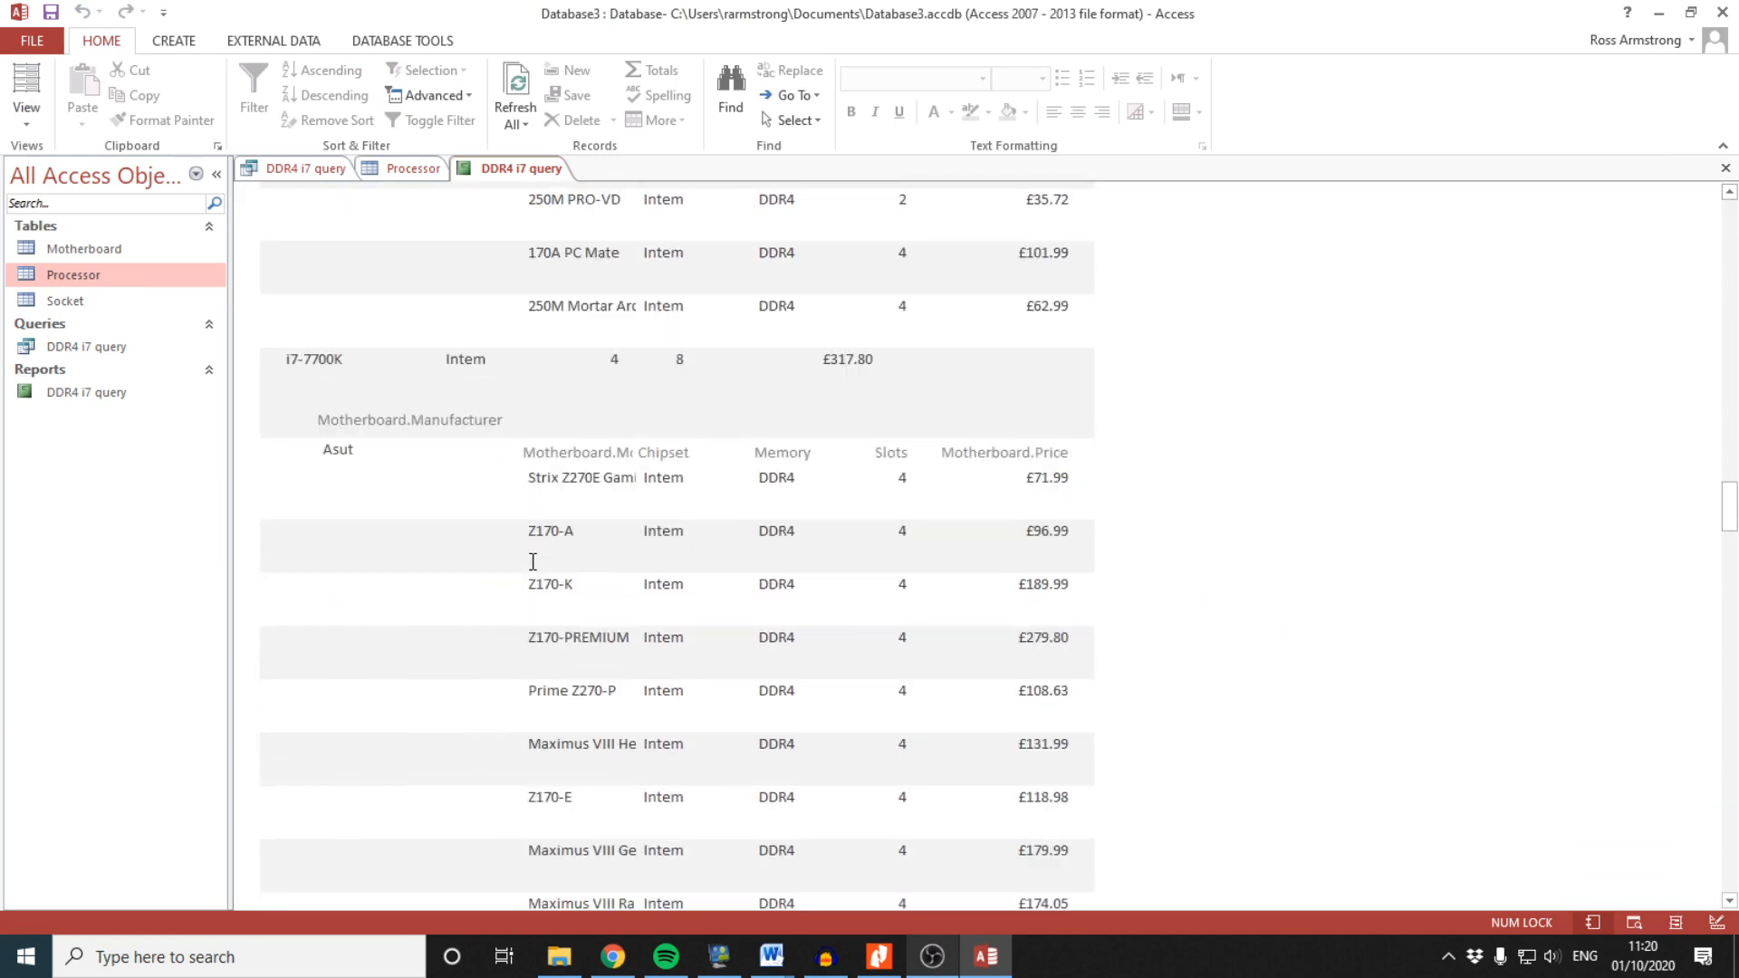
scroll(541, 555, up, 7)
scroll(540, 552, down, 5)
scroll(535, 520, up, 20)
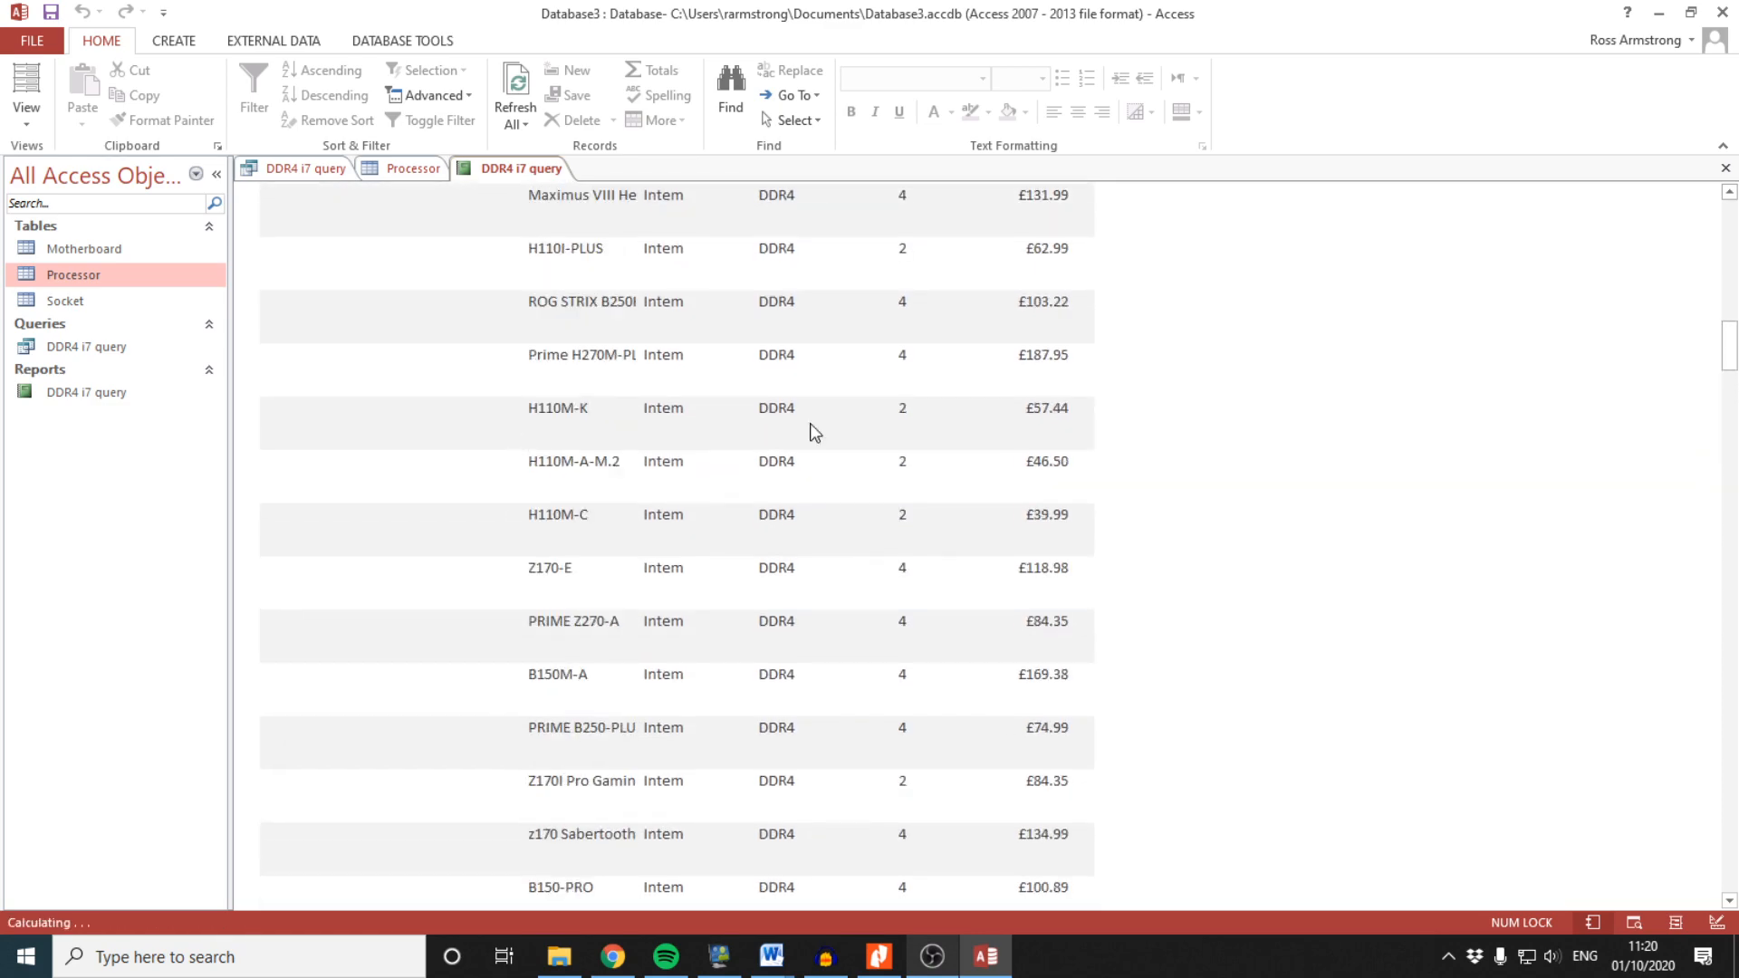
scroll(816, 355, up, 15)
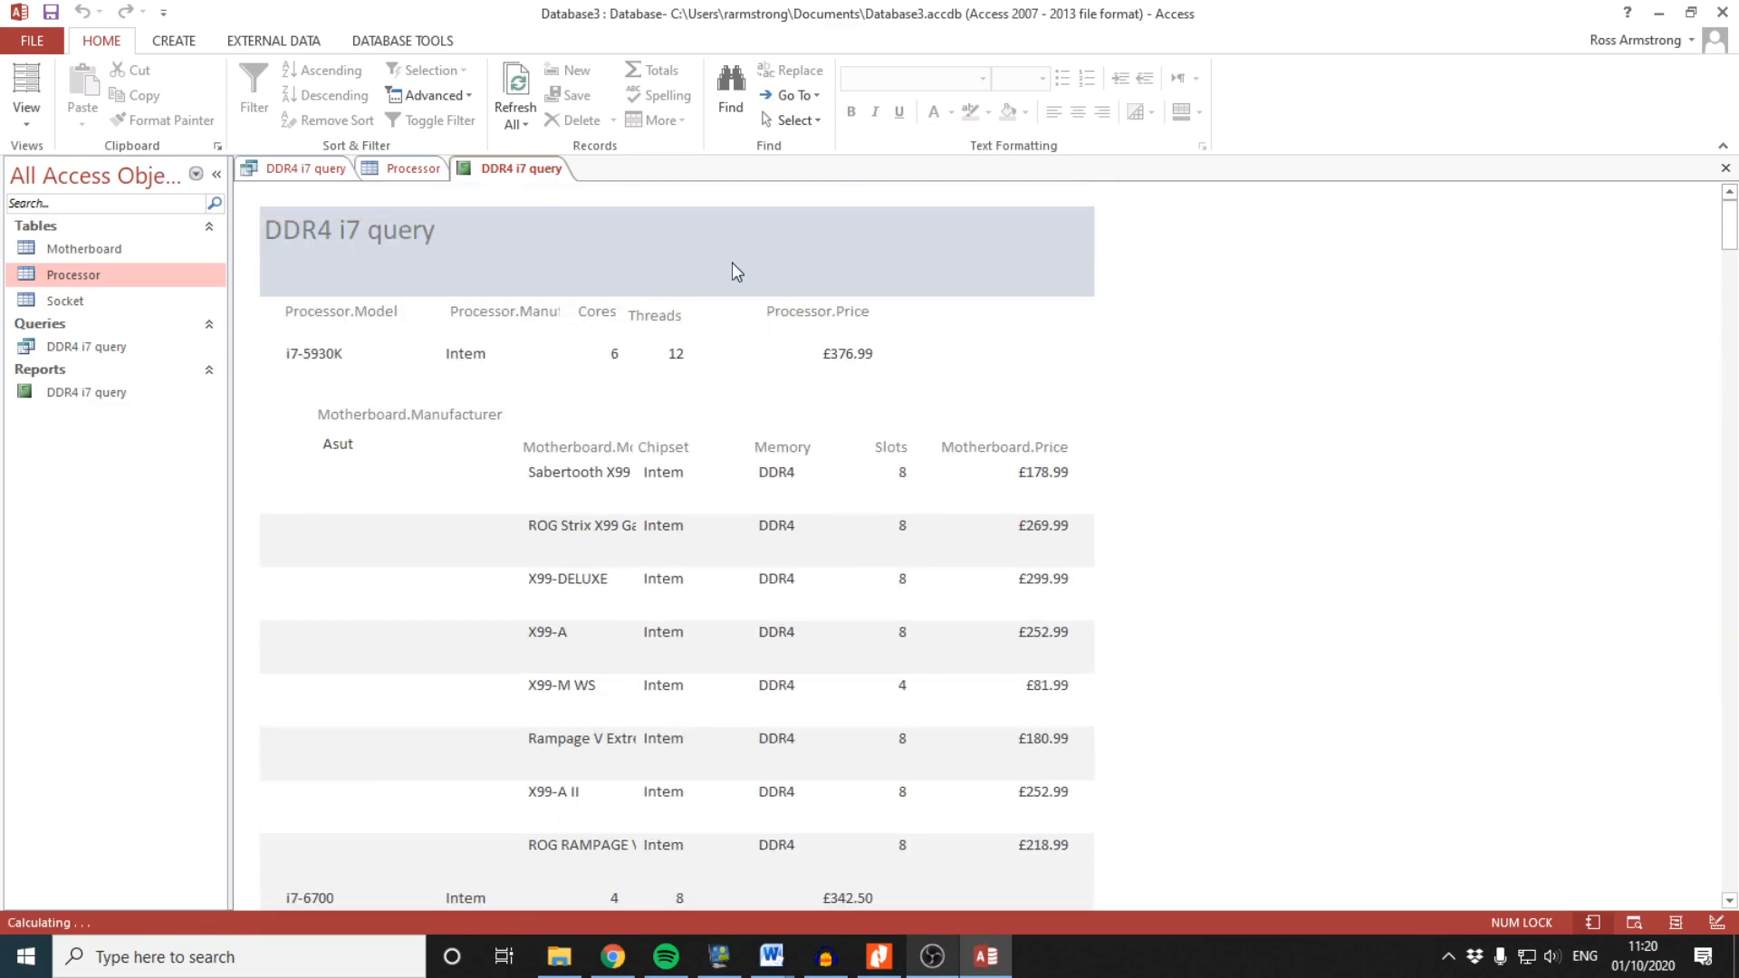
click(26, 113)
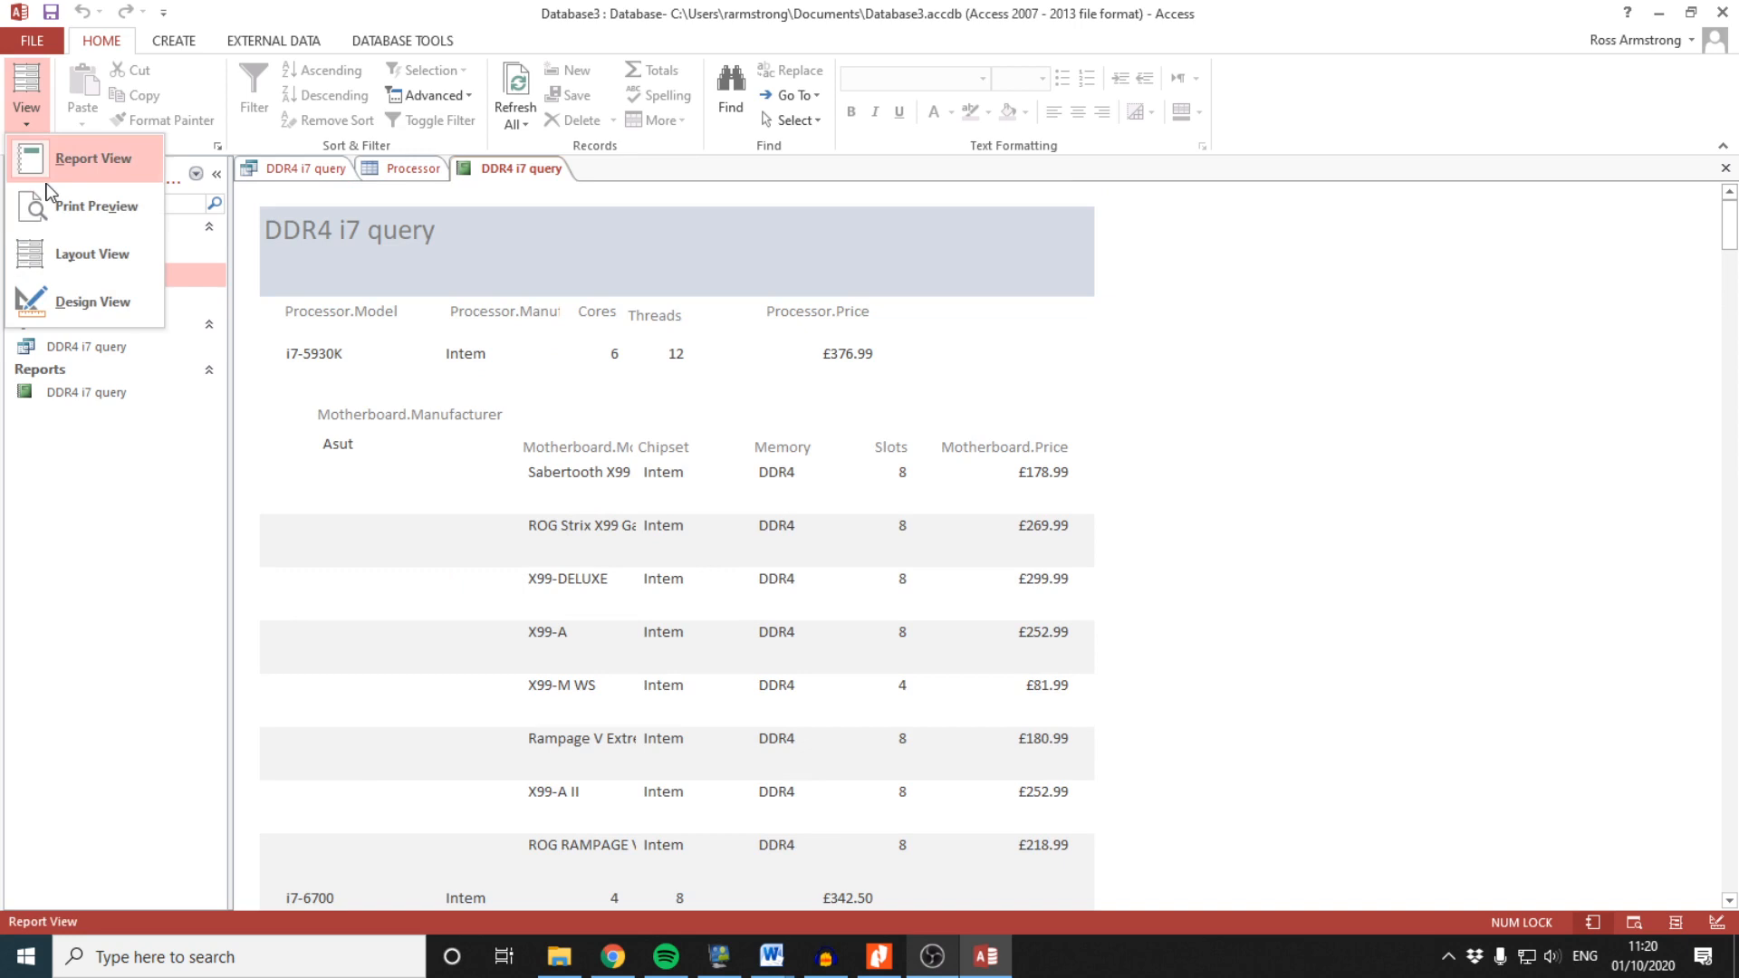
click(83, 301)
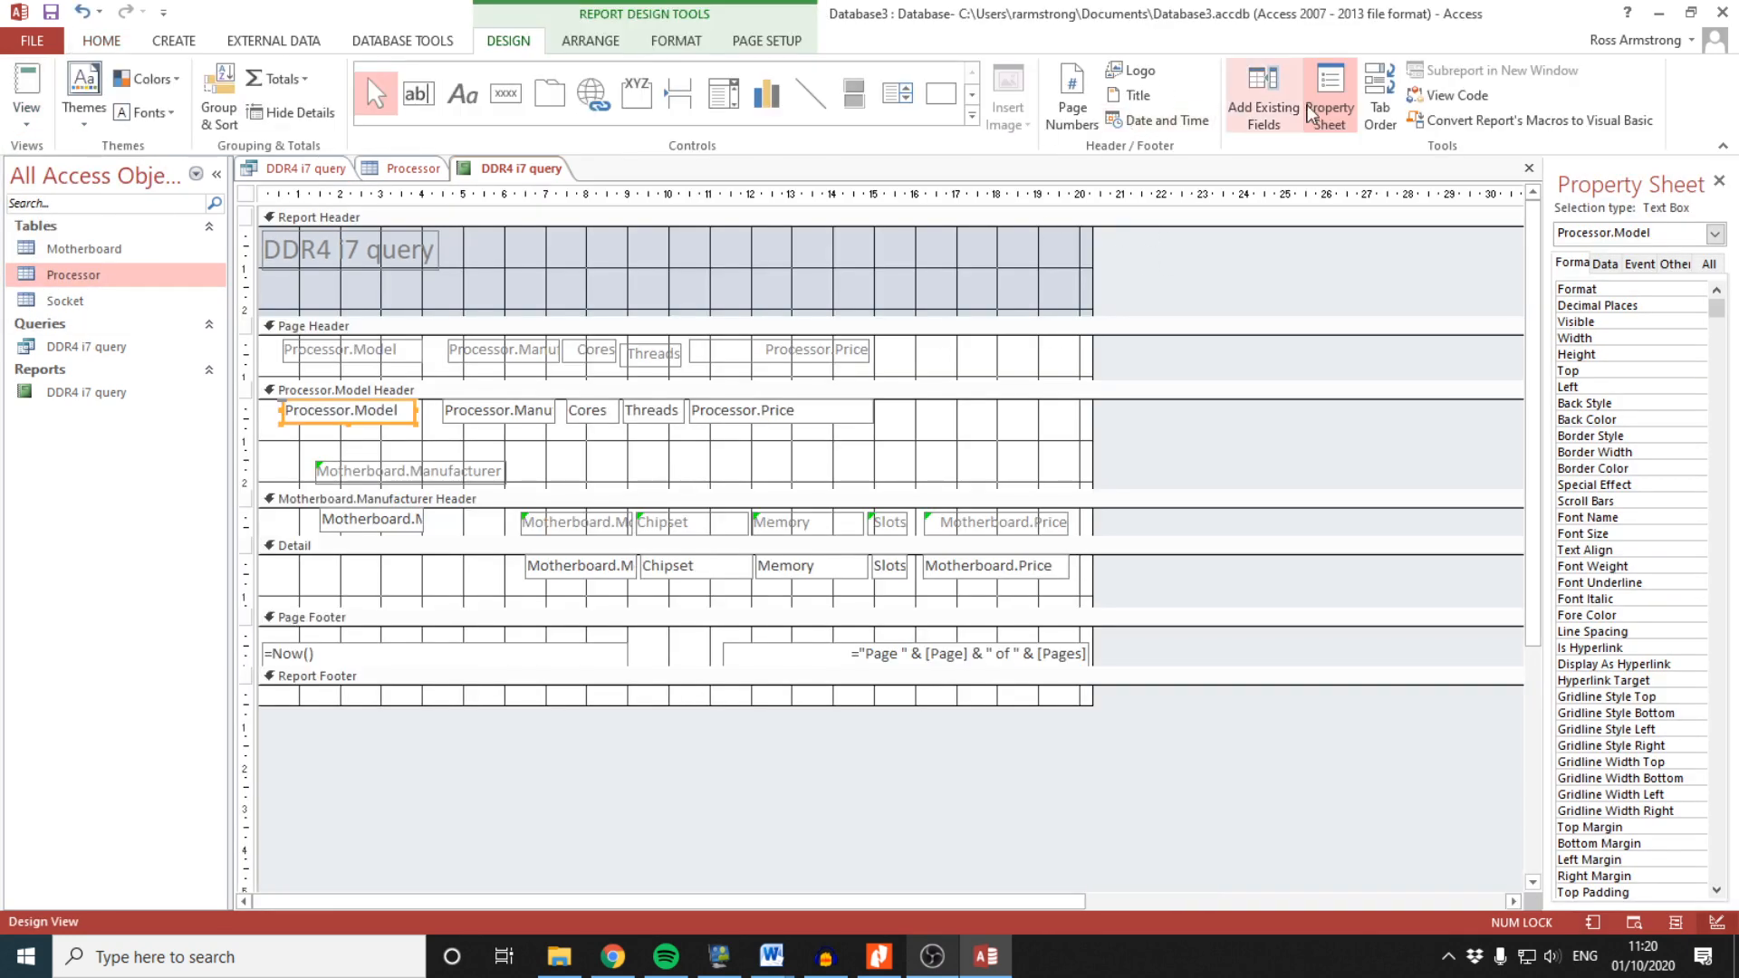
Try to add the TotalPrice field to the report, and remove its label and text box from the Detail section
click(1254, 104)
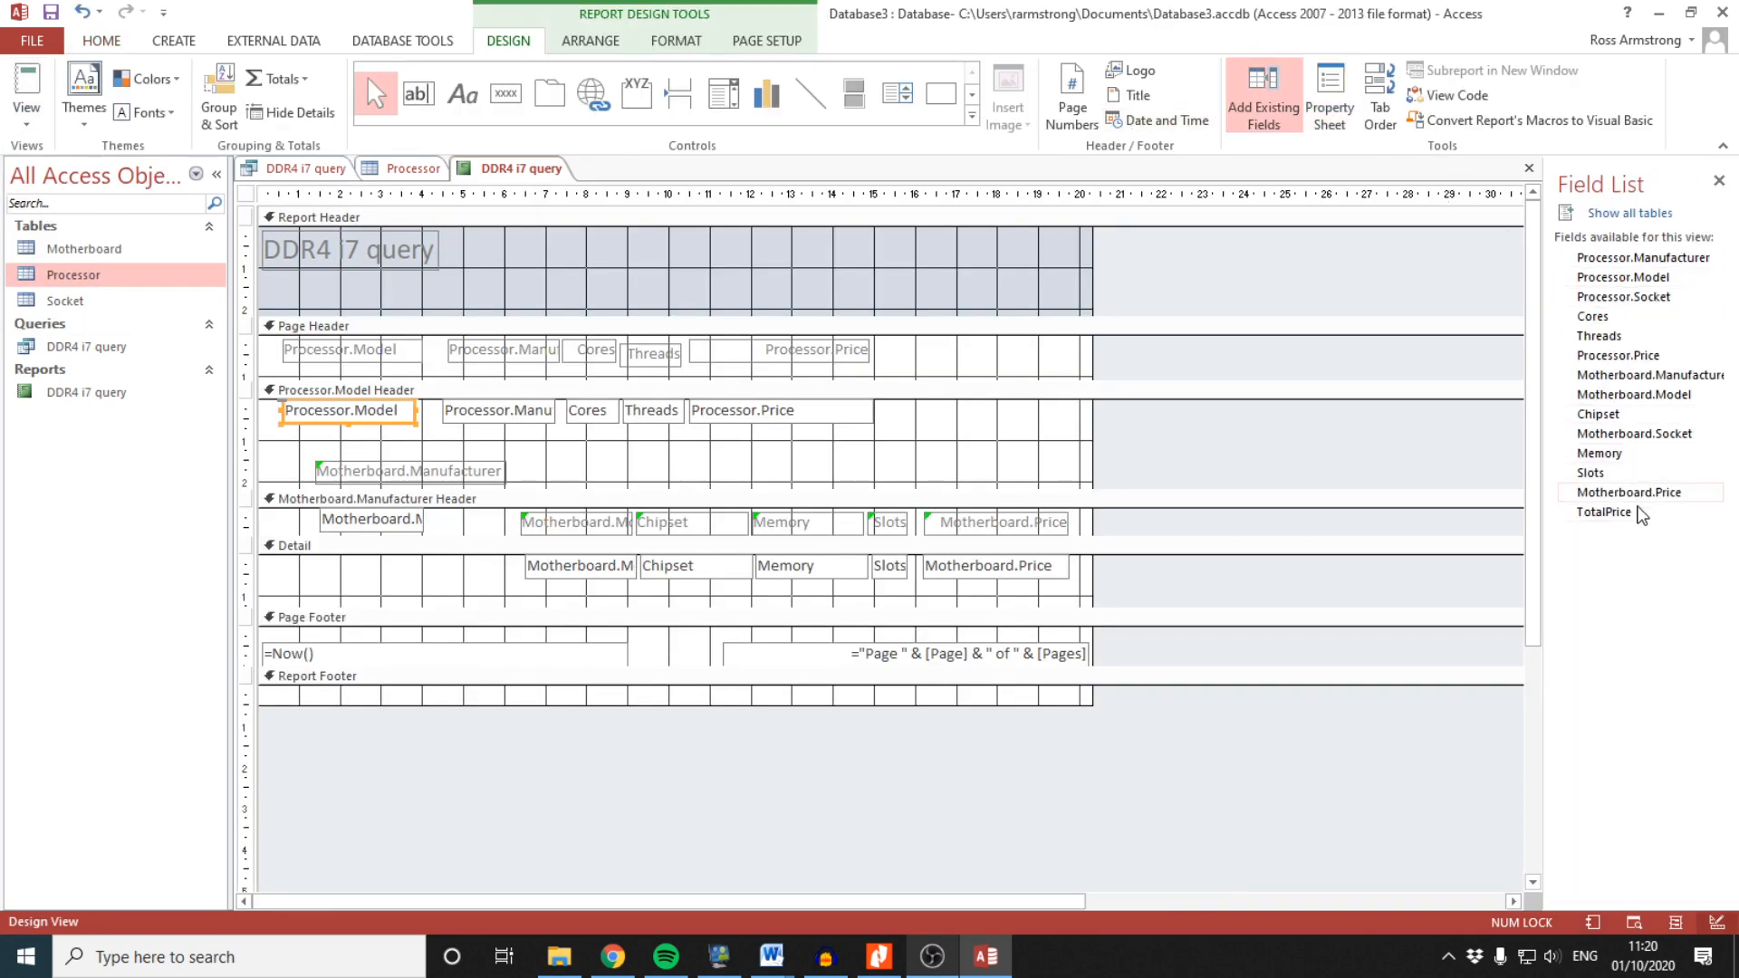
drag(1619, 511, 968, 548)
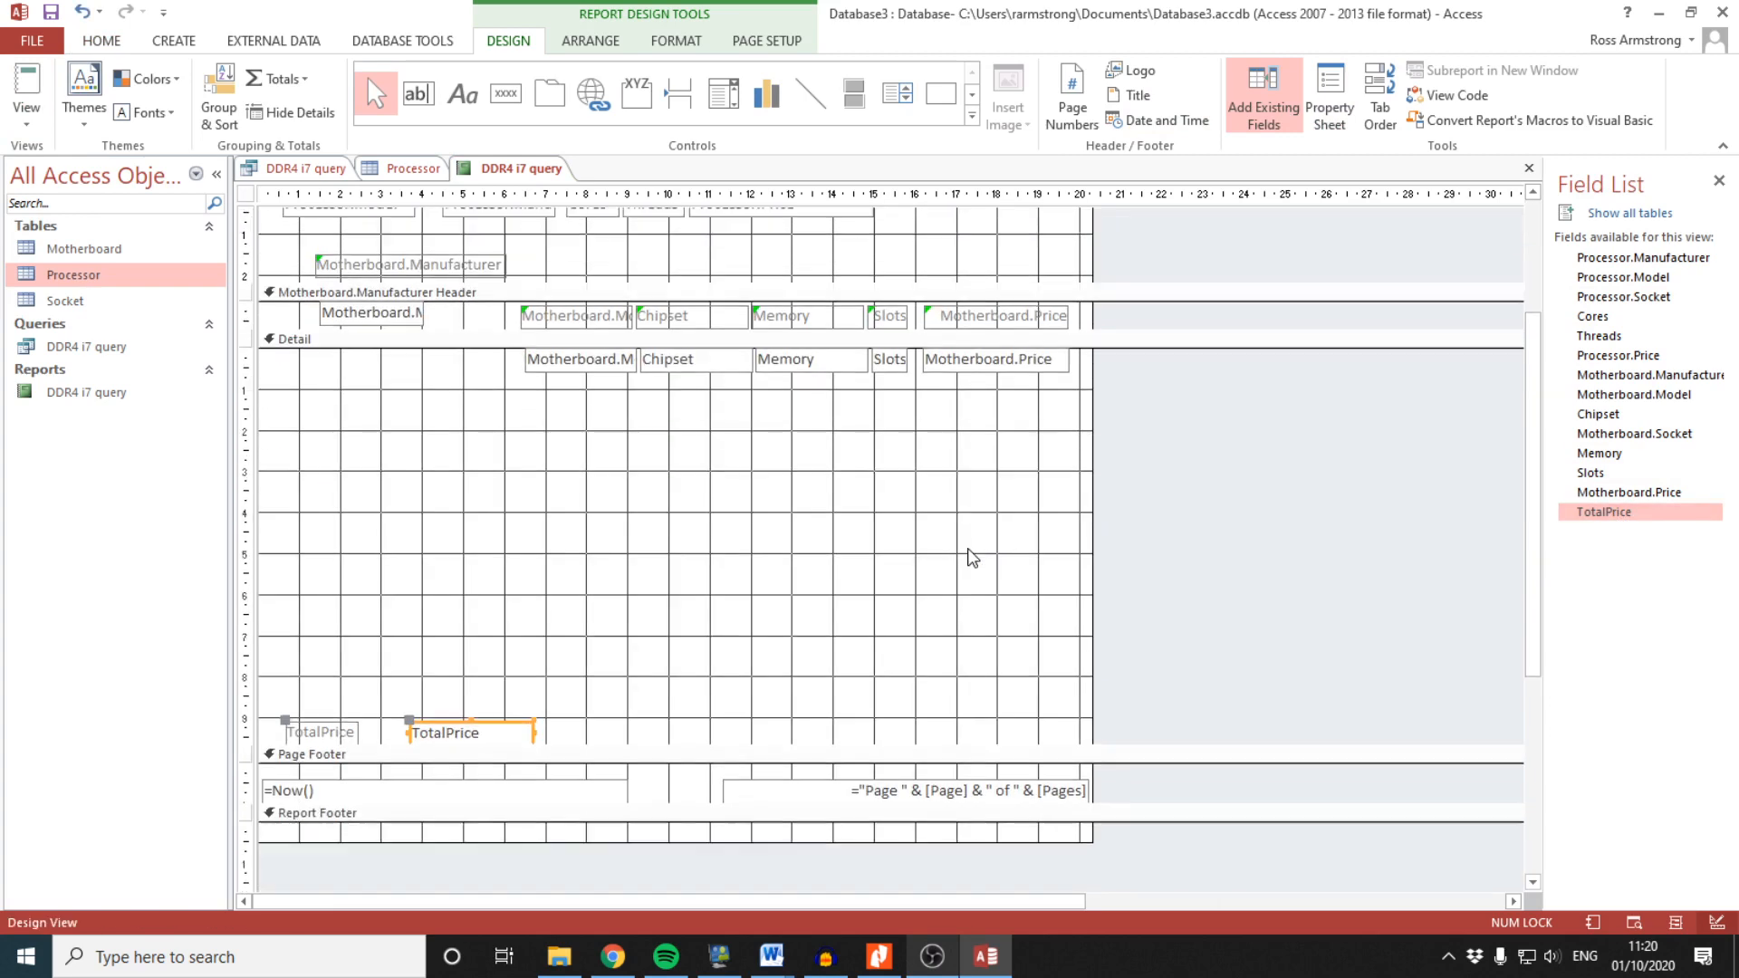
shift+click(303, 693)
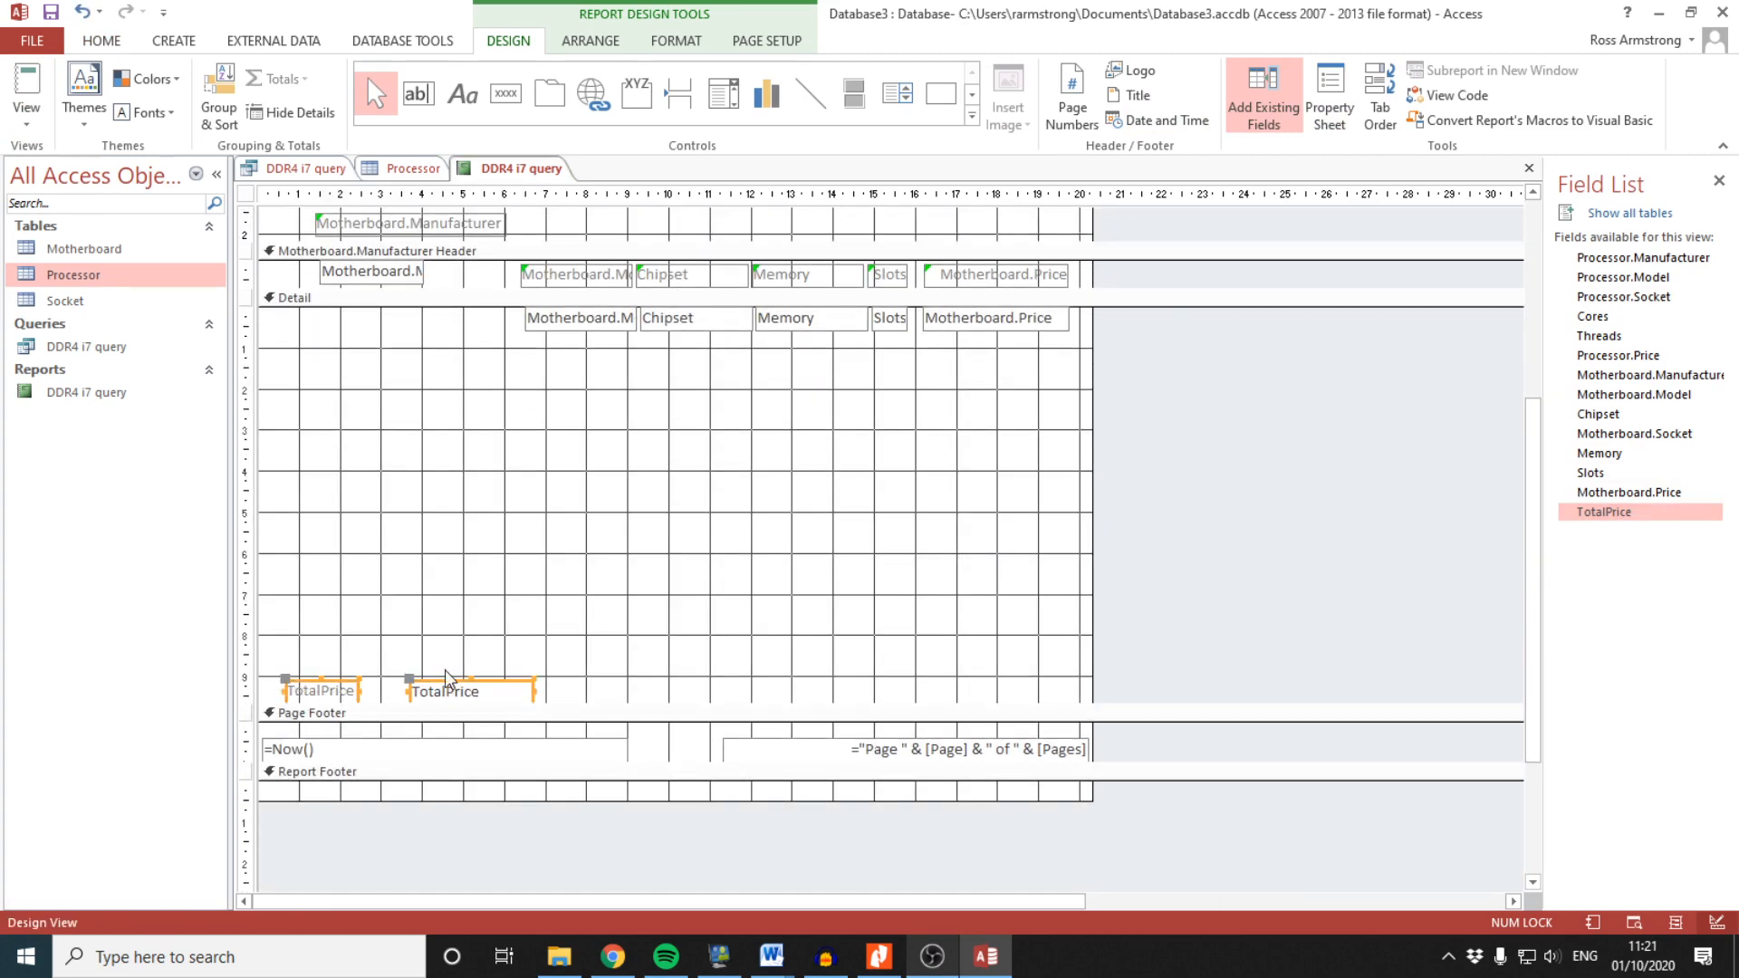
key(Delete)
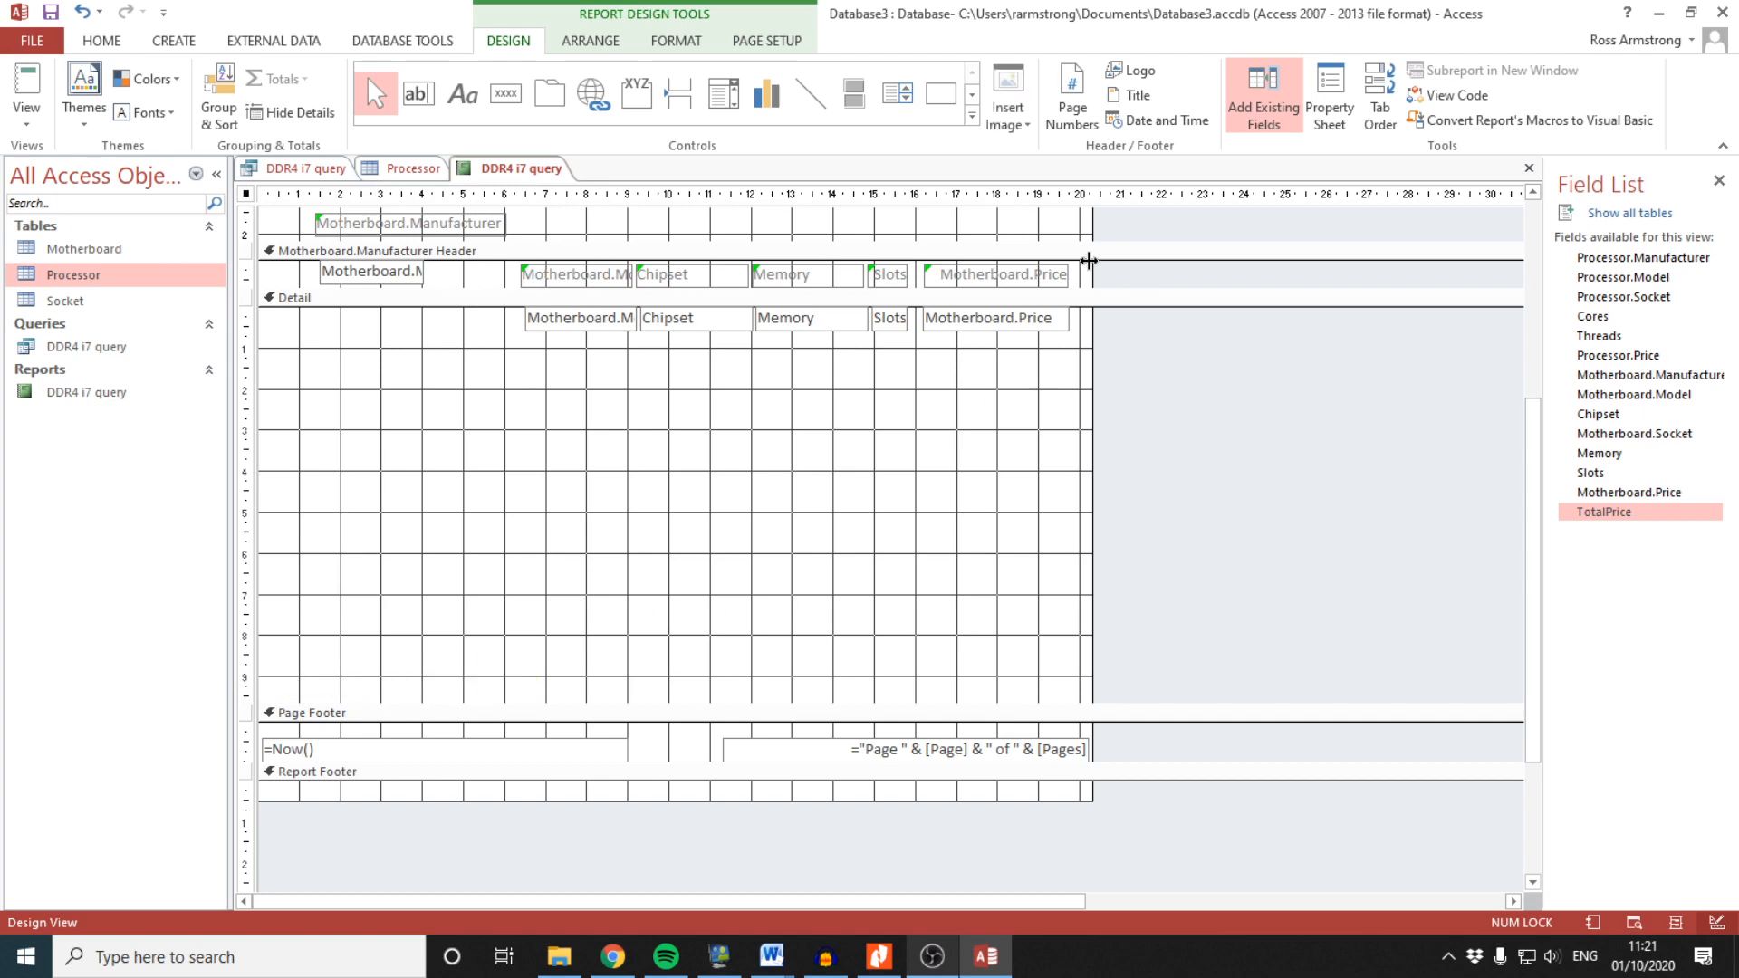
Try to widen the report to about 24.4 cm and paste the TotalPrice controls into the Processor.Model Header
drag(1088, 261, 1260, 264)
scroll(1164, 326, up, 5)
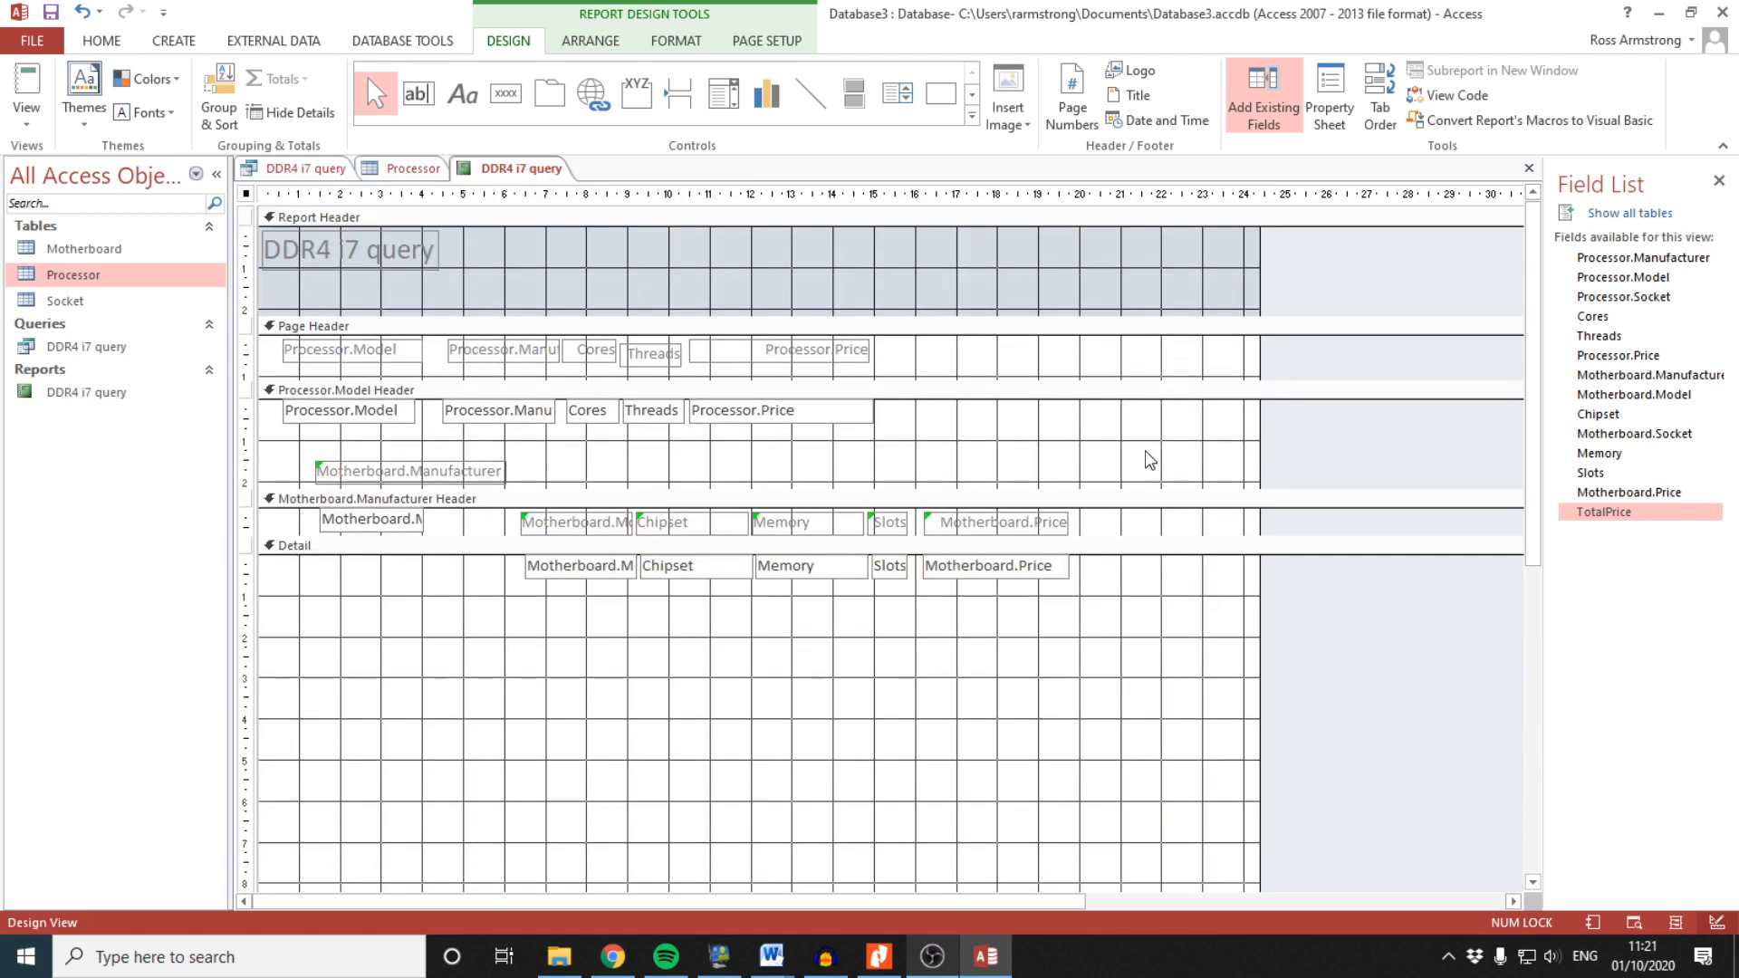
click(1150, 460)
key(ctrl+v)
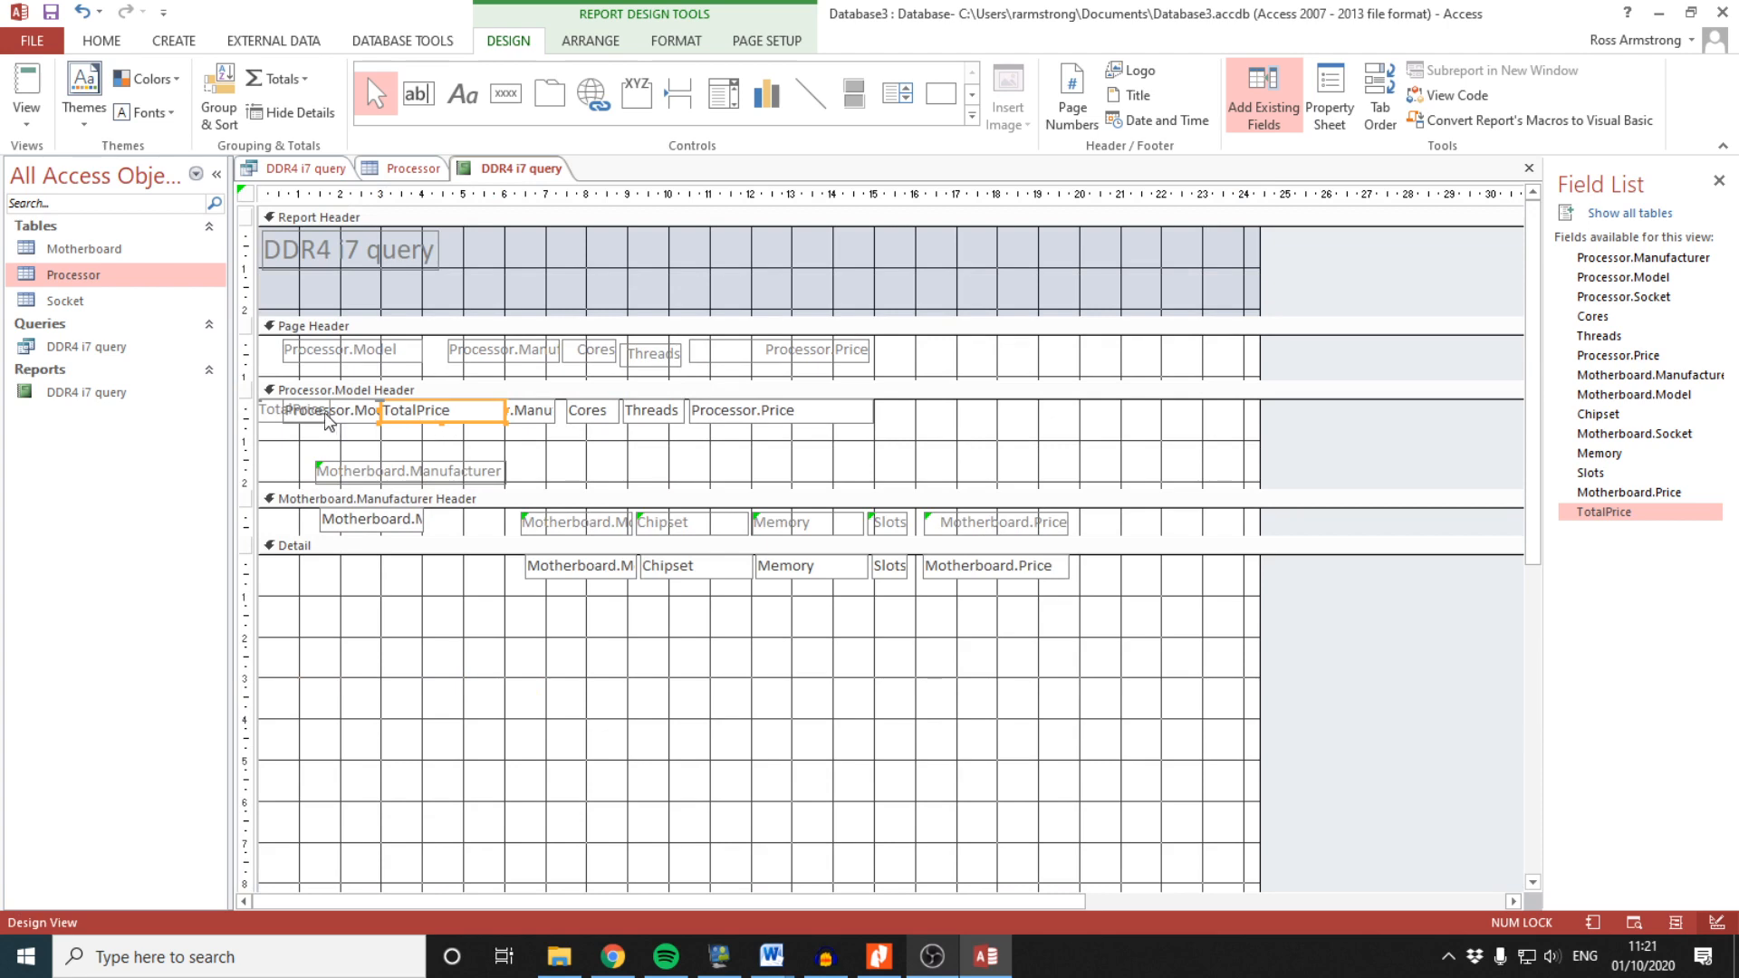
Undo the TotalPrice paste, the report widening and the insertion of the field
double_click(325, 414)
key(ctrl+z)
key(ctrl+z)
key(ctrl+z)
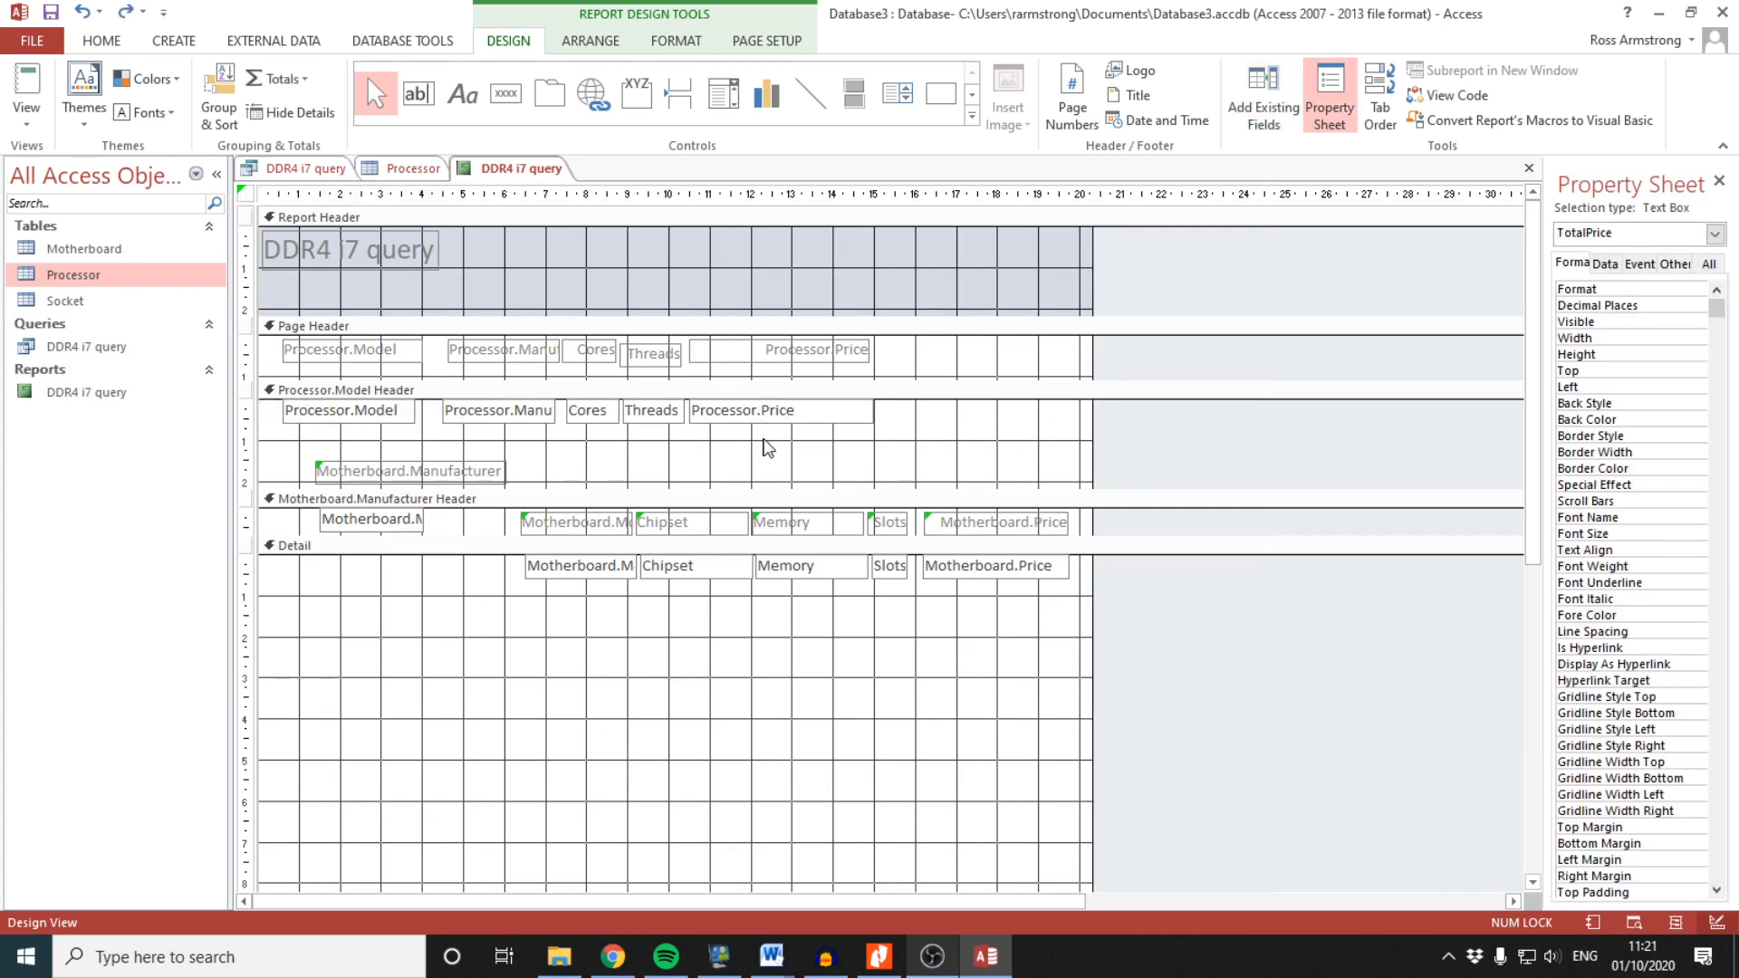
key(ctrl+z)
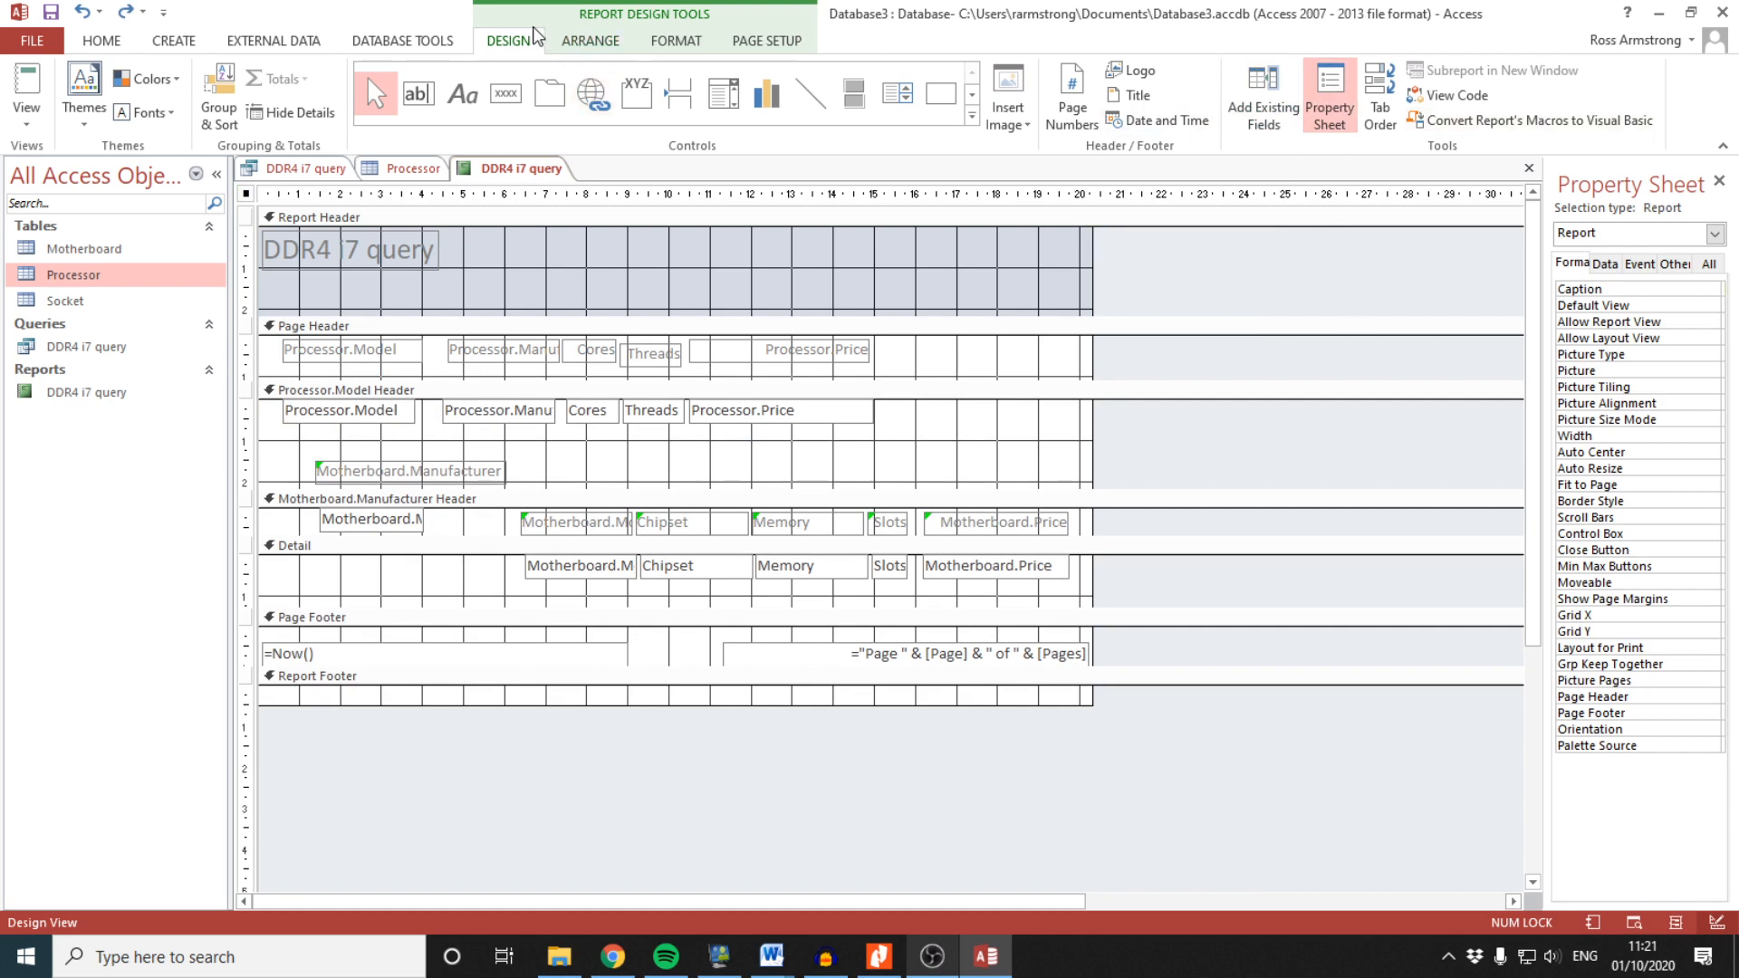
Add the TotalPrice field from the available fields to the Detail section
click(1277, 100)
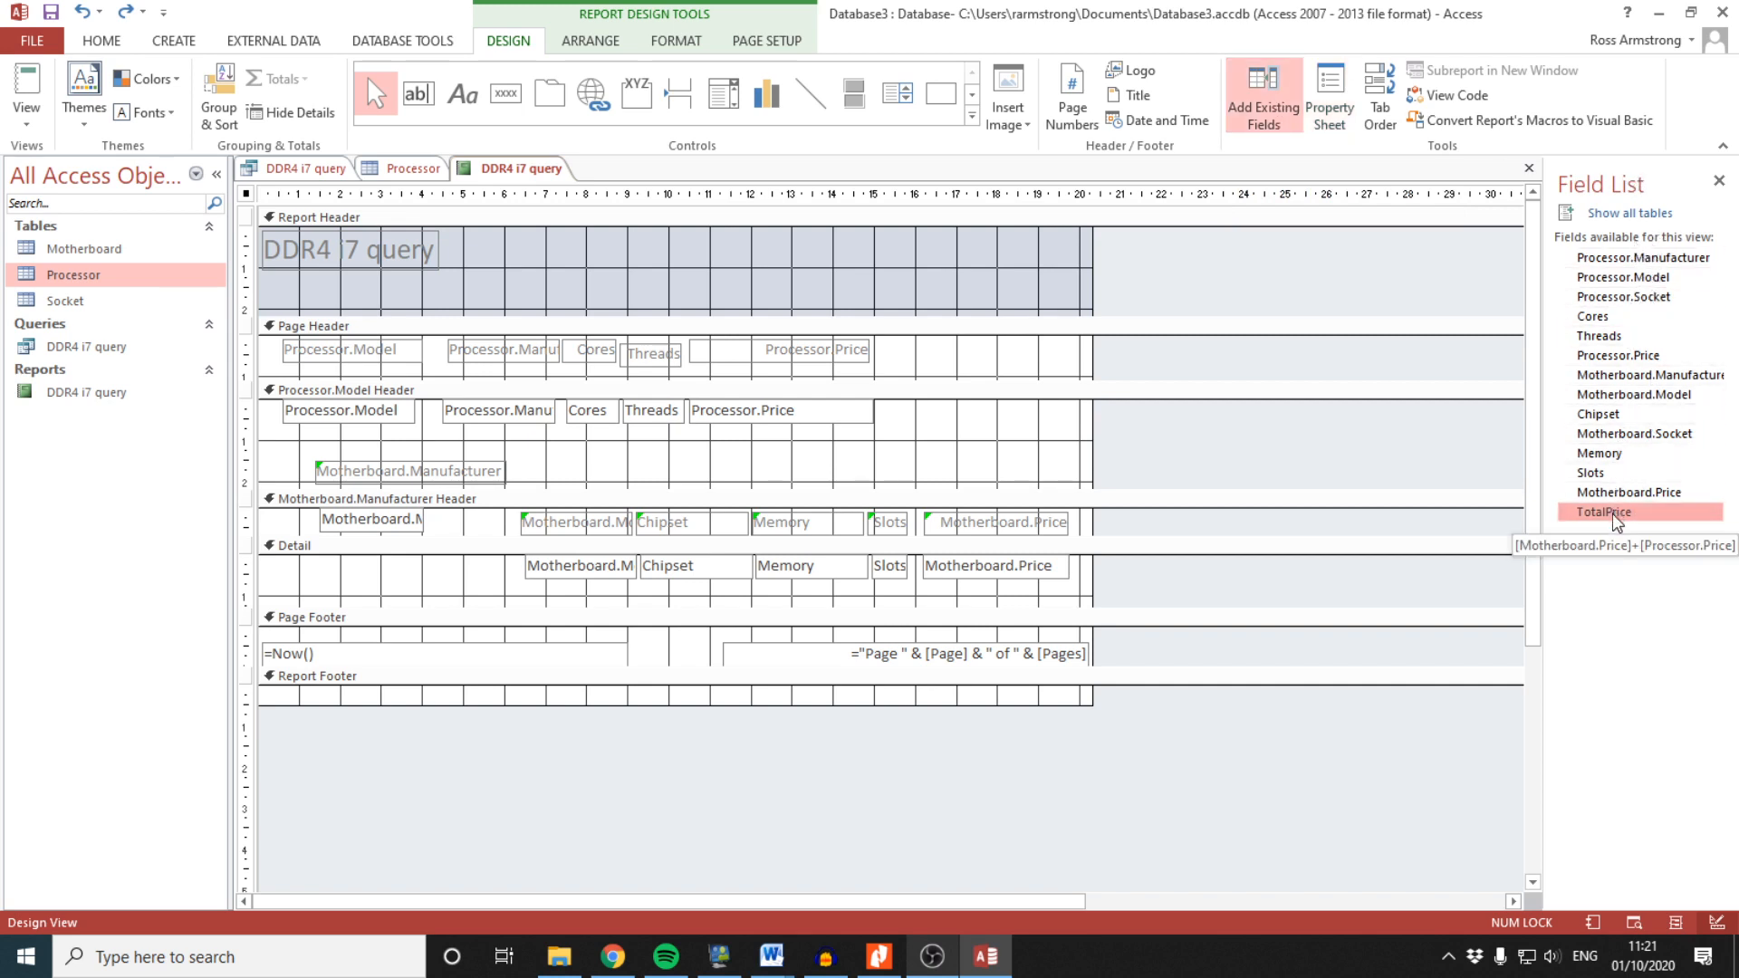
double_click(1612, 514)
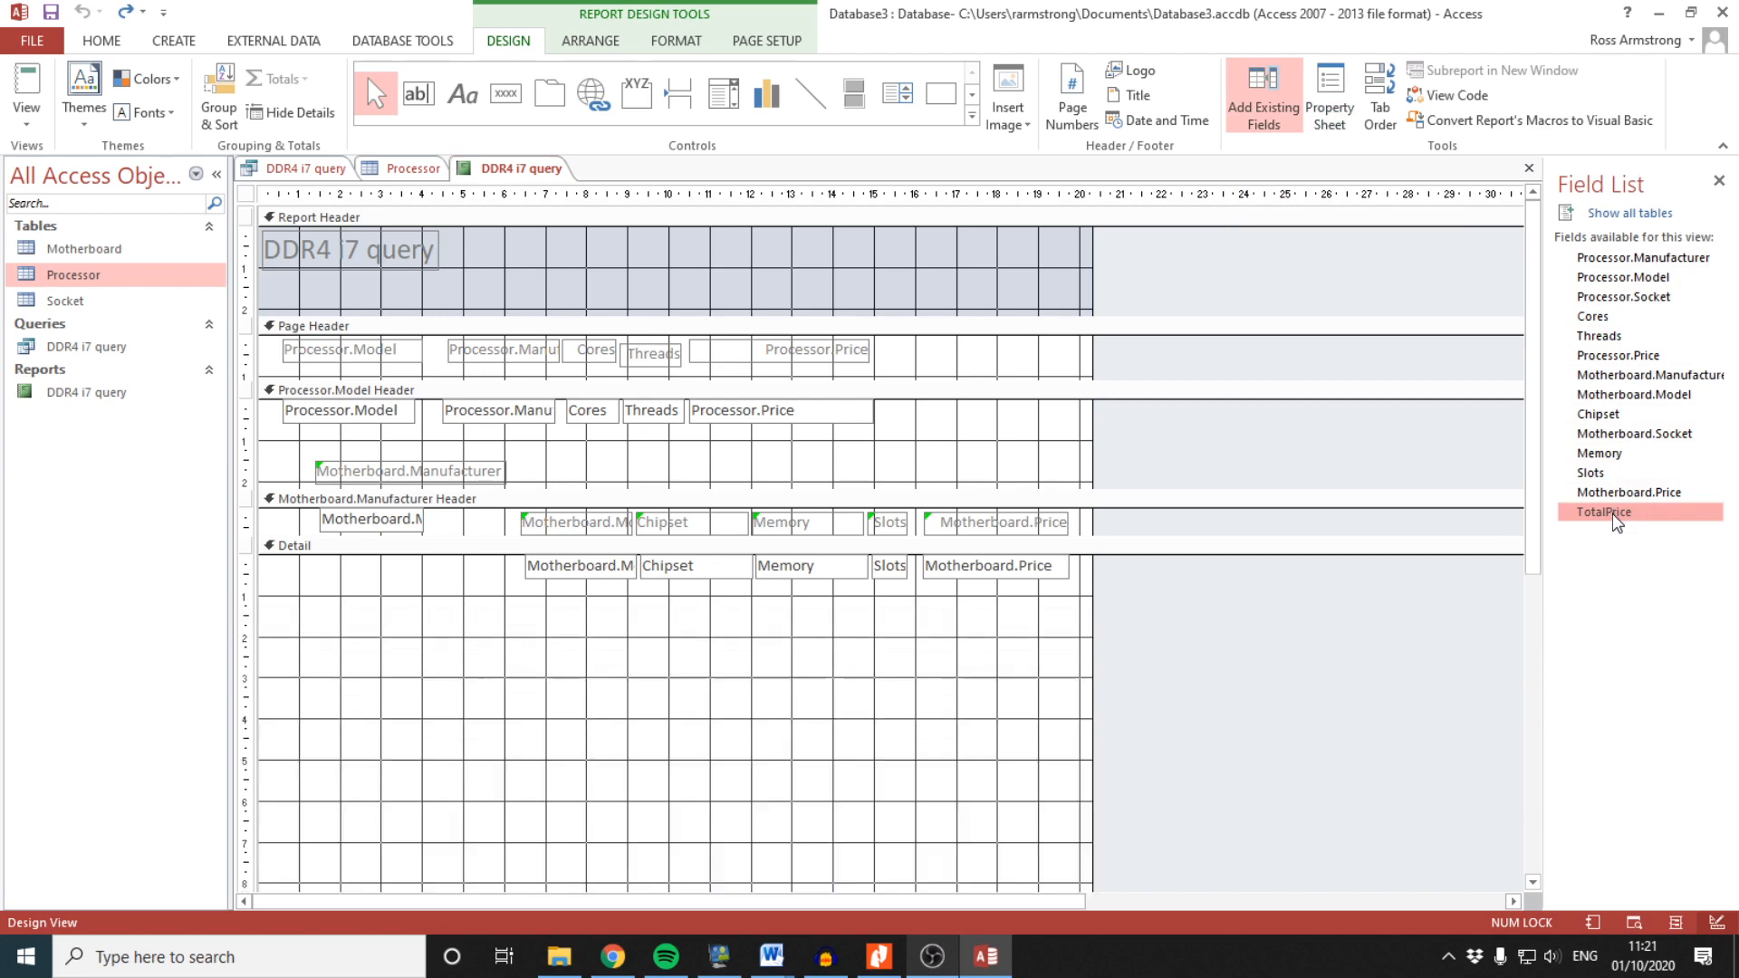
scroll(601, 608, down, 2)
scroll(605, 616, down, 2)
scroll(469, 621, up, 1)
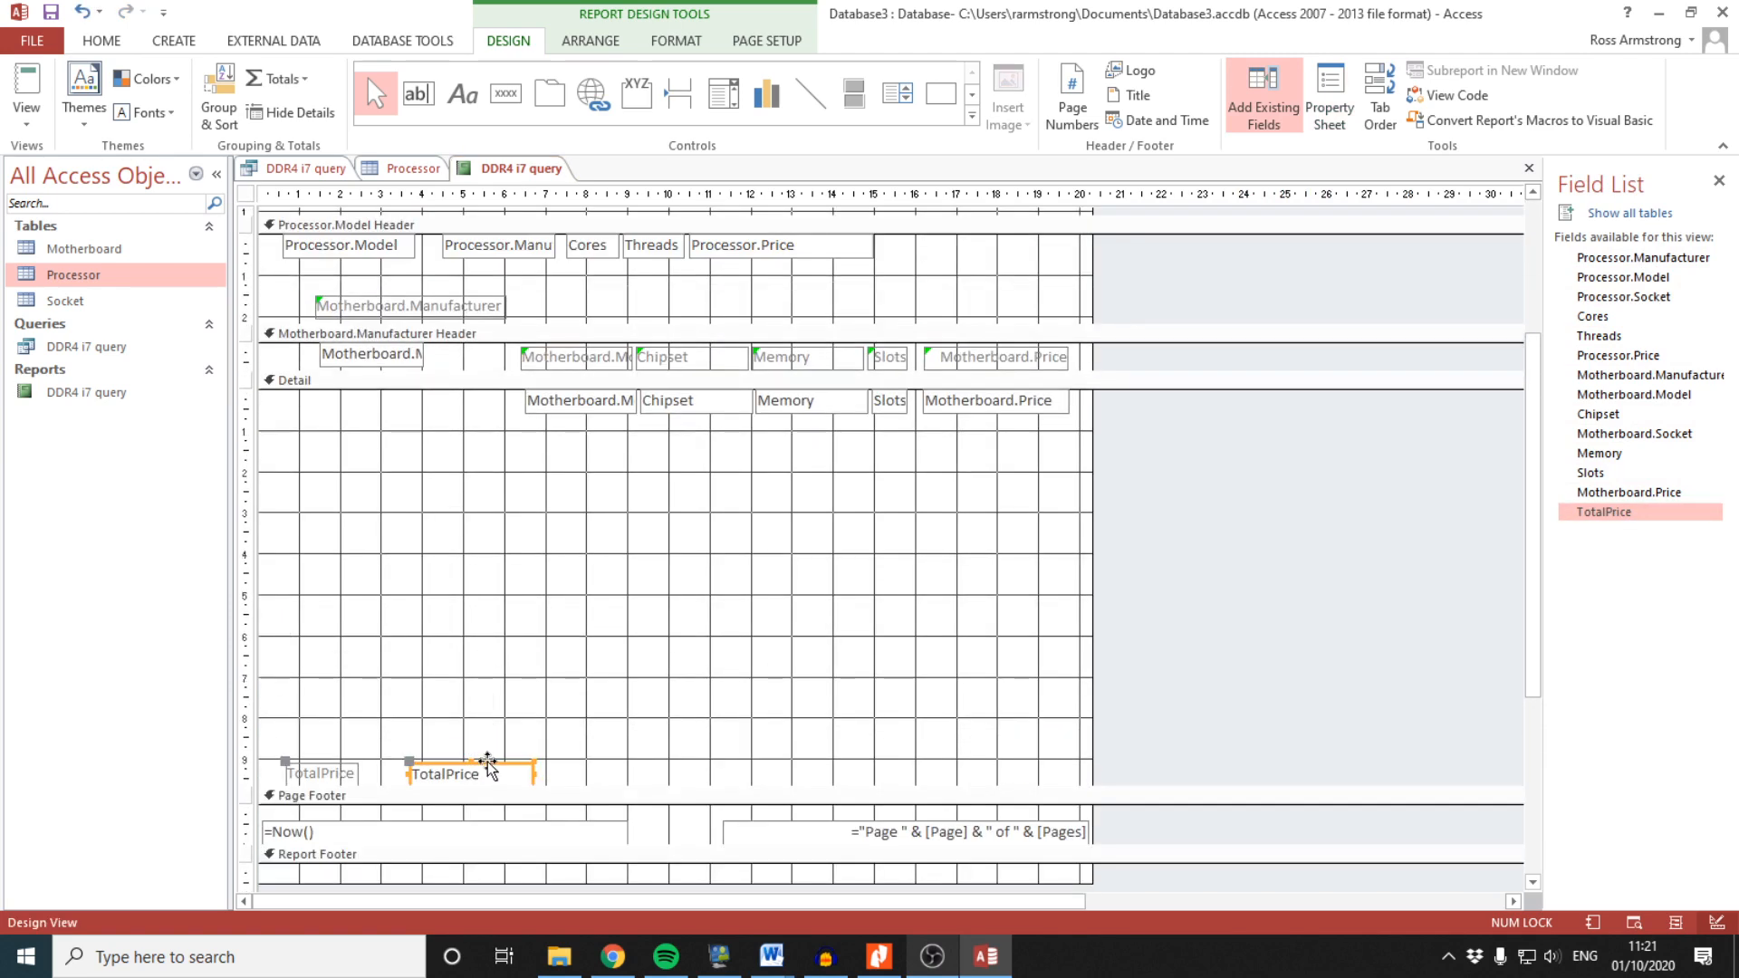
Switch to the exam paper in Nitro Pro, check the total price and page width requirements, and return to Access
key(alt+Tab)
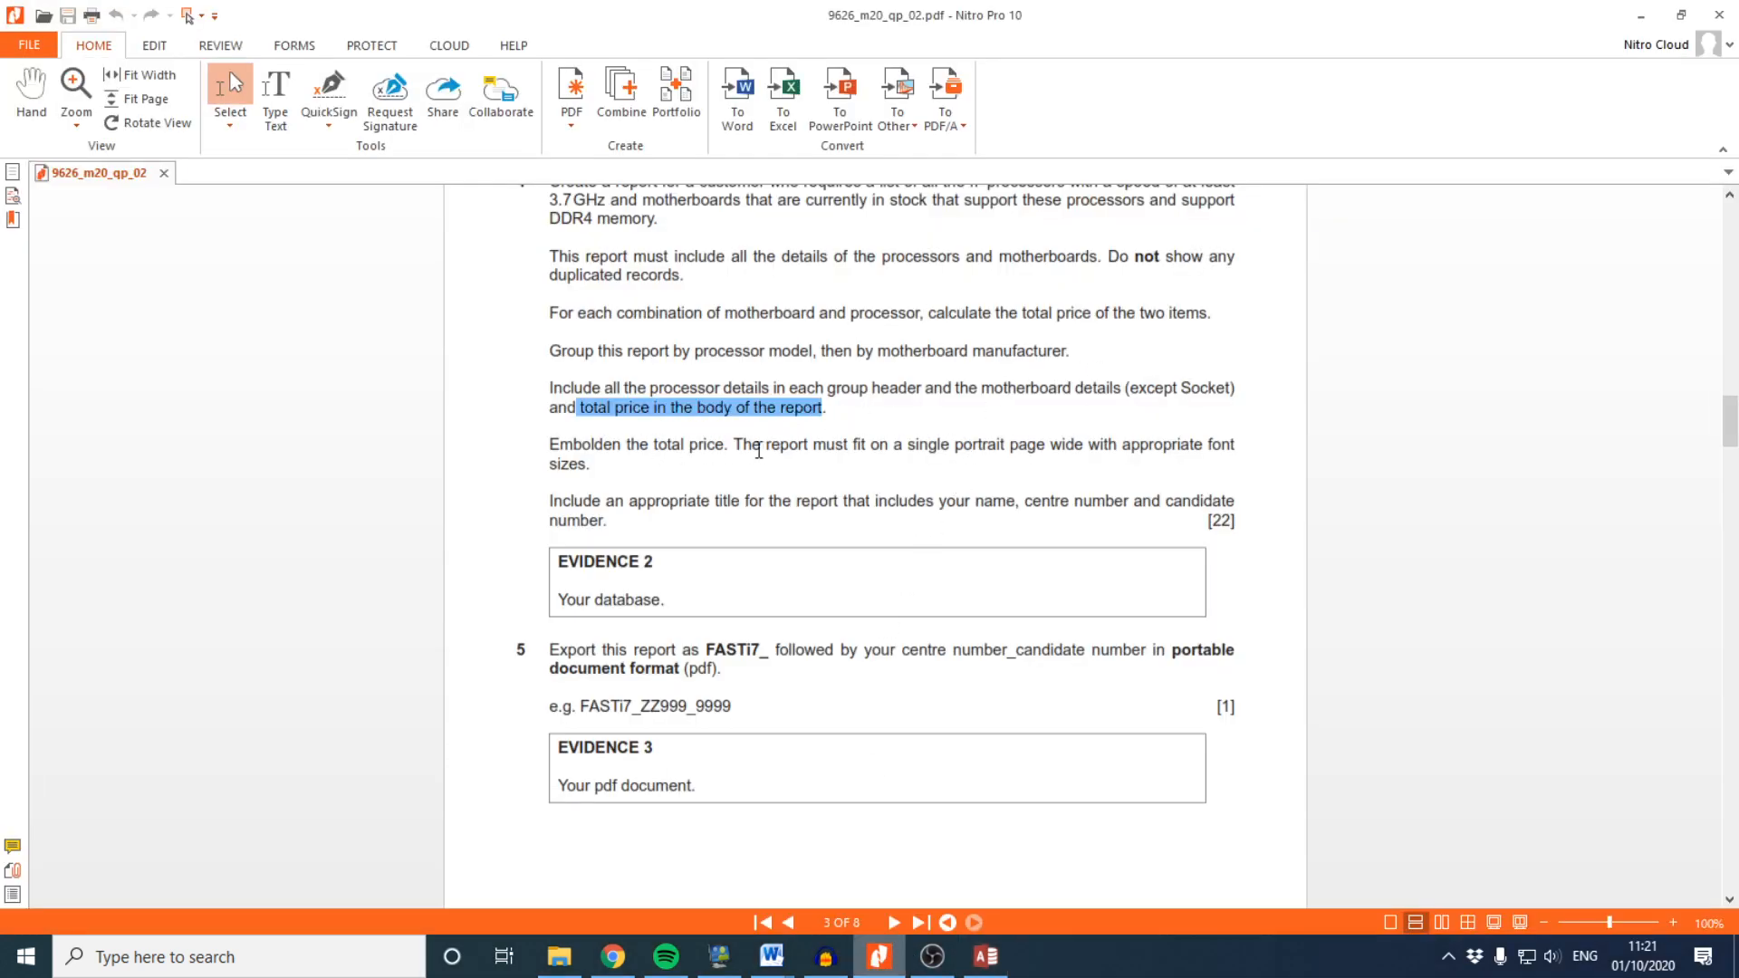
drag(546, 447, 953, 451)
click(938, 484)
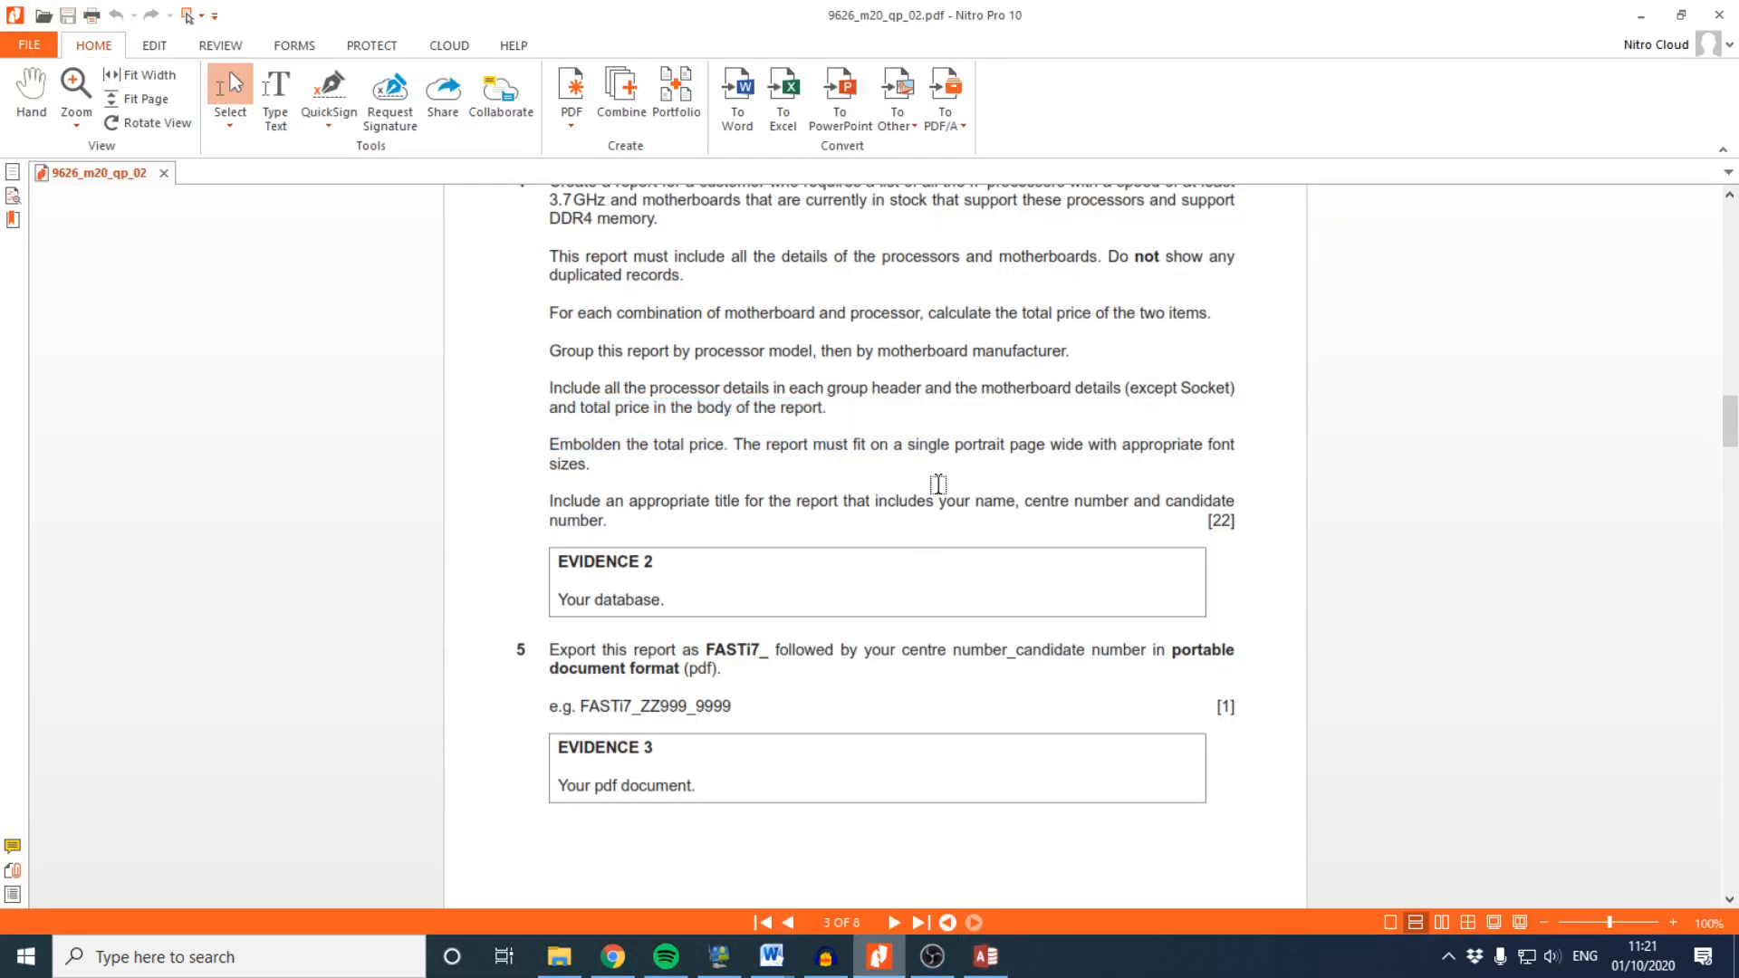
key(alt+Tab)
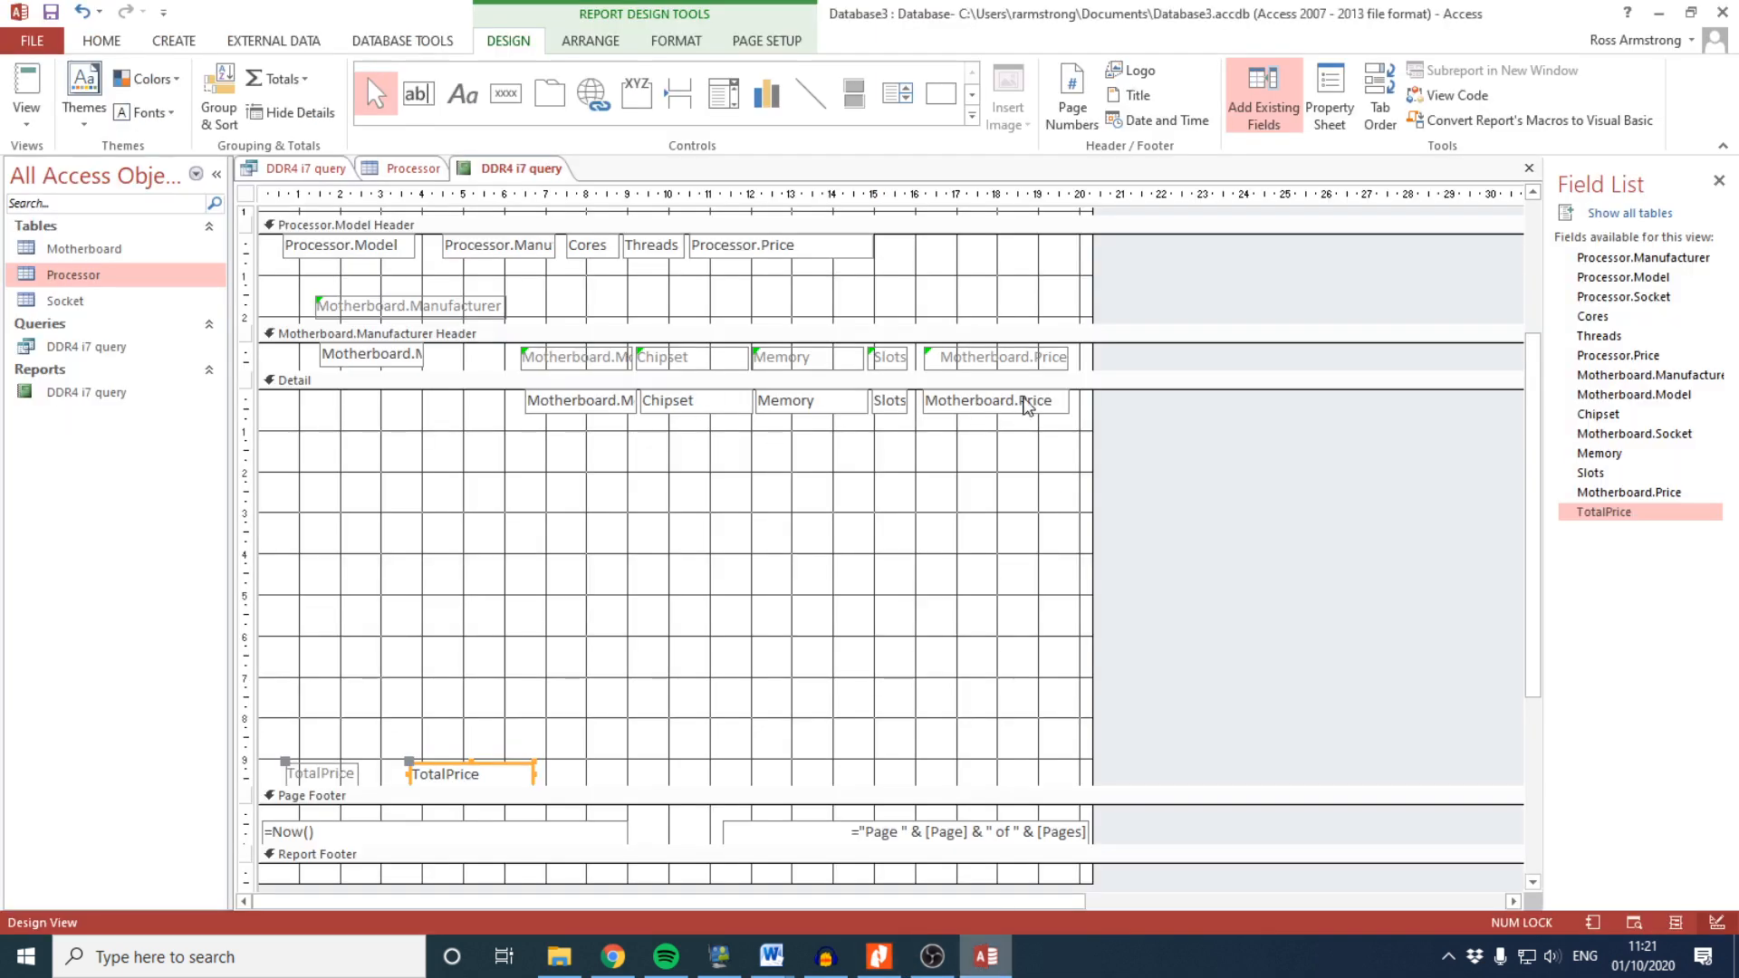
Widen the report to about 24.4 cm and move the TotalPrice text box to the right of Motherboard.Price in the Detail section
drag(1092, 356, 1259, 357)
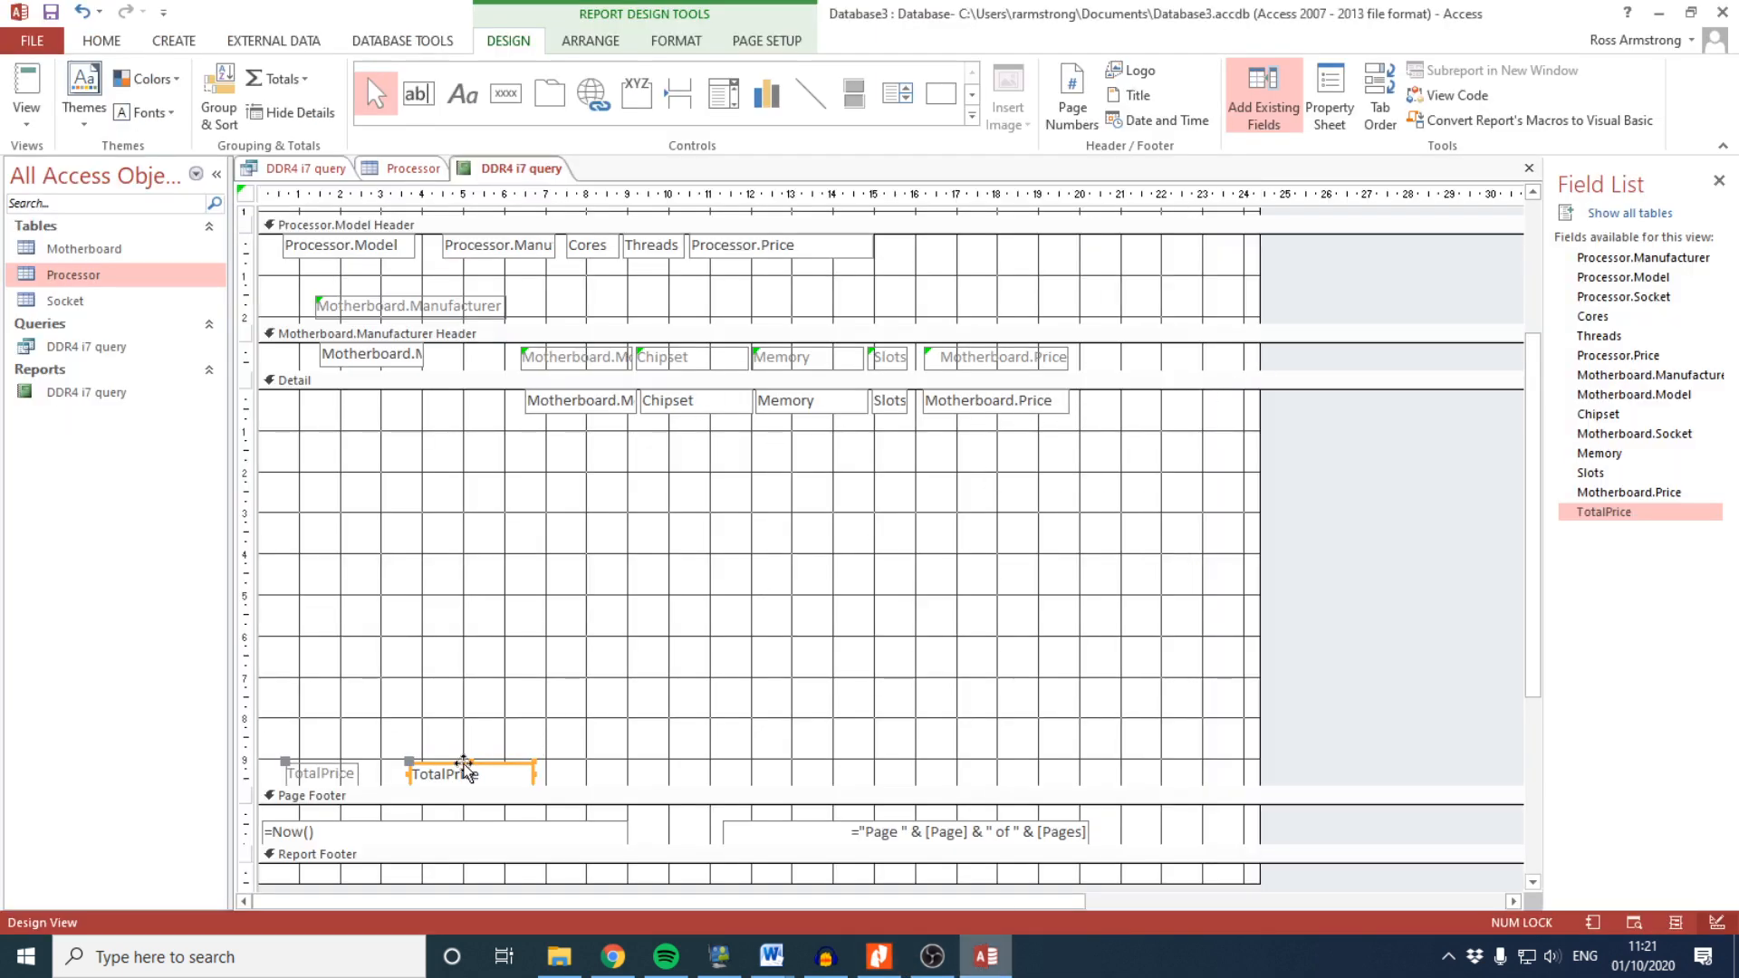
drag(465, 768, 1167, 397)
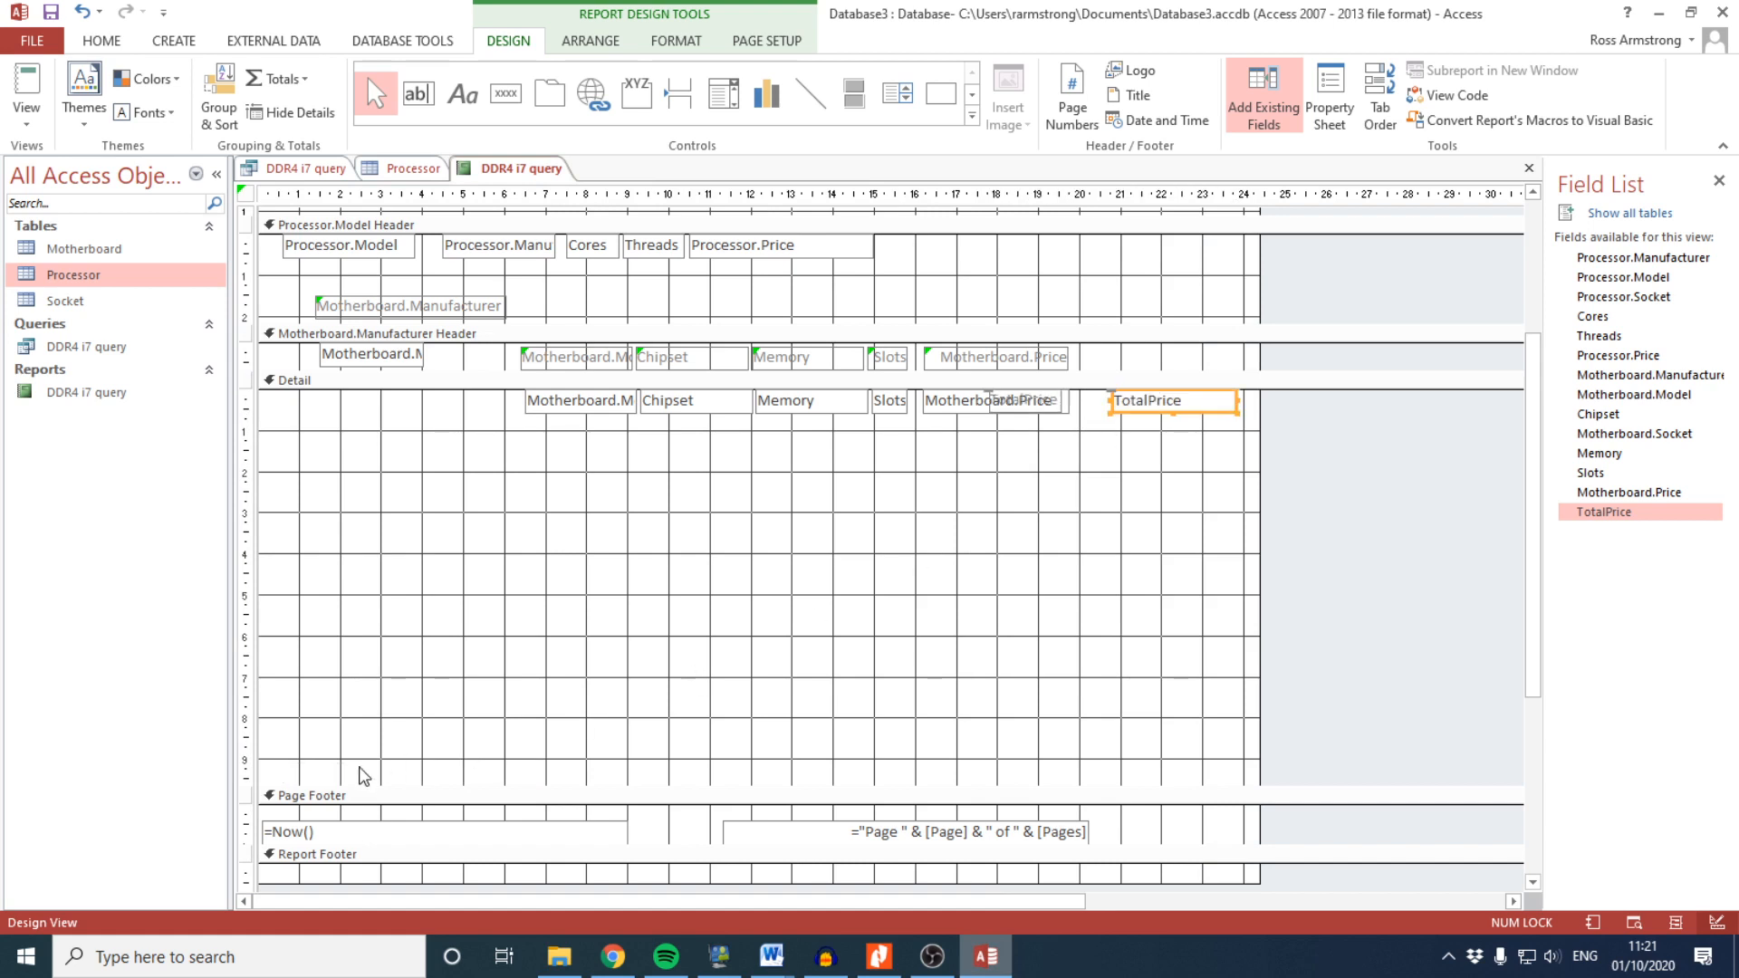
Move the TotalPrice label from the Detail section to the Motherboard.Manufacturer Header, right of Motherboard.Price, and align the TotalPrice text box beneath it
click(373, 672)
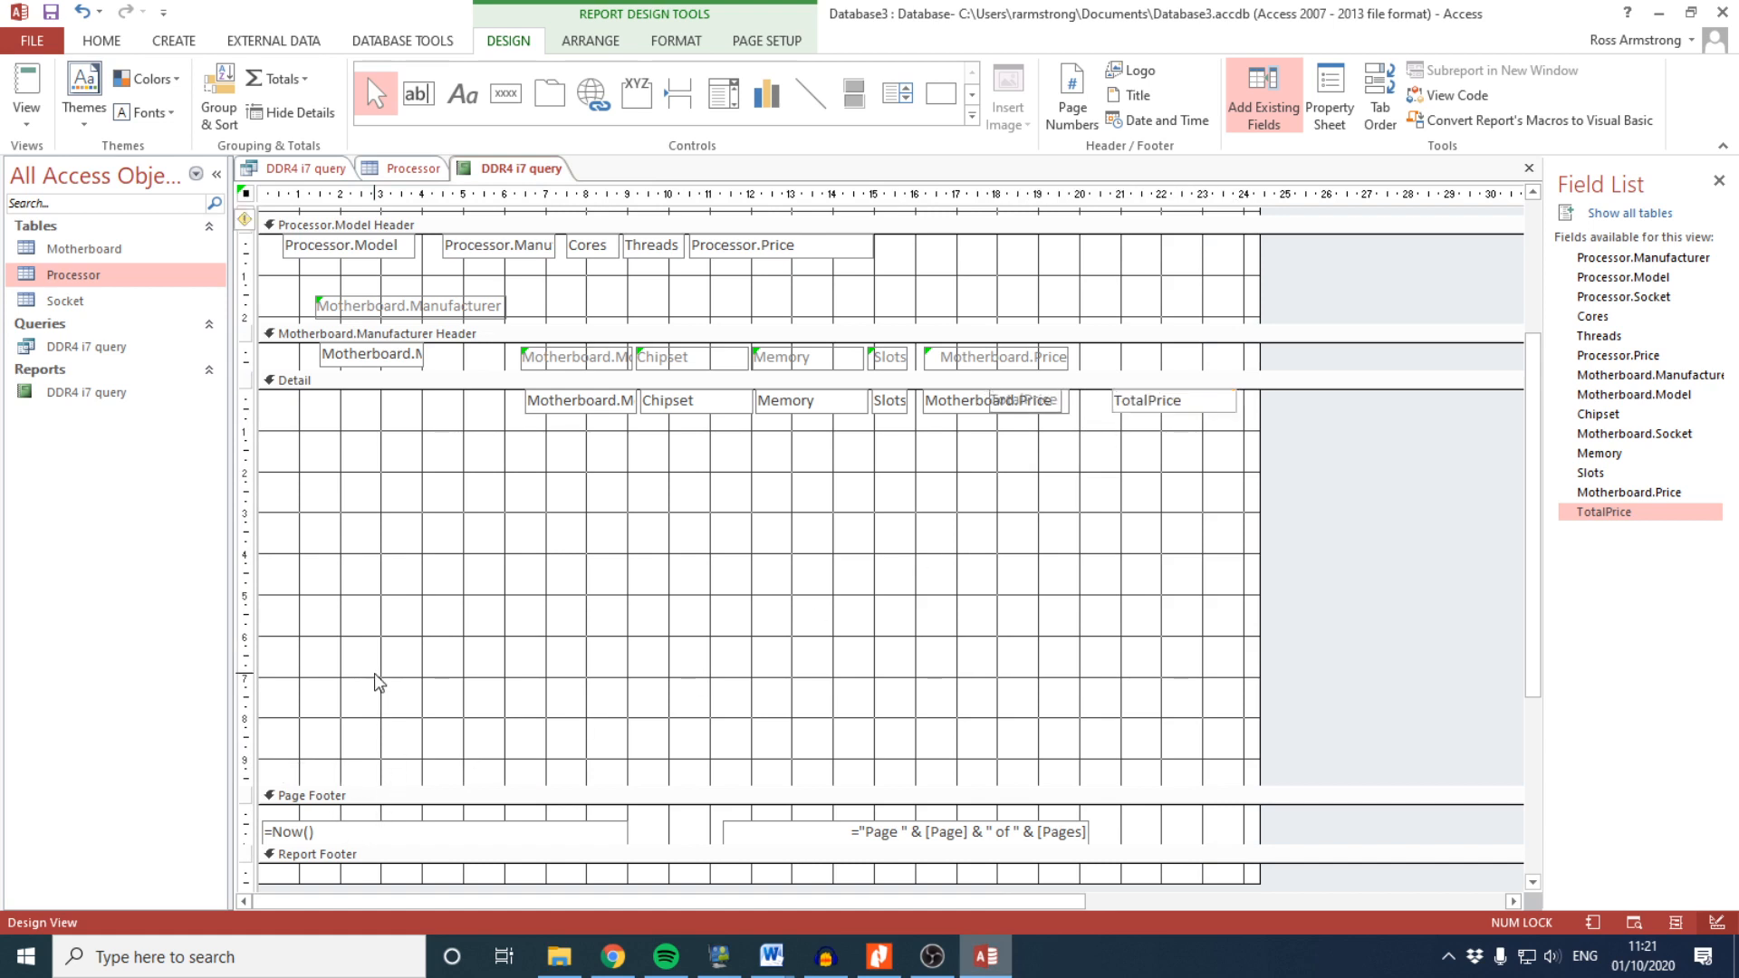
click(1041, 401)
drag(1049, 412, 1067, 465)
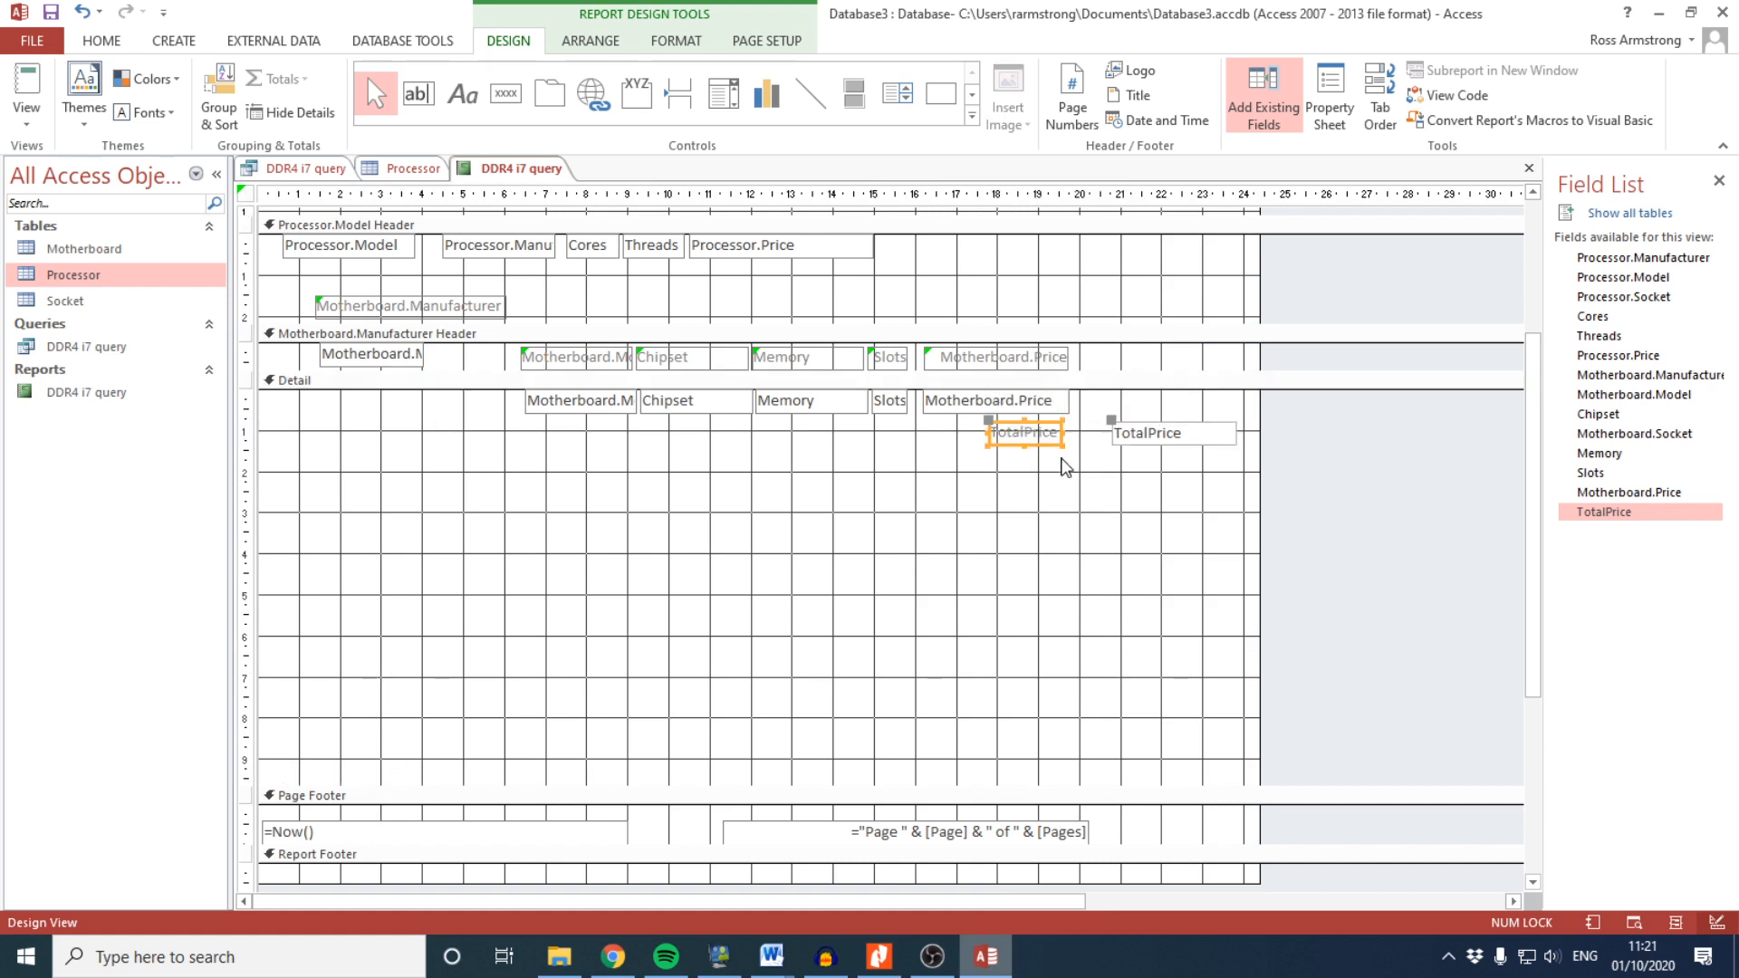
key(Delete)
click(1131, 355)
key(ctrl+v)
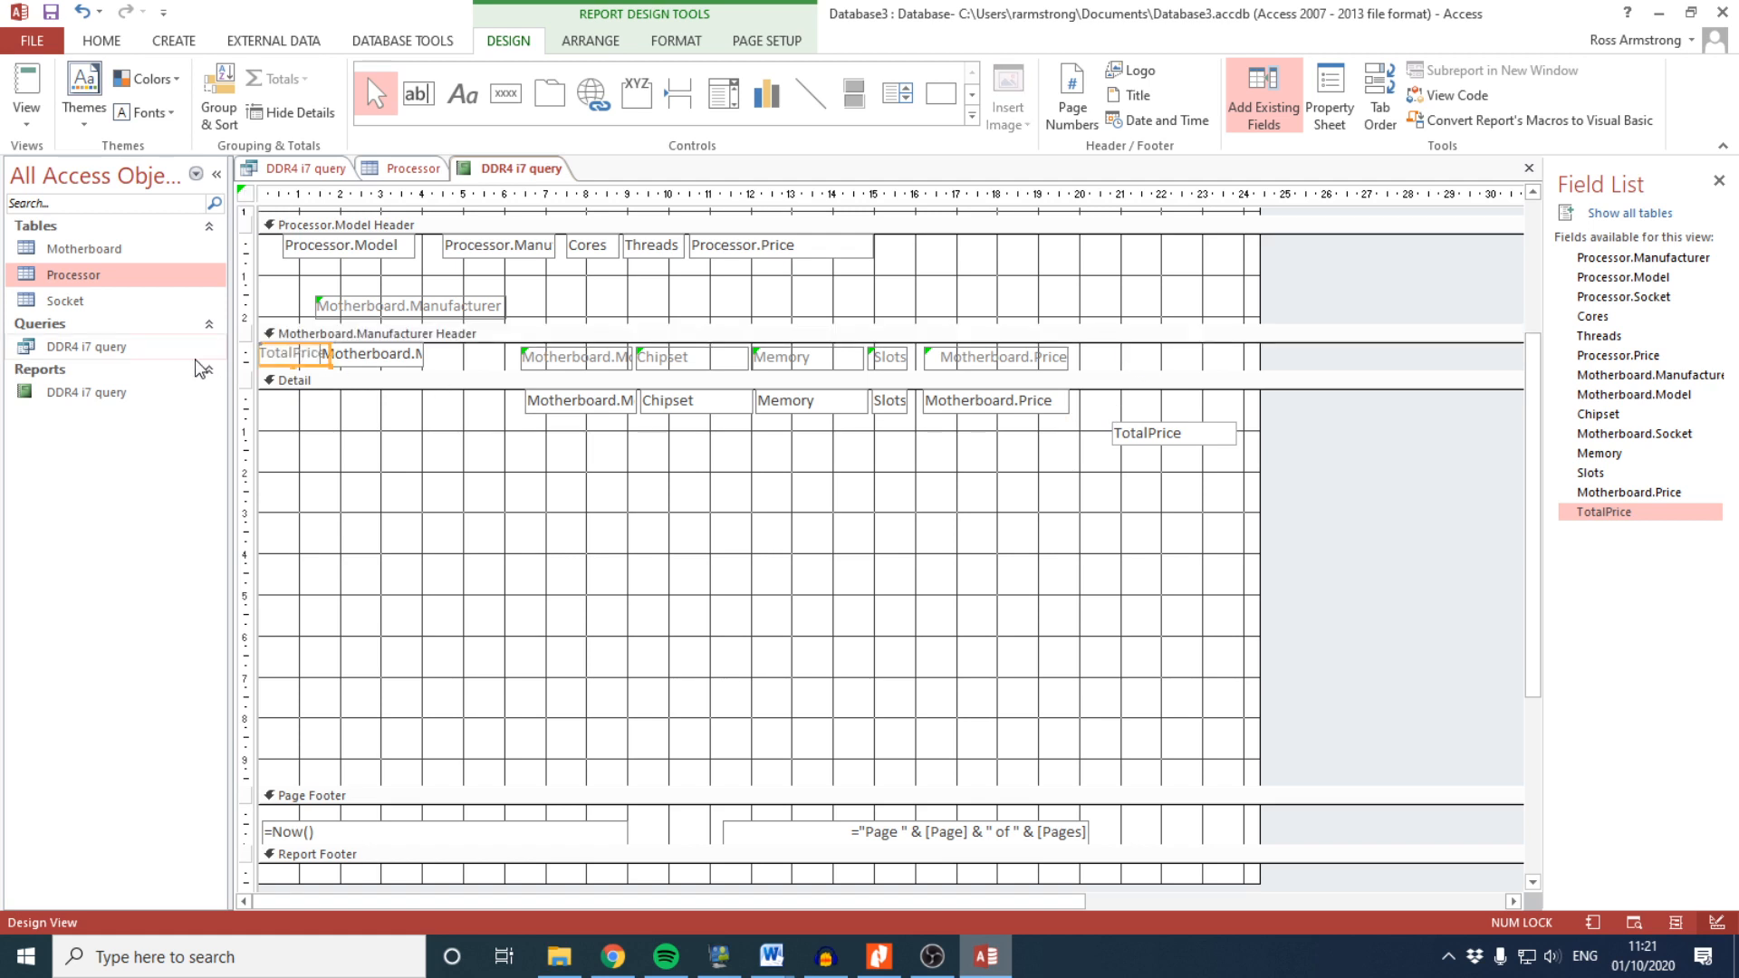
drag(273, 366, 1143, 372)
drag(1164, 429, 1193, 394)
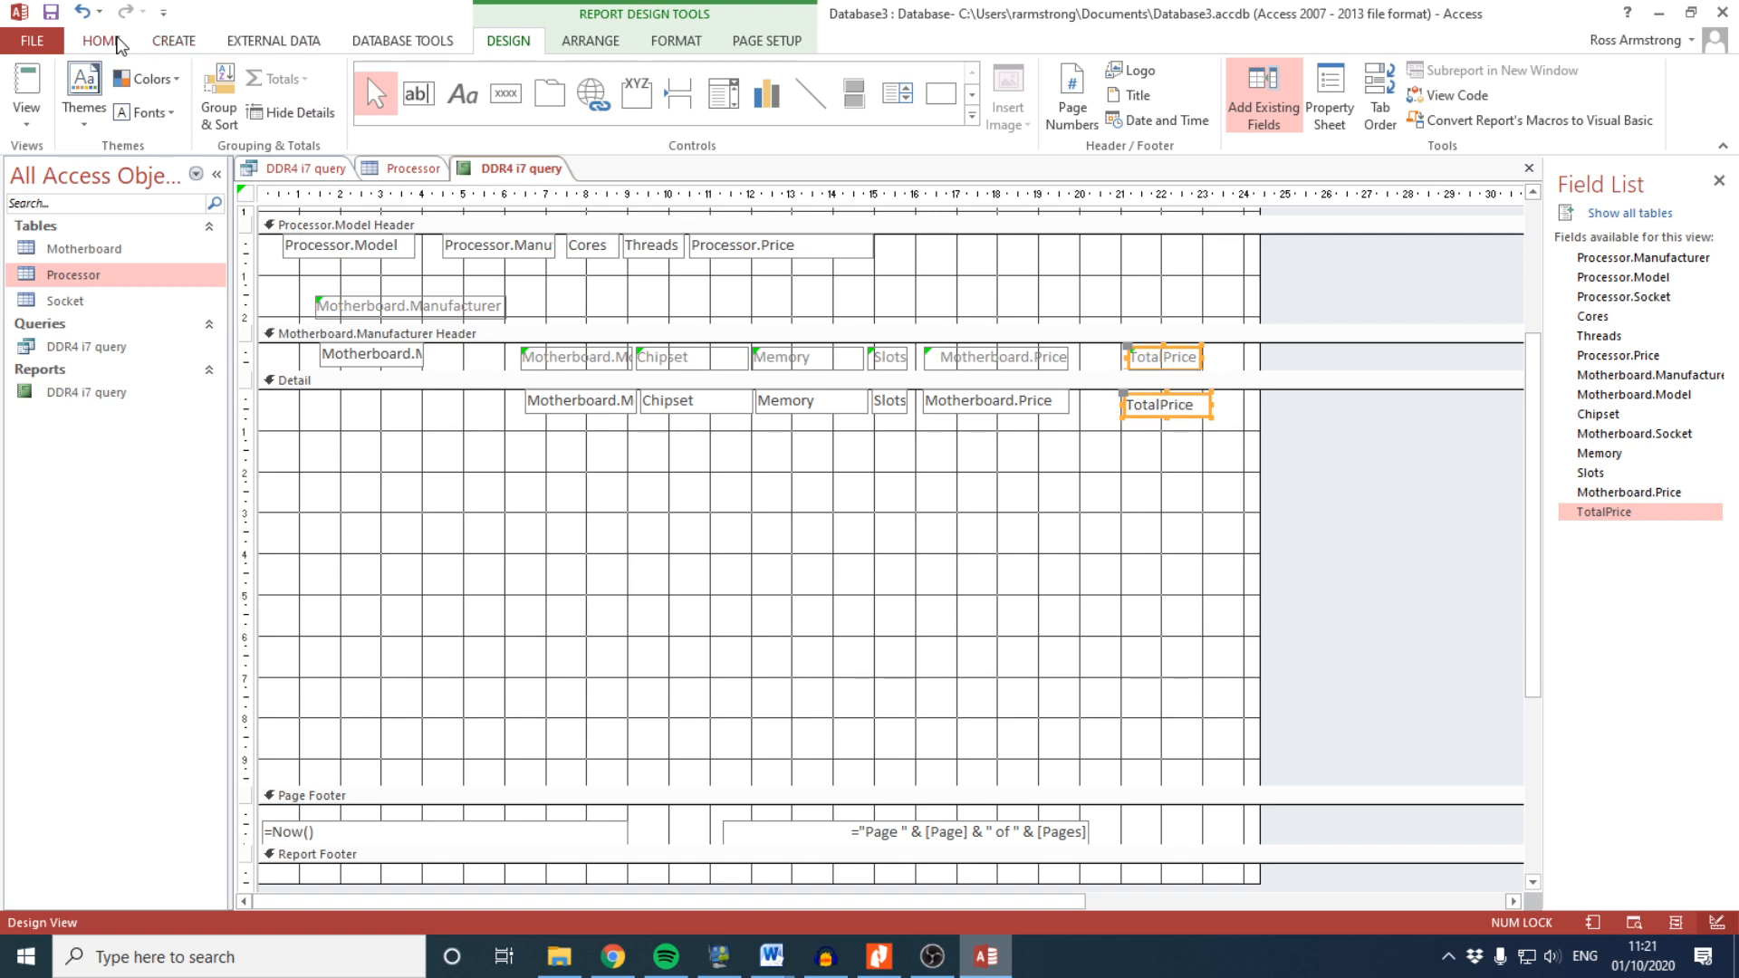
Embolden the TotalPrice label and text box, and shorten the Detail section to about 1.3 cm
click(116, 44)
click(681, 43)
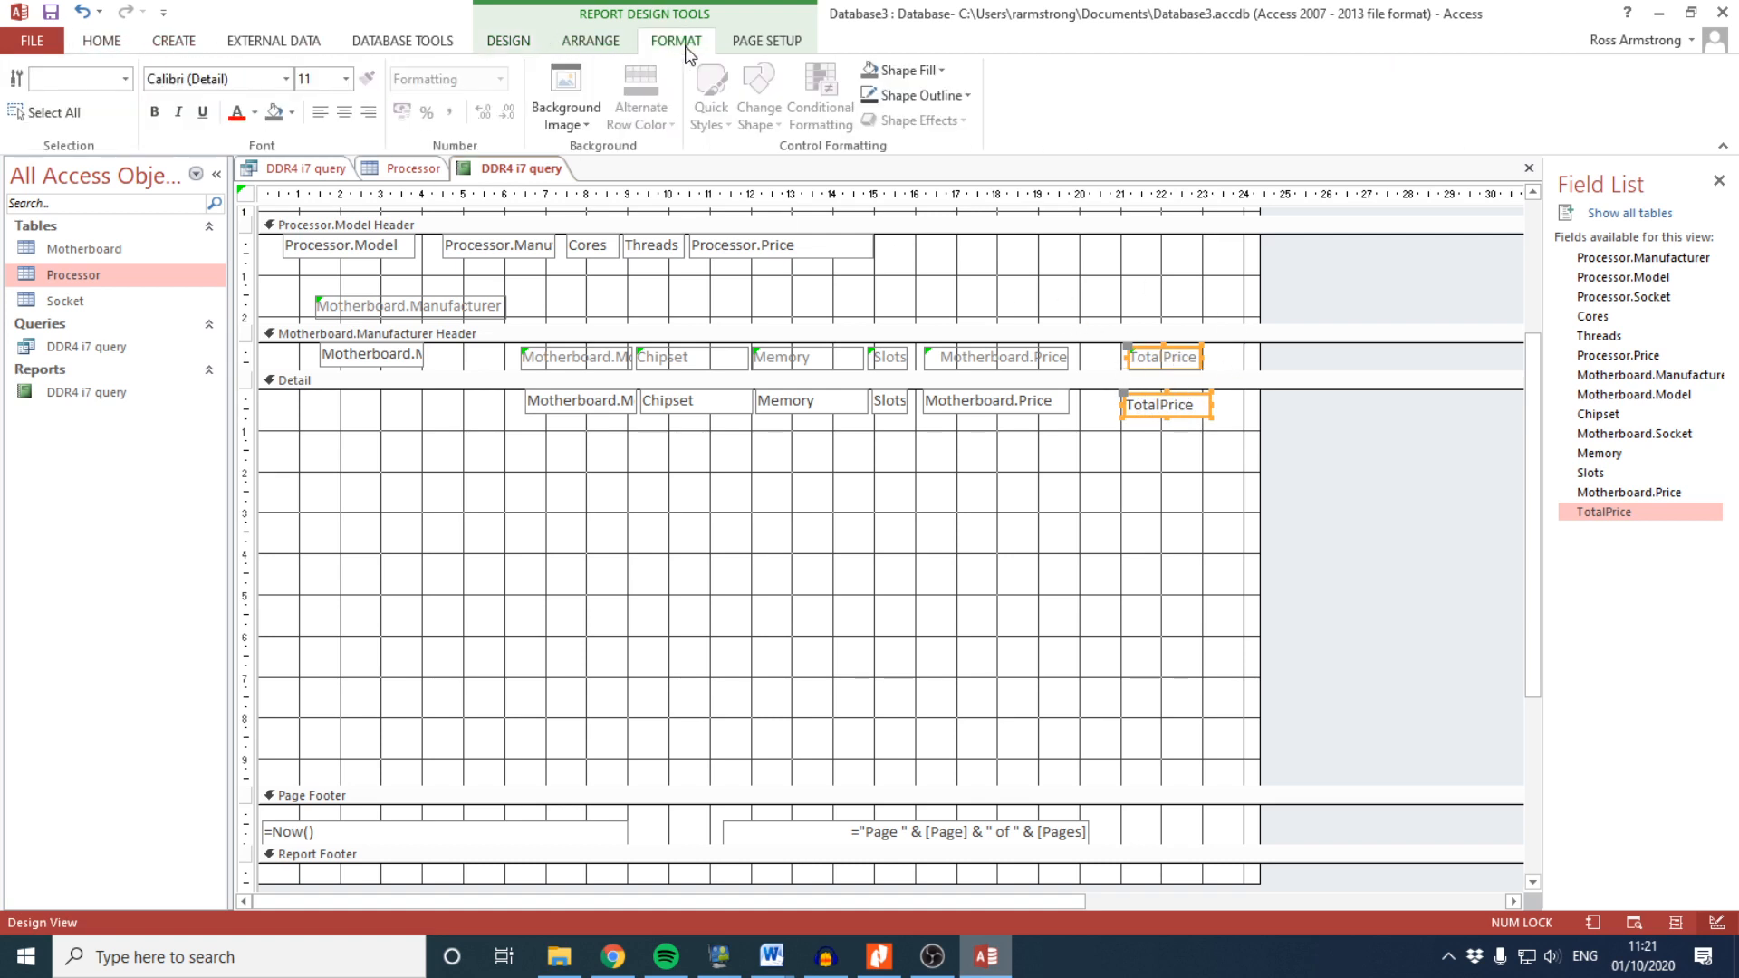
click(156, 111)
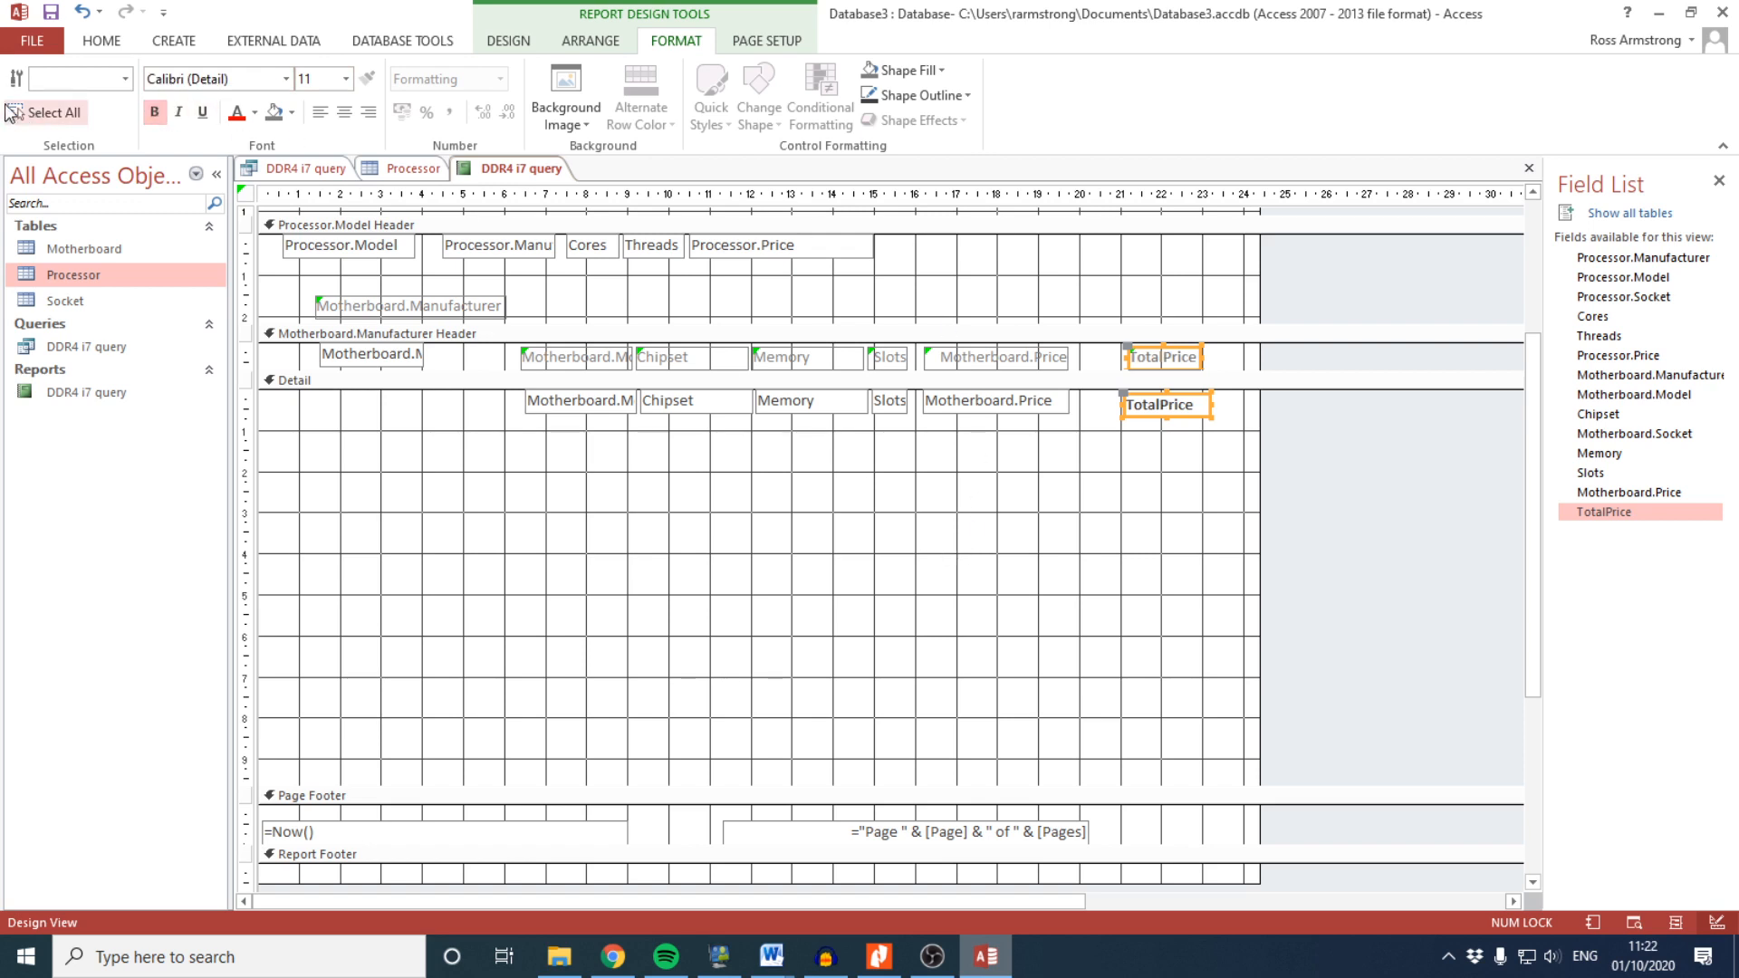
drag(743, 786, 746, 445)
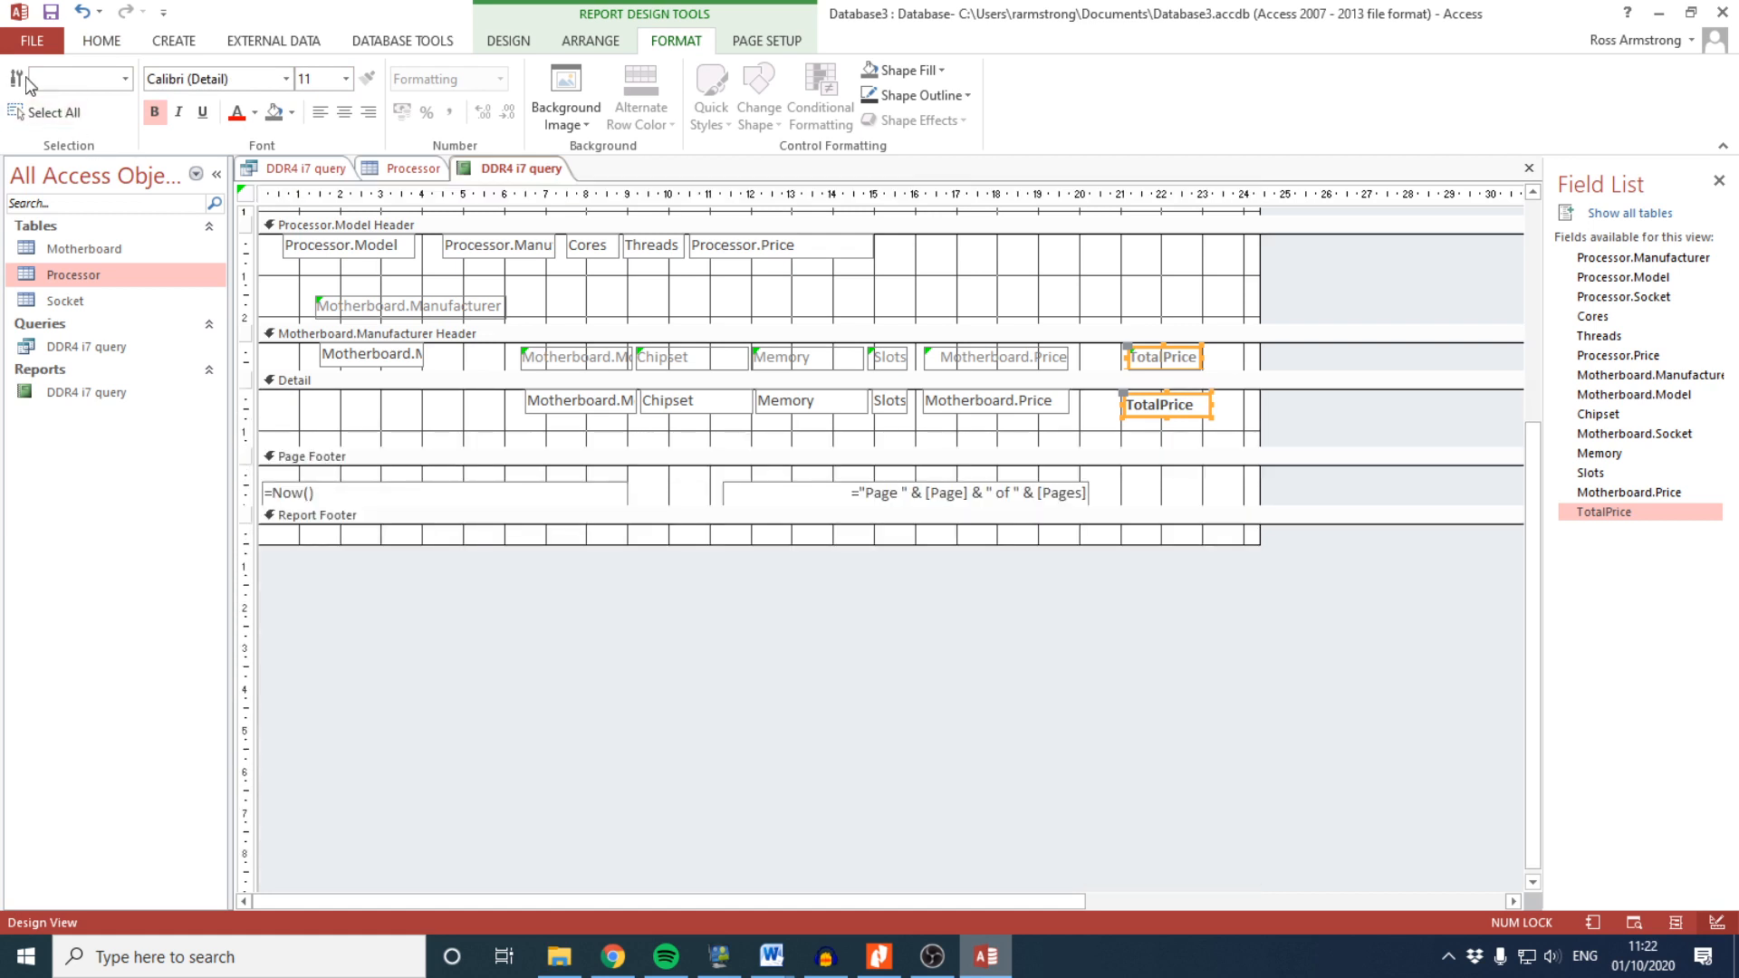
Review the TotalPrice column in Report View, check the report requirements in the exam paper in Nitro Pro, and return to Access
click(103, 42)
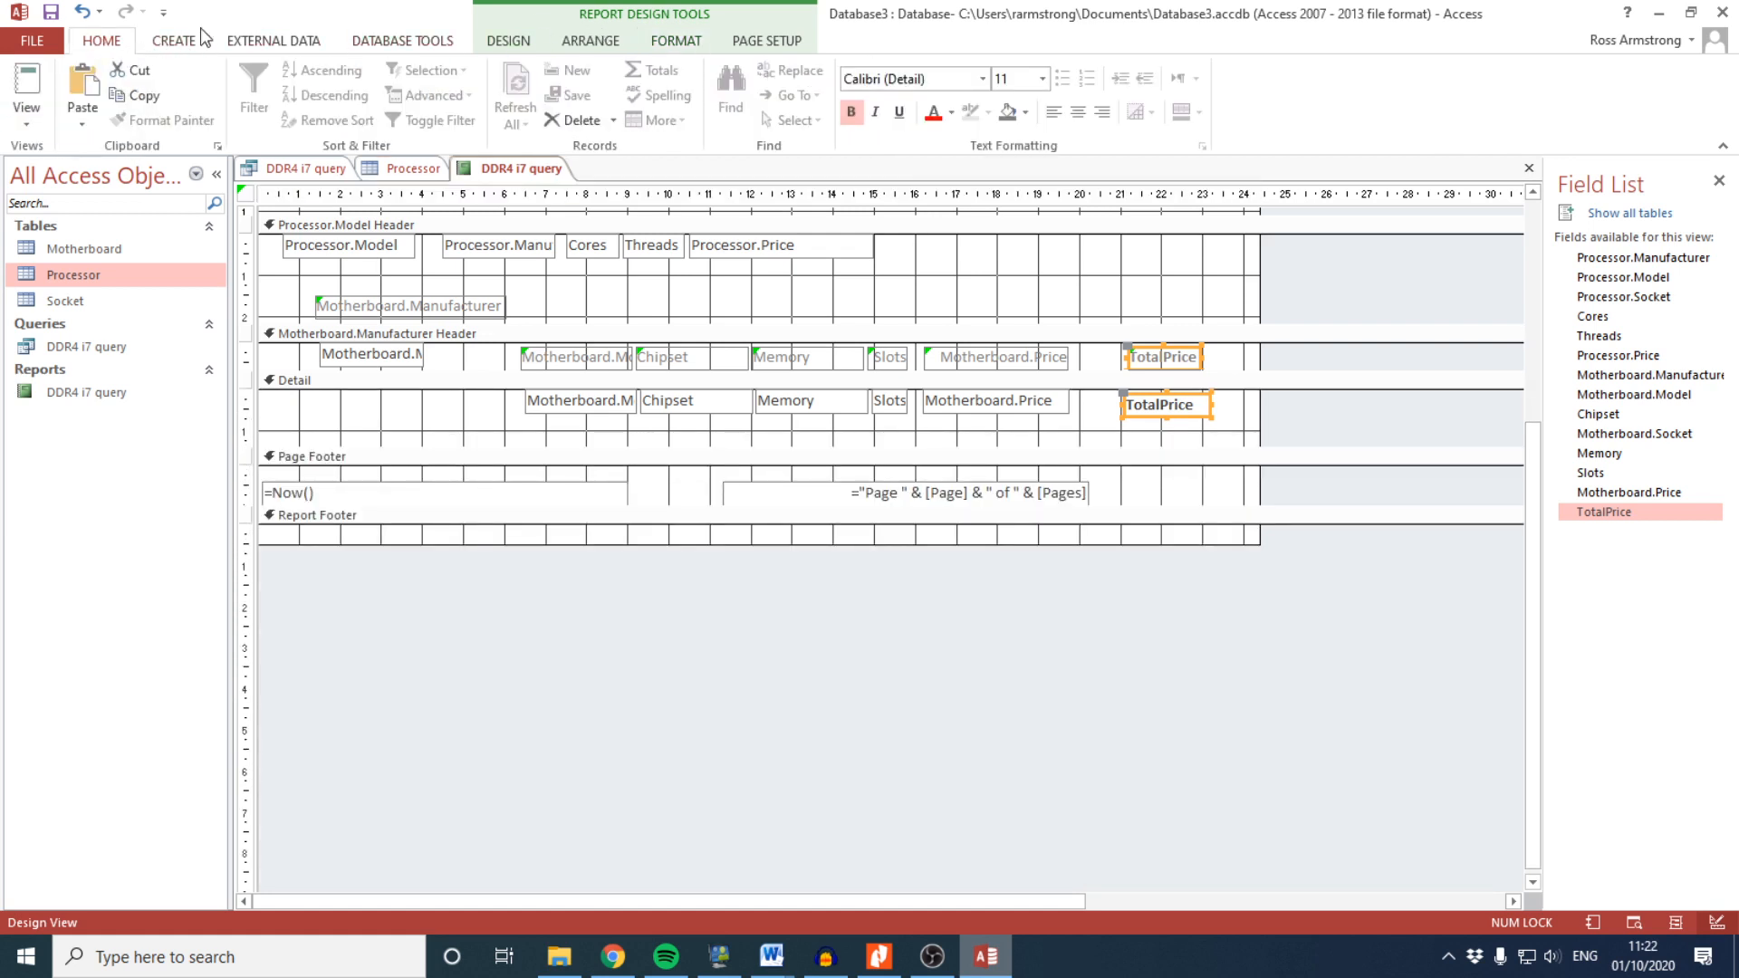
click(165, 39)
click(116, 41)
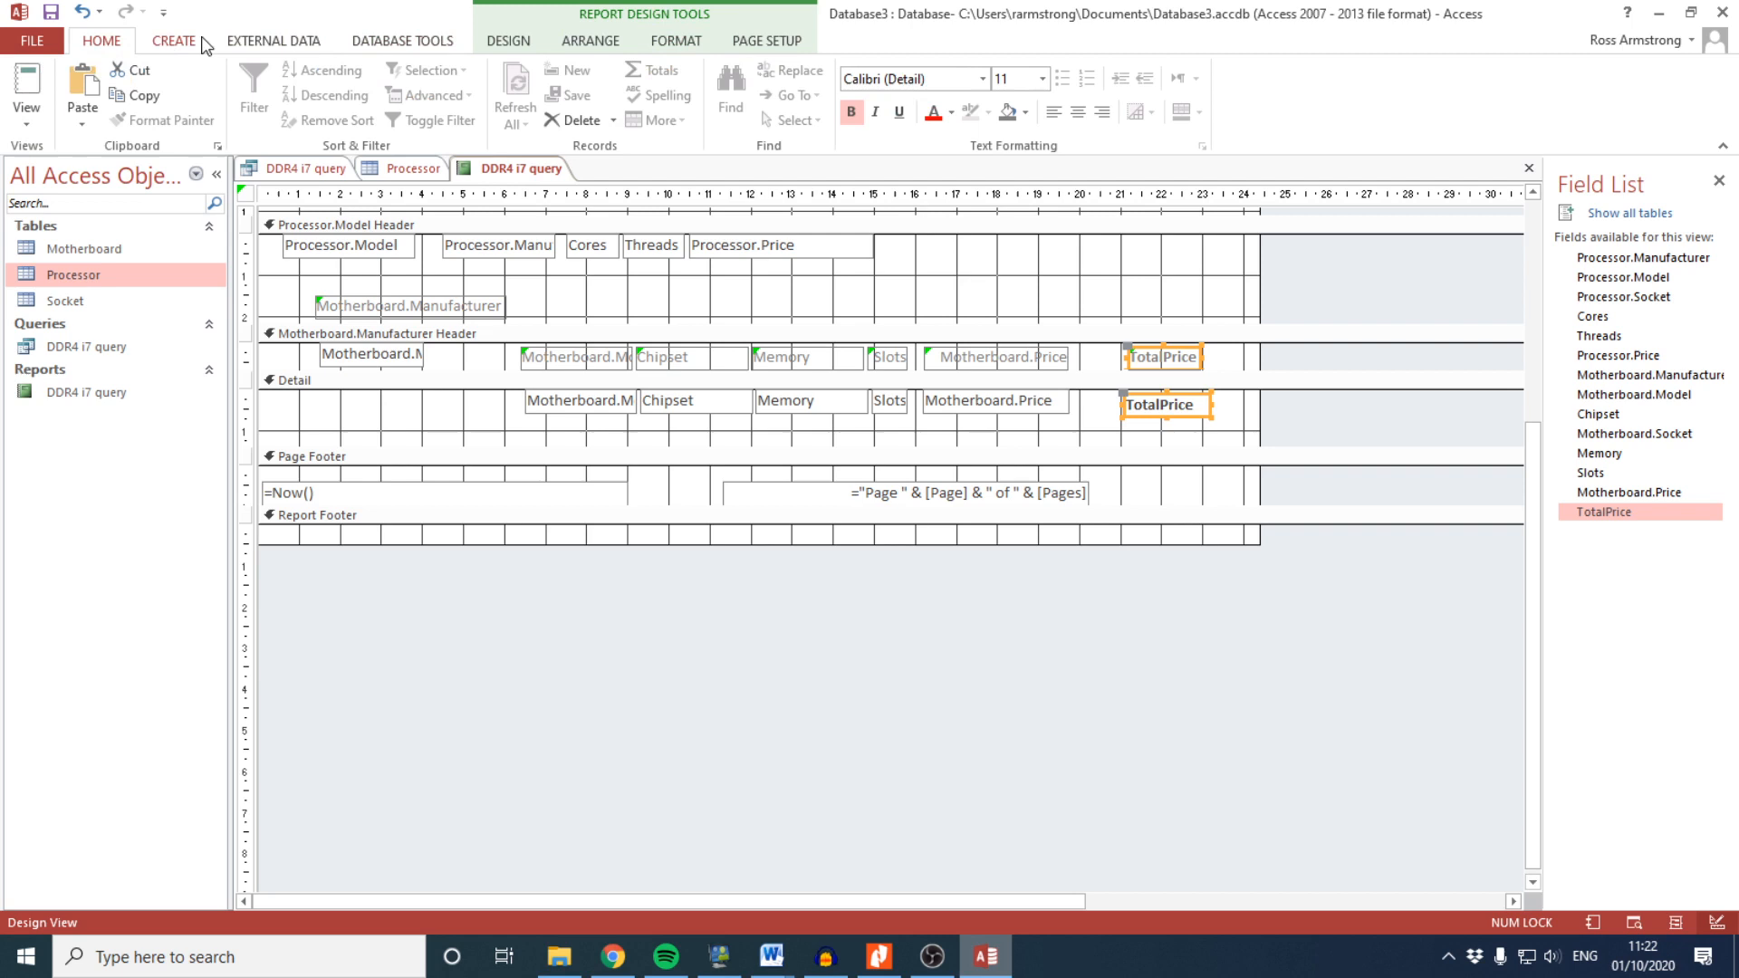
click(13, 116)
click(55, 156)
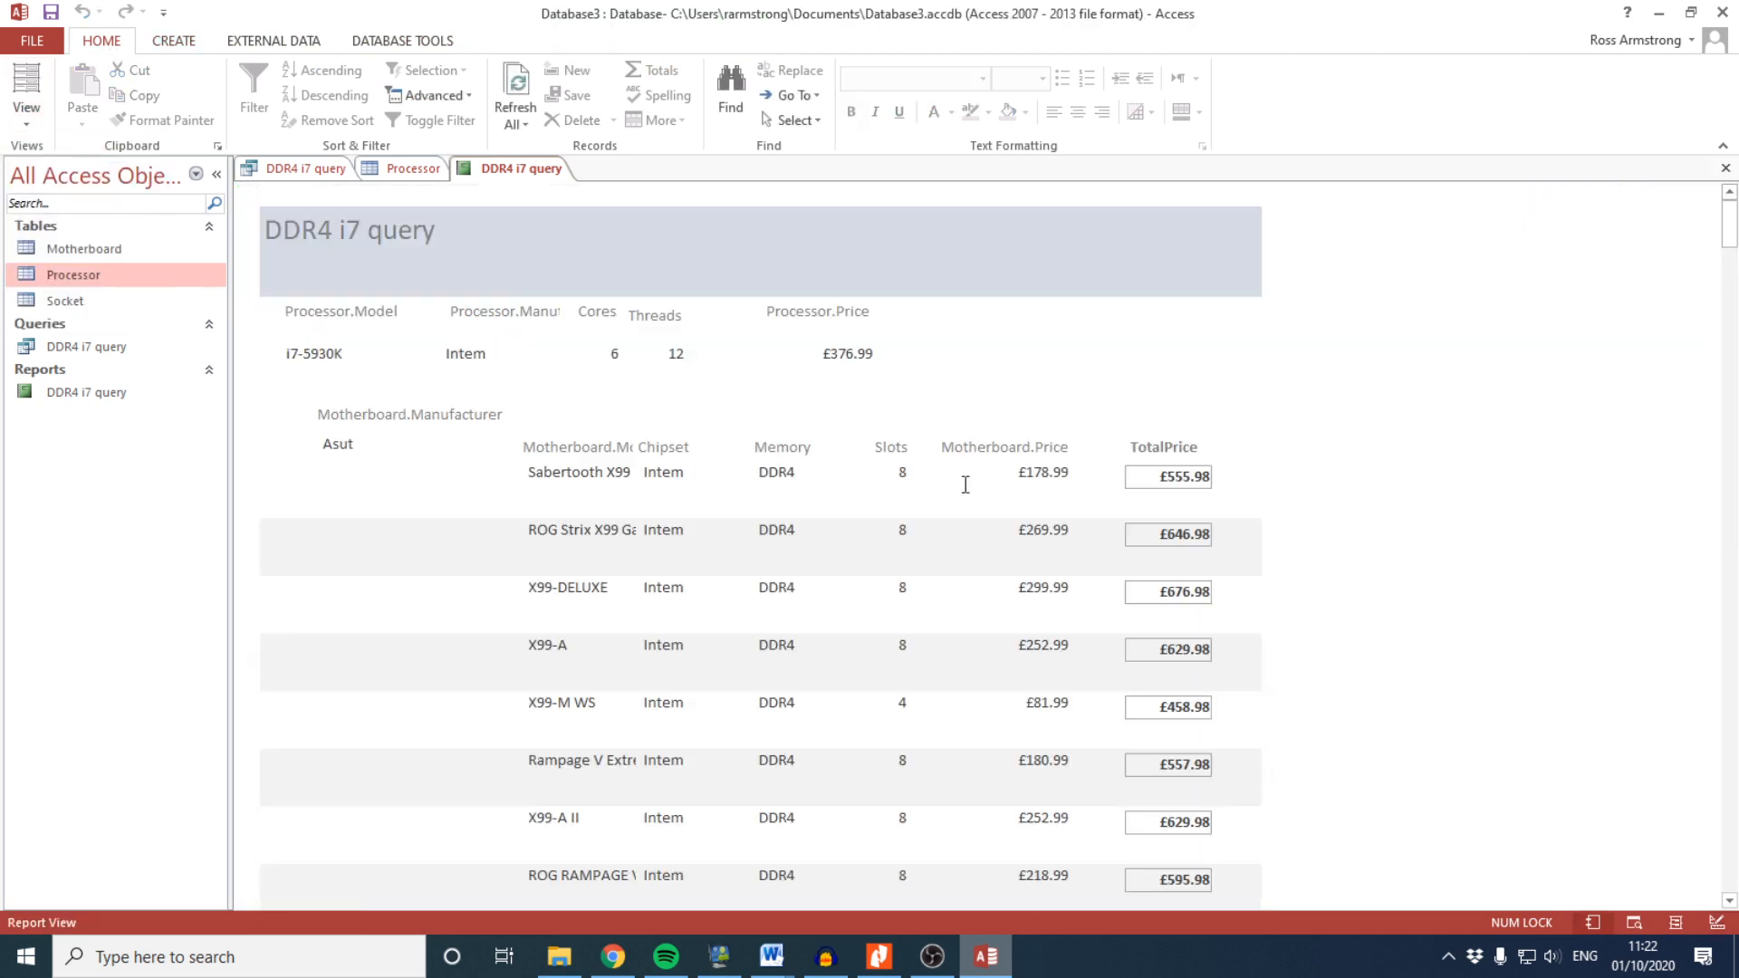
click(1270, 548)
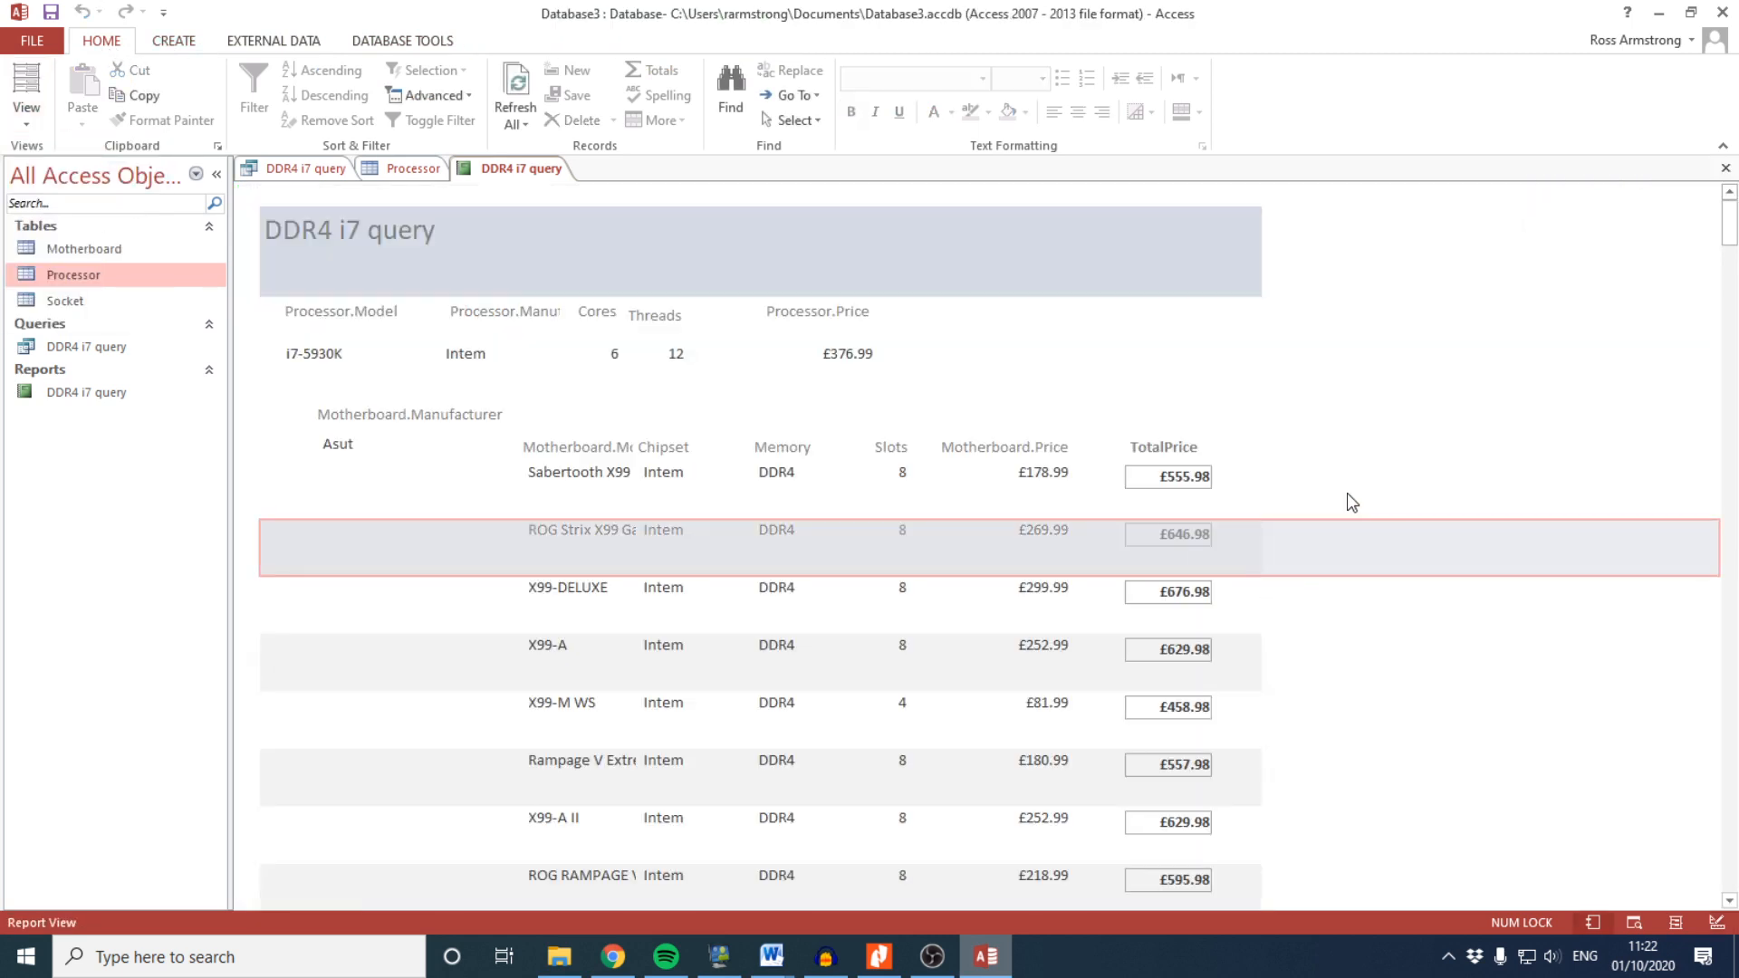
click(1131, 377)
click(879, 955)
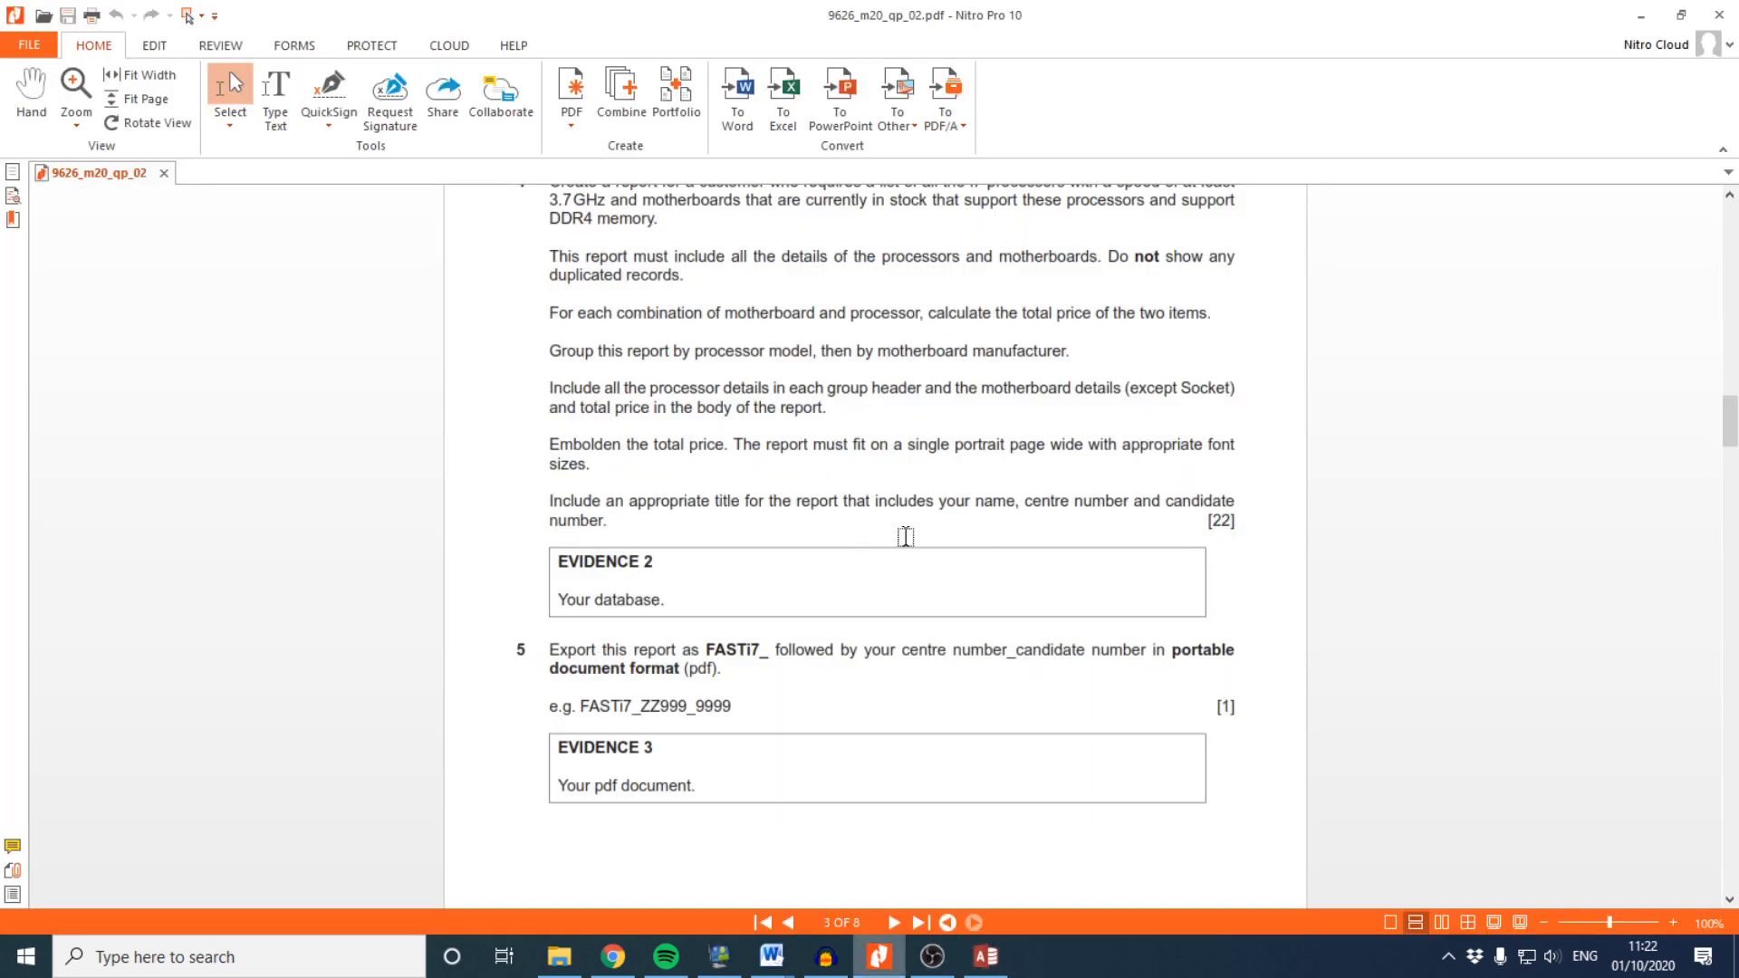
click(985, 956)
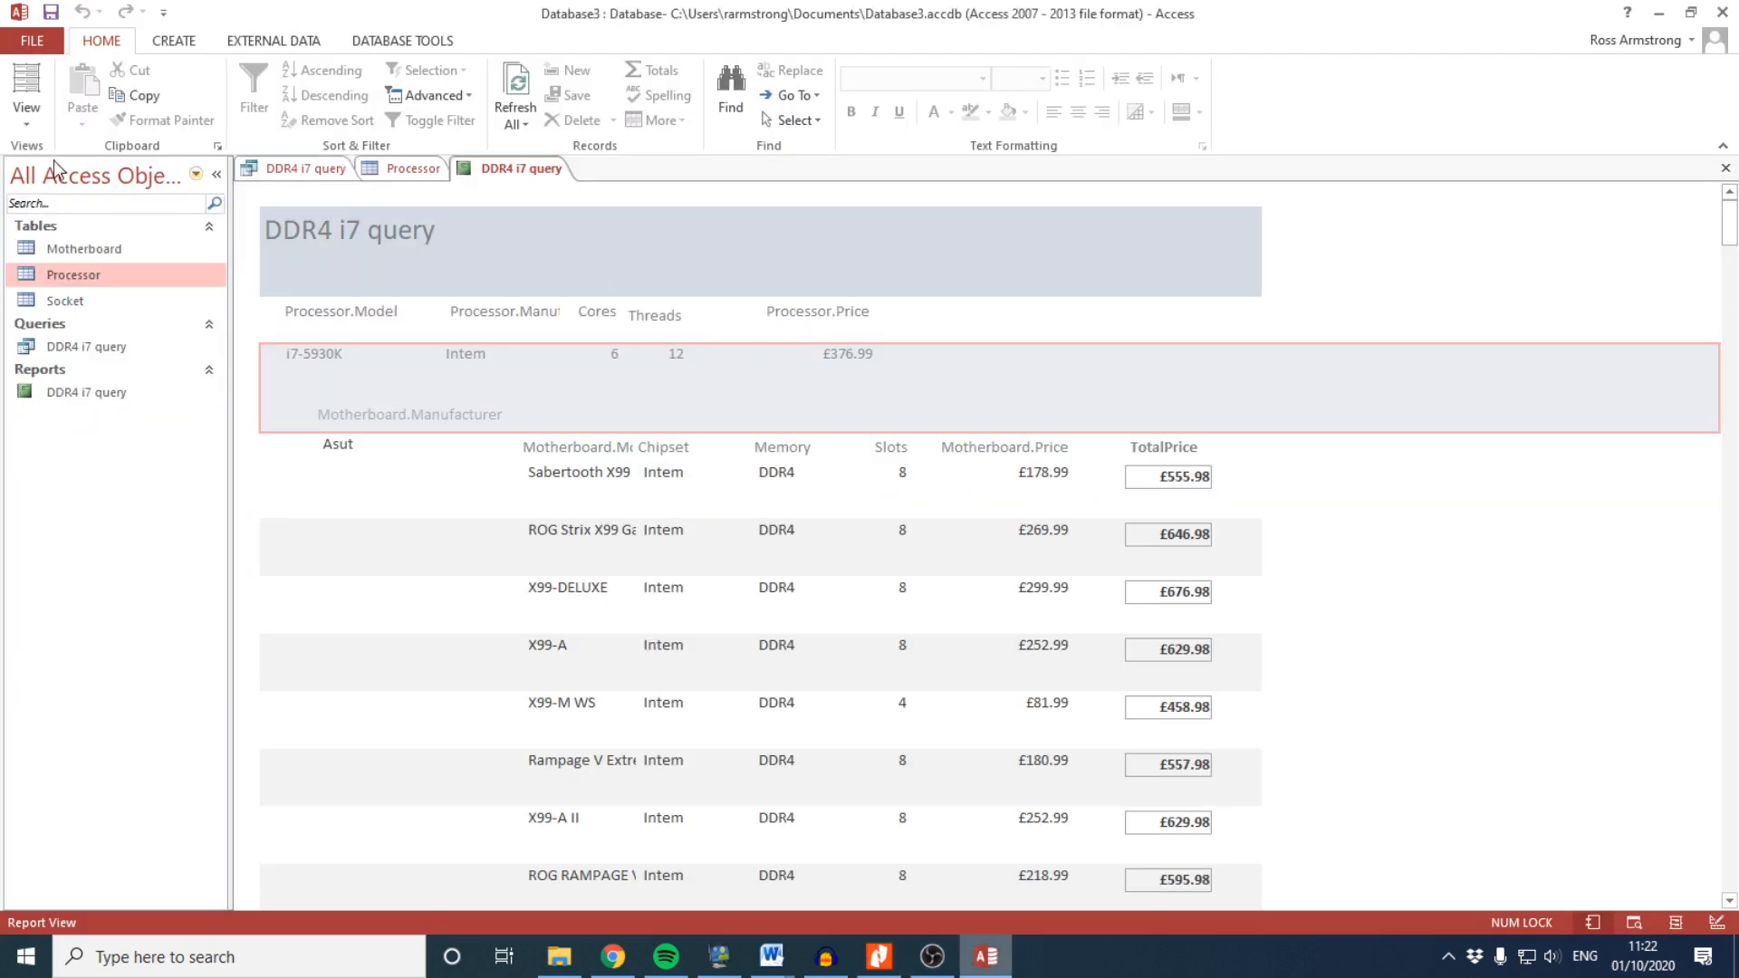
Switch the report to Design View and clear the title text in the Report Header
click(28, 117)
click(64, 304)
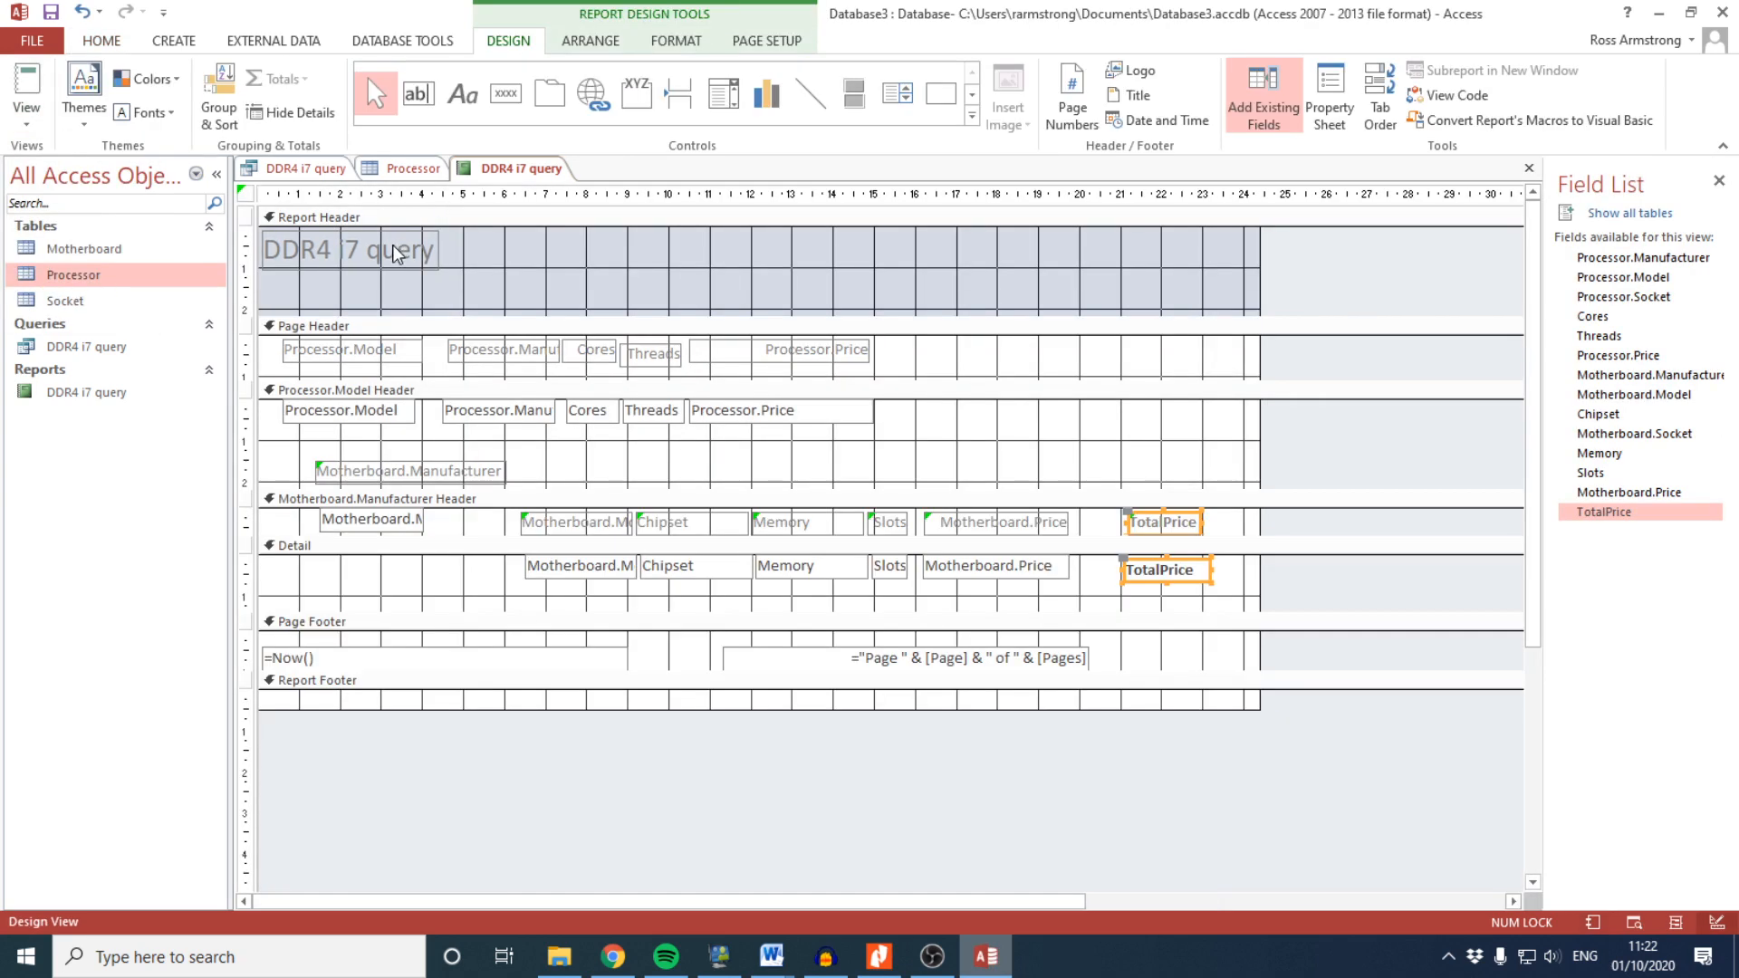
double_click(396, 253)
double_click(398, 250)
key(BackSpace)
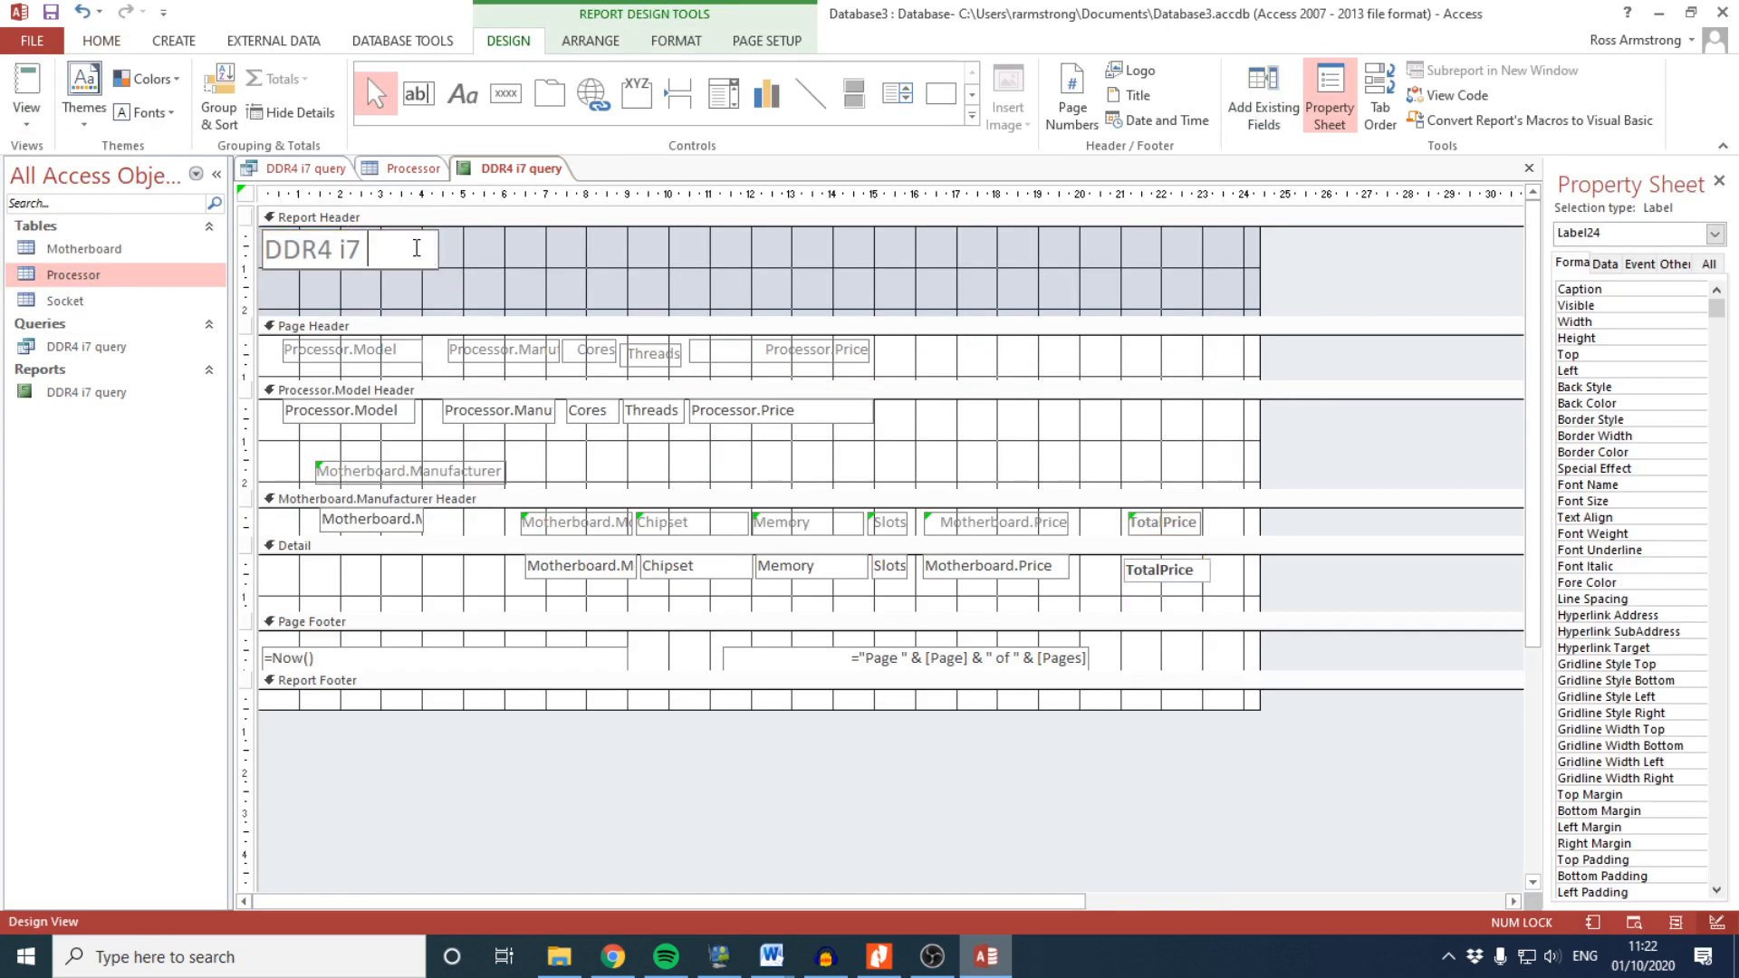
key(BackSpace)
key(BackSpace)
key(BackSpace)
key(BackSpace)
key(BackSpace)
key(BackSpace)
key(BackSpace)
key(BackSpace)
text(Decent title)
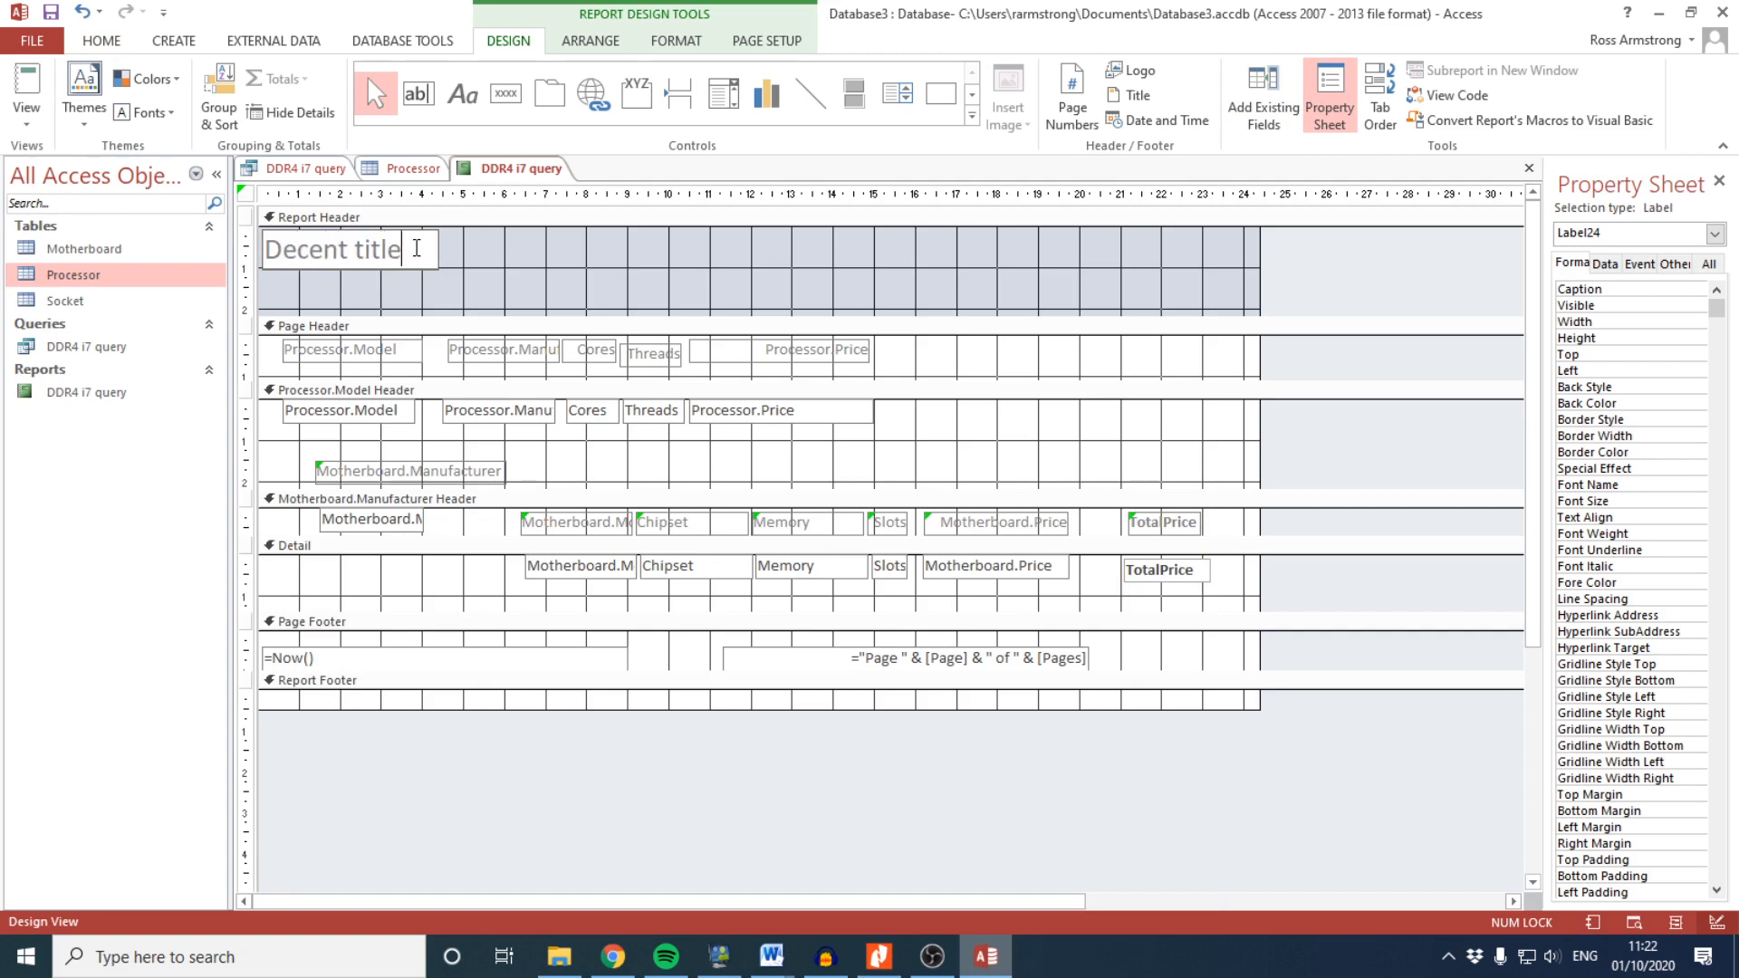
drag(417, 248, 88, 198)
key(BackSpace)
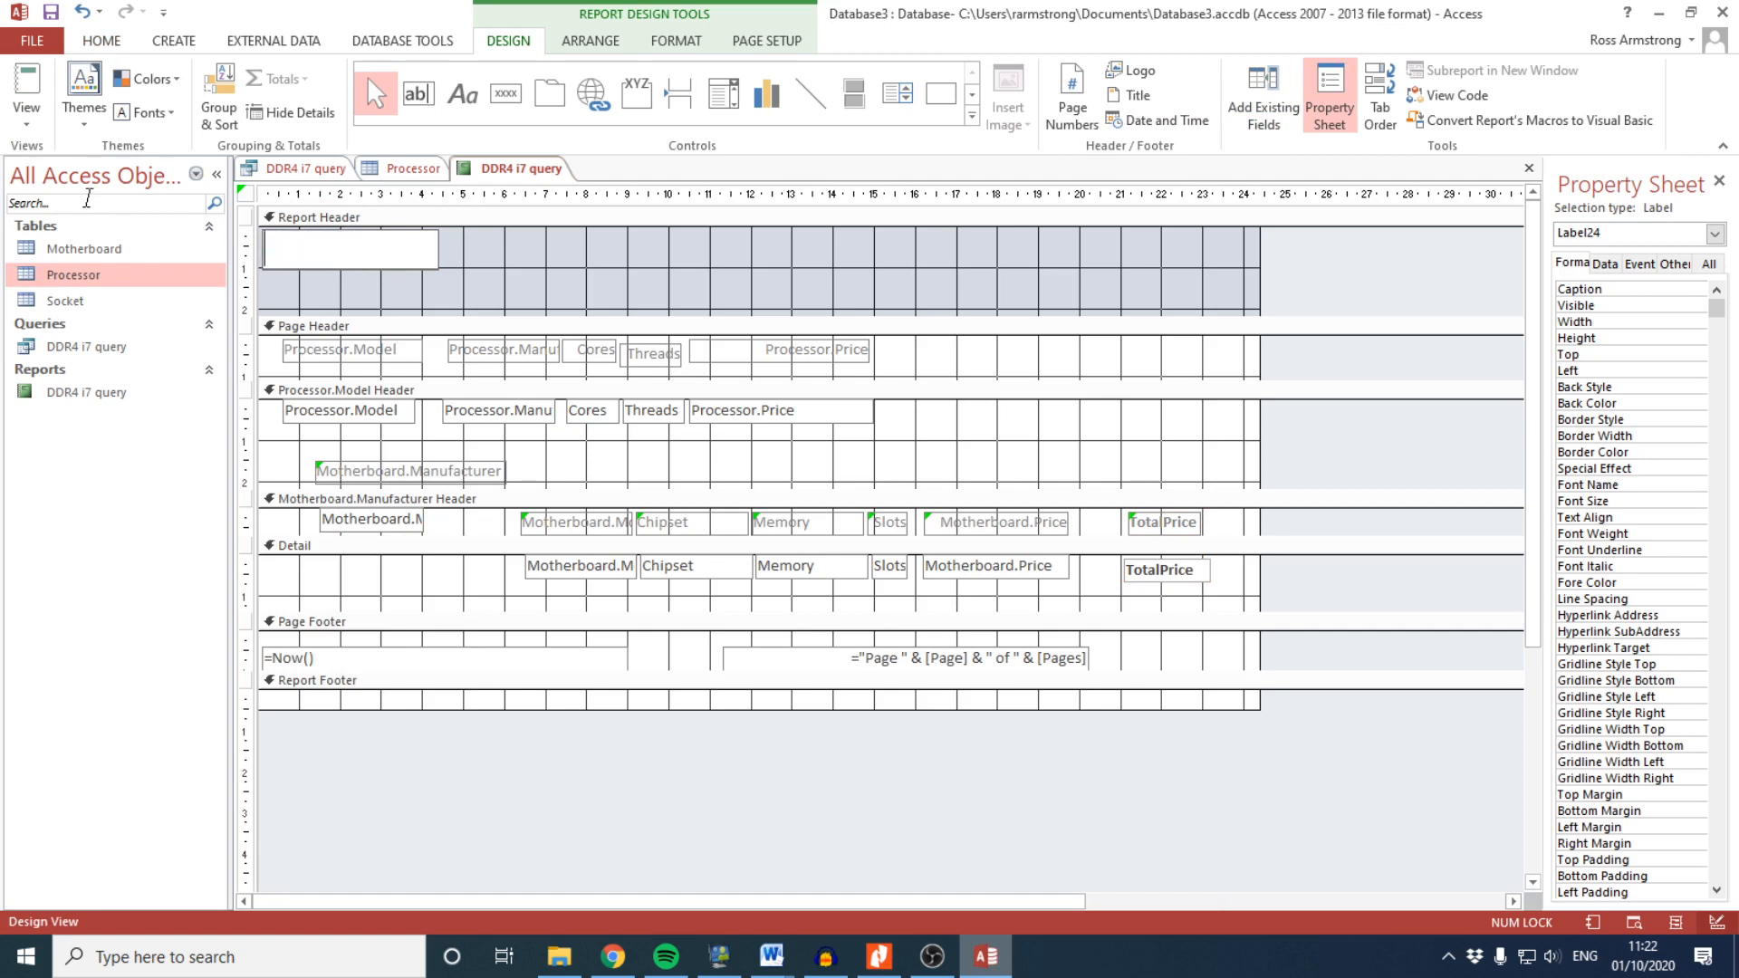
Enter "Report of all i7 processors with DDR4 memory" as the title in the Report Header
key(Caps_Lock)
text(R)
key(Caps_Lock)
text(eport of all i)
key(Caps_Lock)
text(7)
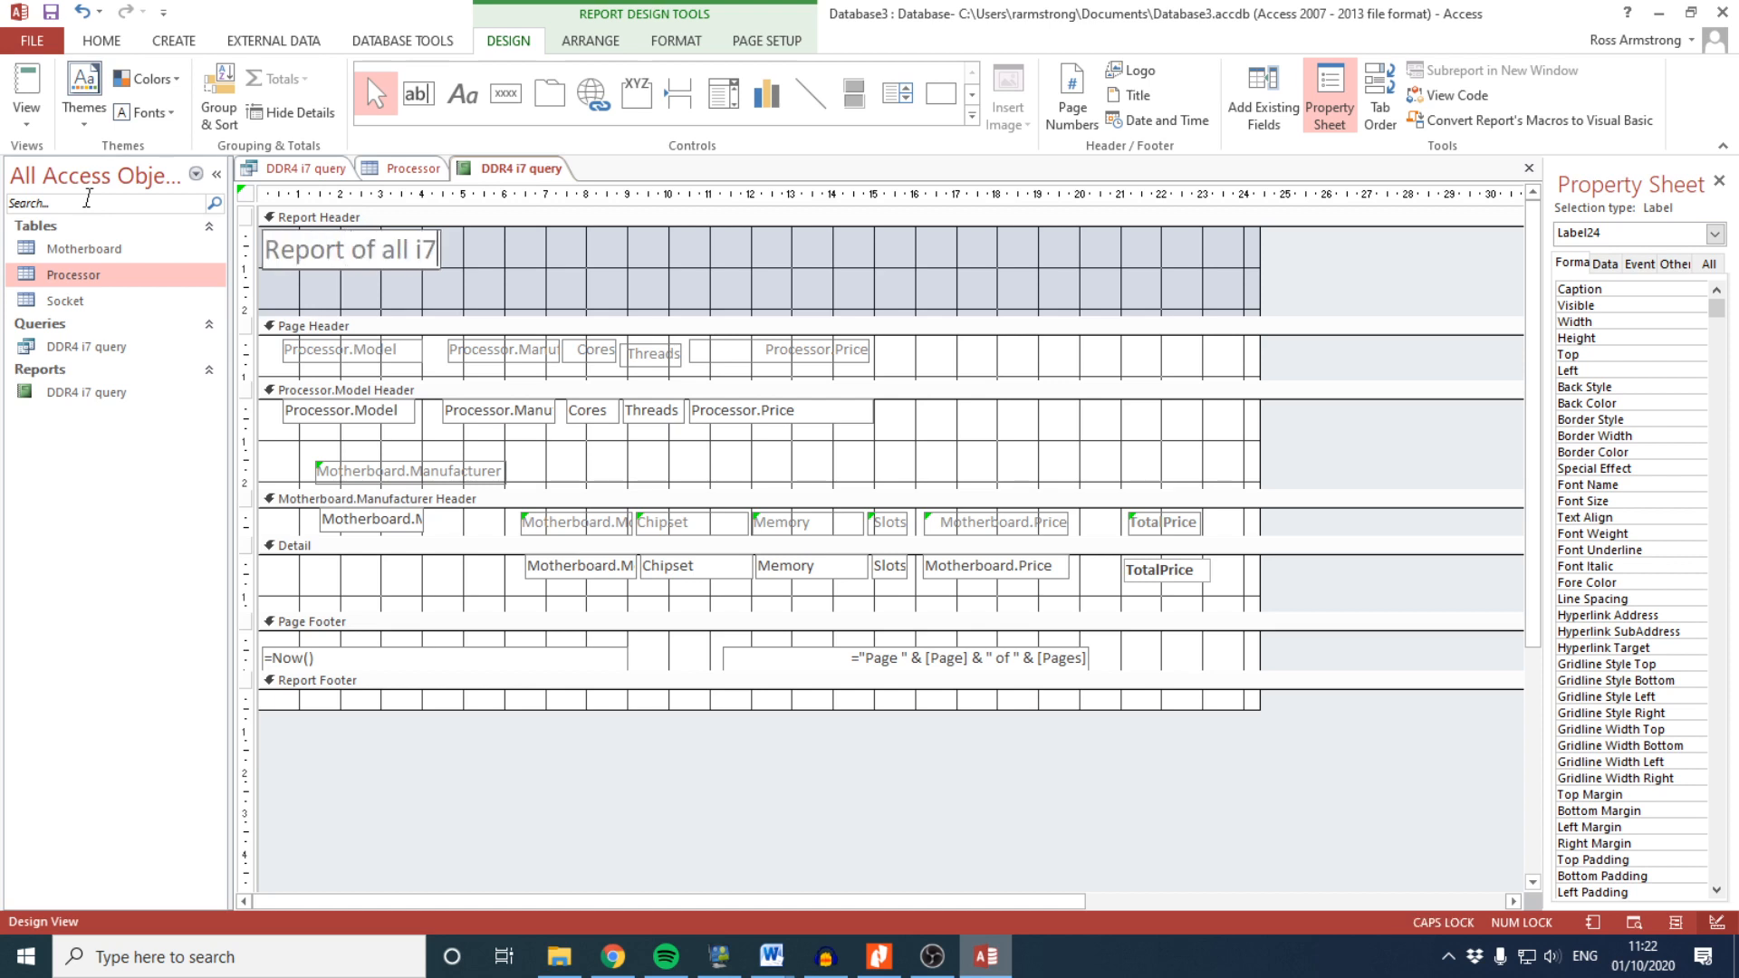
text( P)
key(Caps_Lock)
key(BackSpace)
text(processo)
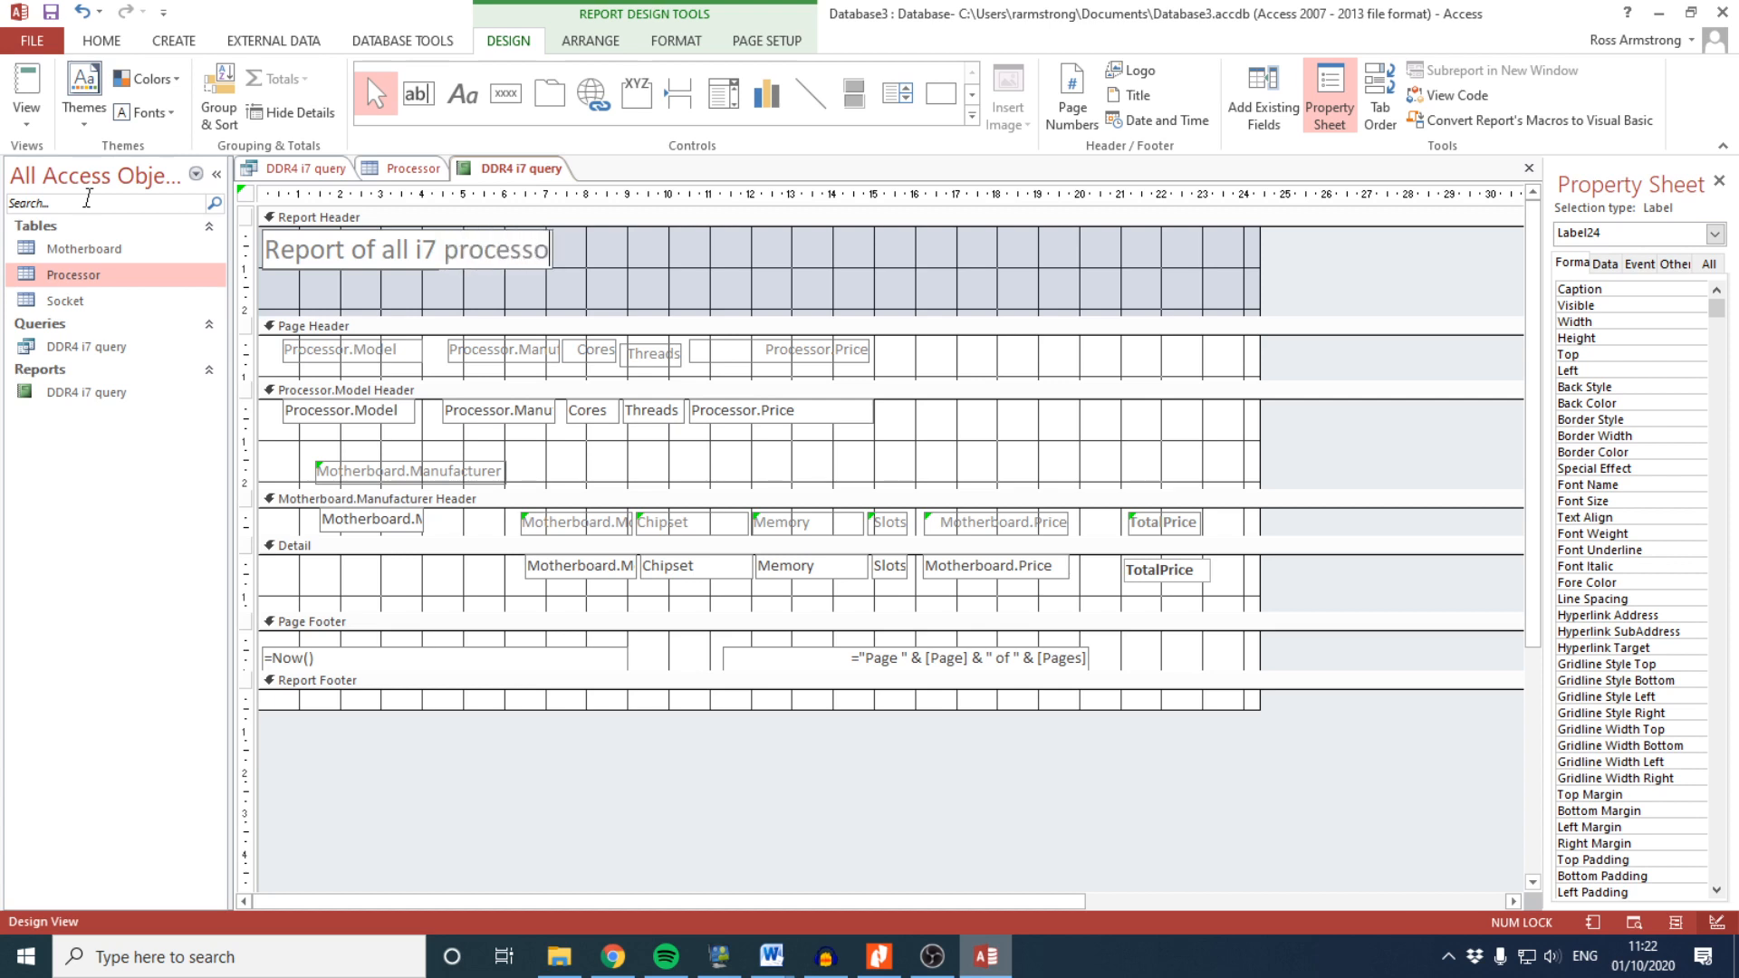
text(rs with)
key(Caps_Lock)
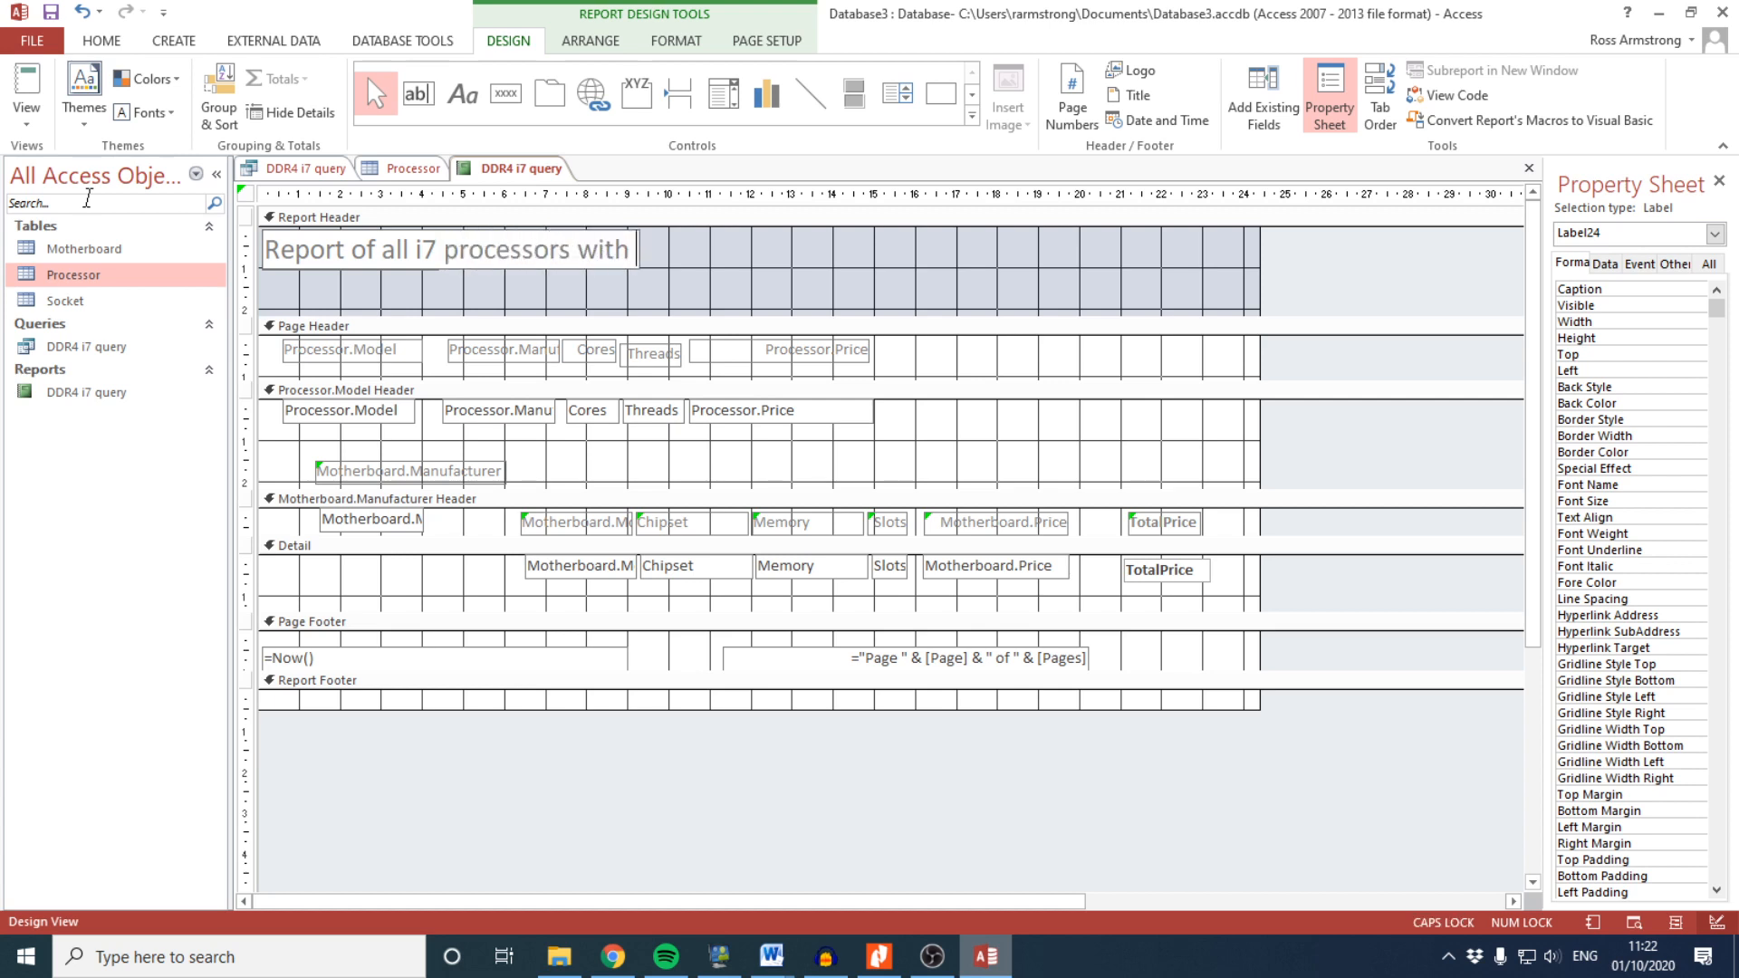
text(DDR4)
key(Caps_Lock)
text(meme)
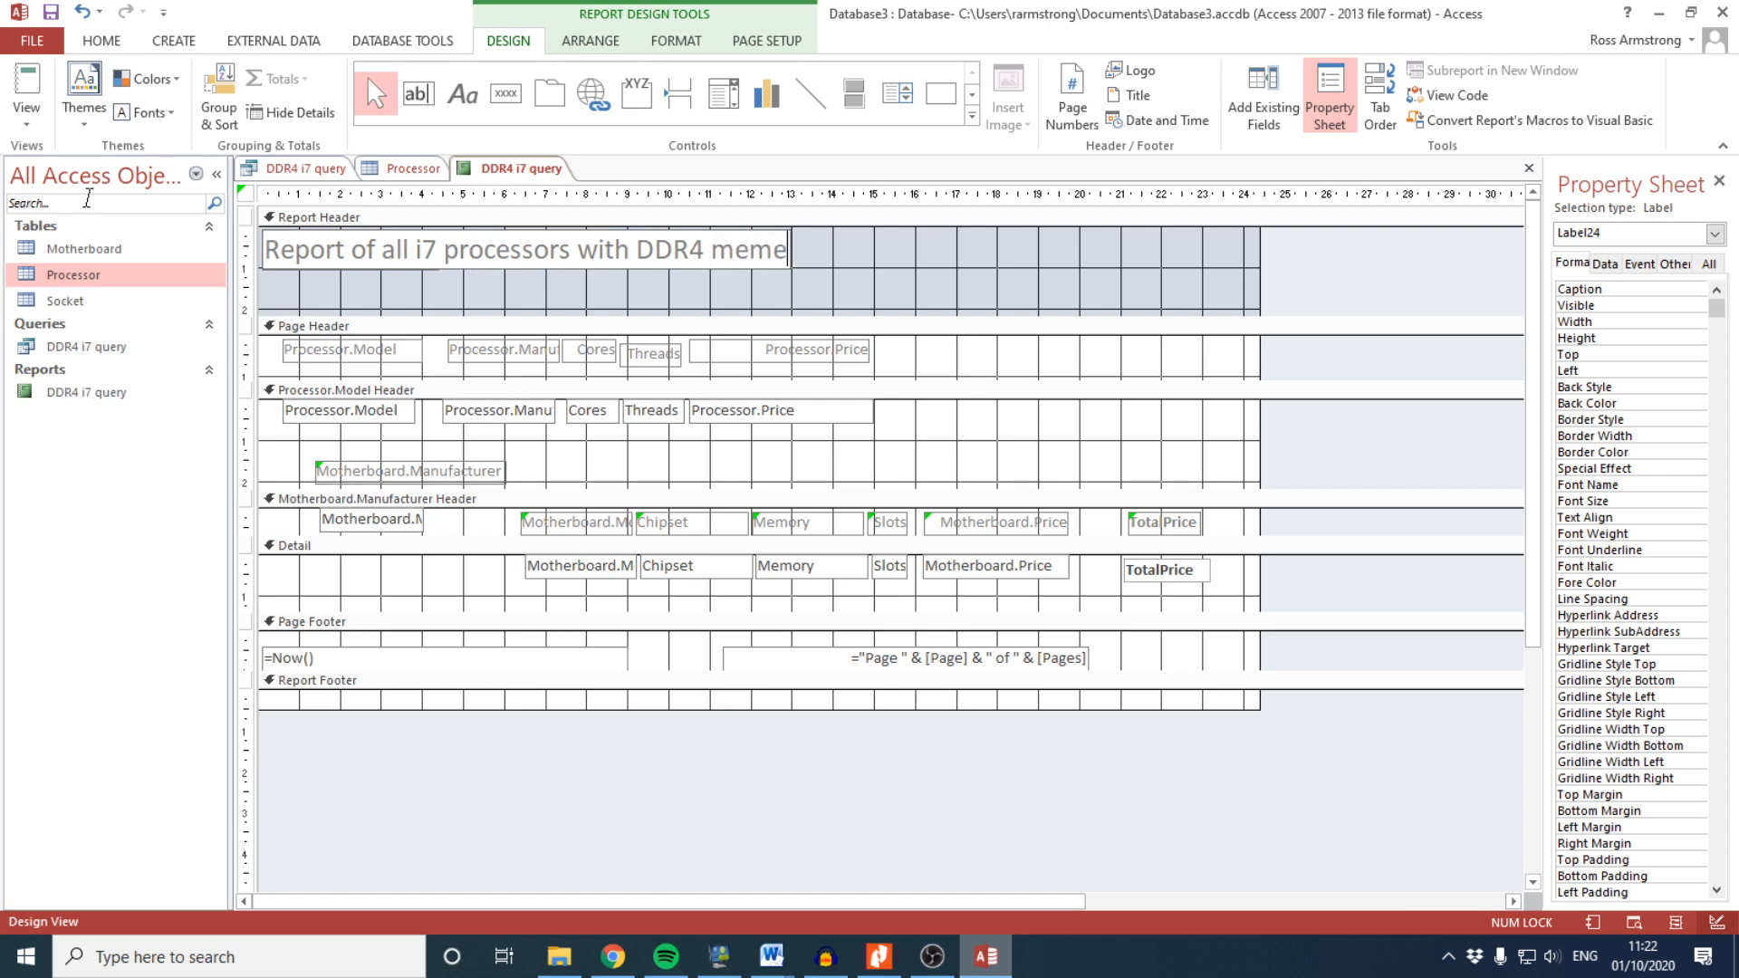
key(BackSpace)
text(ory)
Display the report in Report View and examine its title and grouped records
click(26, 113)
click(50, 162)
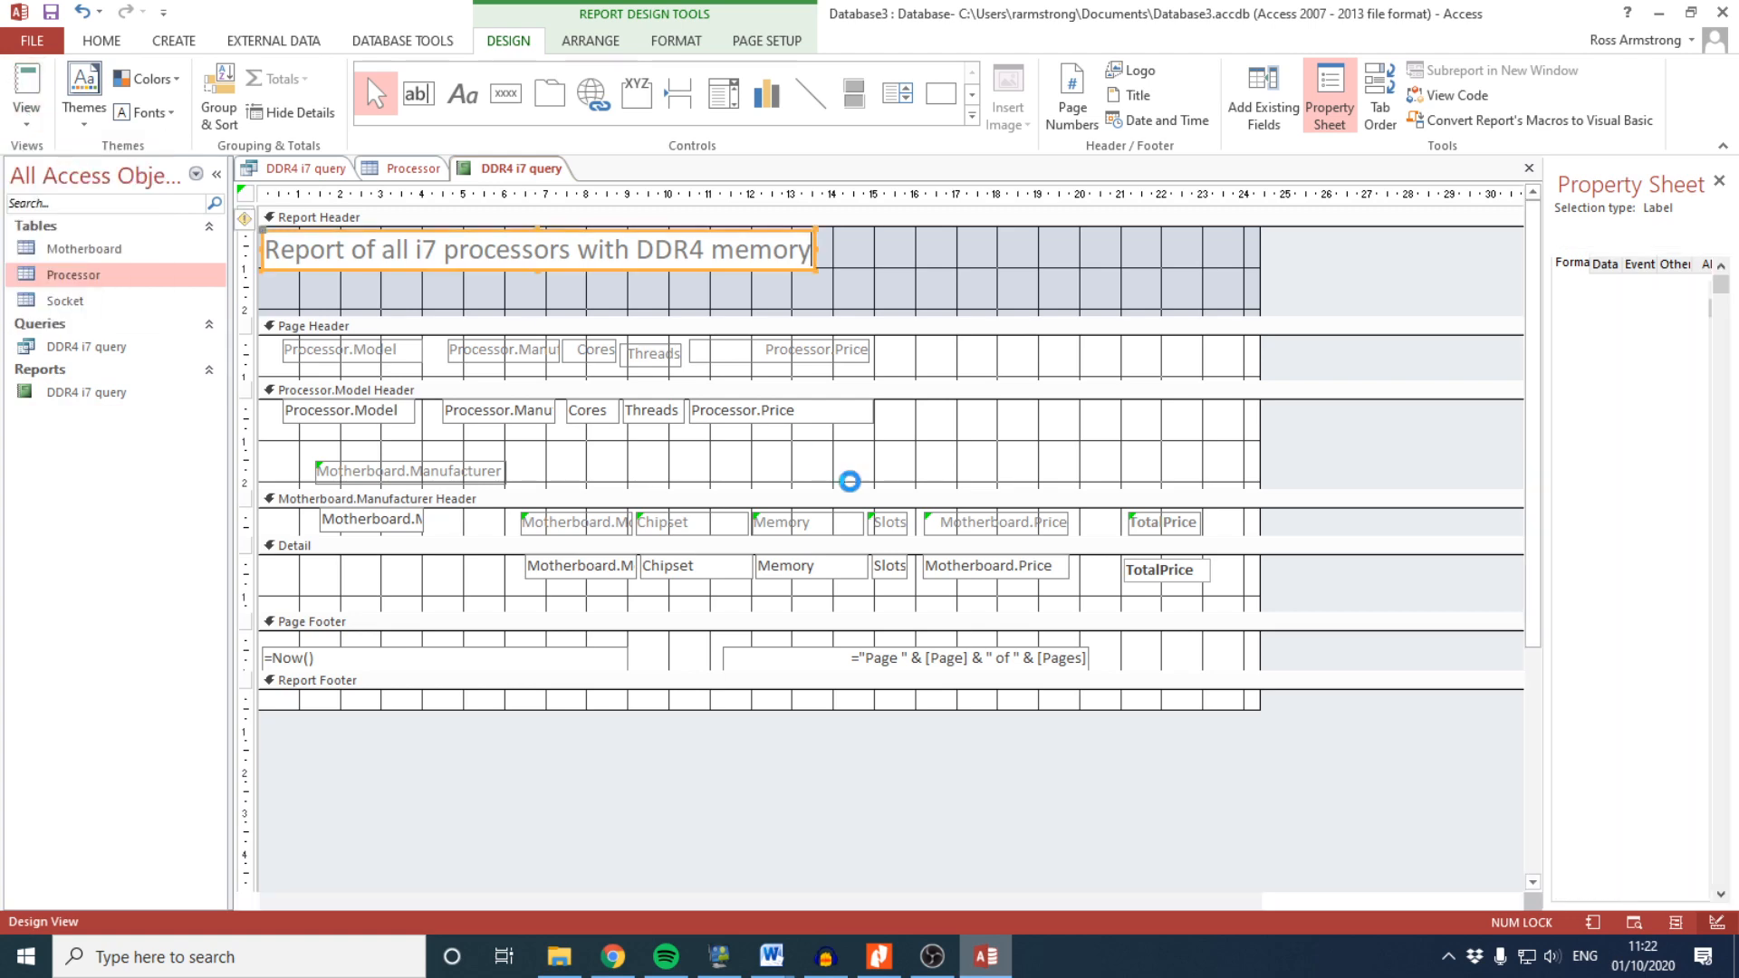
scroll(1128, 562, down, 1)
scroll(1128, 561, down, 10)
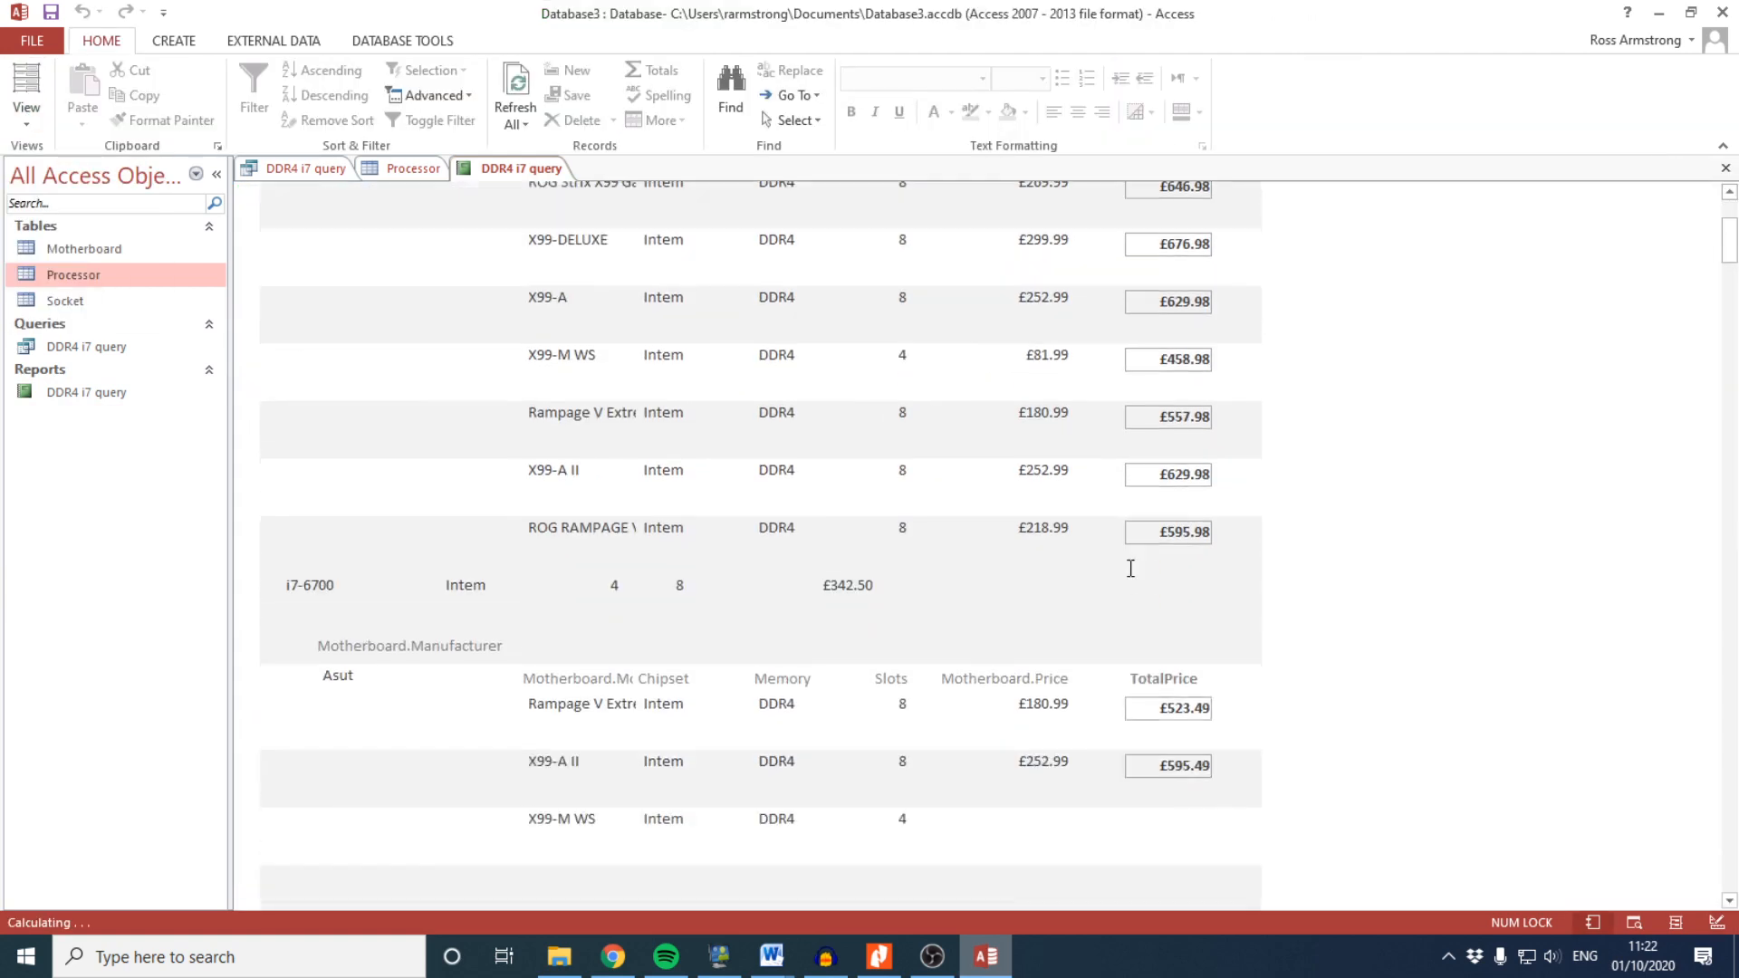
scroll(1129, 584, down, 8)
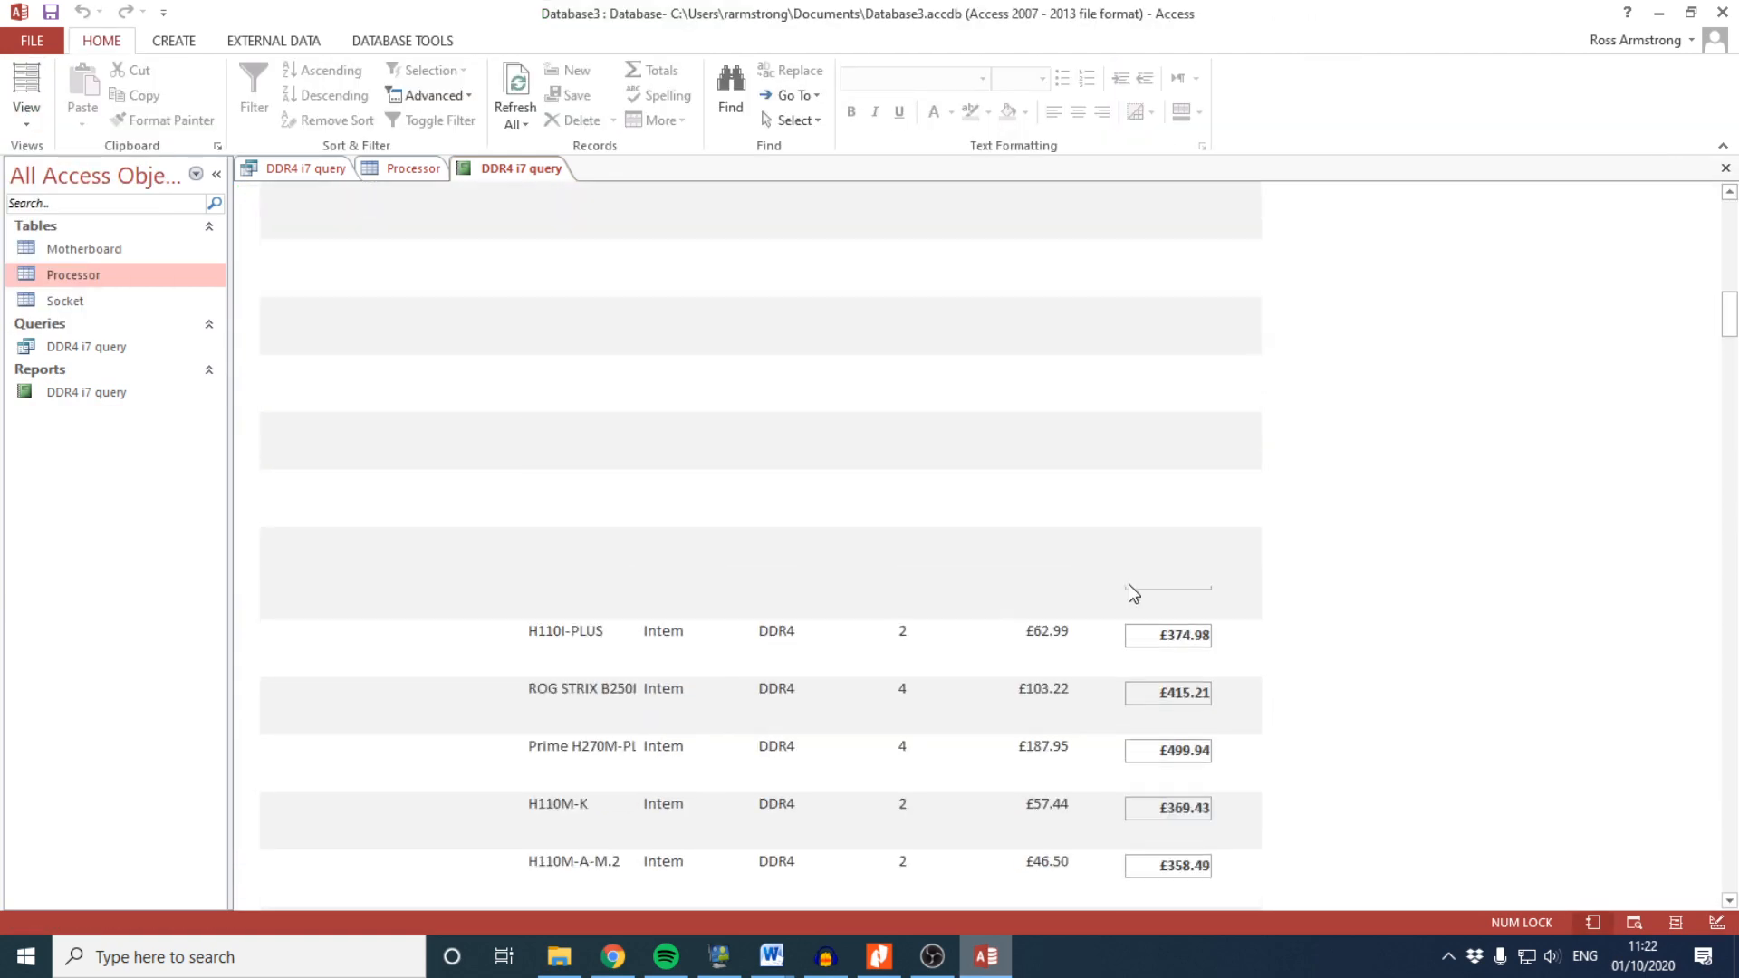
scroll(1130, 585, up, 5)
scroll(1129, 584, up, 15)
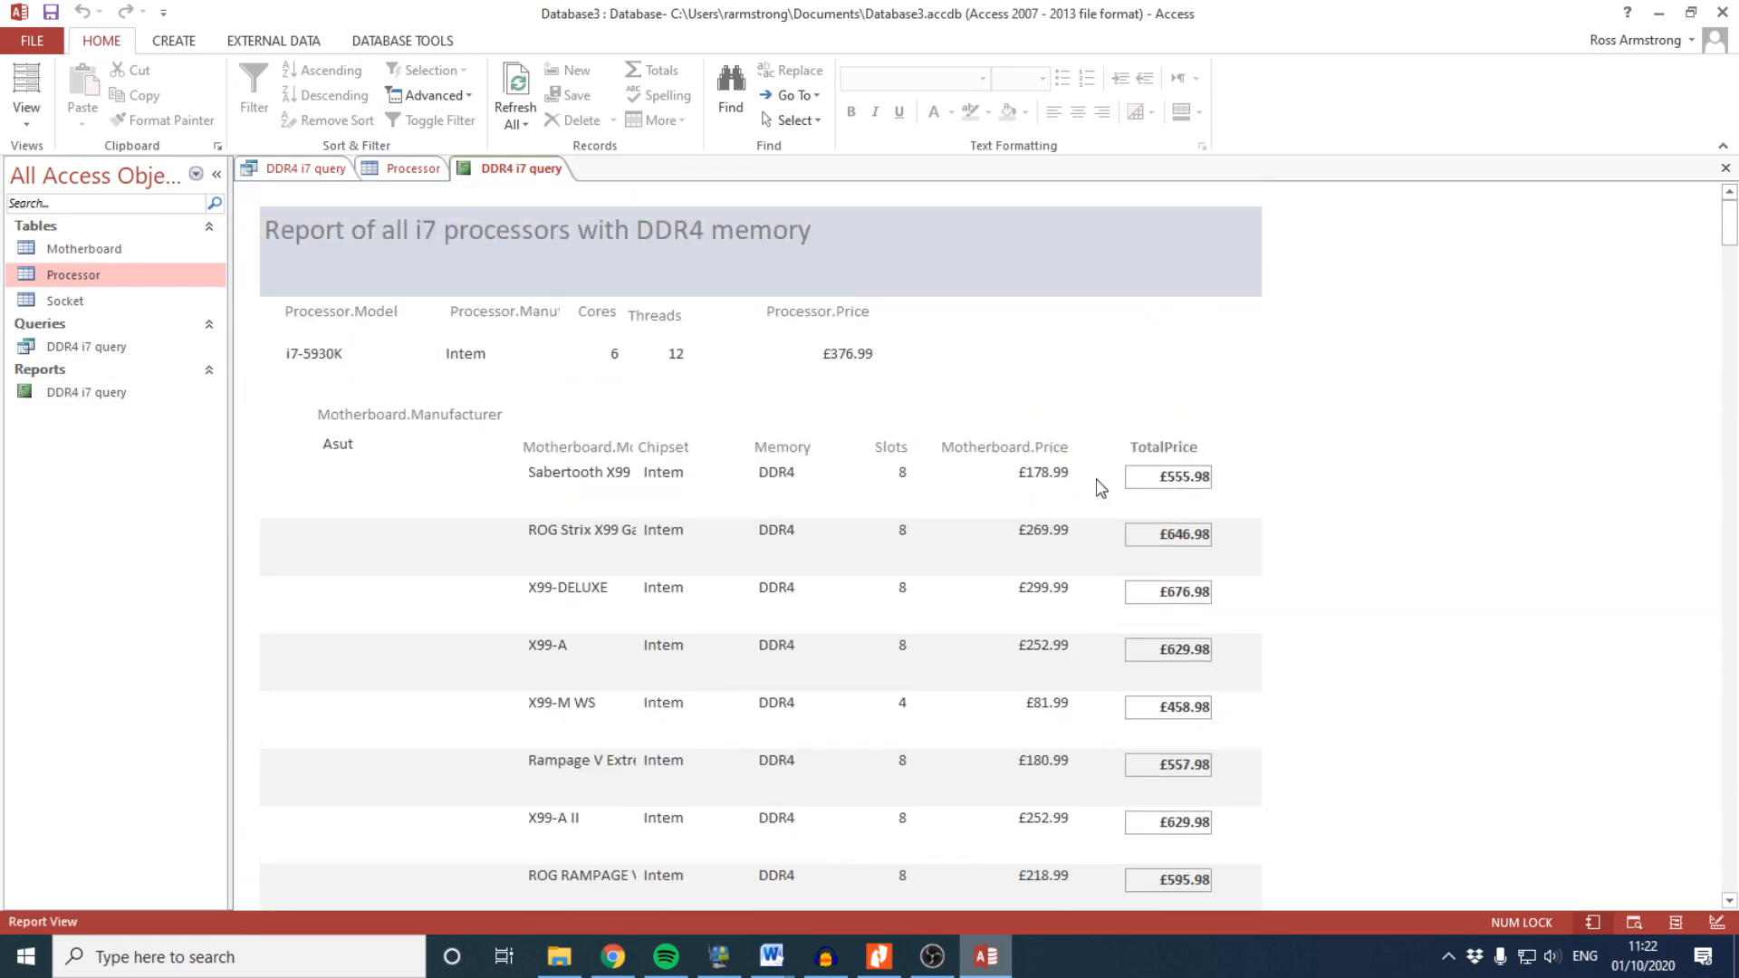
Switch to the exam paper in Nitro Pro, highlight the "single portrait page wide" requirement, and return to Access
click(878, 956)
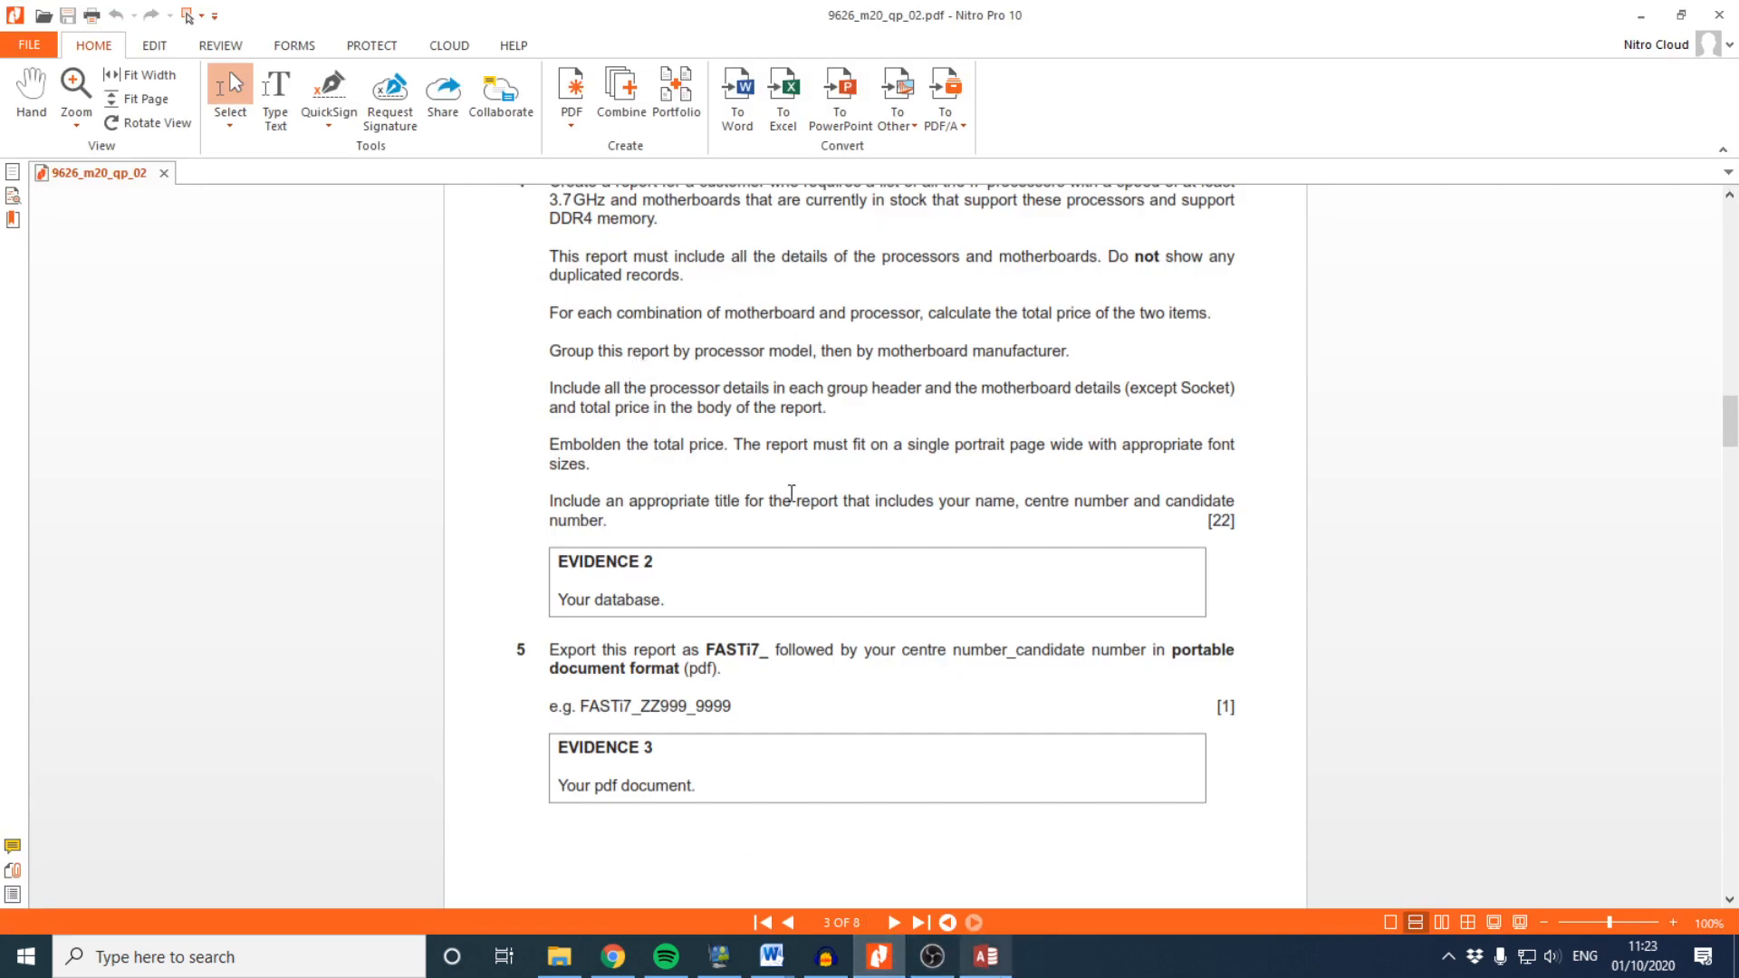
drag(840, 441, 1083, 449)
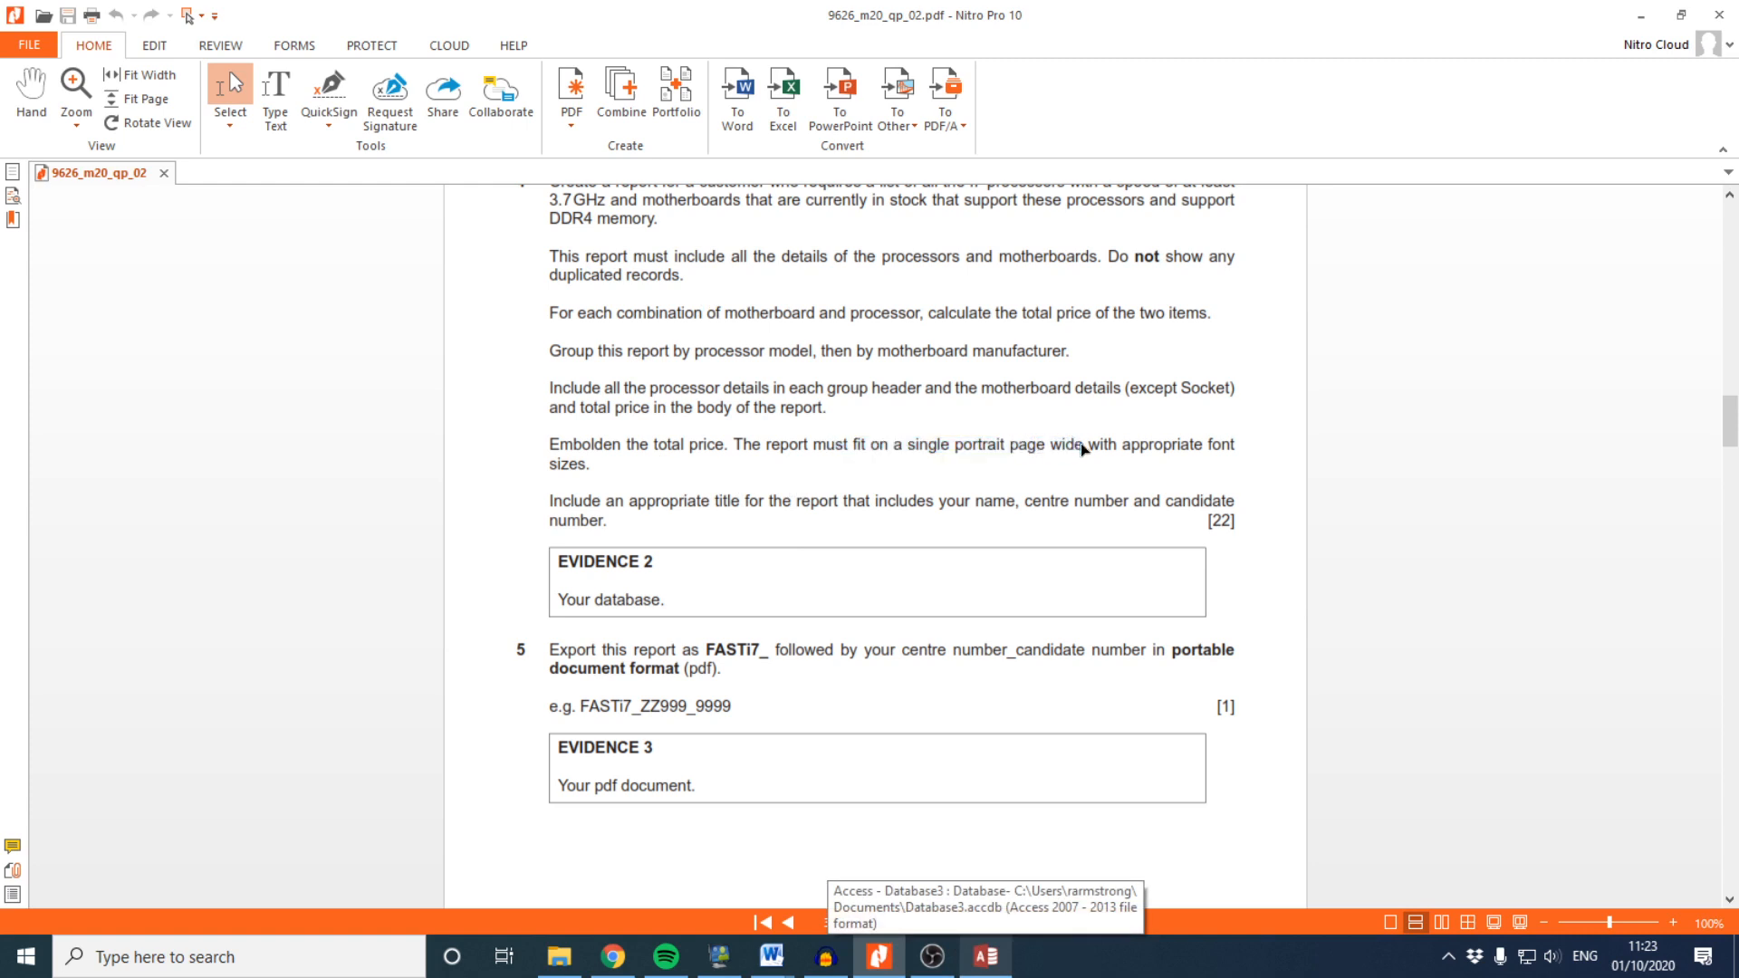
double_click(1053, 446)
mouse_move(917, 445)
mouse_down()
mouse_move(1081, 458)
mouse_move(911, 445)
mouse_up()
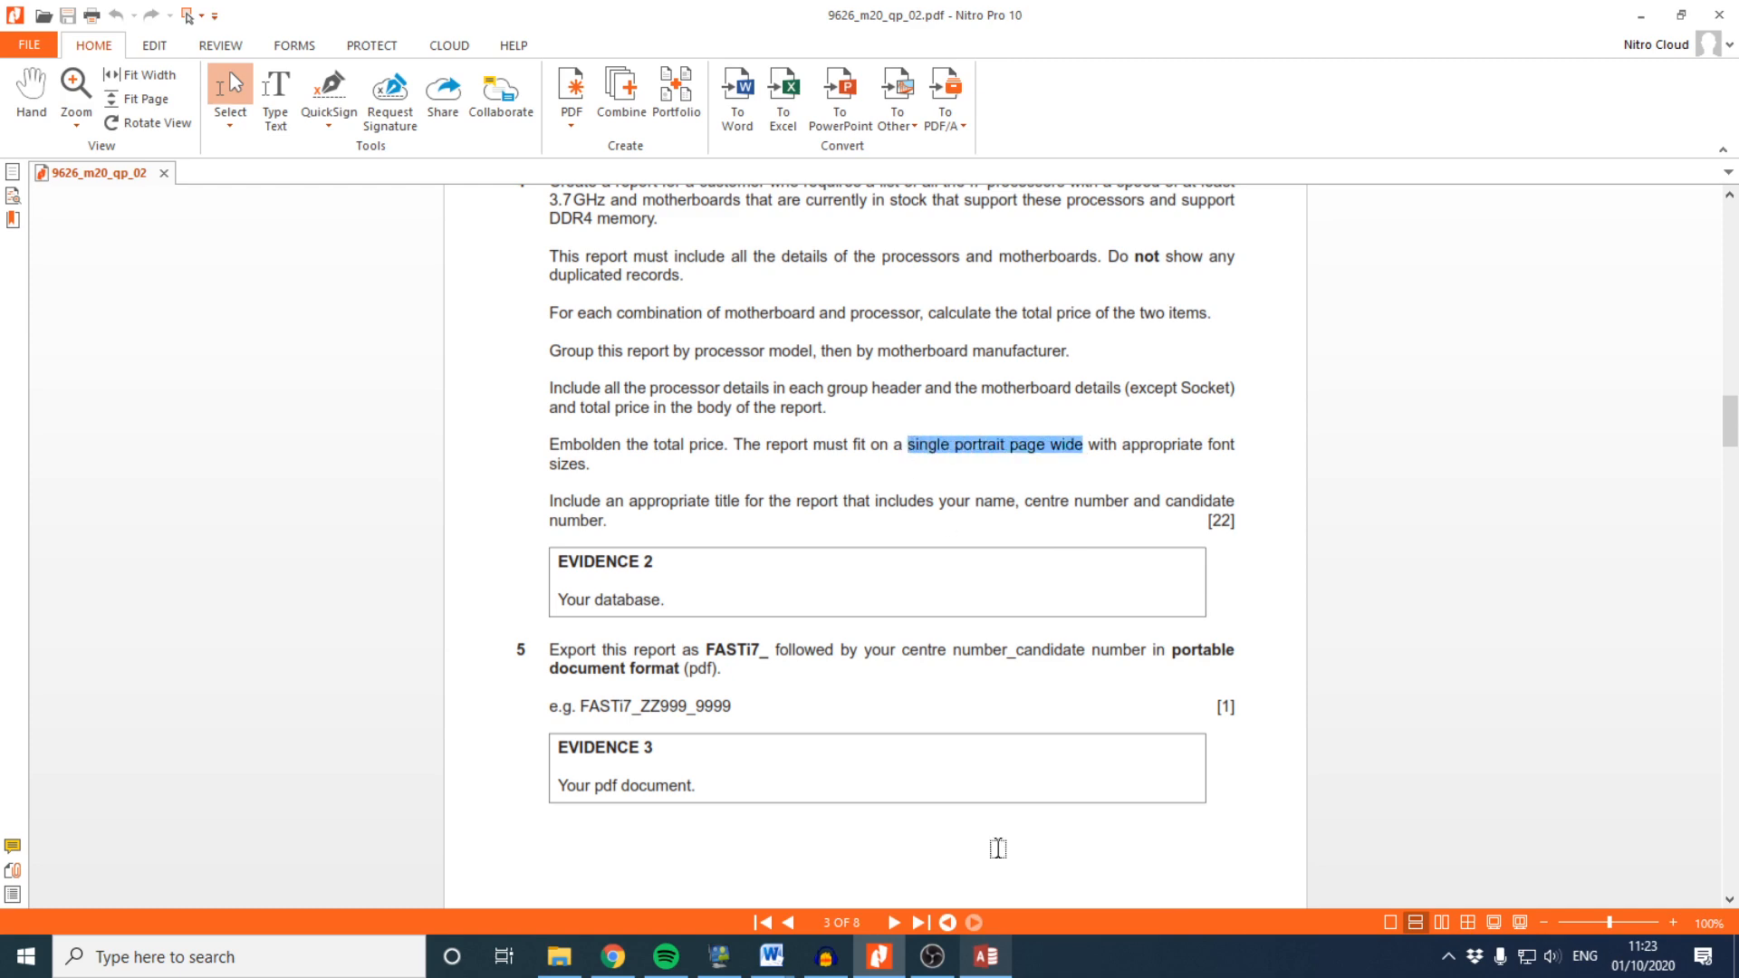
click(985, 956)
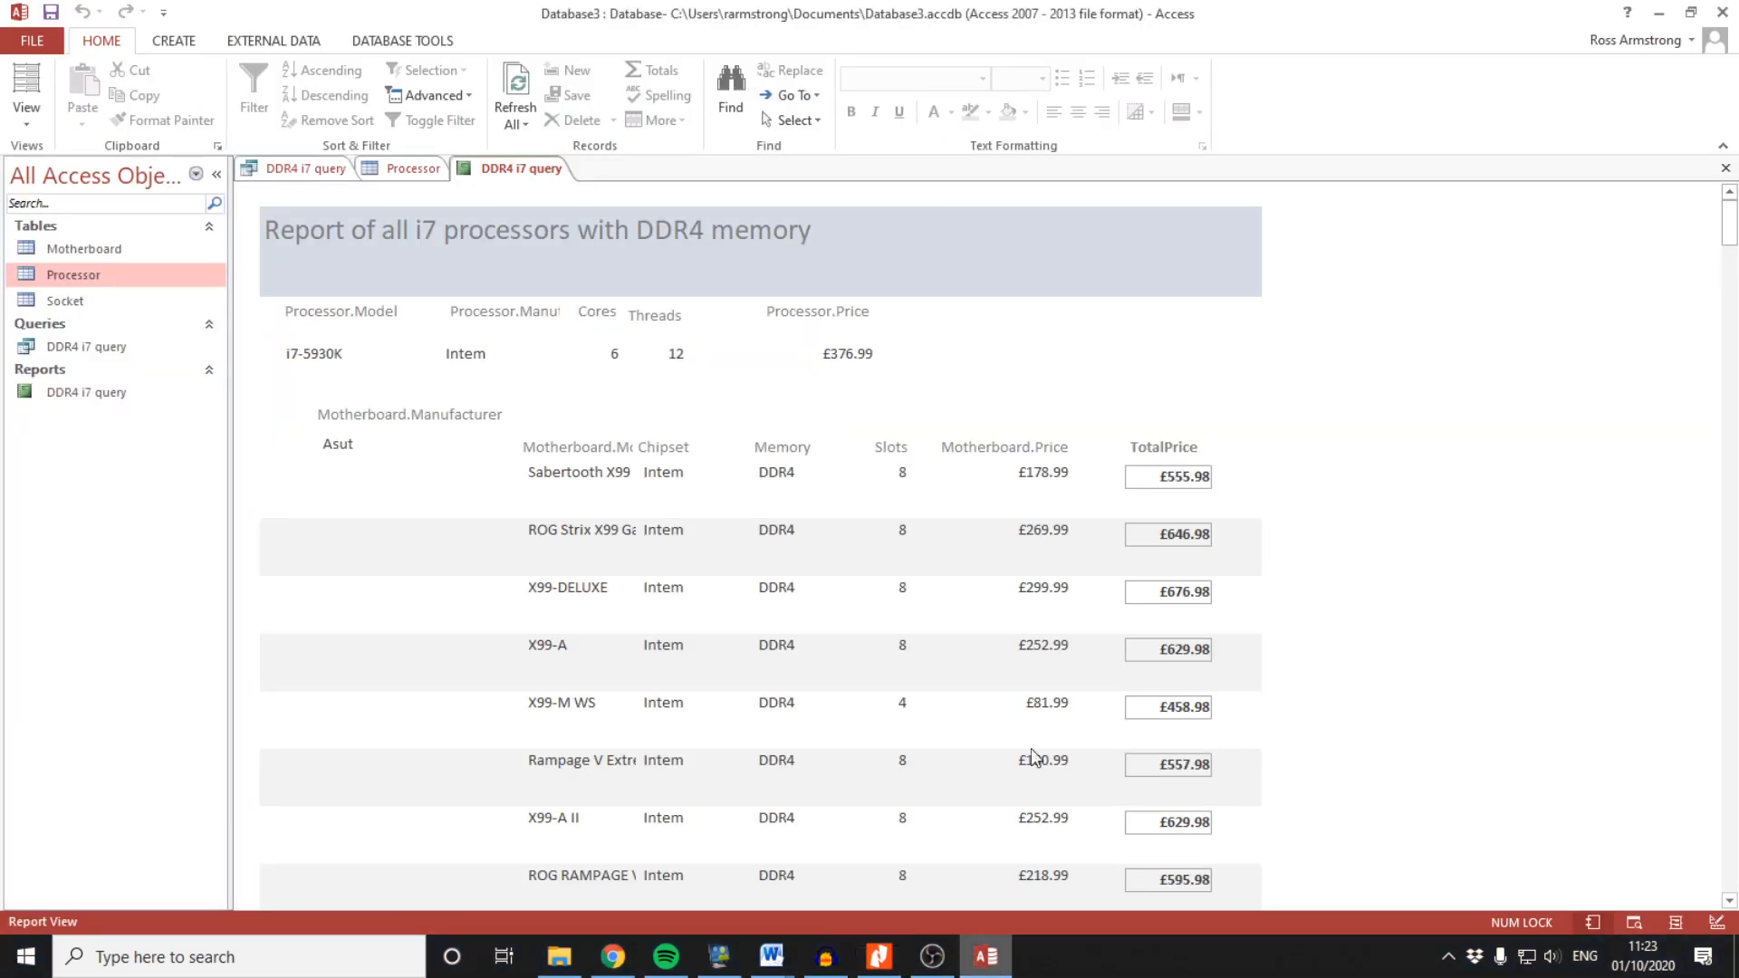
Examine the report's layout in Report View and Design View, checking how the headings and processor groups repeat through the records
drag(1726, 222, 1726, 393)
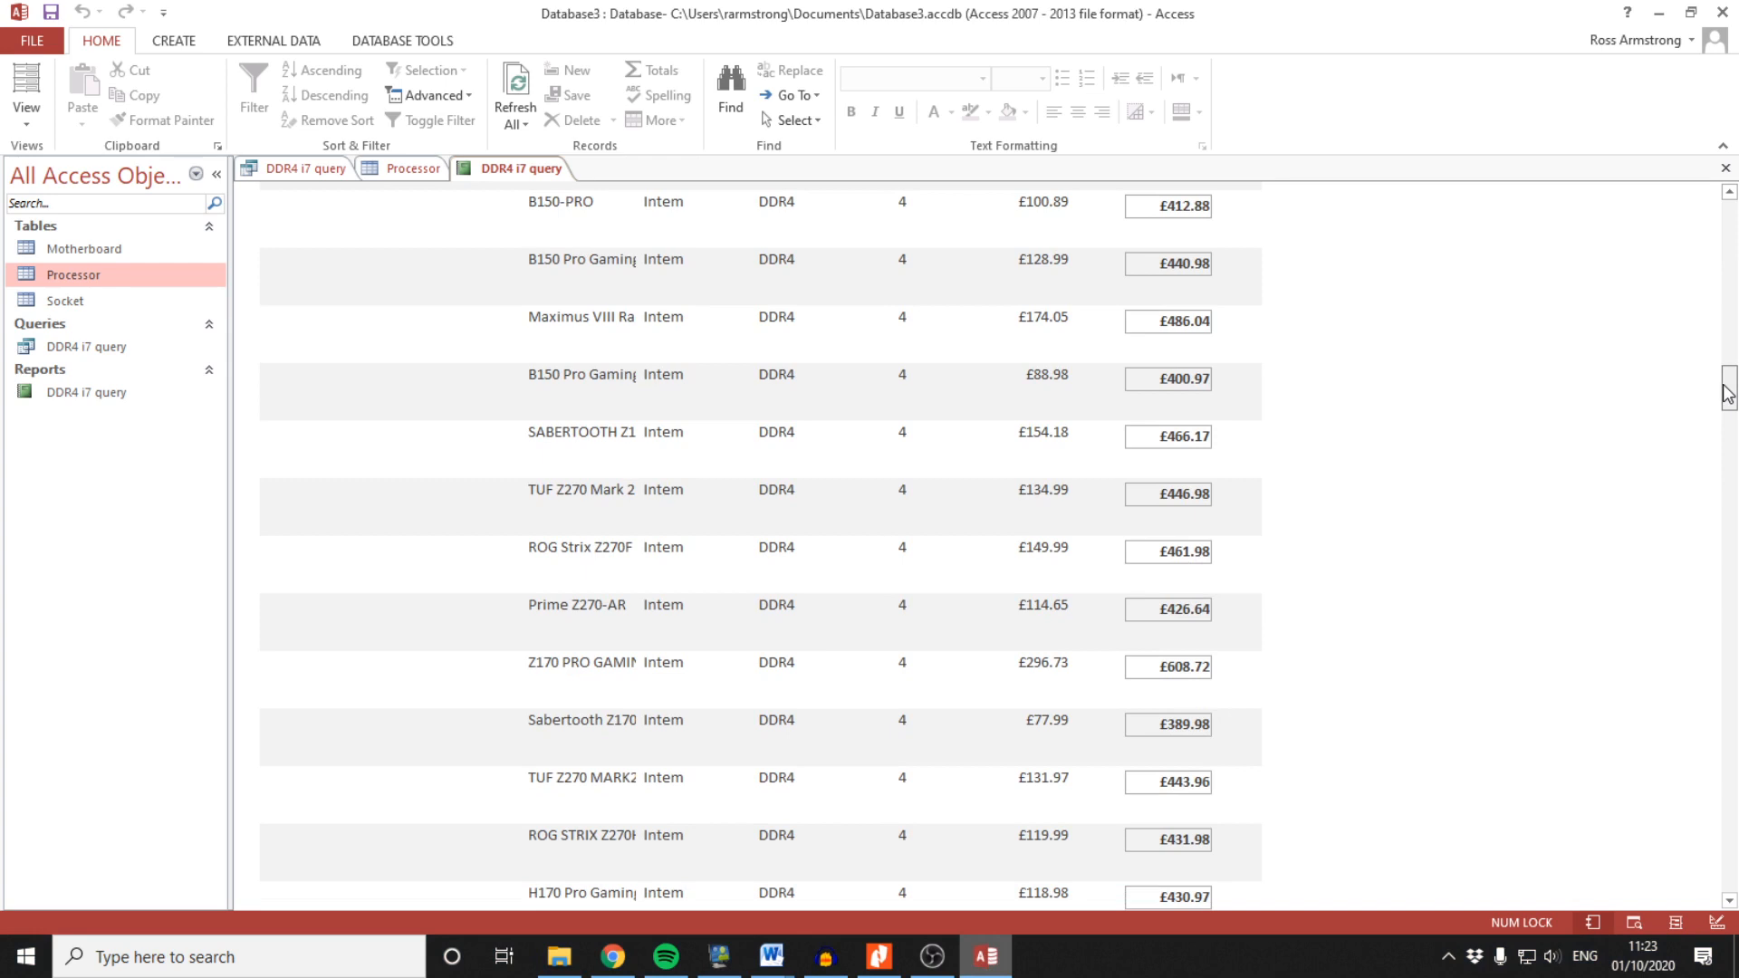
drag(1728, 393, 1733, 56)
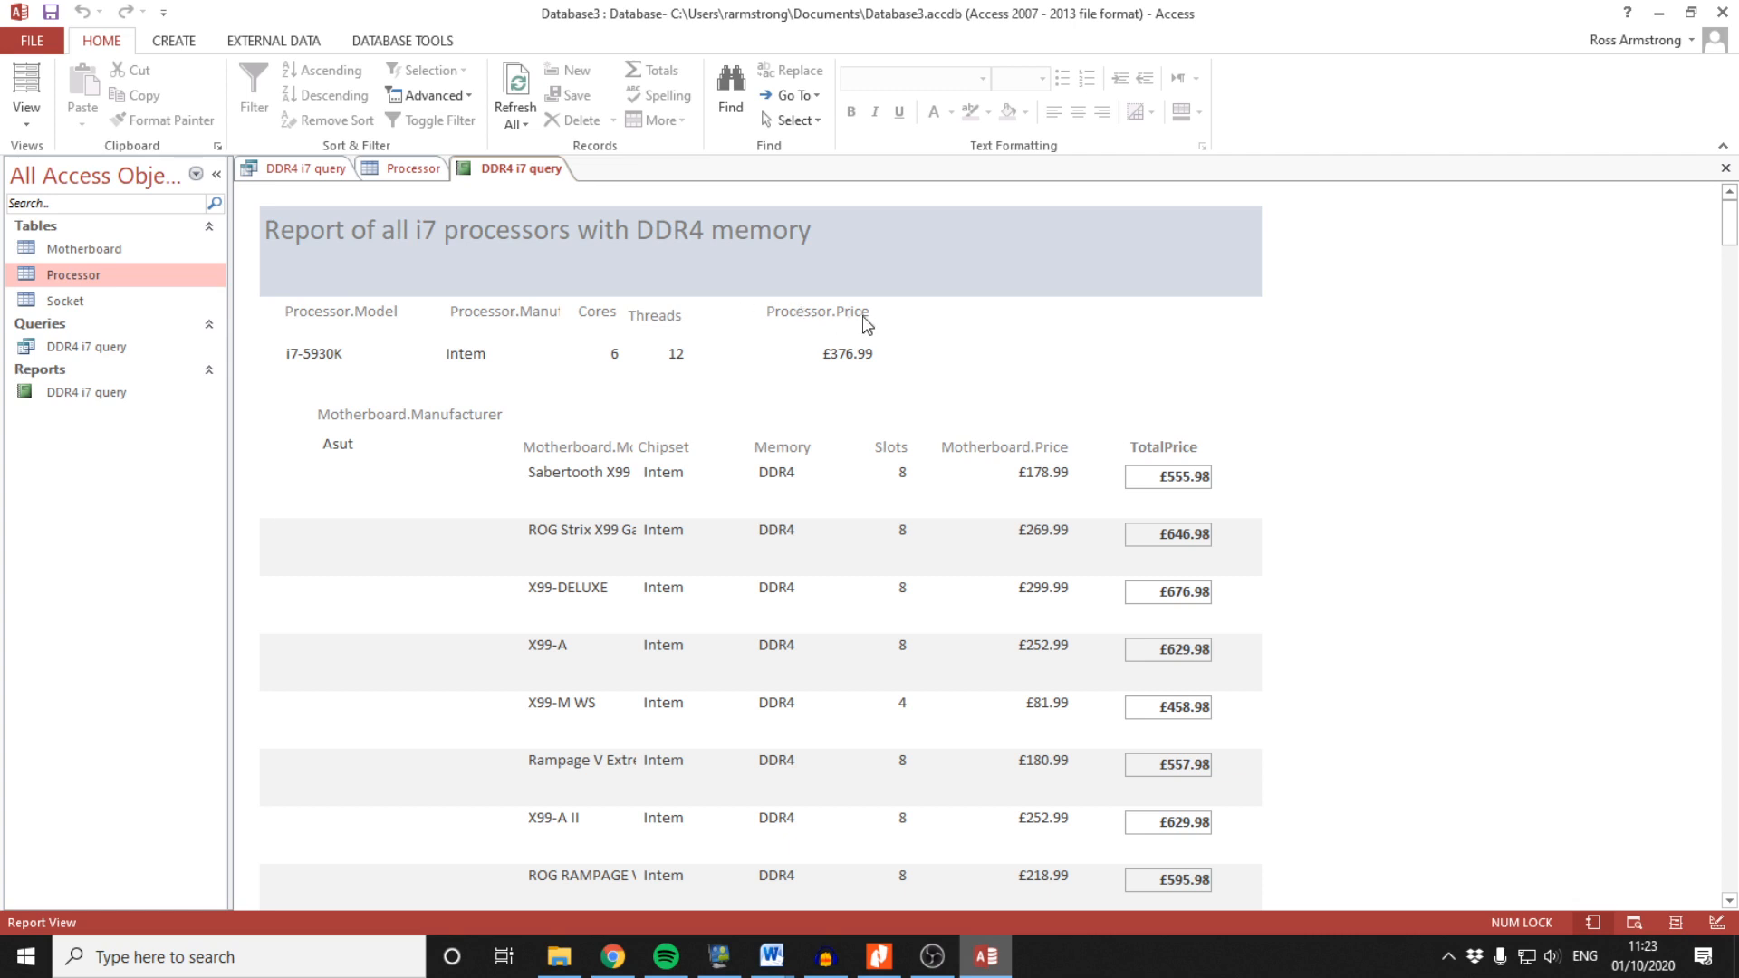
click(26, 127)
click(90, 301)
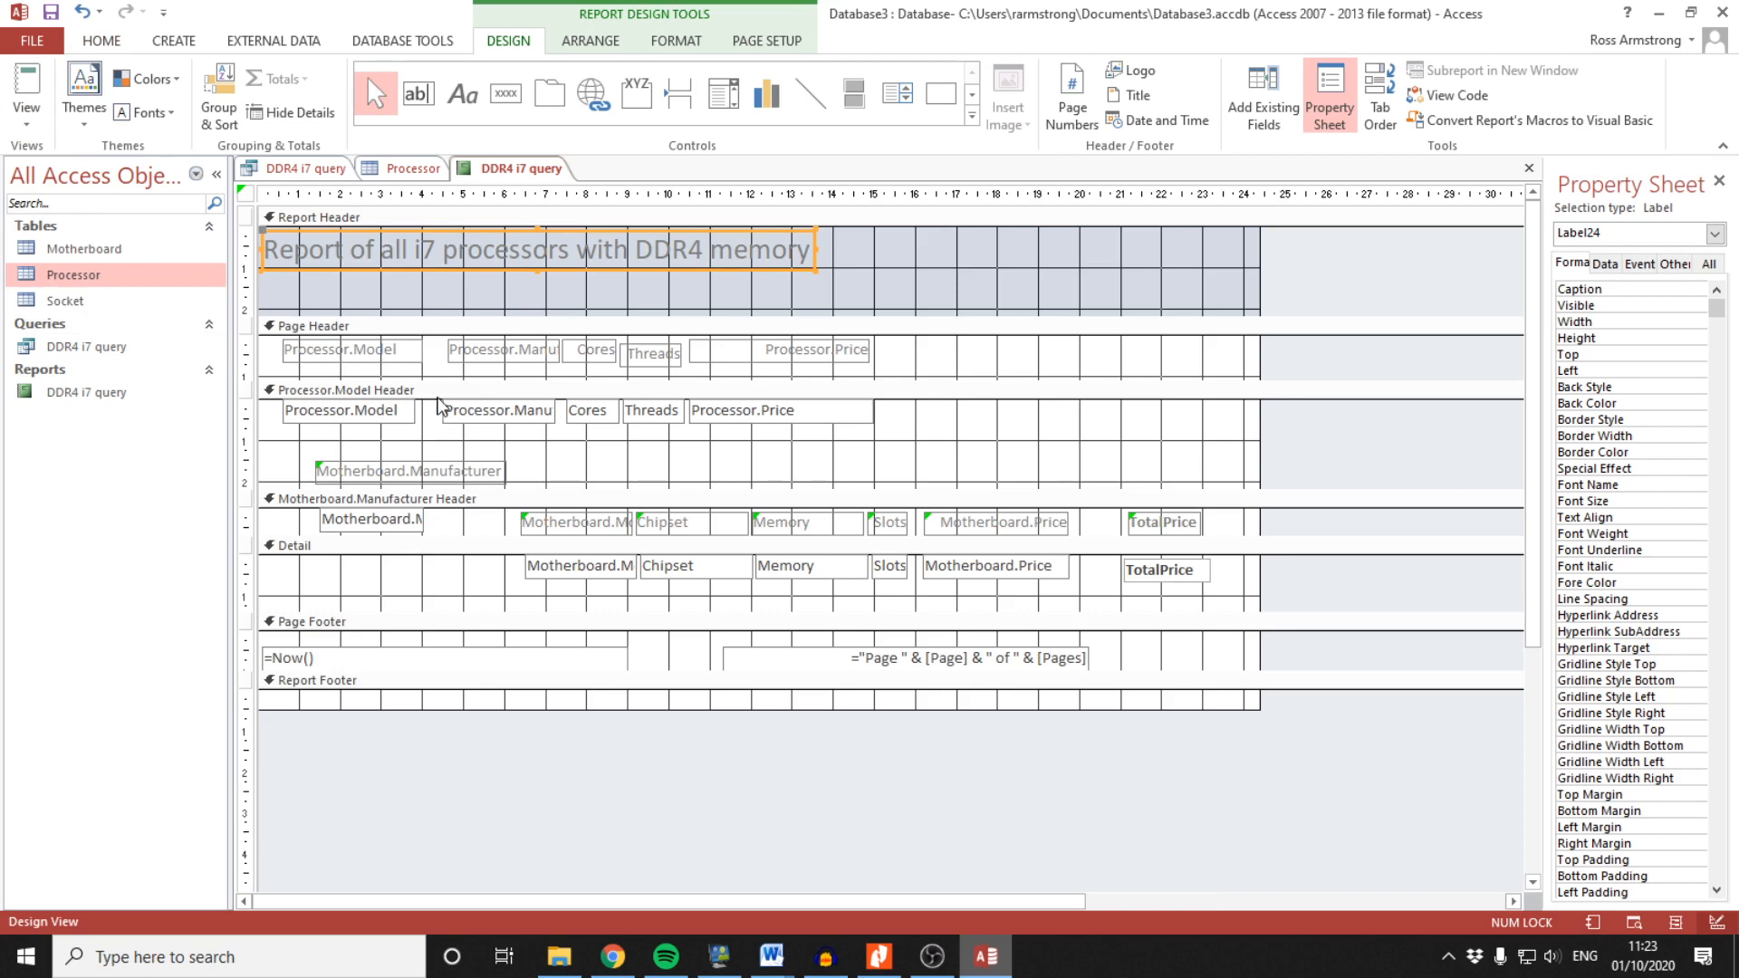
click(26, 116)
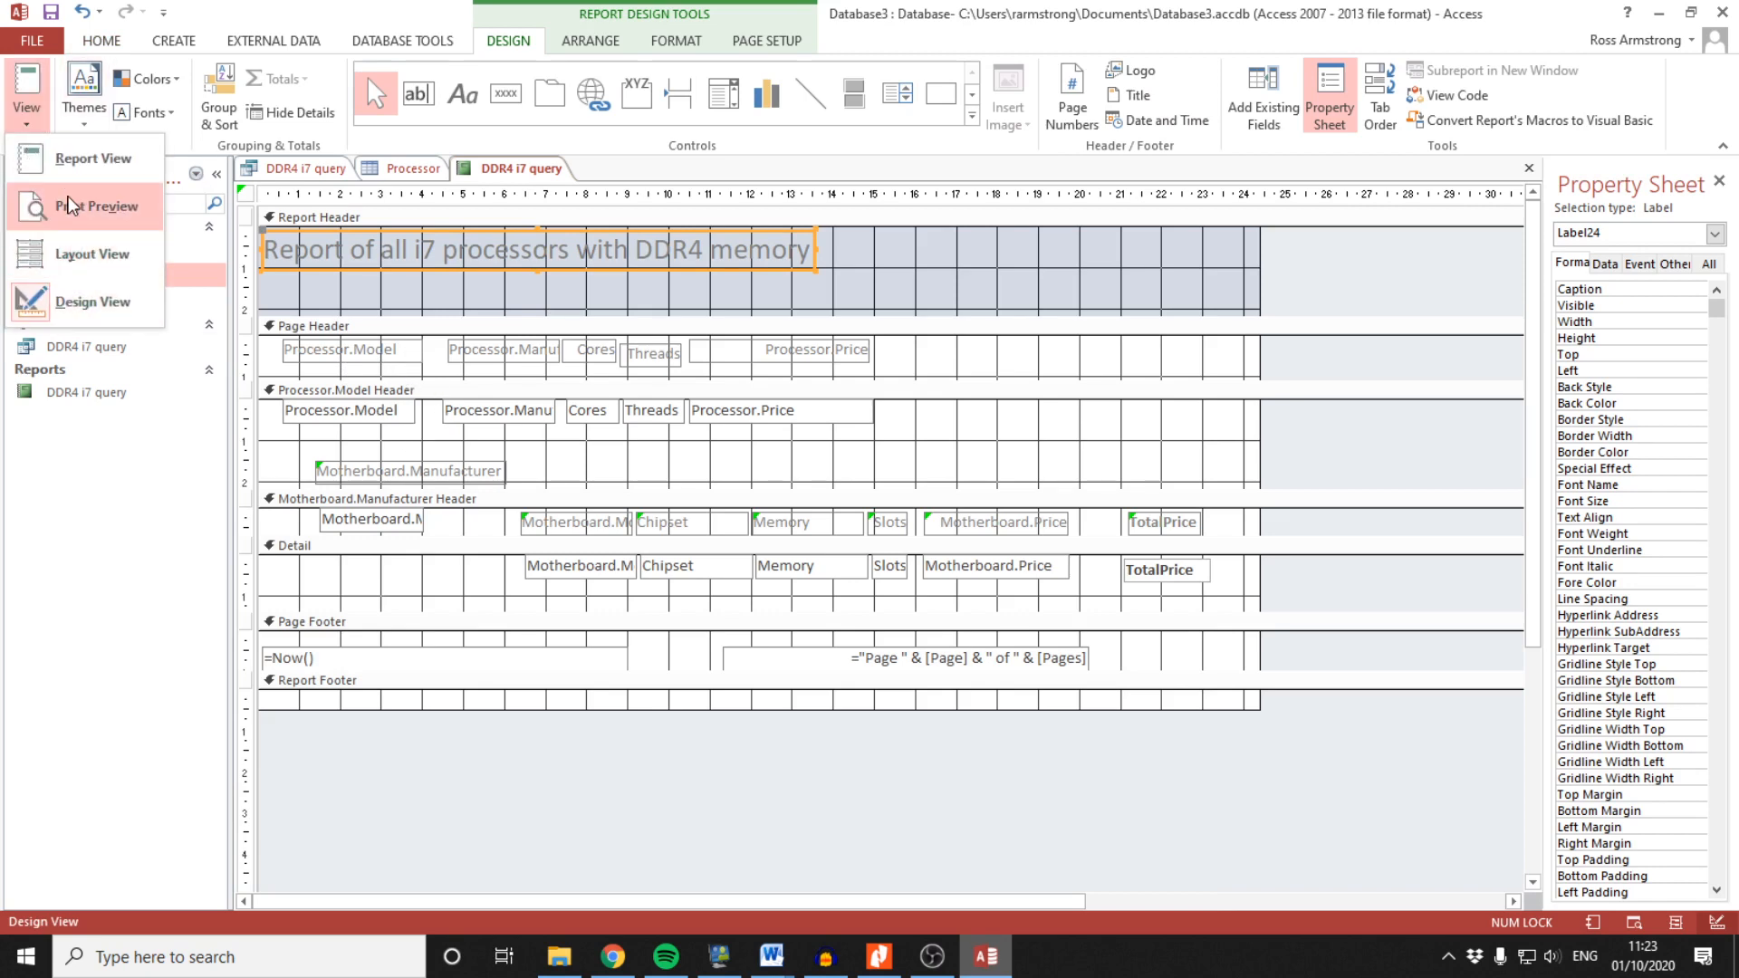
click(91, 158)
scroll(432, 575, down, 5)
scroll(432, 576, down, 3)
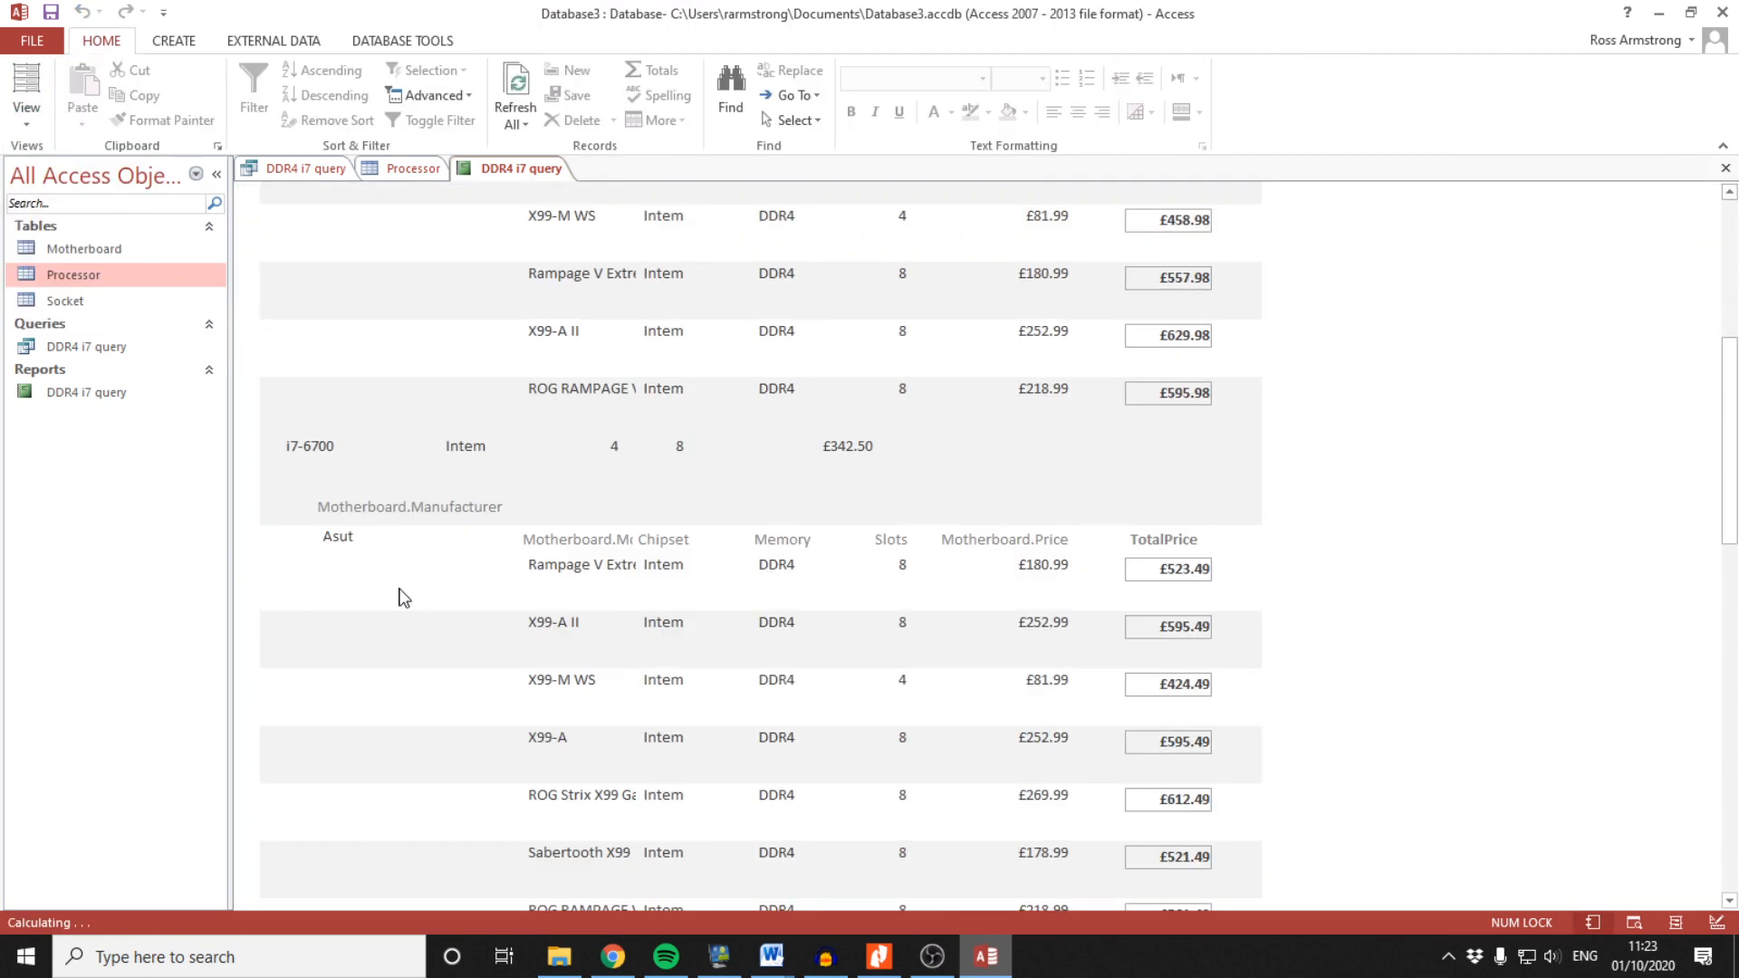
click(469, 483)
scroll(469, 483, up, 7)
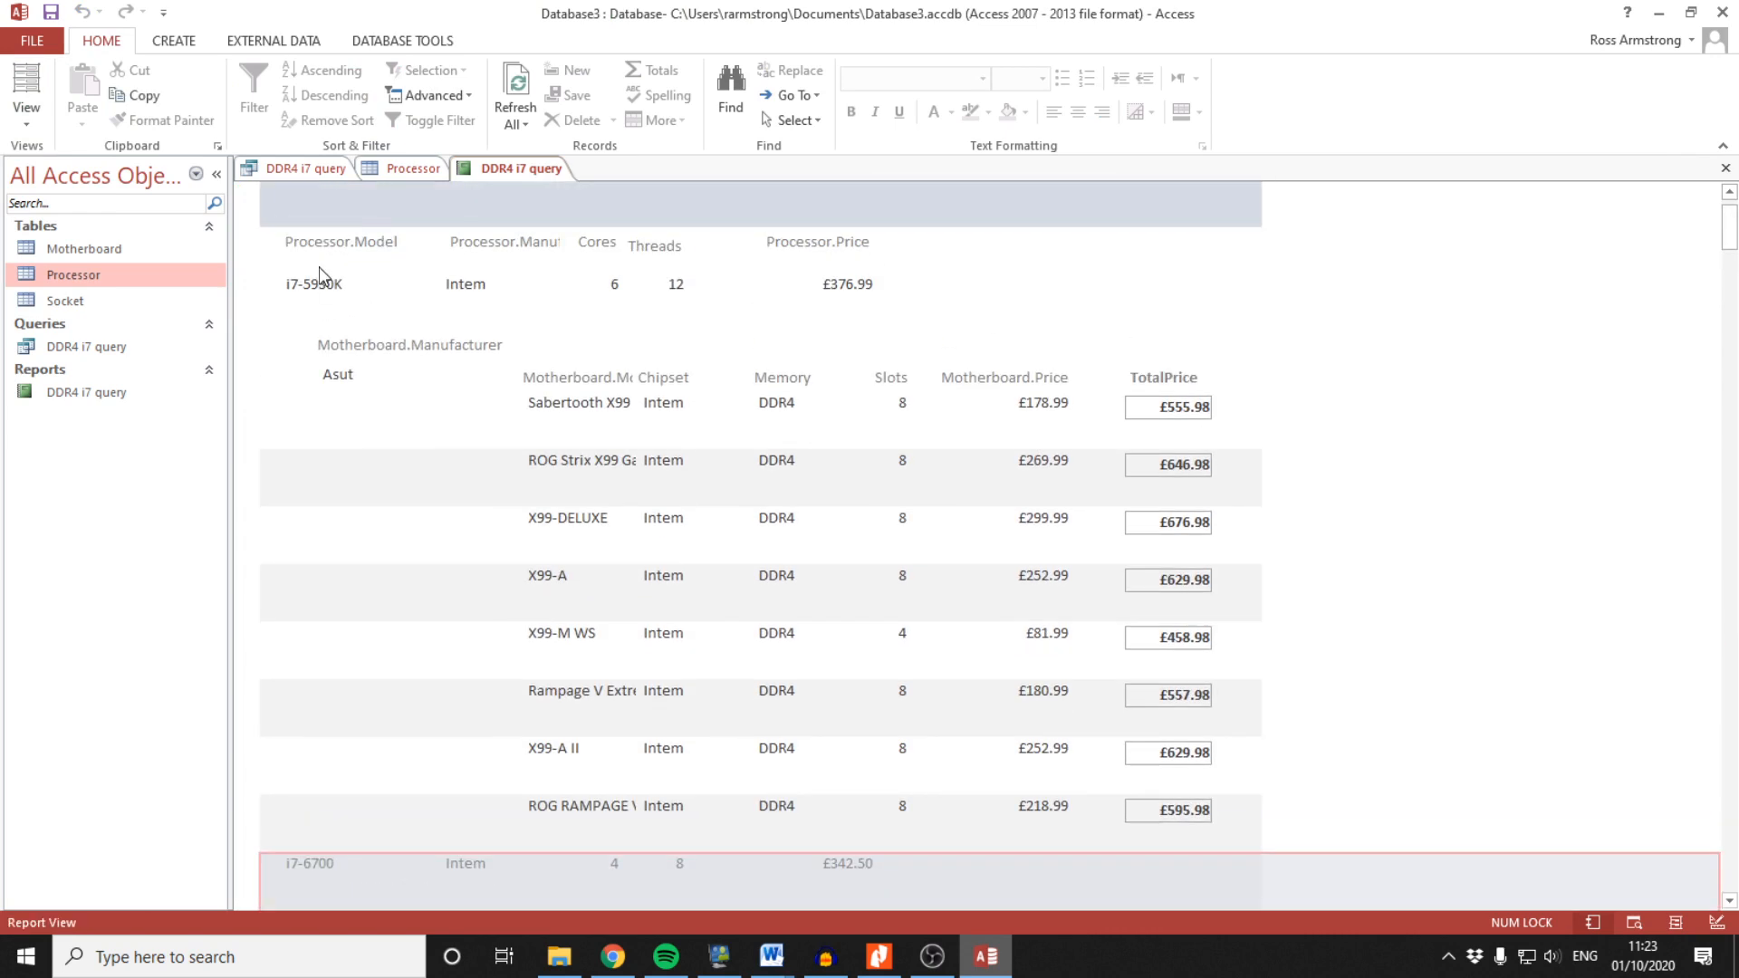
Examine the report's first processor group in Report View and compare it with the processor groups that follow
click(322, 264)
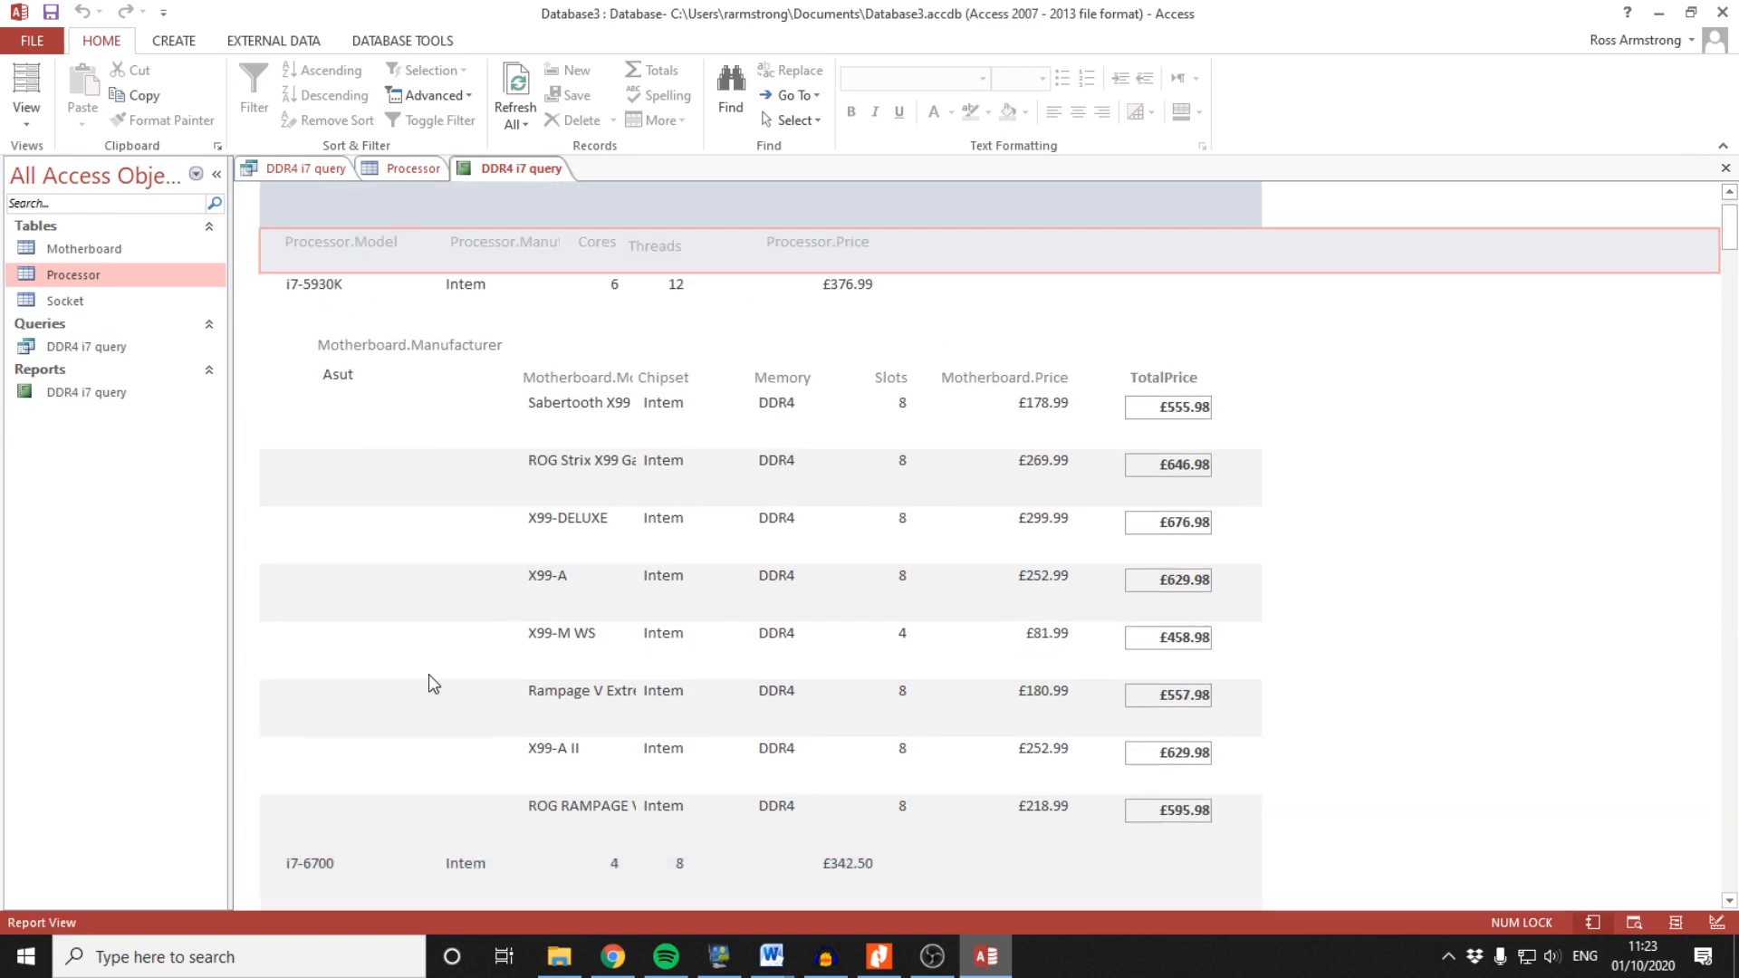
scroll(428, 679, down, 15)
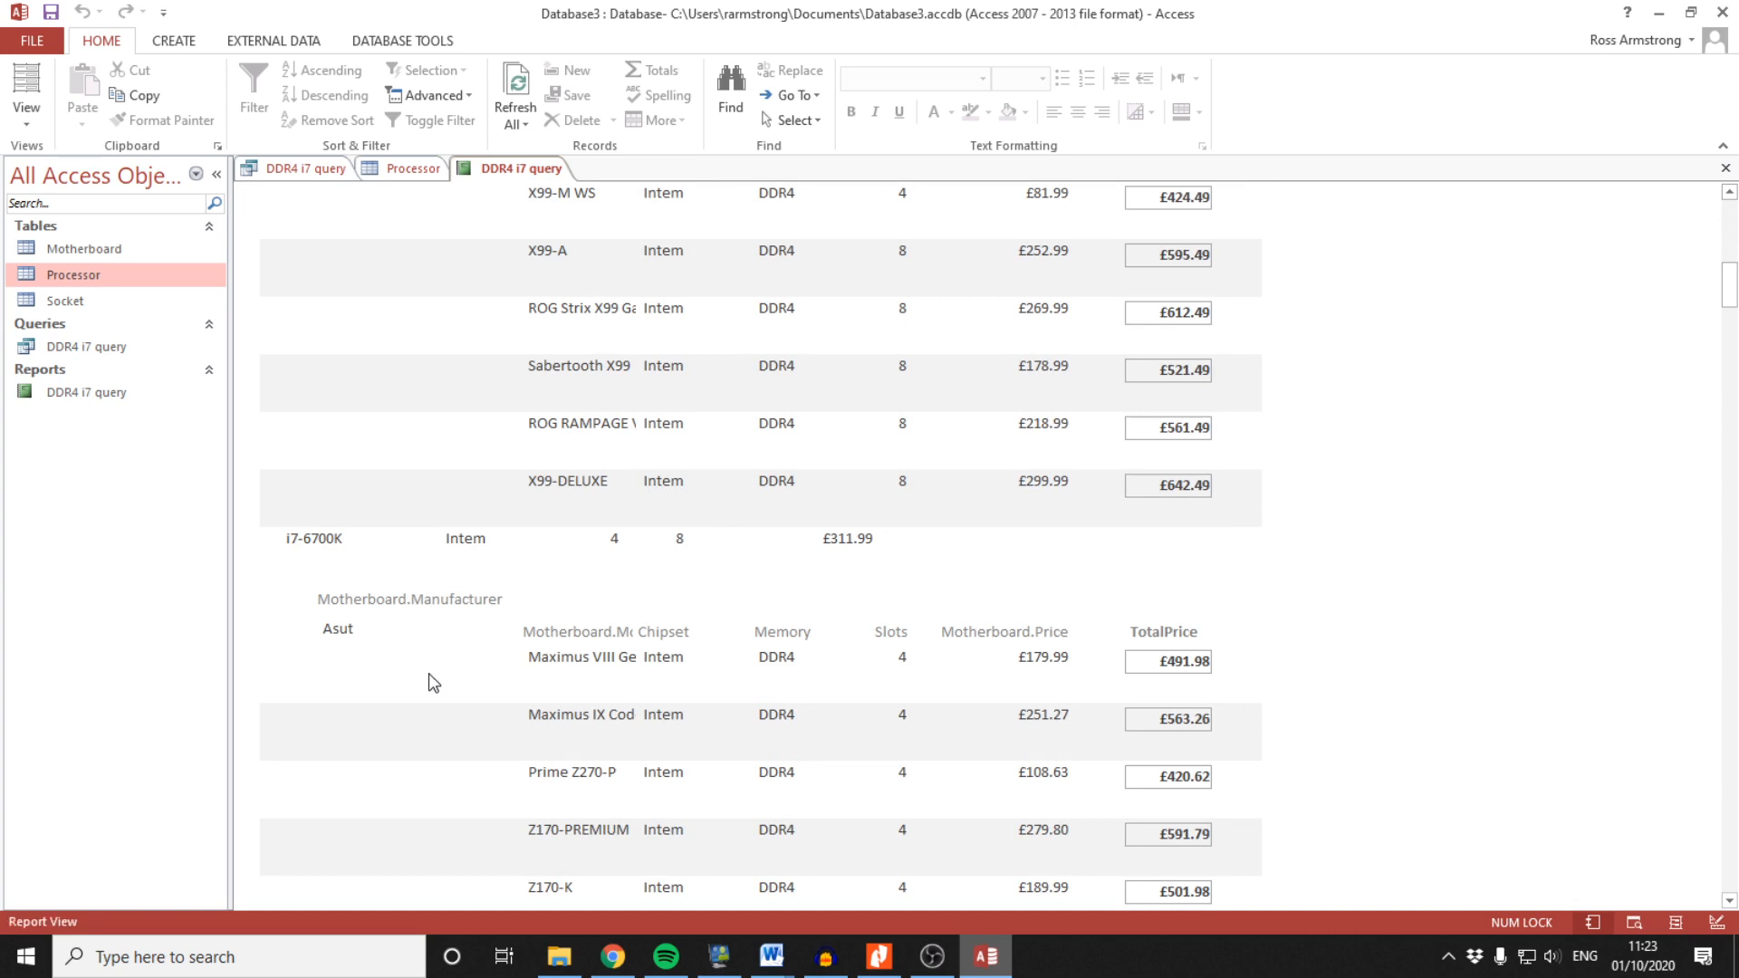
scroll(427, 673, up, 8)
scroll(426, 673, up, 9)
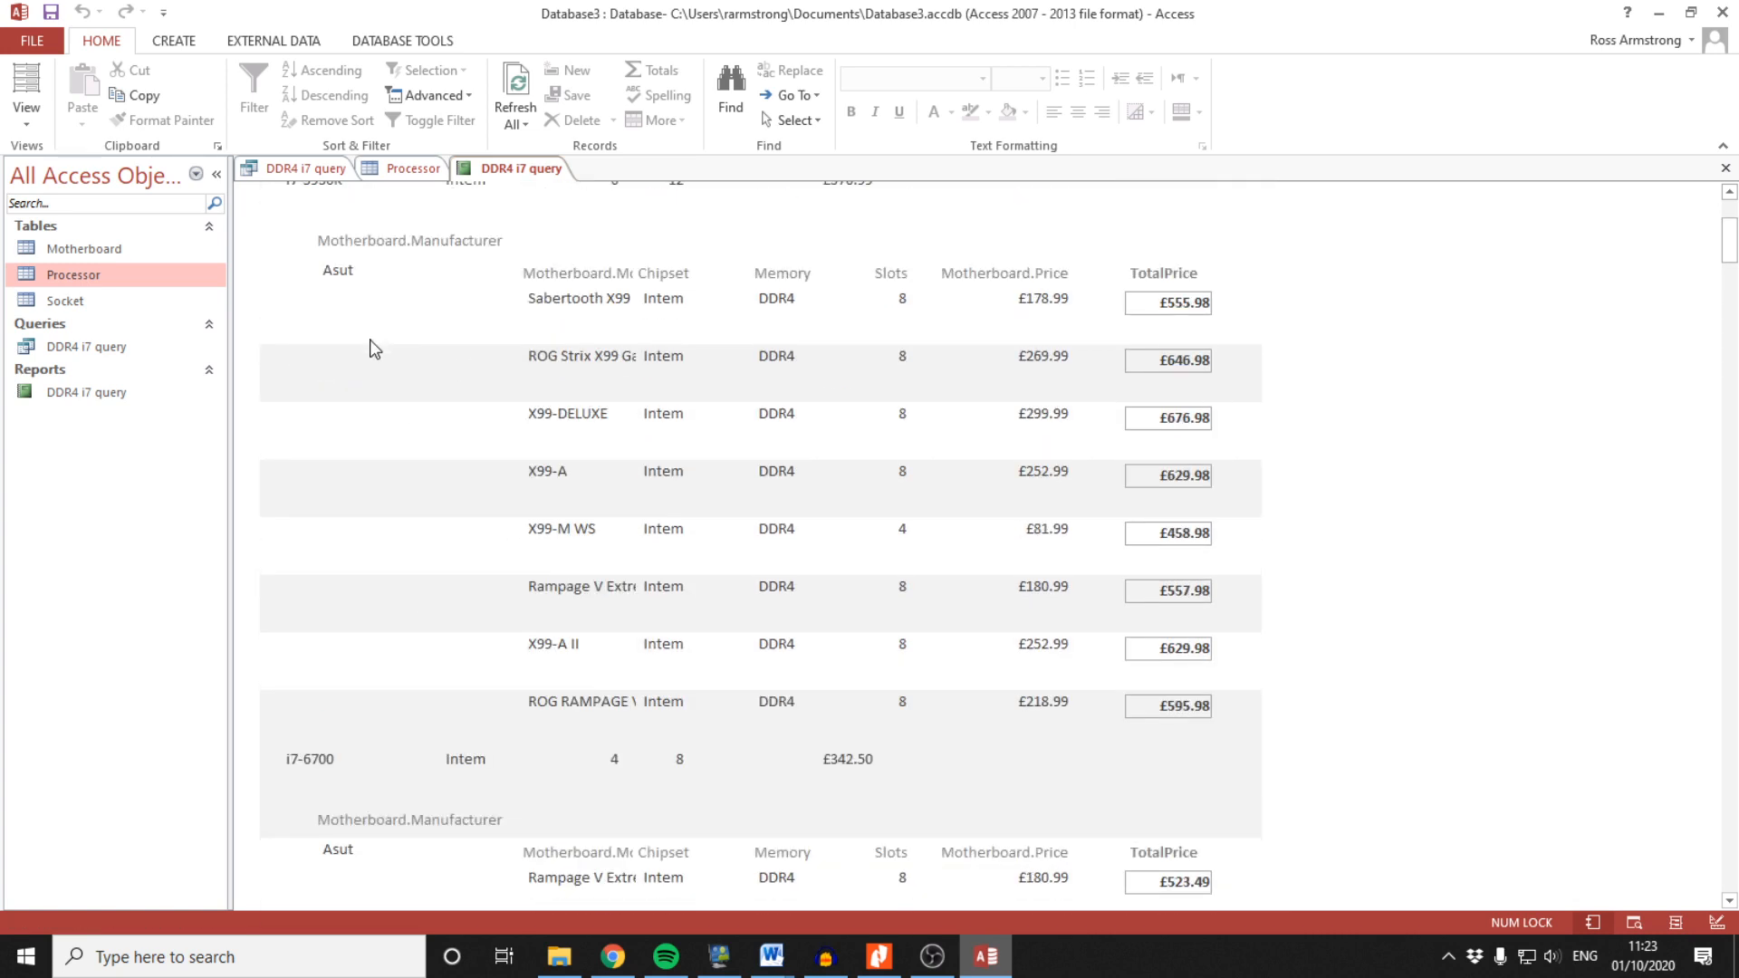
drag(325, 361, 854, 354)
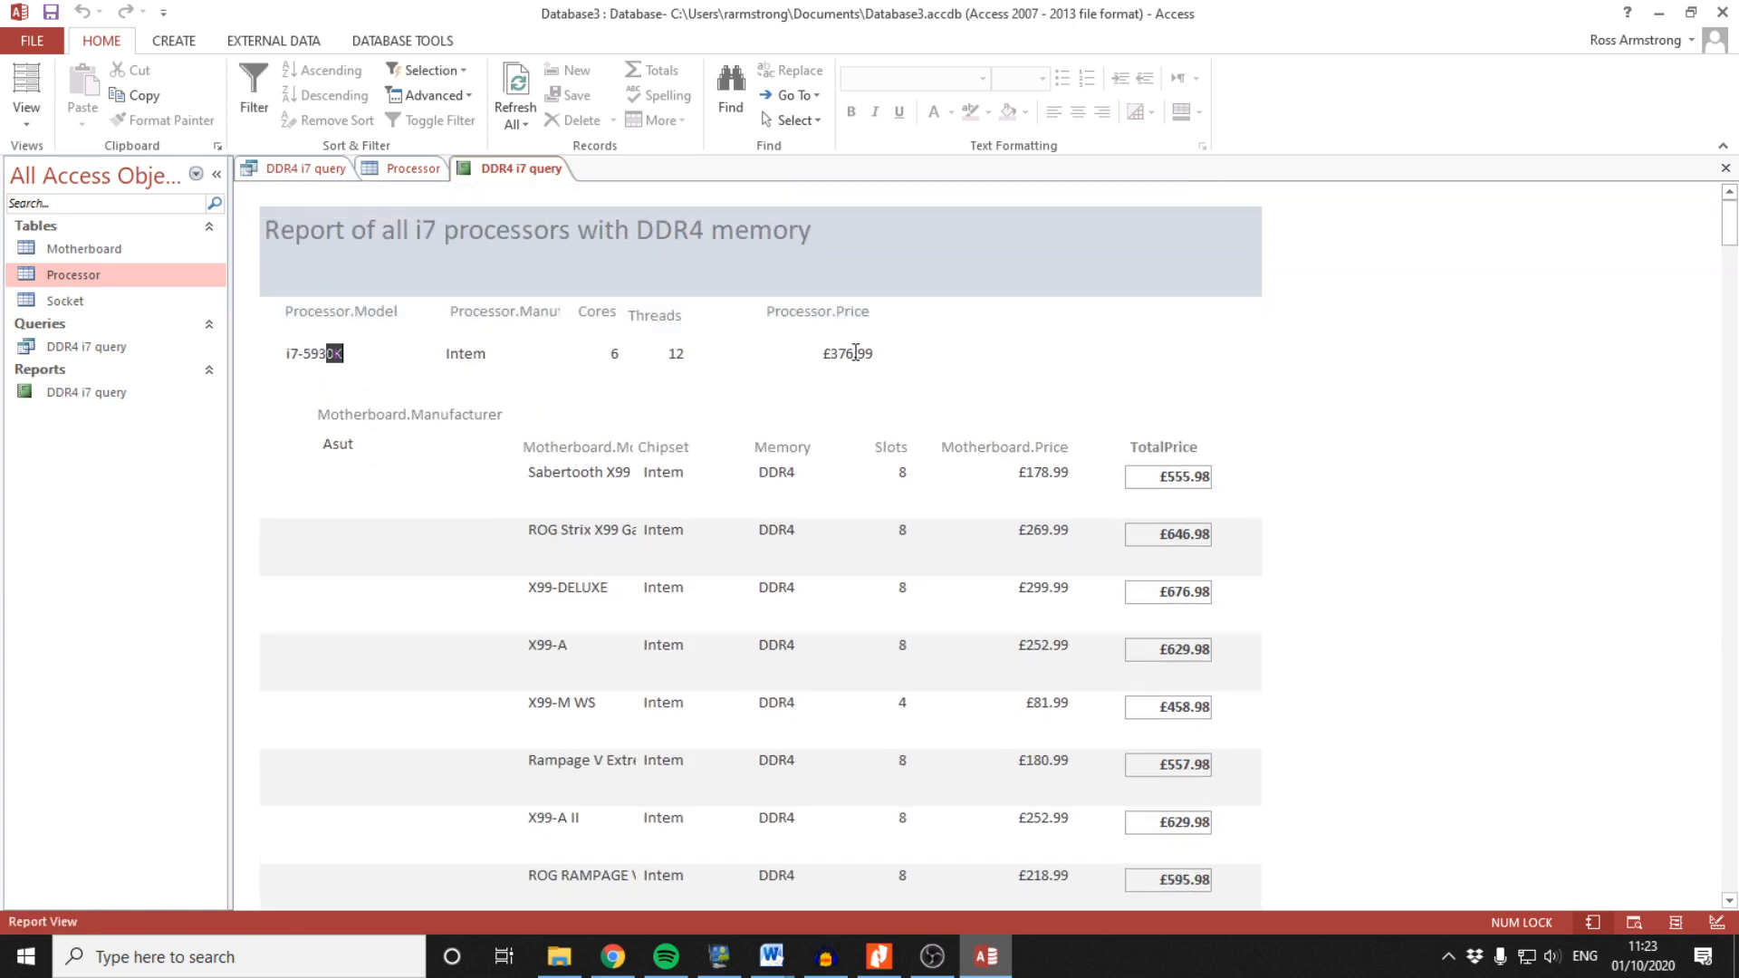
click(854, 354)
Switch to the exam paper in Nitro Pro, highlight the requirement for processor details in each group header, and return to Access
click(879, 956)
click(778, 484)
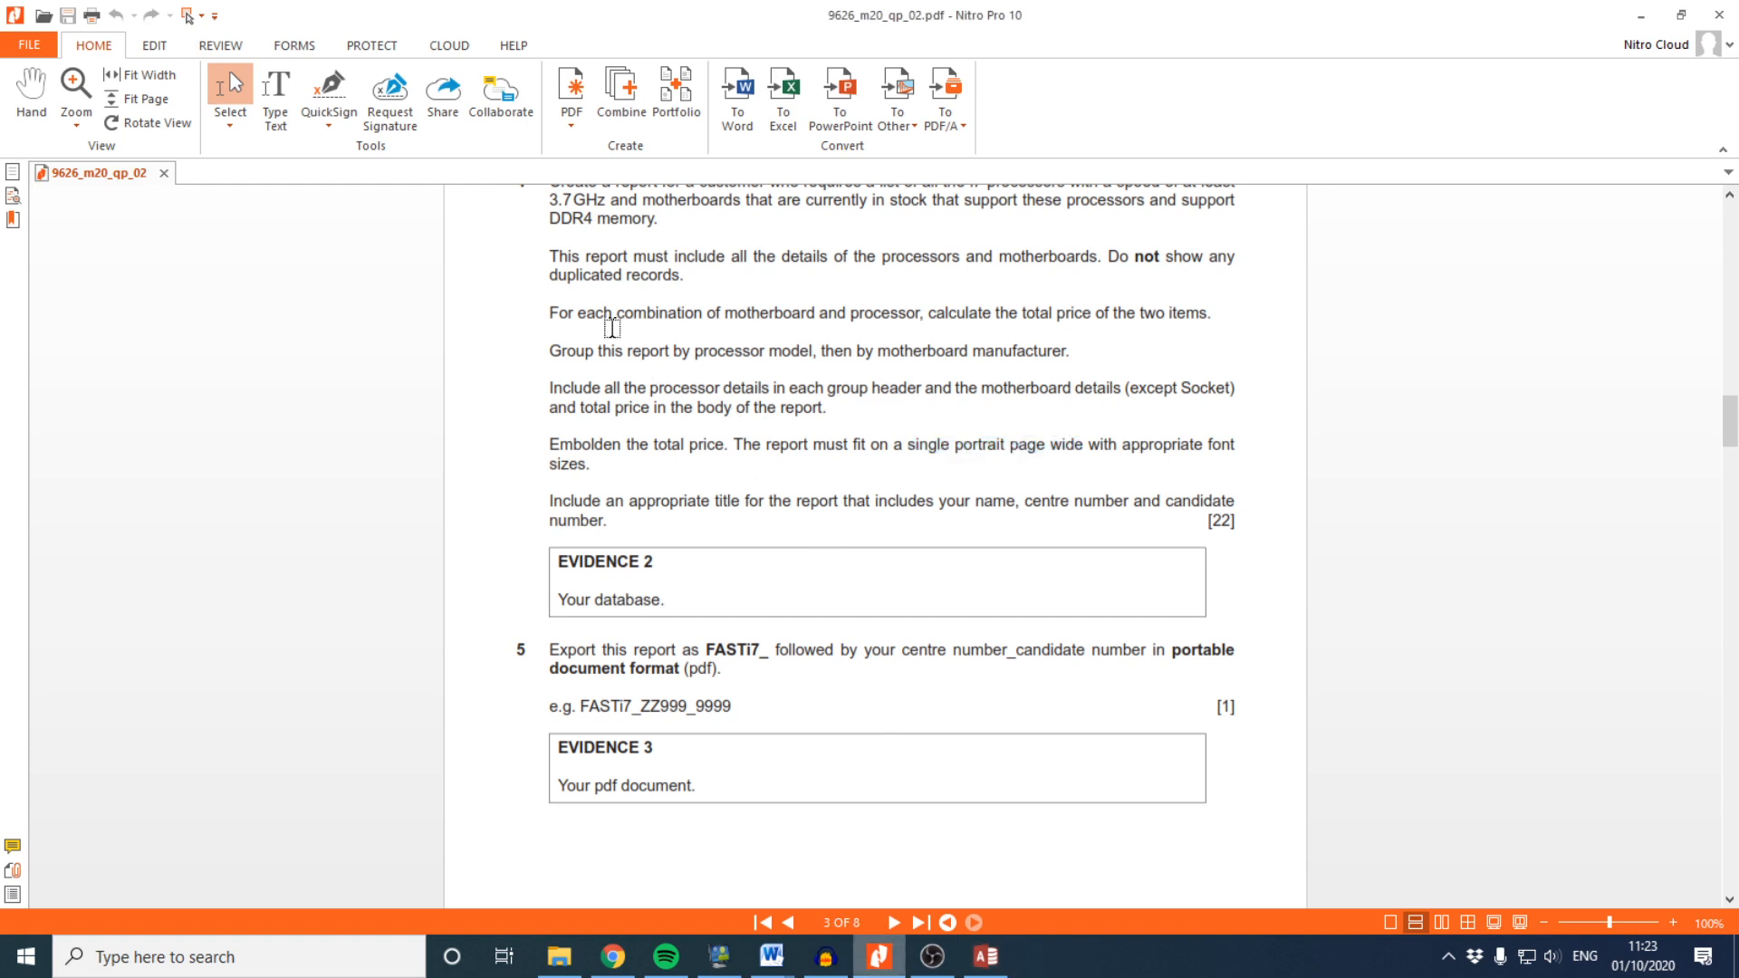
drag(549, 387, 918, 391)
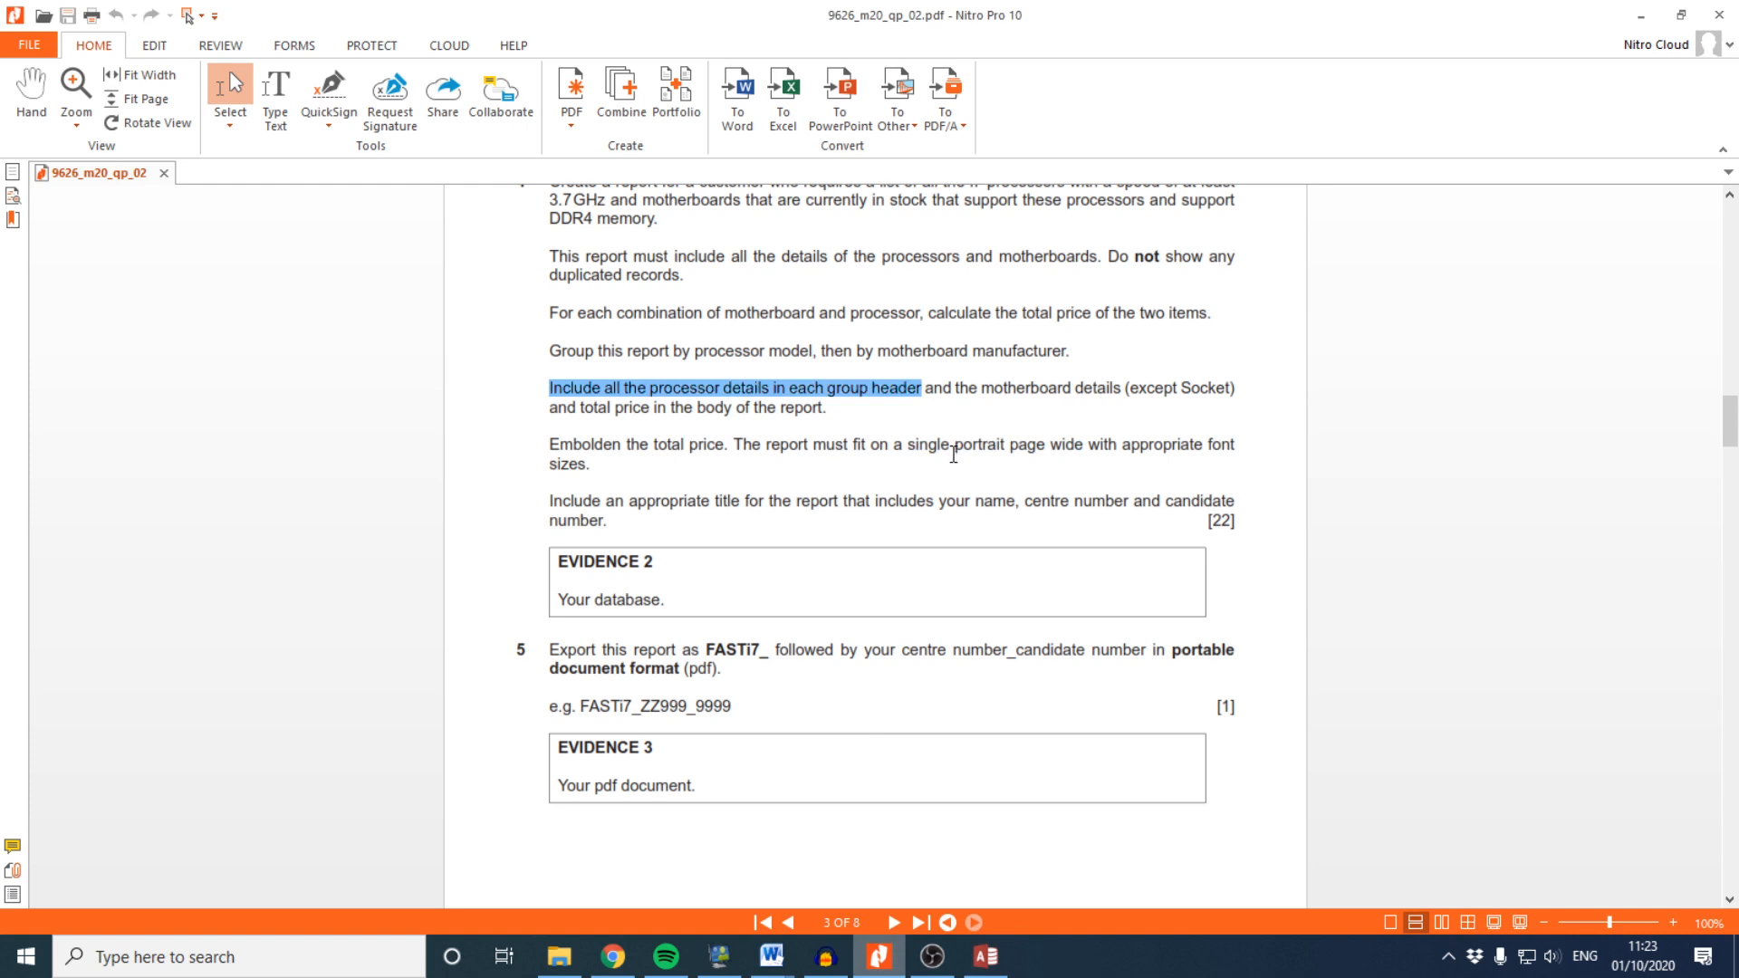
click(725, 402)
click(985, 957)
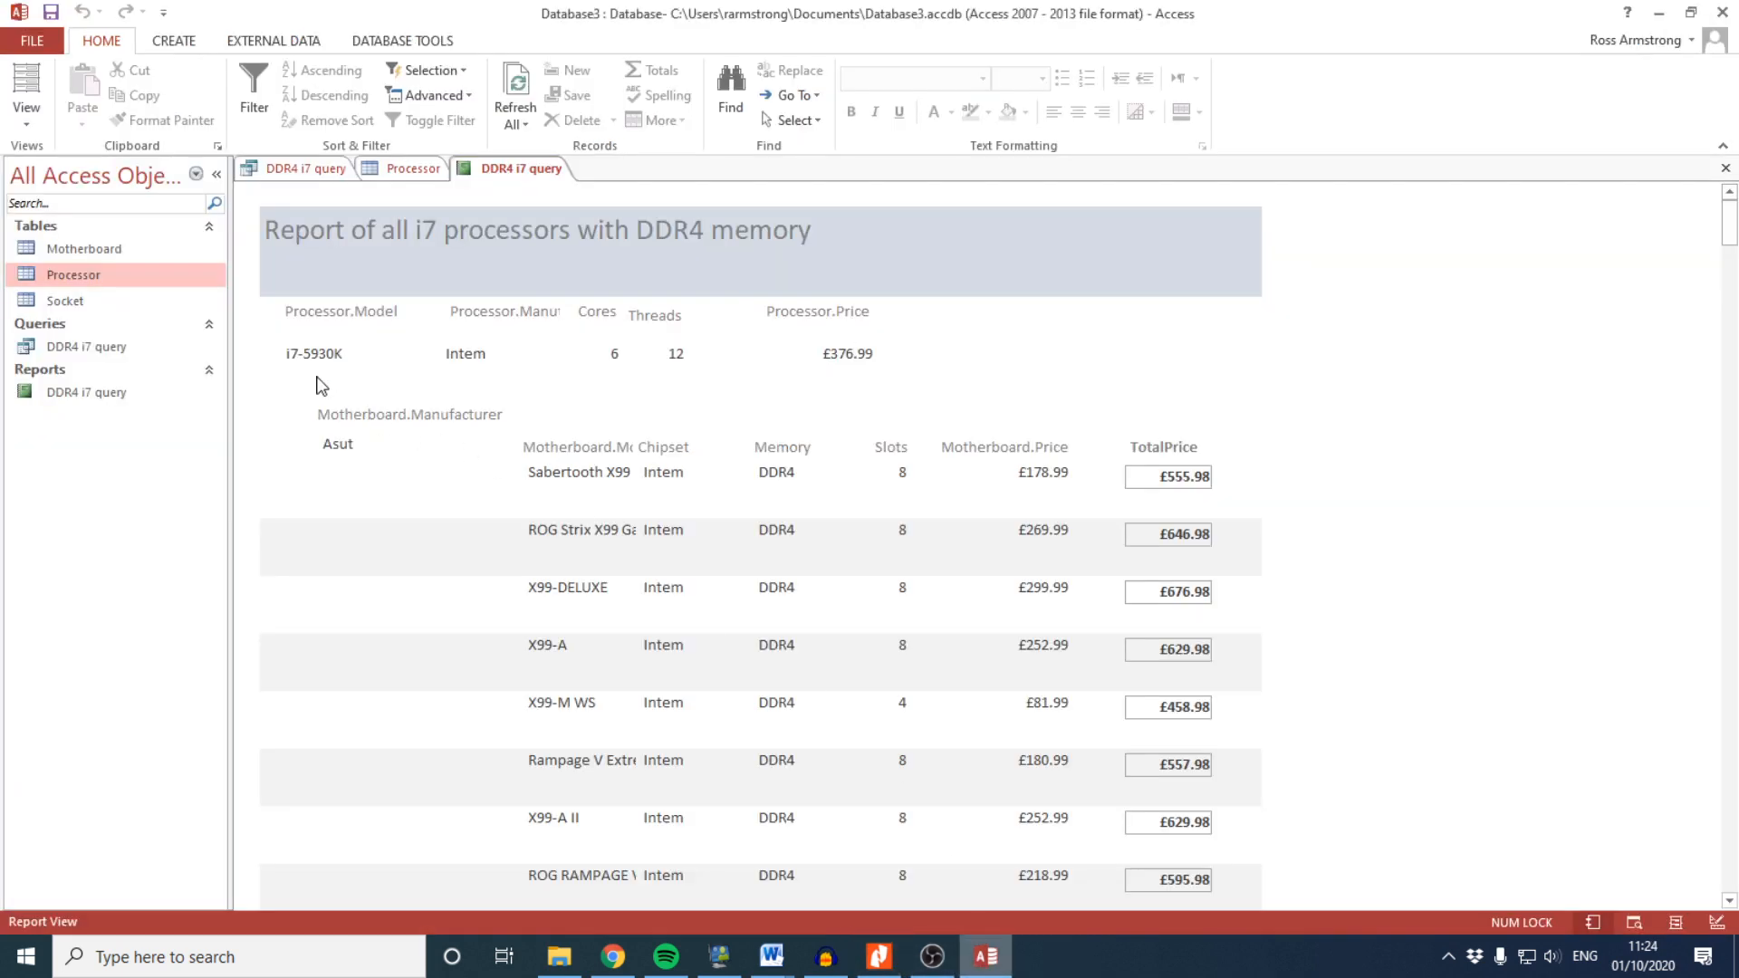
Check the processor model and motherboard manufacturer headings in the i7-5930K group header
drag(306, 354, 407, 350)
click(311, 347)
click(356, 418)
Switch to the exam paper in Nitro Pro, highlight the motherboard manufacturer grouping and report body requirements, and return to Access
key(alt+Tab)
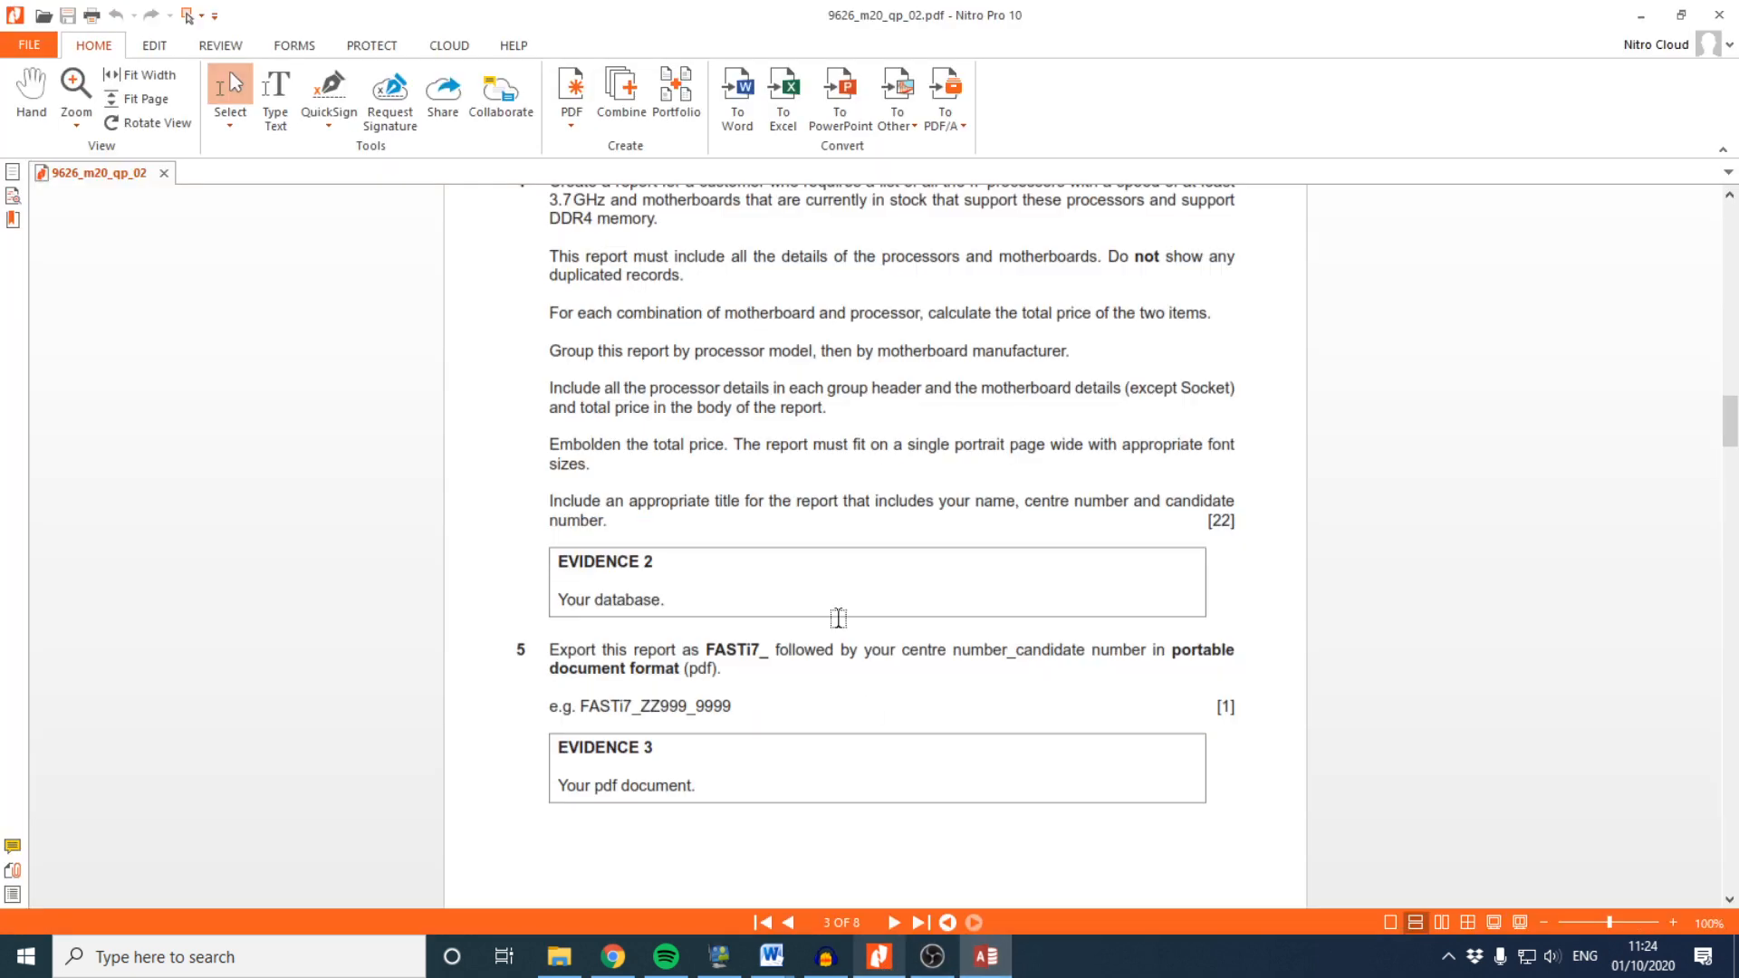
drag(627, 350, 1070, 353)
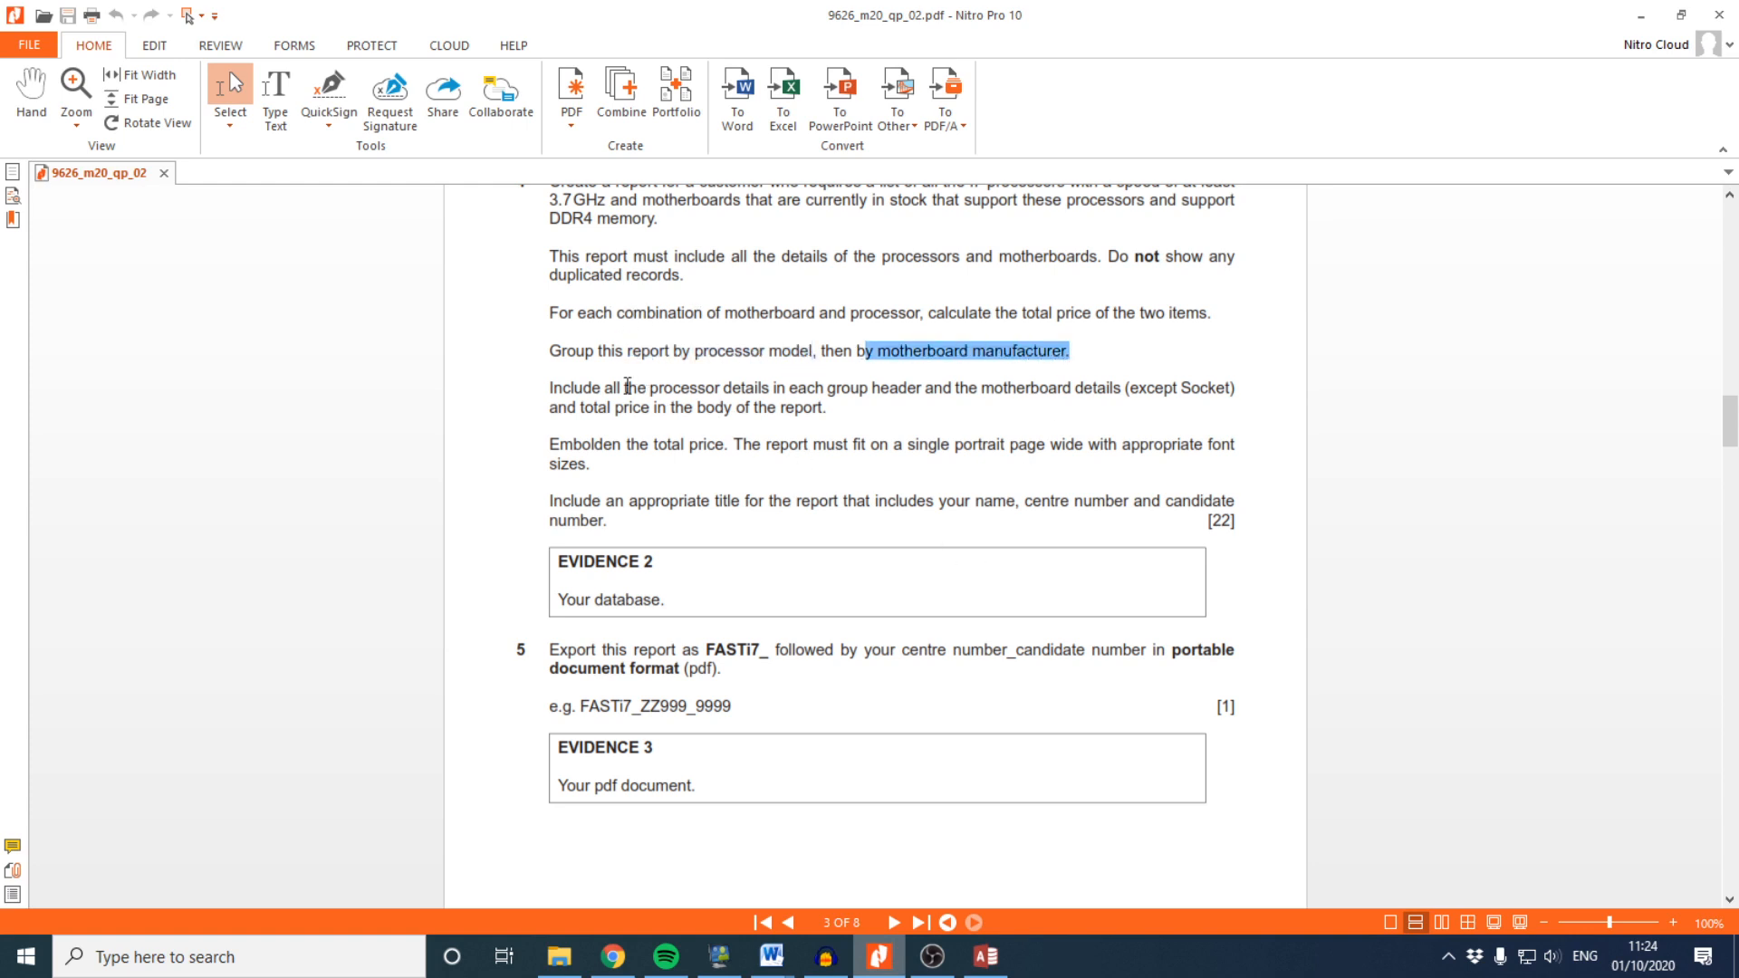
drag(626, 386, 829, 410)
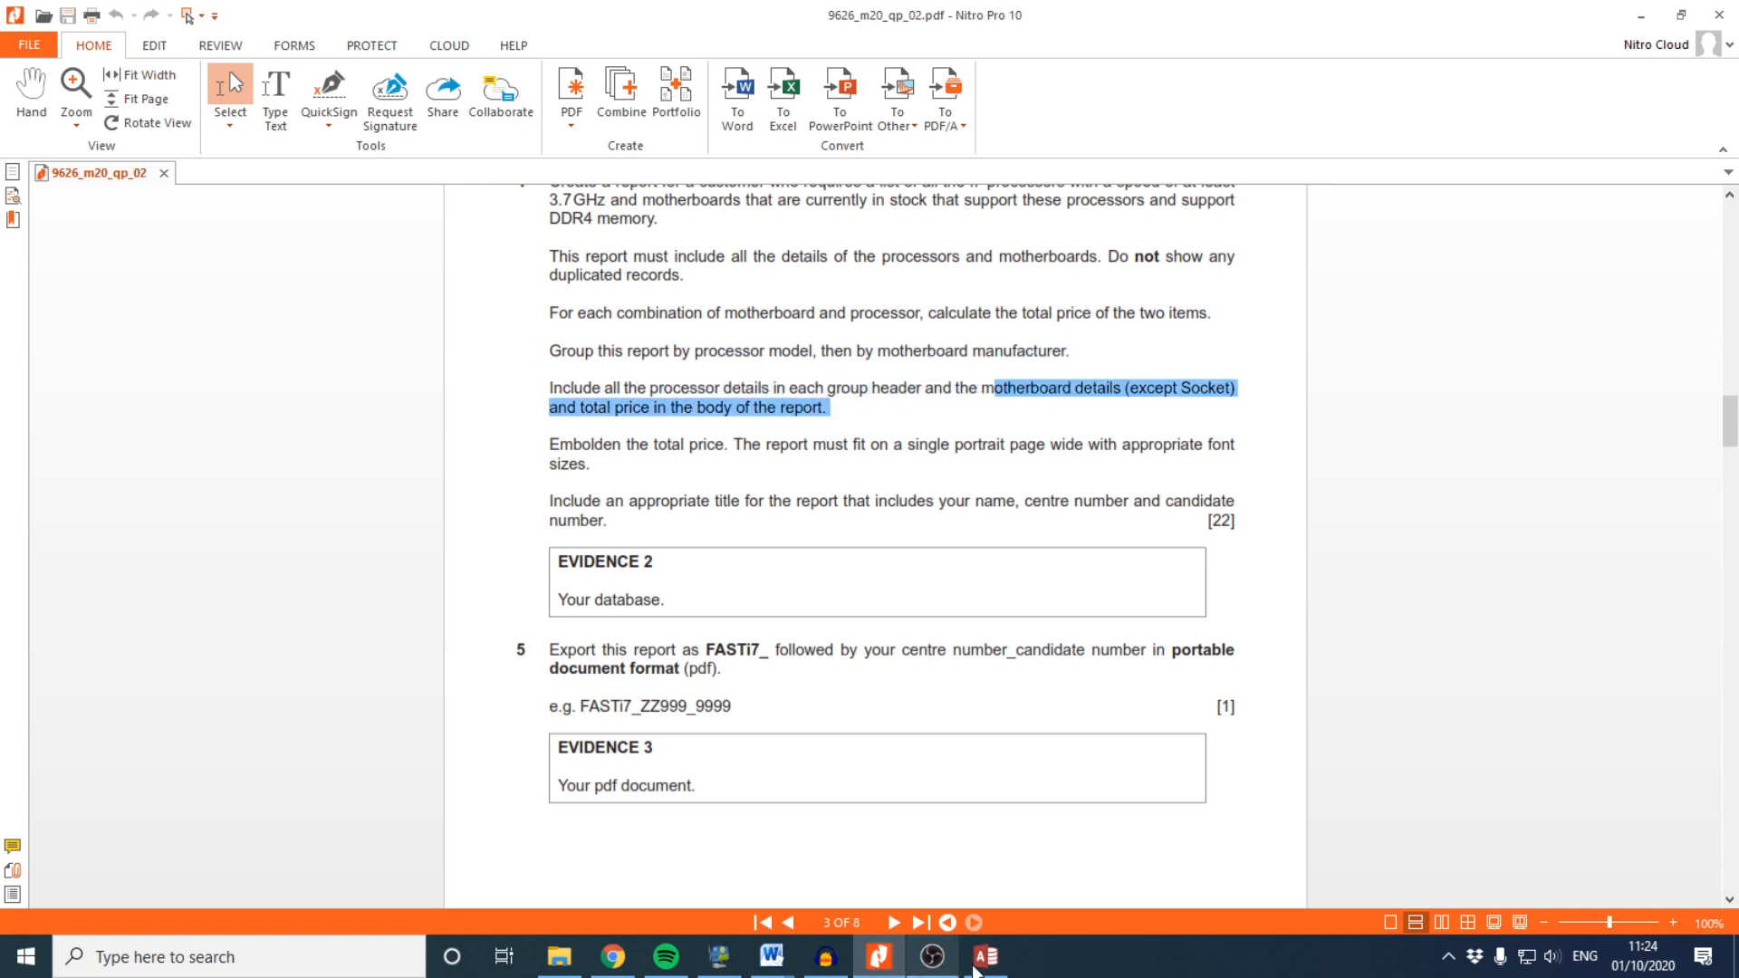
click(978, 962)
Check the i7-5930K header details and the motherboard records listed beneath them against the exam requirements
click(543, 472)
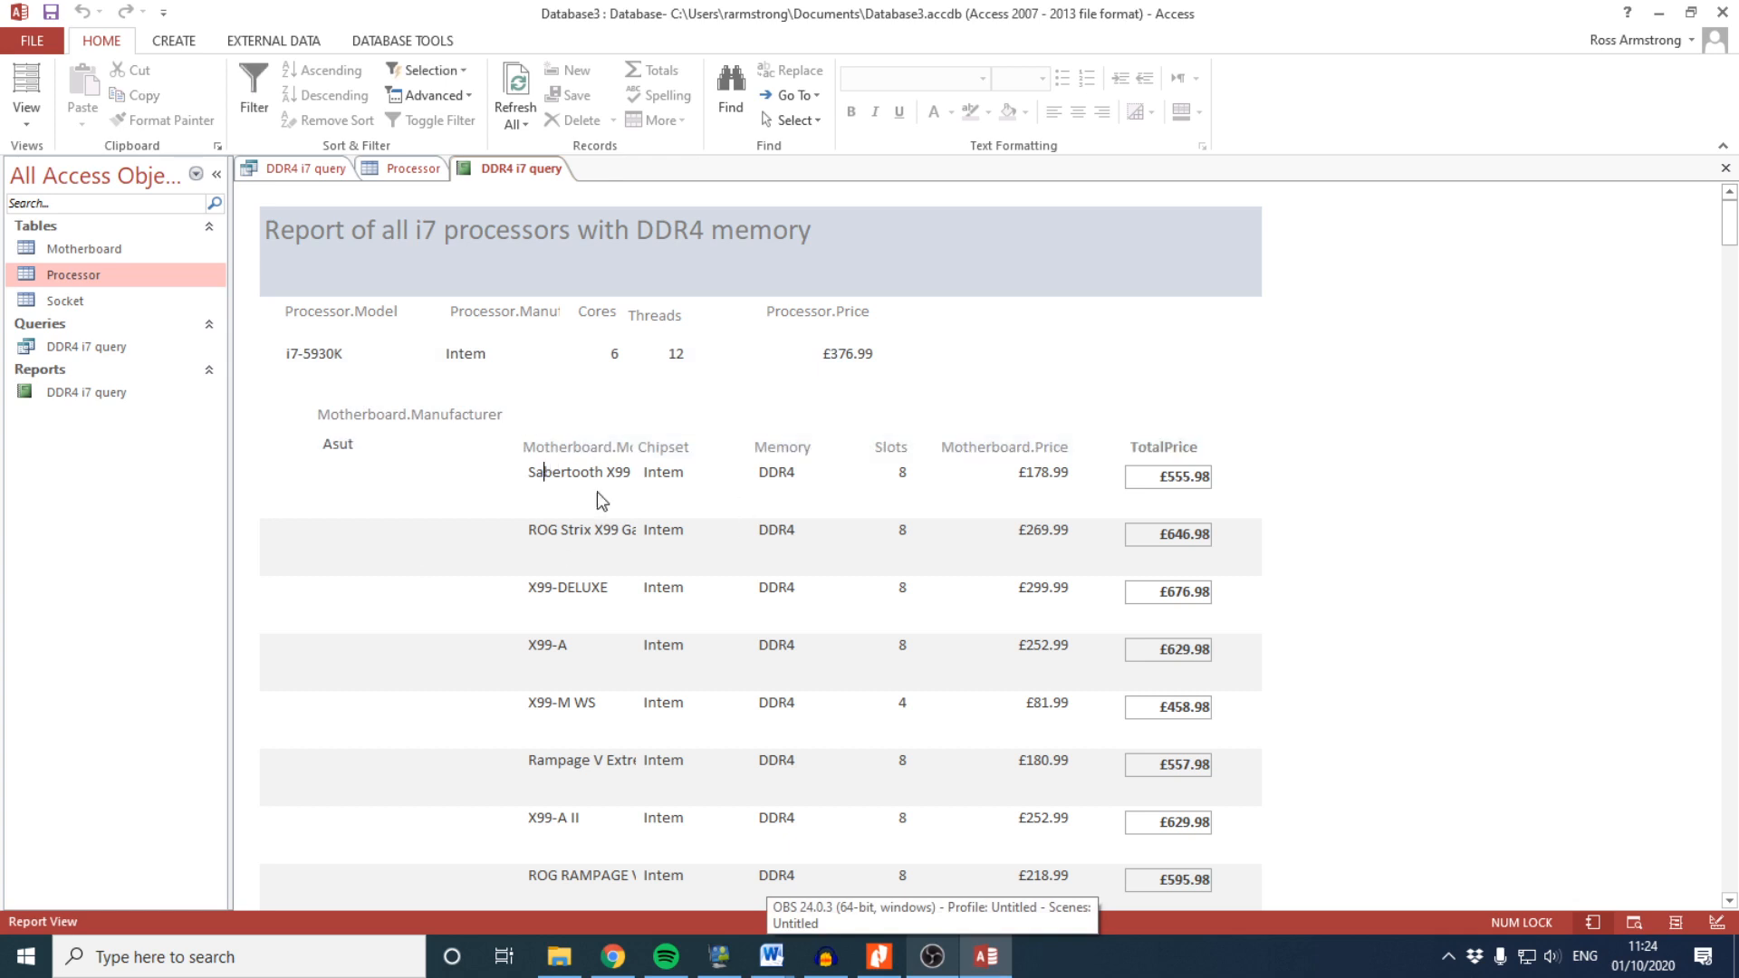
drag(289, 350, 804, 342)
drag(663, 493, 1017, 635)
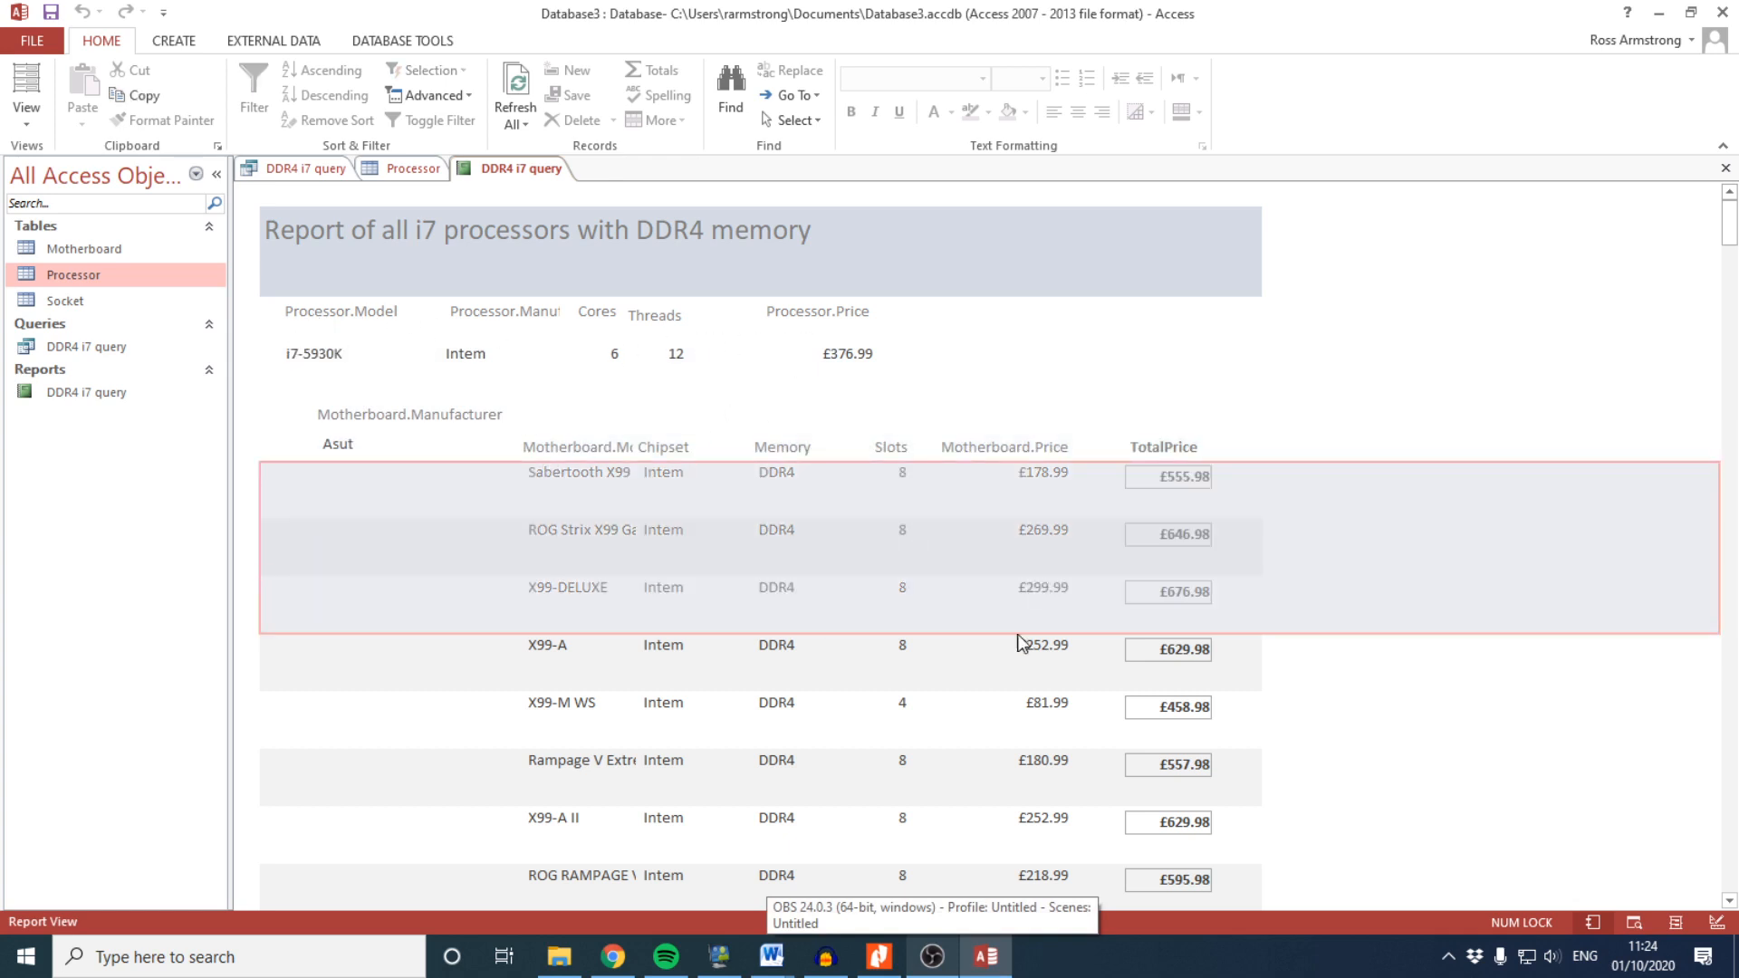
click(865, 853)
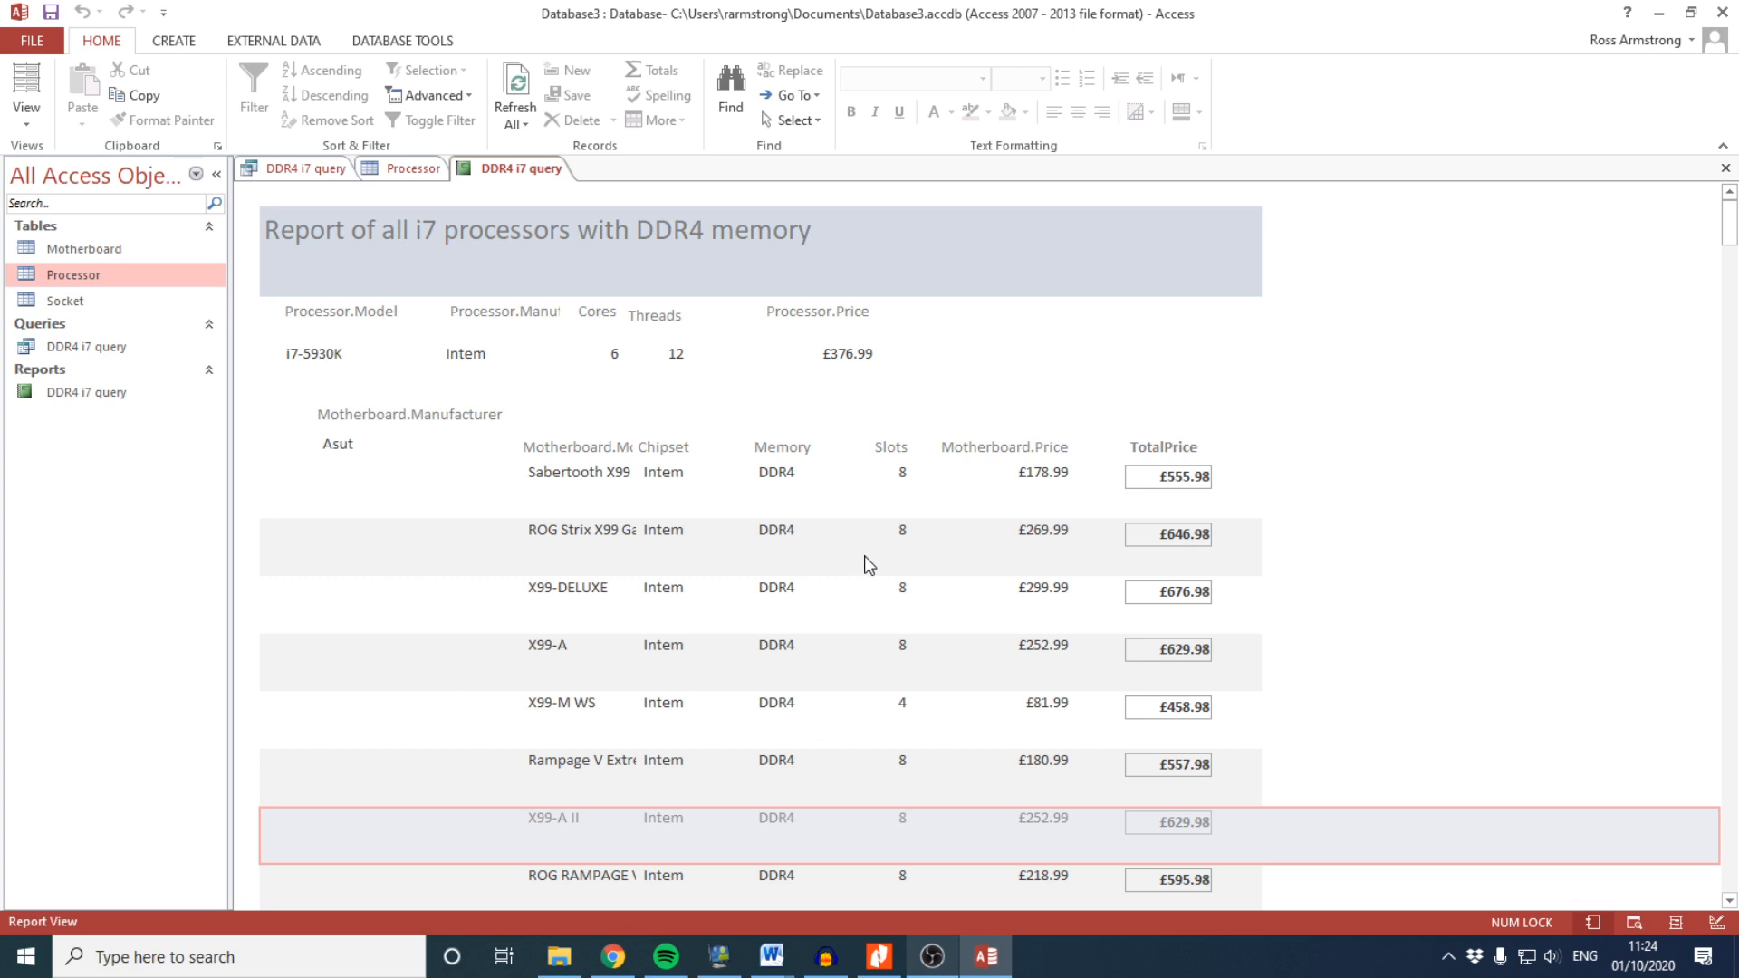
scroll(864, 563, down, 1)
click(569, 419)
click(394, 367)
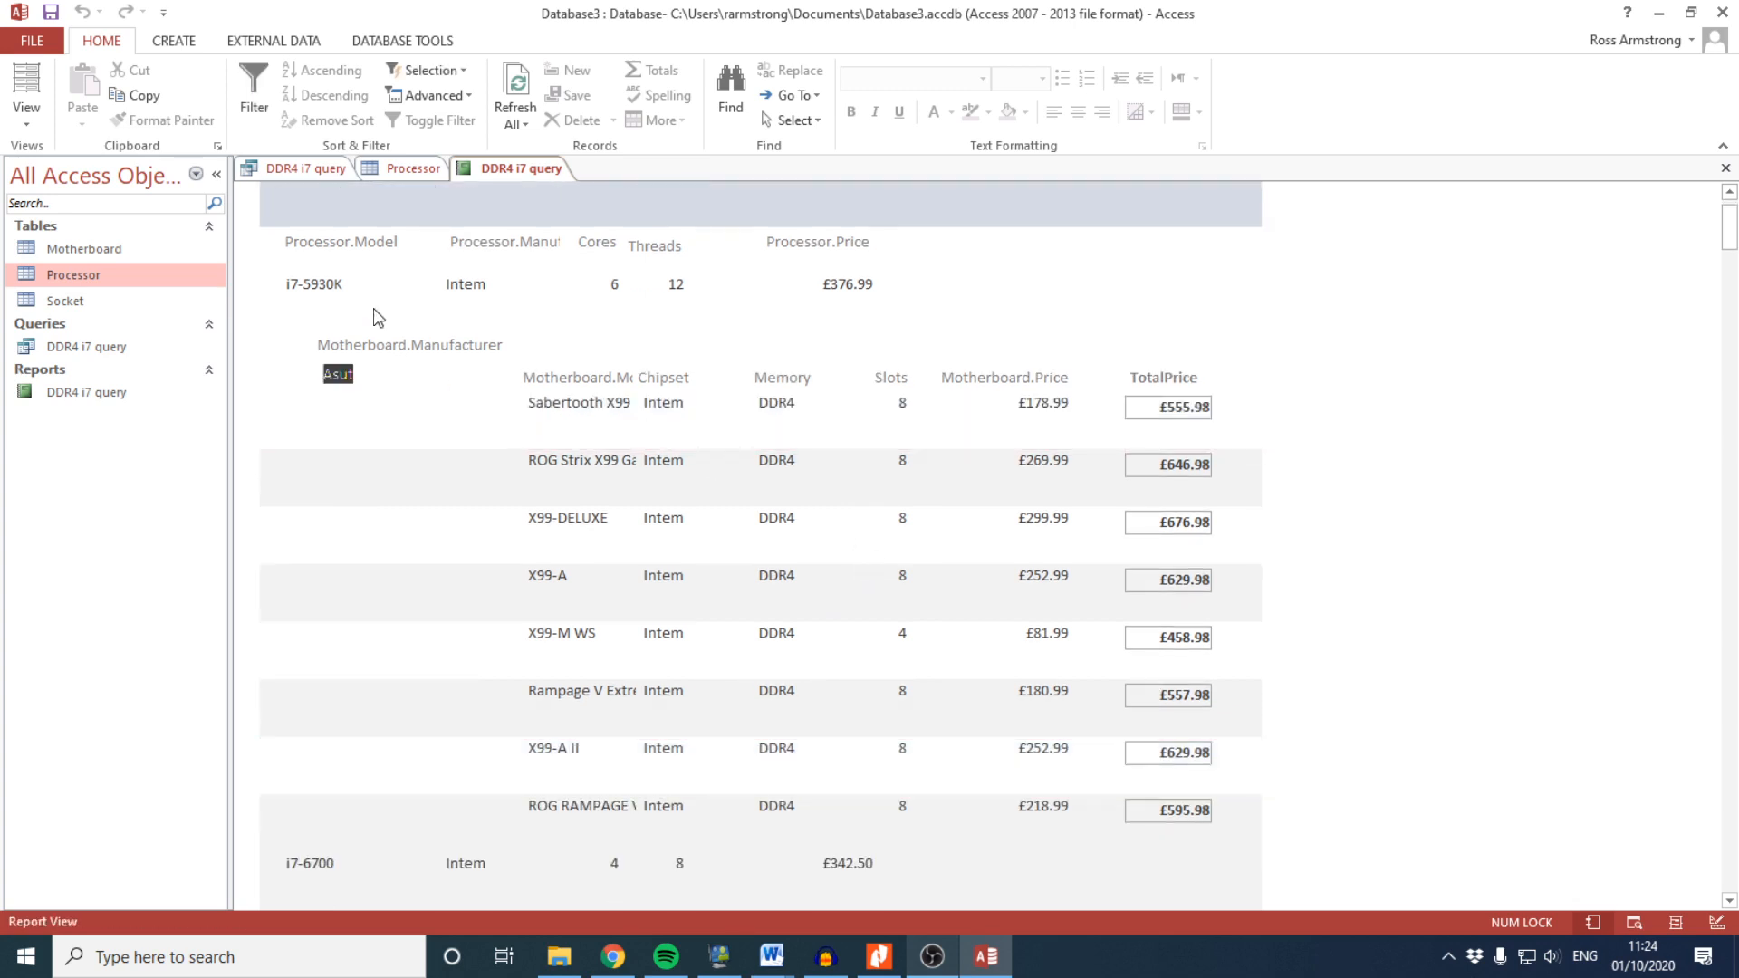
Examine the i7-6700 and i7-6700K groups, including the MSJ motherboard manufacturer subgroup
click(348, 287)
scroll(465, 539, down, 2)
double_click(298, 622)
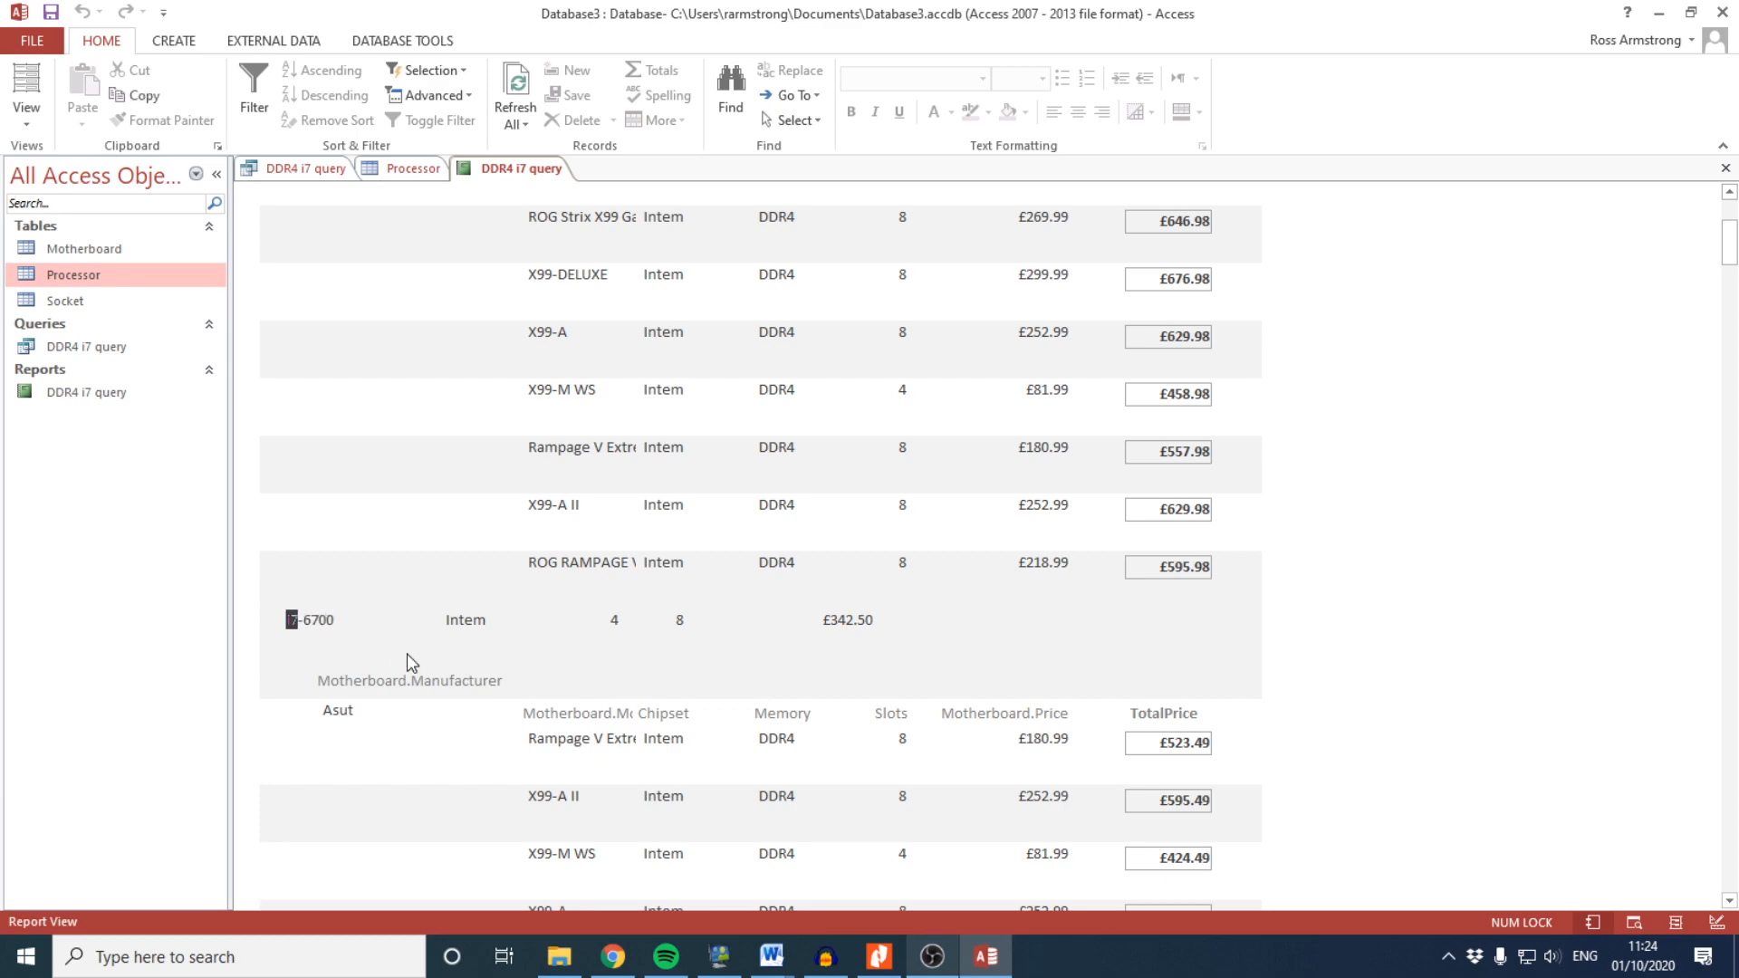
scroll(406, 654, down, 5)
drag(310, 573, 387, 574)
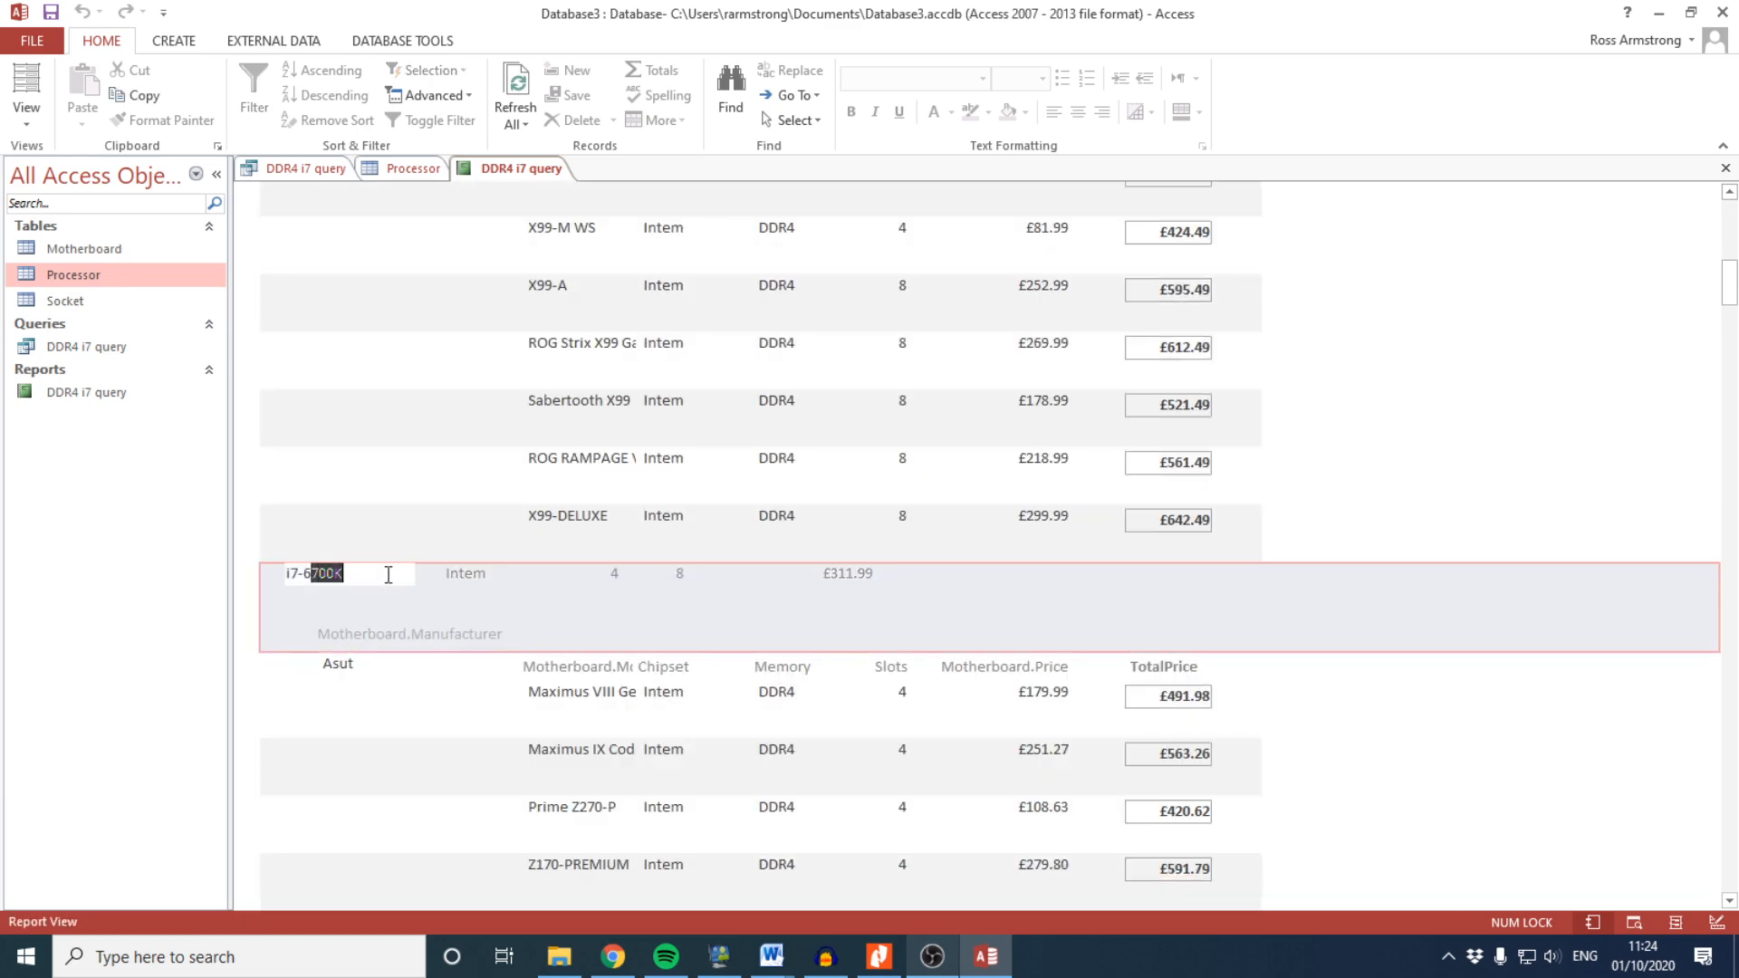
scroll(460, 674, down, 10)
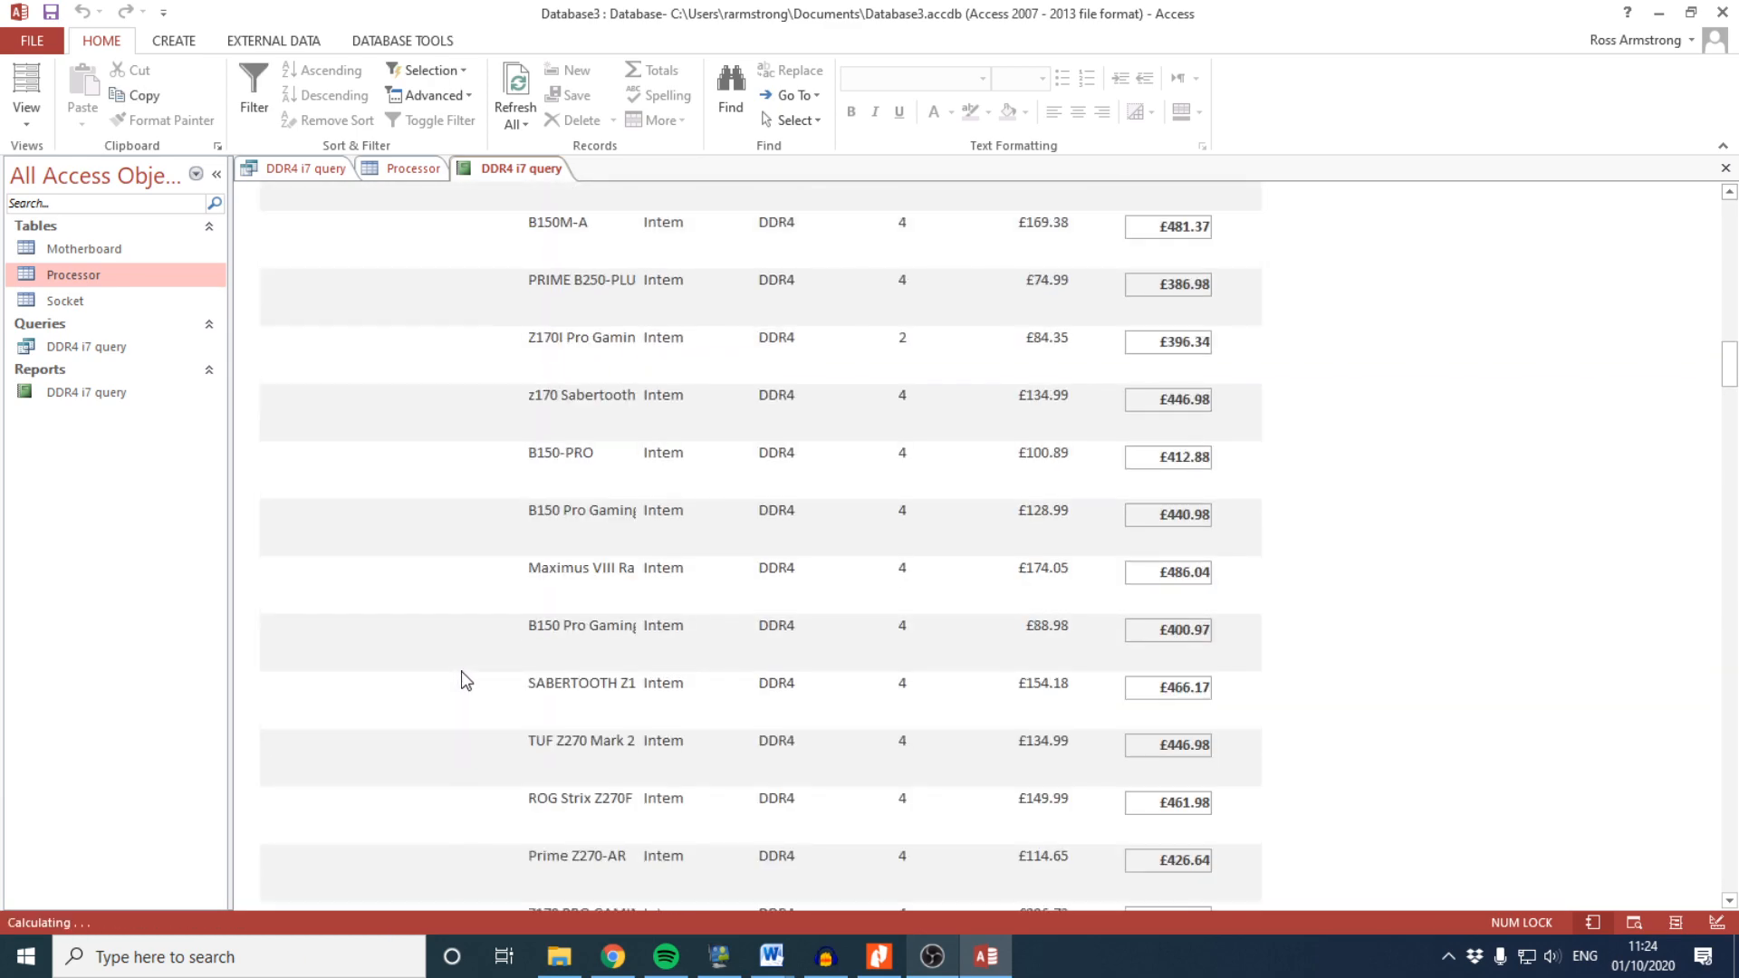
scroll(462, 679, down, 10)
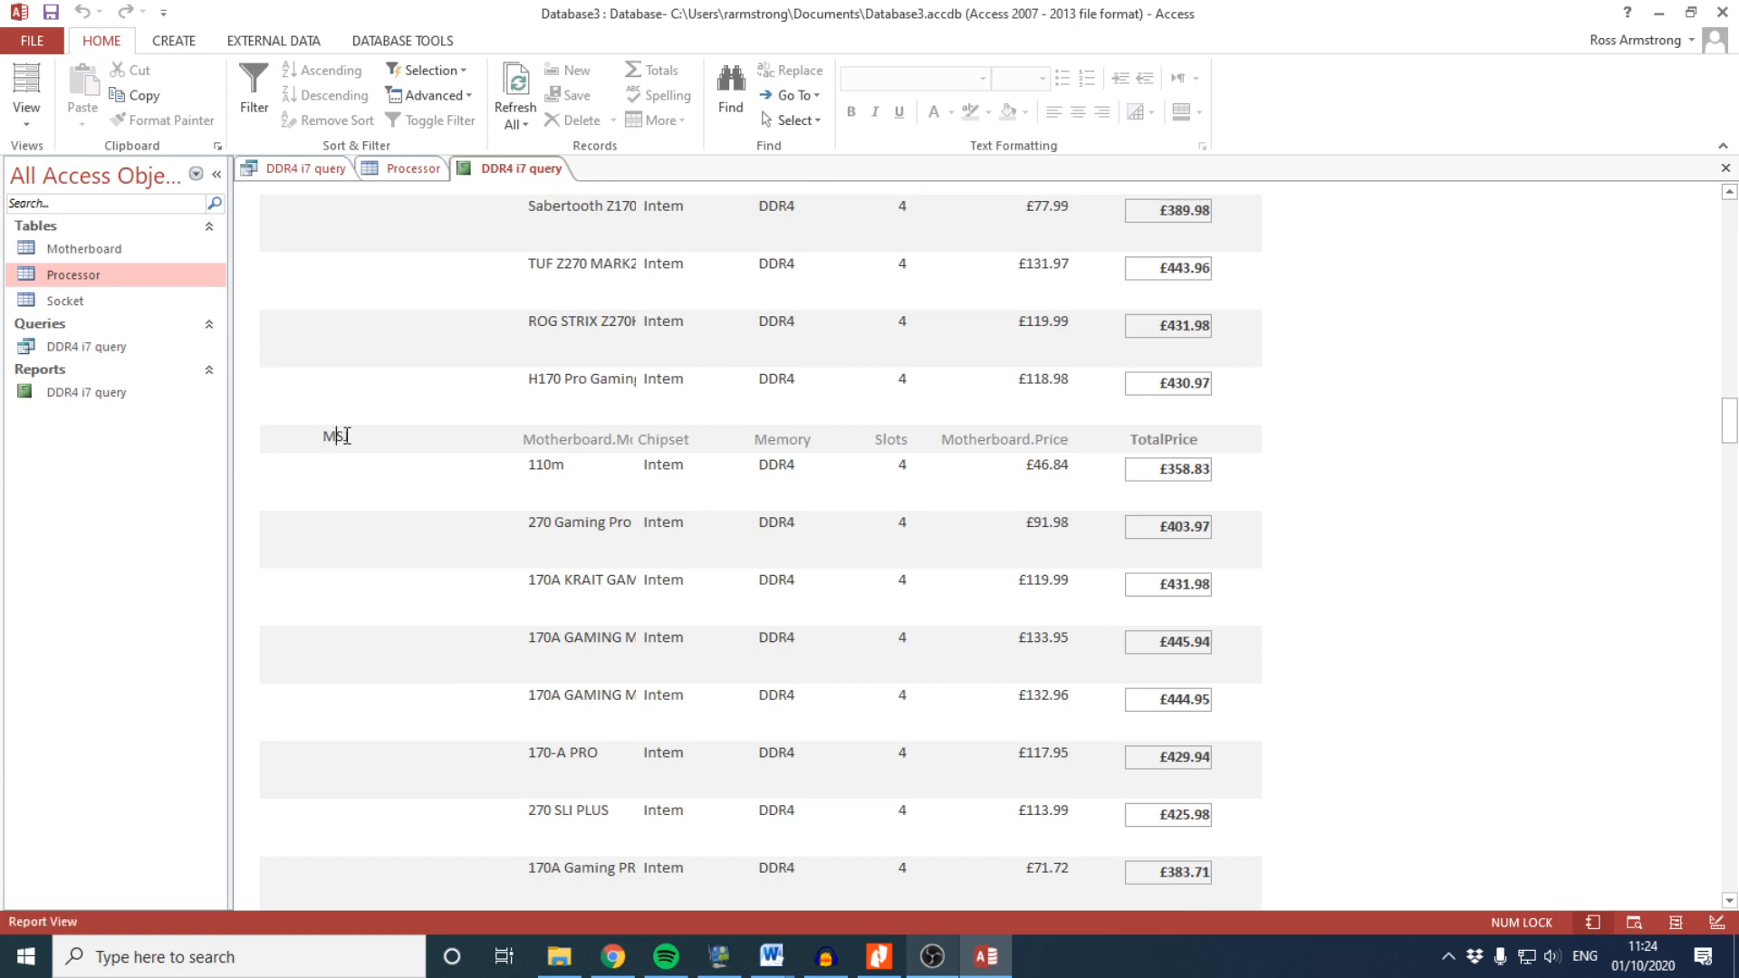
click(480, 442)
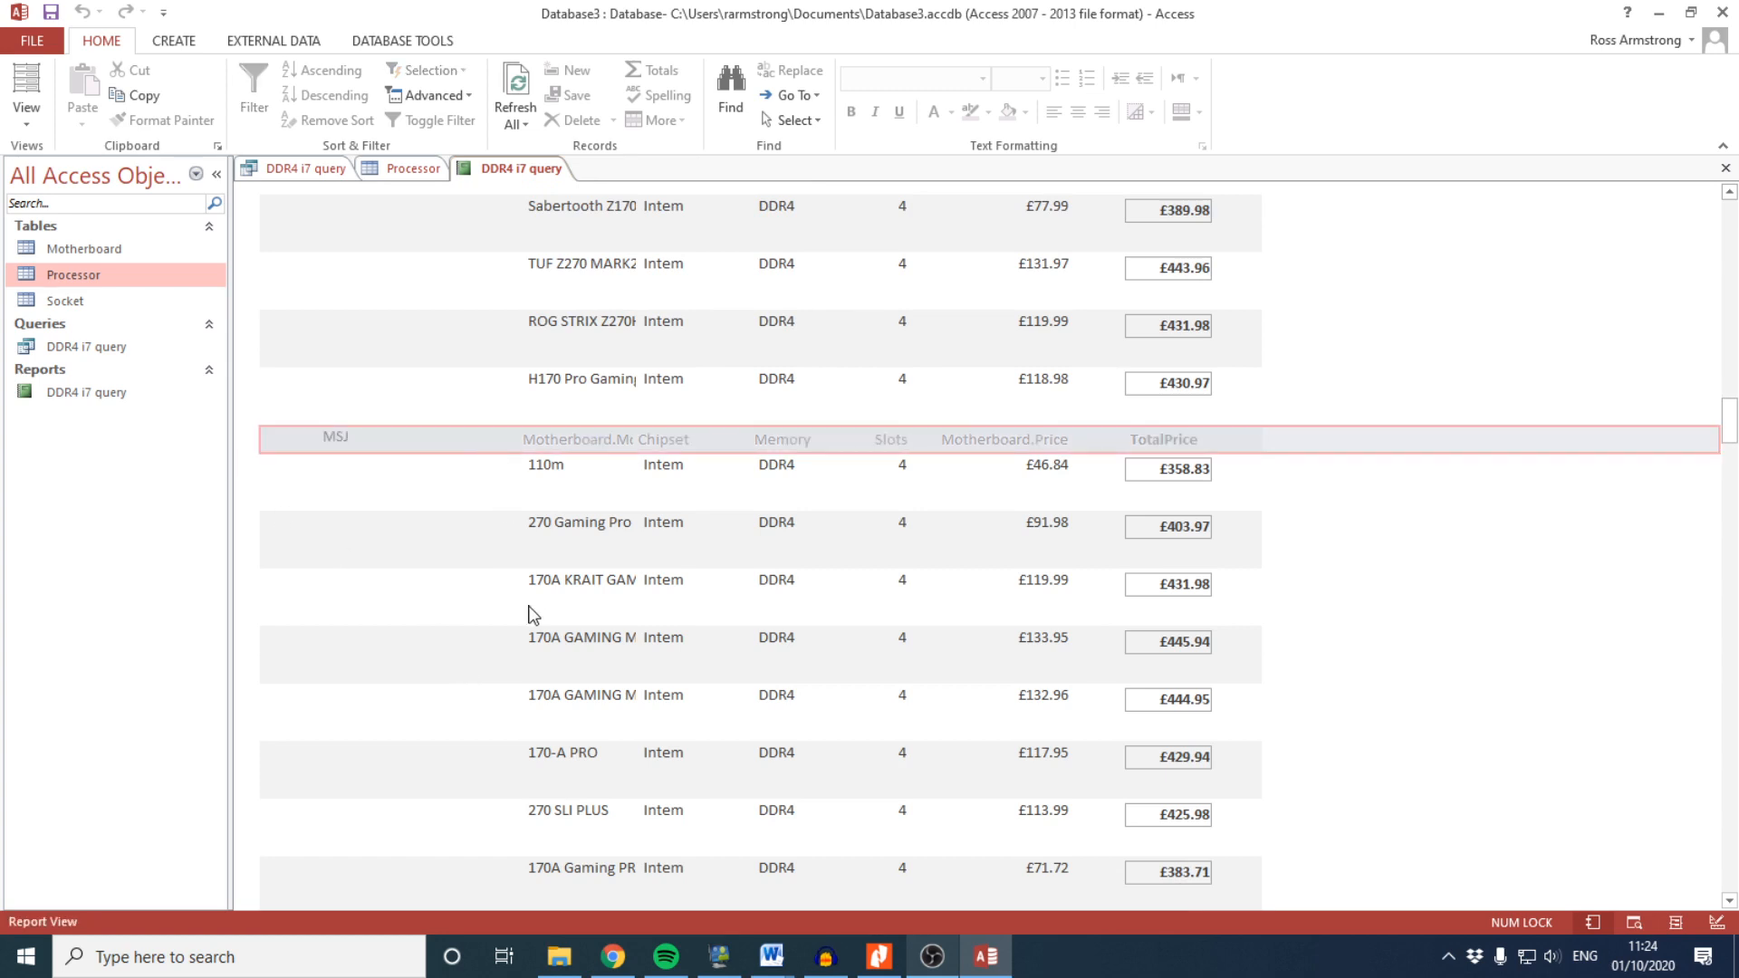
Examine the i7-7700K group's motherboard records and its MSJ manufacturer heading, and look back through the preceding records
scroll(532, 616, down, 15)
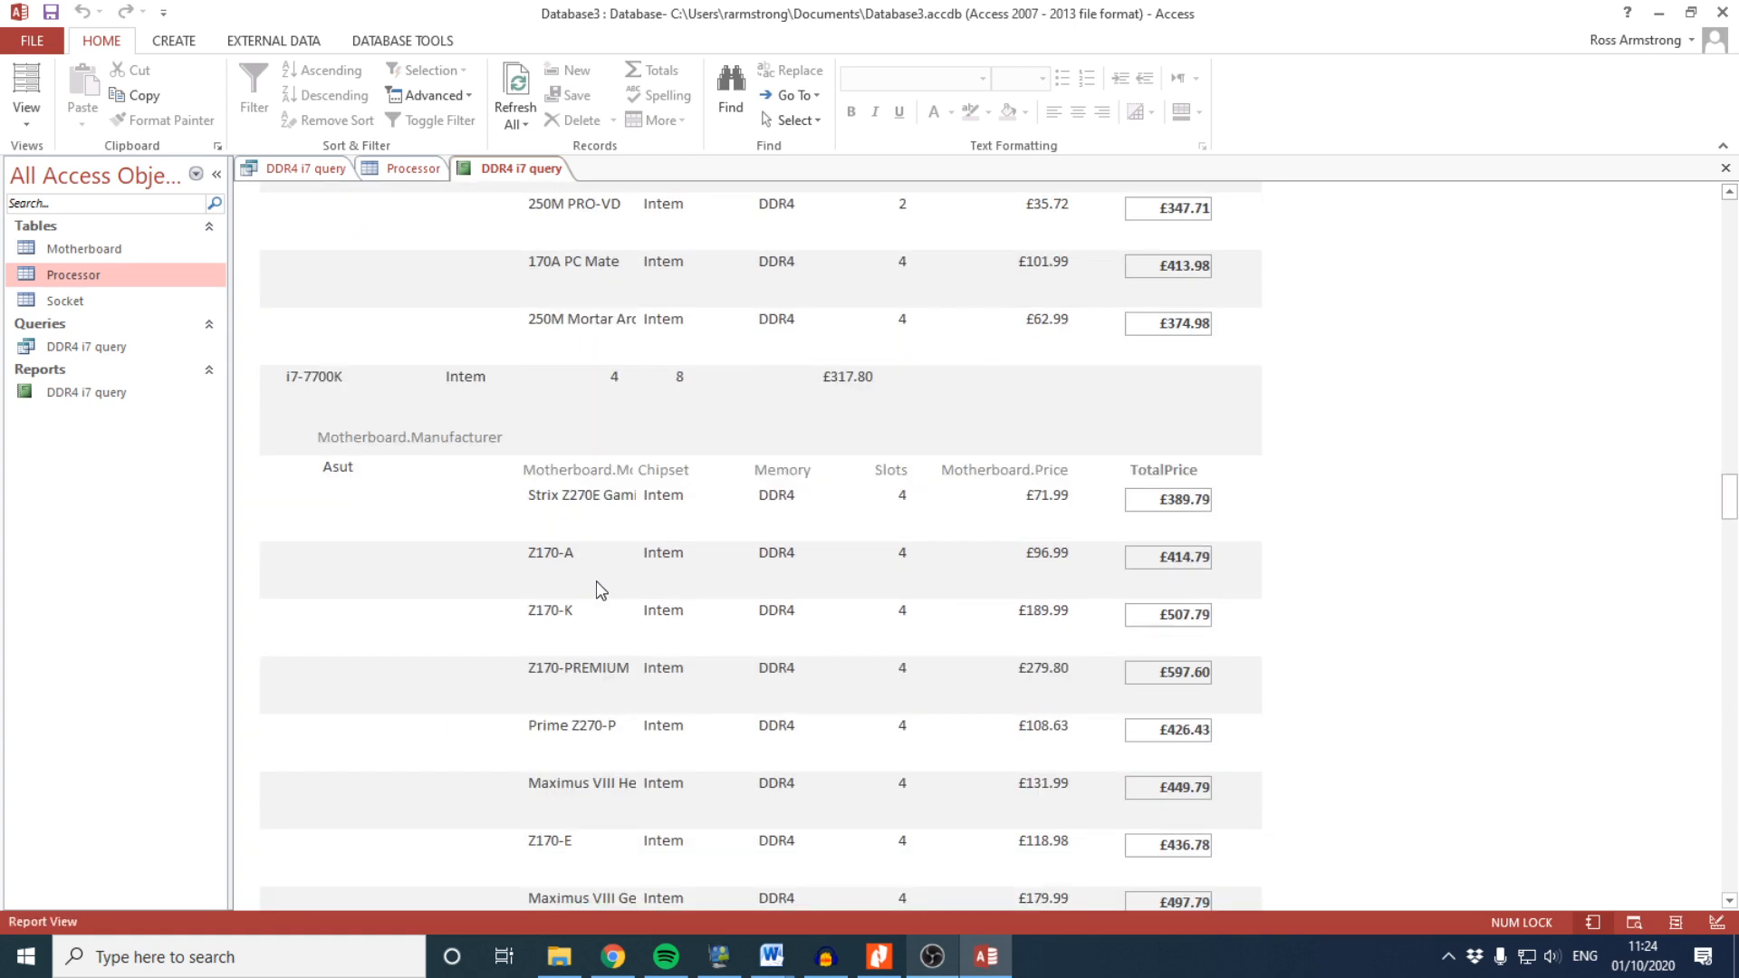
scroll(596, 582, down, 15)
scroll(607, 560, down, 7)
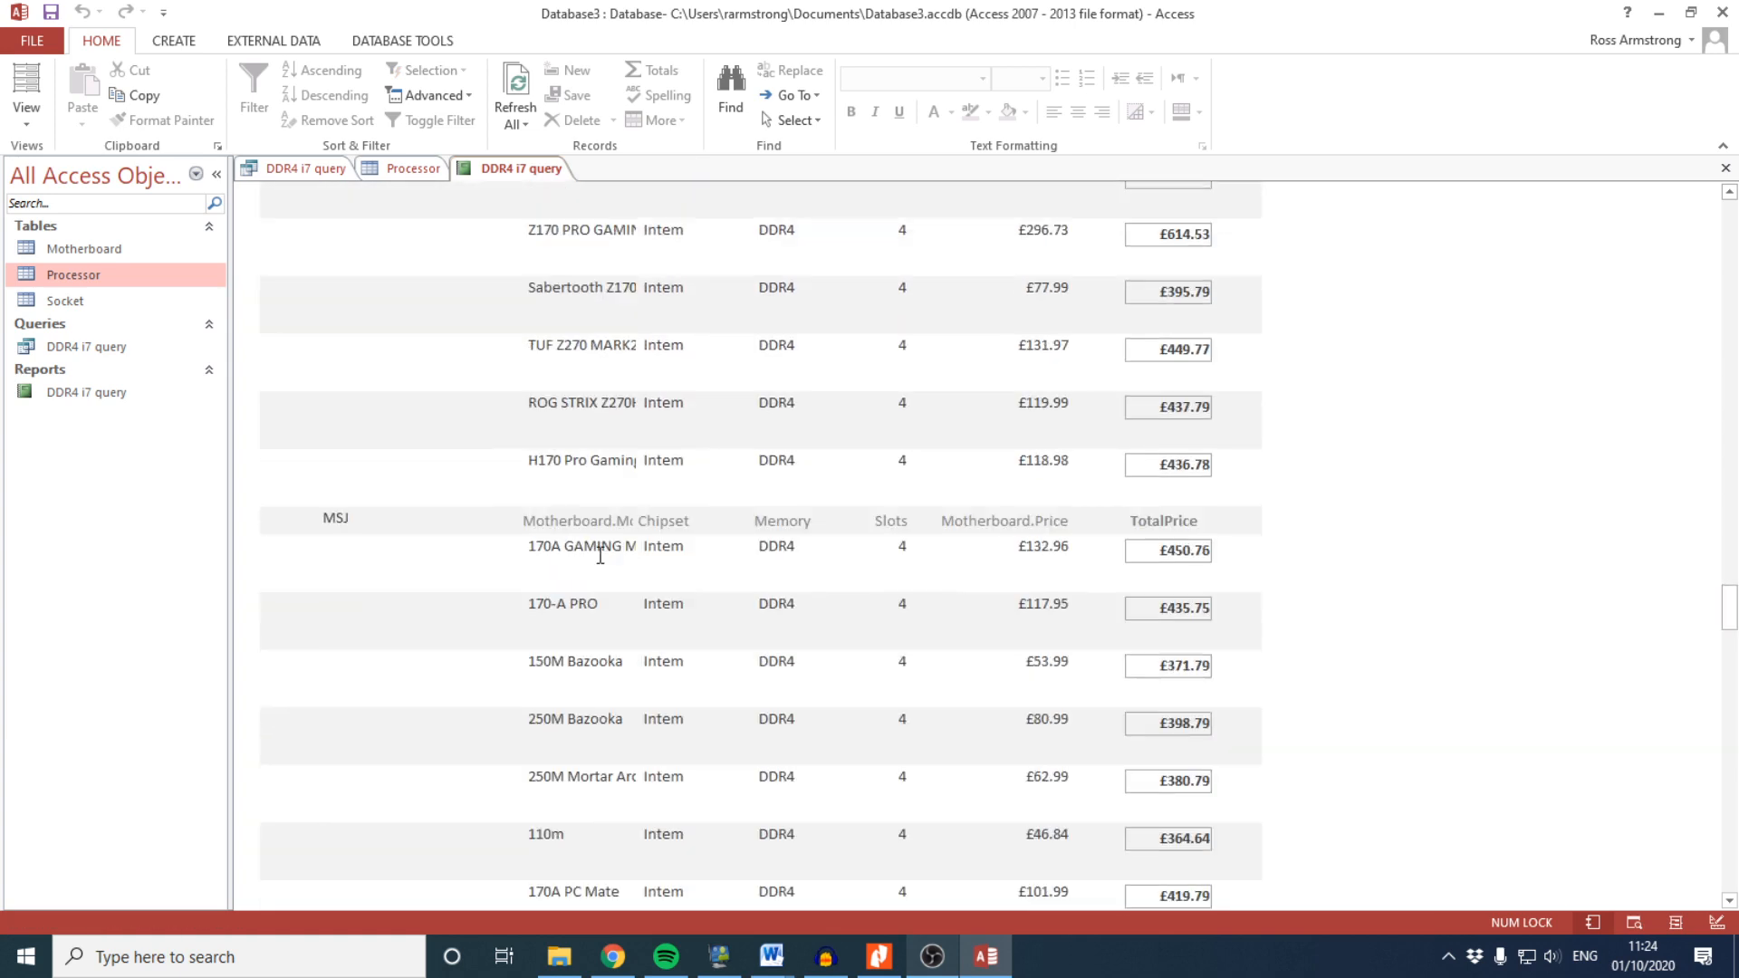
drag(346, 407, 332, 413)
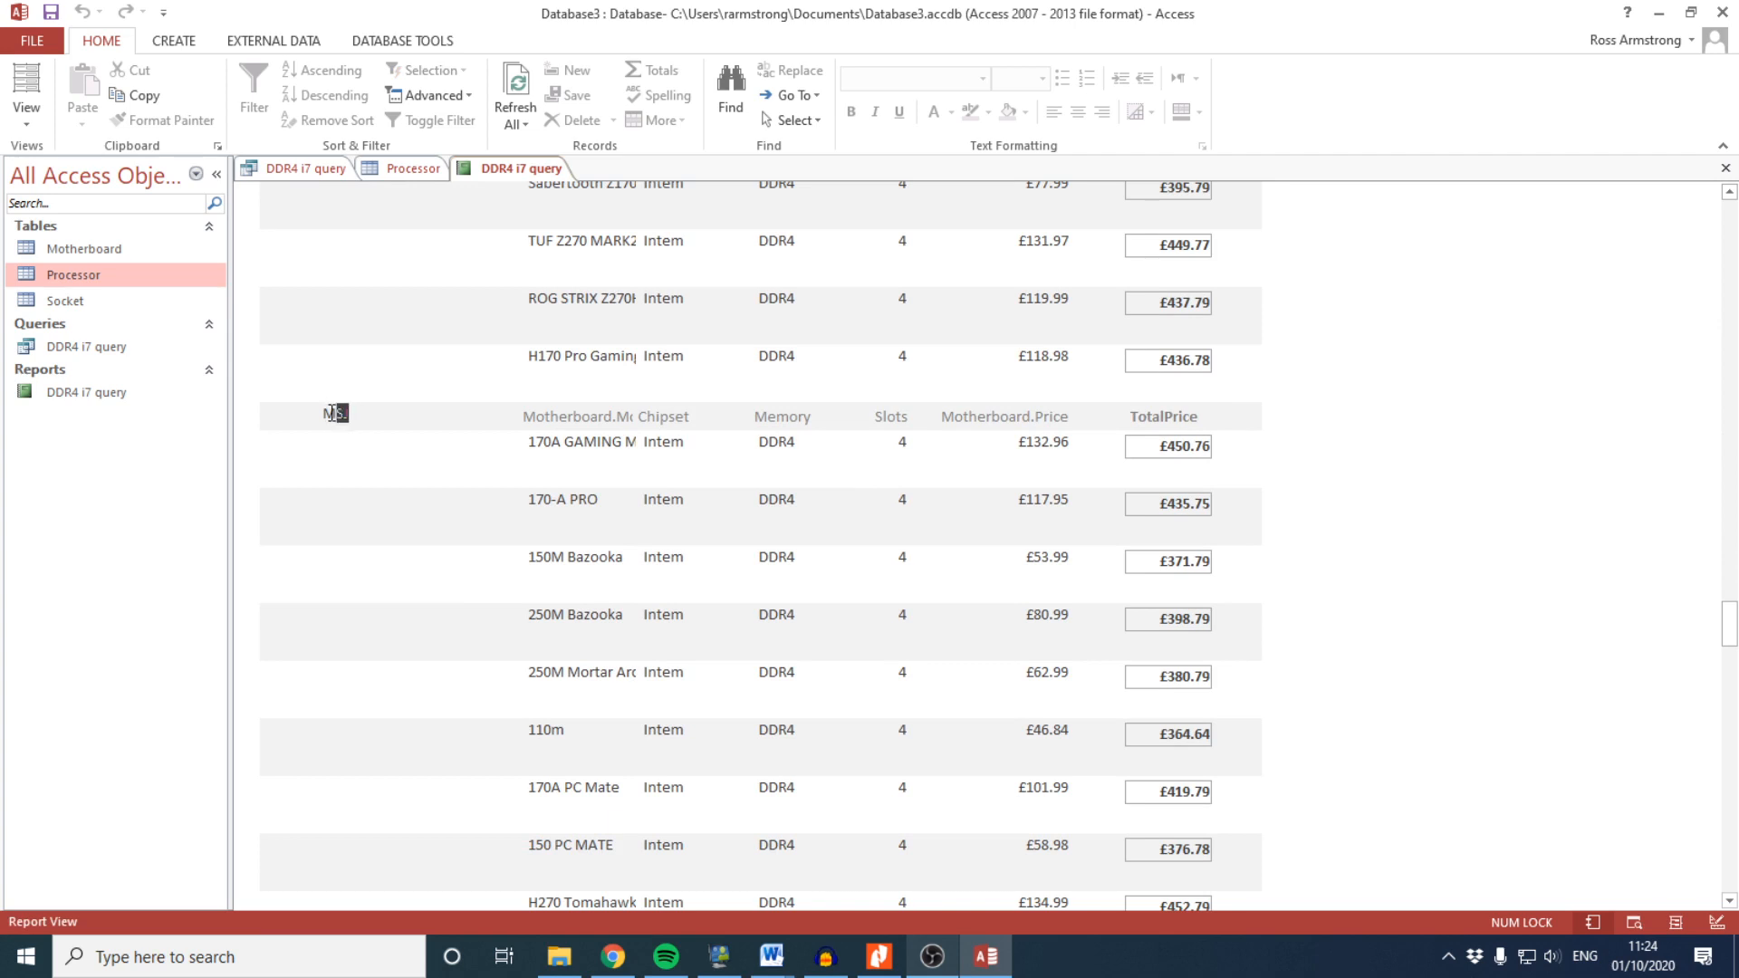
scroll(373, 464, up, 3)
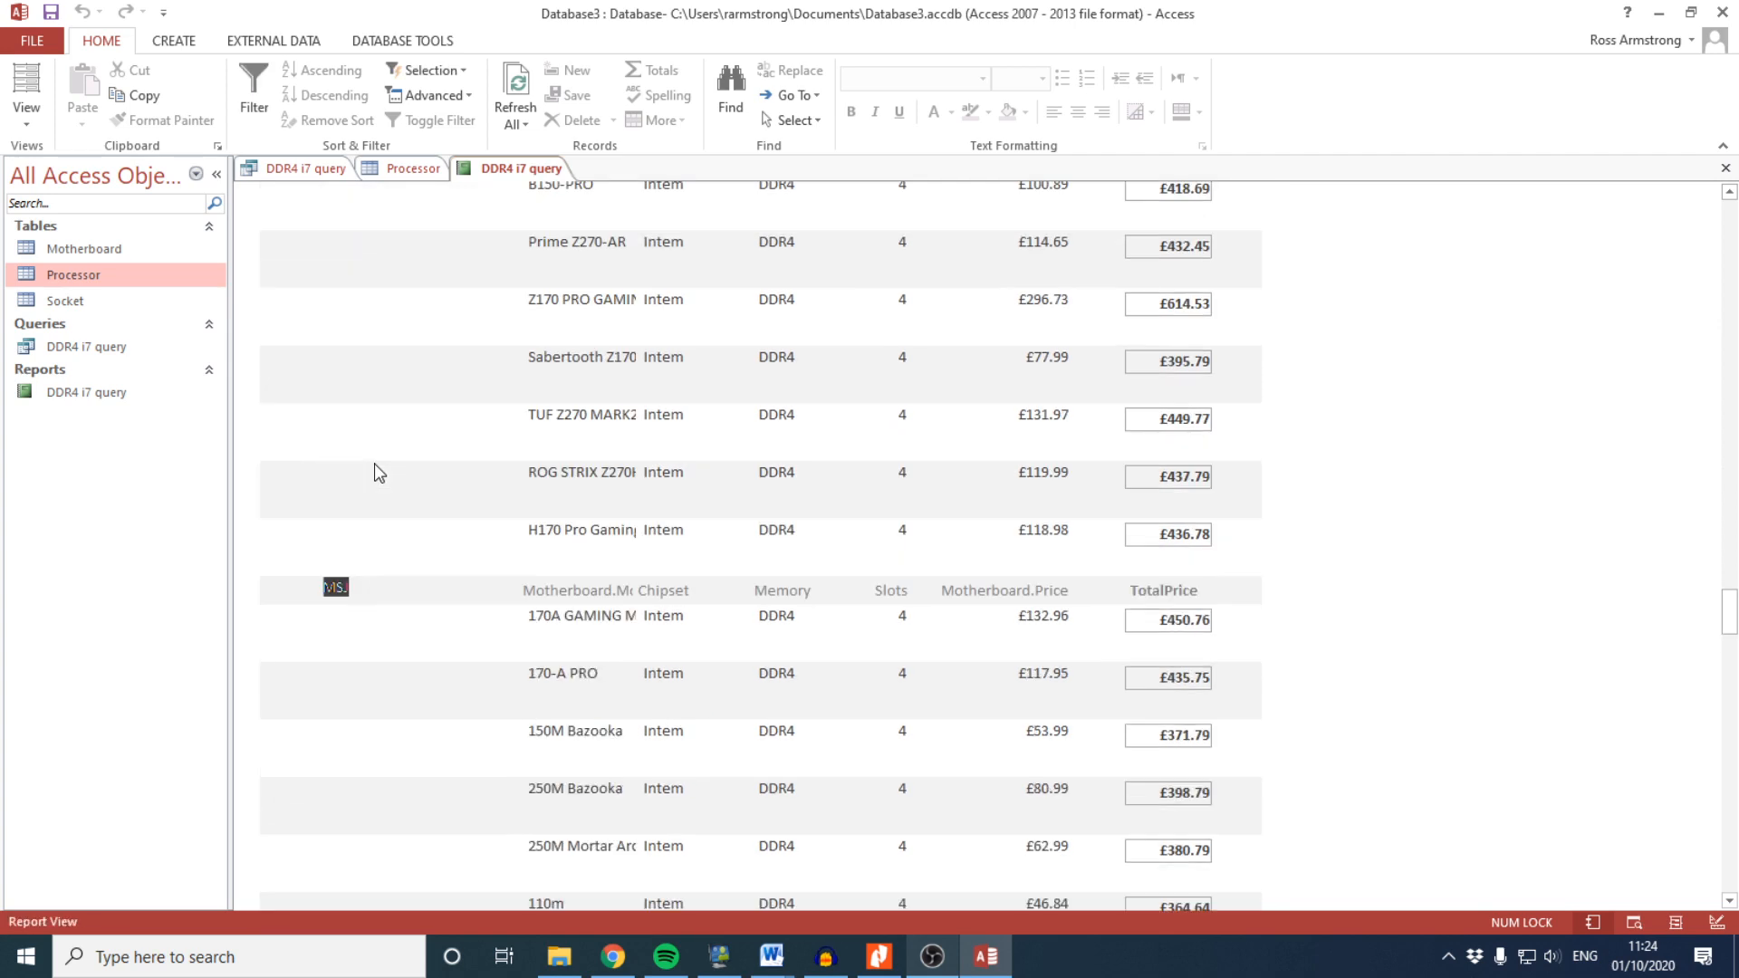
scroll(373, 464, up, 15)
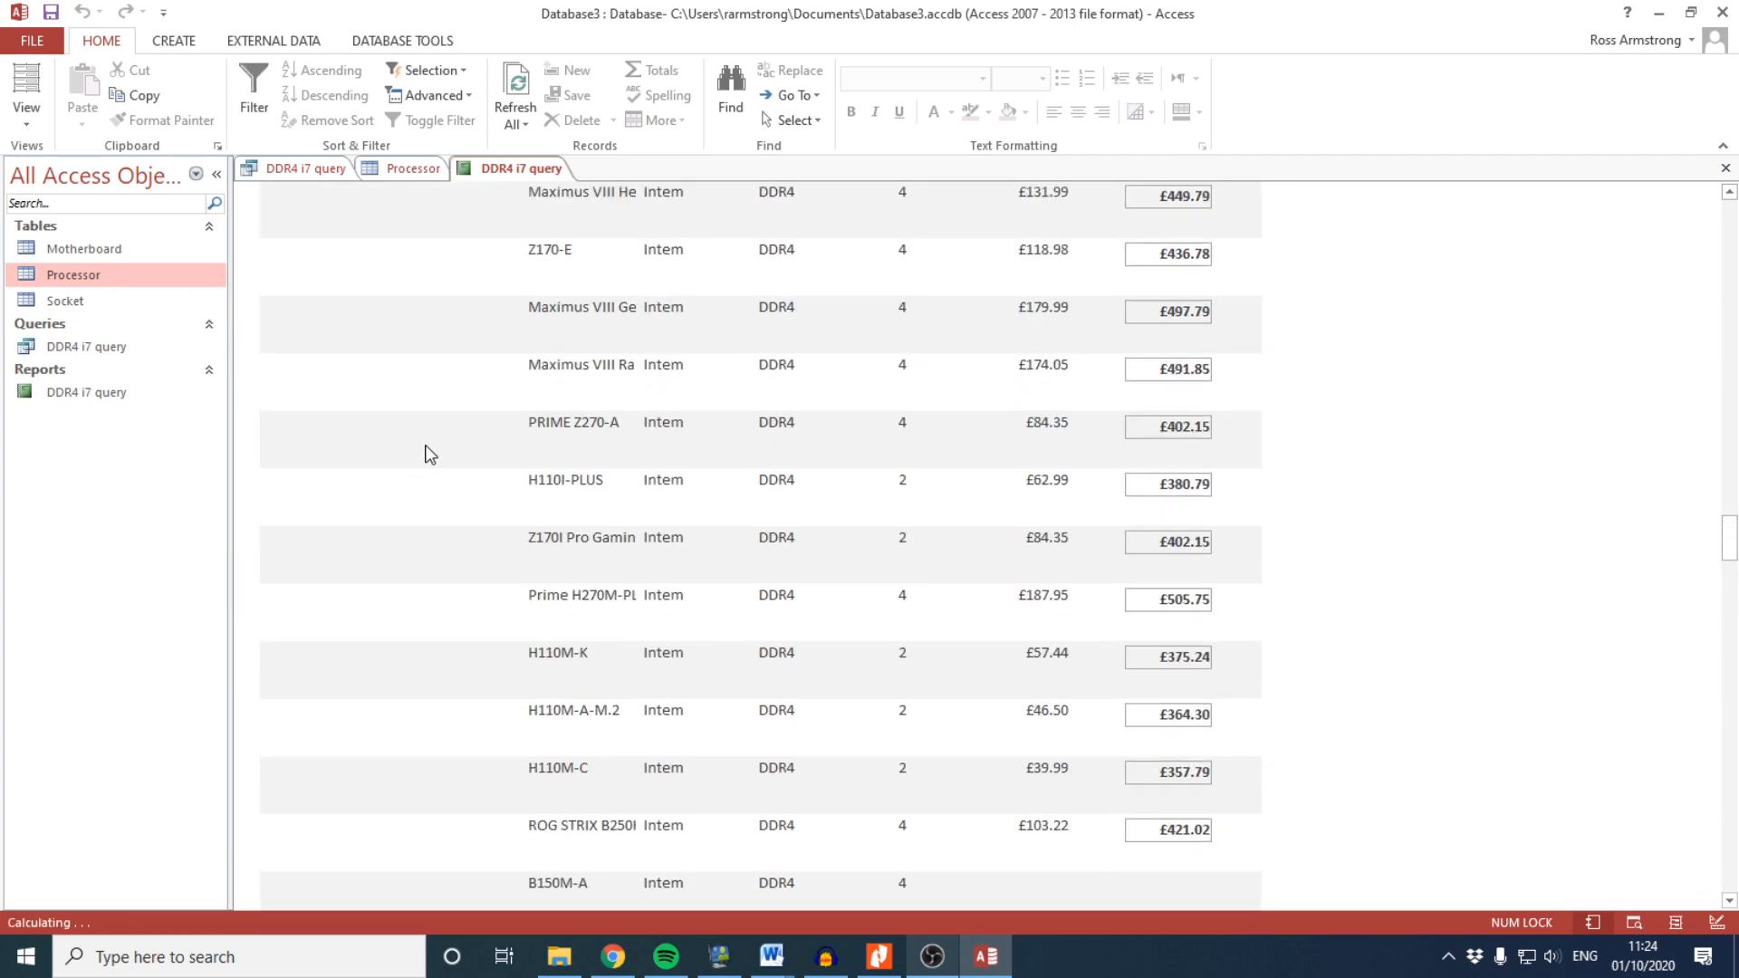
scroll(431, 451, up, 10)
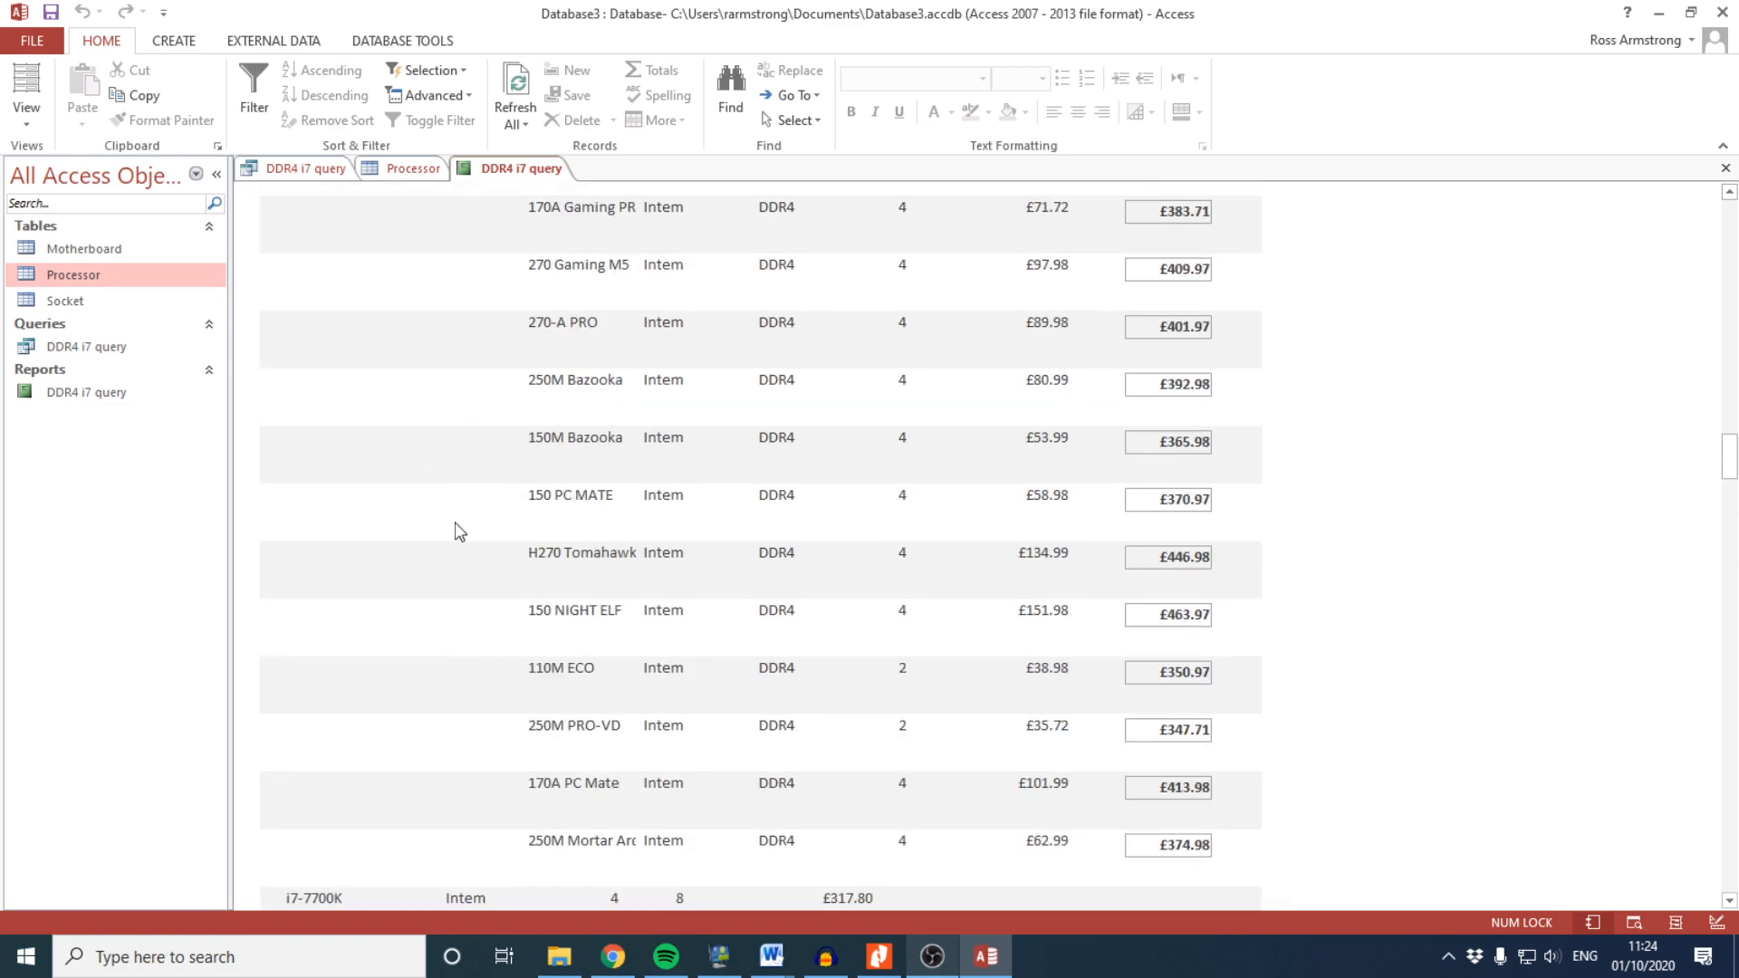
Compare the Asut manufacturer subgroup under i7-7700K with the processor and manufacturer headings of the i7-8700K group
scroll(489, 533, down, 8)
scroll(530, 532, down, 6)
scroll(447, 481, up, 4)
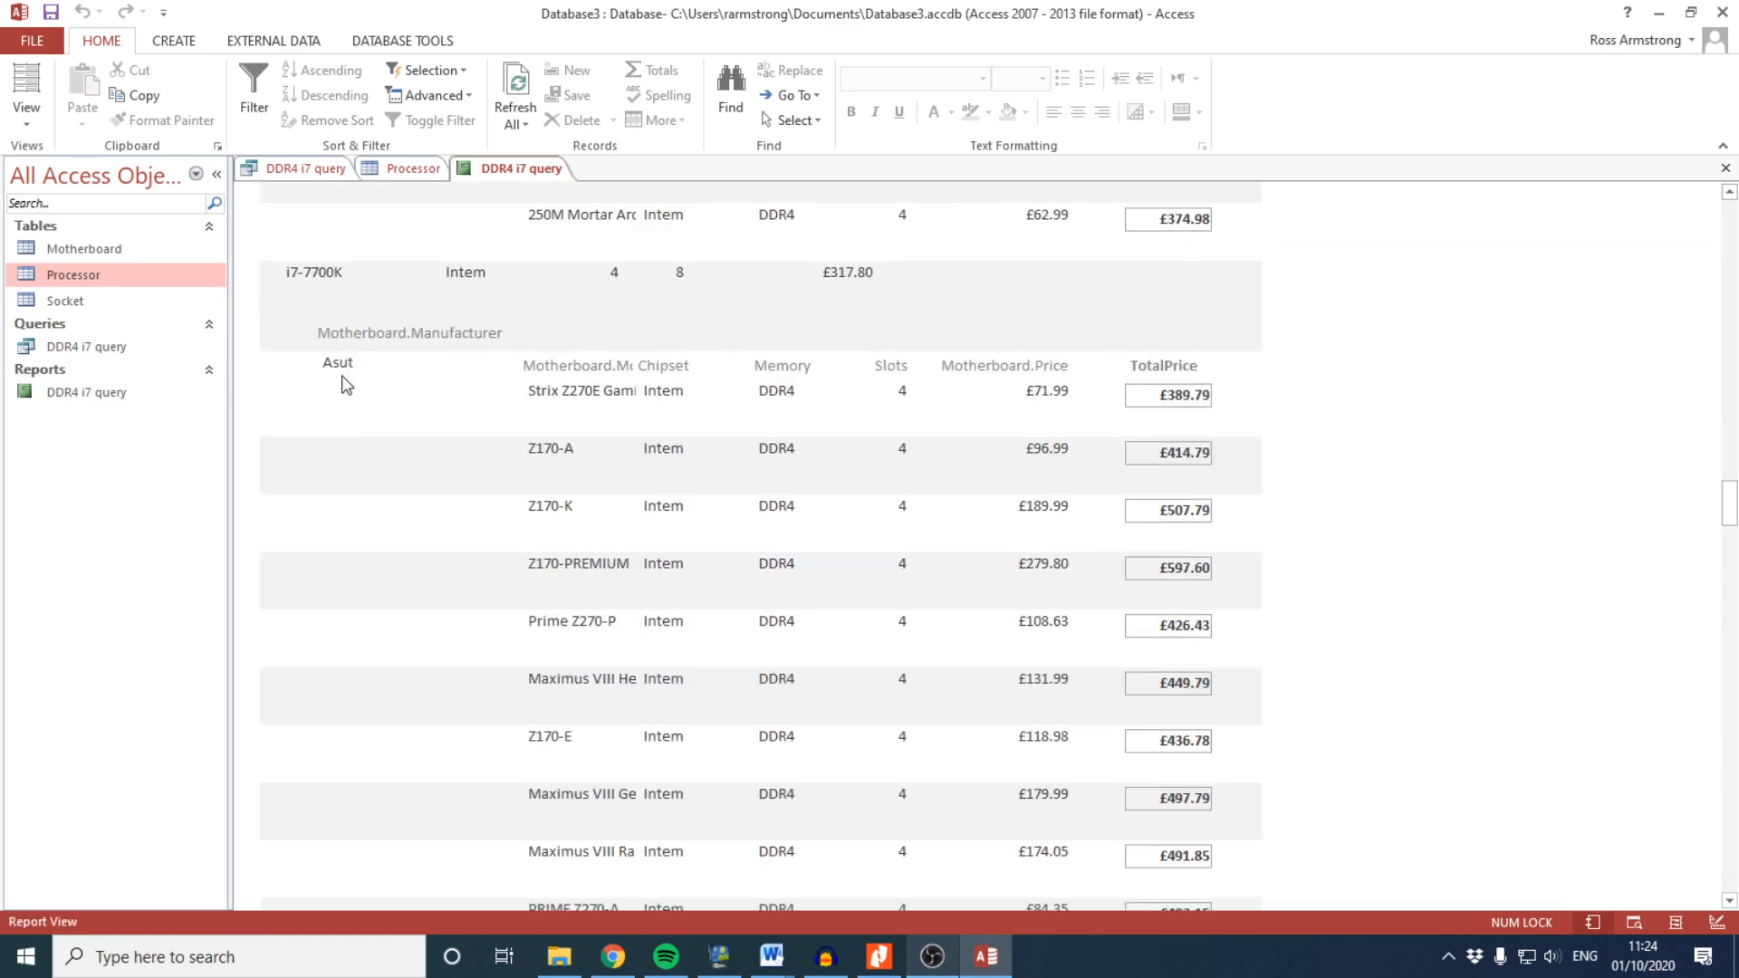
drag(331, 362, 401, 405)
scroll(395, 563, down, 20)
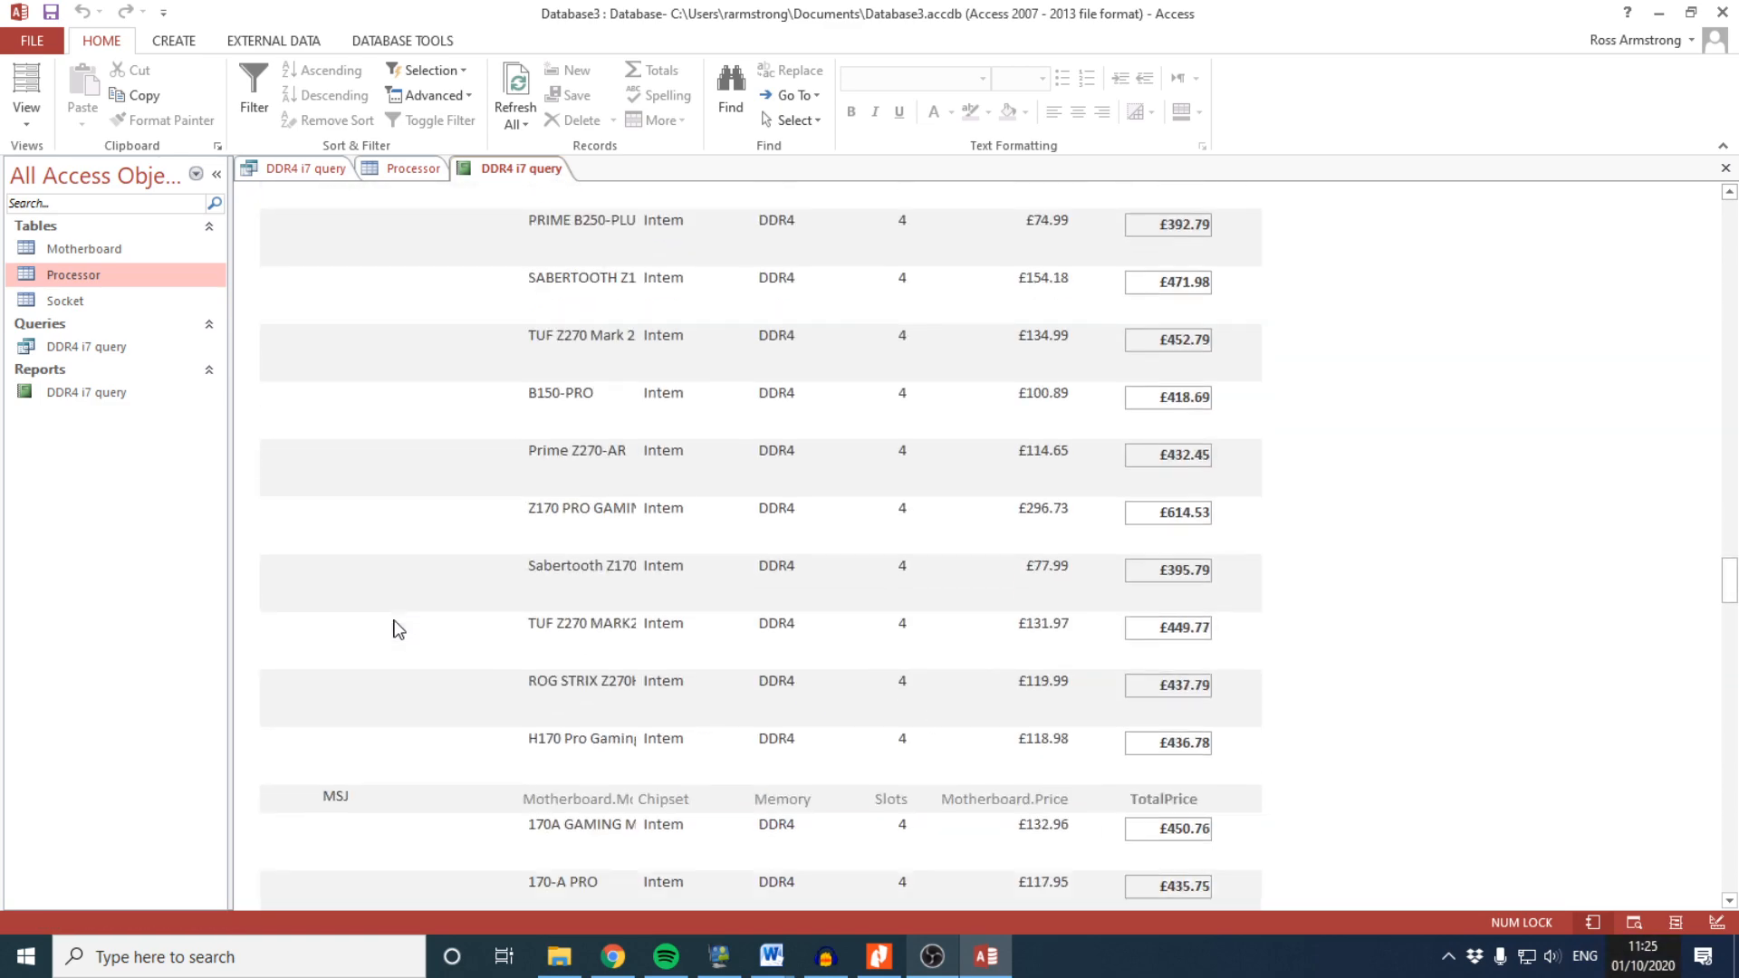
scroll(399, 632, down, 15)
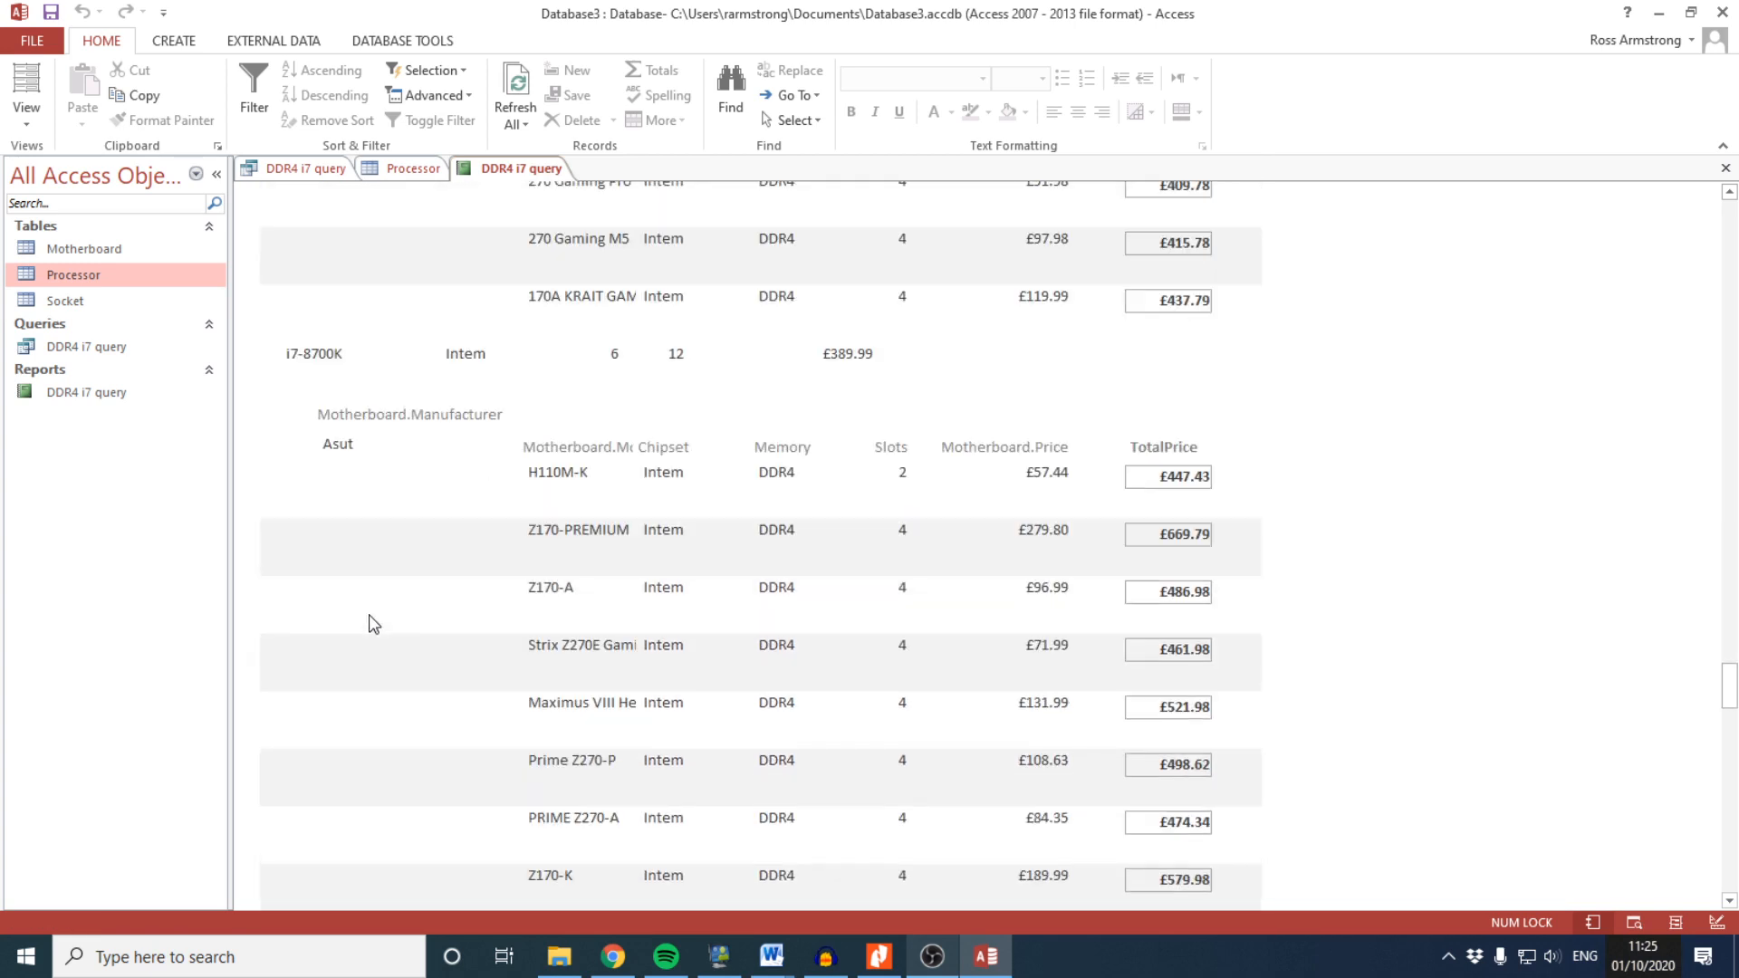
drag(294, 351, 347, 355)
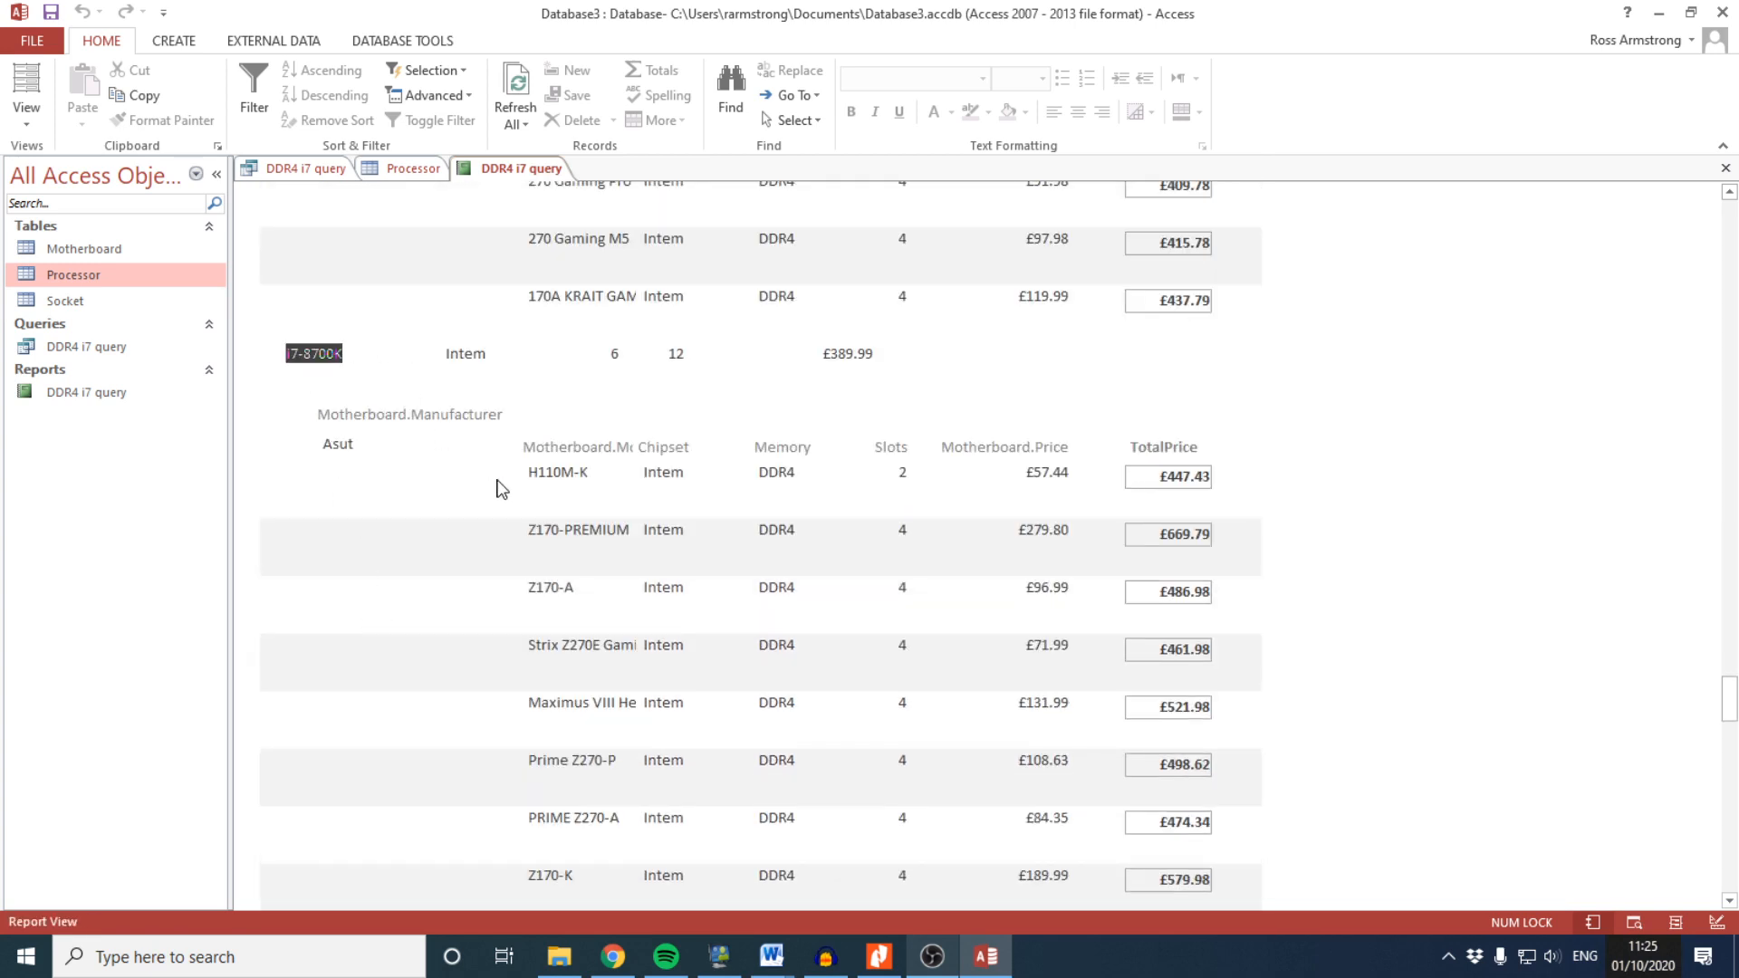
drag(323, 444, 393, 445)
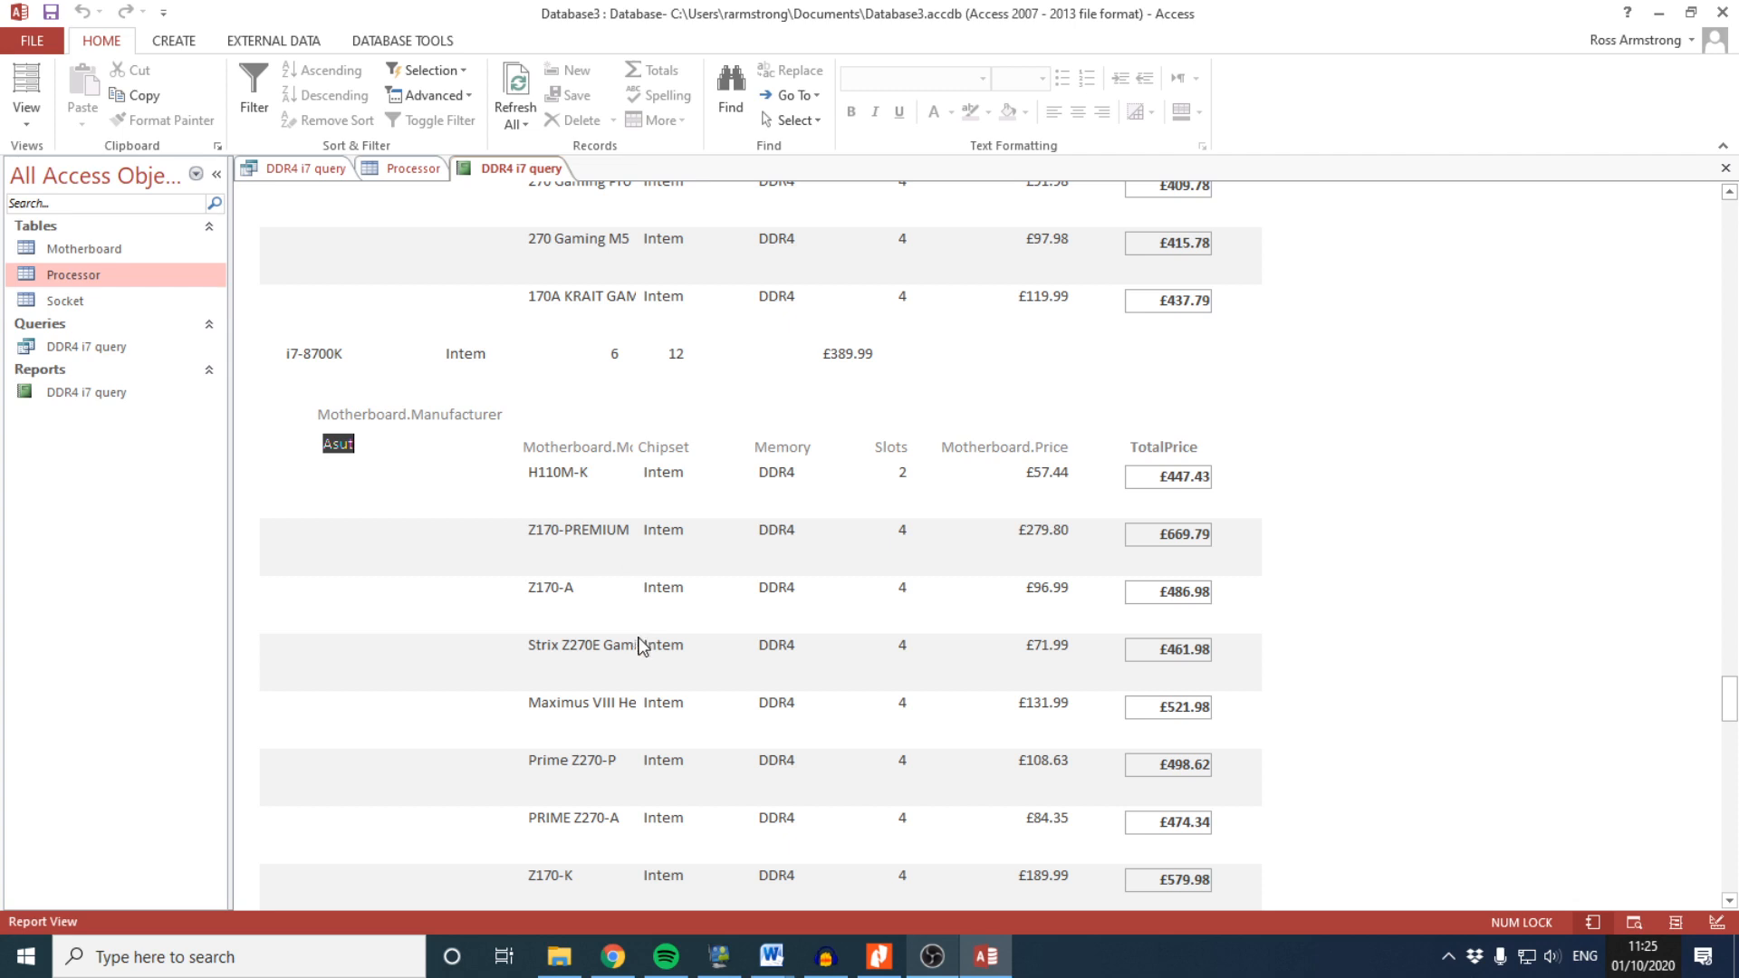
Check the exam paper in Nitro Pro, return to Access, and start saving the database under the default Access Database format
click(878, 956)
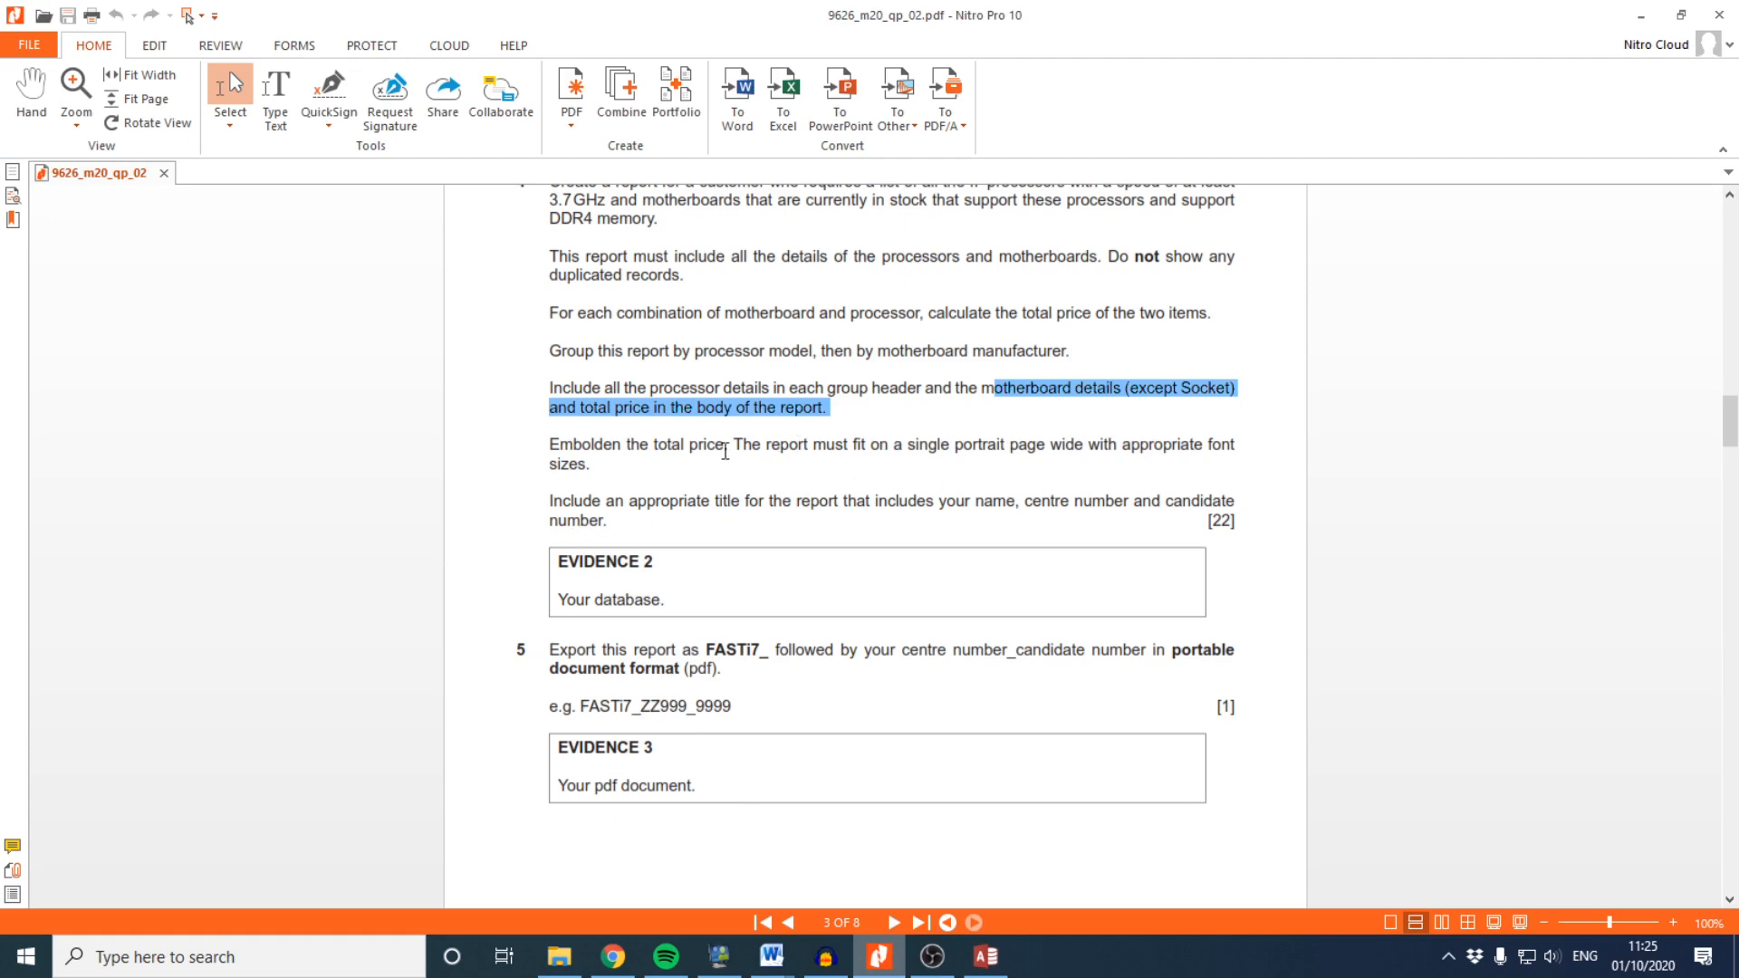
click(985, 957)
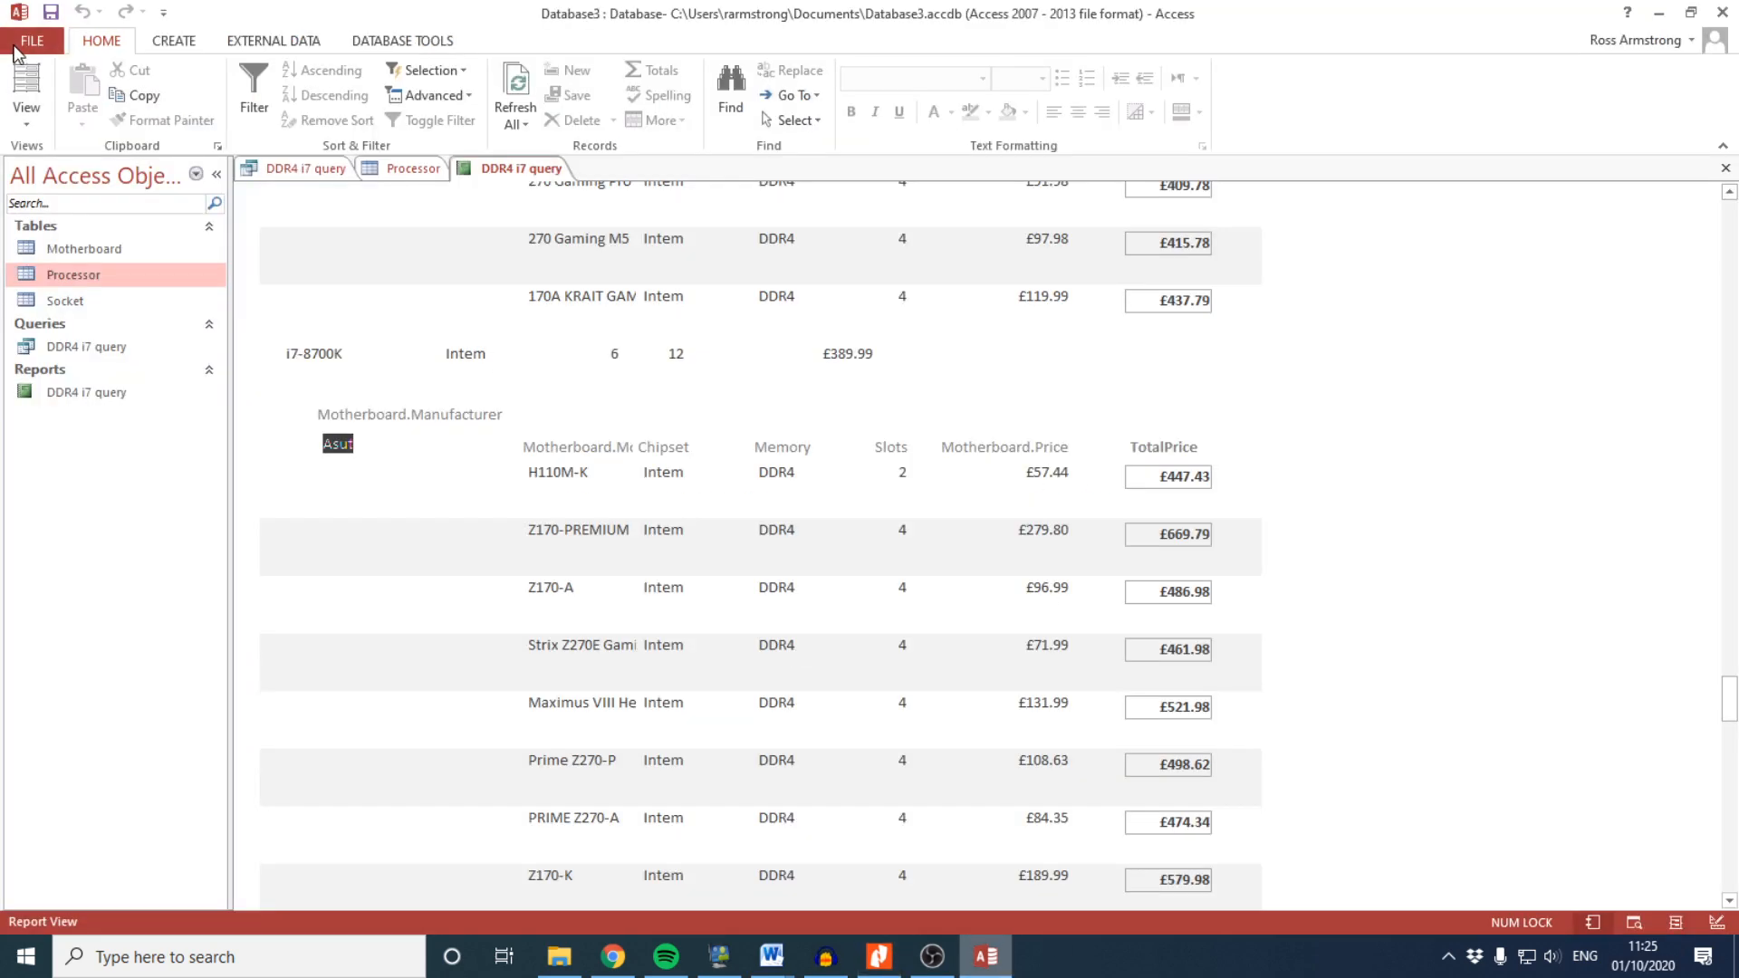
click(32, 44)
click(57, 259)
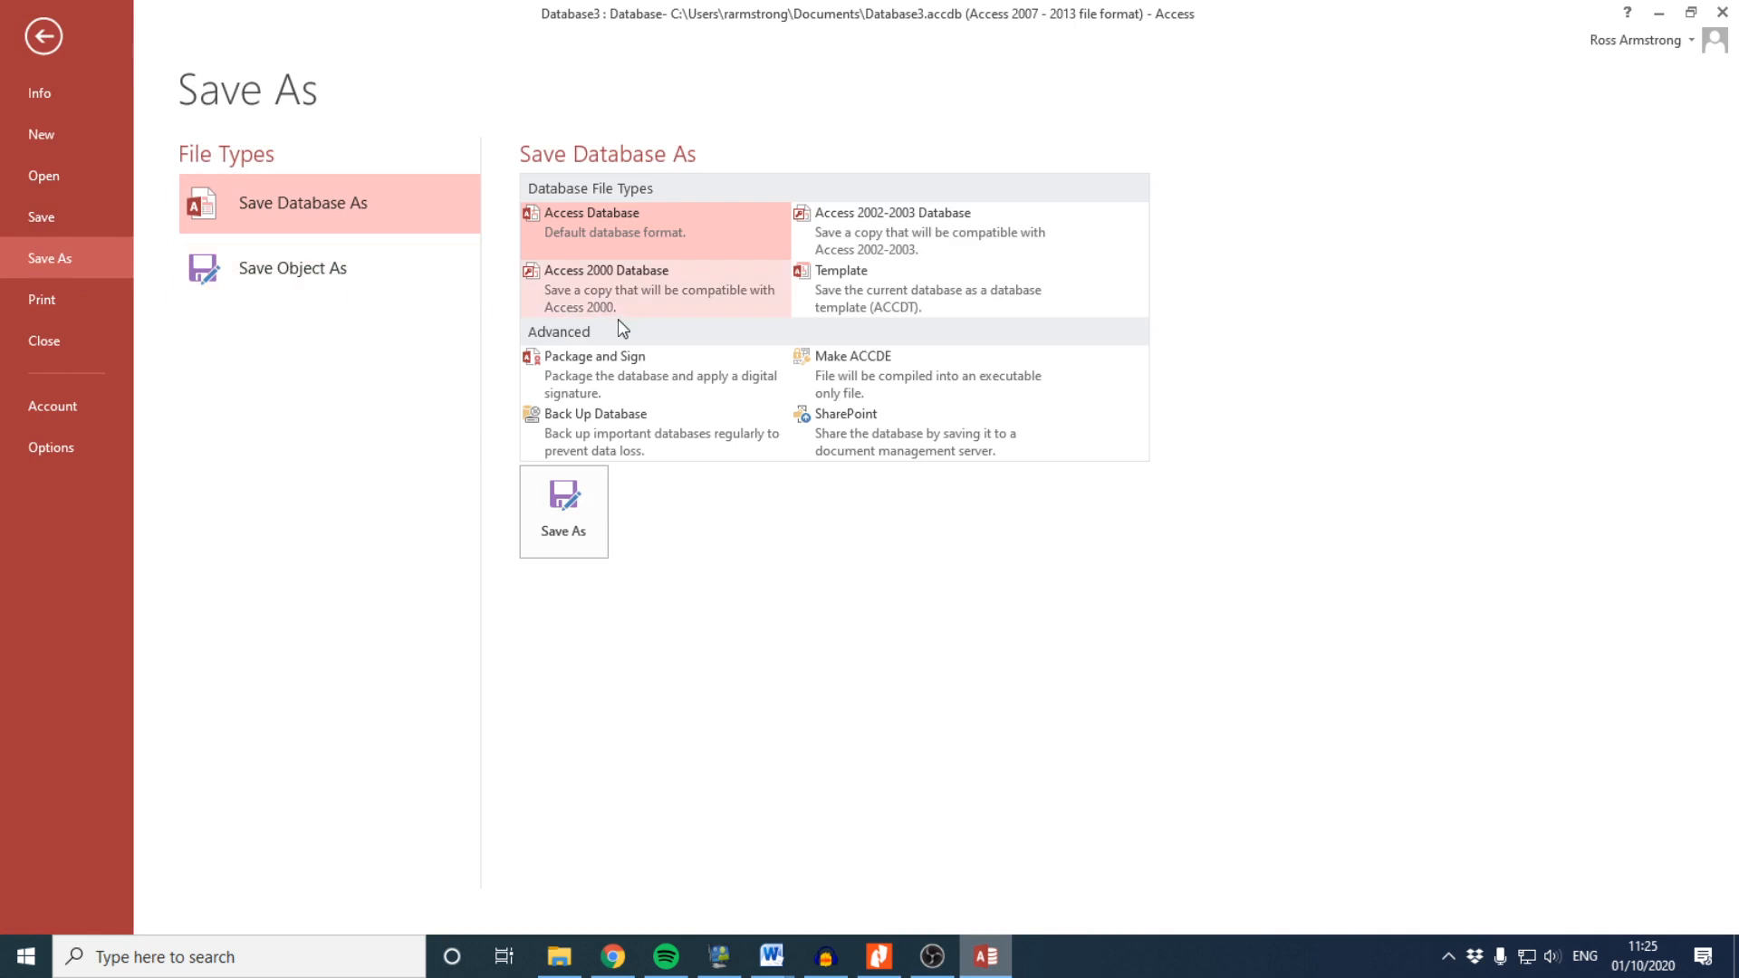
click(569, 525)
Switch to the exam paper in Nitro Pro and highlight task 5's instruction to export the report under a FASTi7_ file name
click(878, 957)
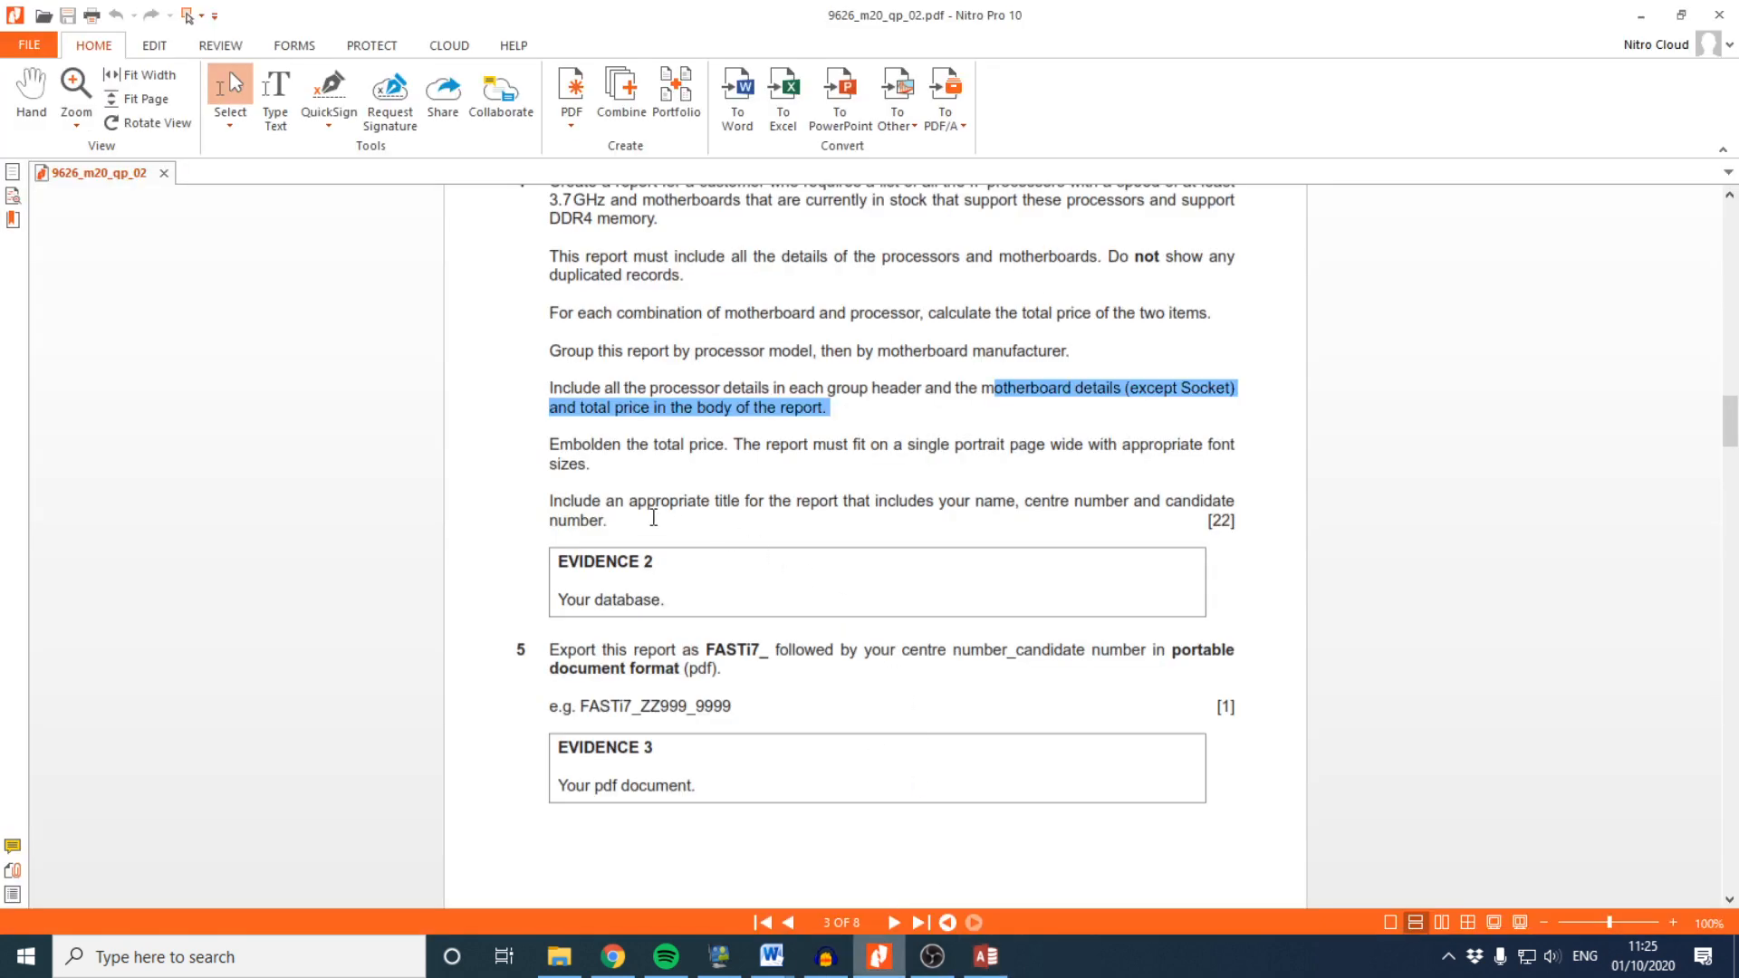
drag(643, 649, 1192, 650)
click(581, 654)
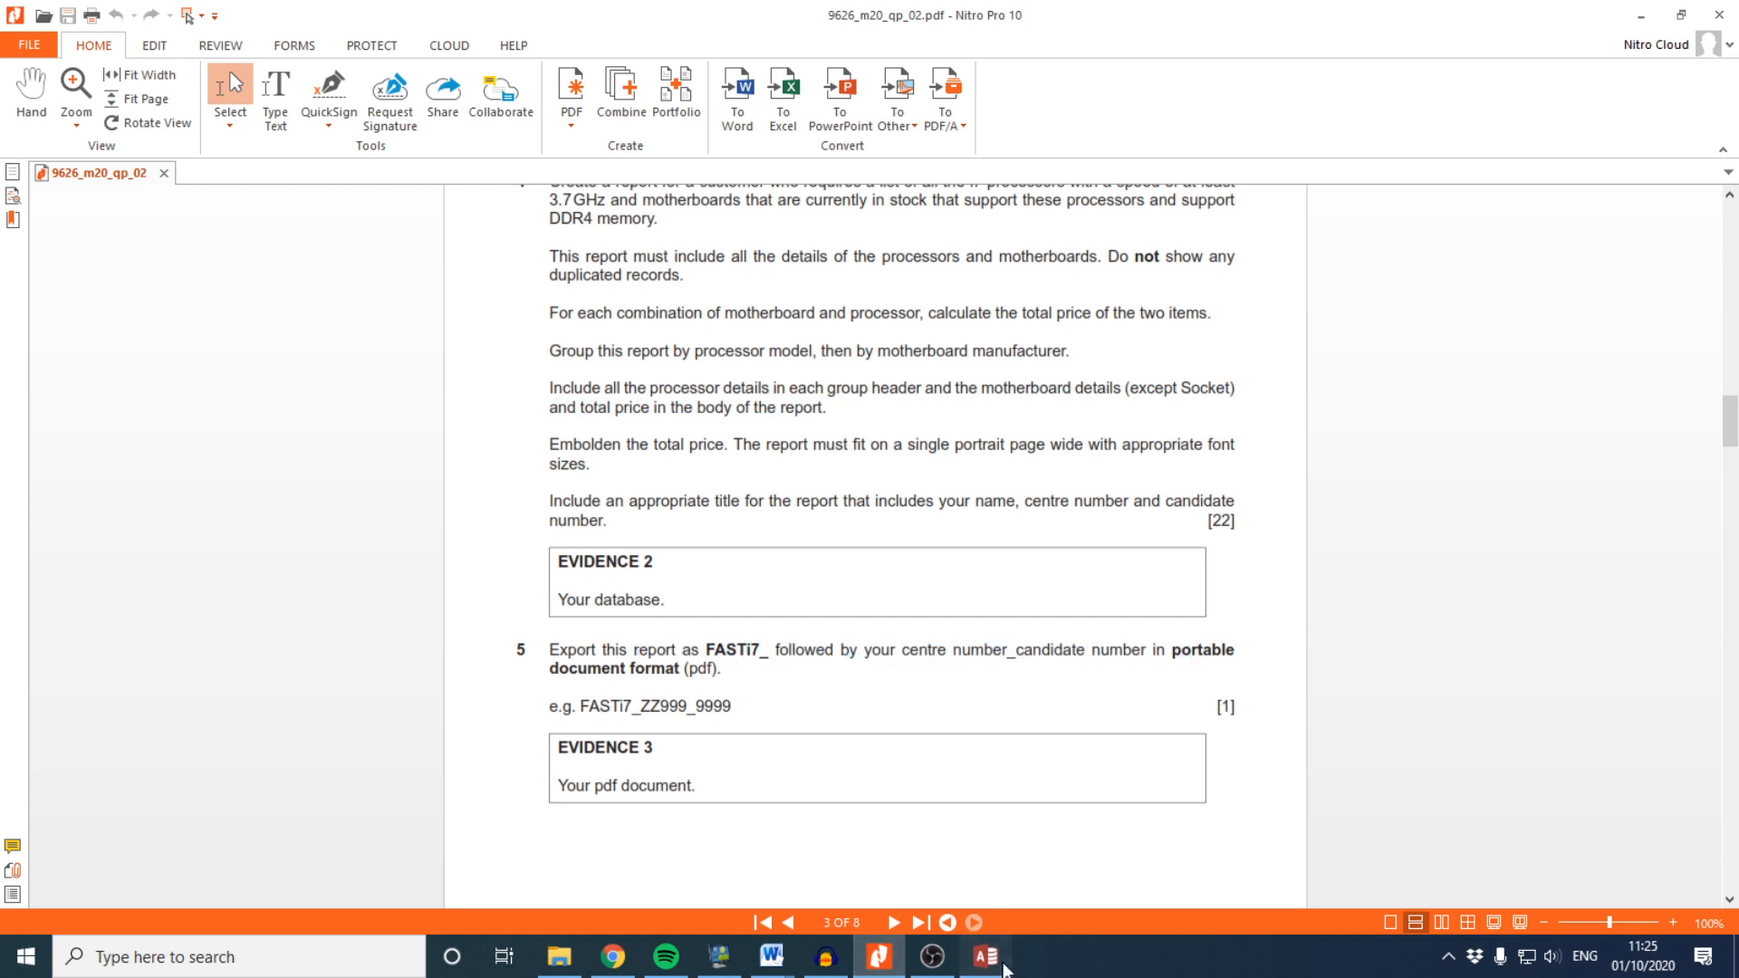
Switch back to Access, save the report's design changes, and try to save the database as MrAM20 in the March 20 folder
click(986, 956)
click(842, 547)
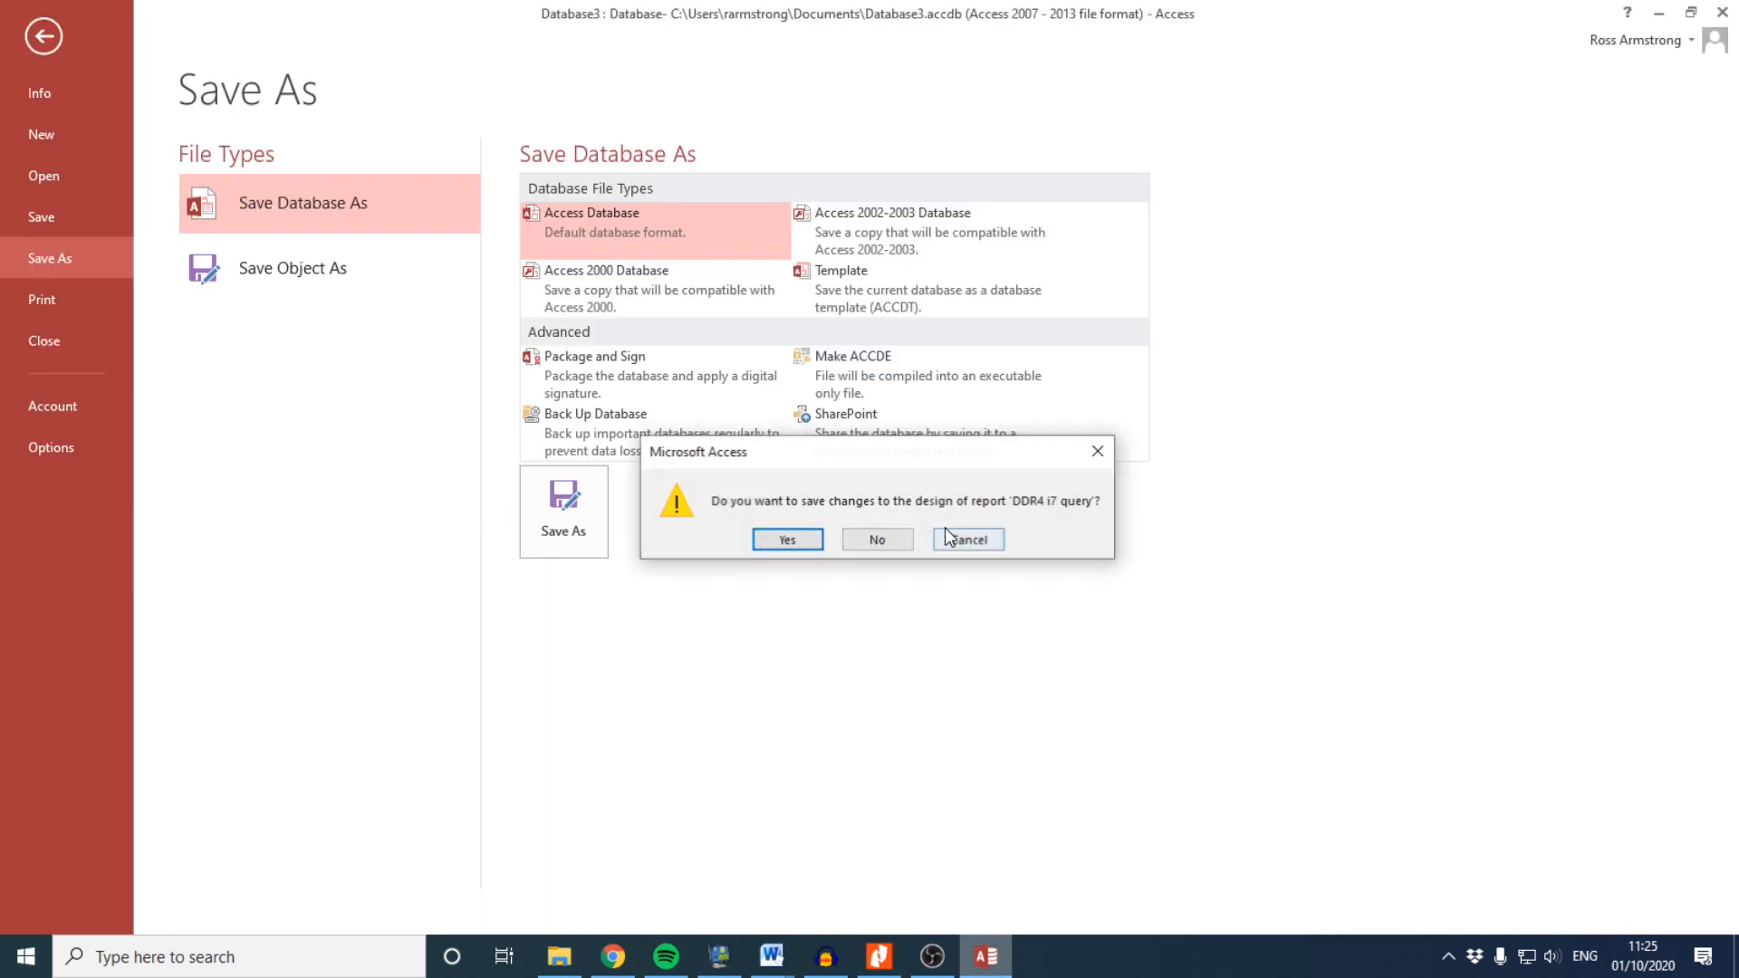
click(813, 543)
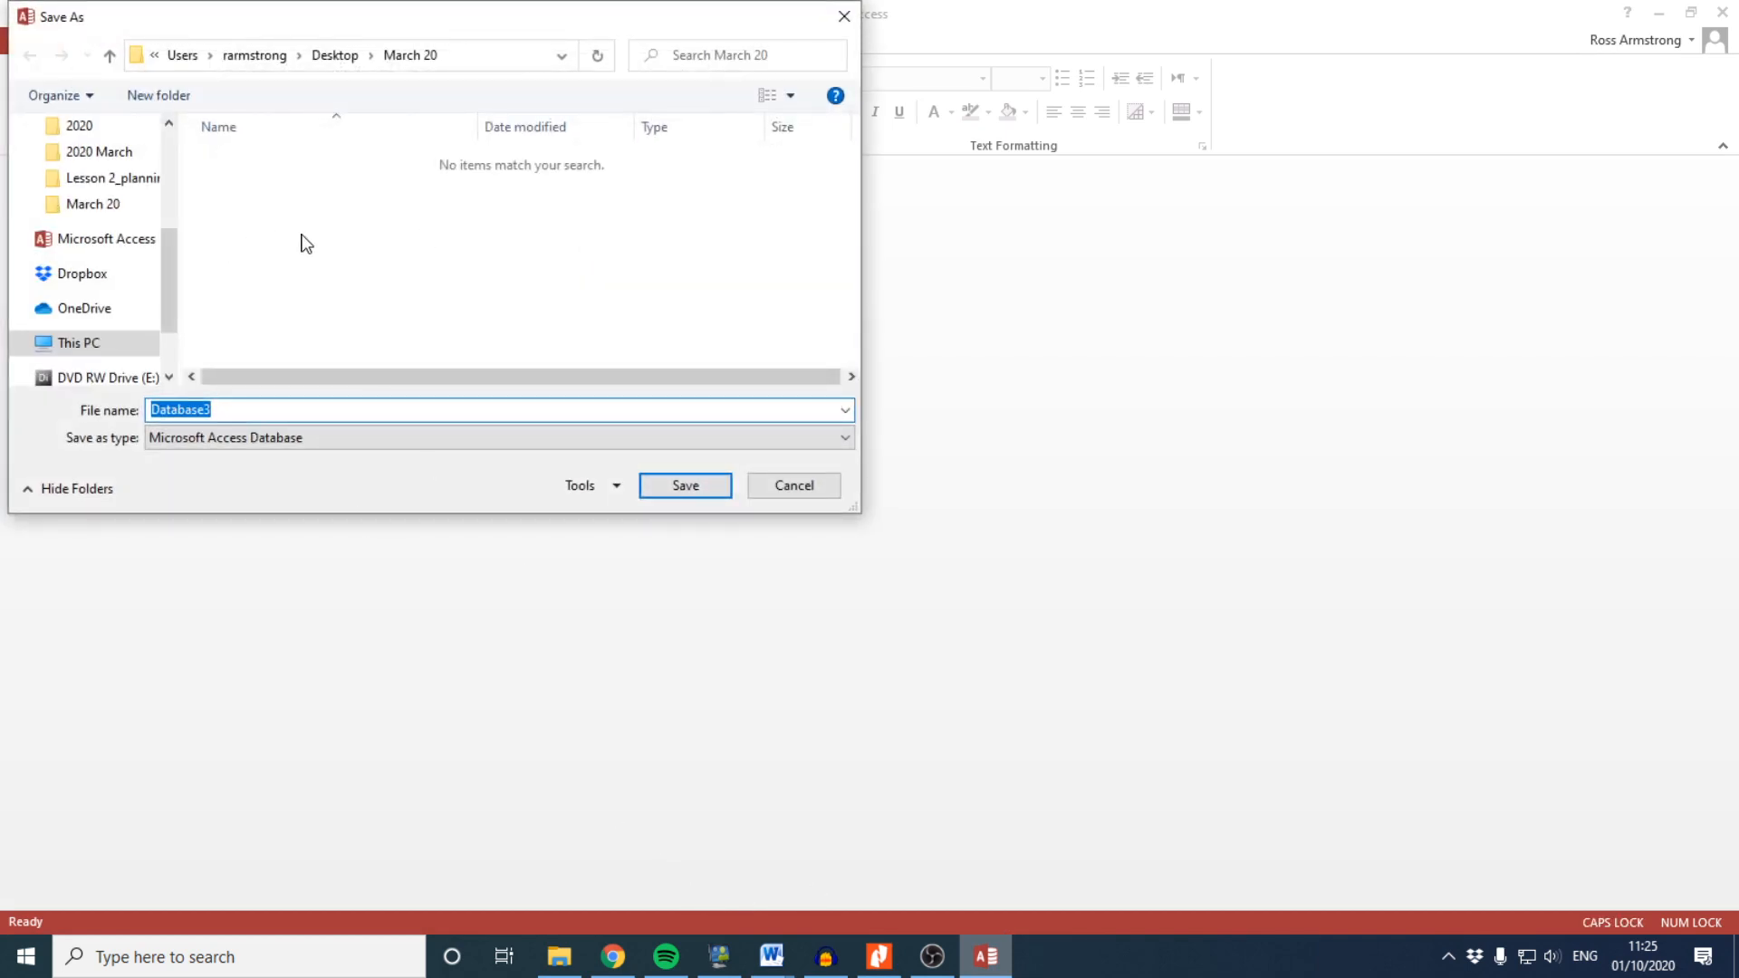
text(MrAM20)
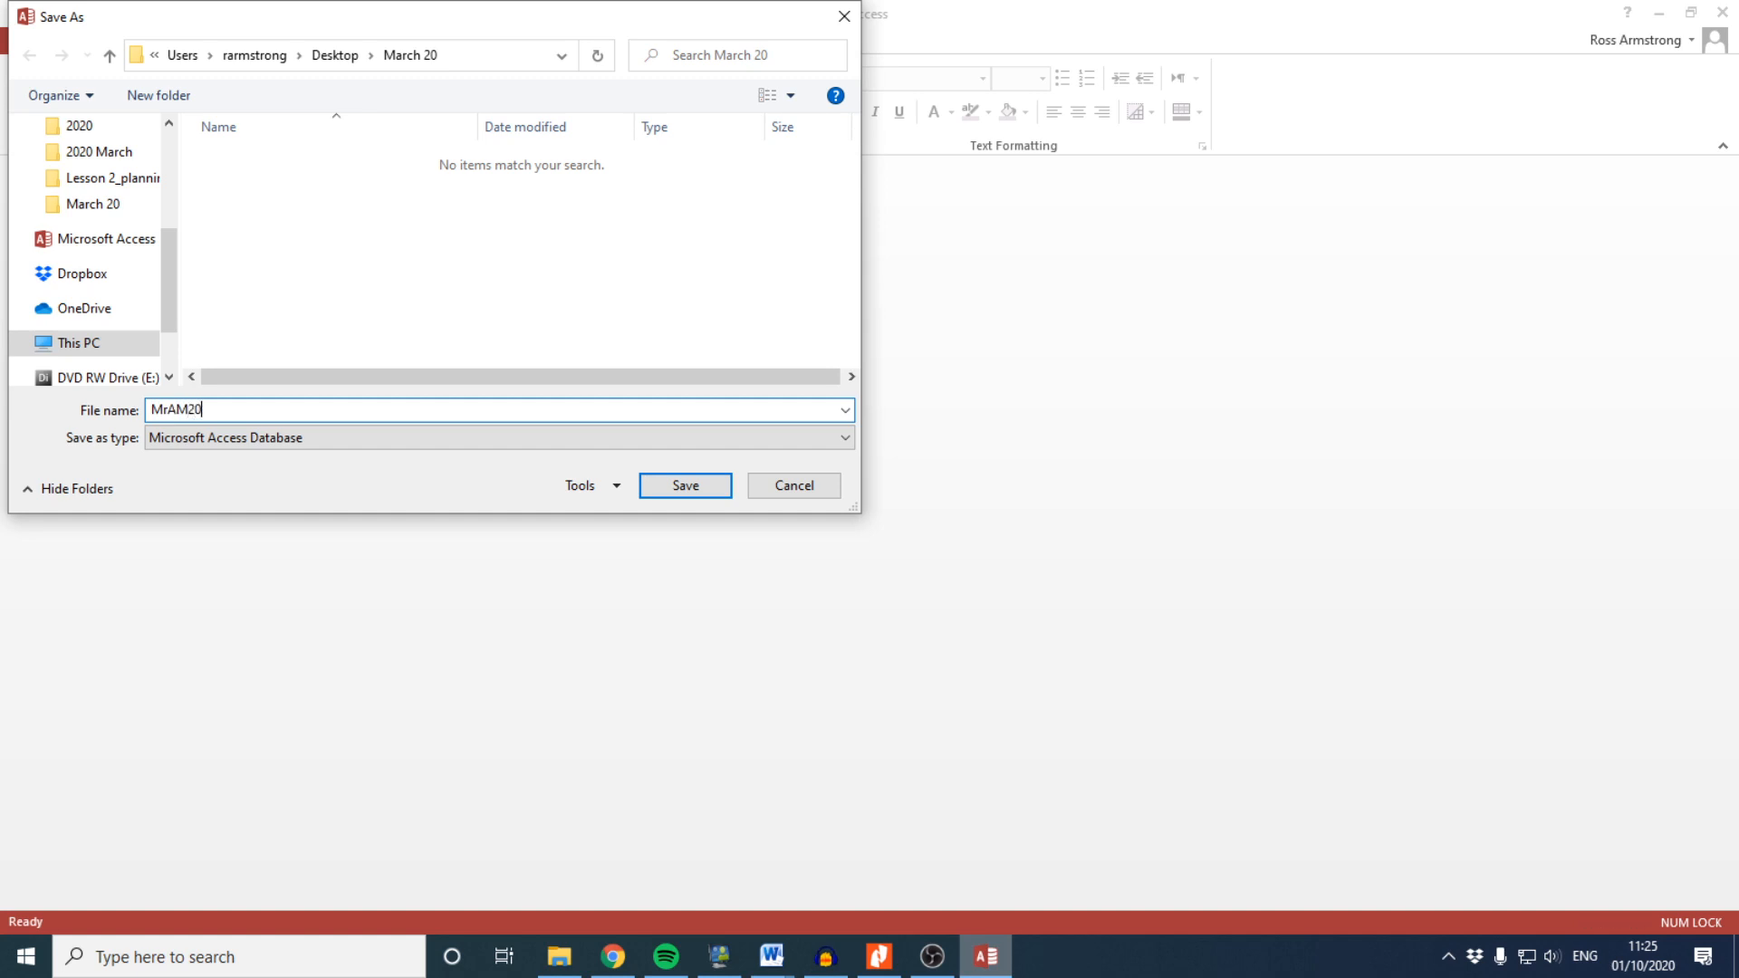
key(Return)
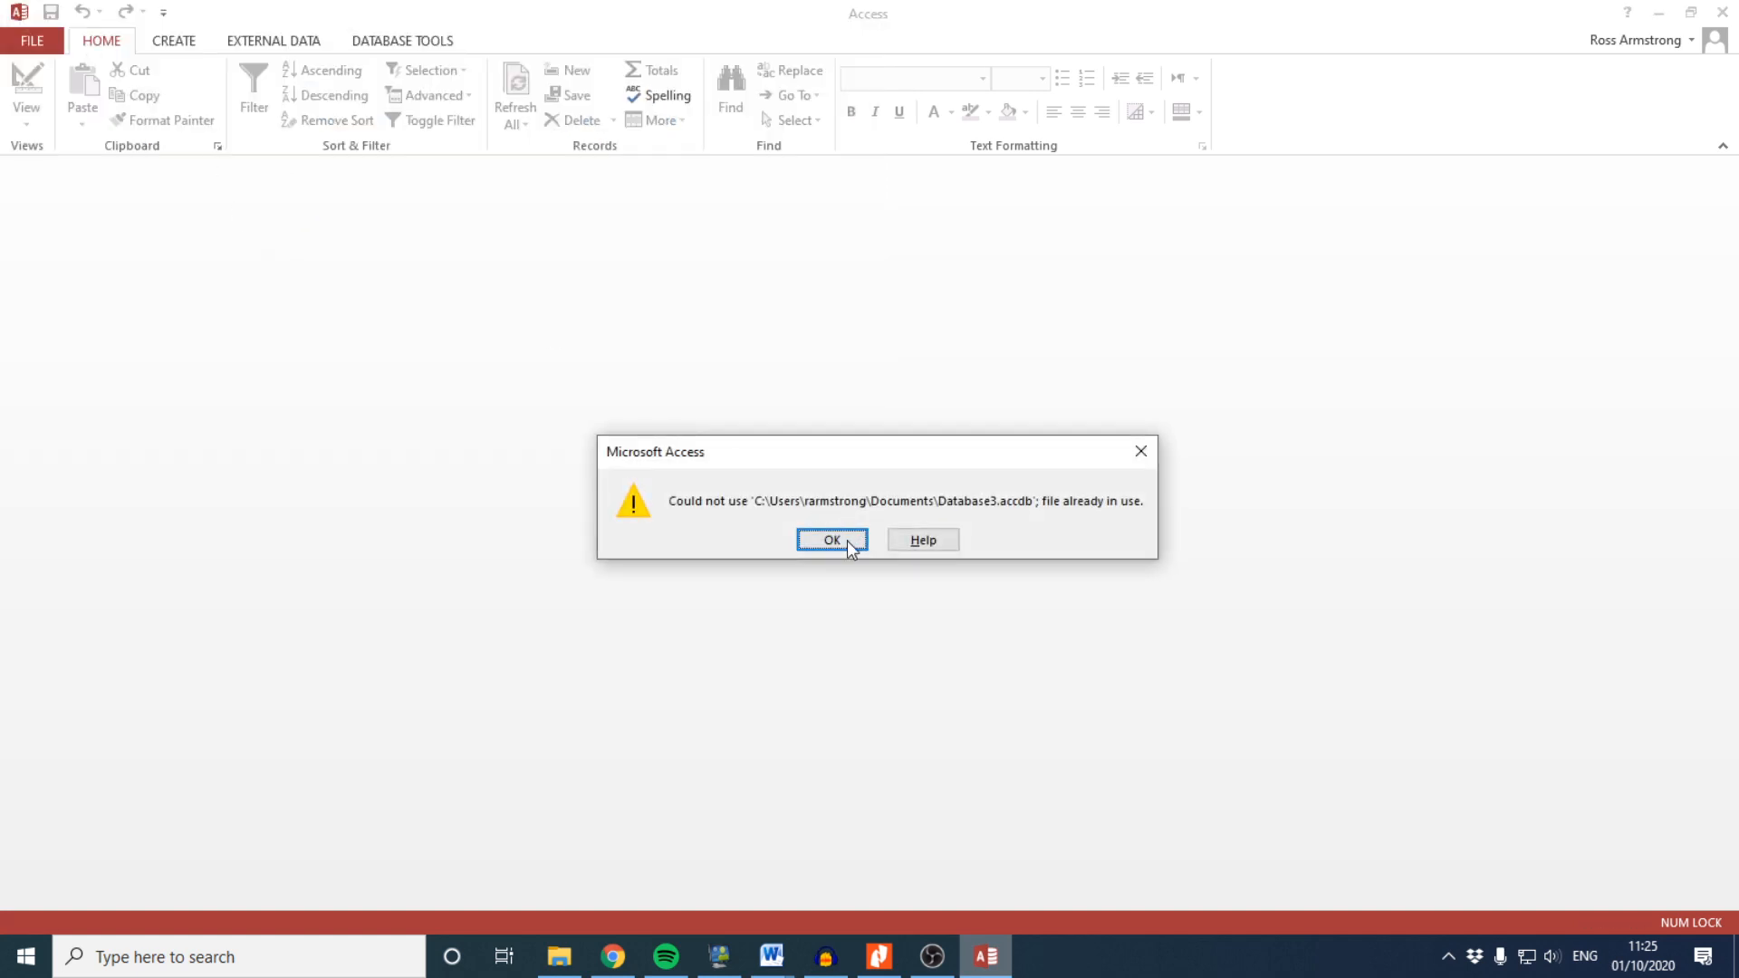
click(846, 540)
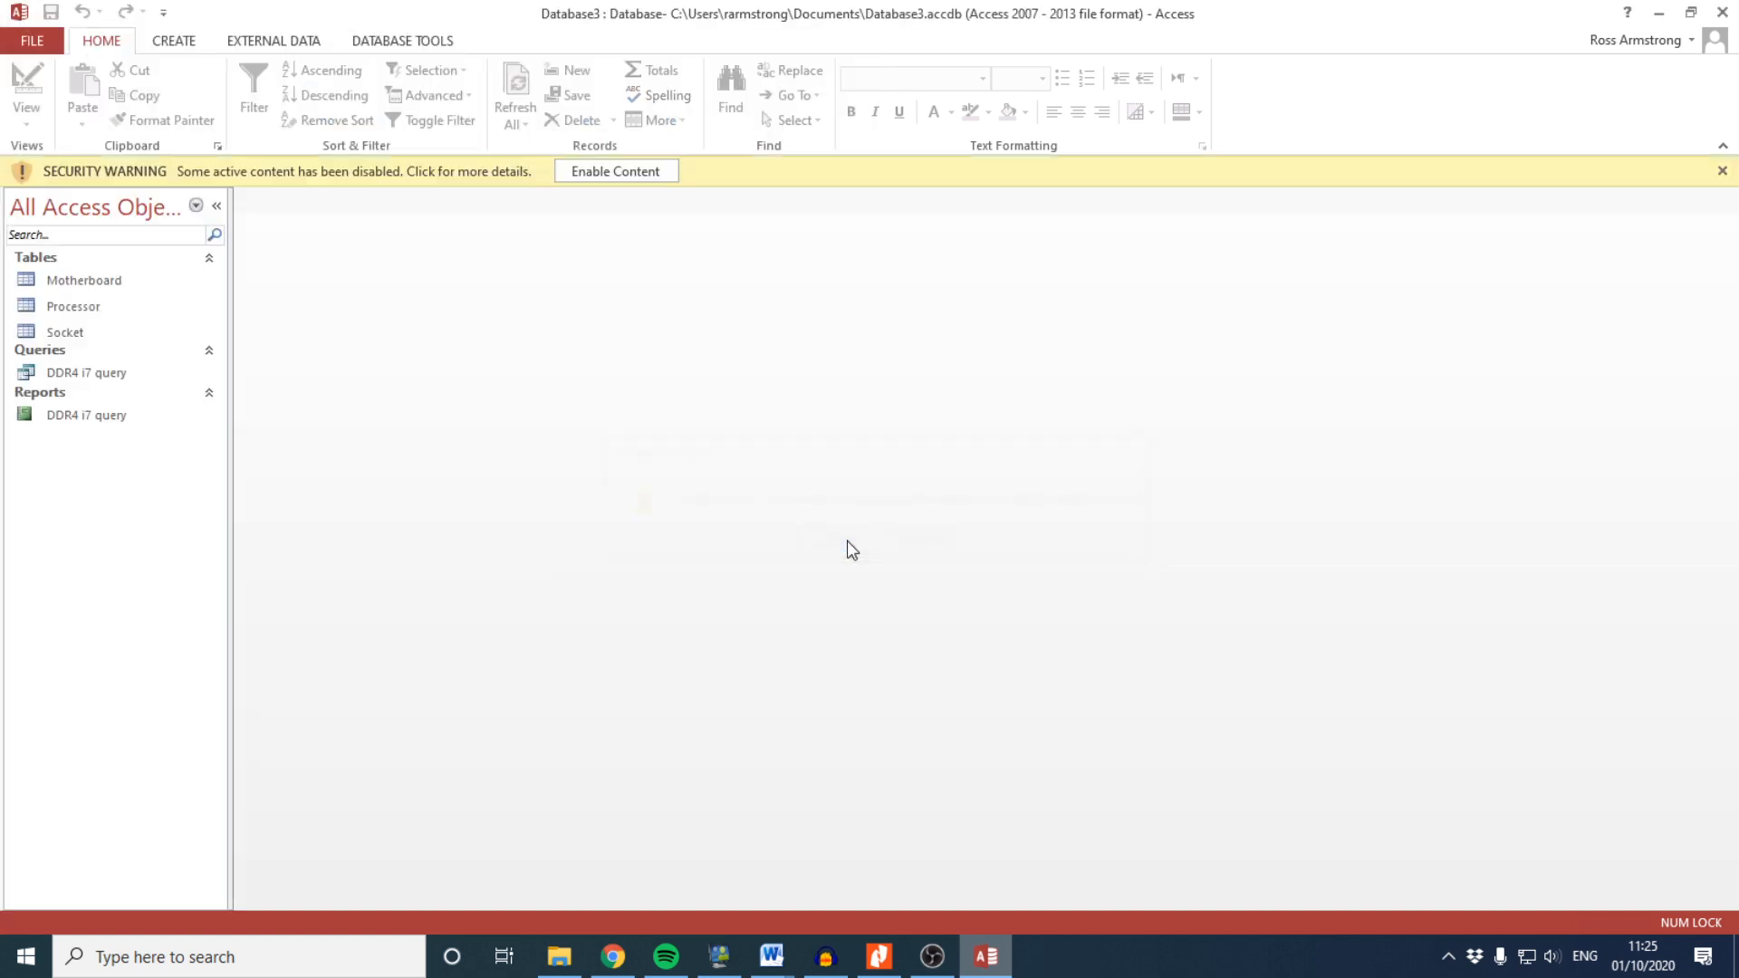
double_click(94, 432)
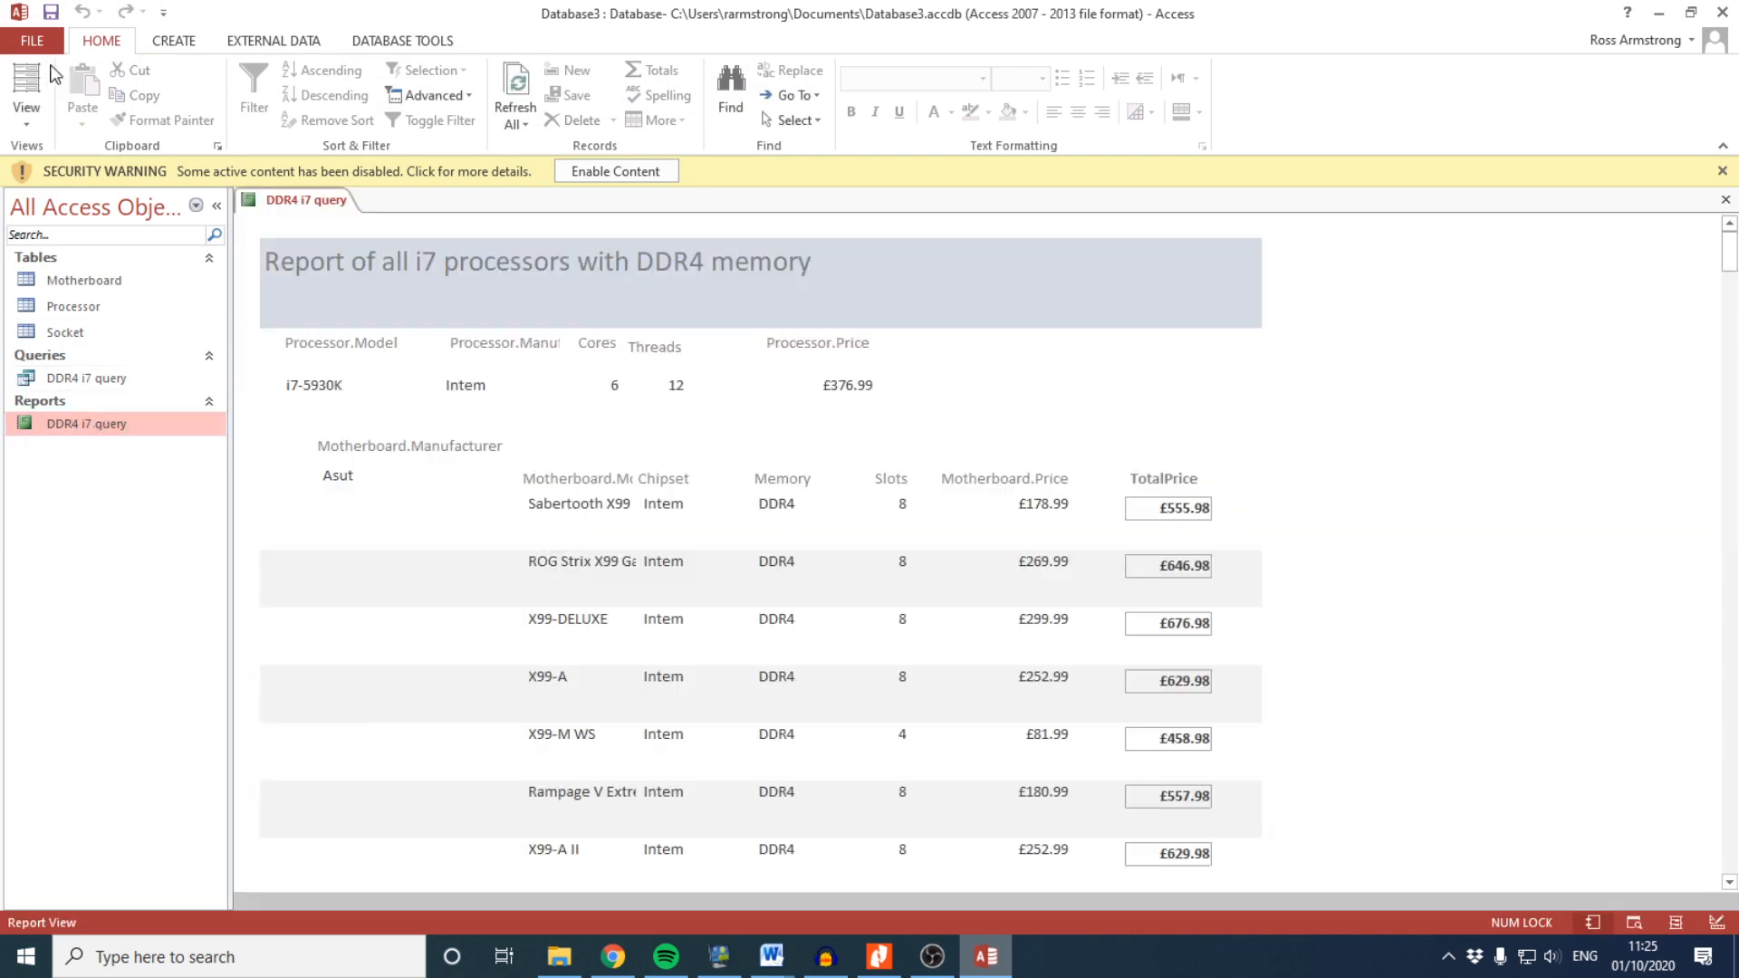
click(36, 45)
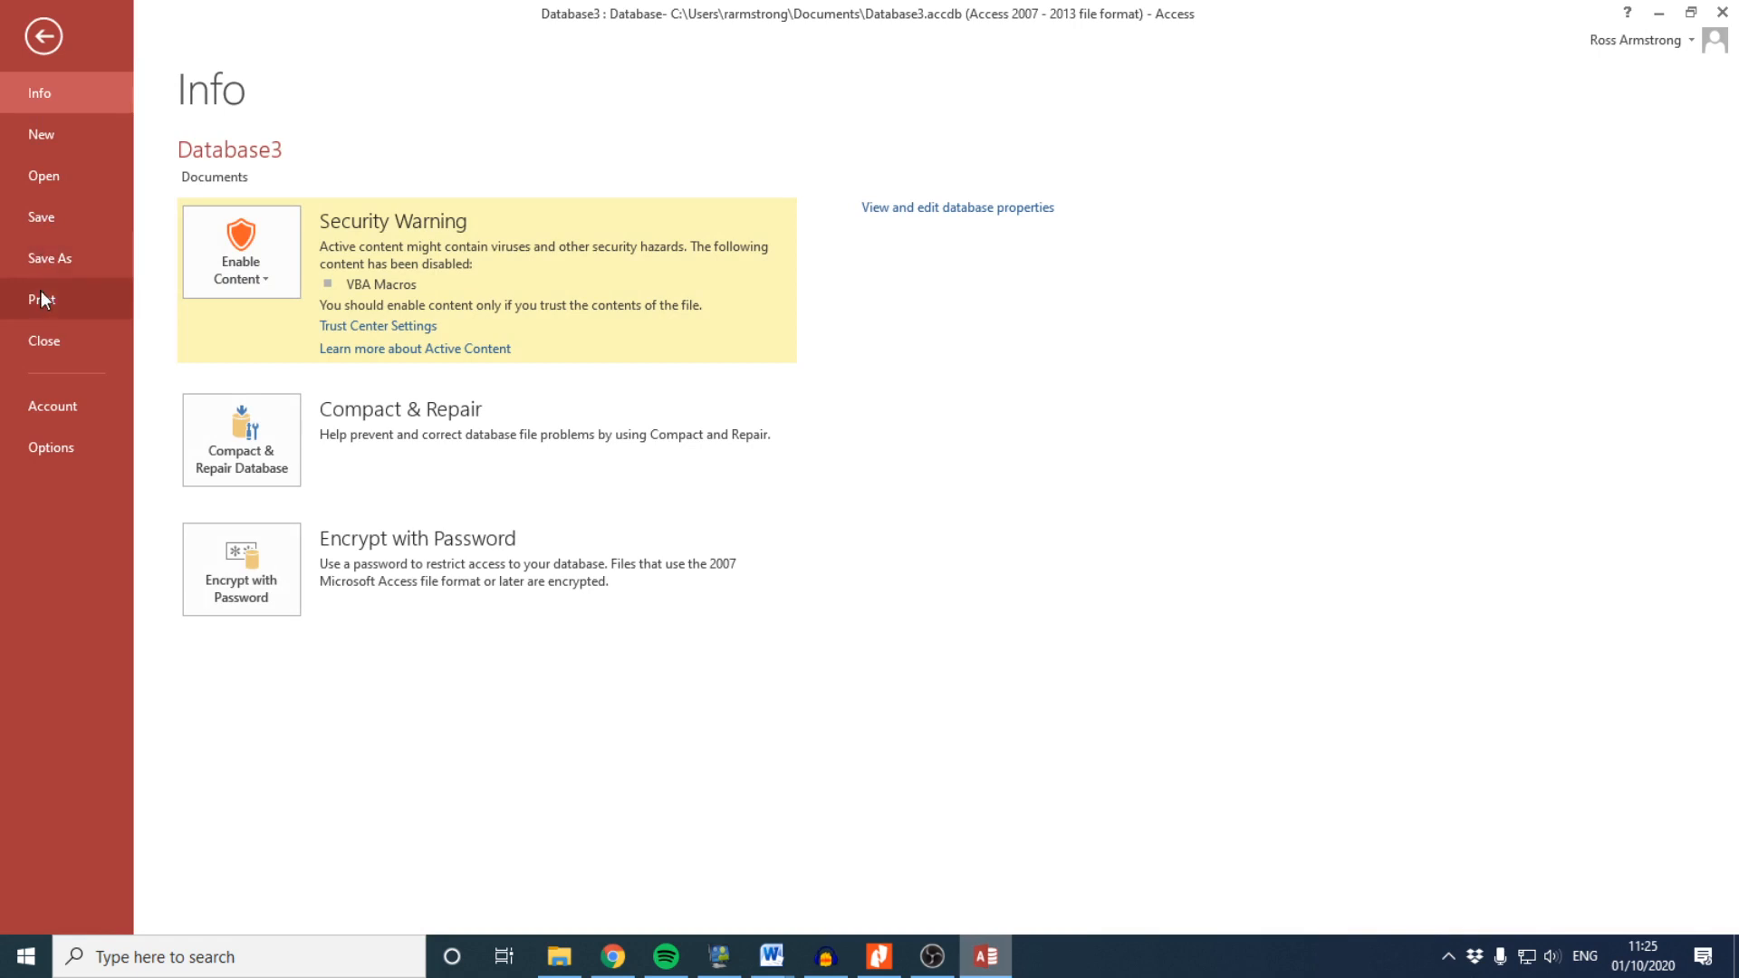
click(41, 260)
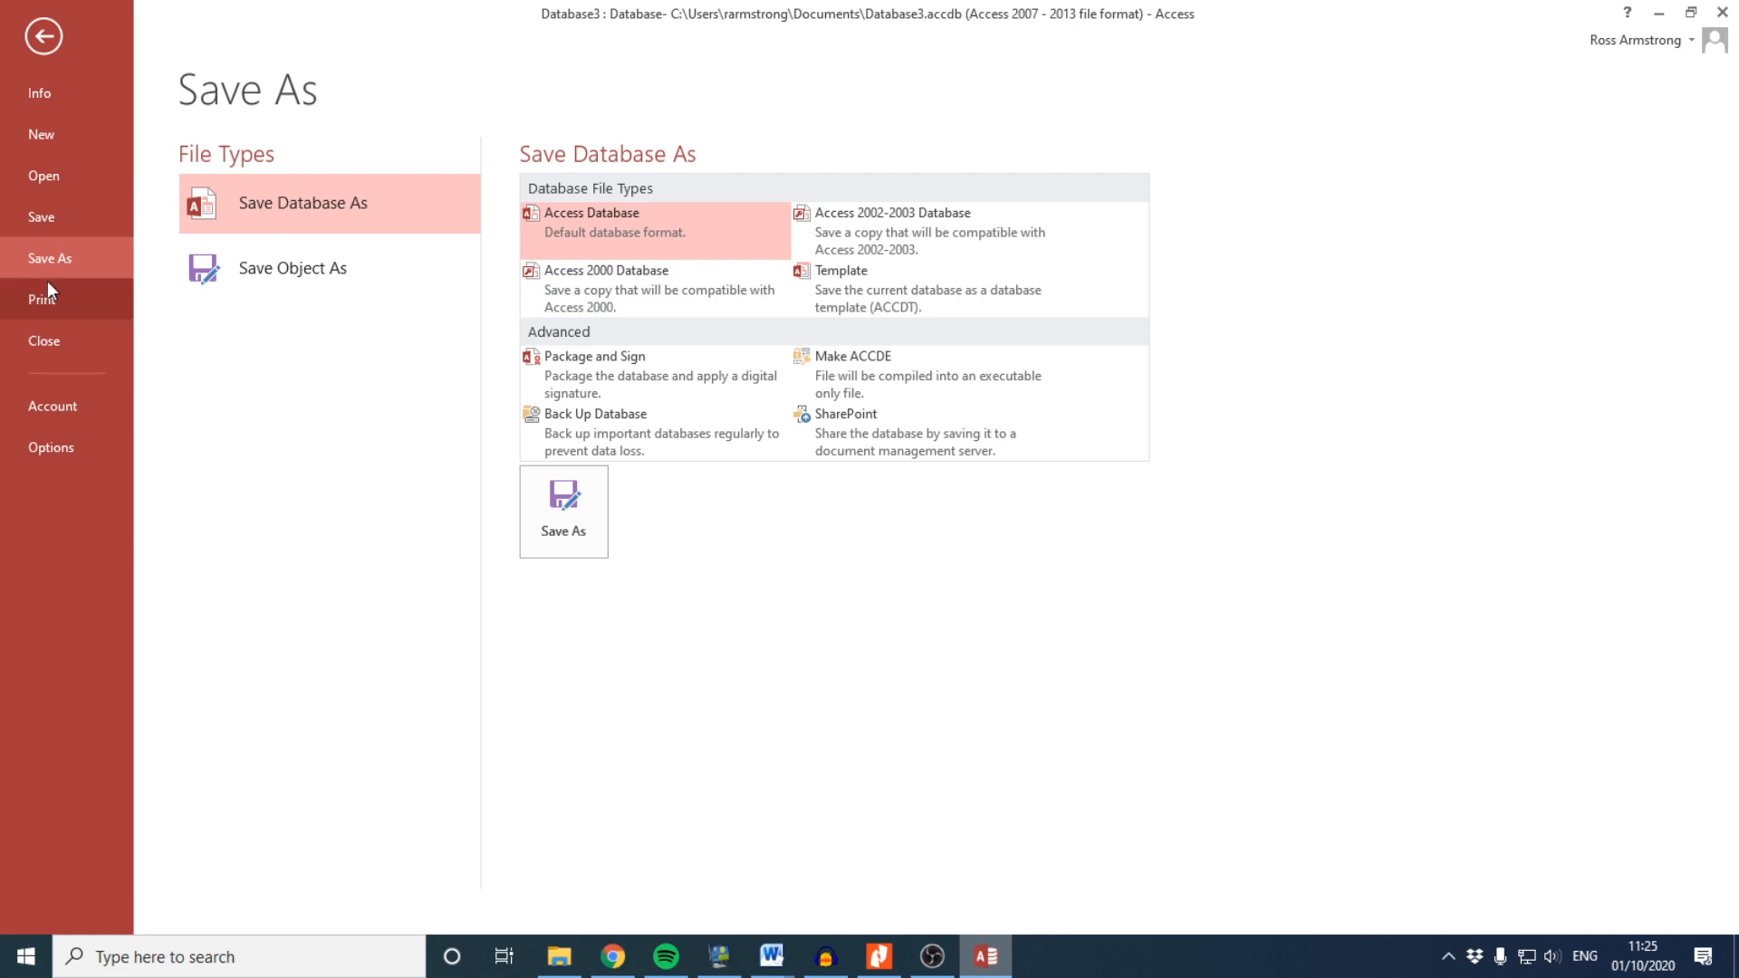
click(563, 512)
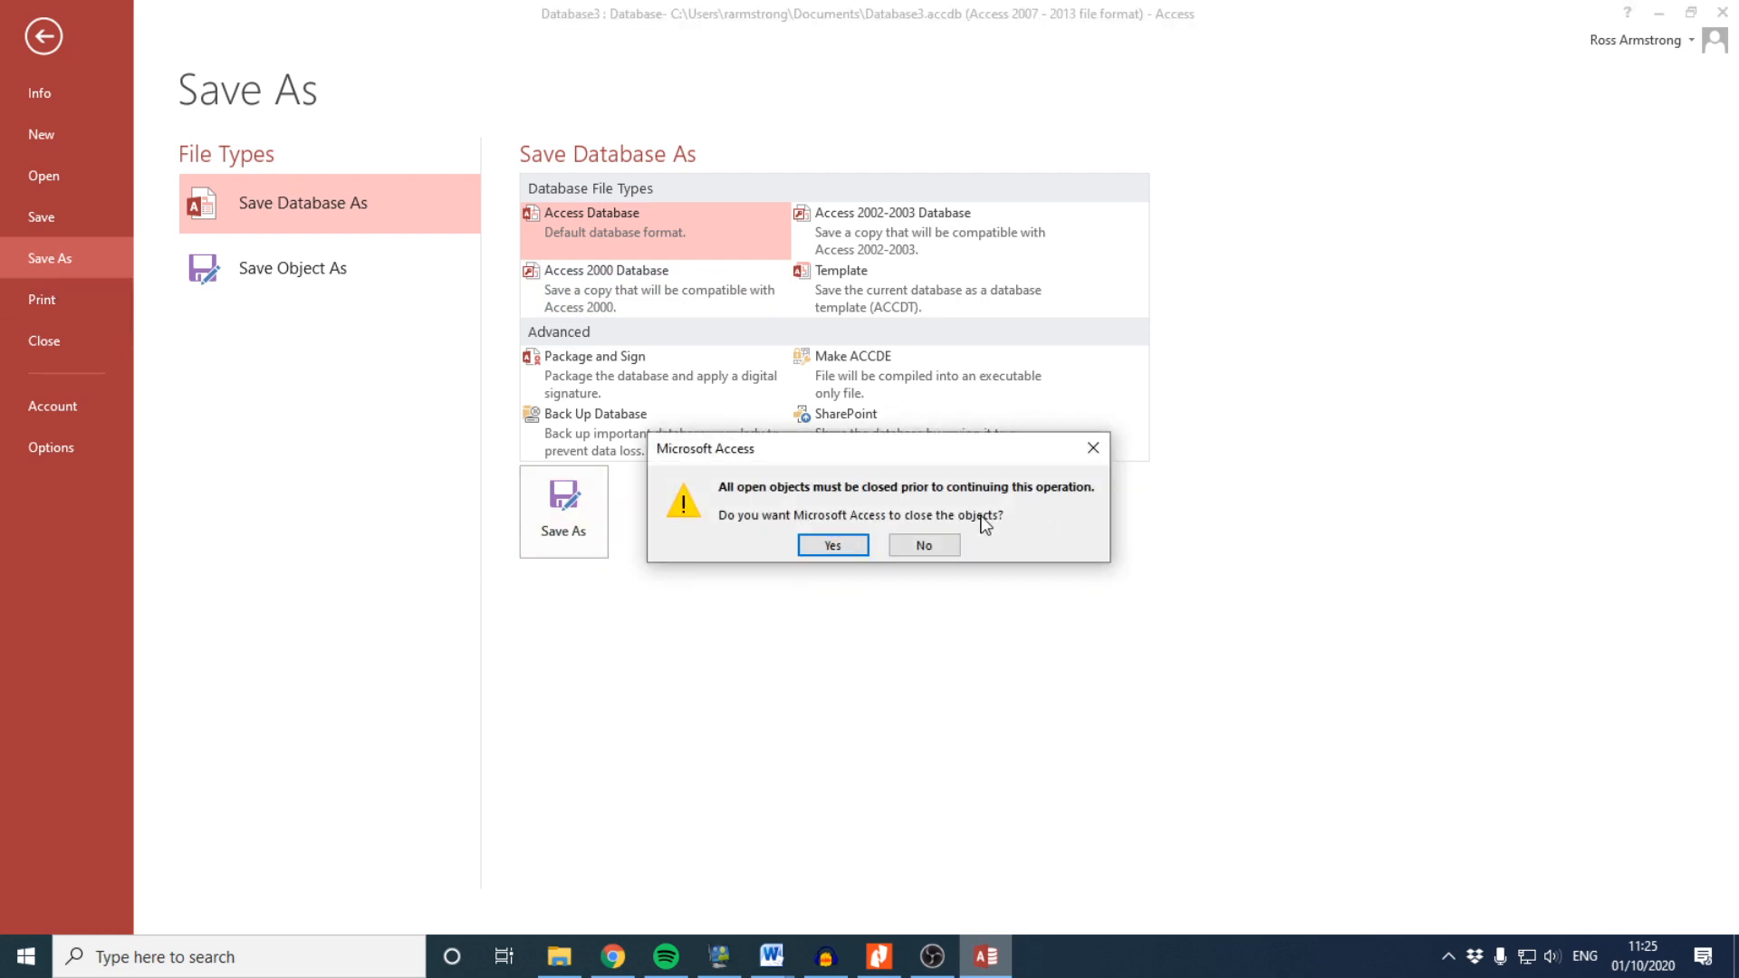
click(832, 544)
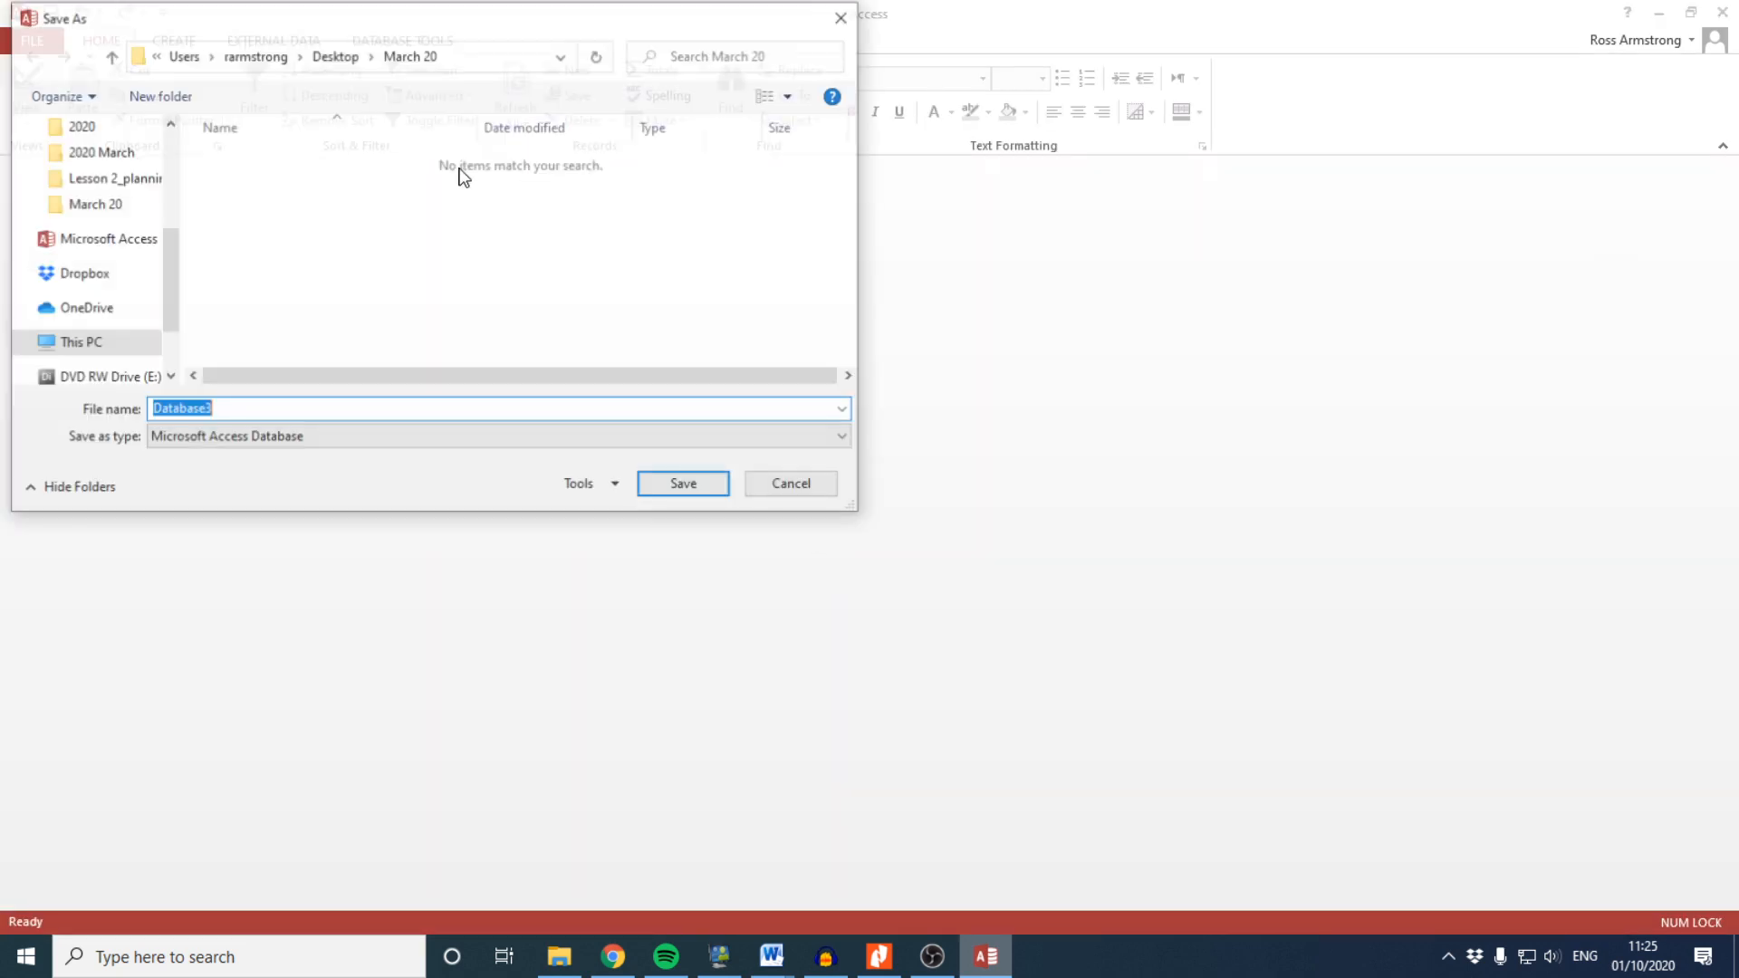
click(797, 489)
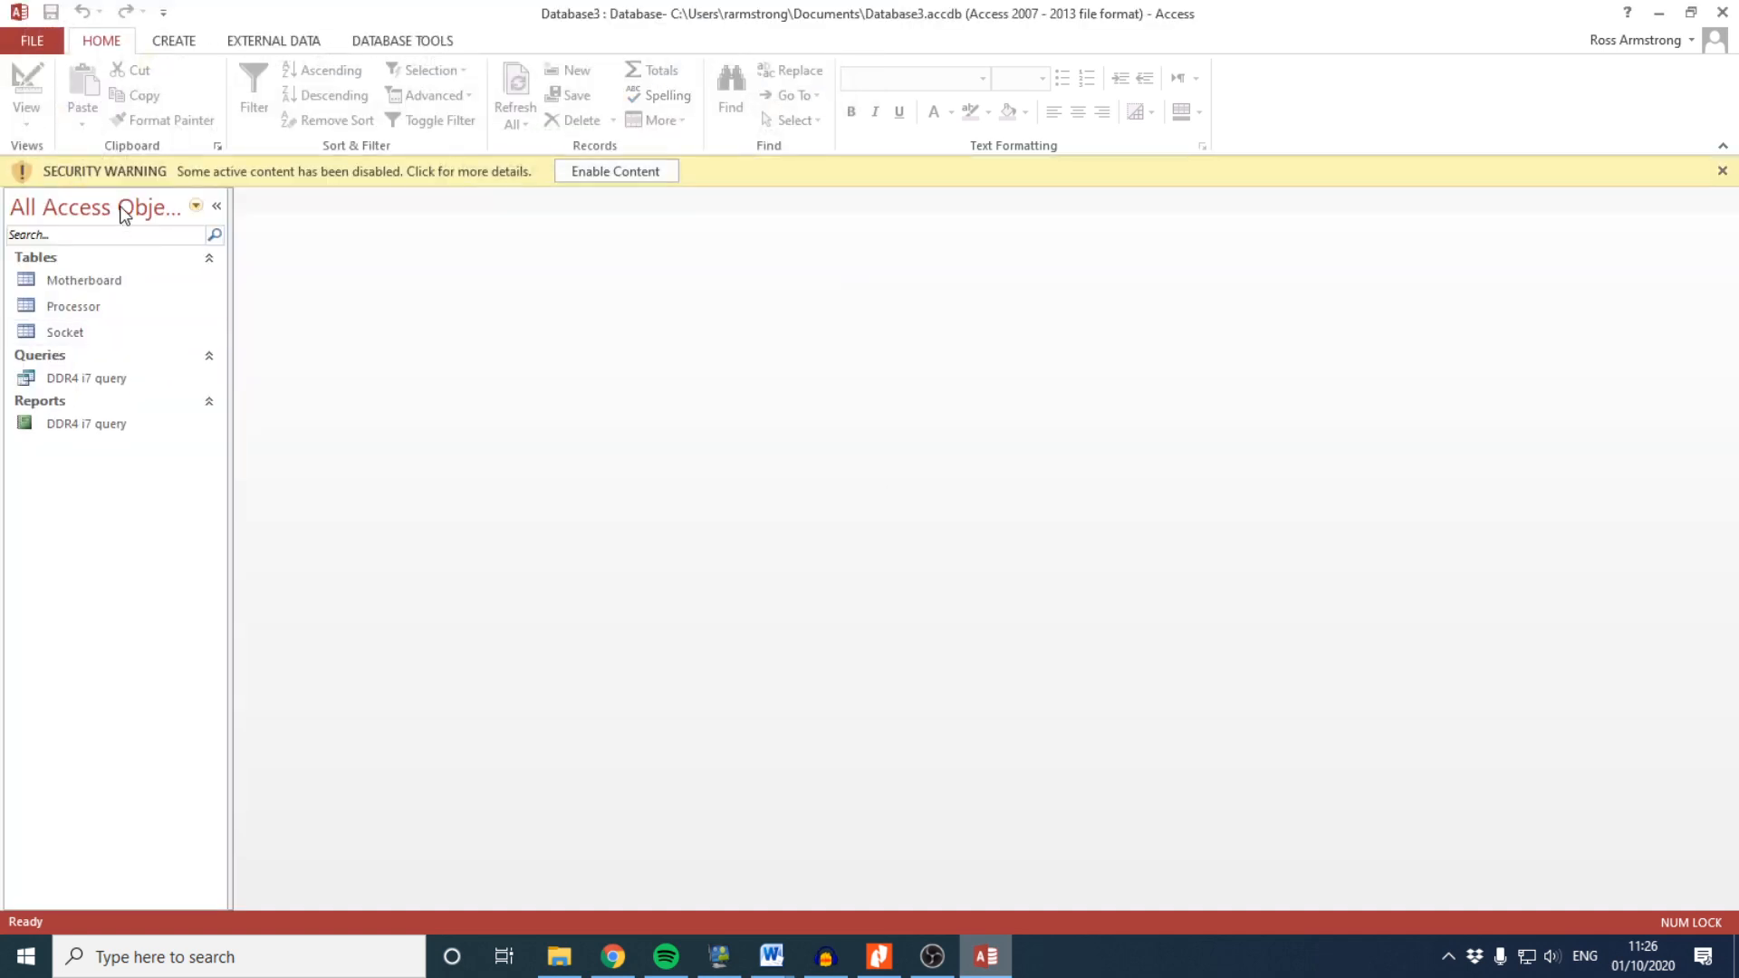
Open the DDR4 i7 query report and export it as a PDF named DDR4 i7 query in the March 20 folder
double_click(86, 423)
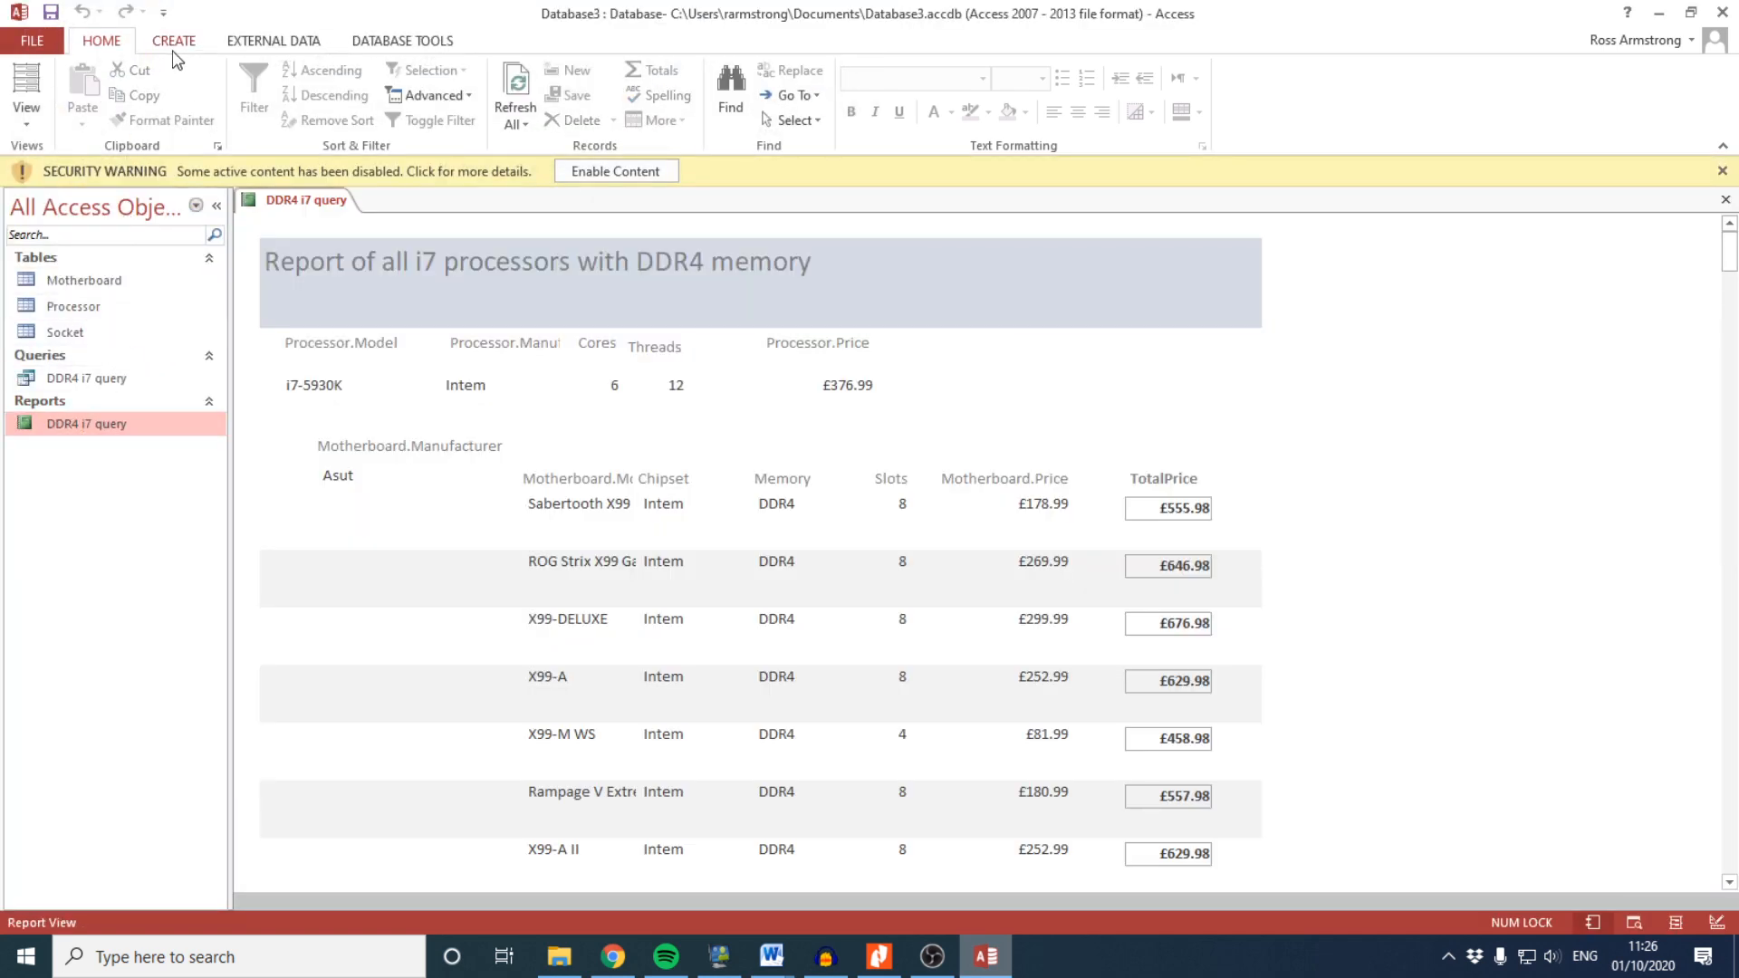
click(302, 42)
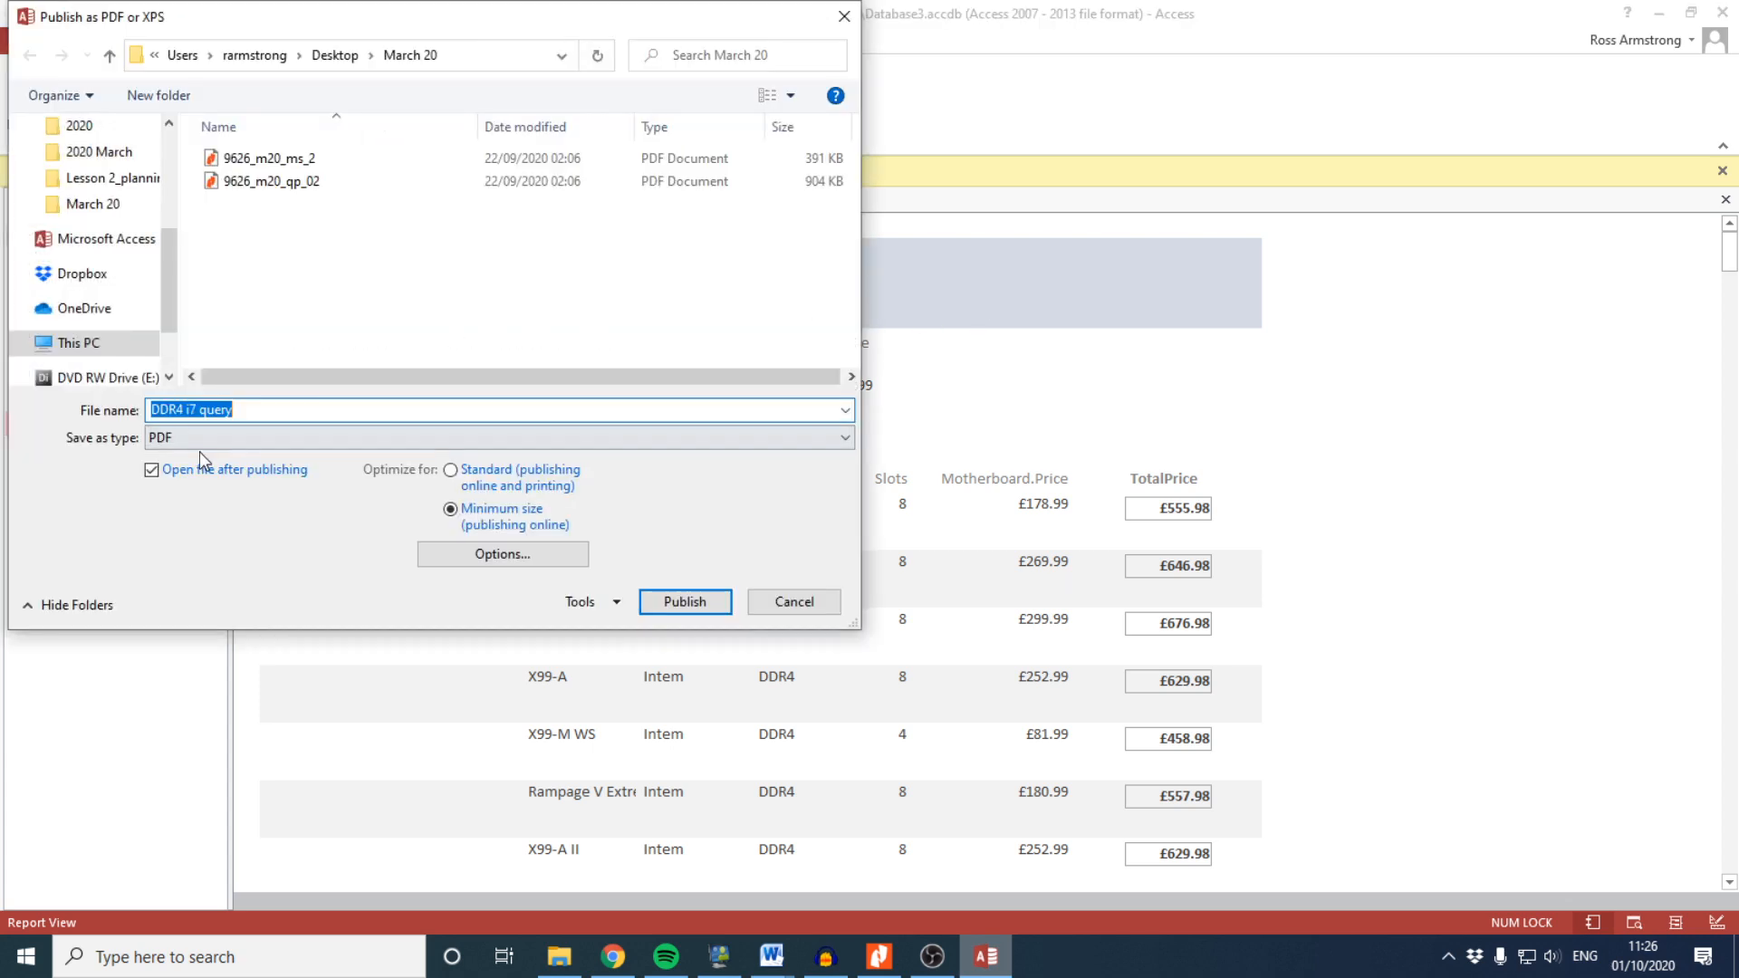
click(713, 604)
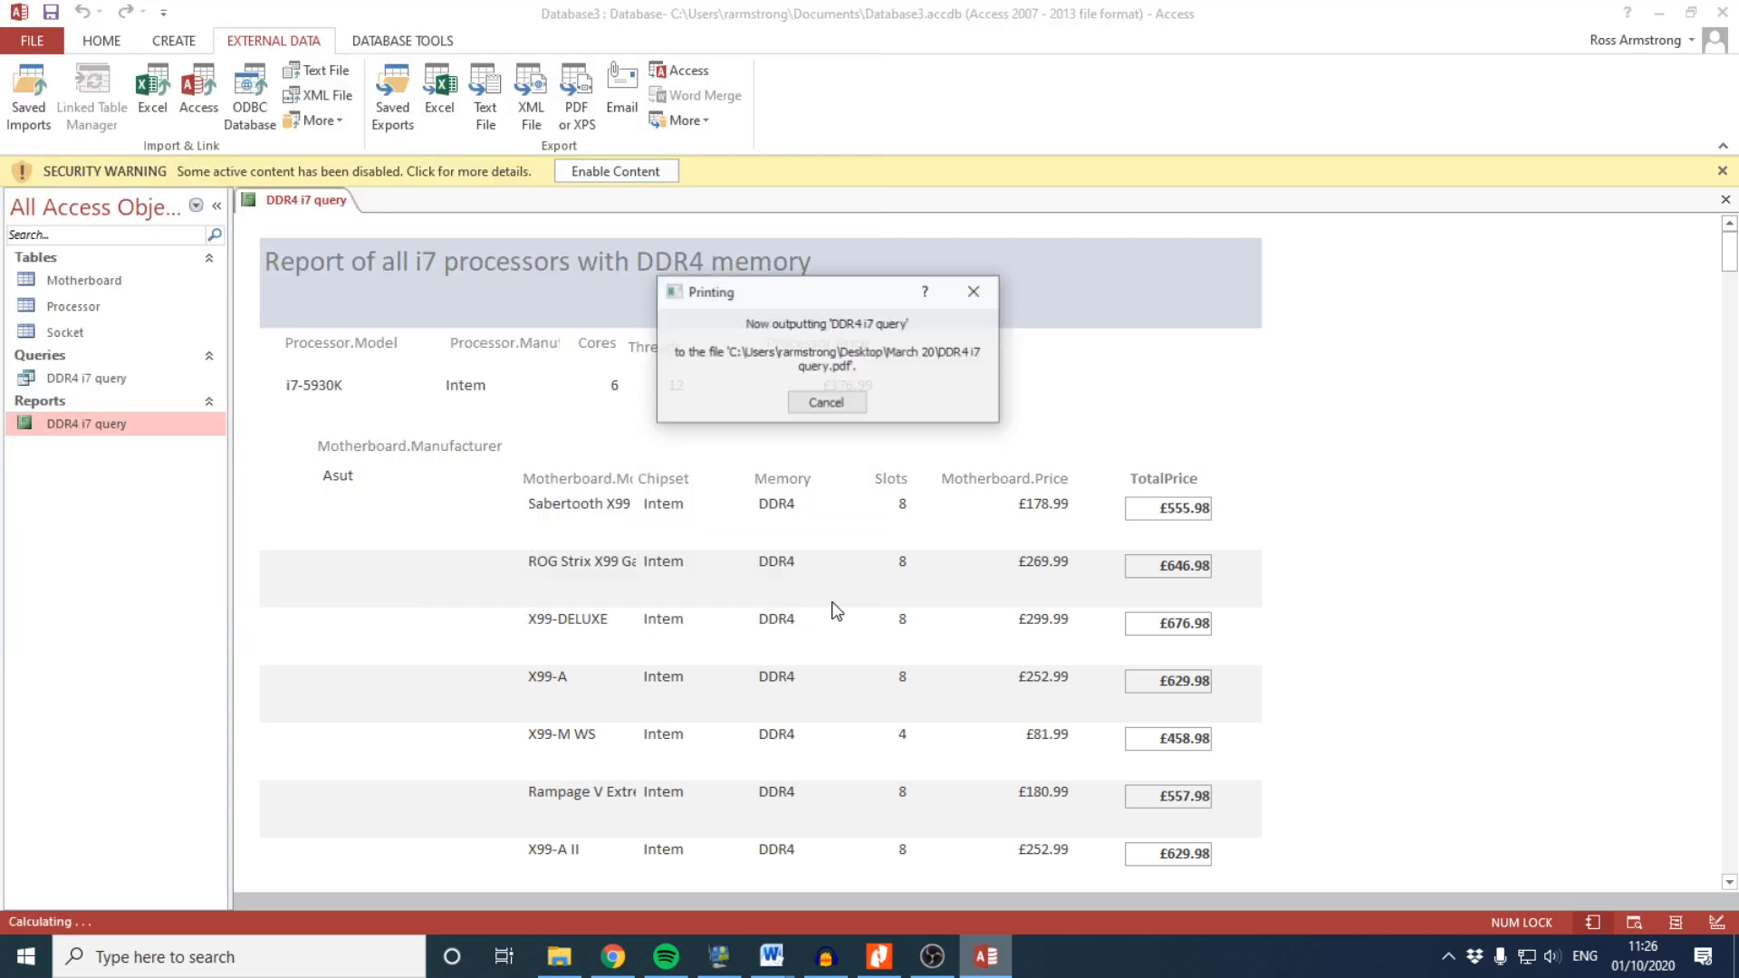
Check in Nitro Pro how the report's columns fit across the pages of the exported PDF
key(alt+Tab)
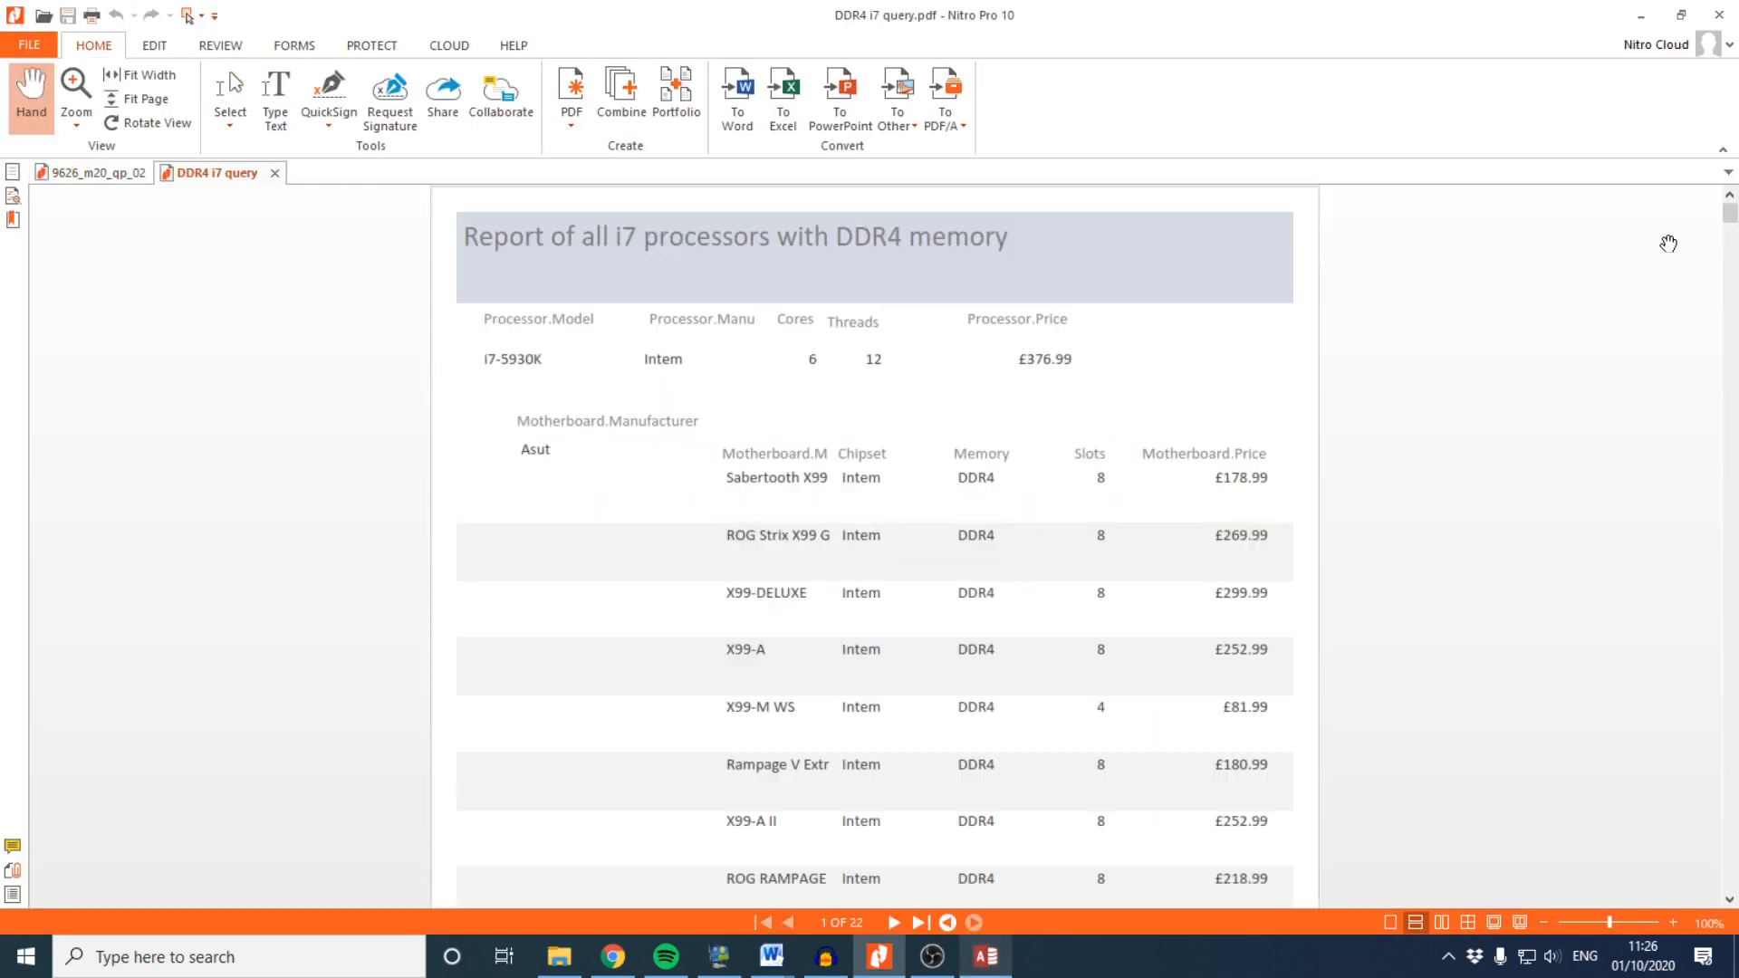
mouse_move(1730, 210)
mouse_down()
mouse_move(1732, 305)
mouse_move(1731, 188)
mouse_up()
scroll(1087, 536, down, 10)
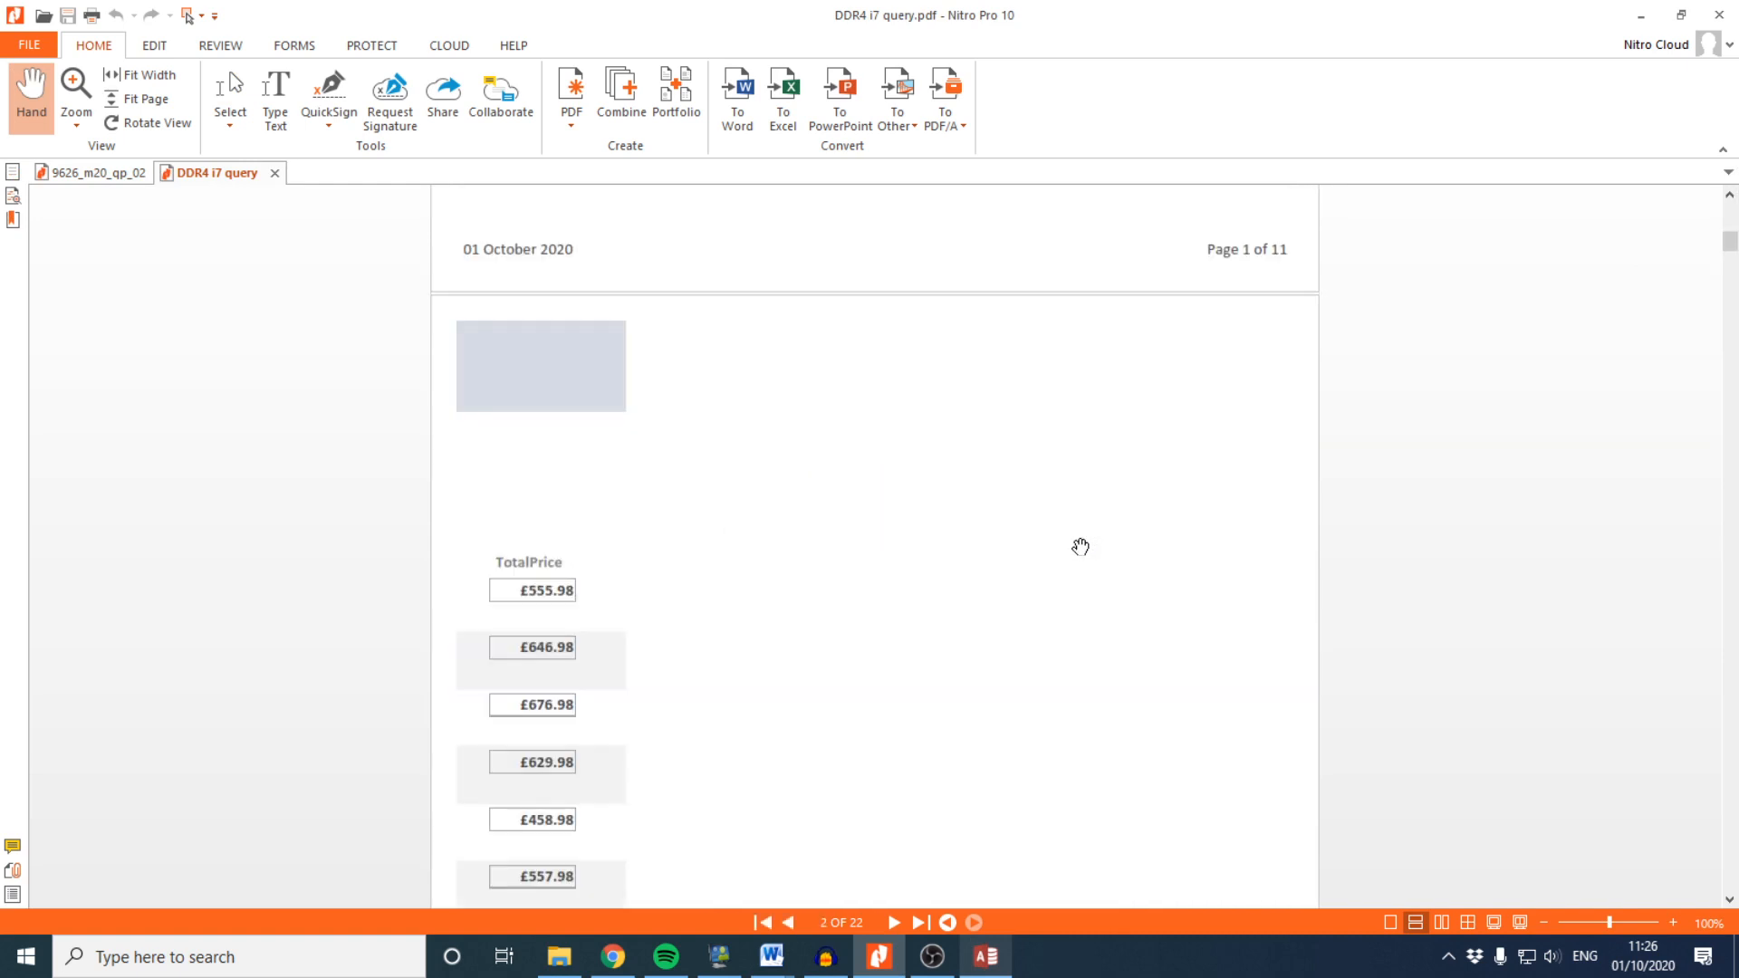
scroll(505, 549, down, 6)
scroll(504, 557, up, 5)
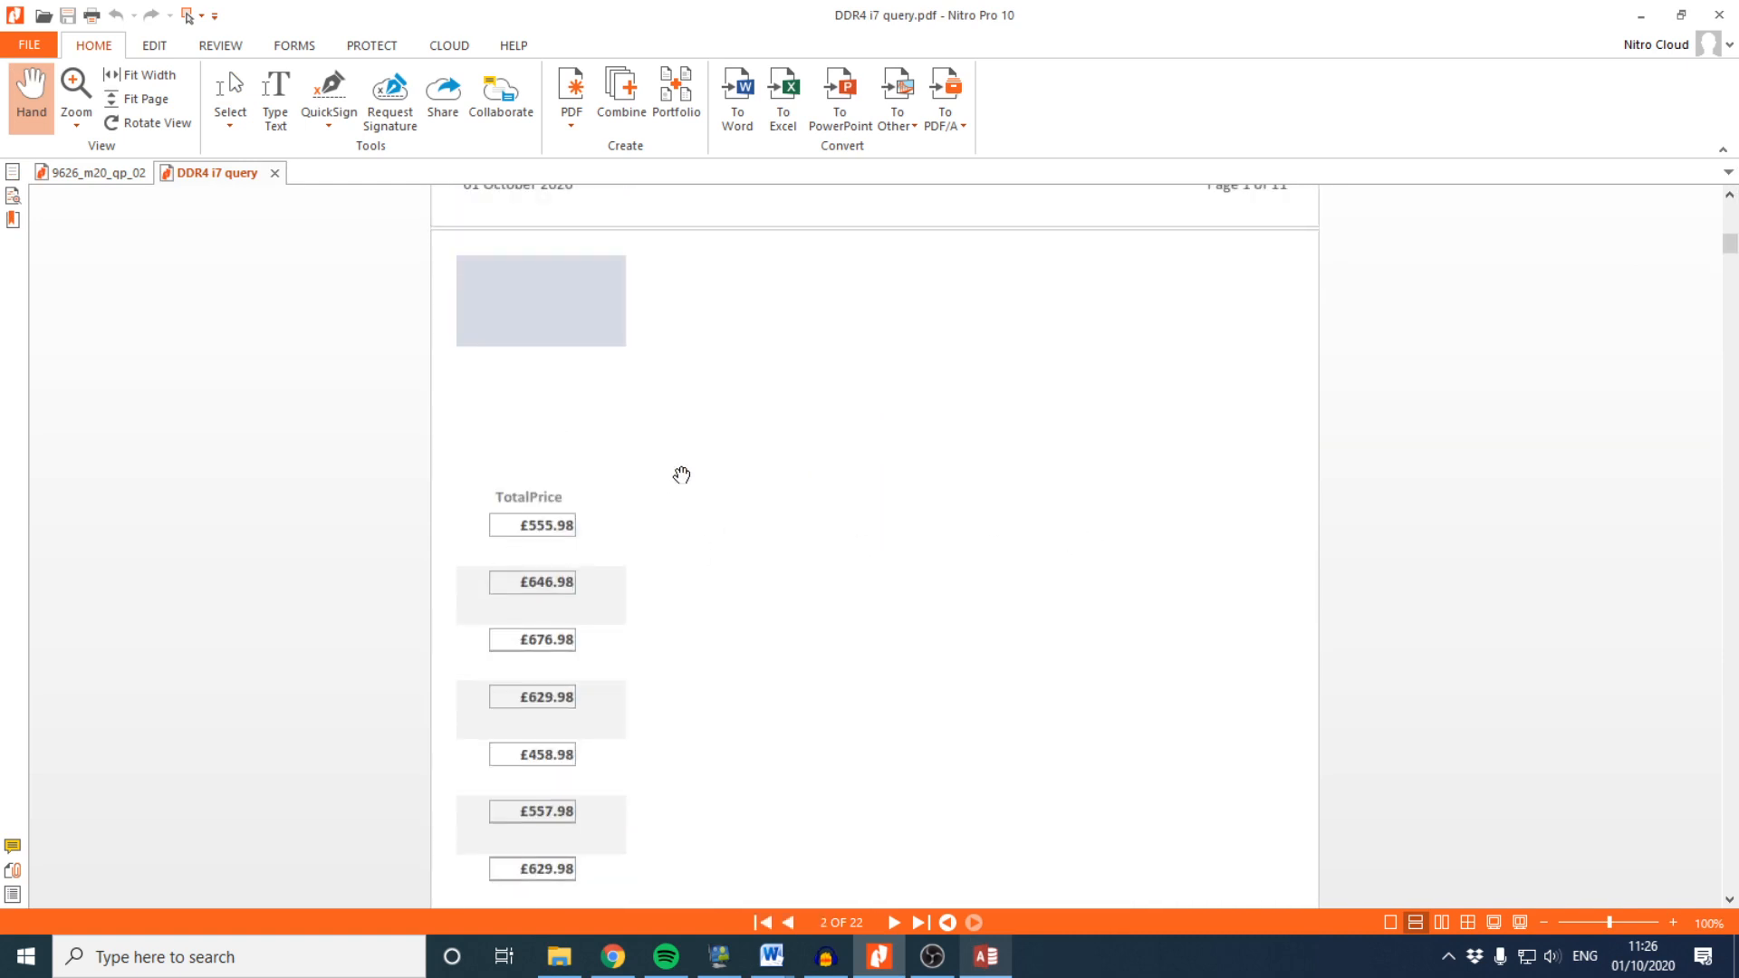
Switch to Access, open the report in Design View, and narrow the Motherboard.Price label and field to about 2.5 cm
click(985, 956)
click(1196, 754)
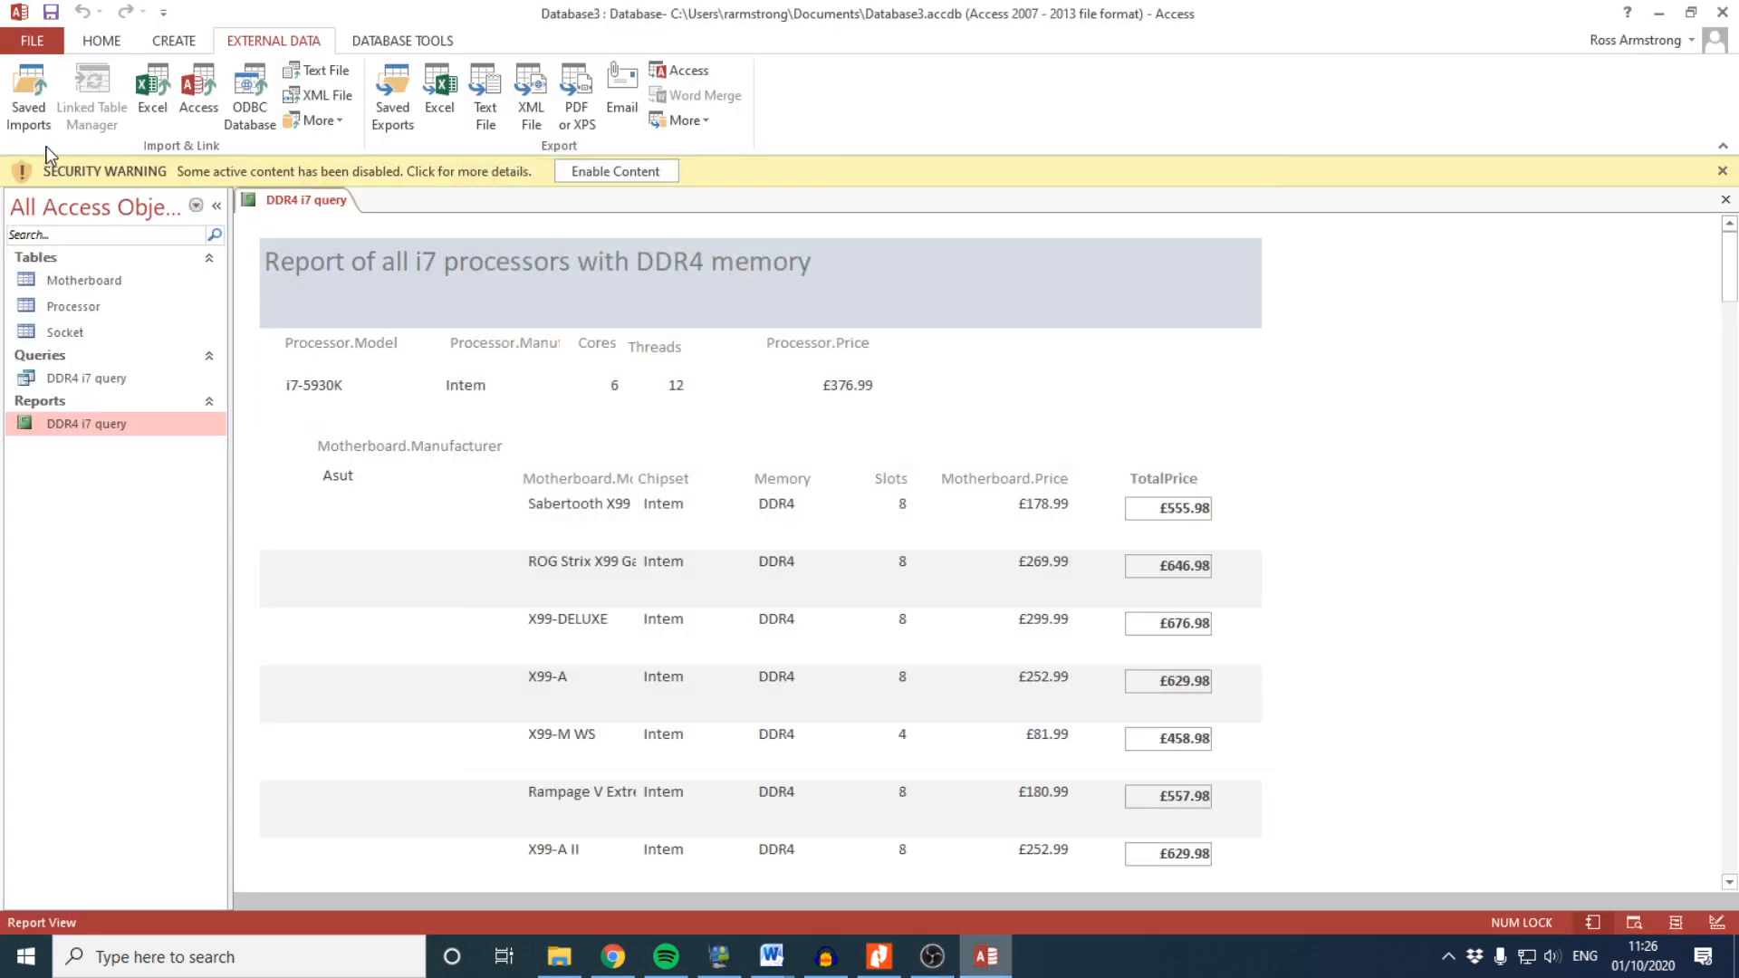
click(120, 43)
click(26, 113)
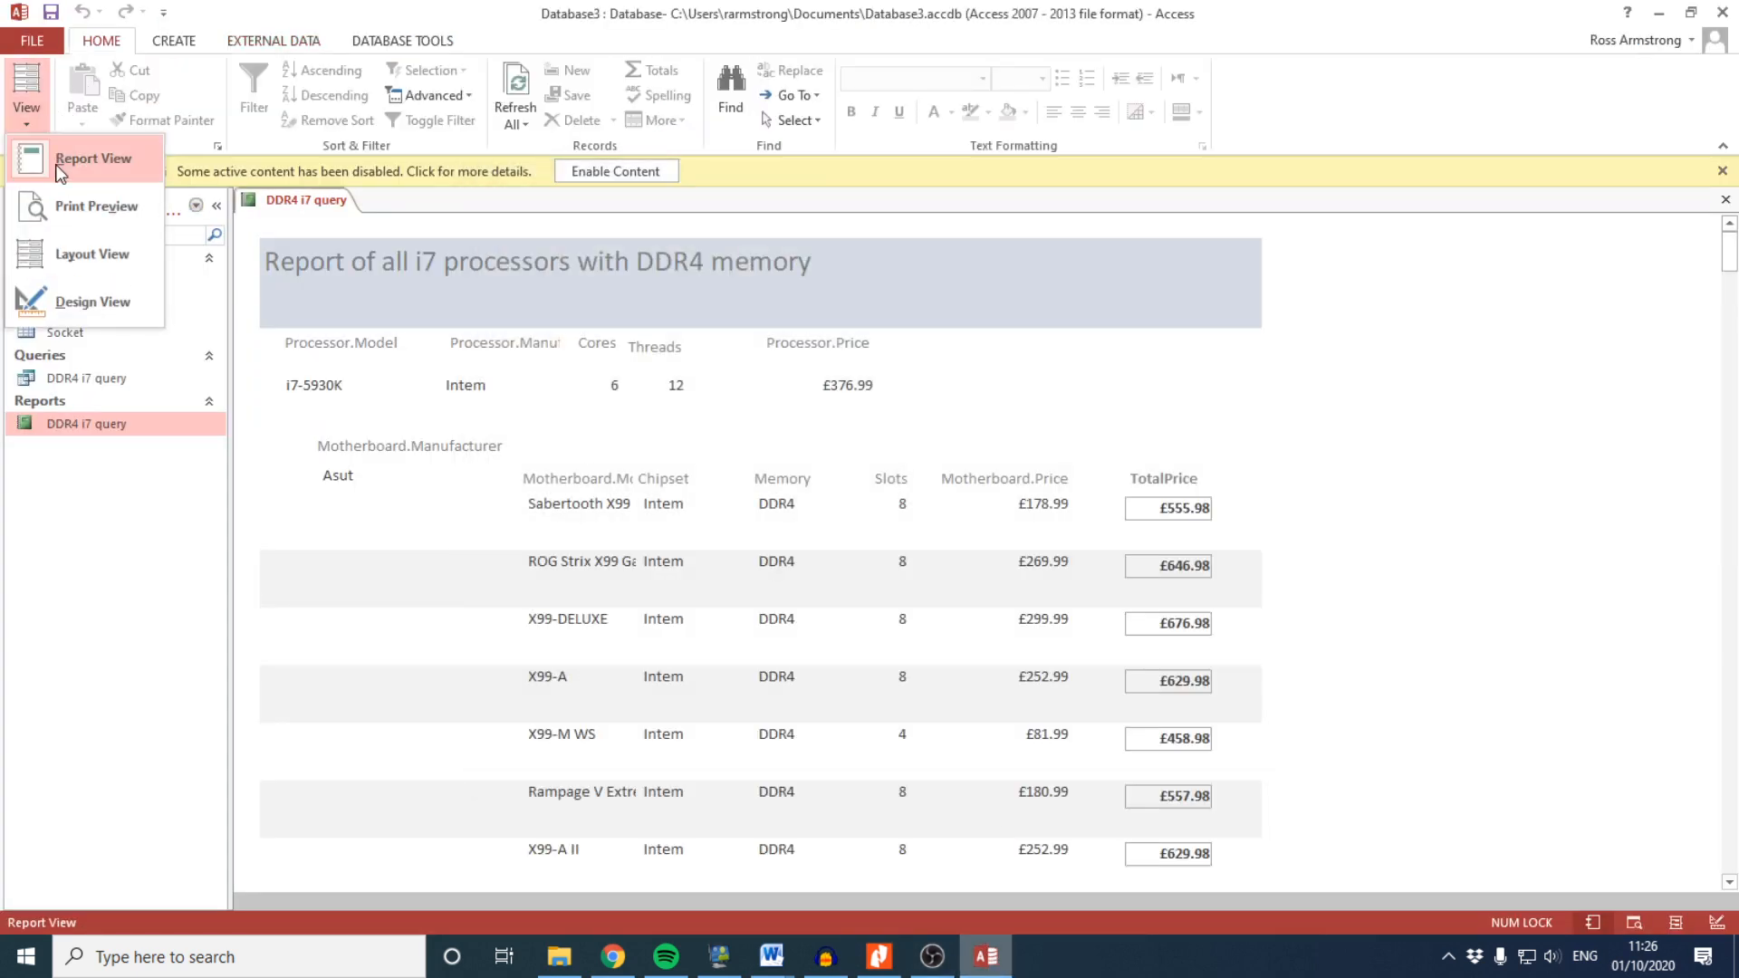
click(56, 296)
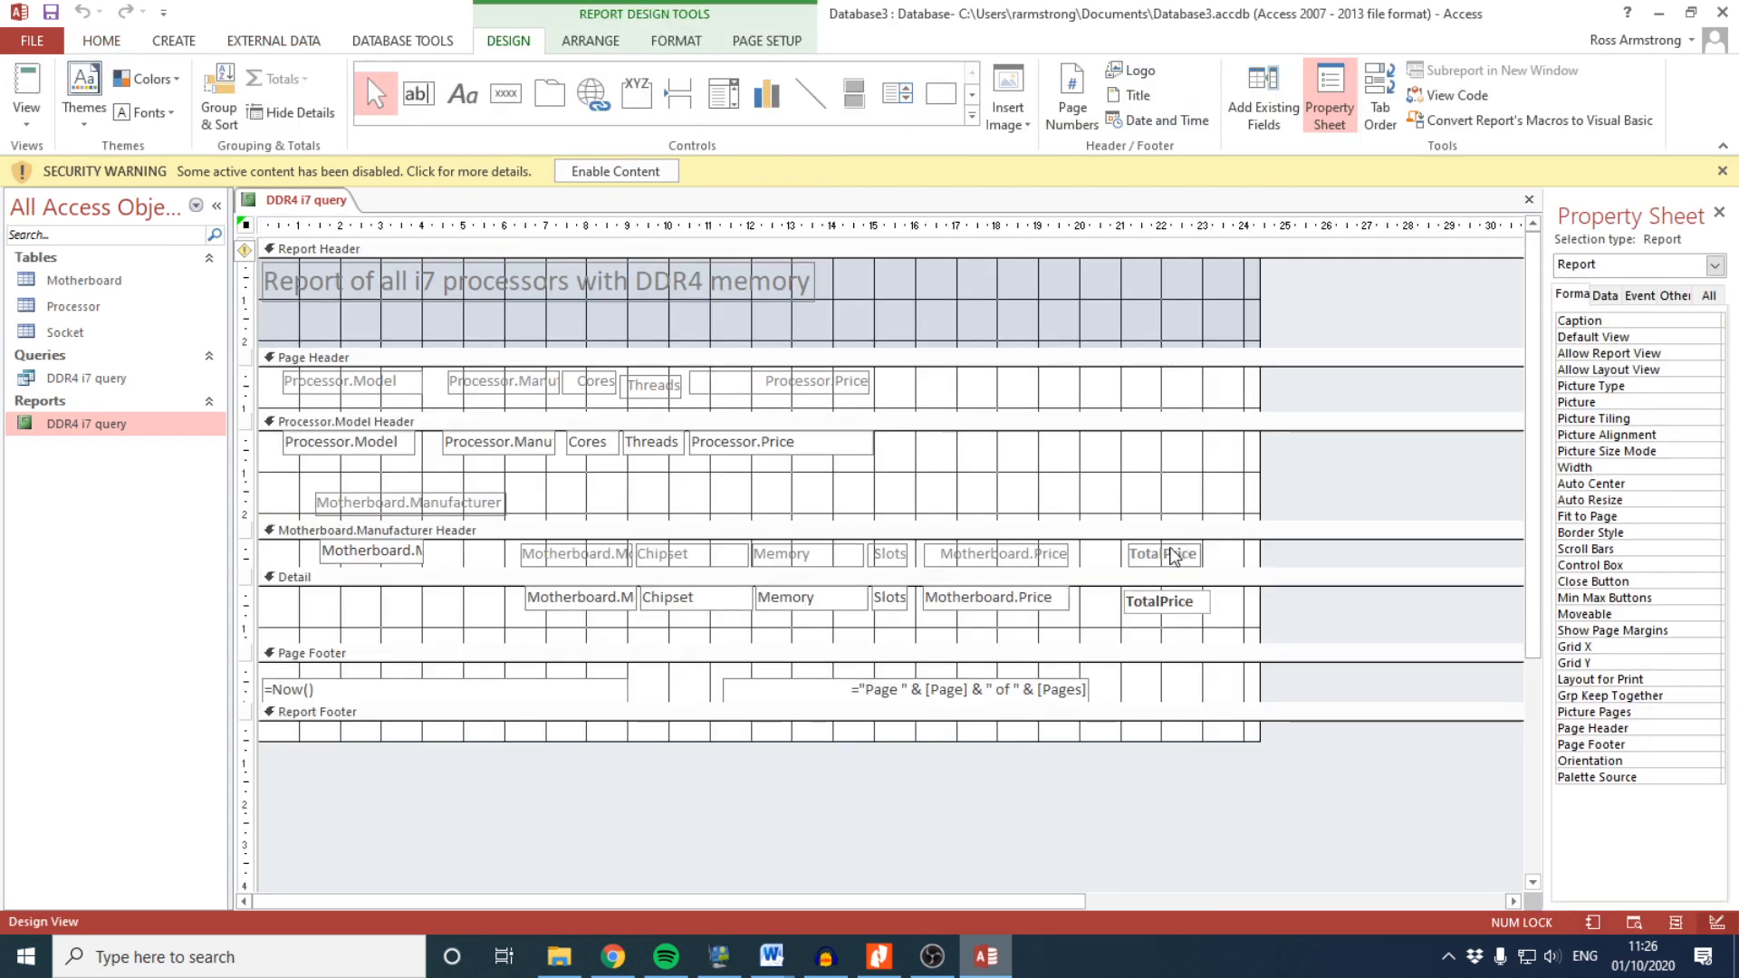
click(1161, 552)
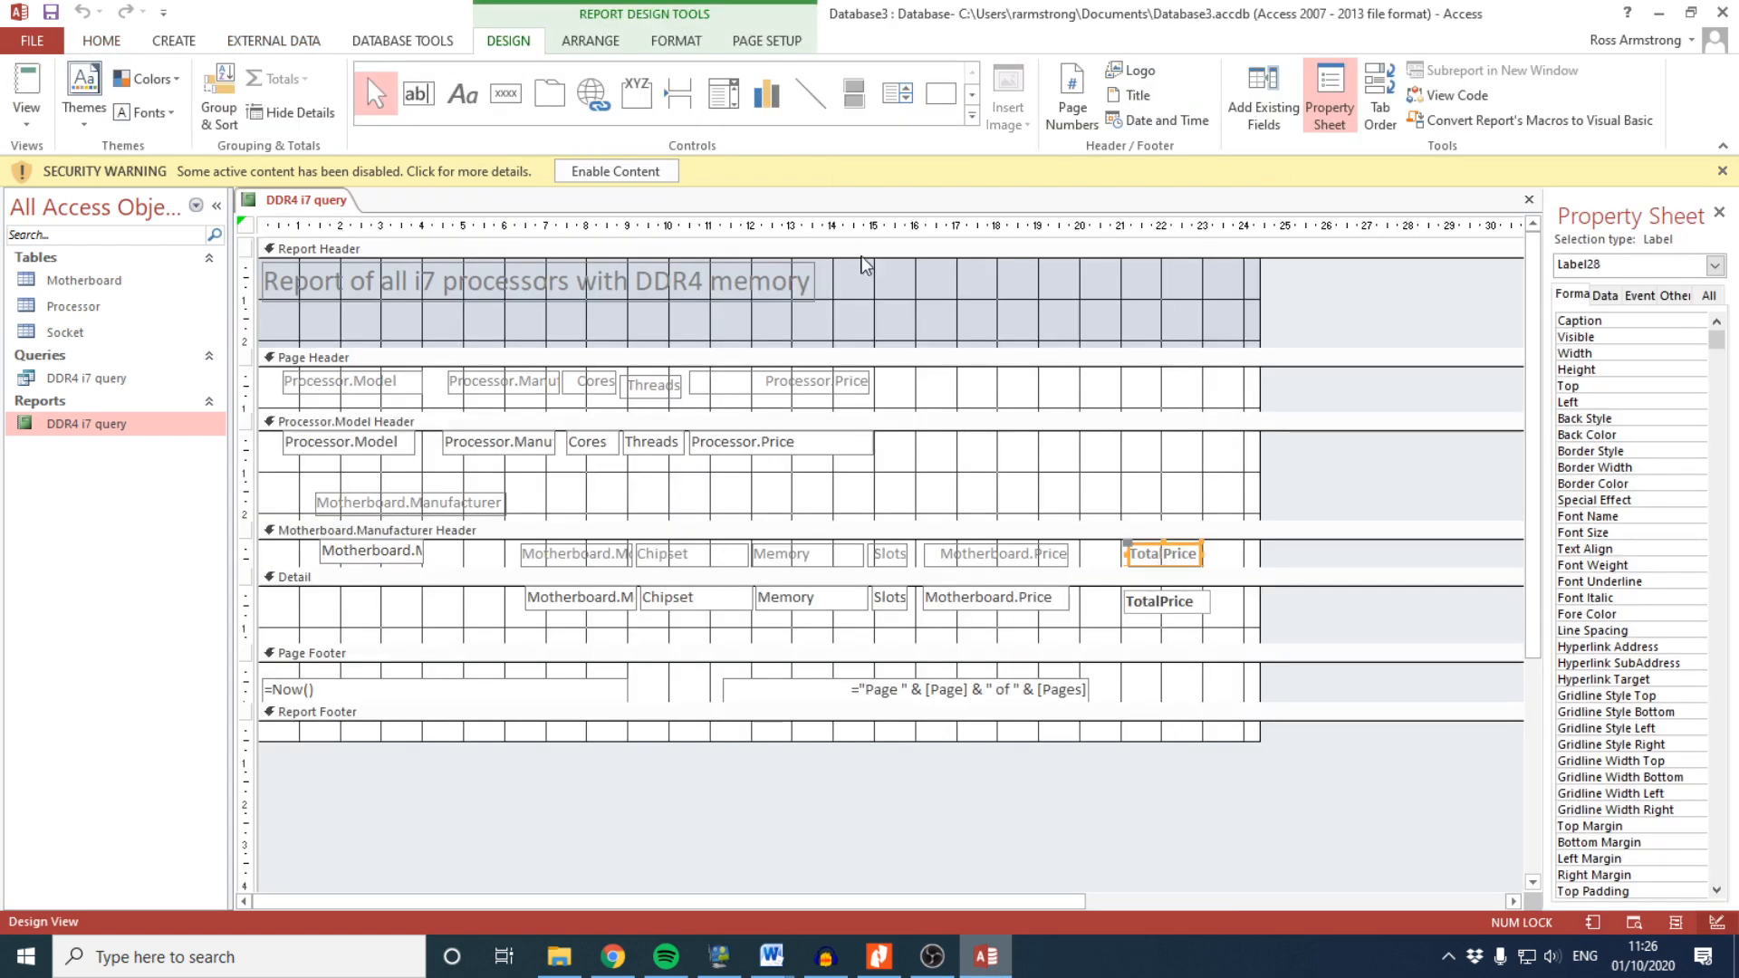
click(965, 556)
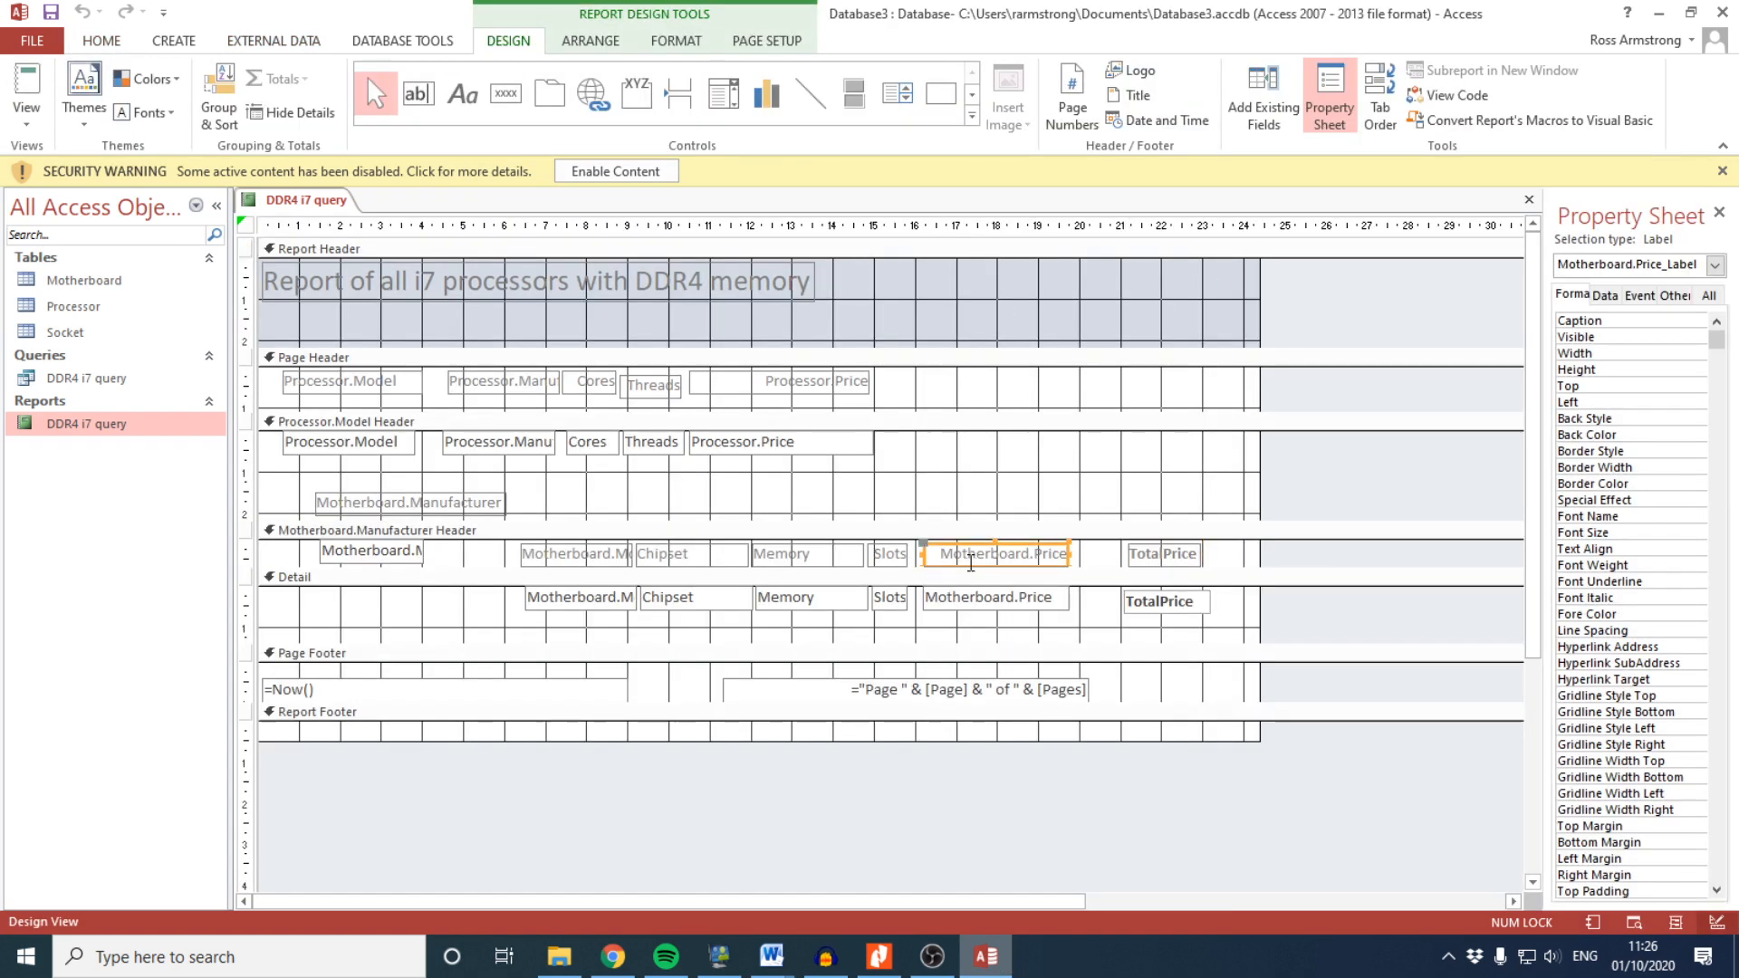
shift+click(980, 598)
drag(1074, 556, 1027, 556)
Move the TotalPrice label and field left so they sit directly beside Motherboard.Price
click(1162, 554)
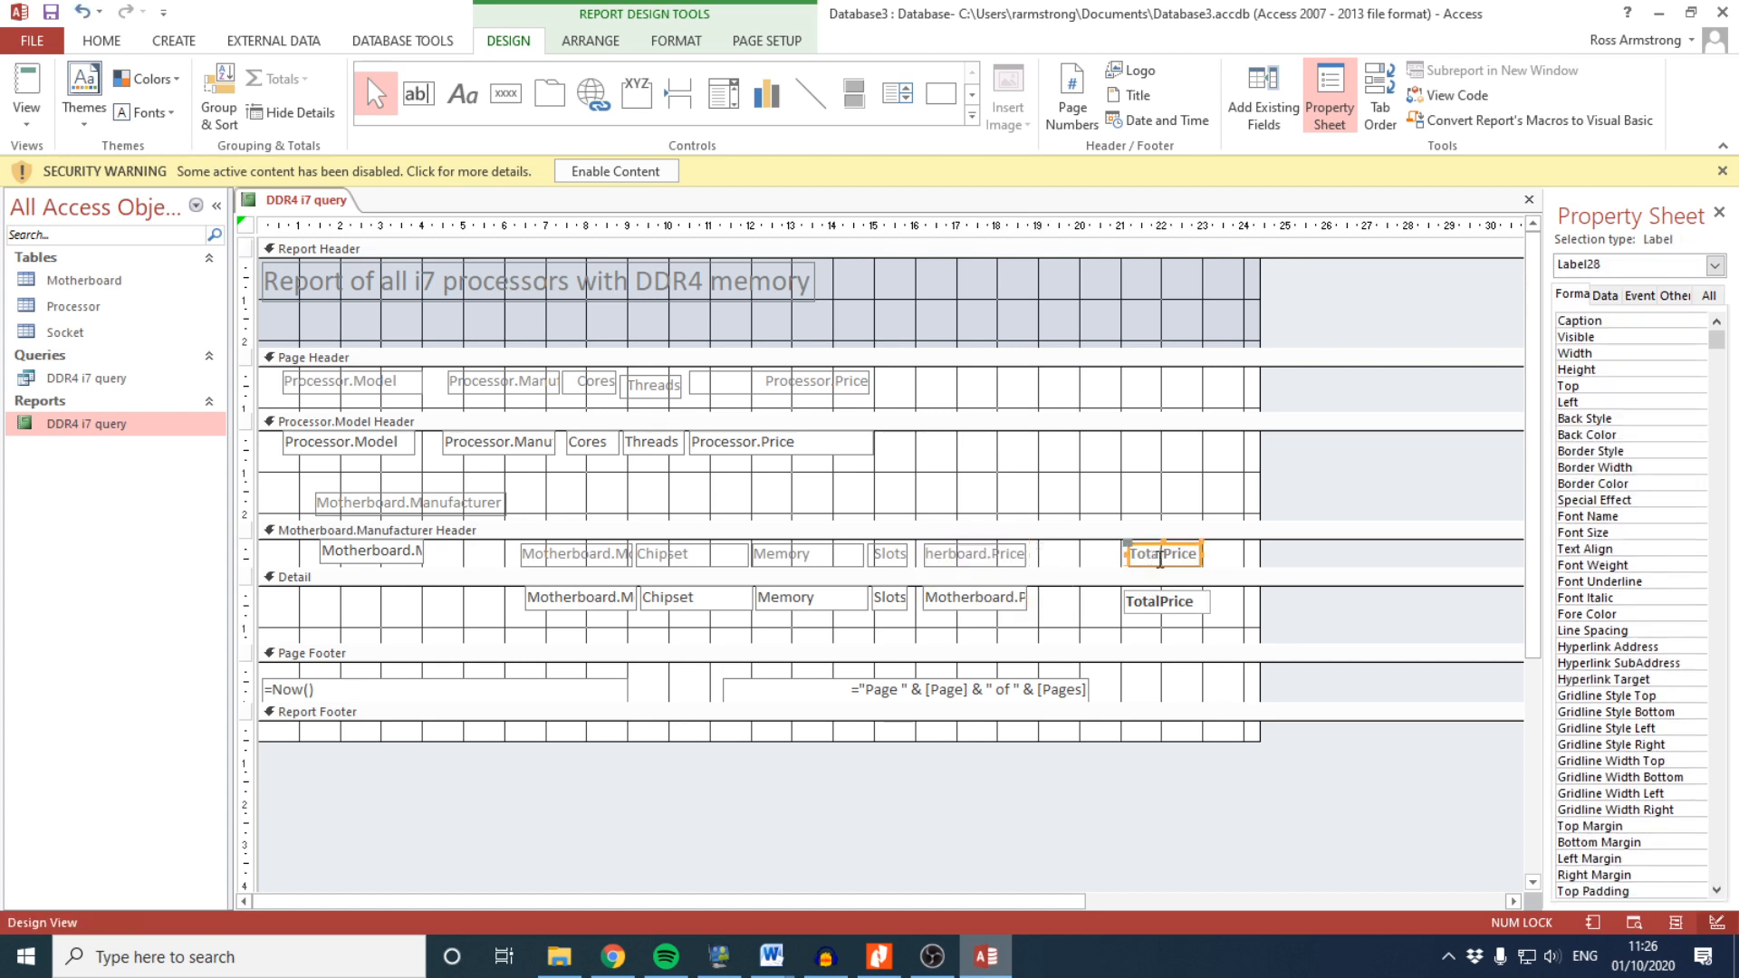
shift+click(1166, 600)
drag(1157, 556, 1075, 554)
Shift all motherboard detail and TotalPrice labels and fields left together by about 1.4 cm, closer to the manufacturer field
click(604, 553)
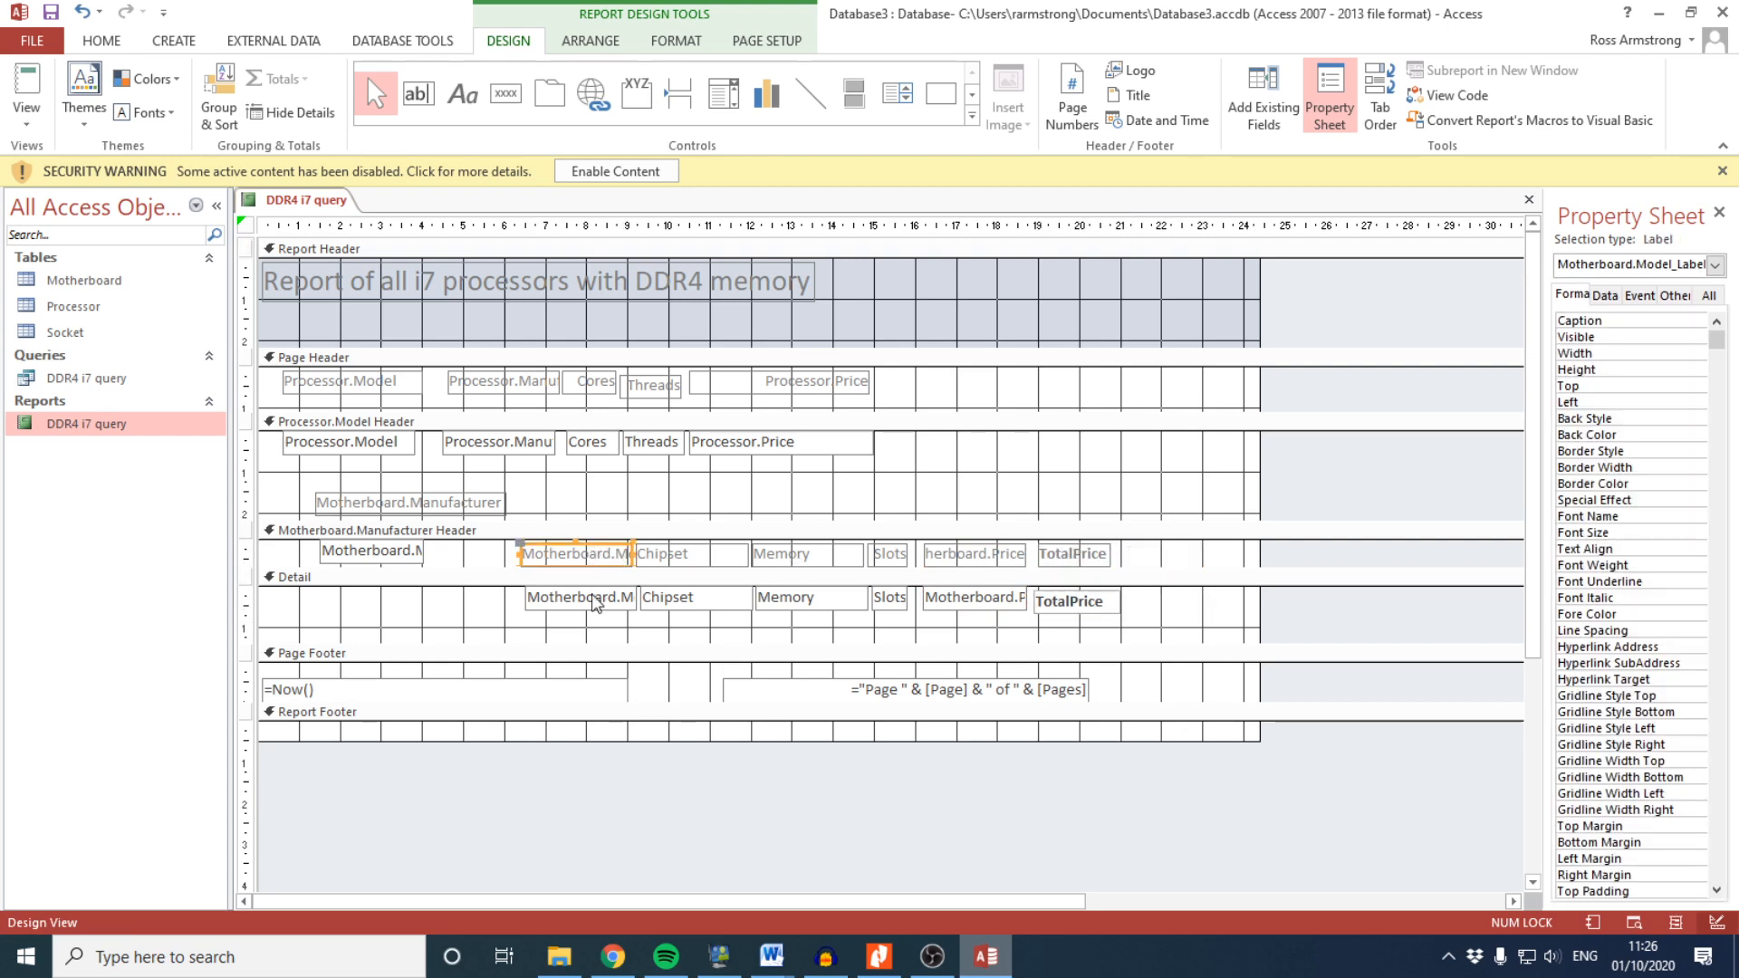
shift+click(586, 596)
shift+click(678, 557)
shift+click(688, 602)
shift+click(804, 559)
shift+click(820, 600)
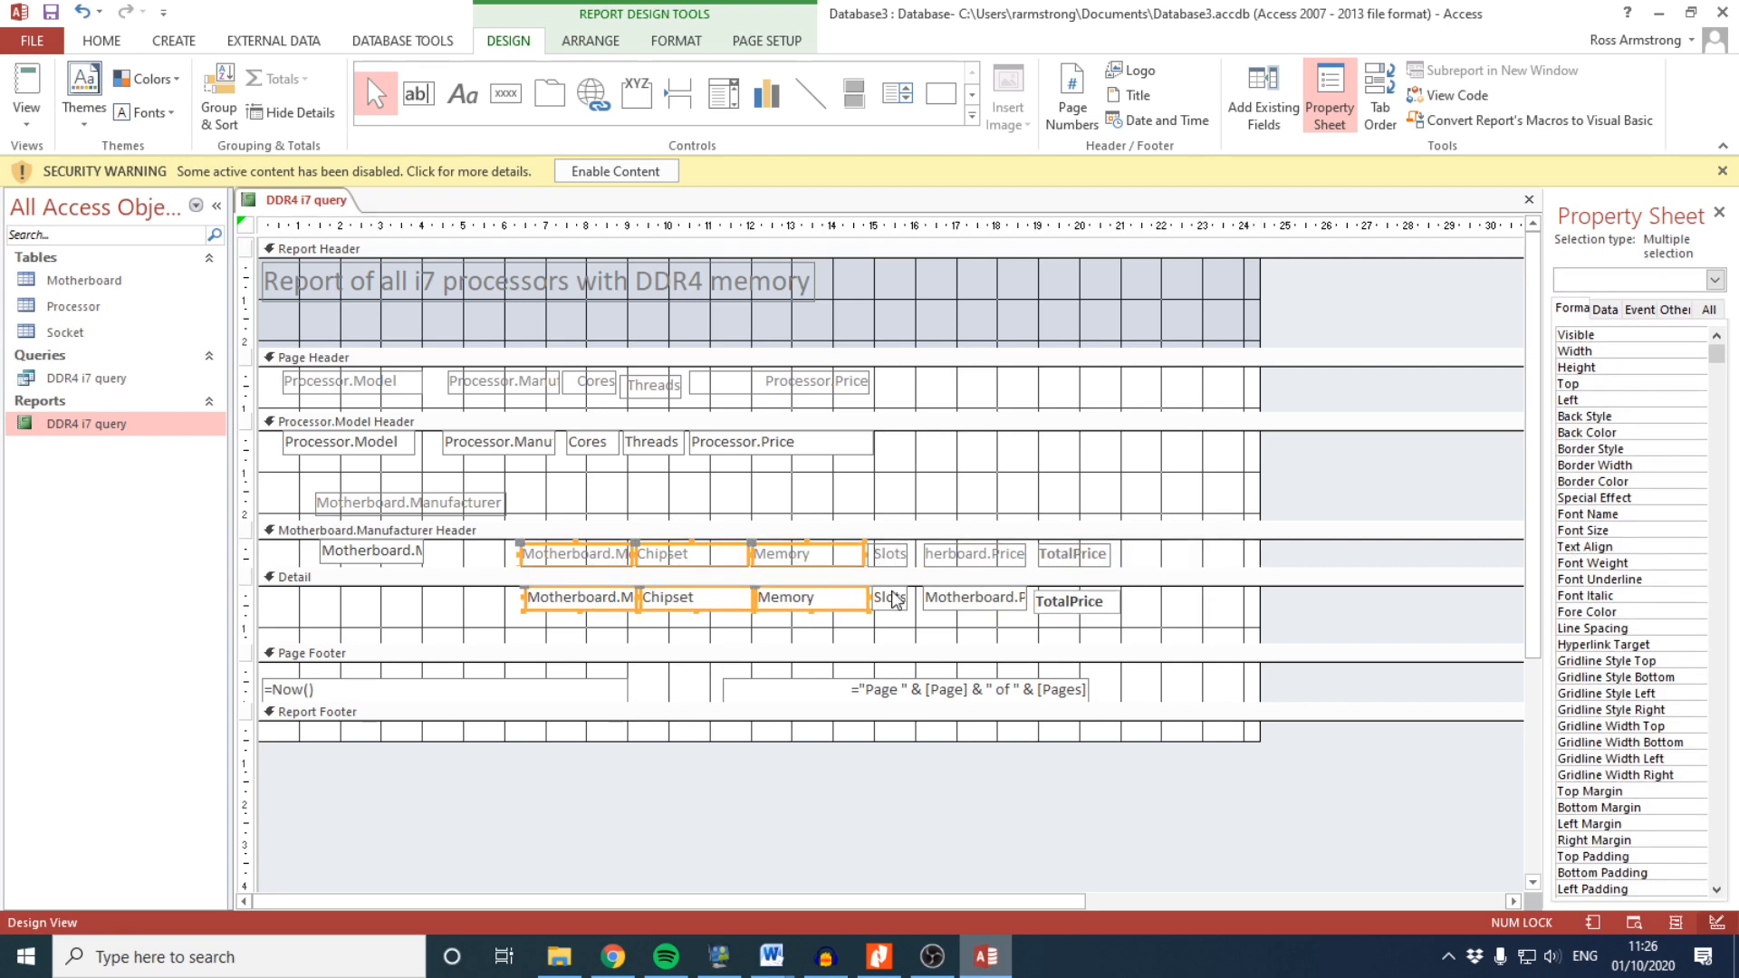
shift+click(892, 556)
shift+click(978, 554)
shift+click(982, 598)
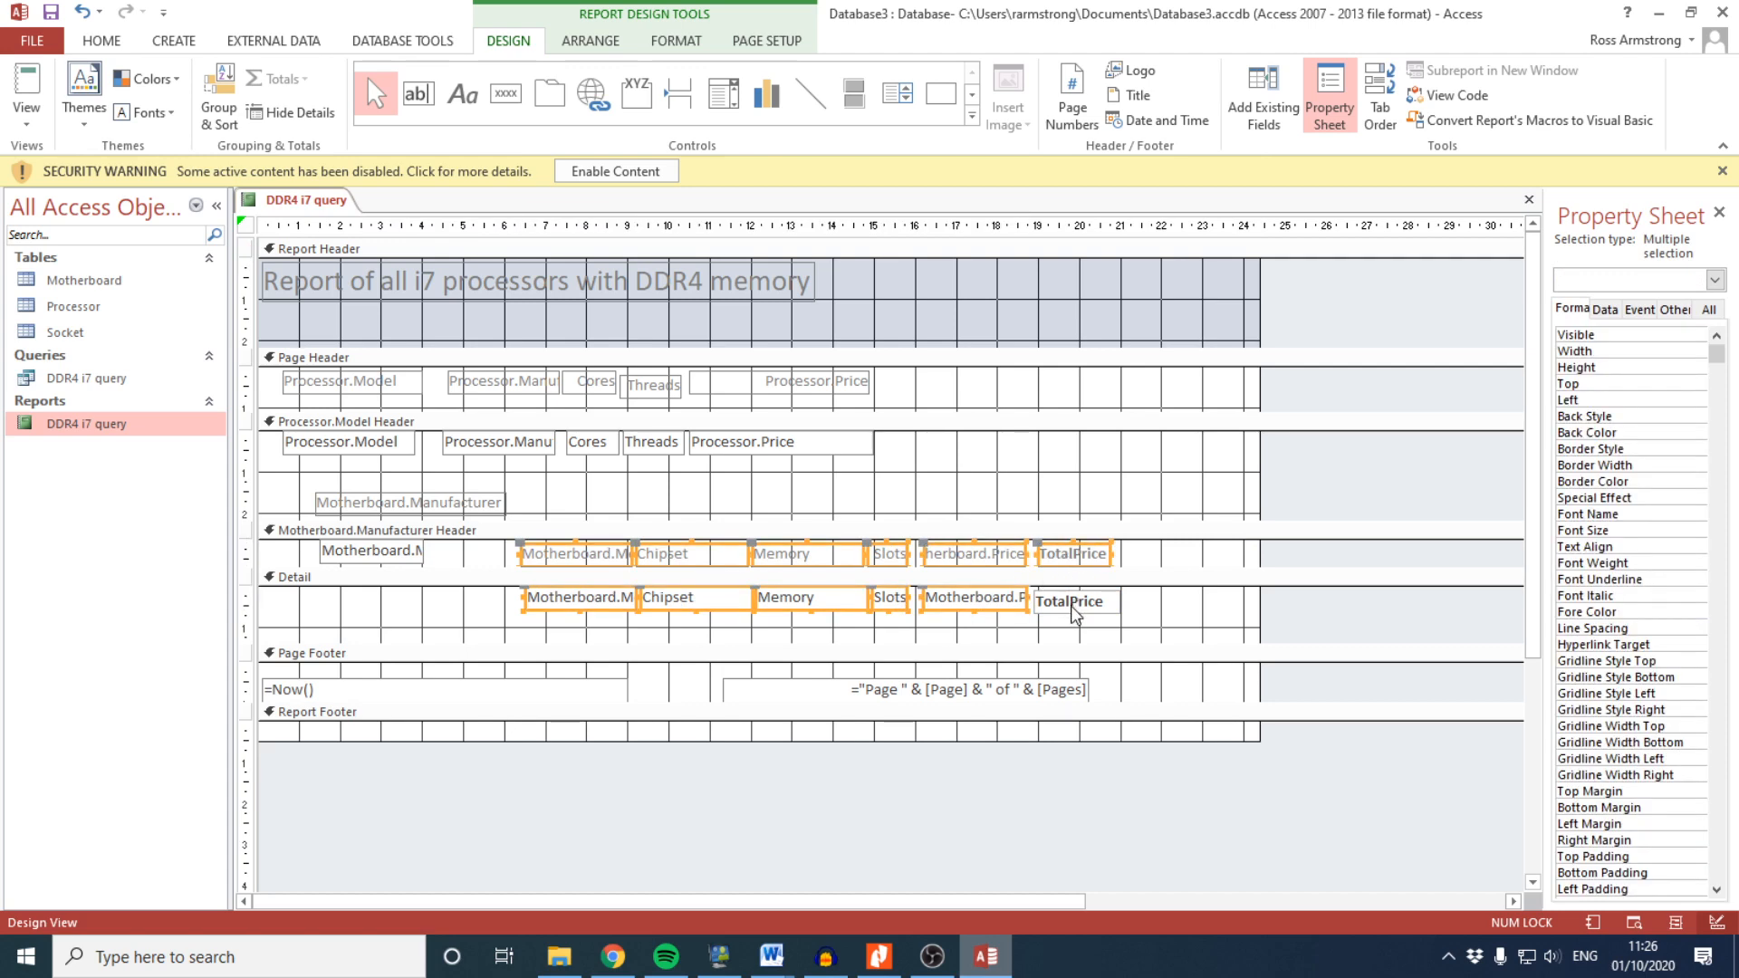
shift+click(1075, 602)
drag(675, 557, 619, 559)
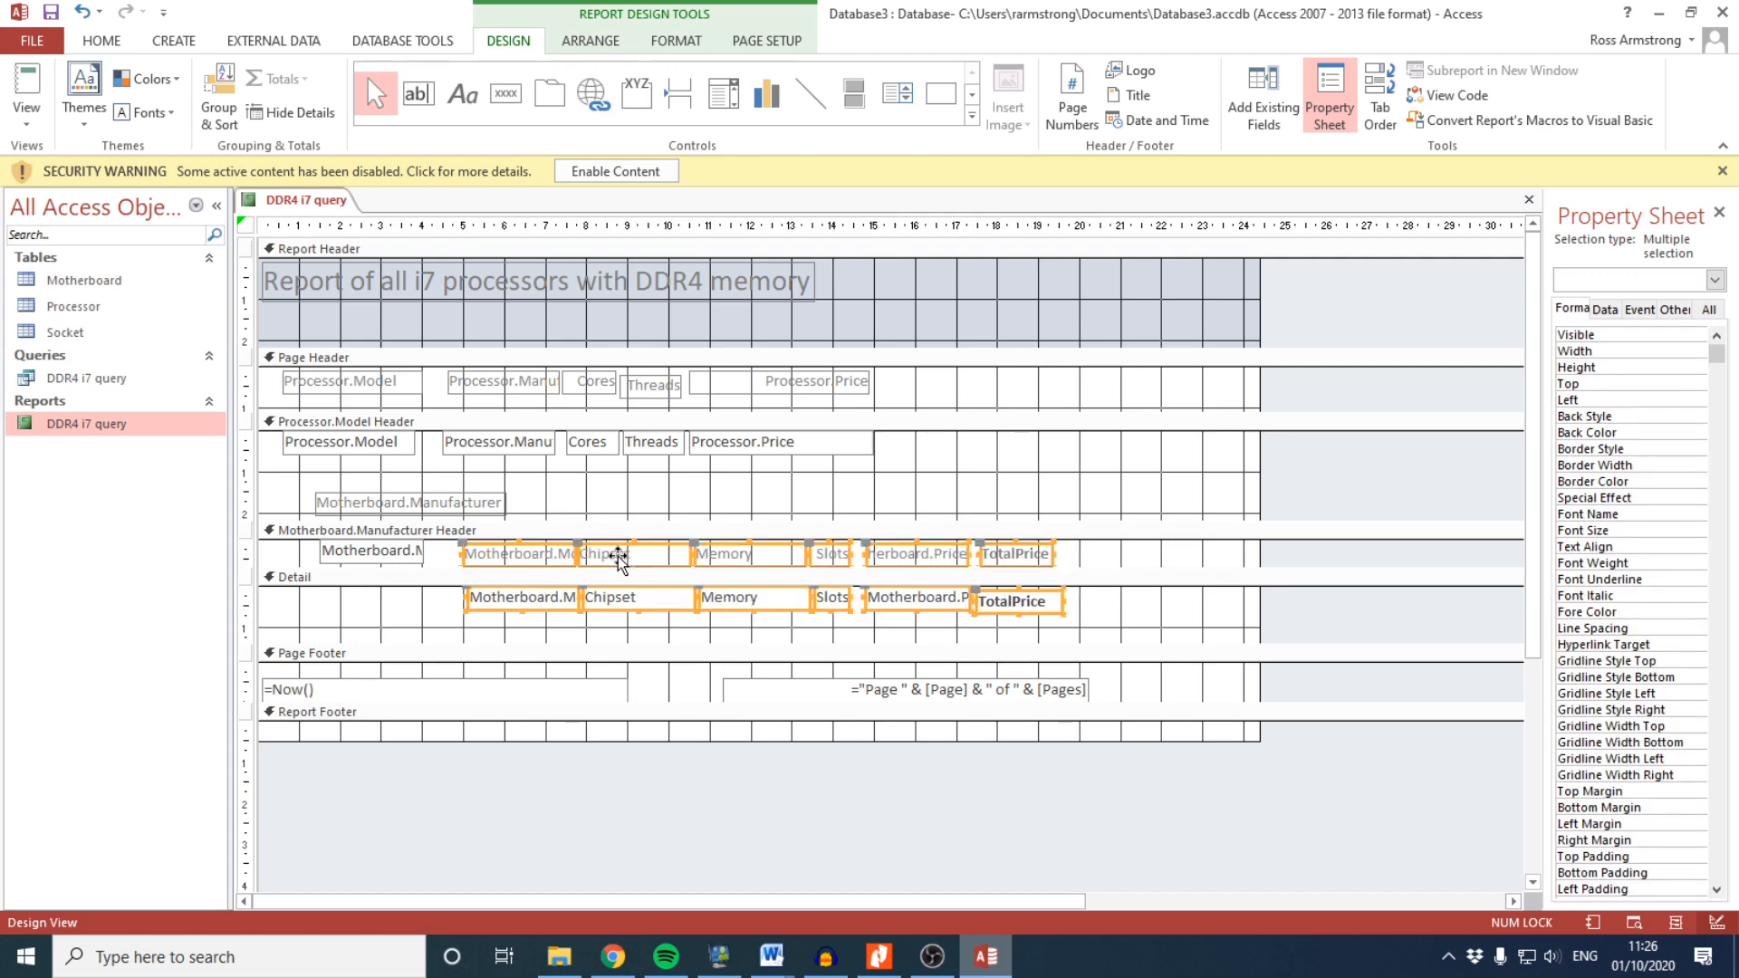
Reduce the report's width to about 20.5 cm and display it in Report View
click(1141, 594)
click(1263, 399)
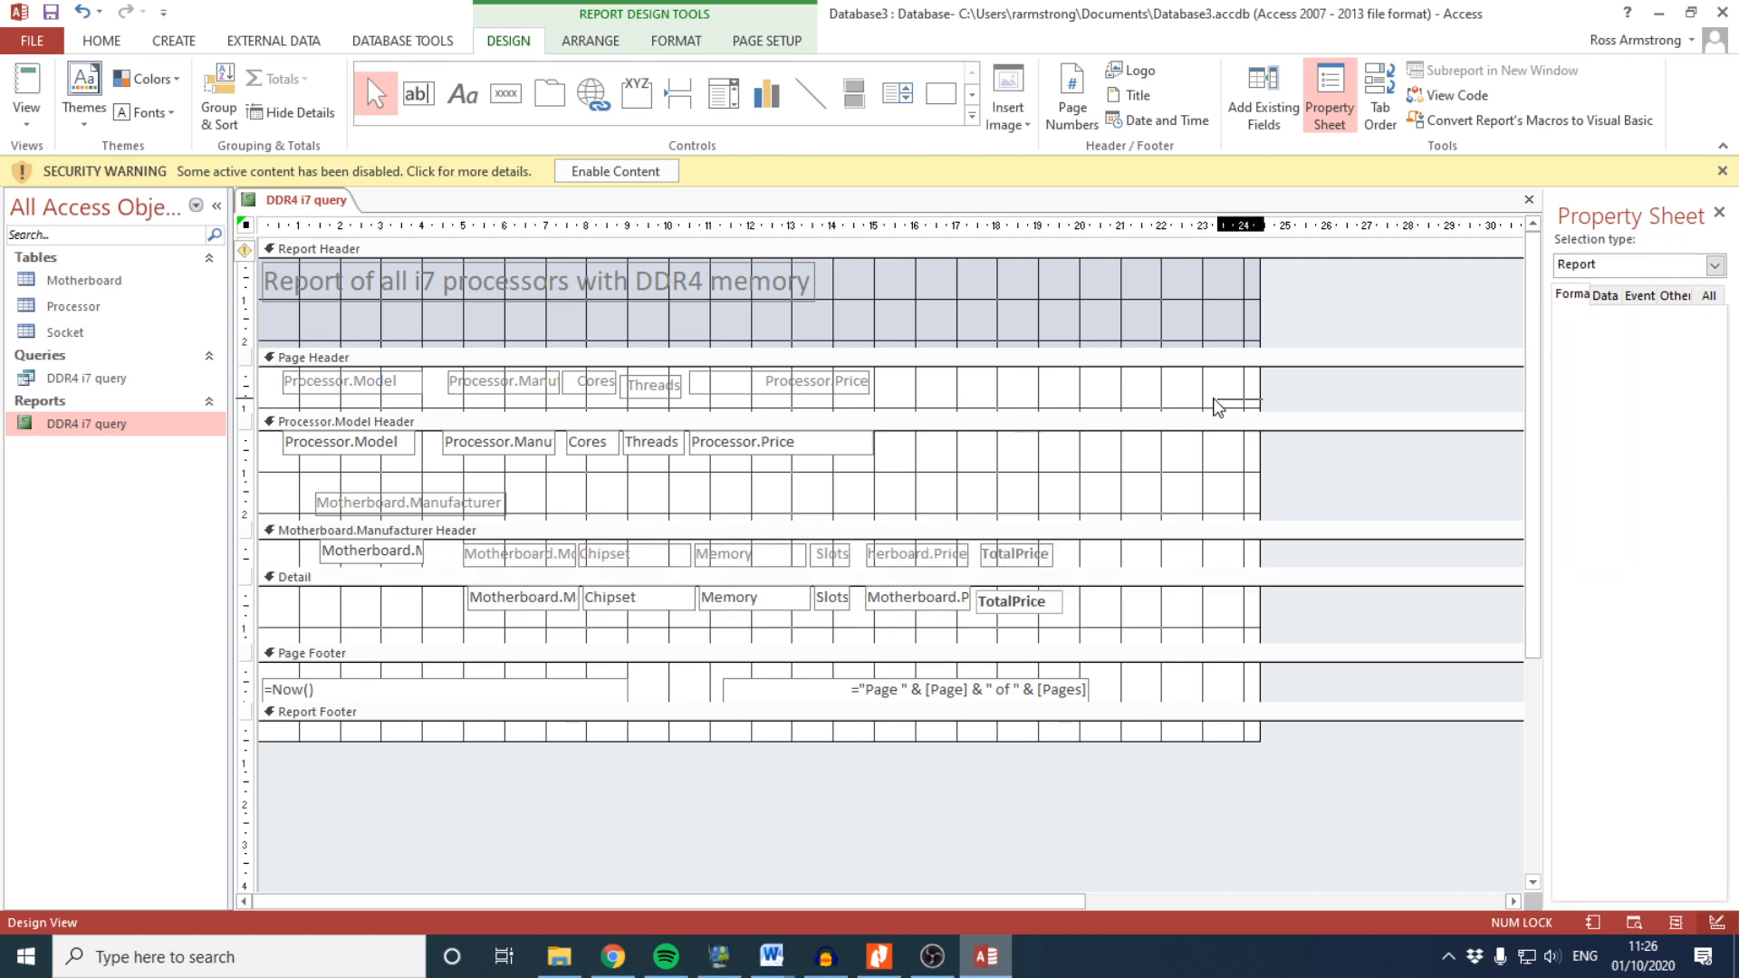
drag(1256, 389, 1100, 389)
click(26, 123)
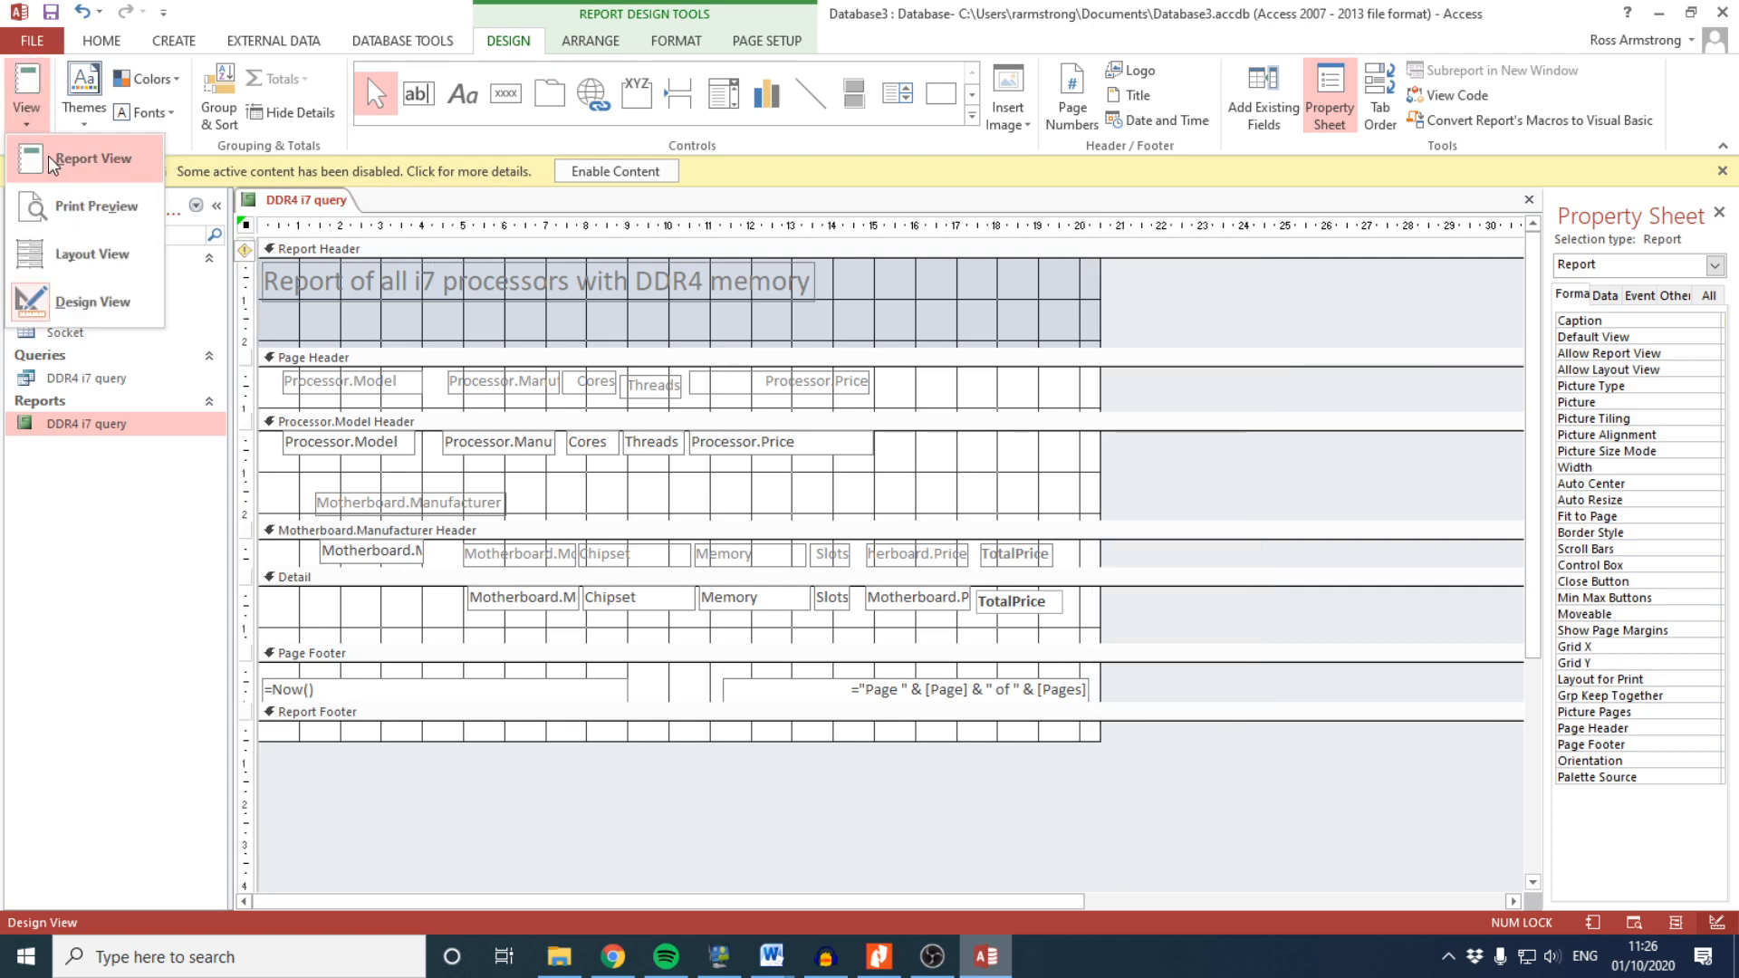
click(54, 159)
Try to export the report as a PDF over the existing DDR4 i7 query file in the March 20 folder
click(272, 40)
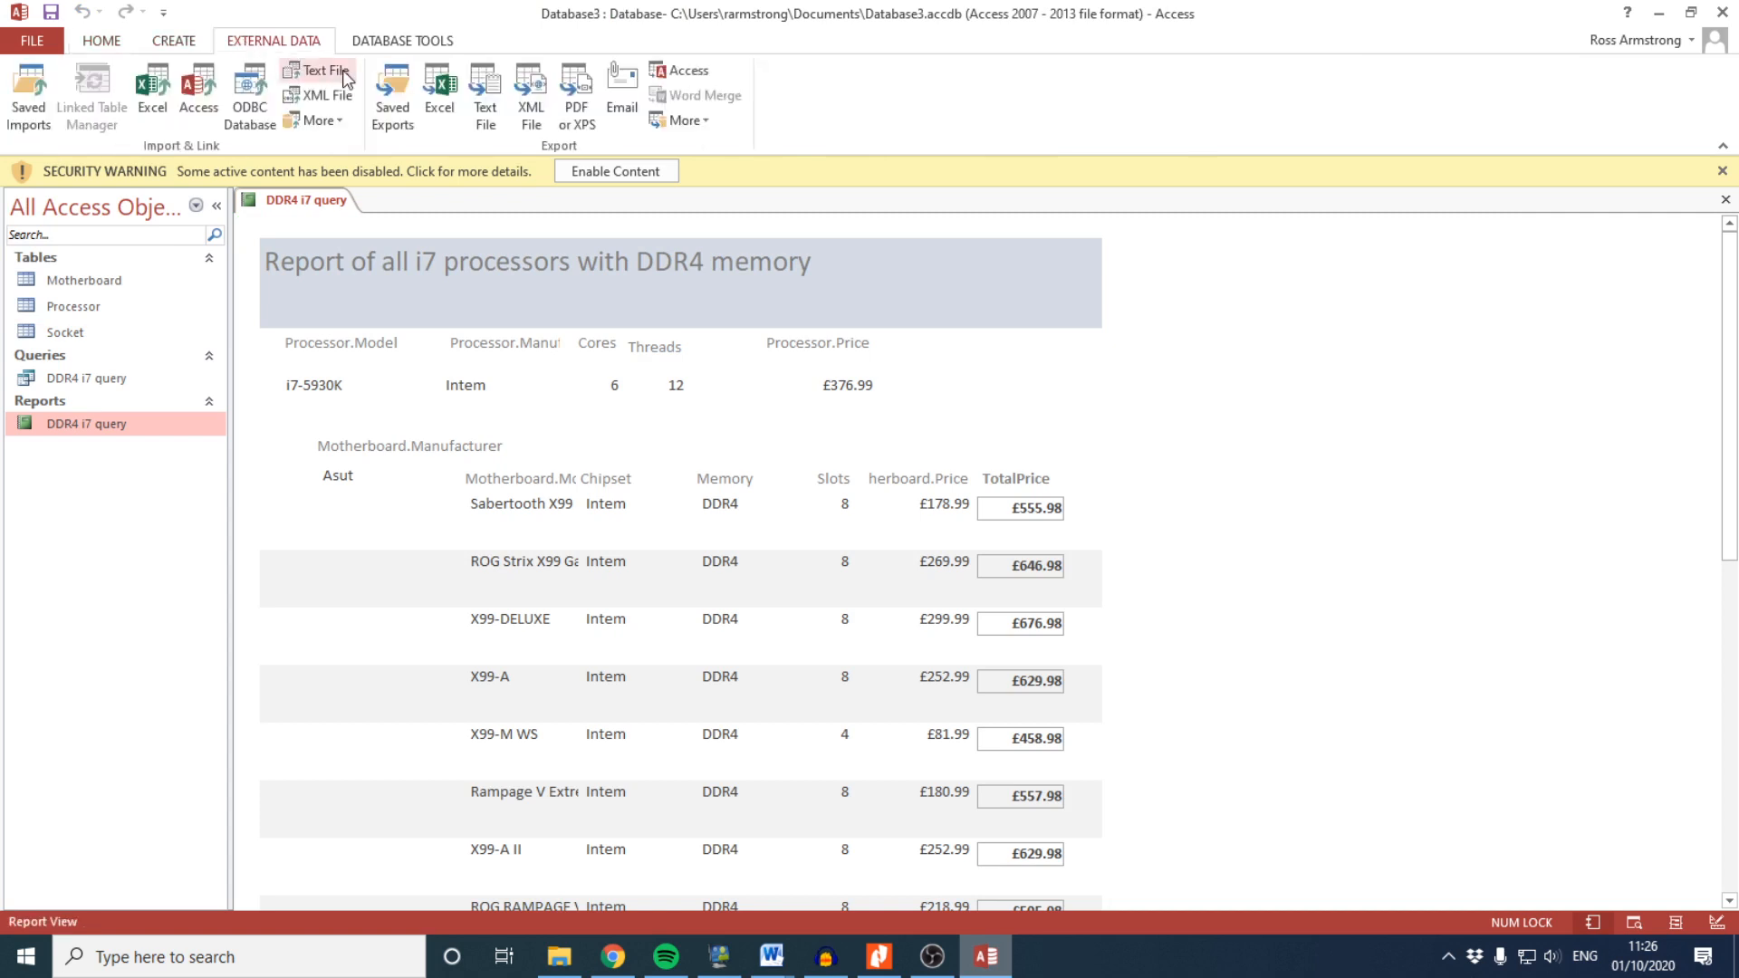
click(576, 99)
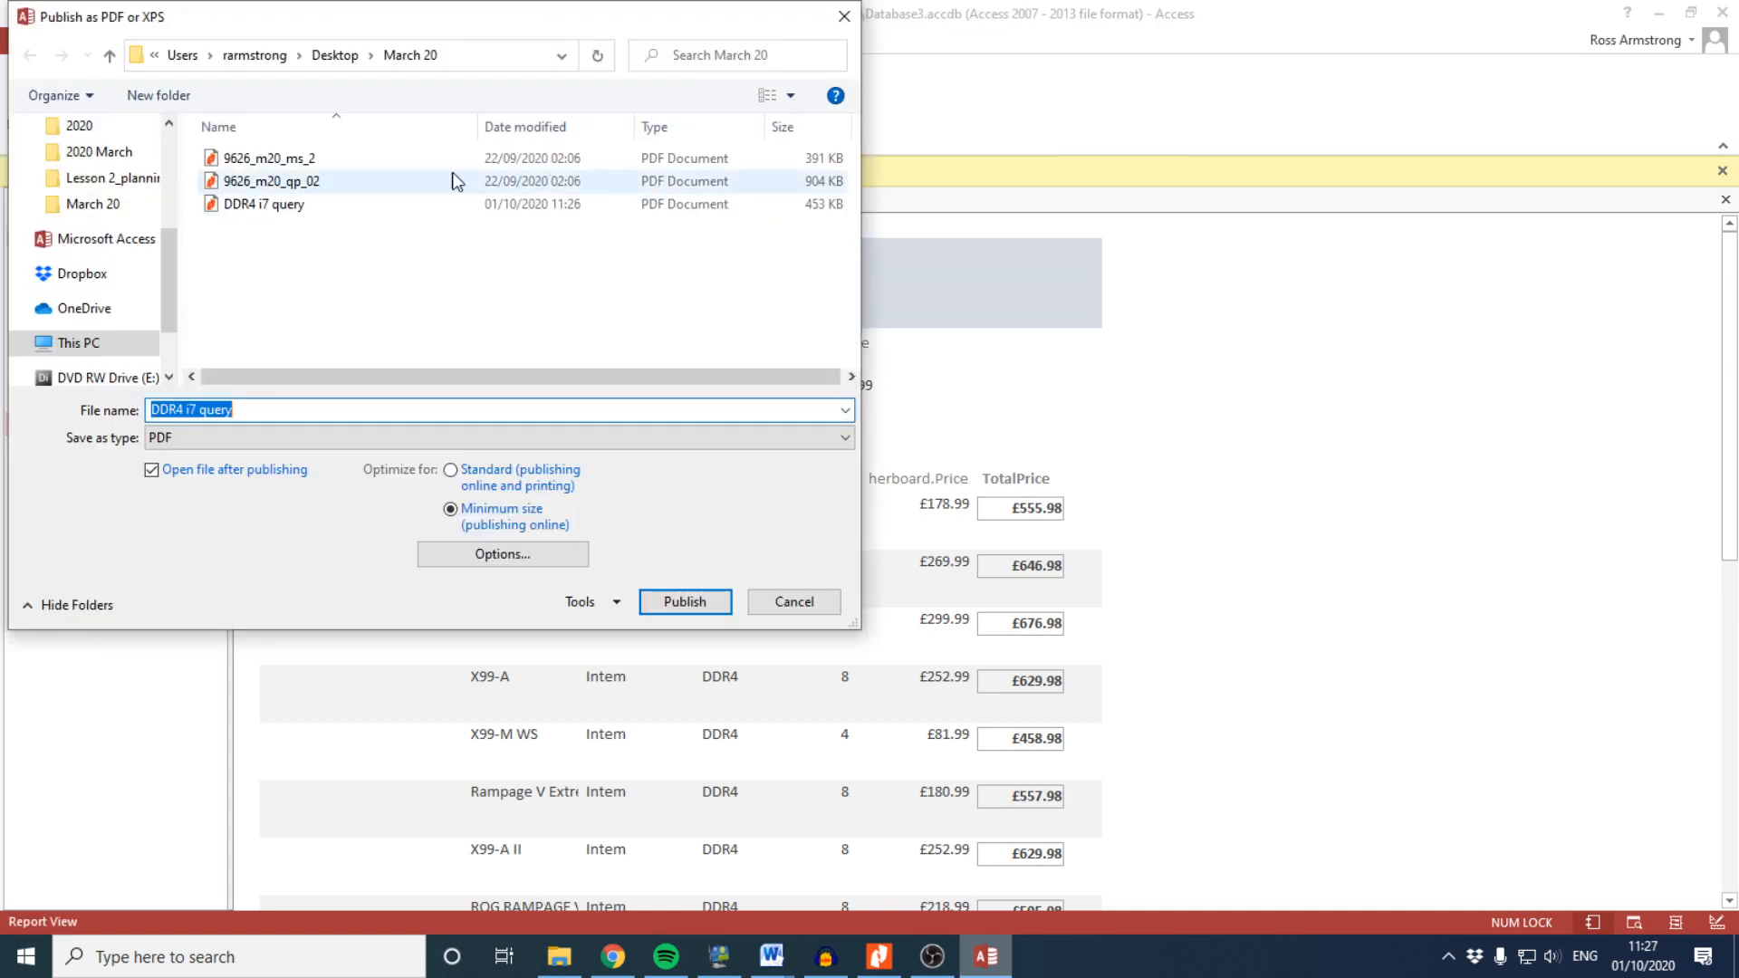
click(680, 603)
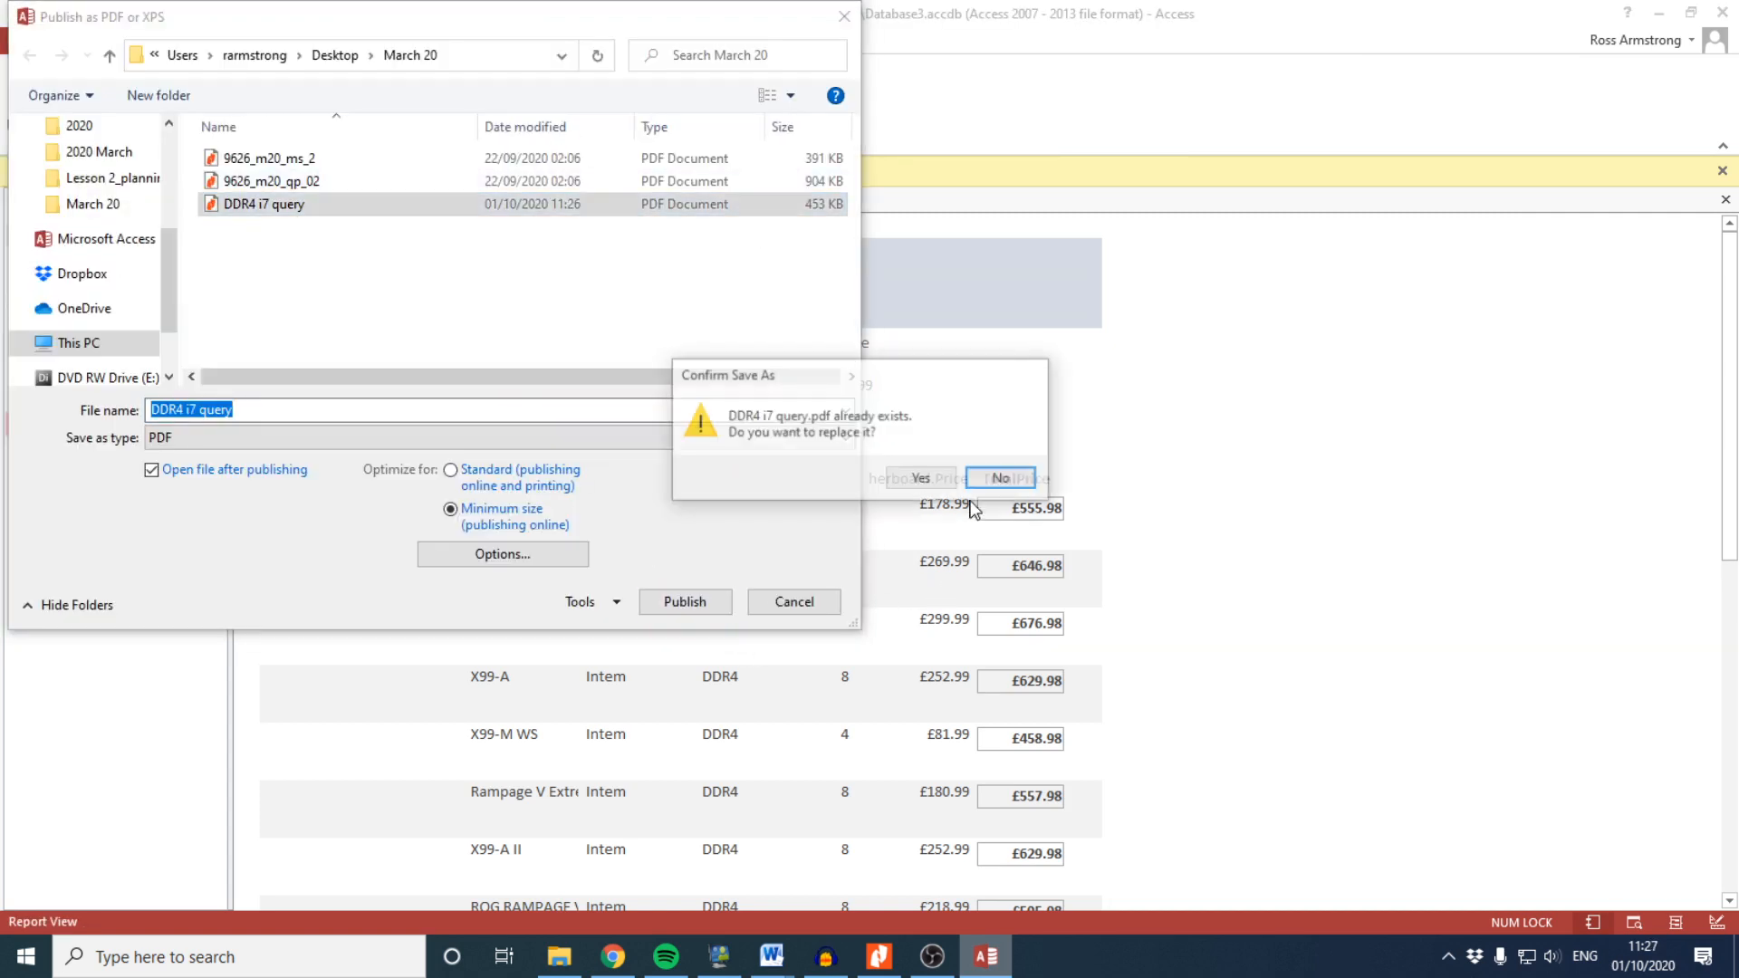
click(945, 483)
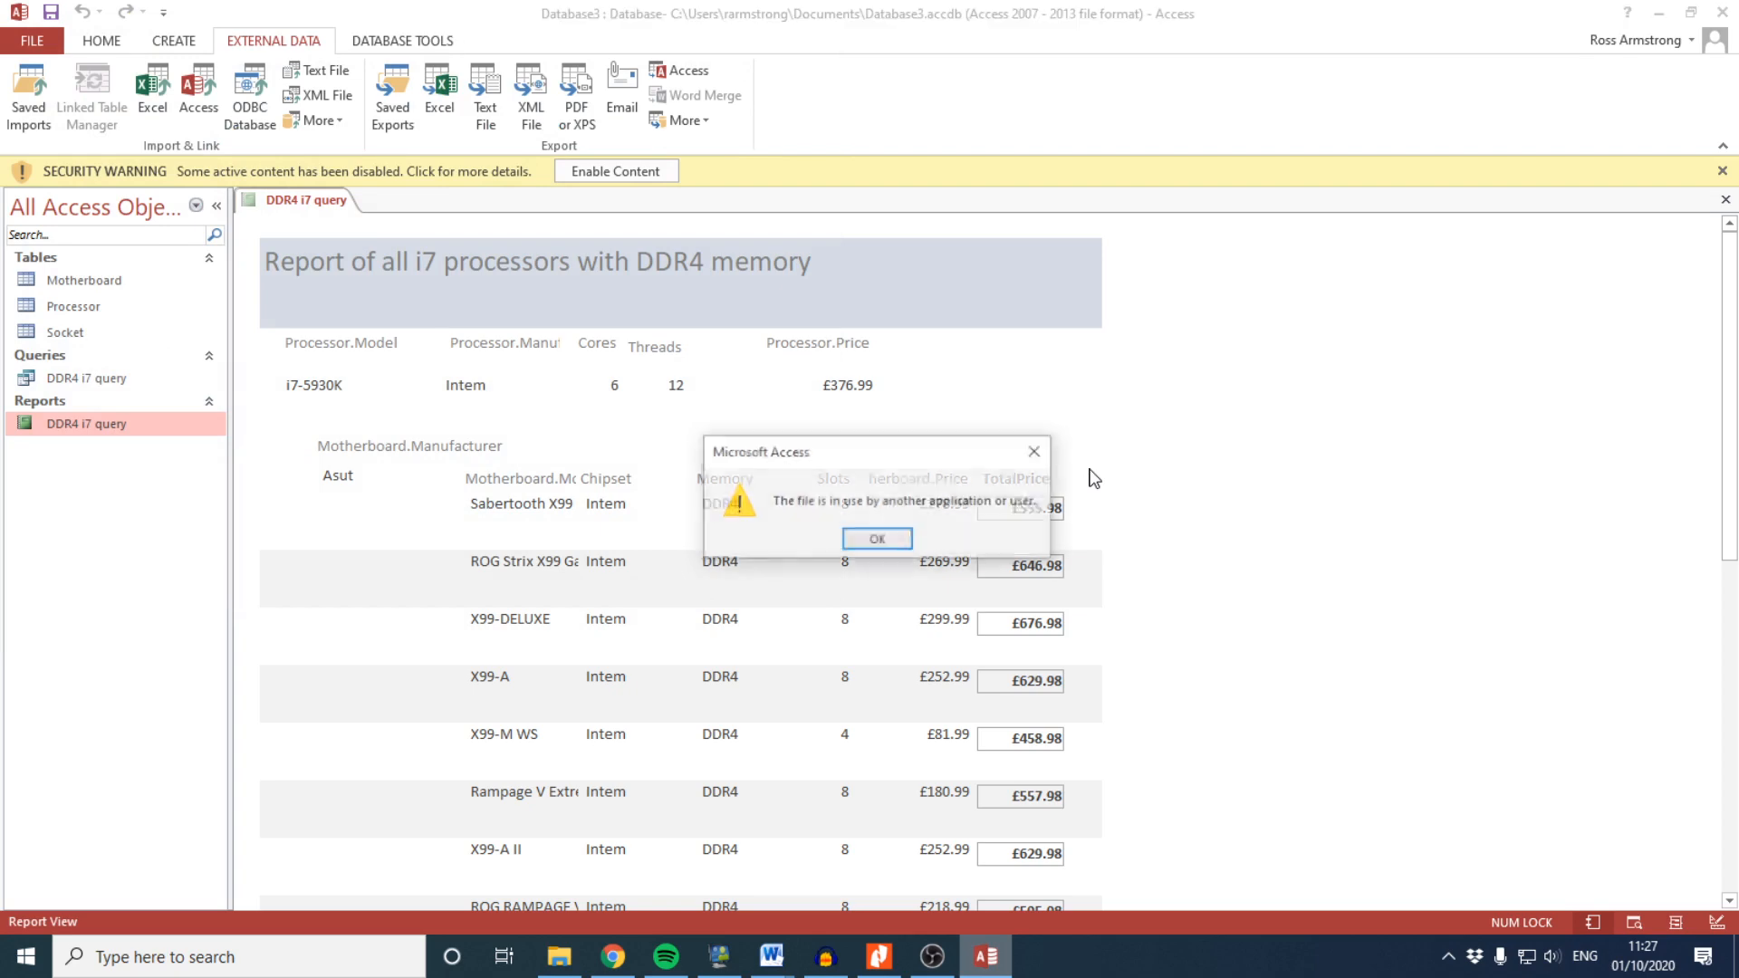
click(883, 541)
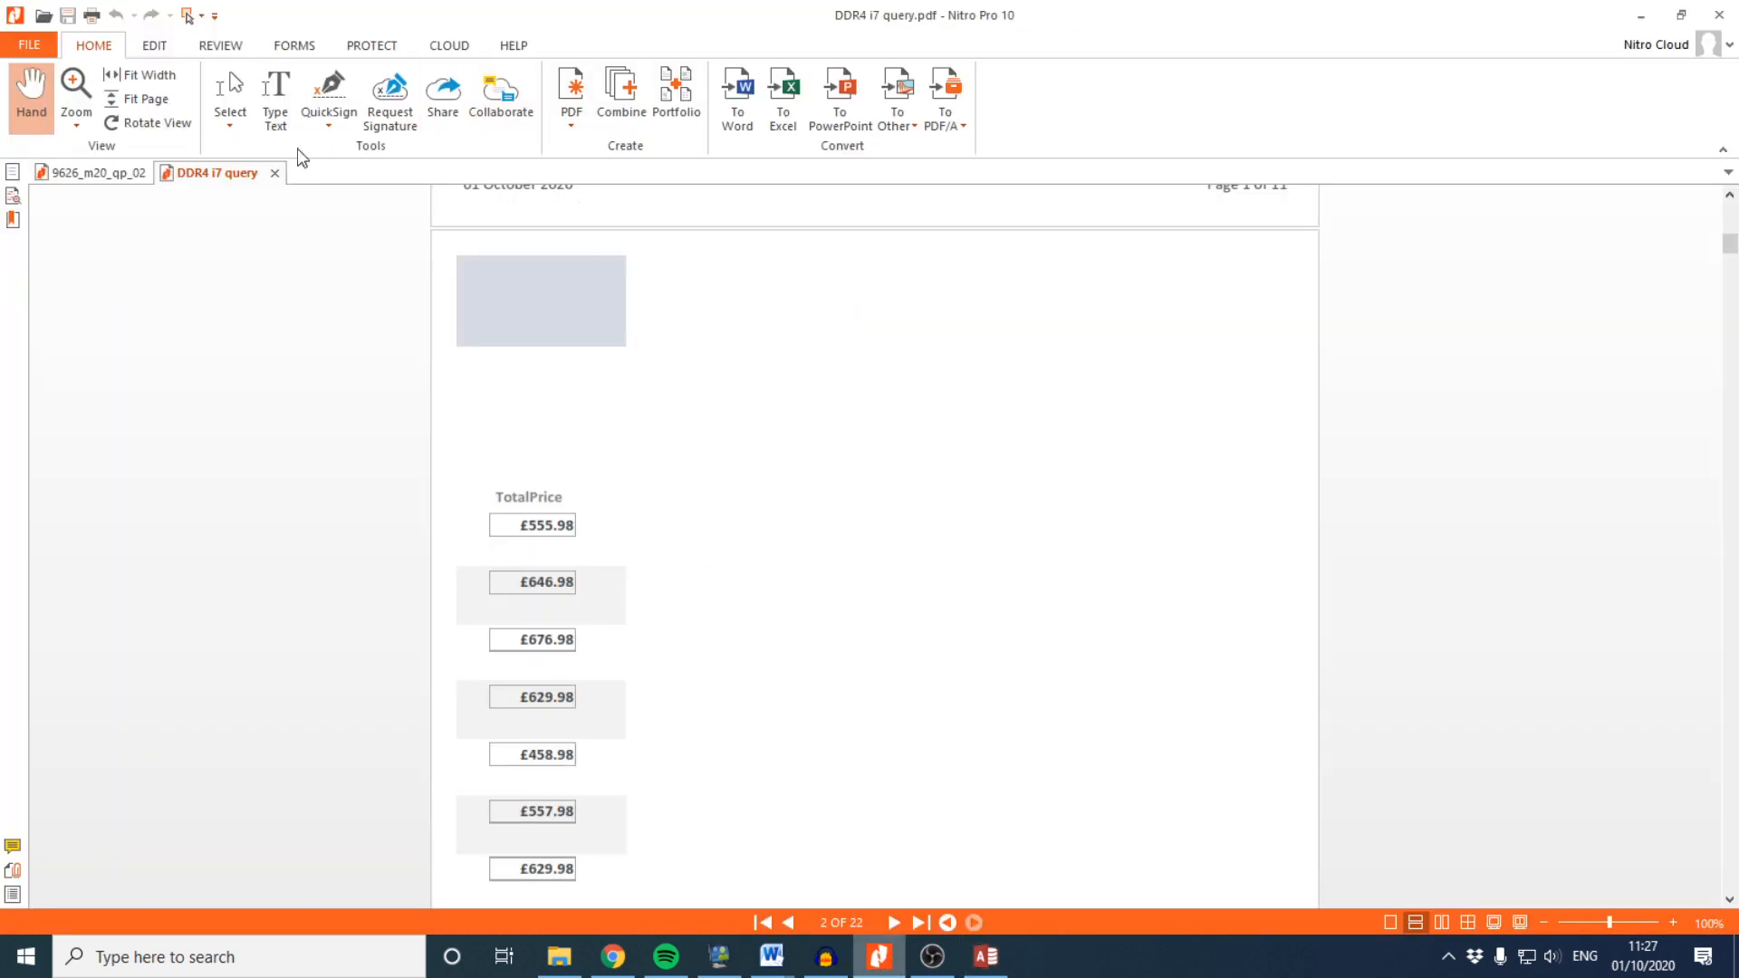
Close the open DDR4 i7 query PDF in Nitro Pro and export the report from Access again, replacing the existing file
click(275, 173)
key(alt+Tab)
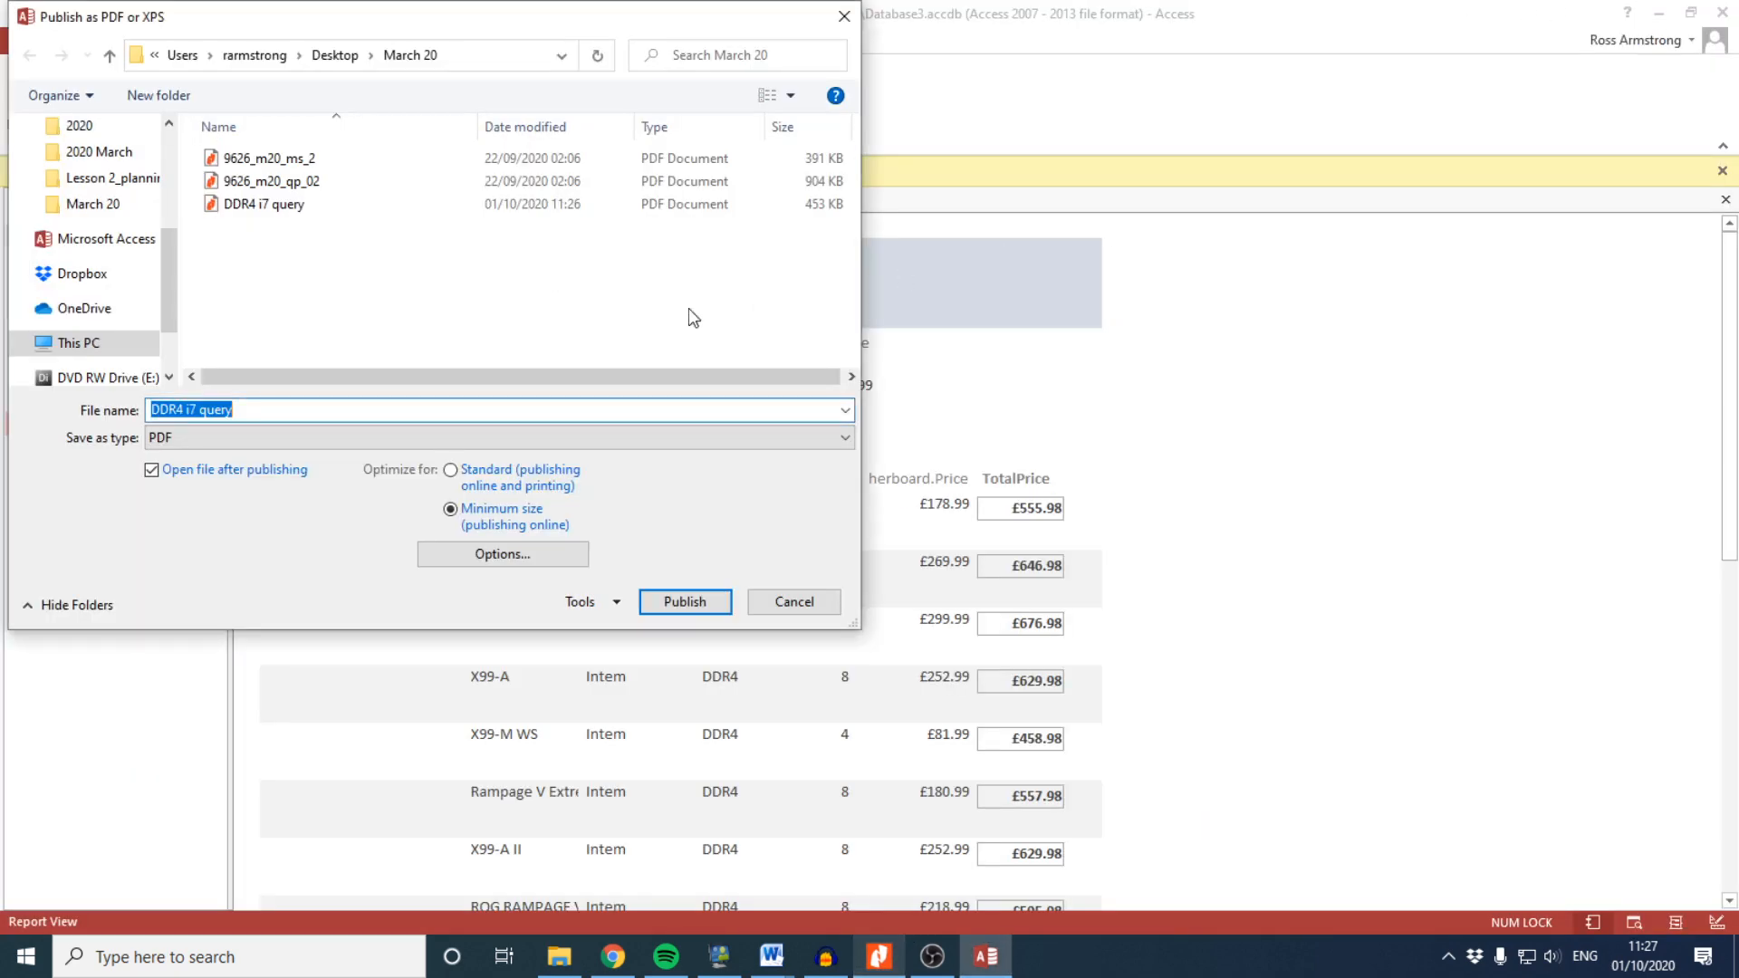
click(644, 602)
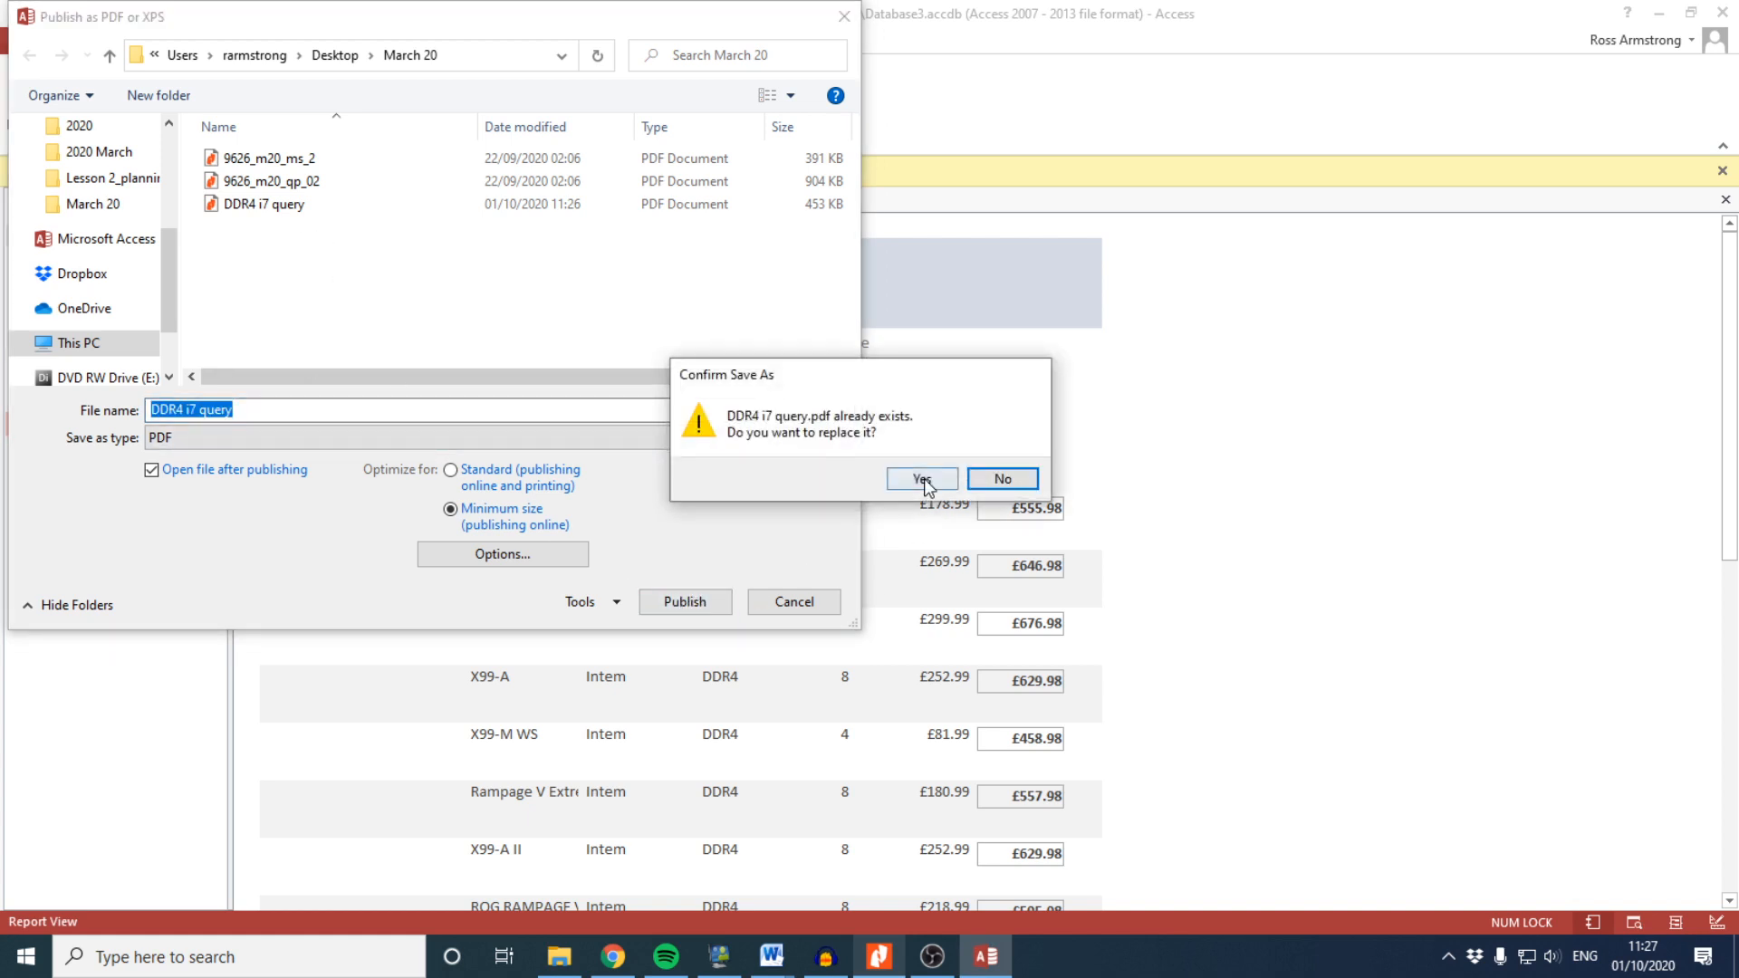
click(924, 477)
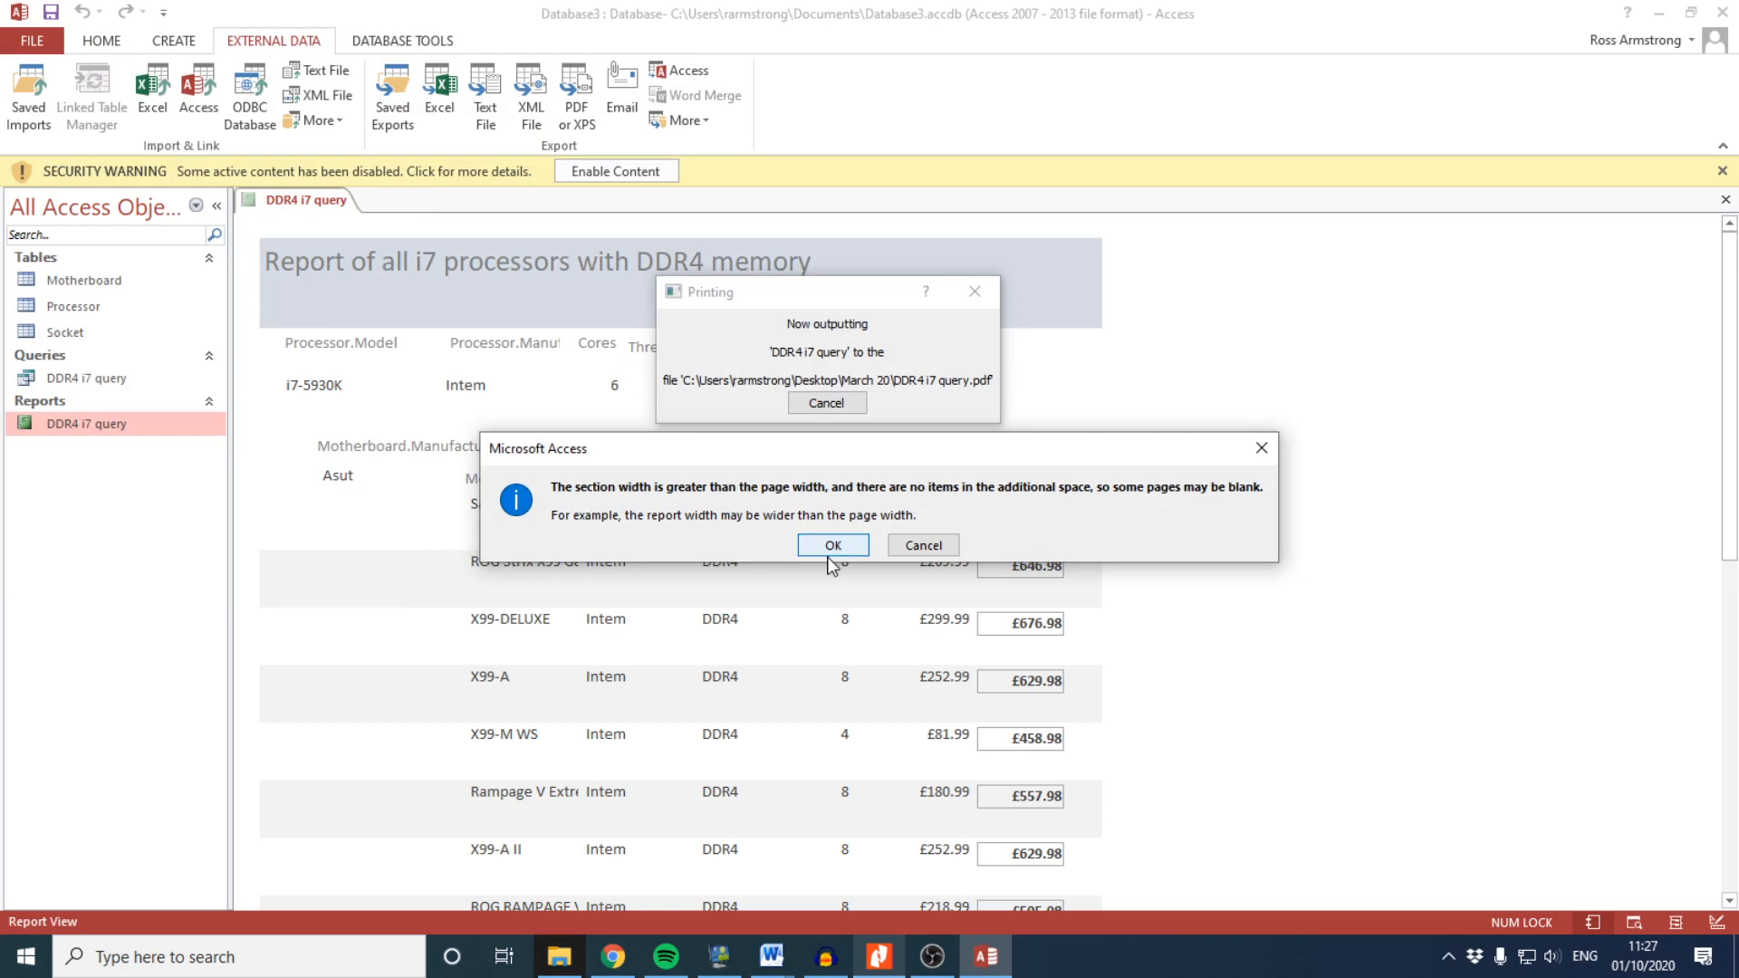
click(833, 546)
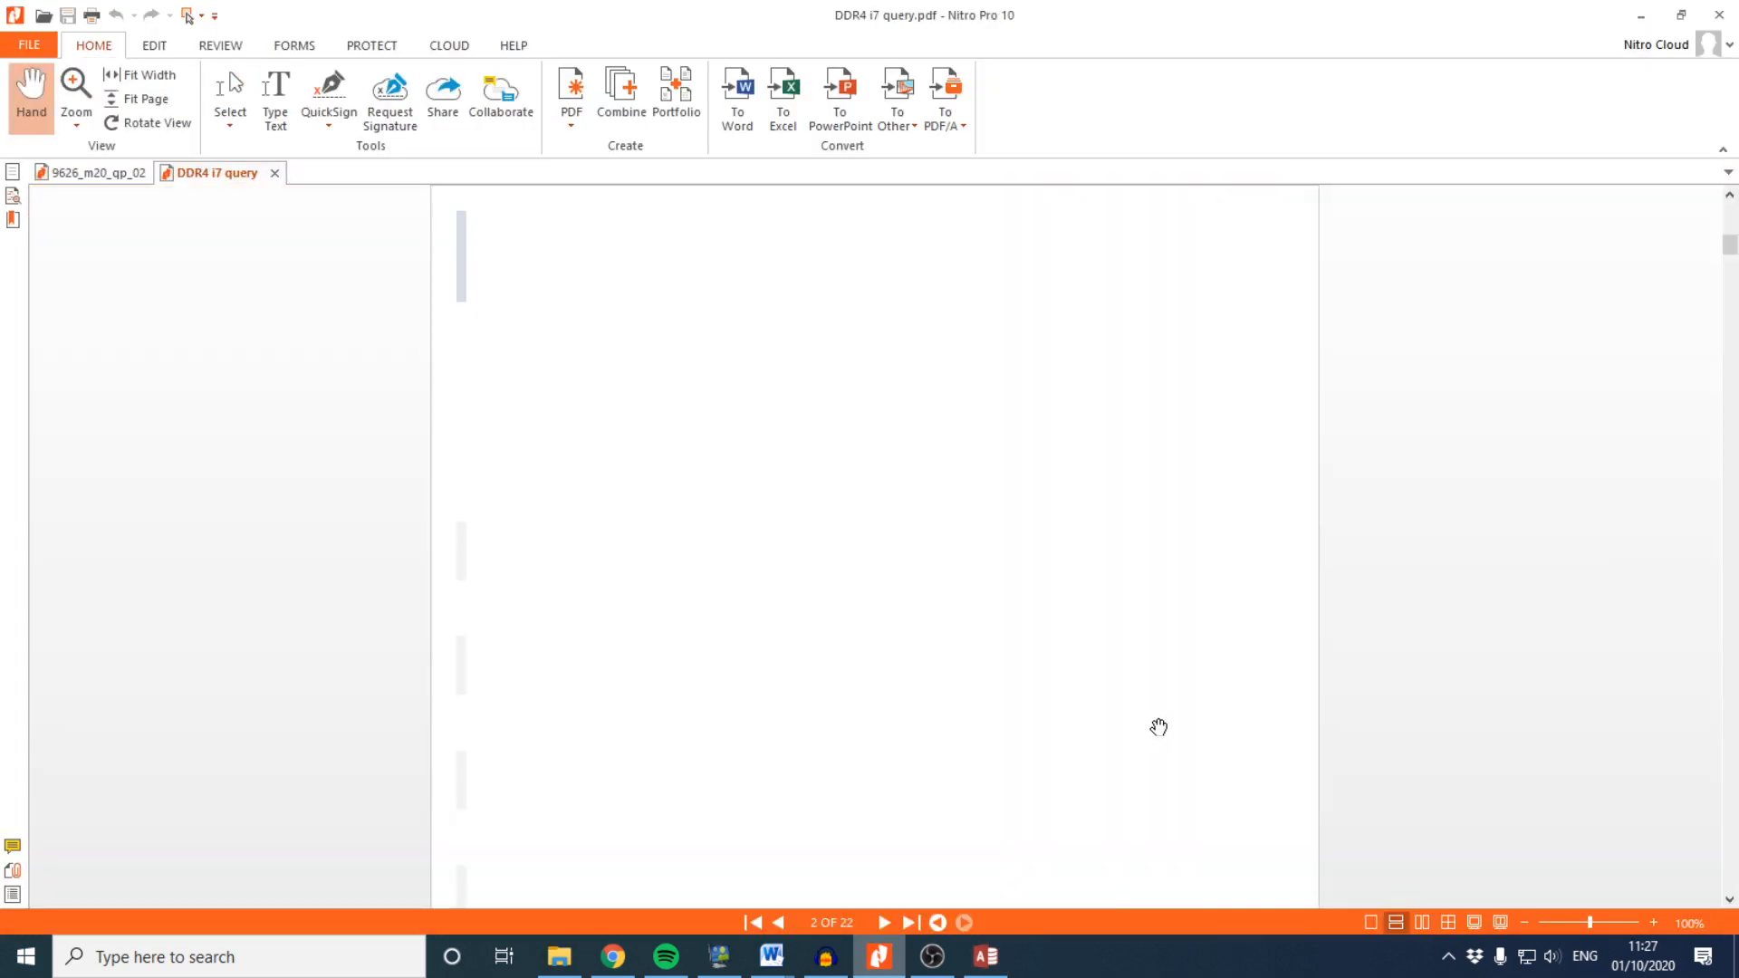
Check the exported PDF's page width, close it, and finish the export in Access without saving the export steps
scroll(933, 547, up, 10)
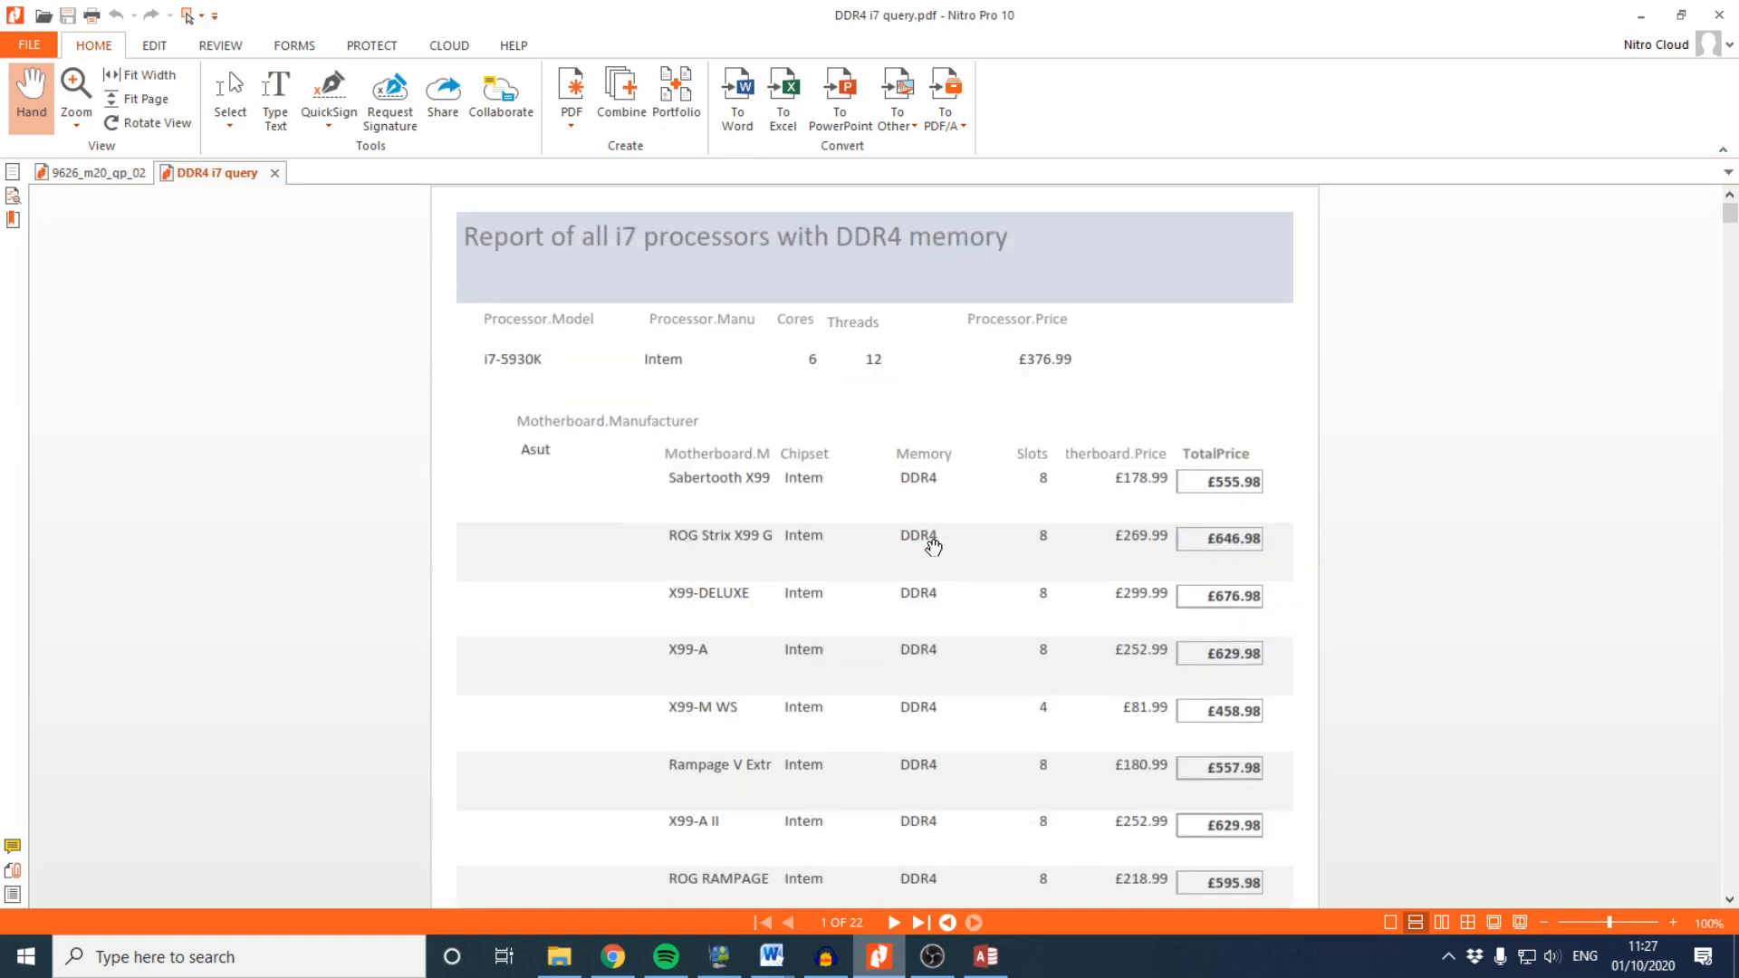
scroll(933, 547, down, 10)
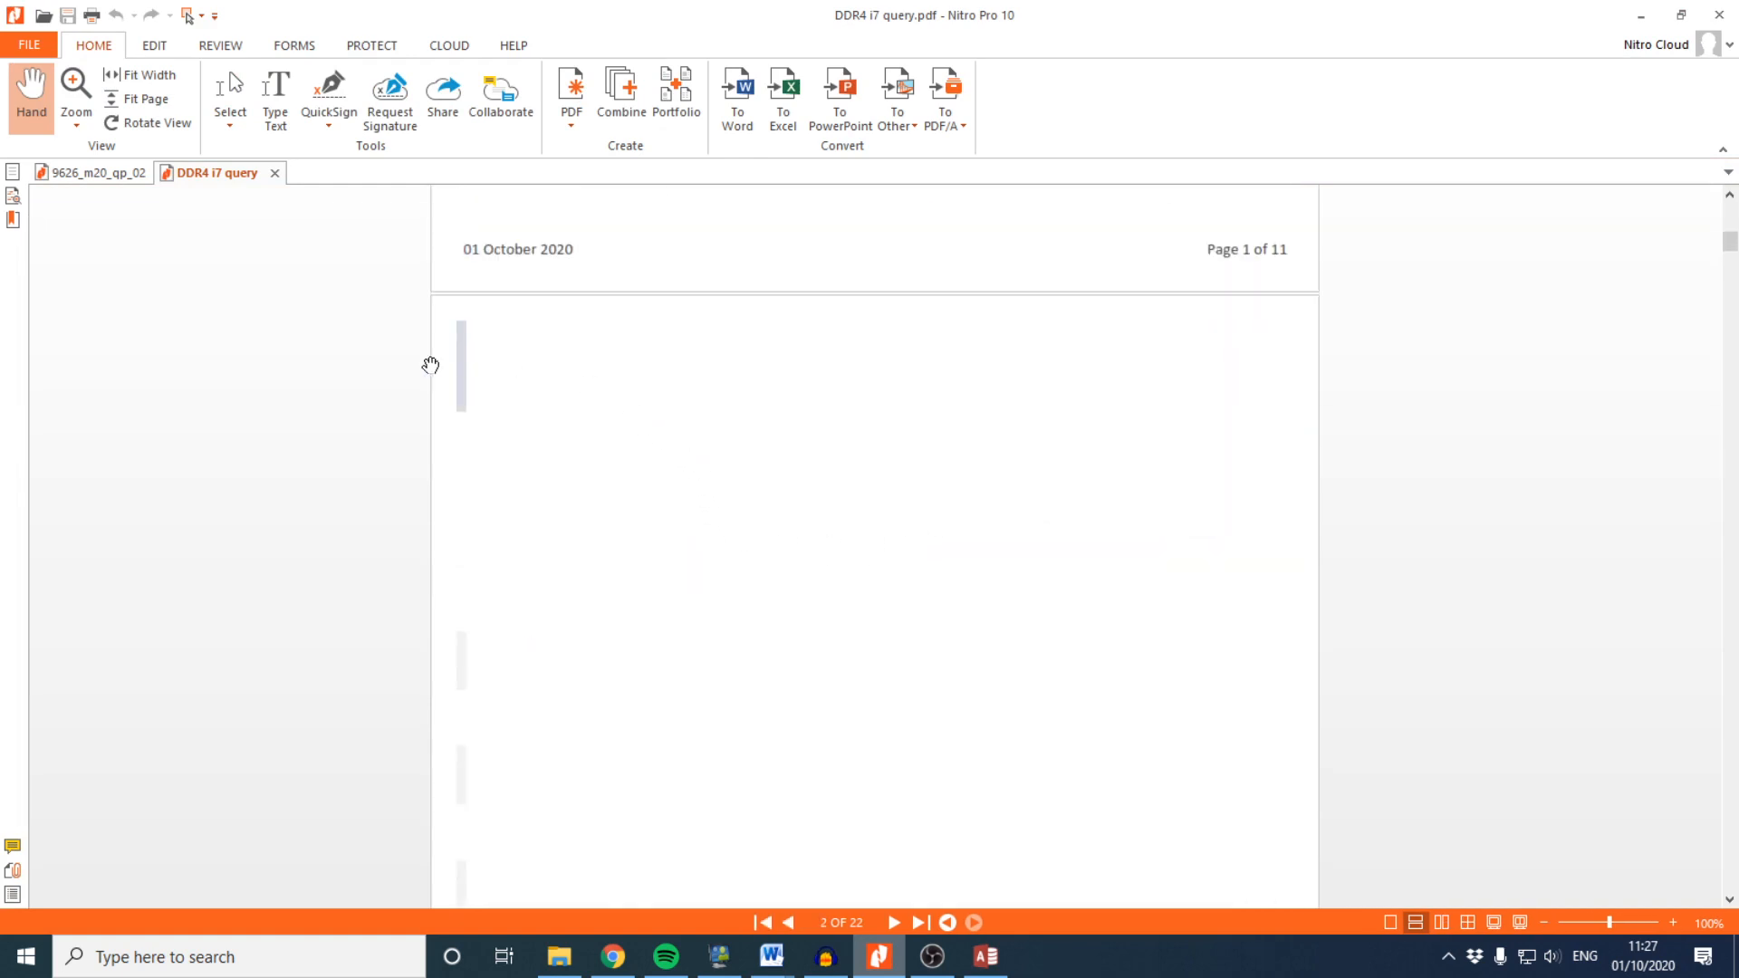
click(272, 173)
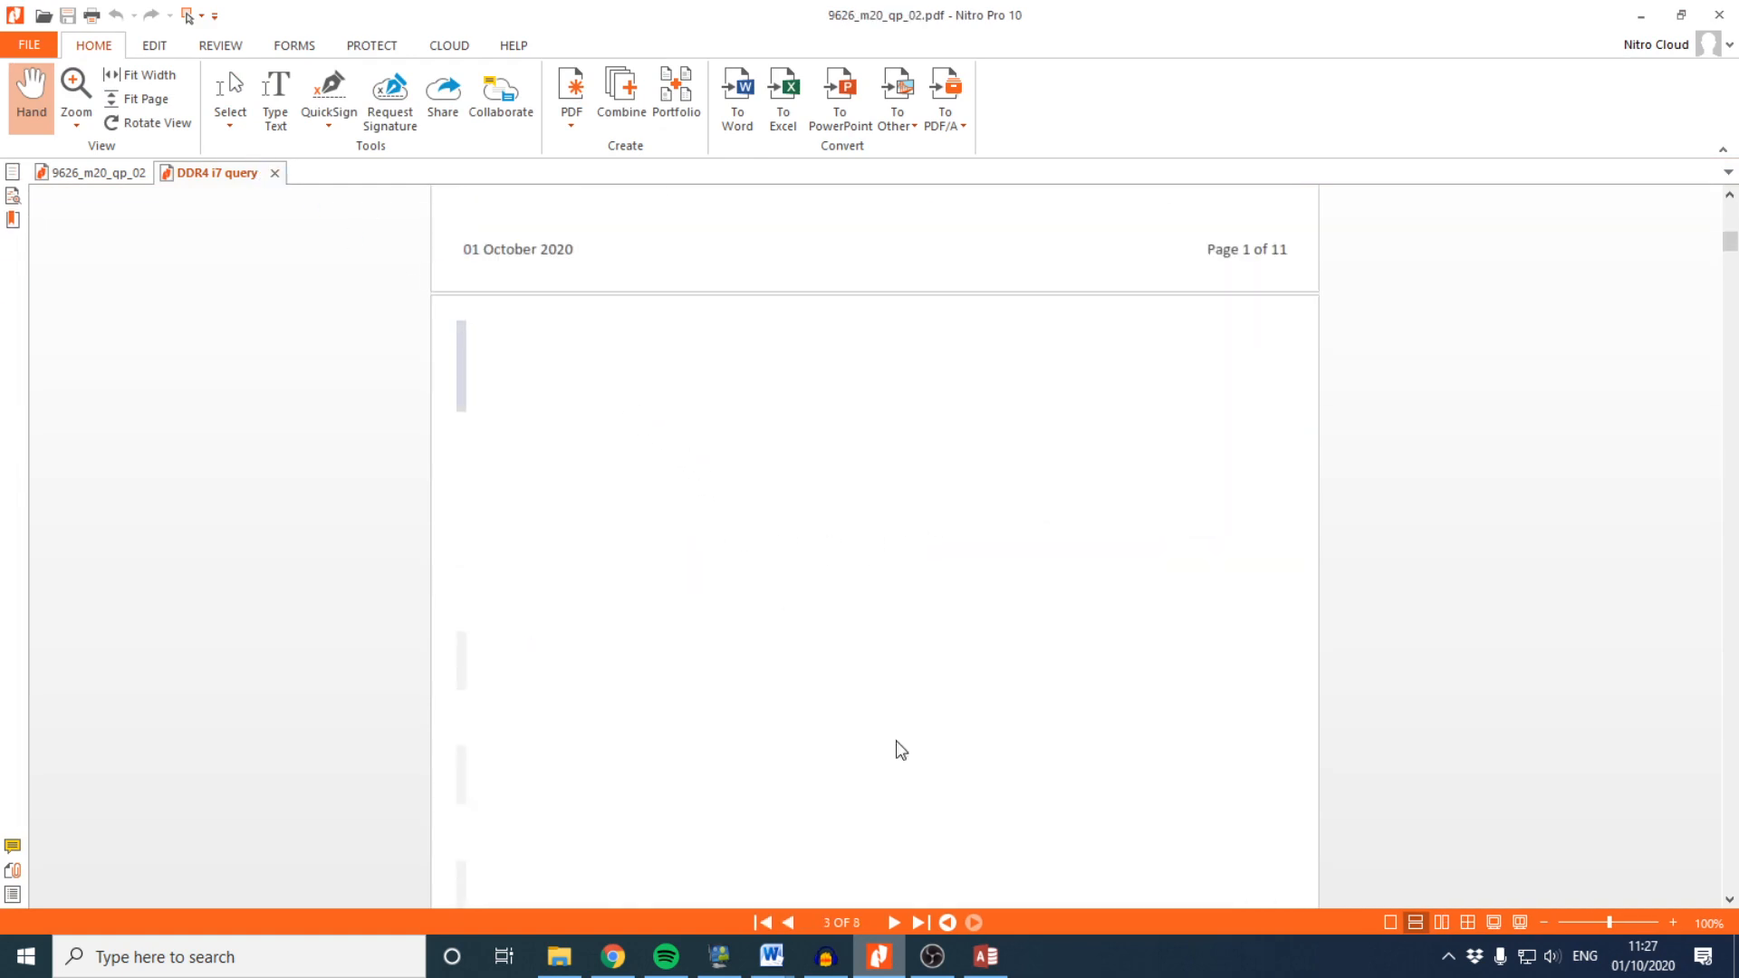
click(985, 956)
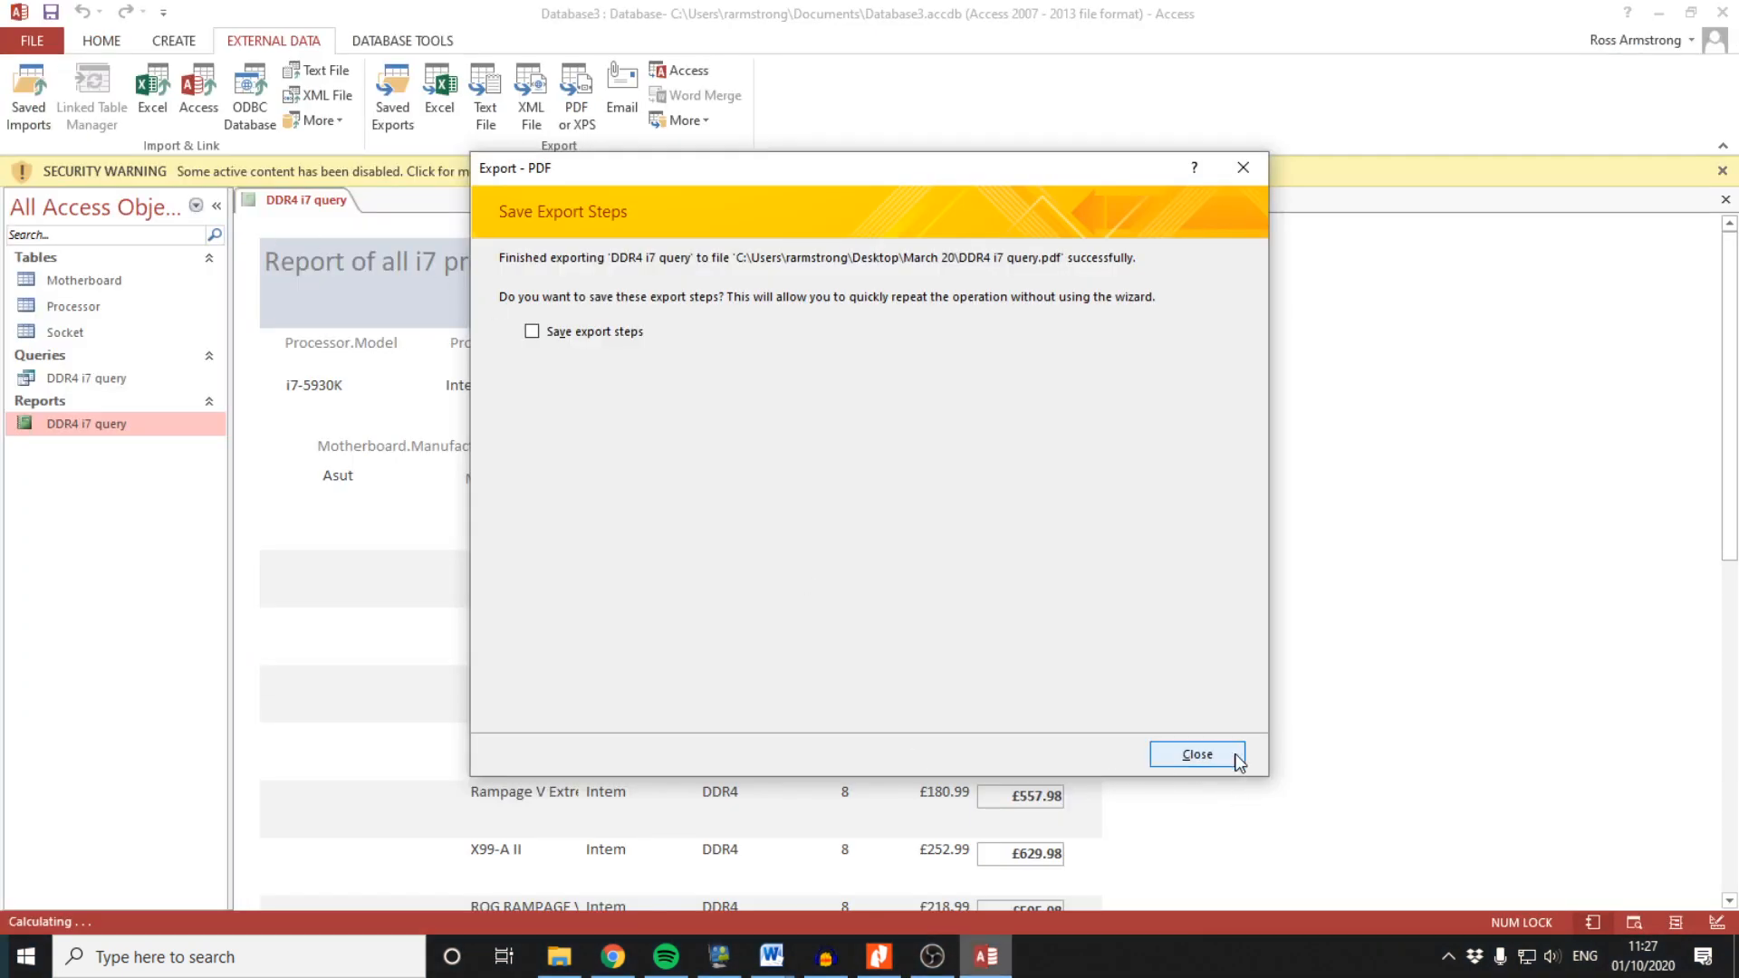
click(1230, 759)
In Design View, shorten the footer's page-number box to about 7.5 cm and reduce the report's width to about 19.7 cm
click(98, 41)
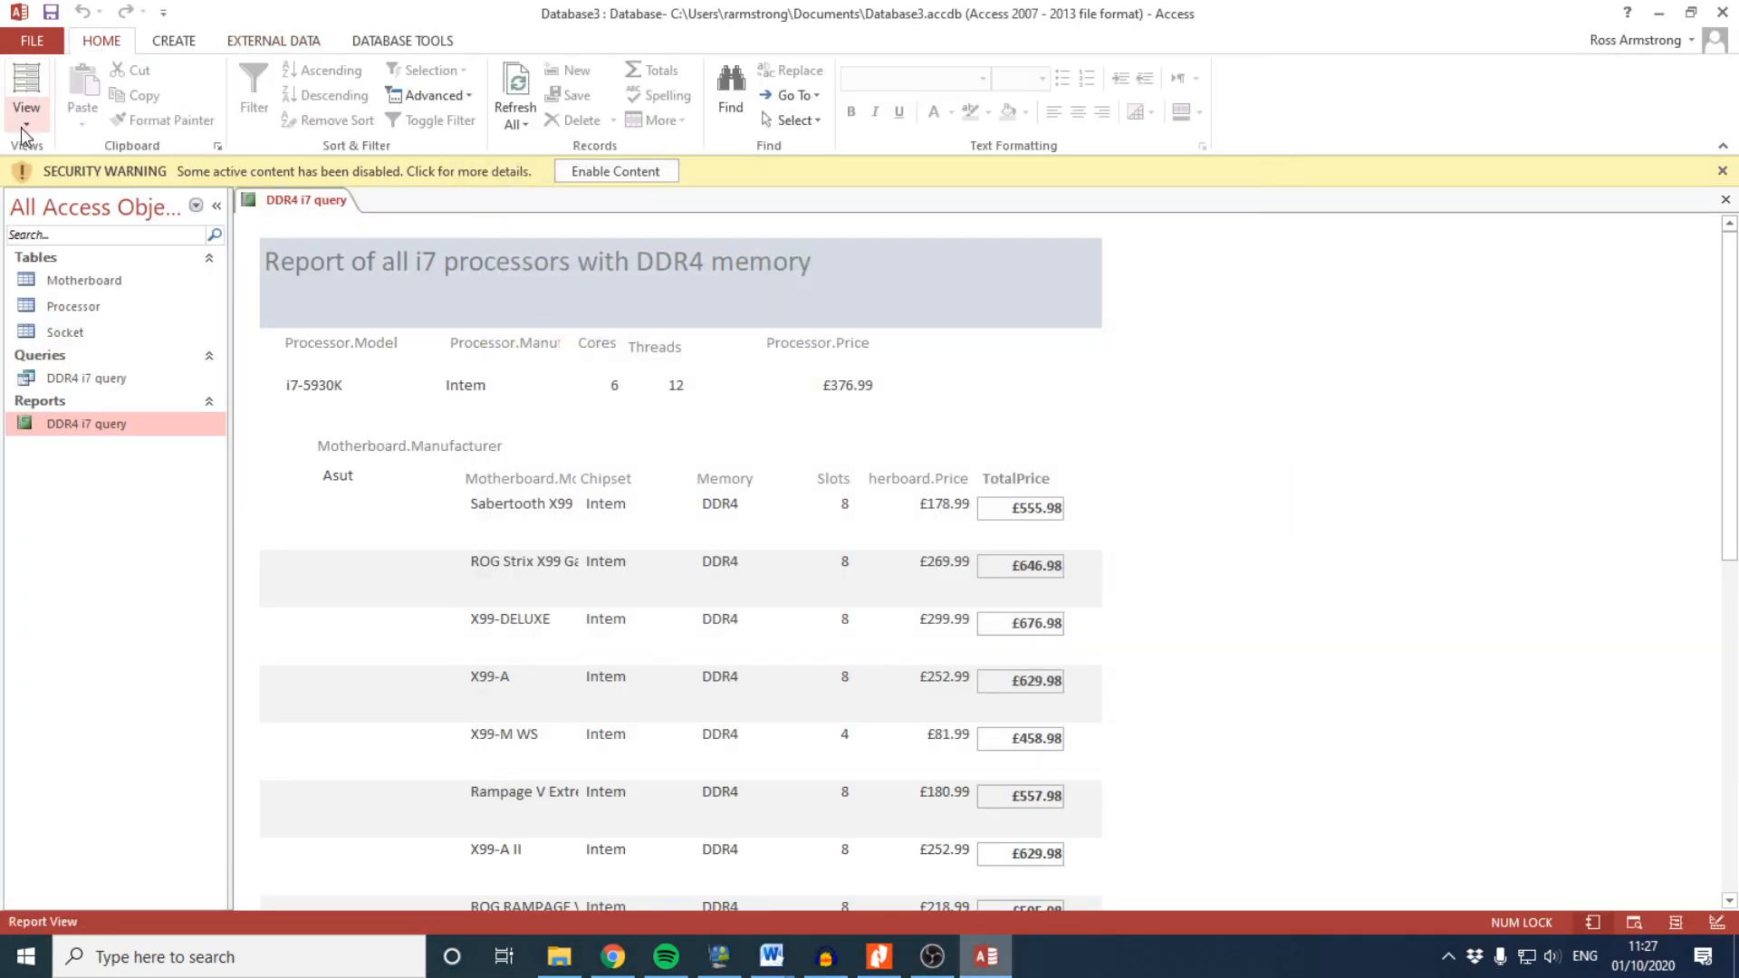
click(27, 116)
click(66, 303)
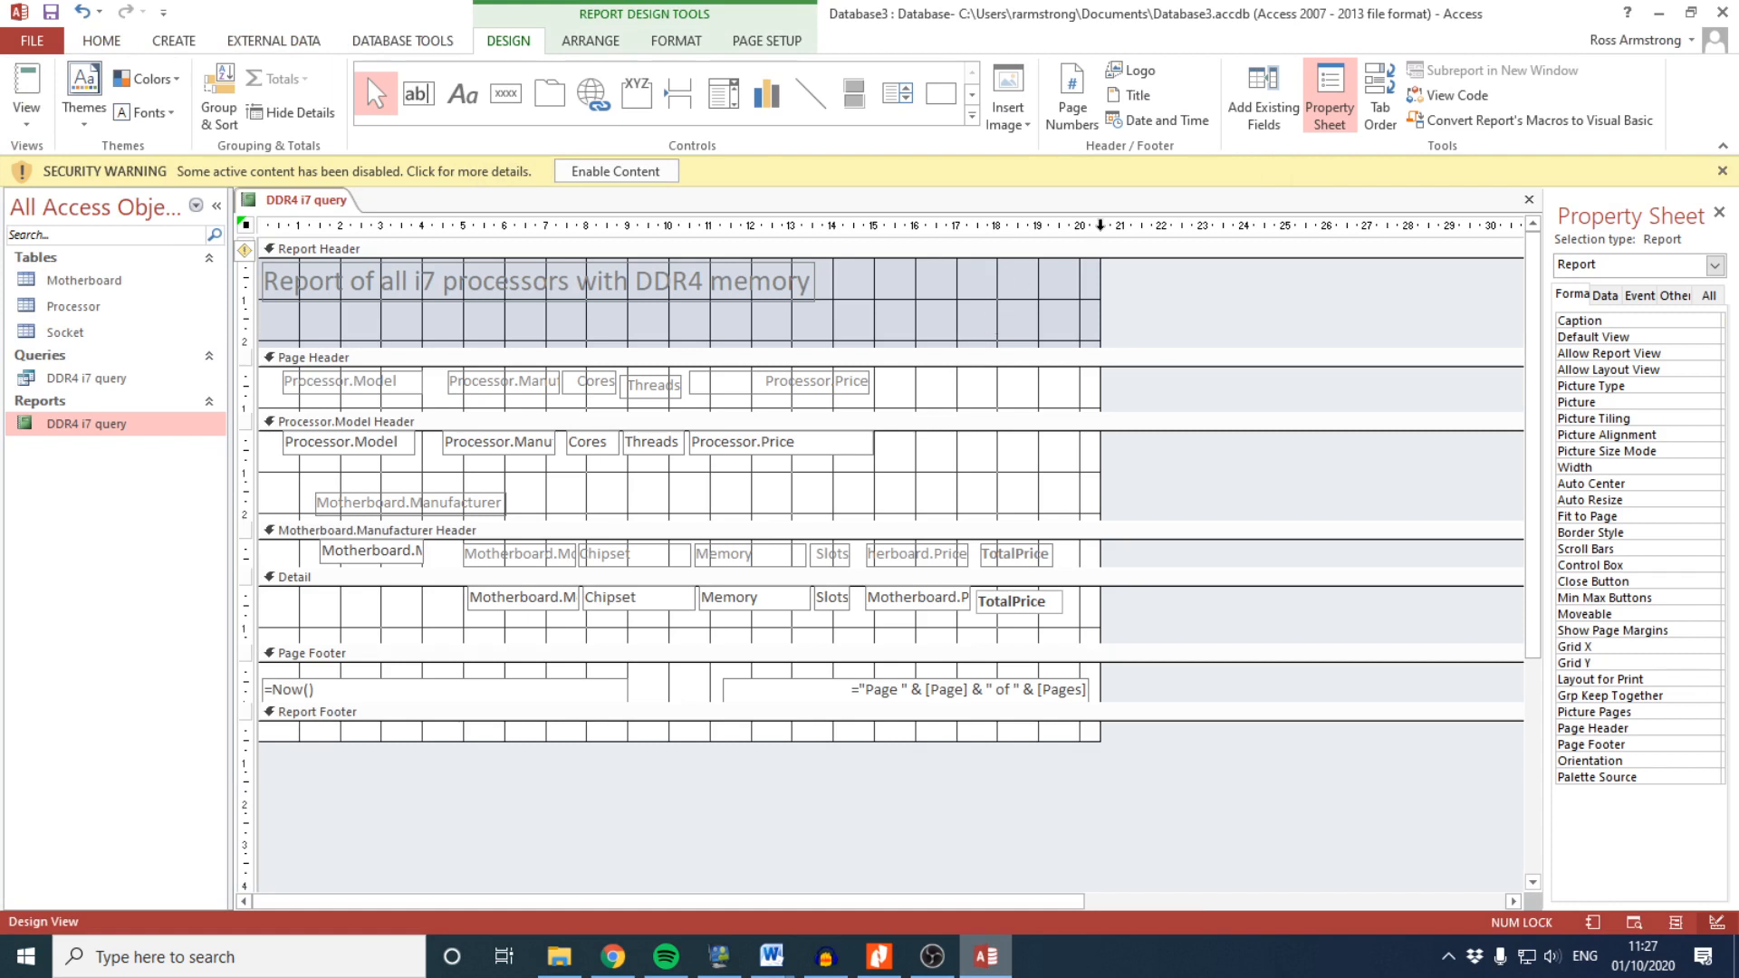
click(1061, 679)
click(1074, 695)
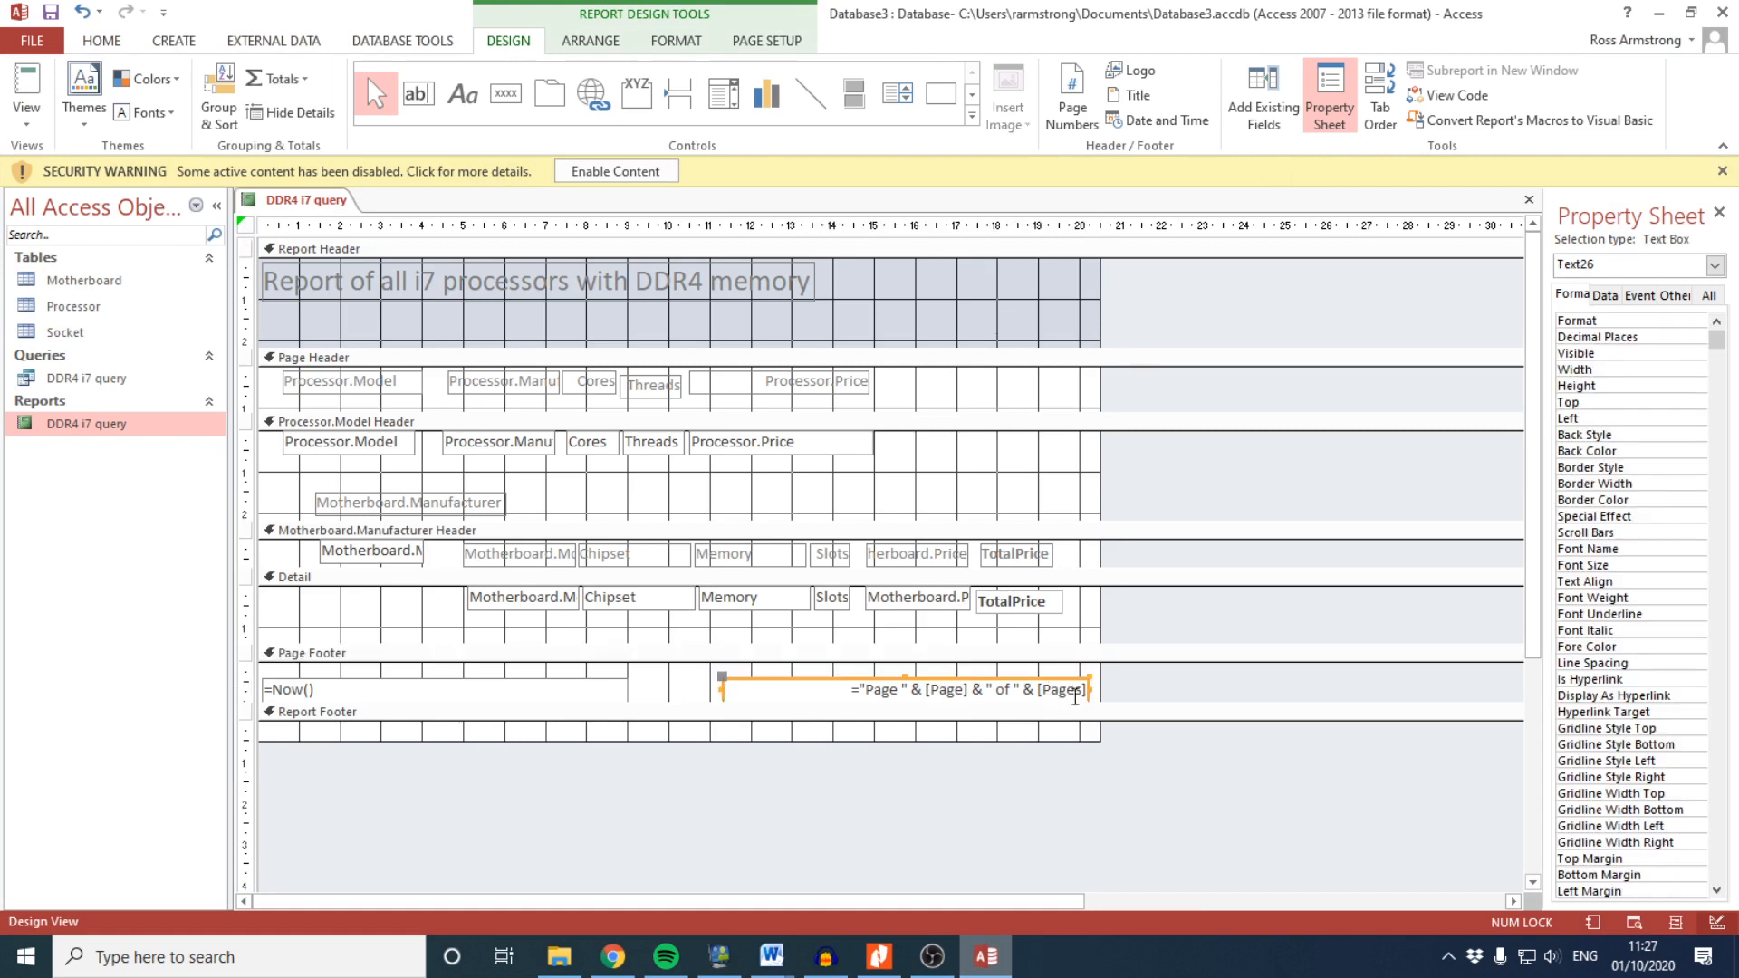
drag(1094, 699, 1032, 700)
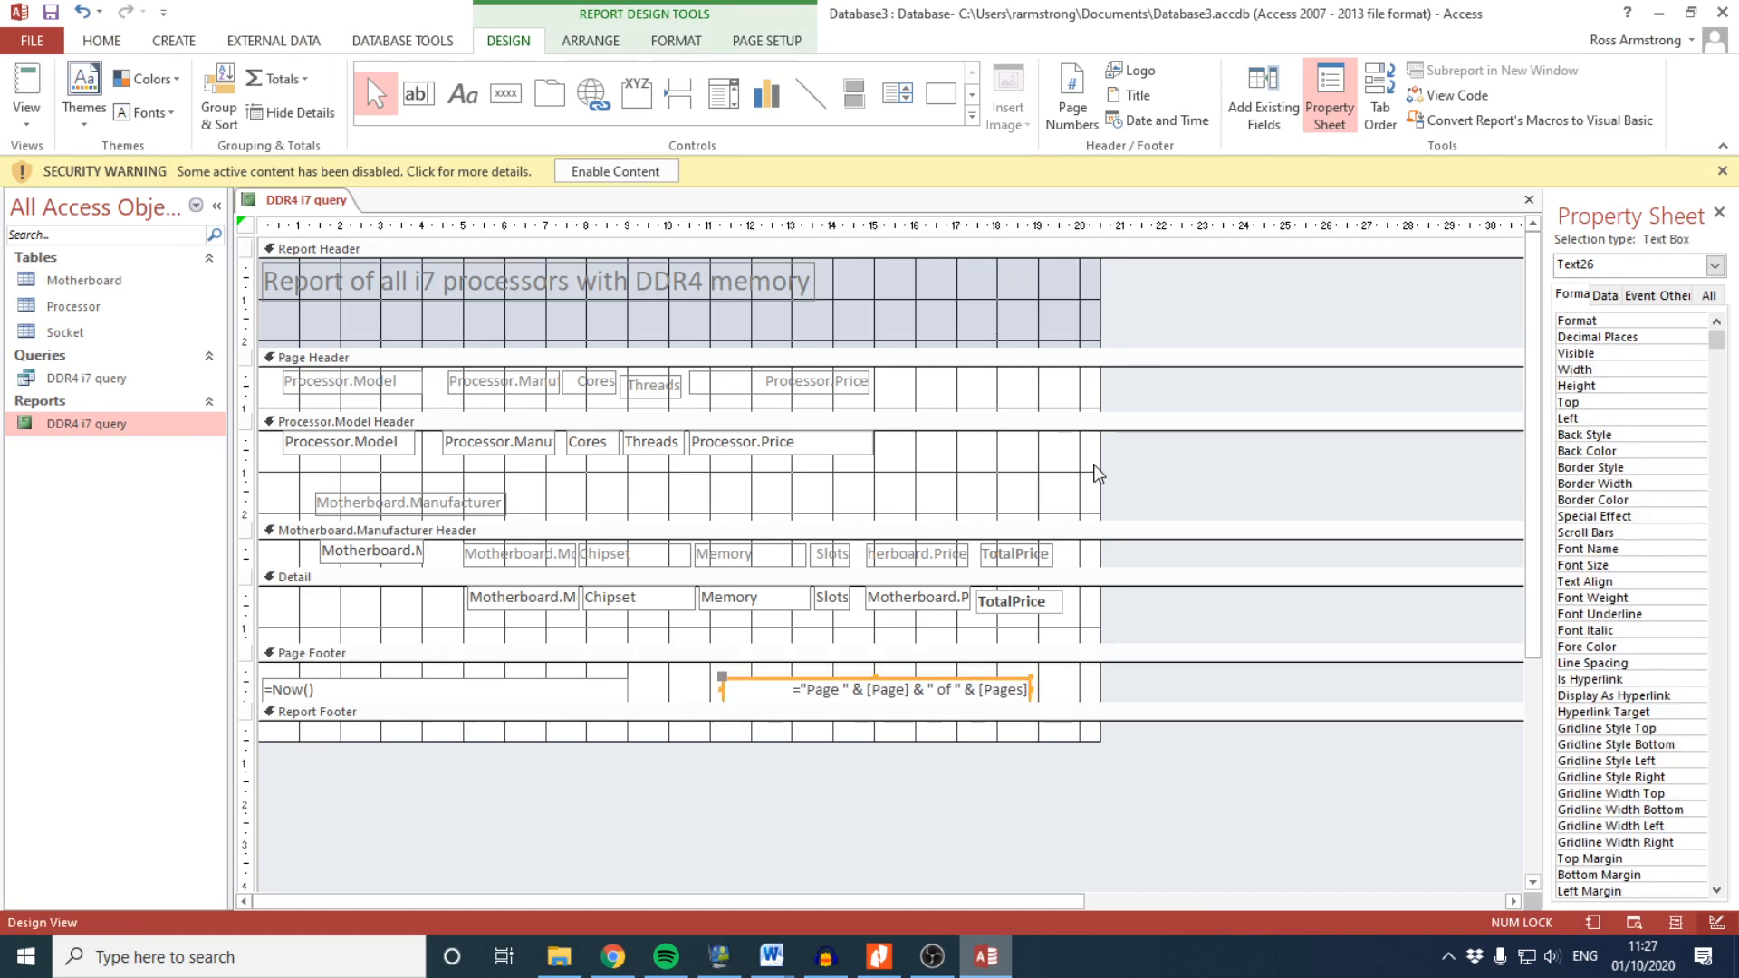
drag(1099, 463, 1068, 460)
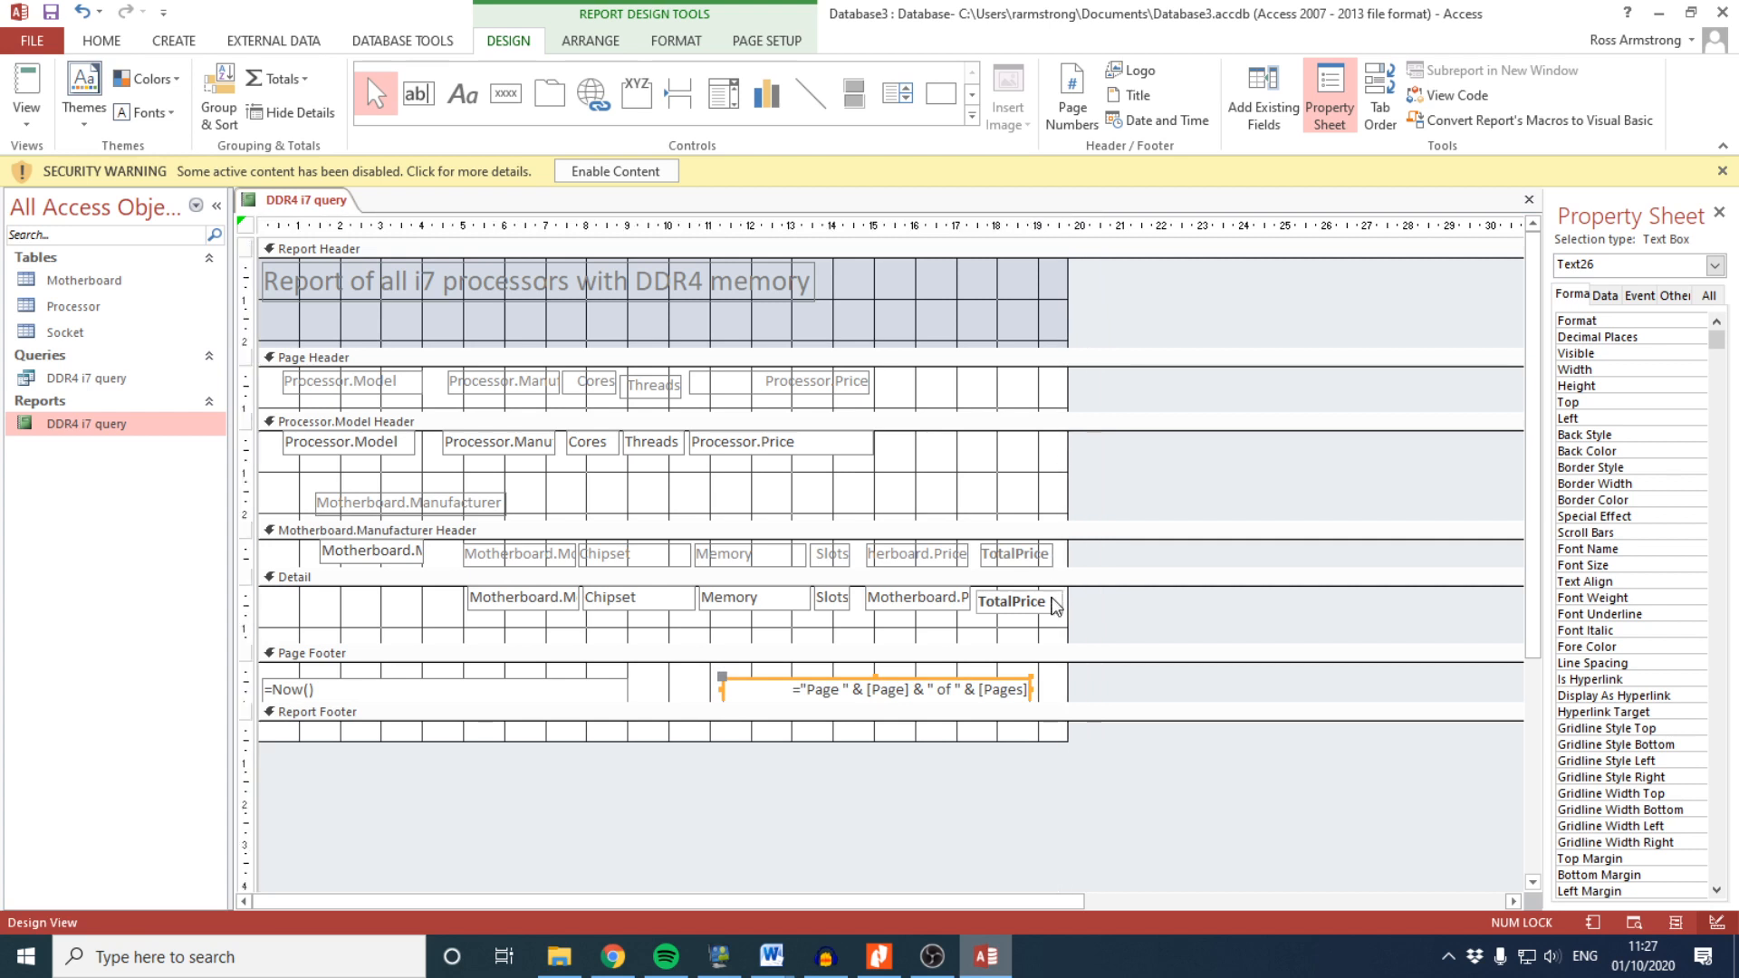
Narrow the TotalPrice field in the Detail section to about 1.8 cm and reduce the report's width to about 19.4 cm
click(1058, 600)
drag(1061, 601, 1047, 600)
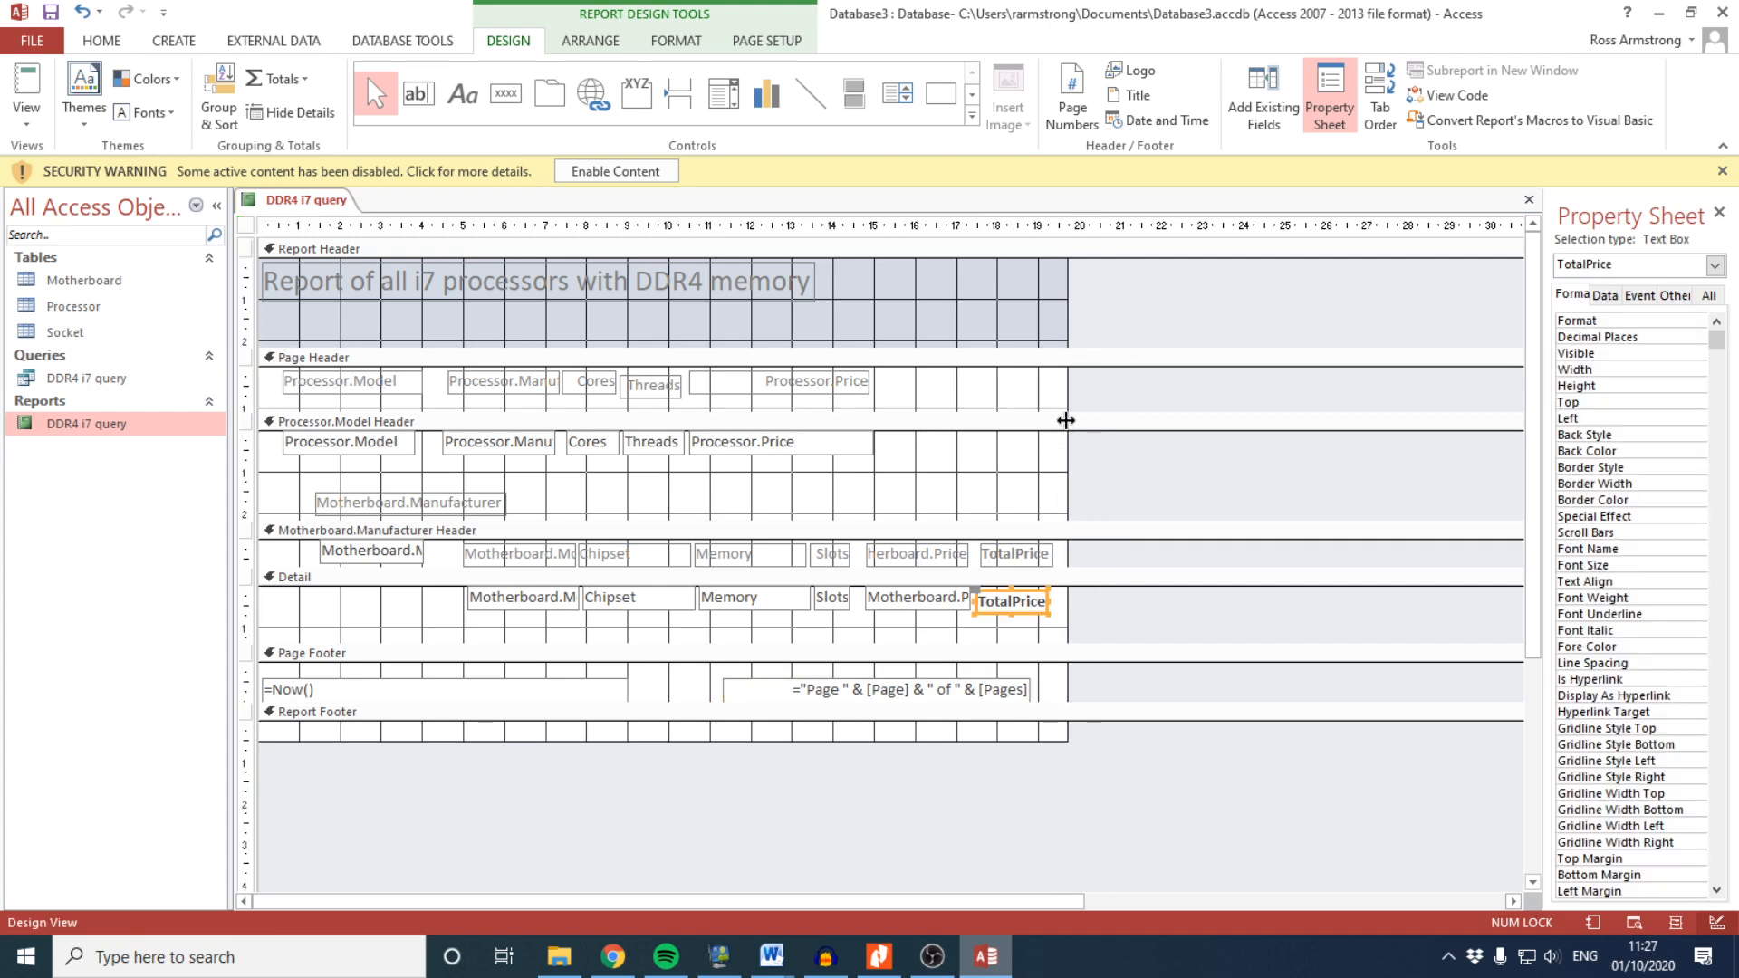
drag(1065, 417, 1055, 418)
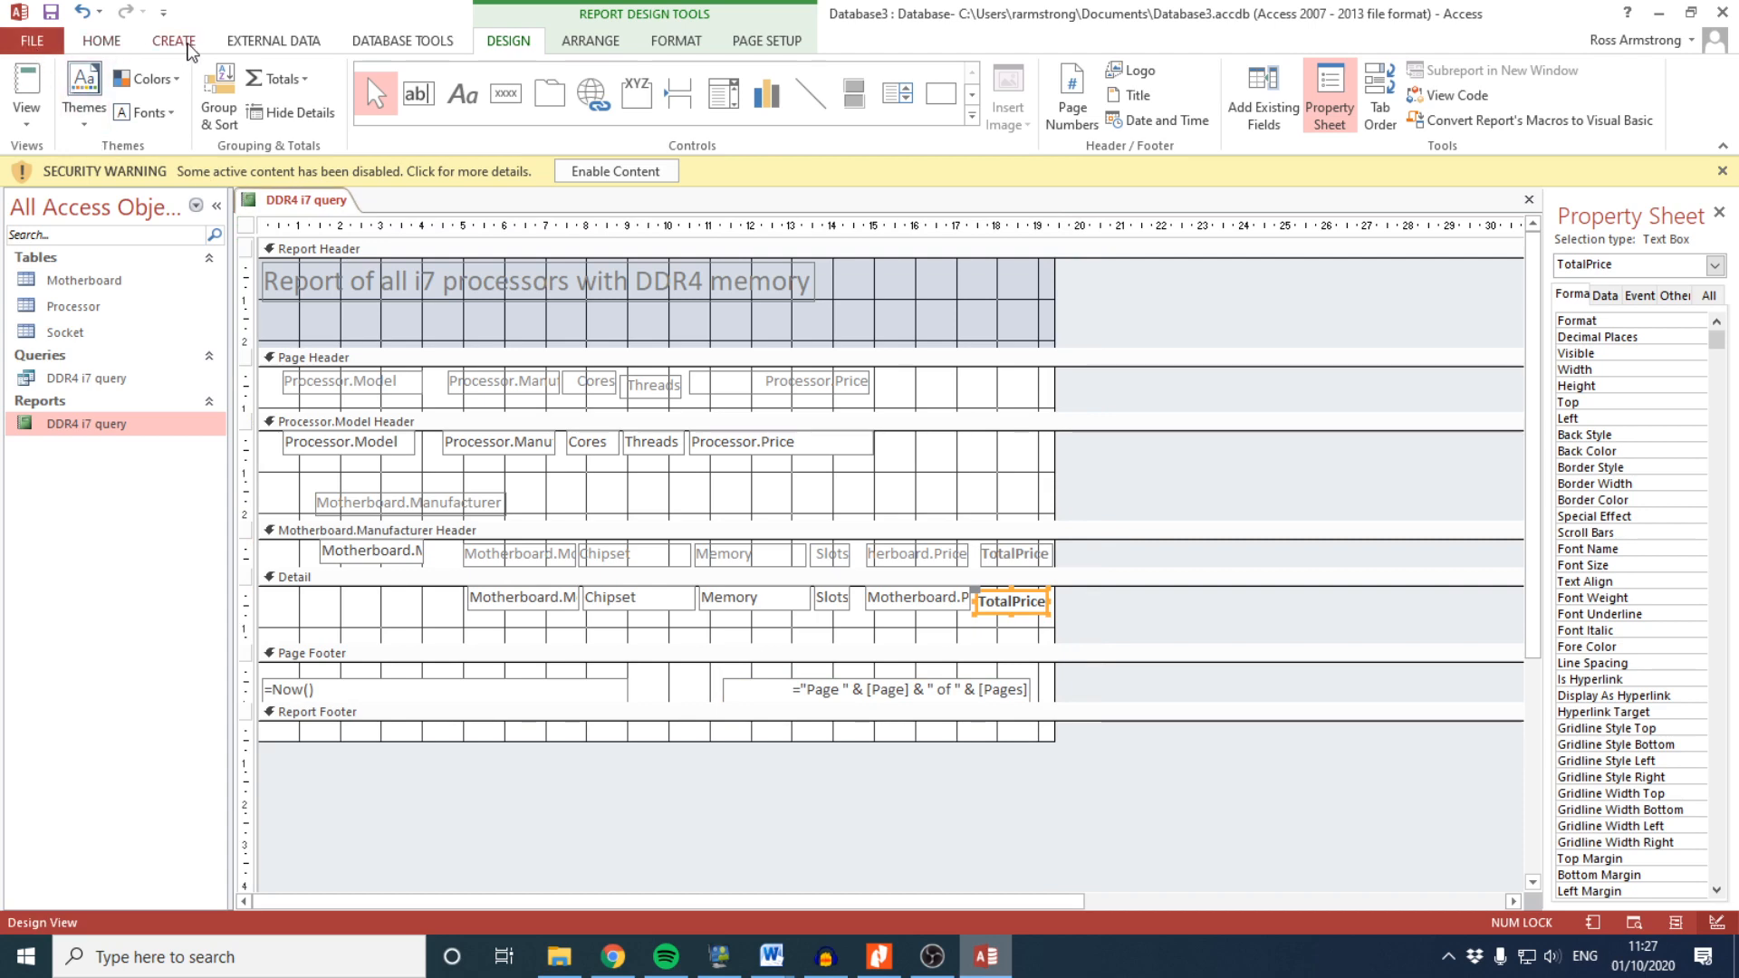
Export the narrowed report as a PDF, replacing the existing DDR4 i7 query file
click(274, 41)
click(576, 95)
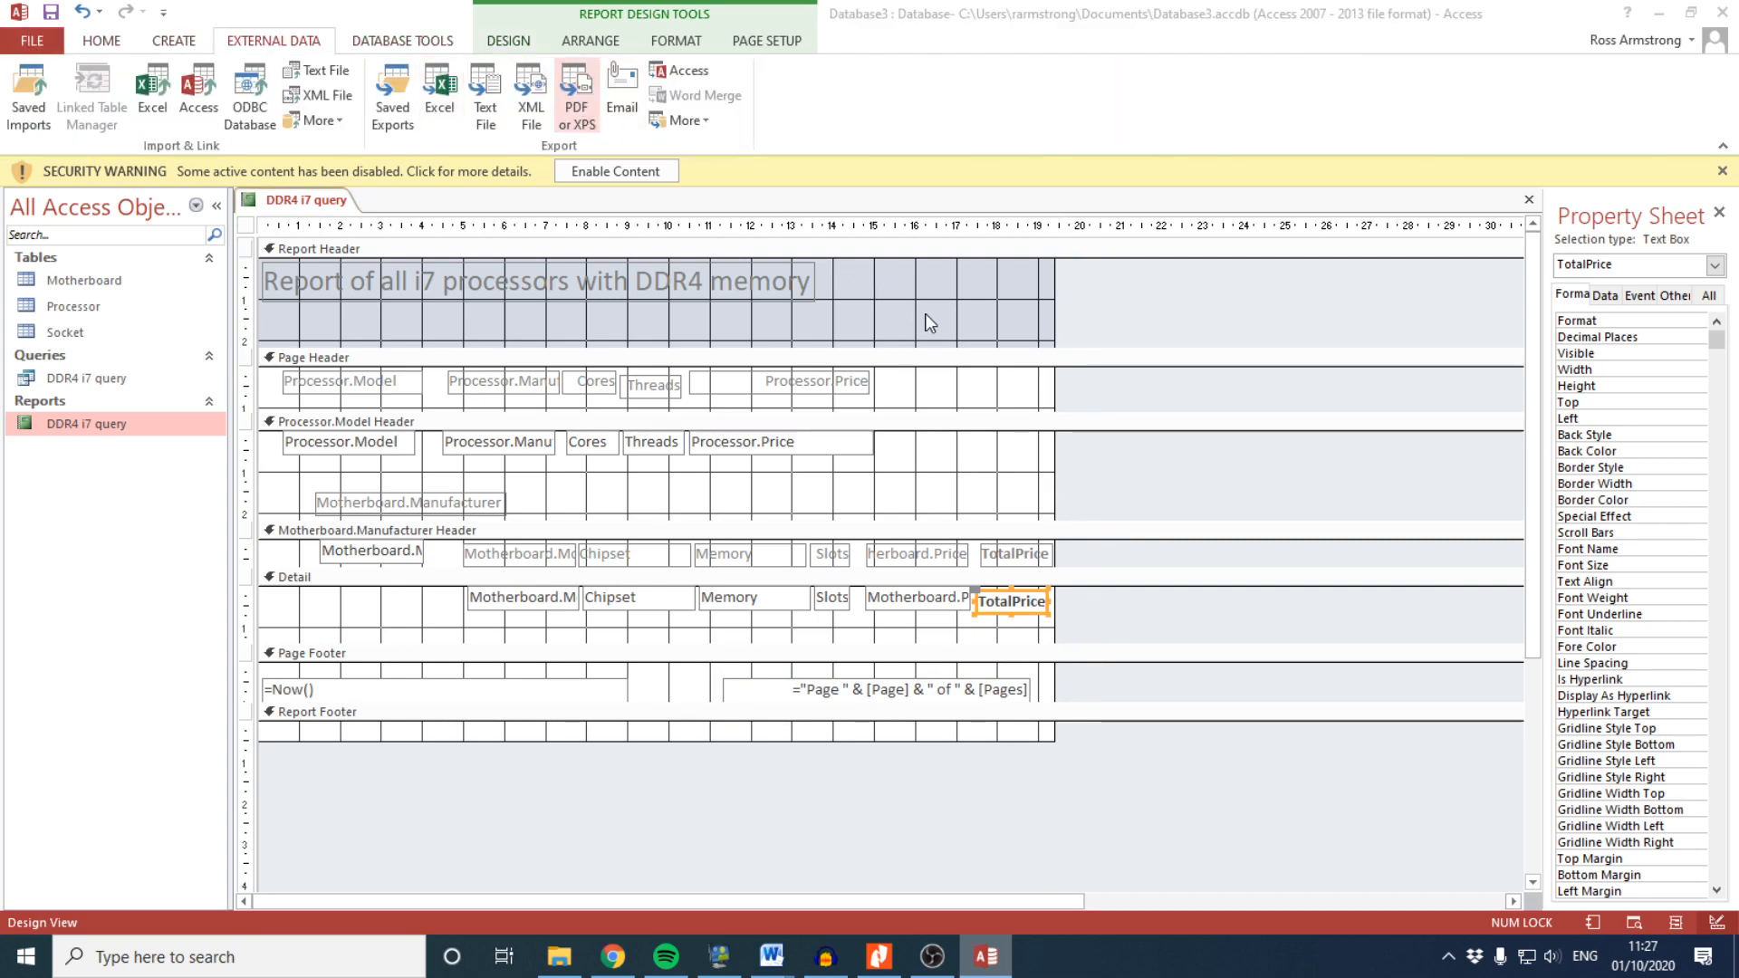
click(337, 207)
click(685, 602)
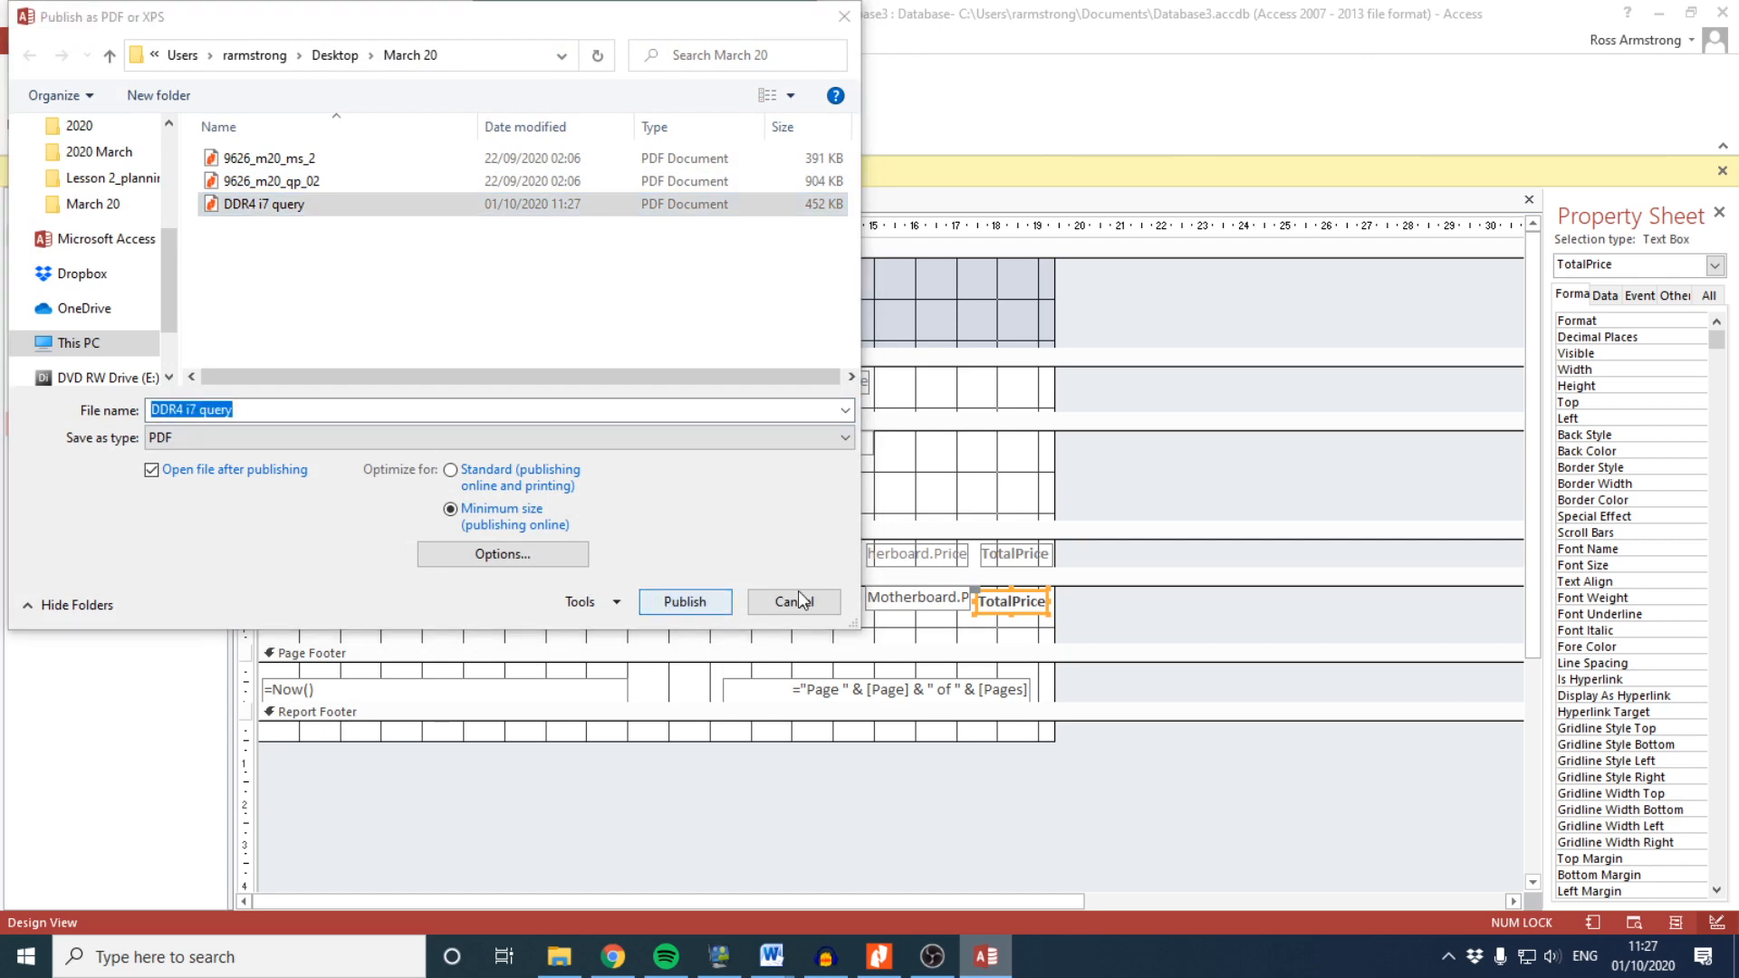
click(935, 487)
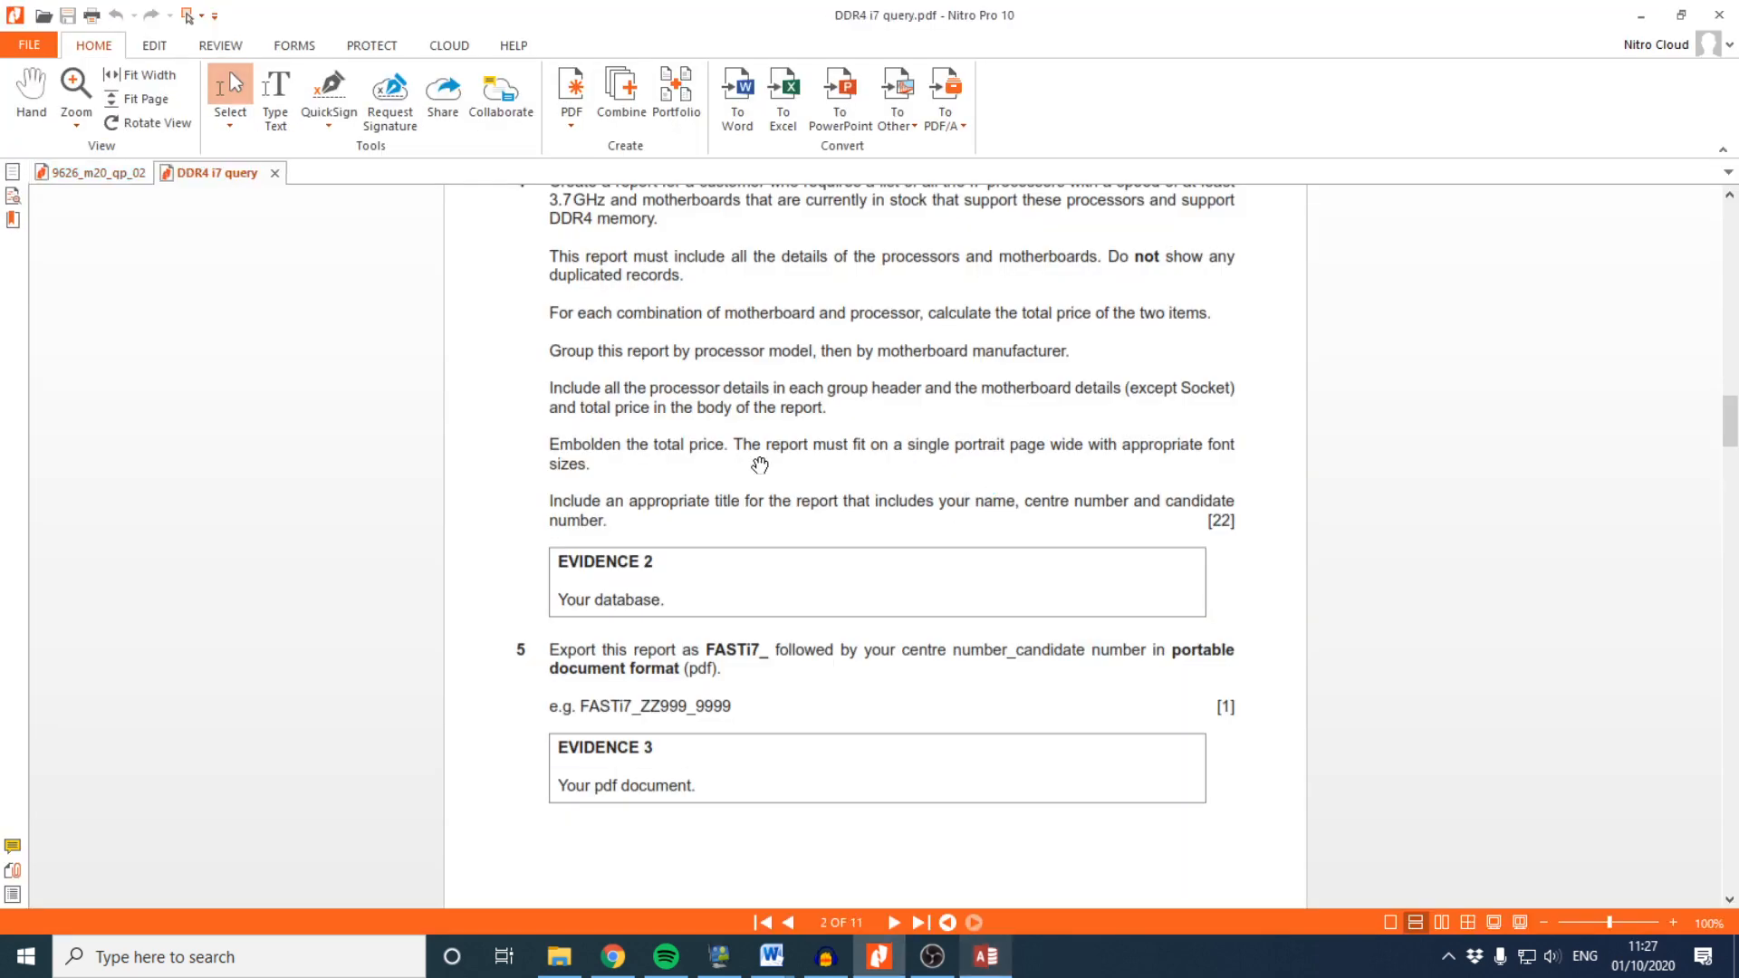
Review the exported PDF to check the report fits one portrait page wide, and close Access's export dialog without saving the steps
scroll(931, 422, up, 5)
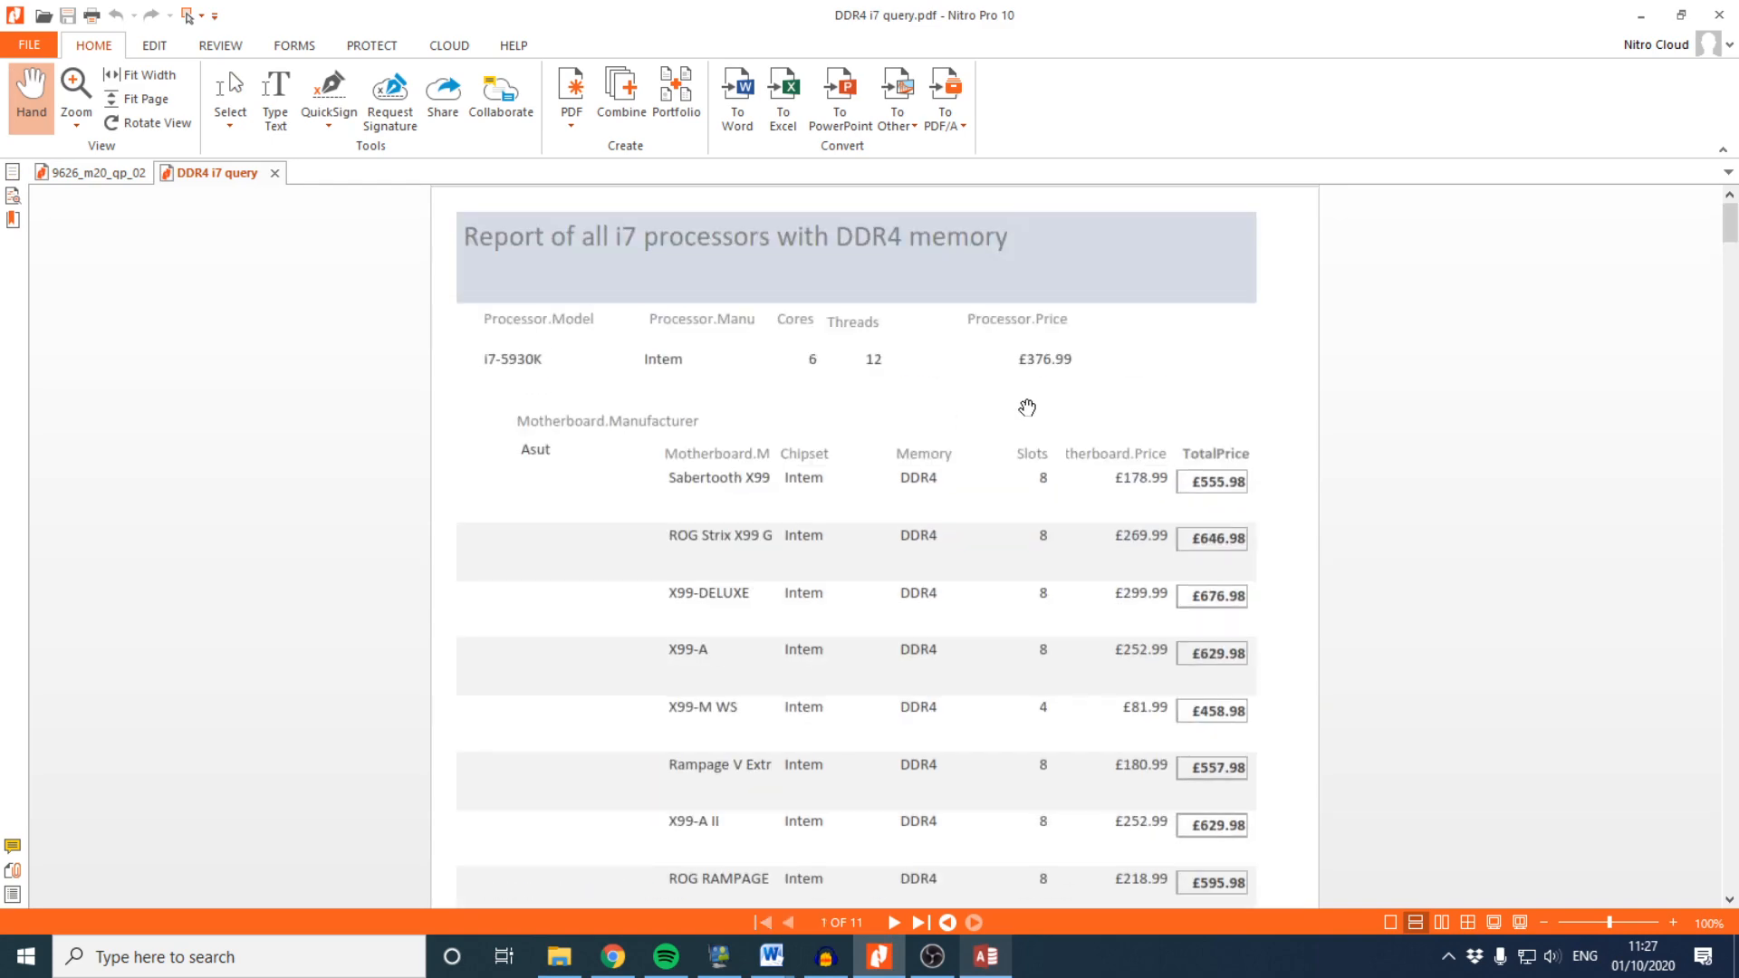
scroll(1025, 404, down, 7)
scroll(648, 378, down, 20)
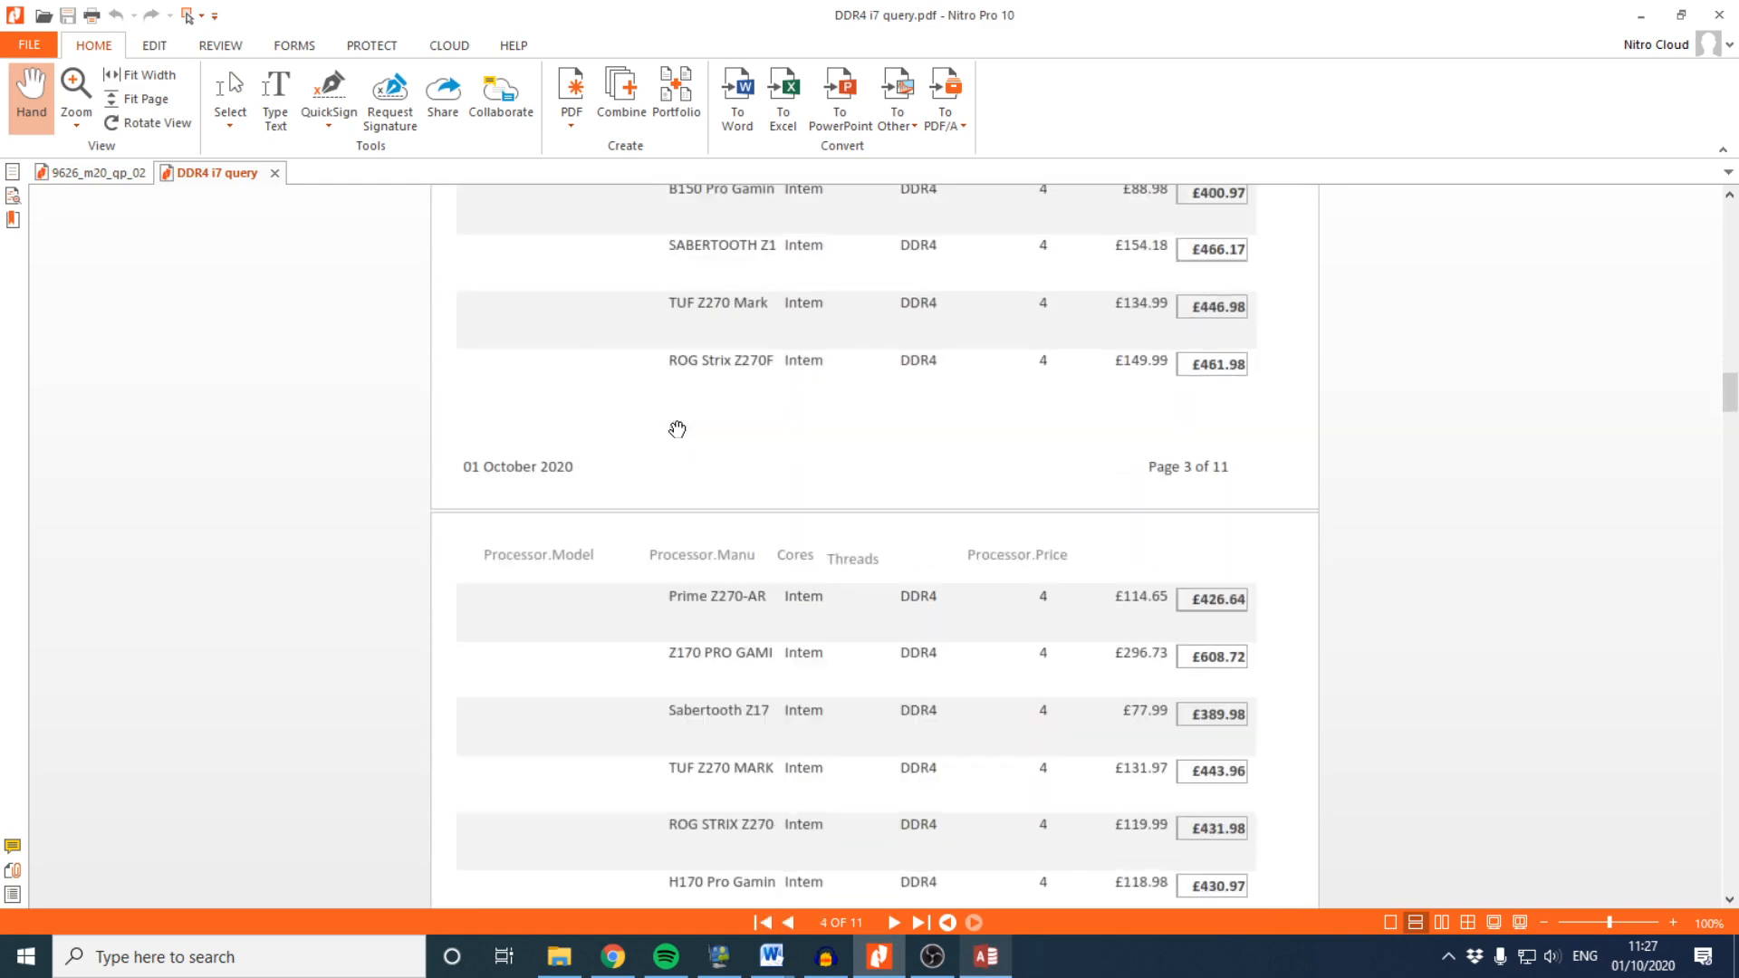
scroll(680, 470, down, 20)
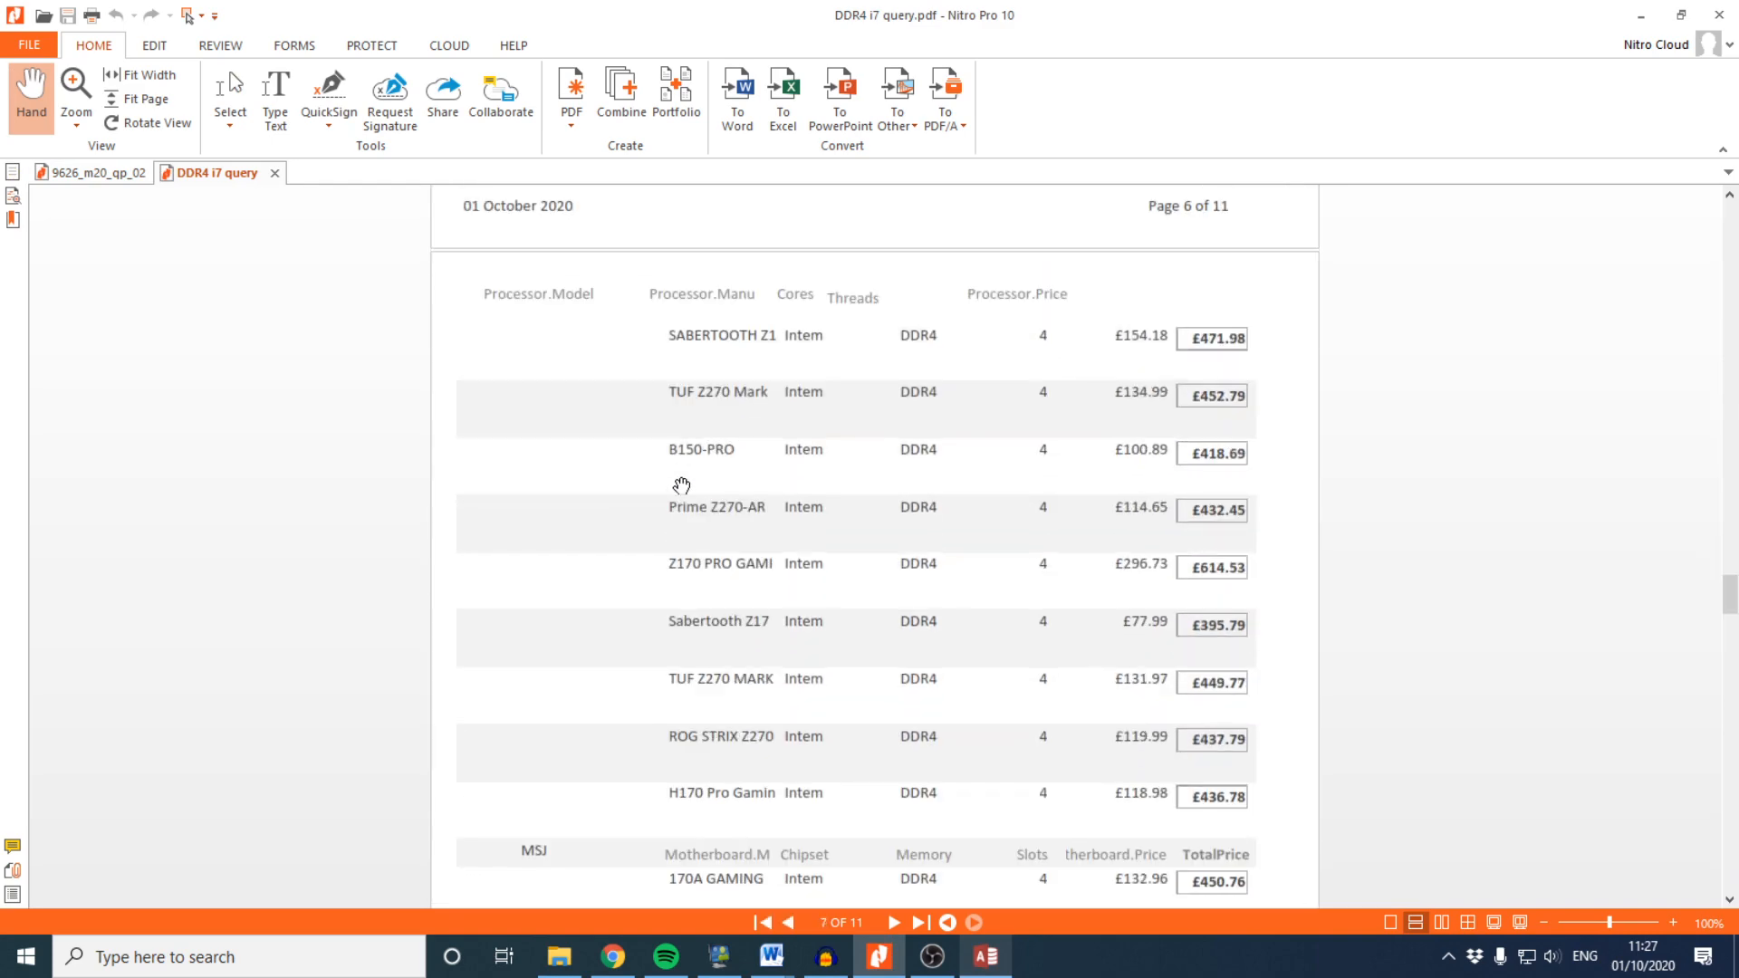
scroll(683, 498, down, 10)
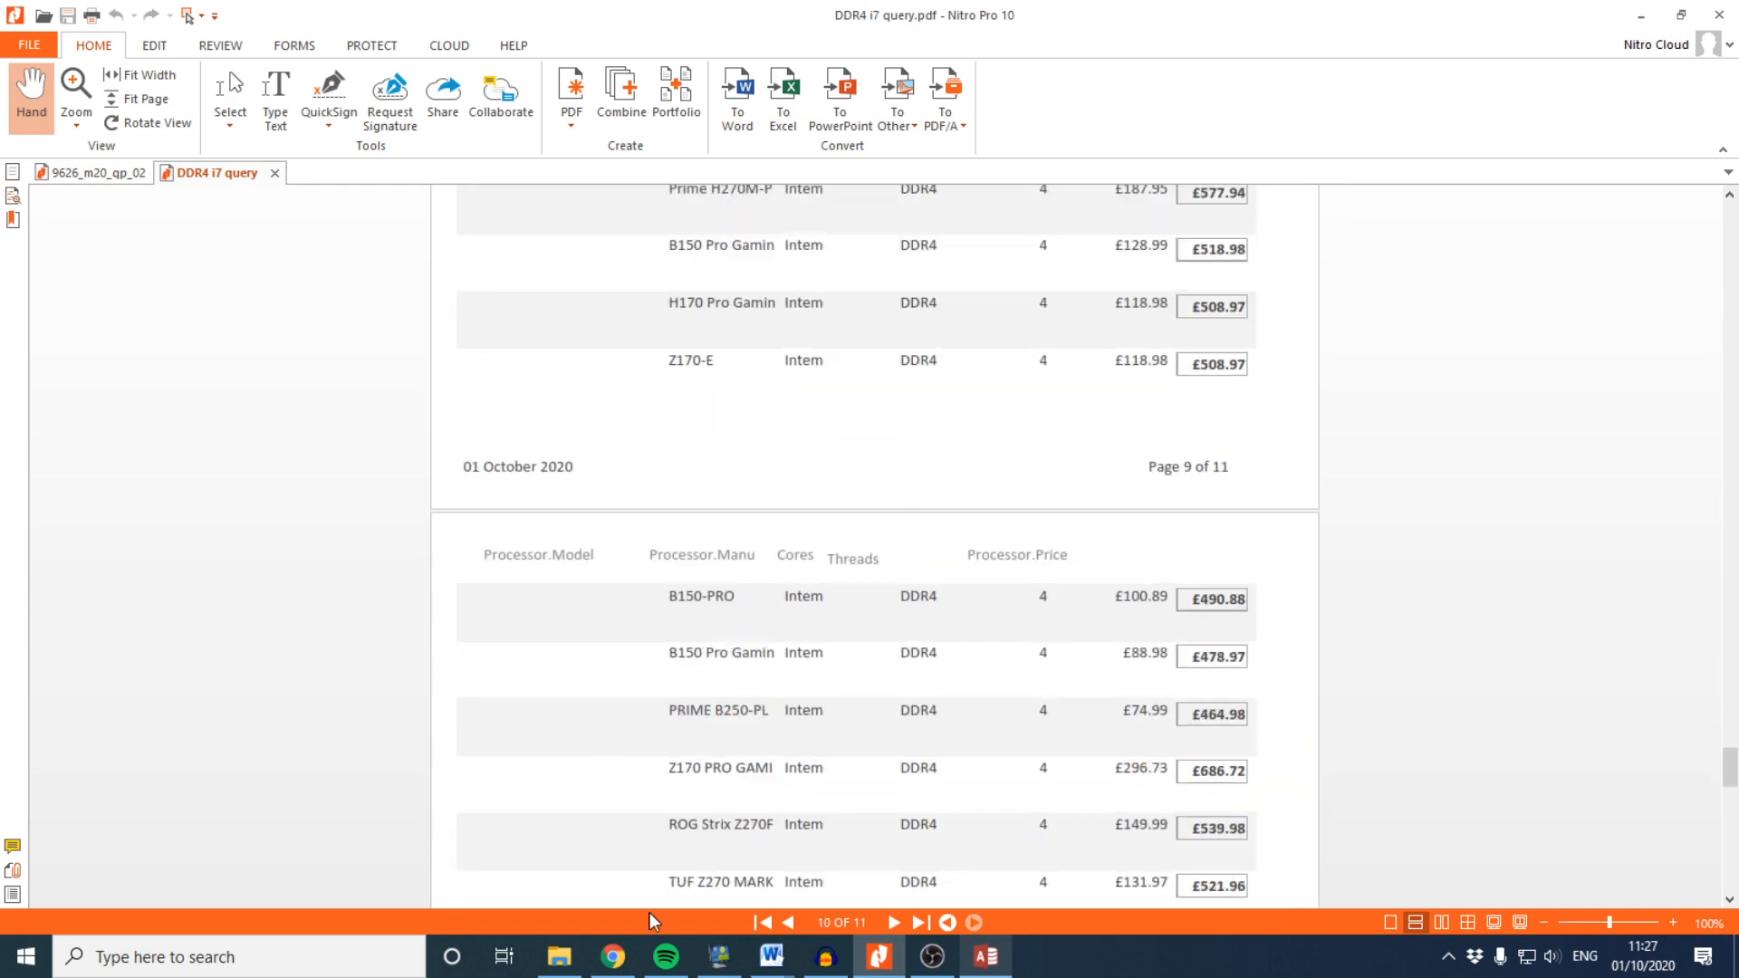
click(983, 961)
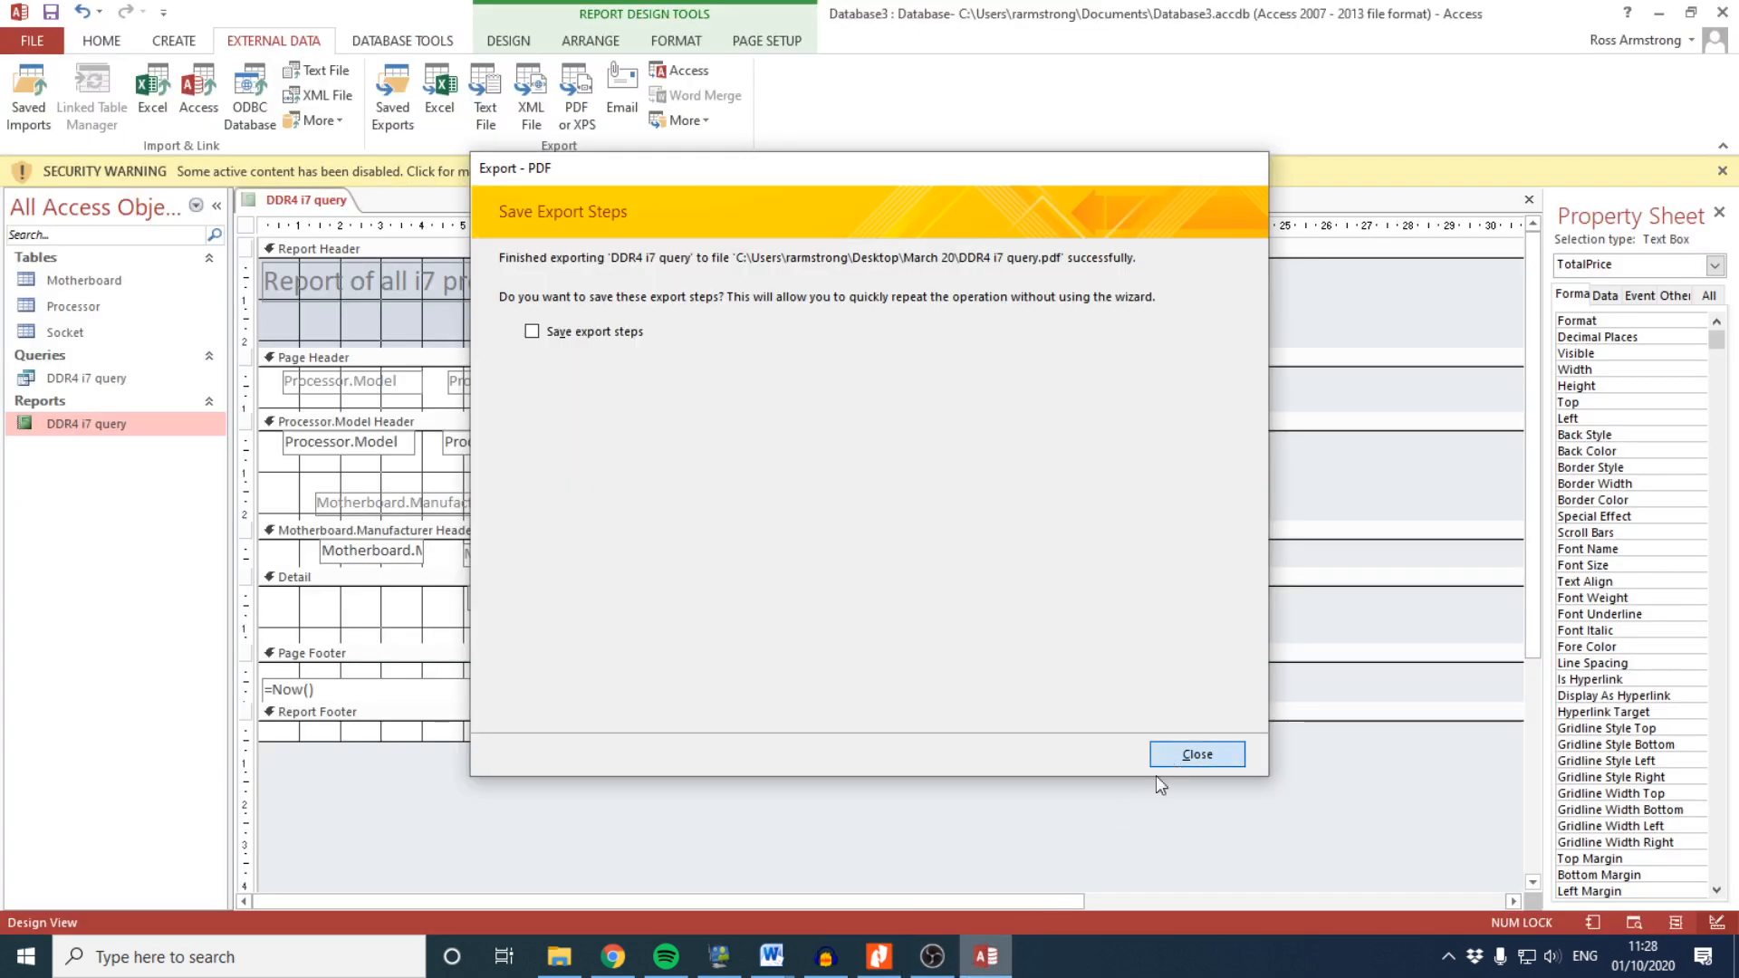
click(1168, 757)
Switch to the 9626_m20_qp_02 question paper in Nitro Pro and reread the report requirements and the PDF export task
click(878, 956)
click(79, 172)
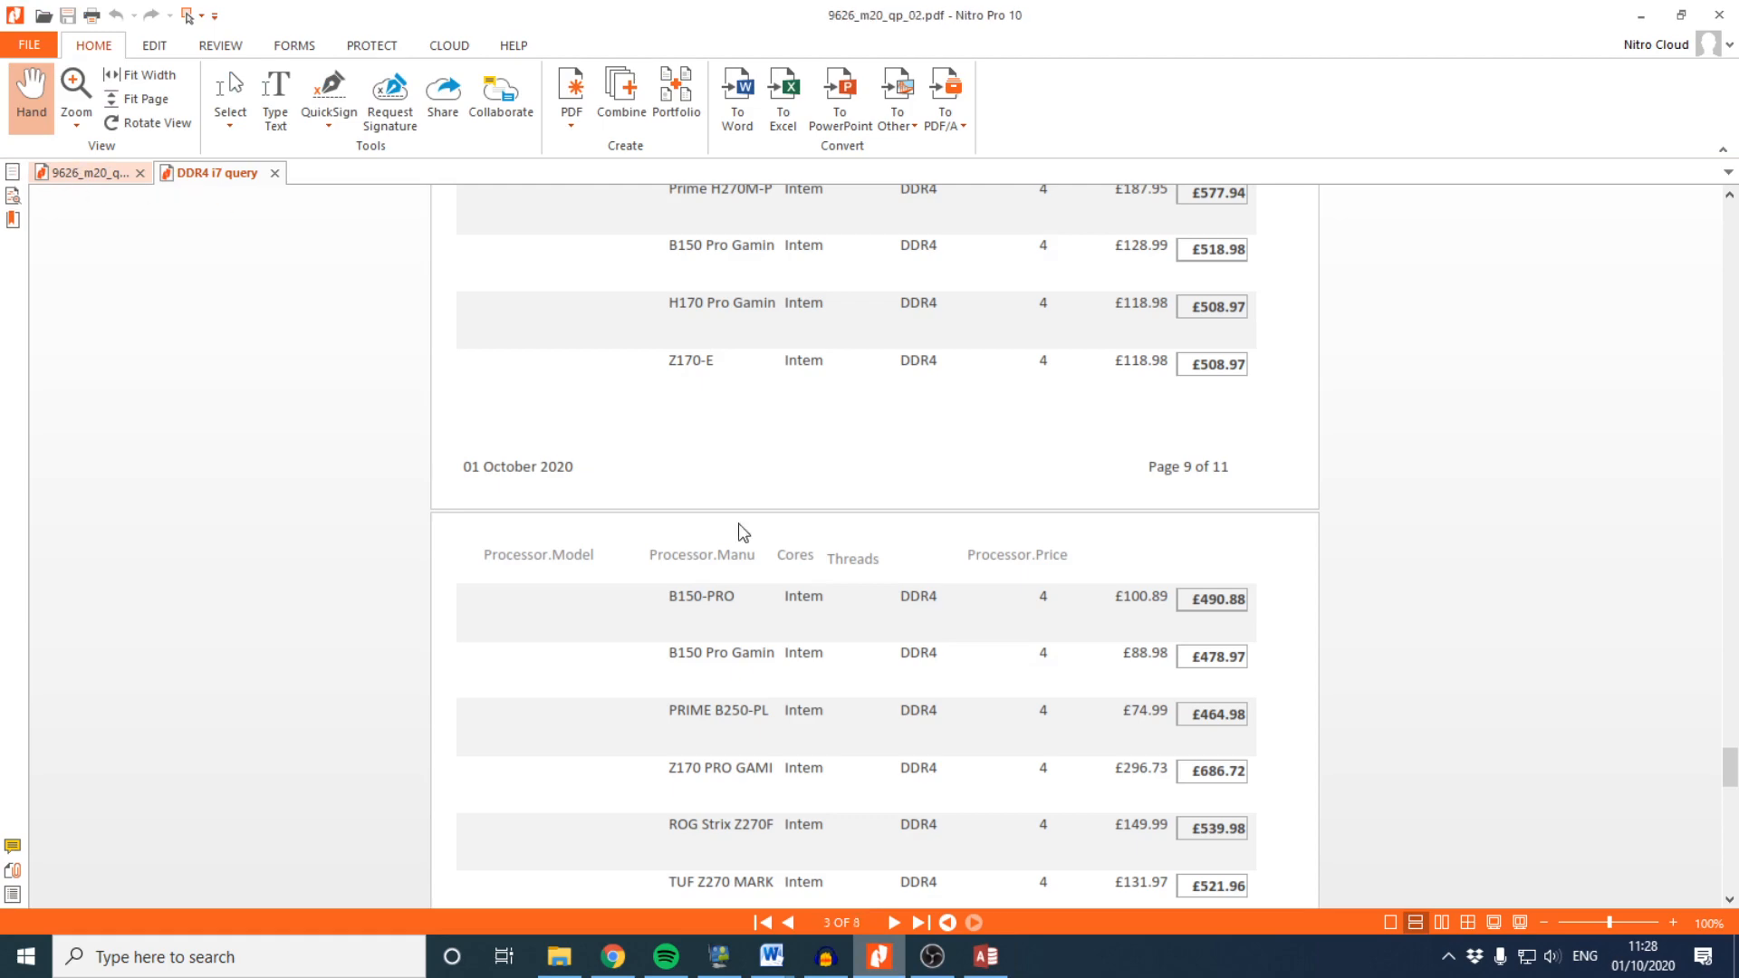
scroll(942, 685, down, 5)
scroll(944, 686, up, 5)
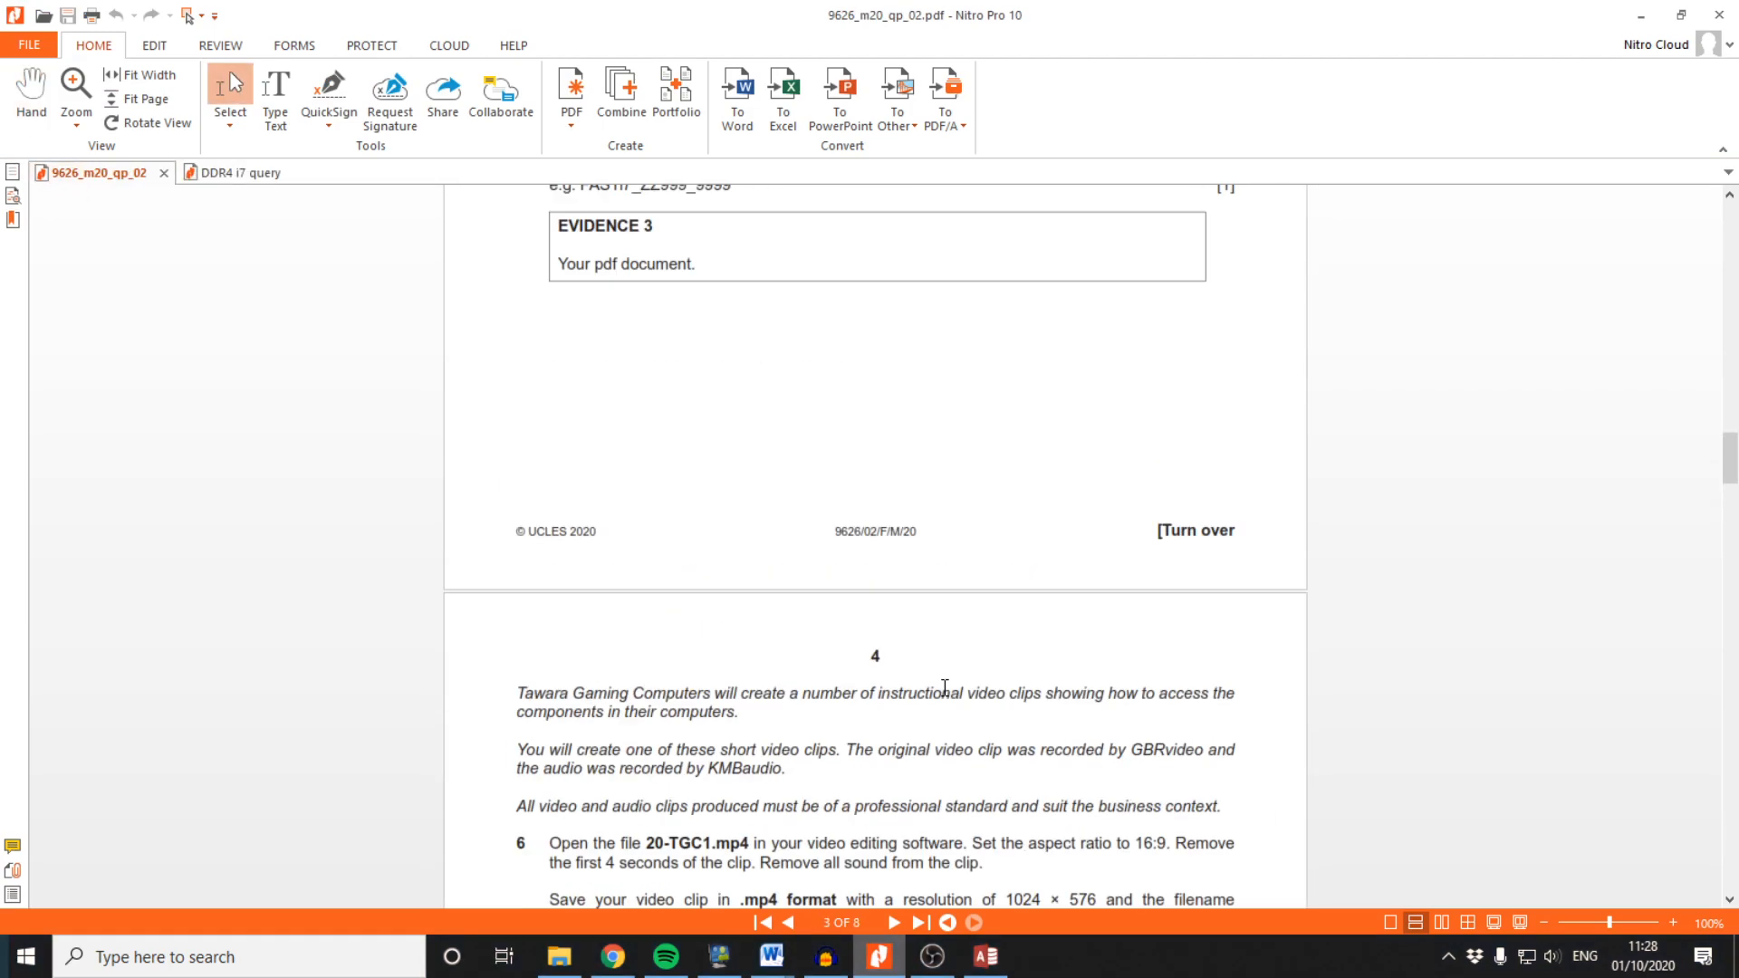
scroll(944, 687, up, 8)
scroll(944, 687, down, 8)
scroll(944, 688, up, 8)
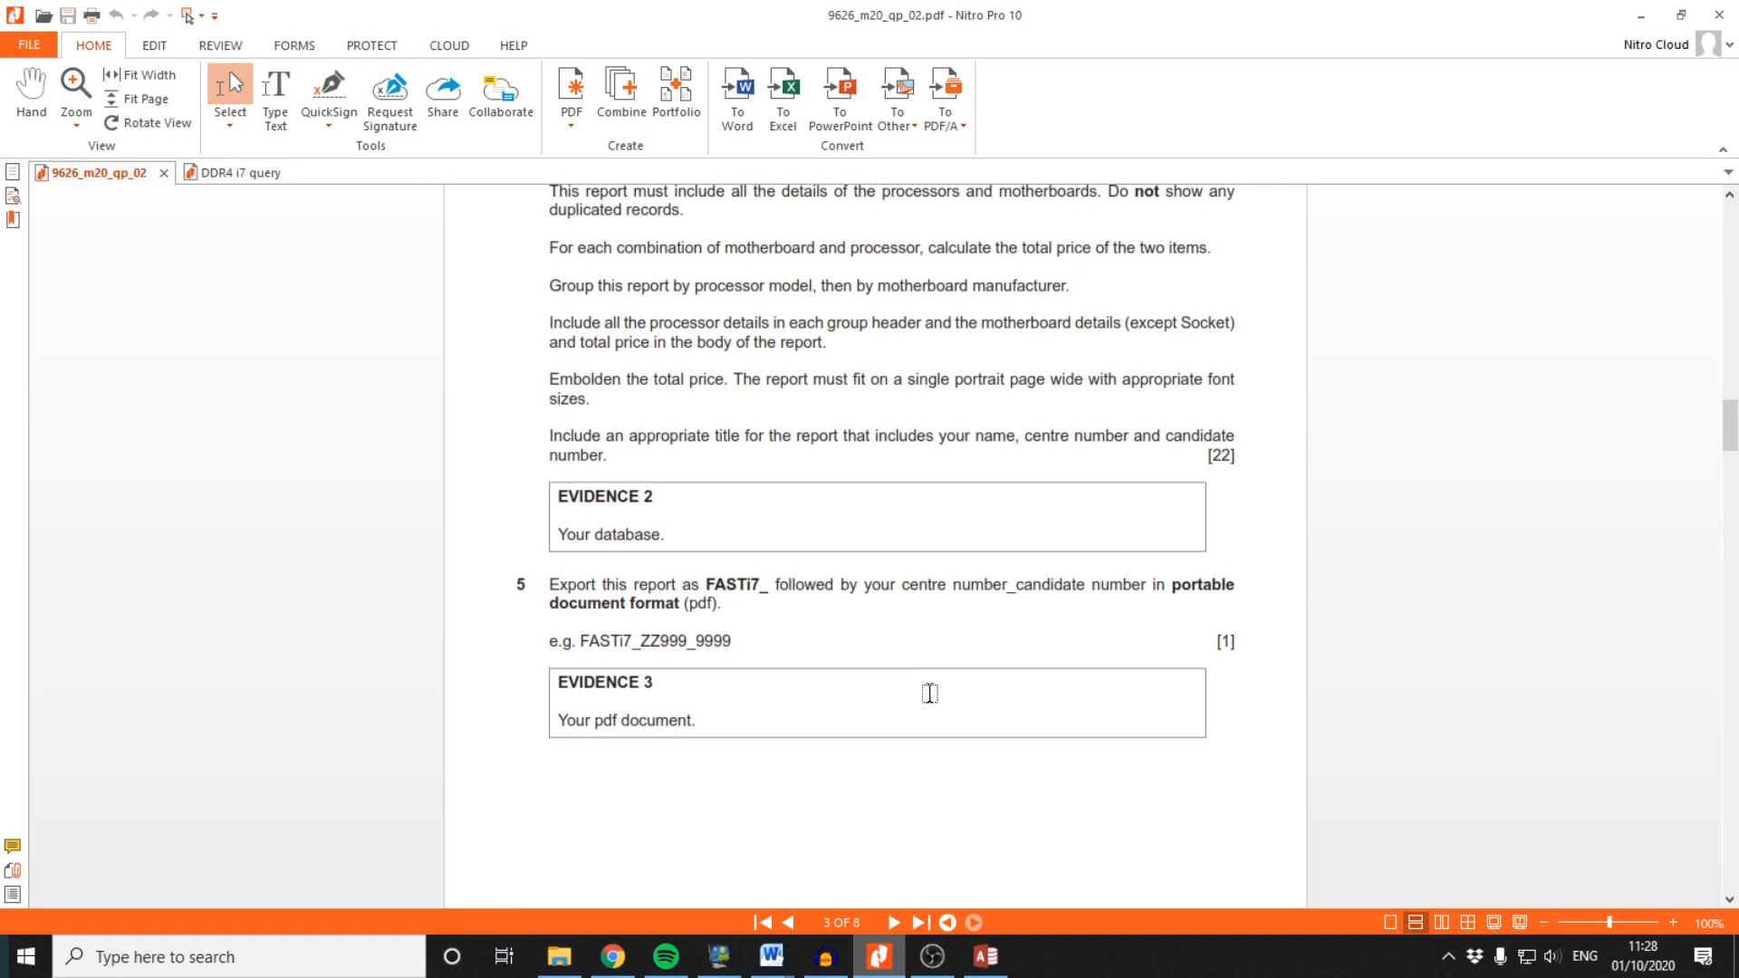
click(948, 960)
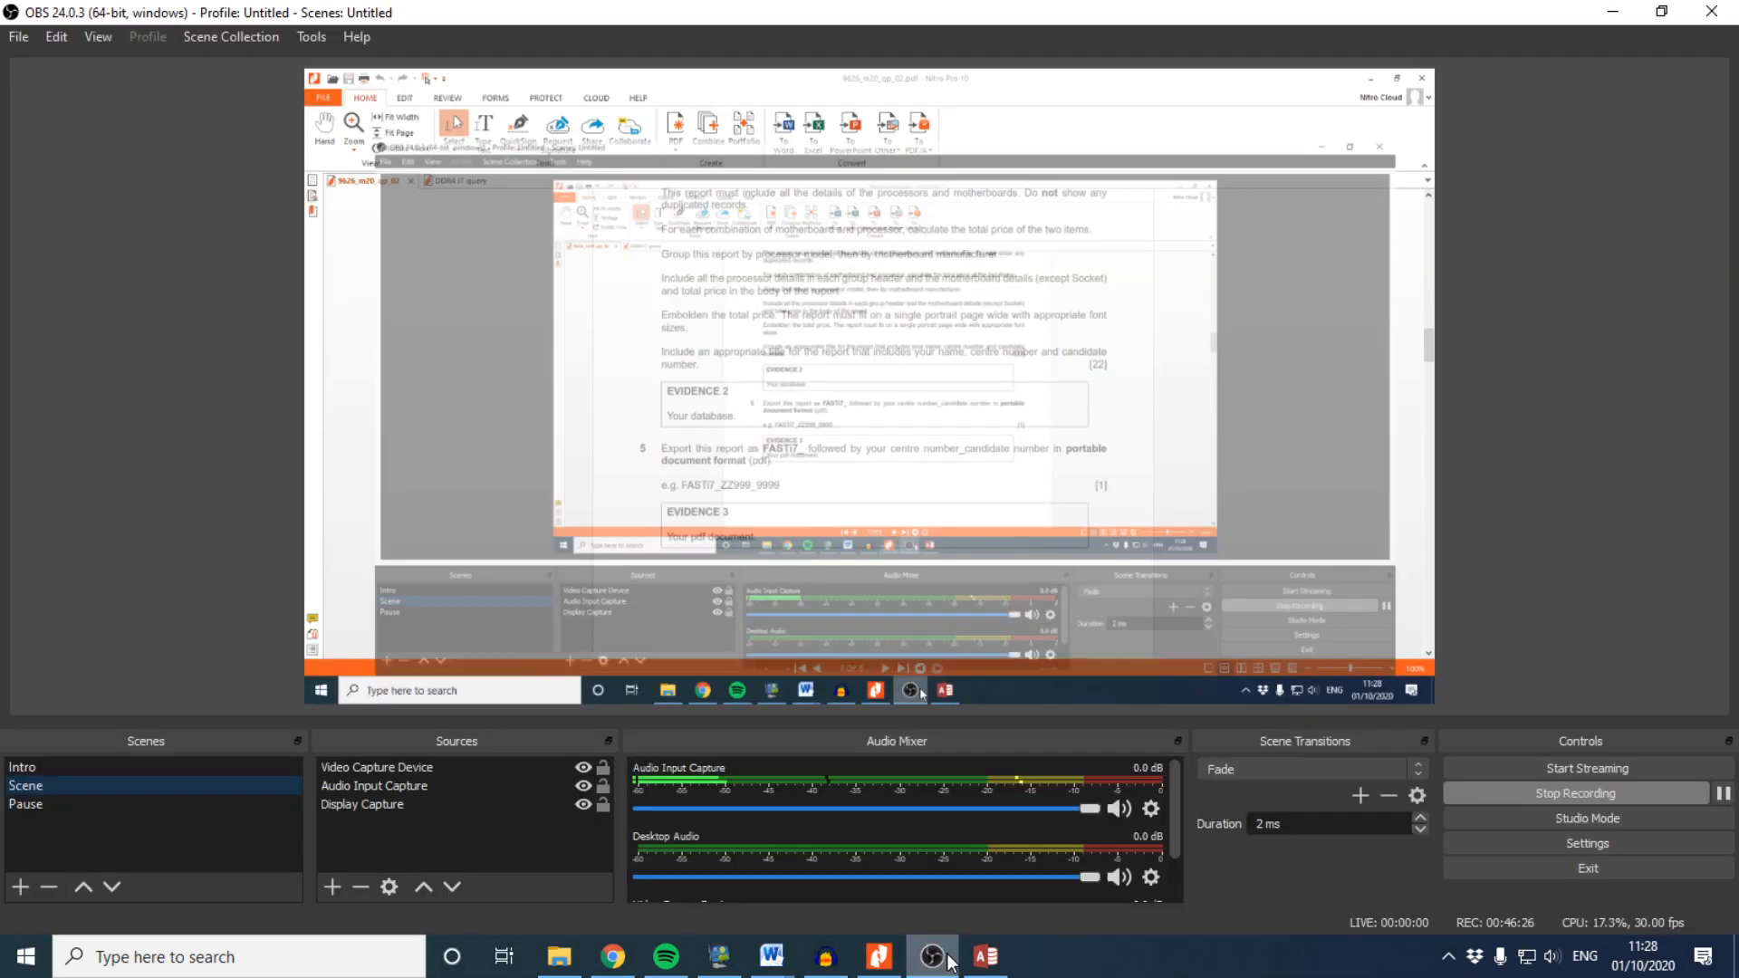